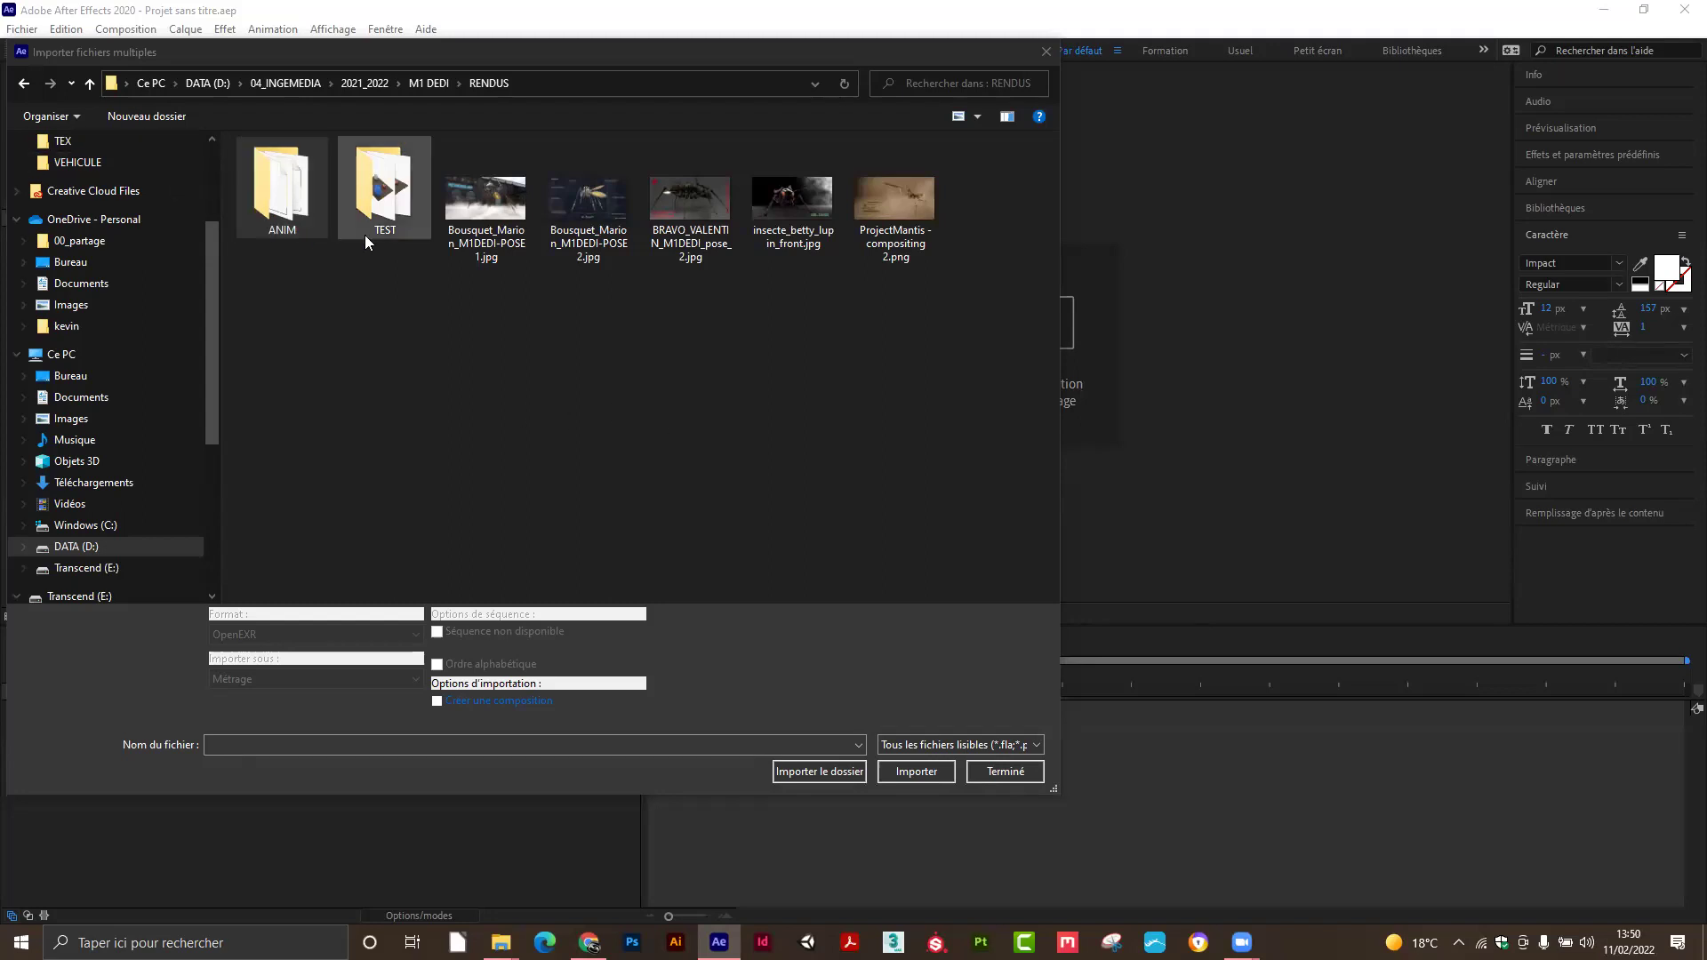
Open the ANIM folder and pick BUILDING_NY0000.exr as the start of an OpenEXR sequence.
double_click(290, 175)
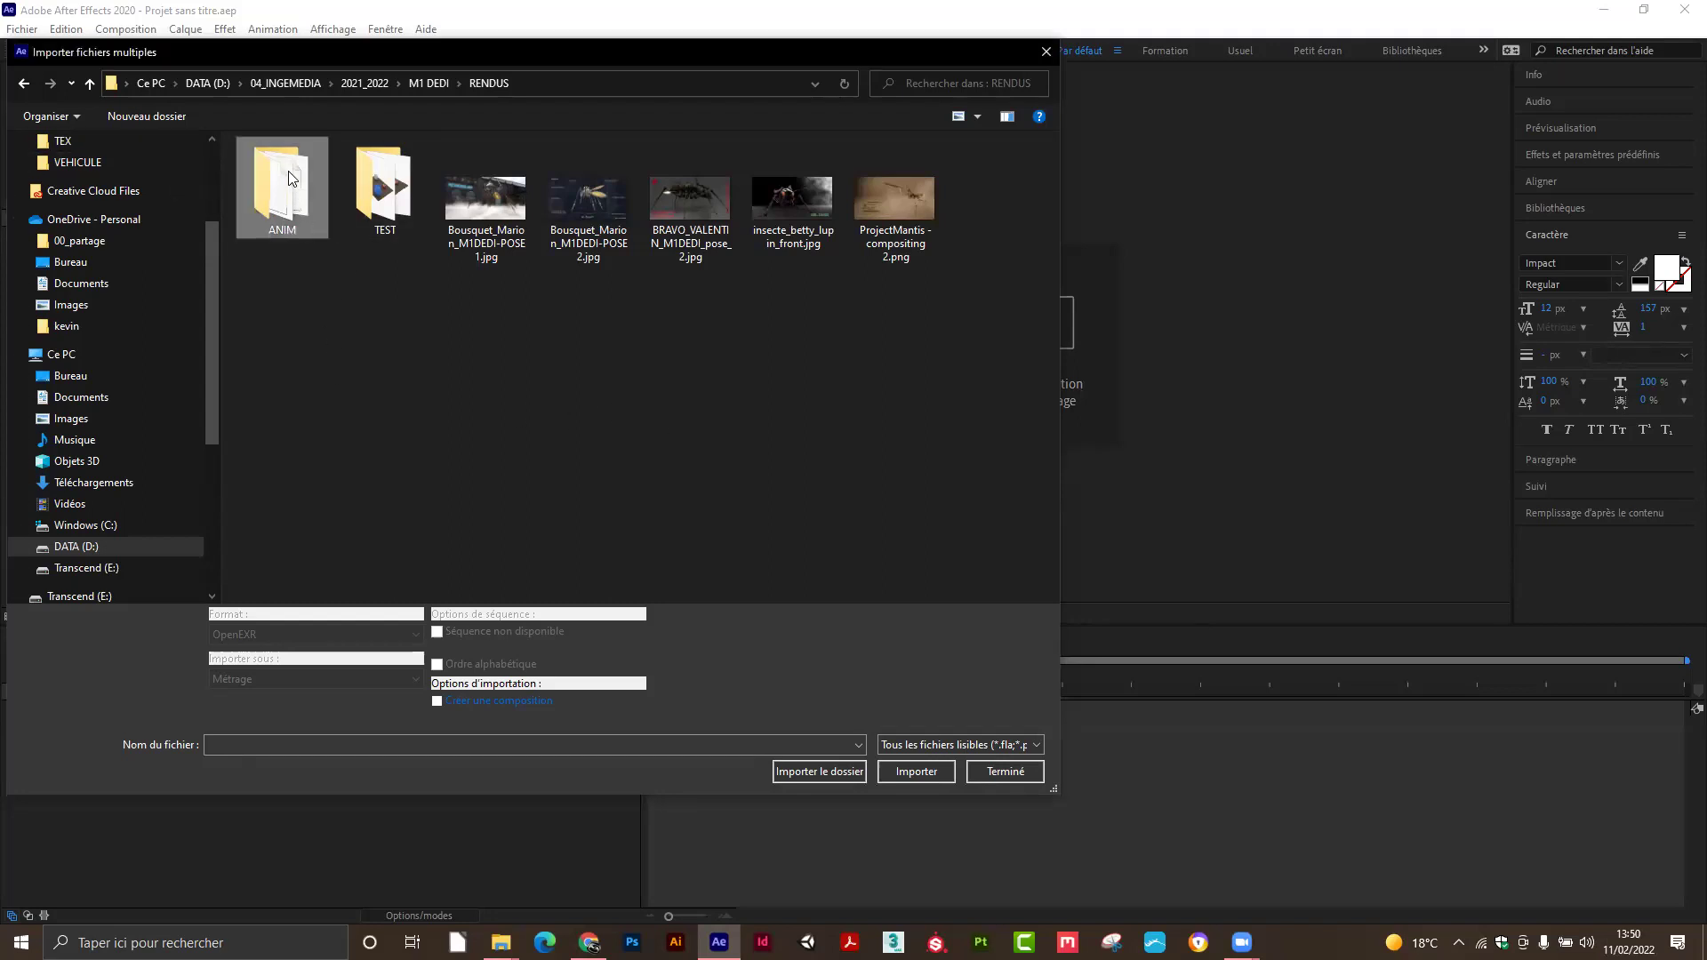
click(298, 224)
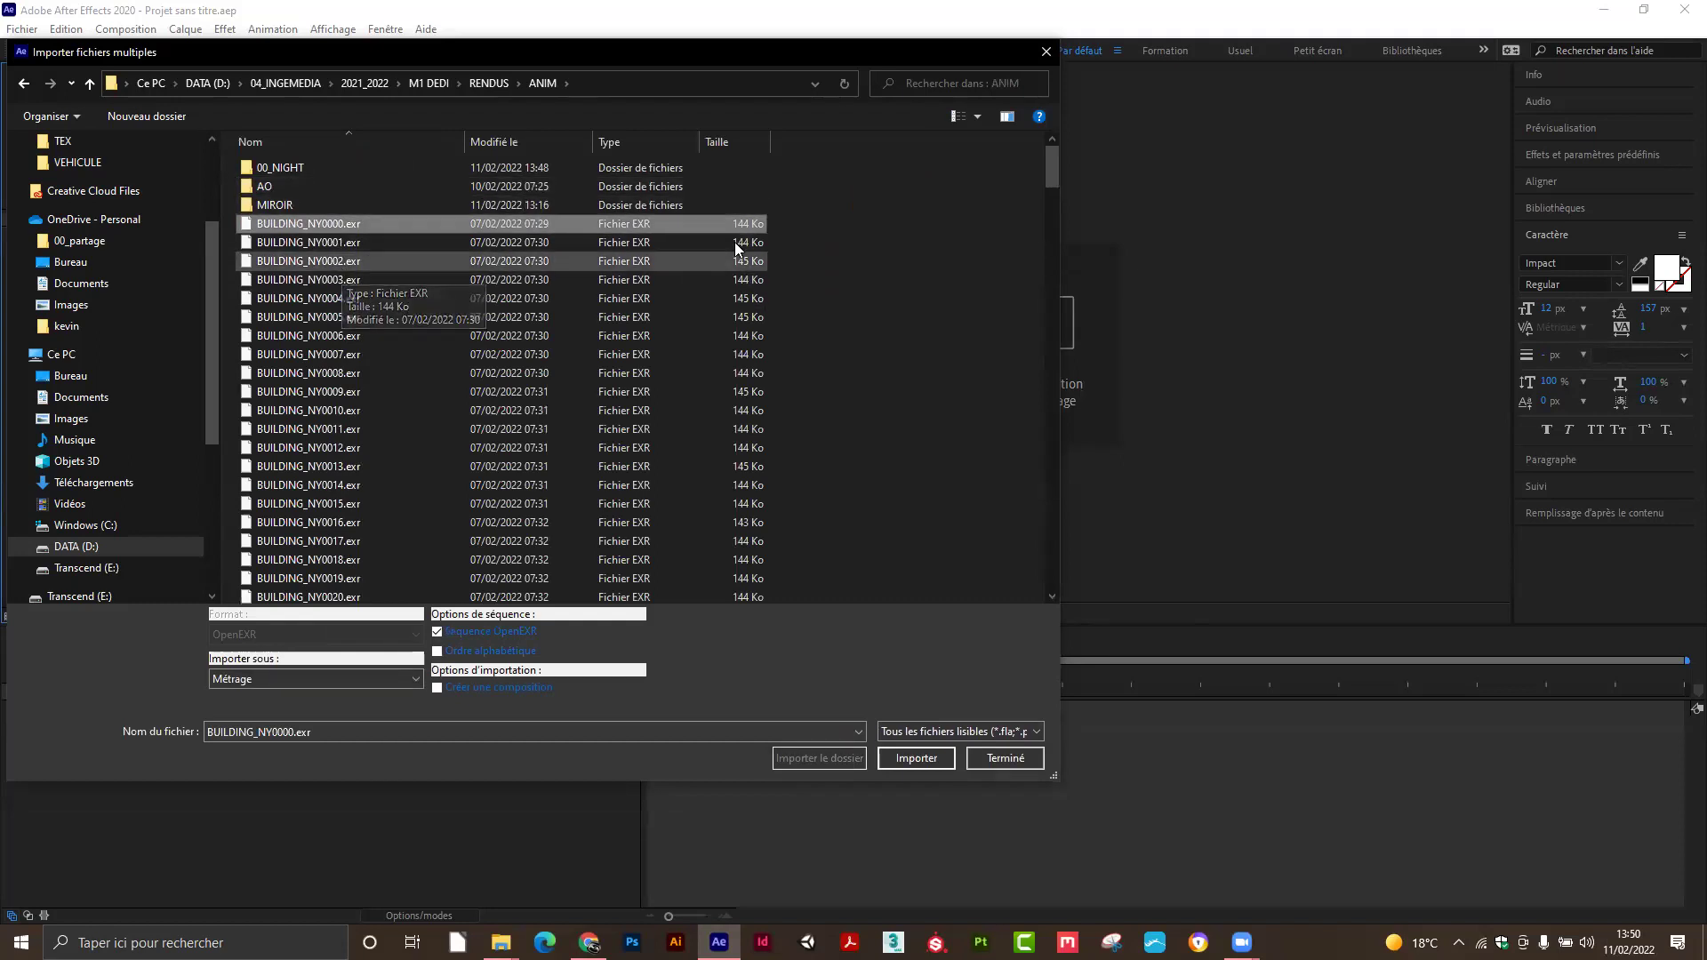
mouse_move(1051, 167)
mouse_down()
mouse_move(1055, 589)
mouse_move(1051, 156)
mouse_up()
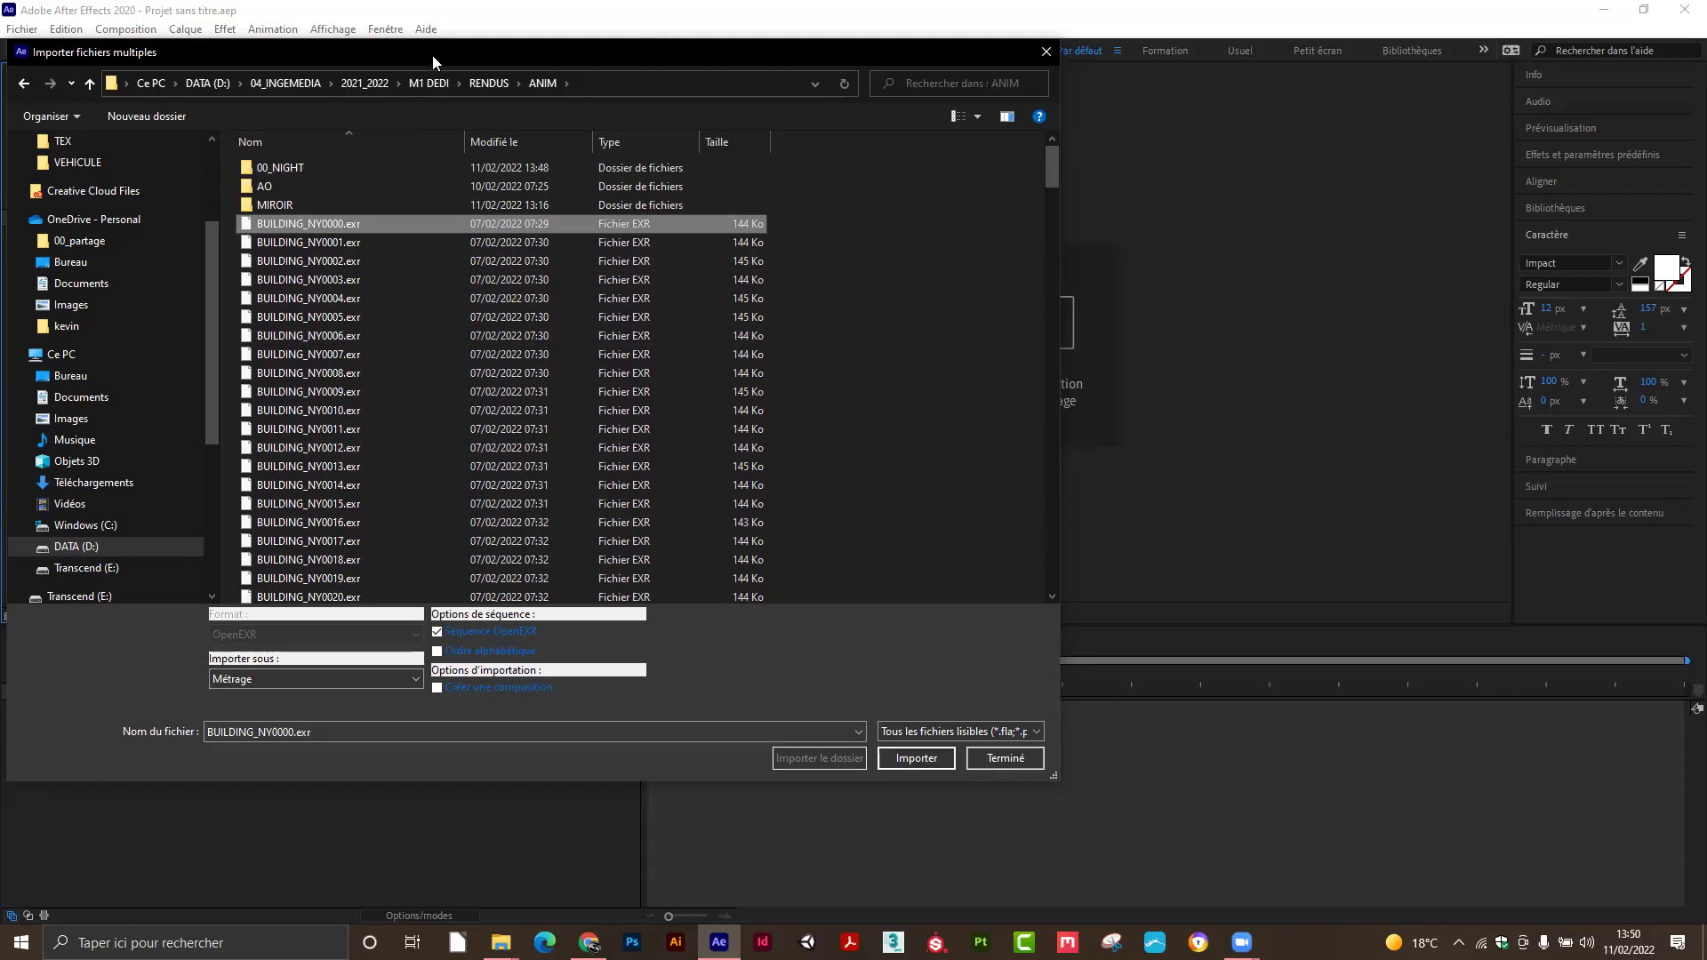
Import the day renders as the OpenEXR sequence BUILDING_NY[0000-0250].exr.
drag(446, 53, 619, 39)
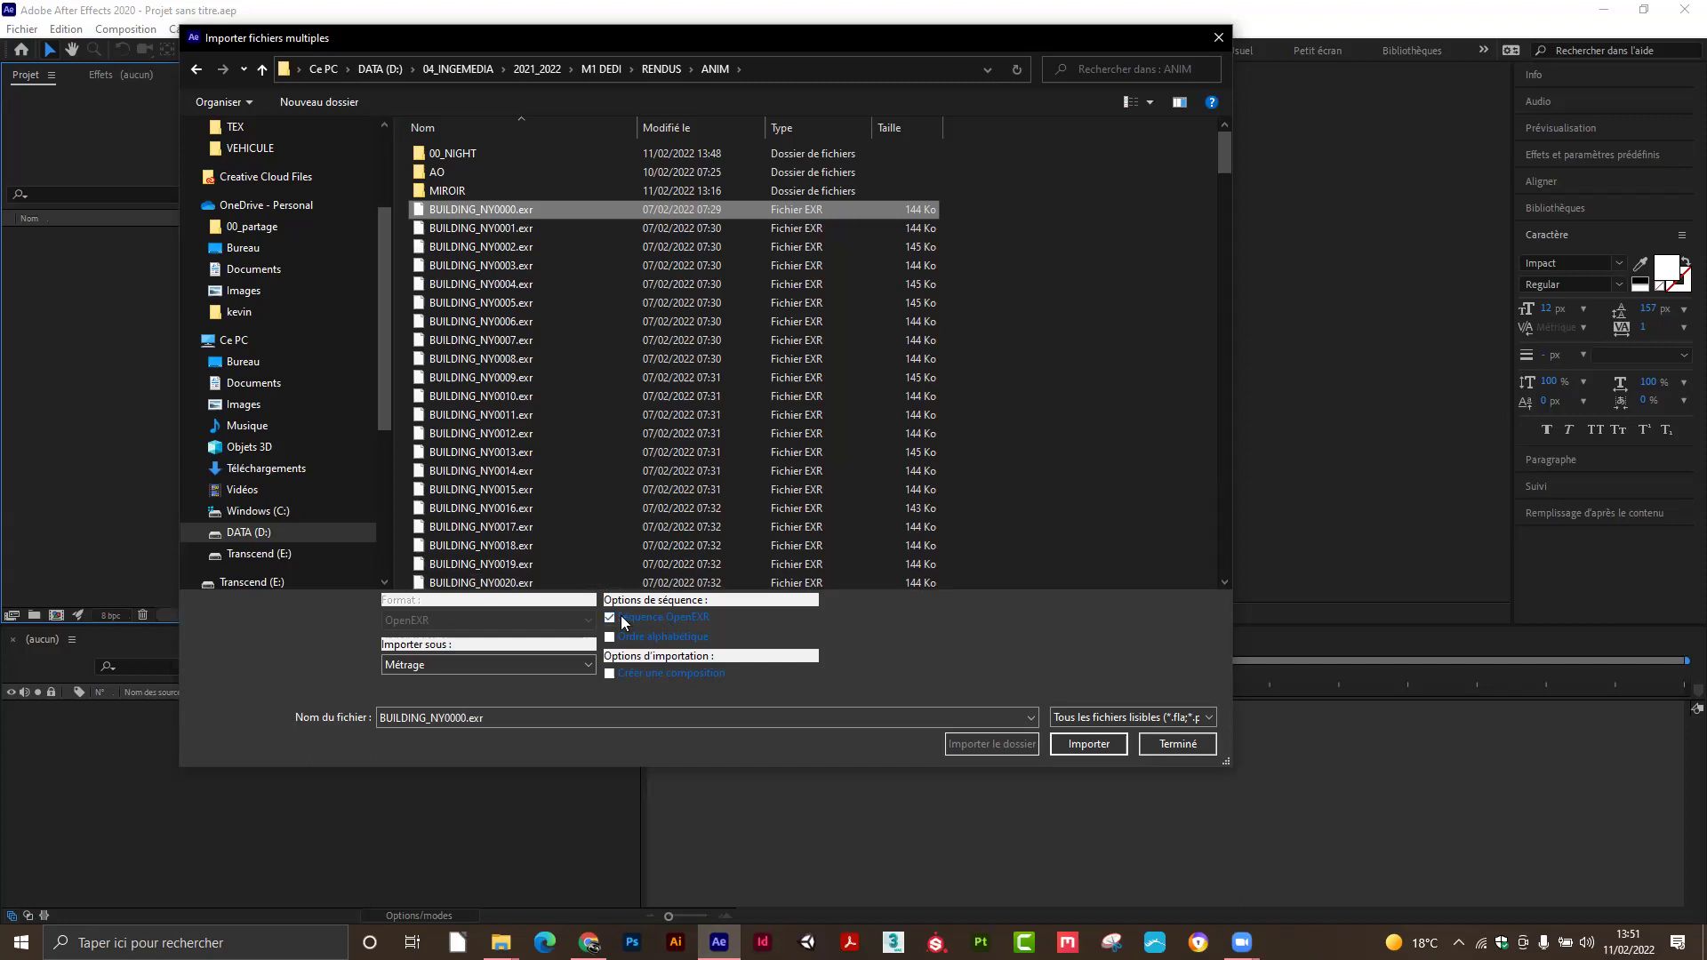
click(1086, 745)
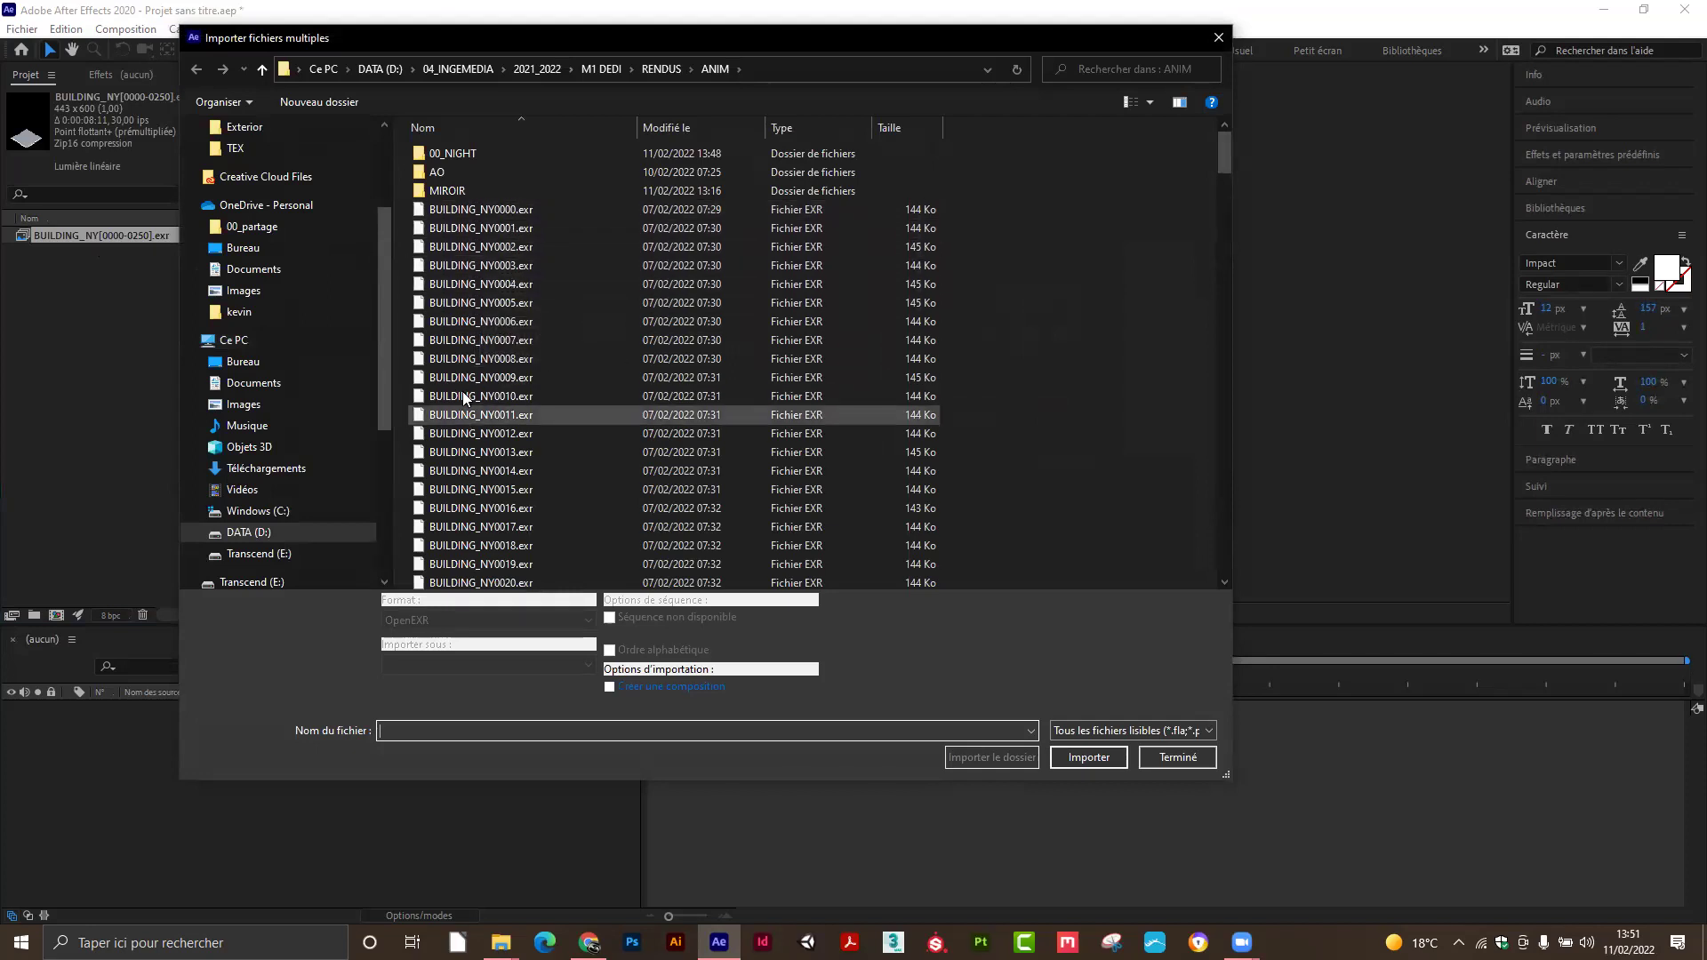
Import the 00_NIGHT renders as a sequence starting at BUILDING_NY_night0160.exr.
double_click(451, 157)
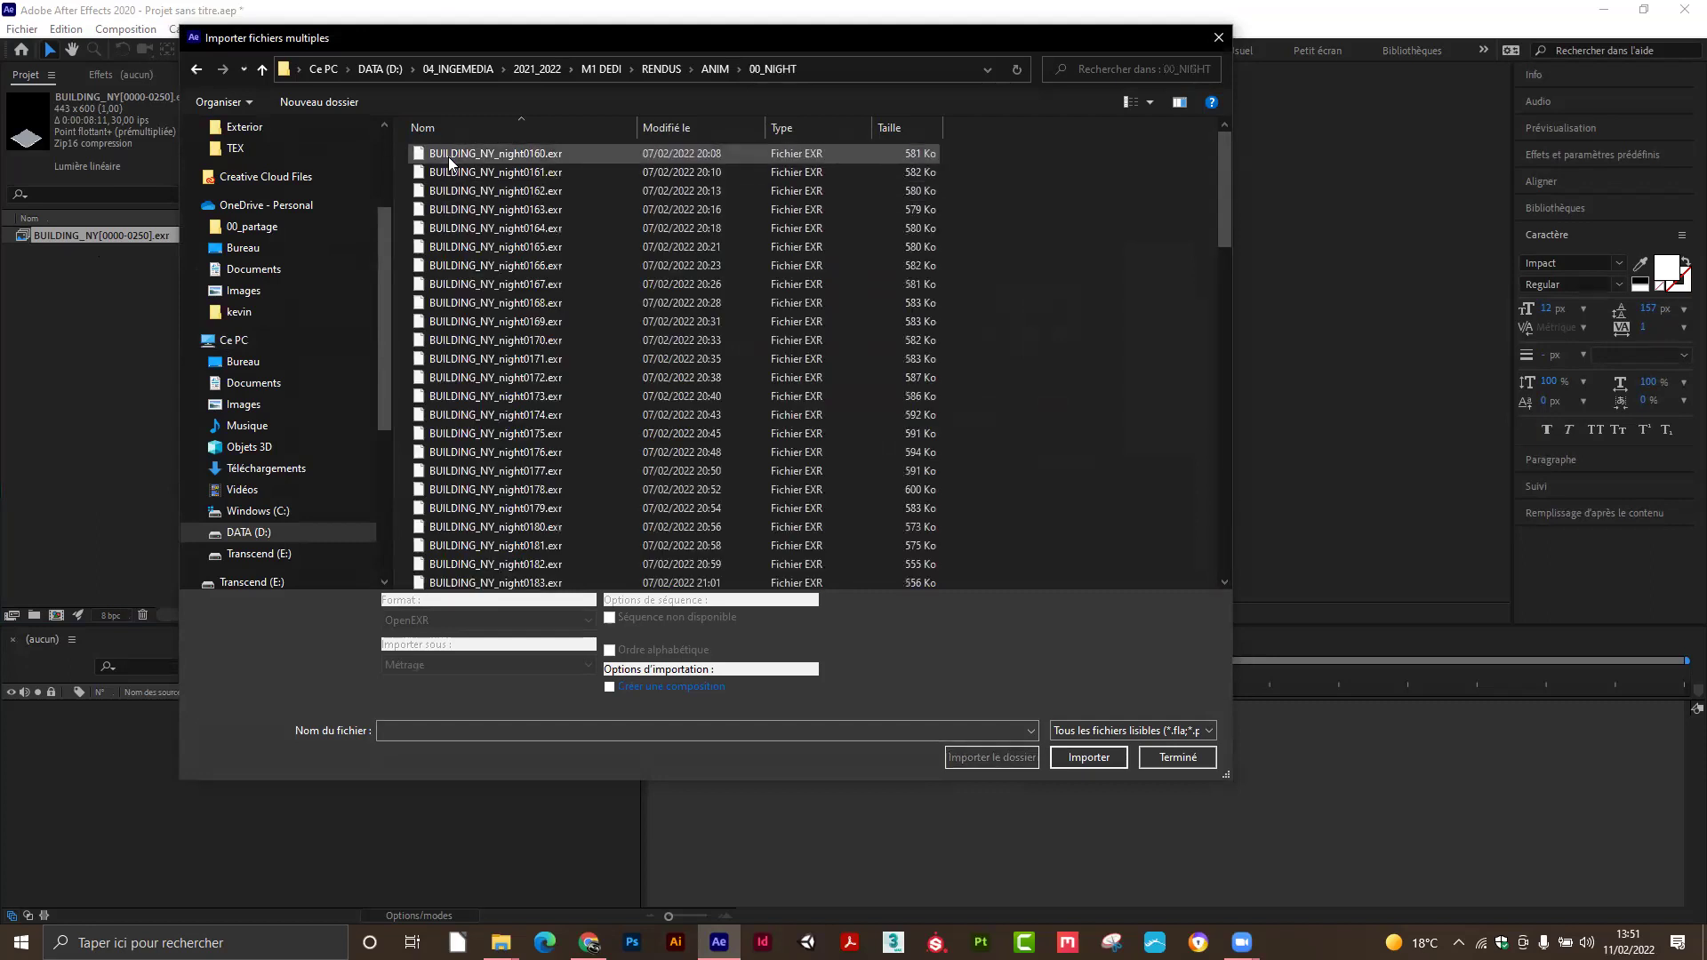
click(451, 157)
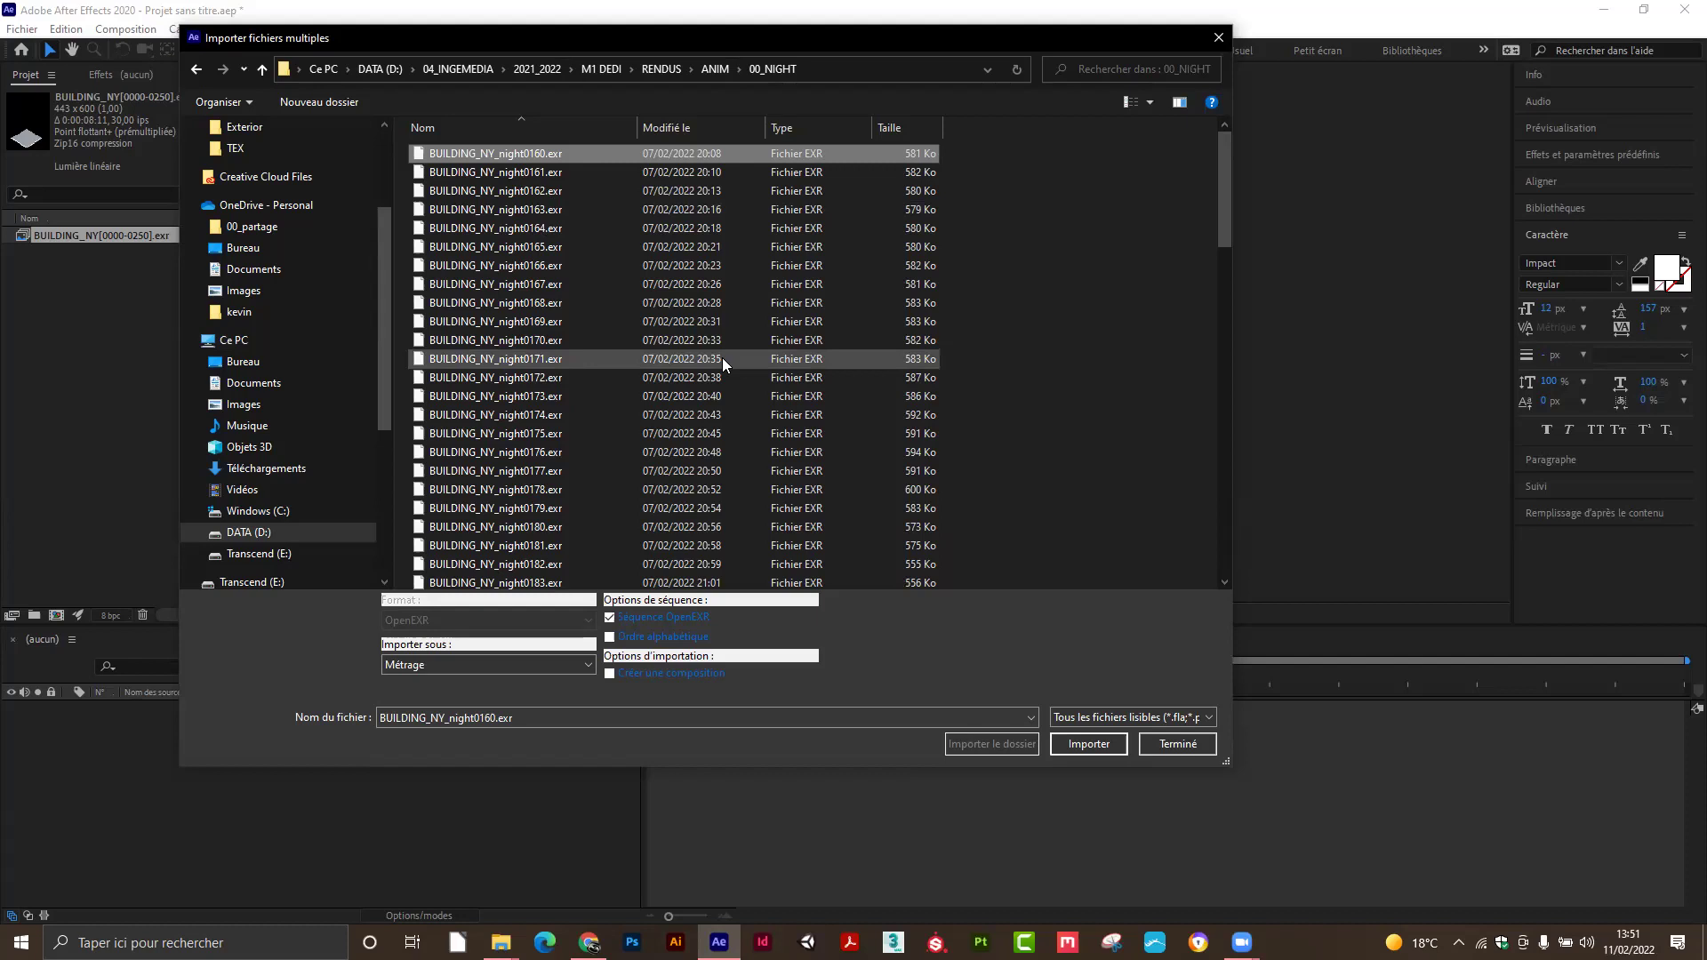
click(1097, 744)
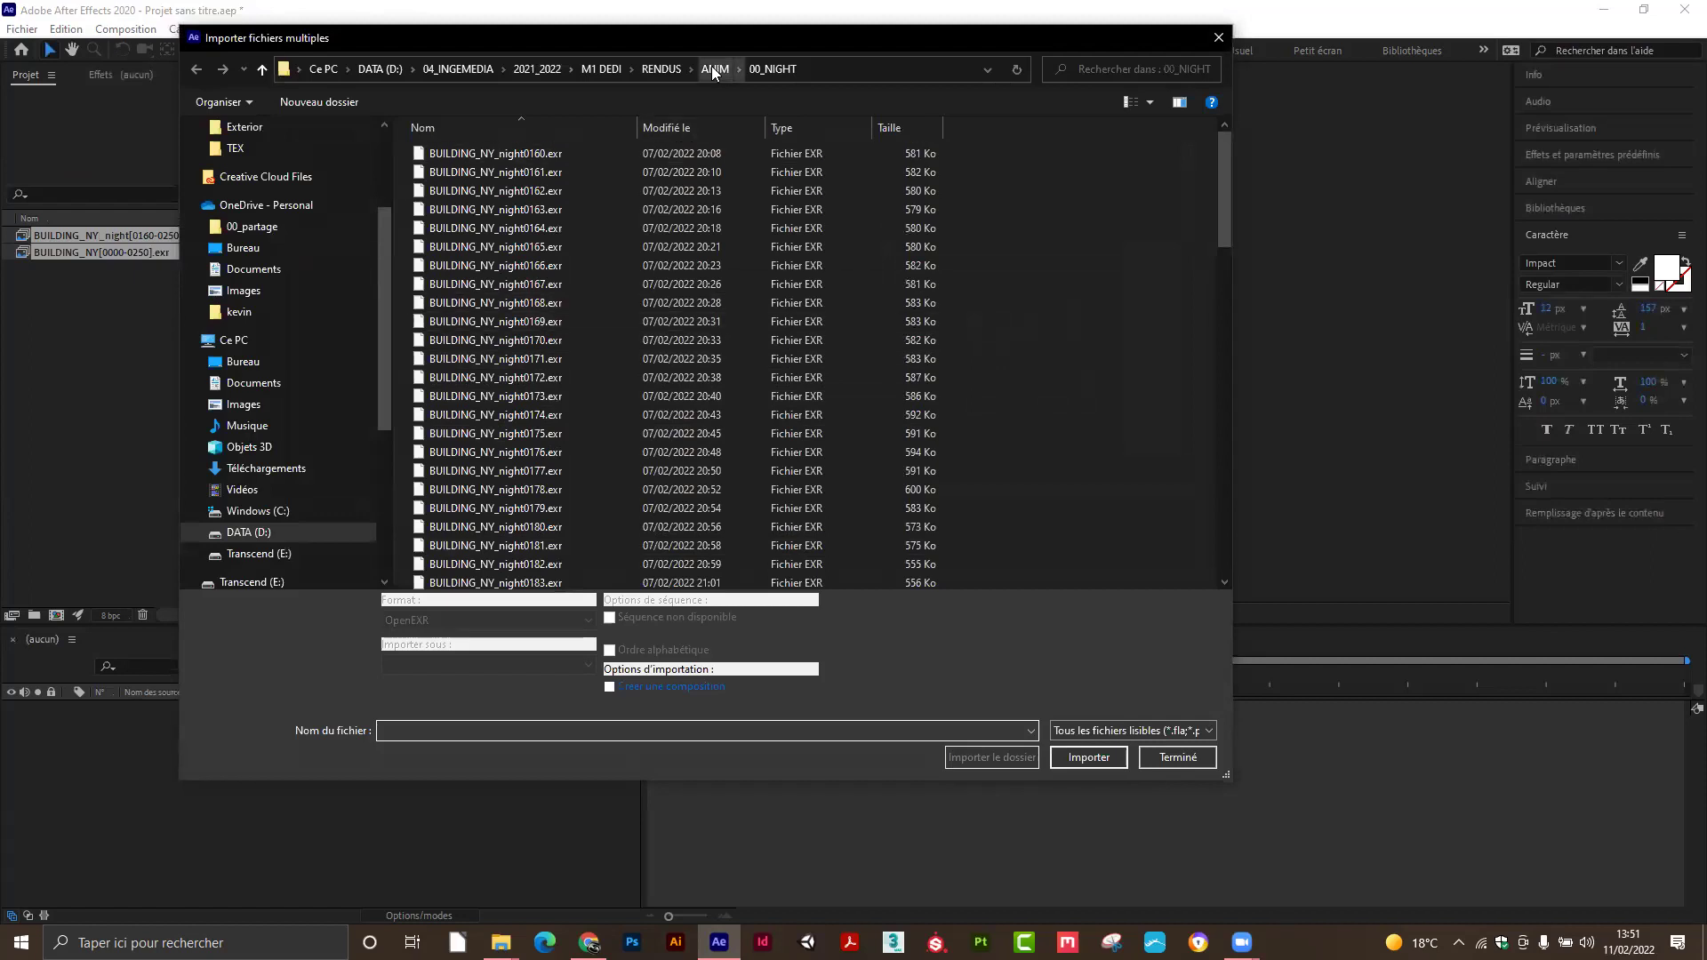
Go back to ANIM and select BUILDING_NY_AO0000.jpg in the AO folder.
click(711, 68)
double_click(452, 169)
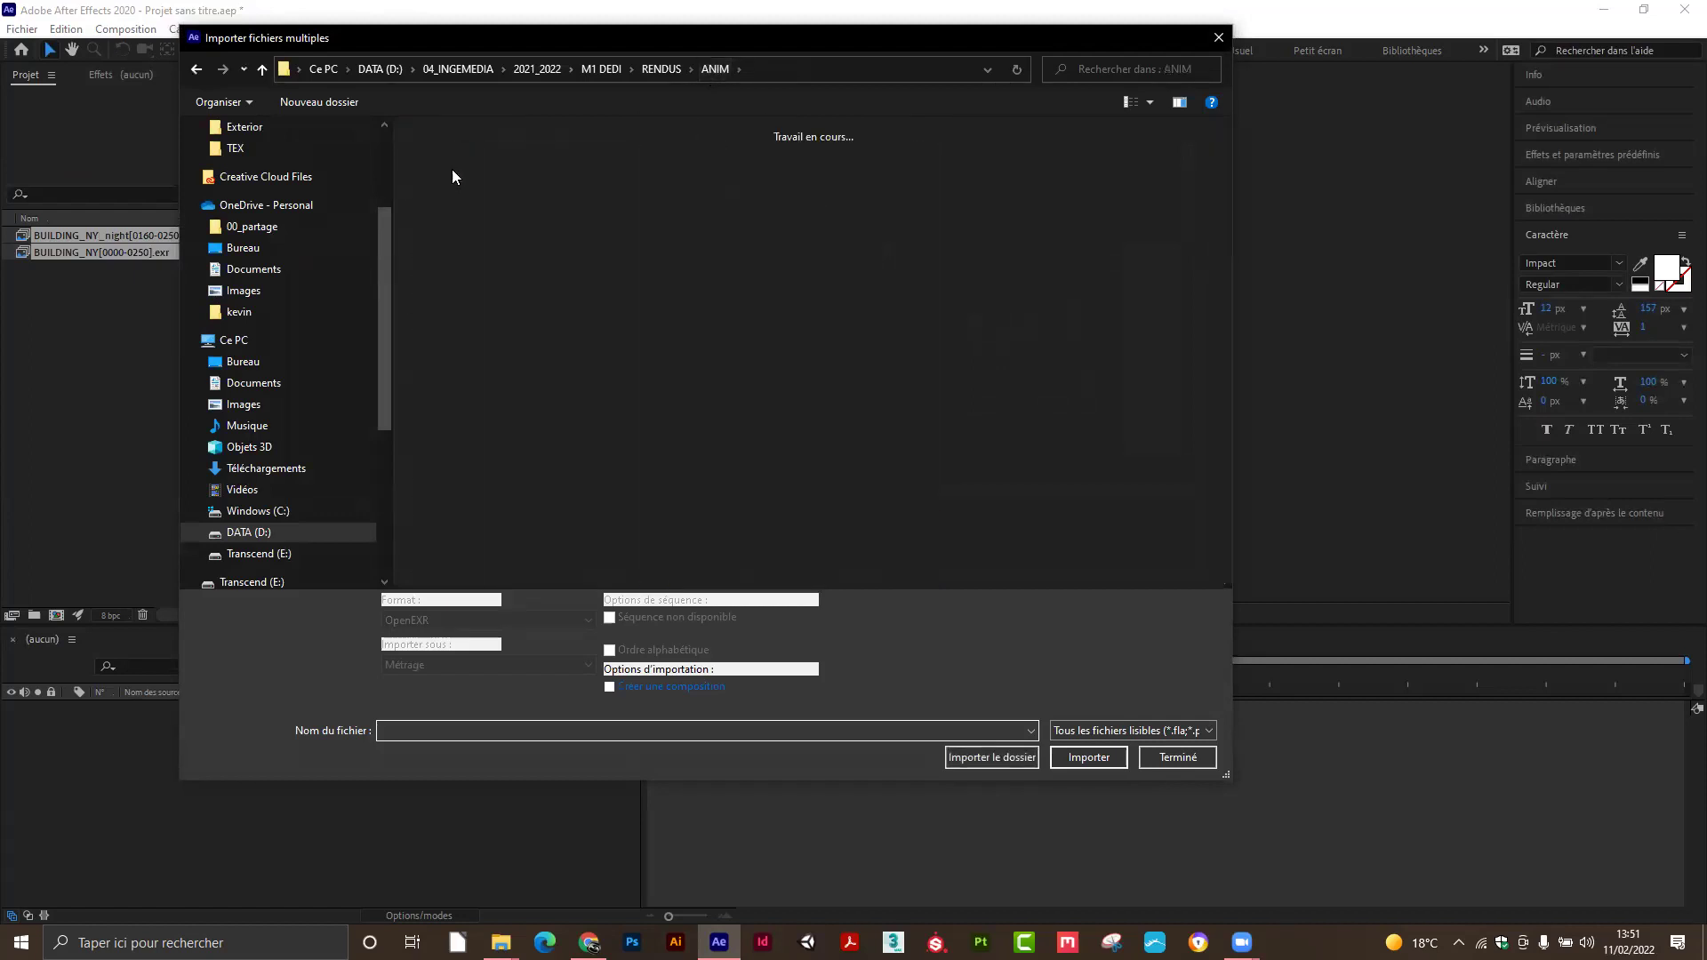
click(466, 171)
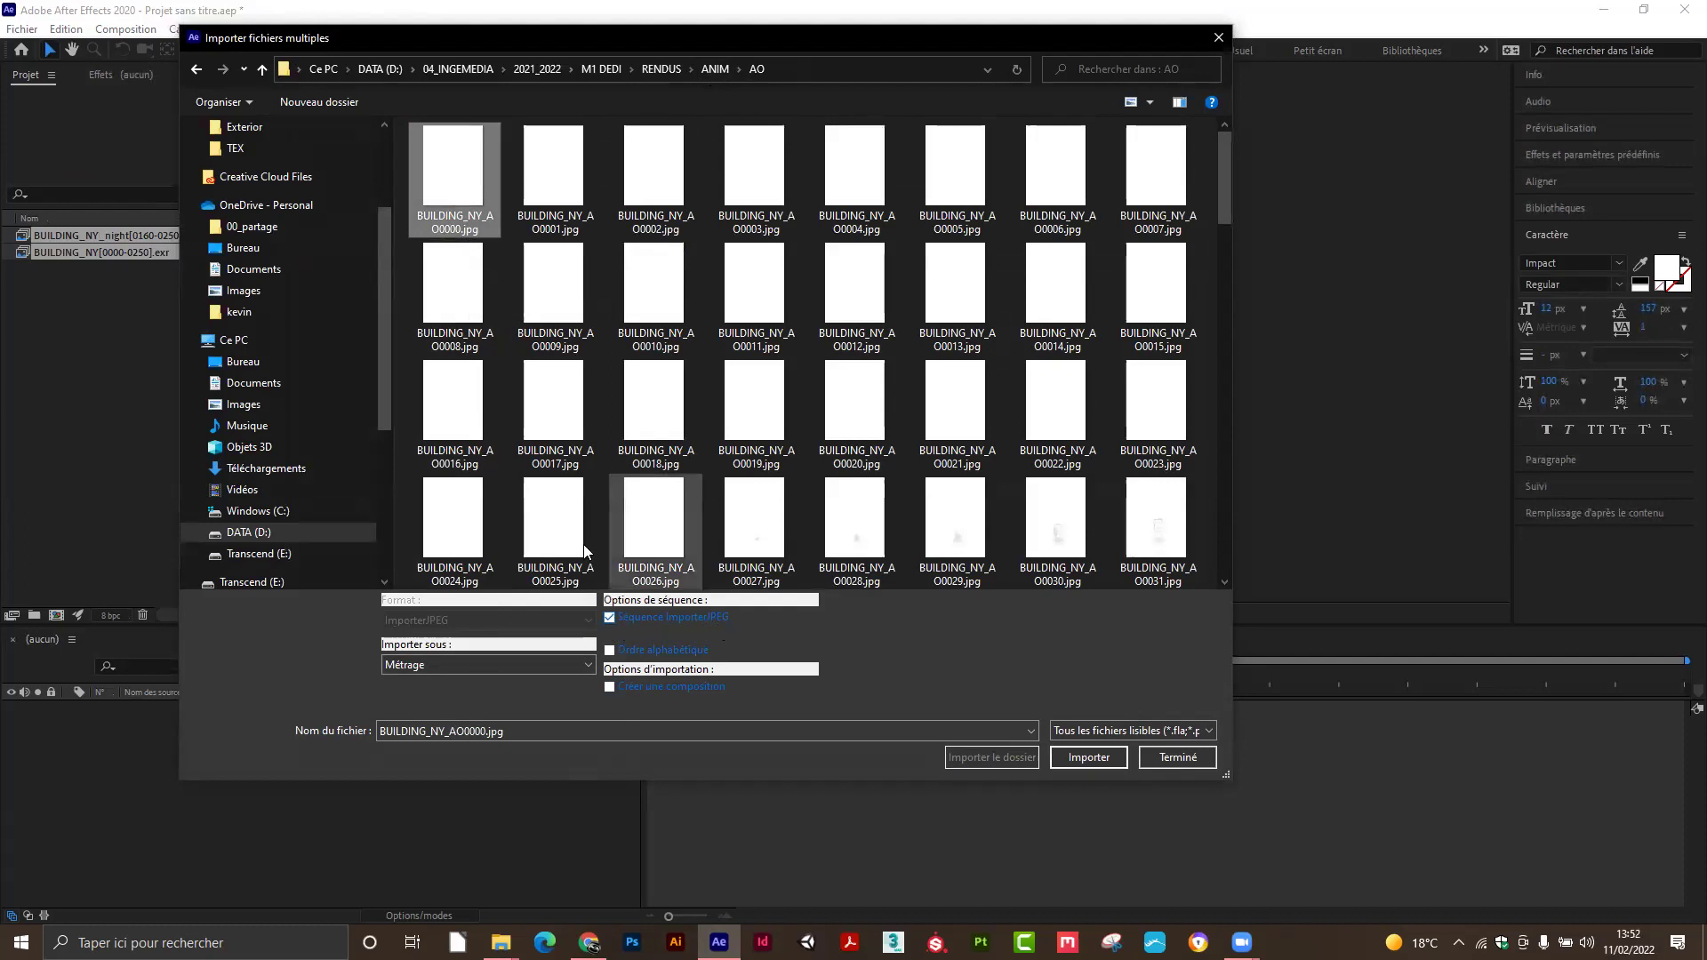
Import the AO sequence BUILDING_NY_AO[0000-0150].jpg and the MIR.exr still from MIROIR.
click(1076, 758)
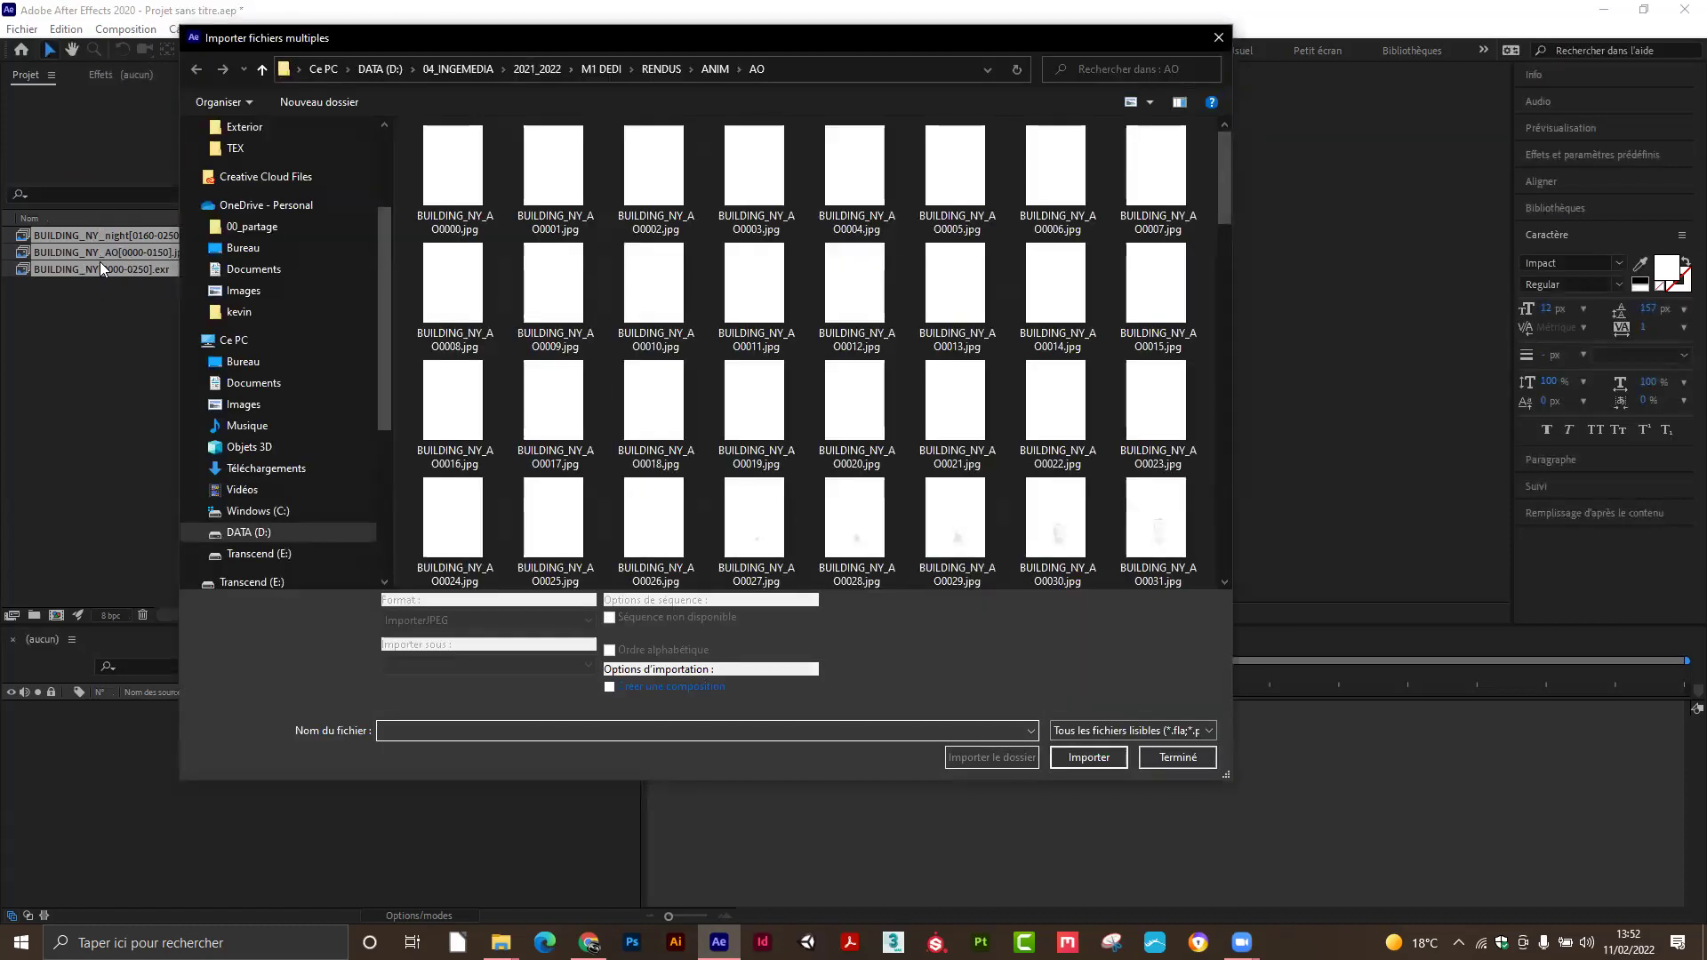
click(712, 71)
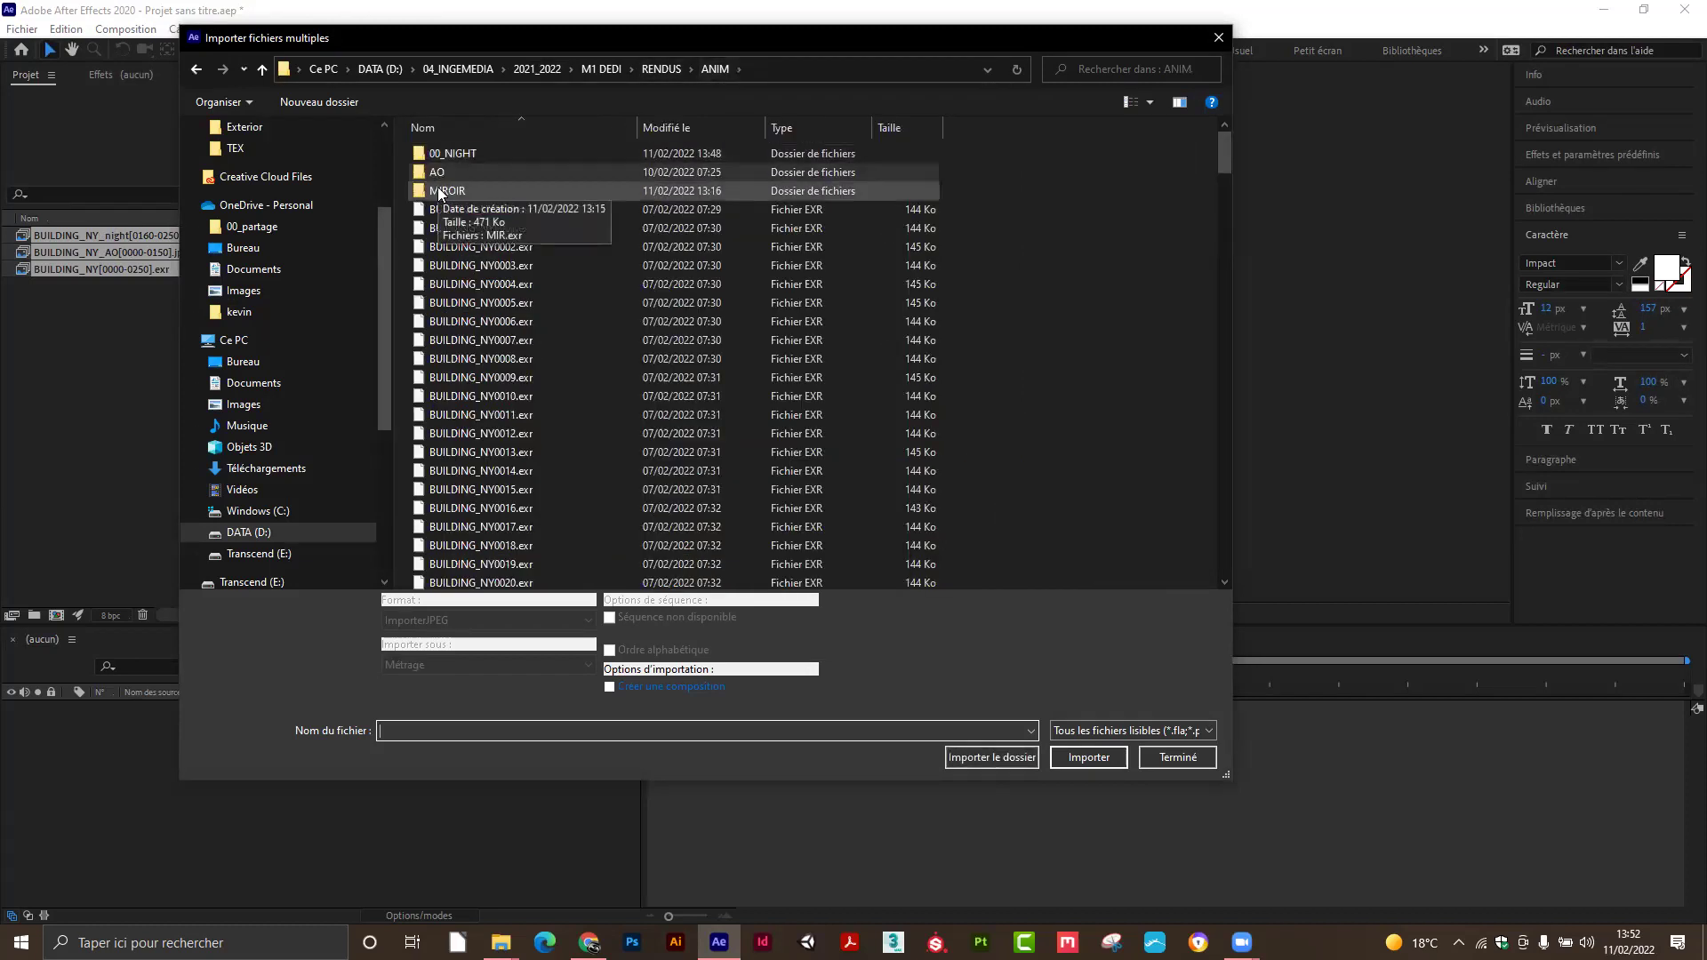
double_click(439, 191)
double_click(443, 156)
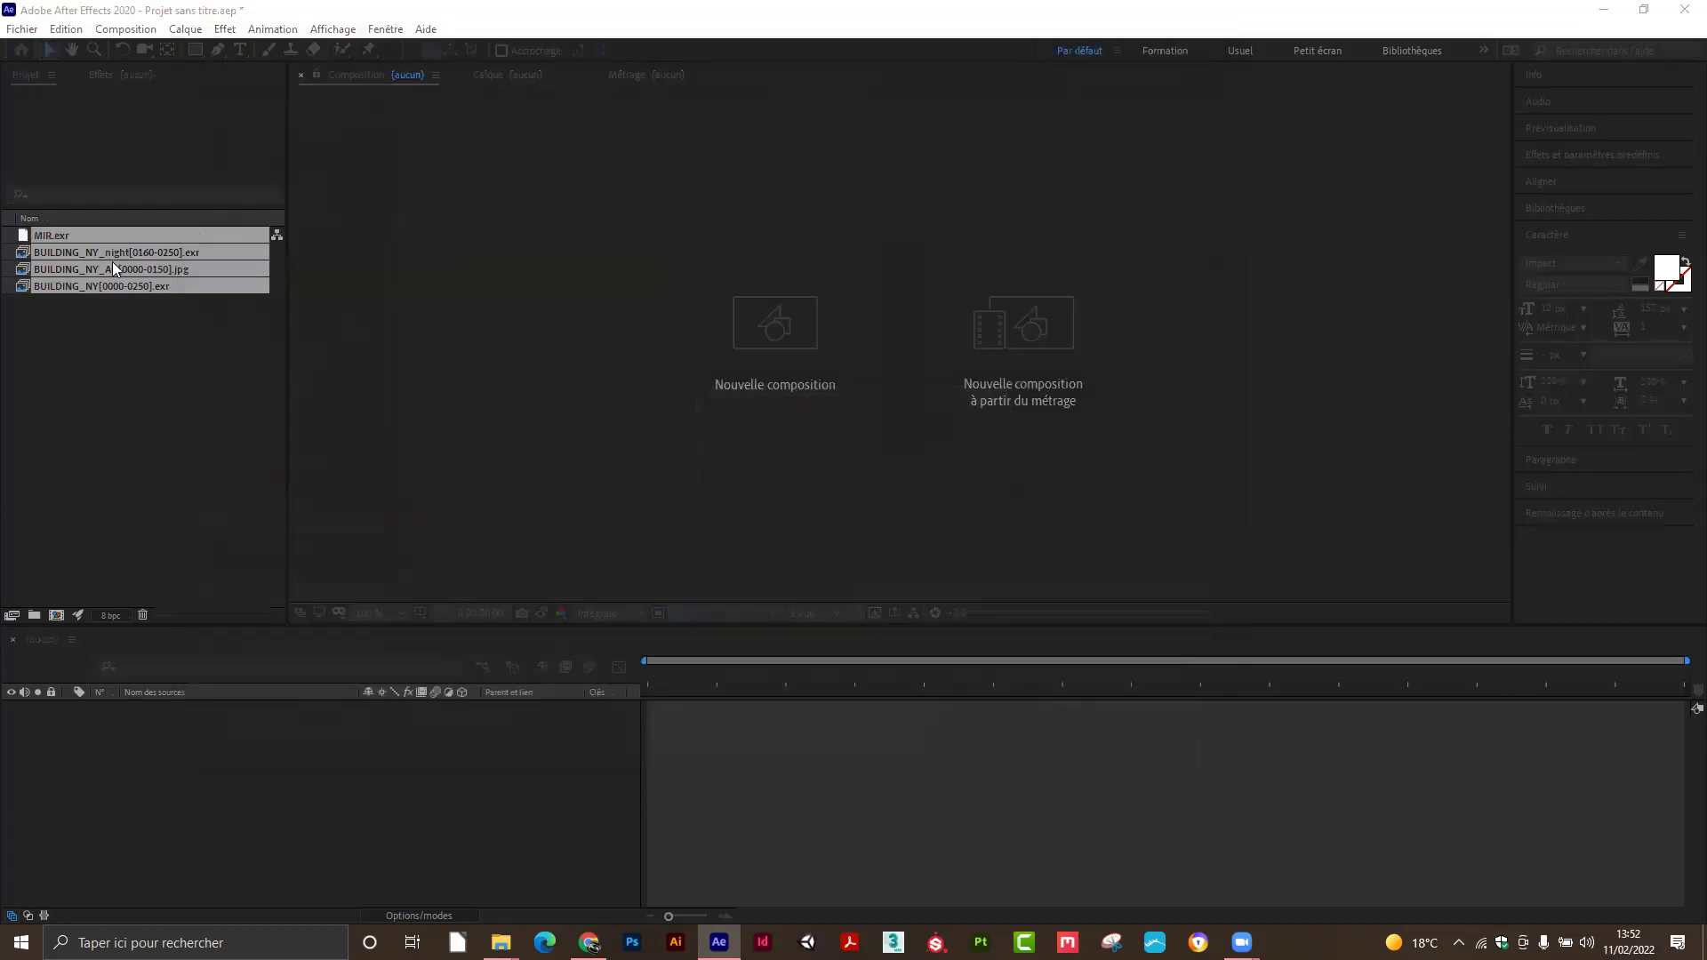
Close the import window and check the size and duration of the day, AO and night sequences.
click(1172, 758)
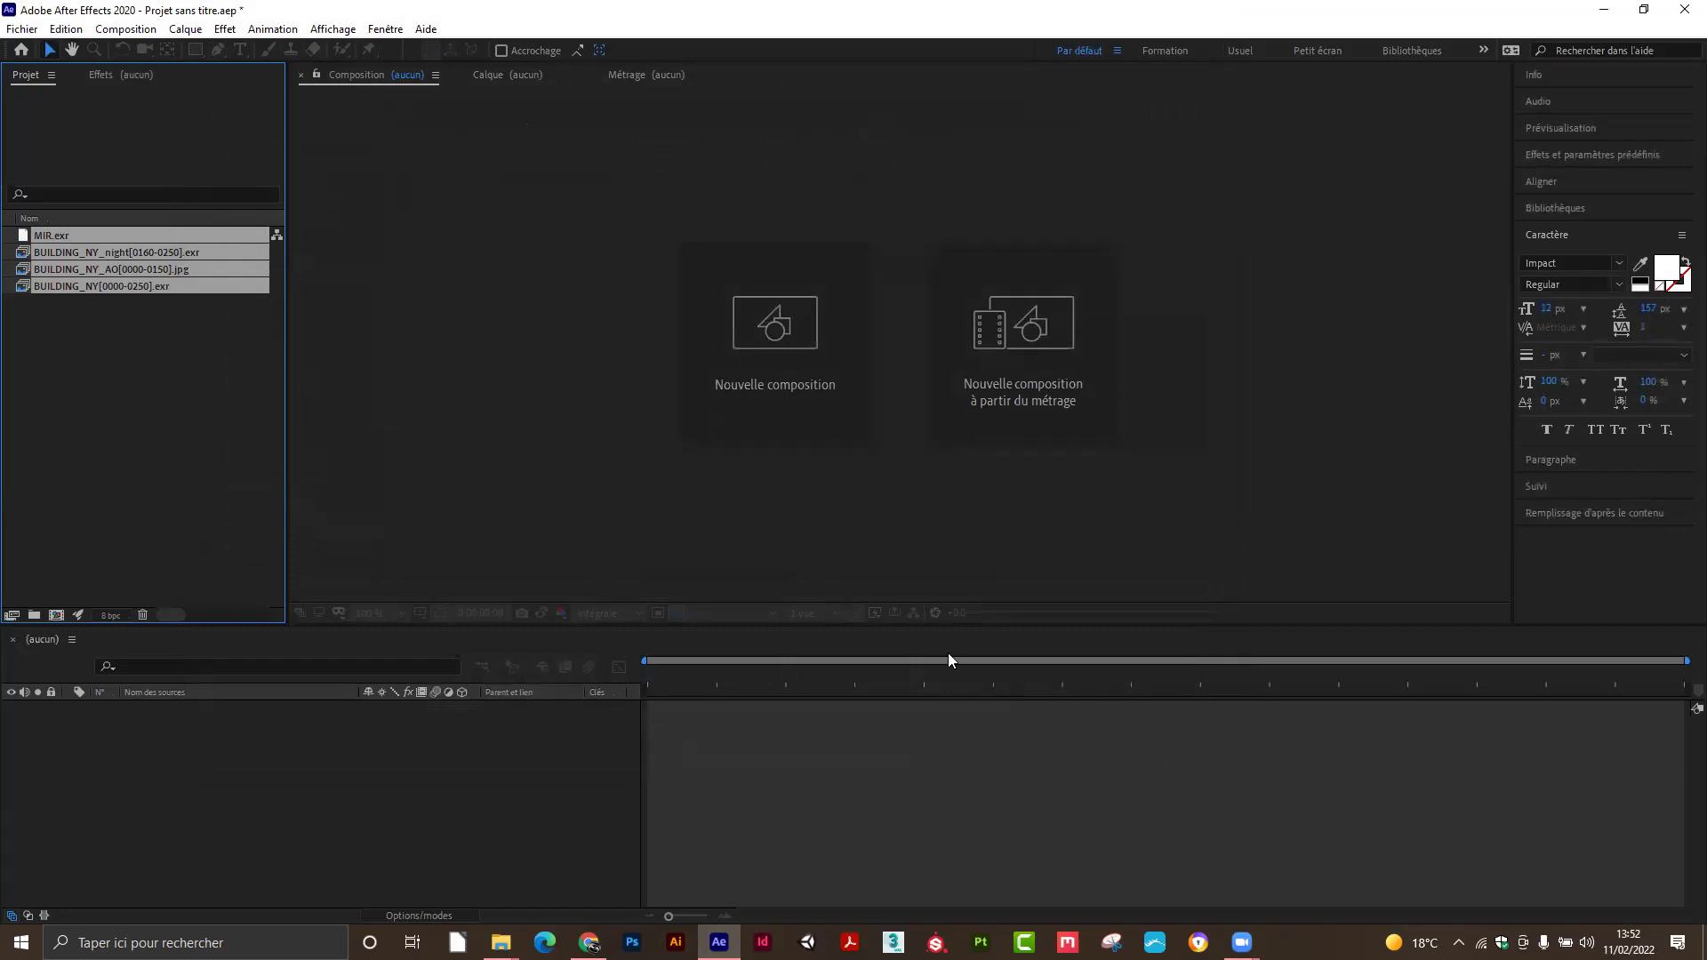
click(149, 358)
click(122, 288)
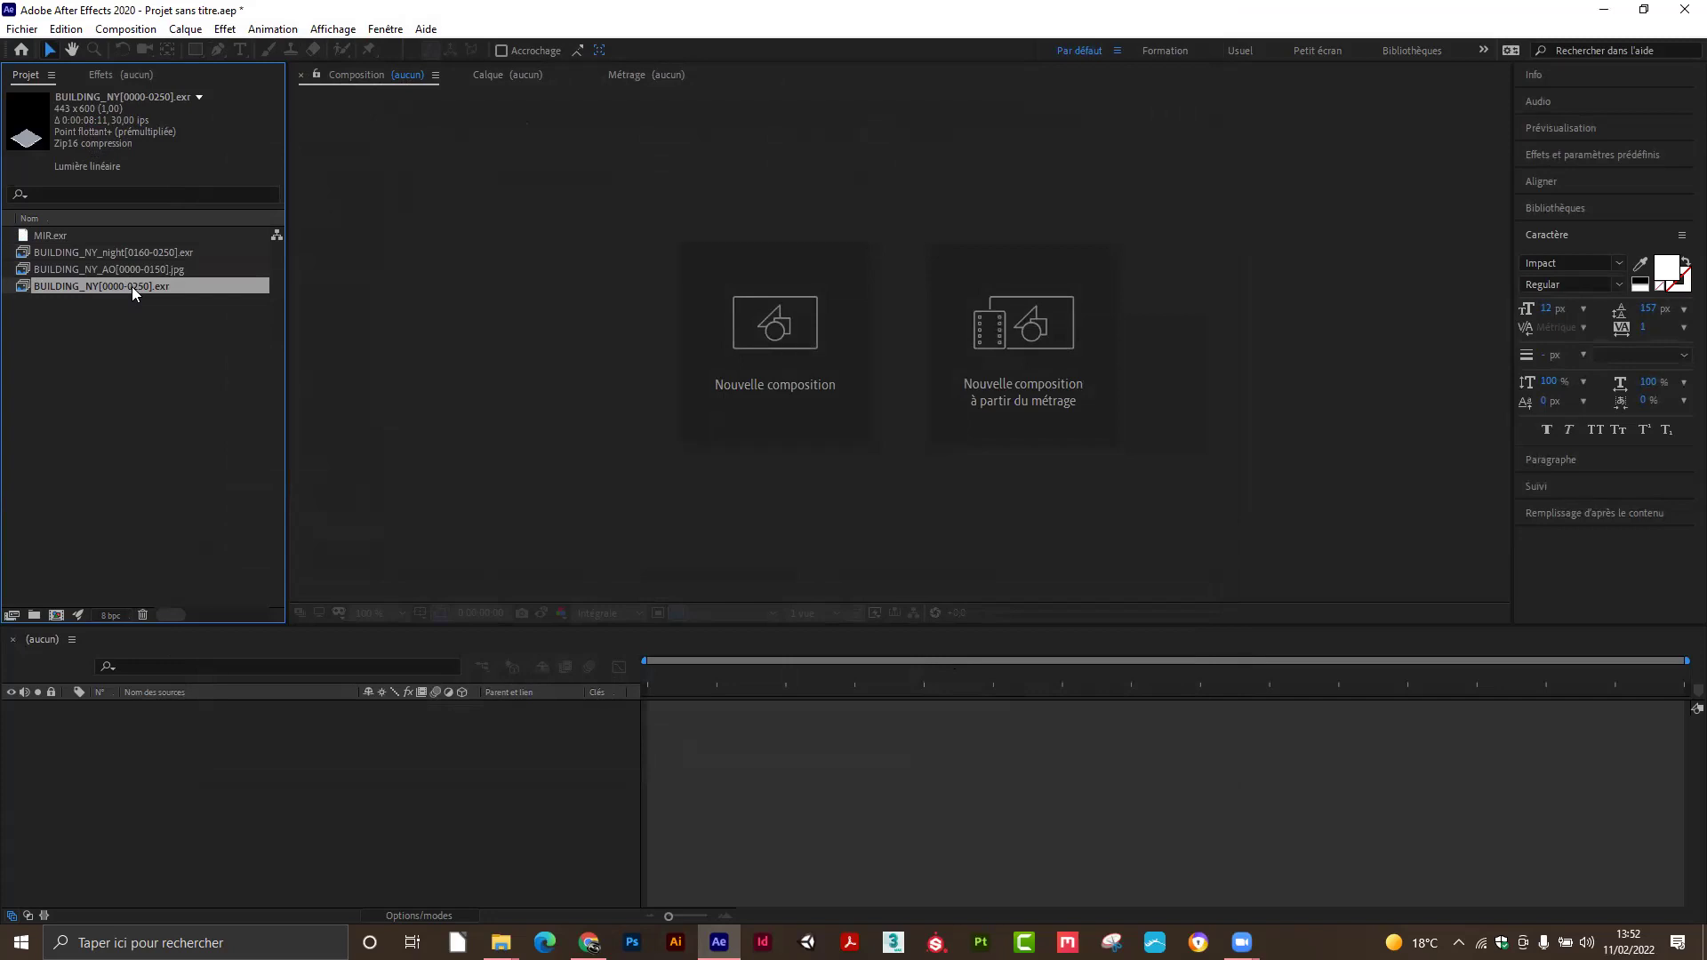
click(110, 267)
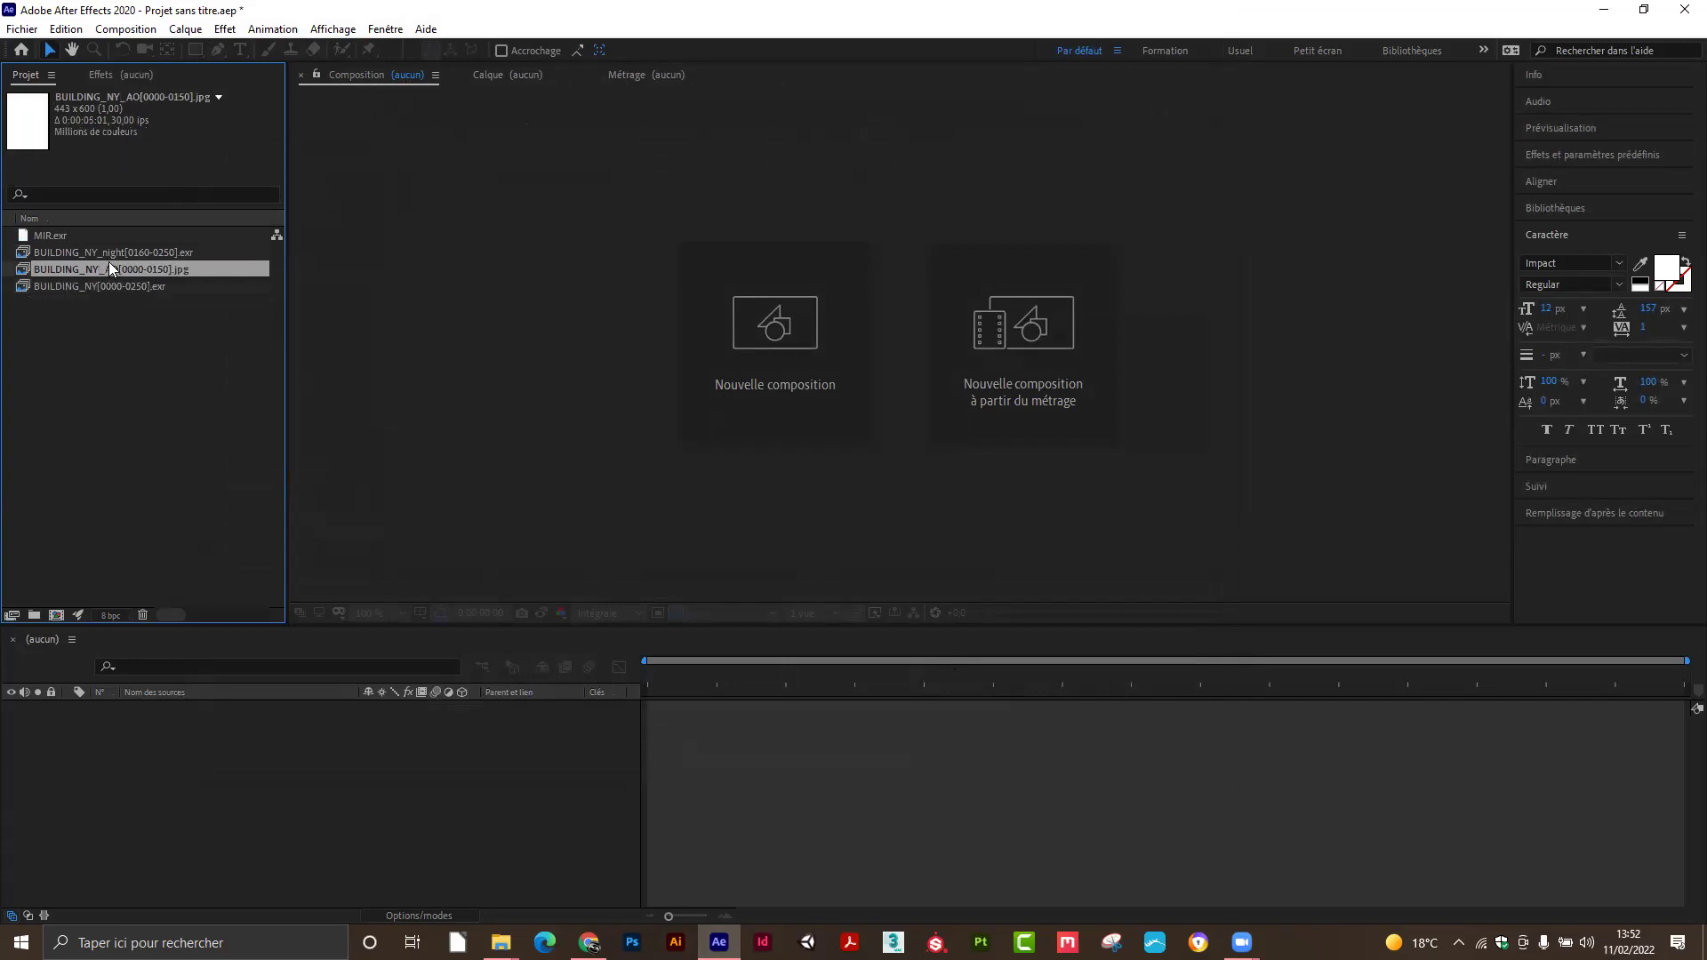
click(108, 254)
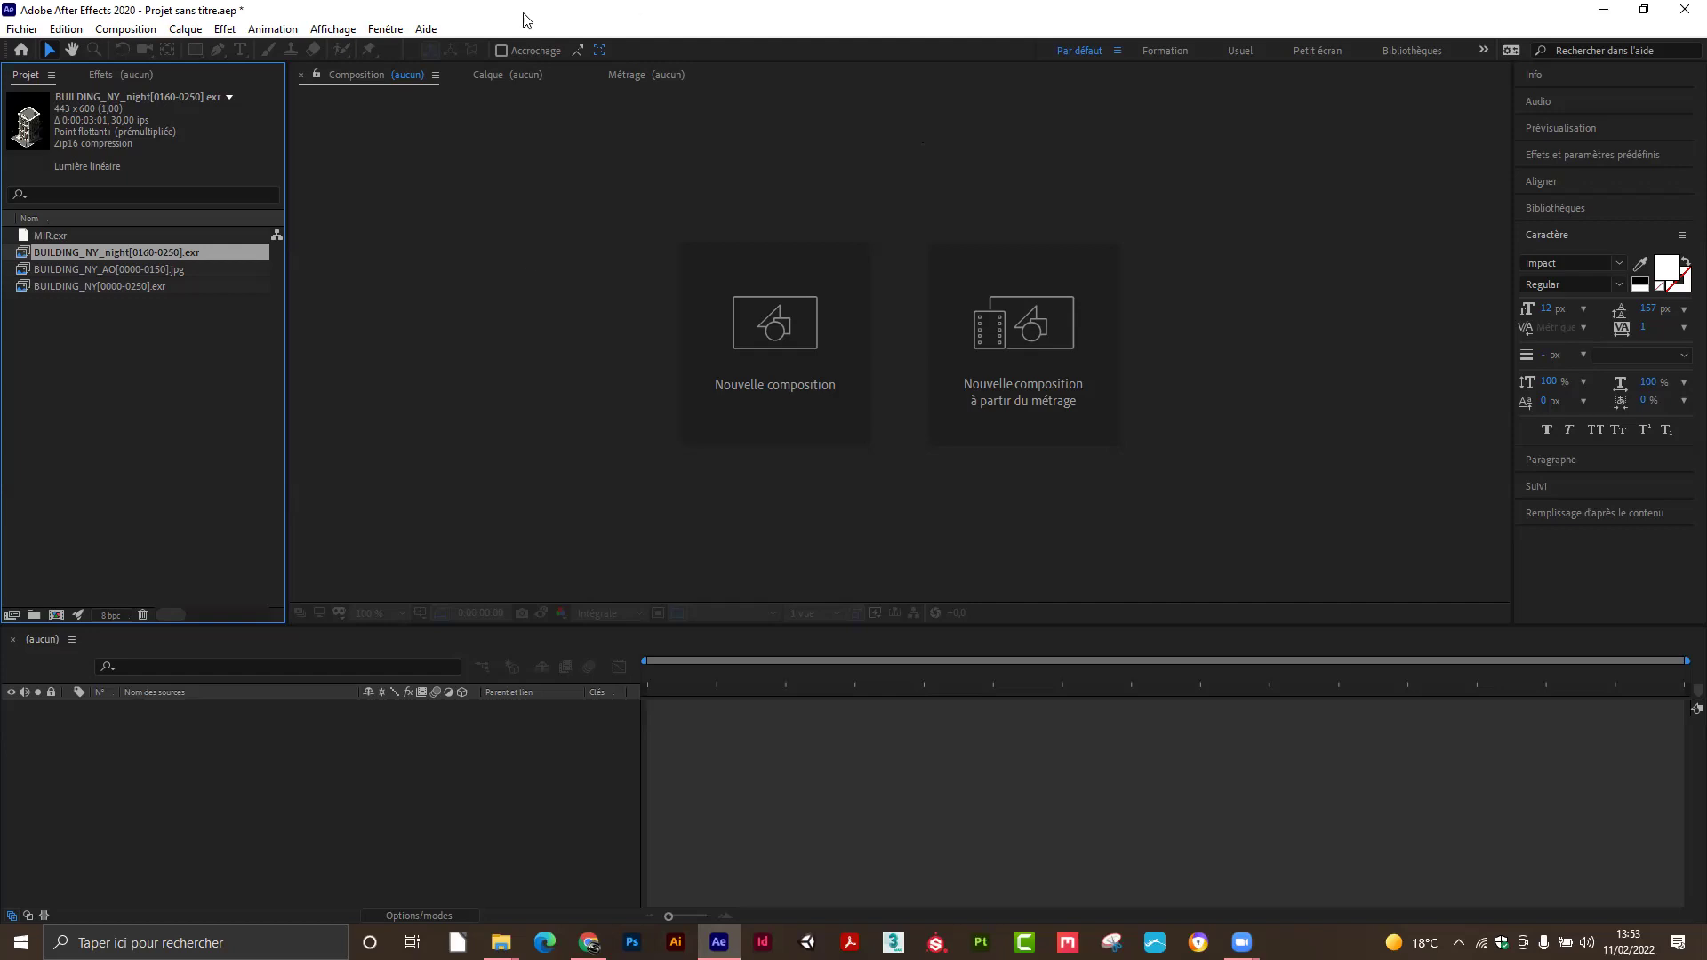
Save the After Effects project and switch to the HYPERPLANNING attendance page in Chrome.
key(ctrl+s)
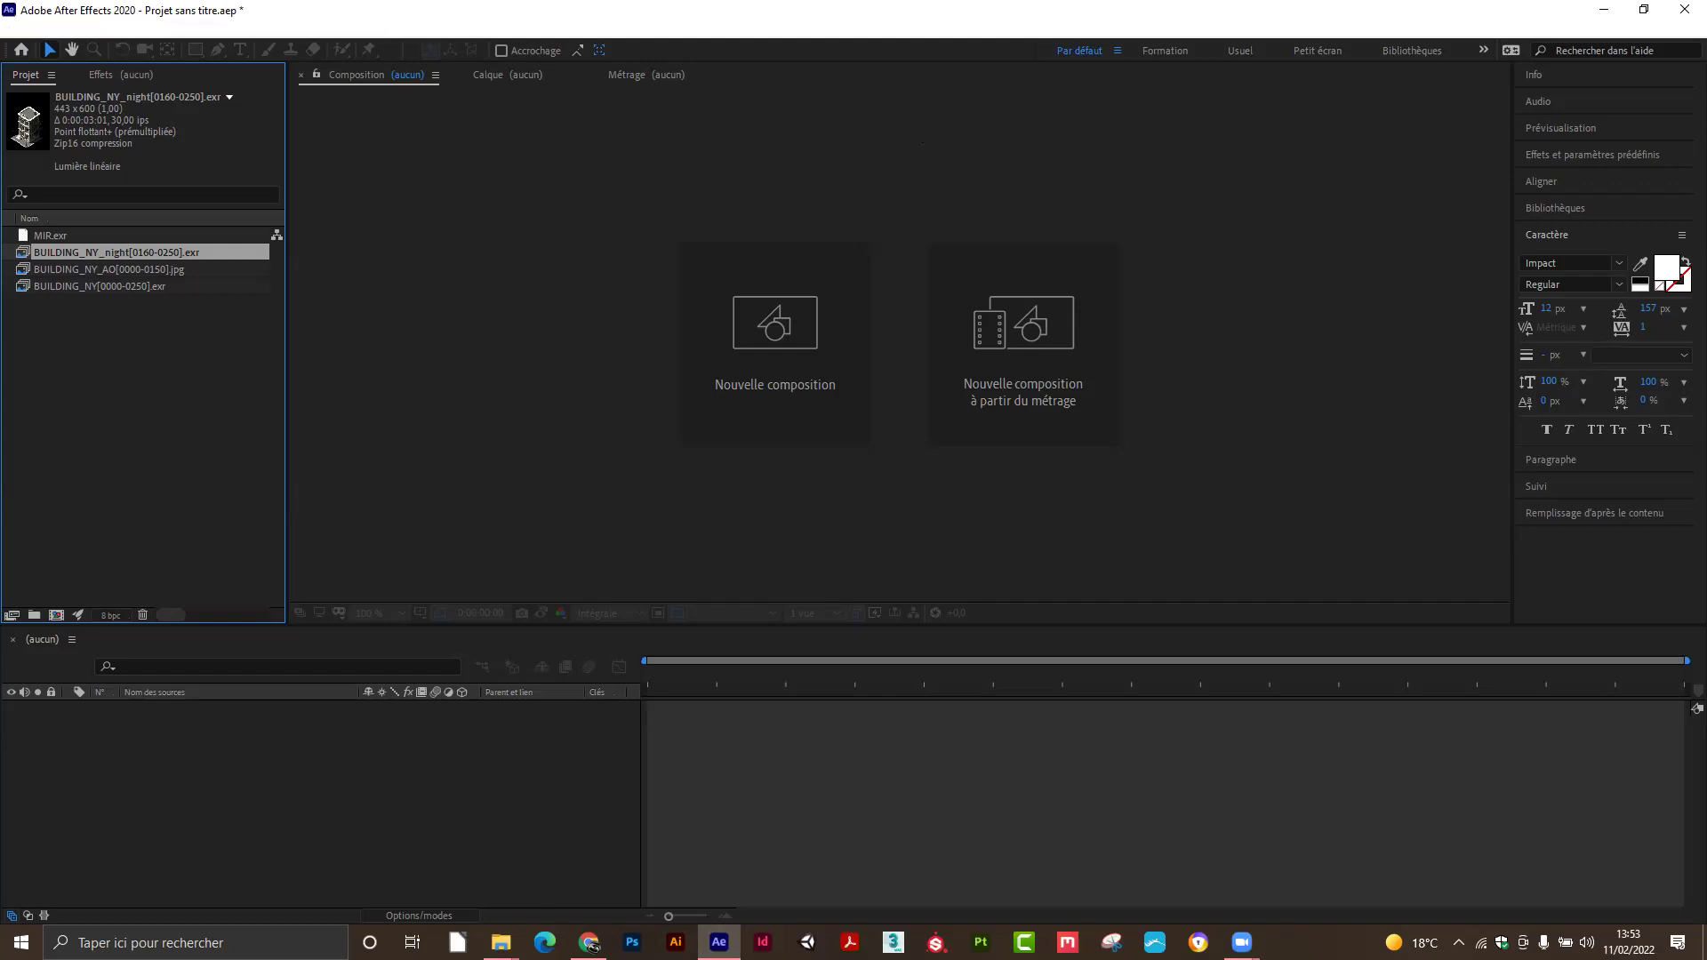
mouse_move(591, 945)
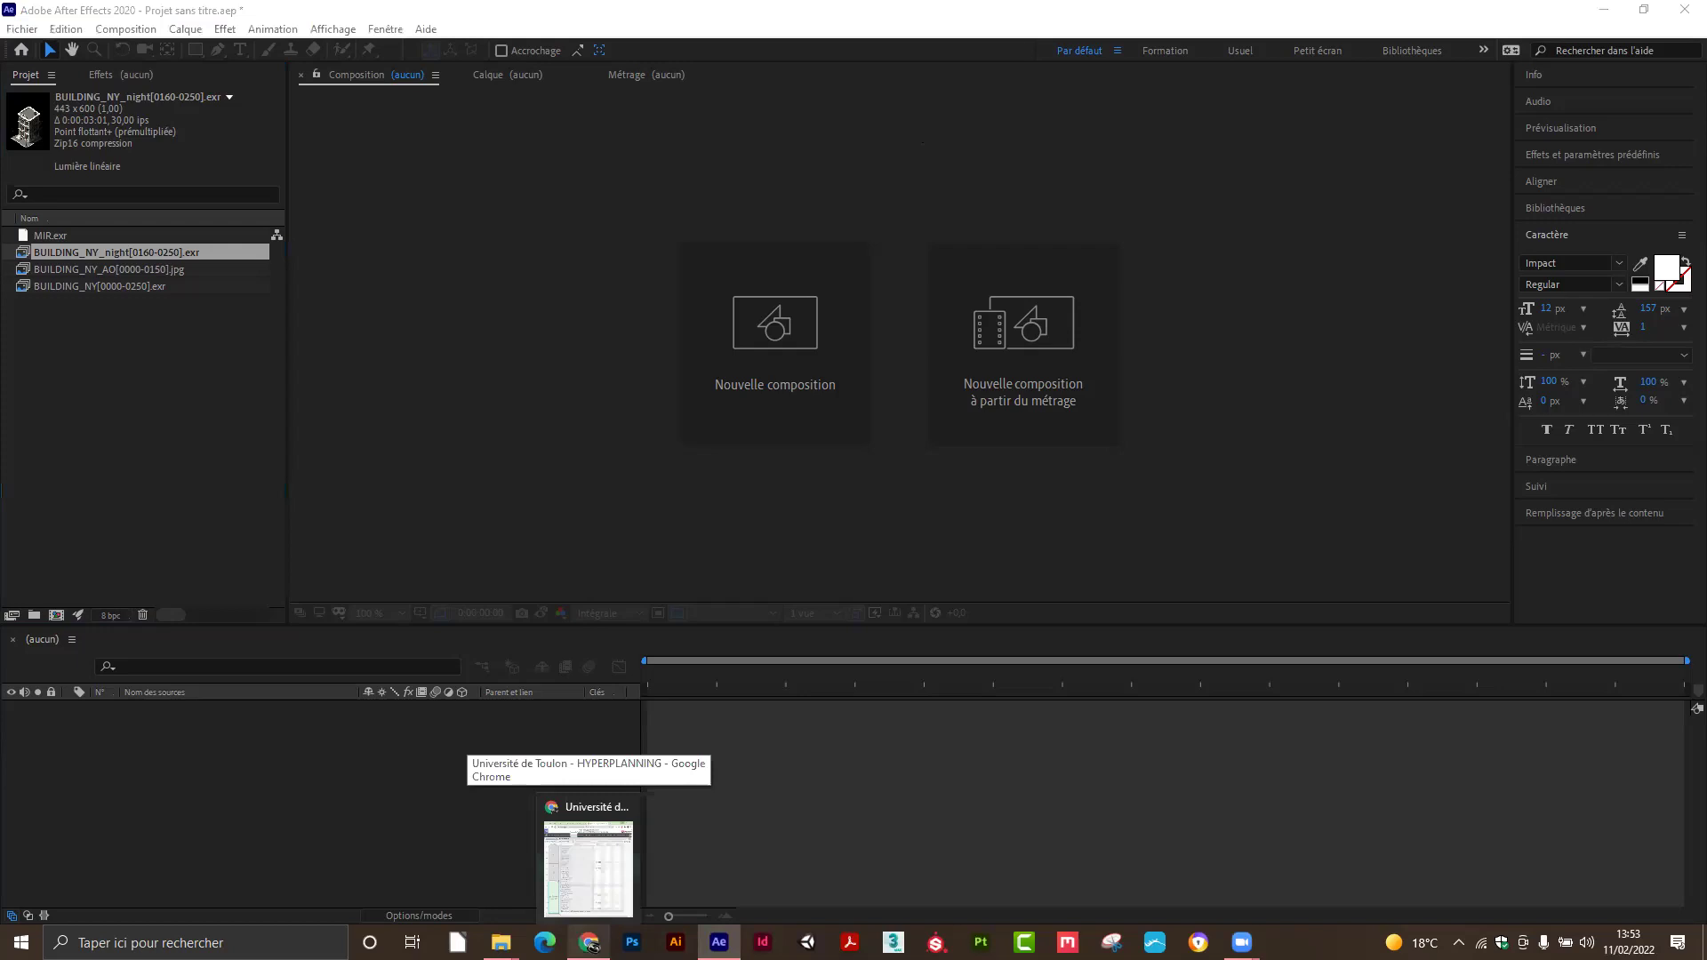
click(592, 944)
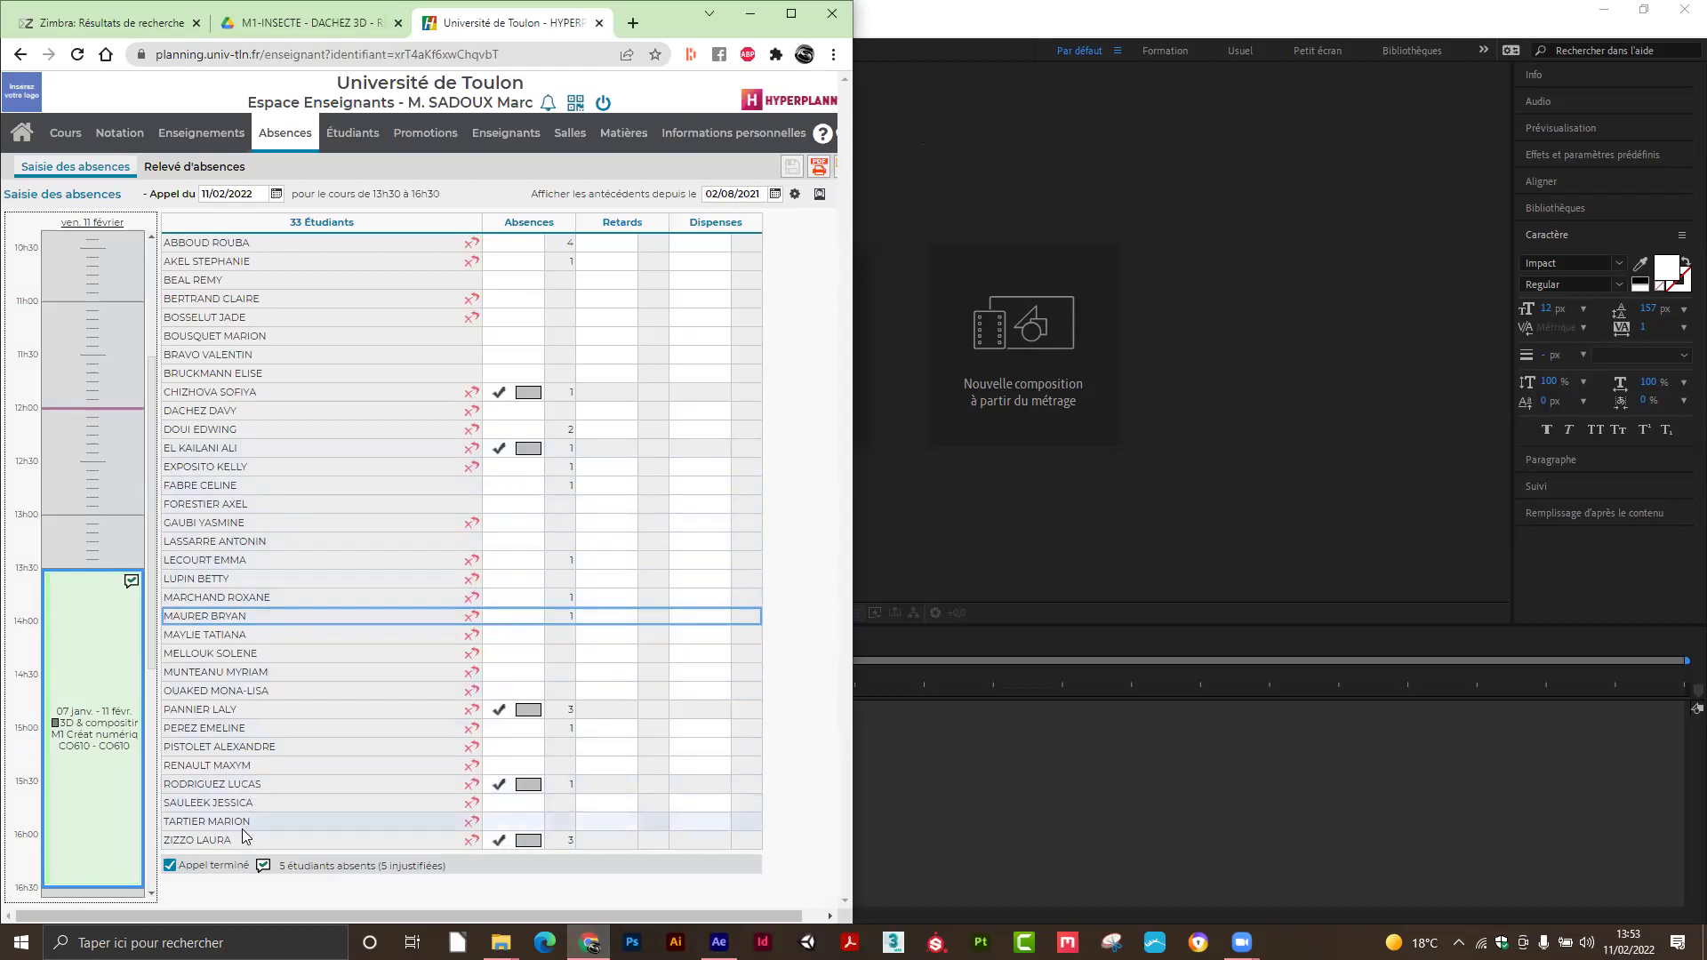
Clear one student's absence so 4 remain, mark the roll call finished, and minimize Chrome.
click(498, 786)
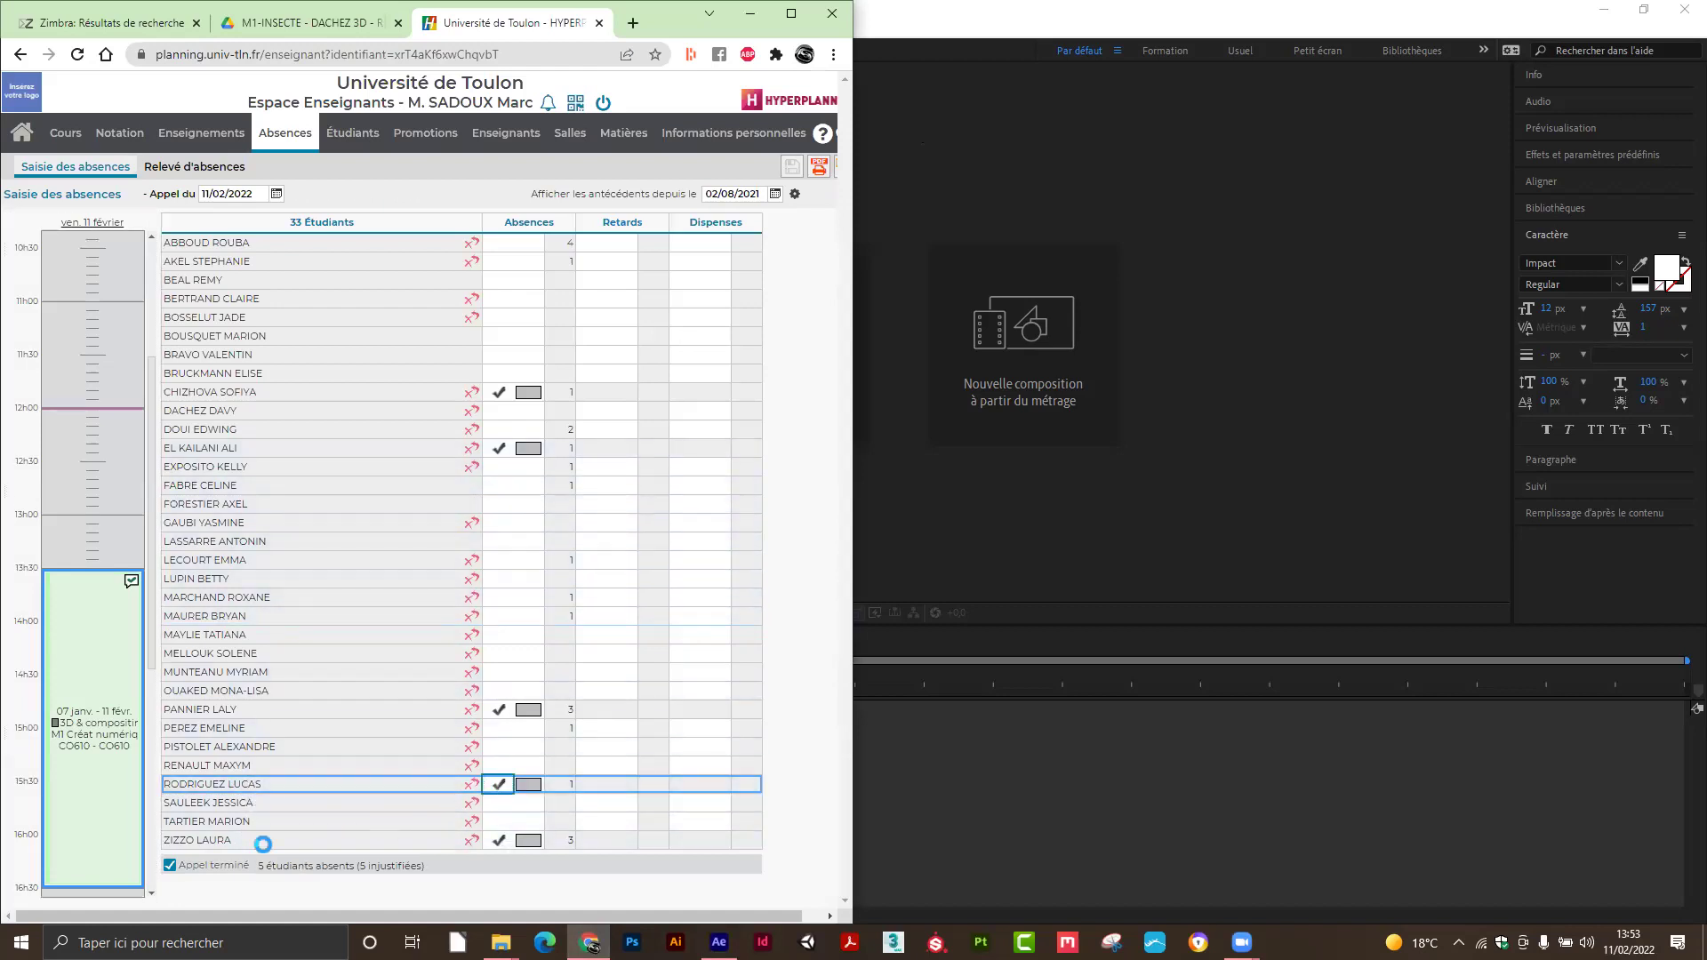
click(171, 868)
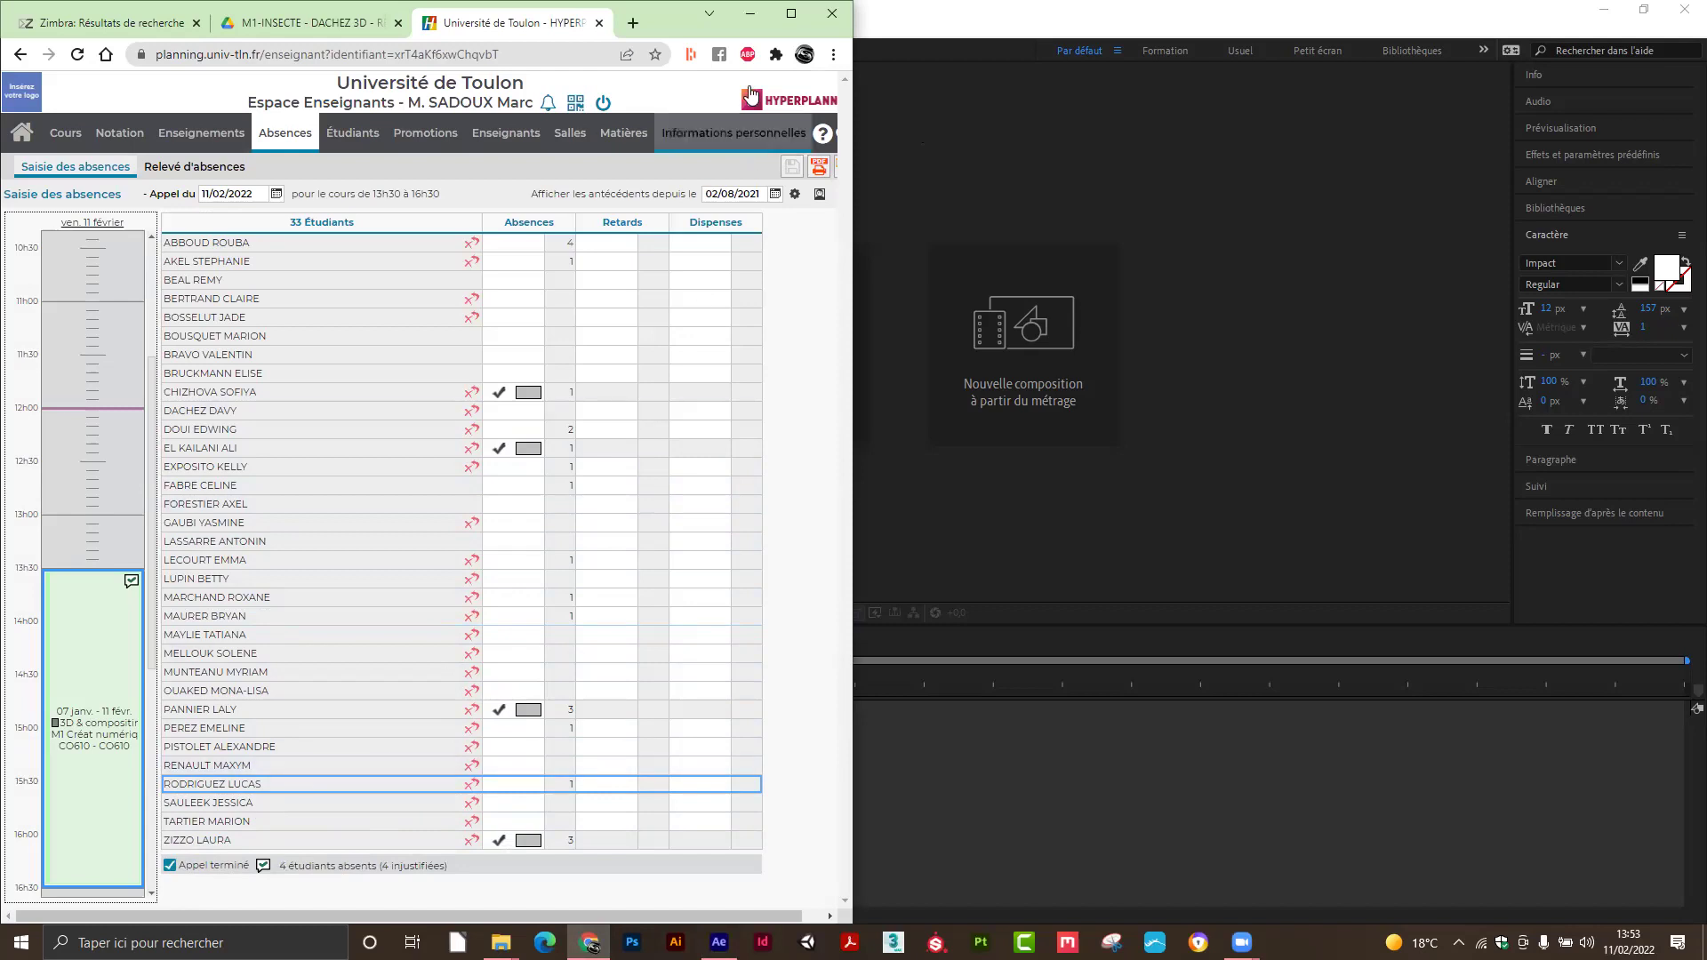
click(750, 13)
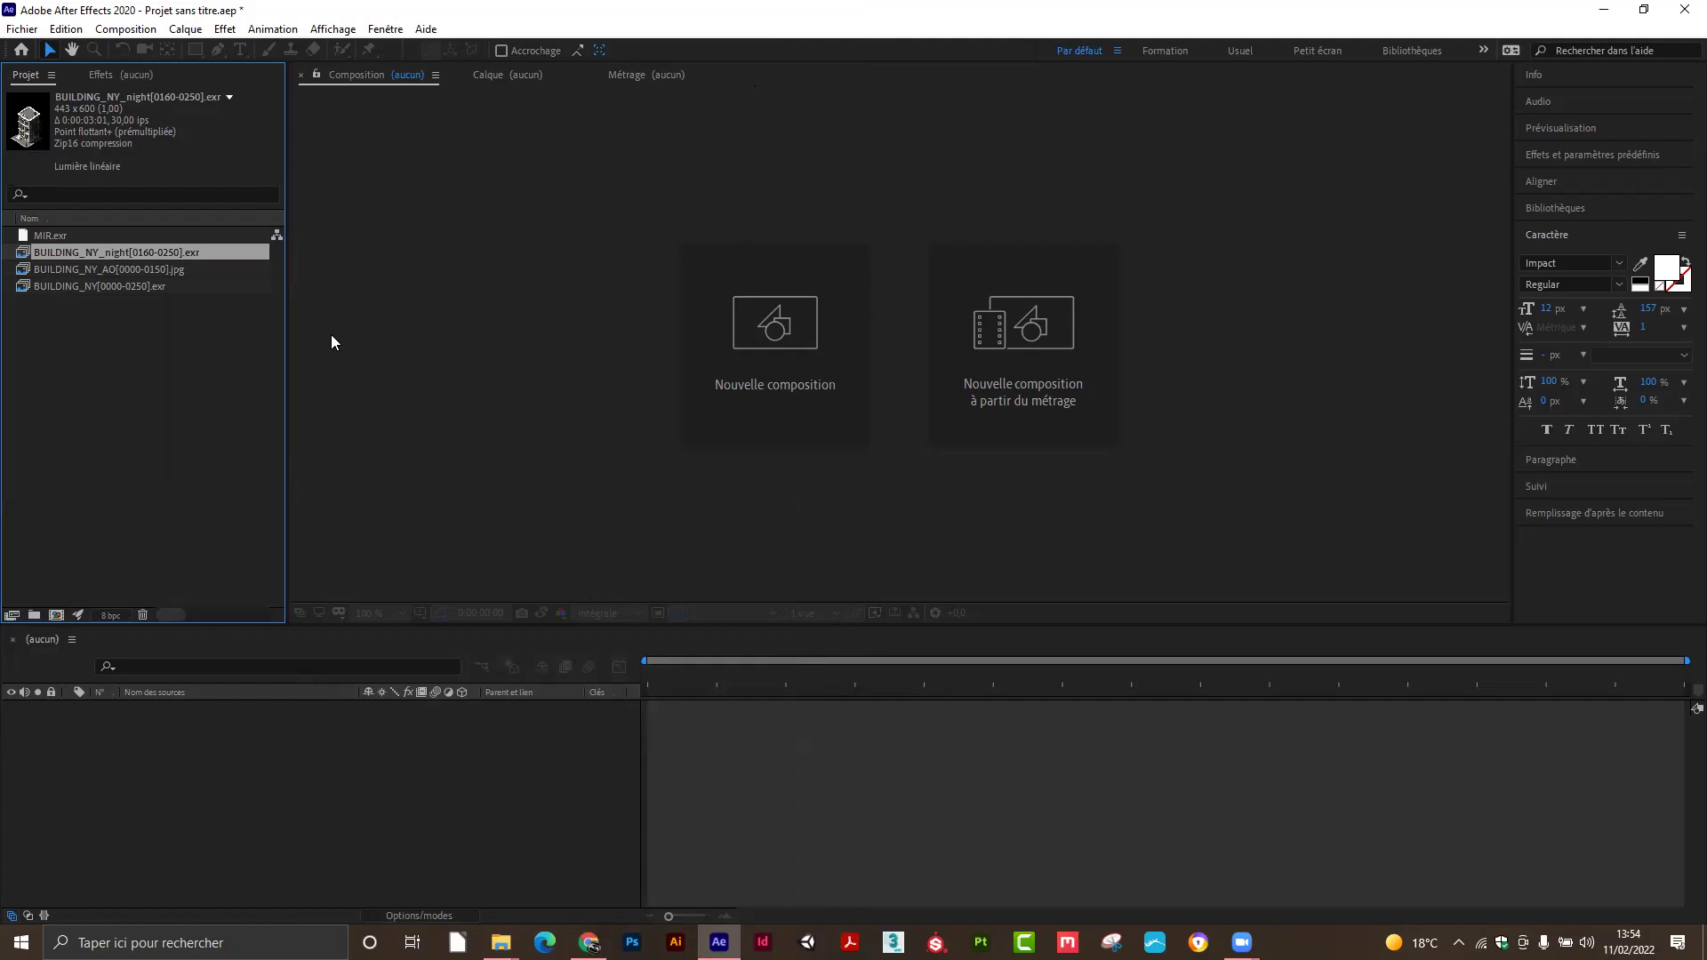
Lighten the interactive controls and focus indicators in the Appearance preferences.
click(79, 33)
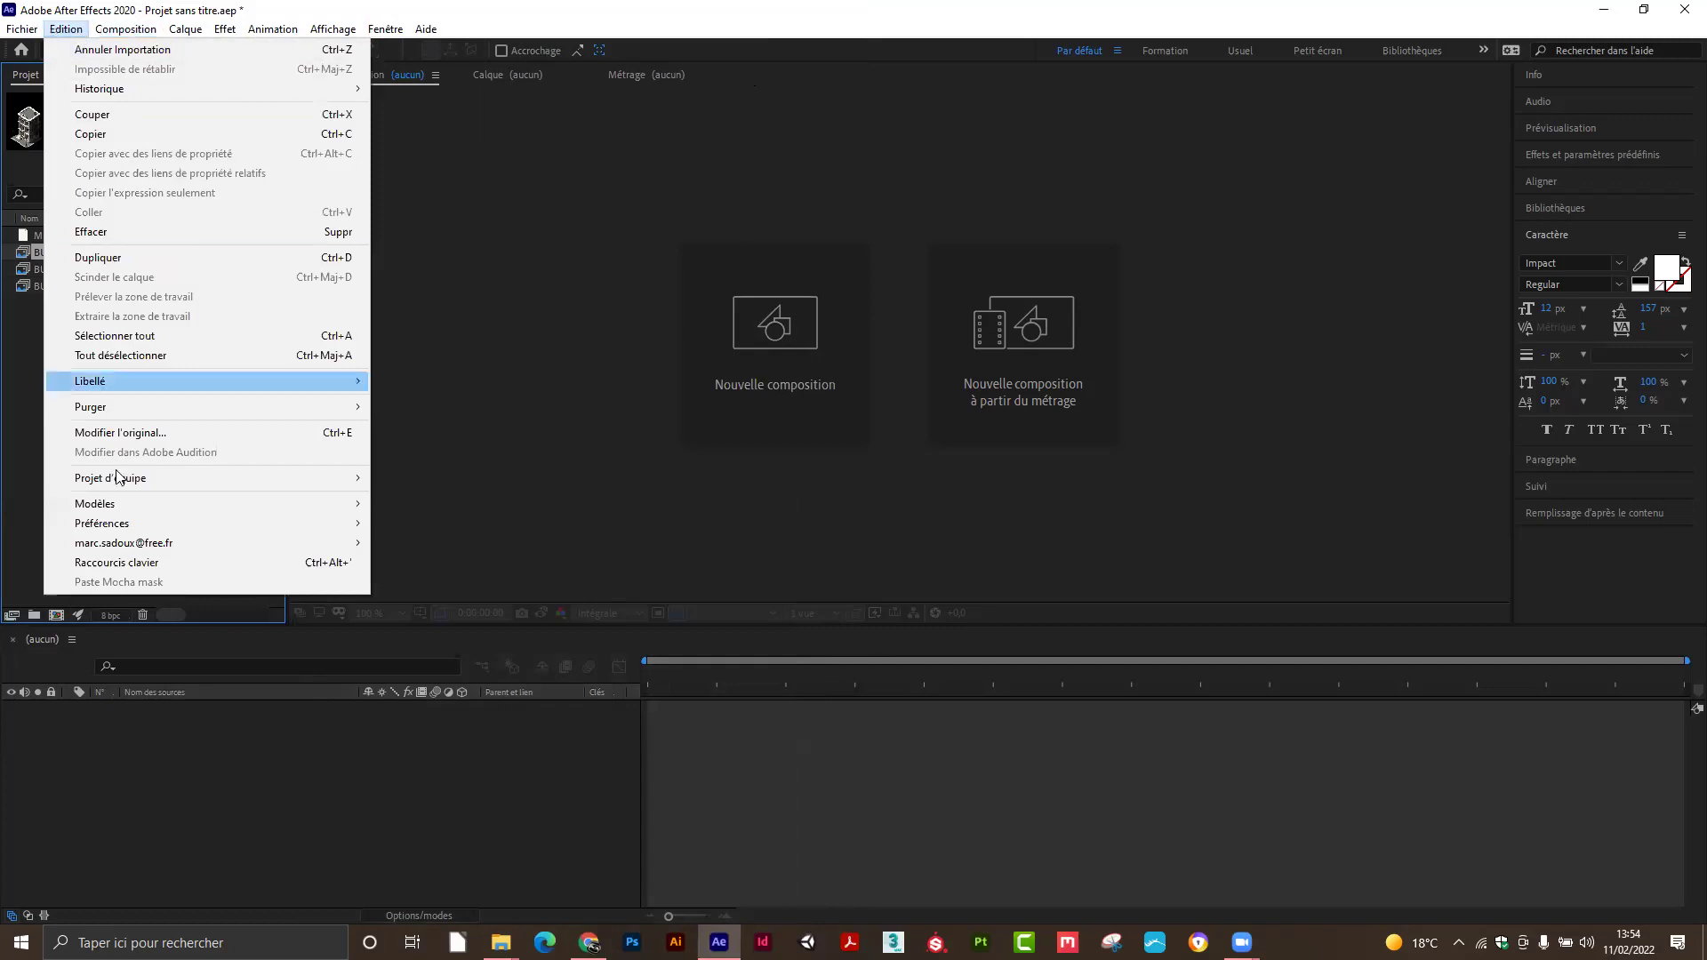
mouse_move(124, 524)
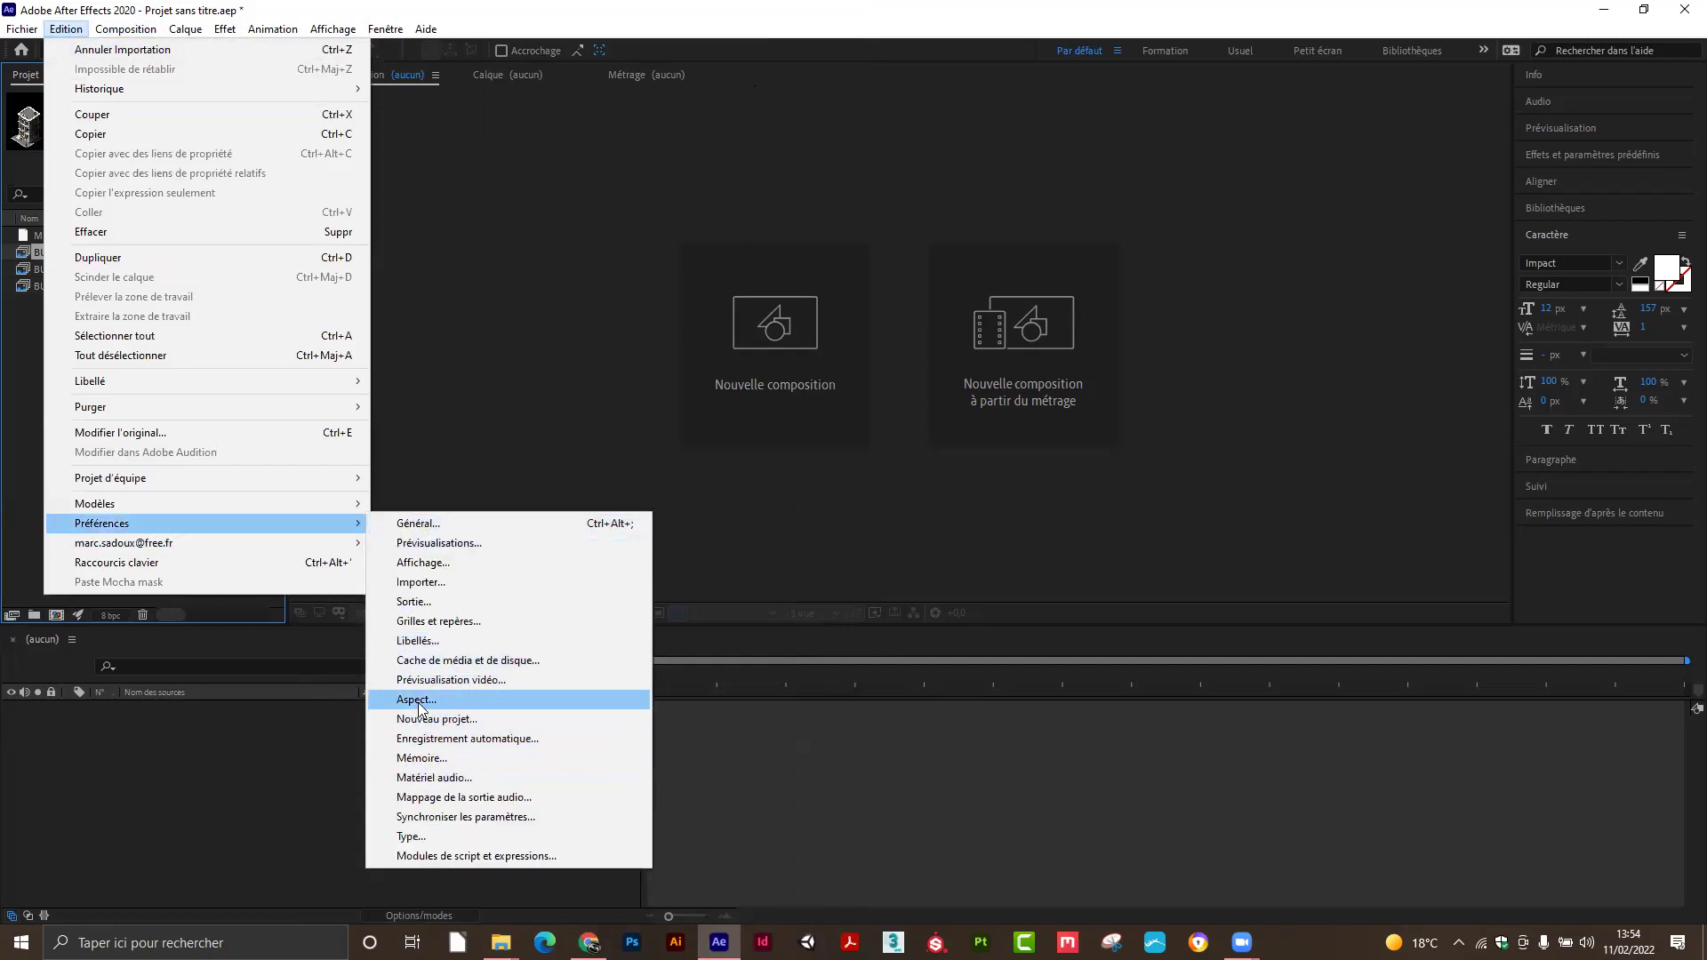
click(419, 701)
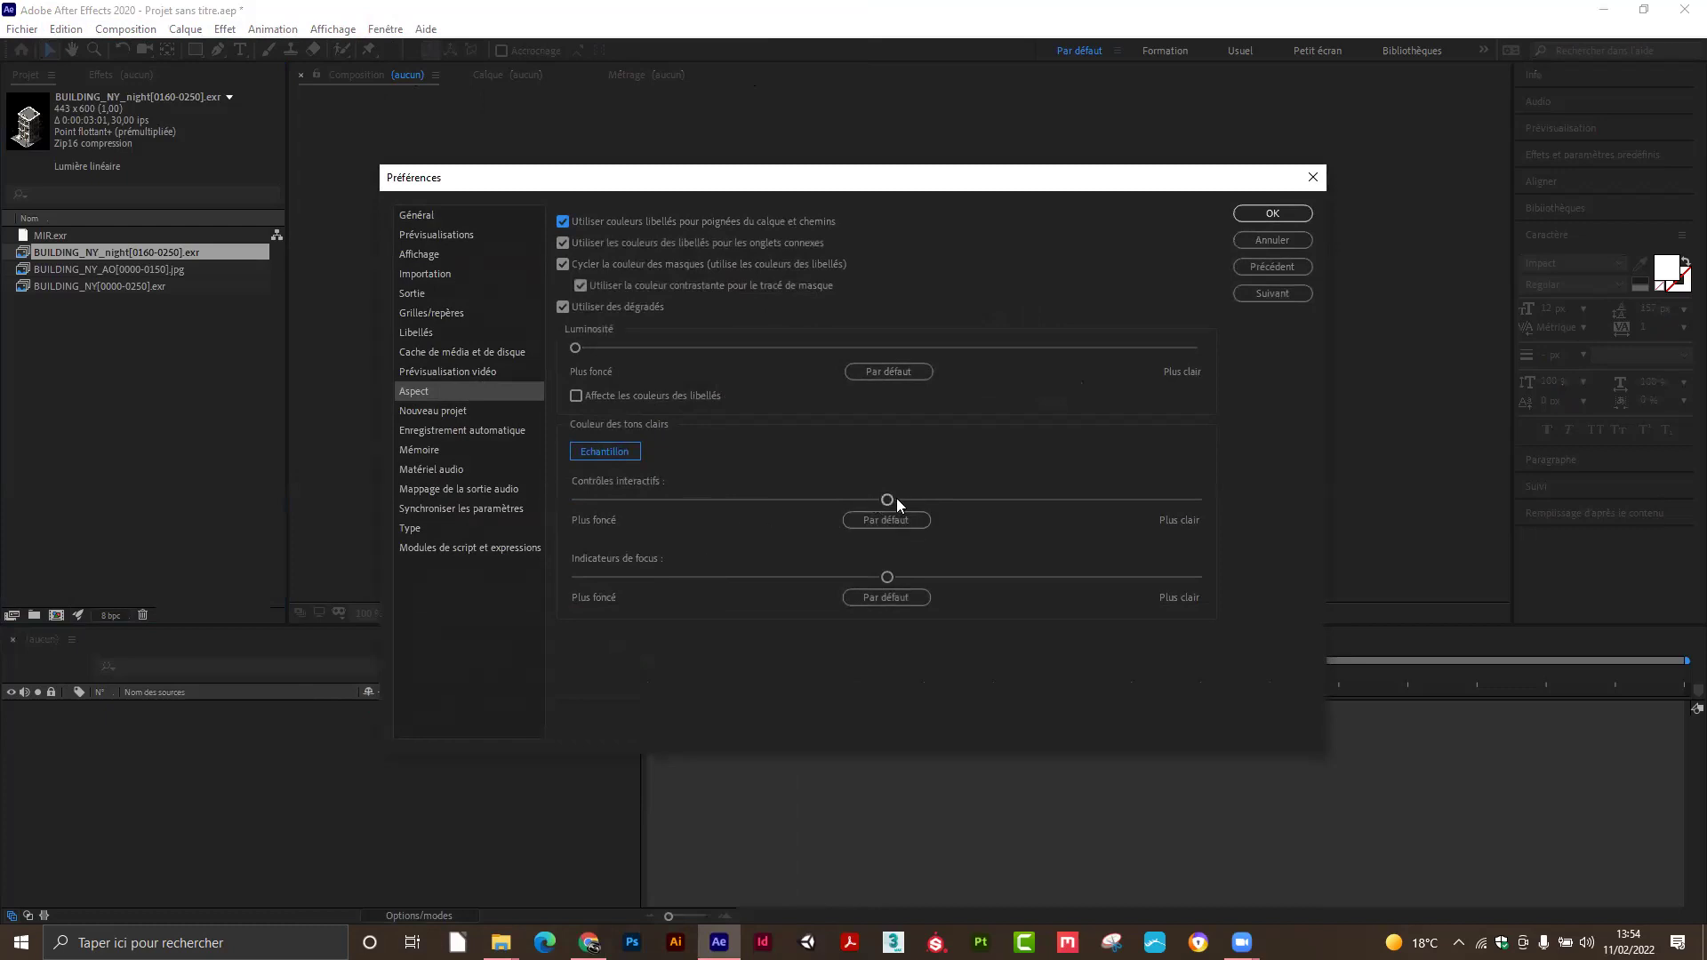
click(1014, 499)
click(1010, 577)
click(1044, 577)
click(1280, 214)
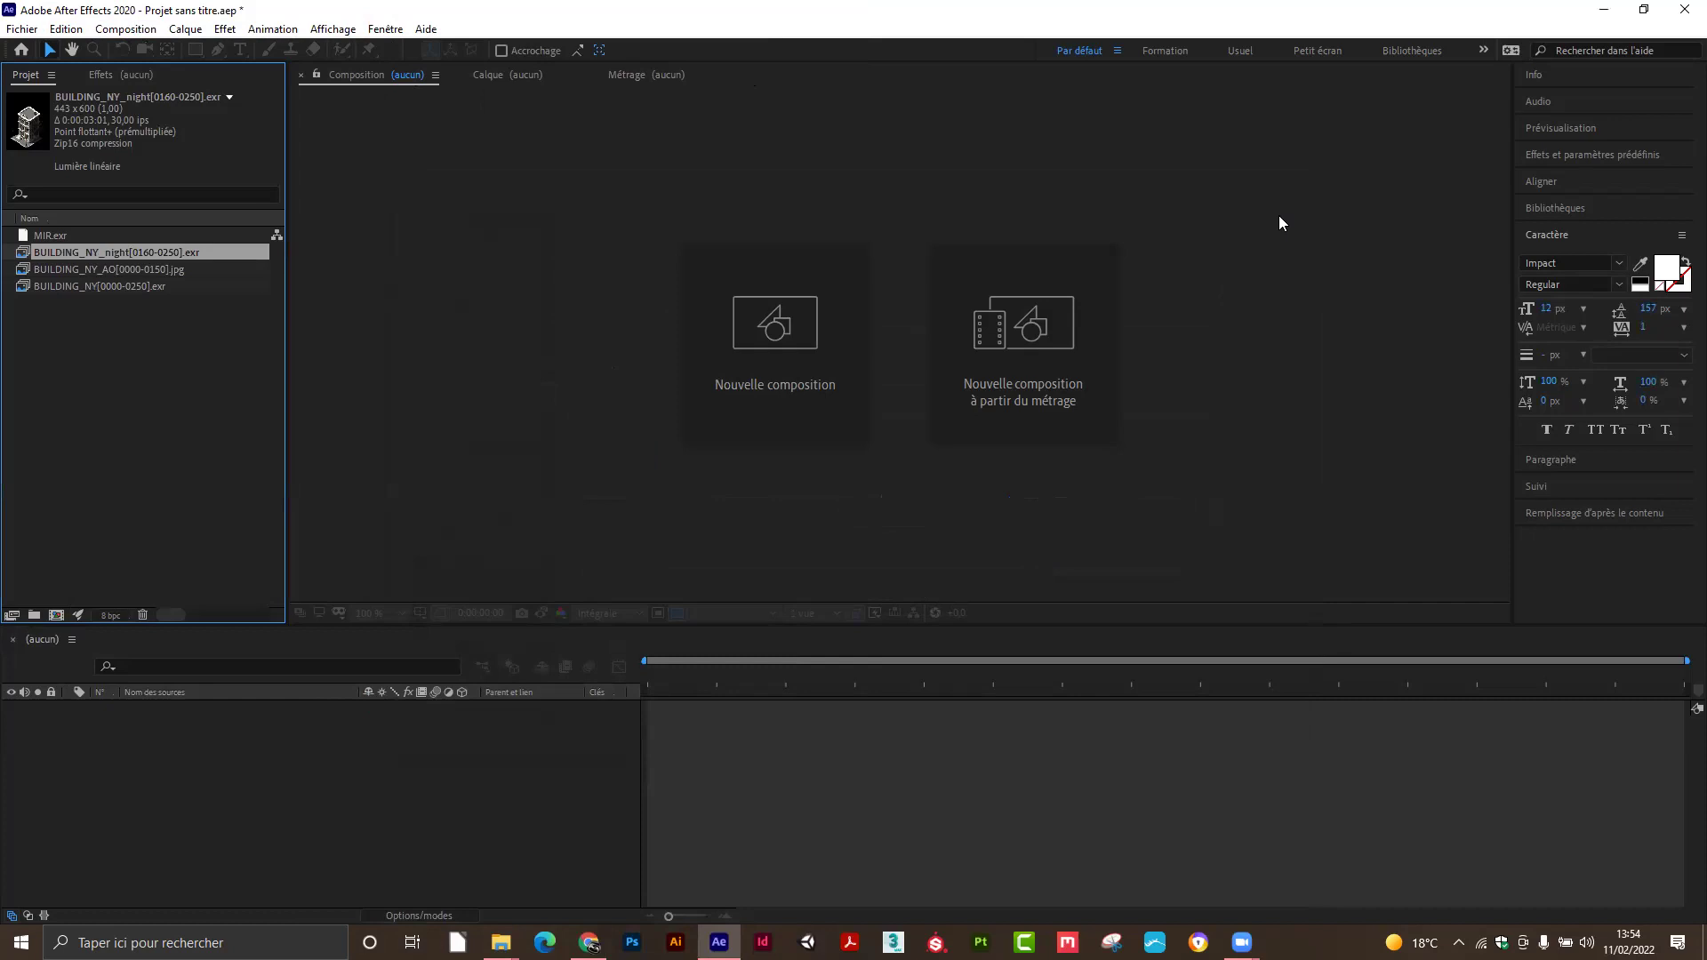
Return to Edit > Preferences > Appearance.
click(66, 28)
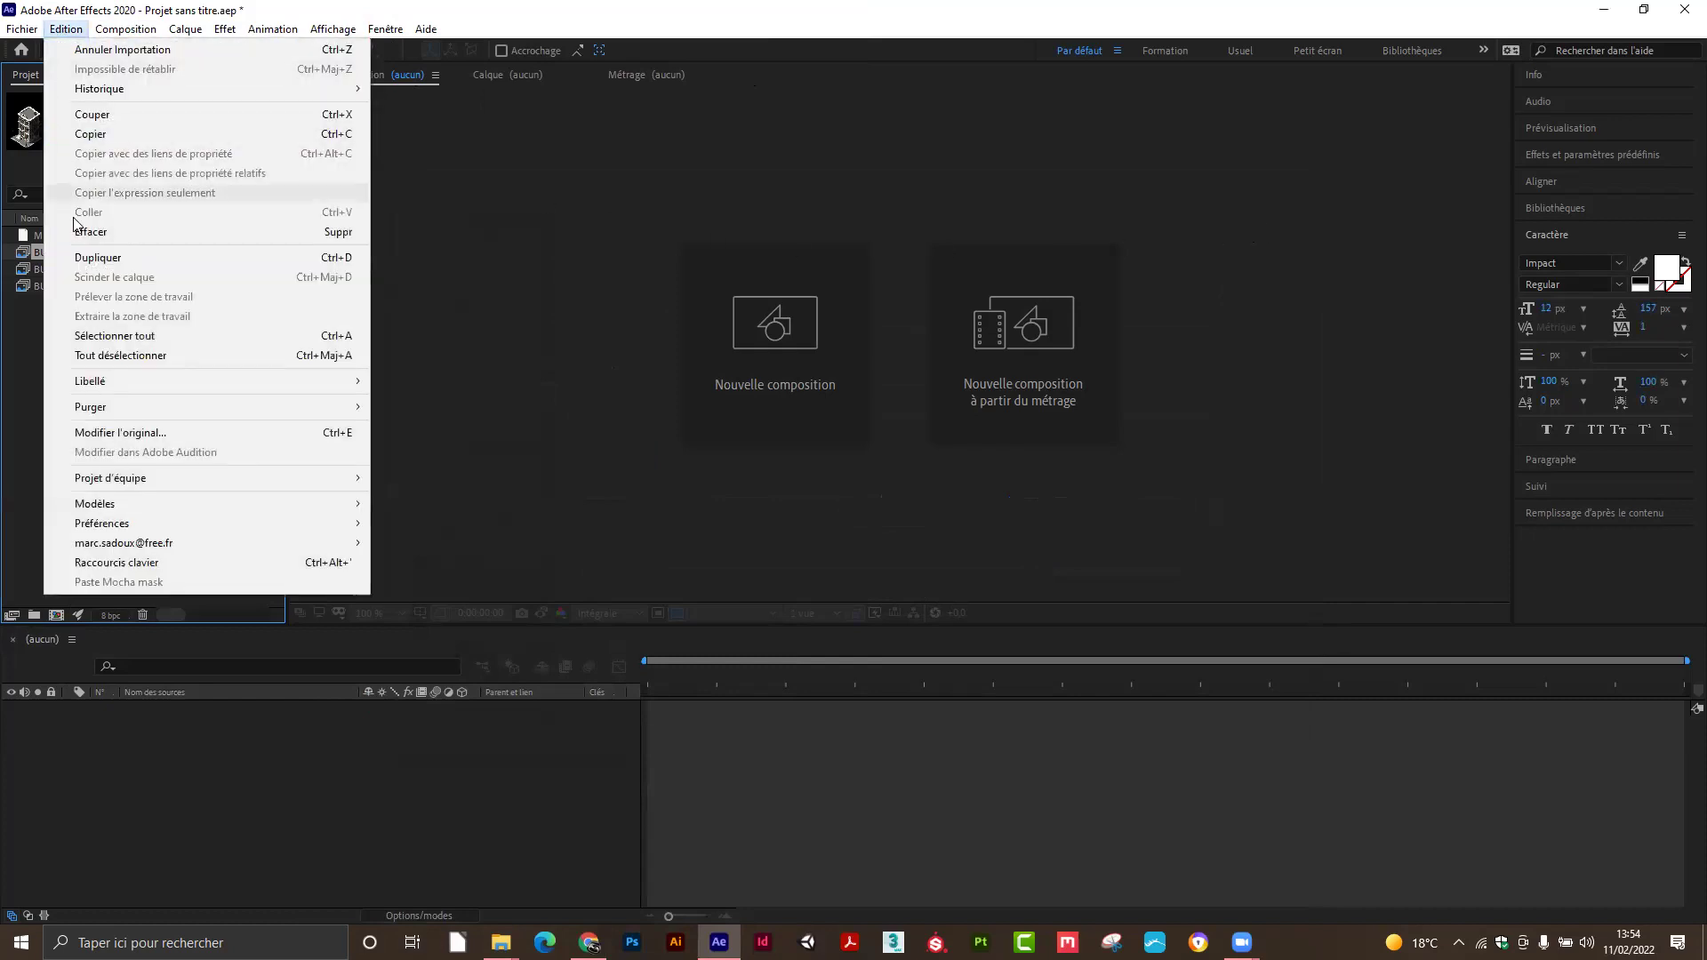
mouse_move(111, 526)
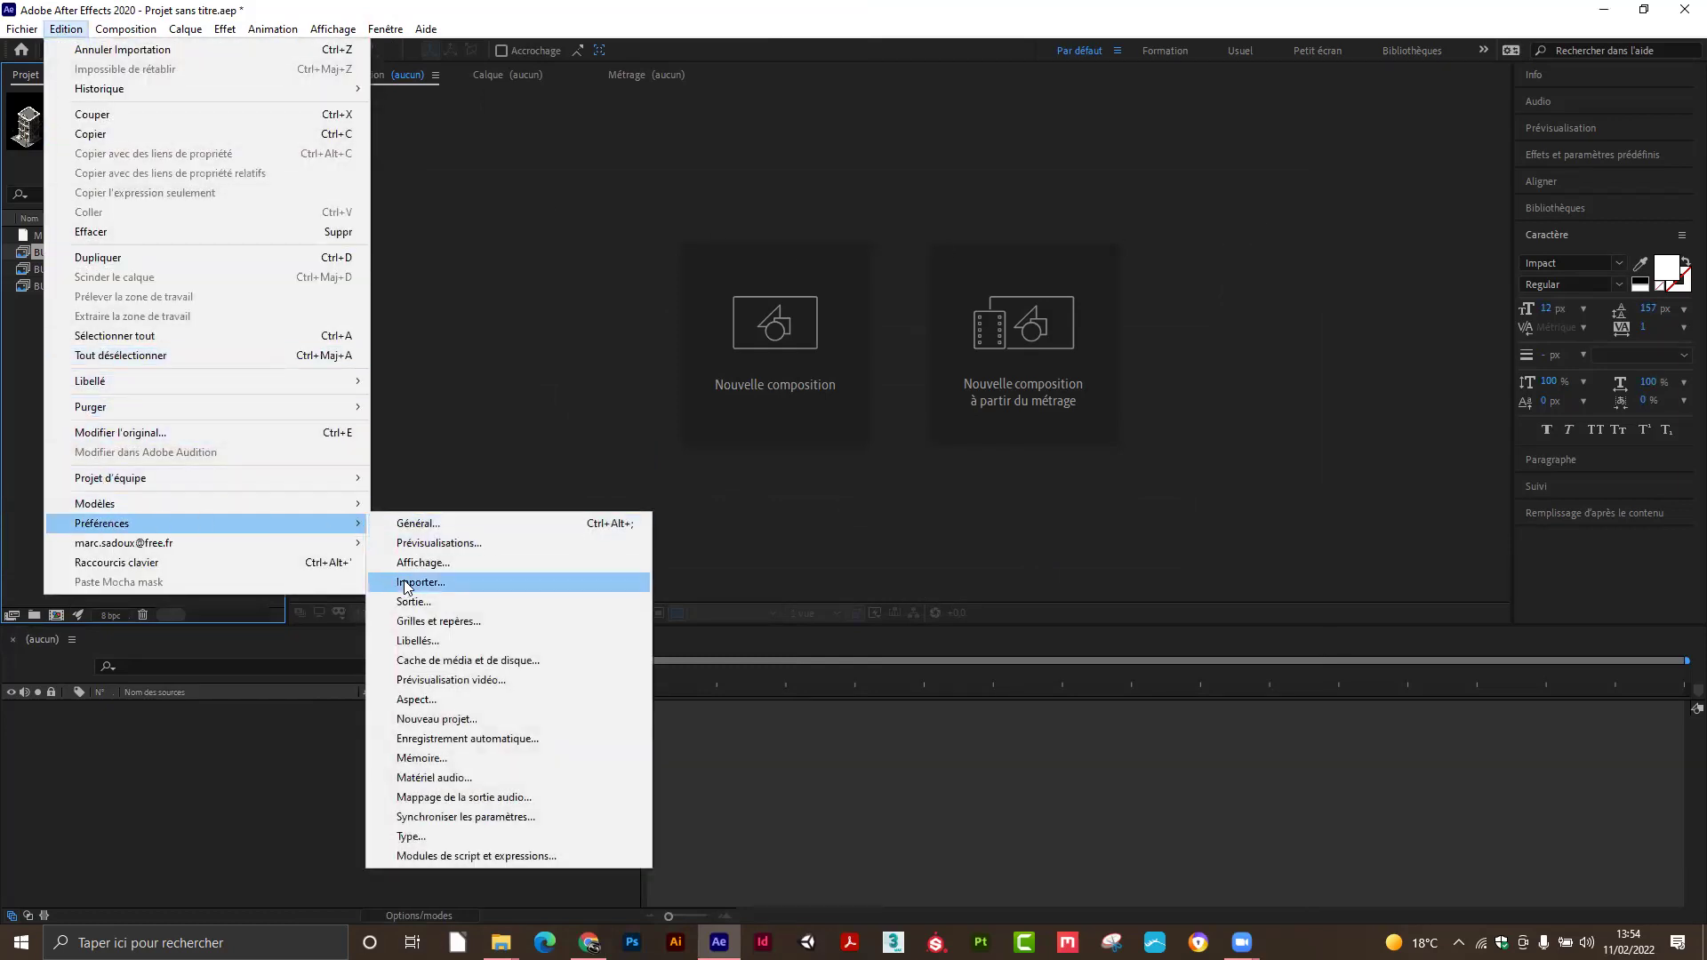
click(417, 699)
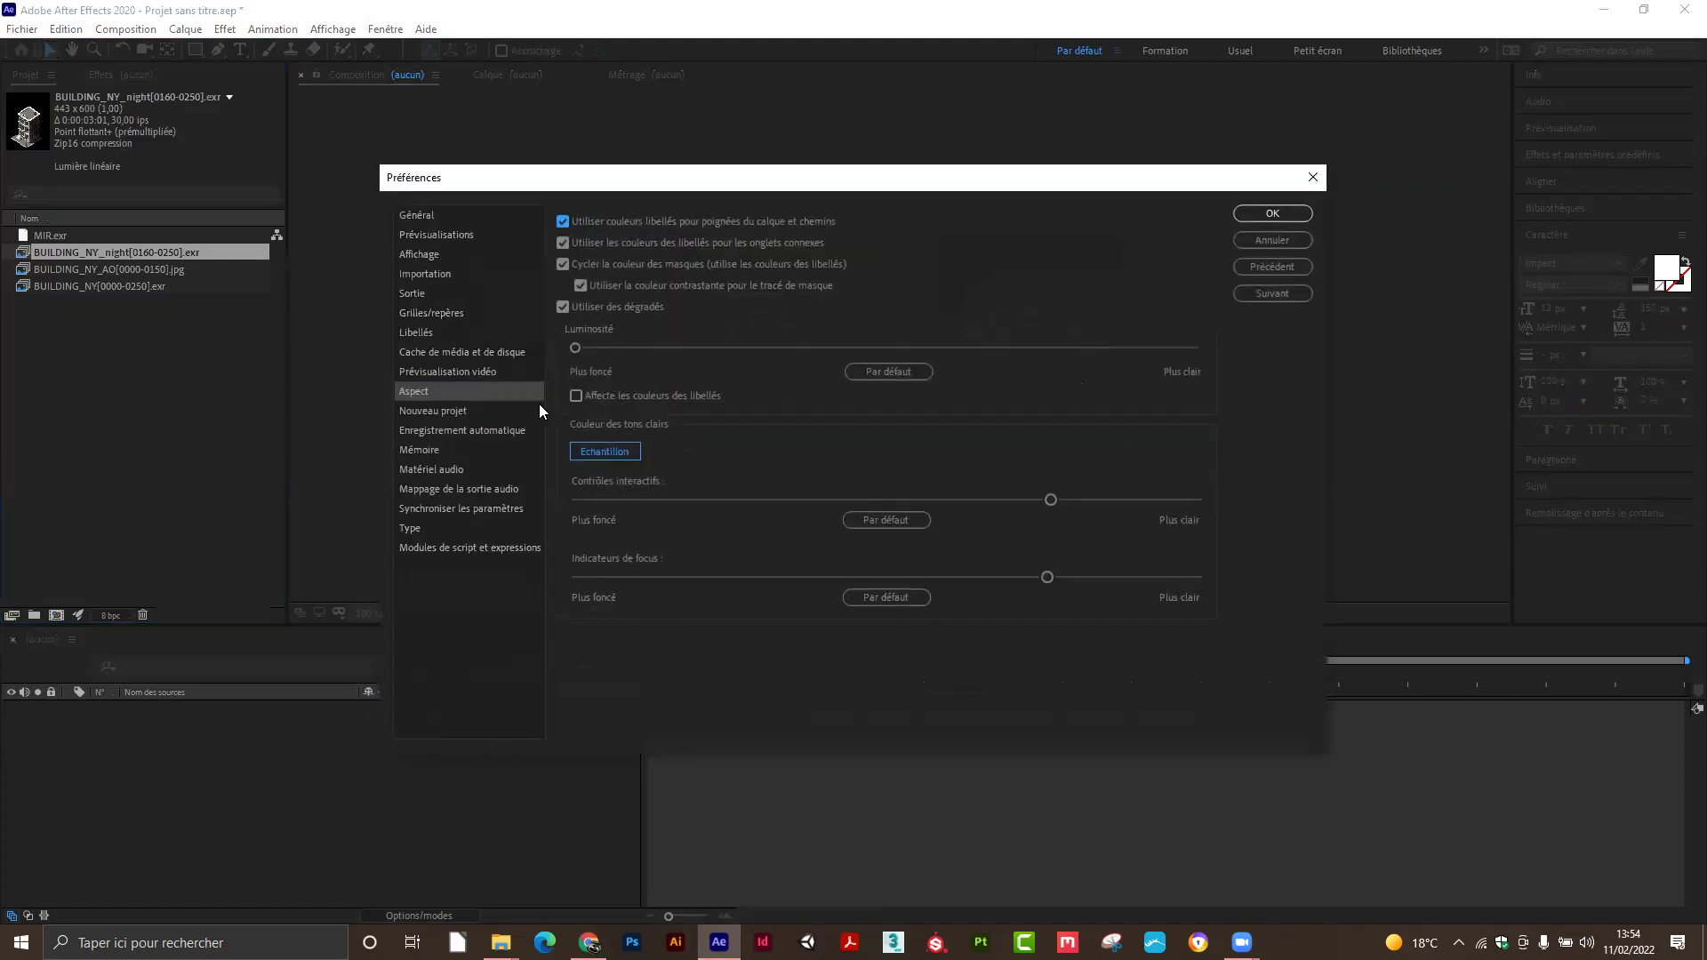
Reset brightness, interactive controls and focus indicators to their darkest shades.
drag(585, 346, 992, 352)
drag(847, 360, 523, 354)
drag(1051, 500, 484, 505)
drag(850, 577, 604, 578)
Browse the preference categories from General to Scripting & Expressions, ending back on Appearance.
click(427, 222)
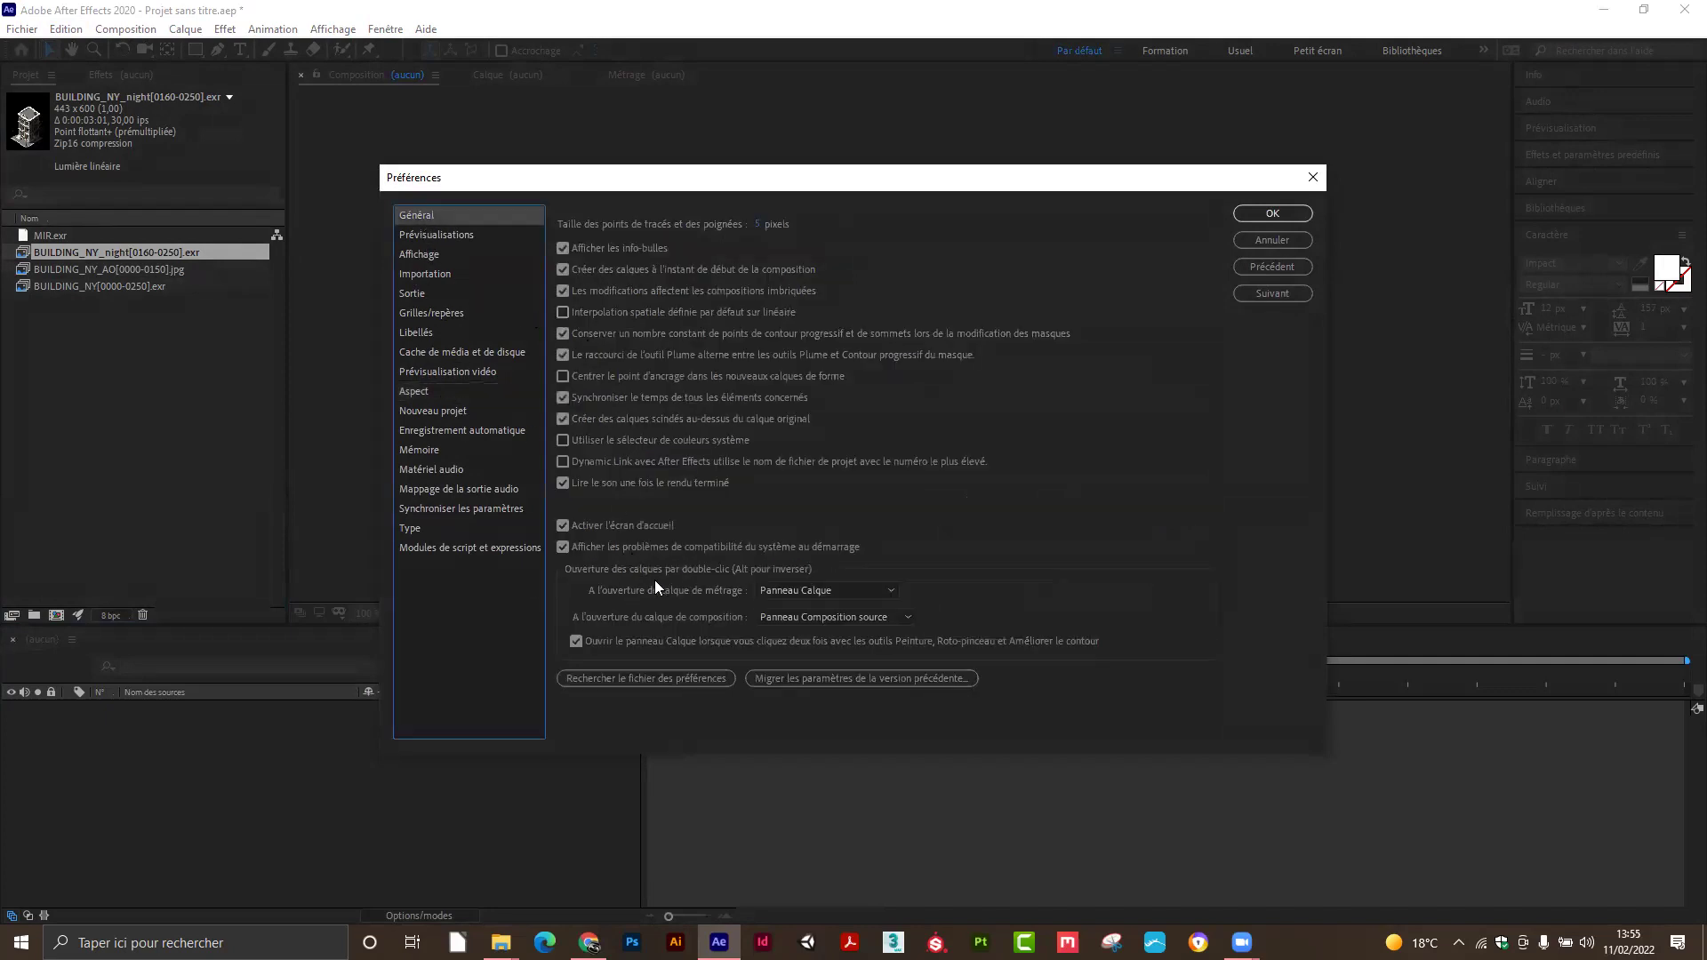
click(436, 258)
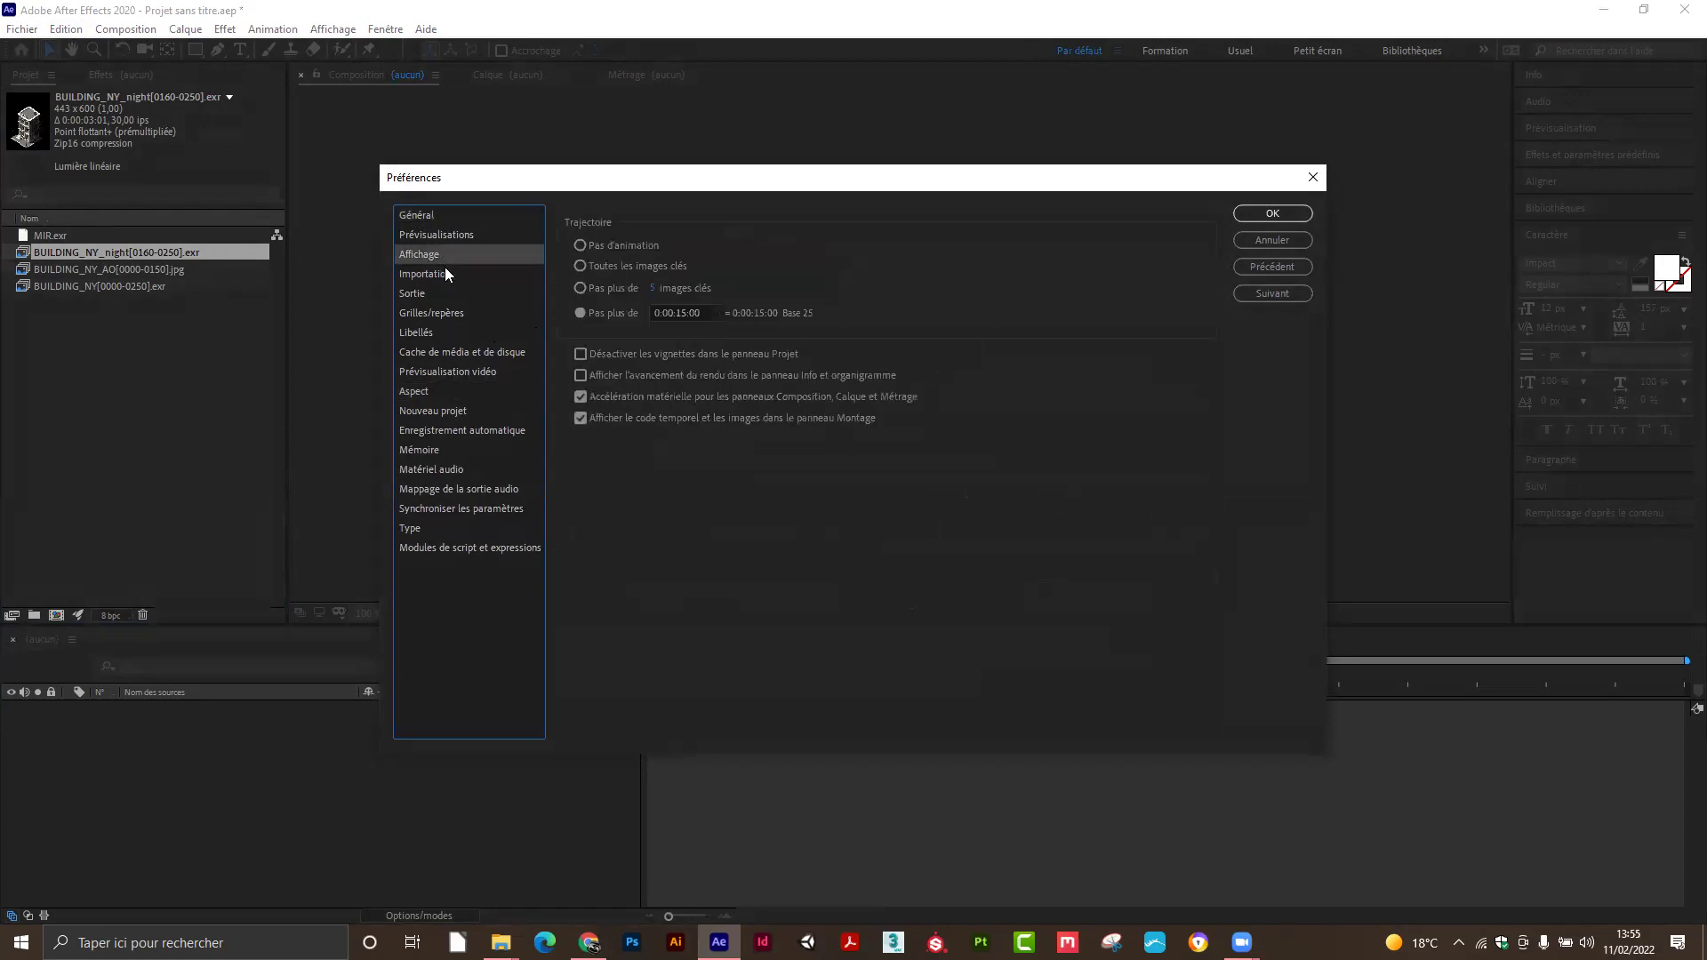
click(415, 274)
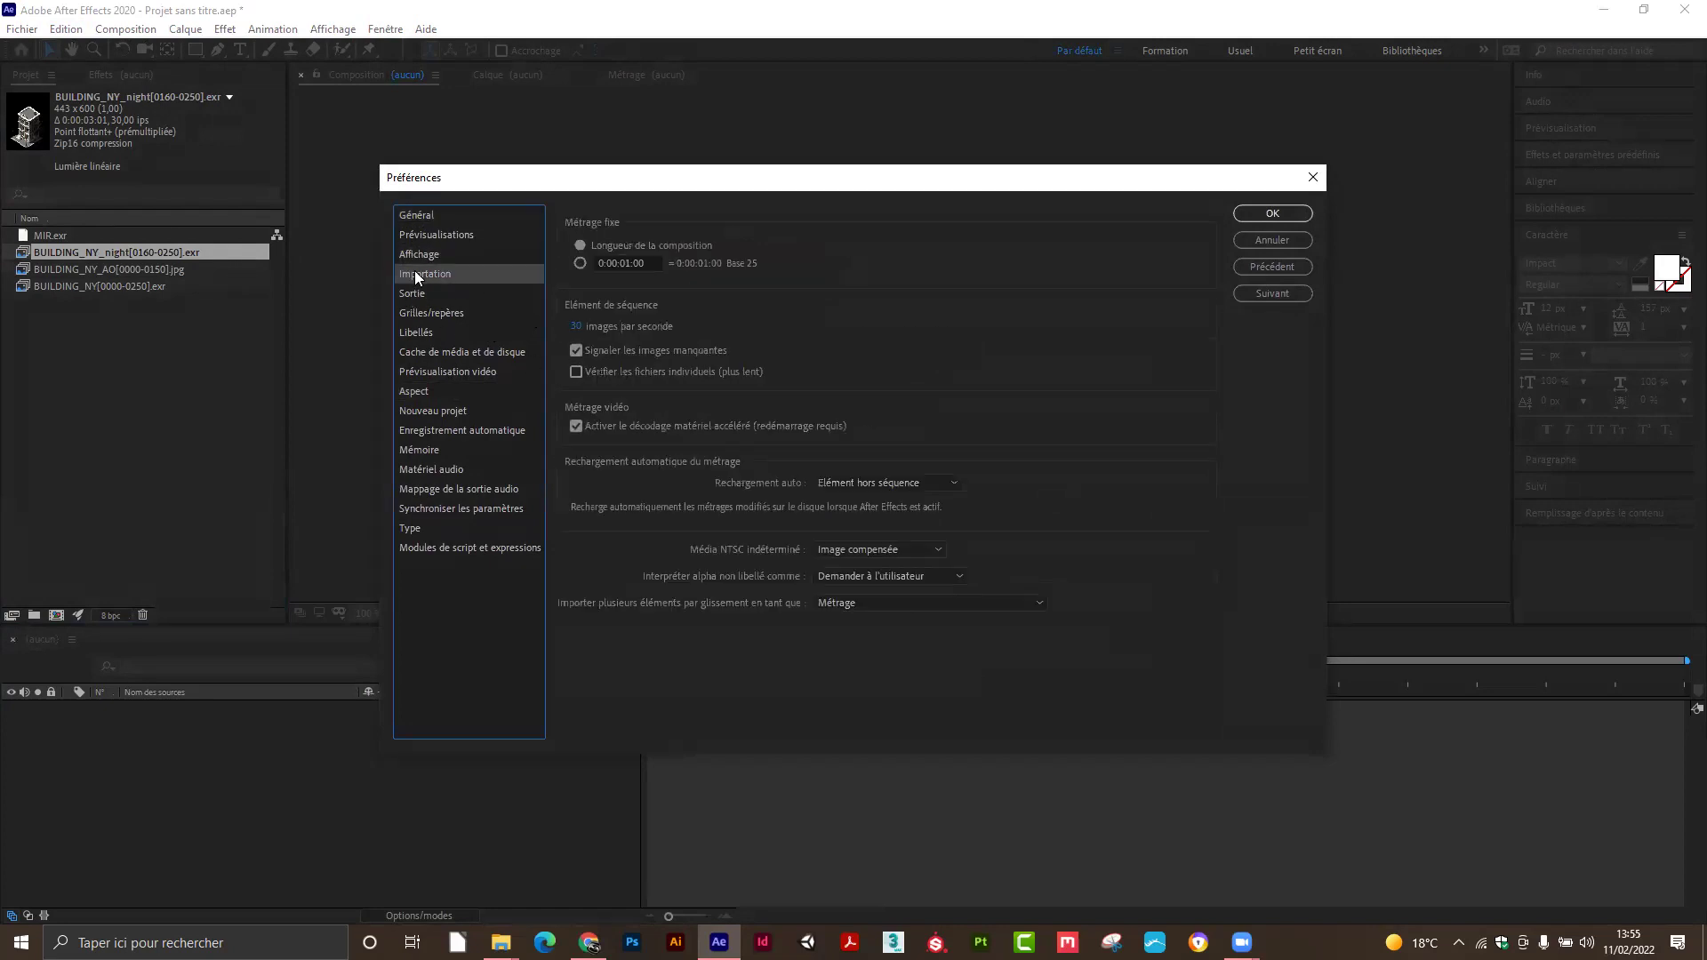
click(428, 335)
click(436, 352)
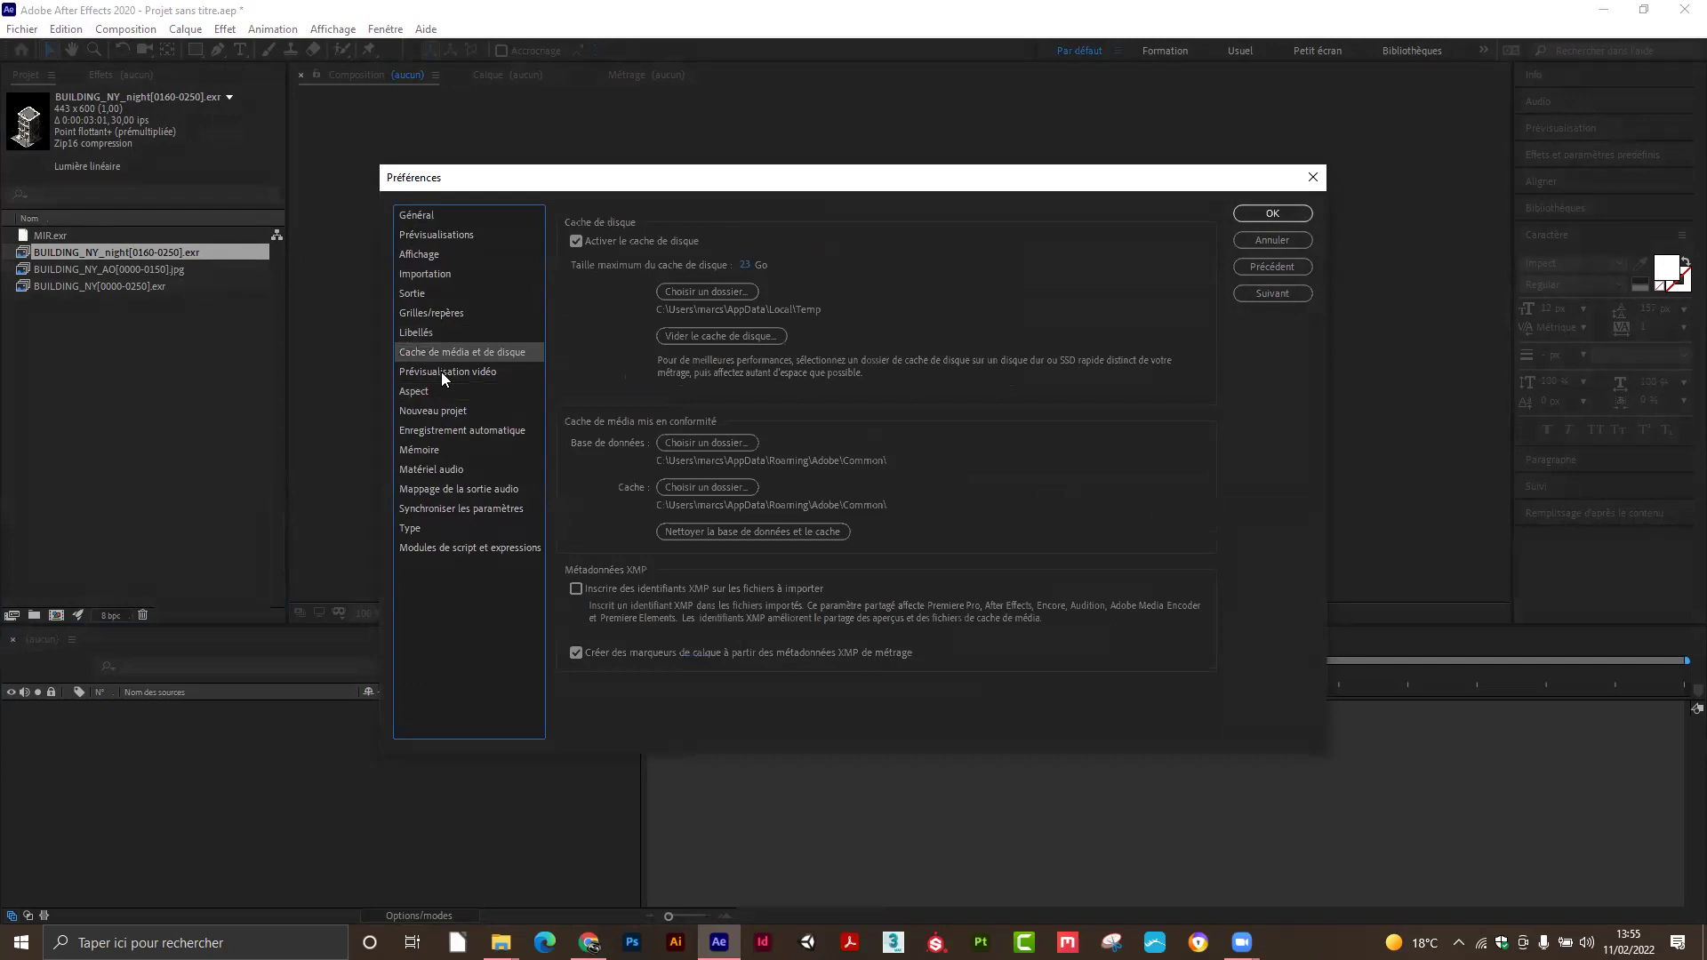
click(443, 375)
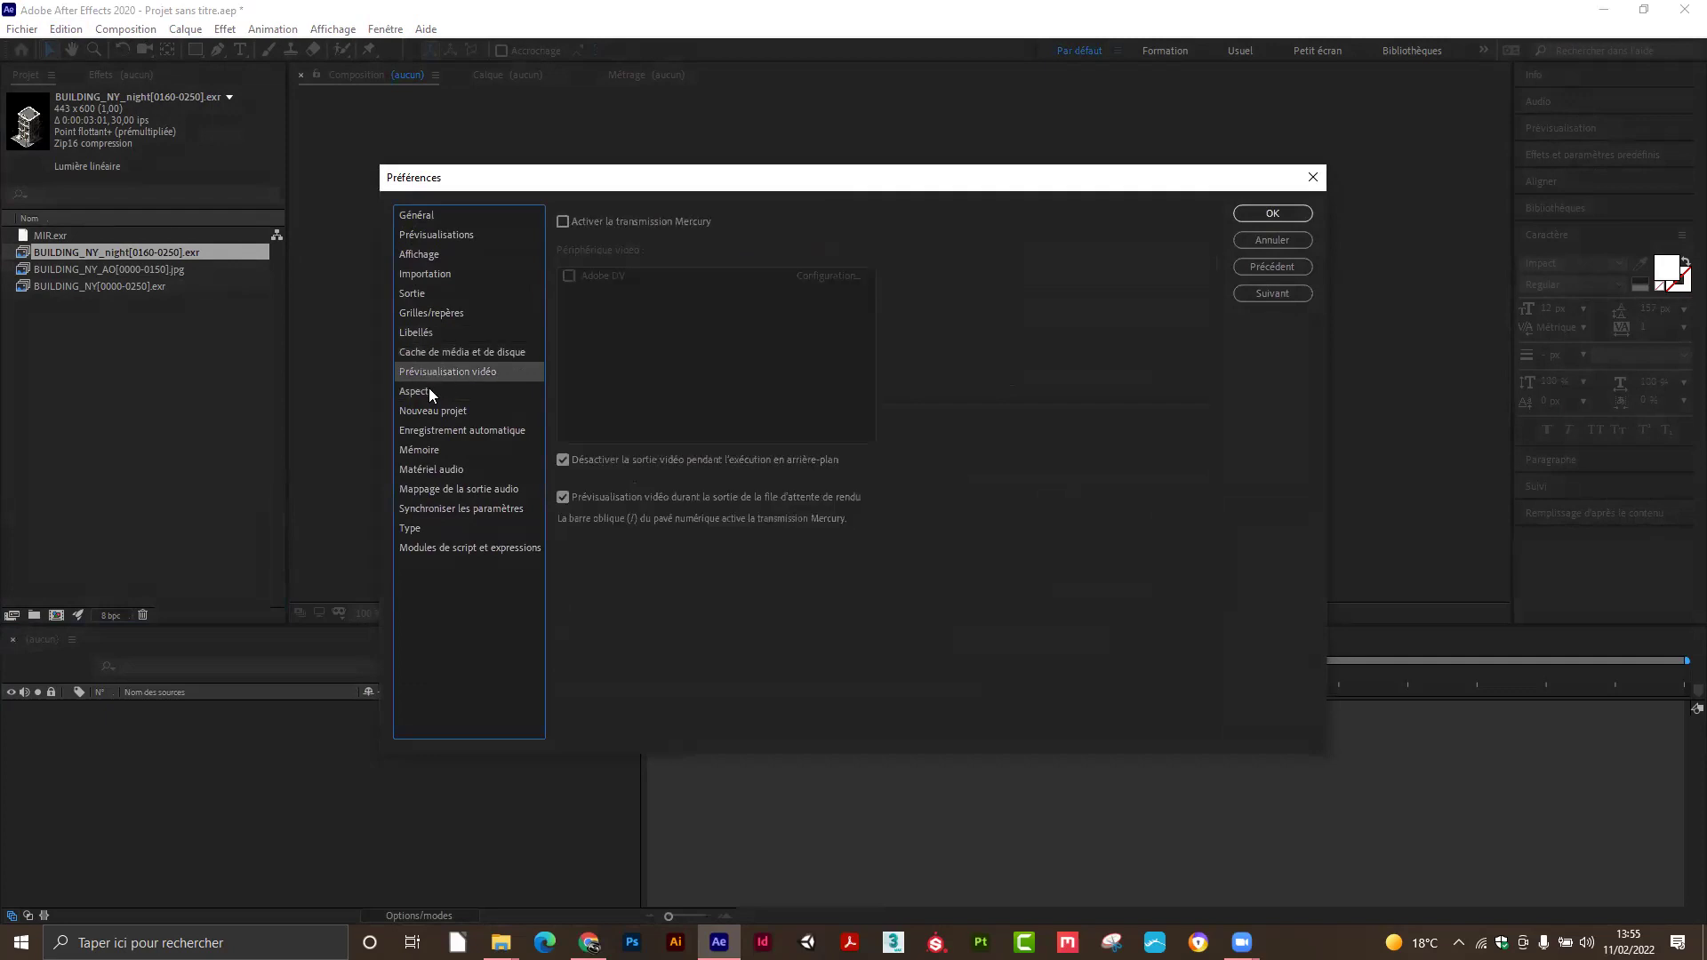
click(428, 391)
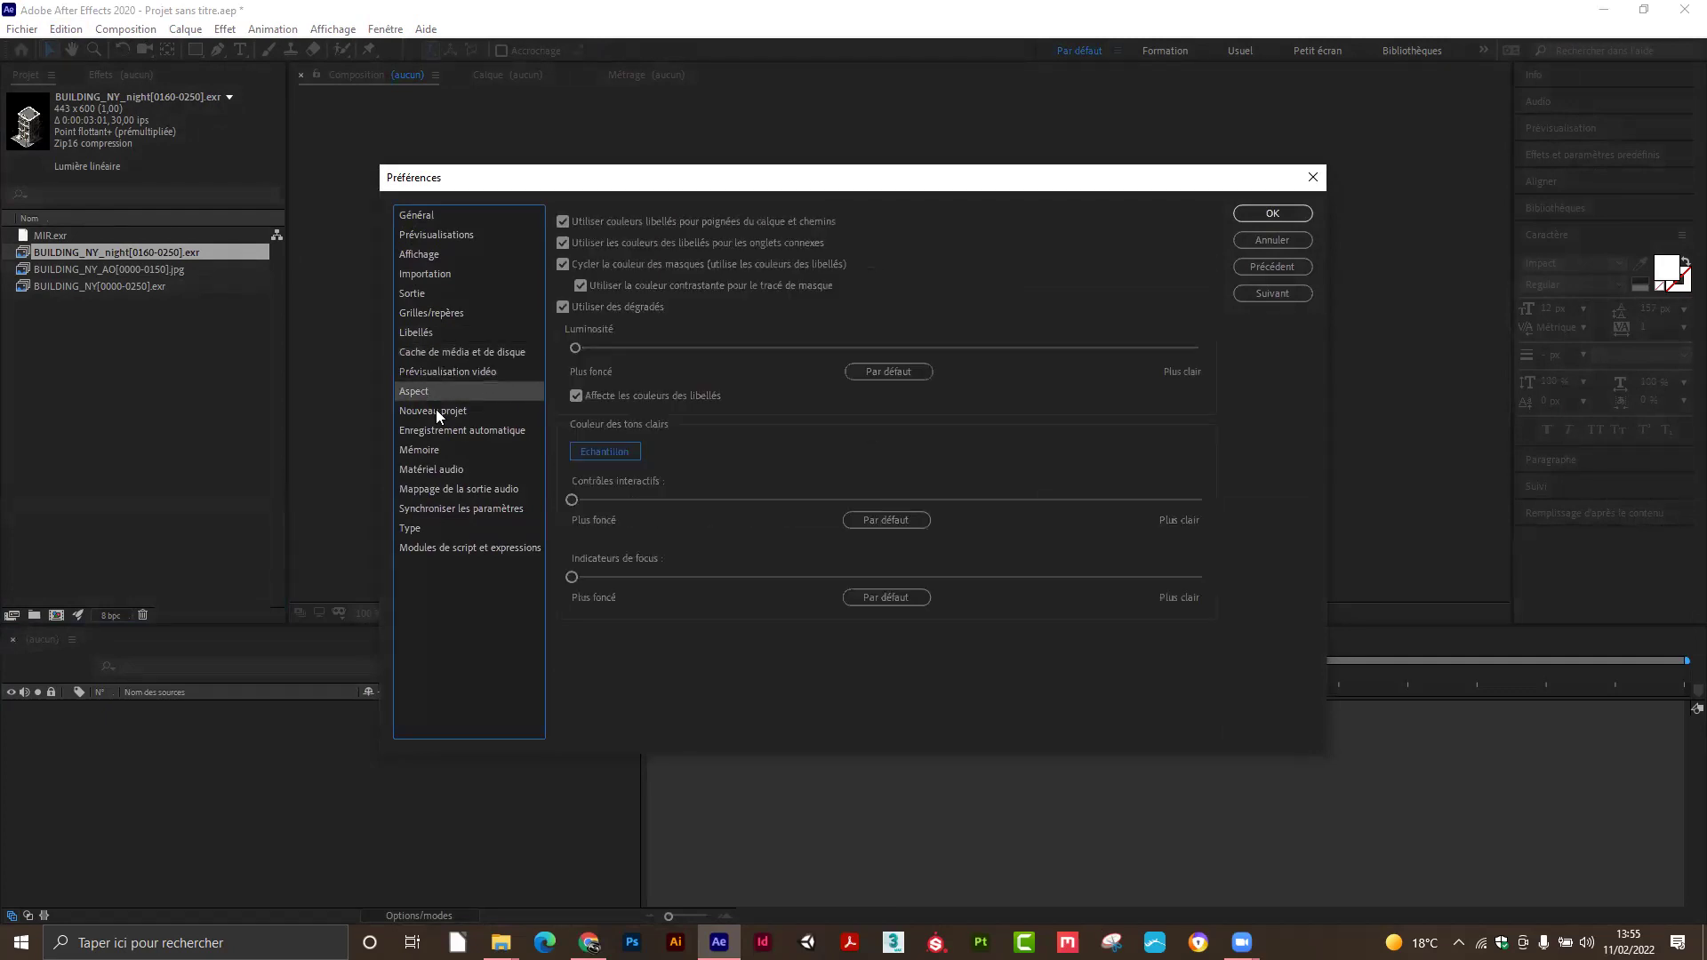
click(436, 410)
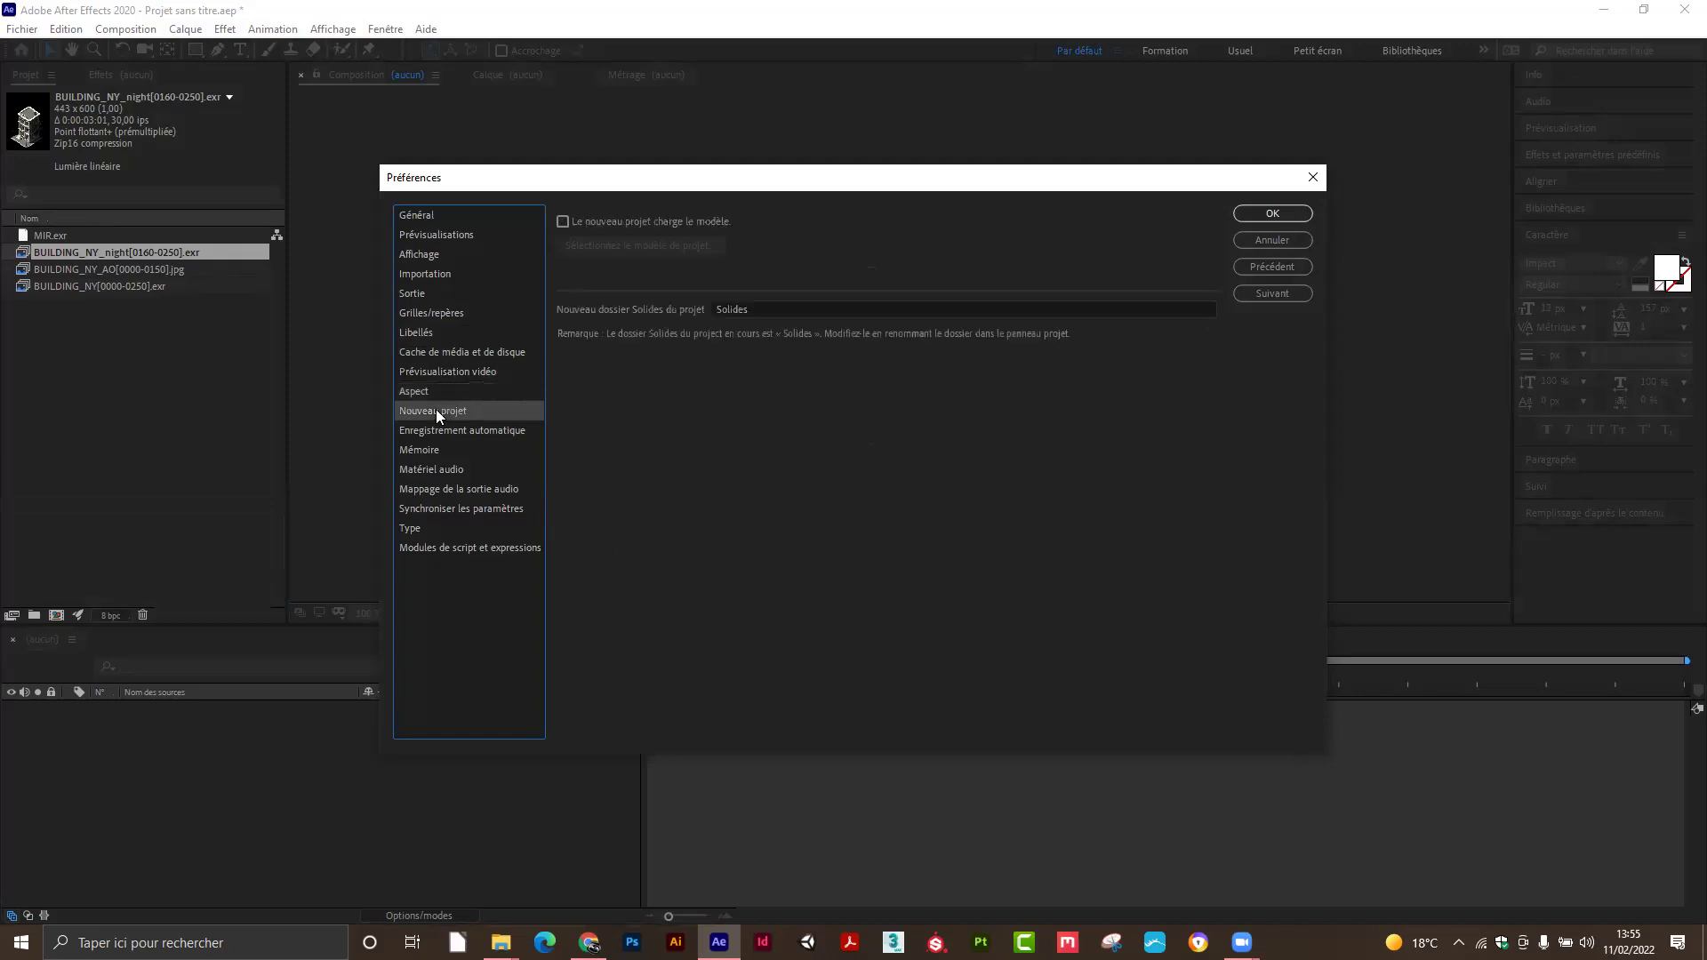
click(445, 428)
click(440, 449)
click(443, 469)
click(450, 488)
click(451, 508)
click(441, 527)
click(453, 546)
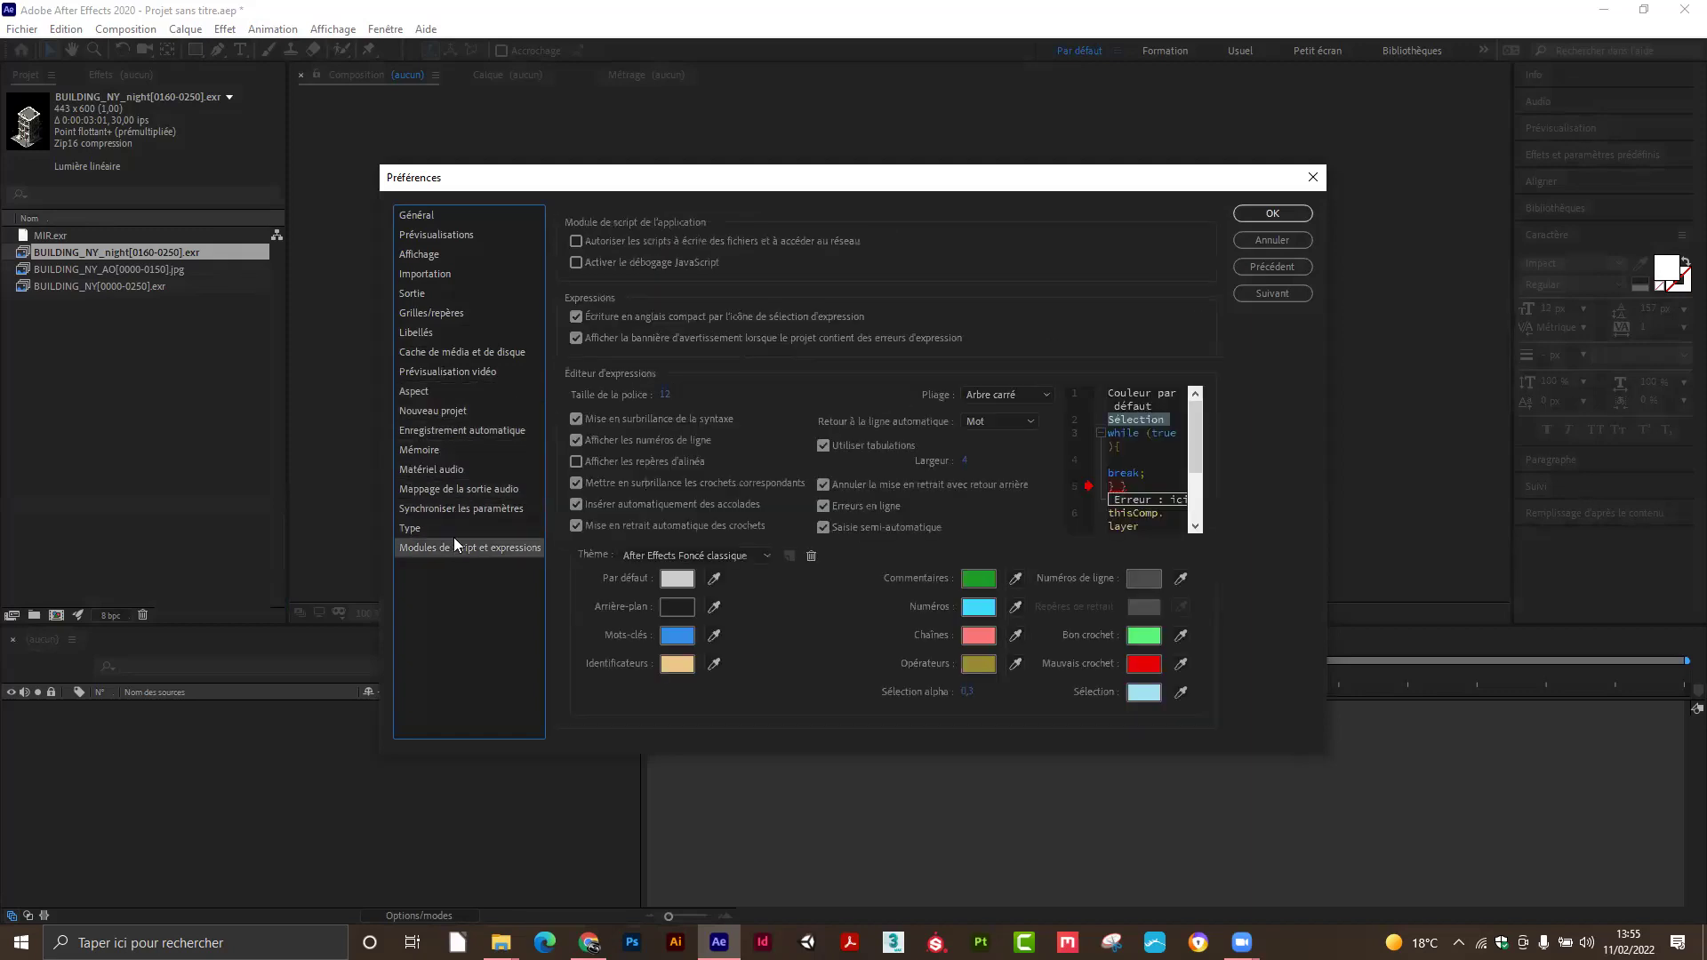
click(426, 389)
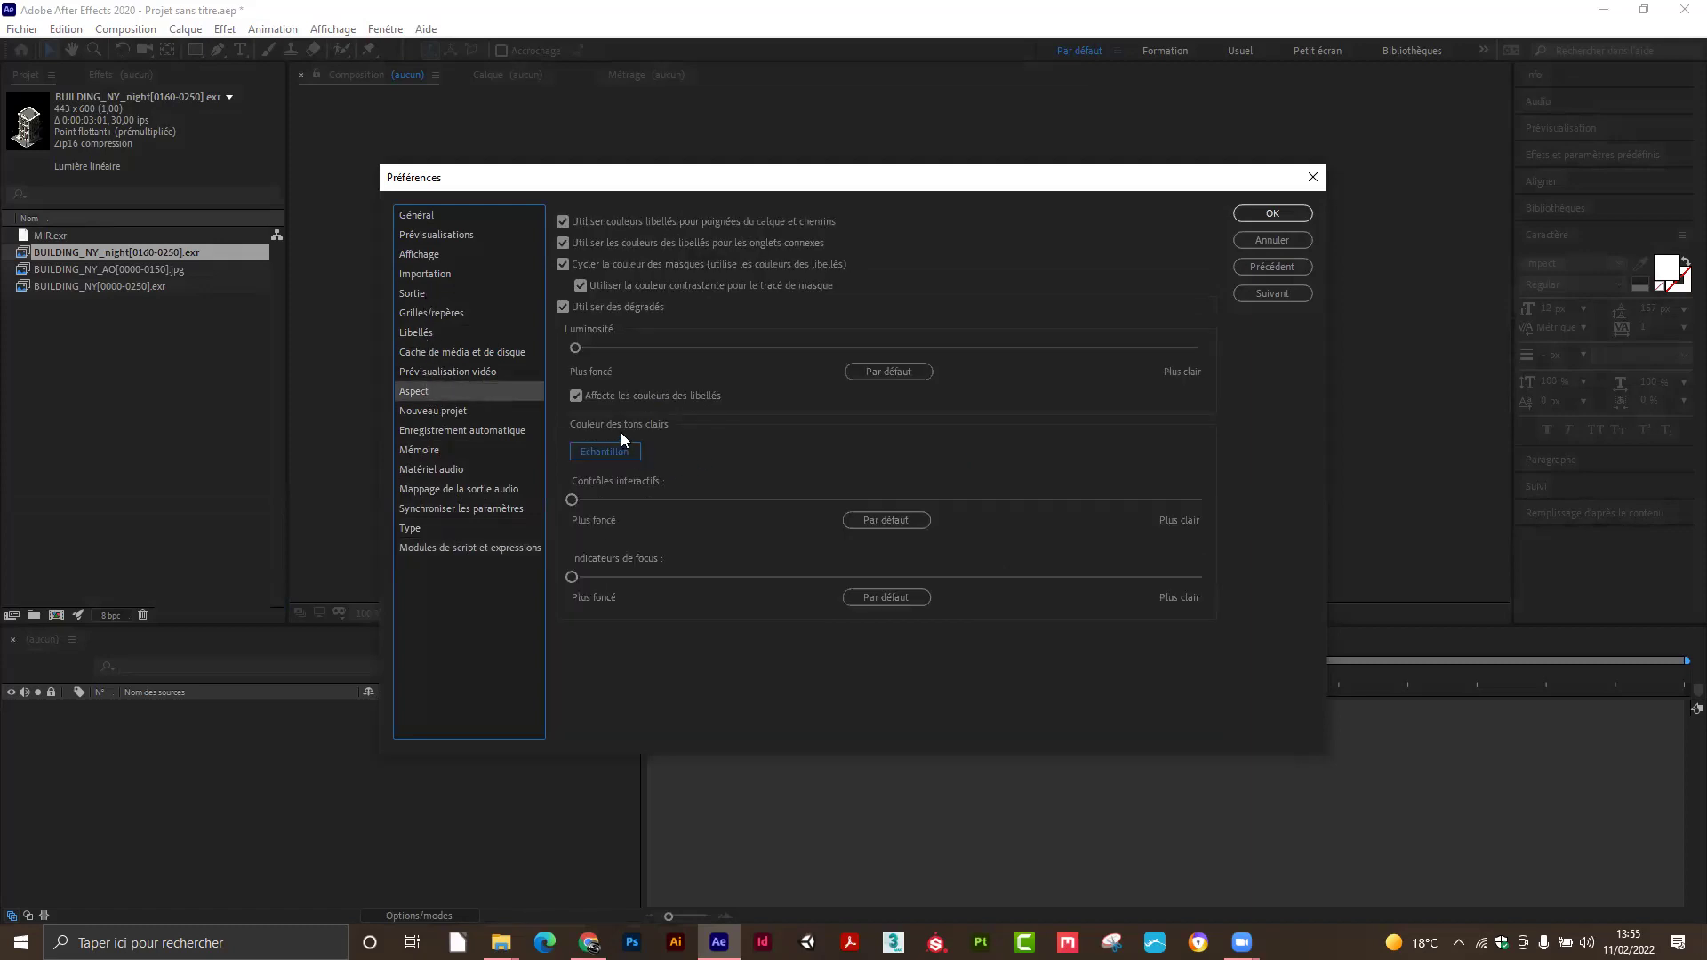
Set the interface brightness to Lightest and confirm the preferences.
drag(612, 349, 1233, 344)
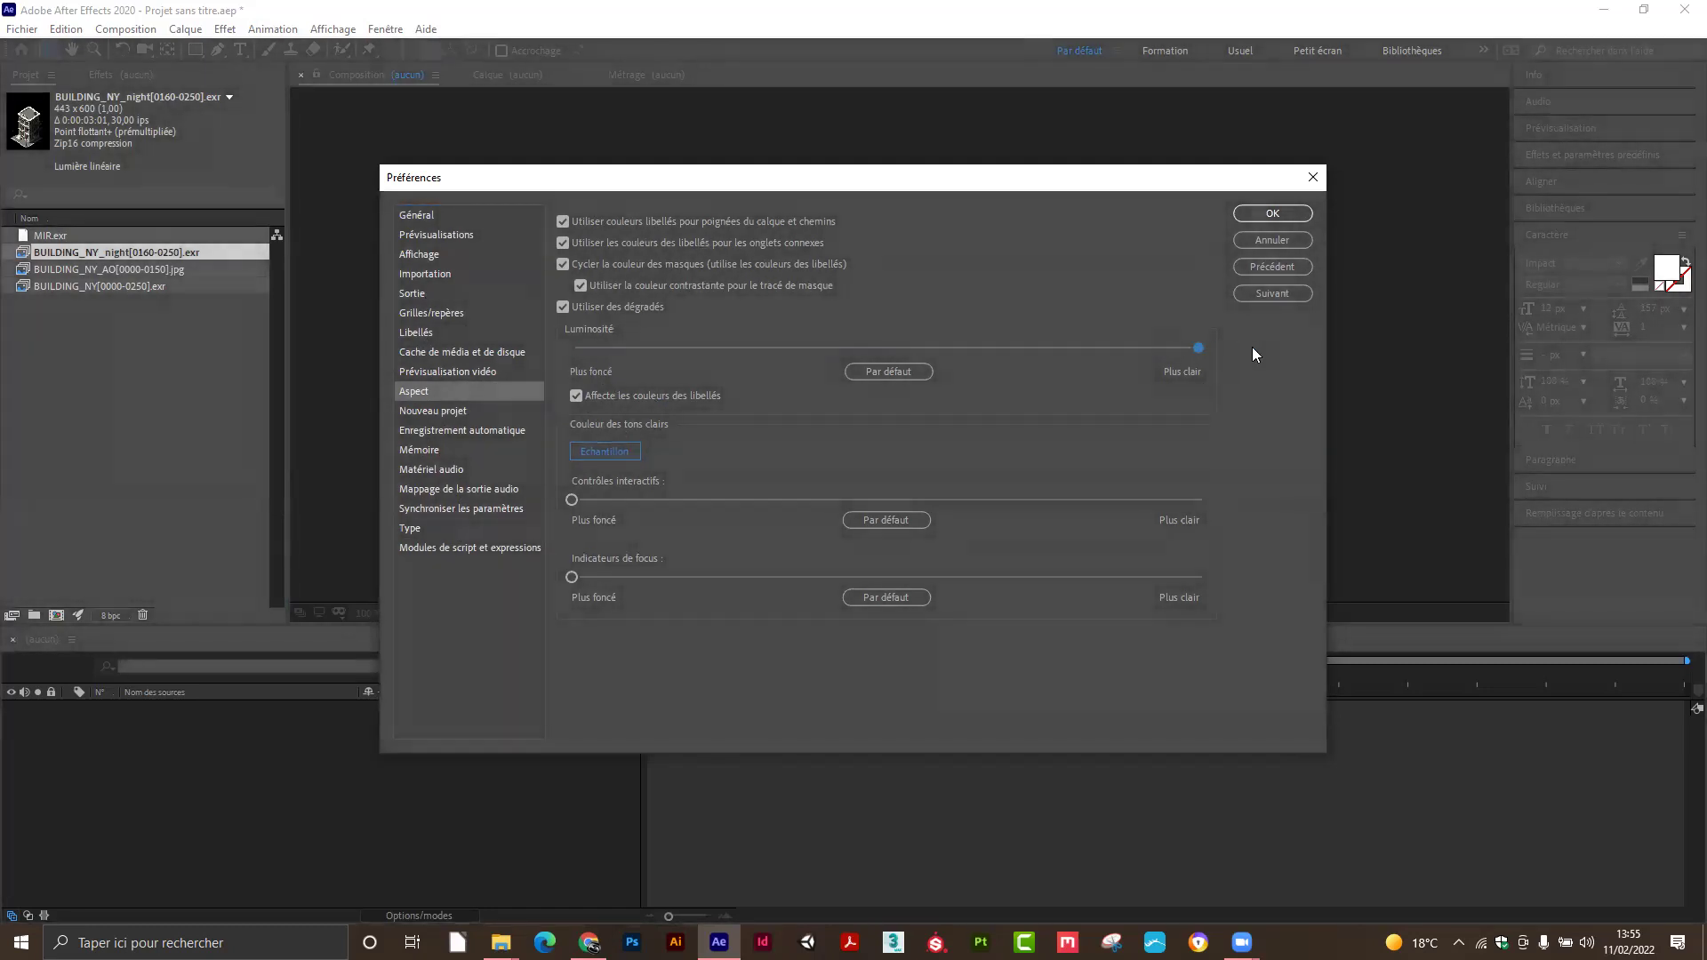
drag(680, 500, 549, 512)
click(1257, 217)
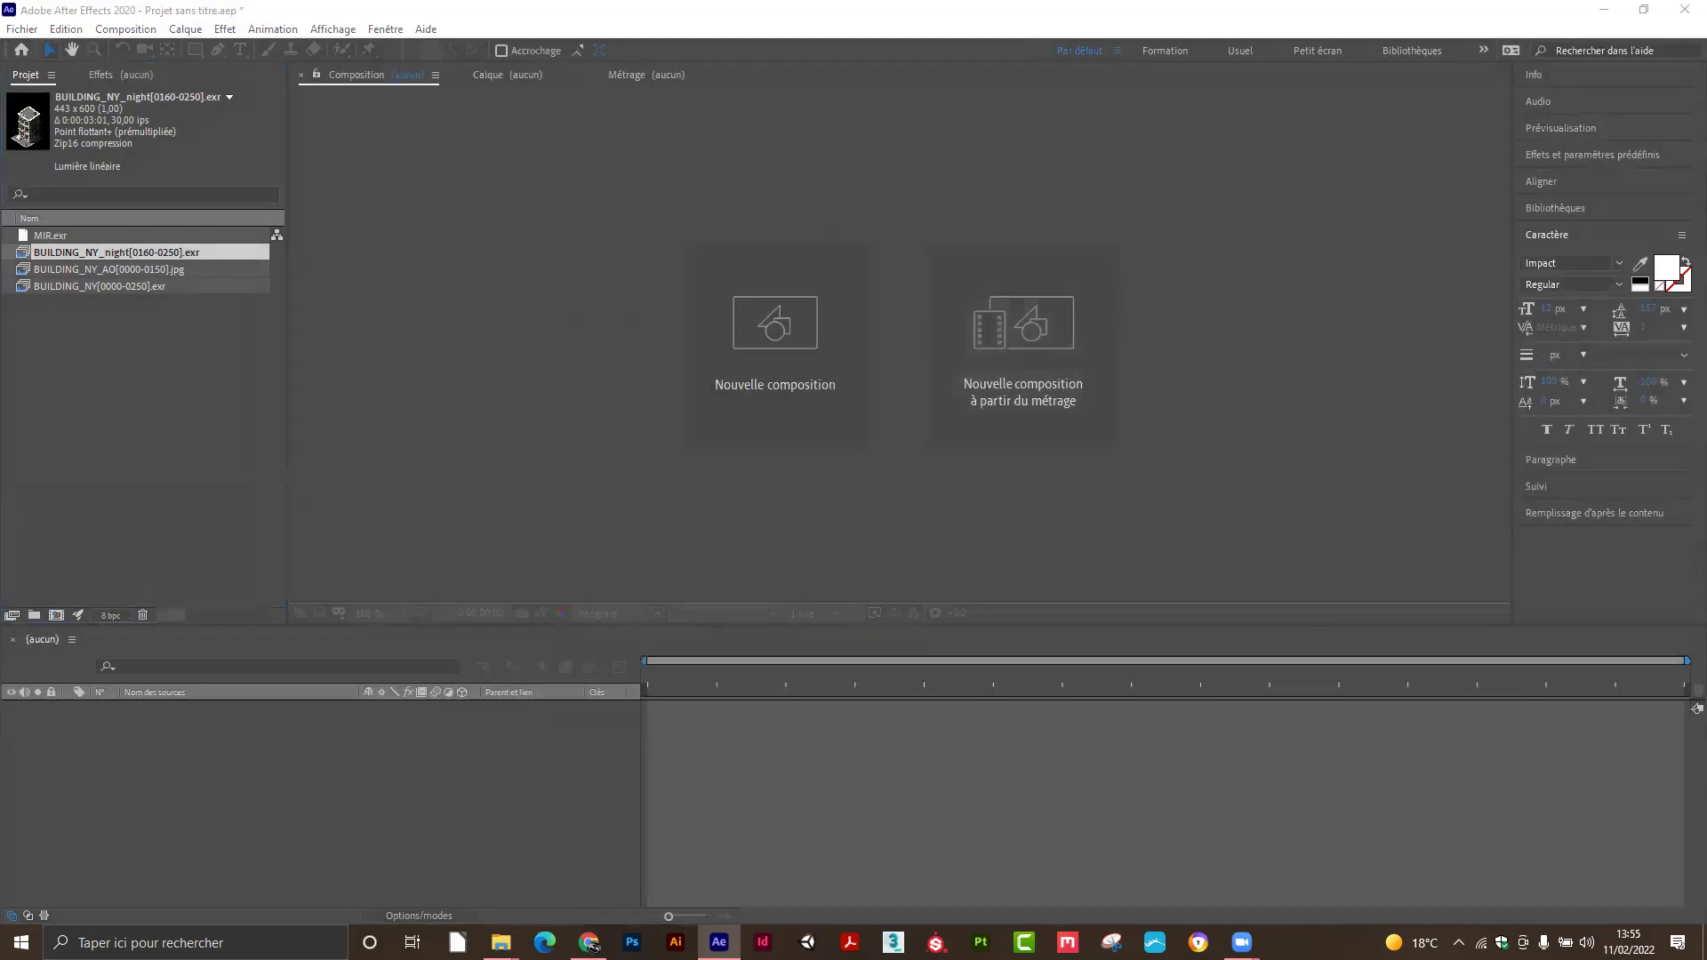
key(alt+Tab)
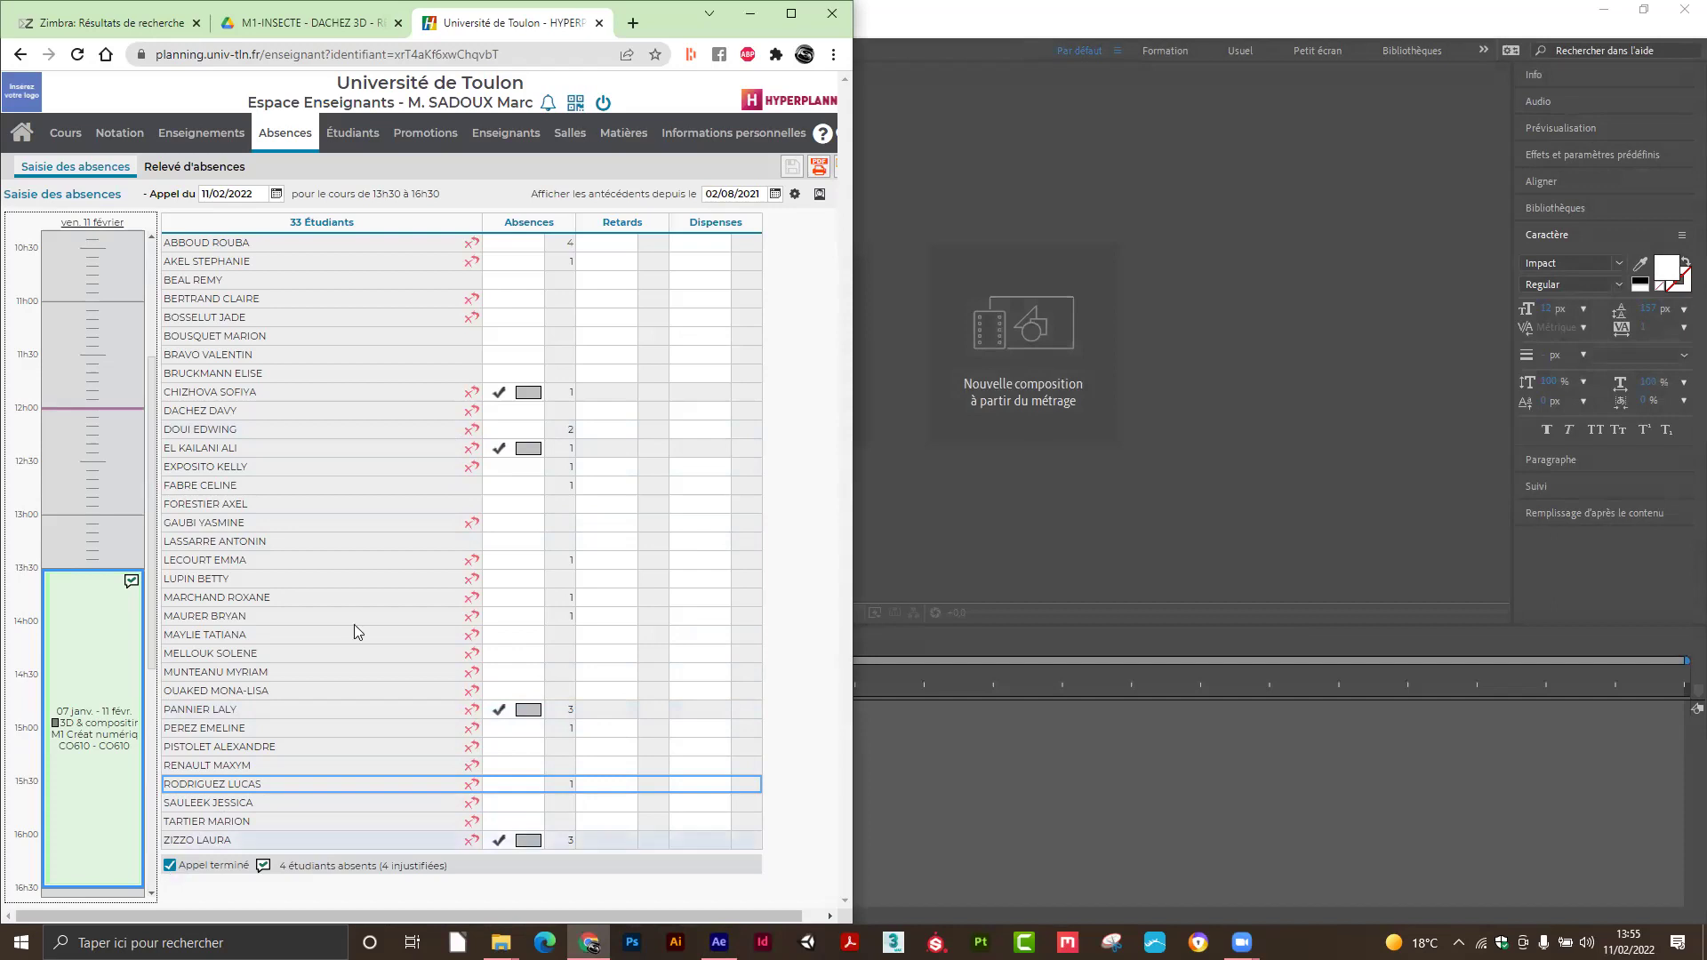
click(750, 13)
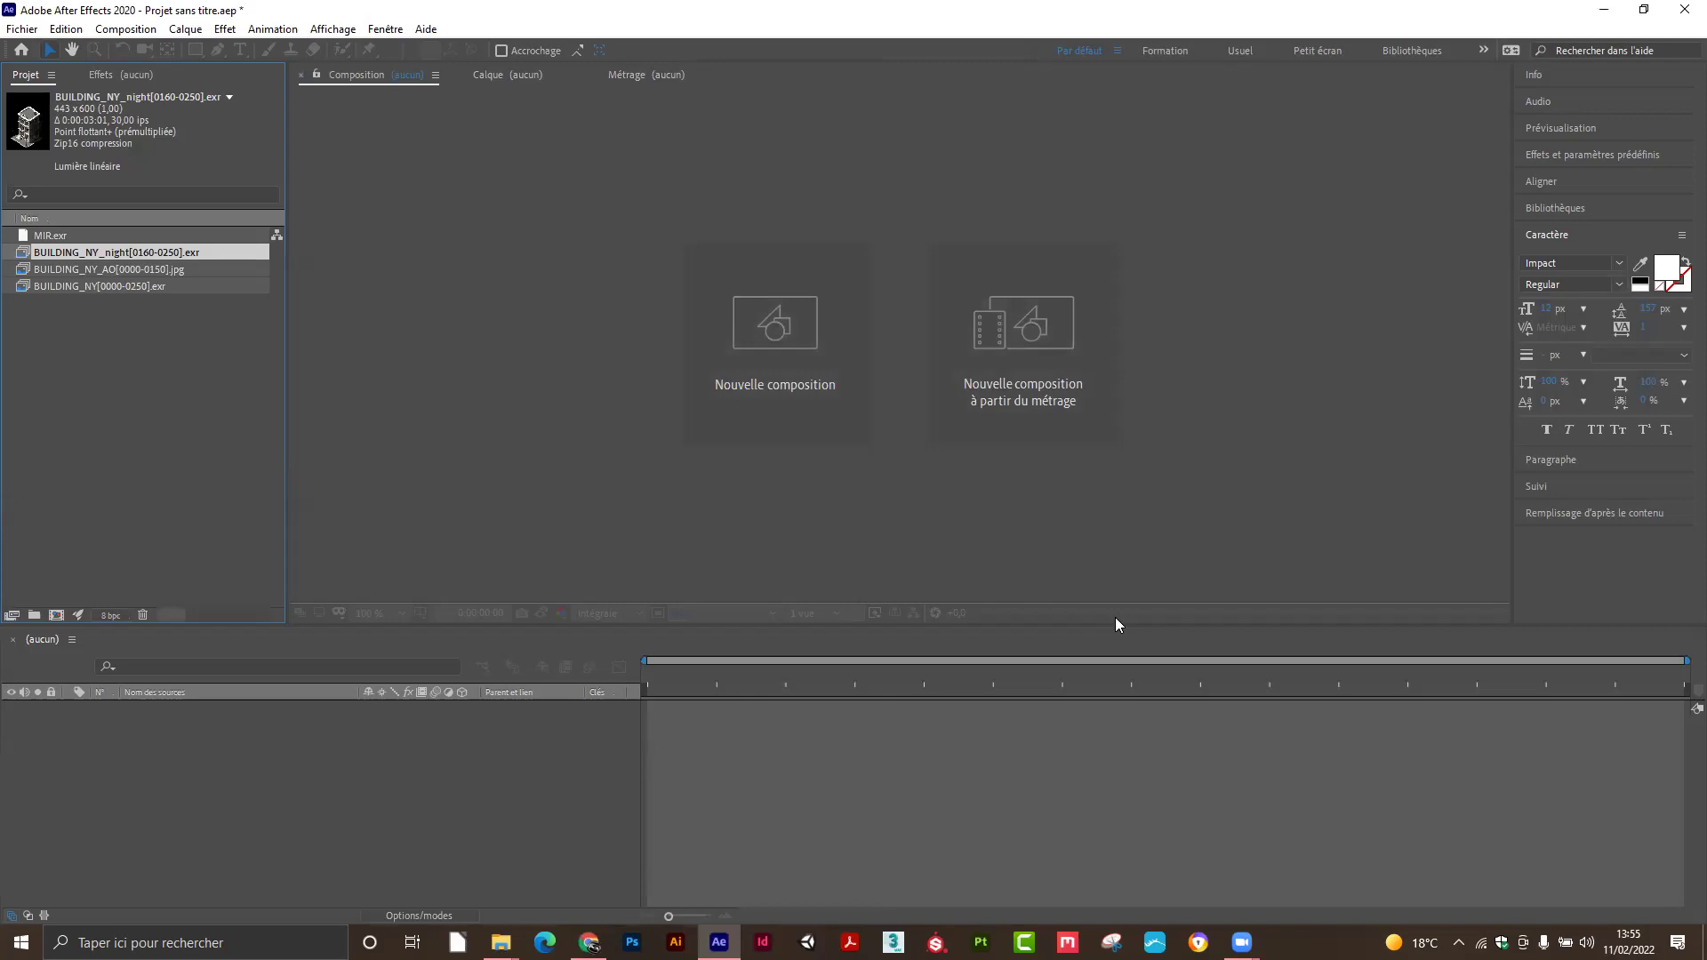
Drag BUILDING_NY[0000-0250].exr onto New Composition to create the BUILDING_NY comp.
click(139, 352)
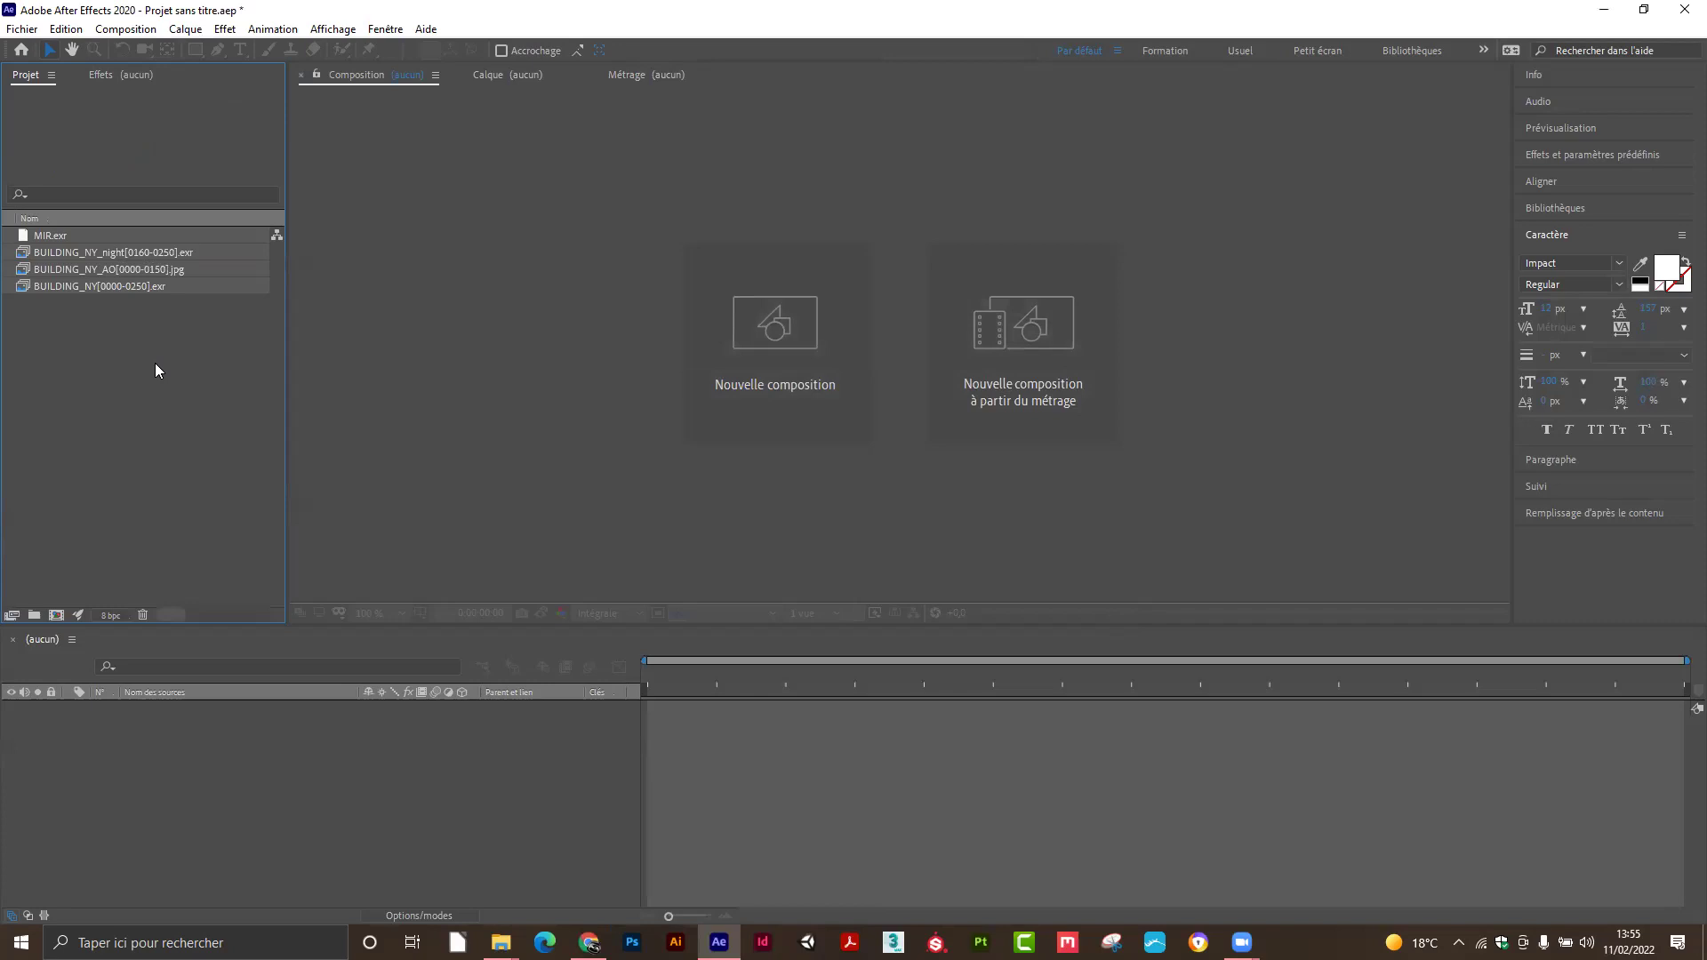
click(96, 285)
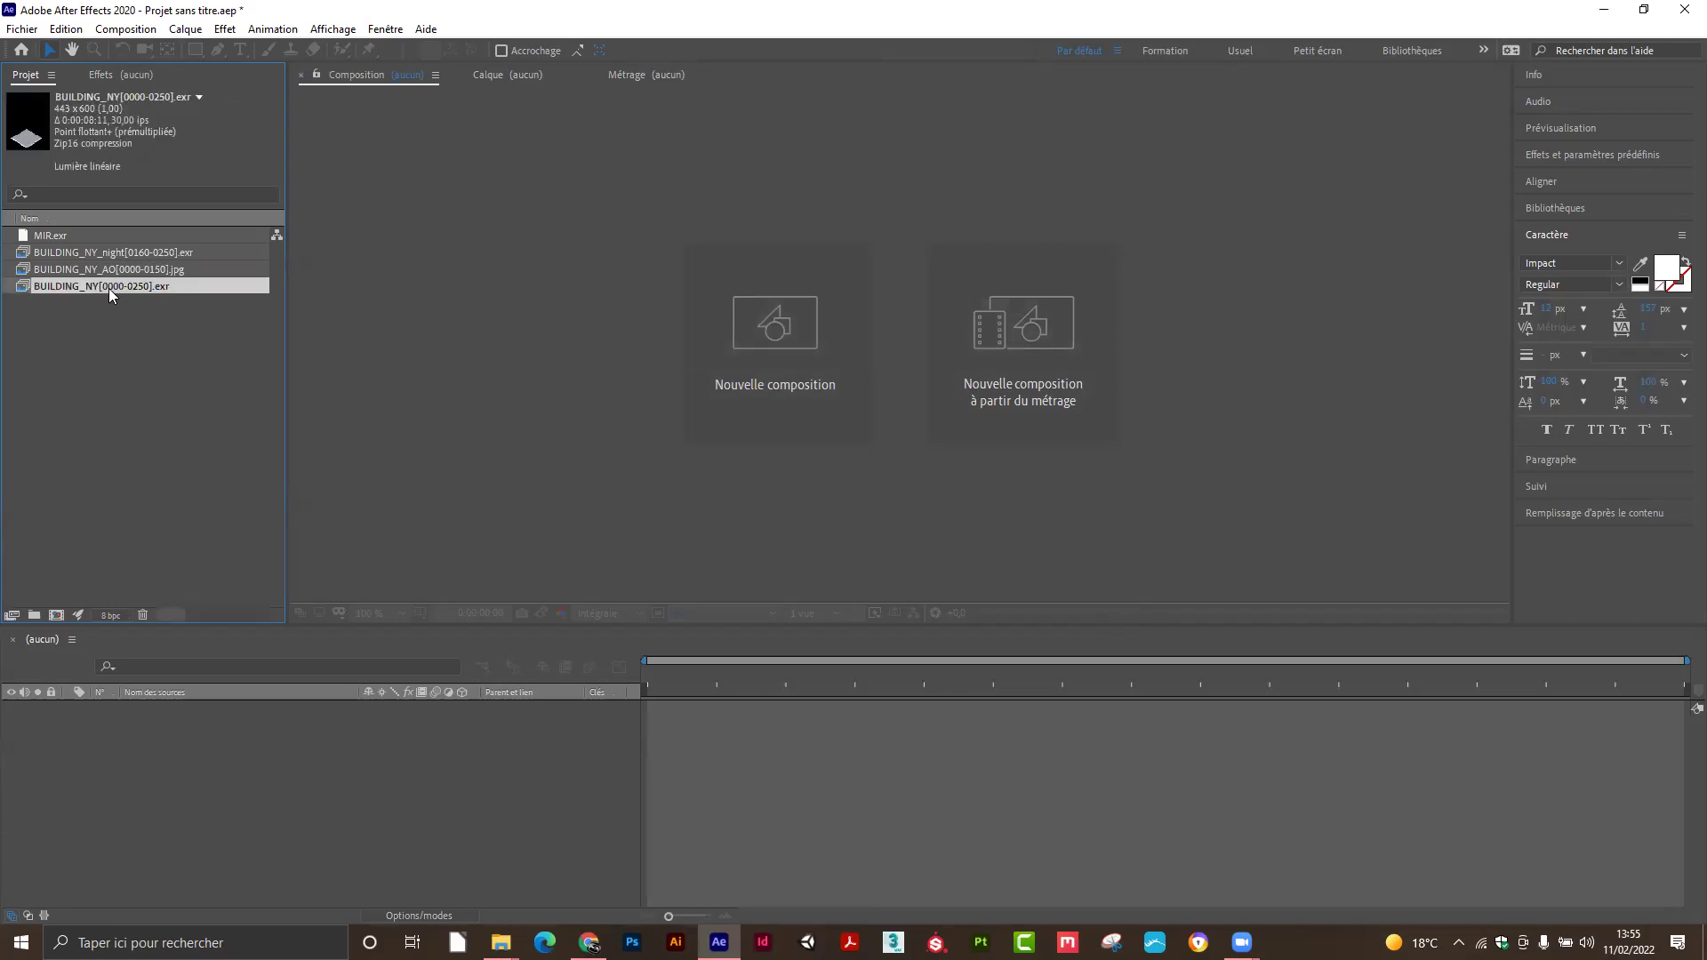
drag(108, 286, 60, 621)
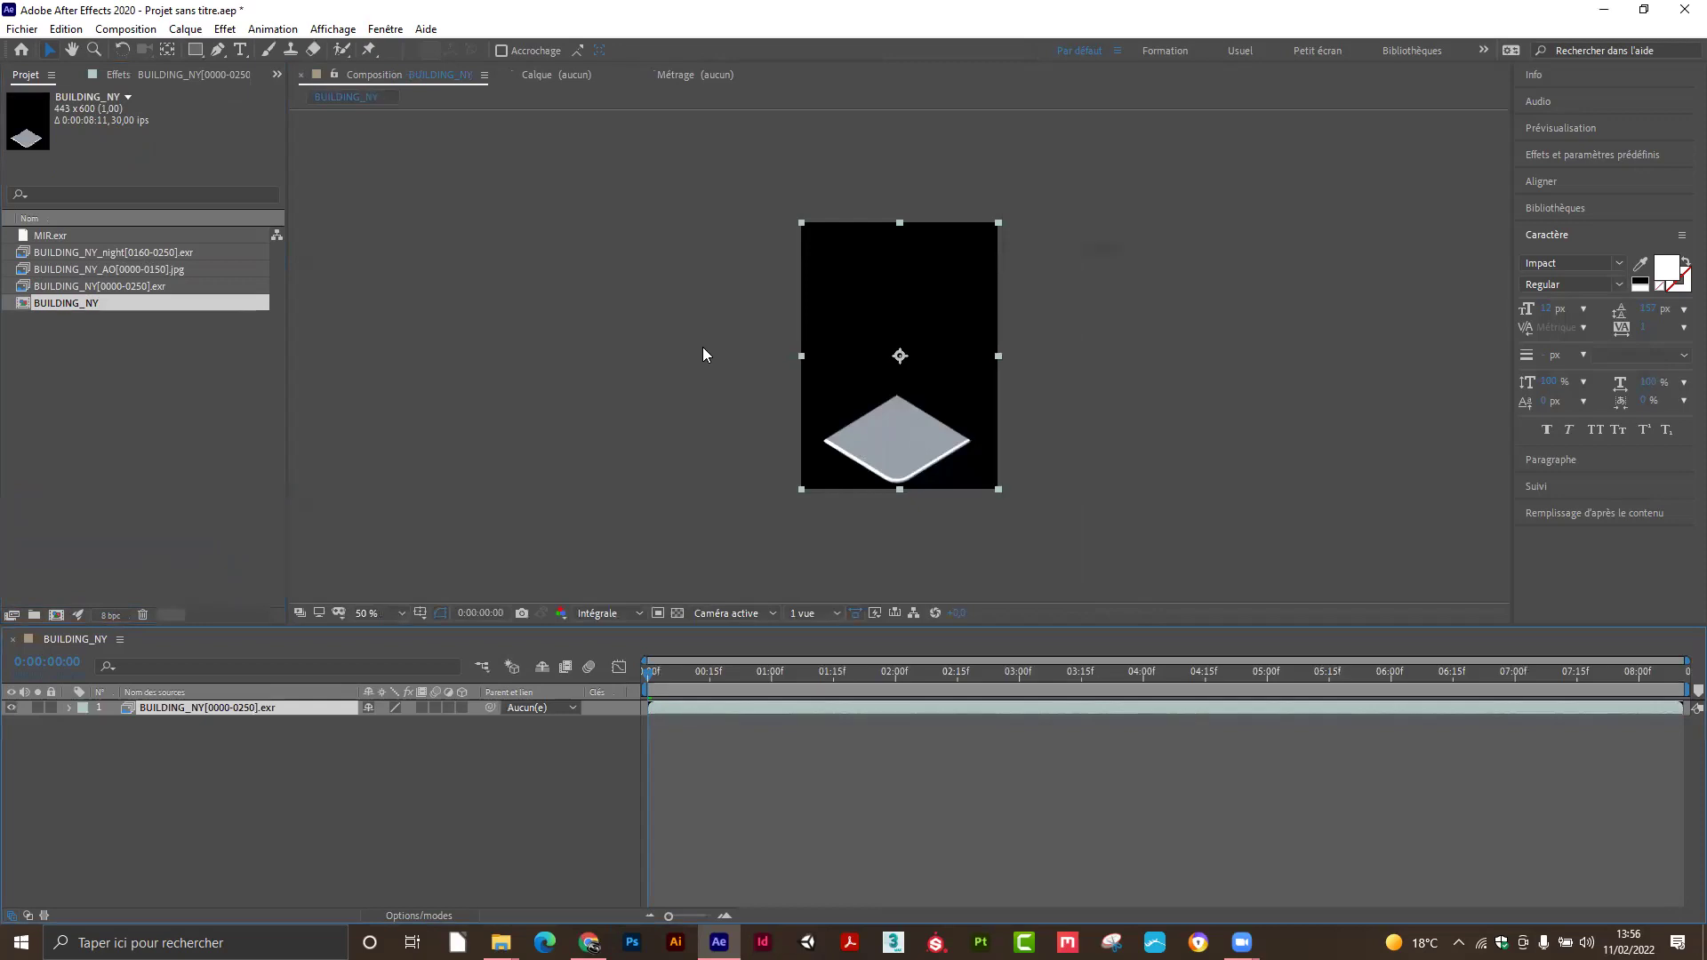
key(slash)
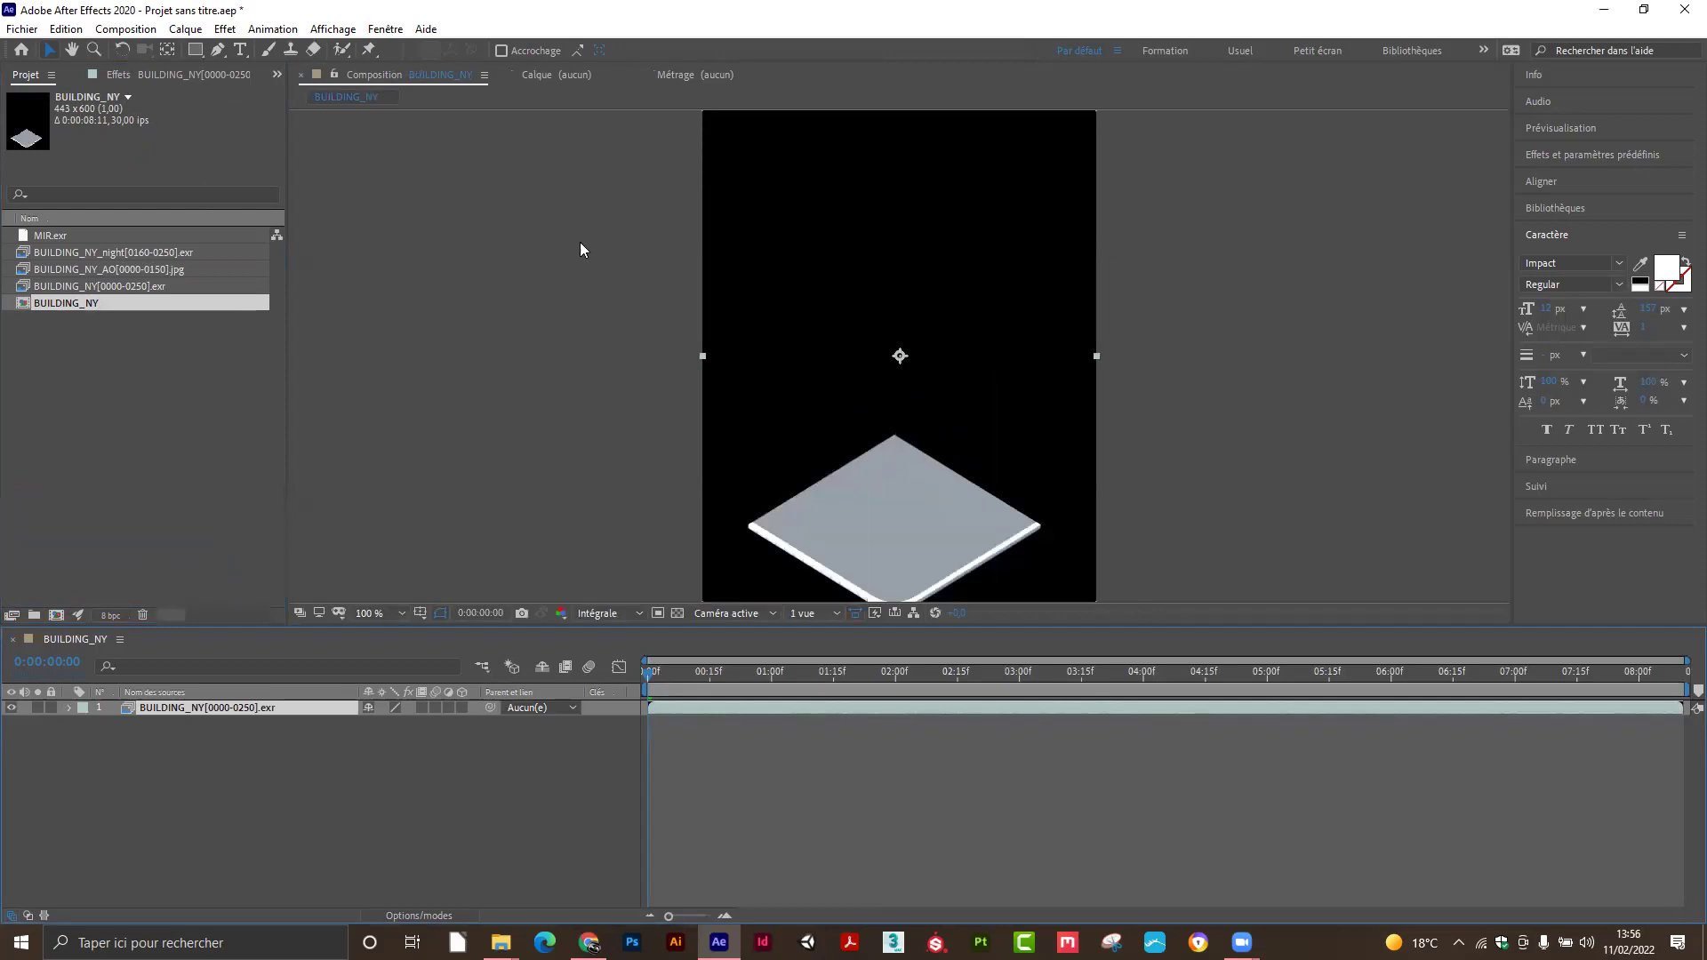
drag(674, 684, 931, 674)
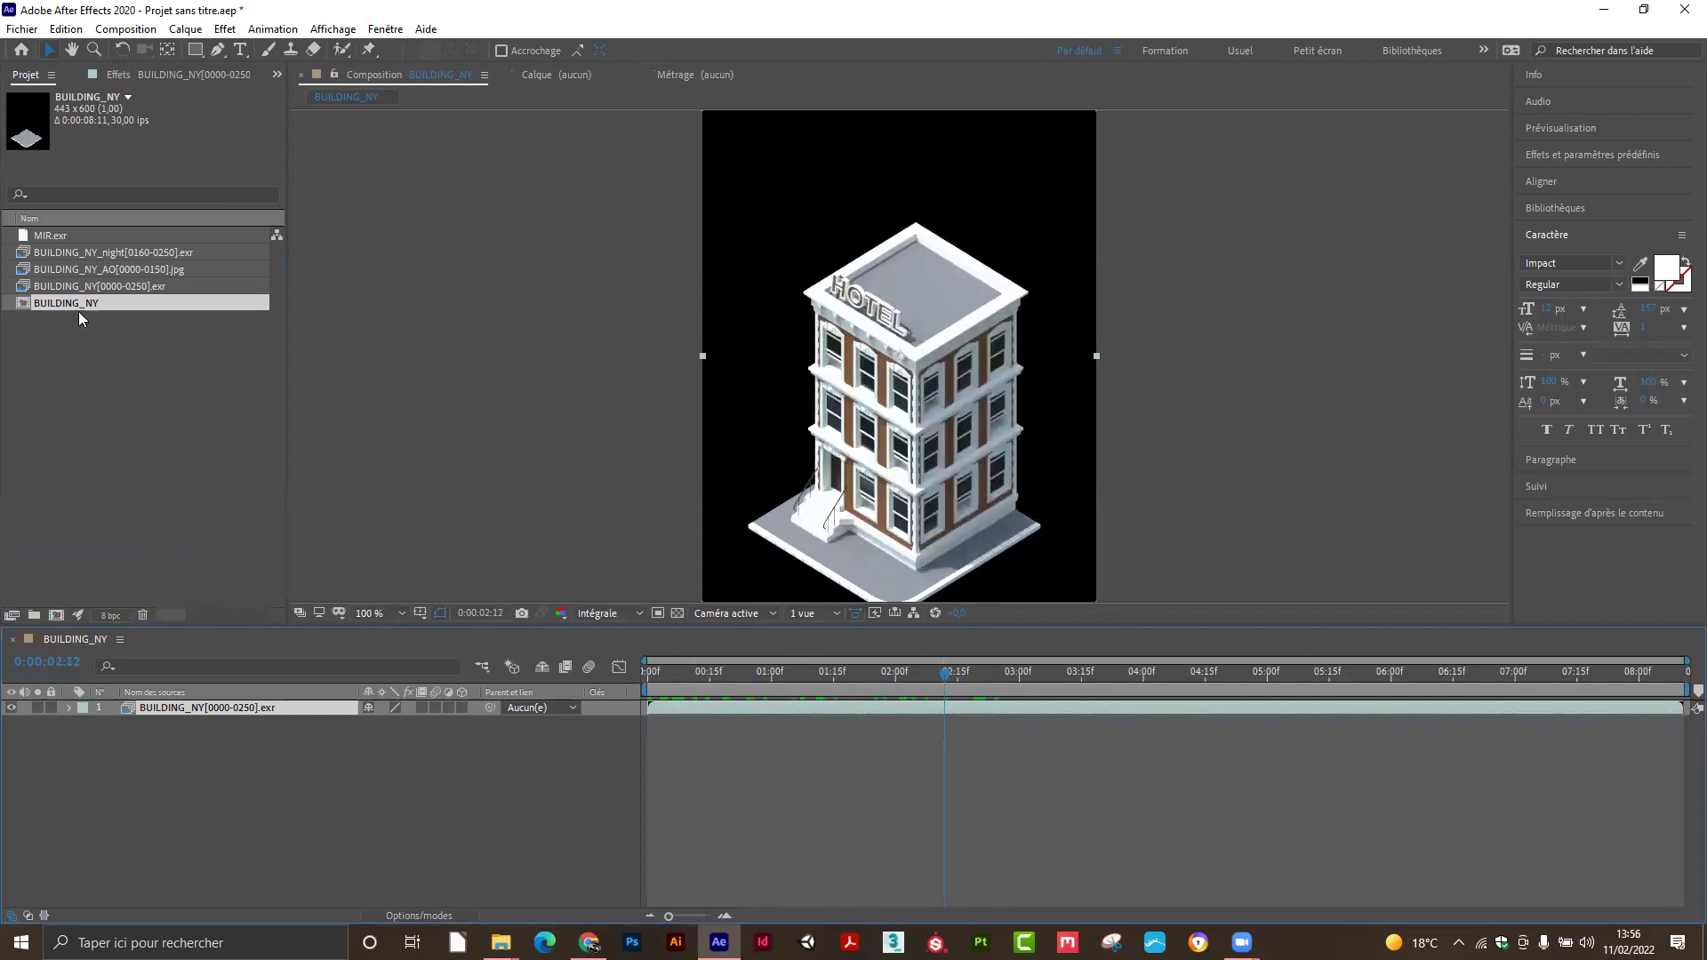
right_click(92, 289)
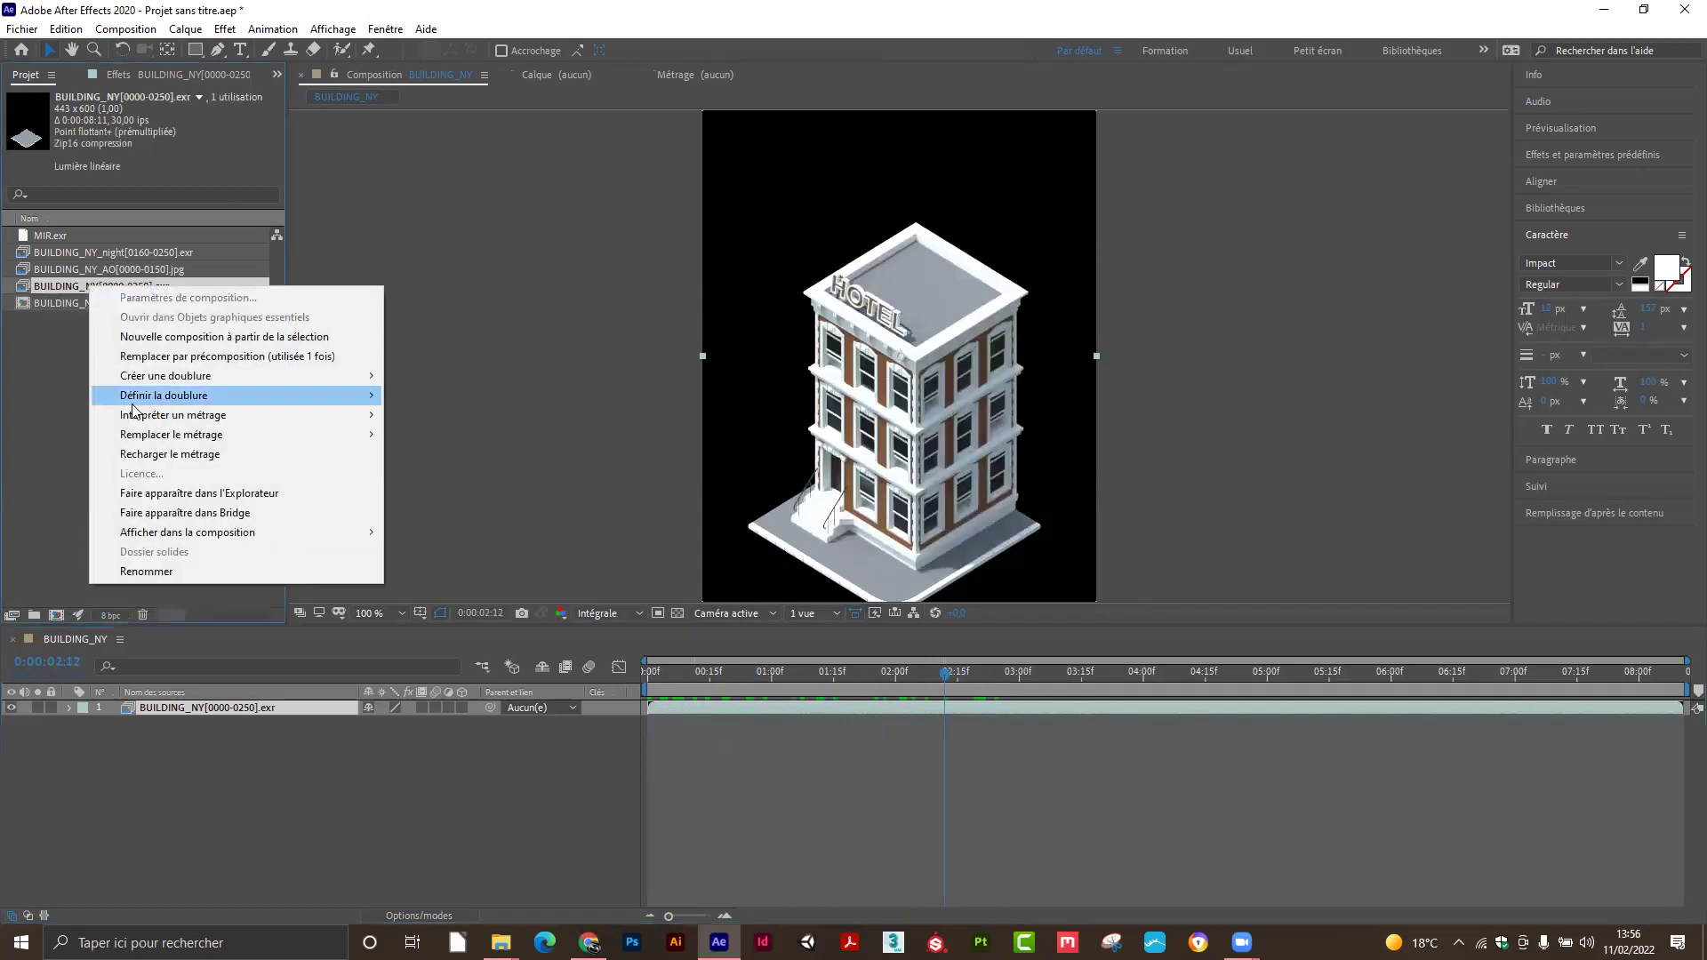
mouse_move(189, 420)
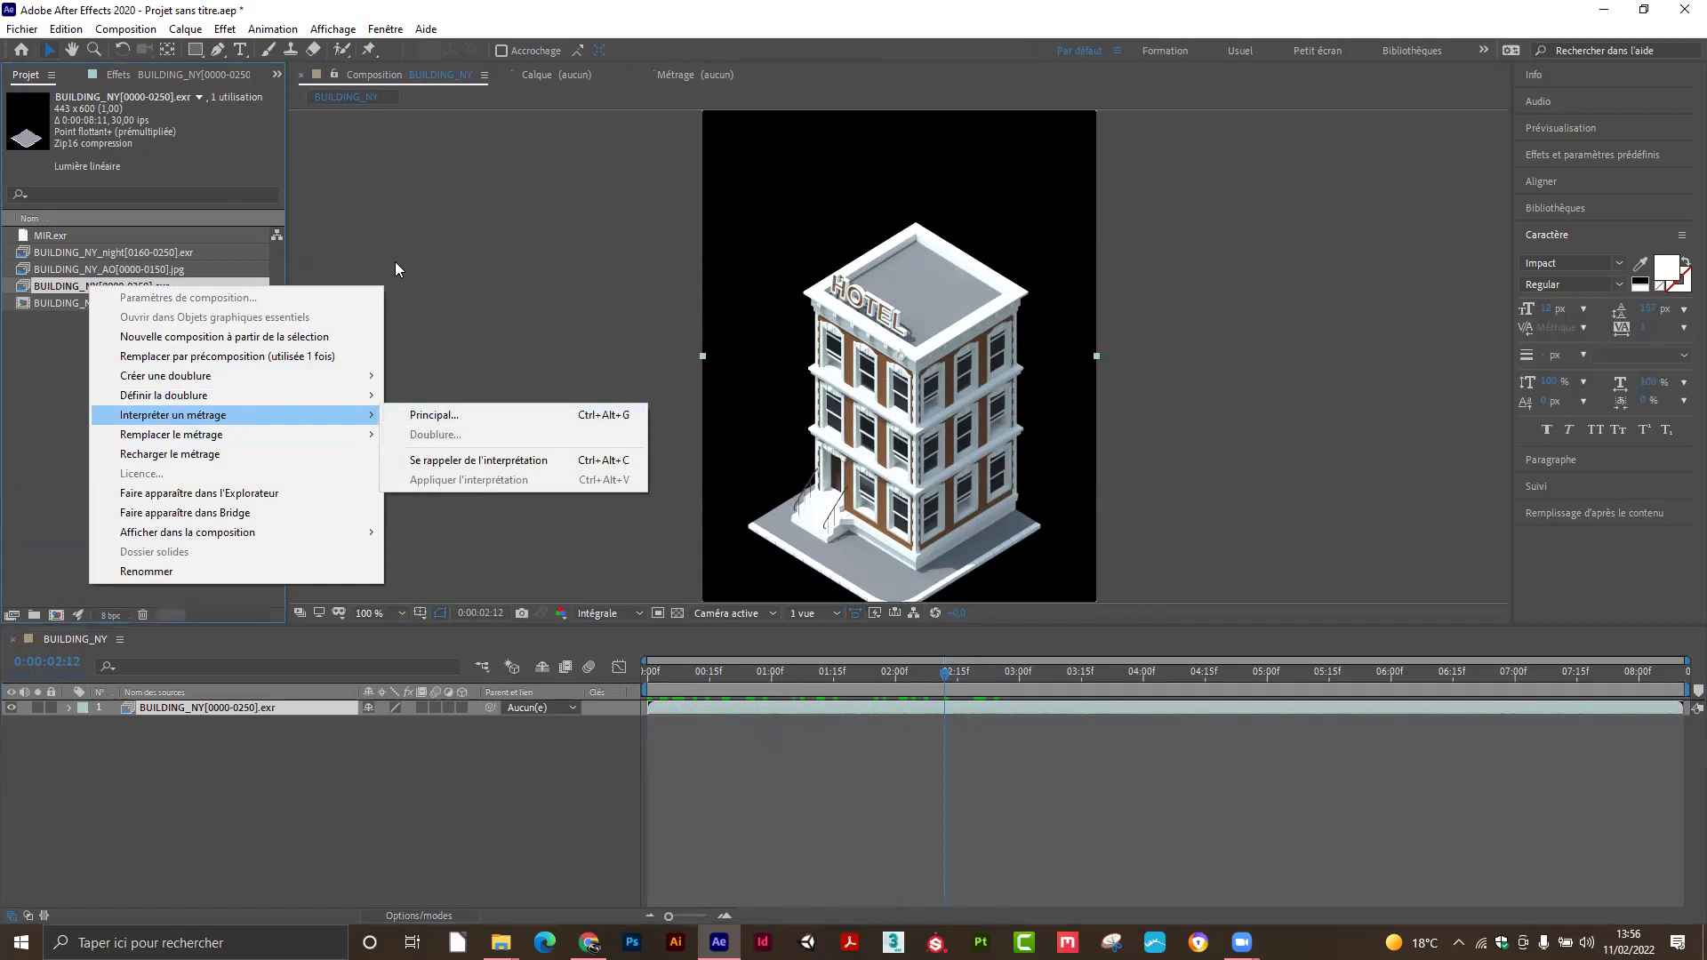
click(383, 206)
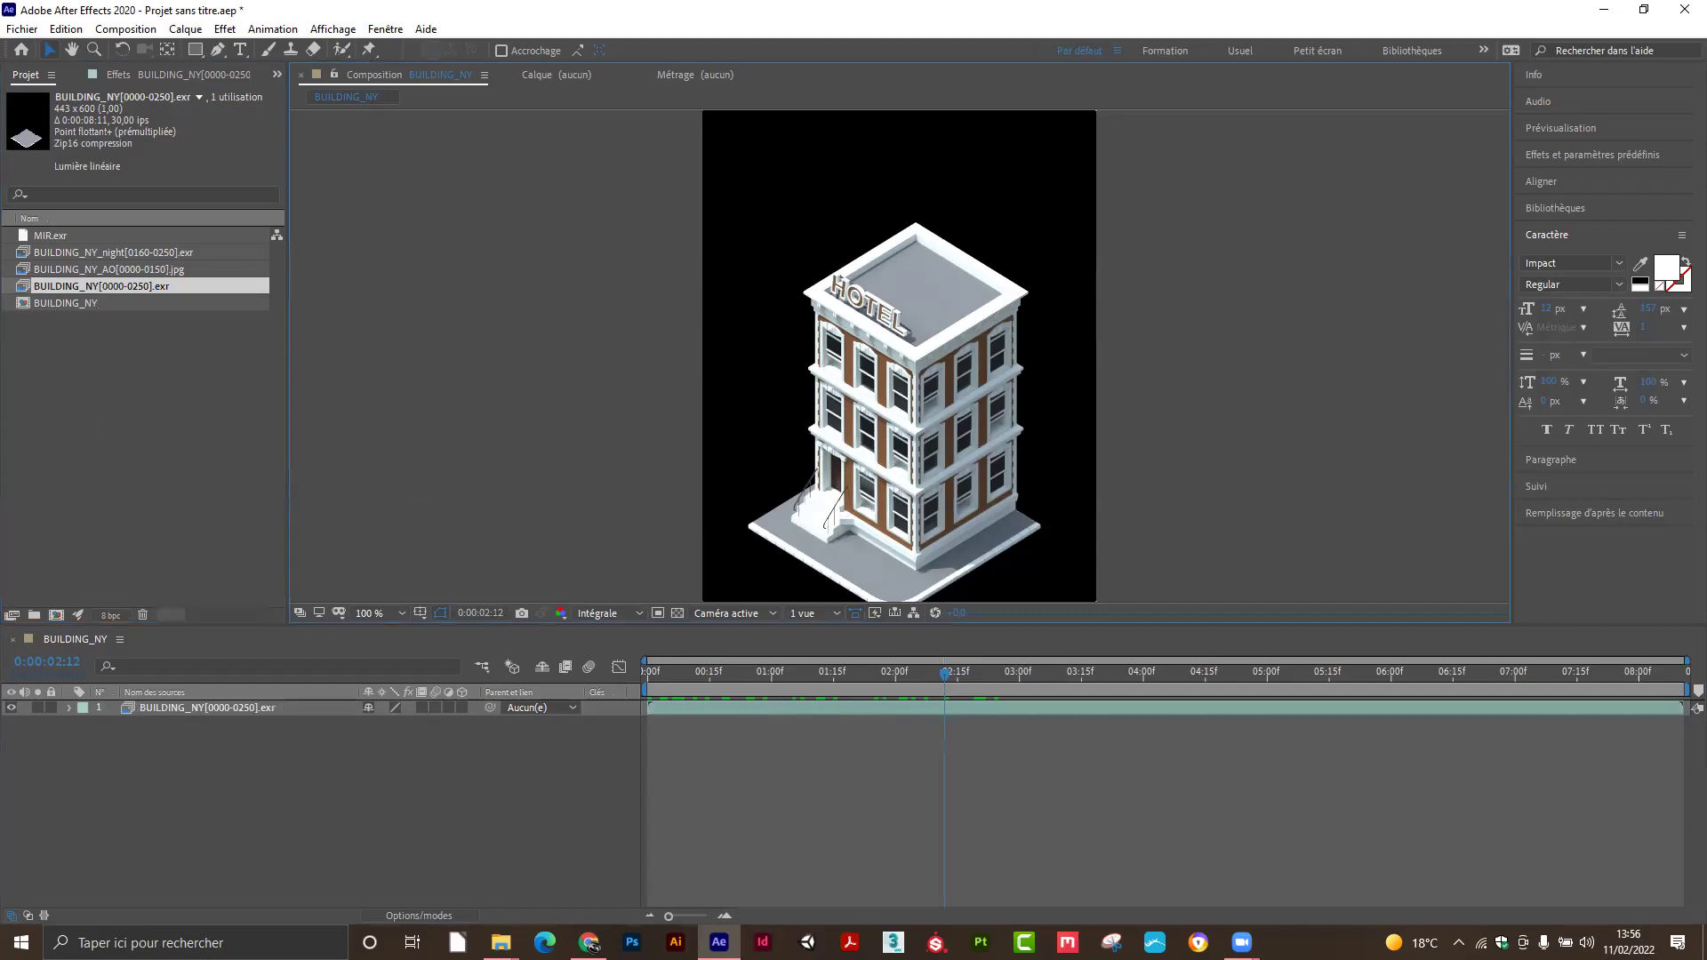
drag(770, 687, 966, 685)
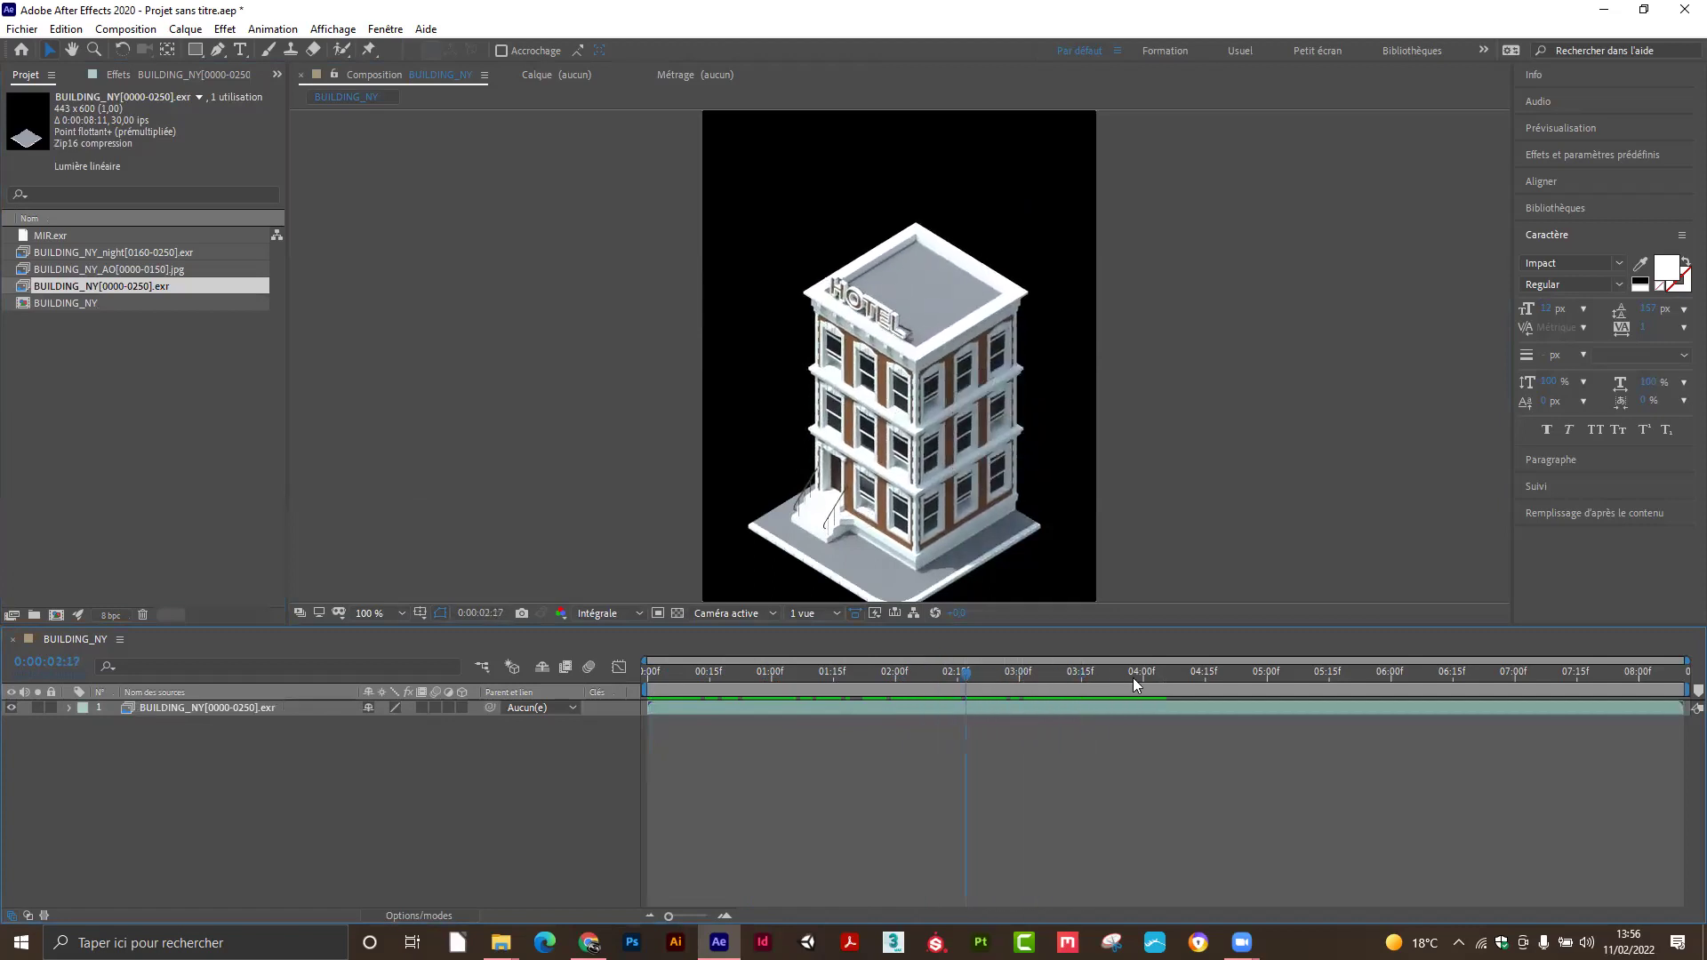
click(1247, 678)
drag(1288, 669, 613, 701)
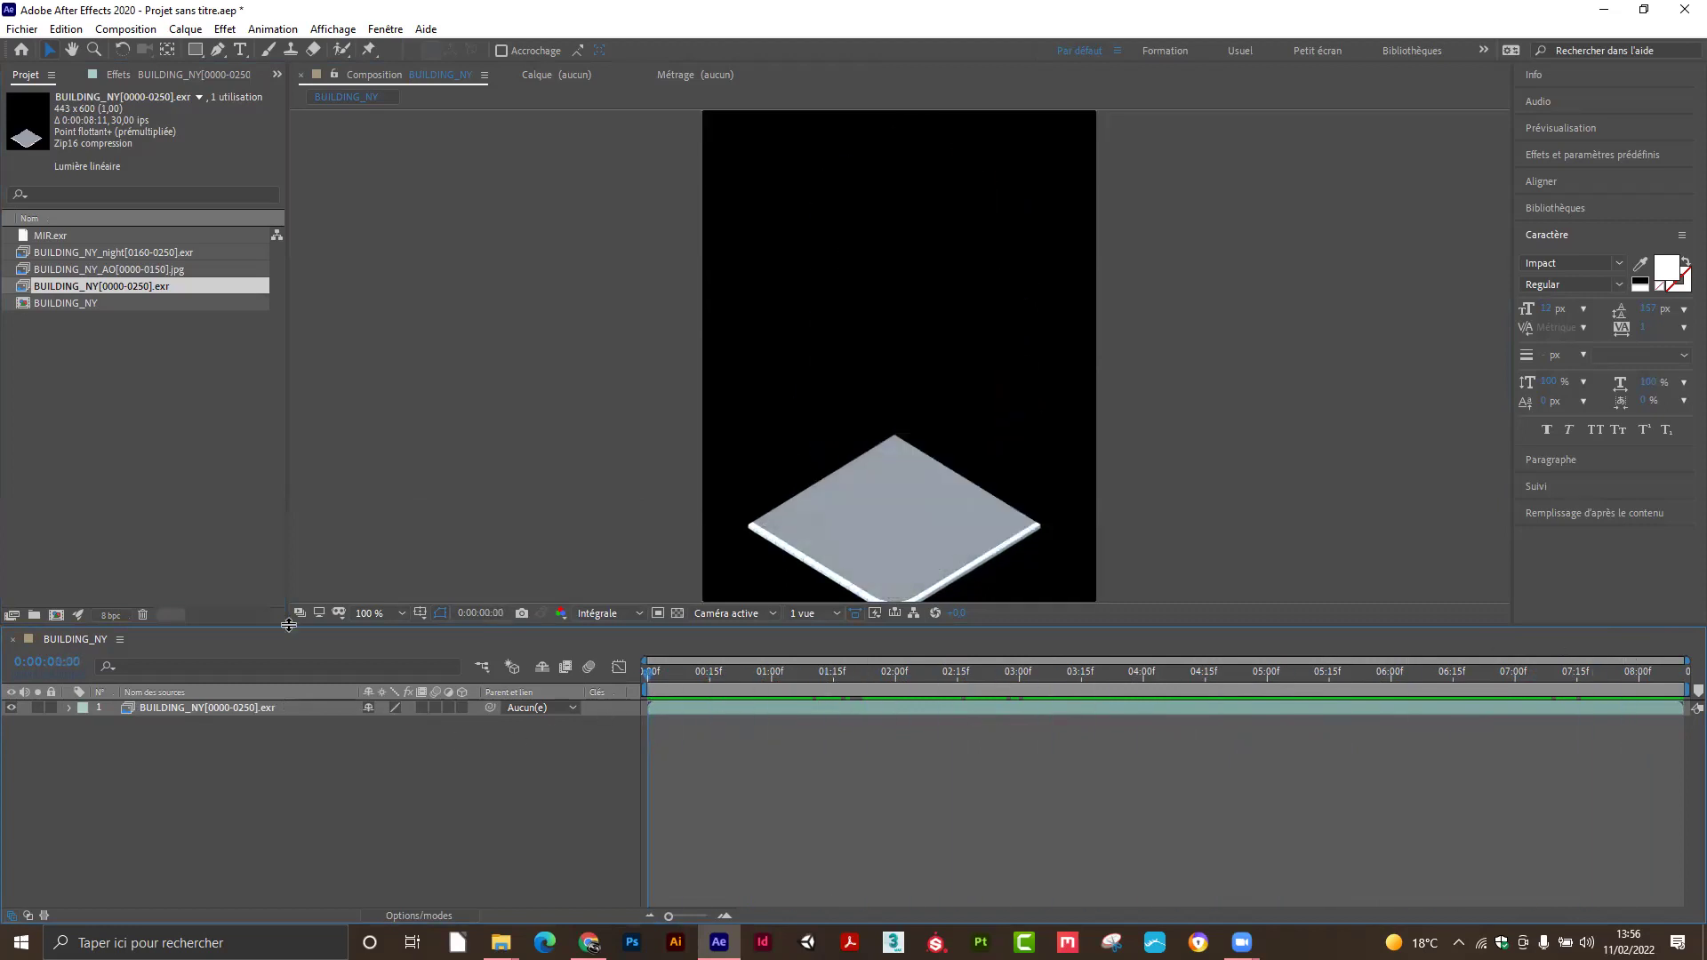
double_click(83, 253)
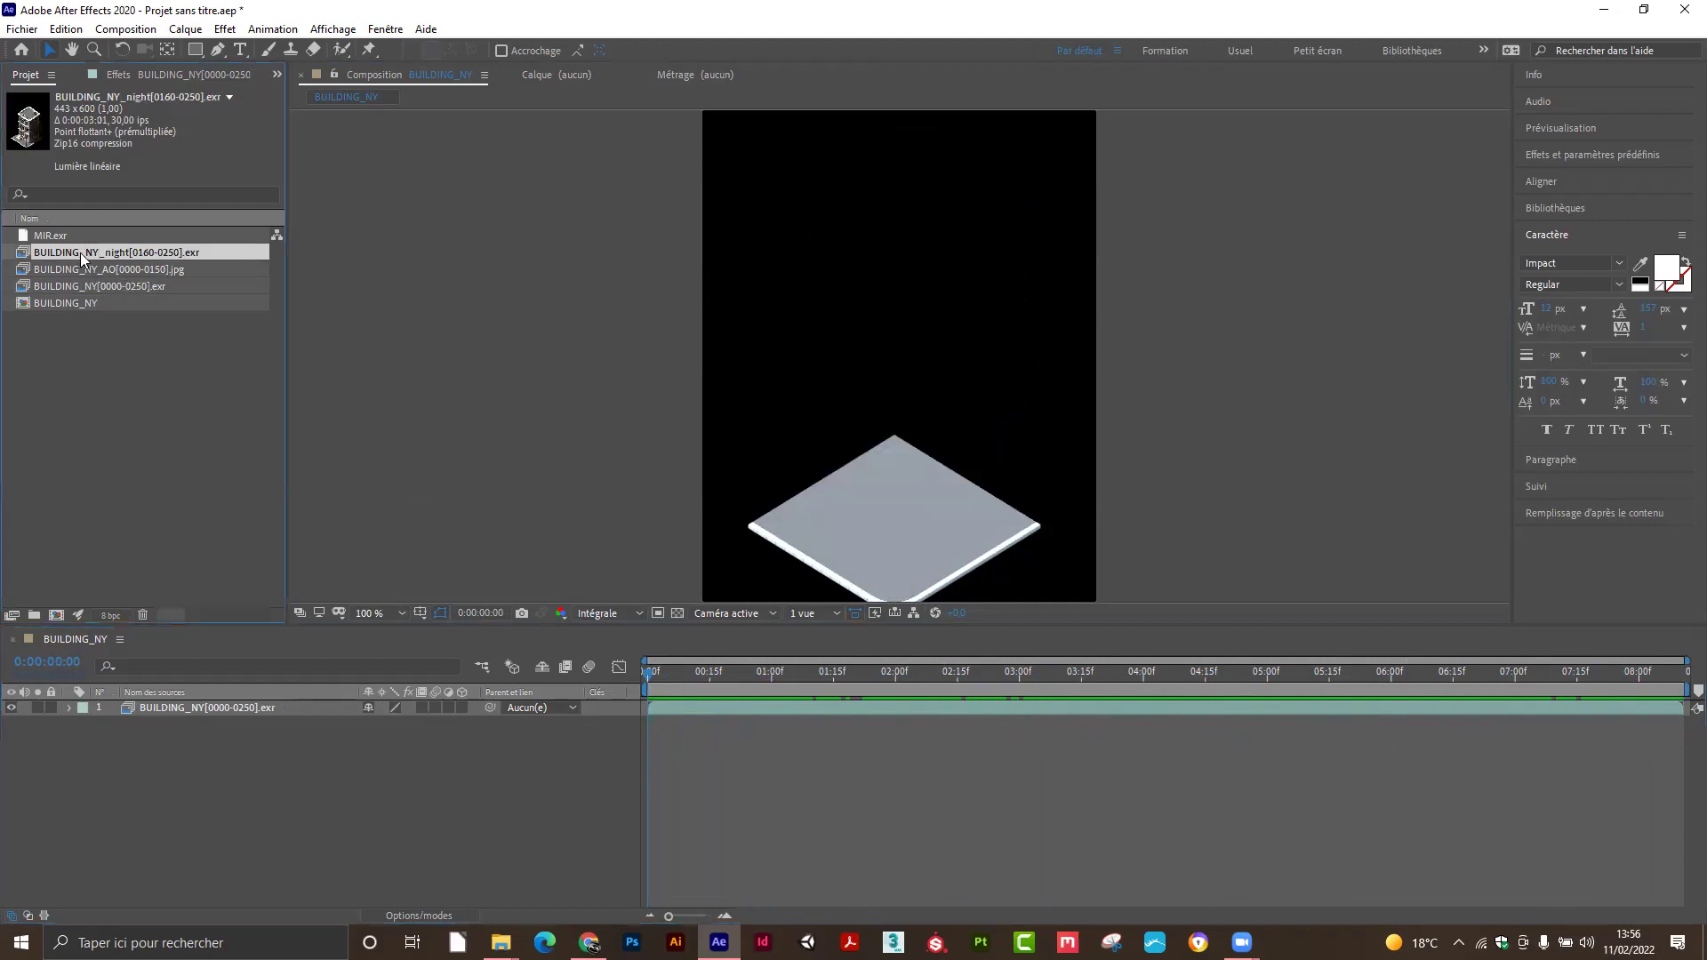
drag(301, 570, 845, 591)
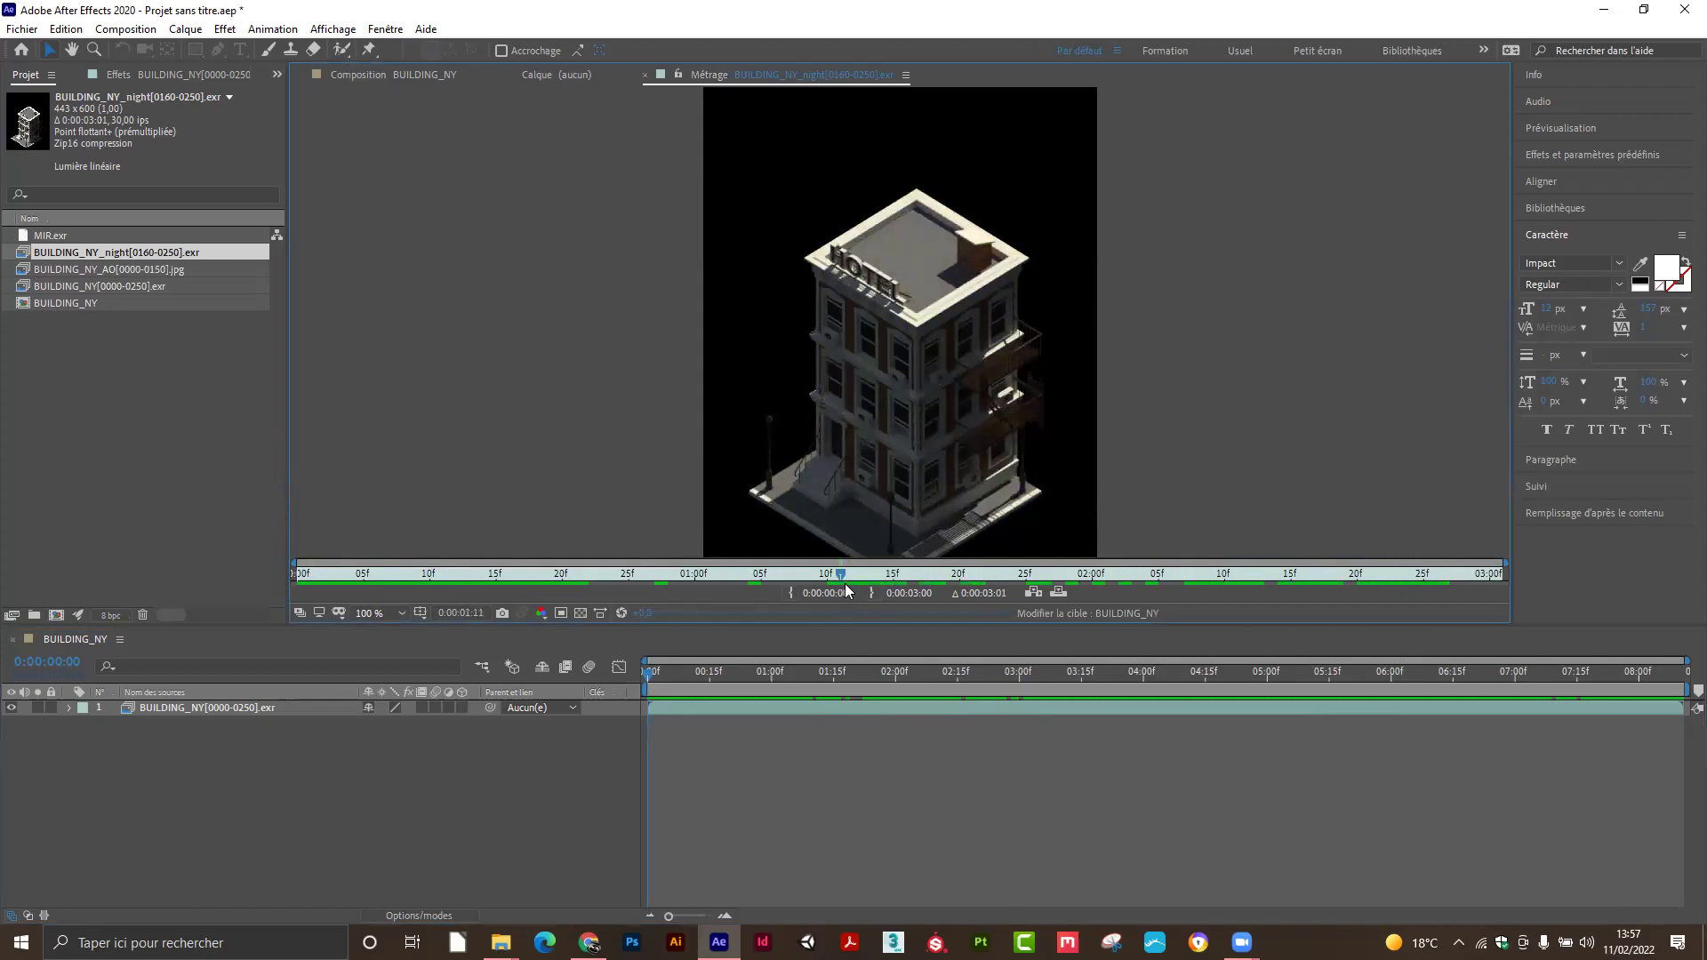
drag(840, 576, 208, 613)
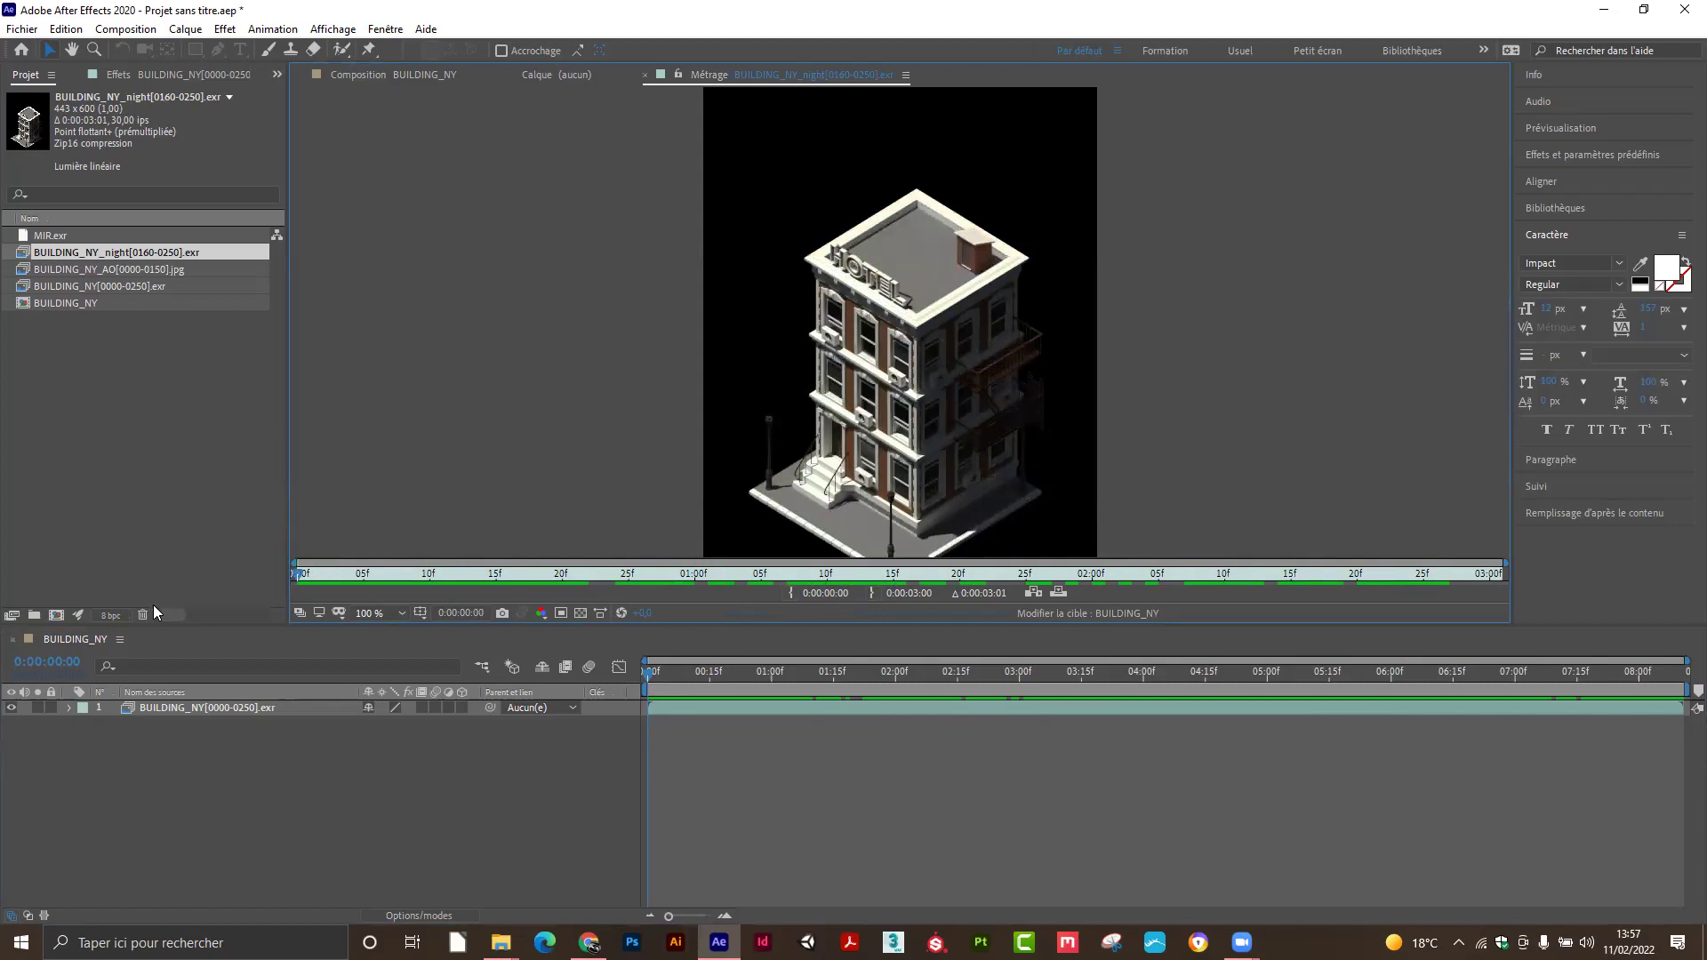
click(124, 743)
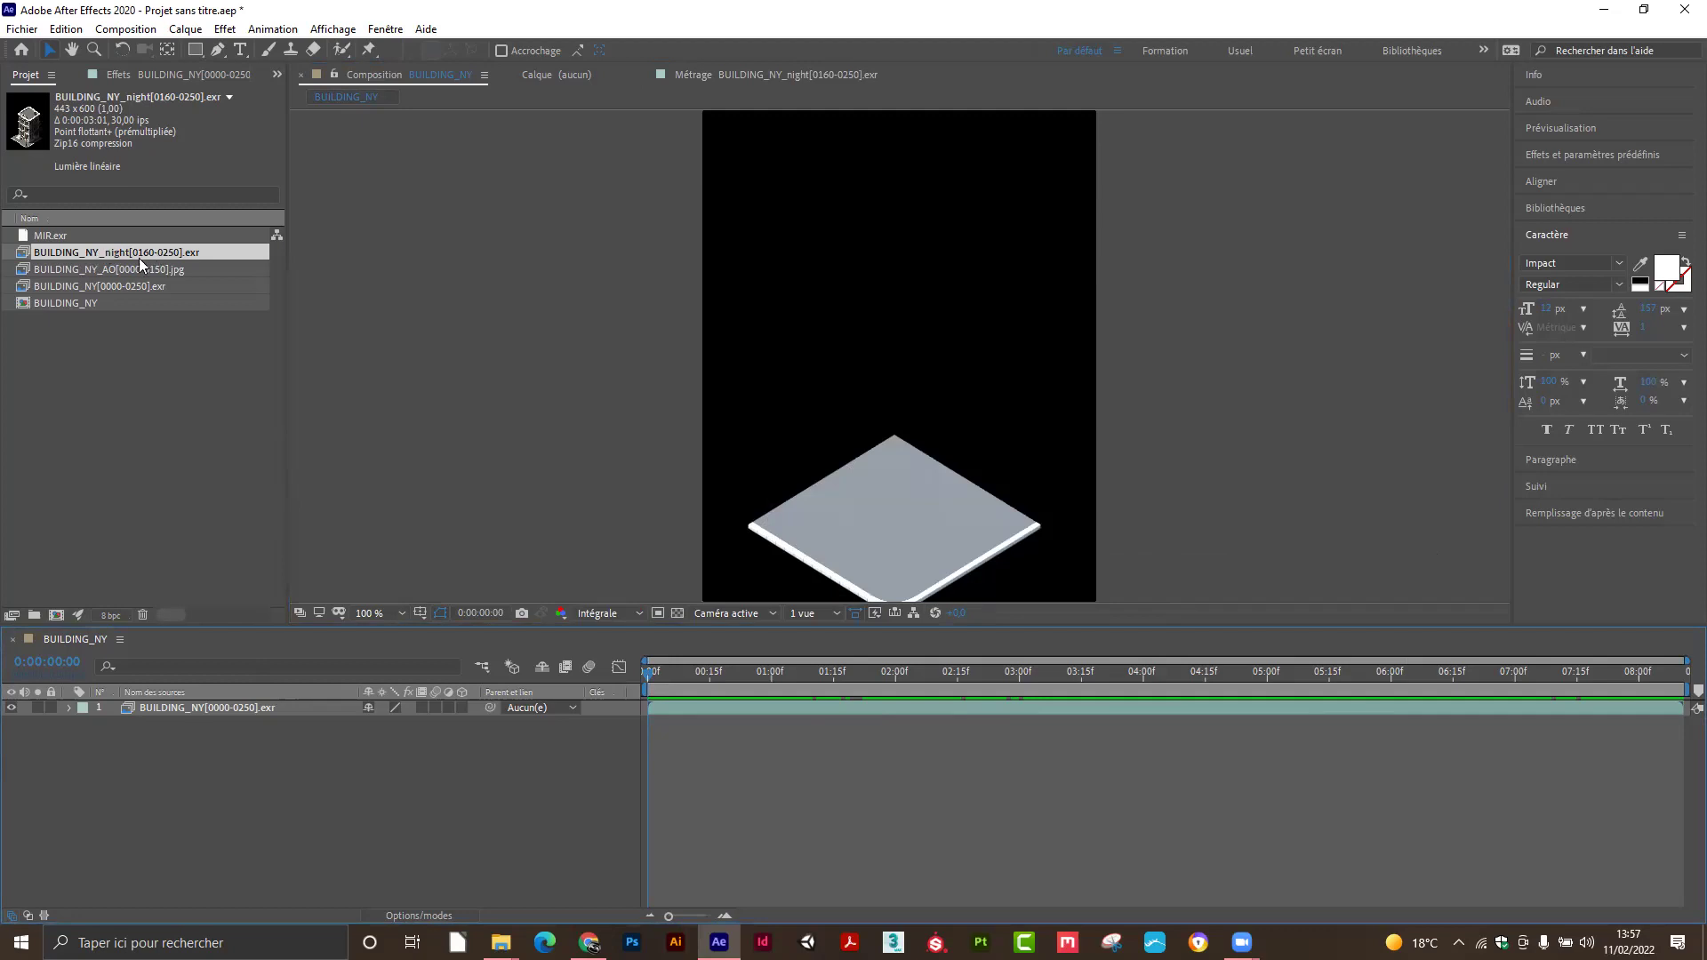
Add the night render above the day layer and shift it to start later in the timeline.
drag(129, 258, 195, 712)
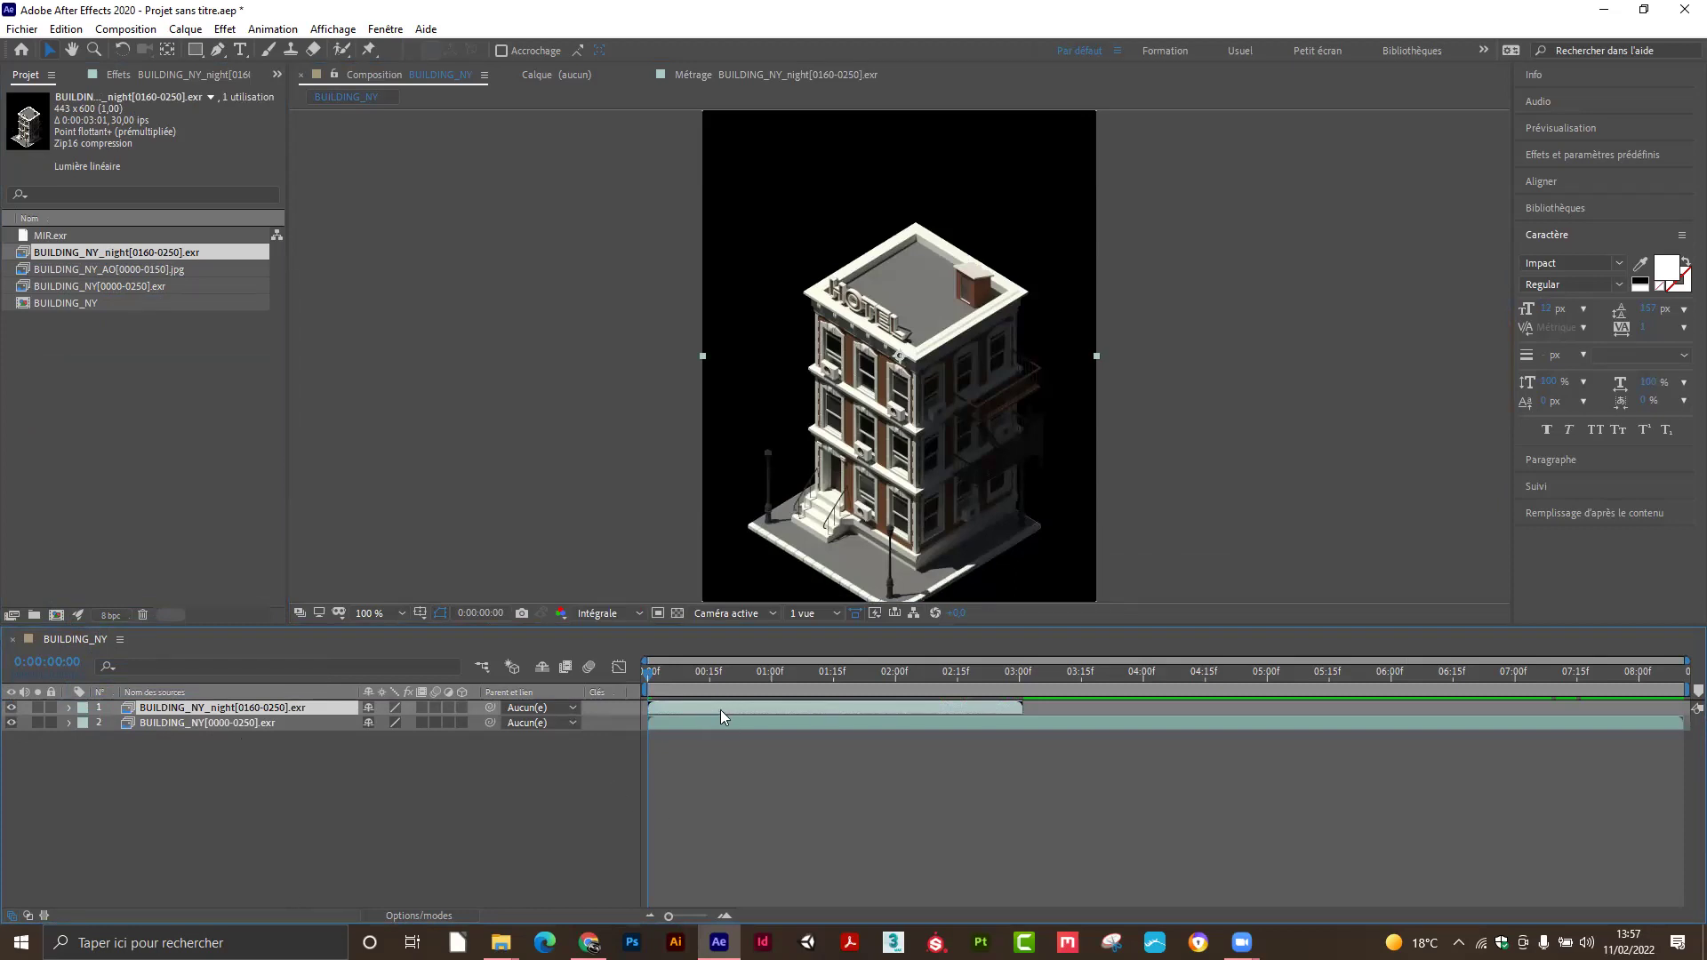
drag(718, 706, 743, 706)
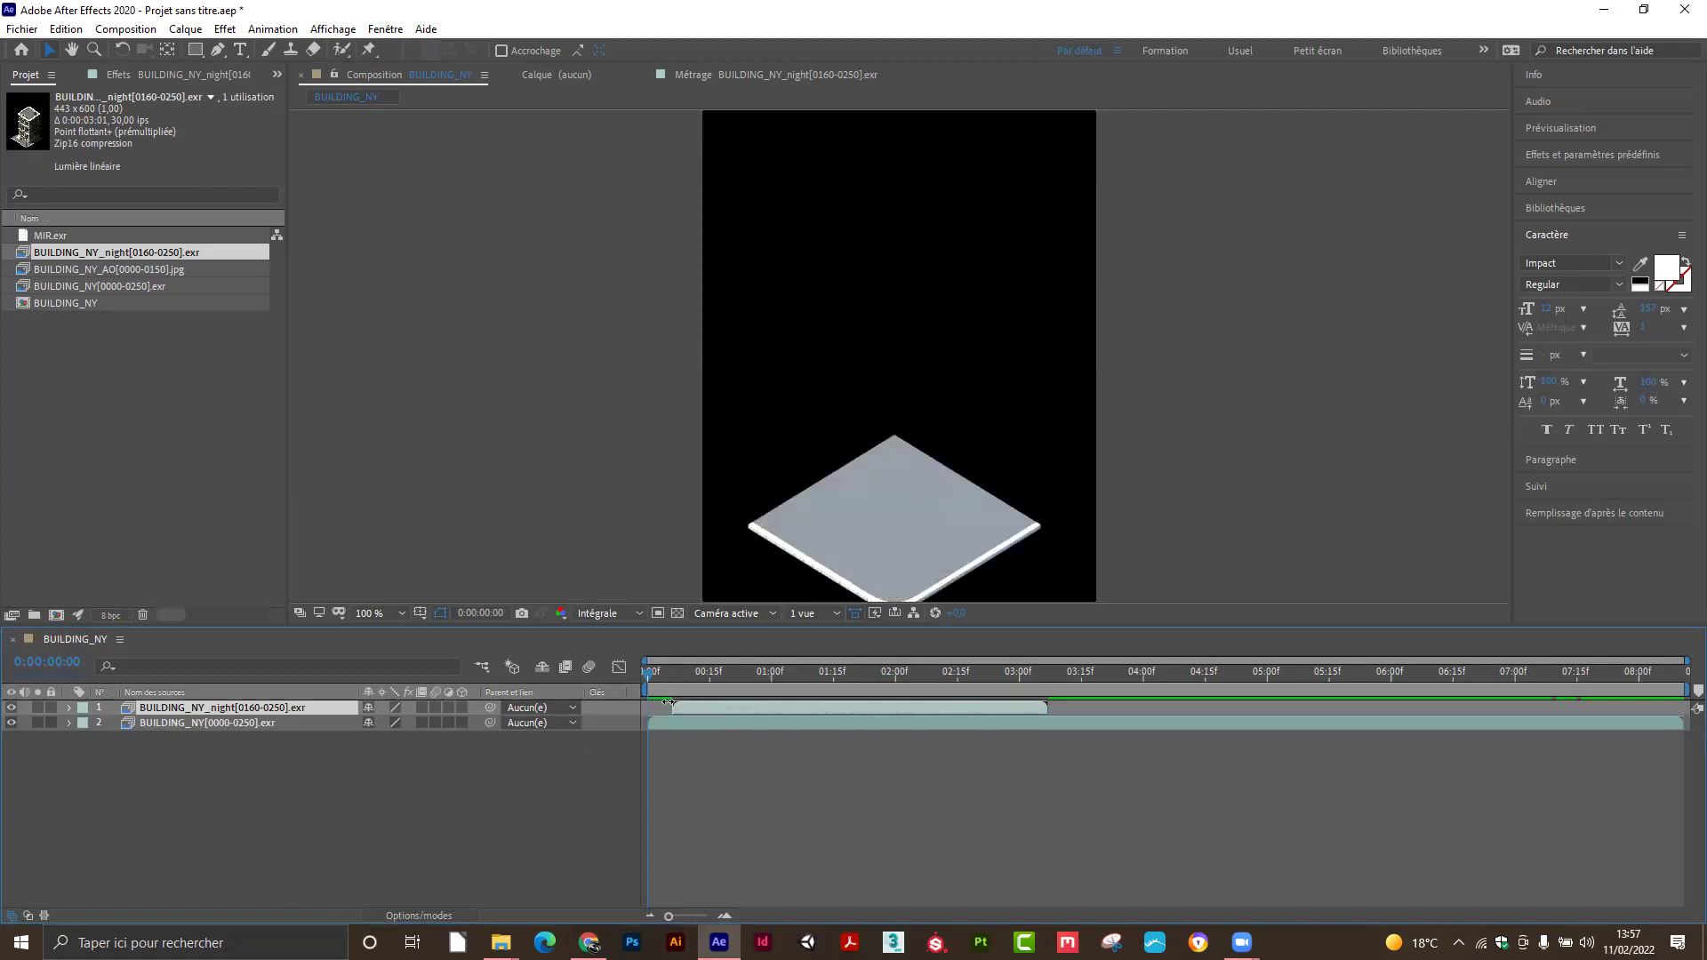
drag(916, 707, 1544, 690)
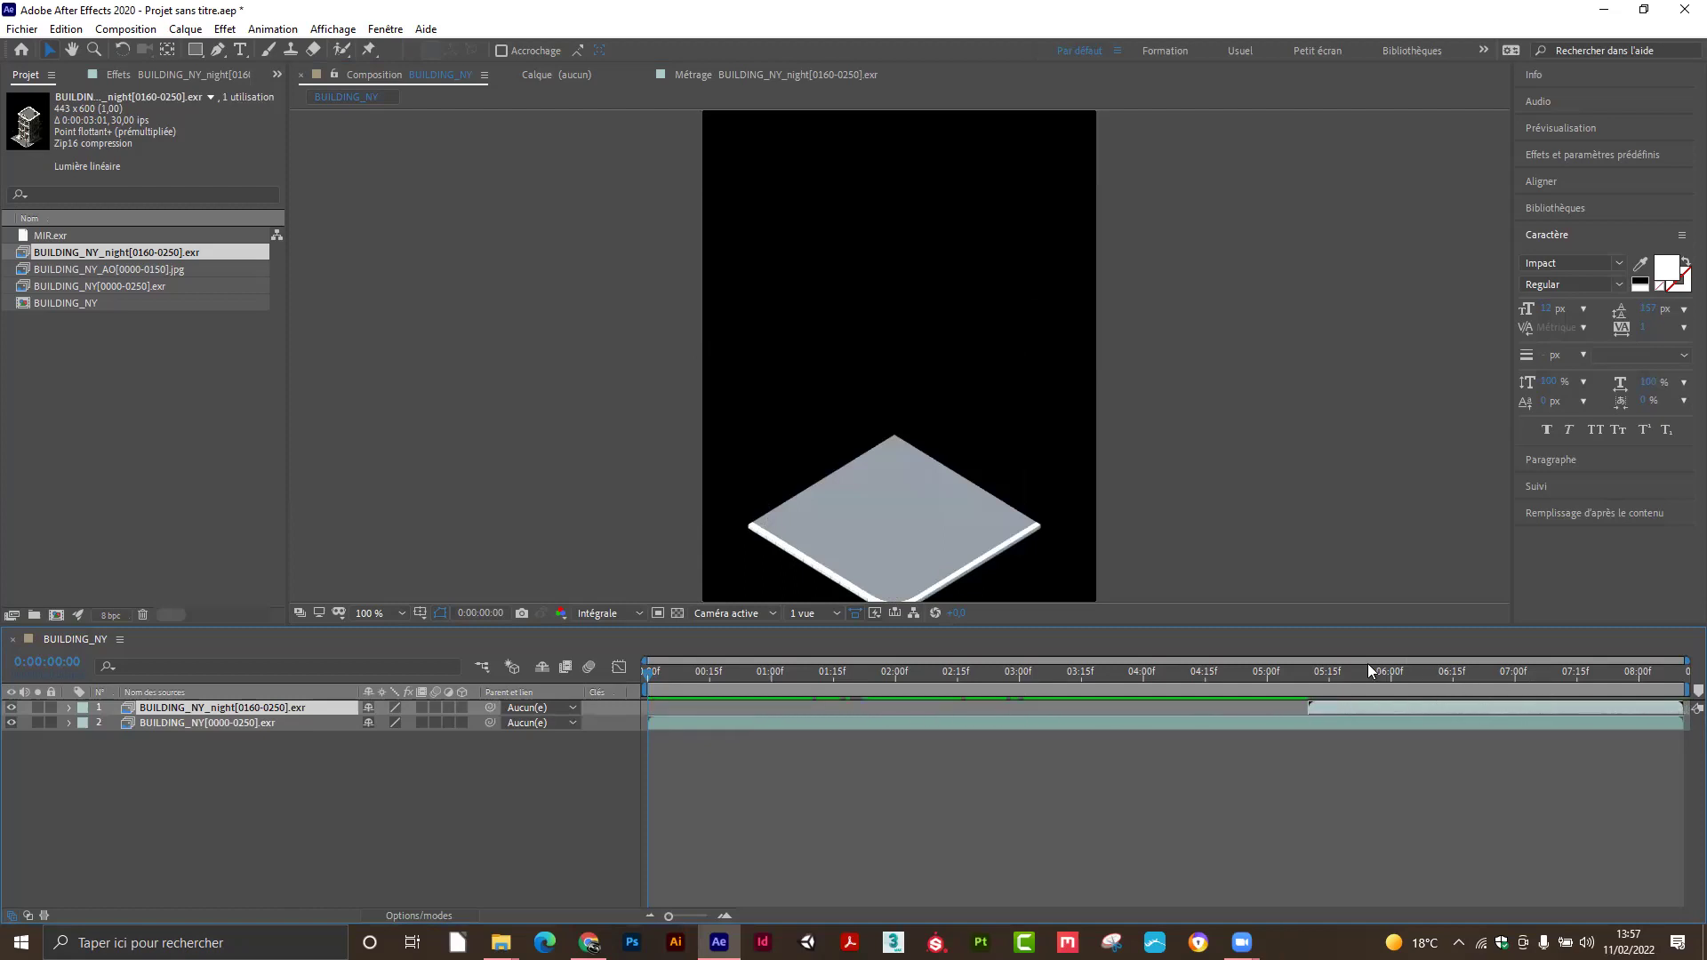
Scrub from 0:00:04:08 to 0:00:05:09 and toggle the night layer to compare with the day render.
click(1176, 676)
drag(1163, 687, 1624, 704)
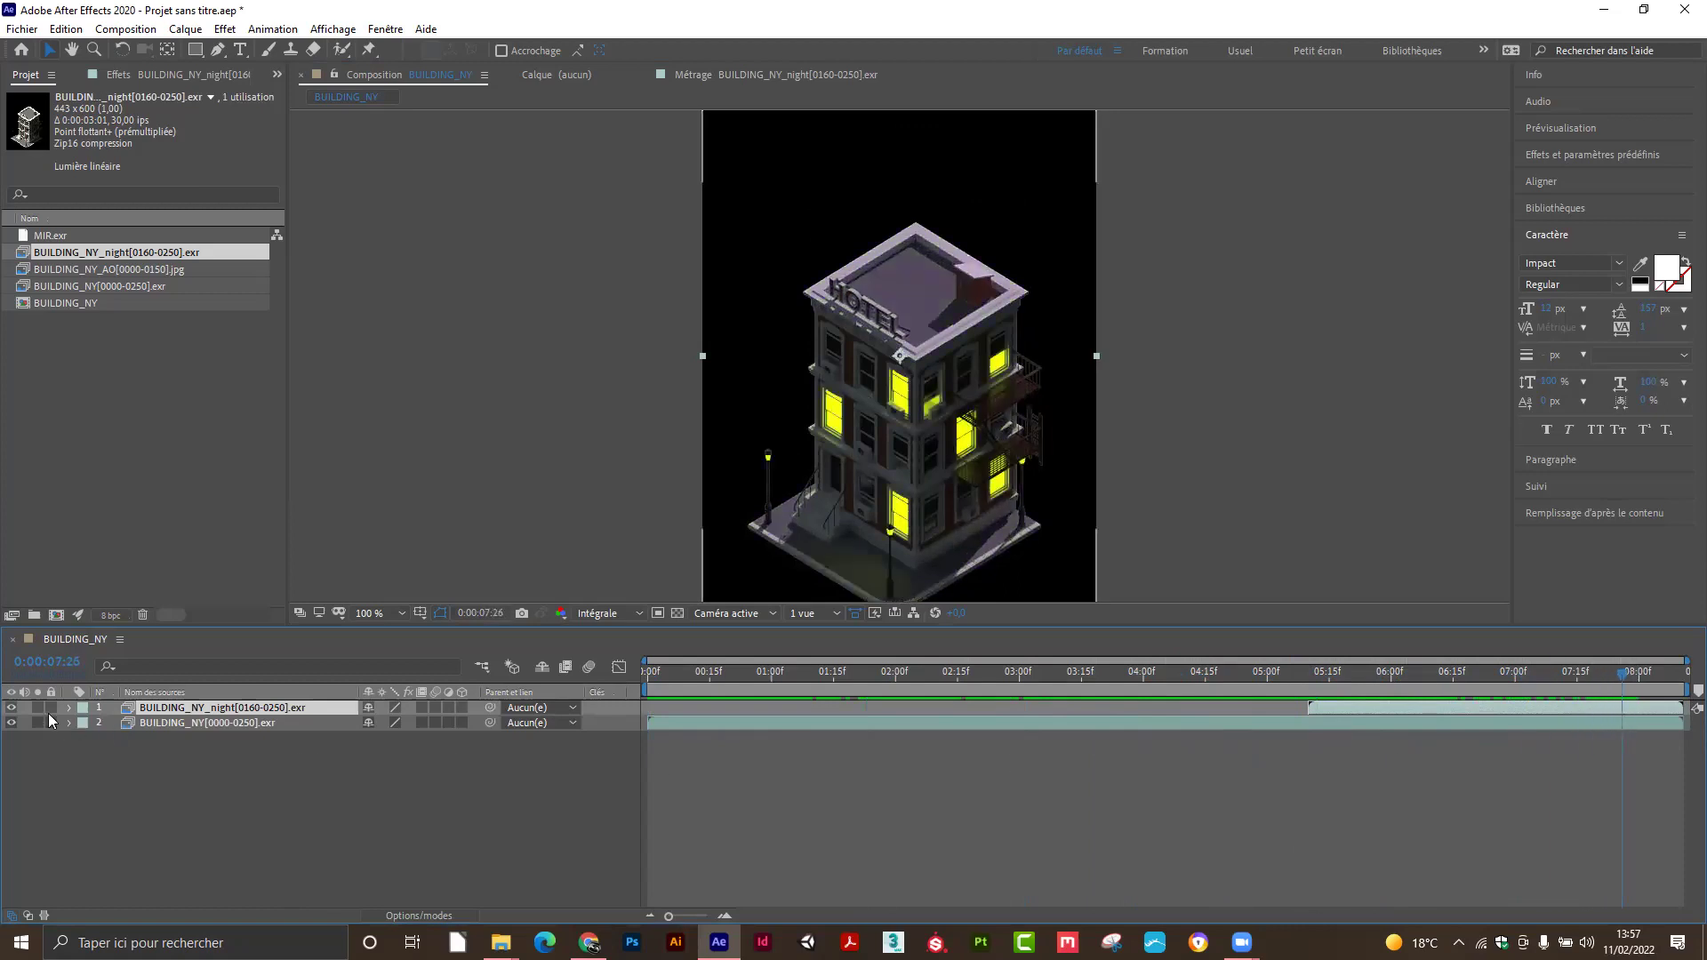
click(11, 708)
click(12, 708)
Go to the night layer's starting frame and reveal its Opacity property.
key(i)
drag(1256, 695, 1411, 692)
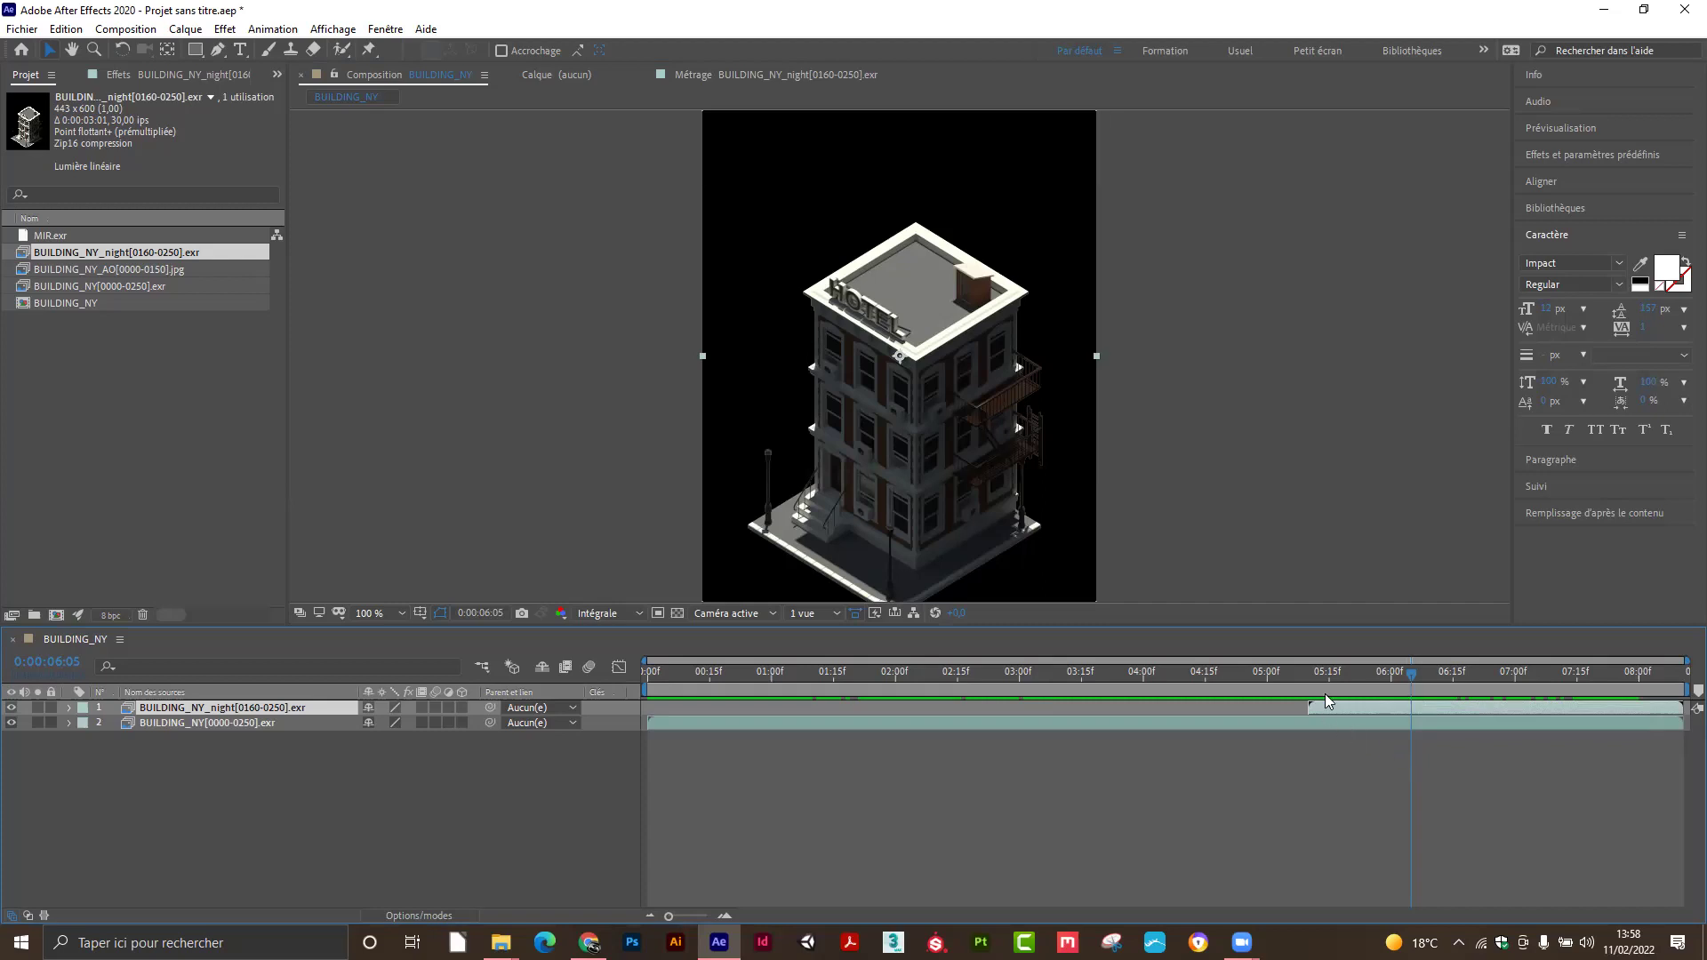
mouse_move(1314, 673)
mouse_down()
mouse_move(1331, 676)
mouse_move(1293, 675)
mouse_move(1311, 680)
mouse_up()
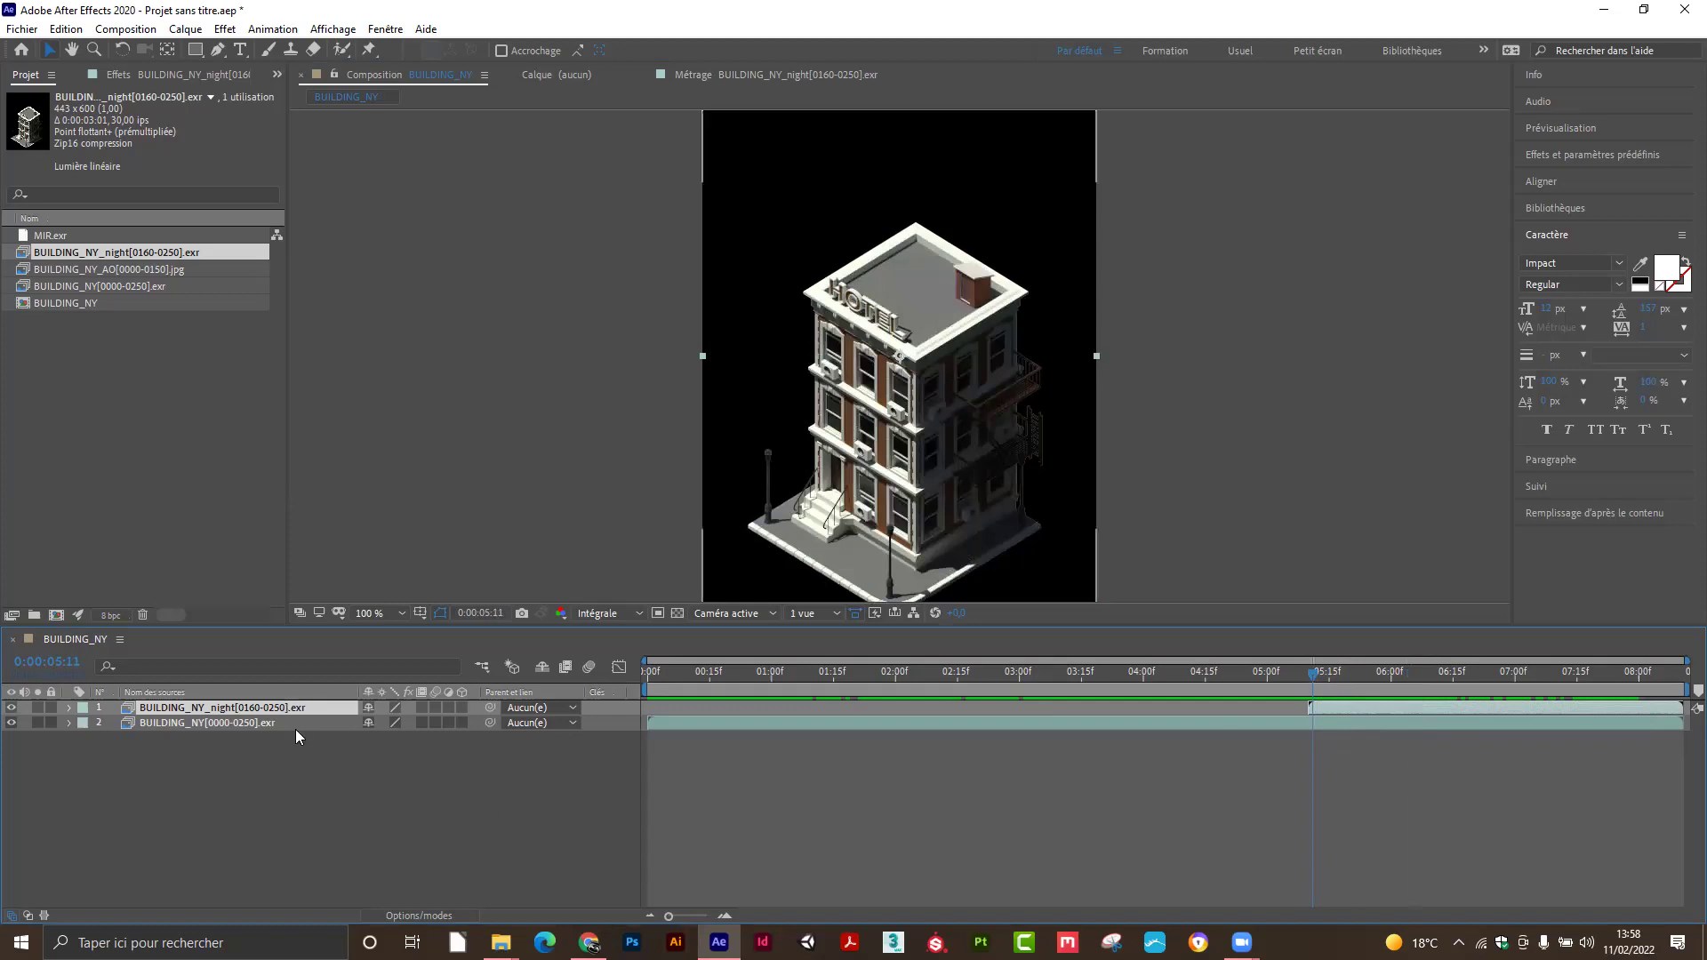
key(t)
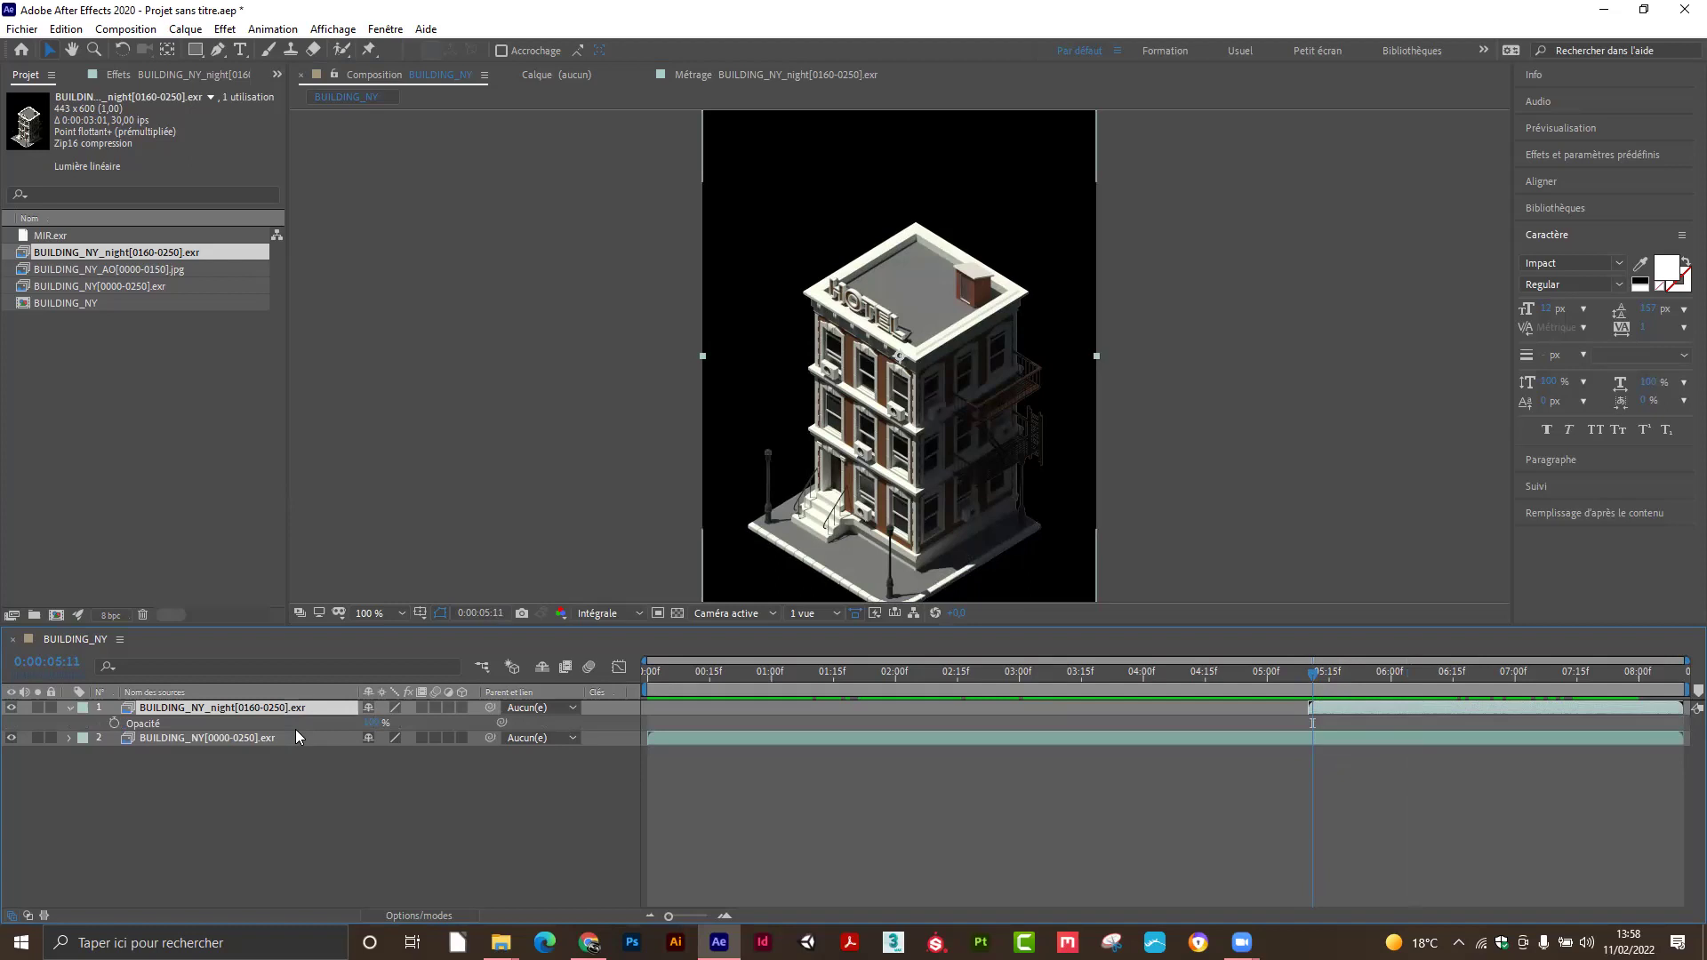
Set the night layer's opacity to 0% and keyframe it at 0:00:05:10.
drag(374, 723, 2, 790)
drag(1314, 674, 1285, 683)
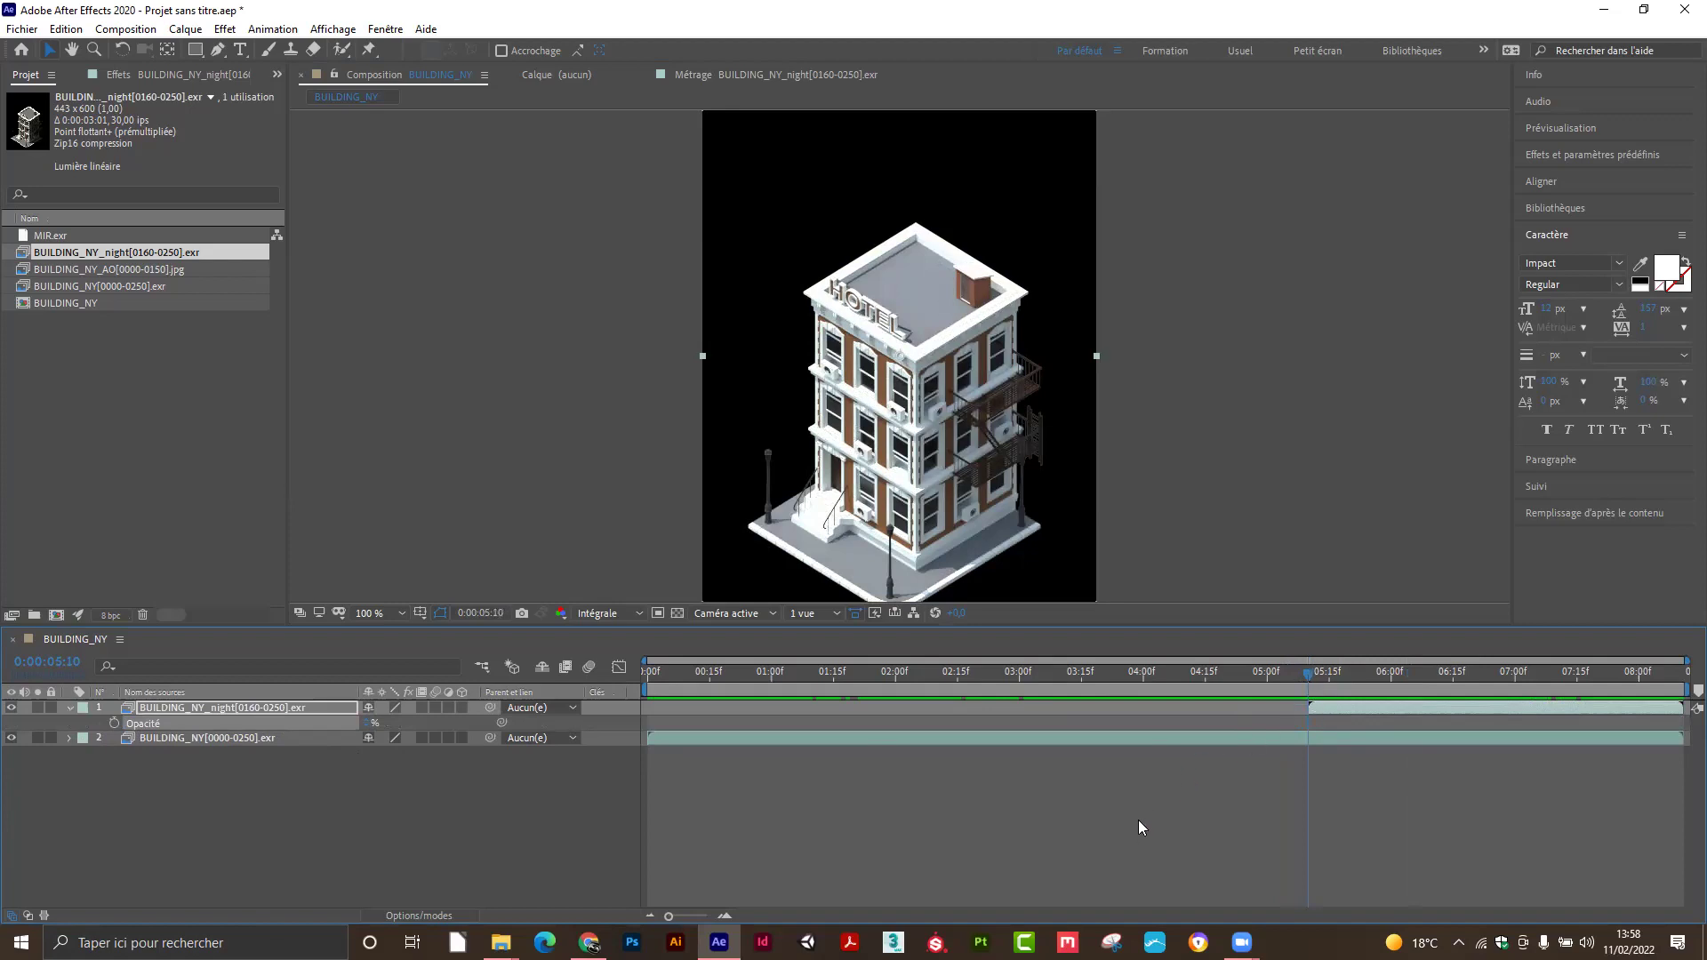
mouse_move(1307, 674)
mouse_down()
mouse_move(1256, 688)
mouse_move(1309, 689)
mouse_up()
click(114, 723)
Keyframe 100% opacity later, then push that end keyframe further right.
mouse_move(1309, 725)
drag(1313, 677, 1508, 706)
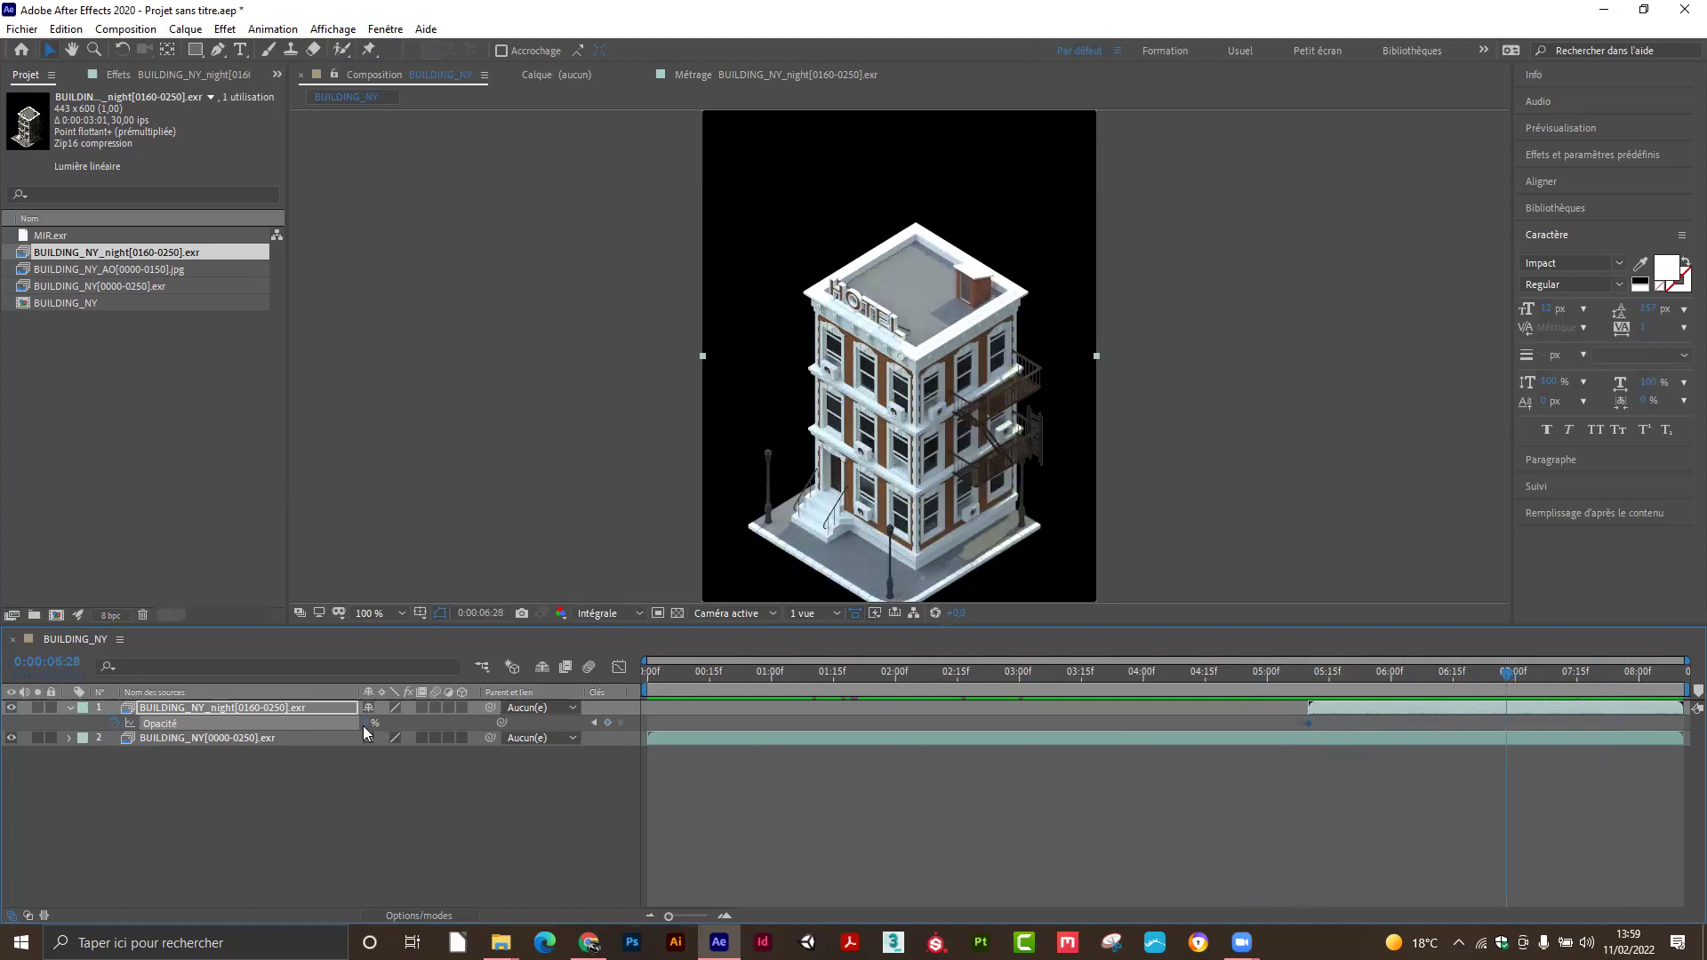
drag(366, 723, 512, 729)
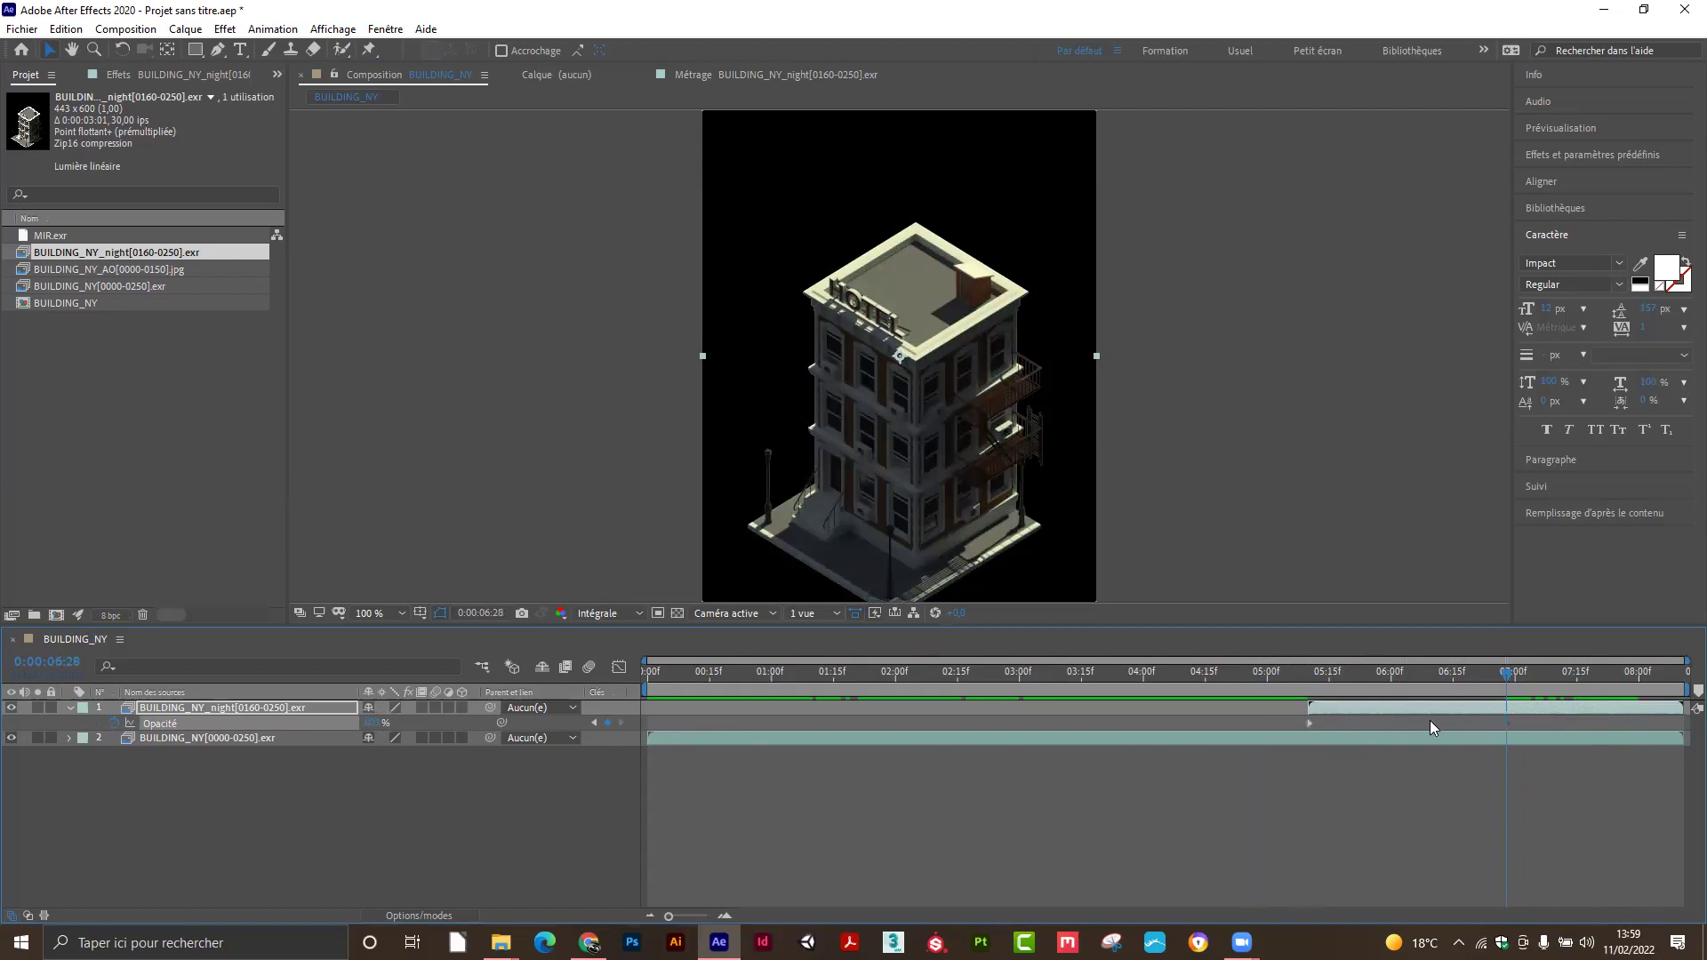
drag(1457, 678, 1615, 699)
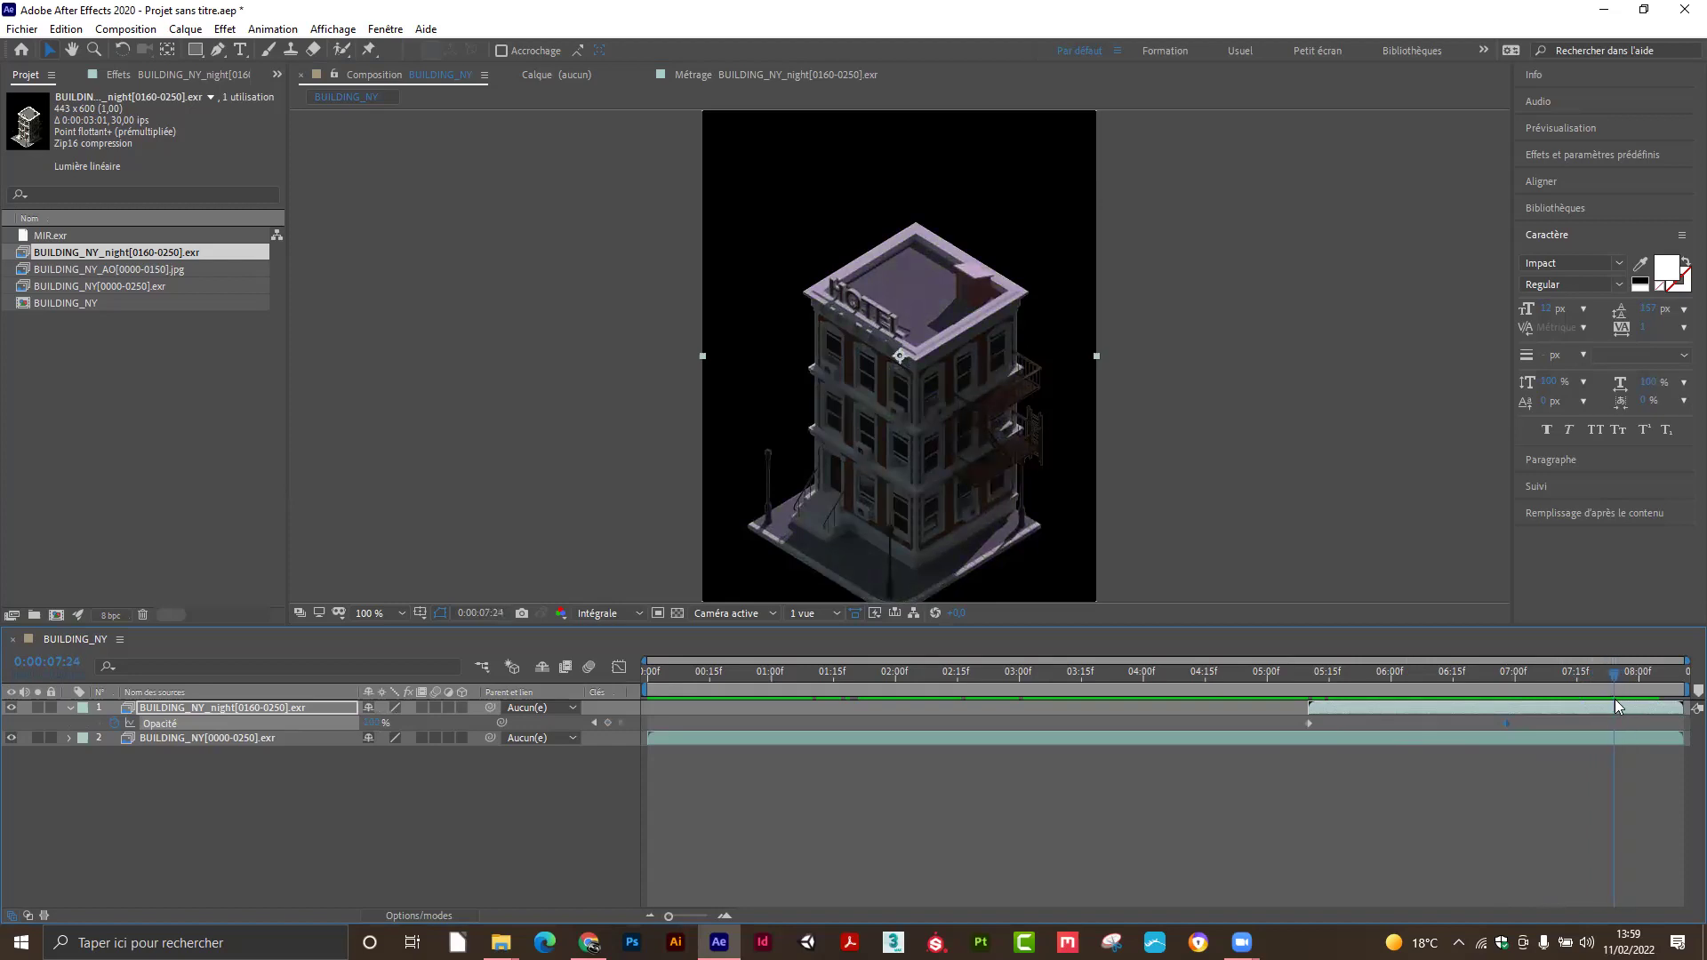
drag(1508, 723, 1314, 695)
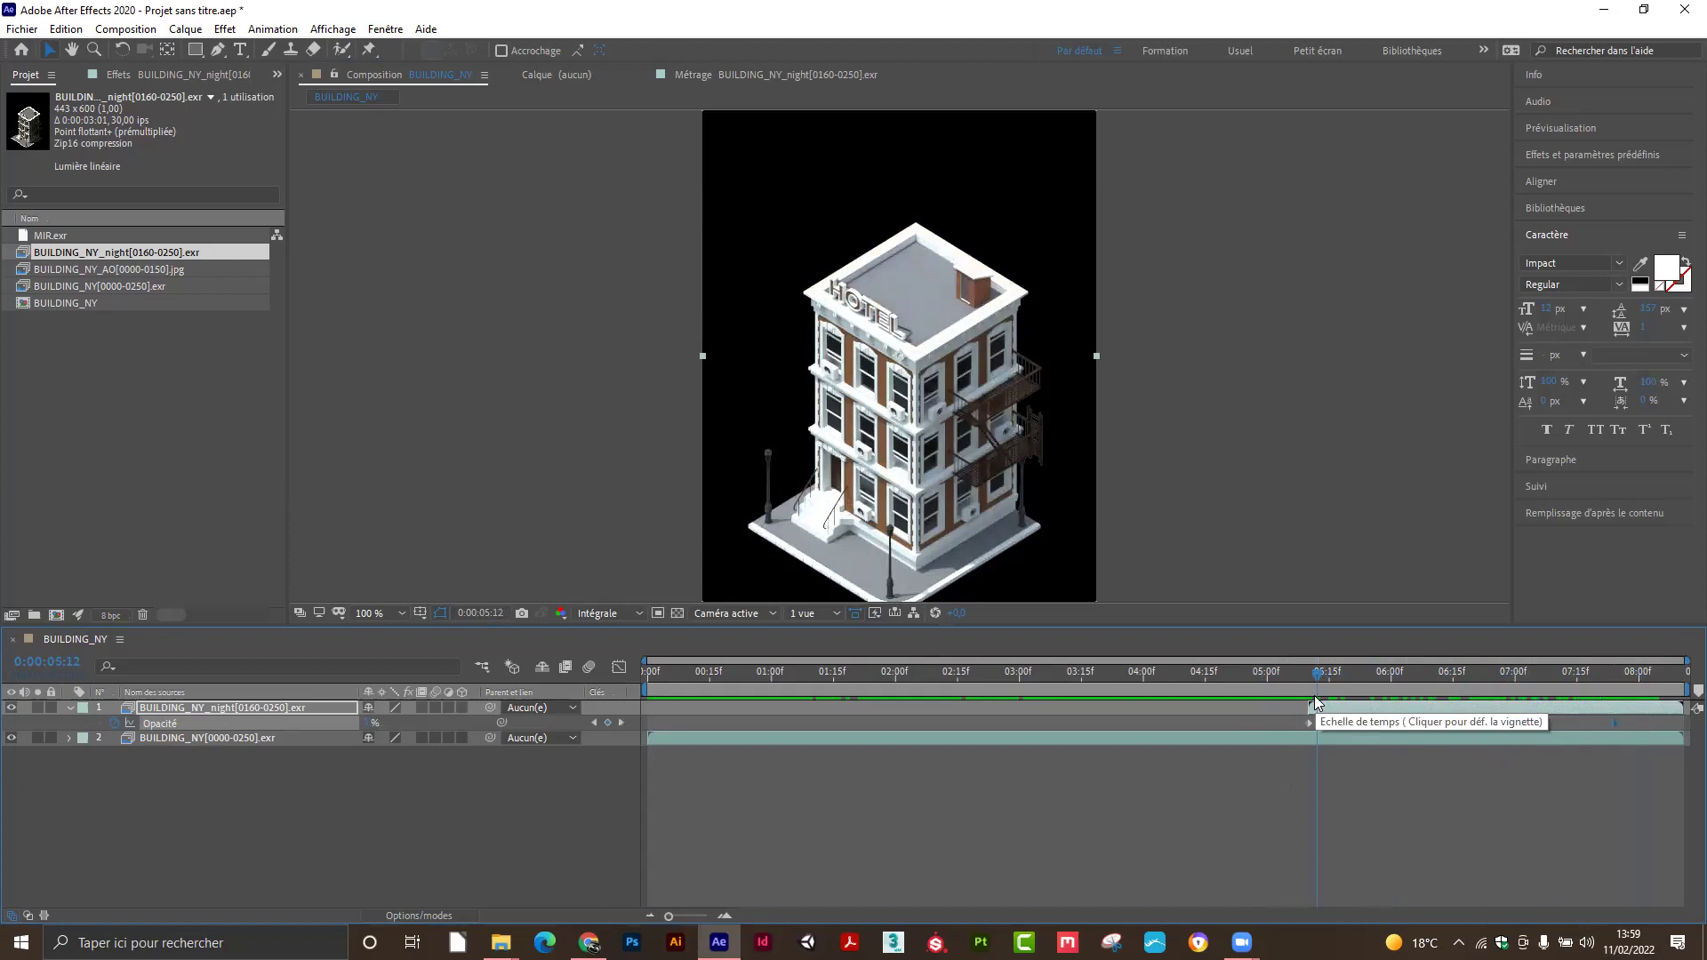
Preview the day-to-night cross-fade and find the first lit-window frames.
key(space)
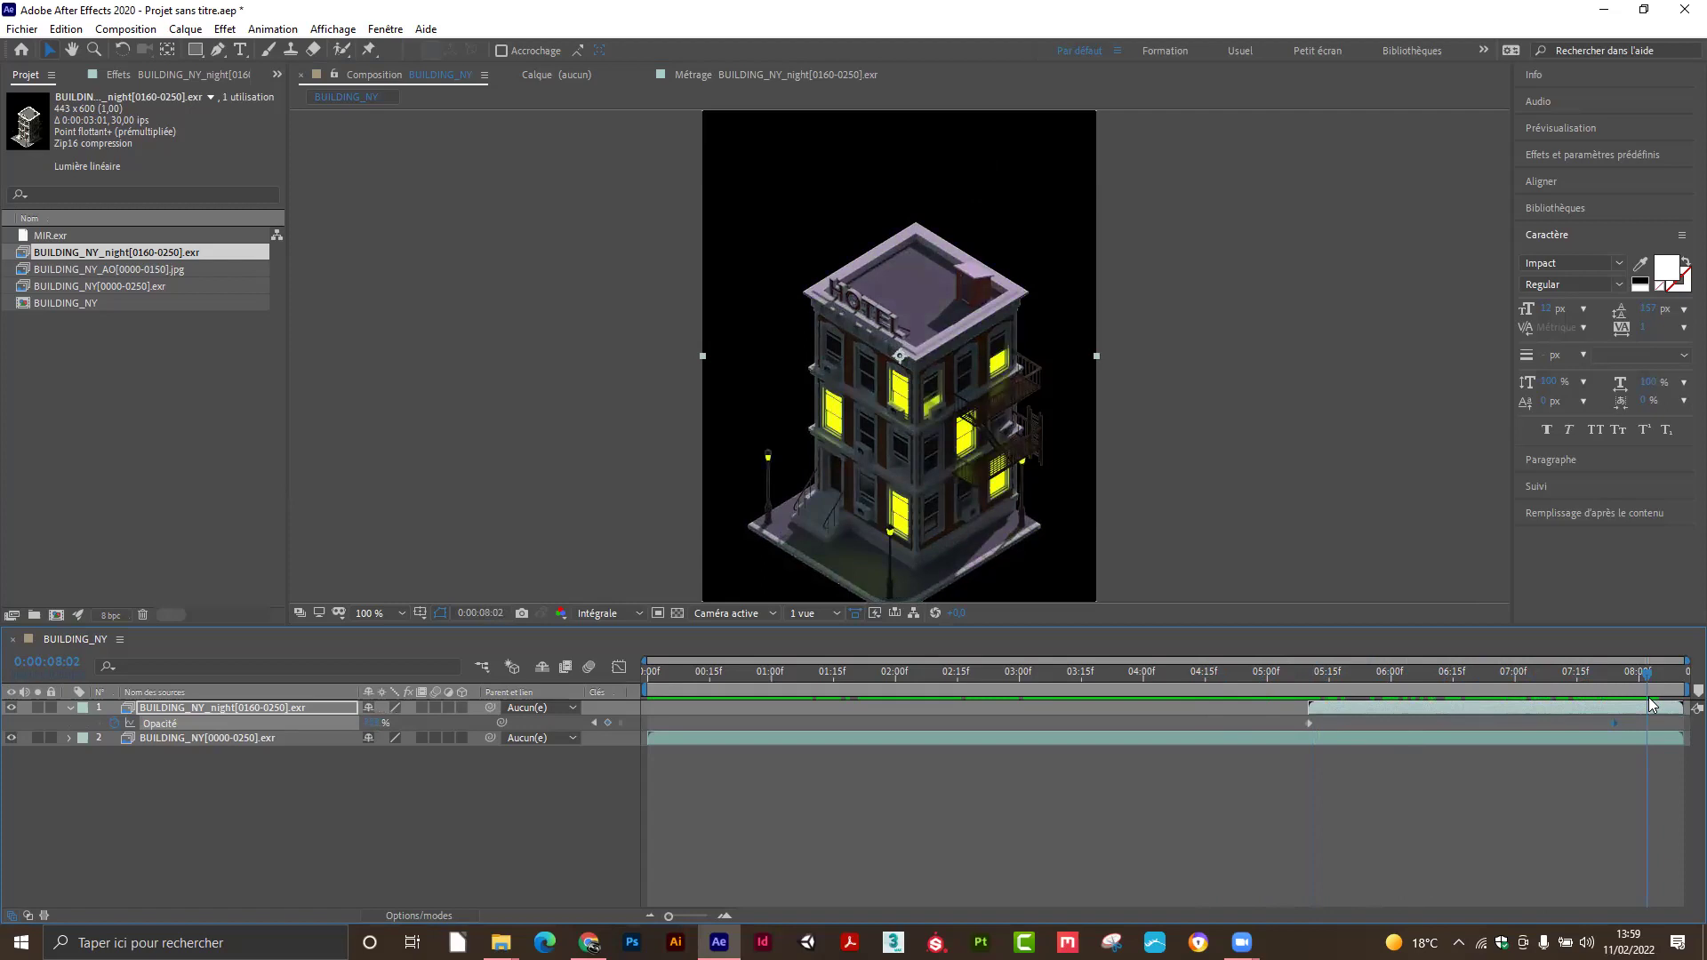
click(1634, 673)
click(1673, 681)
drag(1622, 686, 1616, 688)
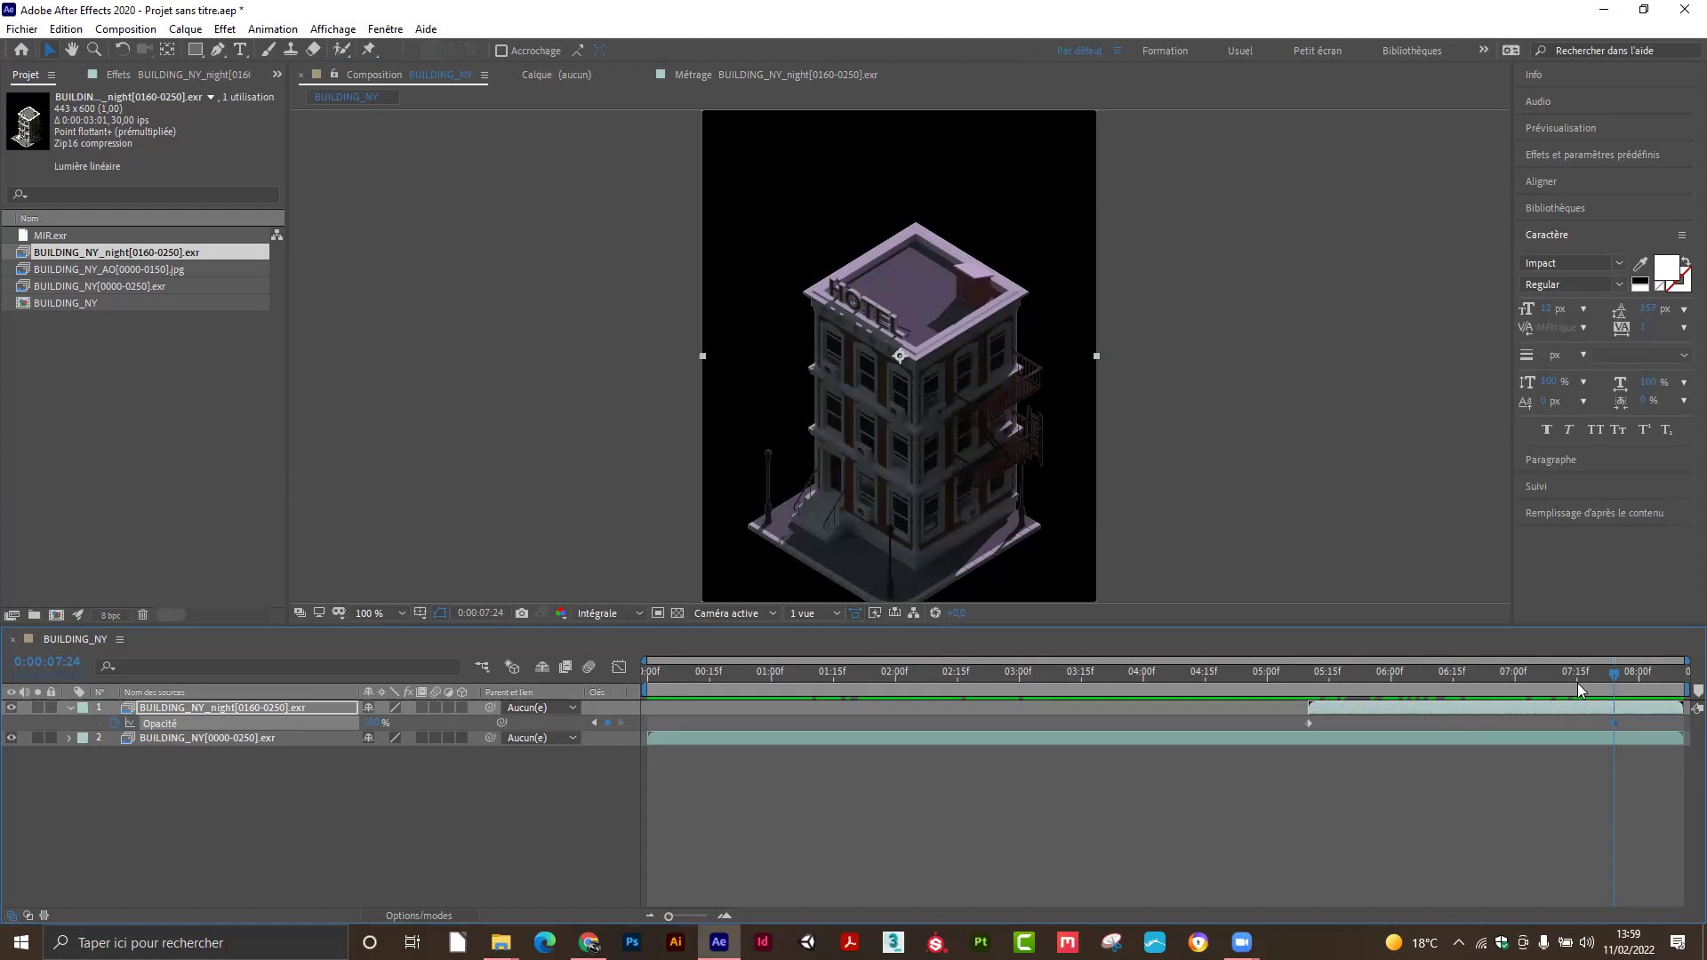
click(1638, 679)
drag(1641, 685, 1681, 694)
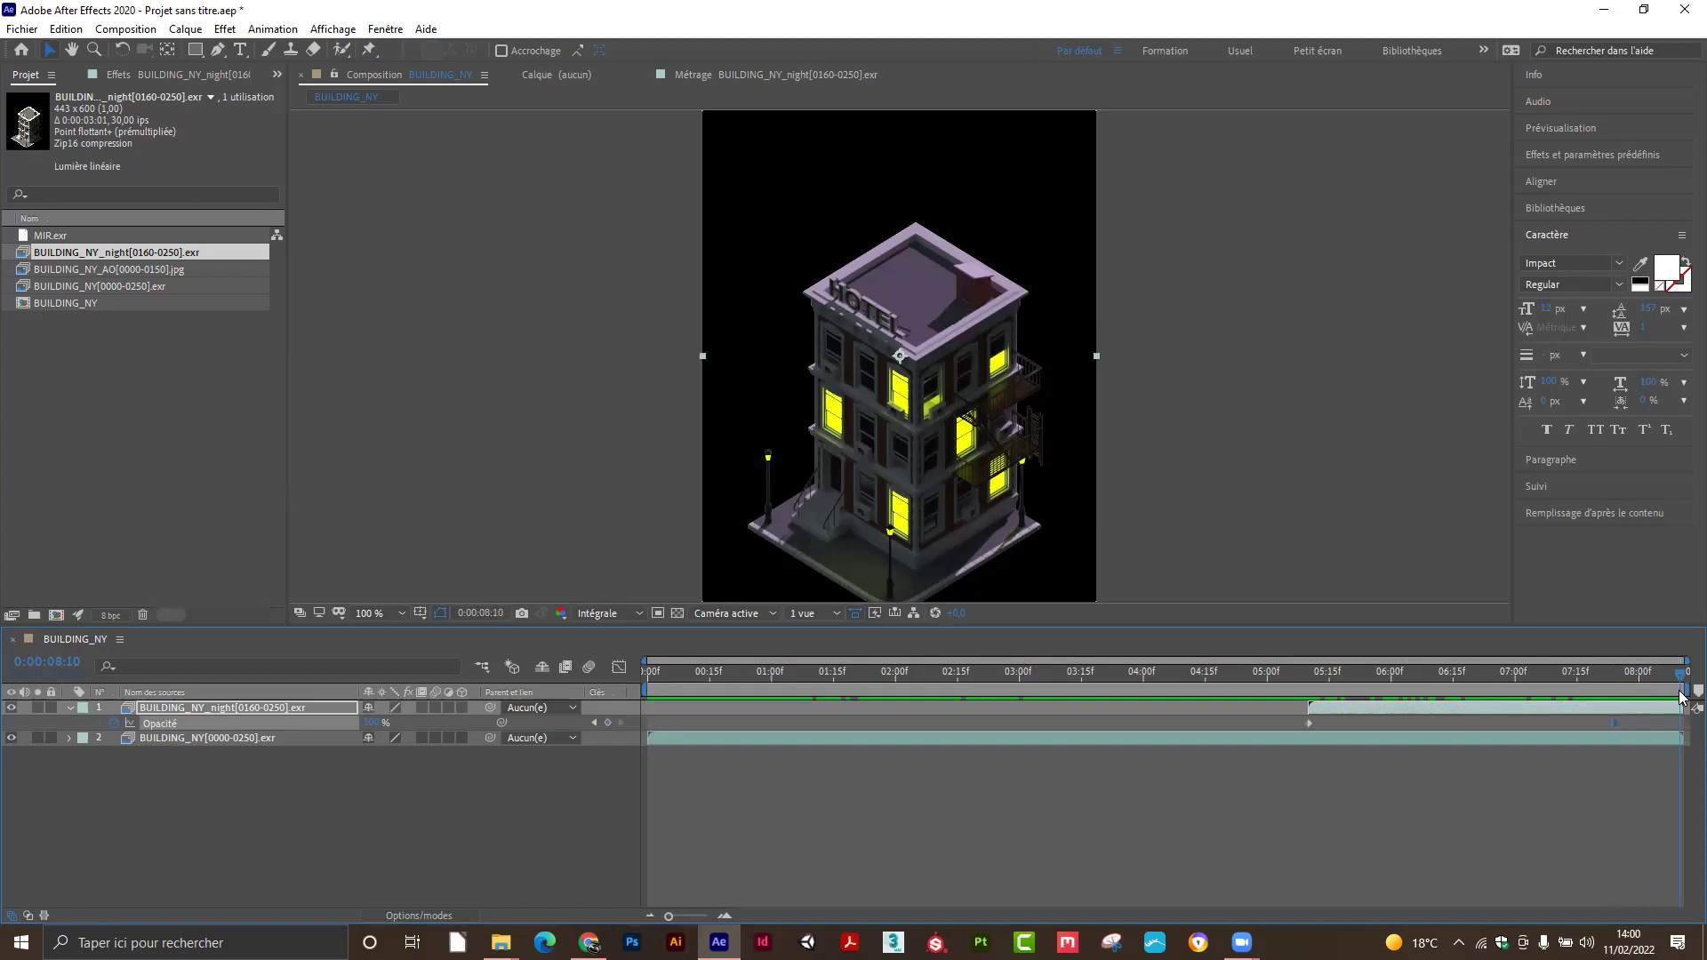
click(133, 29)
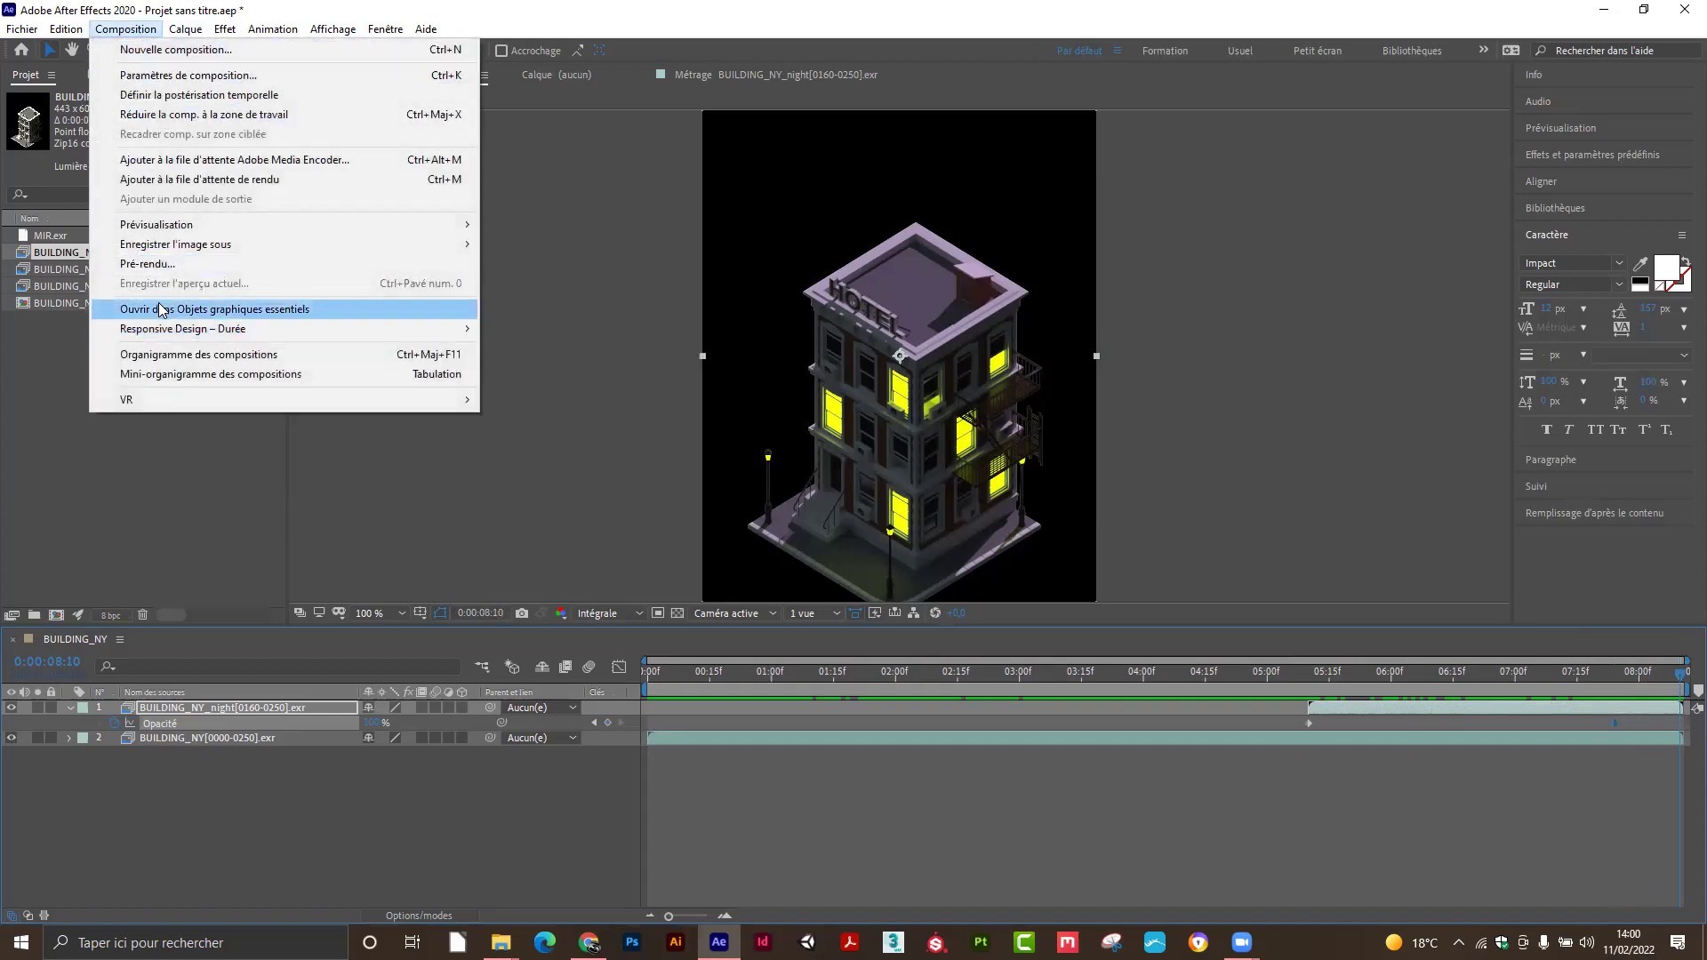
Change BUILDING_NY's duration from 0:00:08:11 to 0:00:12:00 and zoom the timeline out.
click(169, 75)
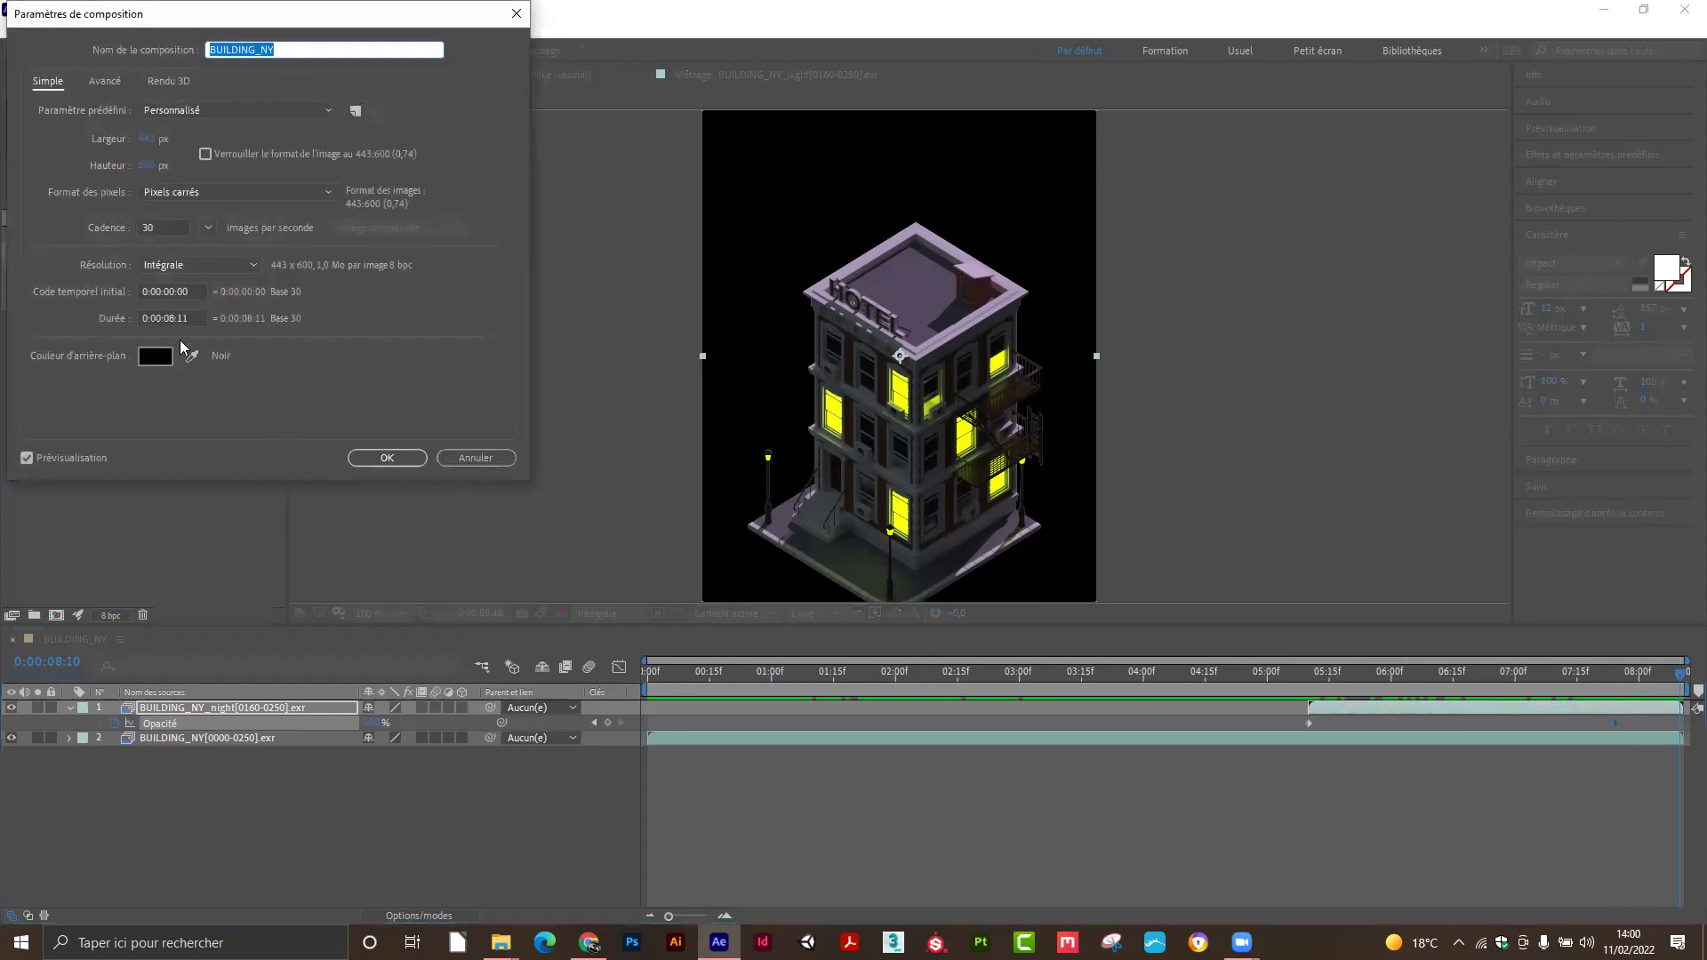
click(166, 318)
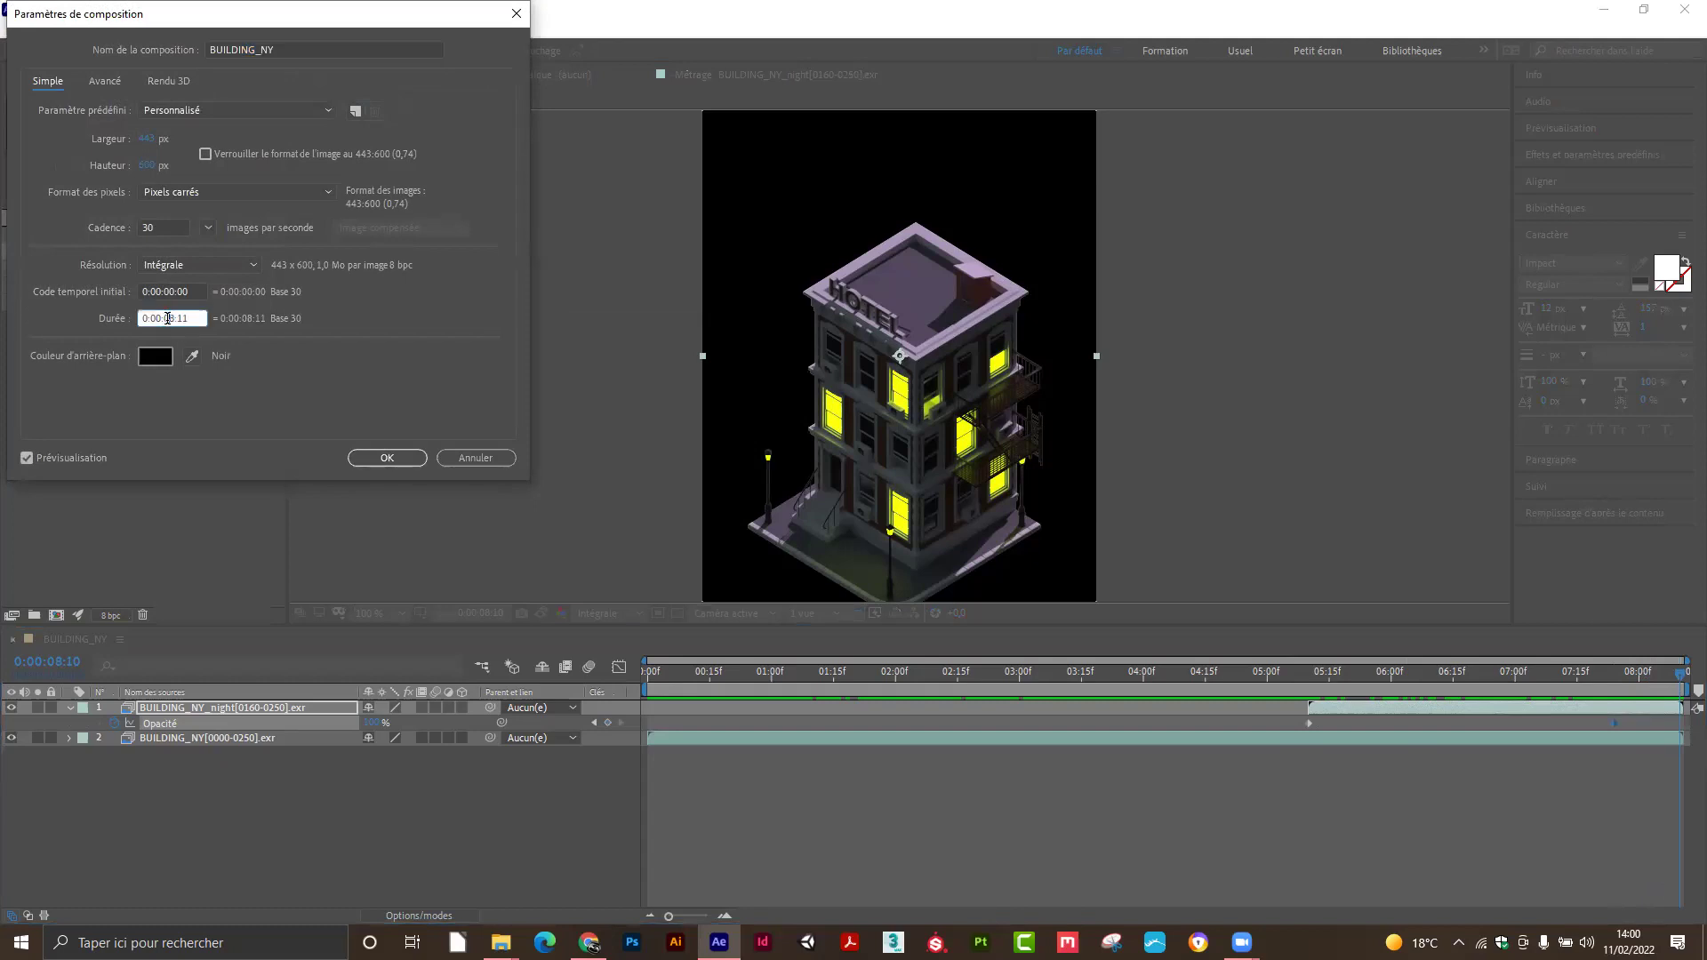
double_click(167, 318)
text(12:00)
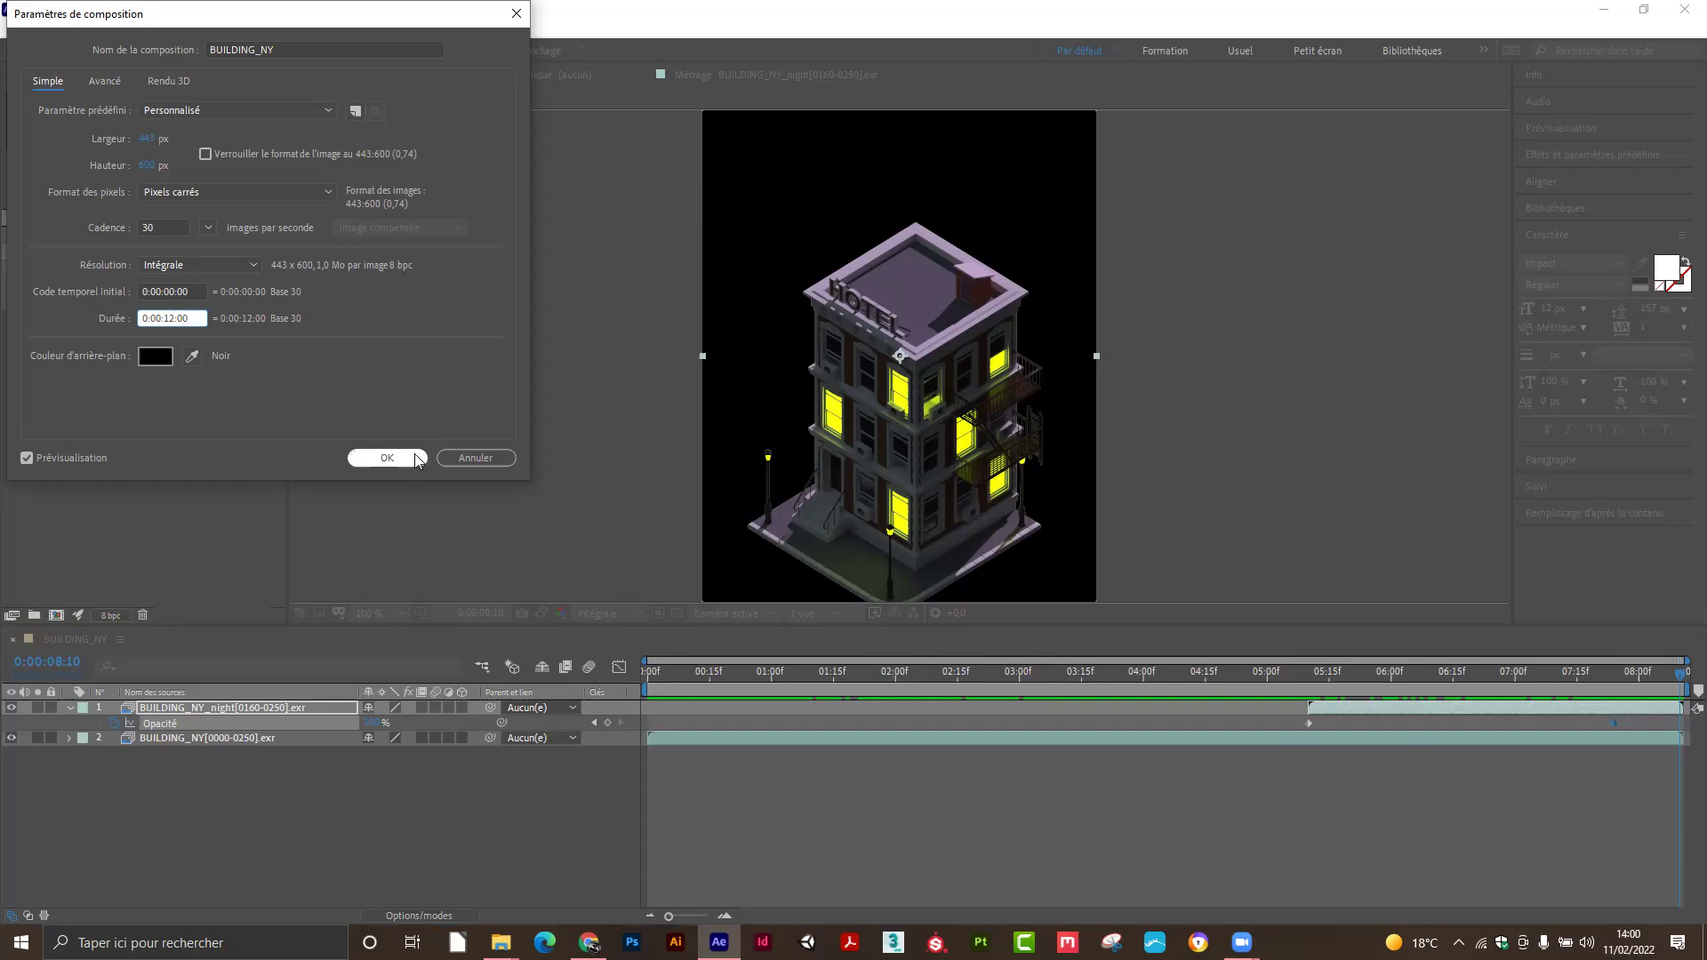
click(387, 458)
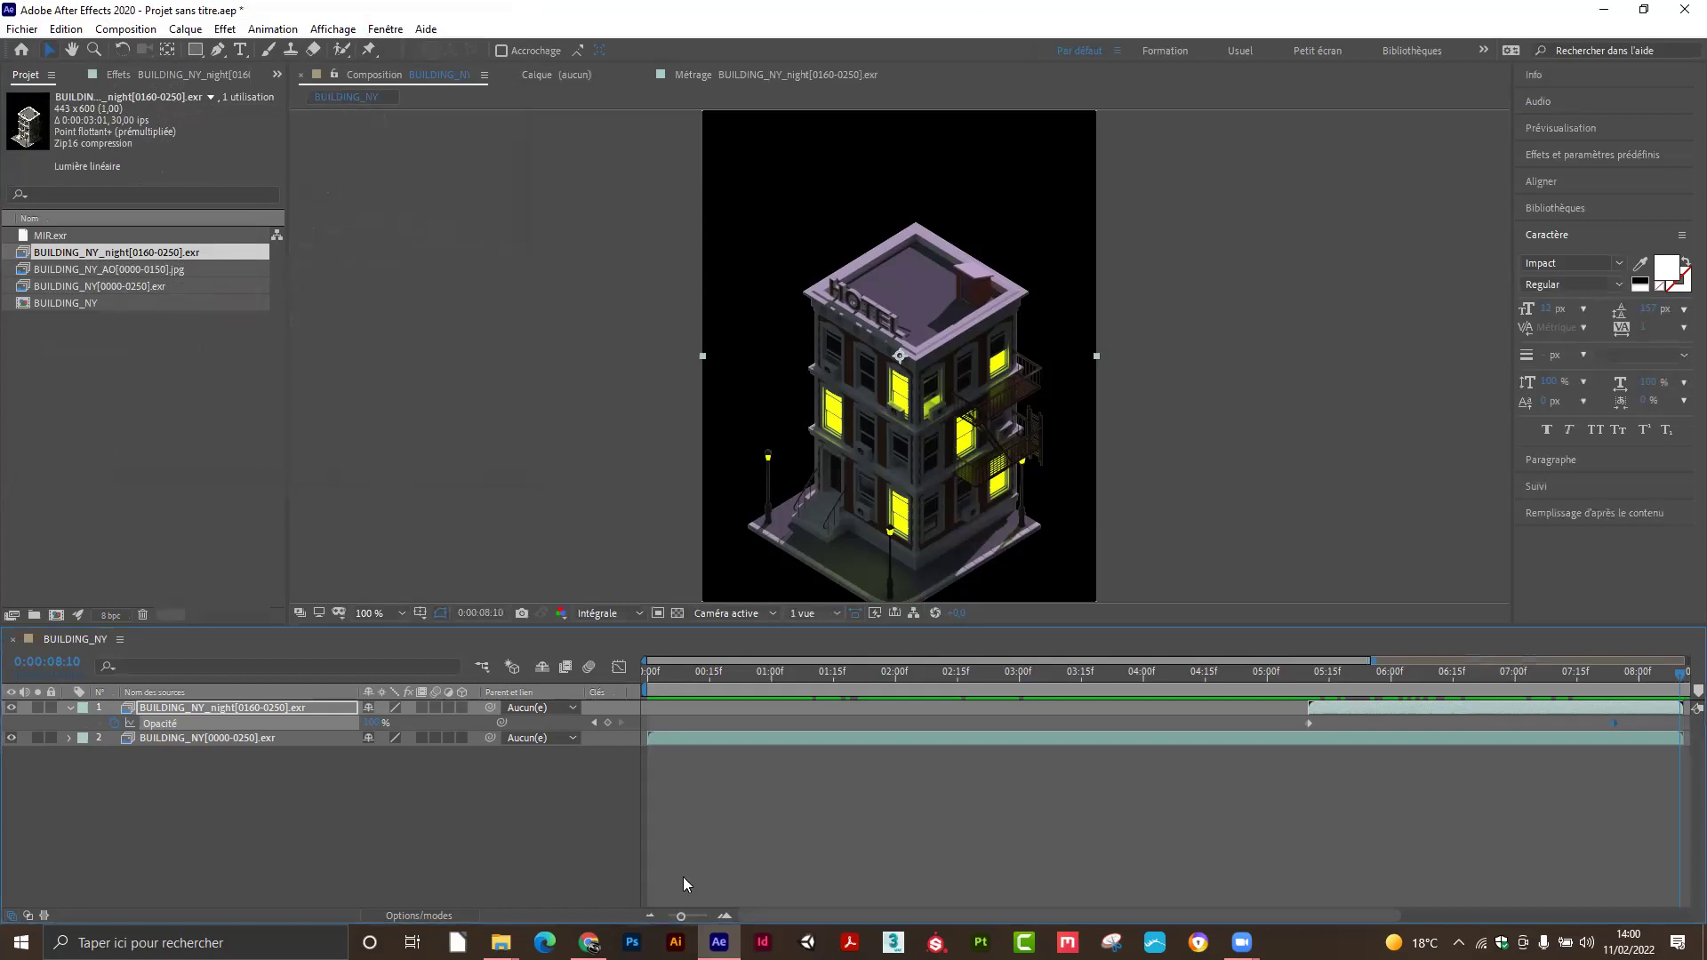
drag(679, 912, 668, 914)
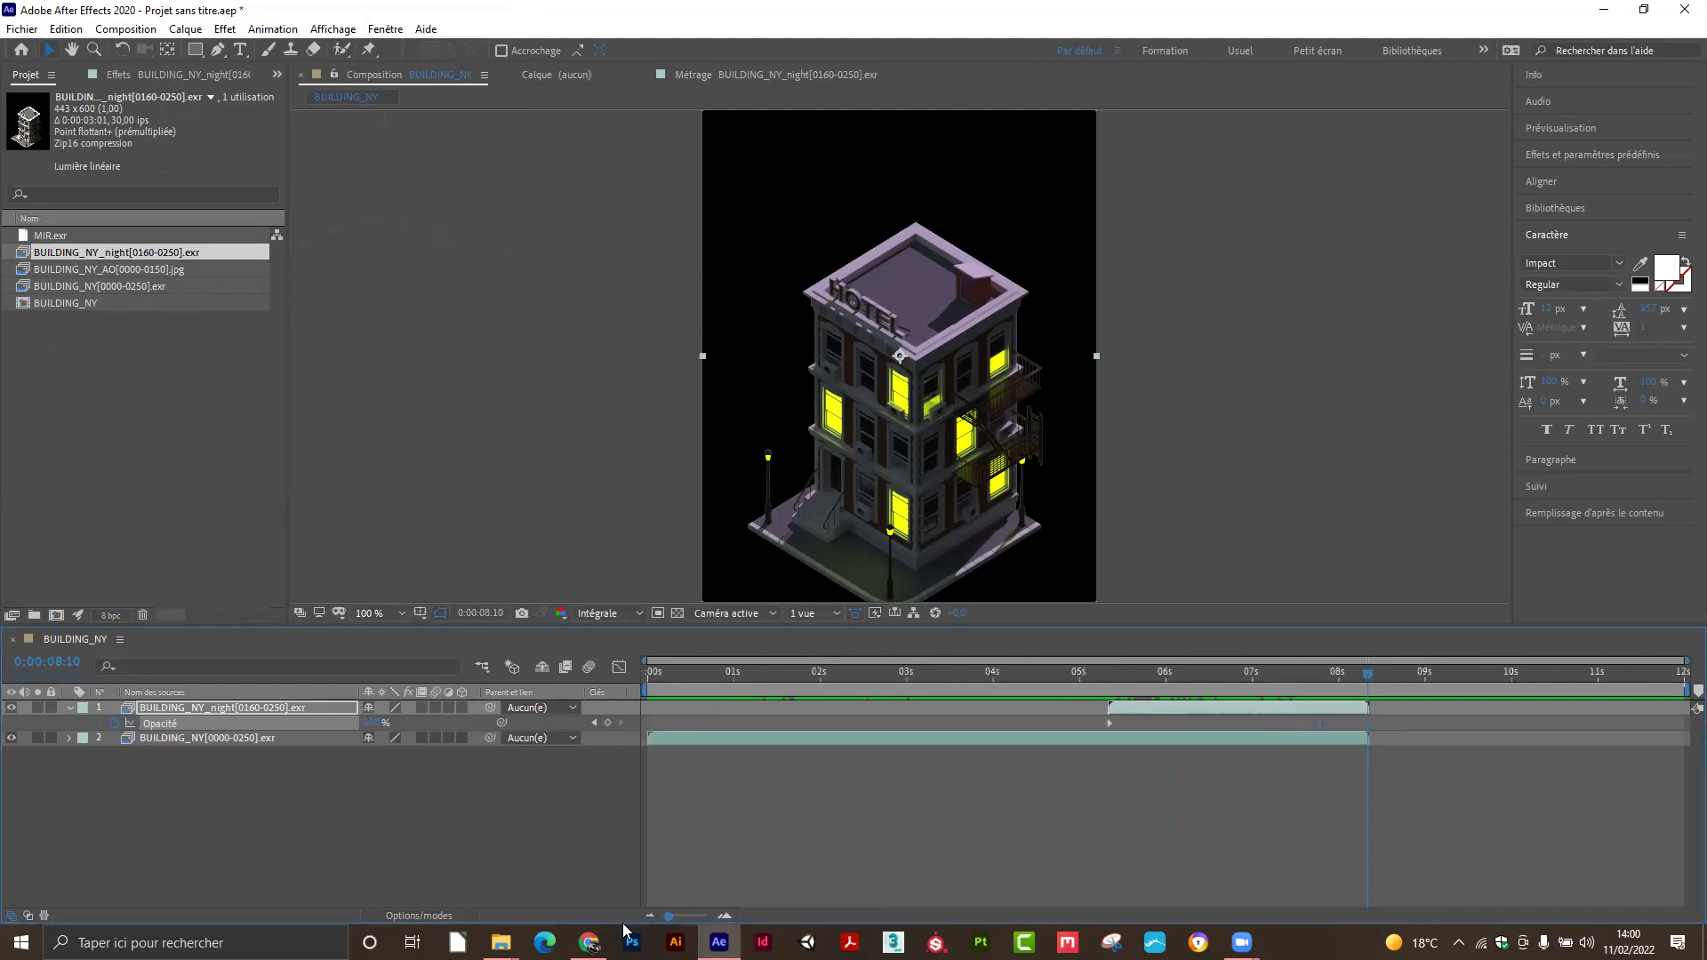
drag(1366, 674, 1540, 679)
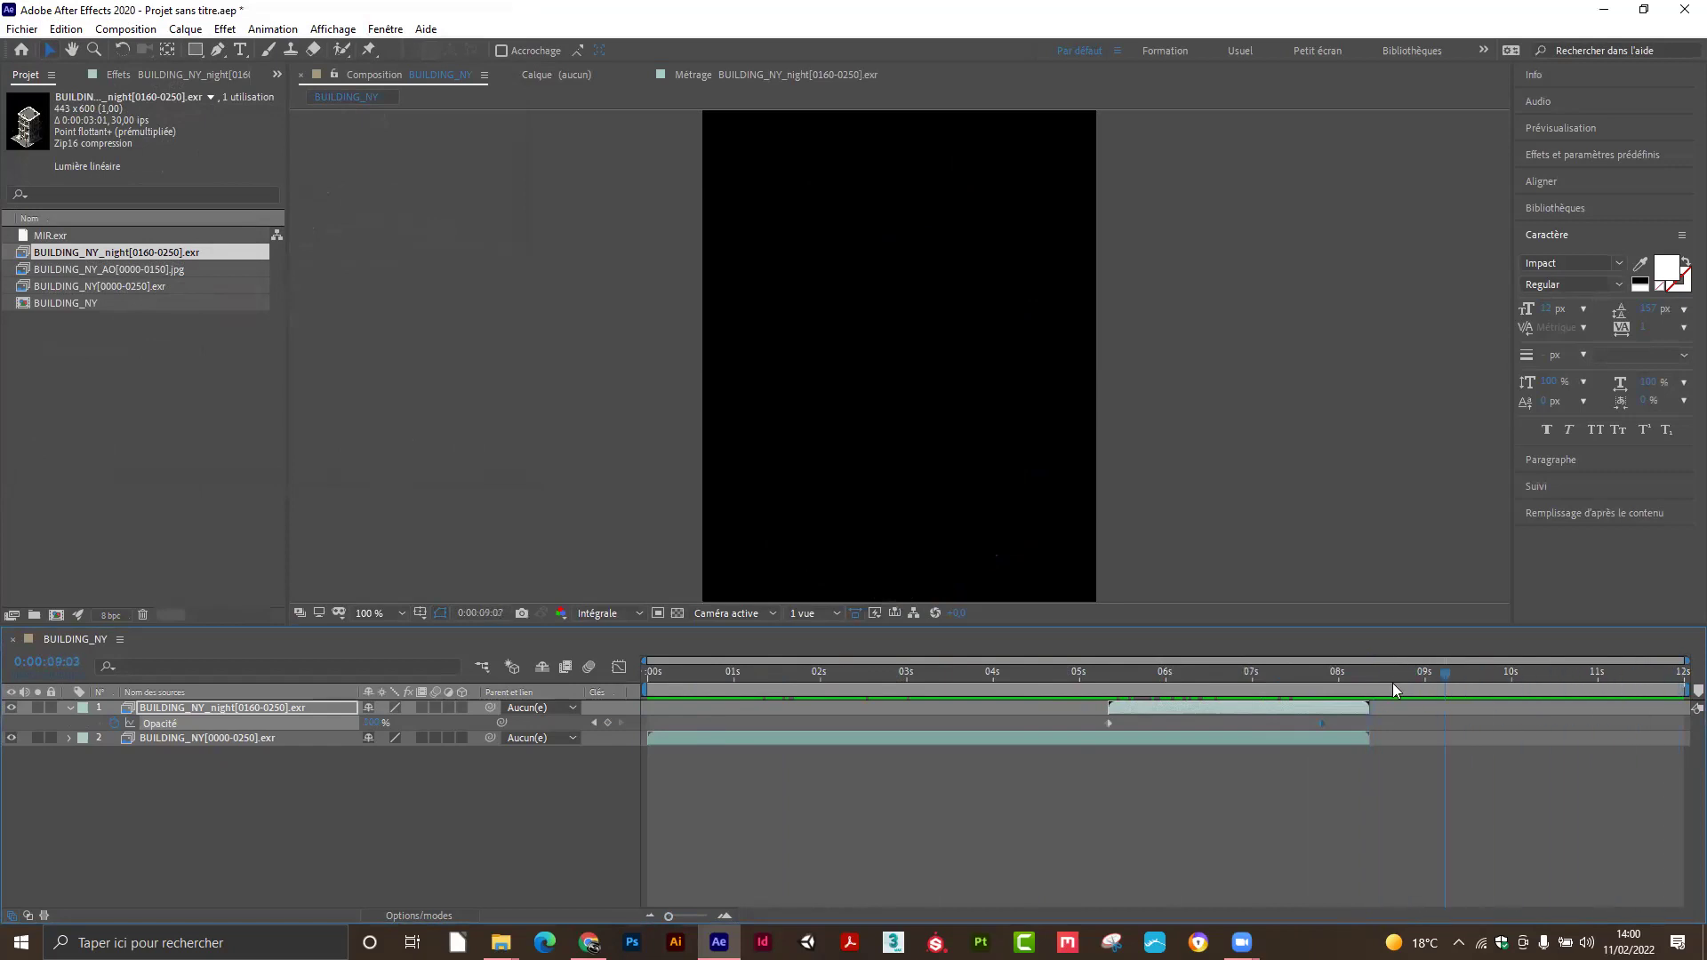
drag(1367, 688, 1366, 688)
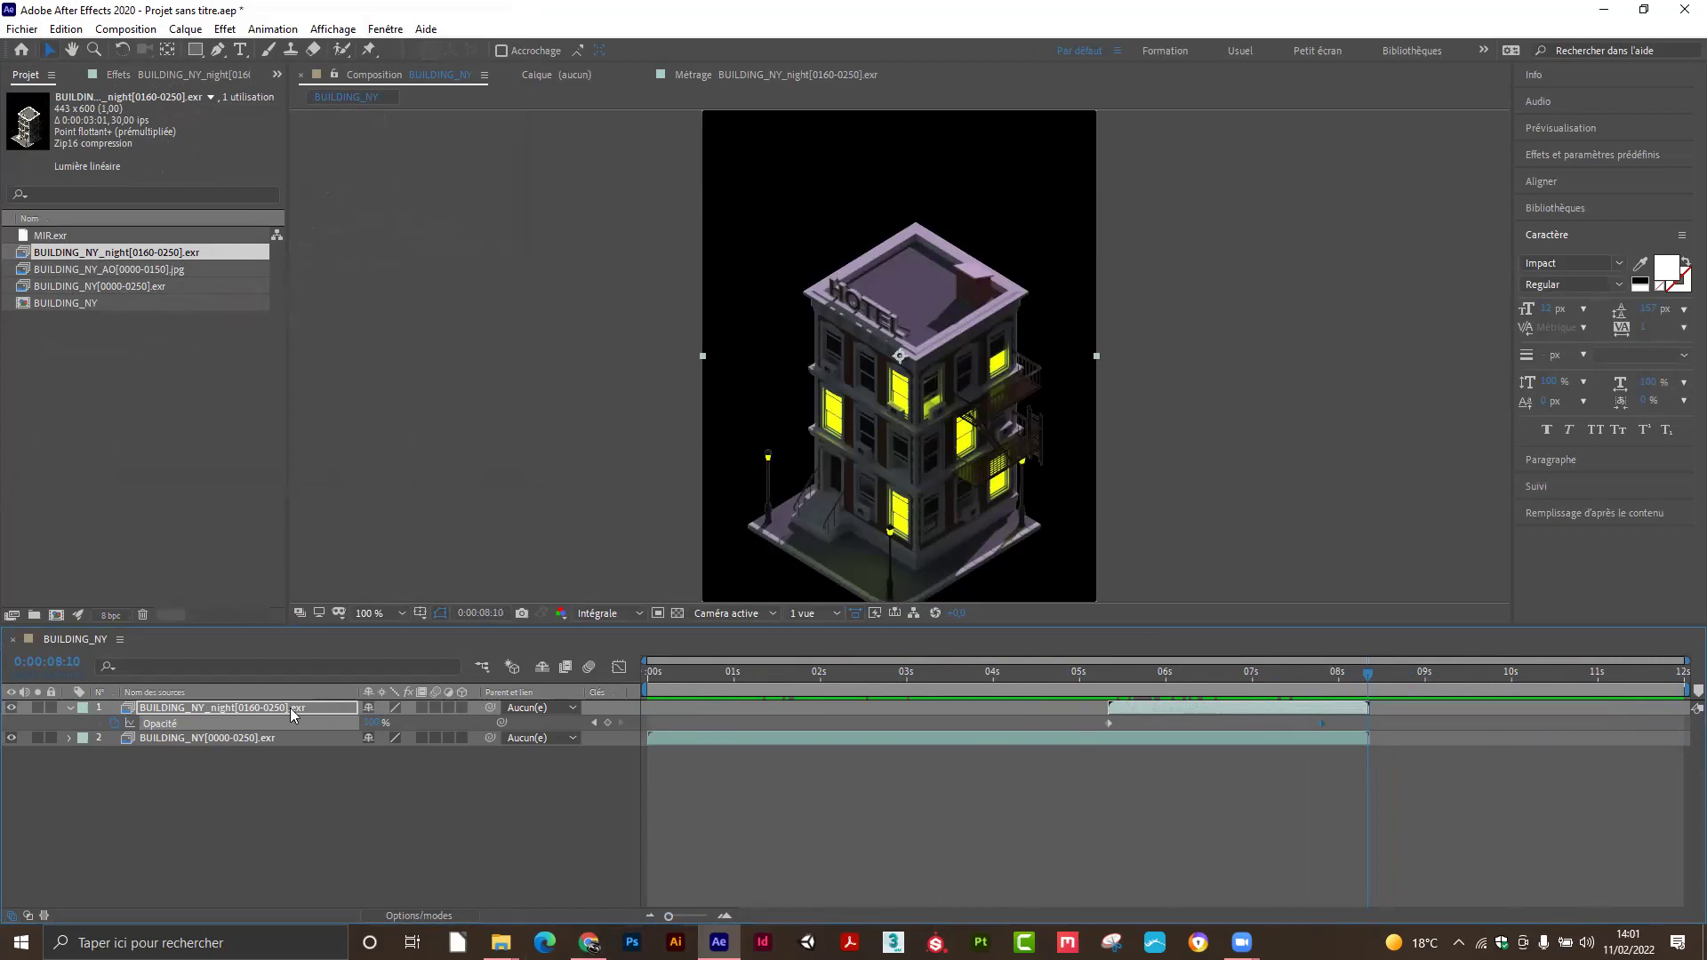
click(265, 709)
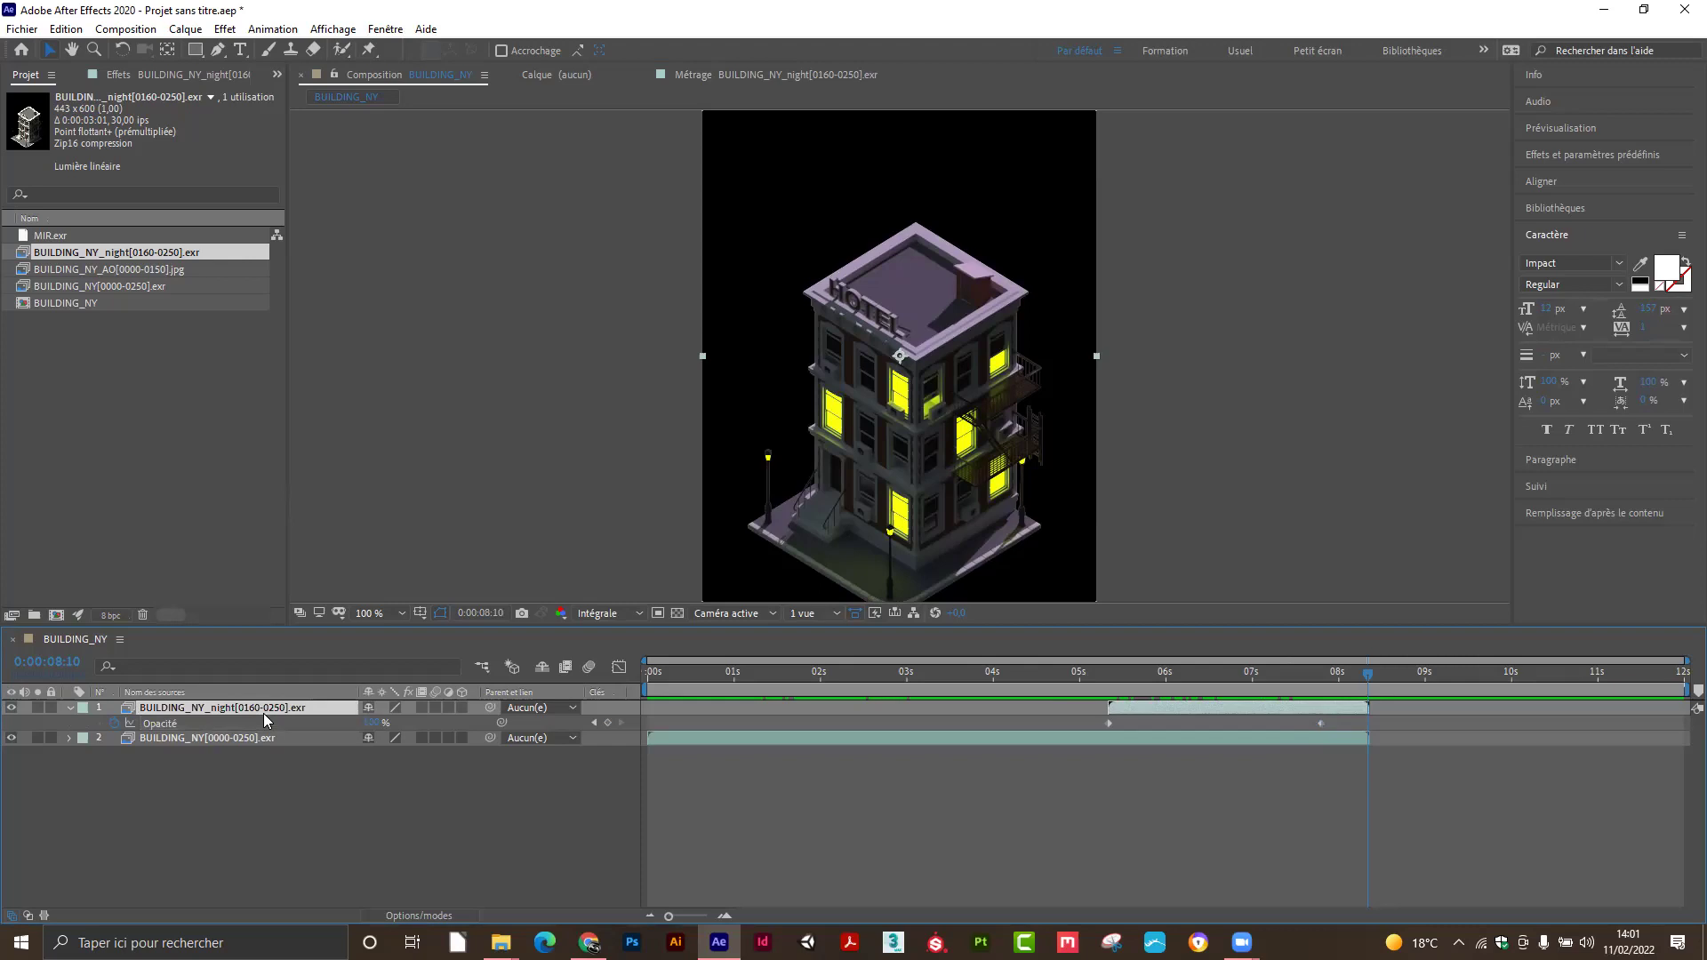
Duplicate the night layer (Ctrl+D) and step frames to find its last lit frame, 0:00:08:10.
key(ctrl+d)
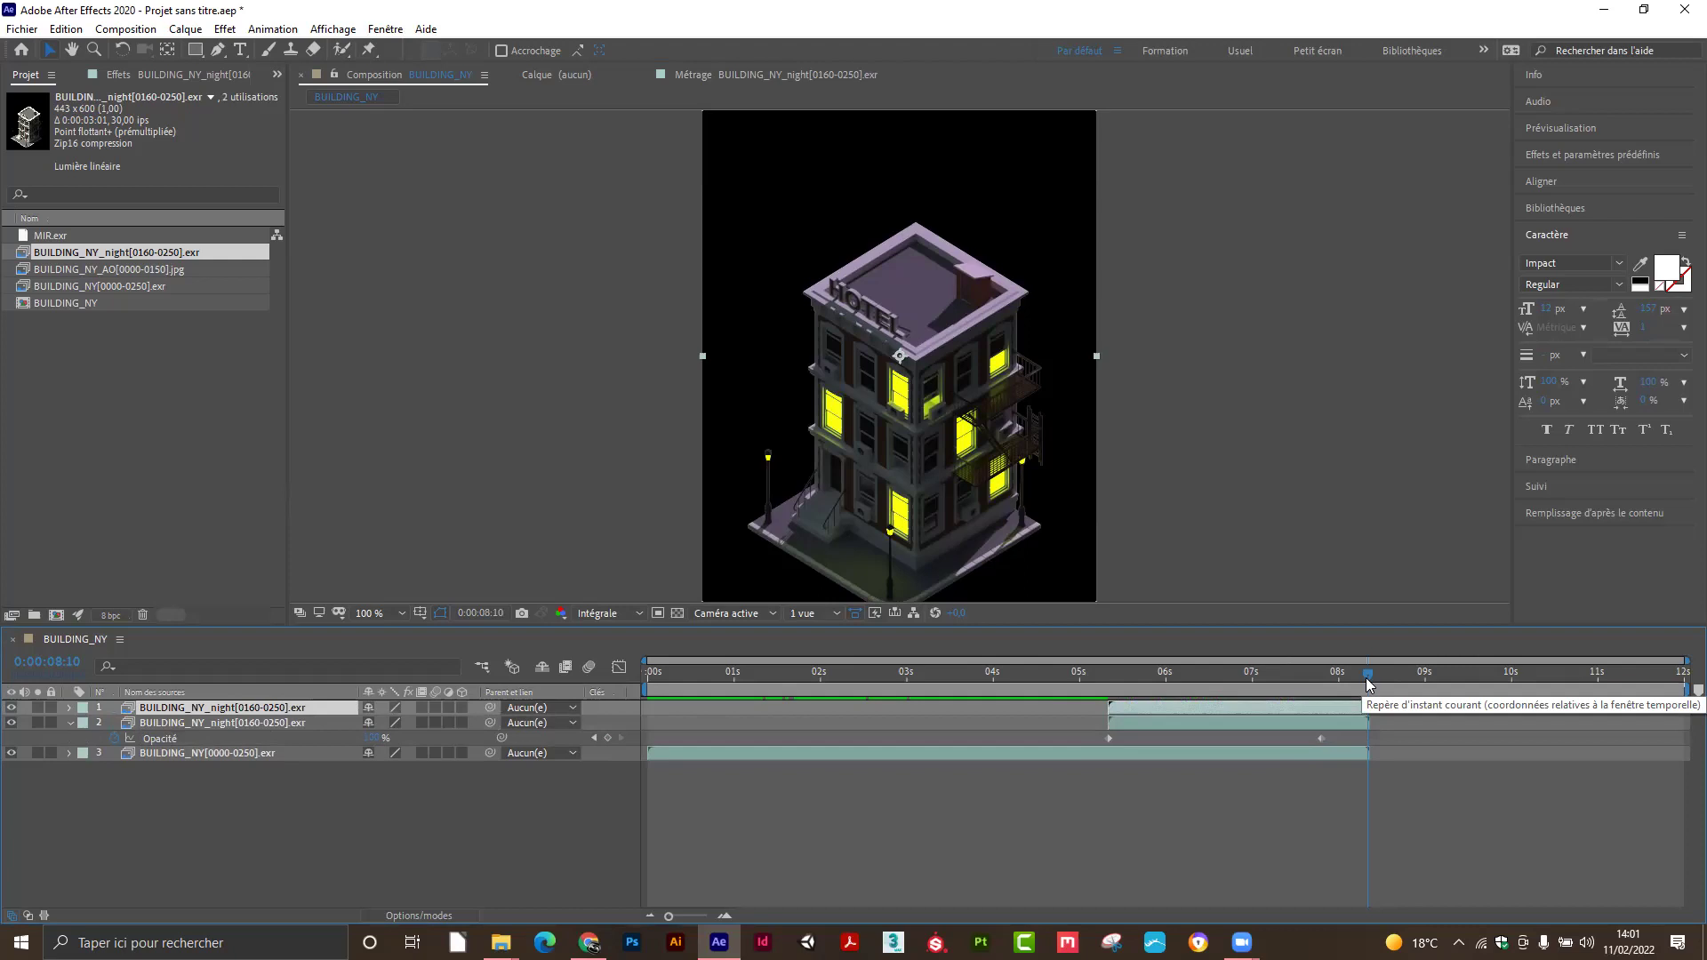
key(Page_Down)
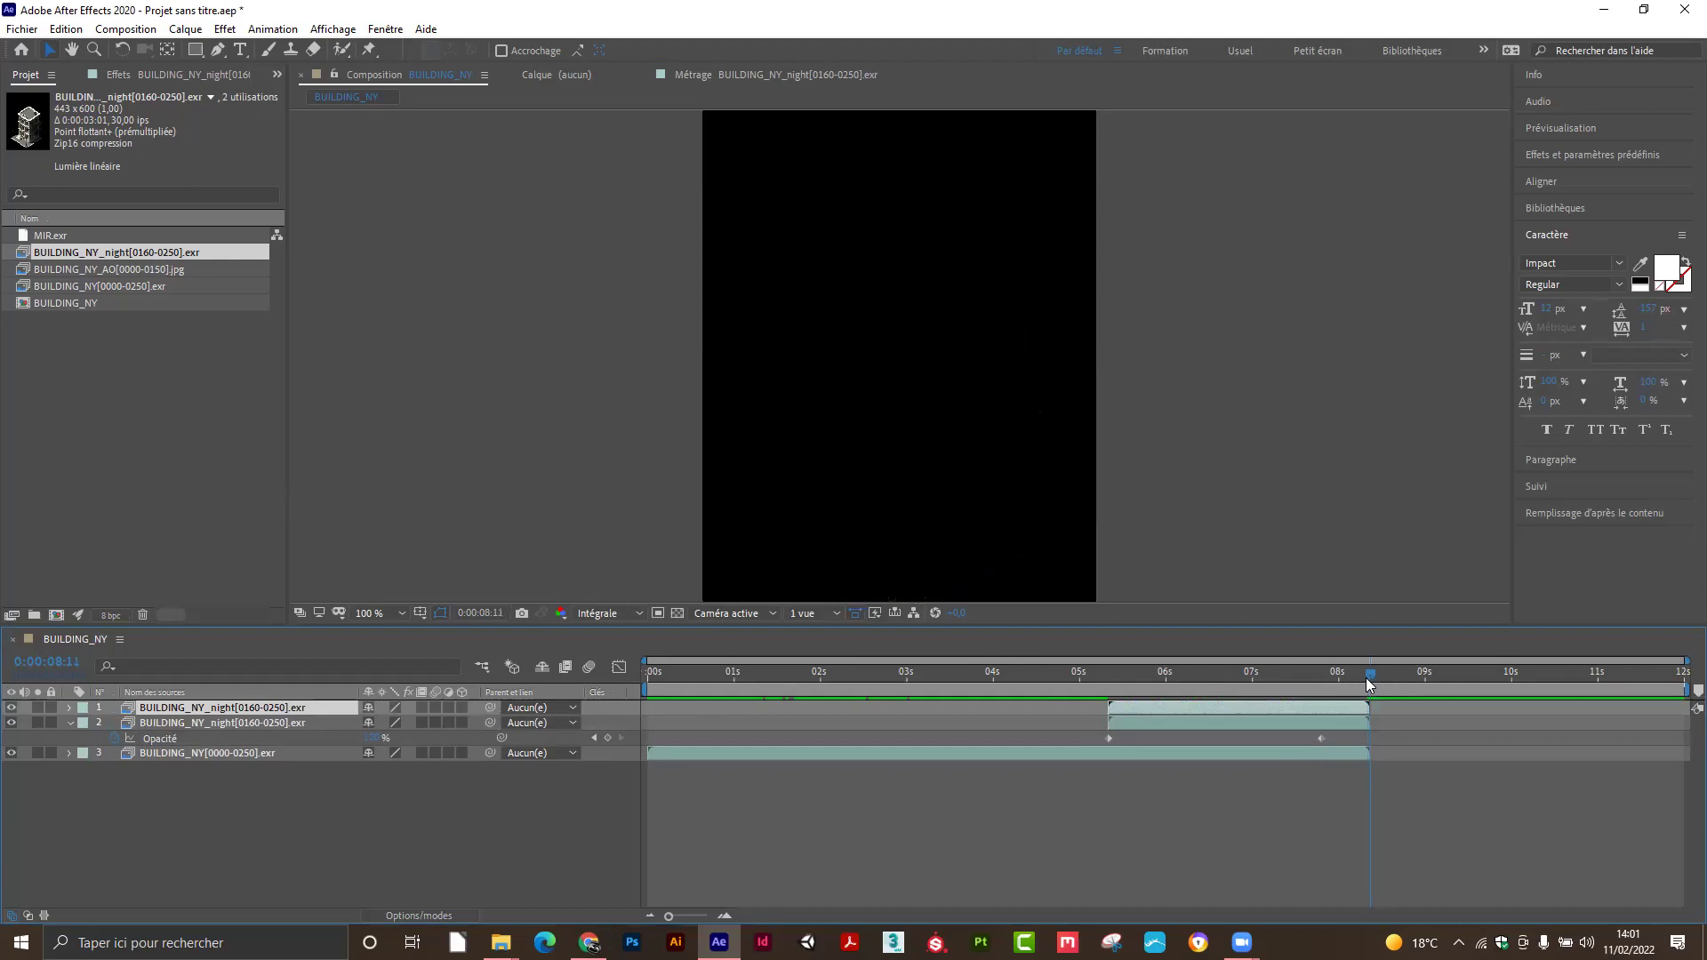
key(Page_Up)
key(Page_Up)
key(Page_Up)
key(Page_Up)
key(Page_Down)
key(Page_Down)
key(Page_Down)
key(Page_Down)
key(Page_Down)
key(Page_Down)
key(Page_Down)
key(Page_Down)
key(Page_Down)
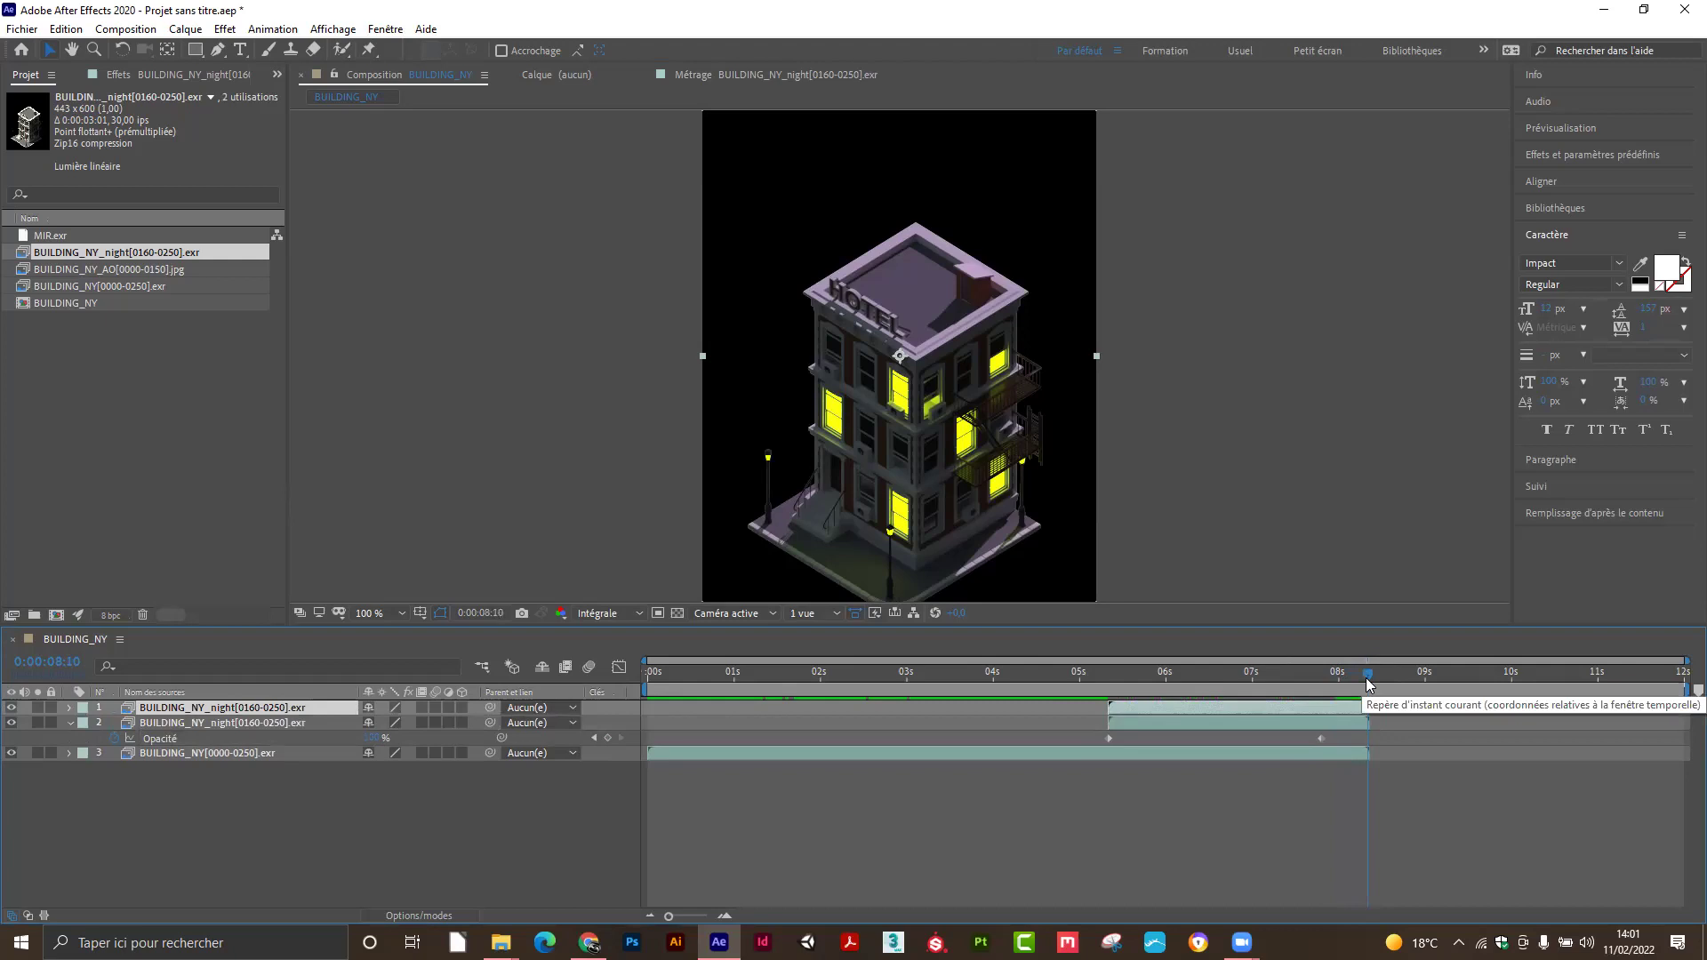
key(Page_Down)
key(Page_Down)
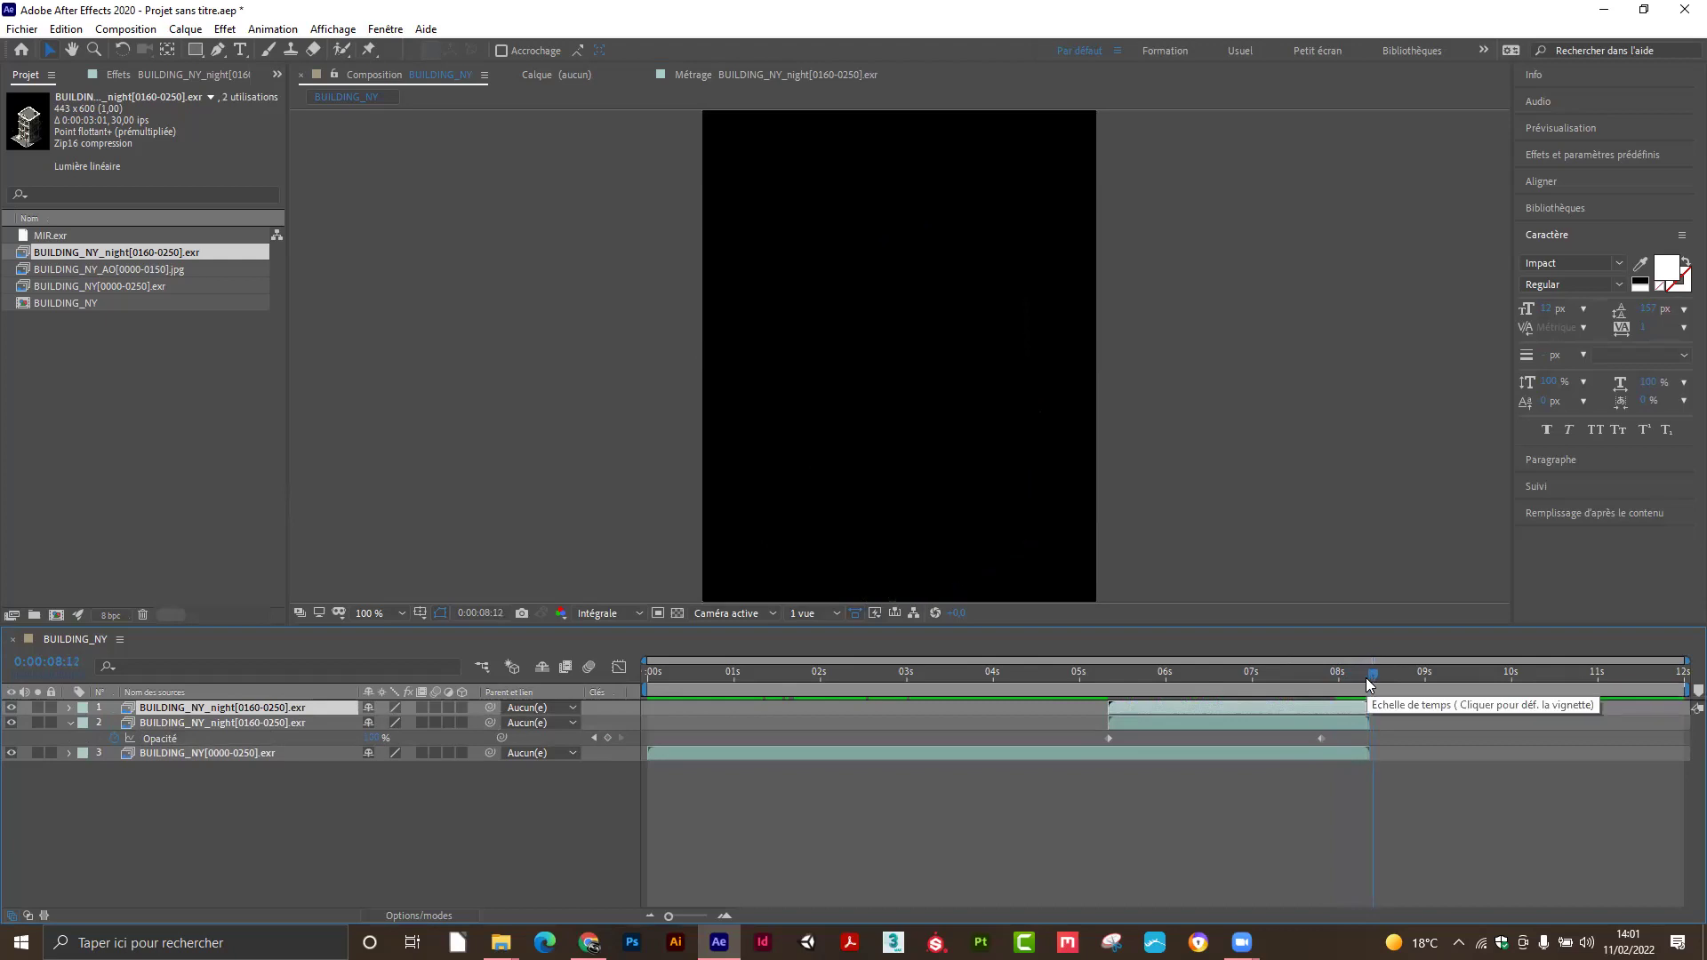
key(Page_Up)
key(Page_Up)
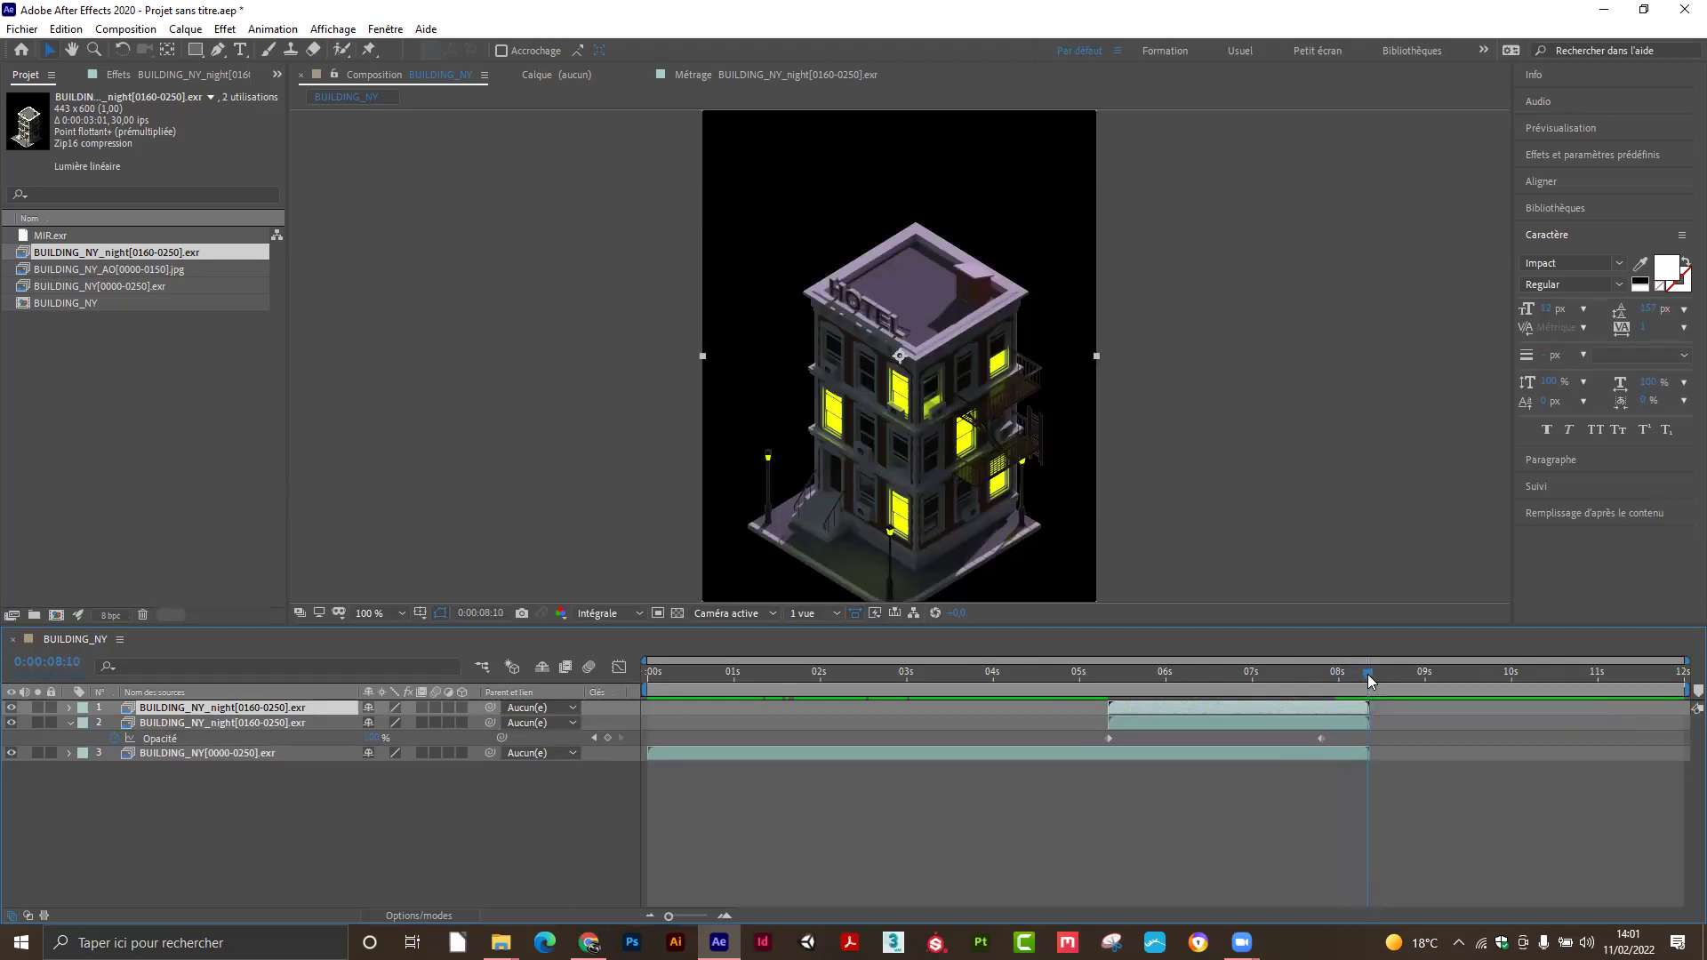
Freeze the duplicated top night layer on its 0:00:08:10 frame with Temps > Geler l'image.
right_click(1250, 706)
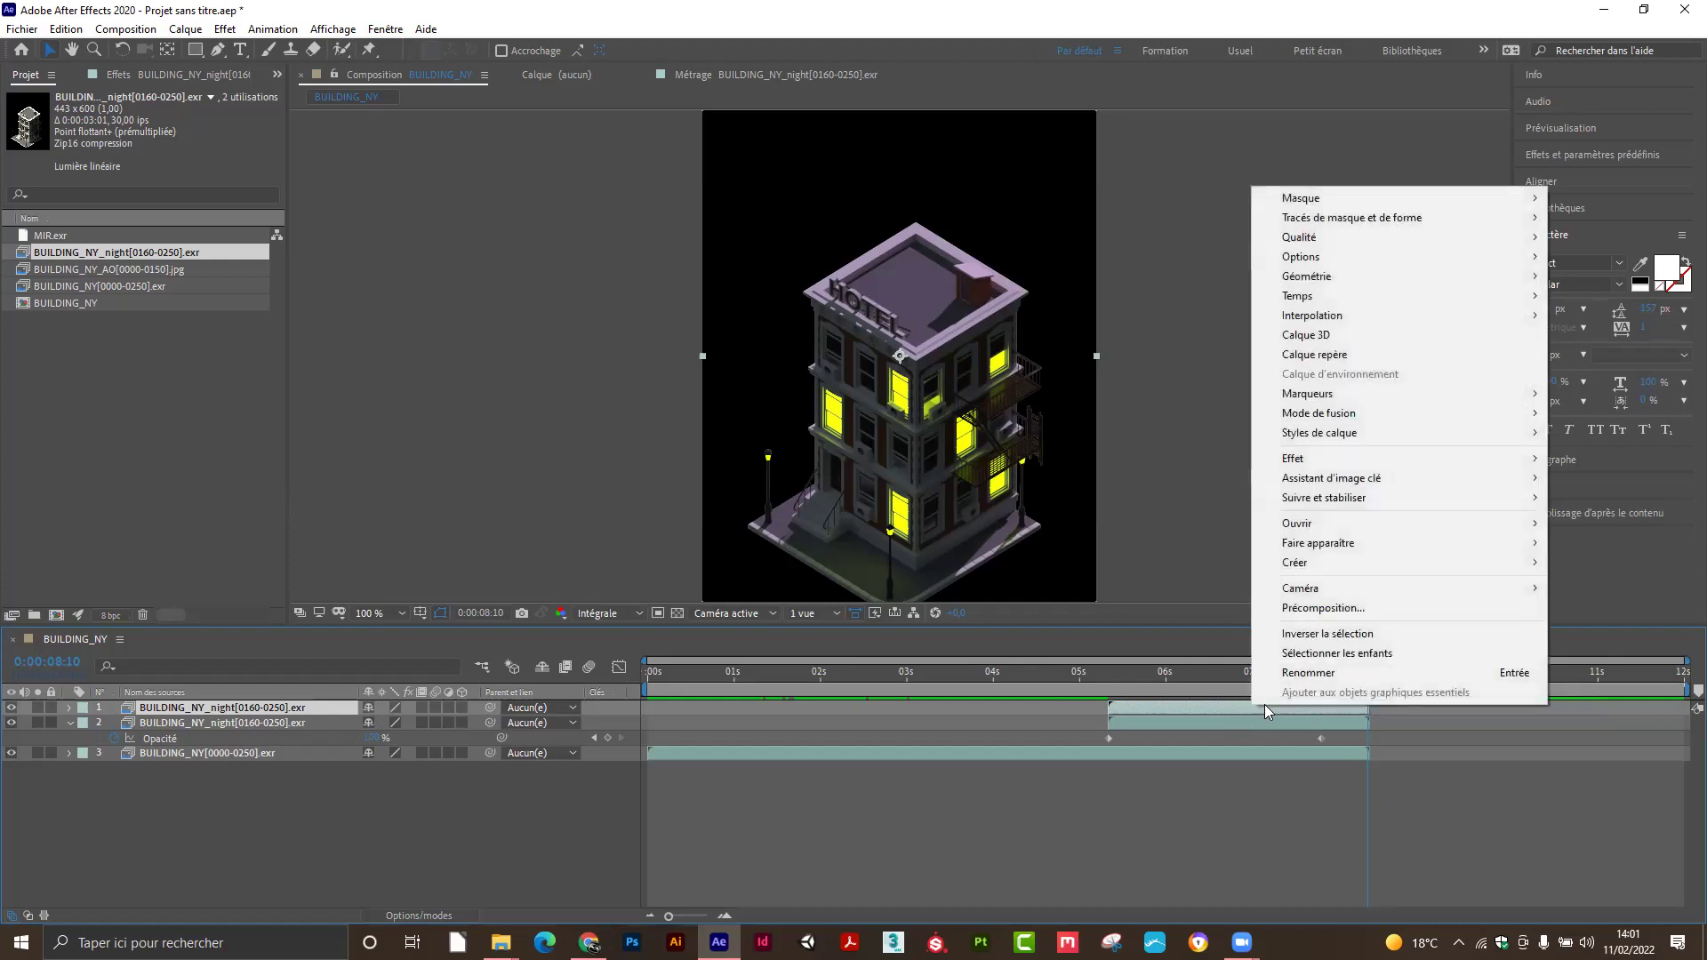
mouse_move(1334, 283)
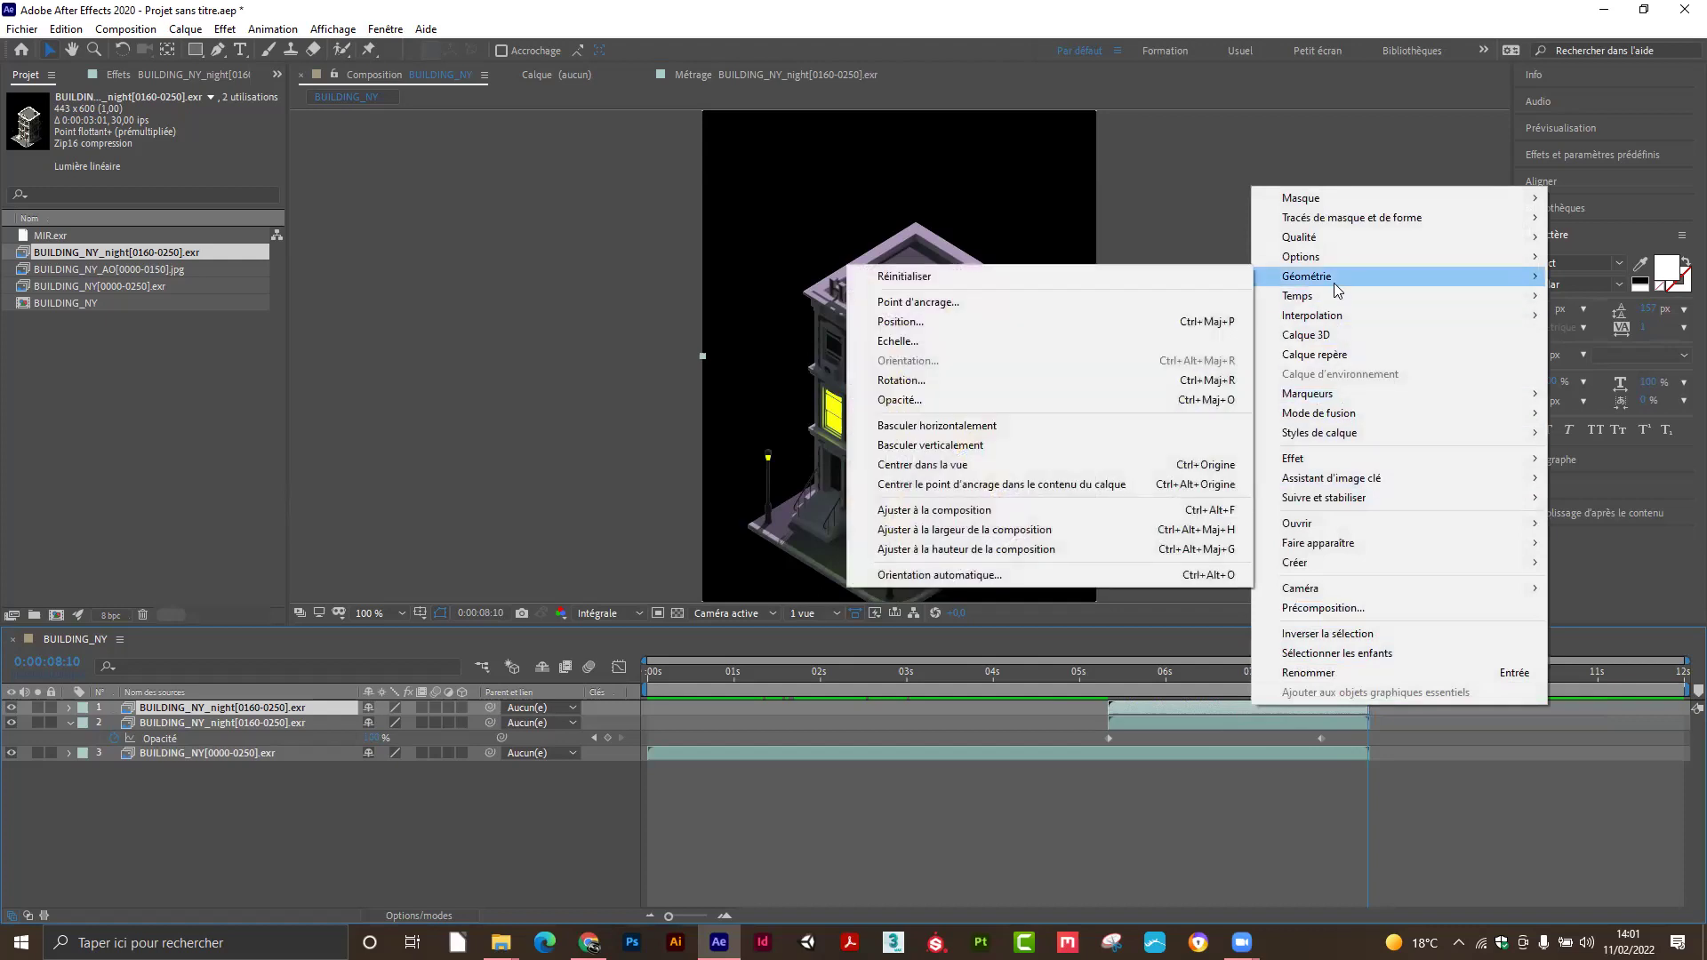
mouse_move(1329, 313)
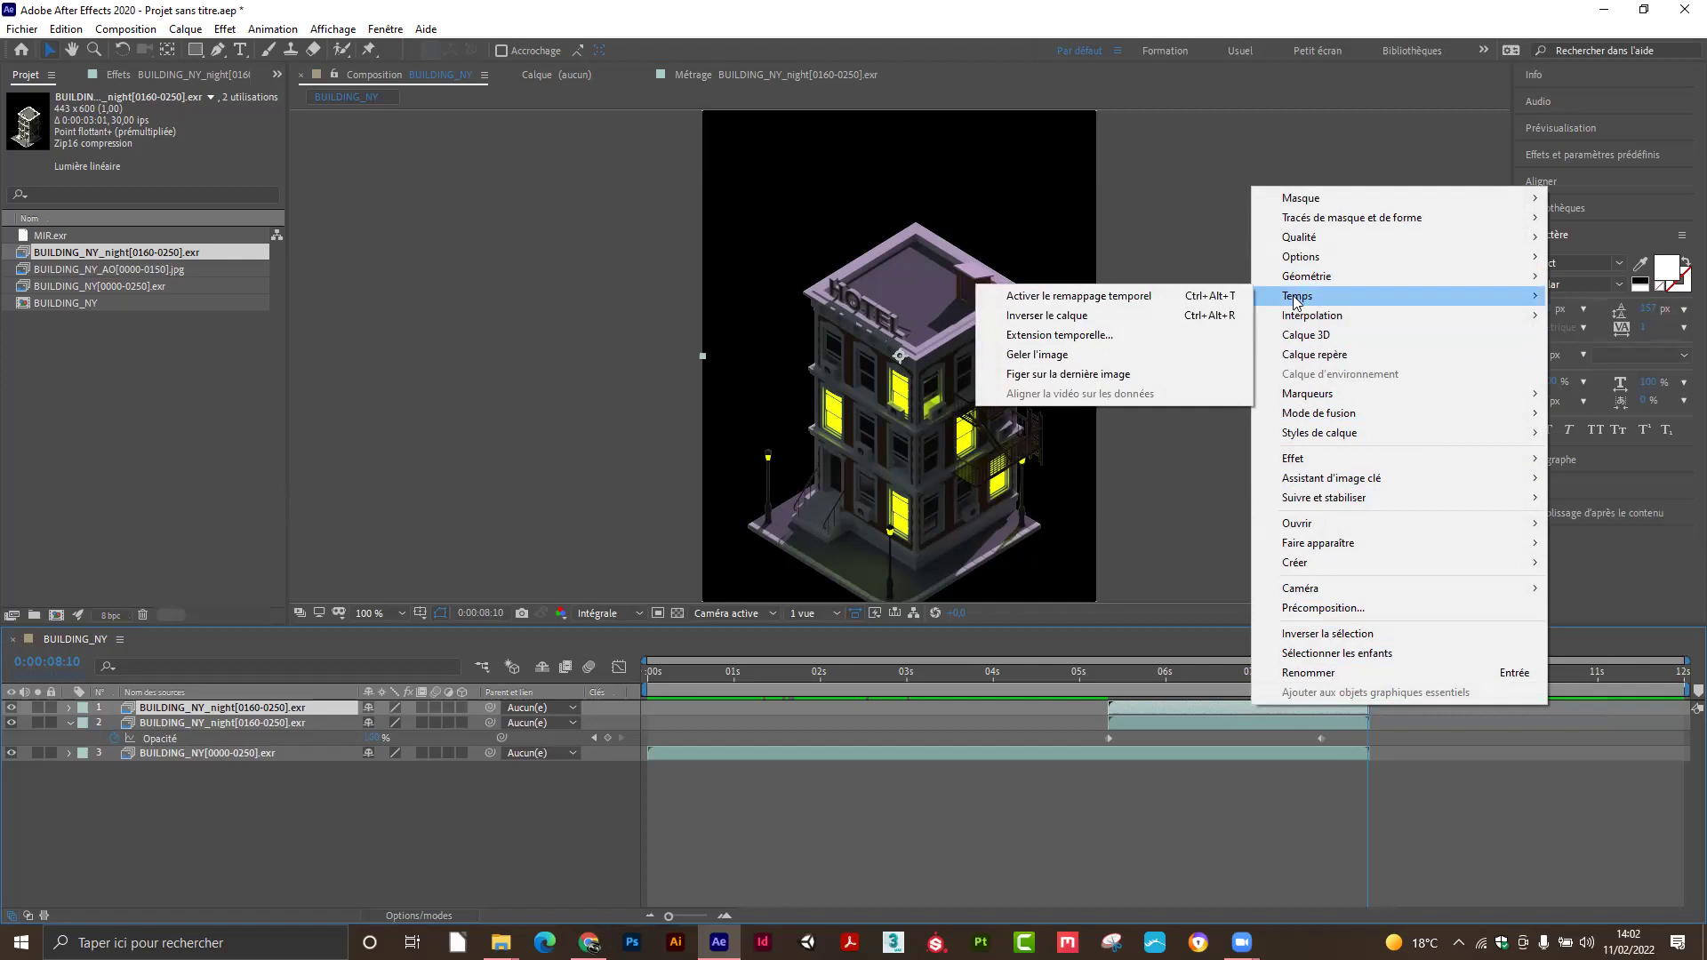
click(1048, 357)
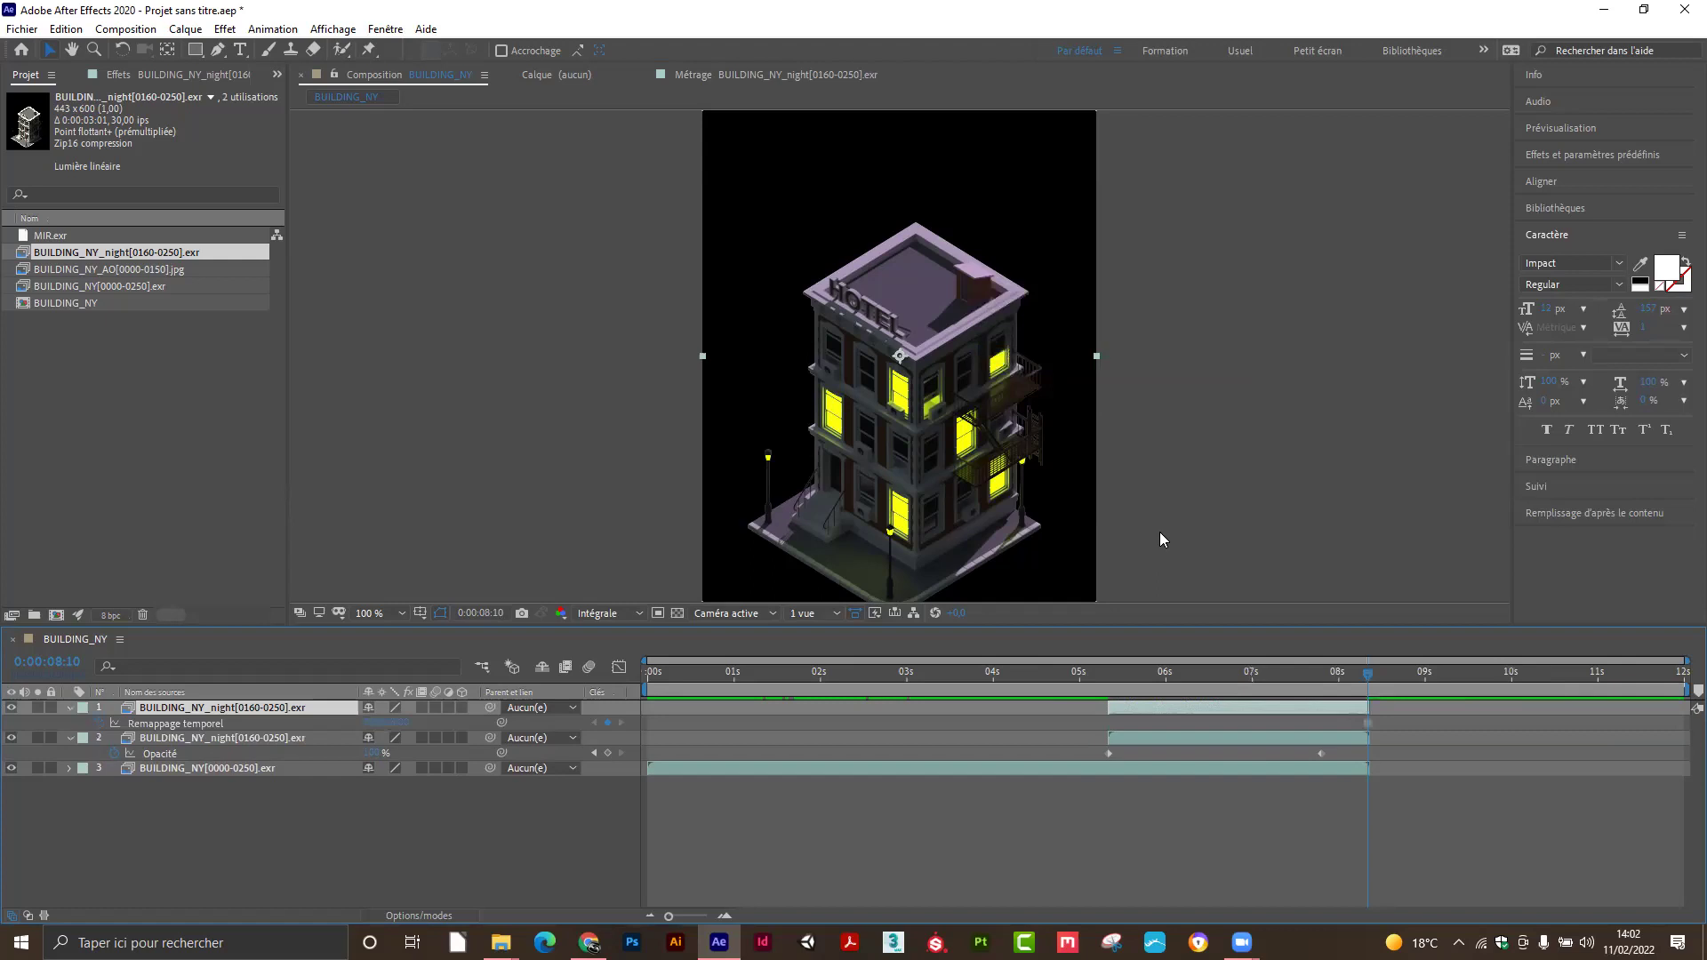
drag(1385, 676, 1344, 690)
Remove the copied opacity fade keyframes from the frozen top layer.
key(t)
click(114, 724)
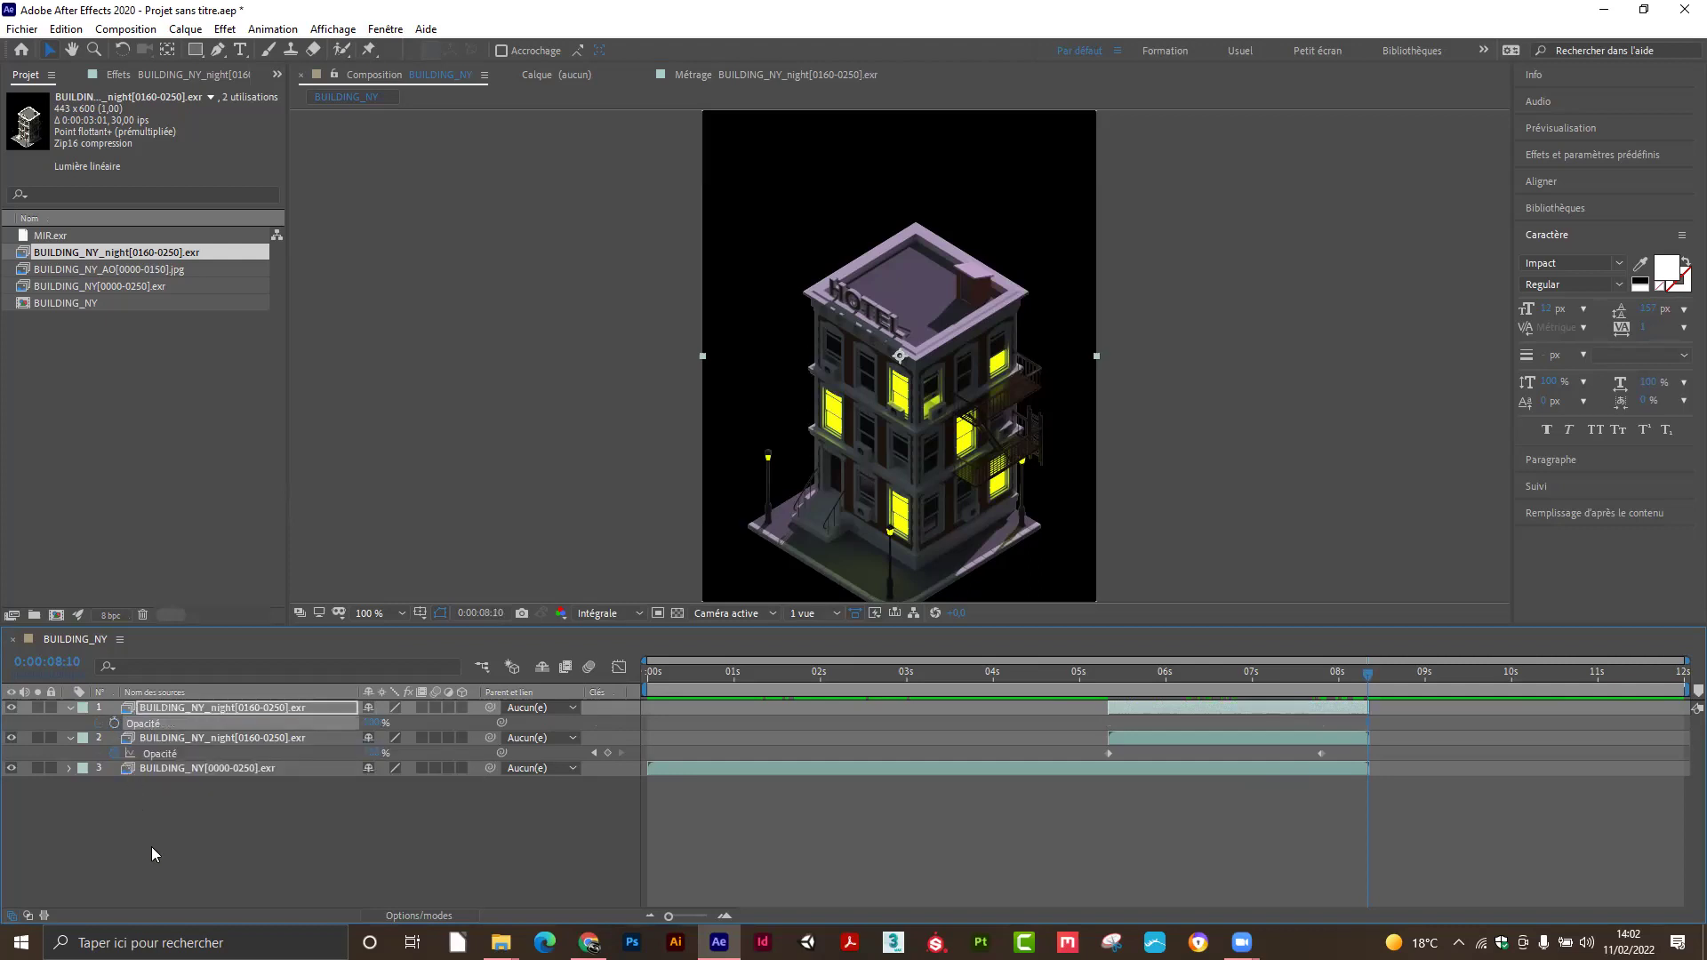
drag(1367, 678, 1193, 685)
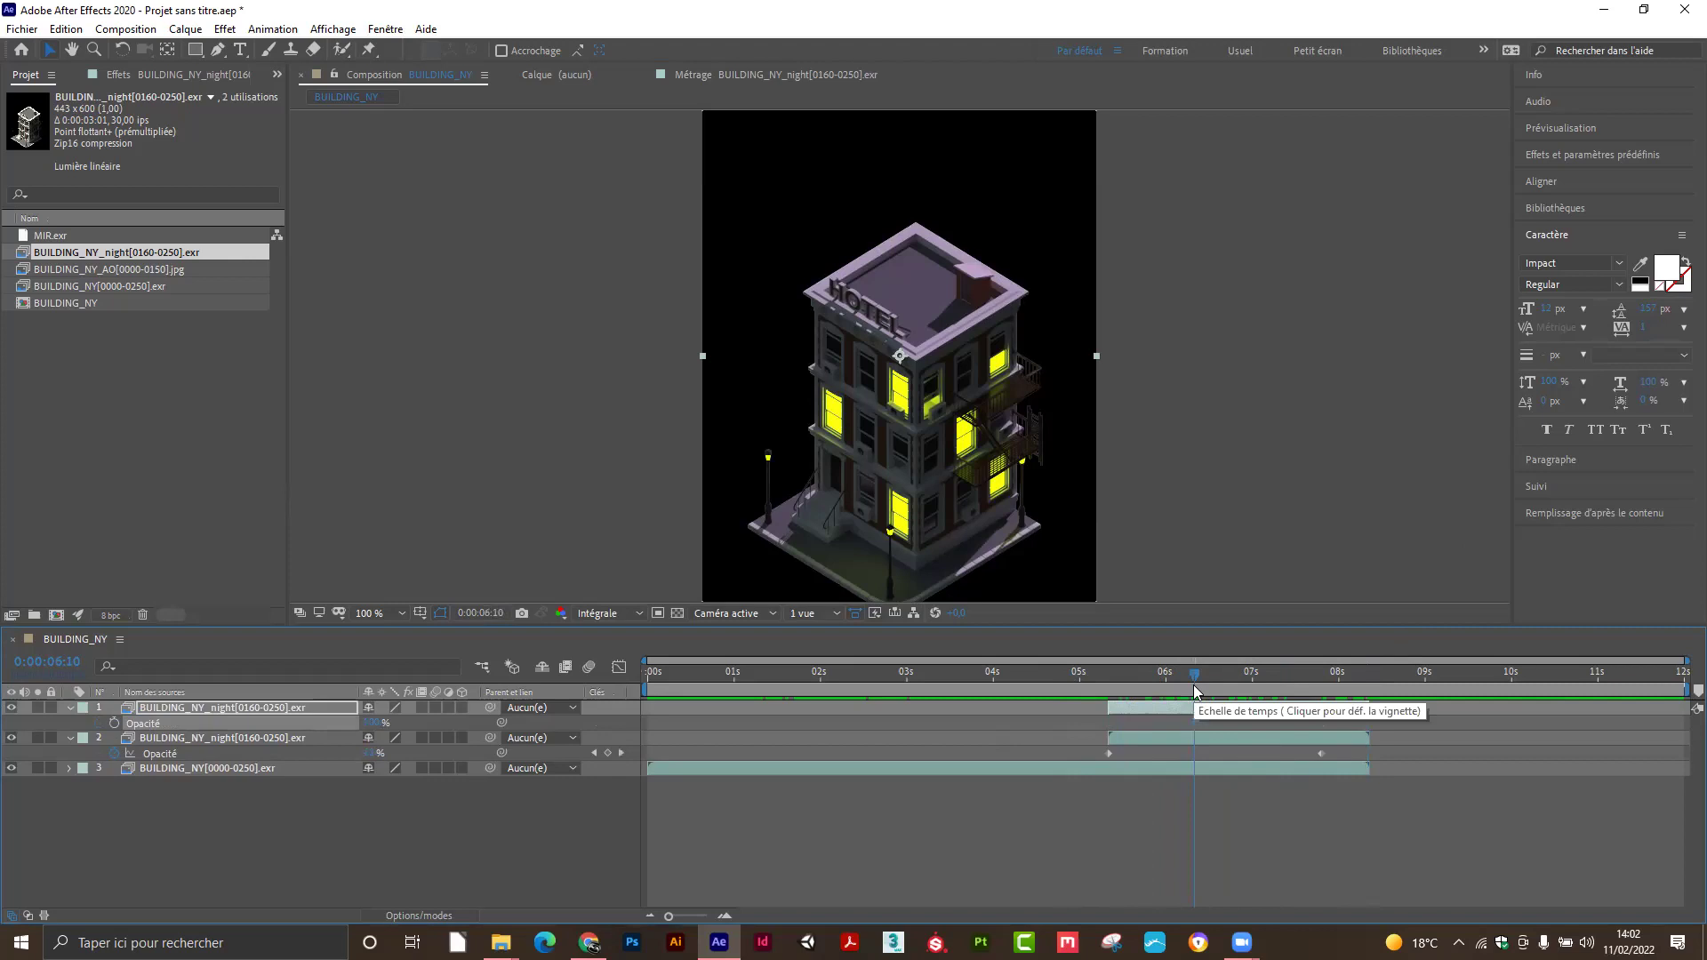
Trim the frozen layer to run from the night render's end (~0:00:08:11) to 0:00:12:00.
drag(1112, 707, 898, 711)
drag(1192, 685, 1051, 688)
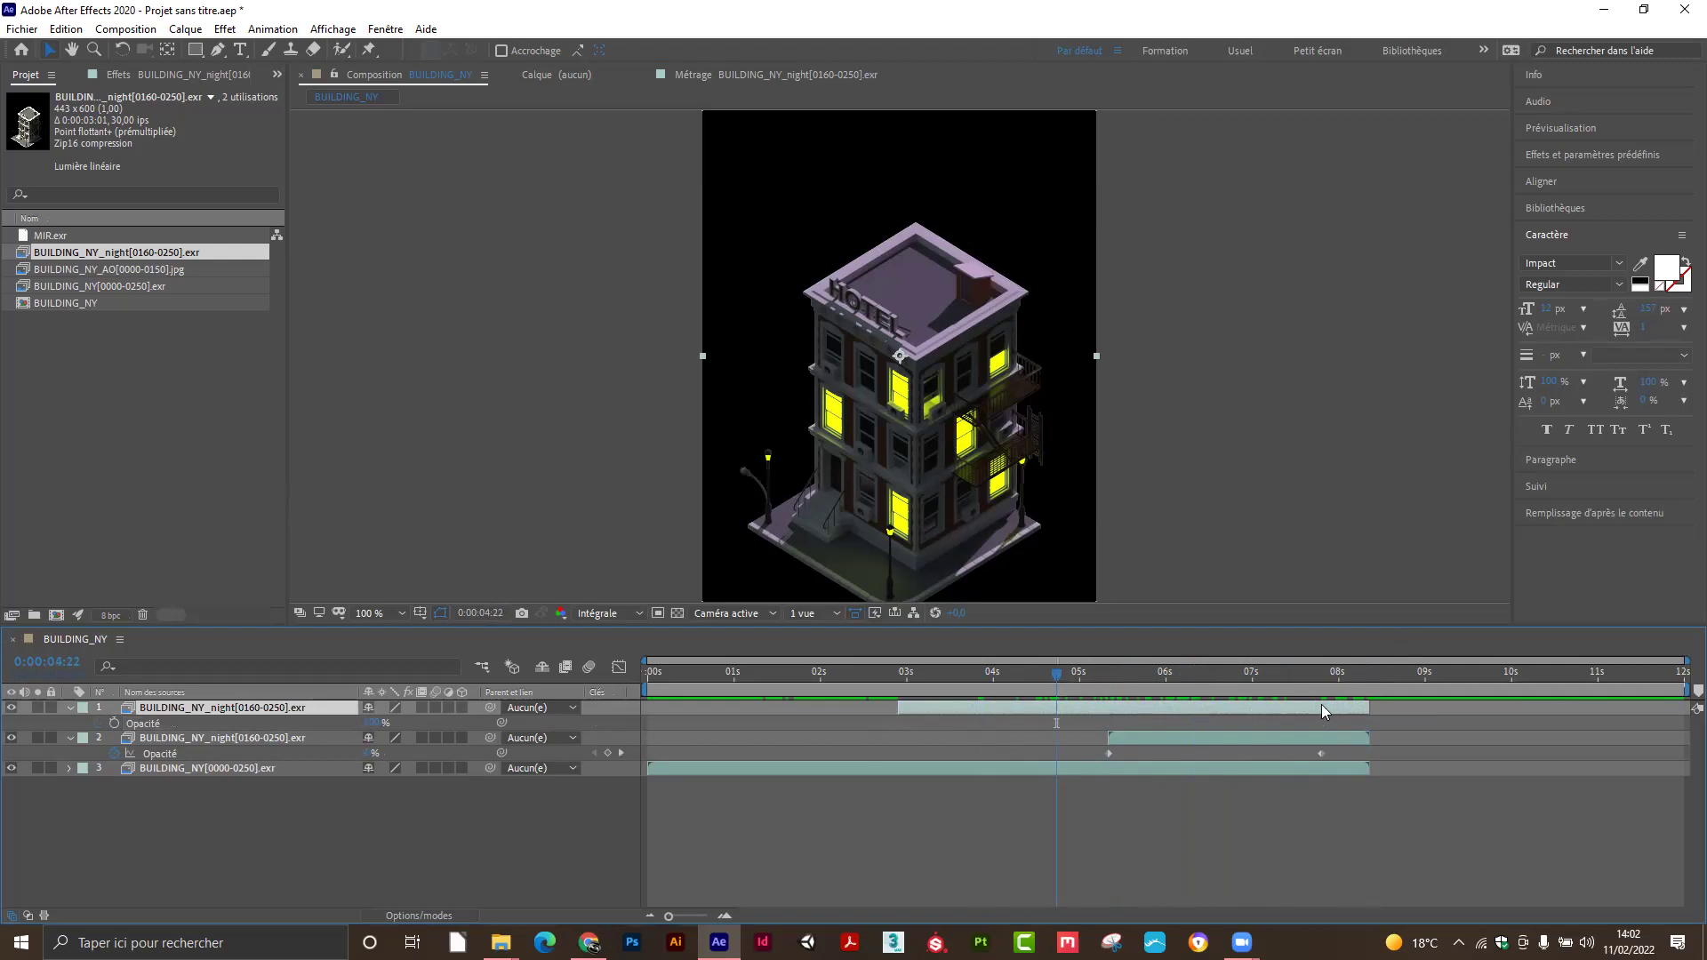
drag(1367, 704, 1677, 707)
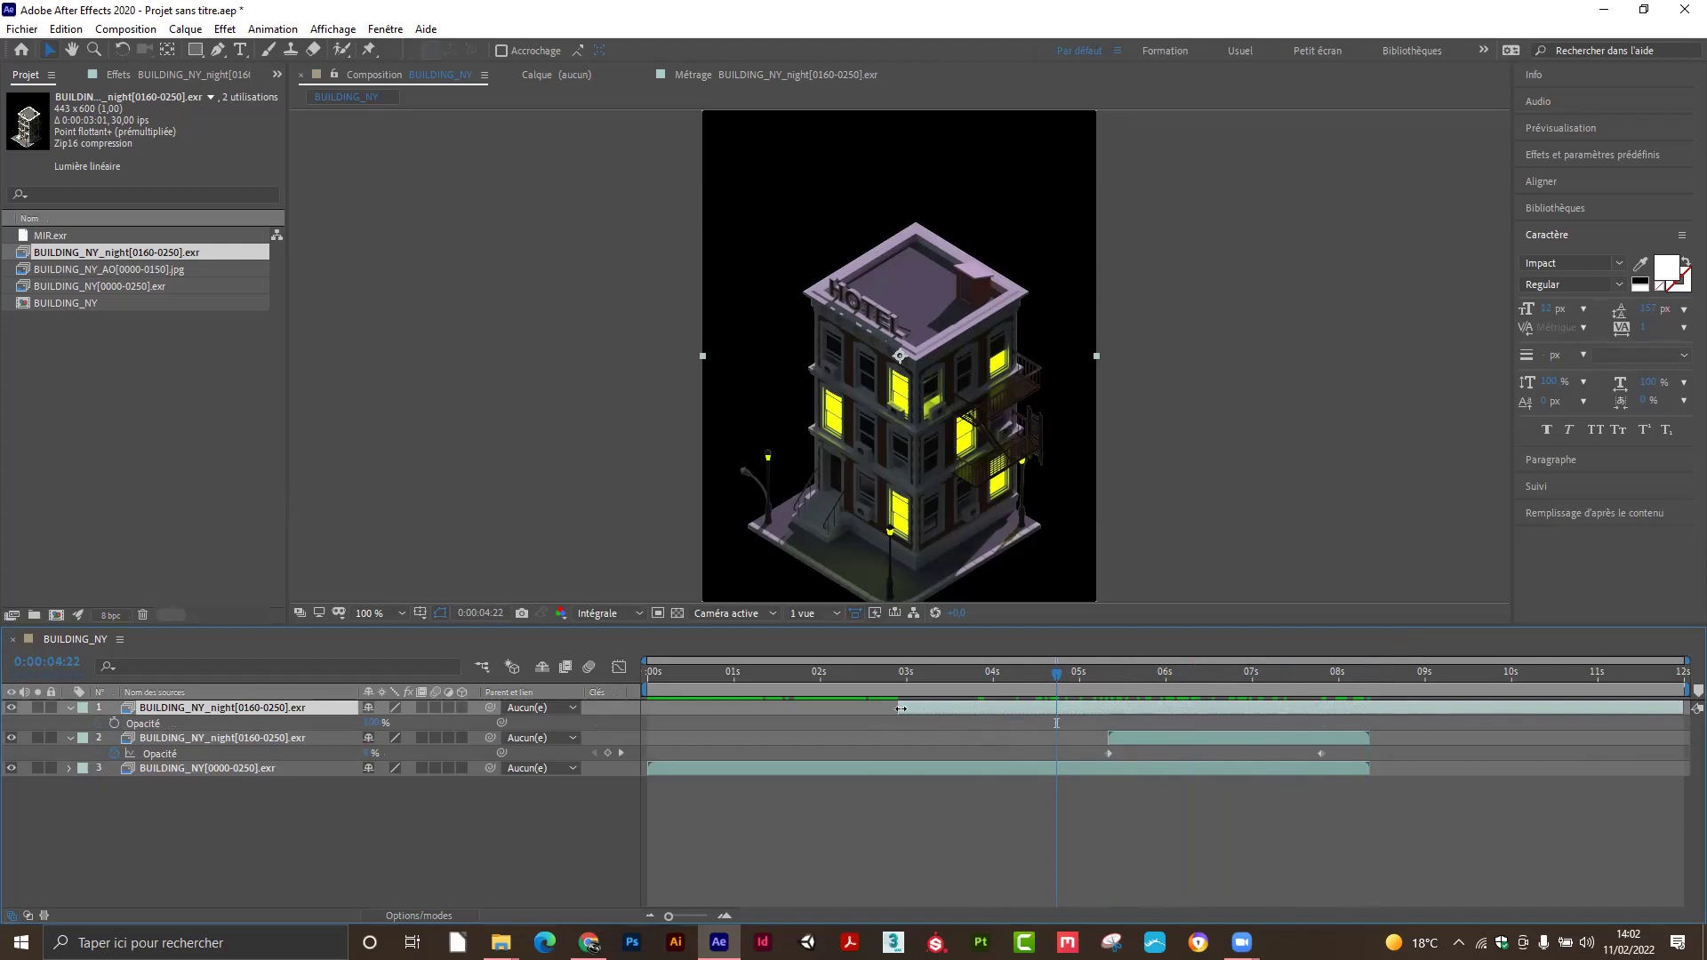
drag(898, 708, 1325, 707)
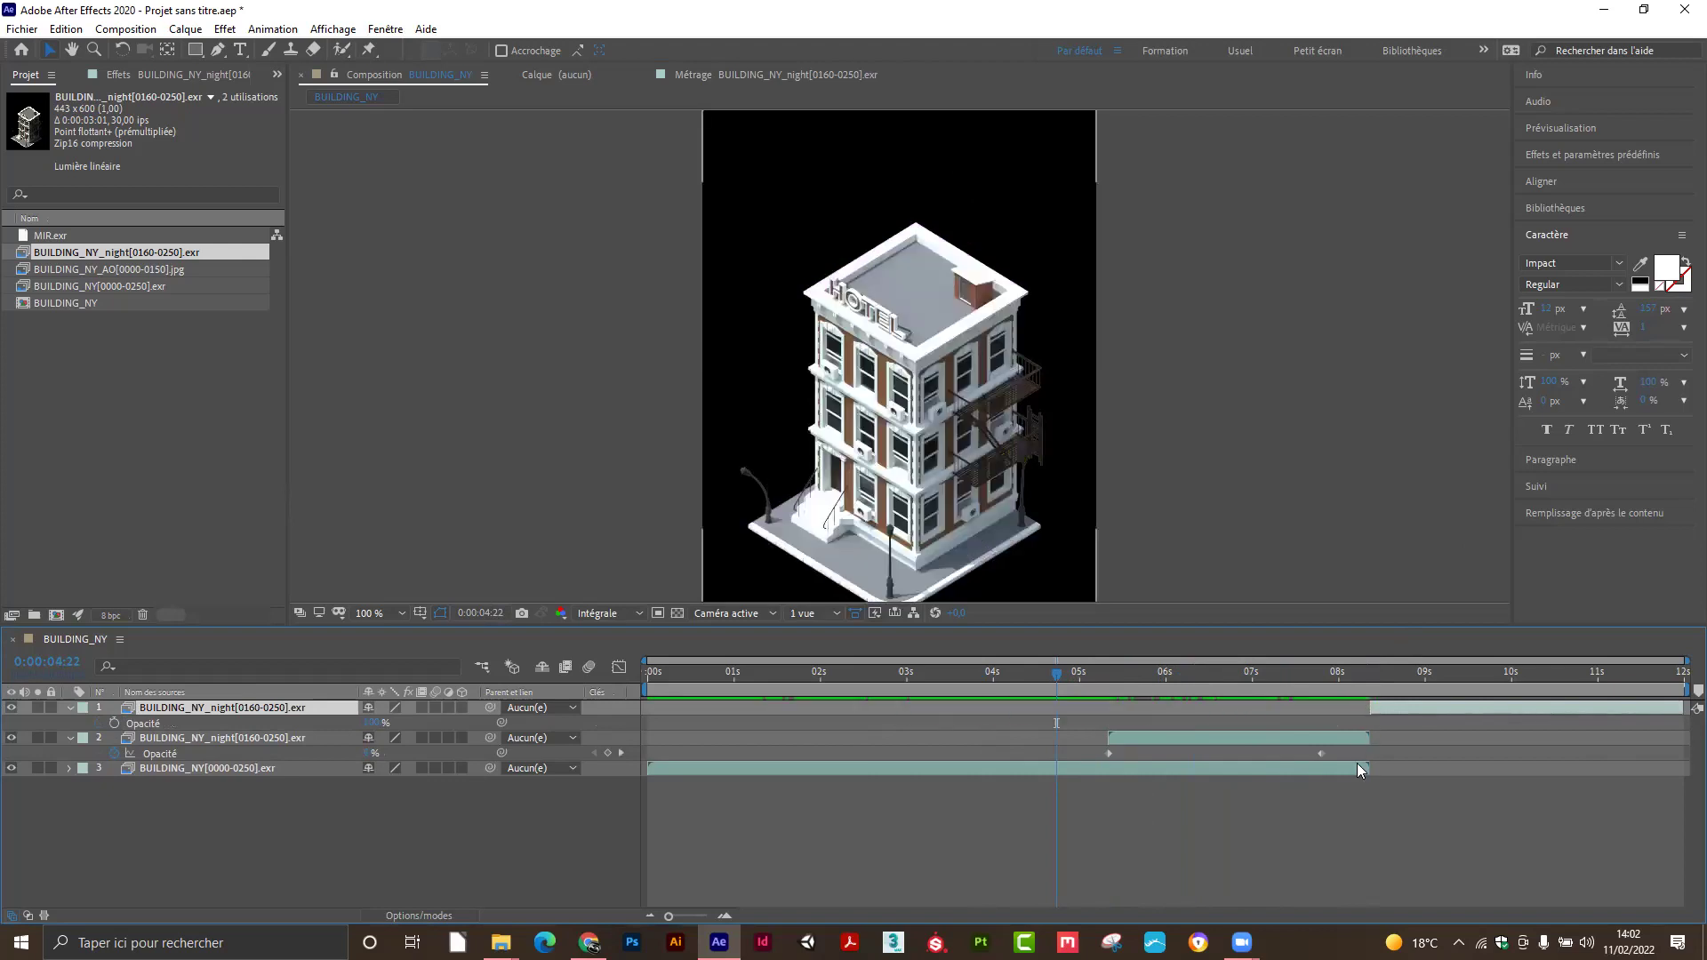
drag(1060, 674, 1605, 700)
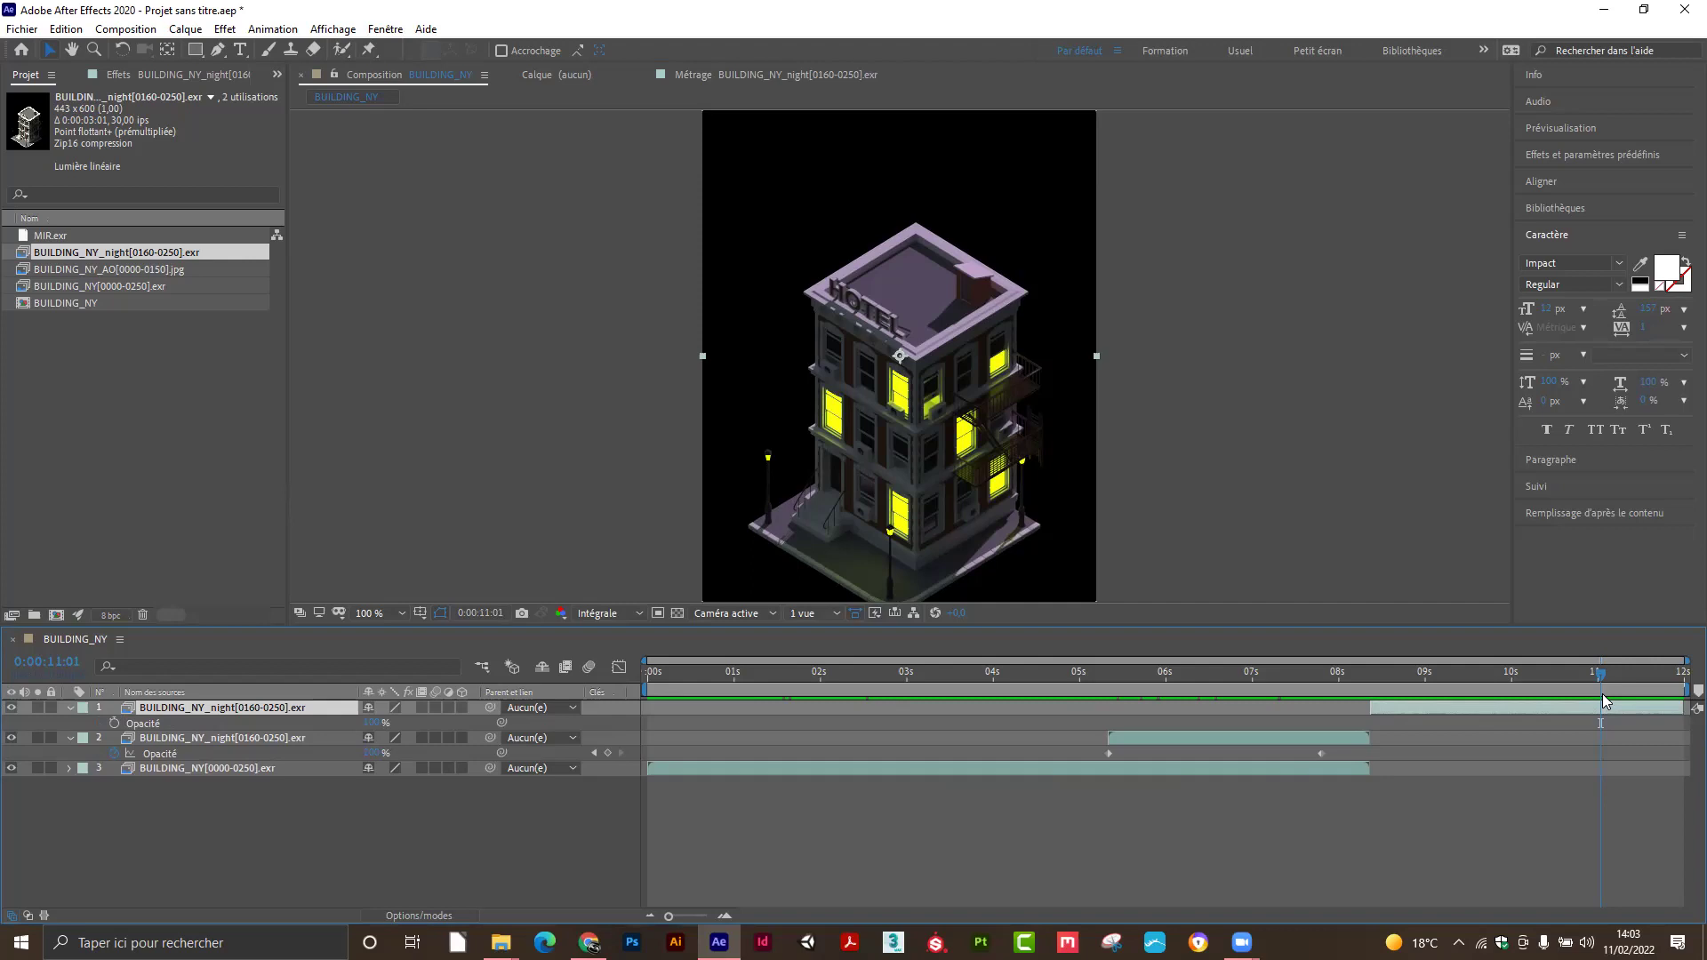
Scrub through the day-to-night transition and collapse all three layers' properties.
drag(1598, 687, 1419, 710)
drag(1577, 704, 985, 731)
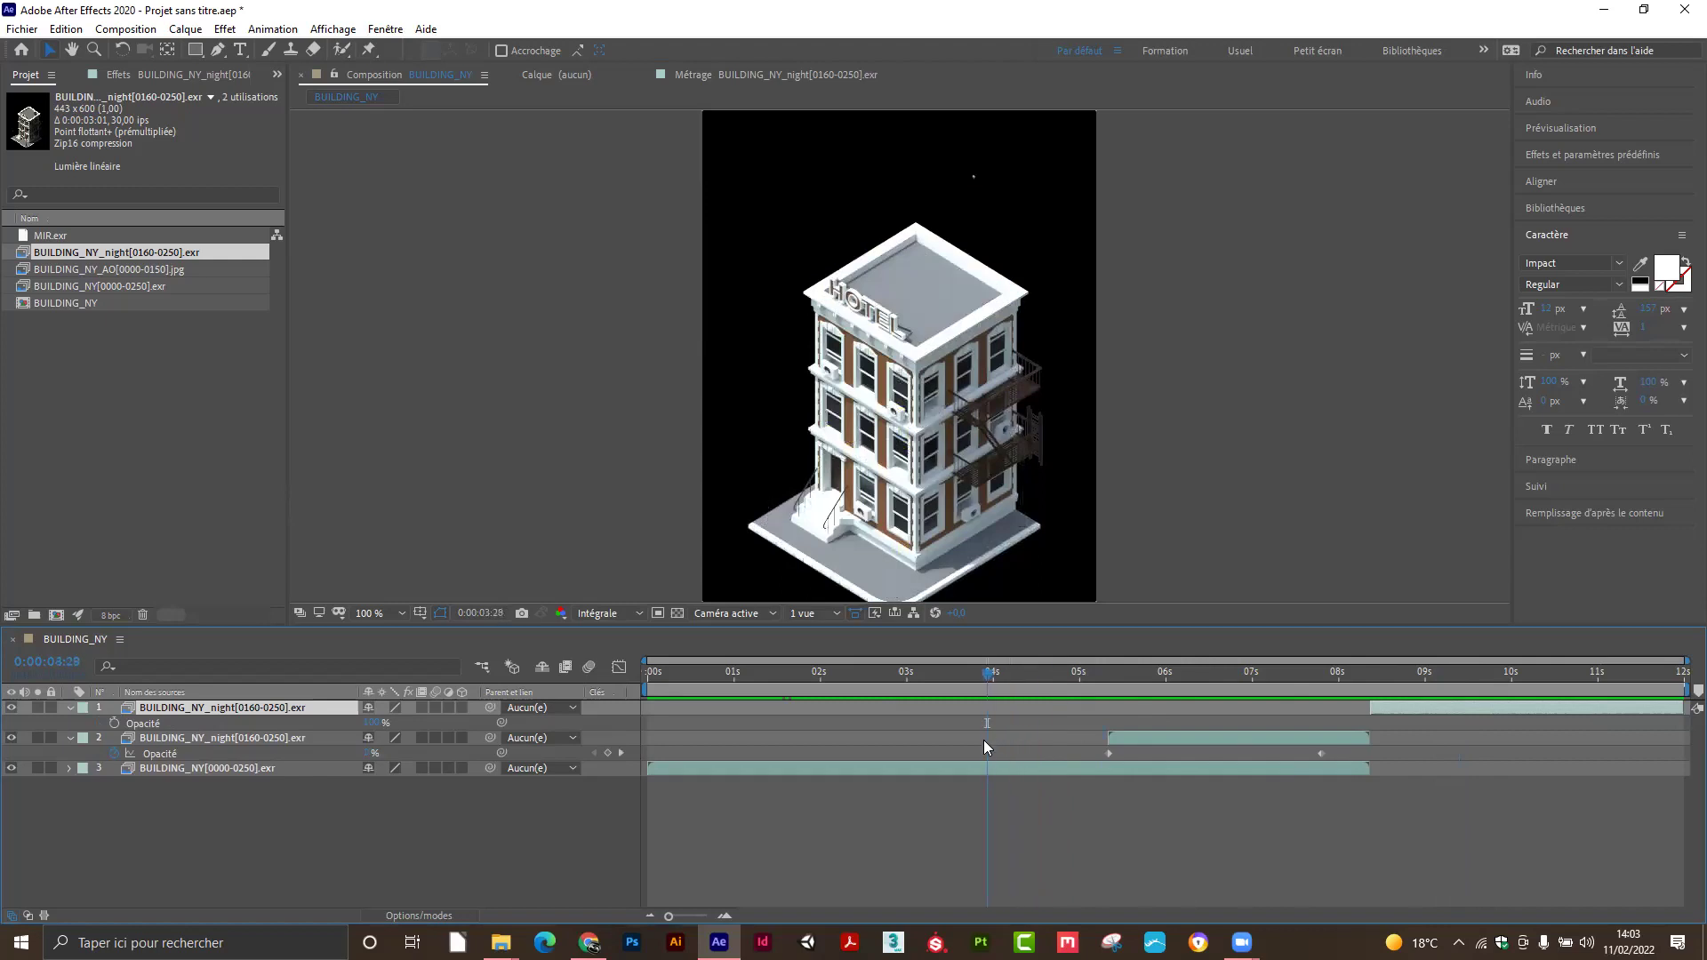
click(69, 708)
click(69, 723)
click(201, 810)
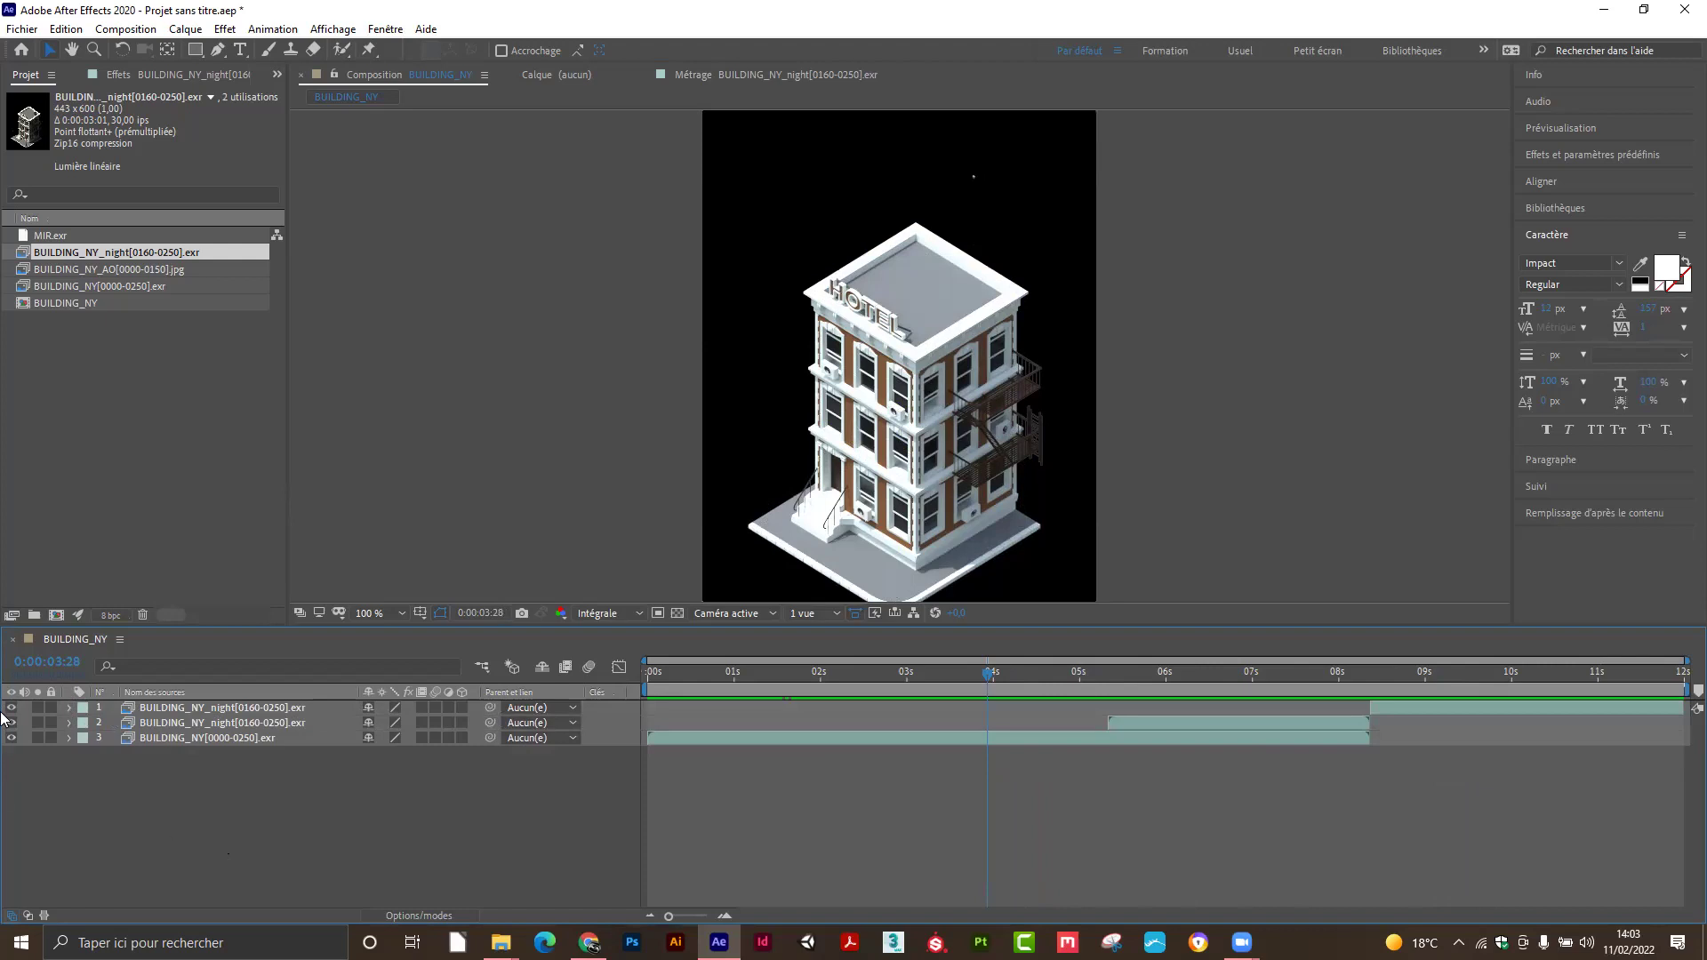
Open BUILDING_NY_AO[0000-0150].jpg in the Footage viewer and scrub through its frames.
double_click(99, 269)
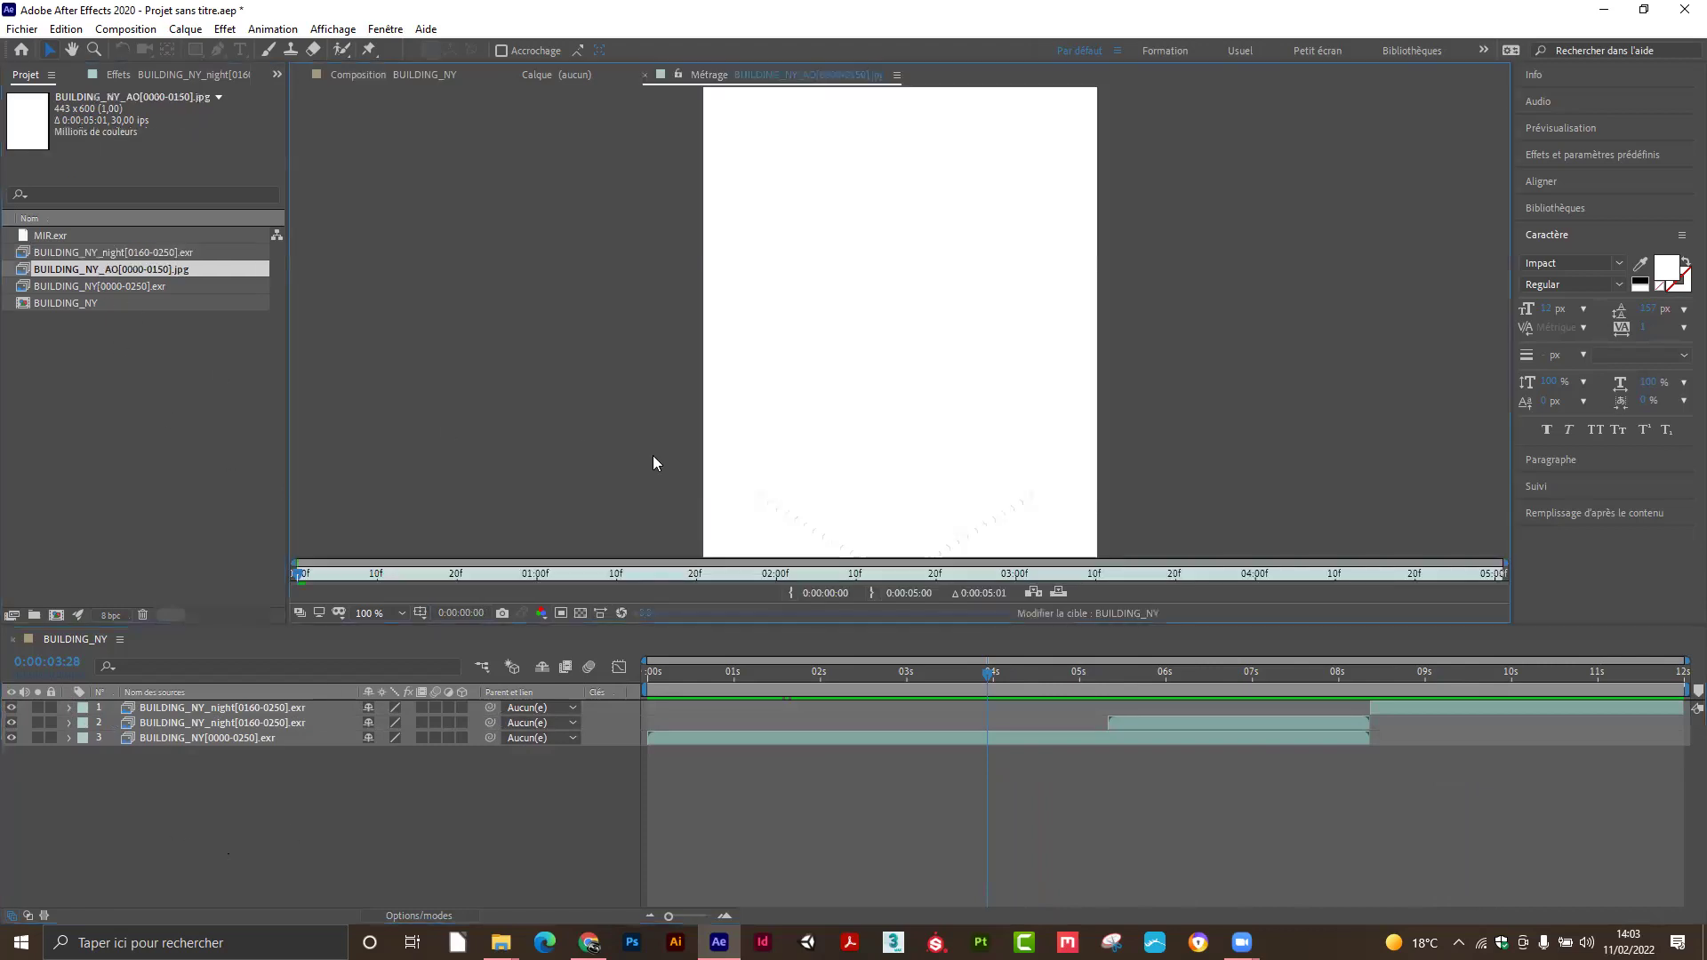
drag(303, 575, 989, 578)
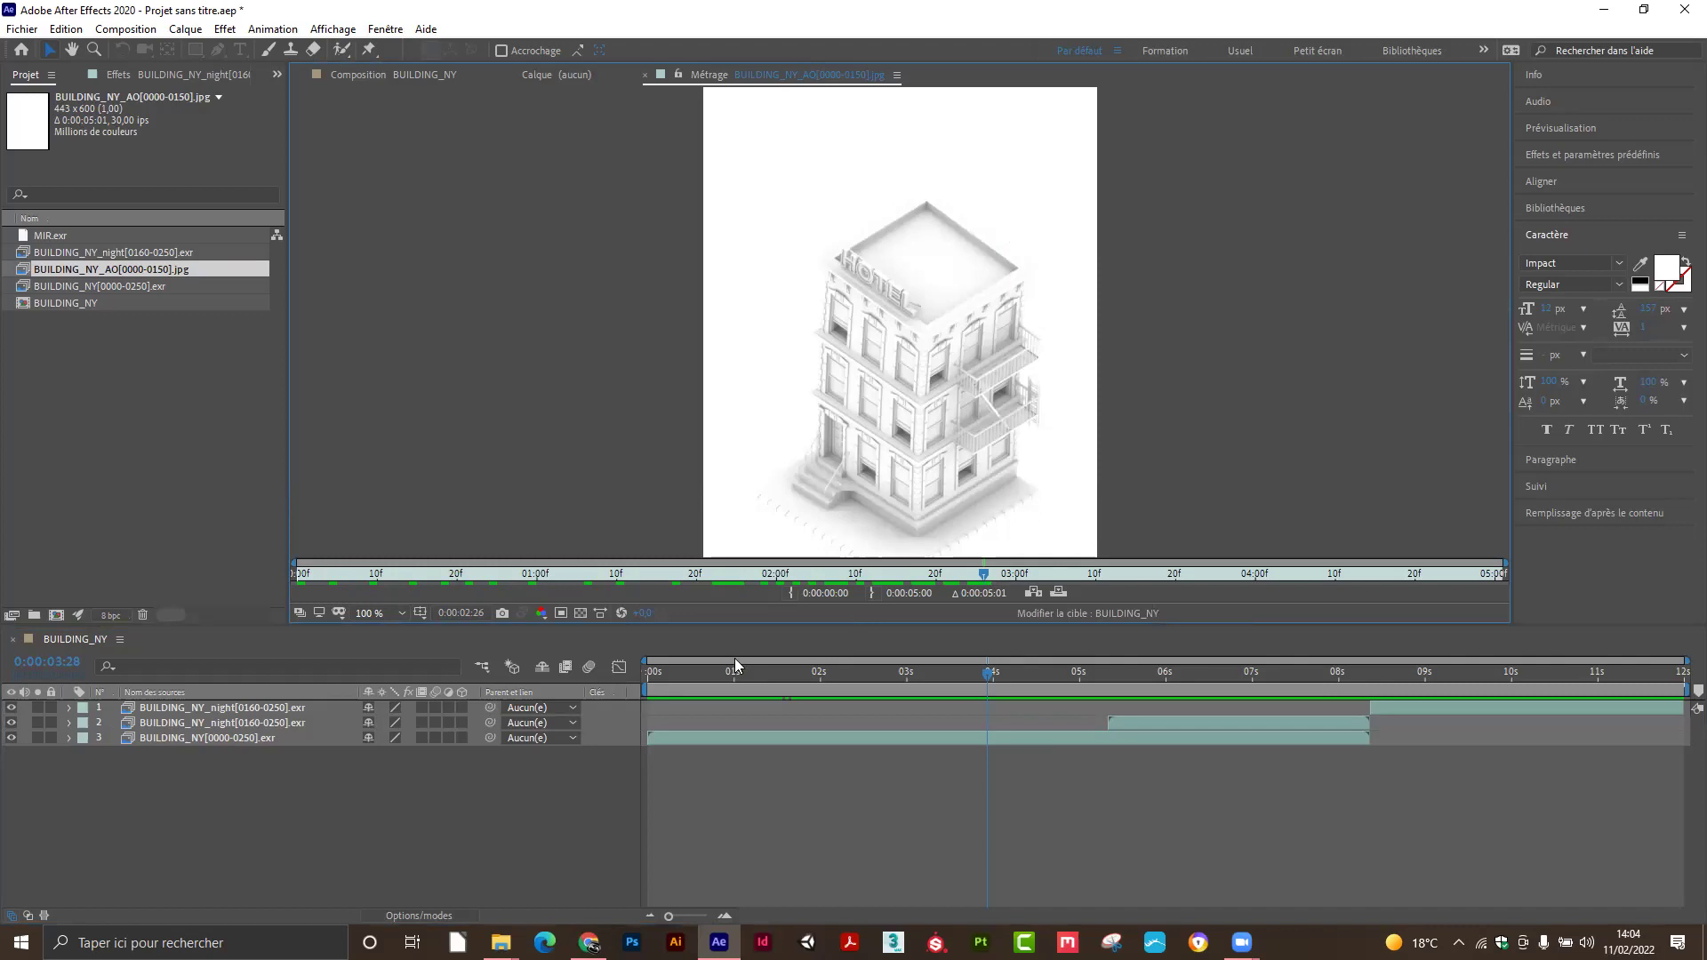
scroll(909, 434, up, 2)
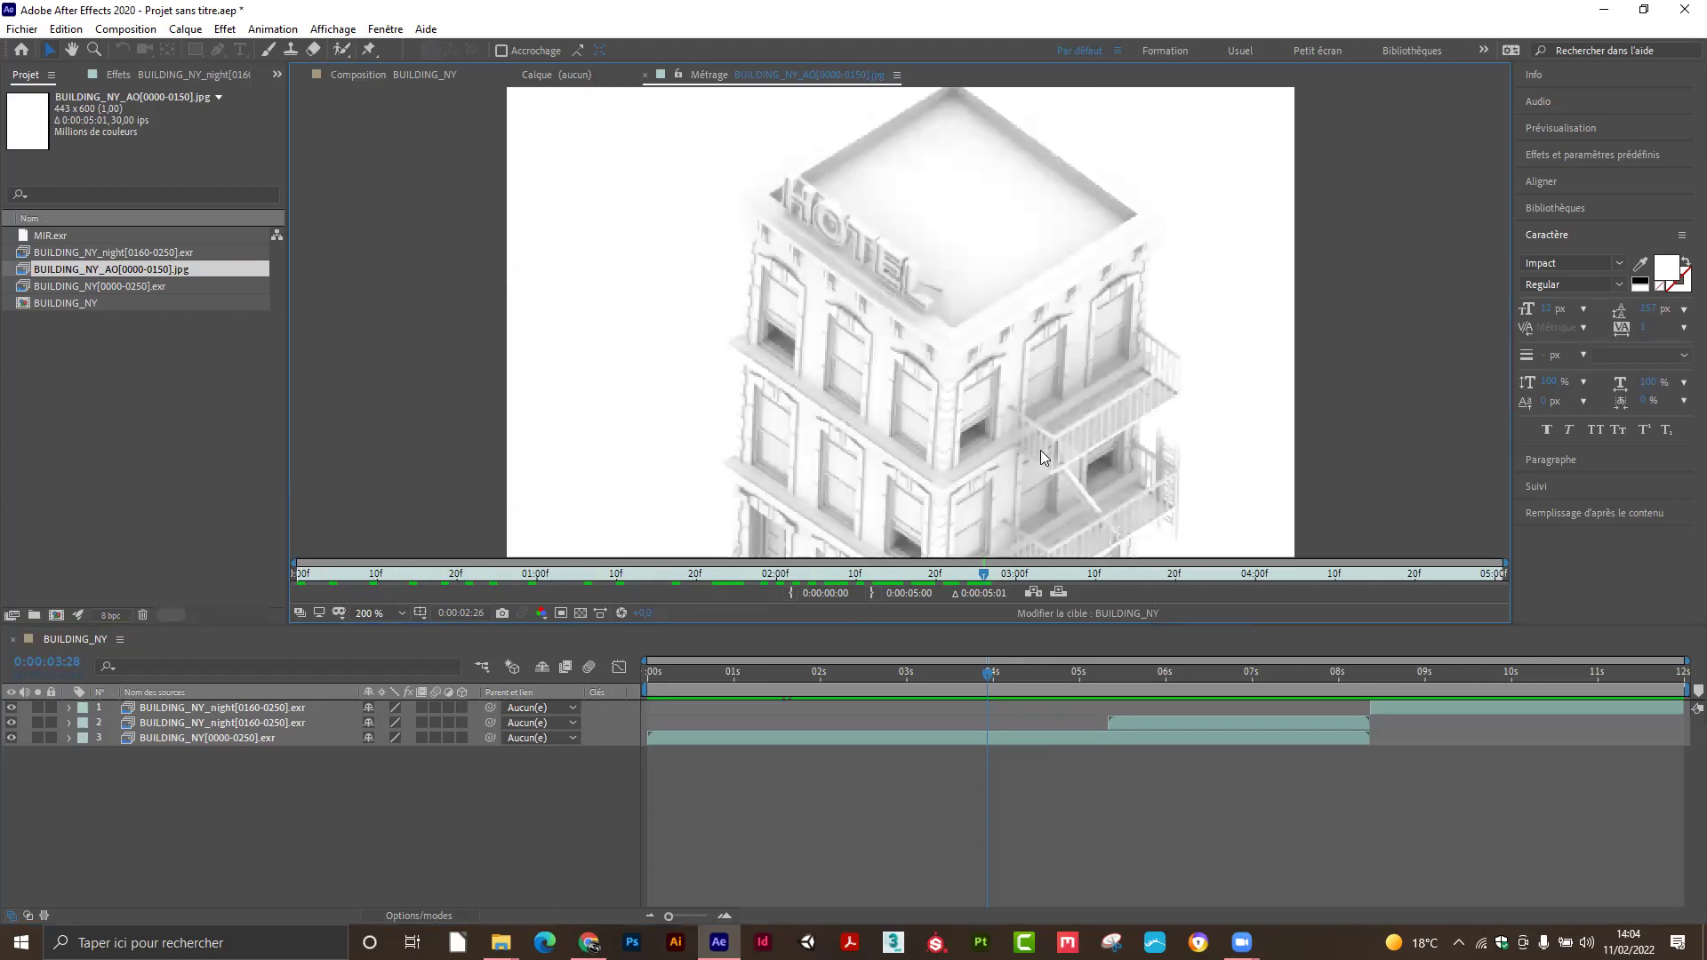
scroll(1031, 452, down, 2)
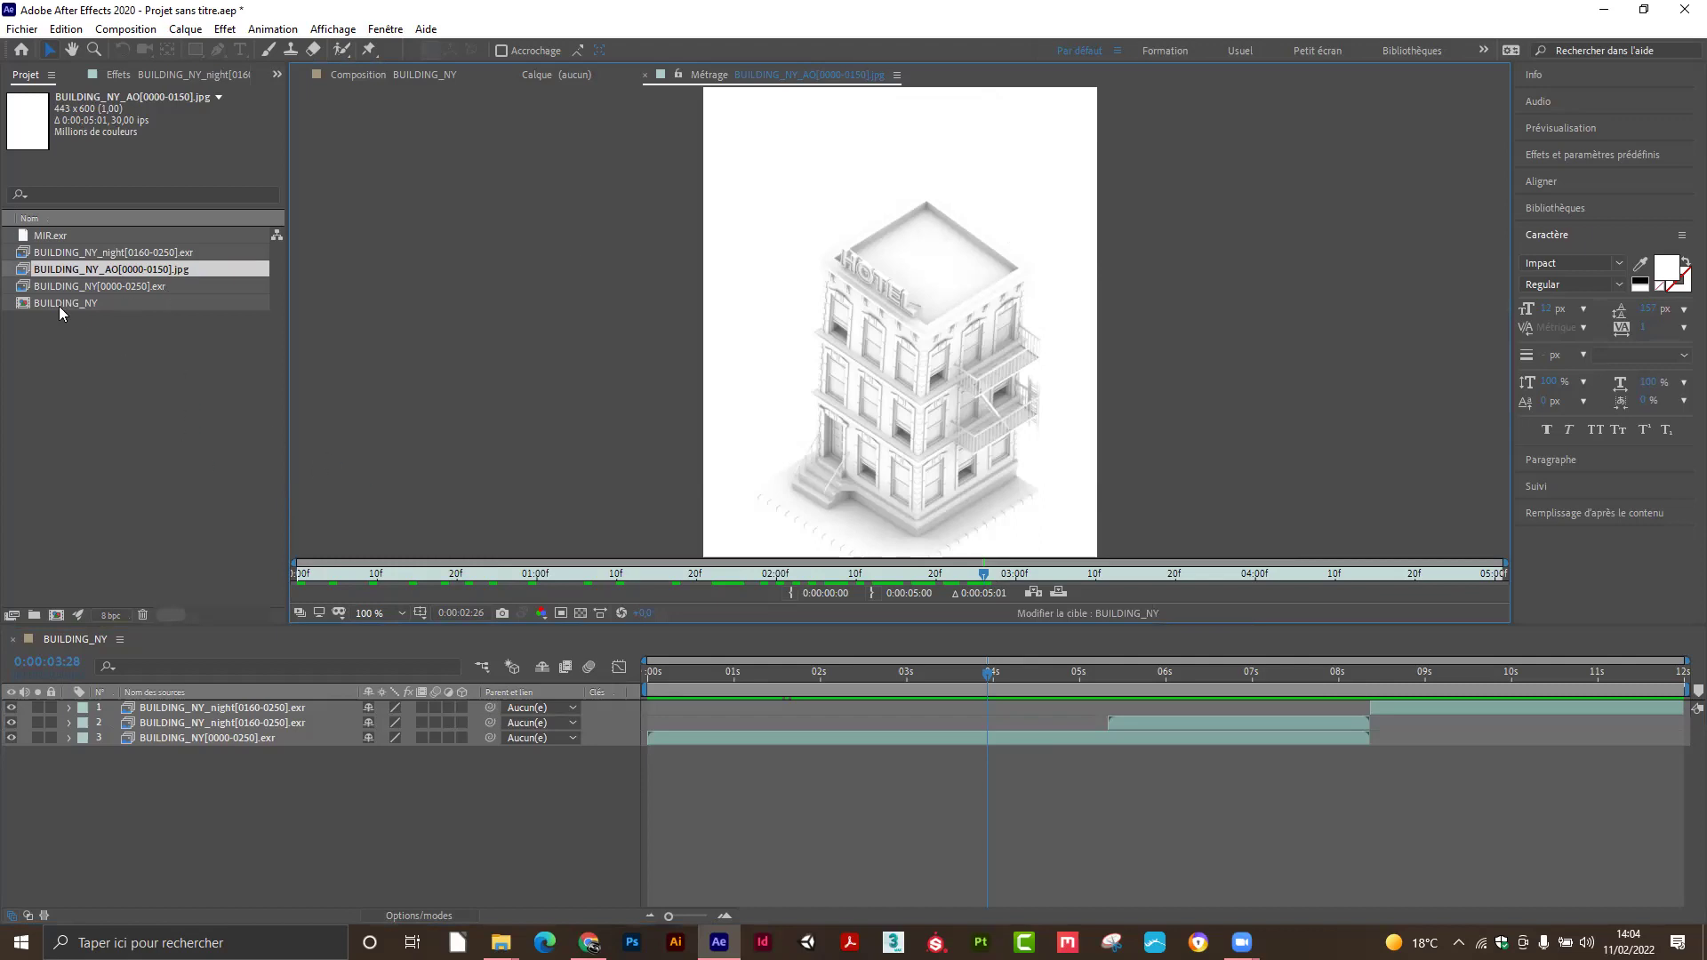
Add the AO footage as the top layer of BUILDING_NY and go to 0:00:01:20.
click(343, 74)
drag(96, 270, 197, 712)
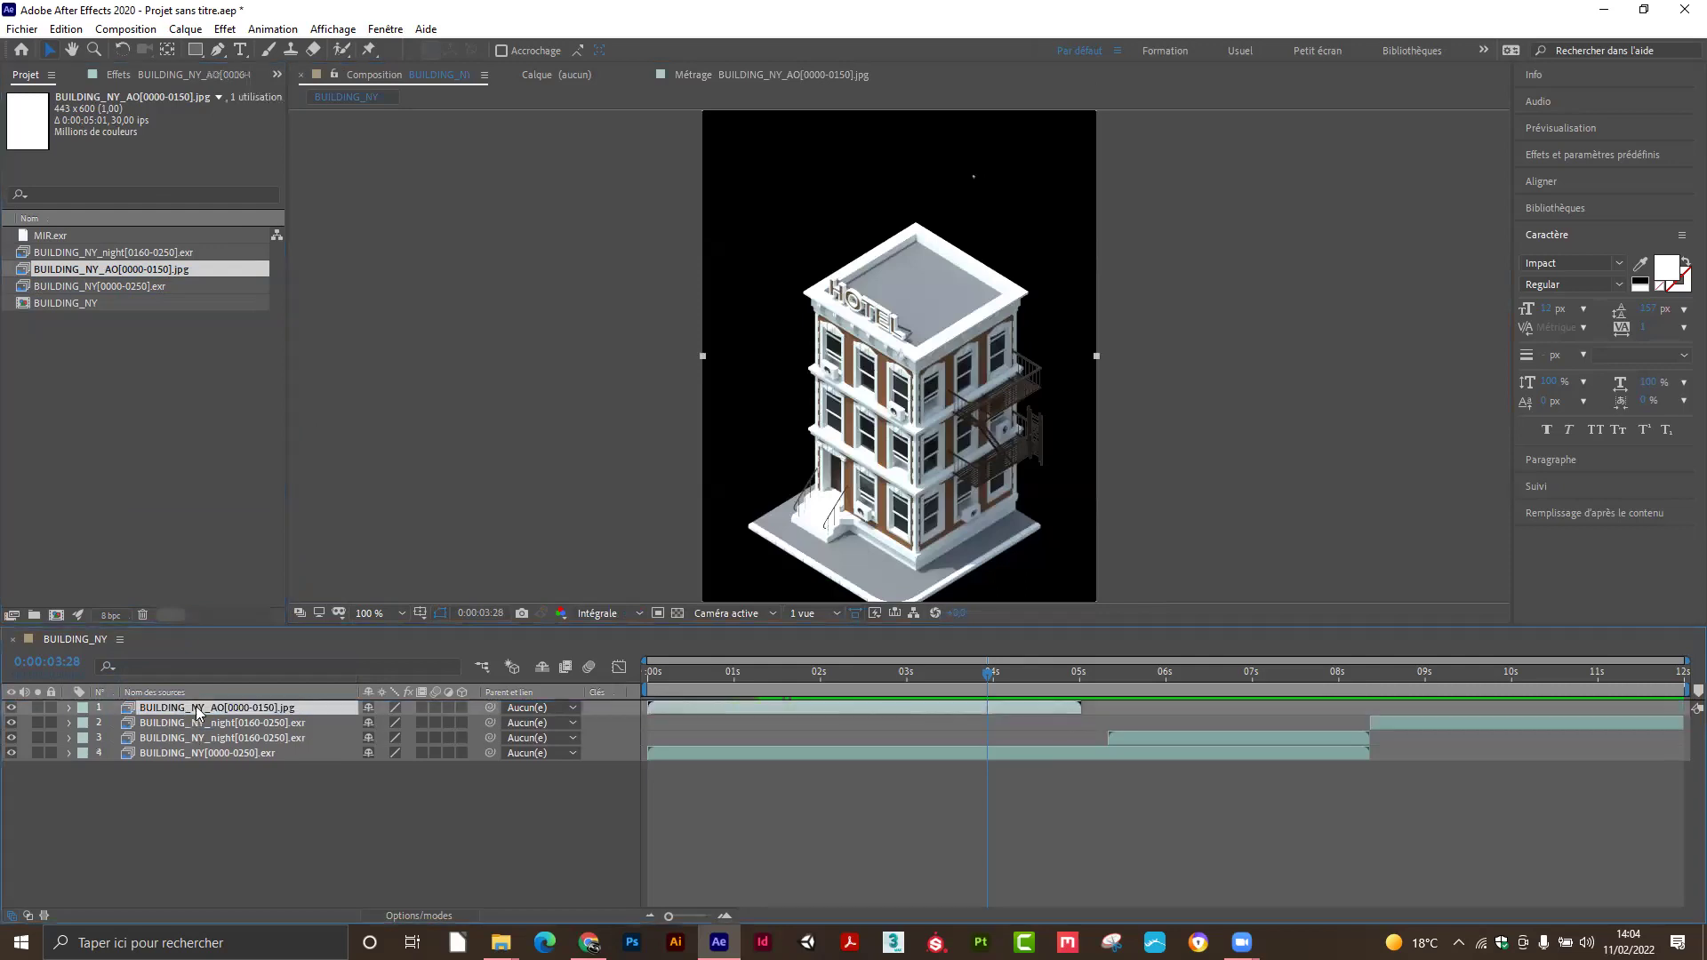
drag(987, 673, 792, 684)
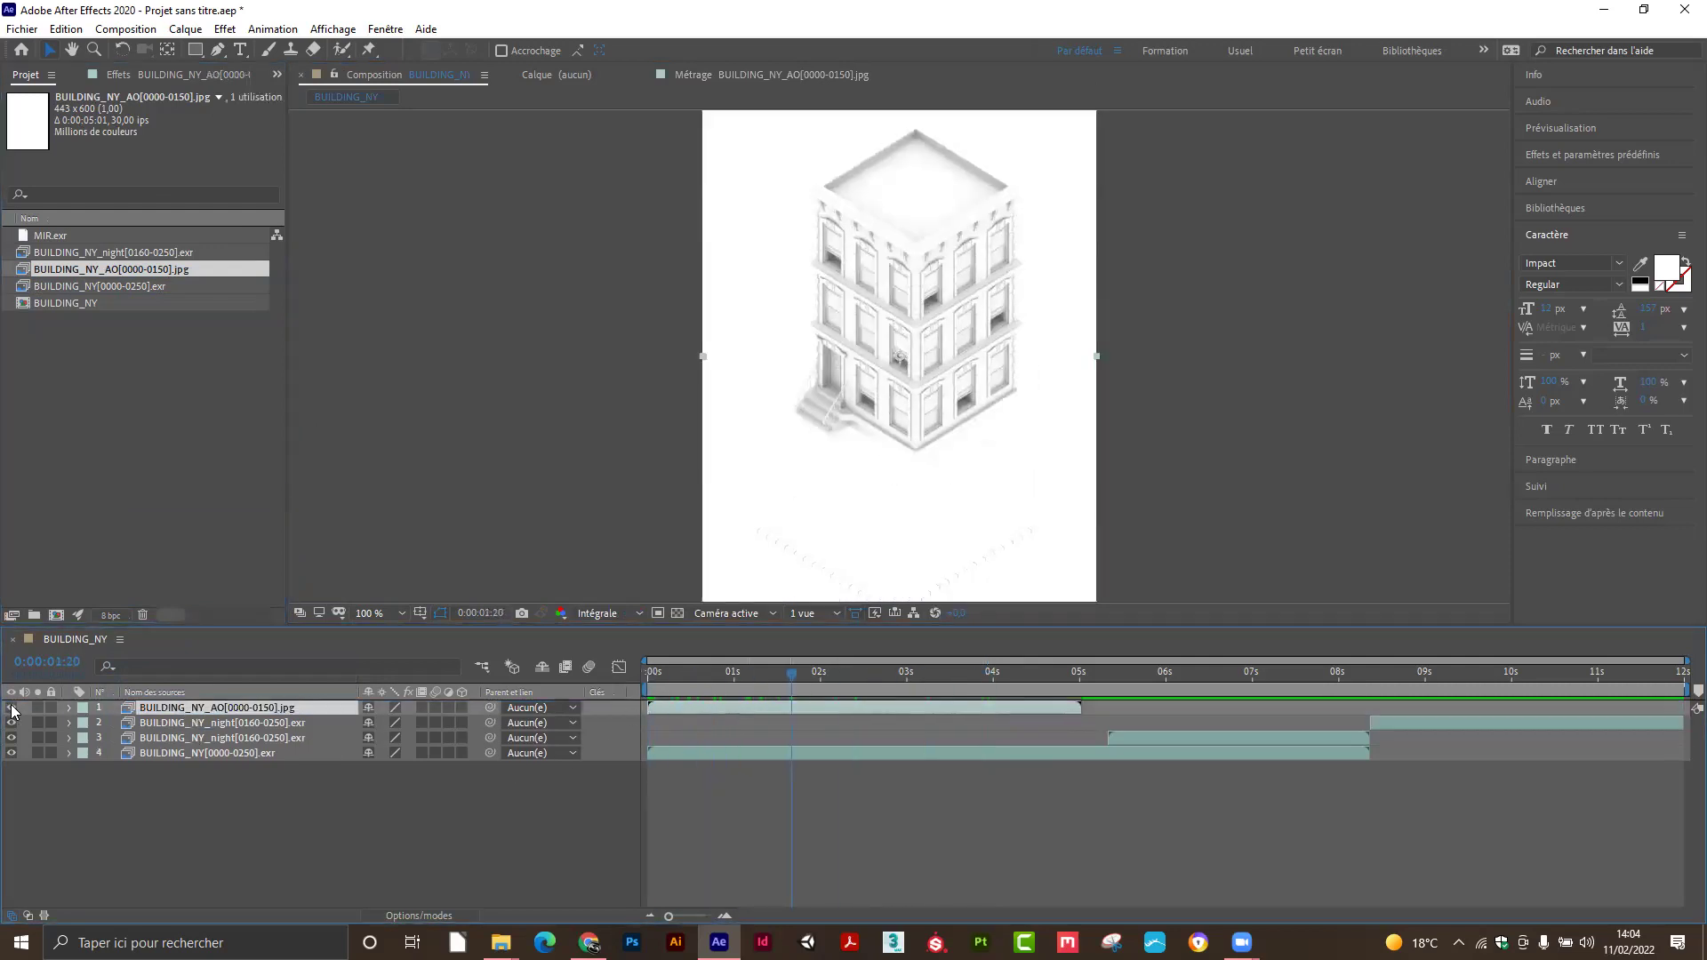
Compare the AO layer on and off, then reveal the blend mode columns.
click(12, 708)
click(11, 707)
click(12, 707)
click(13, 708)
click(418, 917)
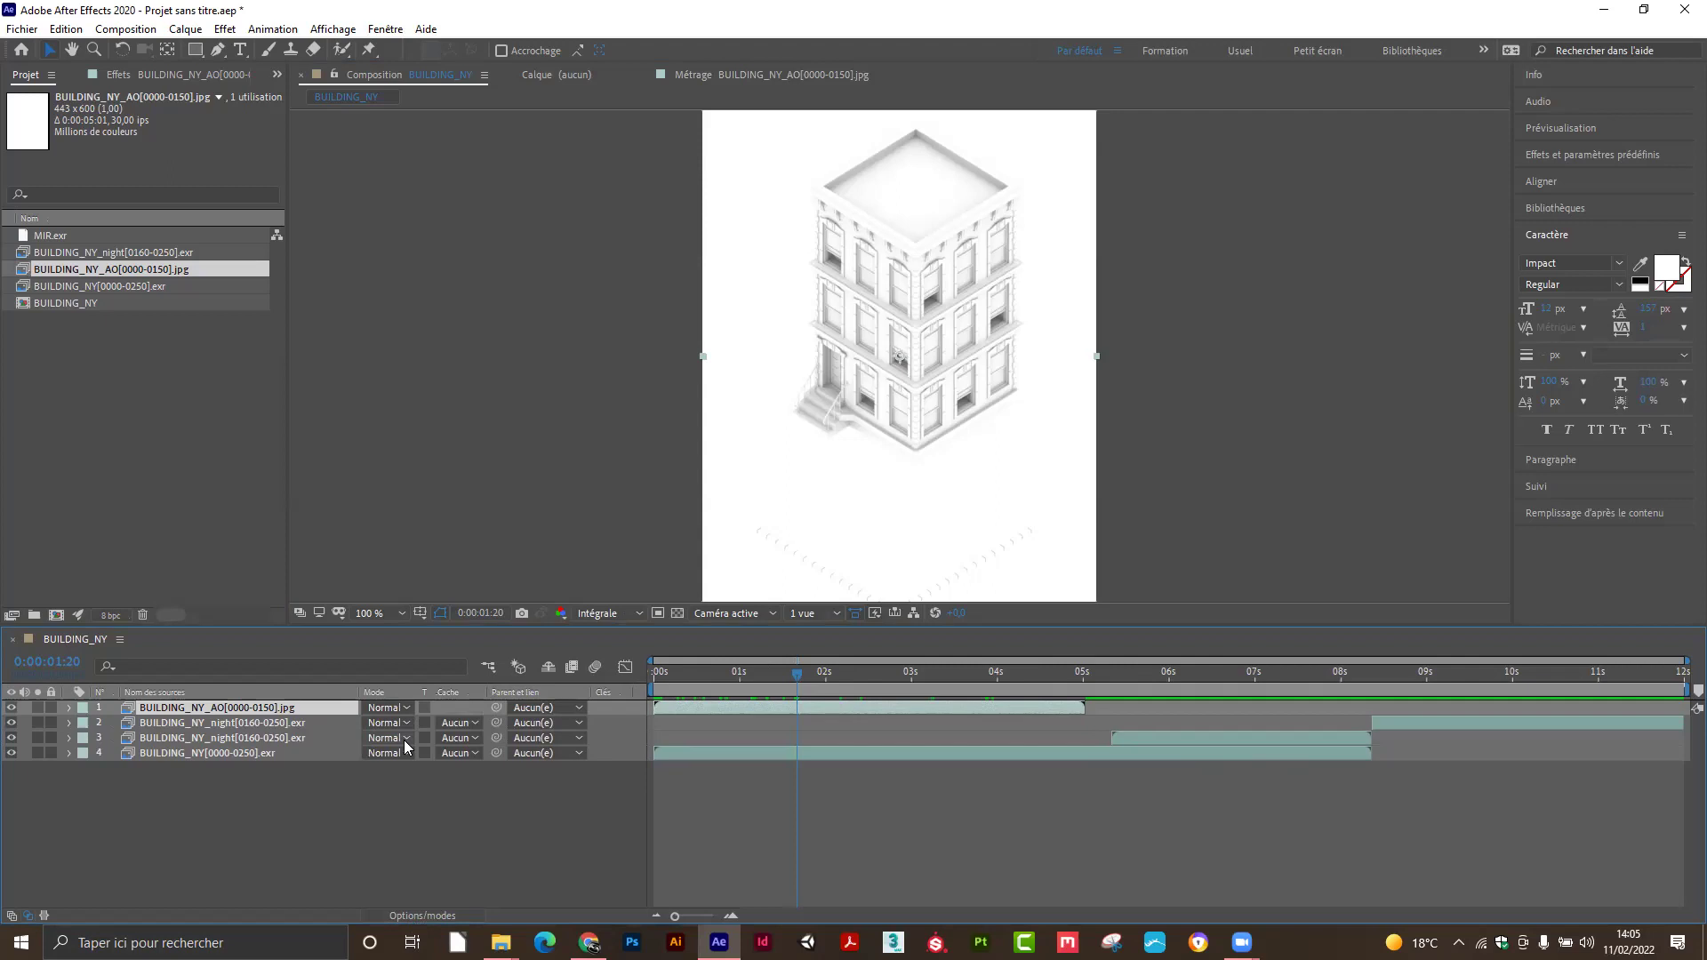
Set the AO layer's blend mode to Produit (Multiply), compare it, and leave it hidden.
click(407, 710)
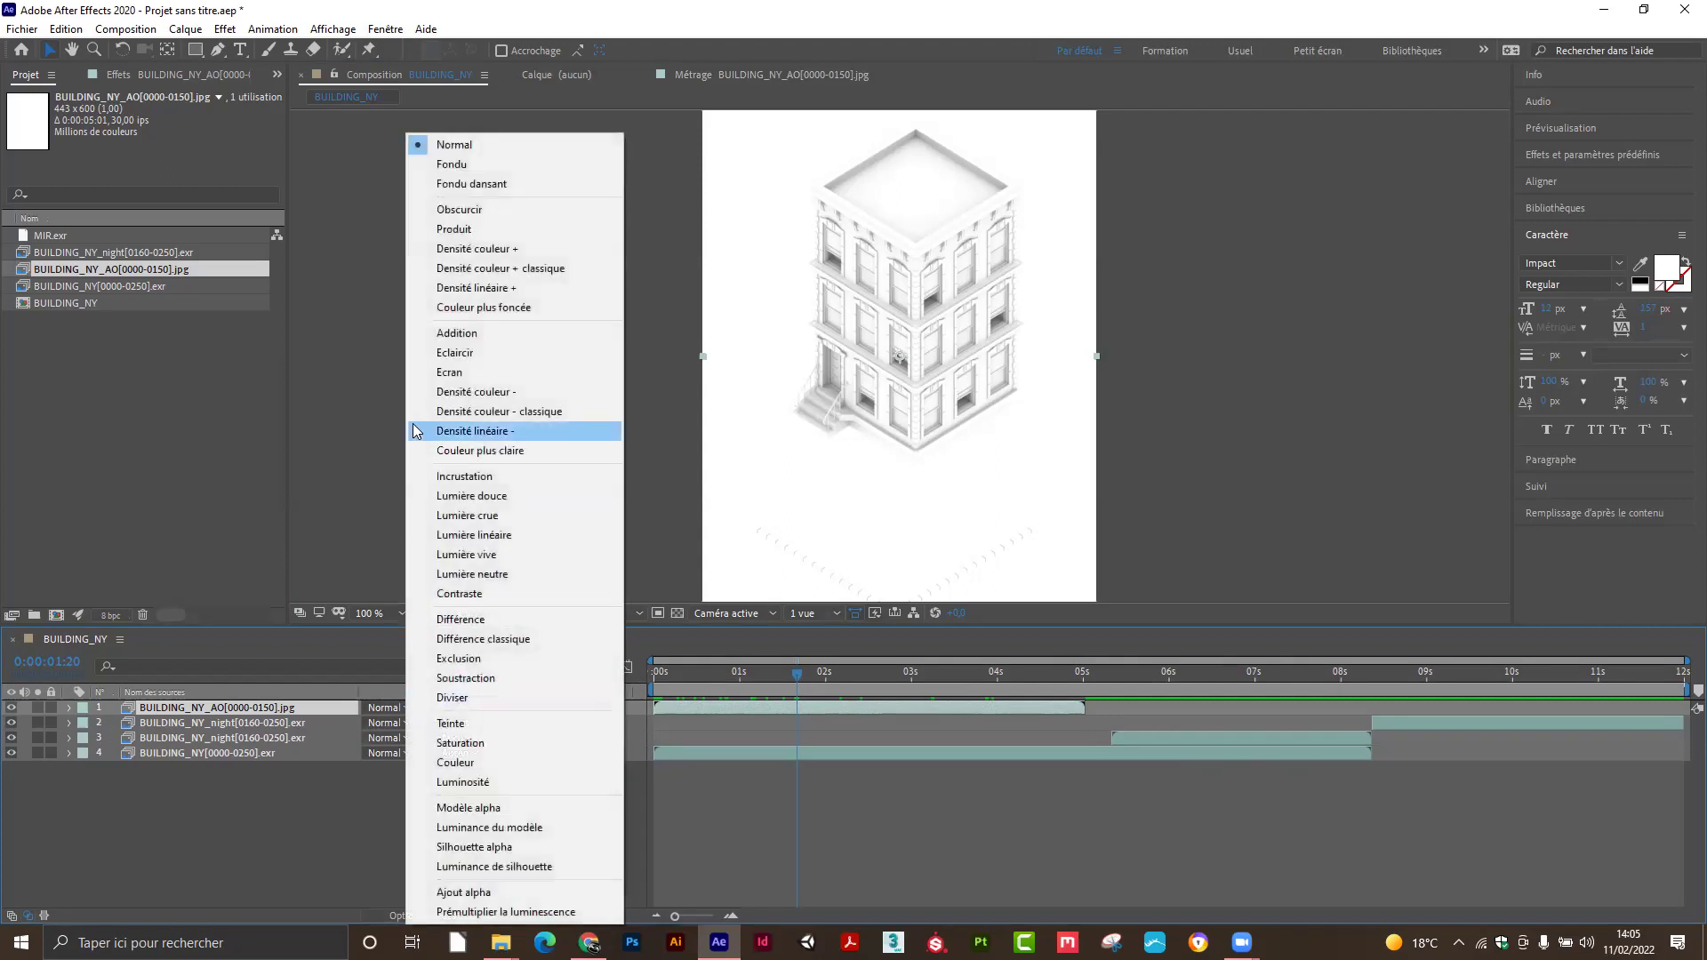
click(454, 230)
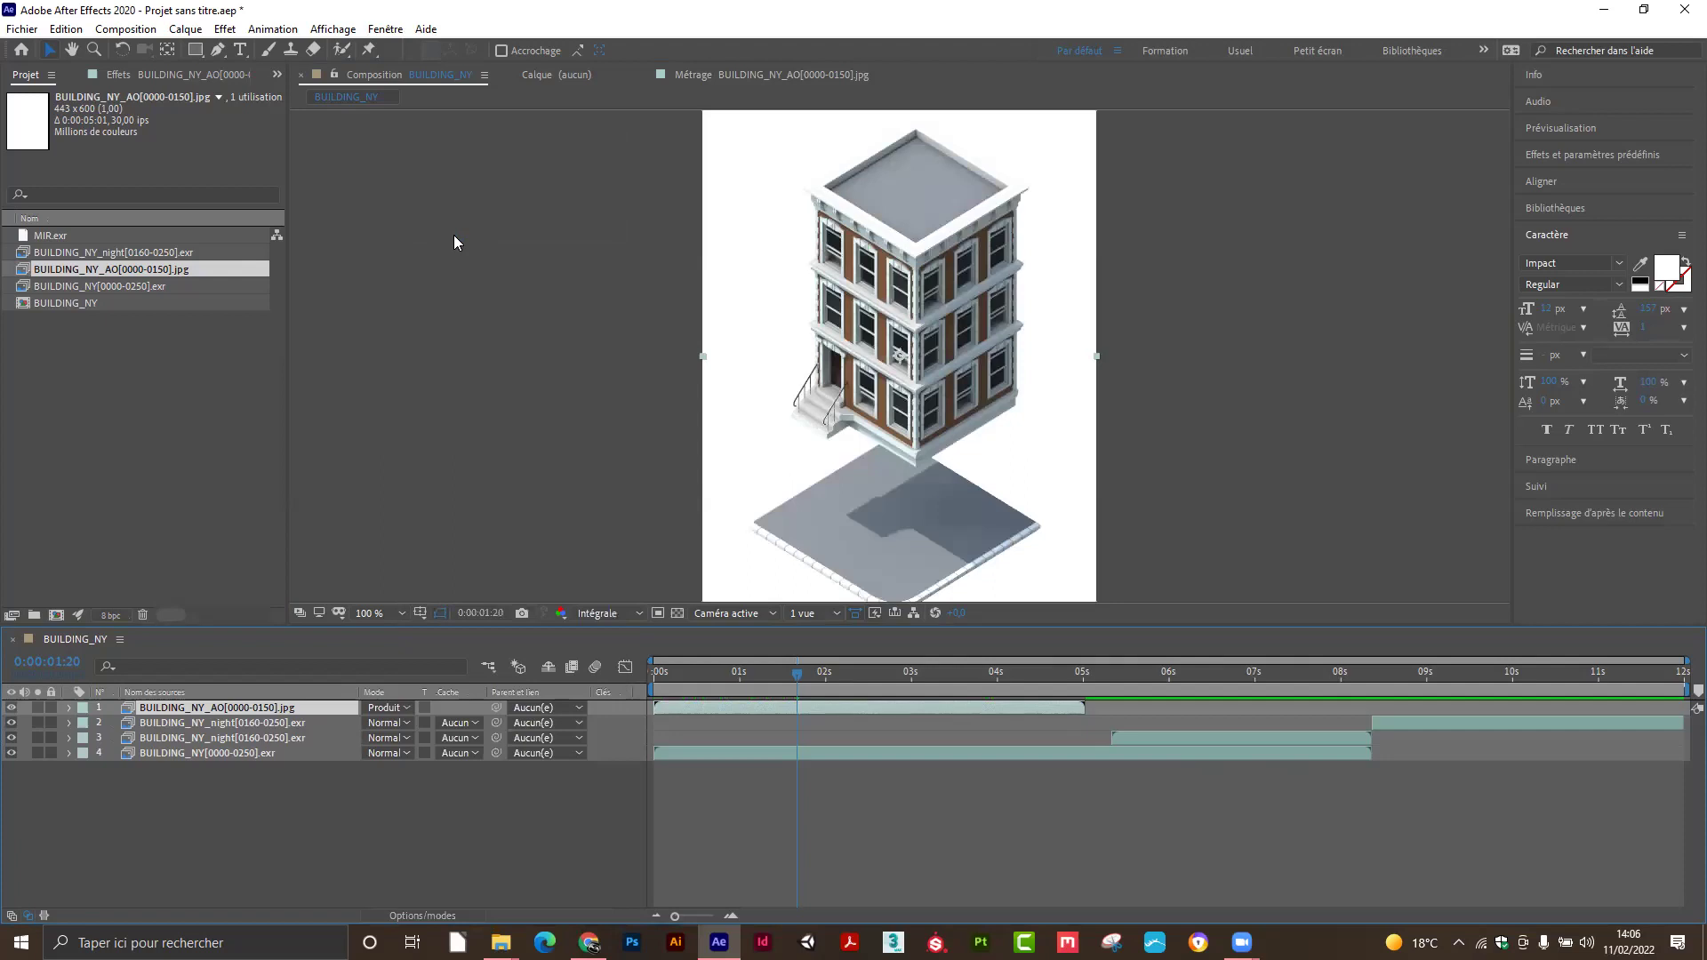
click(12, 709)
click(12, 709)
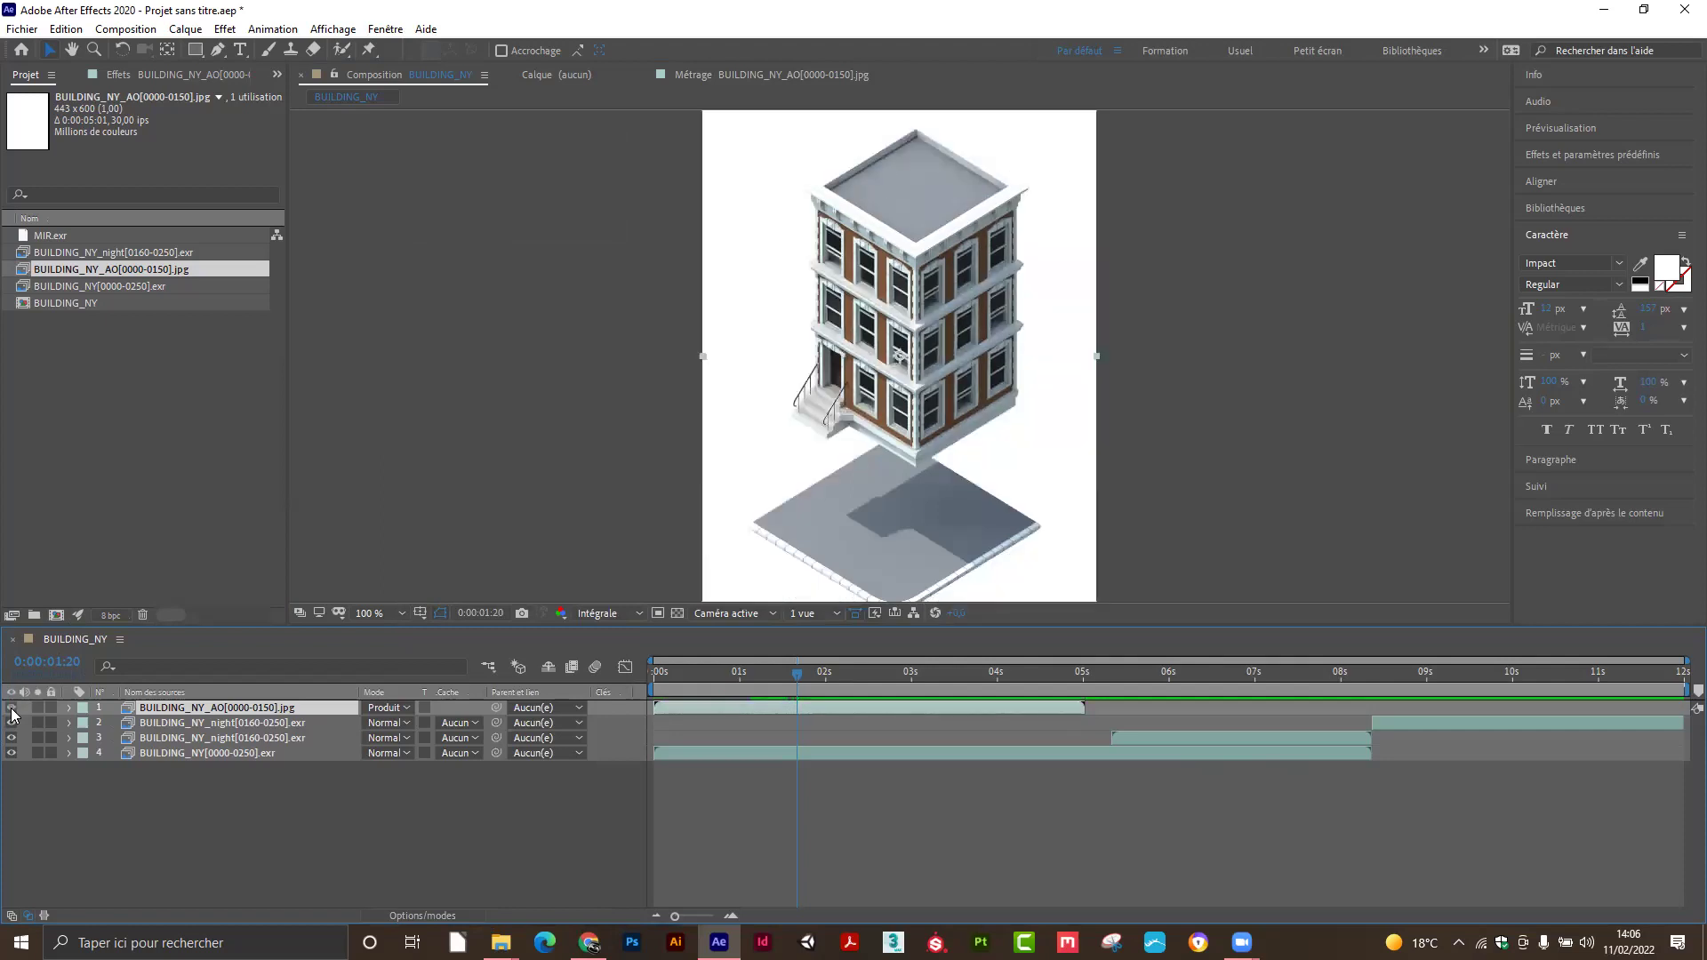
click(208, 827)
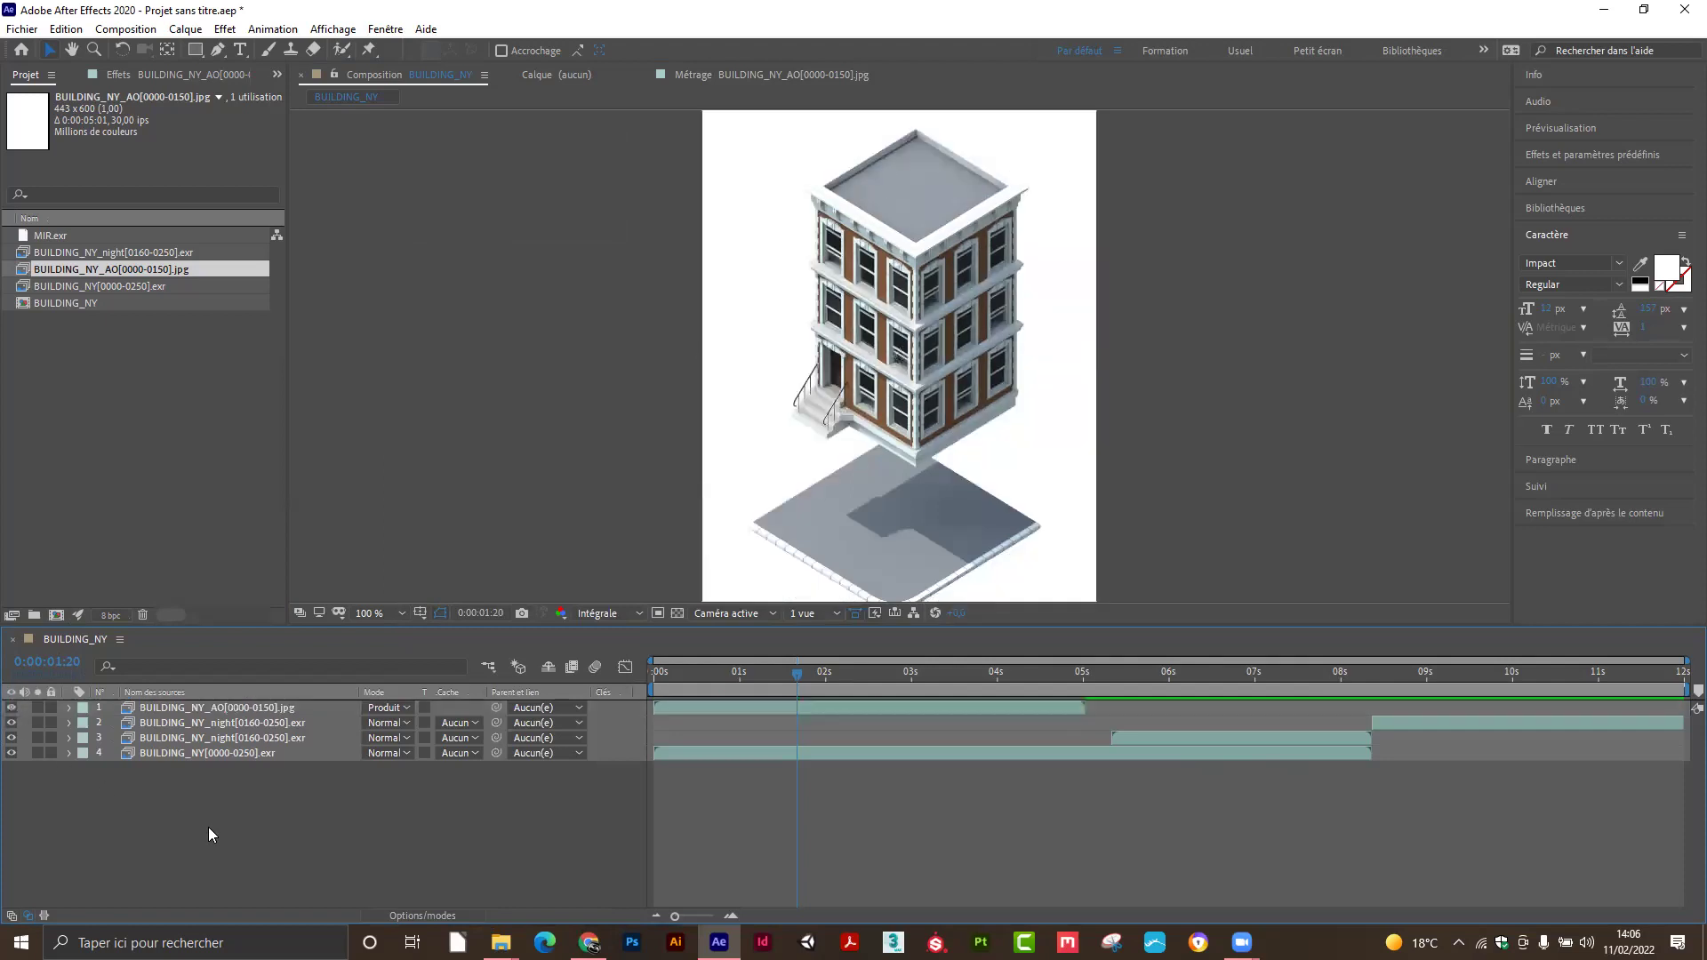
click(12, 708)
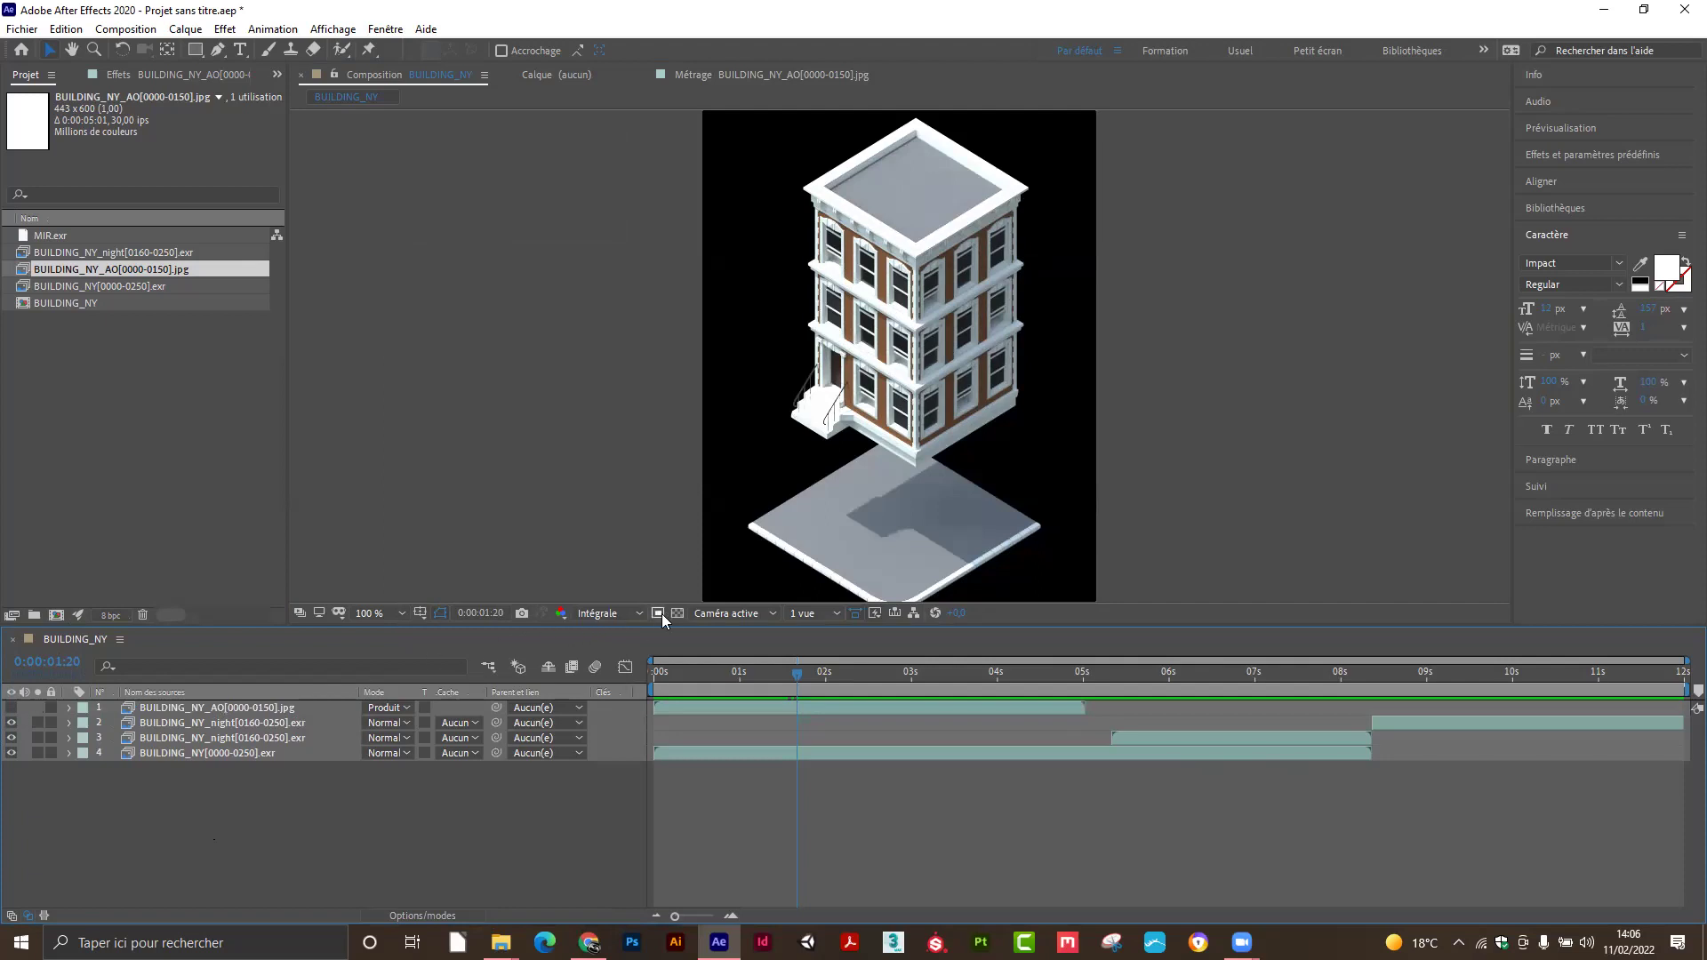
Turn on the transparency grid and make the multiplied AO layer visible again.
click(676, 614)
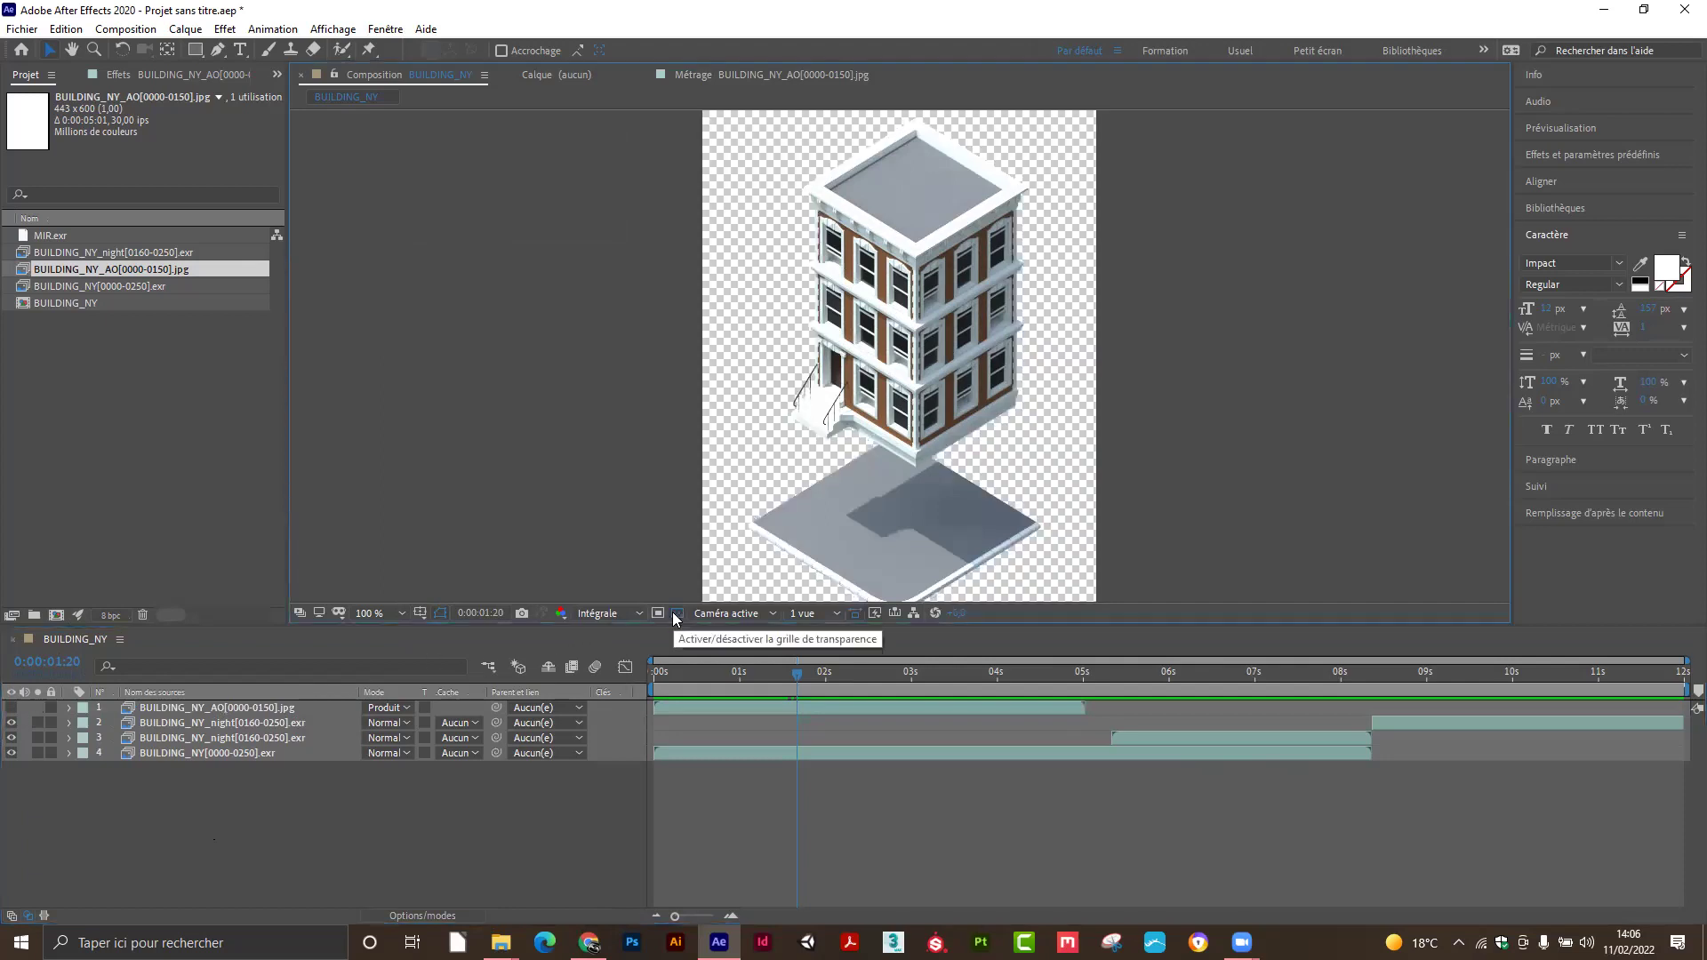
click(11, 709)
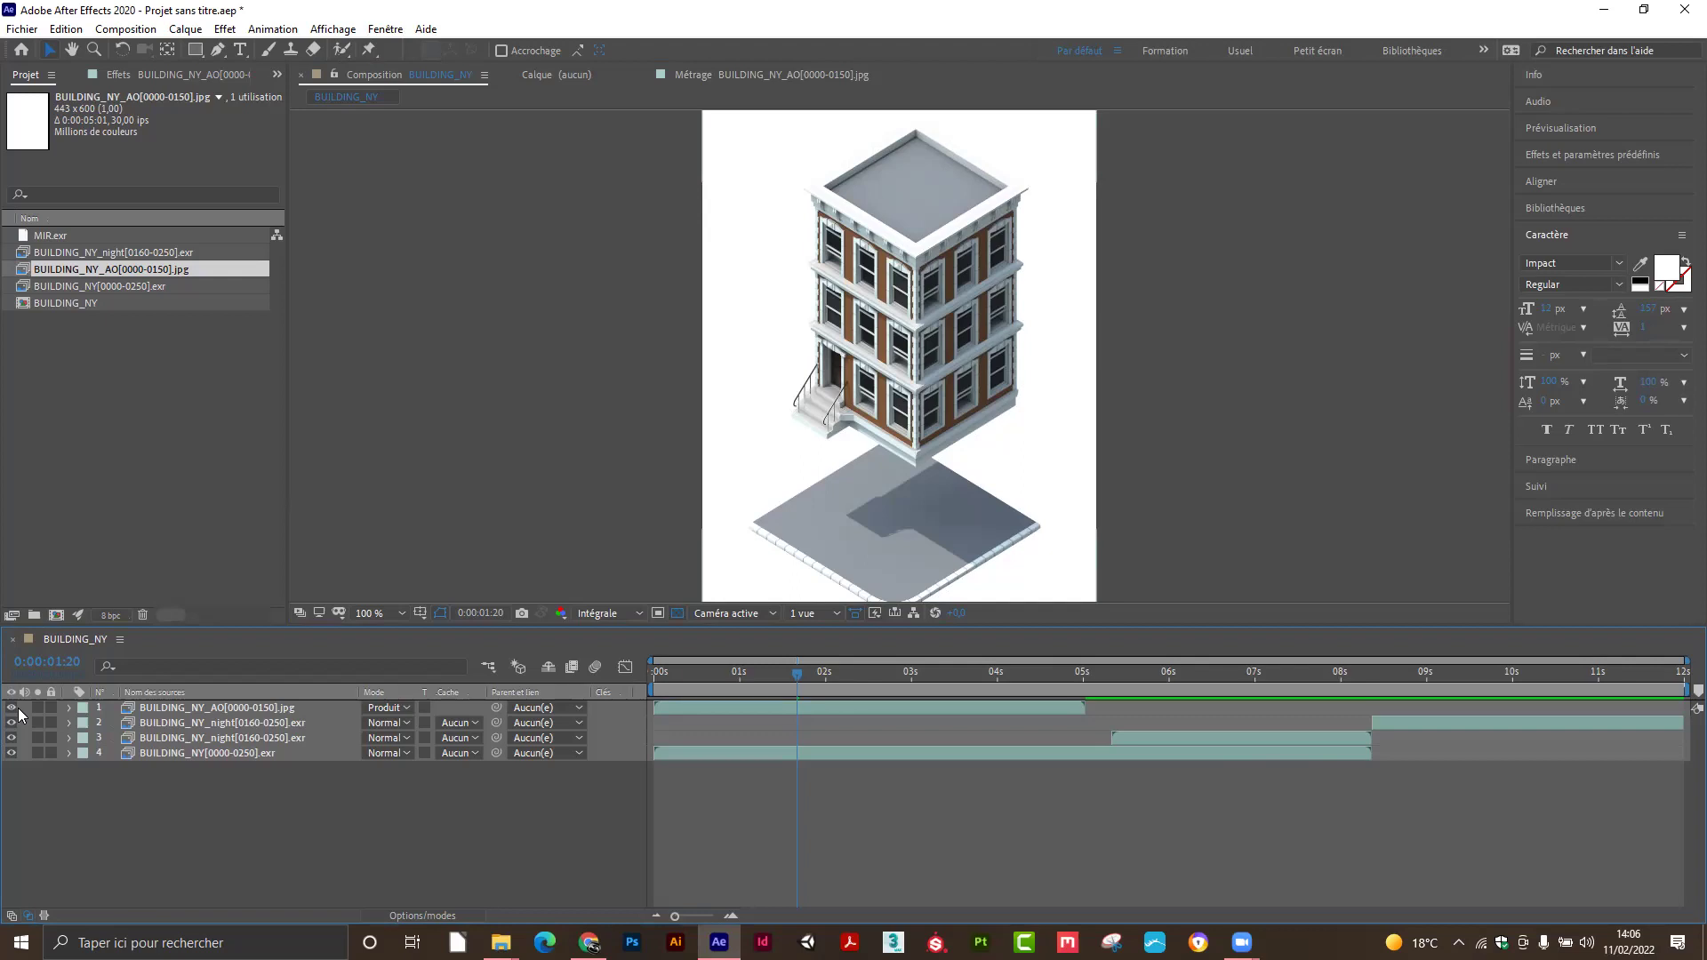
right_click(164, 805)
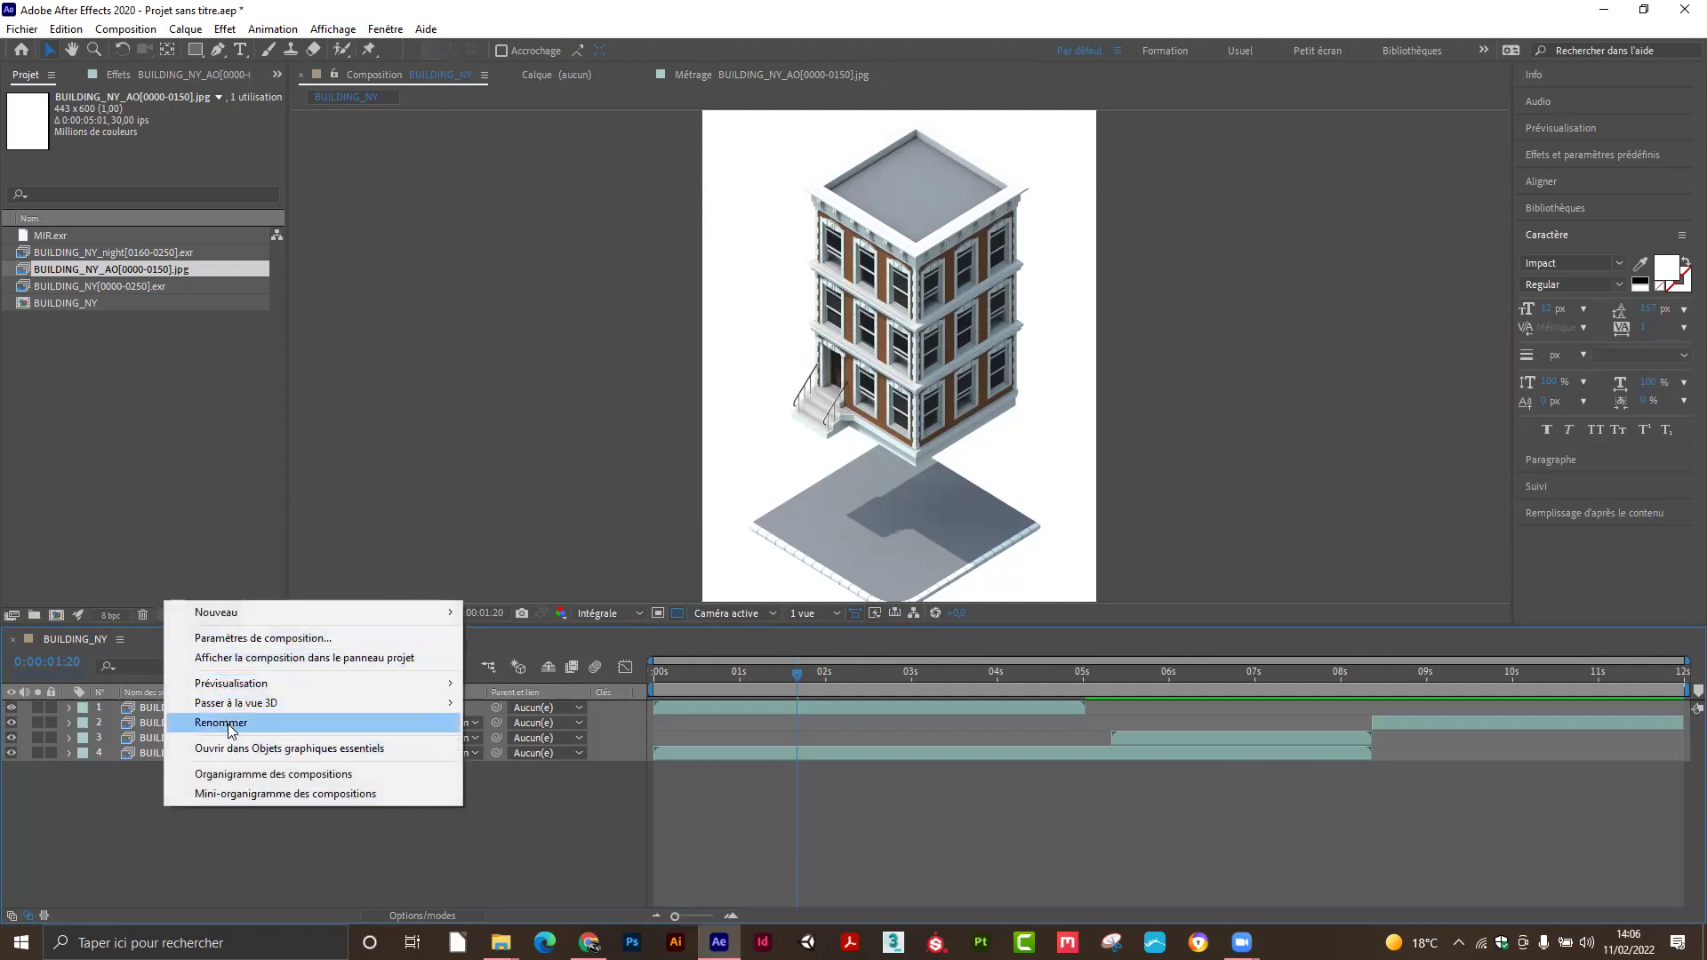
click(83, 802)
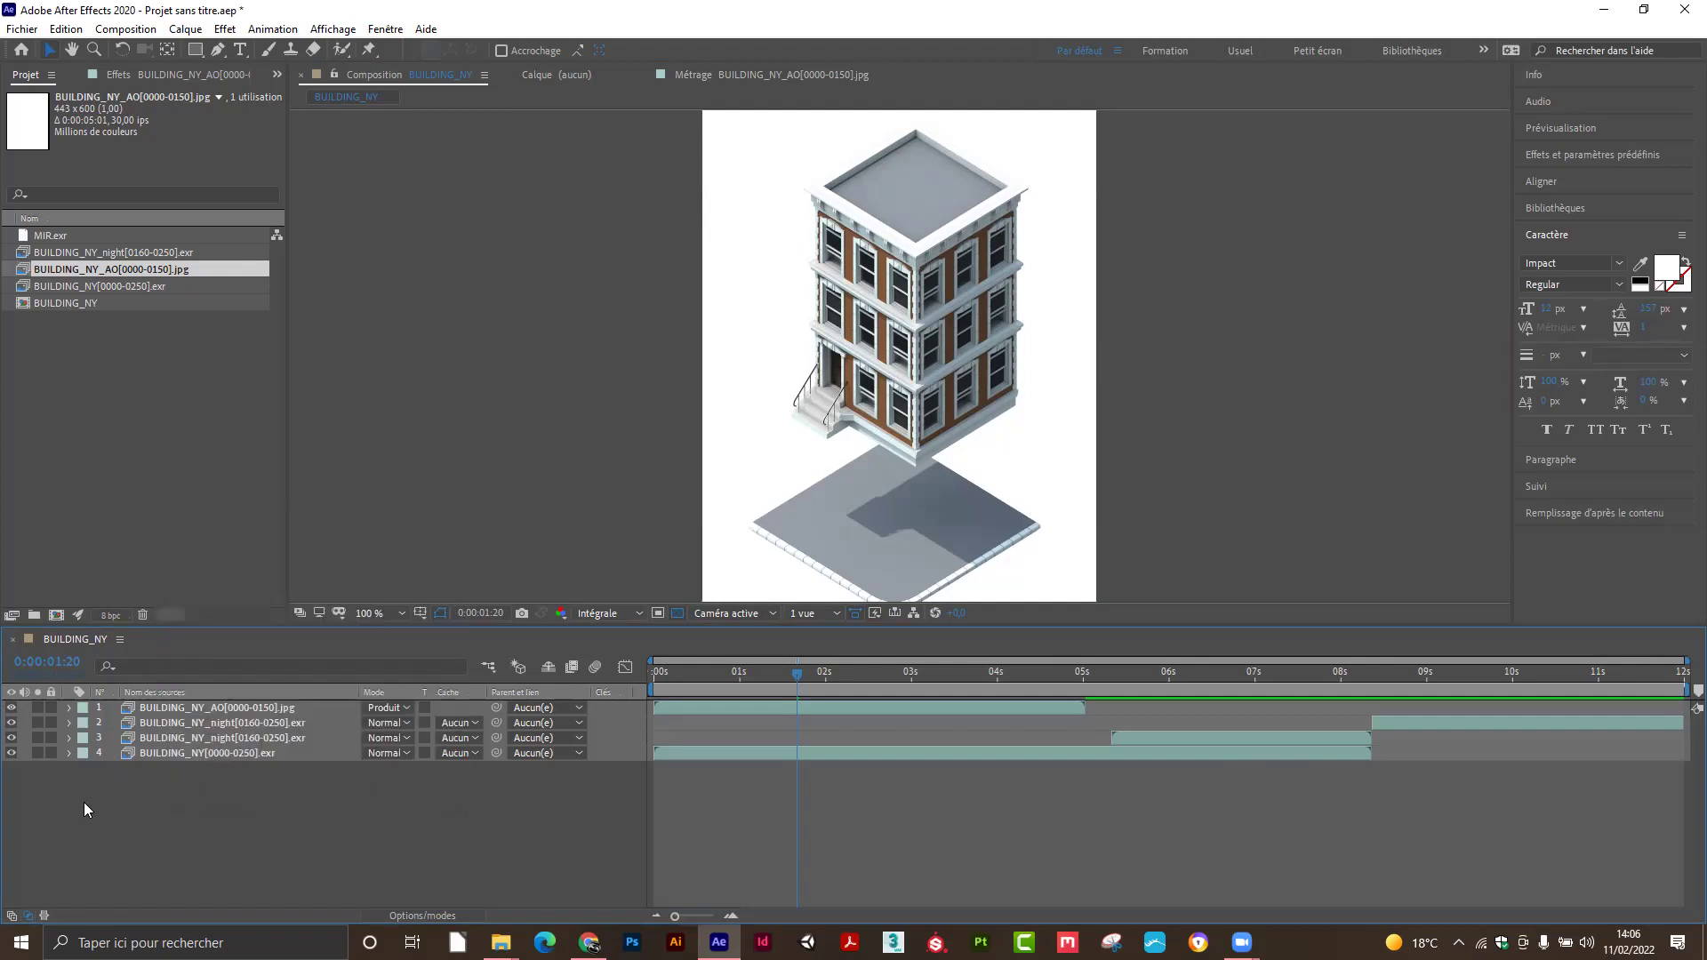
Create a white FFFFFF solid, Blanc uni 1, and drag it below all other layers.
right_click(94, 801)
mouse_move(166, 609)
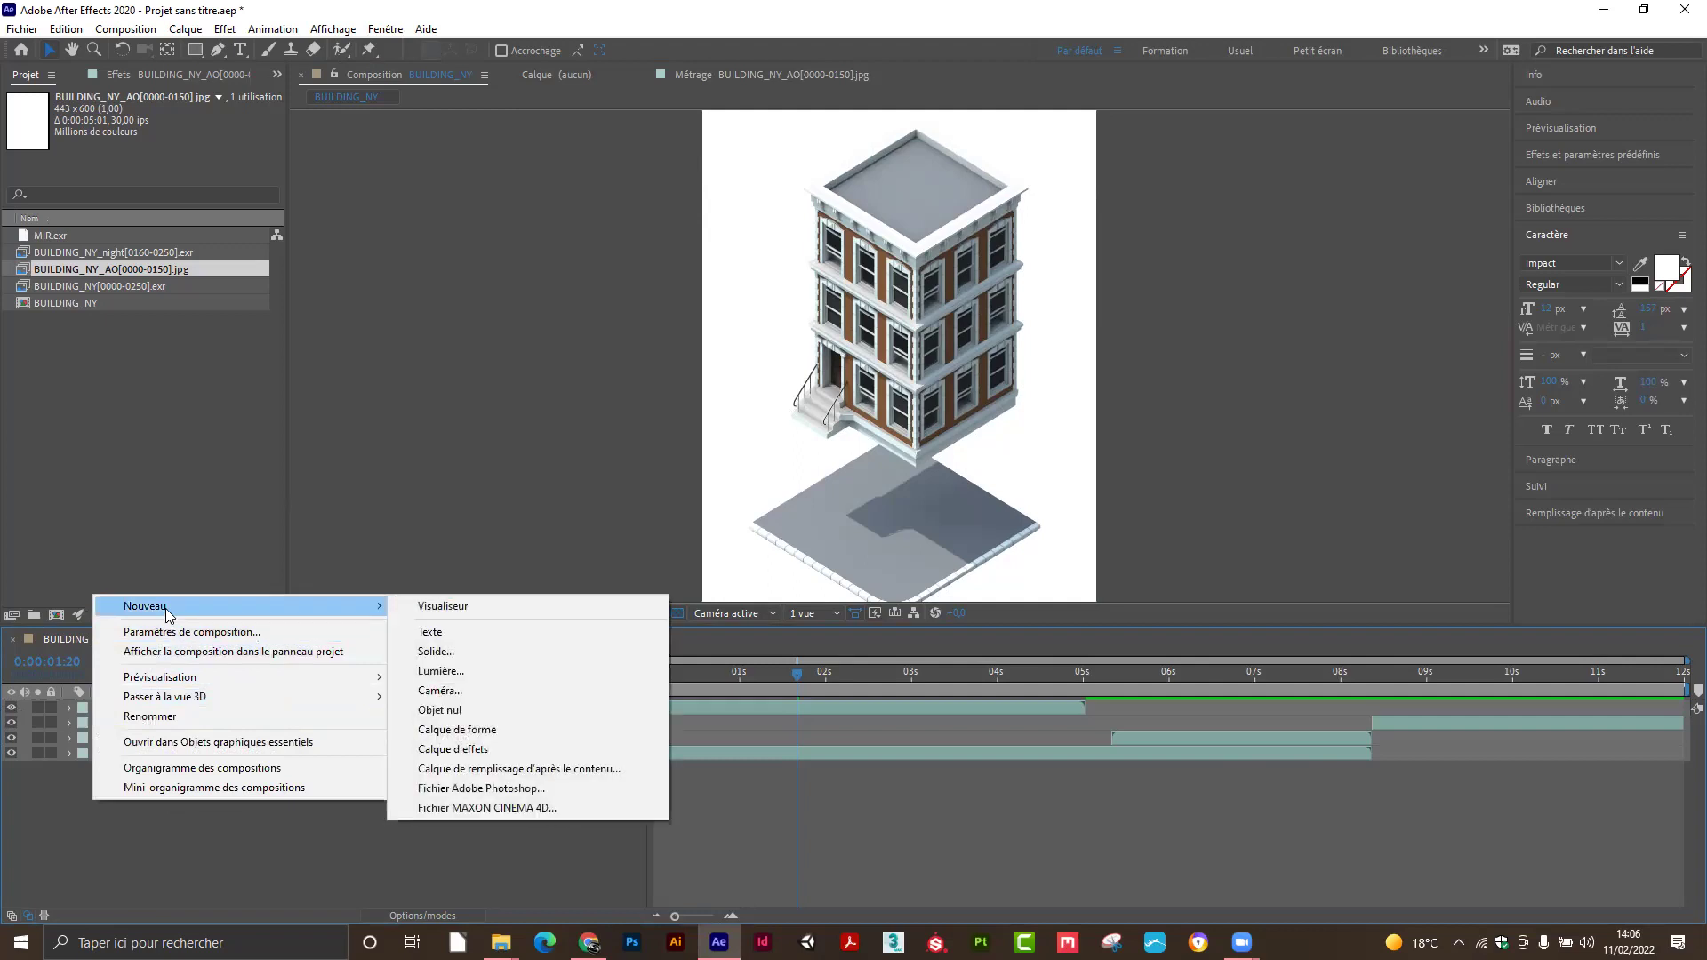
click(436, 651)
click(230, 311)
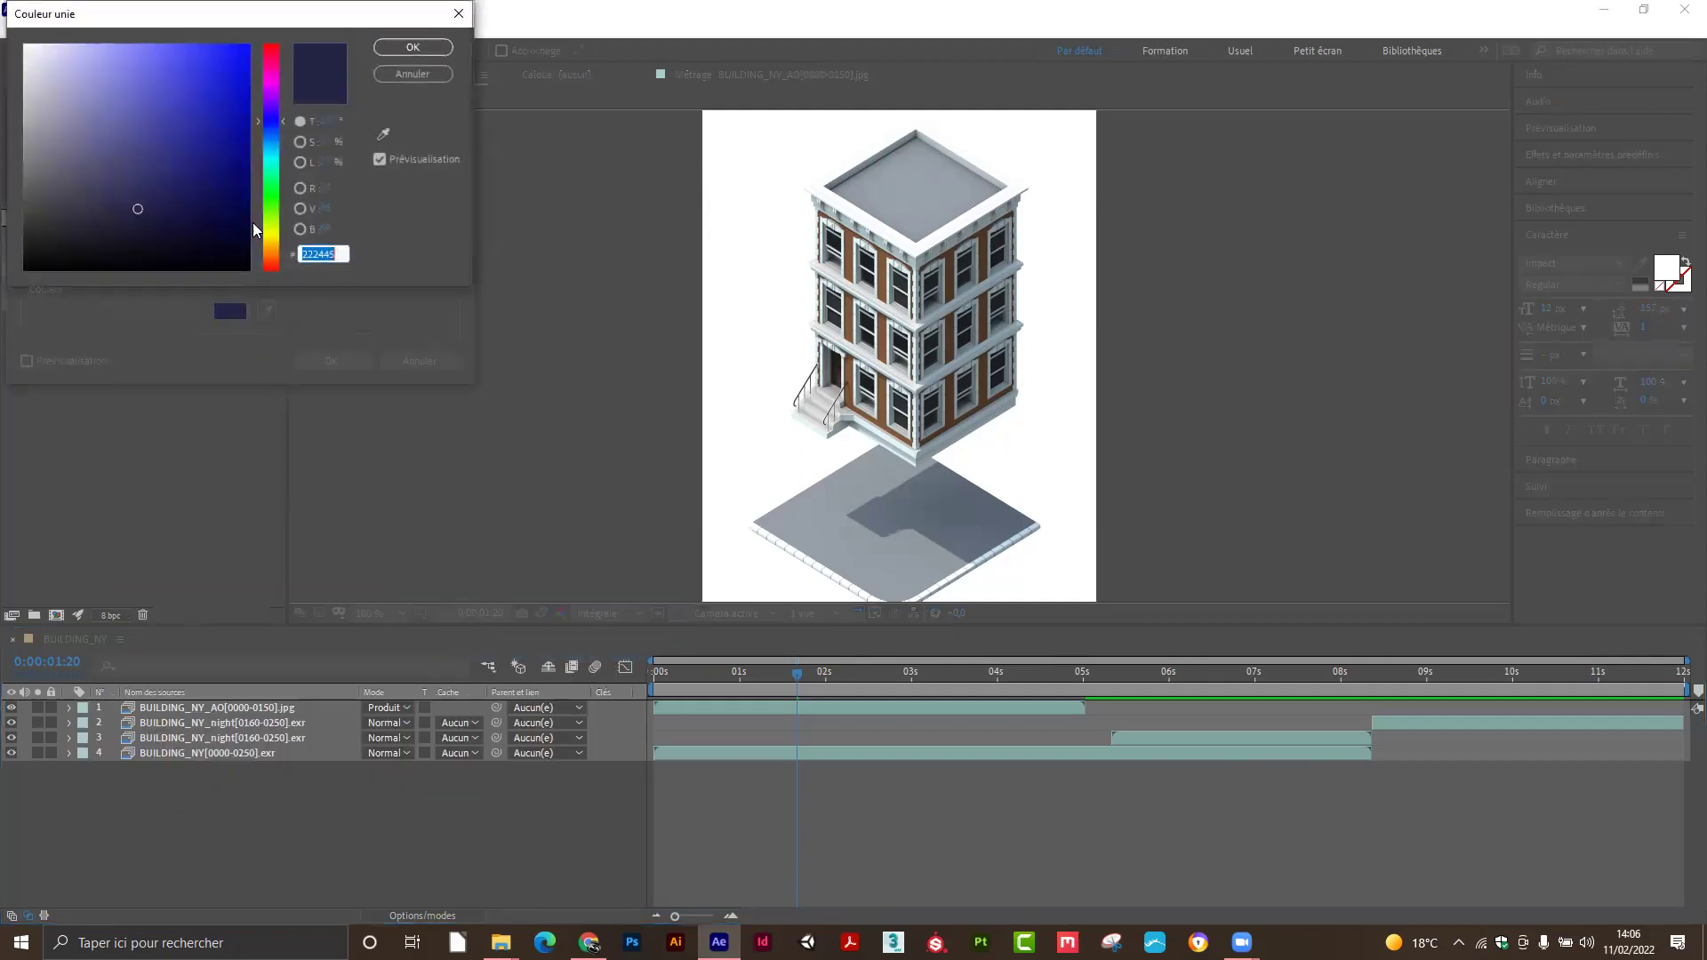
text(ffffff)
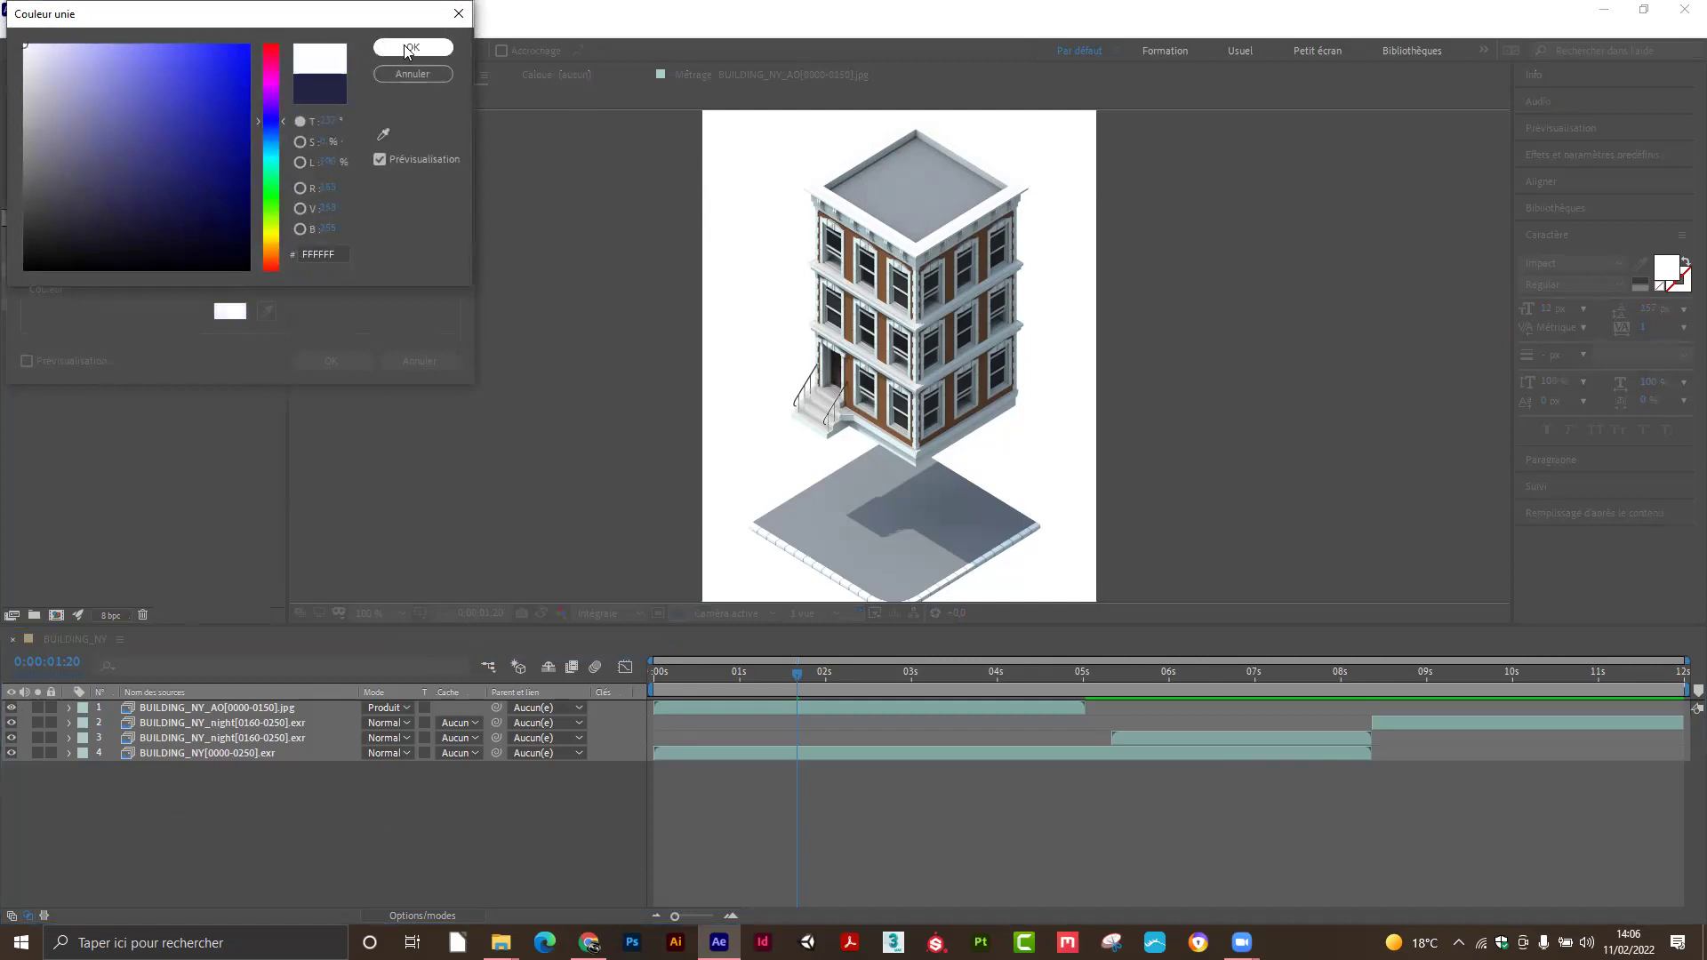
click(412, 47)
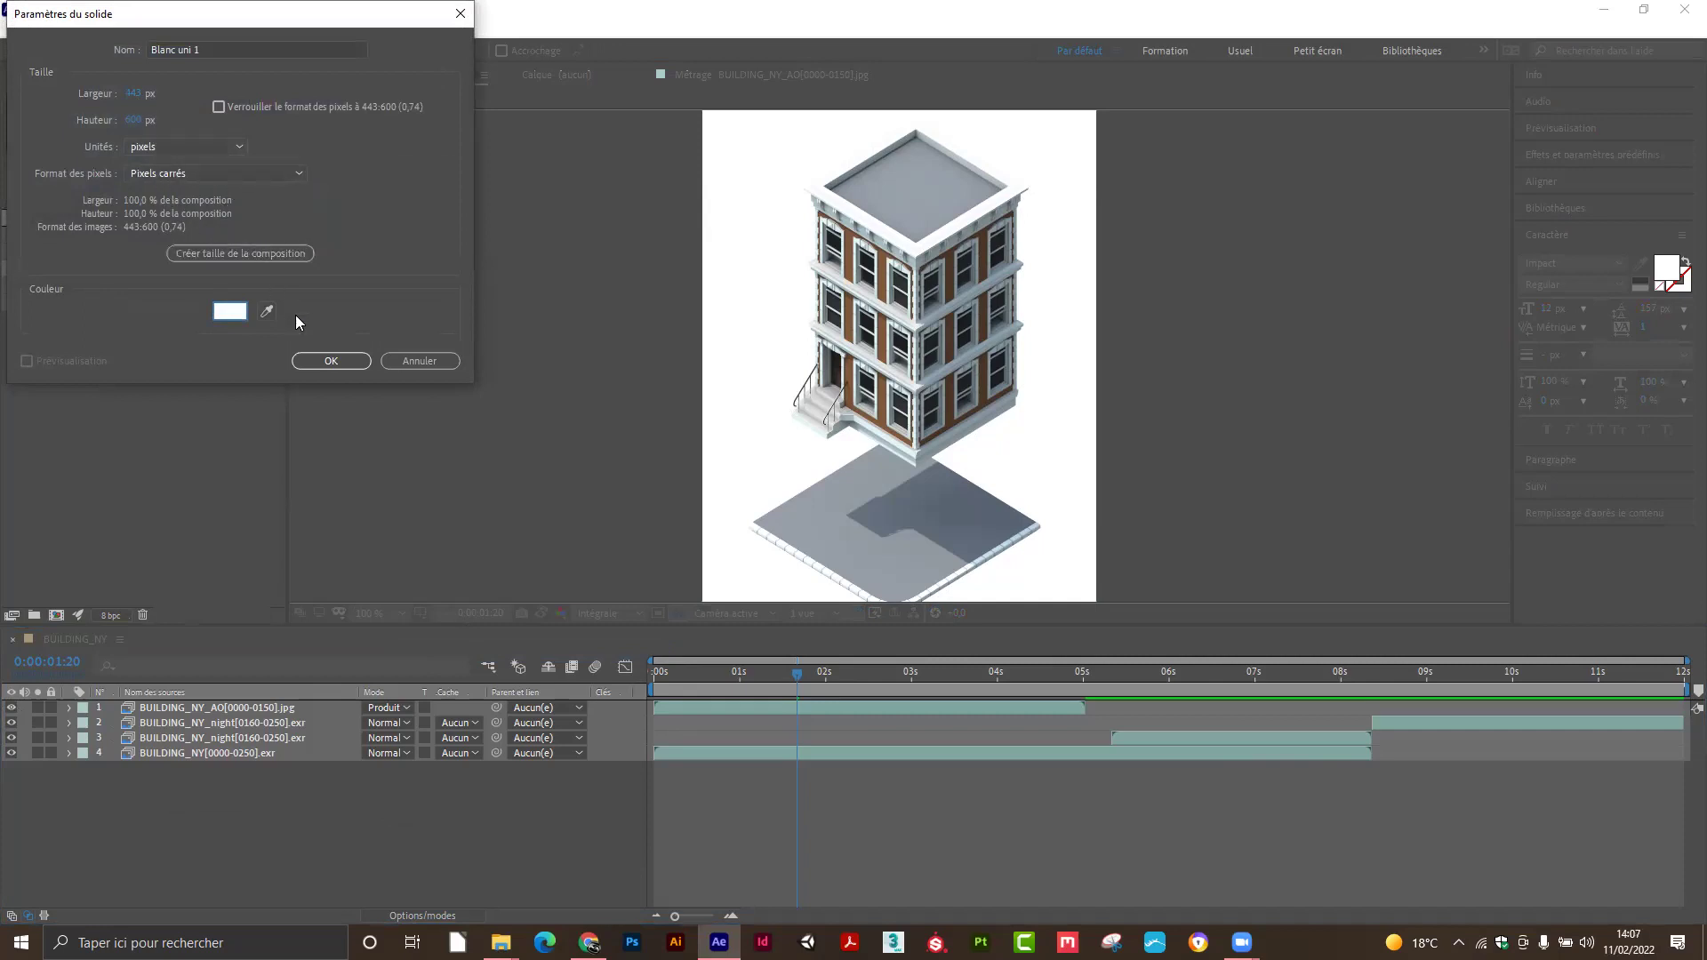
click(330, 361)
drag(247, 710, 247, 790)
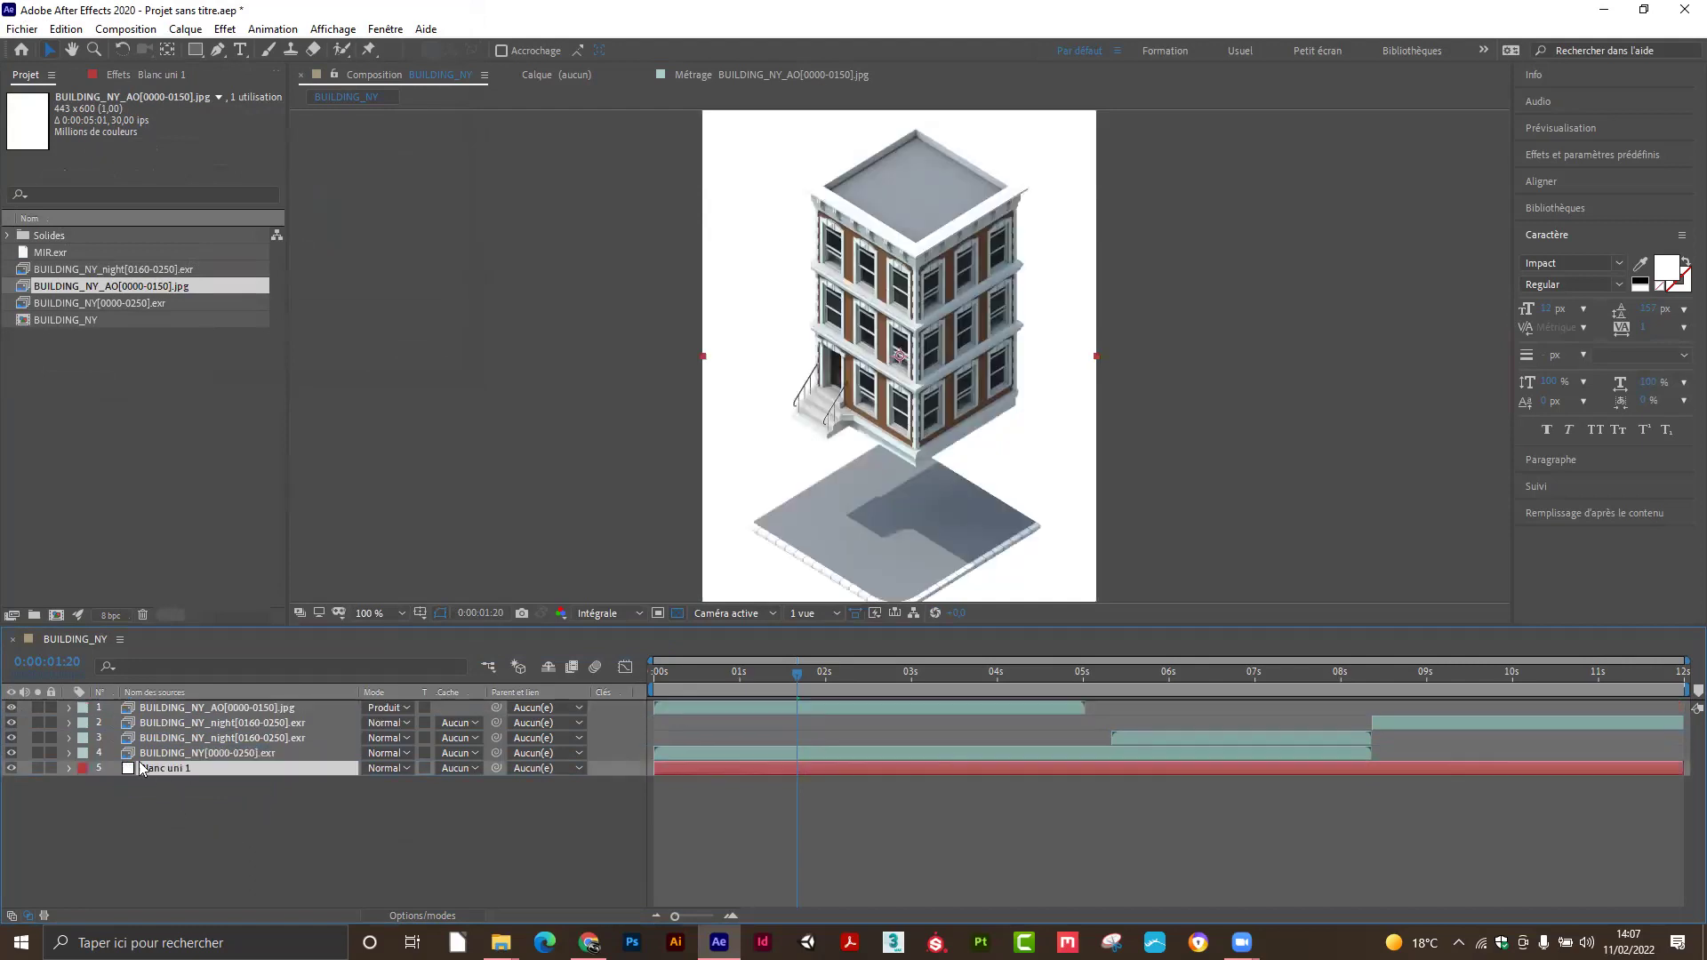
click(678, 614)
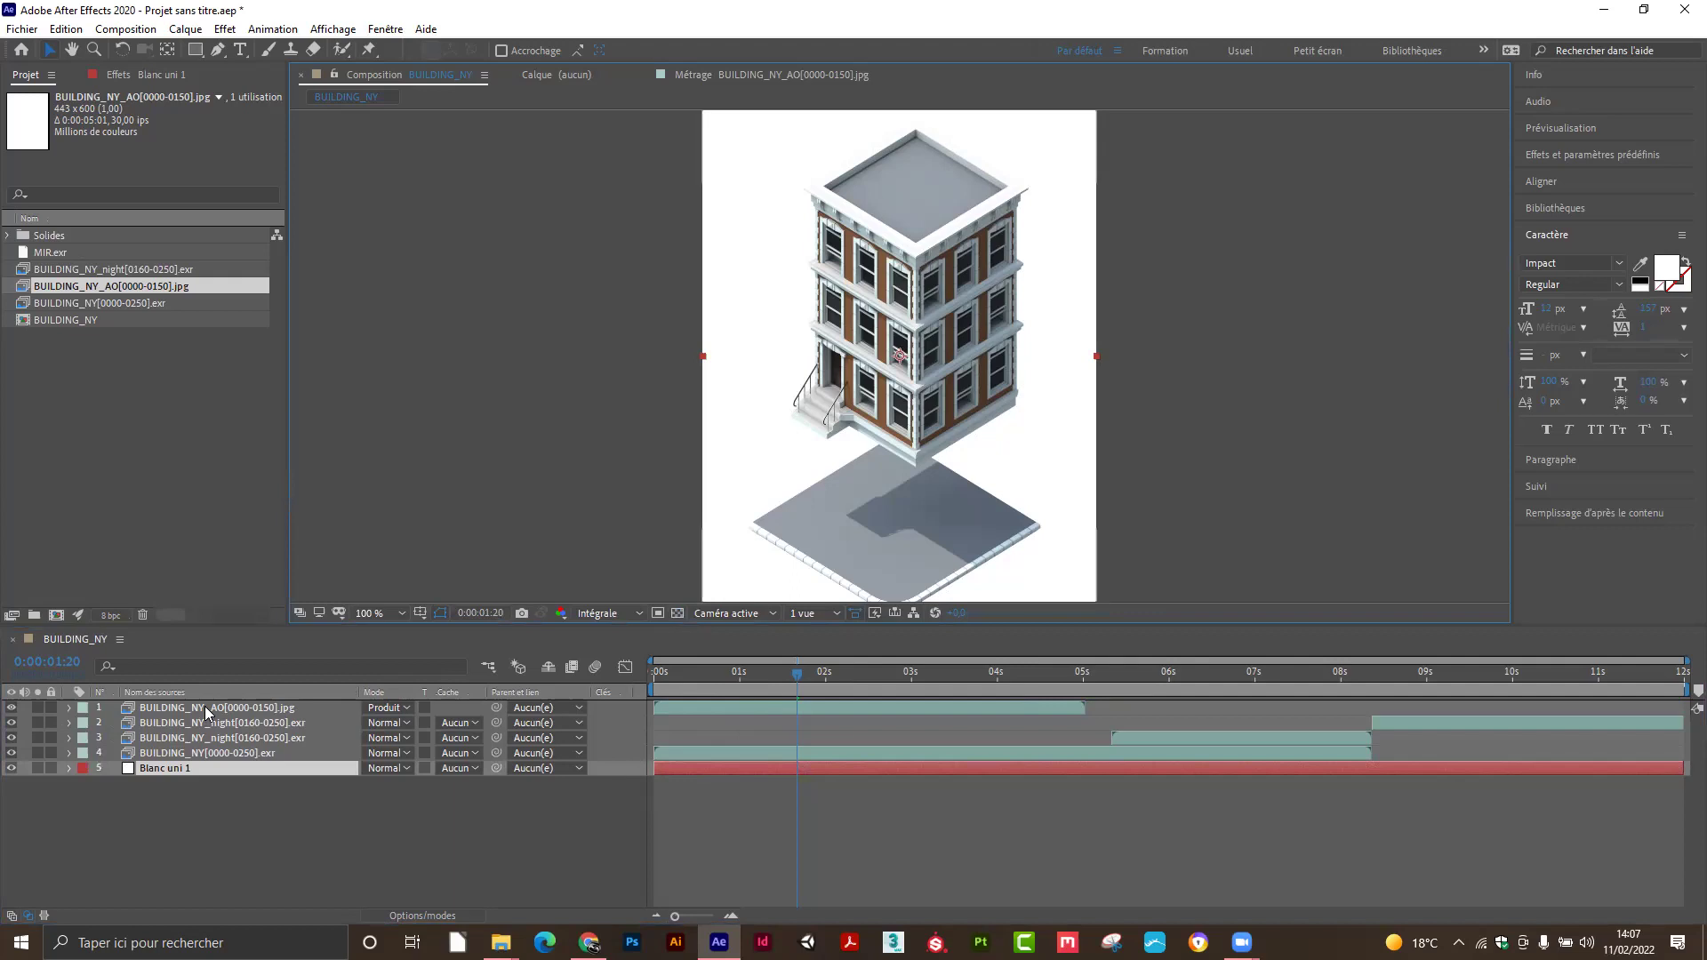
Switch the BUILDING_NY_AO layer's blend mode to Normal, then back to Produit (Multiply).
click(267, 708)
click(409, 709)
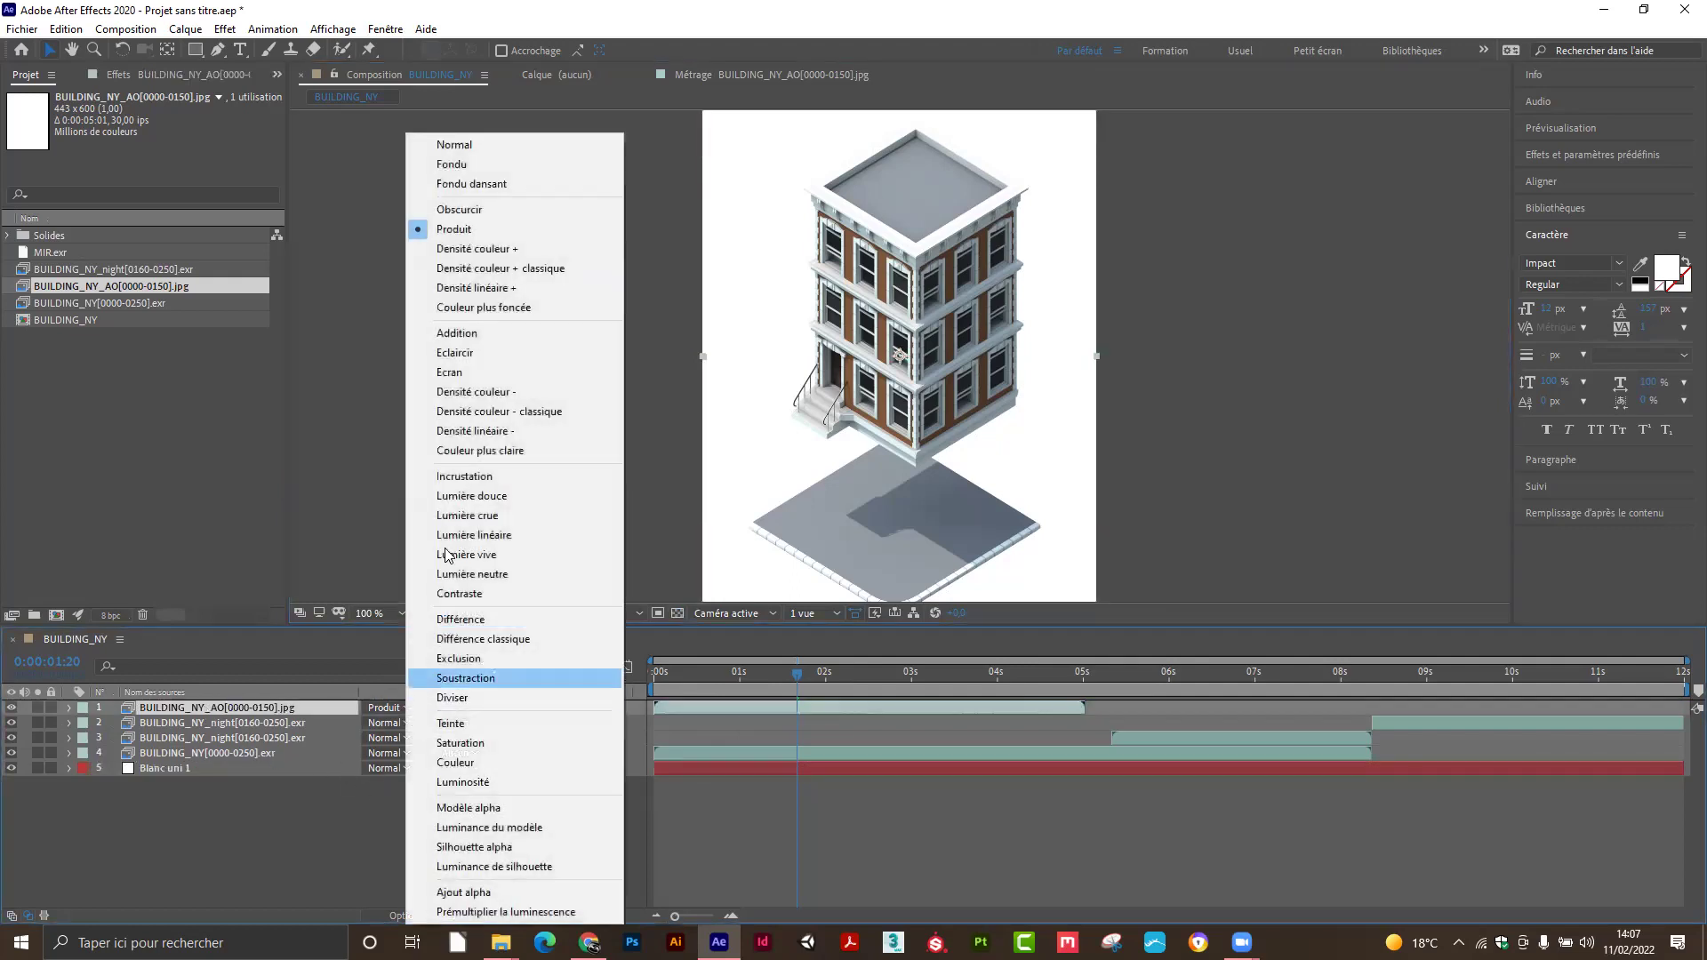
click(473, 144)
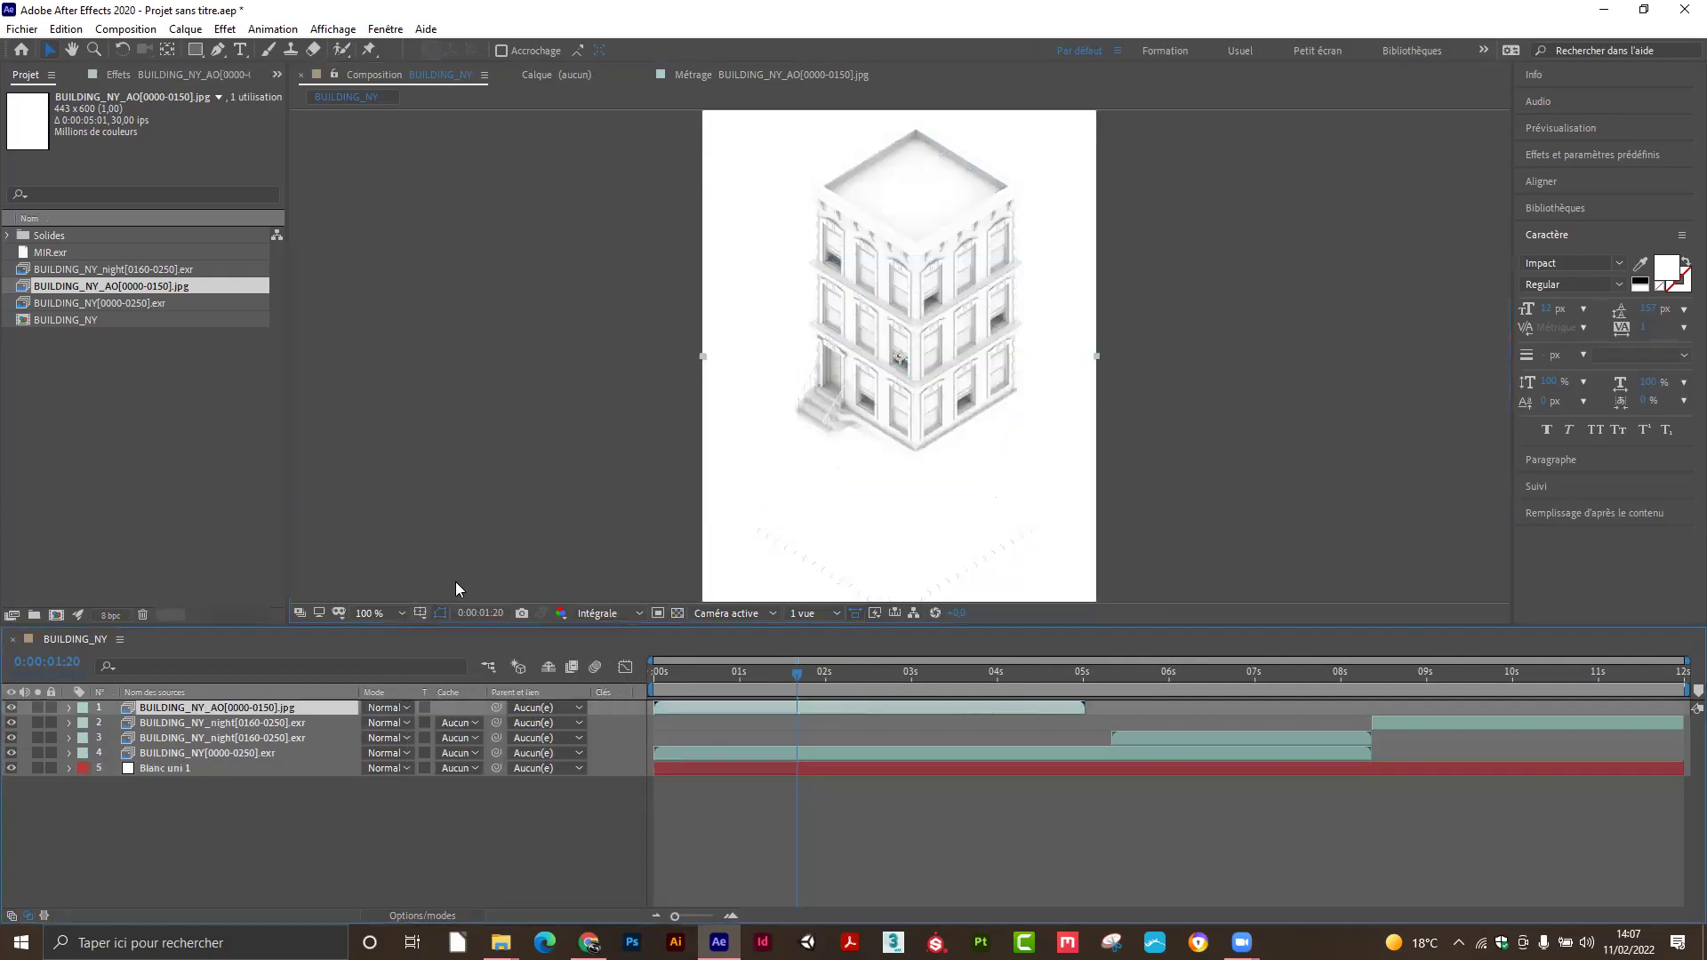
click(407, 709)
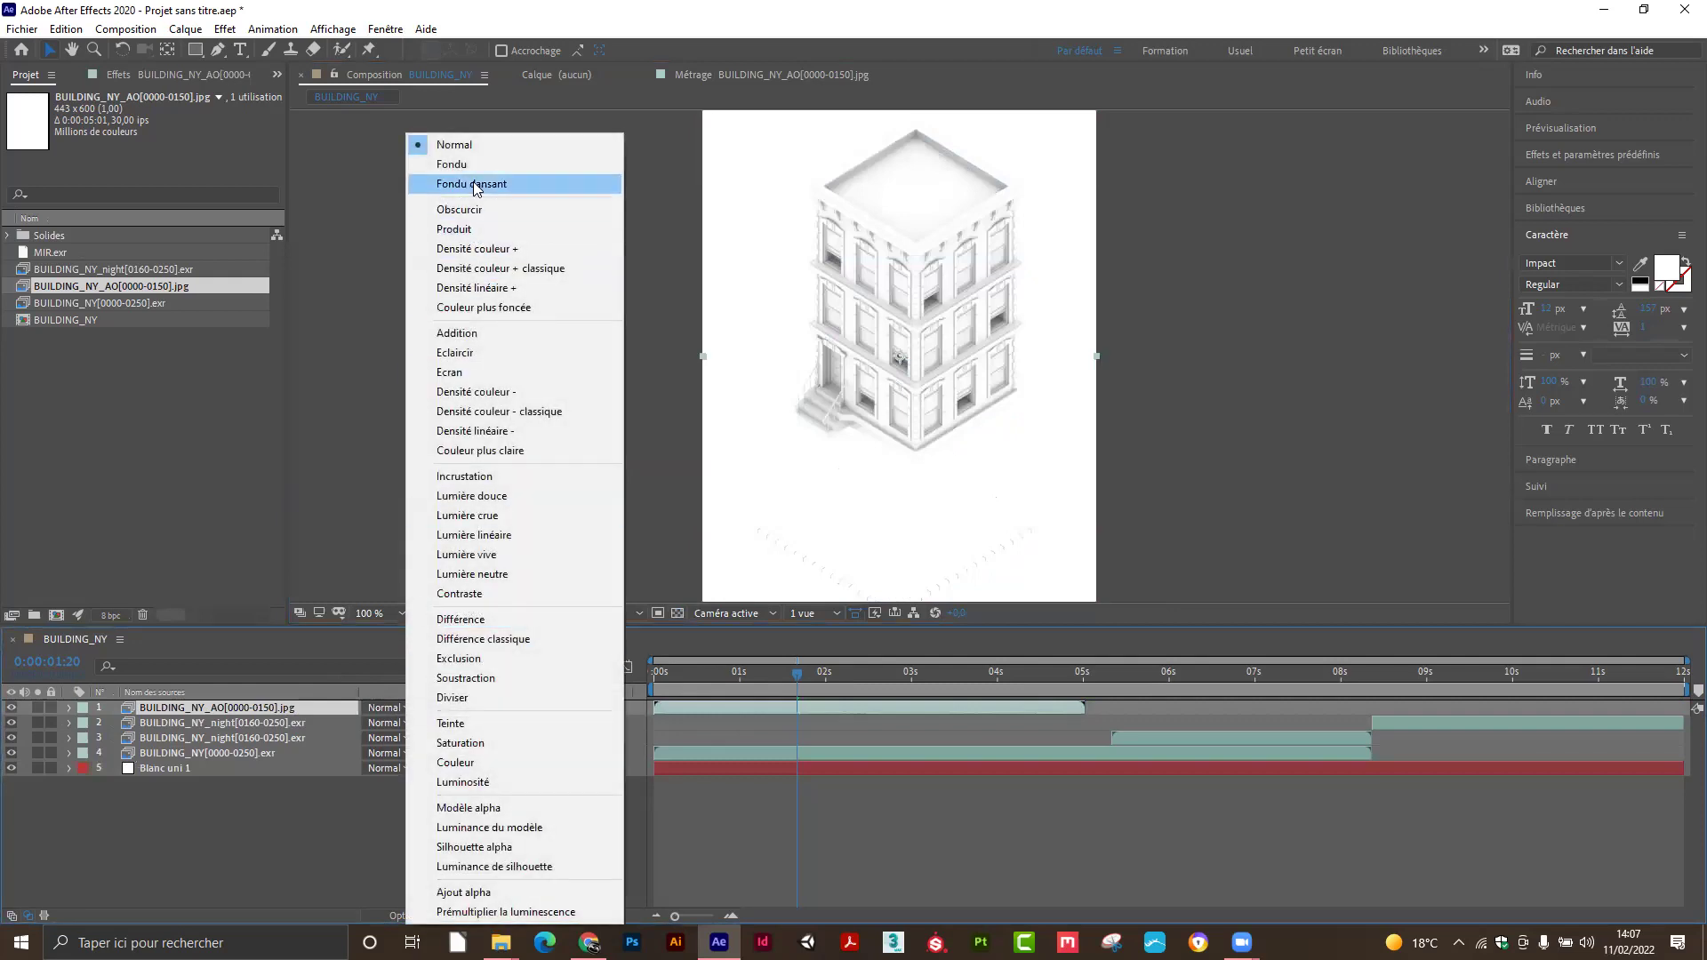
click(471, 229)
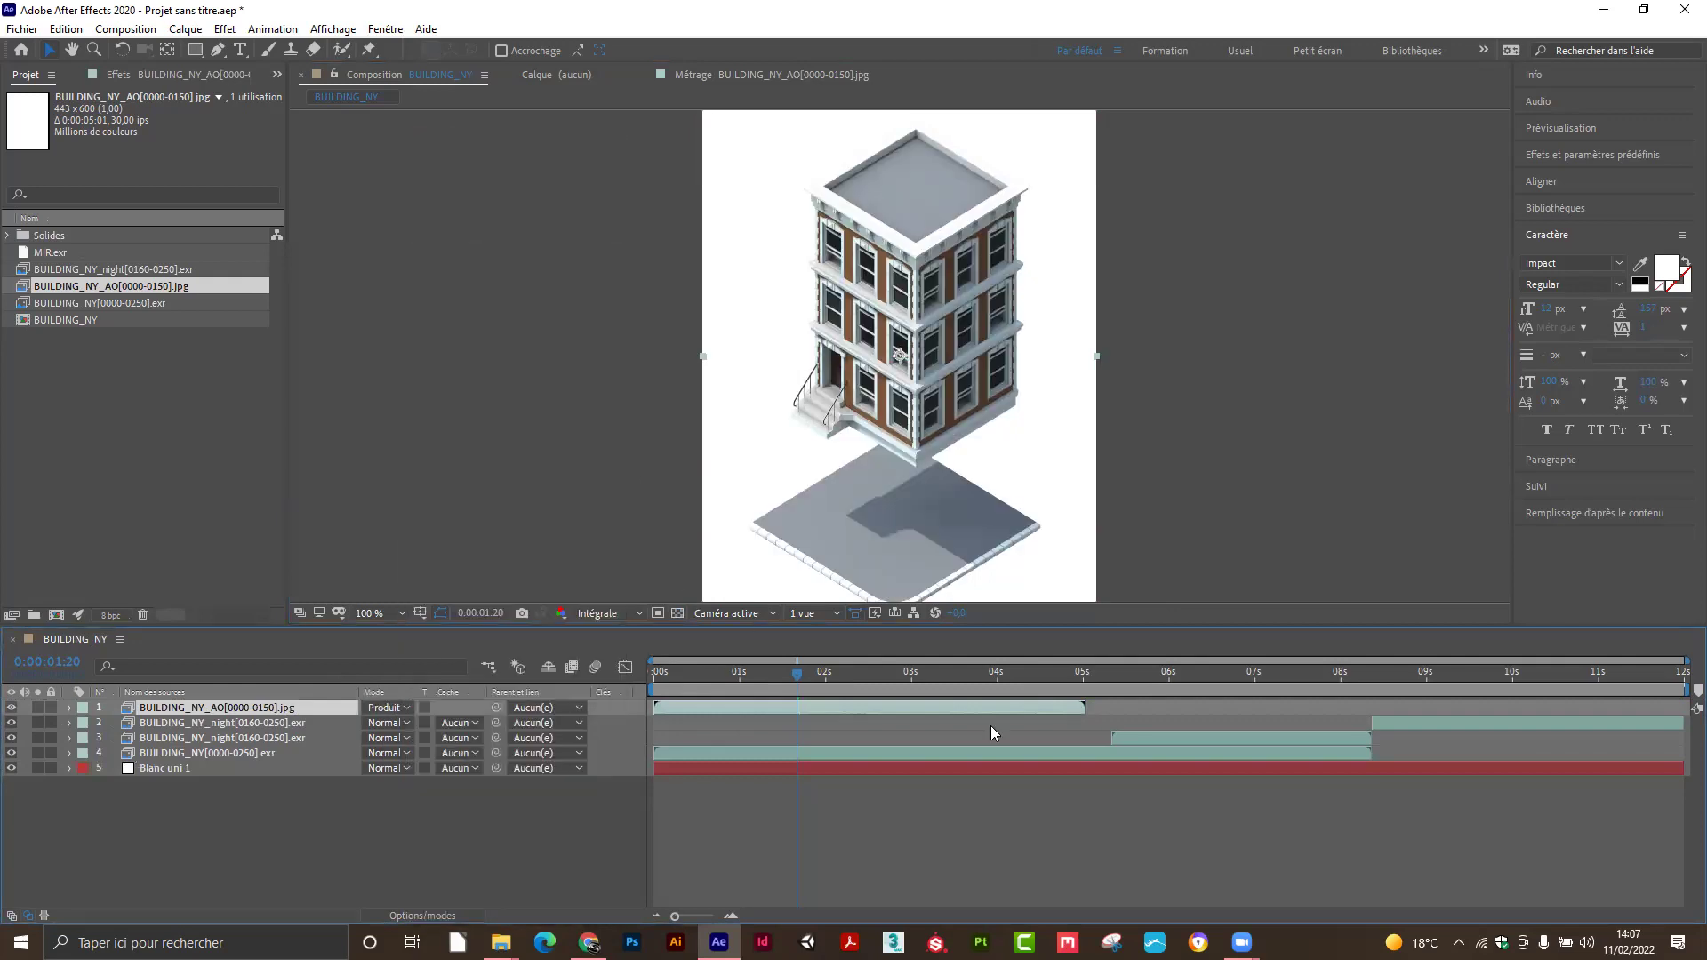
Zoom to 200% and scrub near 5 s to find where AO ends, then duplicate the AO layer.
drag(797, 675, 1067, 702)
key(period)
drag(945, 523, 784, 341)
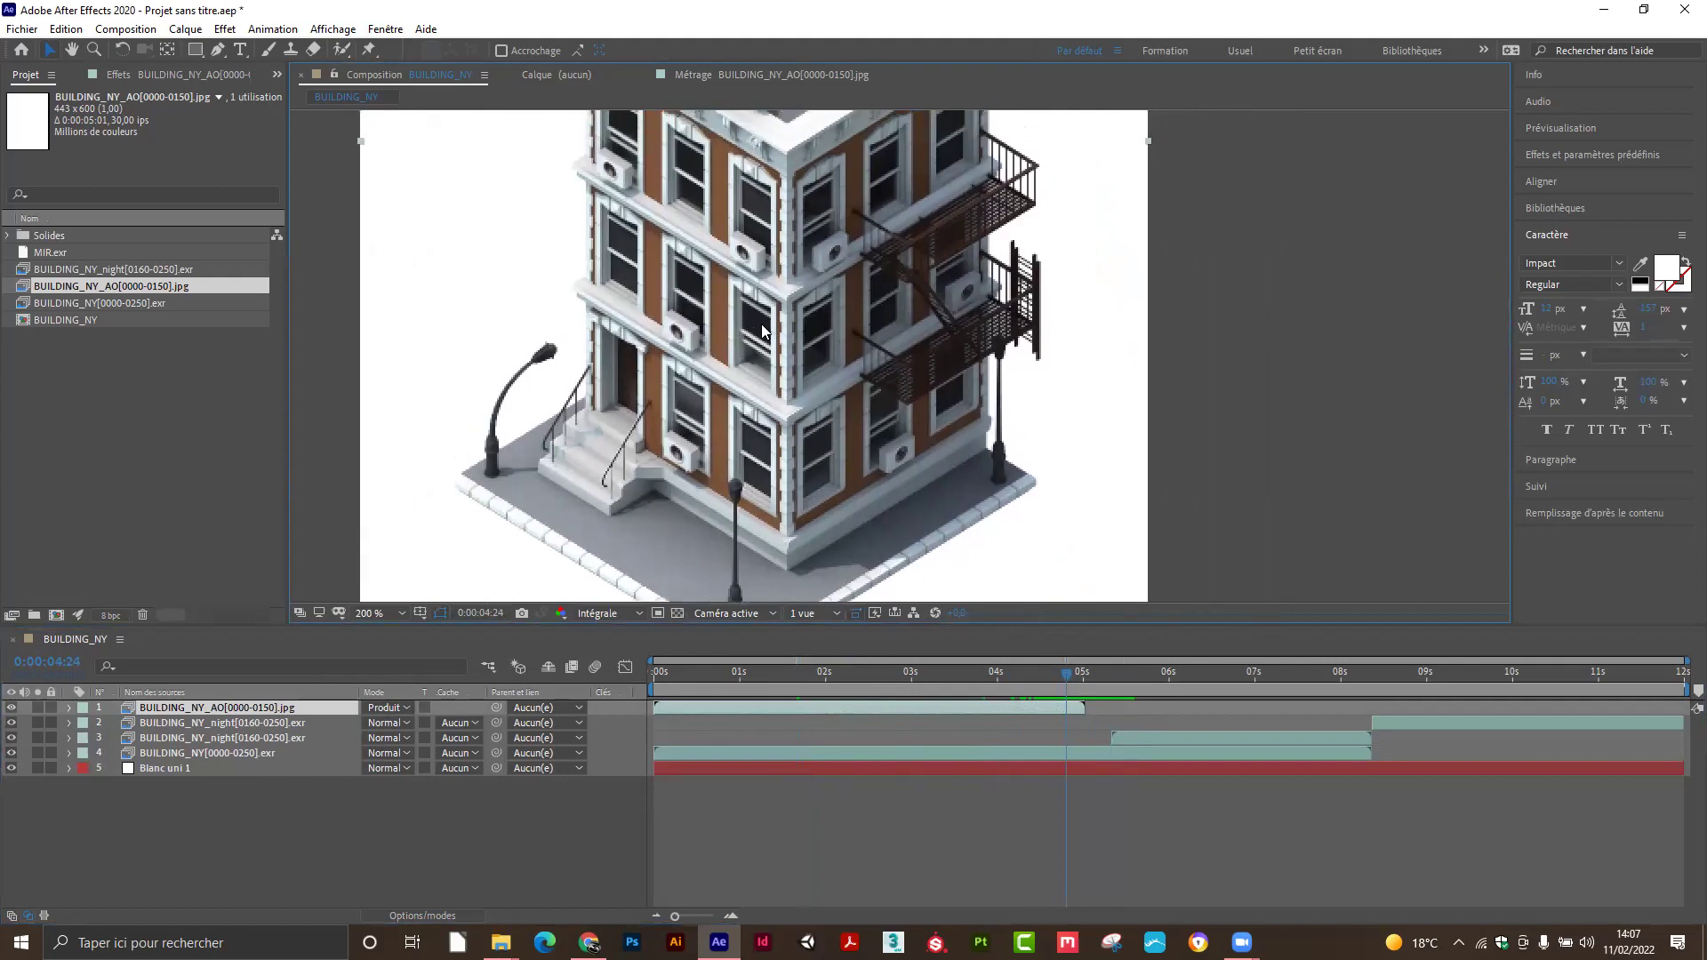
drag(1070, 678, 1102, 685)
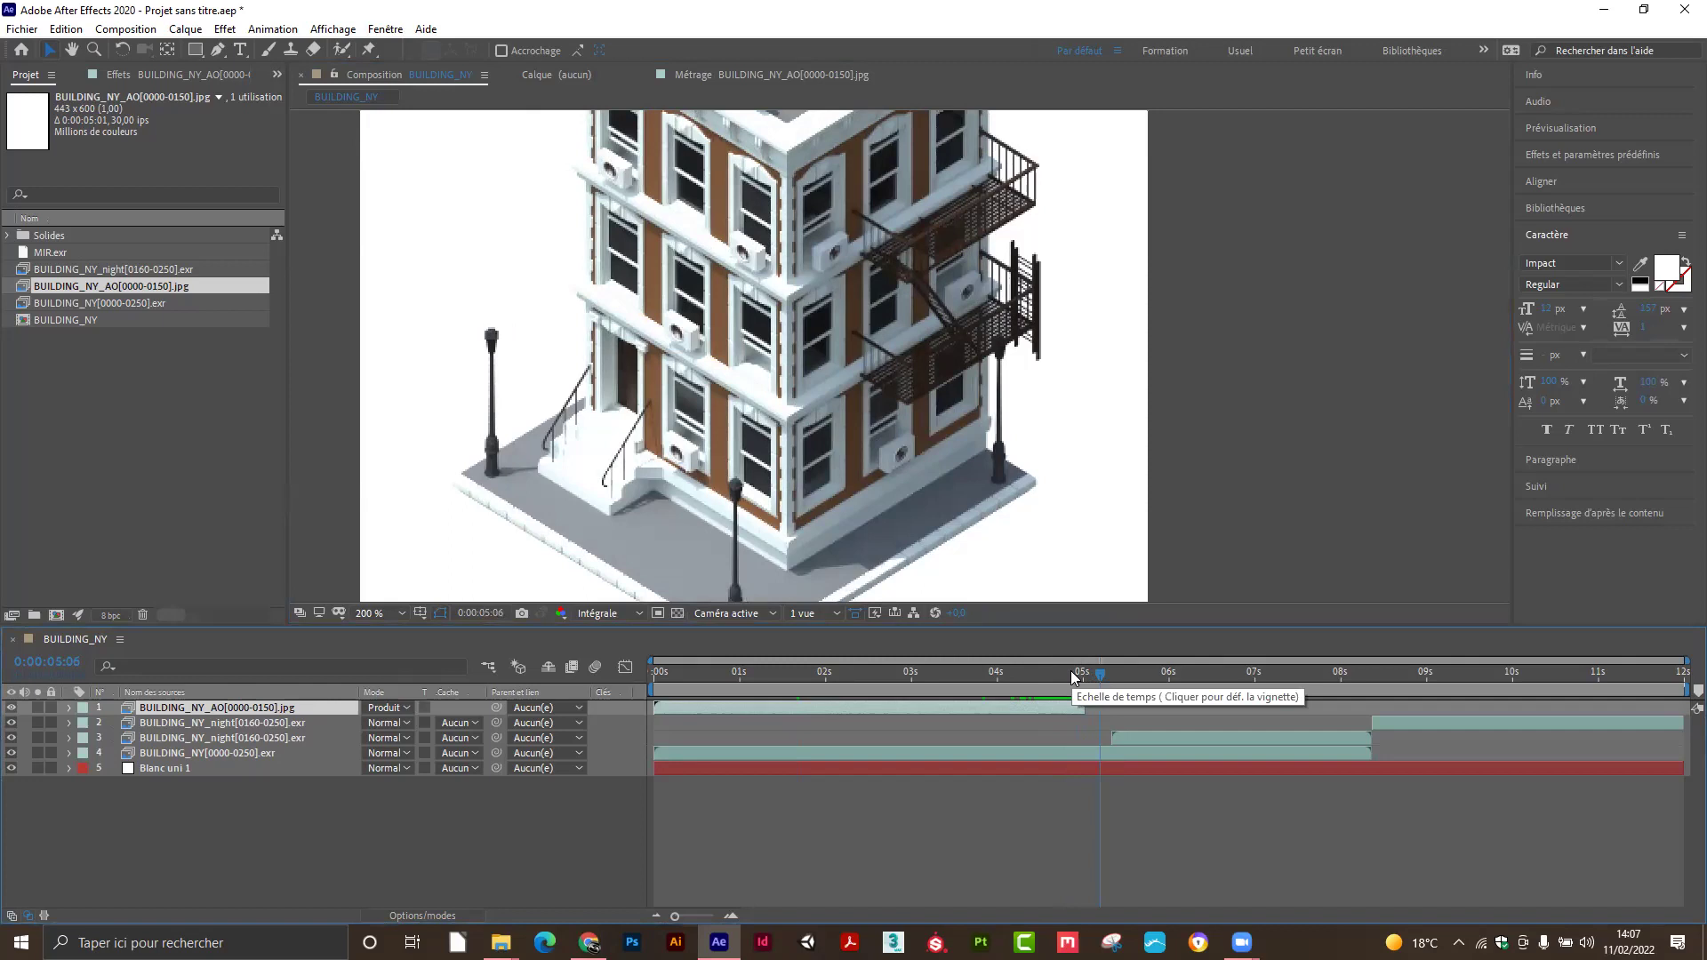
drag(1067, 674, 1072, 689)
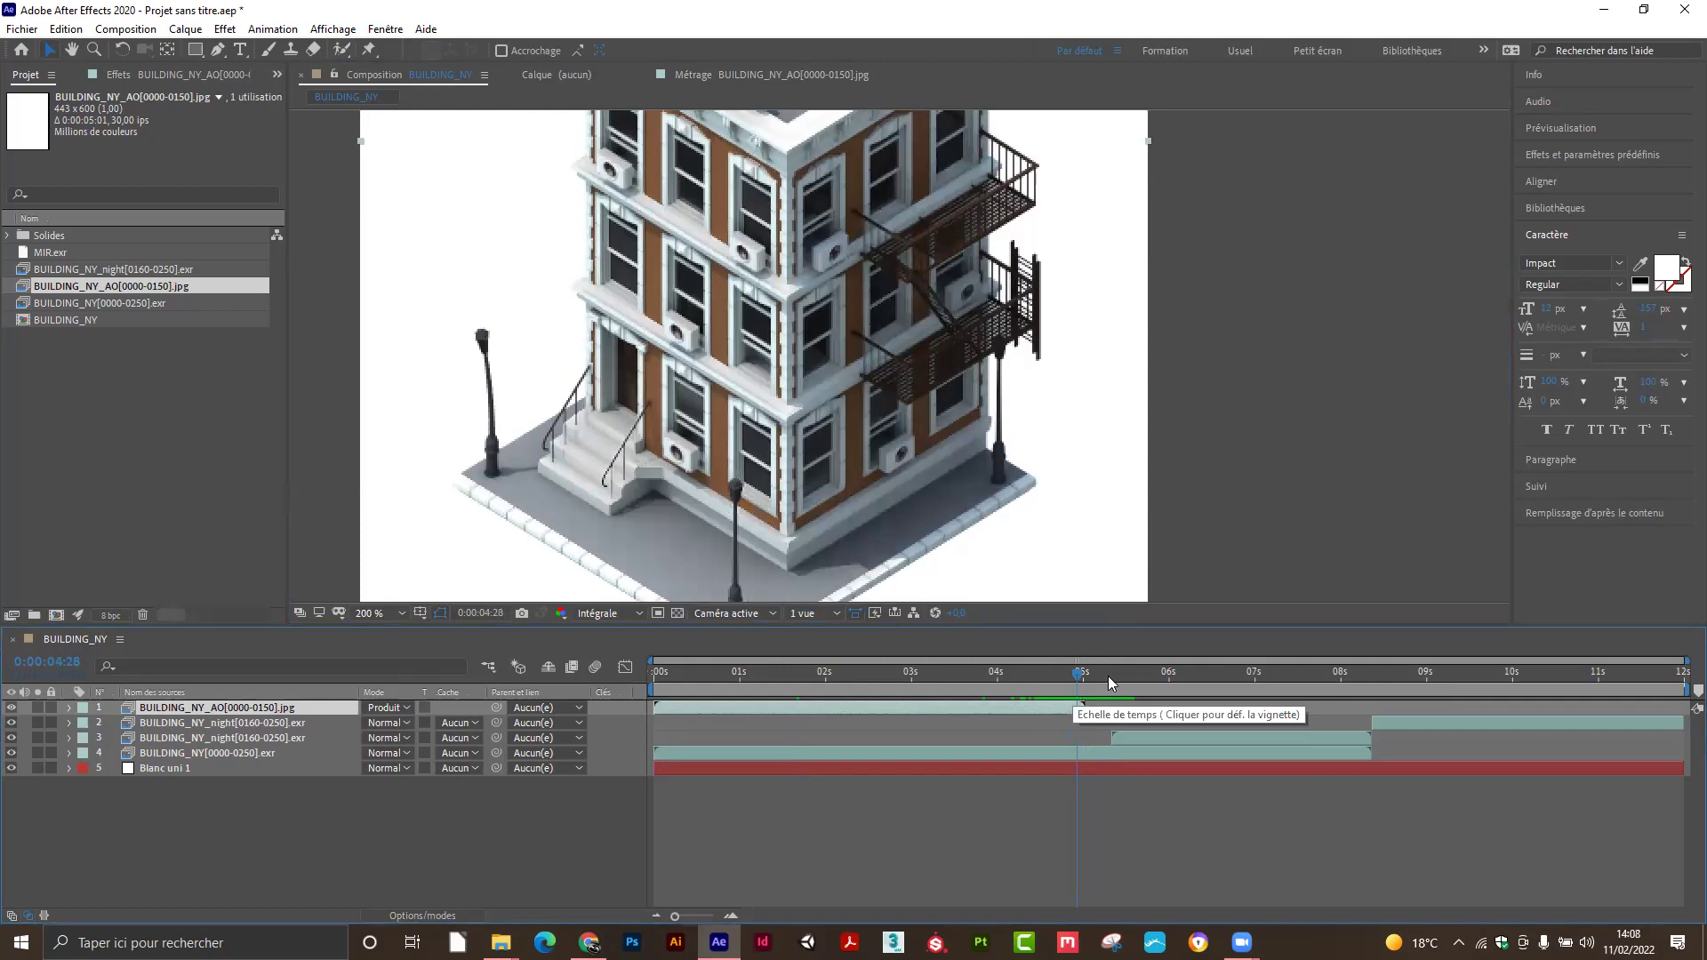
drag(1079, 685, 1092, 694)
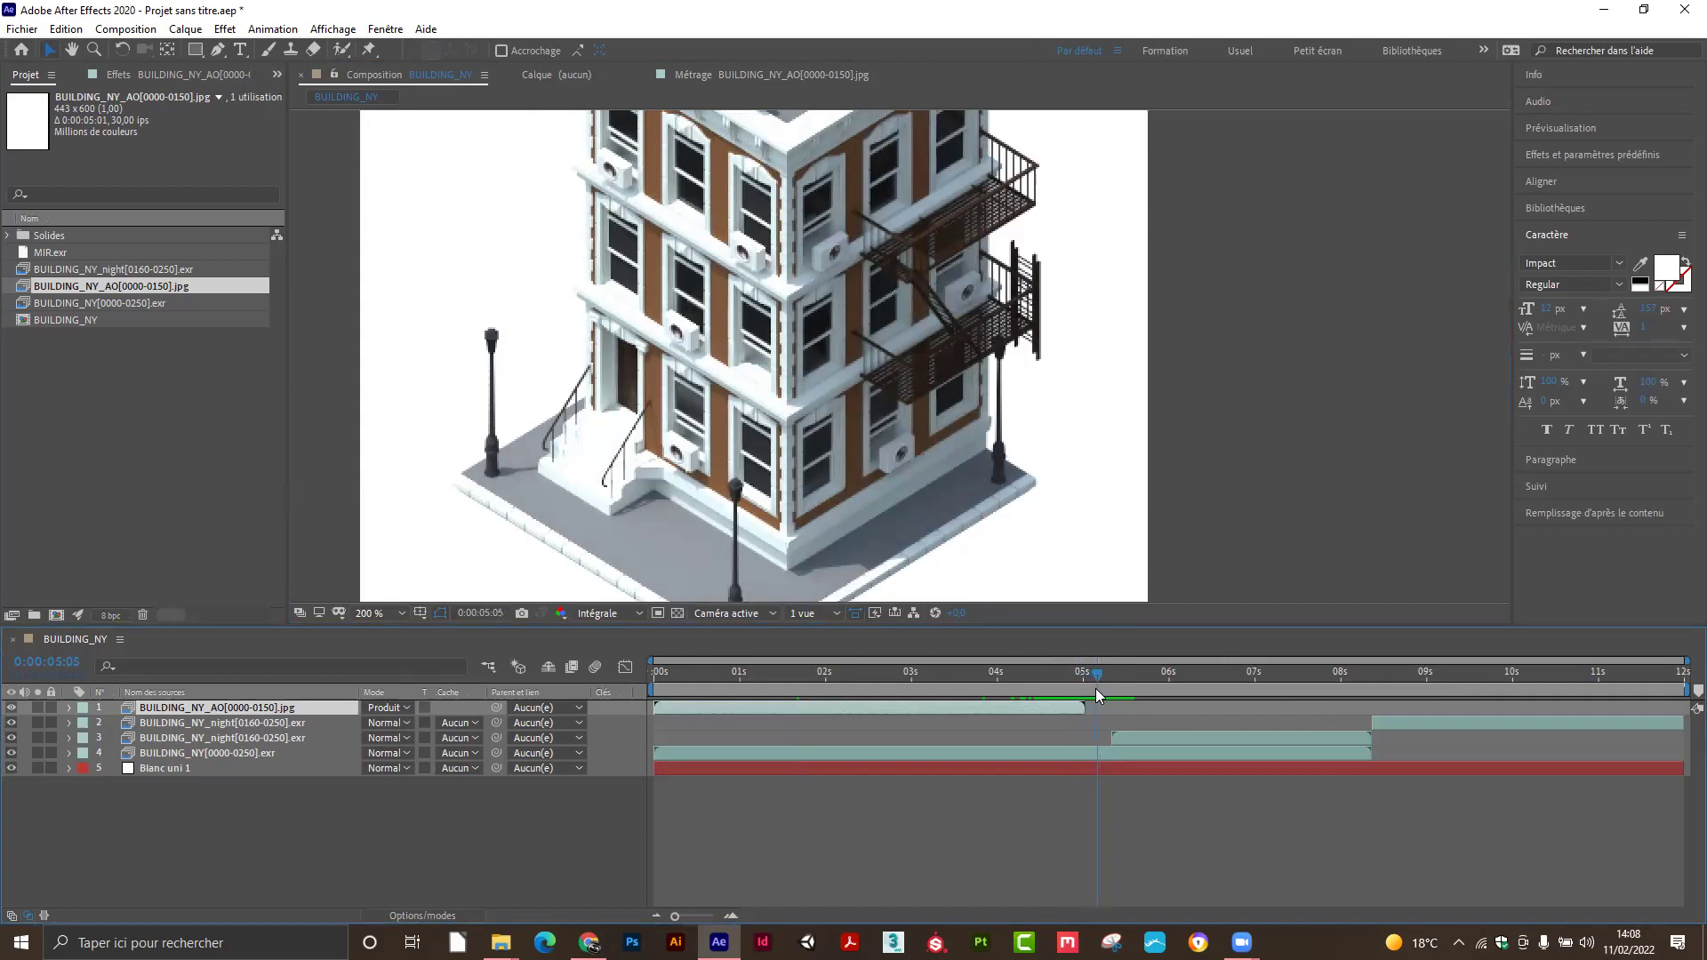
drag(1105, 694, 1092, 700)
key(ctrl+d)
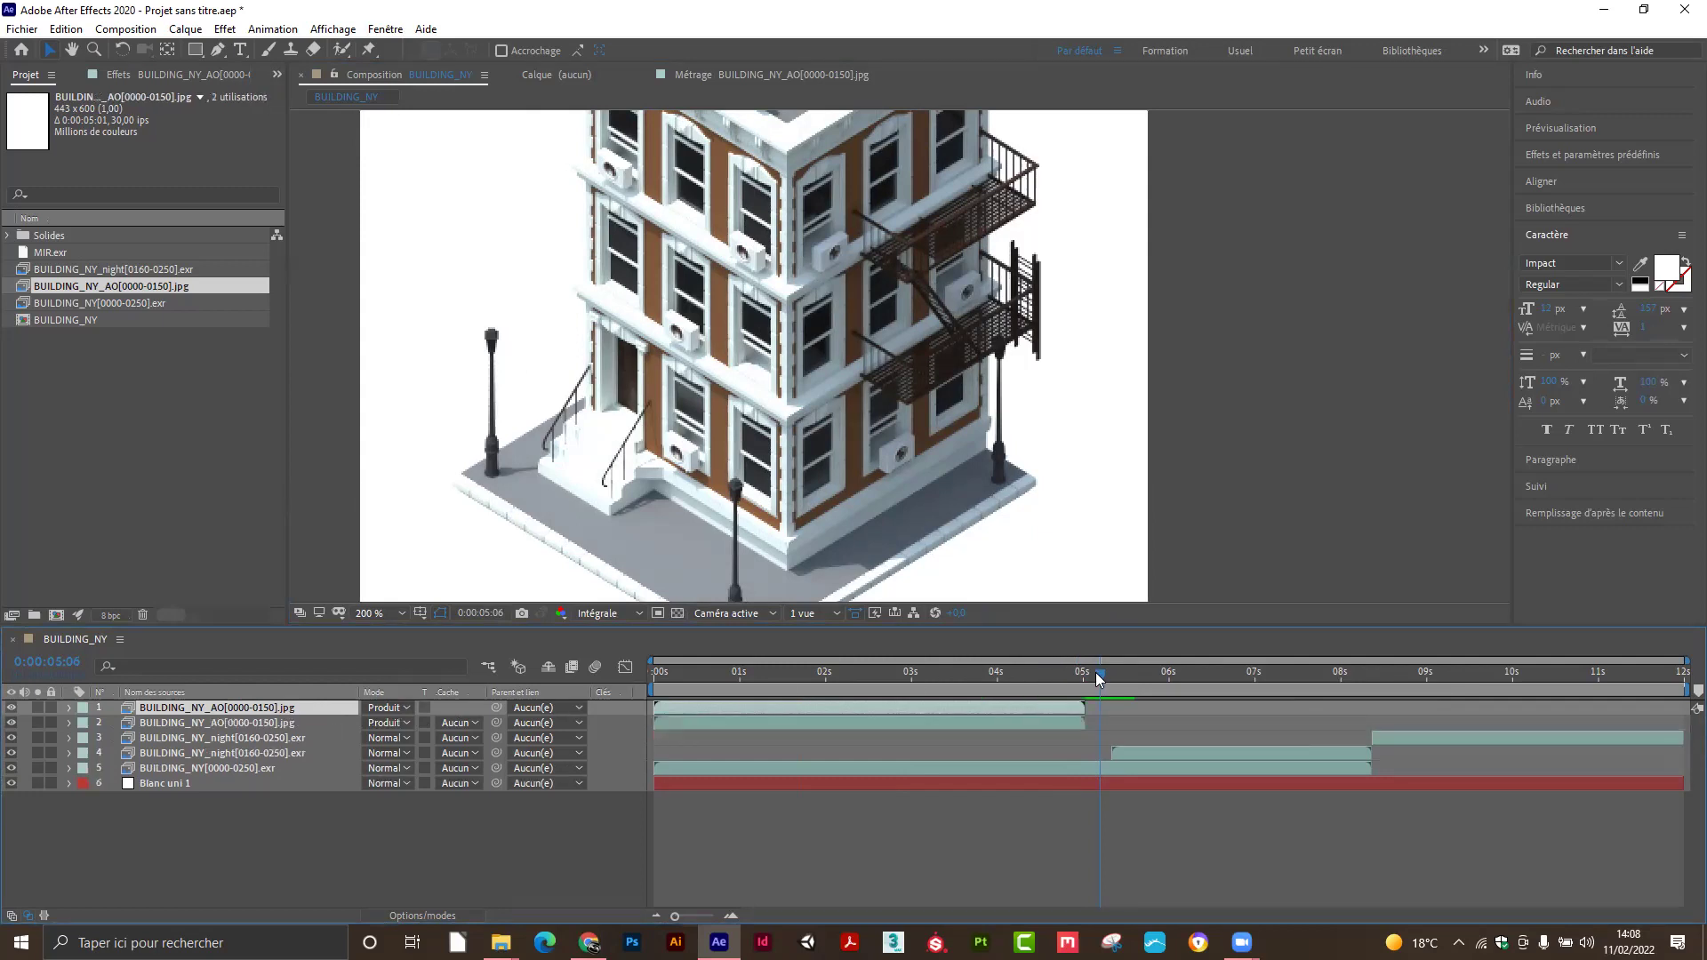
Freeze the top AO layer at 5 seconds, extend it to the end, and trim its start to 5 s.
drag(1087, 673, 1081, 675)
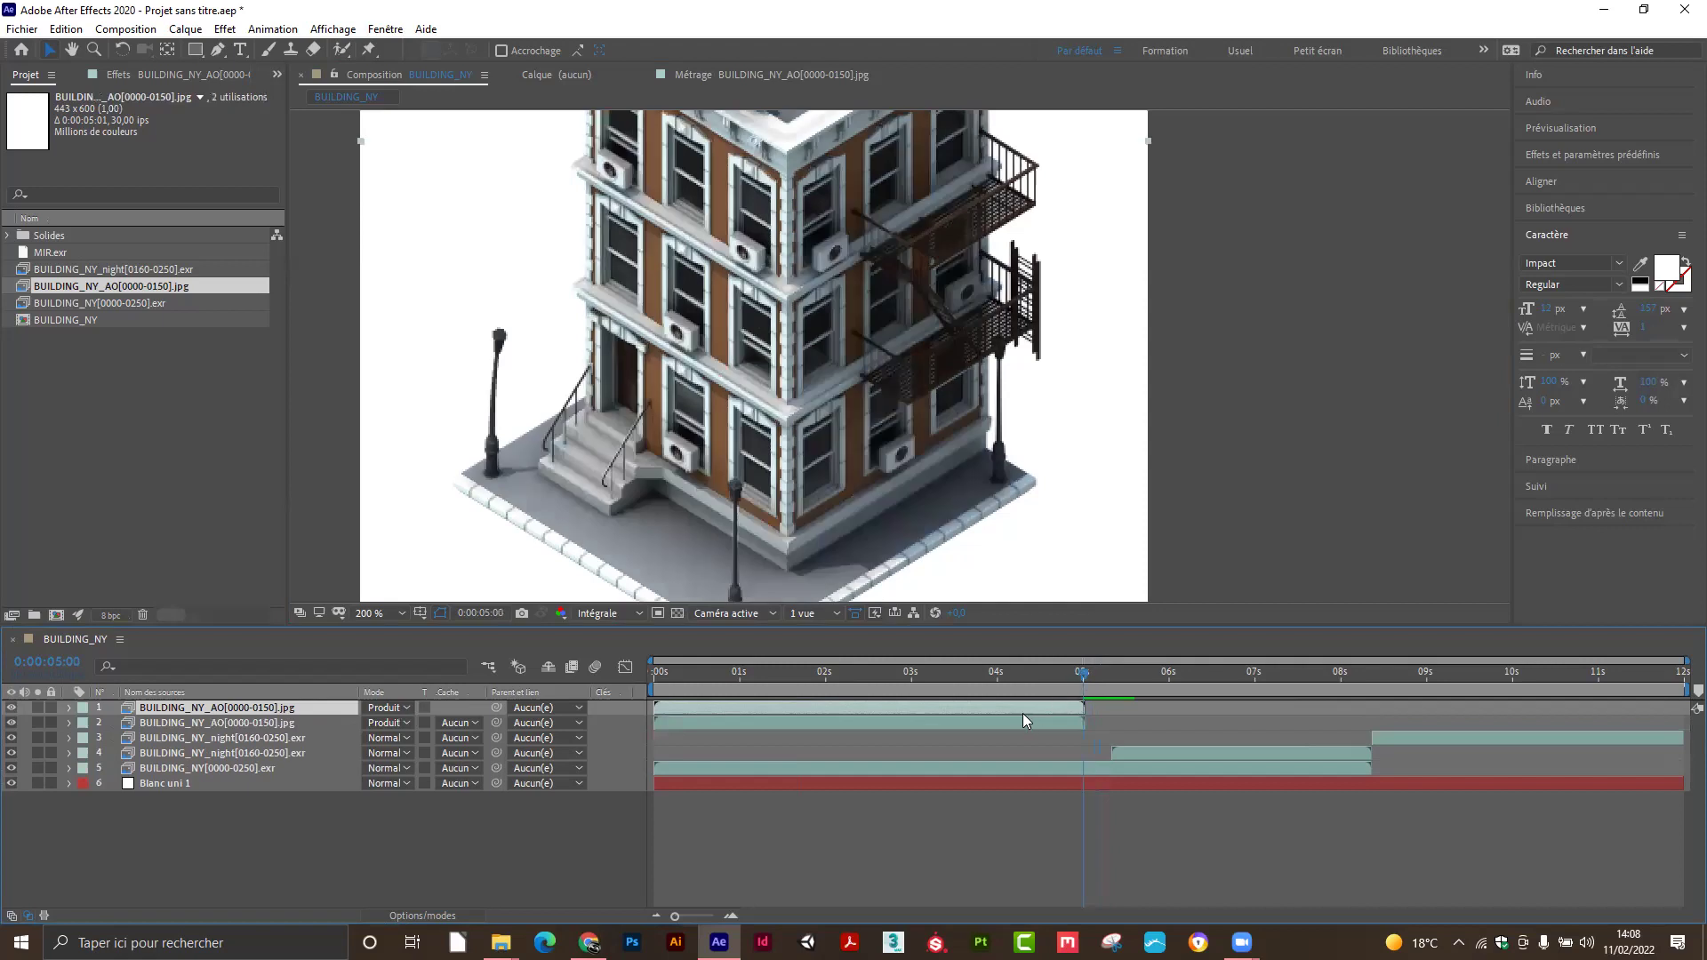
right_click(1001, 705)
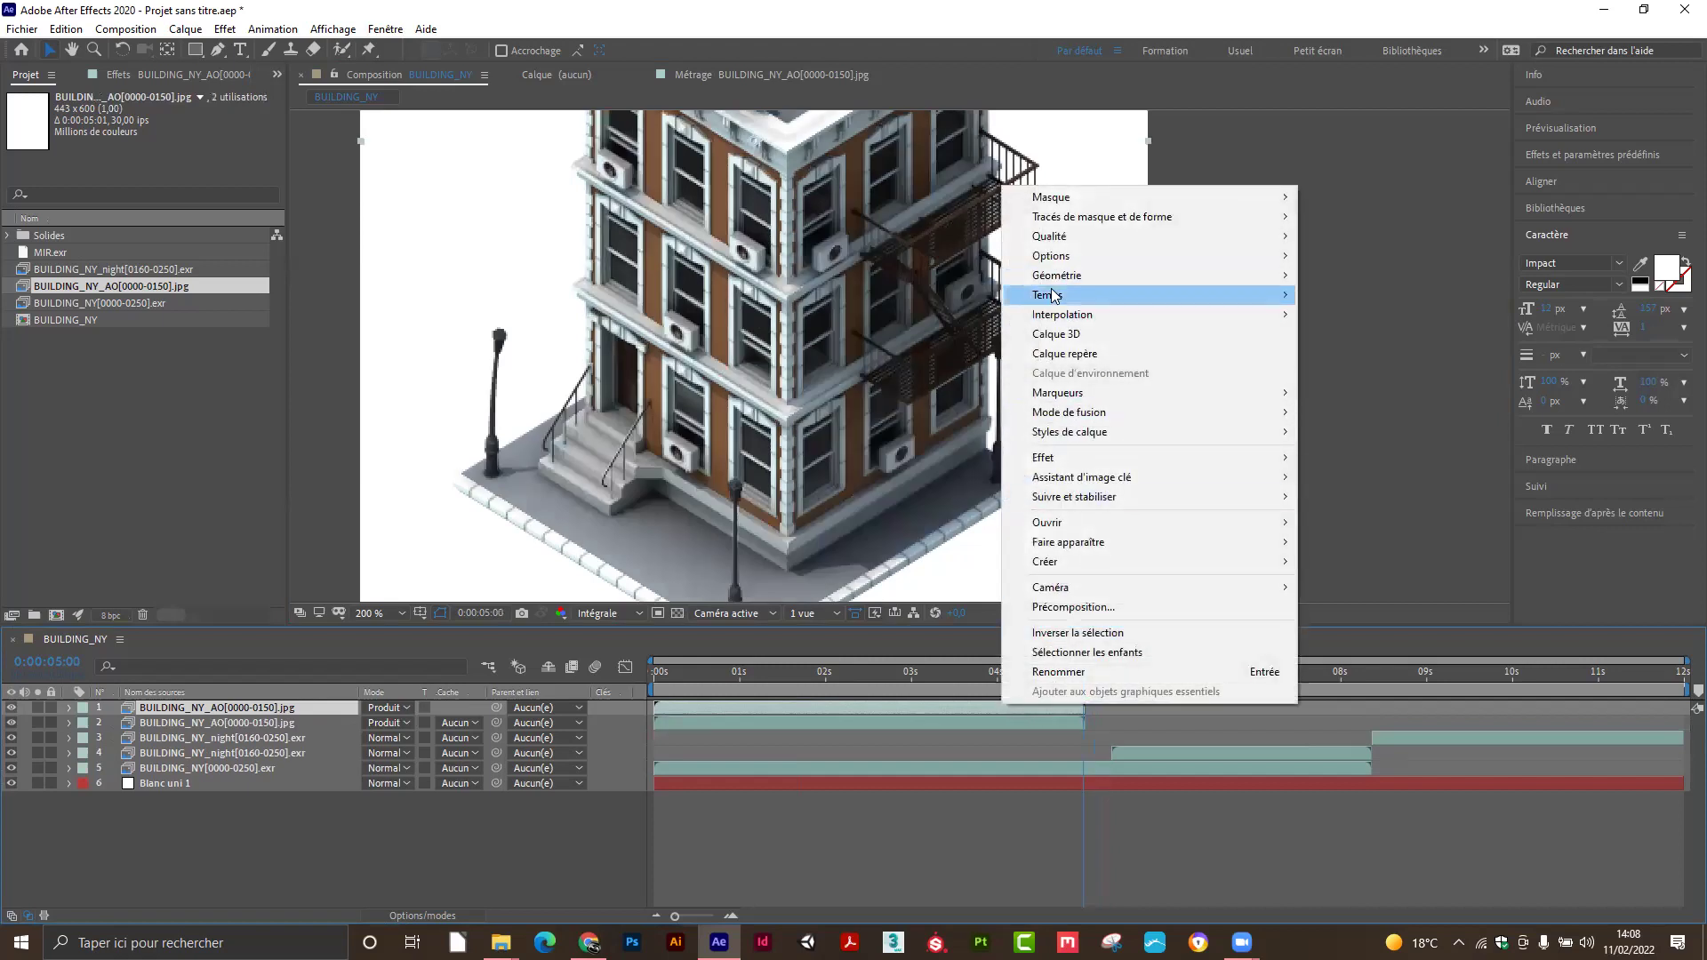
mouse_move(1054, 295)
click(1350, 354)
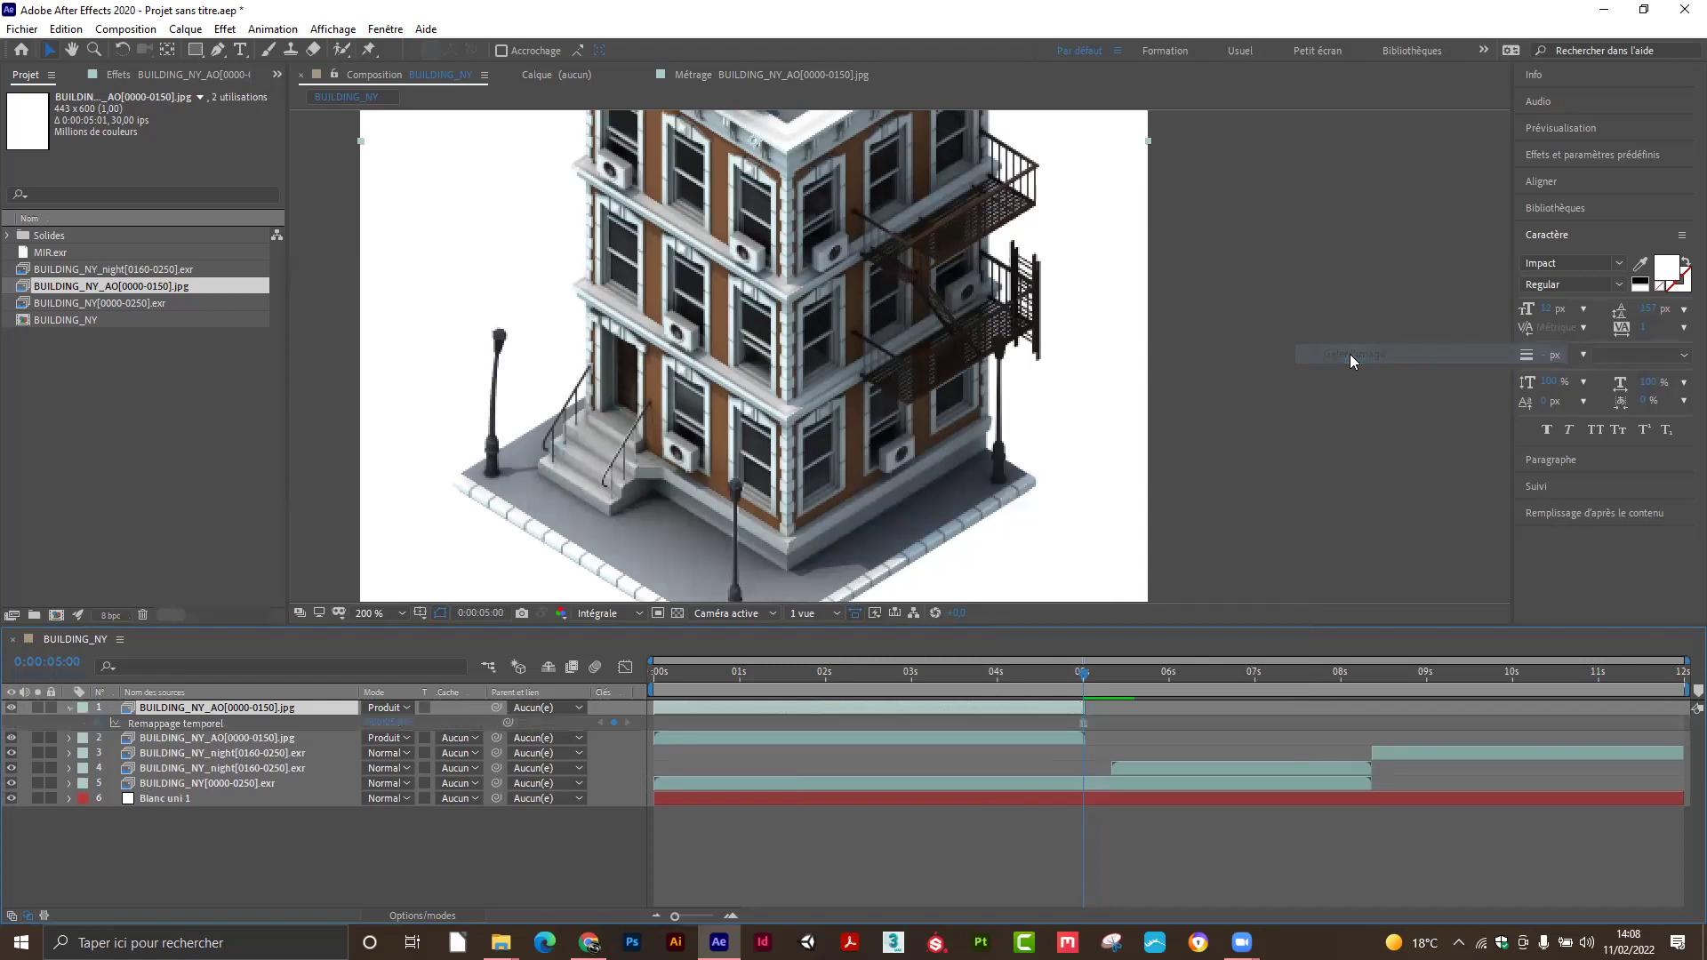
drag(1099, 705, 1670, 687)
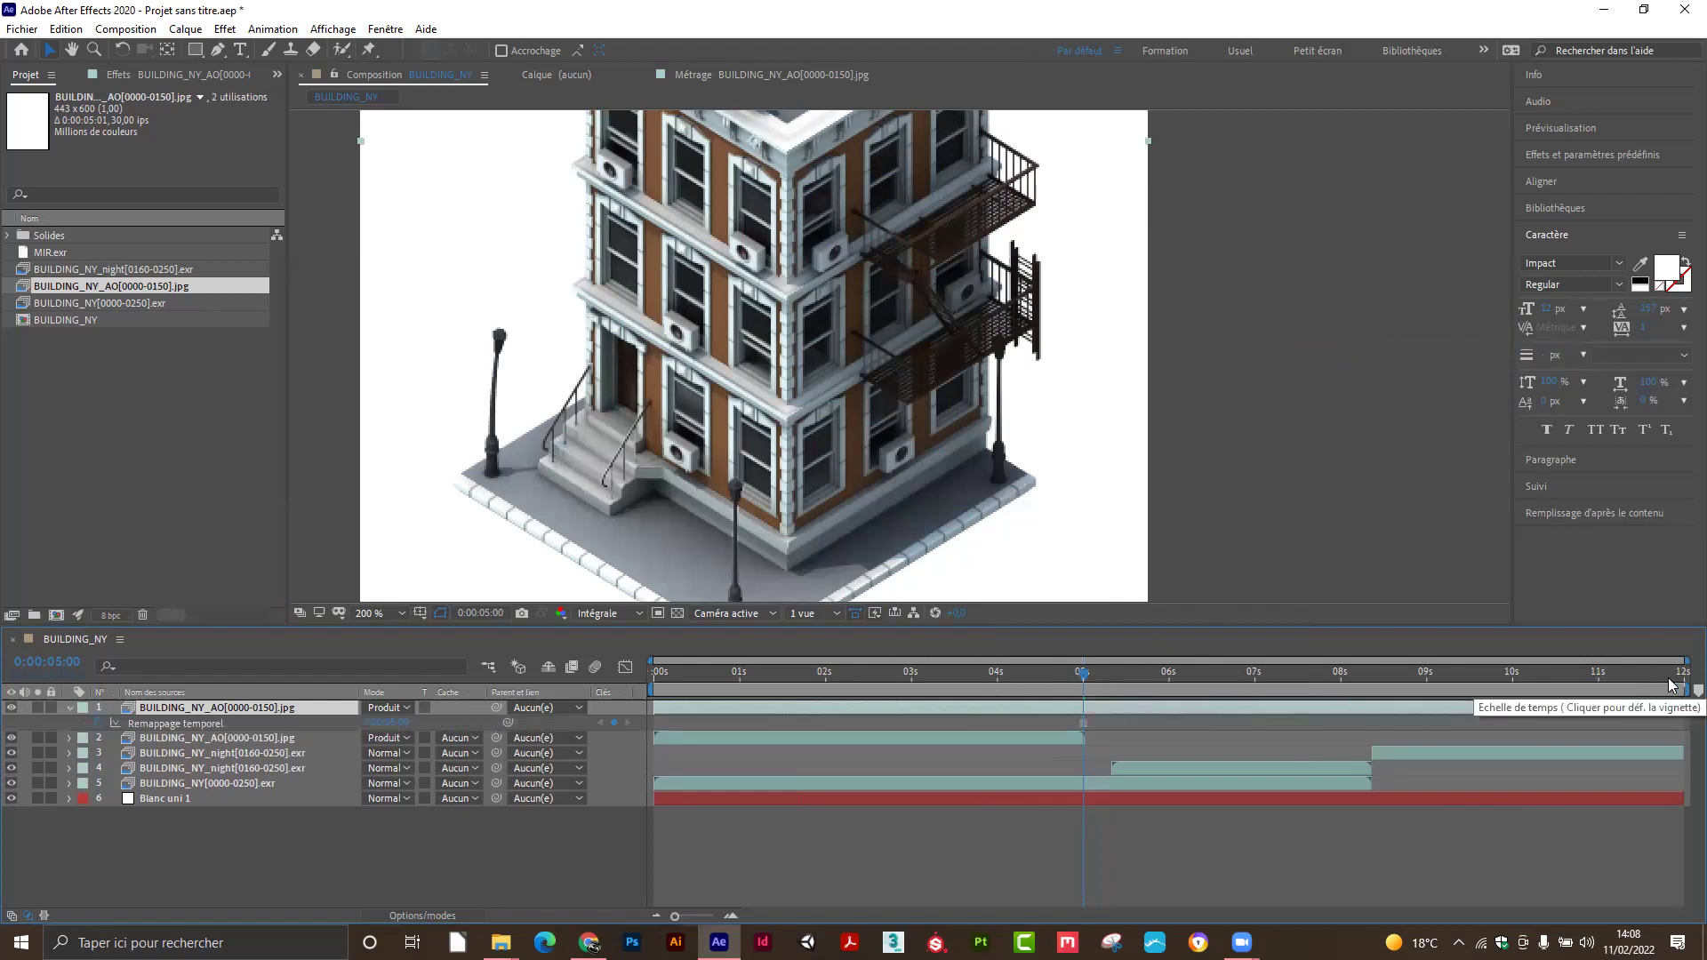
drag(655, 705, 1083, 690)
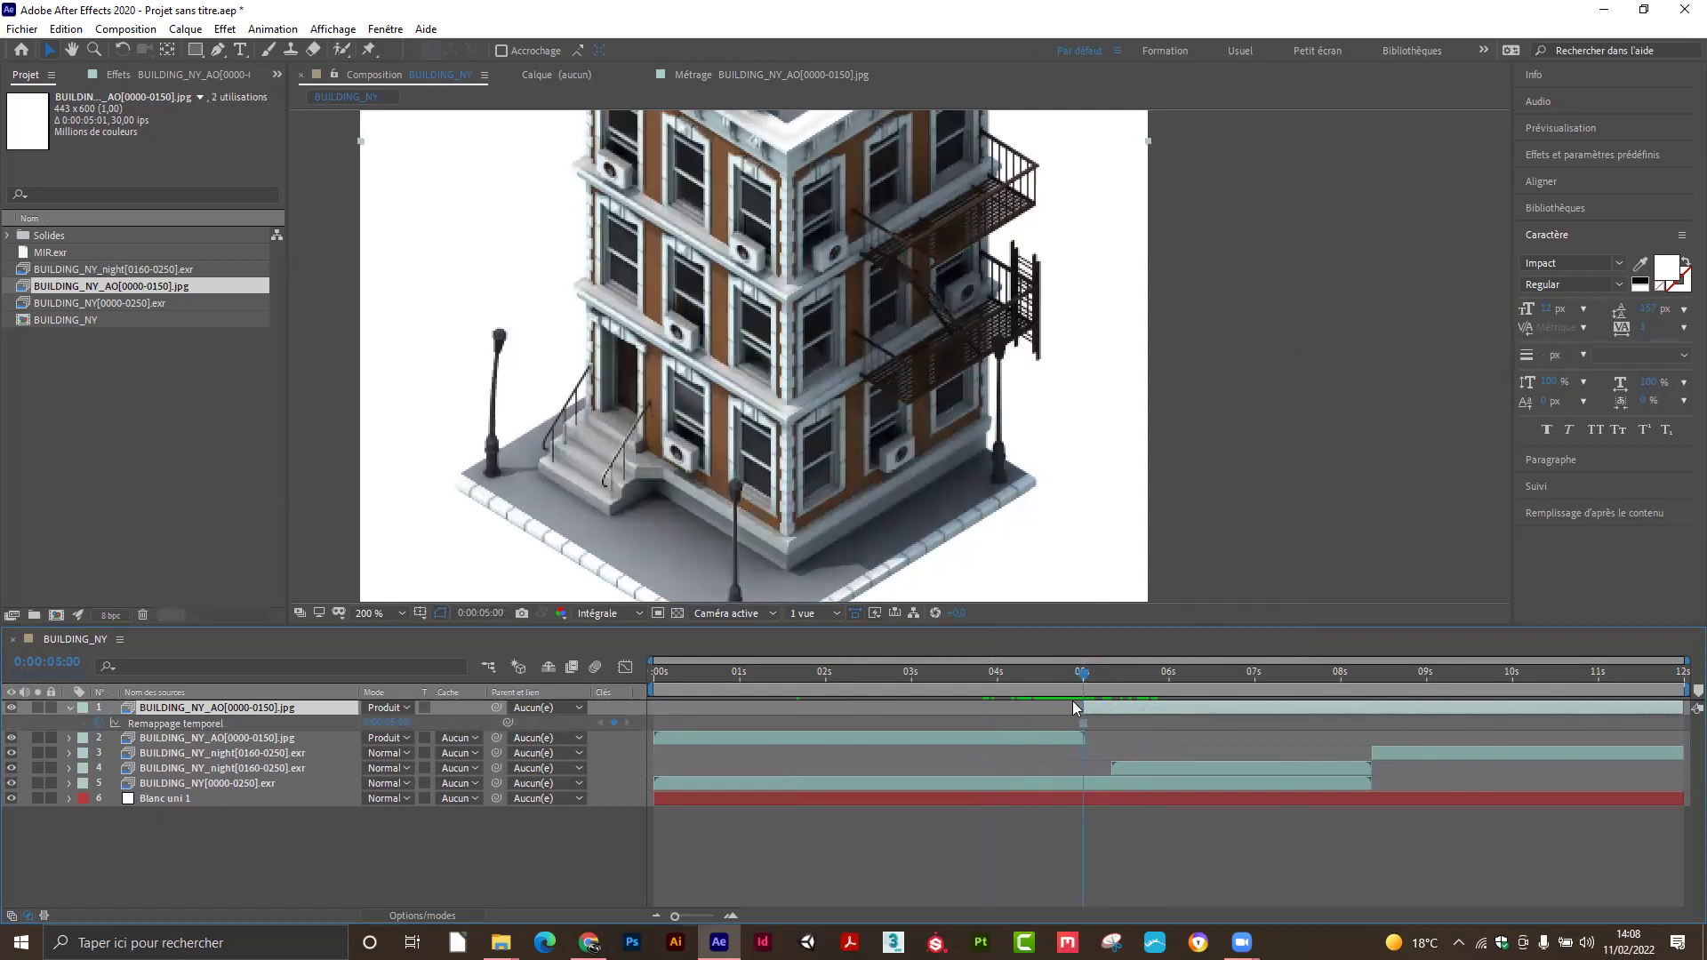
Shift the frozen AO layer's start one frame later and preview the transition after 5 seconds.
drag(675, 916, 714, 916)
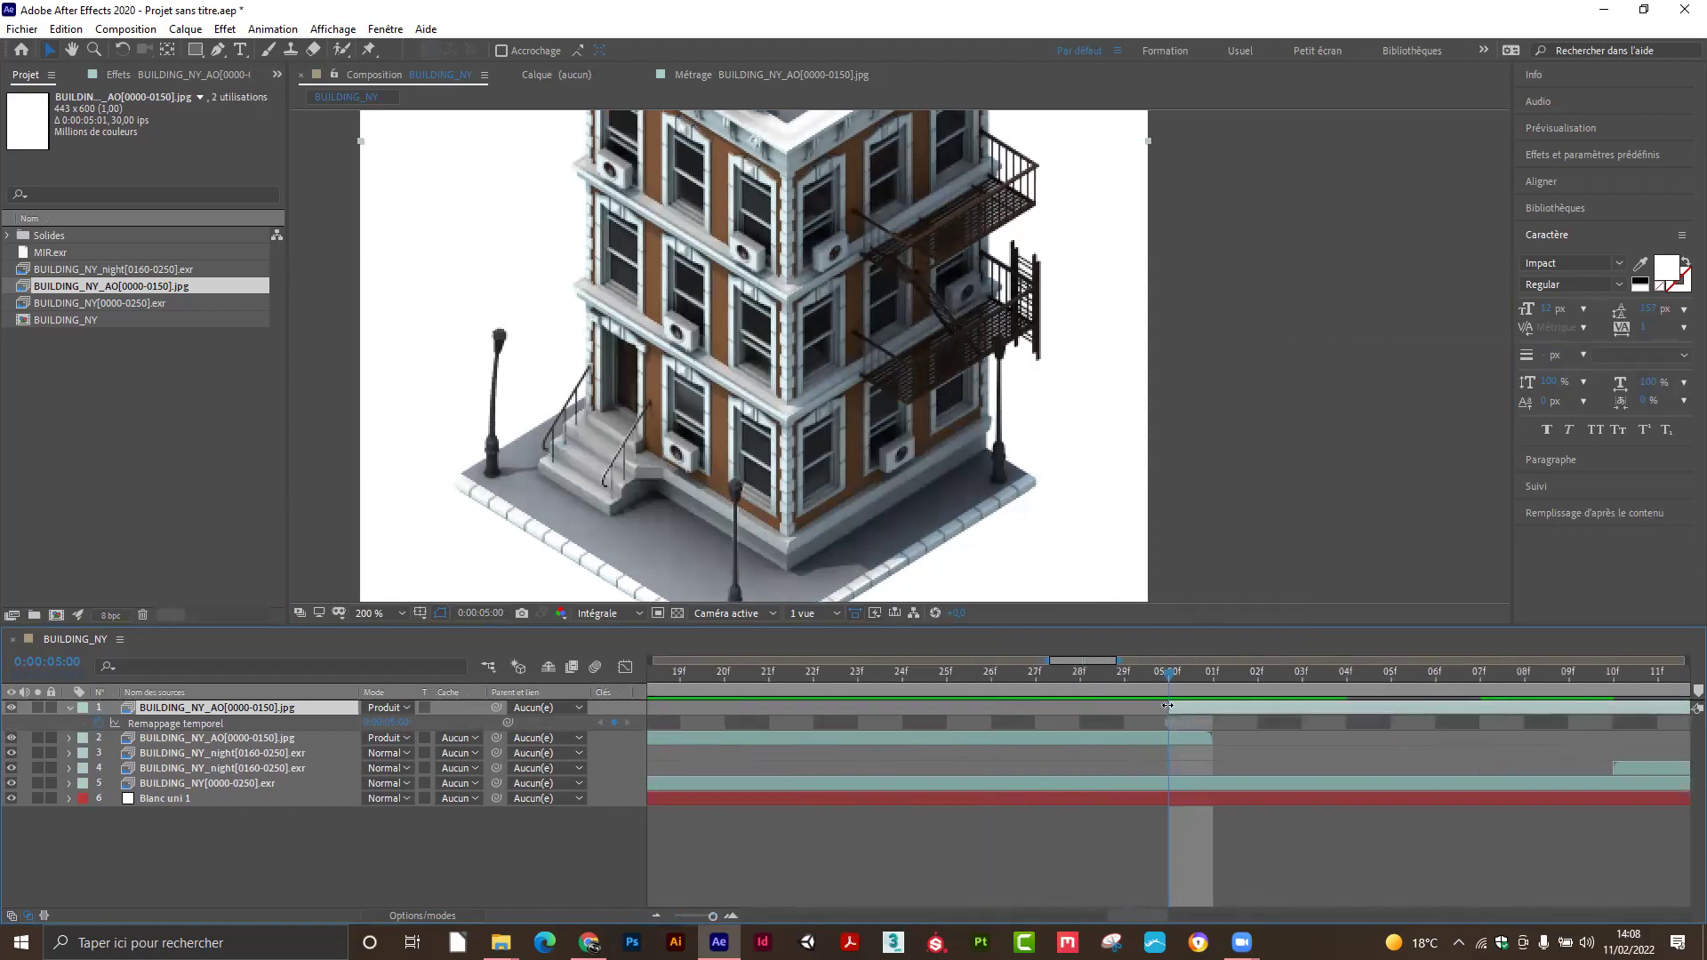
mouse_move(1169, 683)
mouse_down()
mouse_move(1236, 681)
mouse_move(1179, 681)
mouse_up()
drag(1171, 705, 1212, 707)
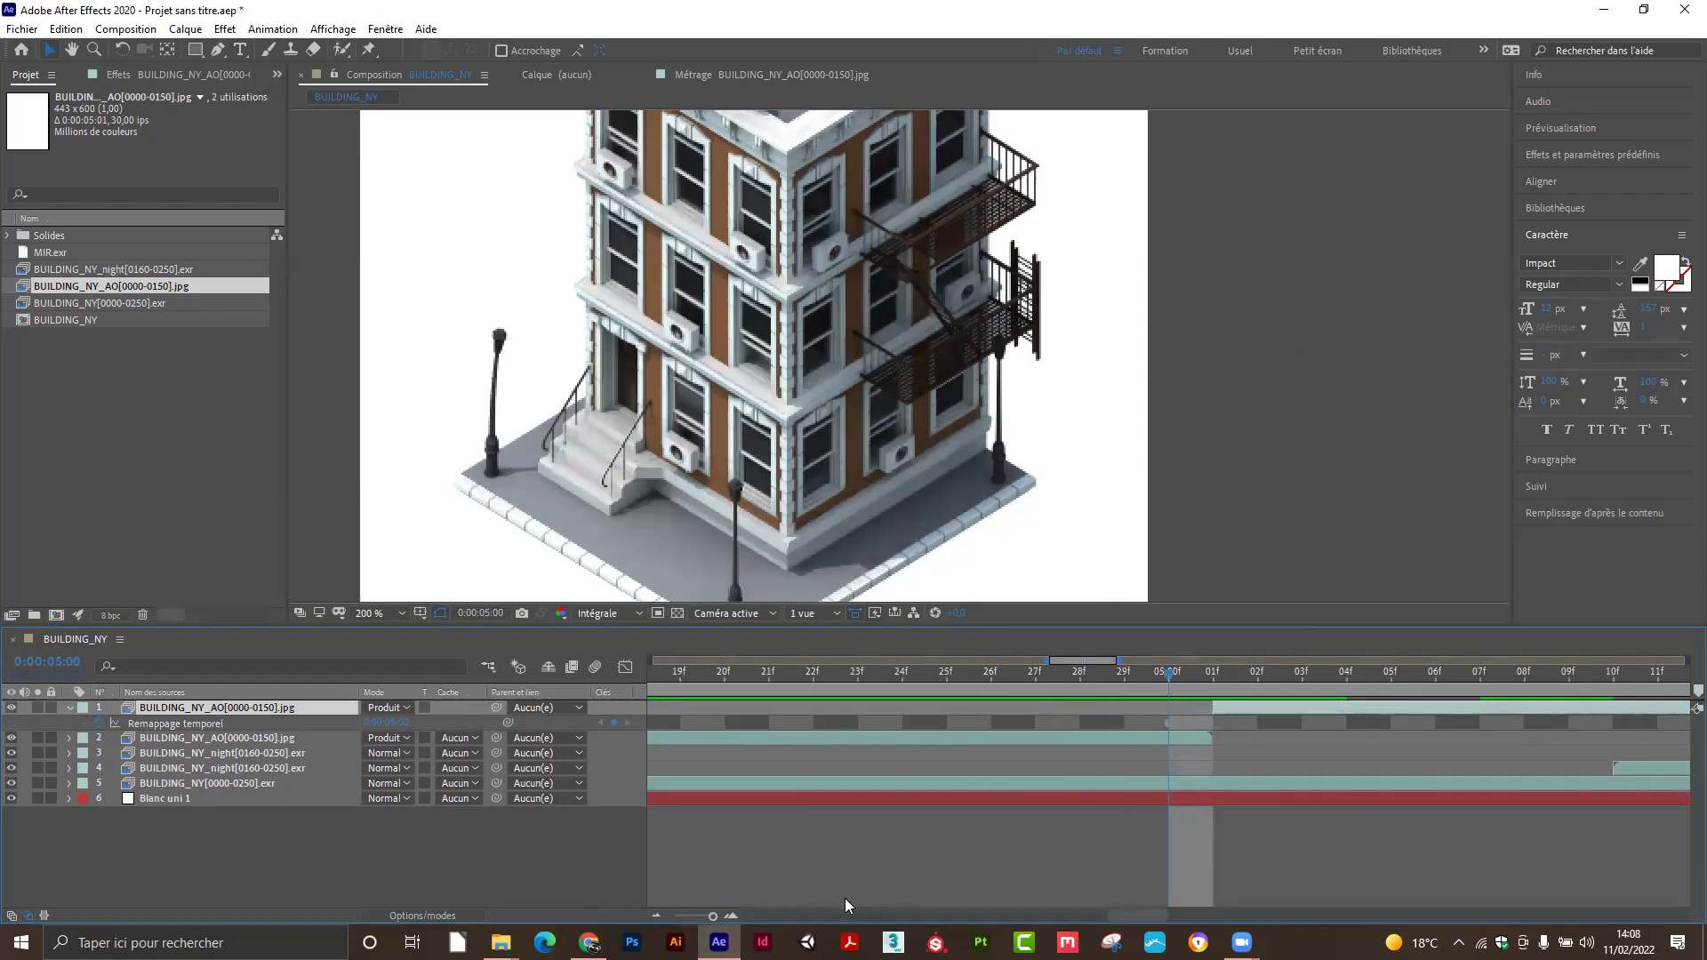
drag(705, 913, 675, 916)
drag(1081, 676, 1359, 688)
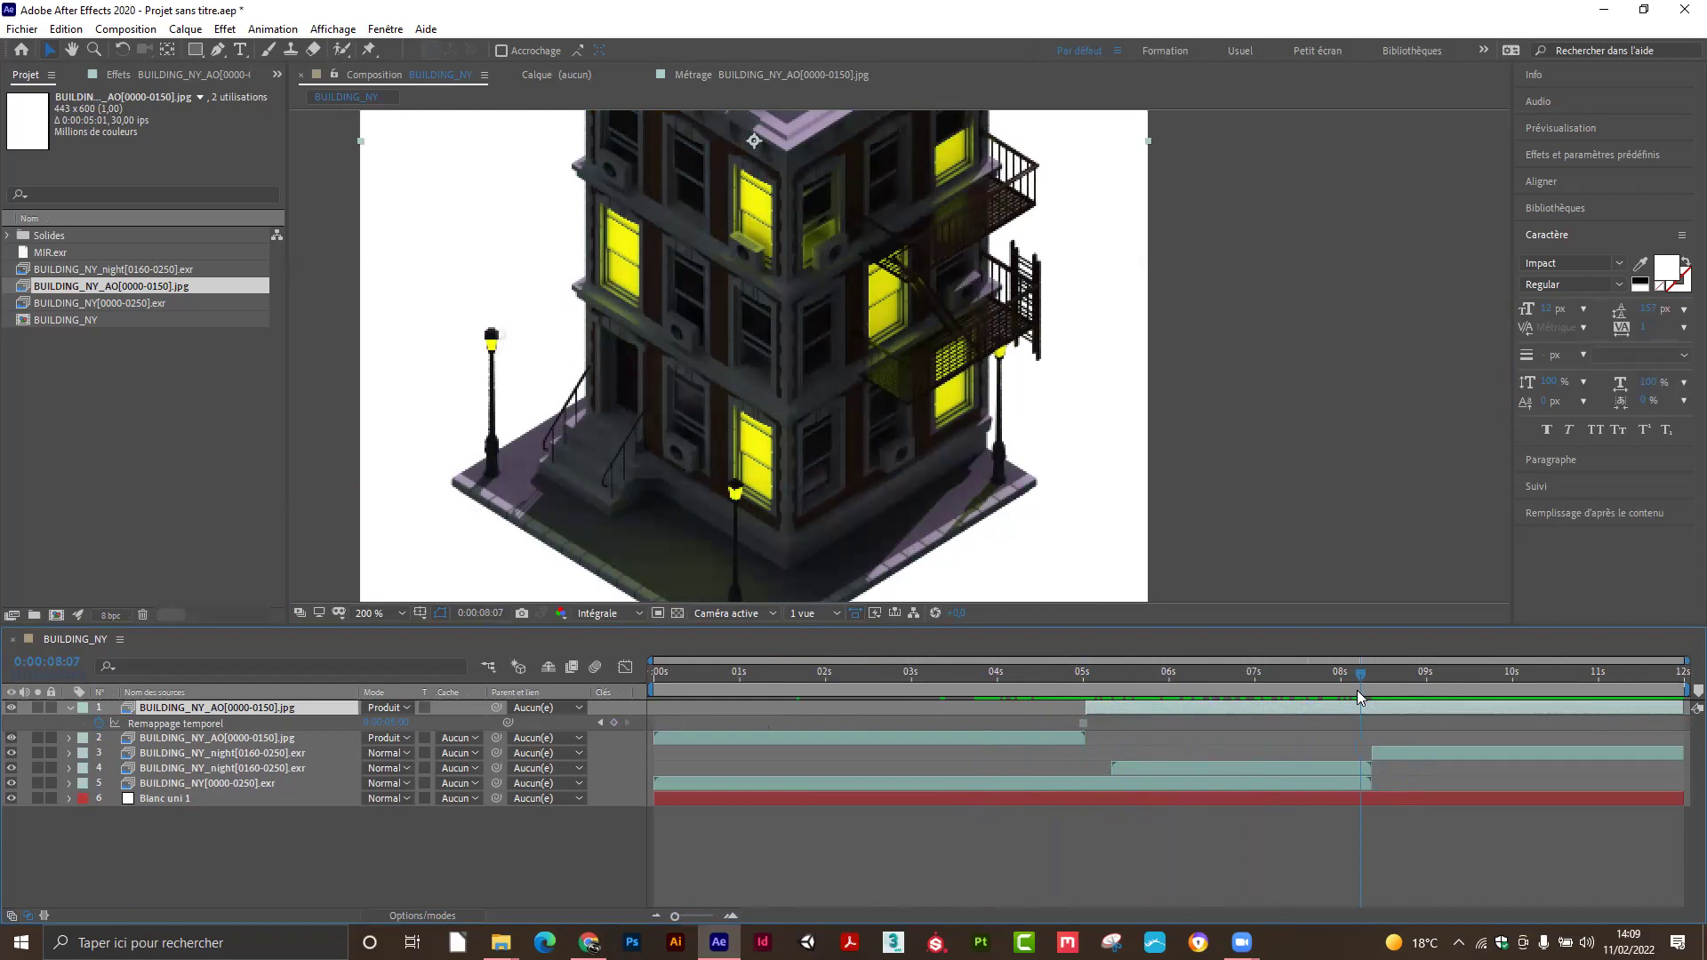
Scrub back through the AO-shaded day-to-night change, then start saving the project.
scroll(947, 405, down, 2)
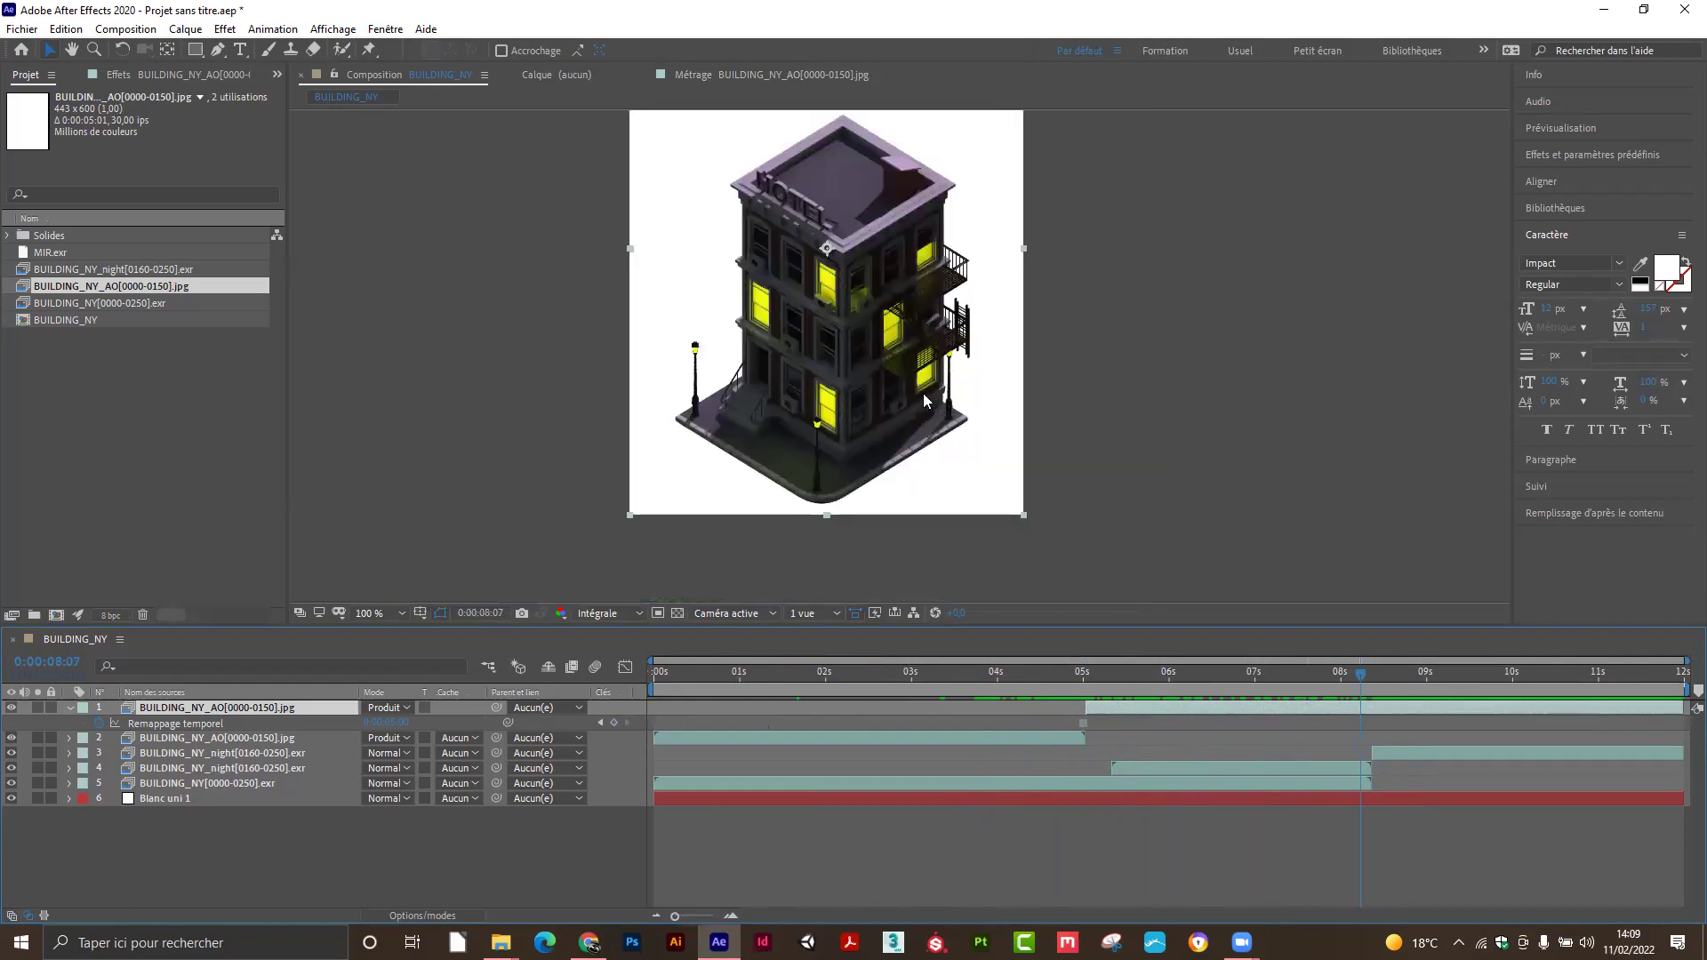
click(1034, 676)
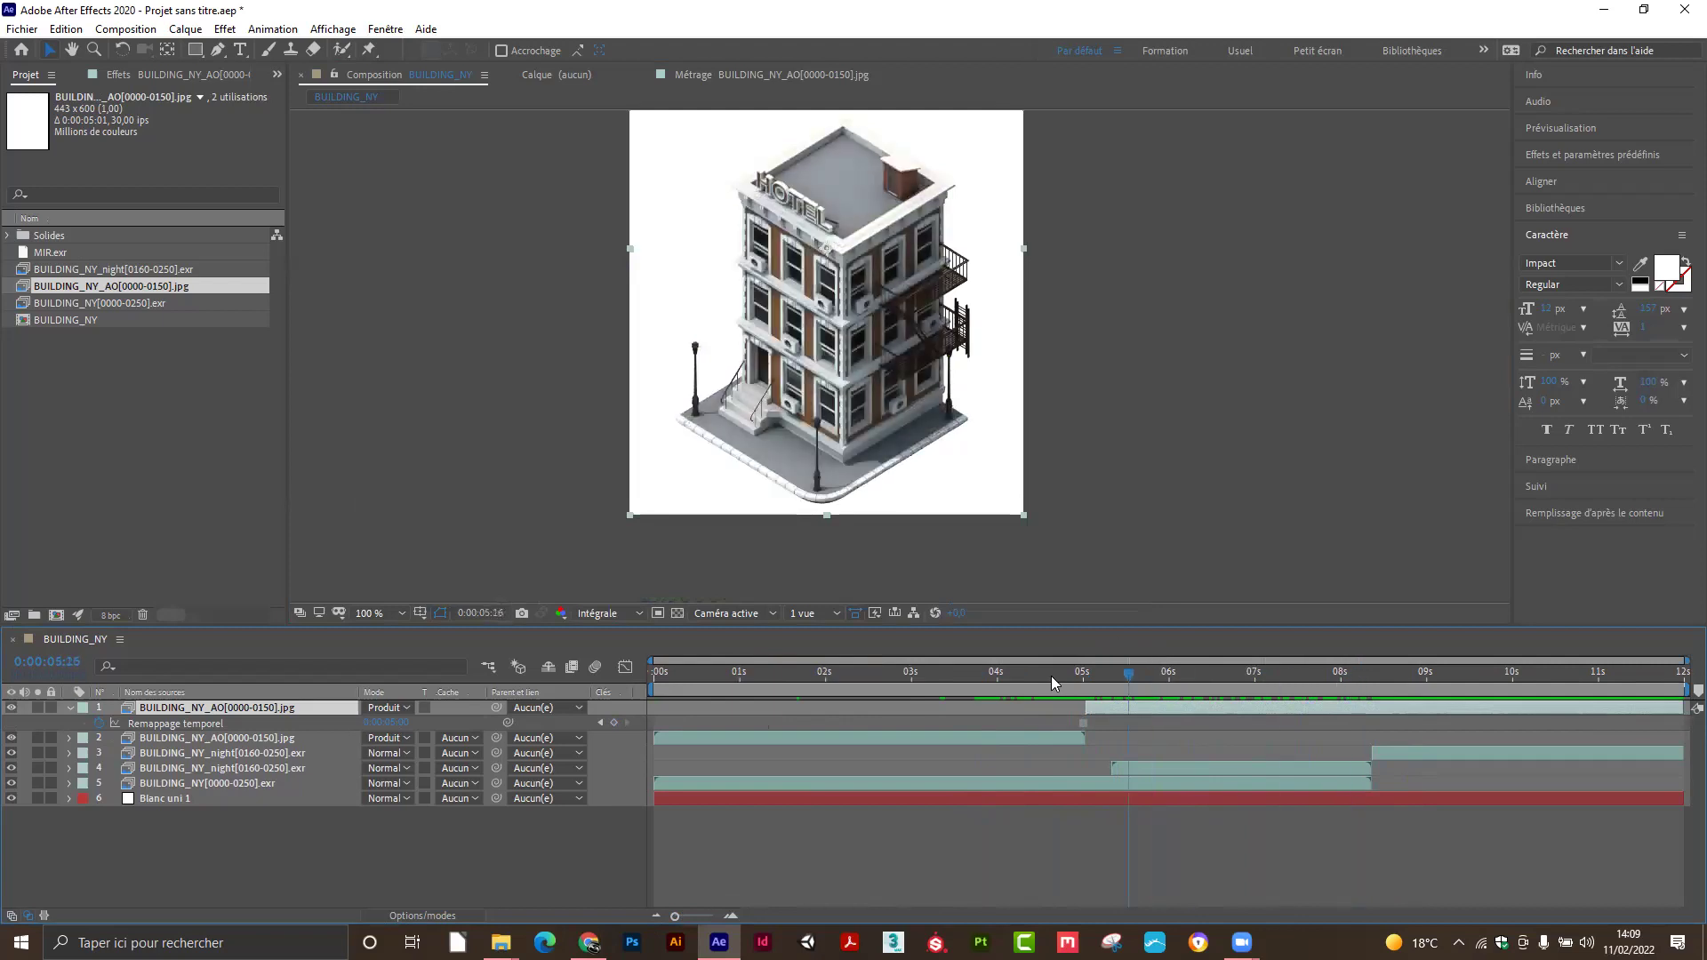
drag(1083, 676, 1022, 677)
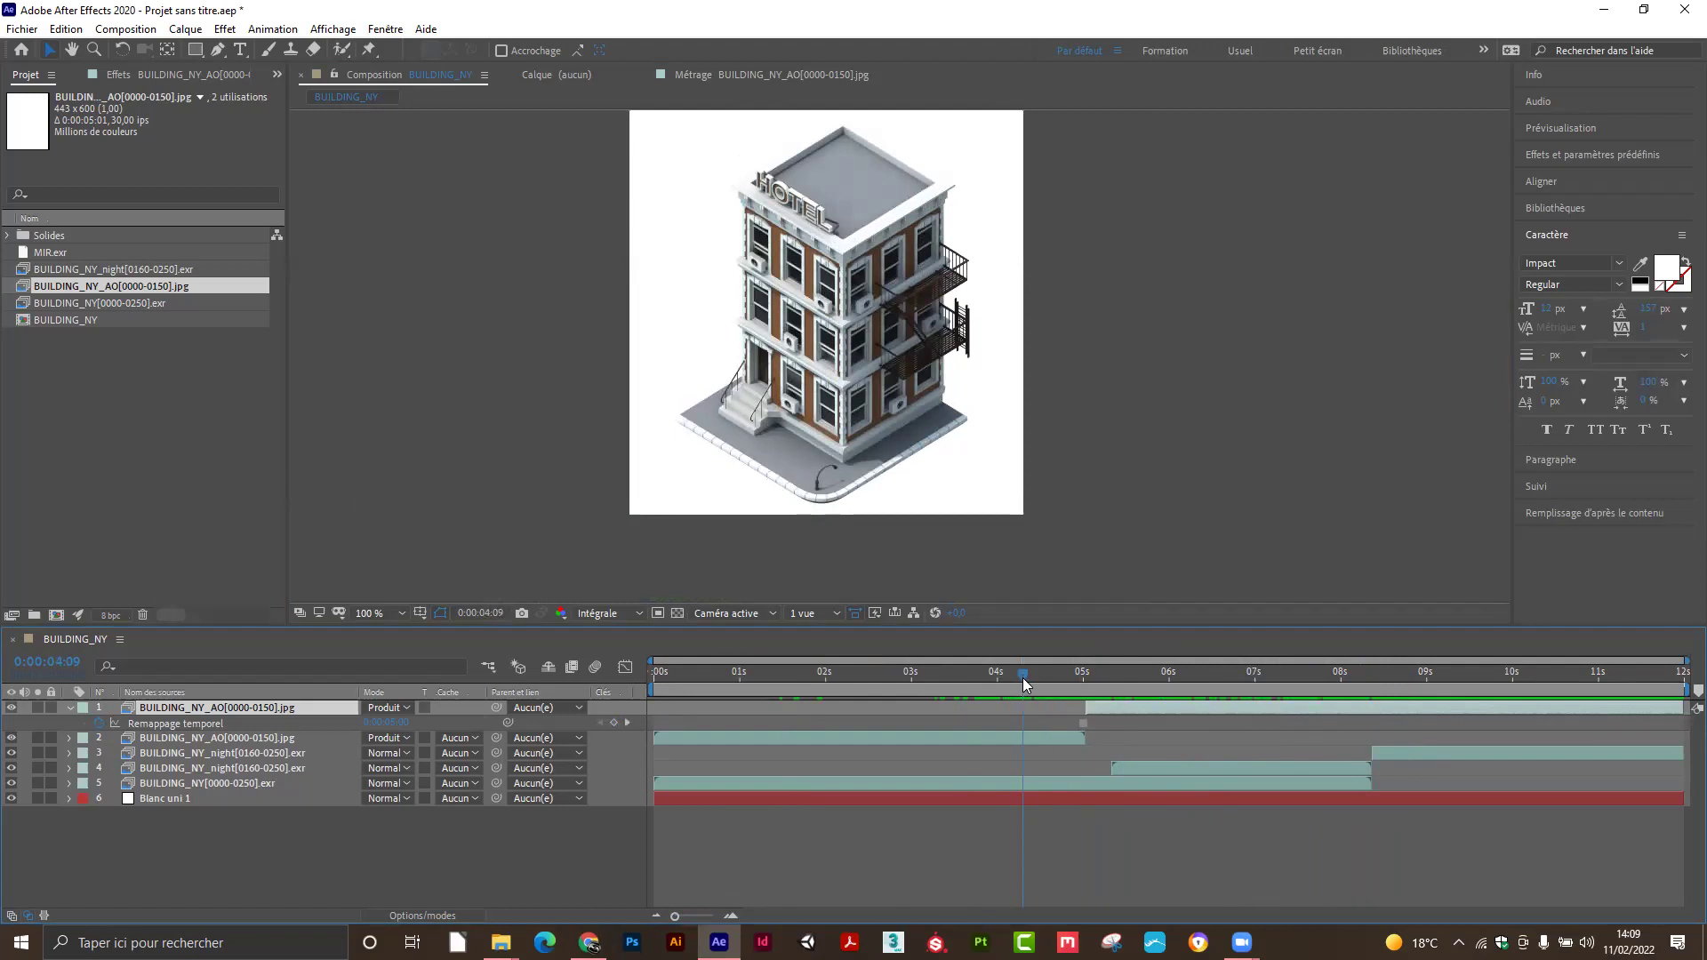
key(ctrl+s)
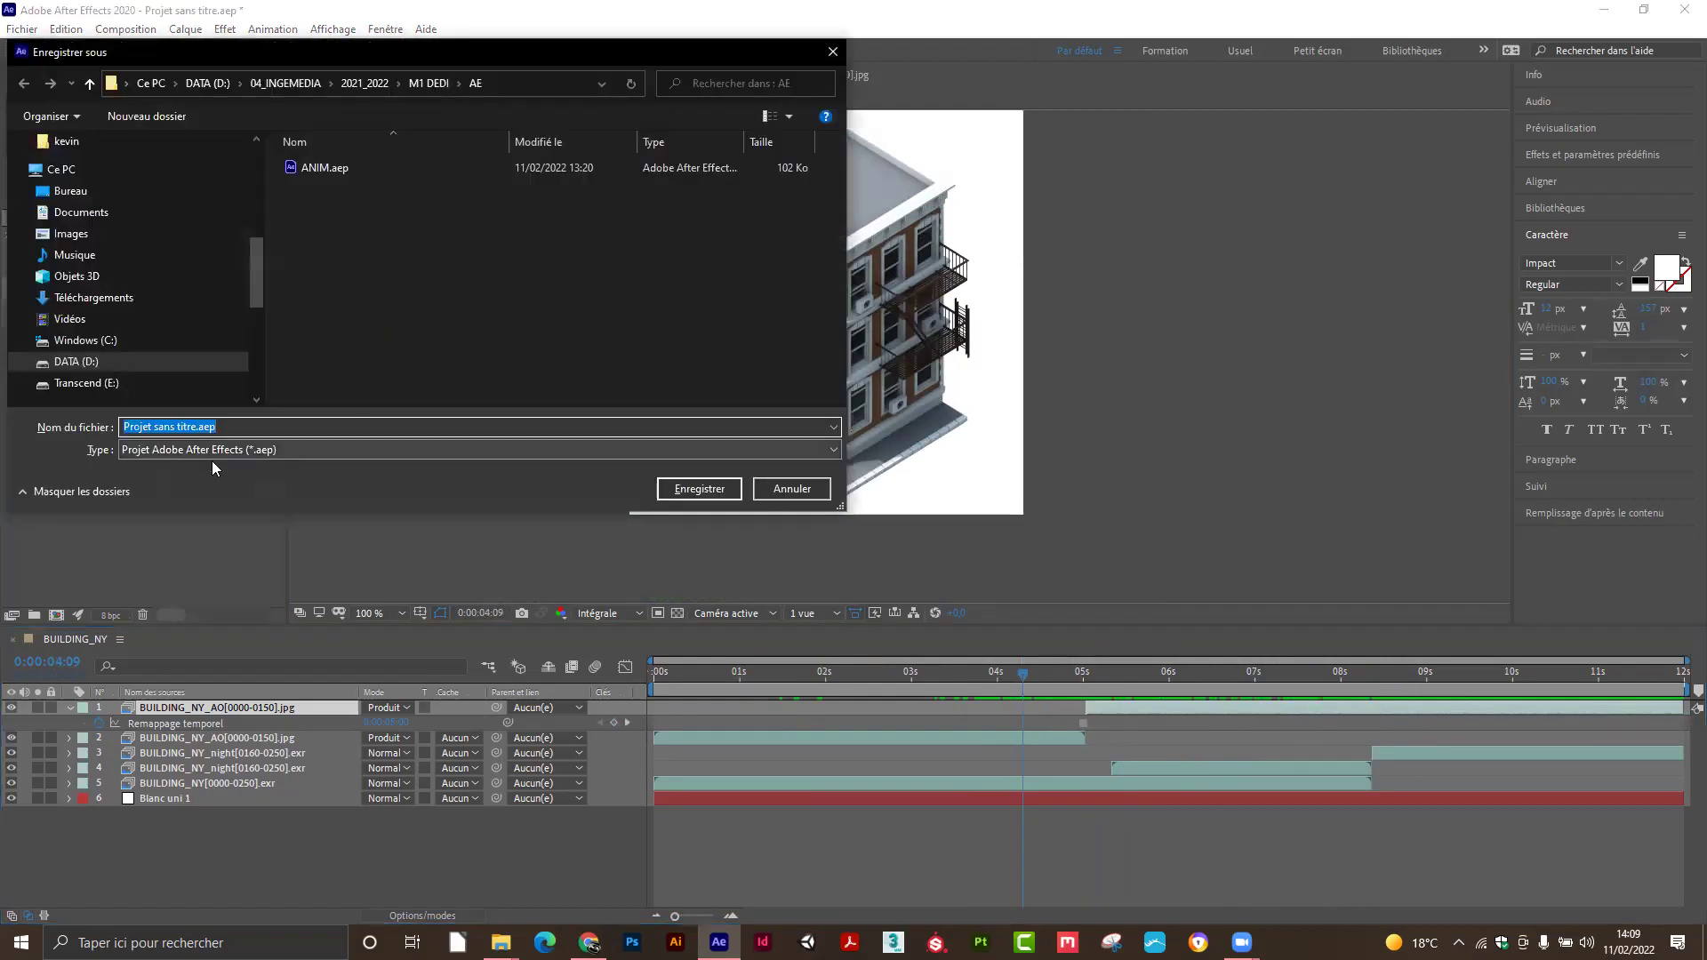
Cancel the save dialog, then open and close the Paramètres du projet window.
click(792, 488)
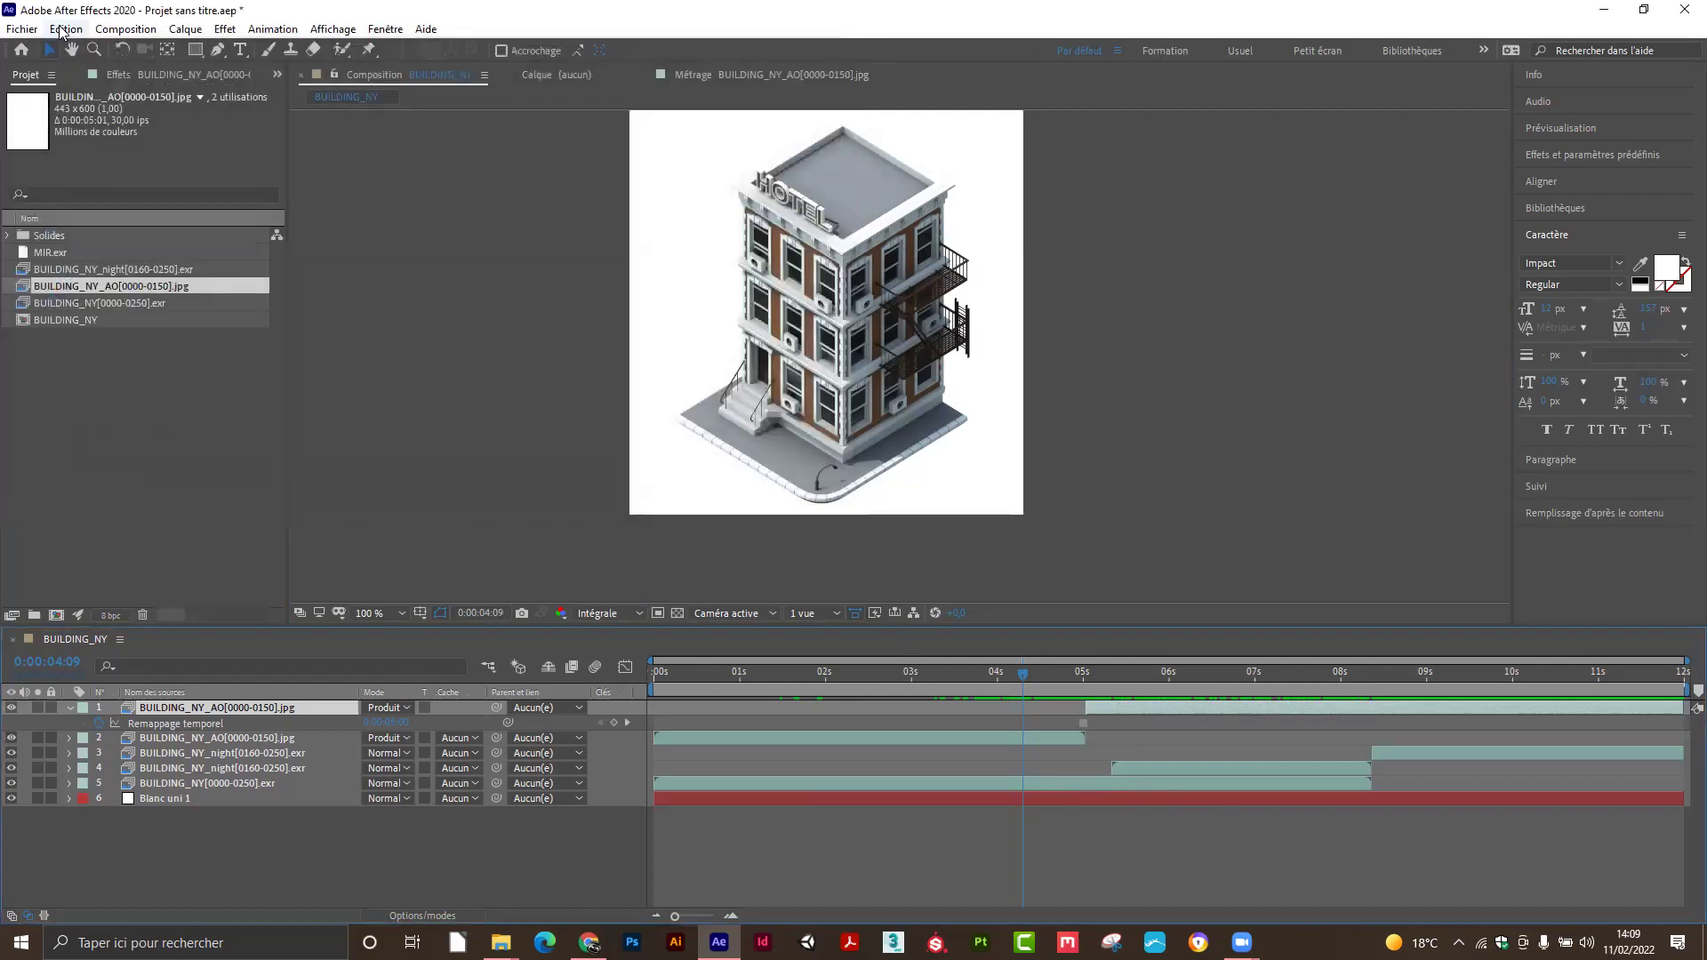
click(23, 28)
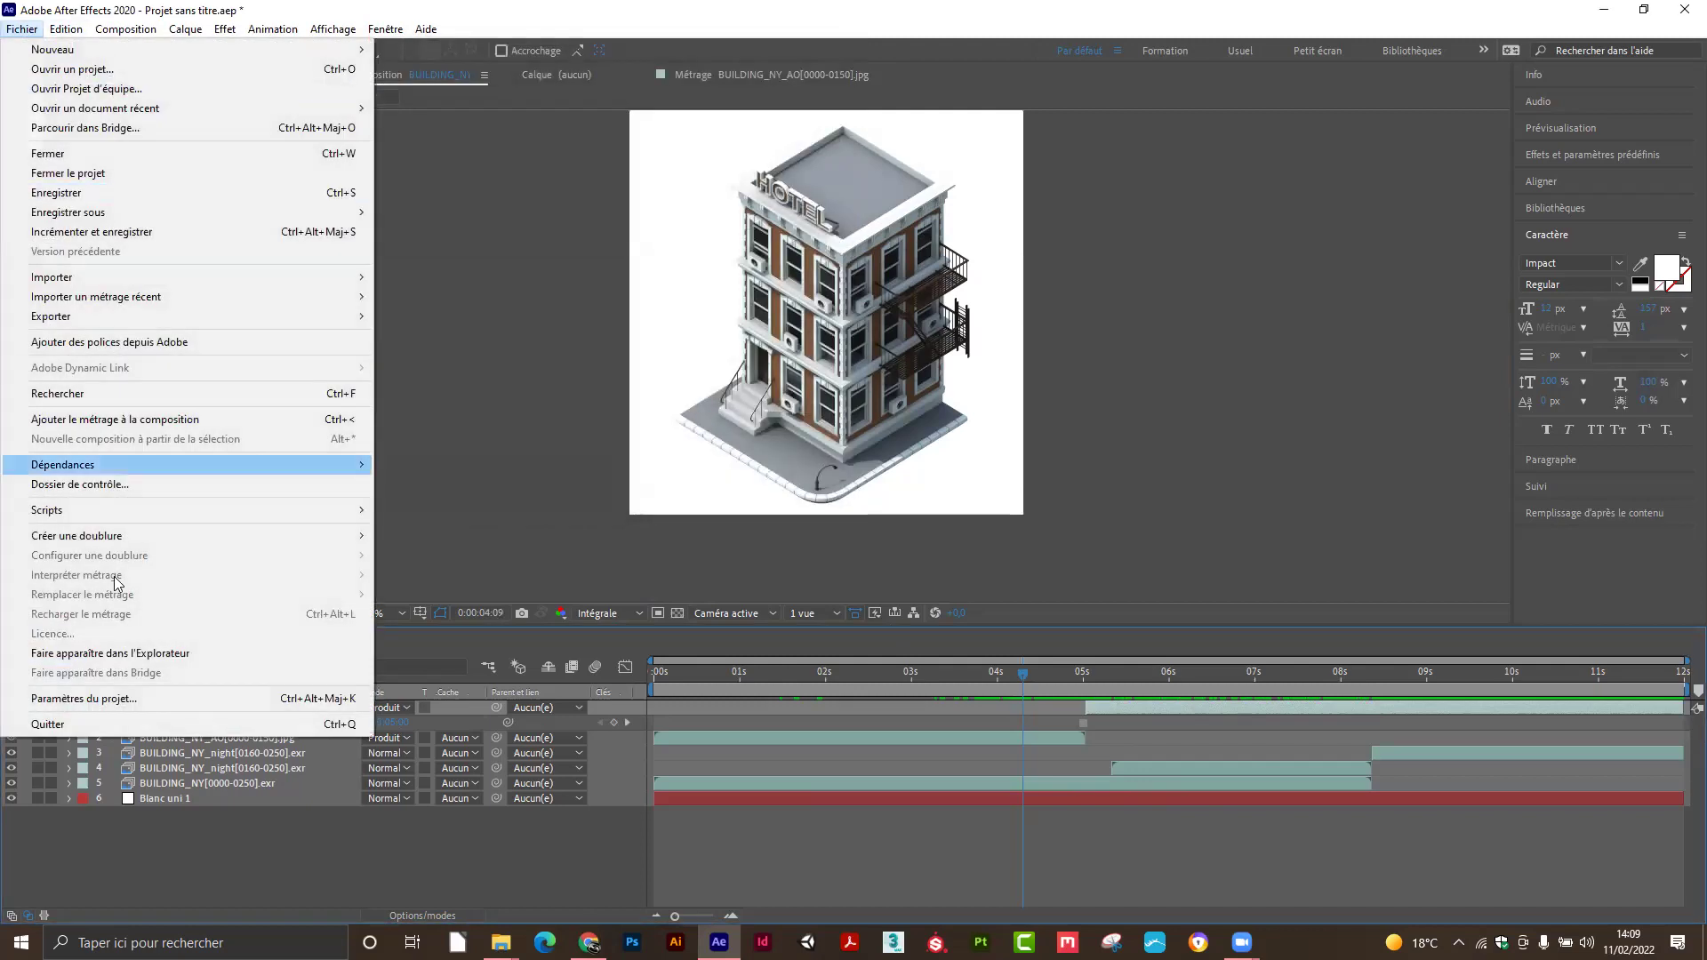
click(91, 696)
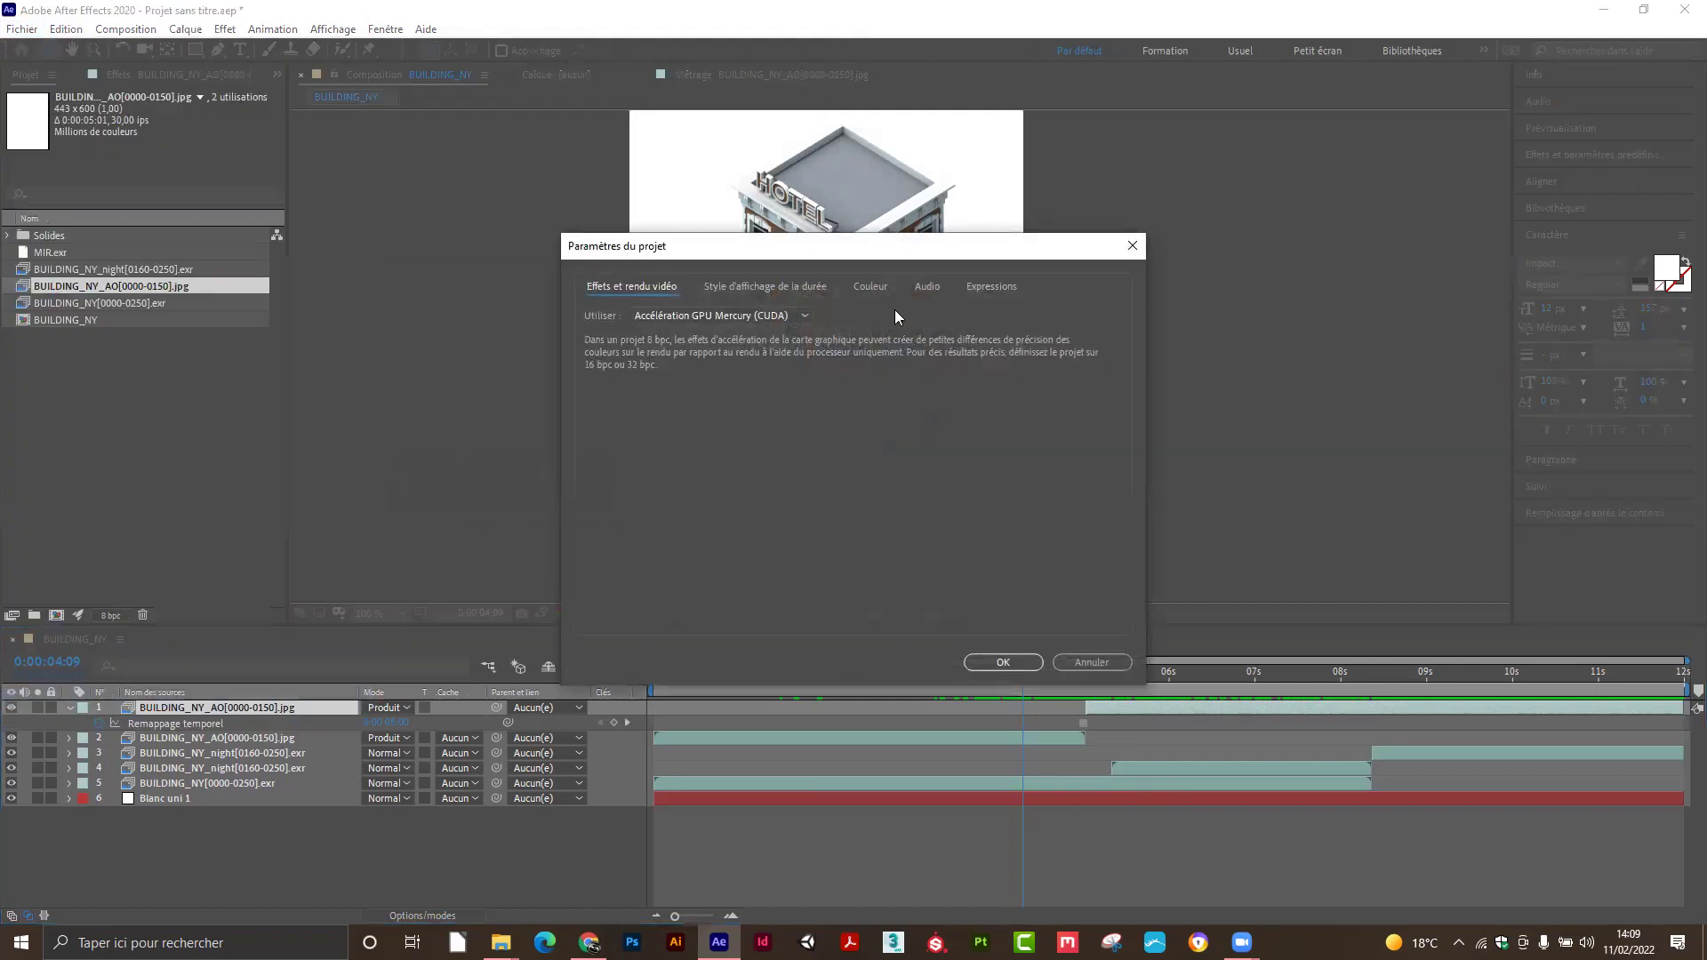
click(1132, 246)
Open the Général preferences from the Edition menu.
click(66, 28)
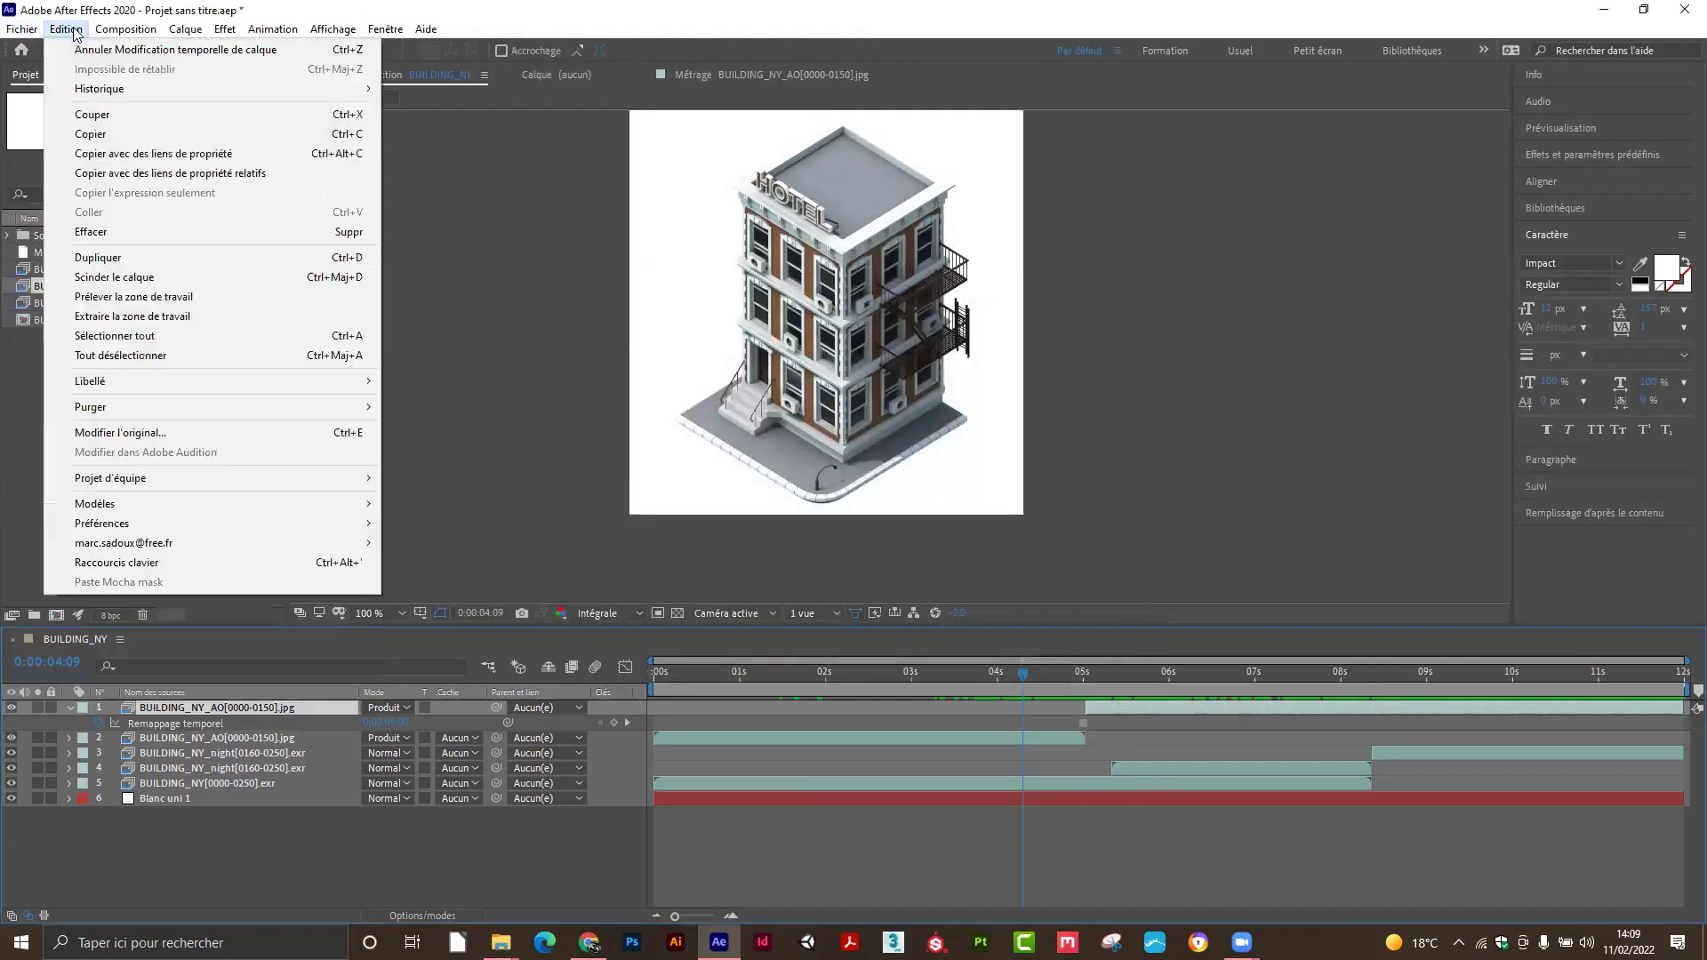
mouse_move(222, 523)
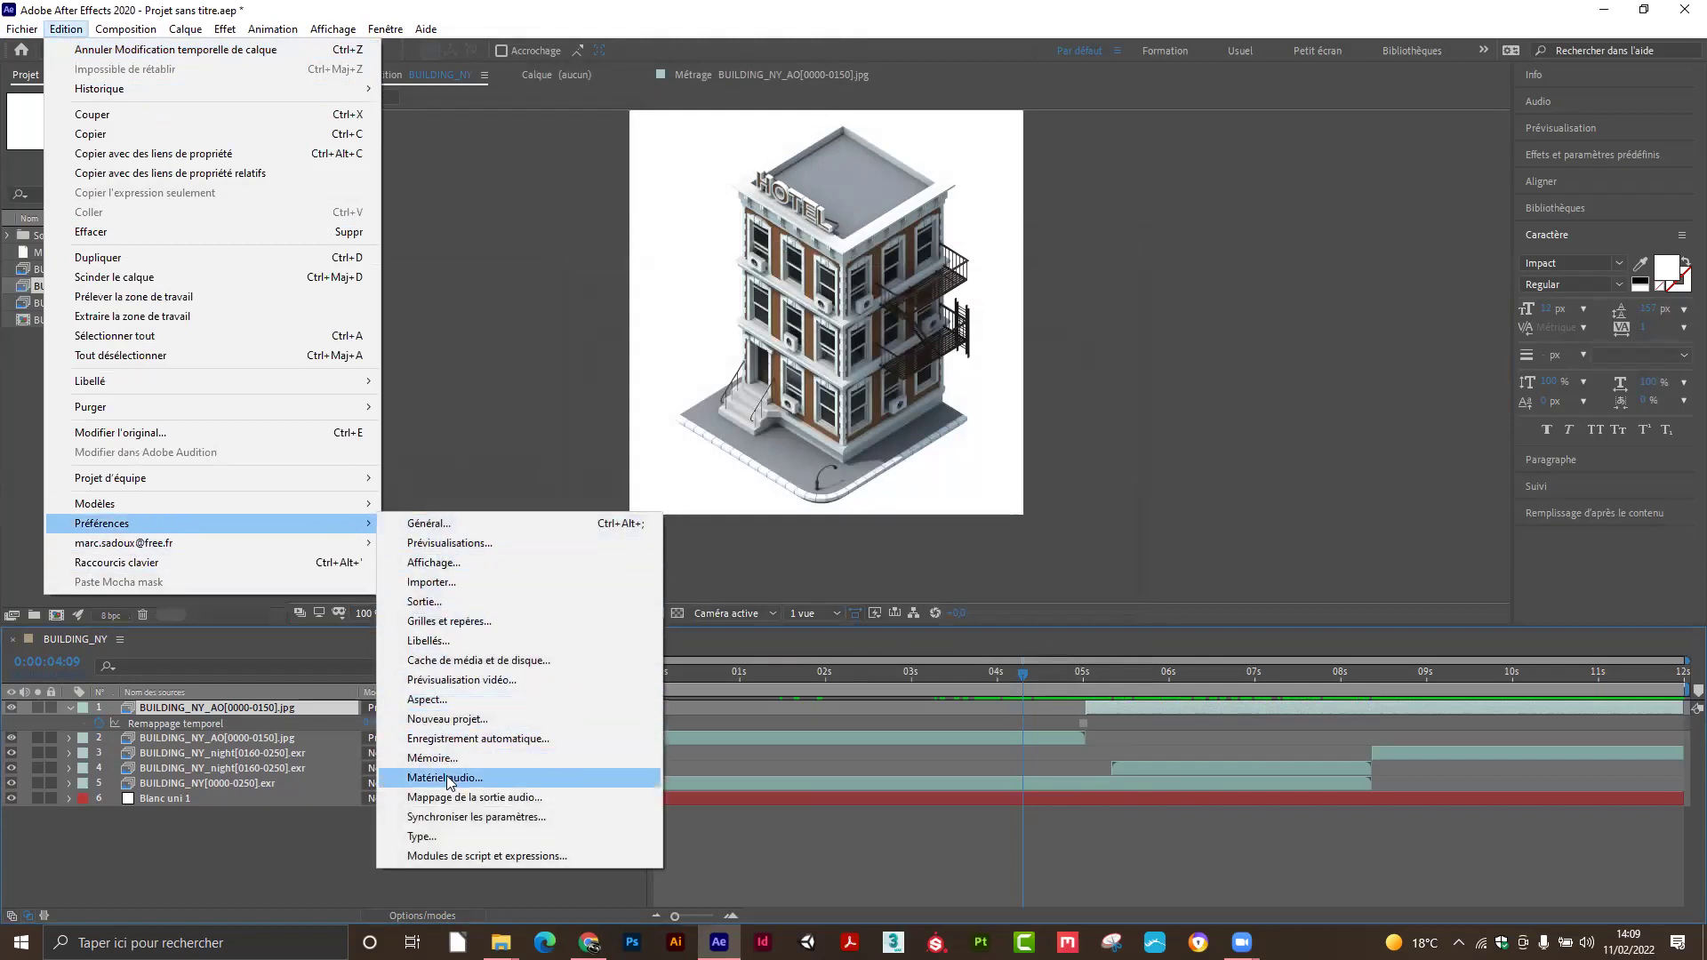
click(436, 524)
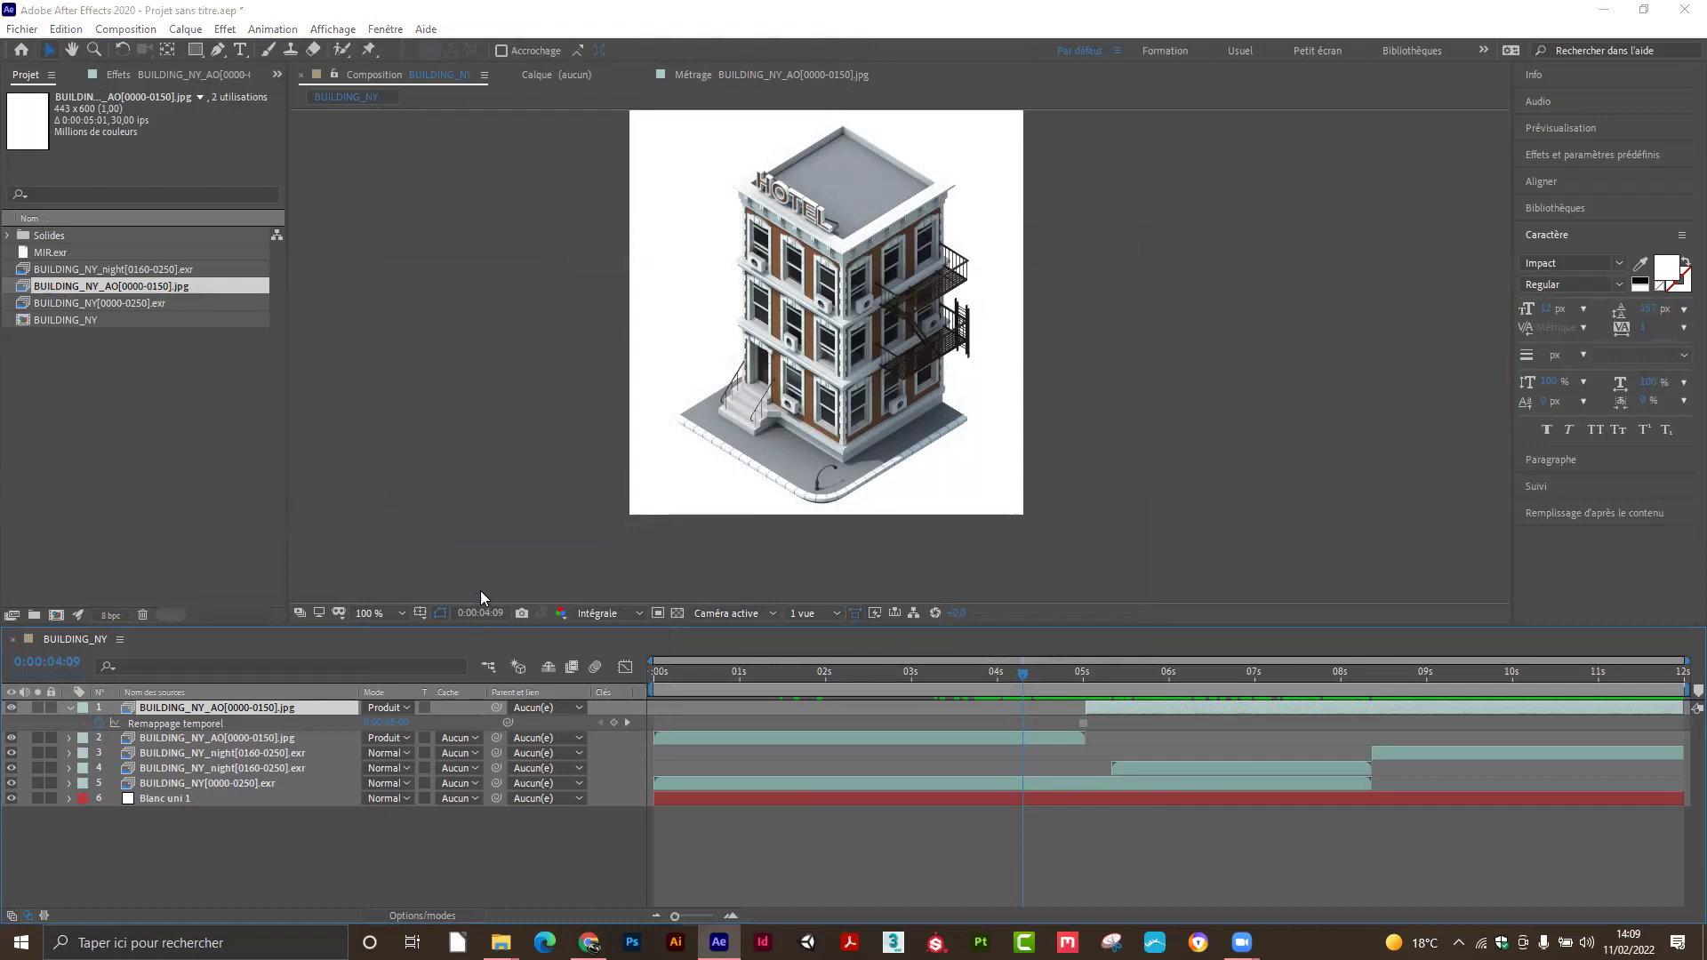
Bring up Préférences and view the Cache de média et de disque page.
key(ctrl+alt+semicolon)
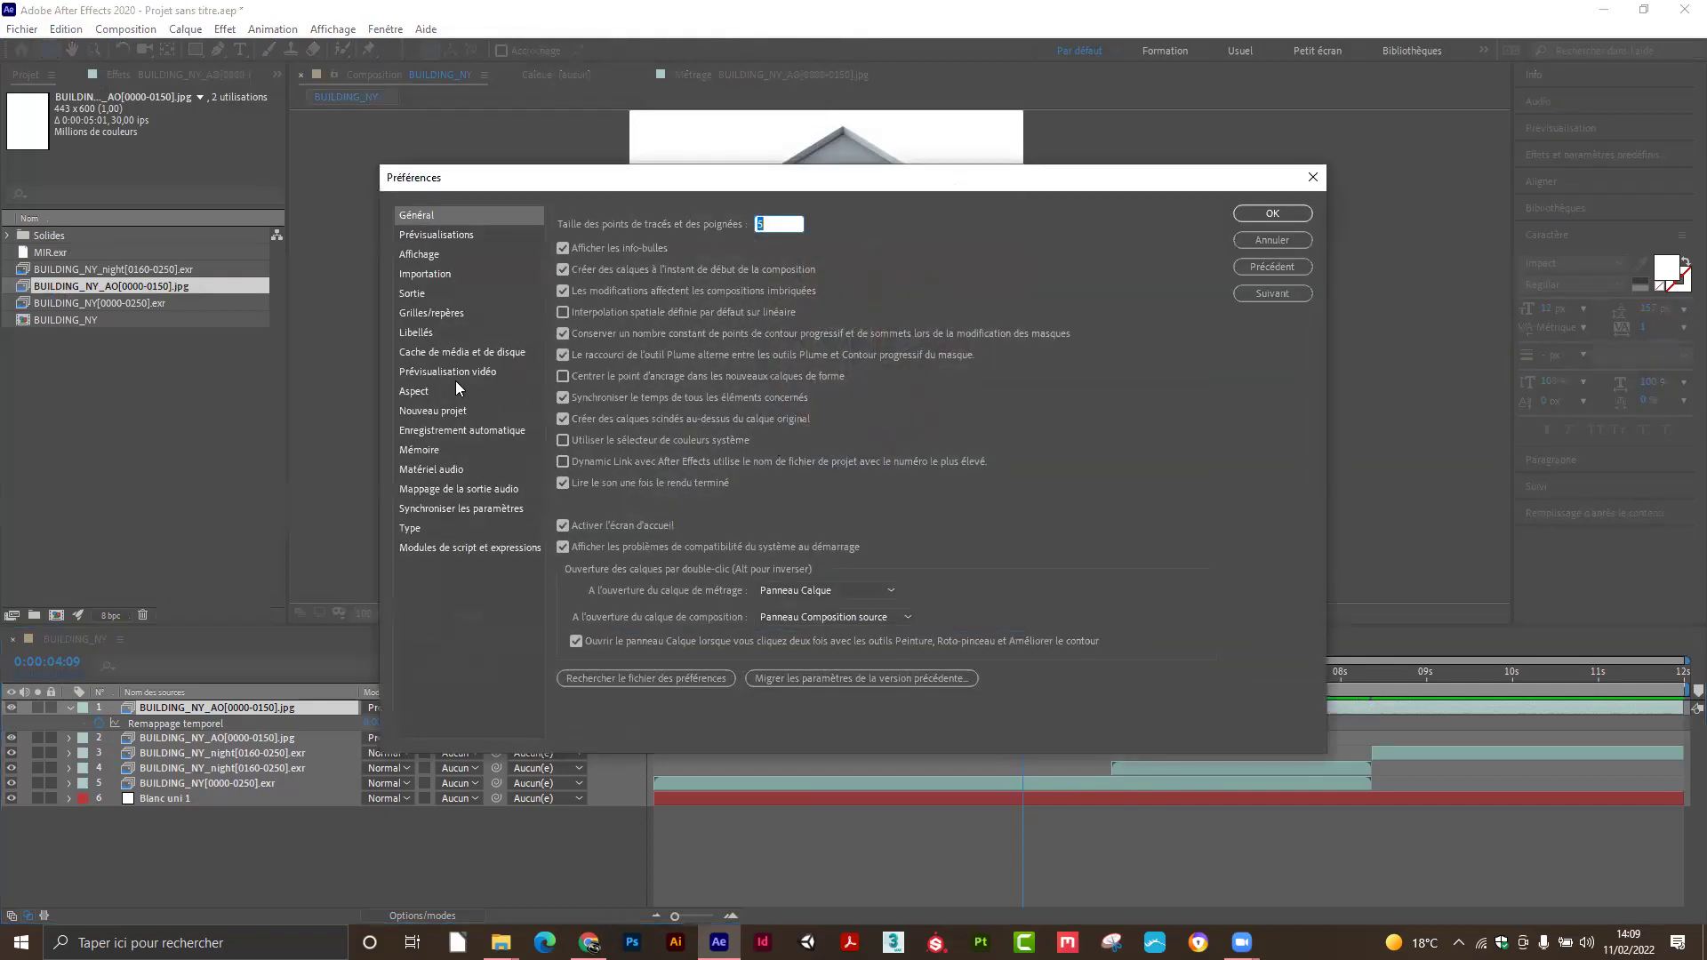
click(454, 352)
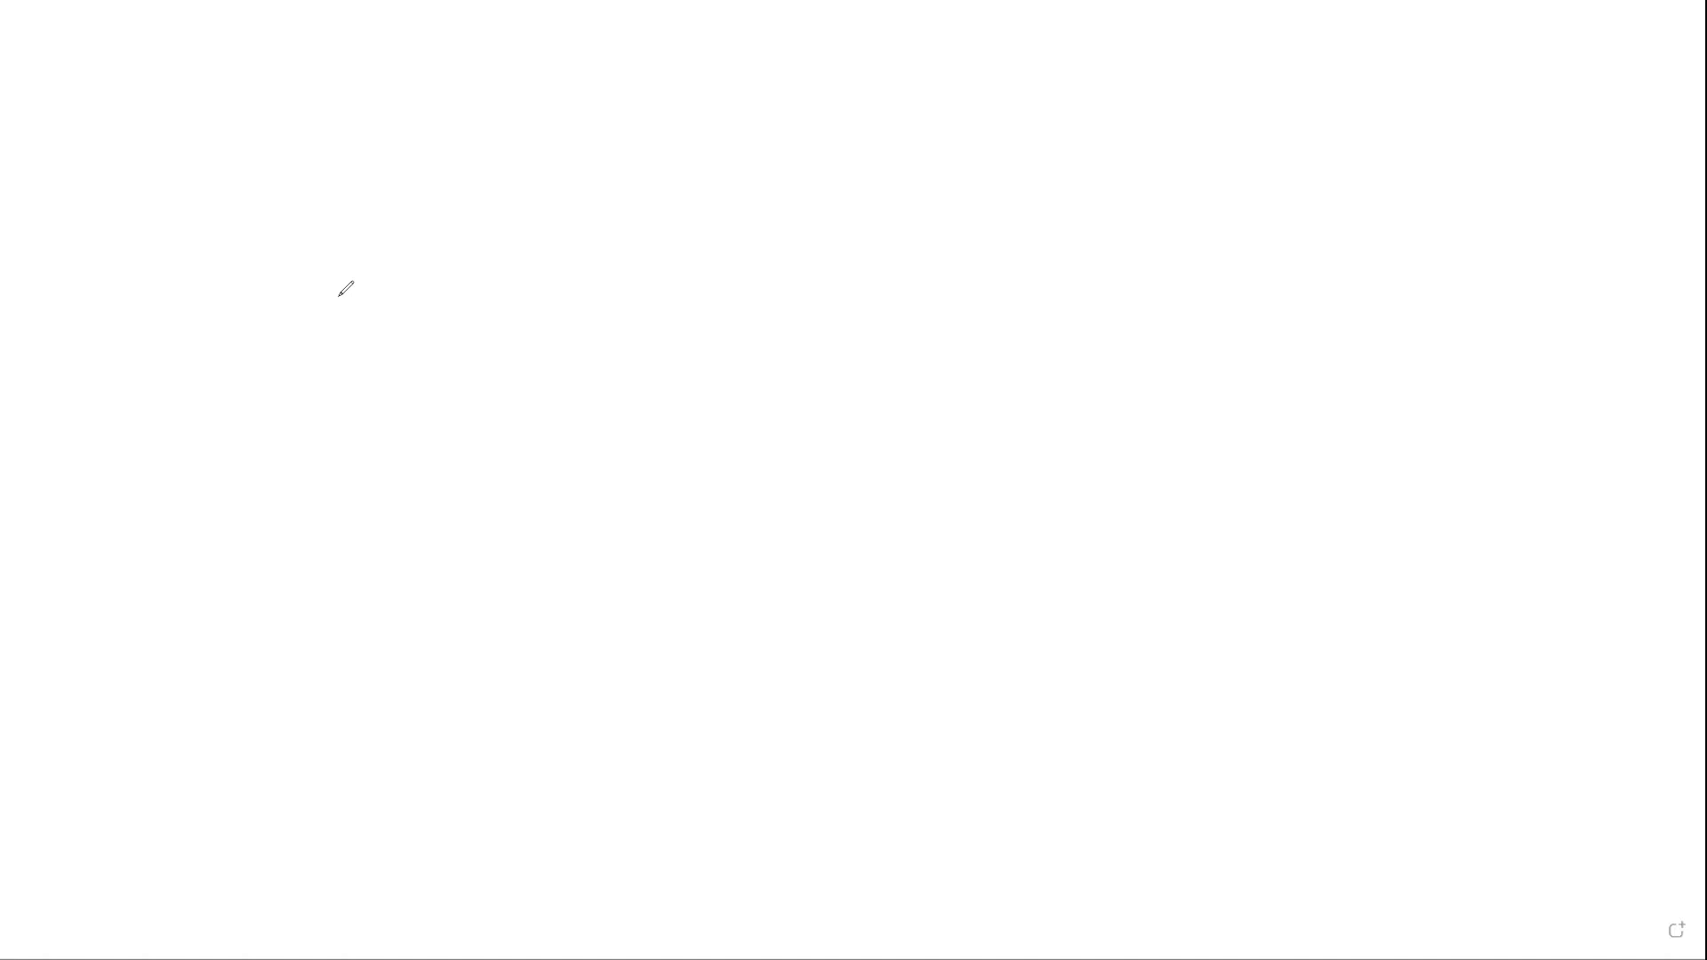
Sketch a C:/ drive box with sizes 256Go, 512 and 1T written beneath it.
mouse_move(311, 334)
mouse_down()
mouse_move(419, 335)
mouse_move(428, 361)
mouse_move(297, 323)
mouse_up()
mouse_move(325, 265)
mouse_down()
mouse_move(387, 240)
mouse_move(347, 322)
mouse_up()
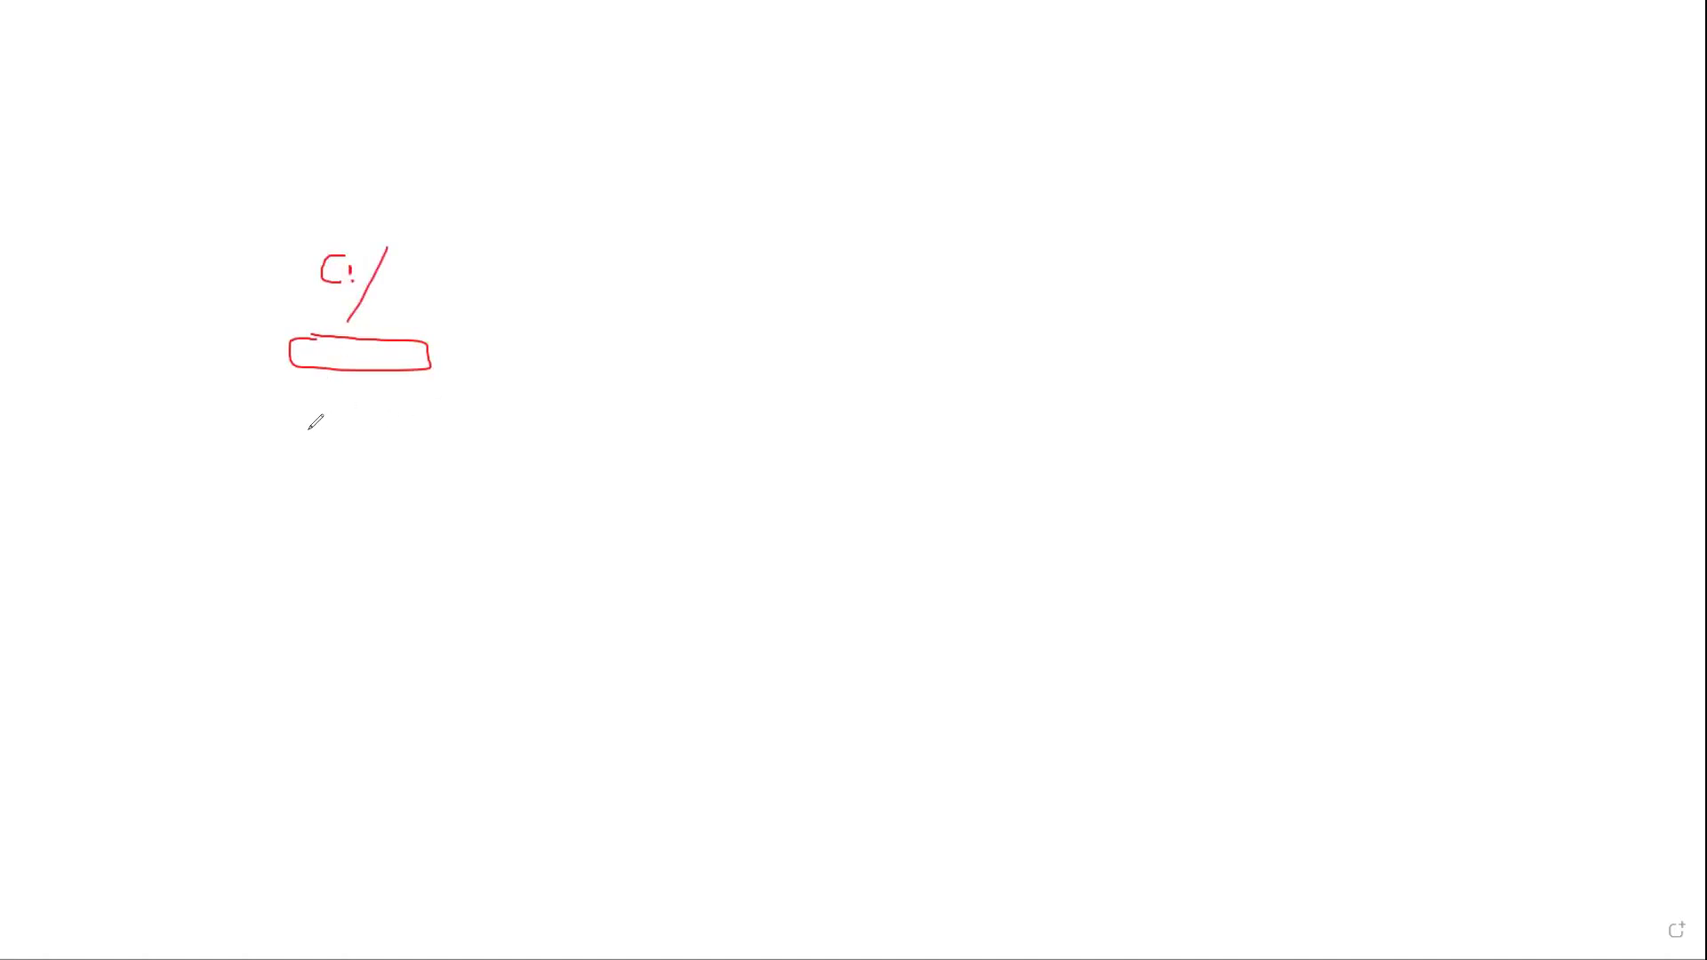
mouse_move(313, 427)
mouse_down()
mouse_move(336, 447)
mouse_move(402, 433)
mouse_up()
mouse_move(307, 480)
mouse_down()
mouse_move(313, 508)
mouse_move(370, 486)
mouse_move(381, 502)
mouse_up()
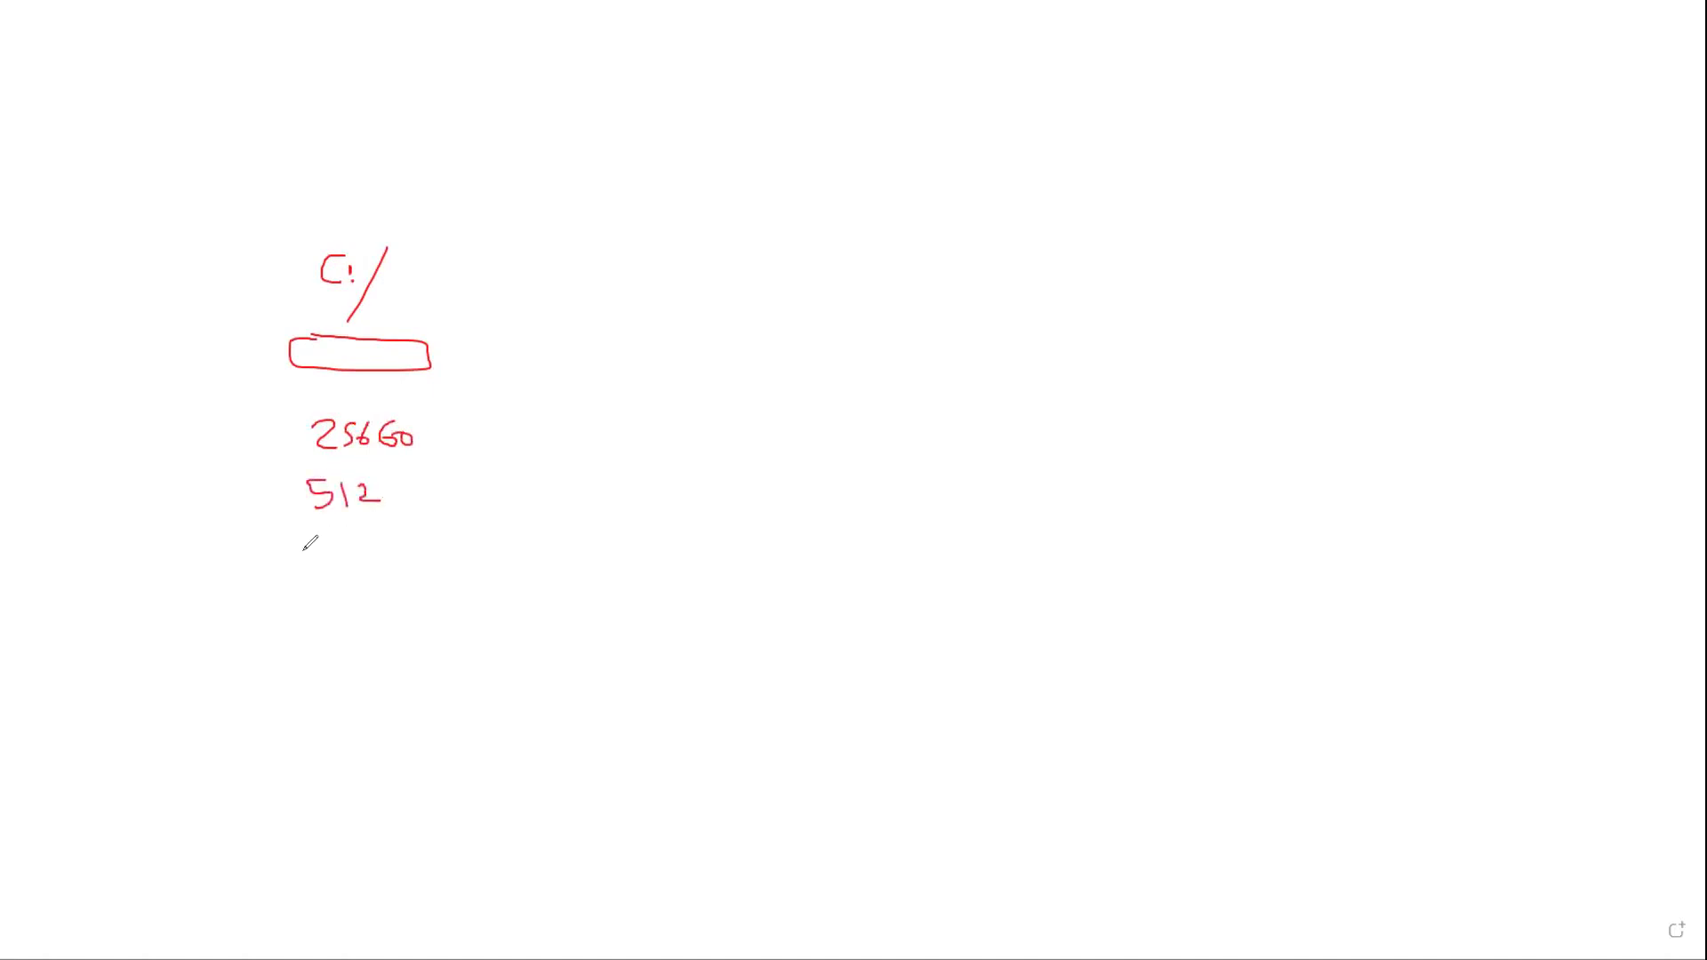
drag(297, 558, 316, 557)
mouse_move(324, 548)
mouse_down()
mouse_move(329, 562)
mouse_move(361, 541)
mouse_move(352, 560)
mouse_up()
Sketch a second drive box labelled D:/ Travail with 1To written beneath it.
mouse_move(1006, 334)
mouse_down()
mouse_move(1006, 363)
mouse_move(1139, 350)
mouse_move(1141, 331)
mouse_move(1006, 335)
mouse_up()
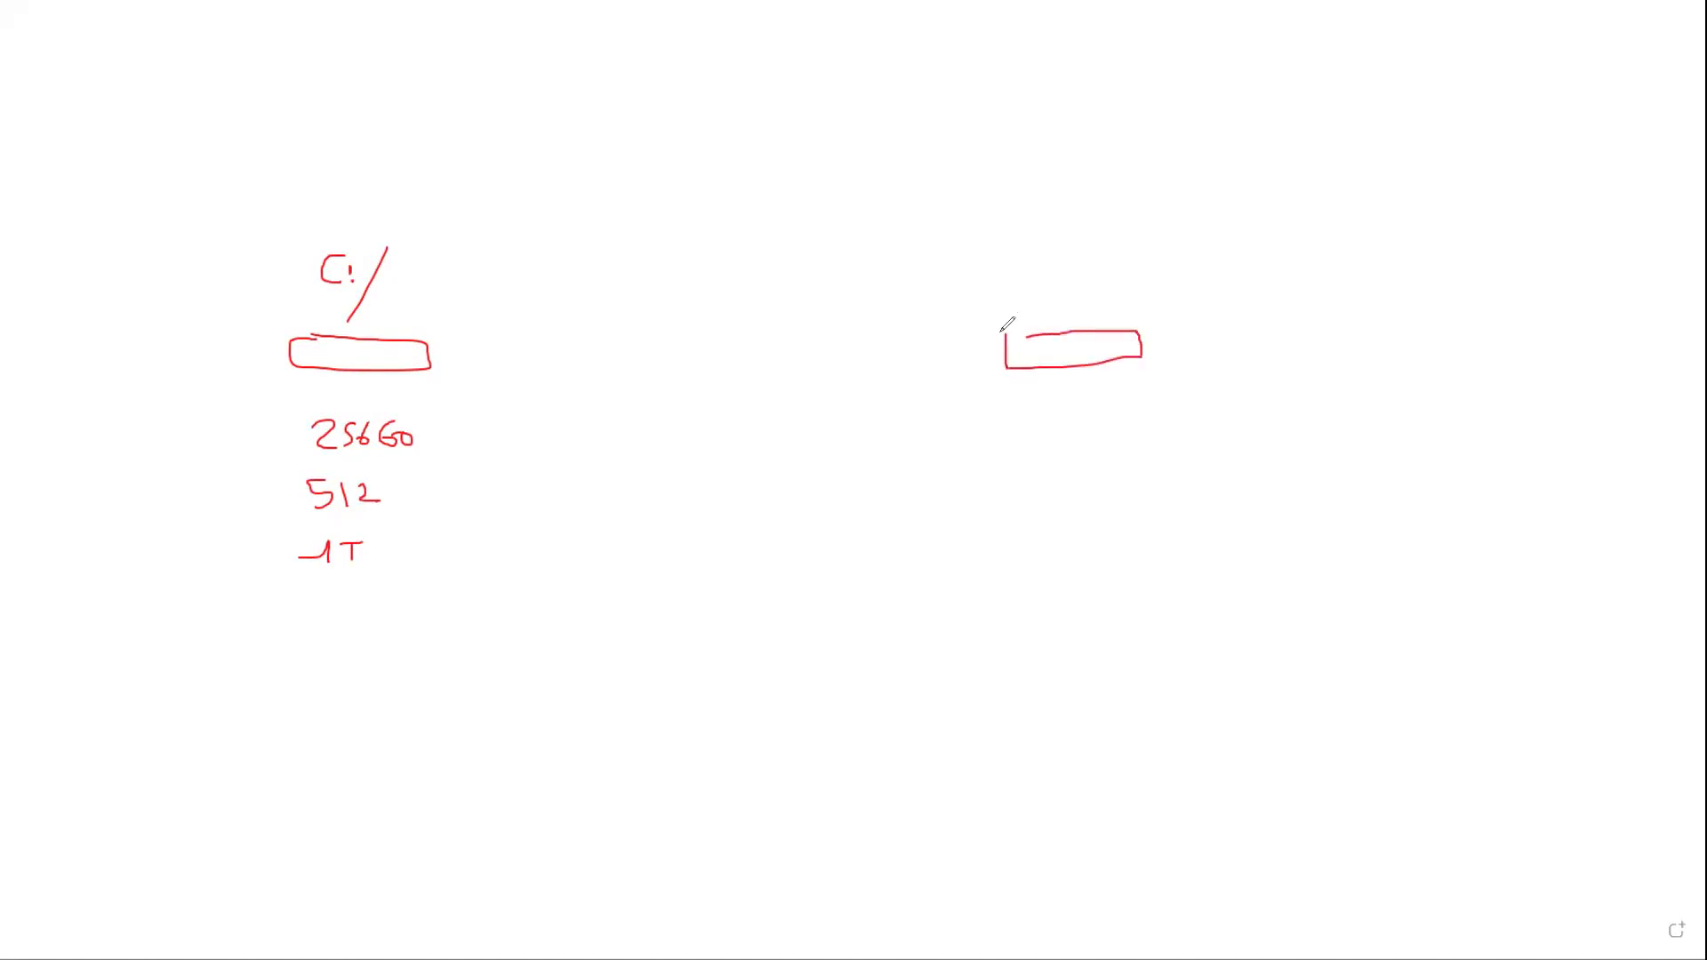
mouse_move(1027, 259)
mouse_down()
mouse_move(1064, 256)
mouse_move(1054, 281)
mouse_move(1124, 261)
mouse_move(1140, 283)
mouse_up()
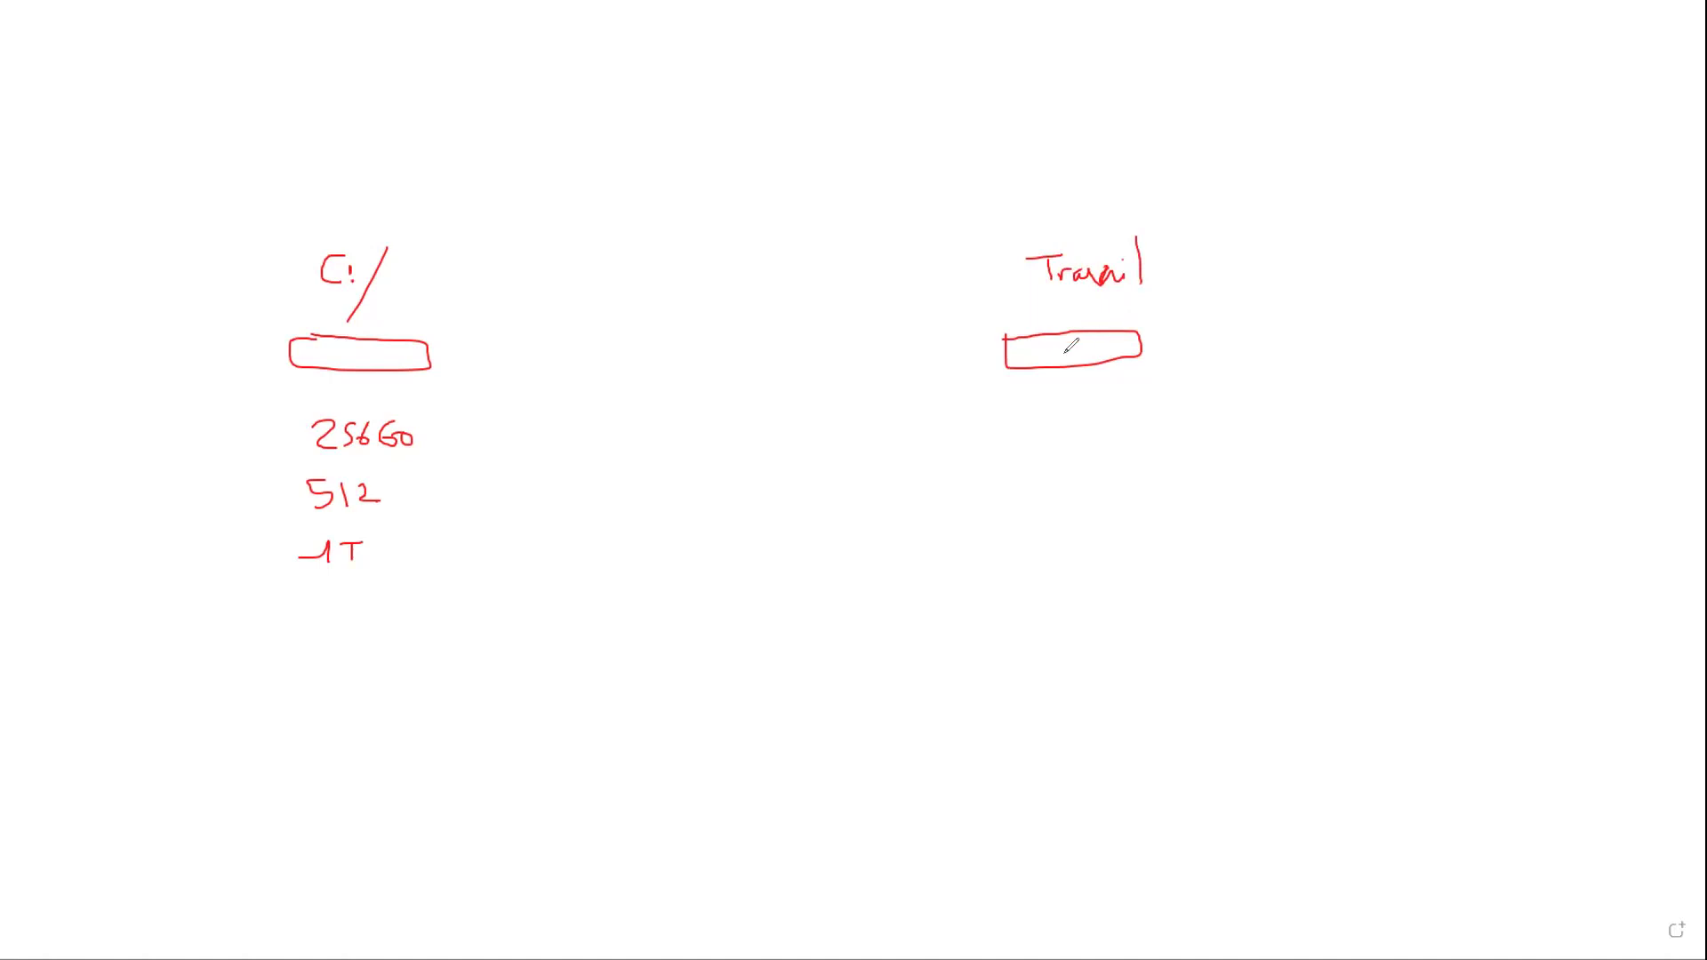
drag(921, 233, 922, 257)
drag(949, 236, 958, 267)
mouse_move(1048, 414)
mouse_down()
mouse_move(1069, 431)
mouse_move(1110, 387)
mouse_move(1124, 423)
mouse_move(1131, 401)
mouse_up()
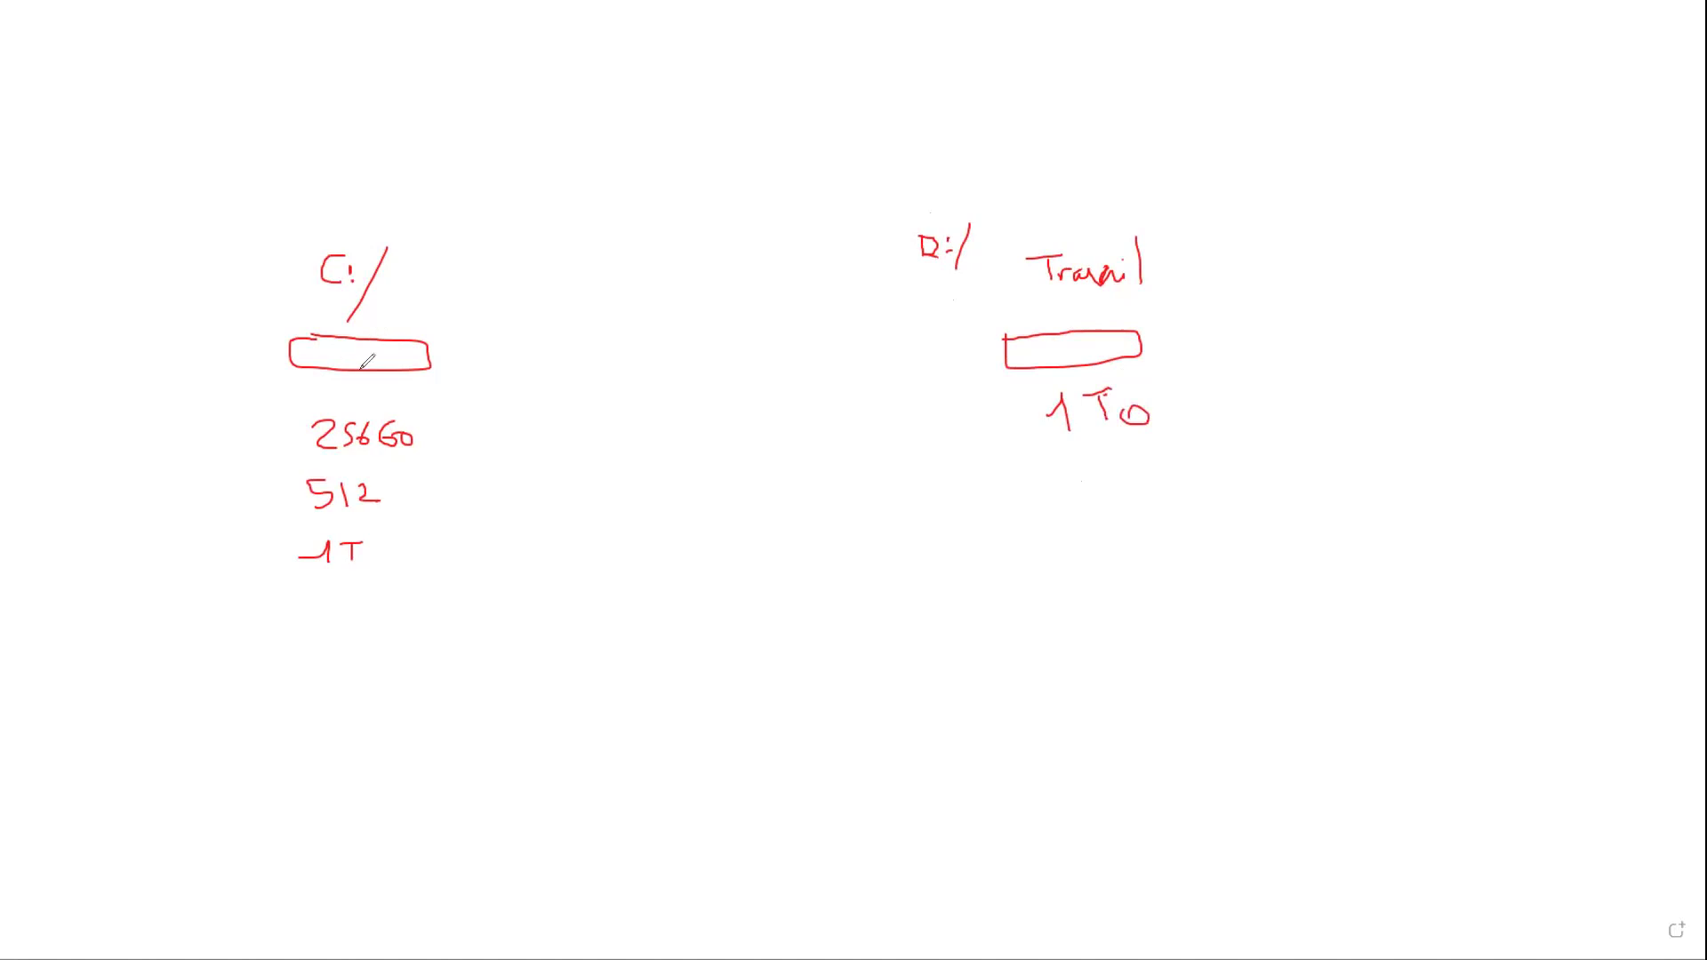
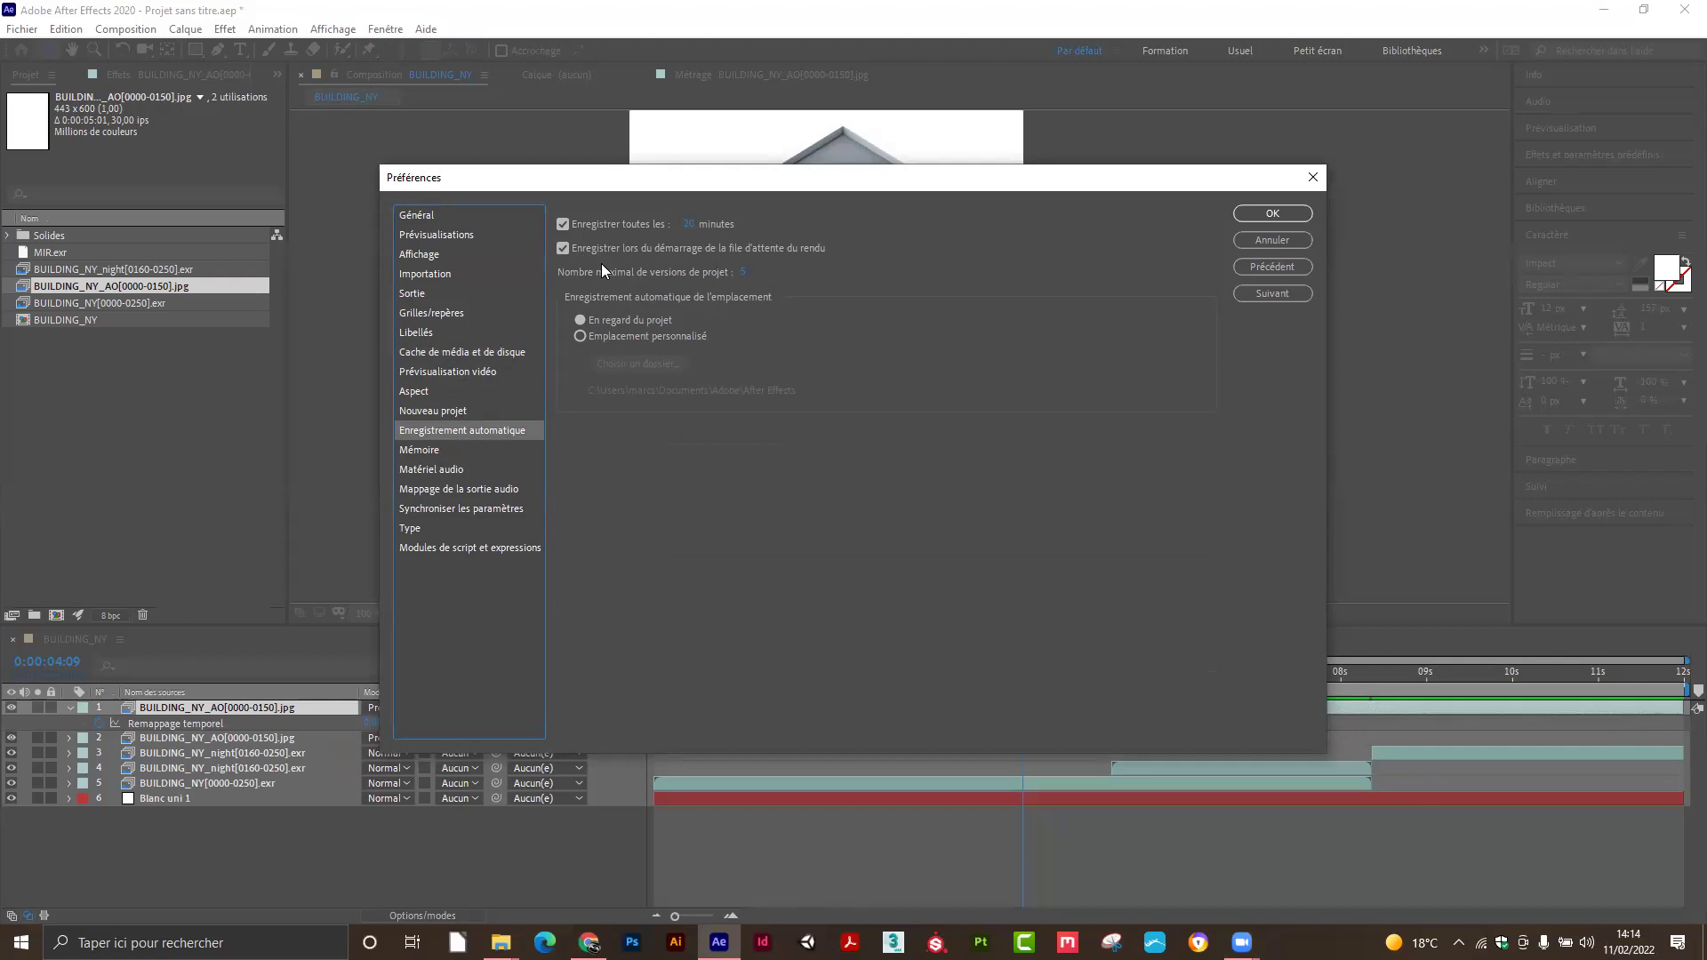
Toggle auto-save on render, then save the project as ANIM.aep, replacing the existing file.
click(733, 245)
click(1256, 214)
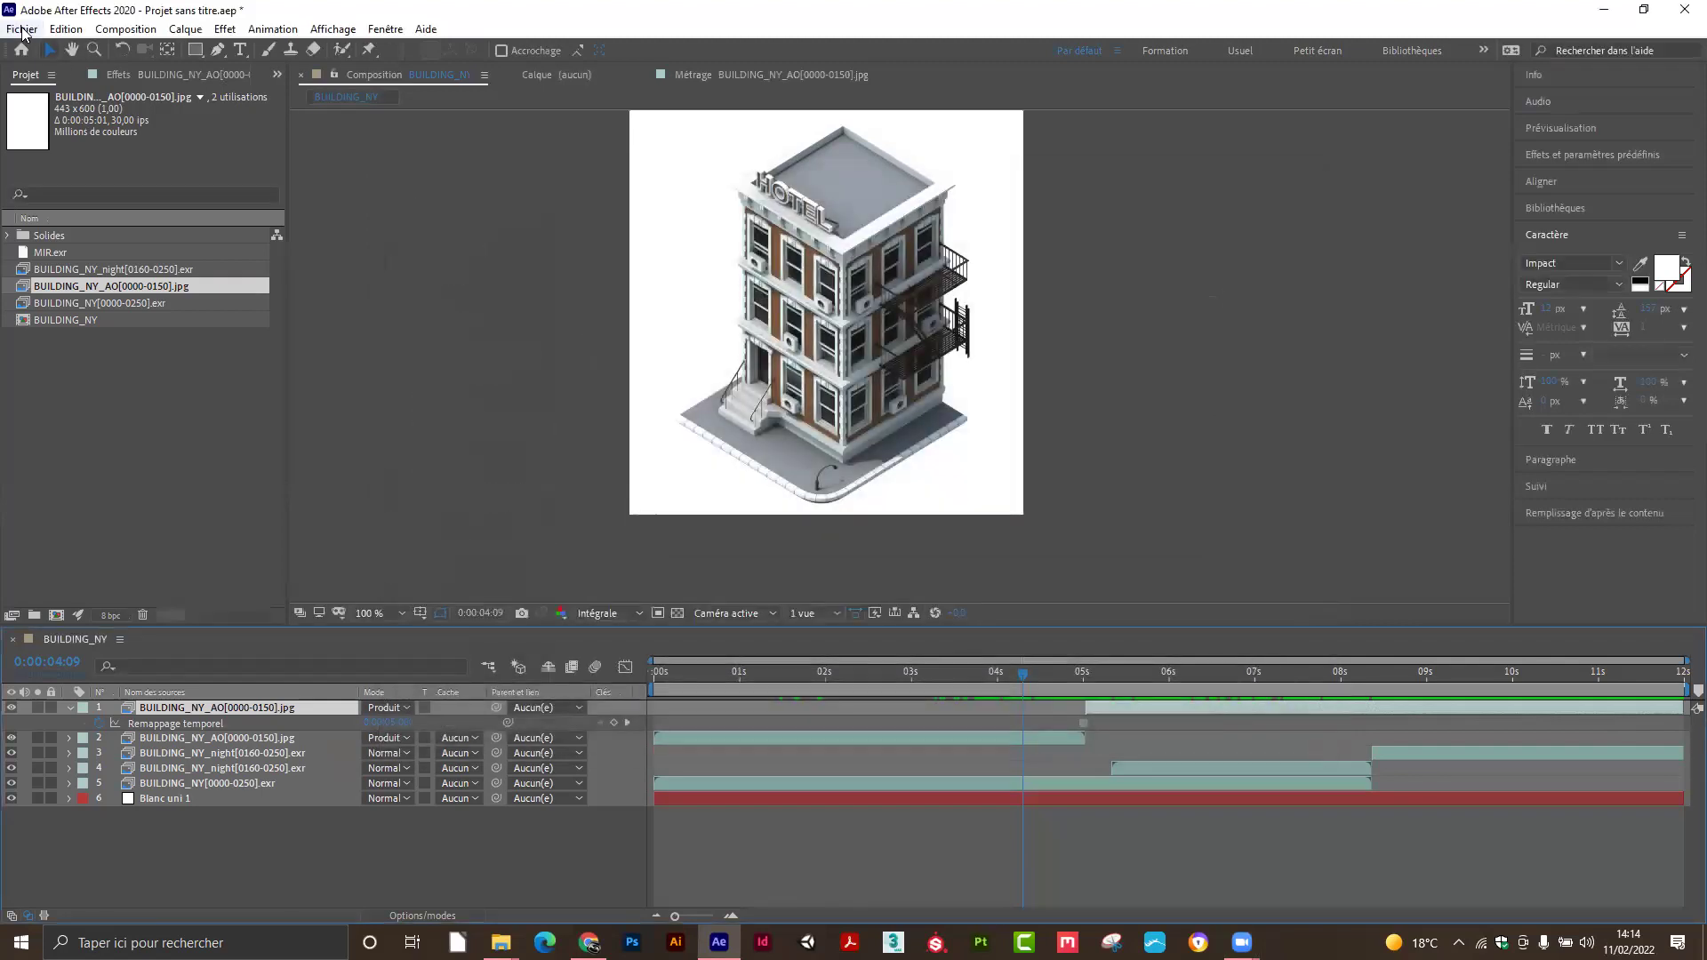
click(22, 29)
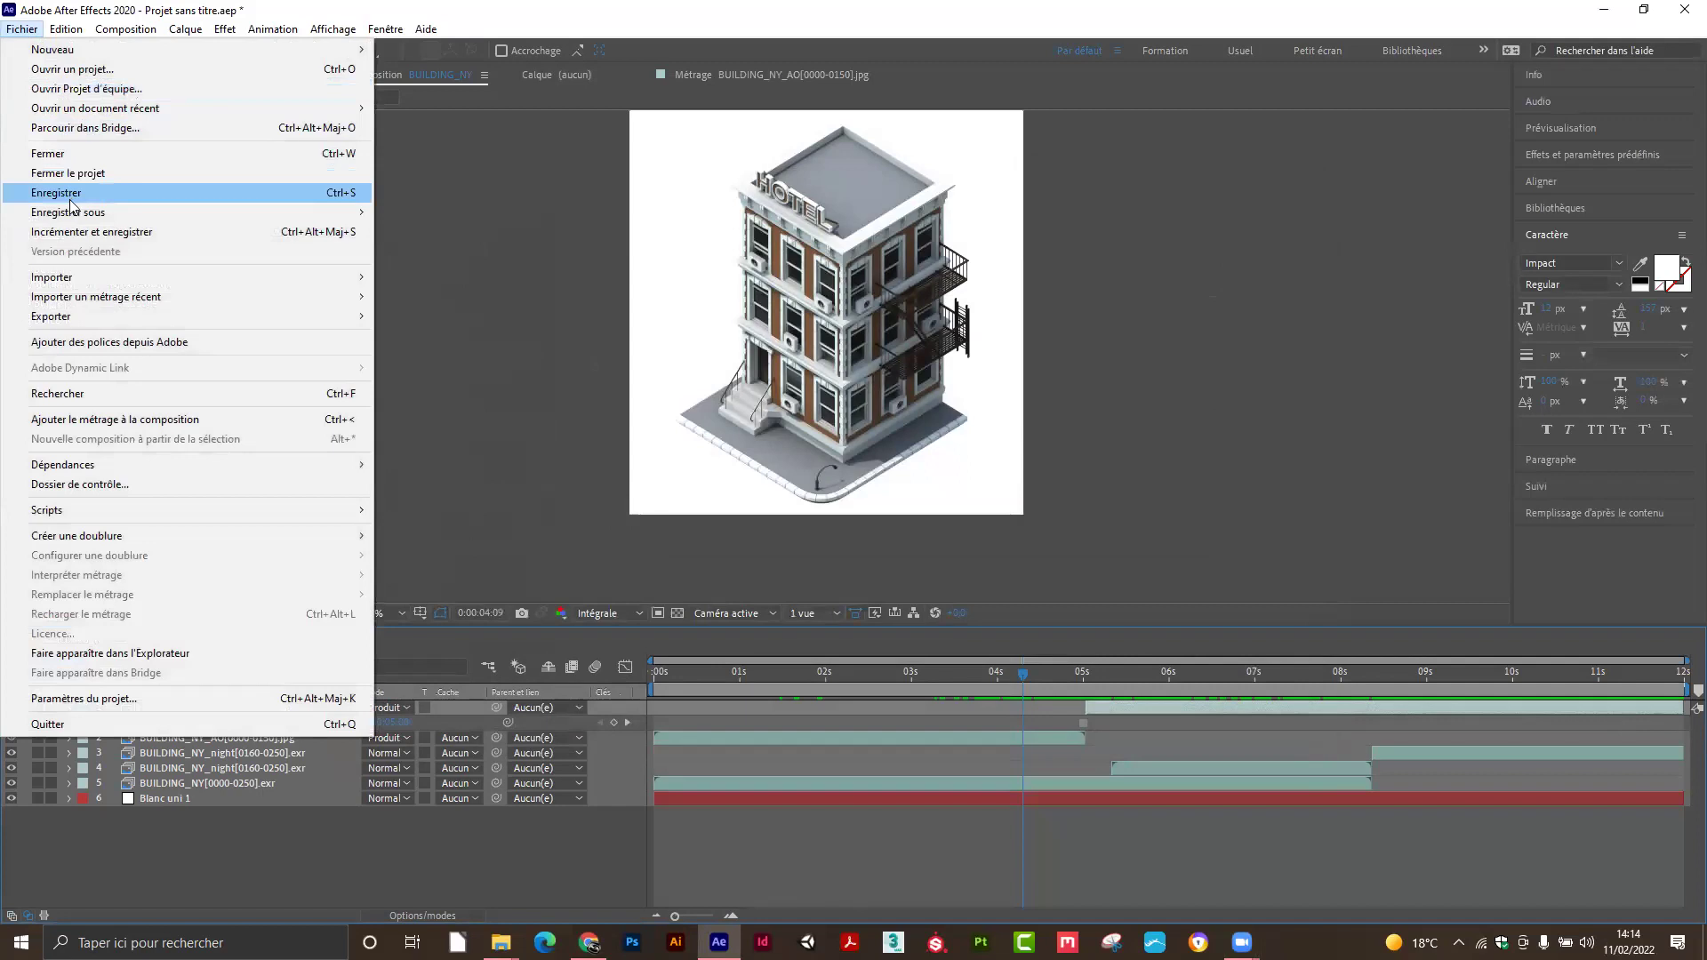
mouse_move(76, 214)
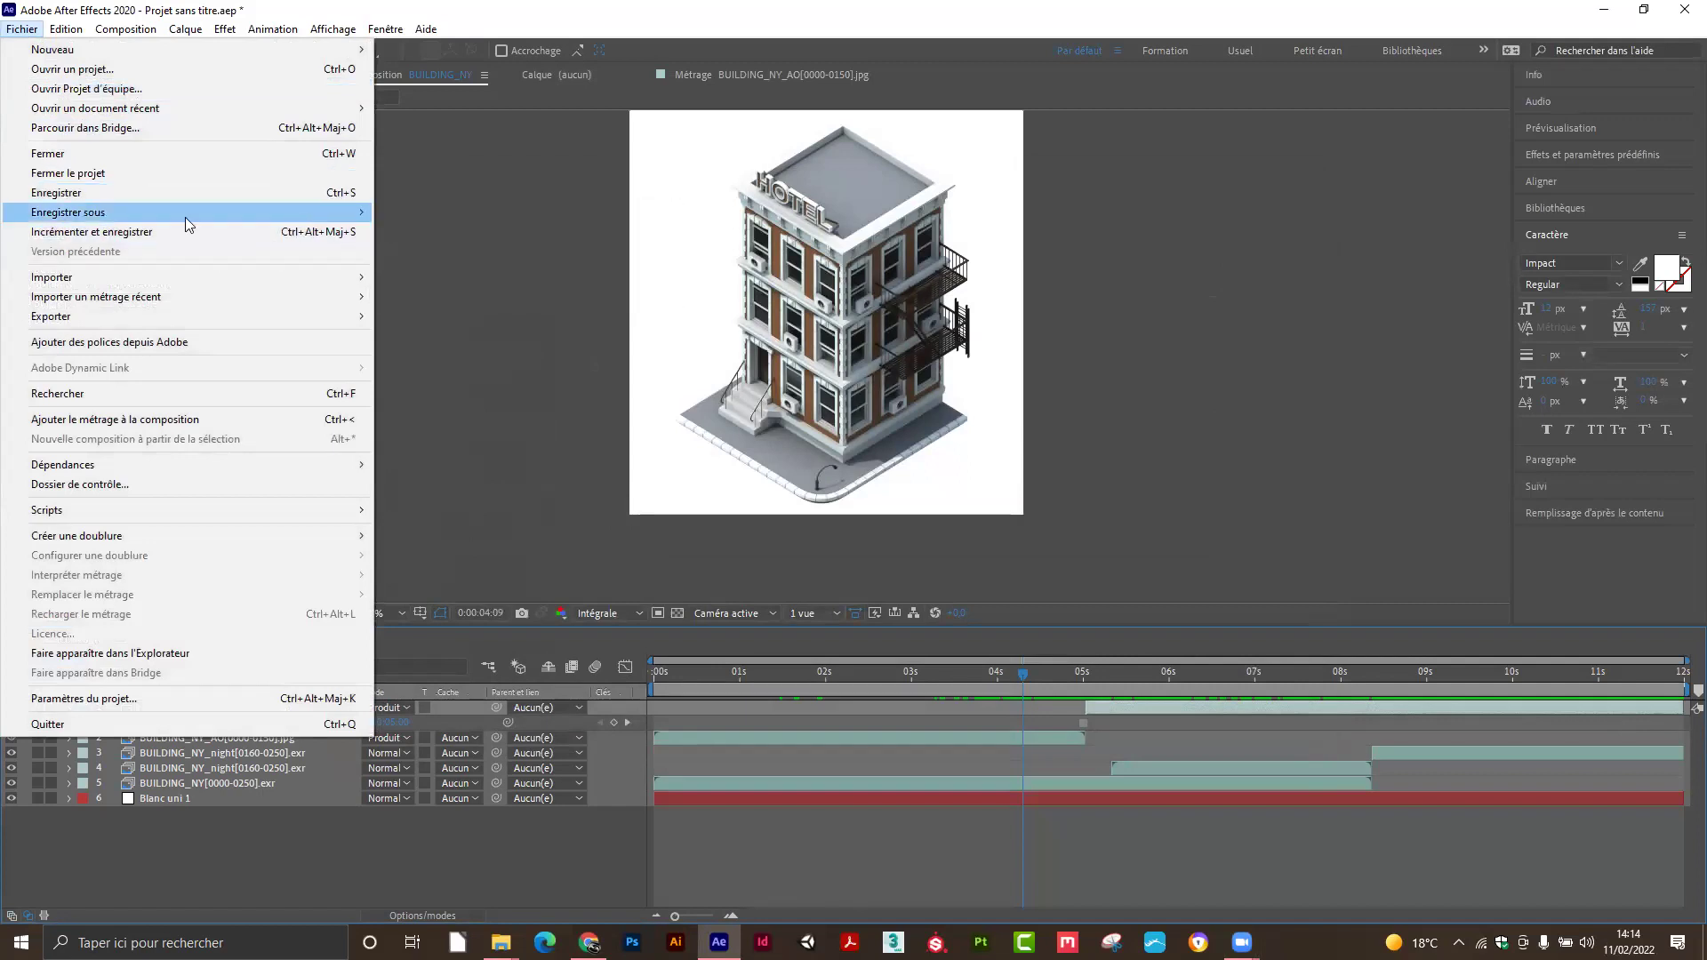
click(416, 214)
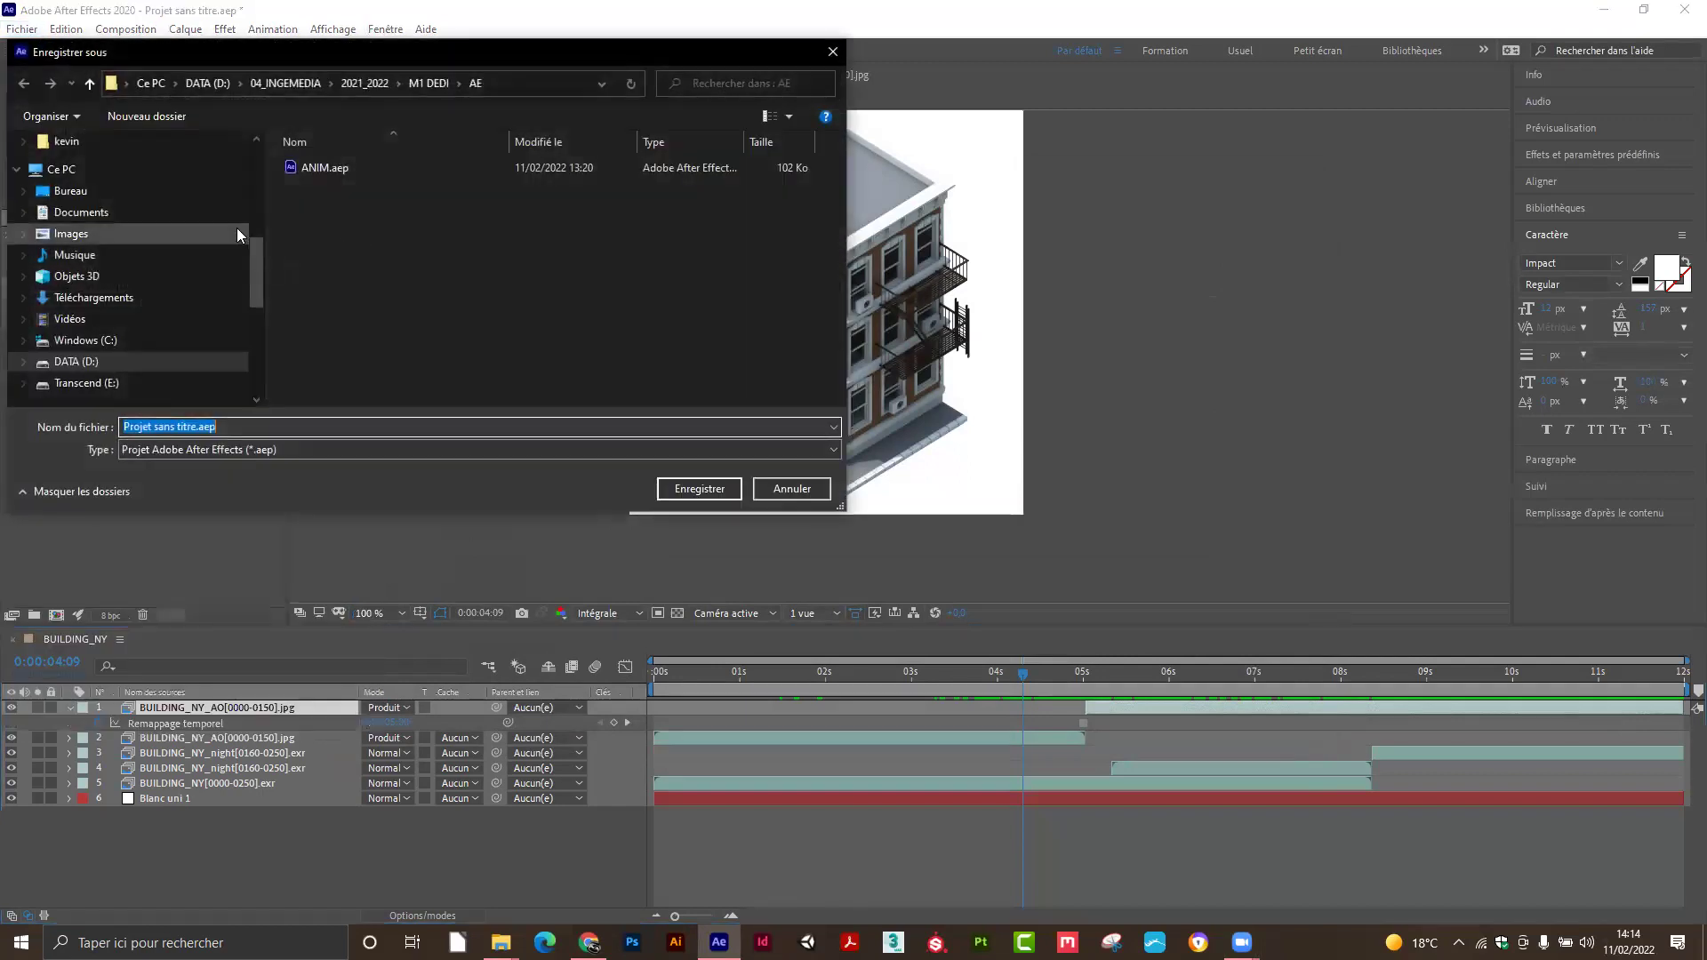
click(313, 169)
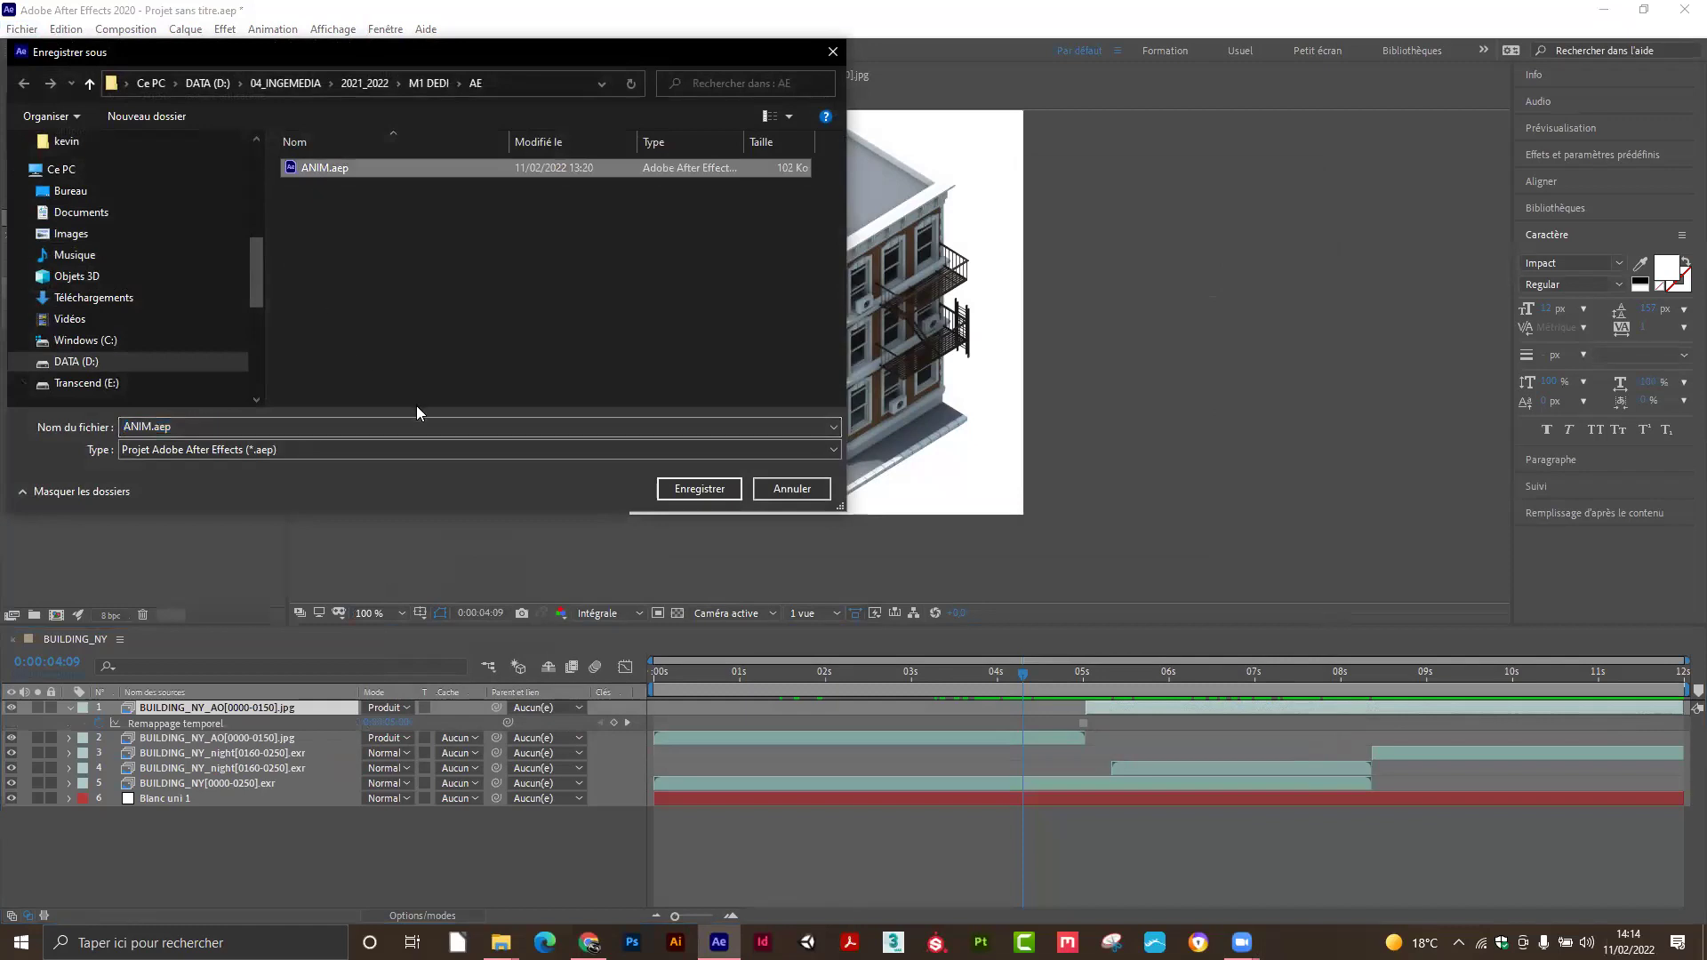
click(693, 489)
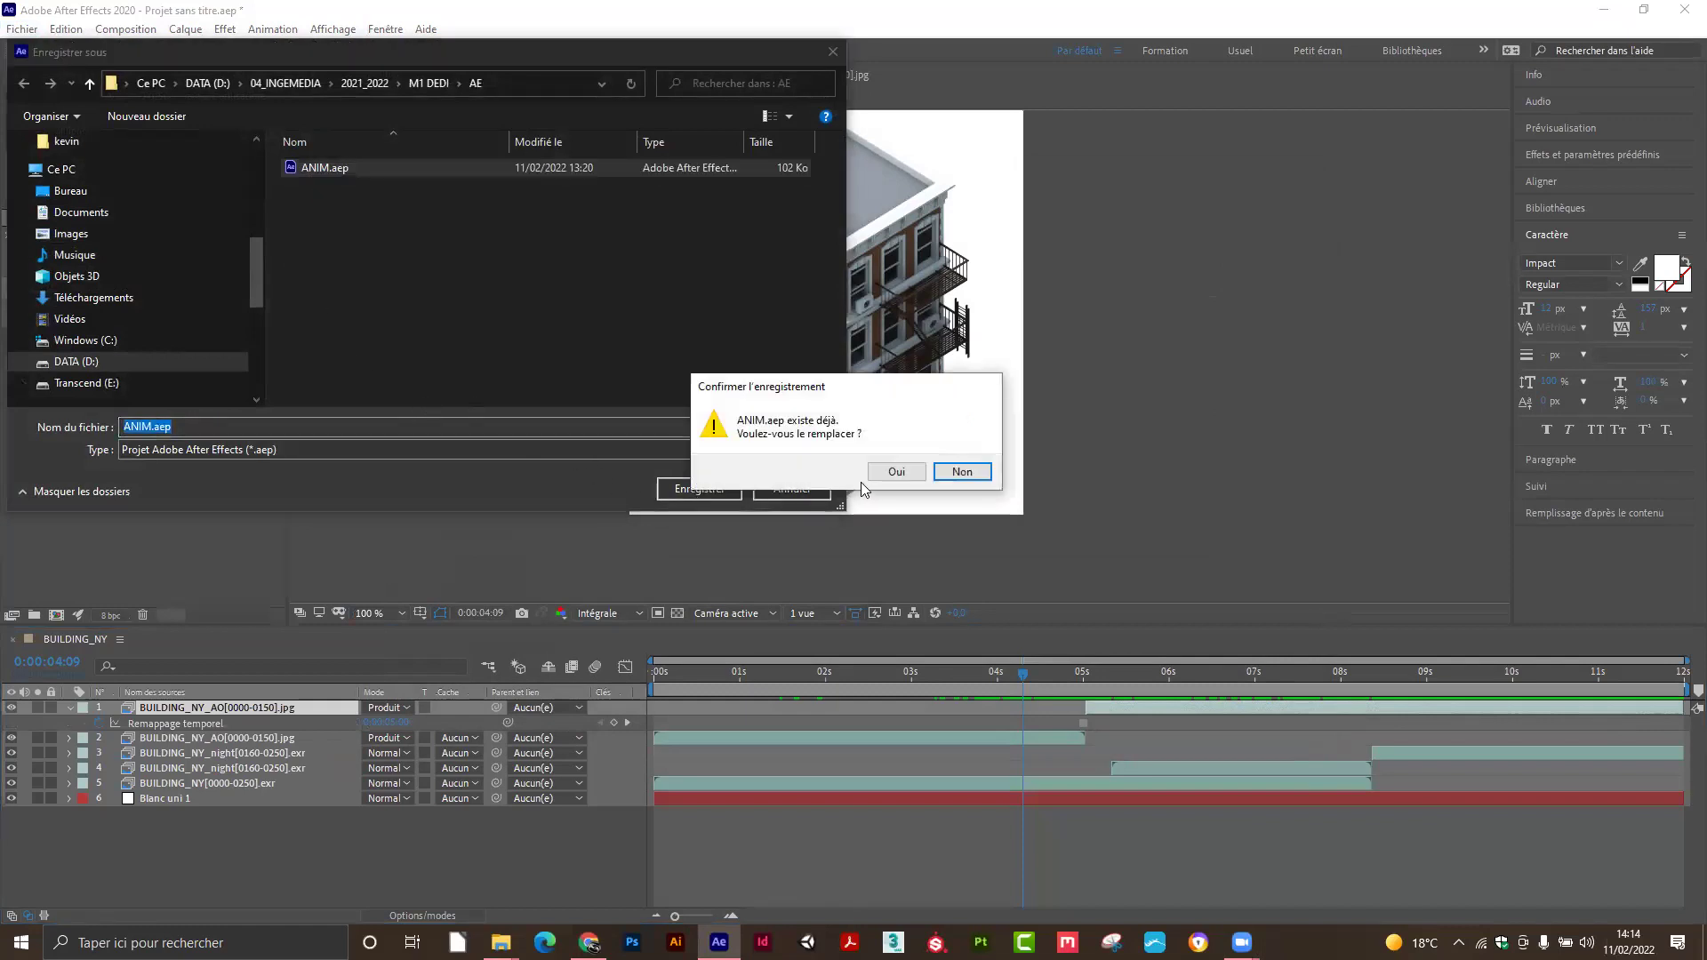
click(892, 472)
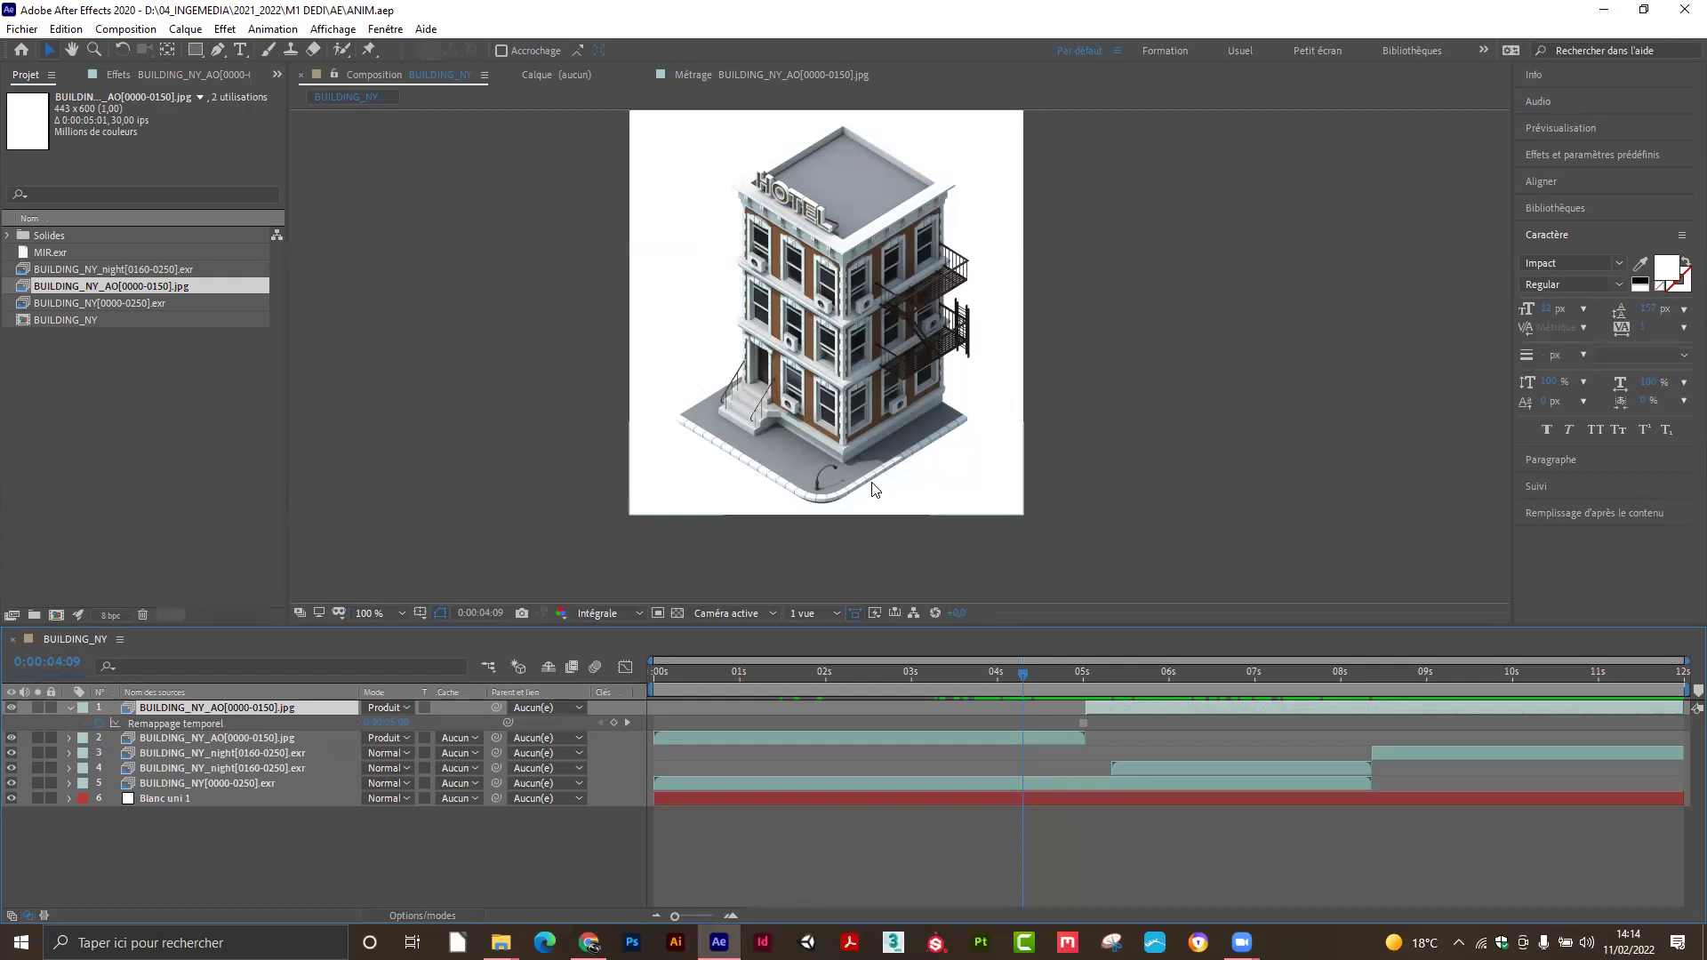
drag(1025, 673, 919, 694)
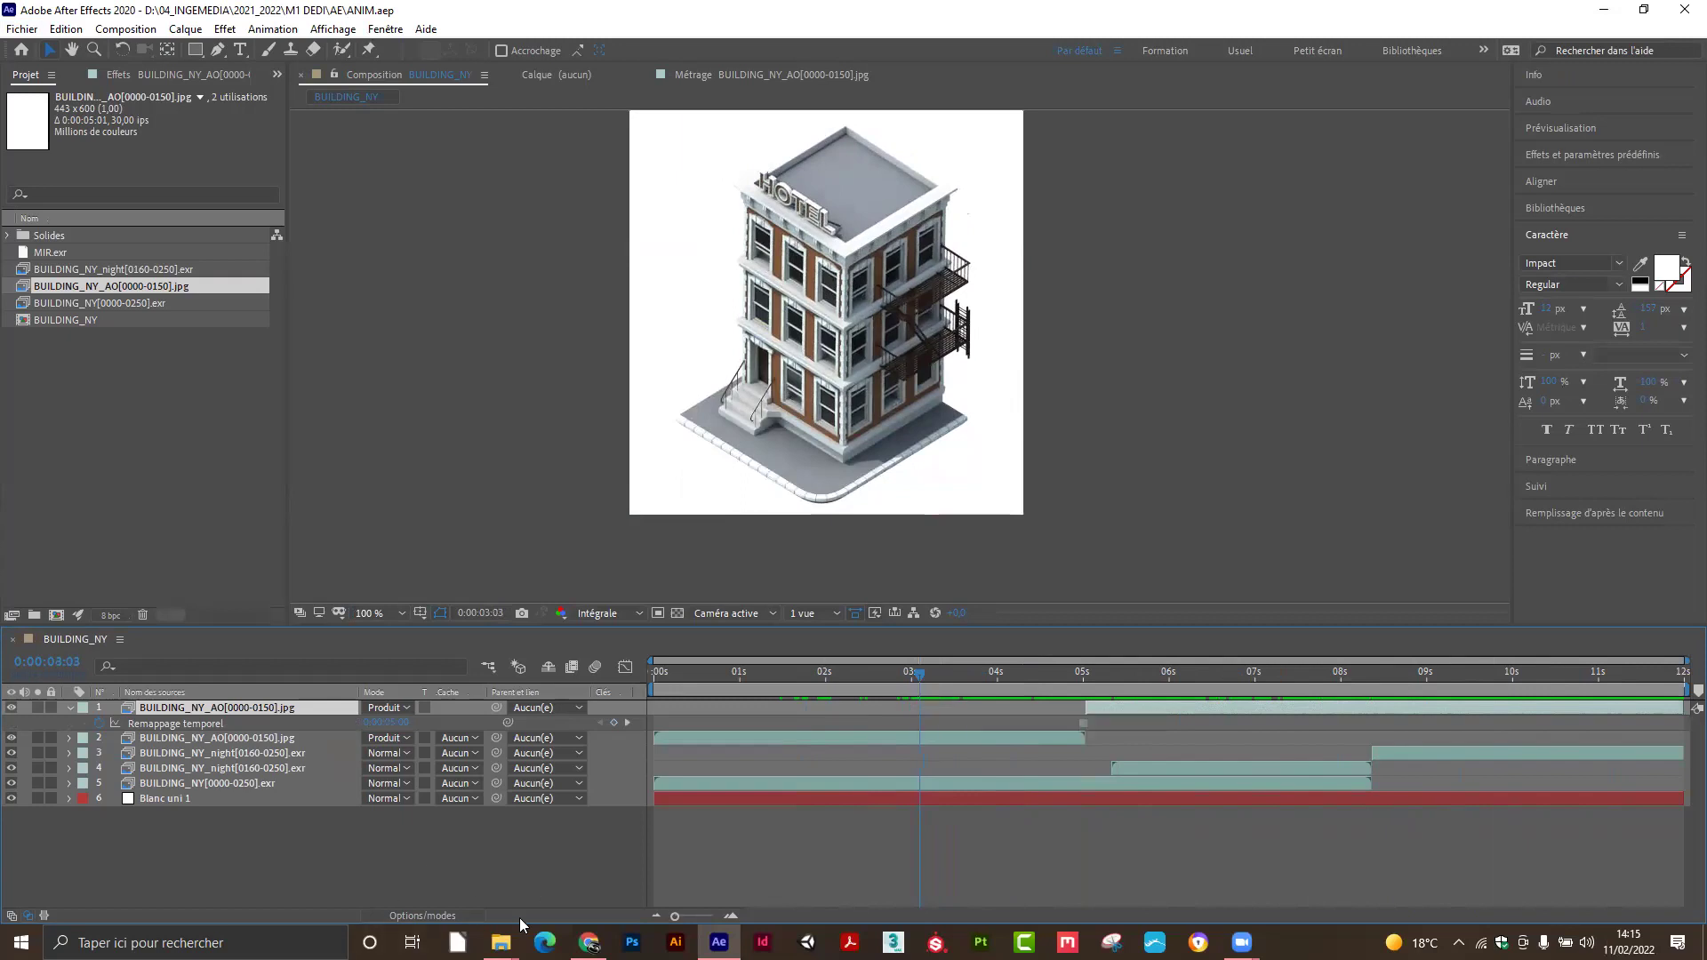
In Media & Disk Cache preferences, empty the disk cache and clean the database and cache.
click(67, 34)
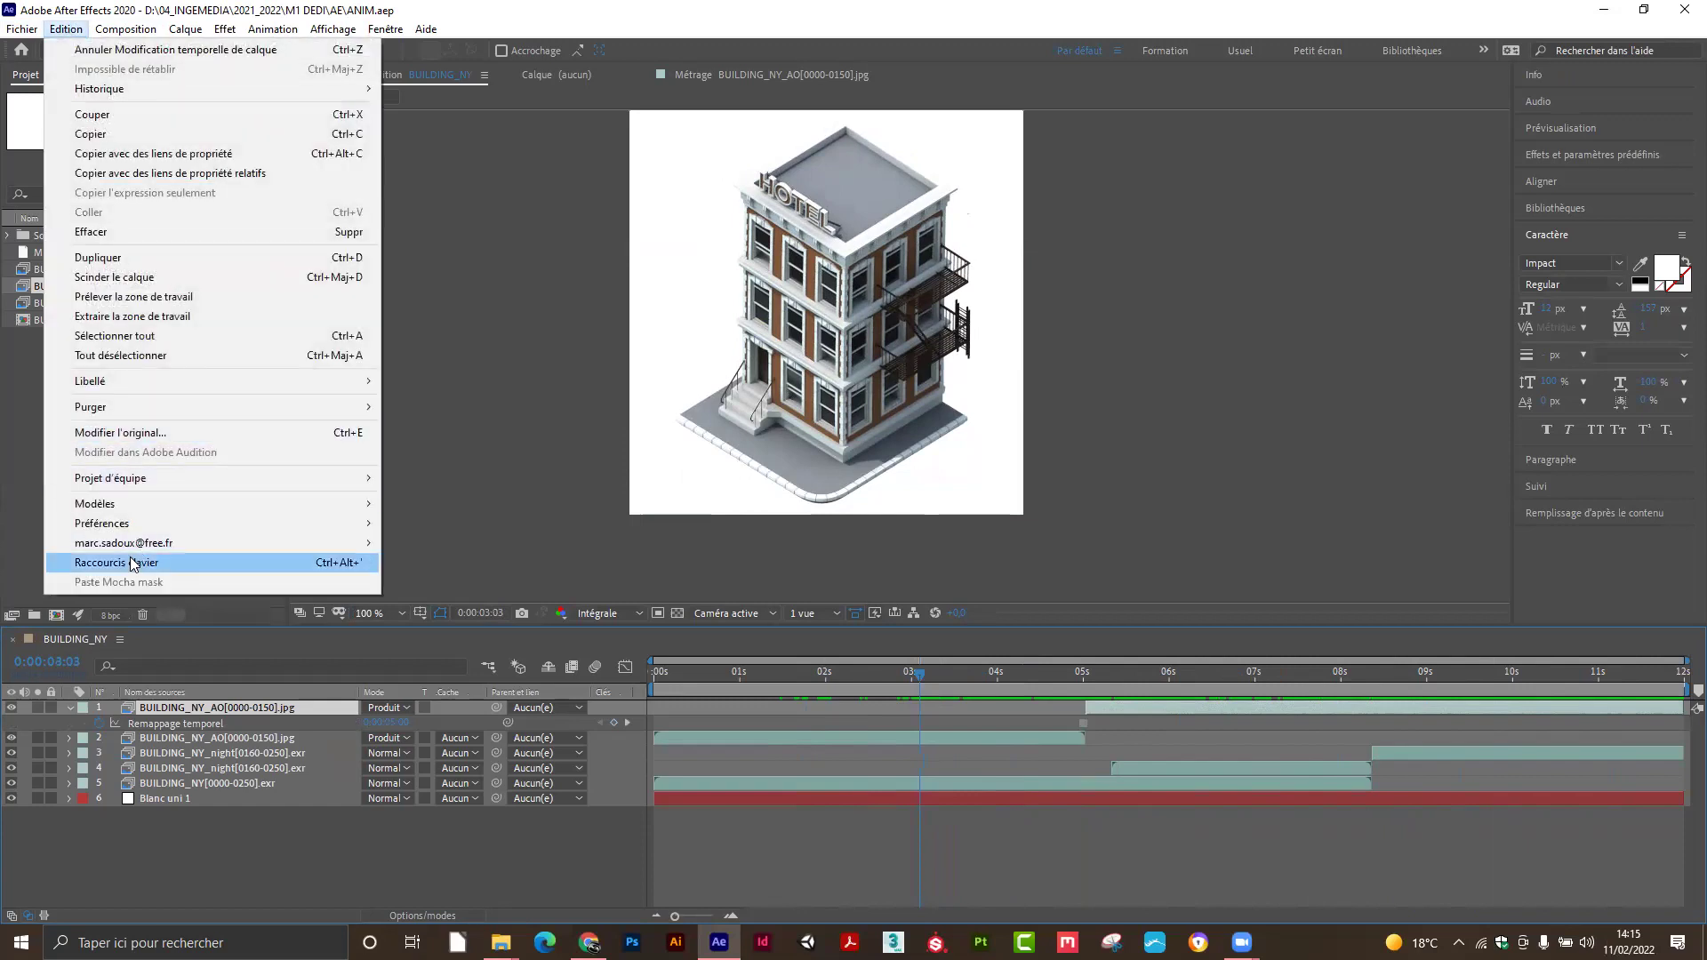
mouse_move(145, 525)
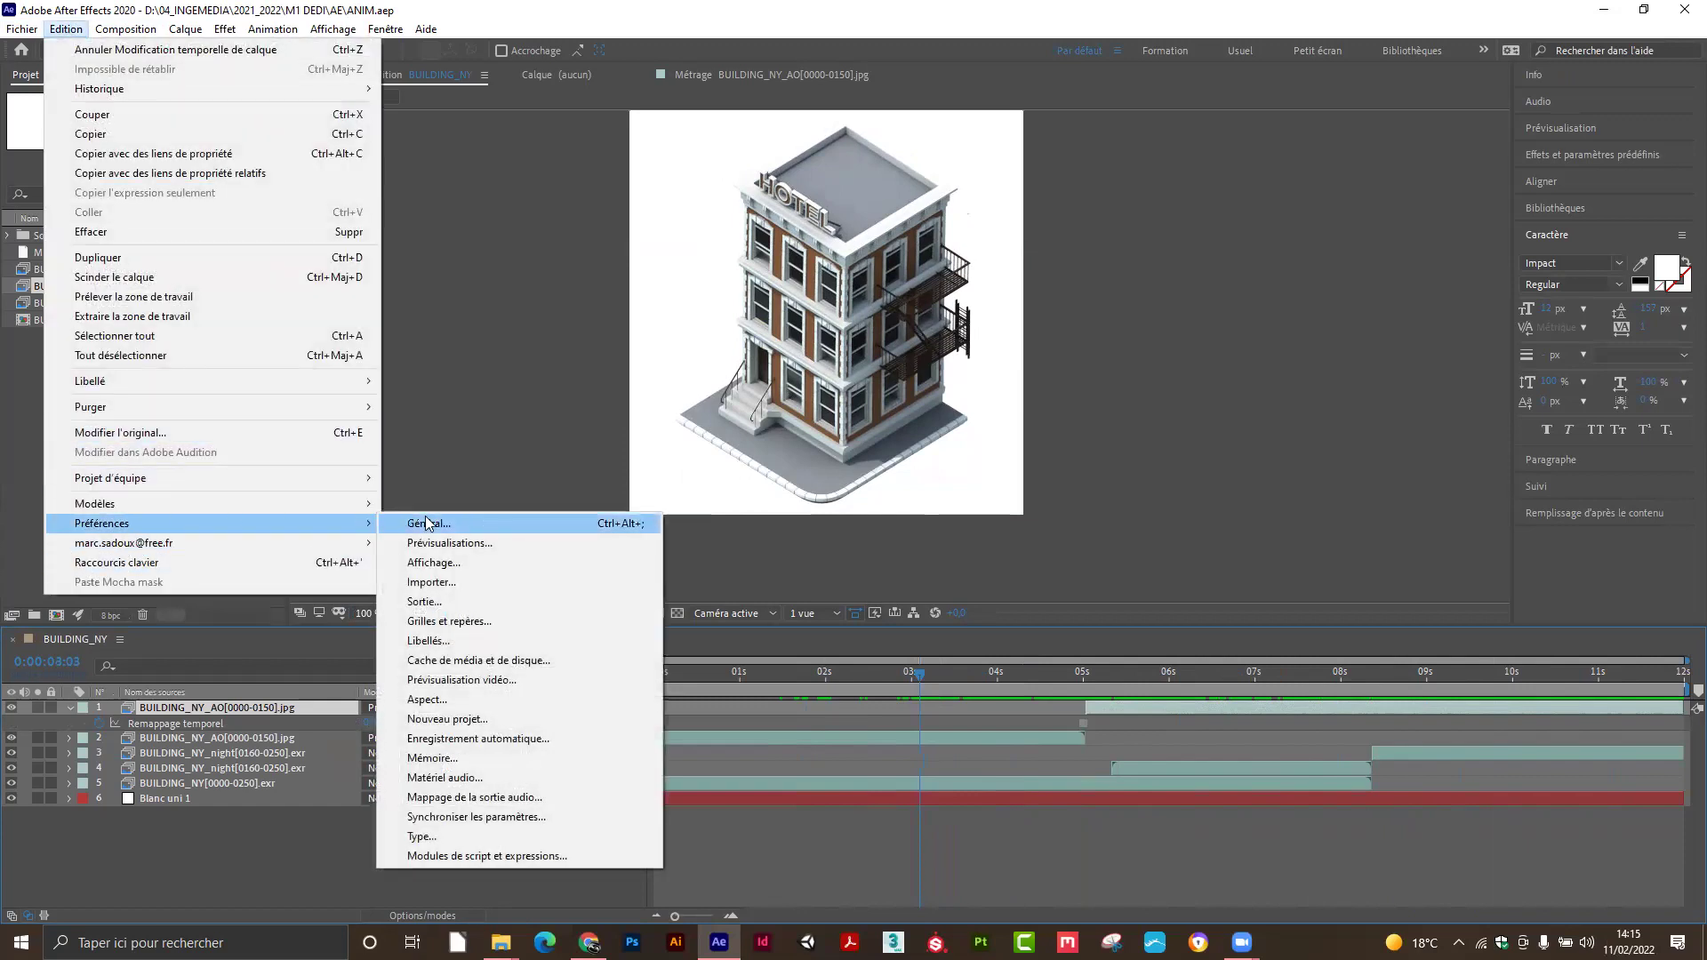
click(471, 660)
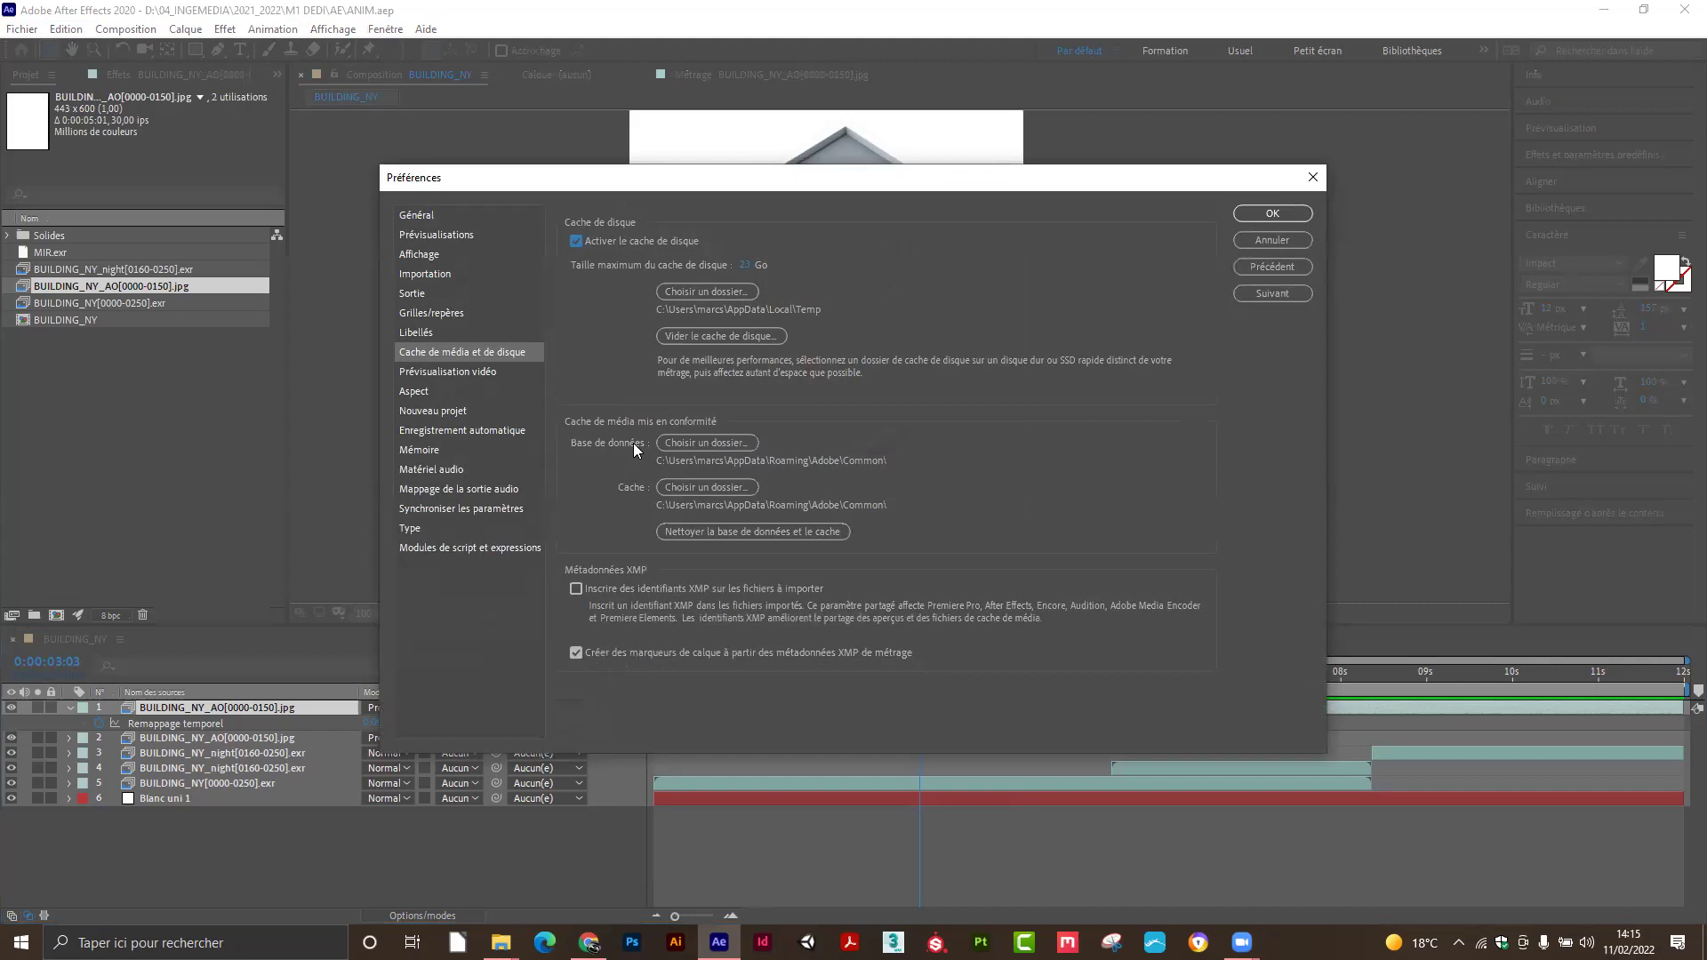
click(719, 289)
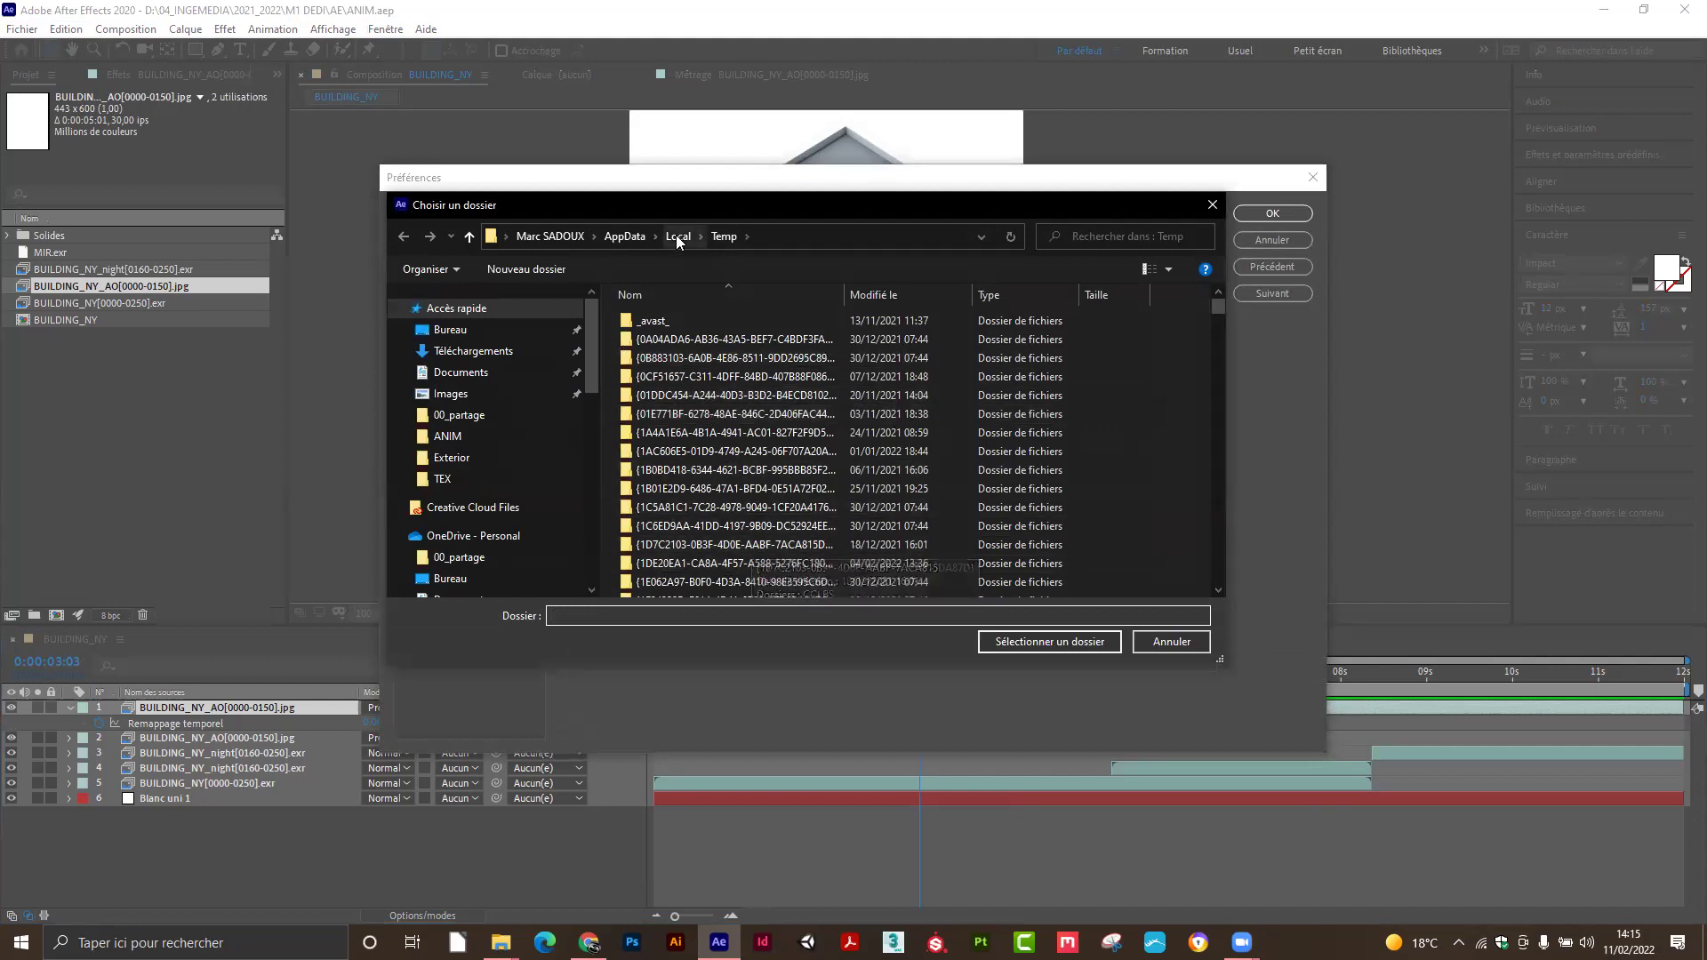
click(1172, 642)
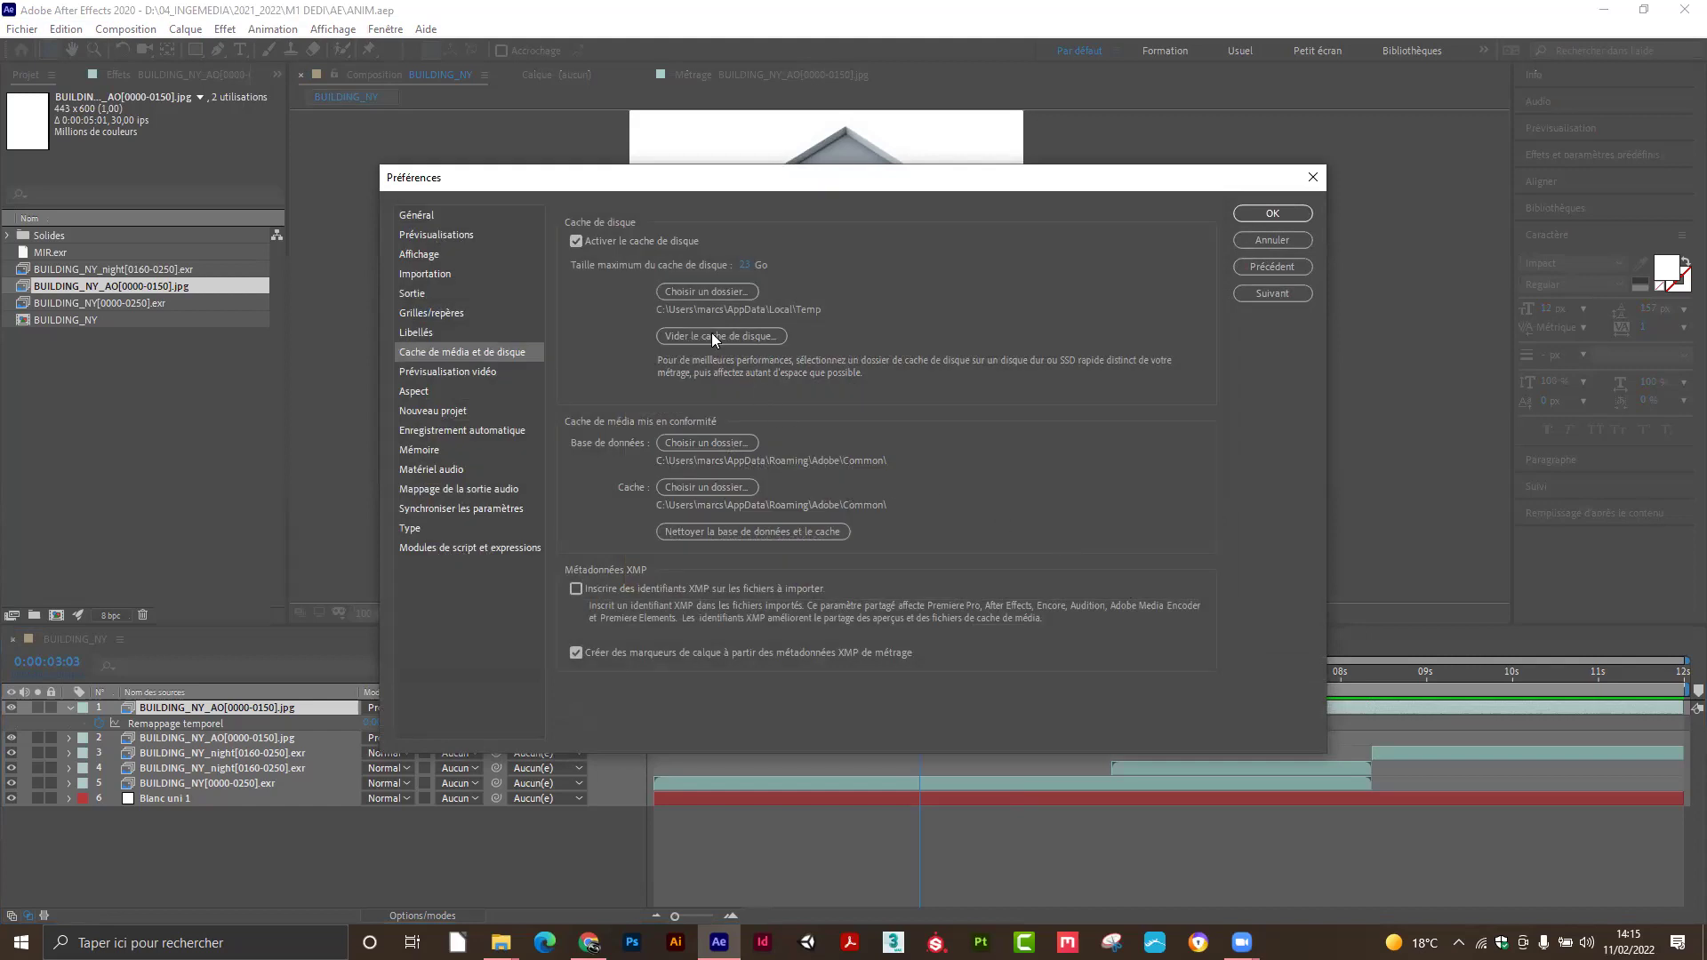
click(727, 335)
click(306, 124)
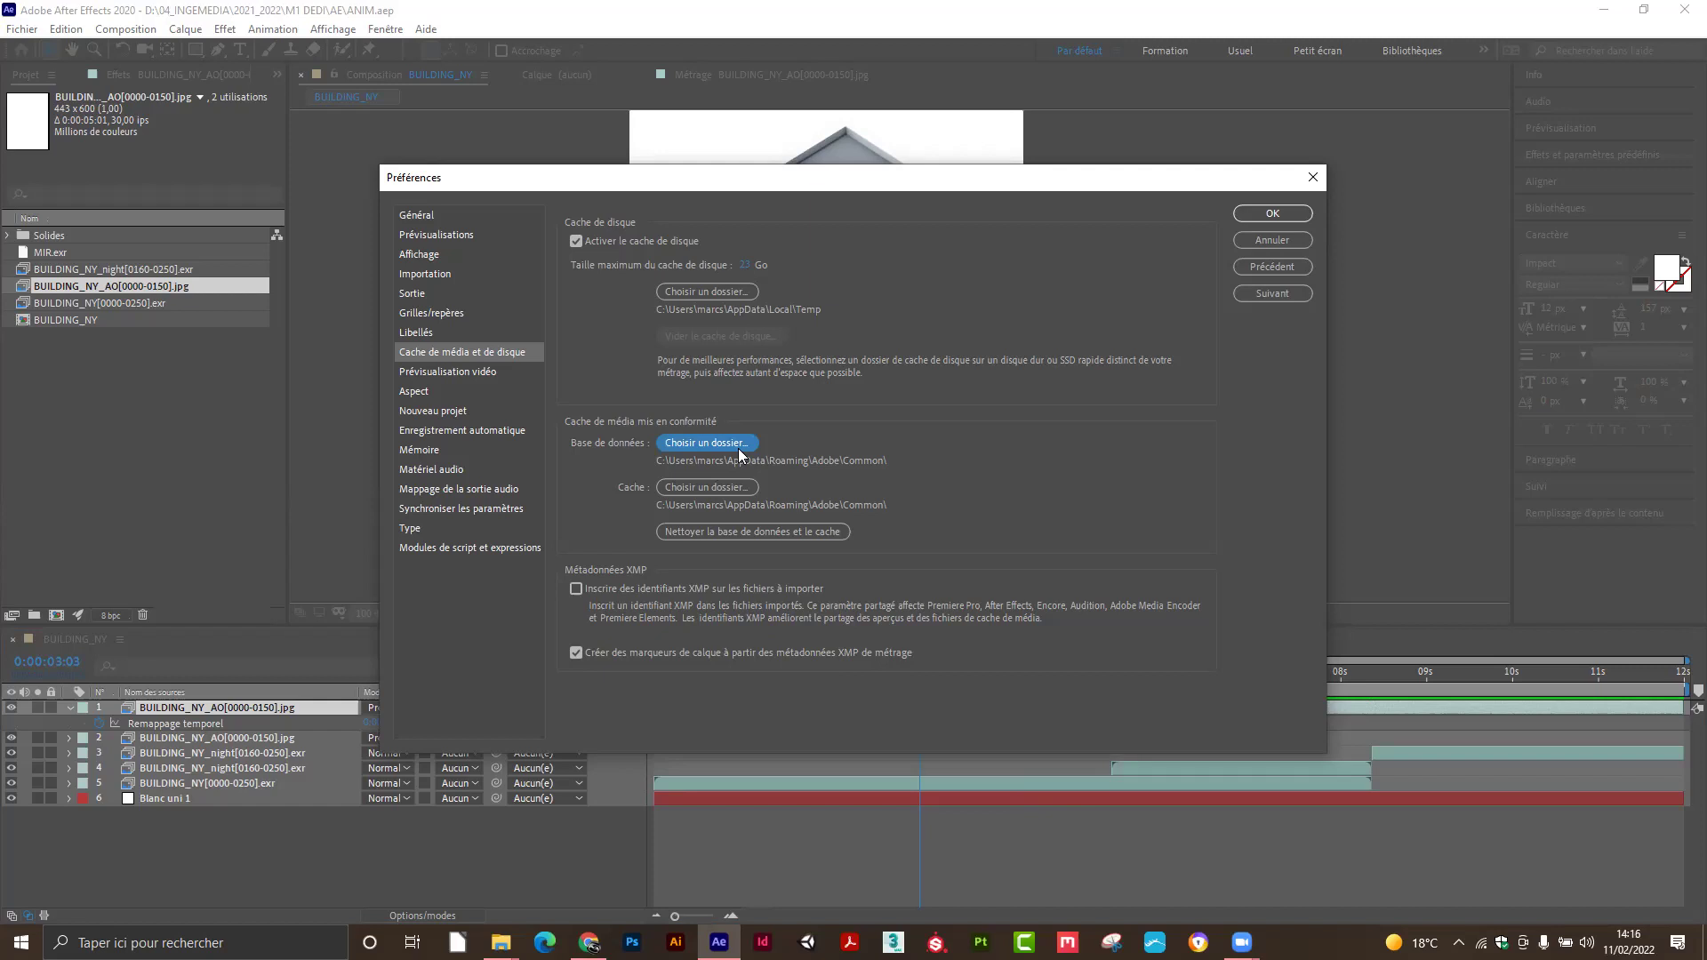
click(739, 536)
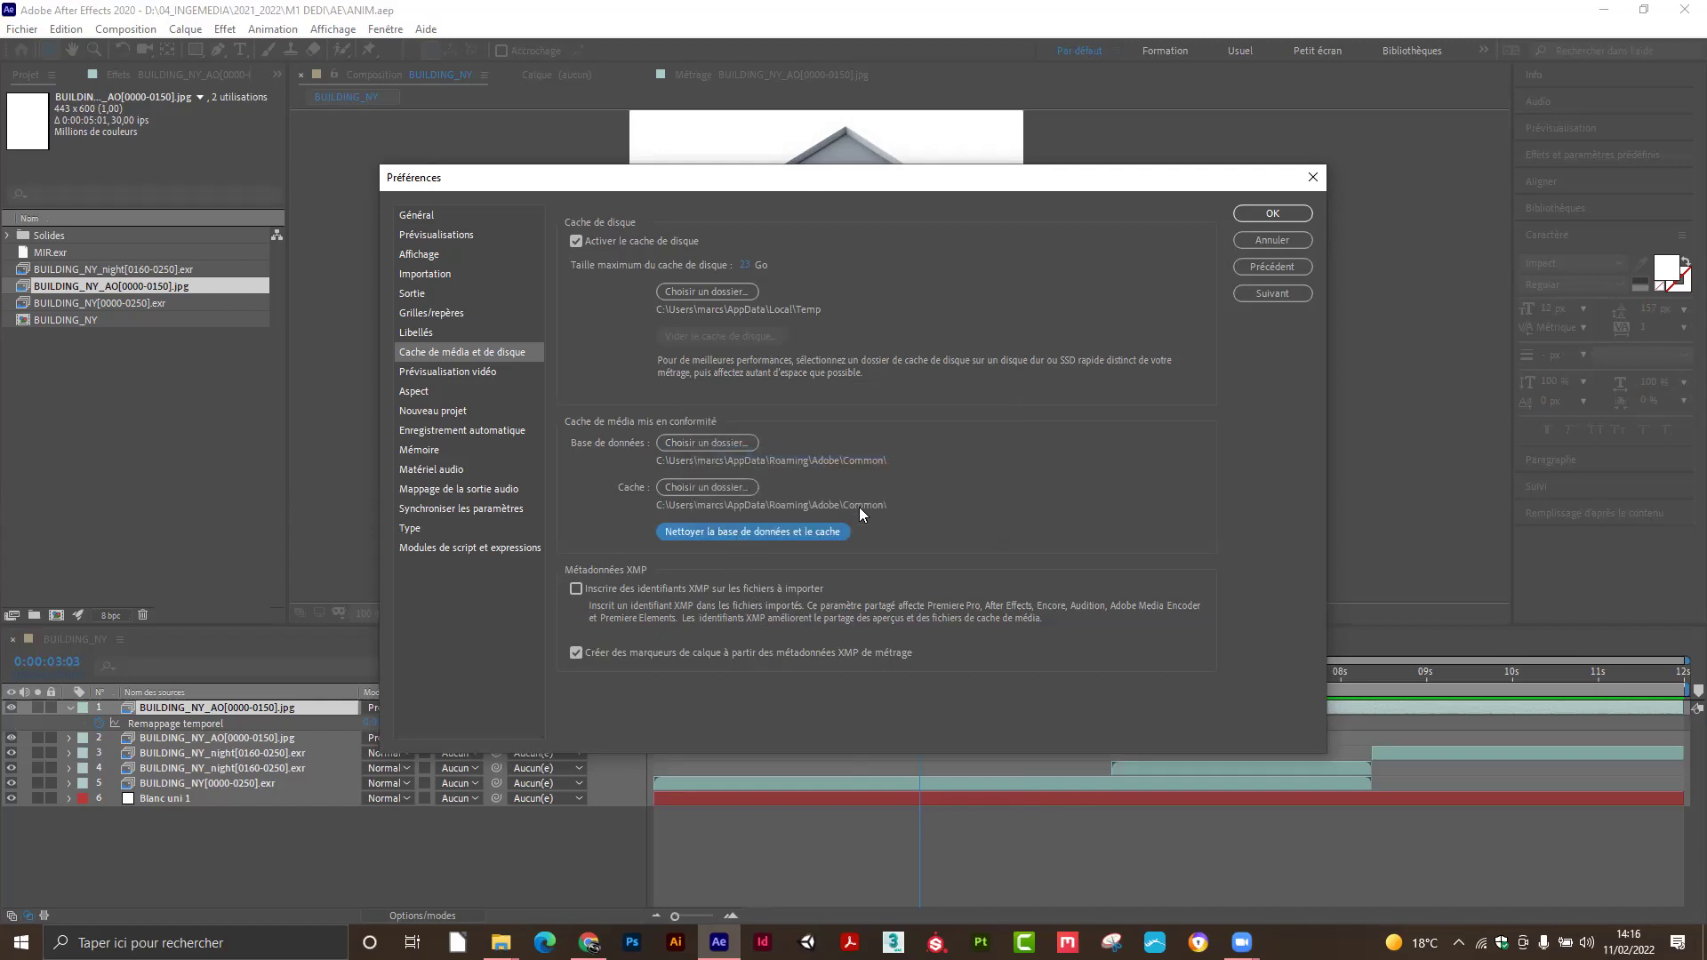
click(1275, 214)
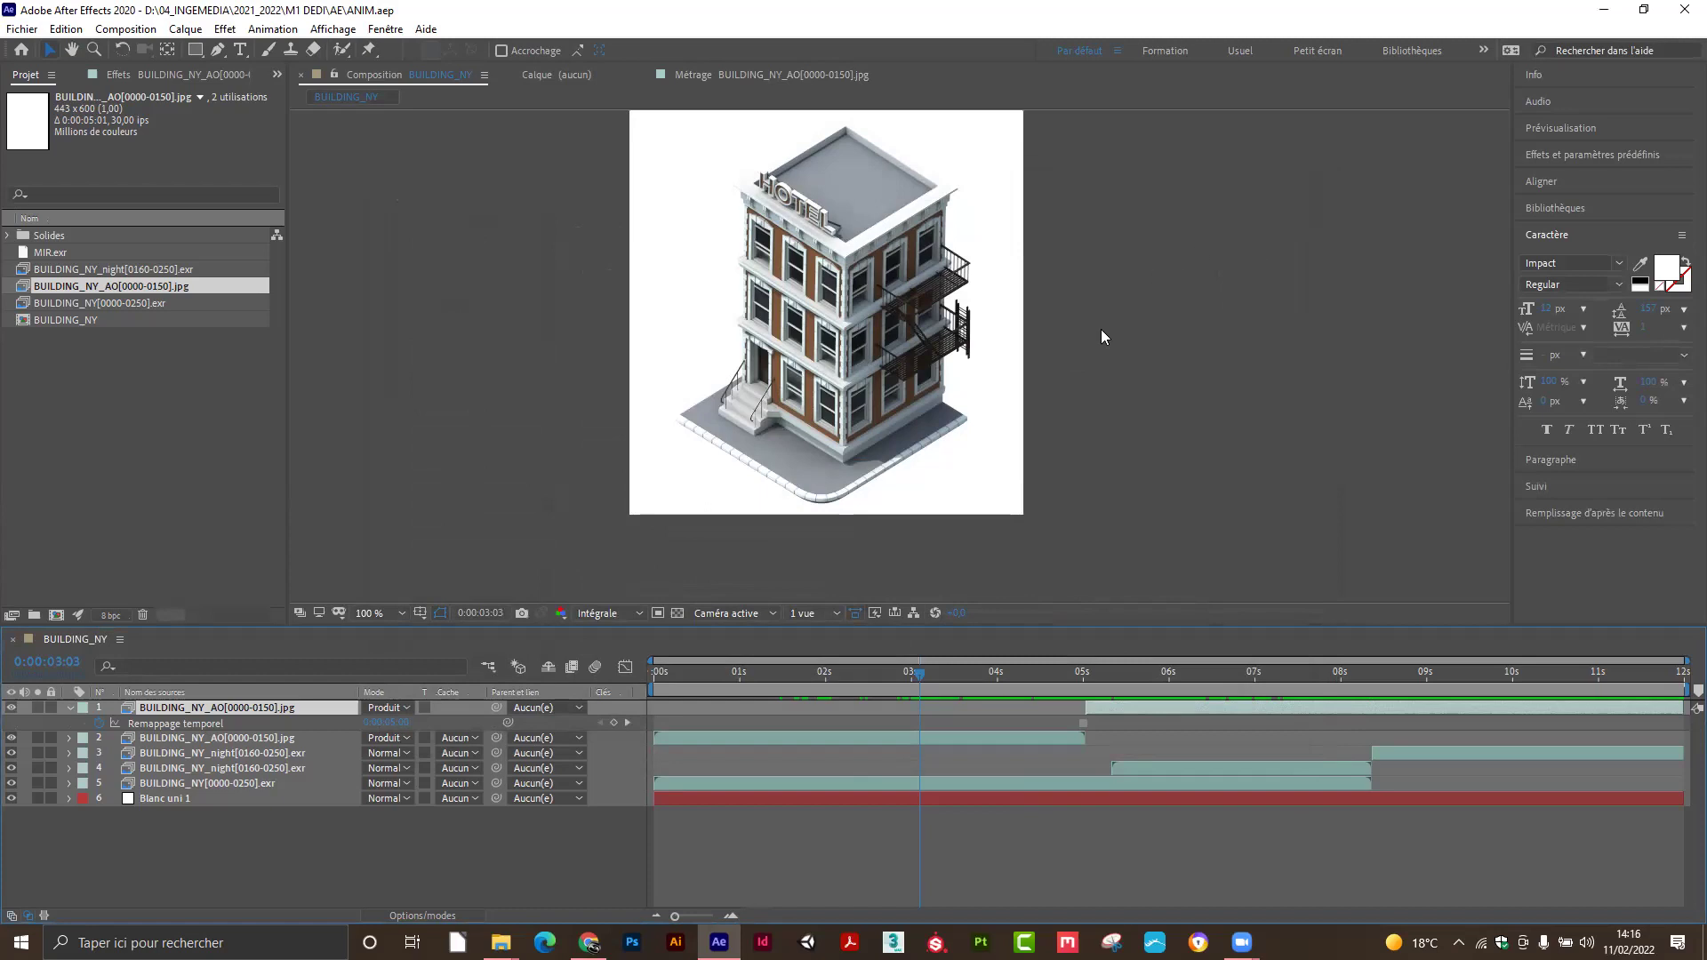
Show Ce PC in the RENDUS Explorer window and check free space on C: and D:.
mouse_move(501, 943)
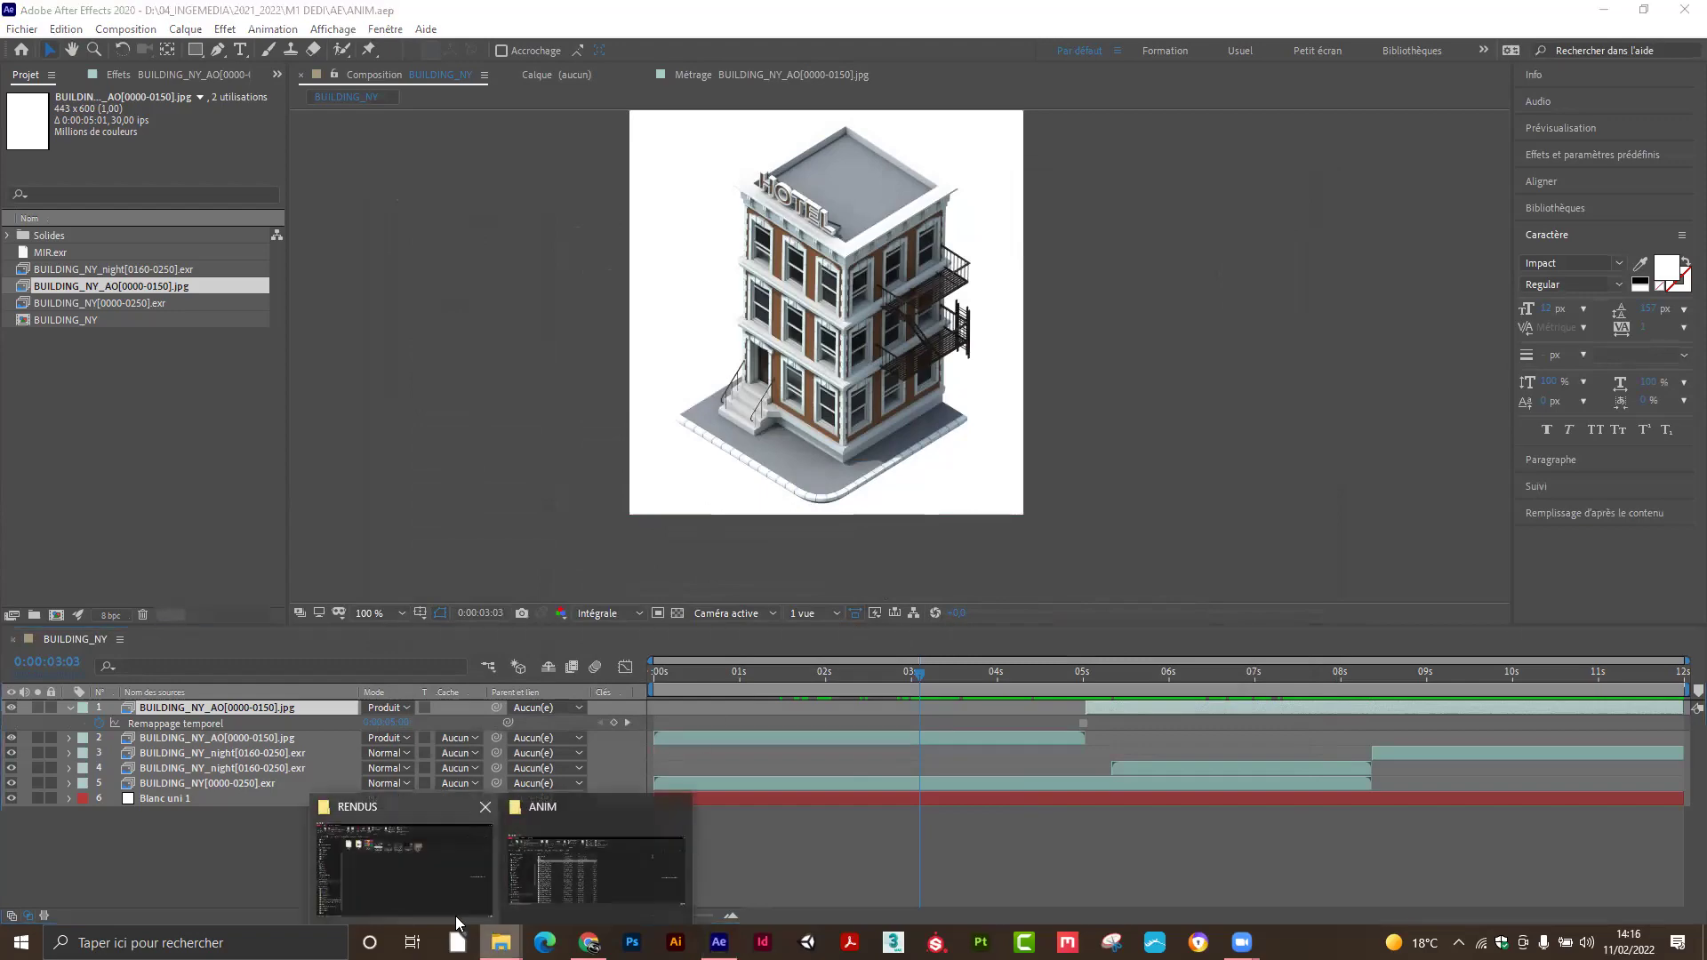
click(455, 914)
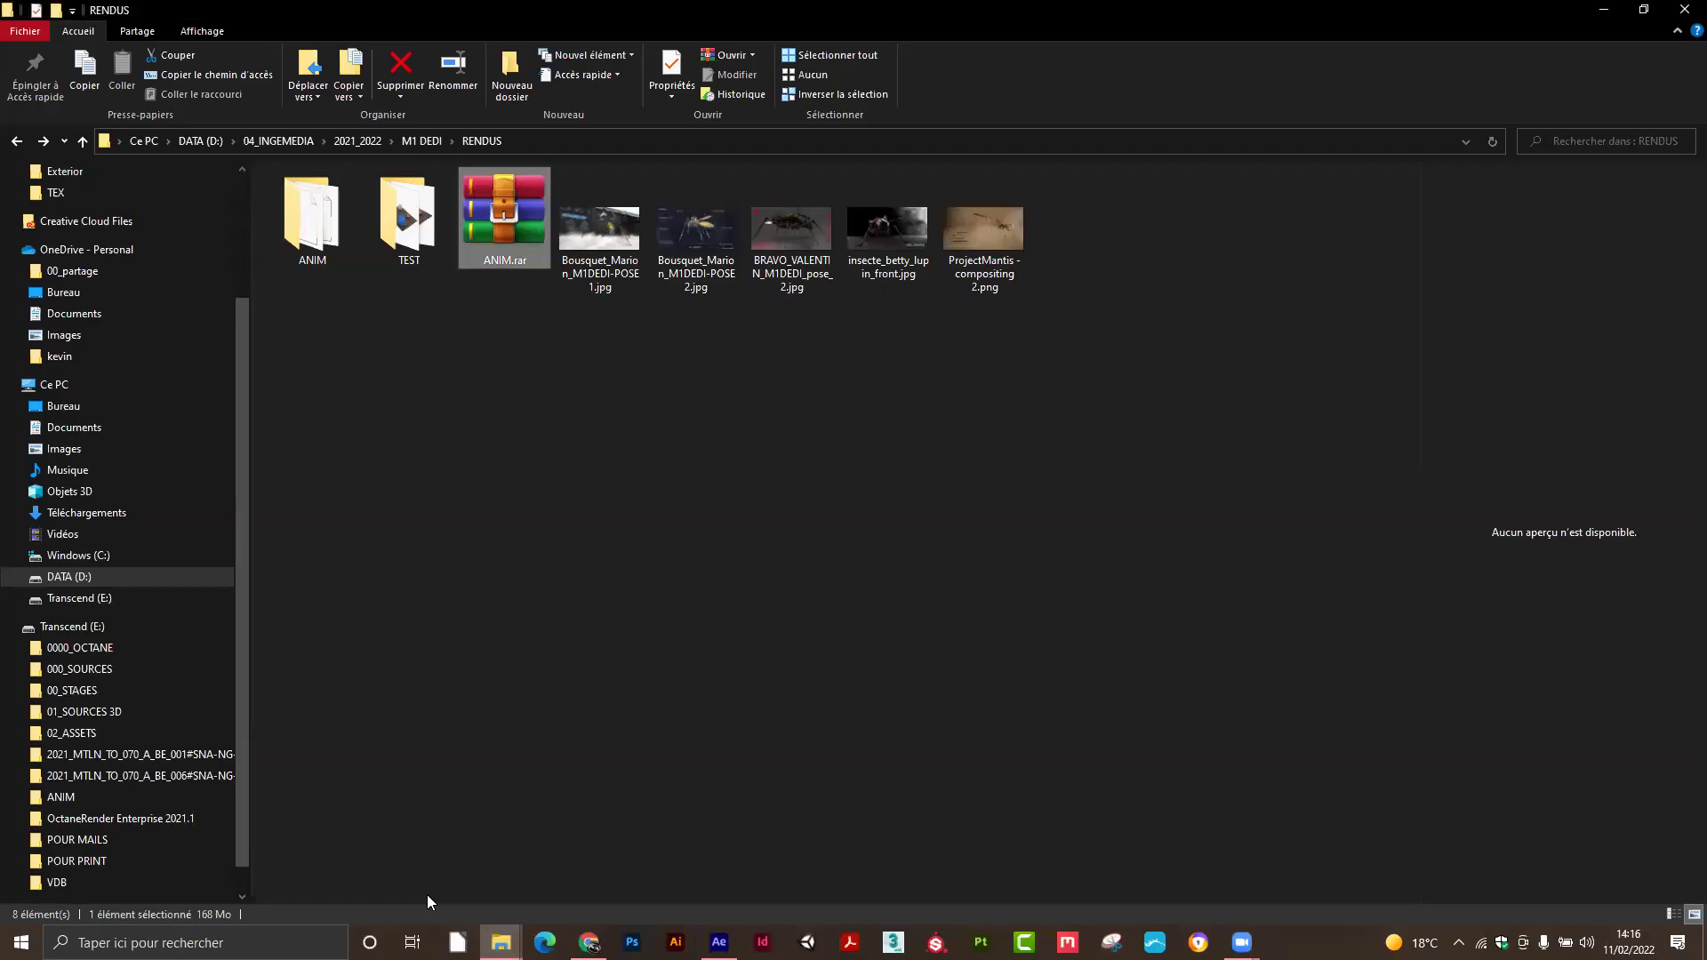
click(54, 385)
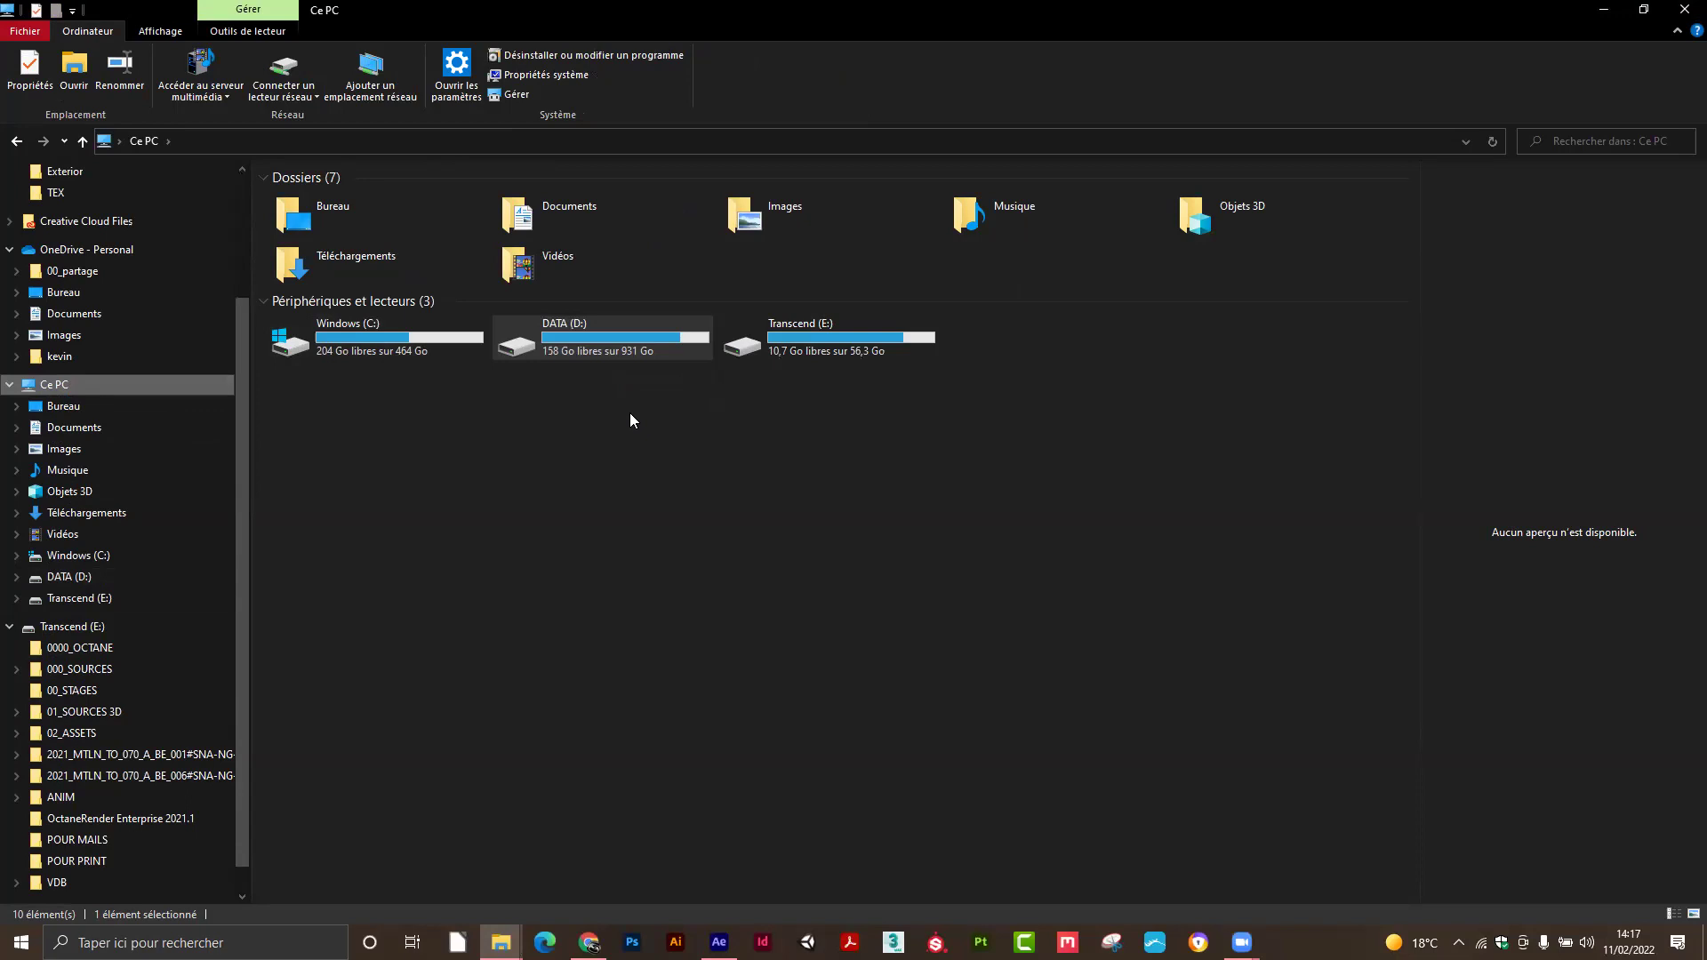
click(395, 344)
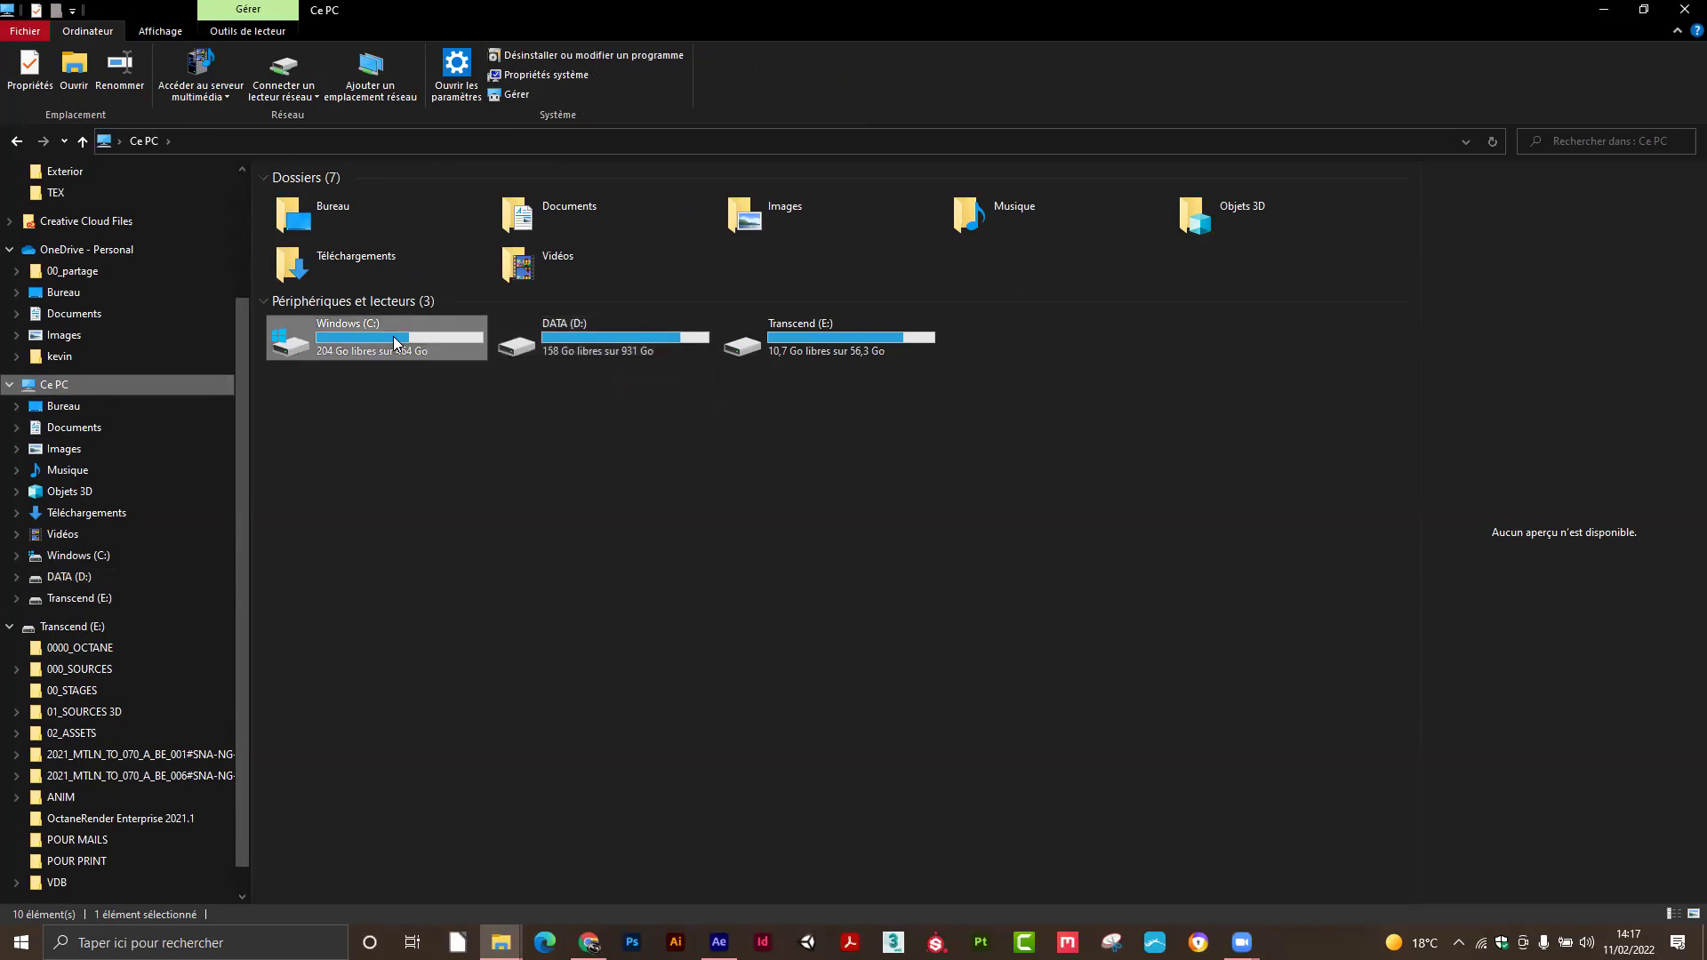
click(573, 333)
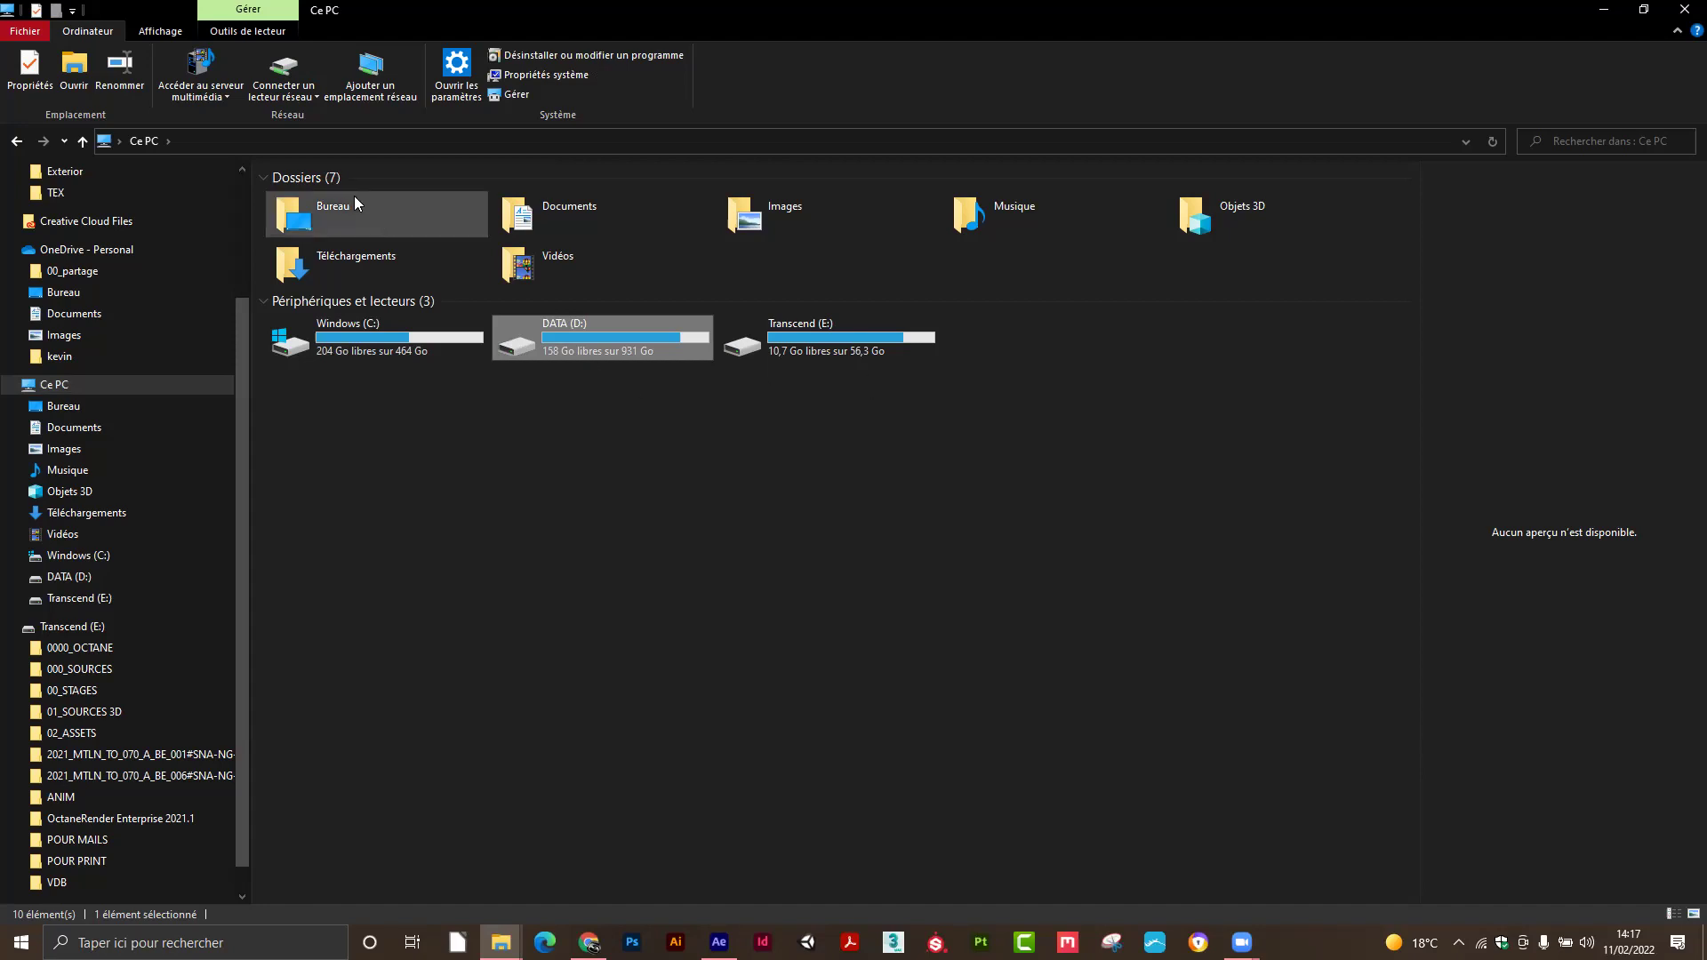
Back in After Effects, preview BUILDING_NY and stop at 0:00:08:19 on the night building.
click(1605, 10)
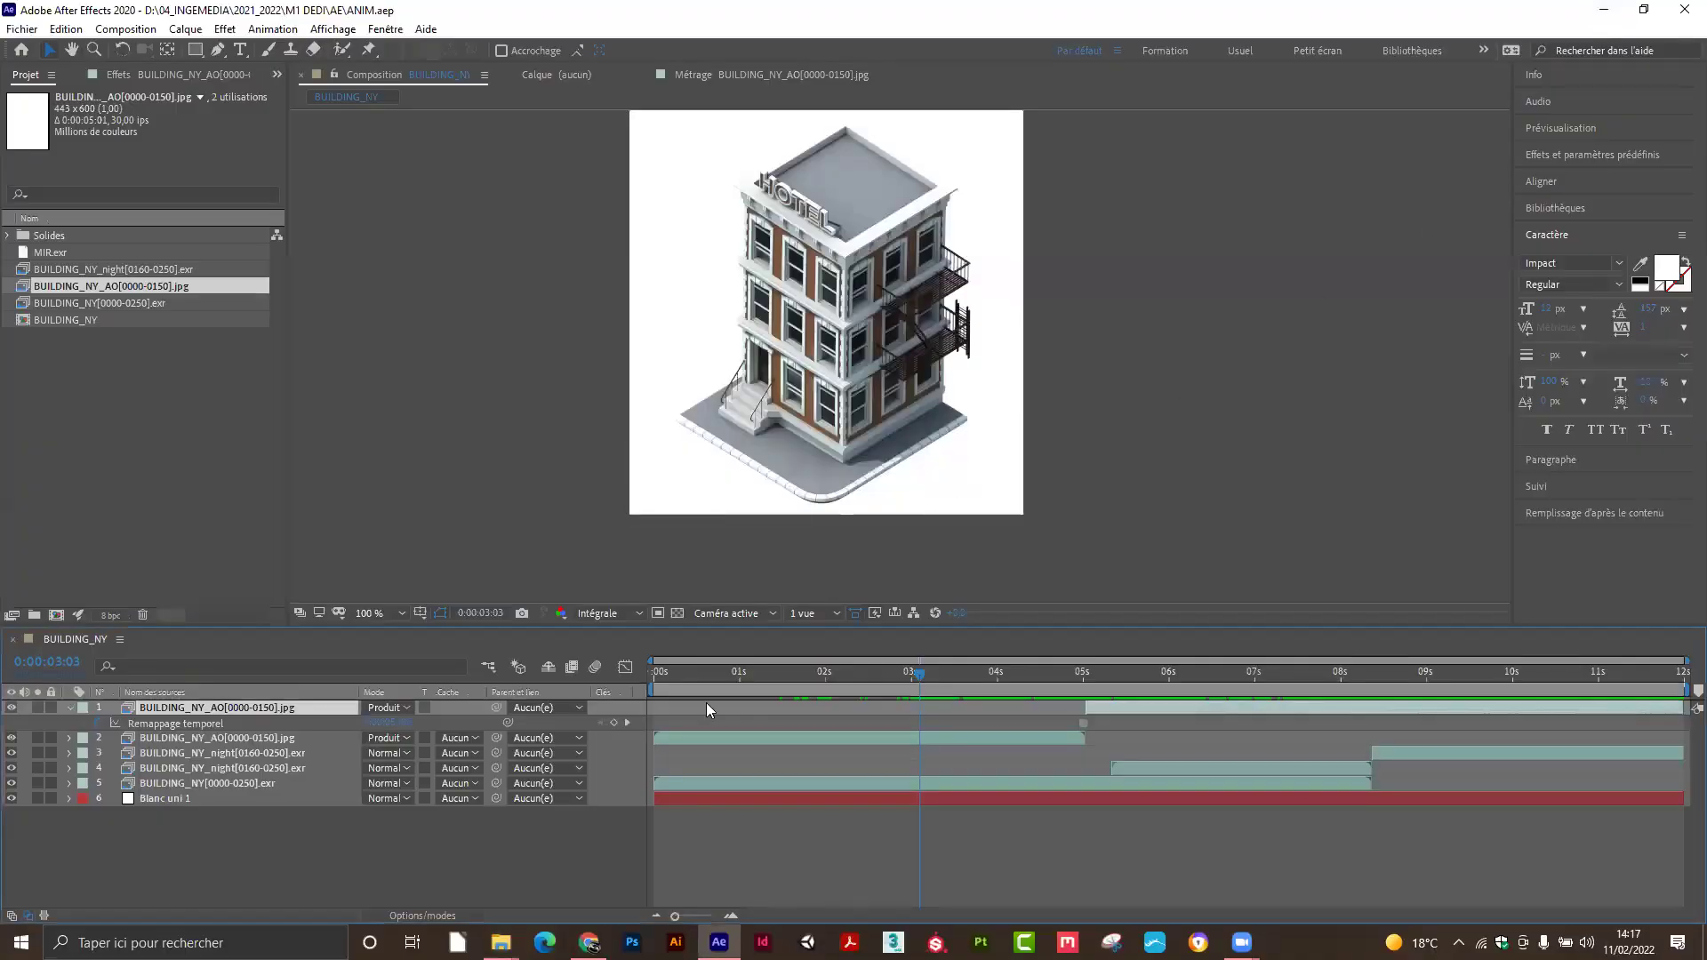
key(space)
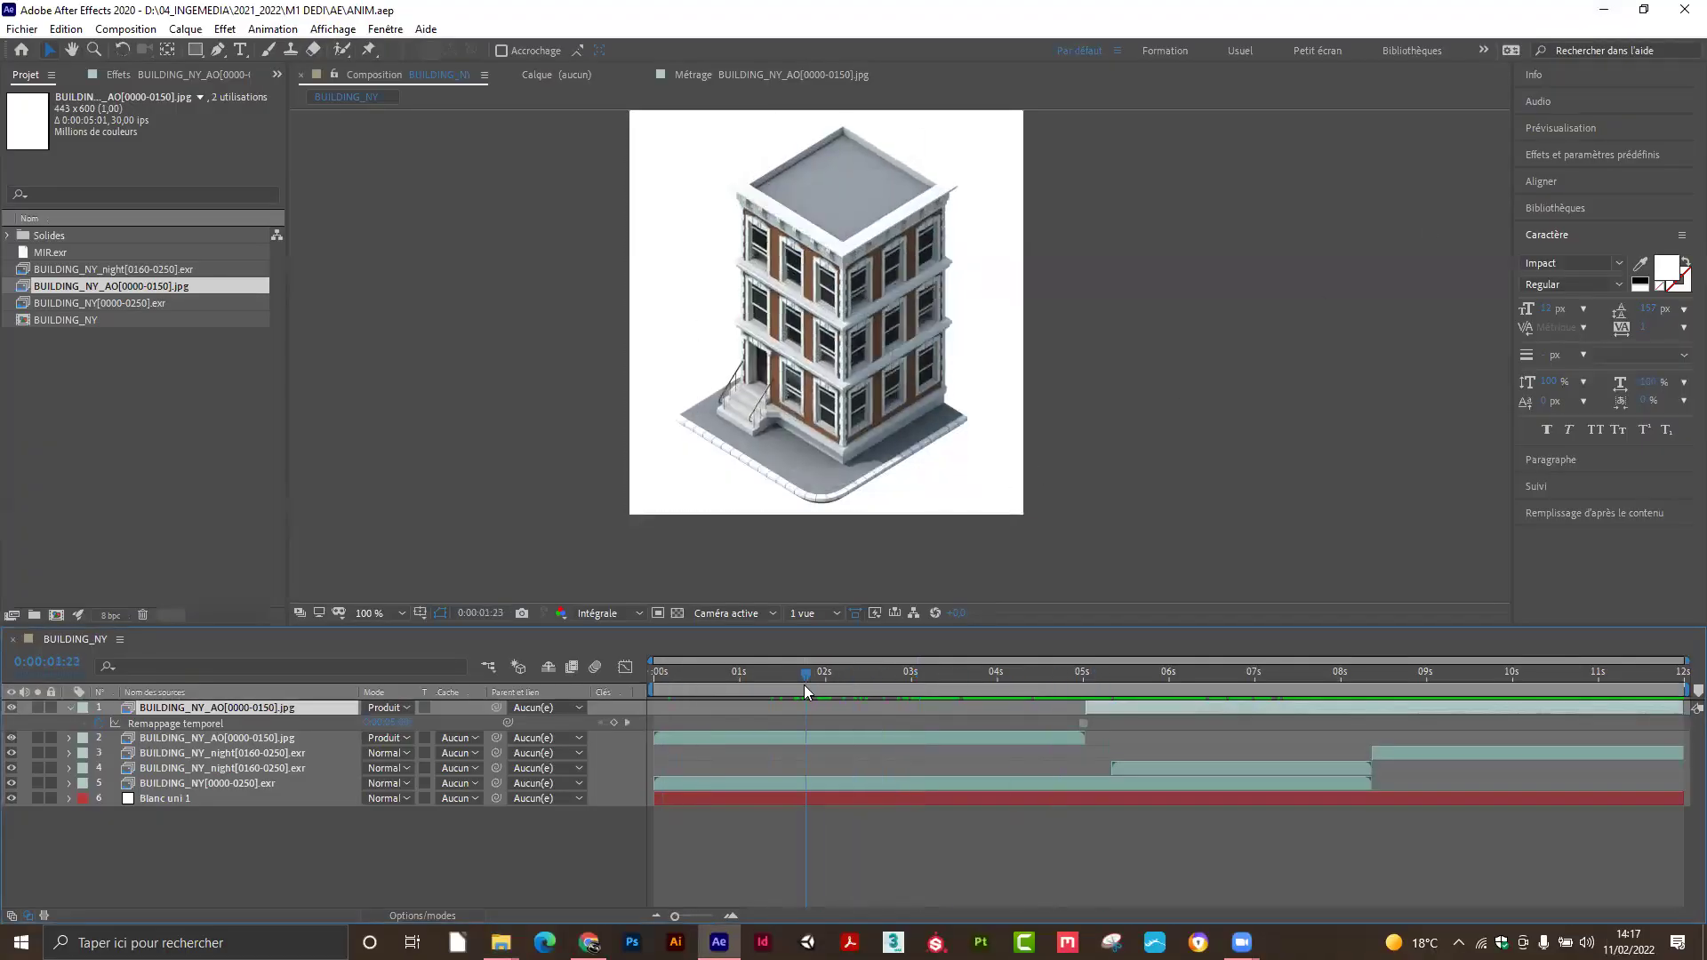
drag(1148, 673, 1071, 673)
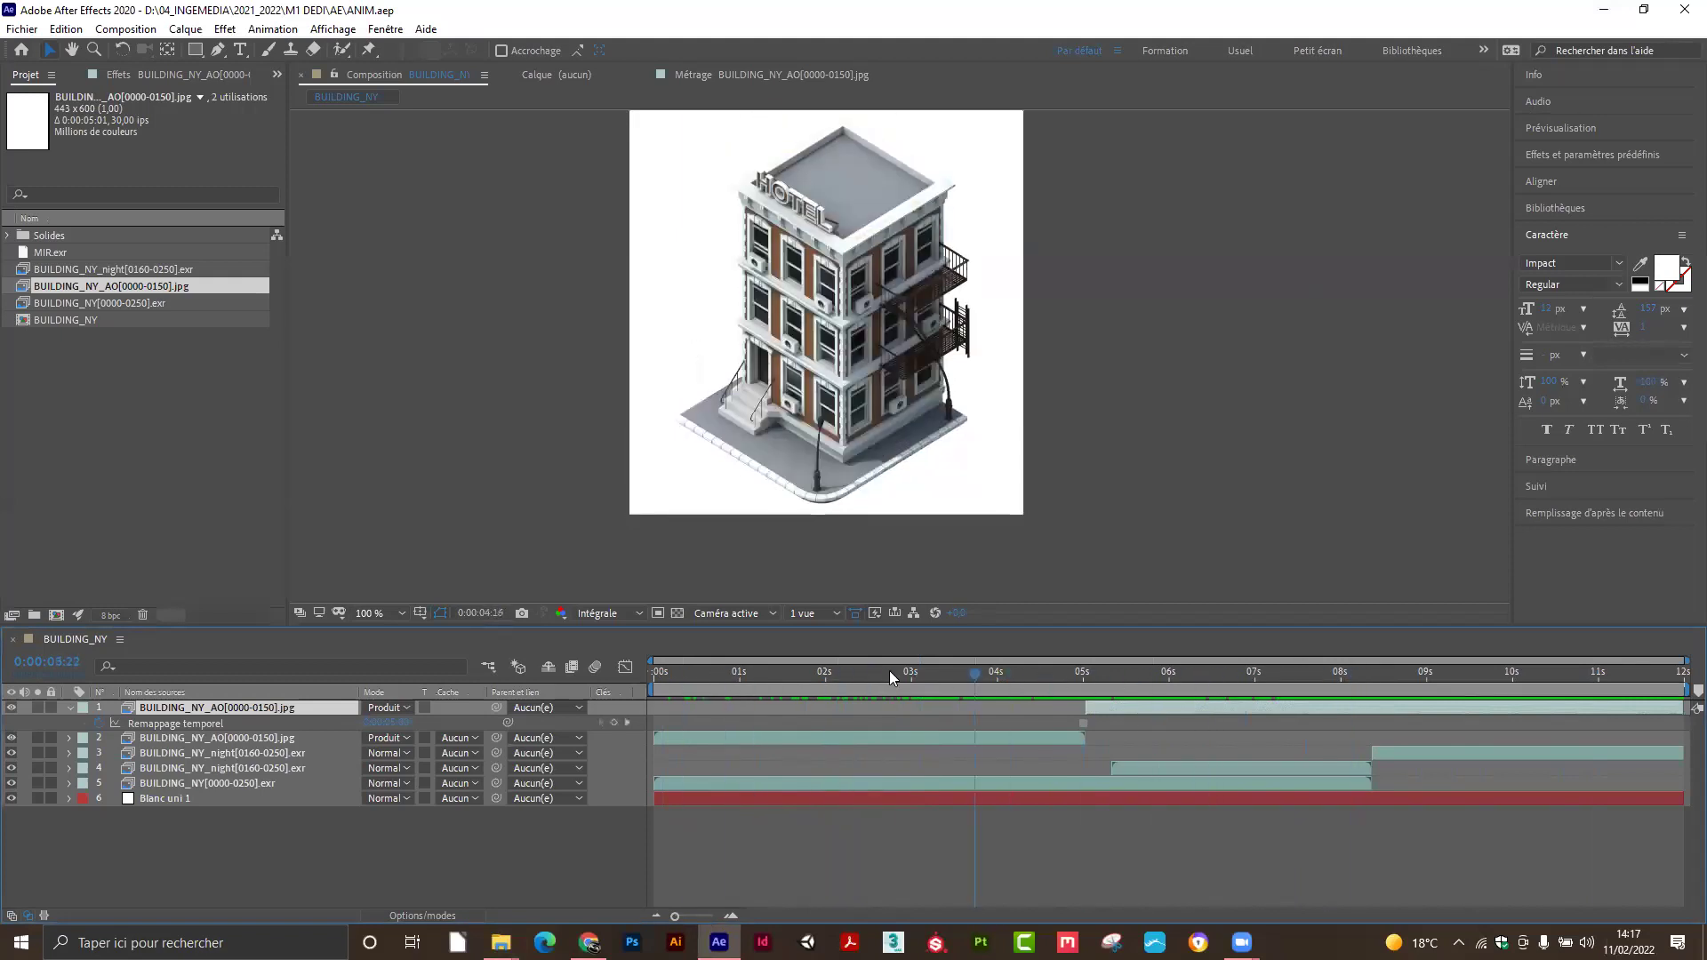
click(1394, 662)
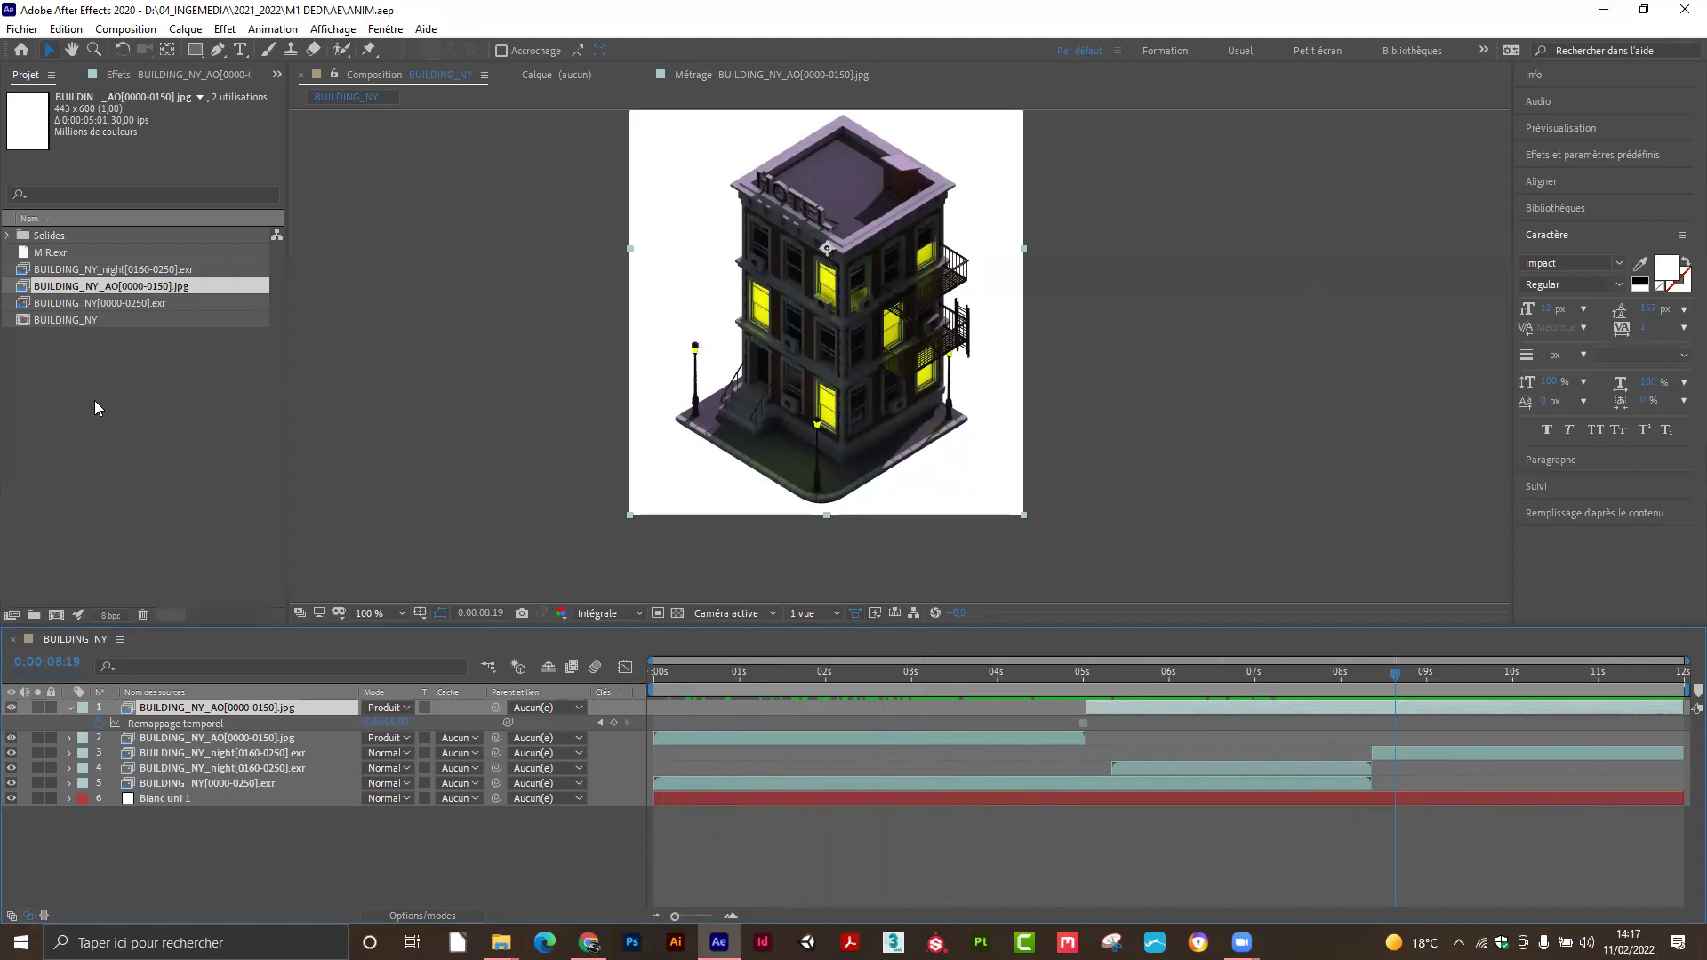
Create a new composition named MOTION01 with a 25 fps frame rate.
click(56, 615)
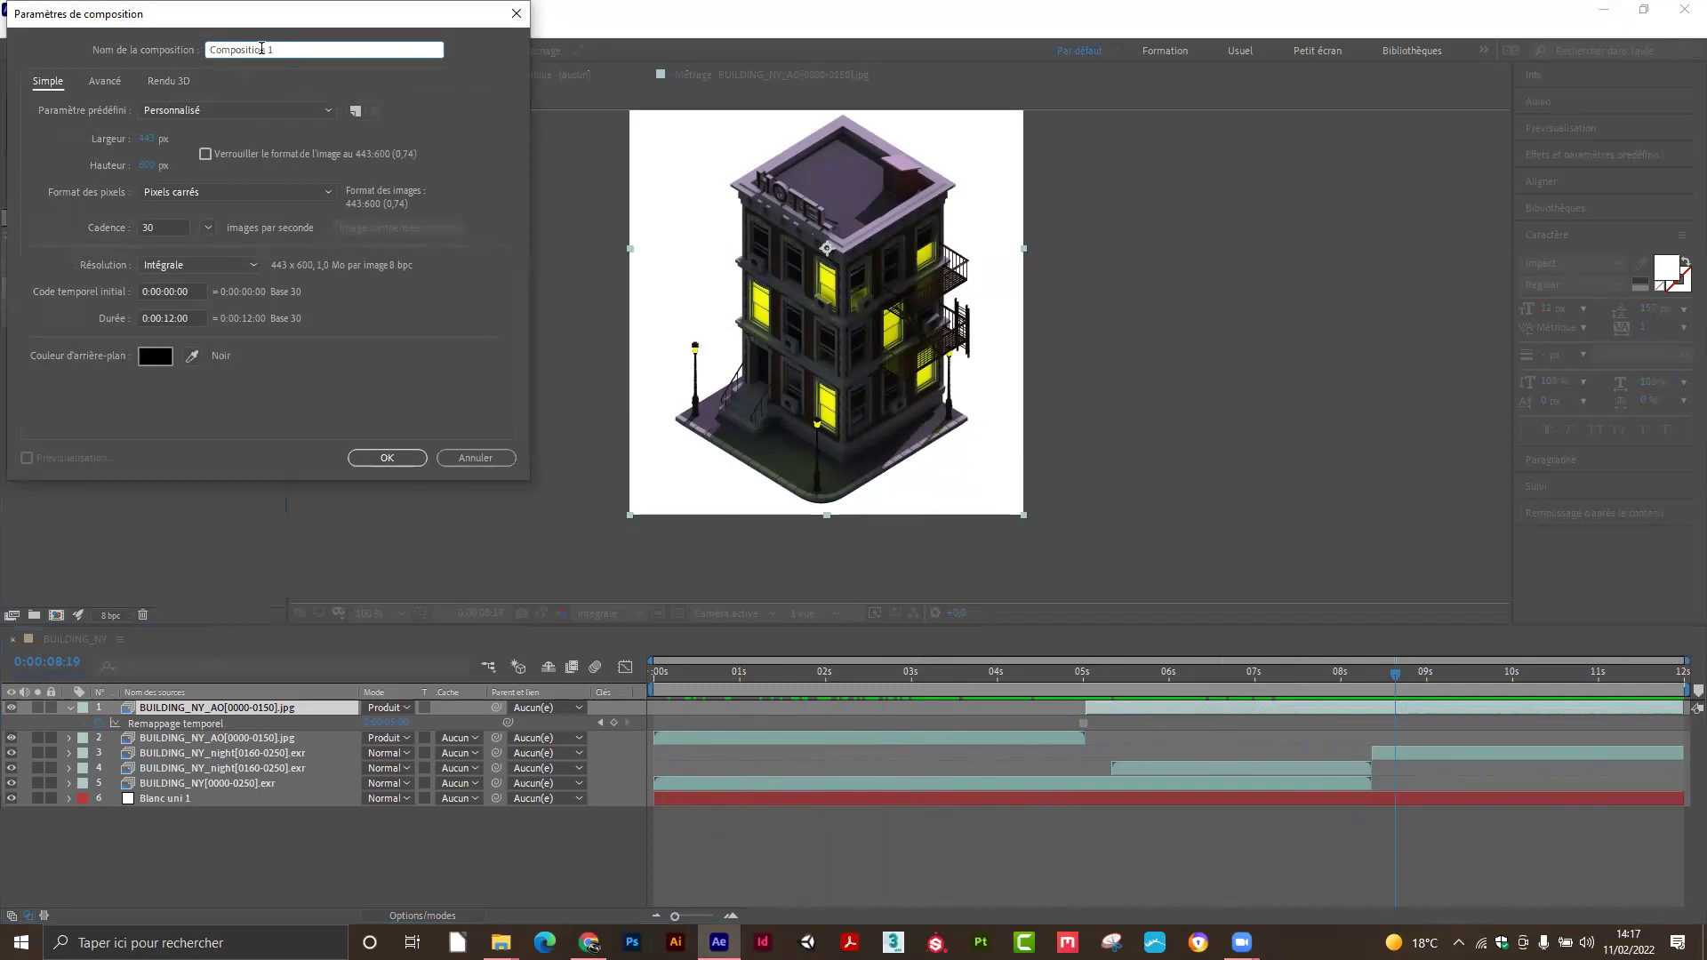
text(MOTION01)
click(172, 229)
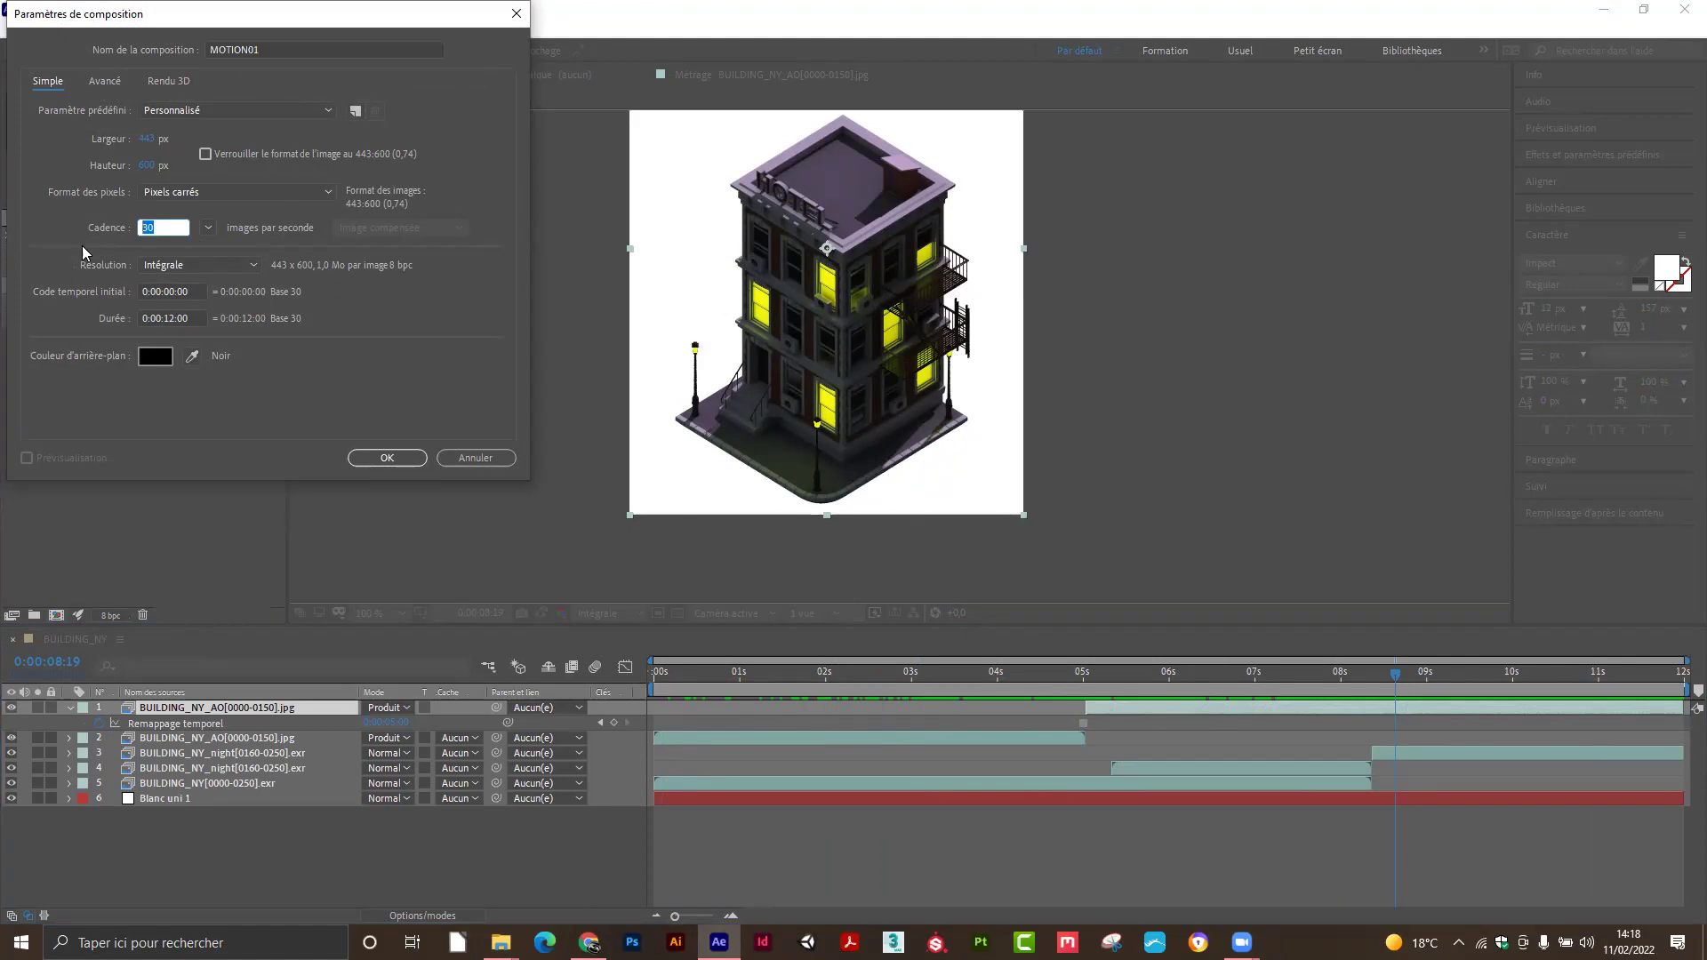
text(25)
click(199, 112)
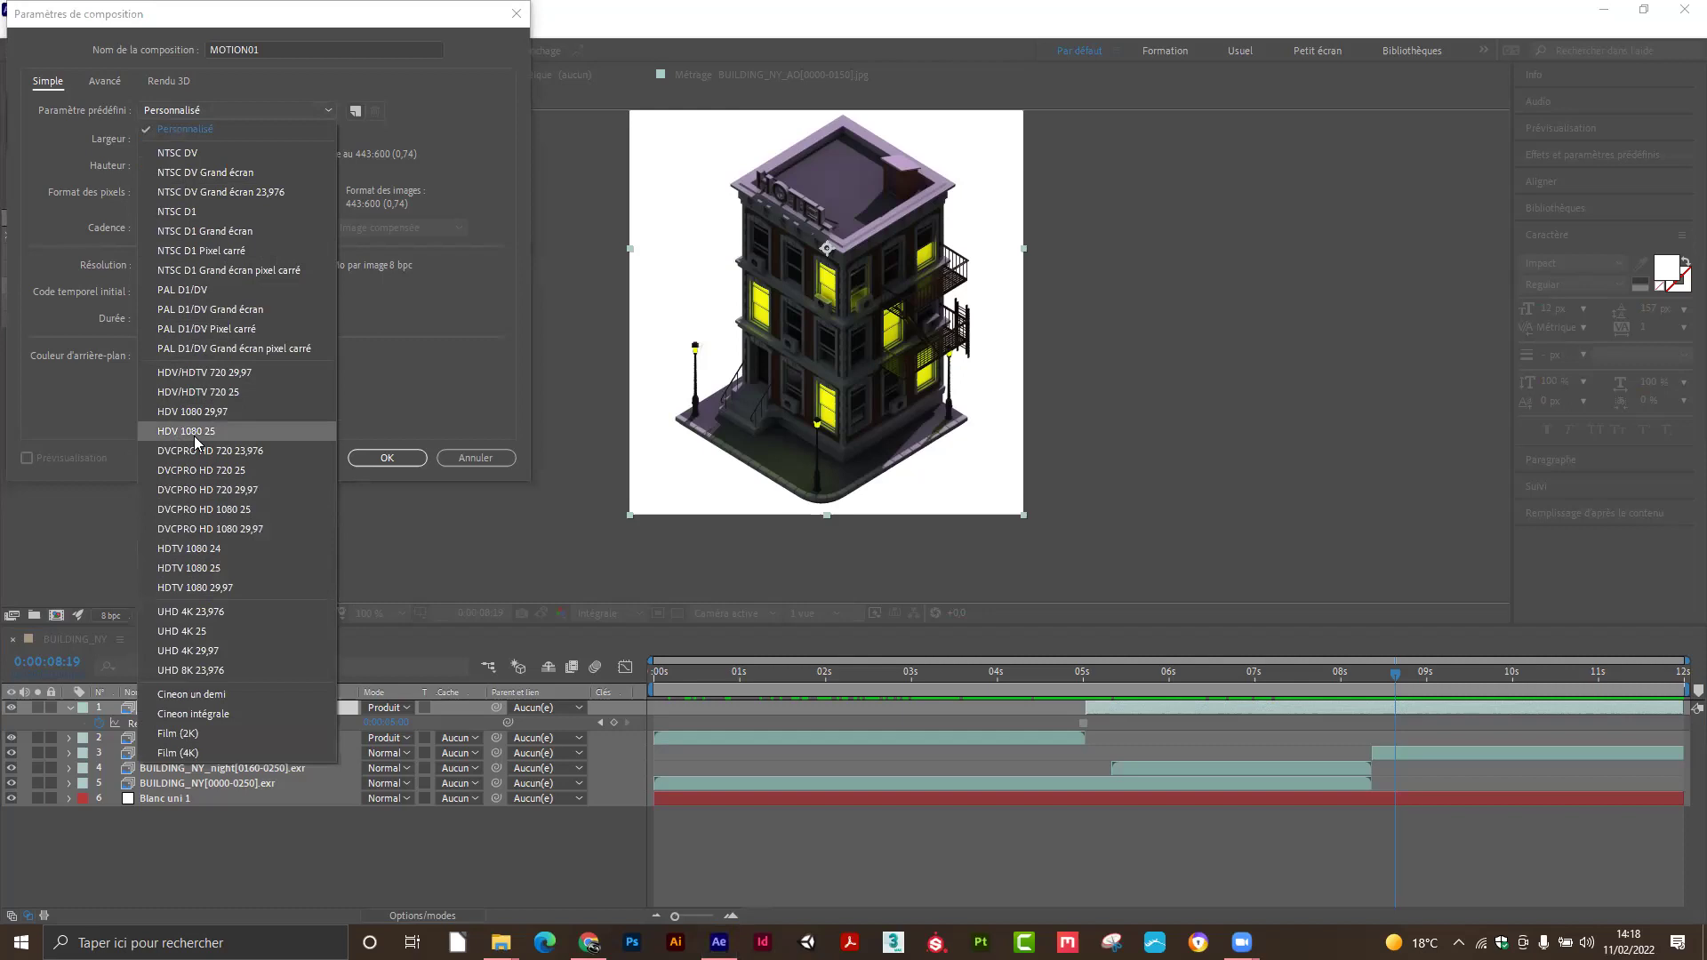
Apply the HDTV 1080 25 preset to MOTION01, giving 1920×1080 at 25 fps.
click(194, 431)
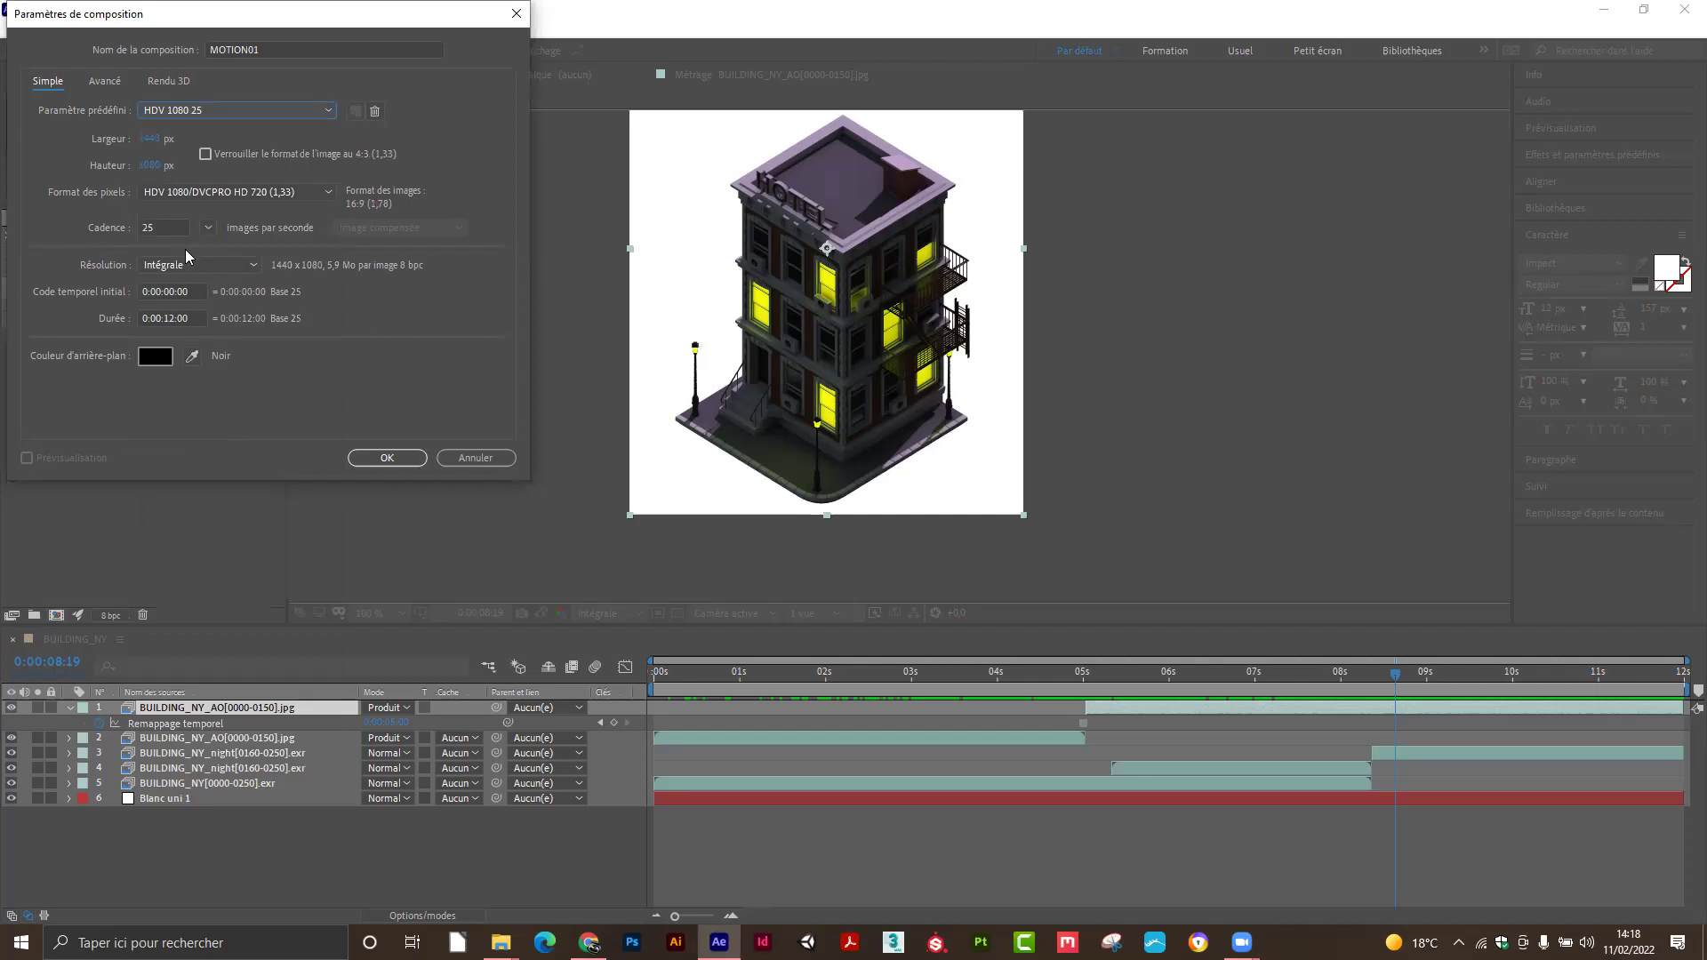
click(258, 193)
click(233, 105)
click(233, 105)
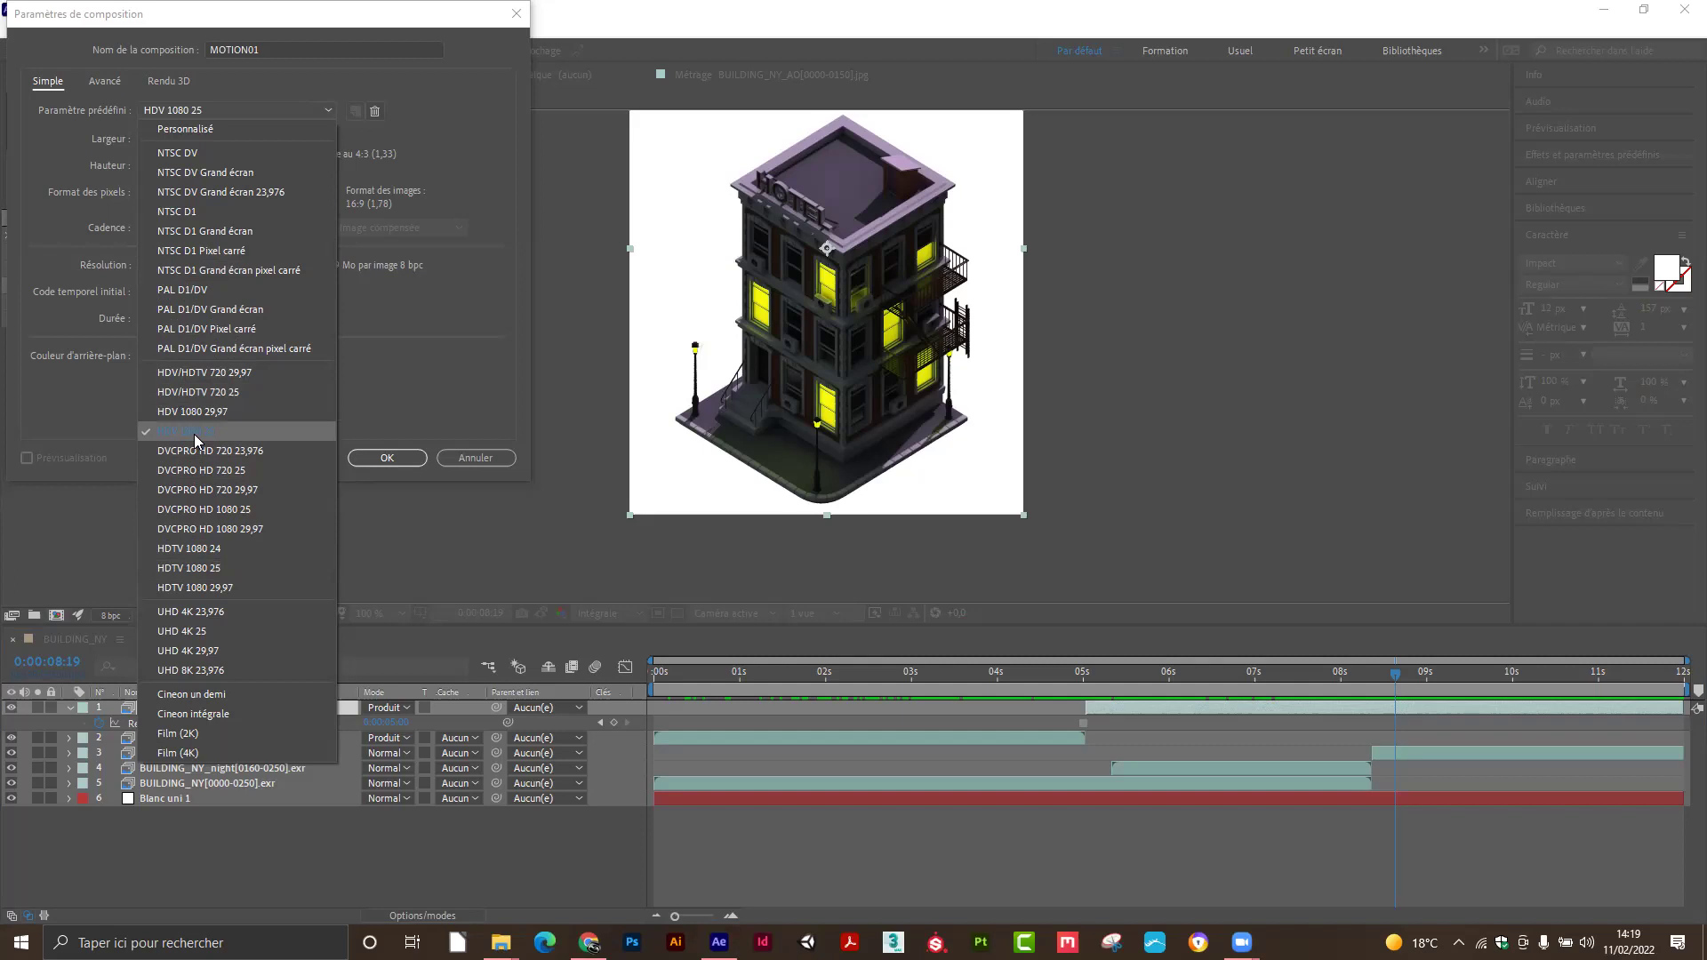
click(196, 433)
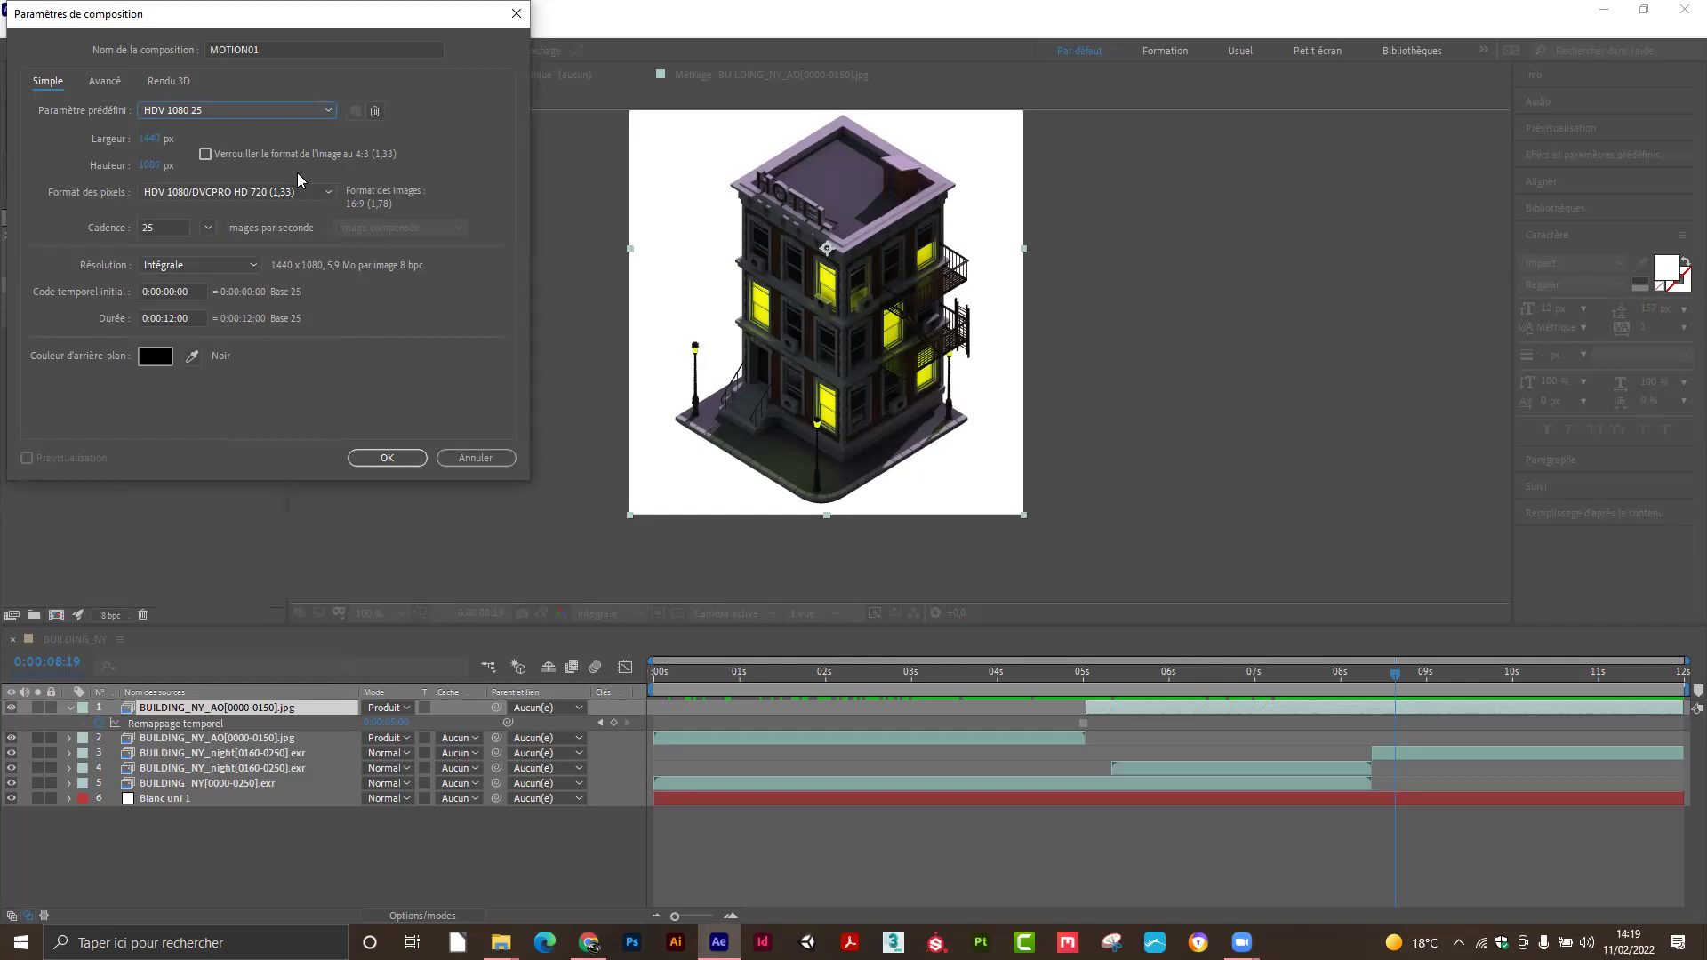
click(201, 110)
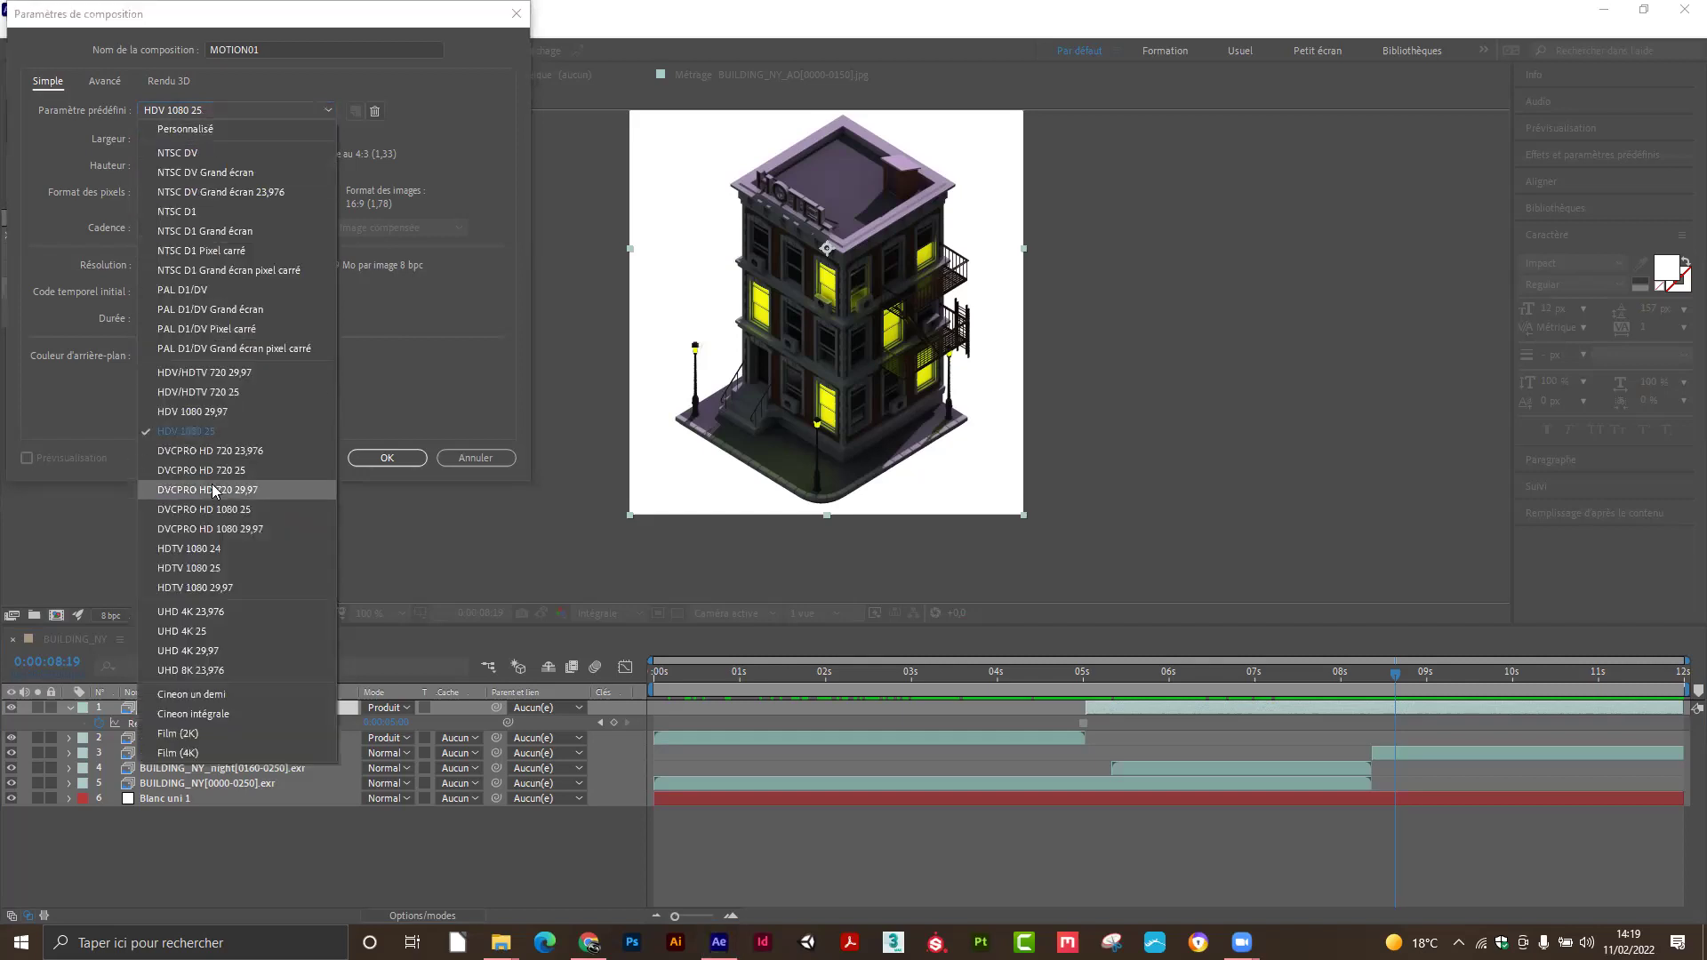
click(201, 567)
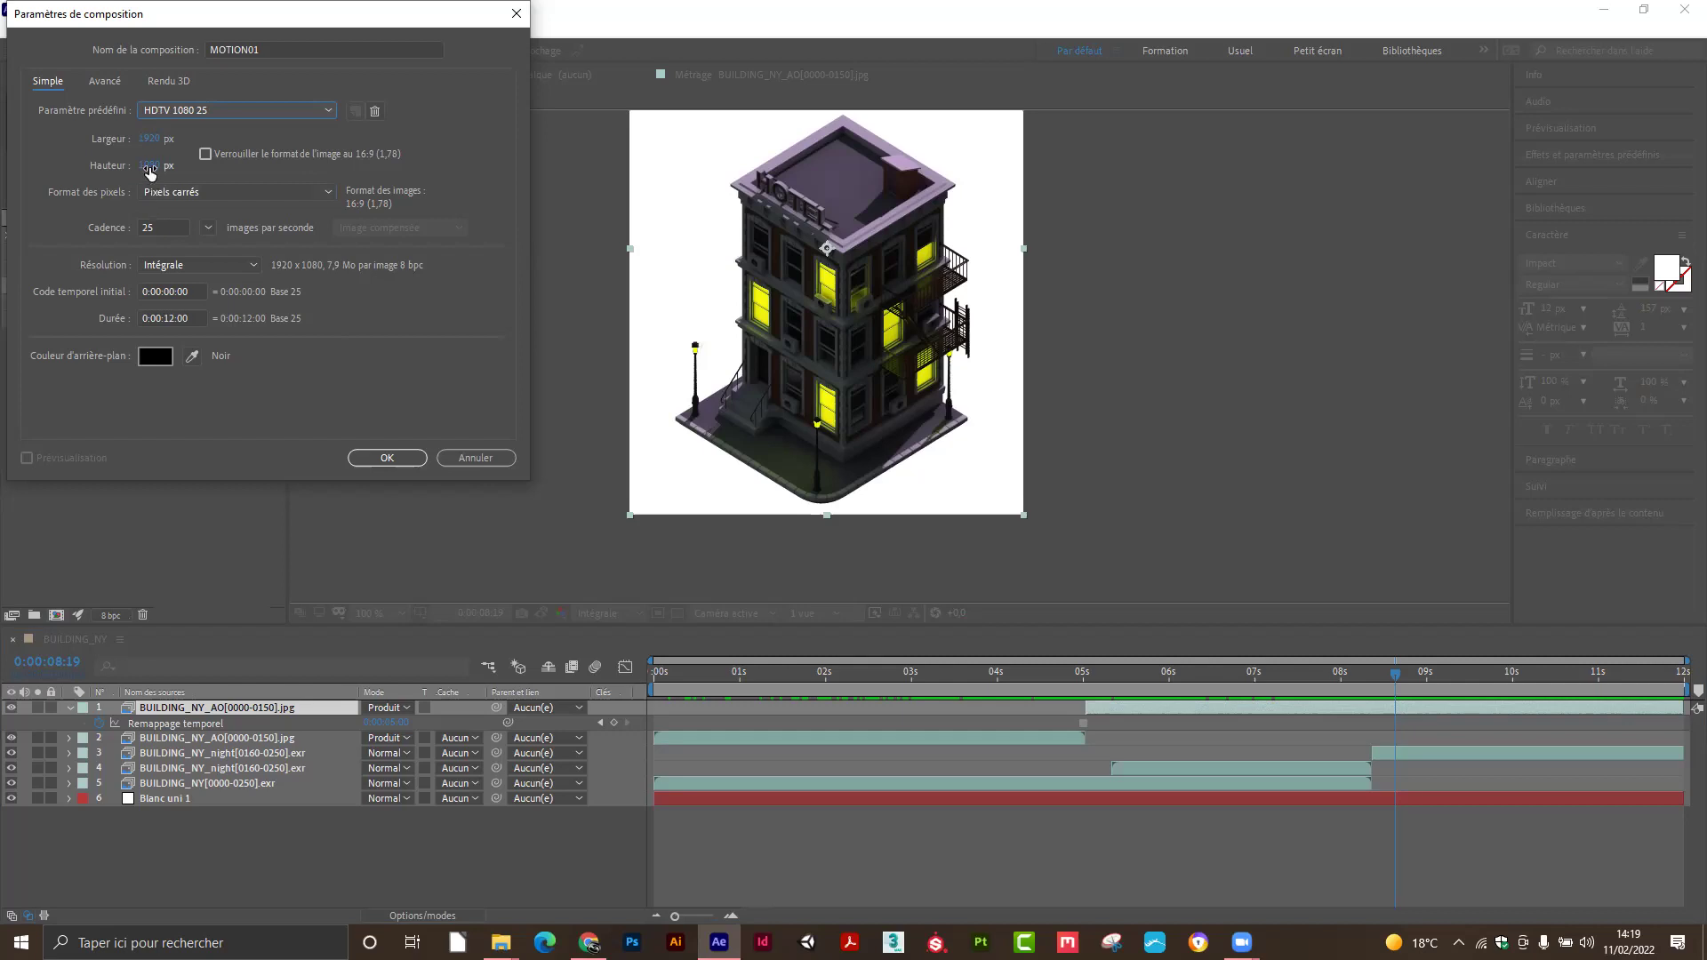
Lock the frame aspect to 16:9 and set the height to 720, making it 1280×720.
click(143, 165)
text(720)
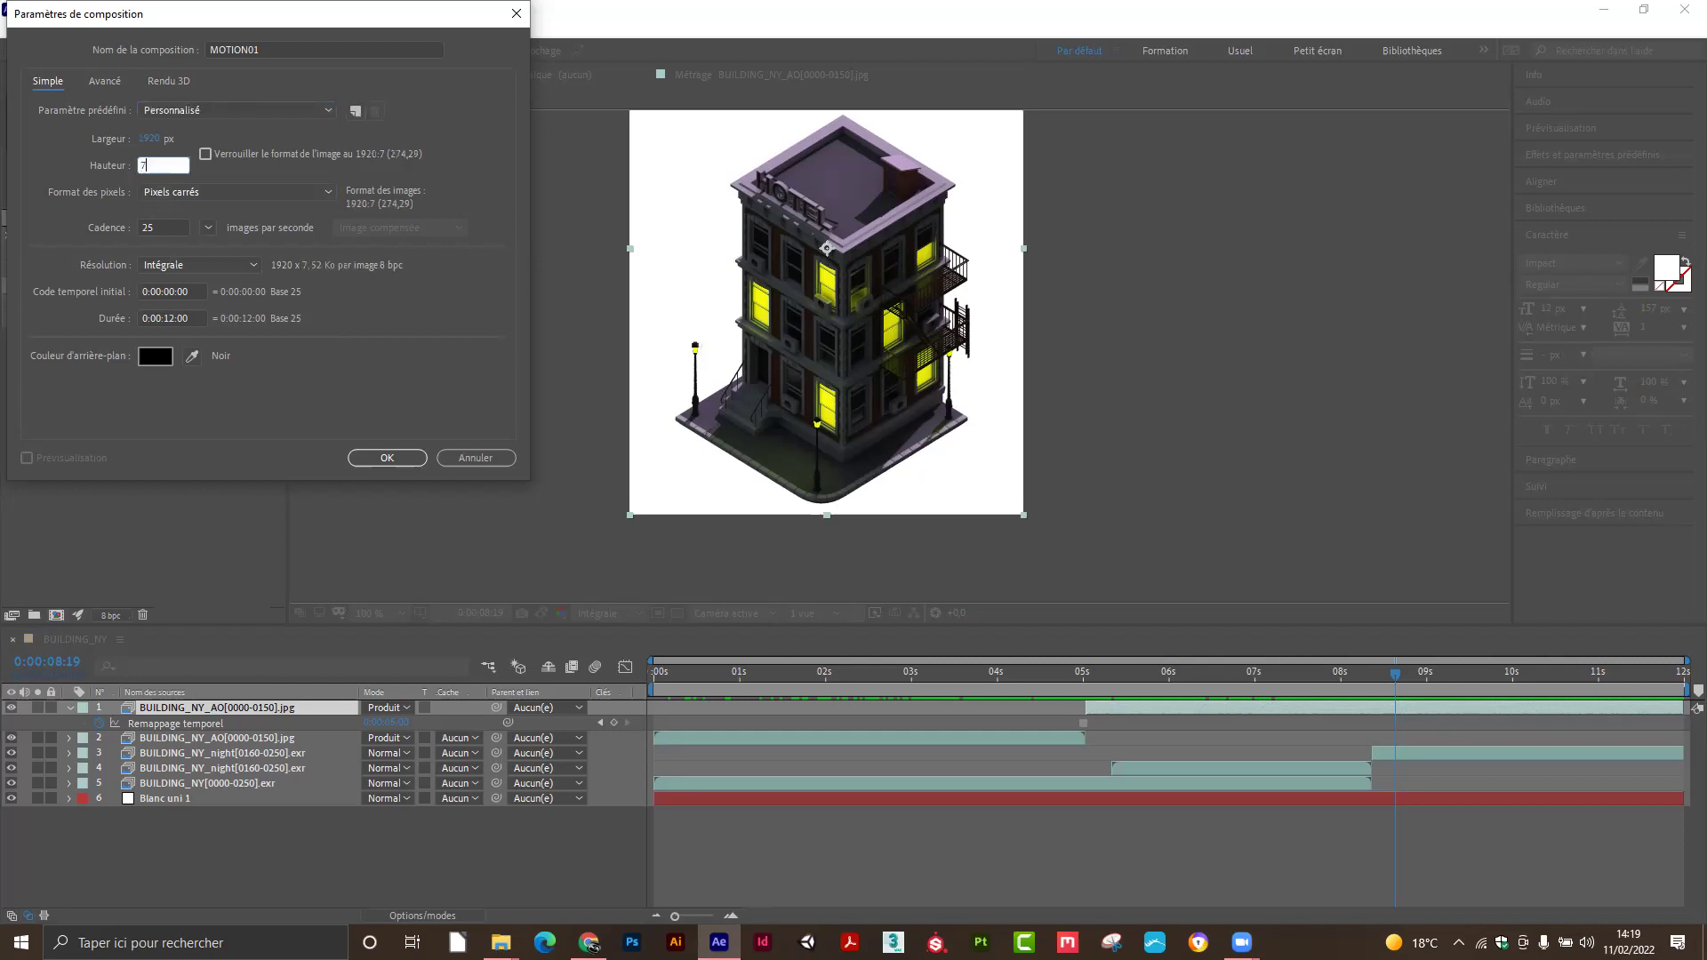
click(54, 155)
click(151, 167)
text(1080)
click(64, 157)
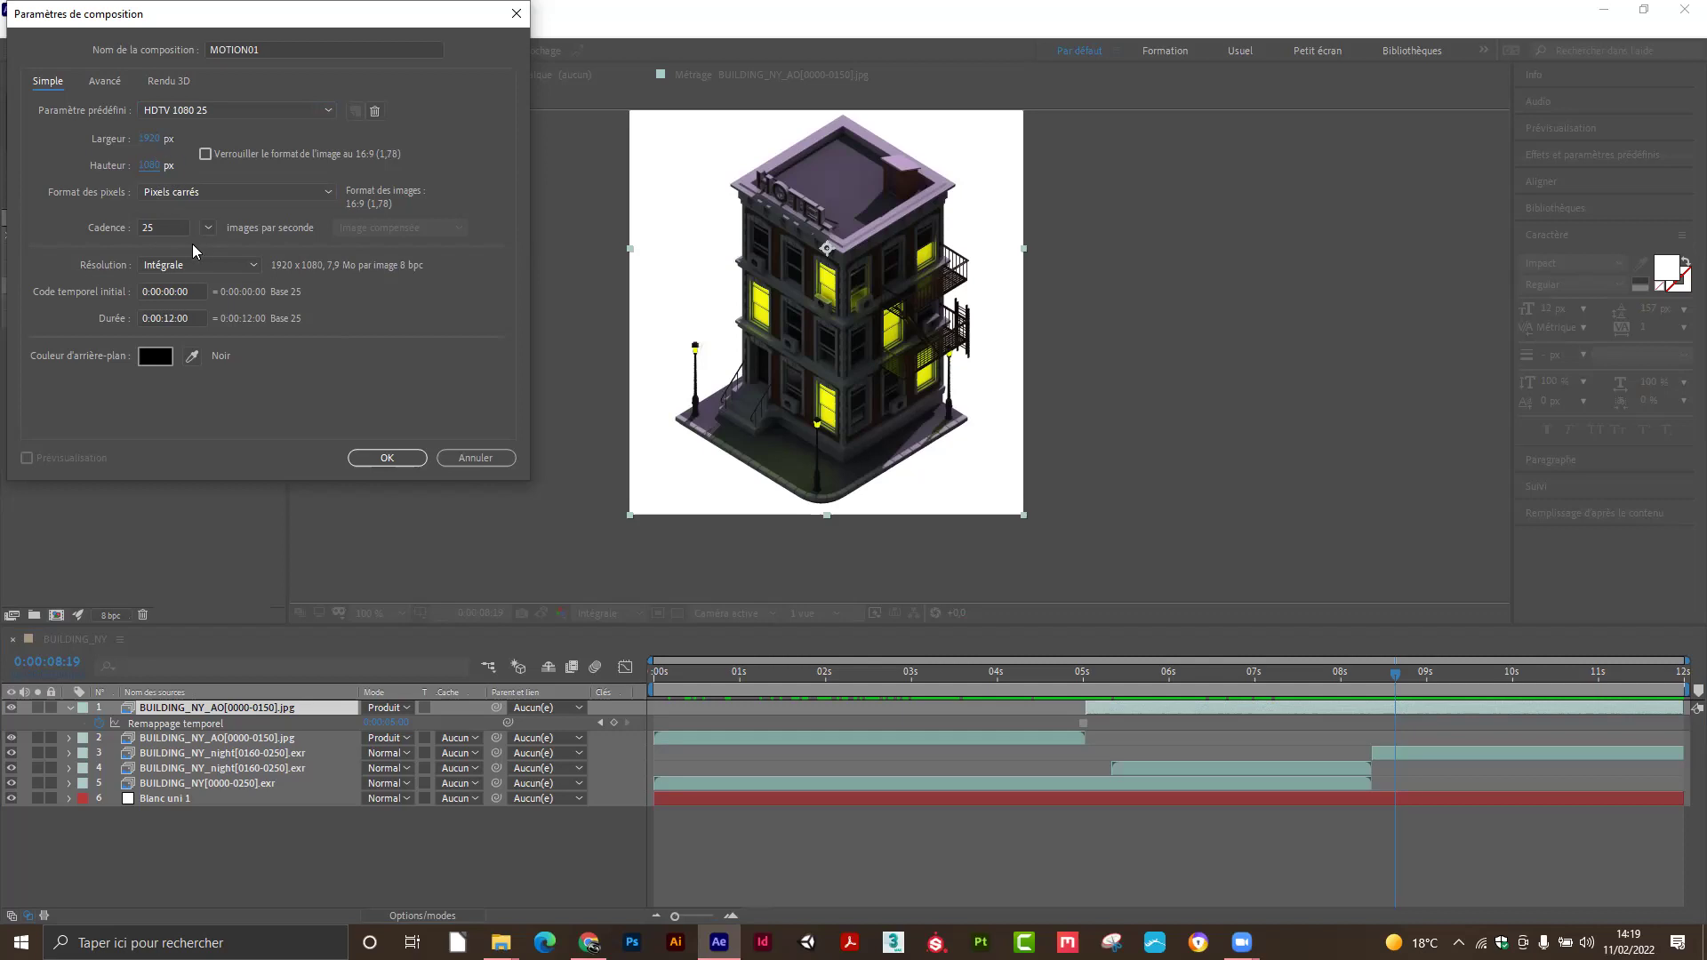
click(205, 156)
click(149, 166)
text(720)
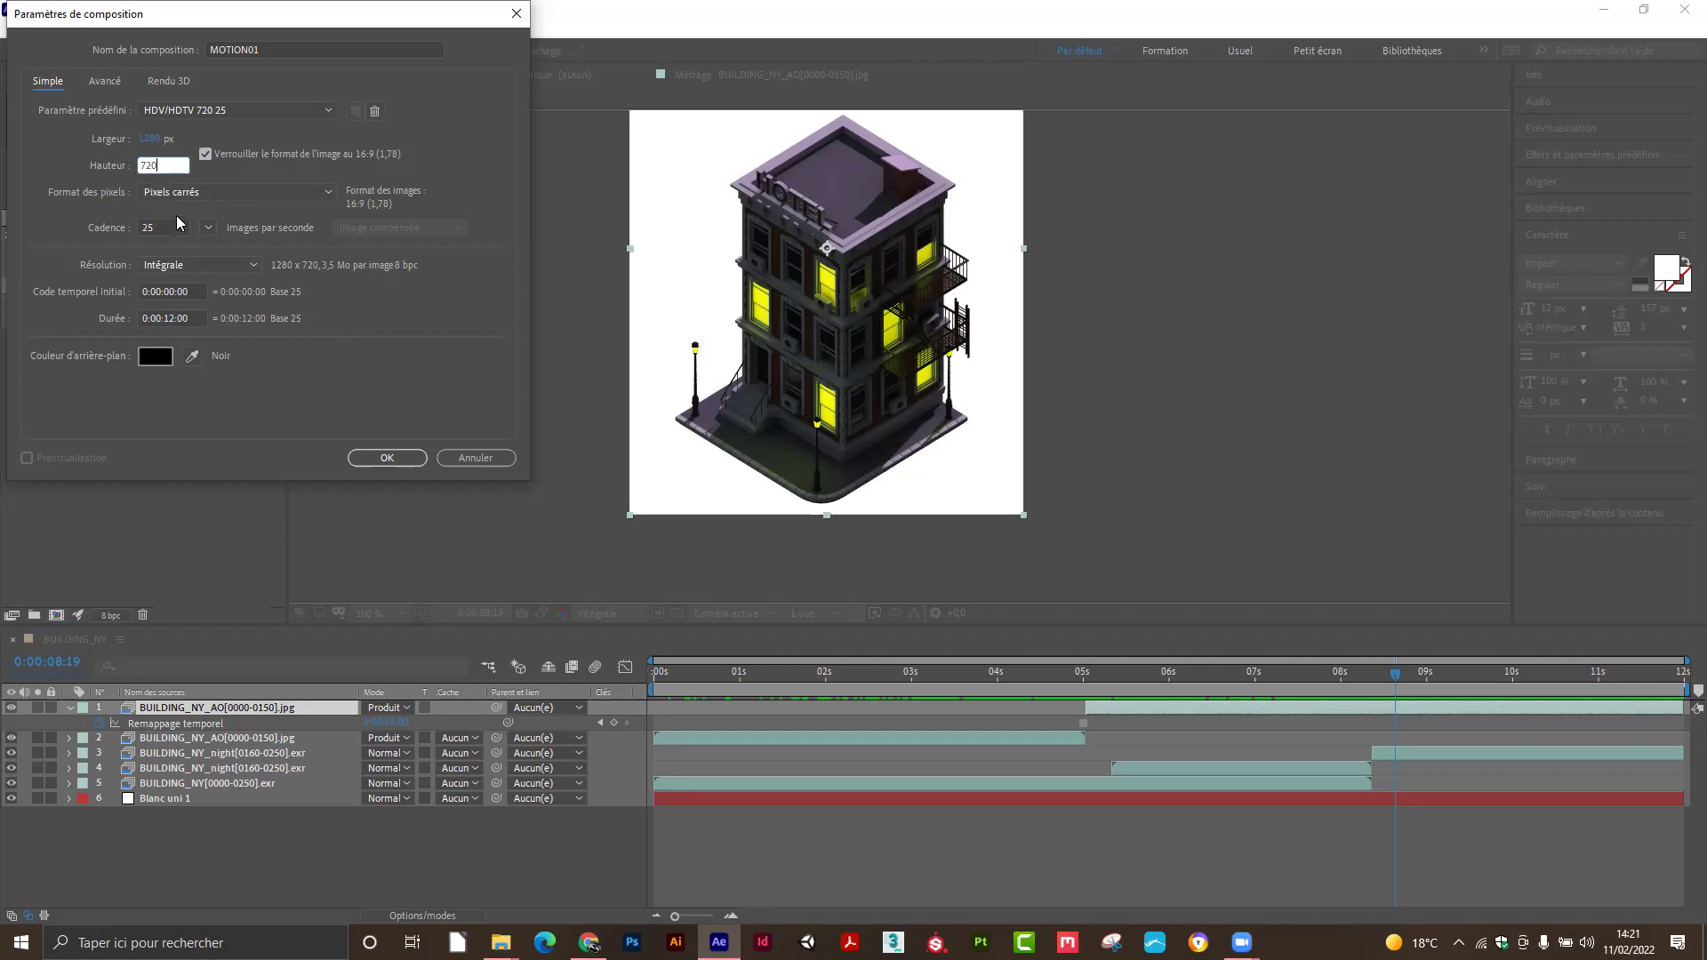
Change the duration to 0:00:20:00 and create the MOTION01 composition.
click(169, 319)
double_click(169, 318)
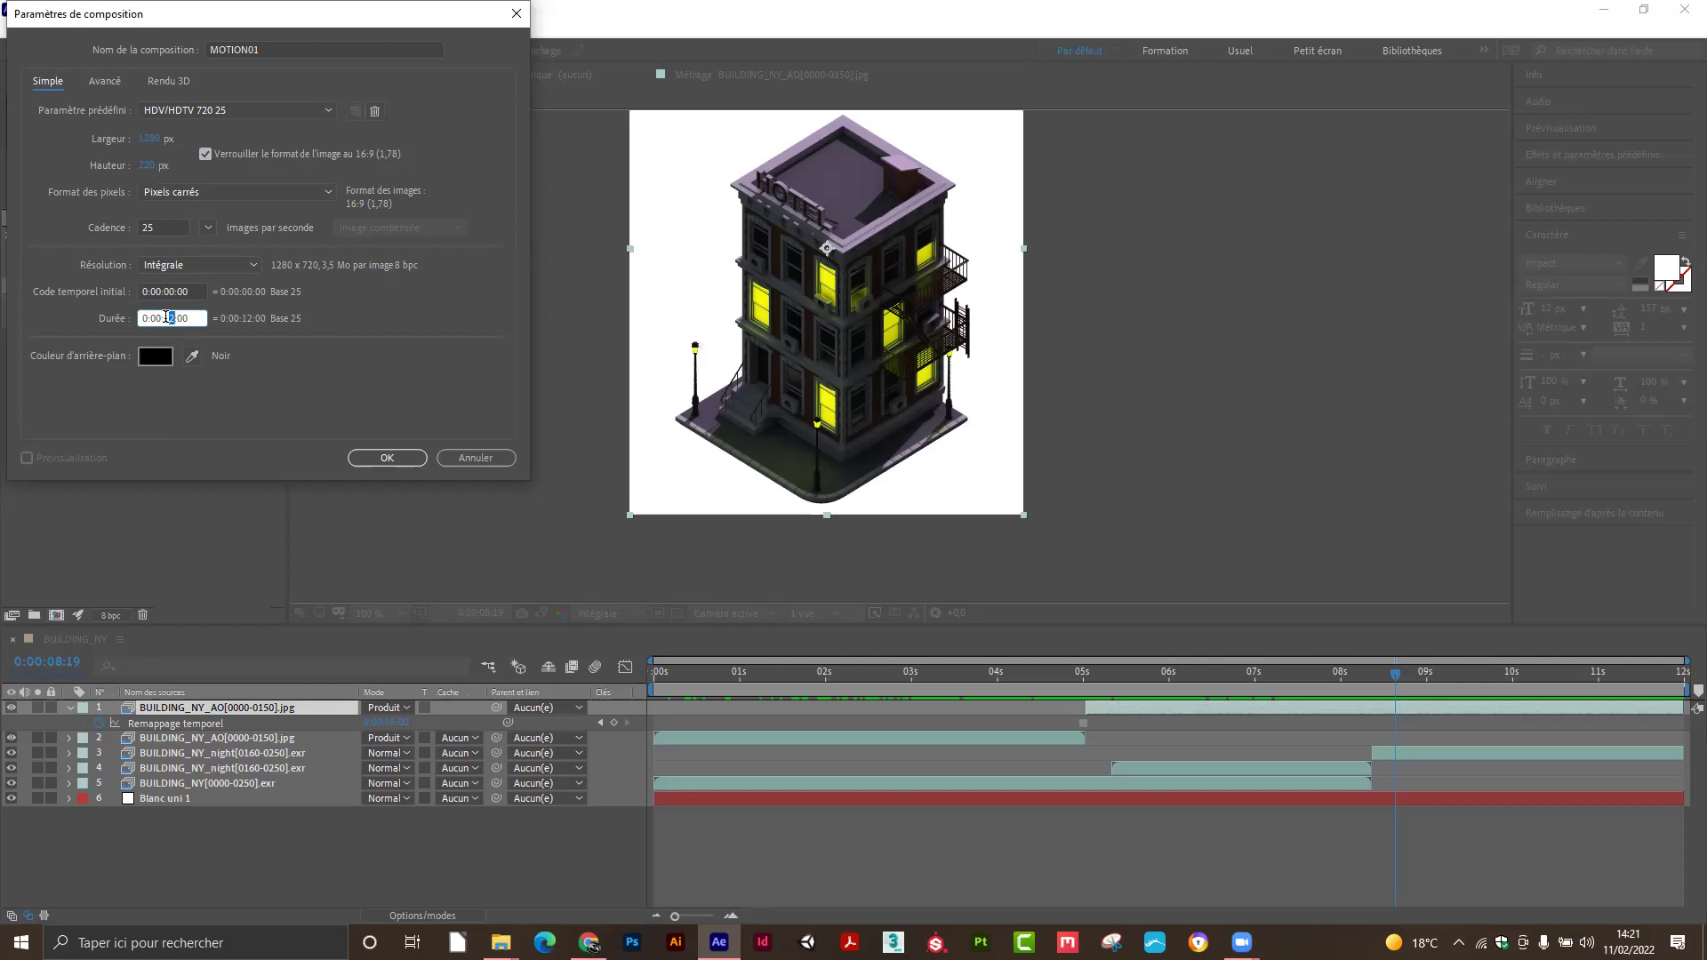
text(20)
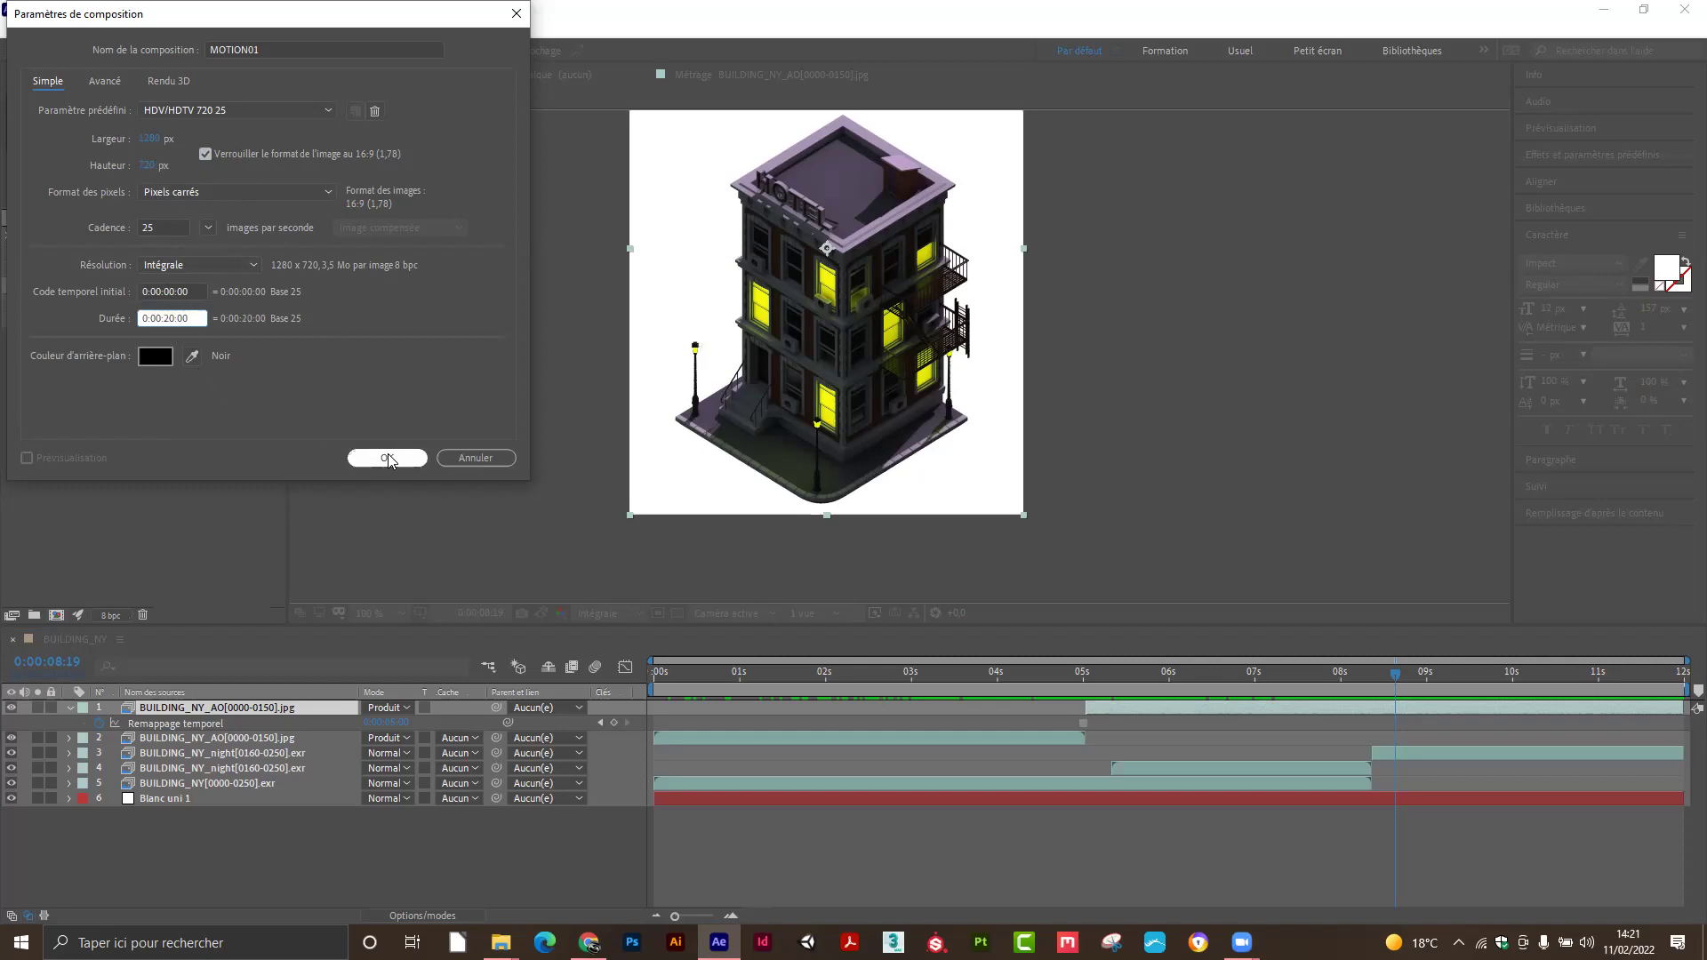
click(389, 459)
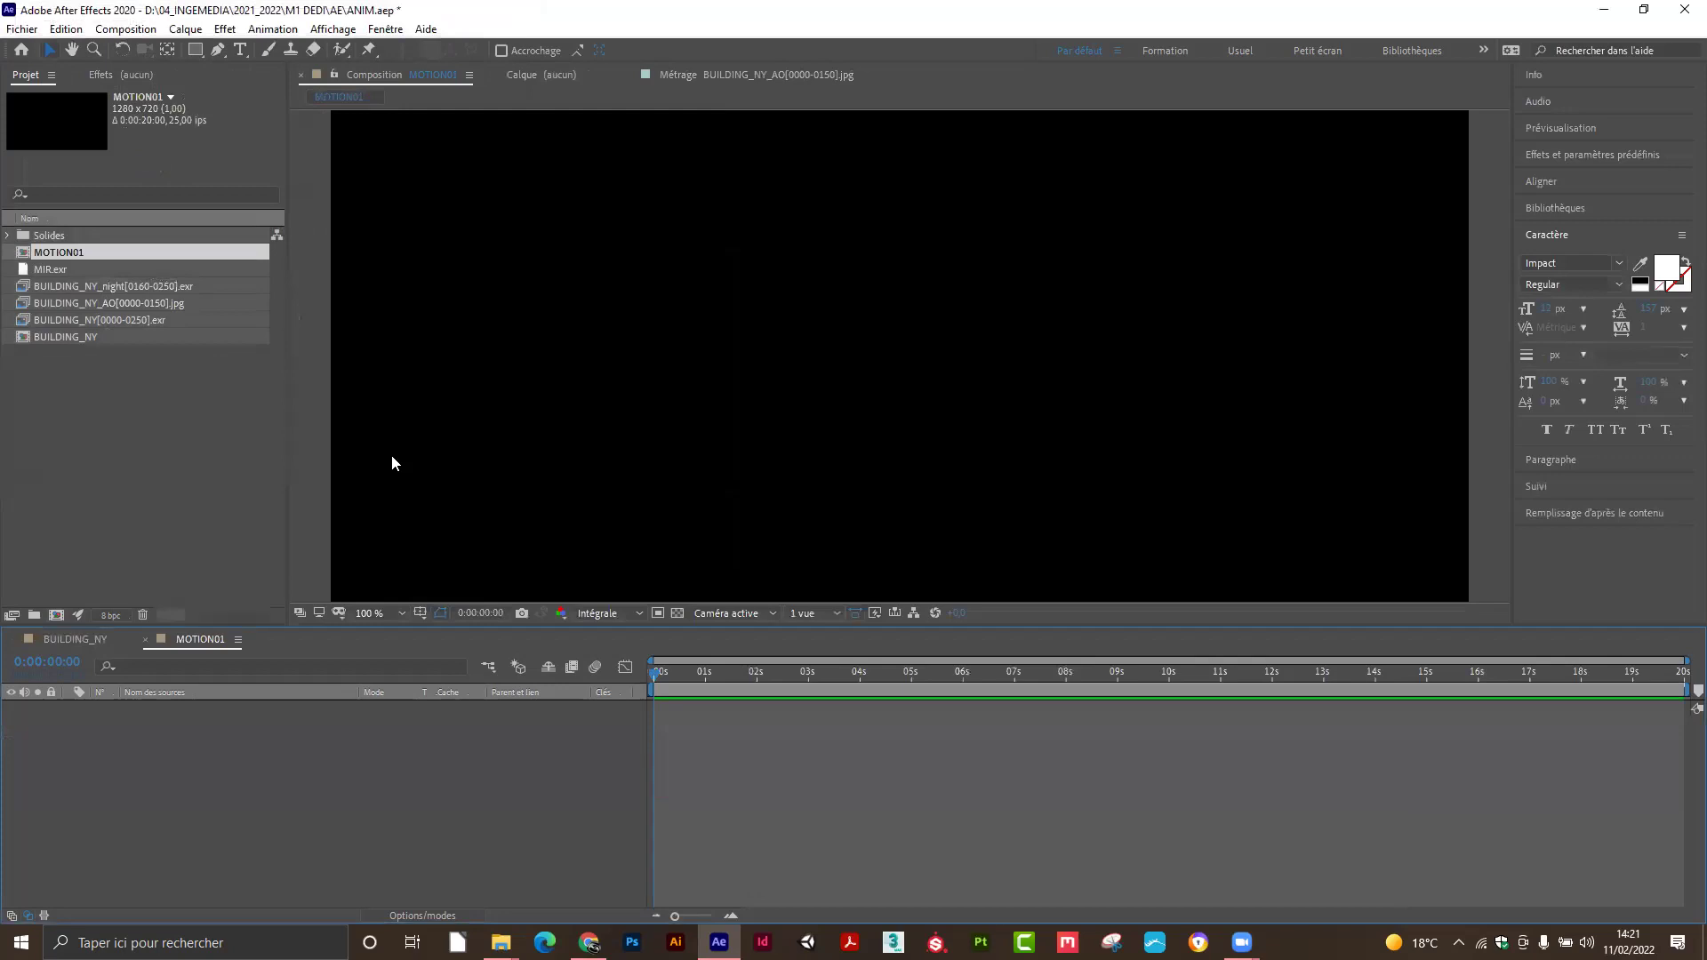
Fit the whole frame in the viewer (Ajuster) and make the viewer taller.
click(400, 614)
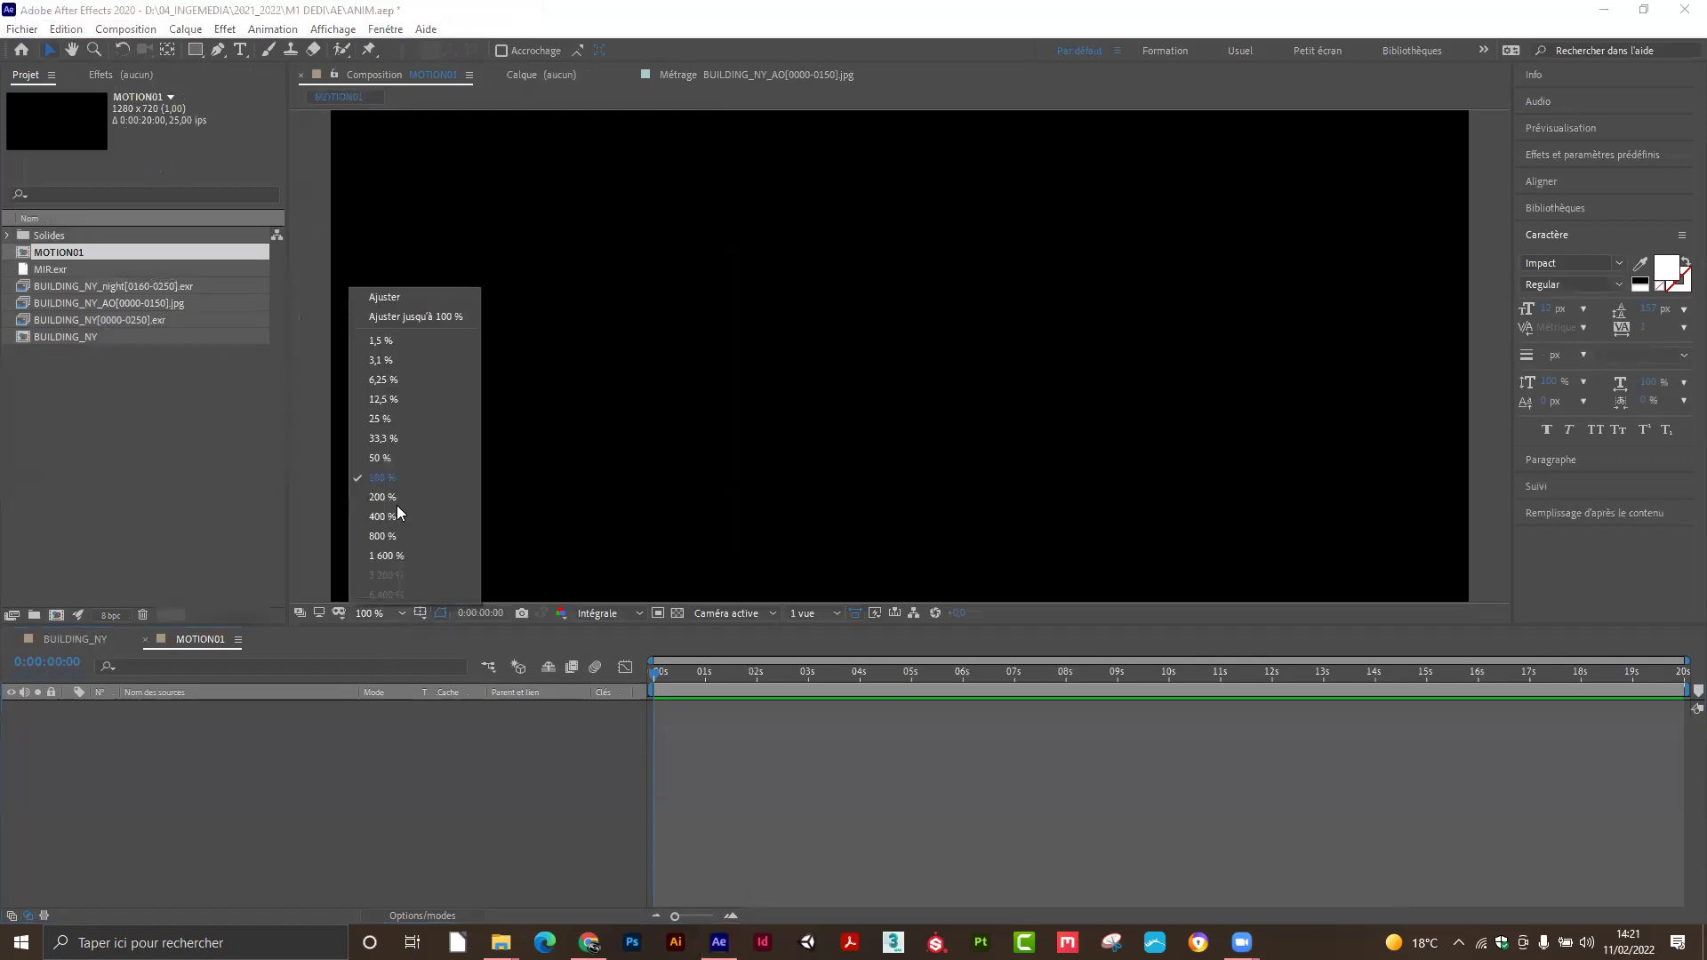
click(392, 317)
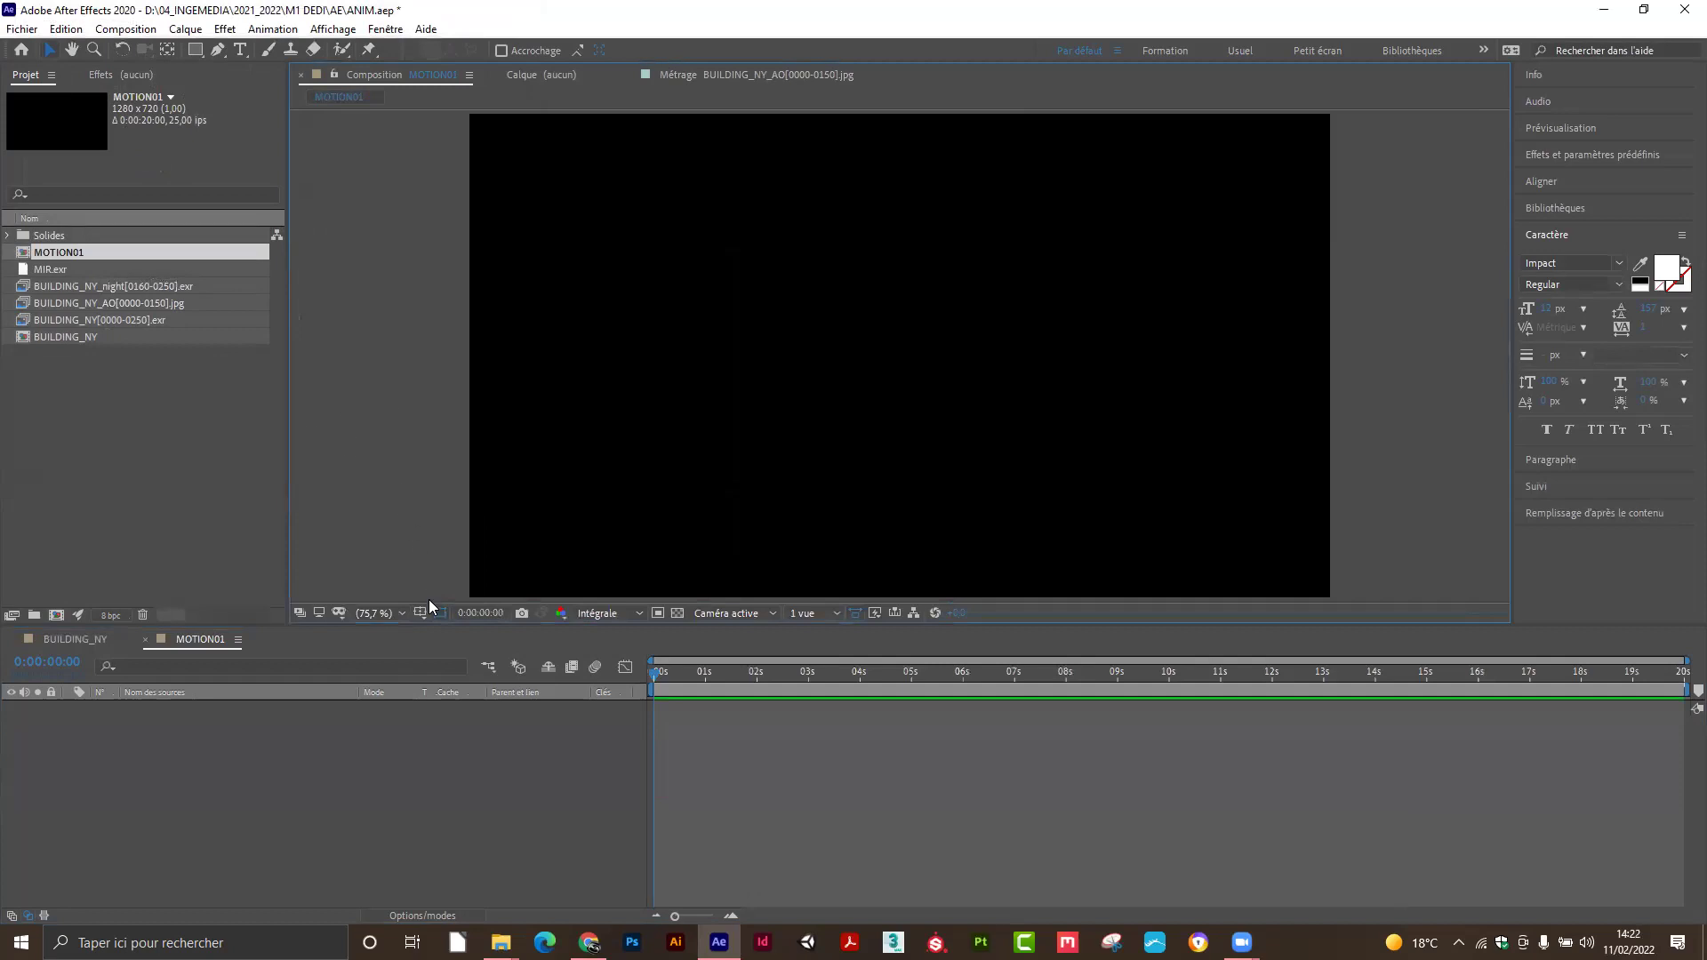
drag(440, 628, 479, 659)
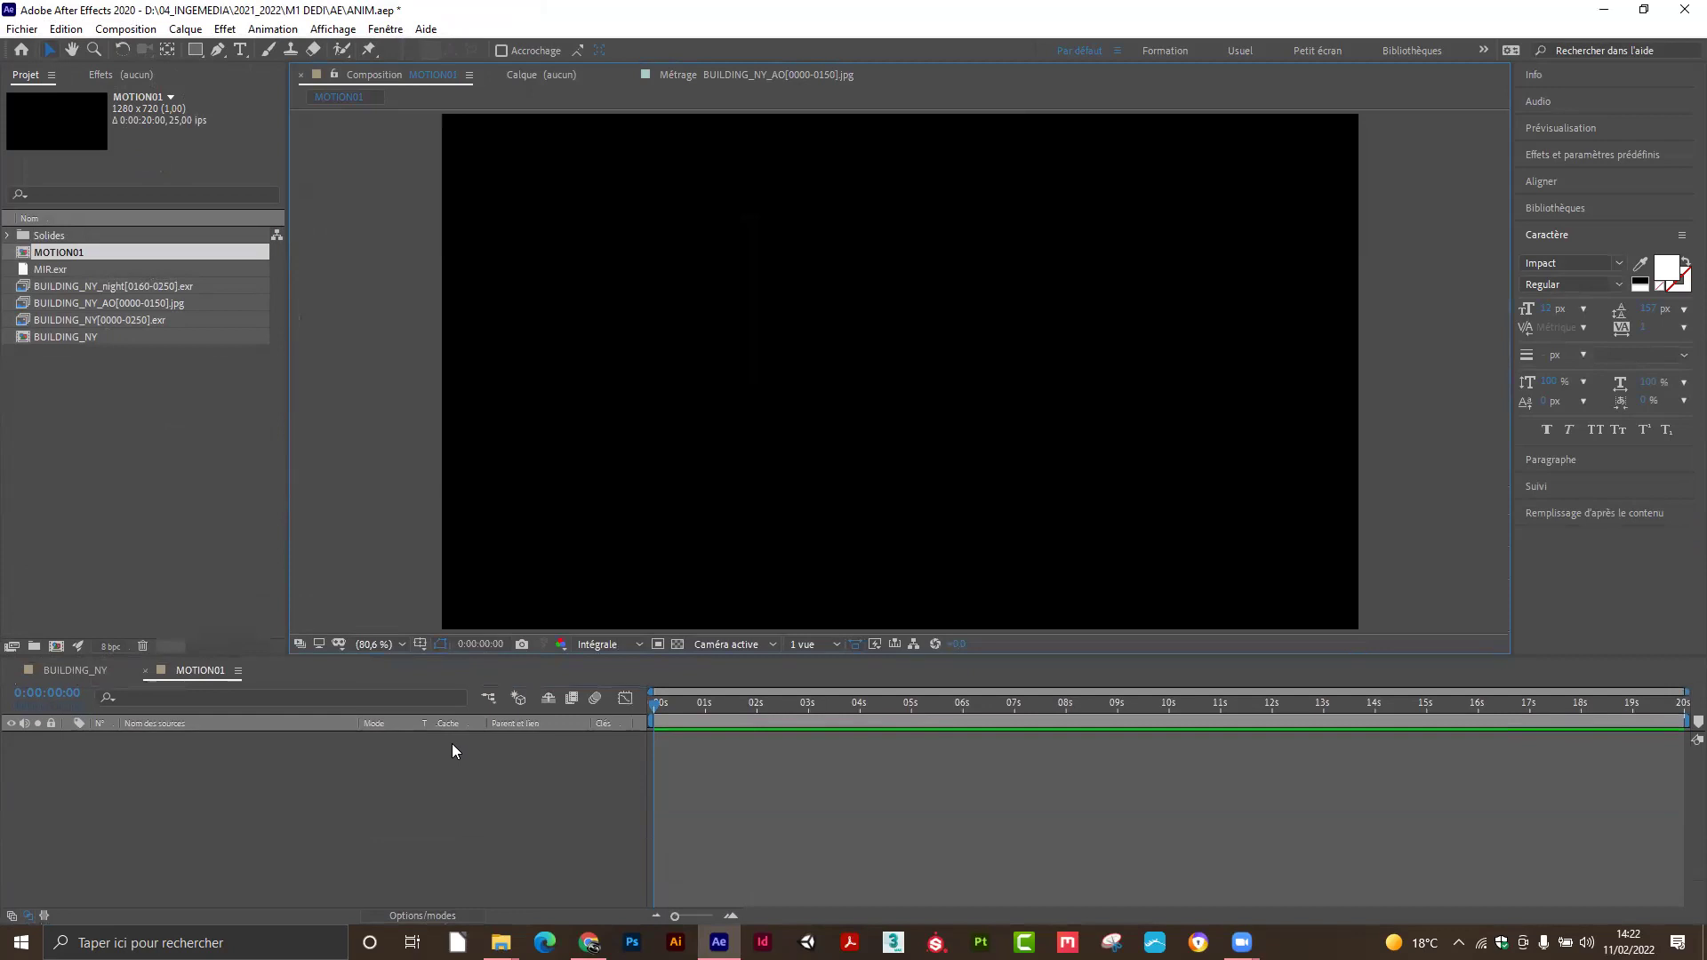
click(677, 646)
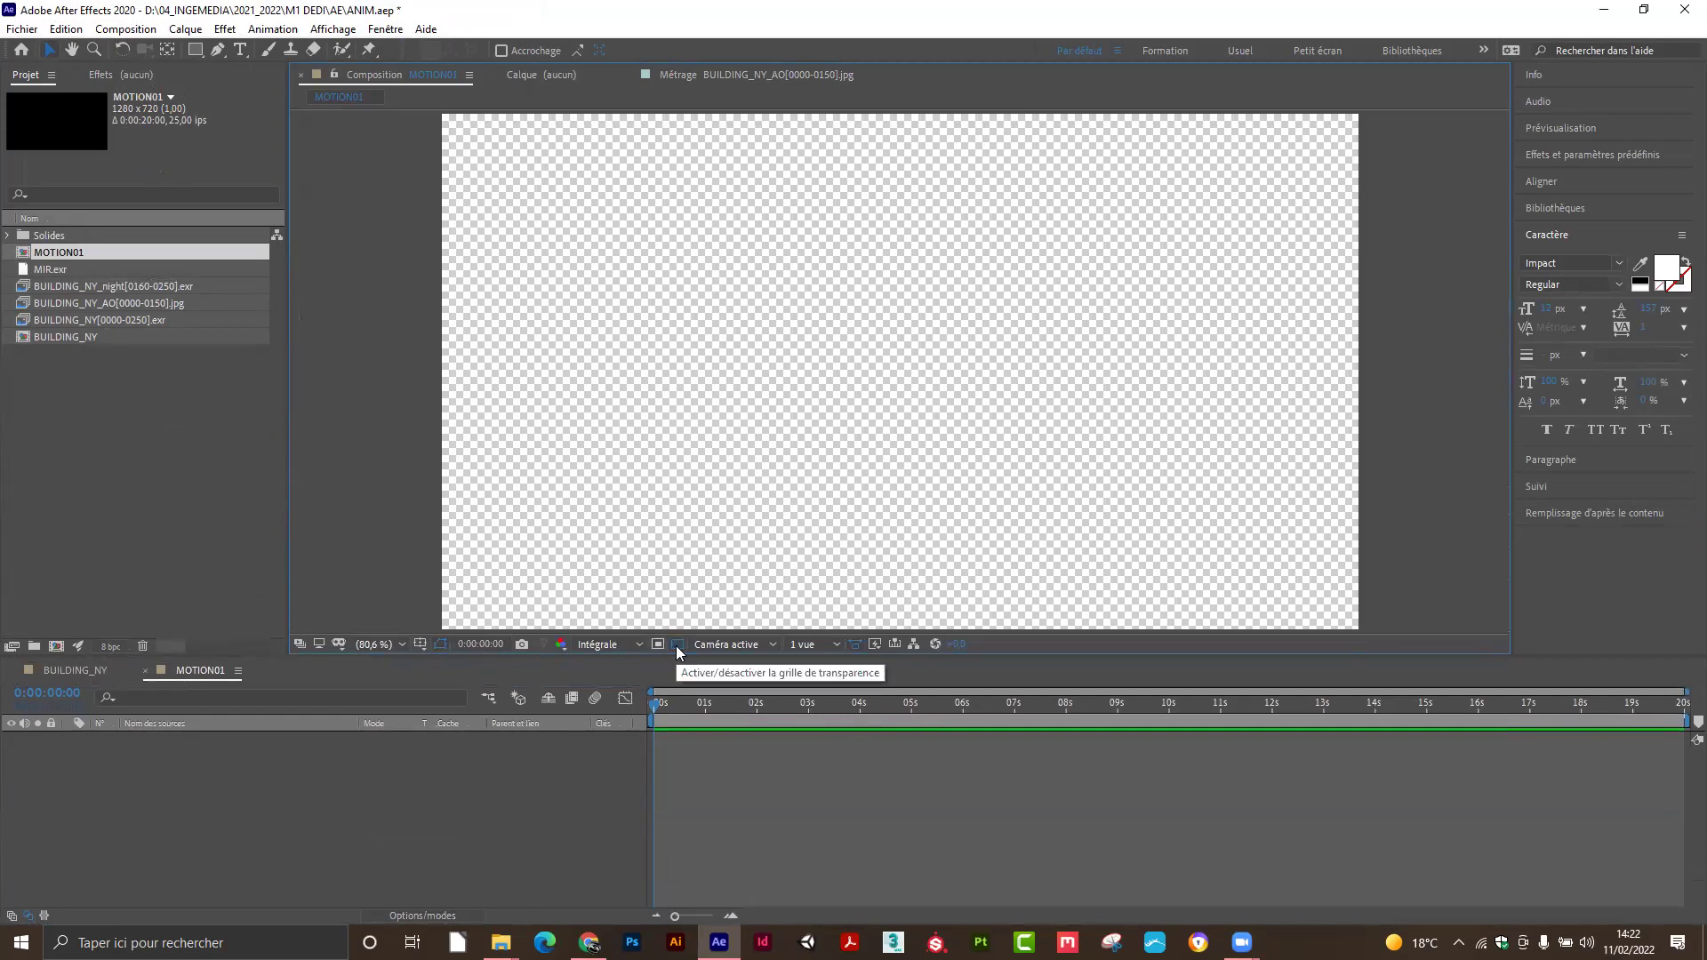
click(677, 646)
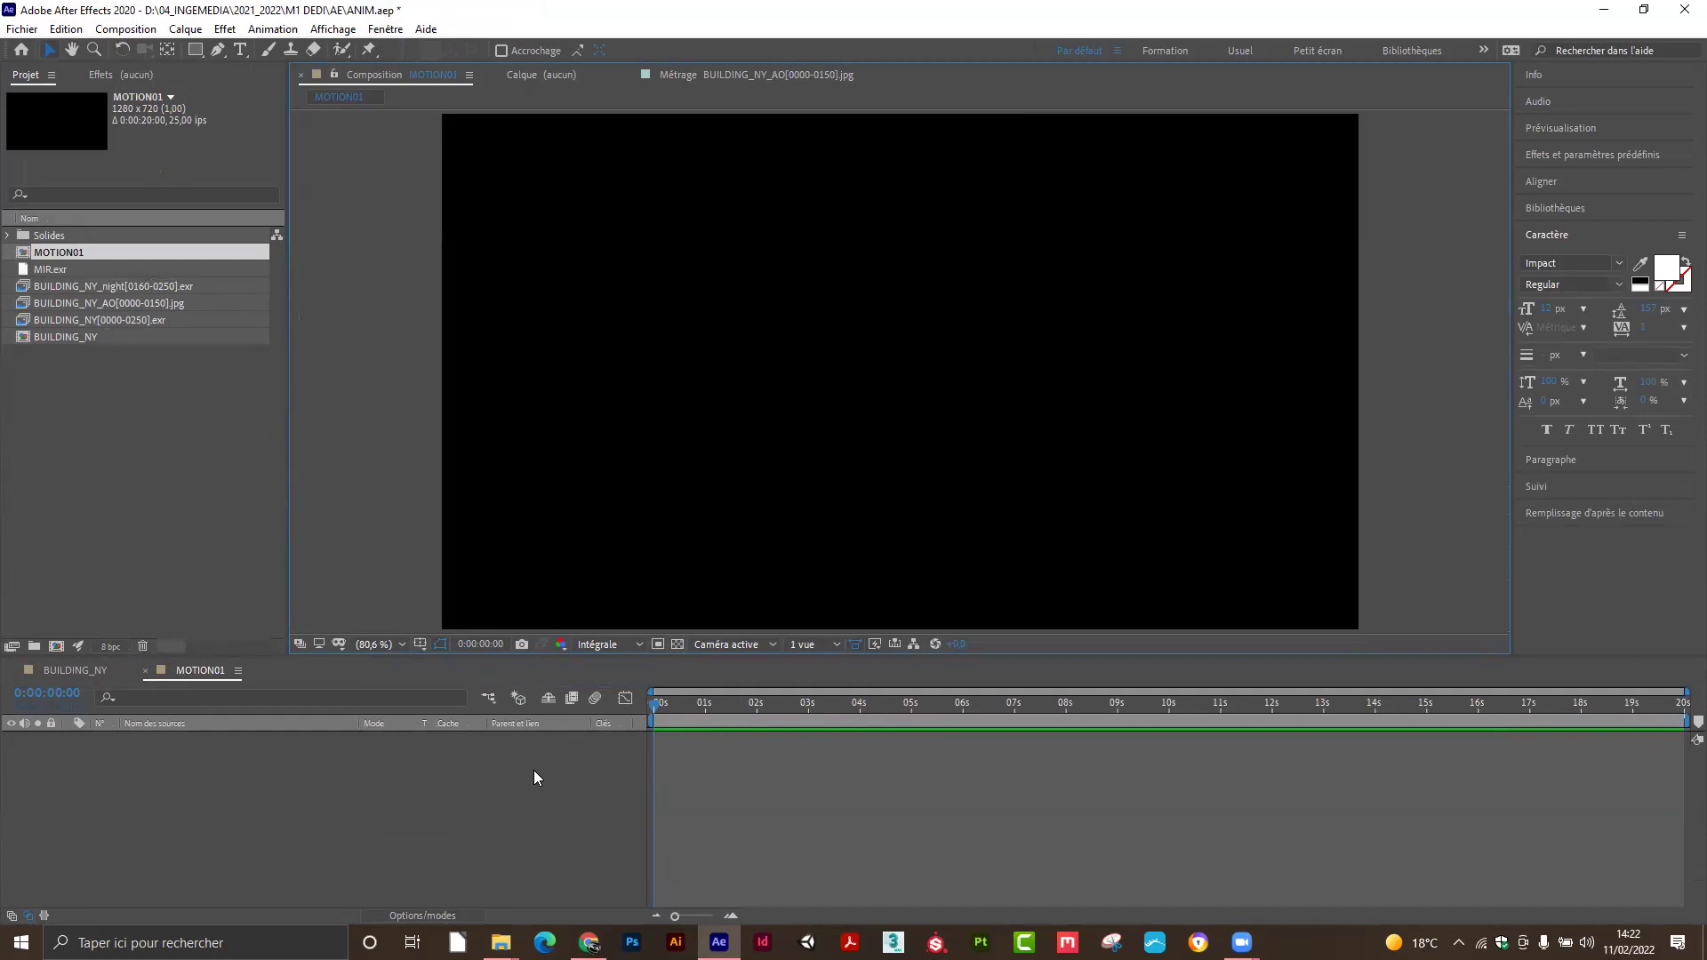
Try a blue-violet background in Composition Settings, then cancel to keep it black.
click(126, 28)
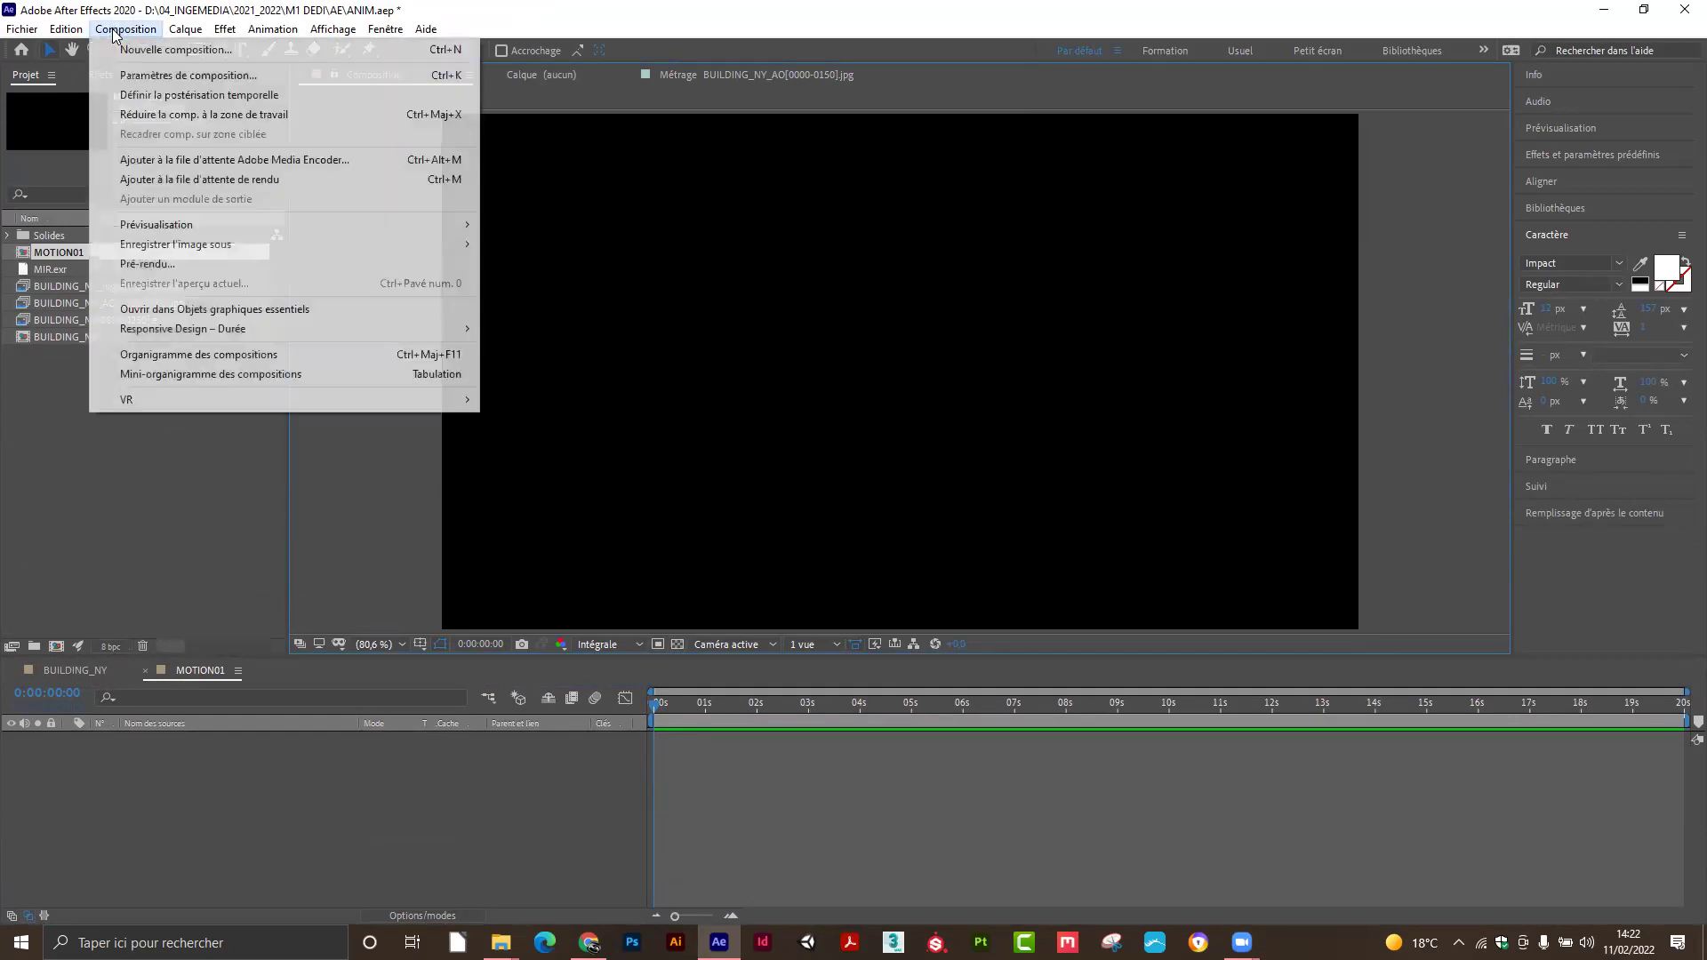
click(147, 79)
click(158, 357)
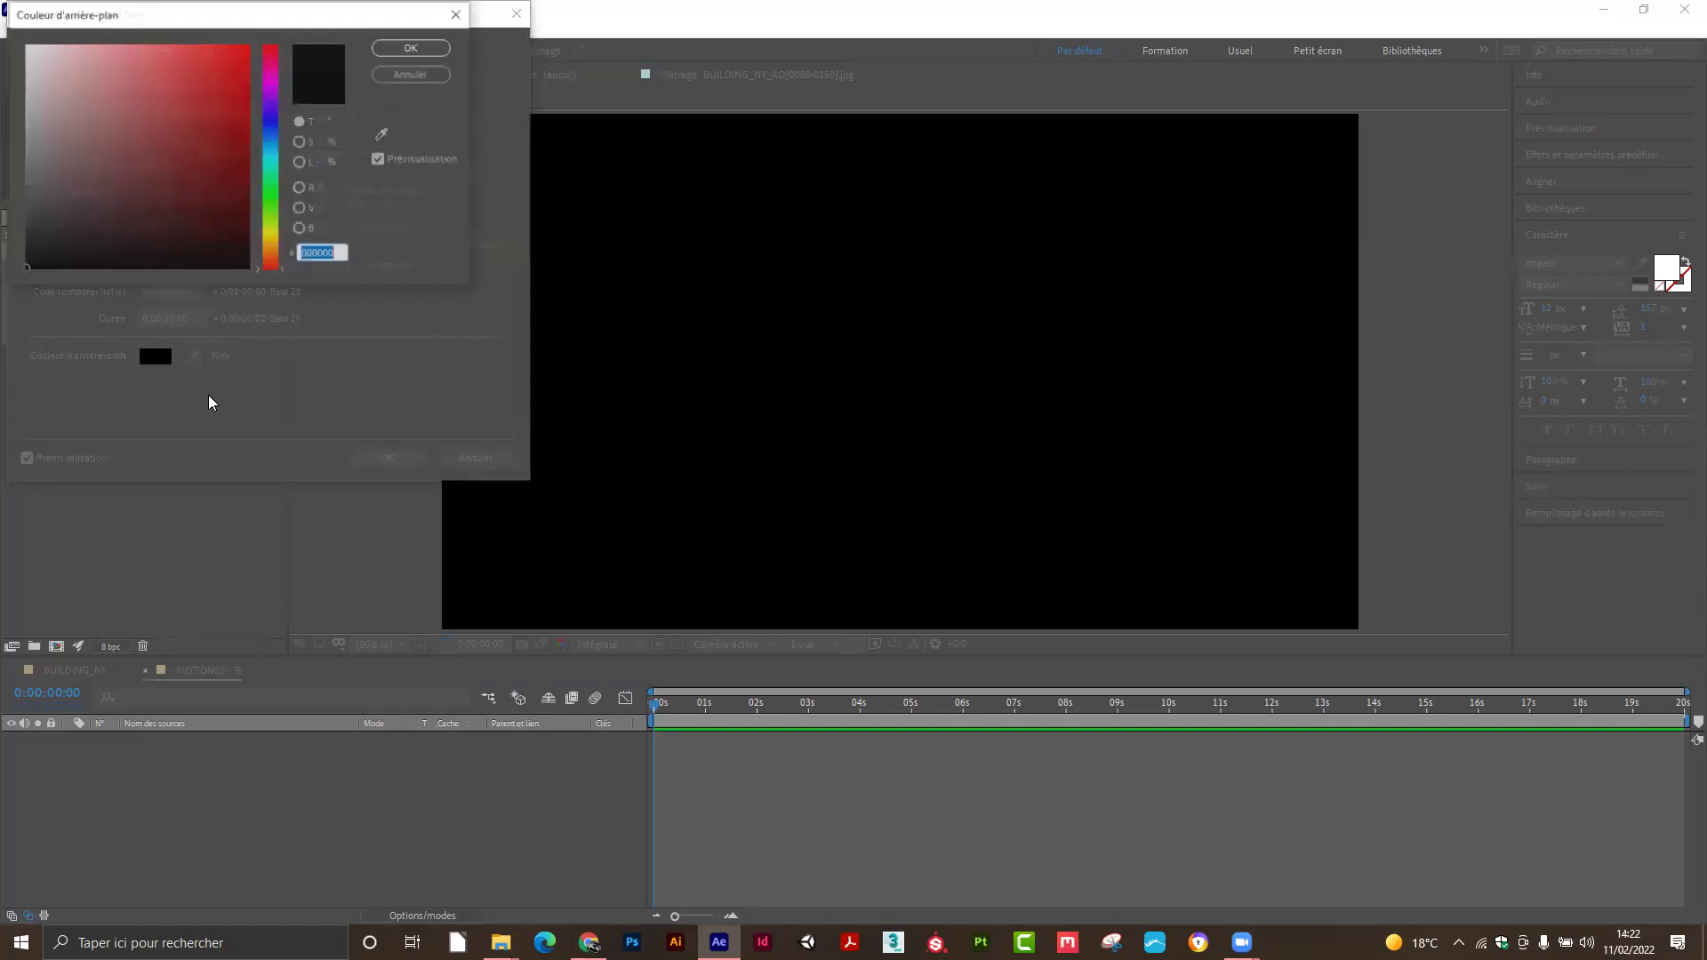
click(283, 113)
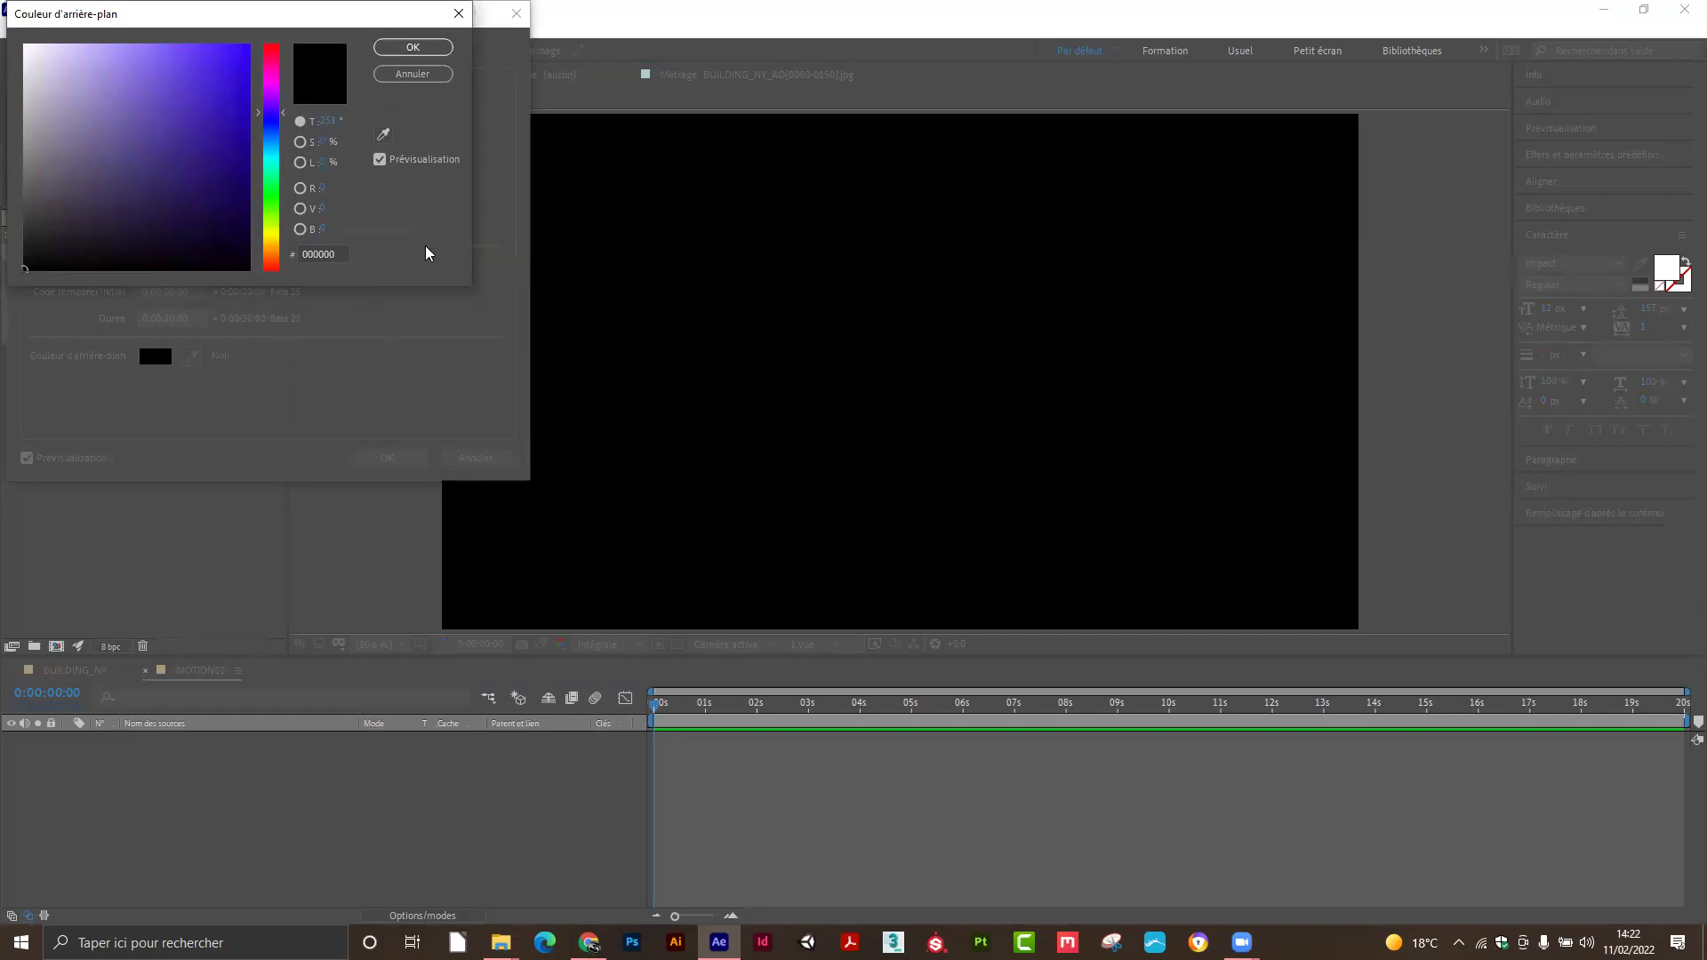
click(414, 74)
click(476, 457)
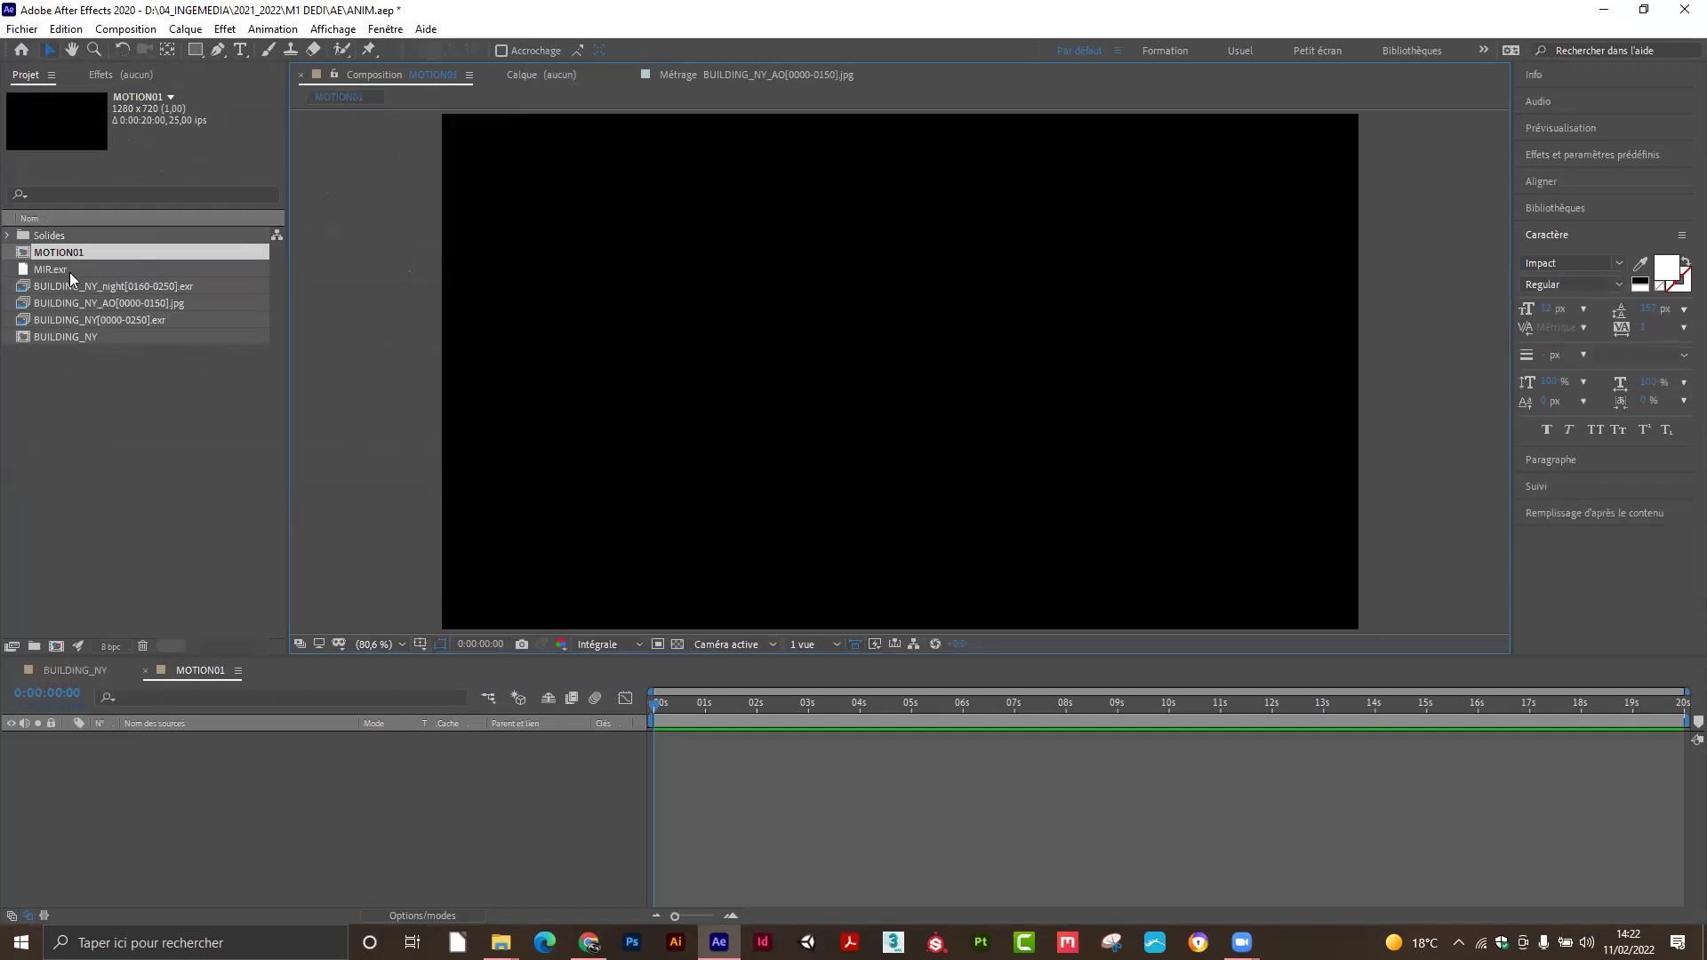
Create a new project folder named COMPO.
click(52, 339)
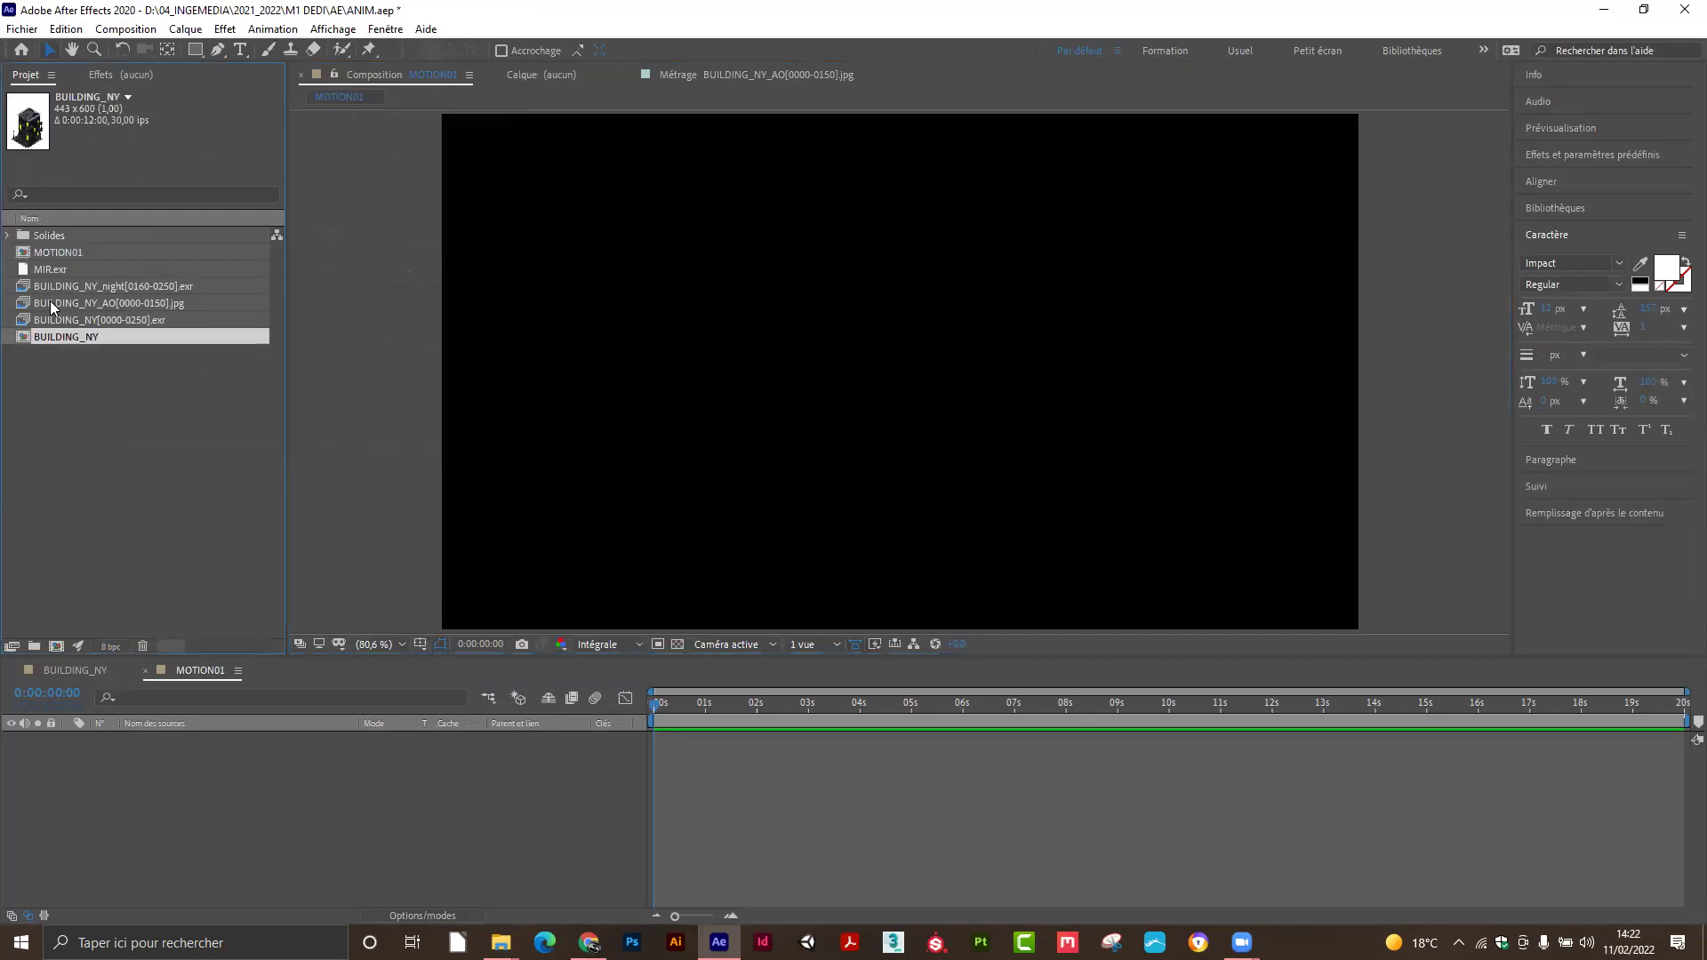
click(7, 237)
click(7, 237)
click(34, 646)
text(COMPO)
key(Return)
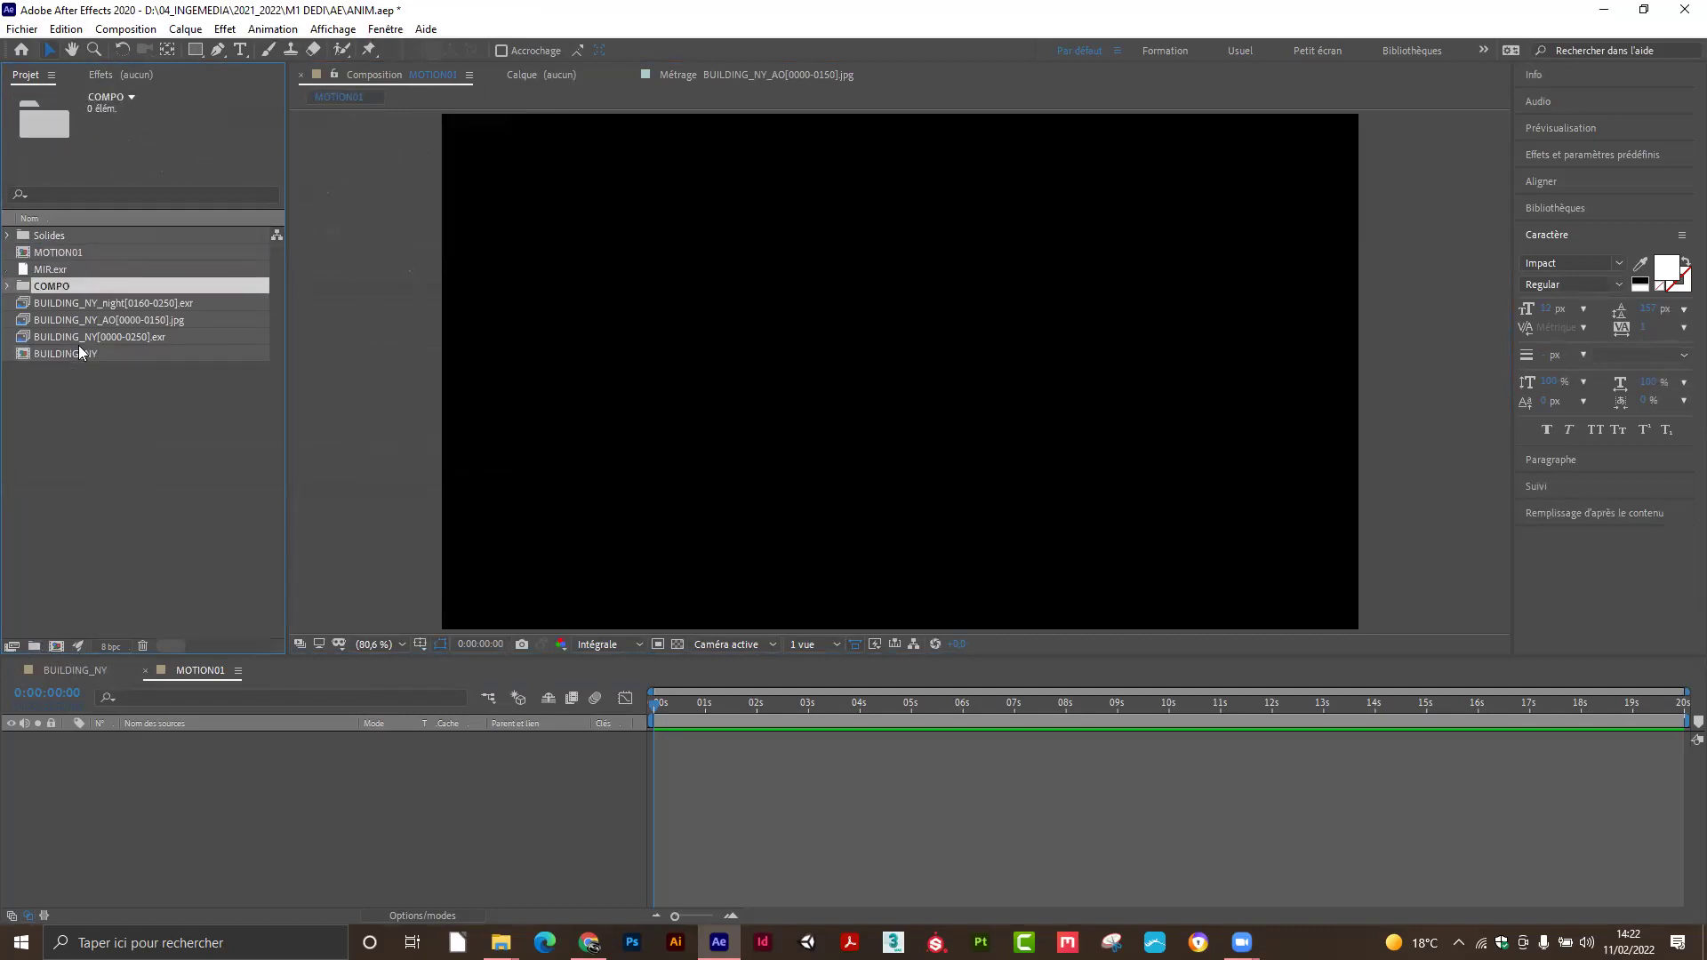
click(51, 289)
click(76, 286)
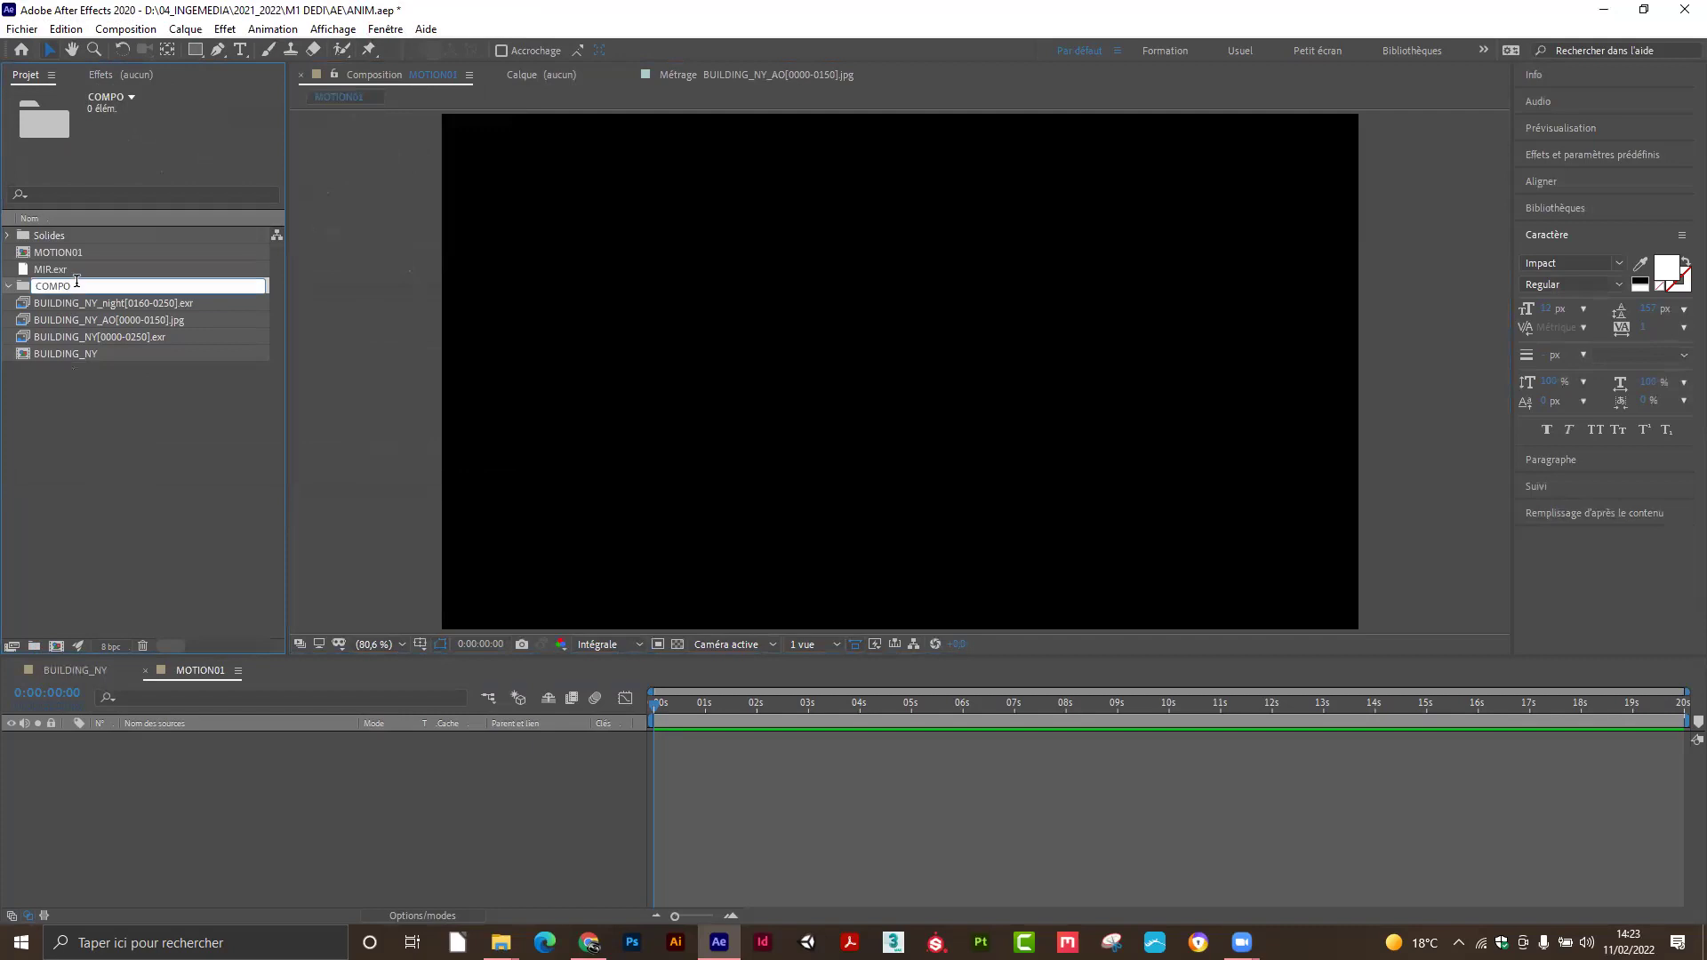
click(93, 457)
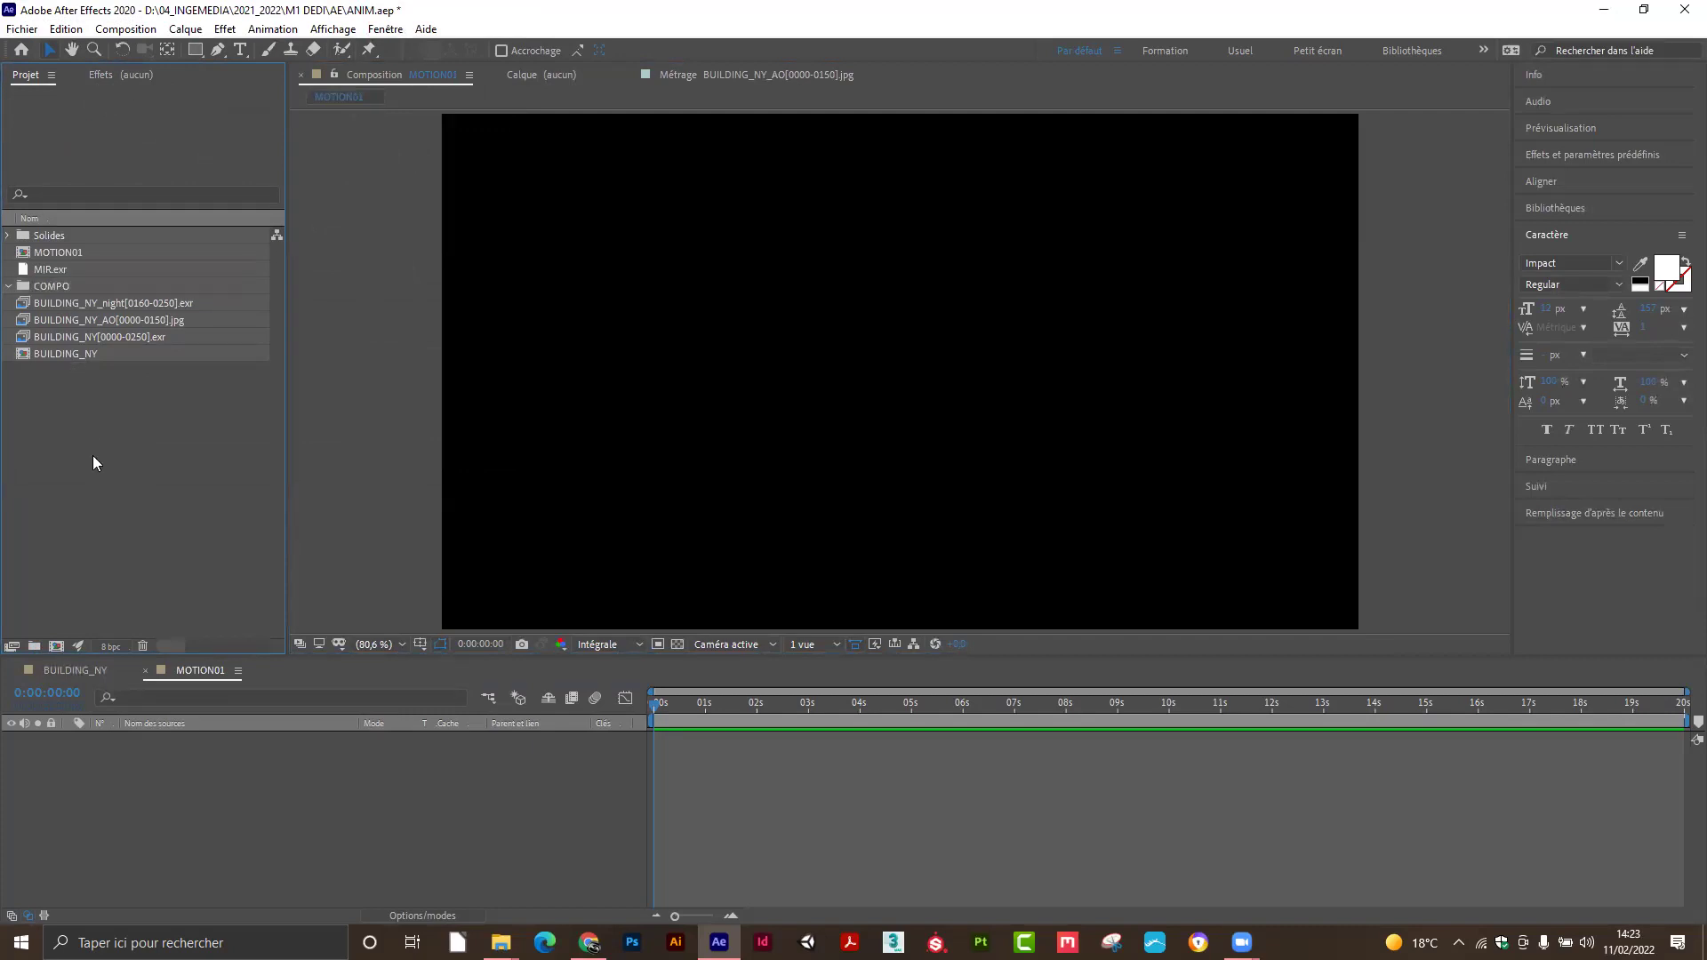
Move the MOTION01 and BUILDING_NY compositions into the COMPO folder.
click(77, 308)
click(62, 354)
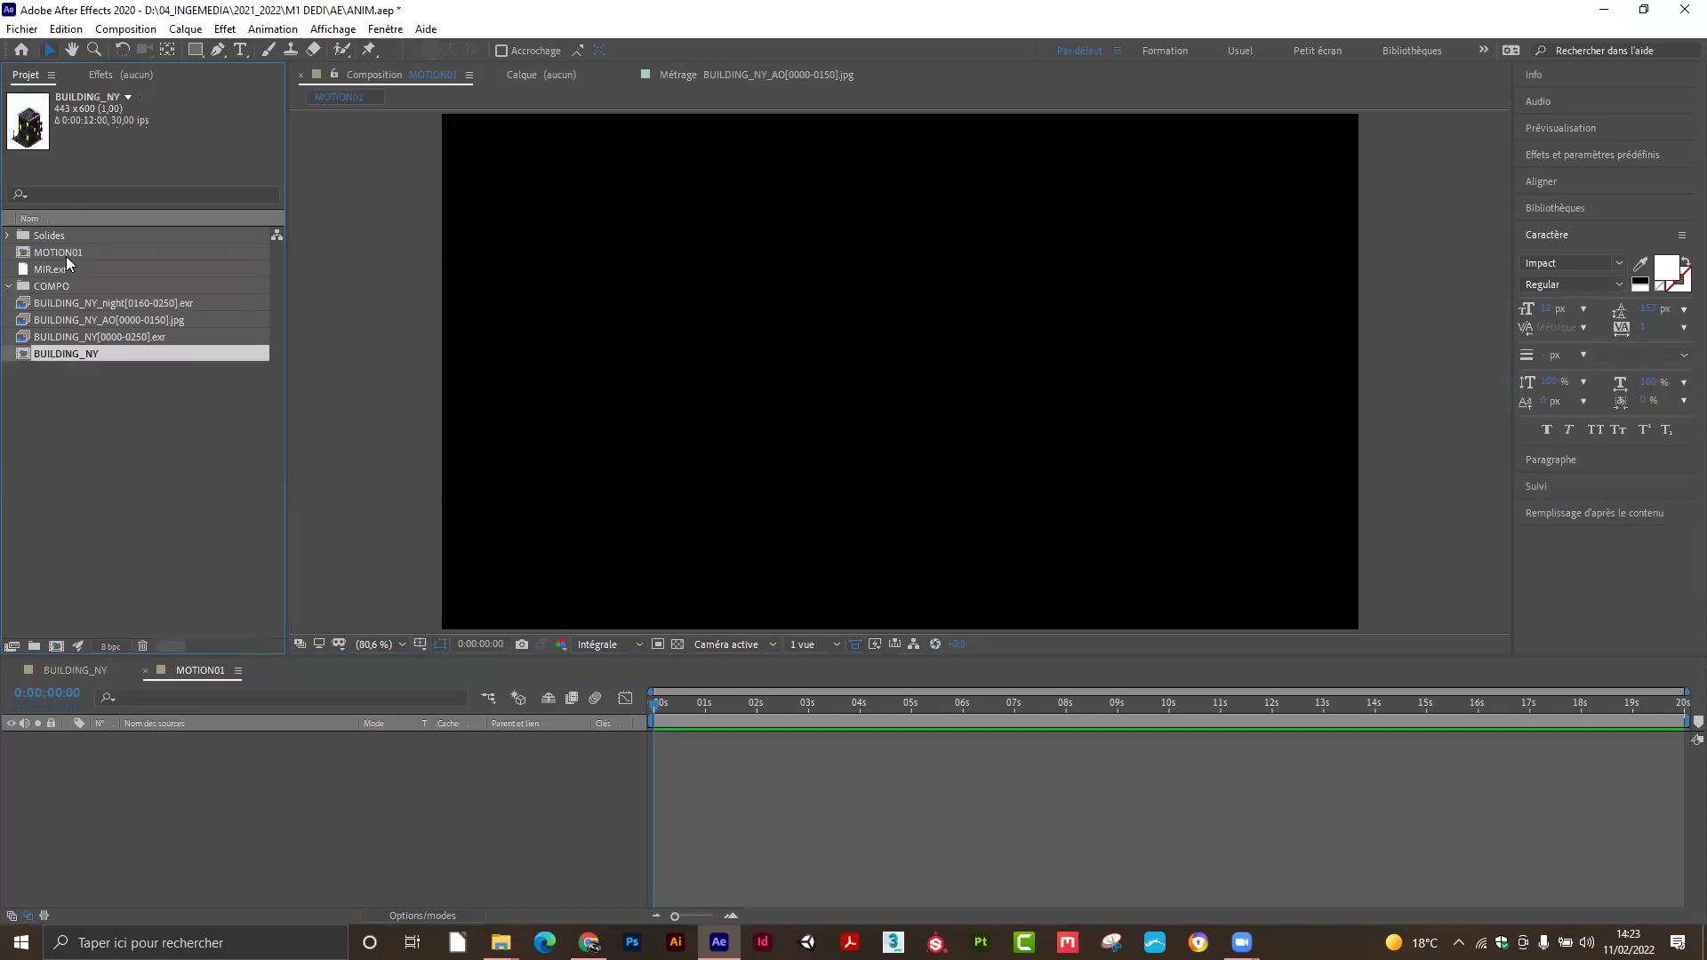
ctrl+click(66, 253)
drag(75, 253, 73, 287)
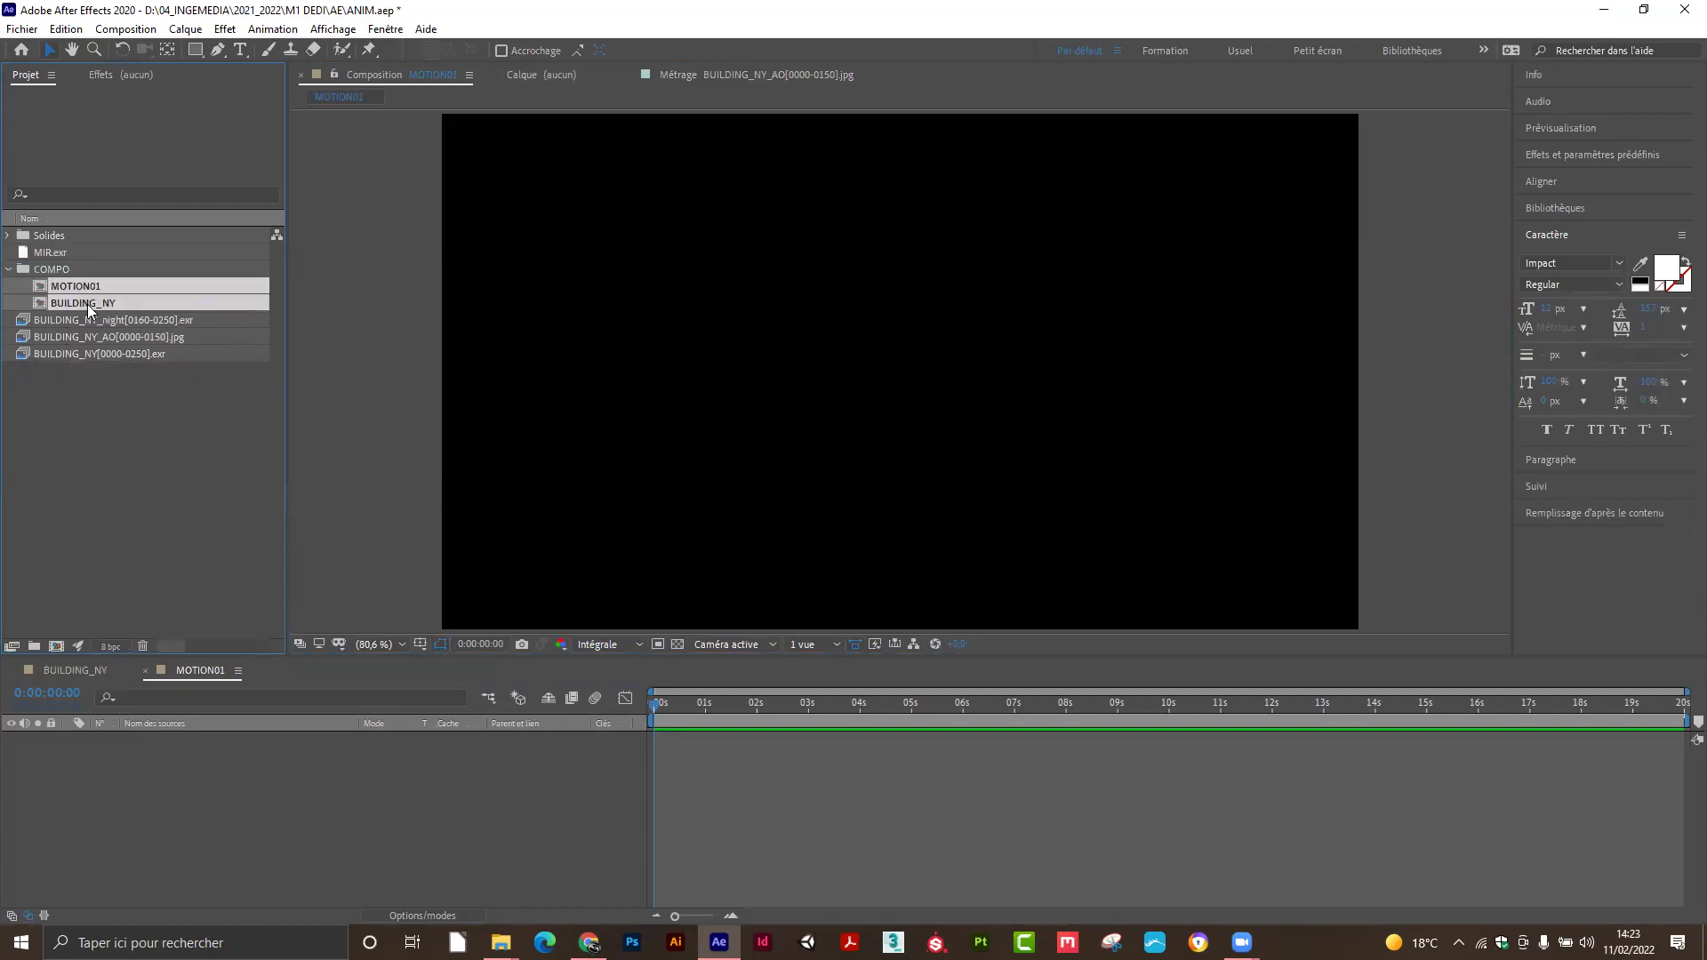
click(11, 278)
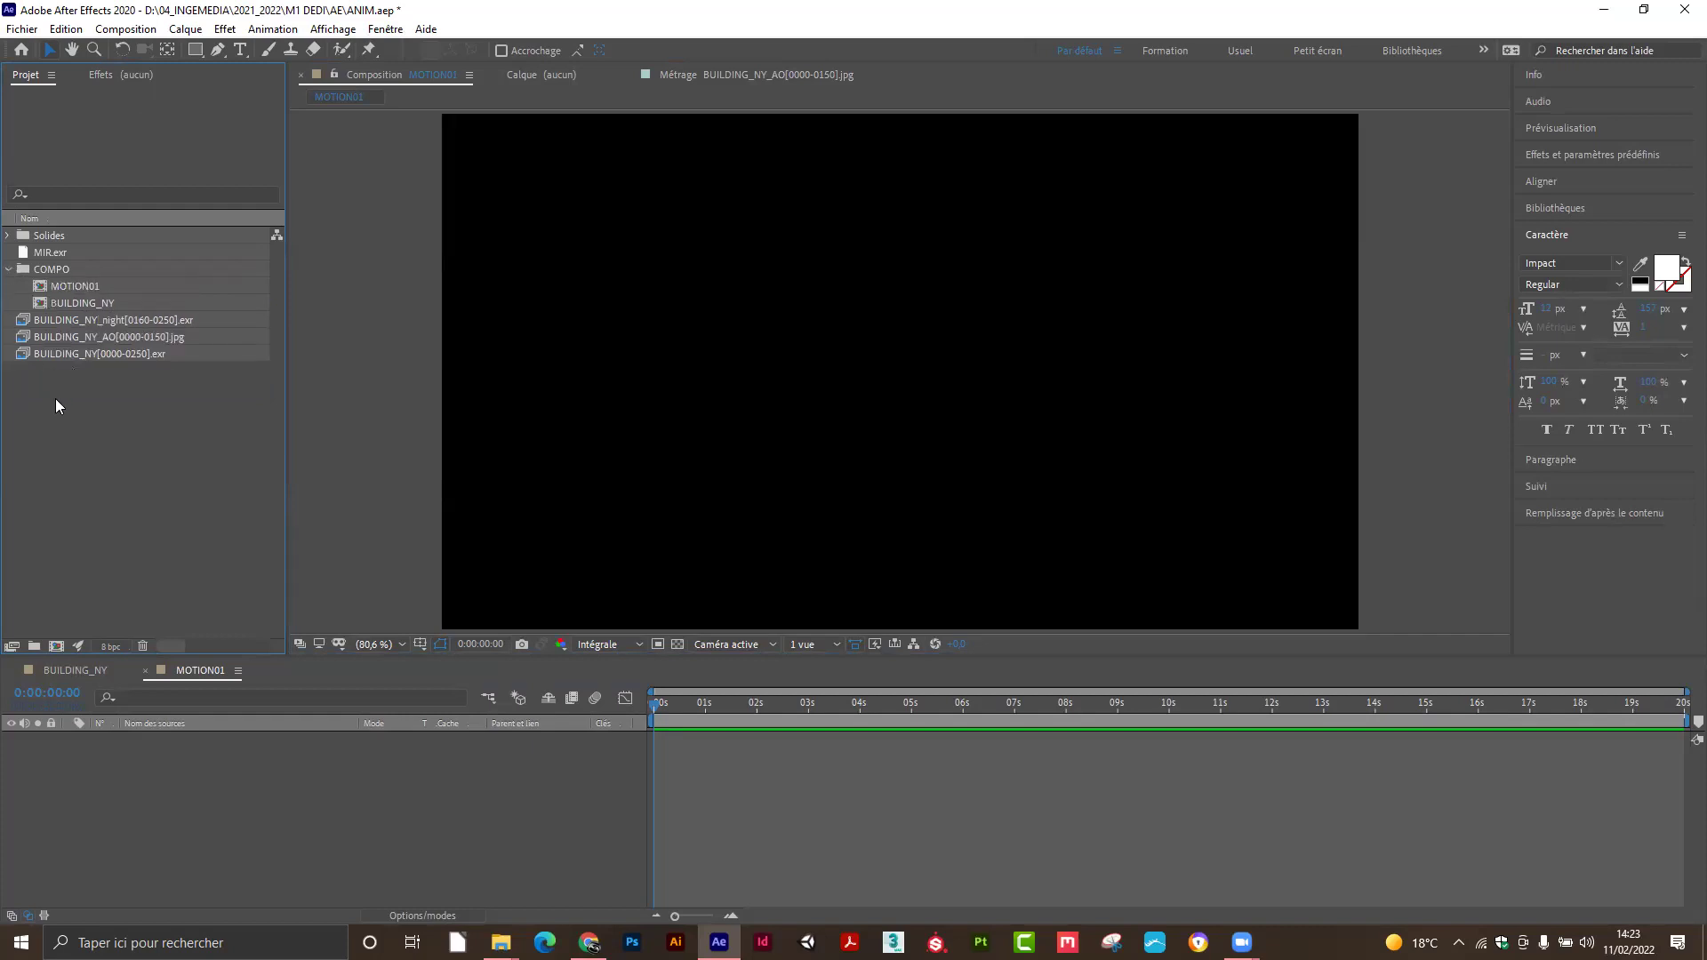
Create a SOURCES folder and move the three footage files and MIR.exr into it.
click(34, 647)
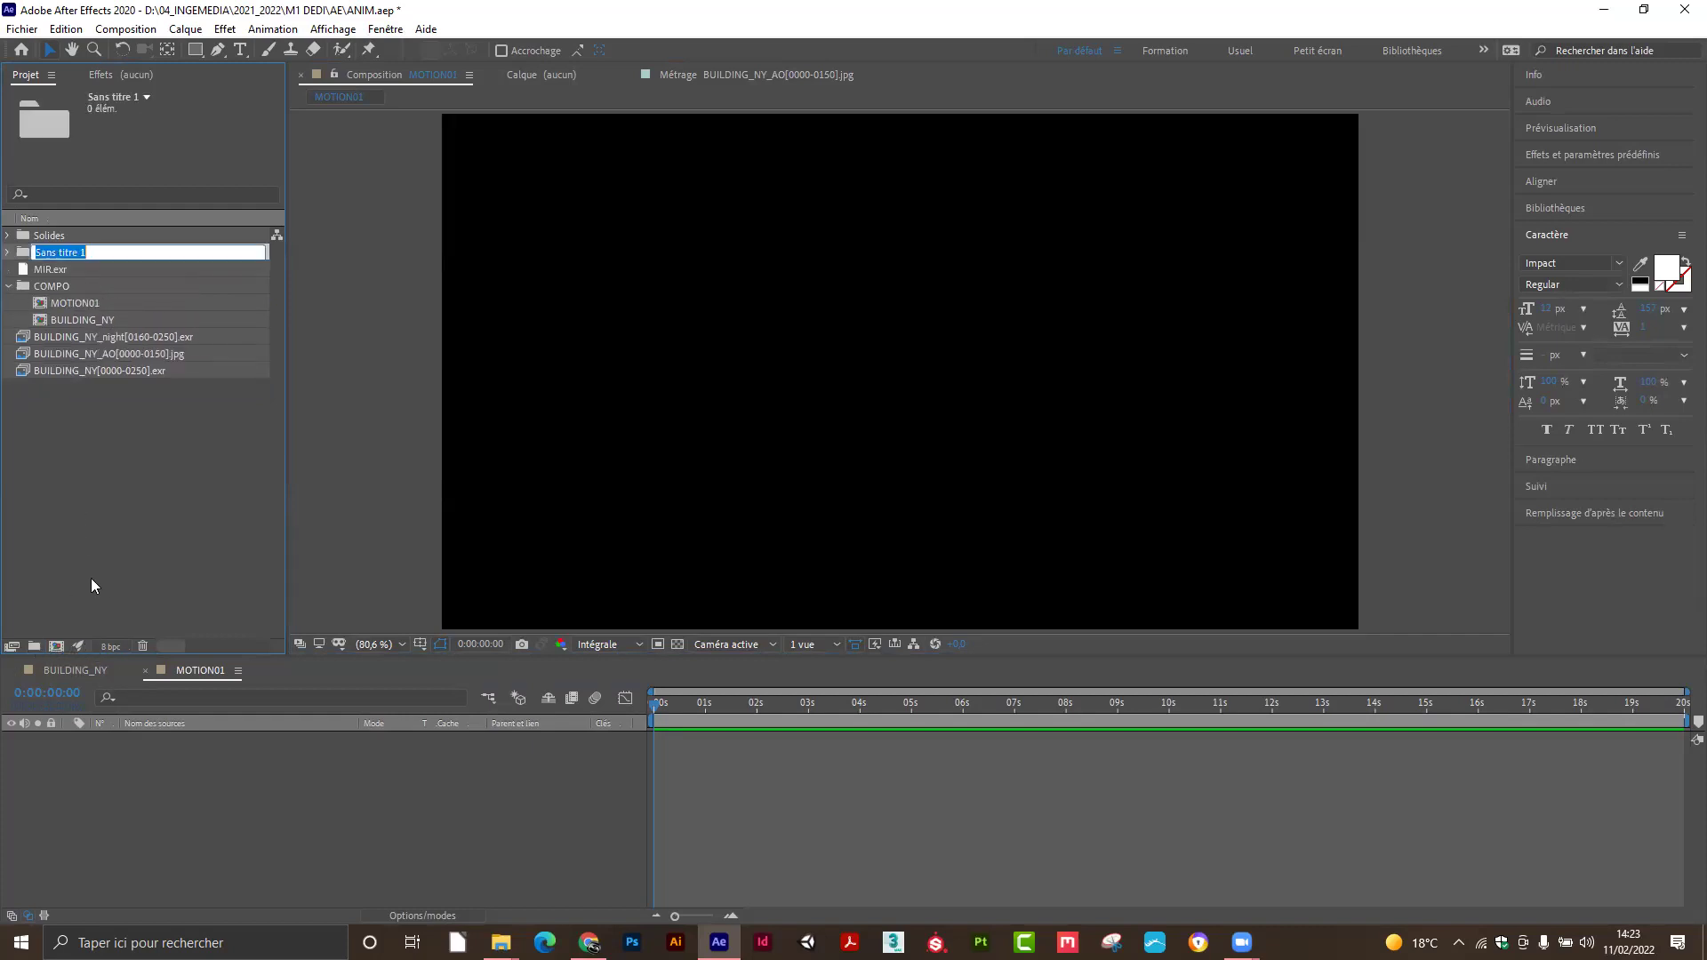
text(SOURCES)
key(Return)
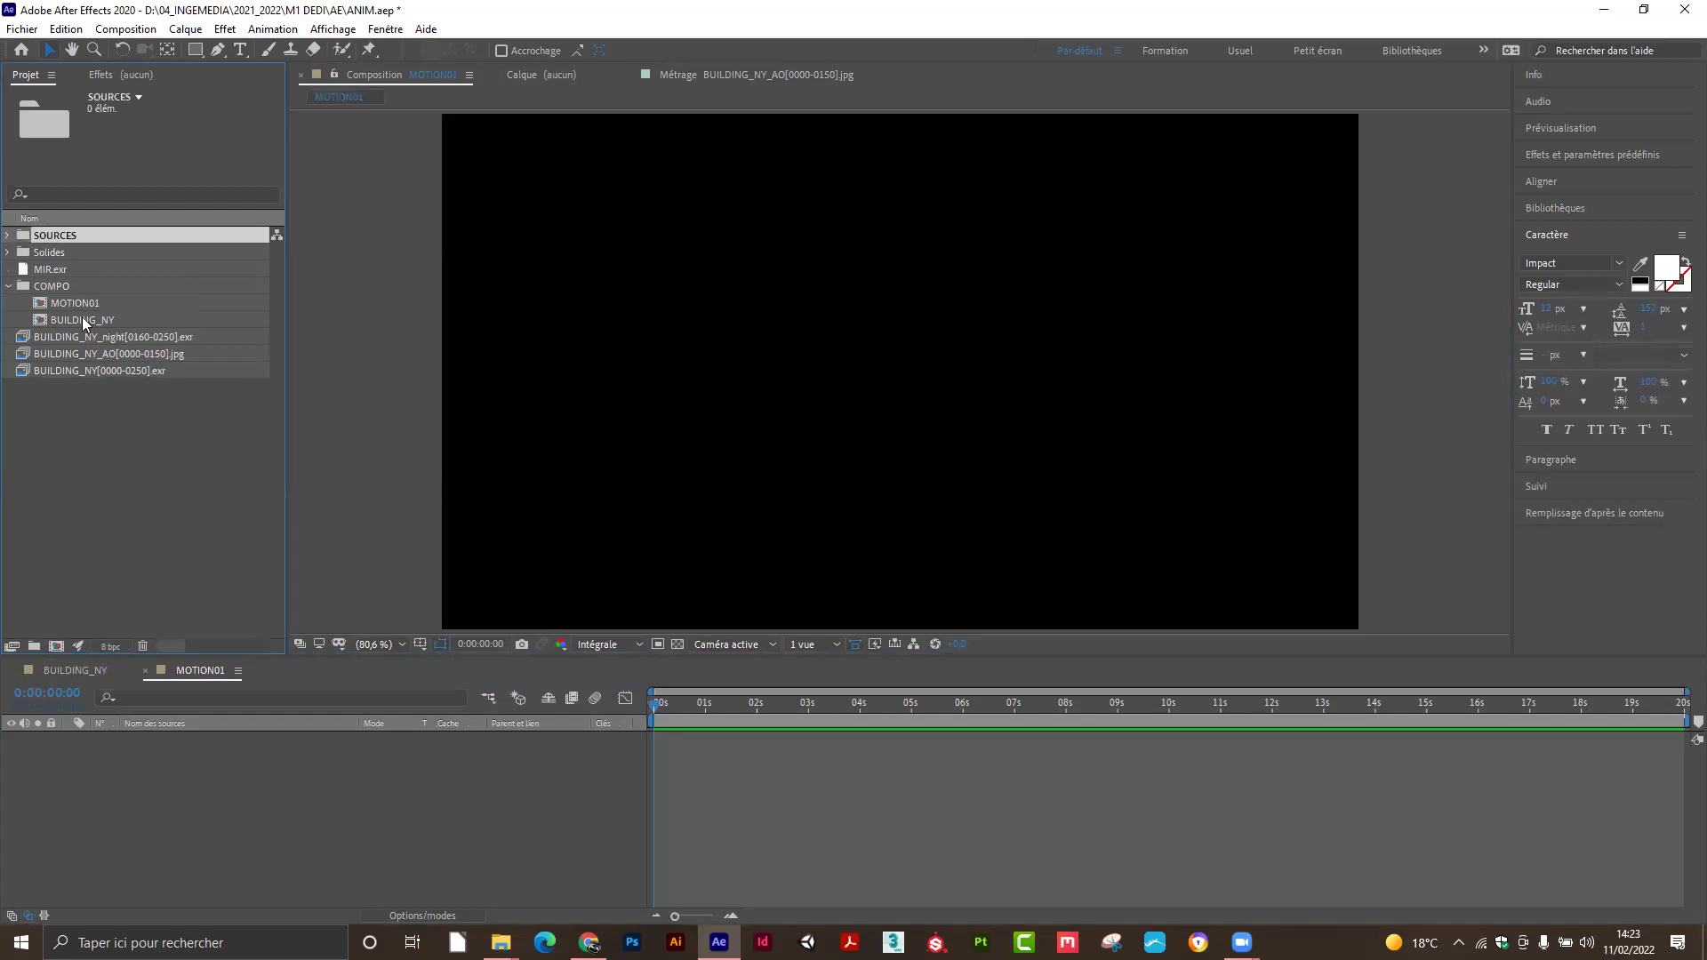
click(83, 336)
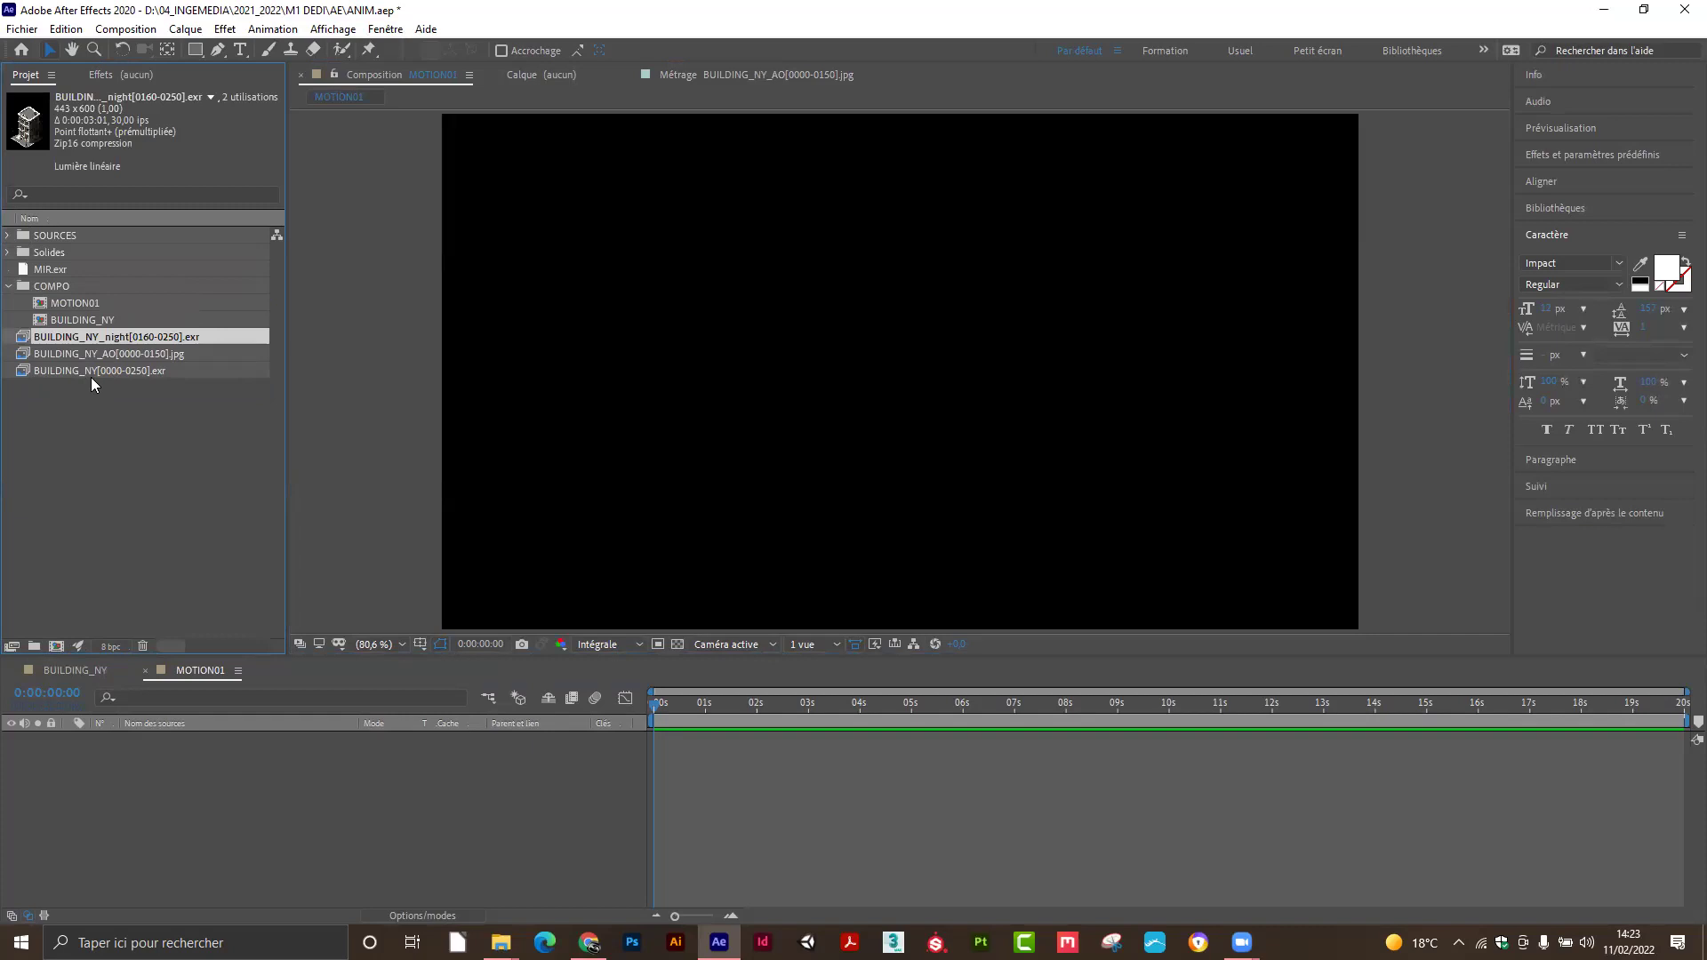
shift+click(91, 370)
drag(93, 373, 53, 235)
click(53, 269)
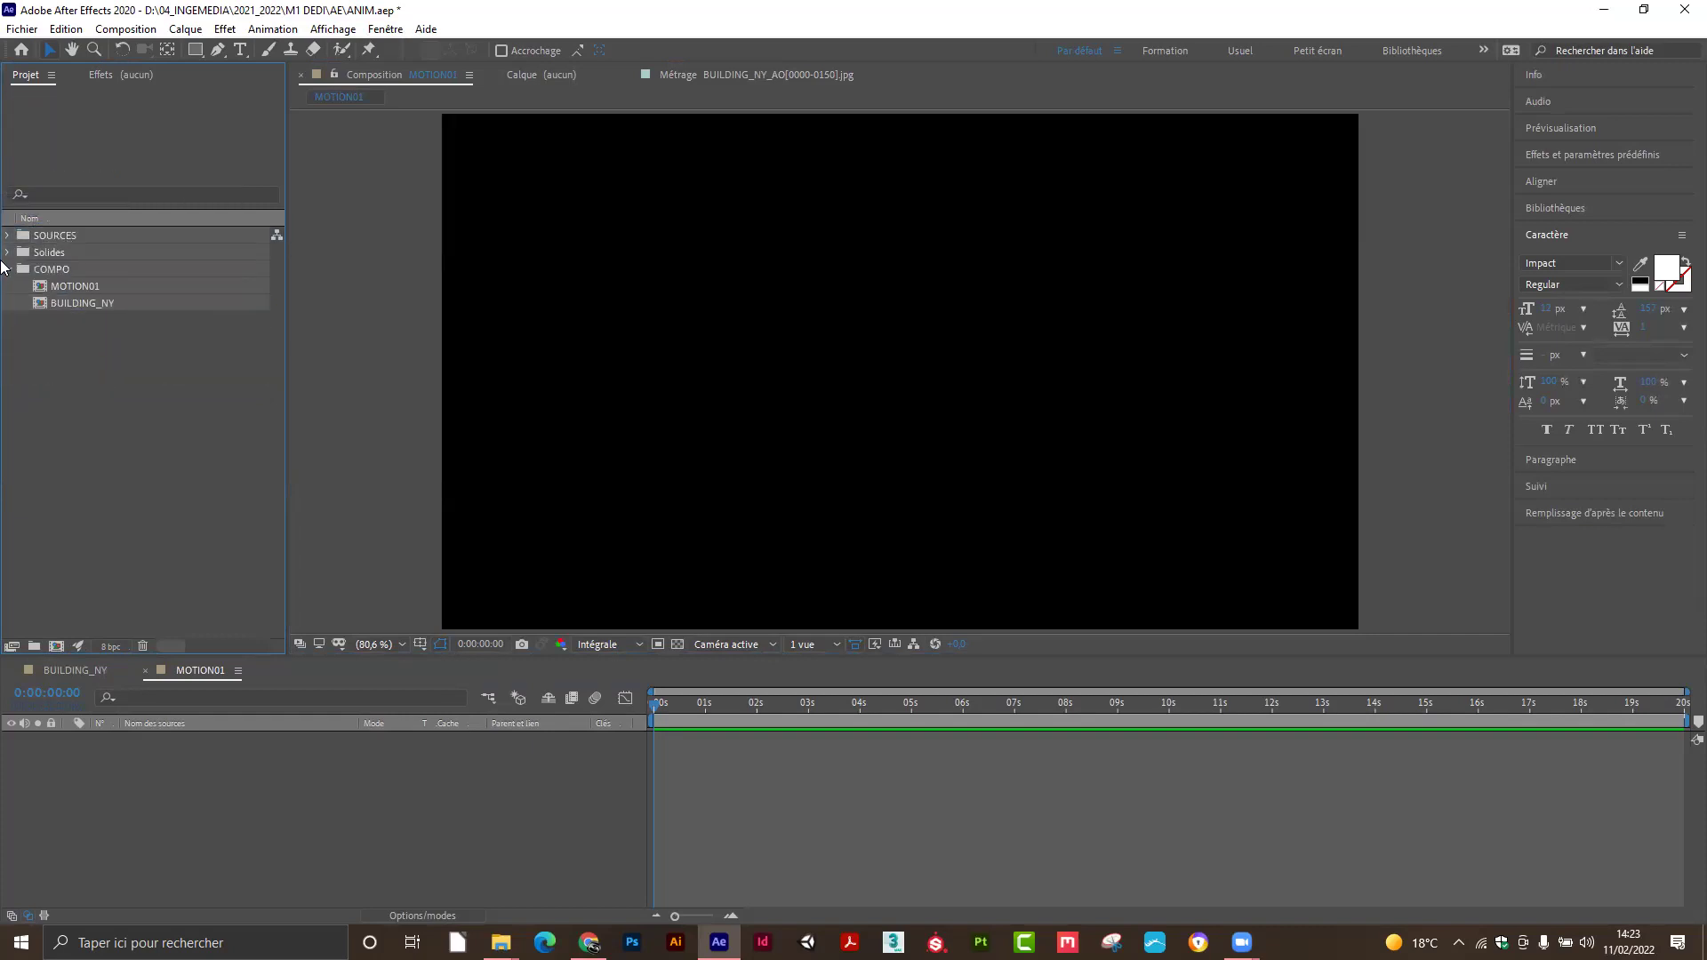
click(8, 268)
click(8, 268)
click(8, 236)
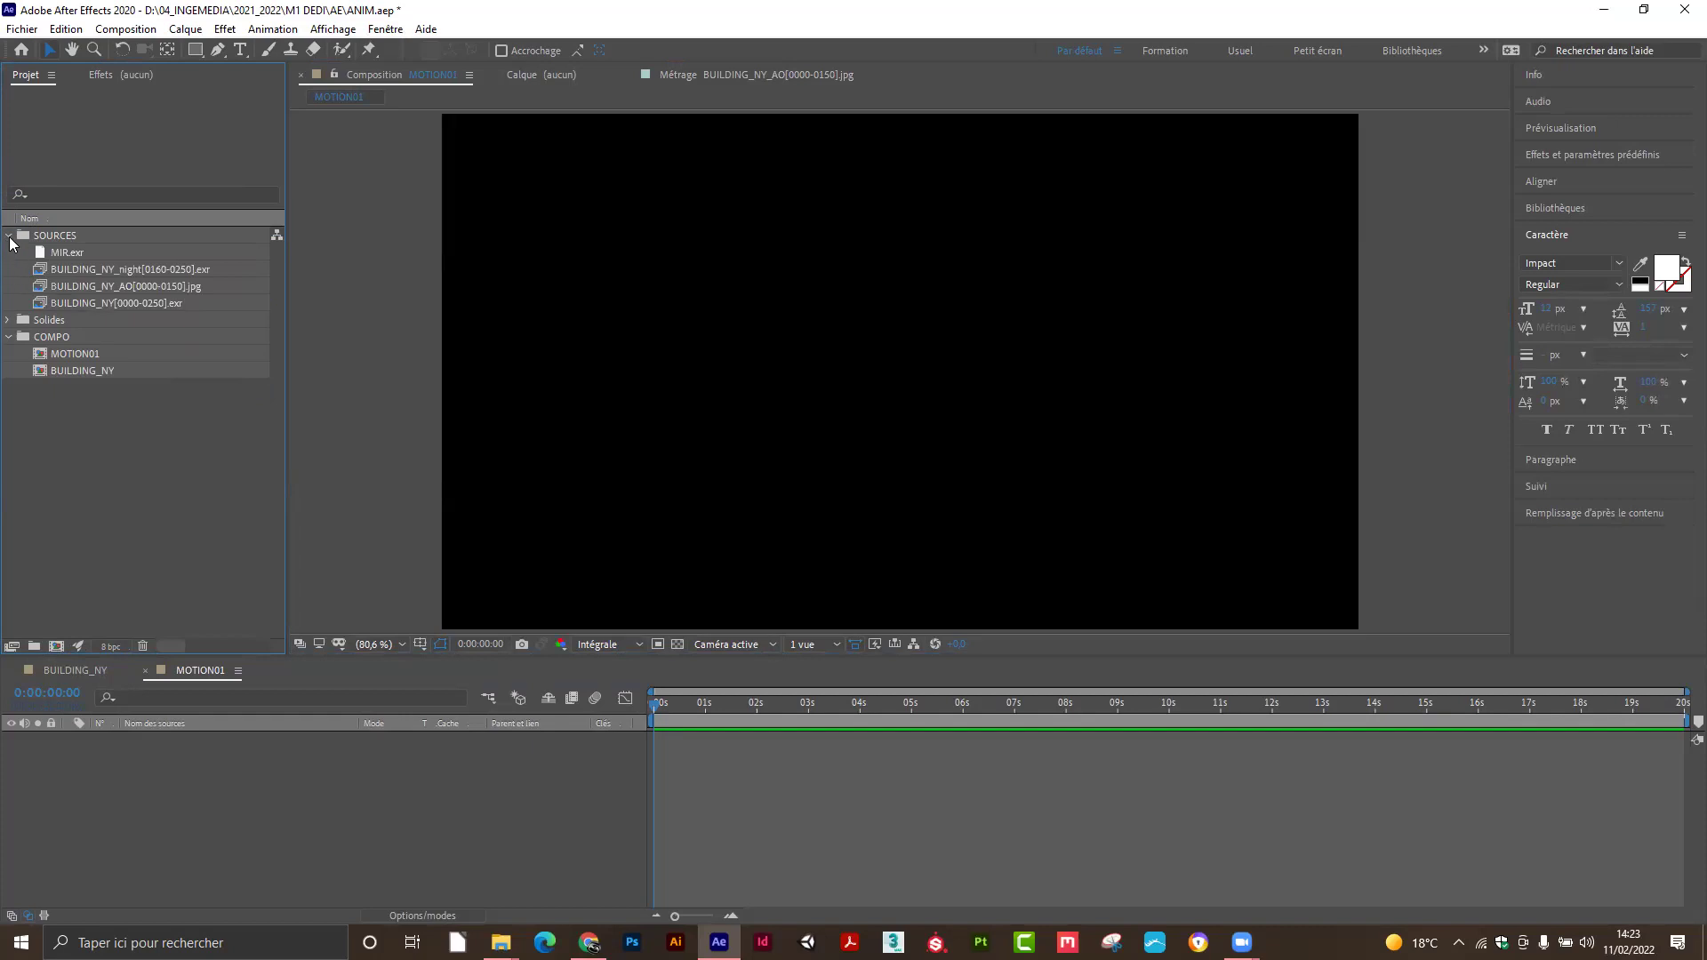
click(9, 237)
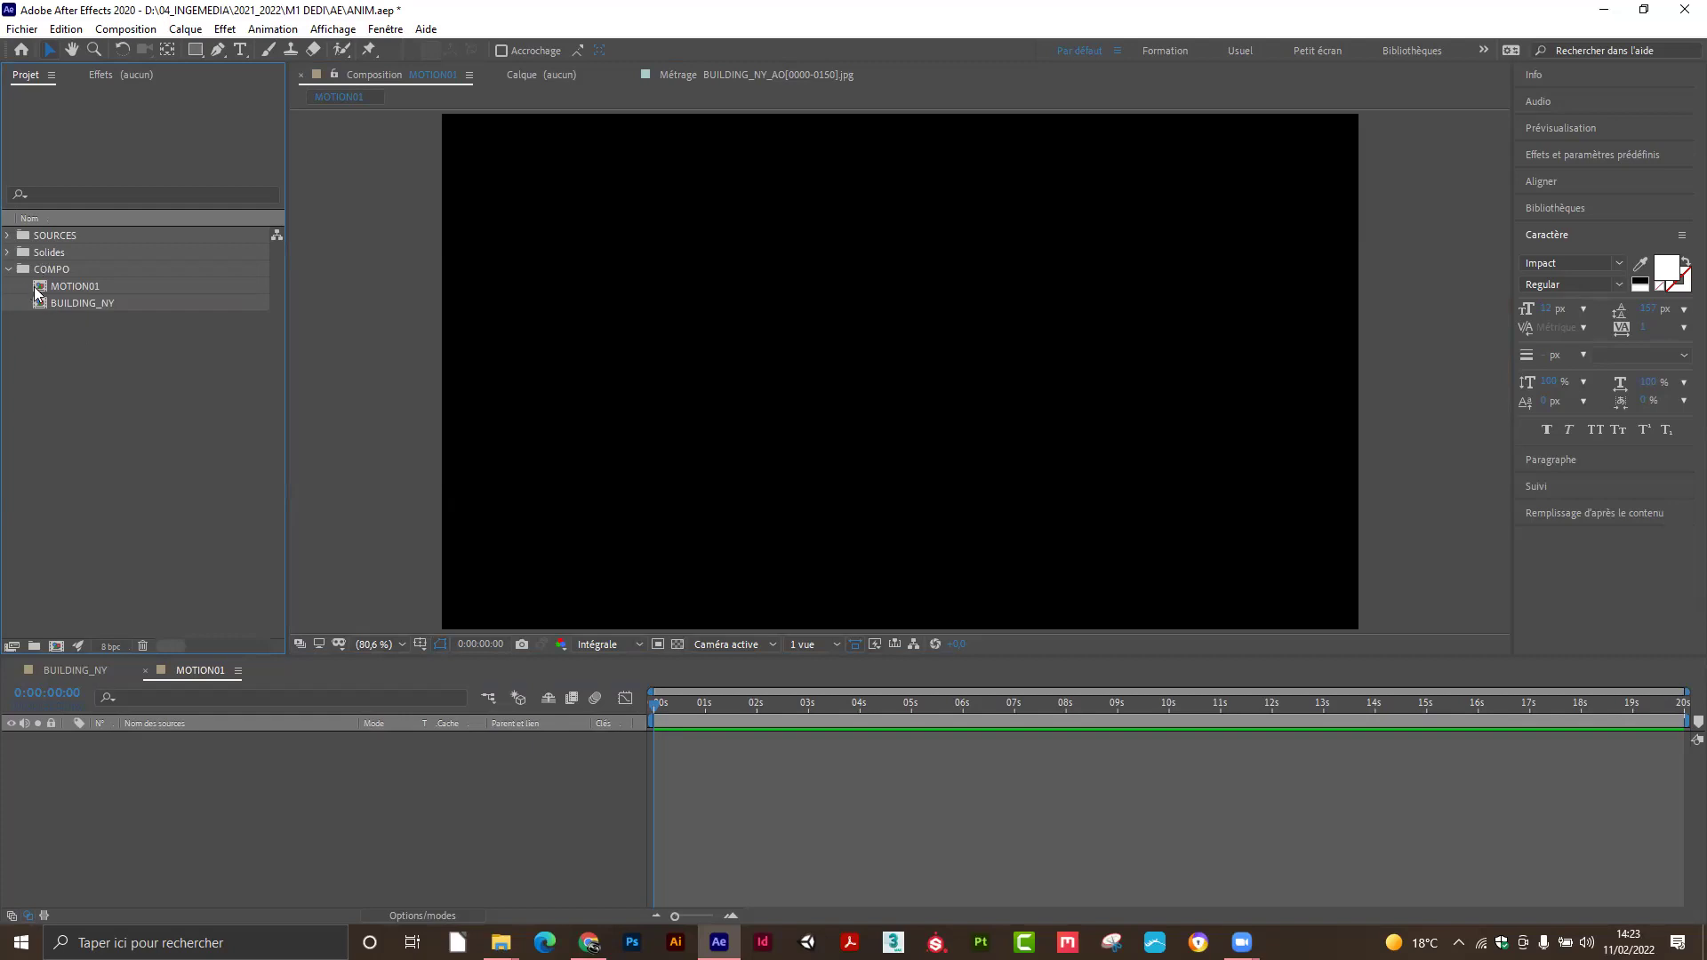
After trial placements and undoing a shift to about 6 seconds, leave one BUILDING_NY layer in MOTION01 starting at 0s.
drag(69, 312, 113, 395)
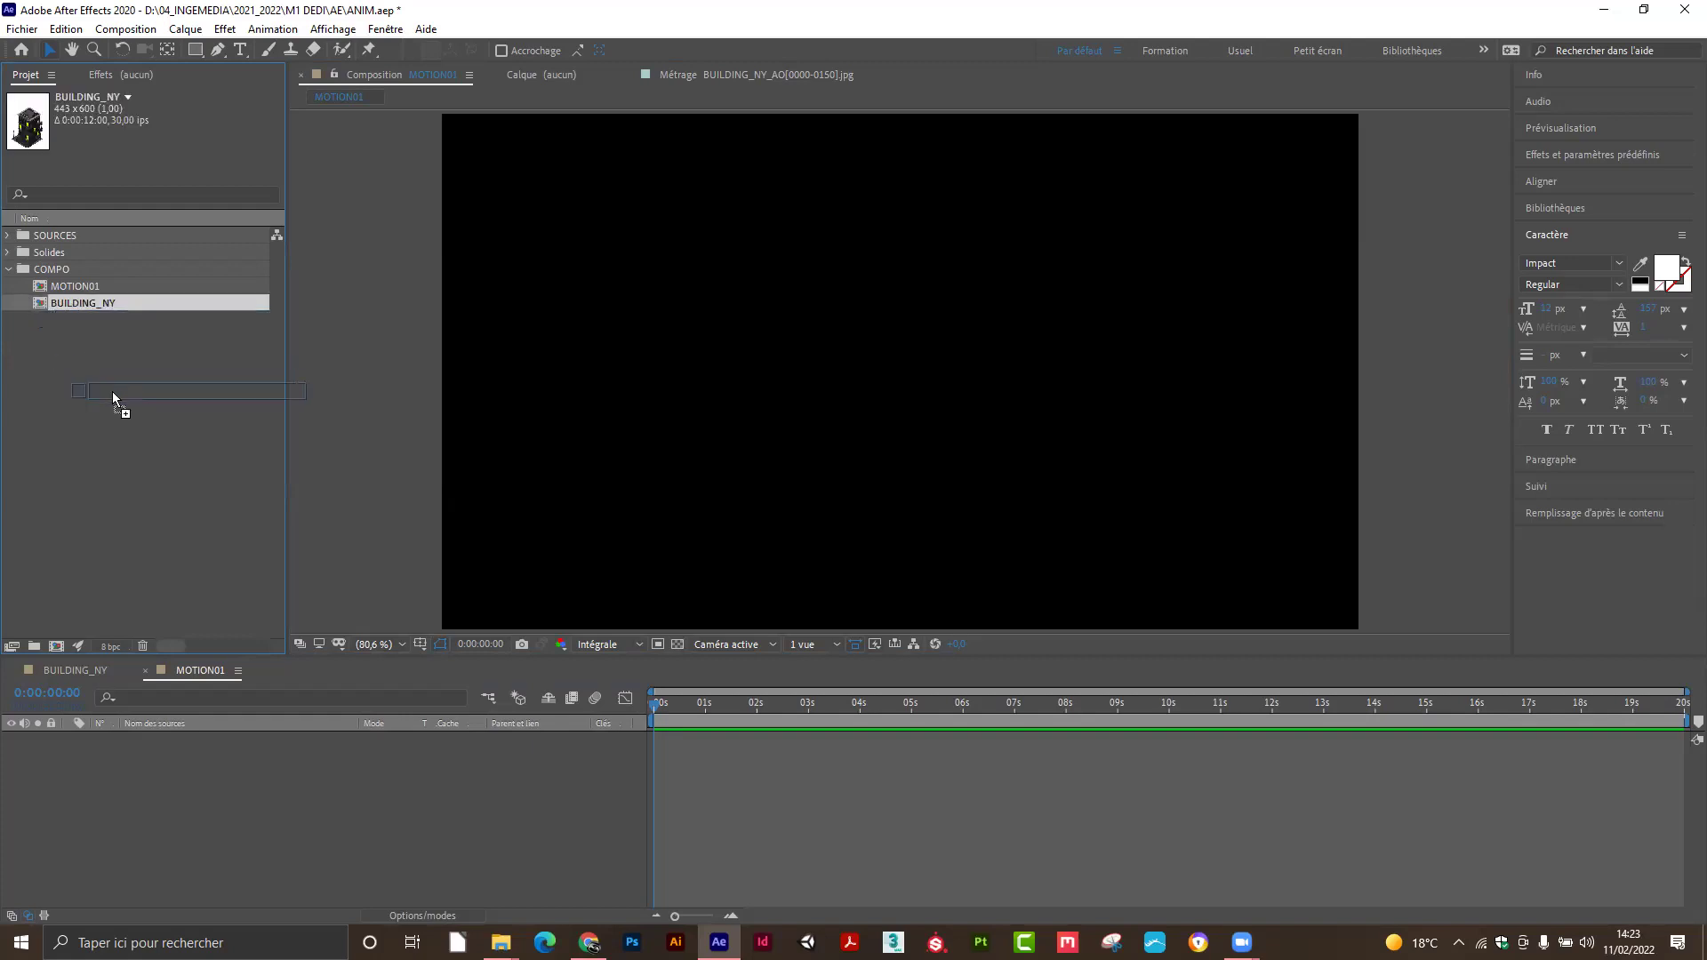
drag(199, 695, 151, 798)
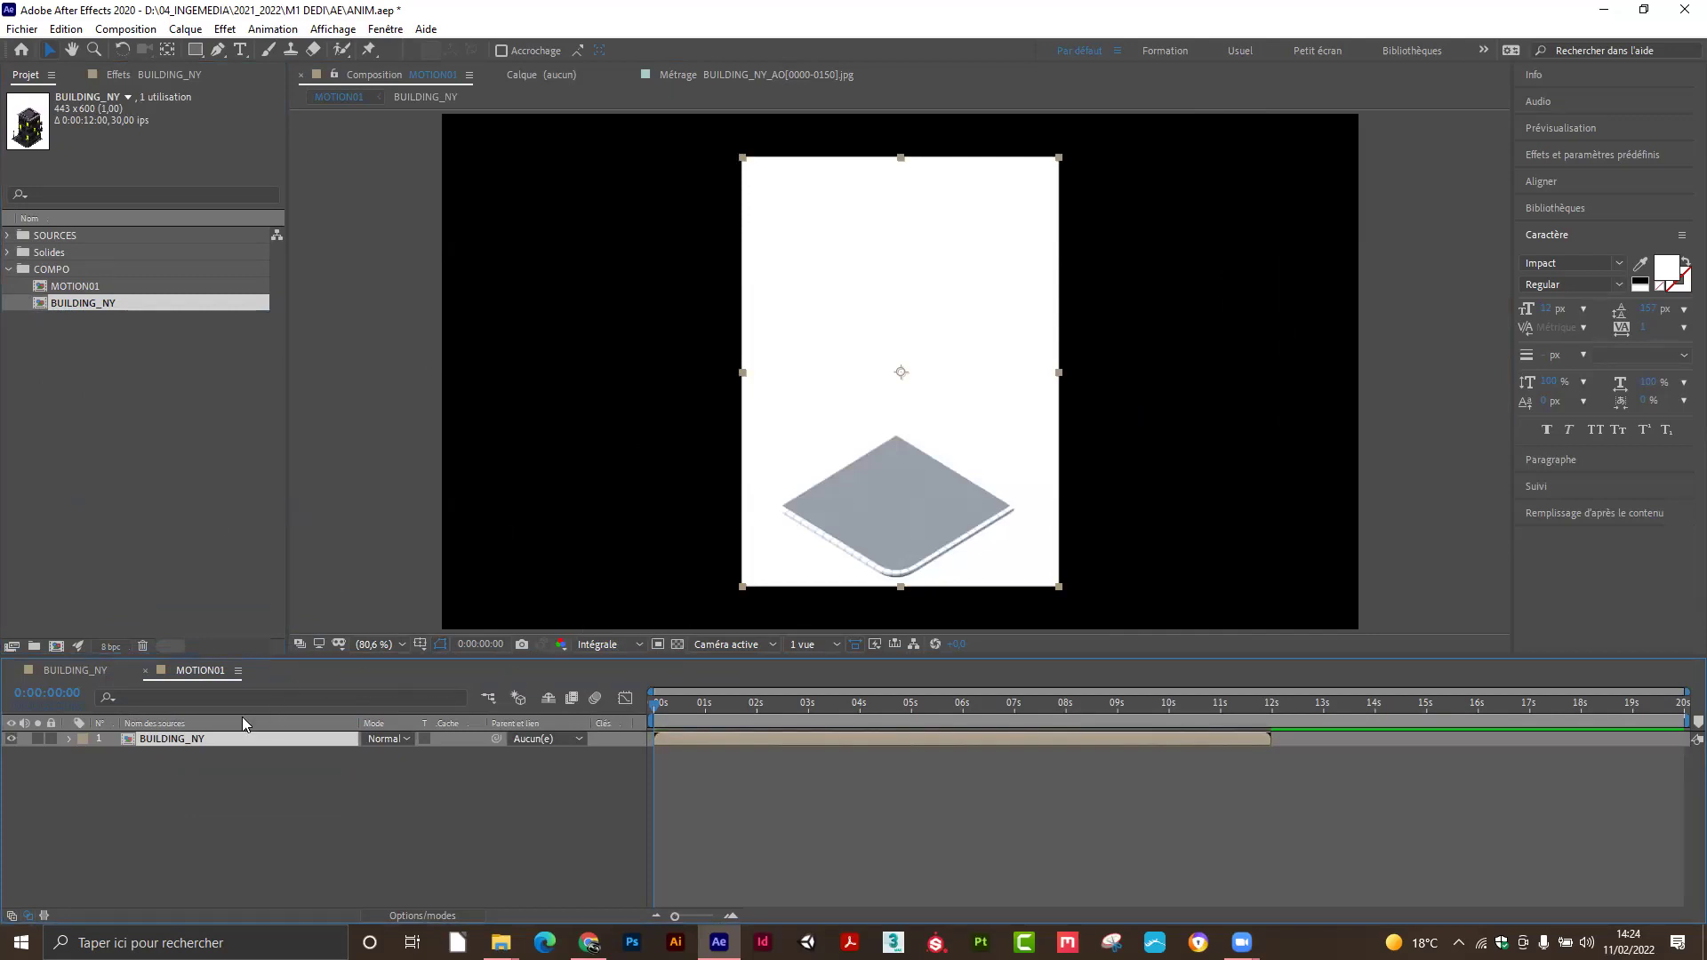
key(Delete)
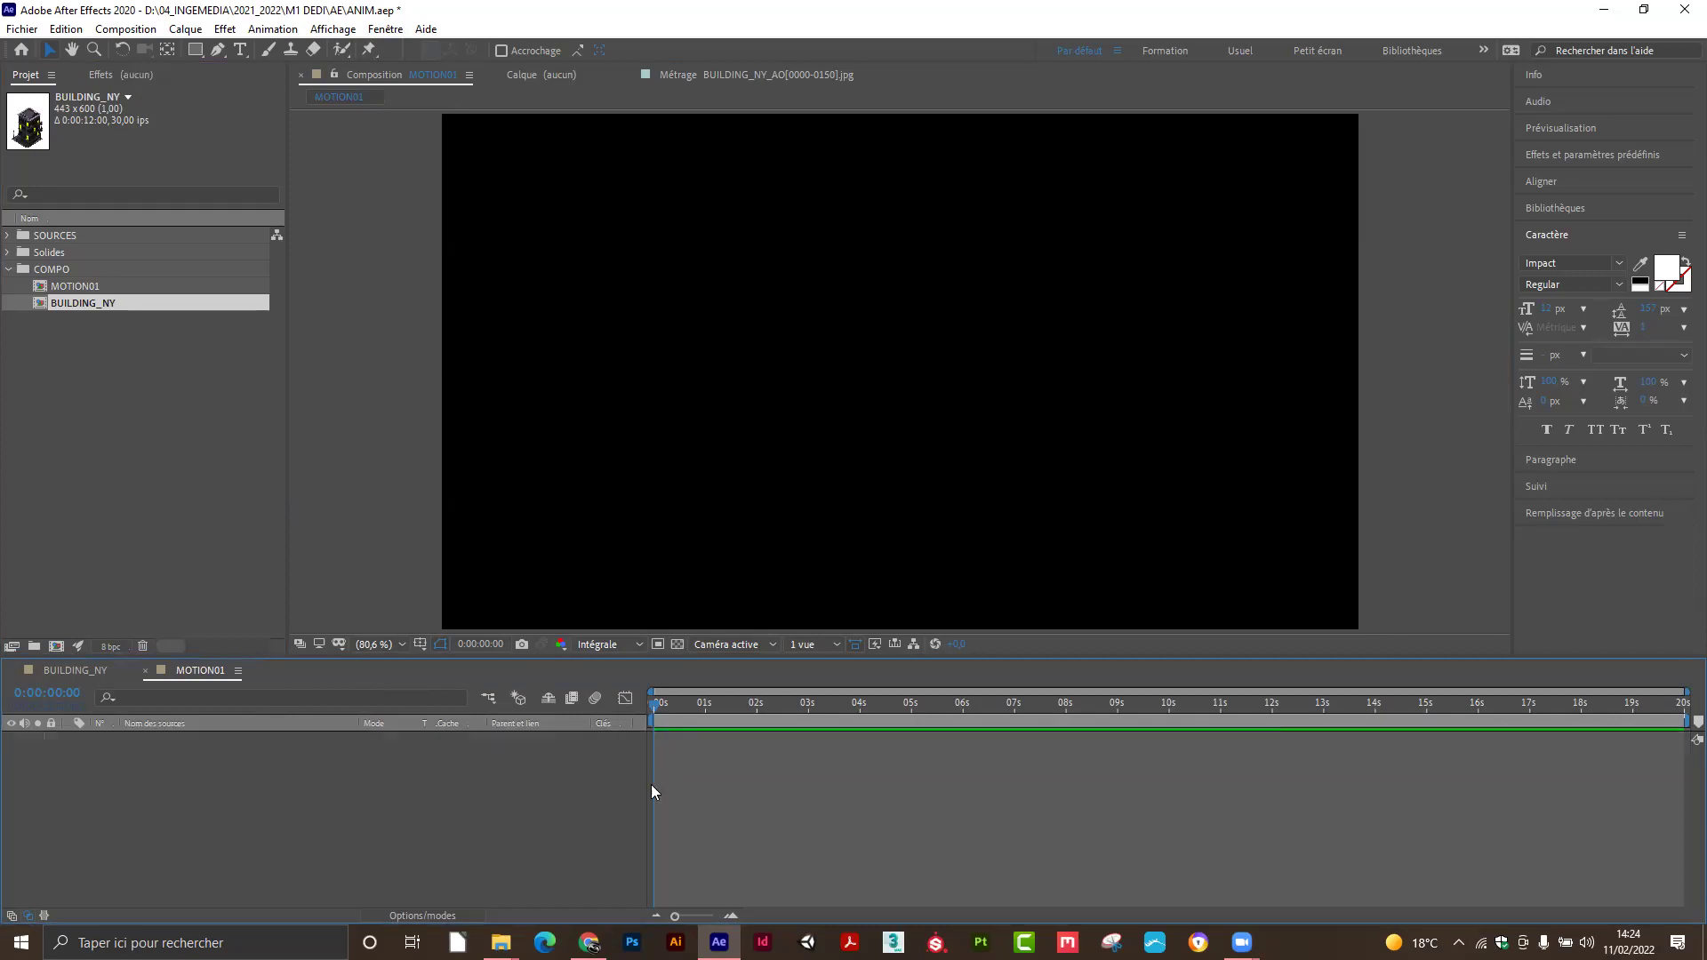
drag(948, 703, 951, 707)
drag(103, 303, 916, 370)
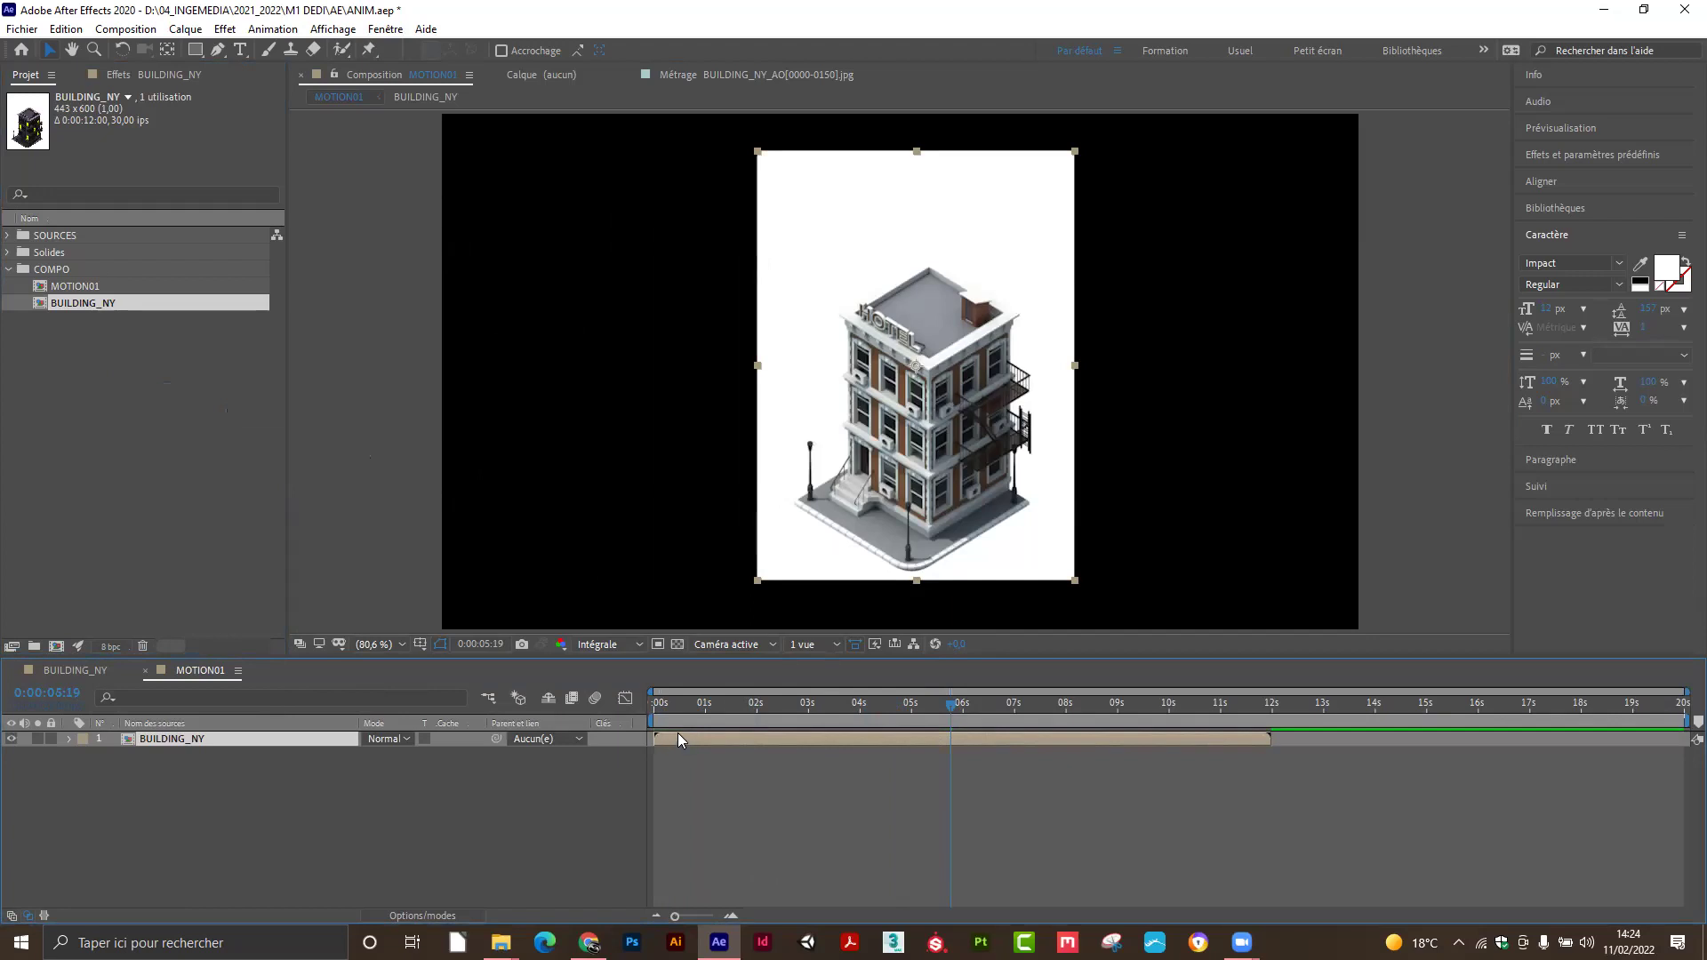
drag(678, 736, 963, 710)
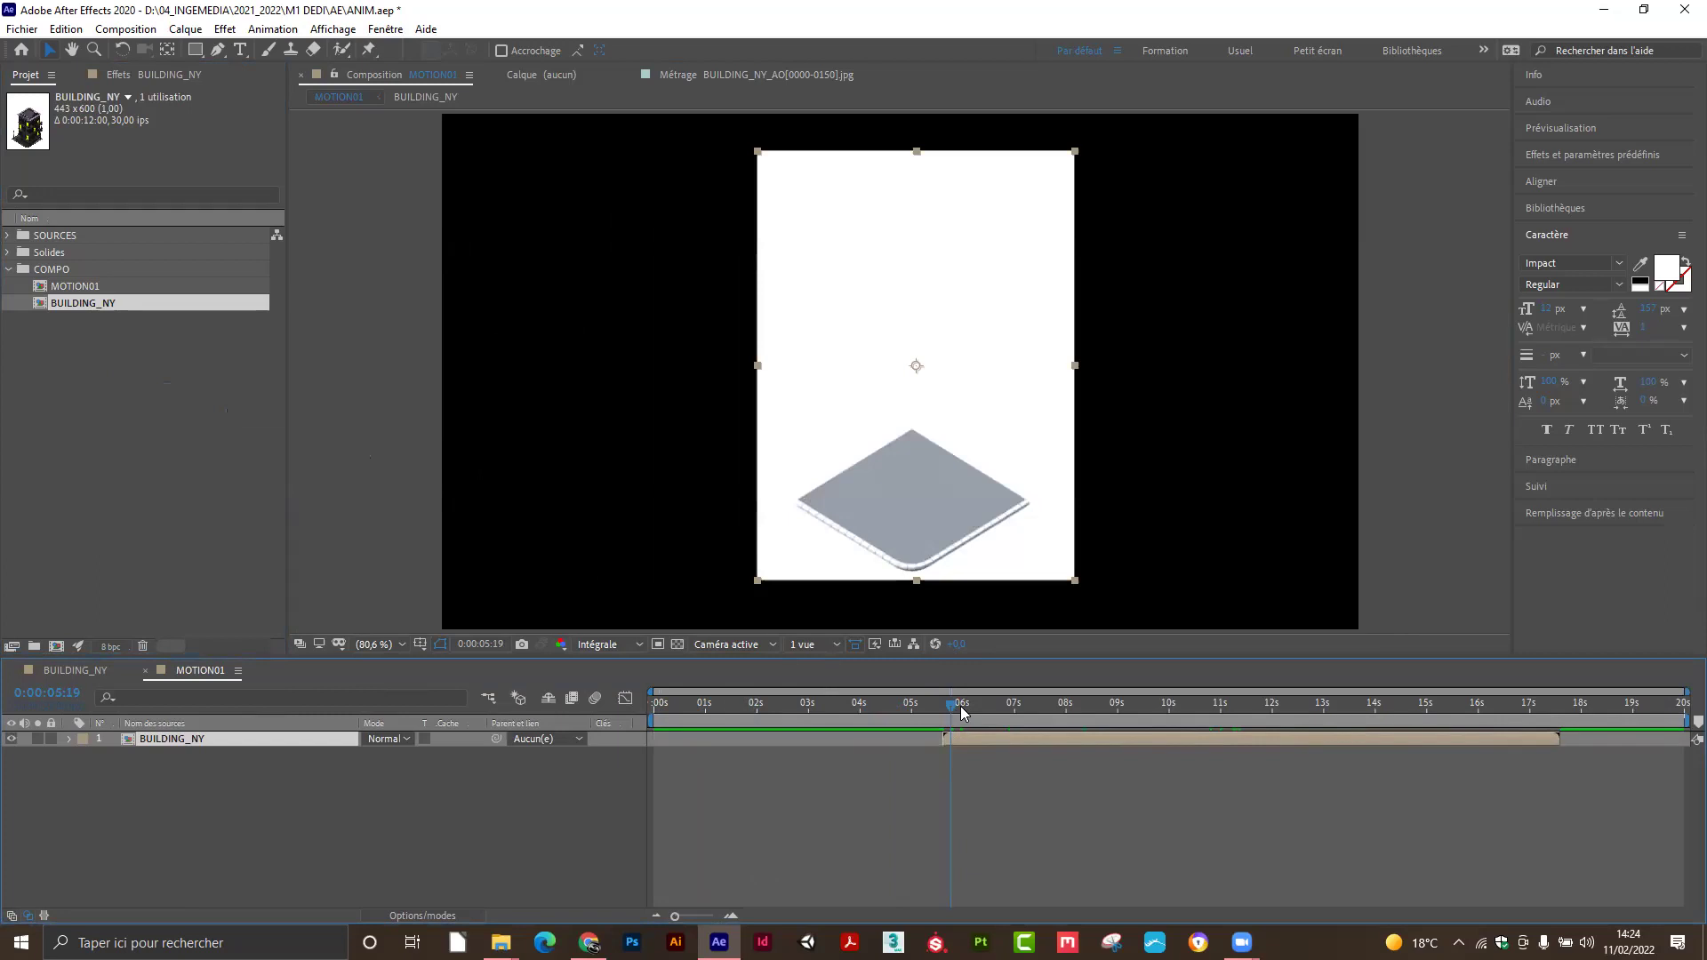
key(ctrl+z)
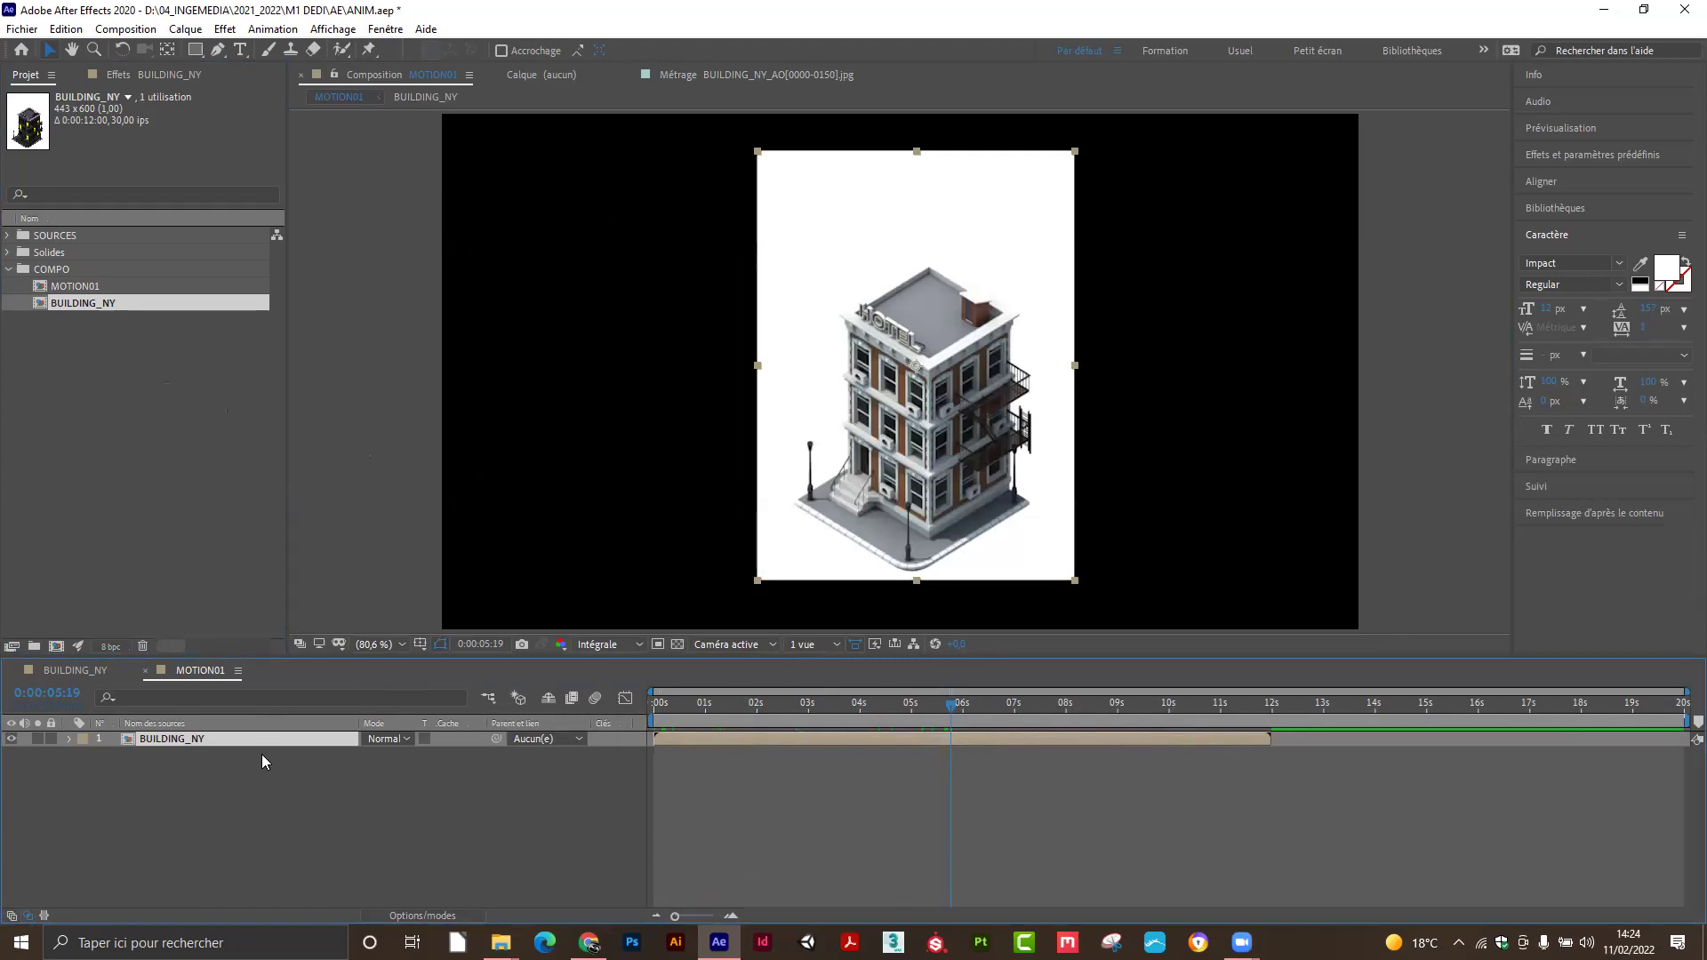
key(Delete)
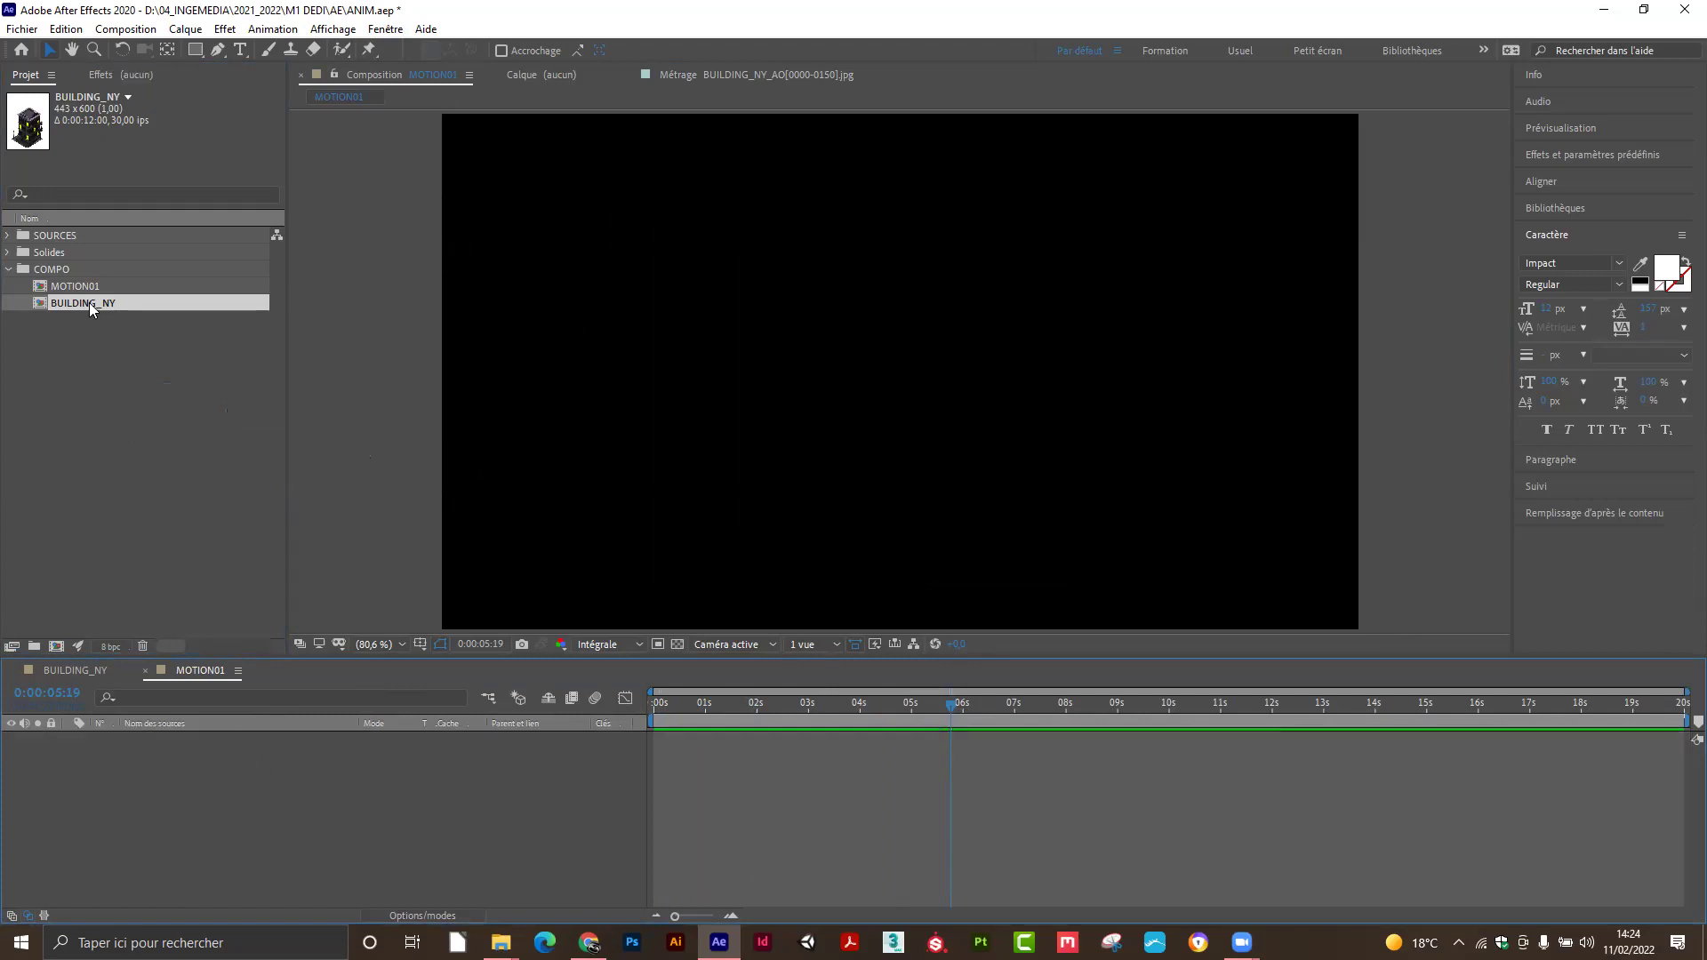
drag(88, 303, 169, 771)
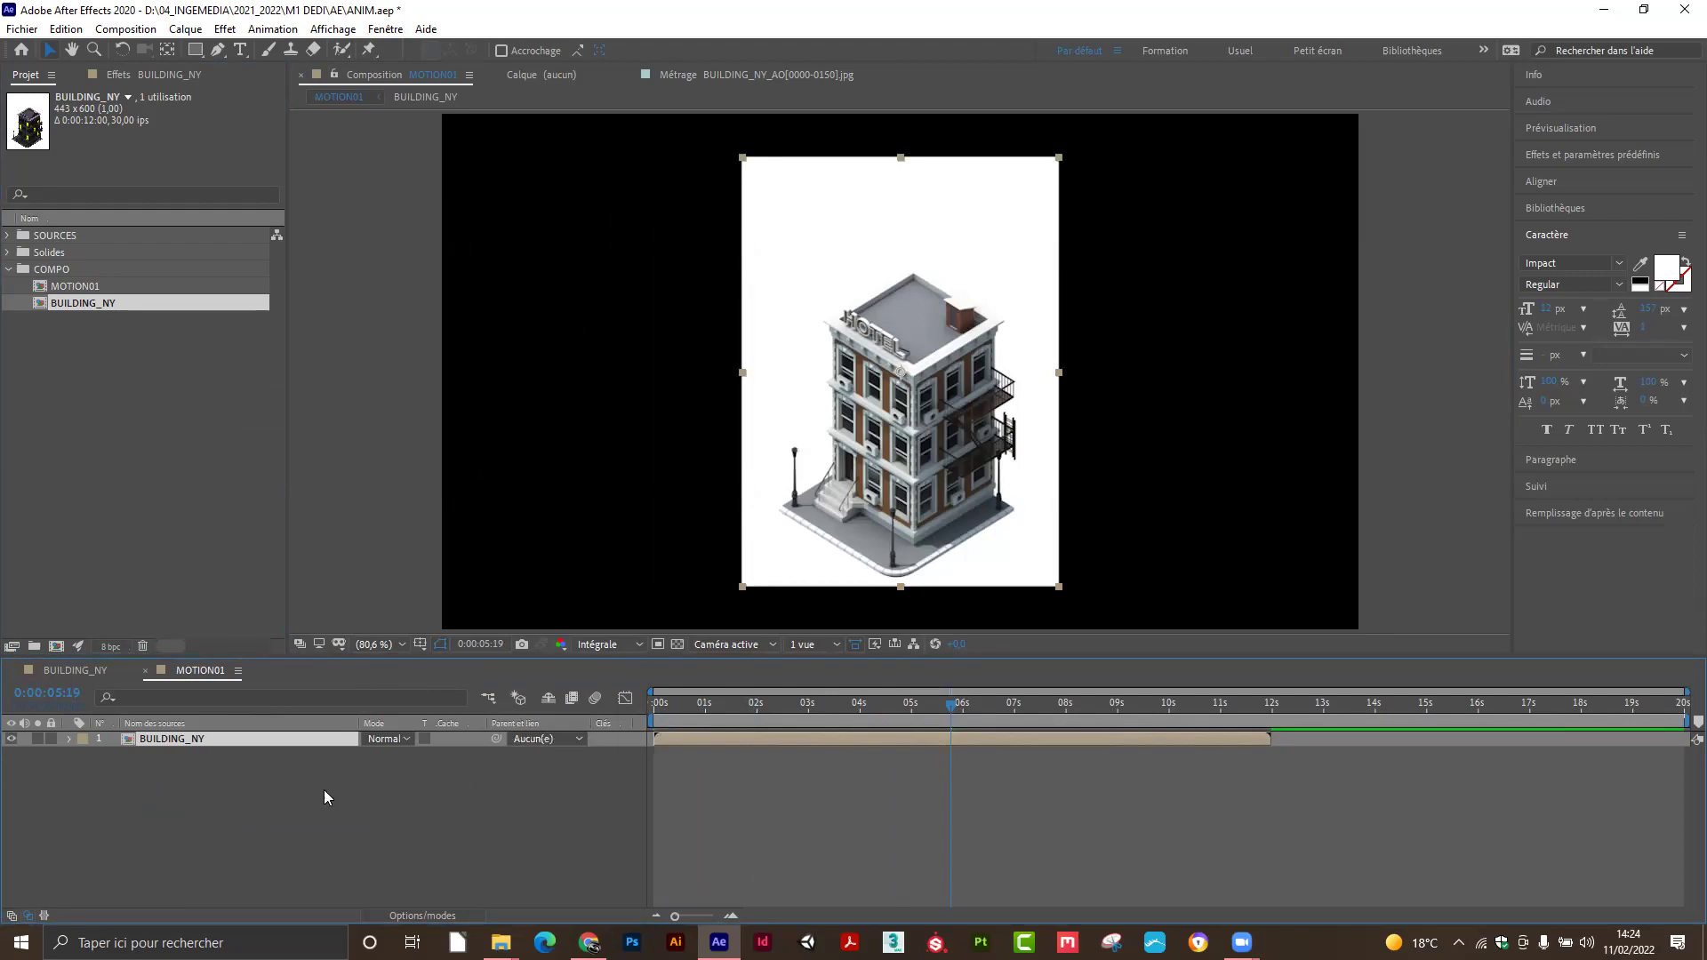
Open BUILDING_NY, hide the white Blanc uni 1 solid, and check the result in MOTION01.
double_click(172, 738)
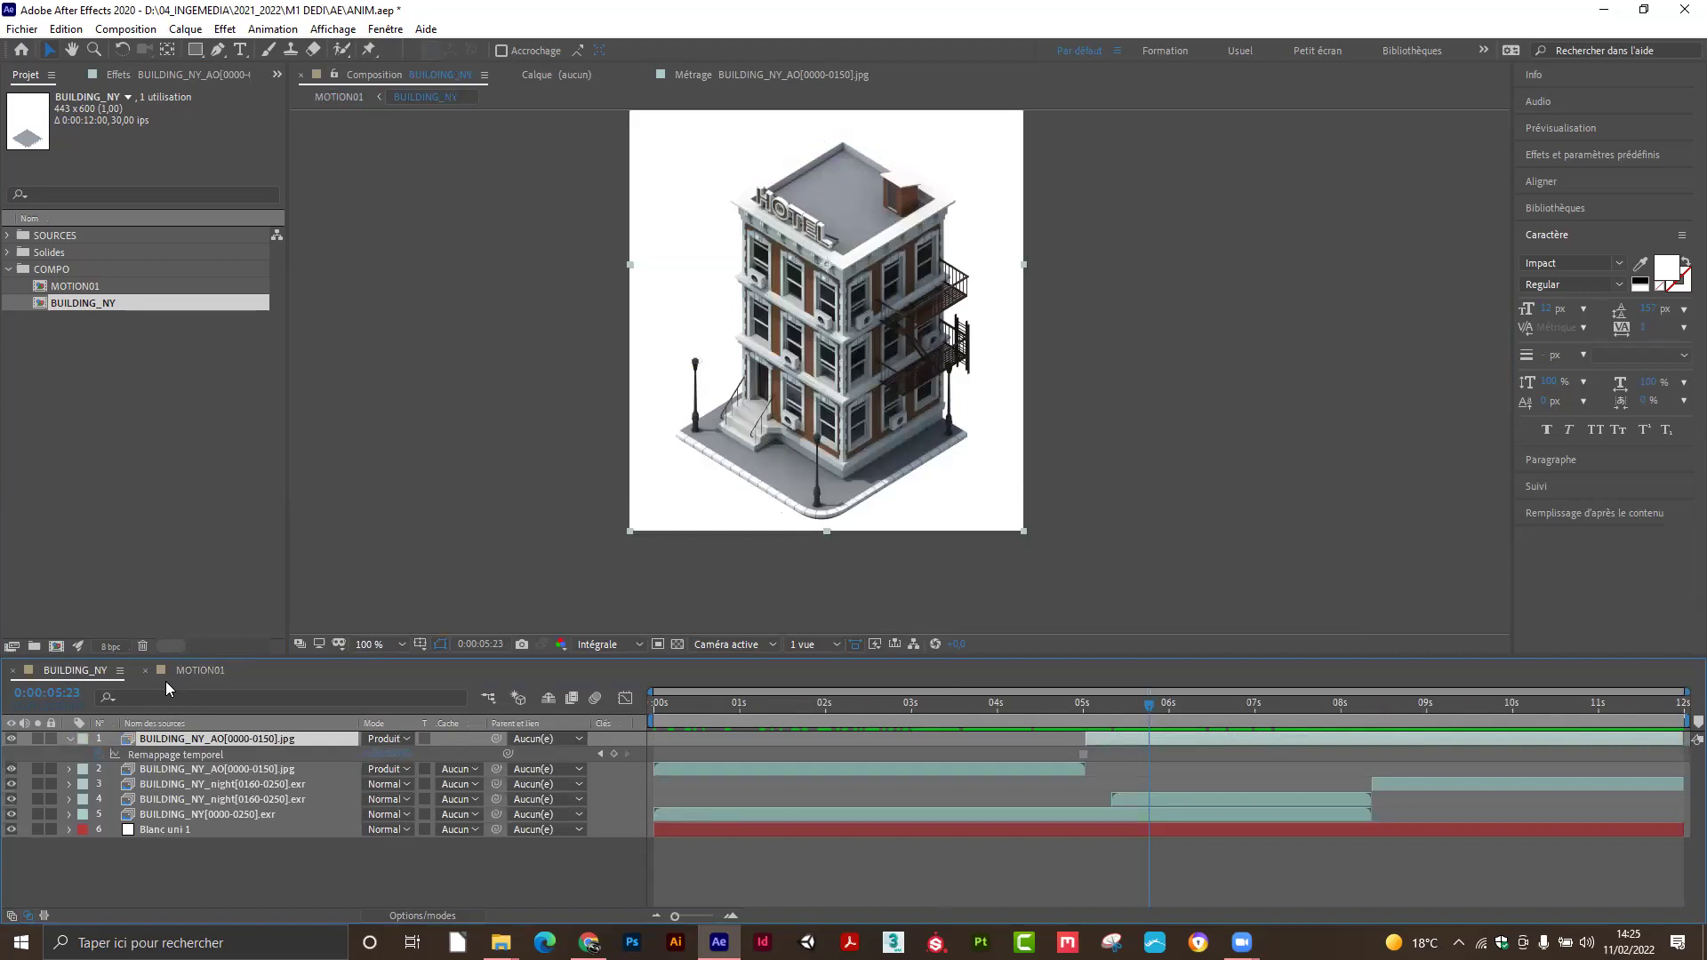
click(11, 829)
click(163, 830)
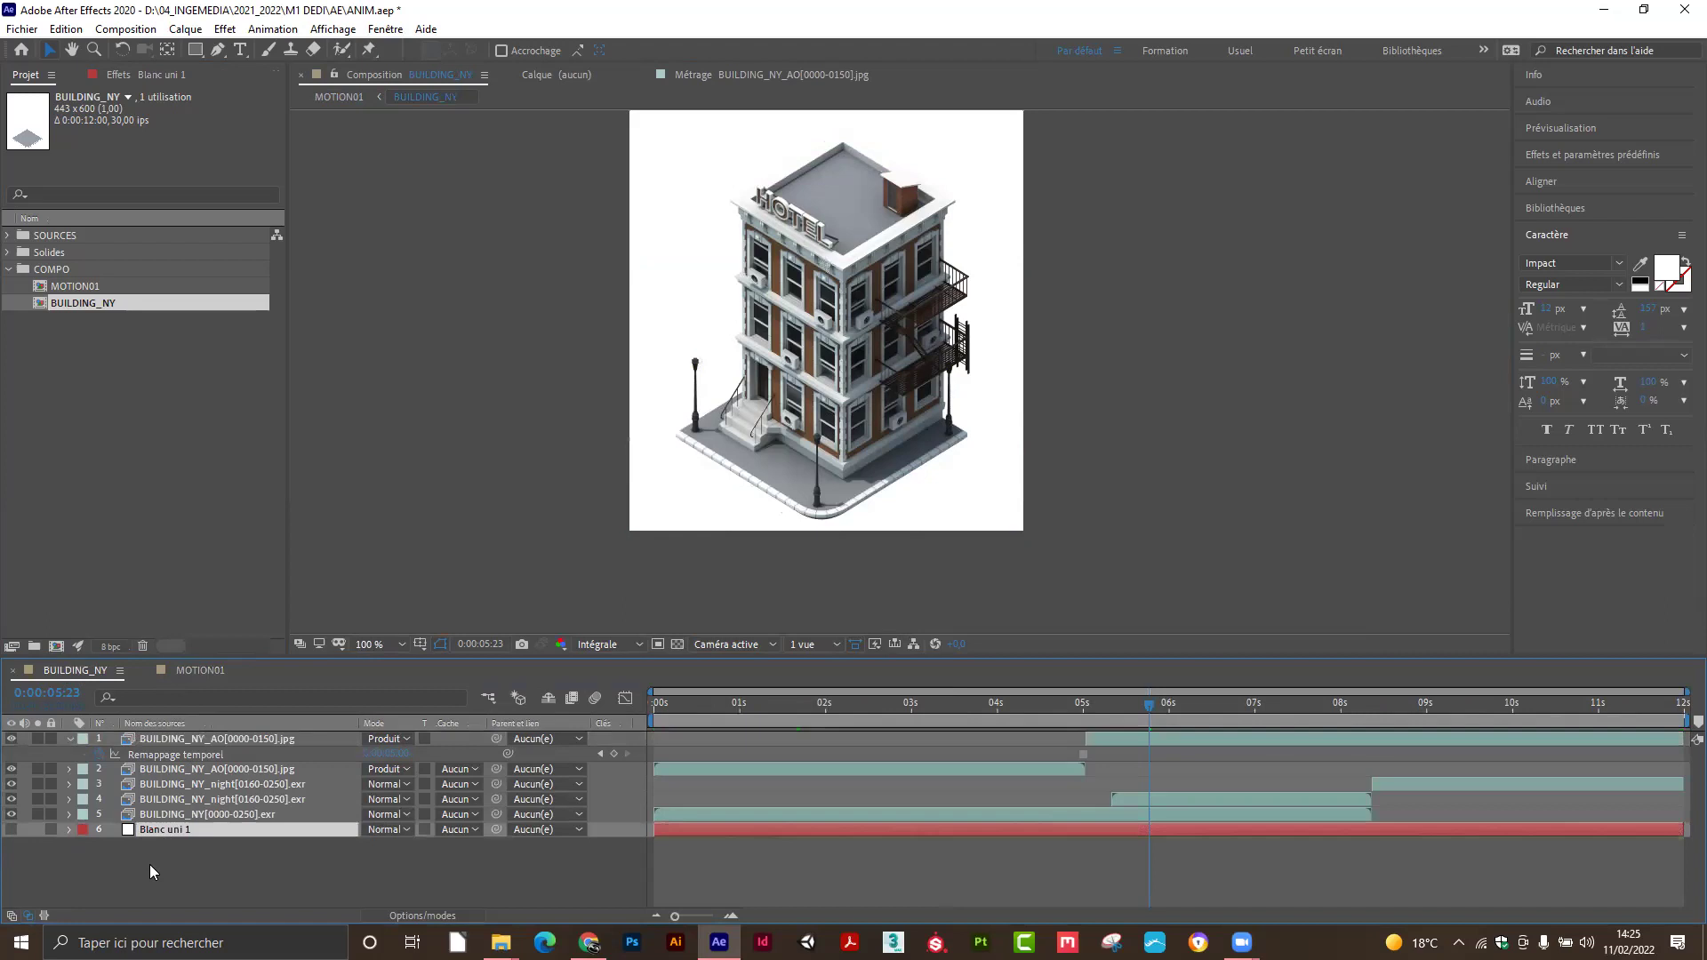
click(189, 679)
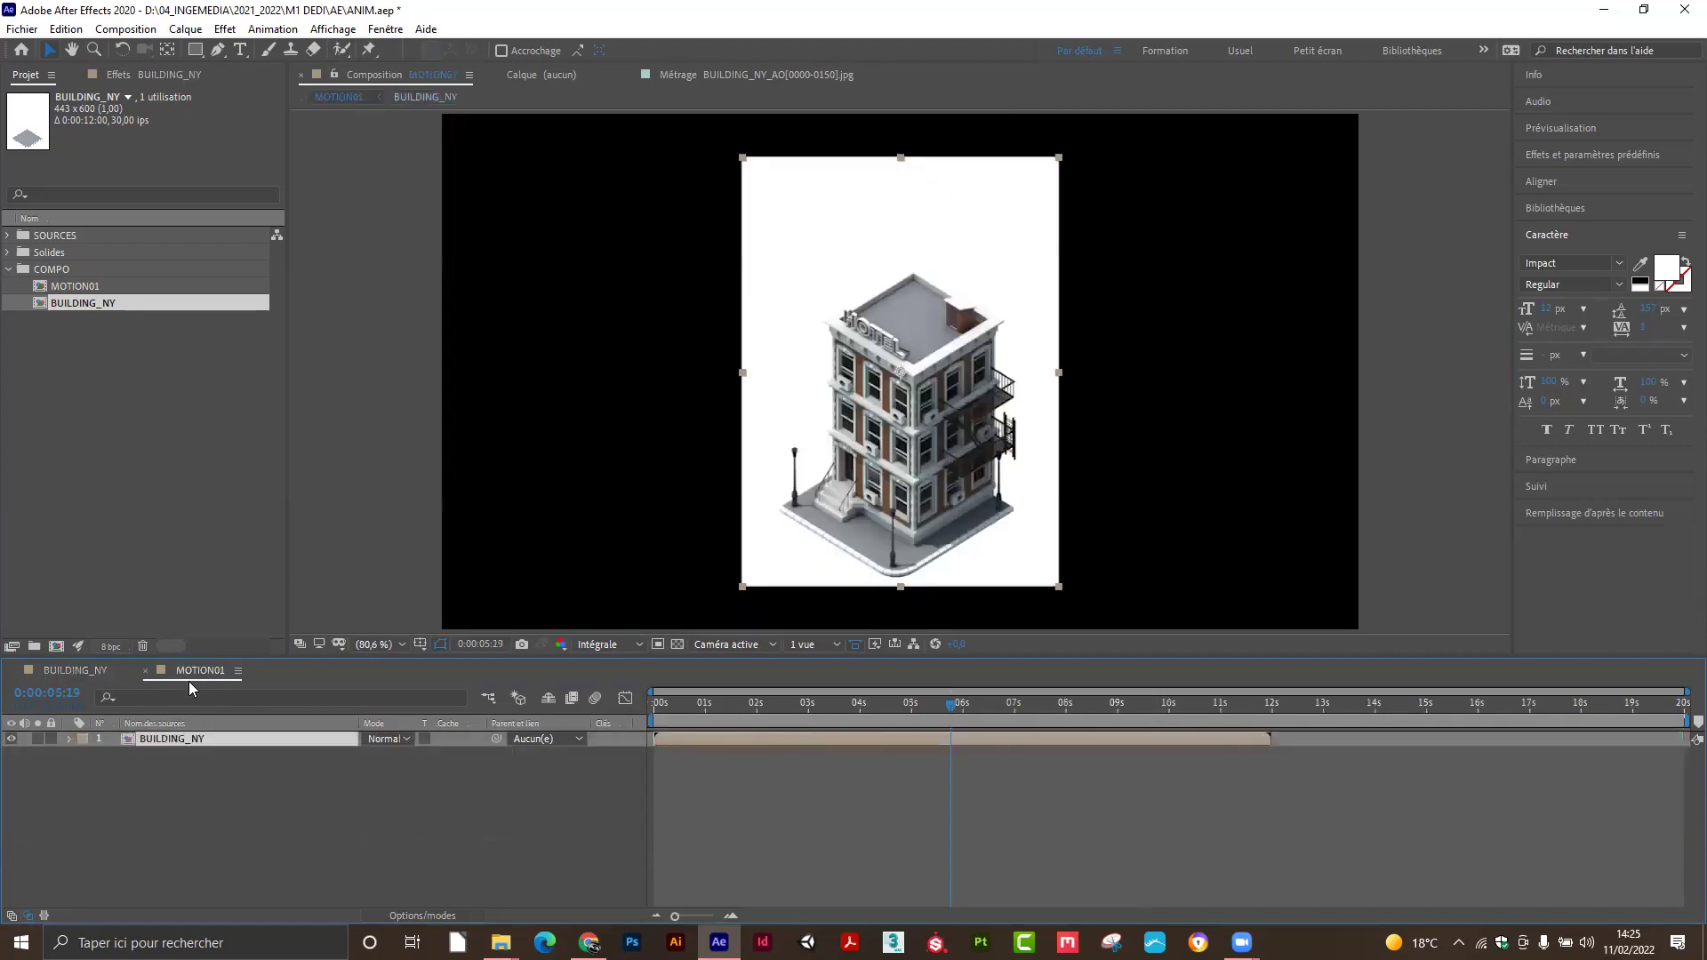
click(75, 671)
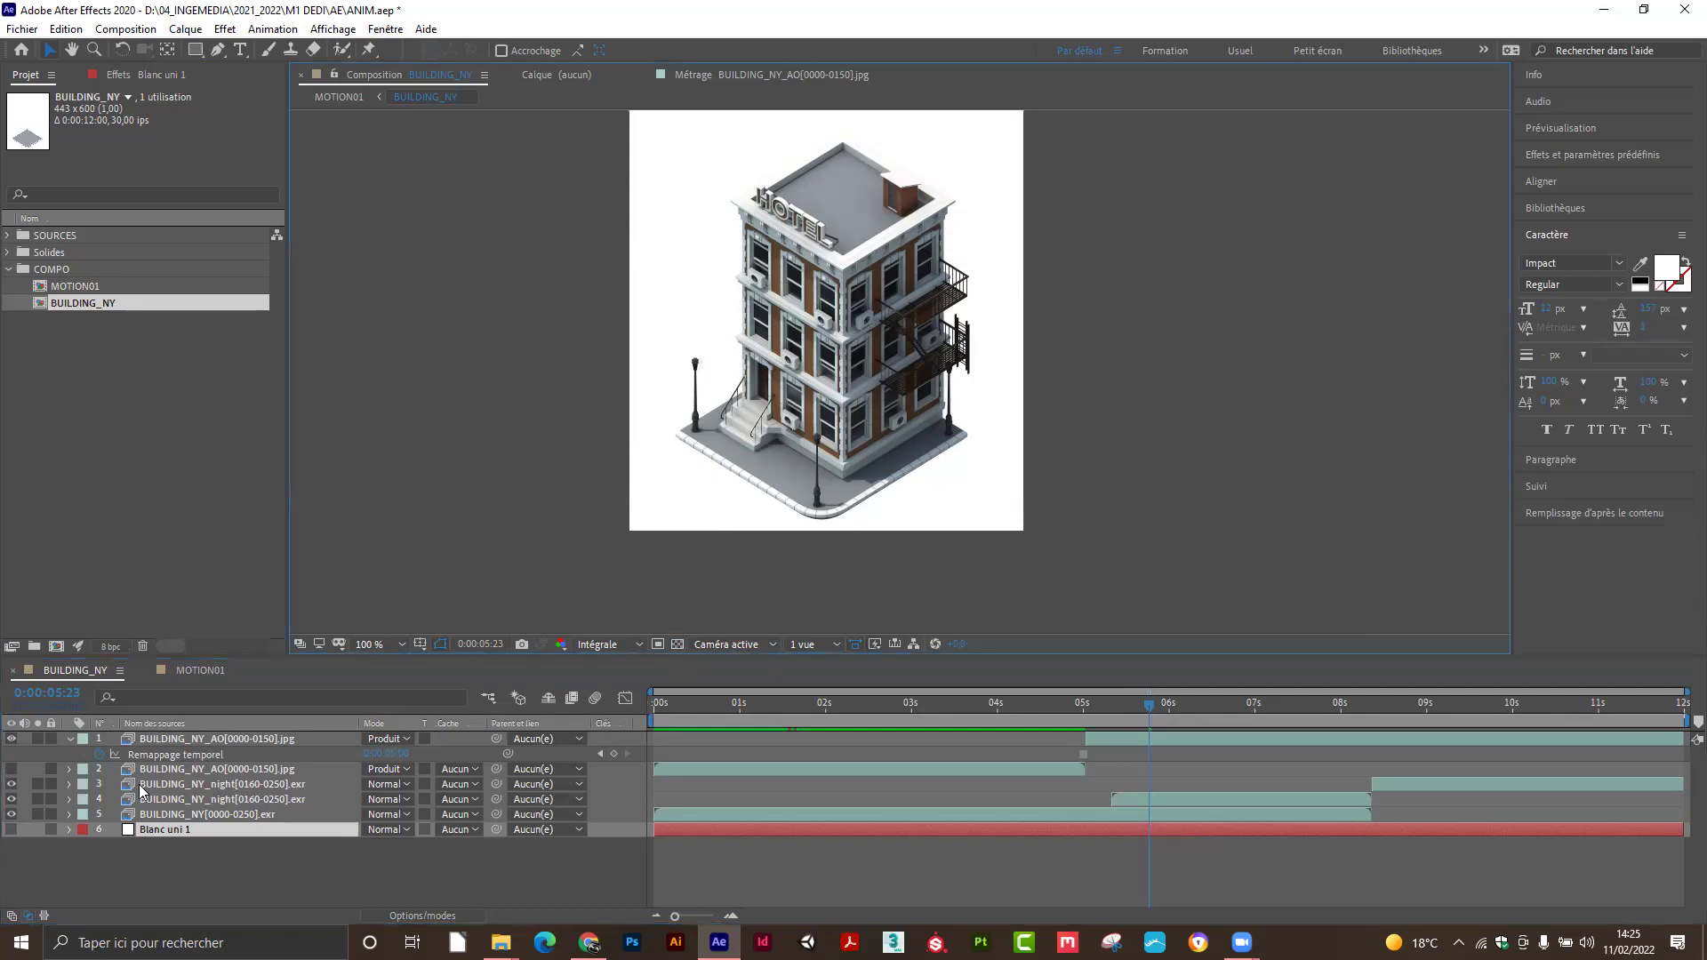
click(10, 739)
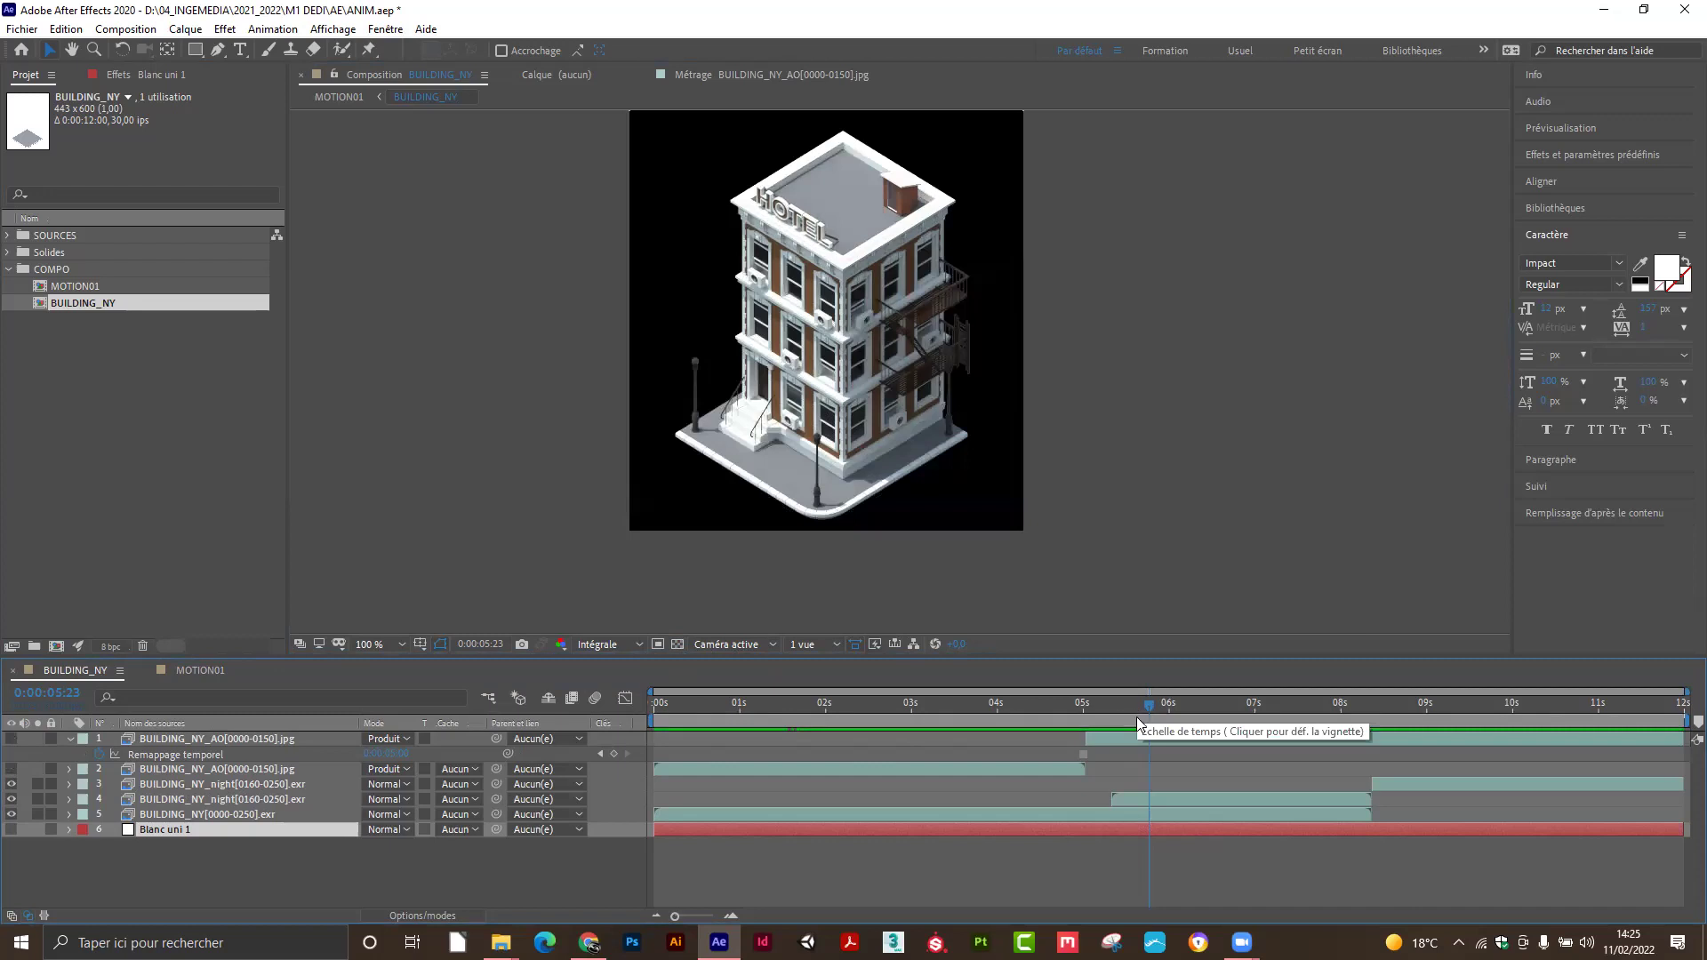
mouse_move(1136, 705)
mouse_down()
mouse_move(1021, 720)
mouse_move(1149, 715)
mouse_up()
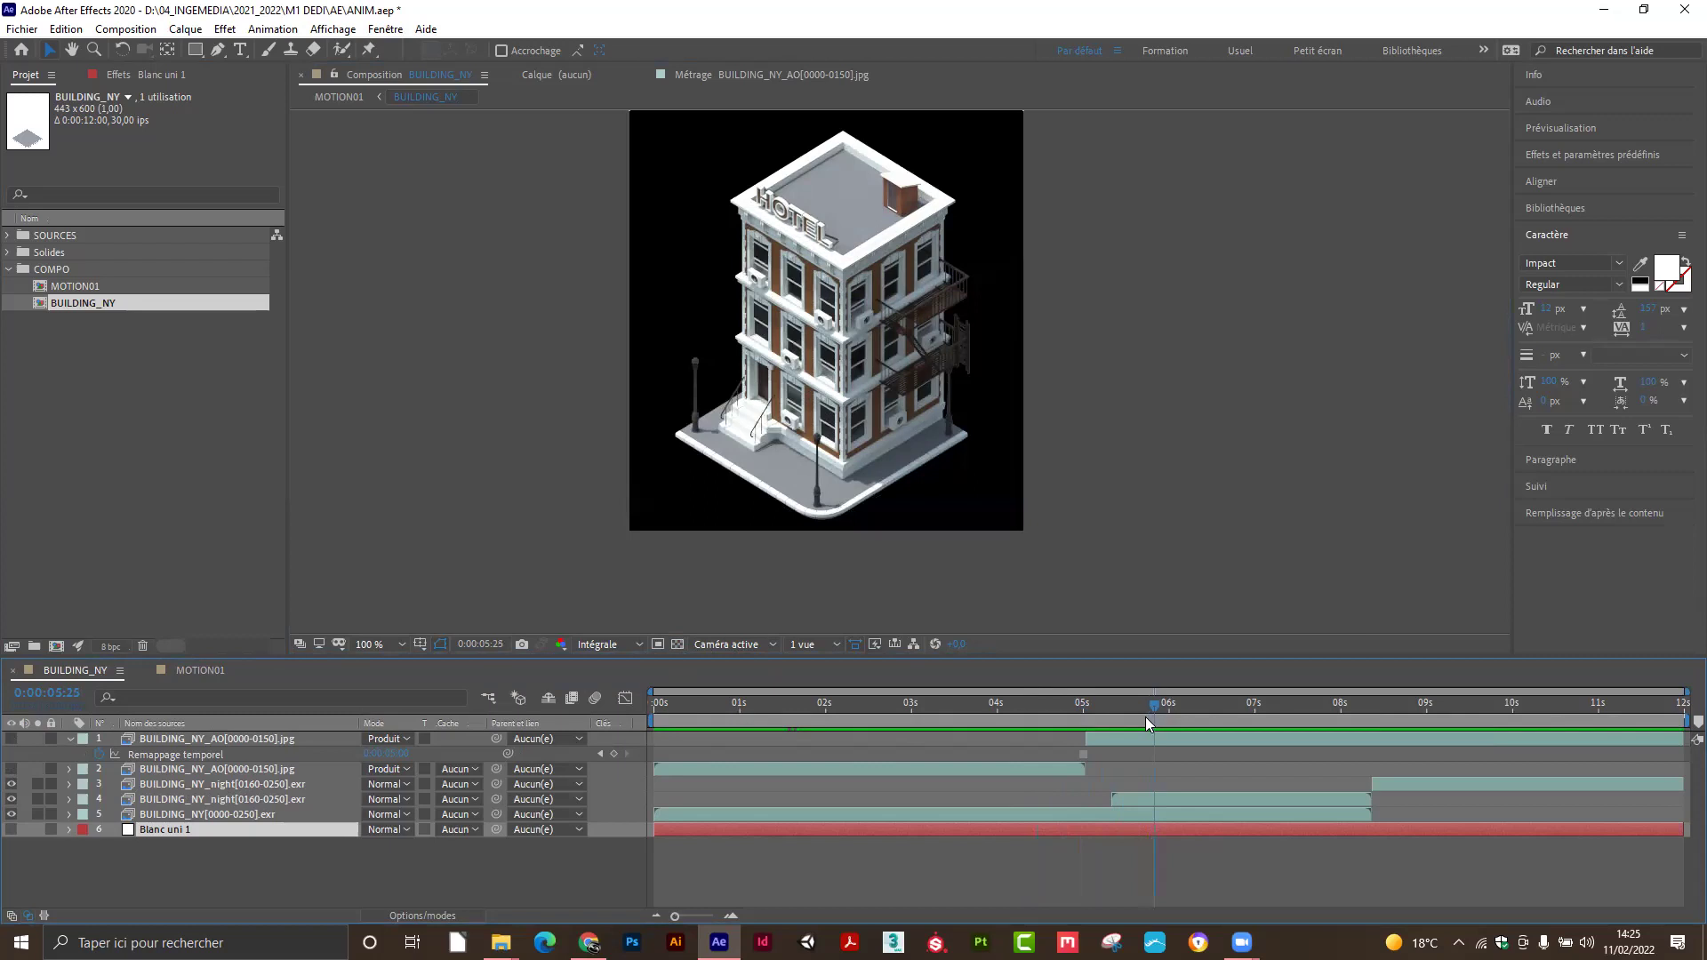
click(11, 739)
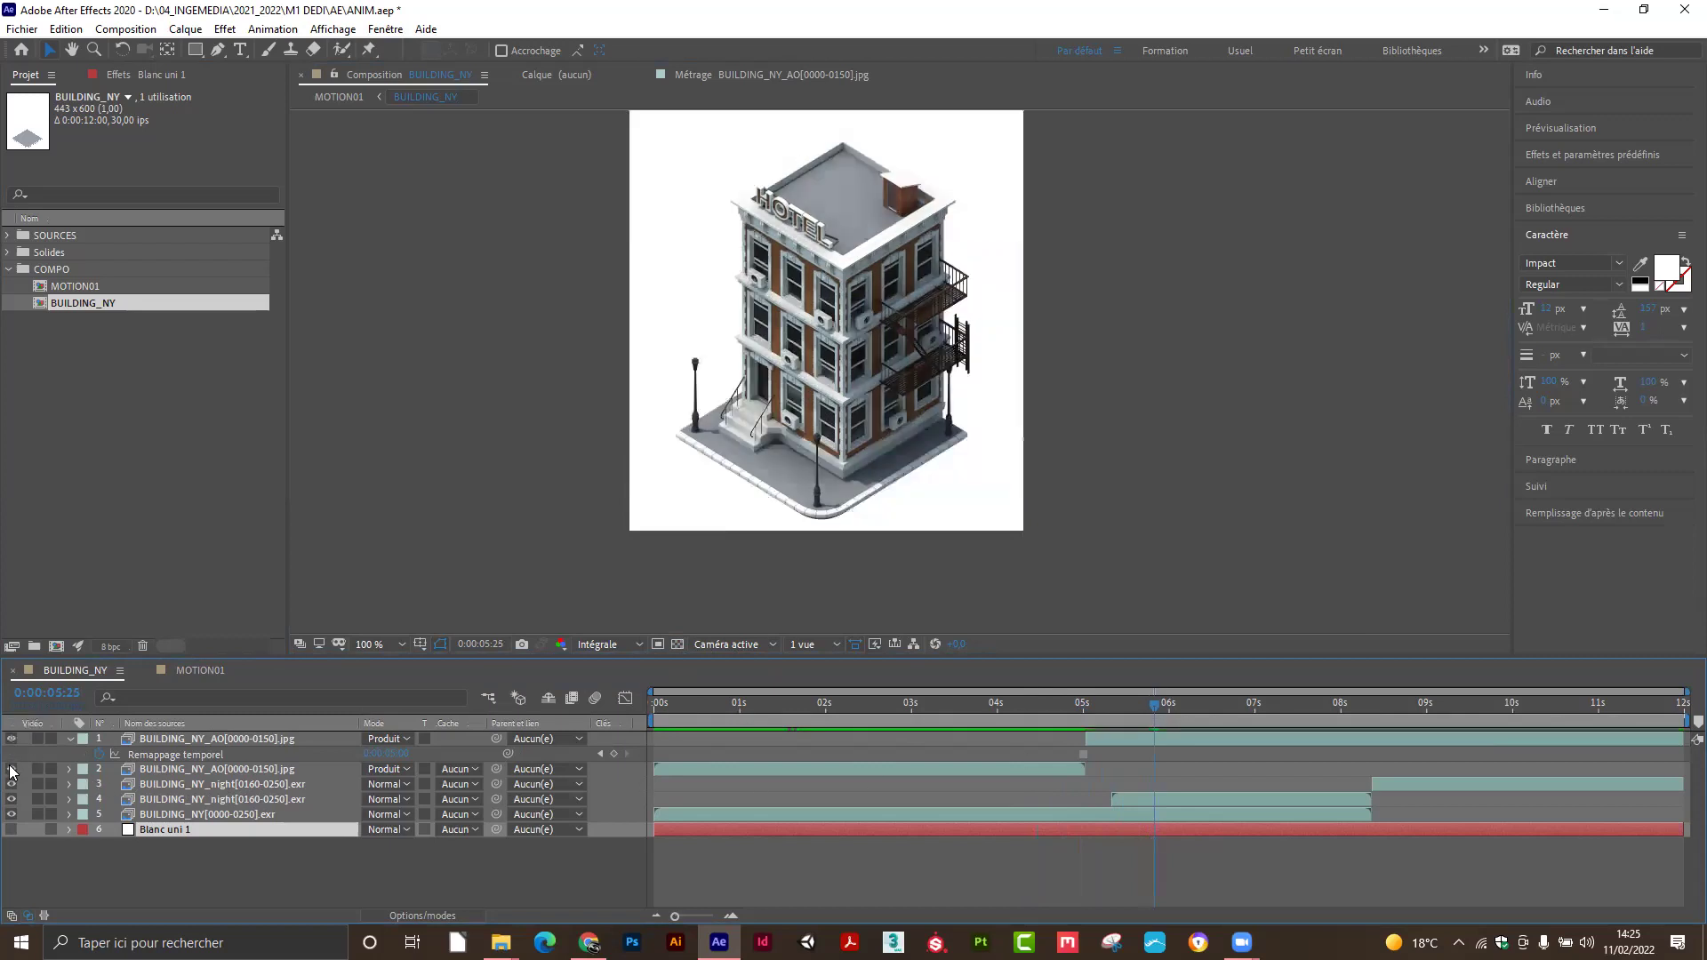
click(1108, 739)
click(1042, 766)
click(1106, 740)
click(1039, 769)
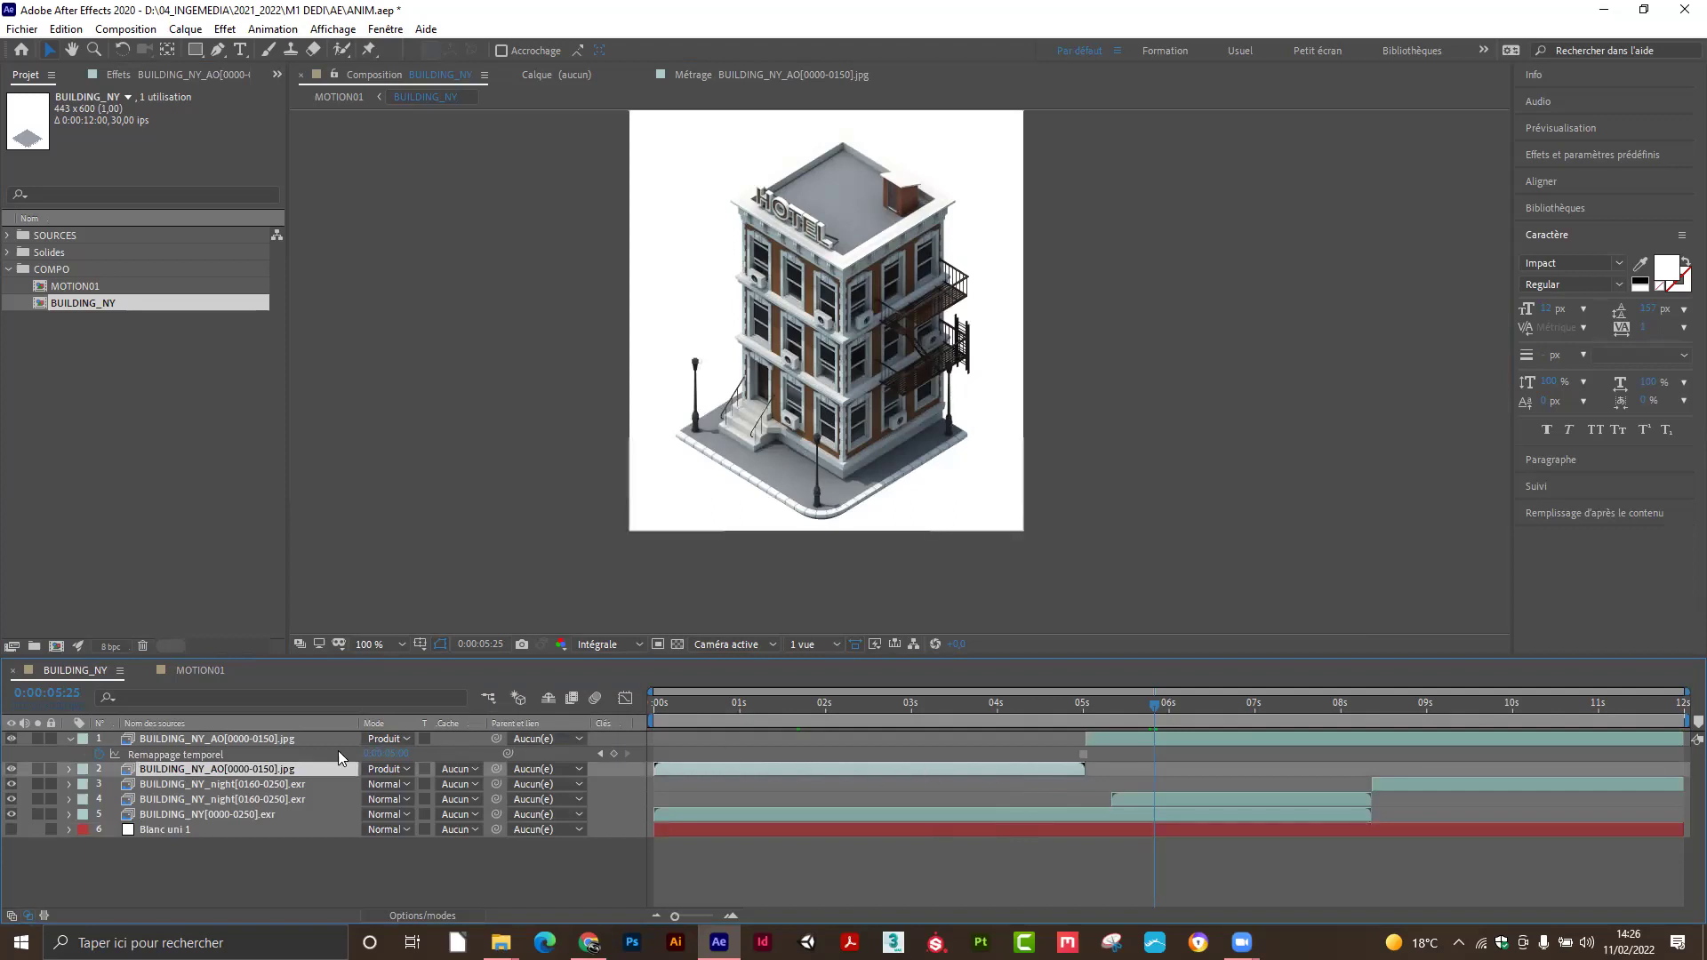
click(194, 738)
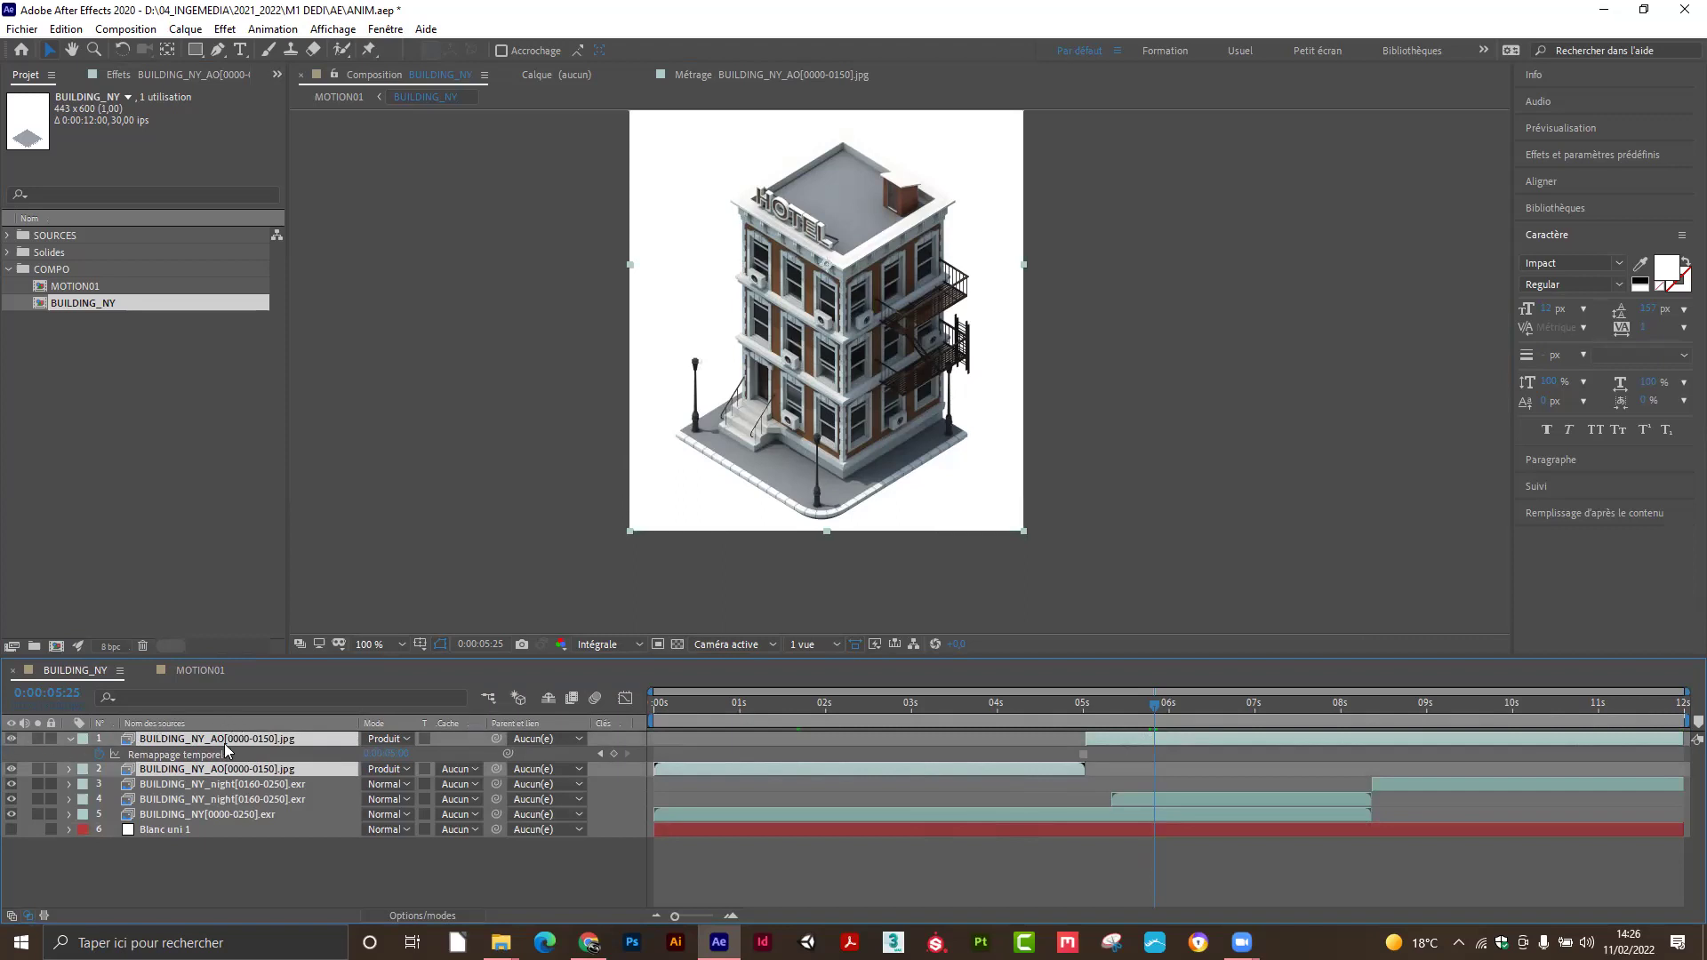
click(119, 32)
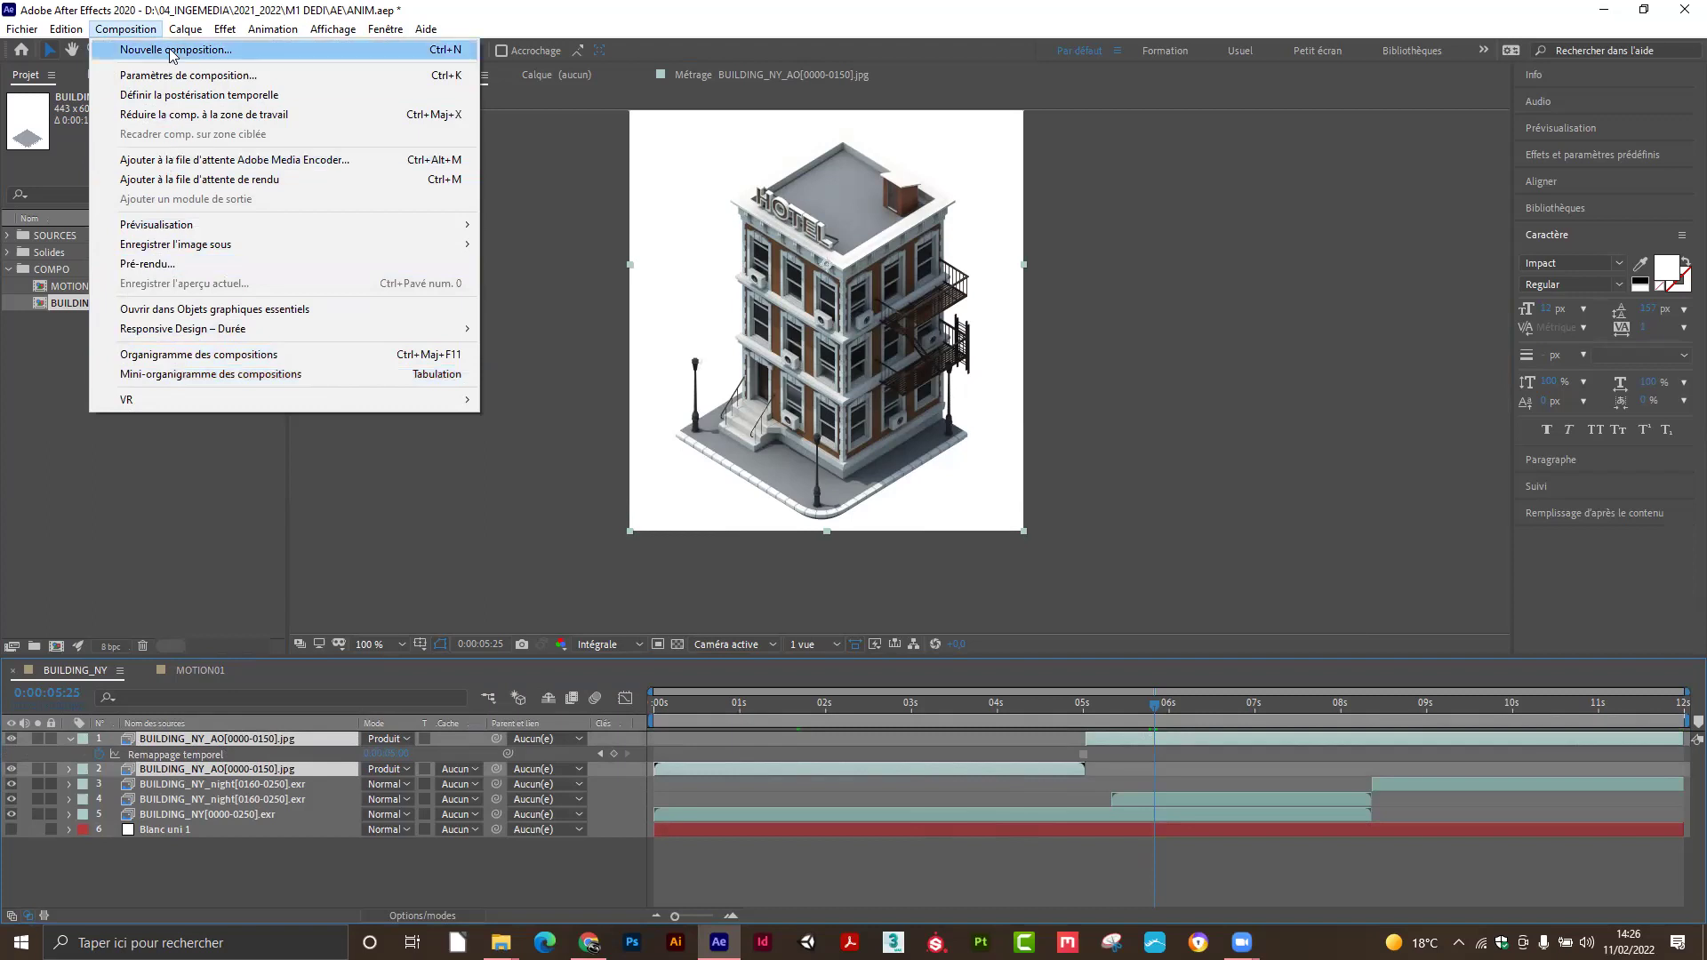
mouse_move(192, 30)
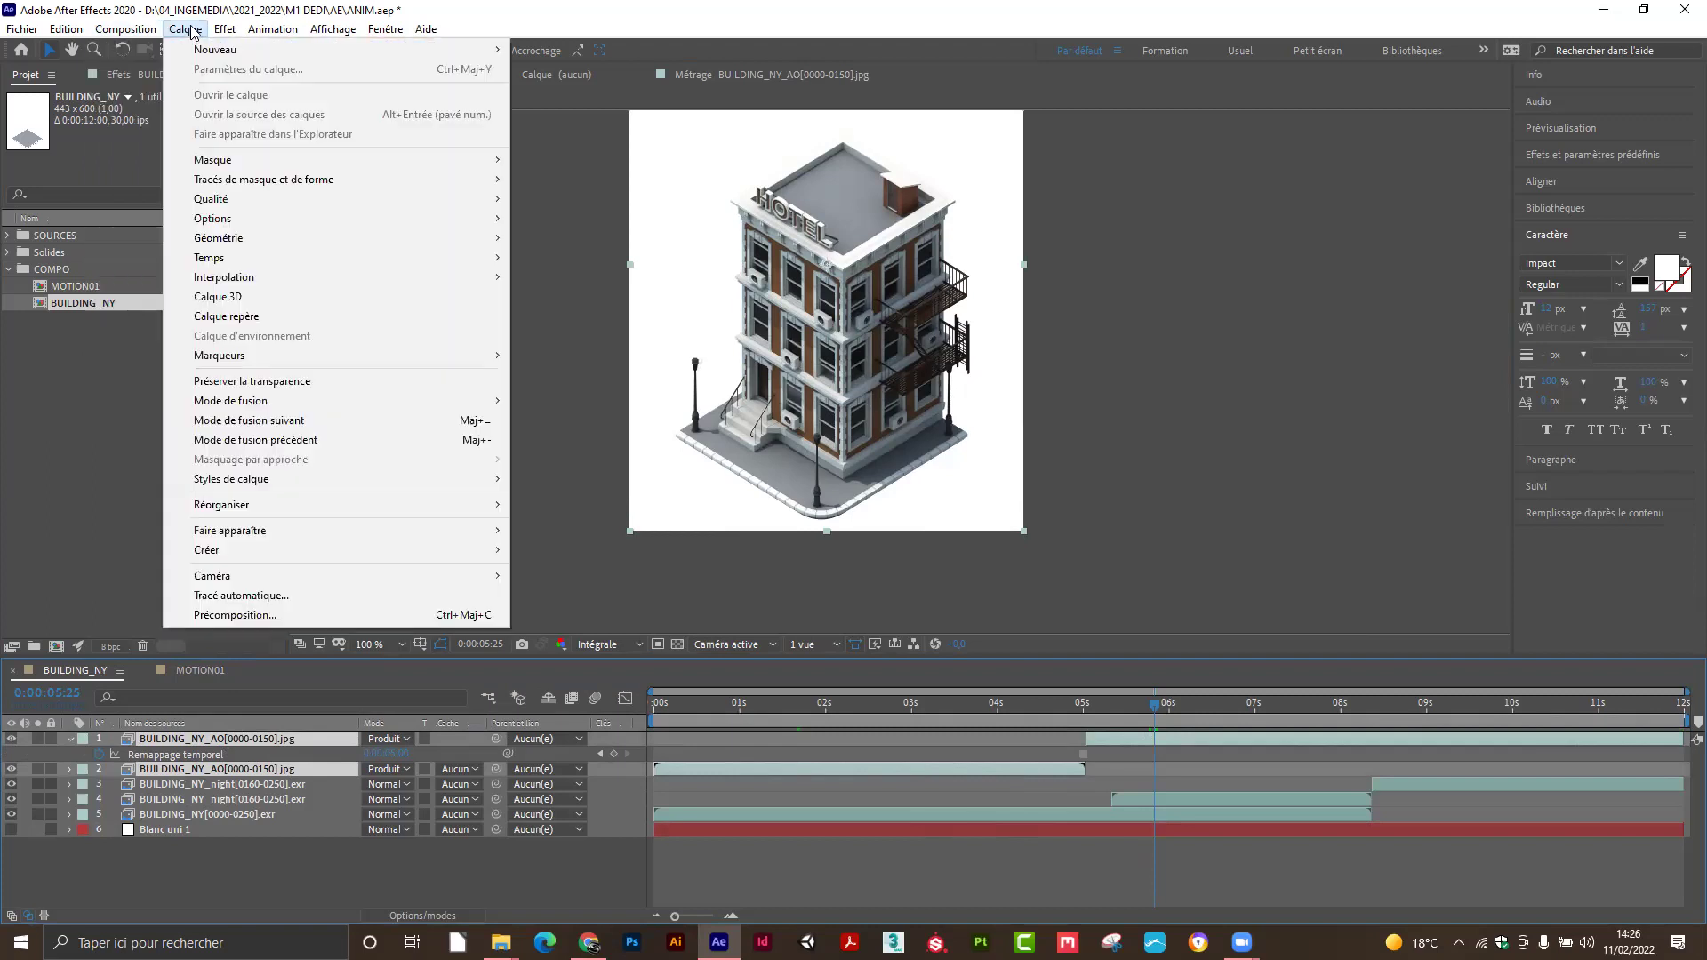
Precompose the two selected AO layers into a new comp named 'Précomp AO'.
click(233, 614)
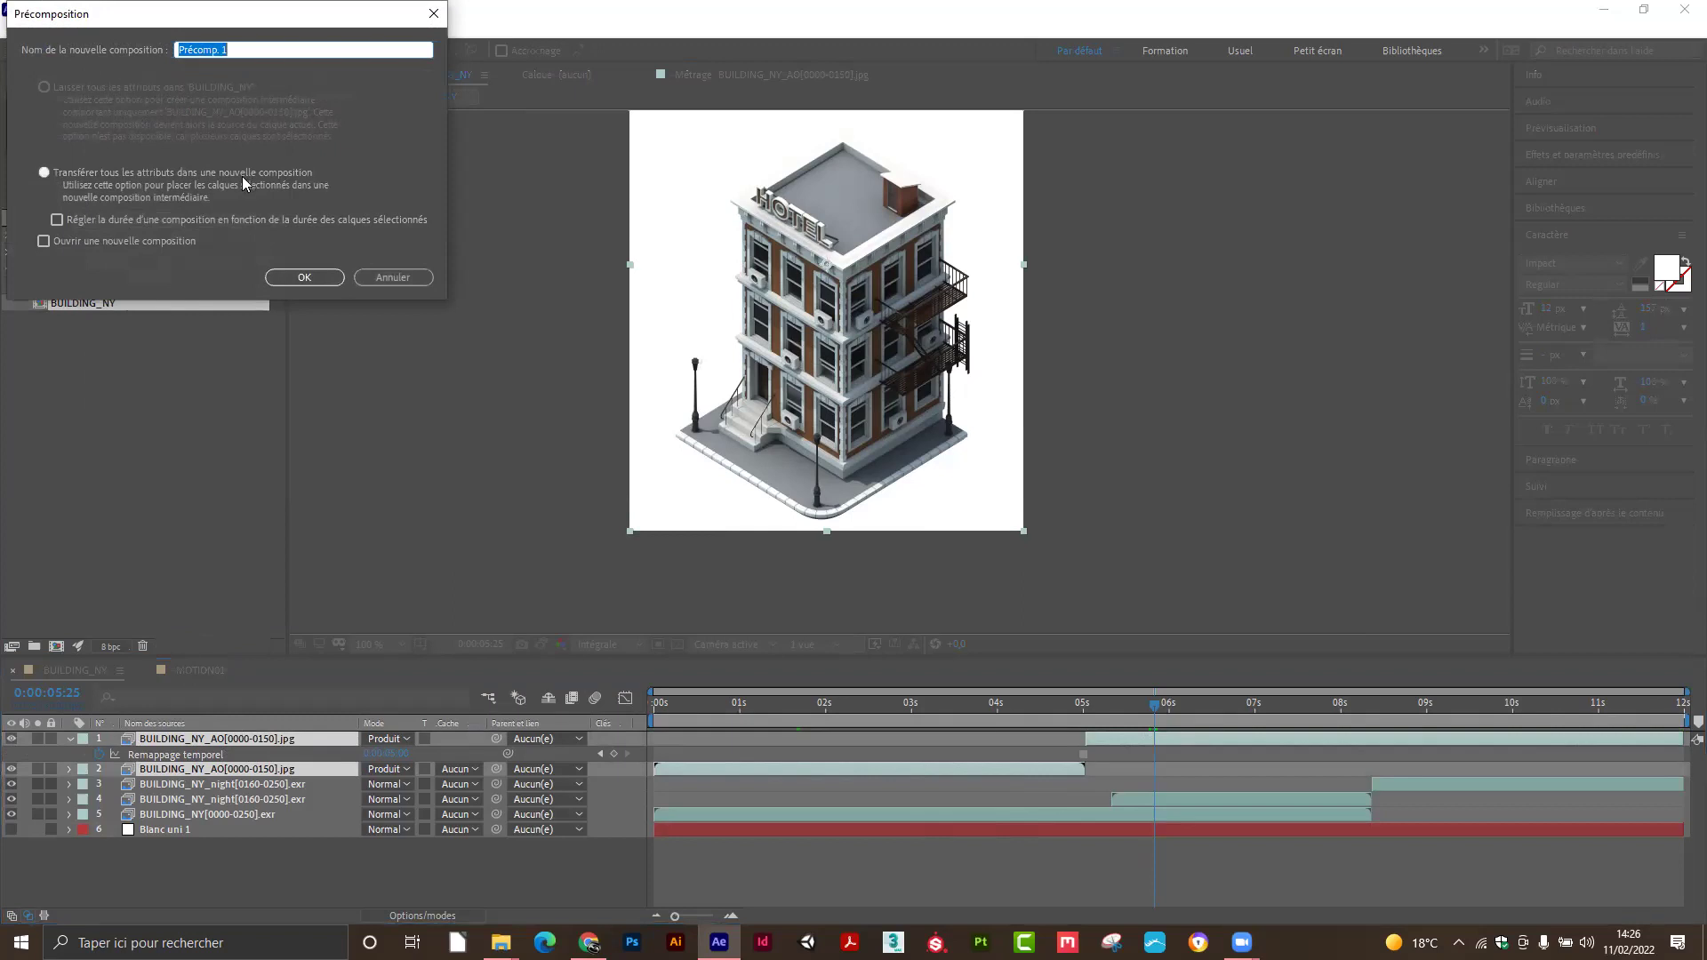
click(235, 48)
drag(235, 49, 218, 46)
text(AO)
click(304, 277)
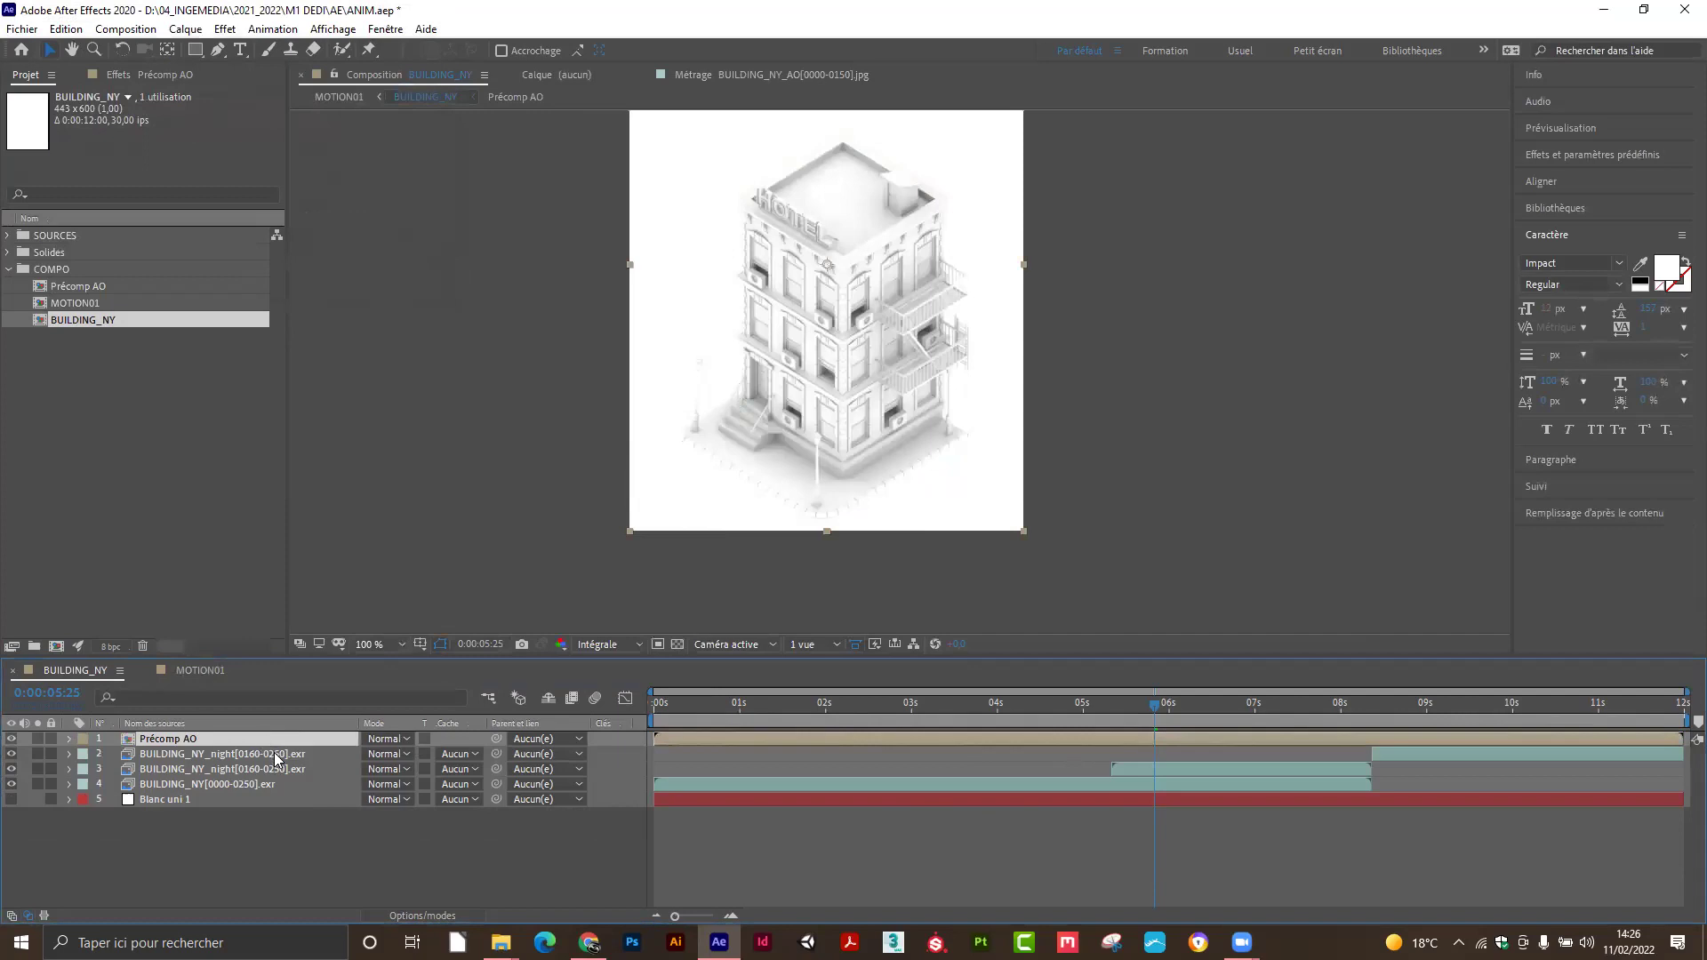
Set Précomp AO's blend mode to Produit, compare it on and off, then select the three EXR layers.
click(406, 738)
click(458, 229)
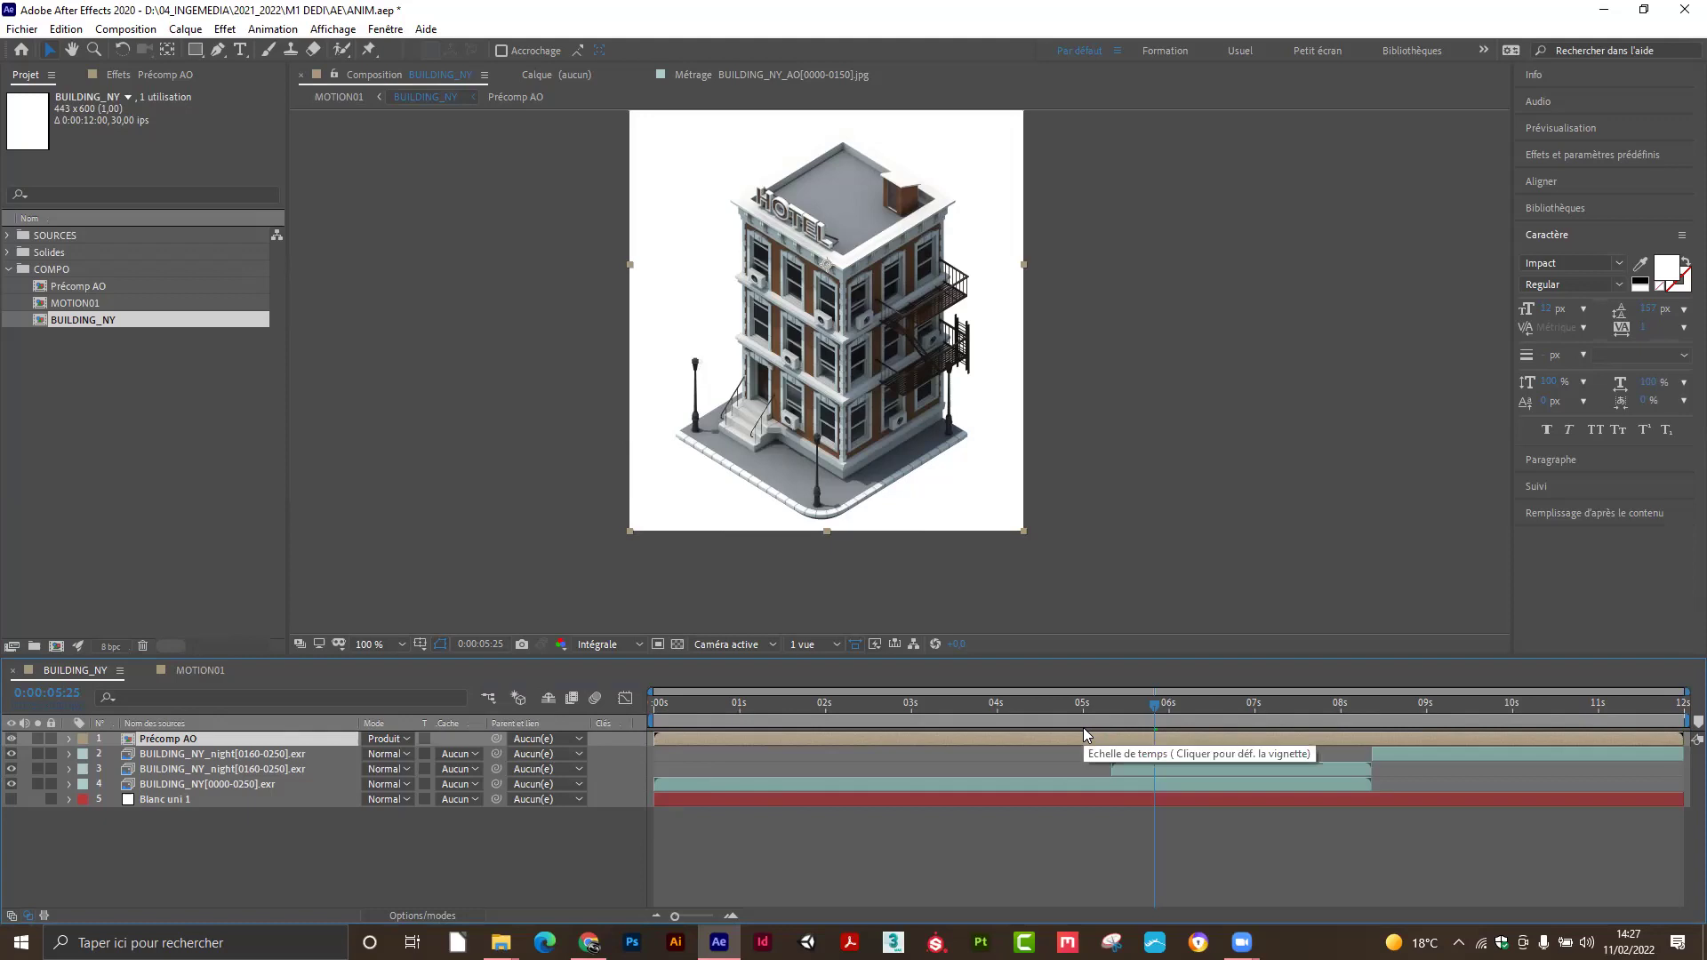
click(11, 740)
drag(687, 698, 876, 696)
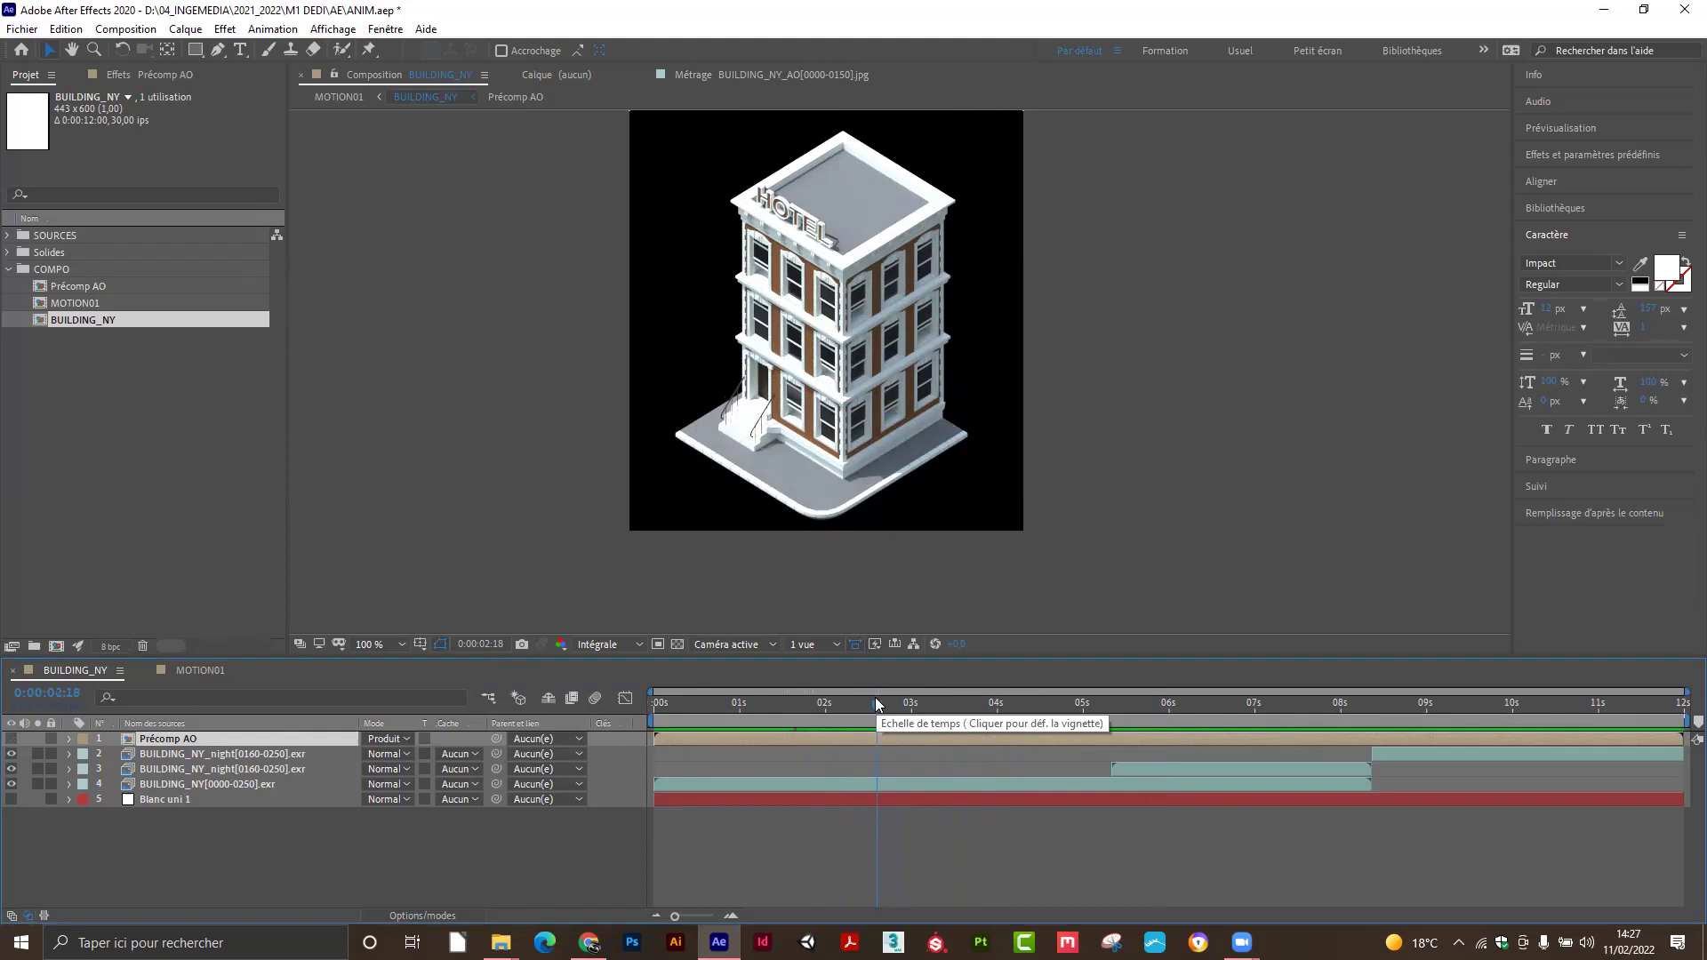
click(10, 739)
click(206, 754)
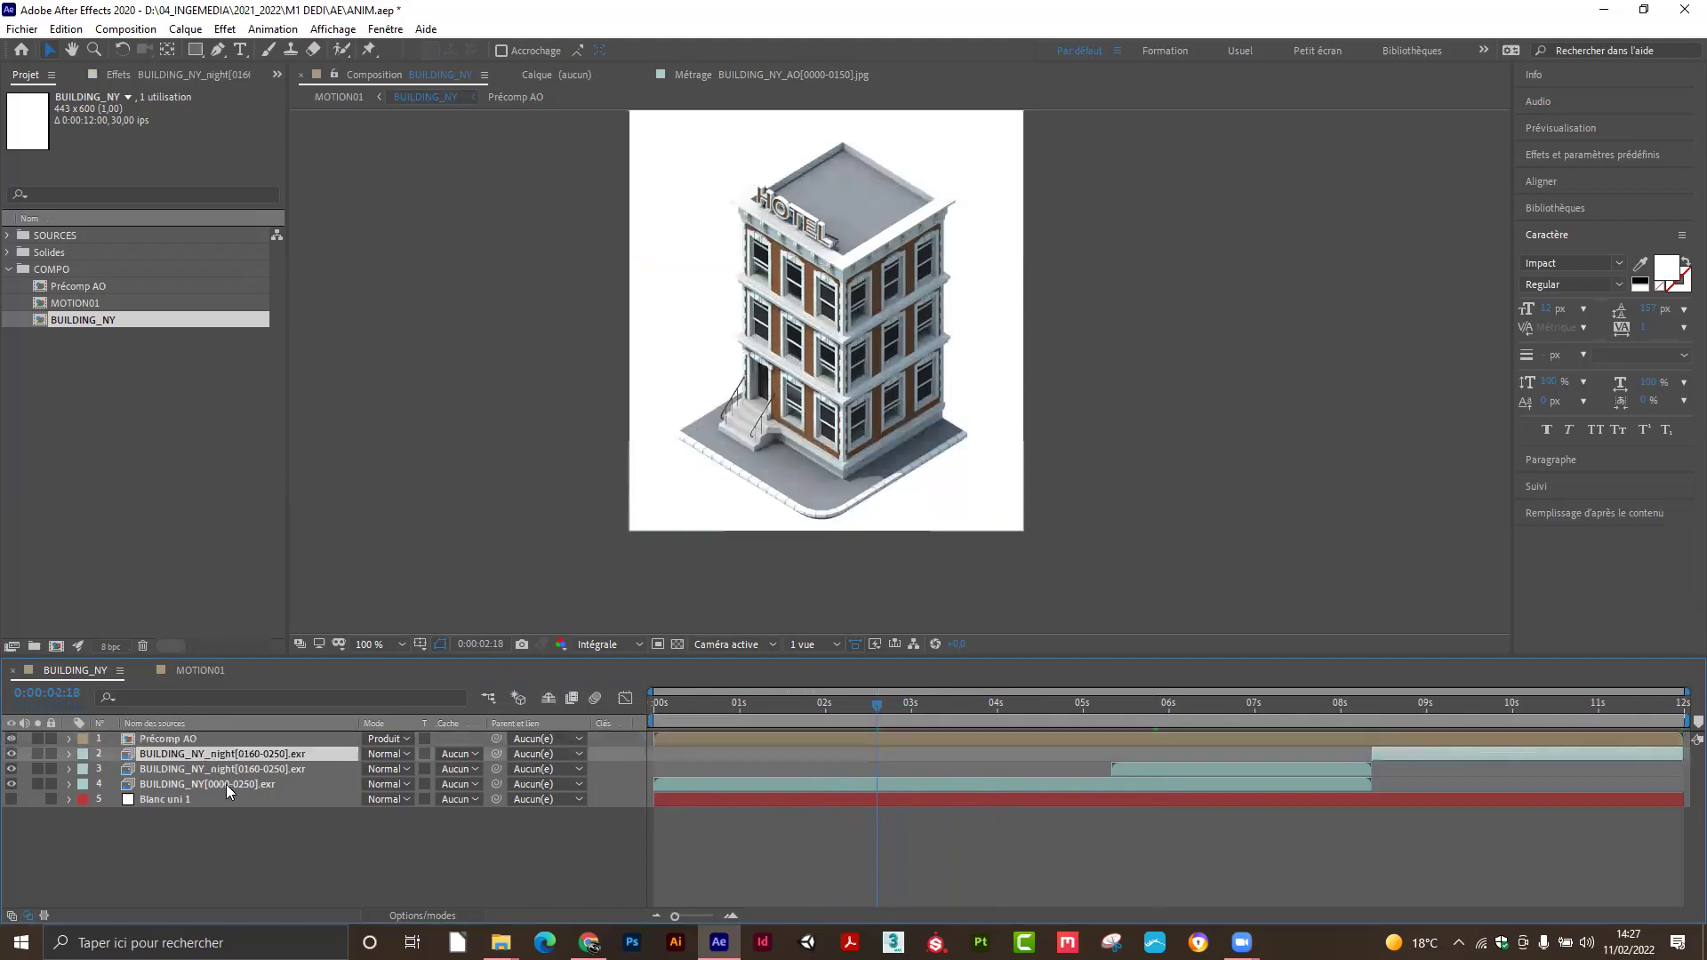
shift+click(226, 784)
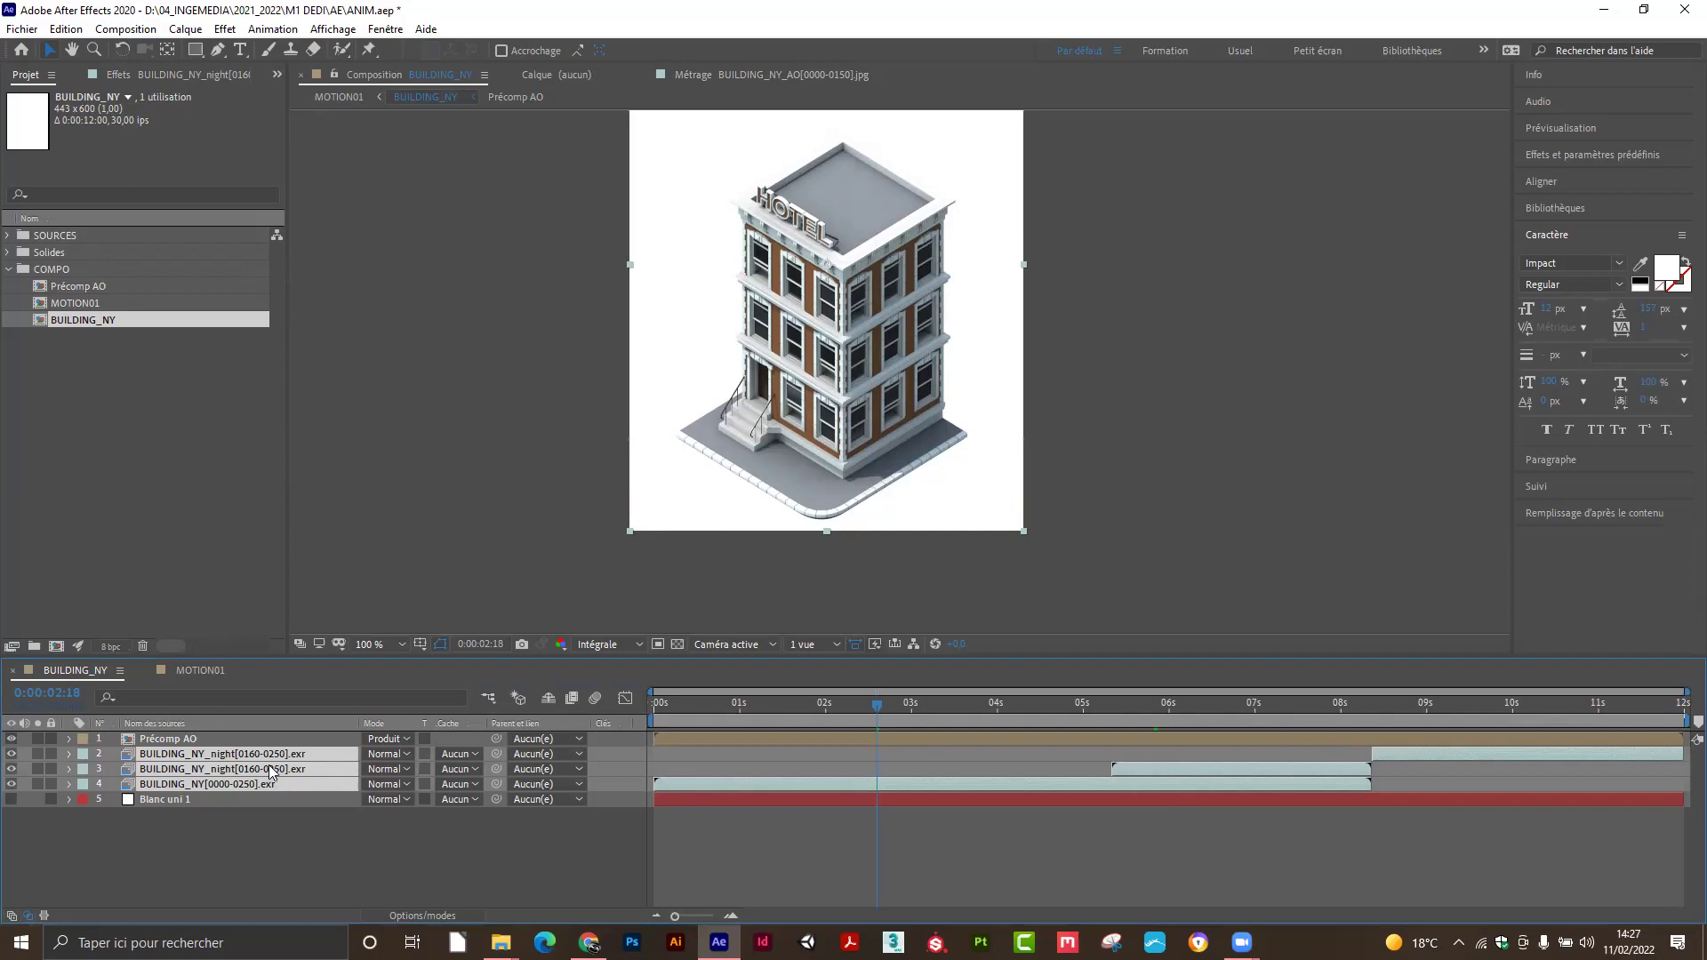
Precompose the three selected EXR building layers into a comp named 'Précomp. EXR'.
click(186, 29)
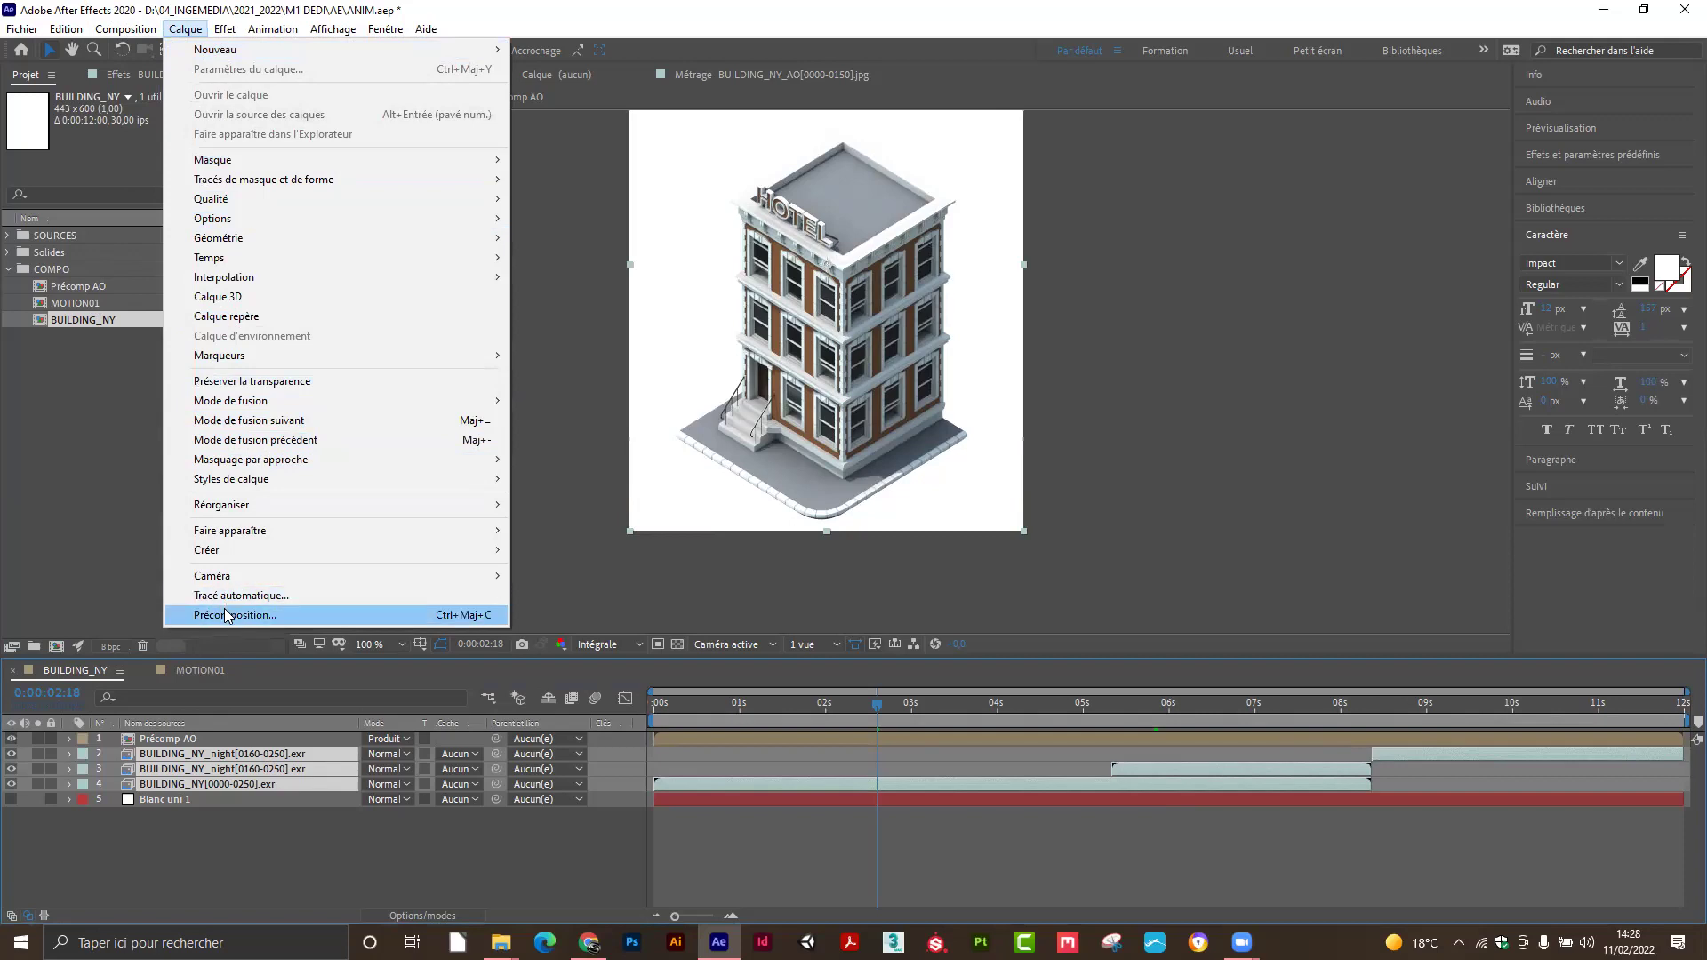
right_click(252, 756)
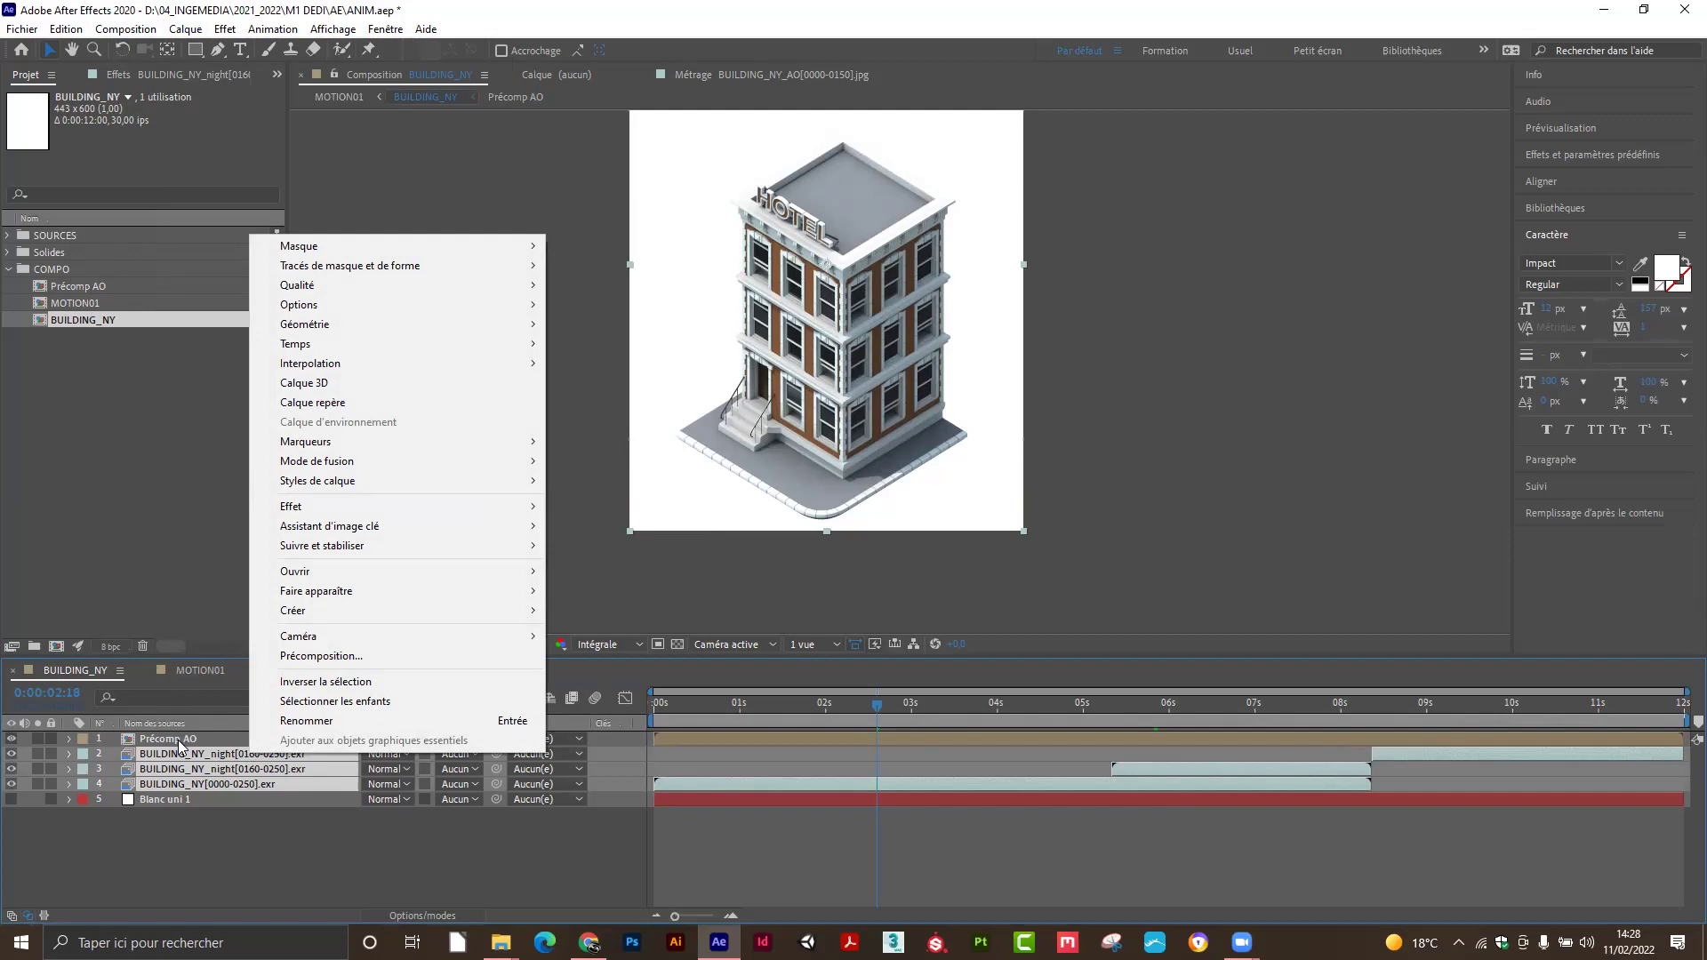
click(305, 665)
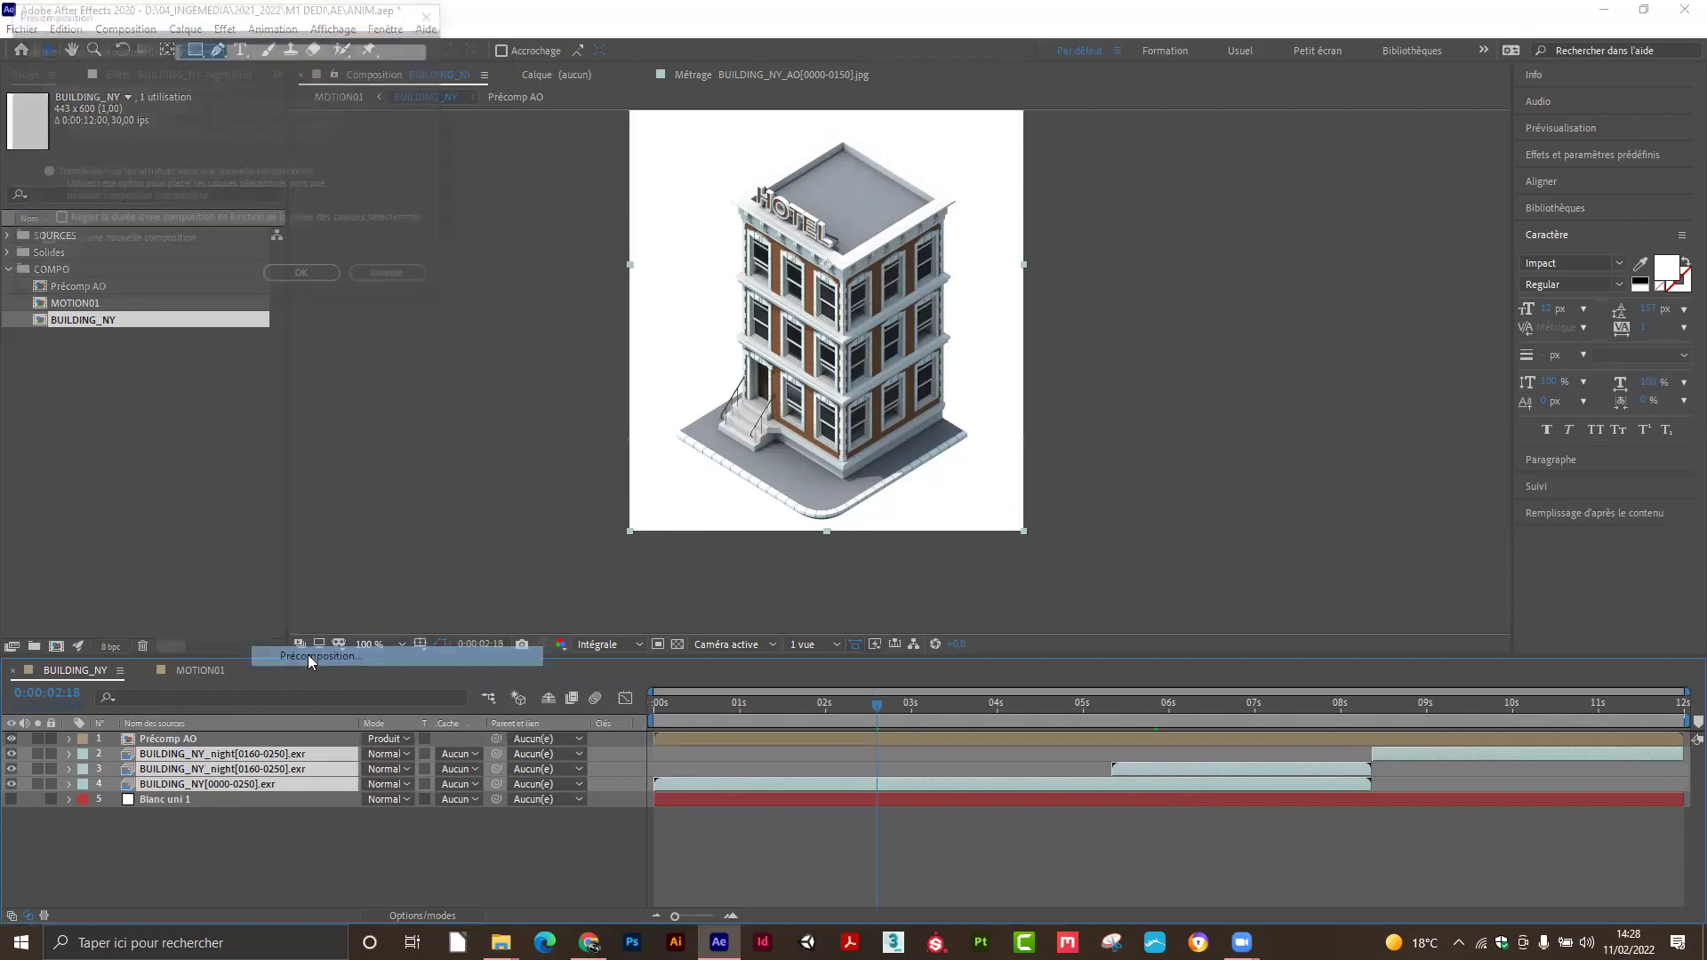
click(227, 50)
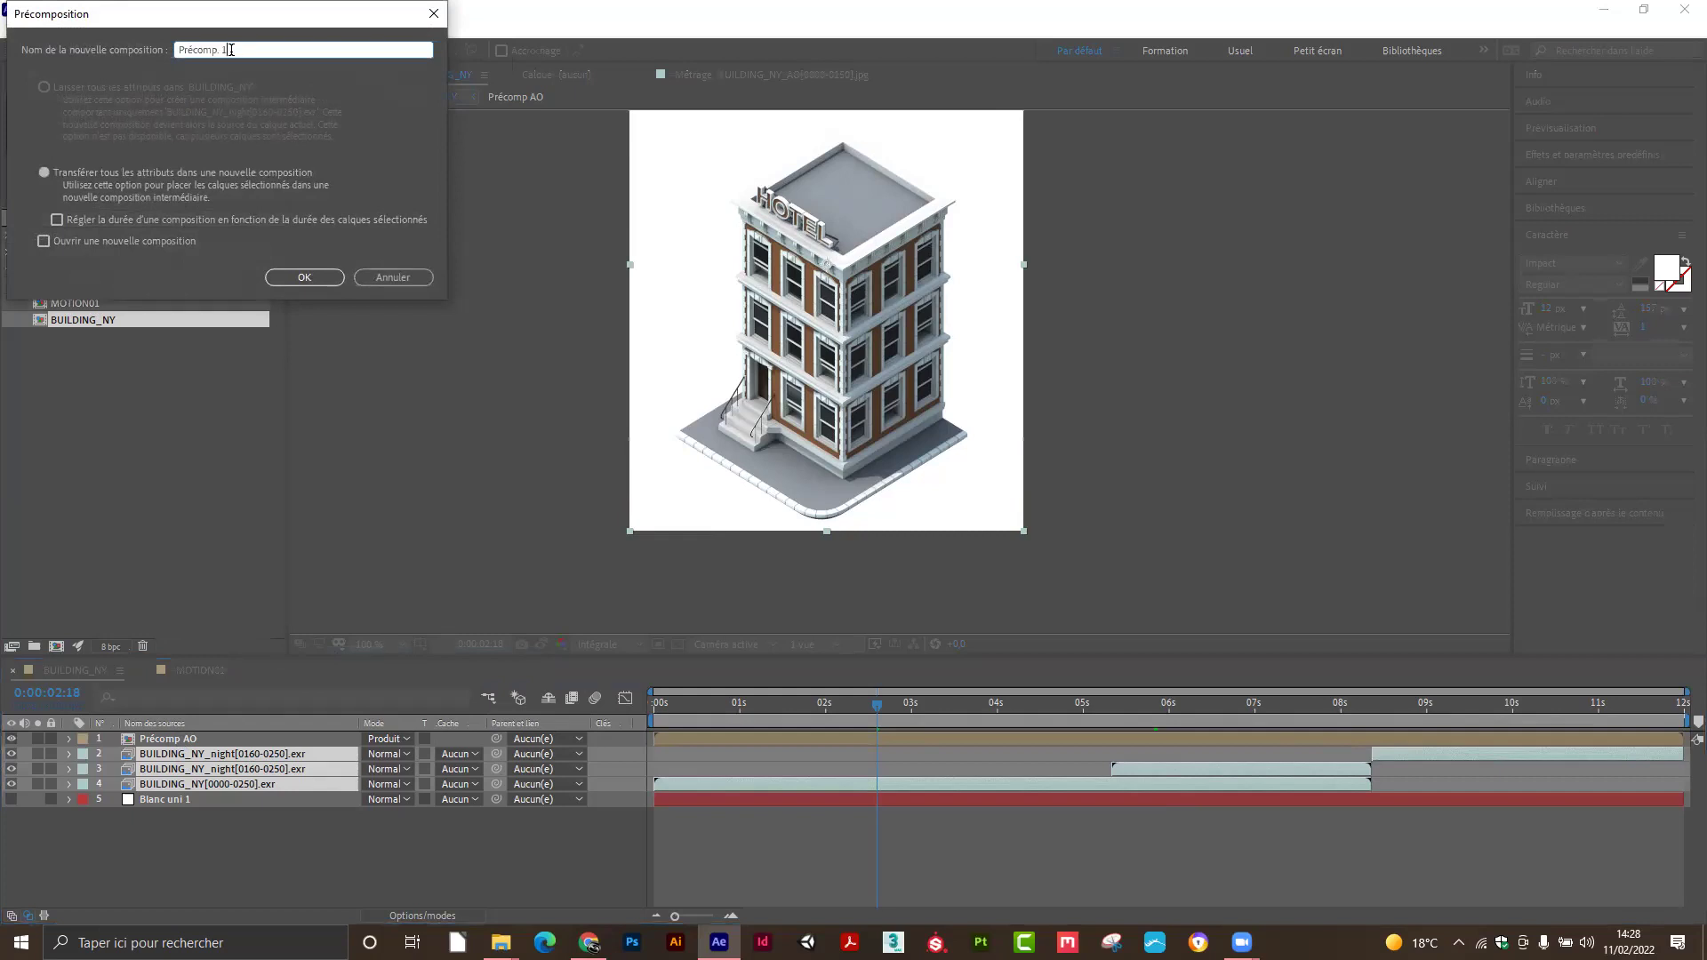
drag(228, 50, 180, 49)
click(224, 50)
key(BackSpace)
key(BackSpace)
key(BackSpace)
text(EXR)
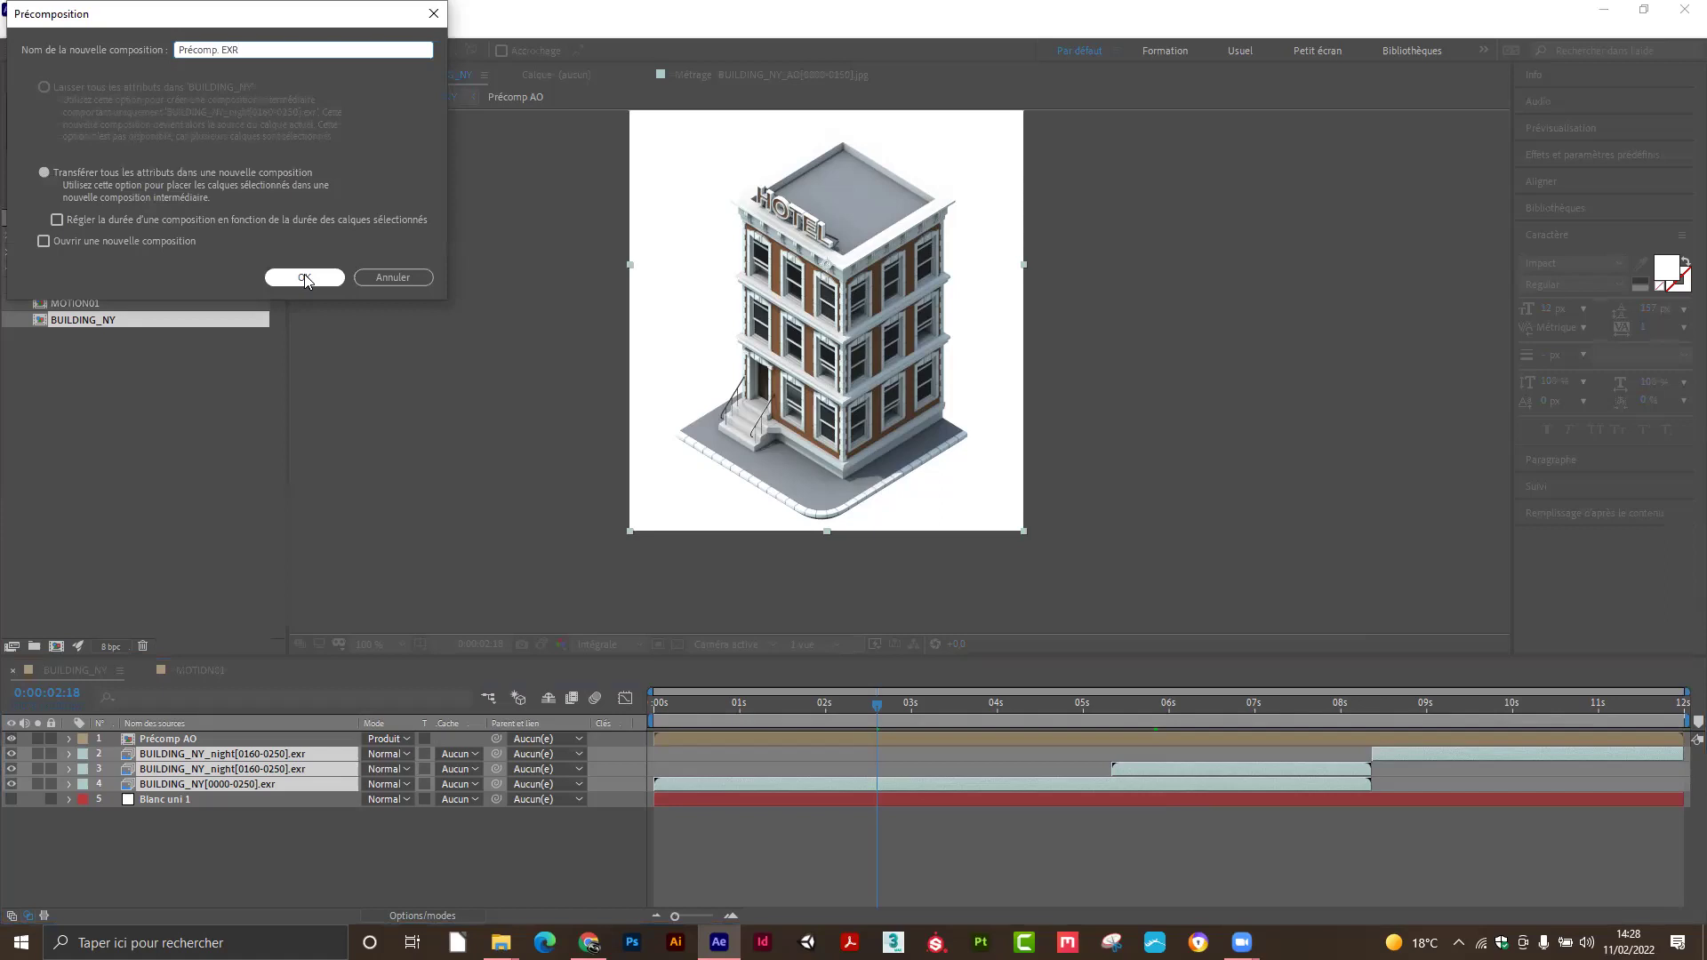
click(304, 278)
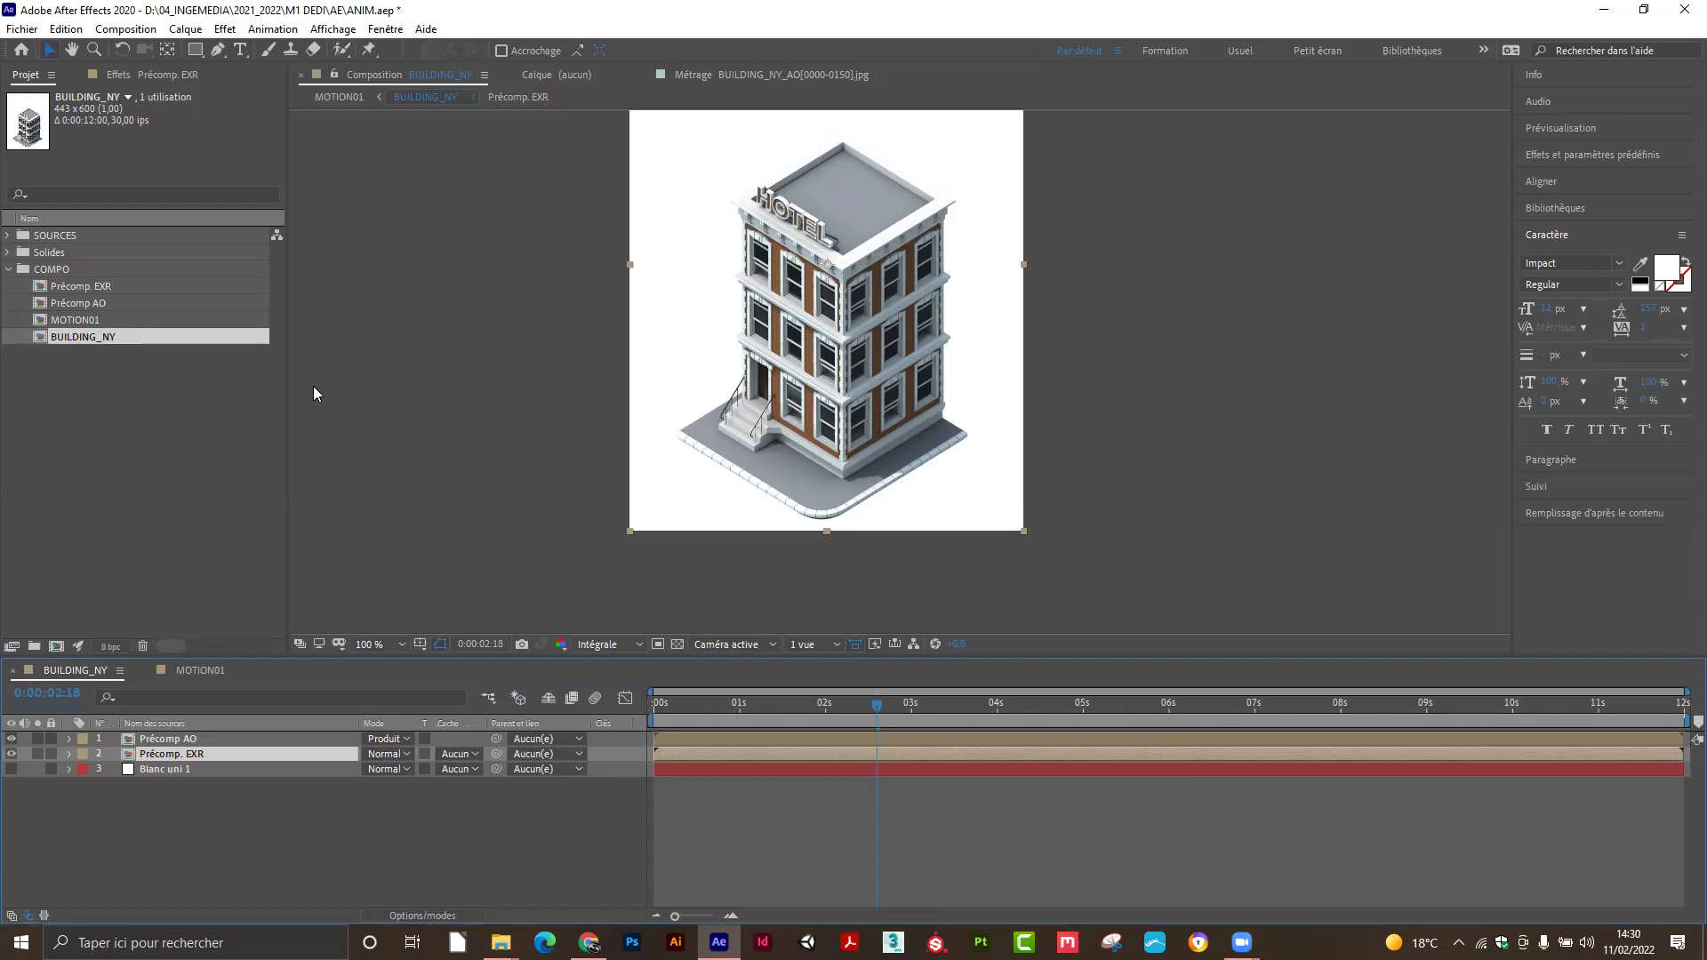
Toggle Précomp. EXR and Précomp AO visibility to compare the building with and without AO shading.
click(178, 786)
click(187, 758)
click(11, 754)
click(12, 754)
click(11, 754)
click(12, 754)
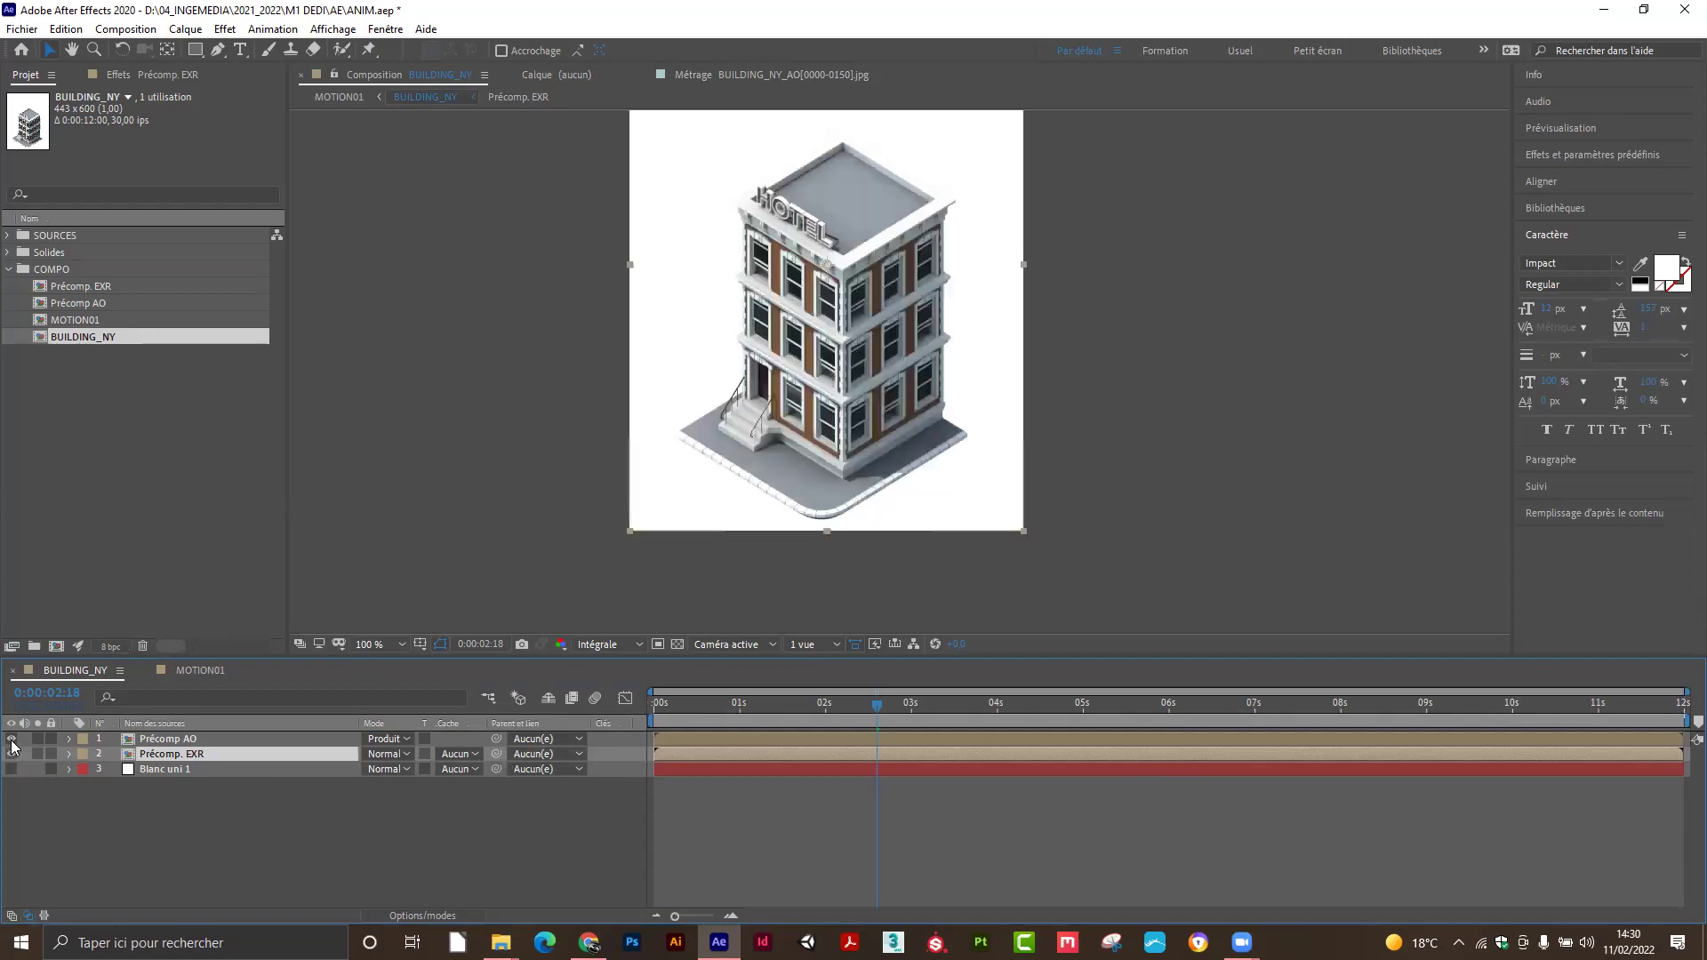
click(11, 739)
click(11, 739)
click(11, 739)
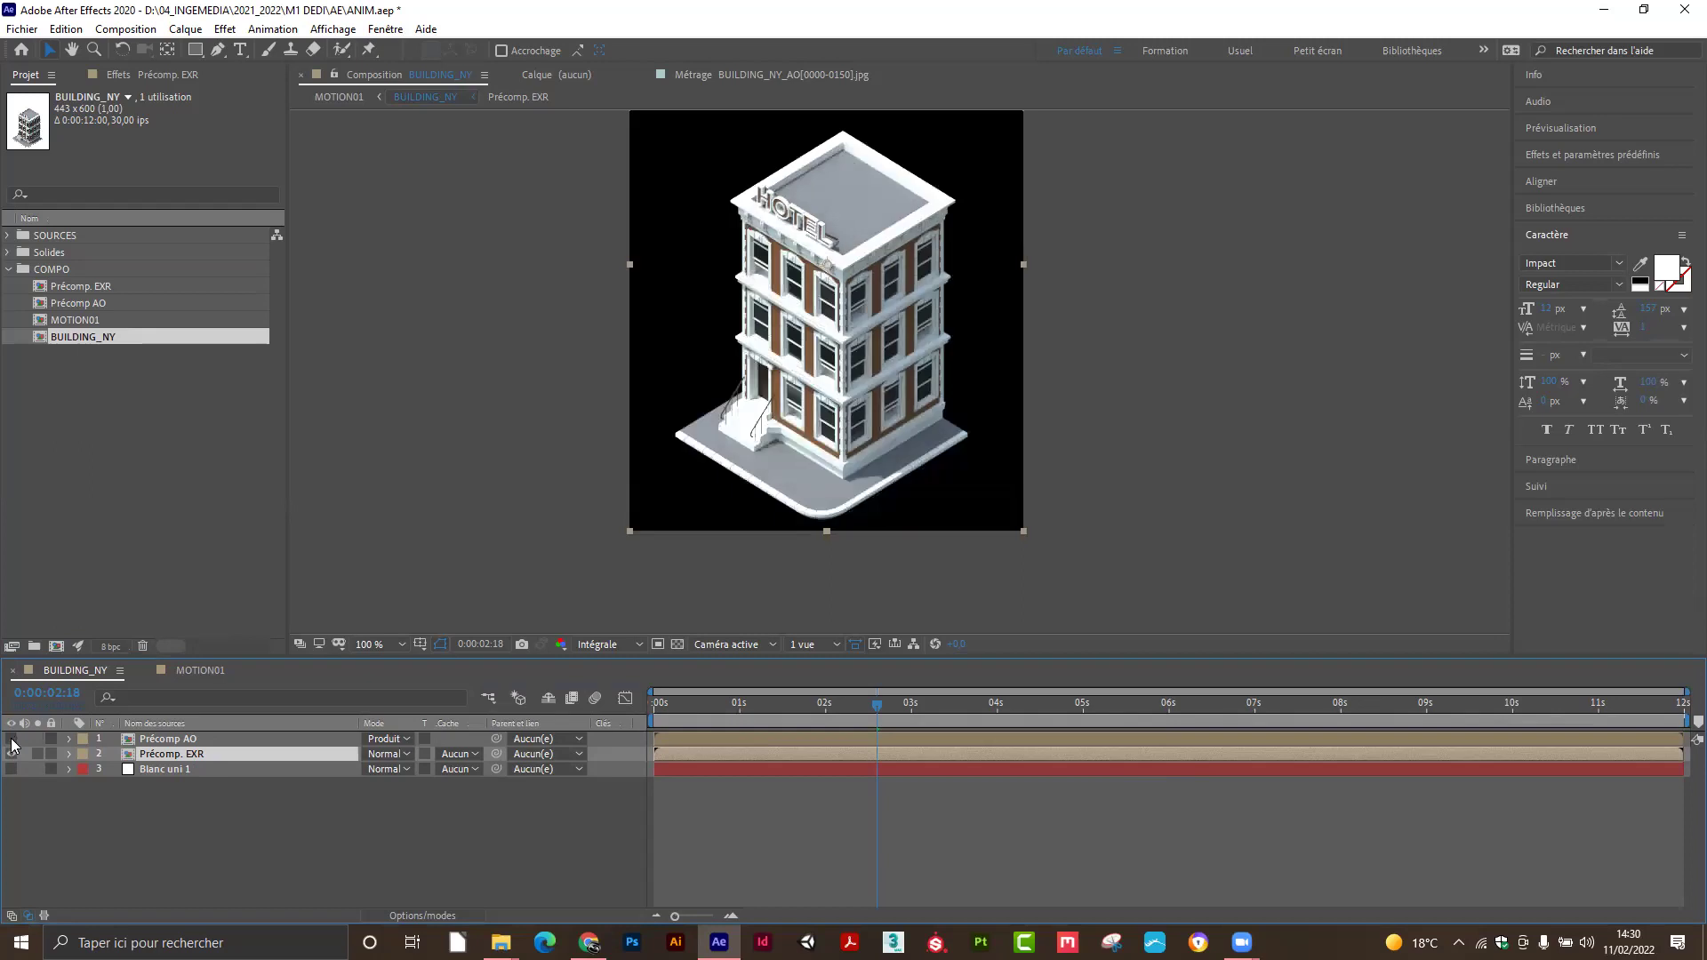
click(11, 739)
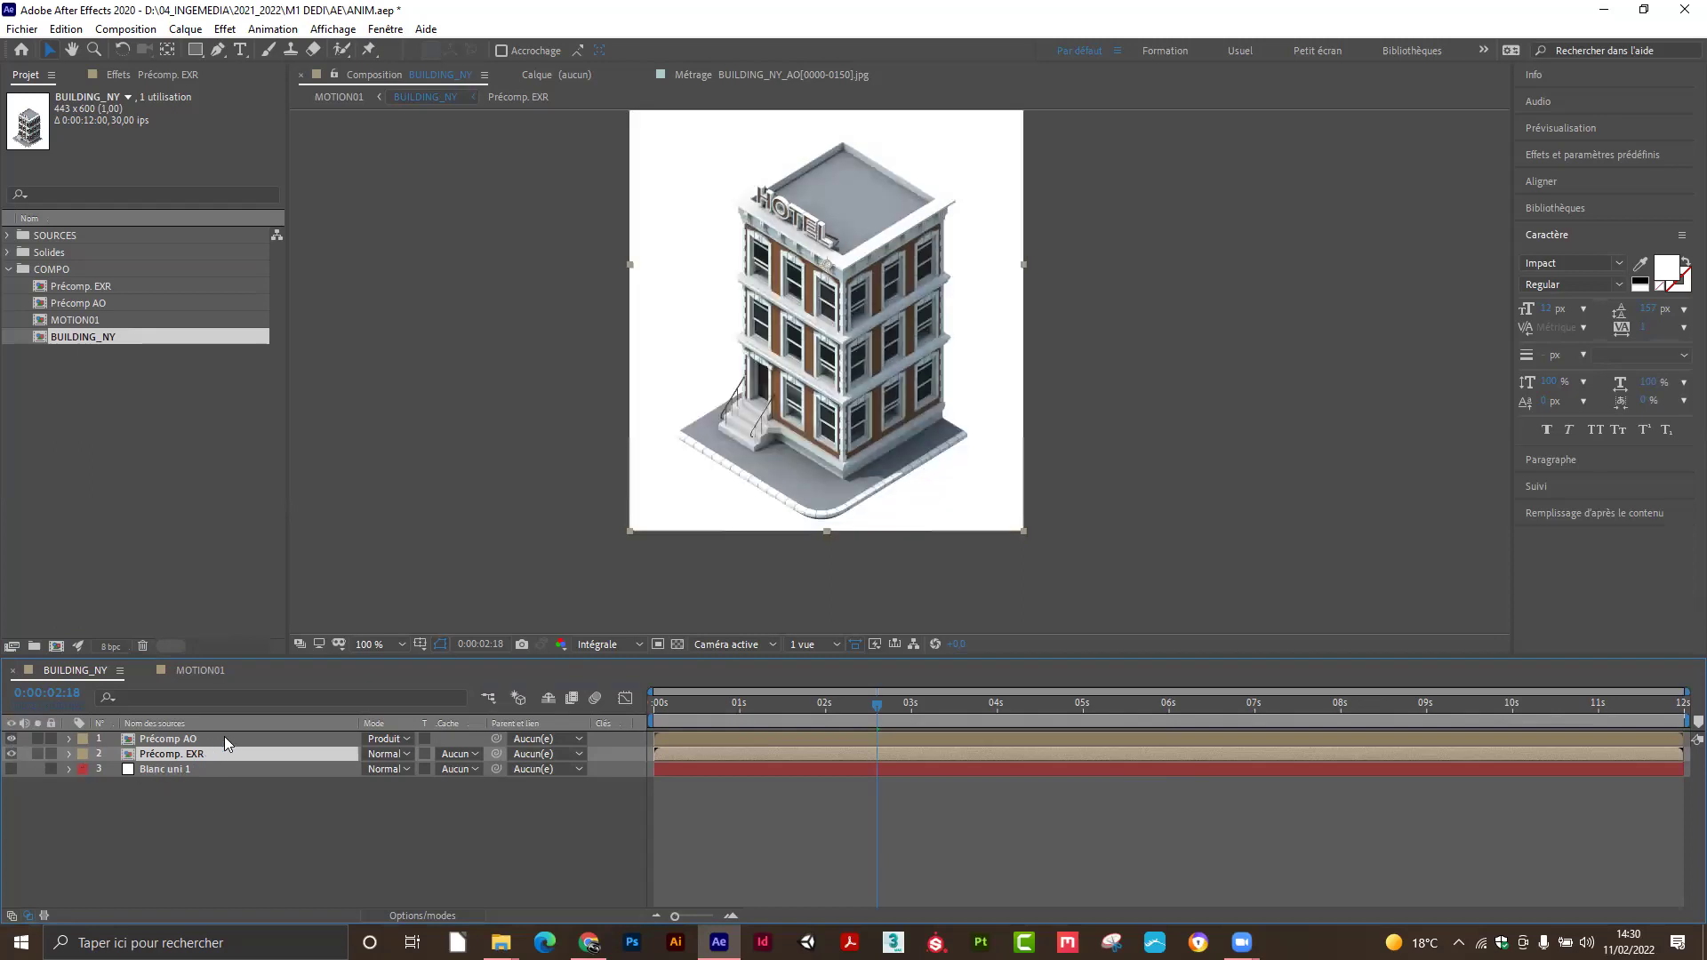
Duplicate Précomp. EXR and move the copy to the top of the layer stack.
click(242, 816)
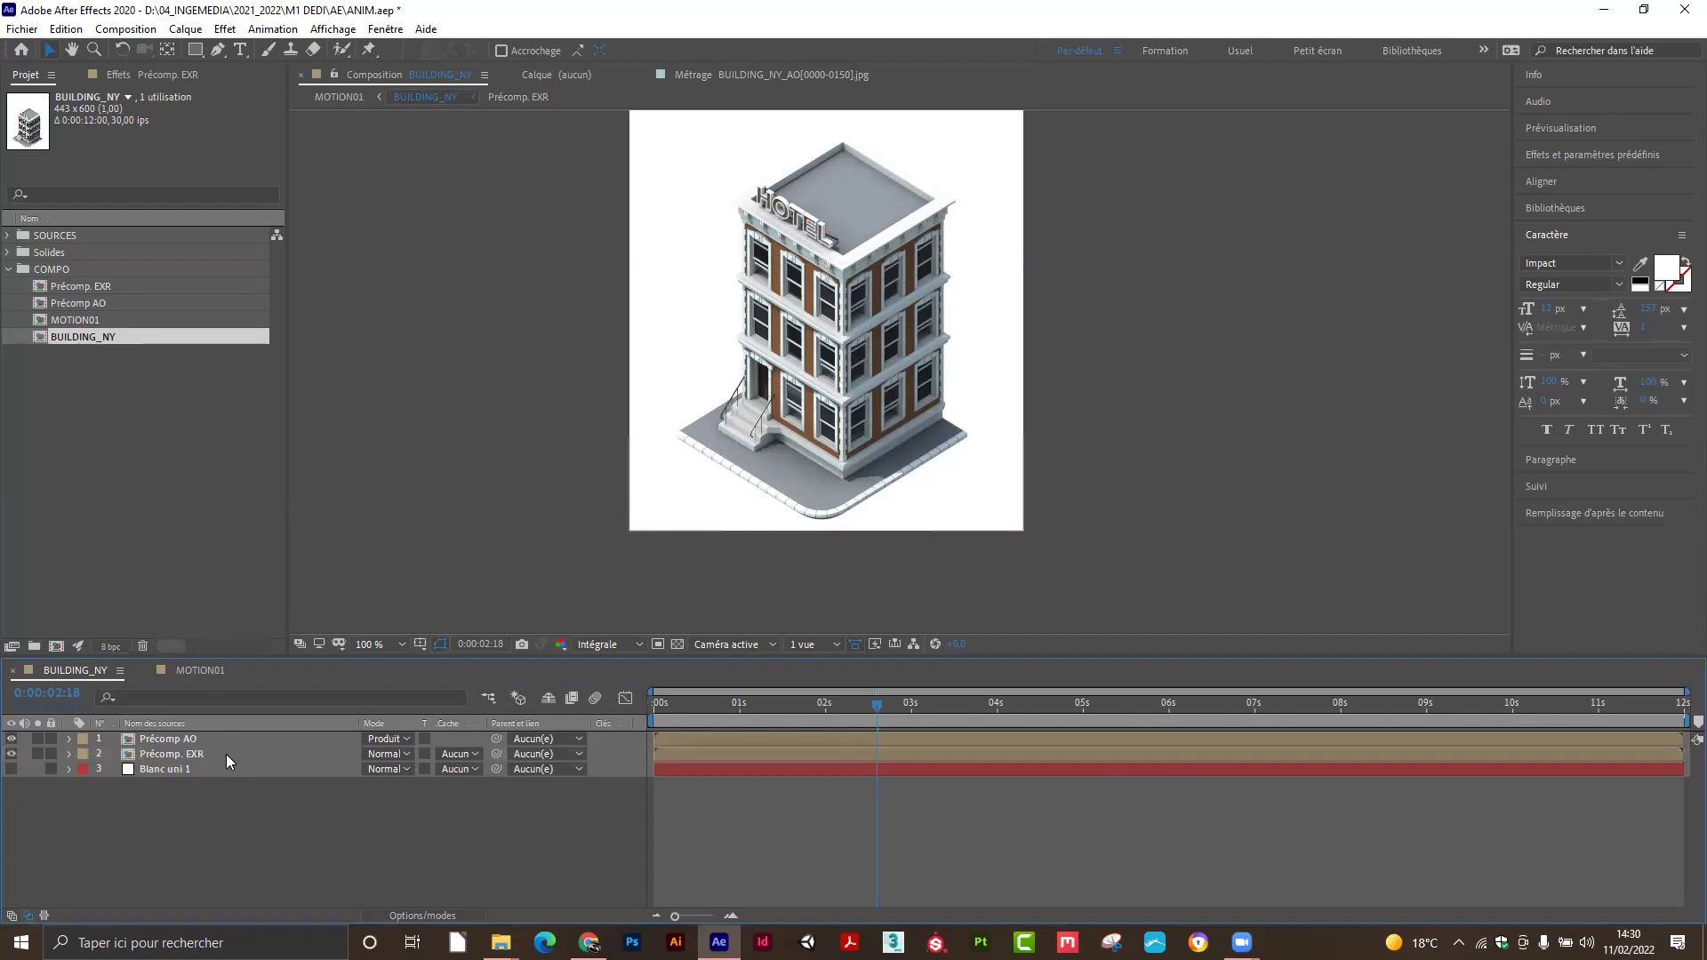
click(226, 754)
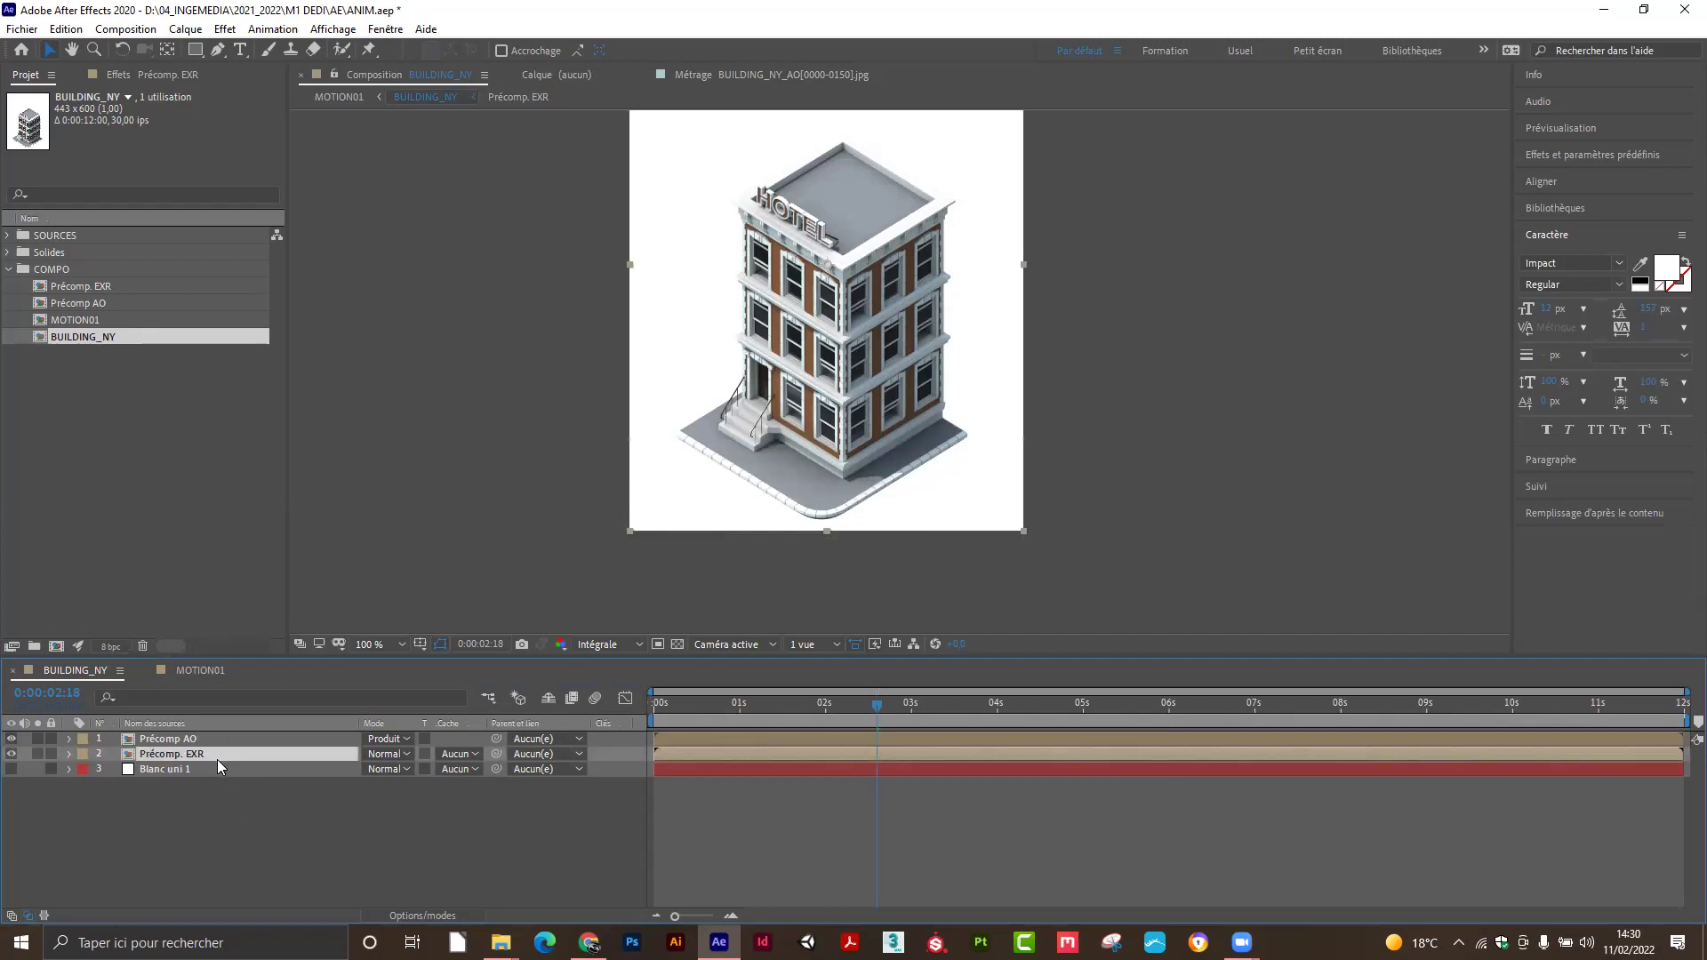
key(ctrl+d)
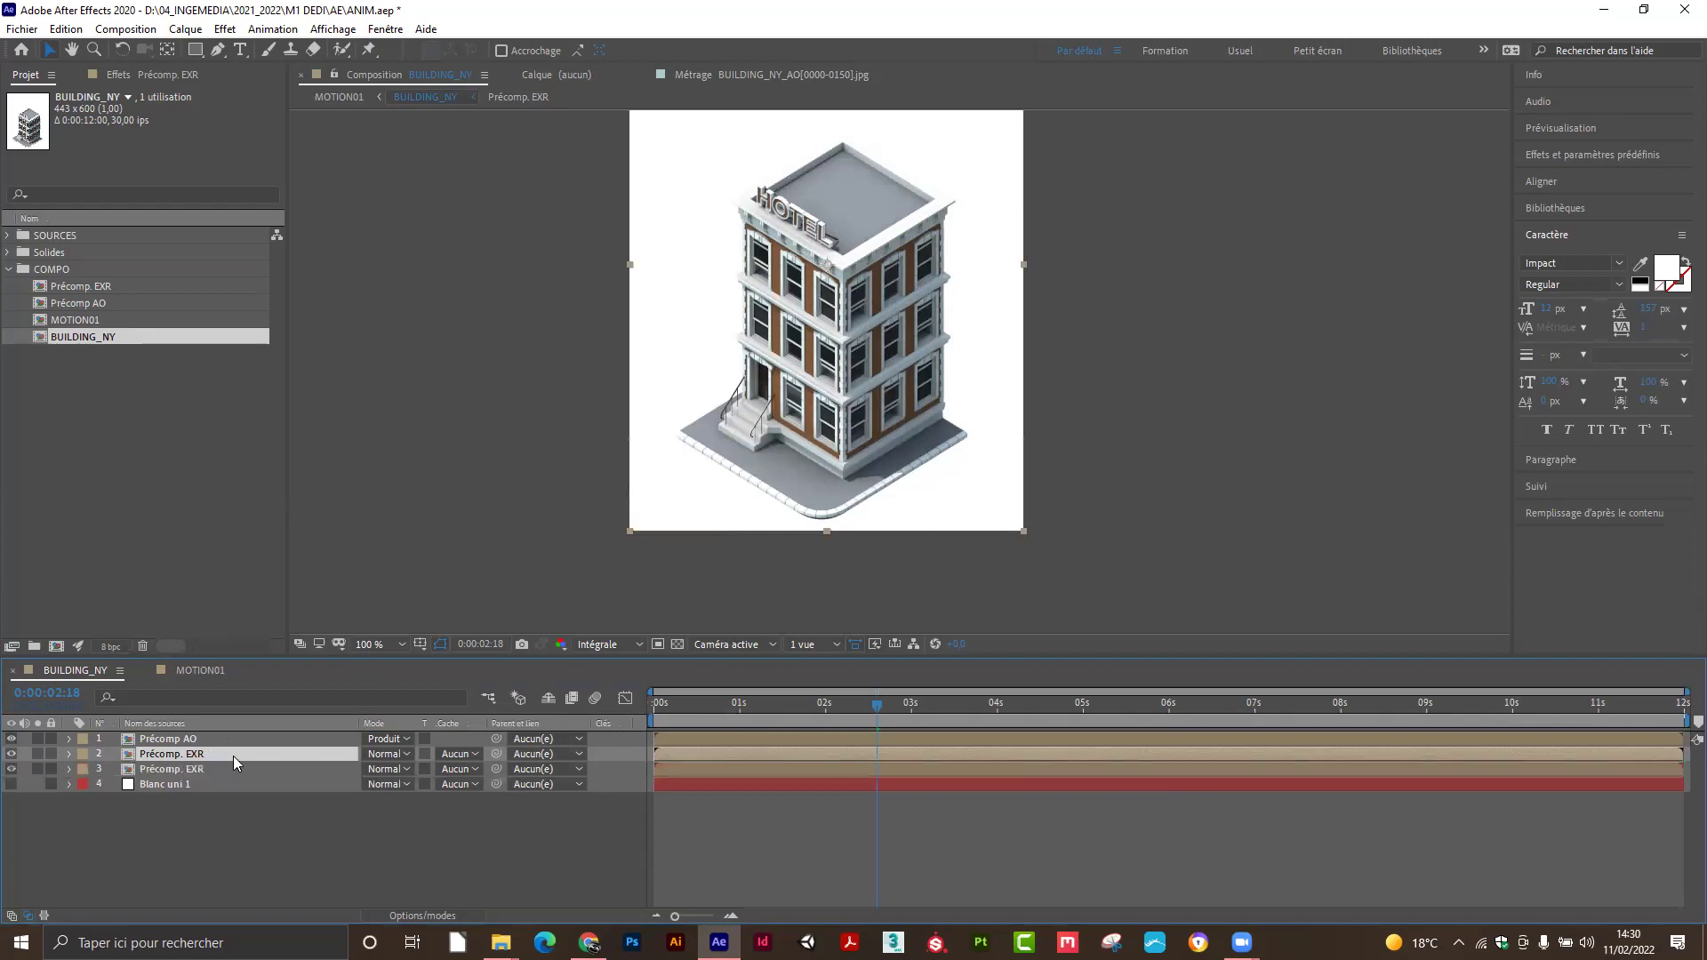
drag(233, 753, 239, 739)
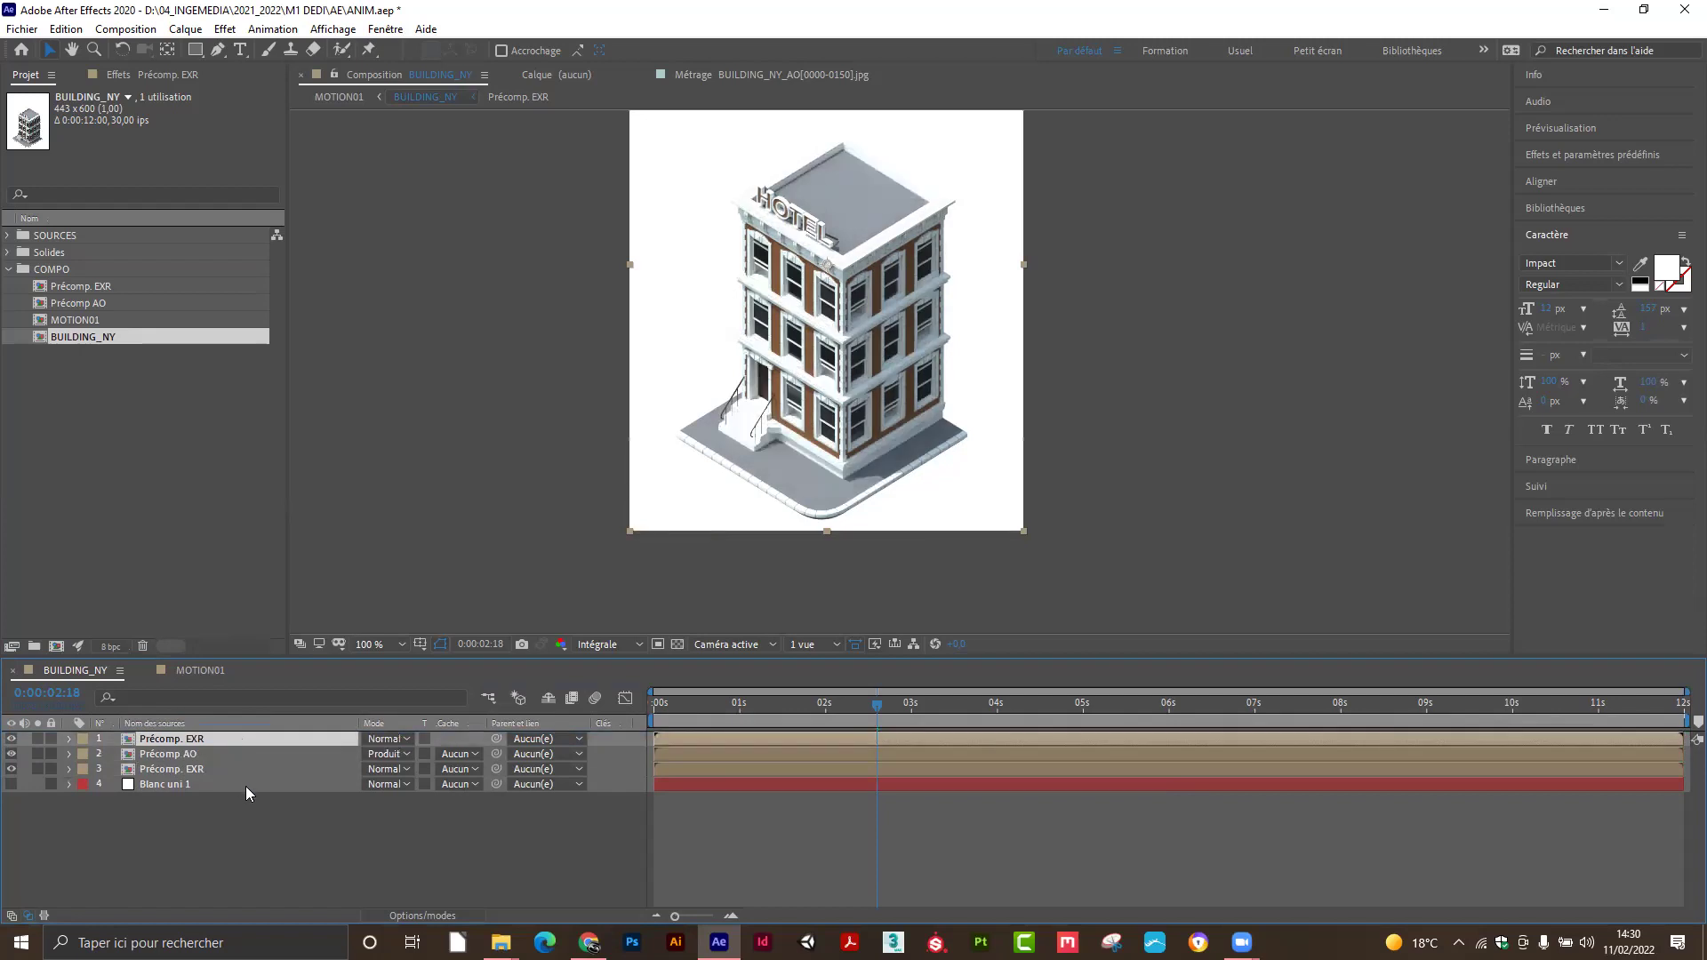
Compare the AO pass with the top Précomp. EXR copy, leaving the lower Précomp. EXR hidden.
click(10, 754)
click(11, 769)
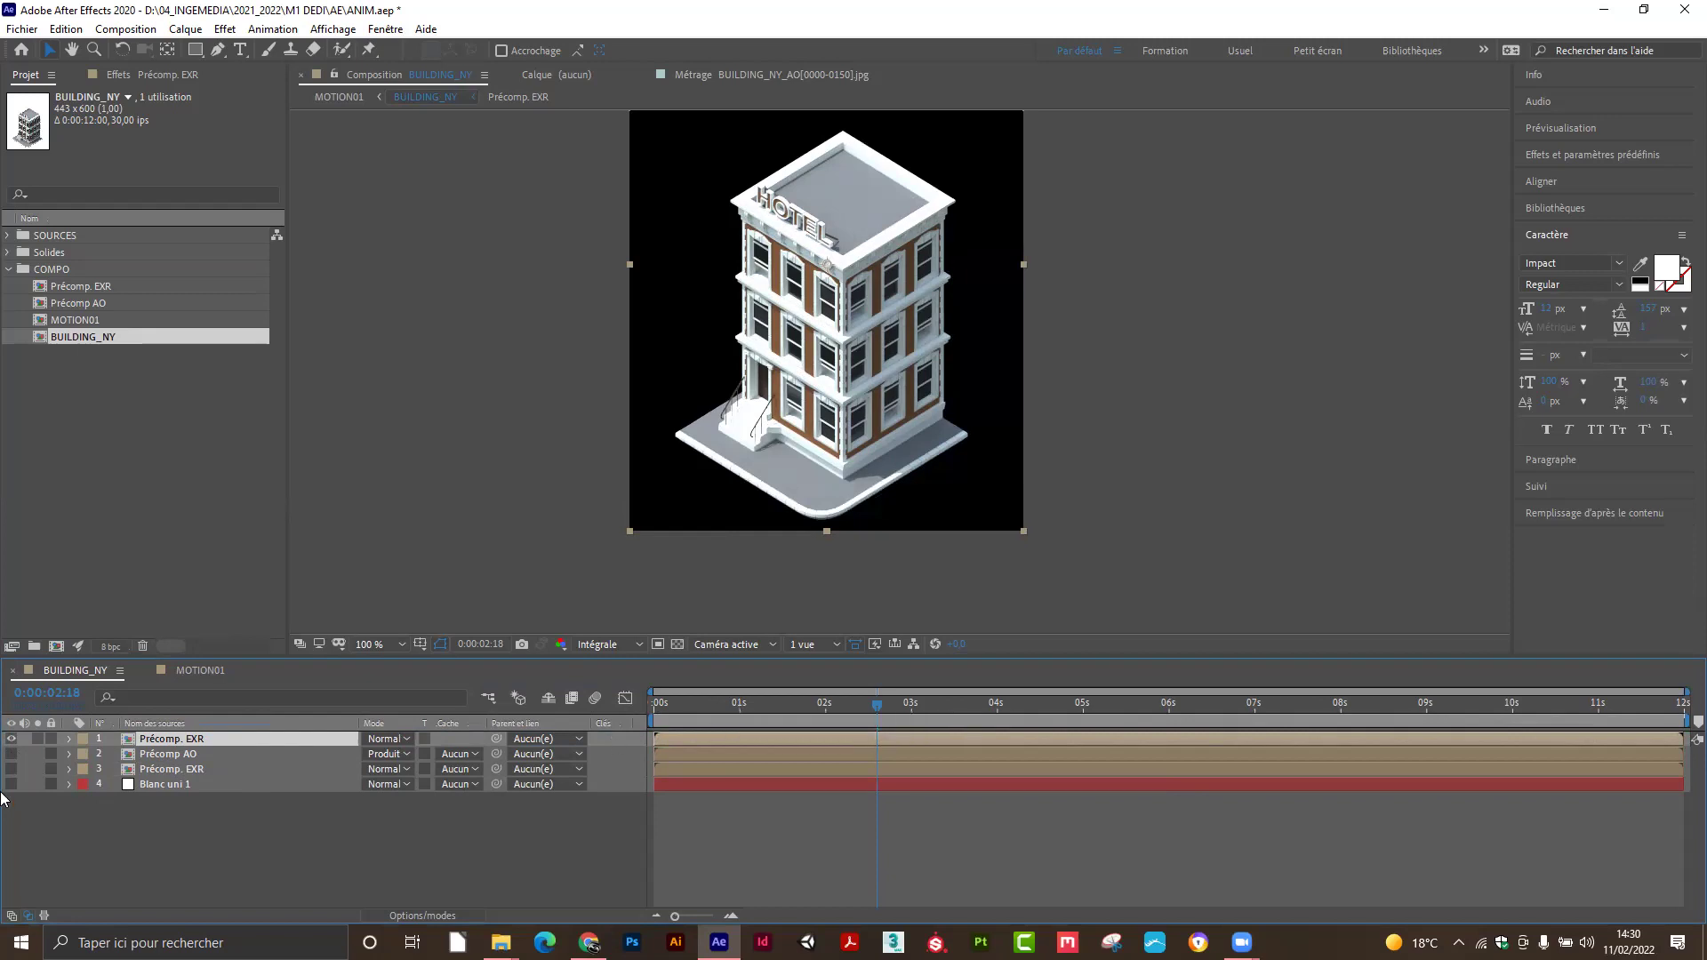
click(11, 755)
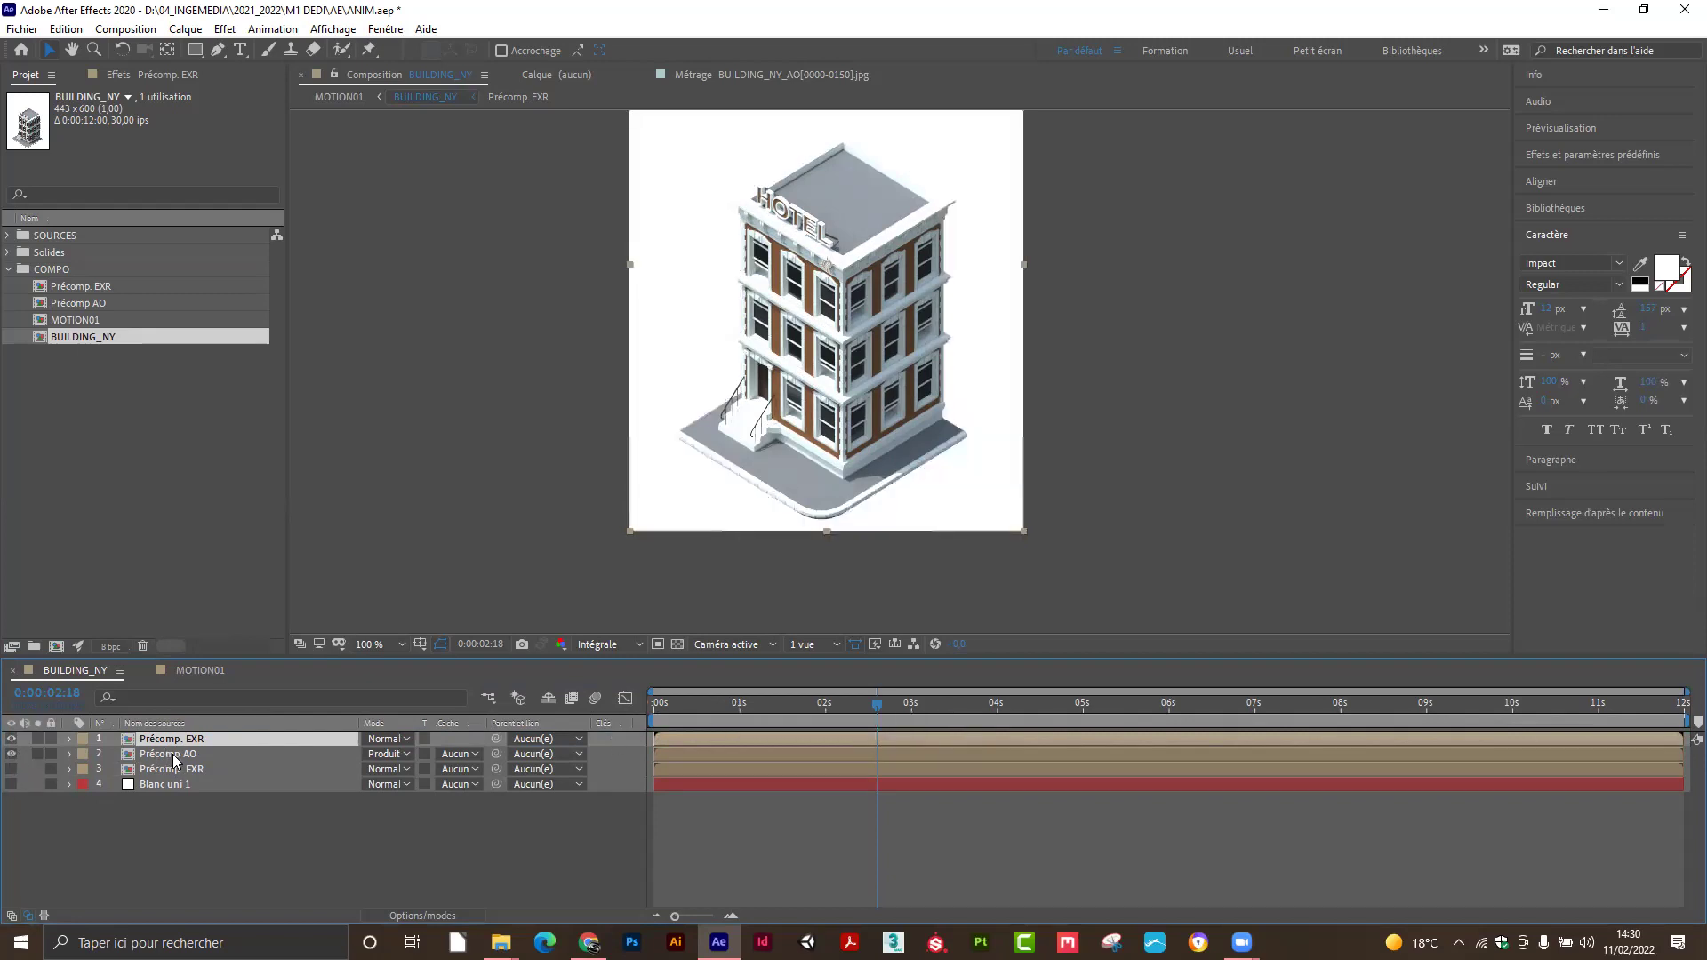
click(12, 740)
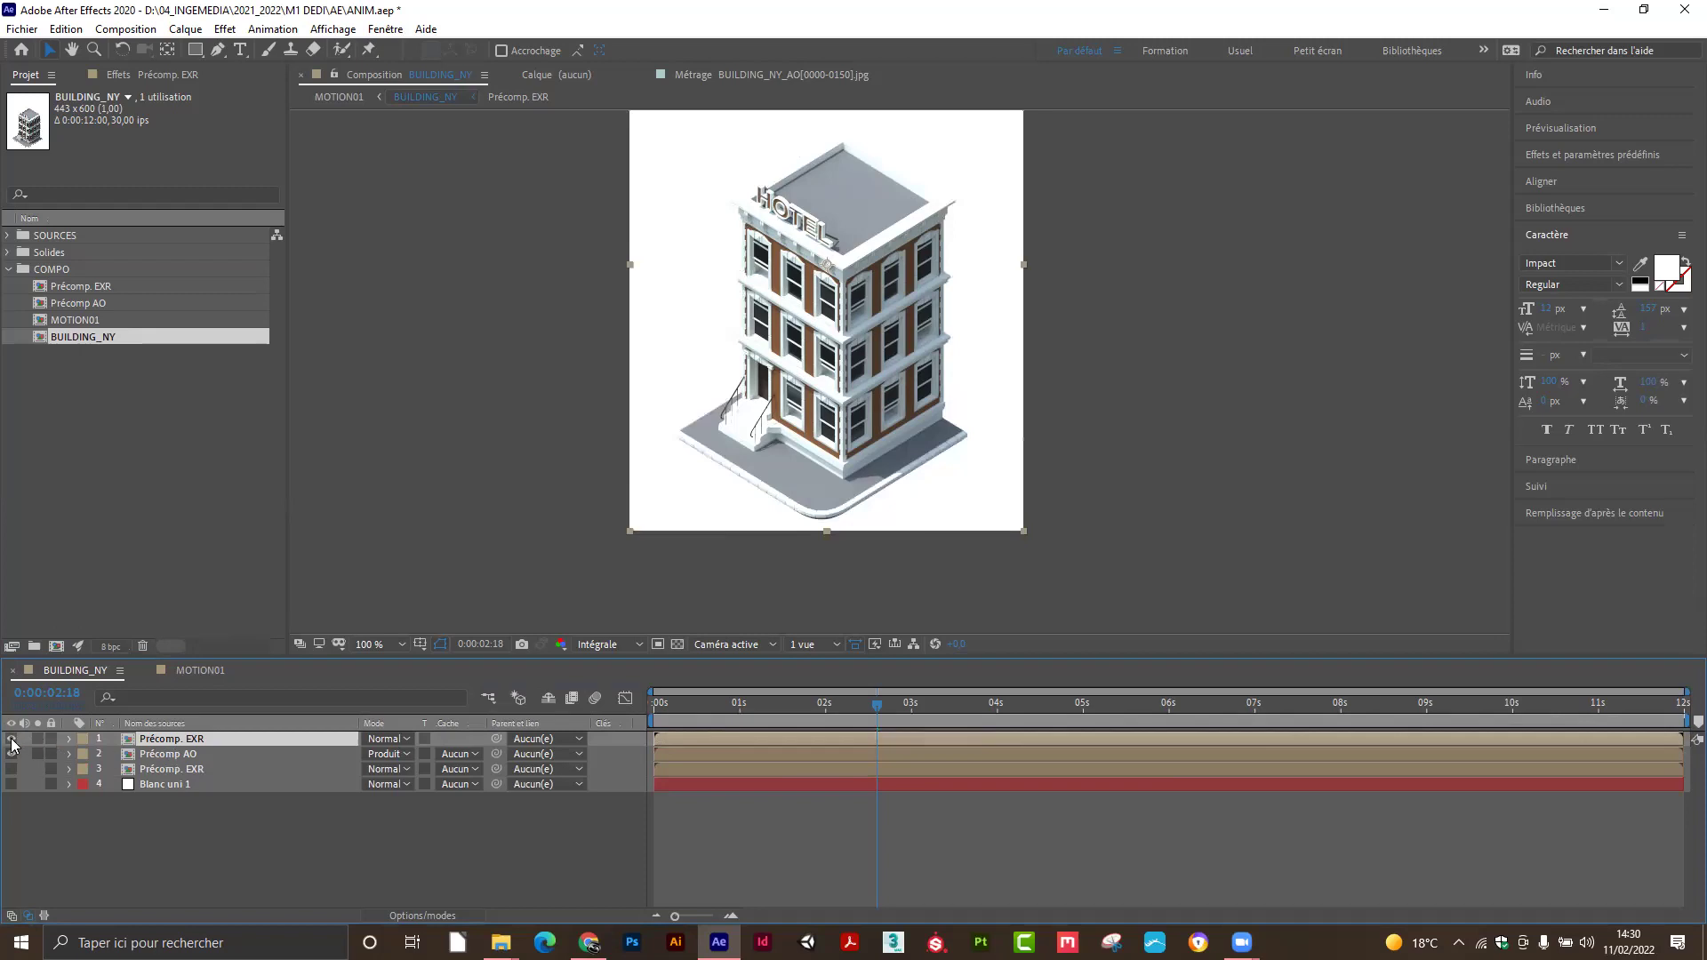
click(11, 738)
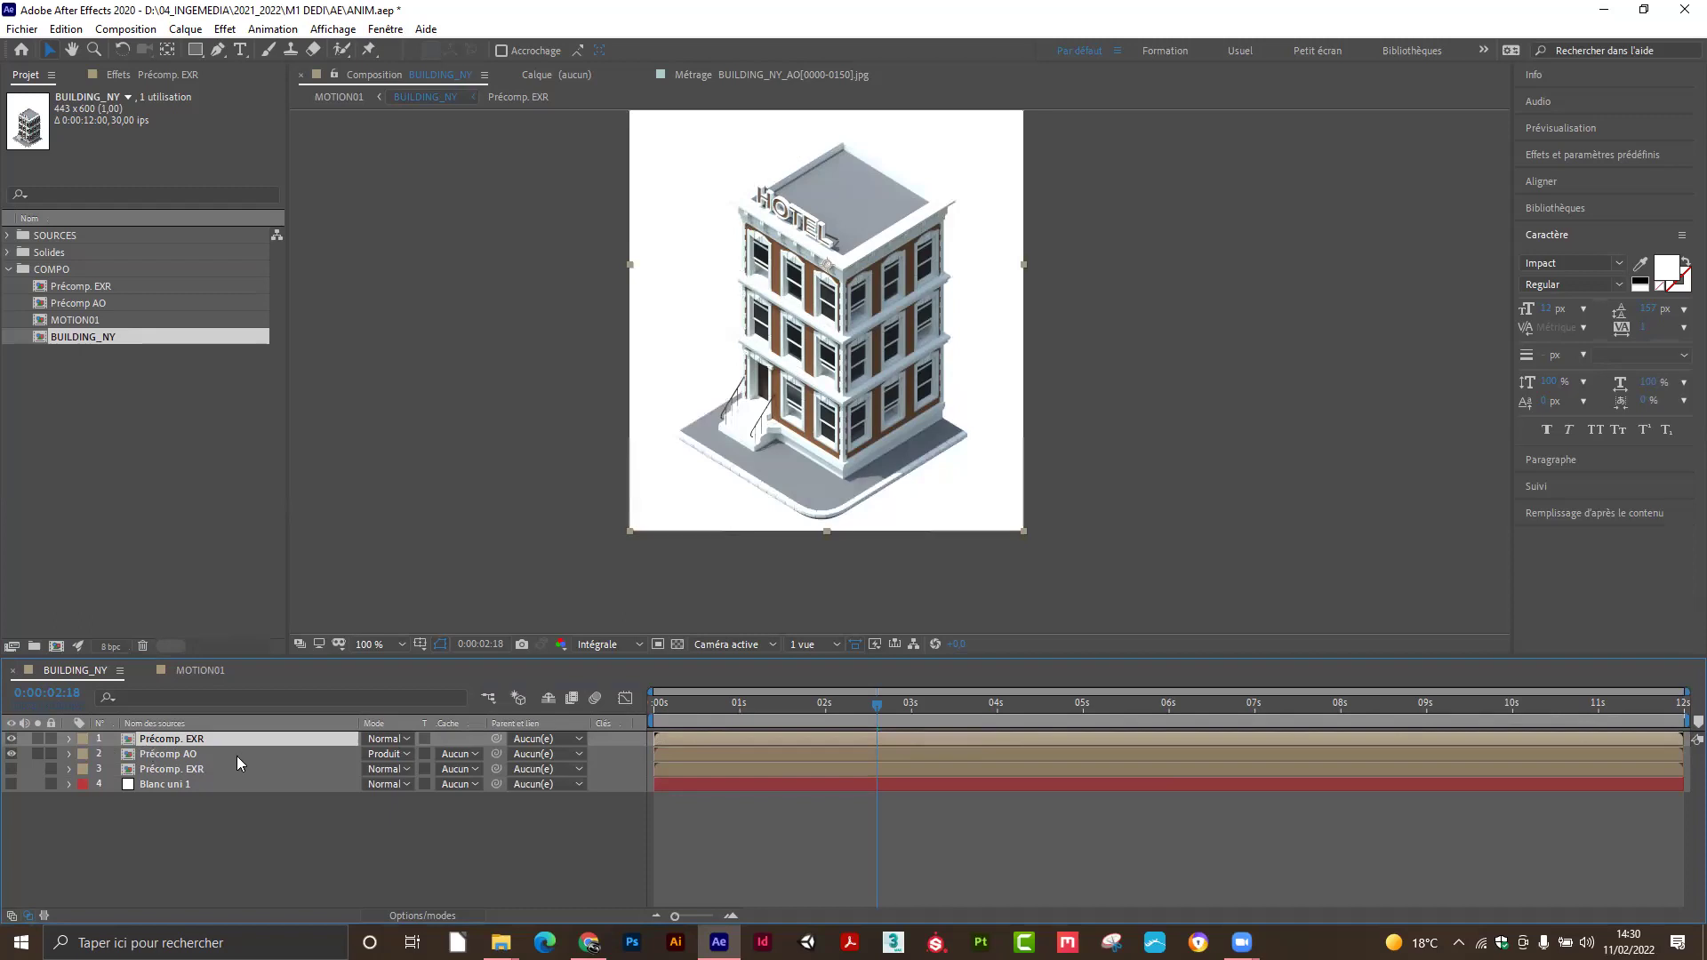
Set Précomp AO's track matte to Alpha Précomp. EXR, then change it to Alpha inversé Précomp. EXR.
click(199, 756)
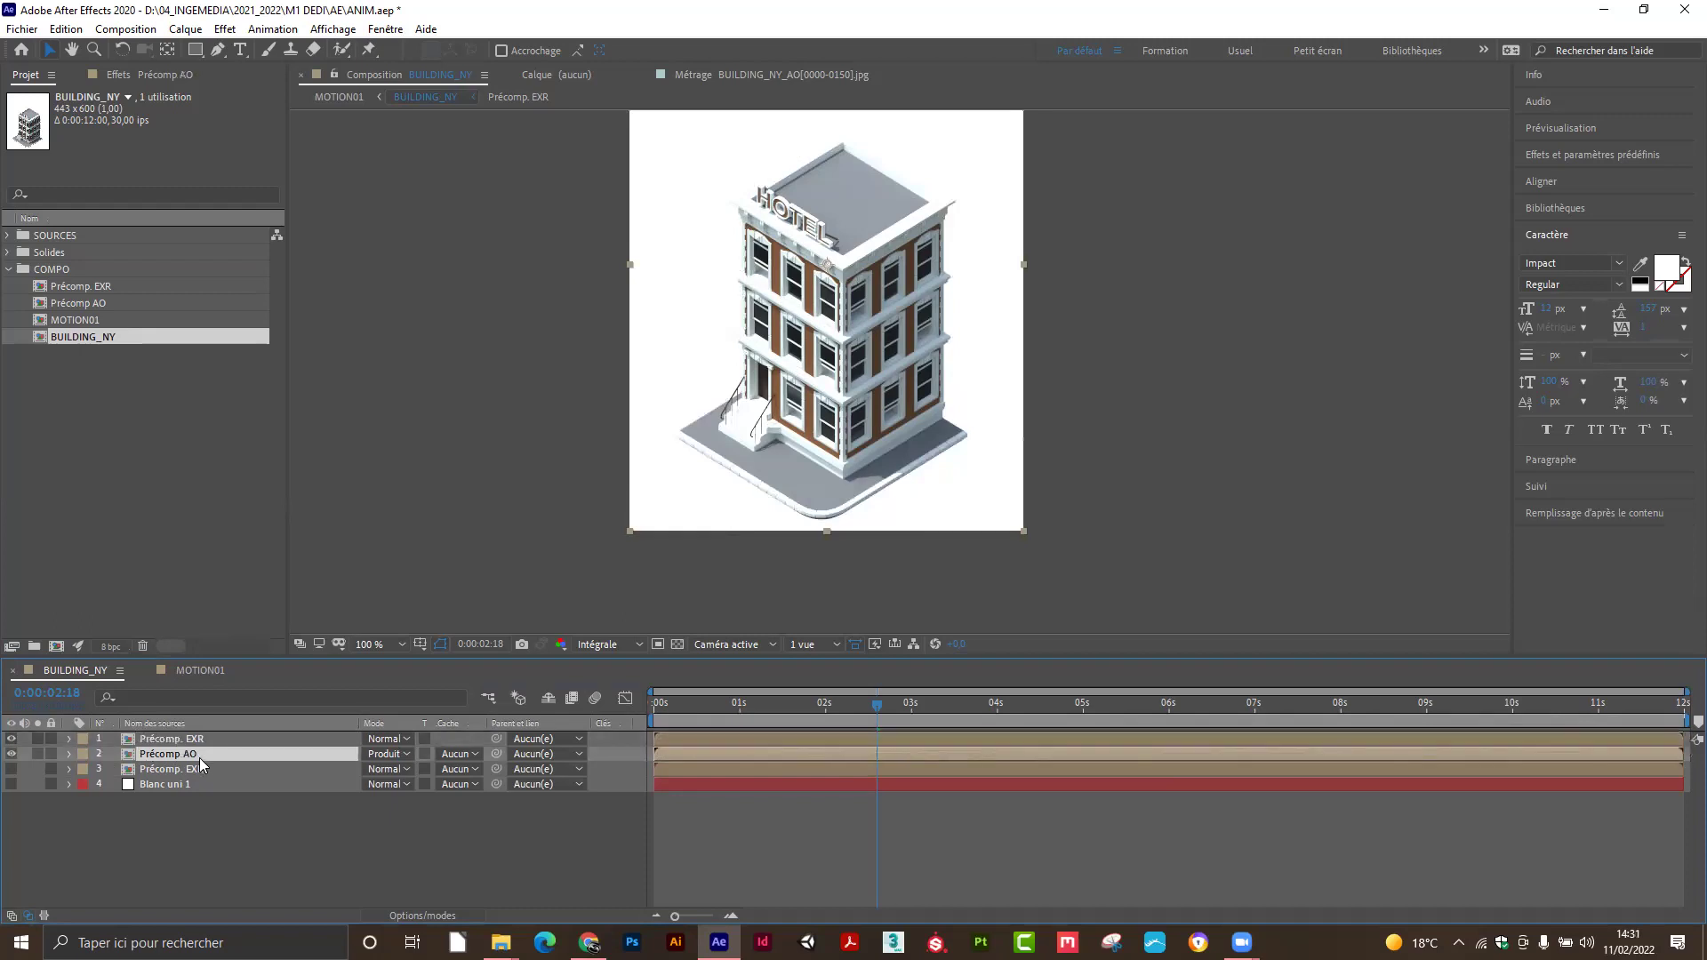
click(472, 754)
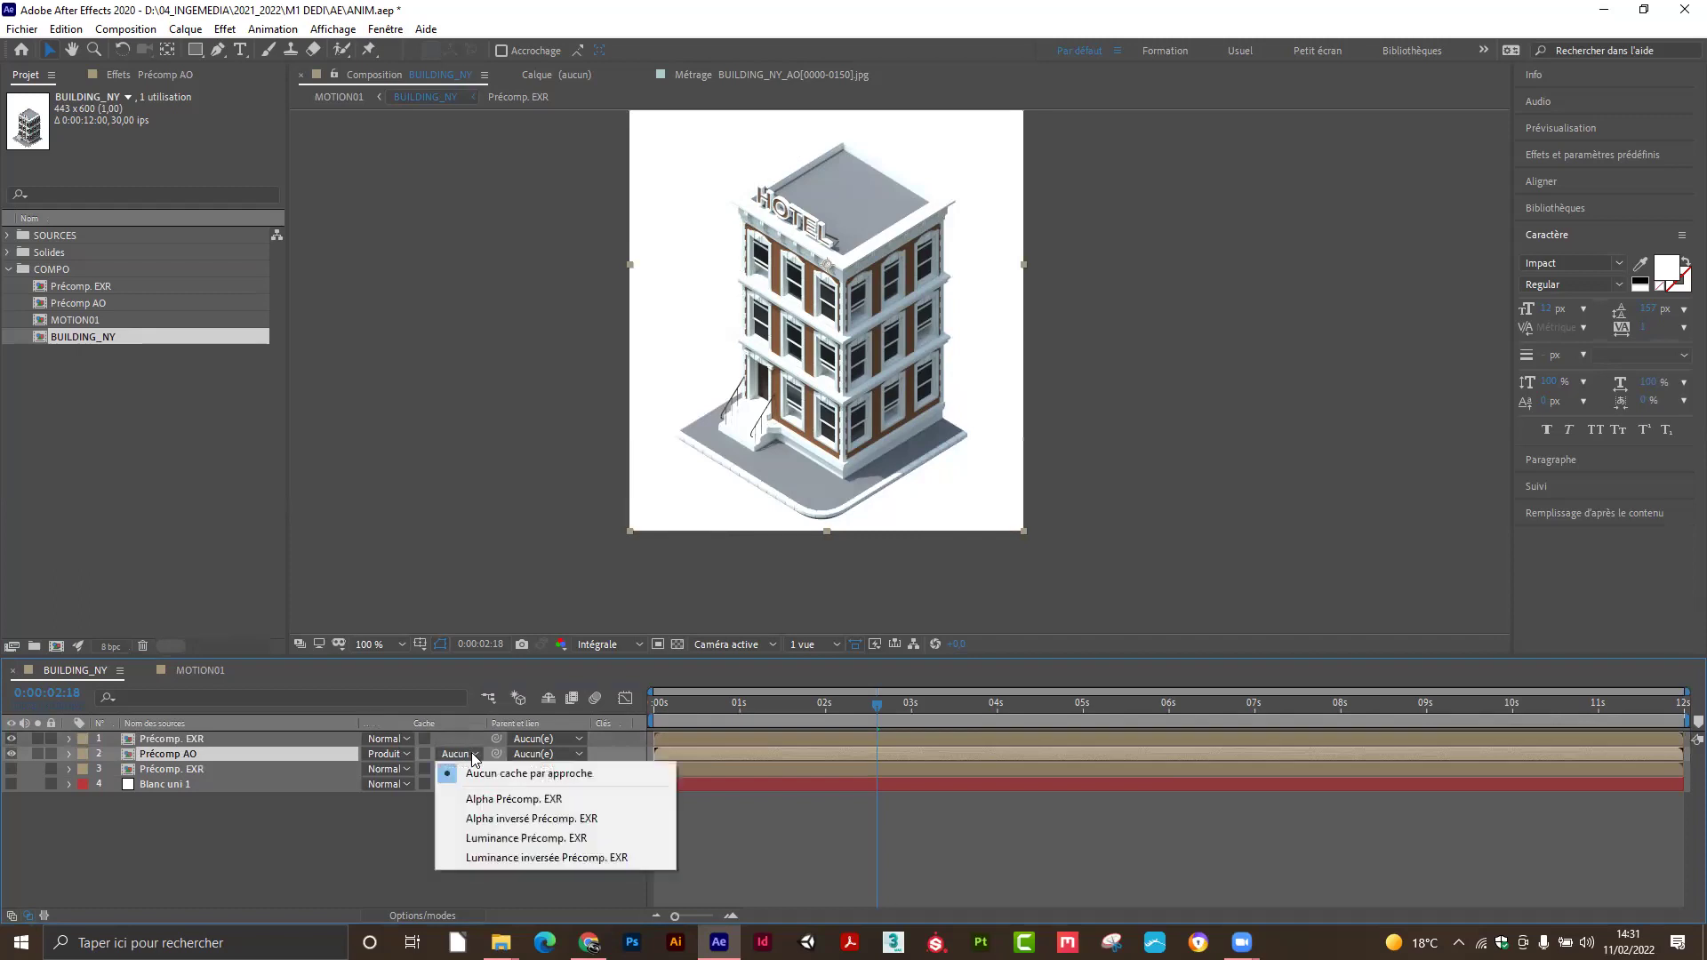
click(504, 800)
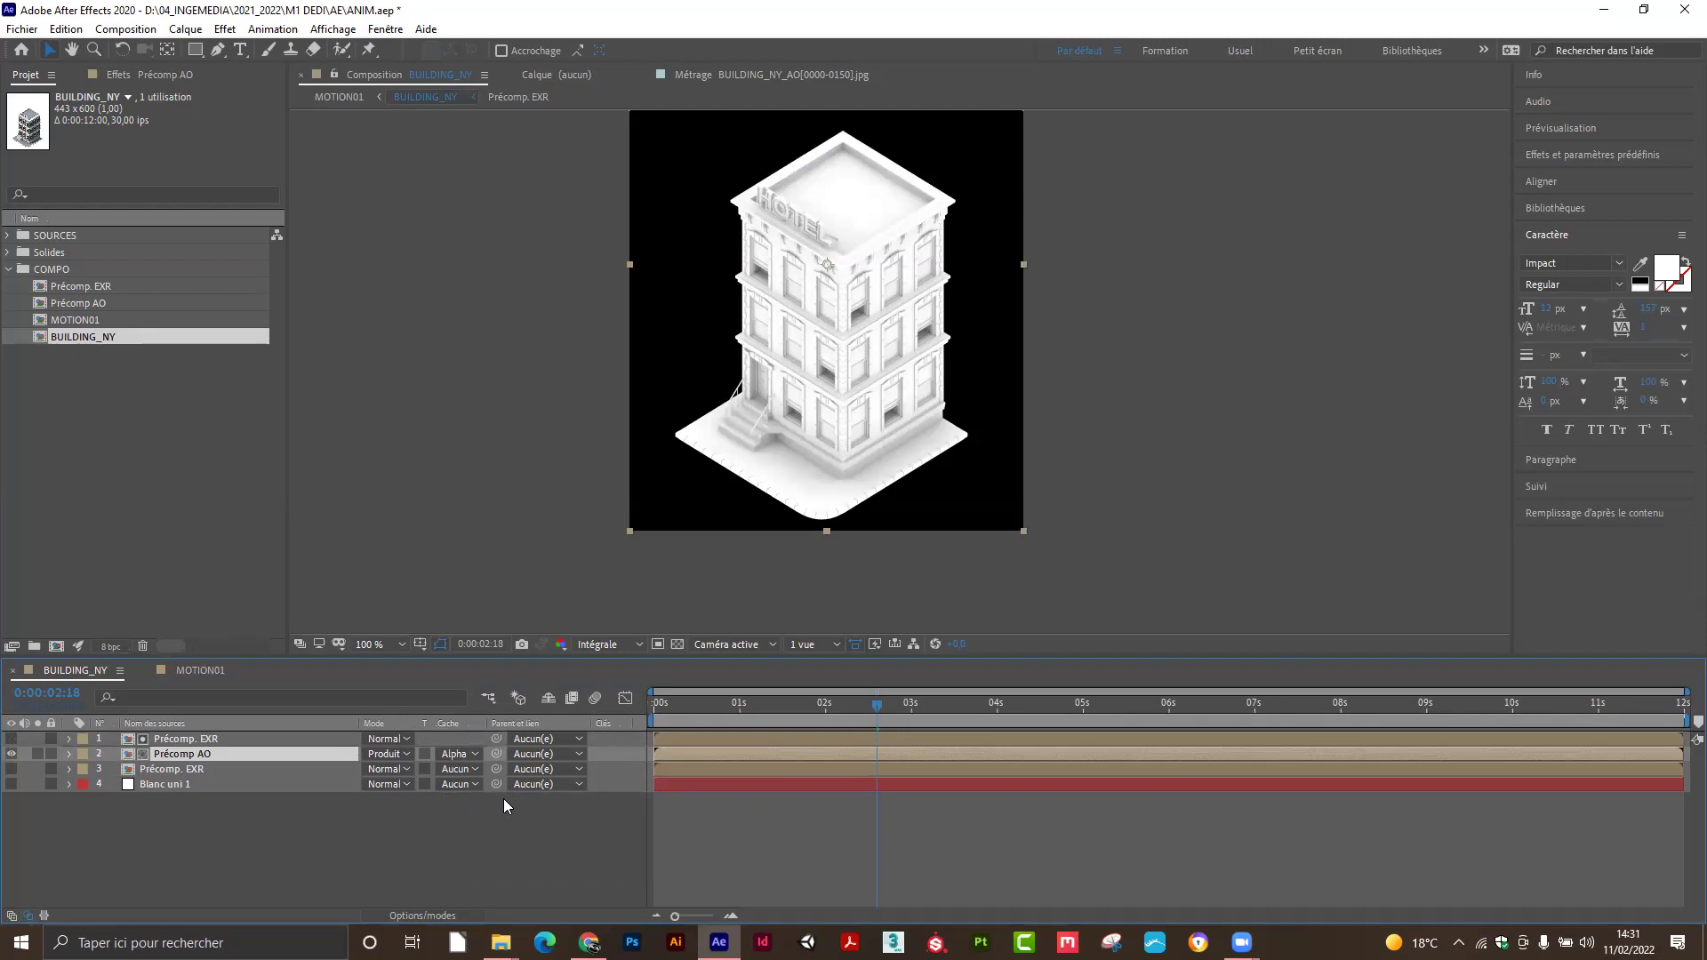
click(475, 754)
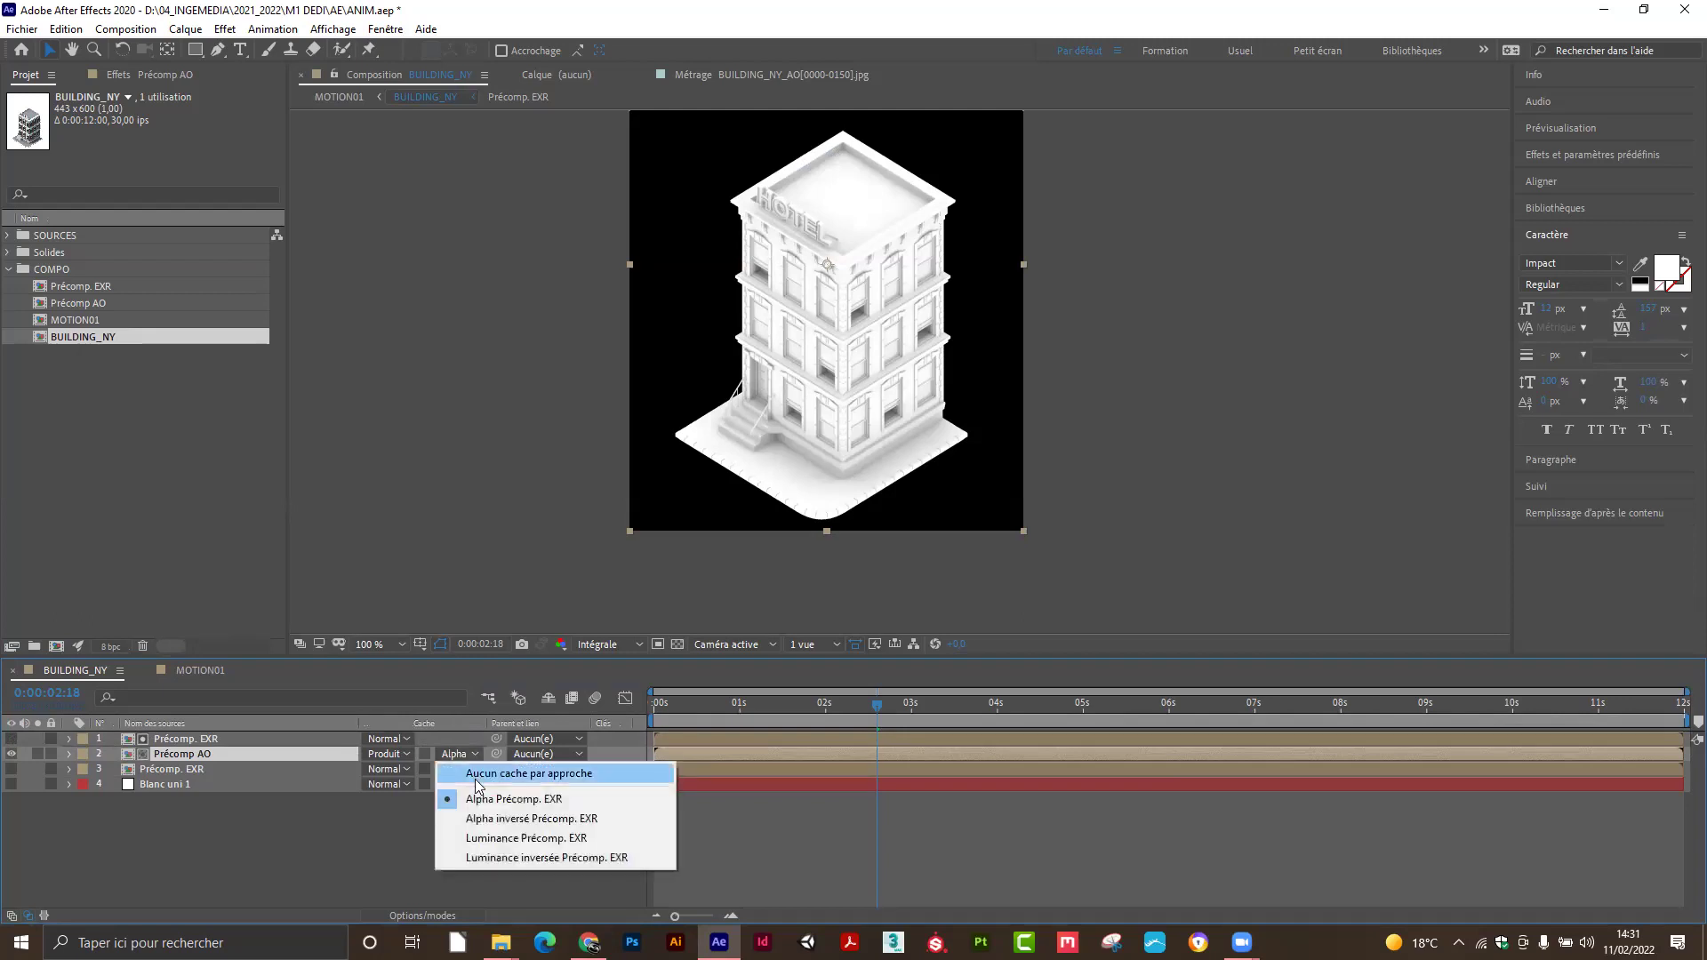
click(490, 819)
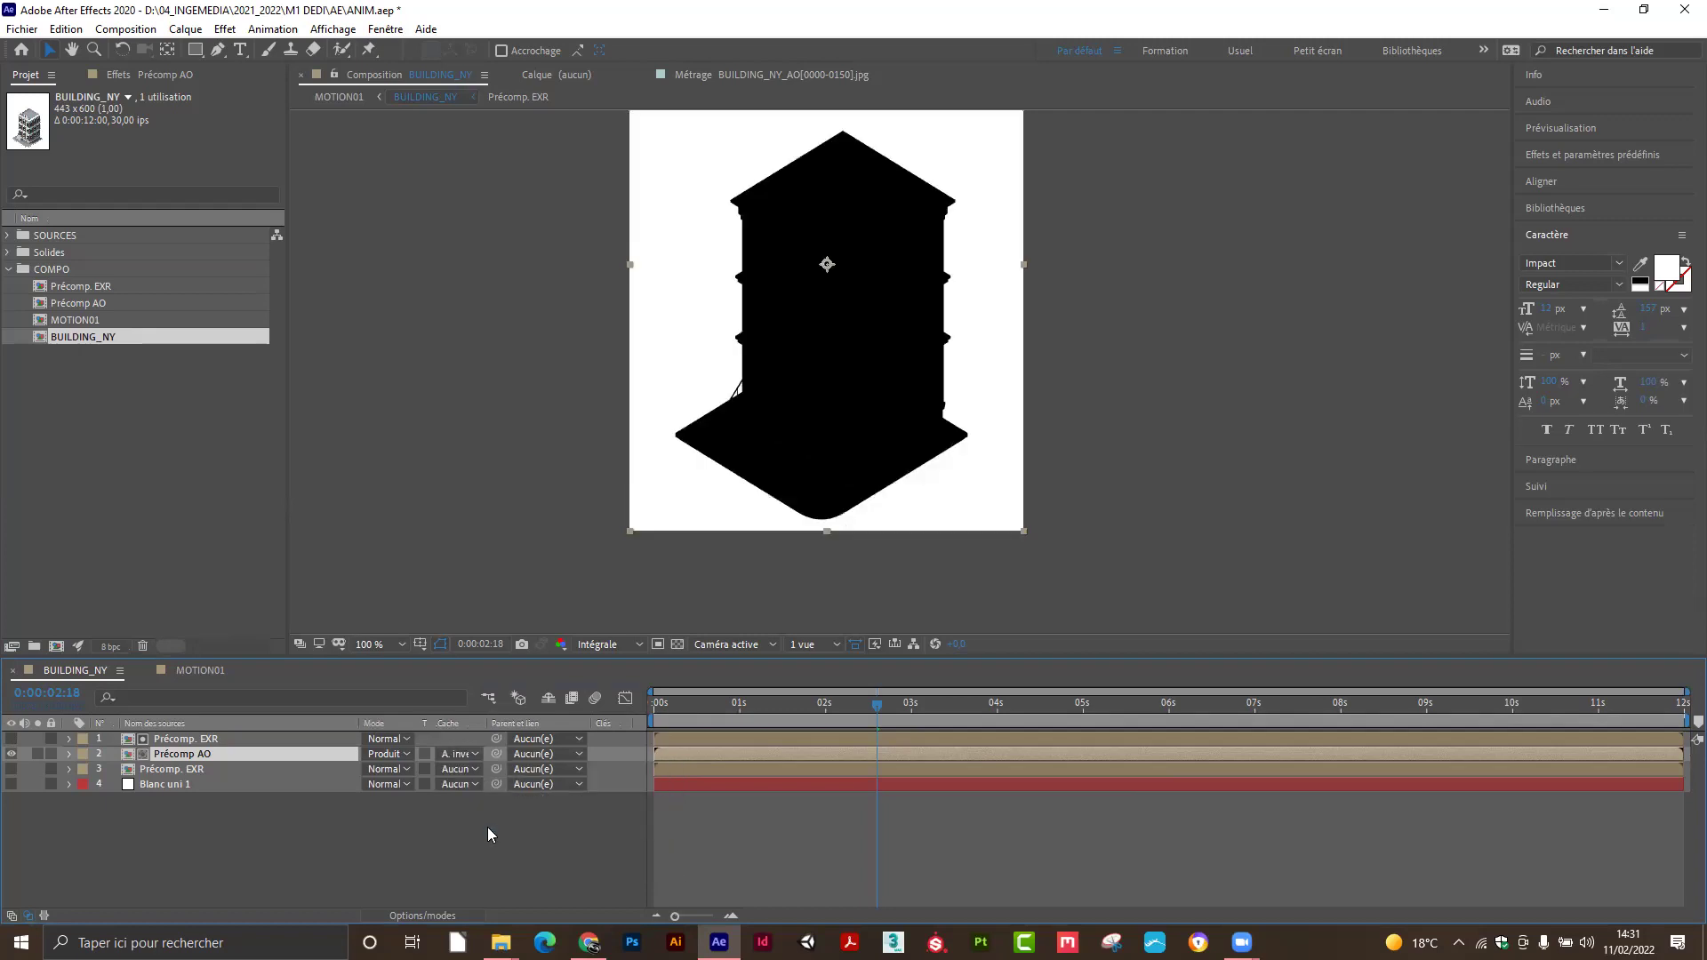
Turn on the transparency grid, restore Précomp AO's Alpha Précomp. EXR matte, and show the lower EXR layer.
click(678, 645)
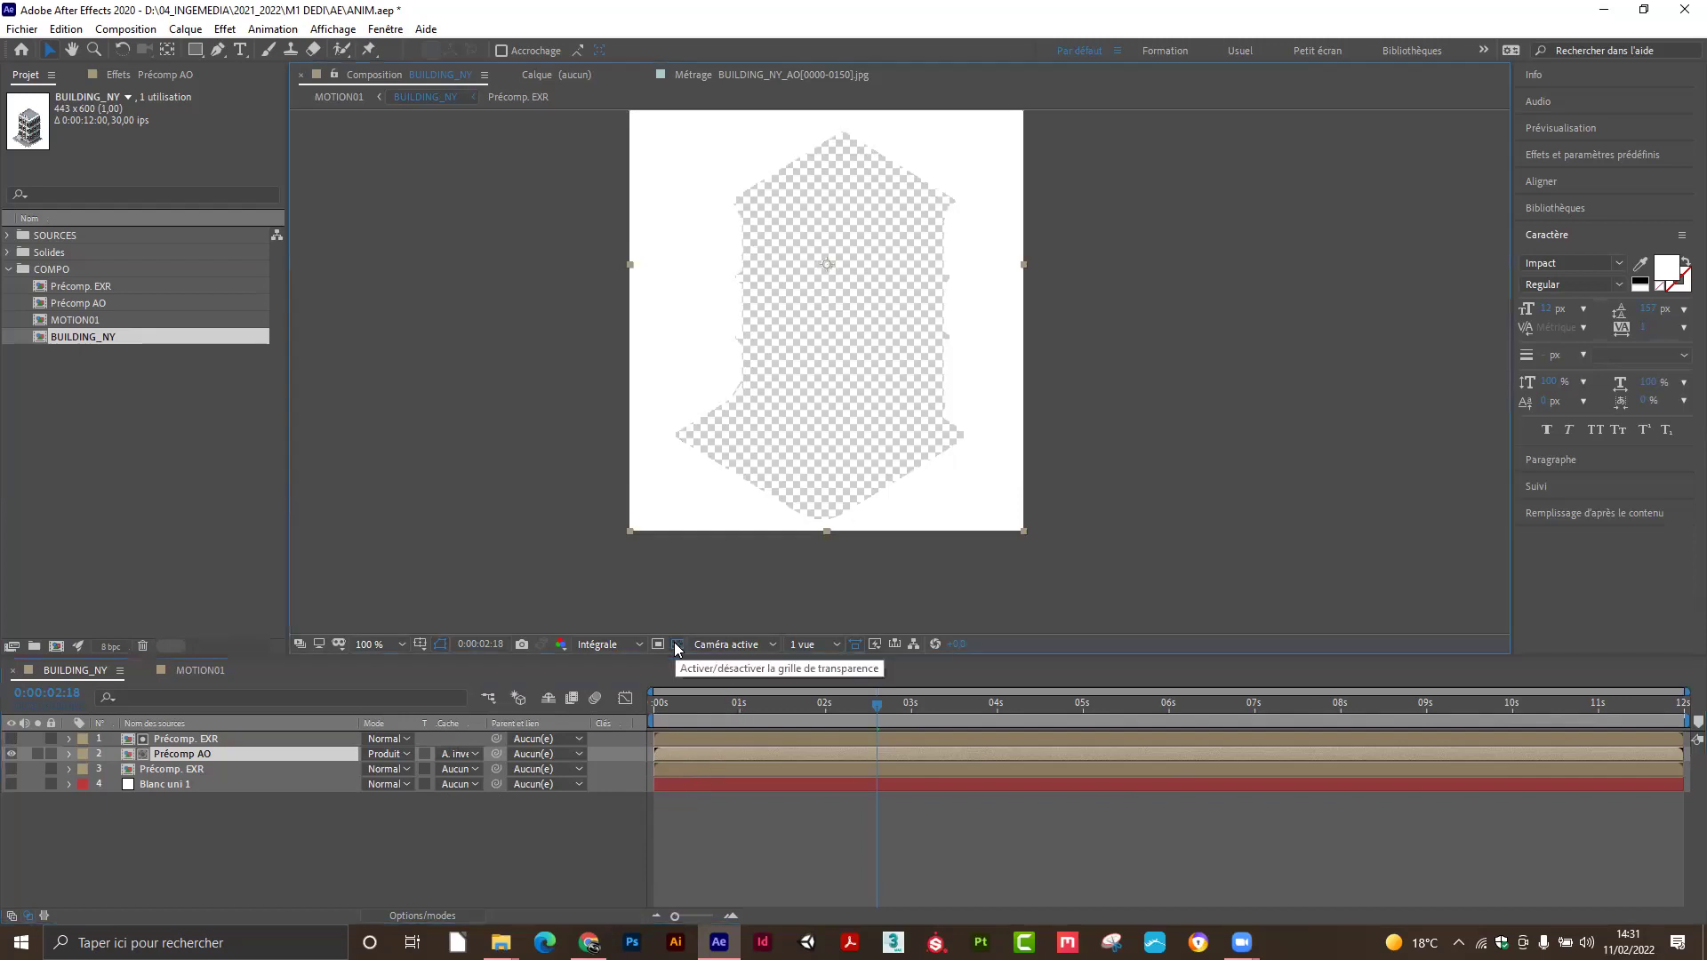
click(473, 754)
click(484, 800)
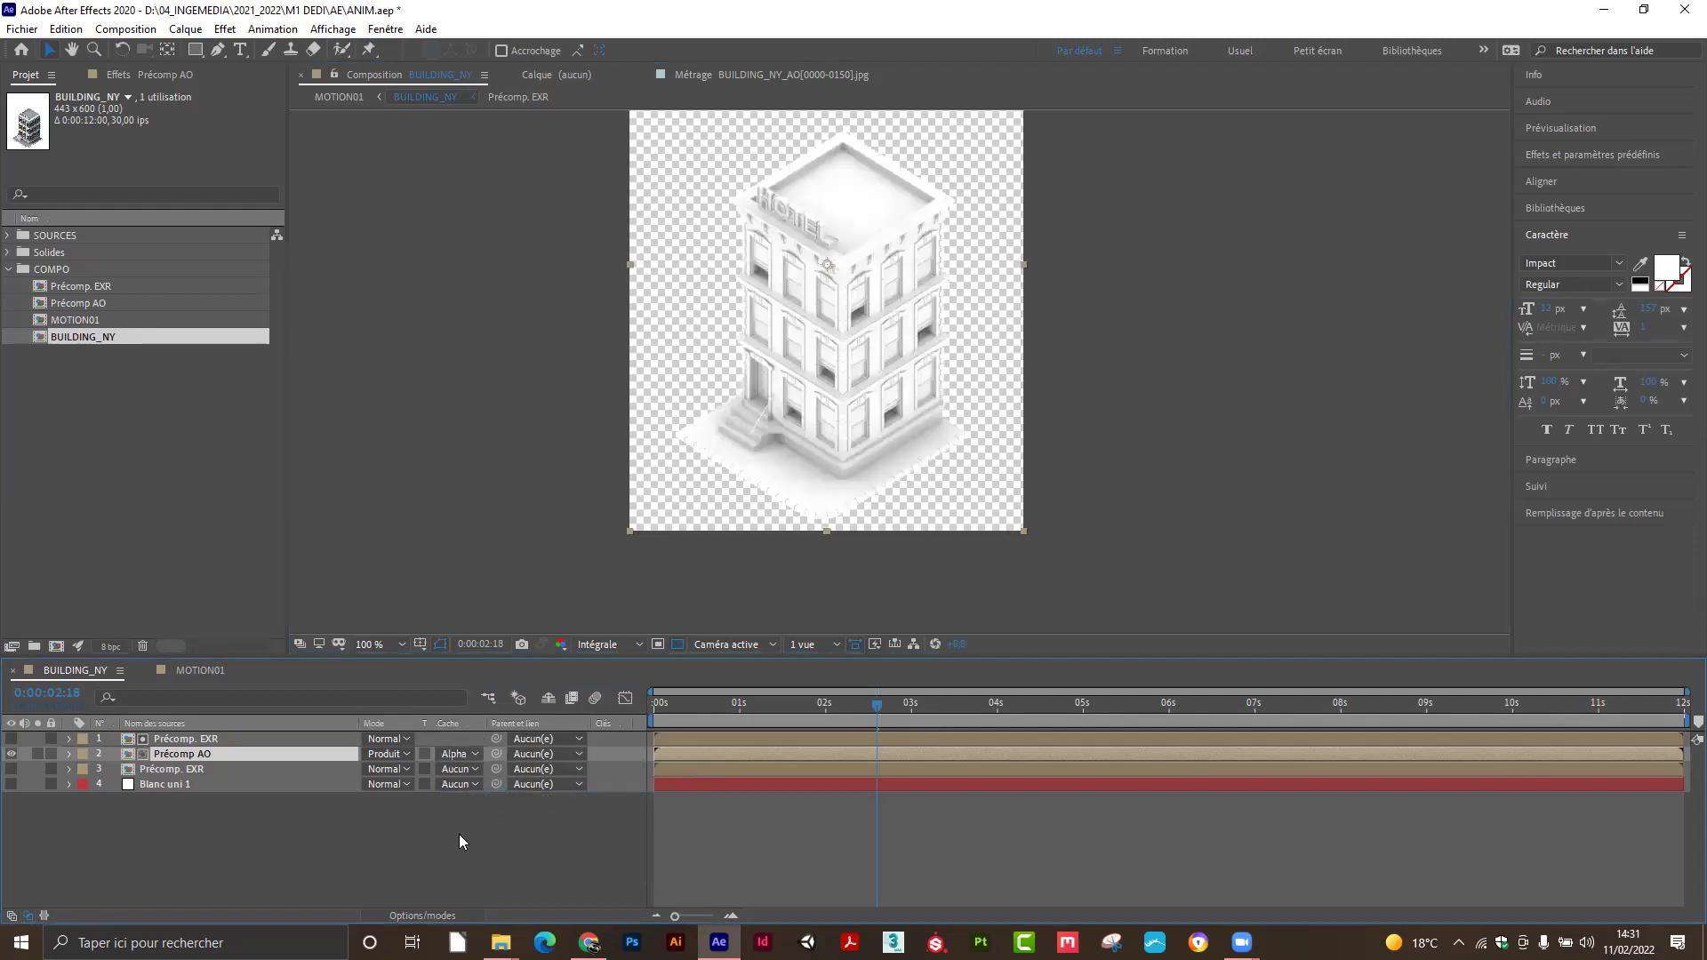
click(11, 770)
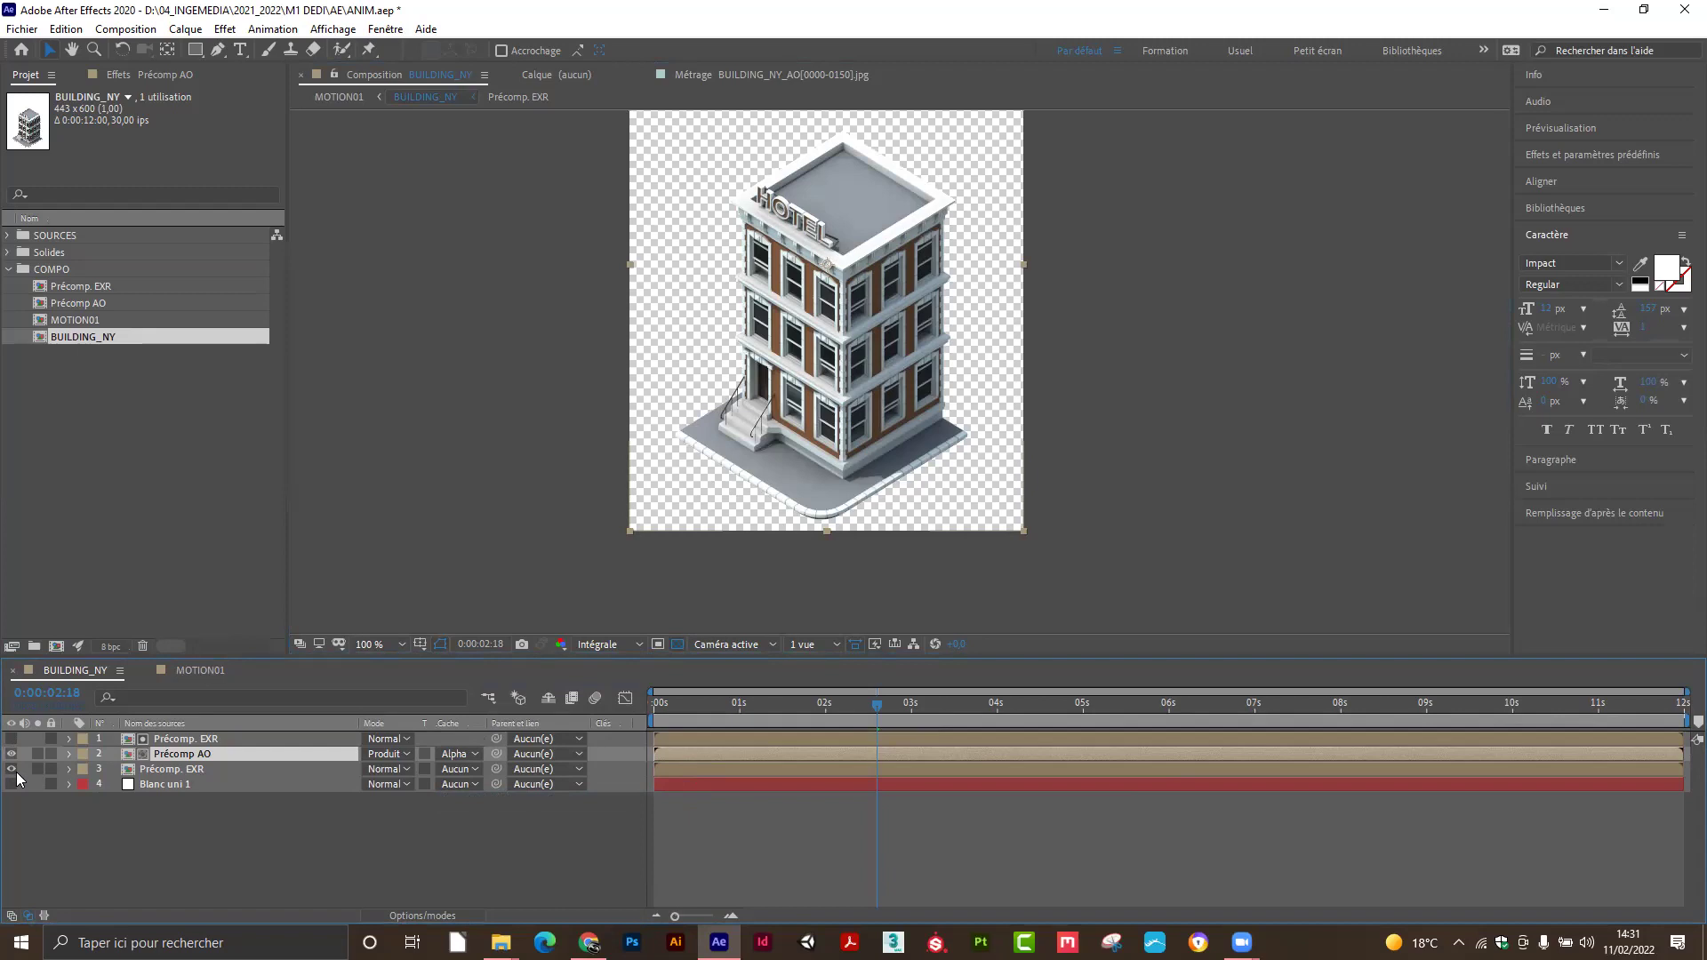
Scrub through the building animation in BUILDING_NY, then drag back to about 7 seconds.
drag(700, 709, 1558, 690)
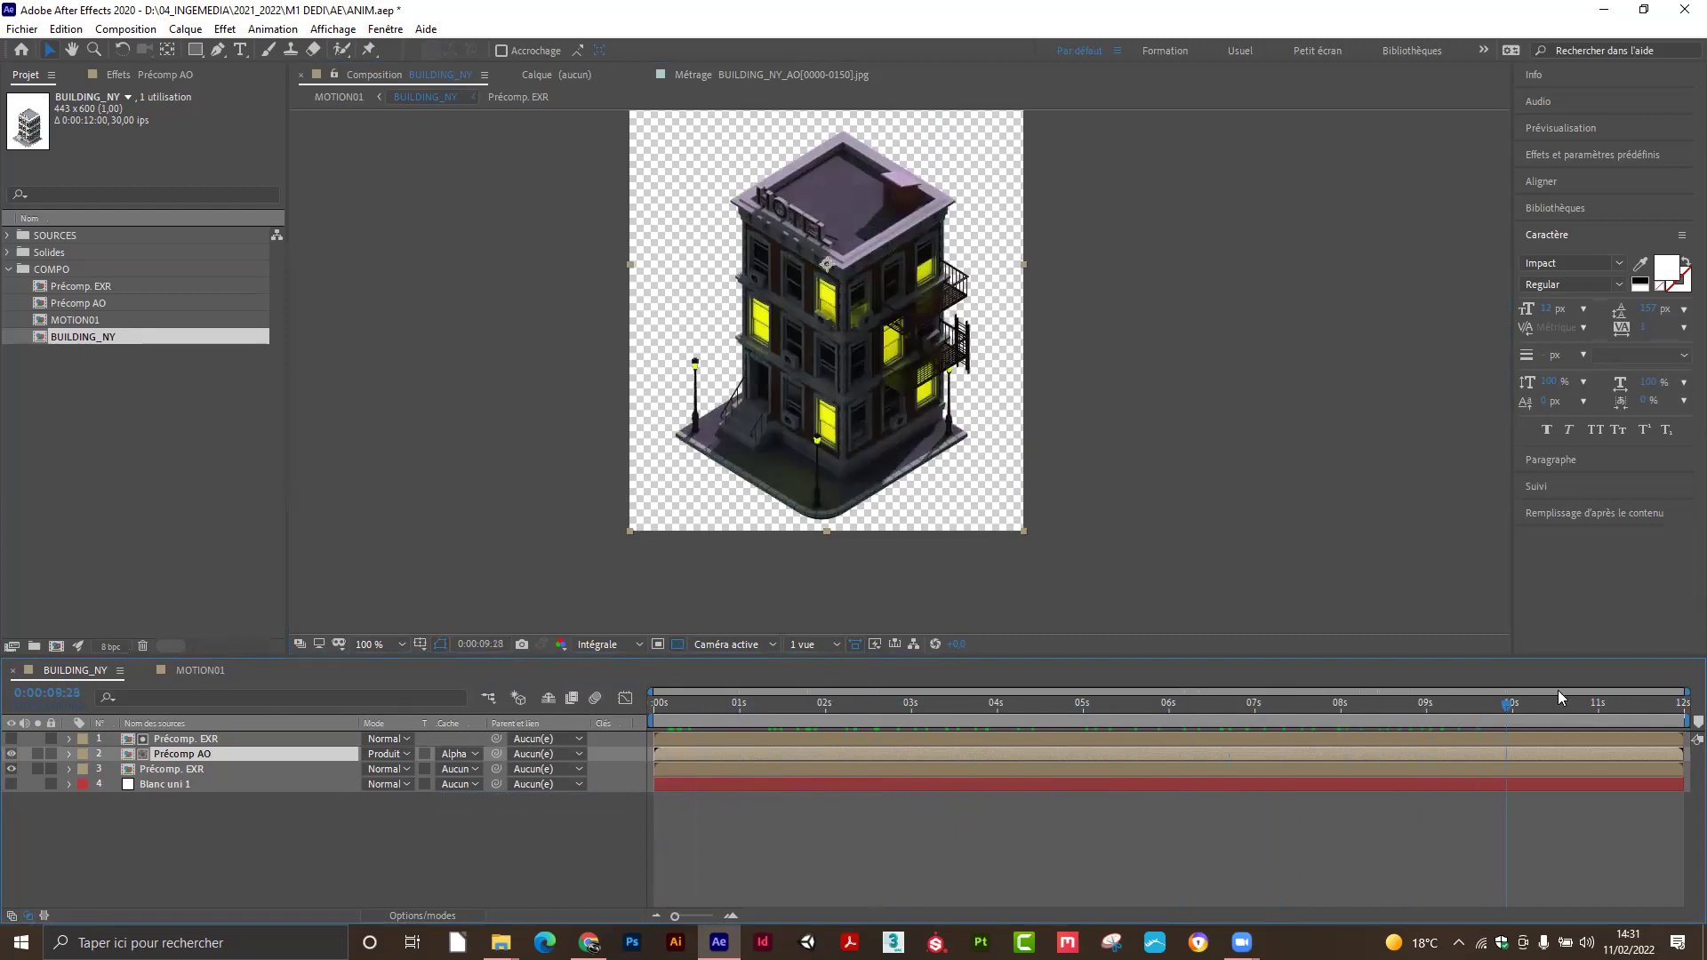
drag(1683, 709, 626, 715)
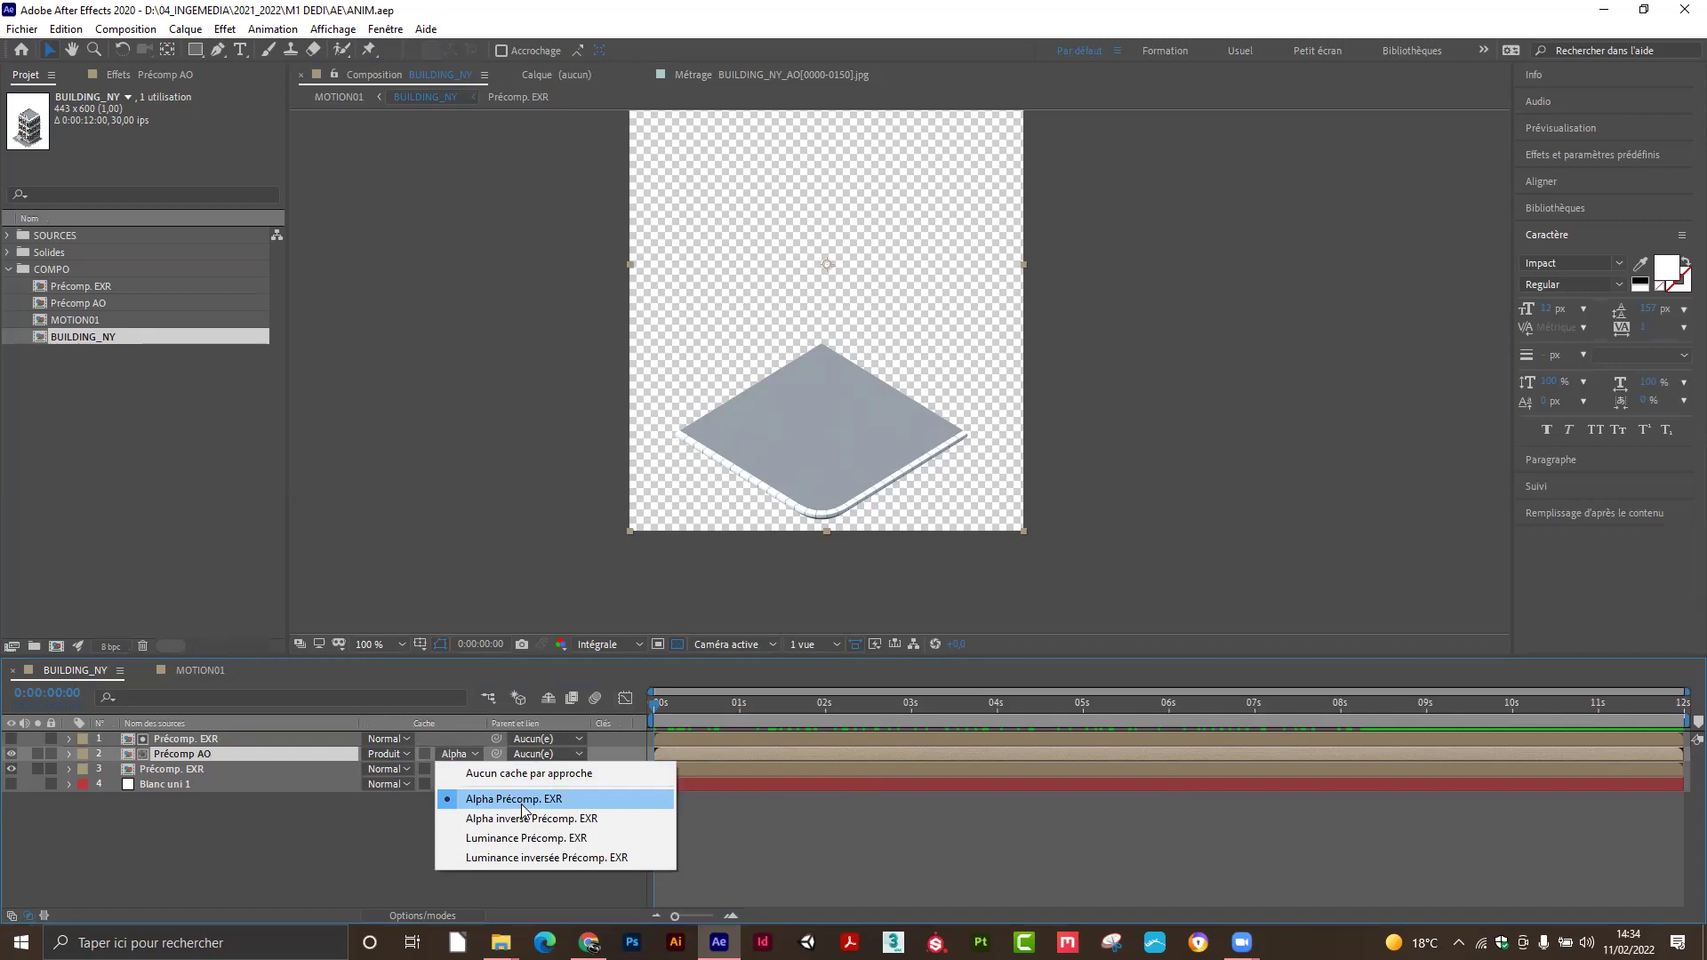
Dismiss the track matte list unchanged and move to 0:00:02:21 to view the full hotel.
click(287, 842)
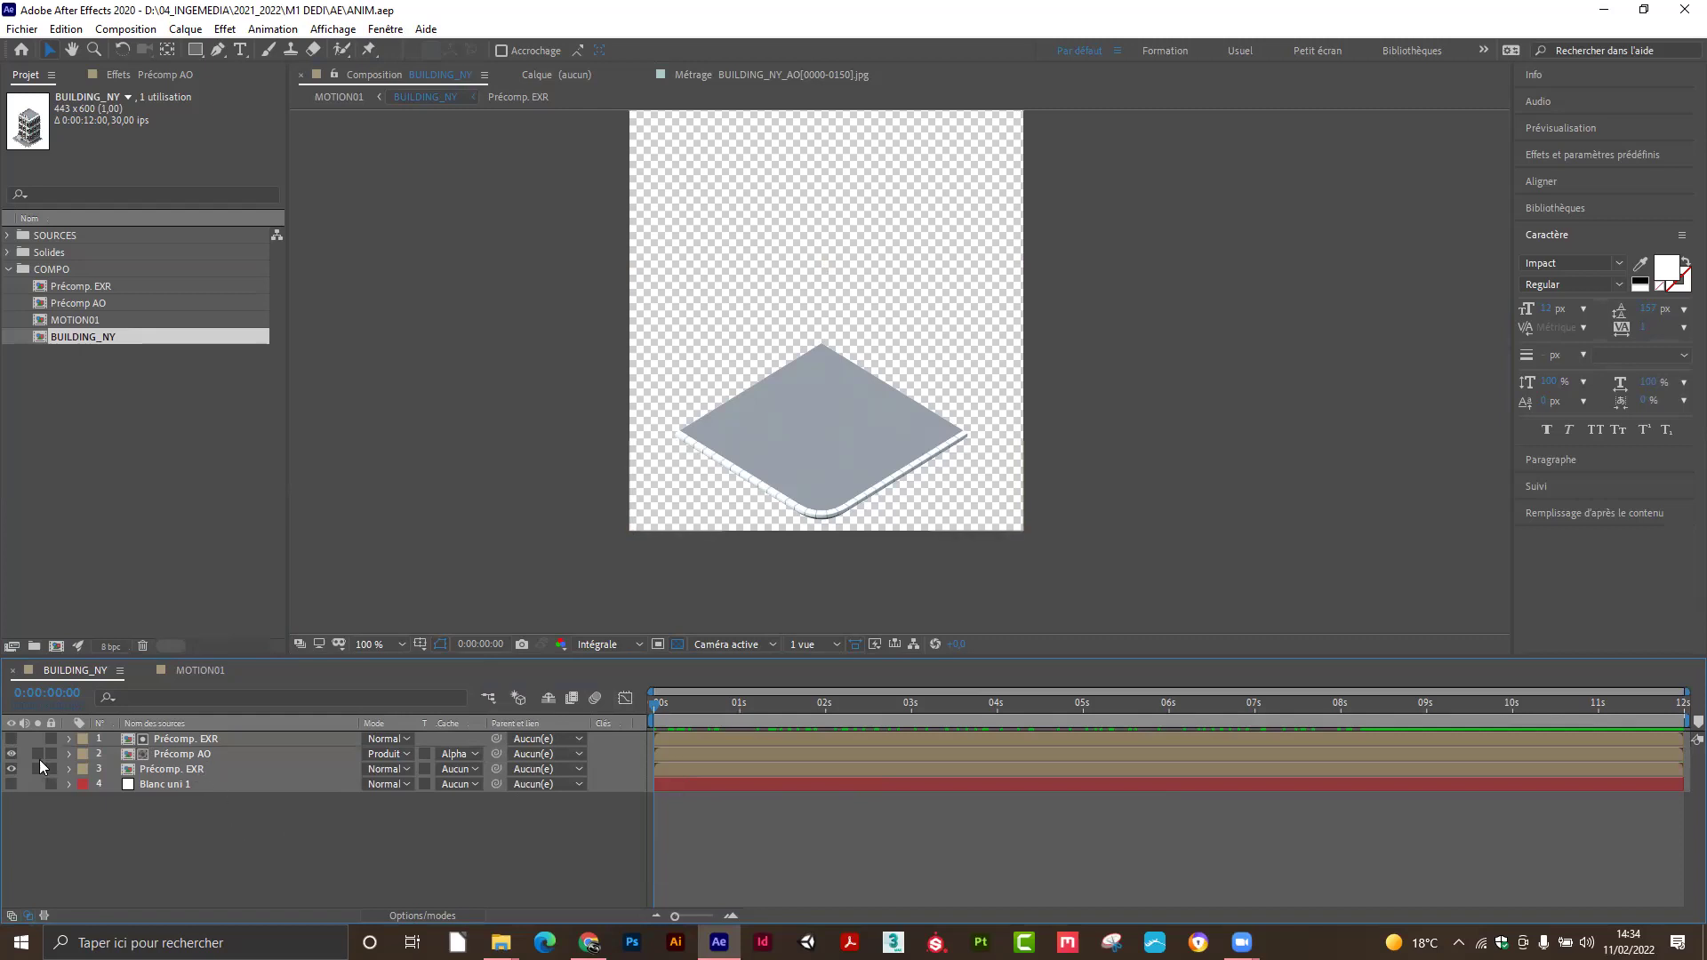
drag(677, 704, 885, 709)
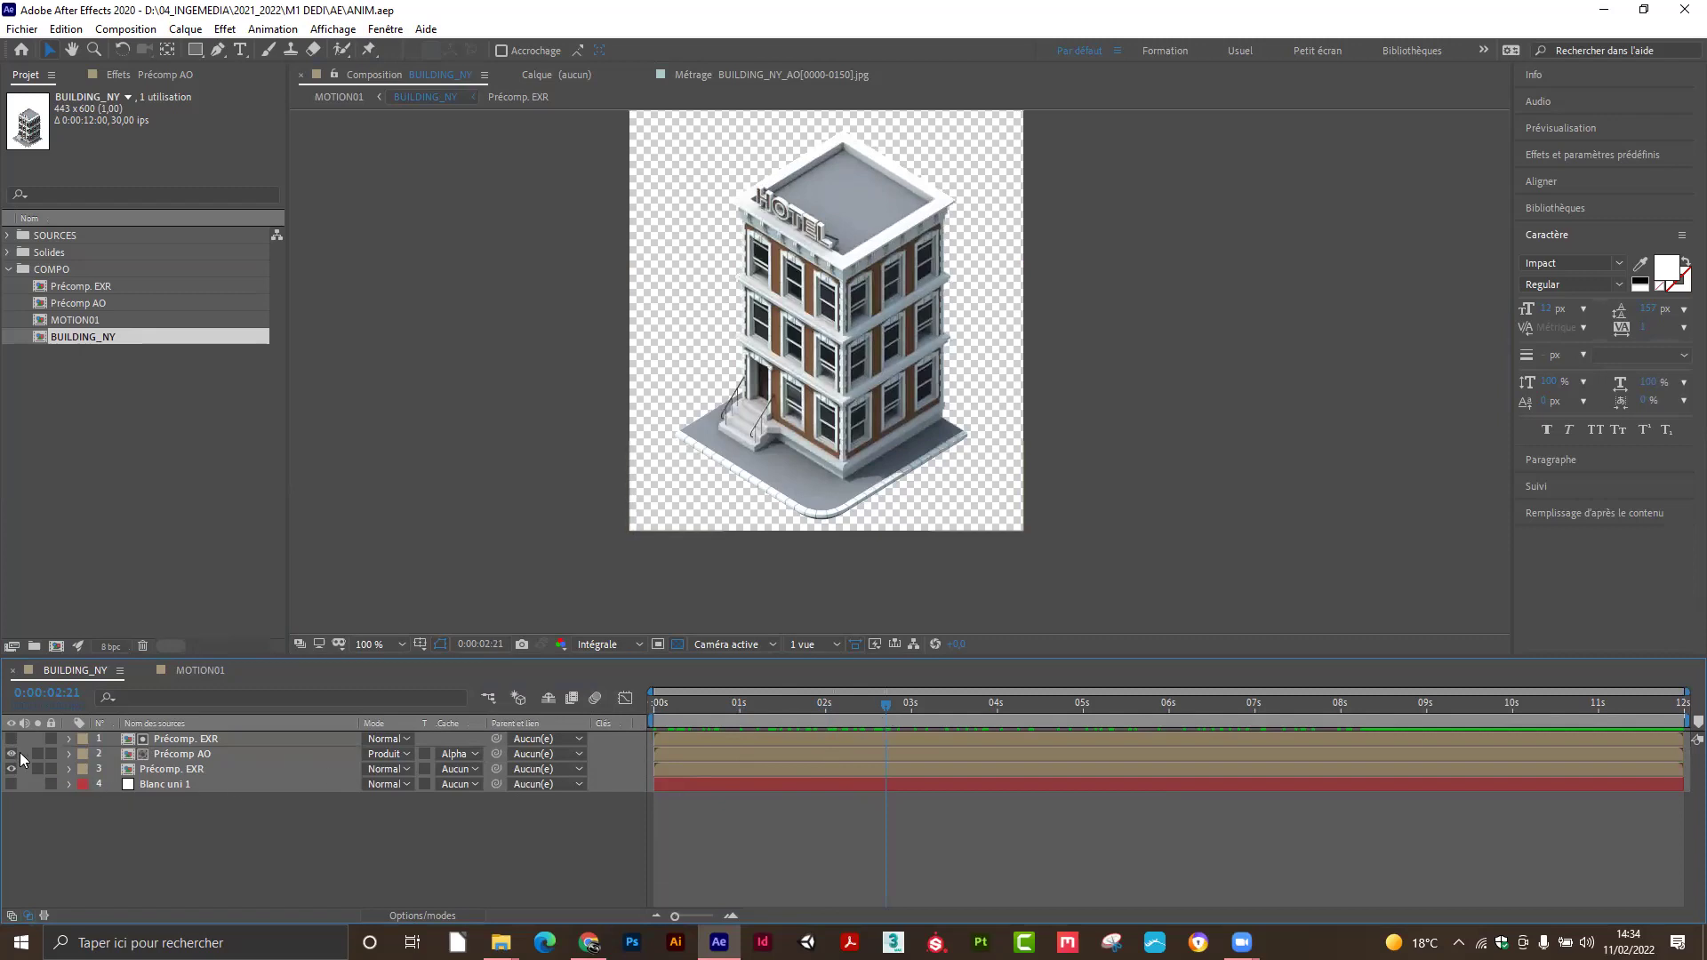
Clear Précomp AO's track matte and set the lower Précomp. EXR's matte to Alpha Précomp AO.
click(454, 759)
click(480, 766)
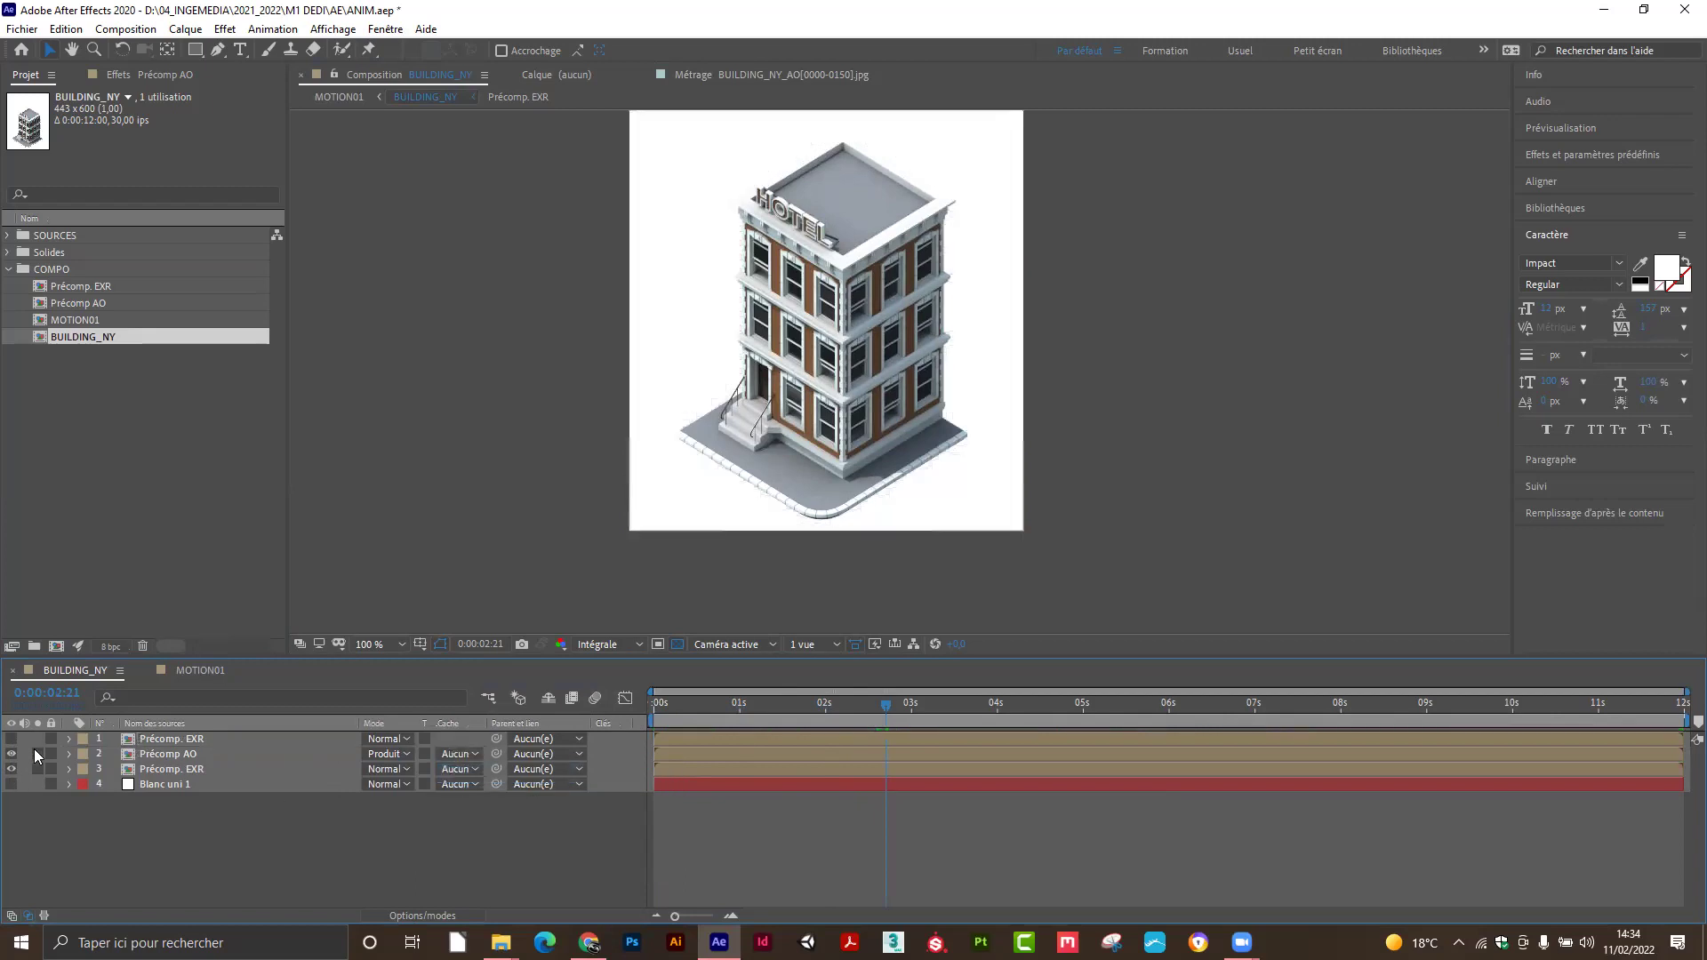
click(174, 736)
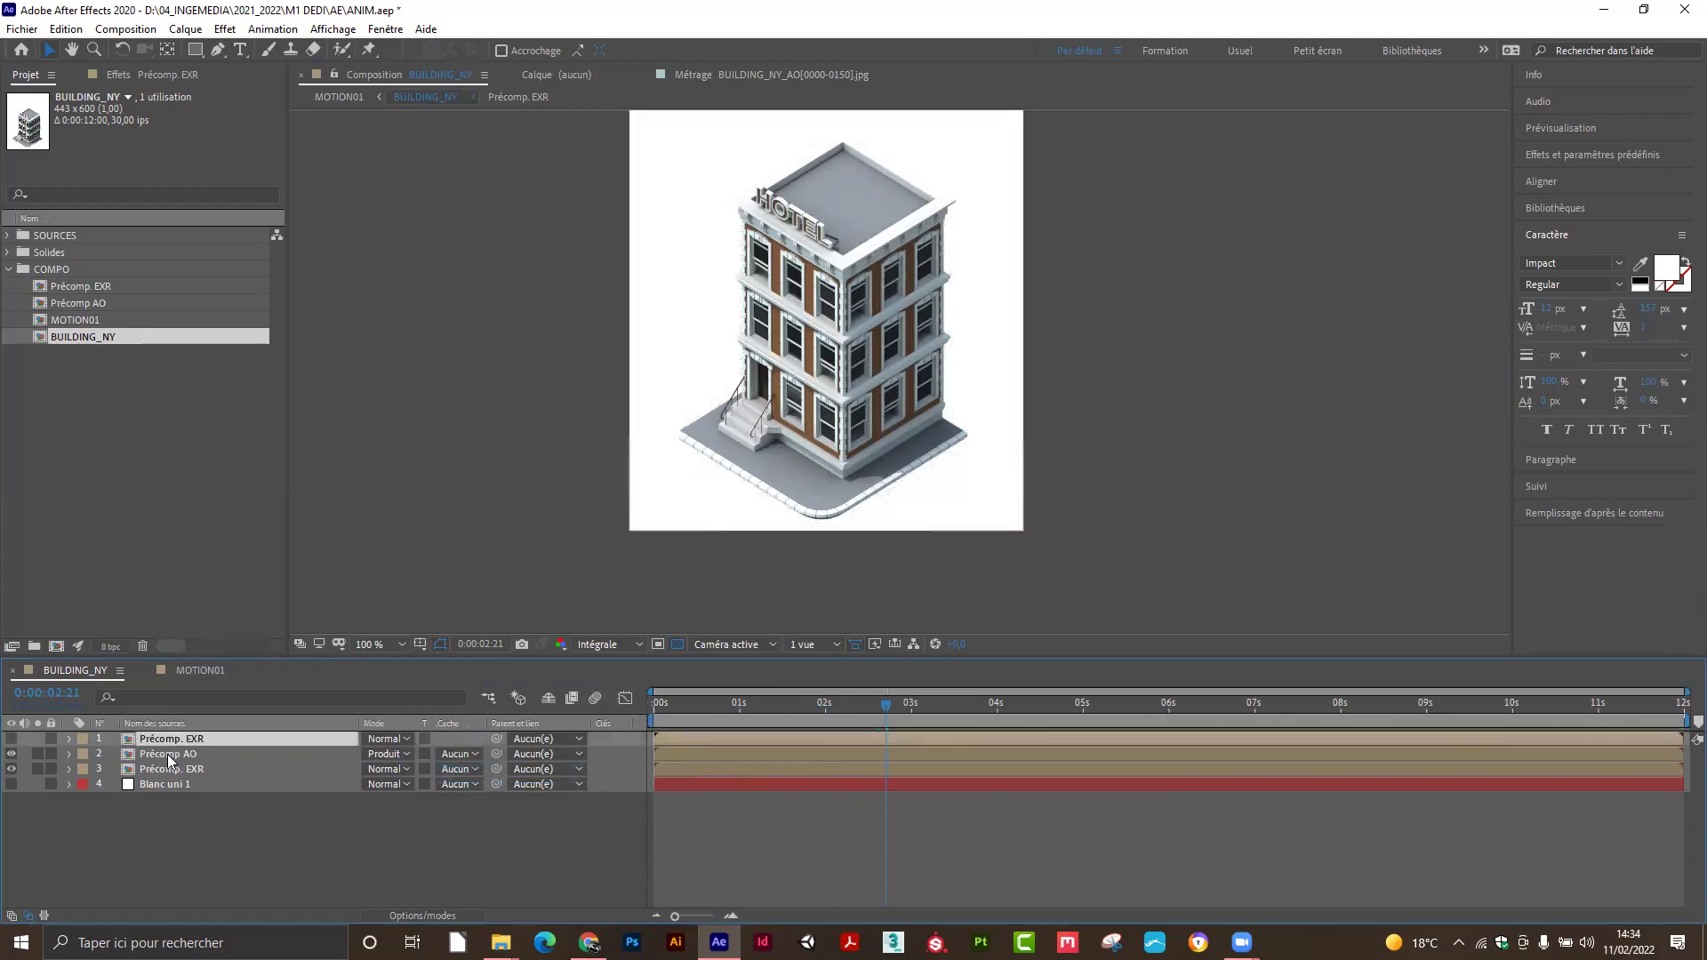
click(168, 754)
click(180, 770)
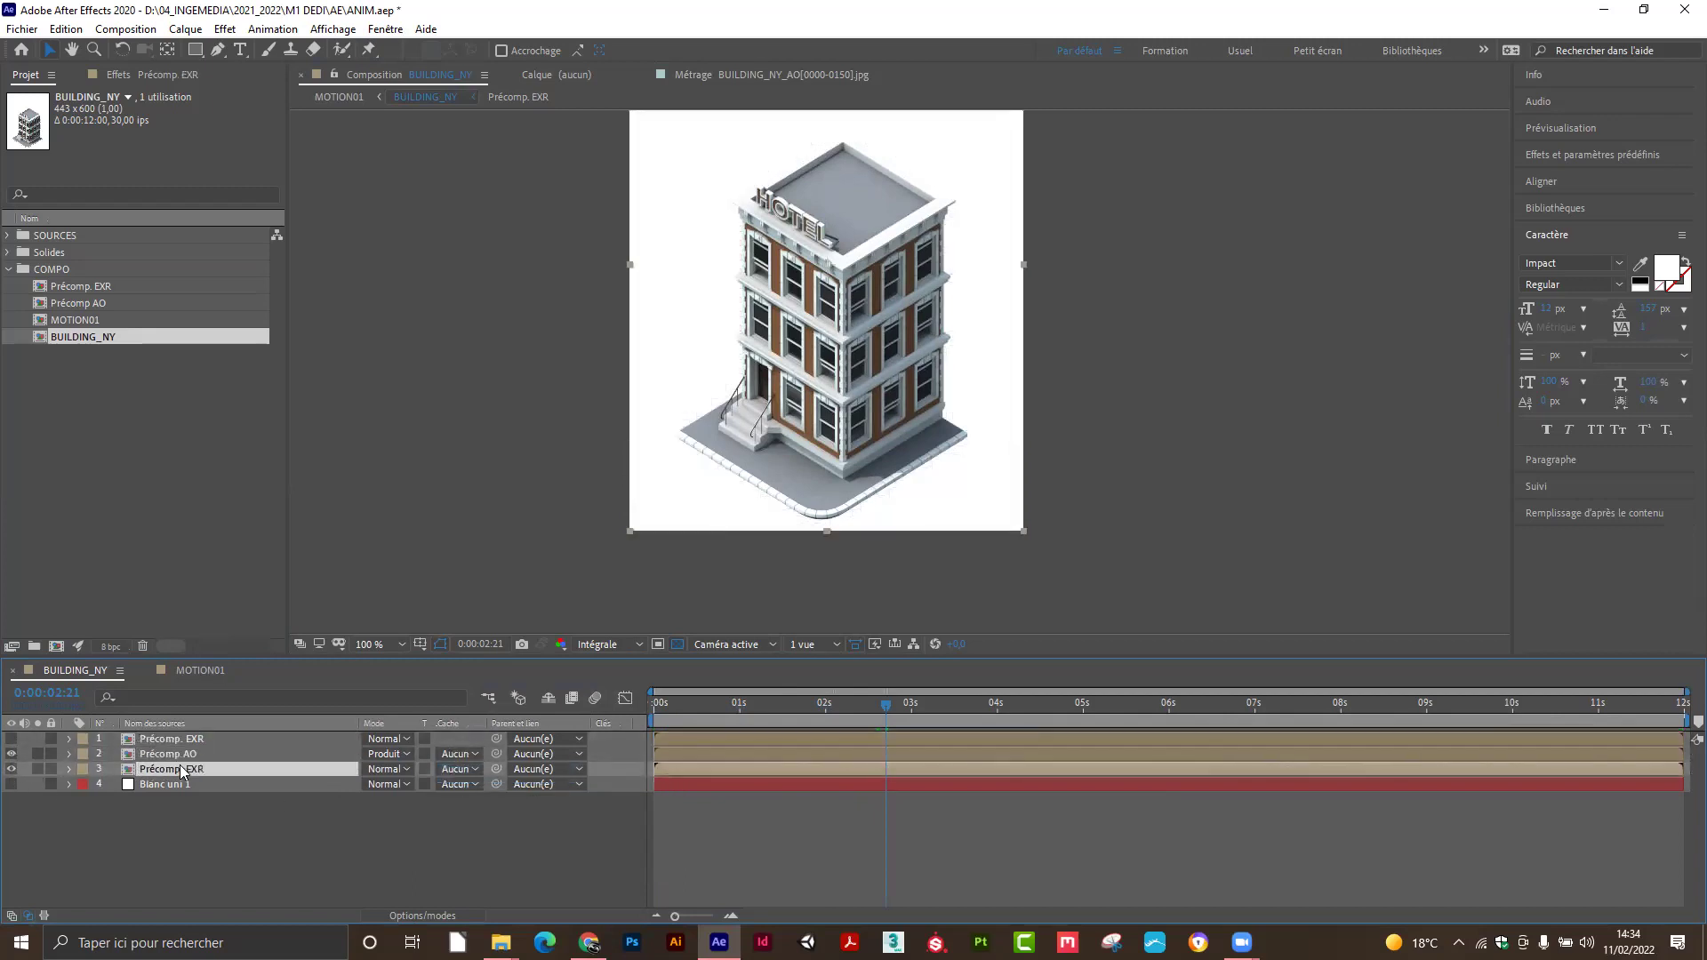
click(472, 770)
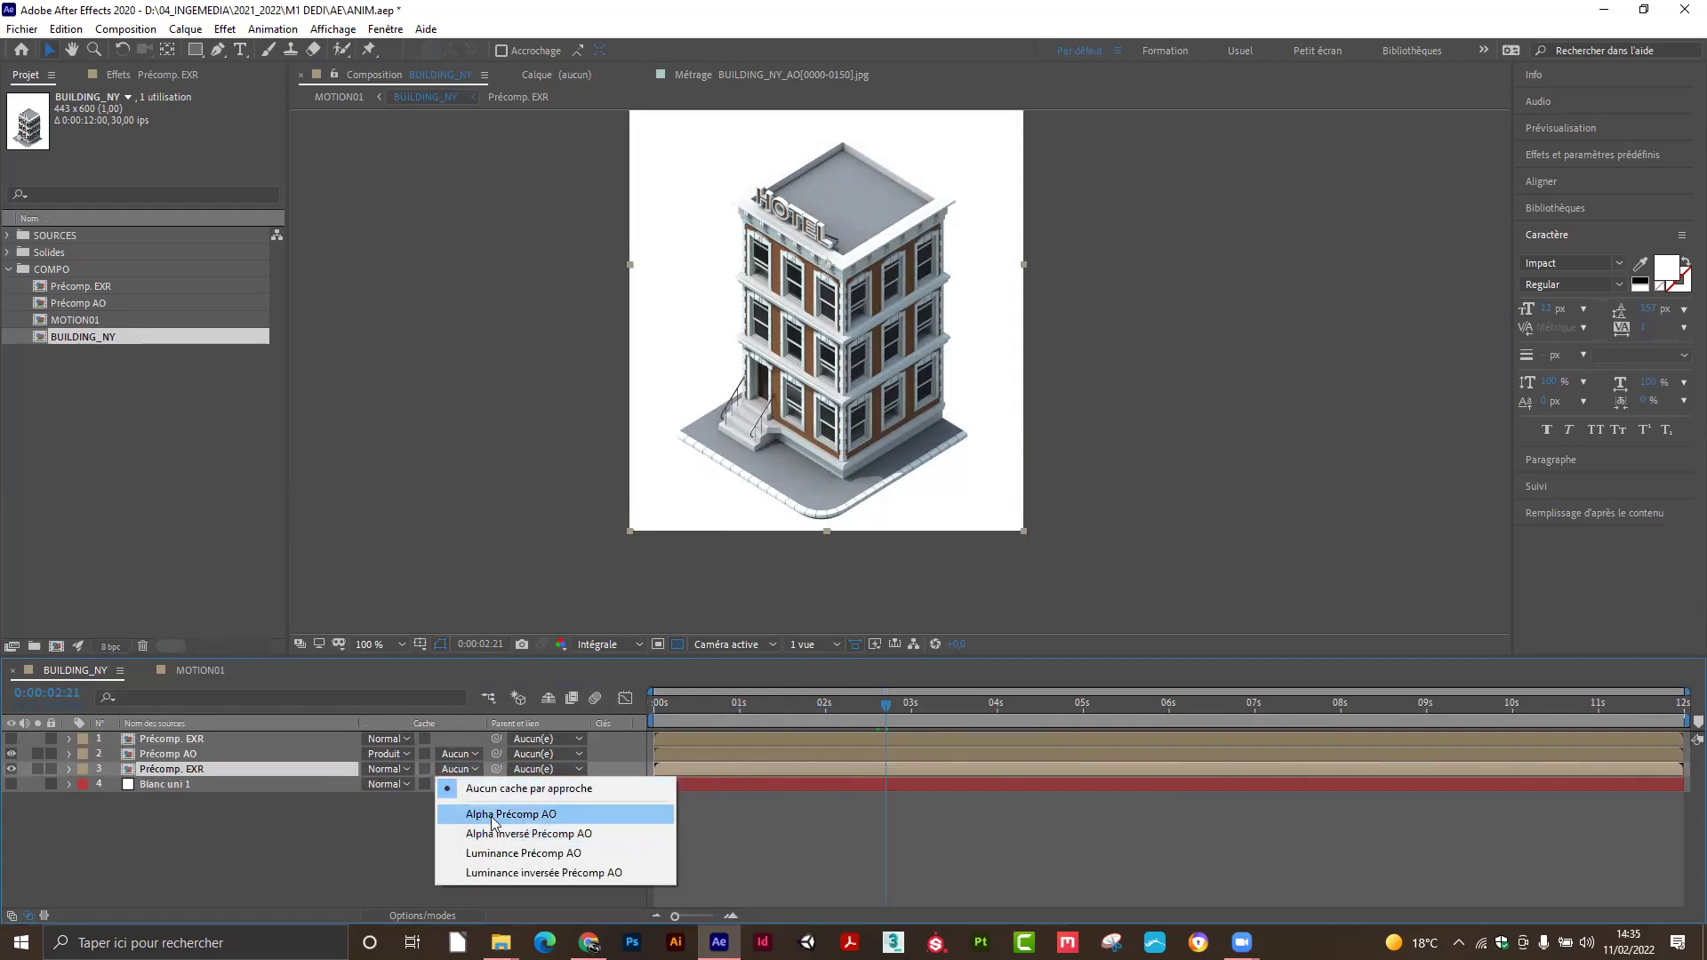
click(494, 816)
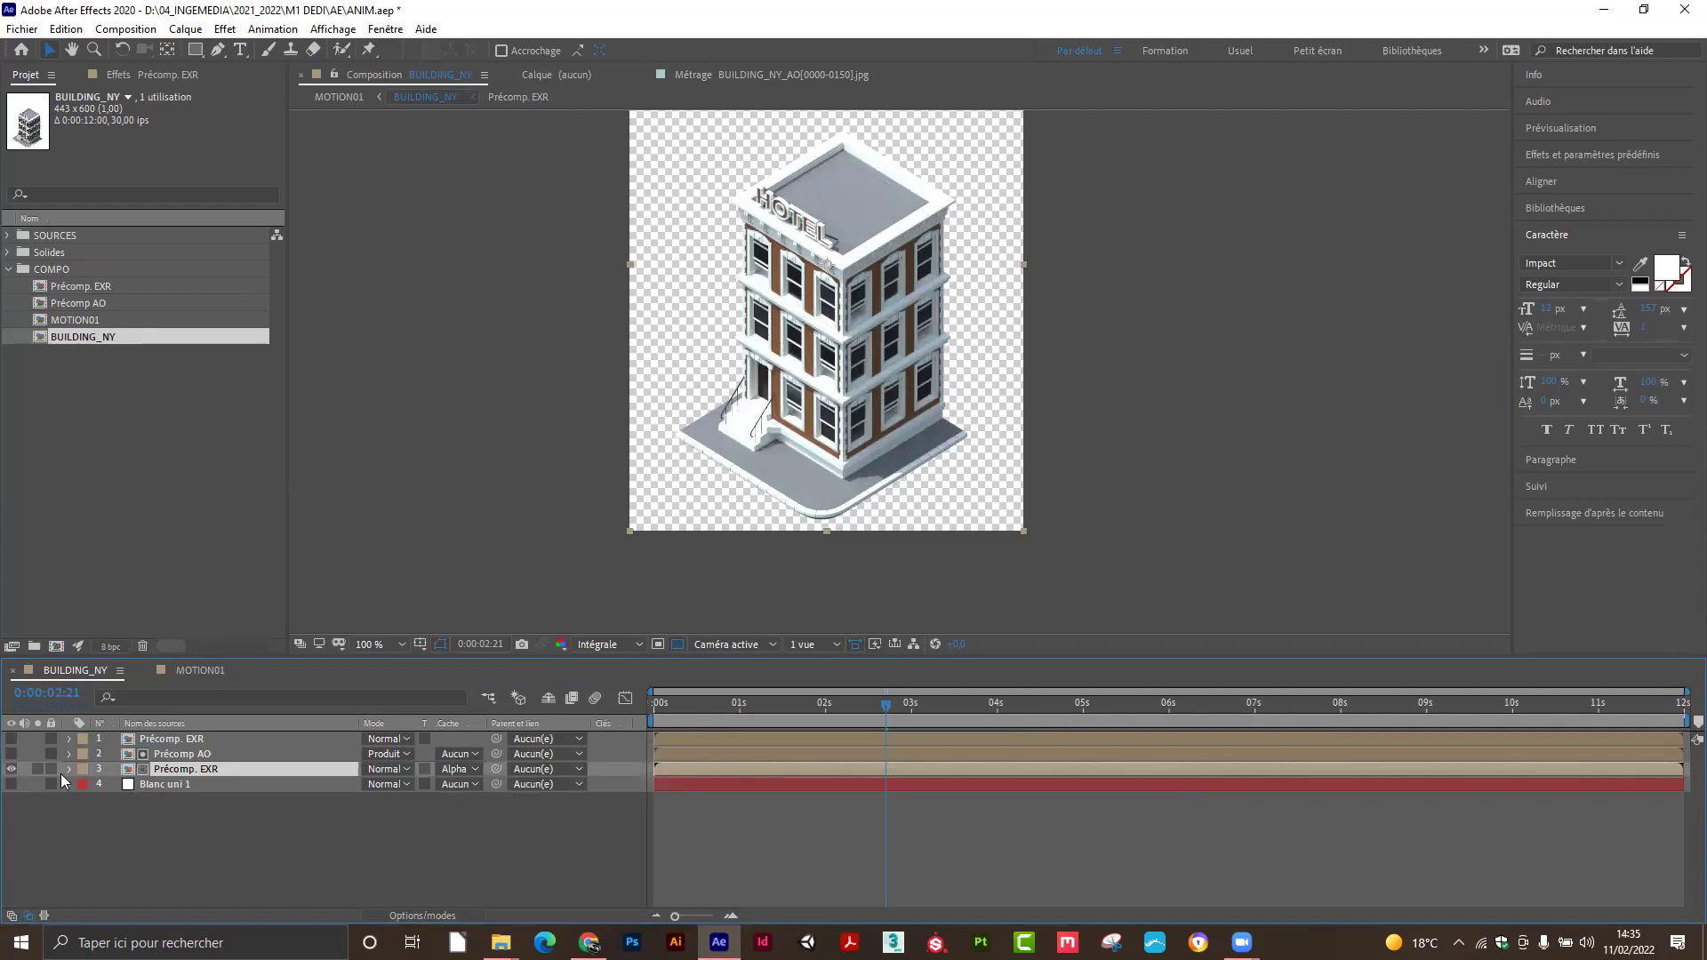
Toggle Précomp AO's visibility and solo switches to compare the matted result.
click(11, 754)
click(11, 754)
click(10, 754)
click(11, 754)
click(12, 754)
click(11, 754)
click(12, 754)
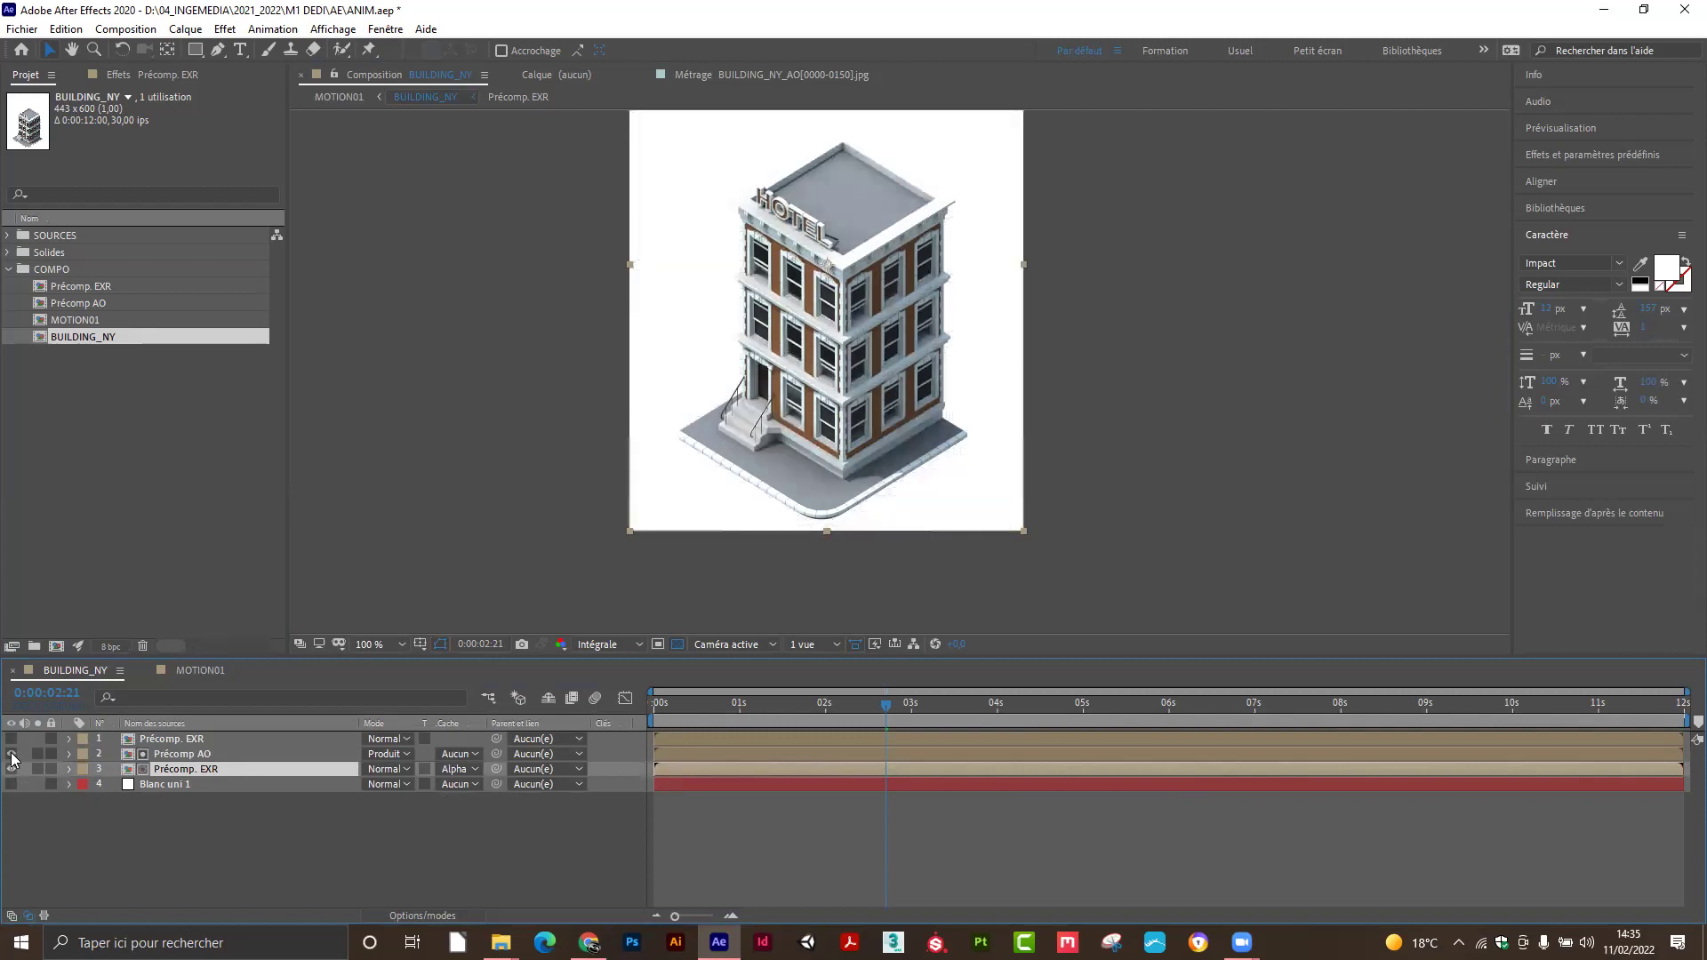
click(36, 754)
click(36, 754)
Set the lower Précomp. EXR's track matte to none and Précomp AO's to Alpha Précomp. EXR.
click(461, 770)
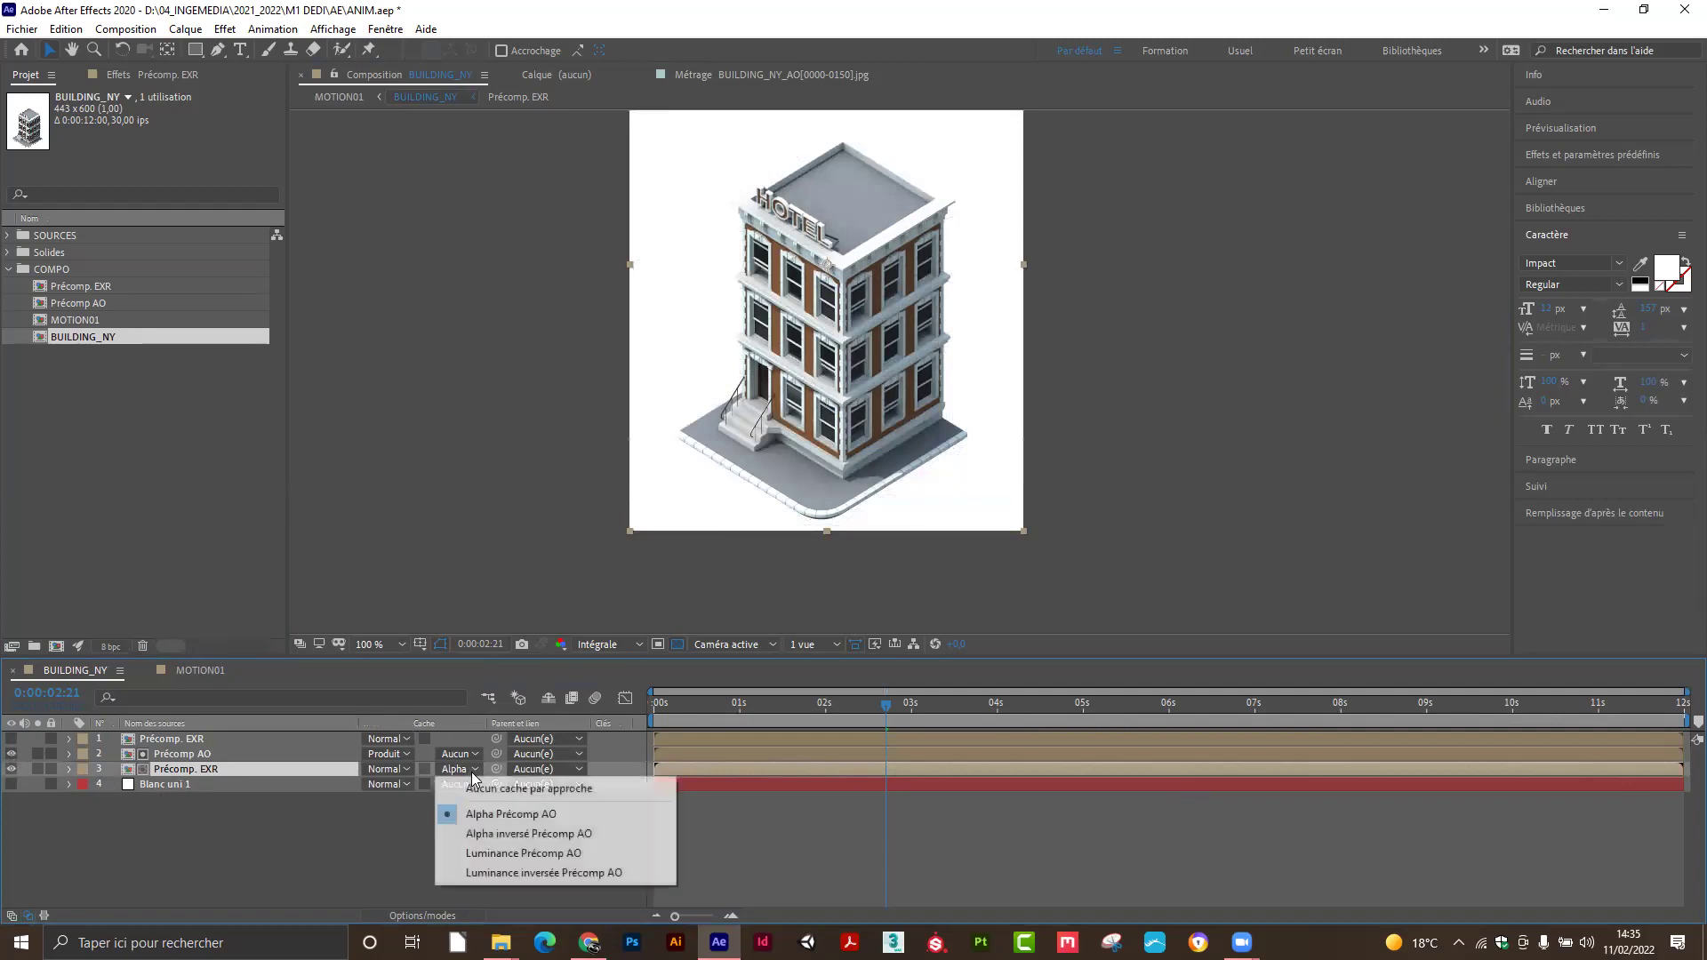
click(487, 789)
click(201, 756)
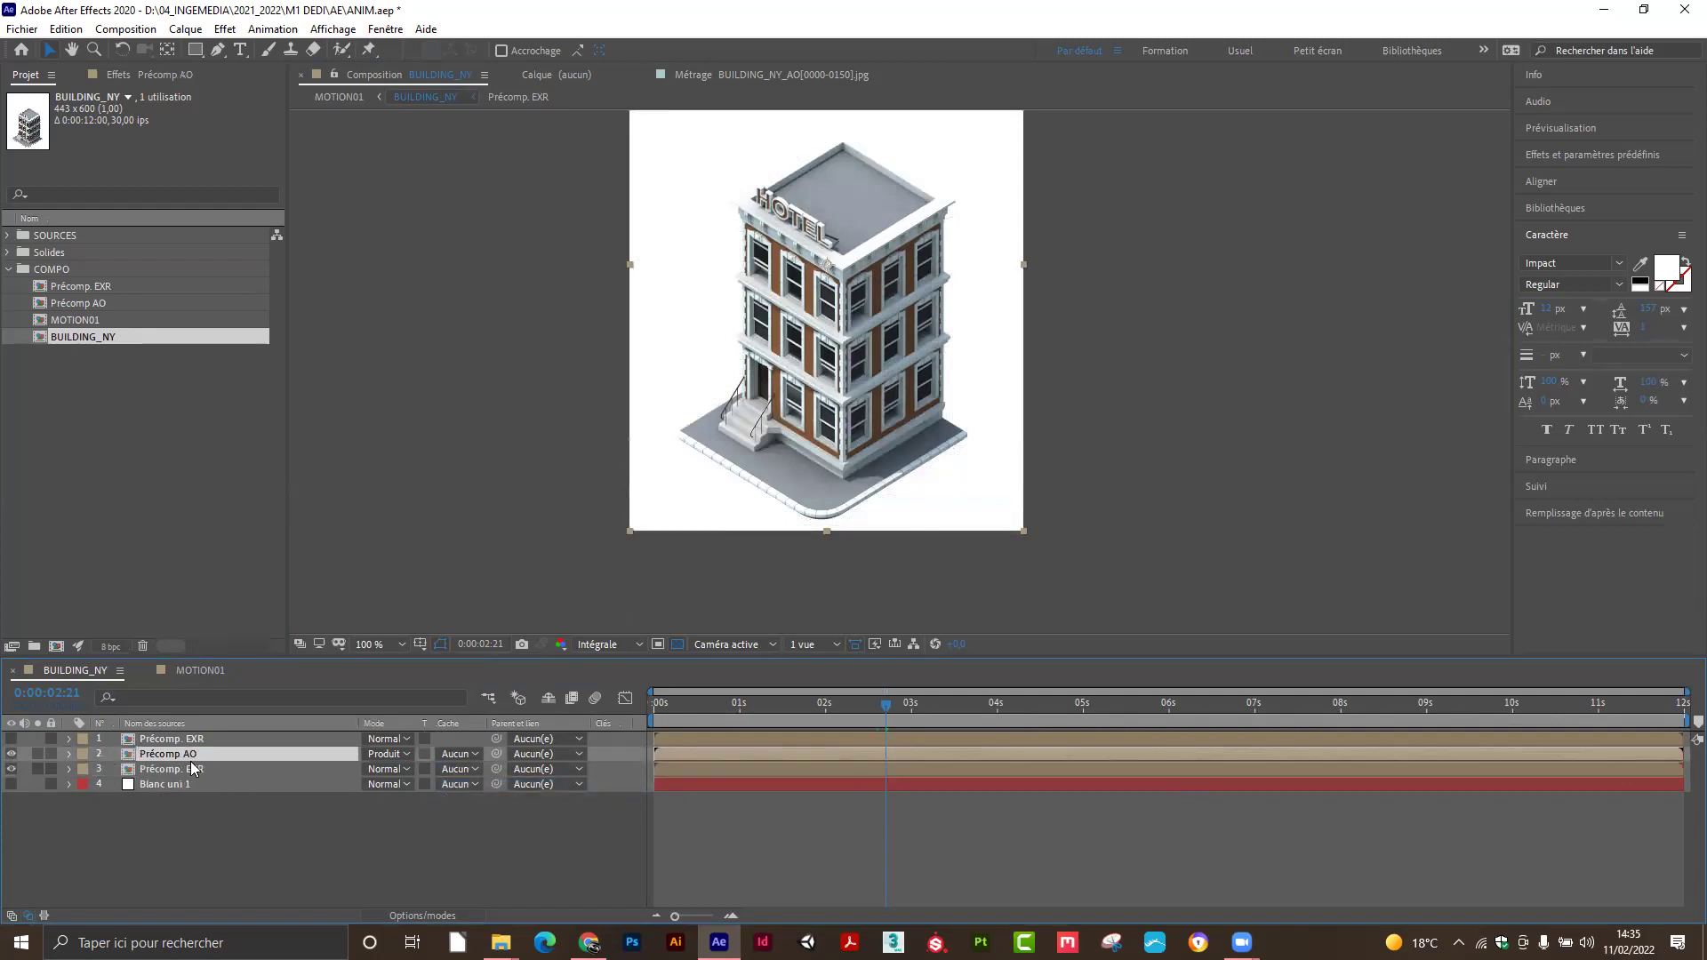
click(455, 755)
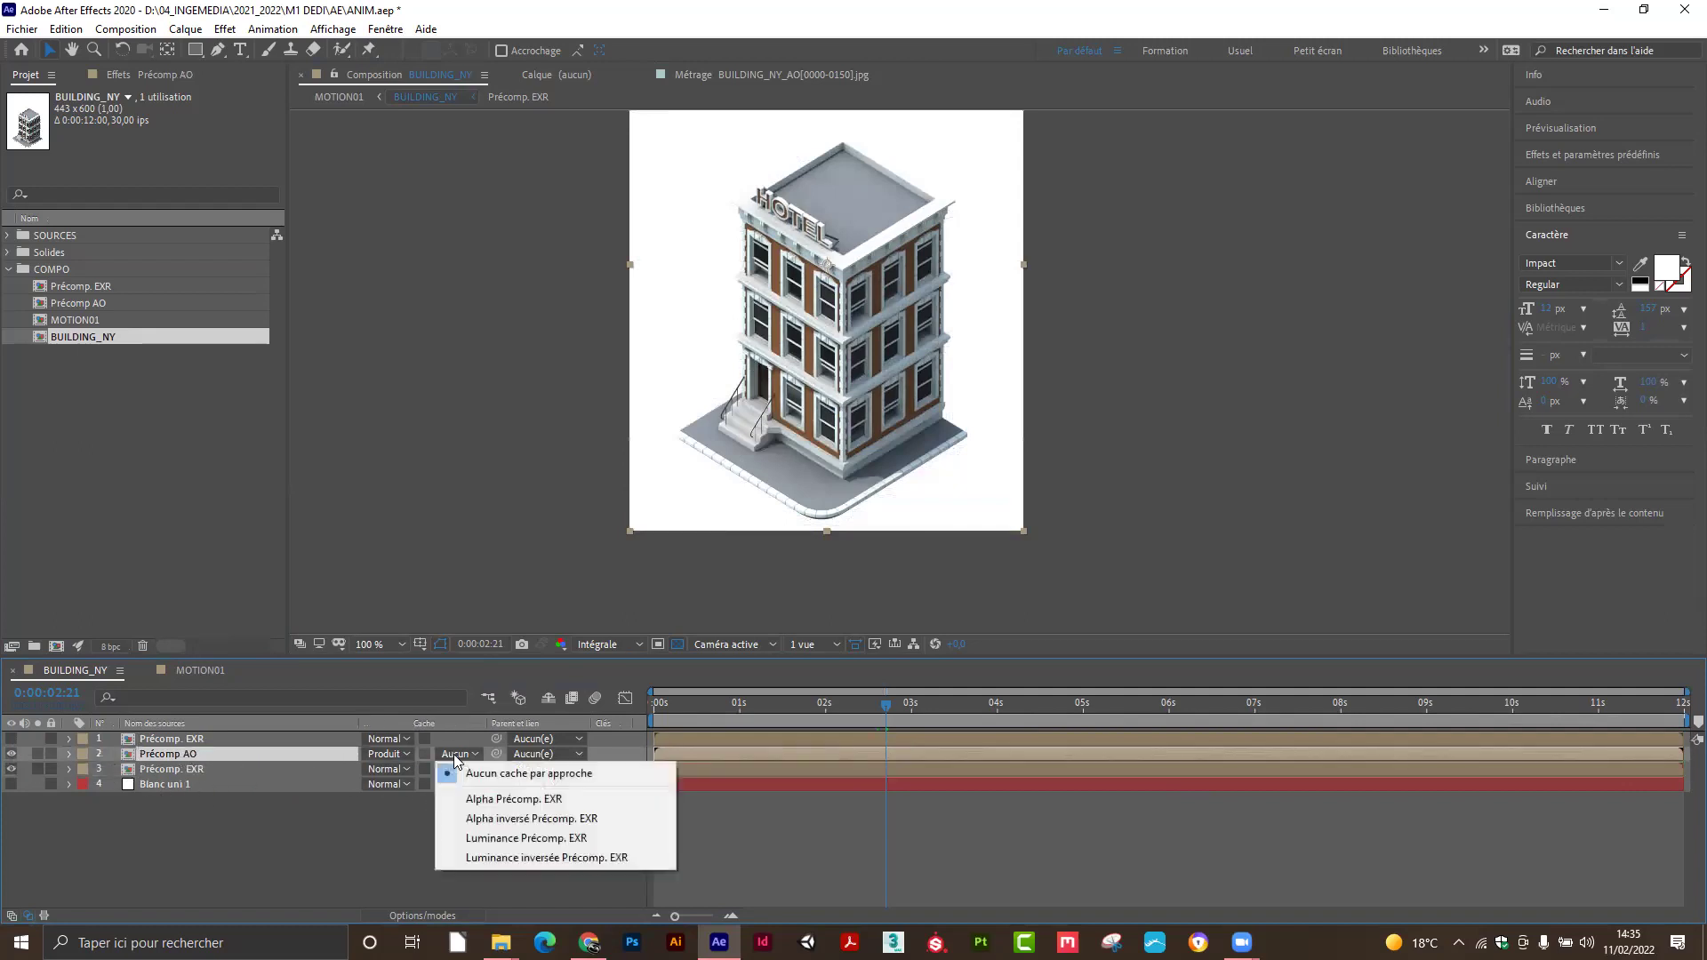
click(493, 799)
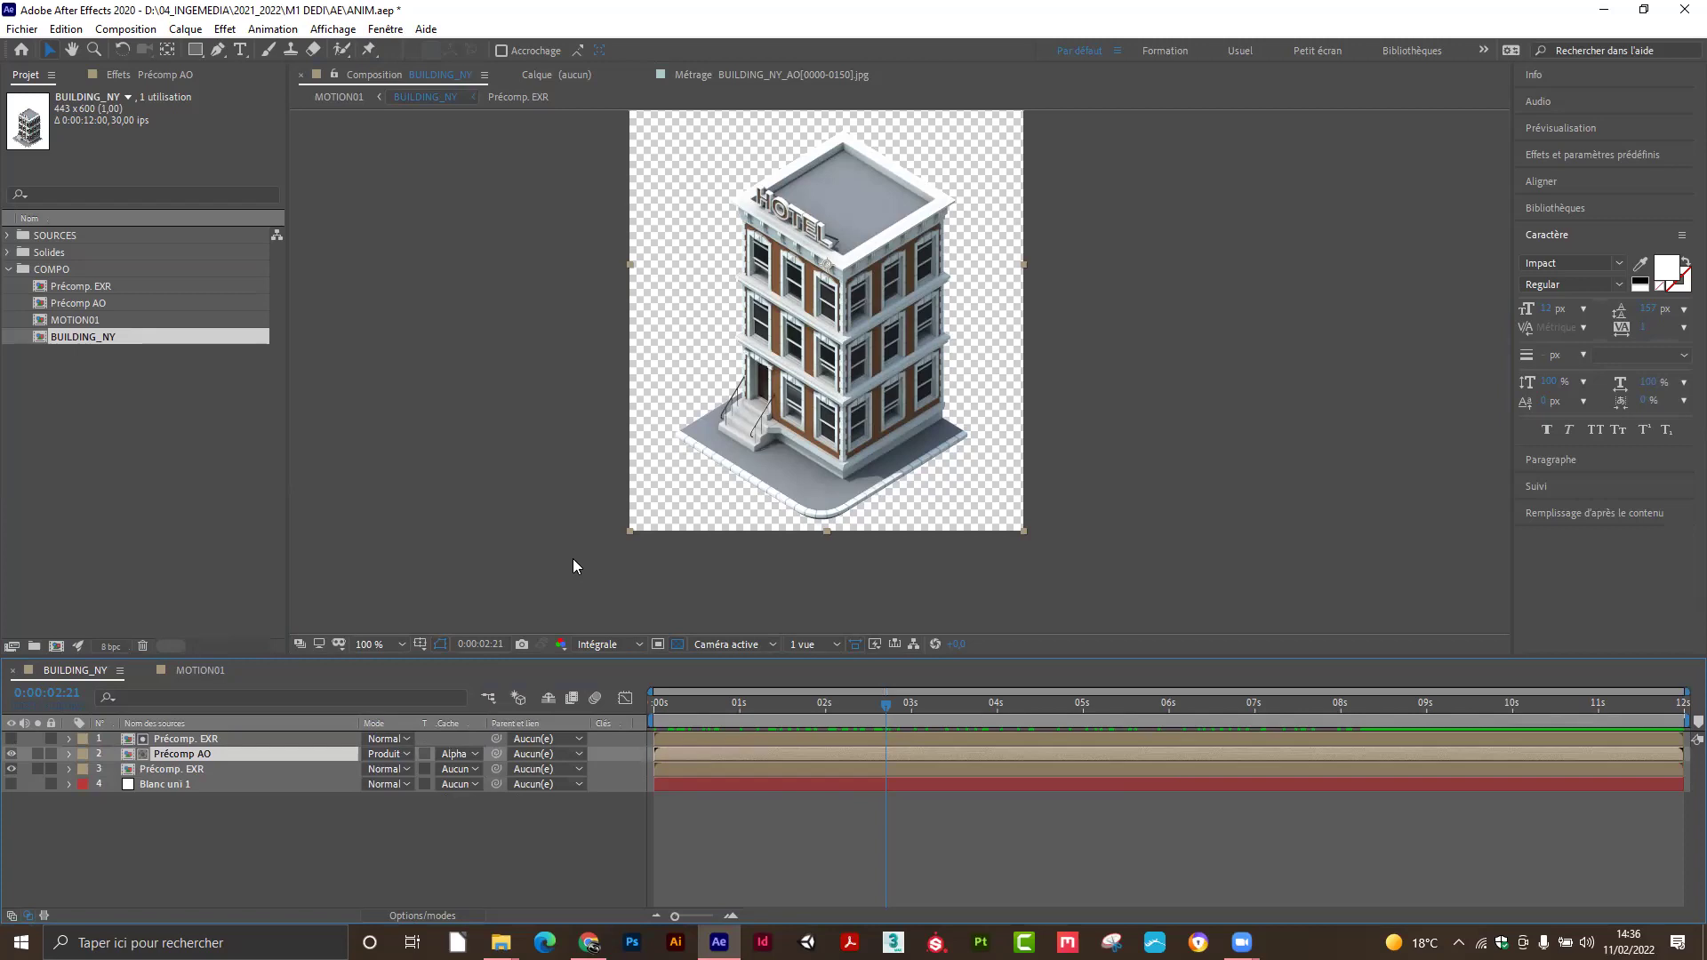
Open the MOTION01 composition and return to the 1-second mark.
click(83, 321)
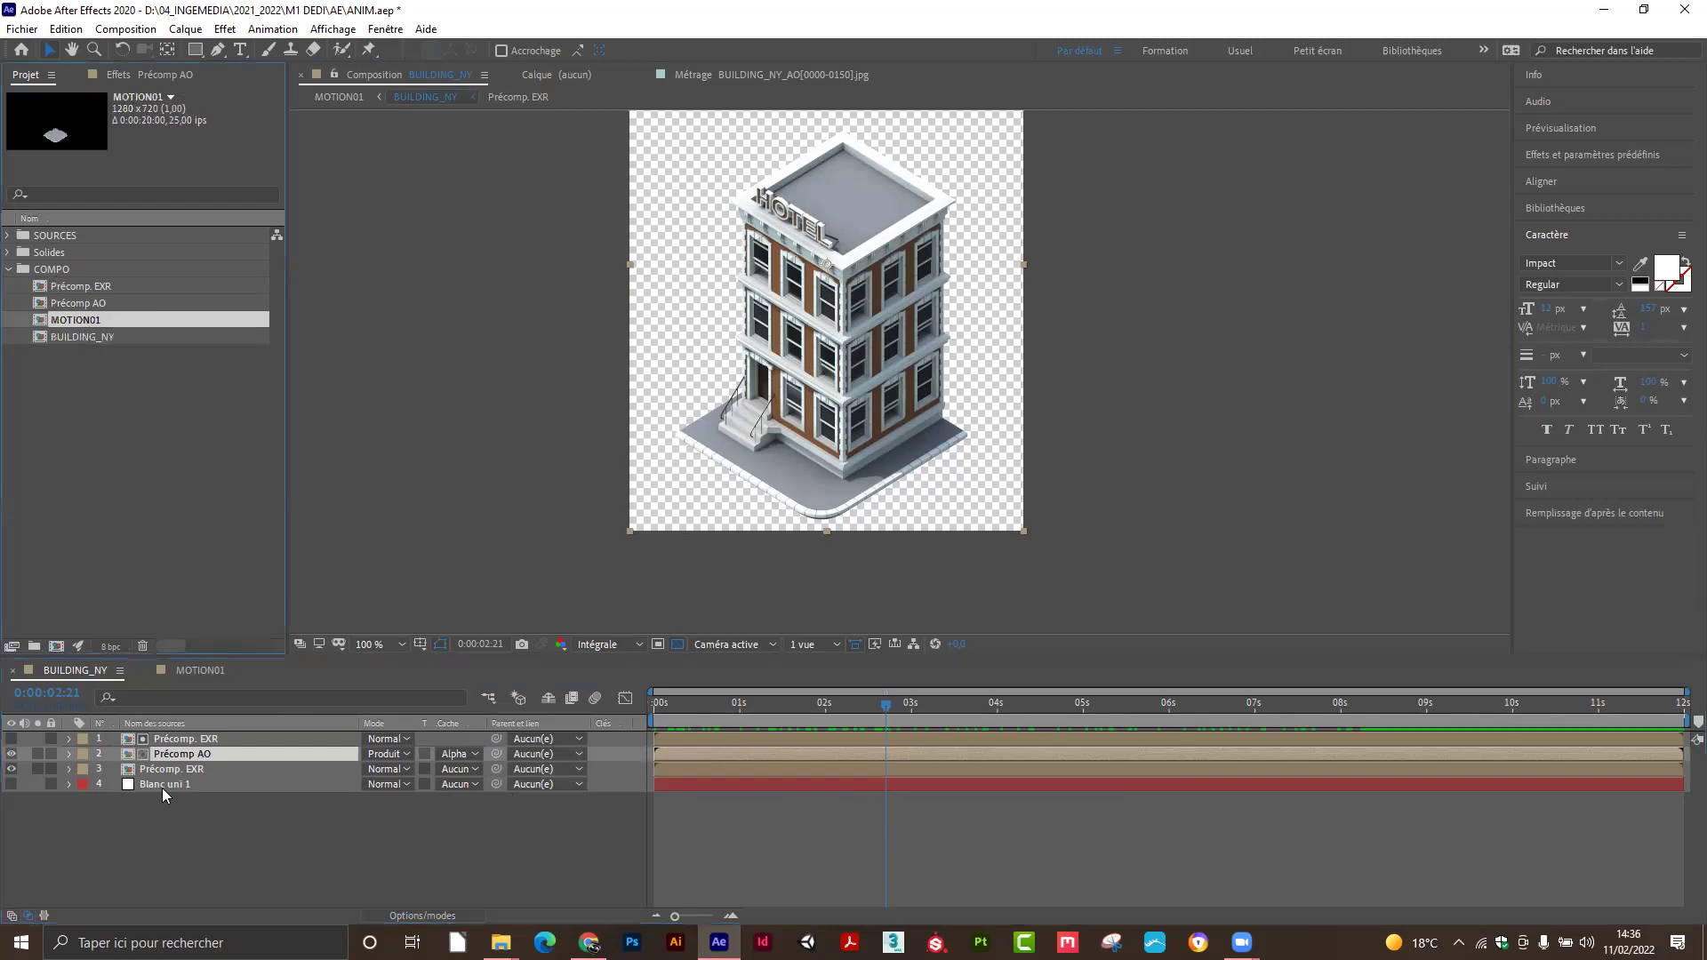
click(202, 672)
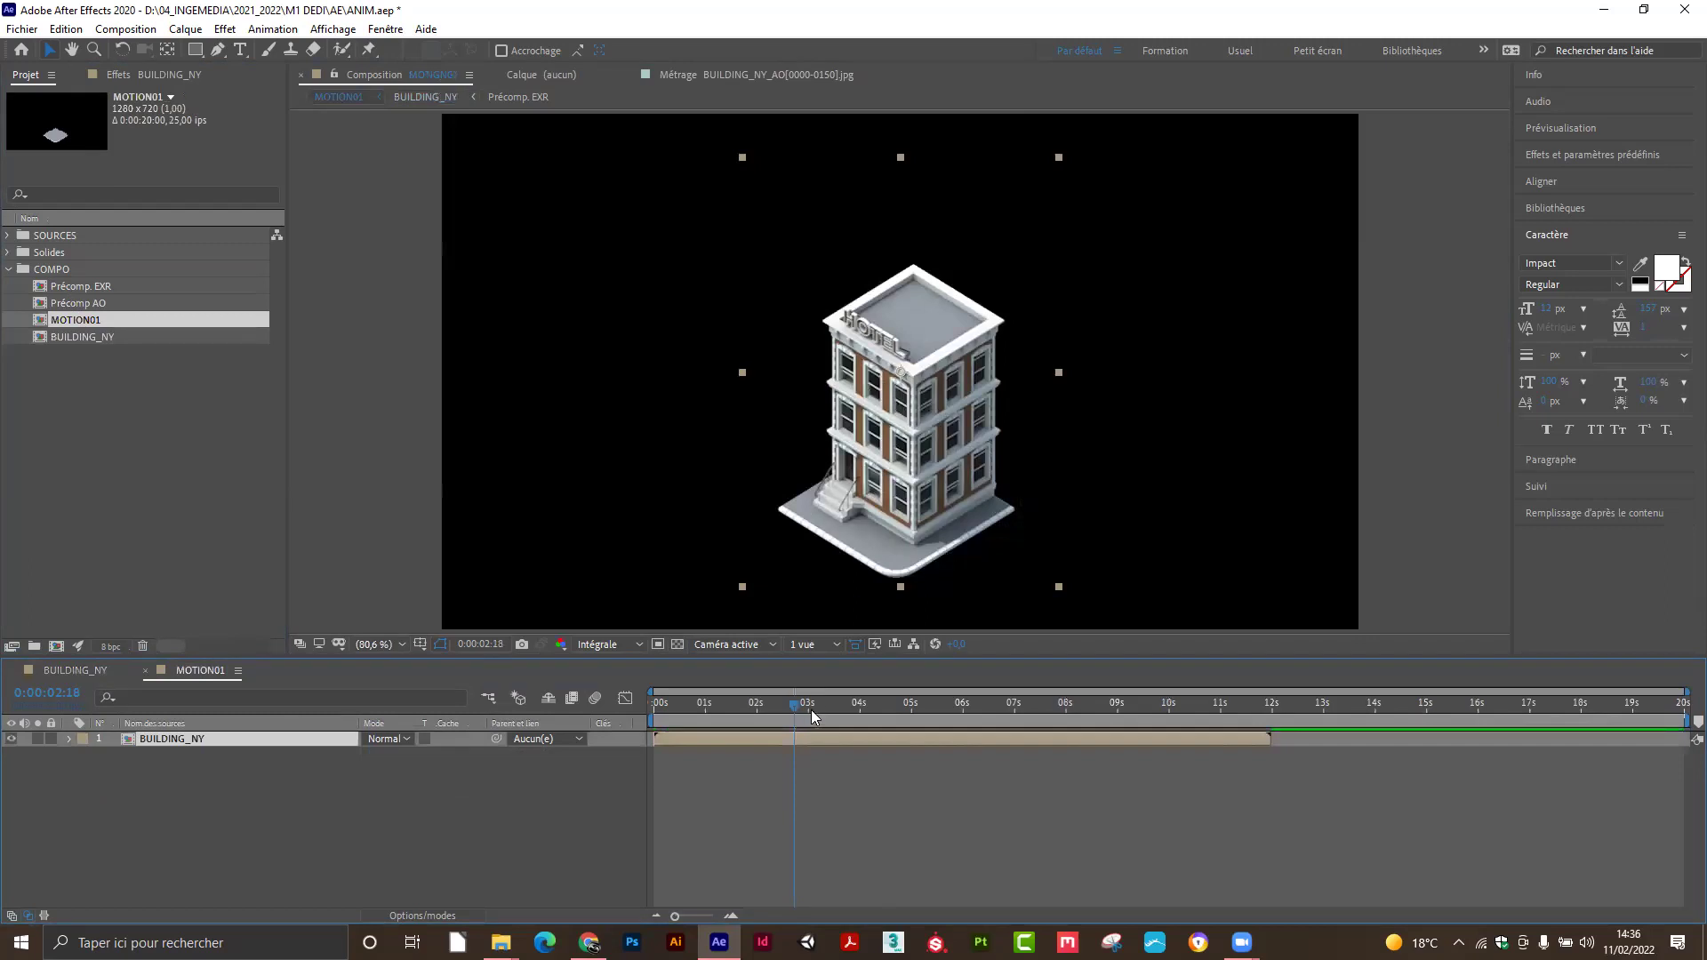
drag(795, 702, 692, 711)
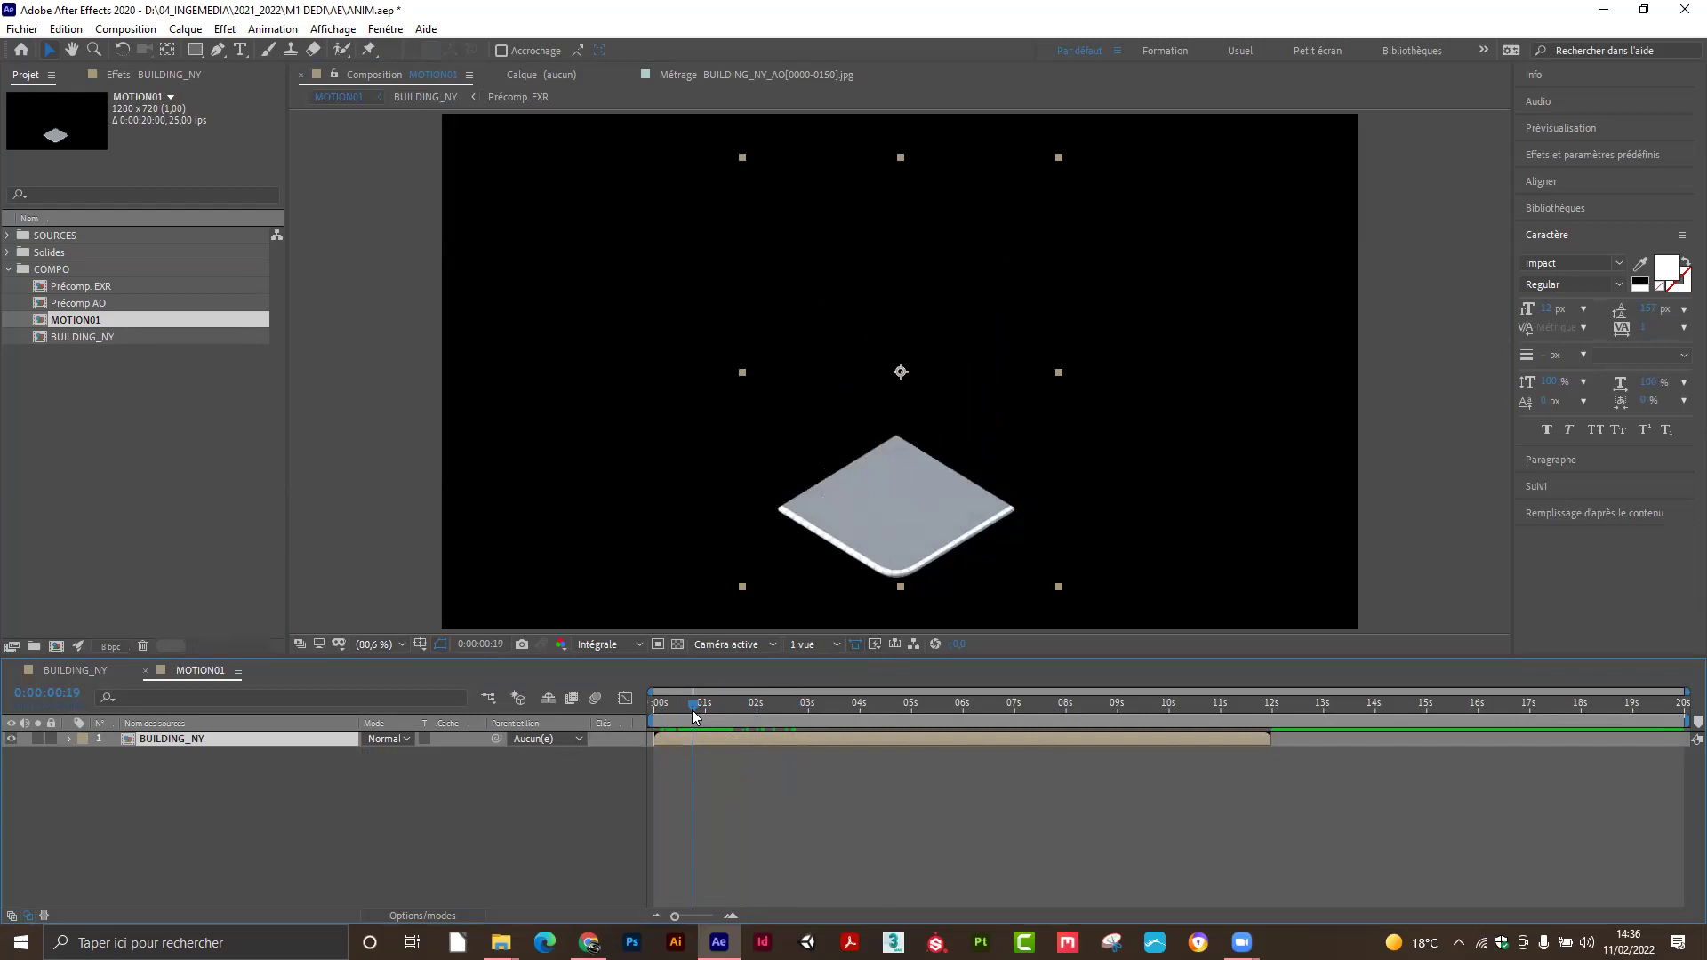
Drag BUILDING_NY so the sidewalk slab sits lower centre, then scrub the nearby frames.
drag(916, 498, 881, 433)
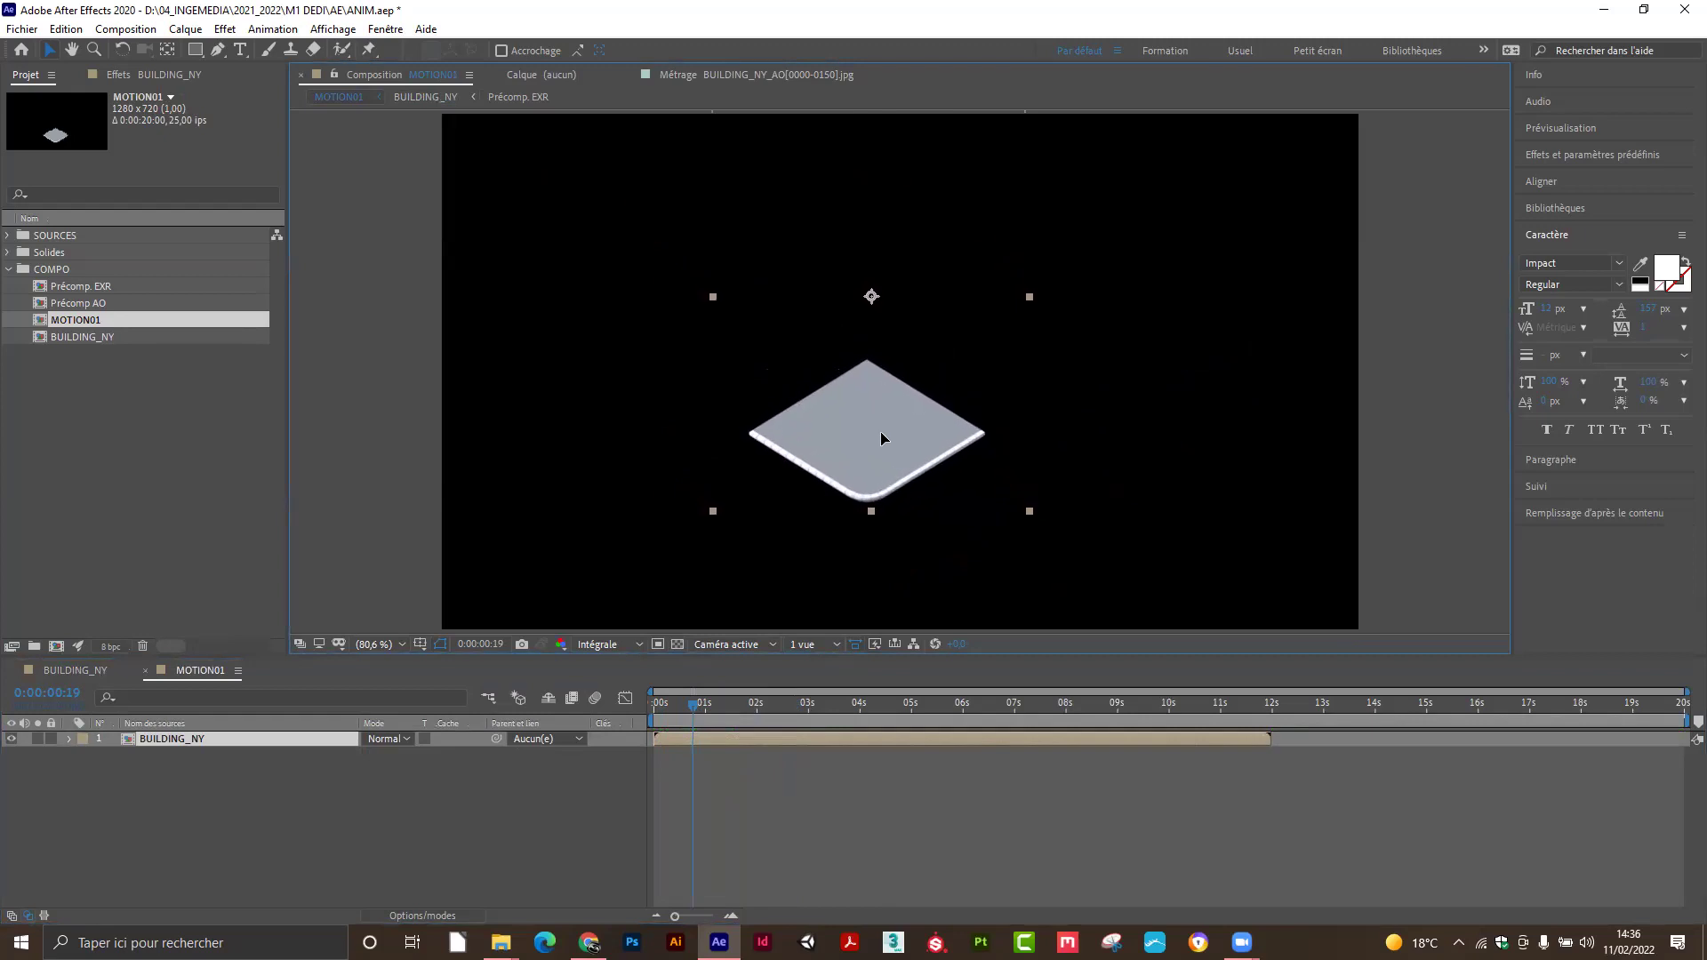
drag(881, 433, 896, 517)
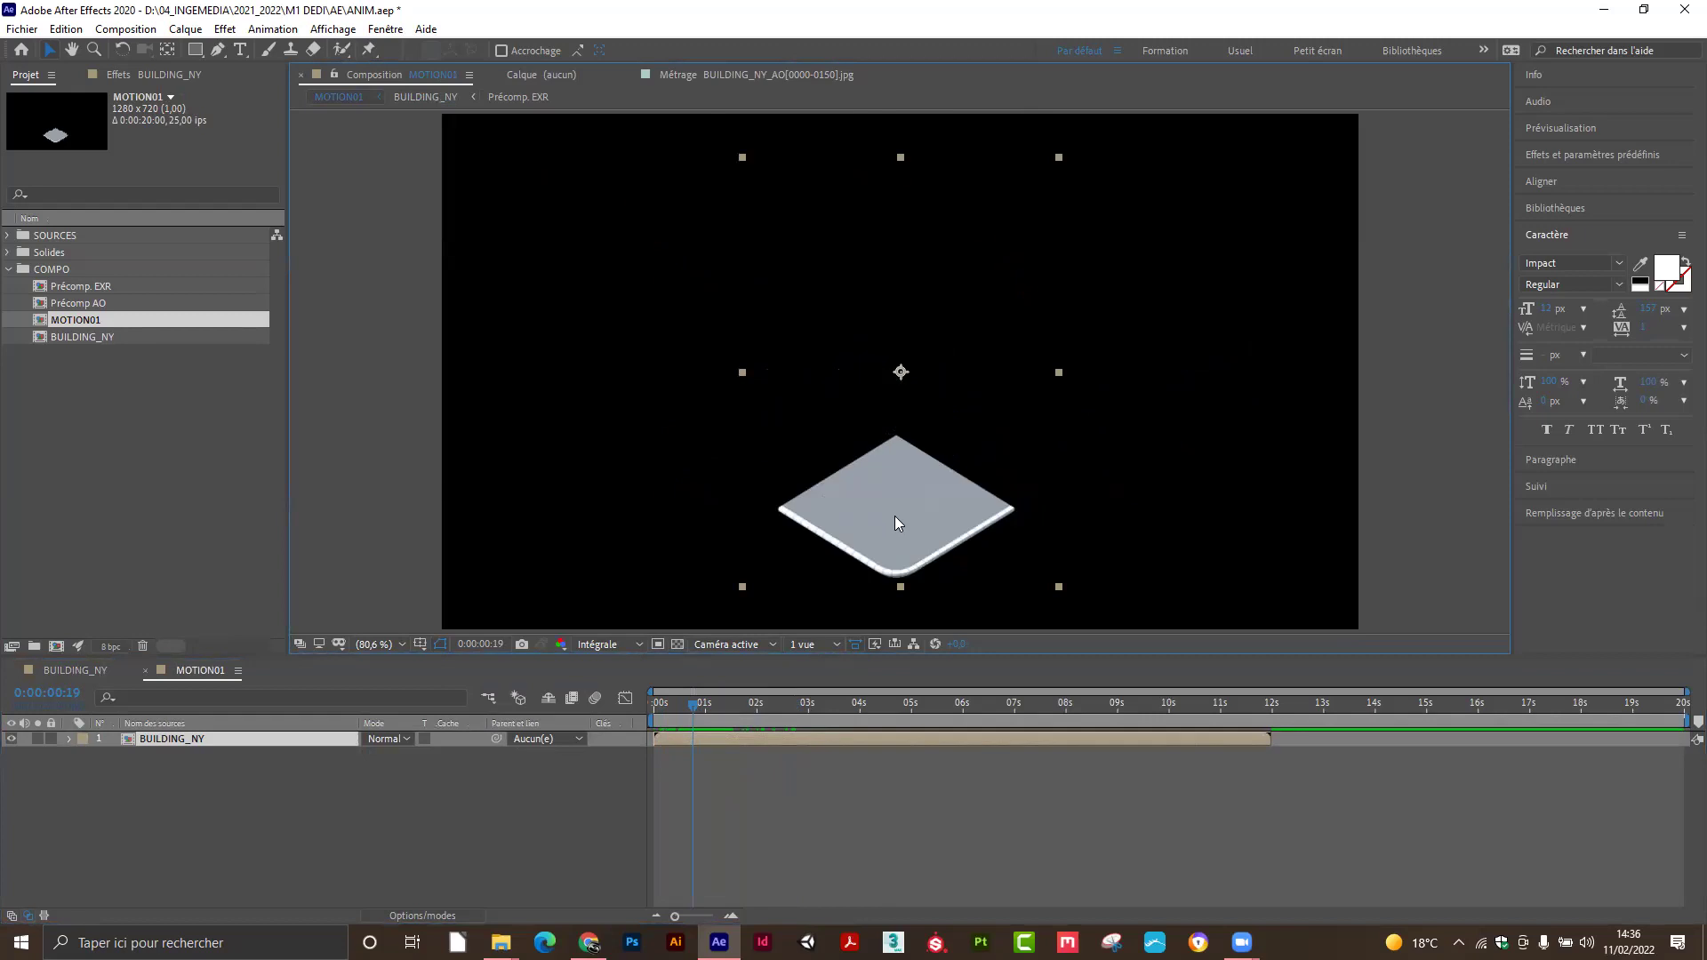
drag(696, 704, 673, 708)
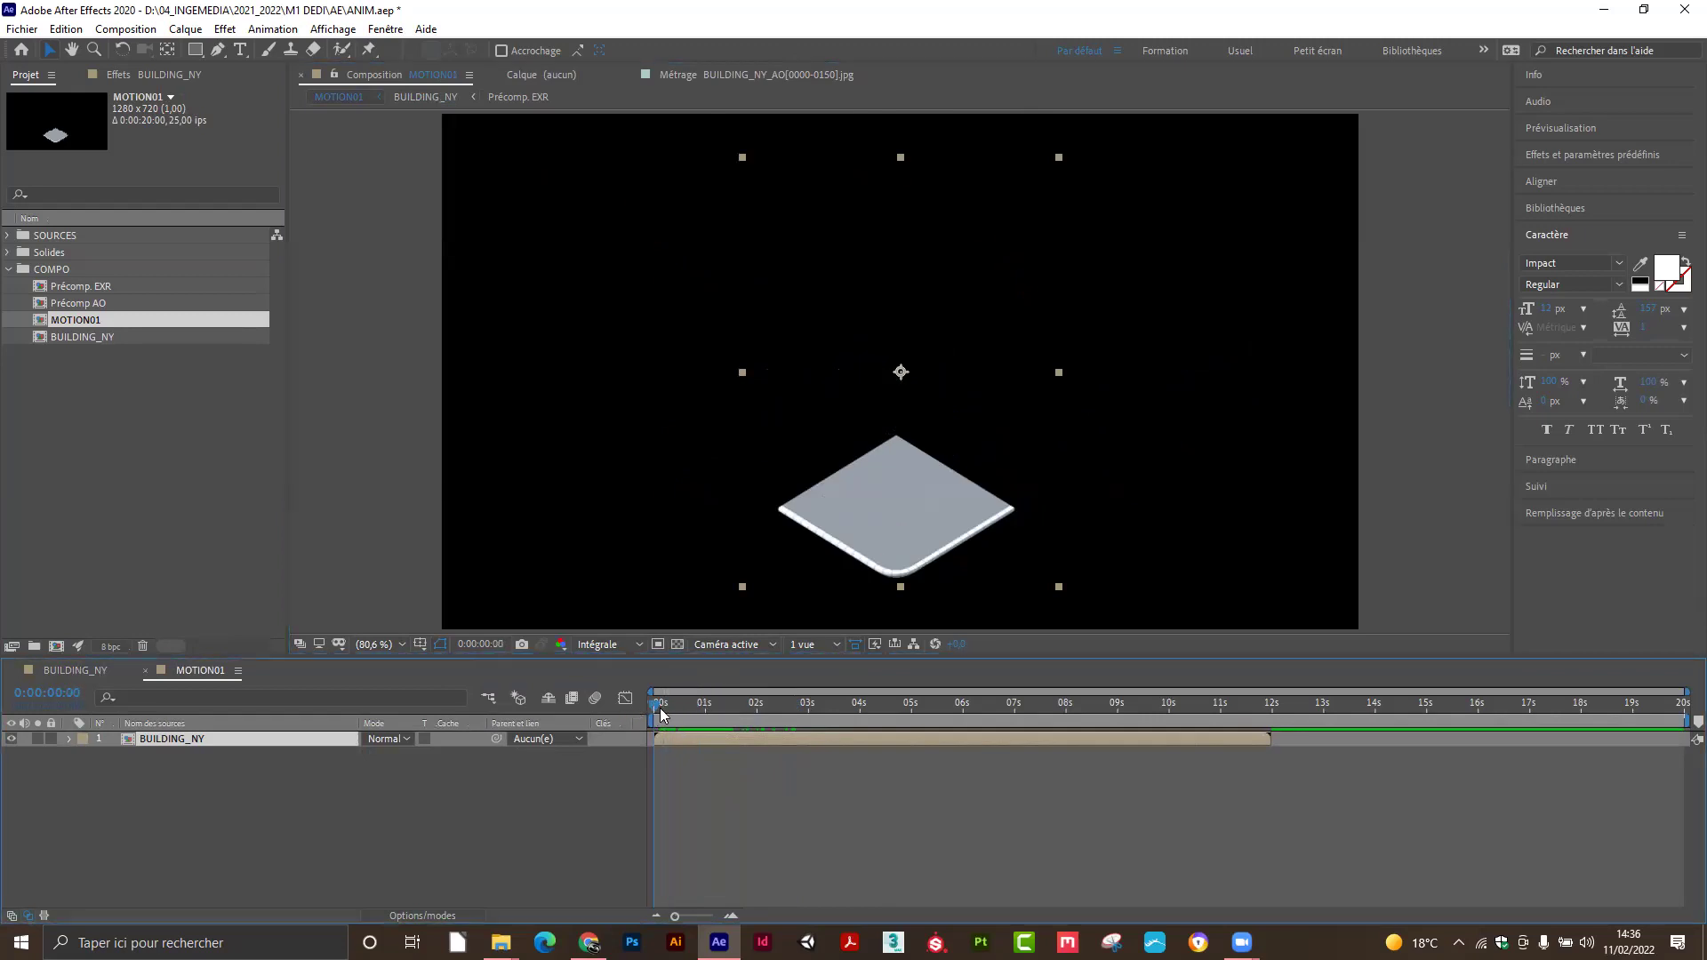
mouse_move(697, 706)
mouse_down()
mouse_move(713, 702)
mouse_move(661, 708)
mouse_move(700, 711)
mouse_up()
Duplicate BUILDING_NY with Ctrl+D and rename the top copy TROTTOIR.
click(178, 759)
click(187, 738)
key(ctrl+d)
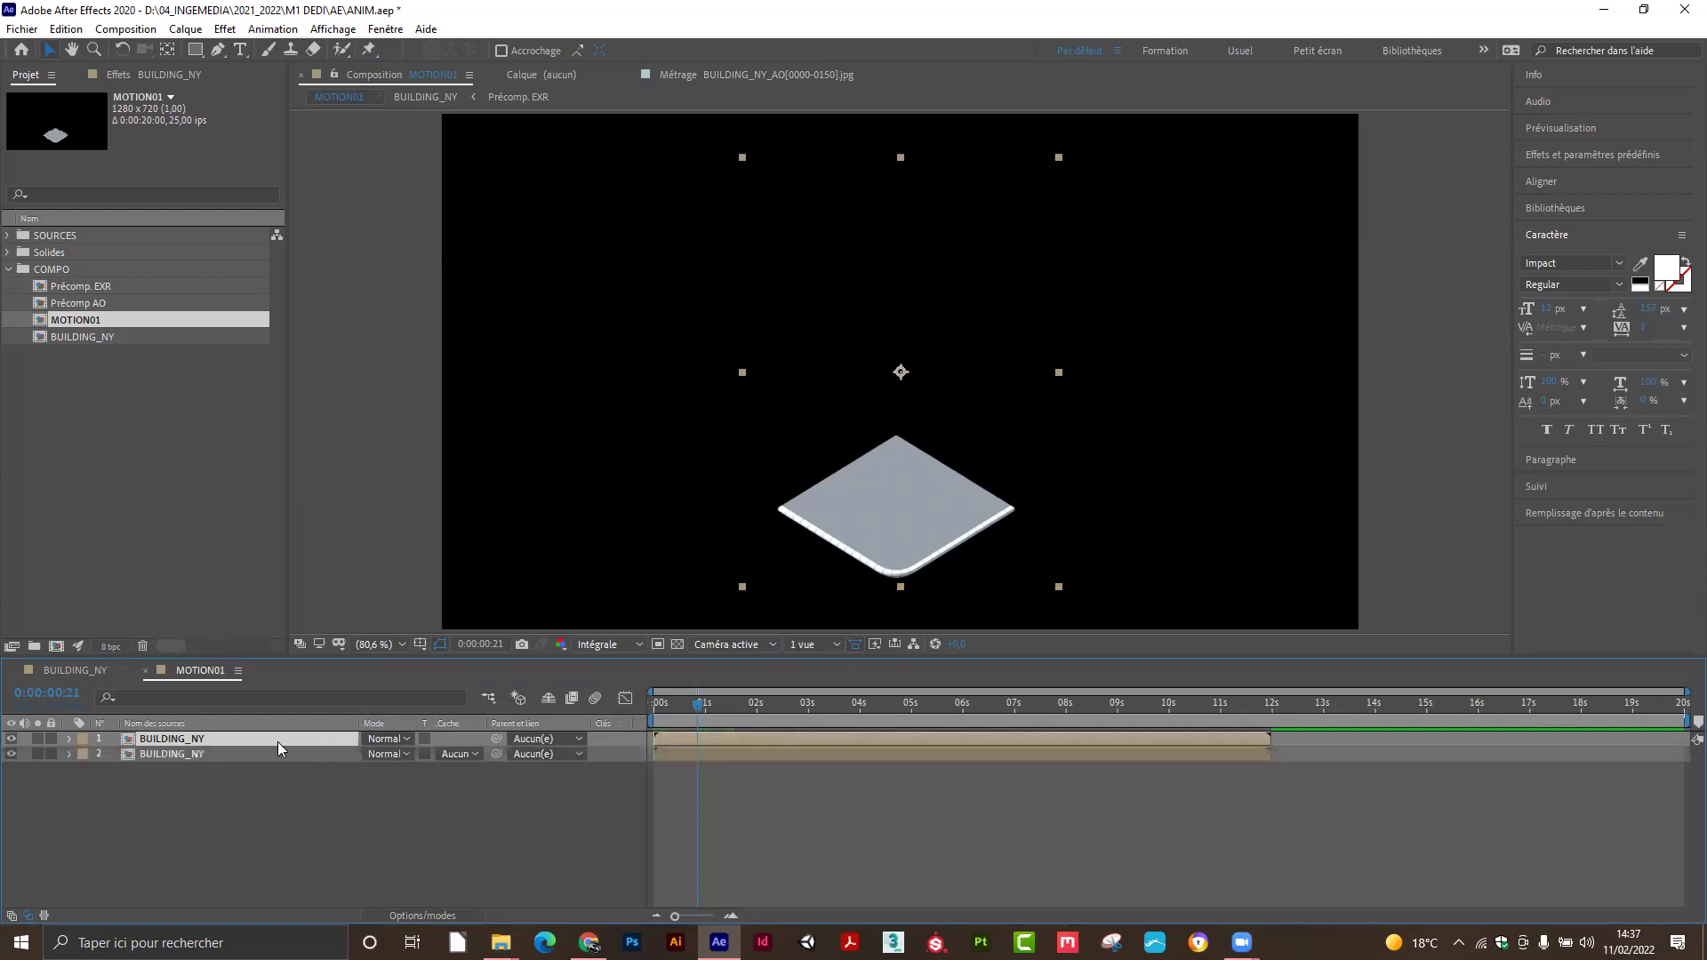
key(Return)
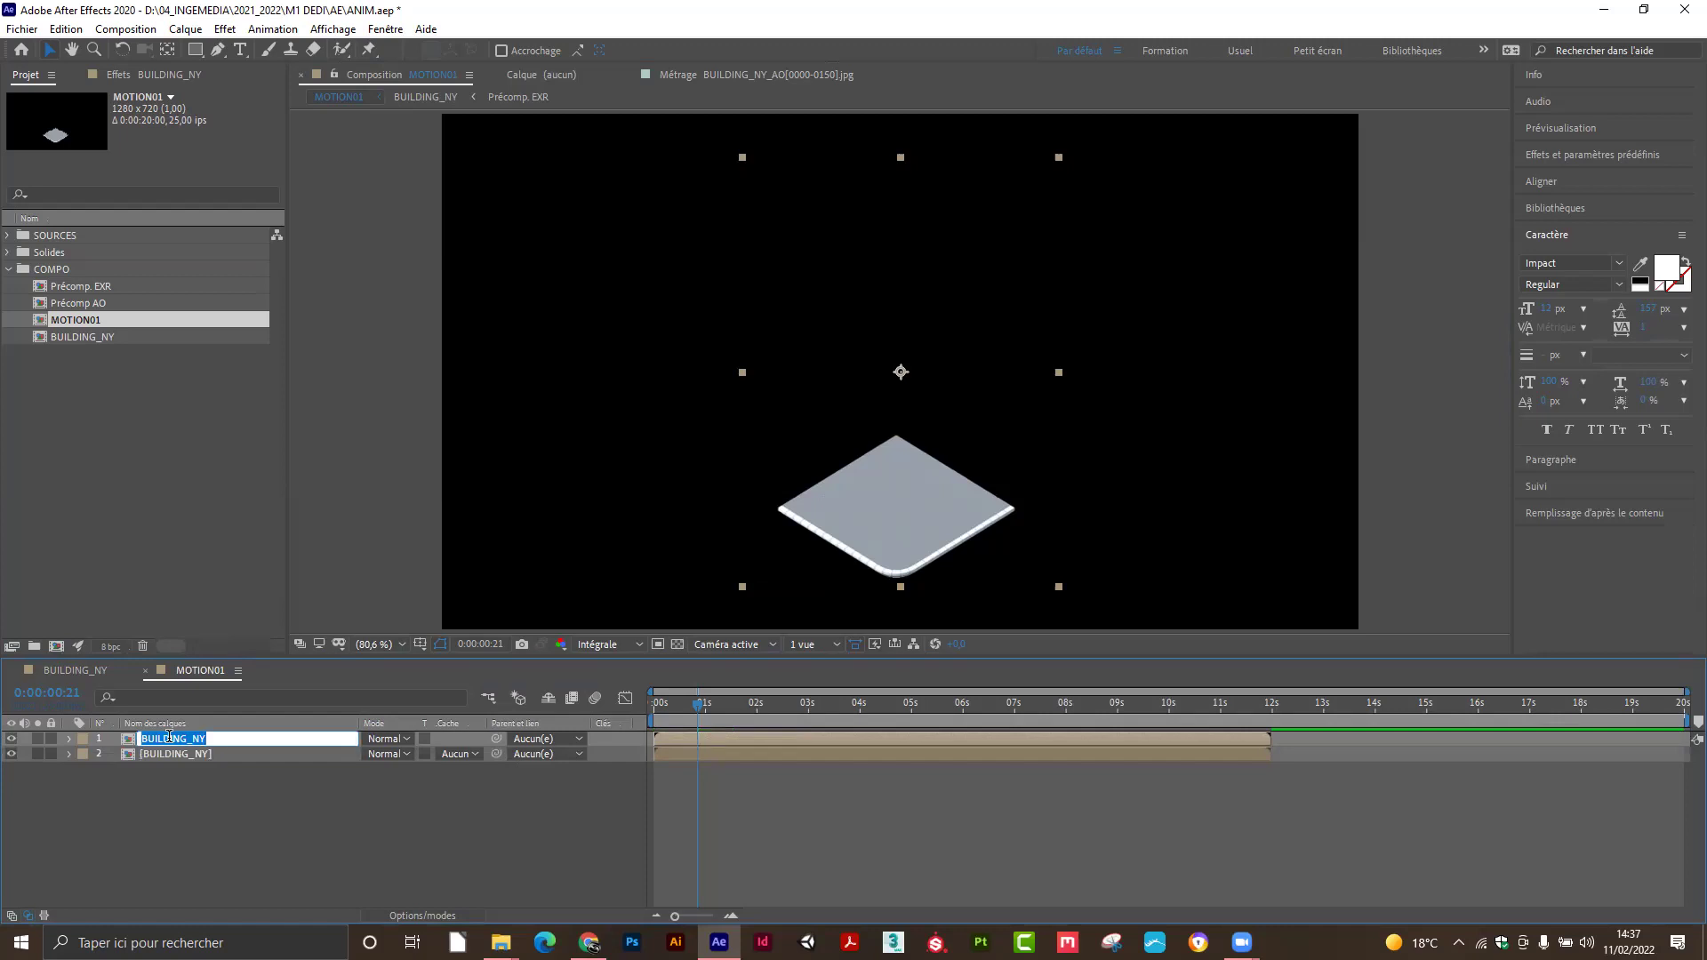
text(BA)
key(BackSpace)
text(TROTTOIR)
key(Return)
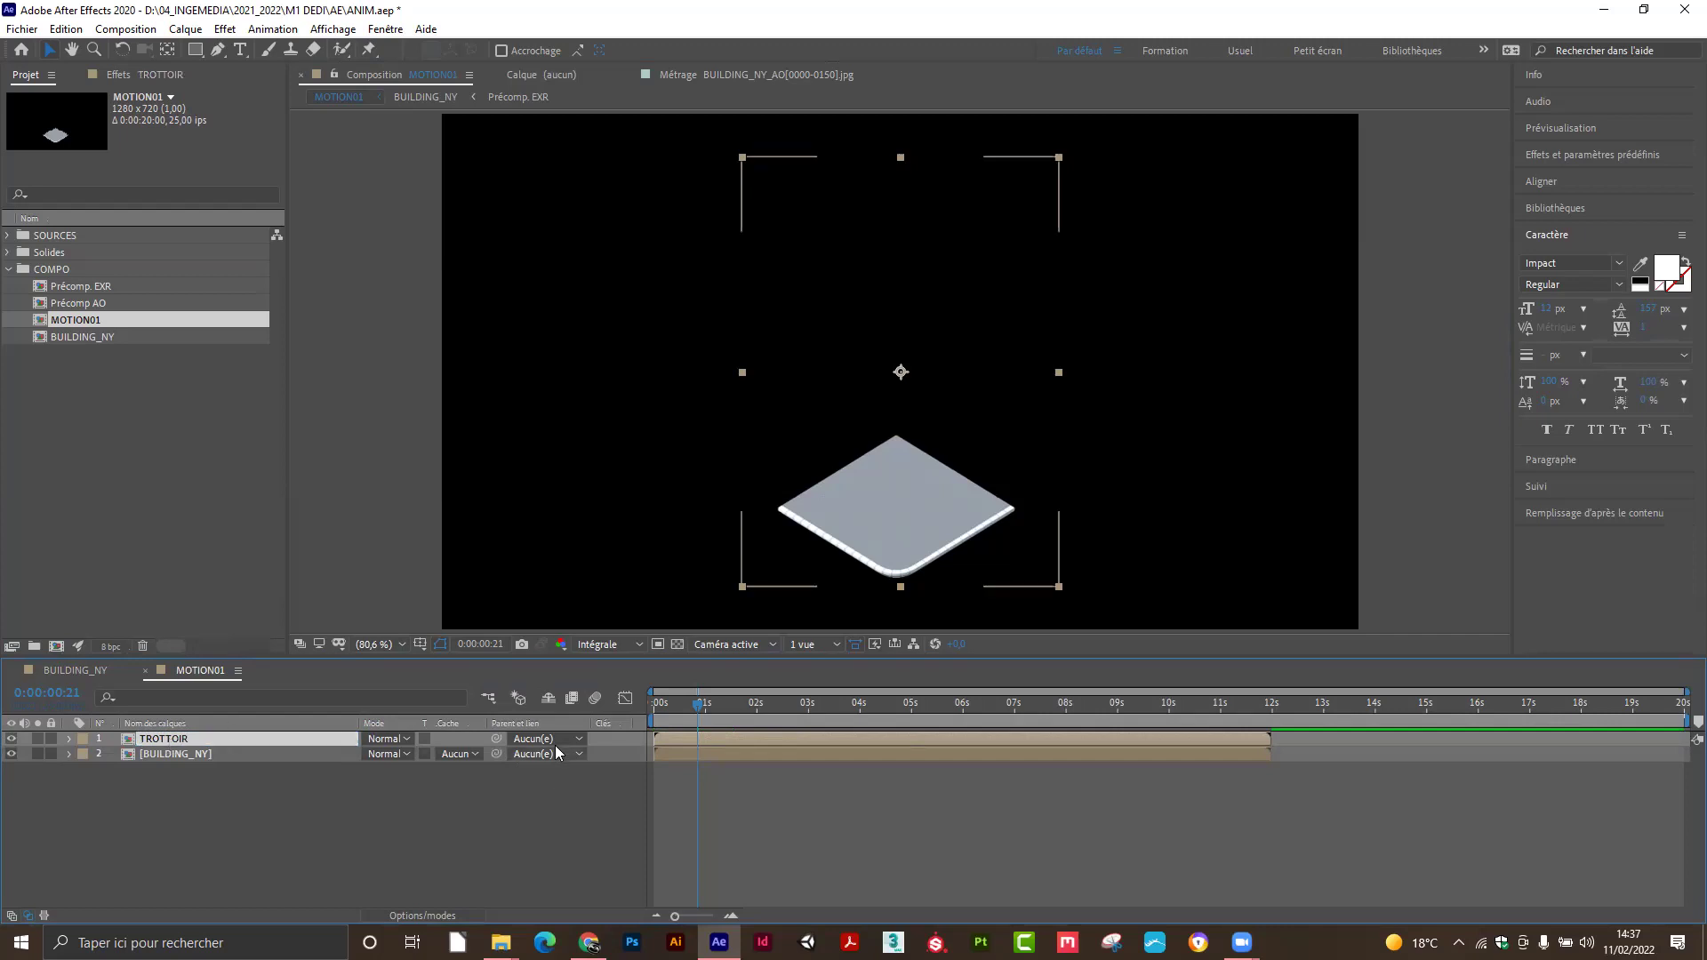
mouse_move(702, 709)
mouse_down()
mouse_move(662, 713)
mouse_move(676, 716)
mouse_up()
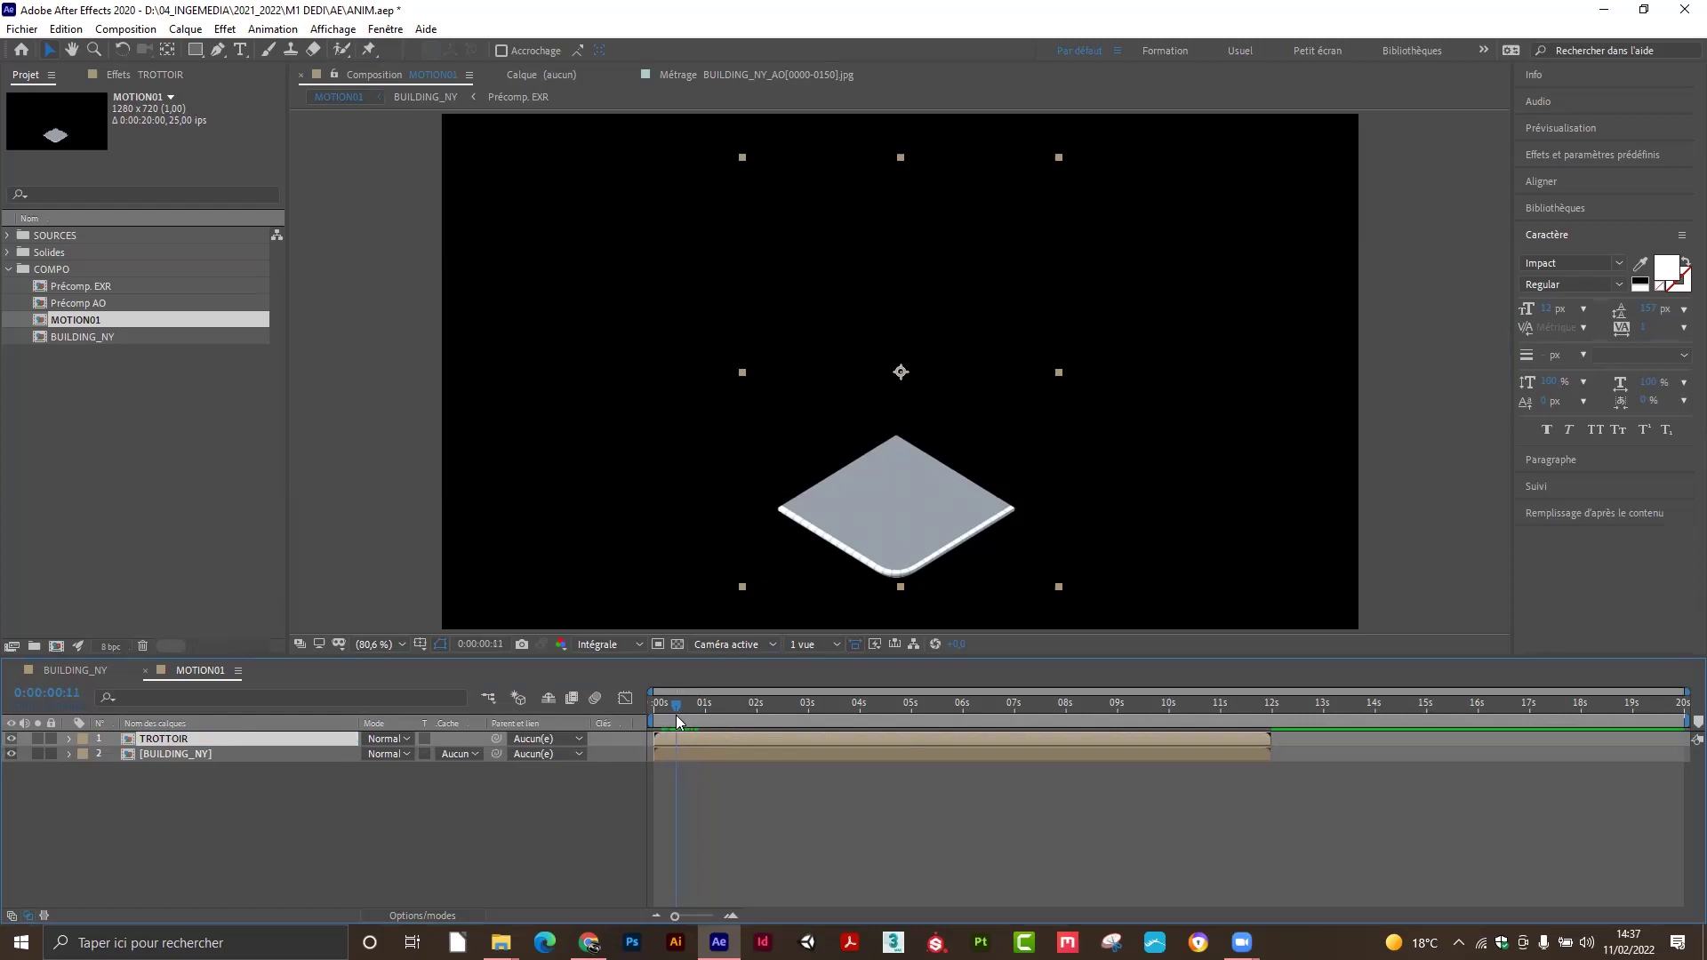
Apply Temps > Geler l'image to TROTTOIR and scrub to confirm the sidewalk stays frozen.
right_click(186, 741)
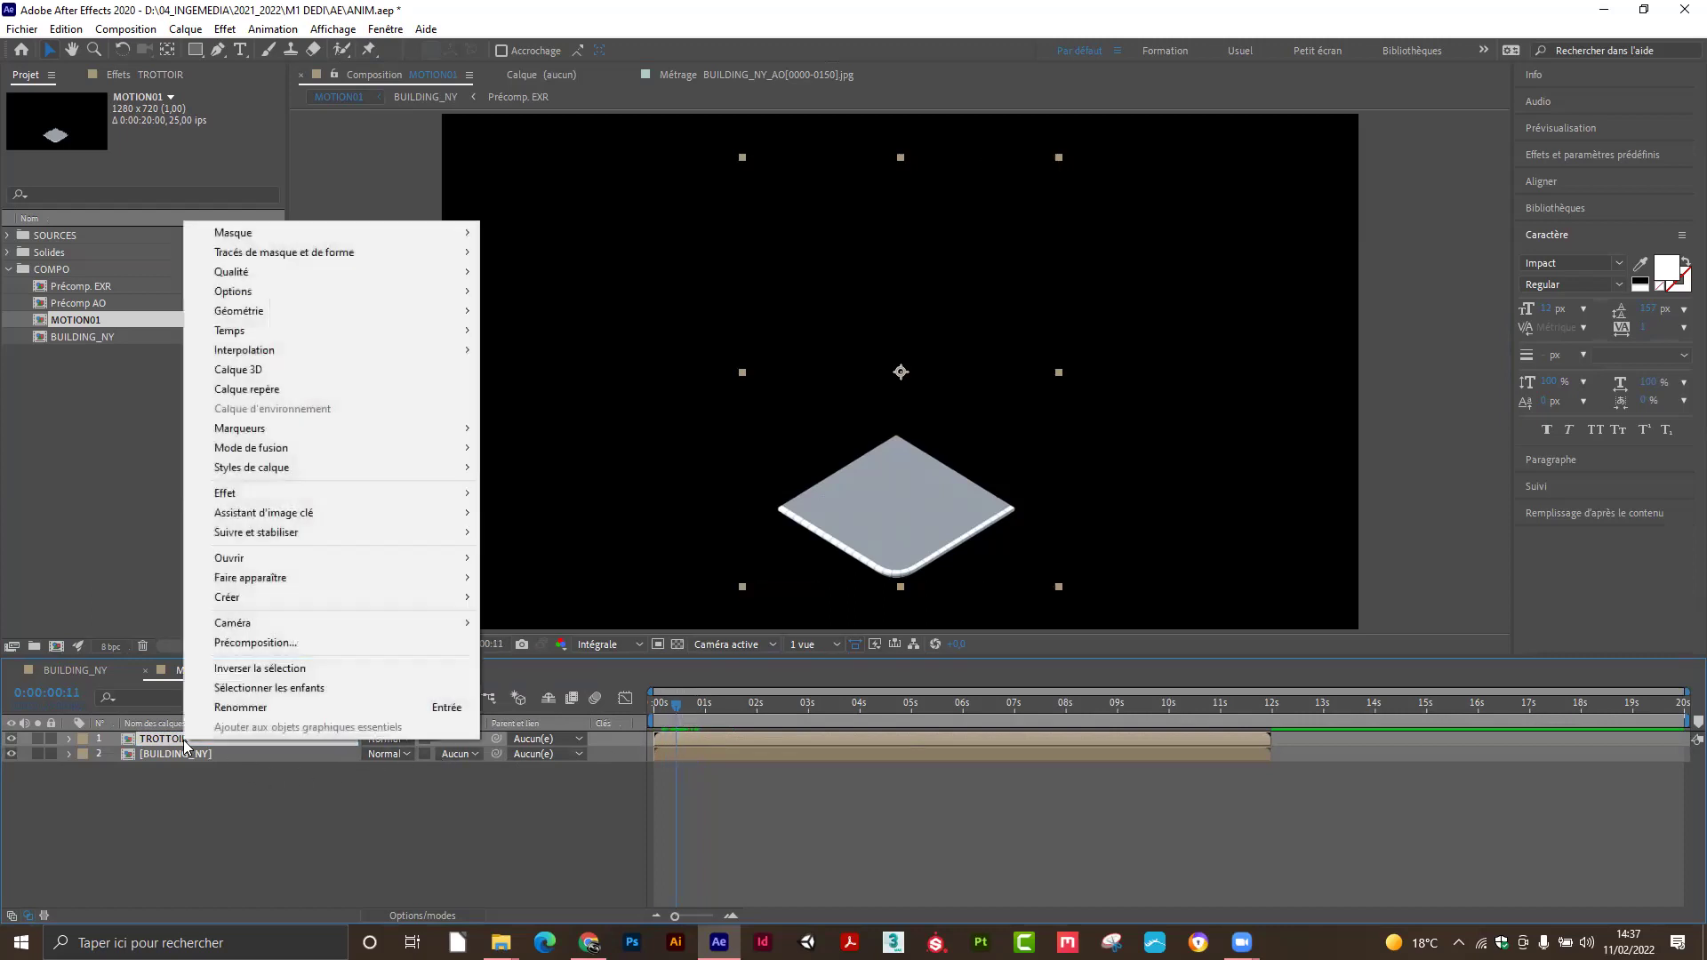
mouse_move(245, 336)
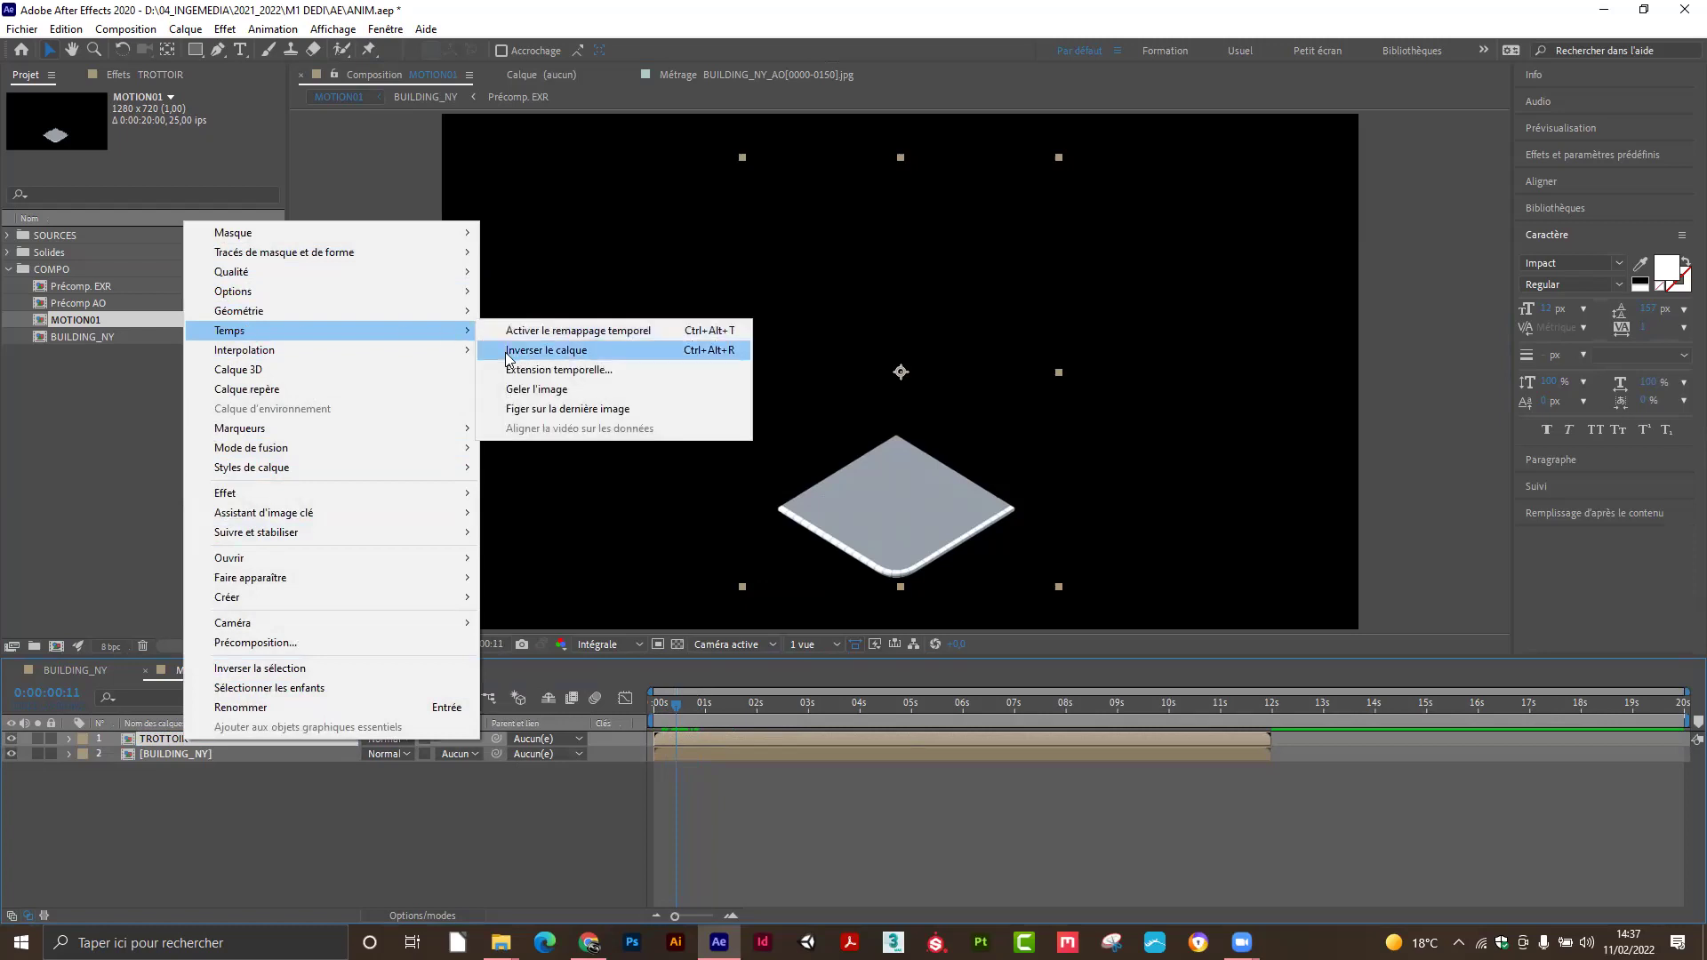
click(527, 391)
click(942, 703)
drag(868, 707, 914, 703)
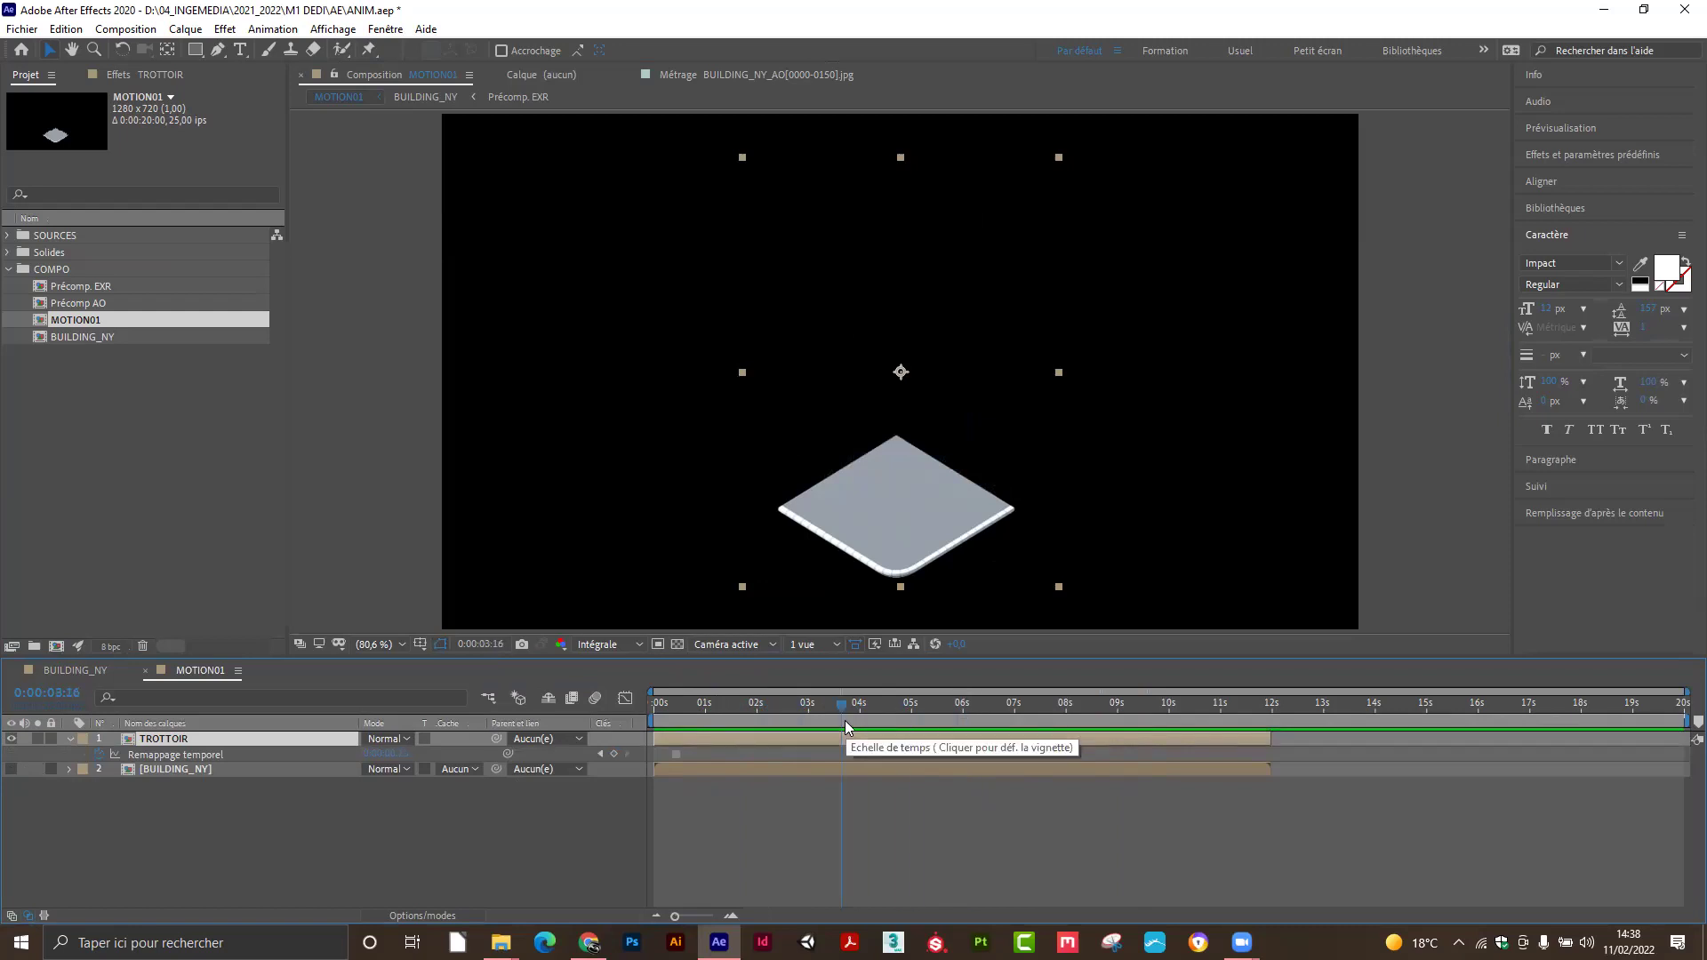
Slide the BUILDING_NY bar later and back toward the start, then delete the TROTTOIR layer.
click(201, 772)
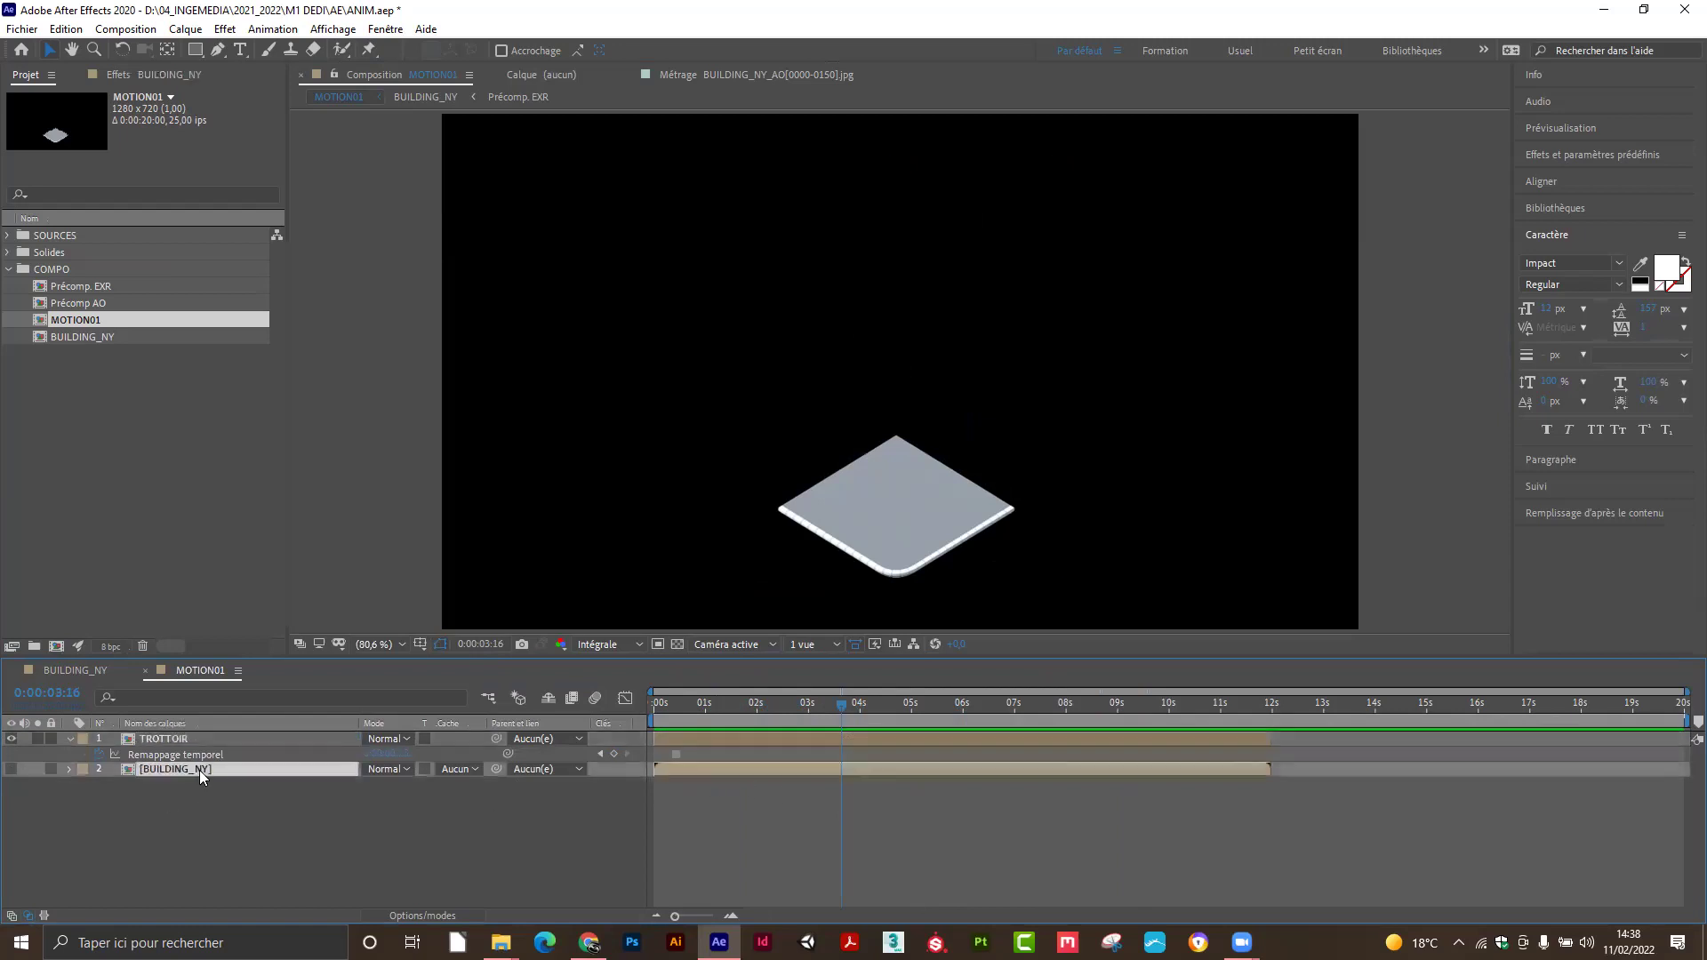
drag(659, 772, 1295, 743)
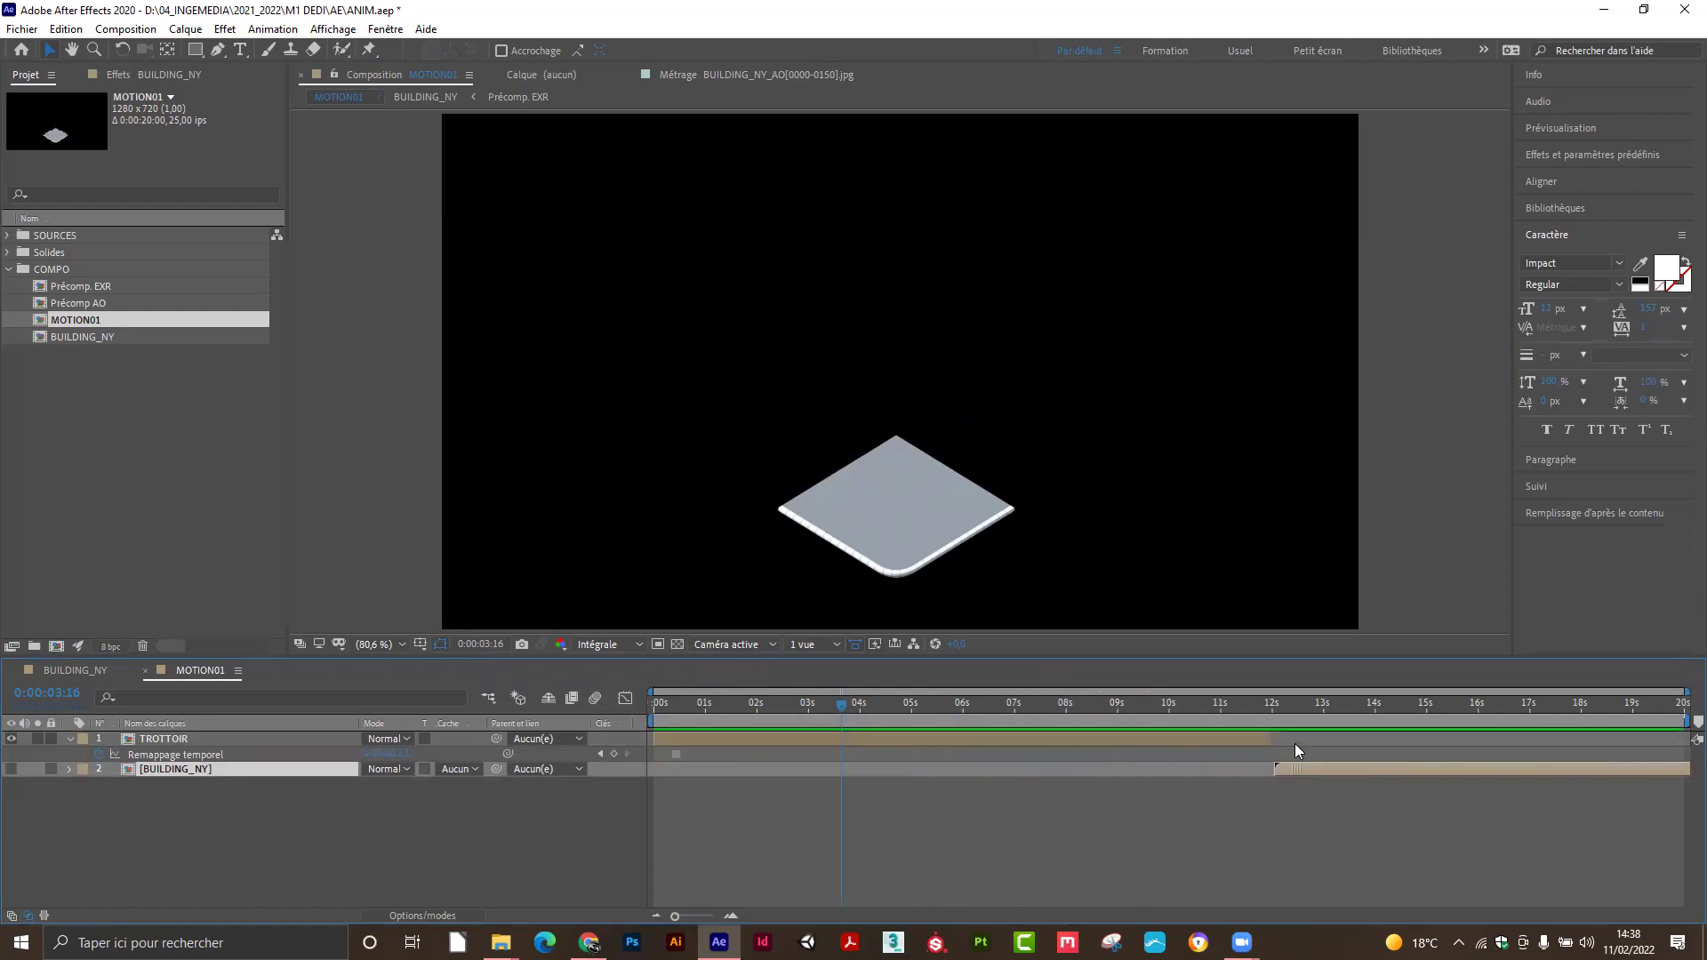
drag(1294, 744, 971, 773)
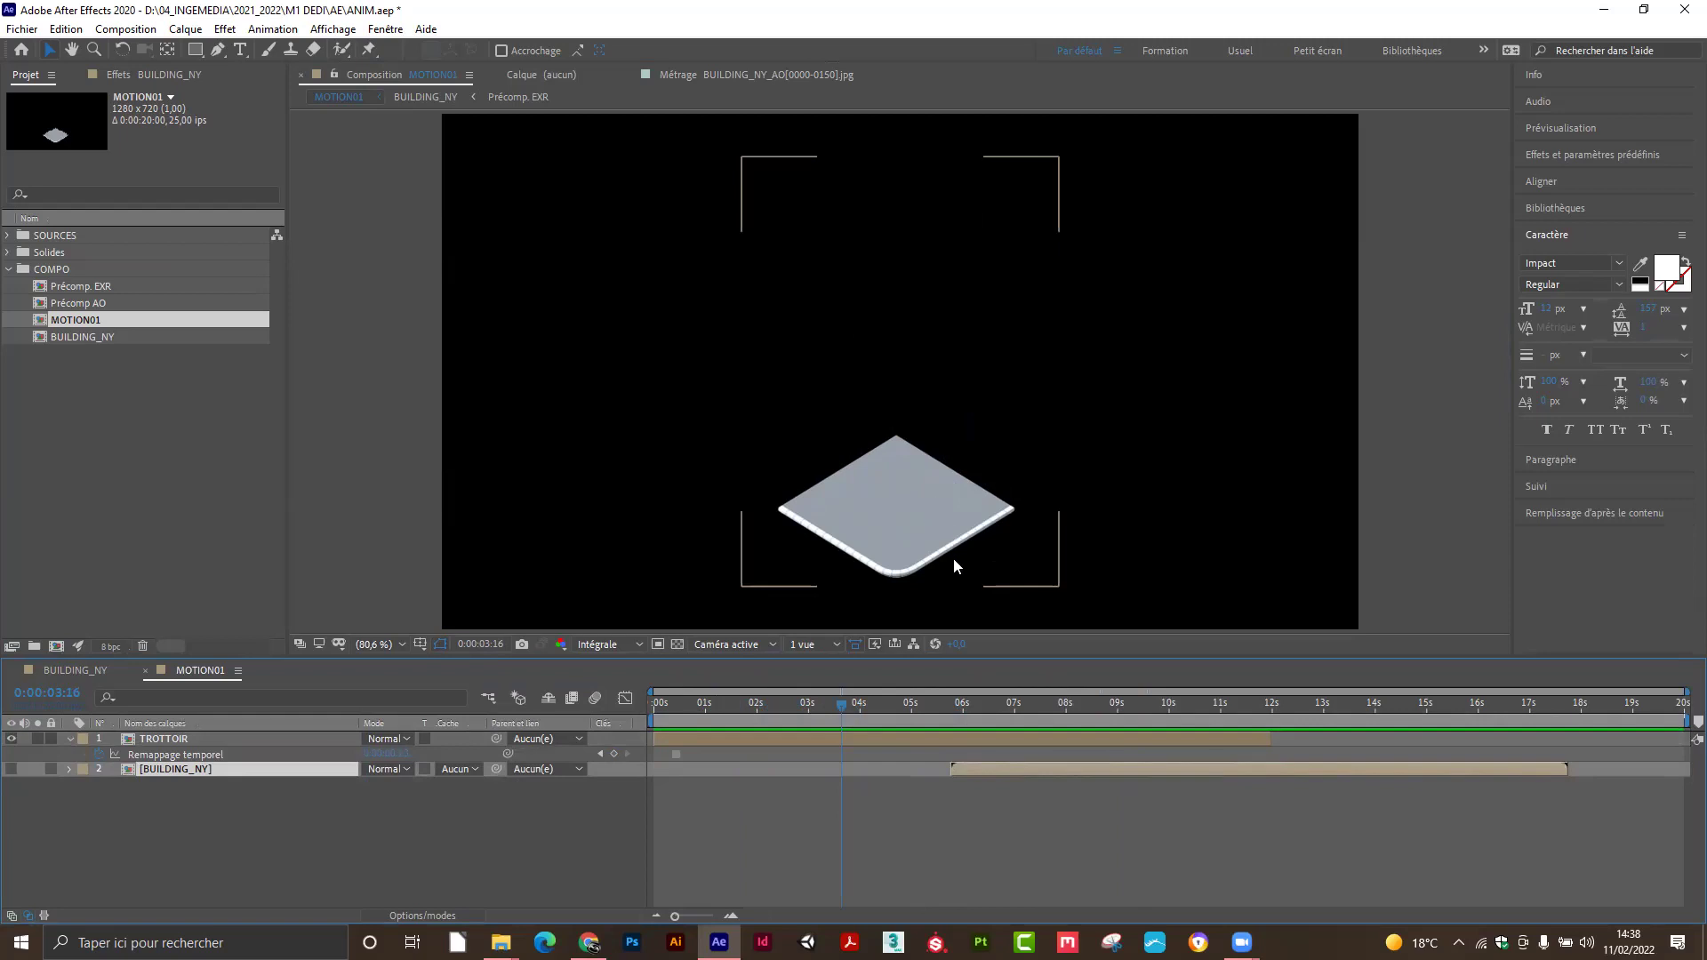
drag(1004, 763, 691, 795)
click(731, 738)
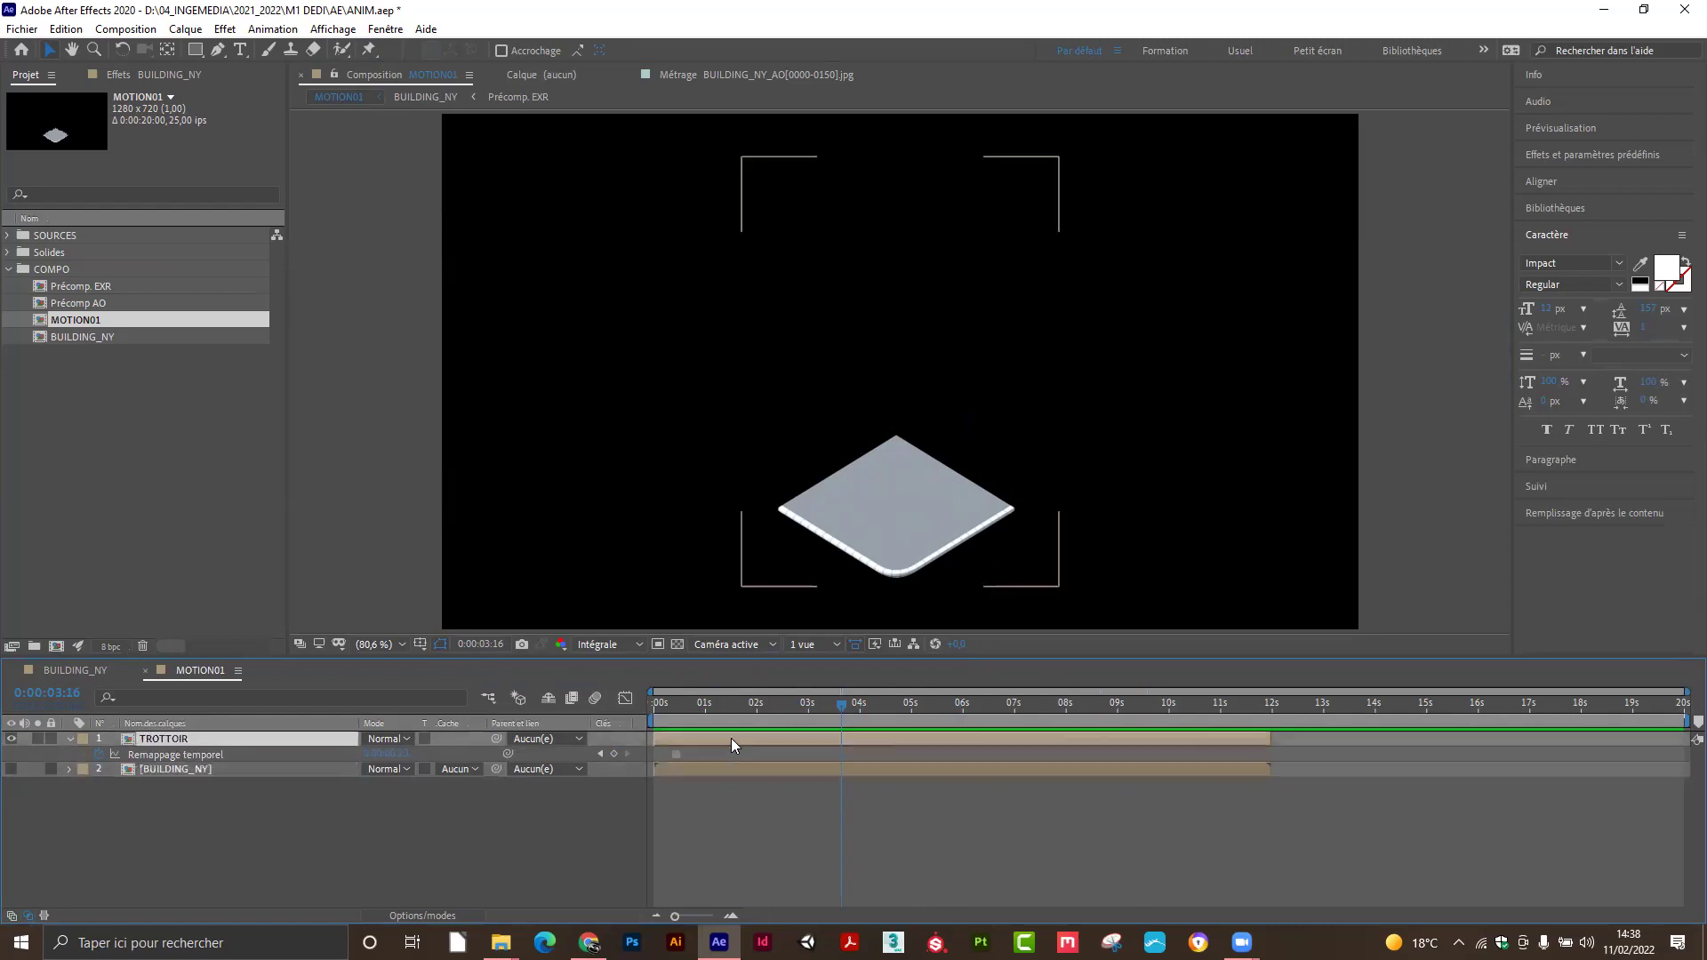
key(Delete)
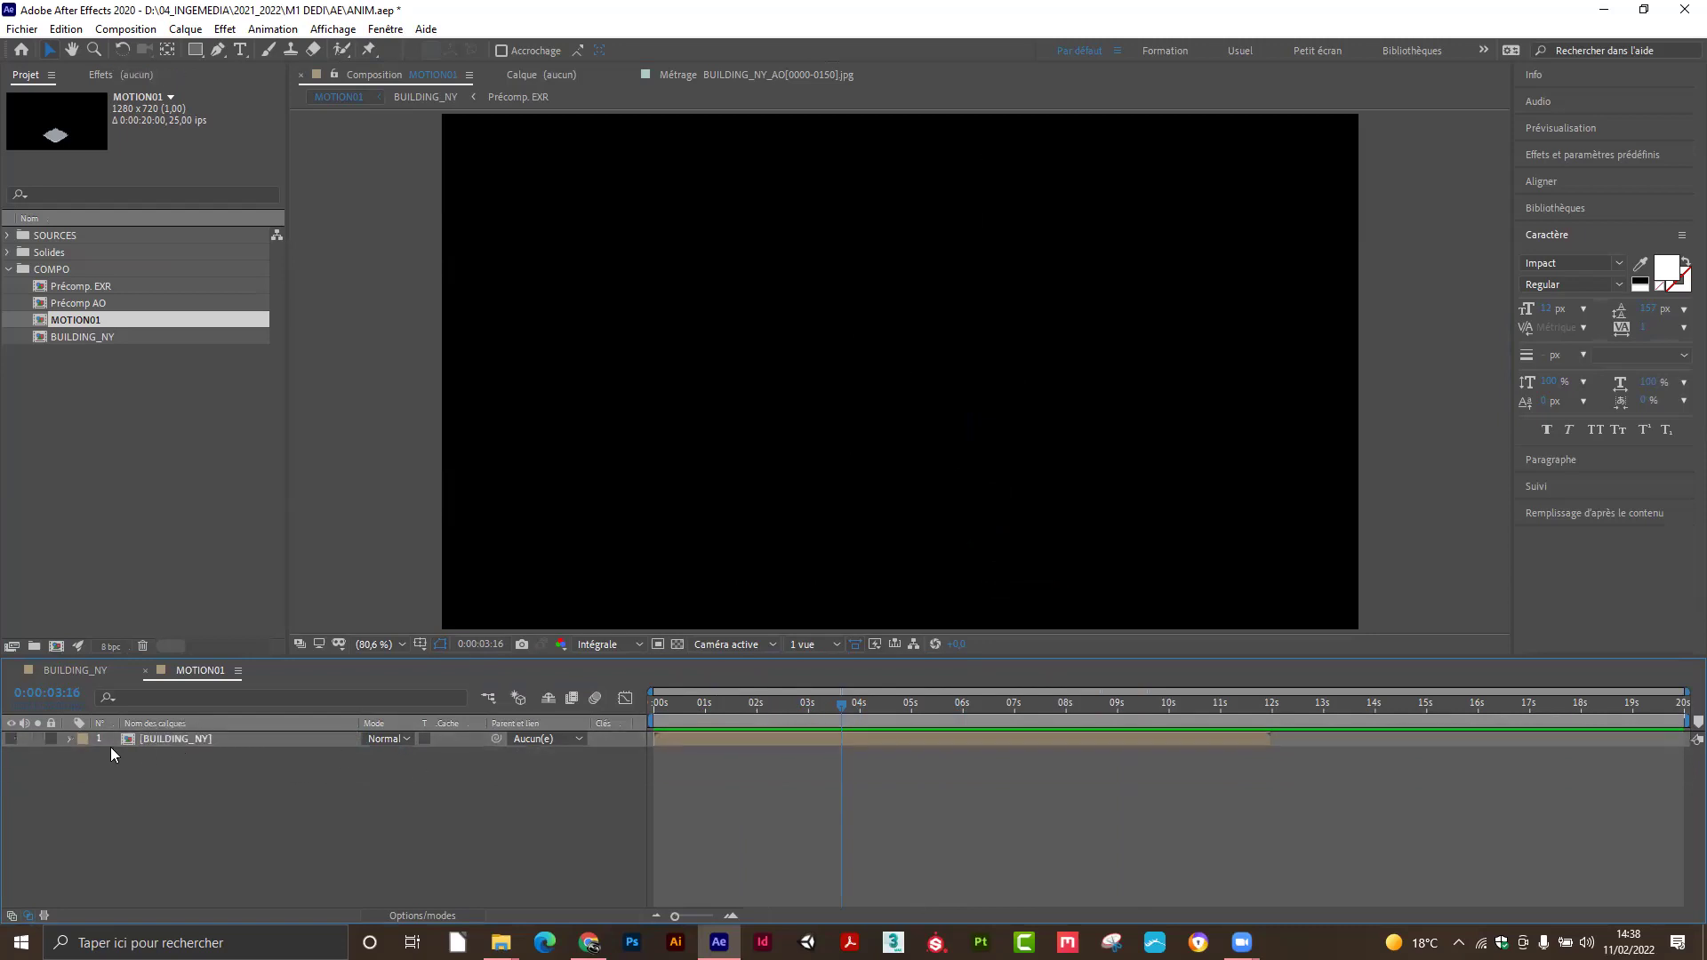
Turn BUILDING_NY's visibility back on and nudge the building within the frame.
click(10, 739)
drag(838, 699, 748, 700)
scroll(889, 533, up, 1)
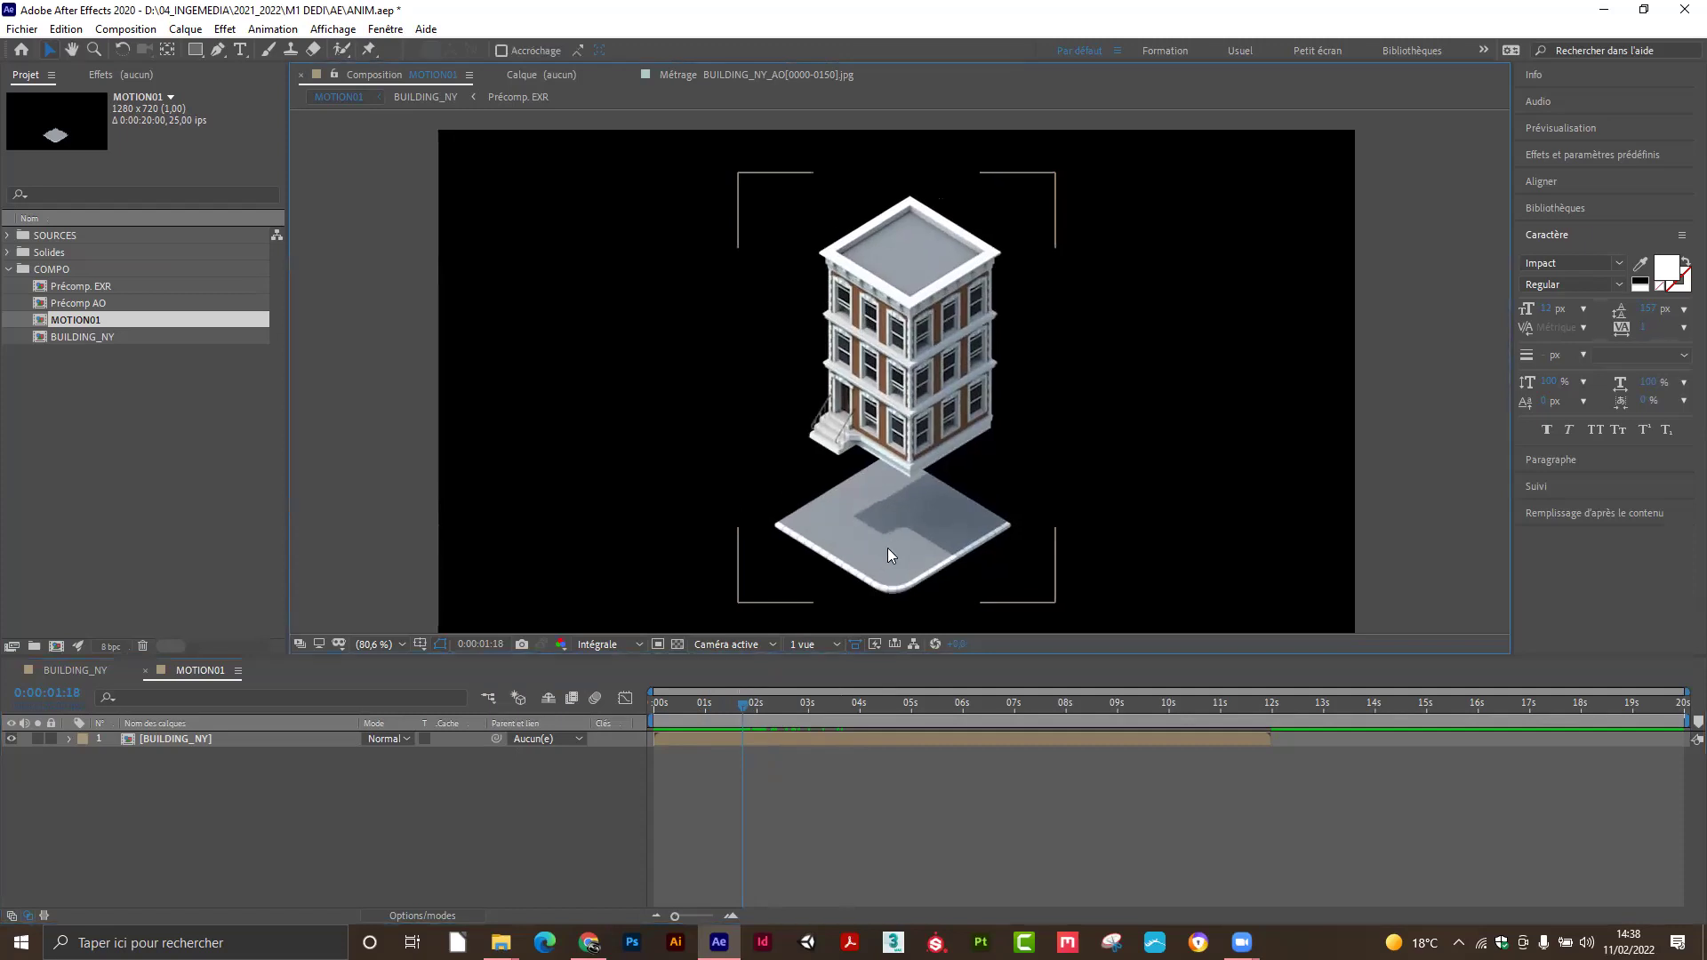
drag(887, 547, 920, 526)
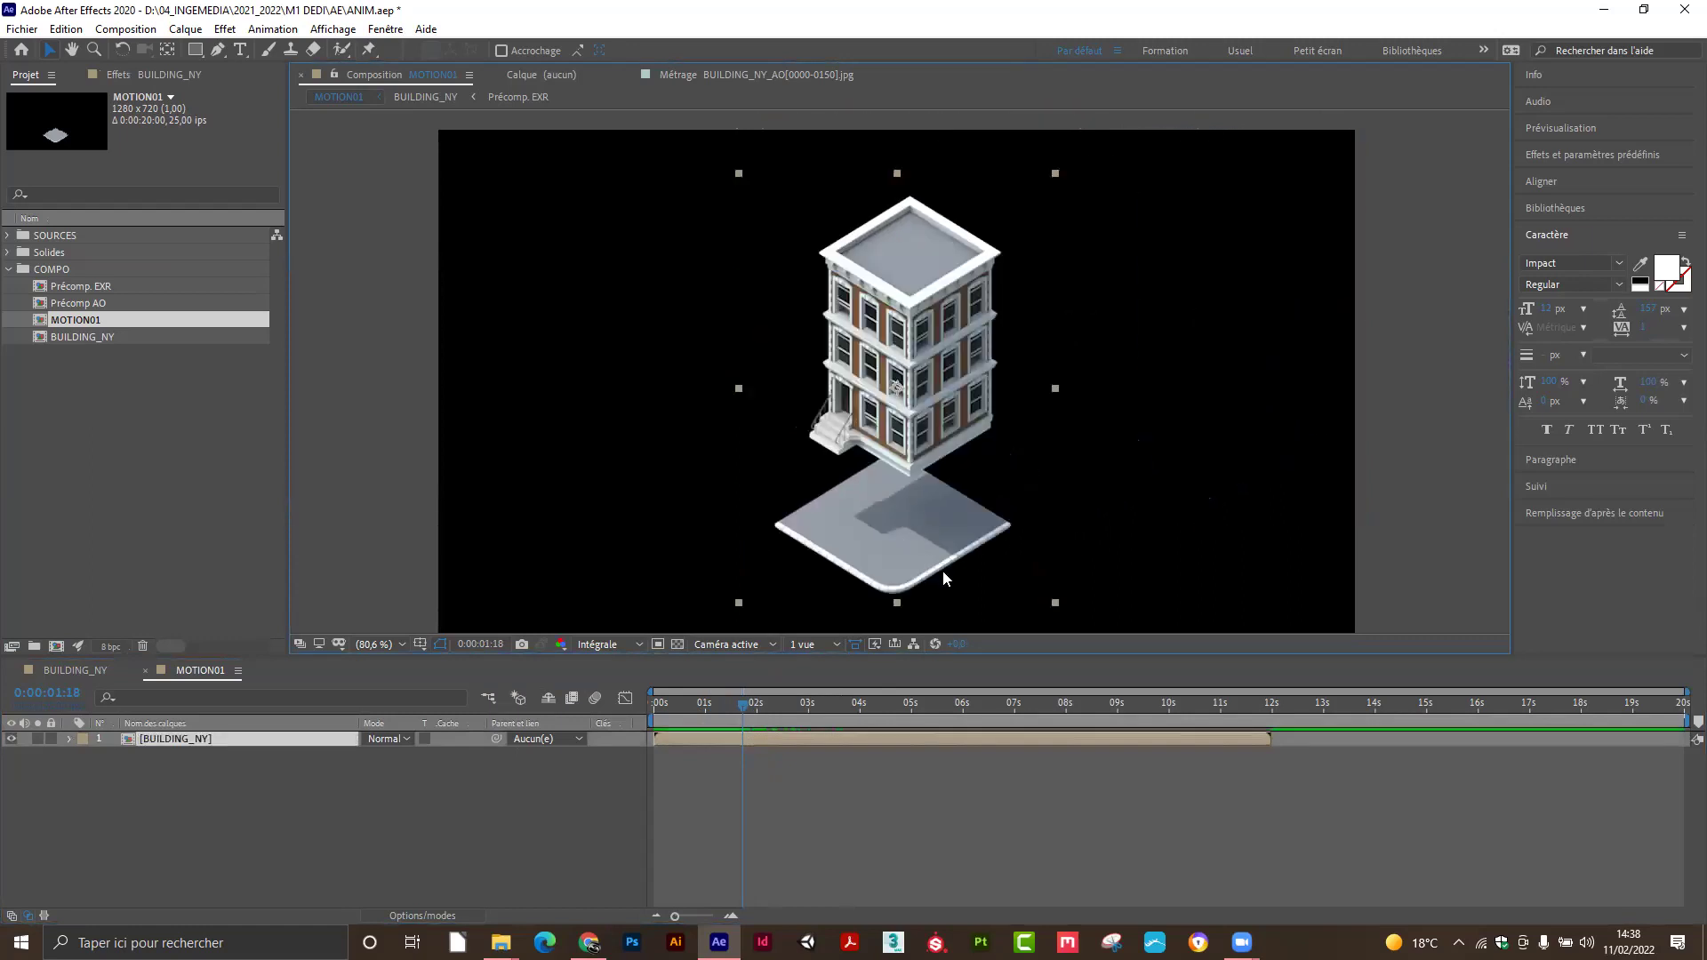
click(732, 704)
mouse_move(707, 709)
mouse_down()
mouse_move(818, 706)
mouse_move(651, 722)
mouse_move(726, 715)
mouse_up()
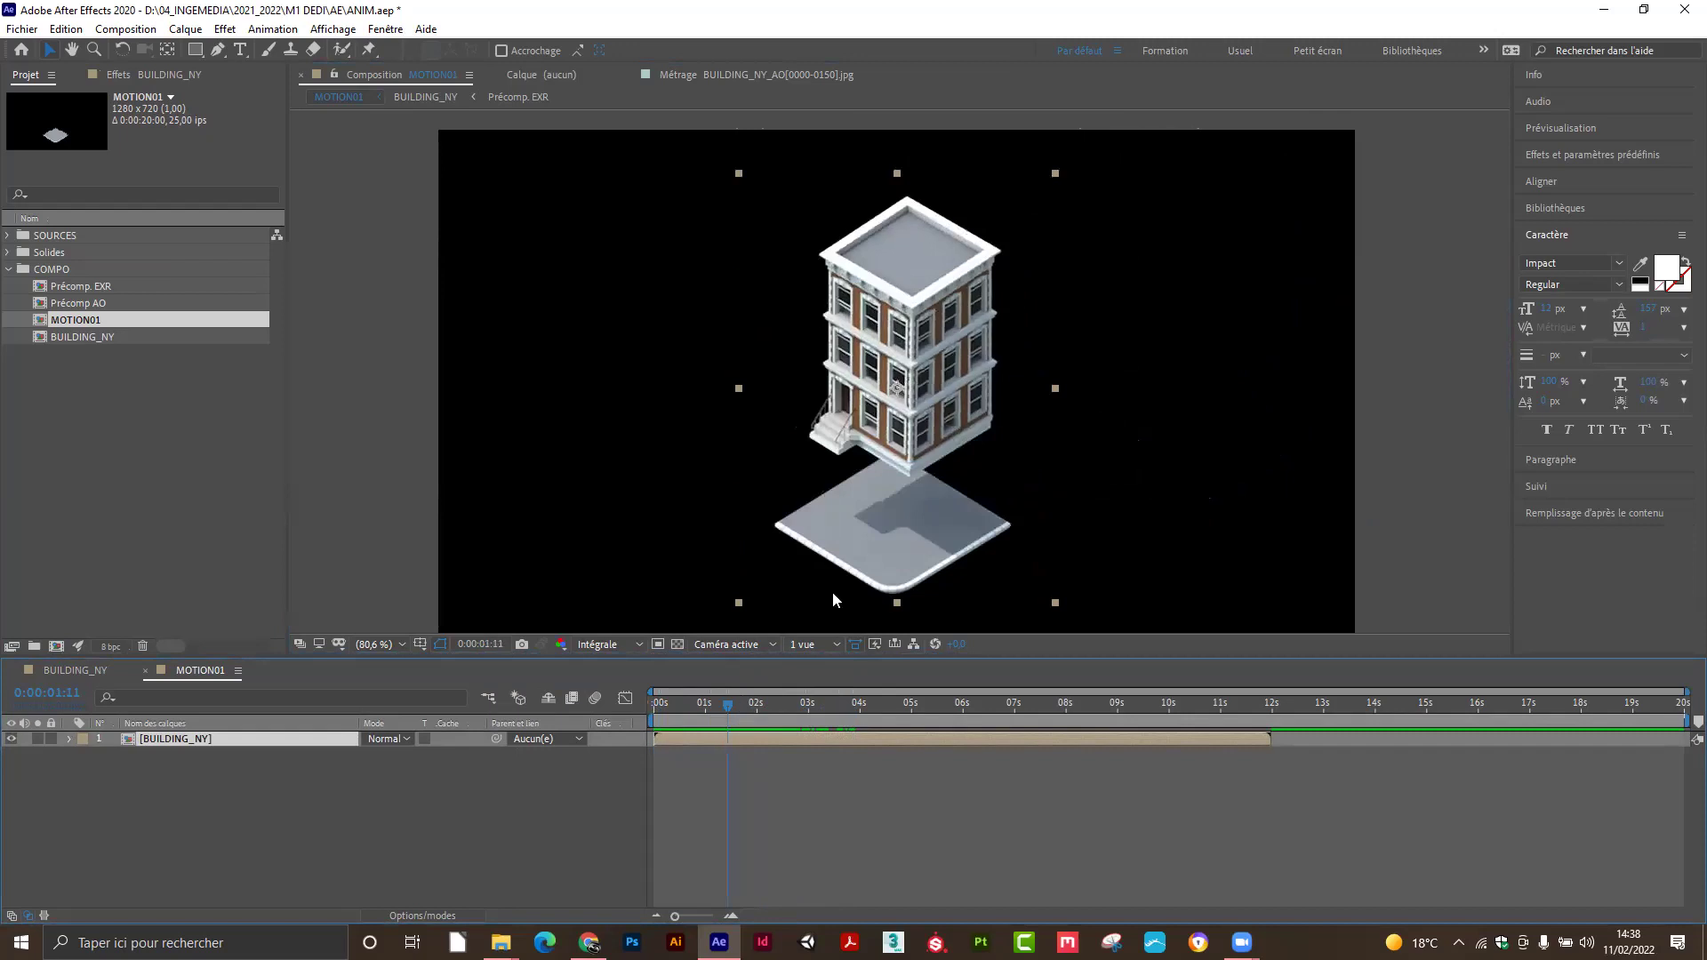
Raise the building slightly and scrub through the animation back to the first frame.
drag(888, 552, 887, 503)
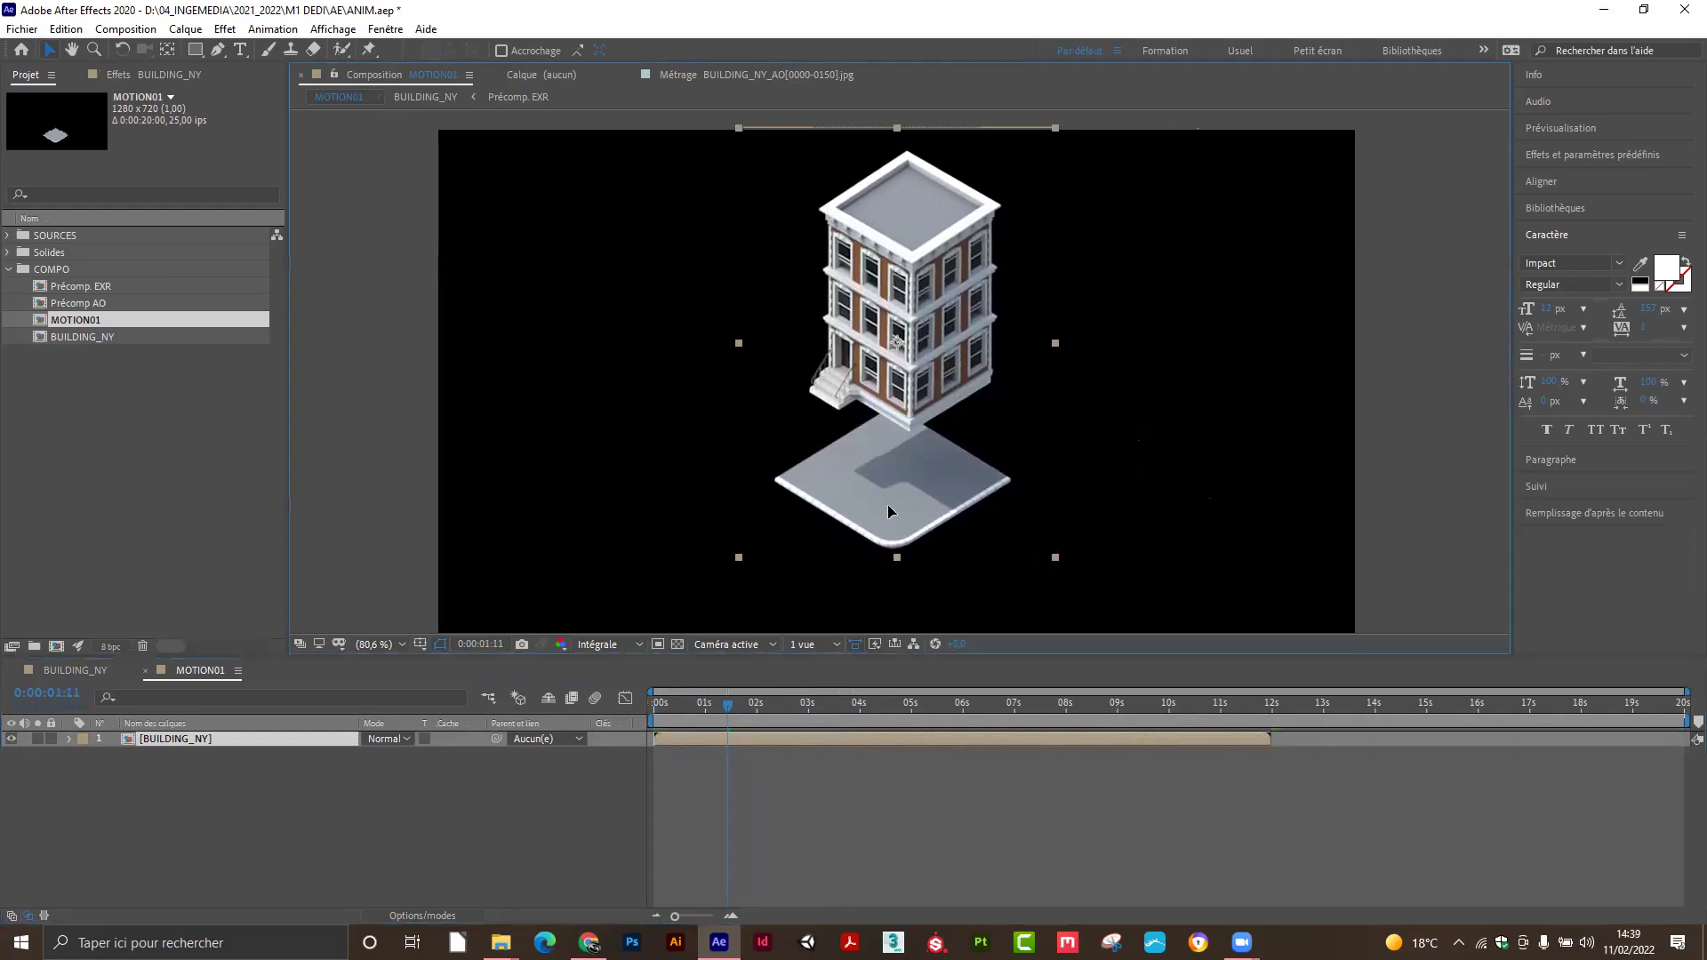
drag(727, 707, 932, 703)
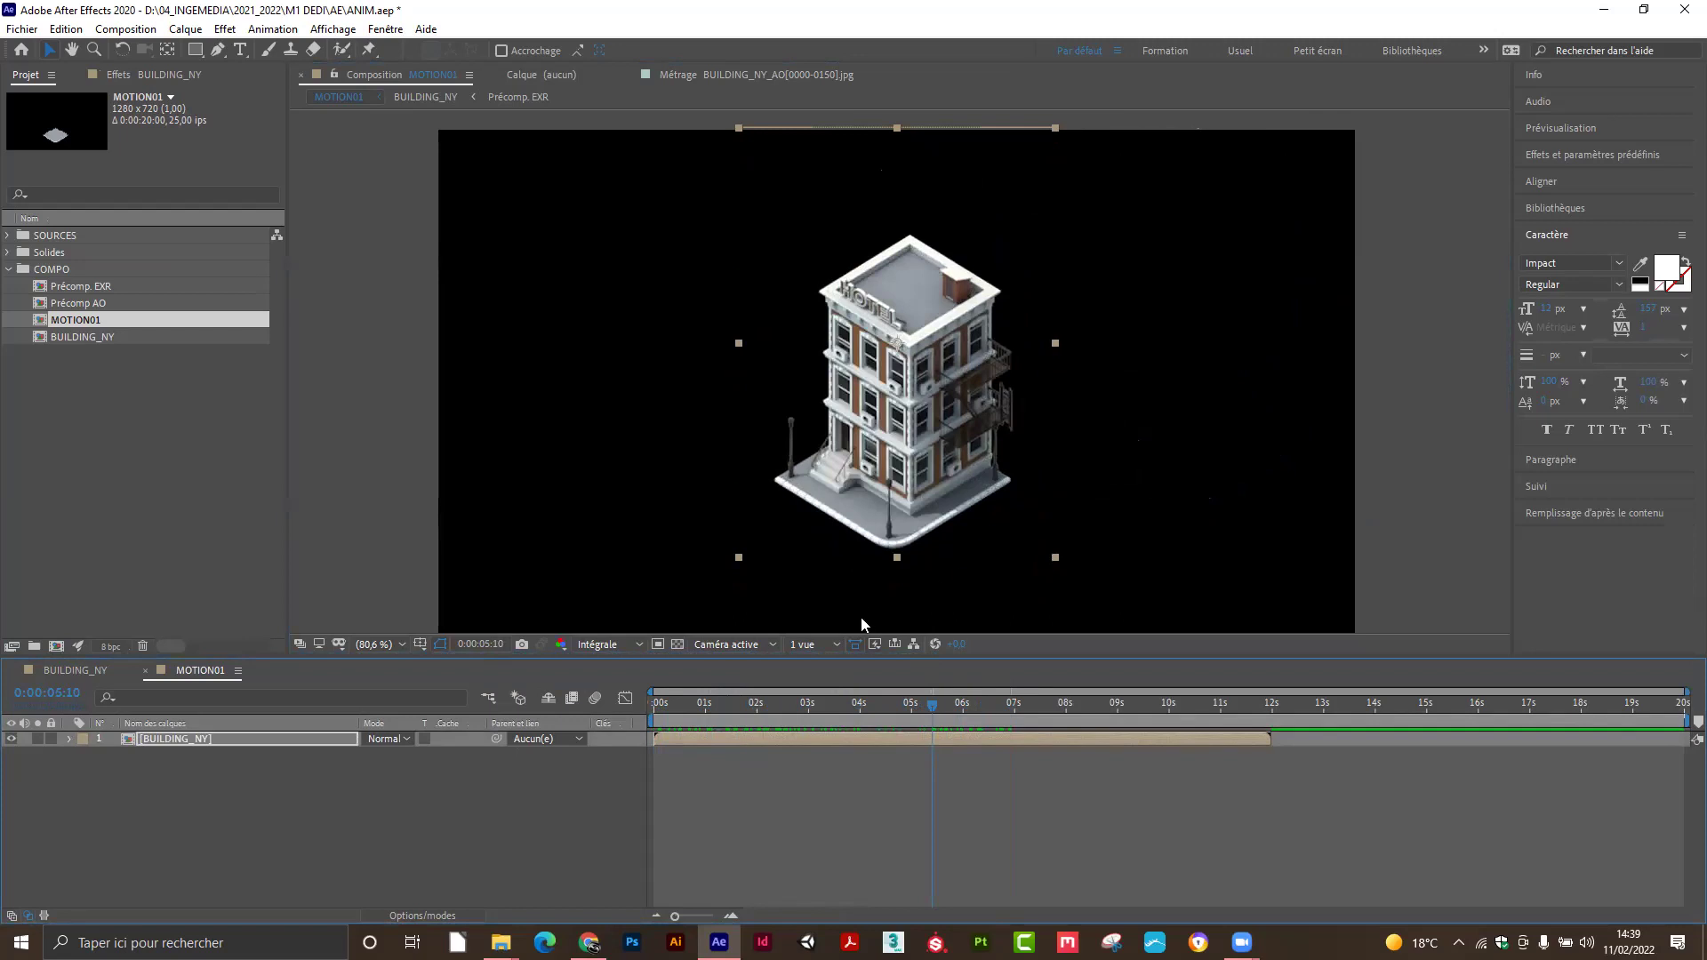
drag(931, 704, 881, 720)
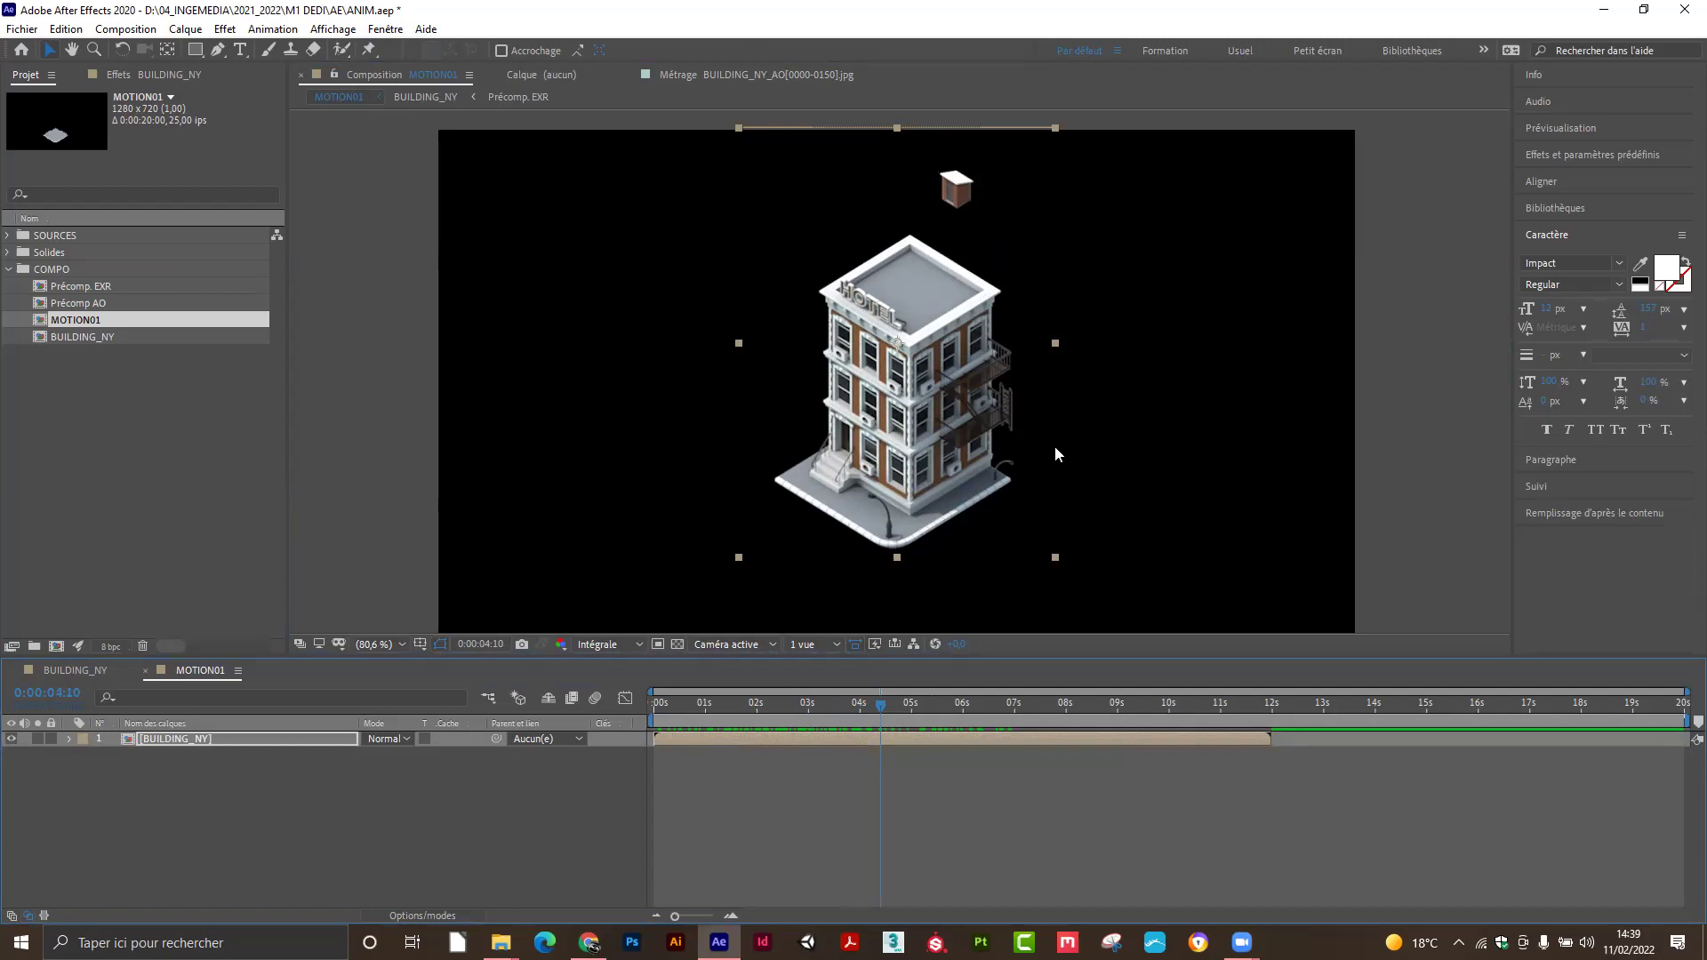
drag(881, 705, 918, 709)
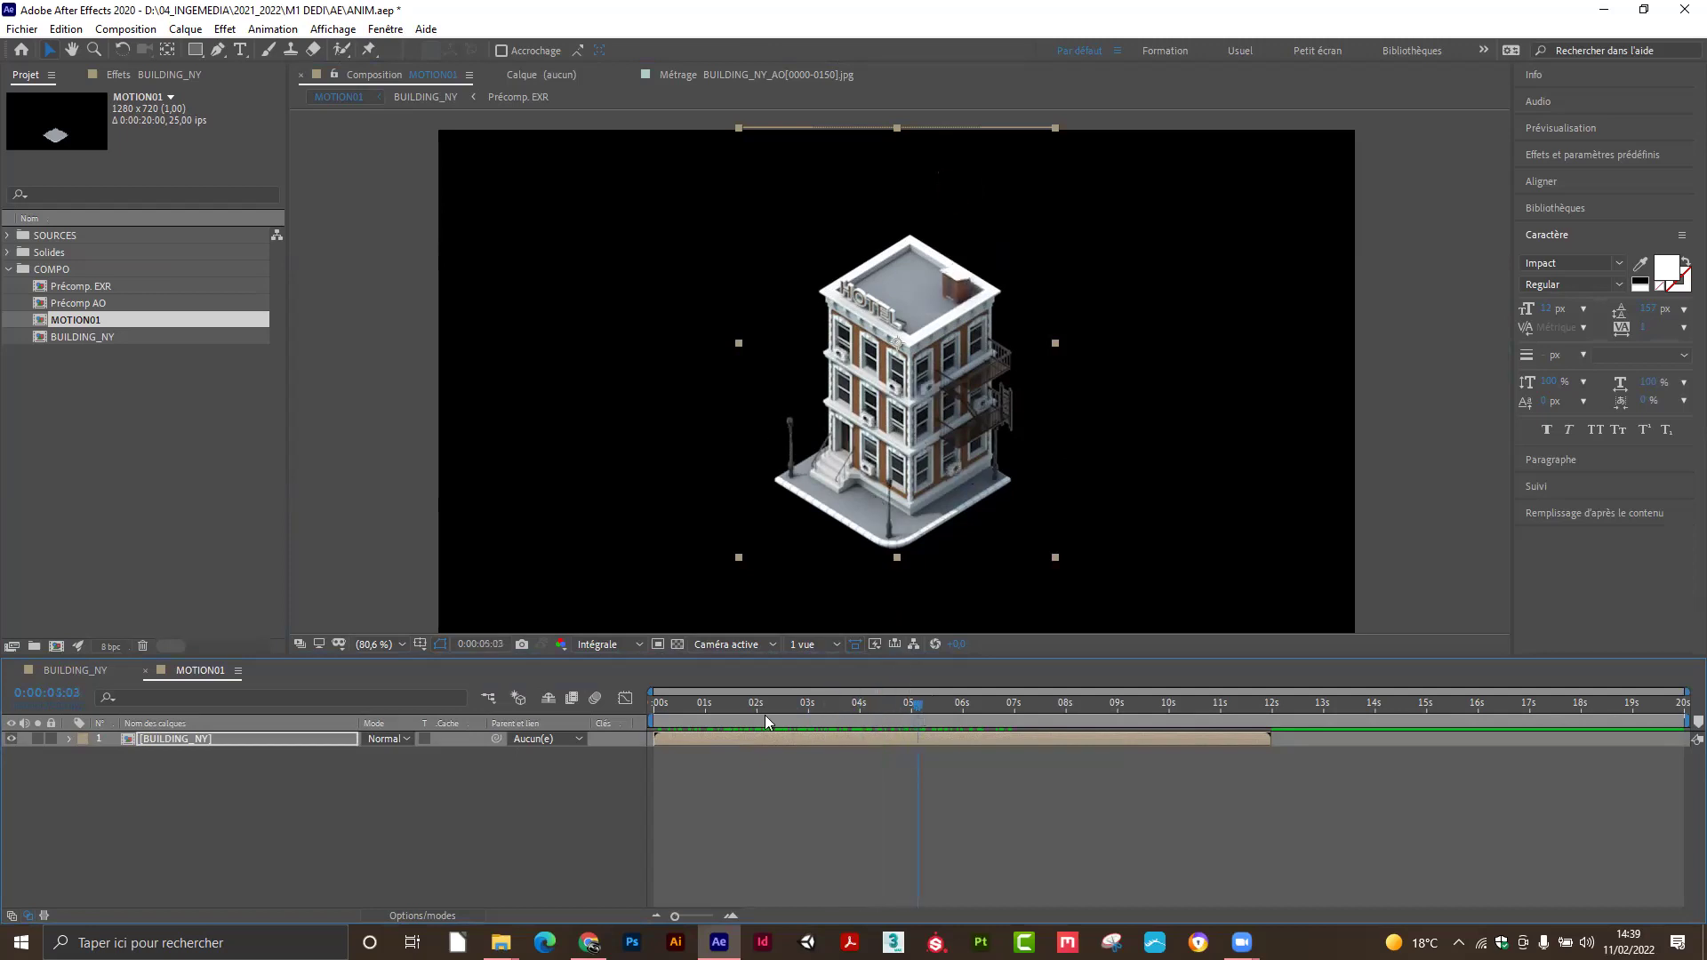
drag(767, 721, 882, 732)
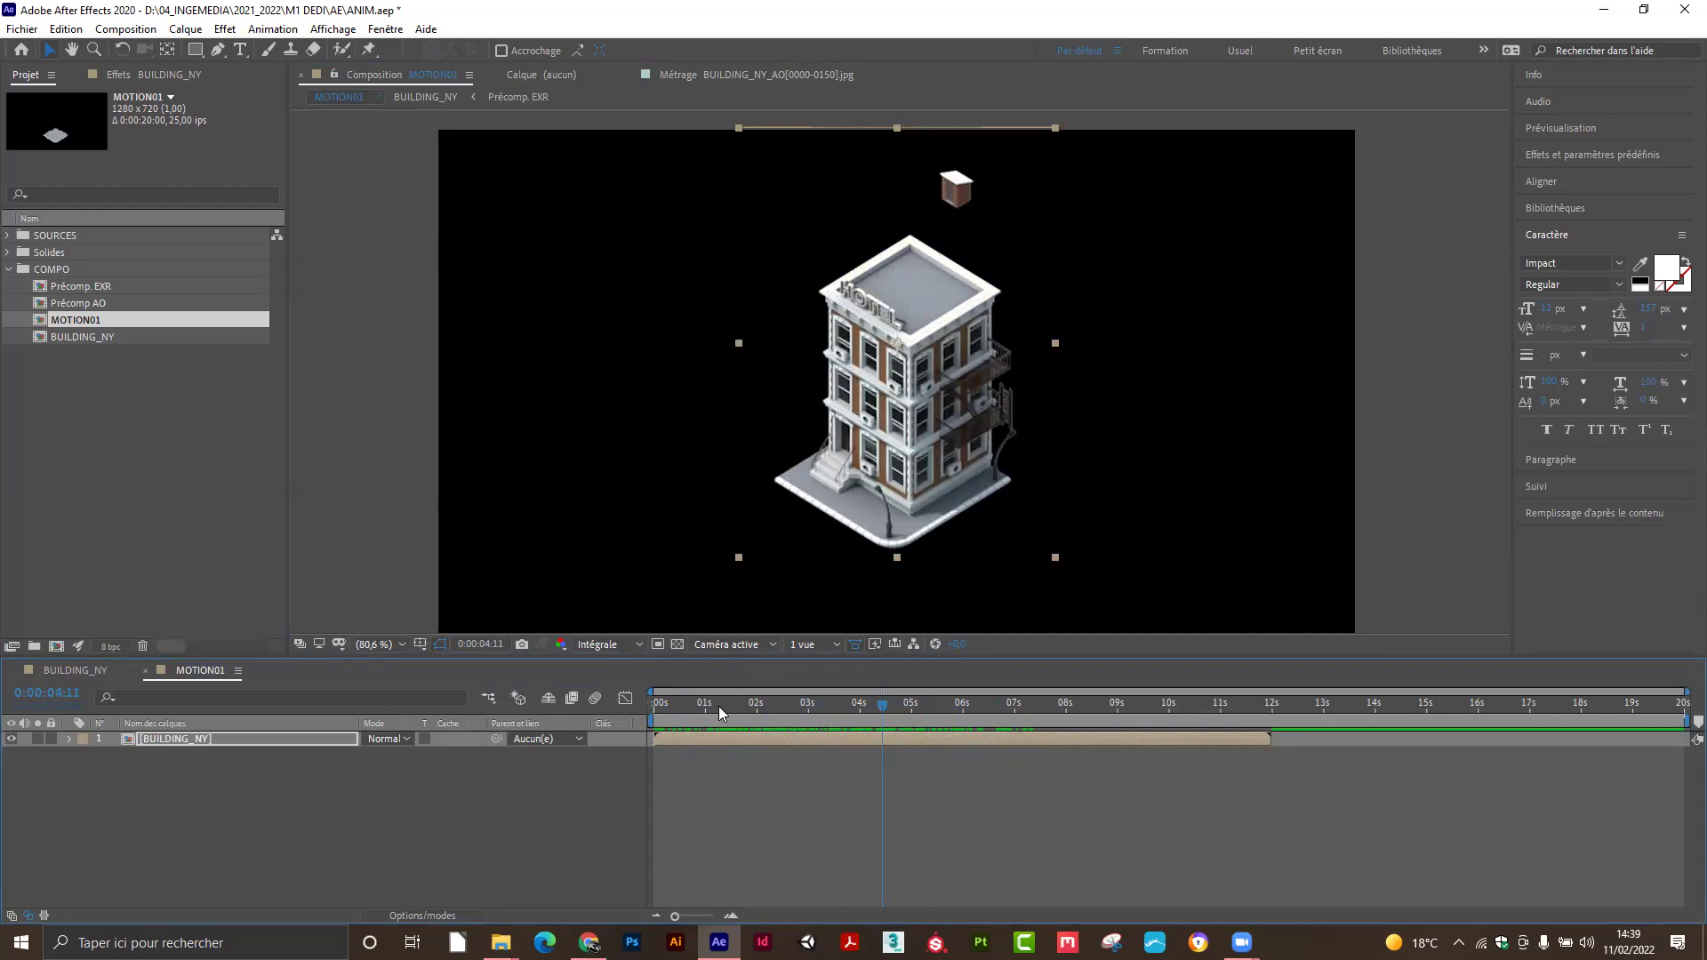
drag(719, 706, 628, 718)
Duplicate the [BUILDING_NY] layer with Ctrl+D.
click(267, 740)
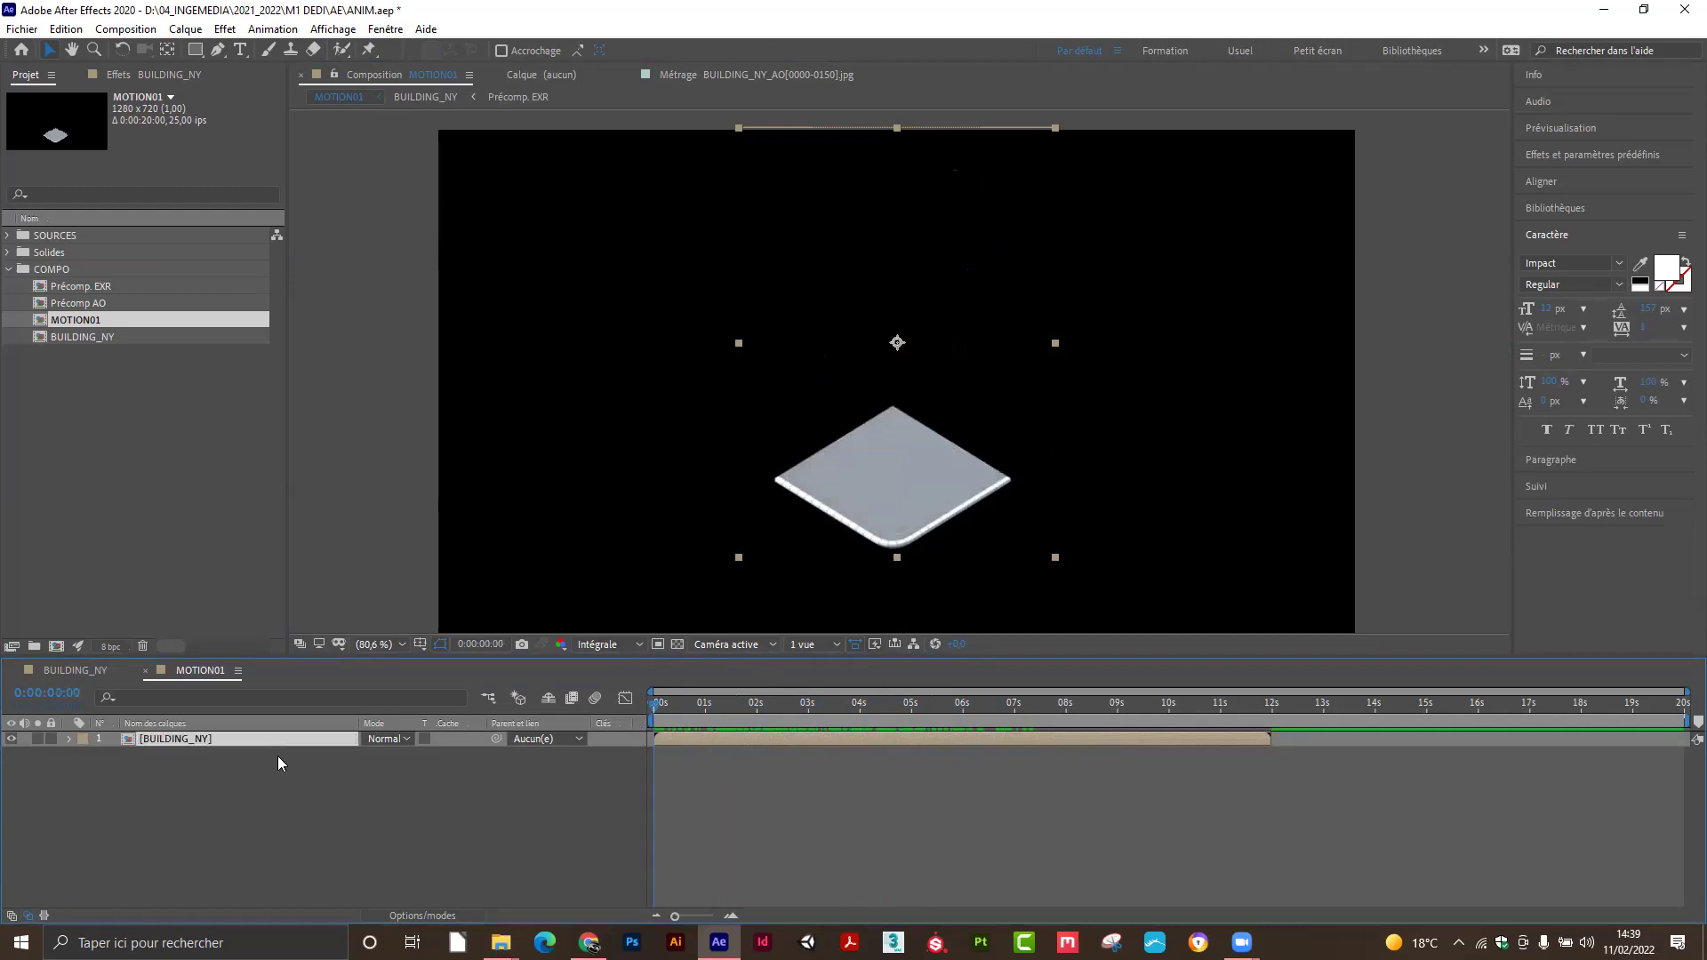
key(ctrl+d)
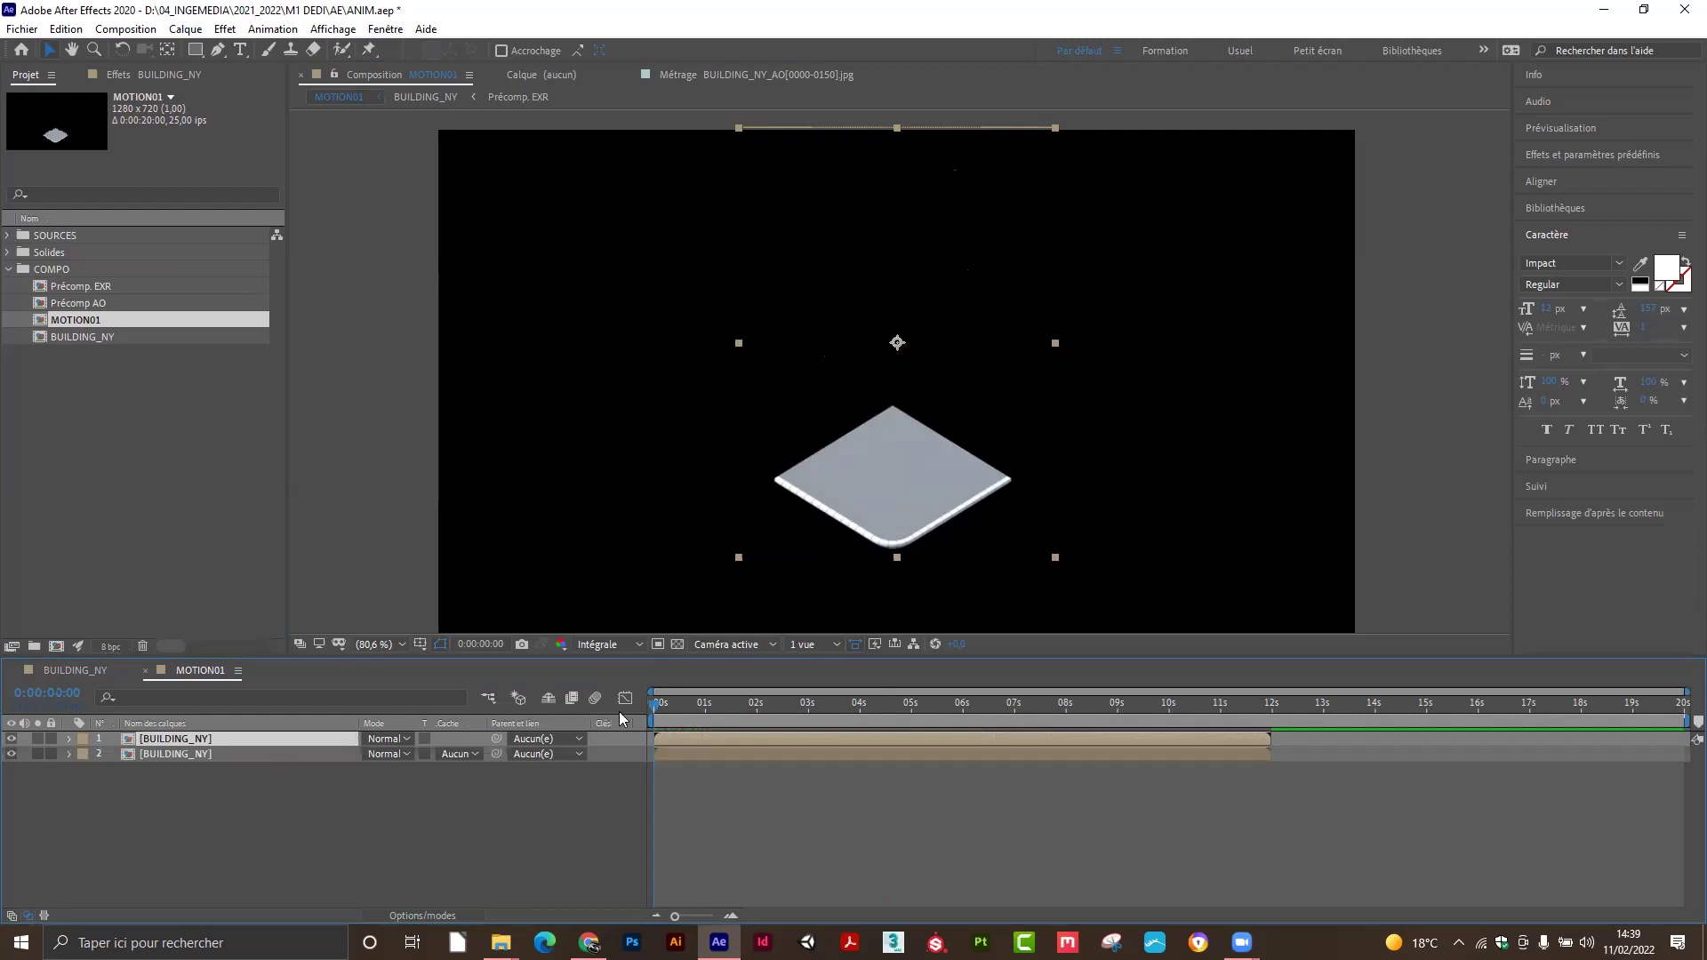
drag(655, 704, 667, 704)
Freeze the top copy on the current frame with Temps > Geler l'image.
right_click(192, 743)
mouse_move(248, 313)
mouse_move(289, 332)
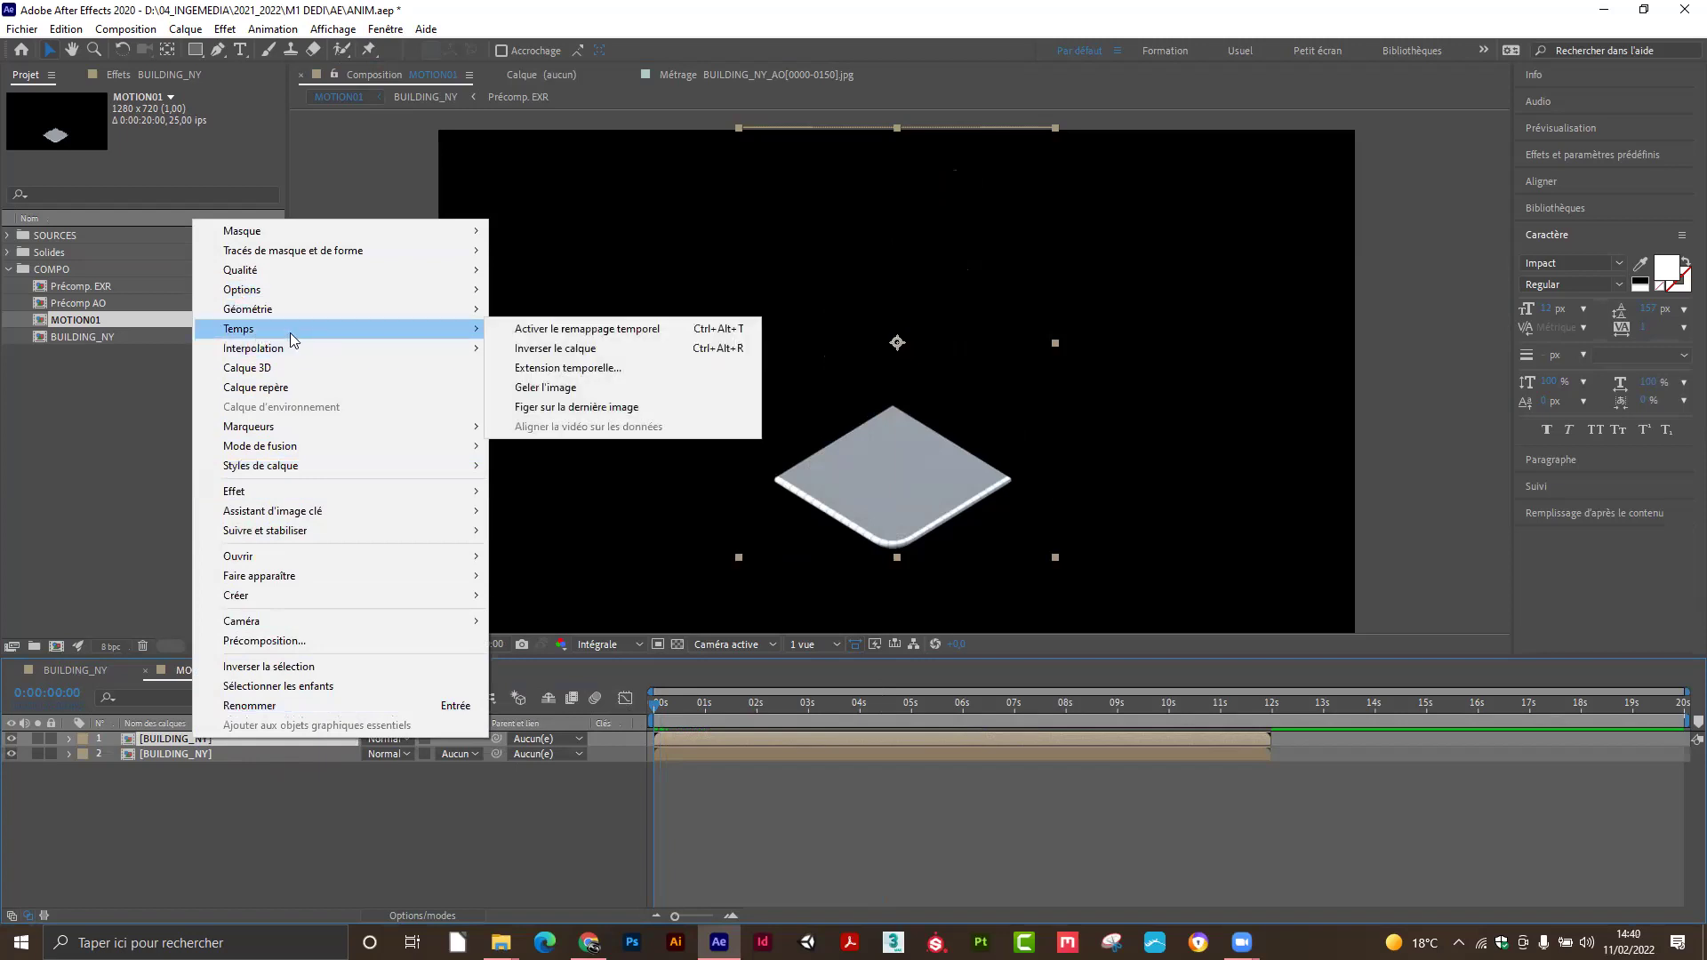
click(544, 388)
drag(685, 702, 735, 730)
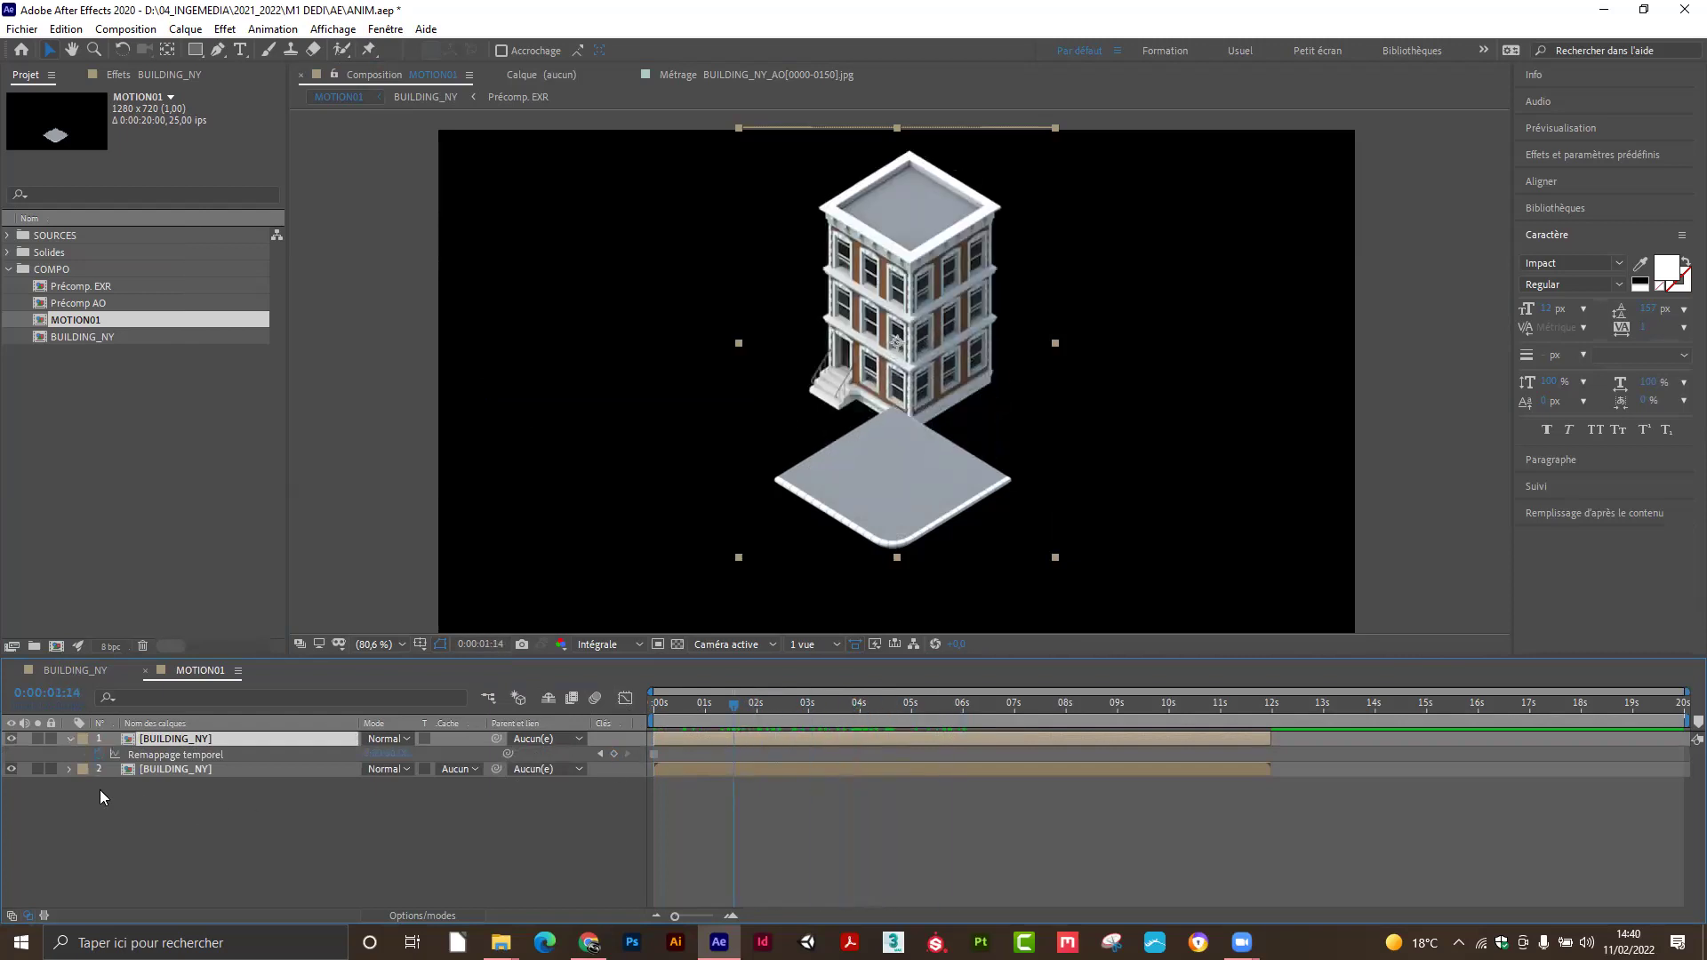
Hide the lower BUILDING_NY layer and scrub to confirm the sidewalk stays frozen.
click(12, 770)
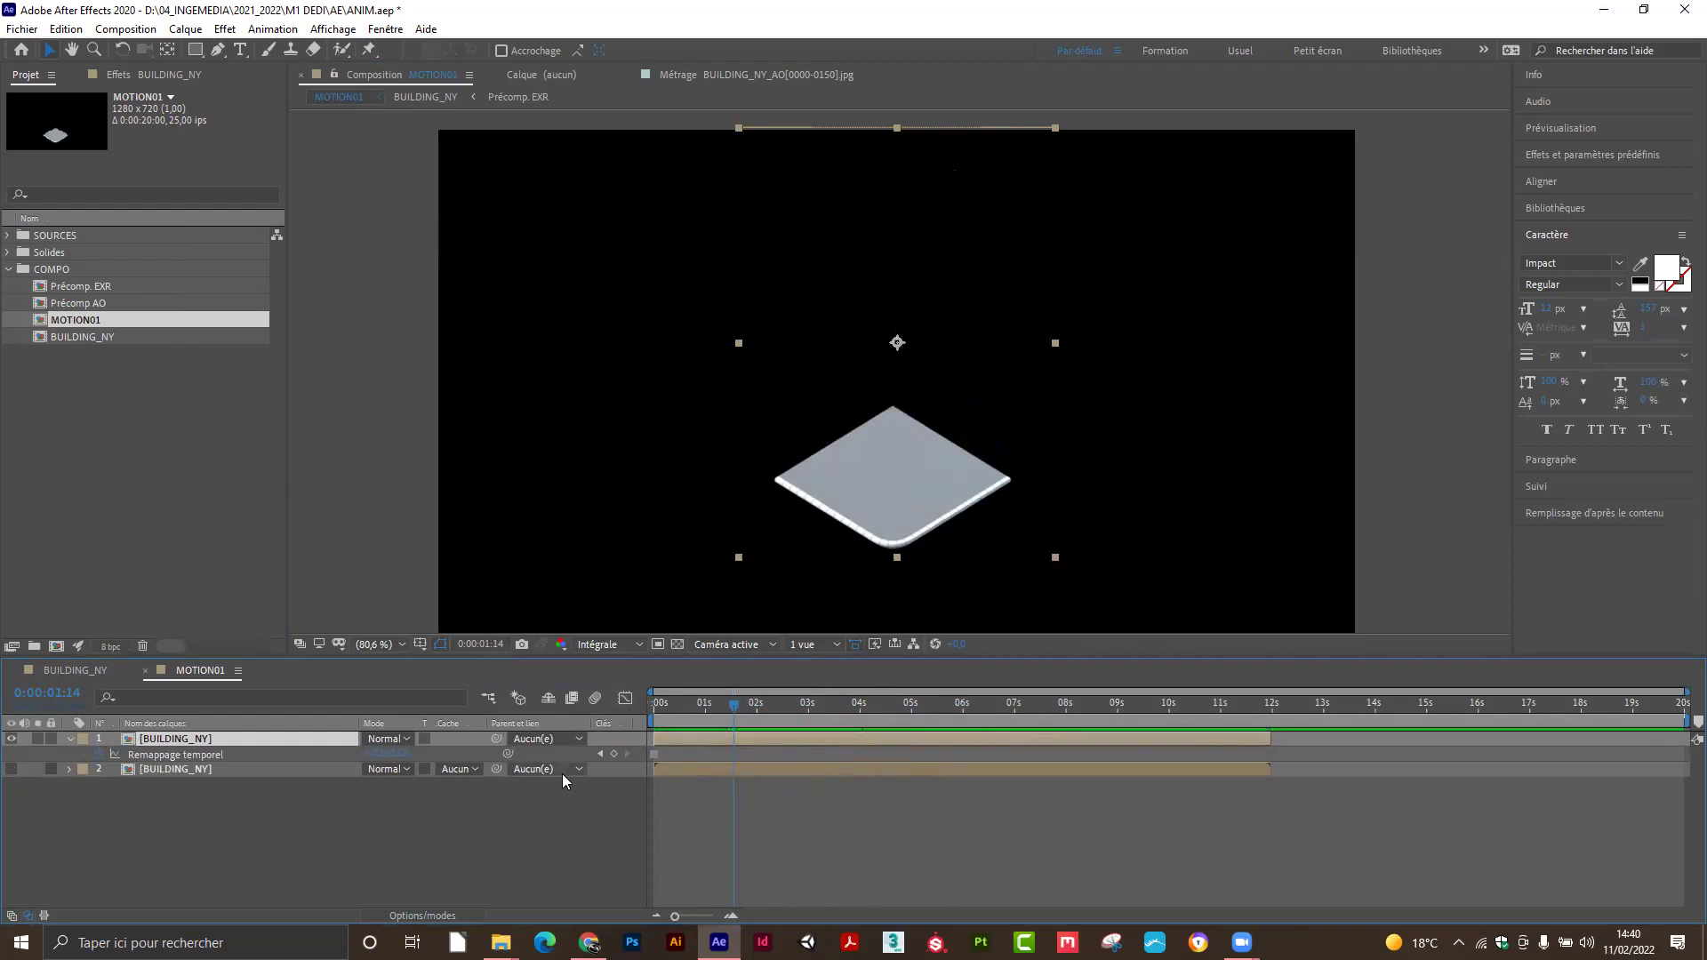
drag(714, 718, 895, 716)
click(867, 720)
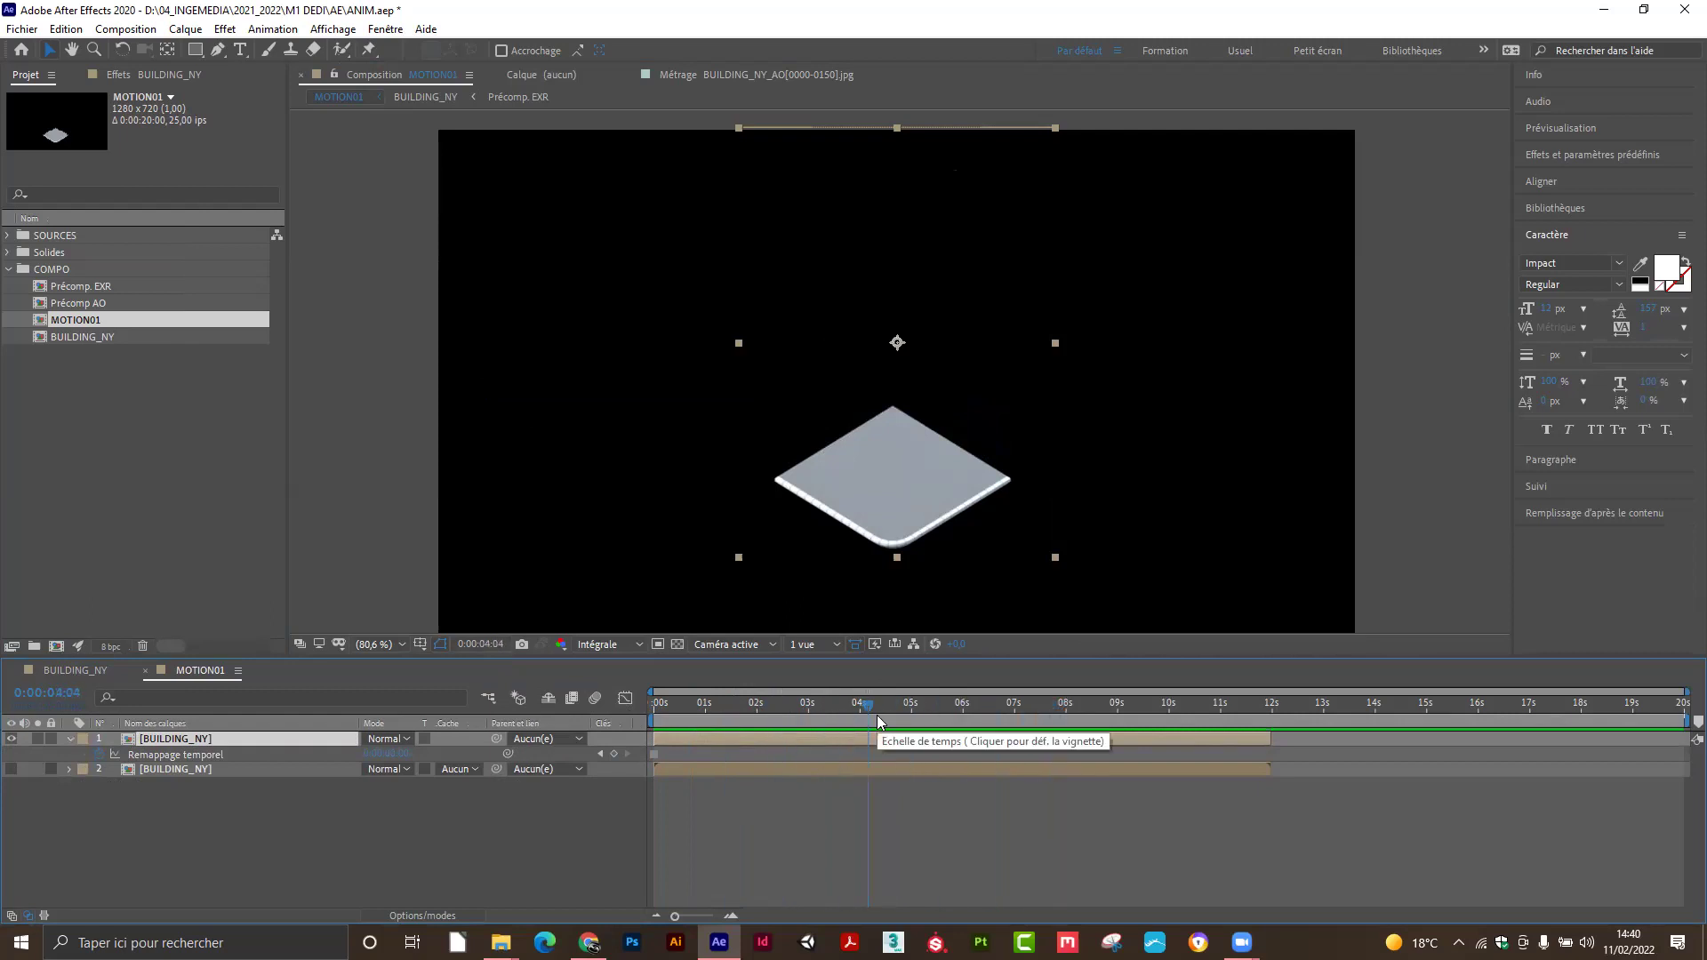
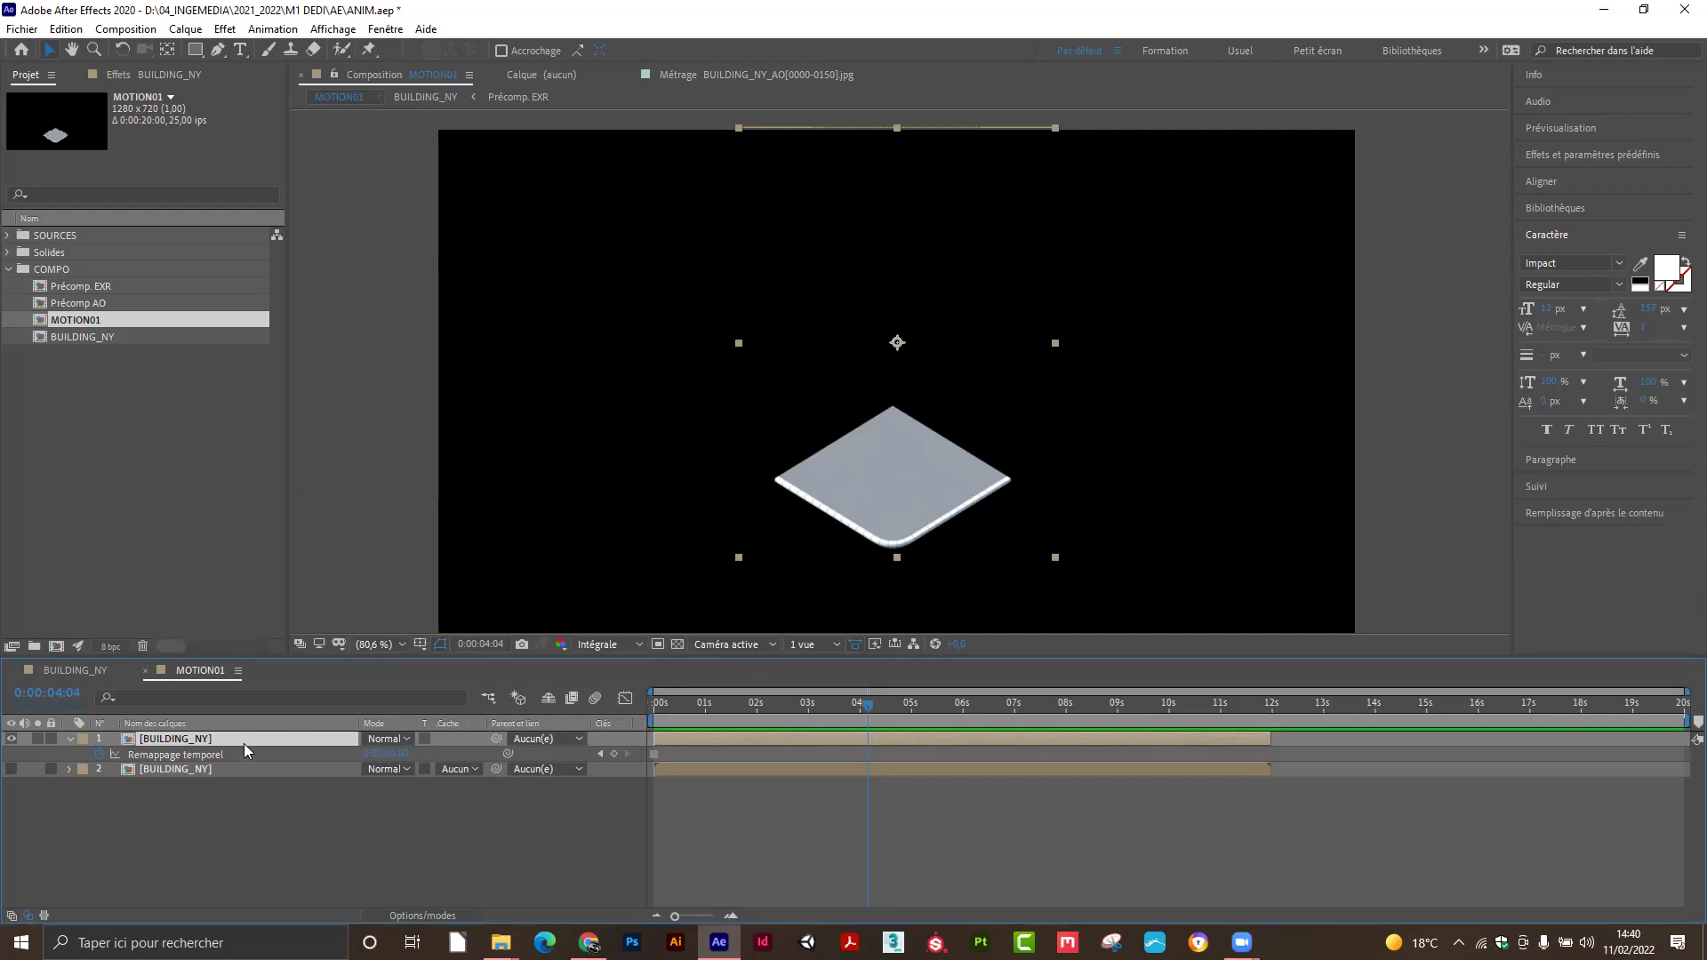
Show the base plate layer's Scale and scrub it smaller and larger to test values.
key(s)
mouse_move(385, 755)
mouse_down()
mouse_move(360, 756)
mouse_move(382, 755)
mouse_up()
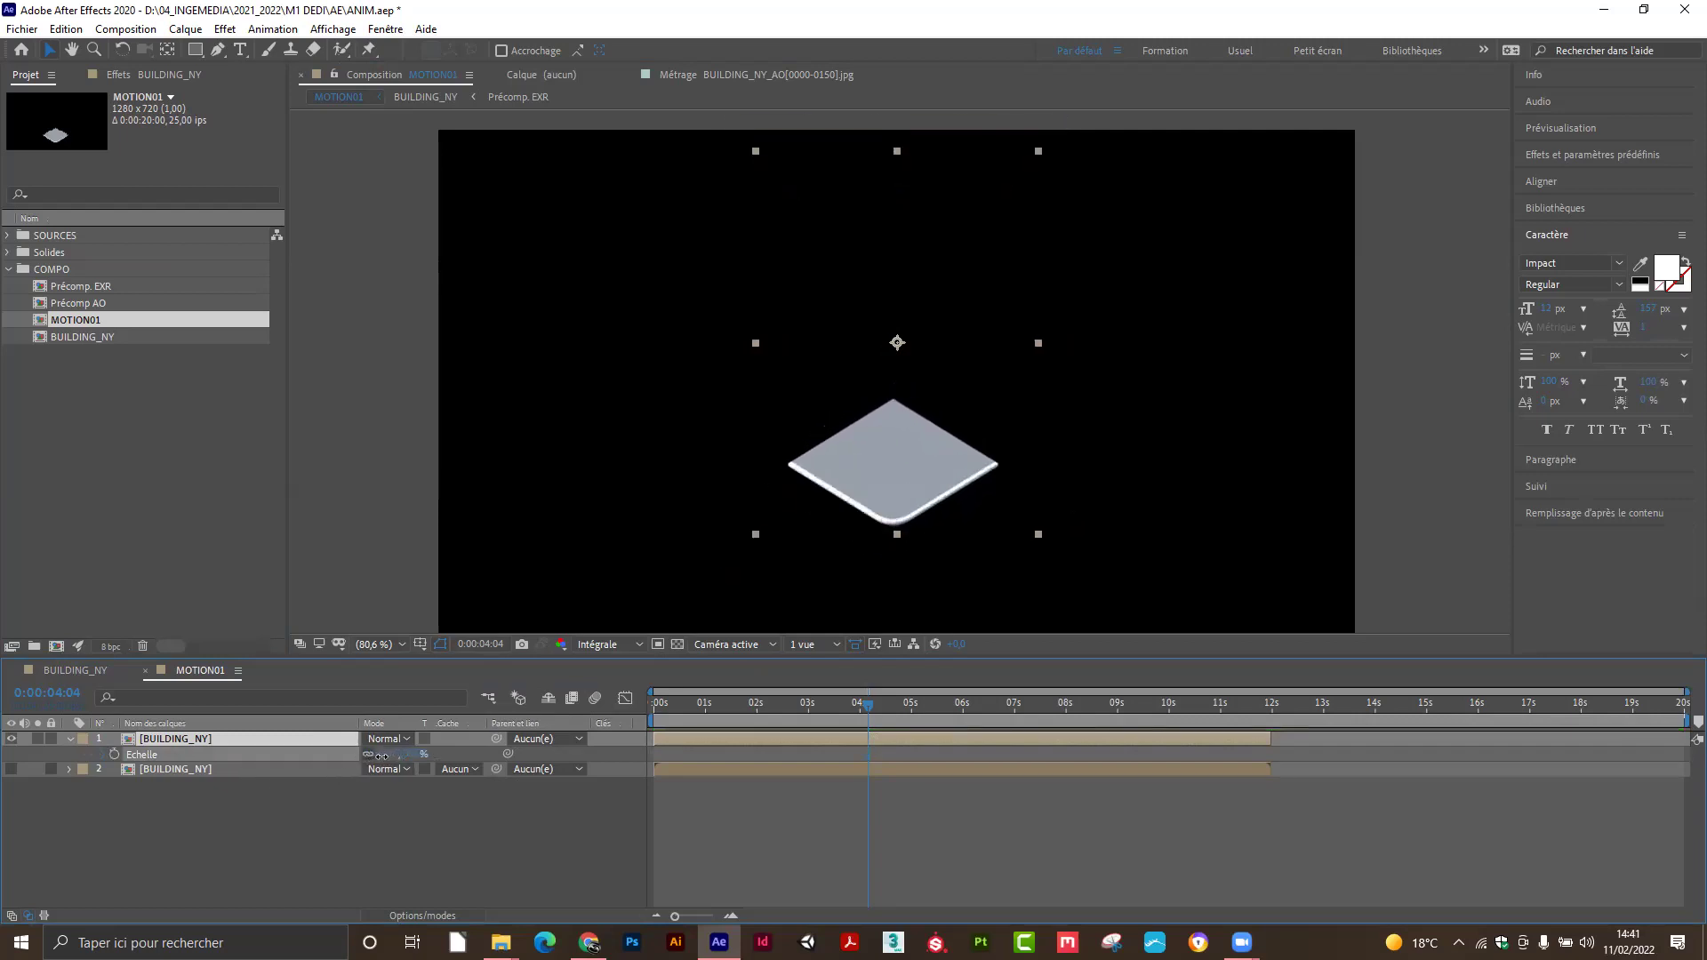
mouse_move(383, 756)
mouse_down()
mouse_move(337, 763)
mouse_move(376, 766)
mouse_up()
drag(348, 764, 382, 708)
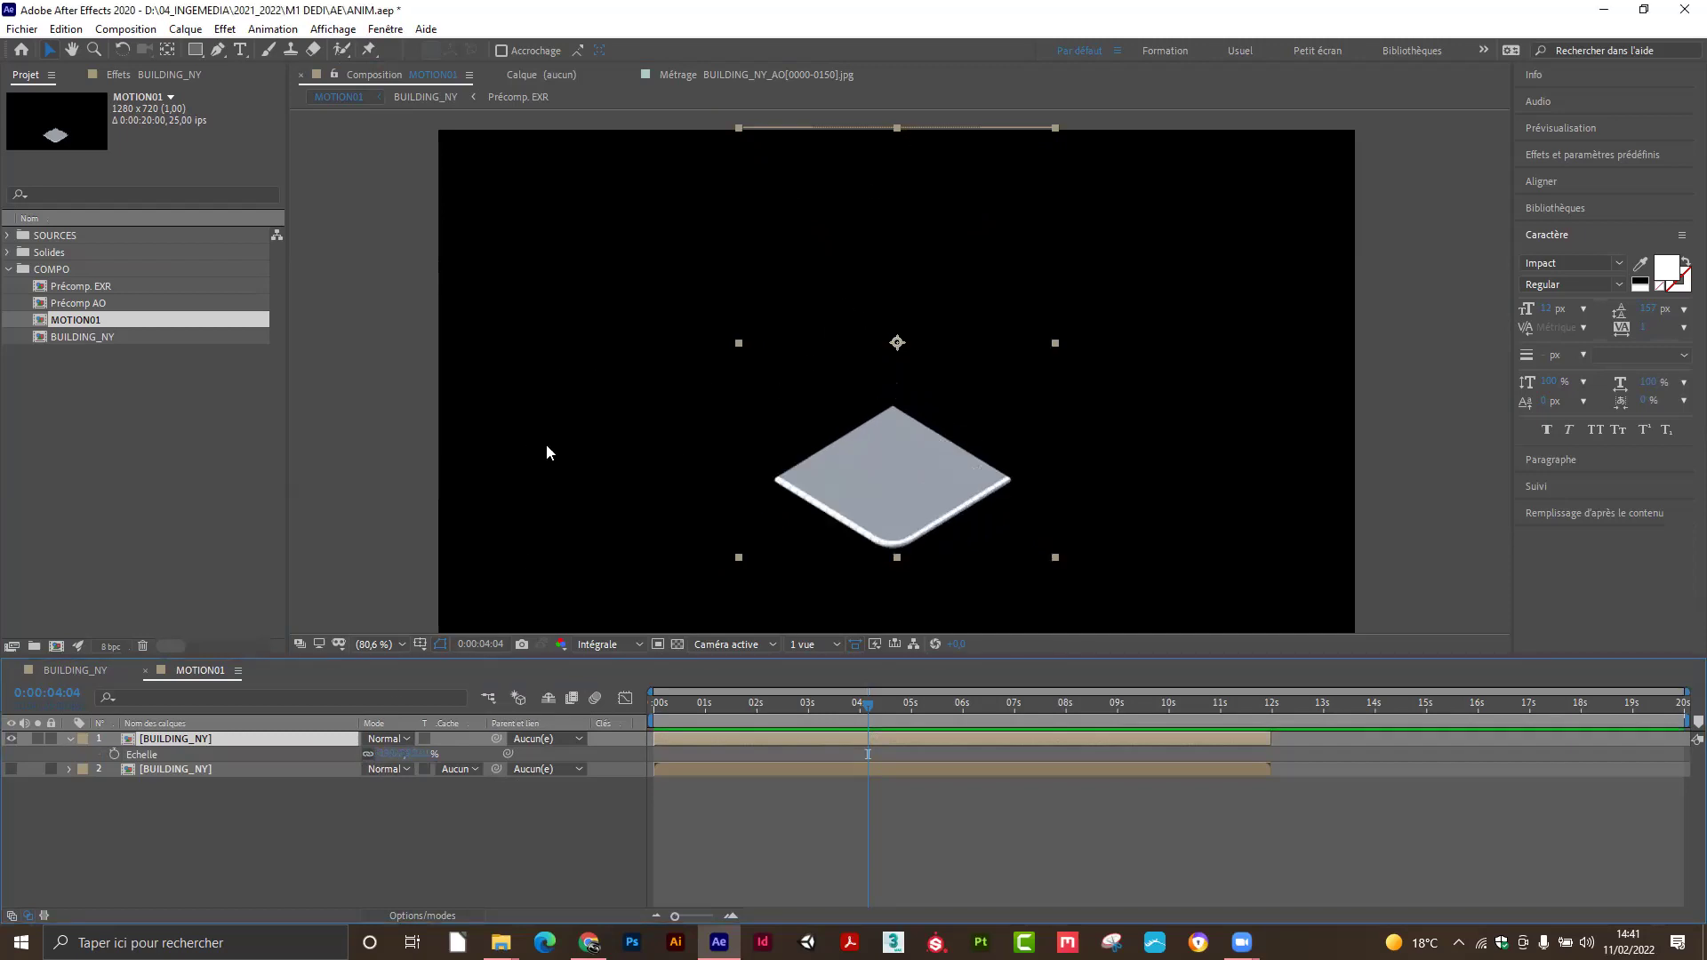
Use the Pan Behind tool to drag the BUILDING_NY anchor point down to the tile's centre.
click(166, 51)
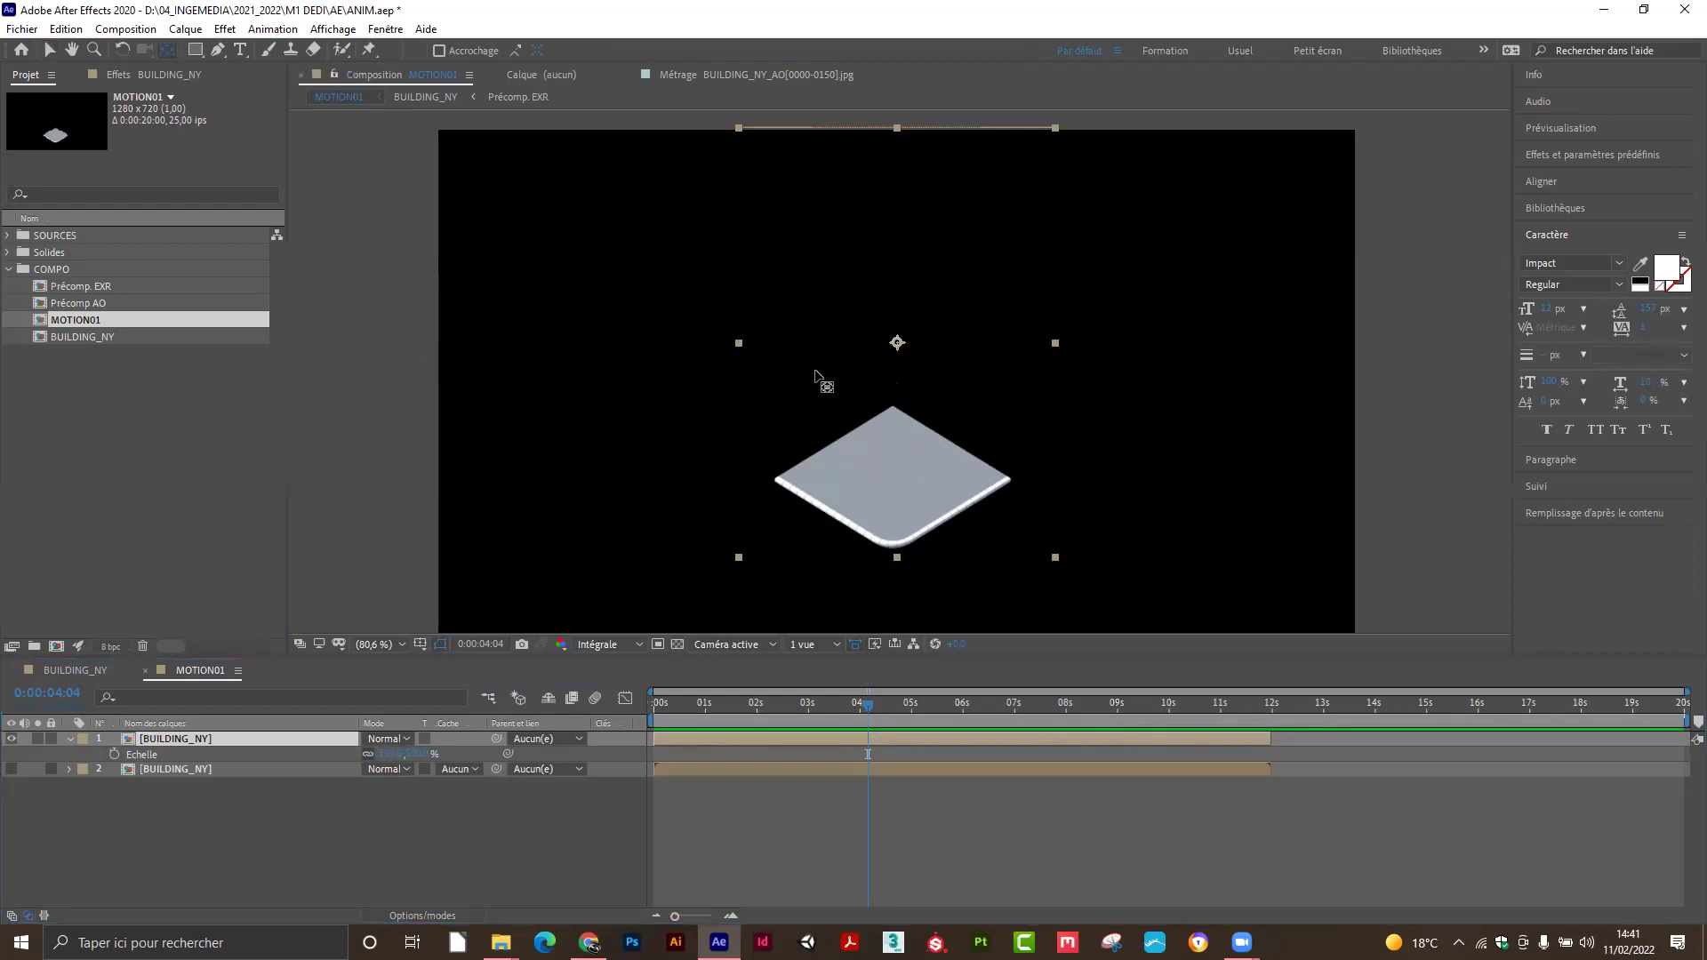
click(898, 344)
drag(897, 343, 892, 480)
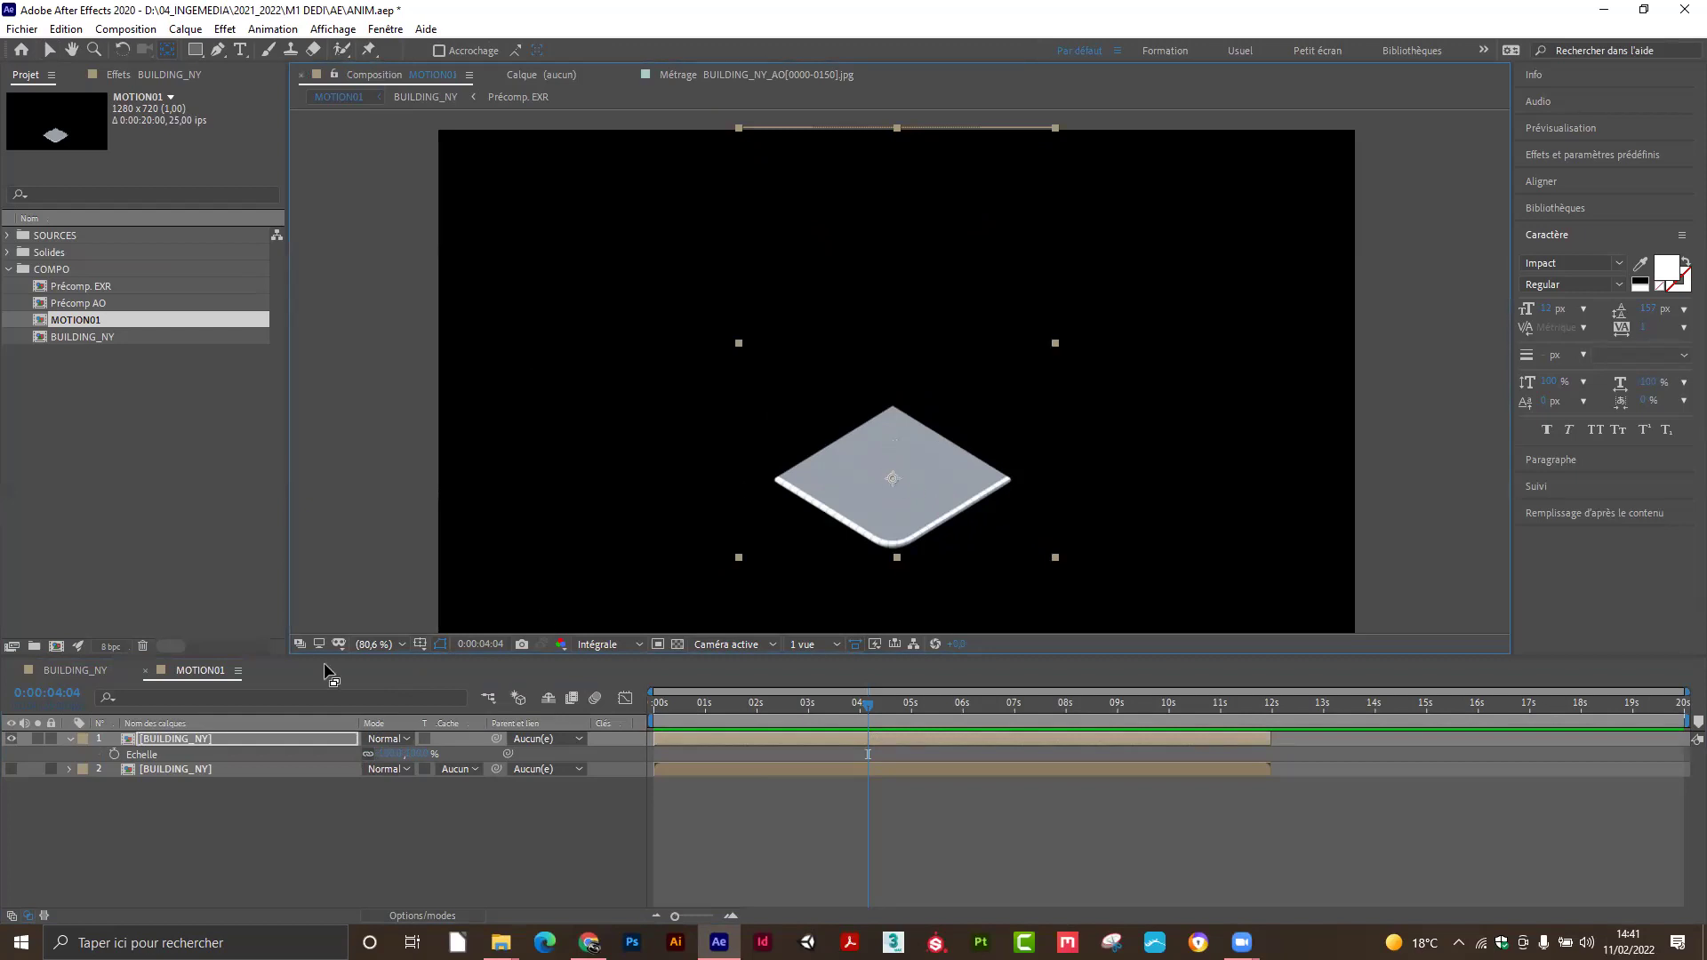
Reduce the base plate's scale, go to 0:00:02:00 and display layer 1's Position property.
drag(391, 754, 446, 784)
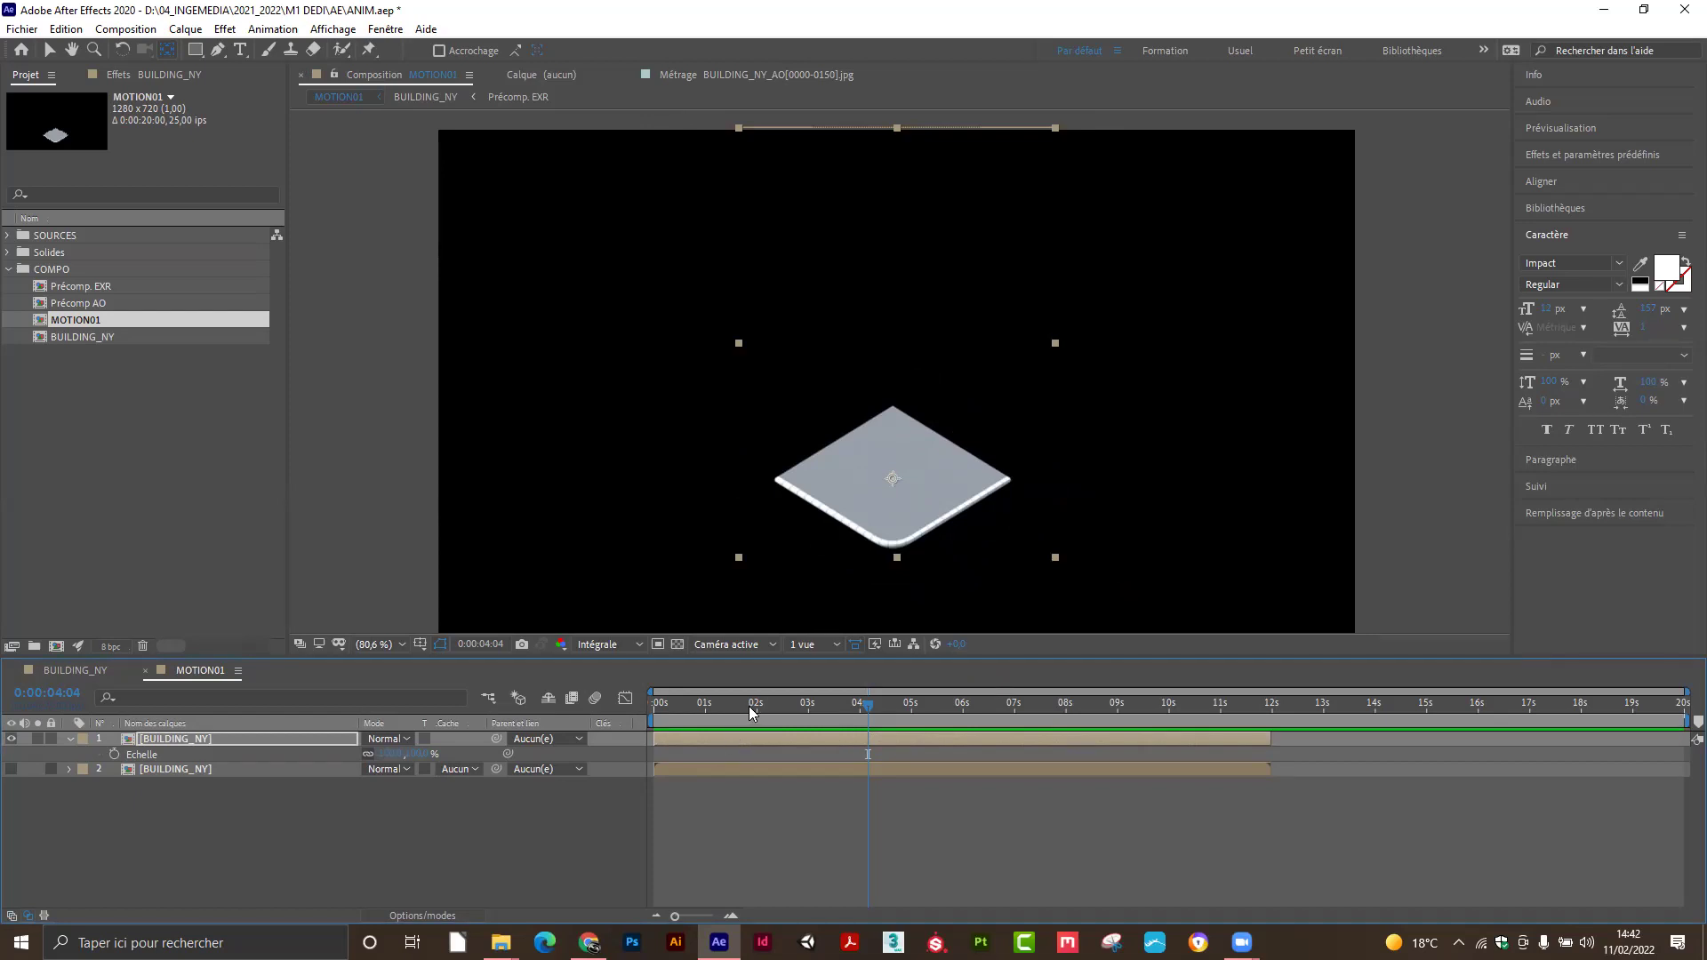
drag(785, 708, 755, 709)
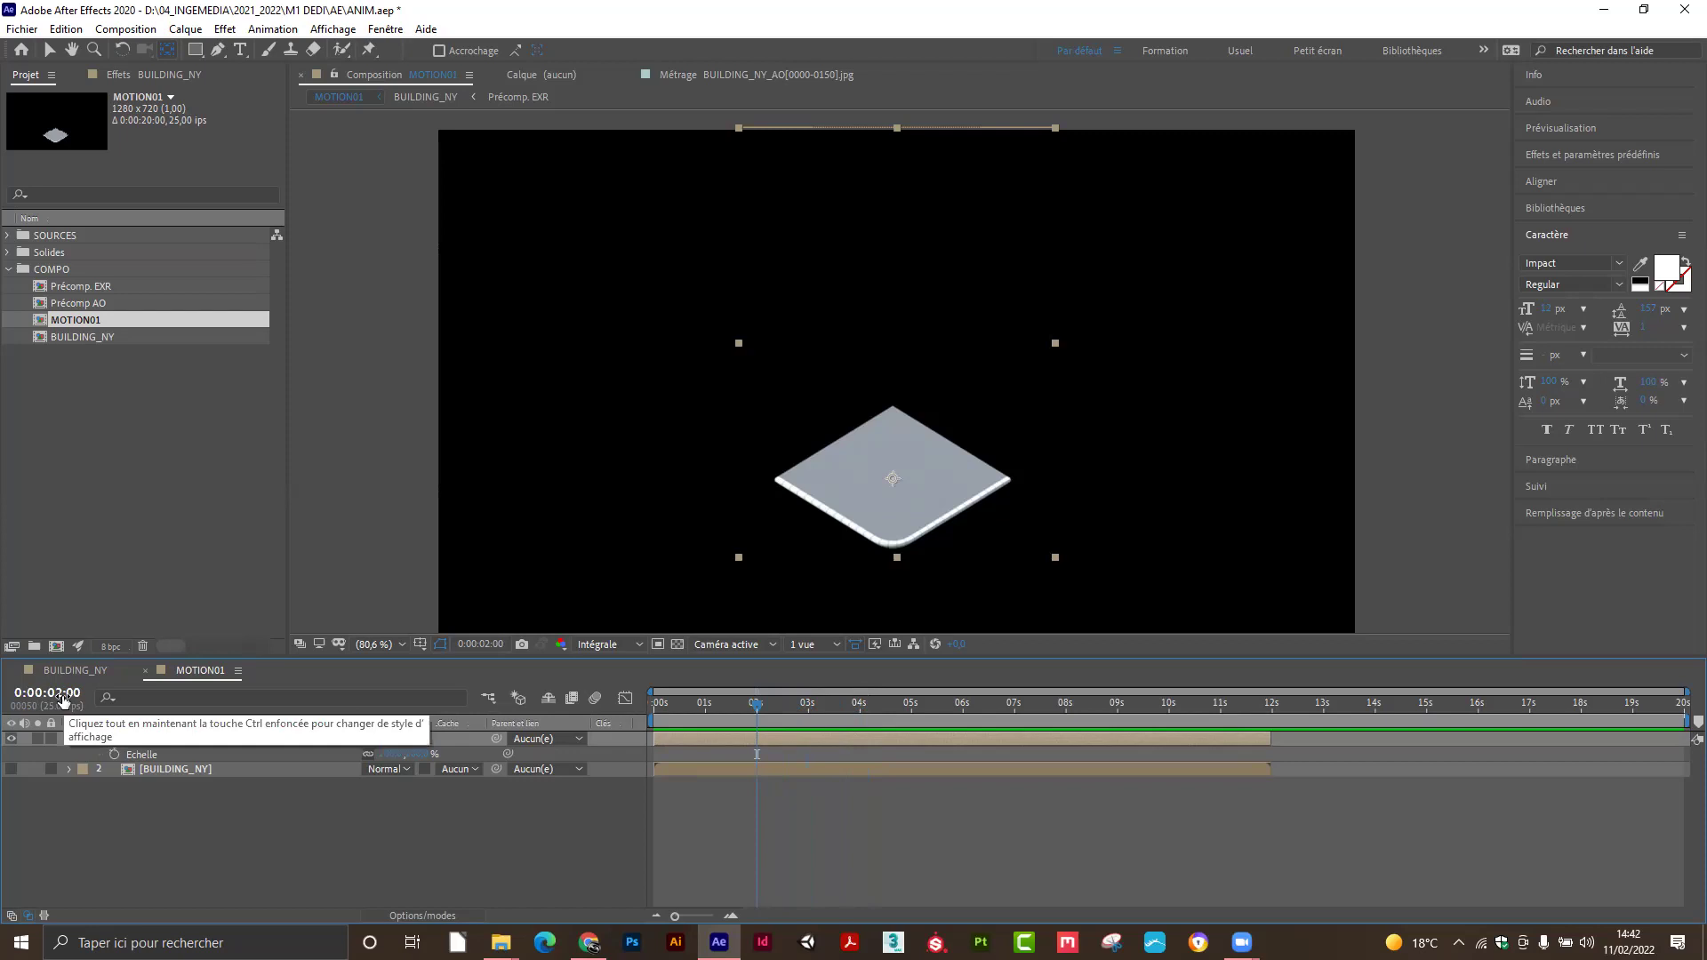
click(181, 739)
key(p)
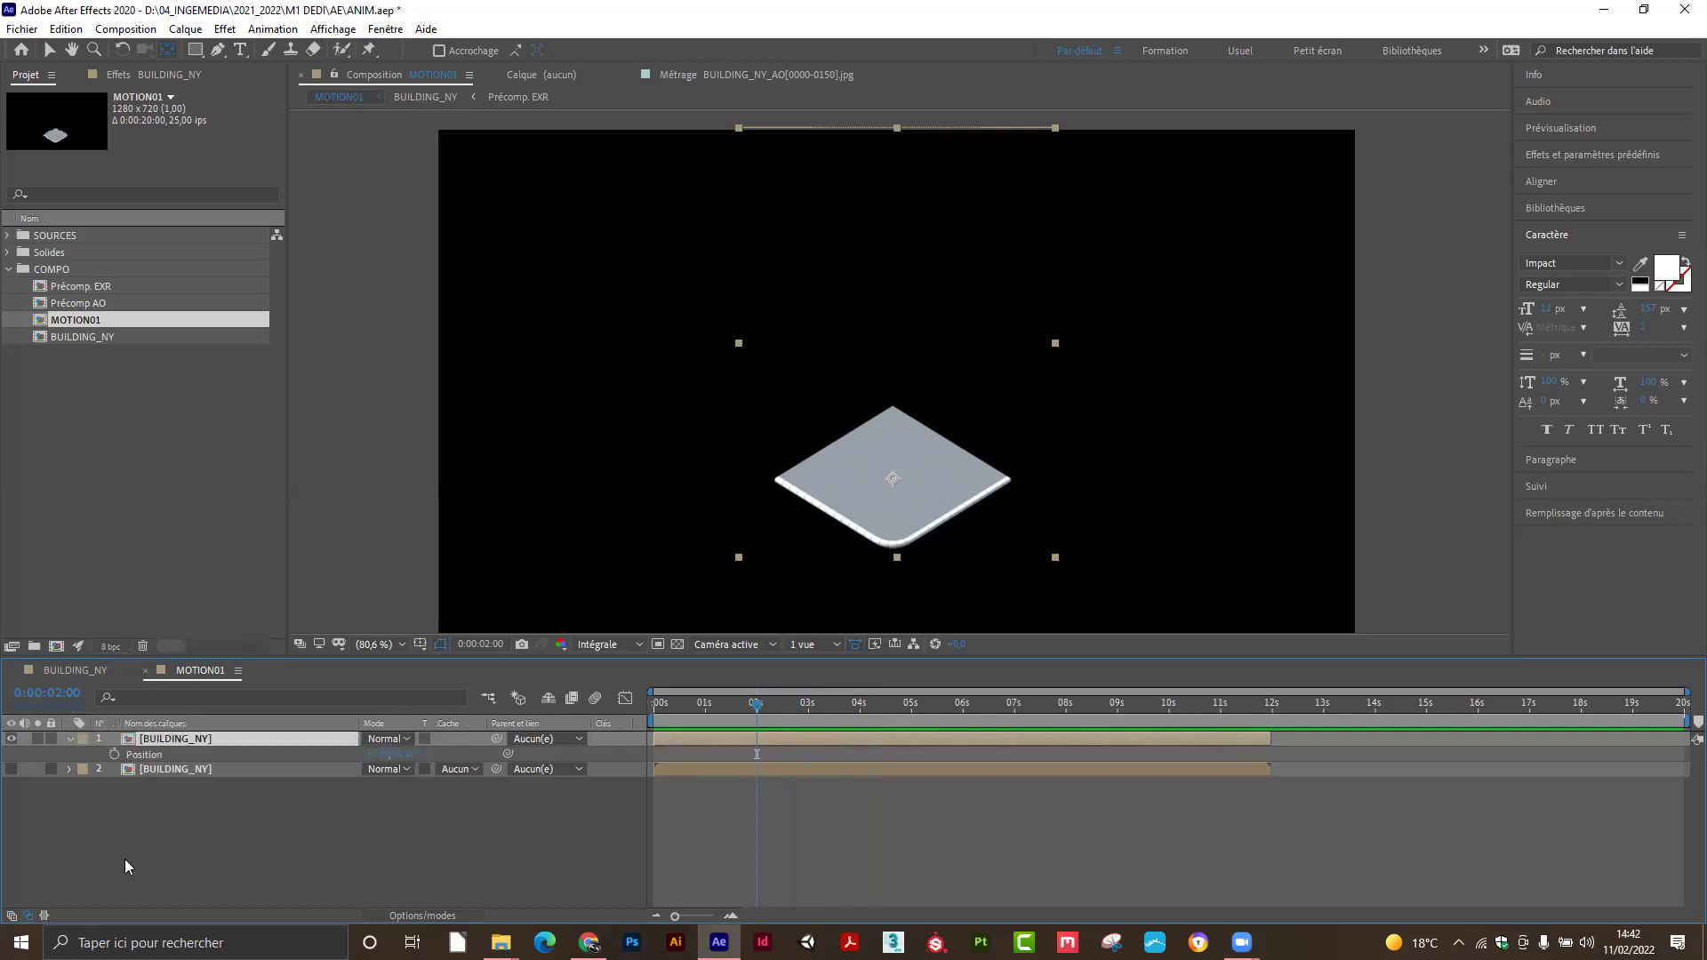
Keyframe Position at 2 seconds, then raise the slab higher at about 0:00:00:23.
click(111, 754)
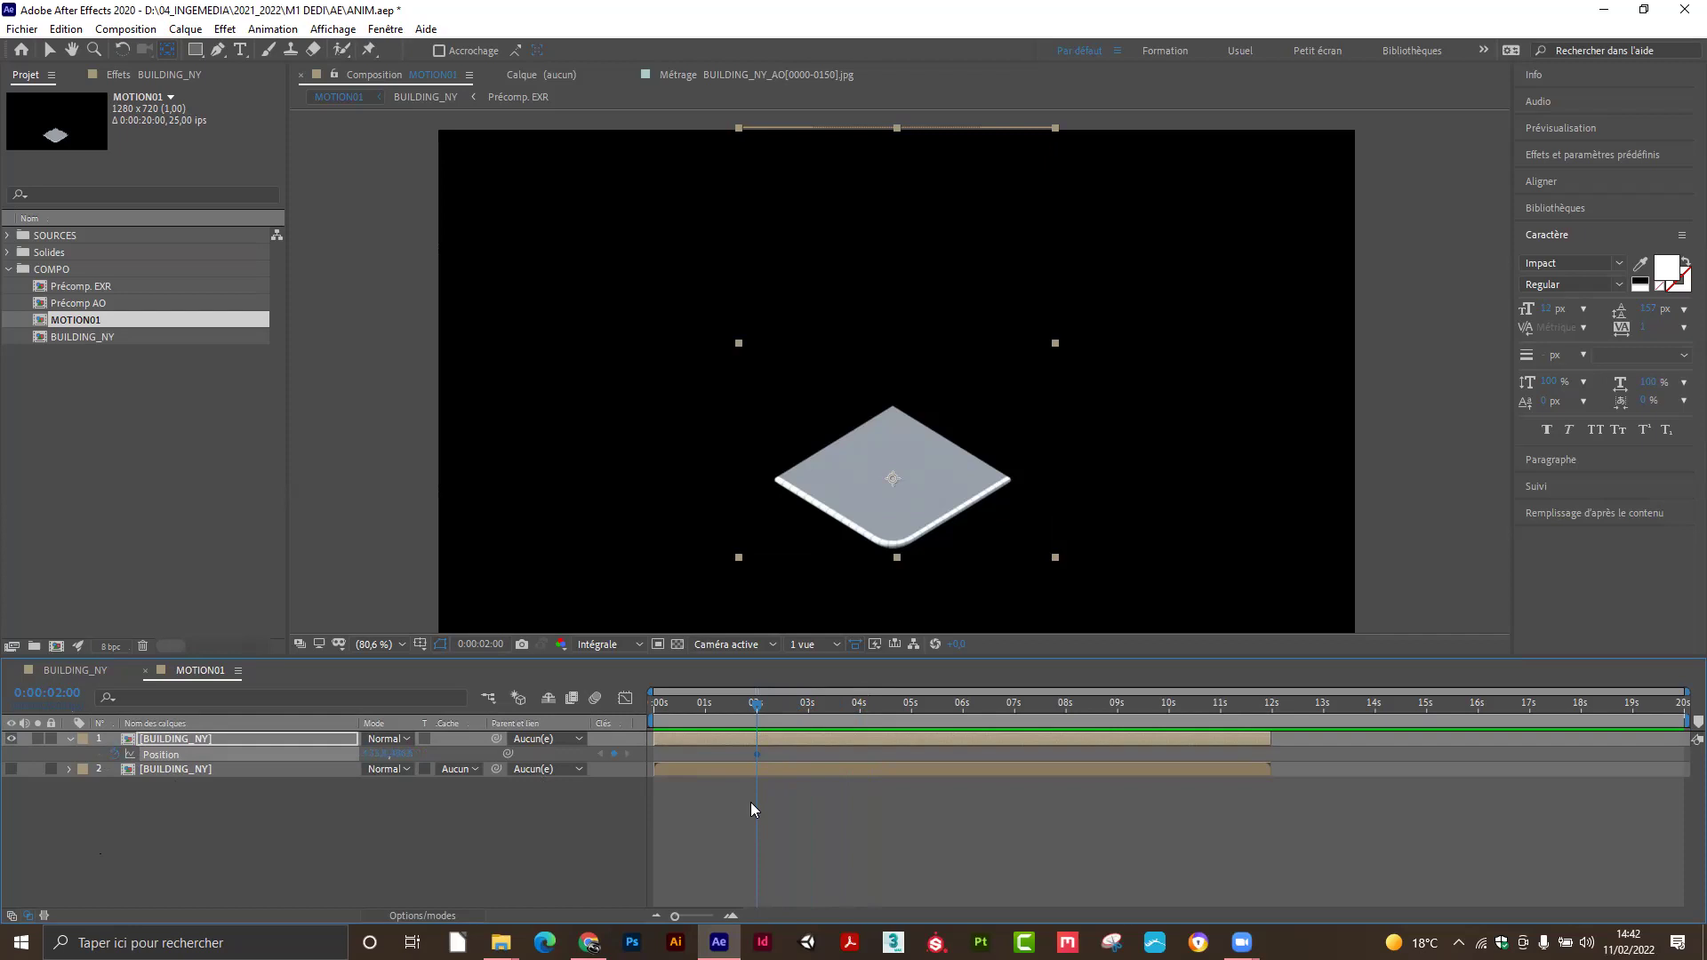
drag(757, 703, 704, 712)
click(50, 52)
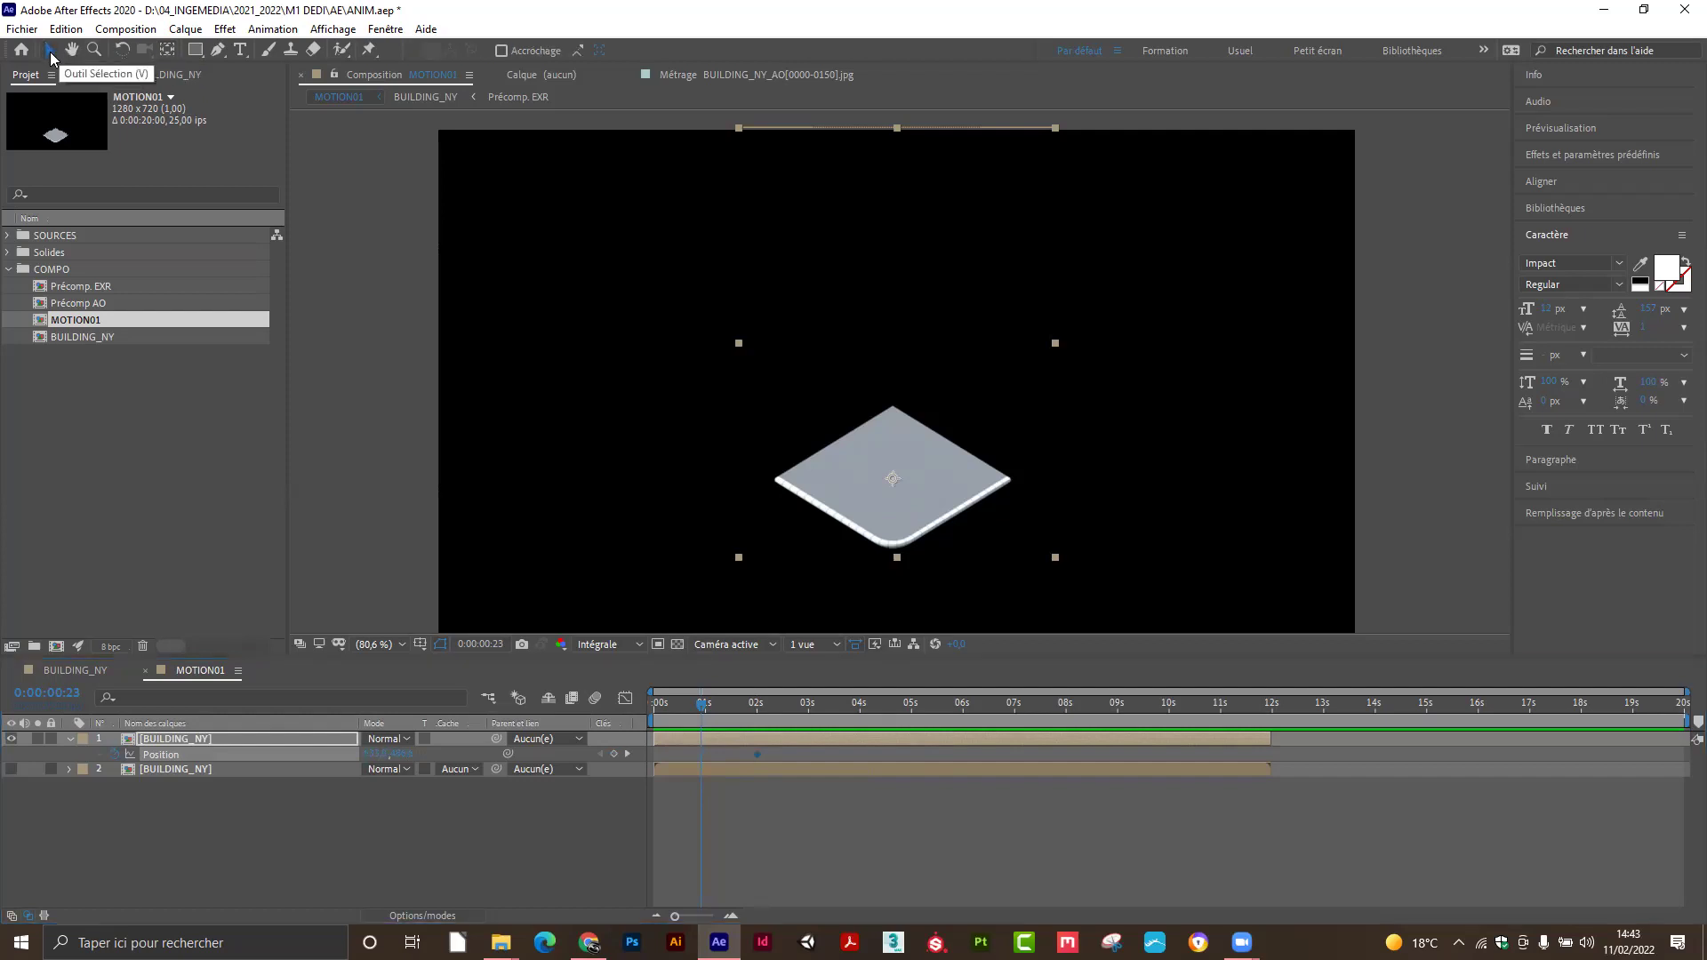
drag(880, 507, 881, 306)
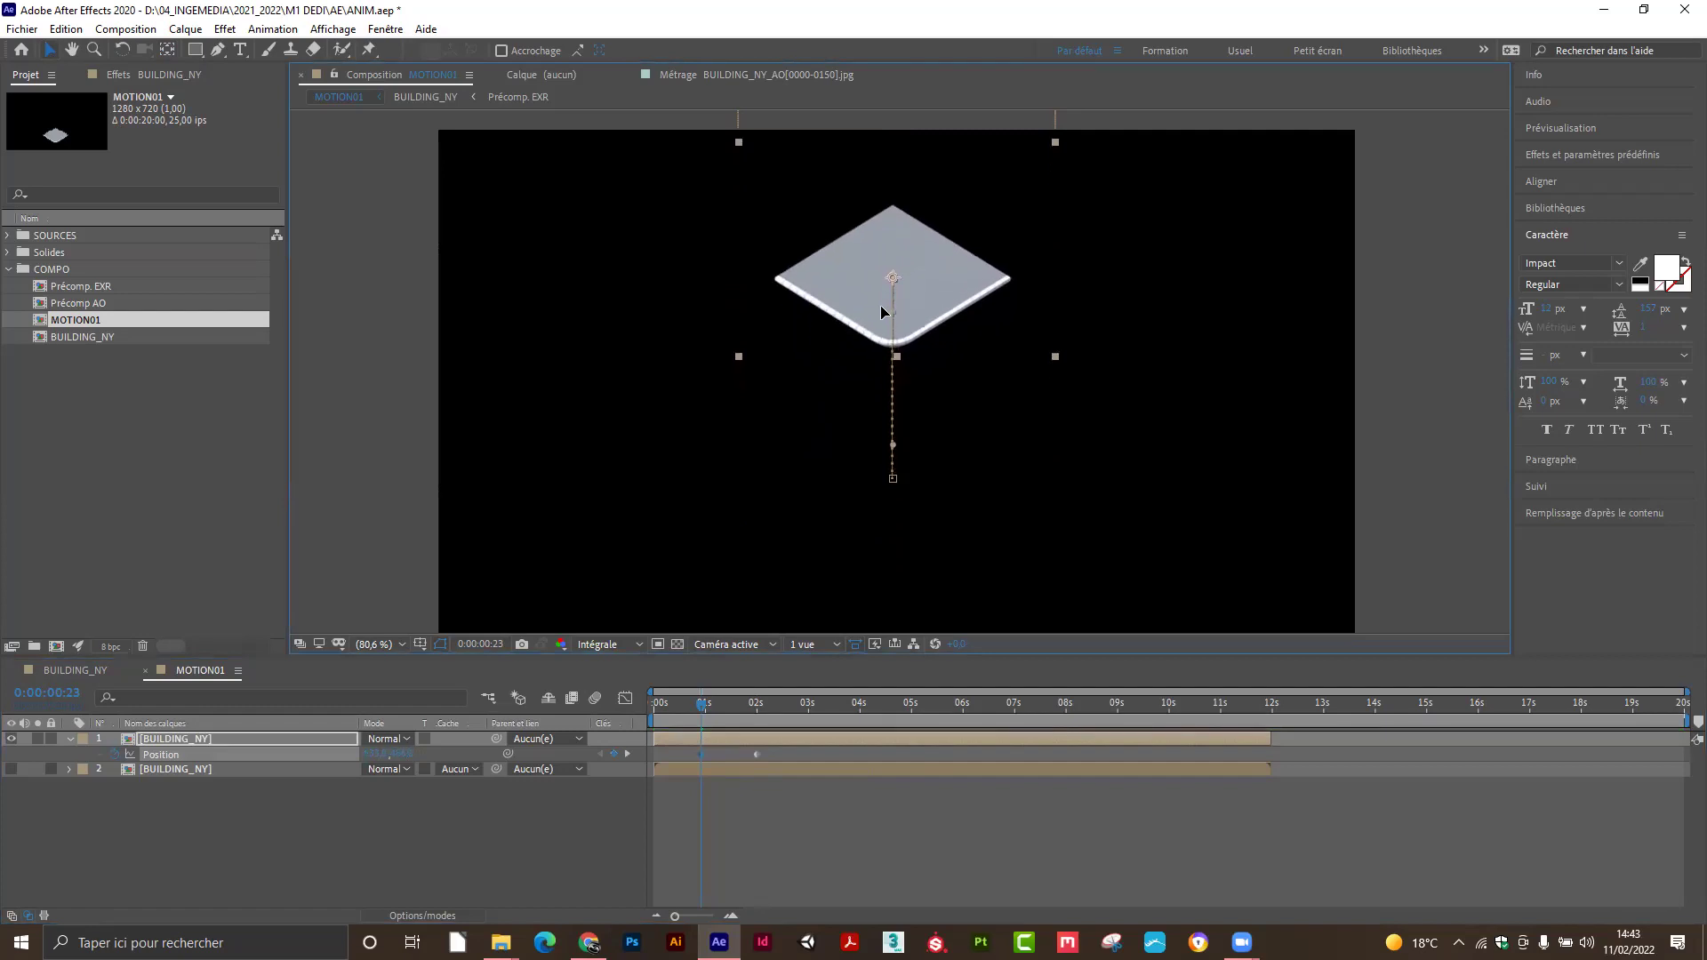
drag(703, 702, 760, 707)
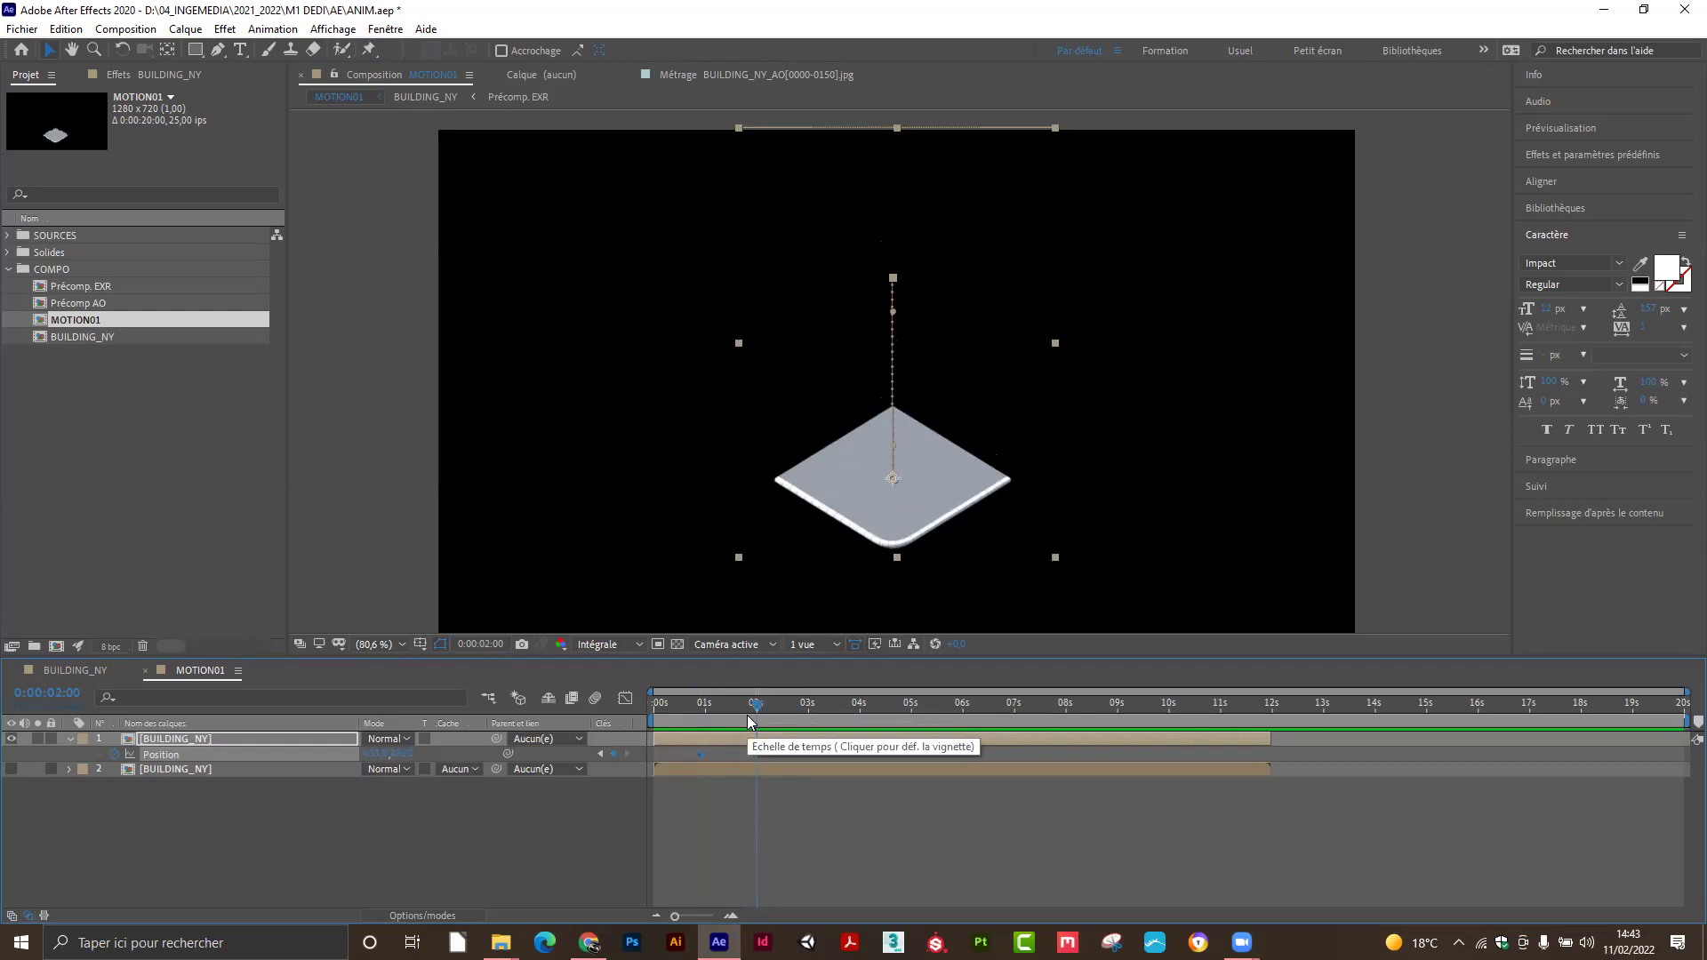
Trim the base plate layer to end at 2 seconds and make the building layer visible from 2 seconds.
drag(1271, 738, 767, 748)
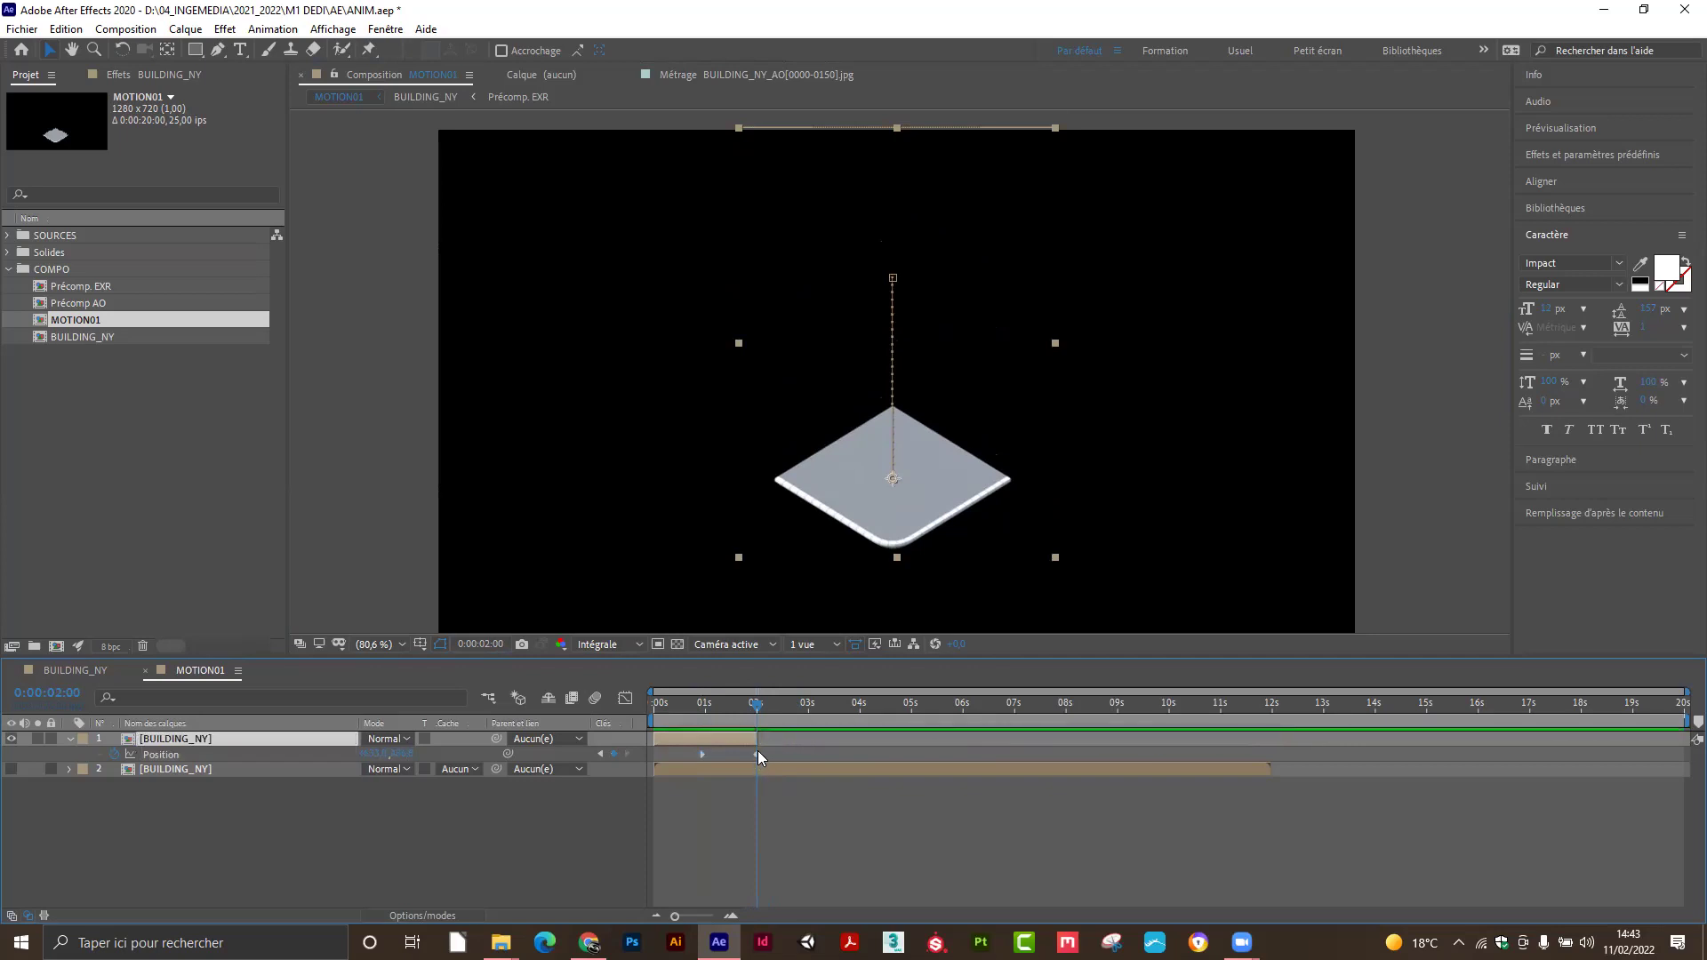
mouse_move(754, 707)
mouse_down()
mouse_move(686, 710)
mouse_move(743, 714)
mouse_up()
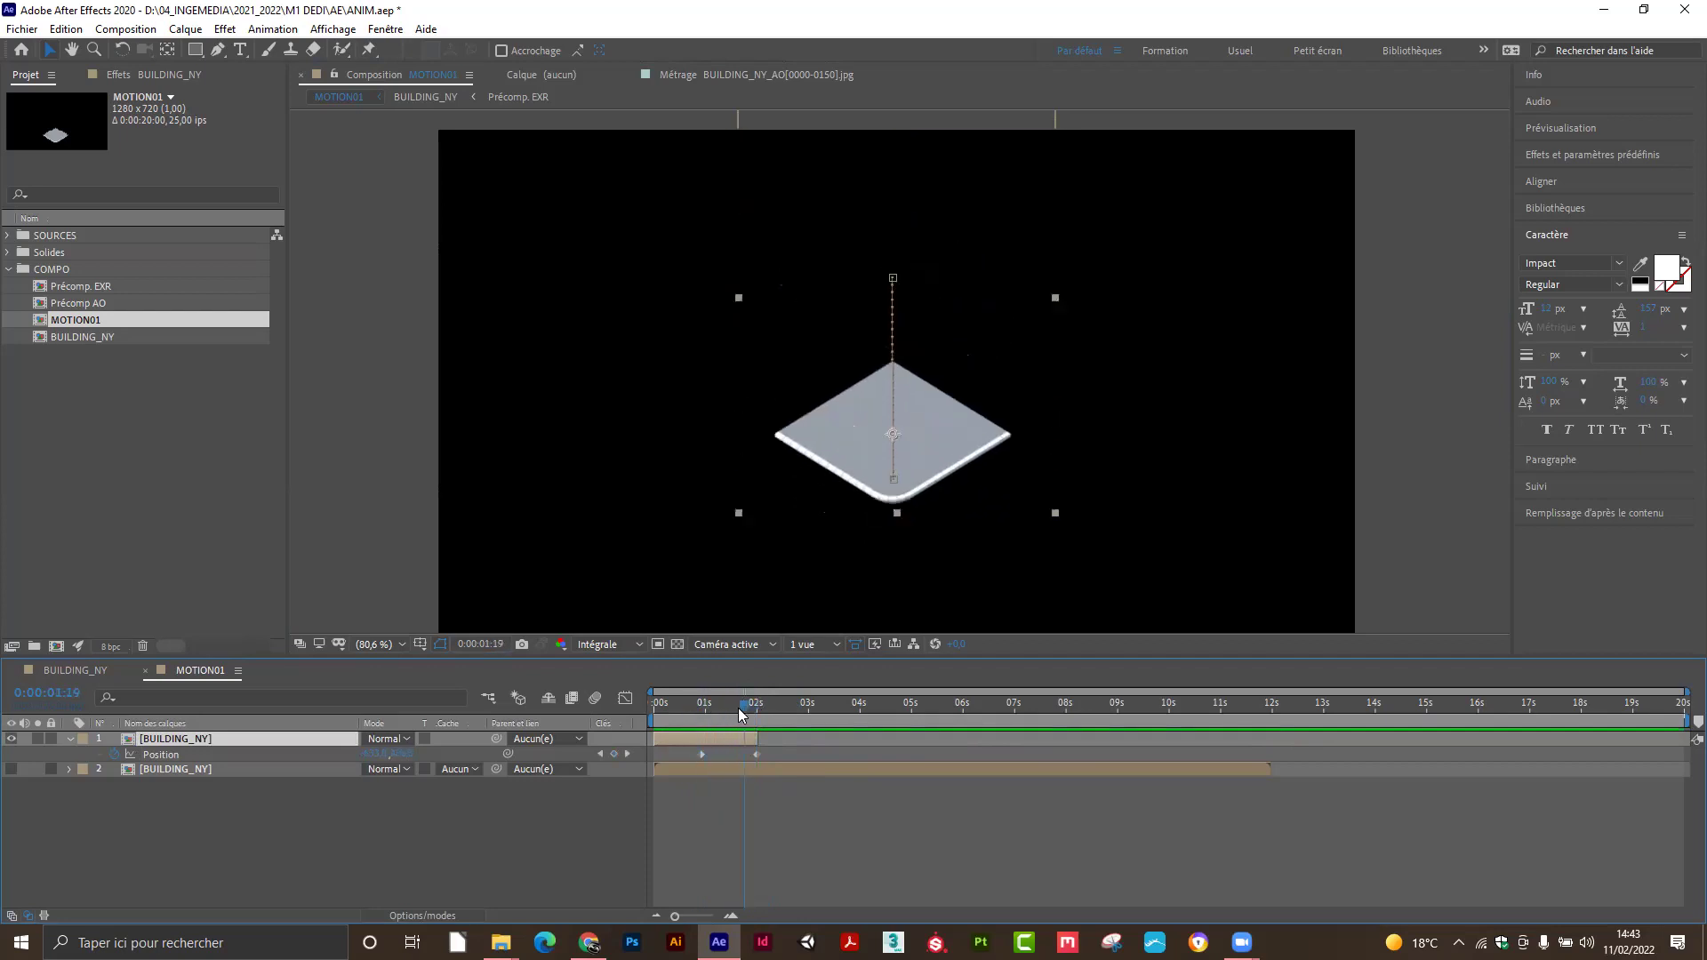
drag(697, 768, 799, 771)
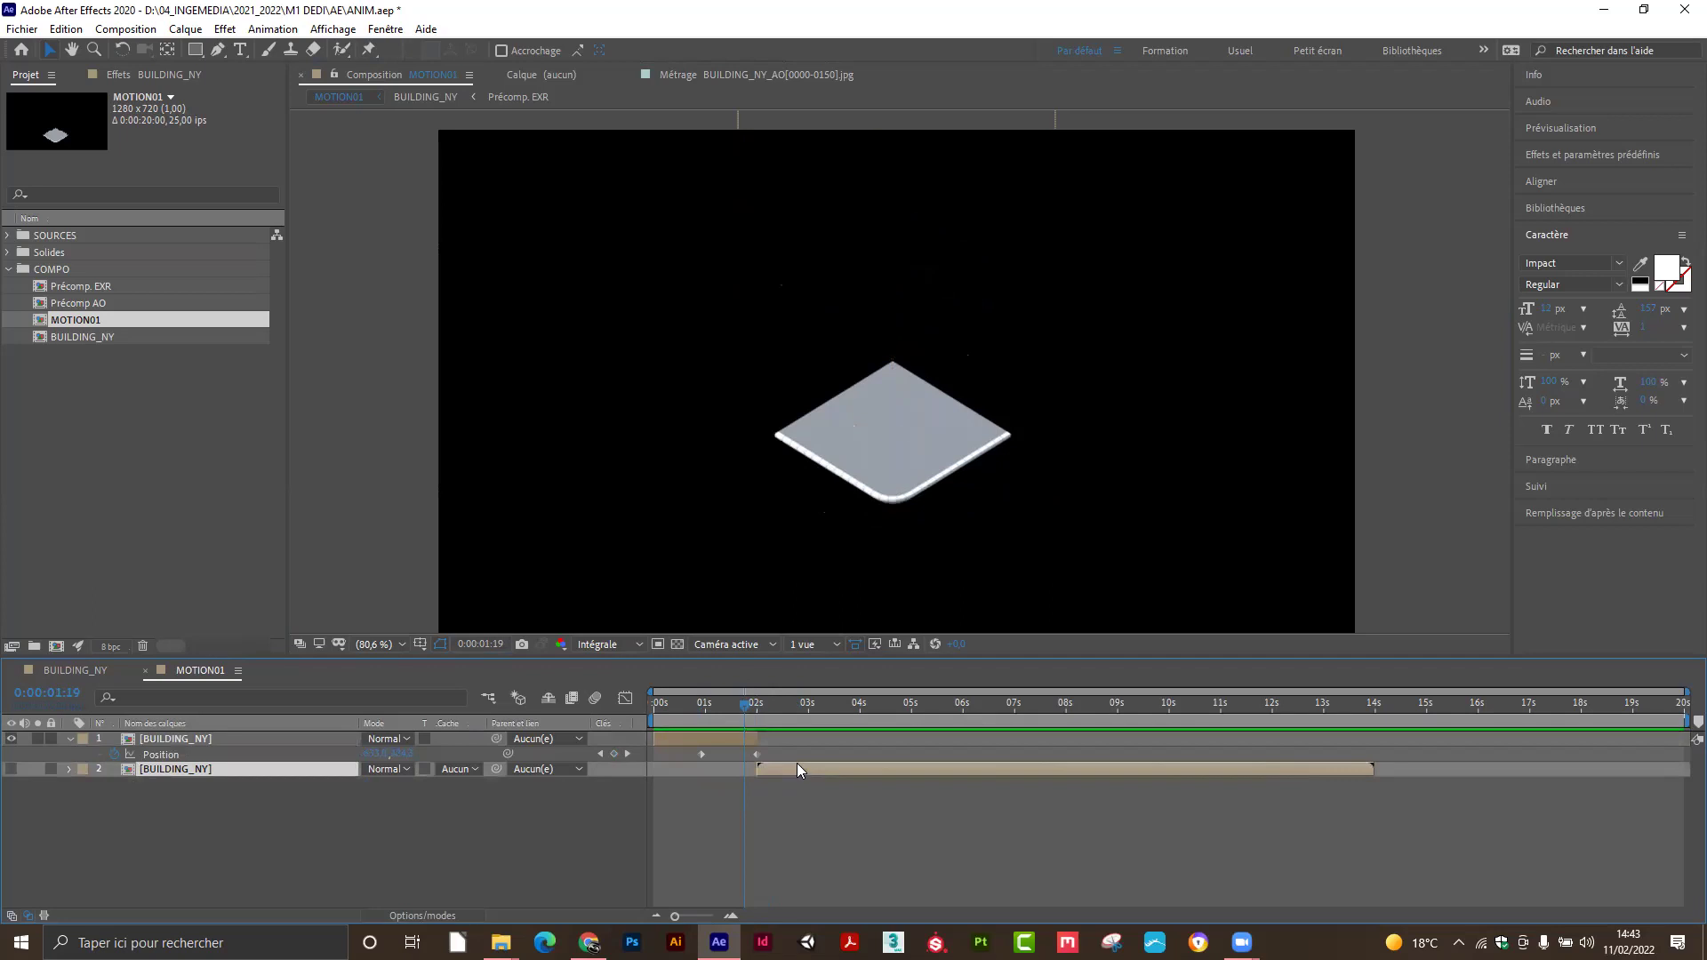
click(13, 768)
drag(746, 705, 887, 706)
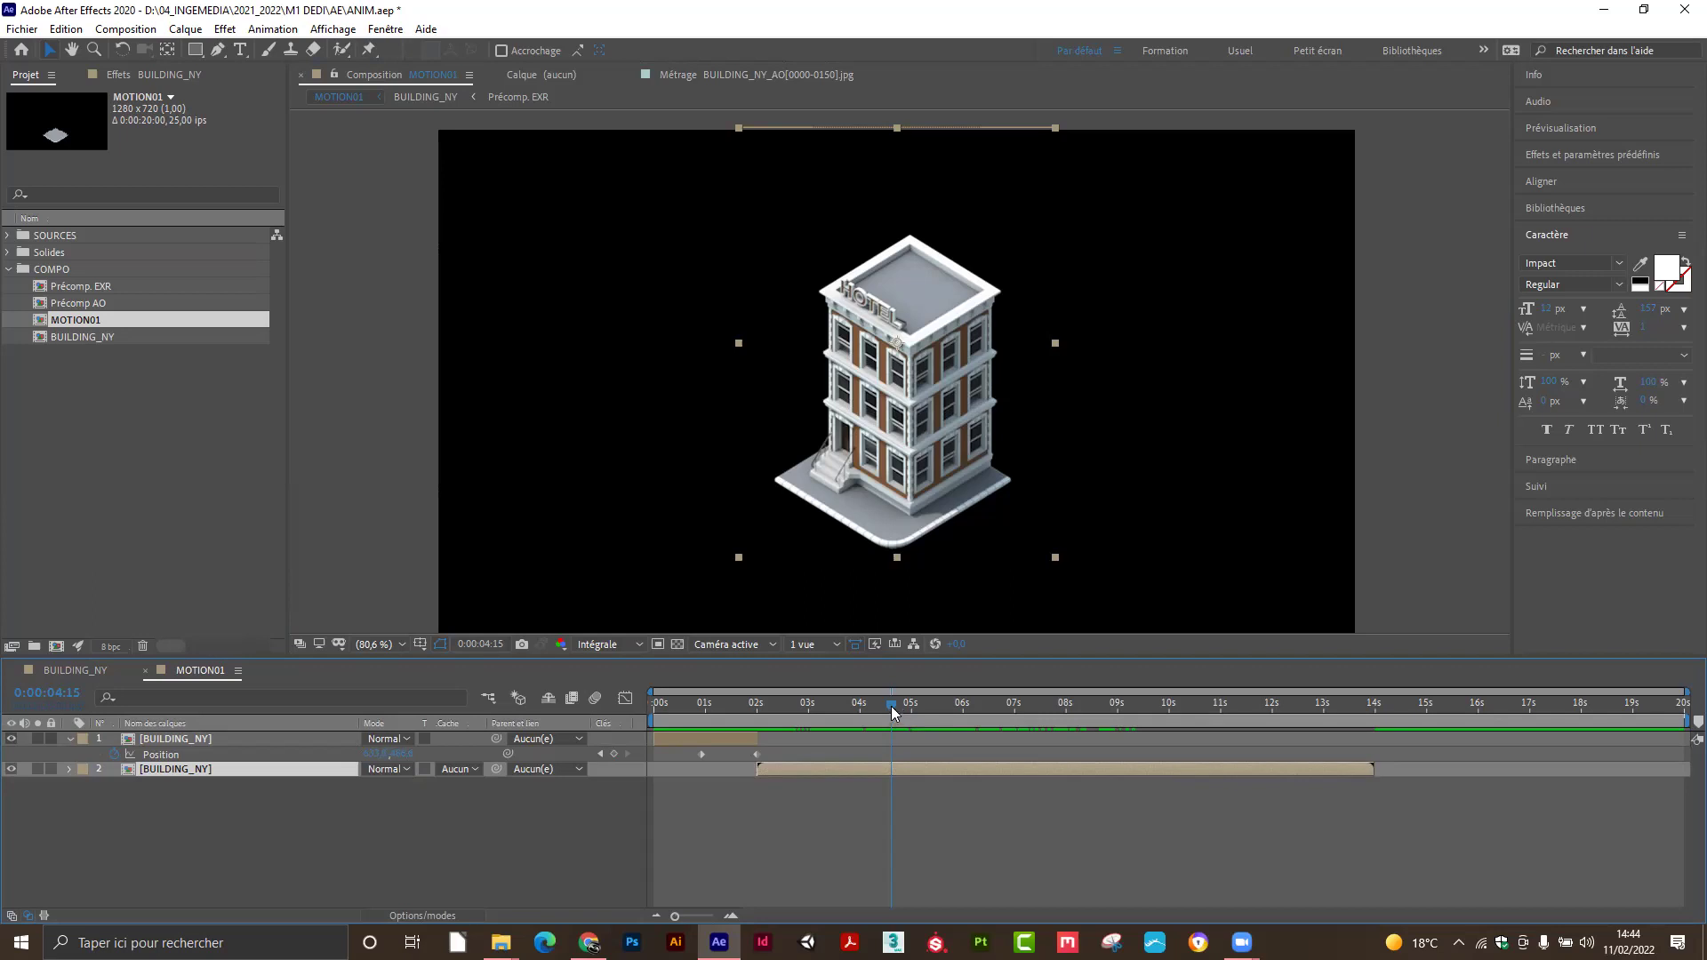
drag(891, 709, 776, 740)
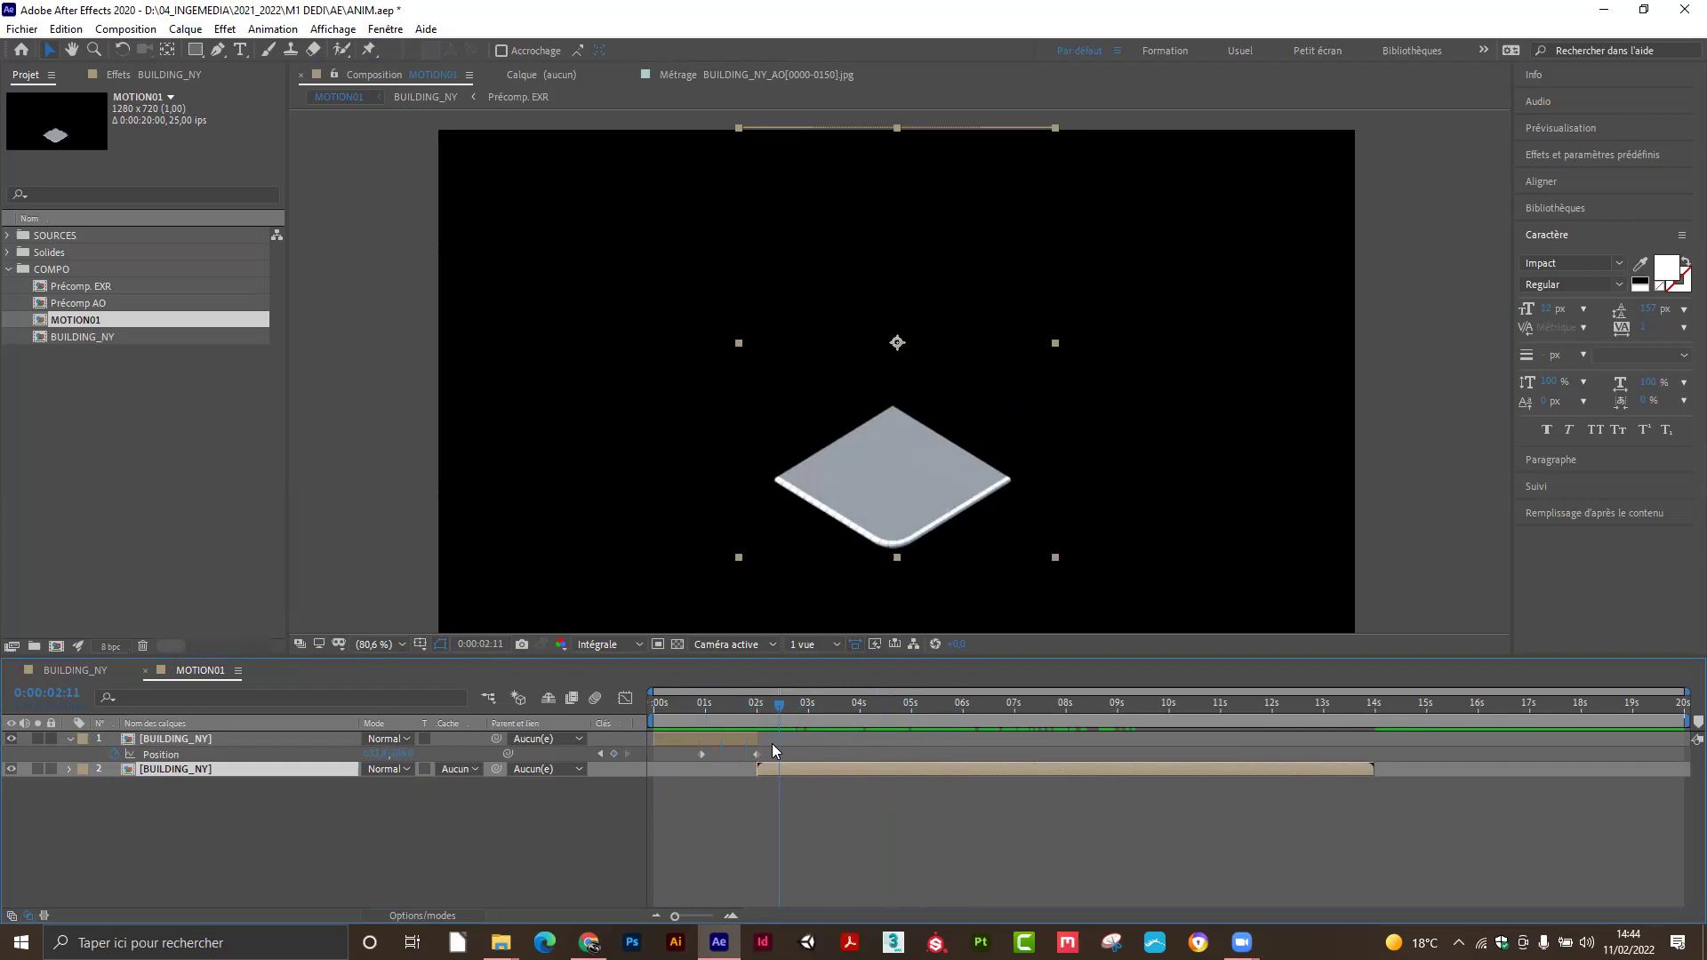
mouse_move(781, 706)
mouse_down()
mouse_move(686, 720)
mouse_move(780, 715)
mouse_up()
drag(740, 714, 1178, 676)
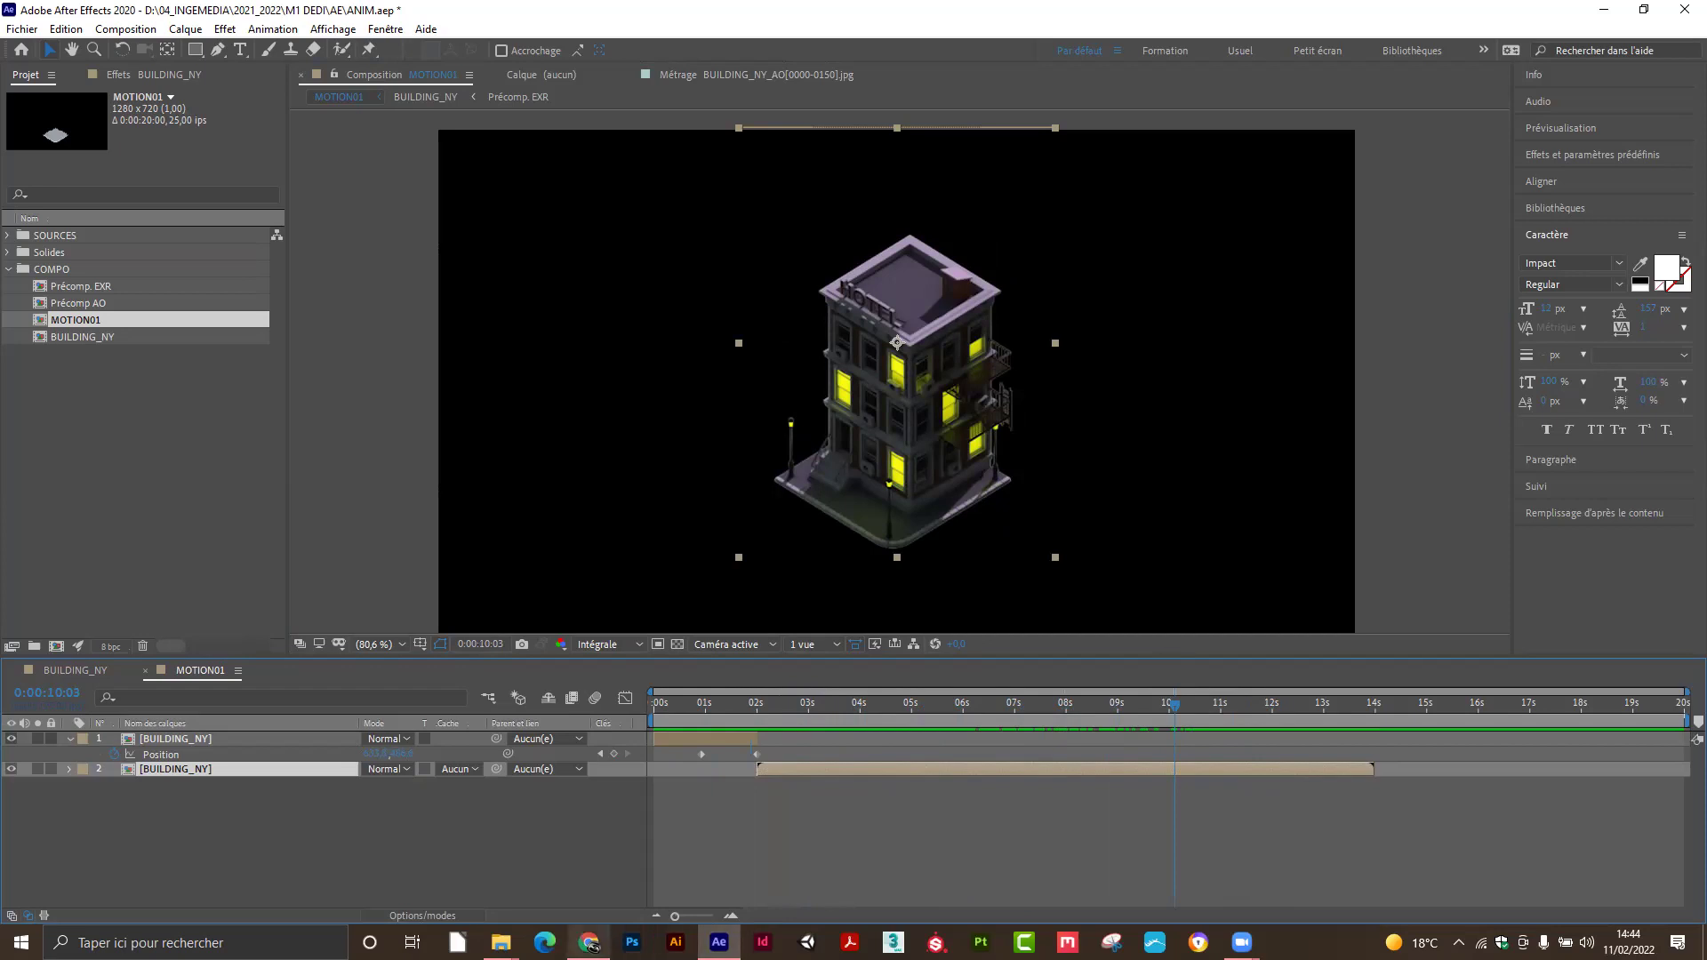
In Chrome's Drive tab, close the Obtenir le lien dialog to show the M1-INSECTE folder.
click(589, 943)
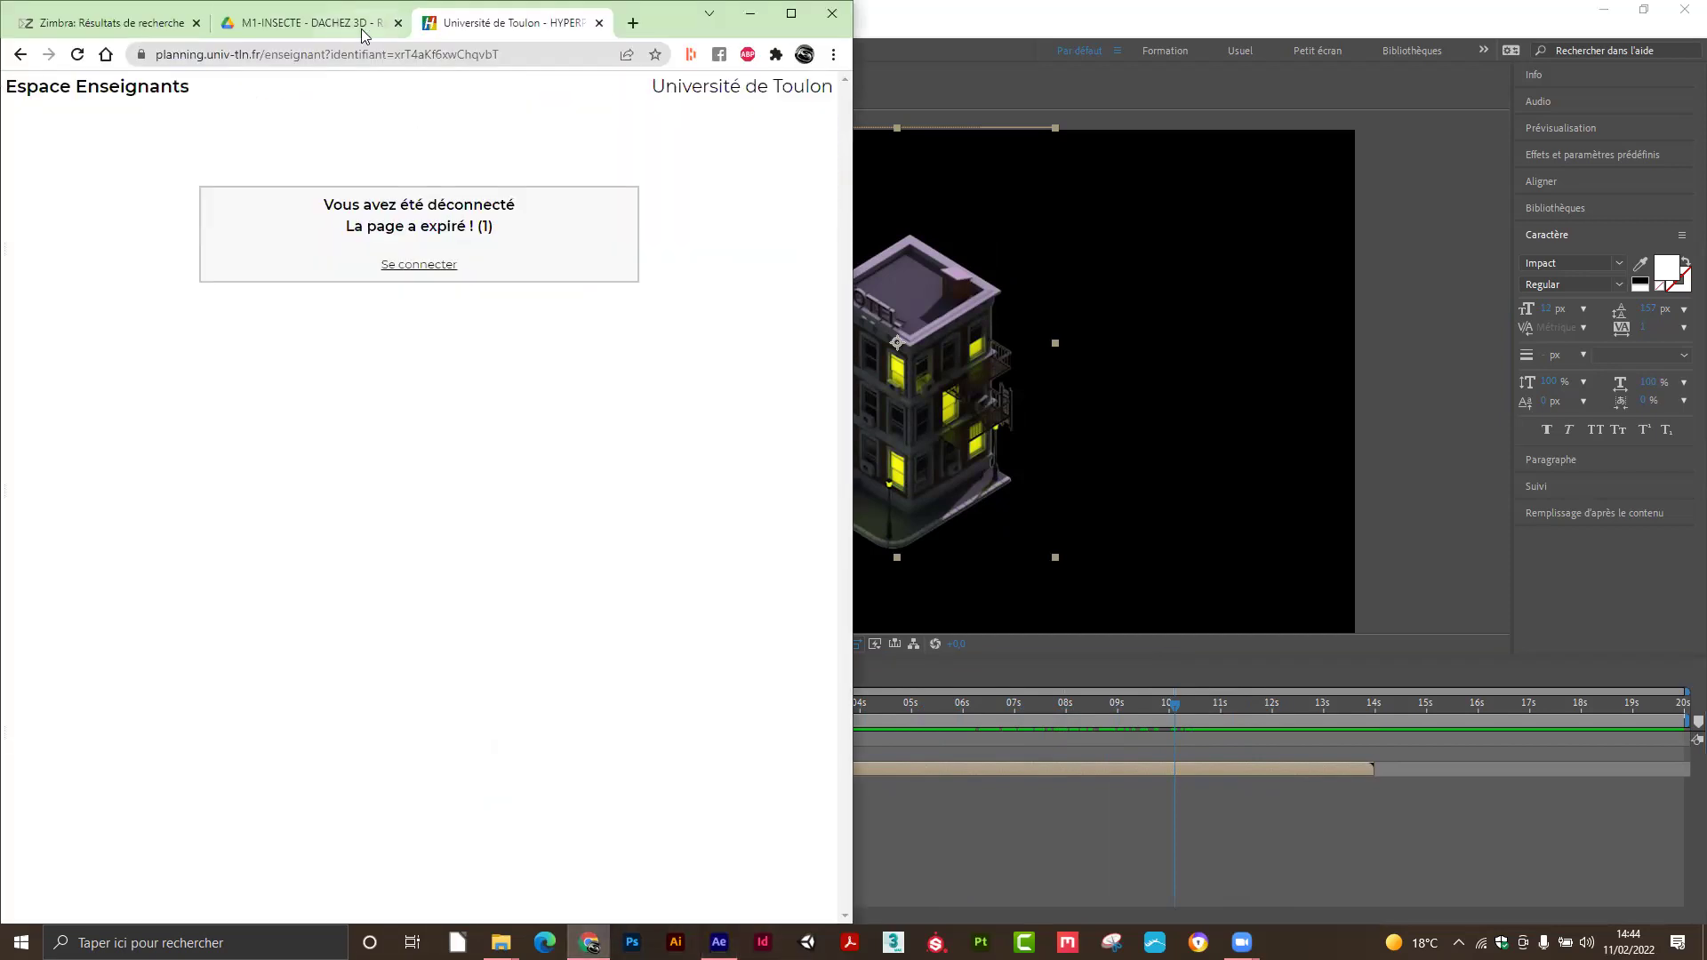
click(362, 29)
click(698, 660)
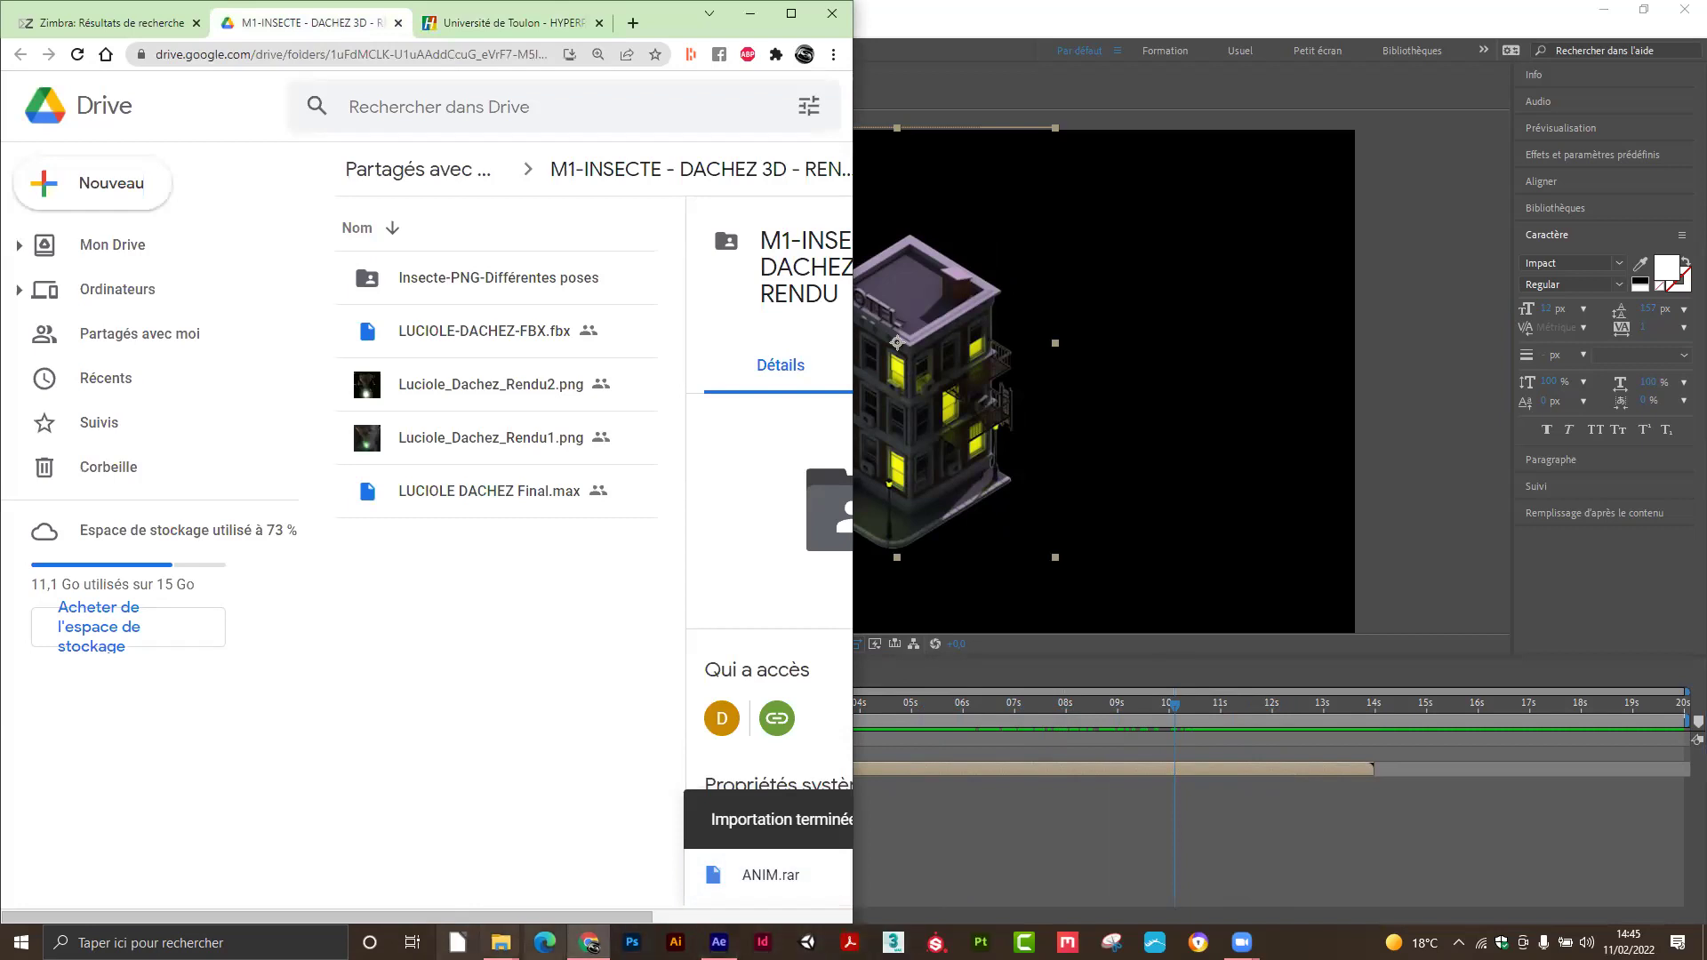
mouse_move(501, 943)
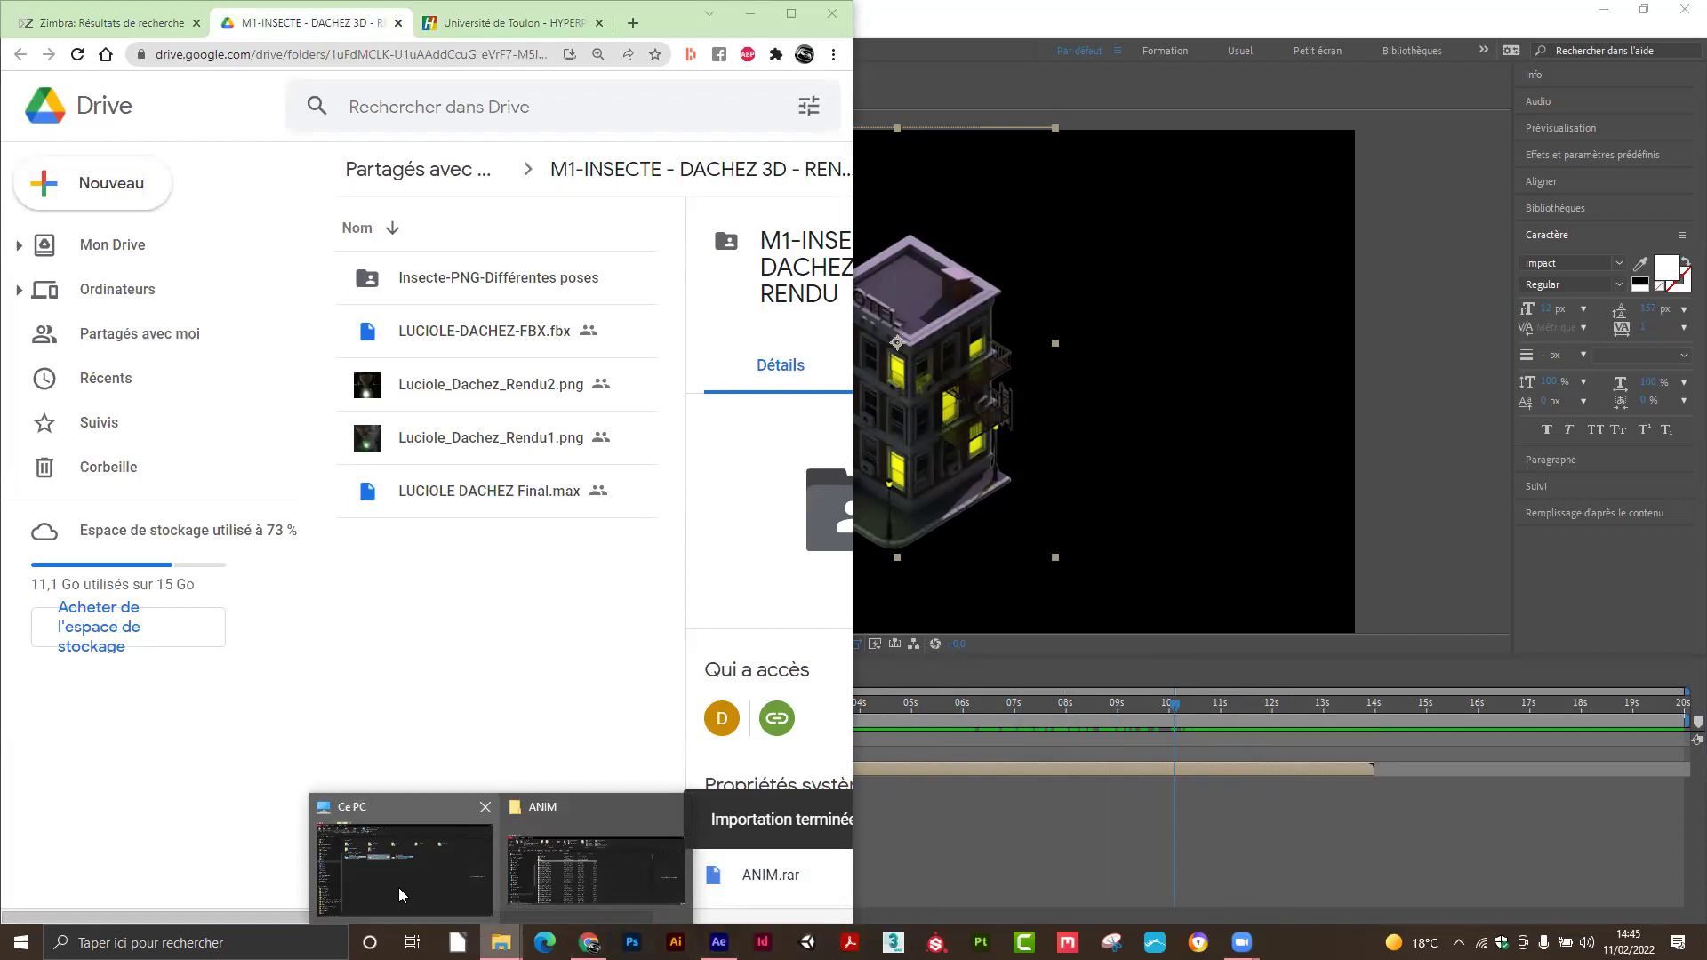
Drag MIR.exr from the ANIM\MIROIR folder into the shared Drive folder to upload it.
click(562, 880)
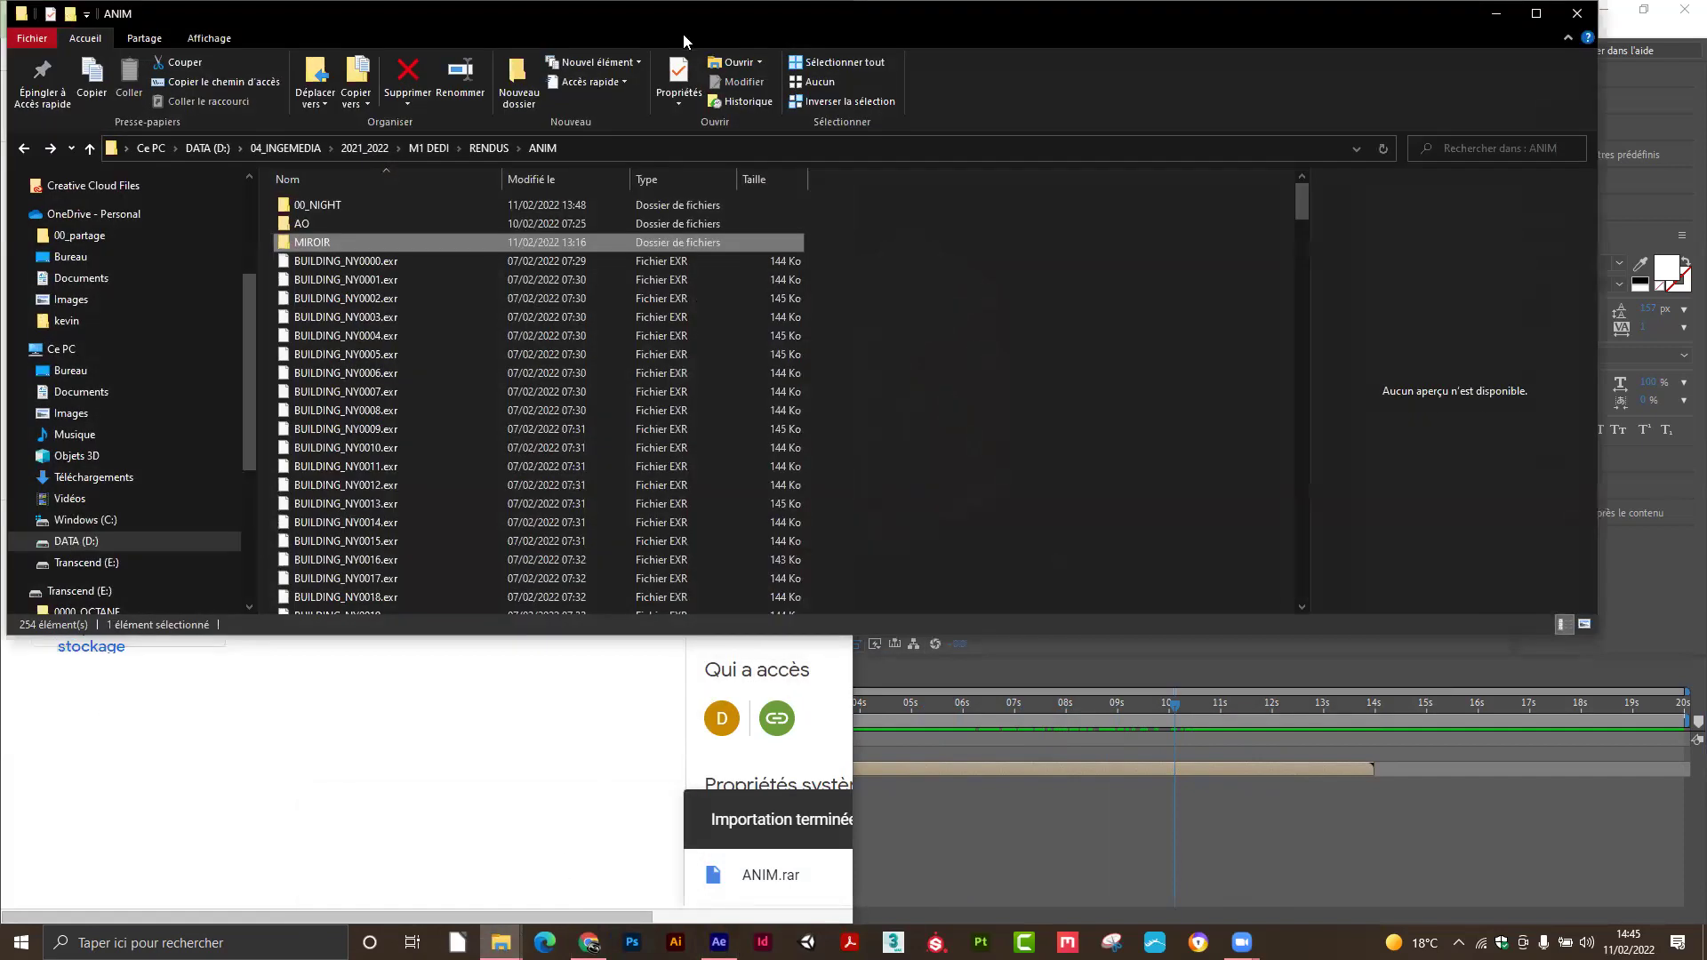
drag(683, 34, 1108, 241)
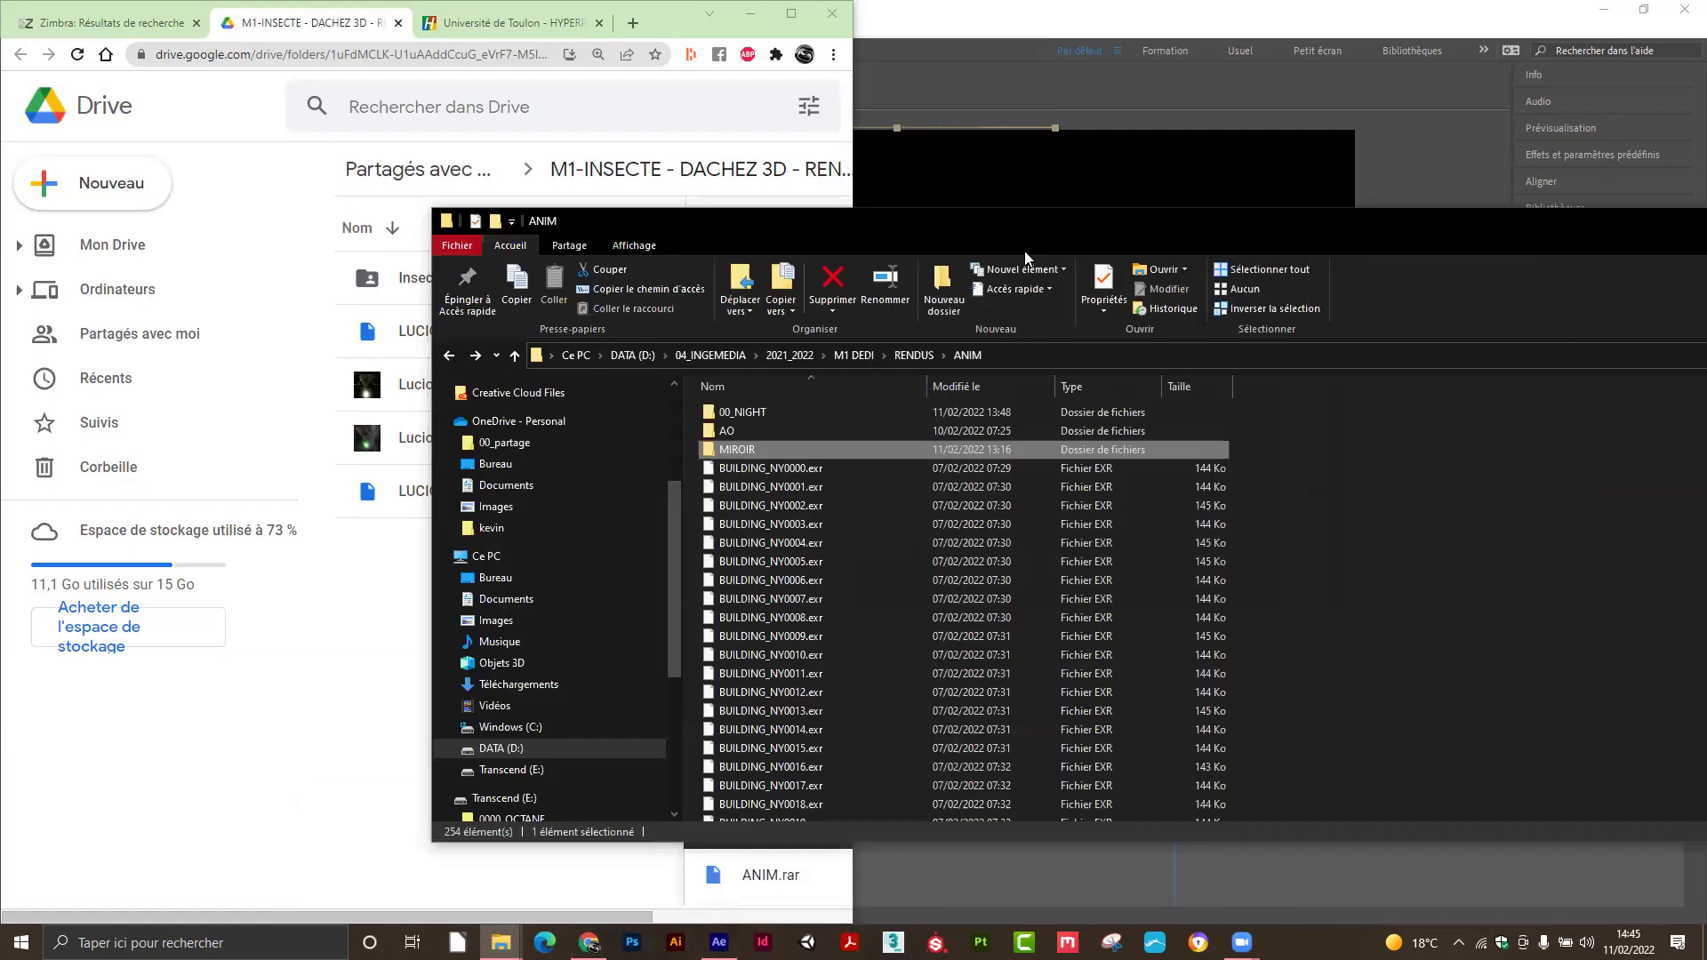
double_click(720, 449)
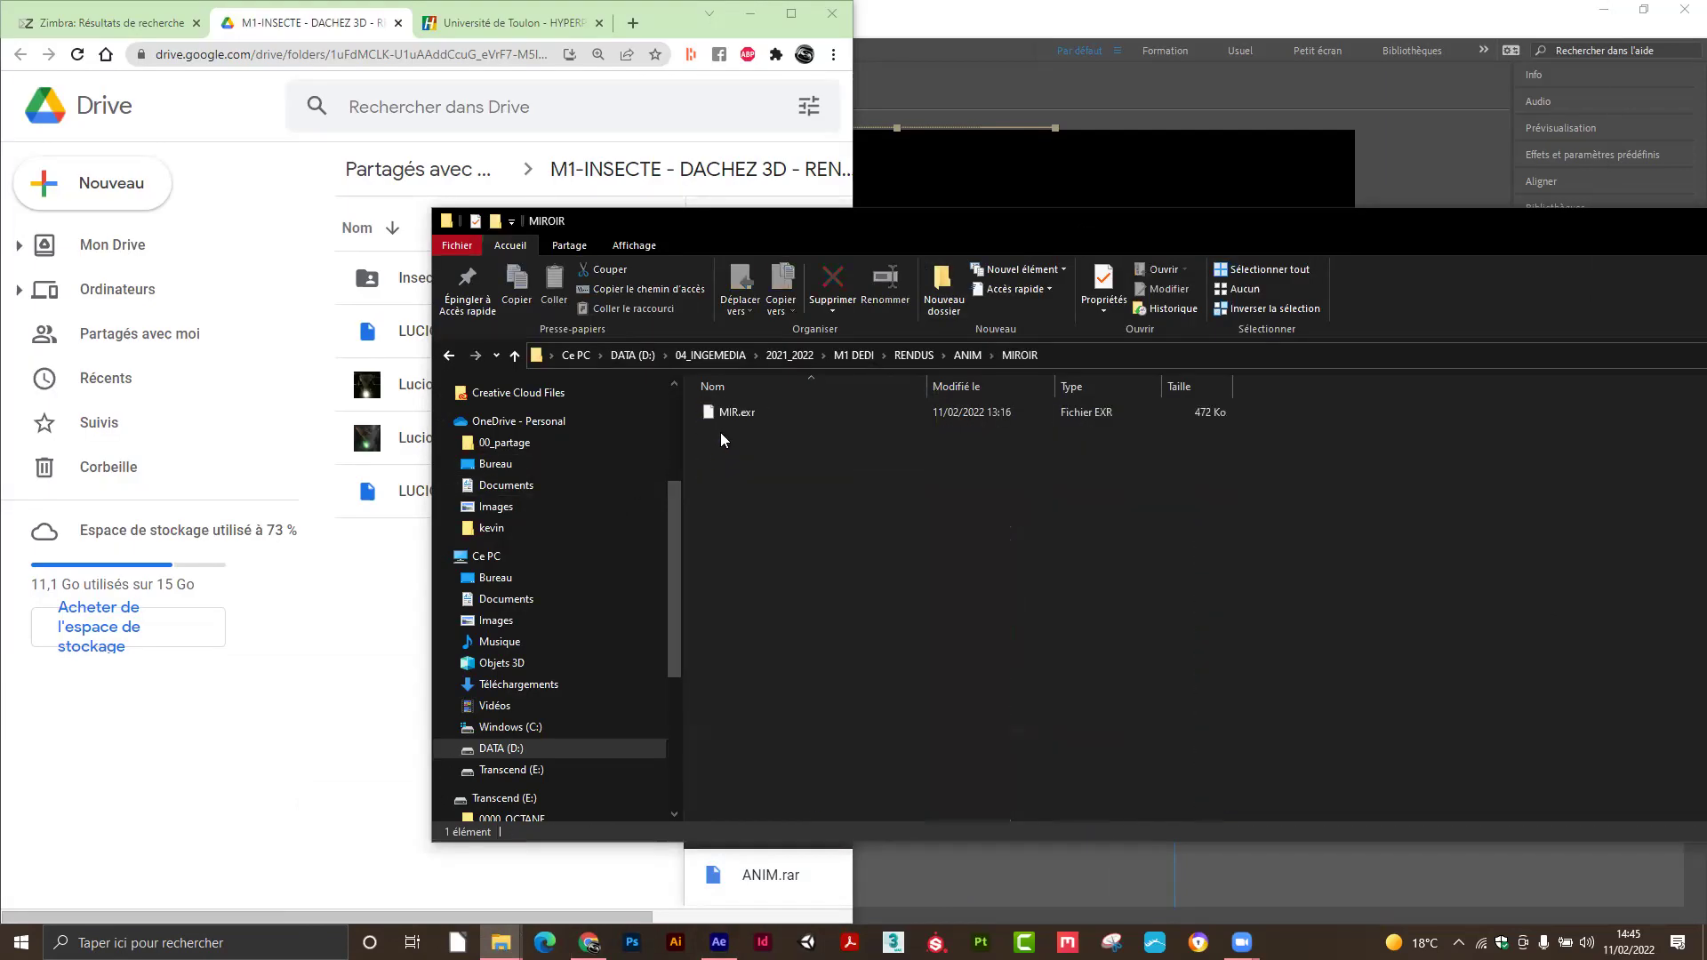
click(707, 414)
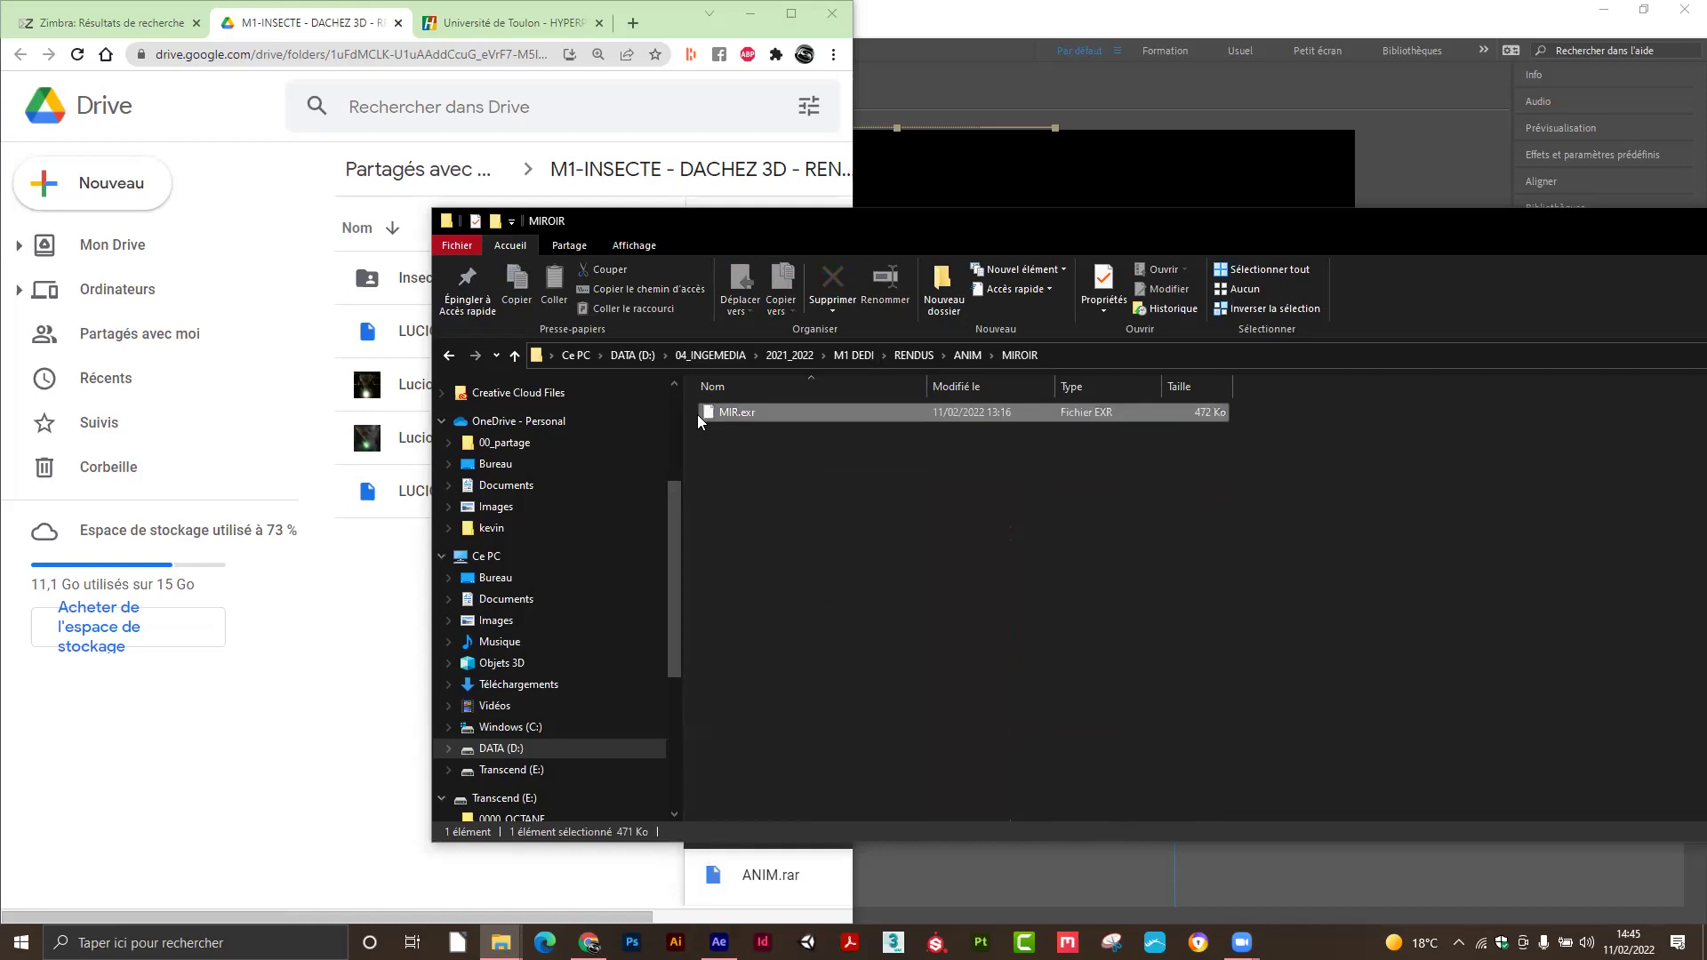
drag(386, 579, 396, 589)
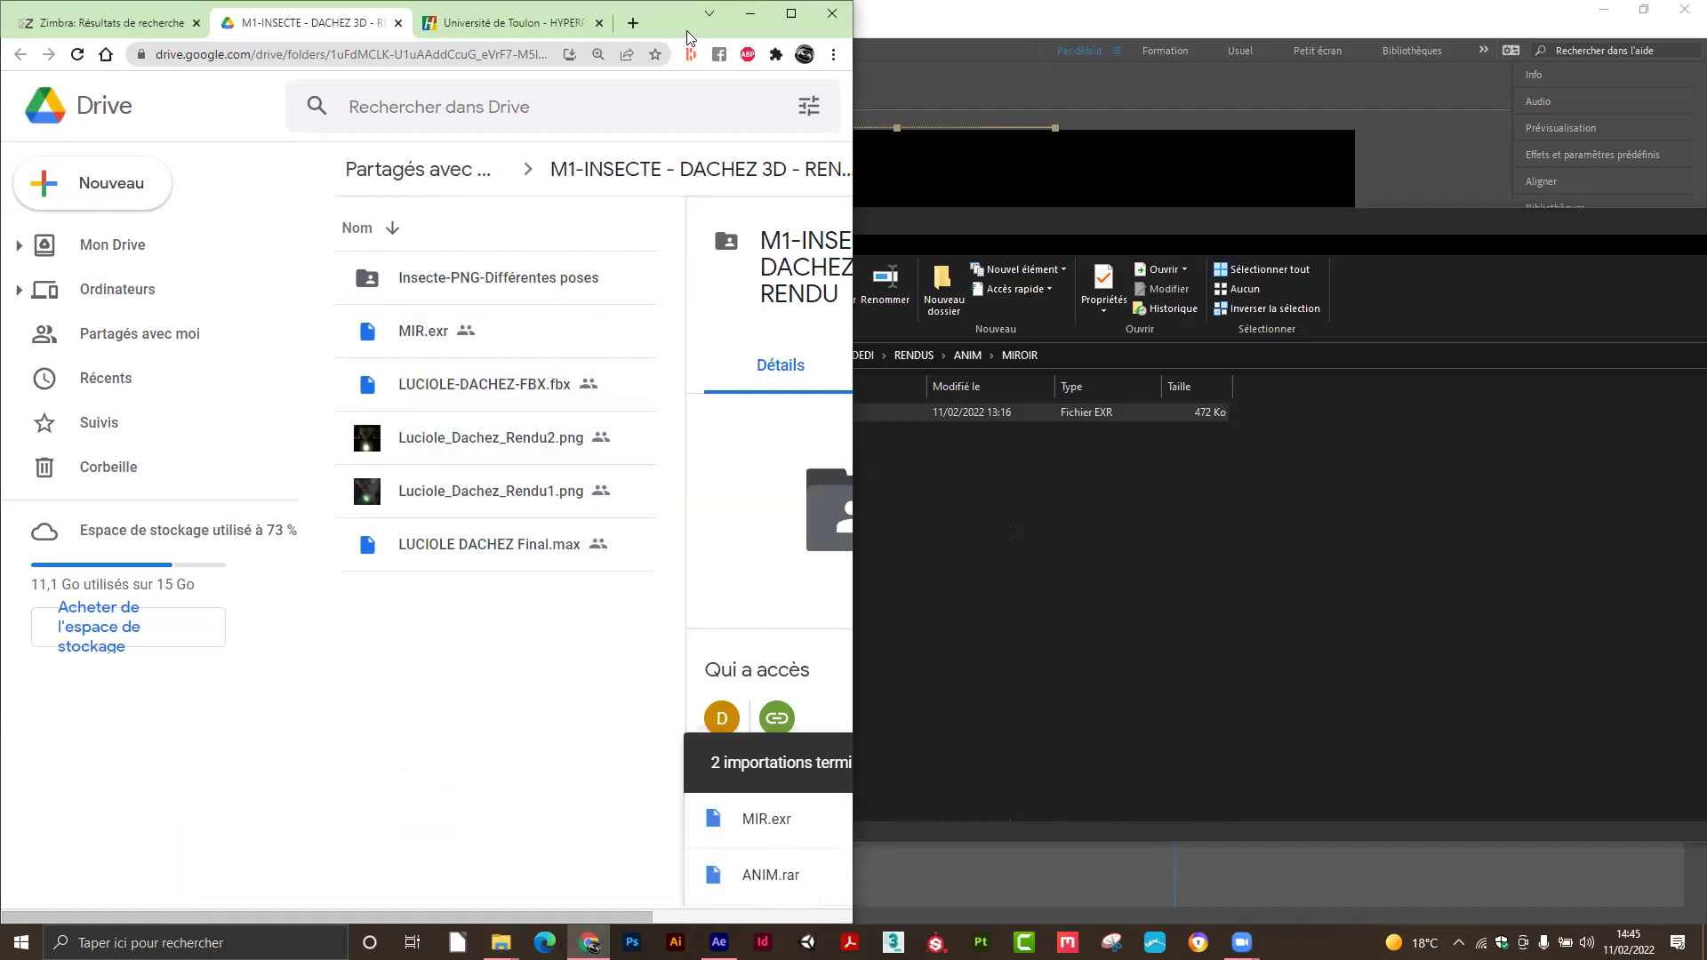
click(1435, 25)
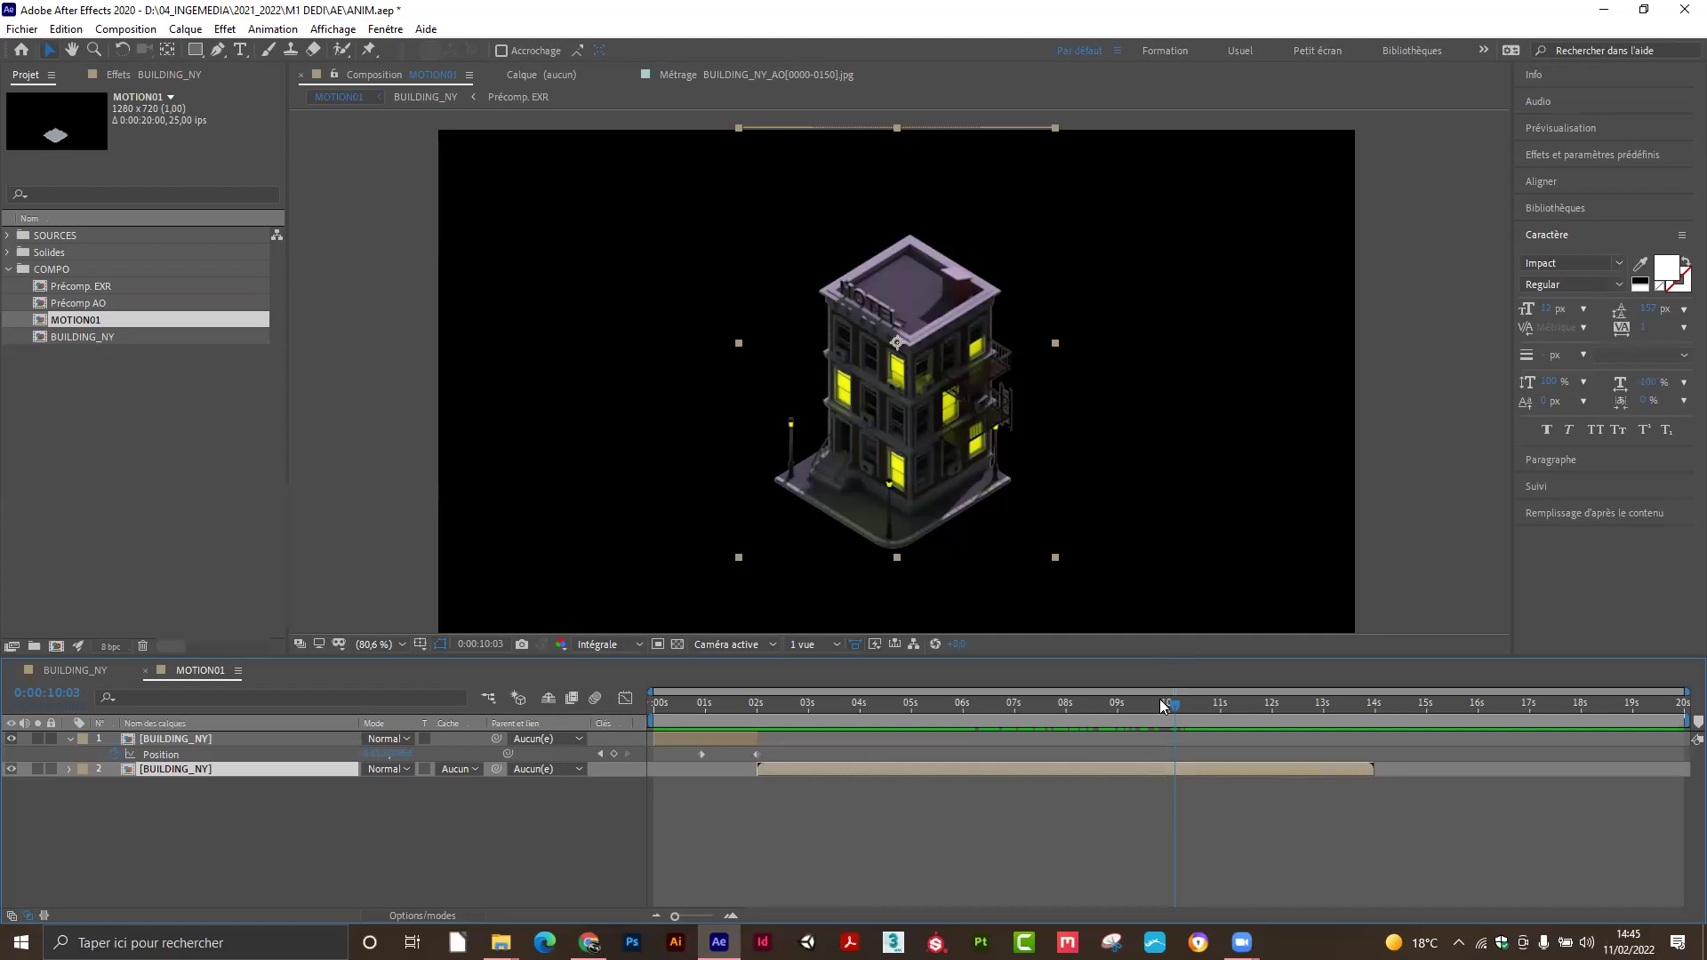
At about 4 seconds, hide the building layer and slide the base plate layer and its keyframes later.
drag(1172, 705, 695, 730)
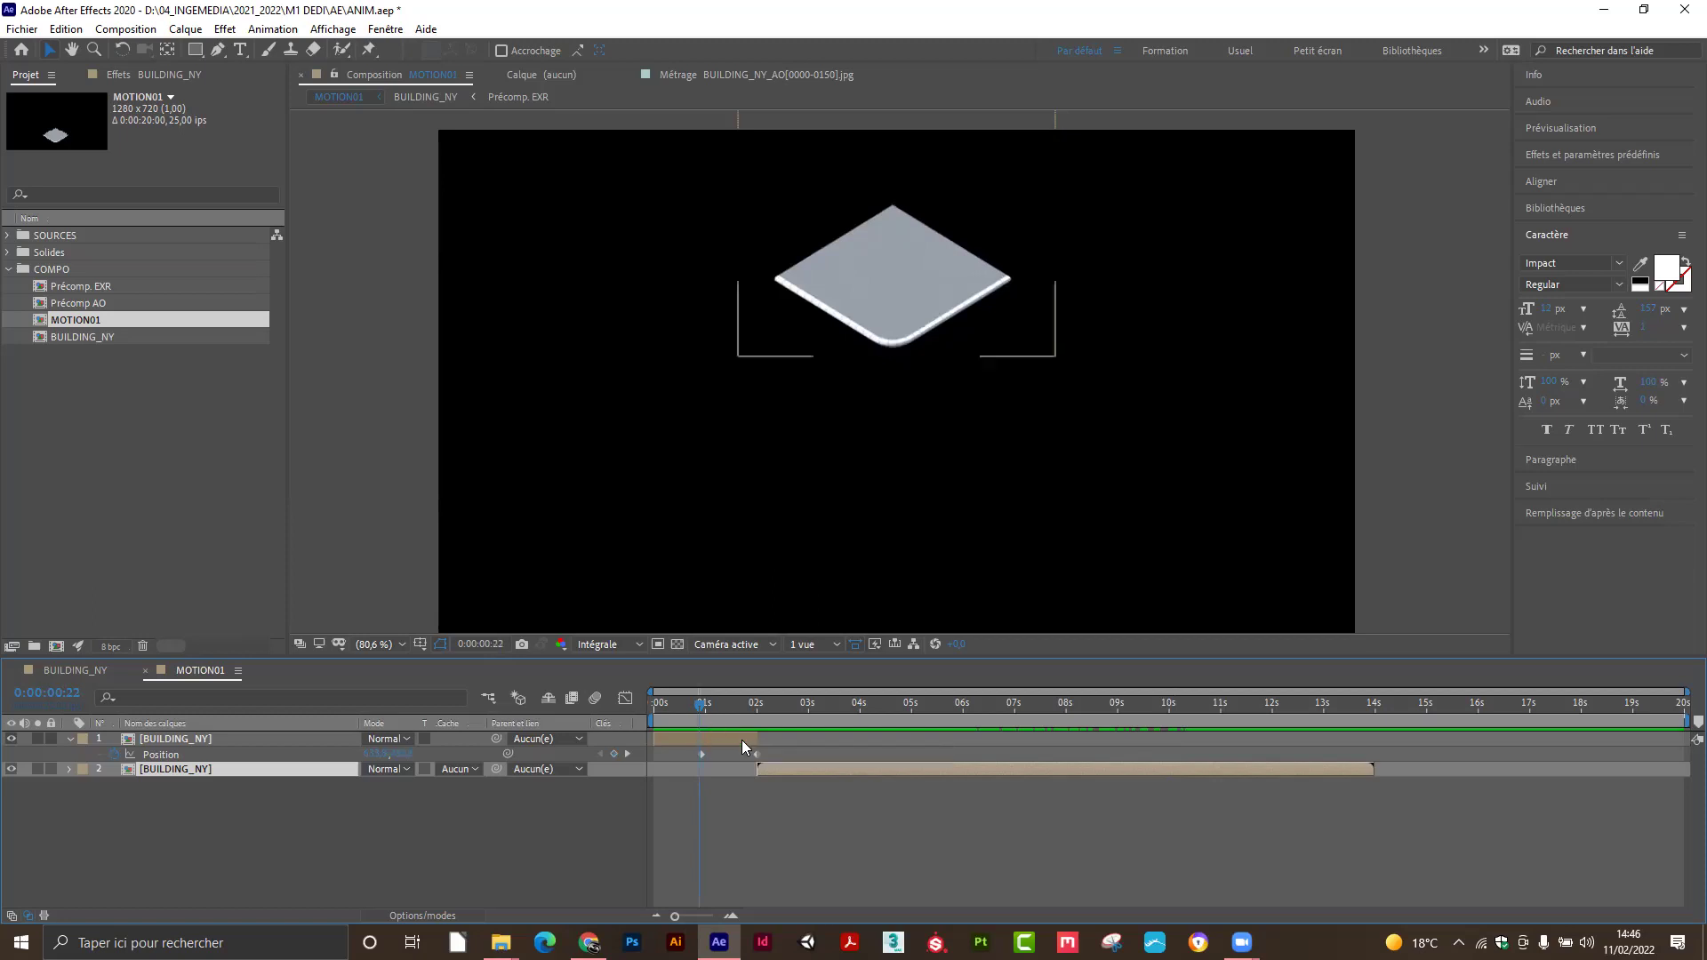
click(12, 770)
drag(708, 706, 772, 736)
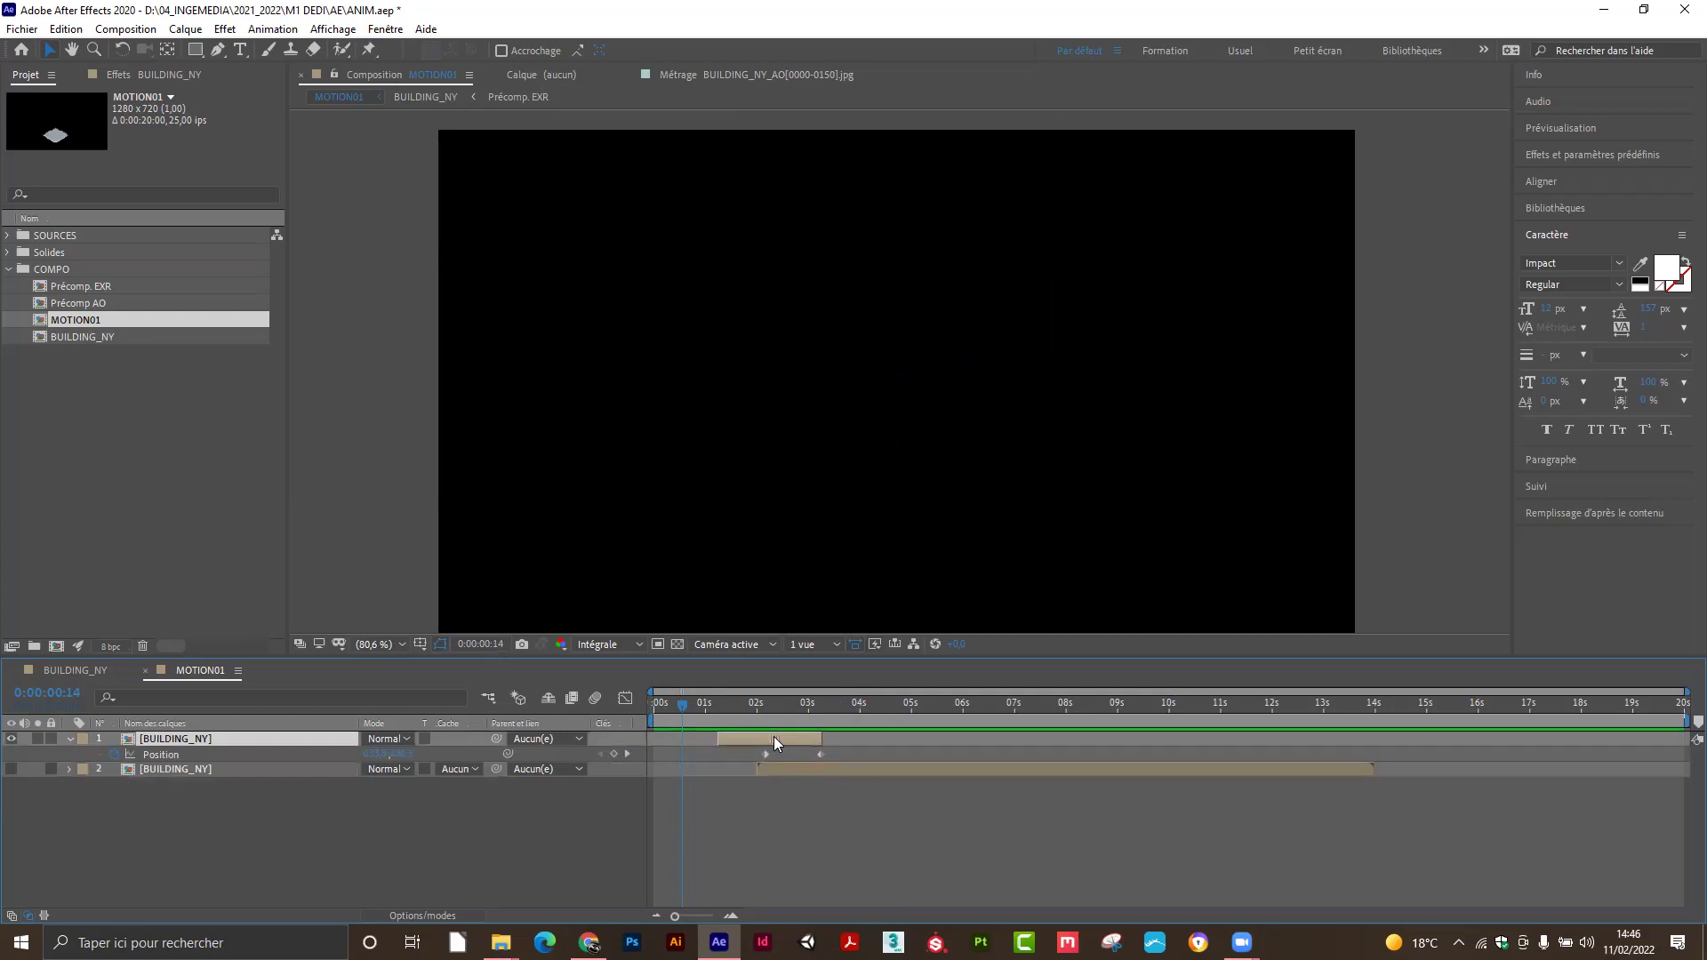
Push the base plate's timing later and add a Position keyframe at 2 seconds on layer 1.
drag(774, 740, 650, 751)
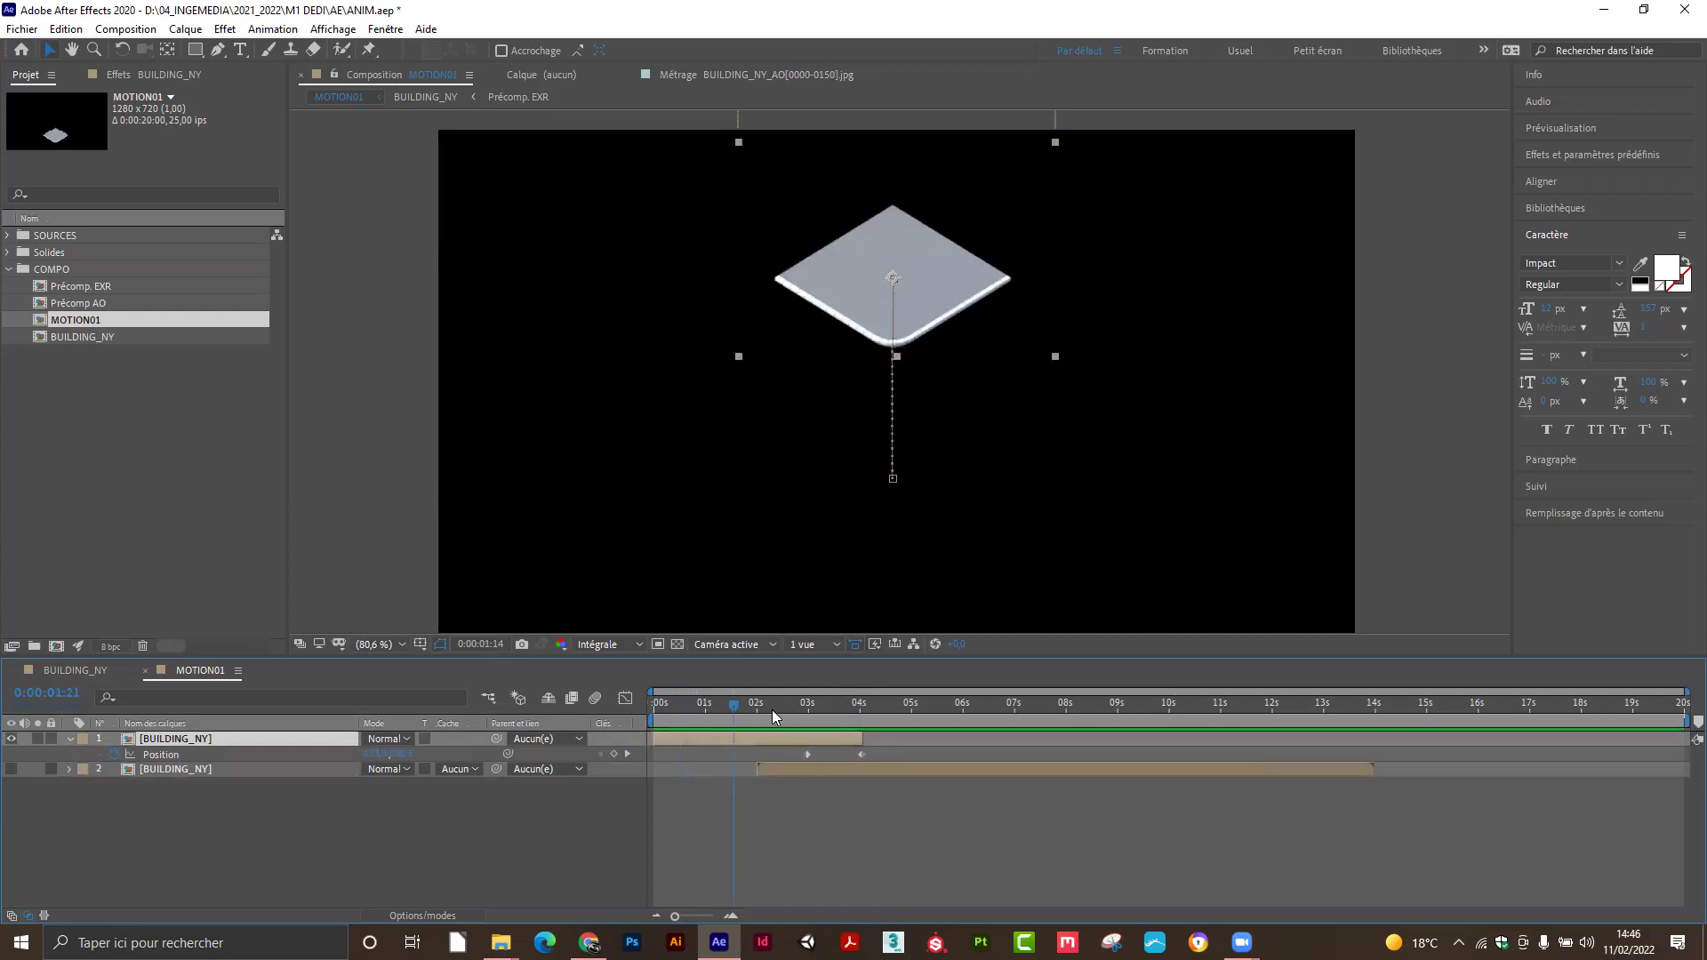
drag(819, 717, 754, 719)
mouse_move(806, 754)
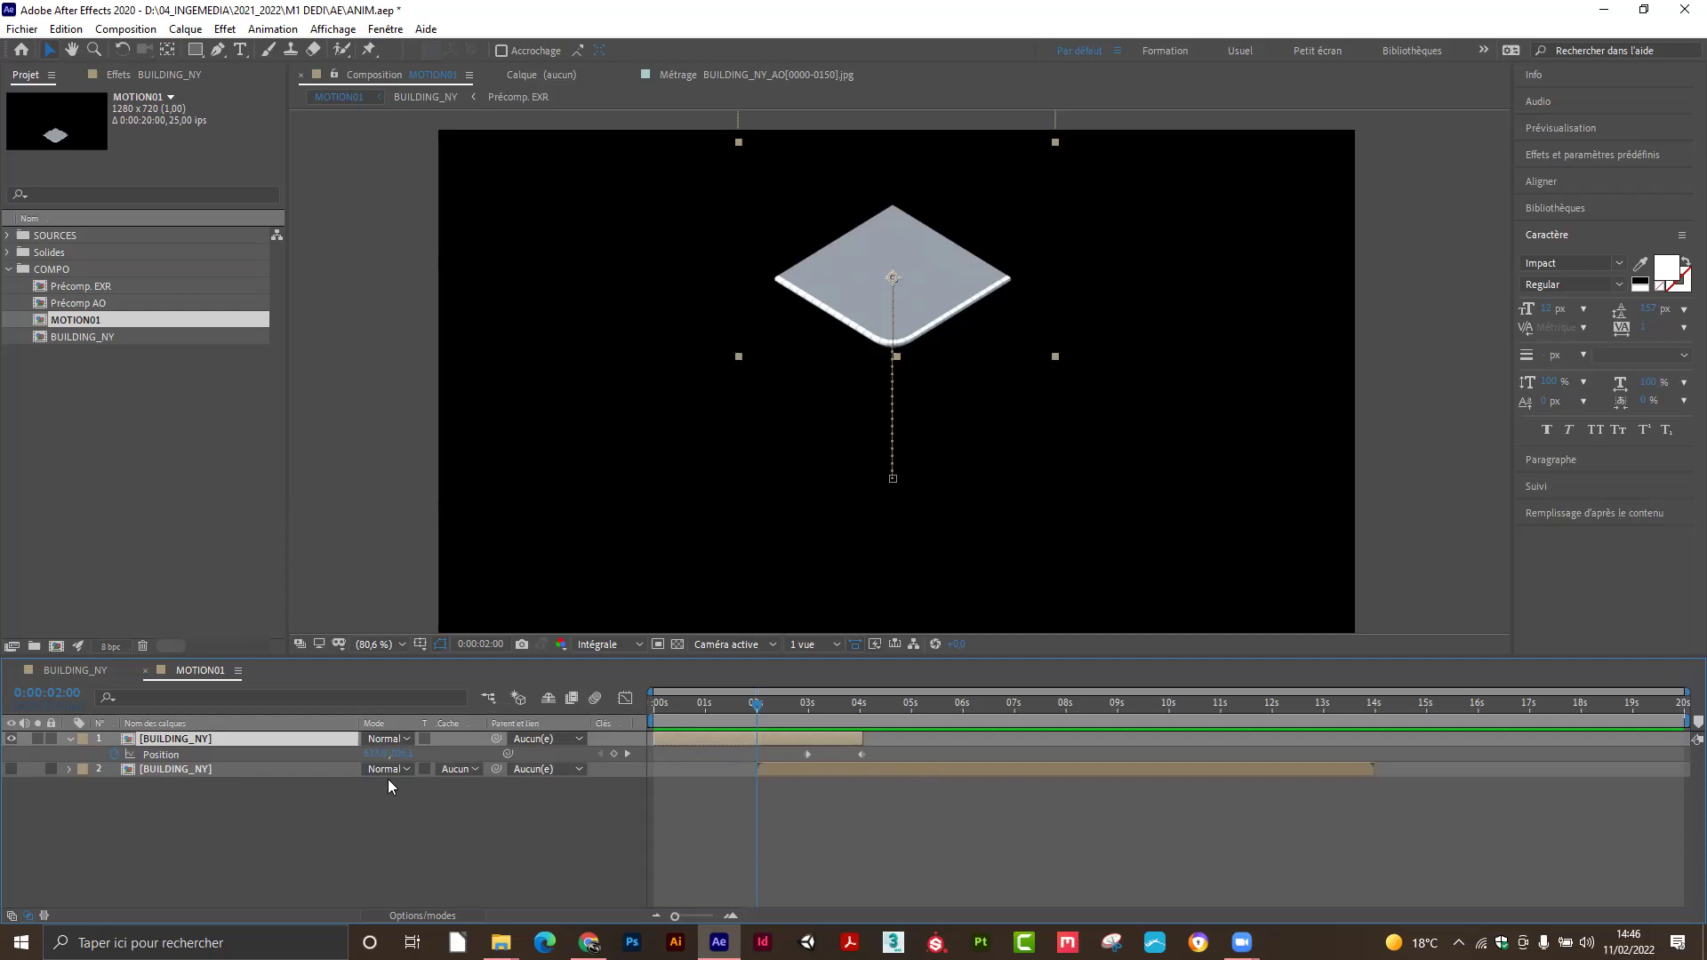
click(12, 761)
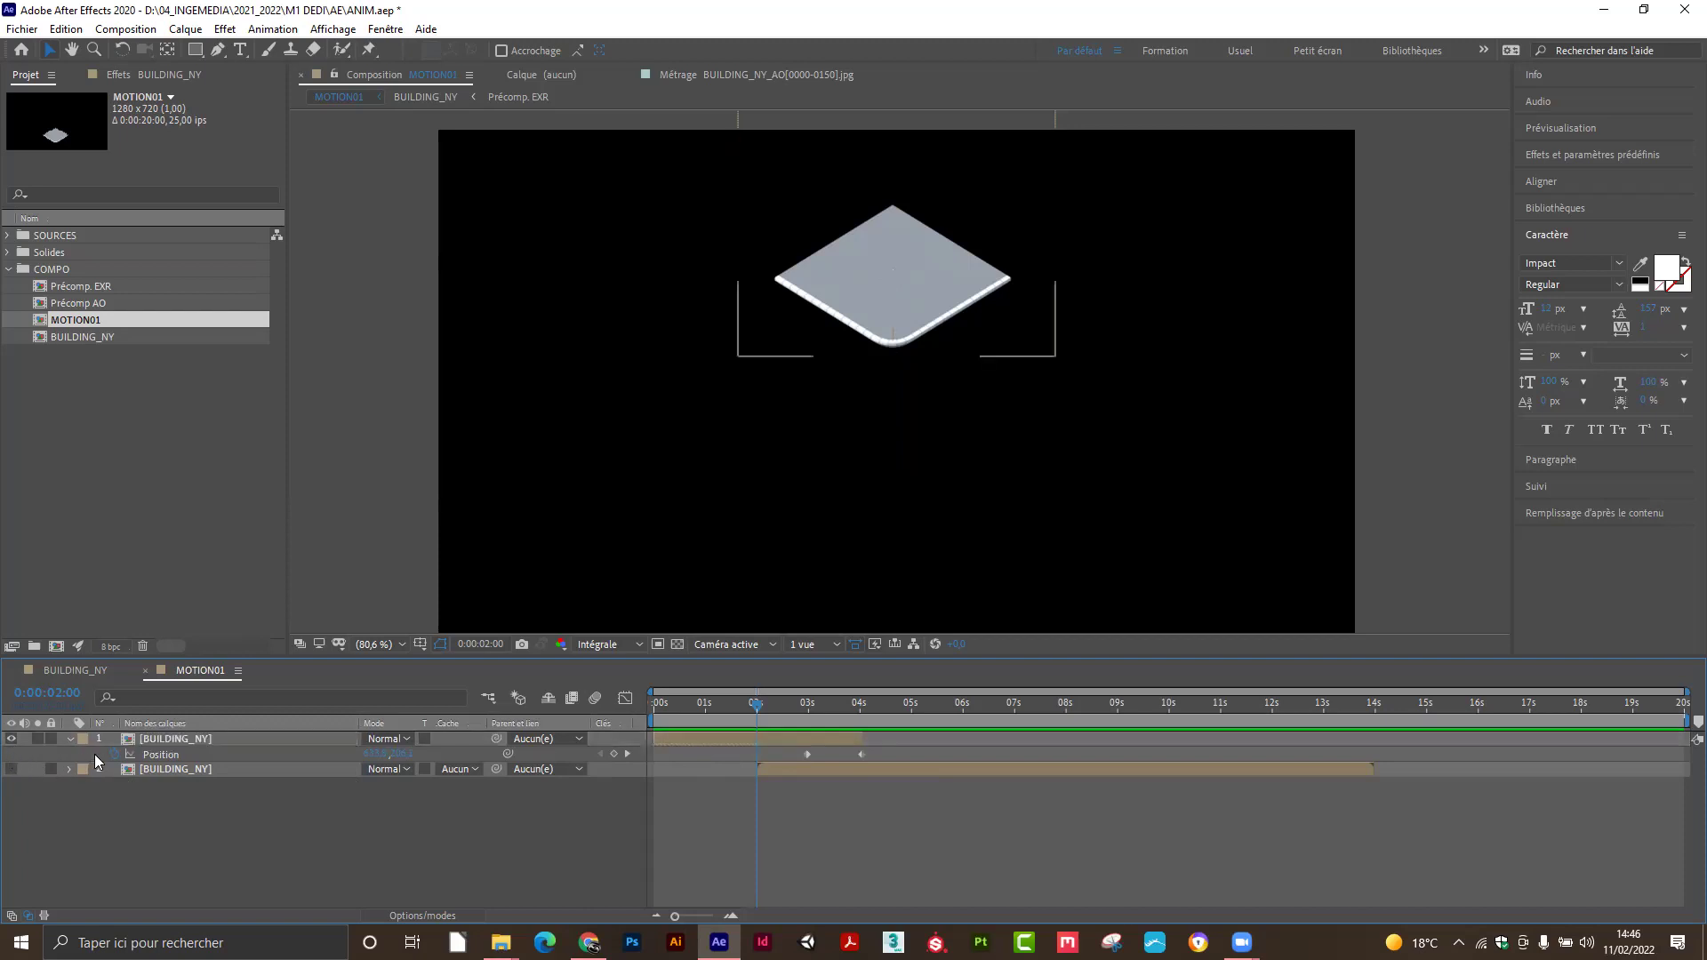
click(415, 911)
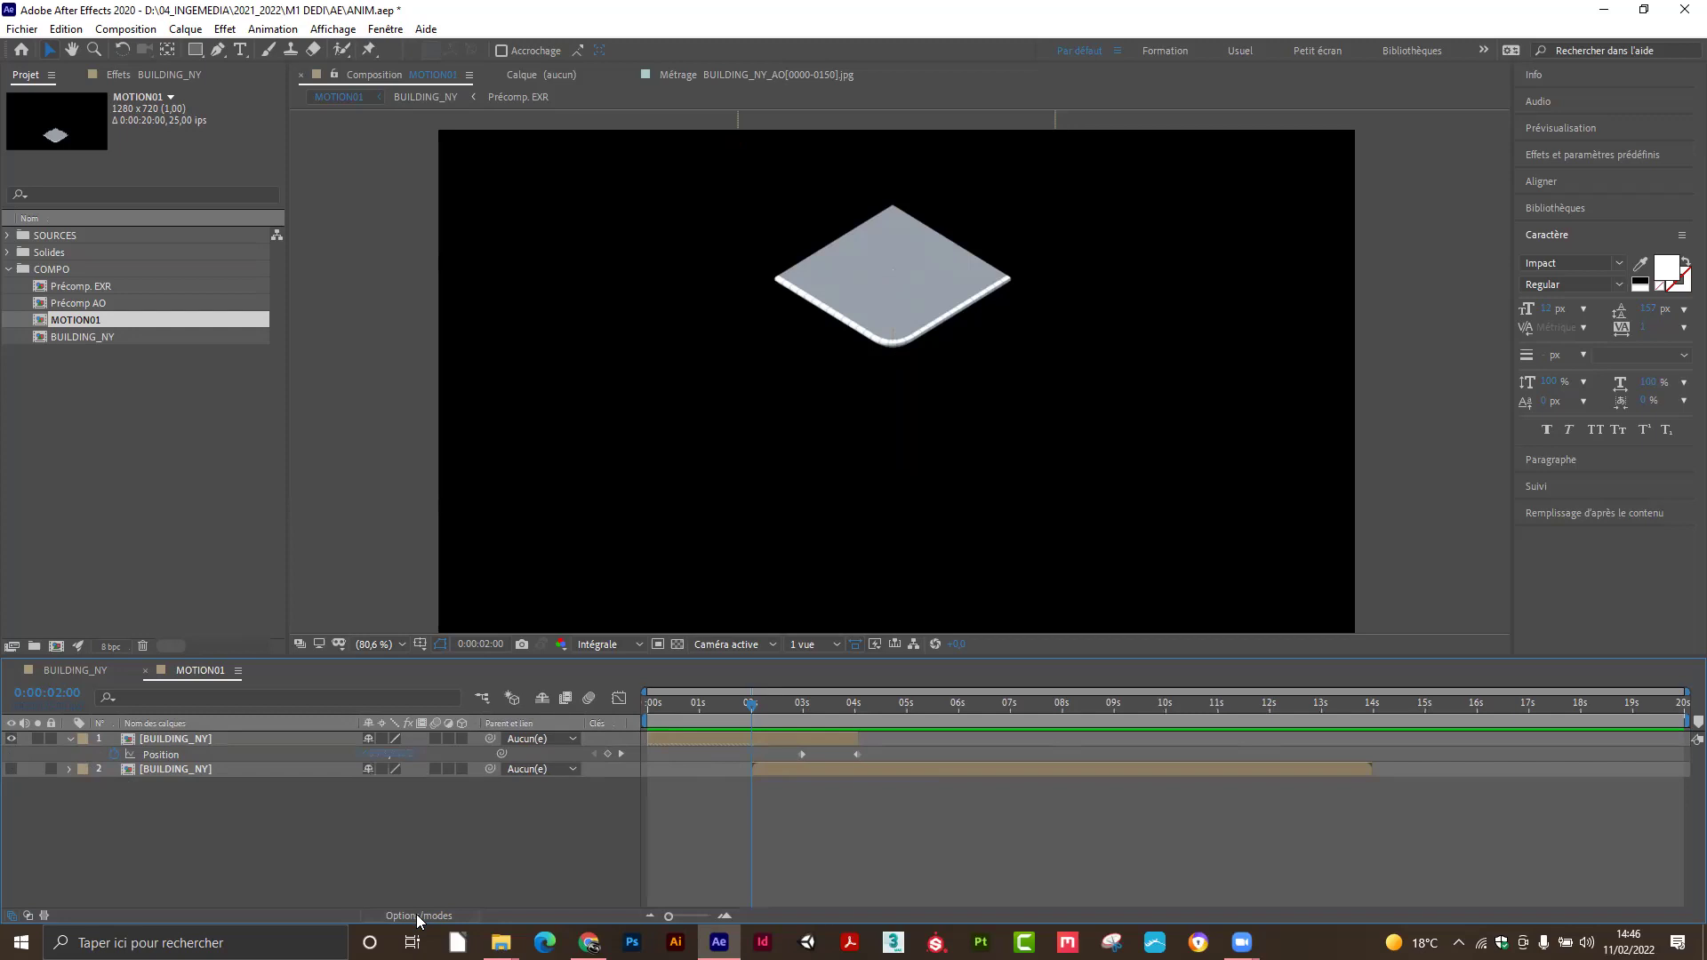
click(416, 914)
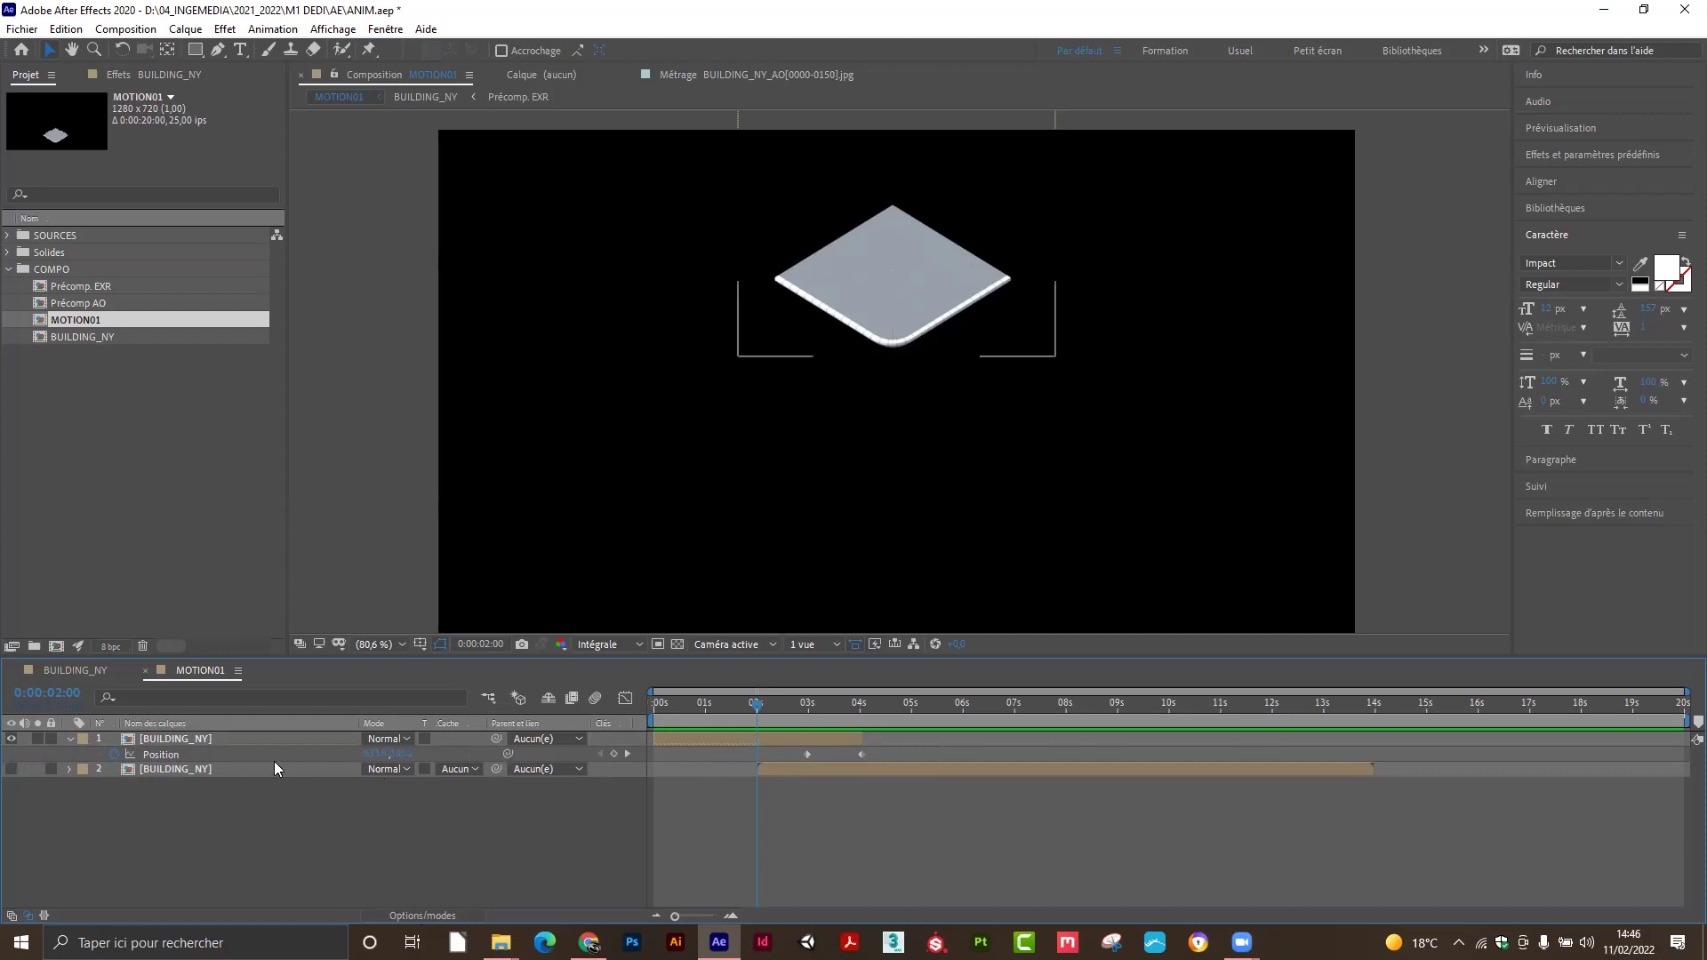
click(614, 754)
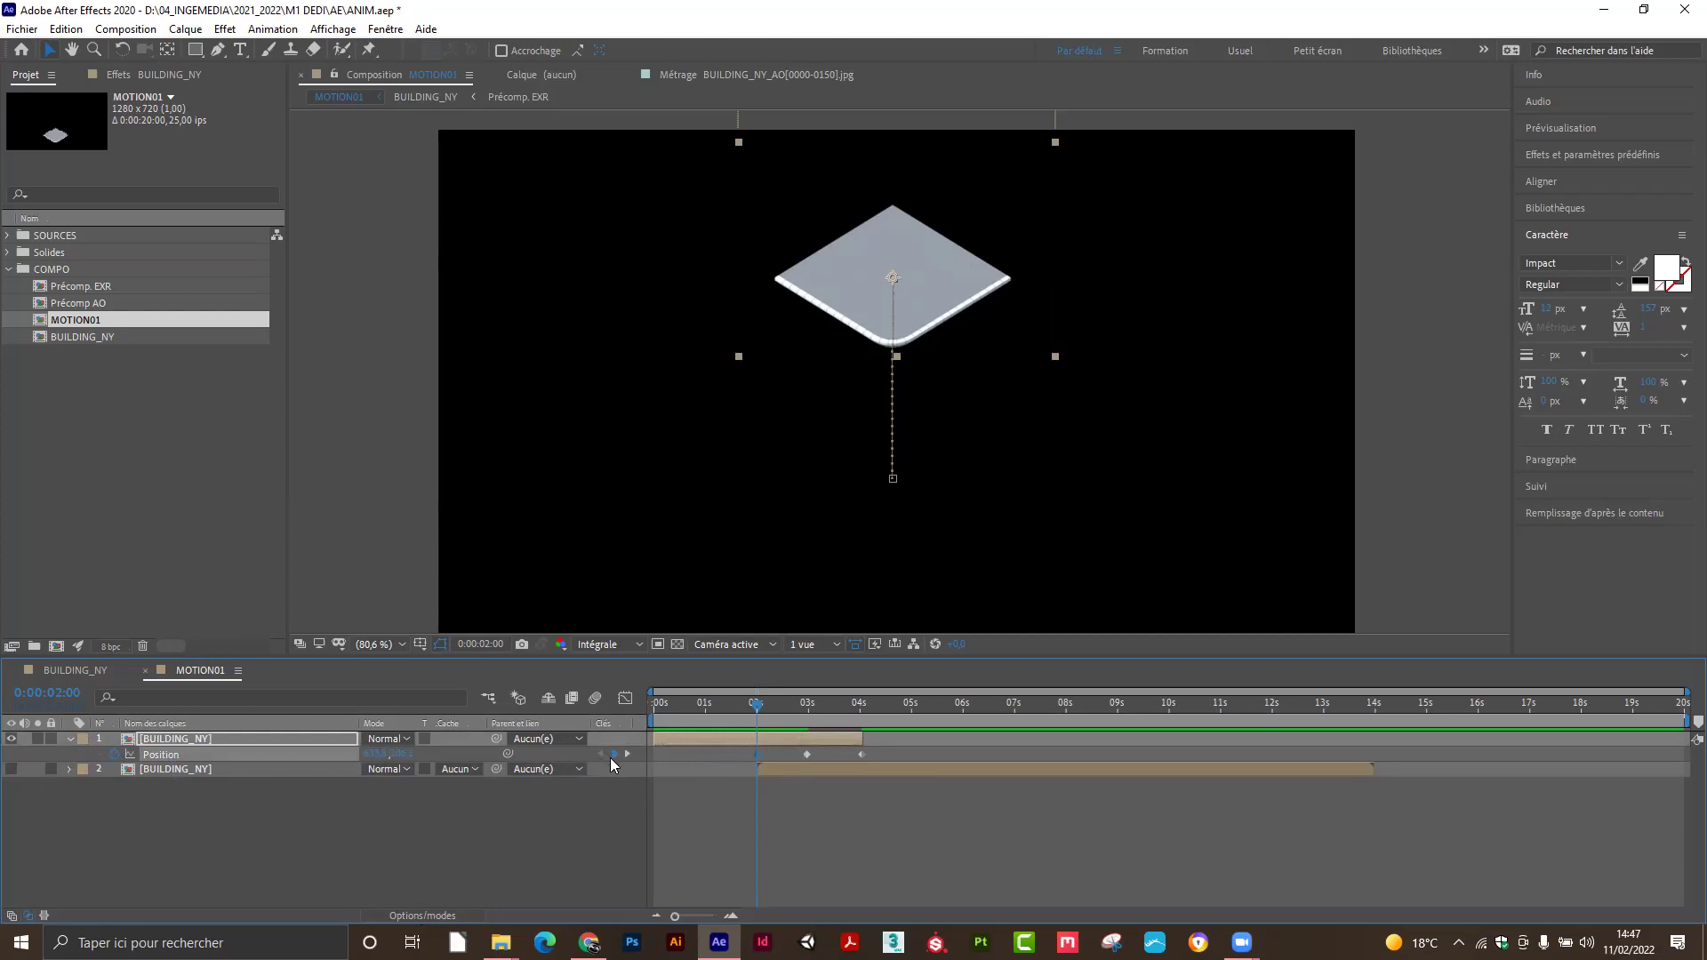
drag(617, 721, 18, 741)
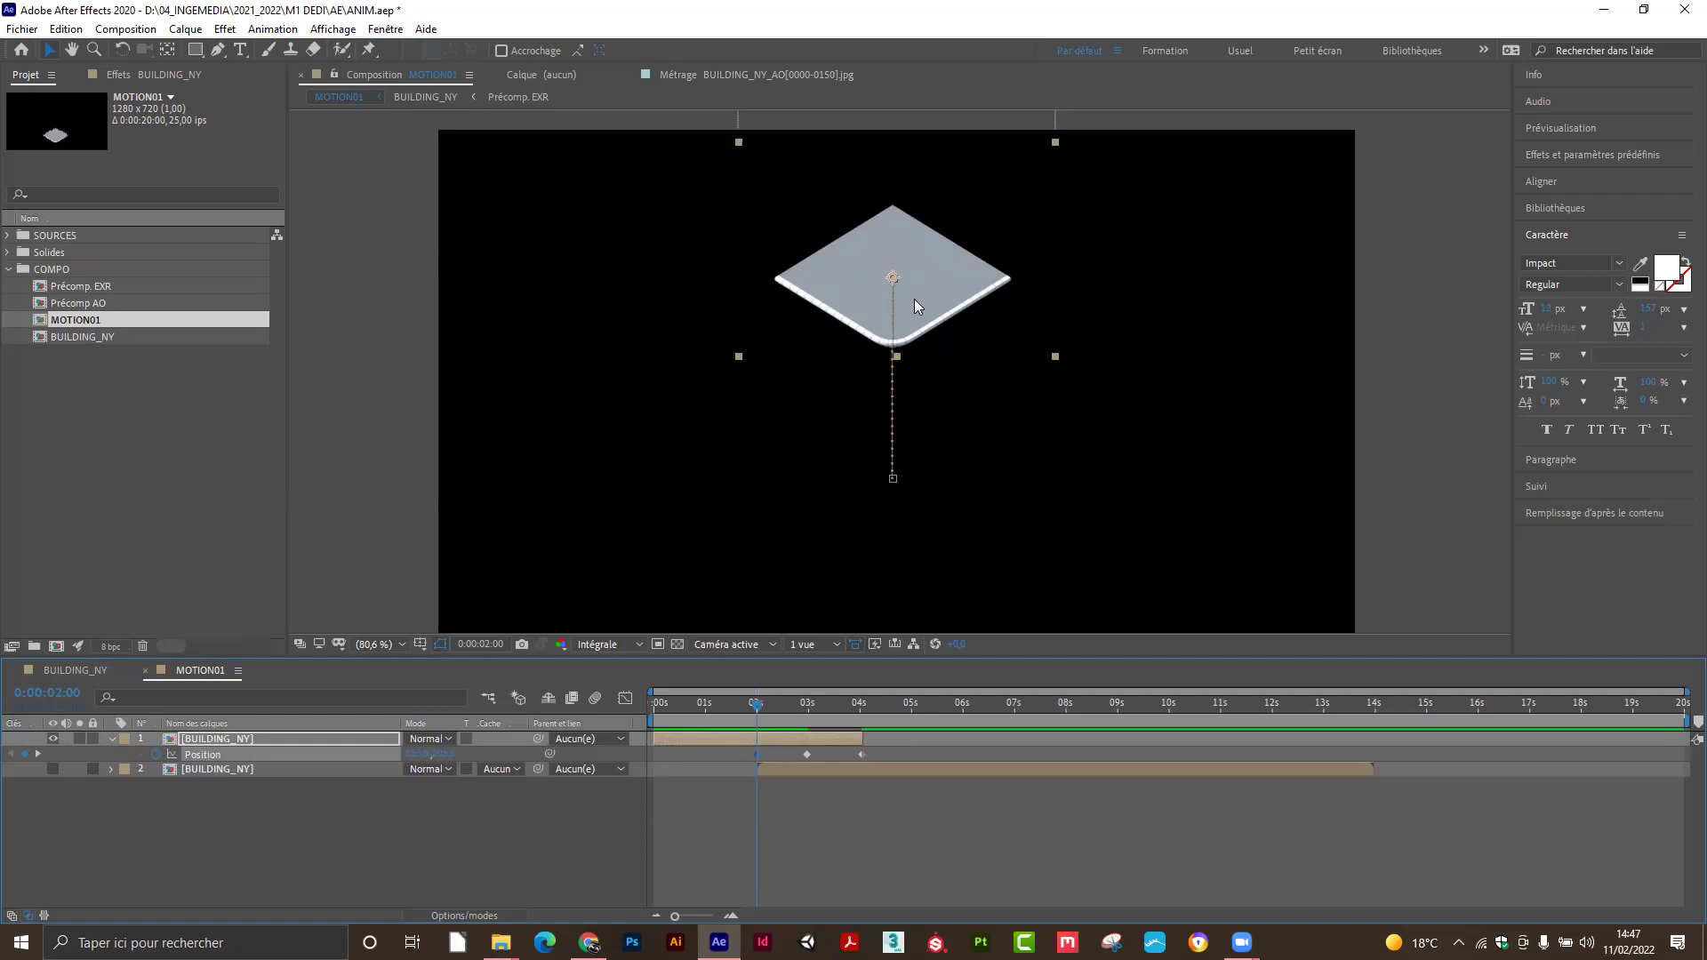
Select the 2-second Position keyframe and preview around it, returning the playhead to 2 seconds.
click(805, 754)
click(757, 754)
drag(758, 714, 760, 715)
drag(698, 716, 689, 720)
drag(697, 706, 759, 721)
Add an Echelle keyframe at 2 seconds on the top BUILDING_NY layer.
click(241, 747)
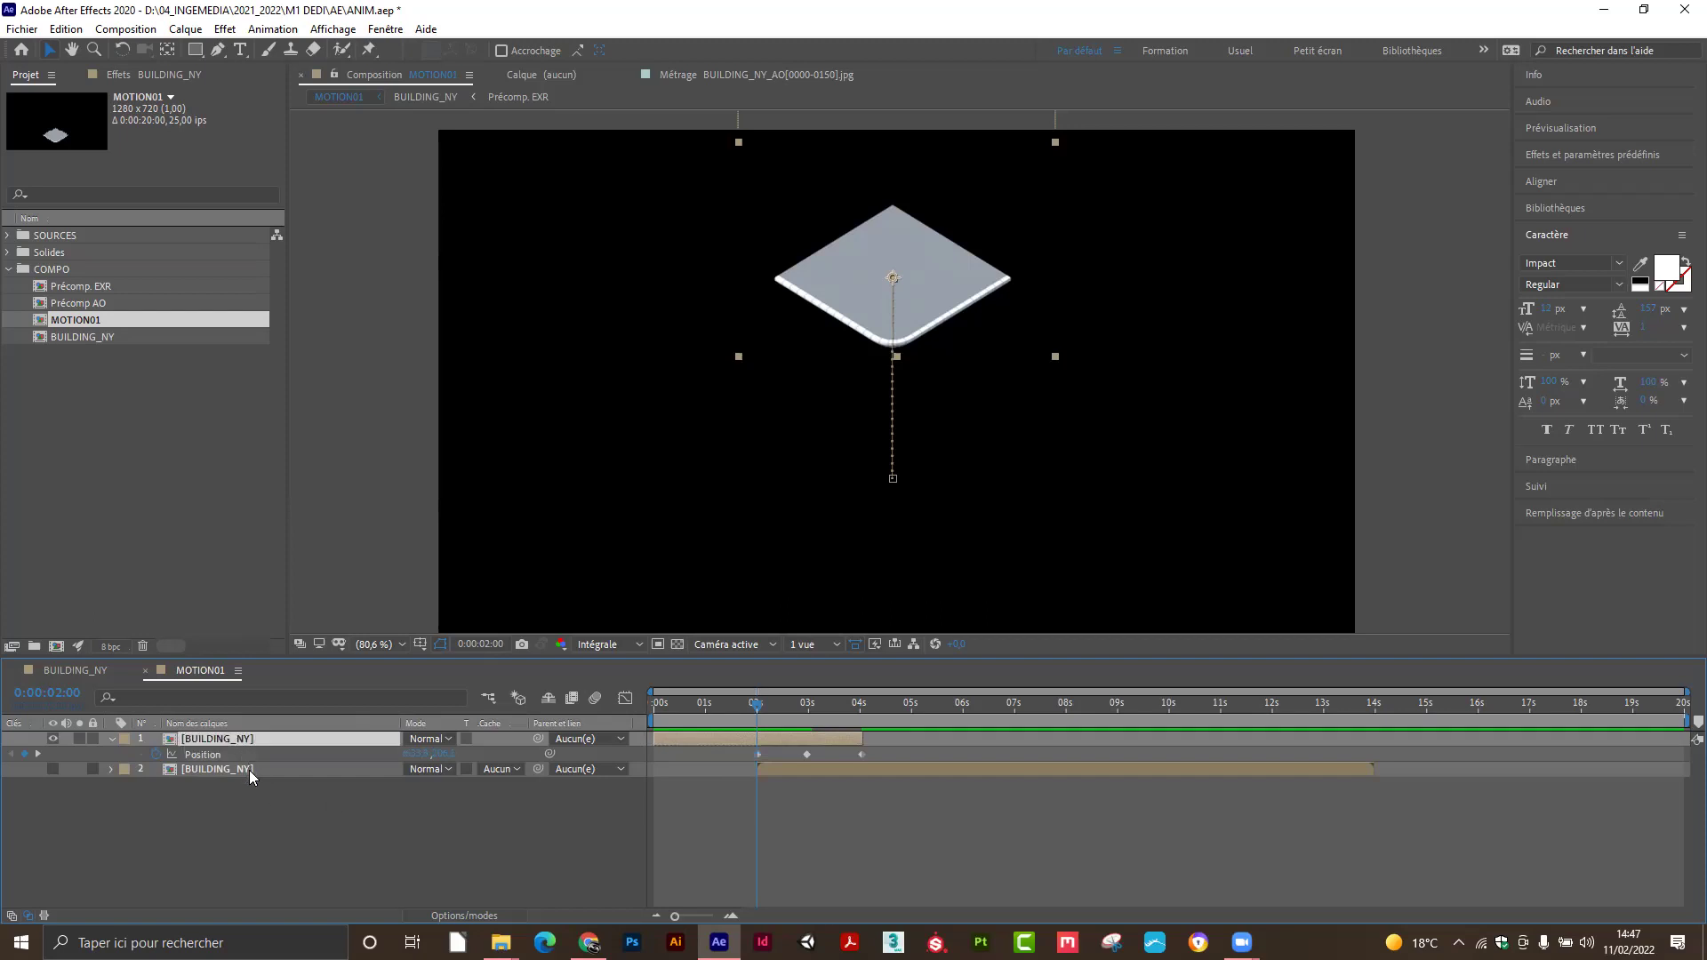
key(s)
click(155, 754)
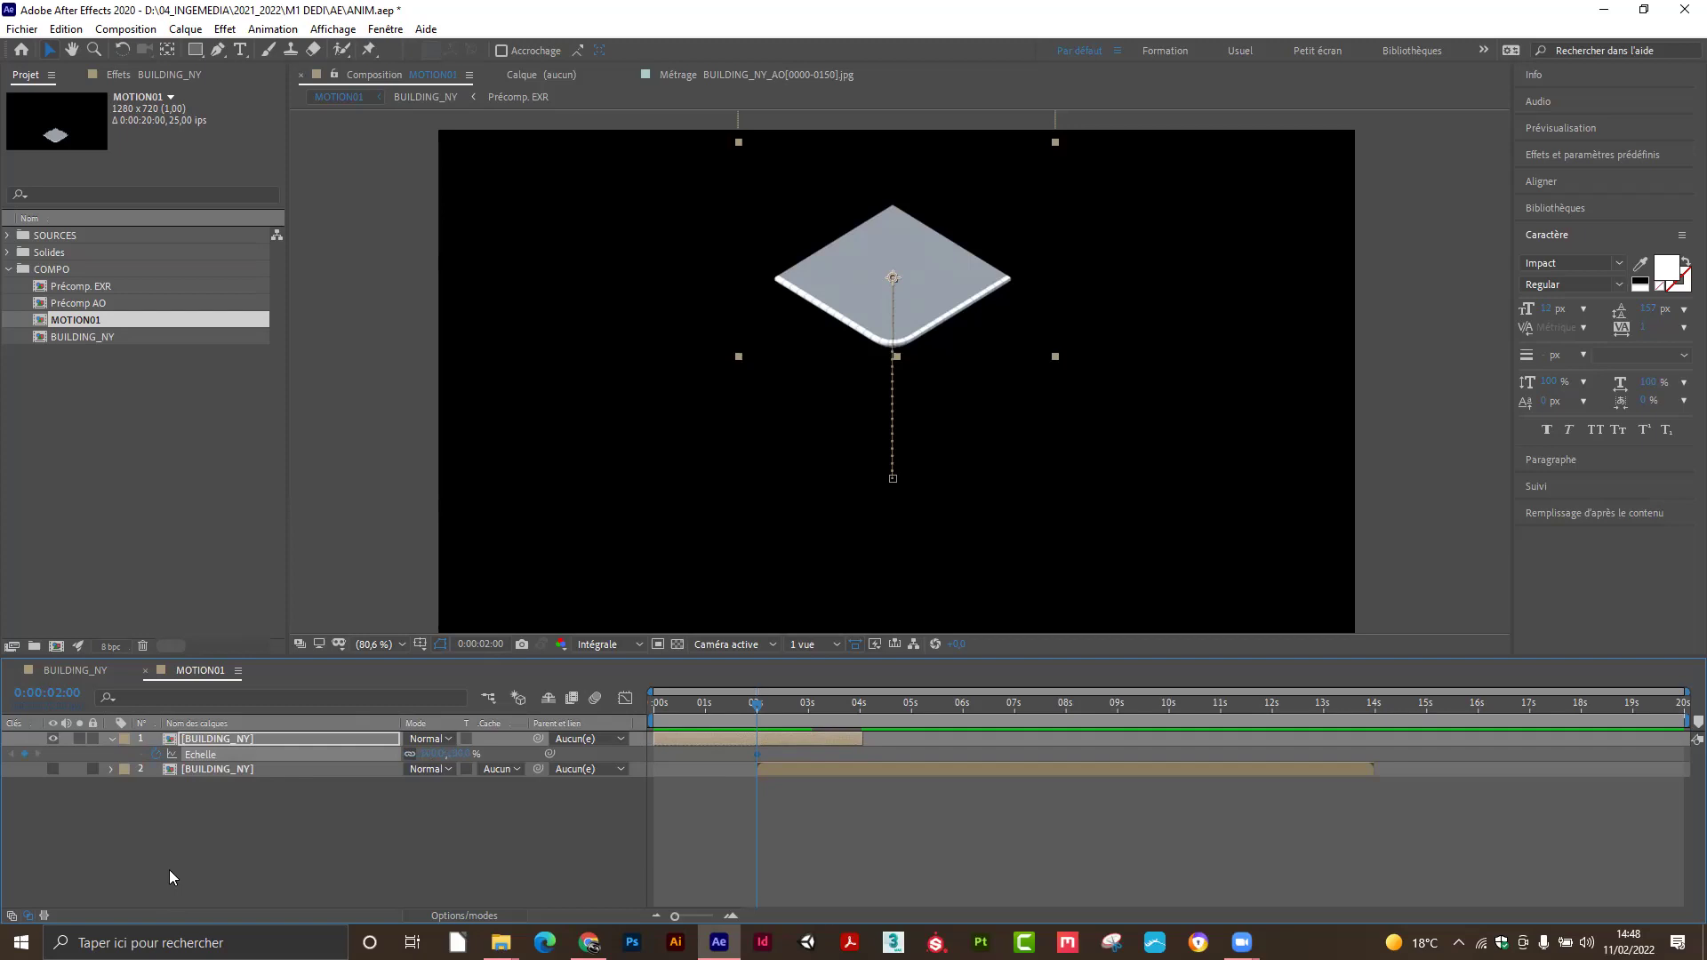
Reveal all keyframed properties with U, zoom the timeline, preview to 3 seconds, and select the Position keyframes.
key(u)
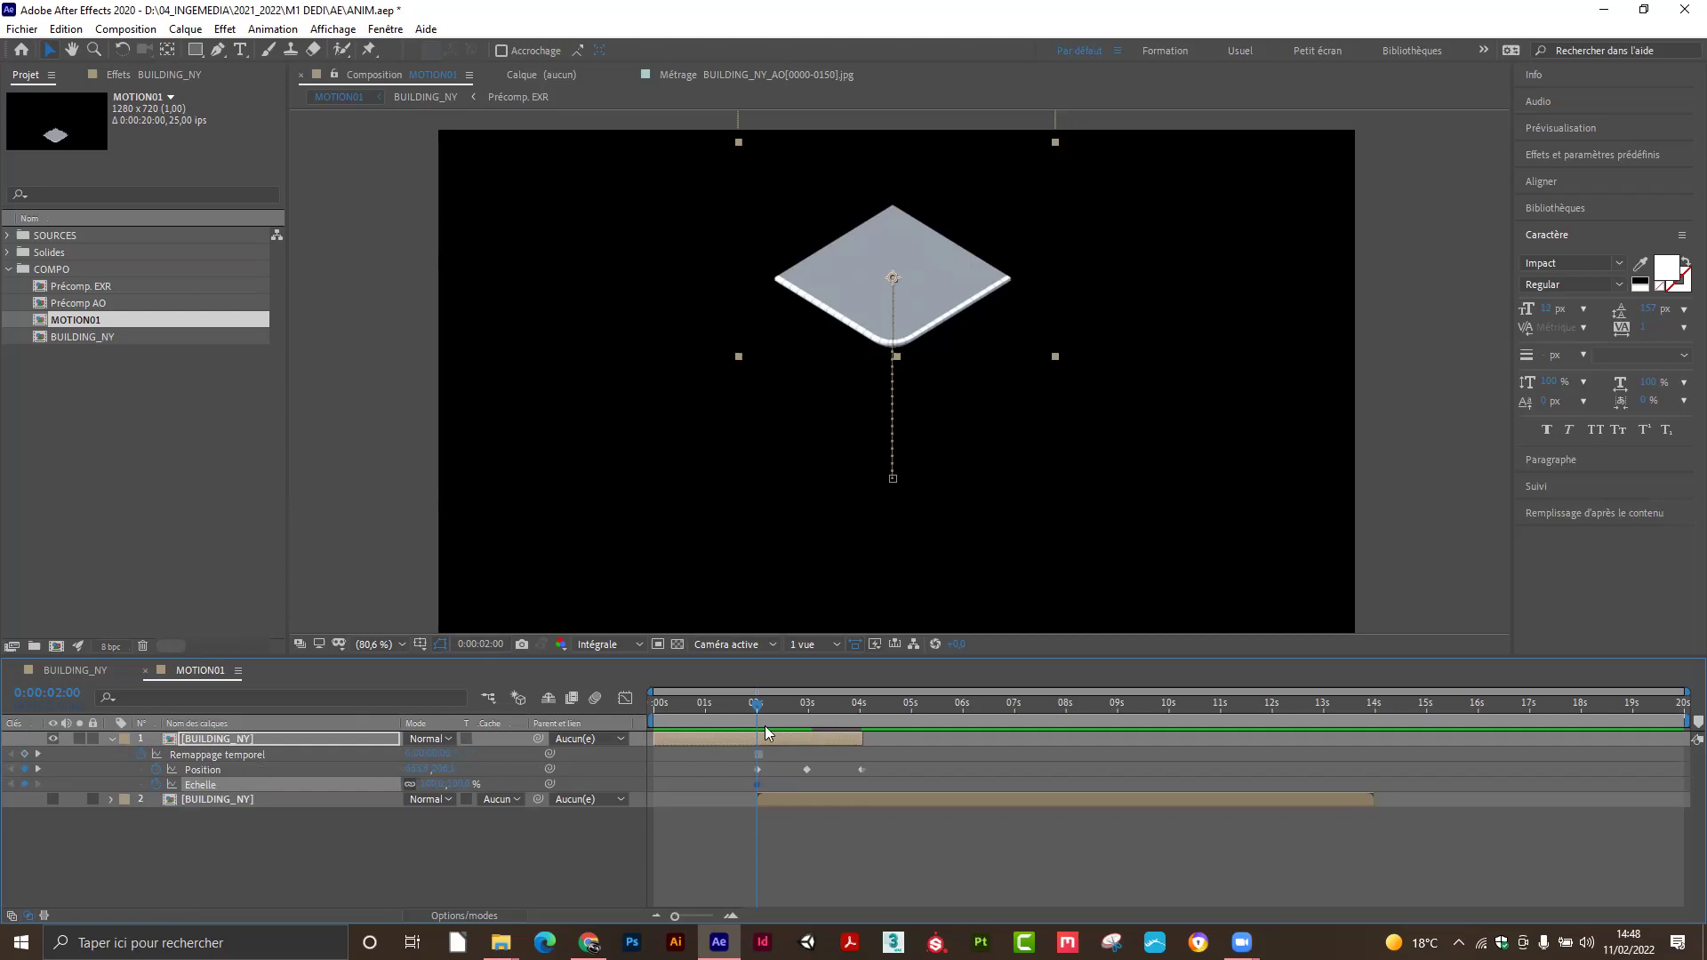
click(612, 843)
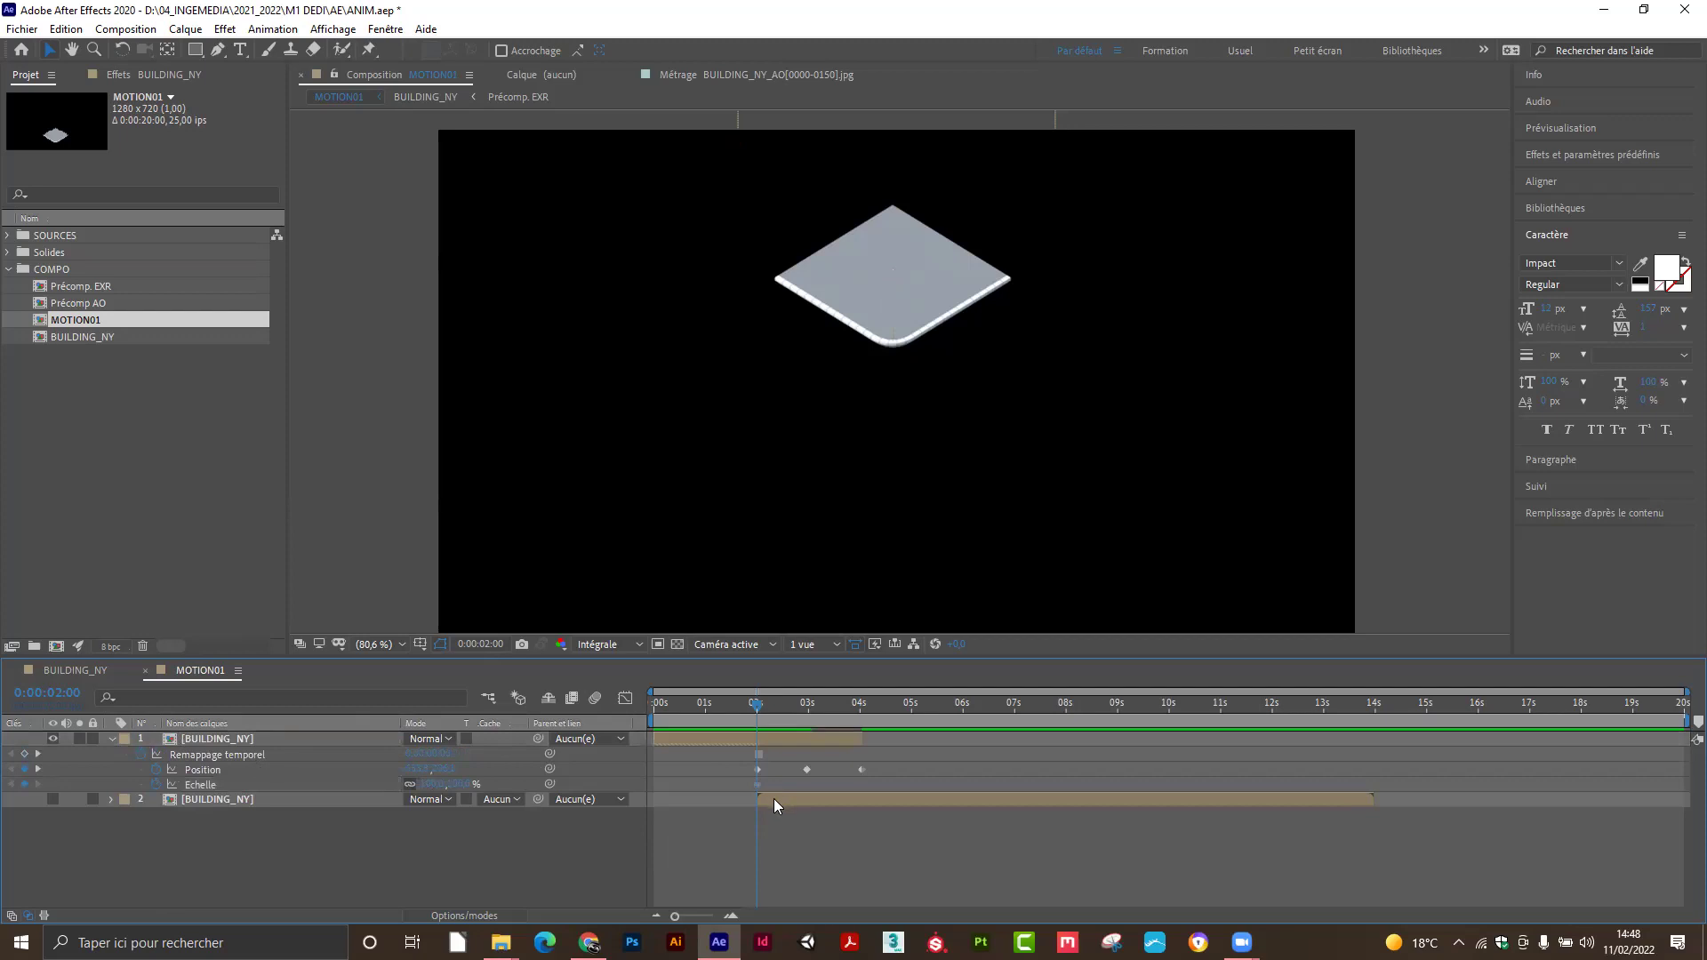
drag(675, 911, 699, 918)
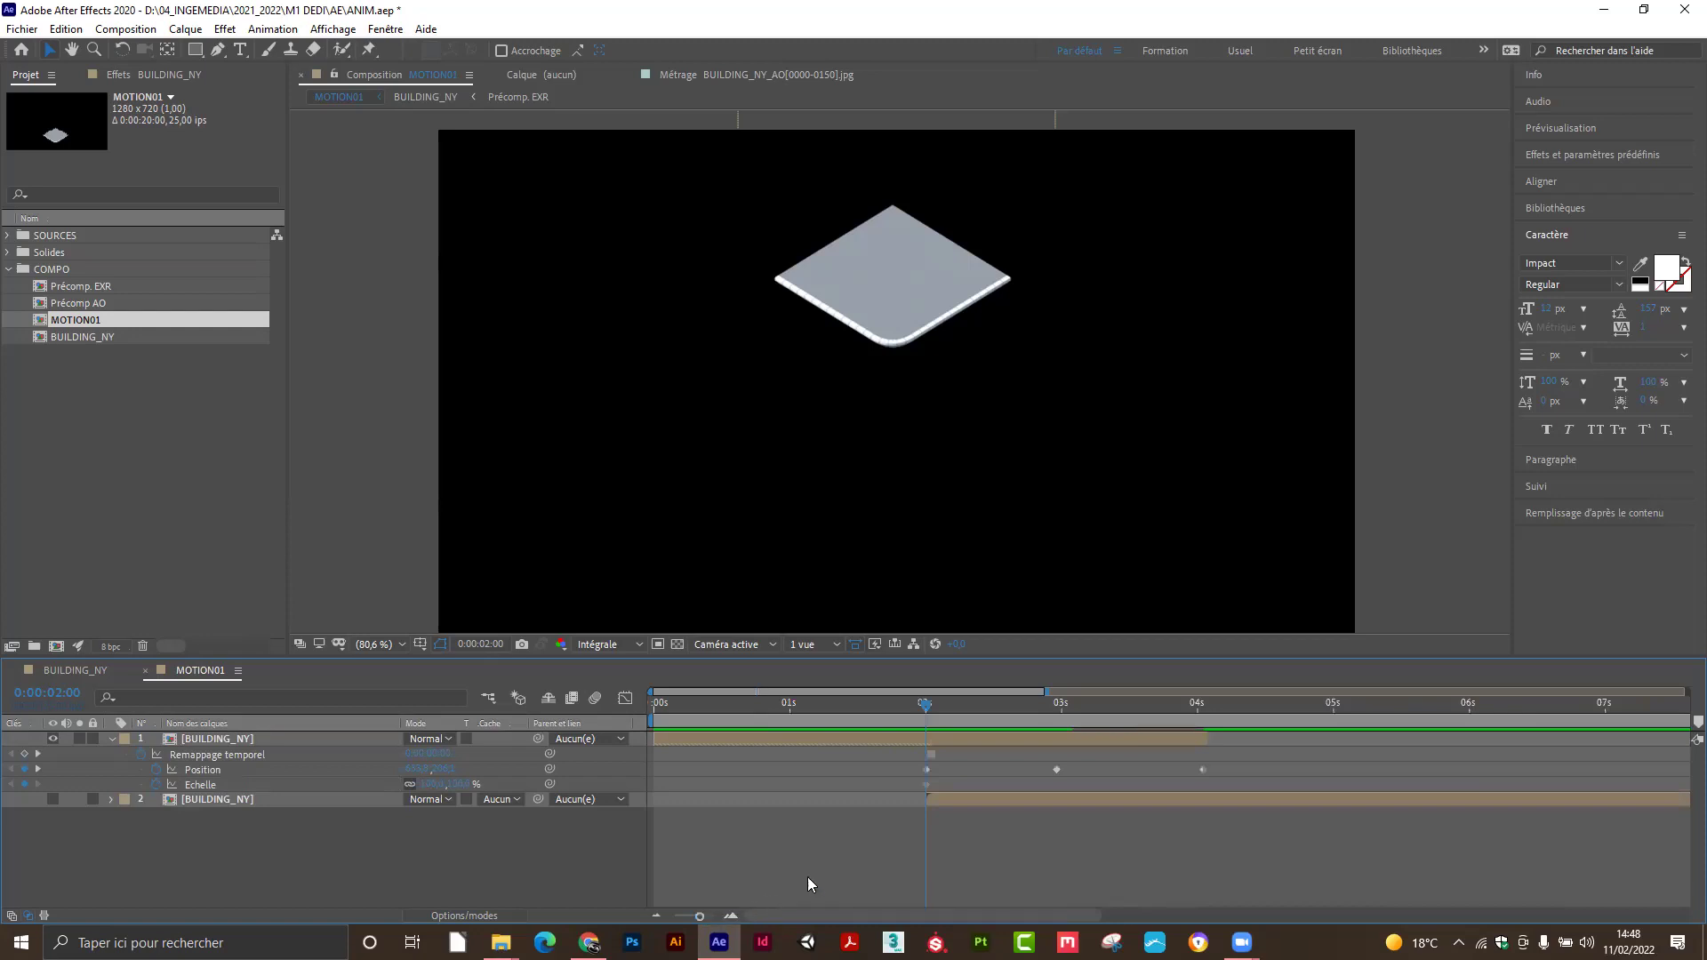
mouse_move(925, 704)
mouse_down()
mouse_move(969, 713)
mouse_move(930, 715)
mouse_up()
mouse_move(927, 707)
mouse_down()
mouse_move(1202, 717)
mouse_move(942, 730)
mouse_up()
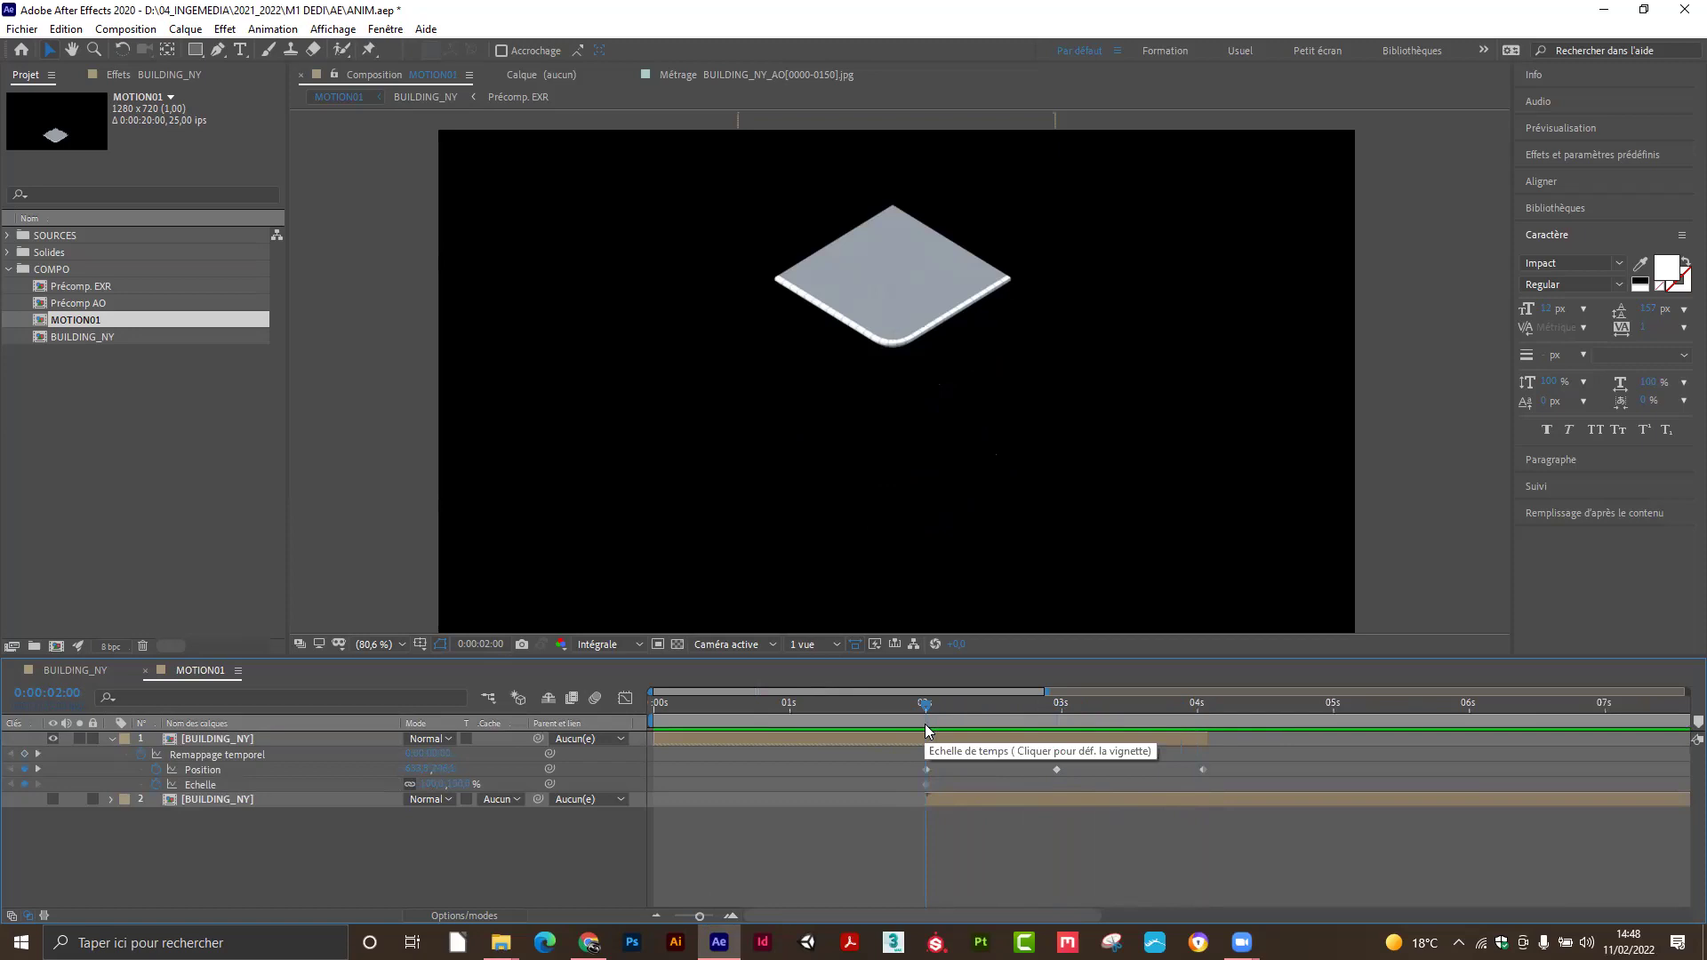
click(934, 752)
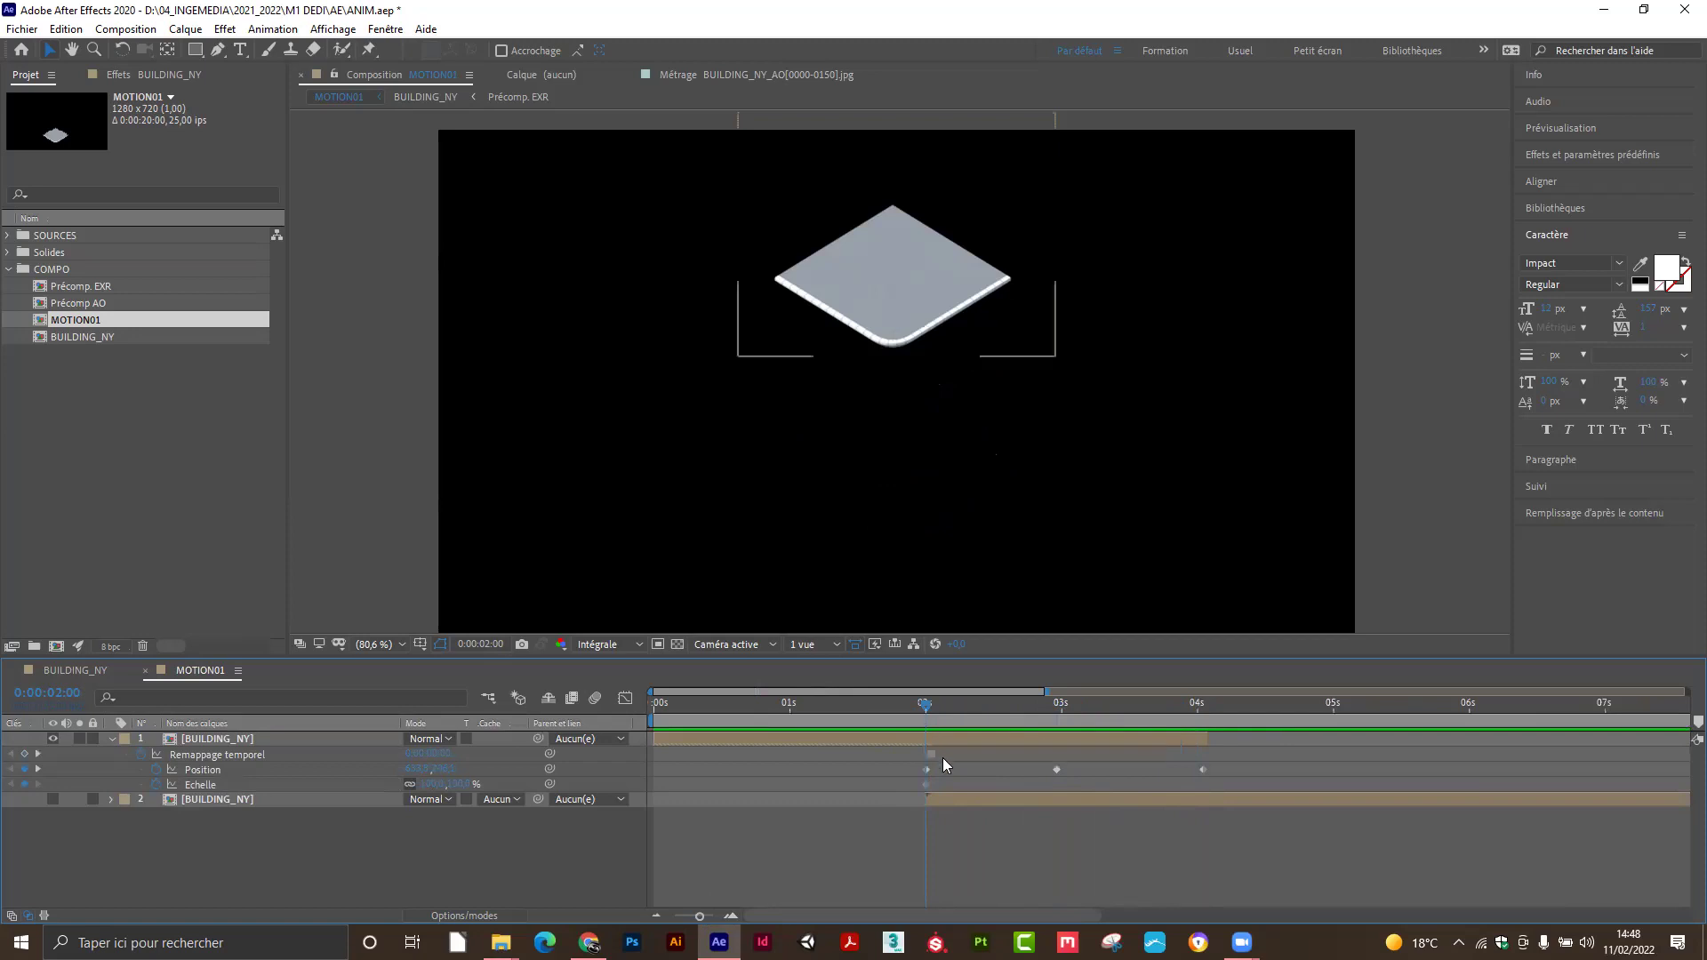
drag(1067, 770, 916, 772)
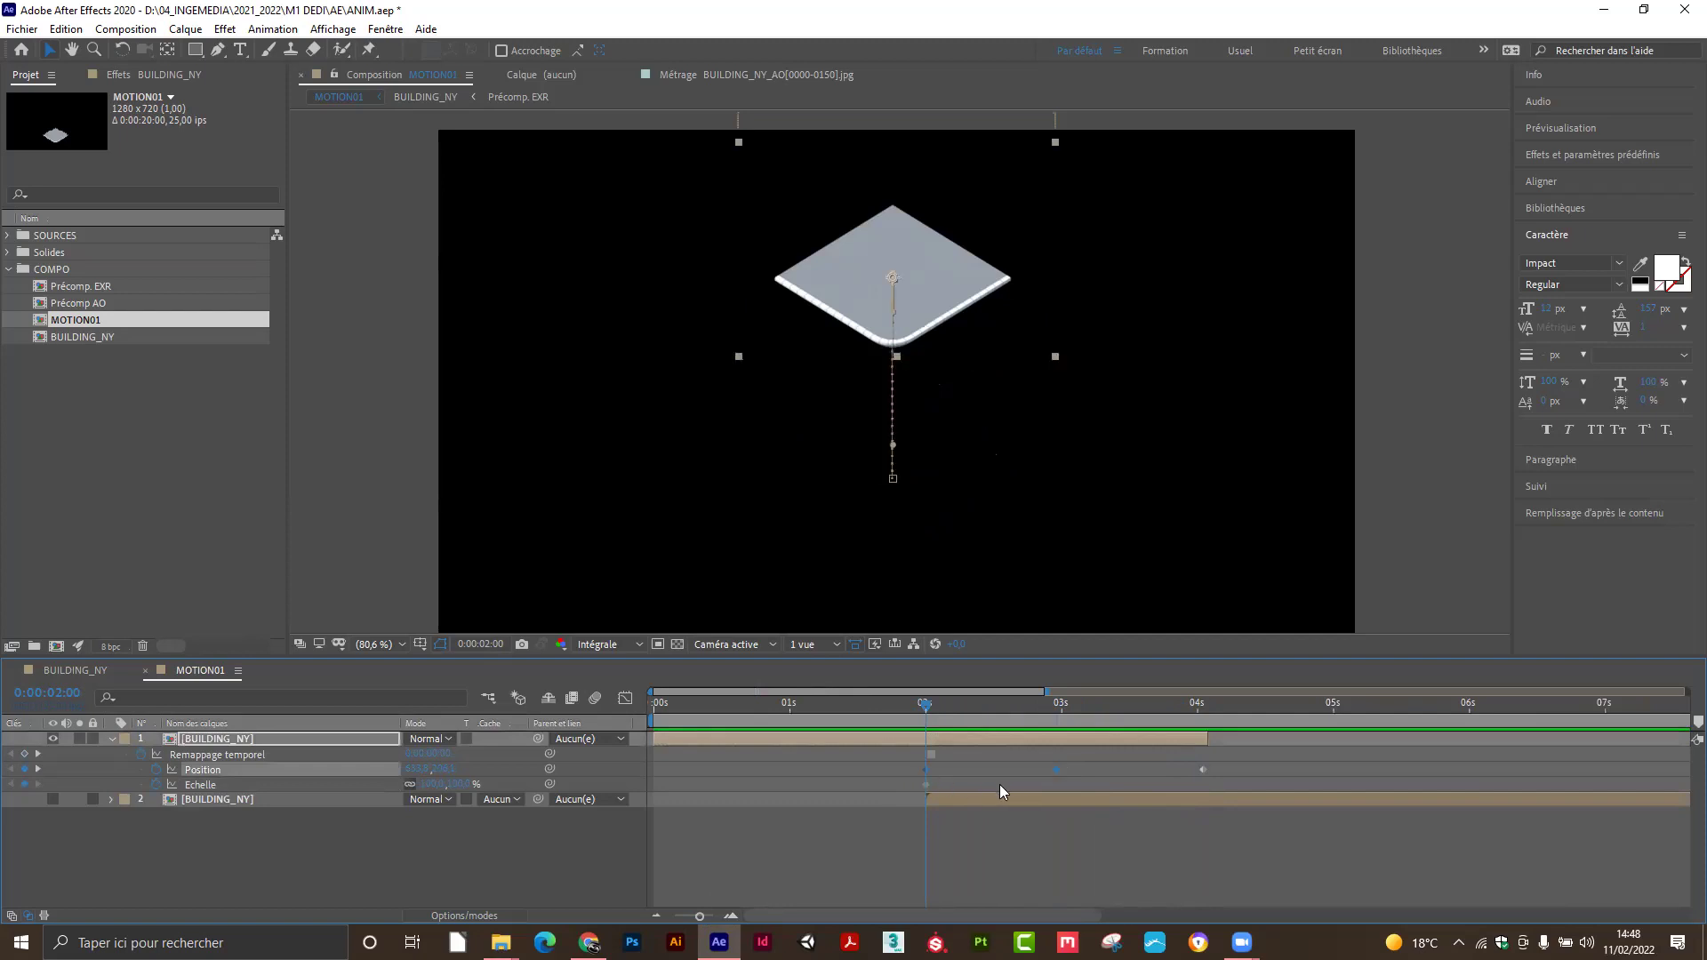
Give the top BUILDING_NY layer an Echelle keyframe of 0 at 0:00:01:00, then scrub to preview the growth.
drag(699, 917, 671, 920)
click(566, 859)
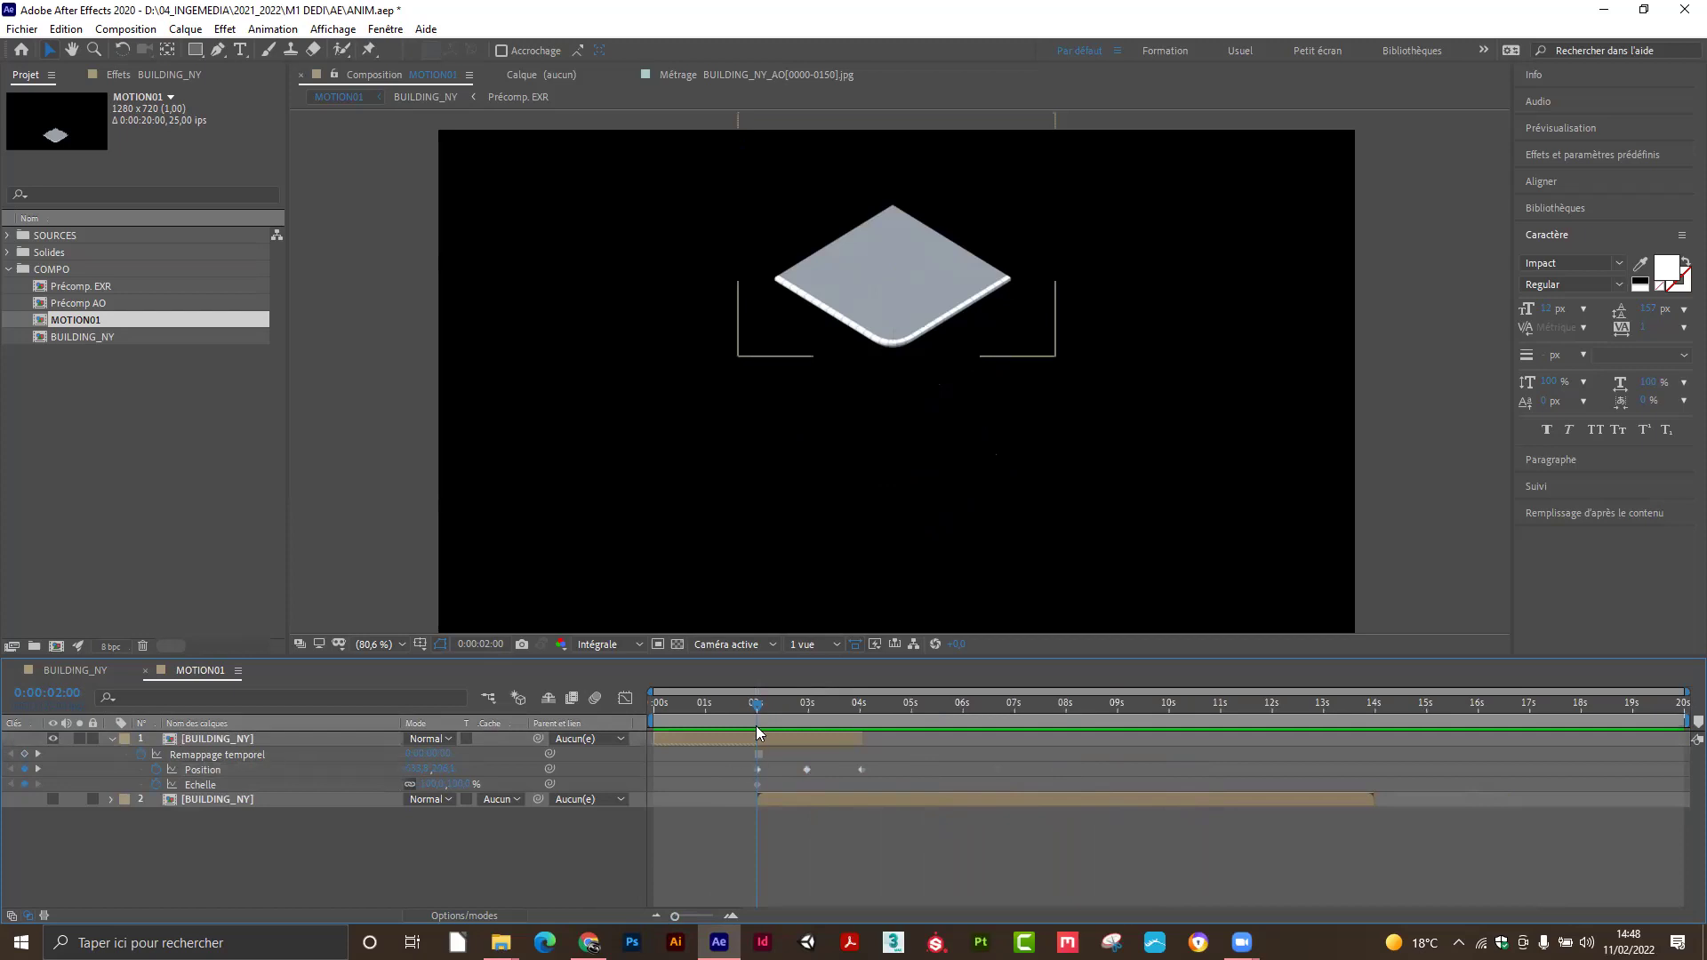
click(758, 785)
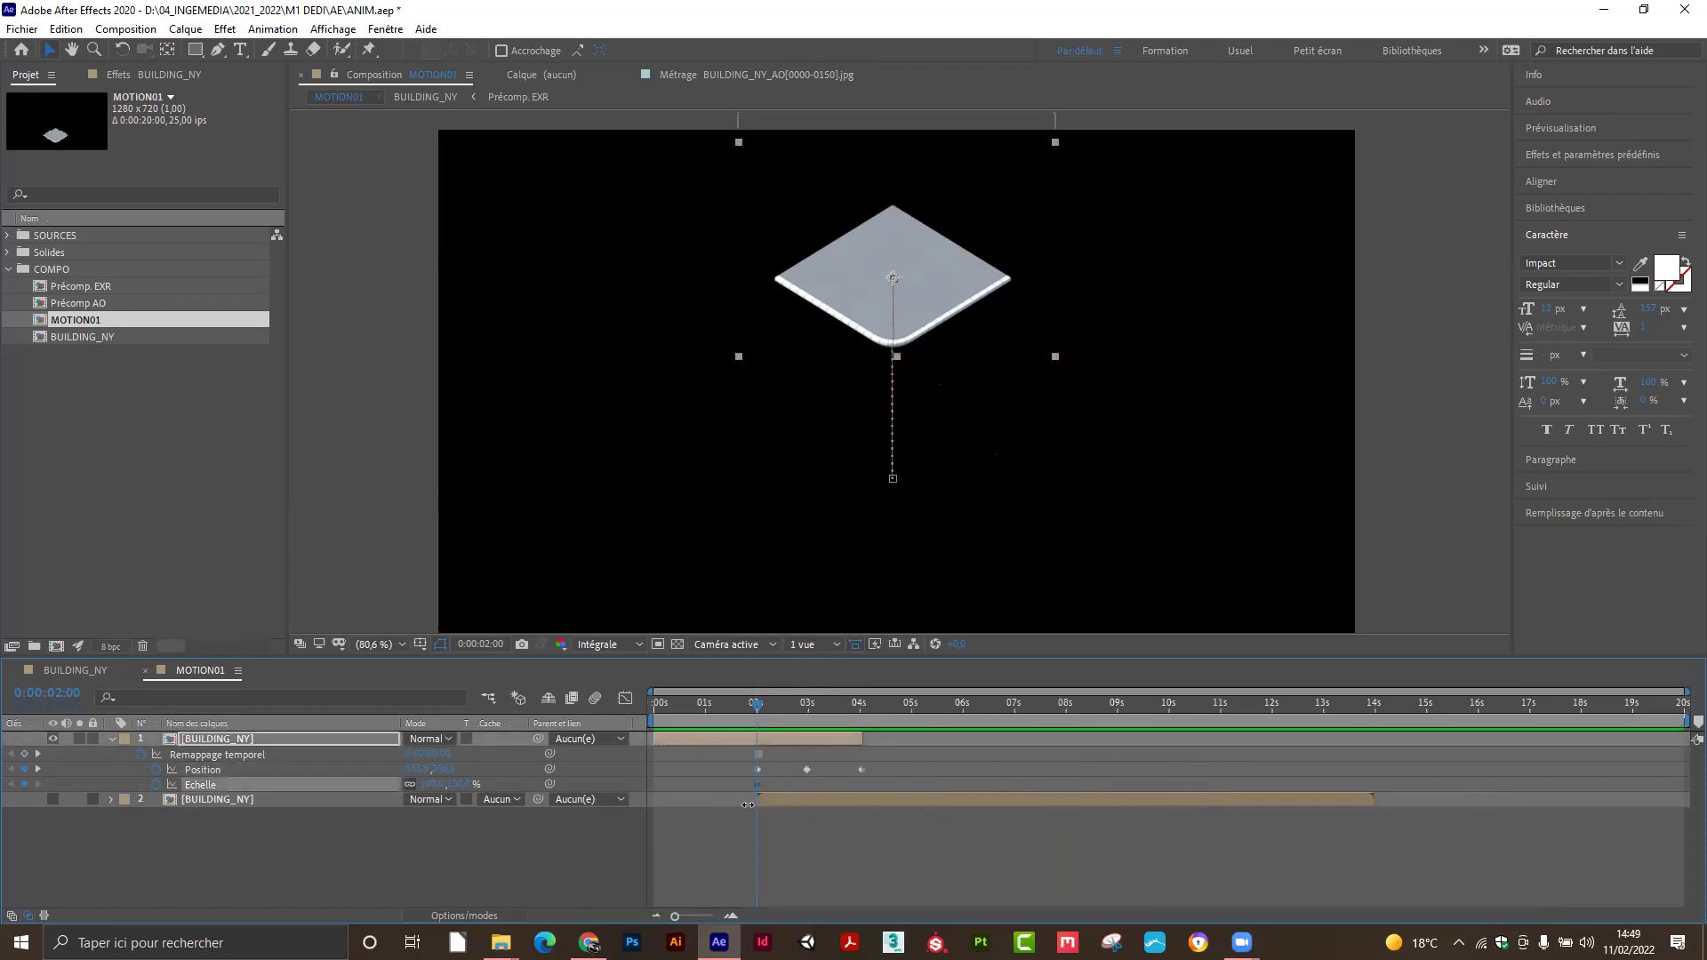
click(707, 717)
click(433, 784)
click(437, 786)
key(Return)
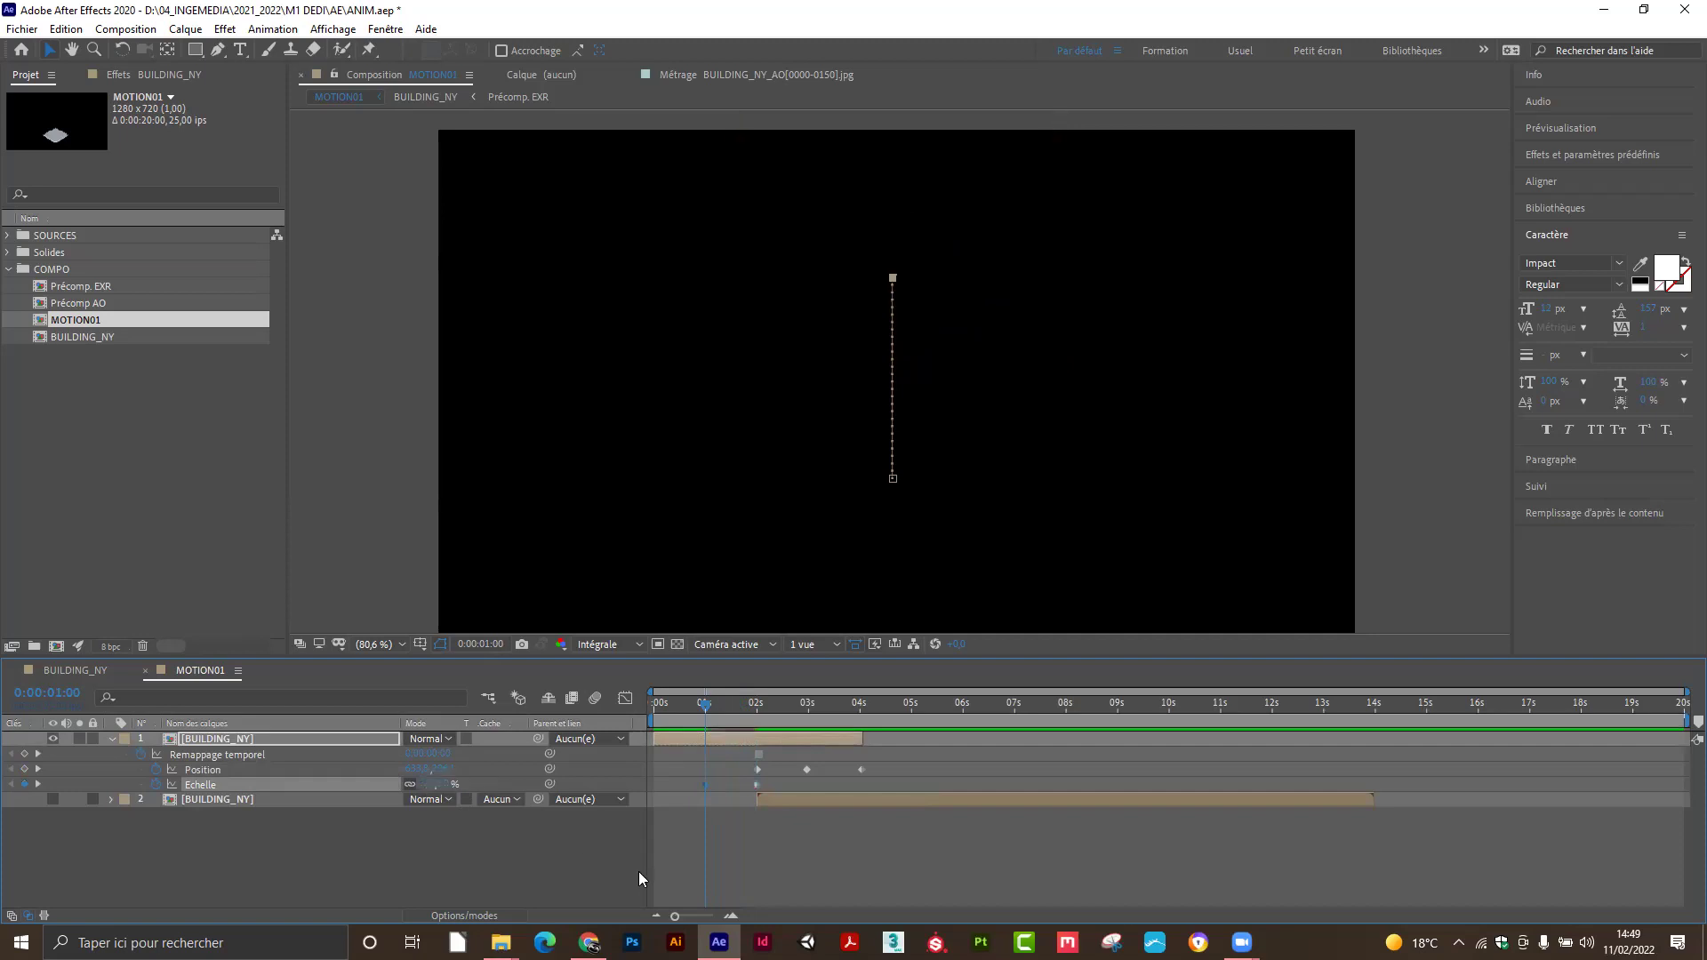
drag(705, 700, 712, 702)
drag(712, 704, 859, 739)
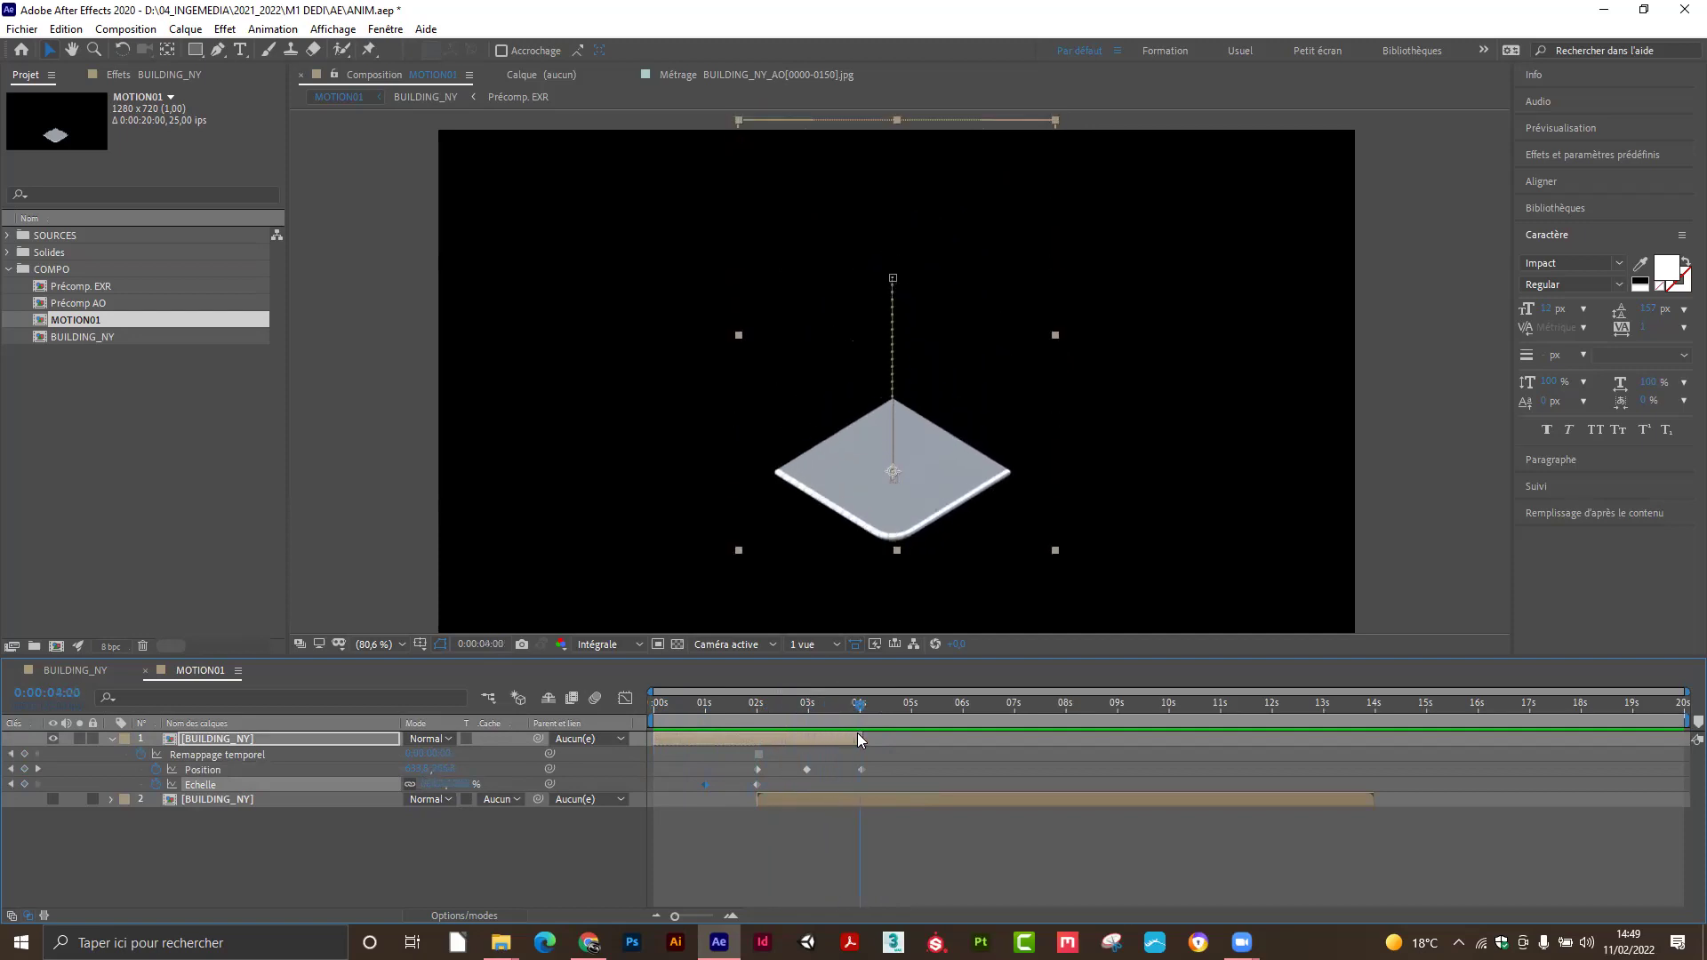
click(797, 799)
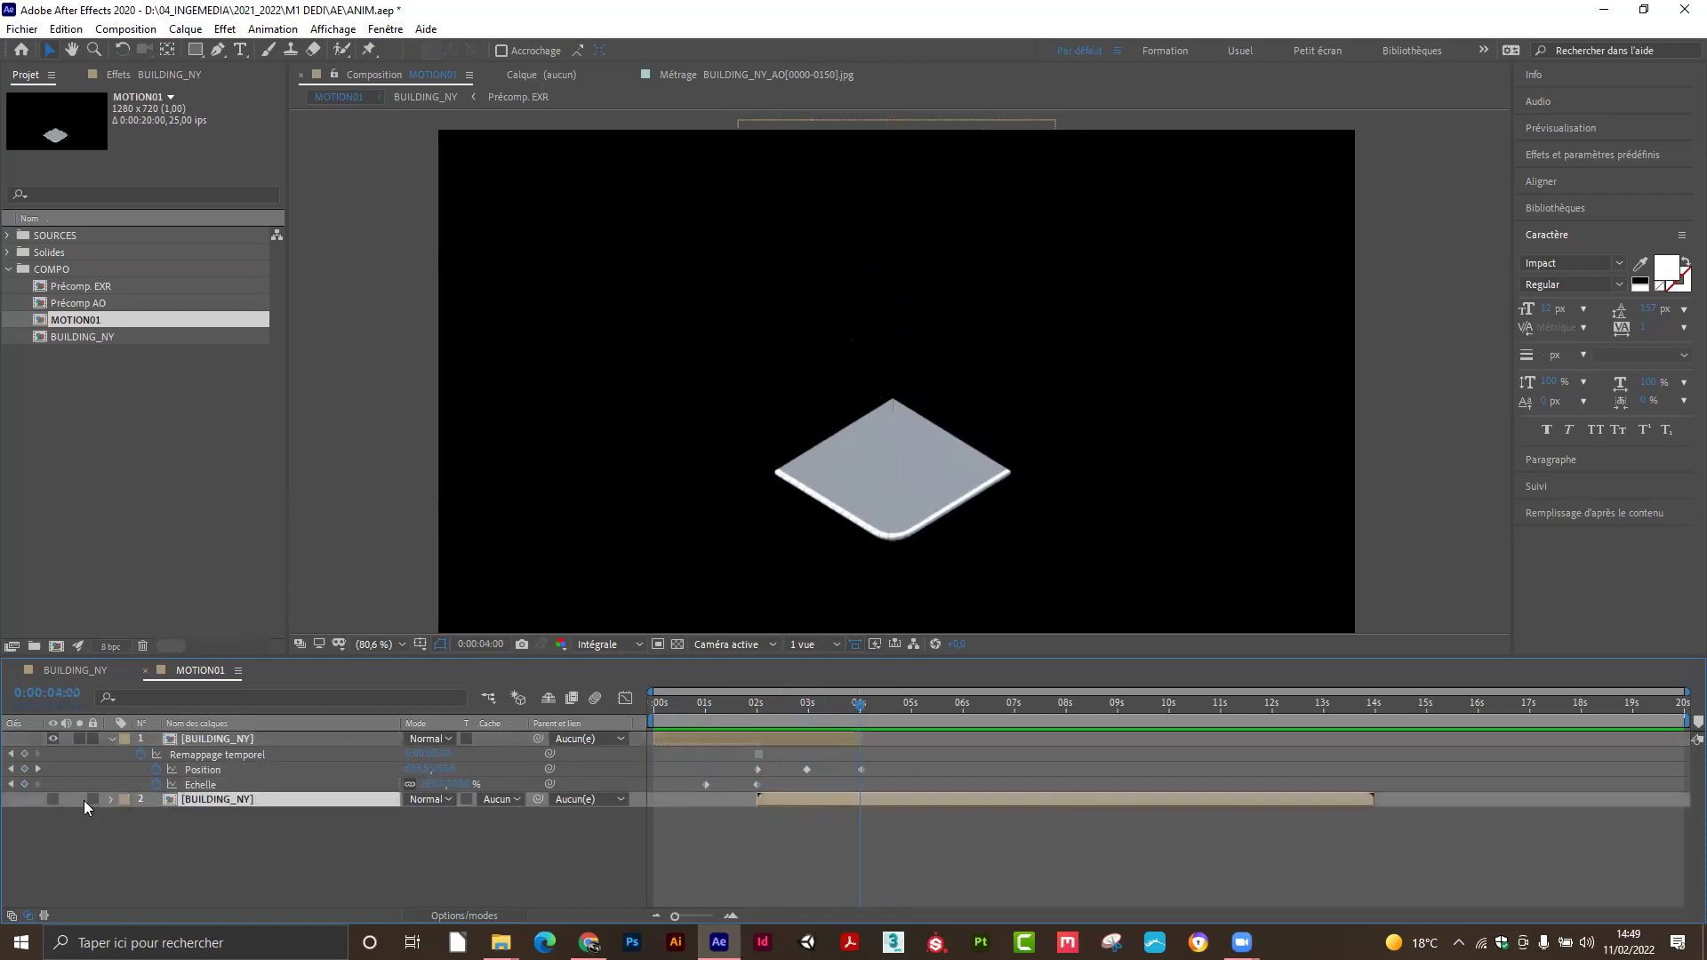
Unhide the second BUILDING_NY layer, slide its bar to start near 0:00:04:00, and scrub to preview.
click(52, 798)
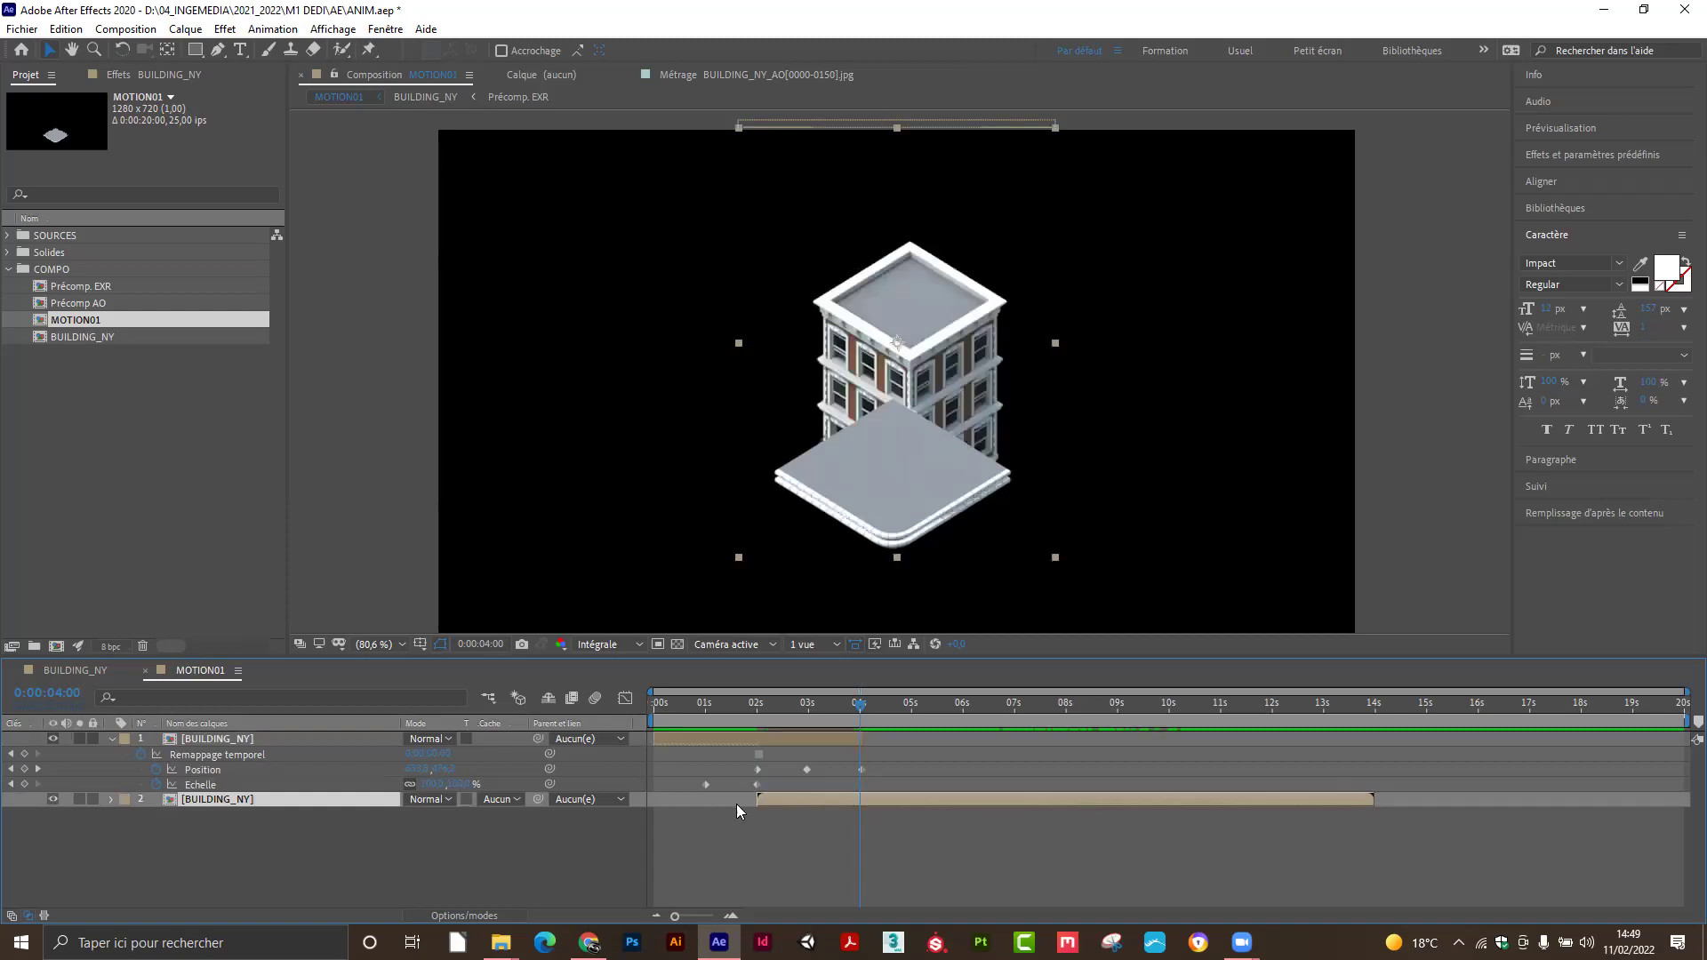
drag(787, 798, 900, 798)
click(862, 703)
mouse_move(861, 704)
mouse_down()
mouse_move(688, 724)
mouse_move(1058, 711)
mouse_move(811, 725)
mouse_move(867, 733)
mouse_up()
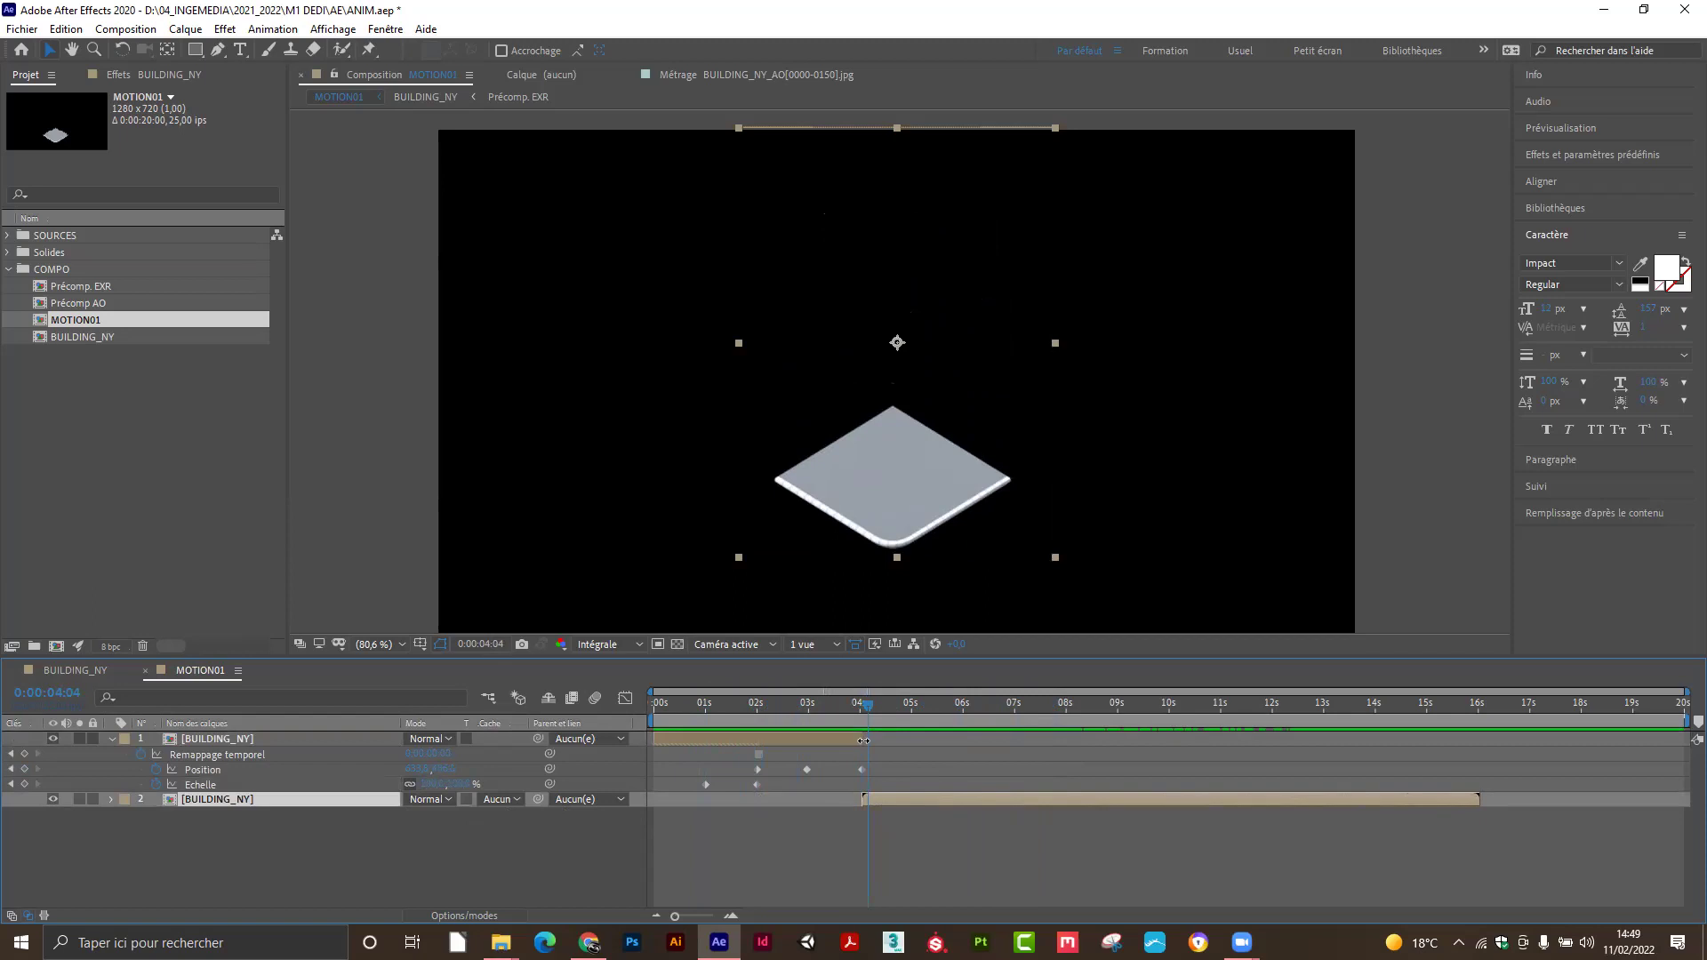
drag(868, 708, 687, 731)
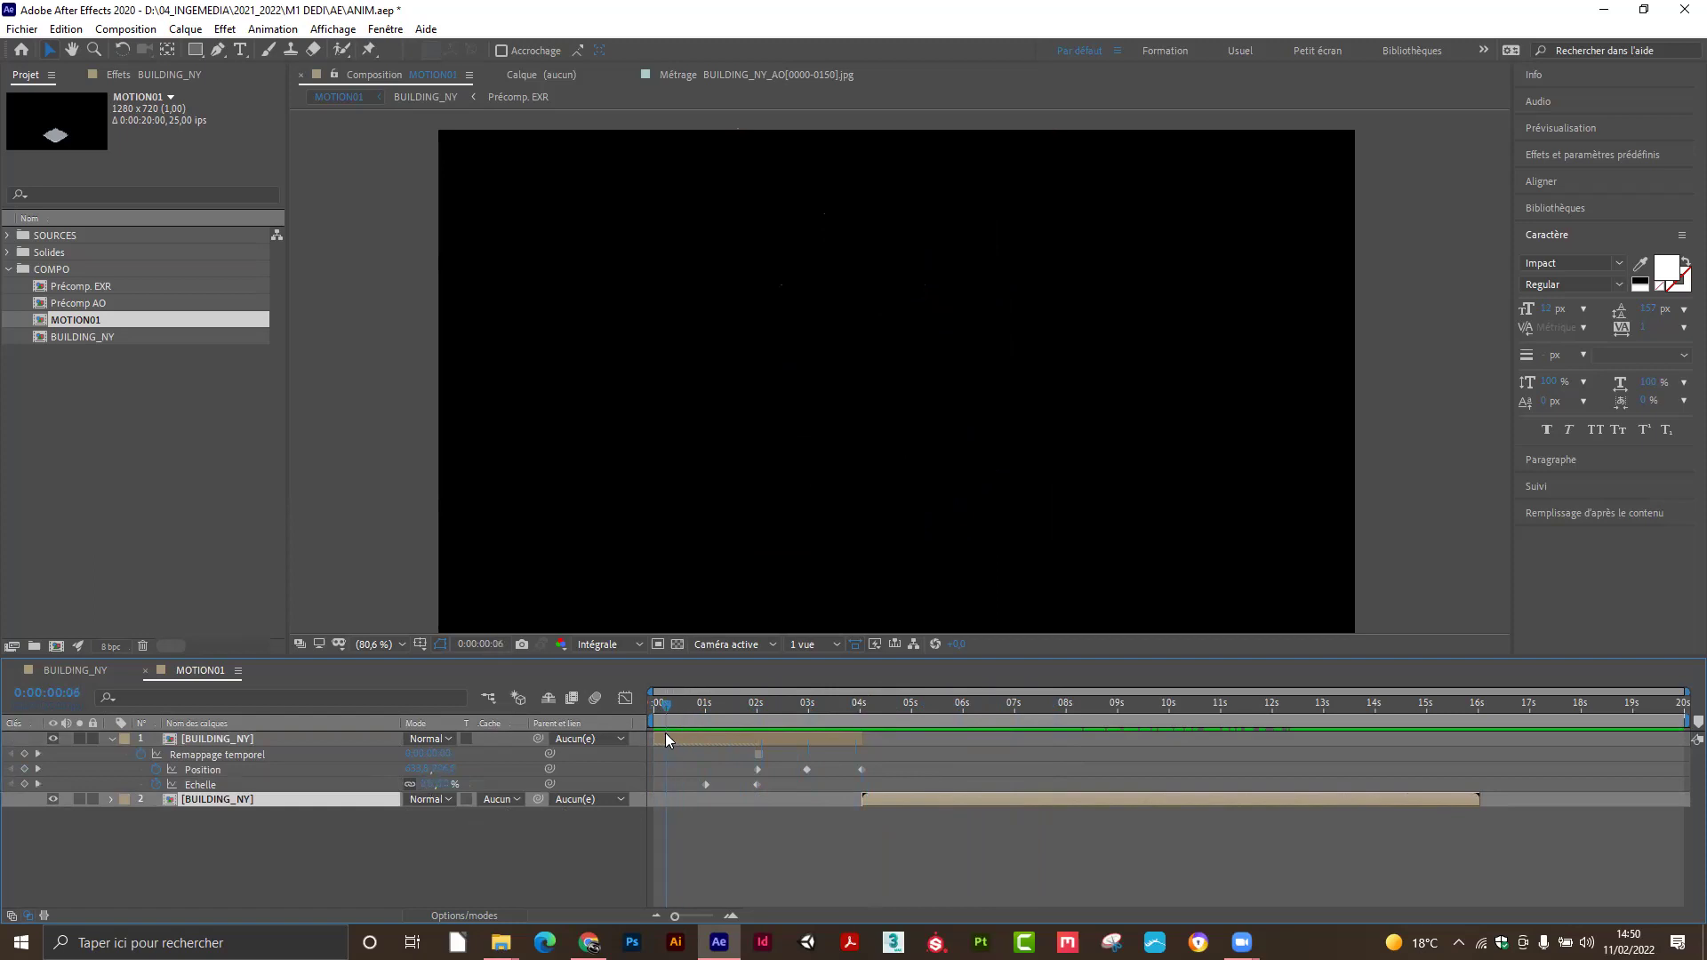
drag(718, 733, 1405, 680)
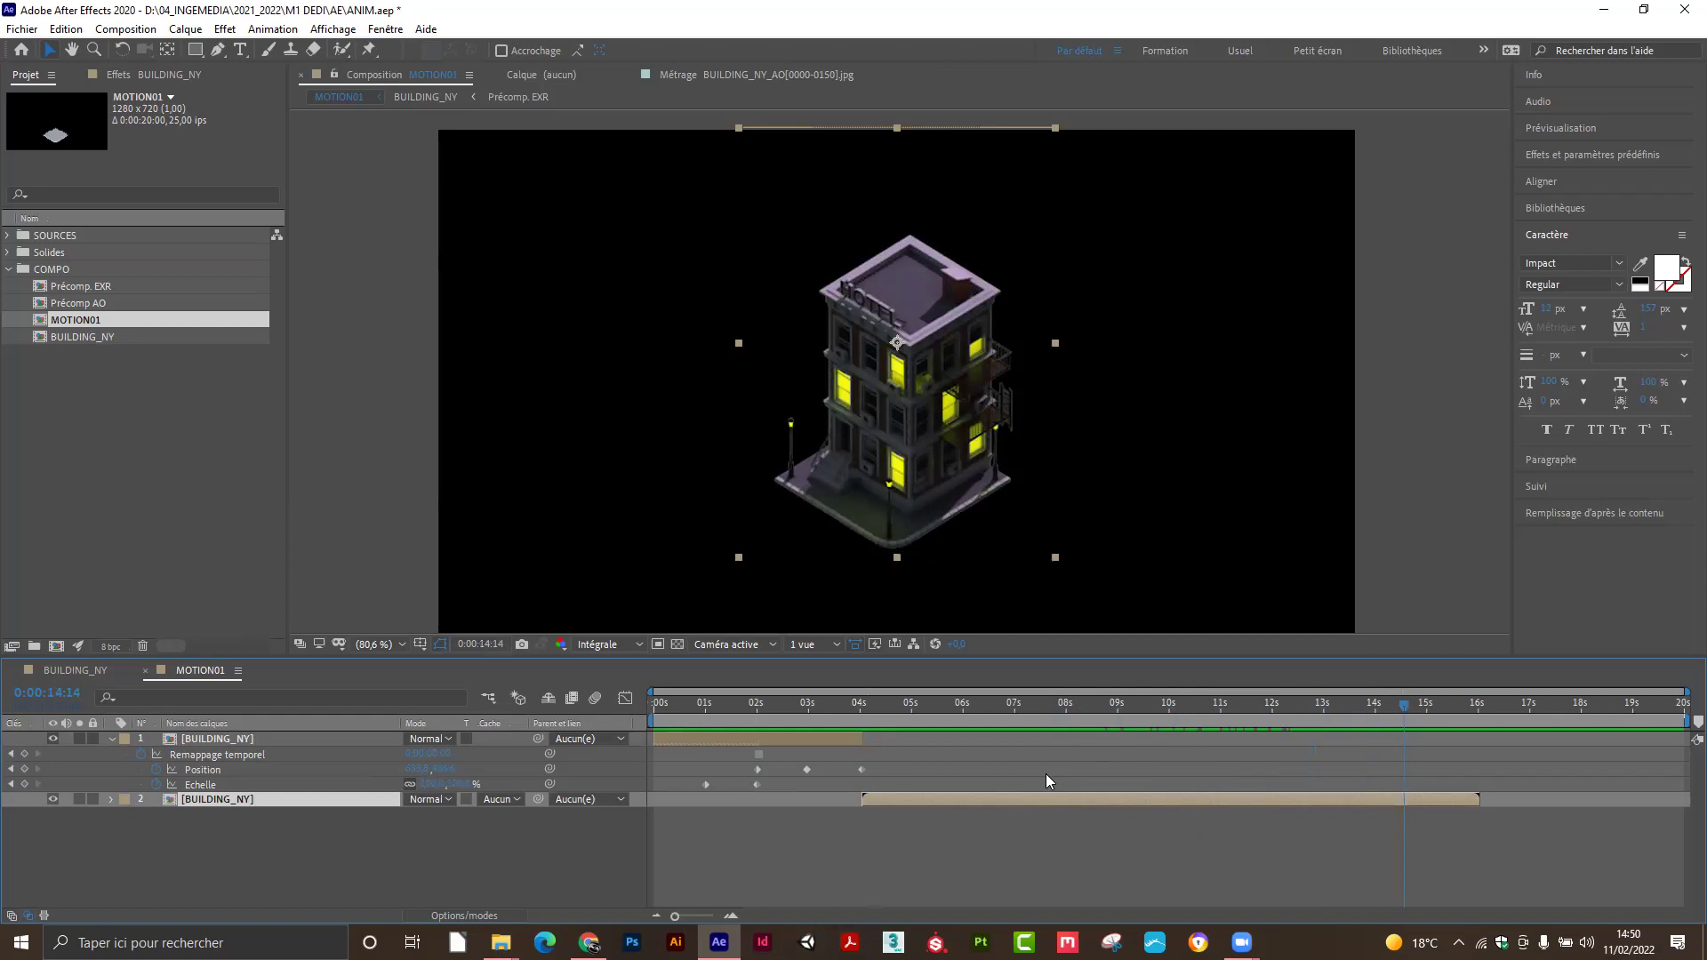
drag(1348, 702, 1037, 710)
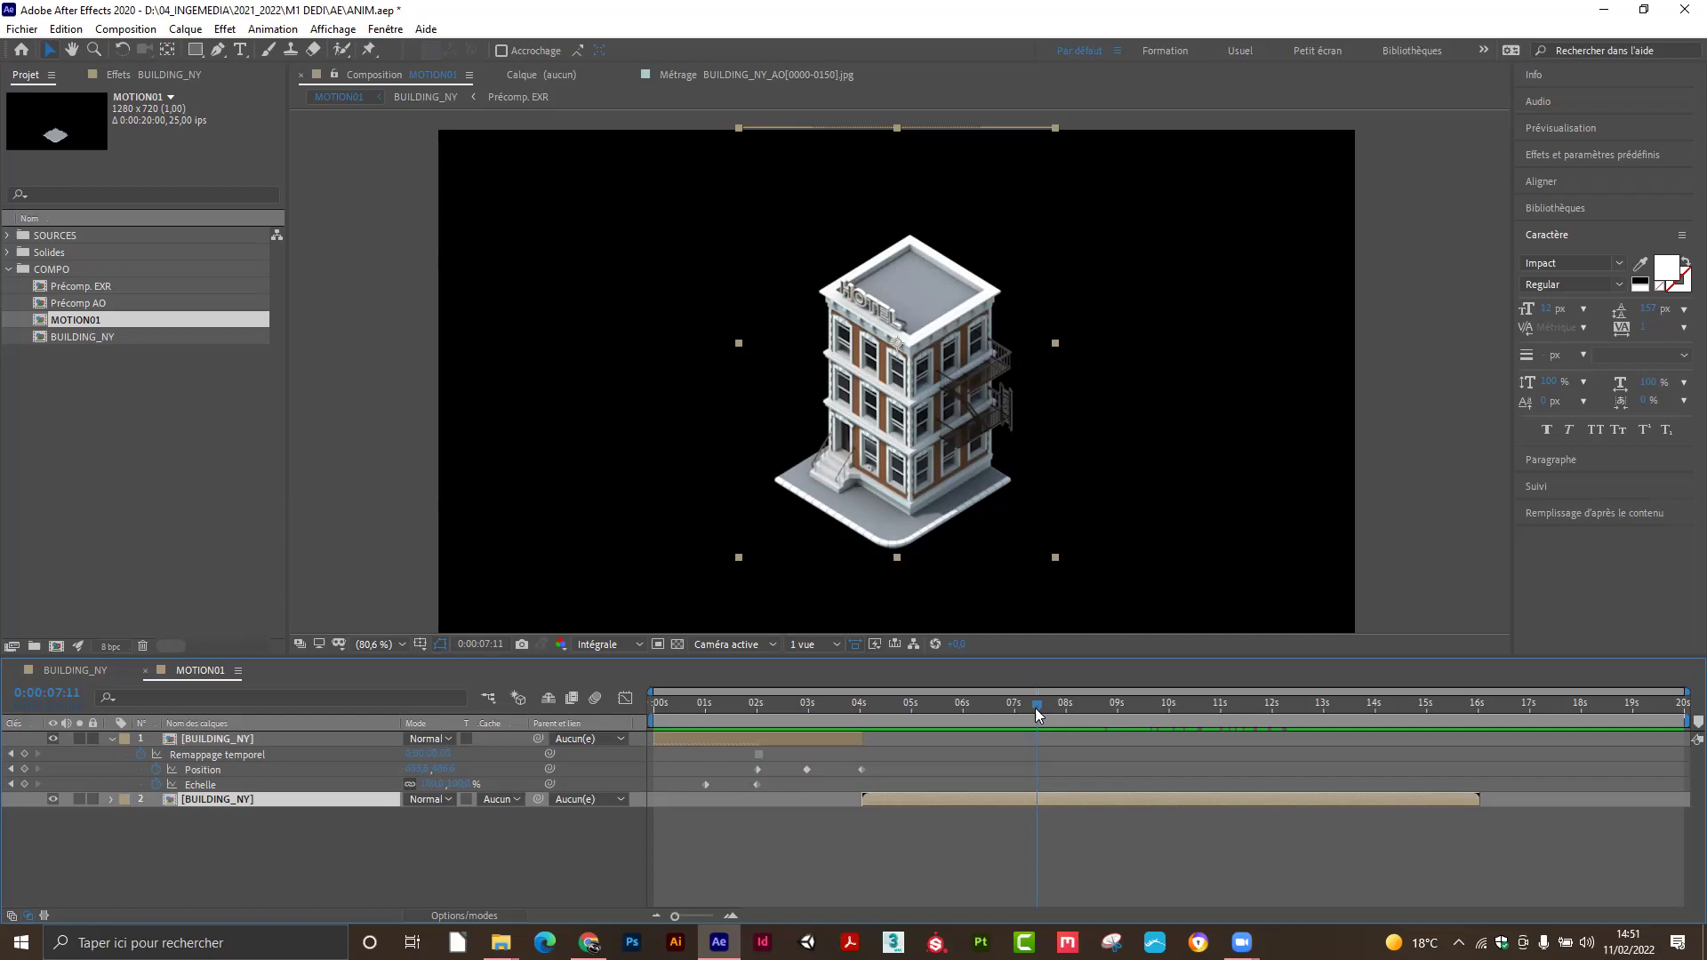
mouse_move(754, 708)
mouse_down()
mouse_move(699, 713)
mouse_move(736, 713)
mouse_up()
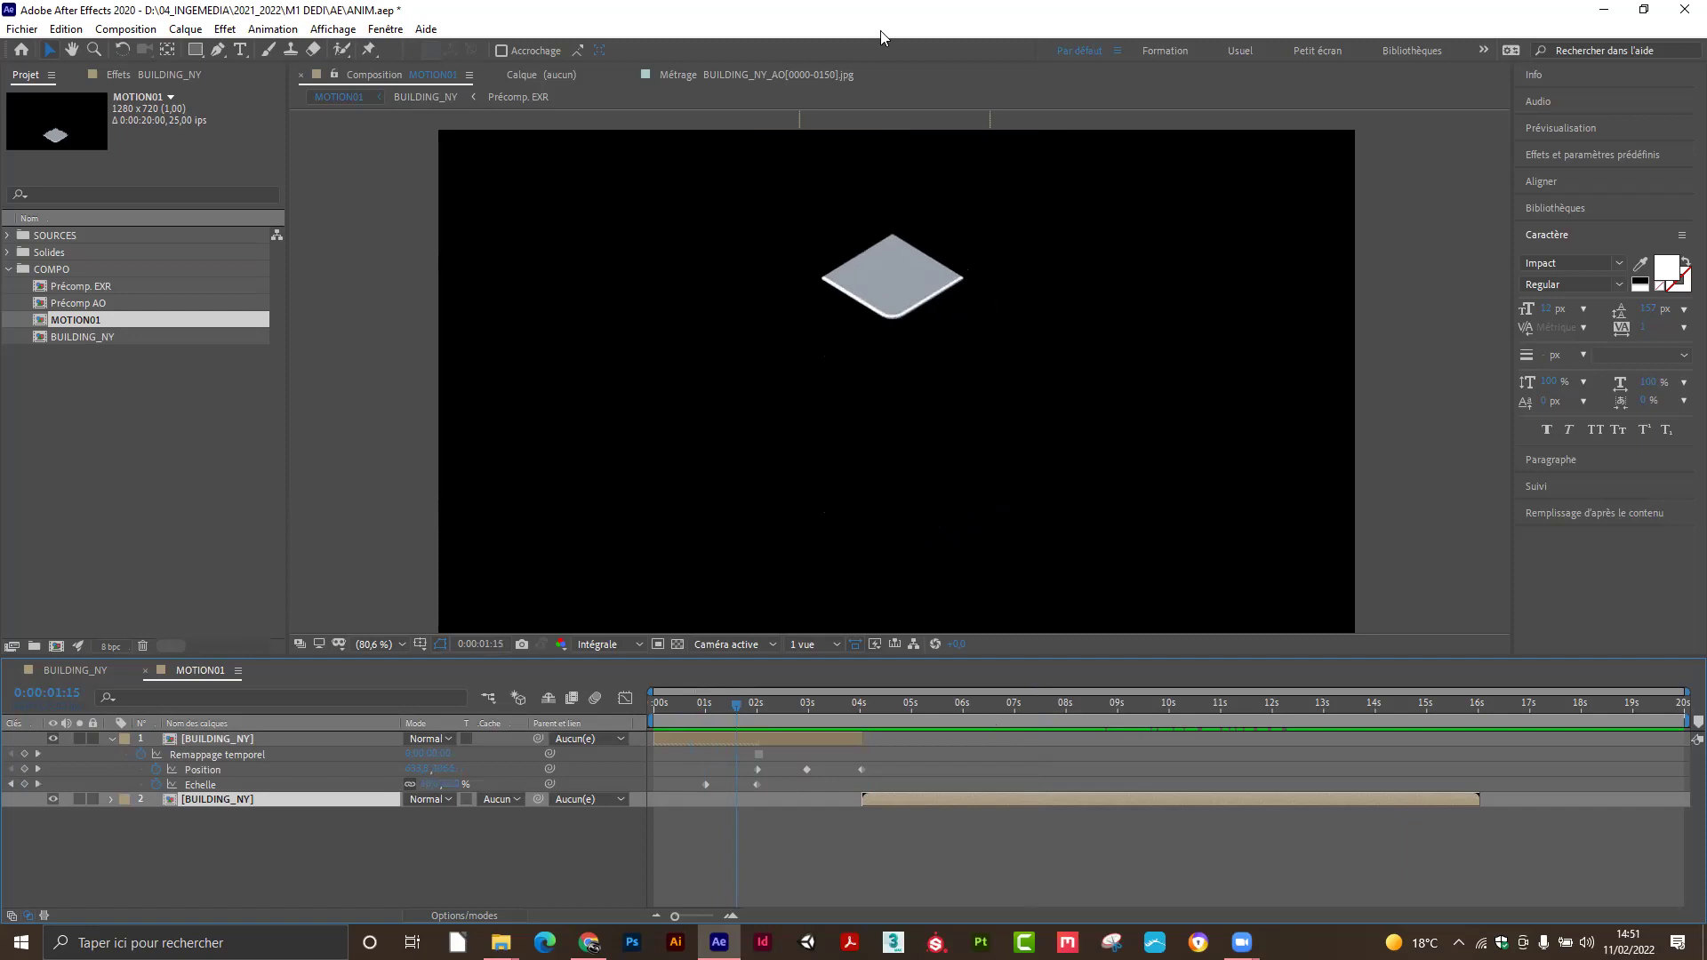
drag(731, 706, 823, 734)
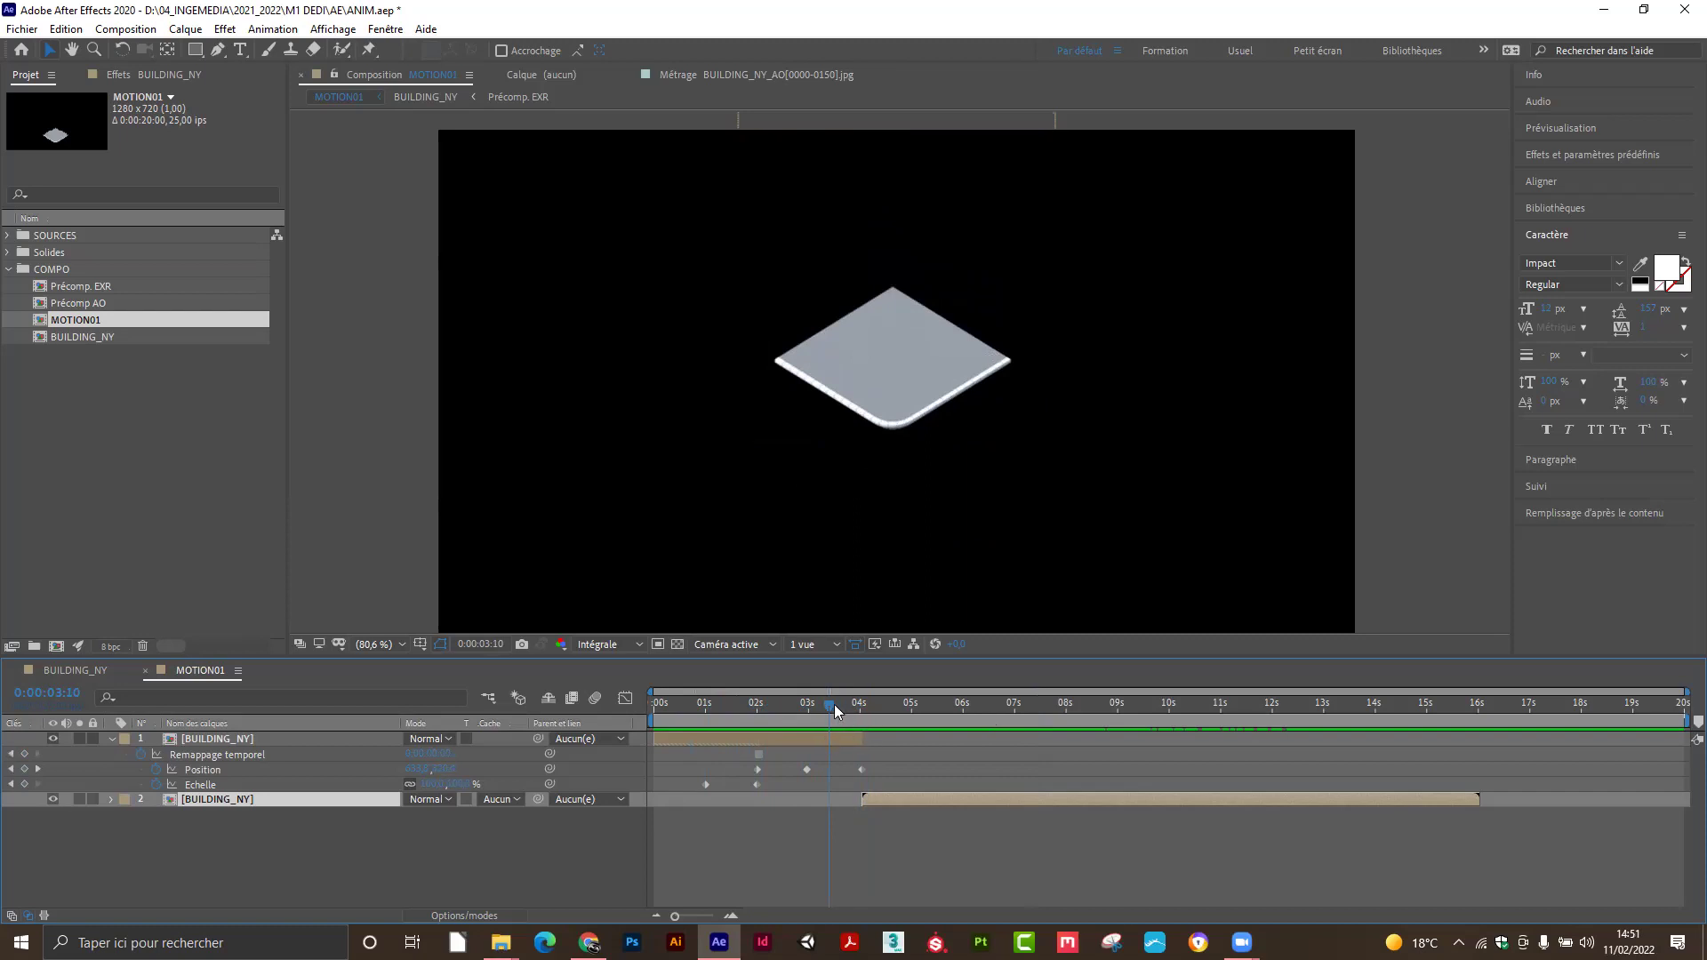
mouse_move(816, 702)
mouse_down()
mouse_move(742, 699)
mouse_move(823, 705)
mouse_up()
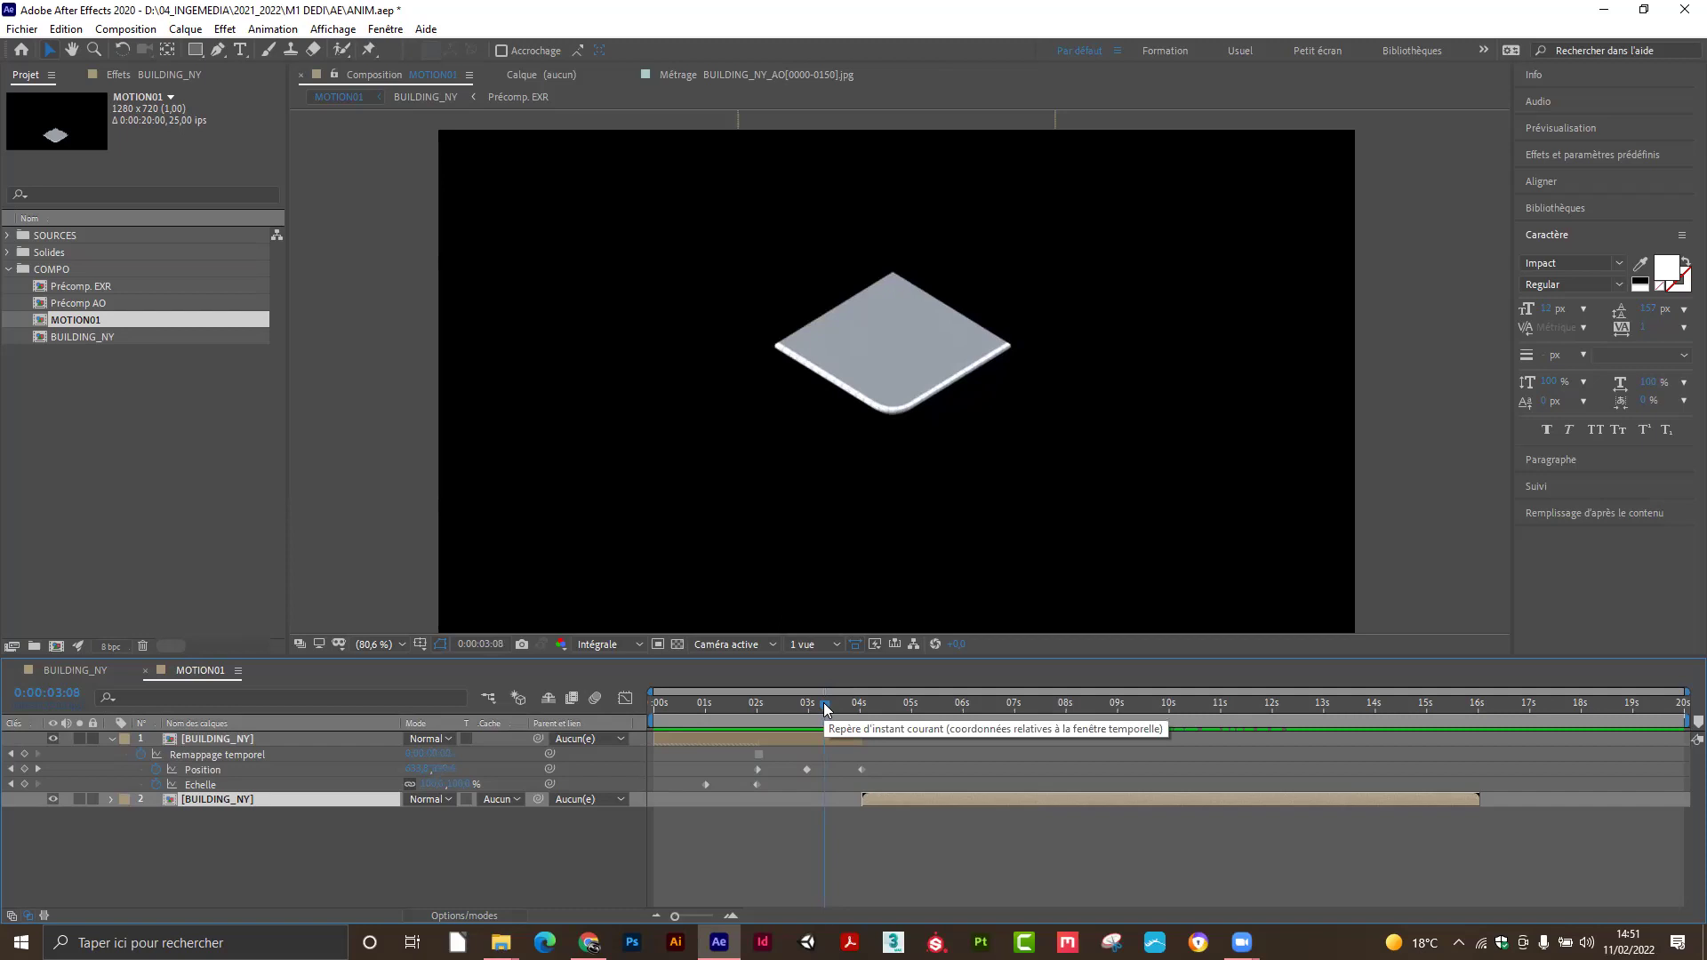
drag(826, 708, 836, 712)
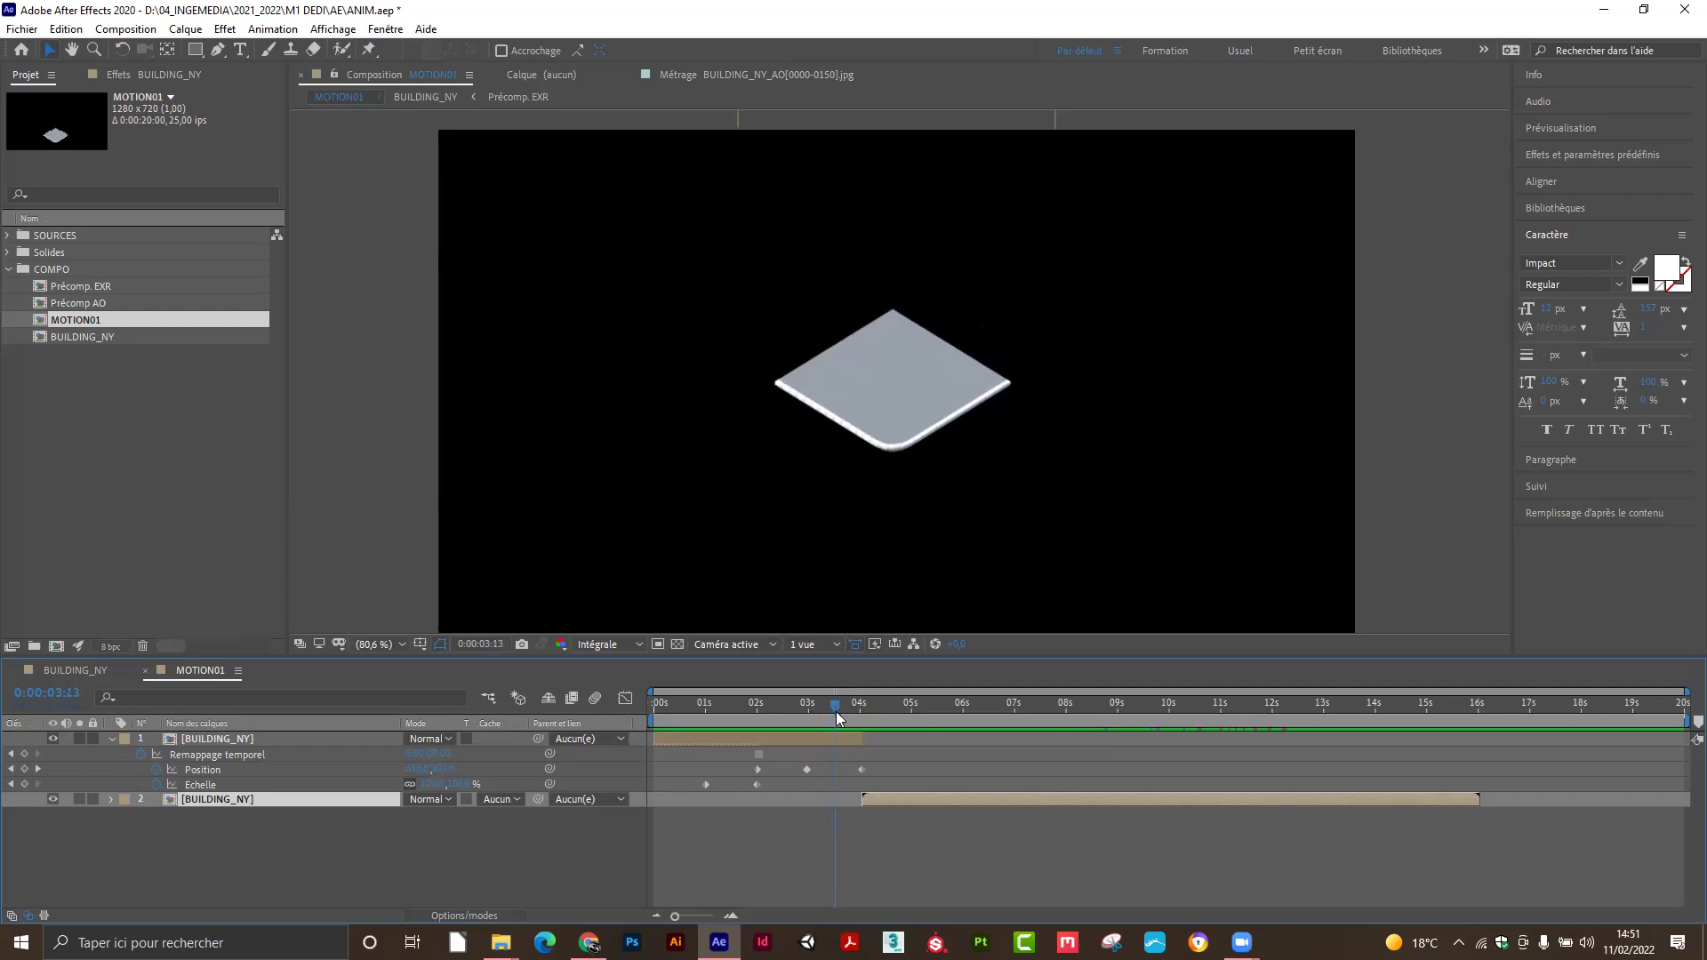
mouse_move(836, 706)
mouse_down()
mouse_move(864, 712)
mouse_move(841, 712)
mouse_up()
click(862, 769)
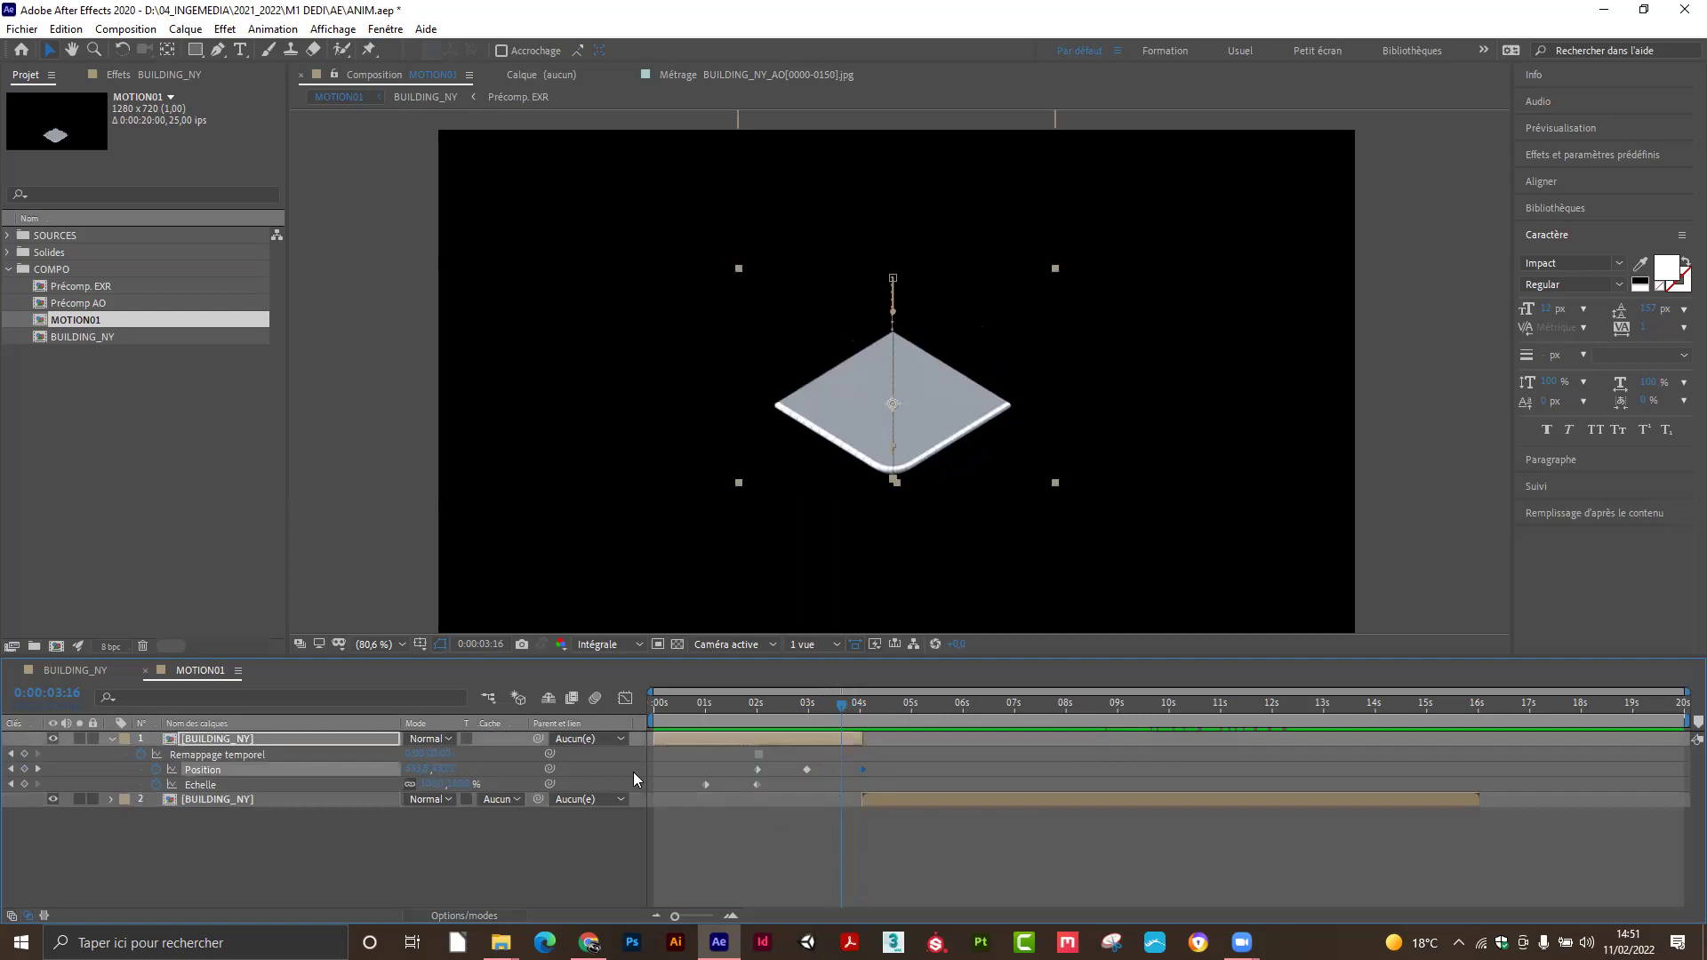
Switch the Graph Editor off and park the current time at 0:00:02:24 on the middle Position keyframe.
click(624, 699)
mouse_move(860, 789)
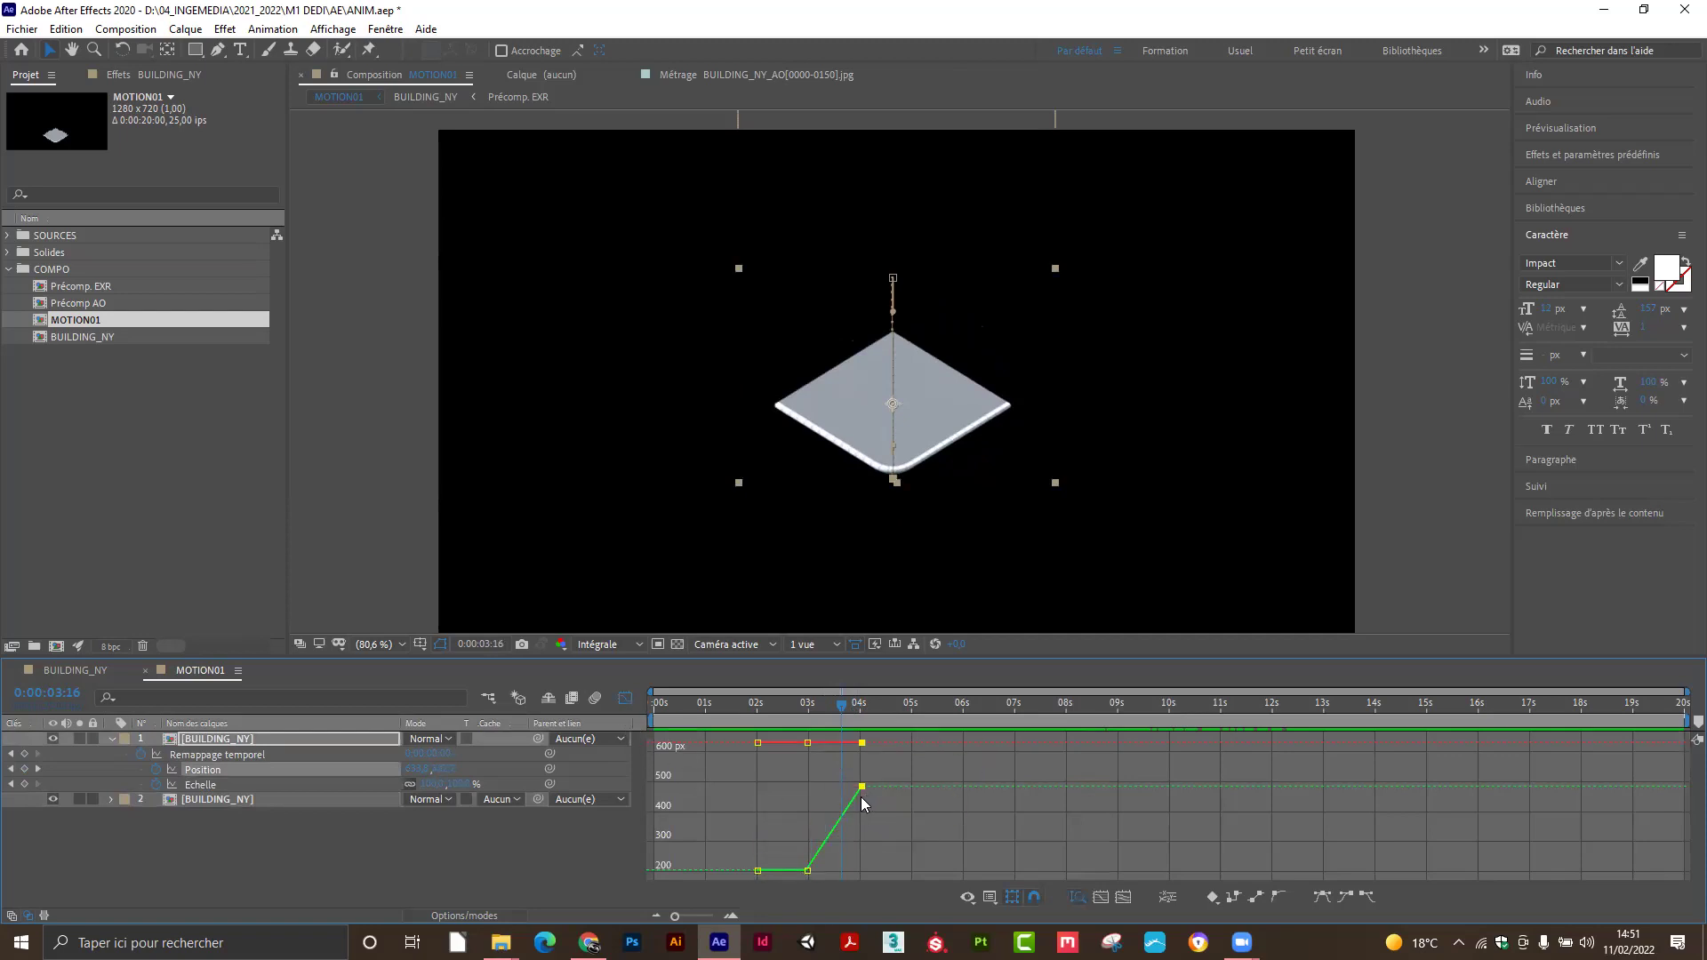
drag(914, 656, 910, 551)
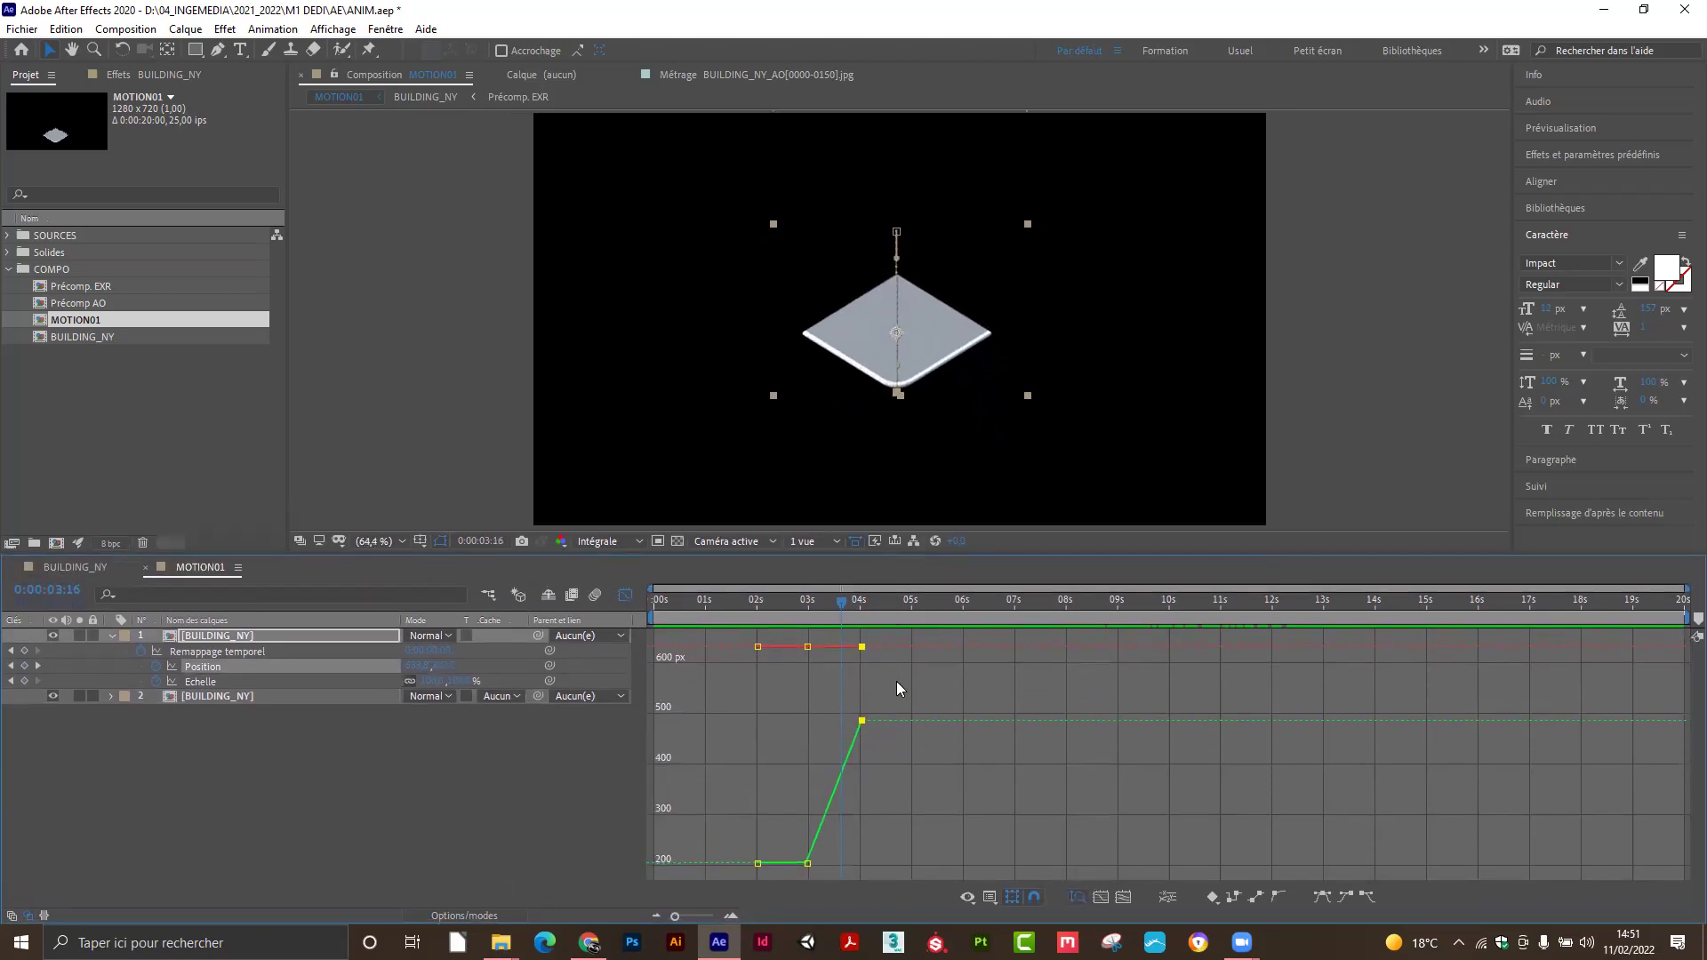
drag(847, 601, 802, 629)
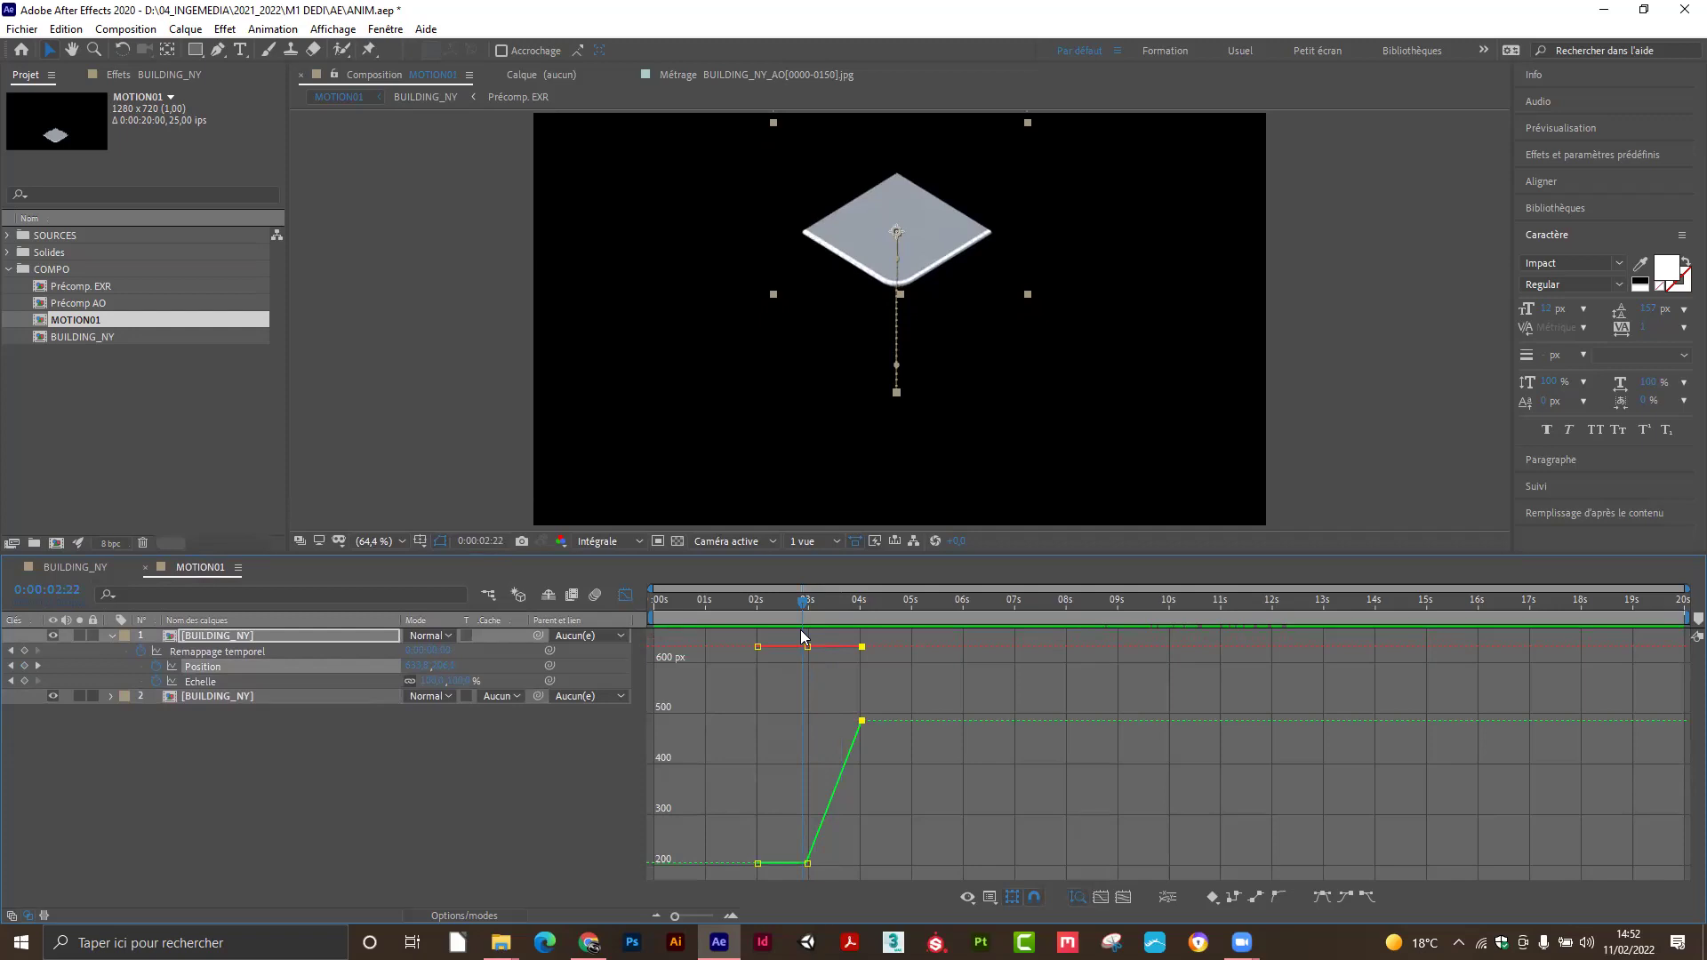
click(625, 595)
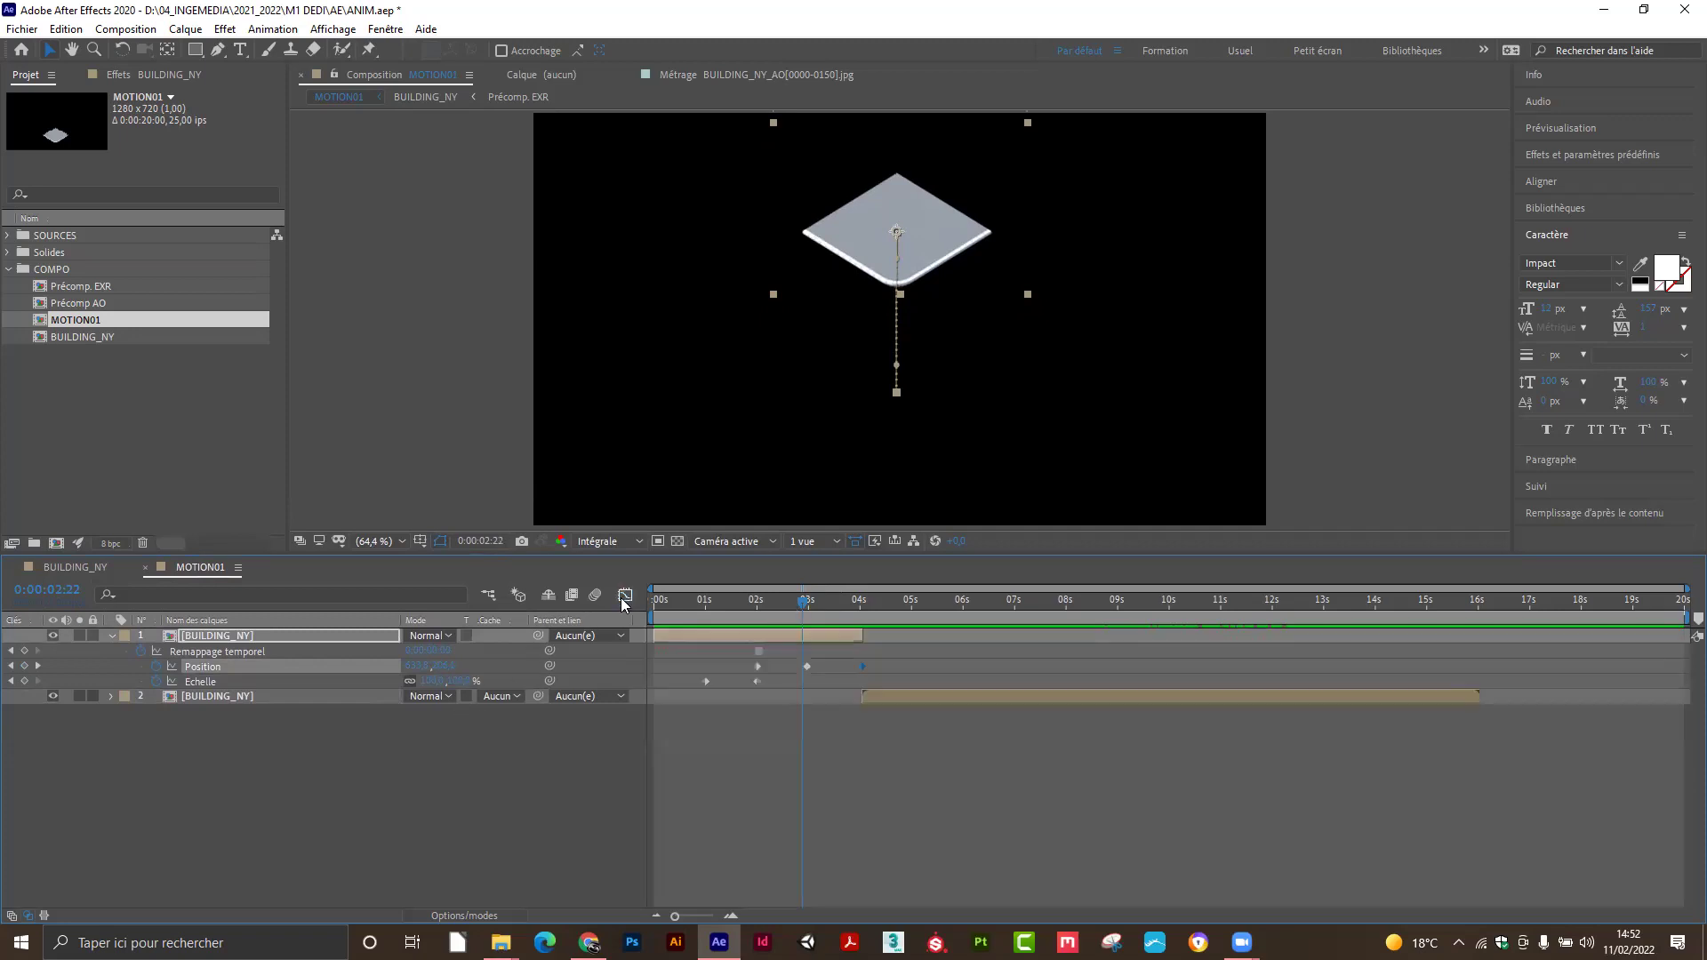
drag(803, 612, 792, 674)
Apply Keyframe Assistant > Easy Ease Out to the 2:24 Position keyframe.
right_click(807, 666)
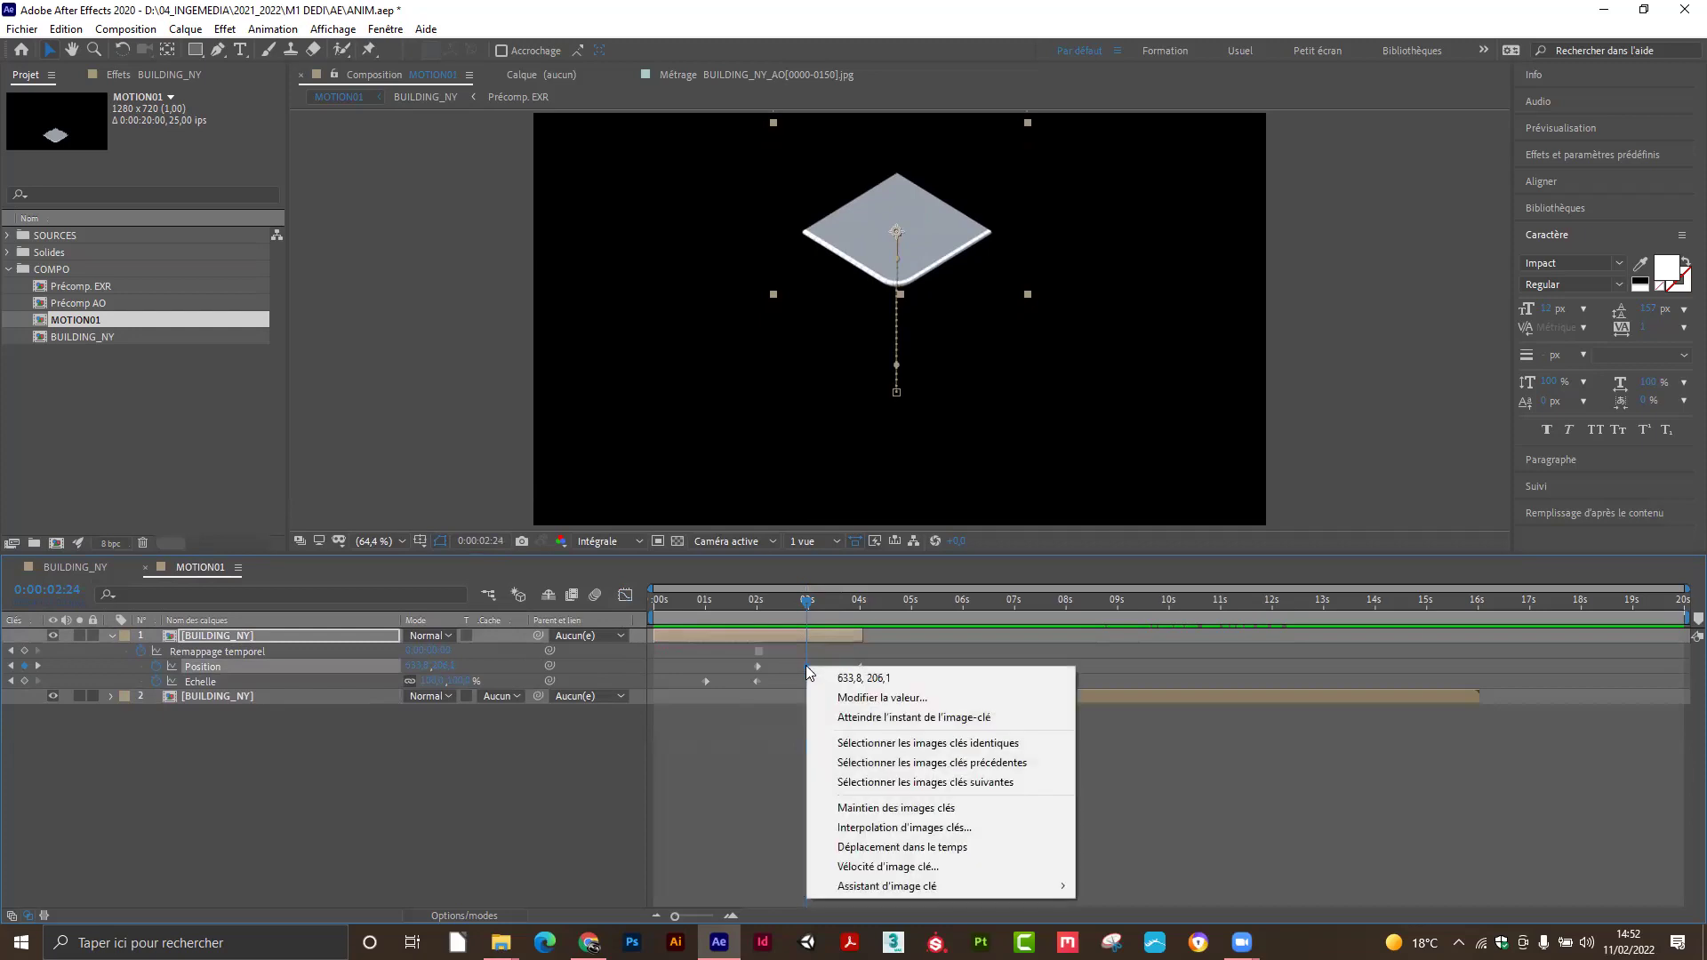
mouse_move(871, 889)
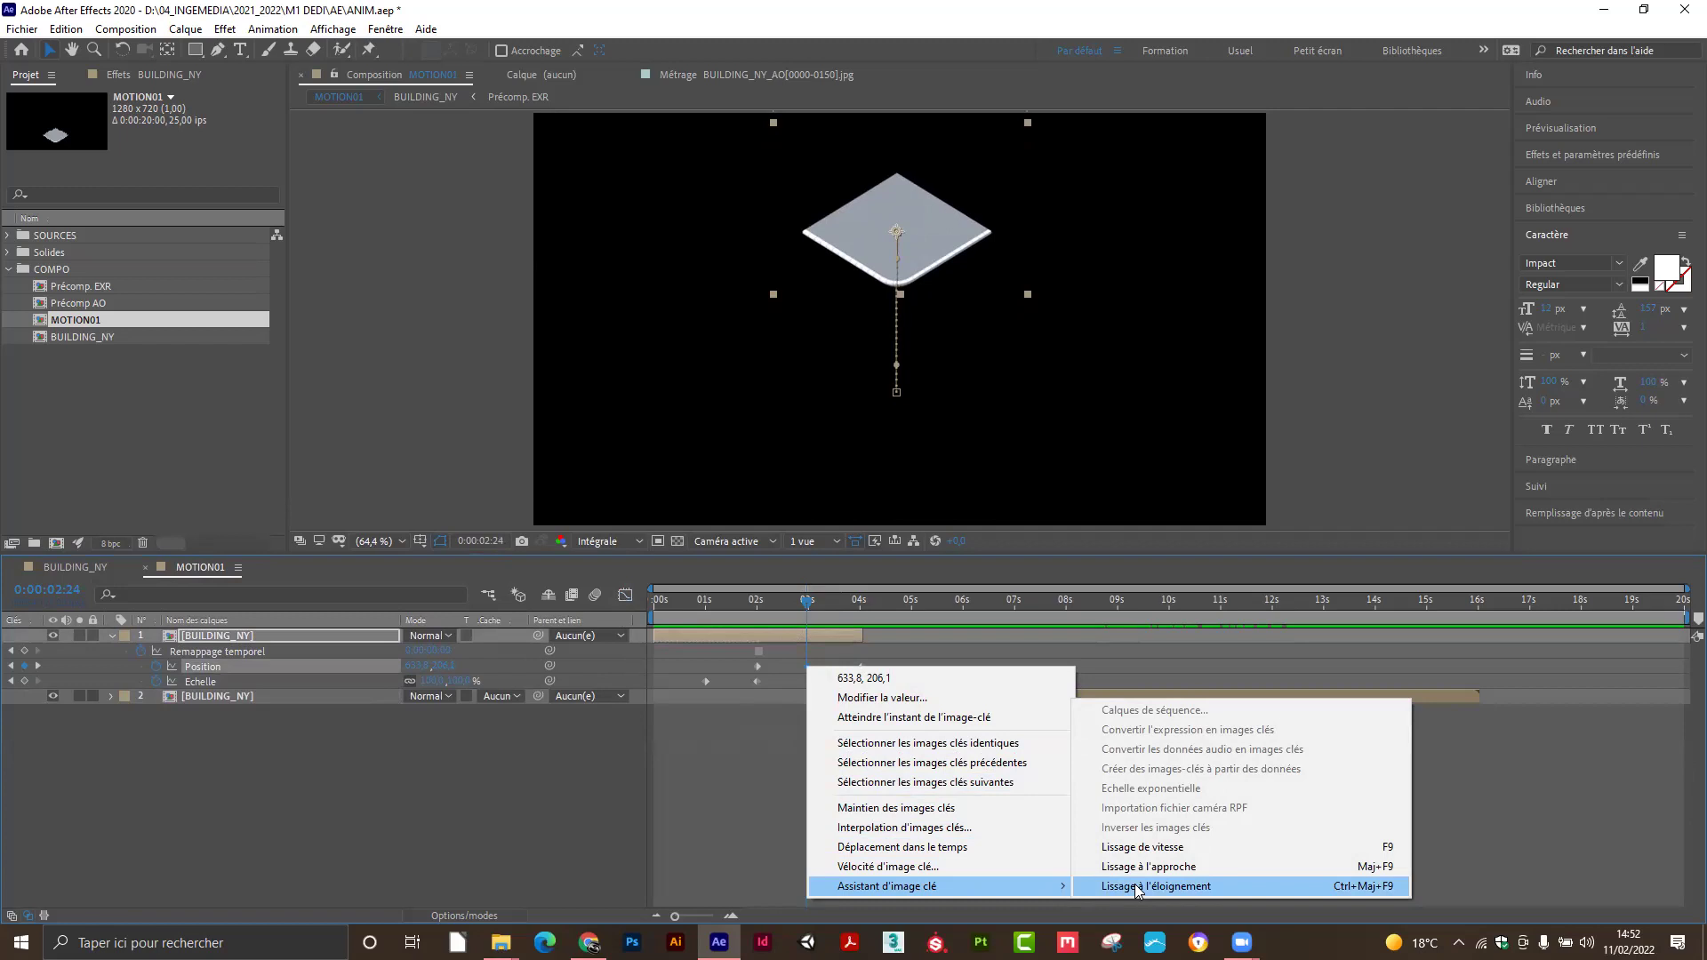
click(1138, 886)
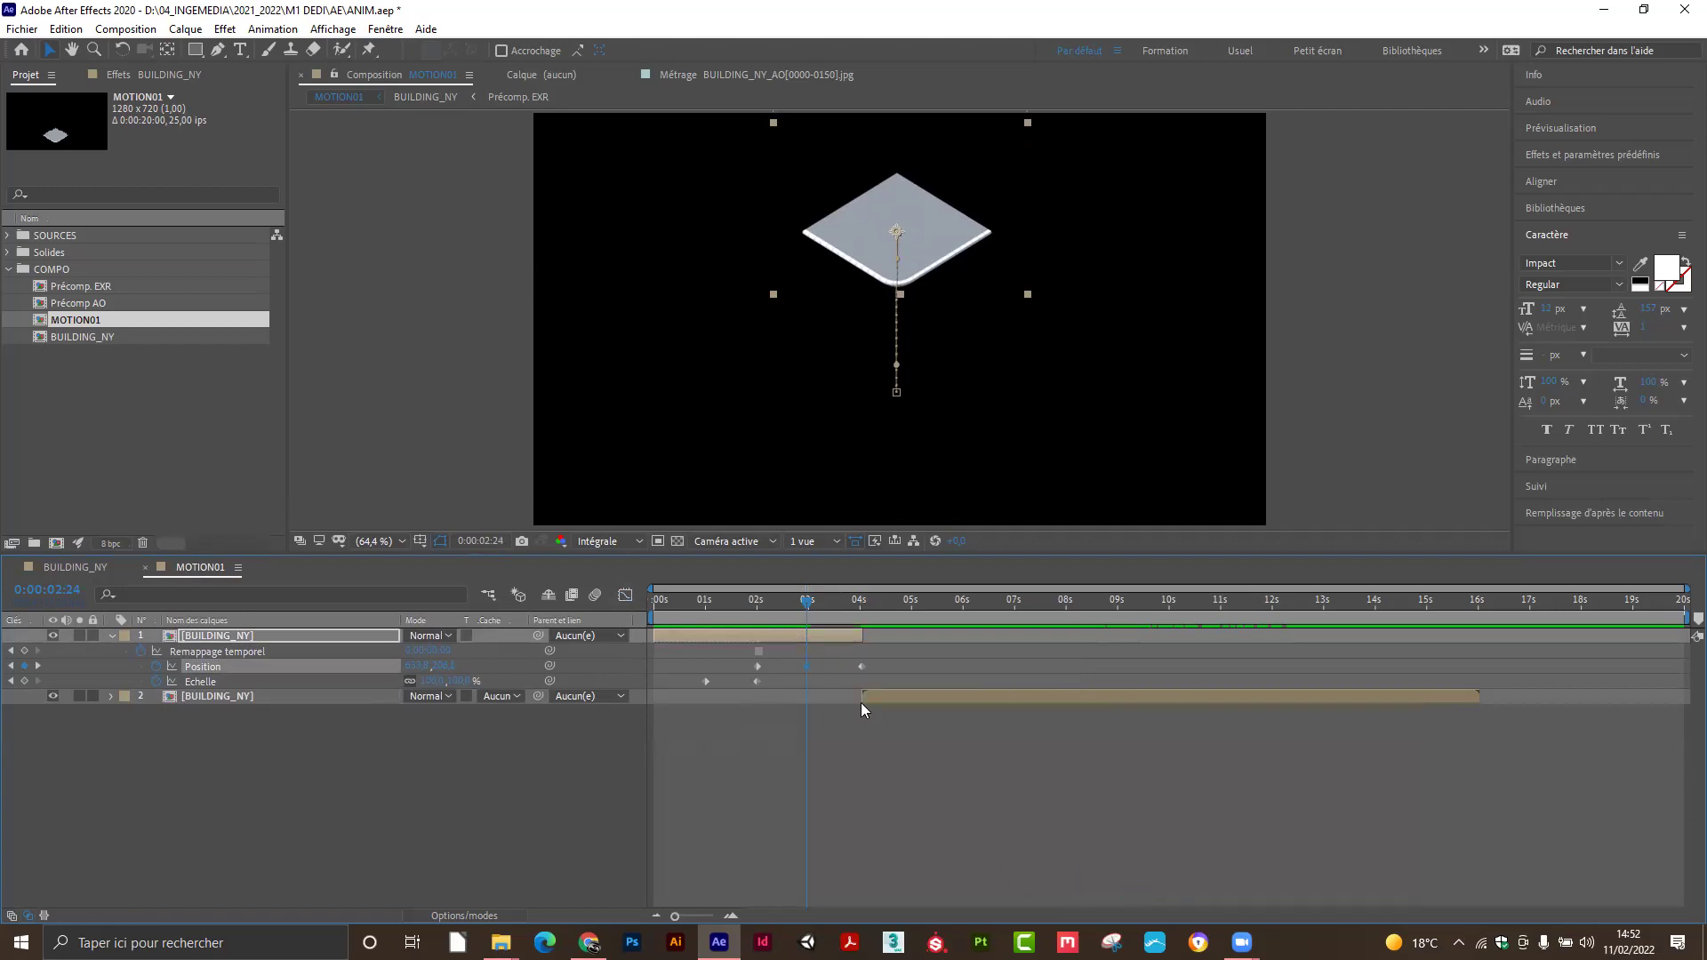
click(836, 740)
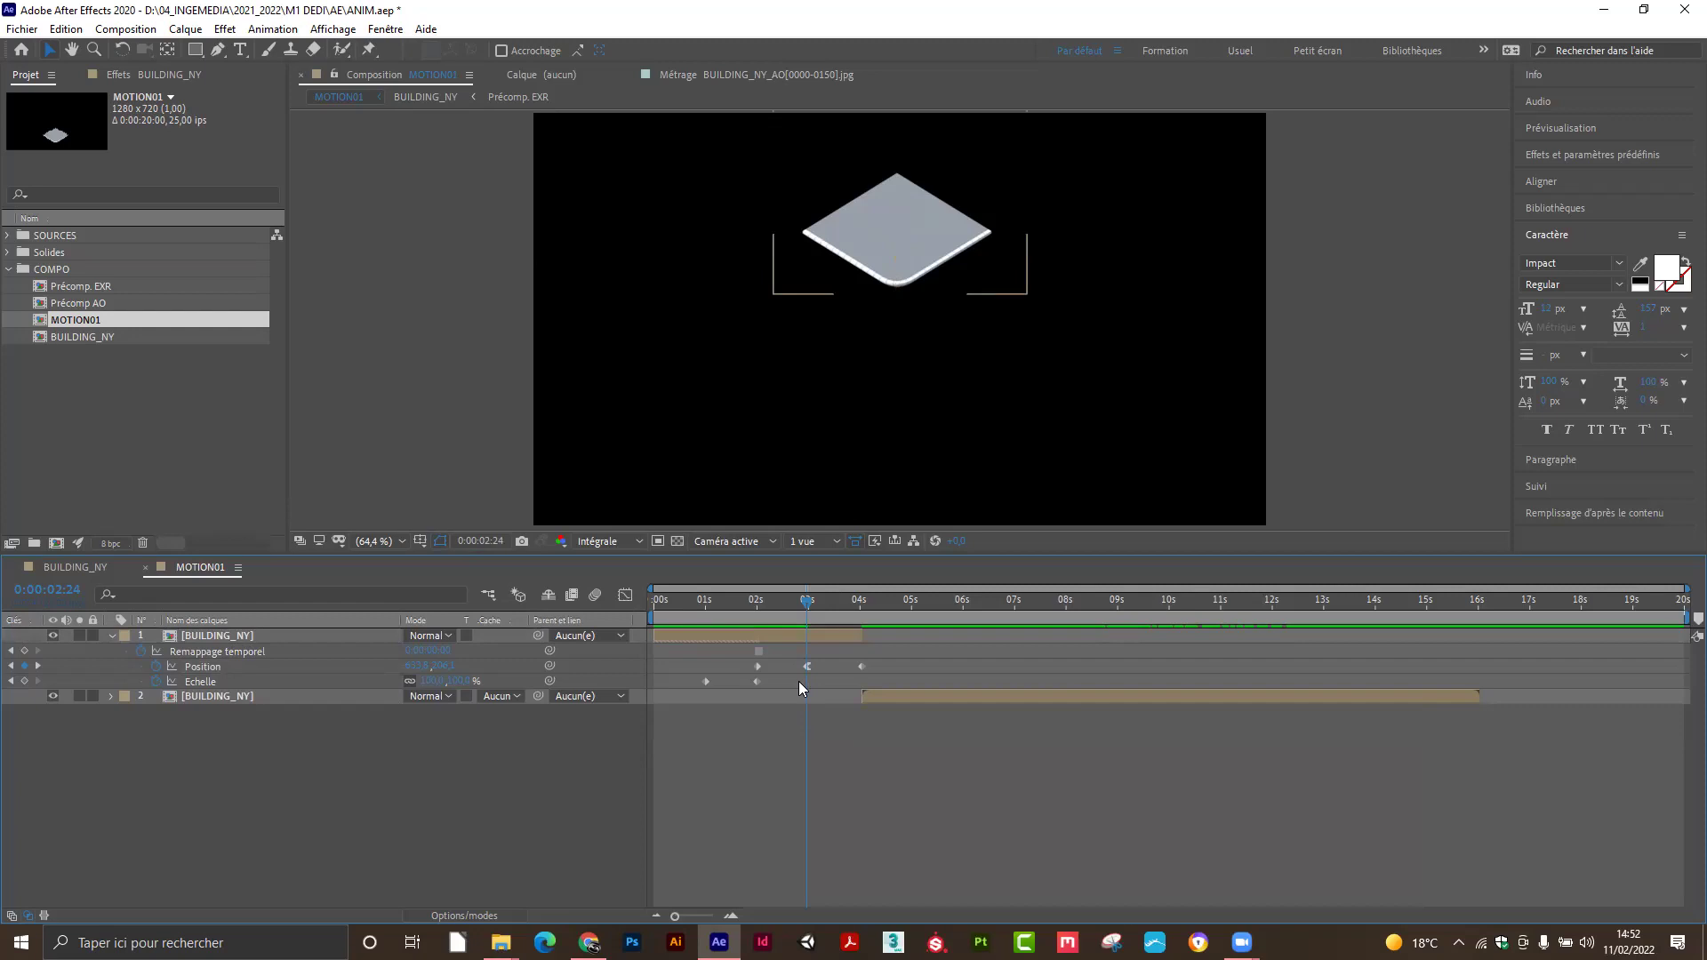
Select all three Position keyframes and display the Position Y value curve in the Graph Editor.
click(622, 595)
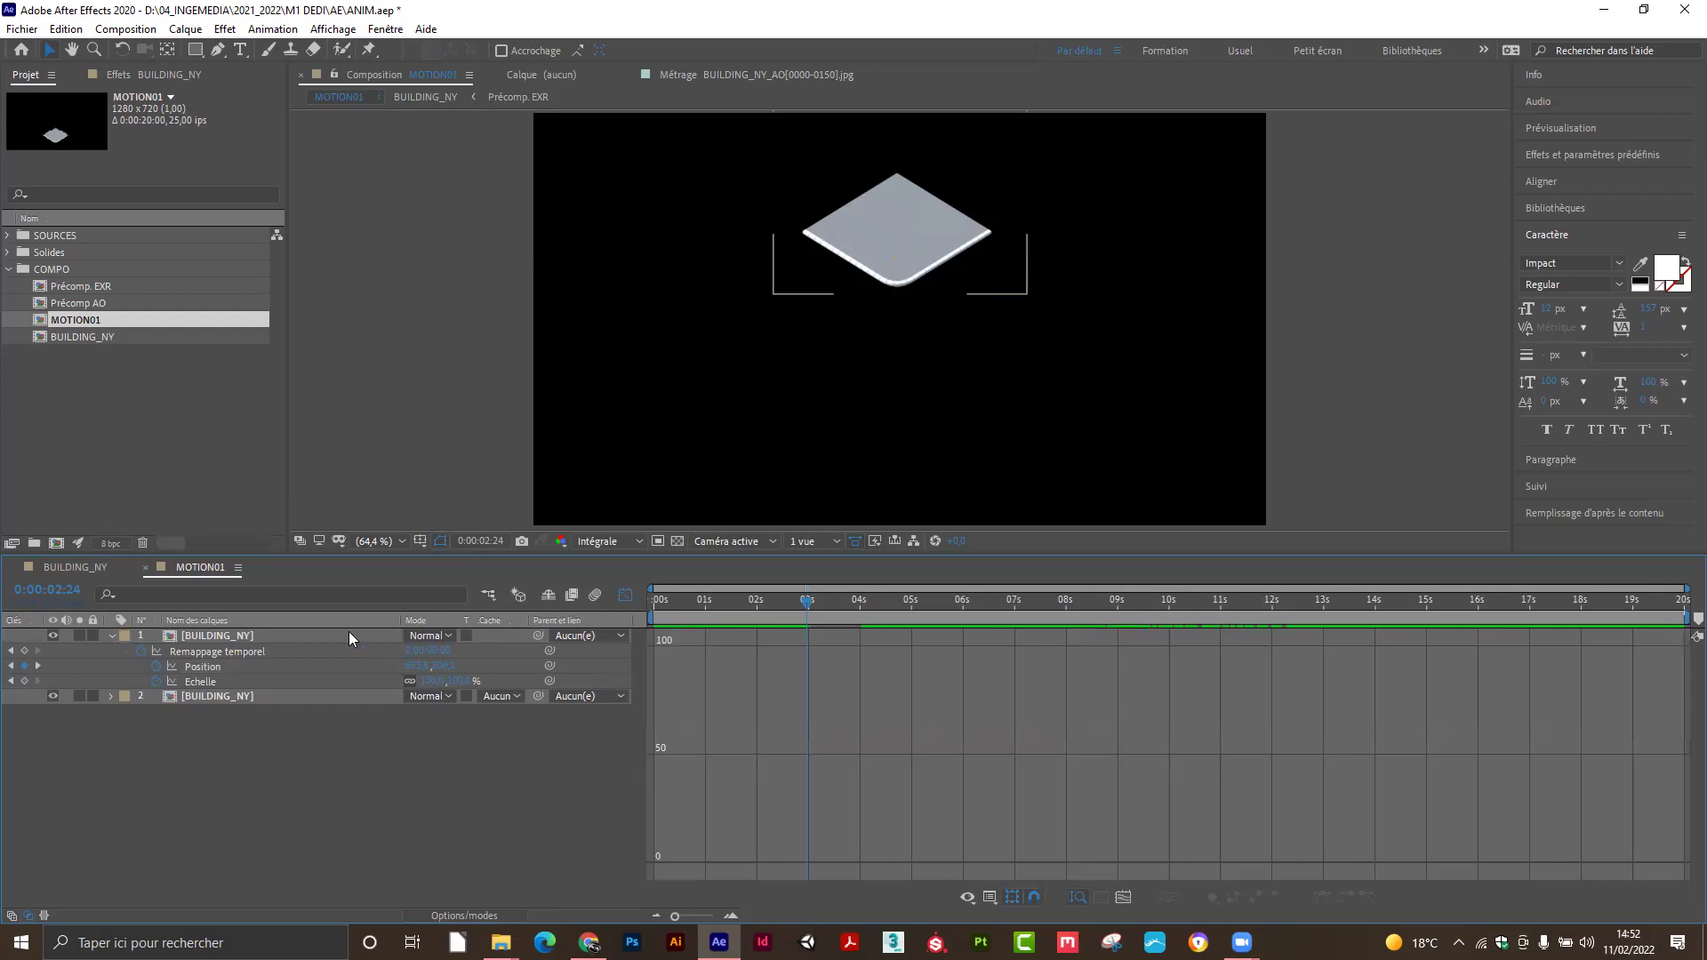
click(311, 635)
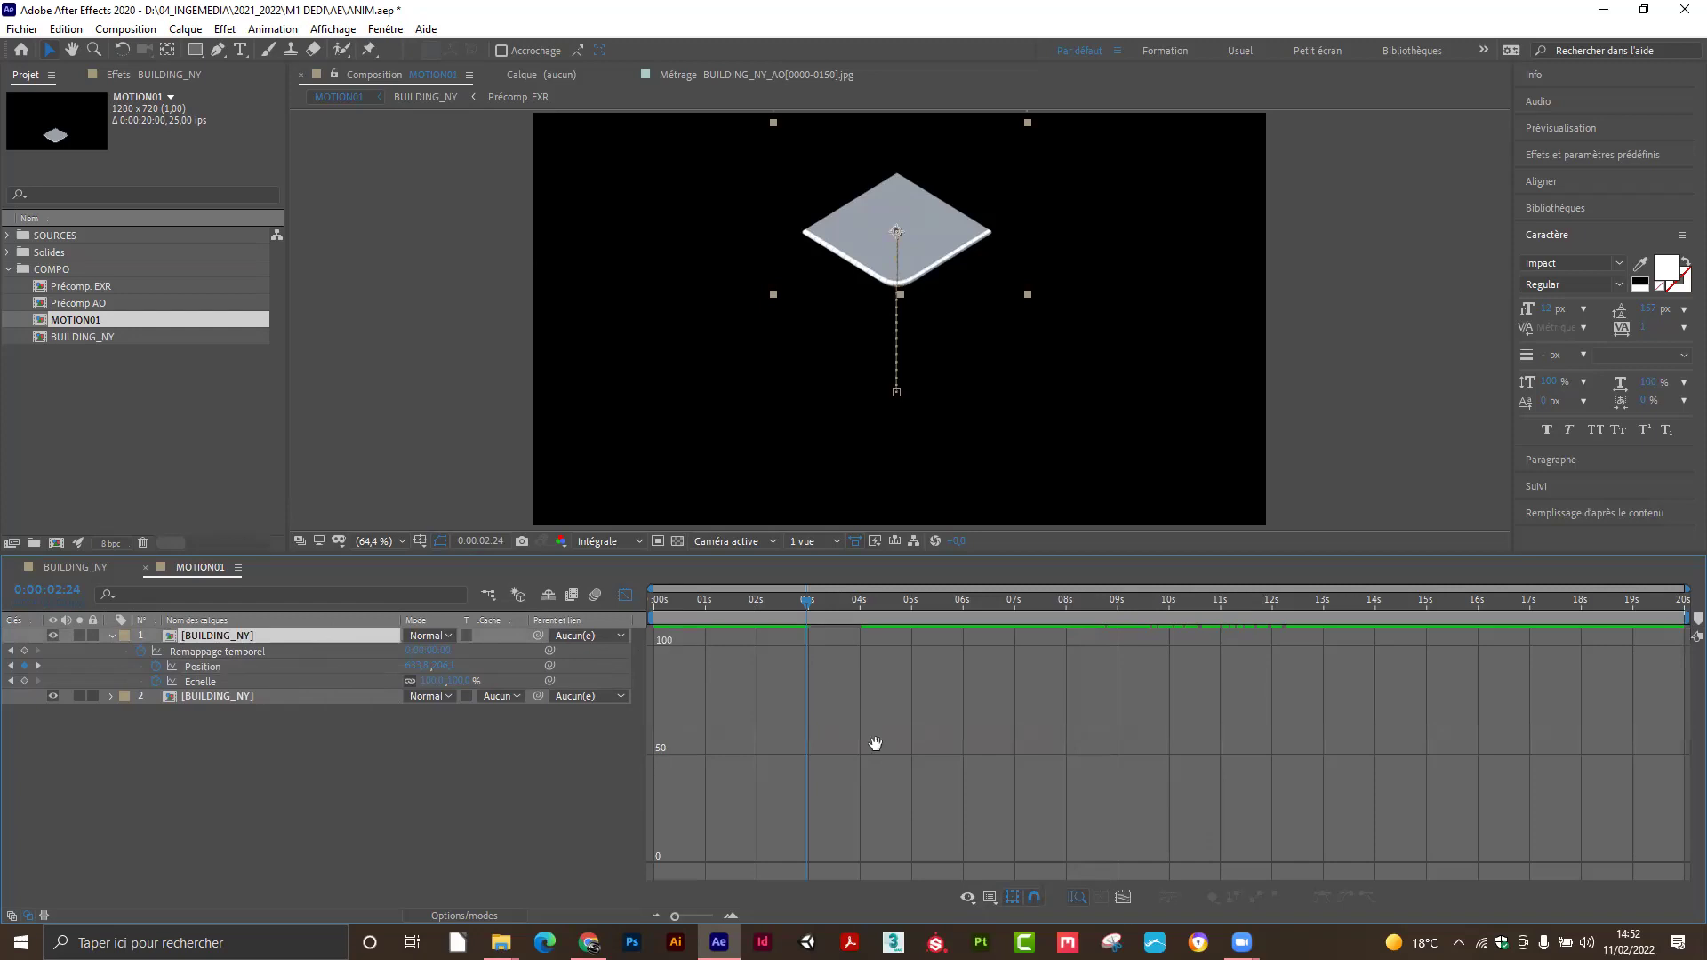
click(624, 594)
click(558, 768)
drag(735, 658, 884, 670)
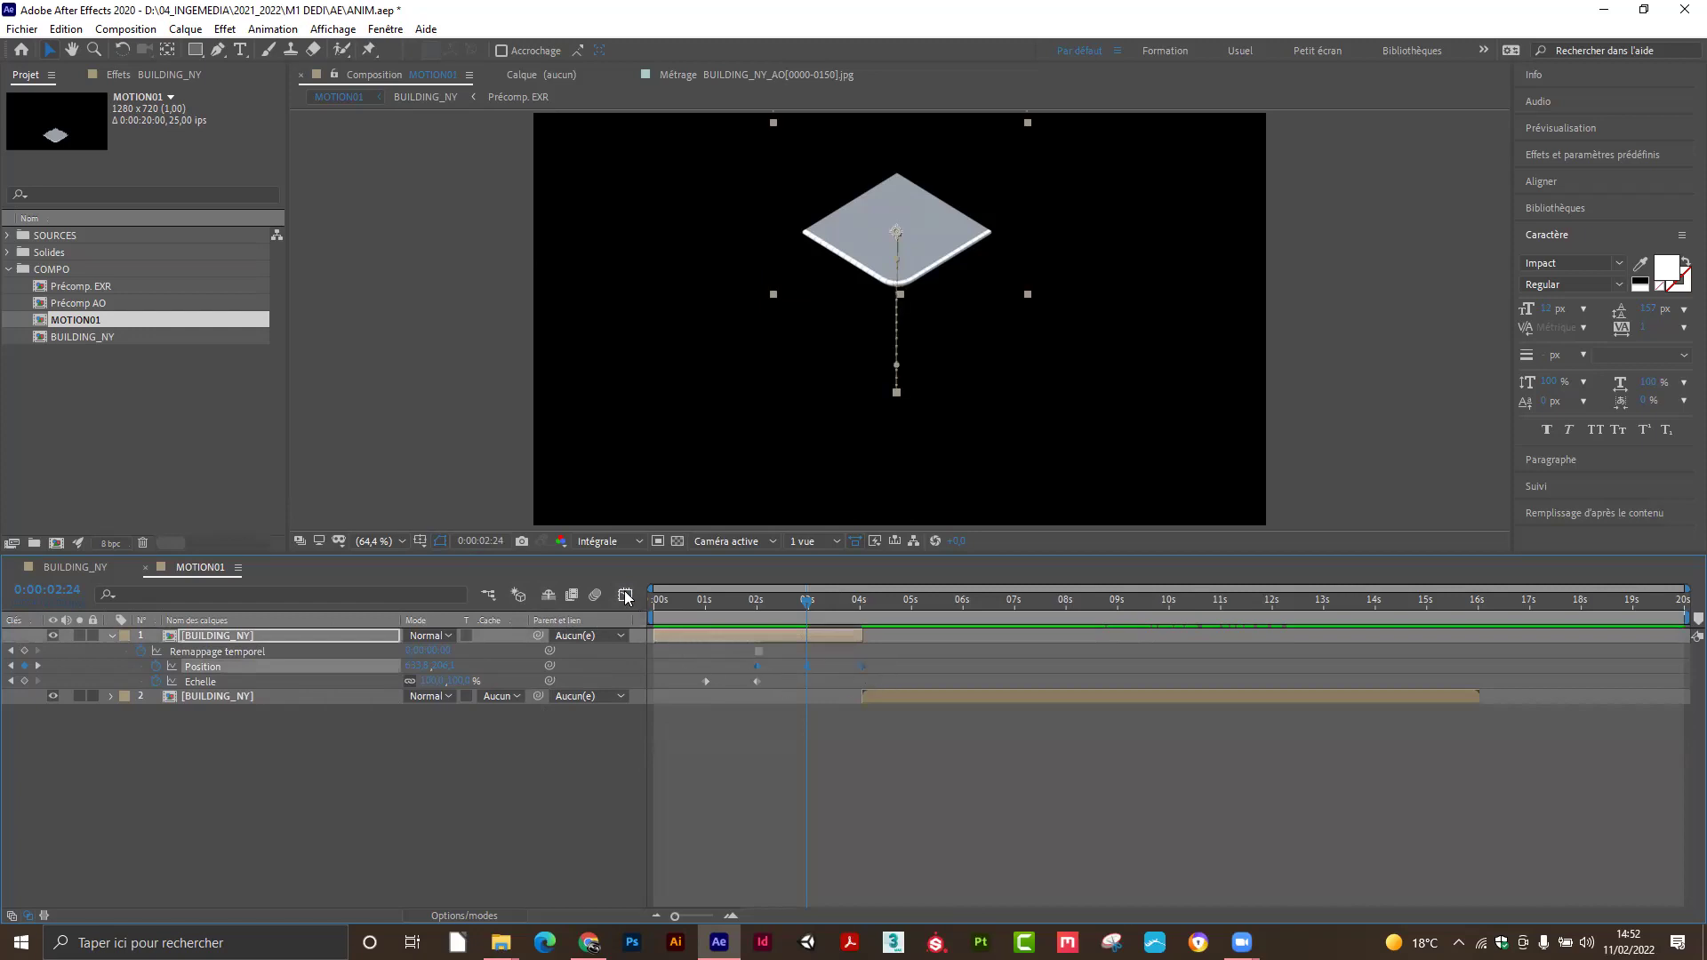
click(625, 595)
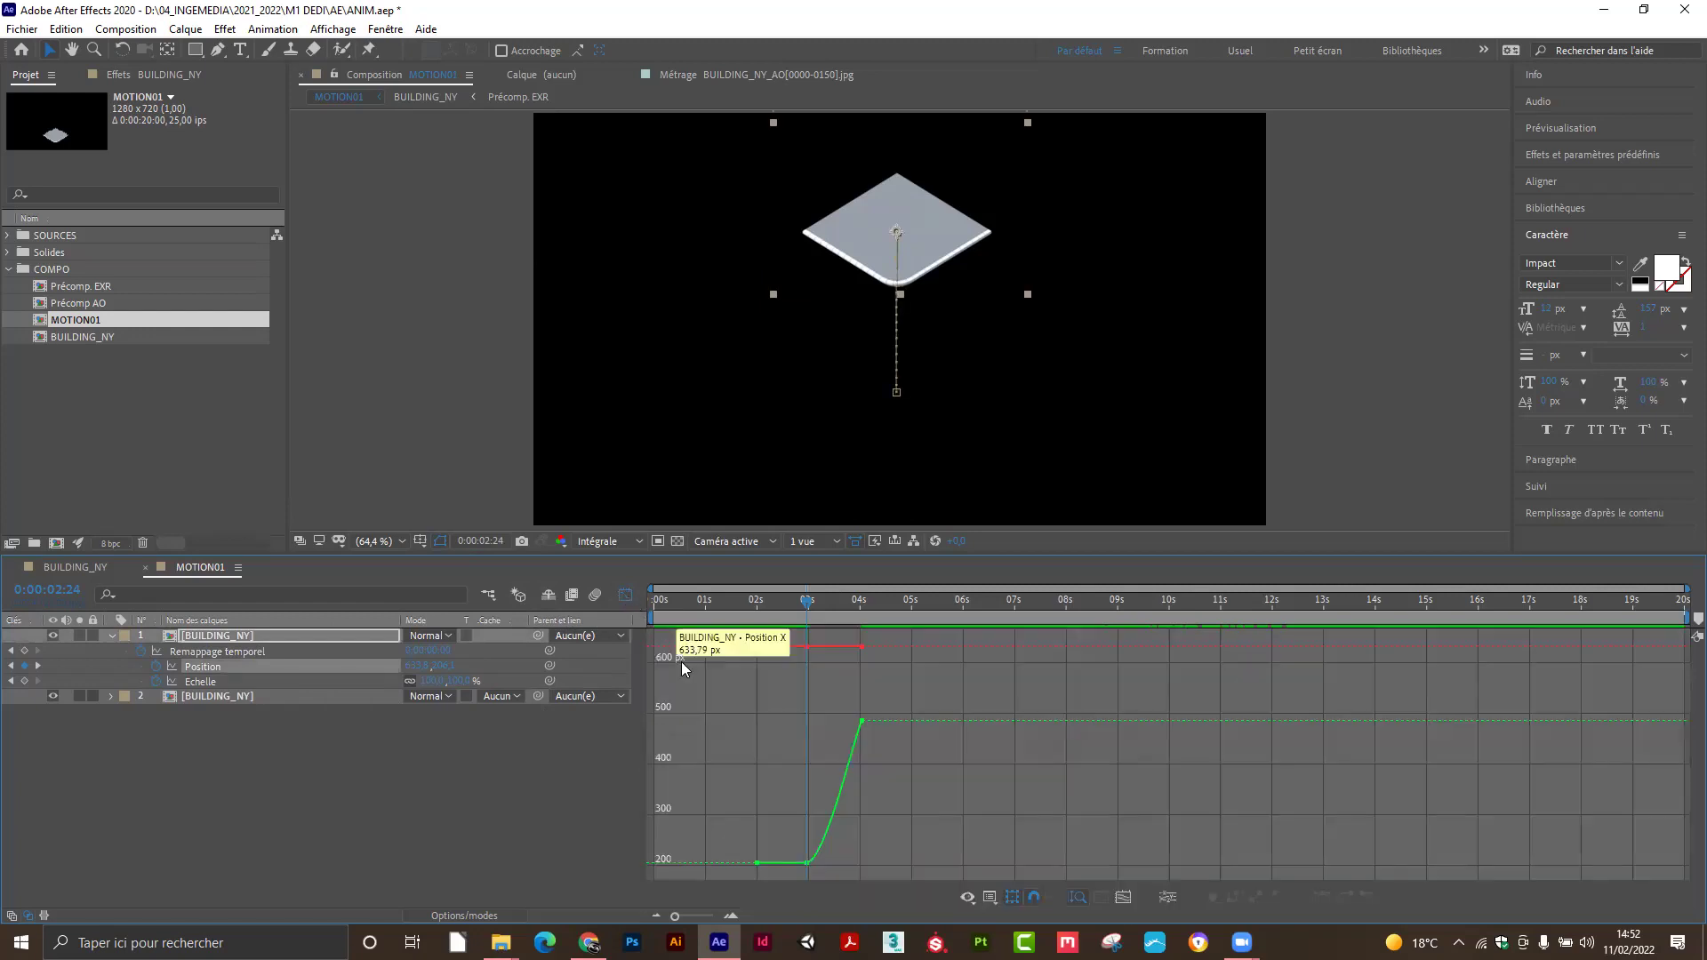
Apply Easy Ease (F9) to the 2:24 keyframe and shorten its outgoing handle to steepen the rise.
click(807, 864)
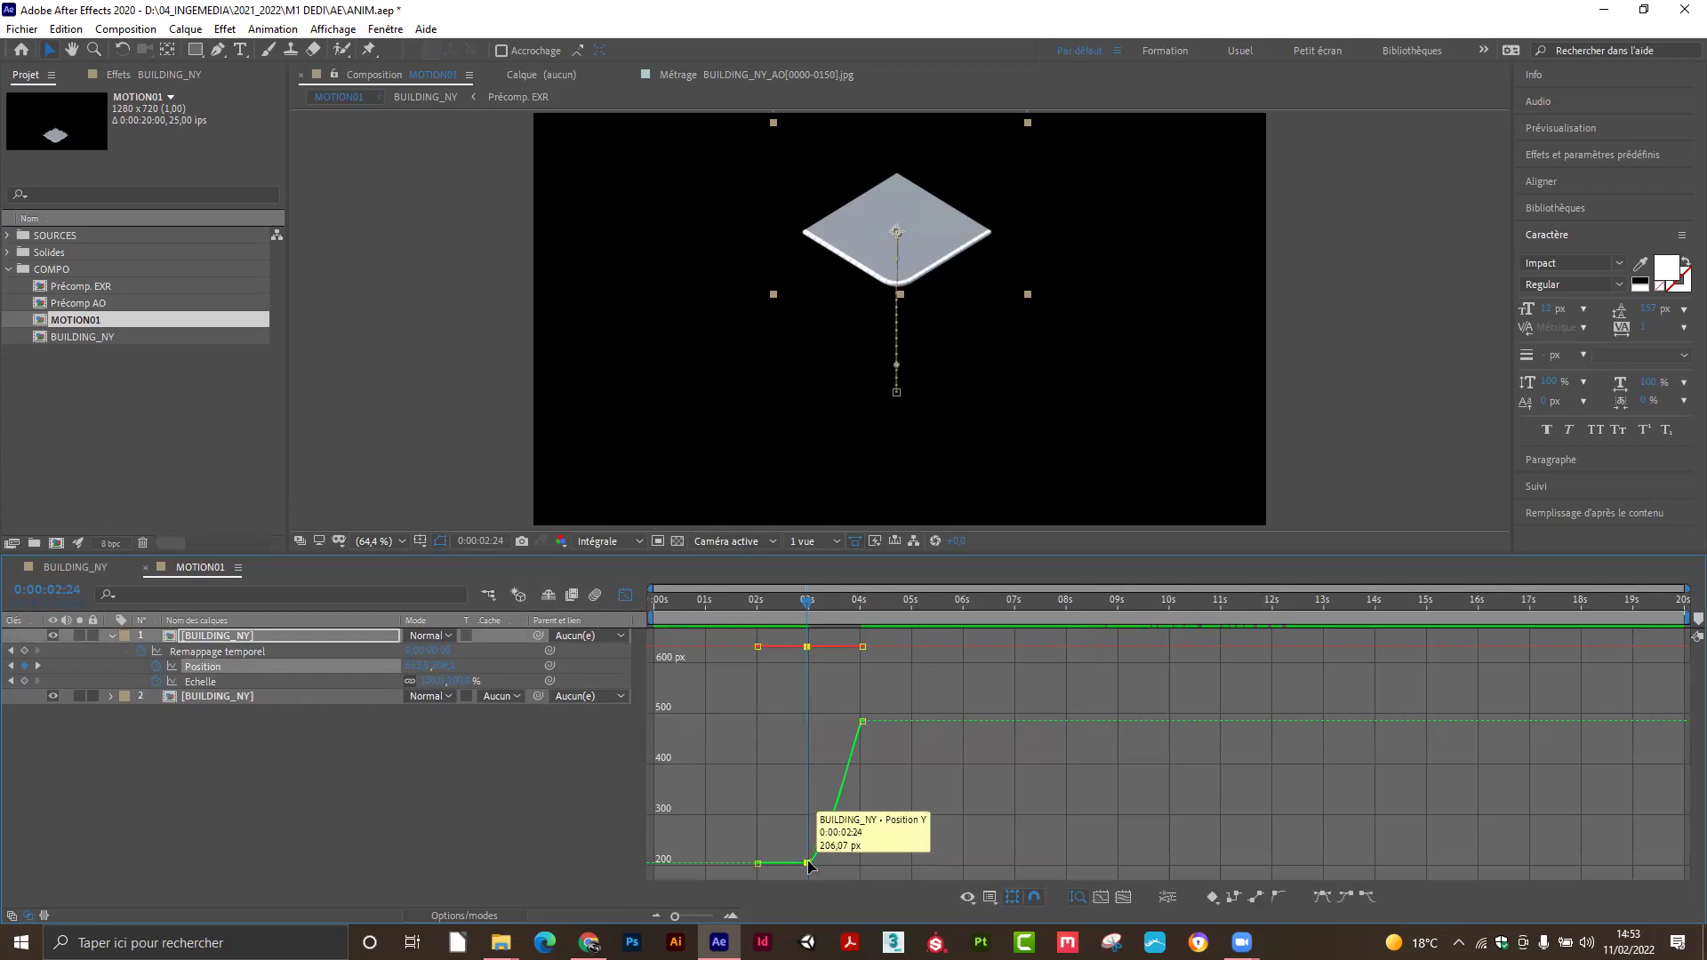
key(F9)
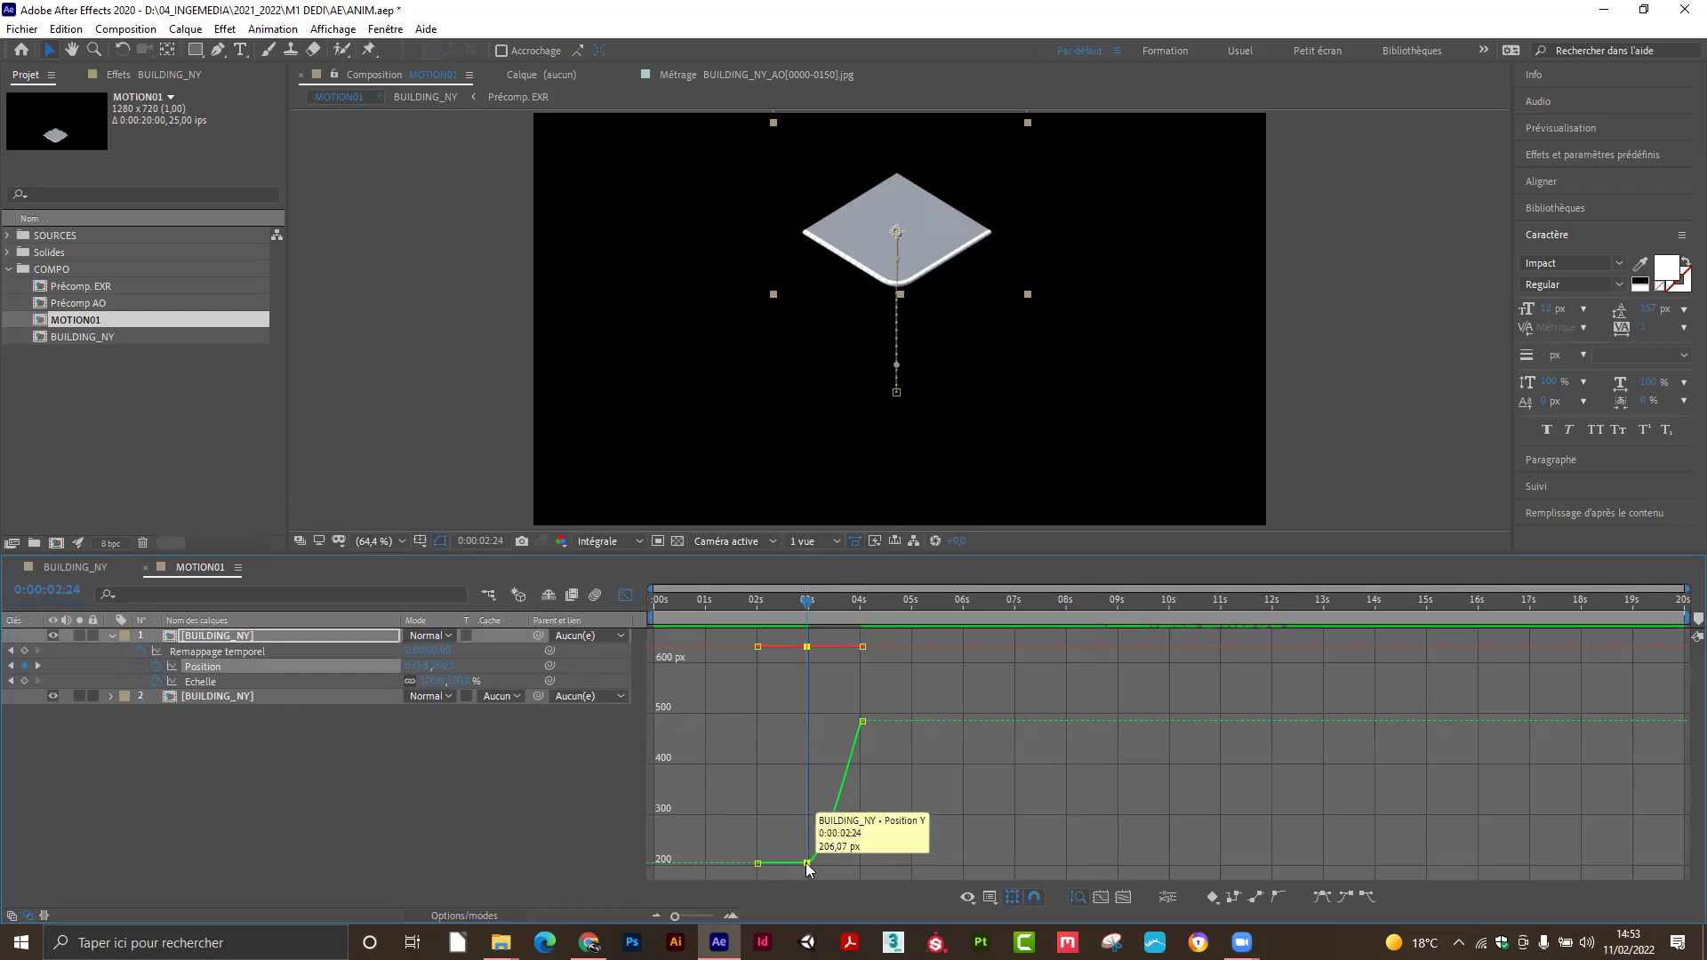
right_click(806, 862)
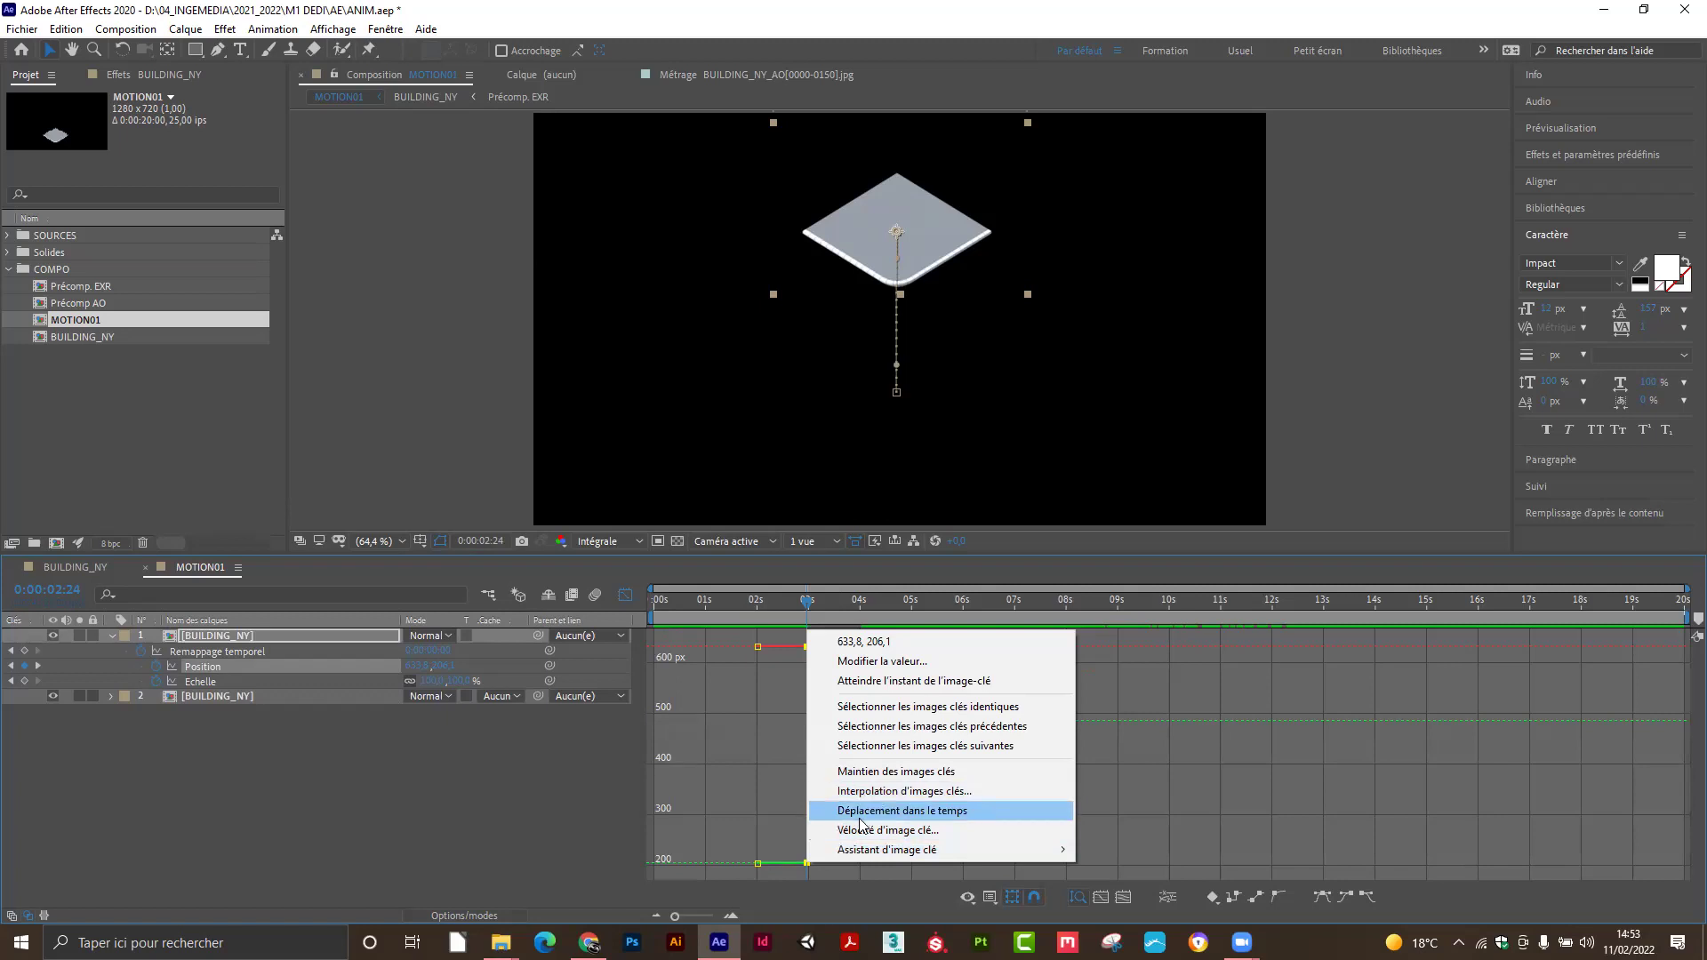
mouse_move(861, 849)
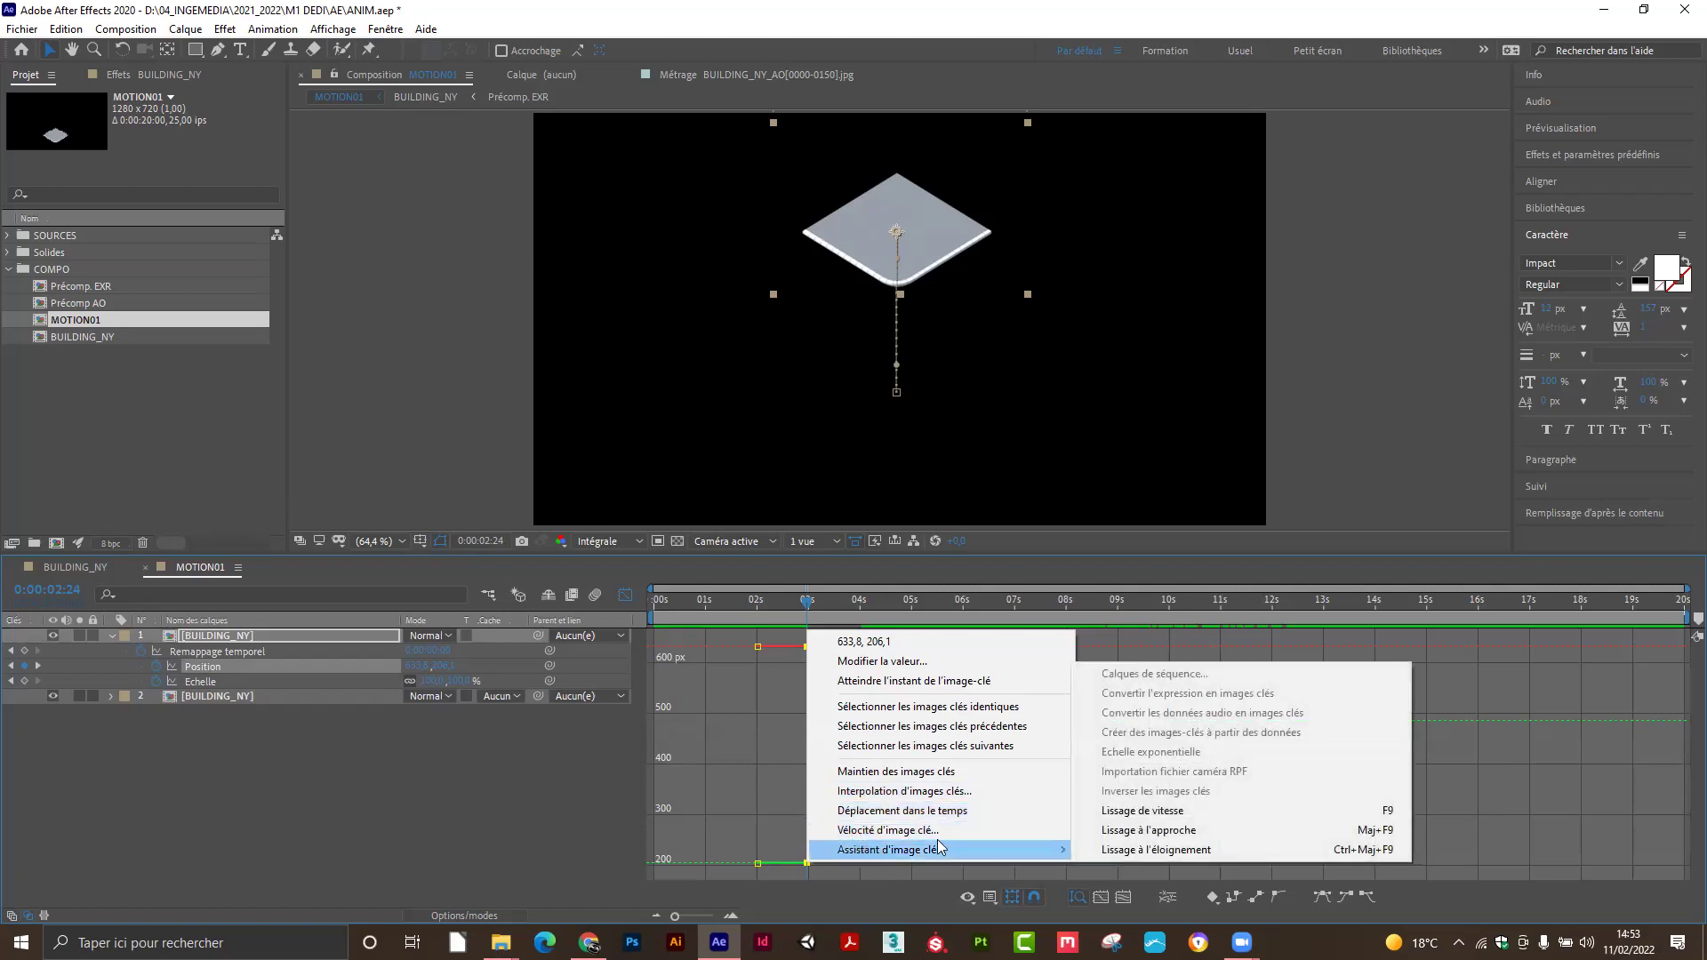
click(1127, 816)
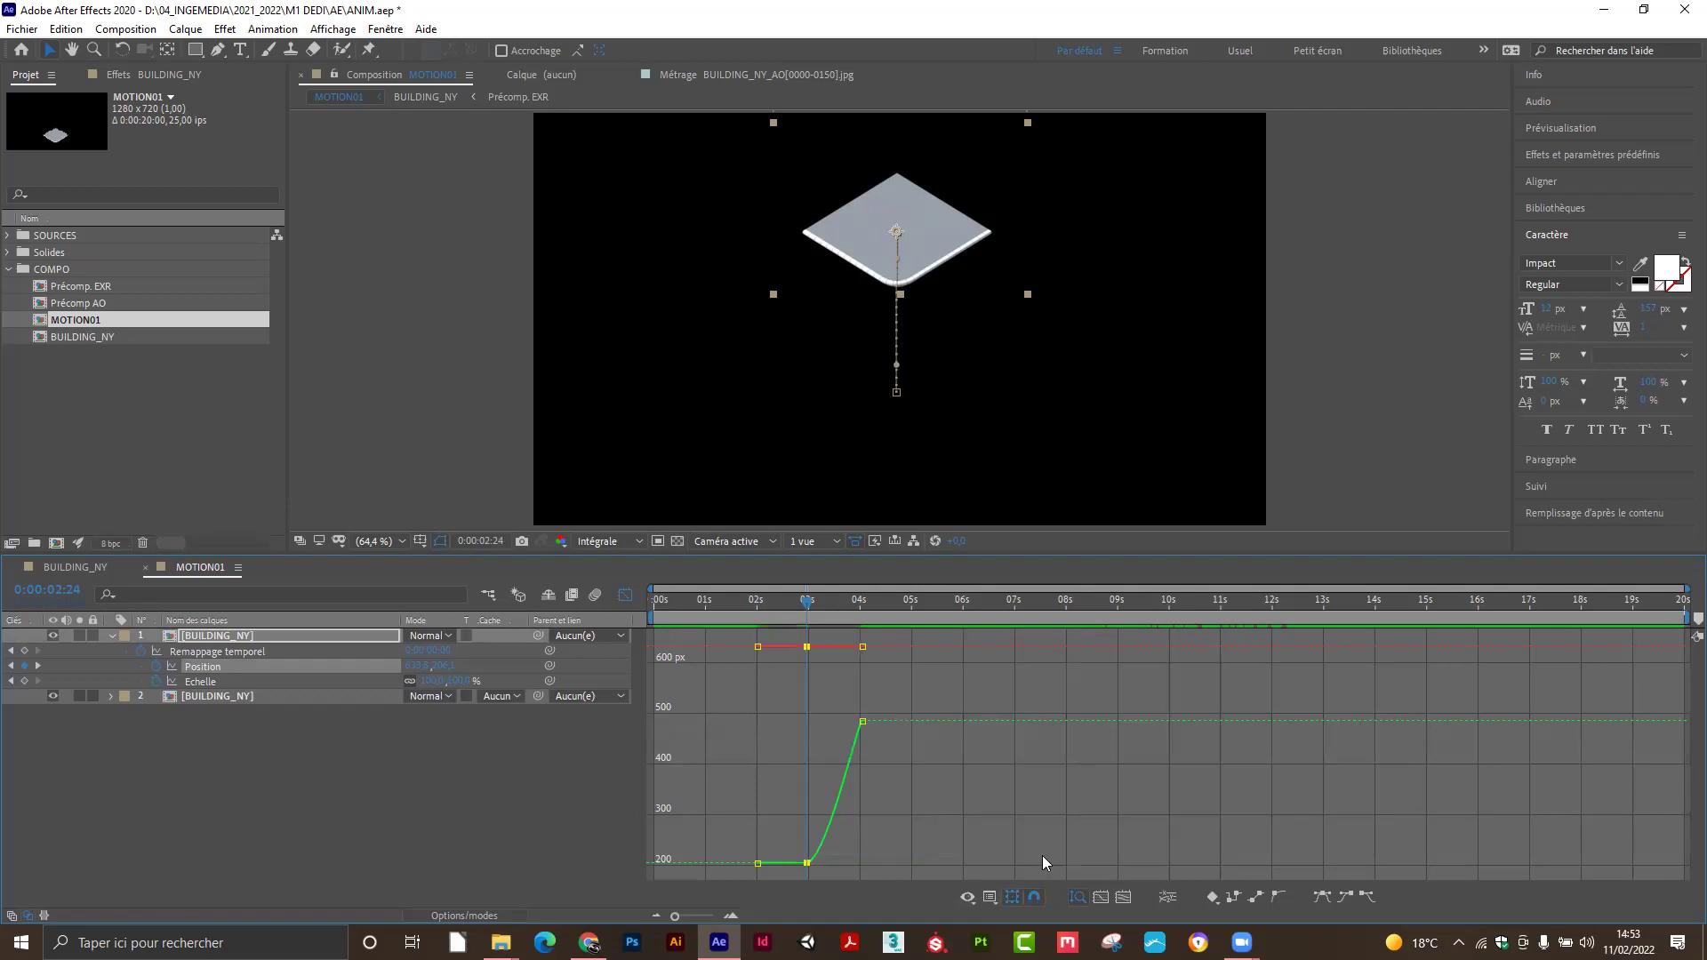
drag(842, 861, 818, 866)
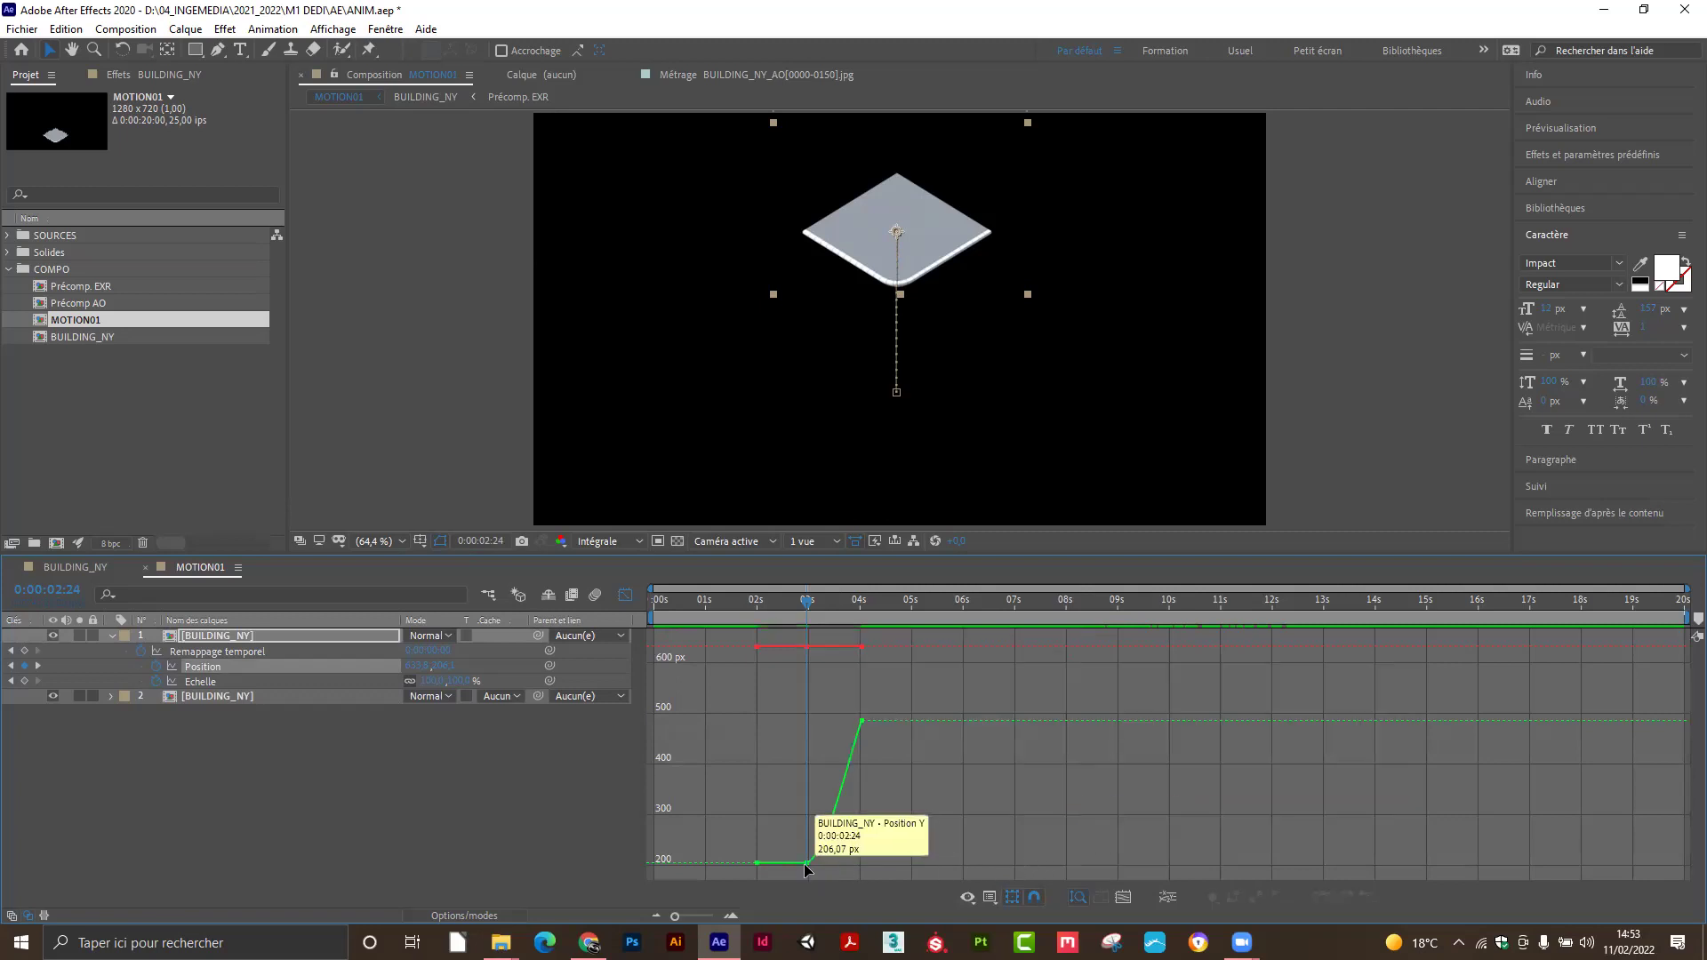
Open the 2:24 keyframe's velocity settings and cancel them without changes.
right_click(807, 867)
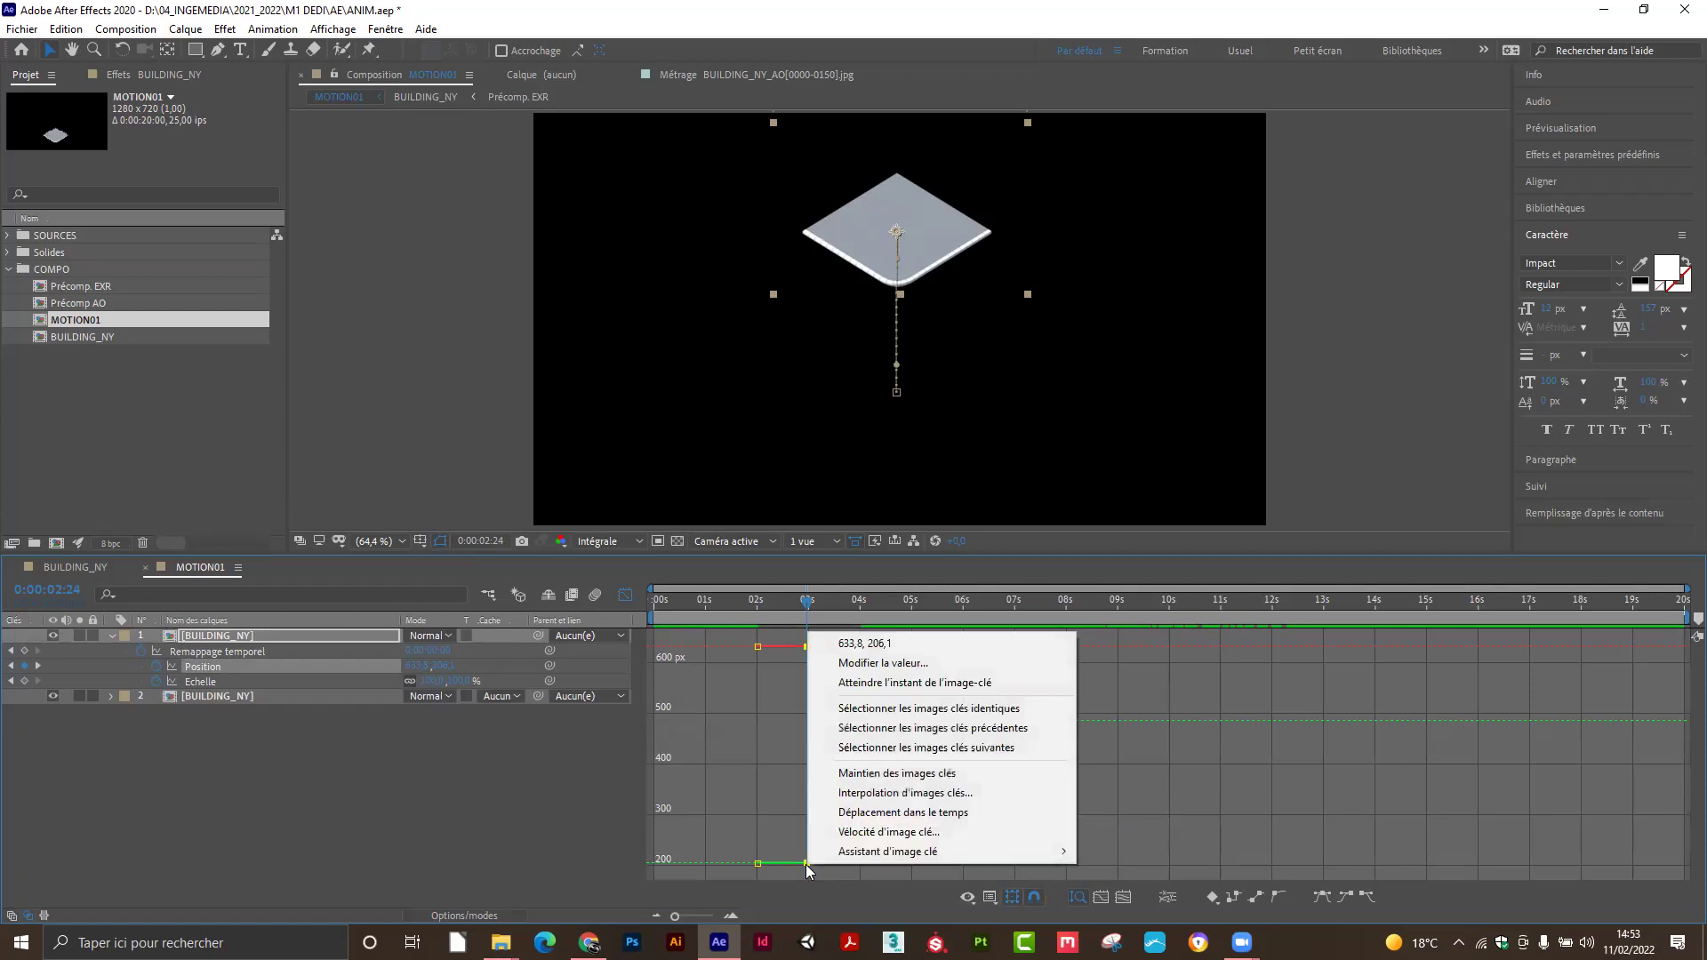
mouse_move(831, 859)
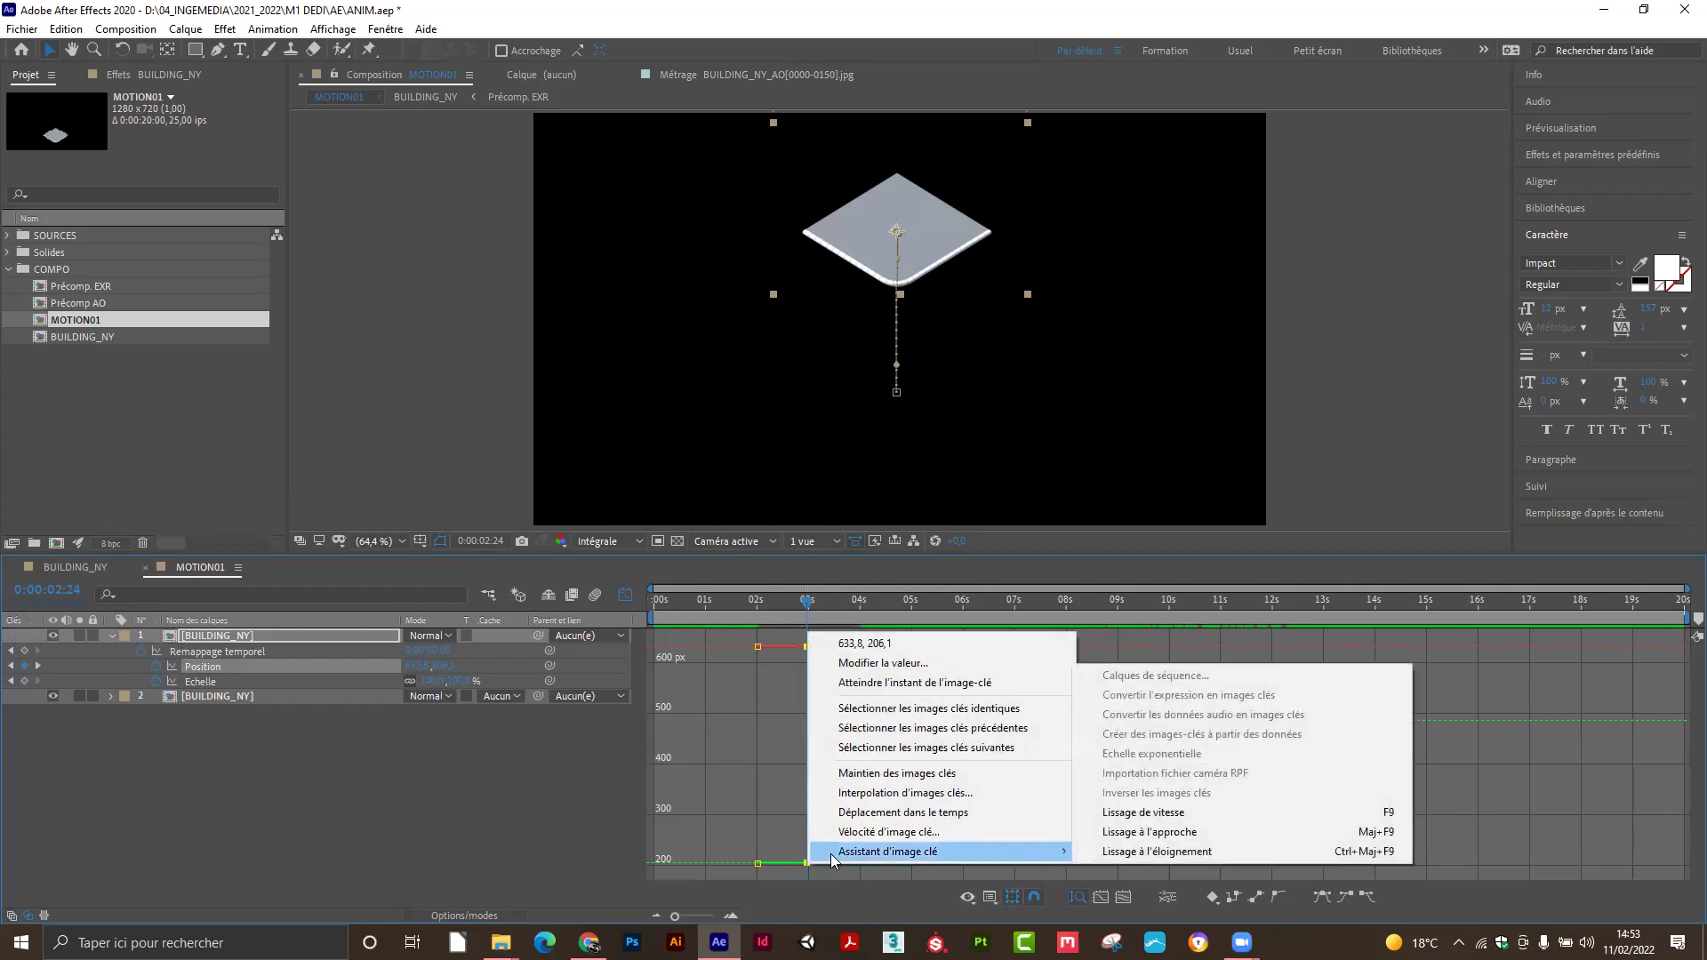
click(873, 836)
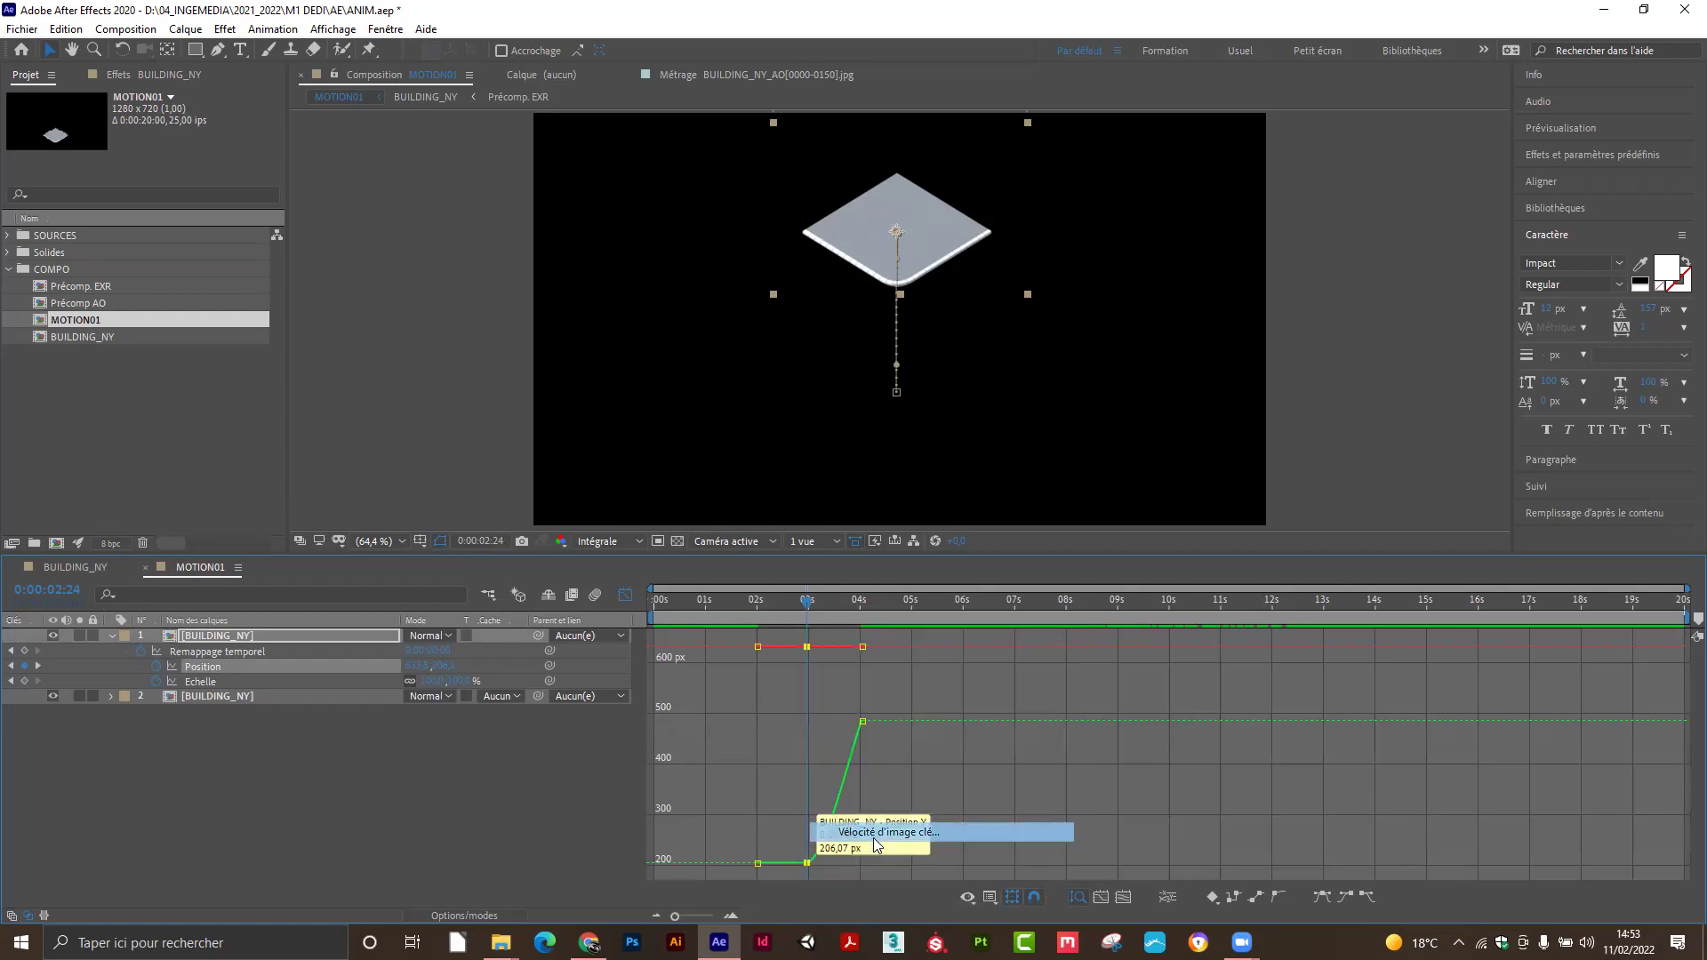
click(1082, 552)
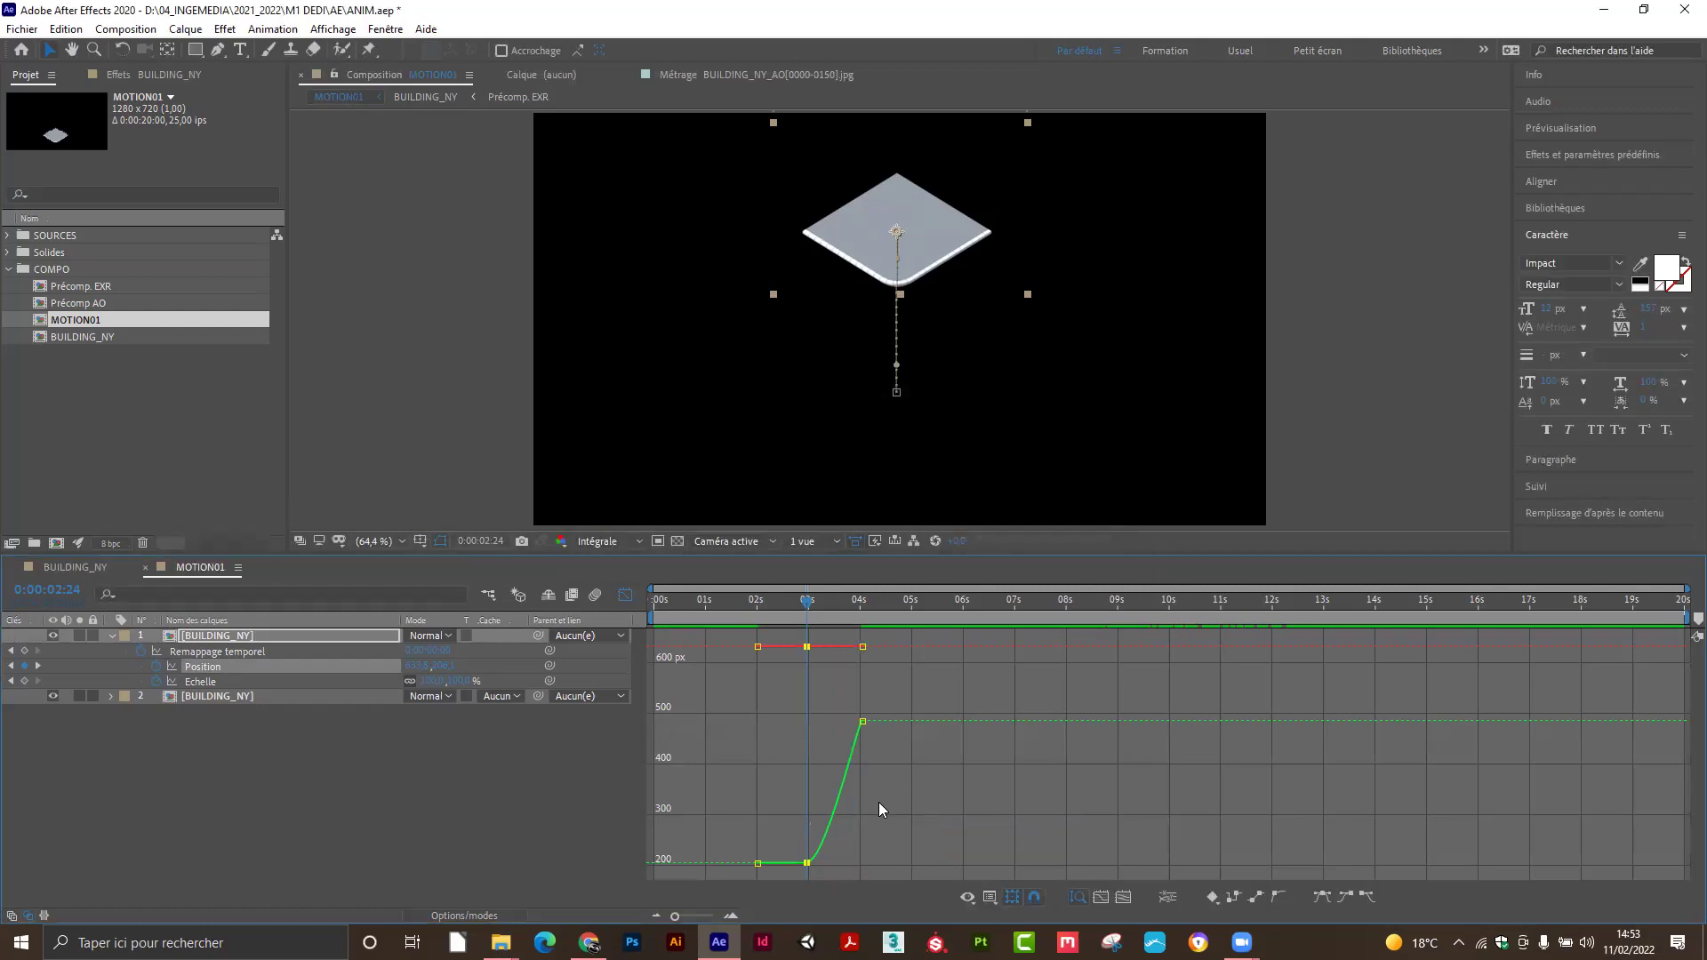
right_click(808, 862)
click(797, 829)
Try Linear, Hold and Easy Ease on the 2:24 keyframe, ending with a straight linear ramp to 470 px.
click(1257, 898)
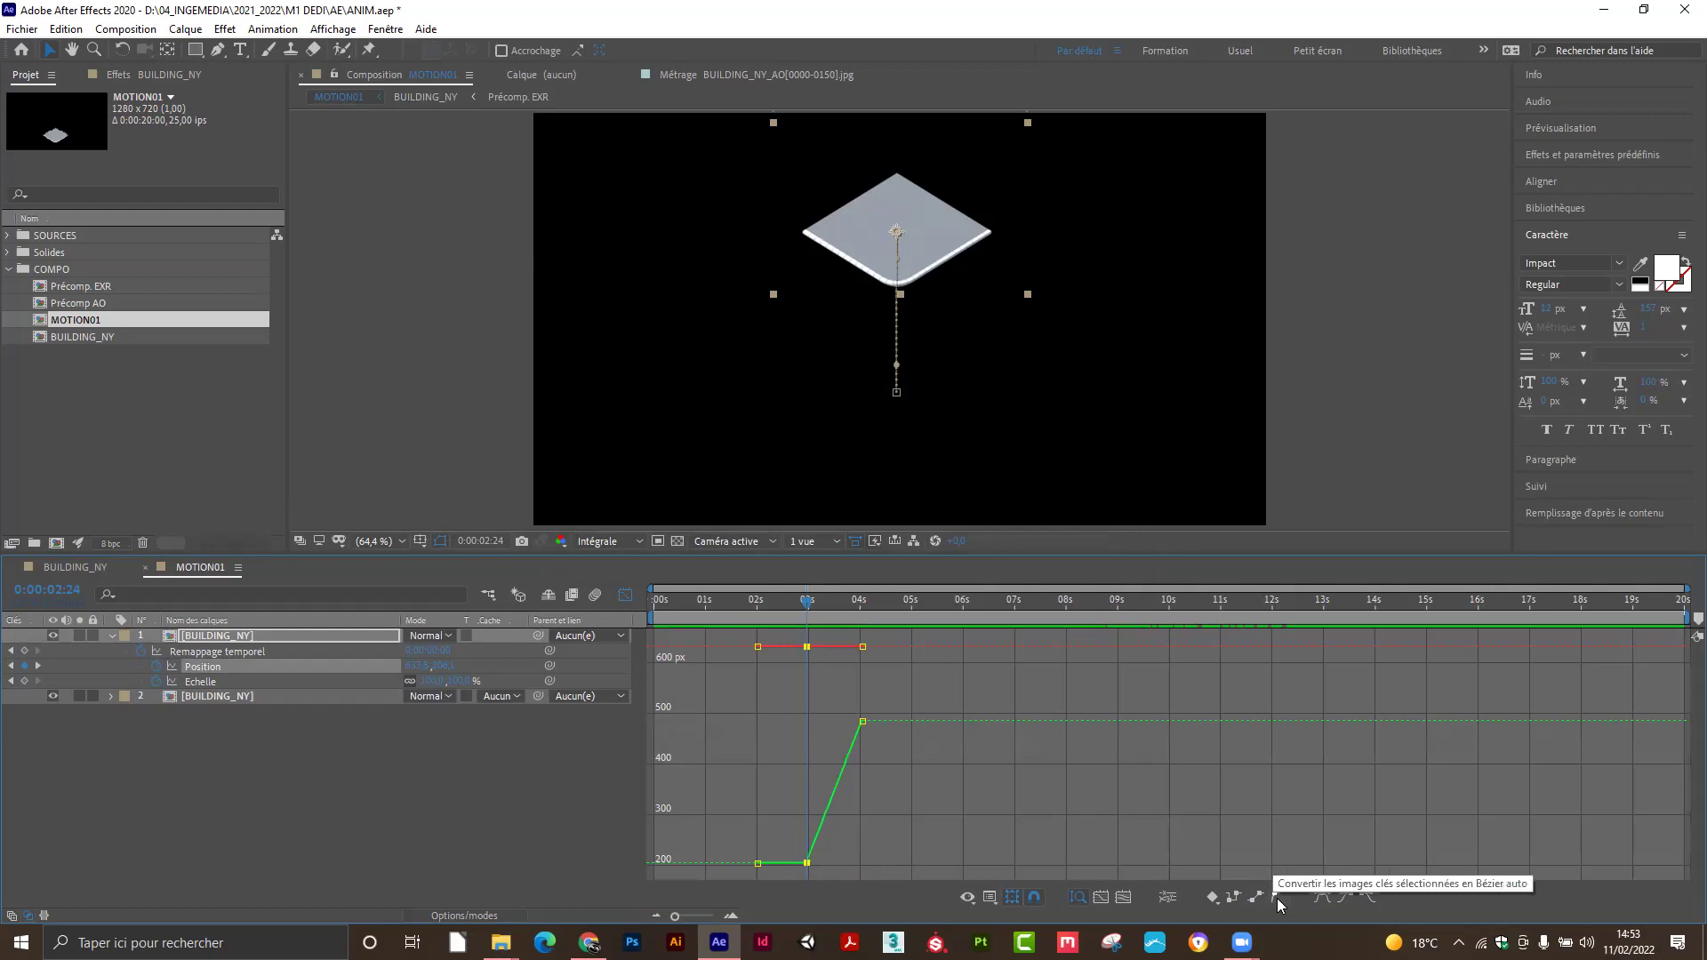
click(1232, 898)
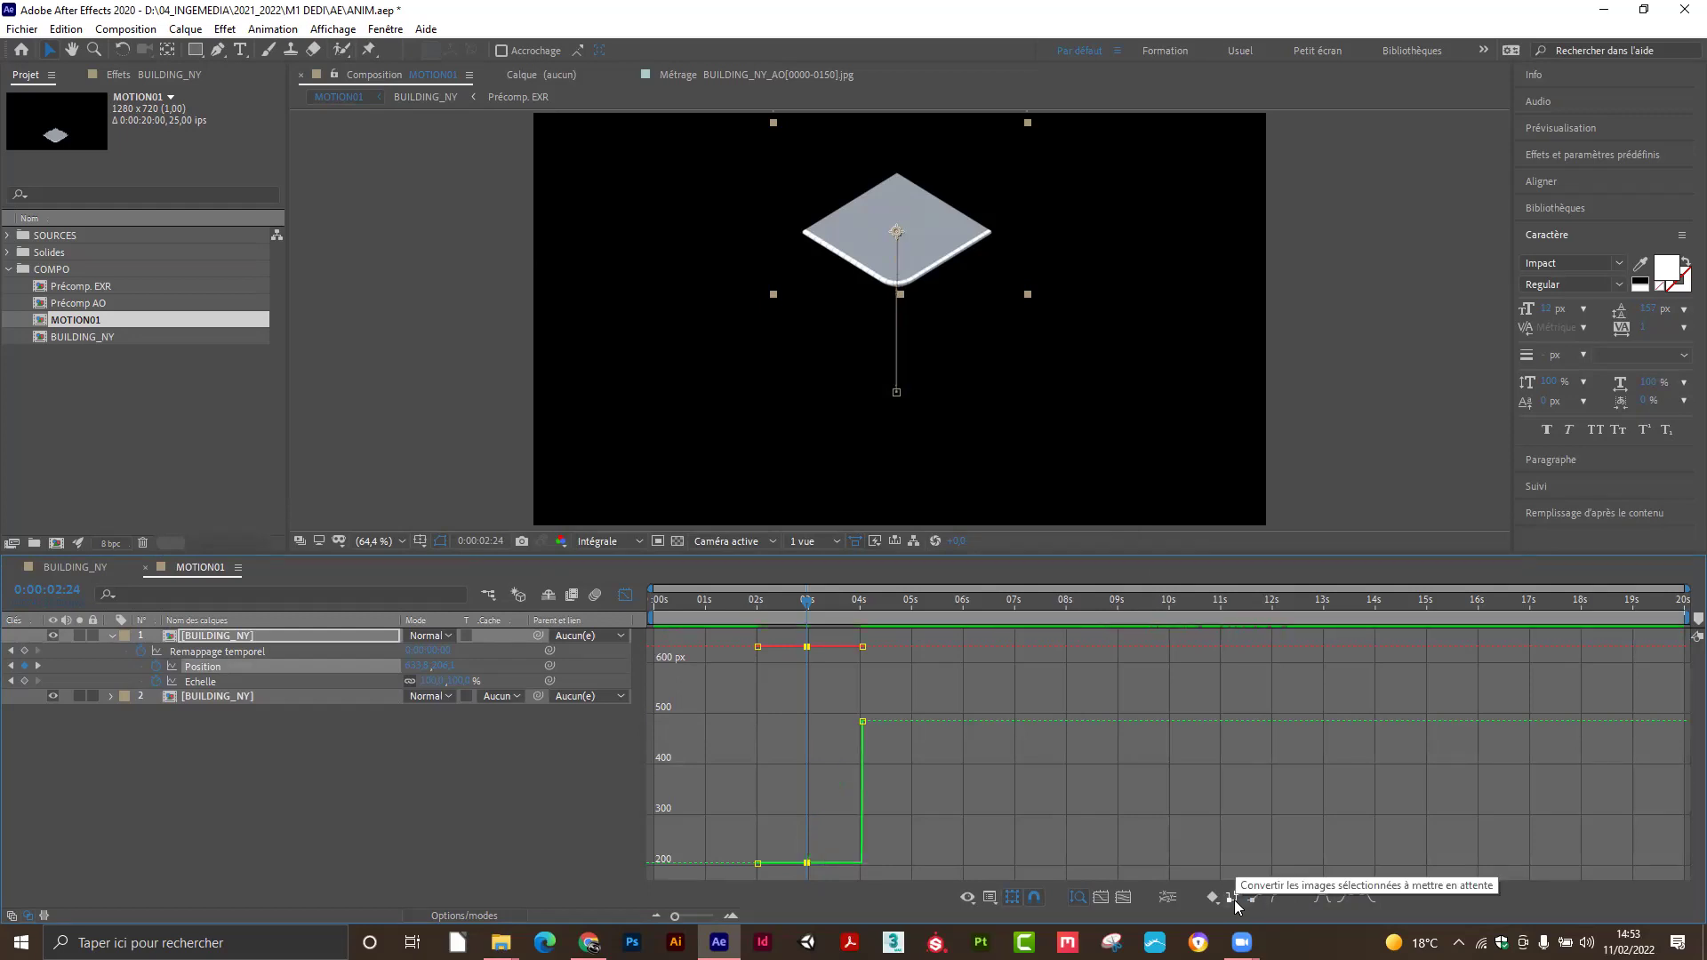
click(1211, 900)
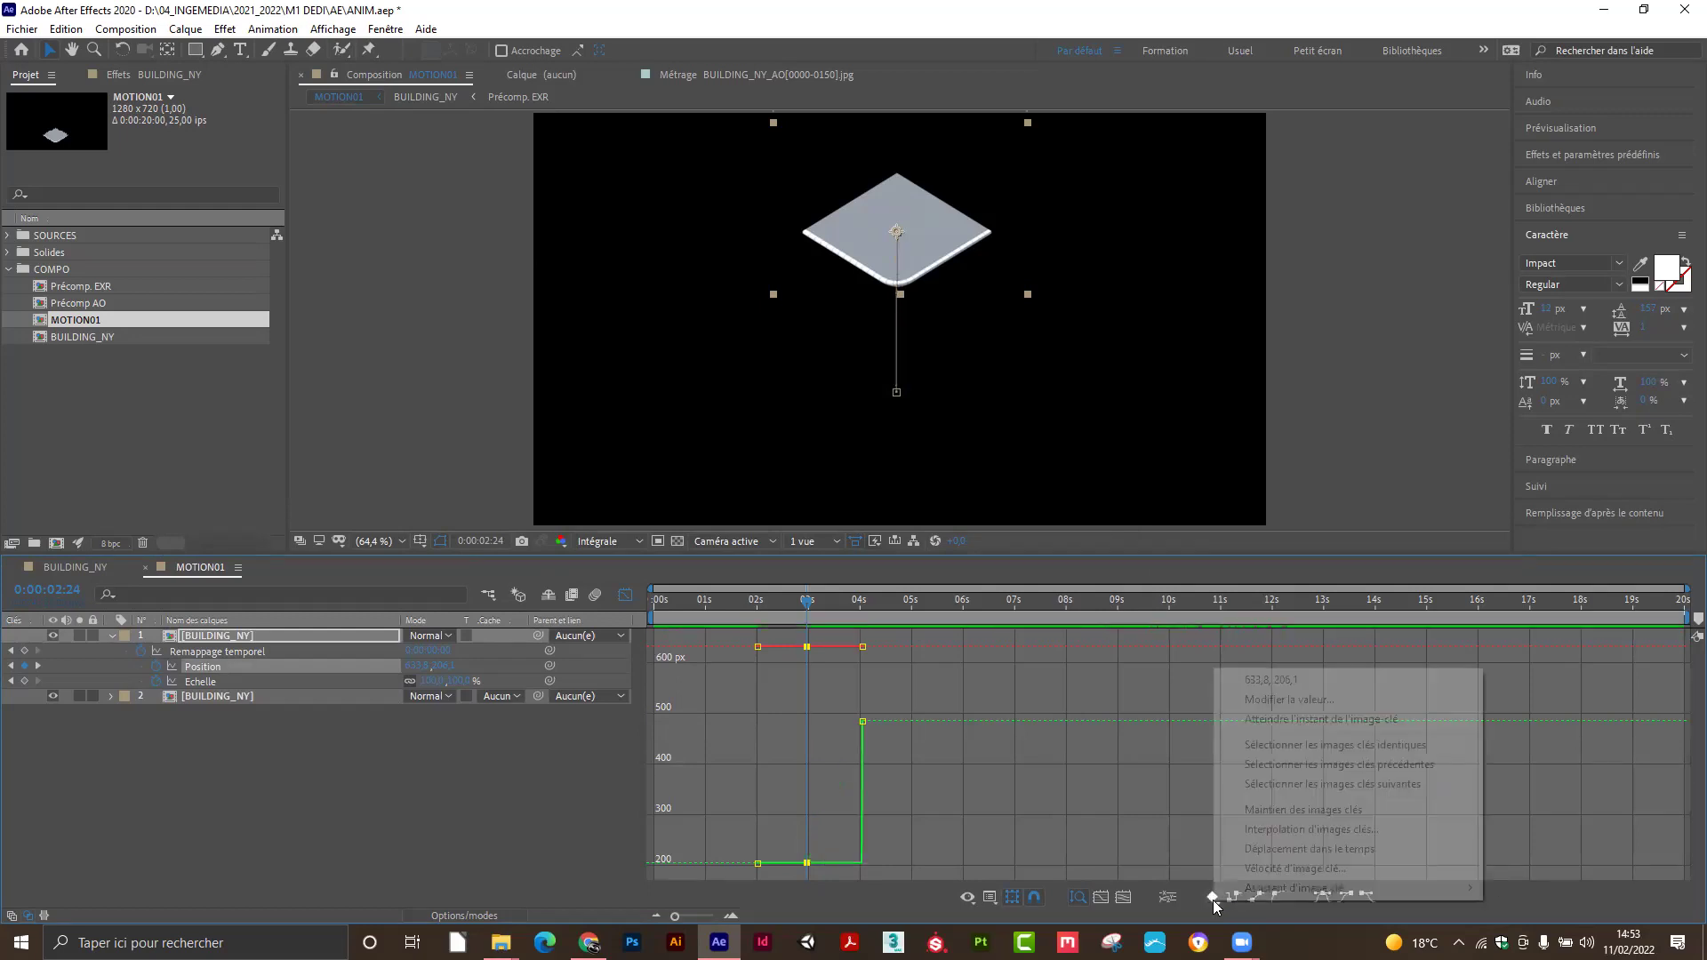
click(1320, 907)
click(1361, 896)
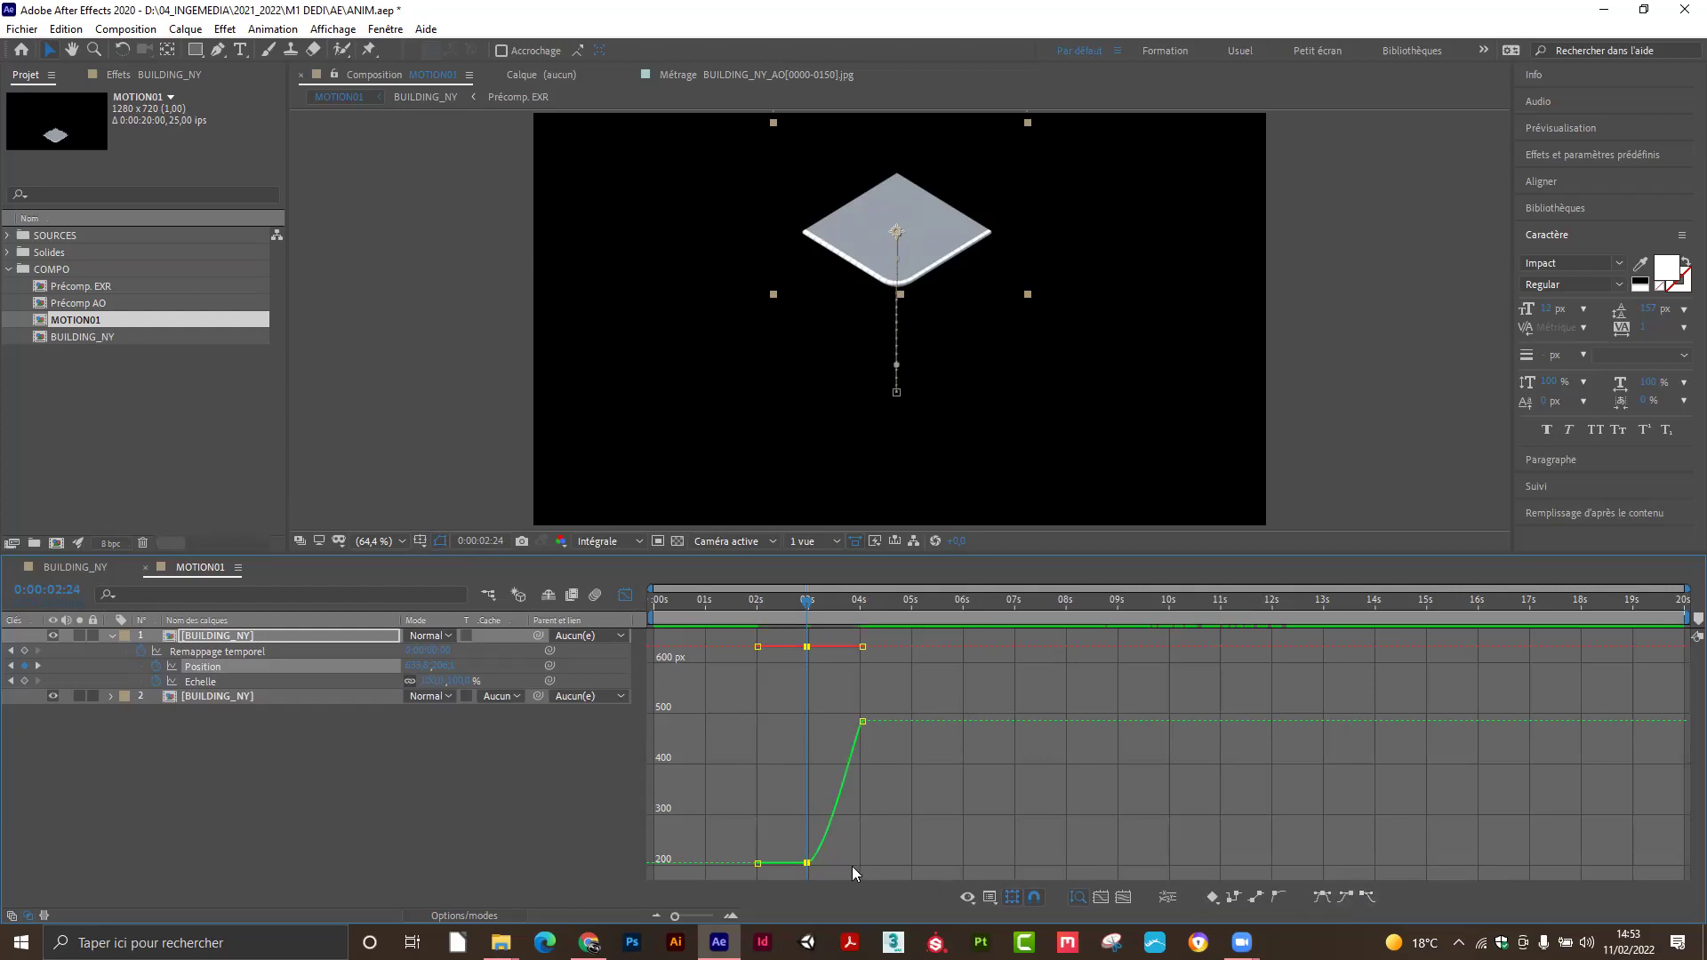
ctrl+click(806, 862)
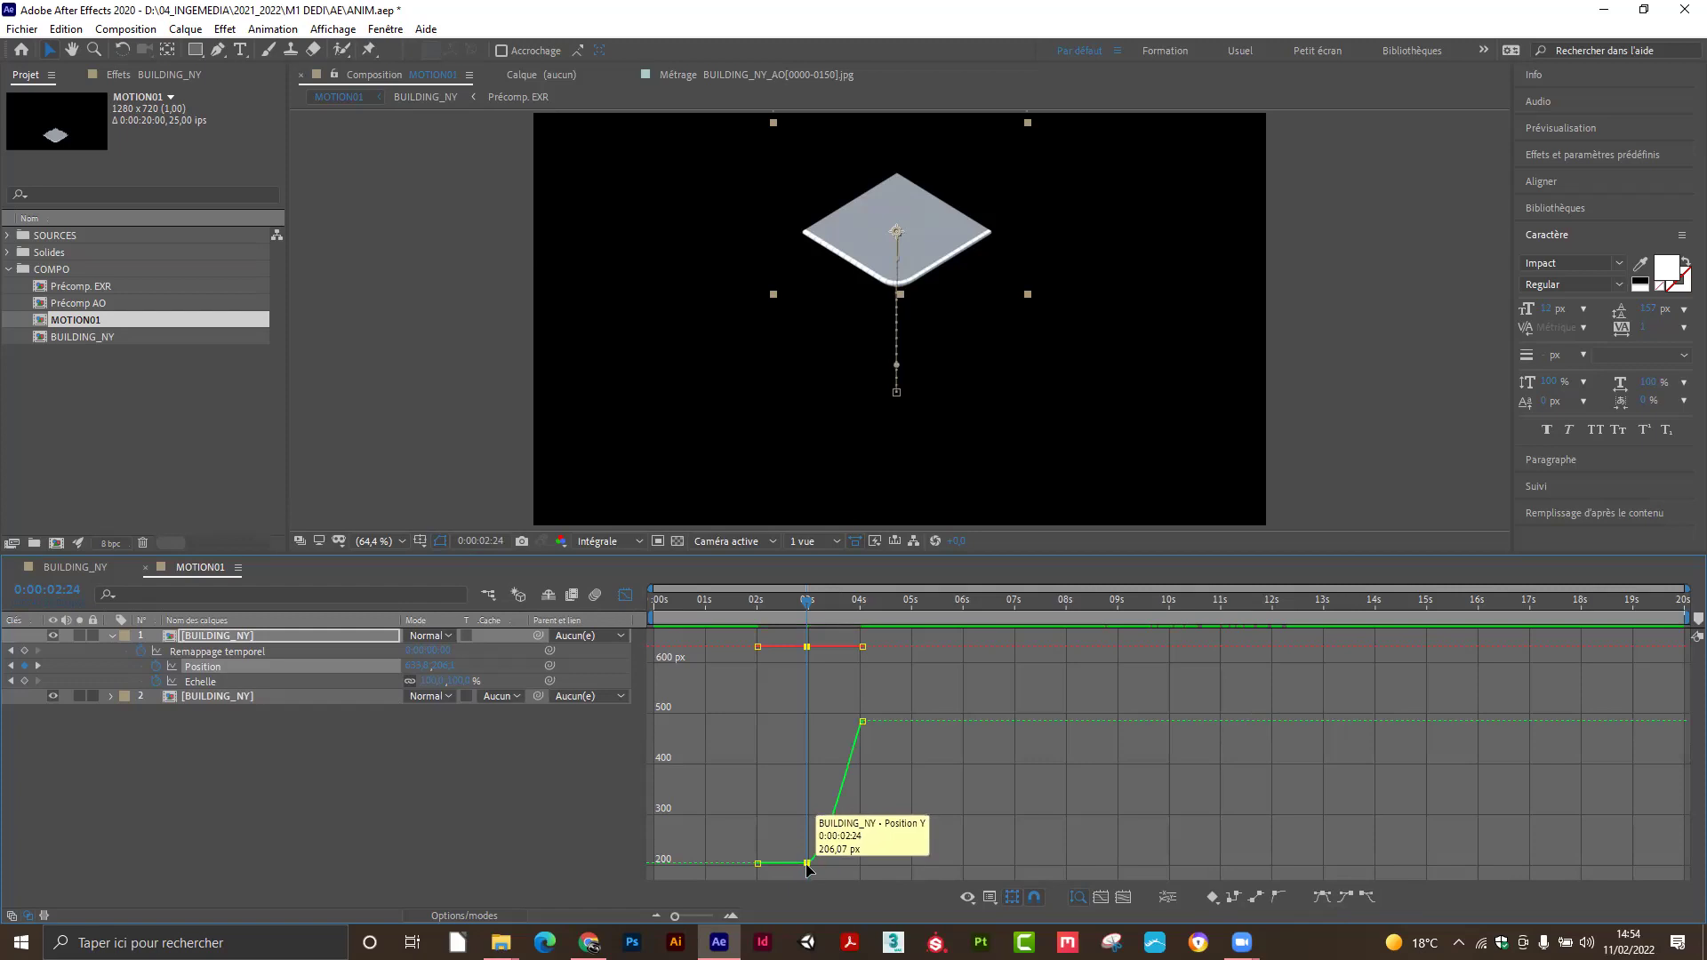
key(ctrl+z)
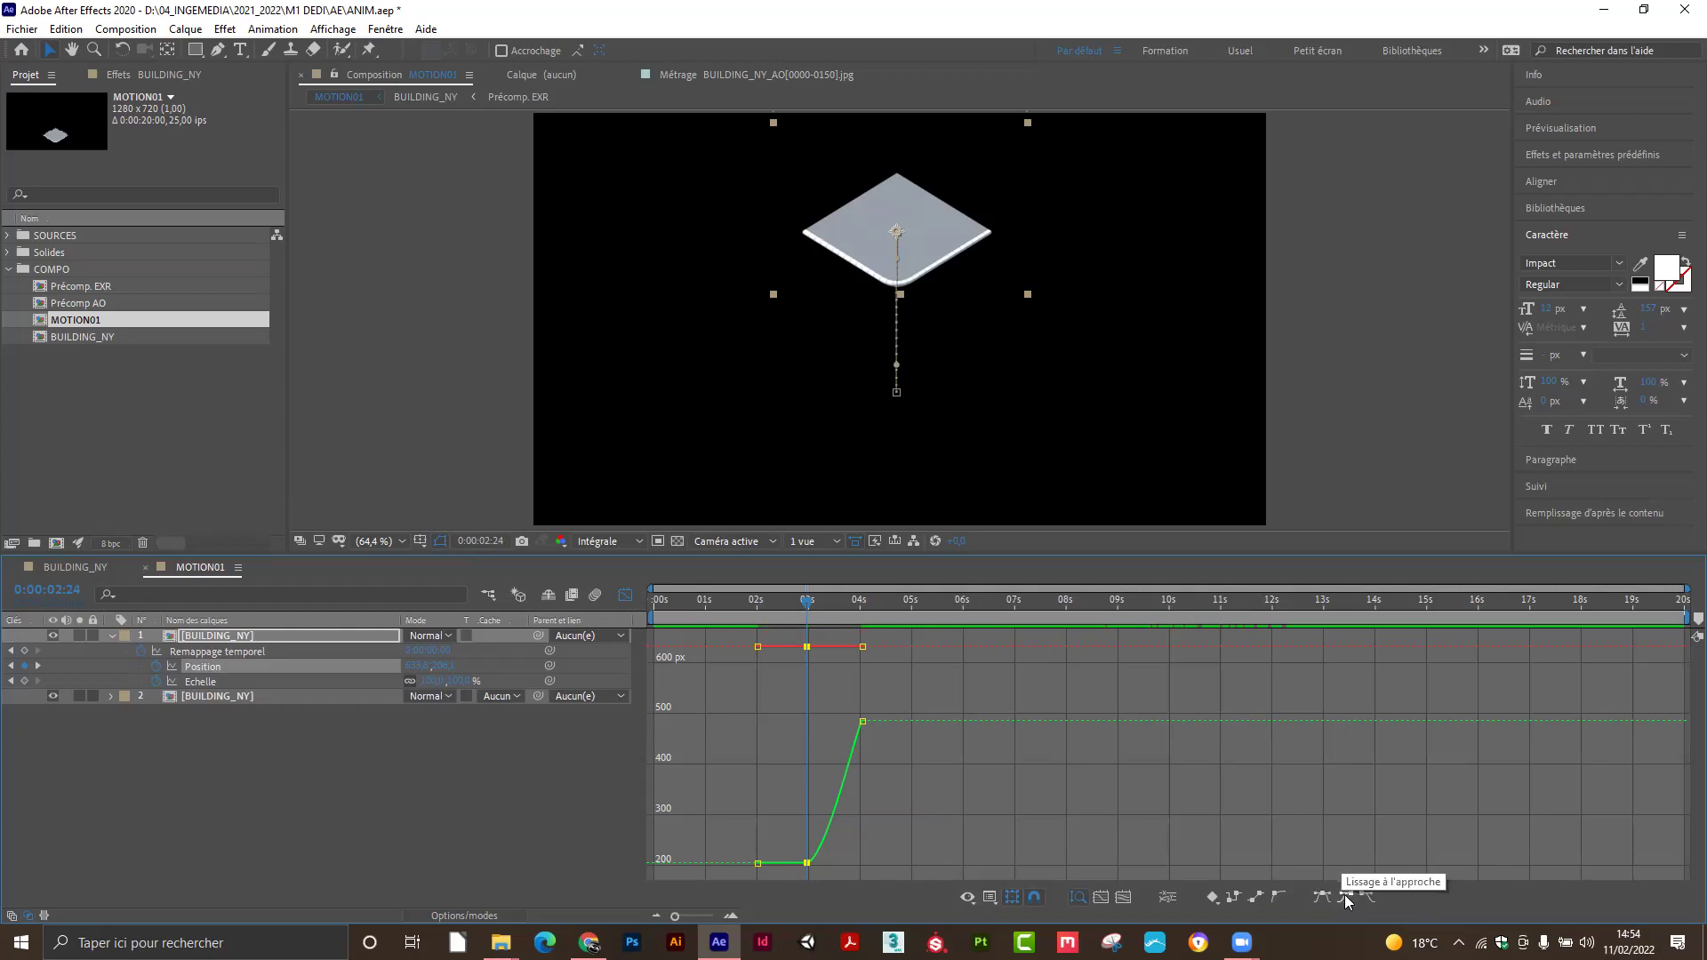
ctrl+click(807, 864)
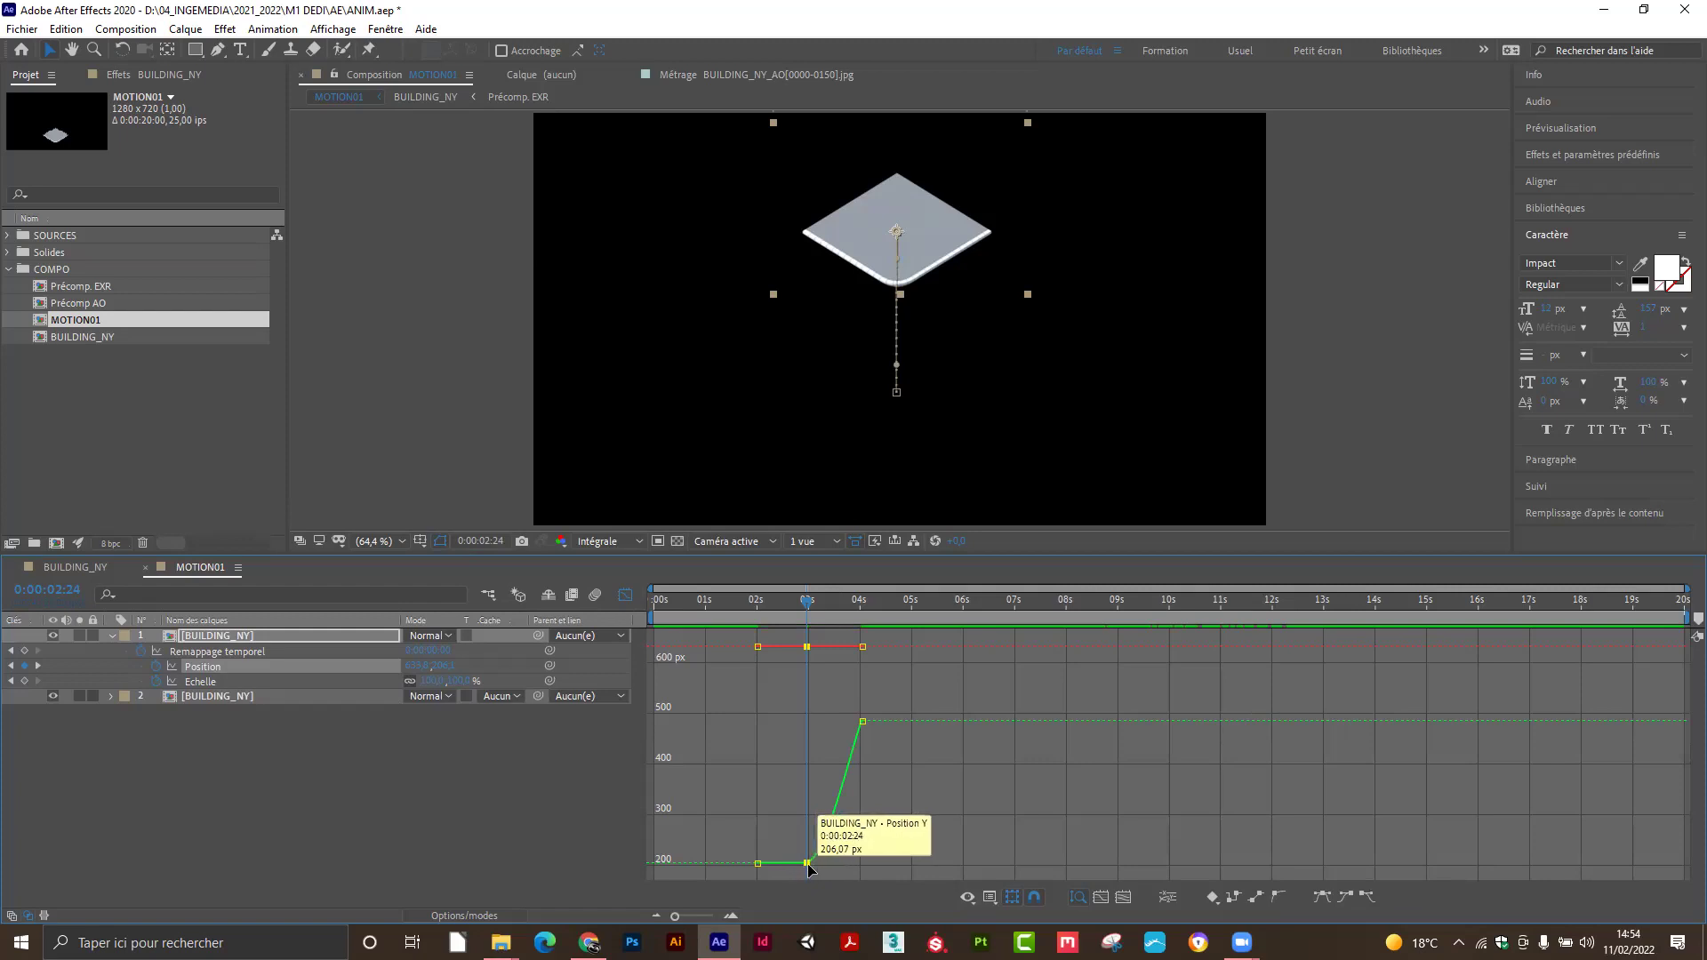
click(757, 863)
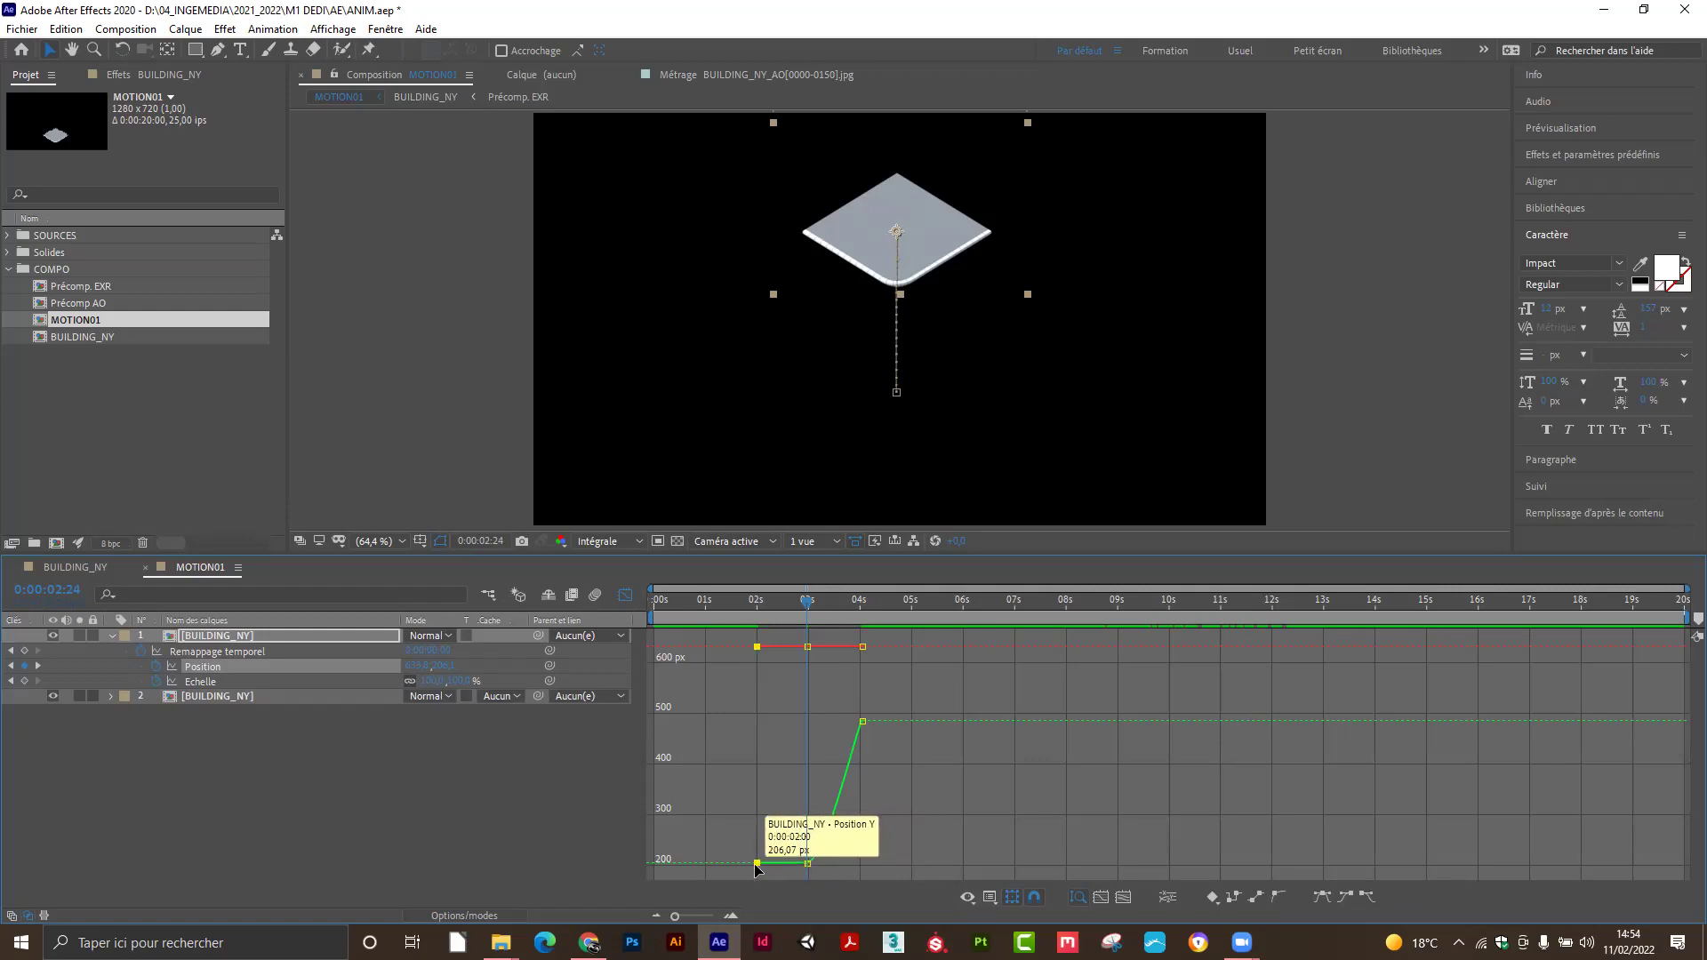
Select the 2:24 keyframes on both curves and press F9 so the drop curves from 206.07 to 486.62 px.
right_click(808, 863)
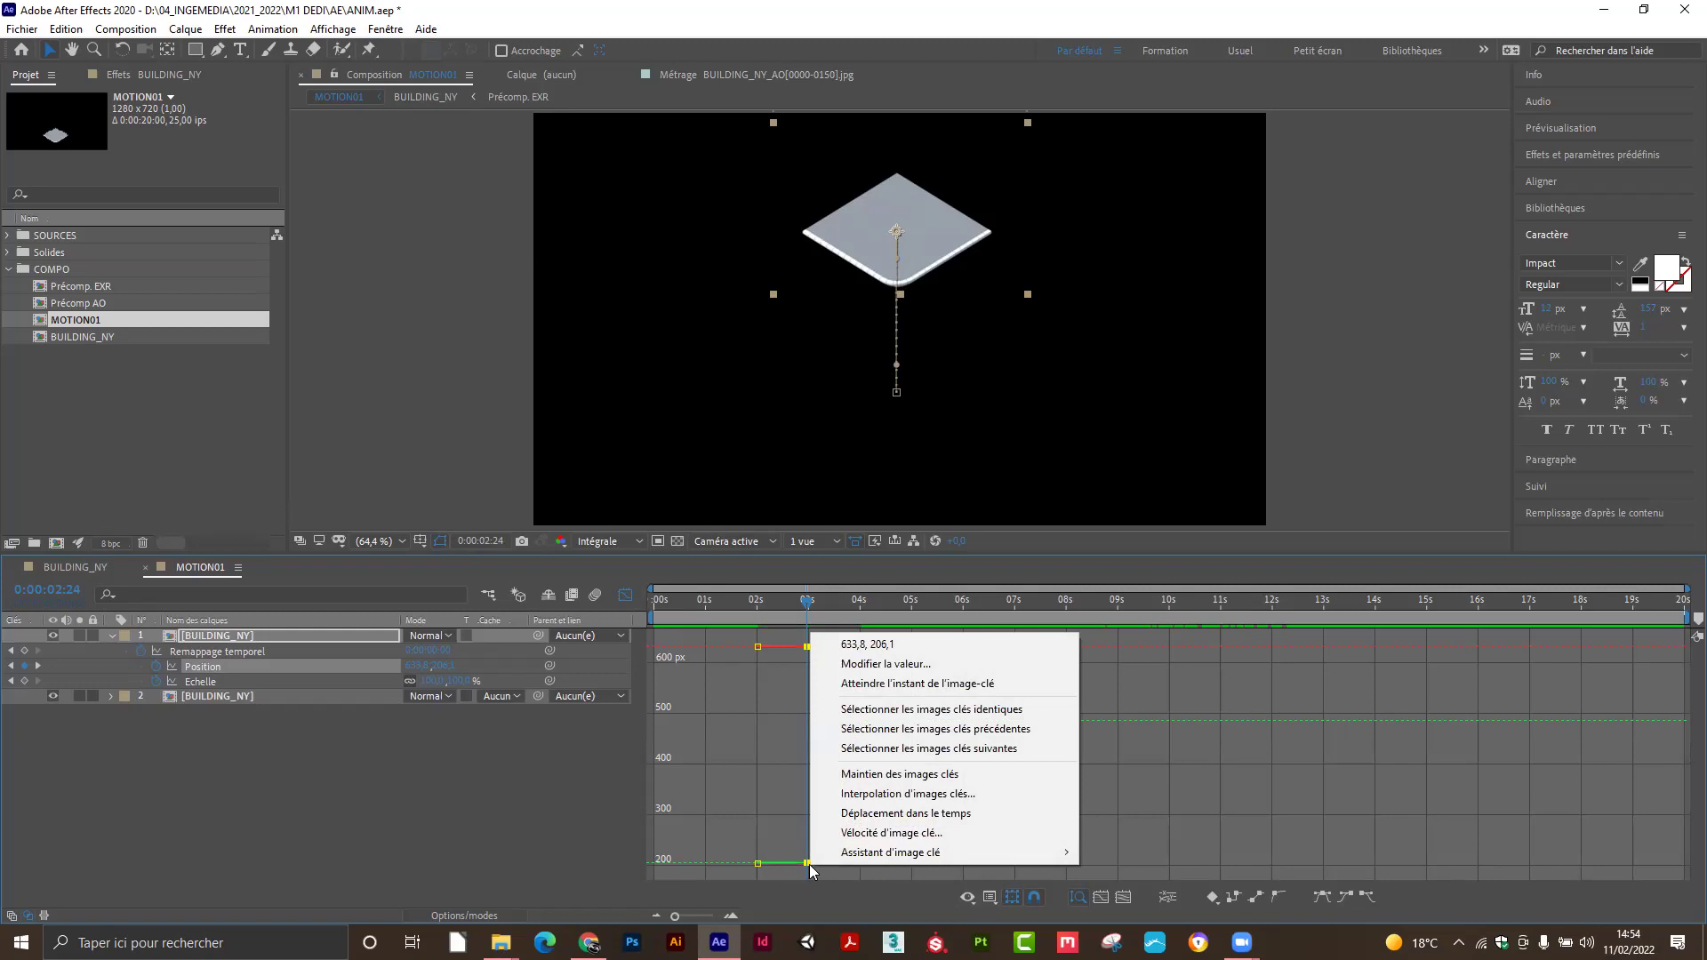
click(877, 667)
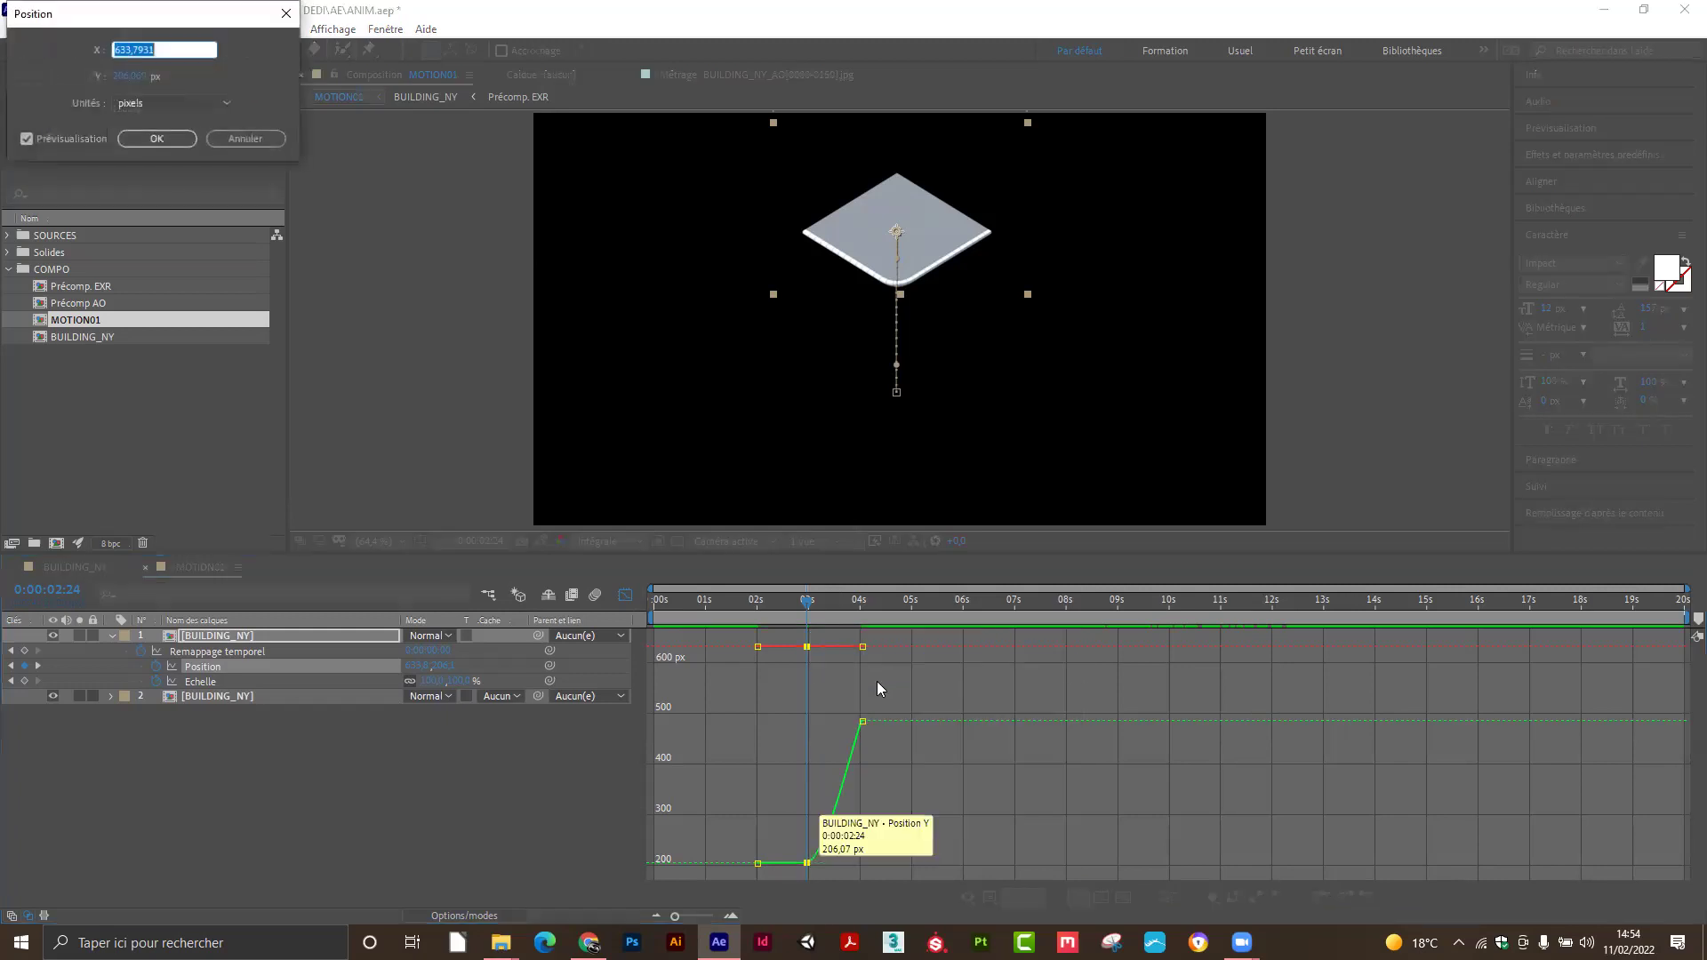
click(244, 138)
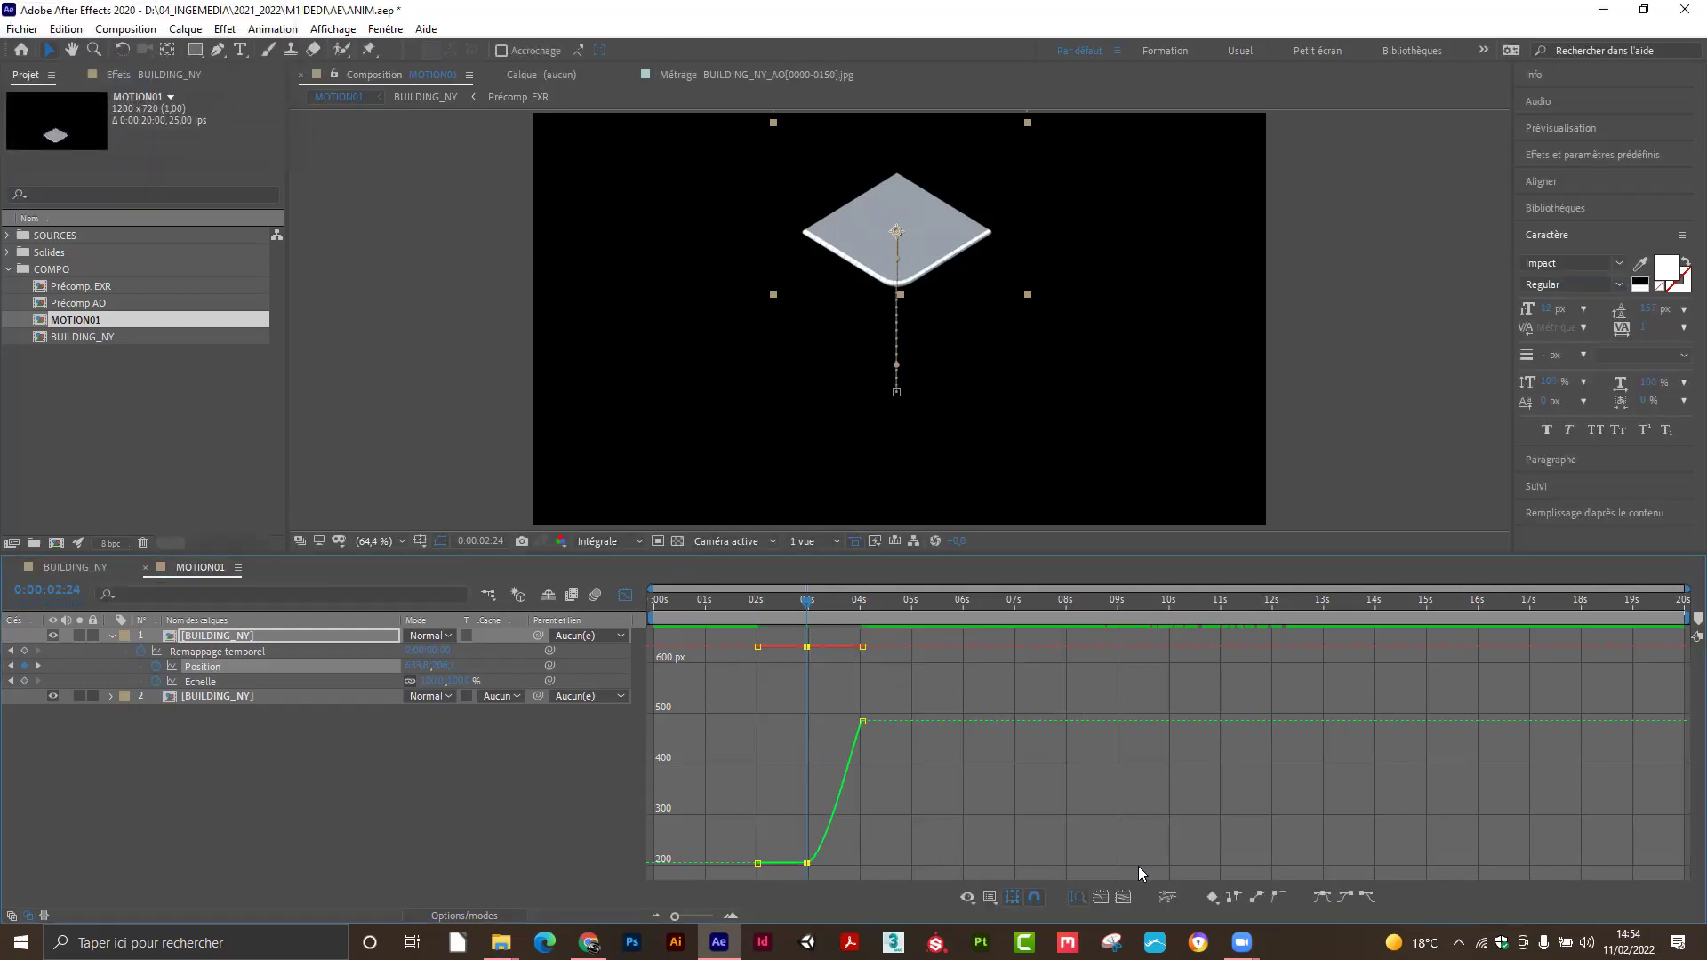
click(788, 844)
click(805, 863)
mouse_move(752, 862)
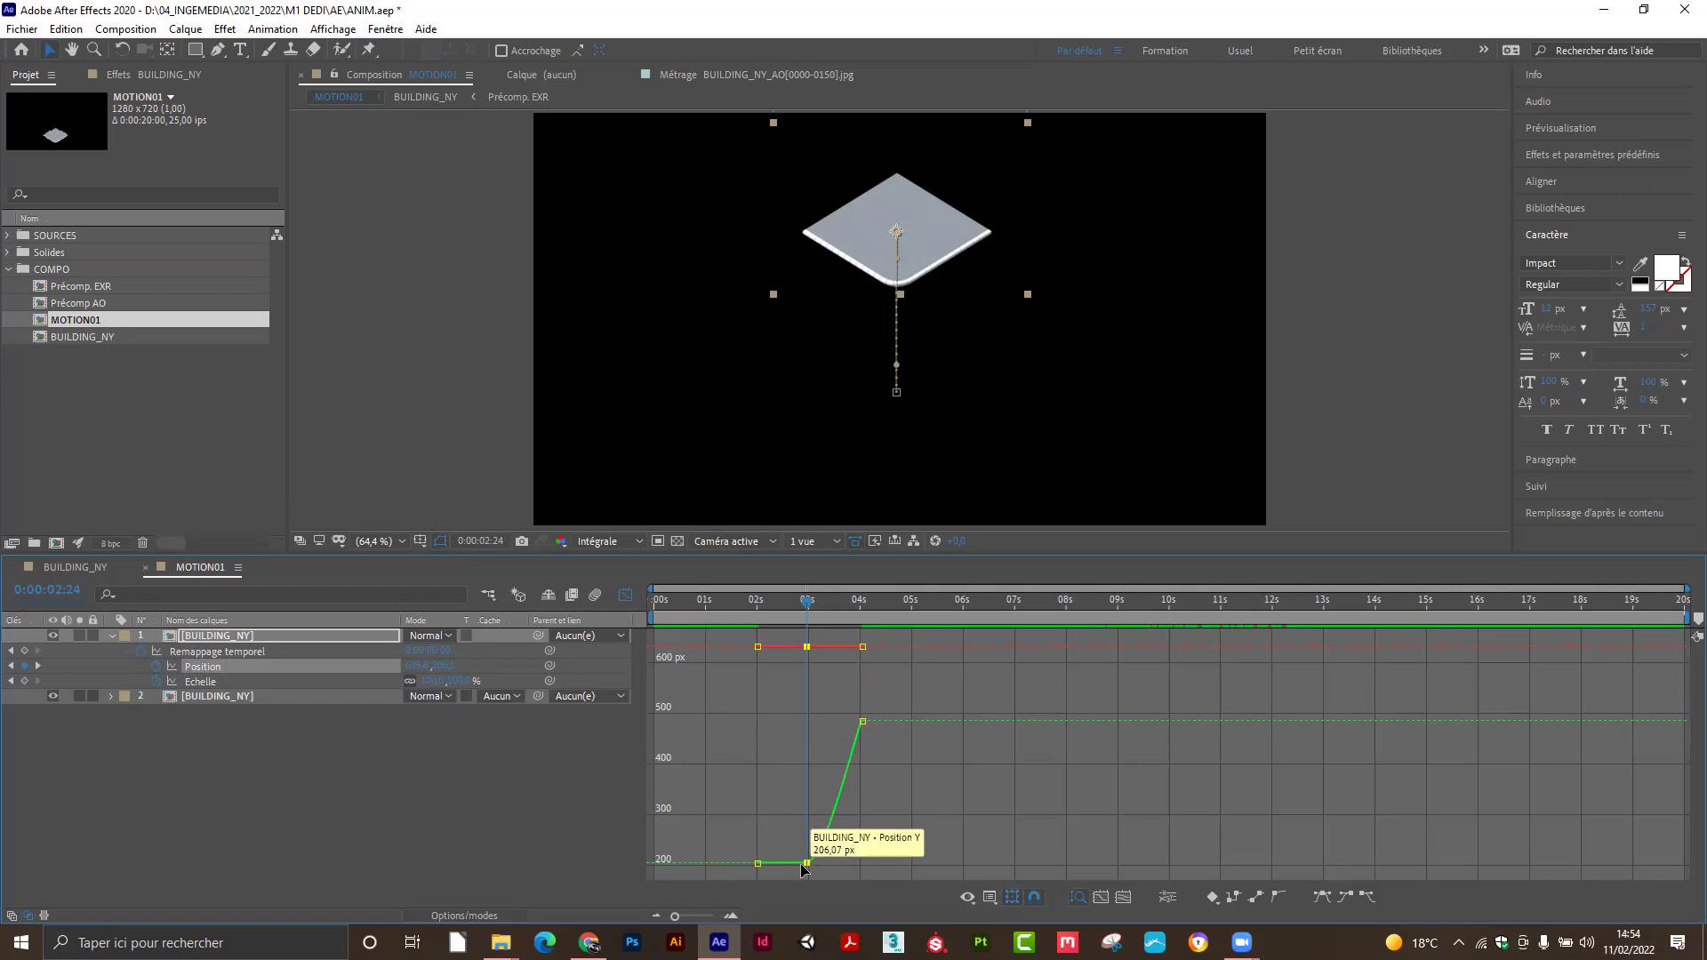
key(F9)
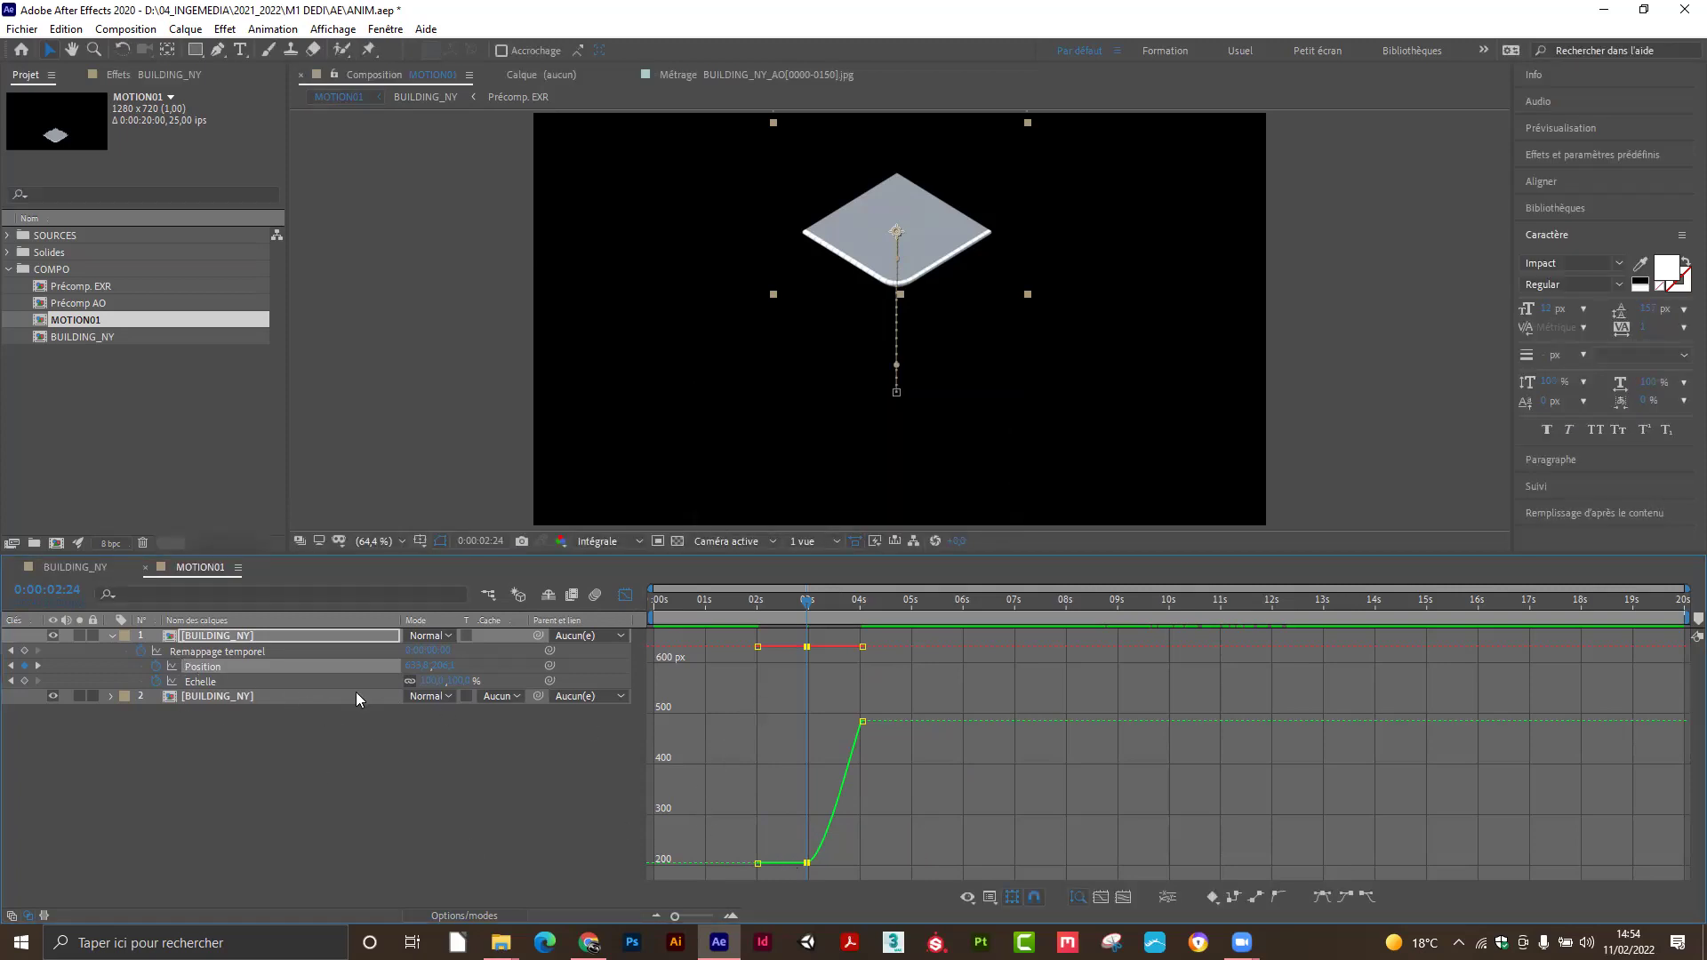
Select the Remappage temporel and Position keyframes and enable Show Animated Properties in the Graph Editor.
click(253, 635)
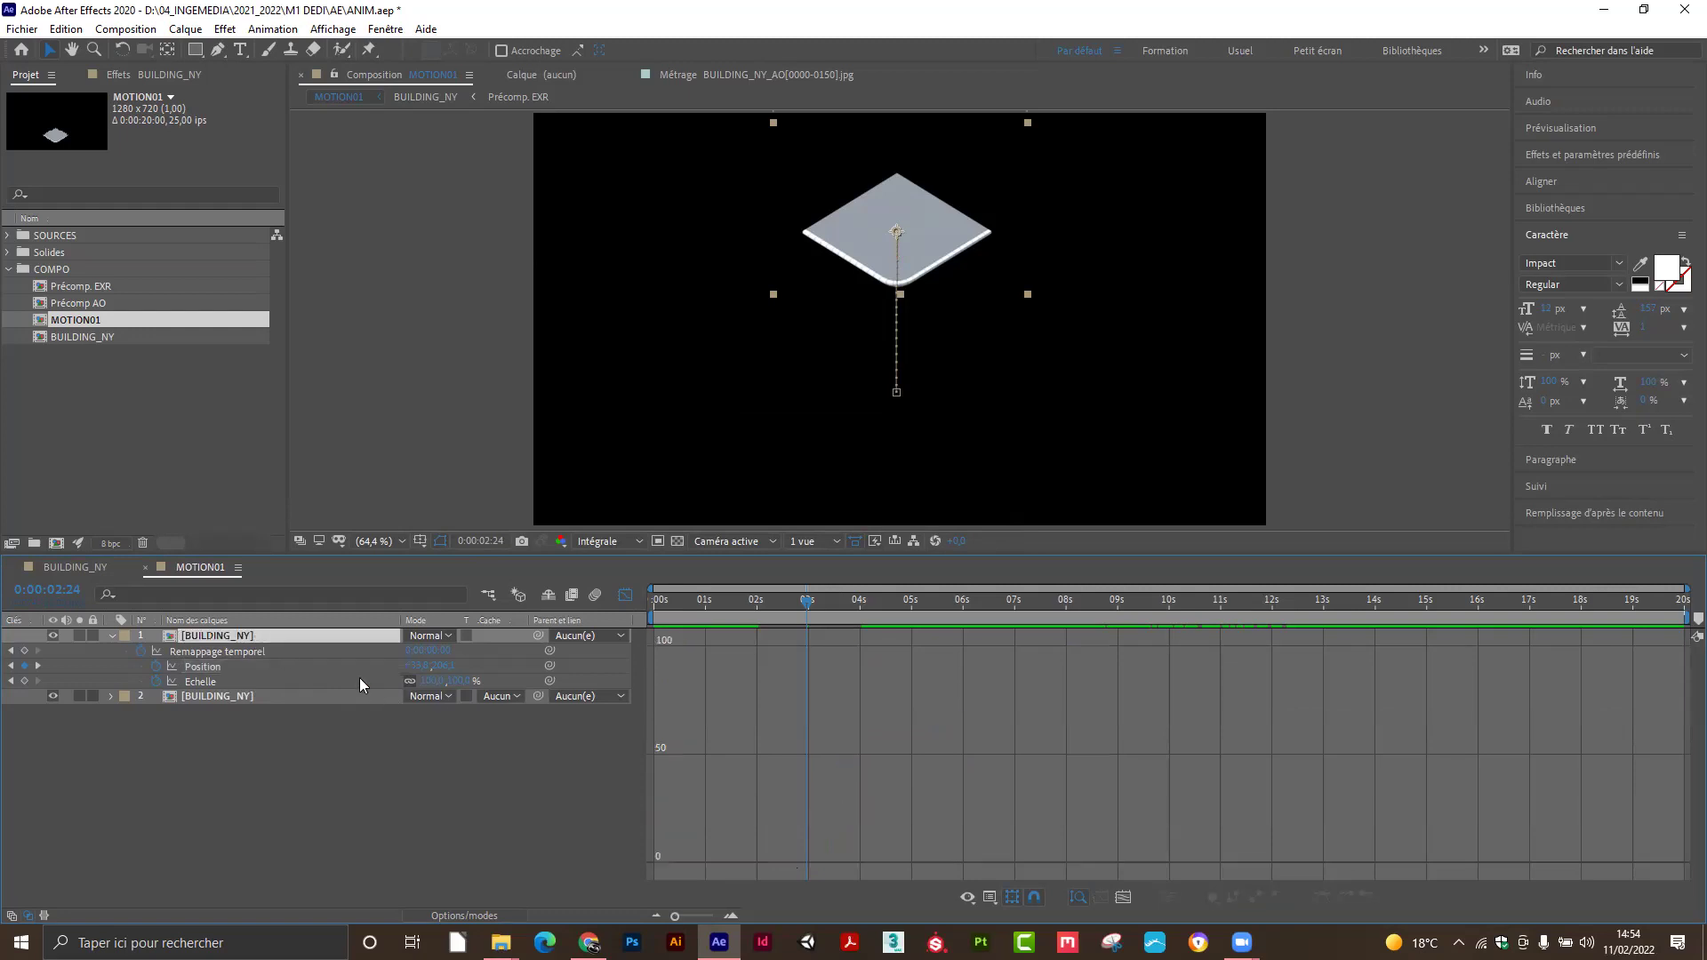
click(625, 596)
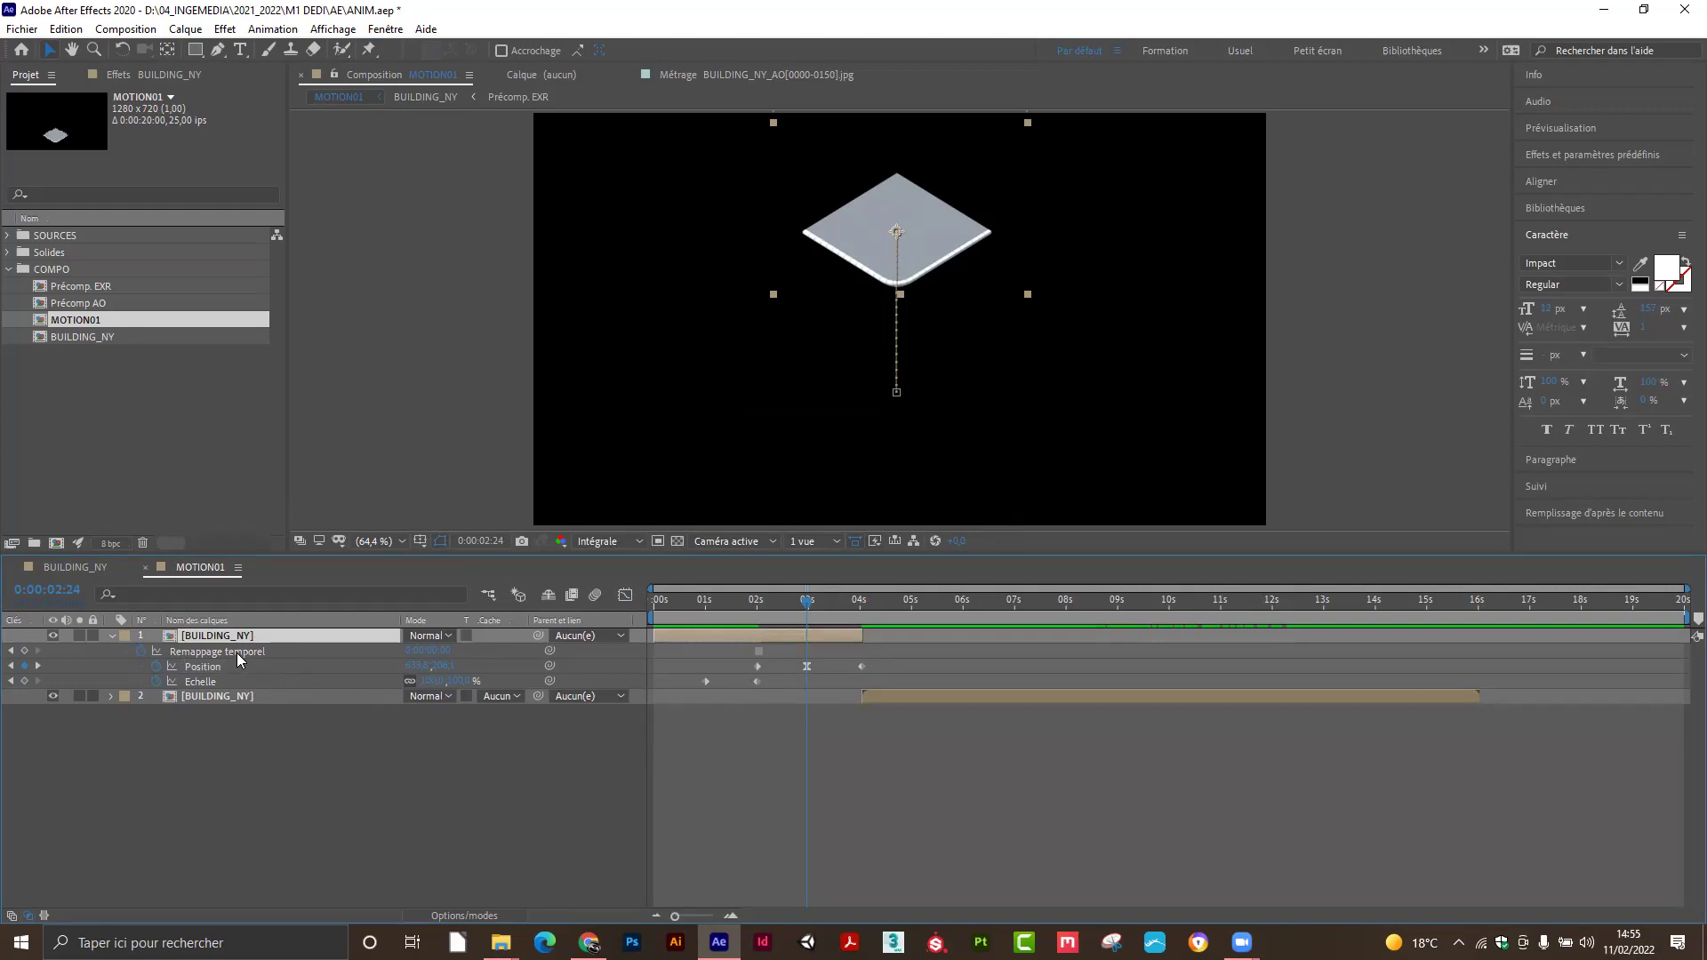
click(625, 596)
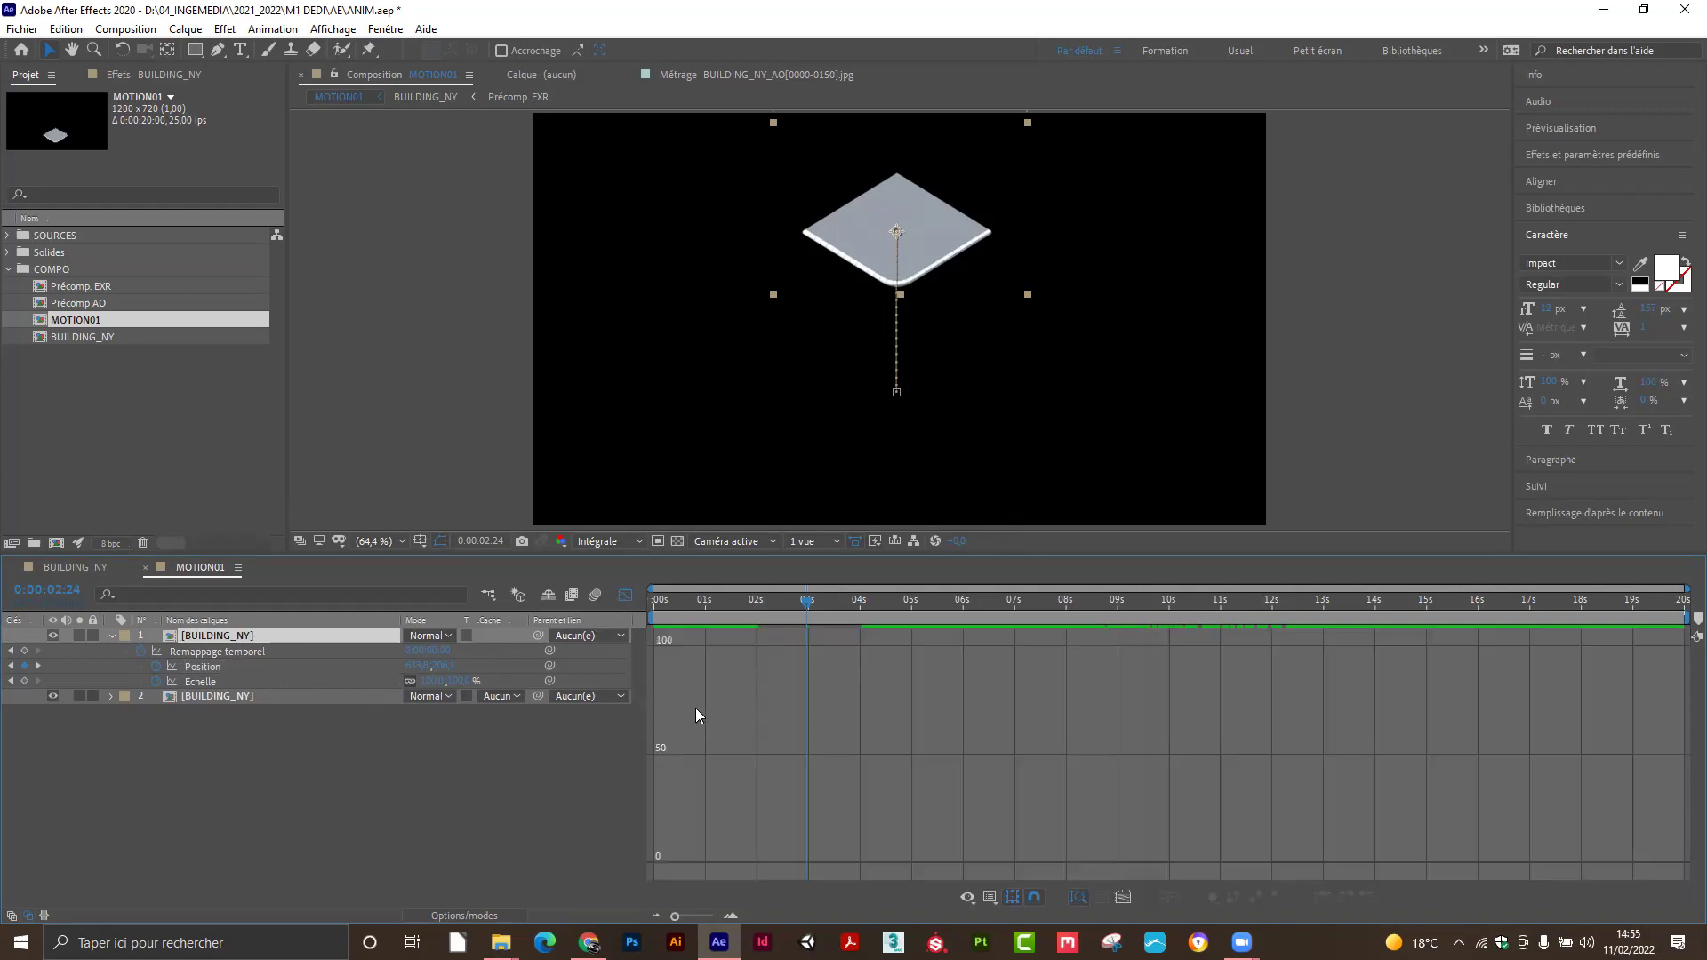
click(625, 596)
drag(692, 658, 863, 674)
click(624, 596)
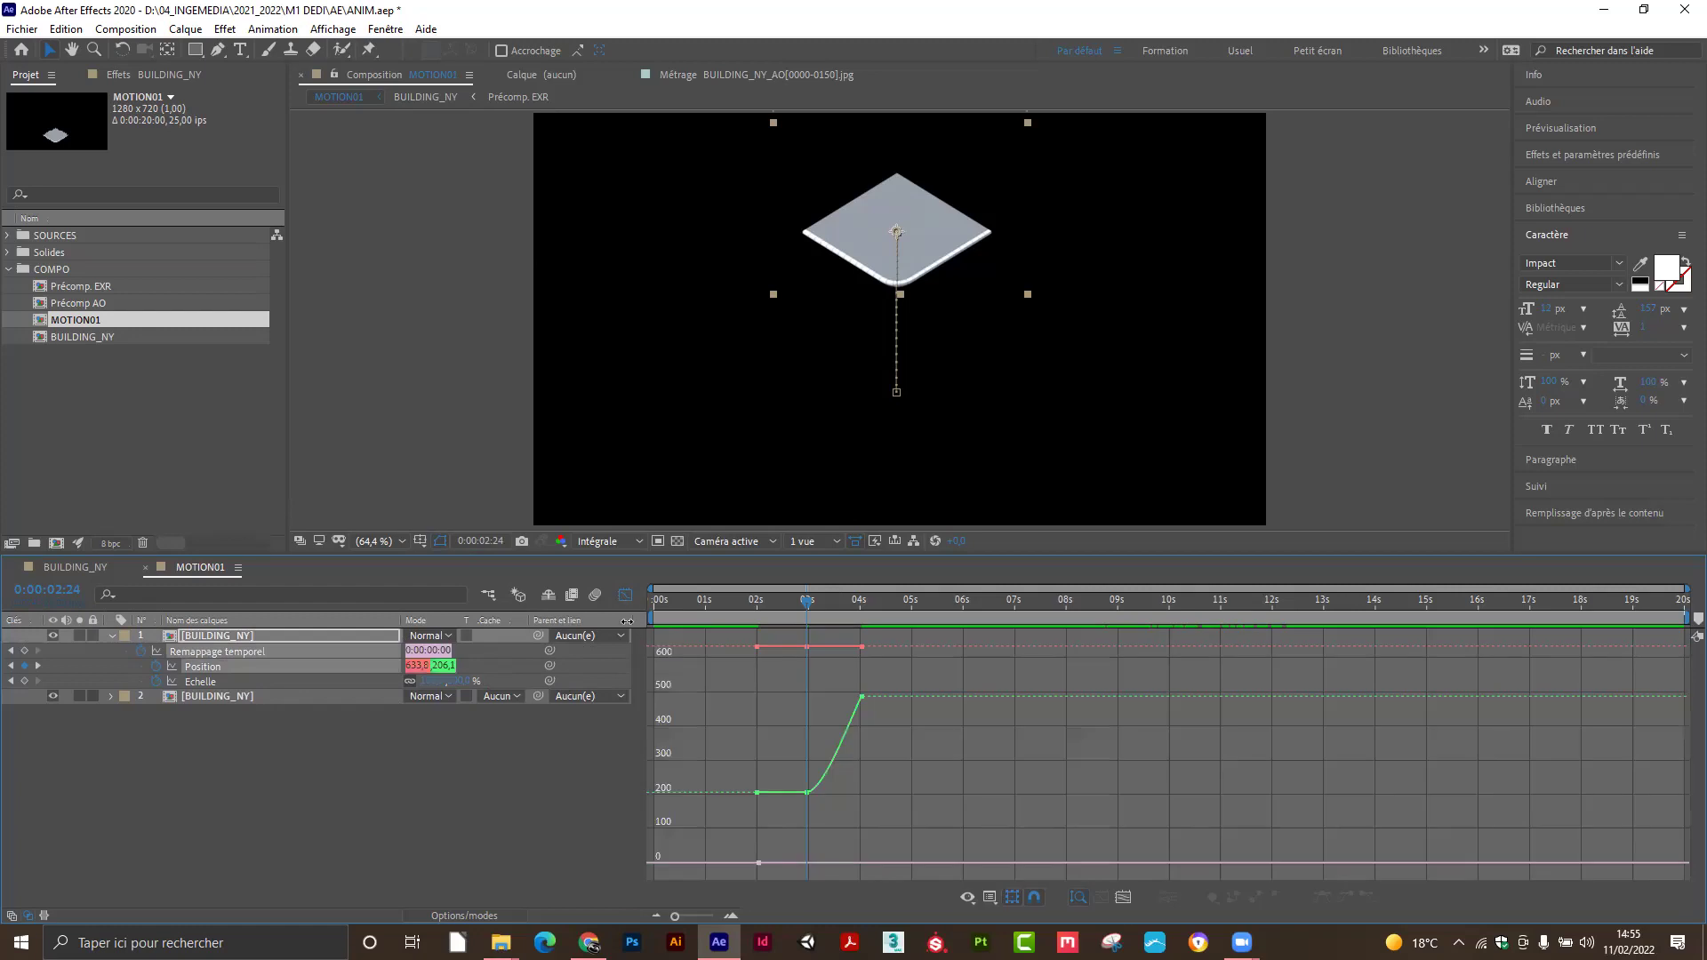
click(969, 898)
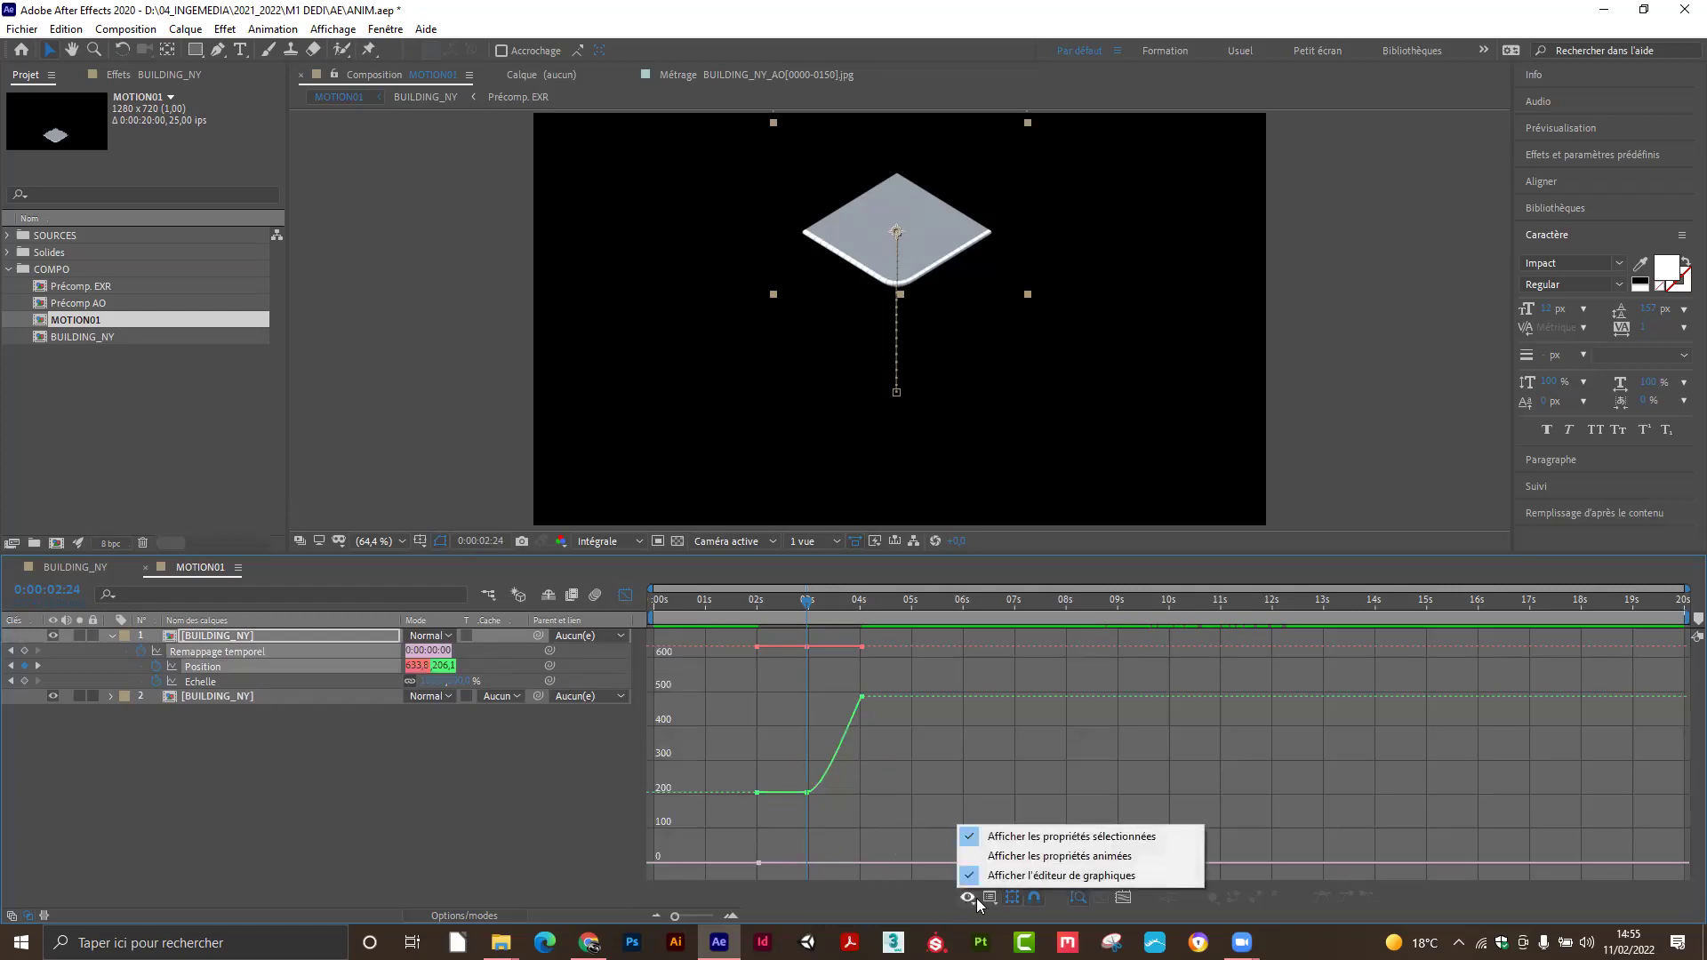
click(1025, 856)
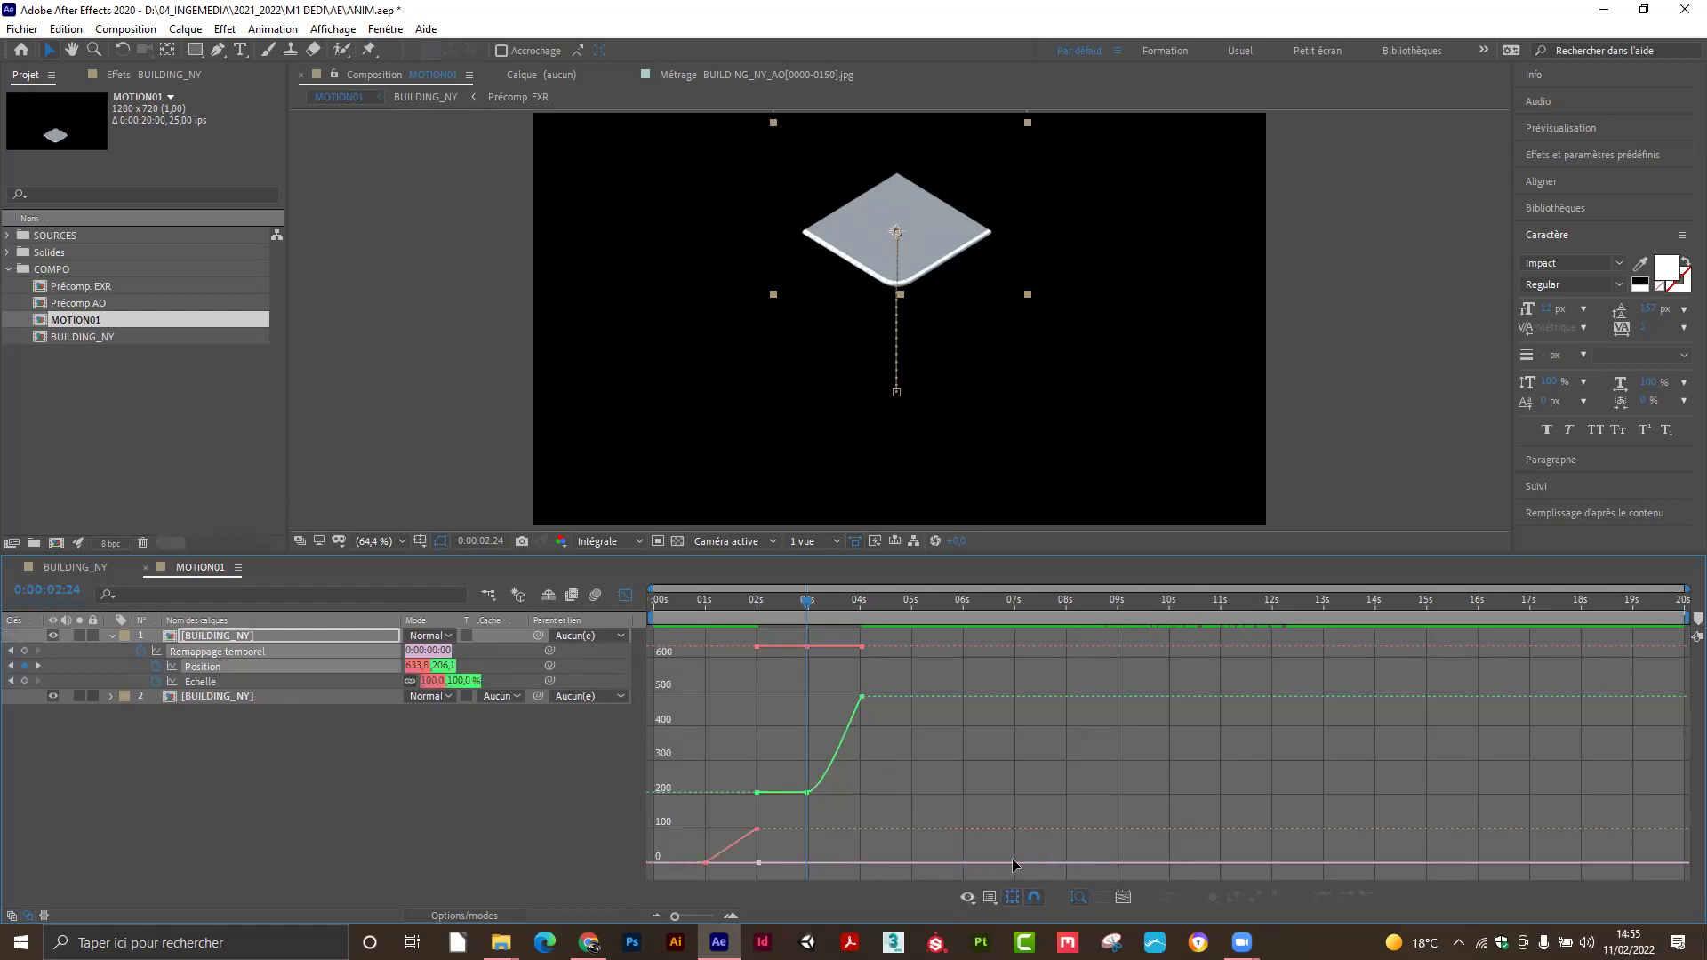
Switch to Edit Speed Graph and scrub the drop, peaking near 345 px/s before 4 seconds.
click(973, 894)
click(973, 895)
click(972, 895)
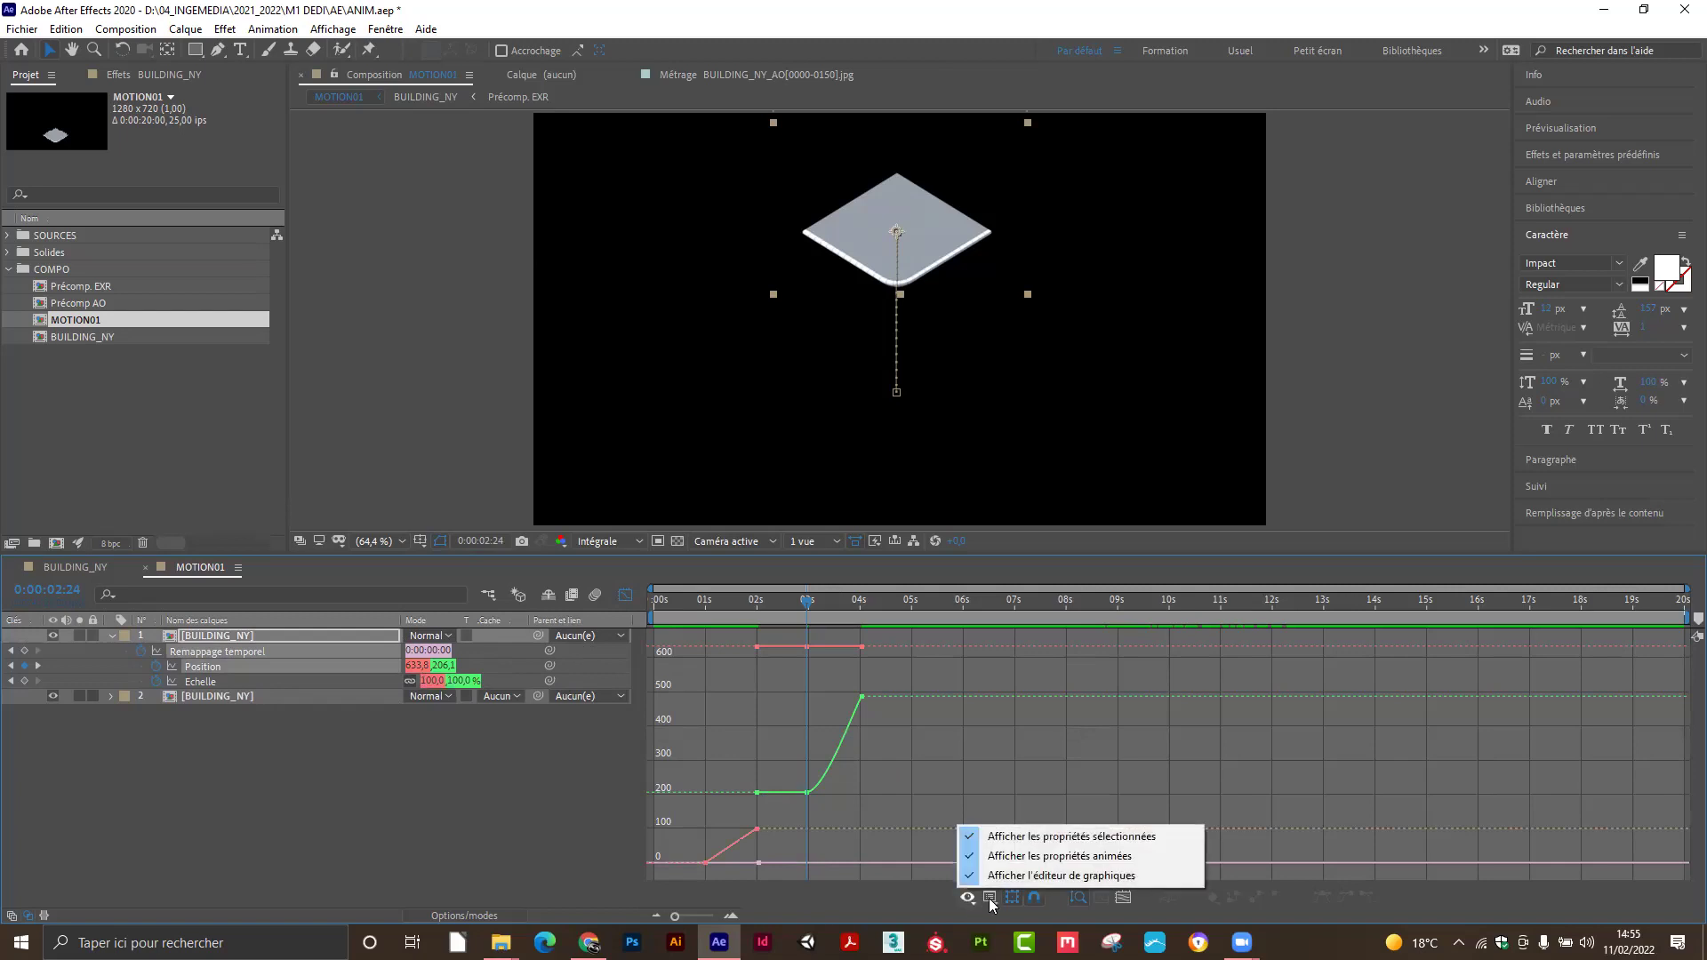
click(989, 898)
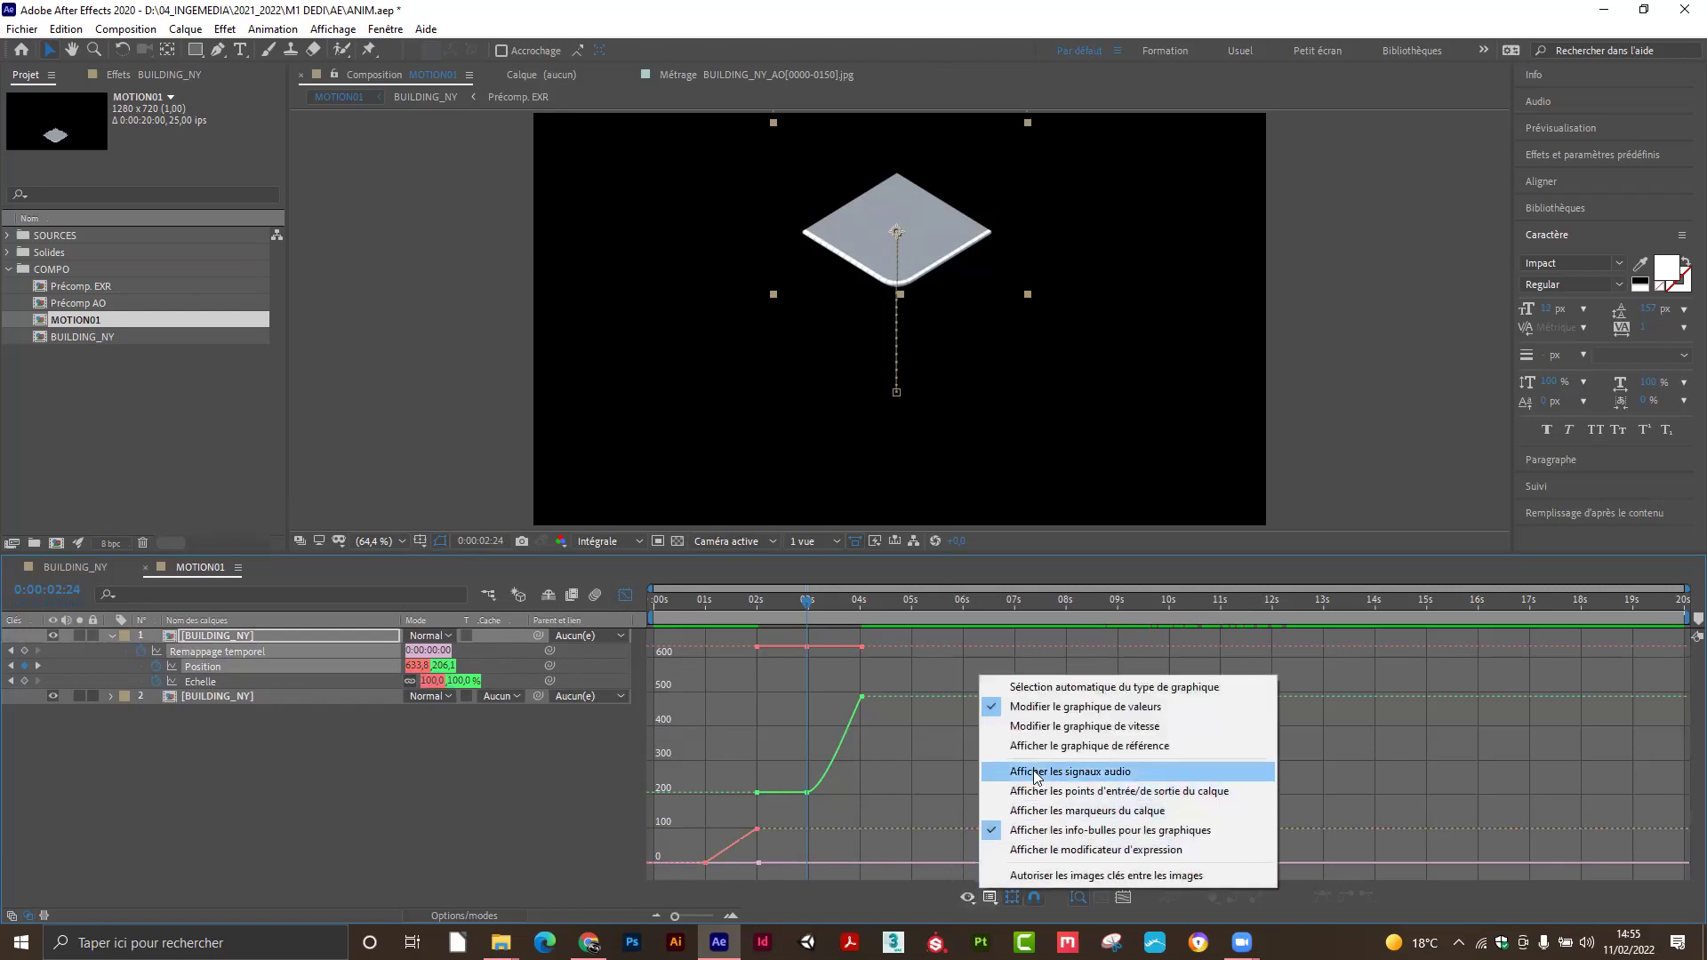
click(1059, 730)
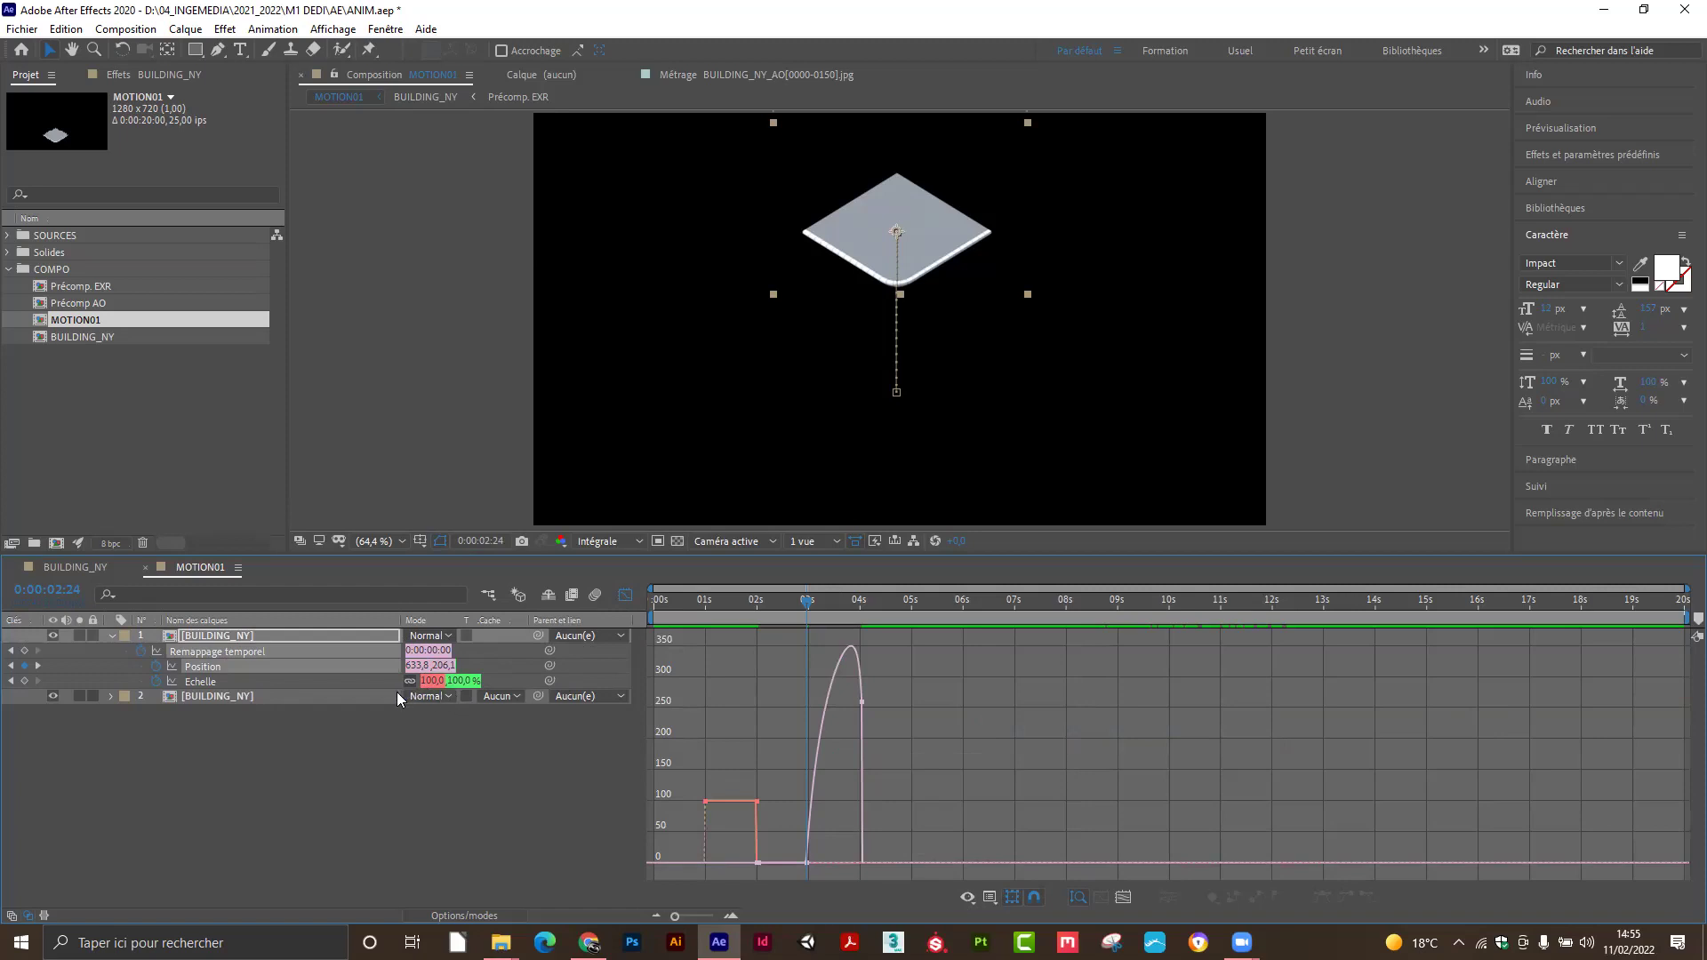
click(245, 752)
click(258, 636)
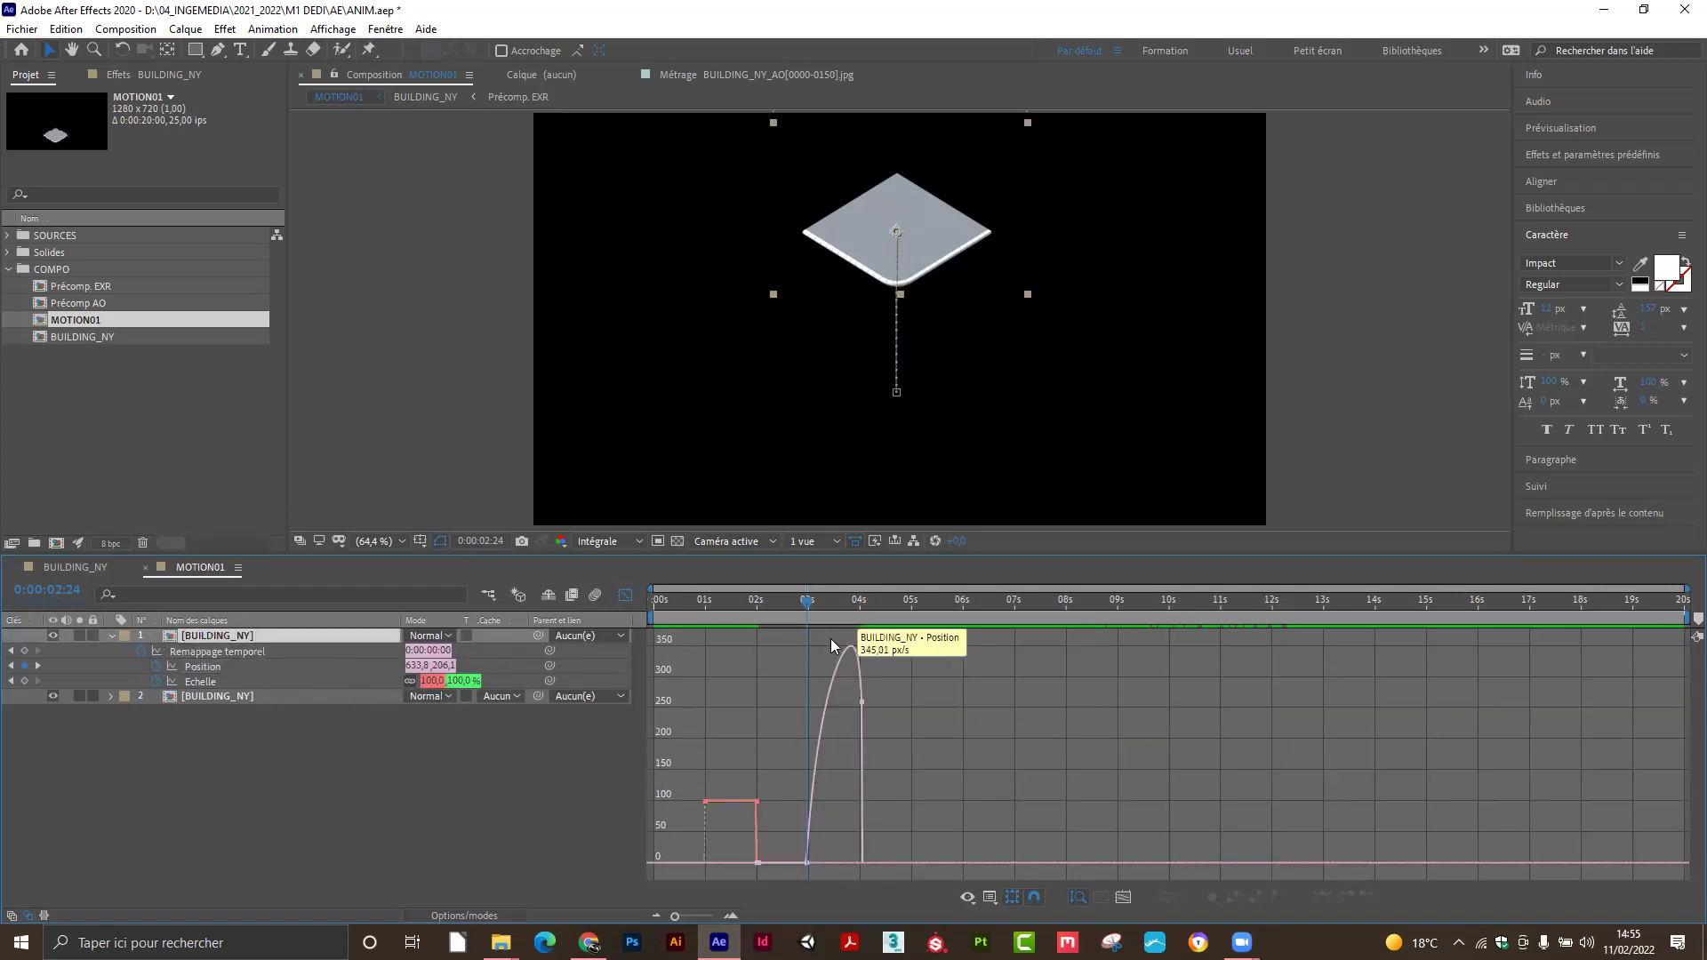
drag(807, 603, 834, 640)
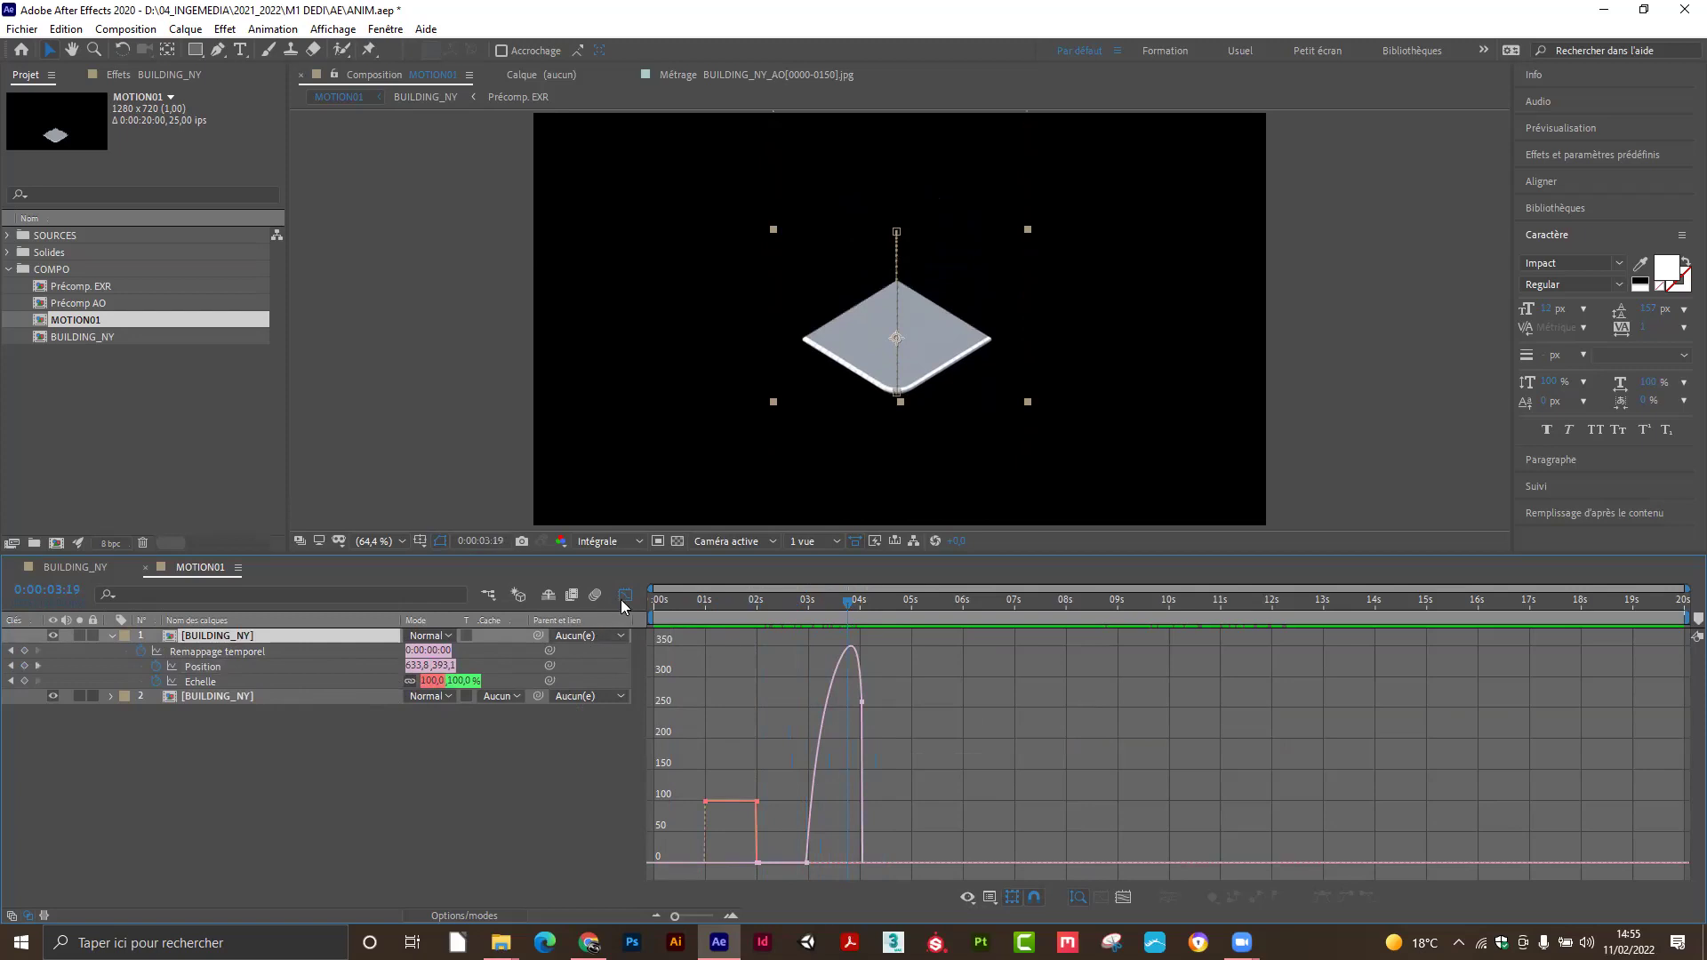
Apply Easy Ease Out to the Position keyframe at 0:00:02:24 and play the animation back.
click(624, 597)
click(630, 775)
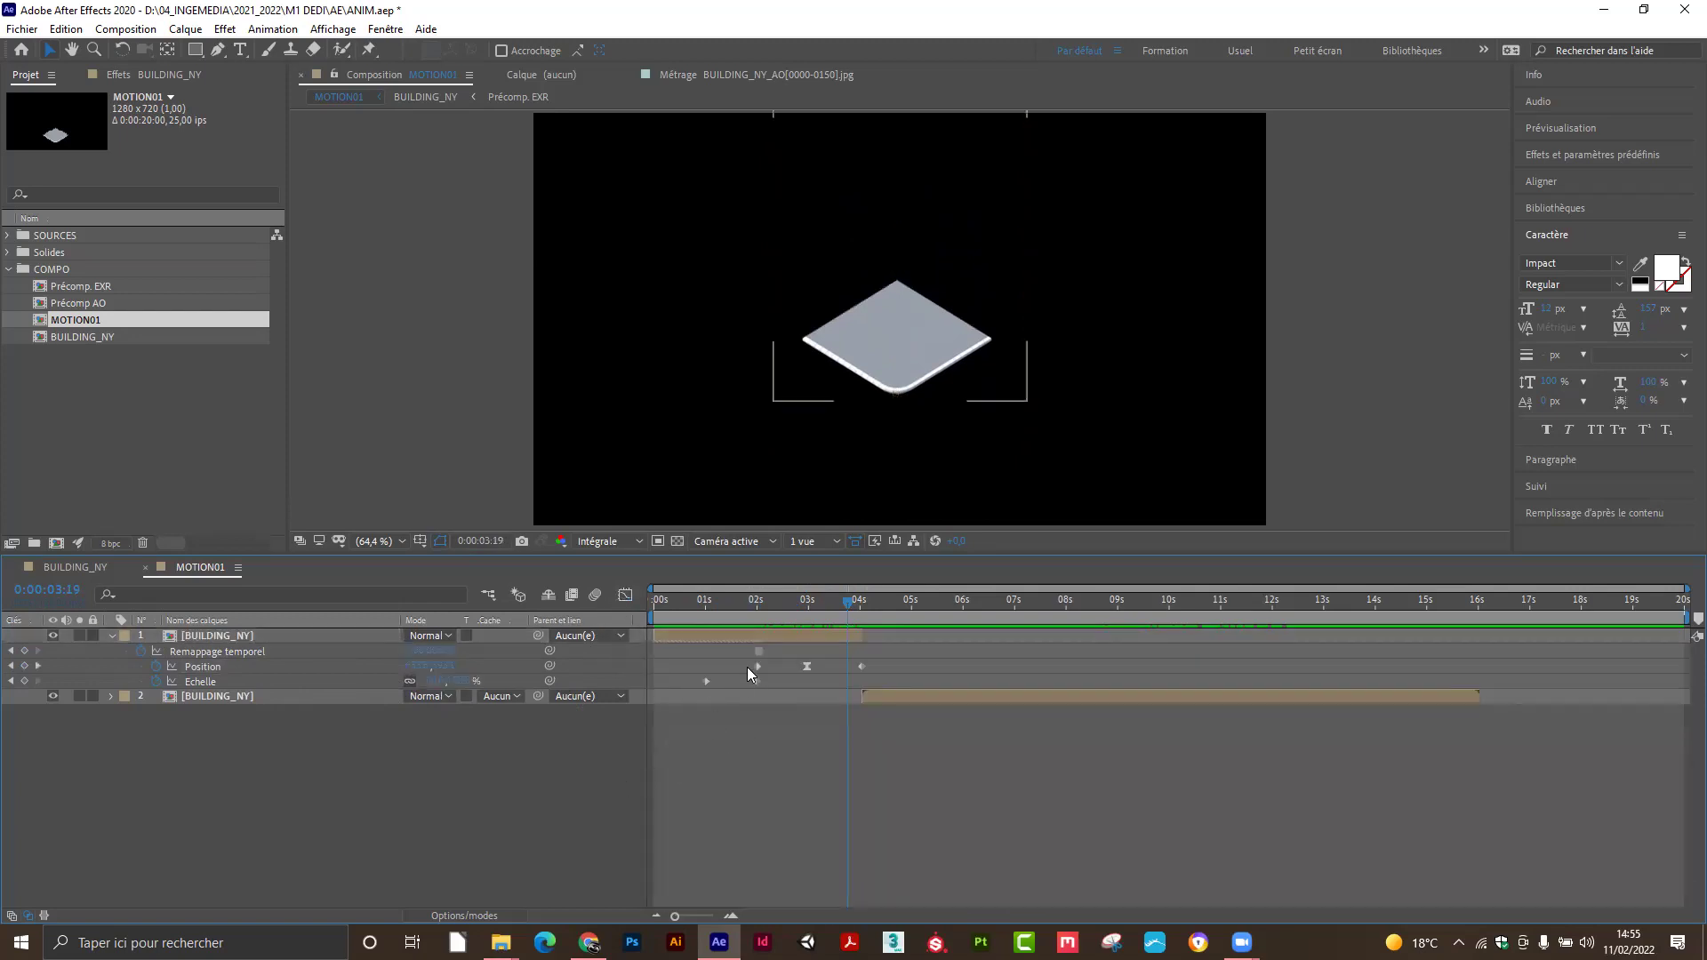
click(808, 604)
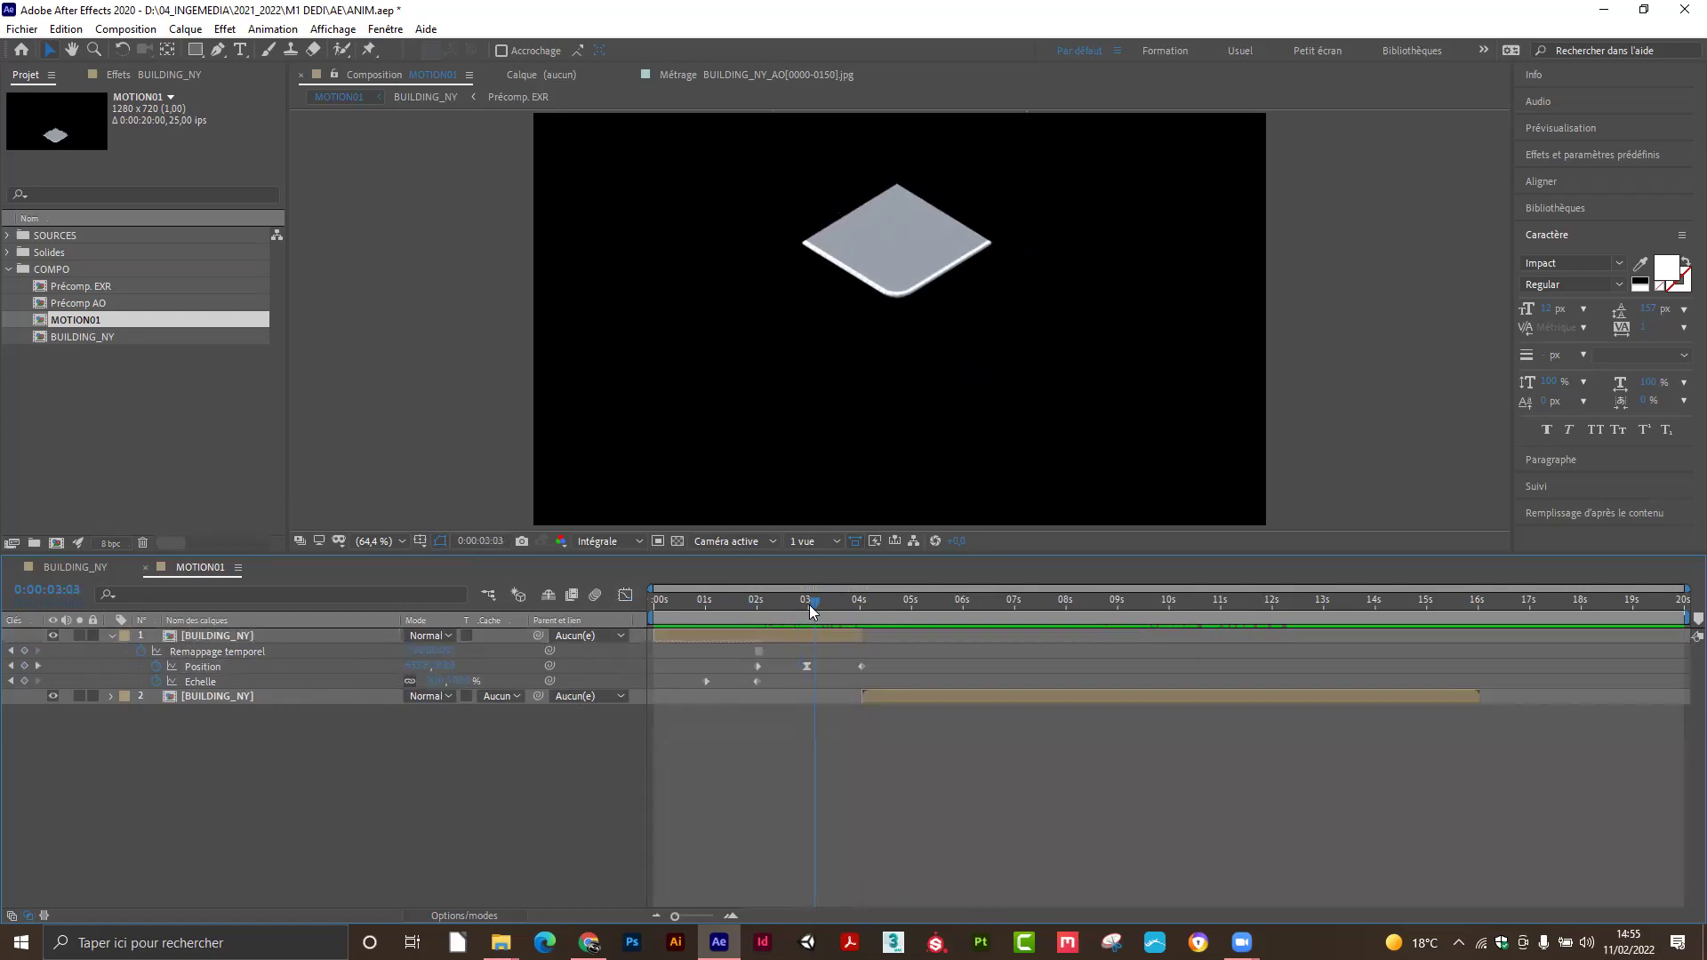
click(806, 666)
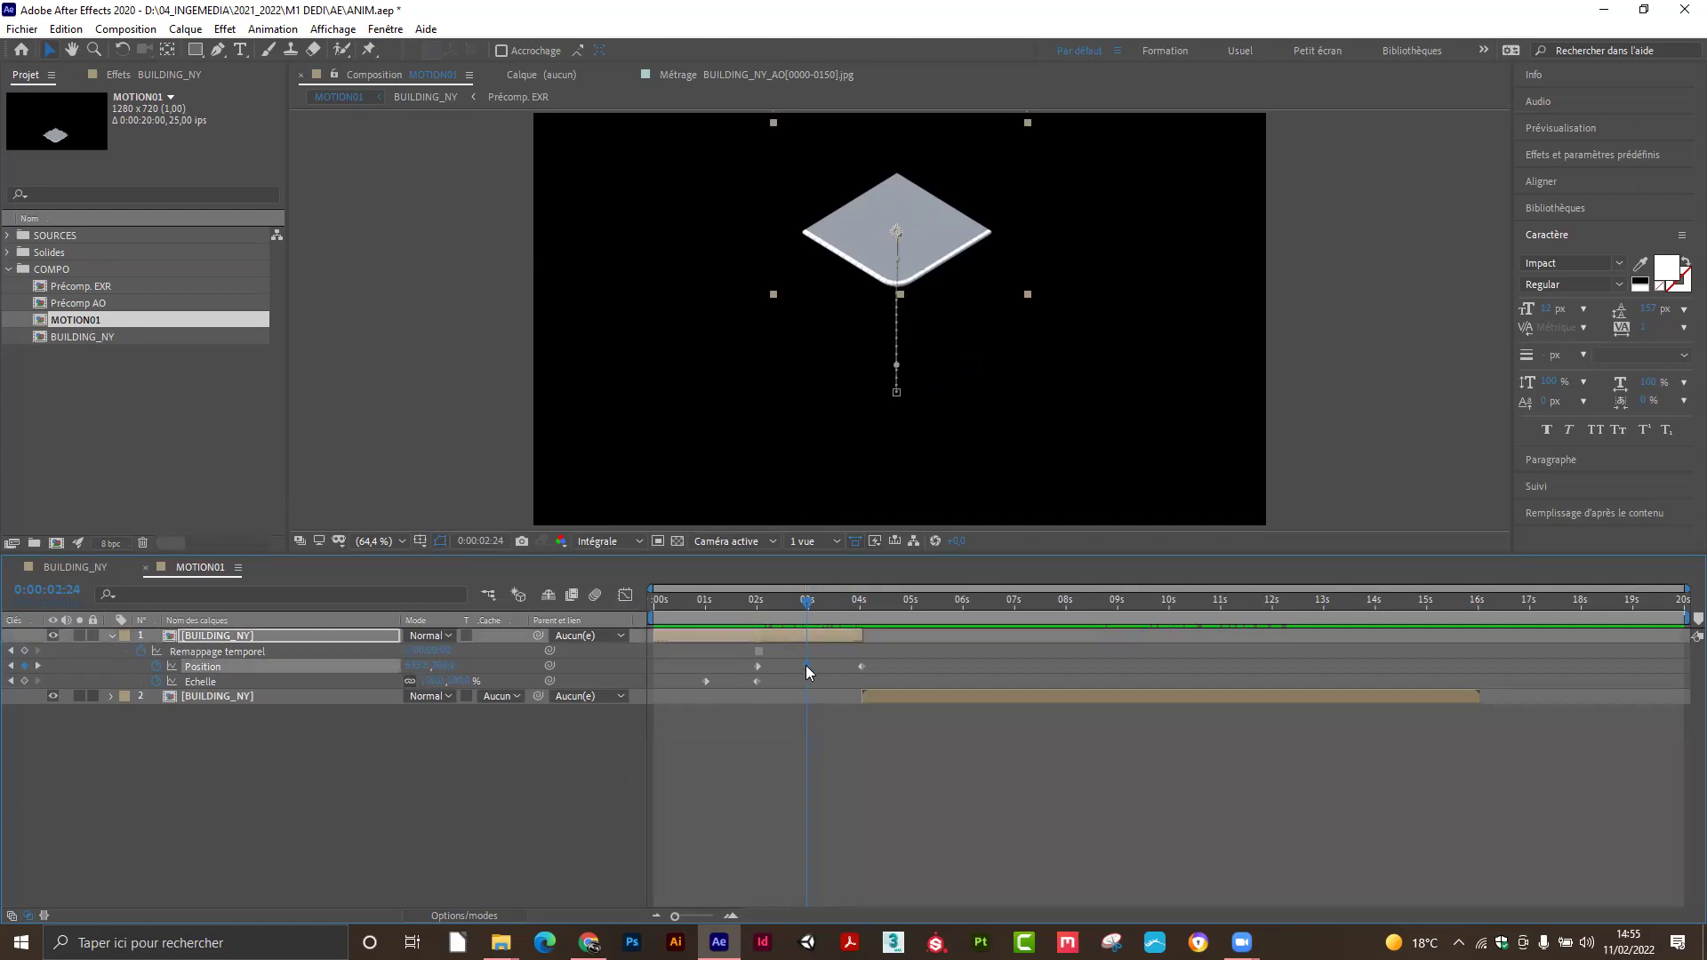
right_click(805, 665)
mouse_move(996, 886)
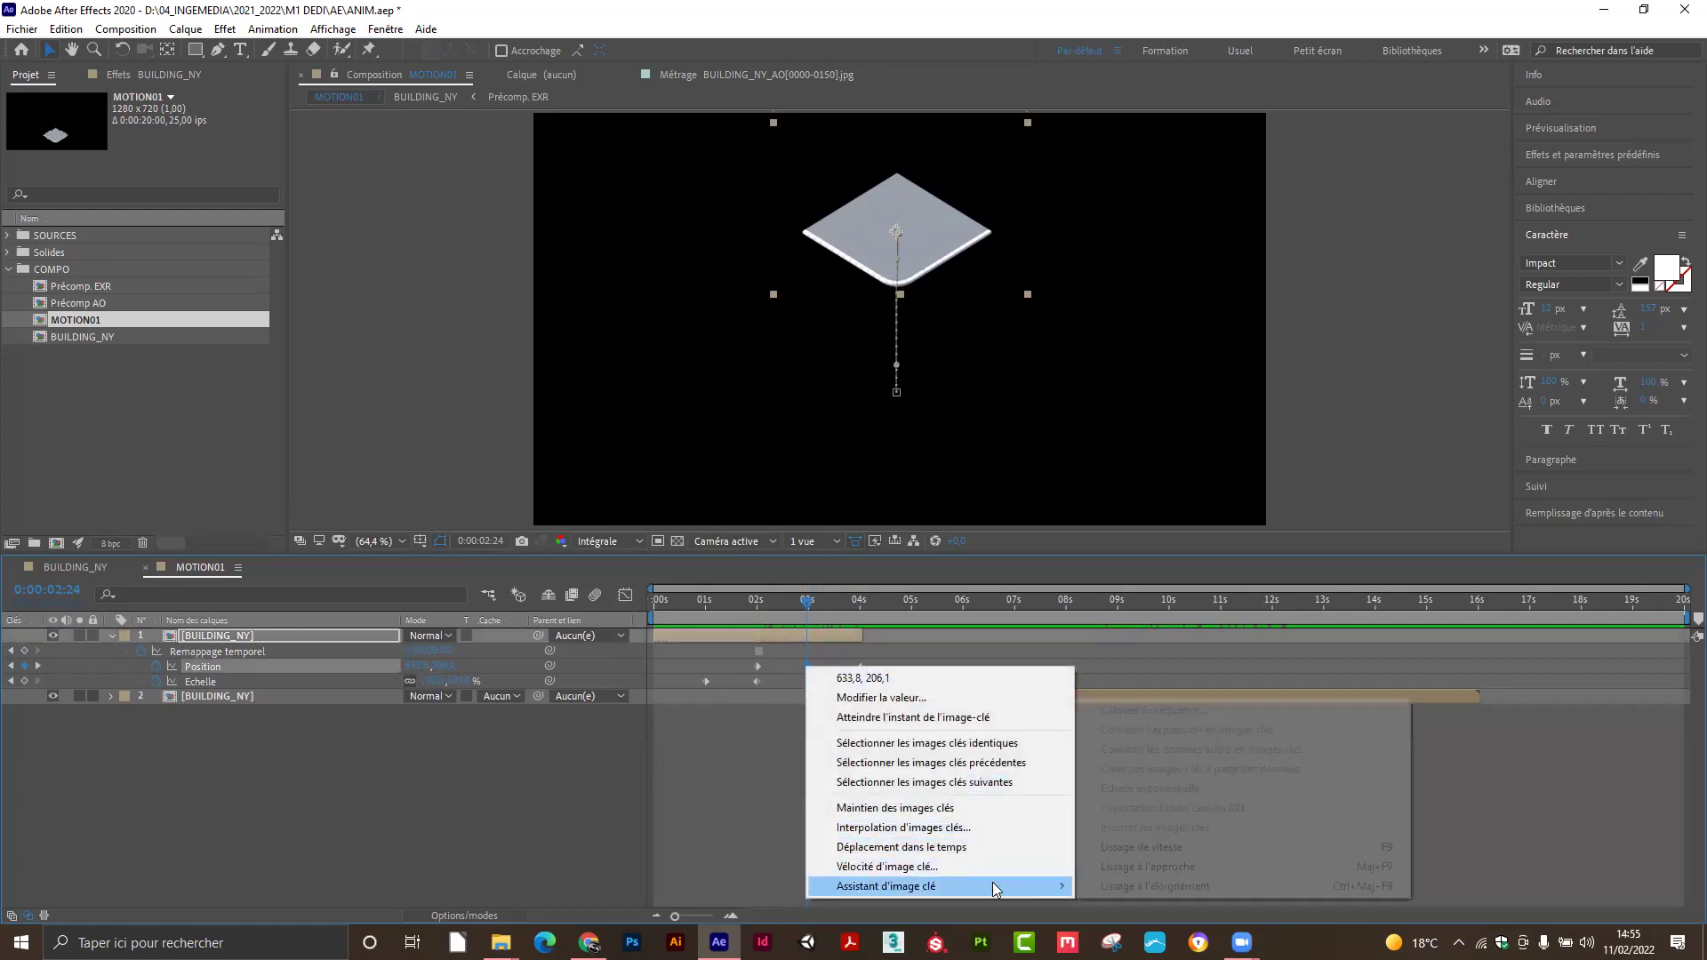
click(1126, 887)
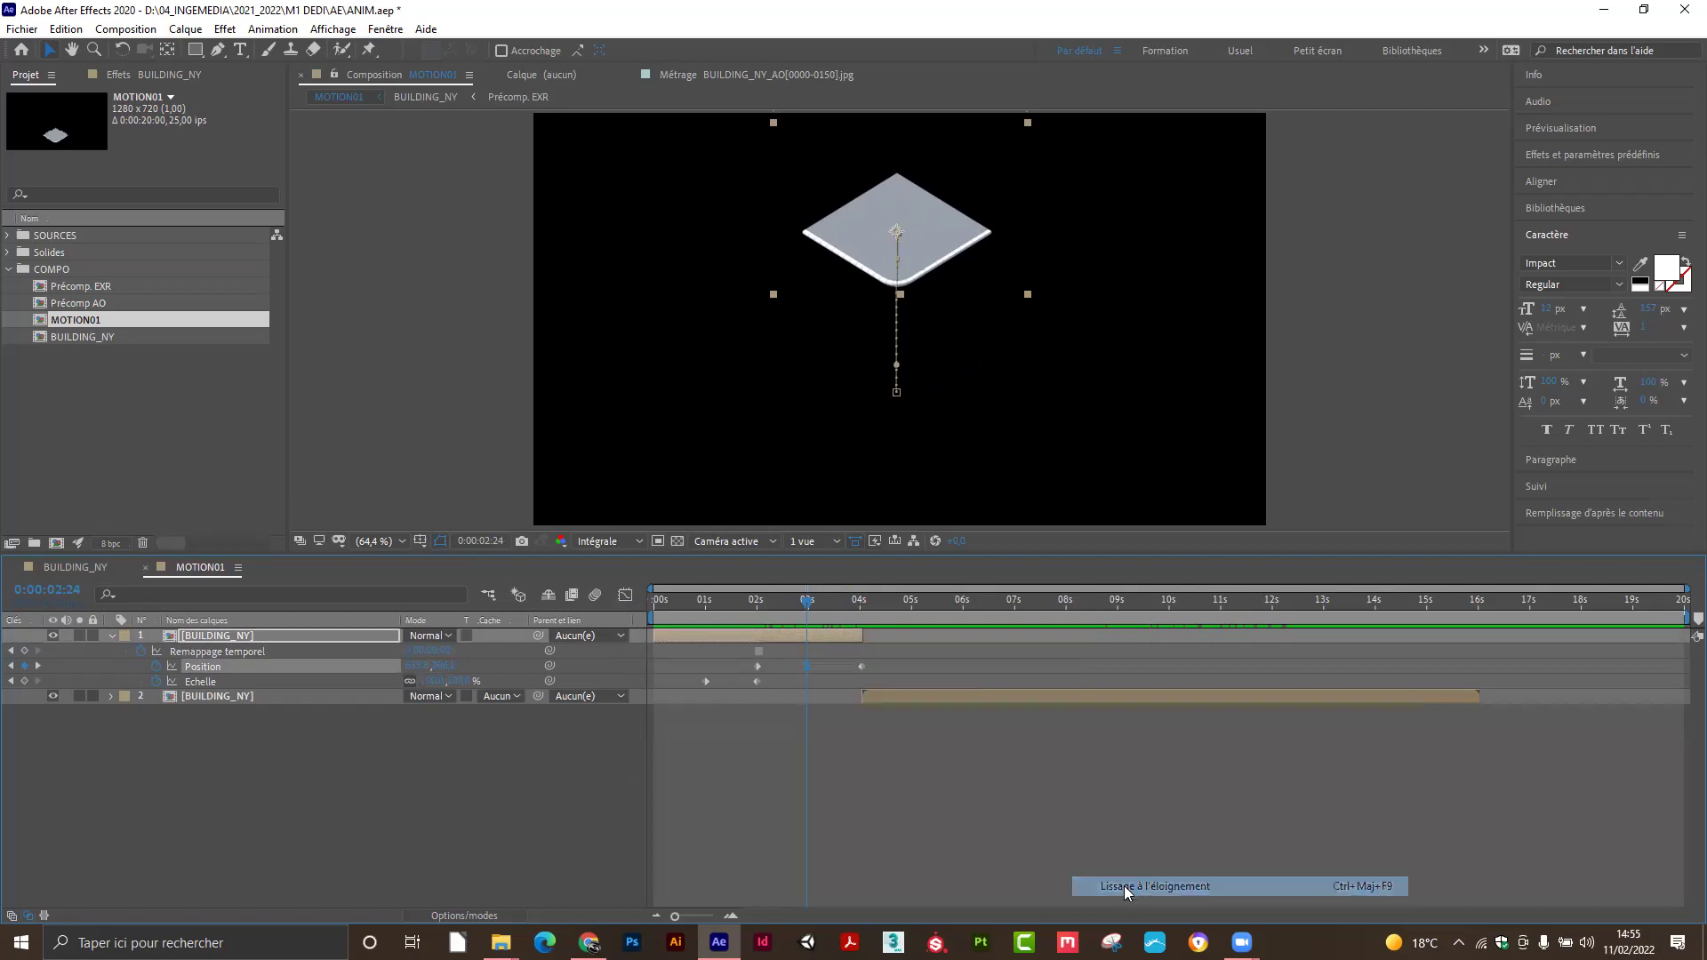
right_click(806, 669)
mouse_move(923, 889)
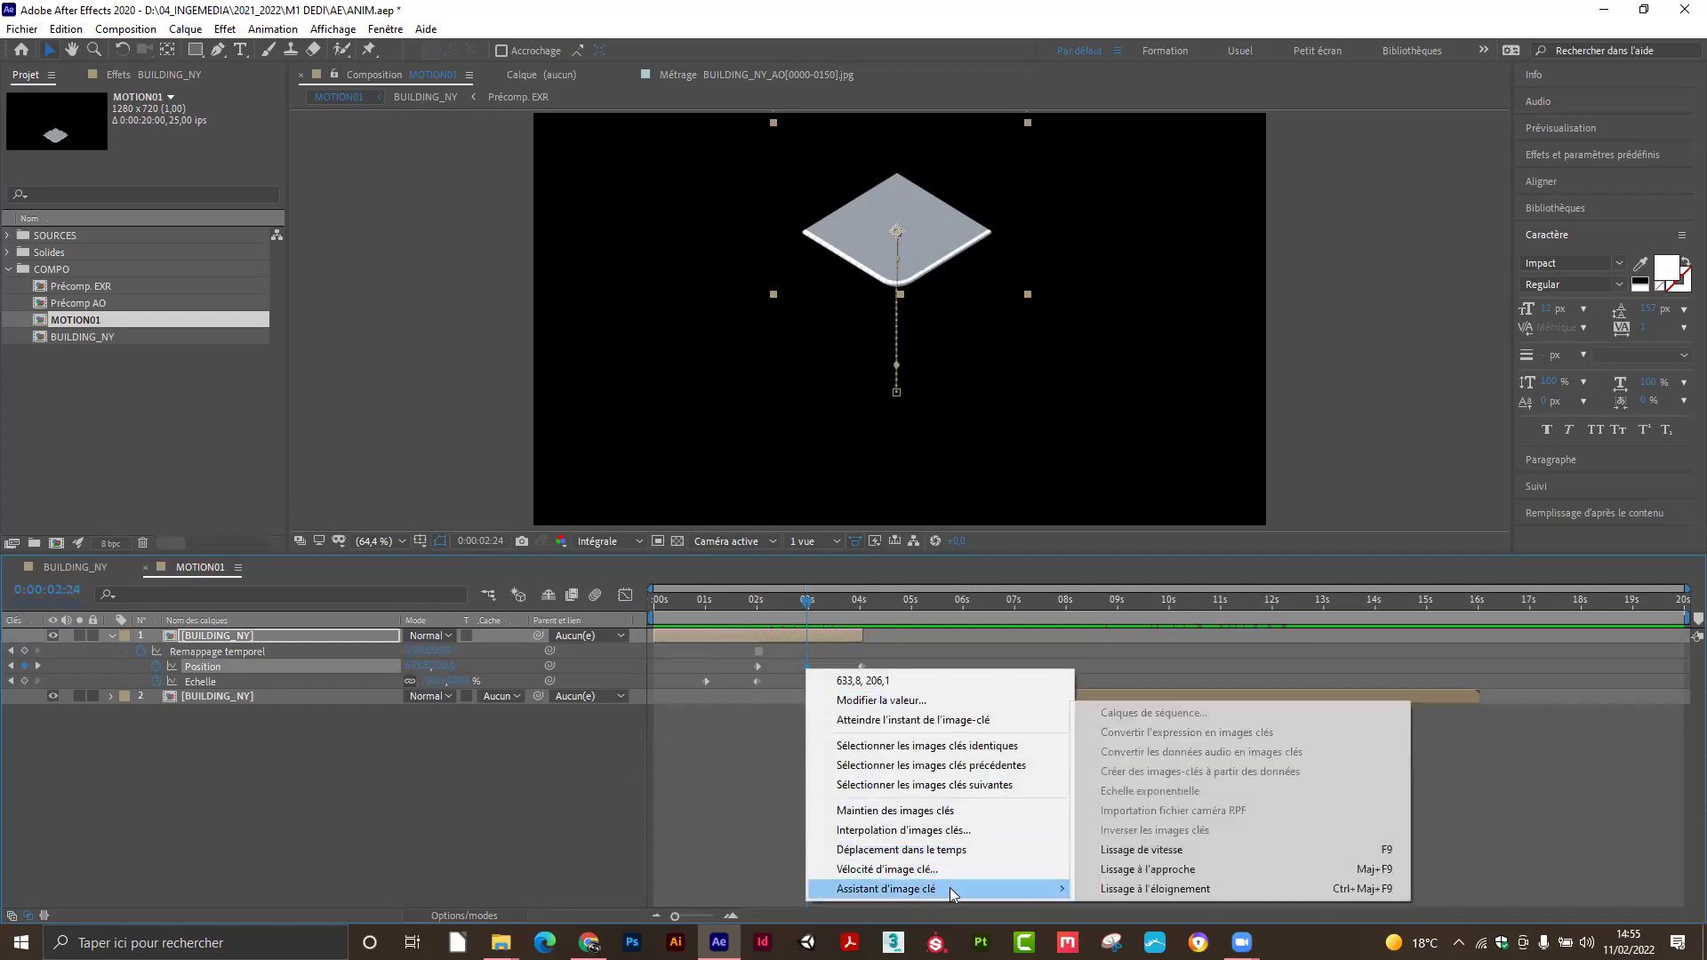
click(1159, 890)
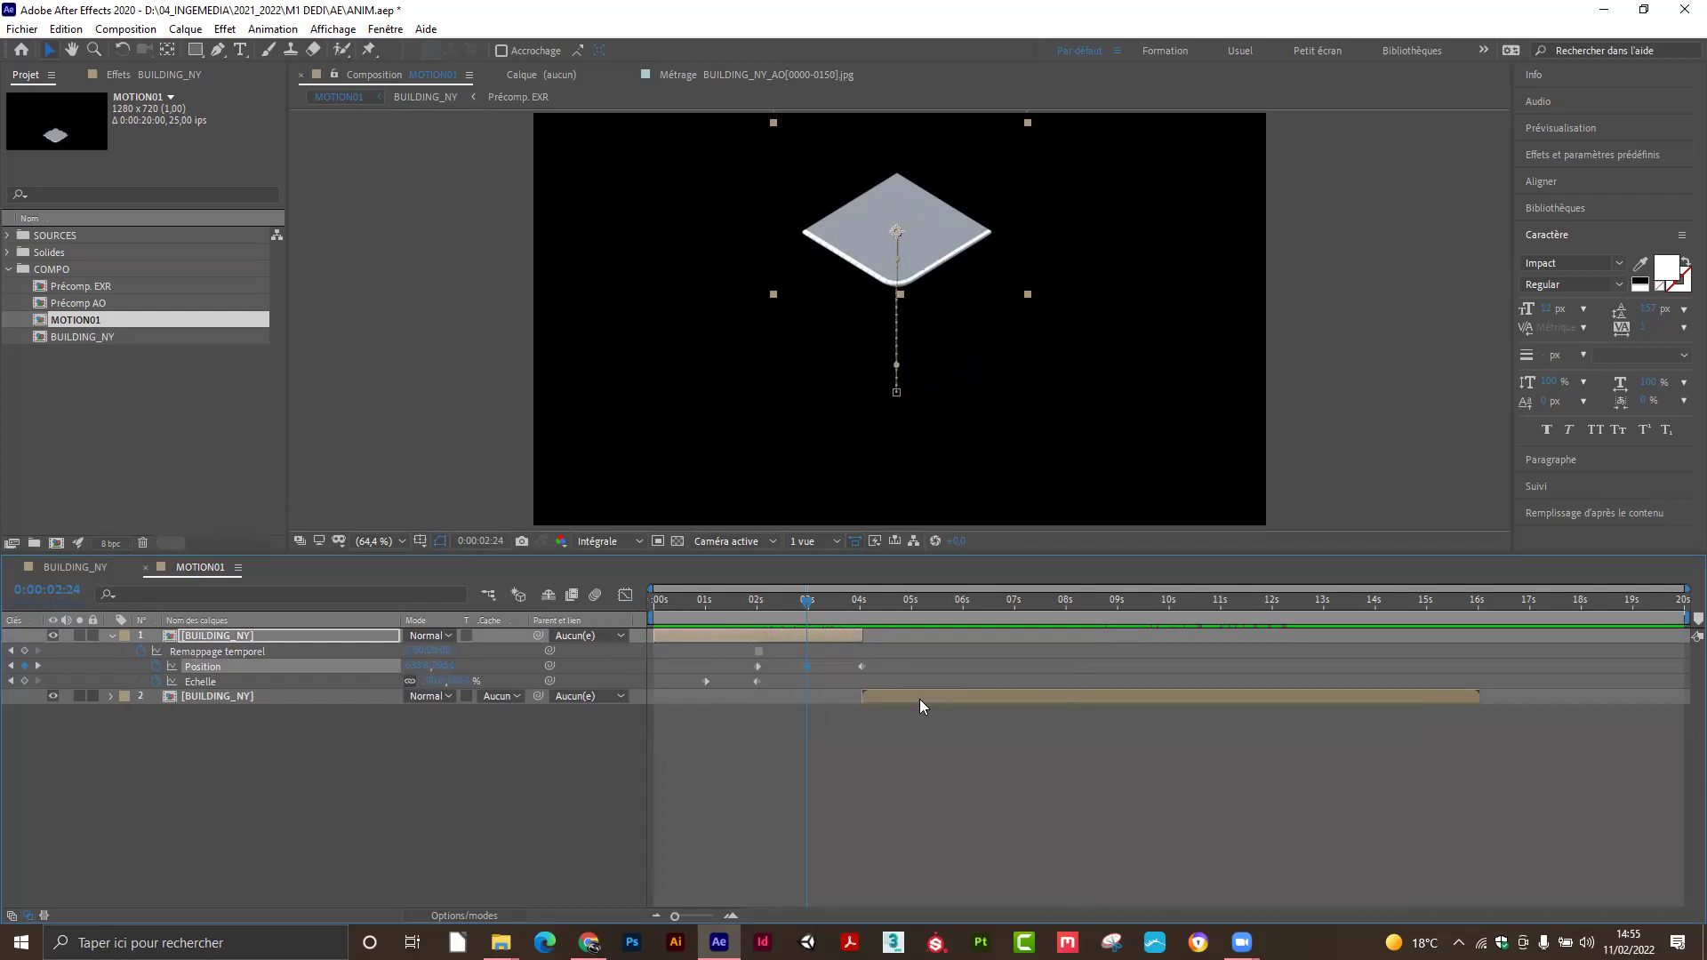
key(space)
Drag the keyframe's Bezier handle in the speed graph and set the graph type to auto-select.
click(626, 595)
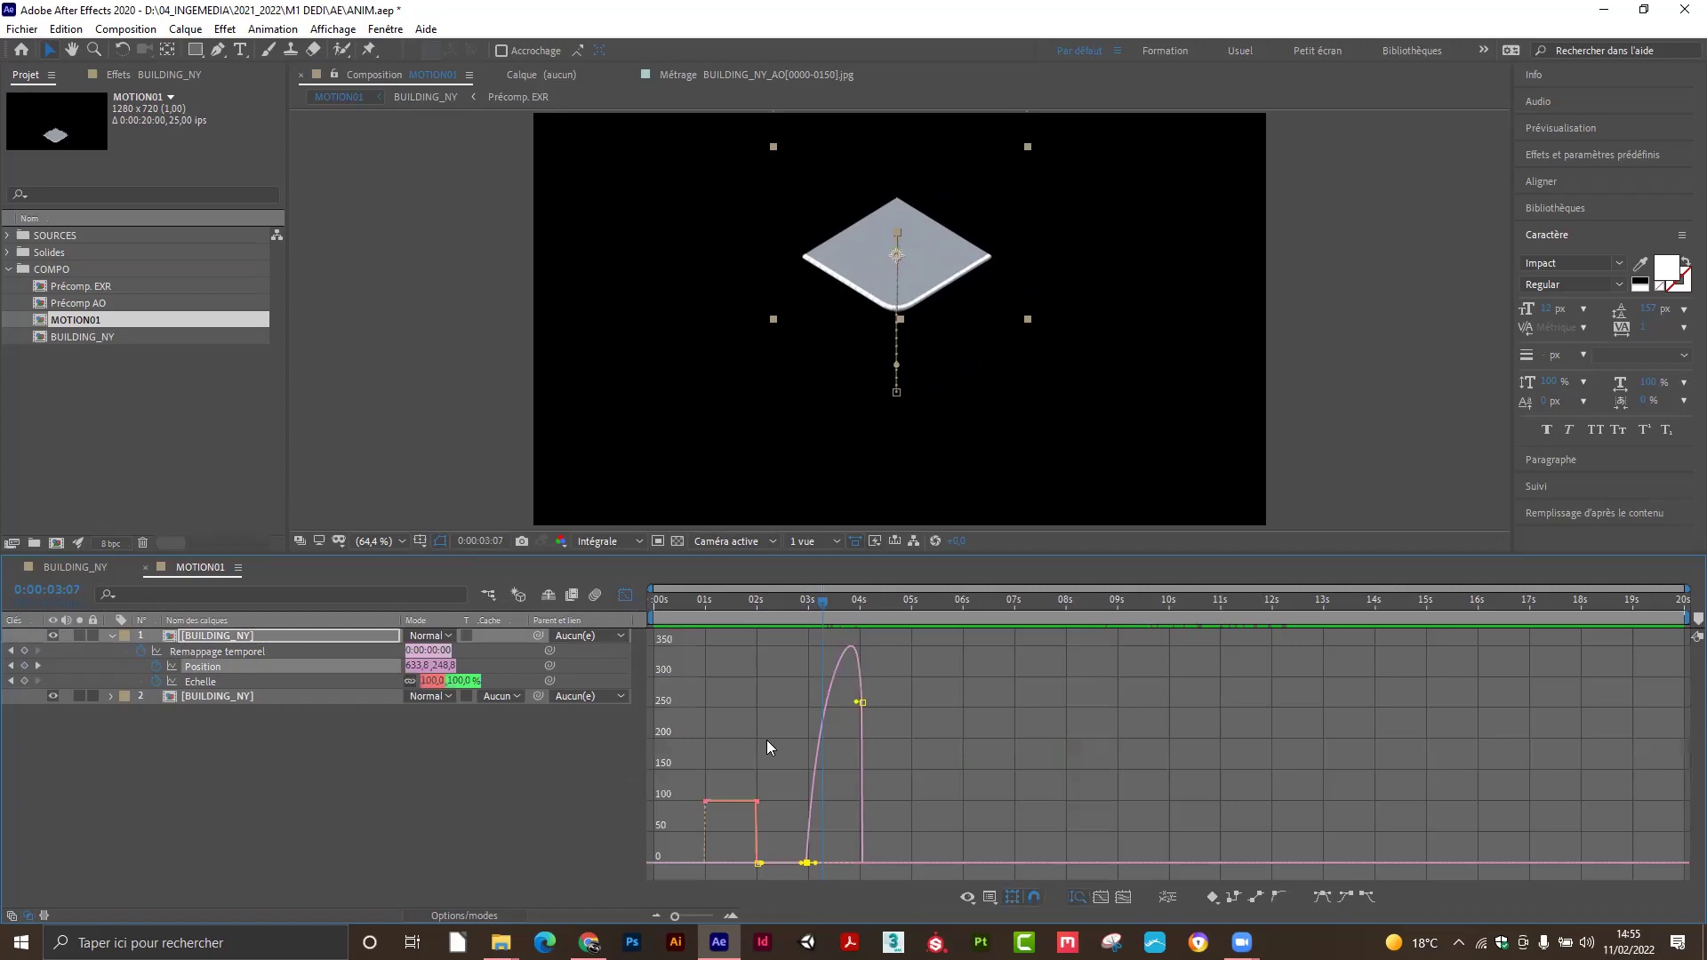
mouse_move(822, 613)
mouse_down()
mouse_move(806, 610)
mouse_move(827, 607)
mouse_up()
drag(856, 704, 868, 755)
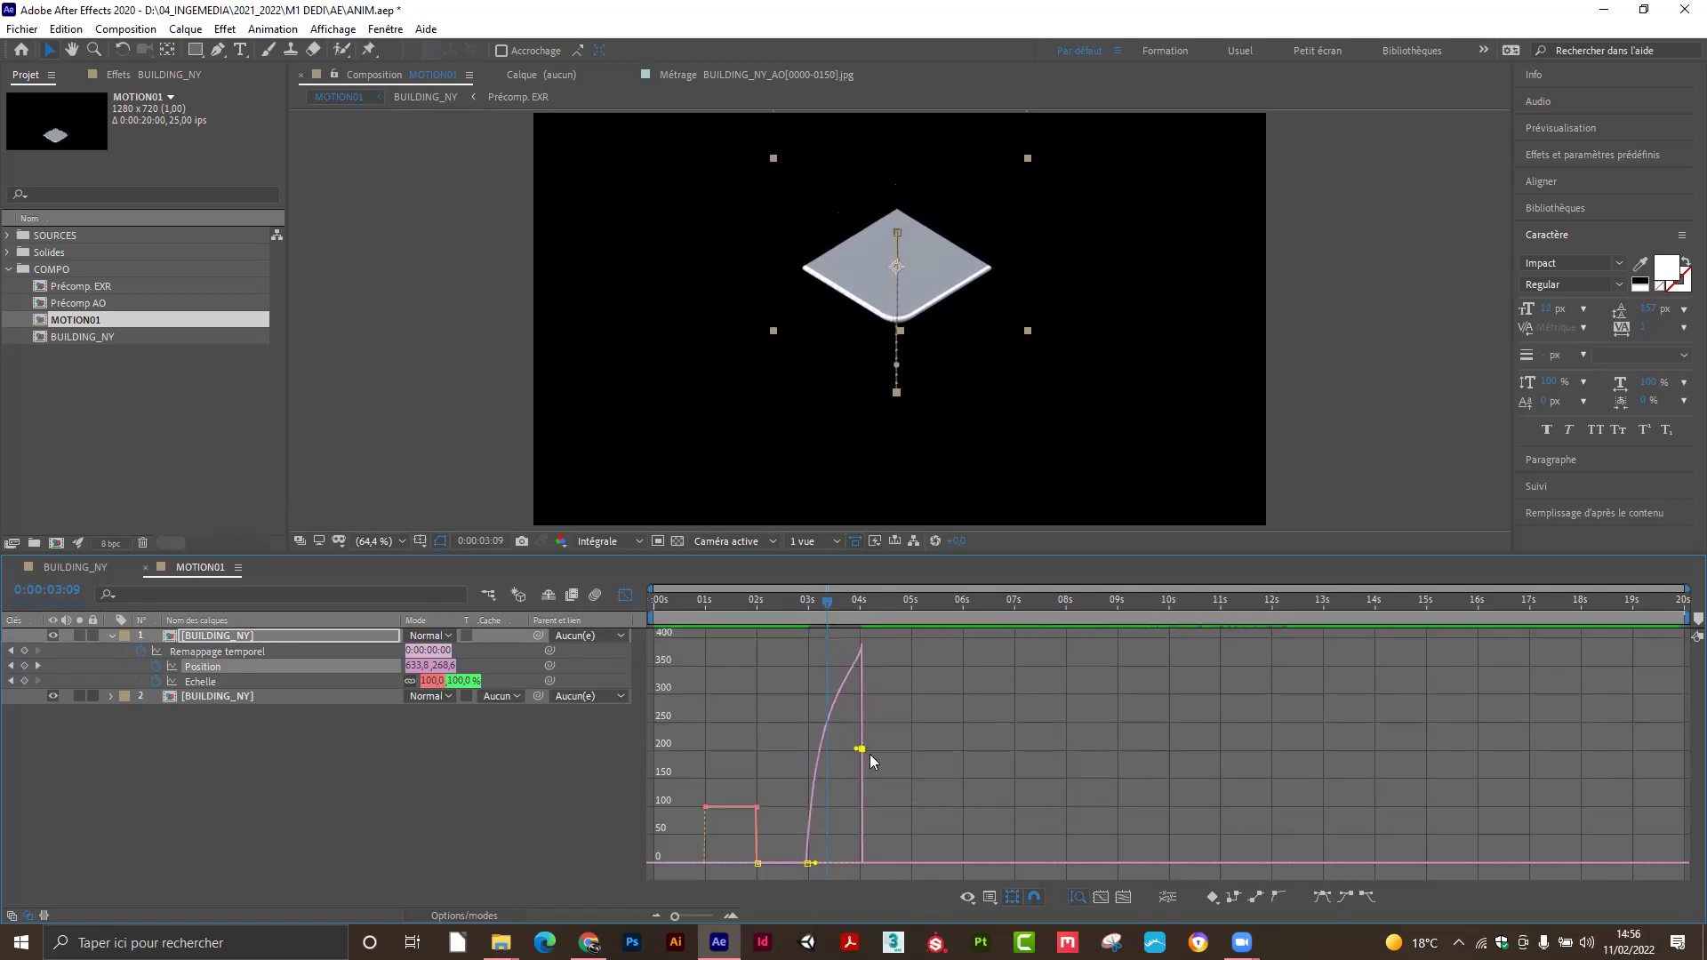
click(834, 612)
click(990, 898)
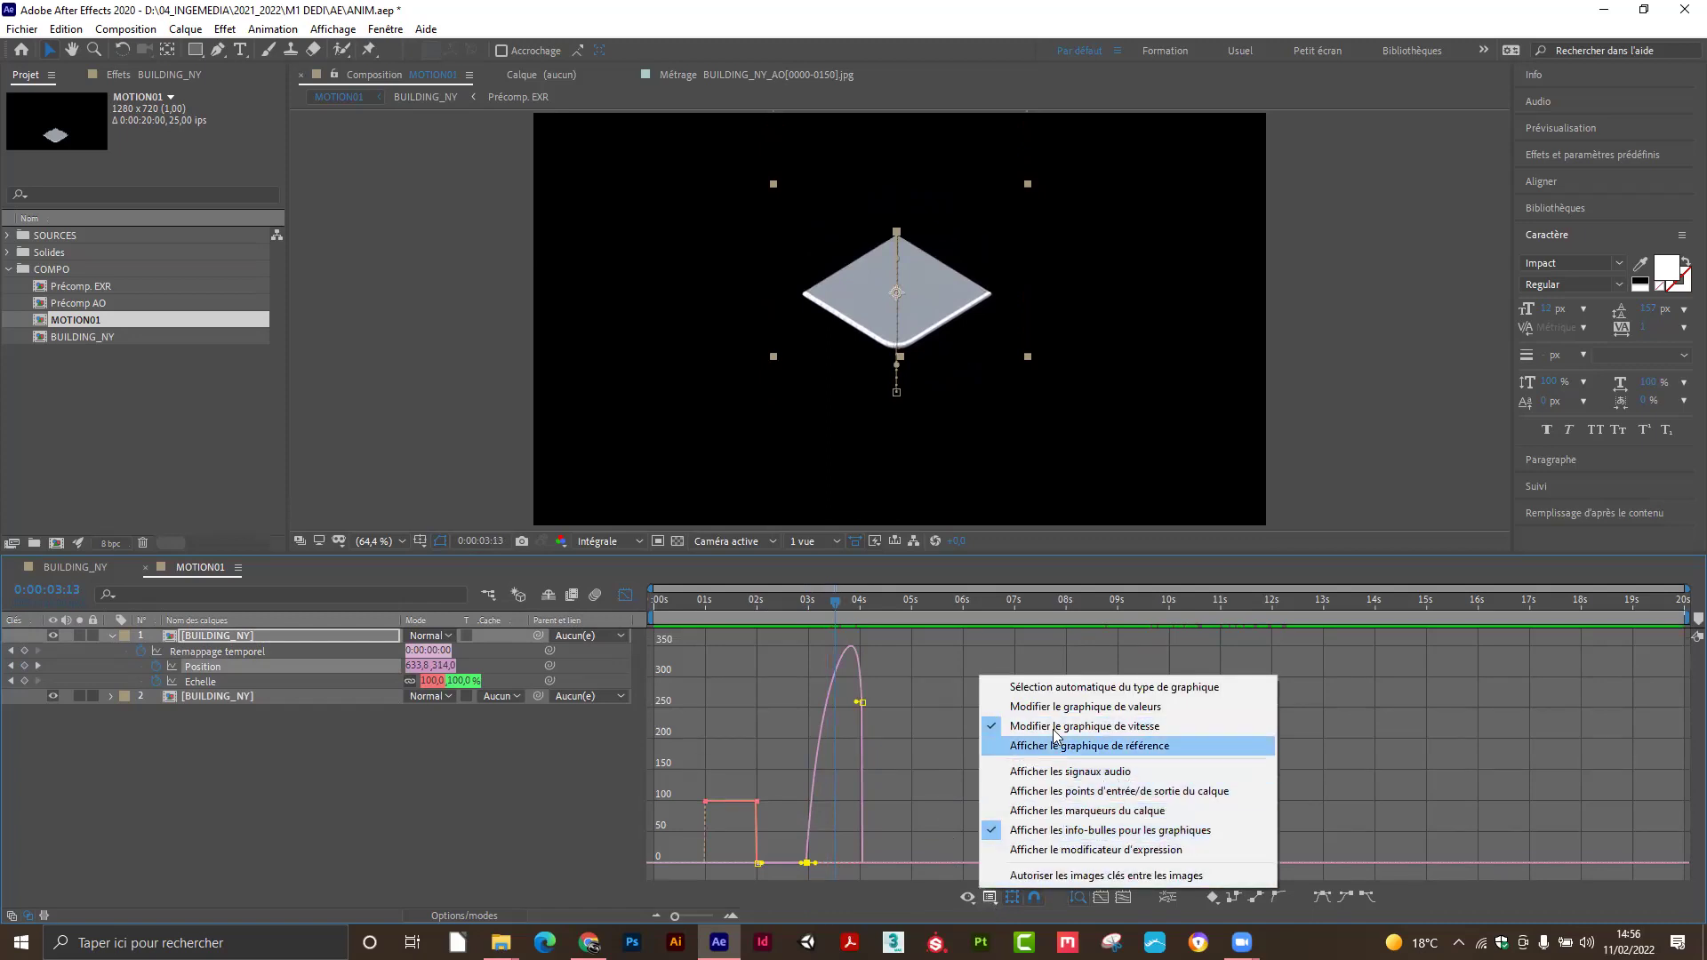
click(1062, 688)
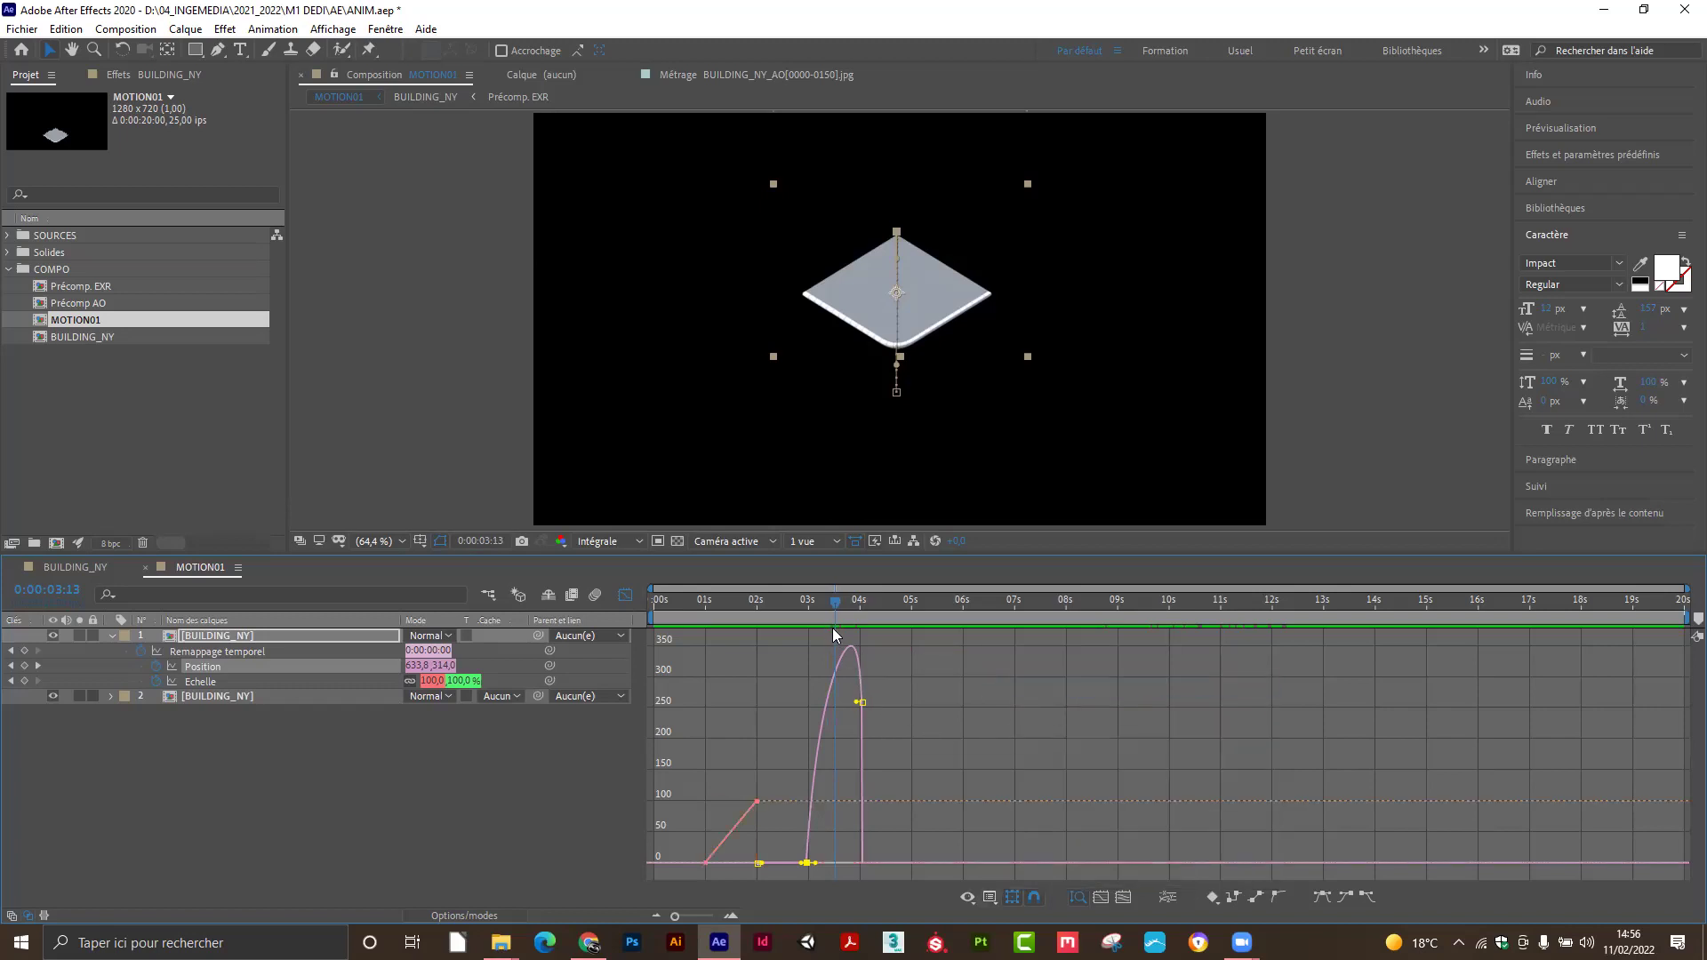
drag(832, 601, 791, 629)
Leave the Graph Editor, preview the scale-in and drop near 4 seconds, and marquee-select both Echelle keyframes.
click(627, 595)
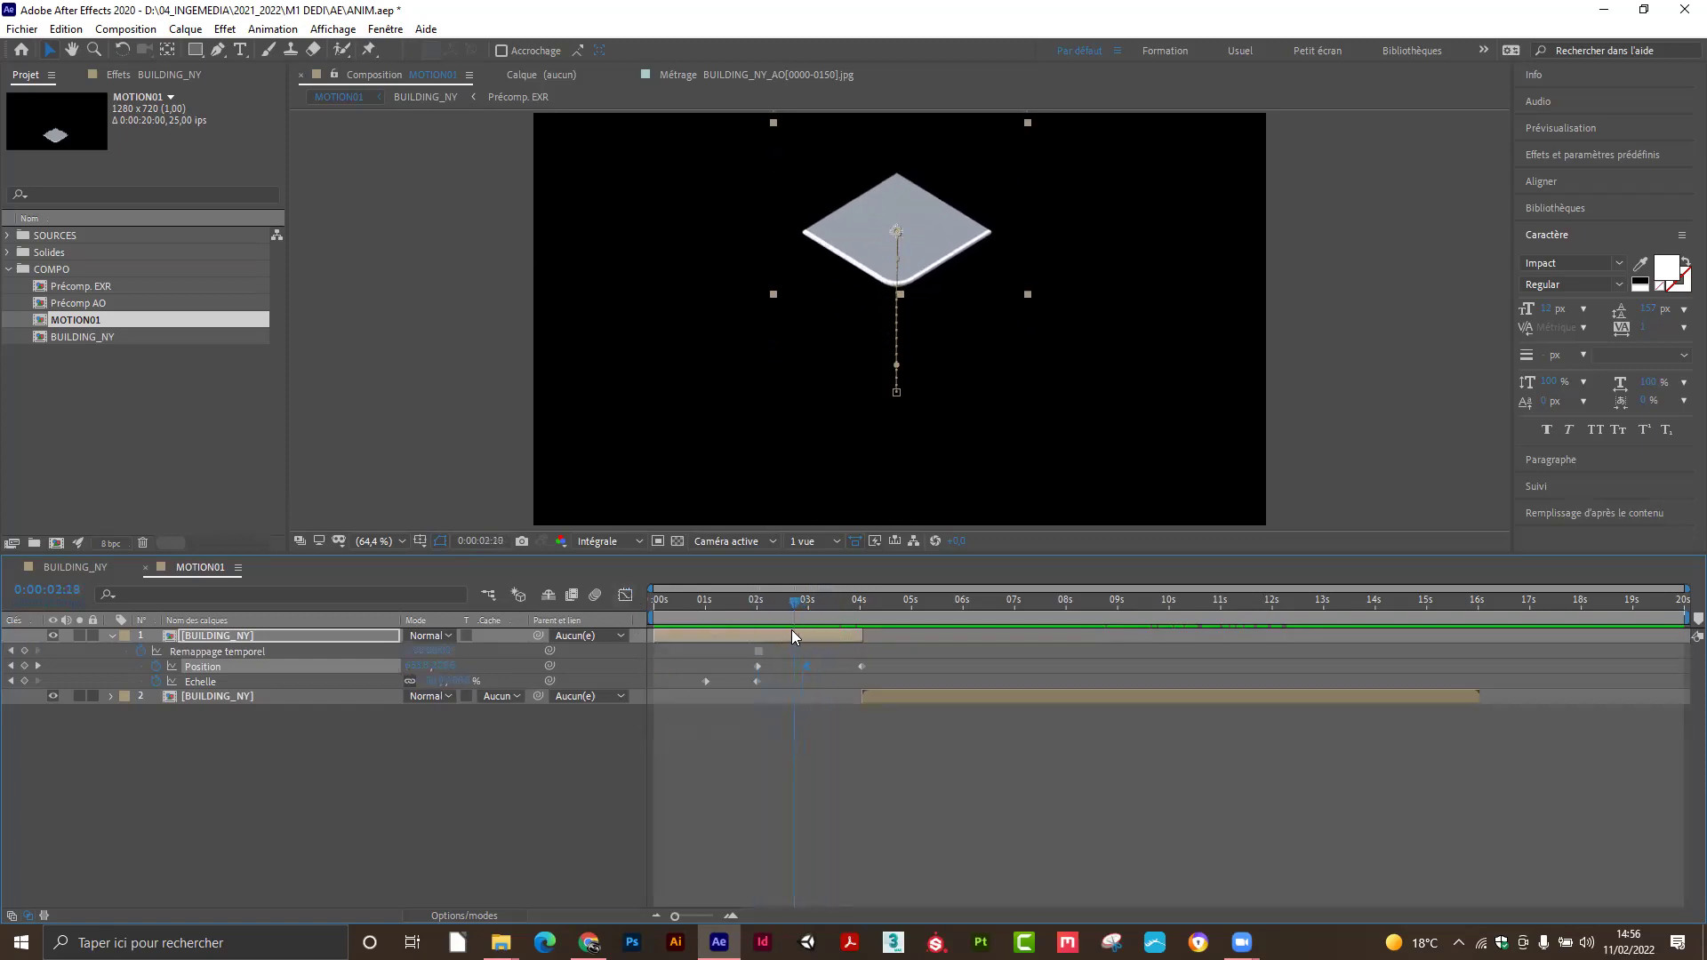
key(space)
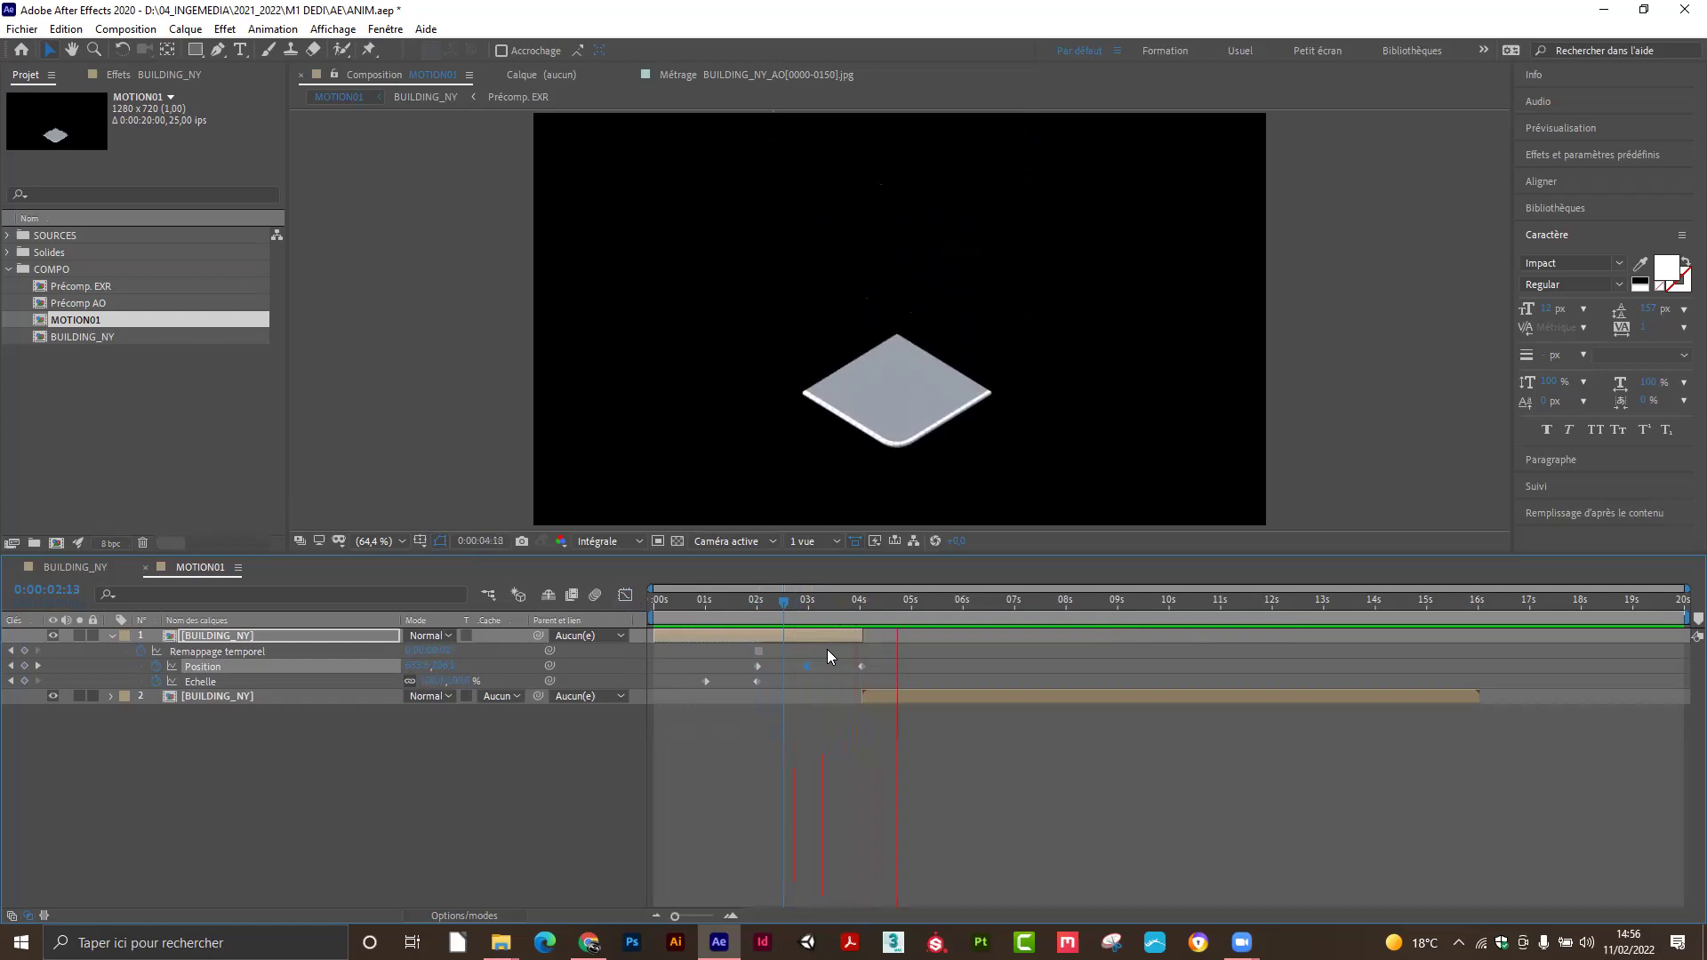
drag(793, 600, 708, 603)
drag(692, 678, 773, 683)
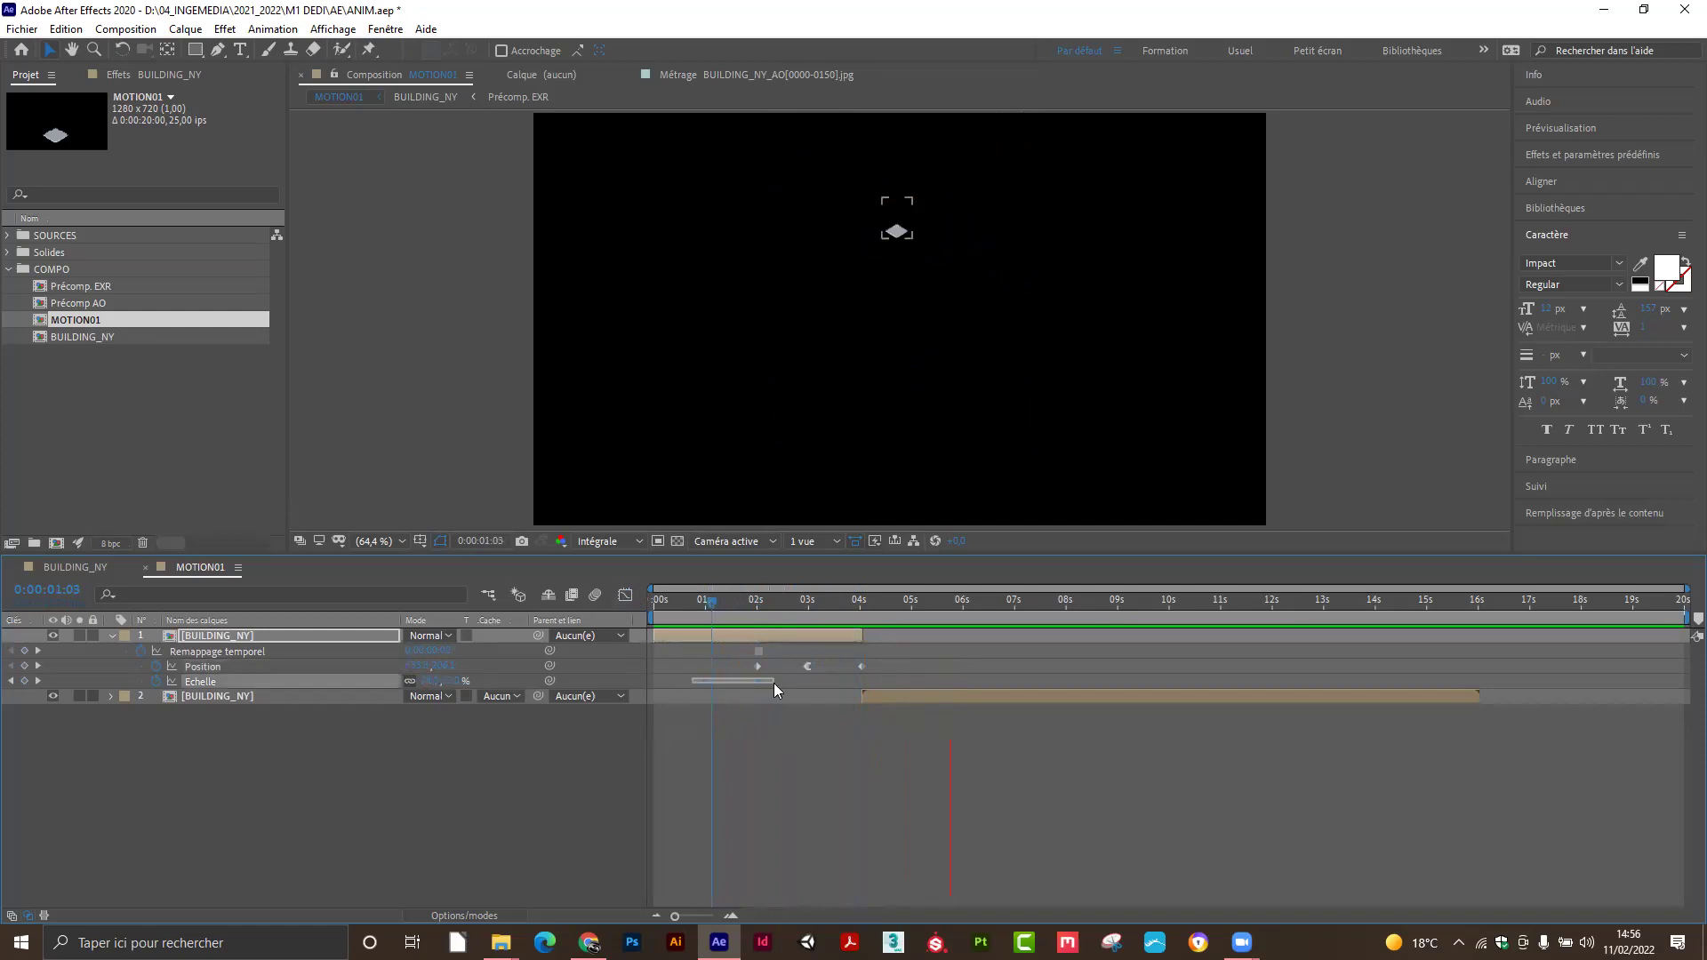
Select both Echelle keyframes in the Graph Editor and apply Easy Ease to them.
click(624, 596)
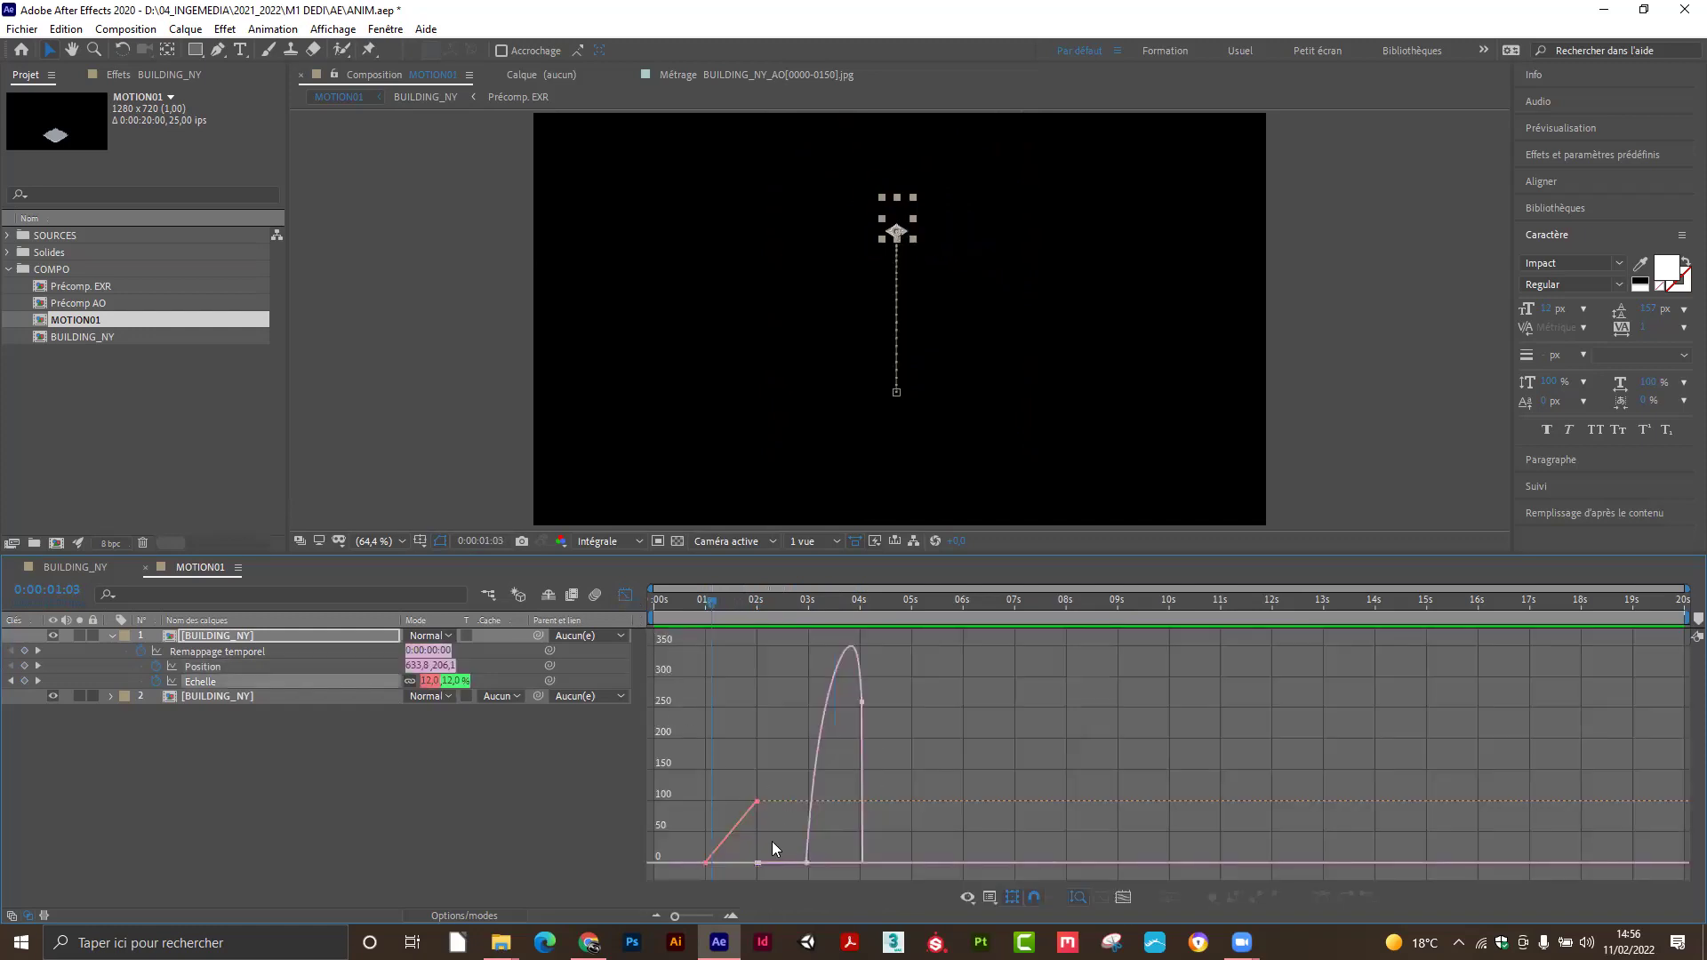
mouse_move(720, 625)
mouse_down()
mouse_move(786, 624)
mouse_move(715, 636)
mouse_up()
drag(750, 875, 756, 873)
drag(699, 774, 761, 863)
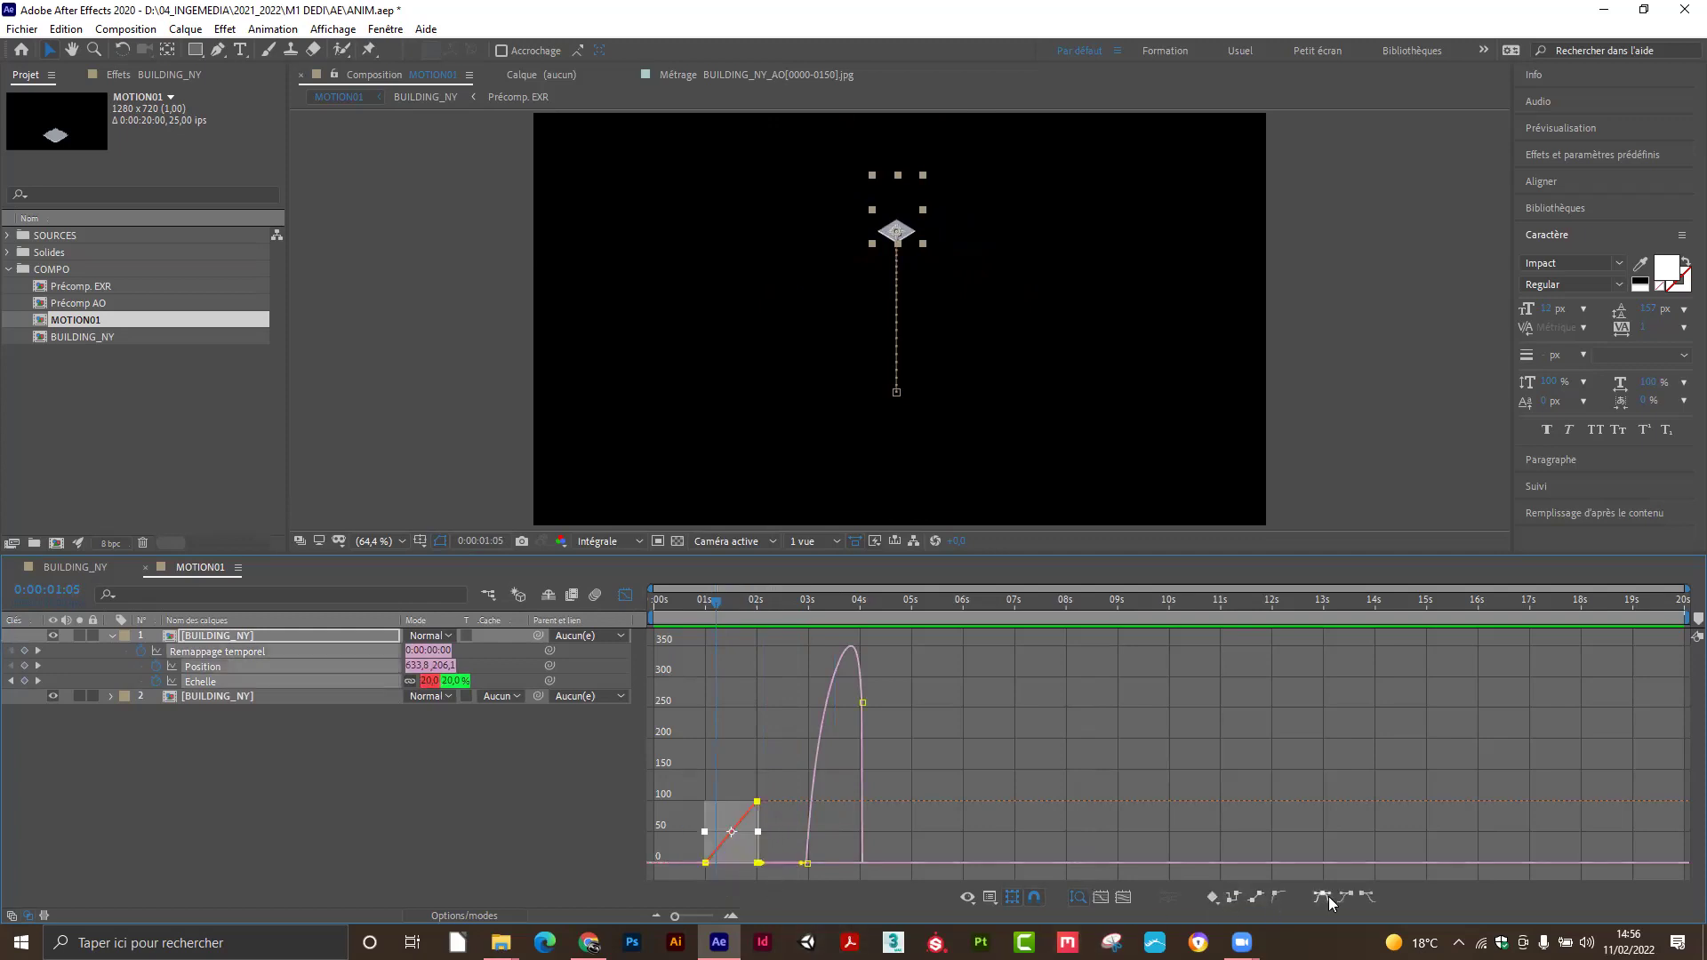
click(1325, 896)
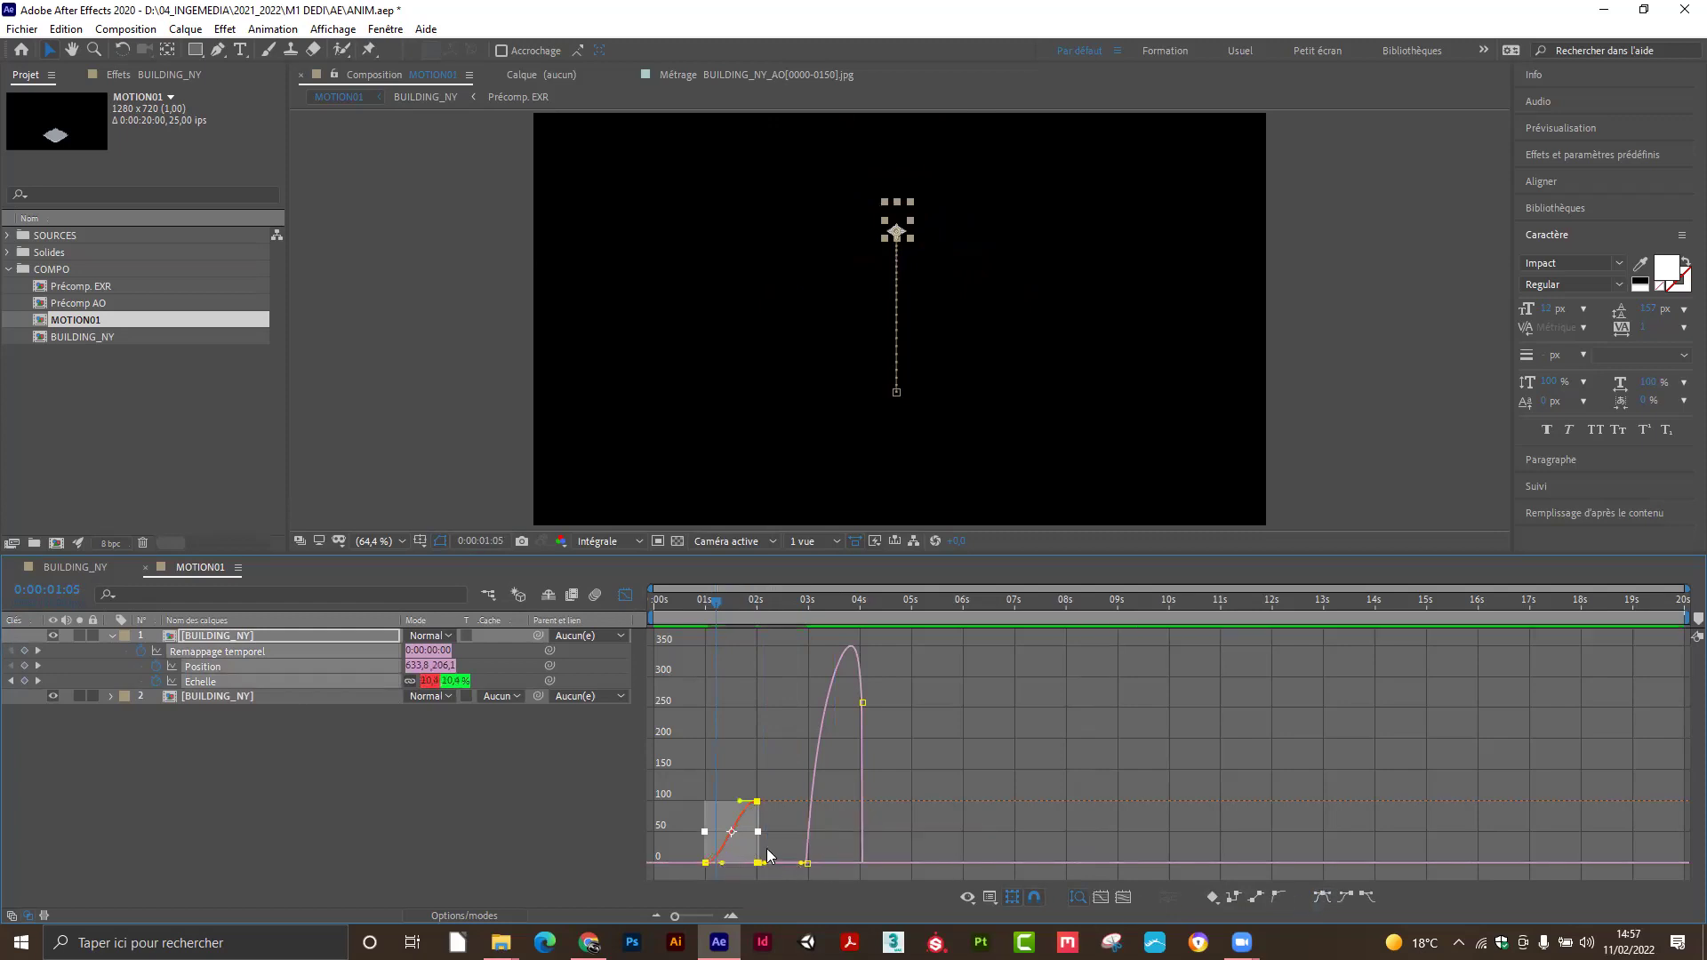
Drag the Echelle Bézier handles to soften the S-curve rising from 0 to 100.
drag(719, 609, 734, 611)
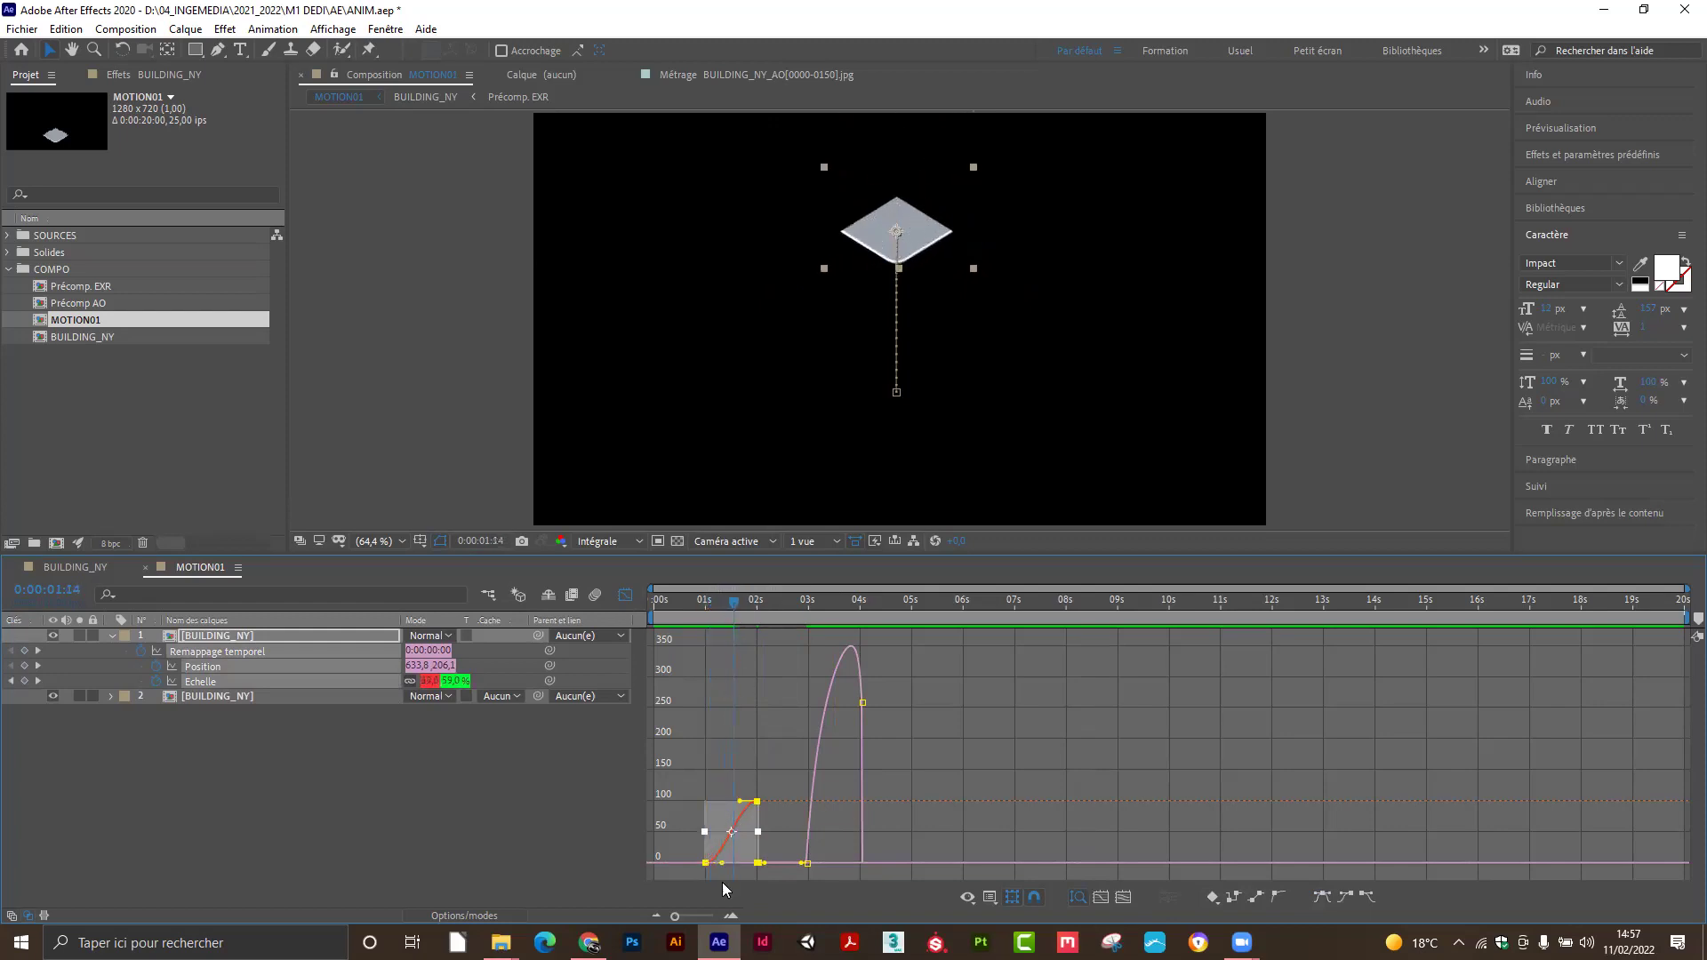
drag(725, 868, 739, 869)
drag(741, 802, 728, 805)
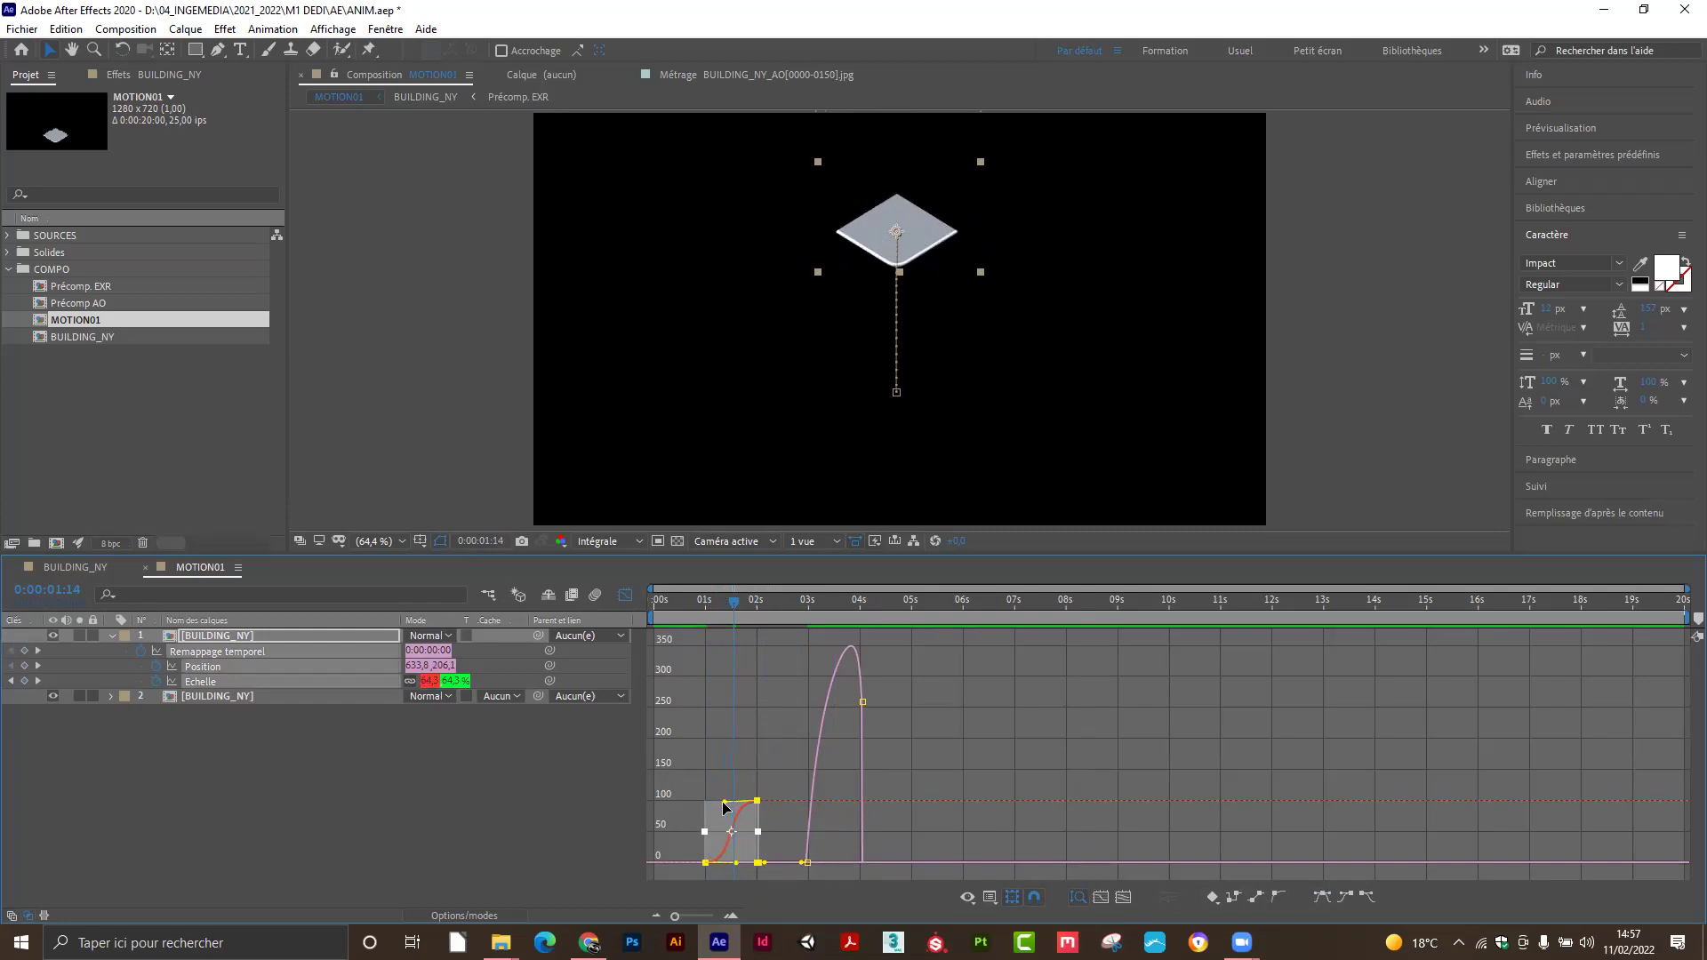
drag(724, 803, 726, 801)
drag(676, 916, 709, 922)
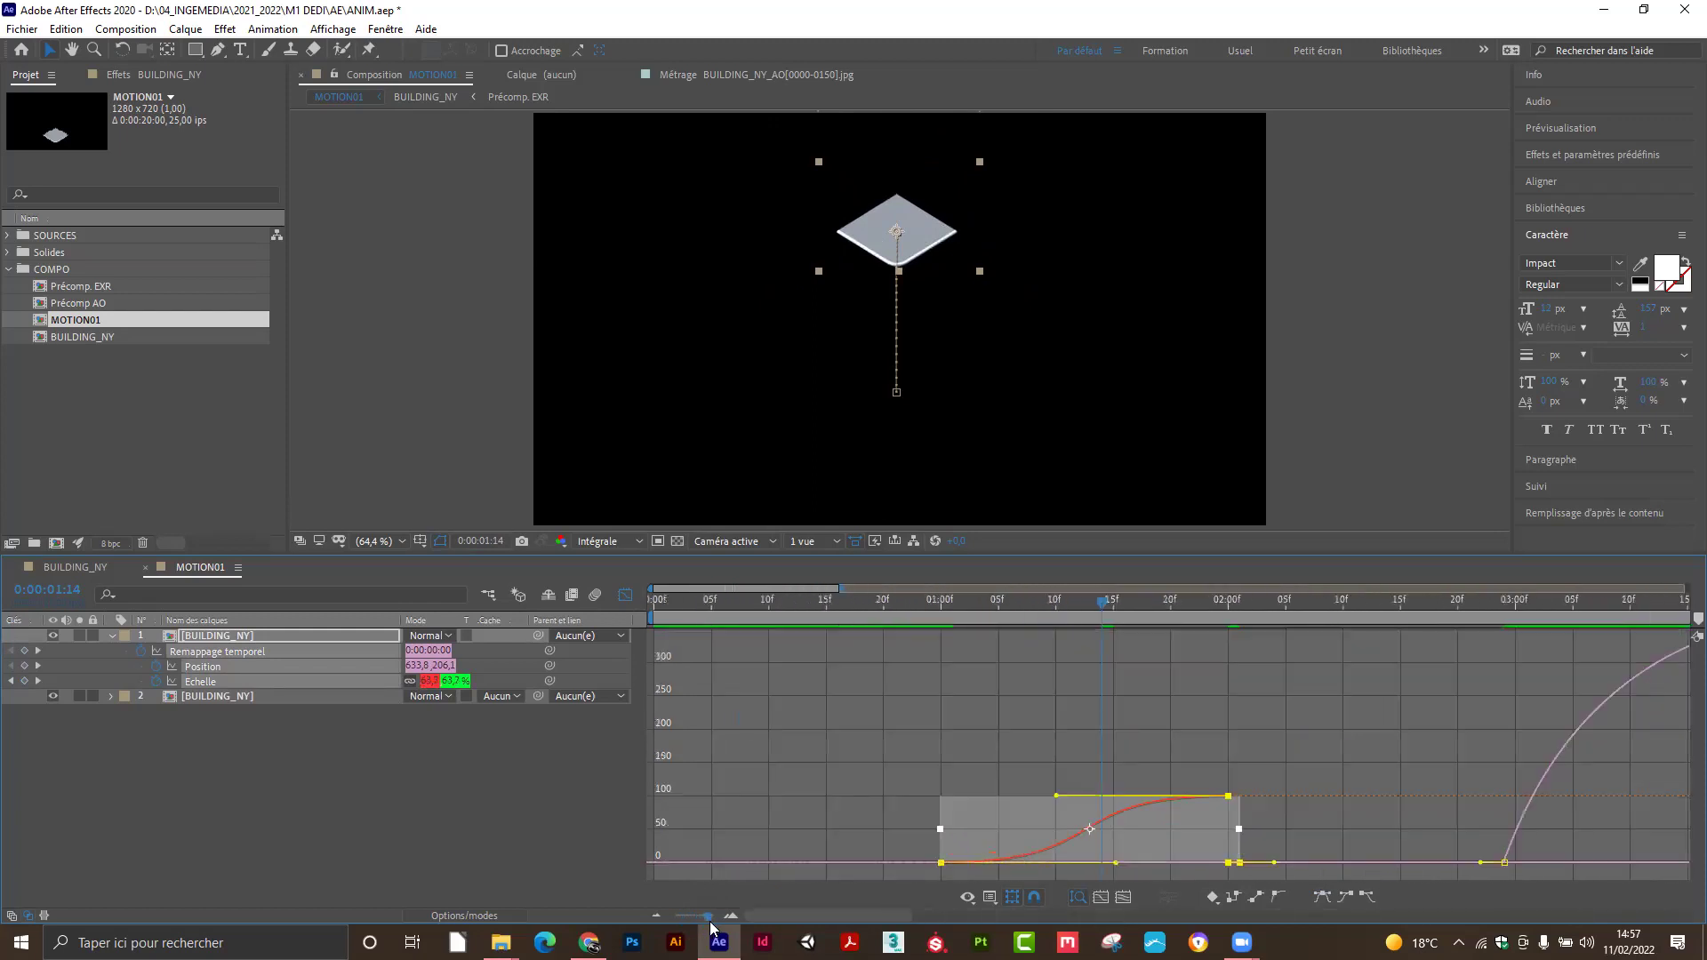
drag(1099, 651, 1082, 655)
drag(1188, 863, 1213, 863)
drag(831, 604, 963, 656)
Preview the scale-in around frames 19 to 24, then switch the Graph Editor off.
key(space)
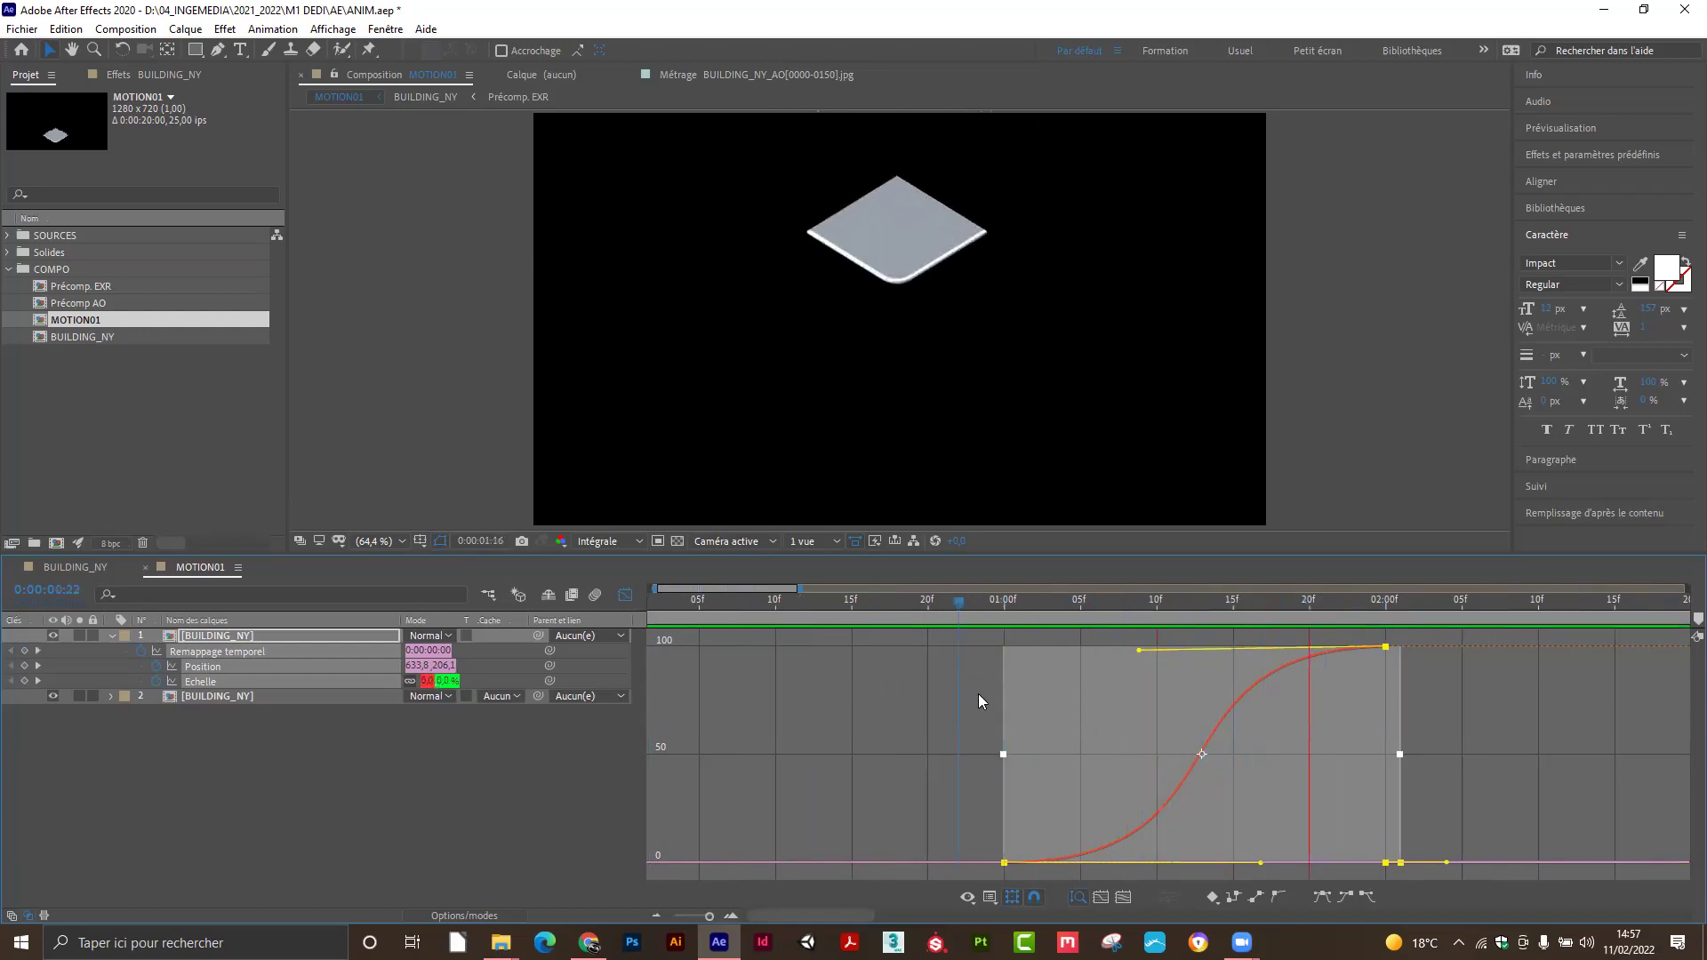
click(989, 603)
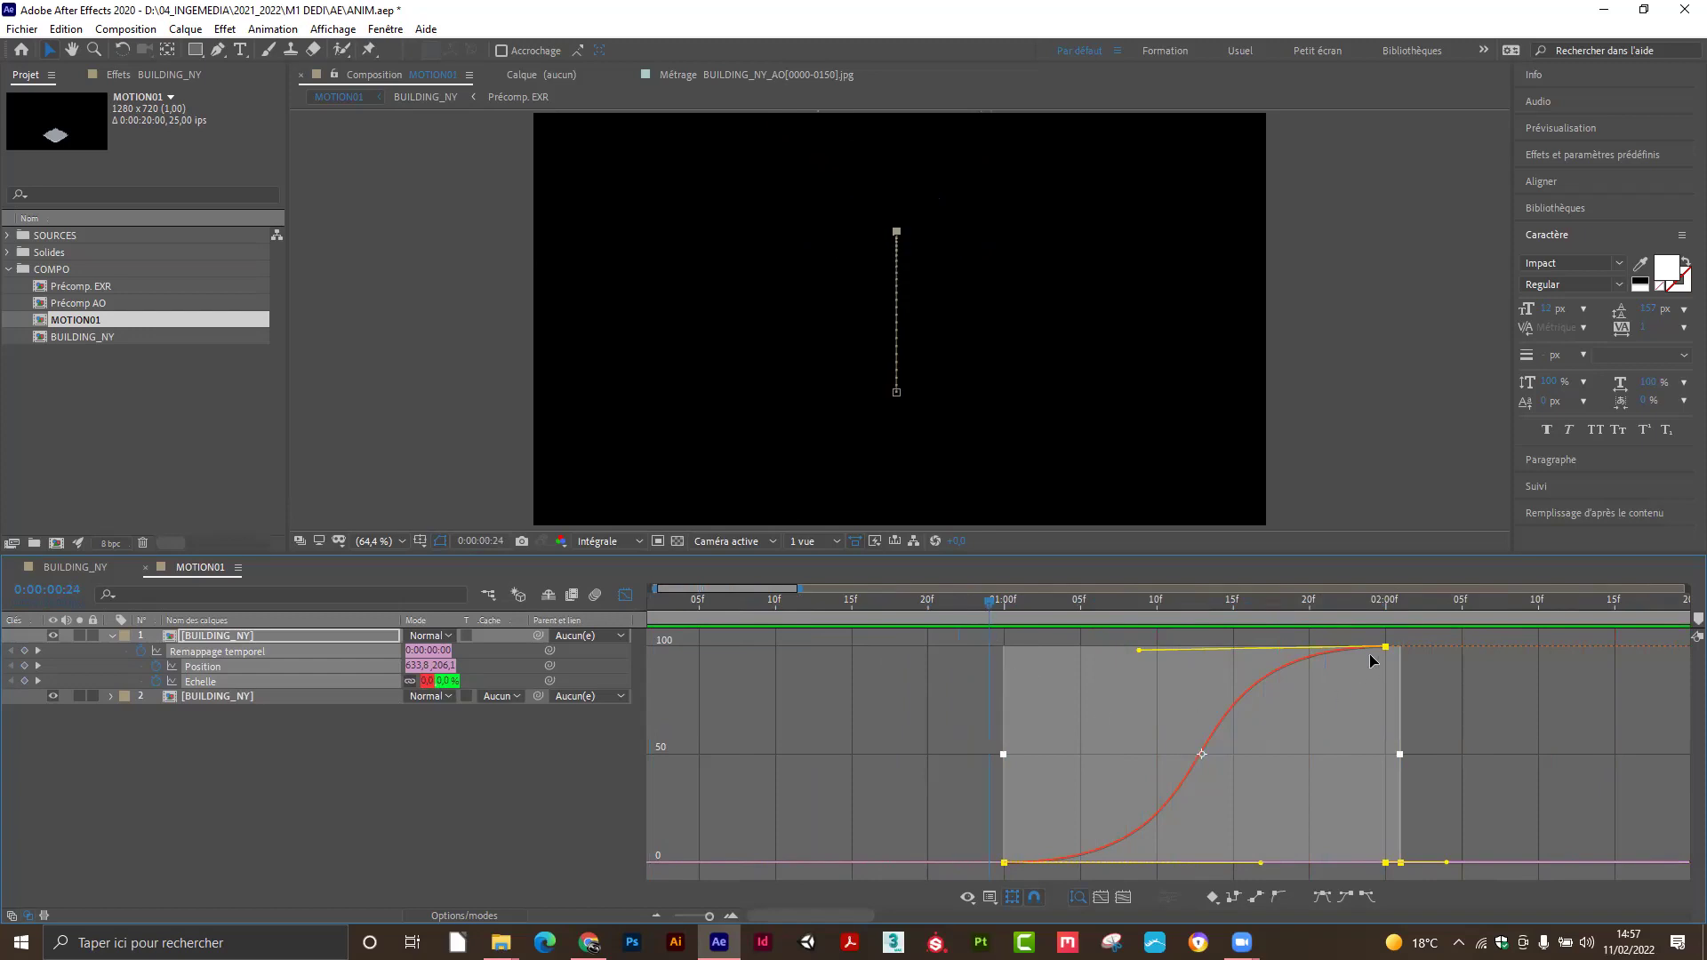
mouse_move(1006, 864)
click(903, 605)
key(space)
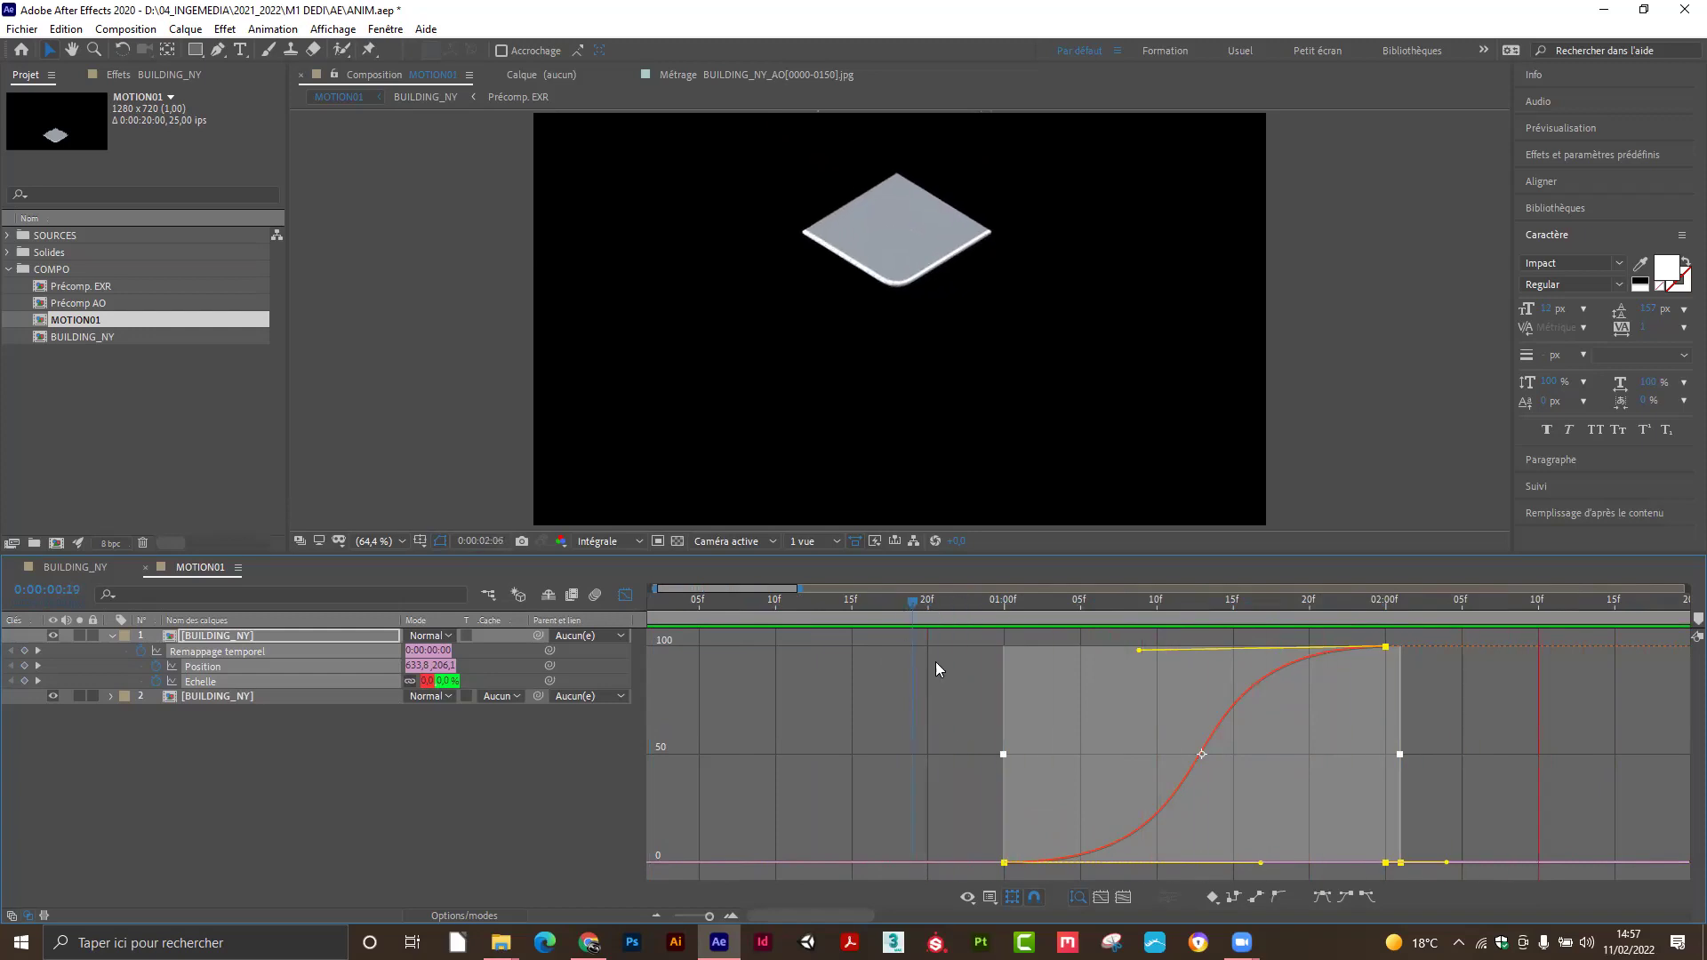
click(929, 603)
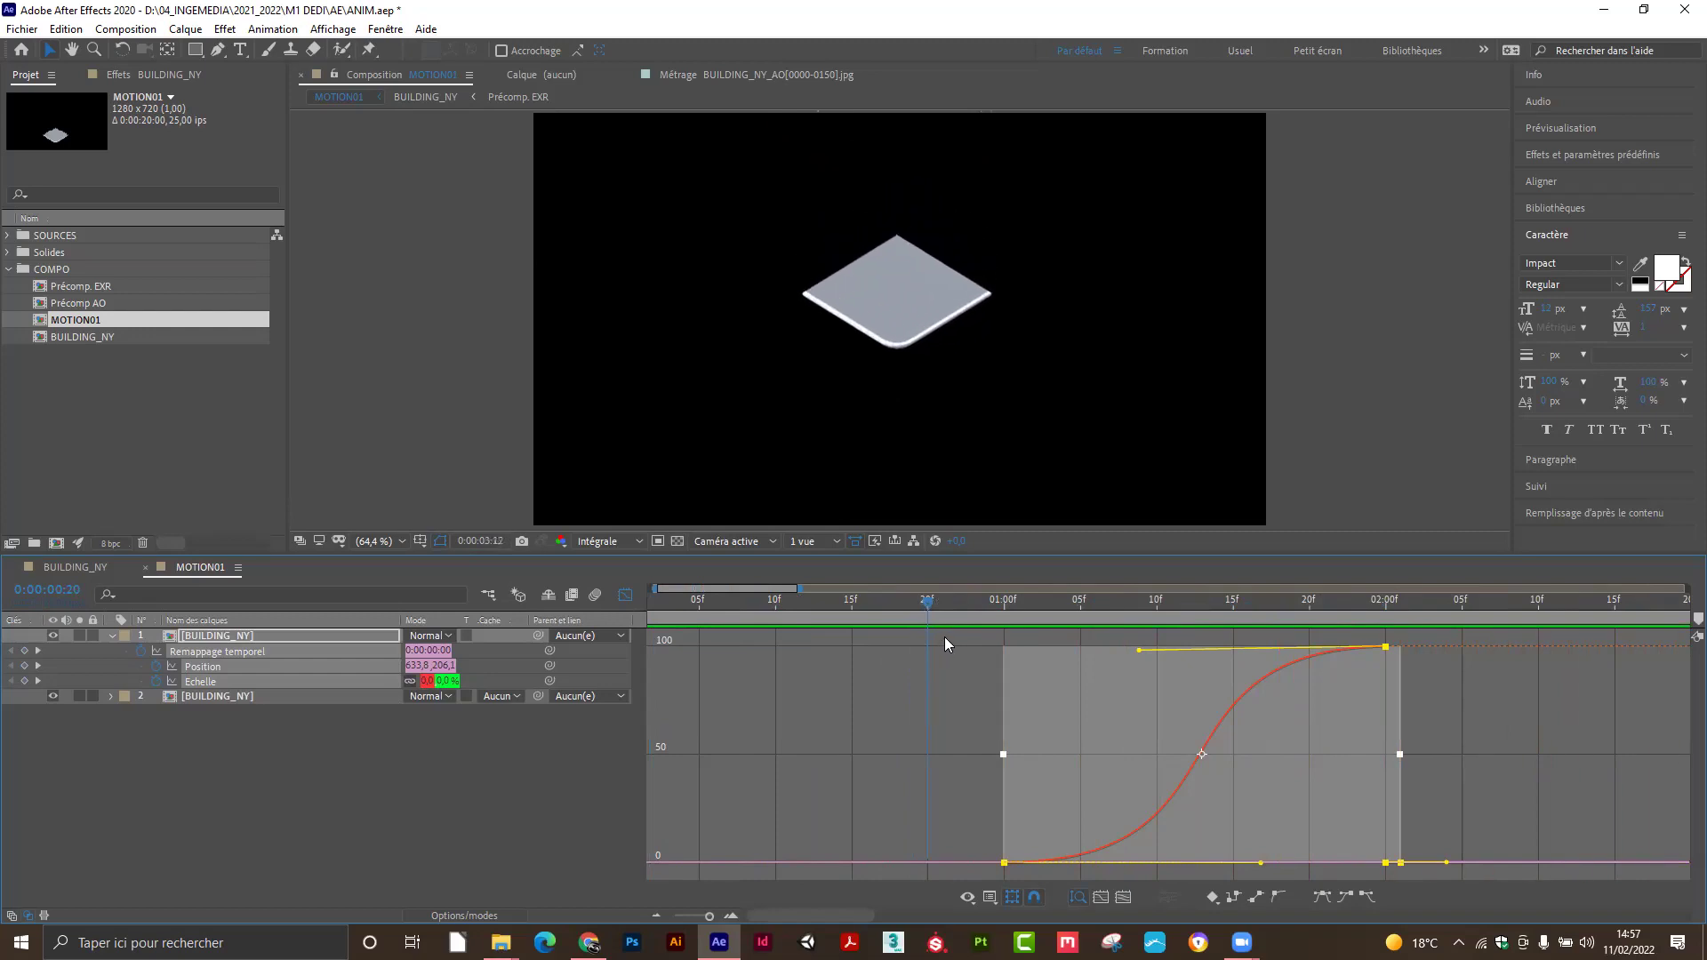
click(957, 601)
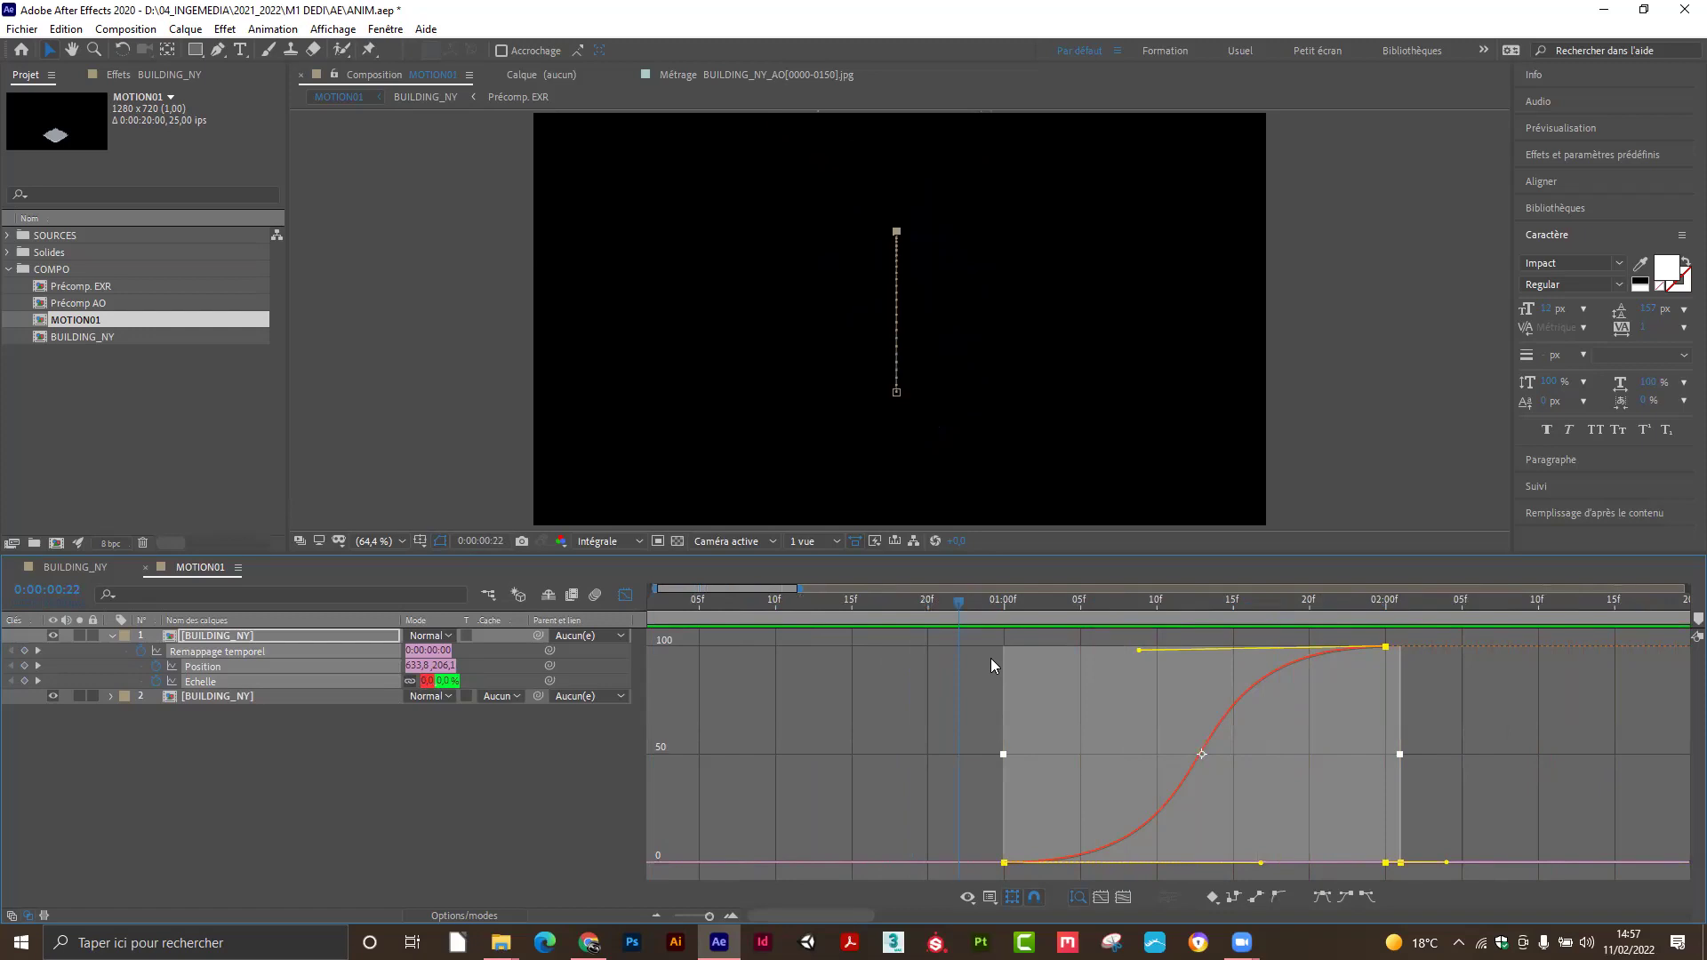
click(625, 595)
Select BUILDING_NY, zoom the timeline out to about 14 seconds, and marquee-select the Position and Echelle keyframes.
click(544, 793)
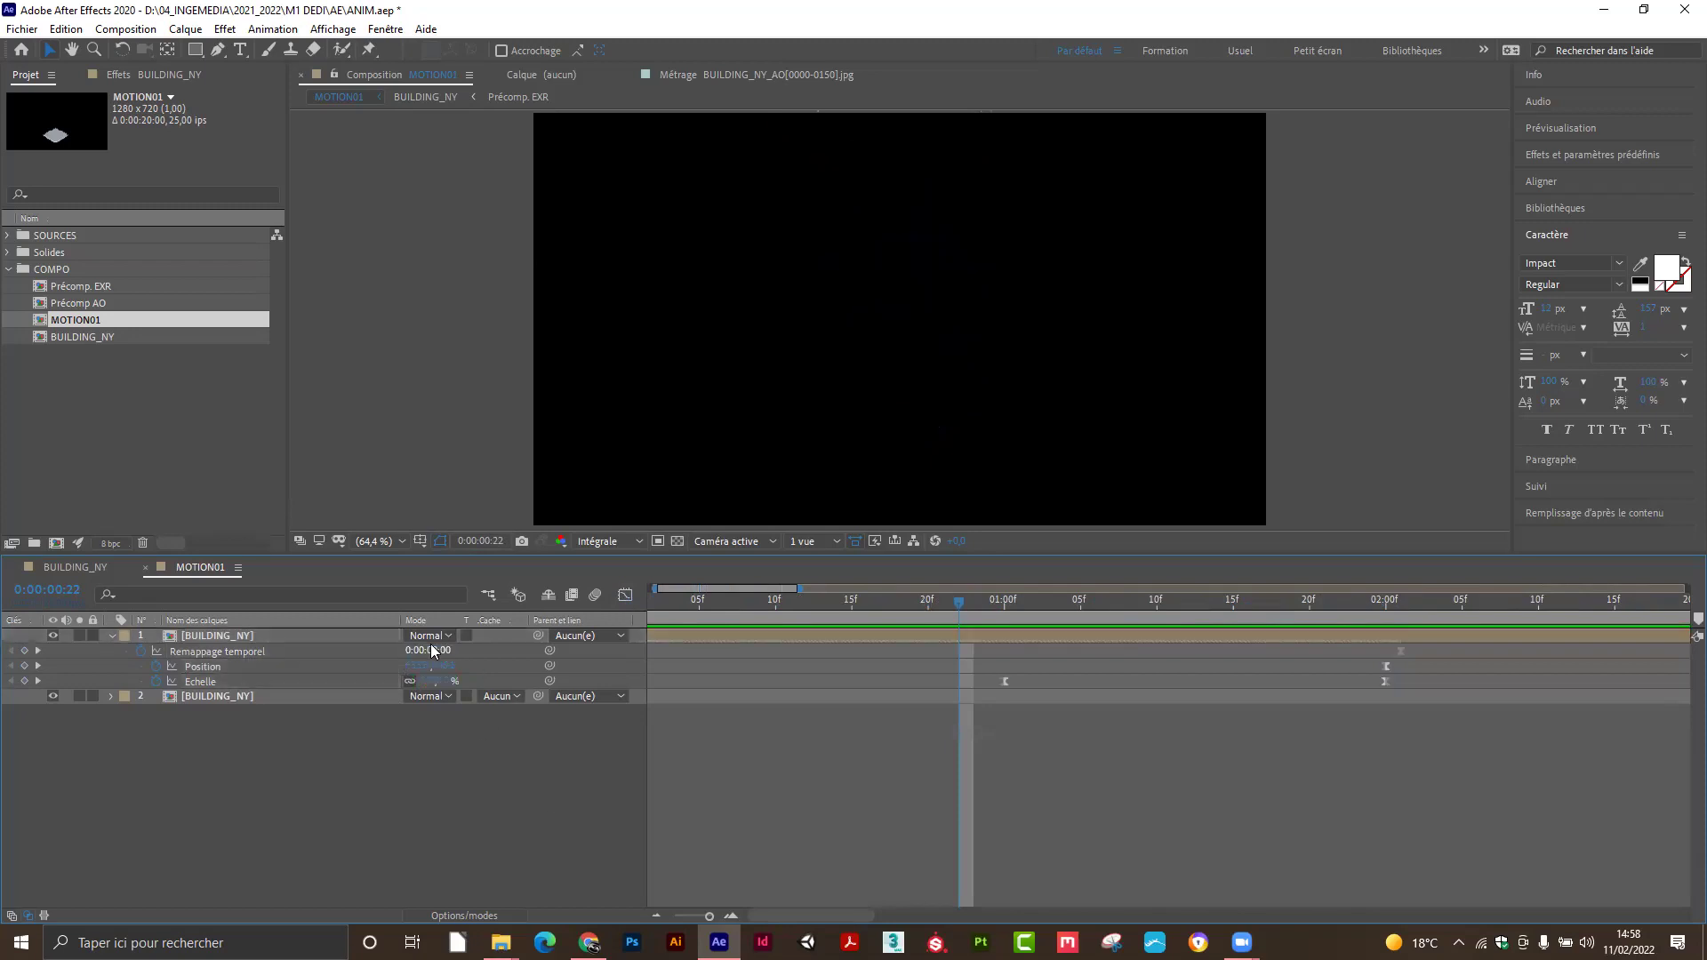
click(362, 635)
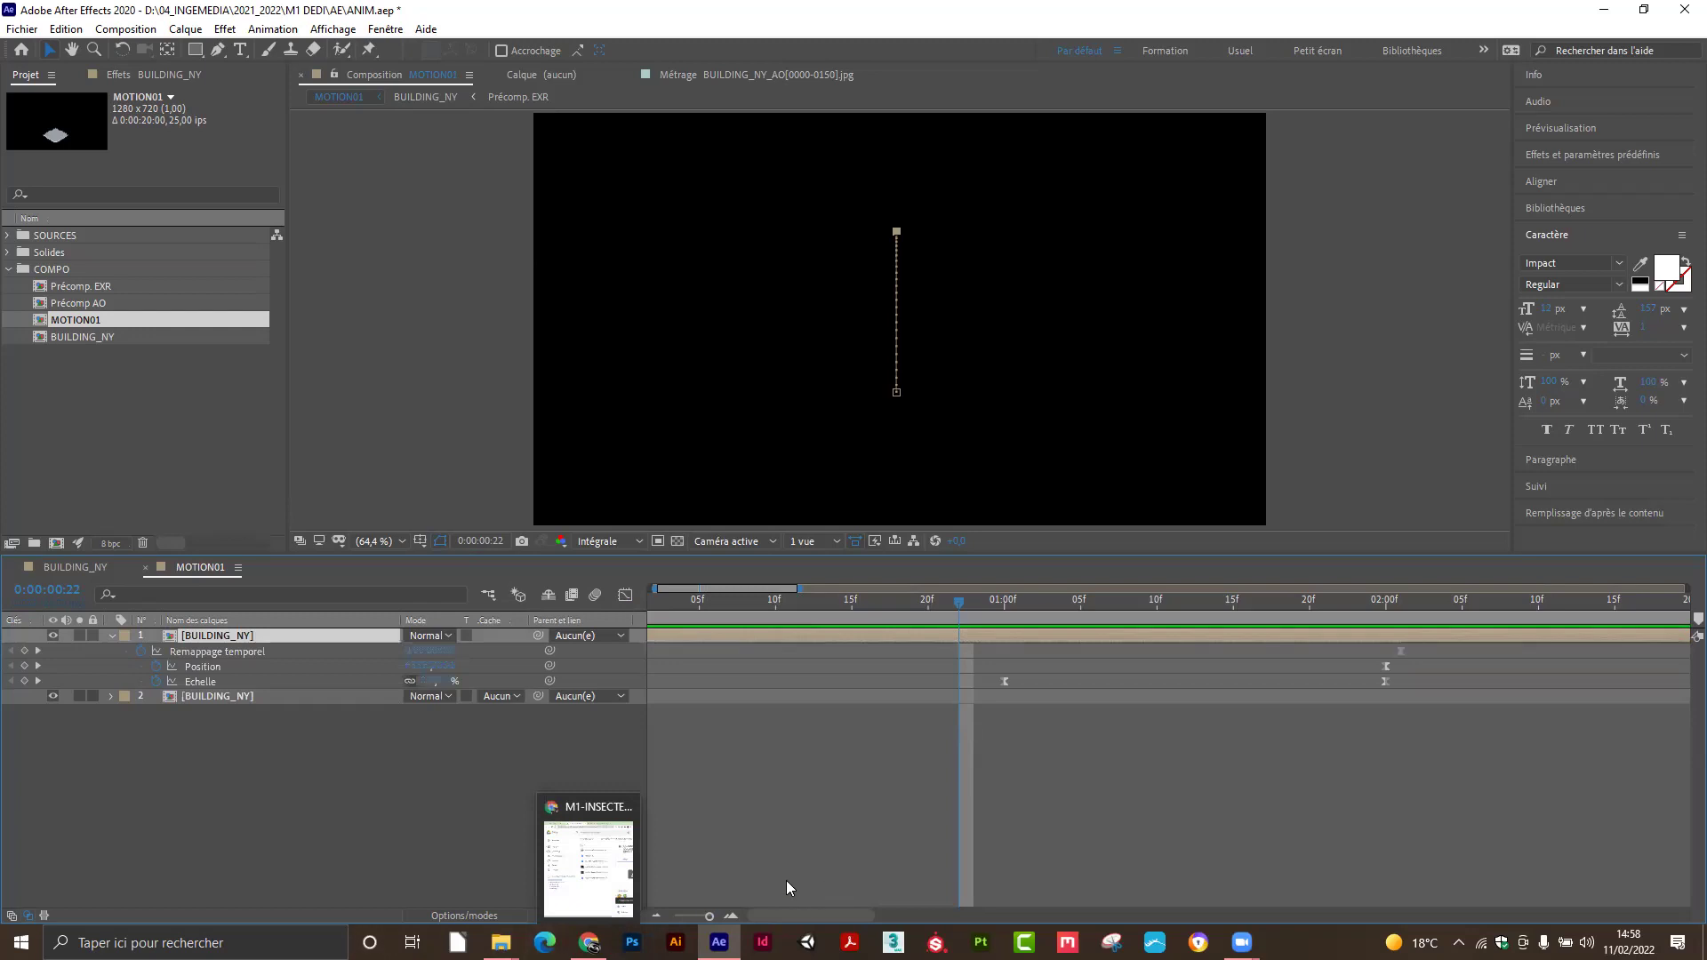
drag(709, 916, 684, 923)
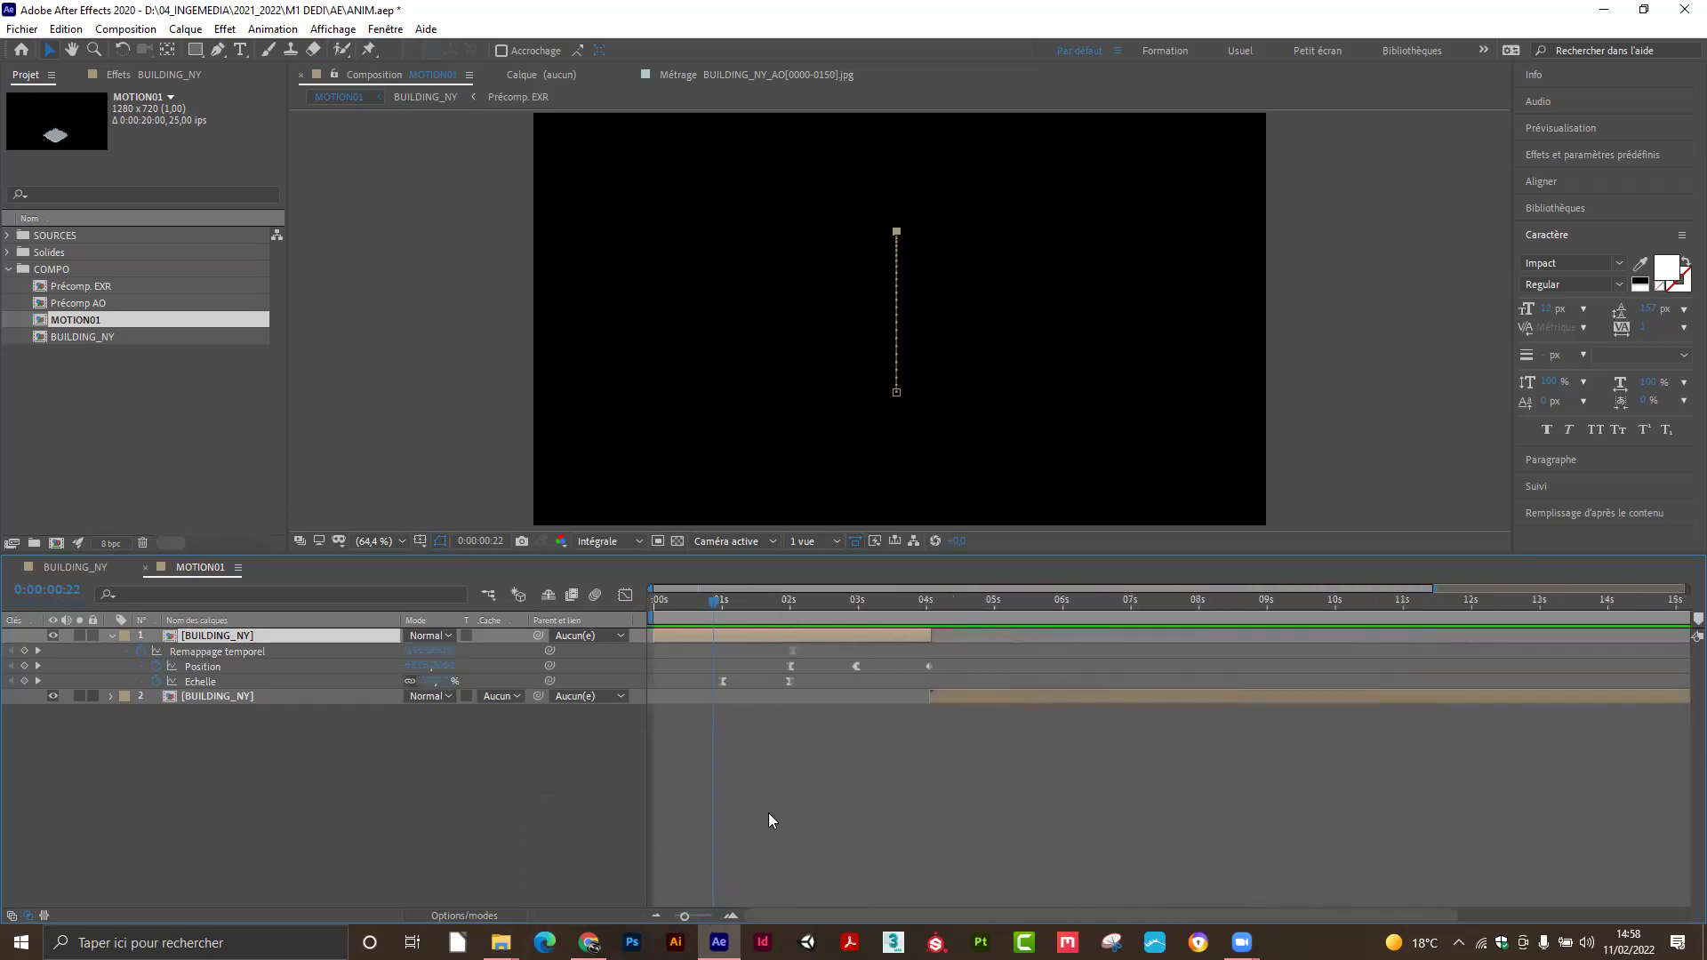
click(755, 655)
drag(696, 651, 928, 684)
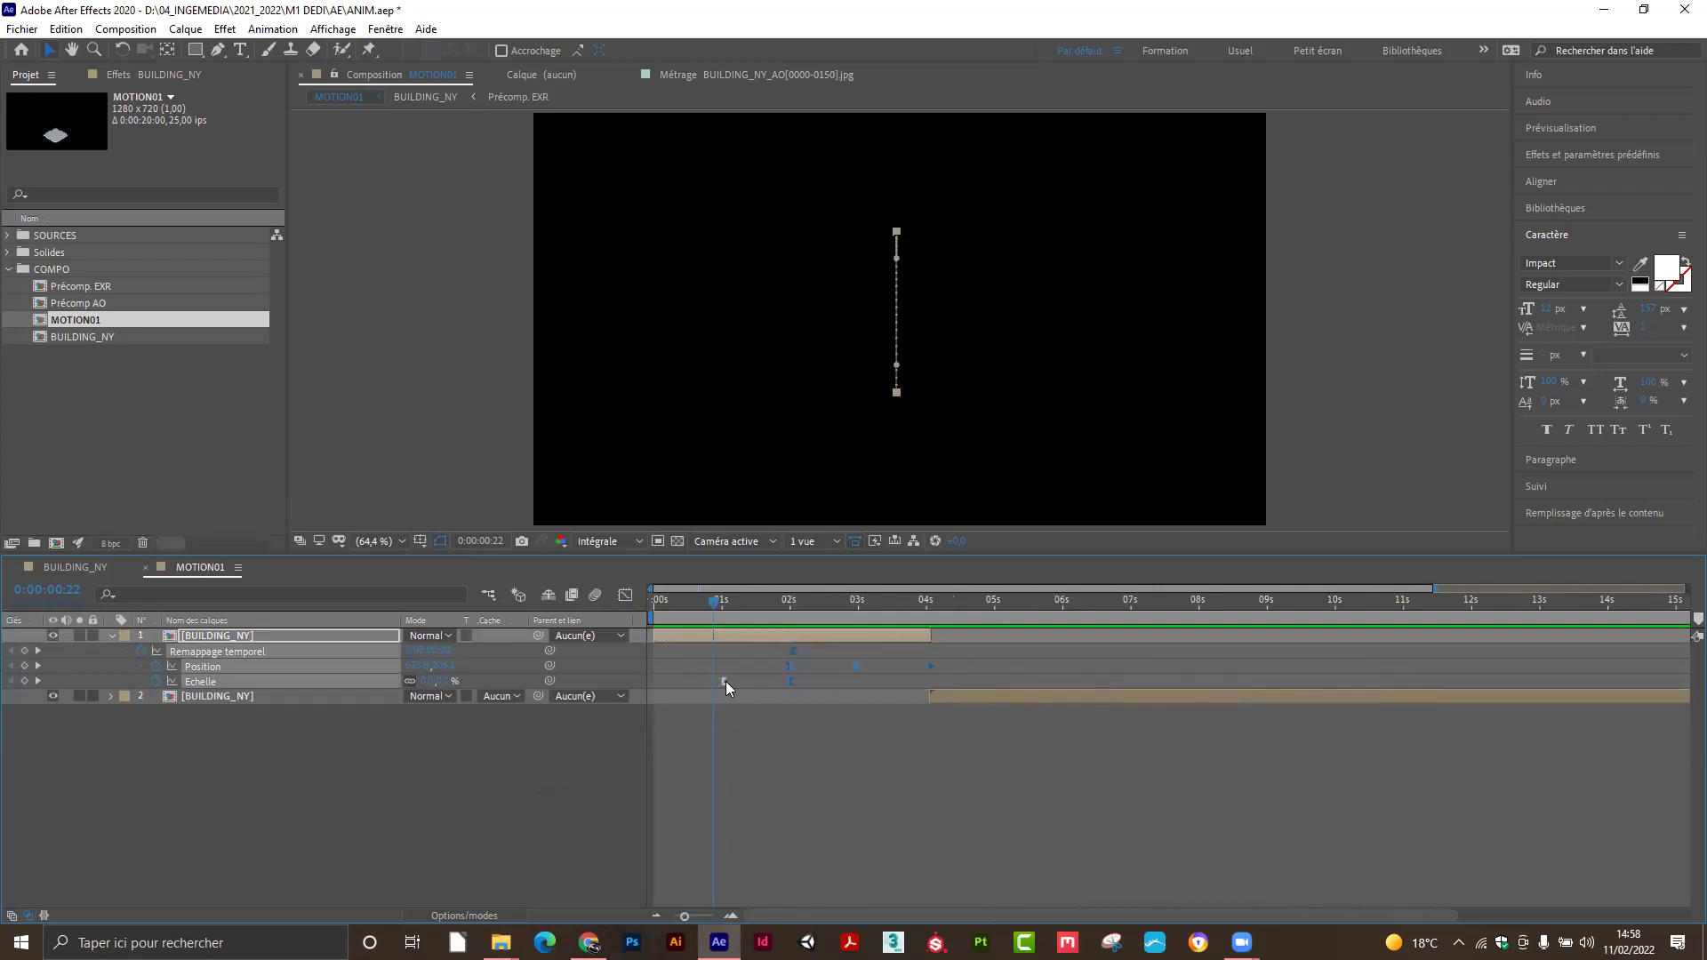
drag(695, 651, 942, 696)
drag(723, 682, 765, 694)
key(ctrl+z)
Slide the Position and Echelle keyframes to start at 0:00:01:00, then preview from 1:13.
drag(689, 645, 883, 704)
drag(685, 647, 865, 690)
mouse_move(750, 690)
mouse_down()
mouse_move(804, 686)
mouse_move(781, 701)
mouse_up()
drag(689, 650, 933, 698)
drag(725, 690, 934, 687)
drag(720, 685, 751, 699)
drag(721, 685, 795, 697)
drag(717, 604, 762, 608)
key(space)
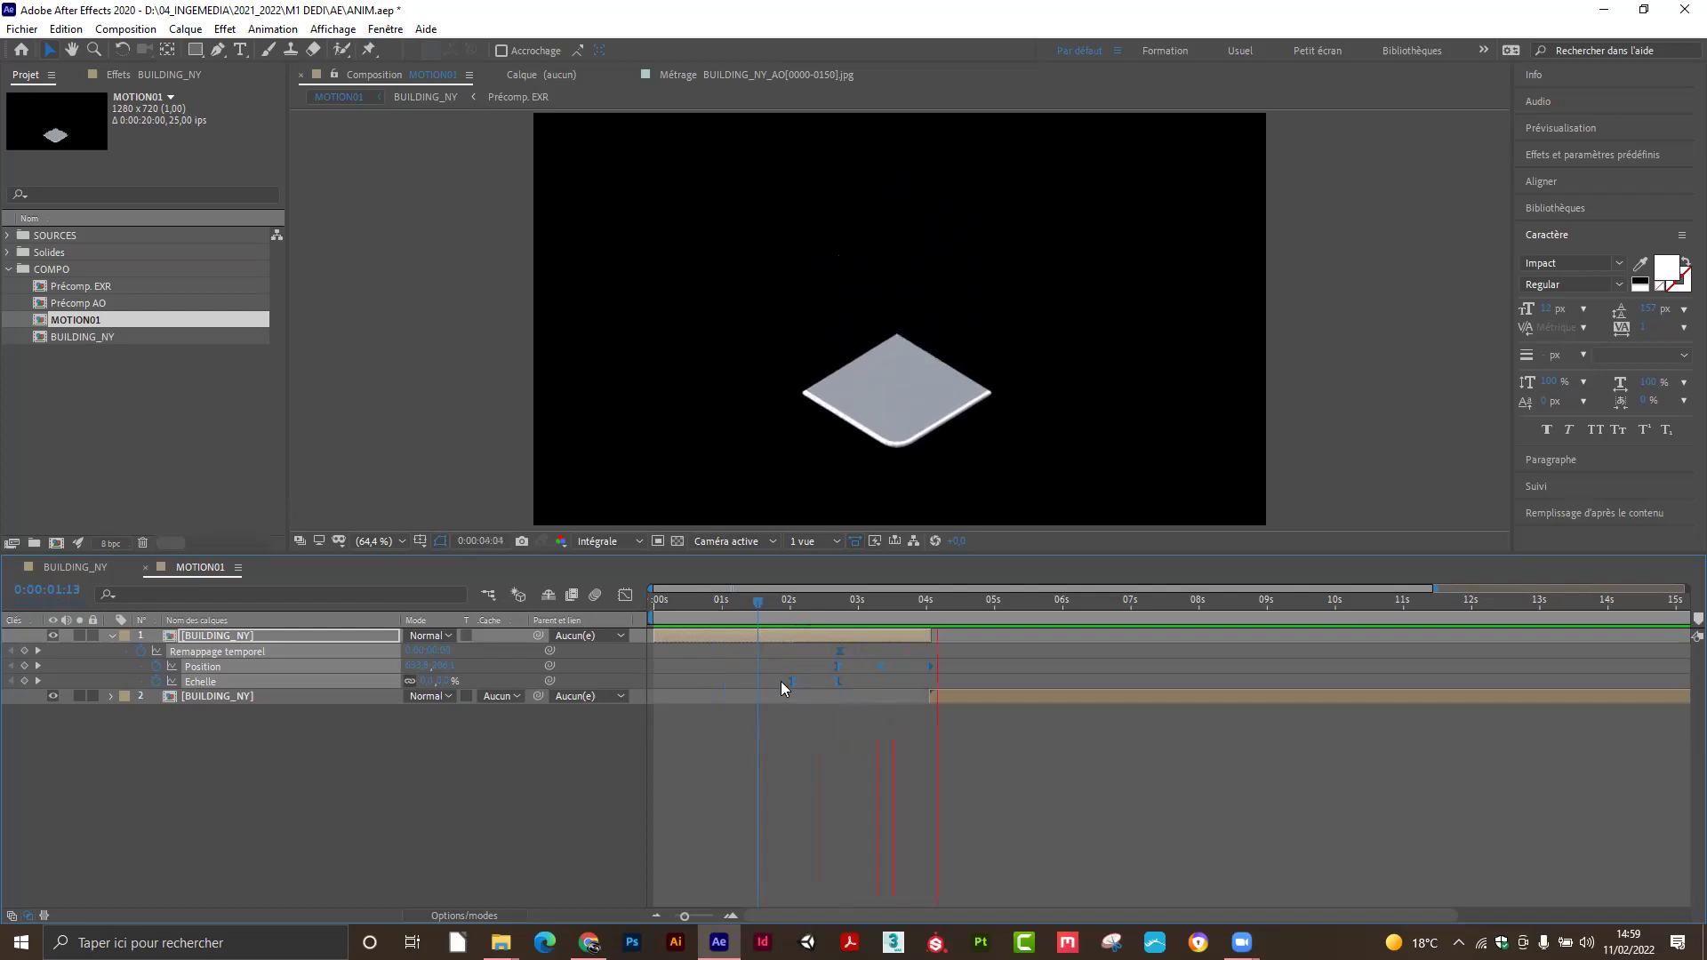
drag(812, 602, 912, 679)
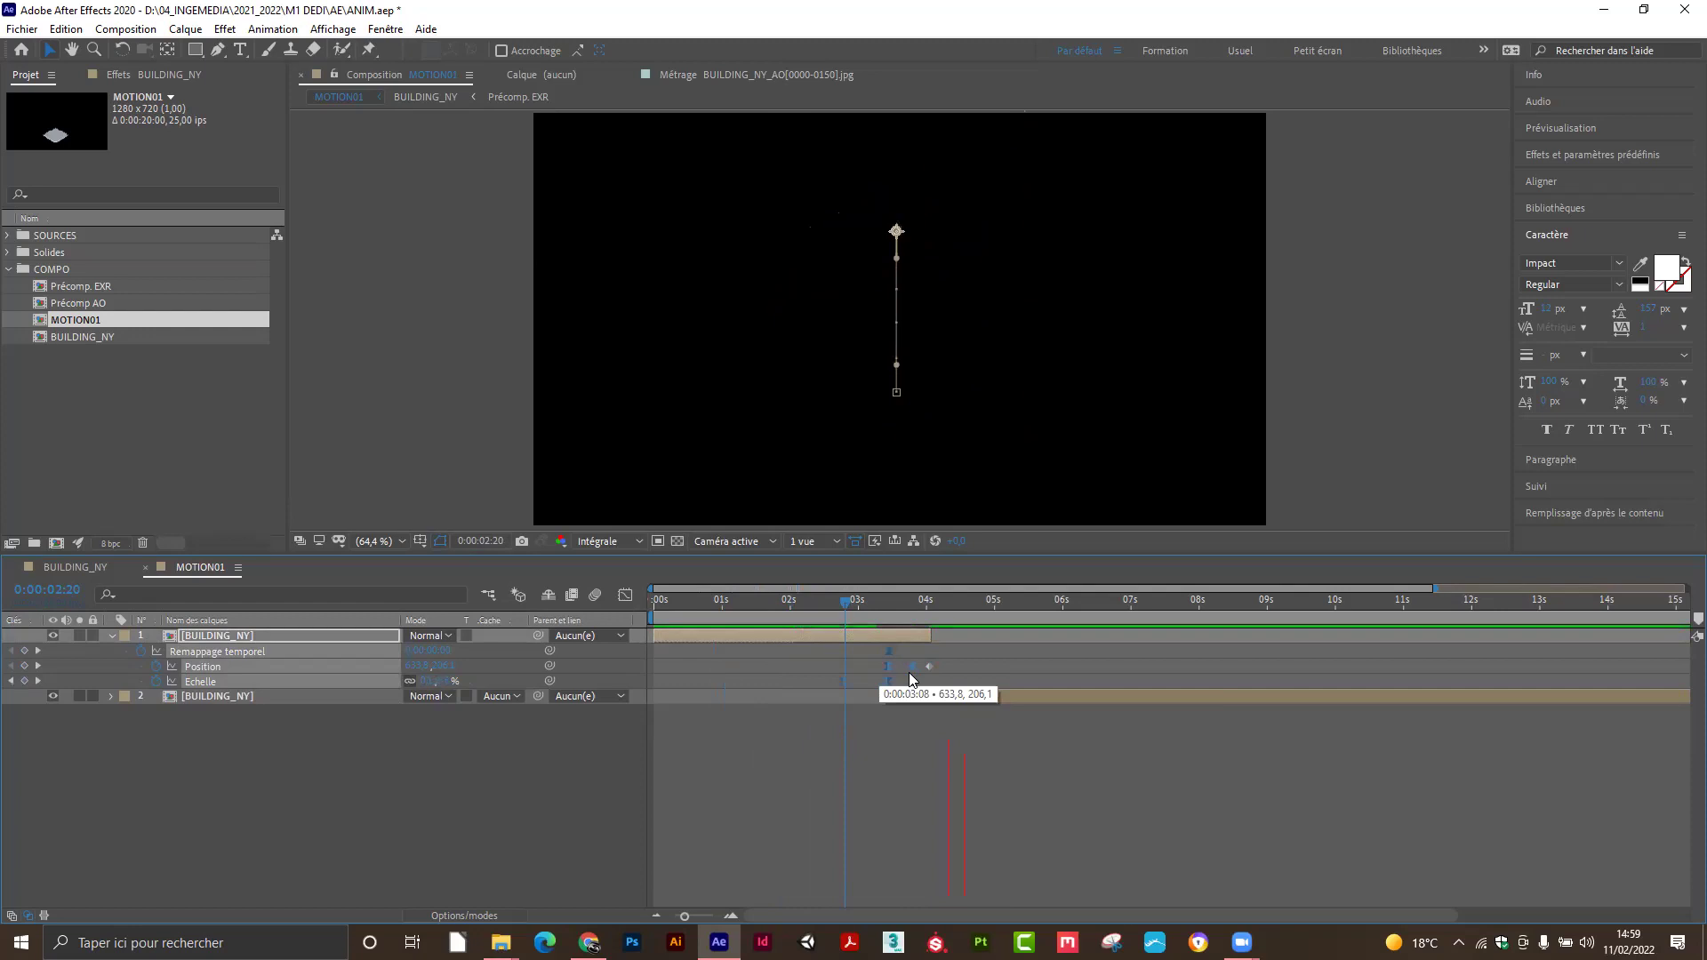
drag(845, 609, 810, 613)
key(space)
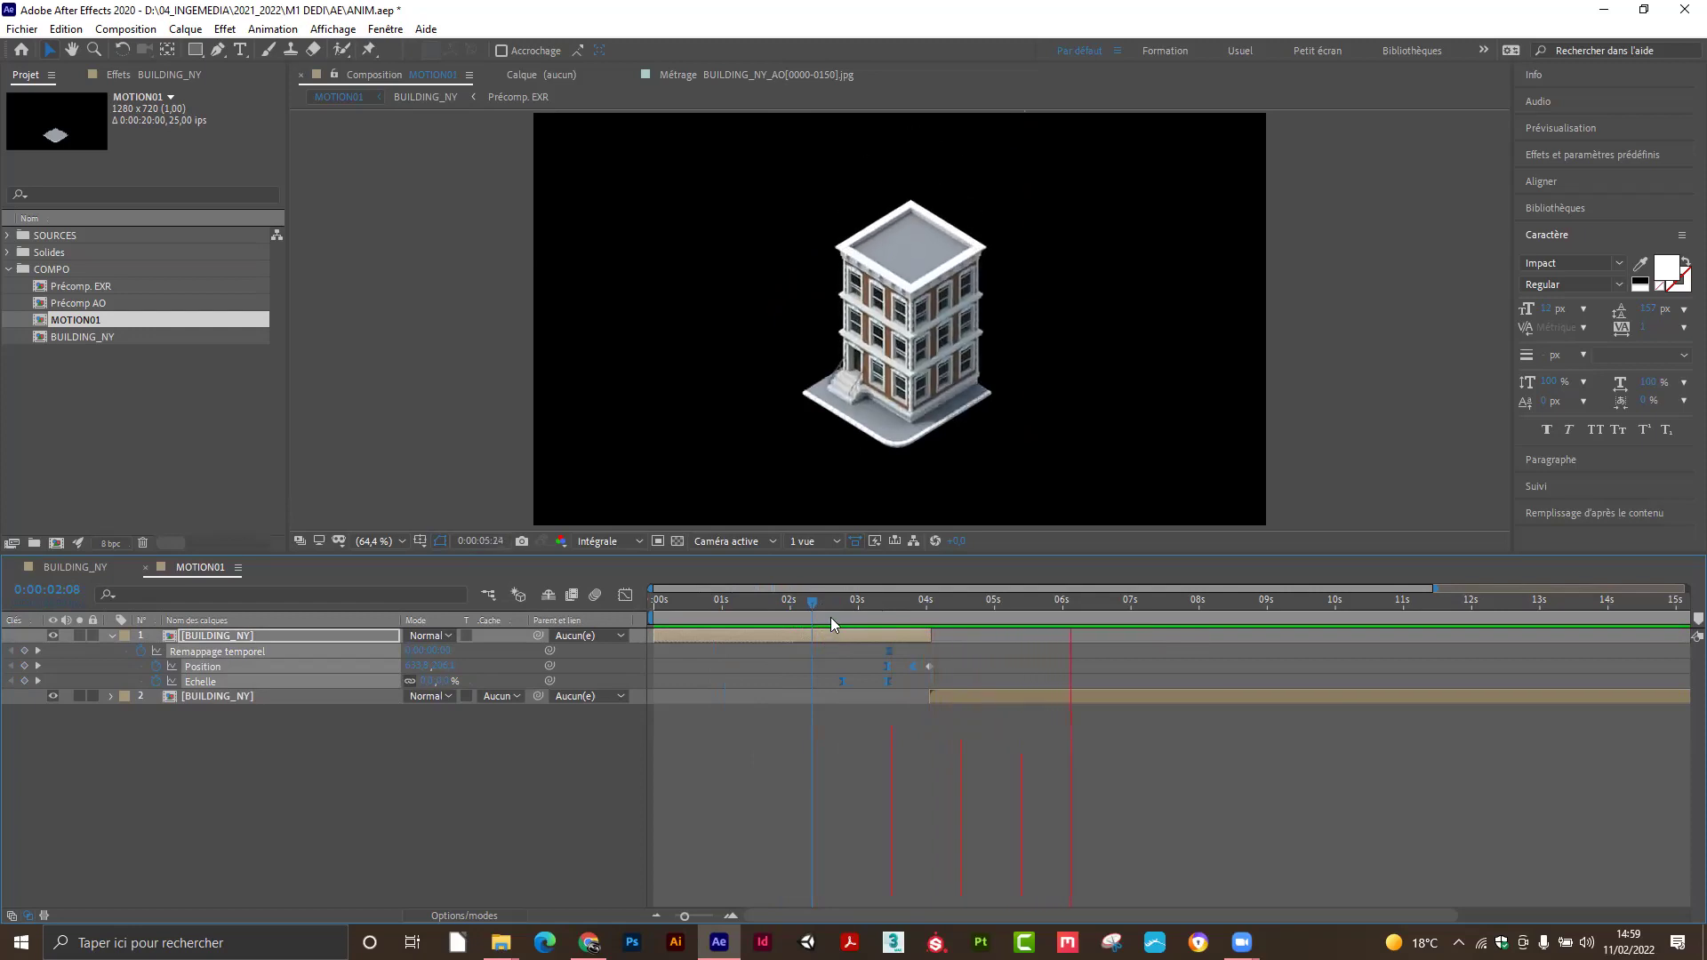
drag(813, 605, 800, 609)
key(space)
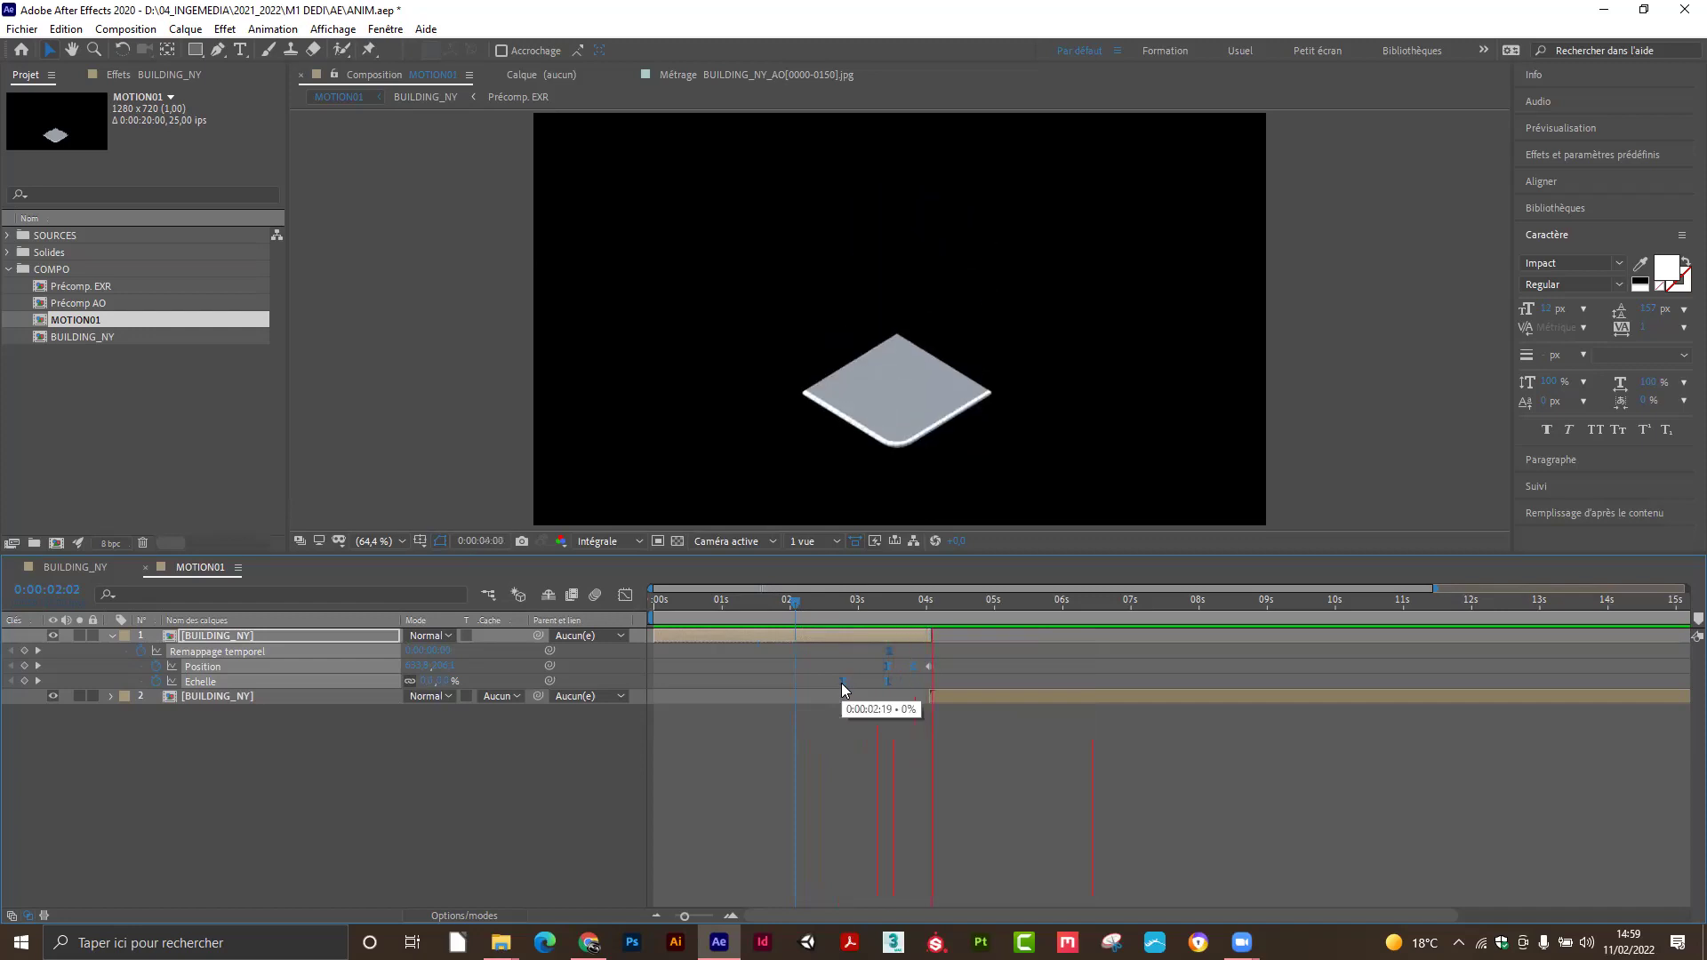
click(819, 605)
drag(819, 608, 854, 633)
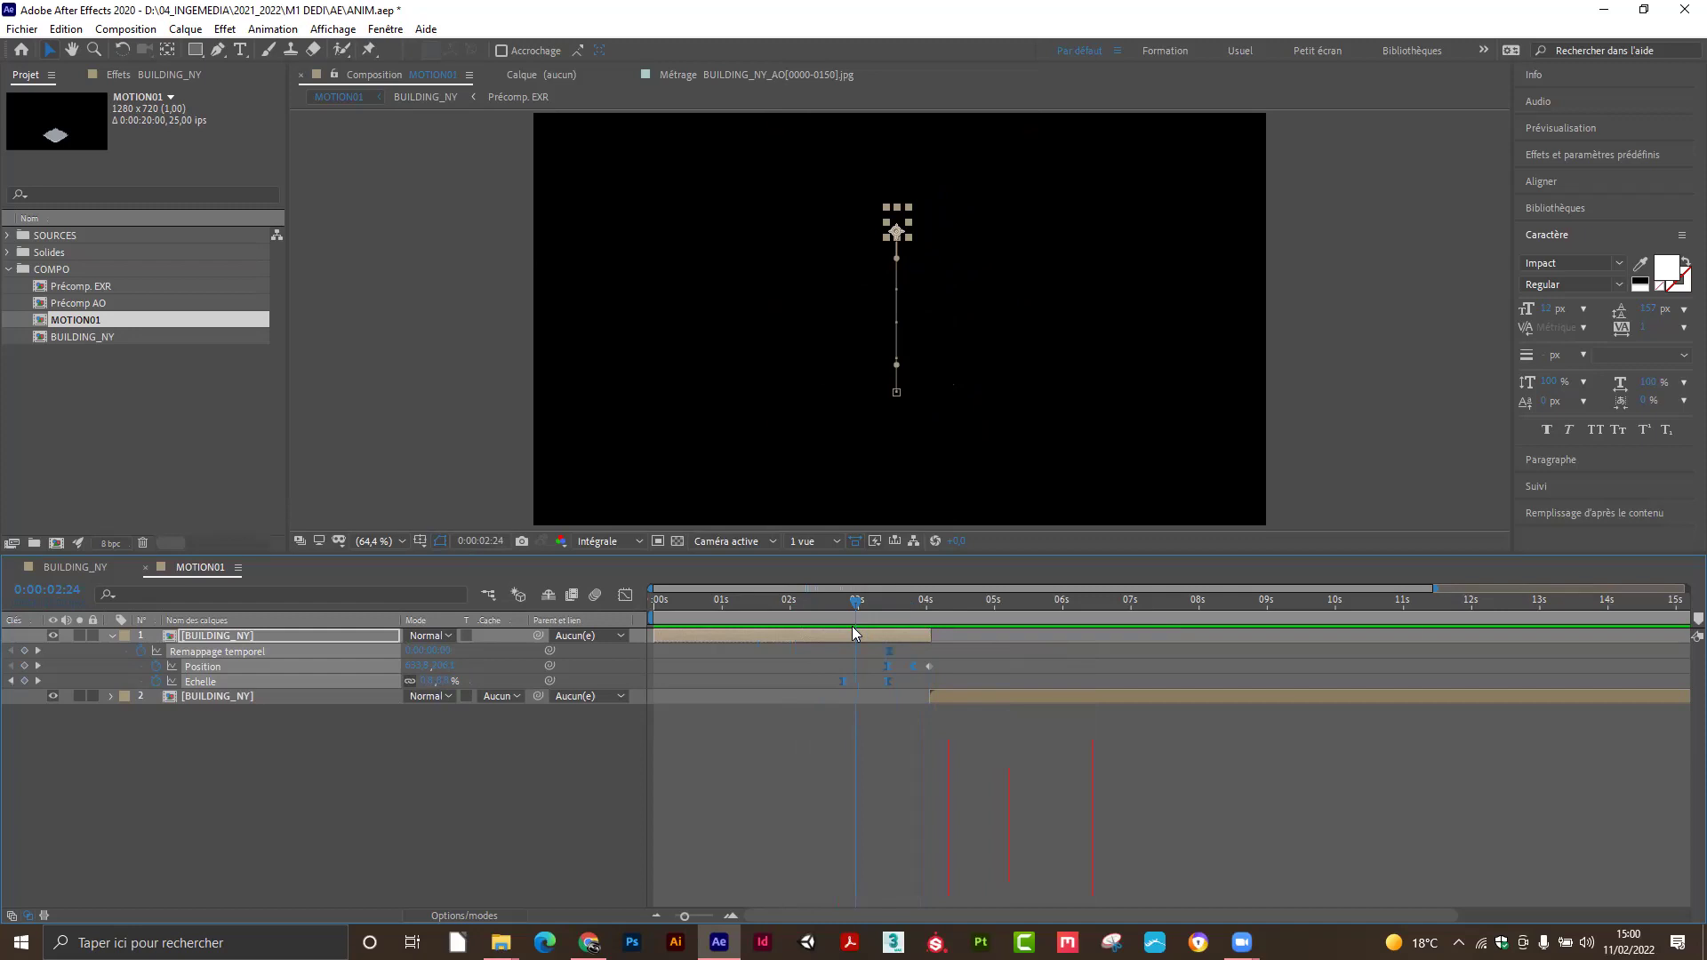
click(909, 608)
drag(911, 608, 931, 617)
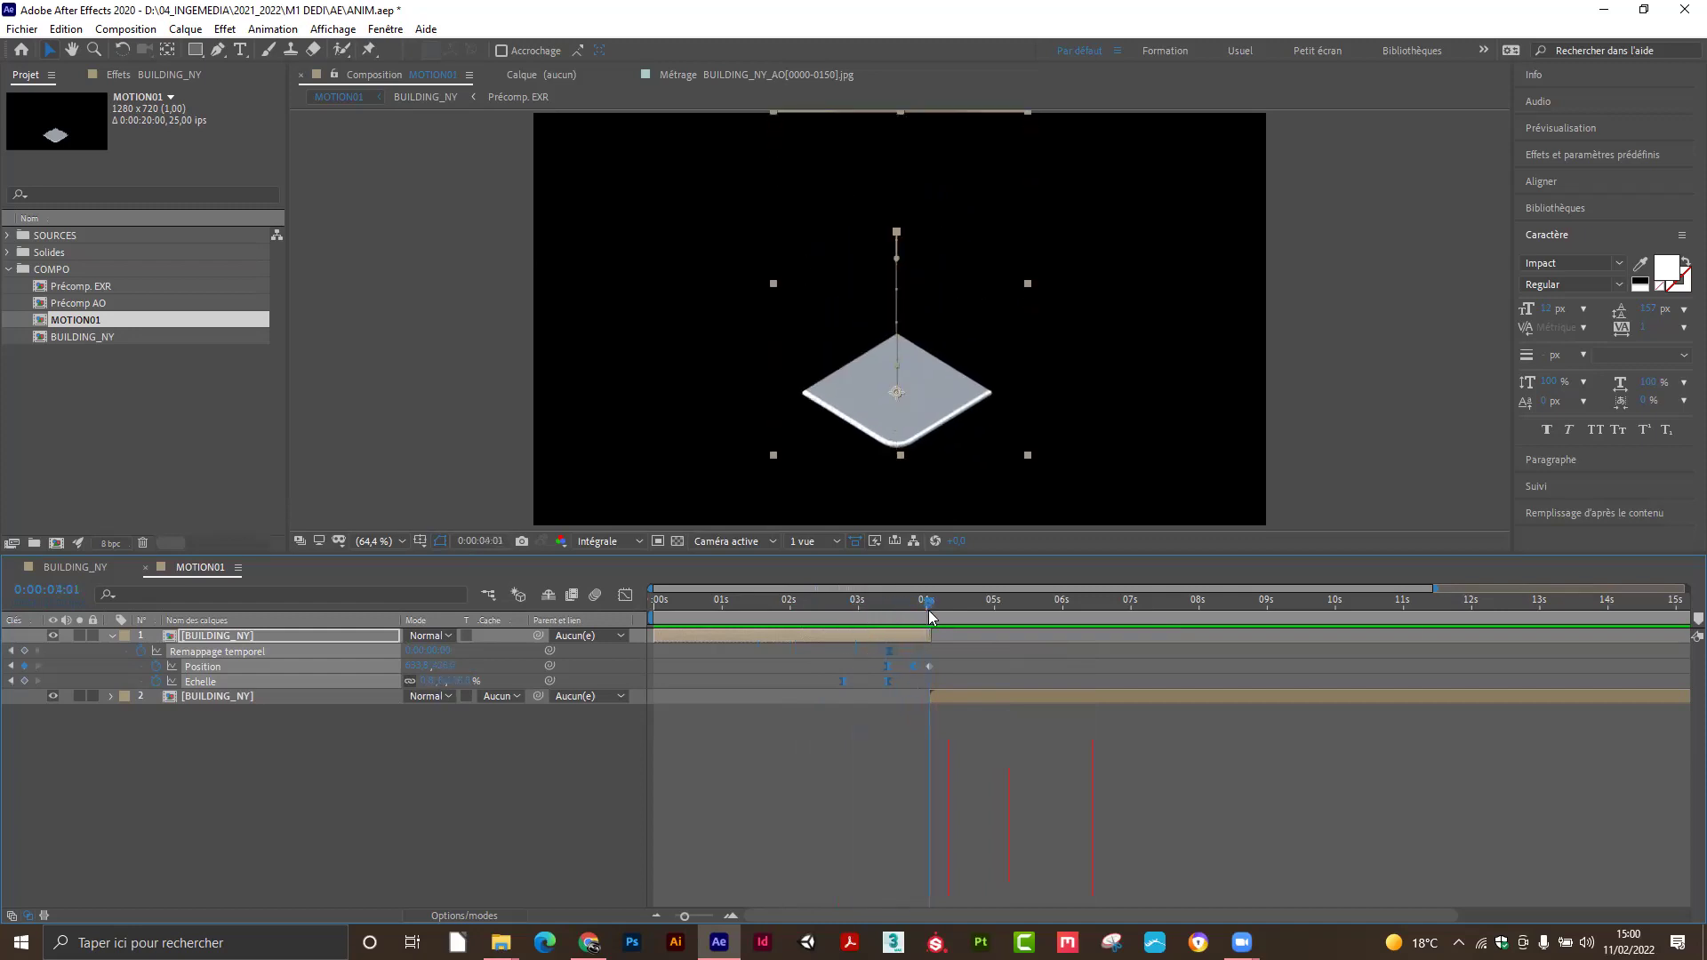
click(944, 667)
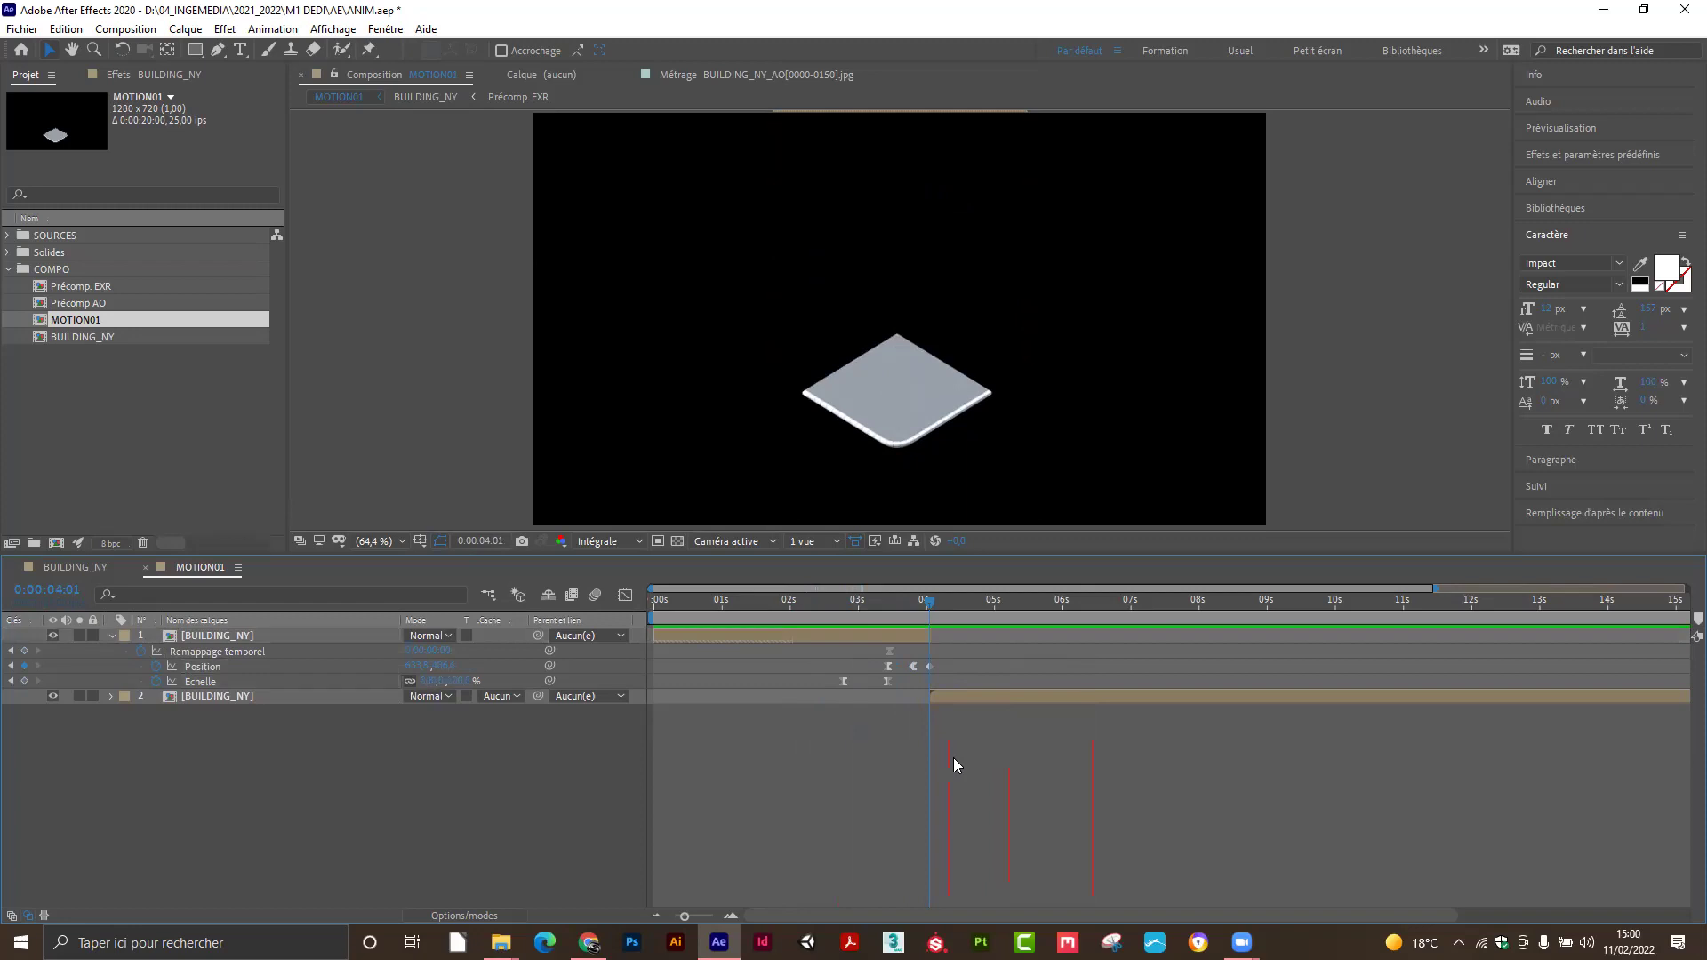
click(844, 681)
click(889, 672)
click(983, 894)
drag(687, 916, 710, 918)
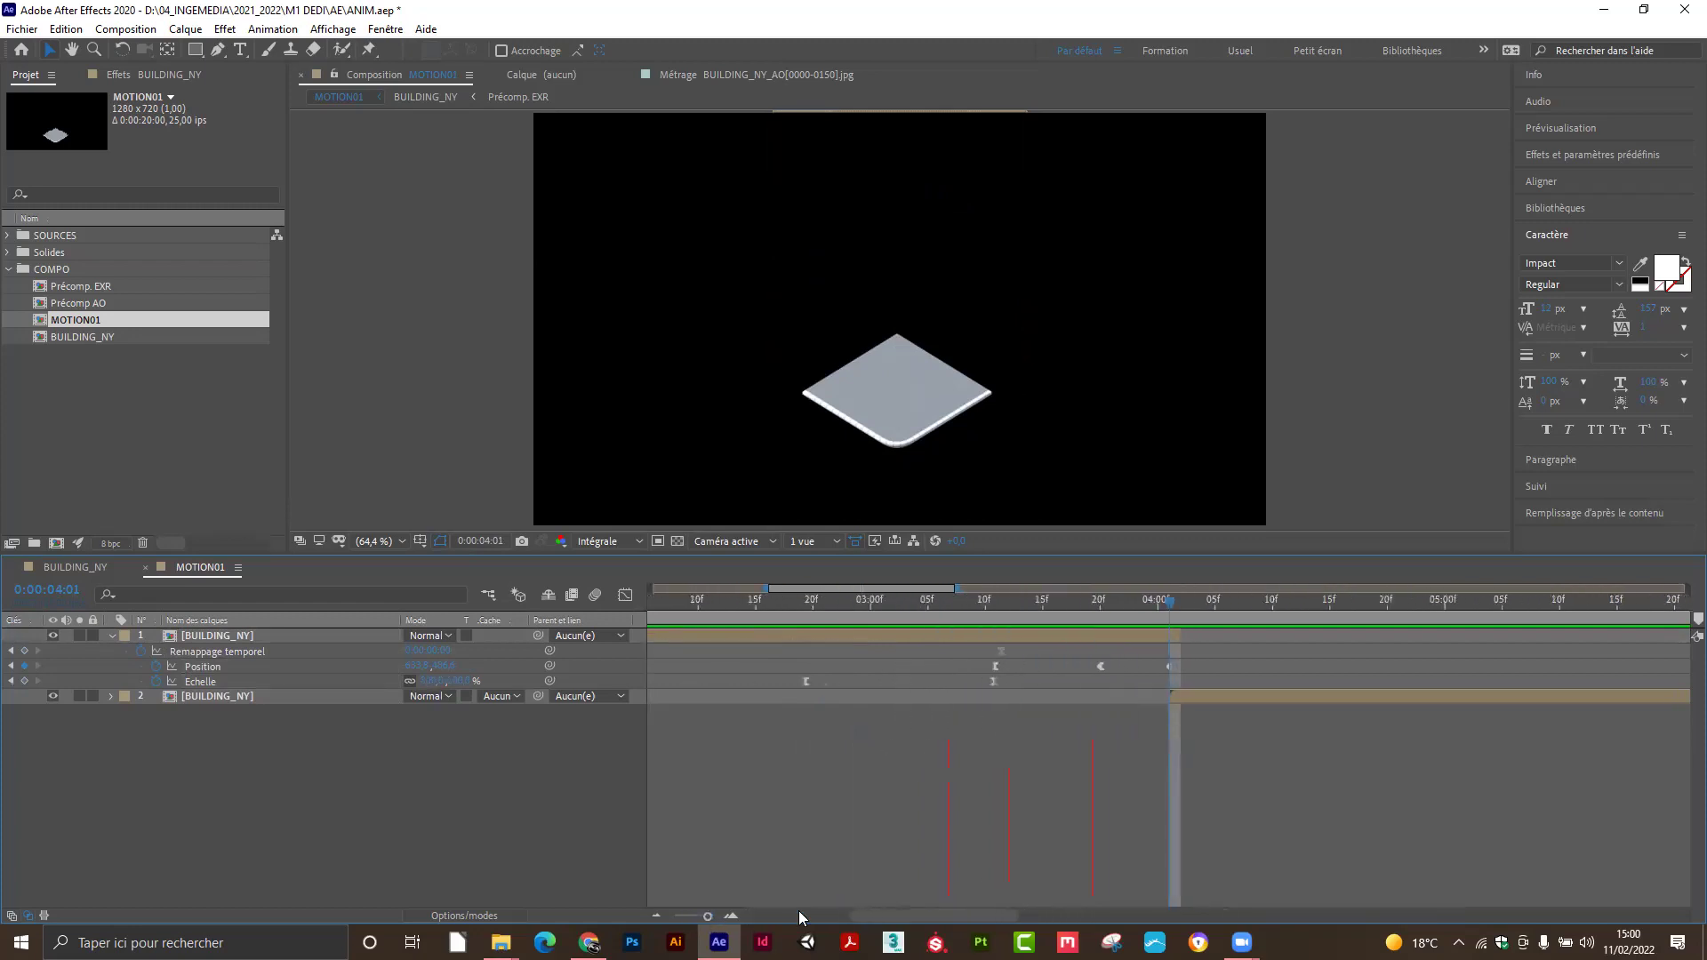
click(1215, 600)
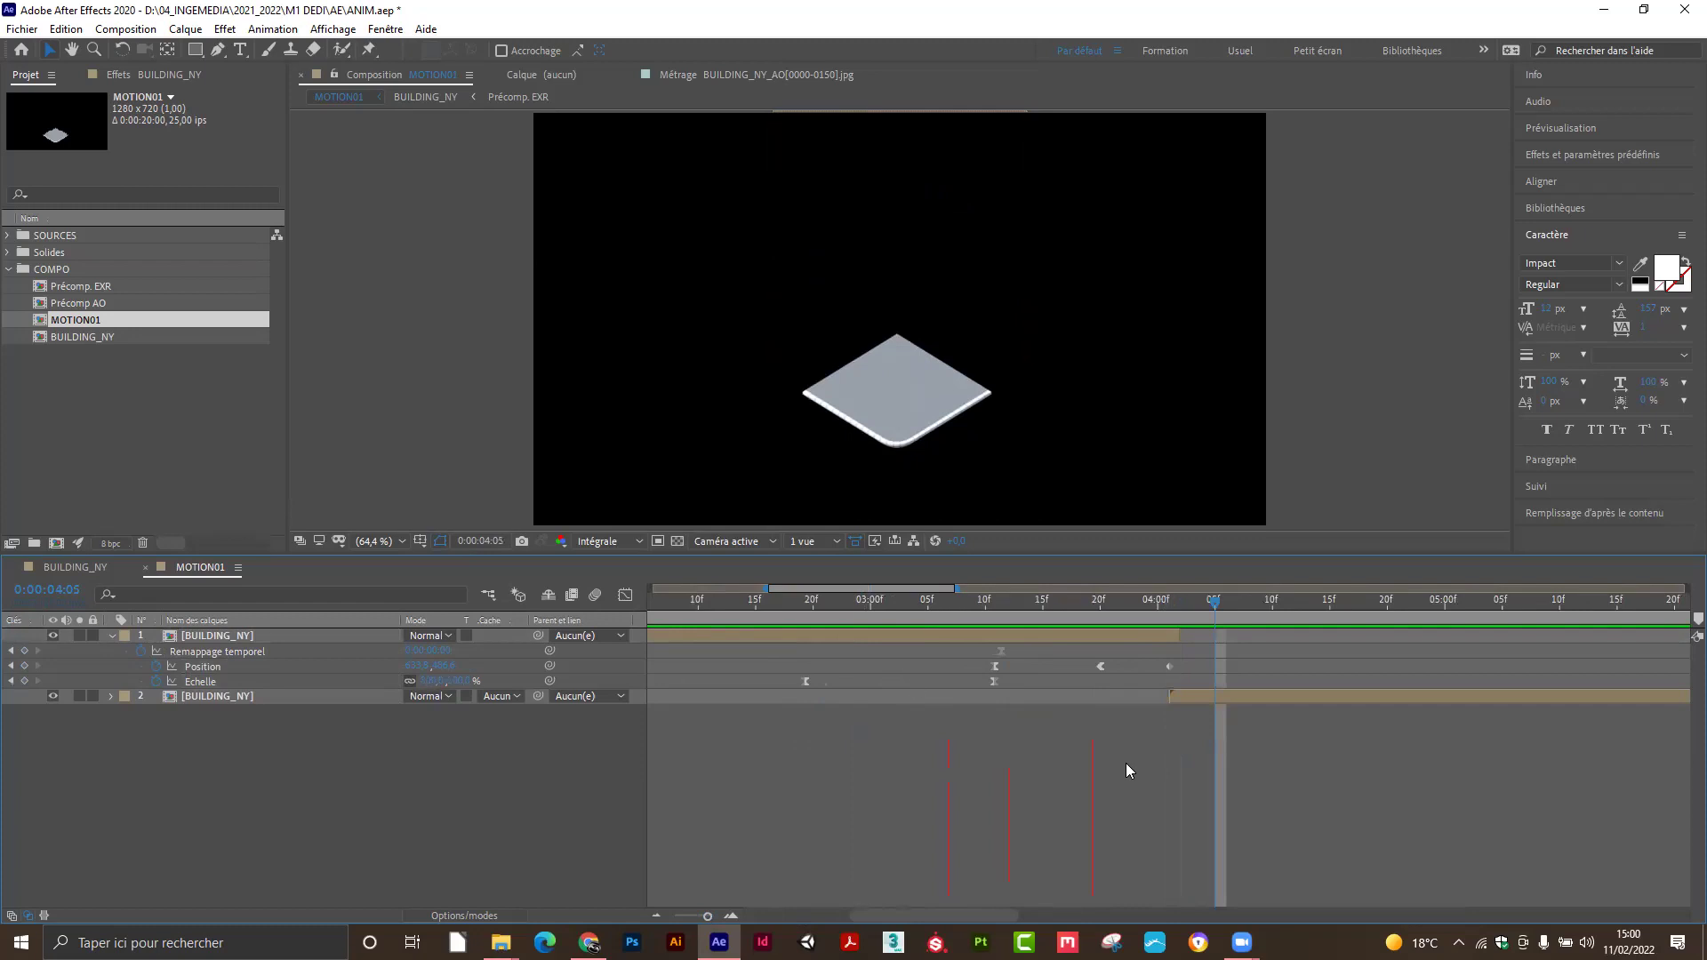
Open the General preferences from the Edit menu.
click(184, 32)
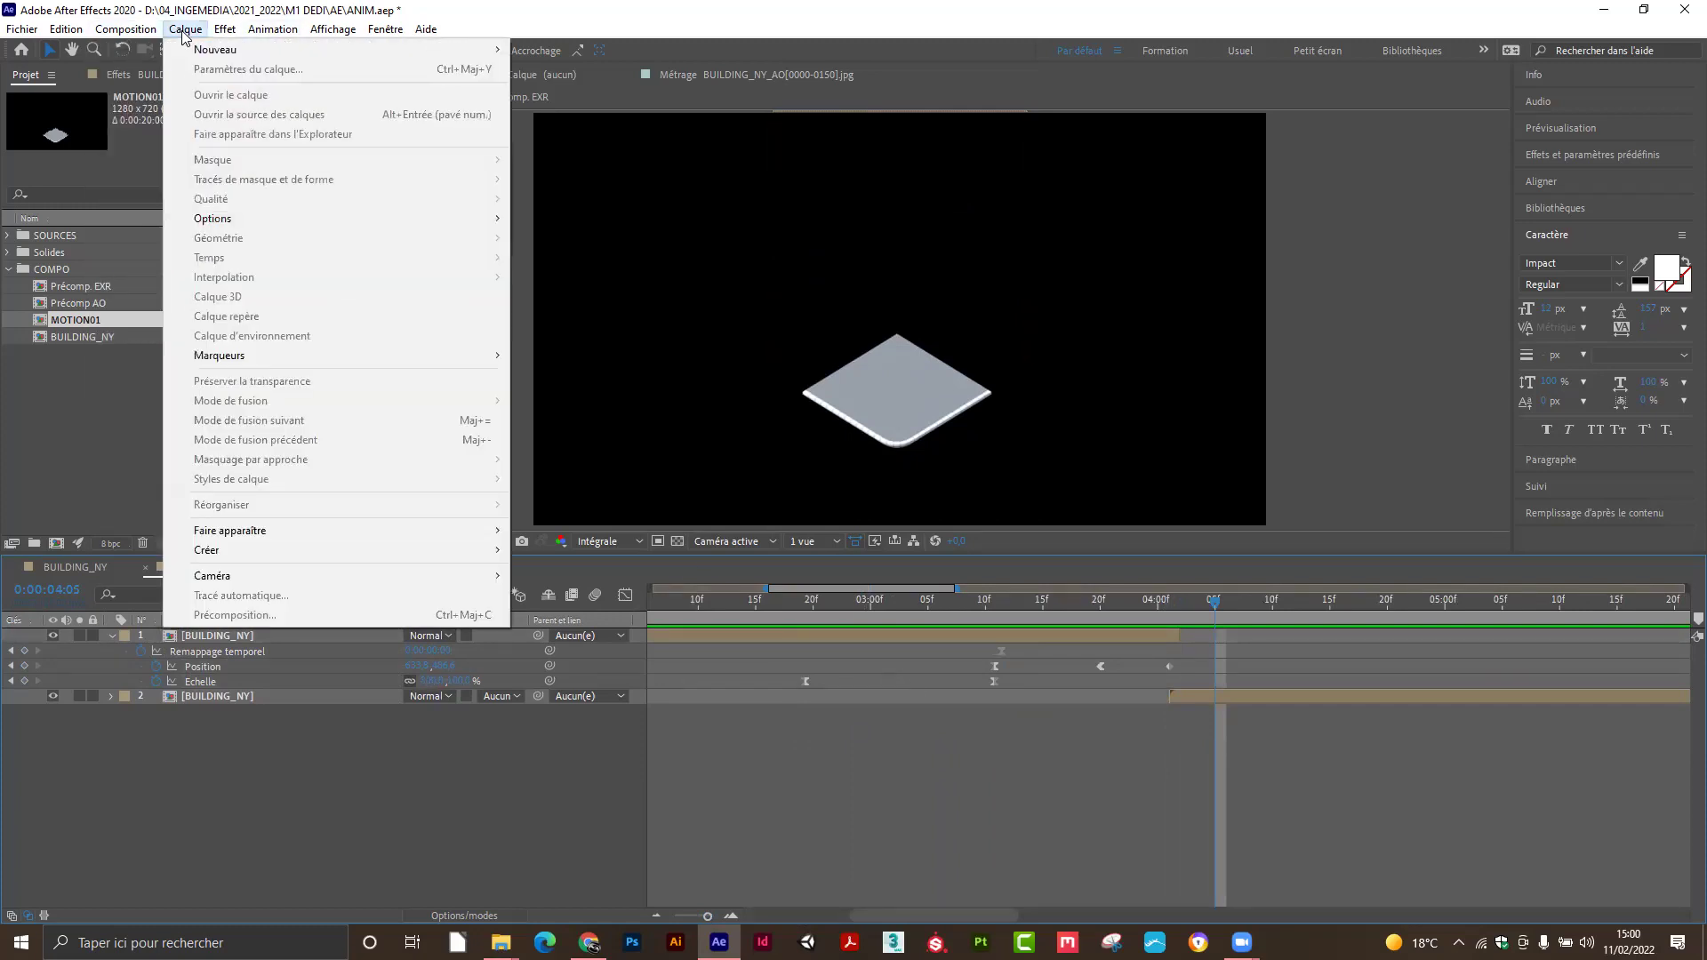
mouse_move(67, 31)
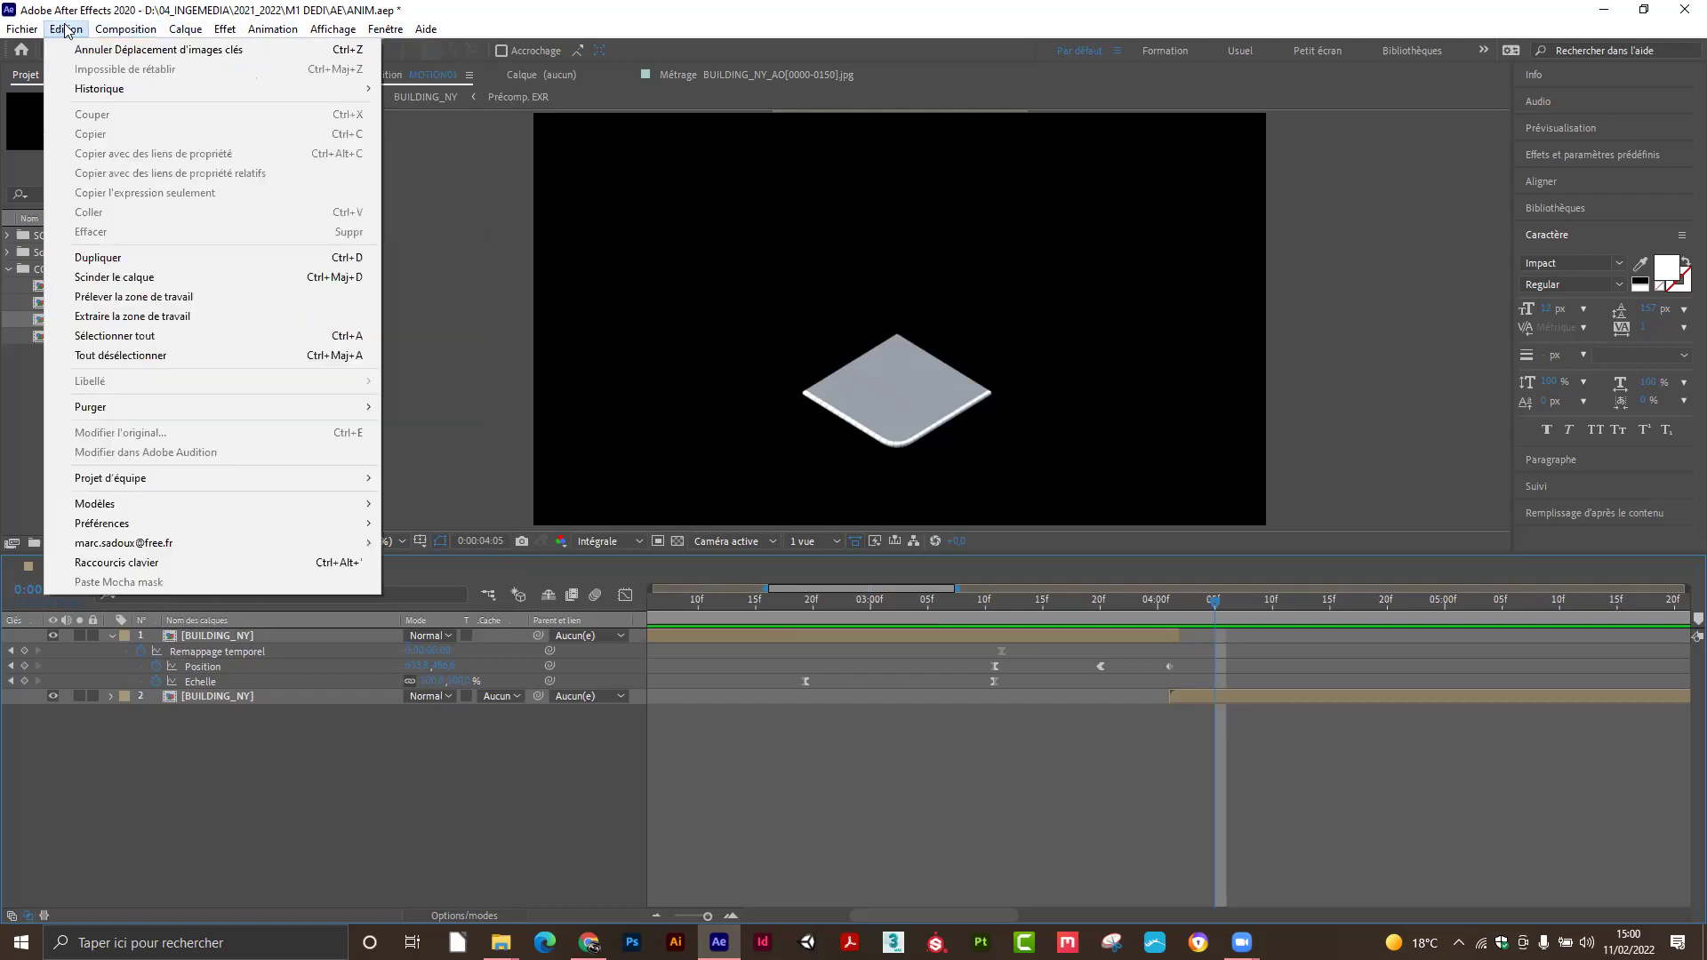
mouse_move(125, 524)
click(426, 524)
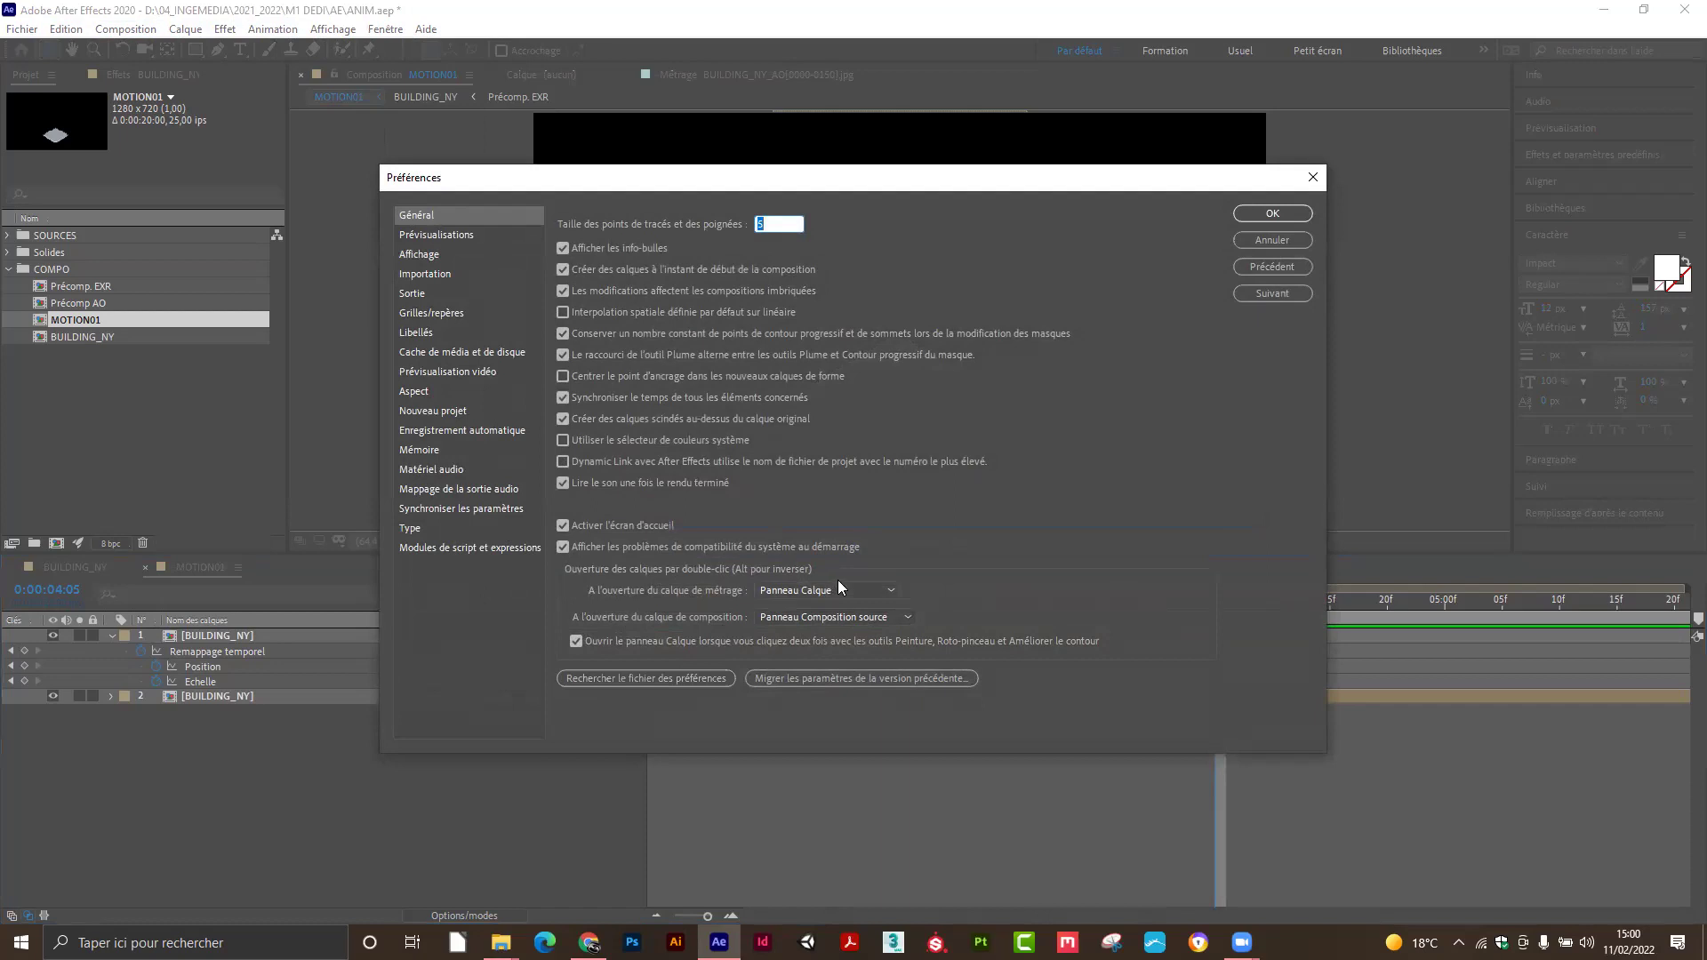
Browse the Preview, Display, Import, Output, Grids, Labels and Media Cache pages through to Appearance.
click(427, 238)
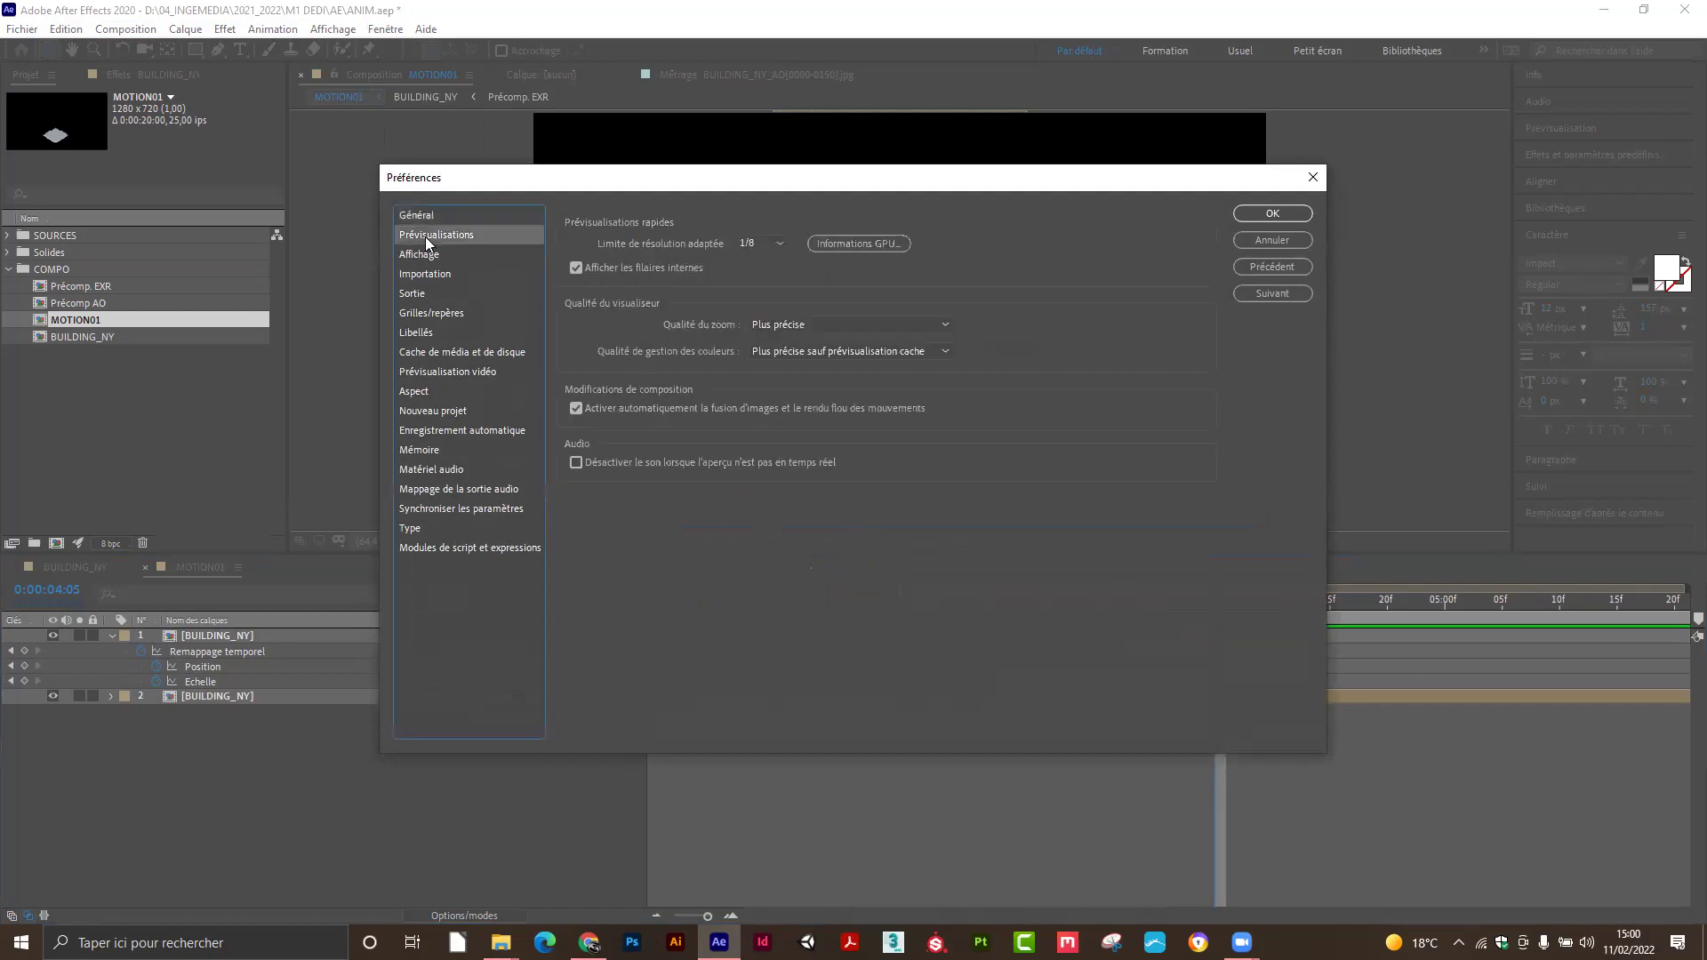
click(424, 255)
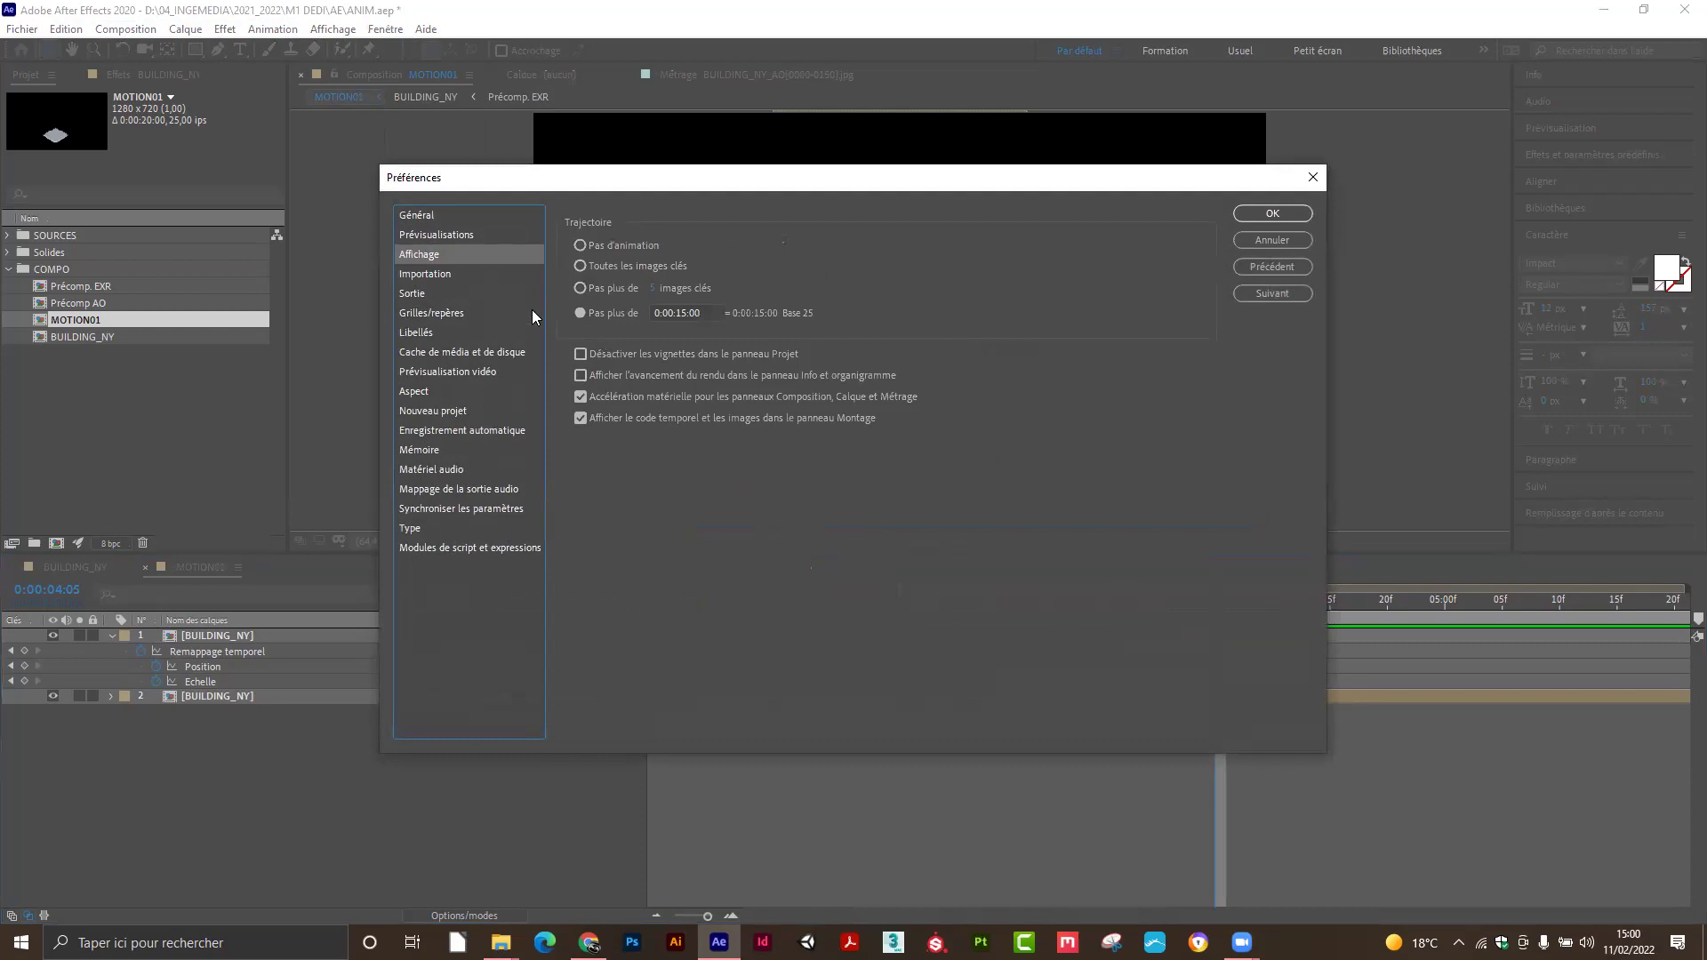
click(457, 275)
click(441, 294)
click(444, 313)
click(446, 333)
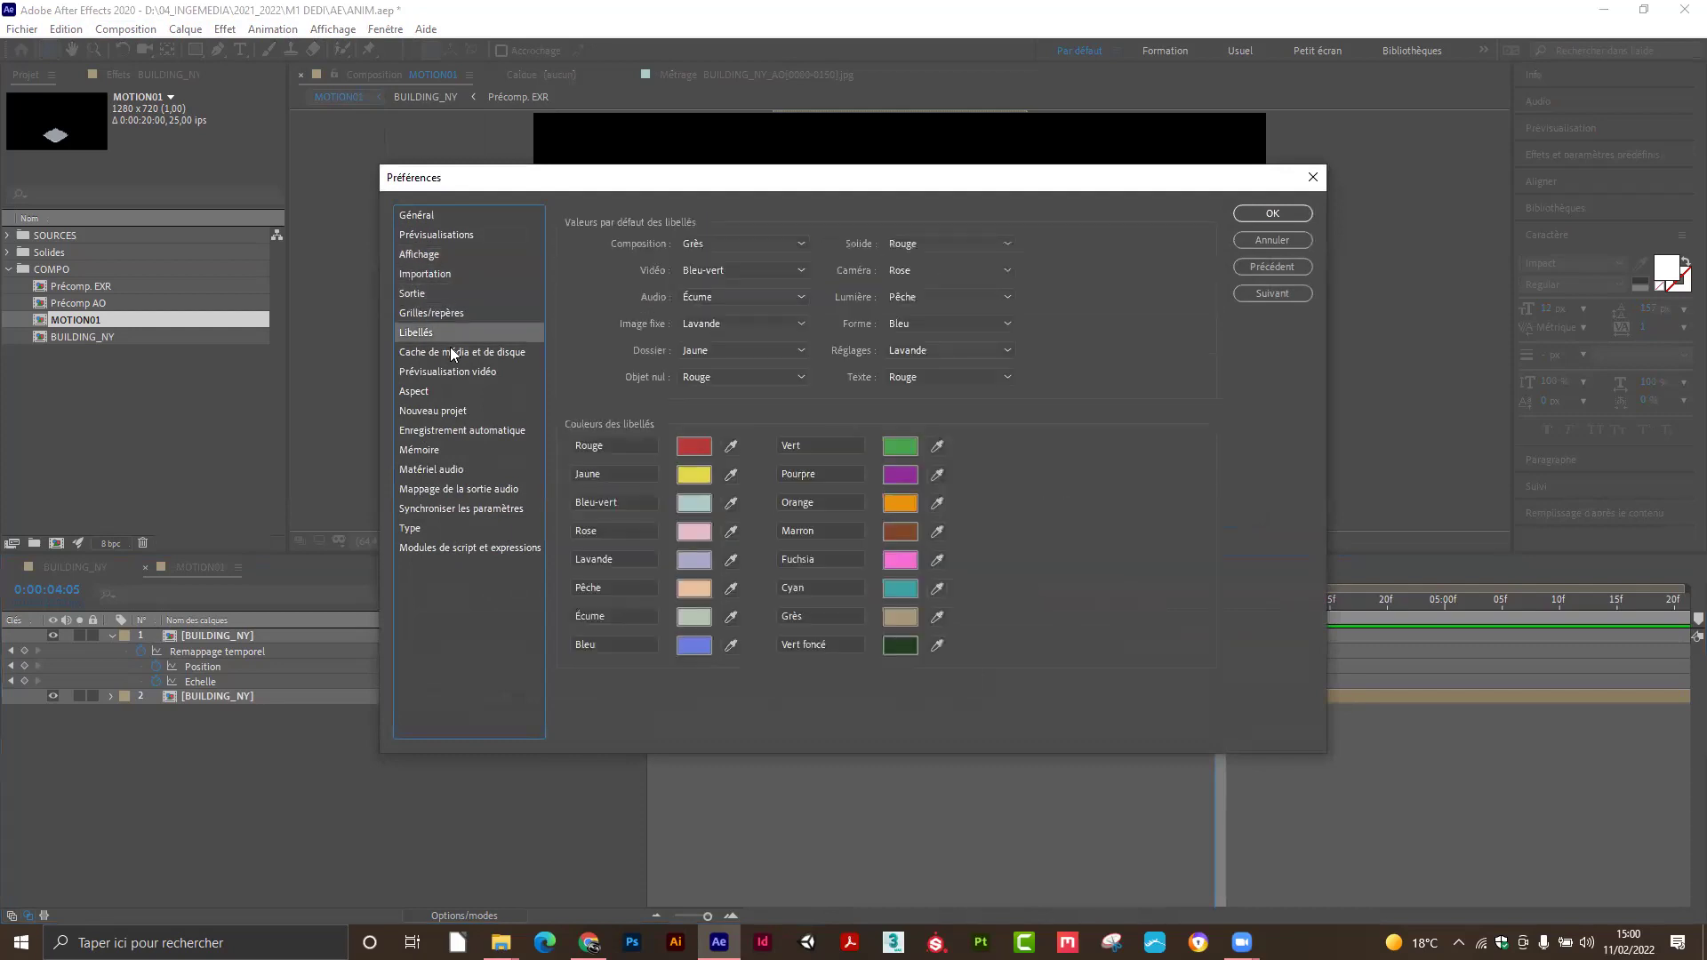
click(461, 355)
click(455, 371)
click(453, 391)
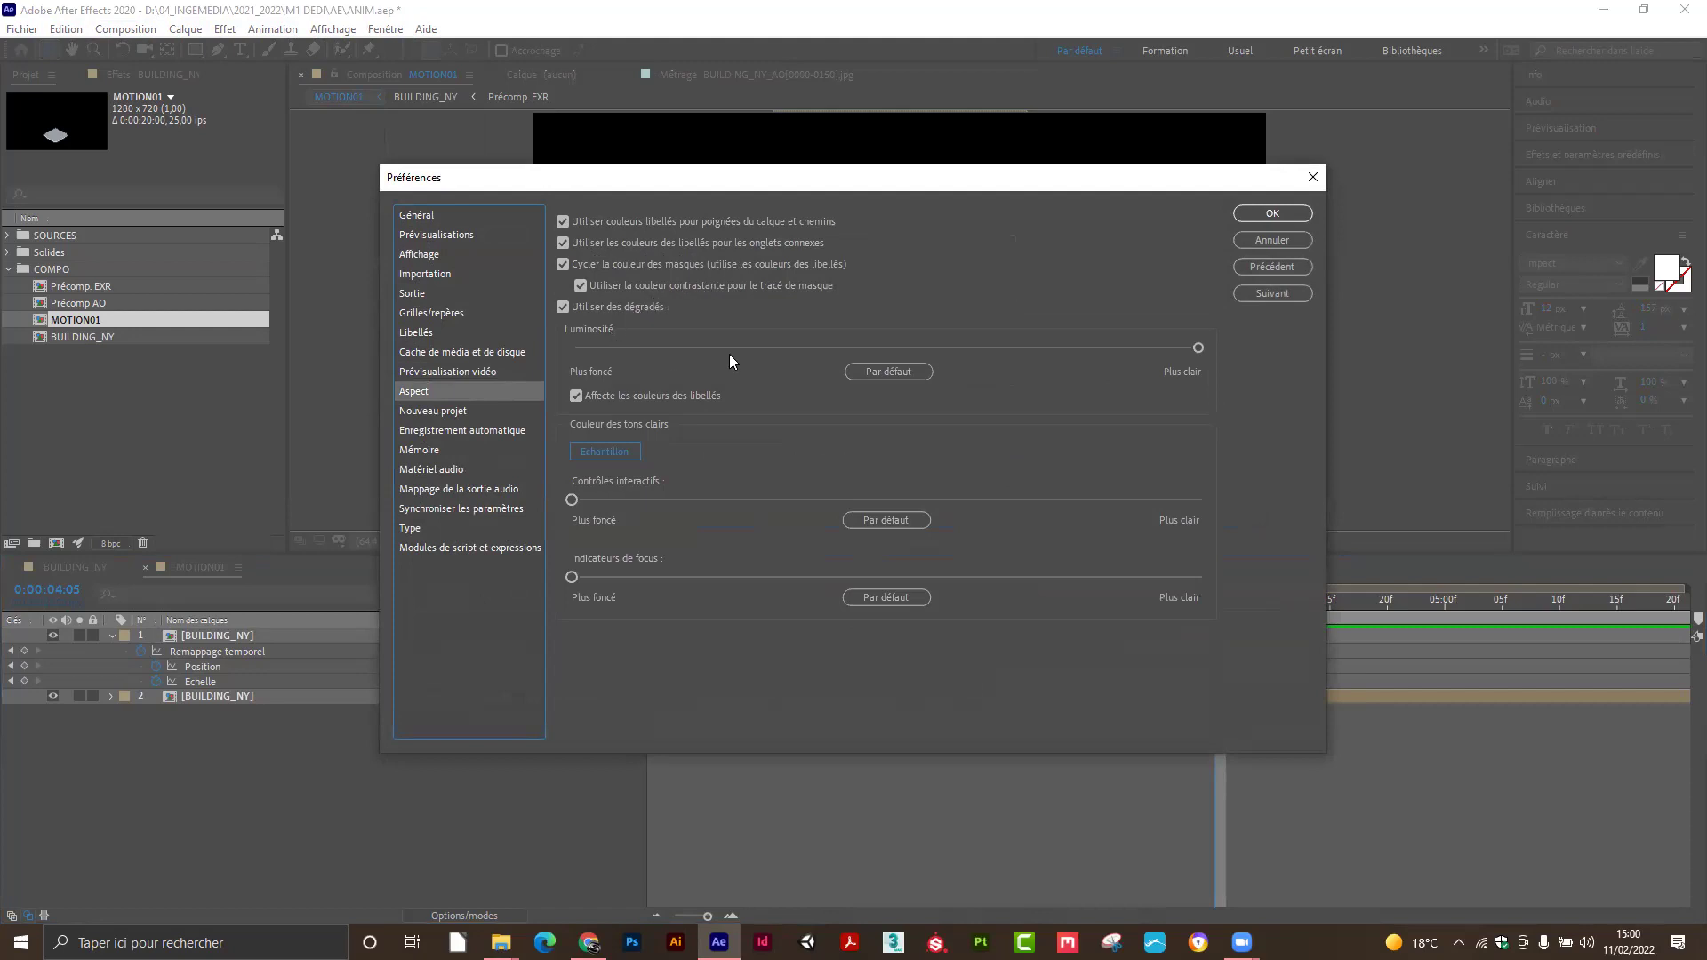
Set interface brightness to maximum and push the Interactive Controls and Focus Indicators sliders to lightest.
drag(1133, 350, 683, 350)
click(887, 371)
drag(899, 362, 1284, 363)
drag(852, 504, 994, 510)
drag(574, 576, 1182, 577)
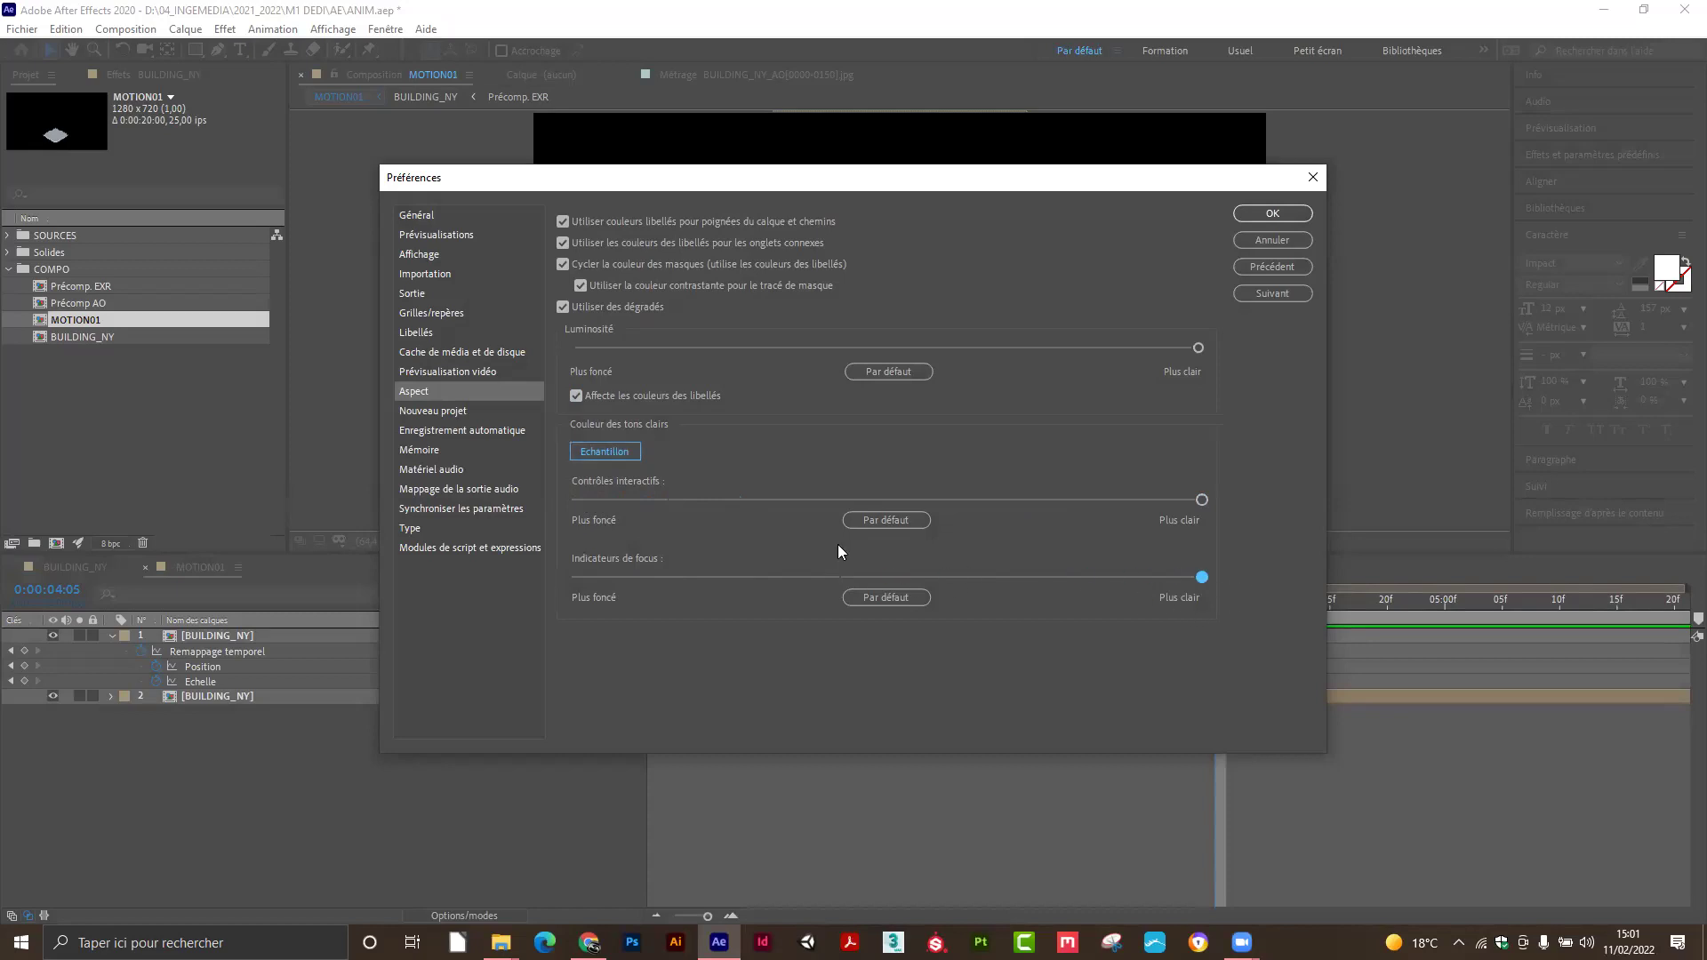
Browse New Project through Scripting & Expressions pages, then confirm the preferences with OK.
click(460, 412)
click(457, 430)
click(449, 449)
click(450, 469)
click(453, 488)
click(449, 528)
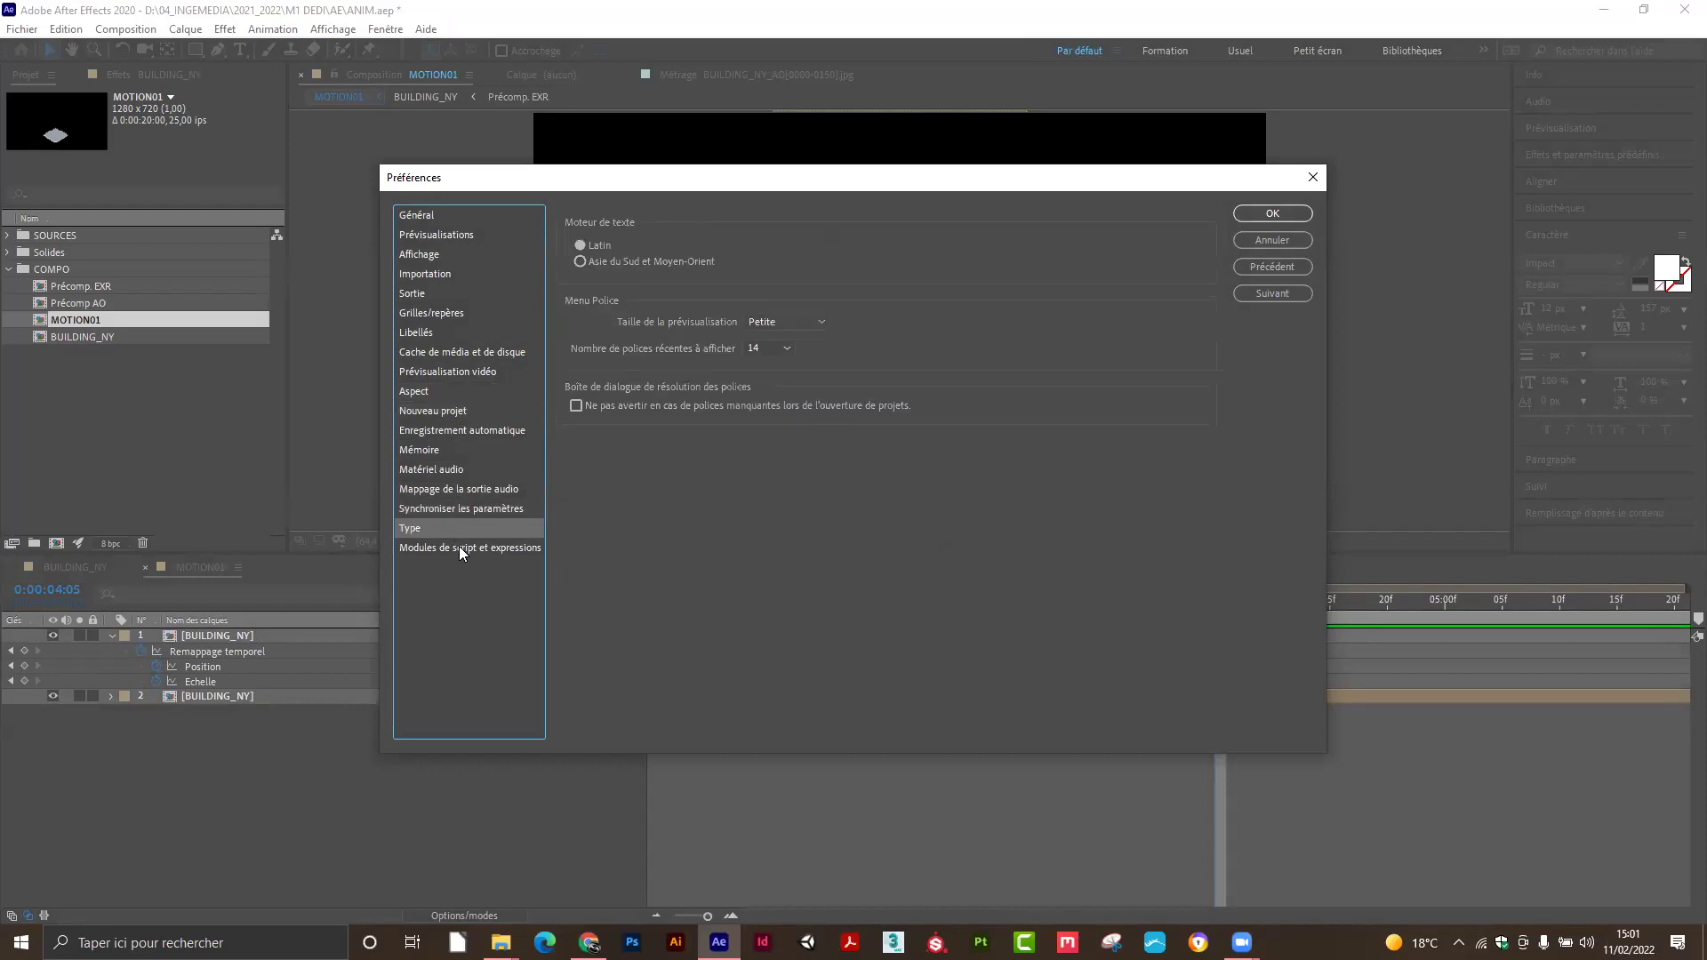
click(460, 547)
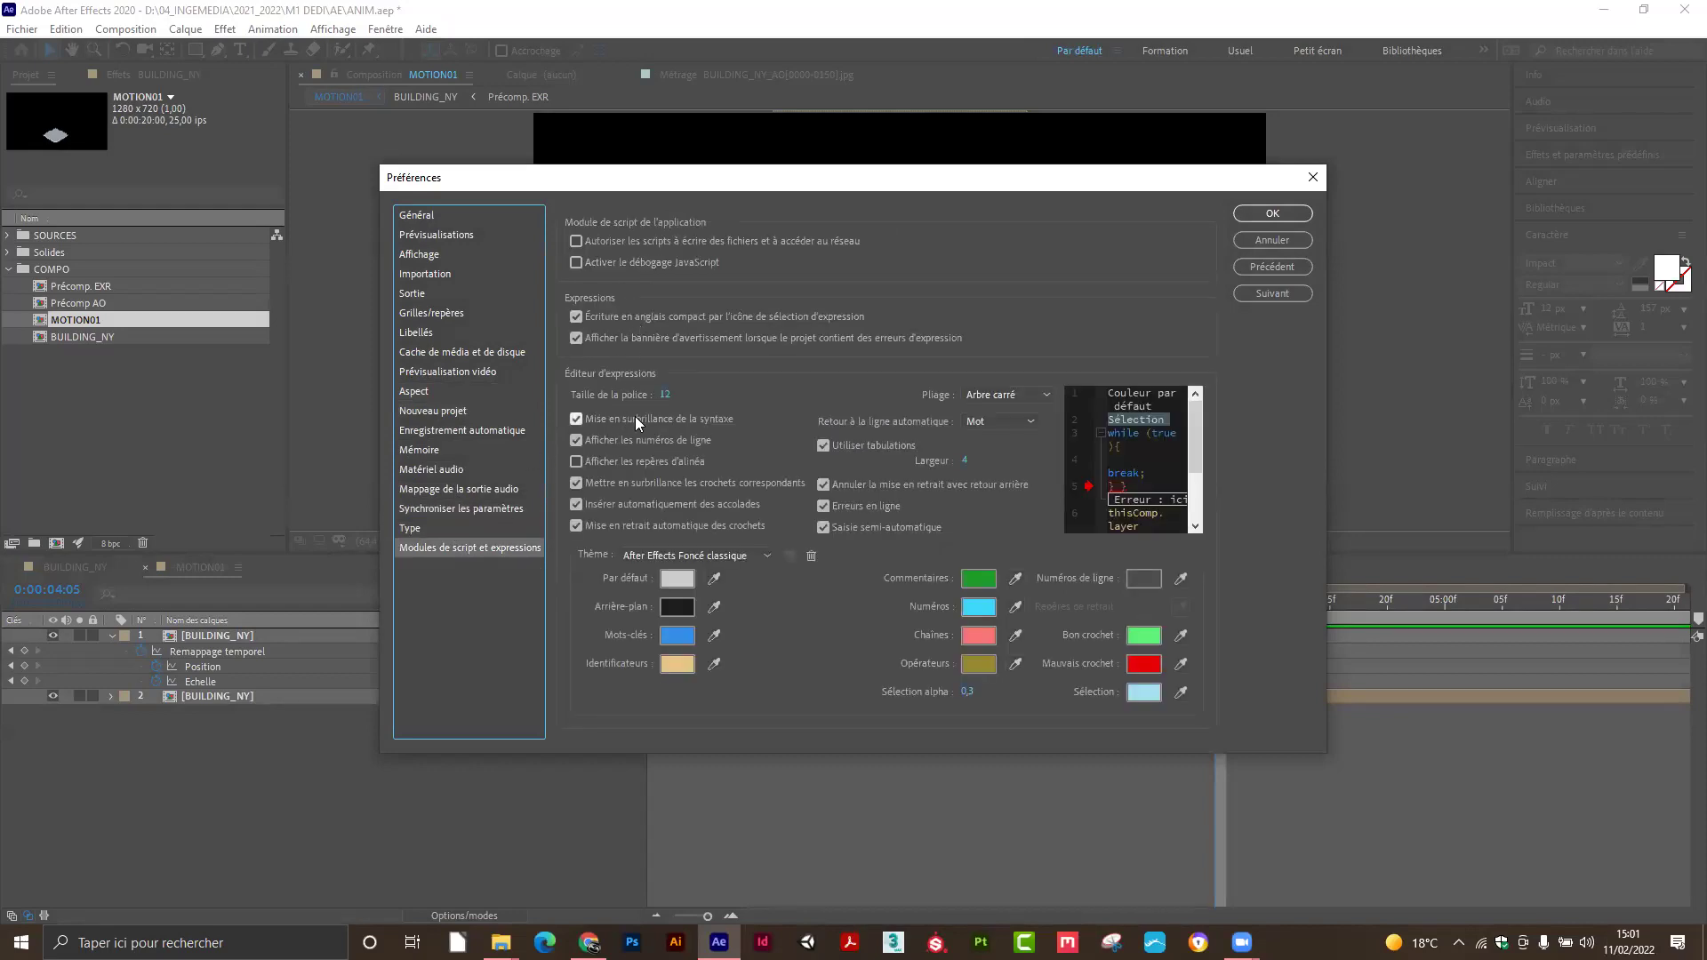
click(1270, 217)
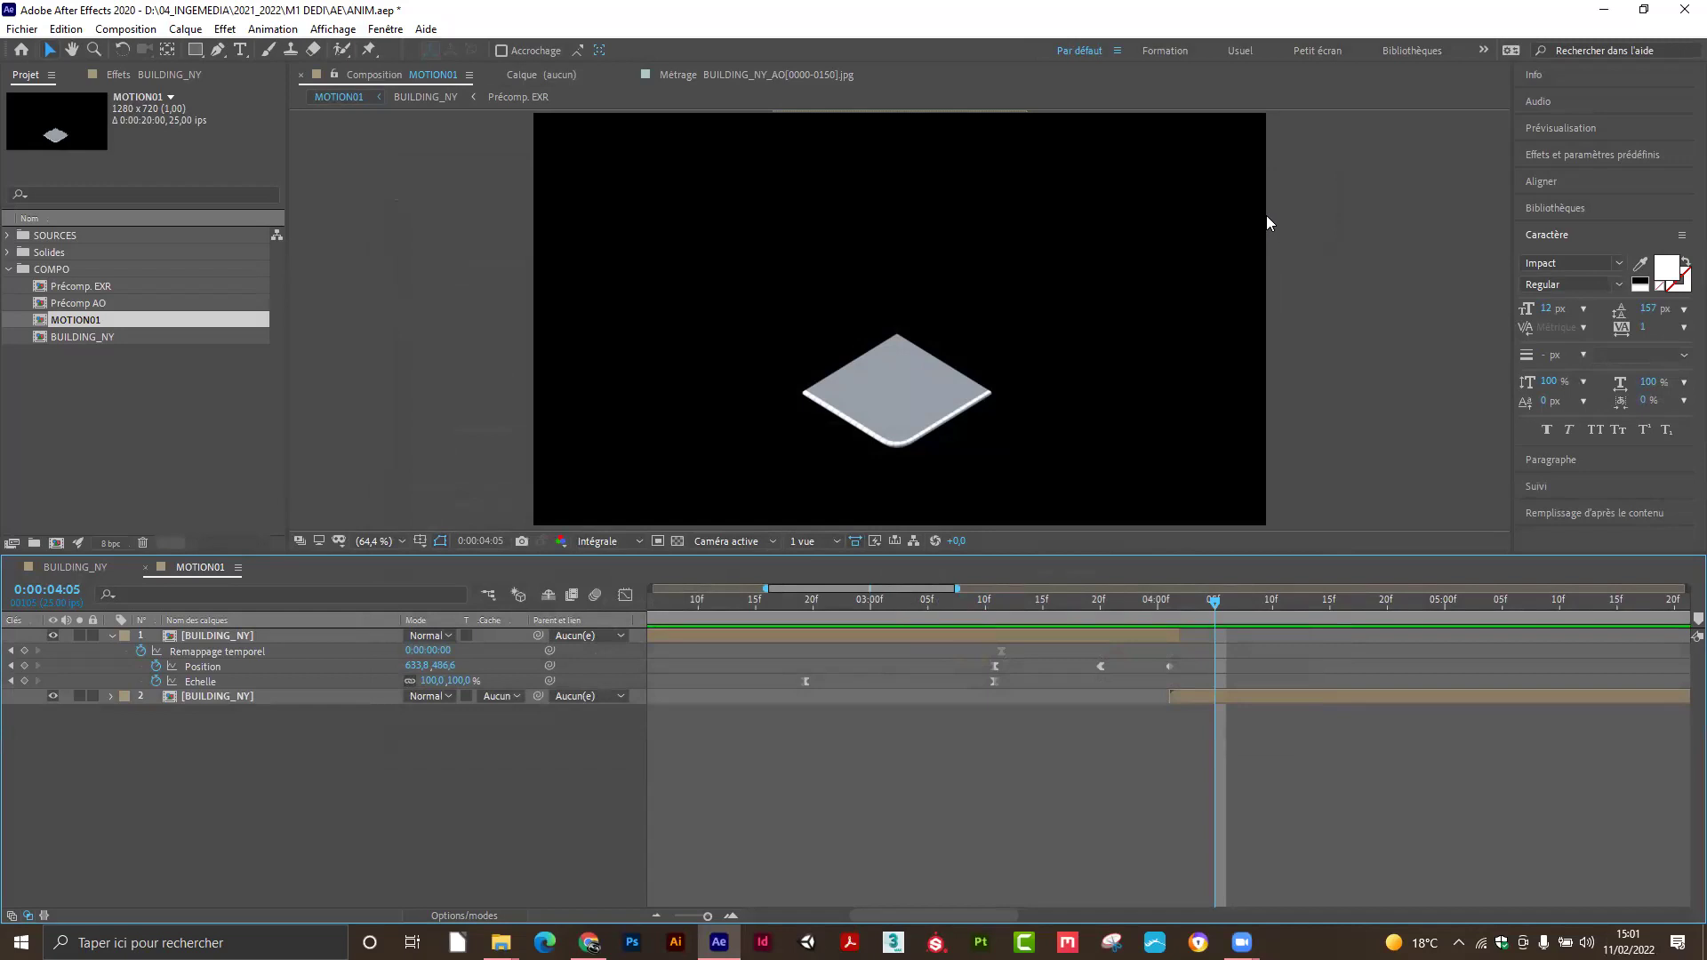
mouse_move(997, 599)
mouse_down()
mouse_move(984, 599)
mouse_move(1007, 602)
mouse_up()
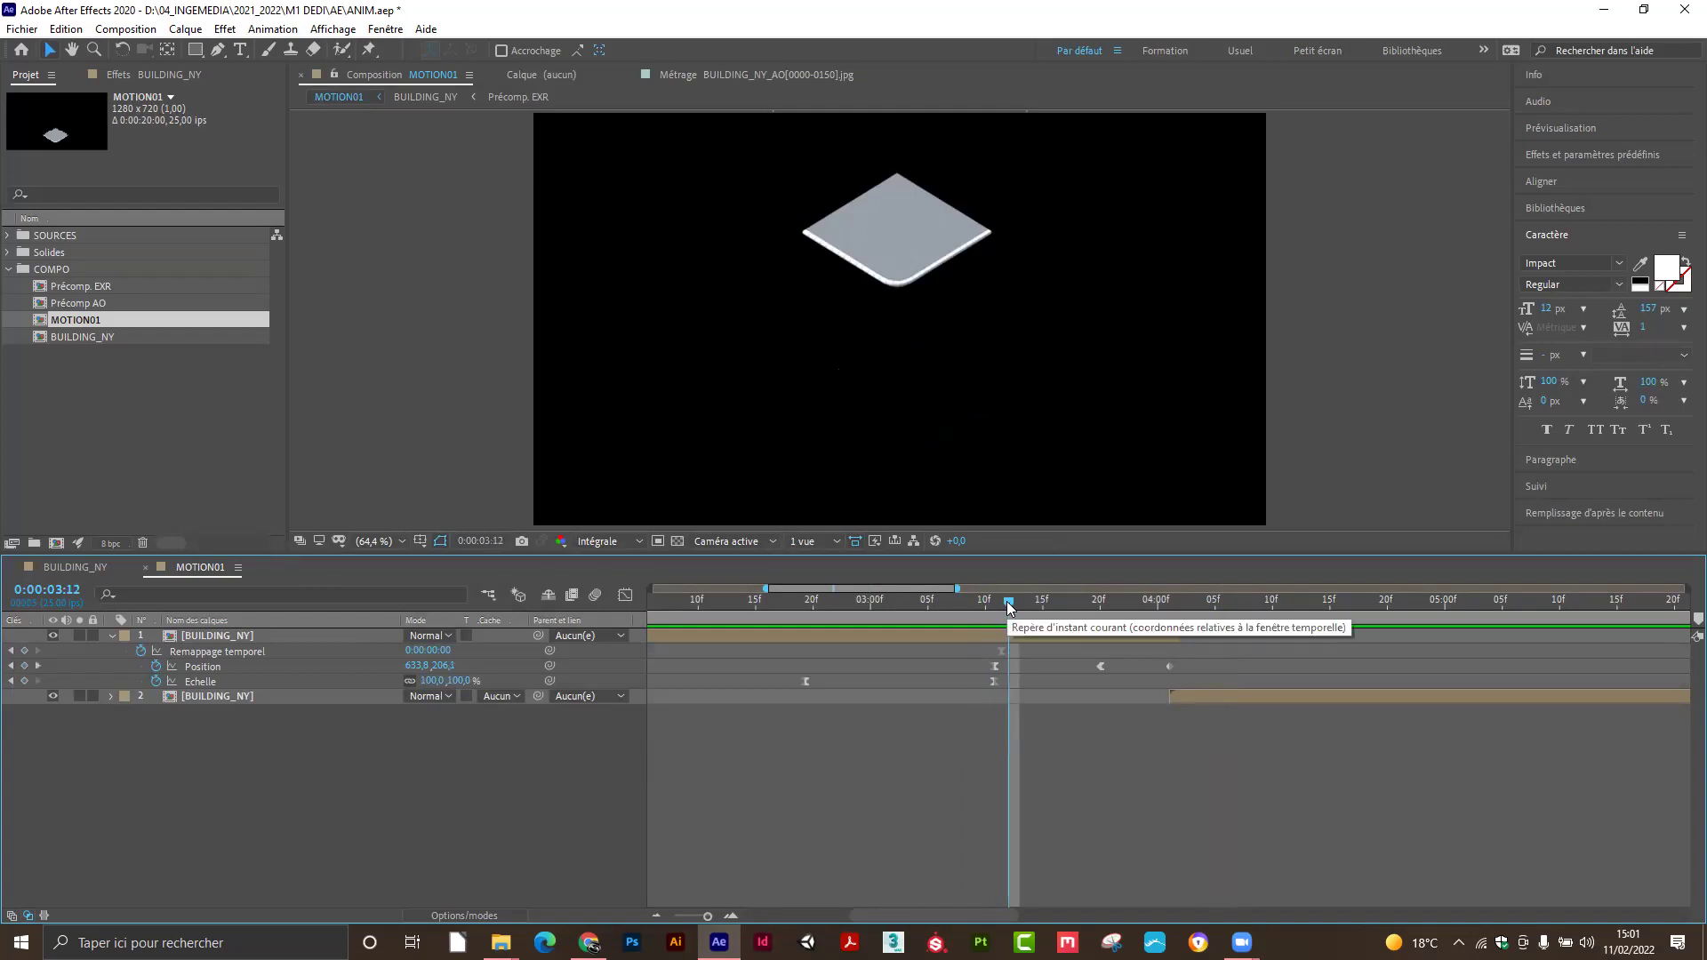
drag(811, 604, 1100, 616)
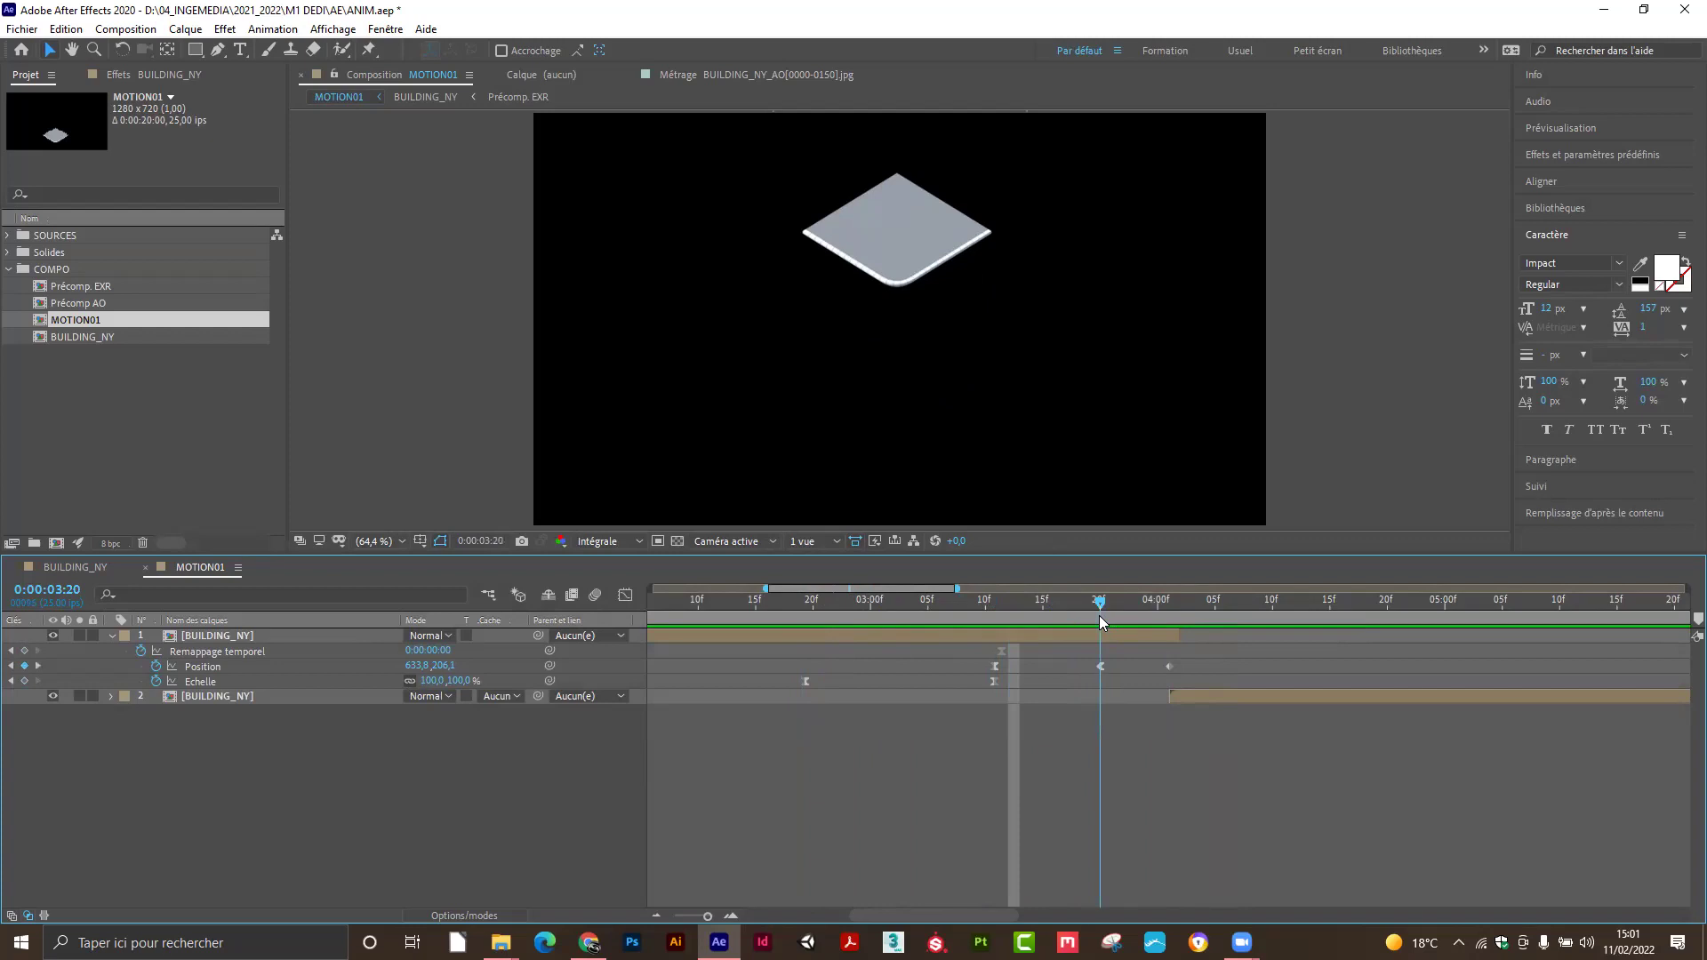
drag(1101, 615, 1165, 619)
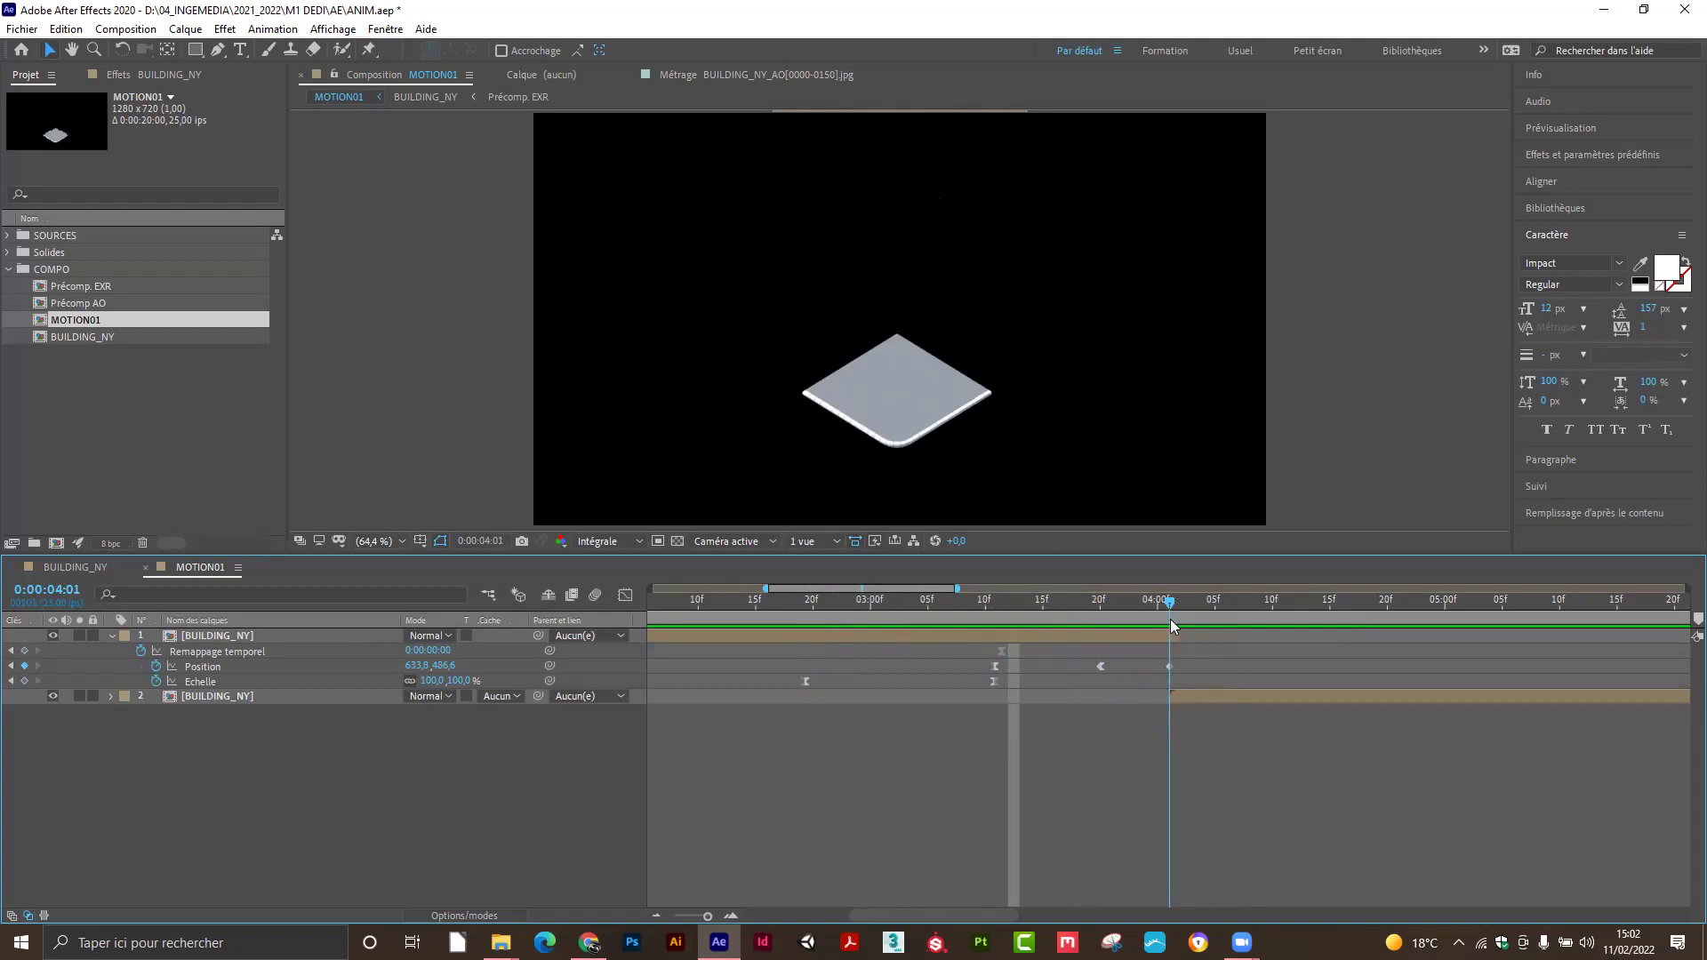
drag(1171, 621, 791, 633)
Preview the drop animation, zoom the timeline out to all 20 seconds, and return to 0.
key(space)
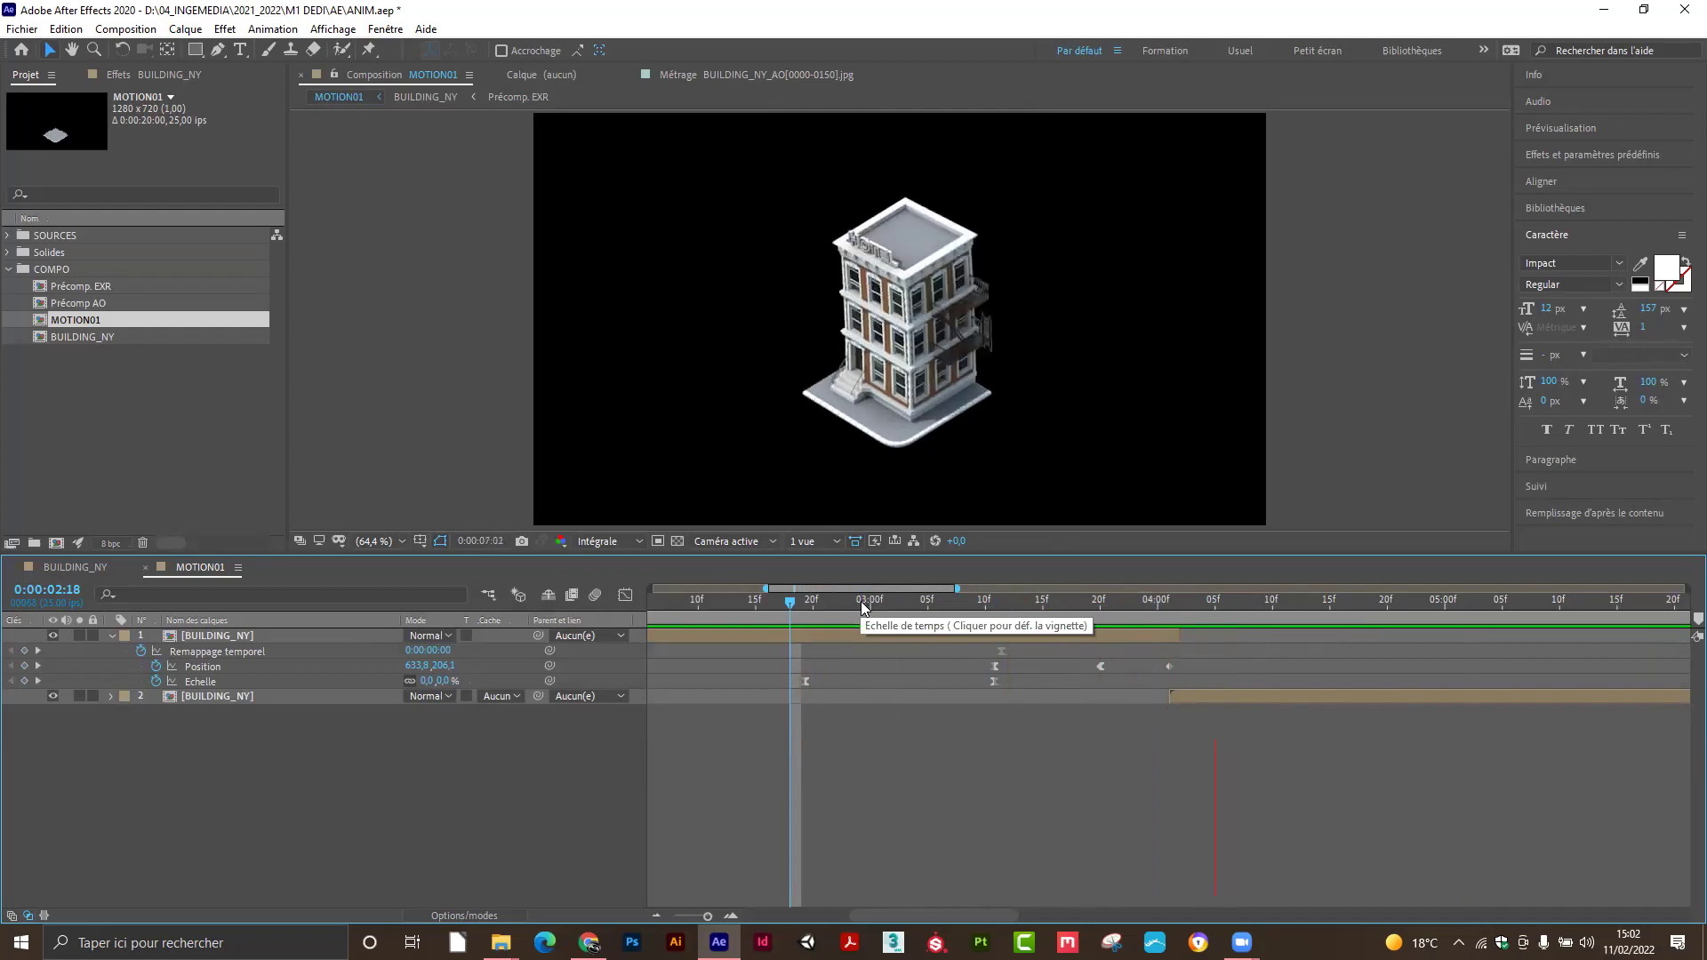
key(space)
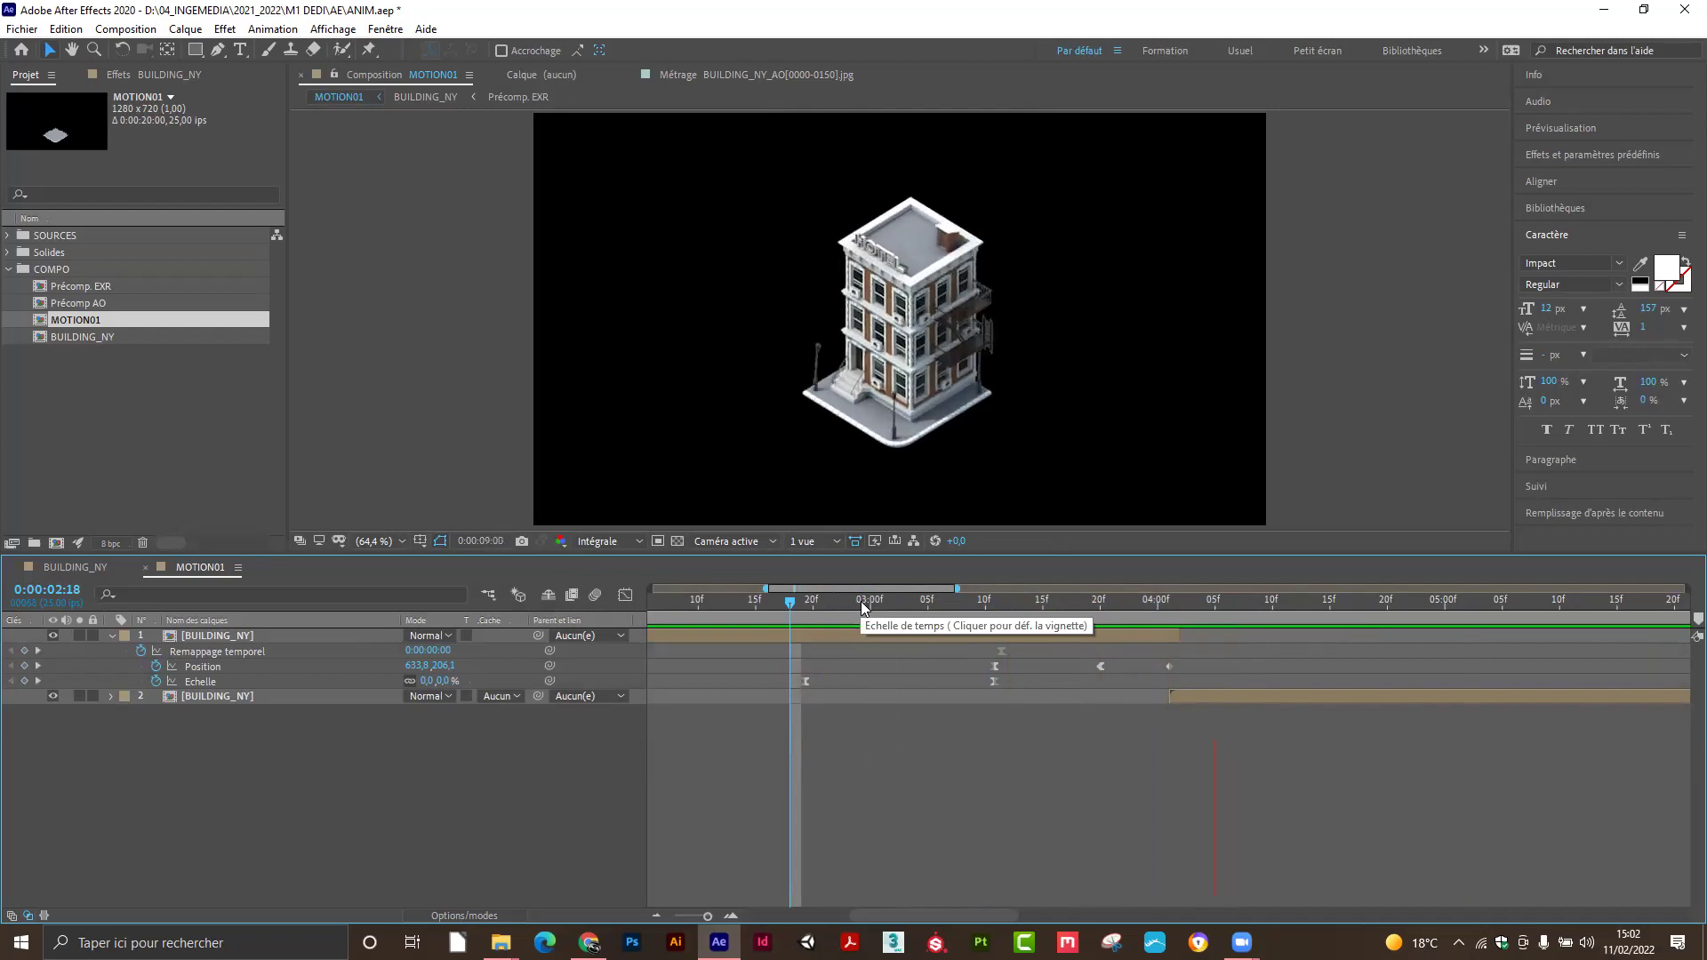
drag(859, 603, 622, 628)
drag(700, 918, 625, 923)
drag(693, 607, 628, 620)
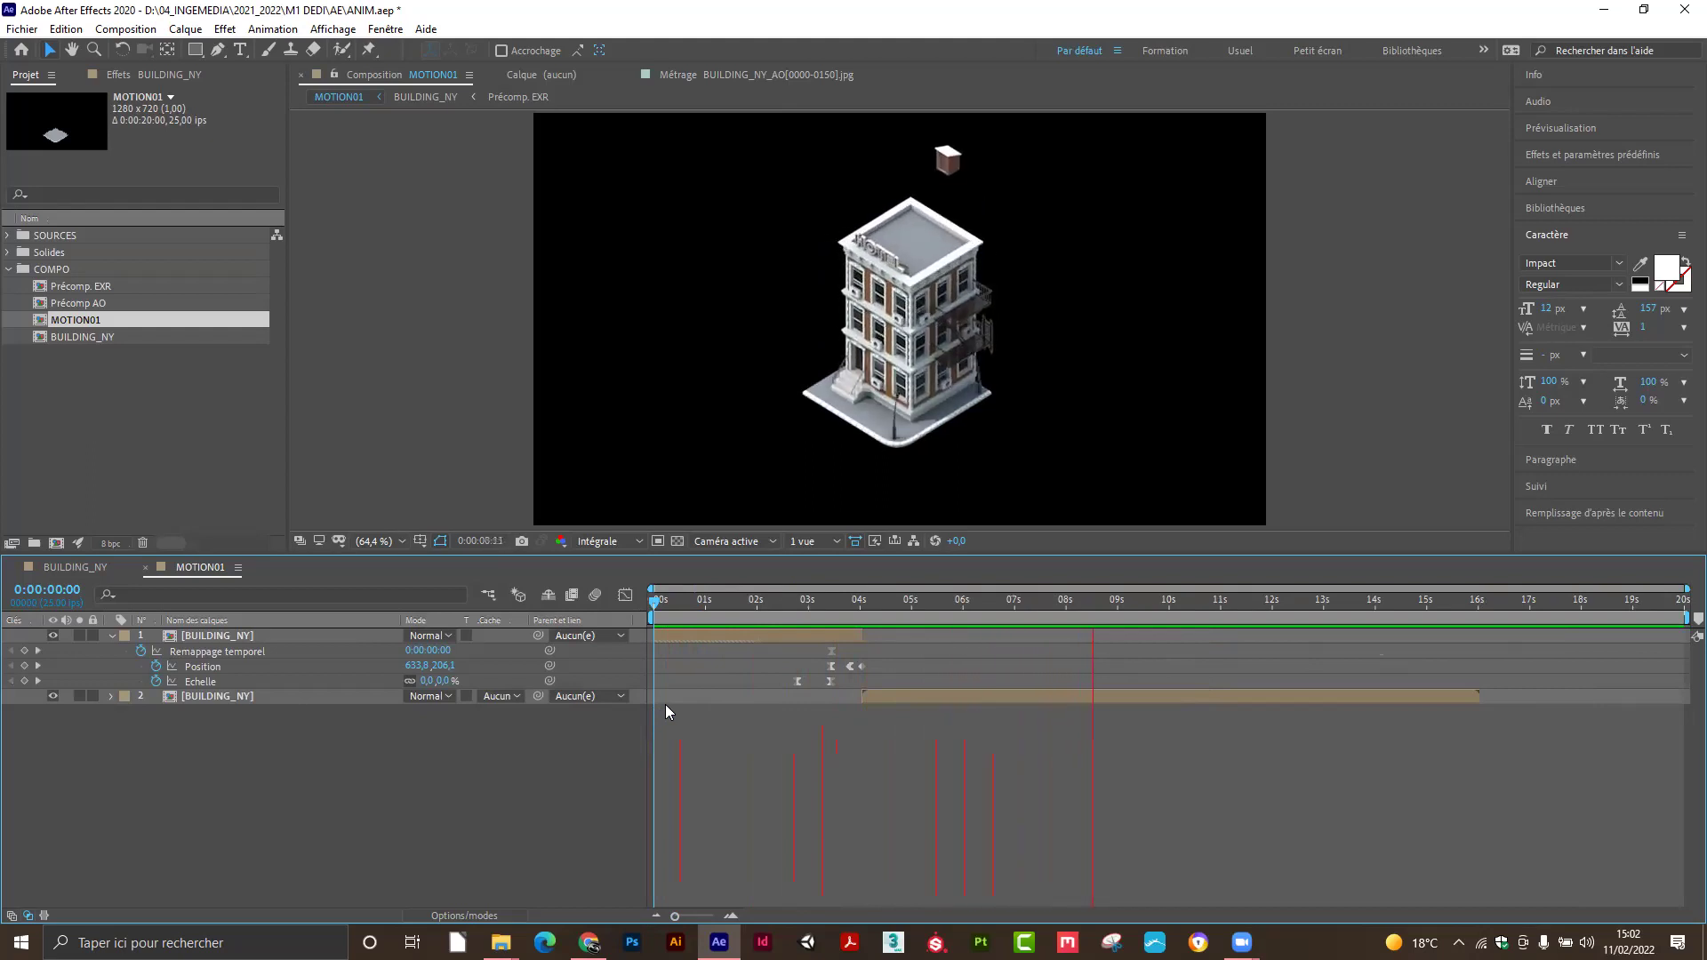
Select both BUILDING_NY layers, drag them earlier in time, and check the result near ten seconds.
key(space)
drag(697, 603, 757, 629)
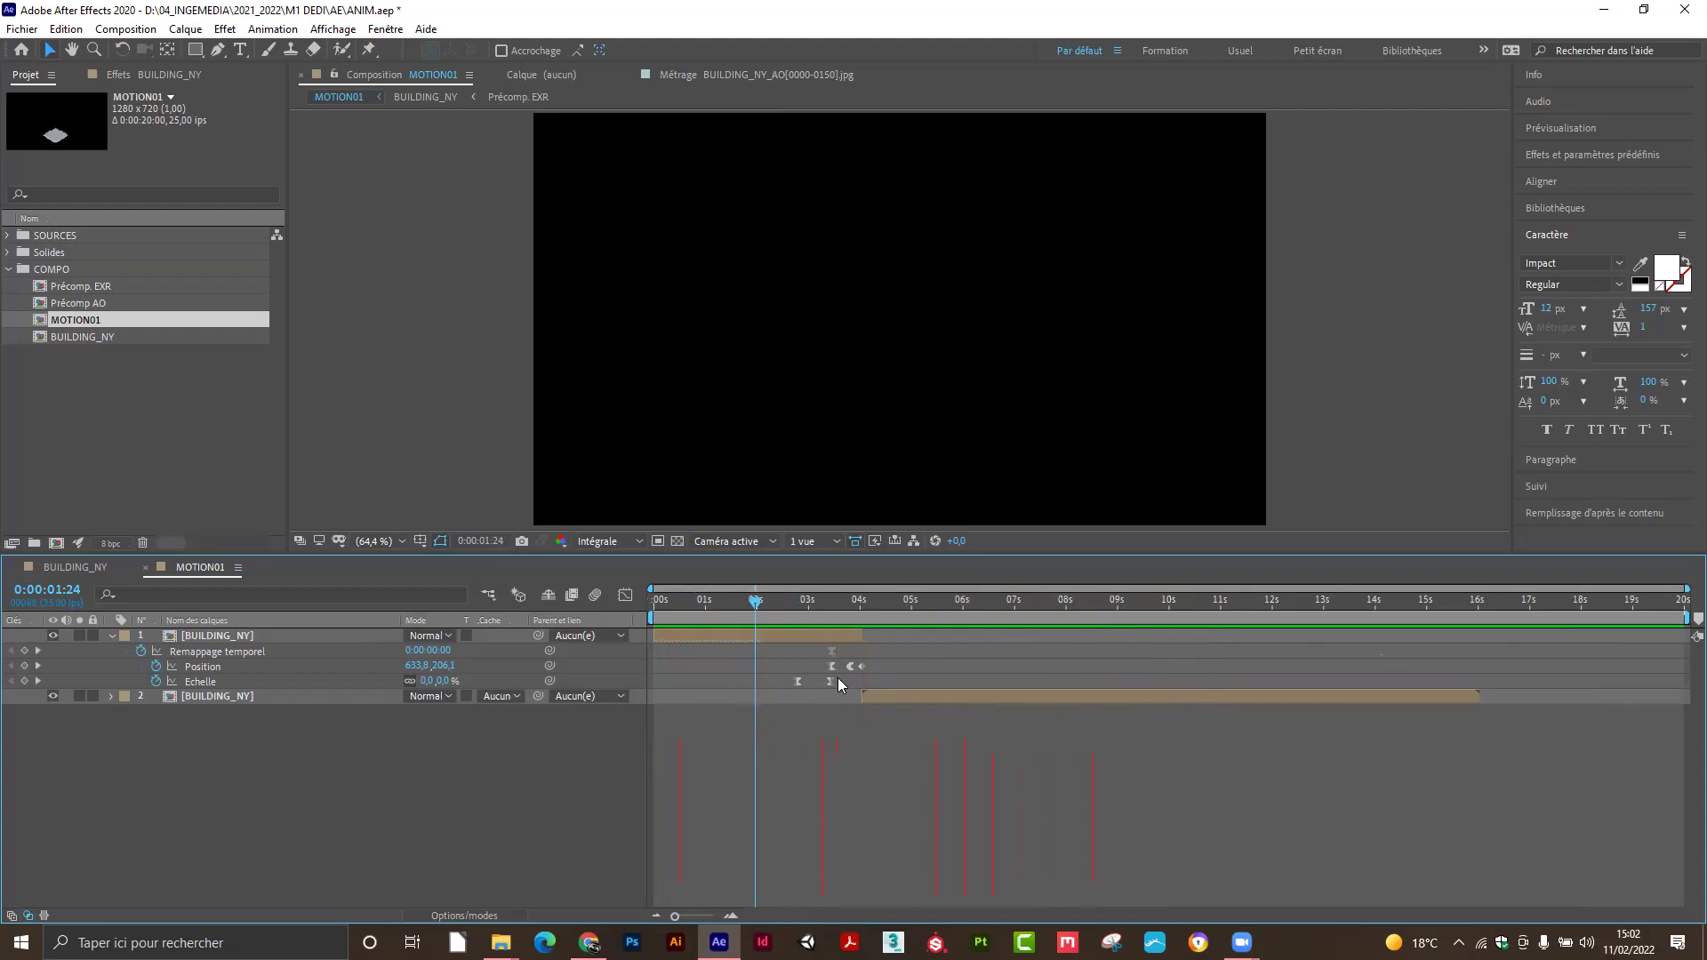
click(834, 635)
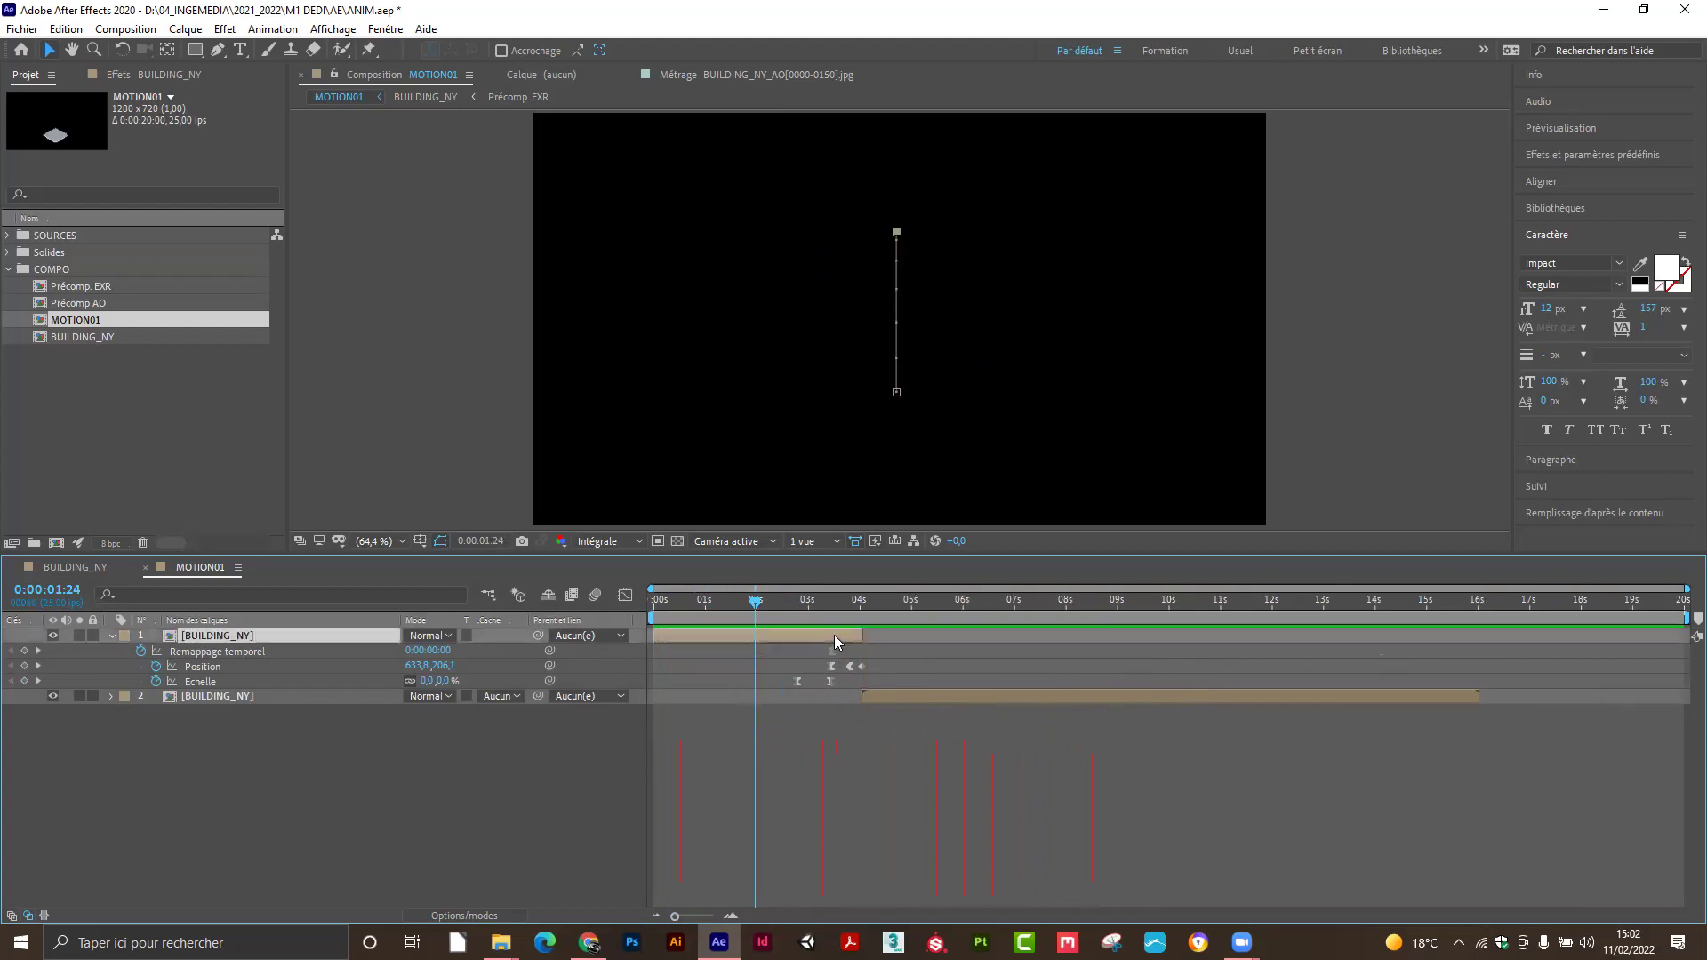
shift+click(916, 694)
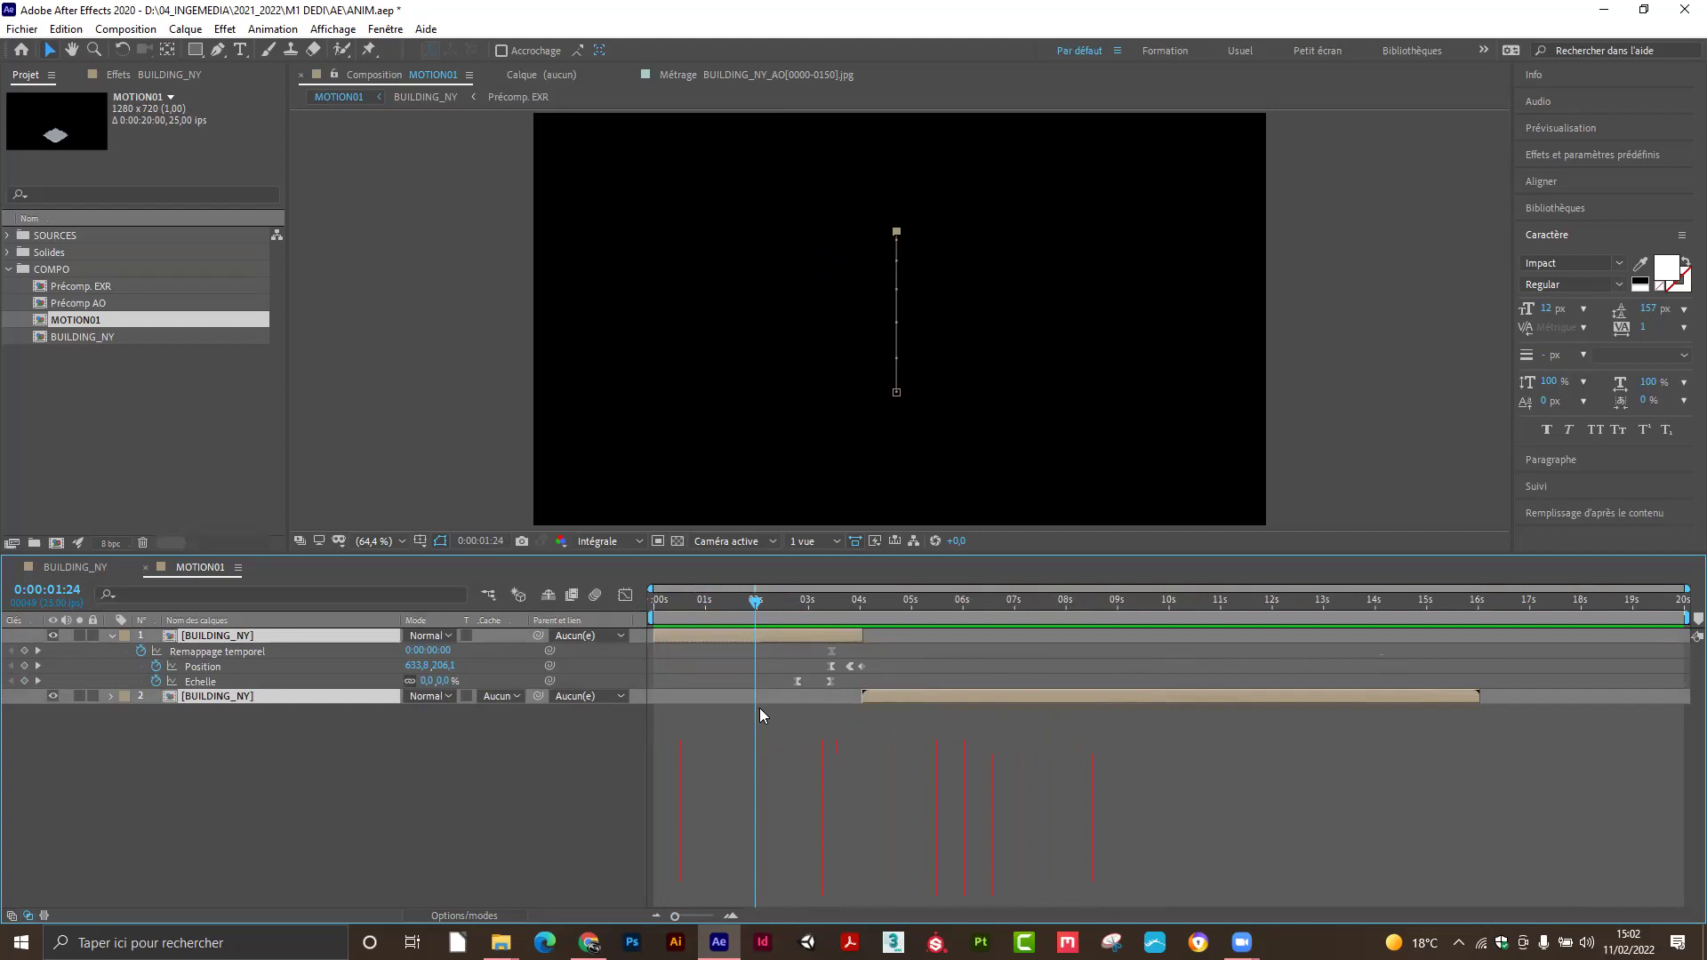
drag(925, 695, 886, 699)
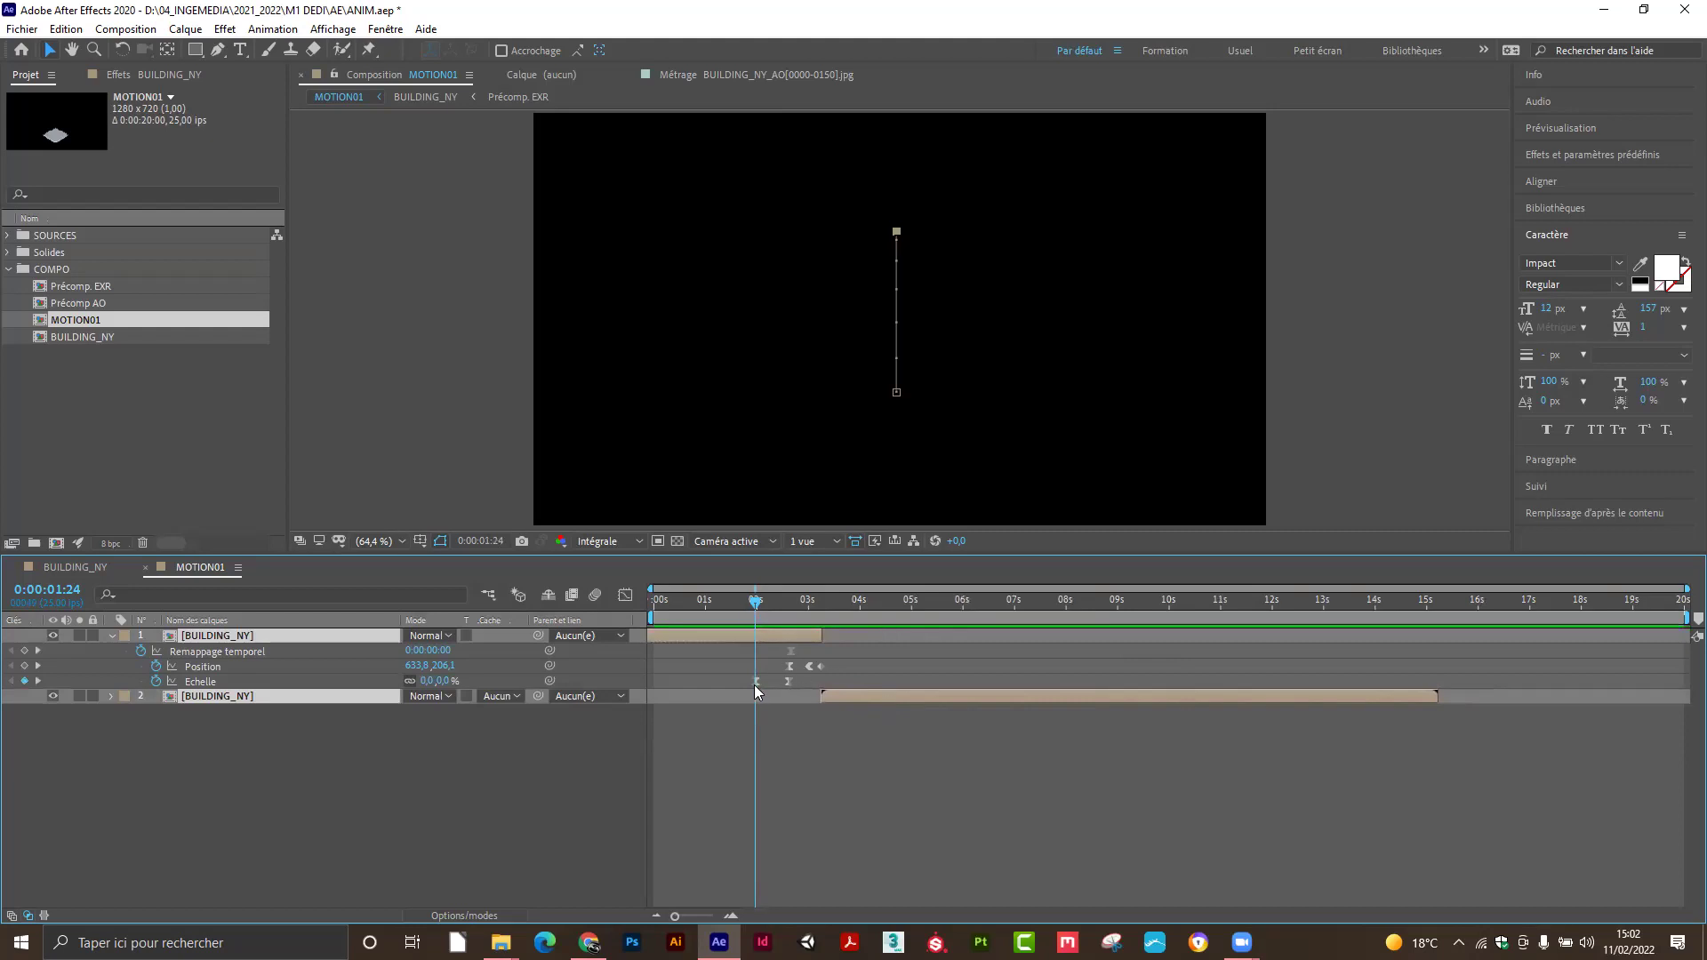
drag(755, 612, 1185, 663)
click(477, 777)
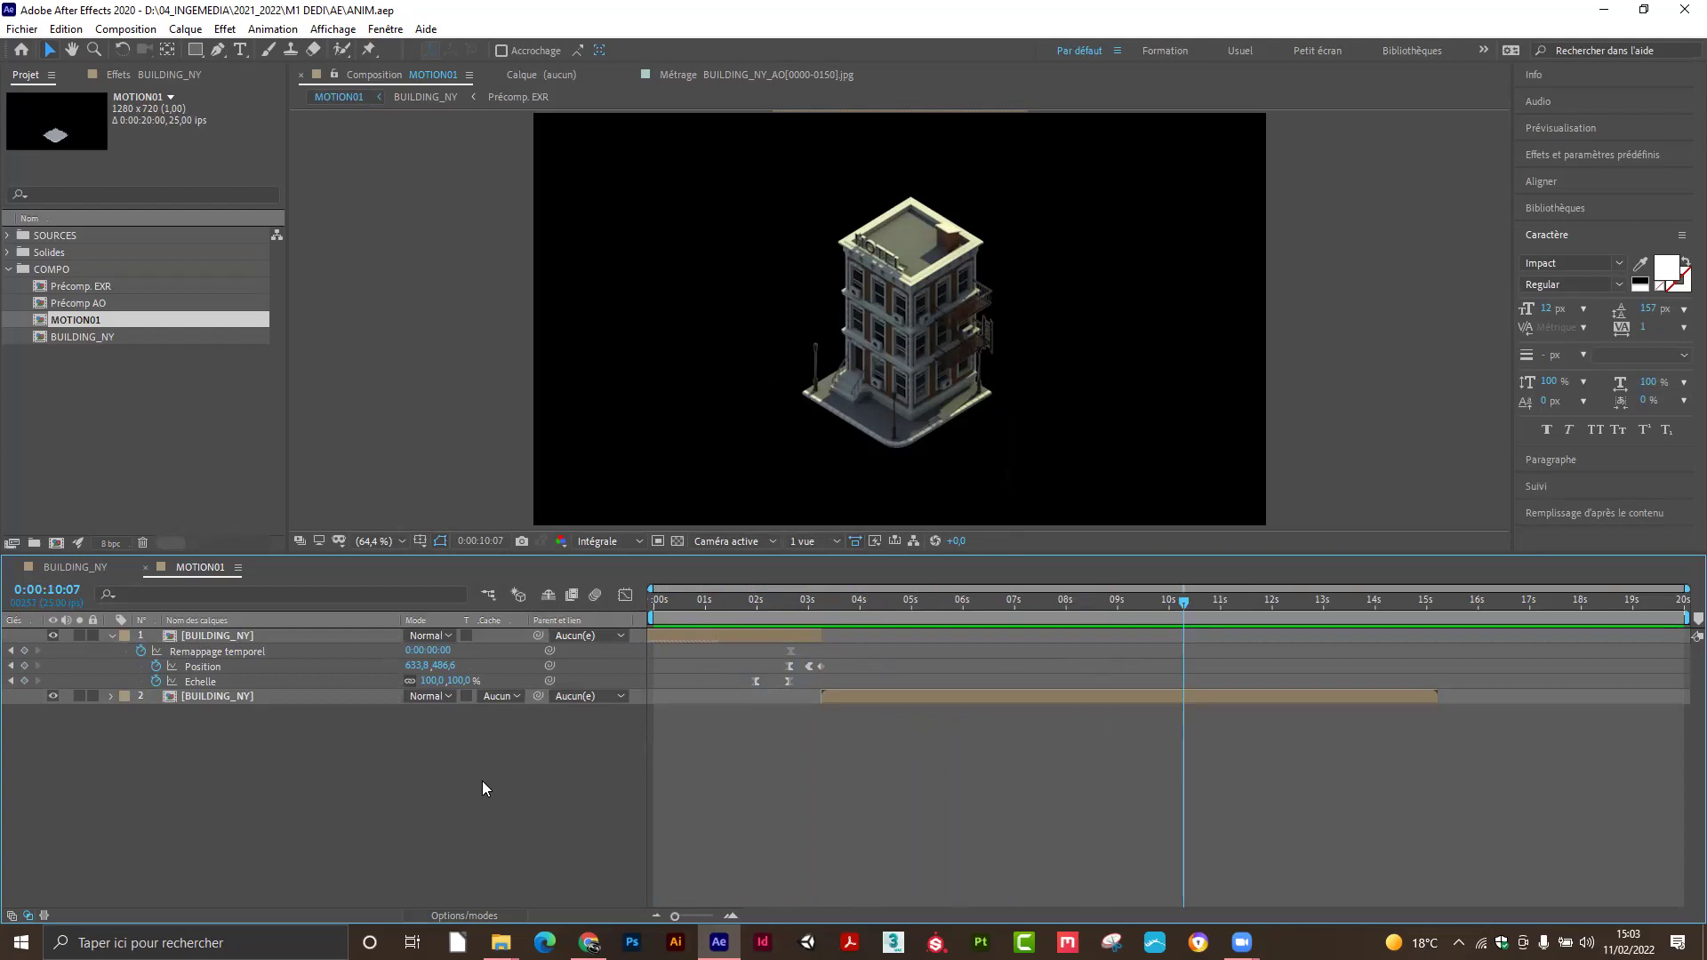
mouse_move(1177, 601)
mouse_down()
mouse_move(711, 644)
mouse_move(1168, 628)
mouse_up()
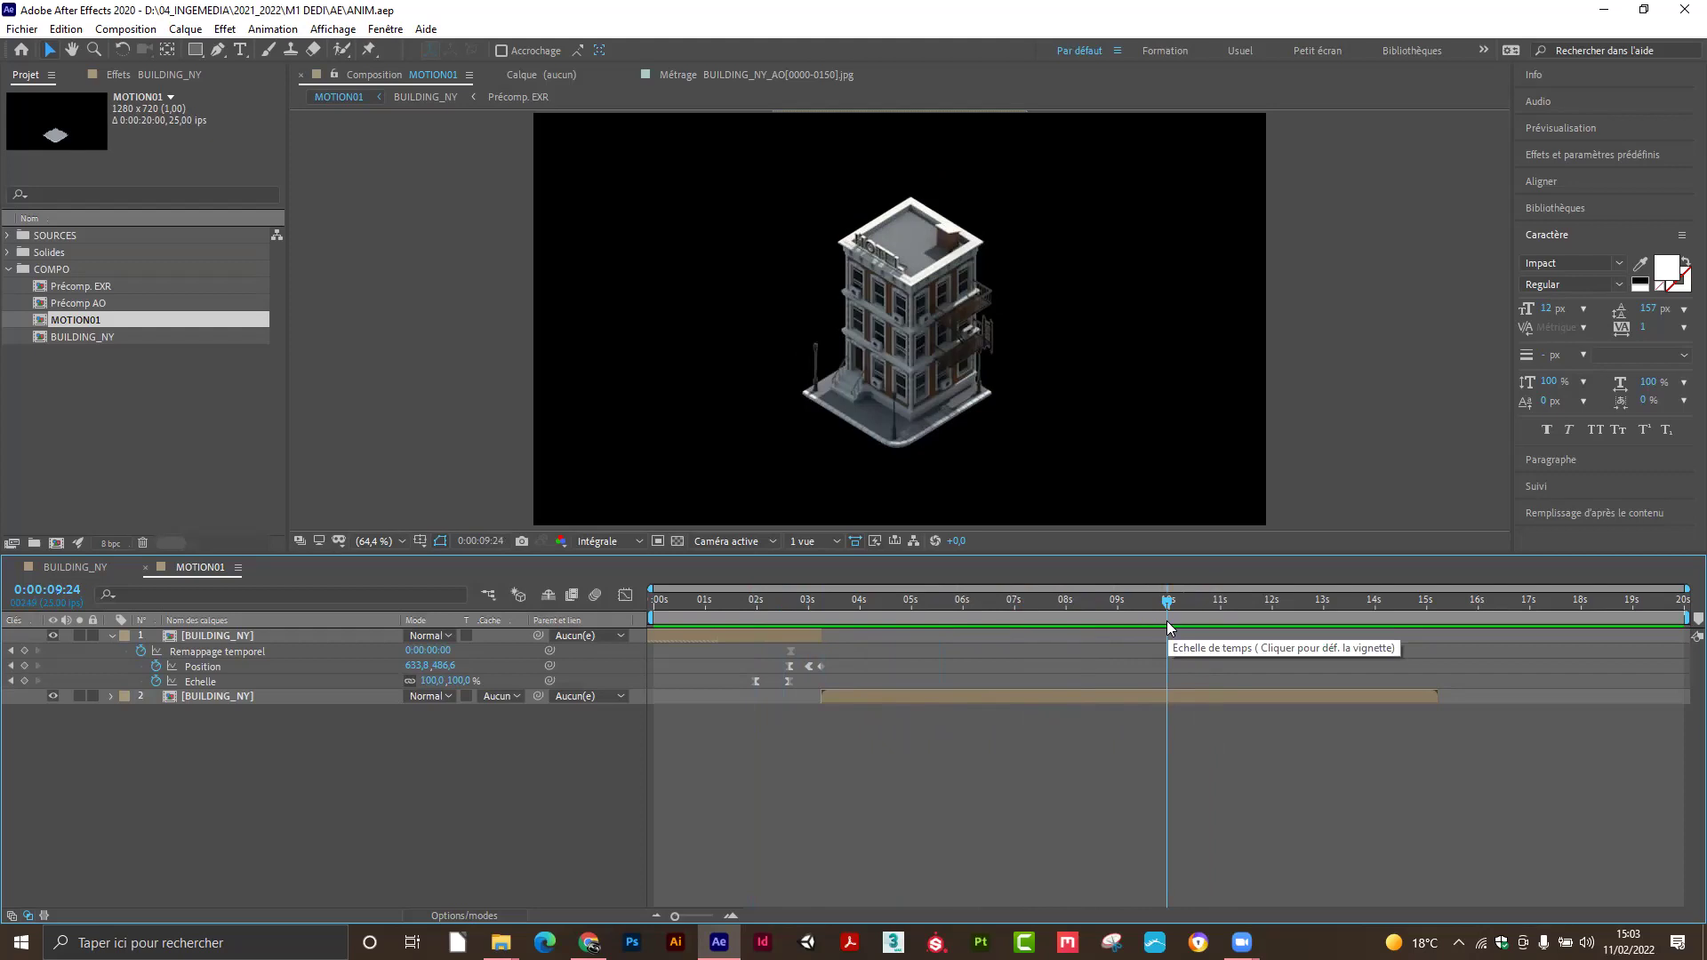
Bring the MIROIR File Explorer window forward, move it left, and return to the Google Drive folder.
click(502, 943)
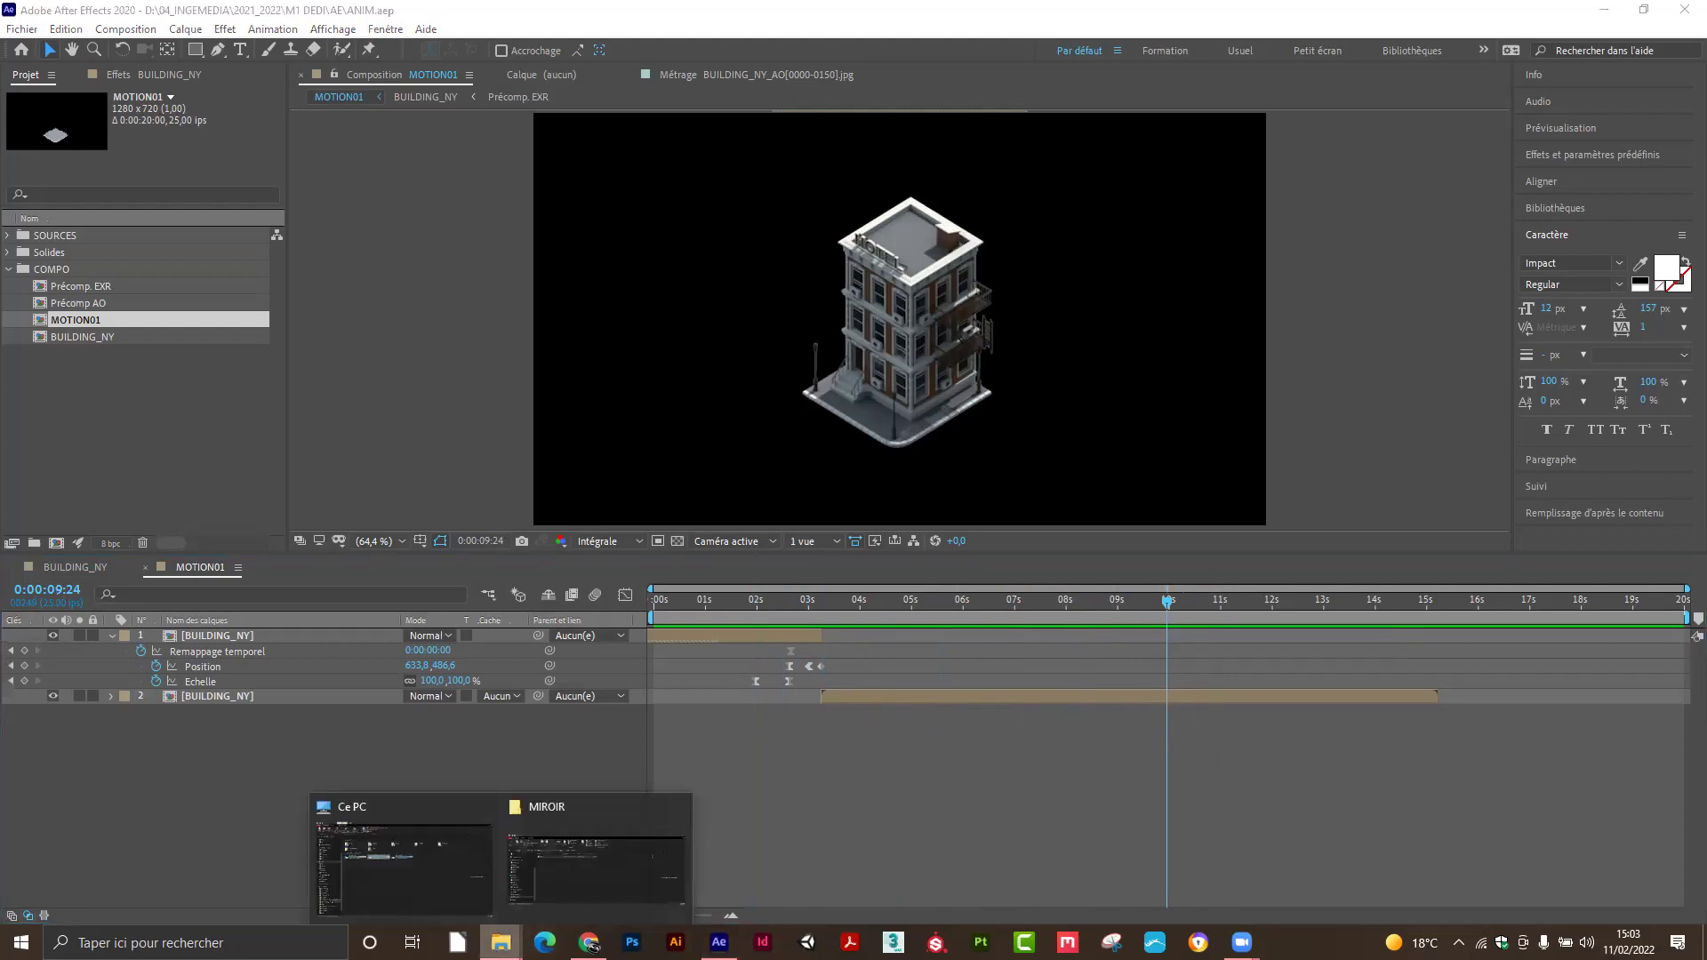
click(560, 865)
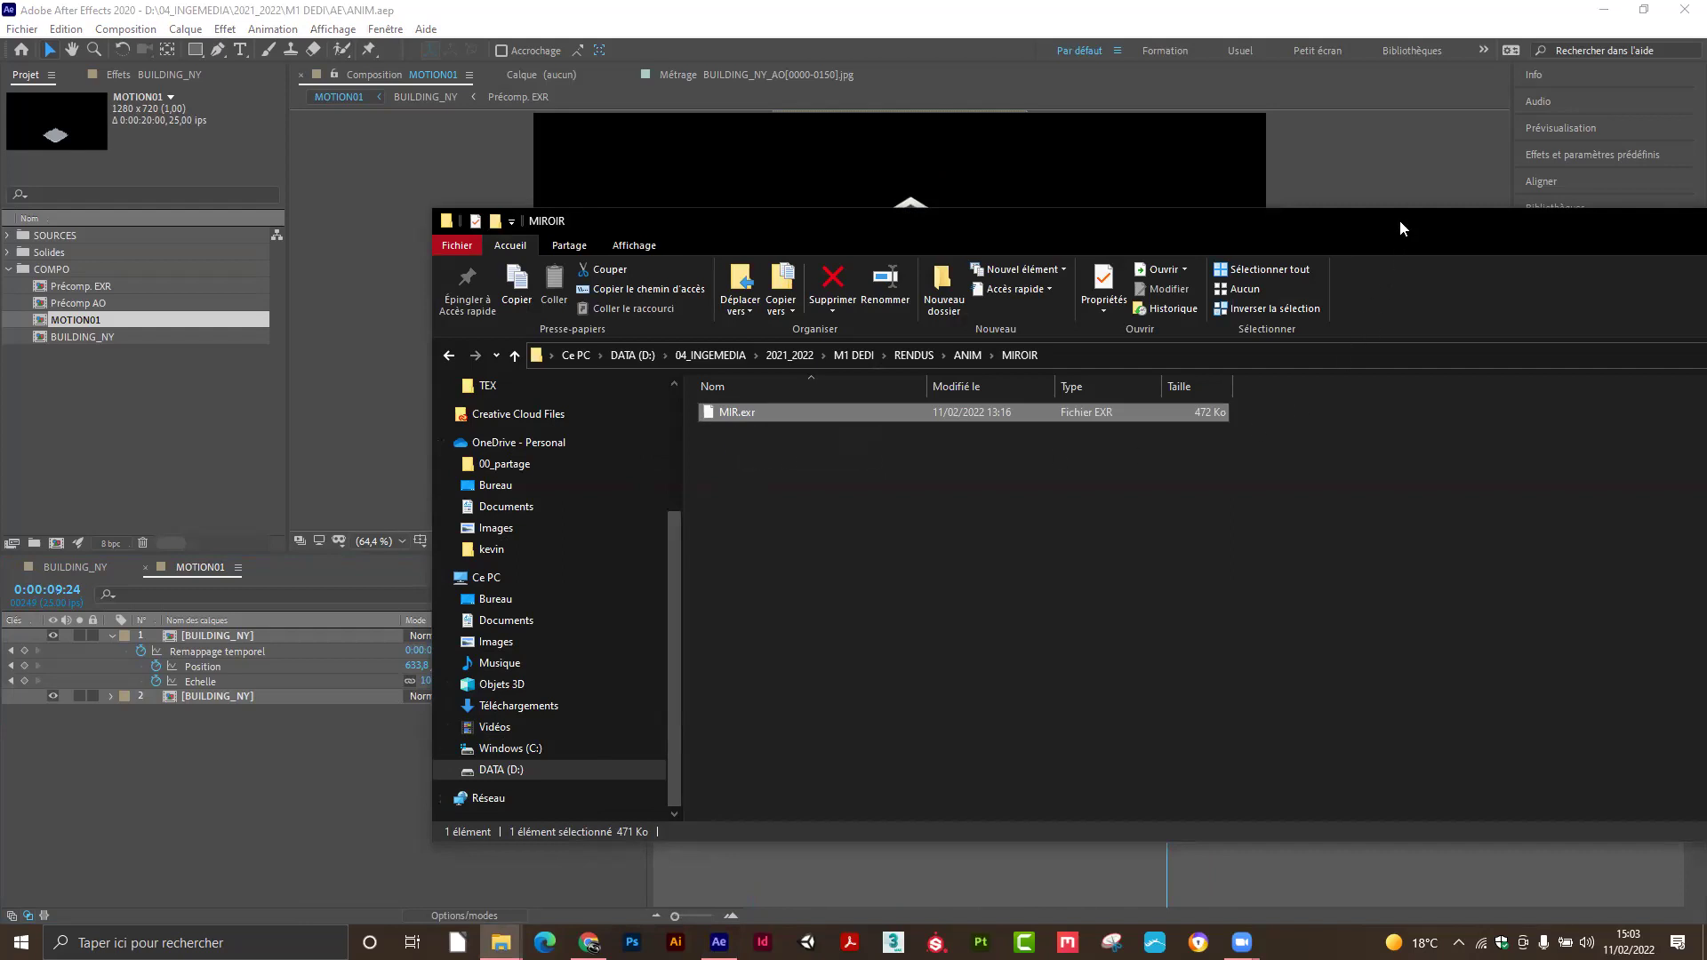
drag(1392, 230, 1082, 228)
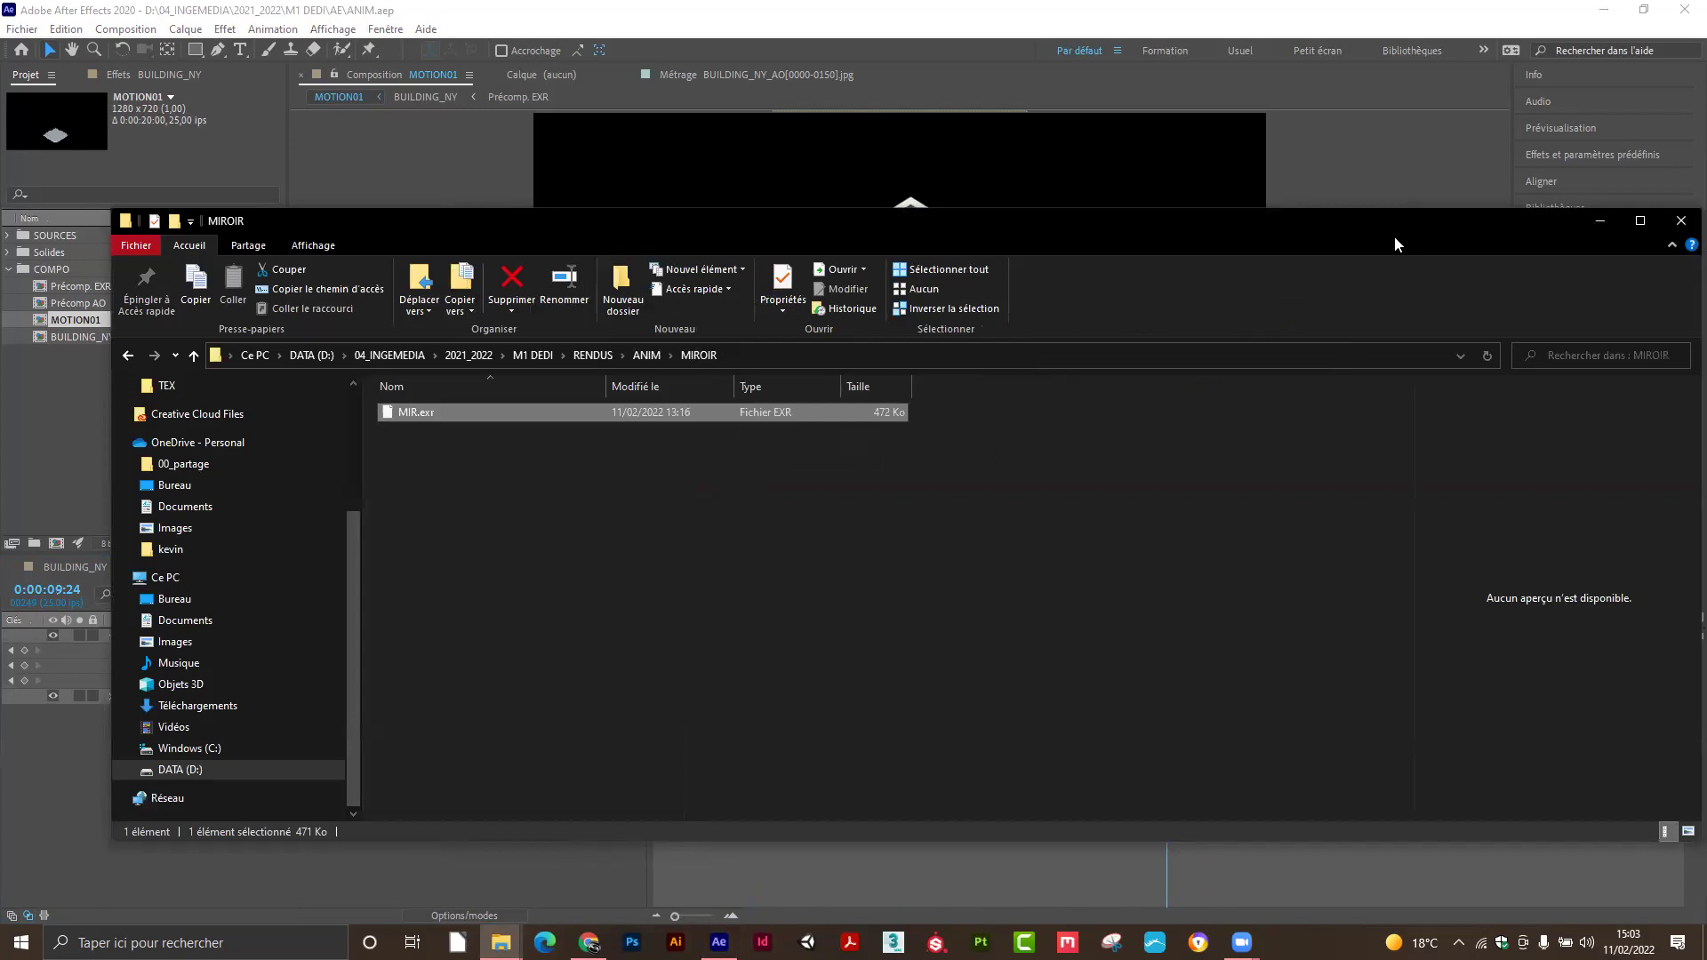
click(589, 943)
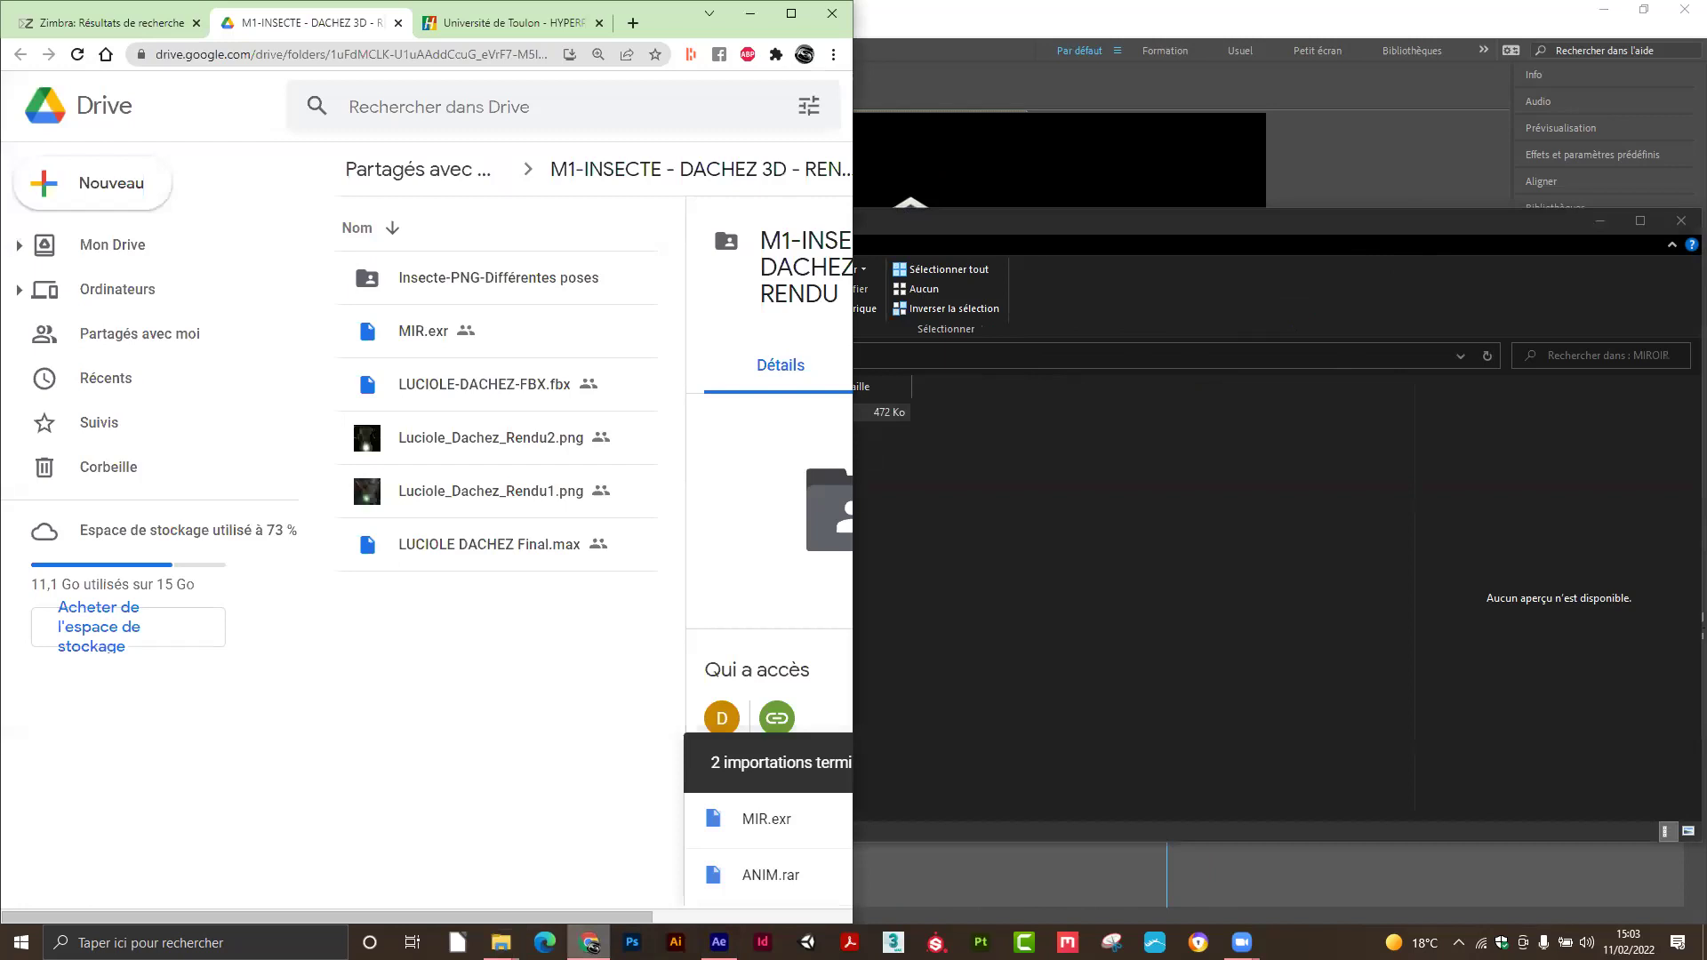
Copy MIR.exr's share link with Obtenir le lien and Copier le lien, then go to Zimbra.
right_click(421, 334)
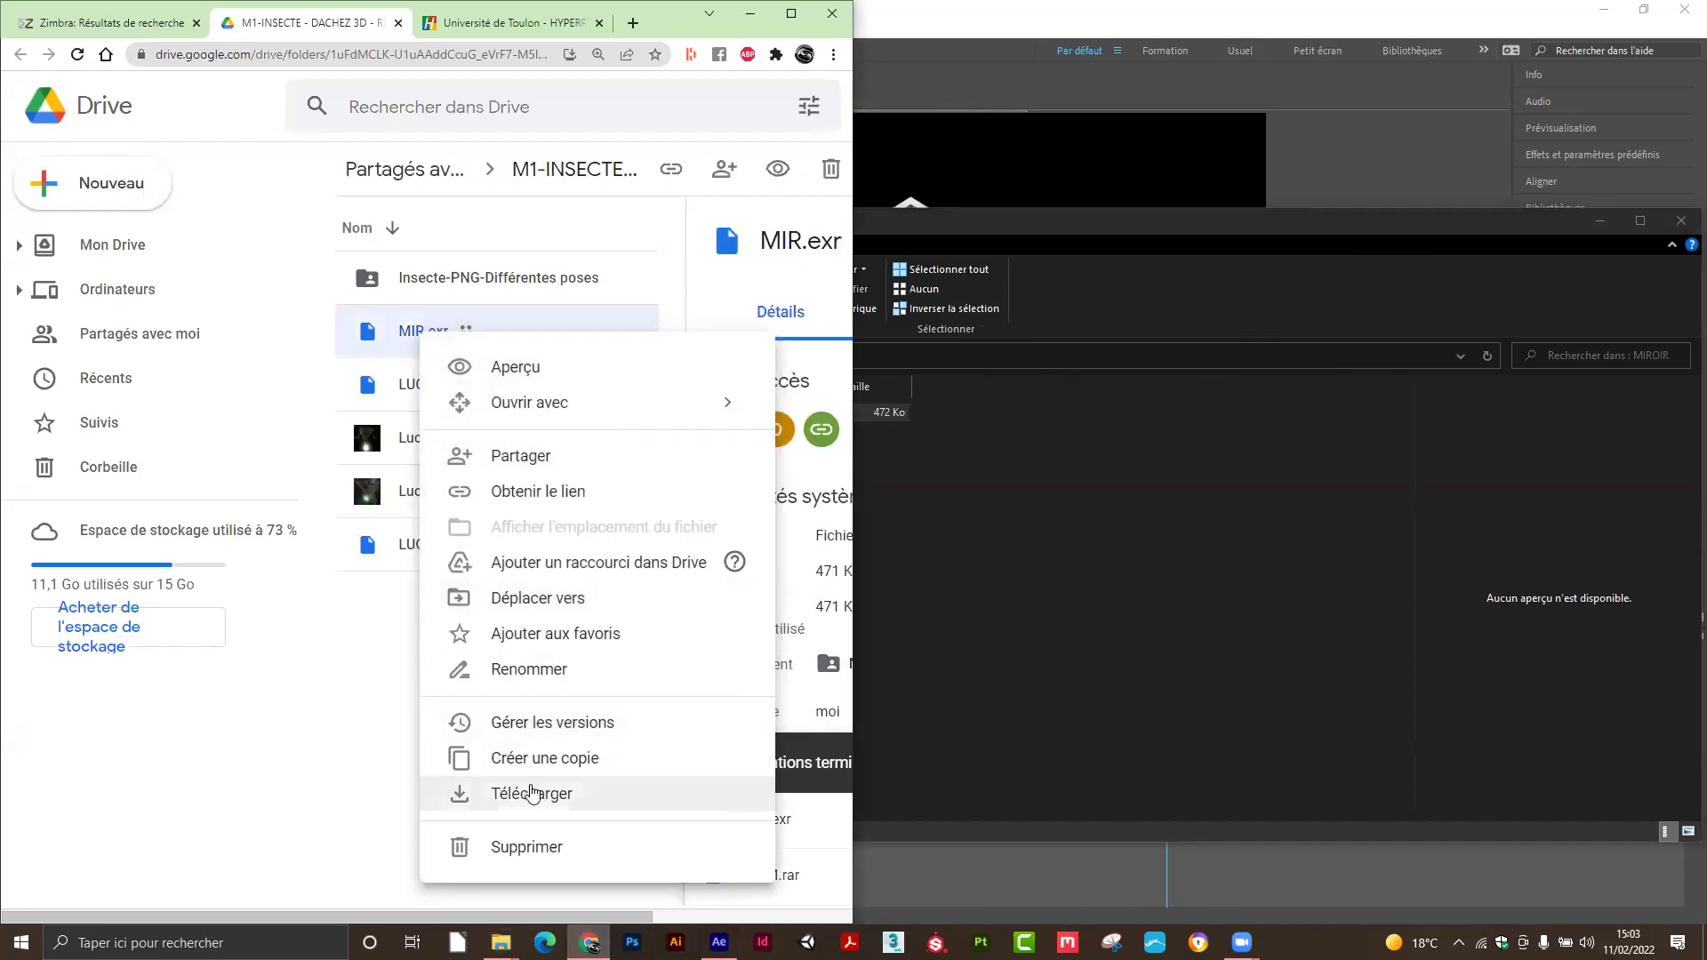
click(548, 505)
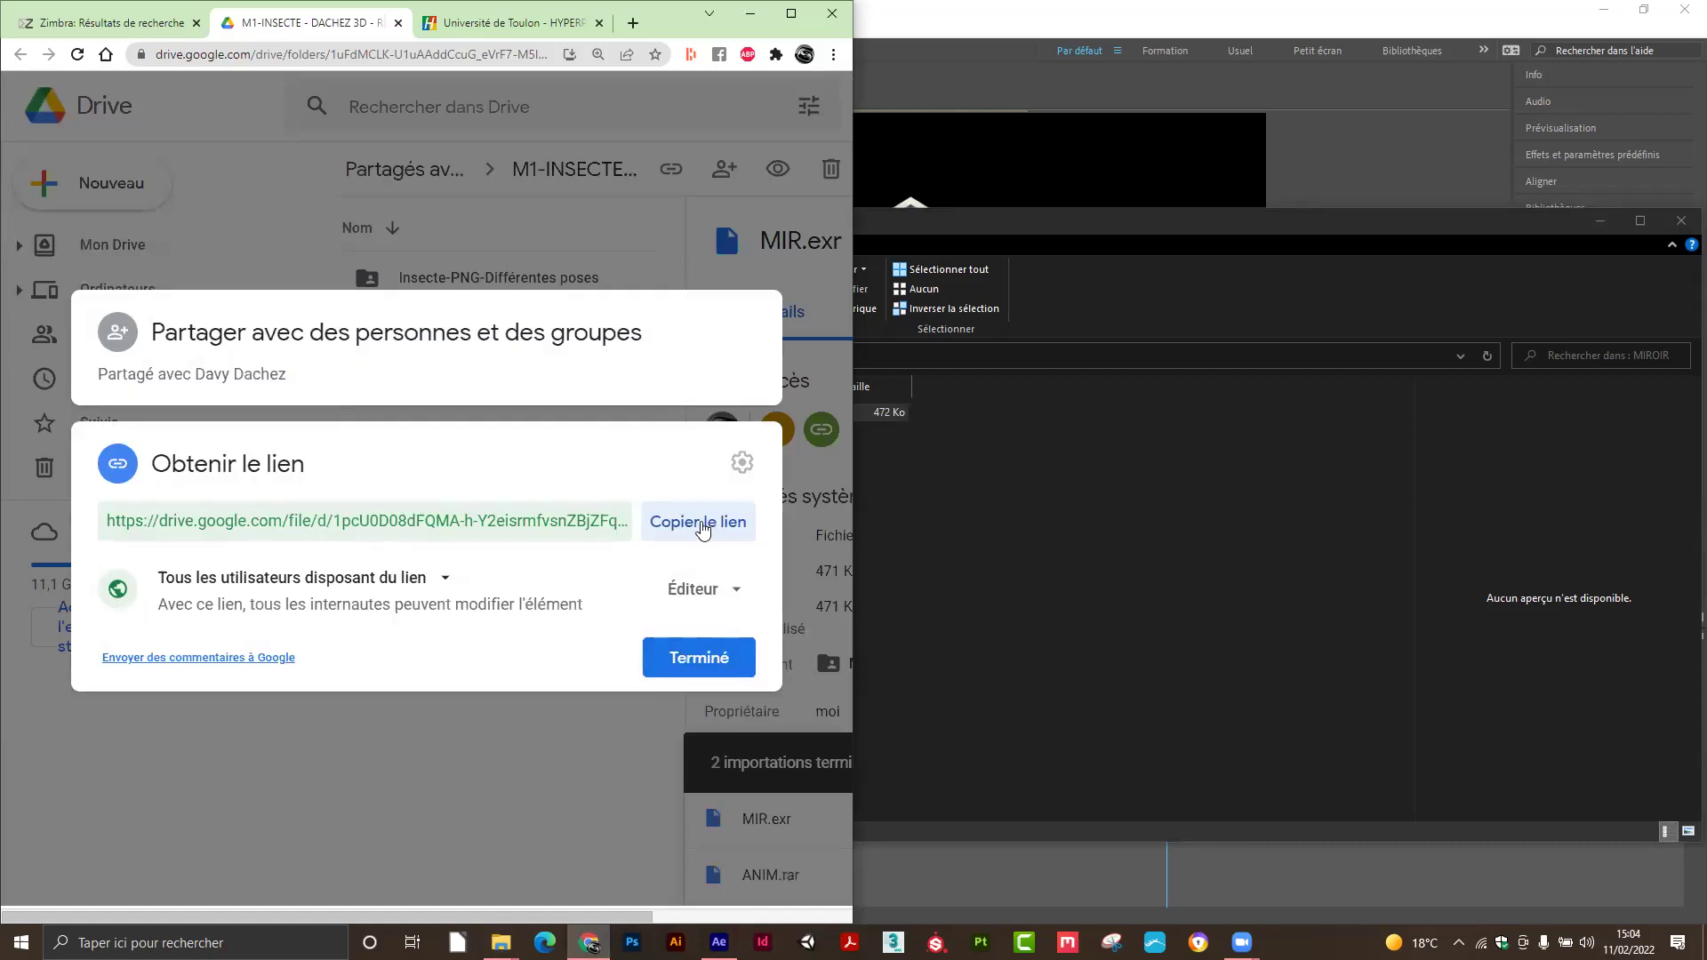
click(703, 524)
click(144, 24)
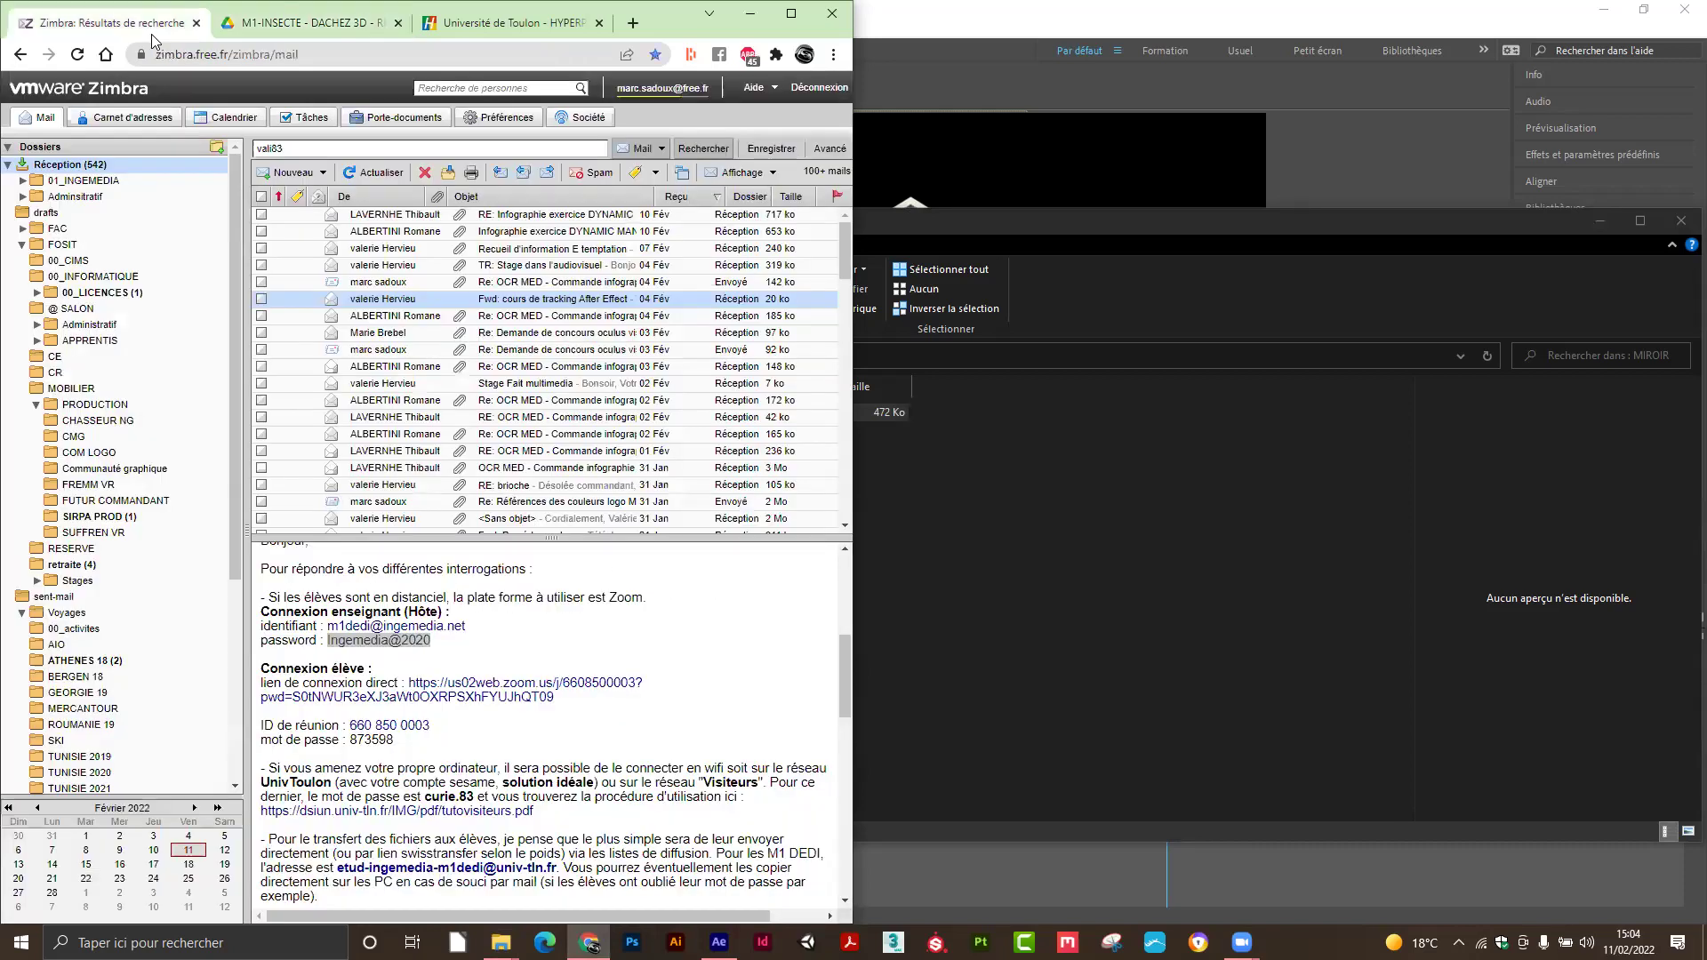
Start a new email addressed to the M1 DEDI student list and paste the Drive link into the body.
click(289, 172)
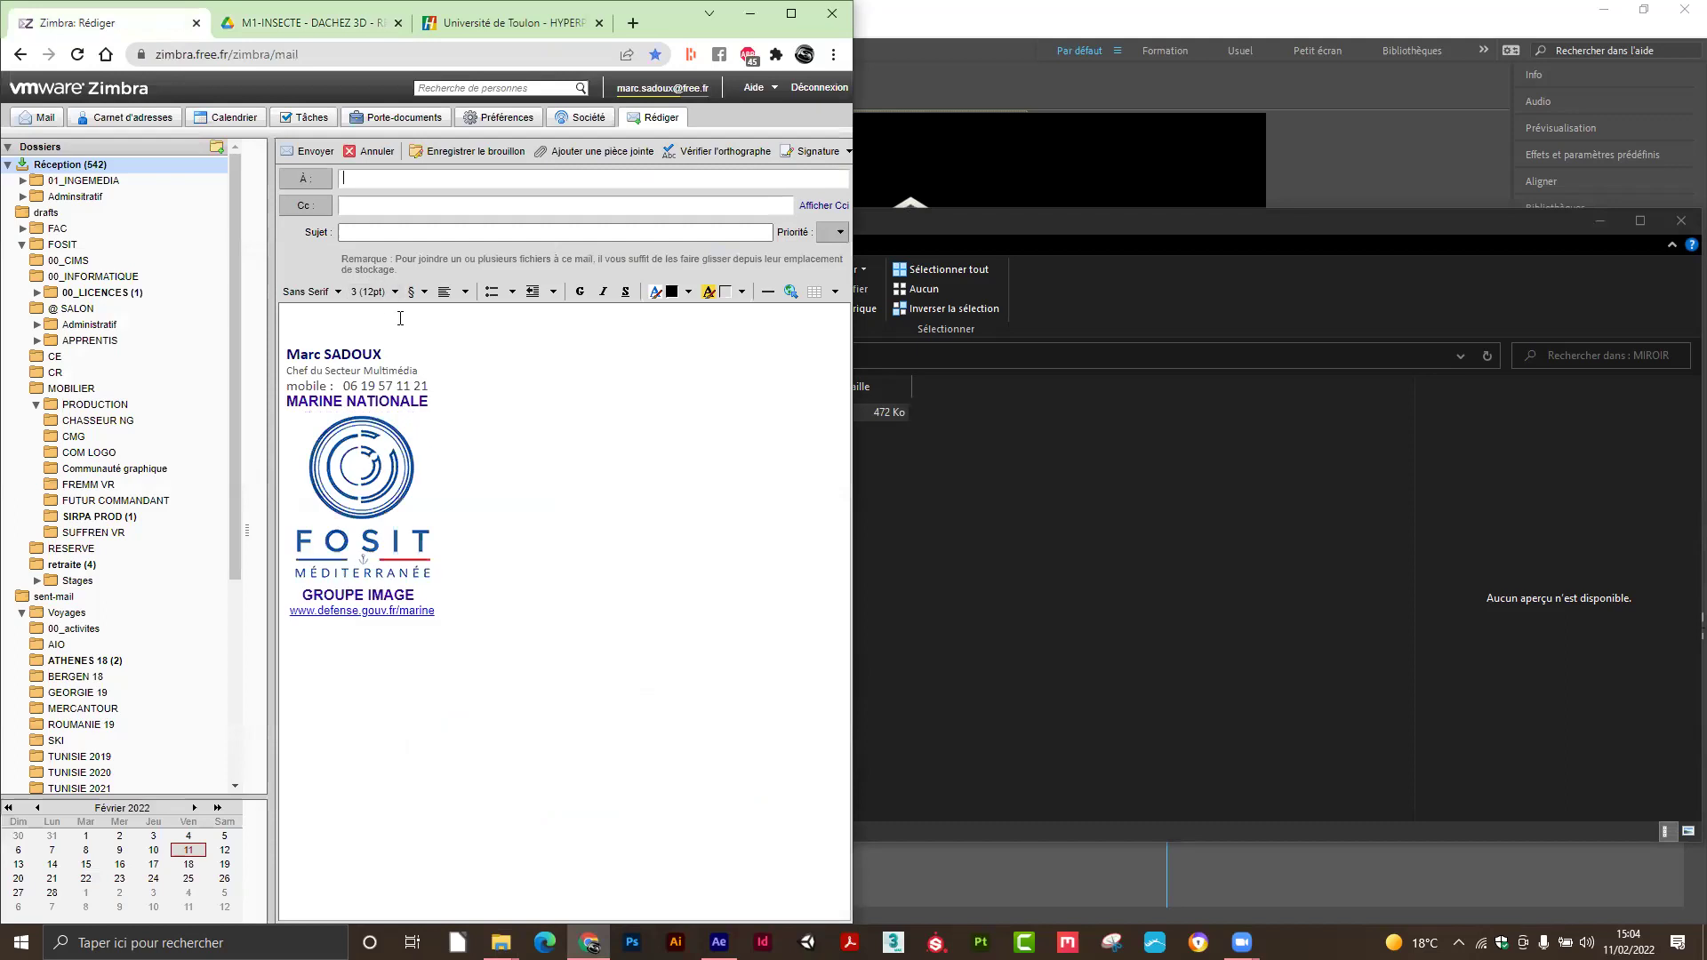
text(etud)
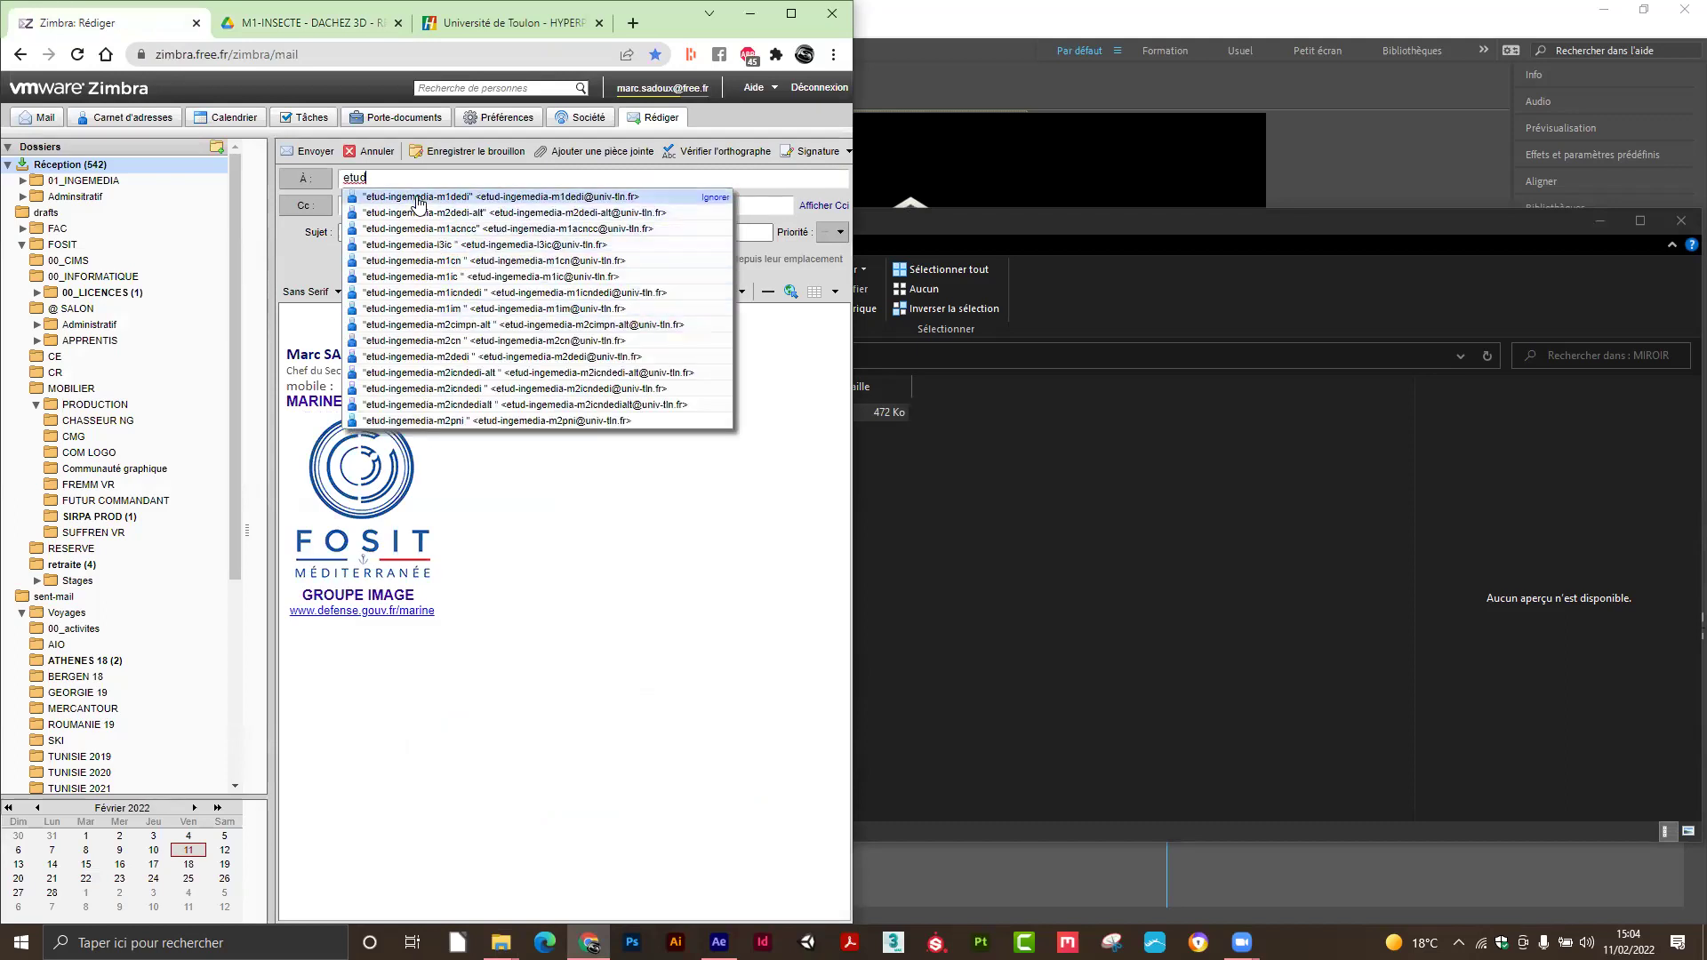
click(418, 197)
click(368, 332)
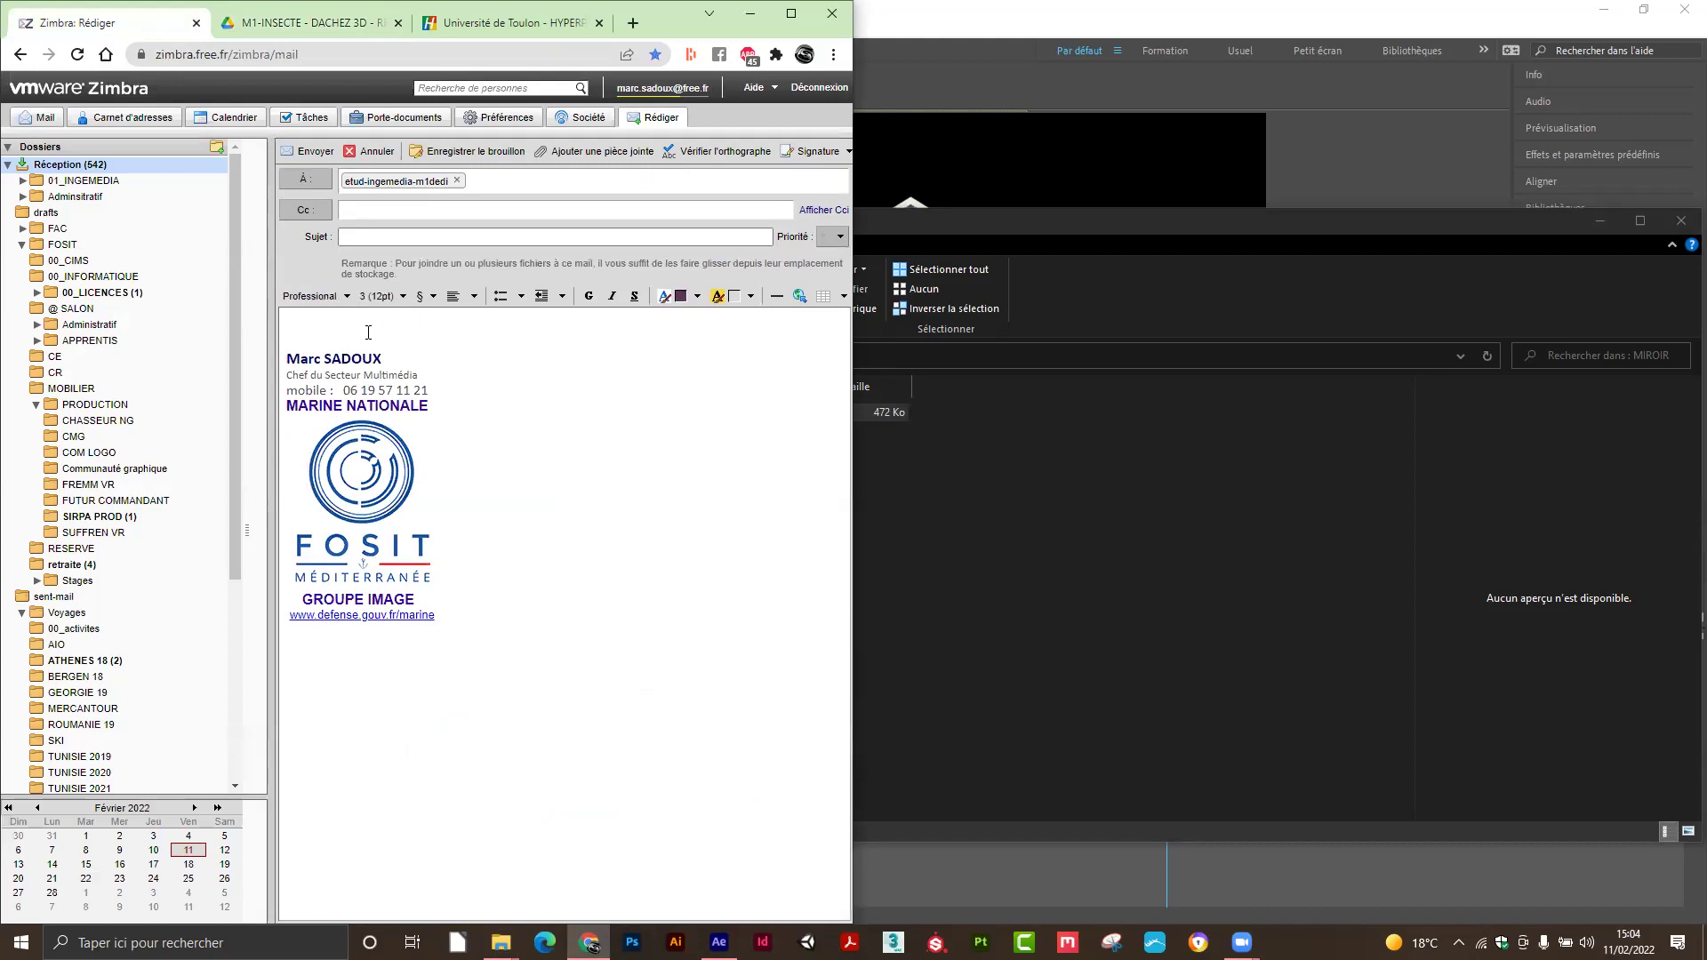
key(ctrl+v)
Turn the pasted URL into a hyperlink pointing to the Drive link.
drag(378, 344, 286, 321)
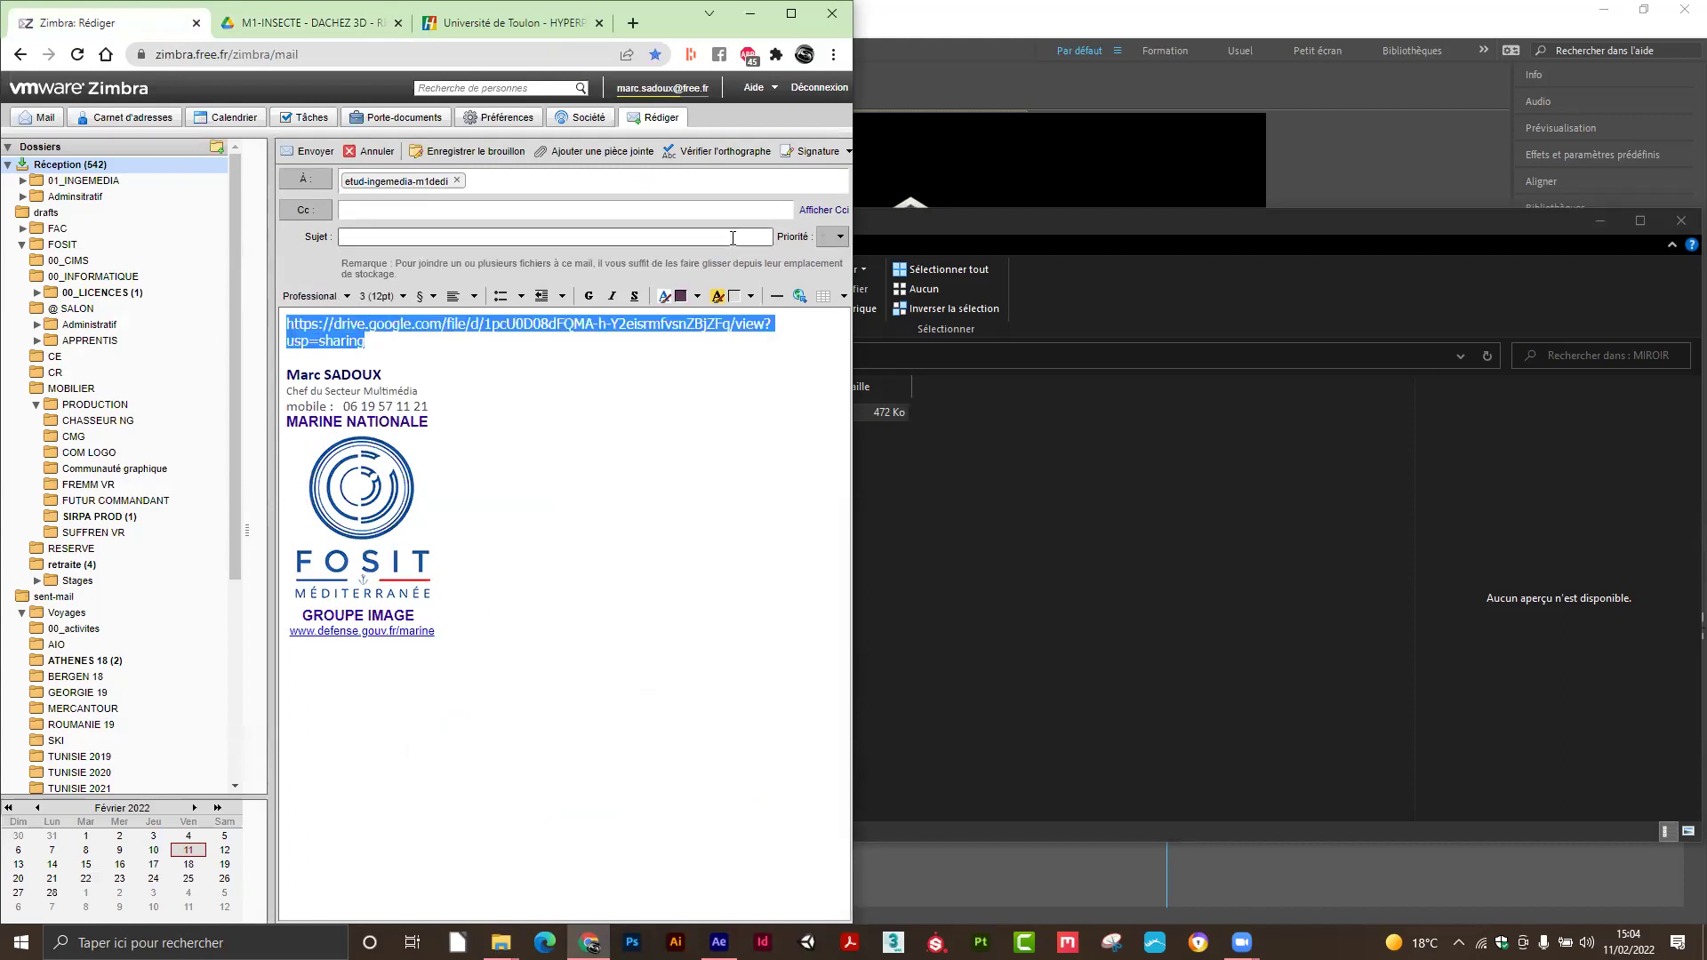
click(800, 296)
click(370, 518)
click(499, 570)
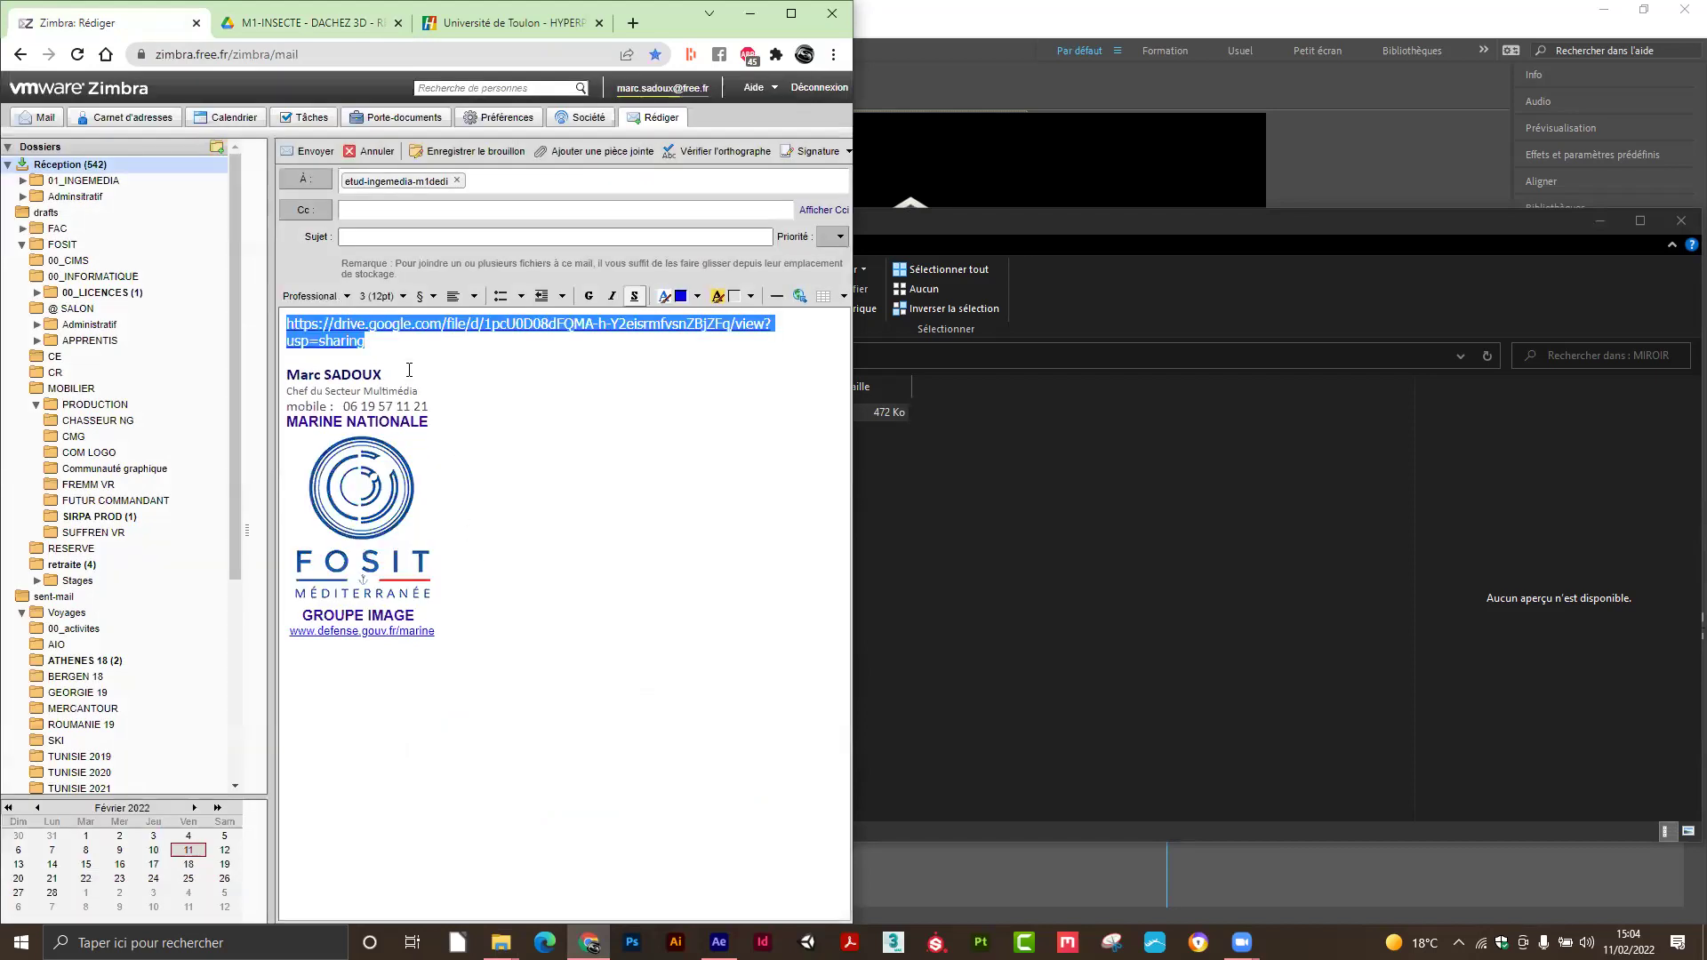
Give the email the subject 'Lien MIR', send it, and look over the open browser tabs.
click(392, 241)
text(L)
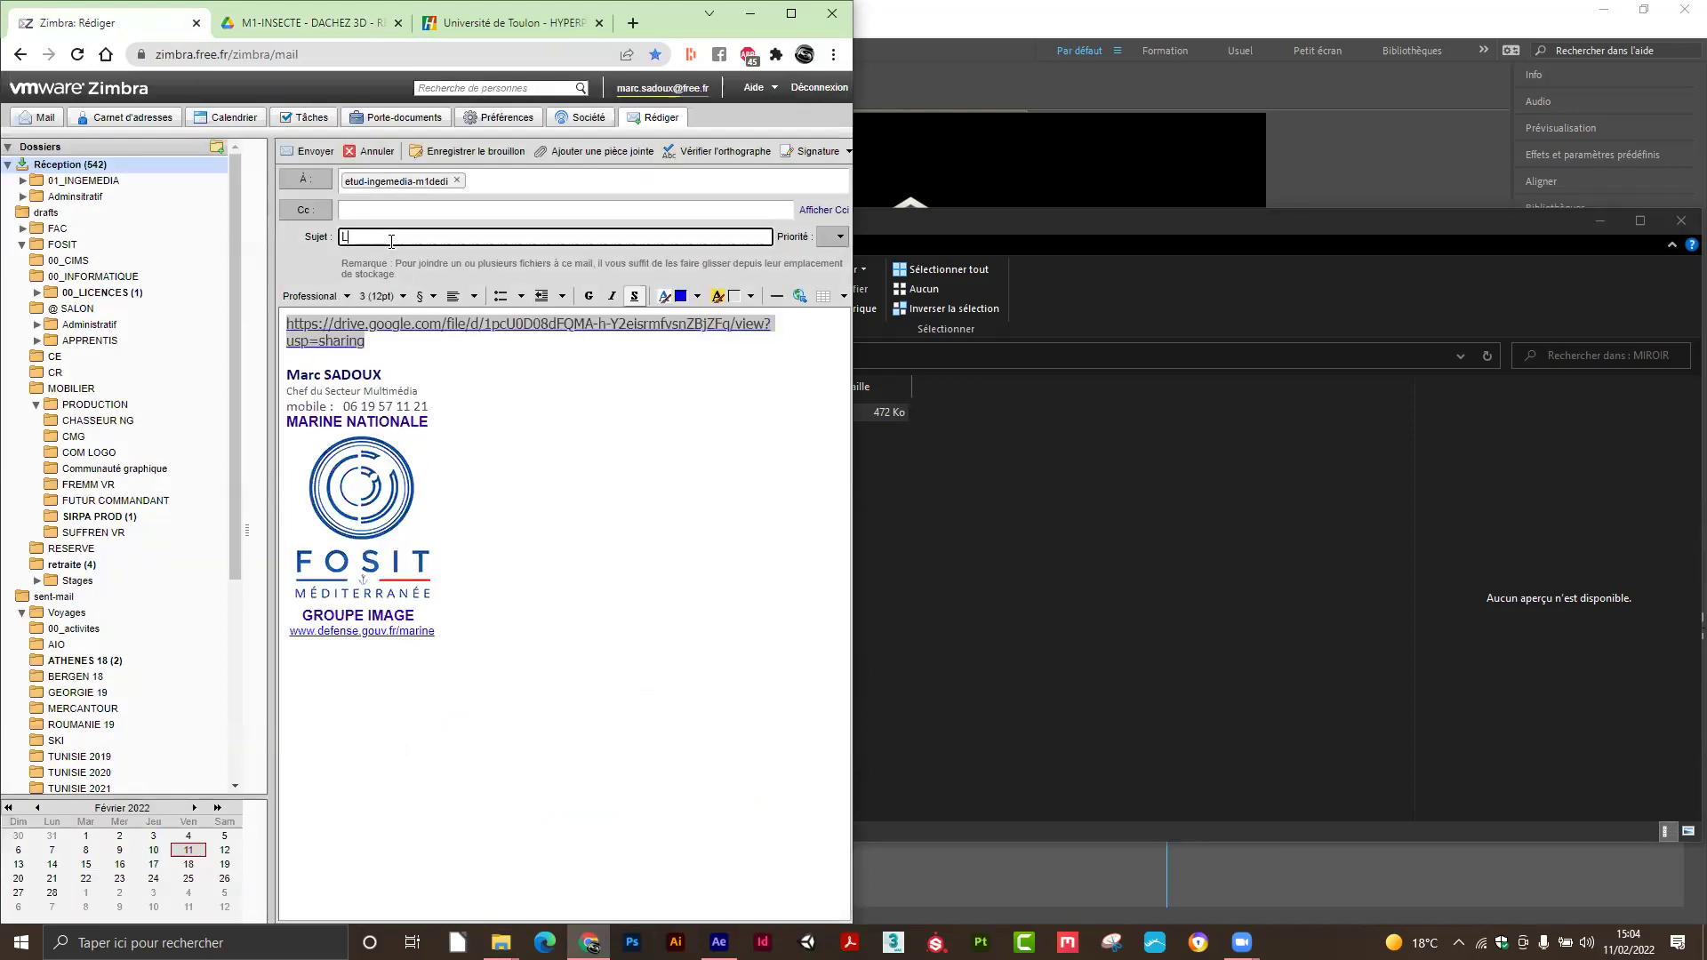
text(ien MIR)
click(310, 151)
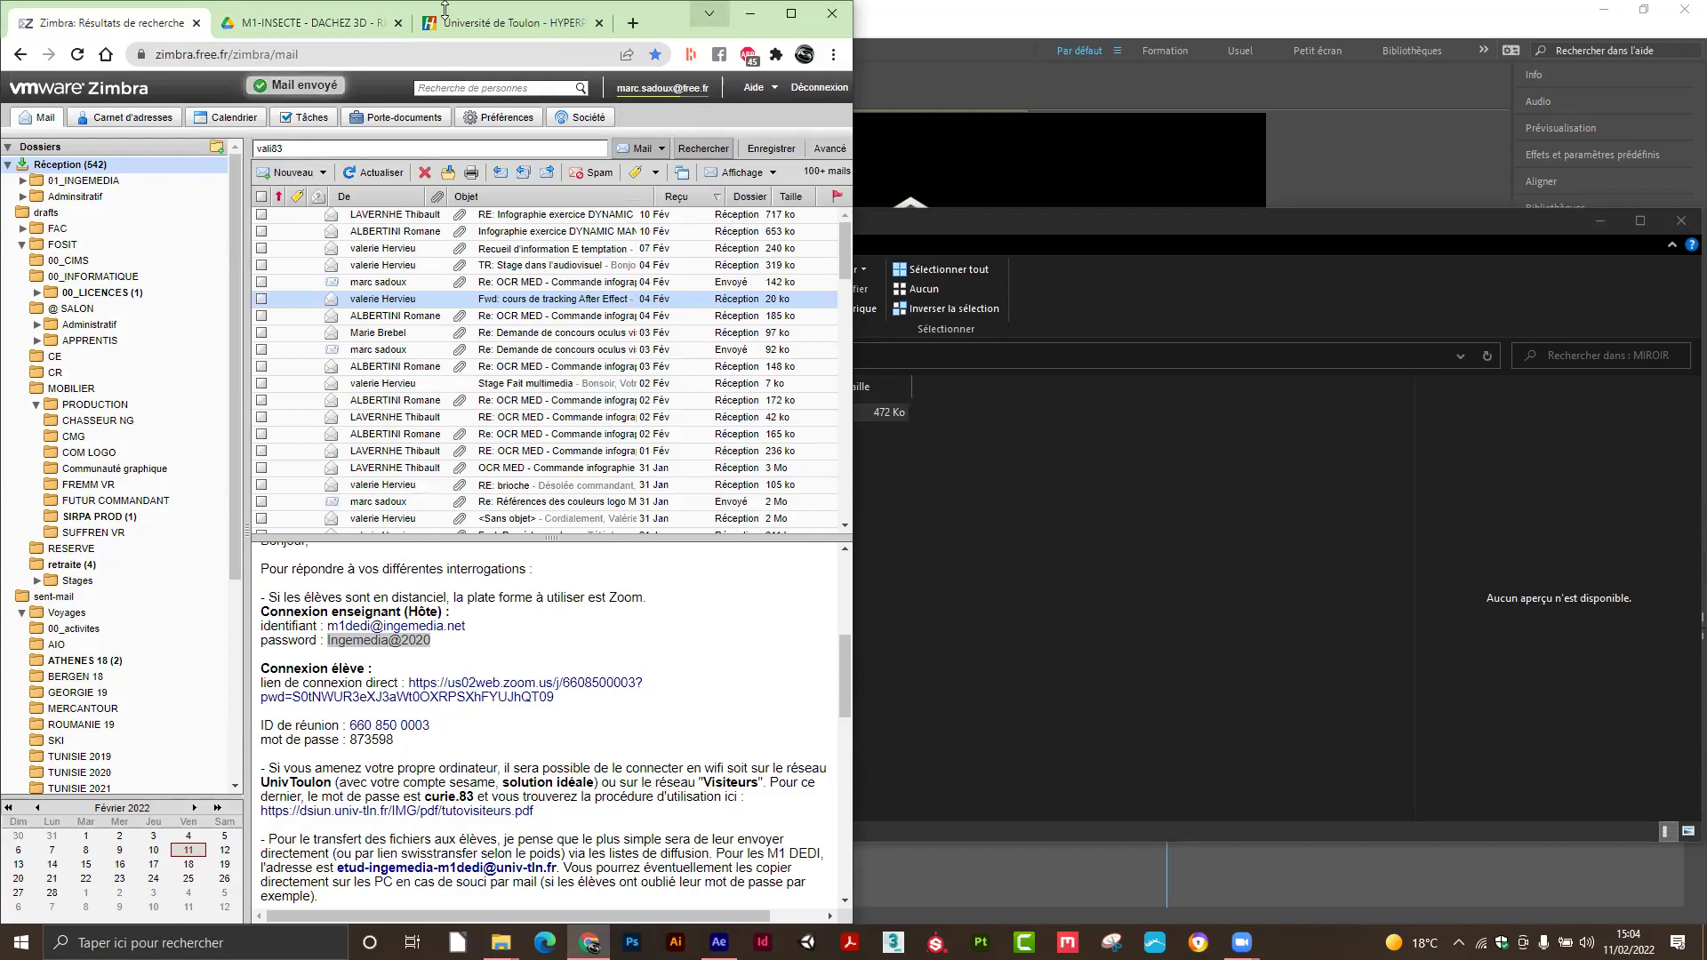
click(709, 13)
click(709, 13)
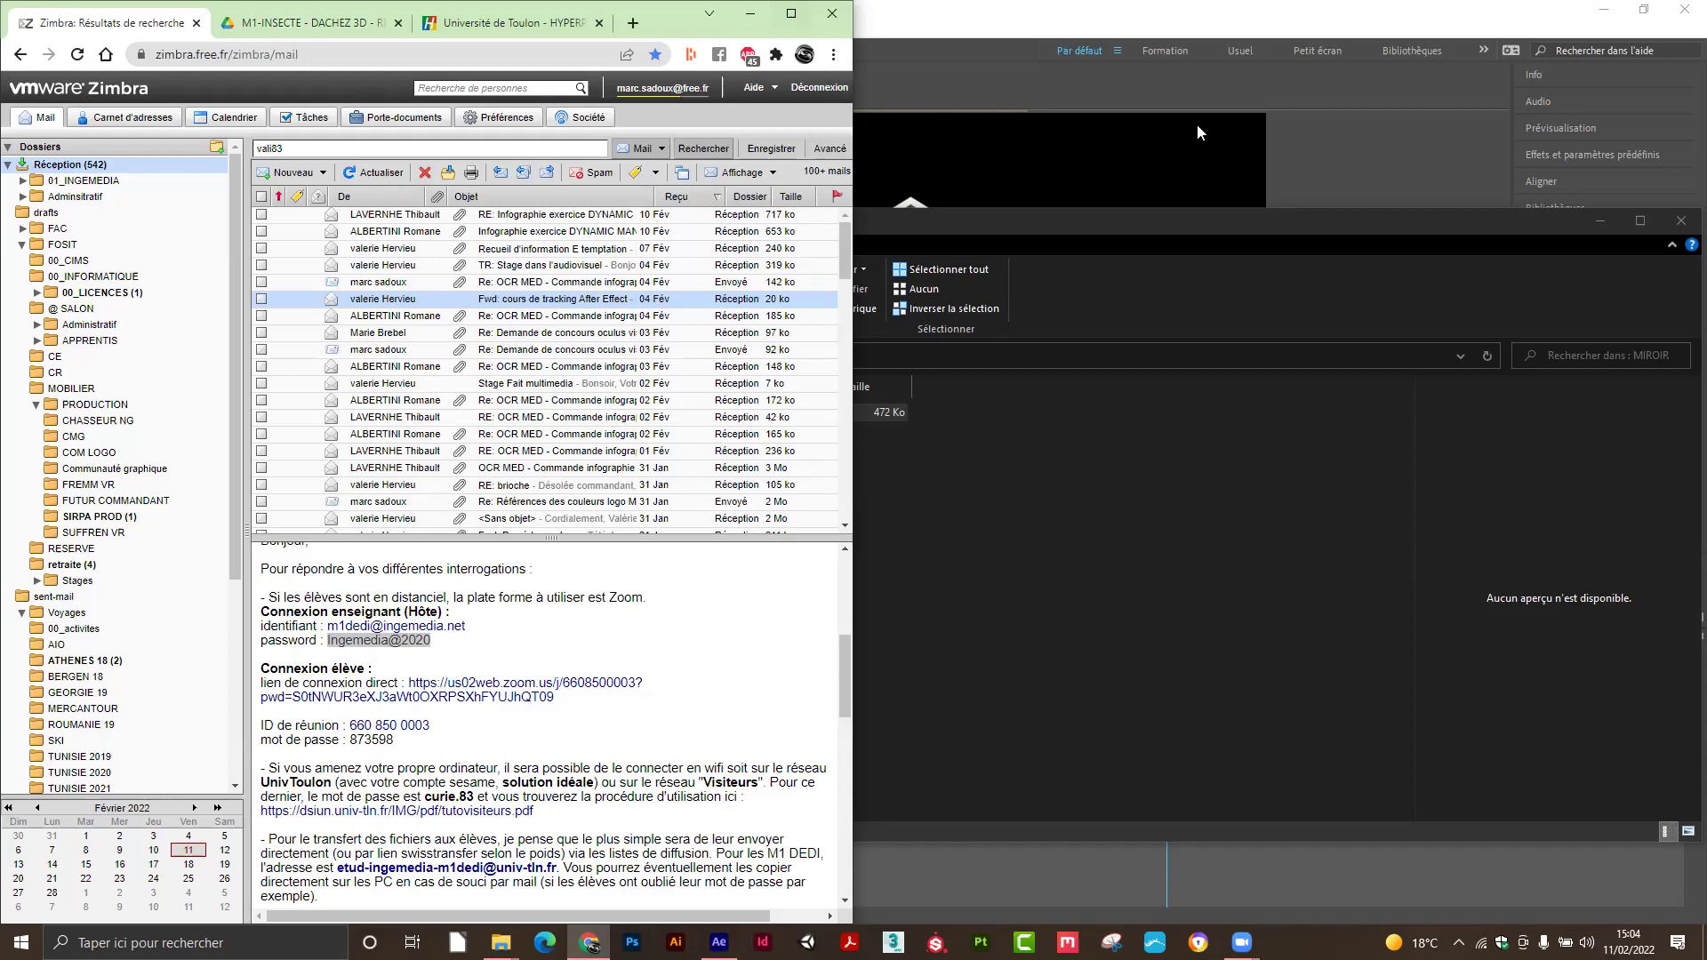
click(791, 119)
click(708, 14)
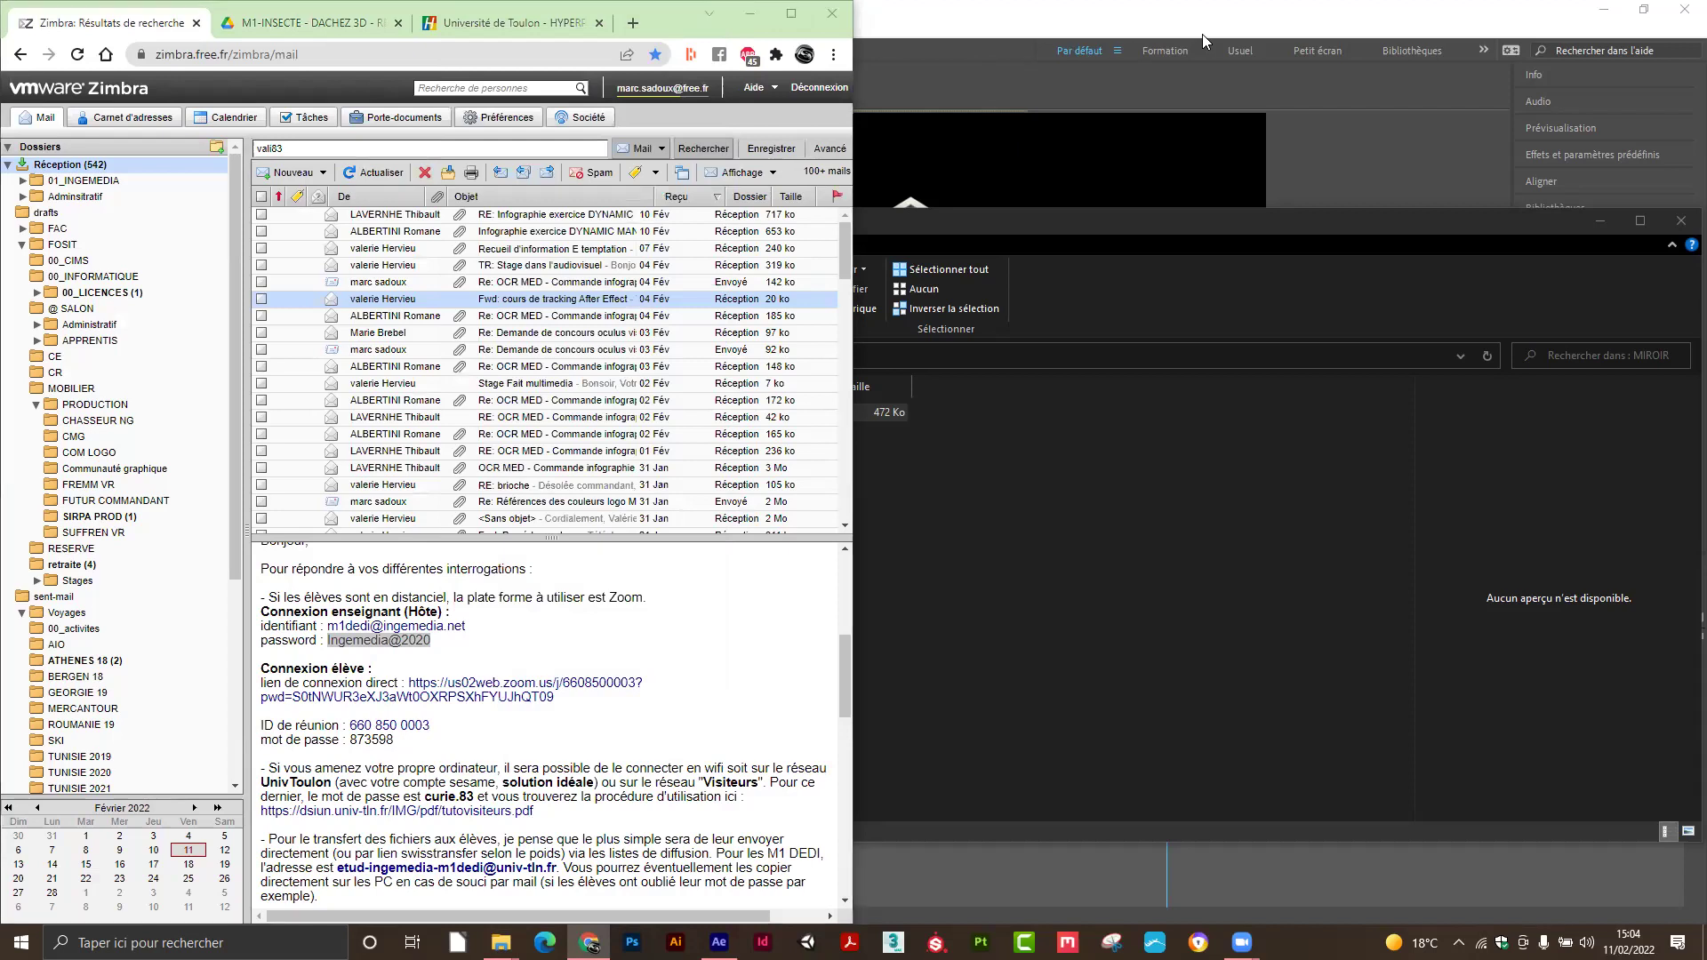
Return to After Effects, scrub MOTION01 to about five seconds, and launch 3ds Max from the taskbar.
click(1202, 33)
drag(1132, 601, 938, 614)
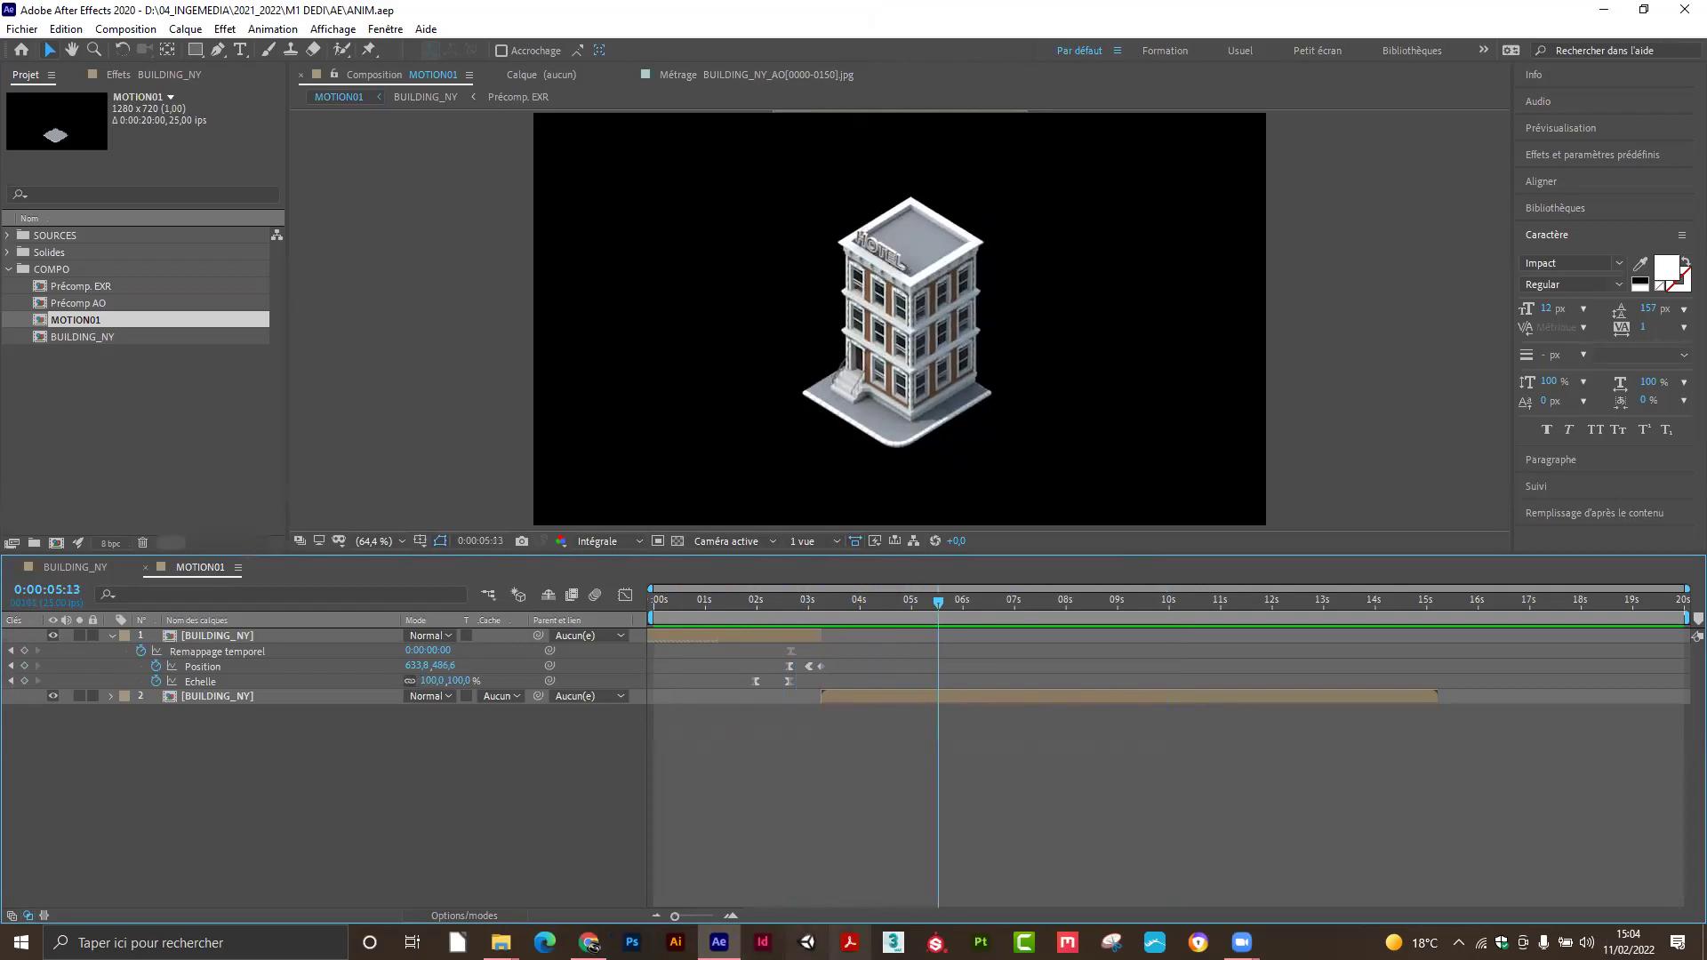
click(893, 942)
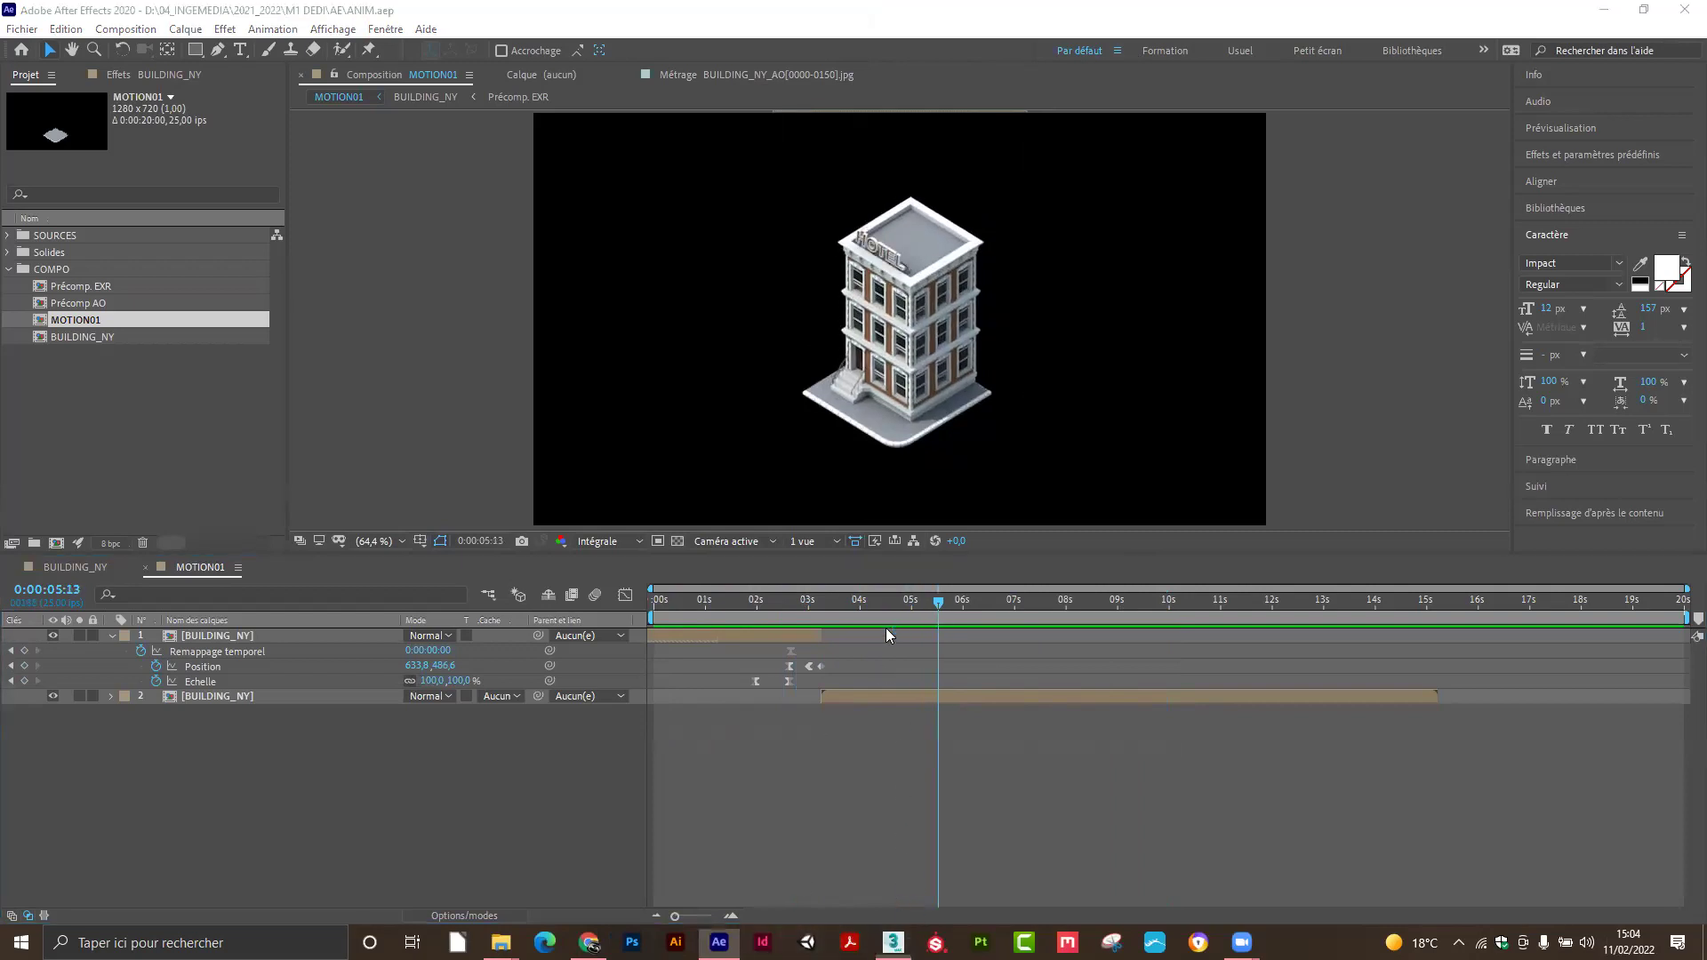
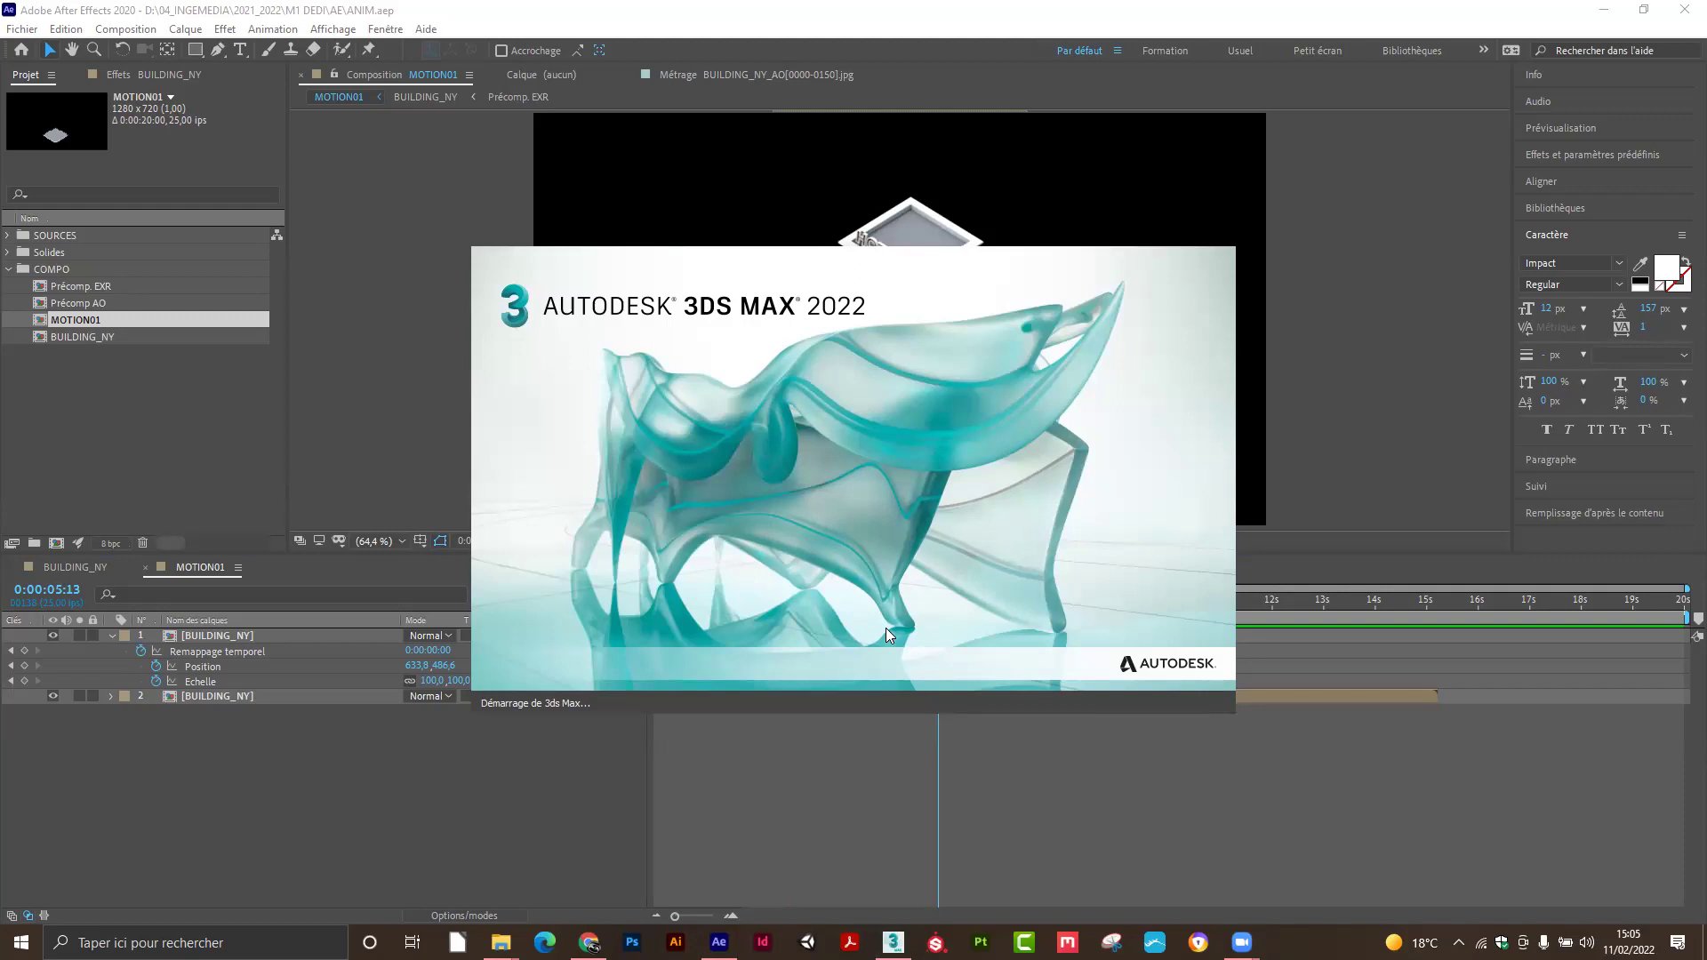
Add the MIR.exr footage from the SOURCES folder to the MOTION01 timeline.
click(726, 782)
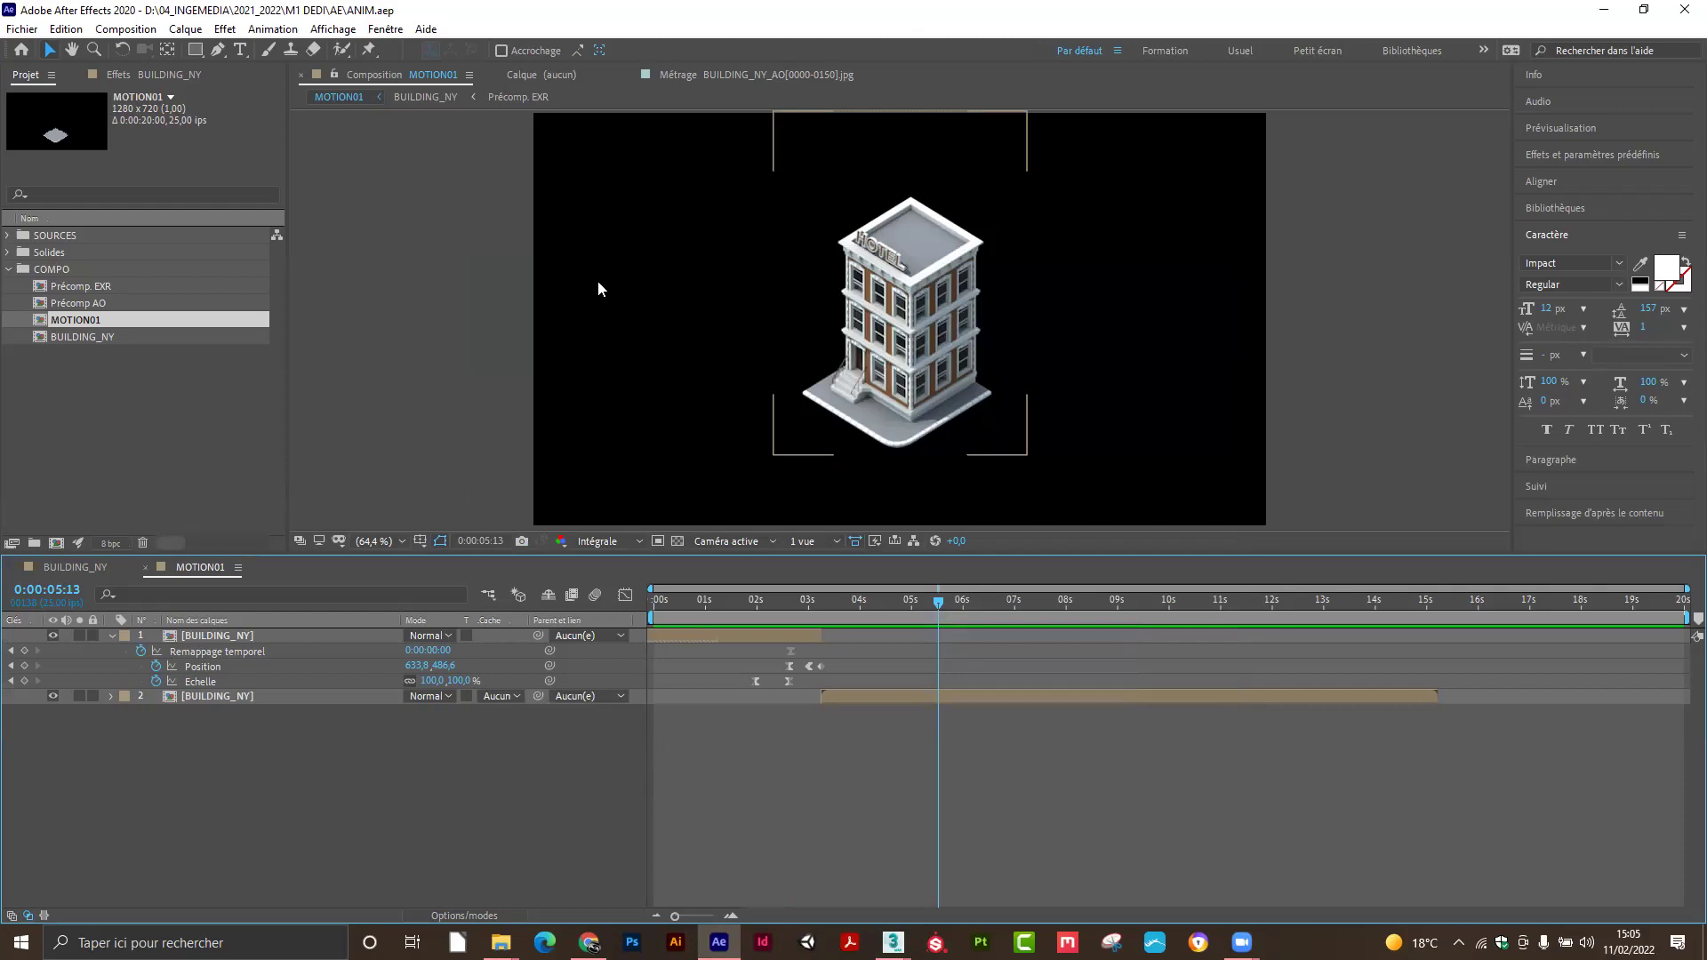
click(8, 235)
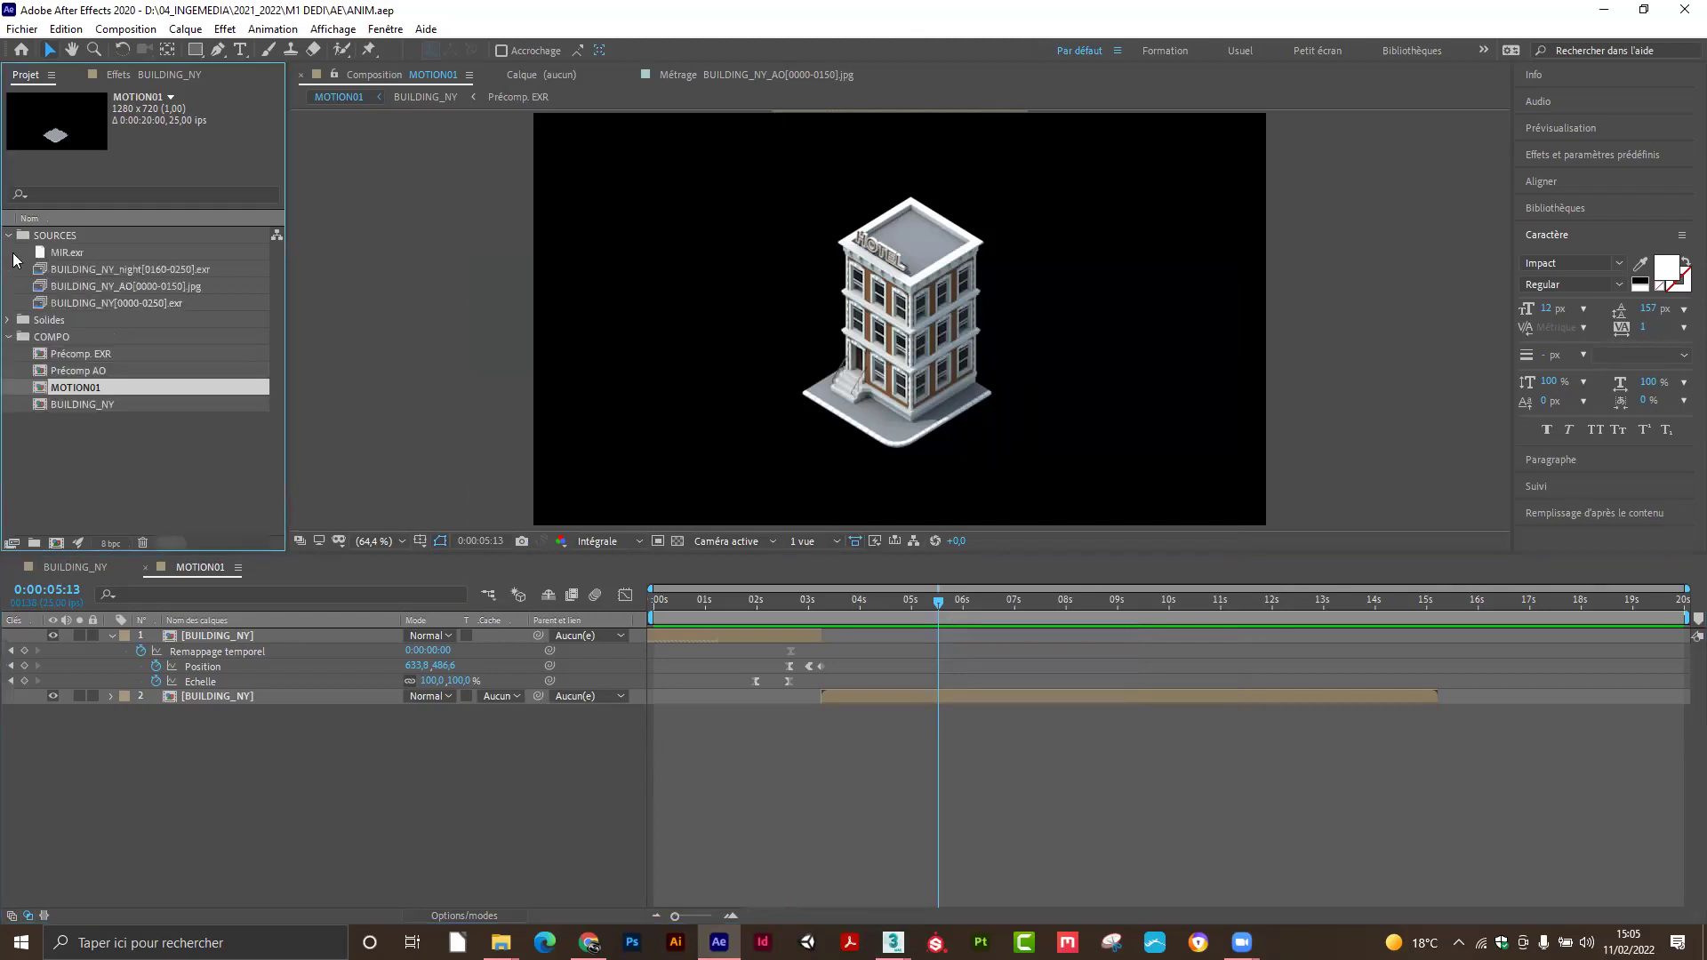
click(56, 255)
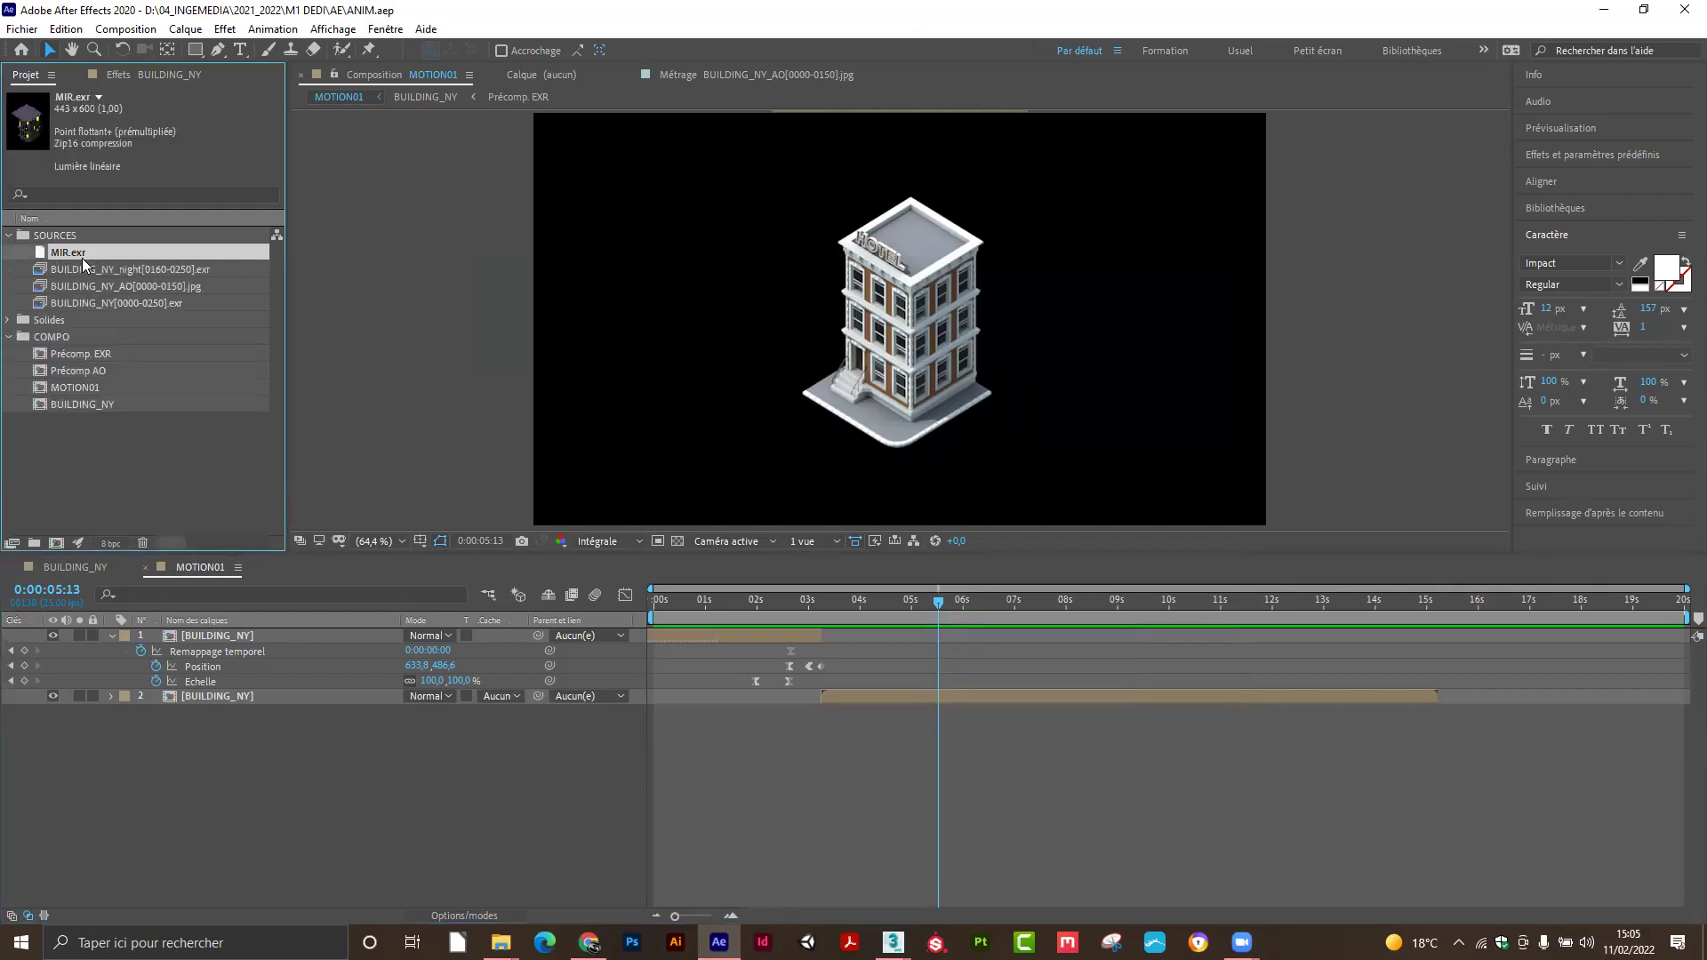
drag(68, 250, 218, 628)
Move MIR.exr to the bottom layer and position the night building beneath the day building.
drag(864, 313, 871, 274)
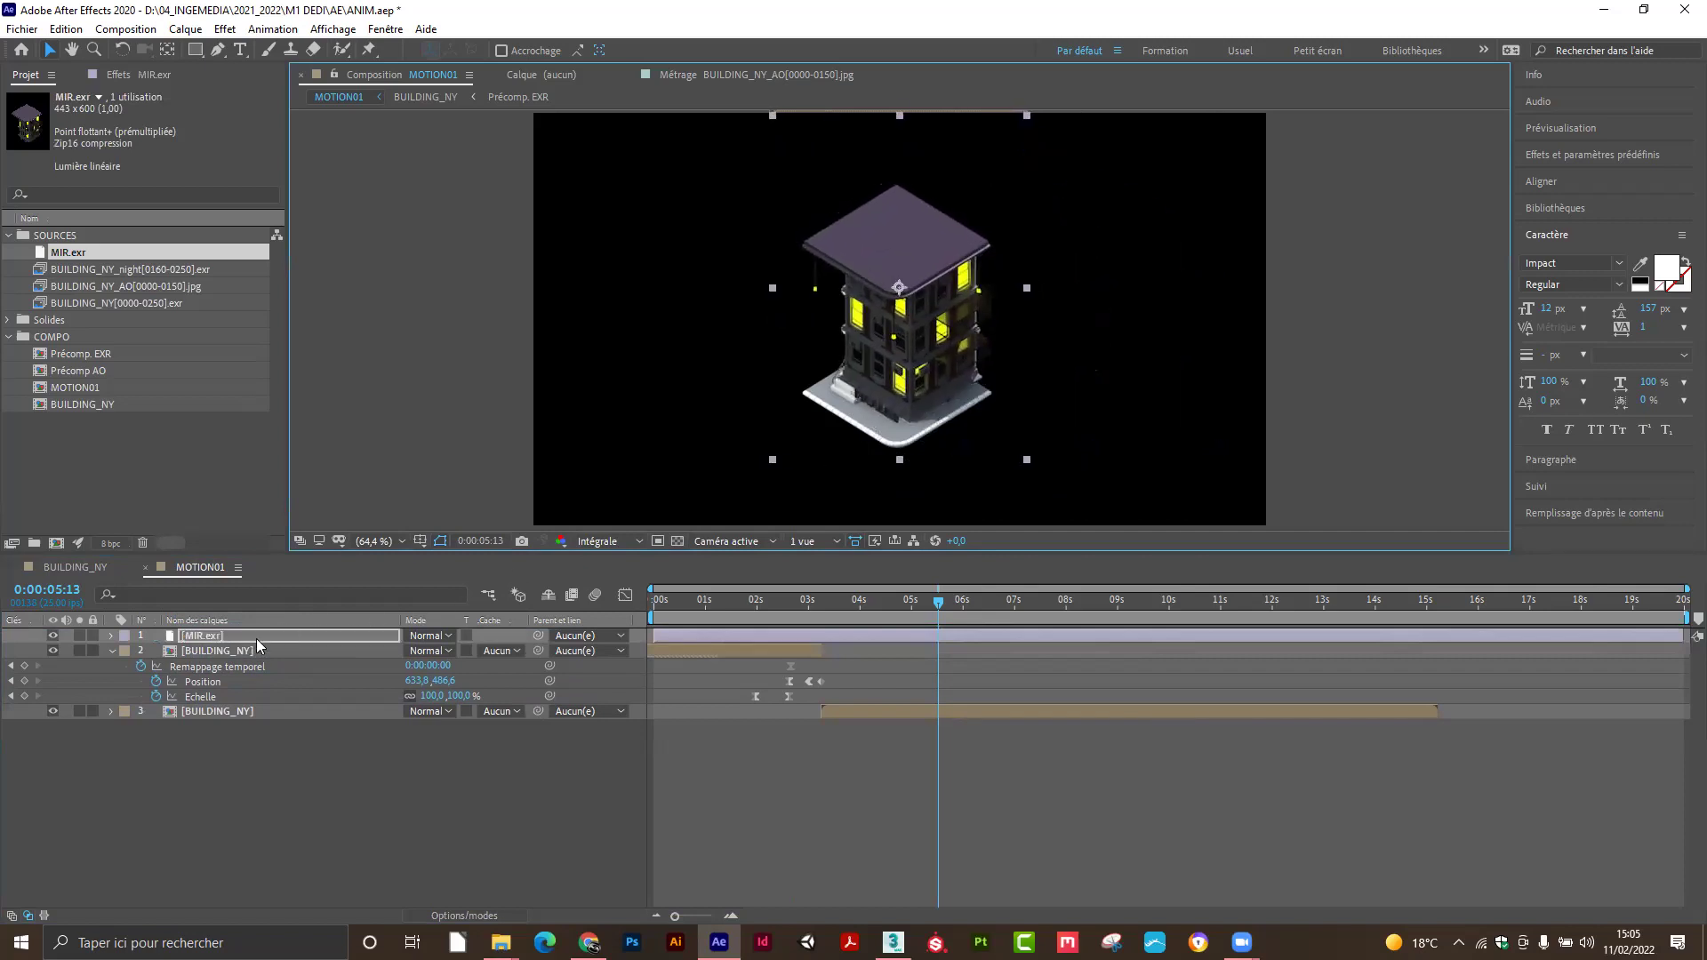
drag(259, 638, 261, 754)
drag(818, 292, 826, 407)
key(Return)
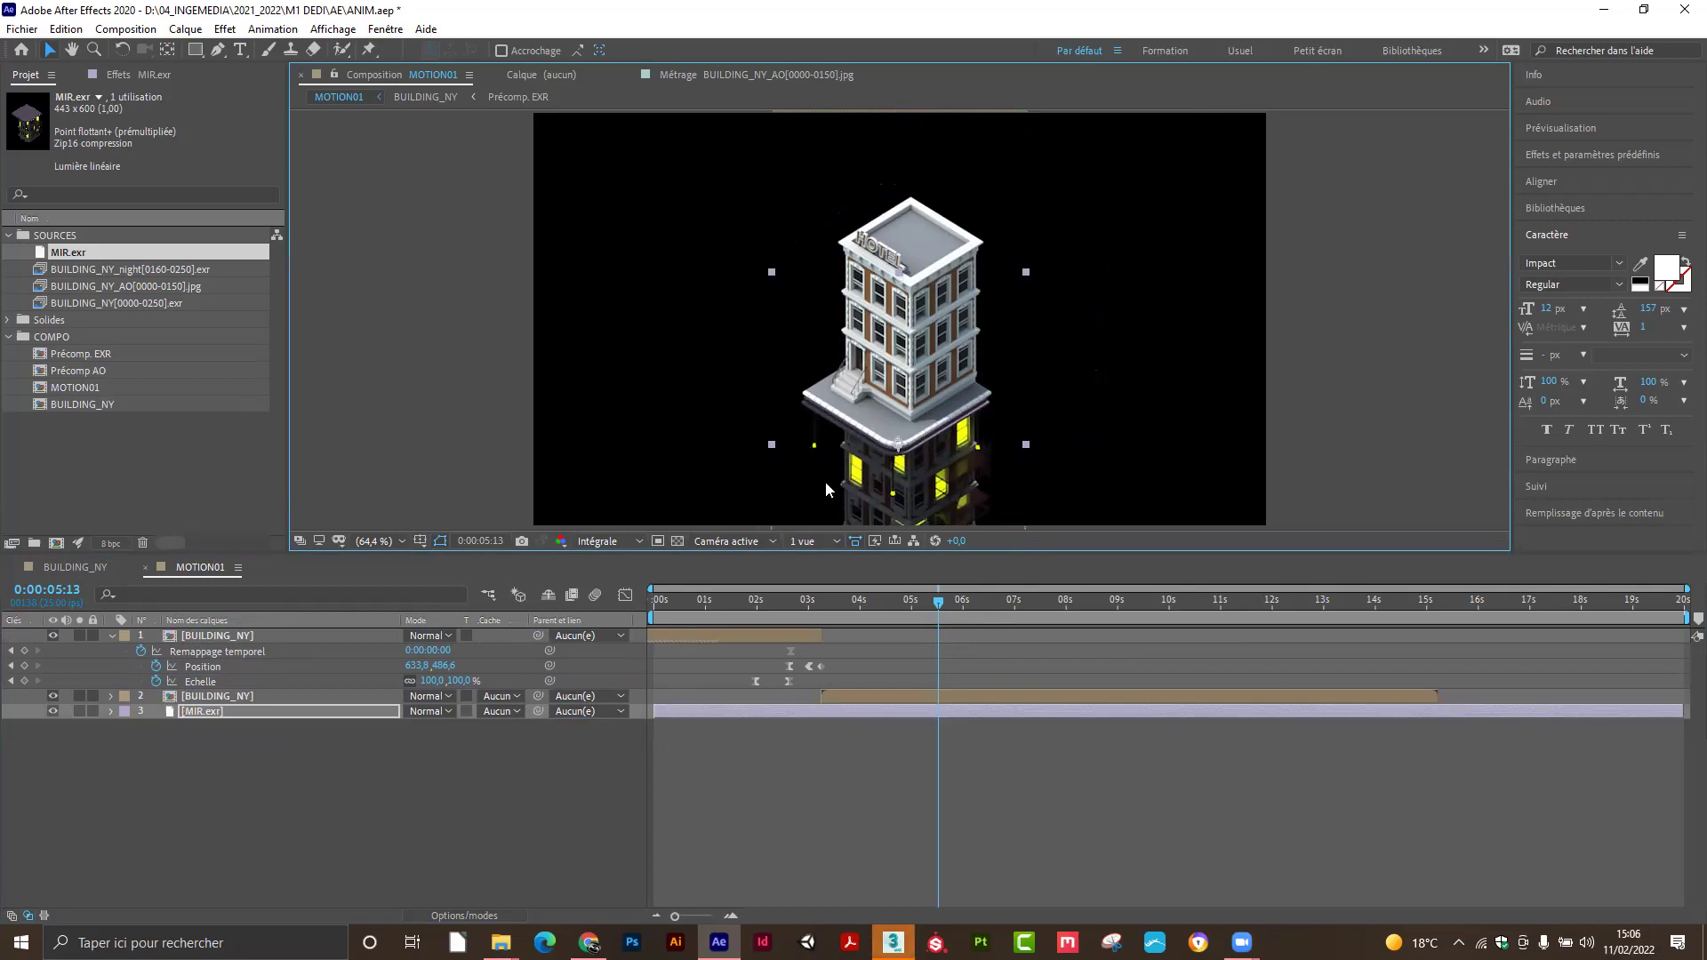
drag(867, 445, 869, 444)
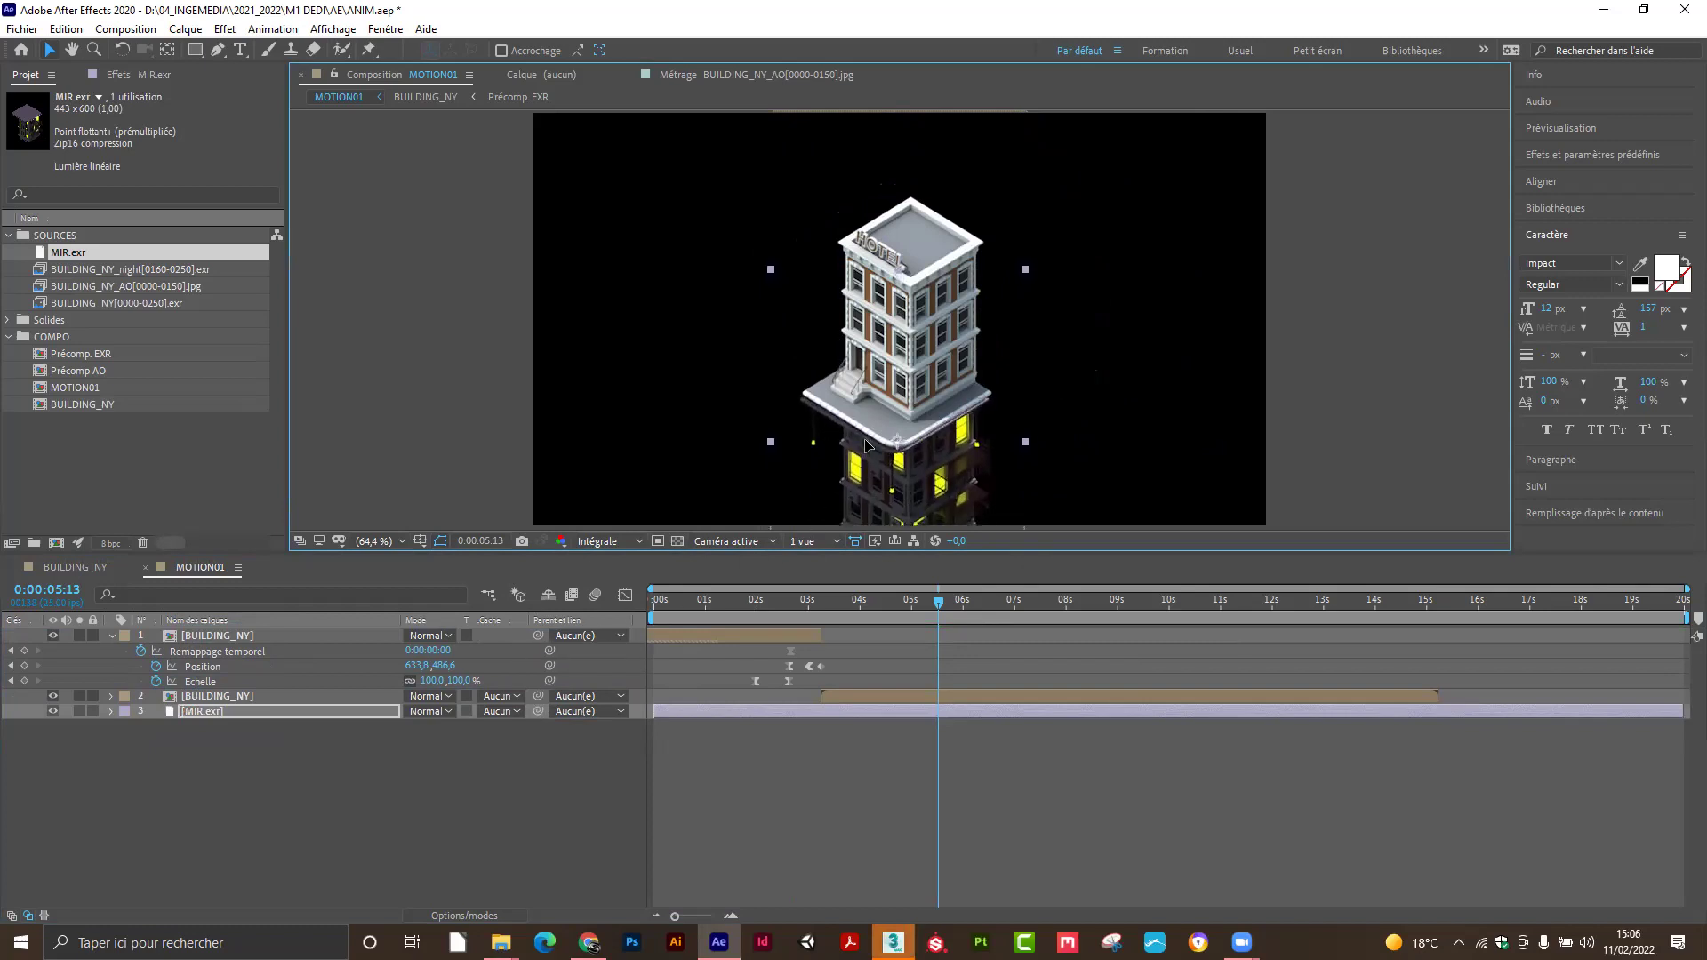
drag(941, 601, 1268, 601)
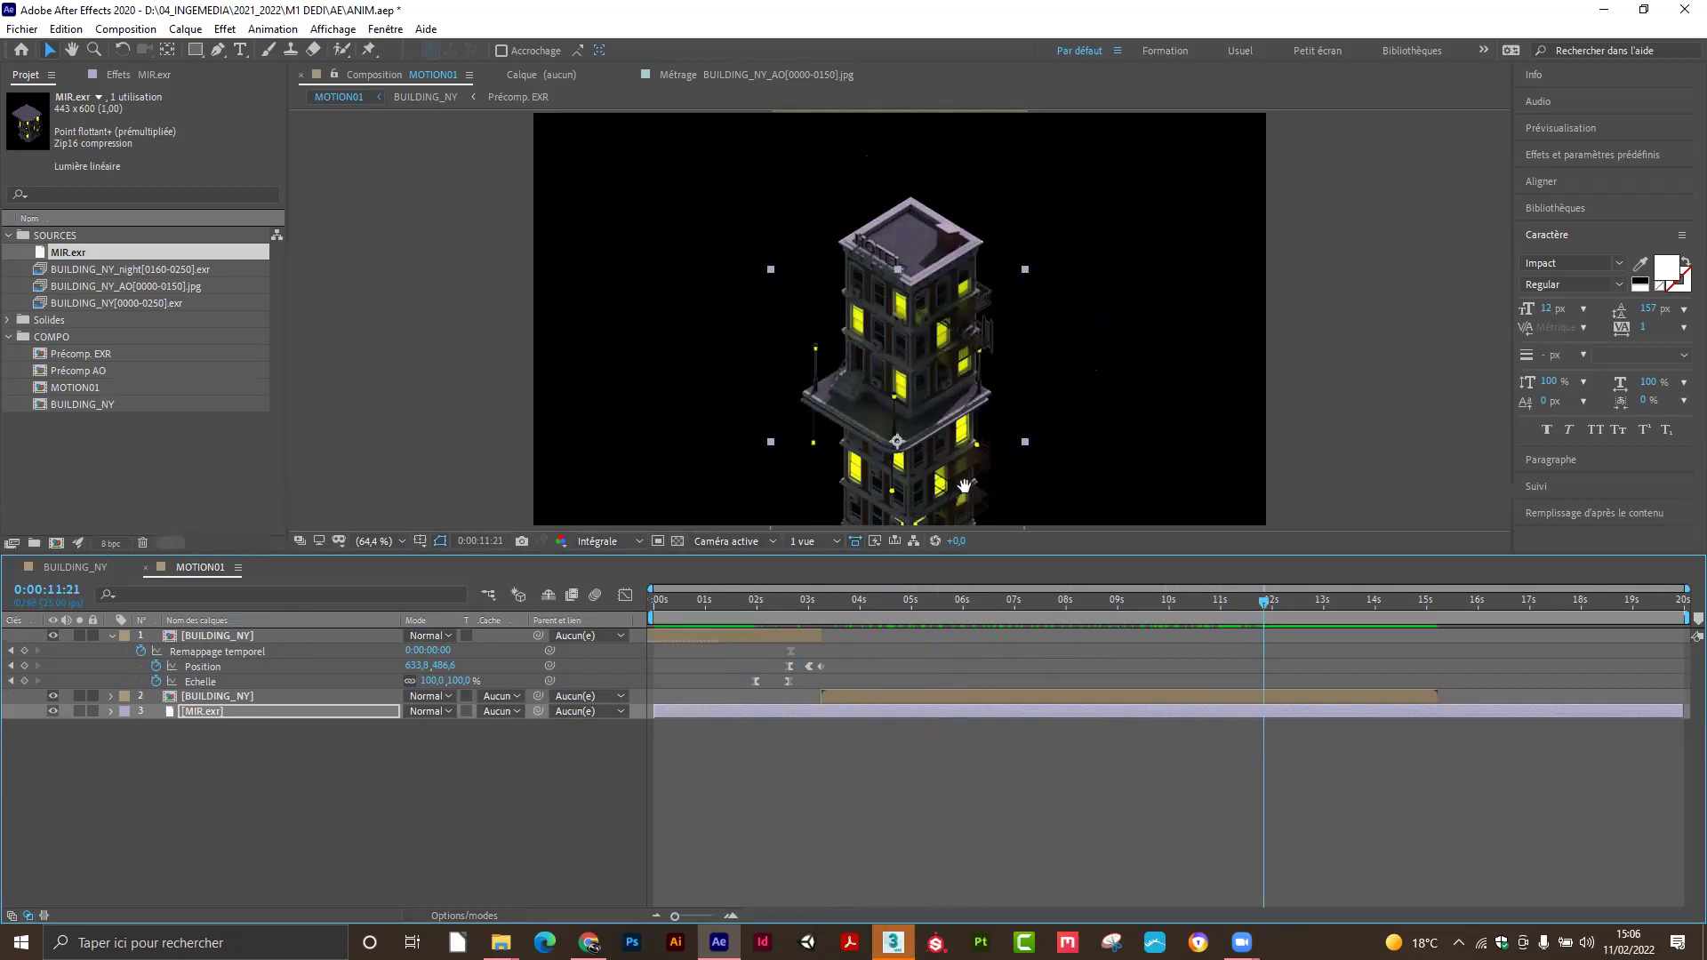
drag(962, 486, 911, 418)
Delete the MIR.exr layer and add a fresh copy from the Project panel to the timeline.
key(/)
click(351, 752)
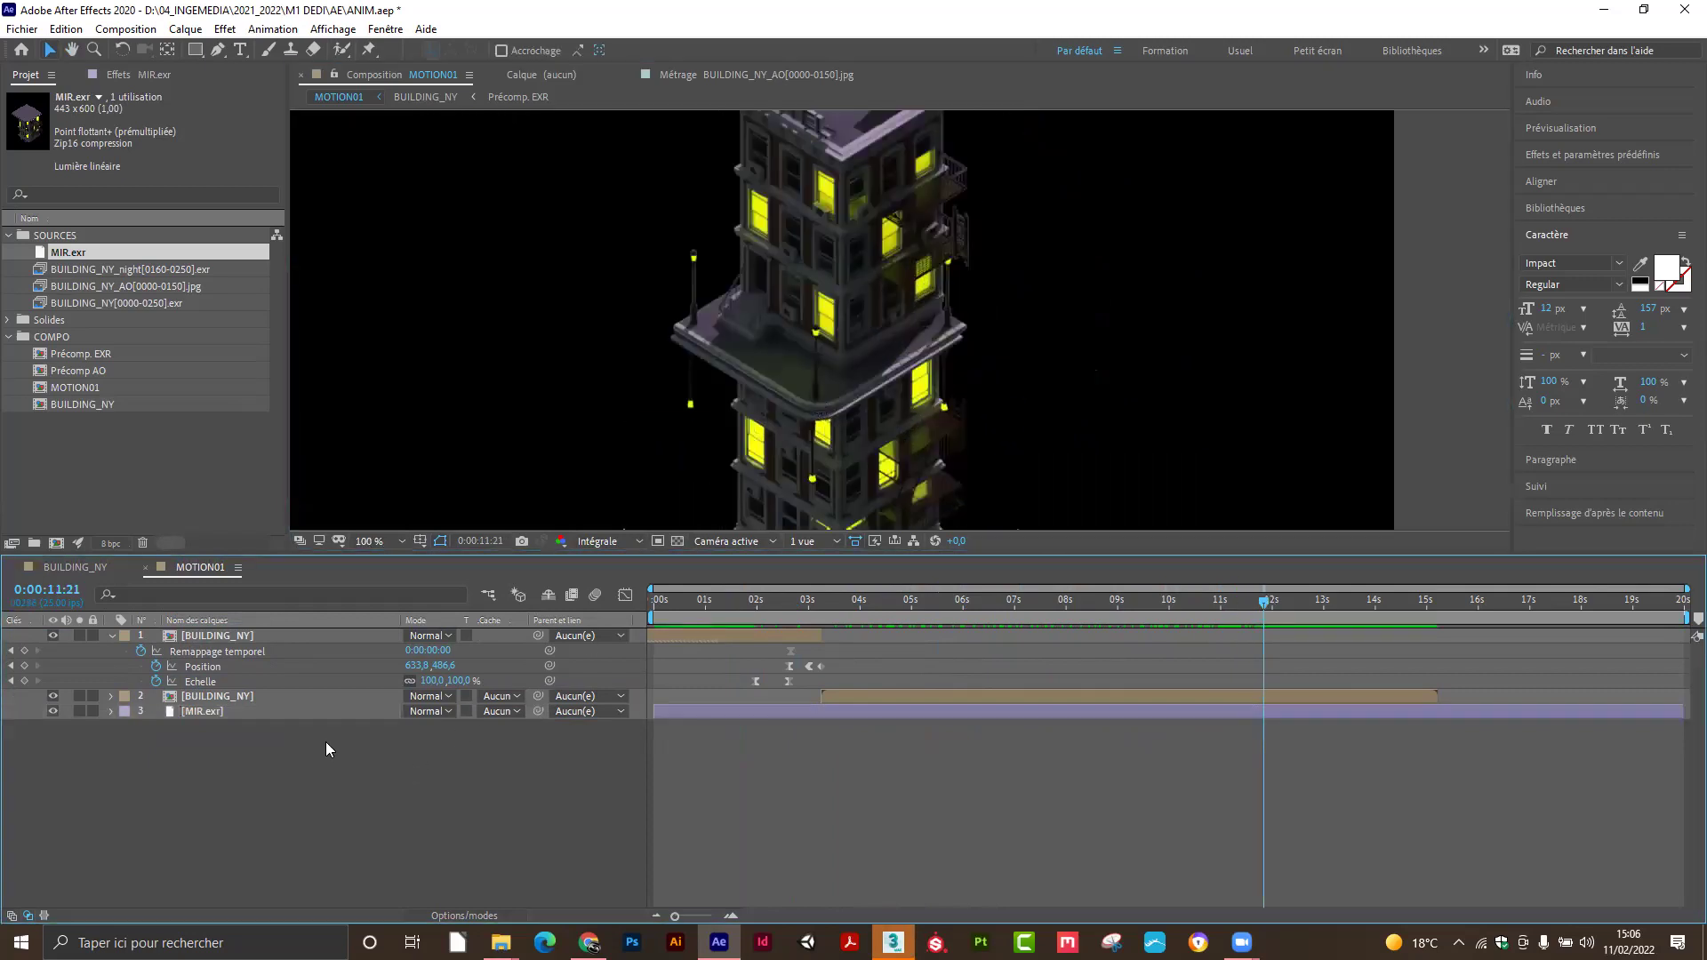
click(296, 713)
key(Delete)
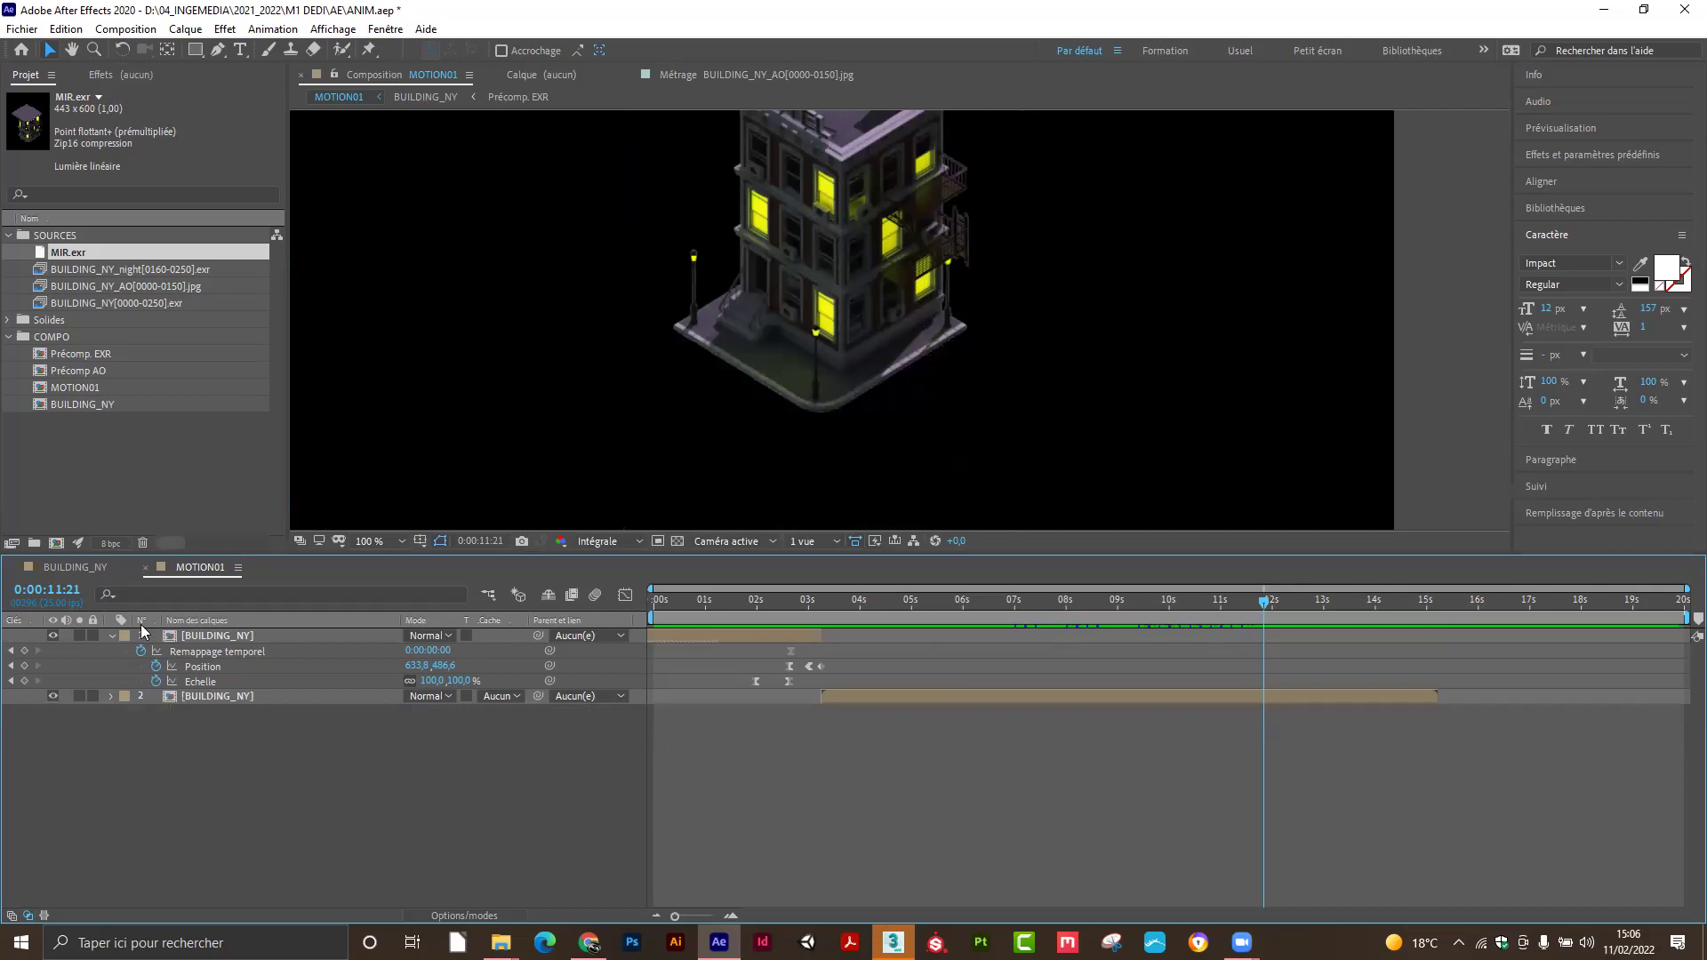
drag(75, 252, 160, 704)
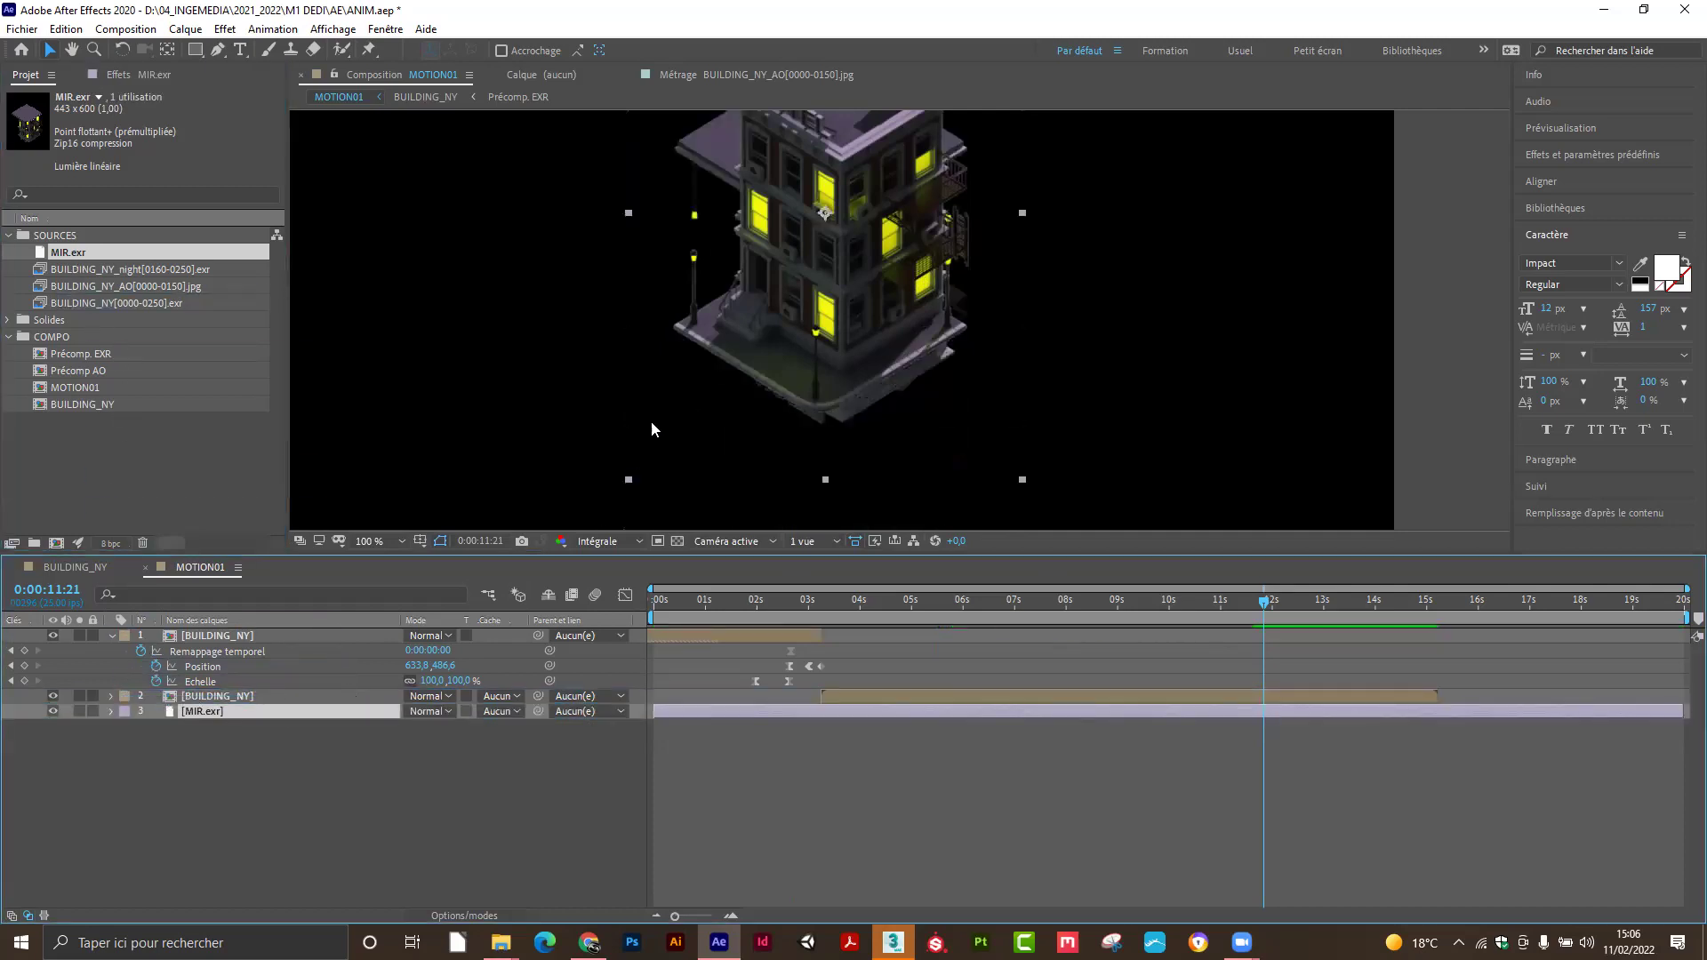
Align the new night building directly under the day building, fine-tuning at 200% zoom.
drag(726, 161, 738, 339)
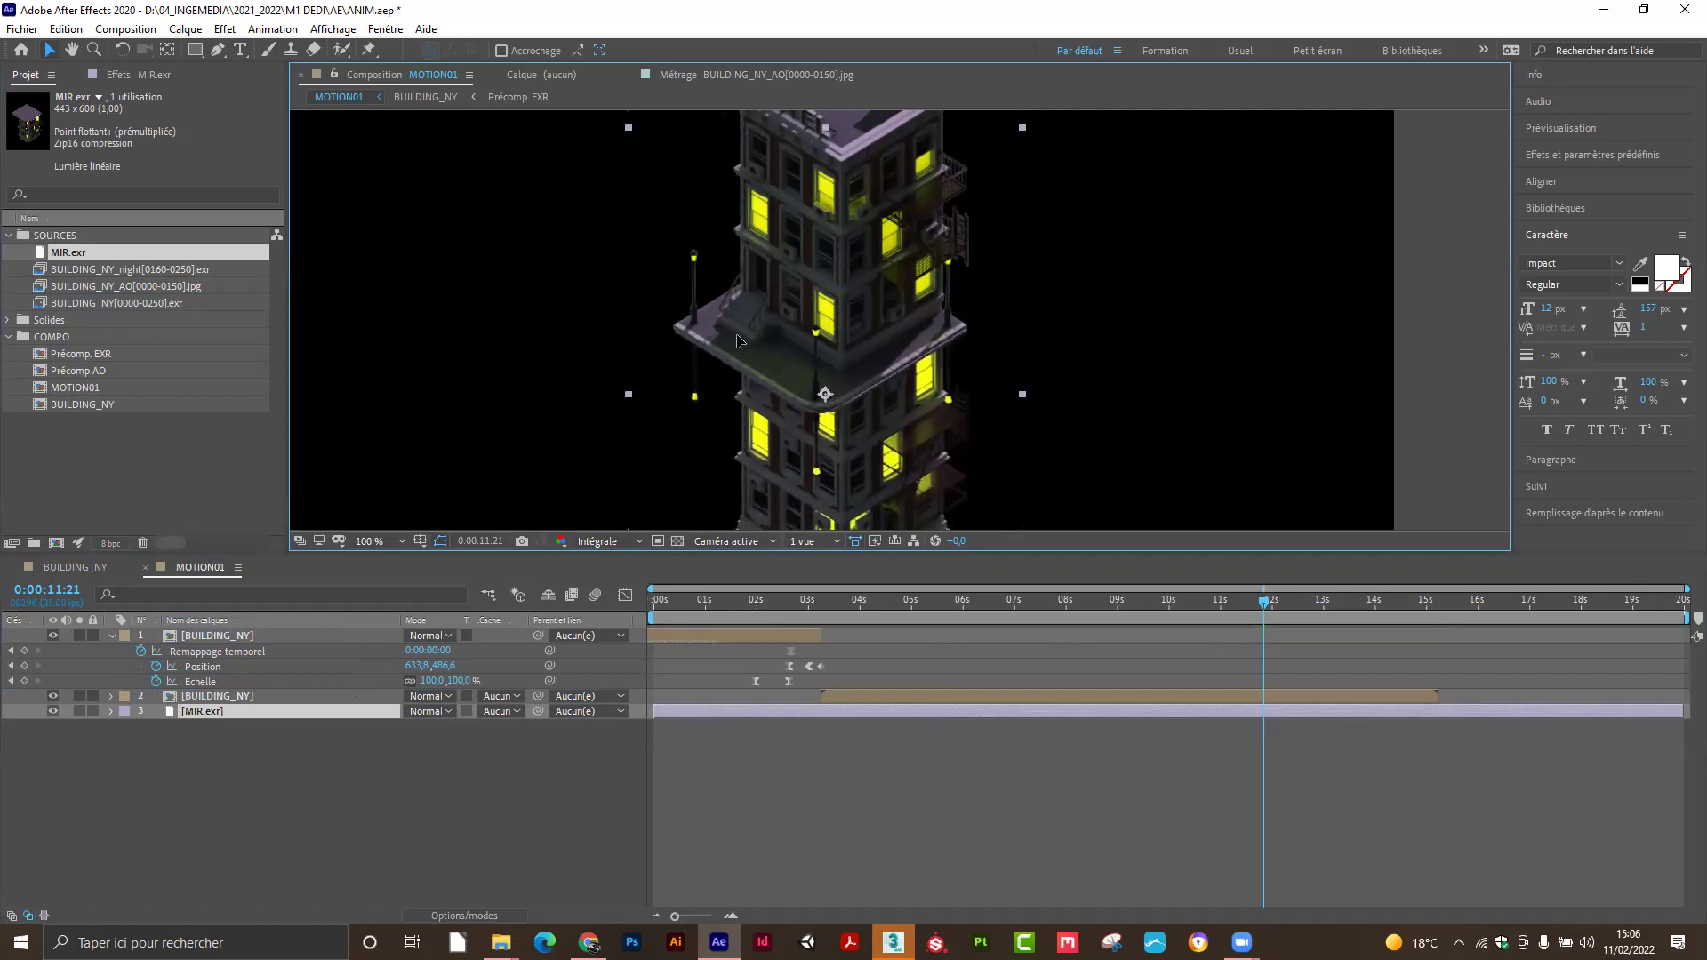
key(period)
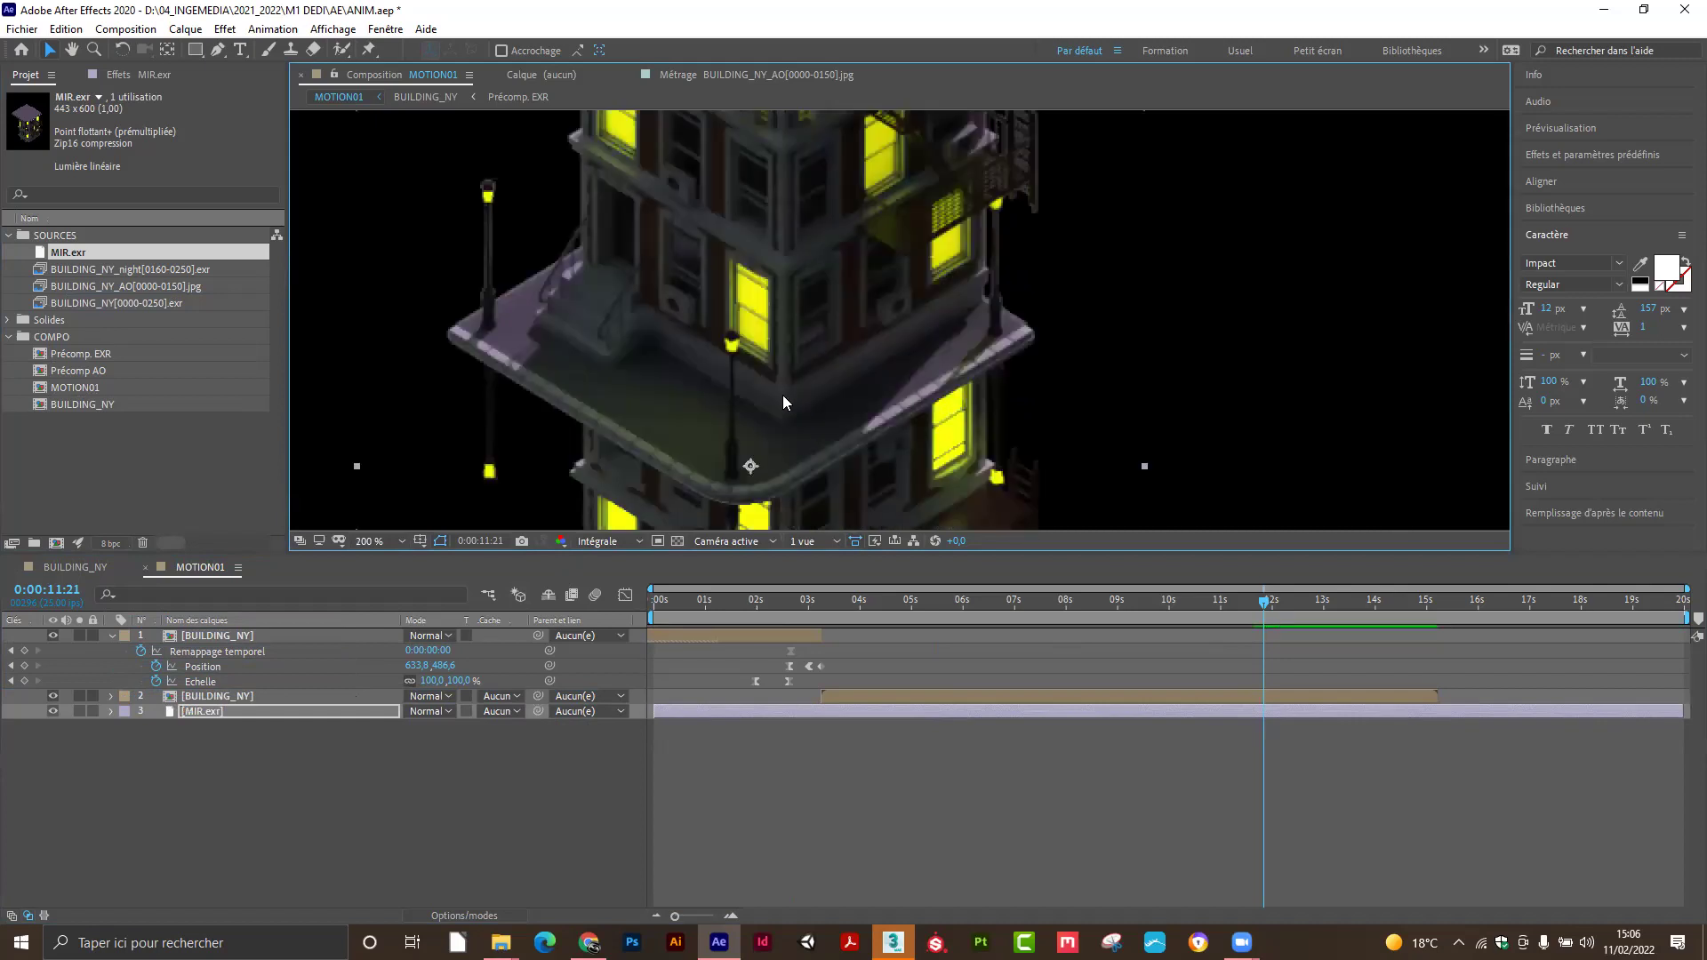
drag(723, 426, 720, 434)
scroll(765, 422, down, 3)
scroll(768, 424, up, 1)
click(1247, 386)
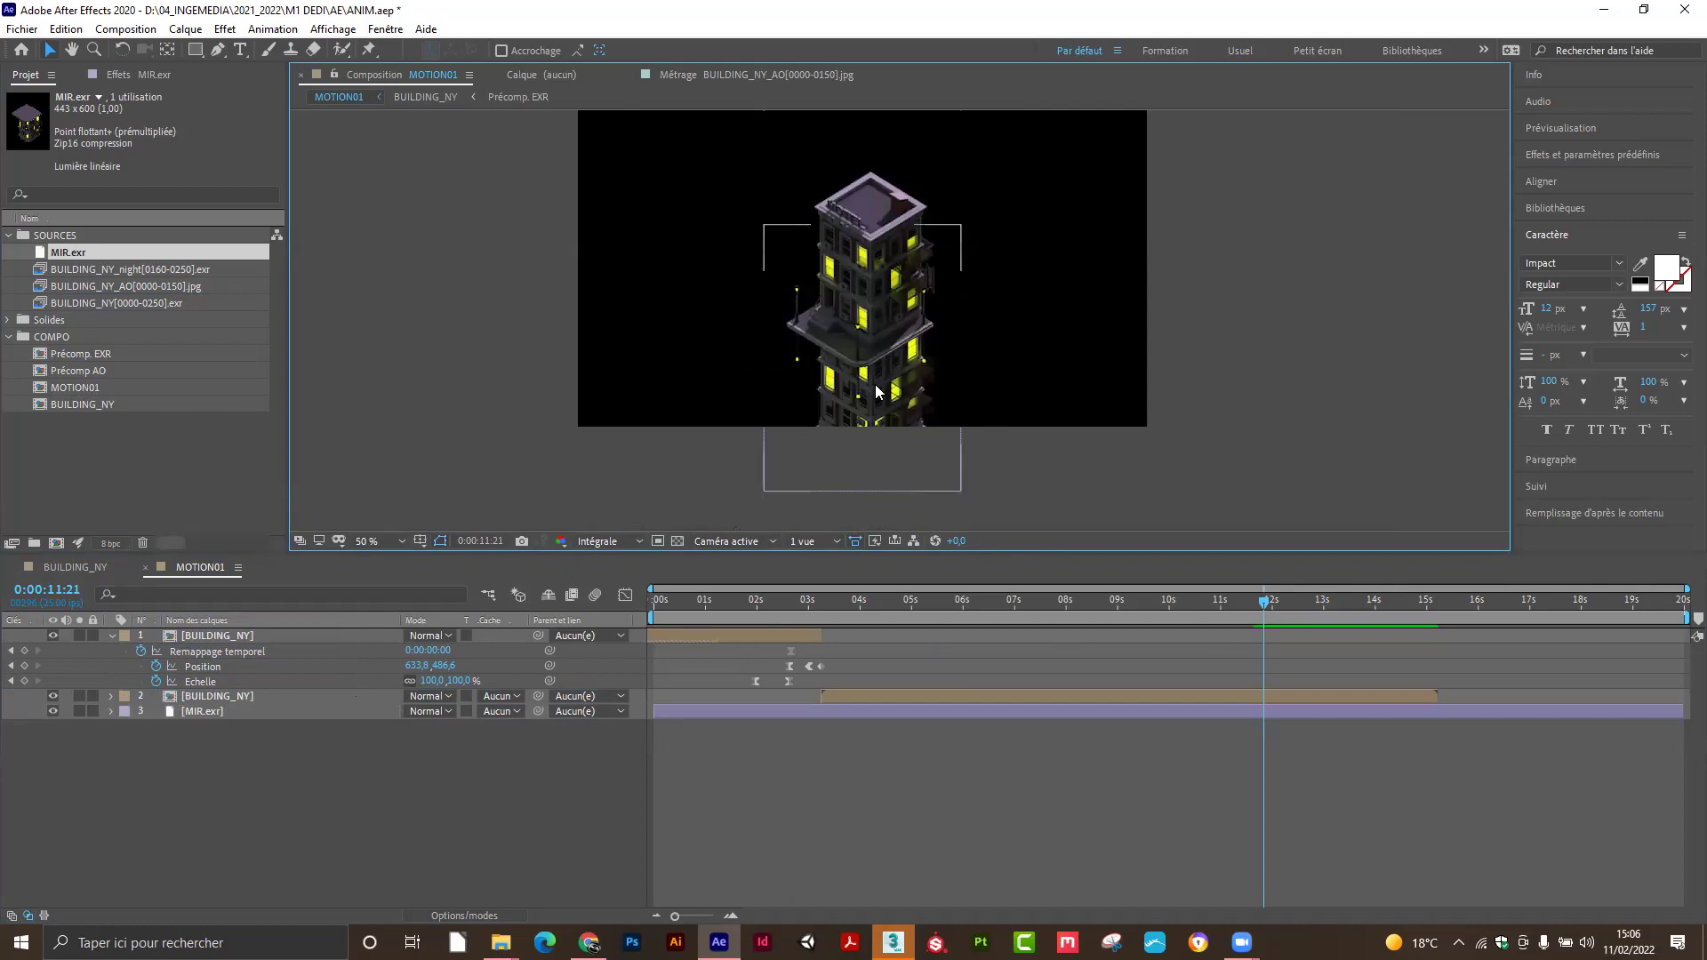
scroll(764, 518, up, 2)
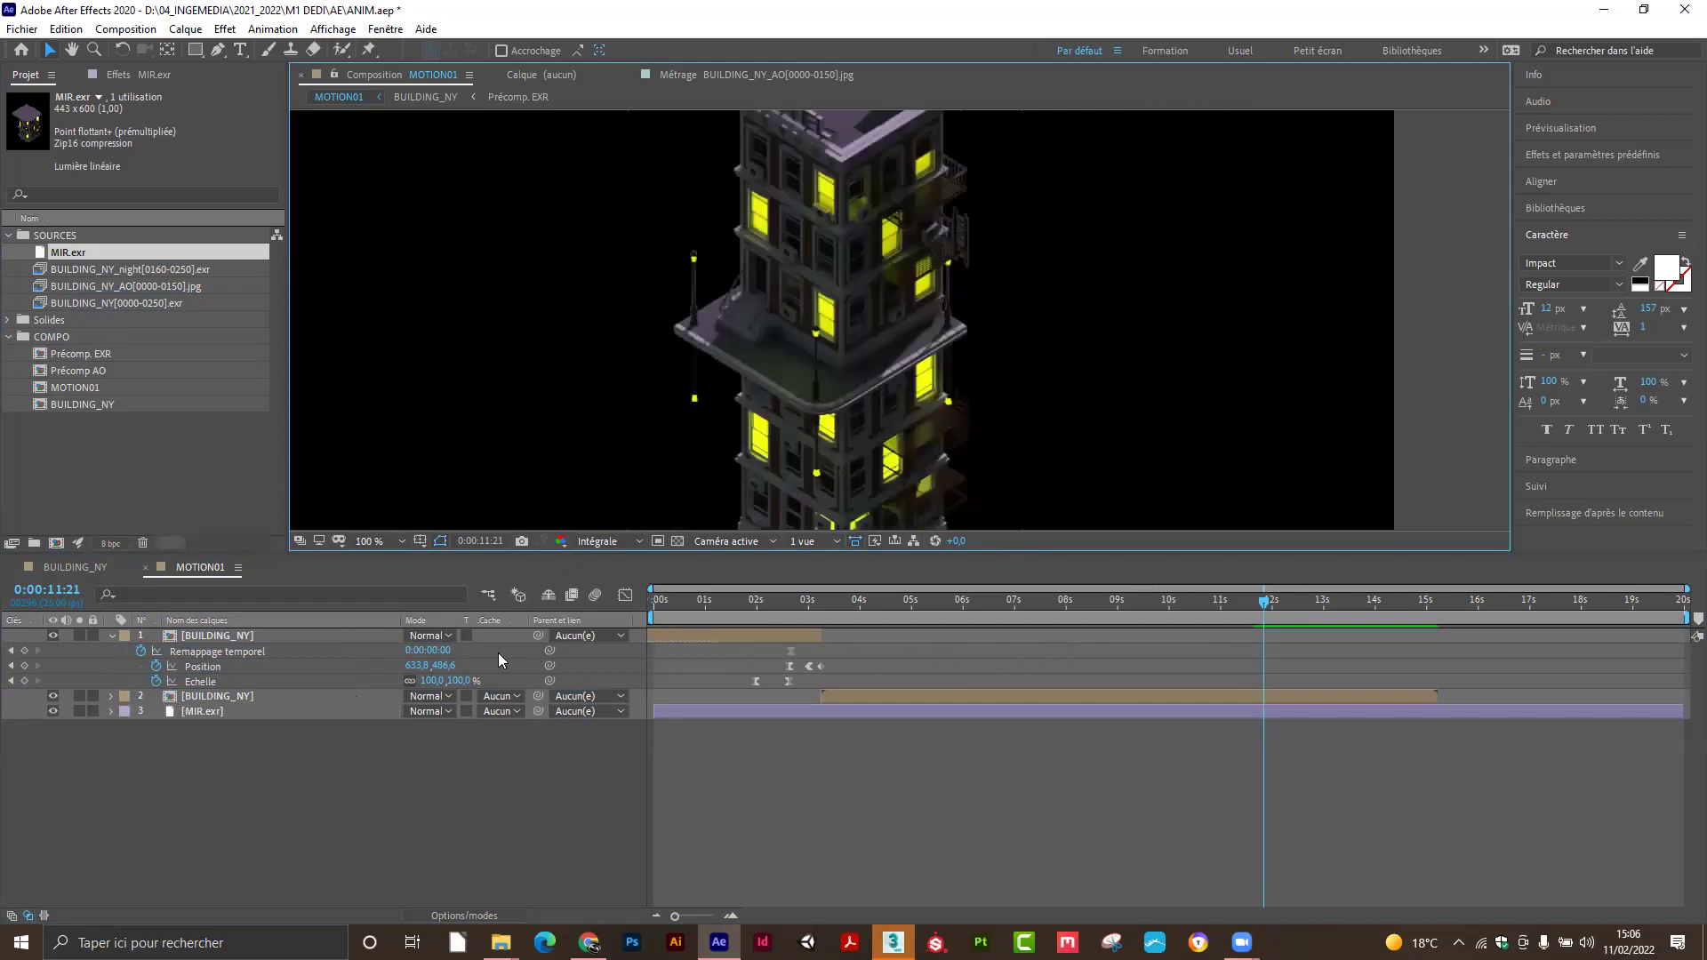
click(235, 712)
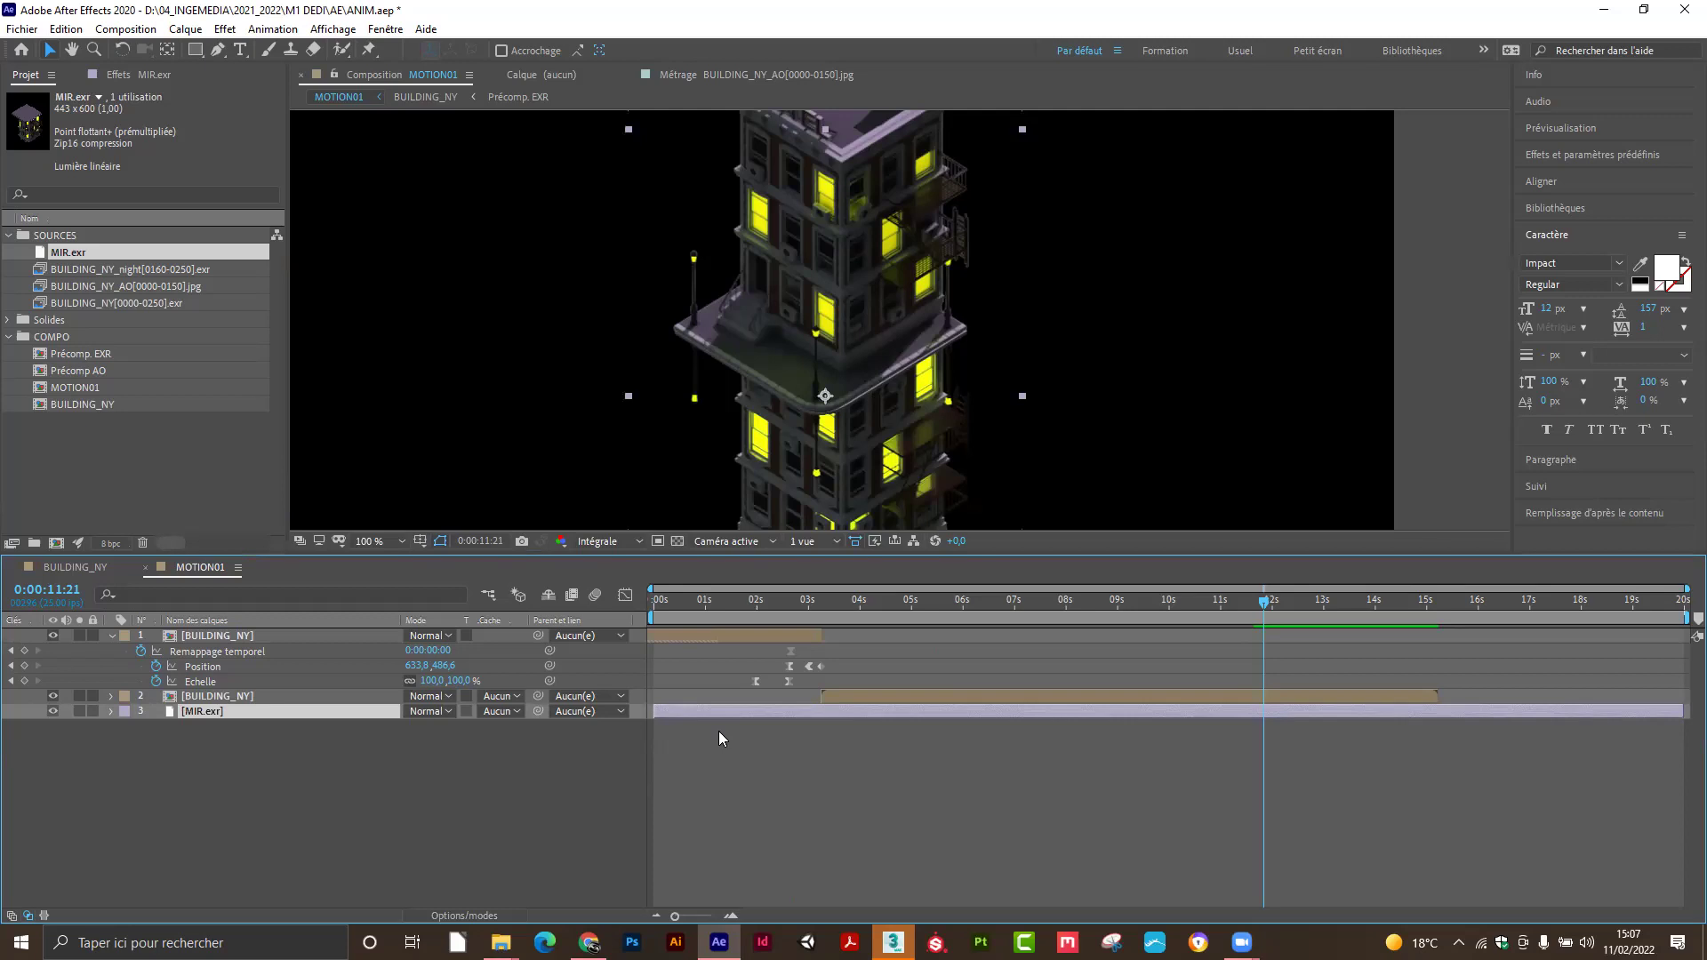
Set the current time to 0:00:11:01, trying and undoing a trim of MIR.exr.
drag(1263, 602, 1221, 616)
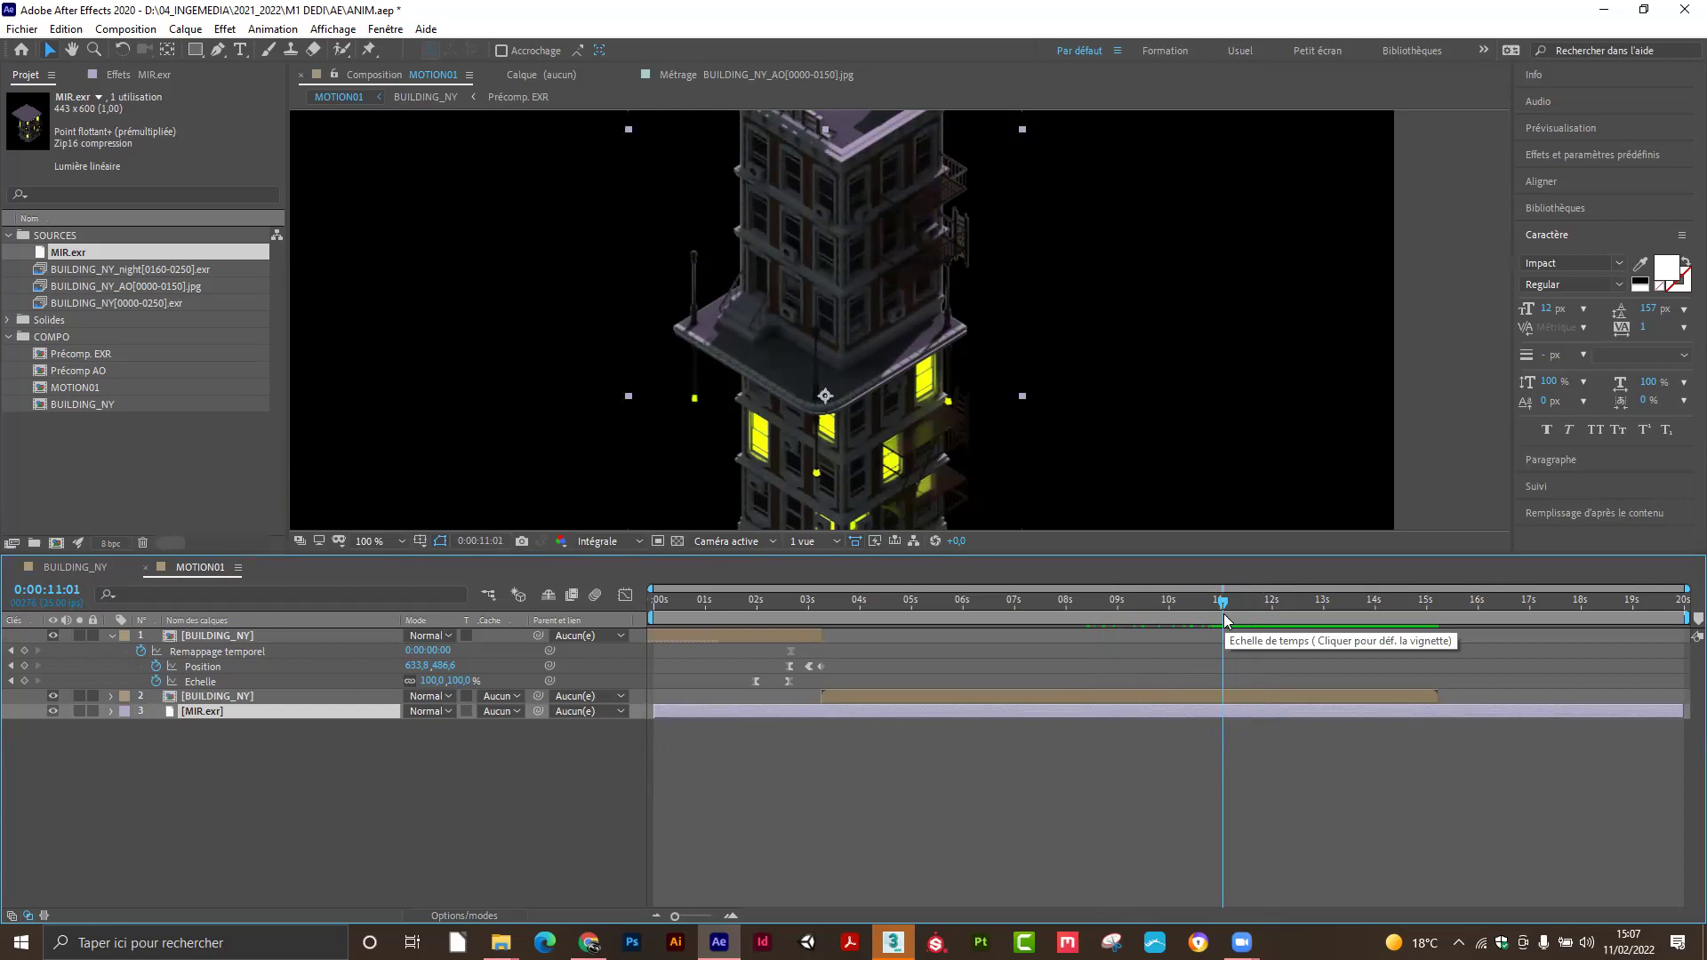
click(1225, 615)
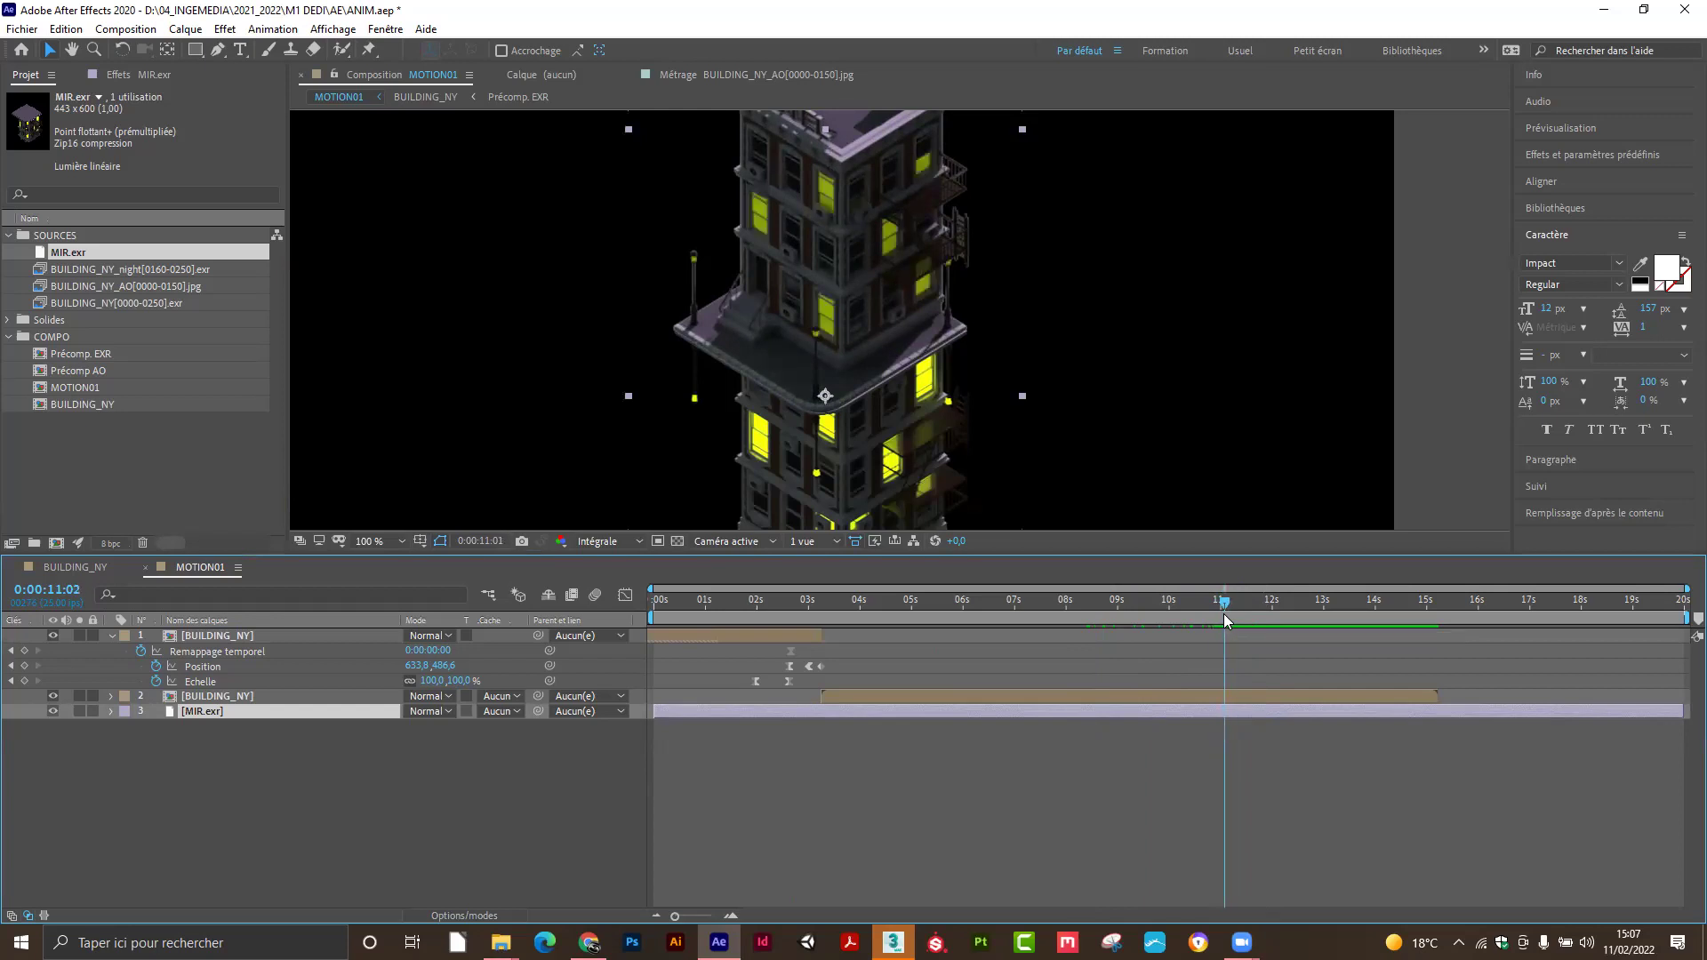
key(Page_Up)
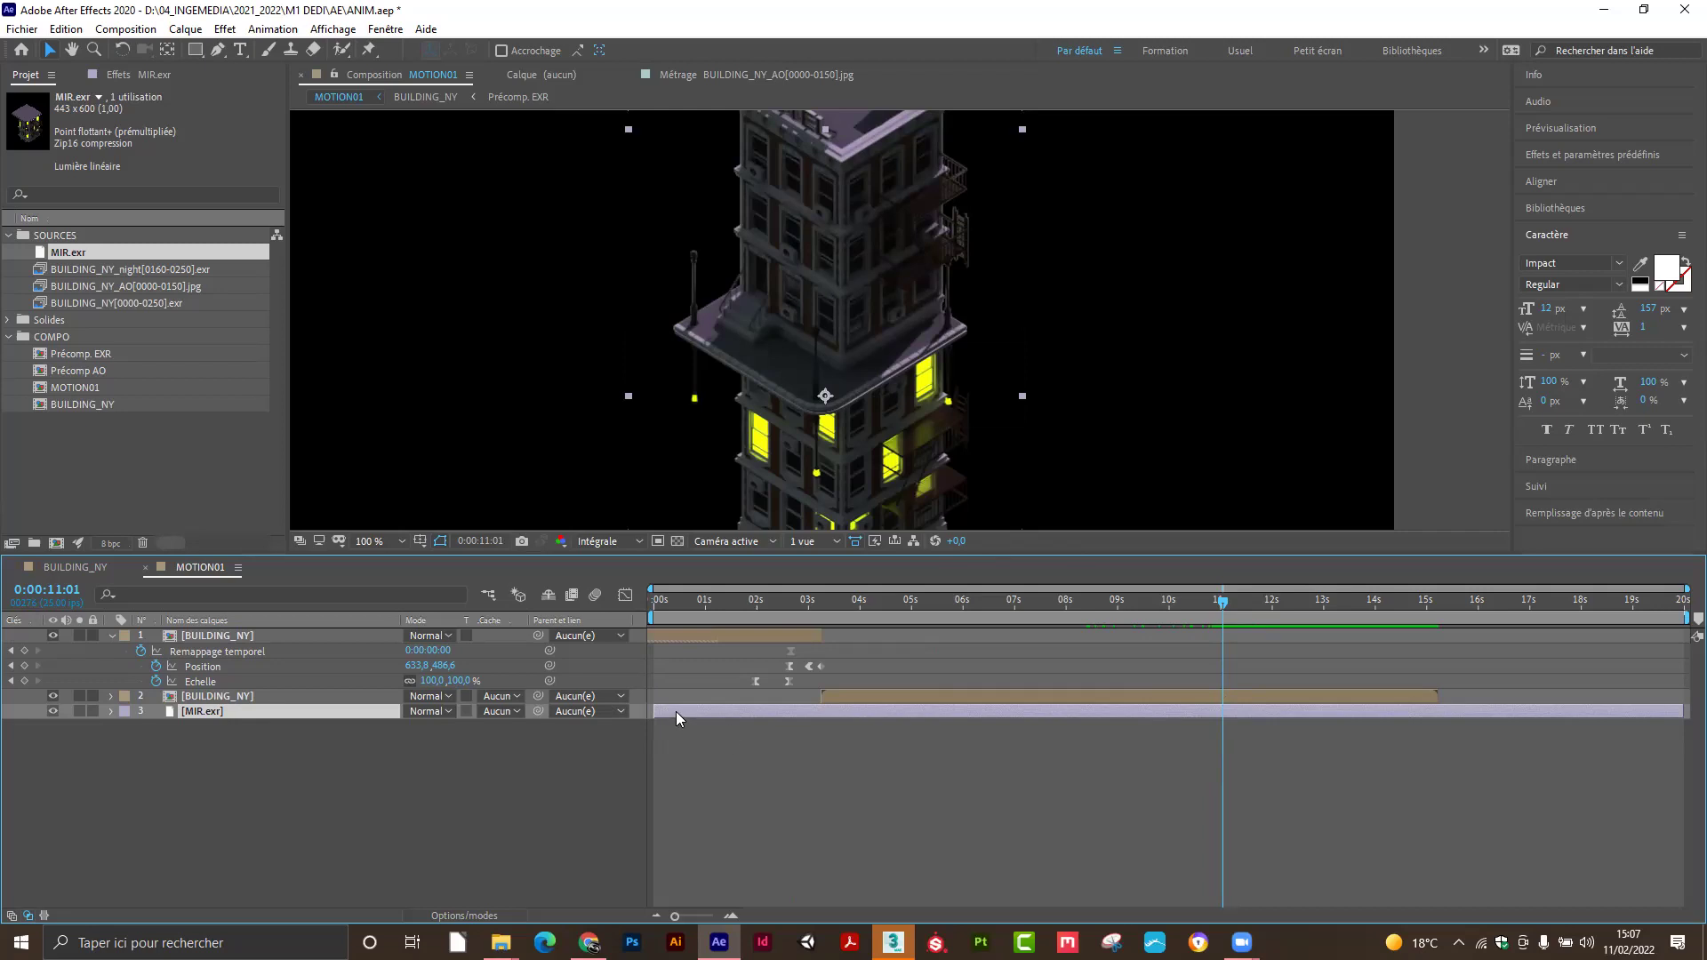
drag(653, 711, 1220, 708)
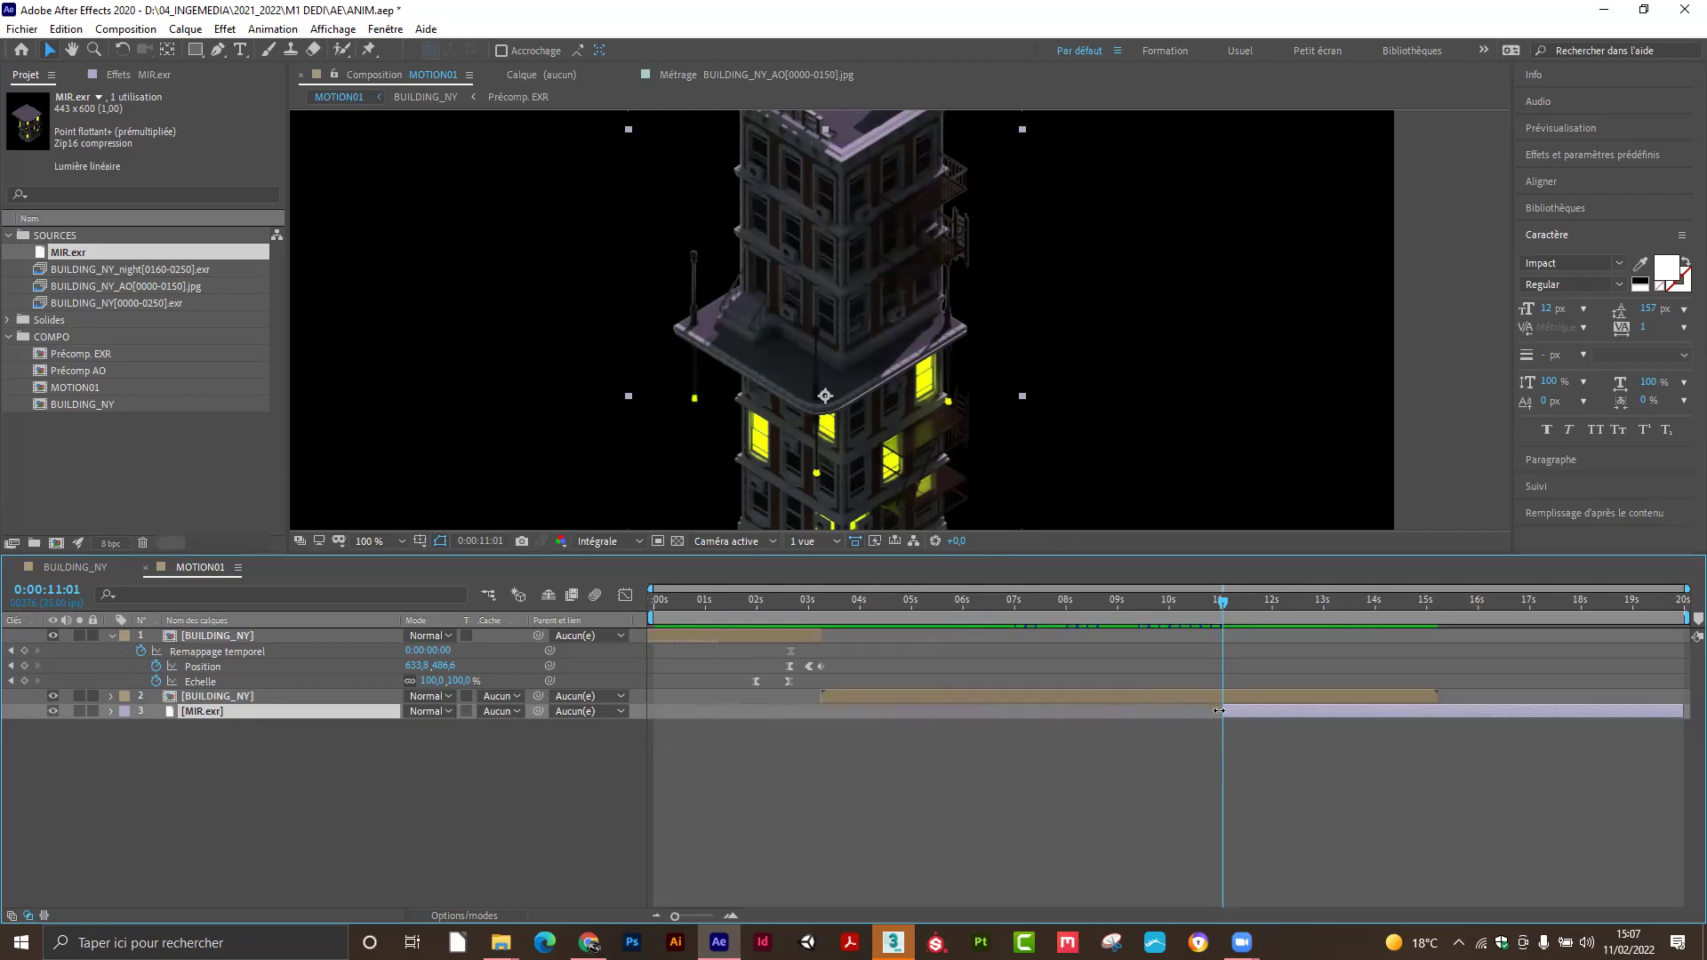
key(ctrl+z)
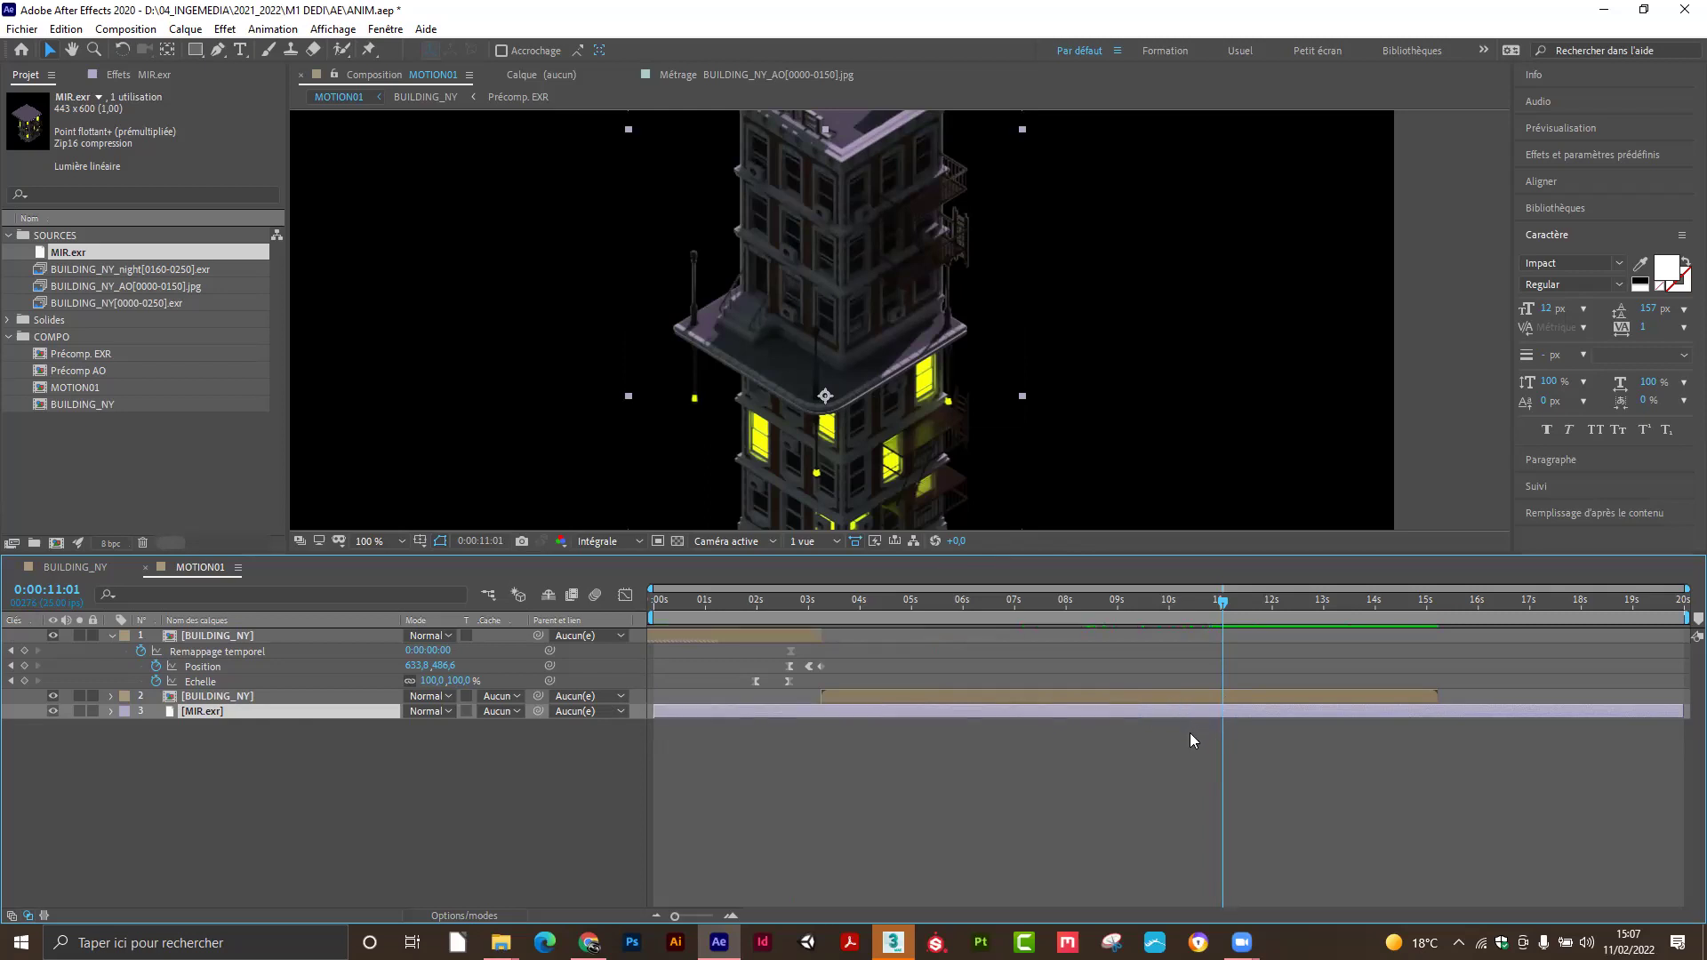
Split MIR.exr at 11:01, delete the earlier piece, and snap its in-point to the playhead.
key(ctrl+shift+d)
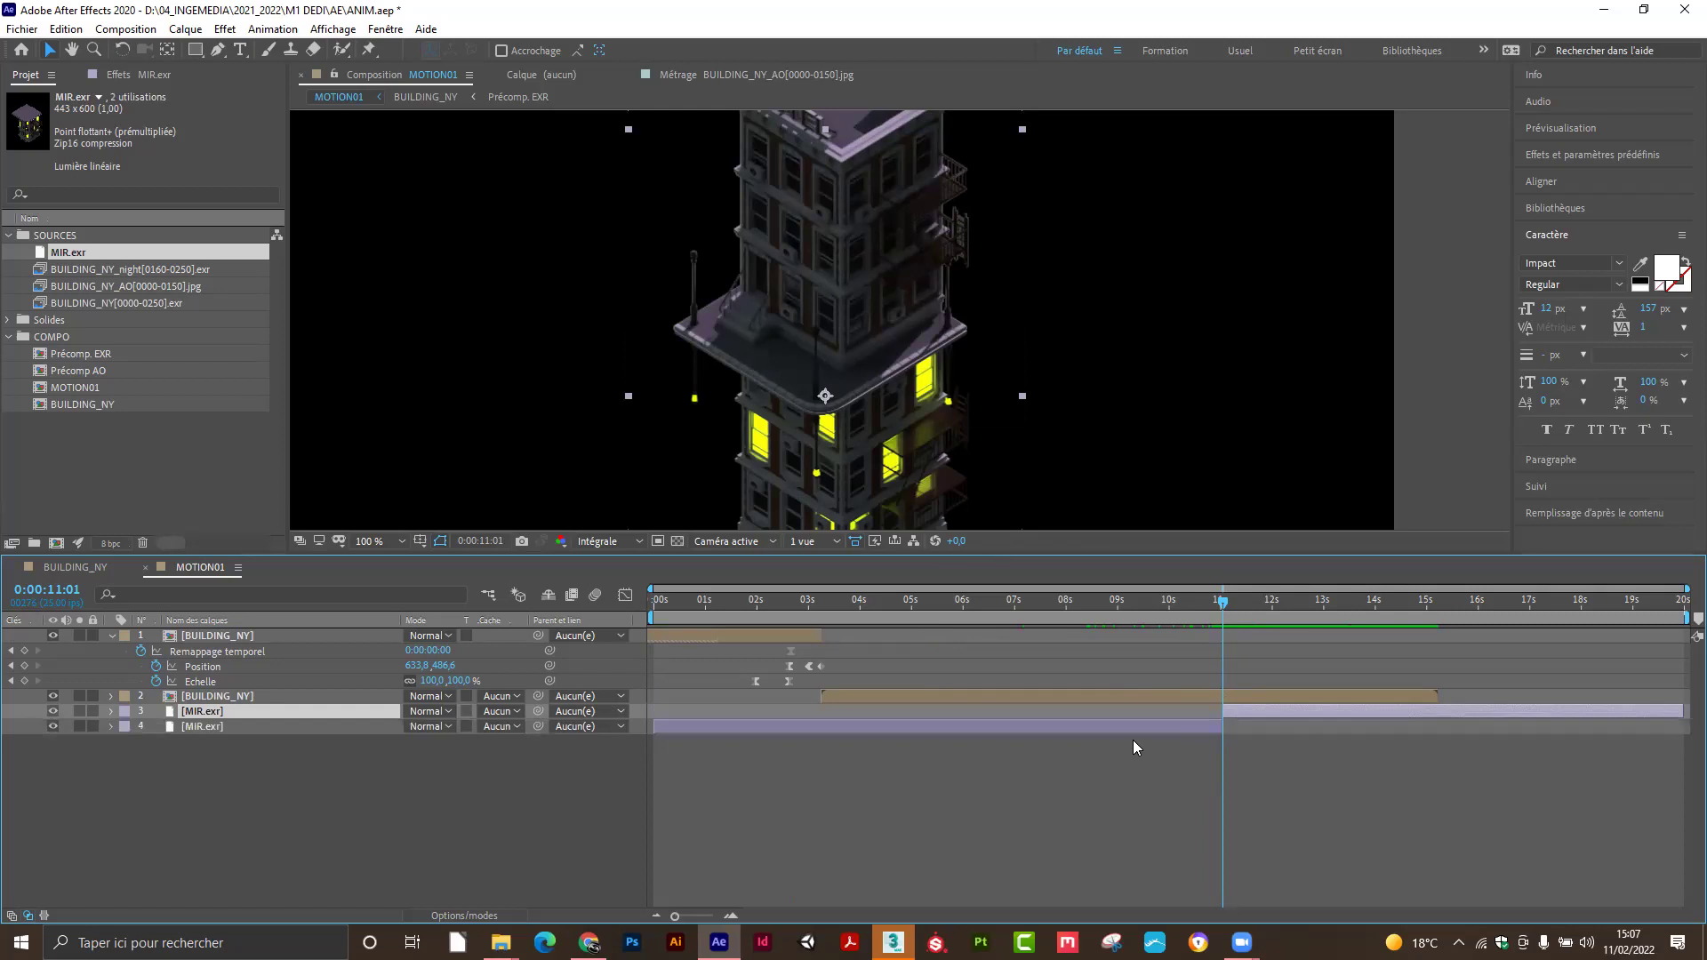
click(1087, 730)
key(Delete)
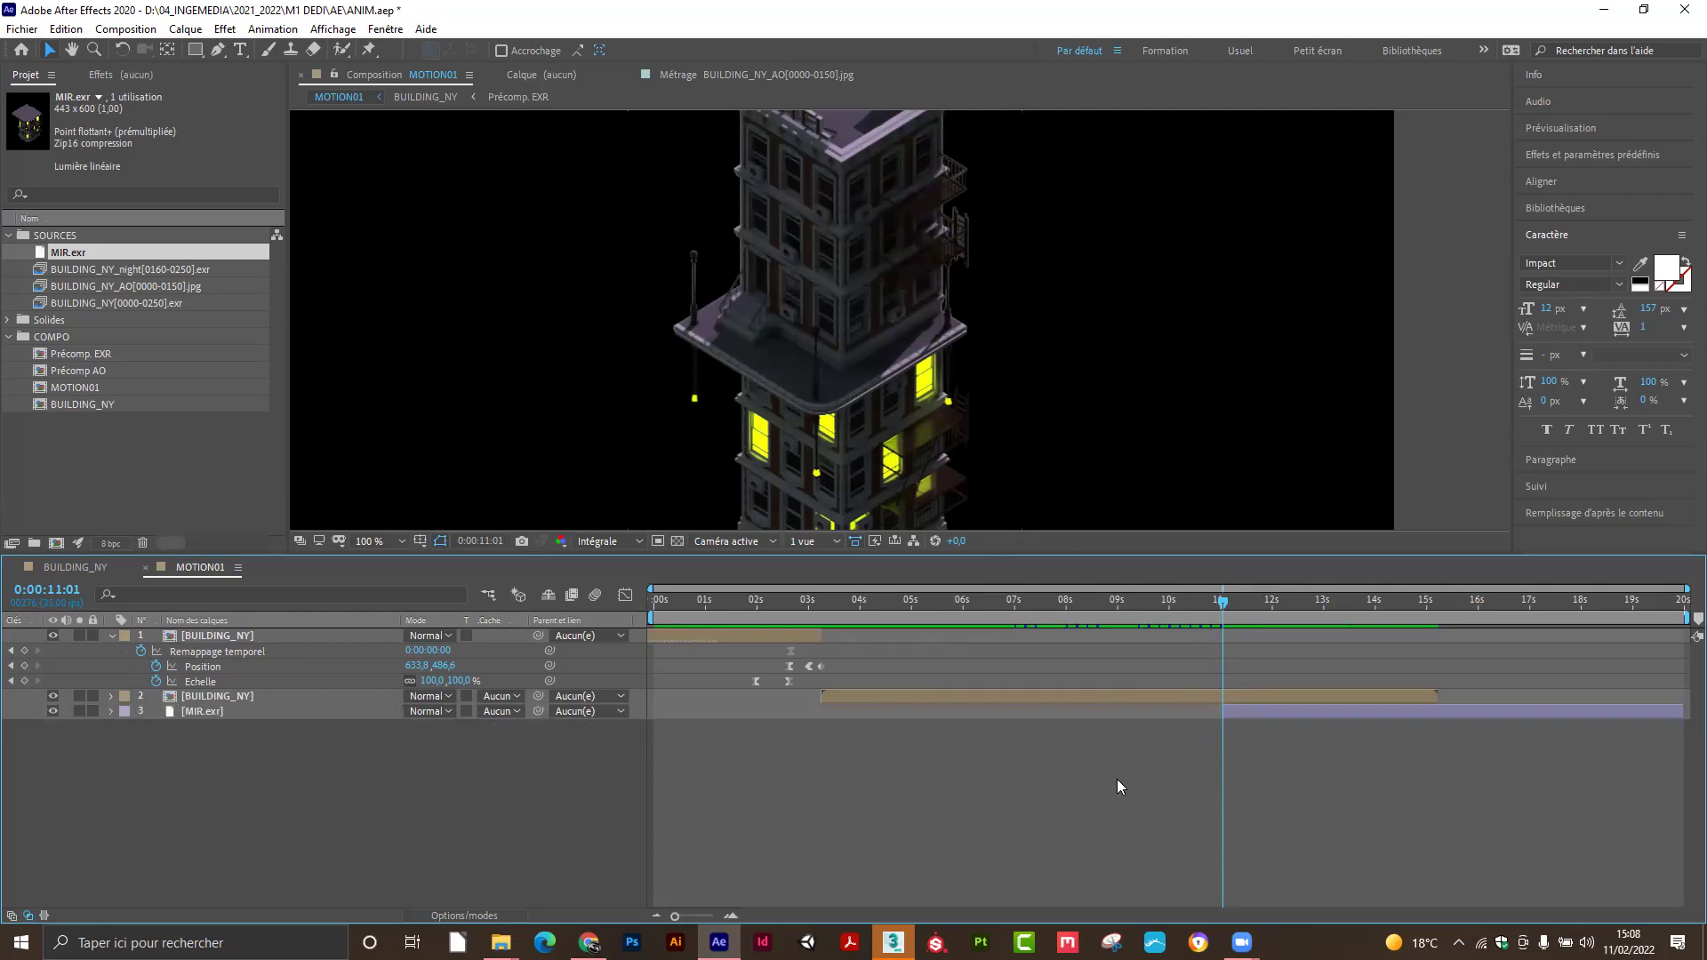
mouse_move(1222, 603)
mouse_down()
mouse_move(1205, 607)
mouse_move(1233, 608)
mouse_move(1220, 614)
mouse_up()
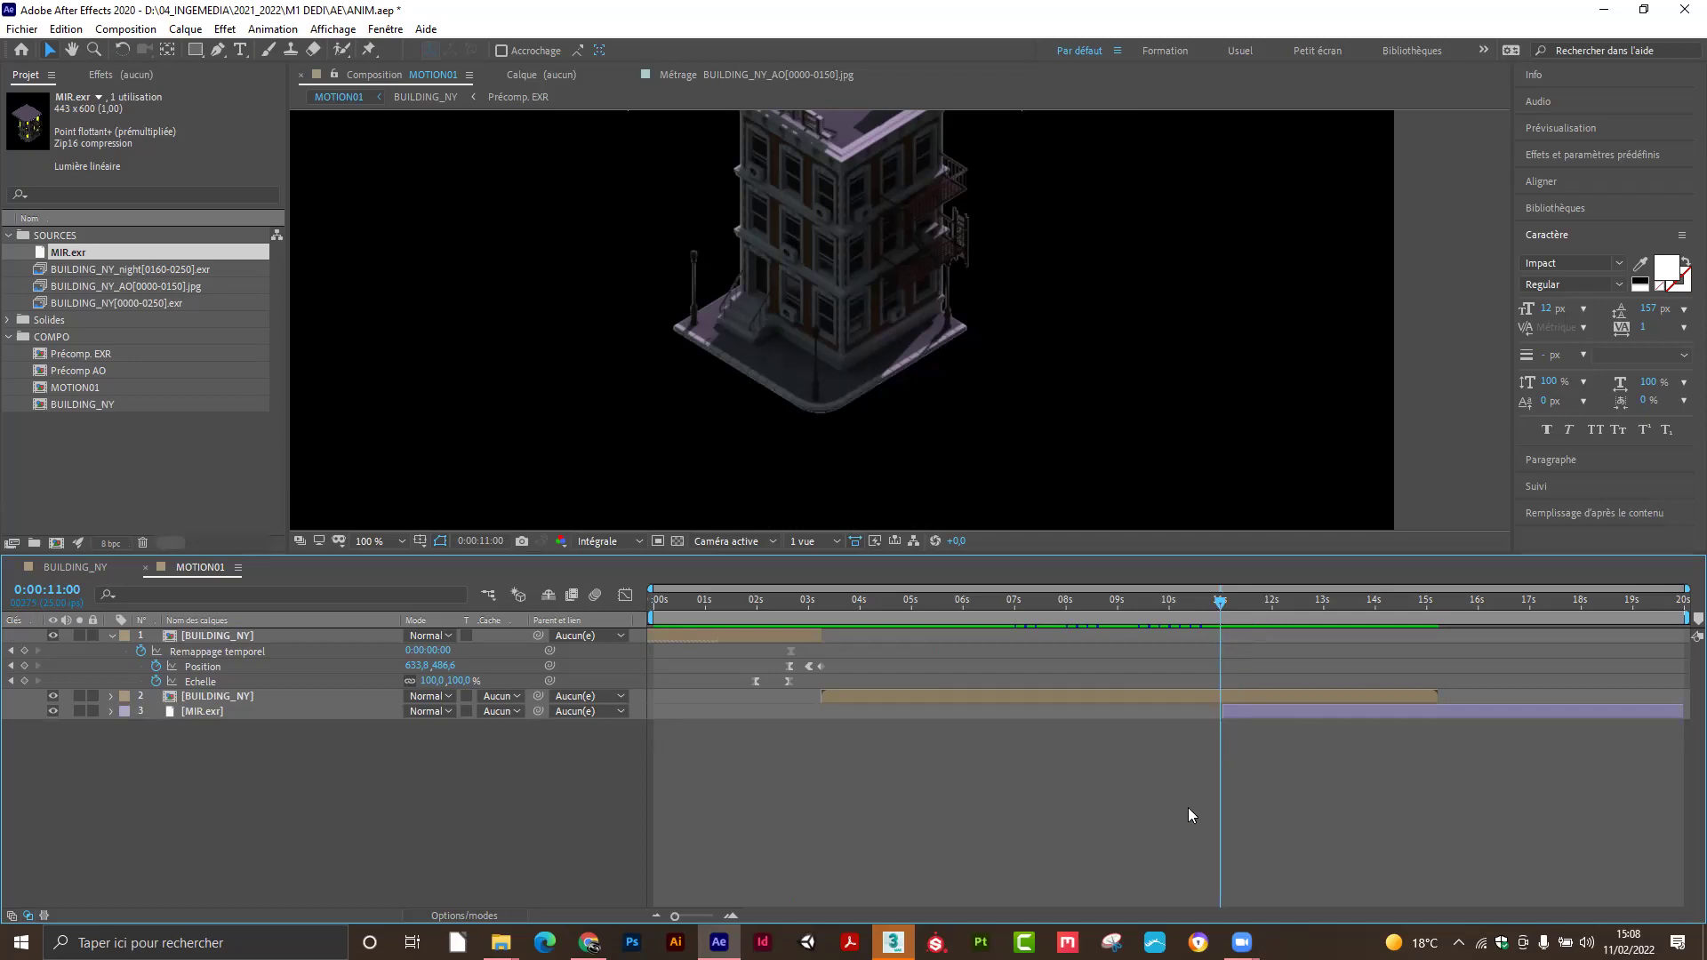
drag(1220, 717, 1214, 712)
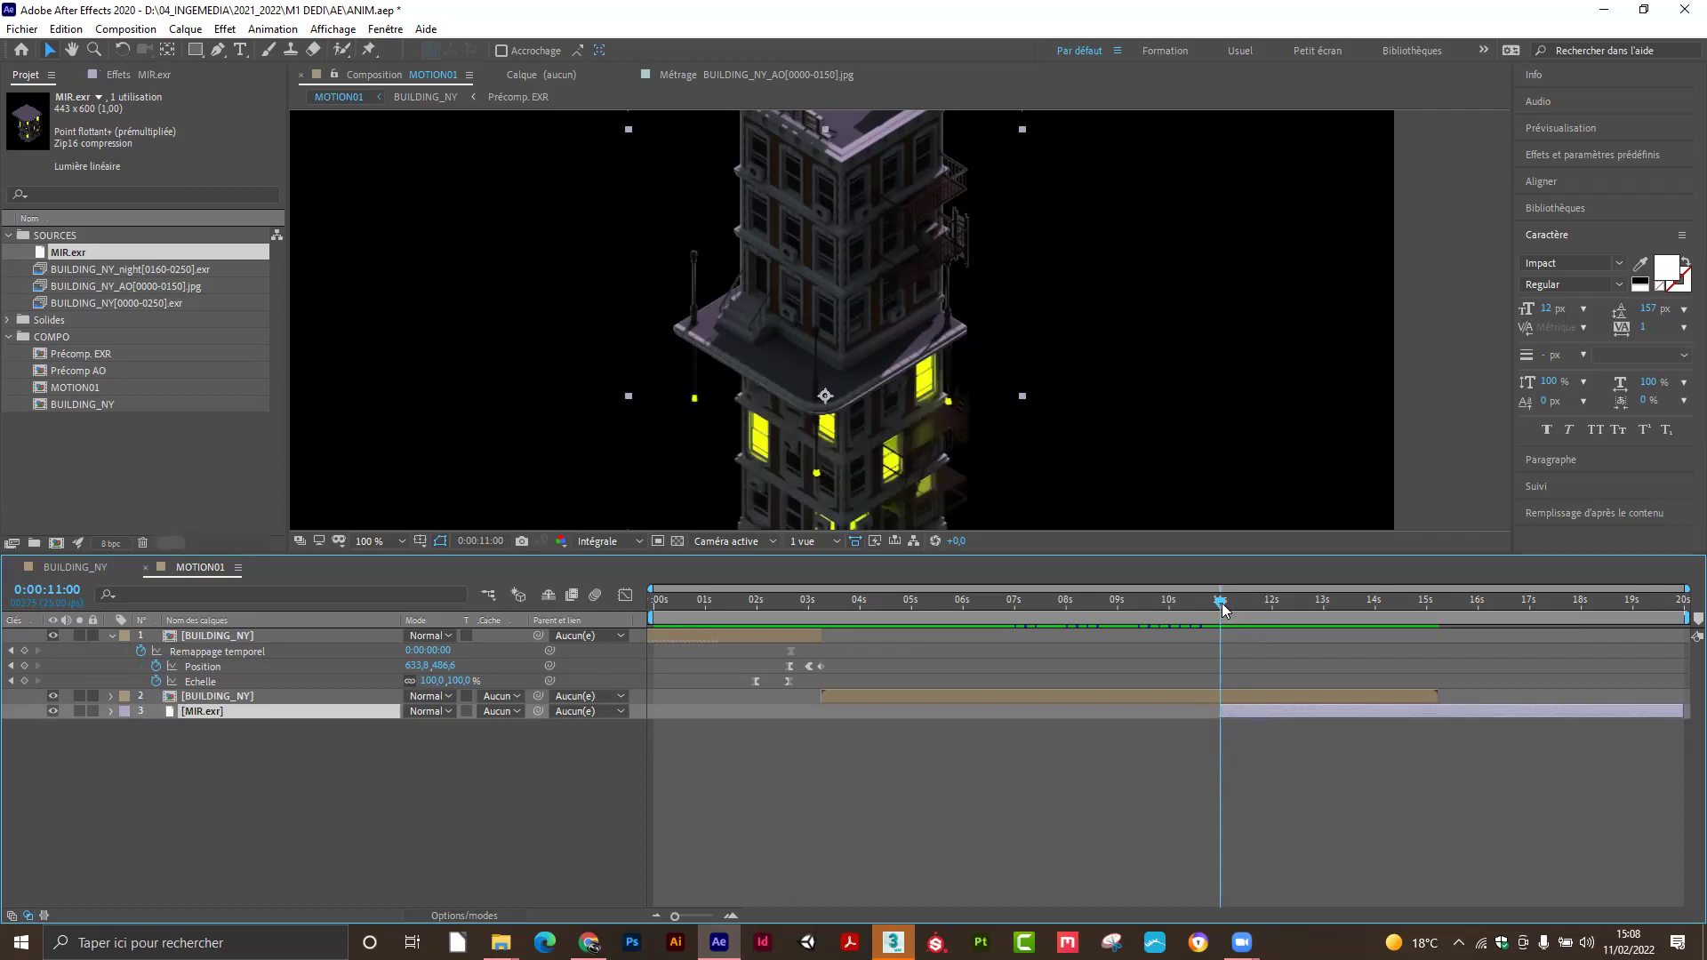
Move to 0:00:11:03 and reveal the MIR.exr Opacity property.
key(Page_Down)
key(Page_Down)
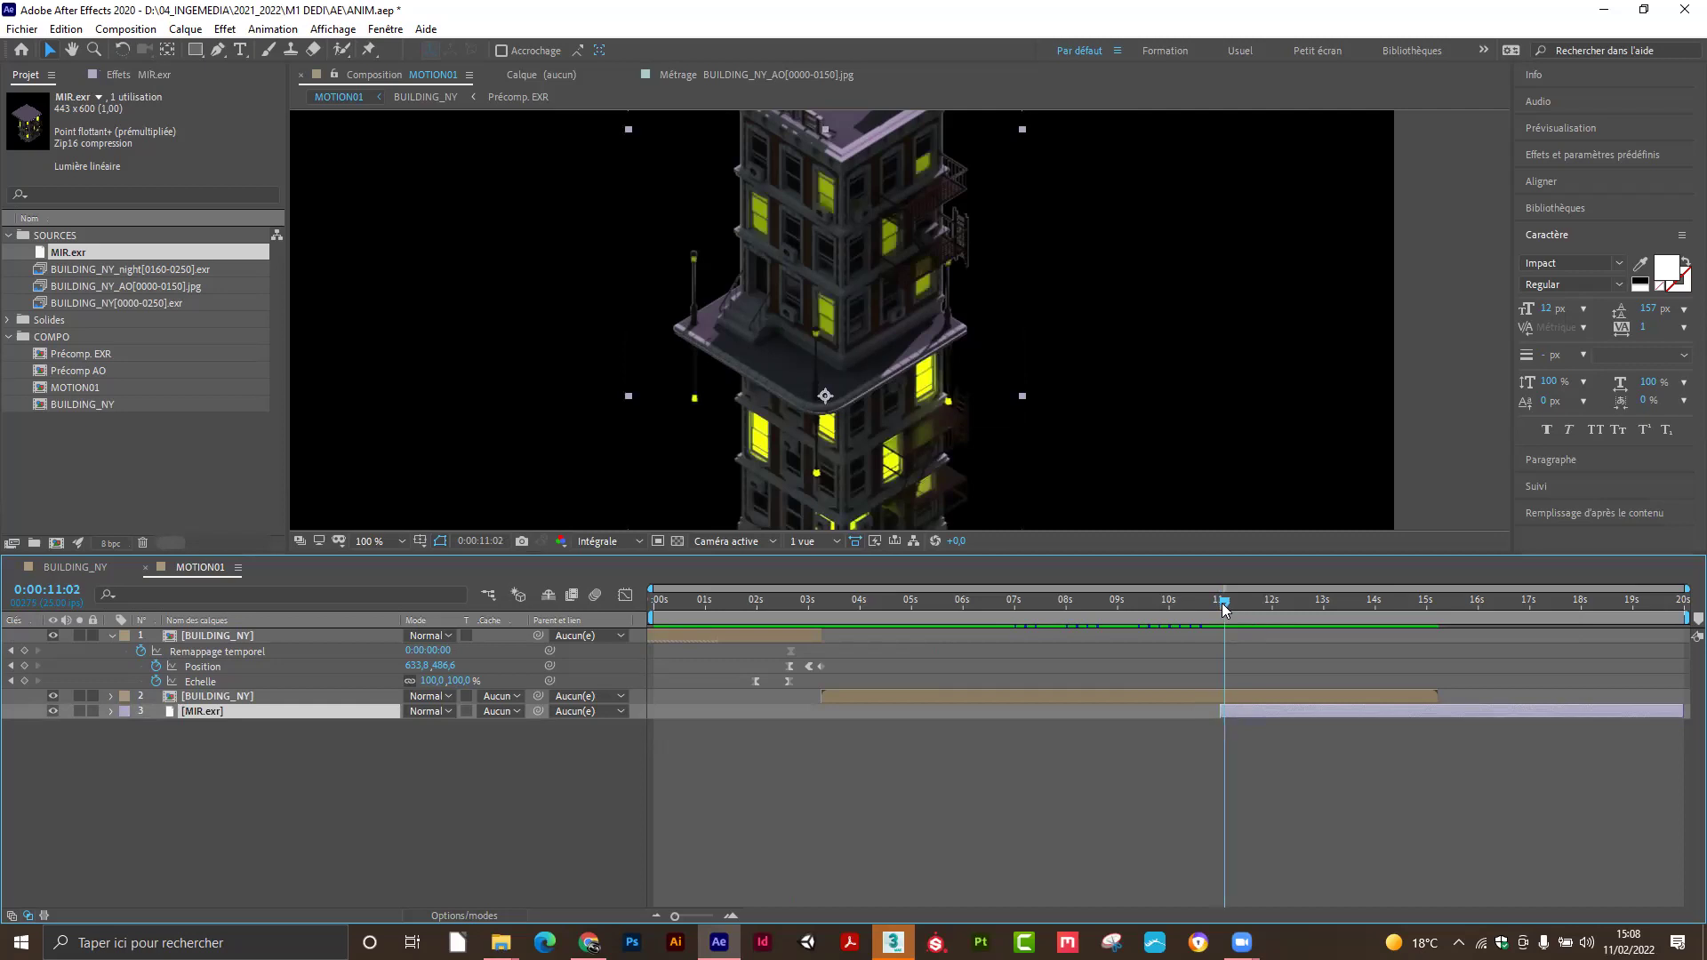
key(Page_Down)
key(Page_Down)
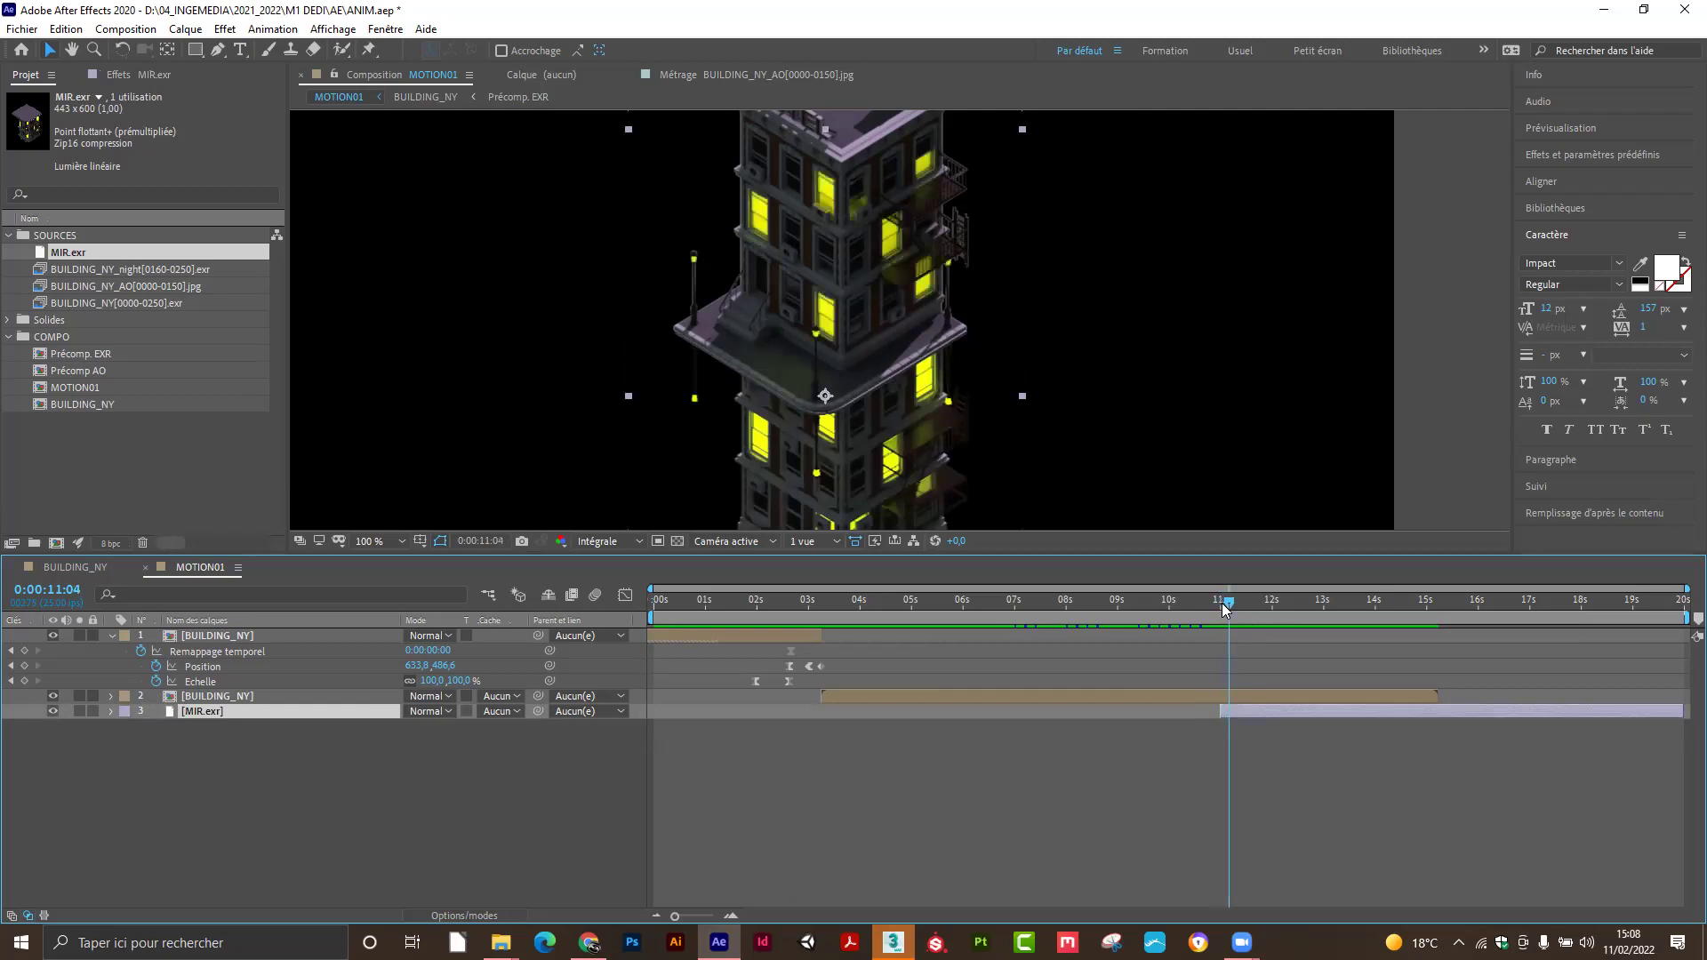
key(Page_Up)
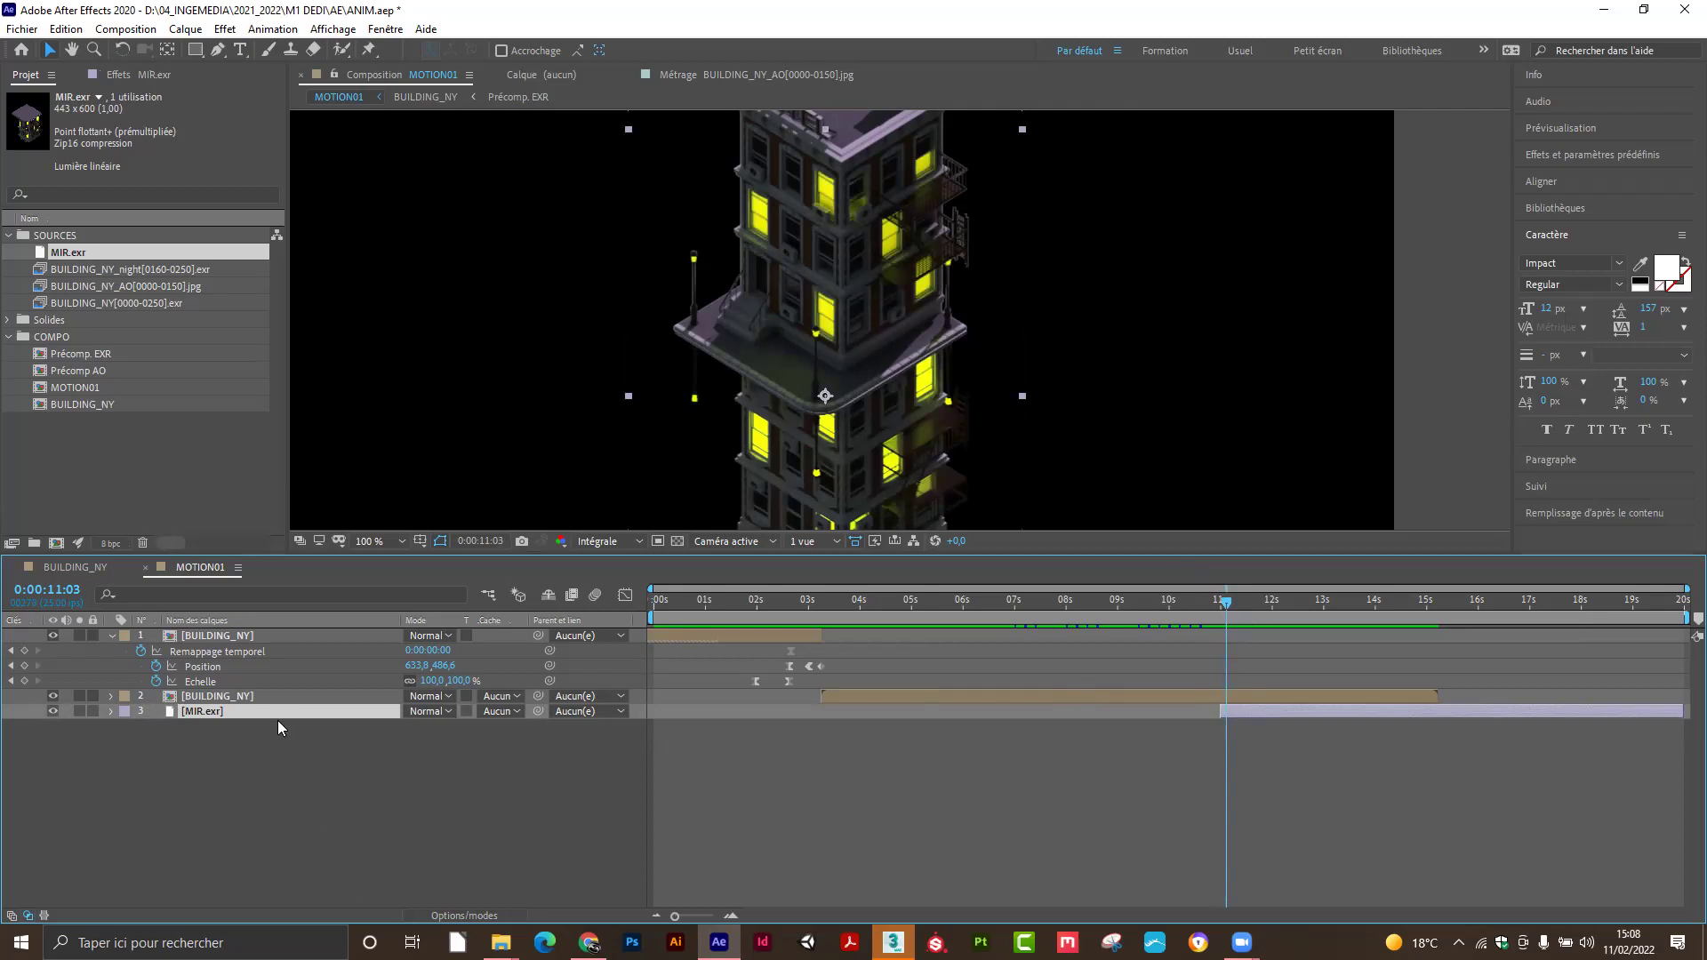
key(t)
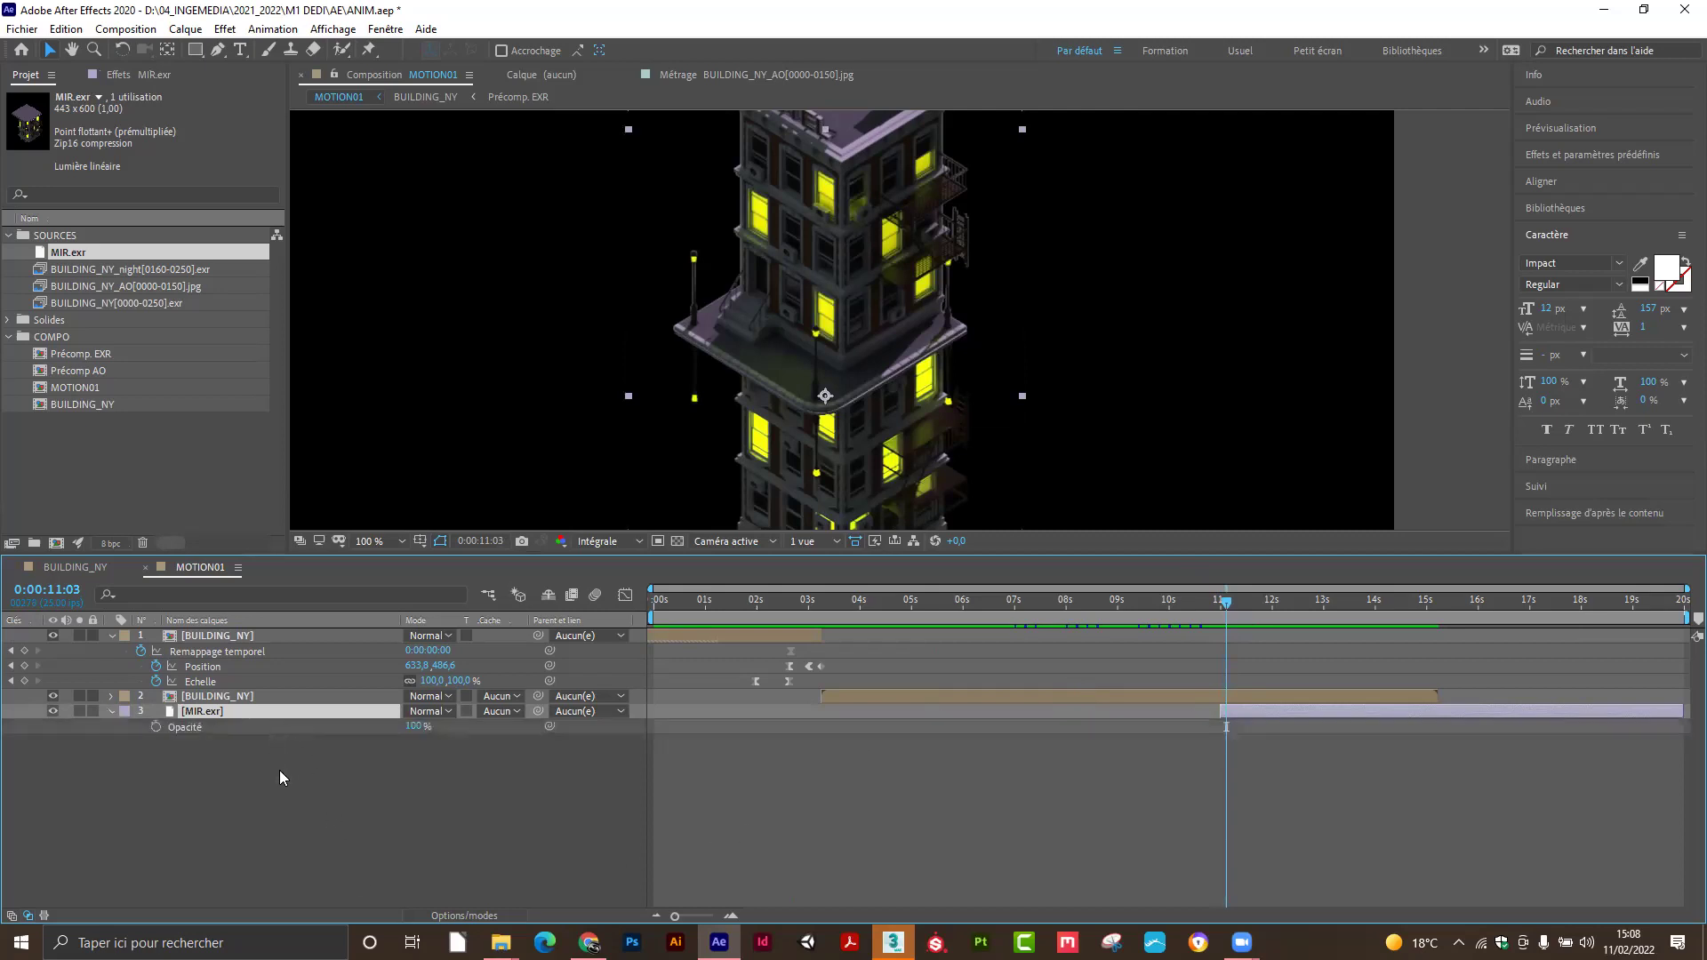
Keyframe MIR.exr opacity at 100% on 11:03 and 0% on 11:00.
click(158, 726)
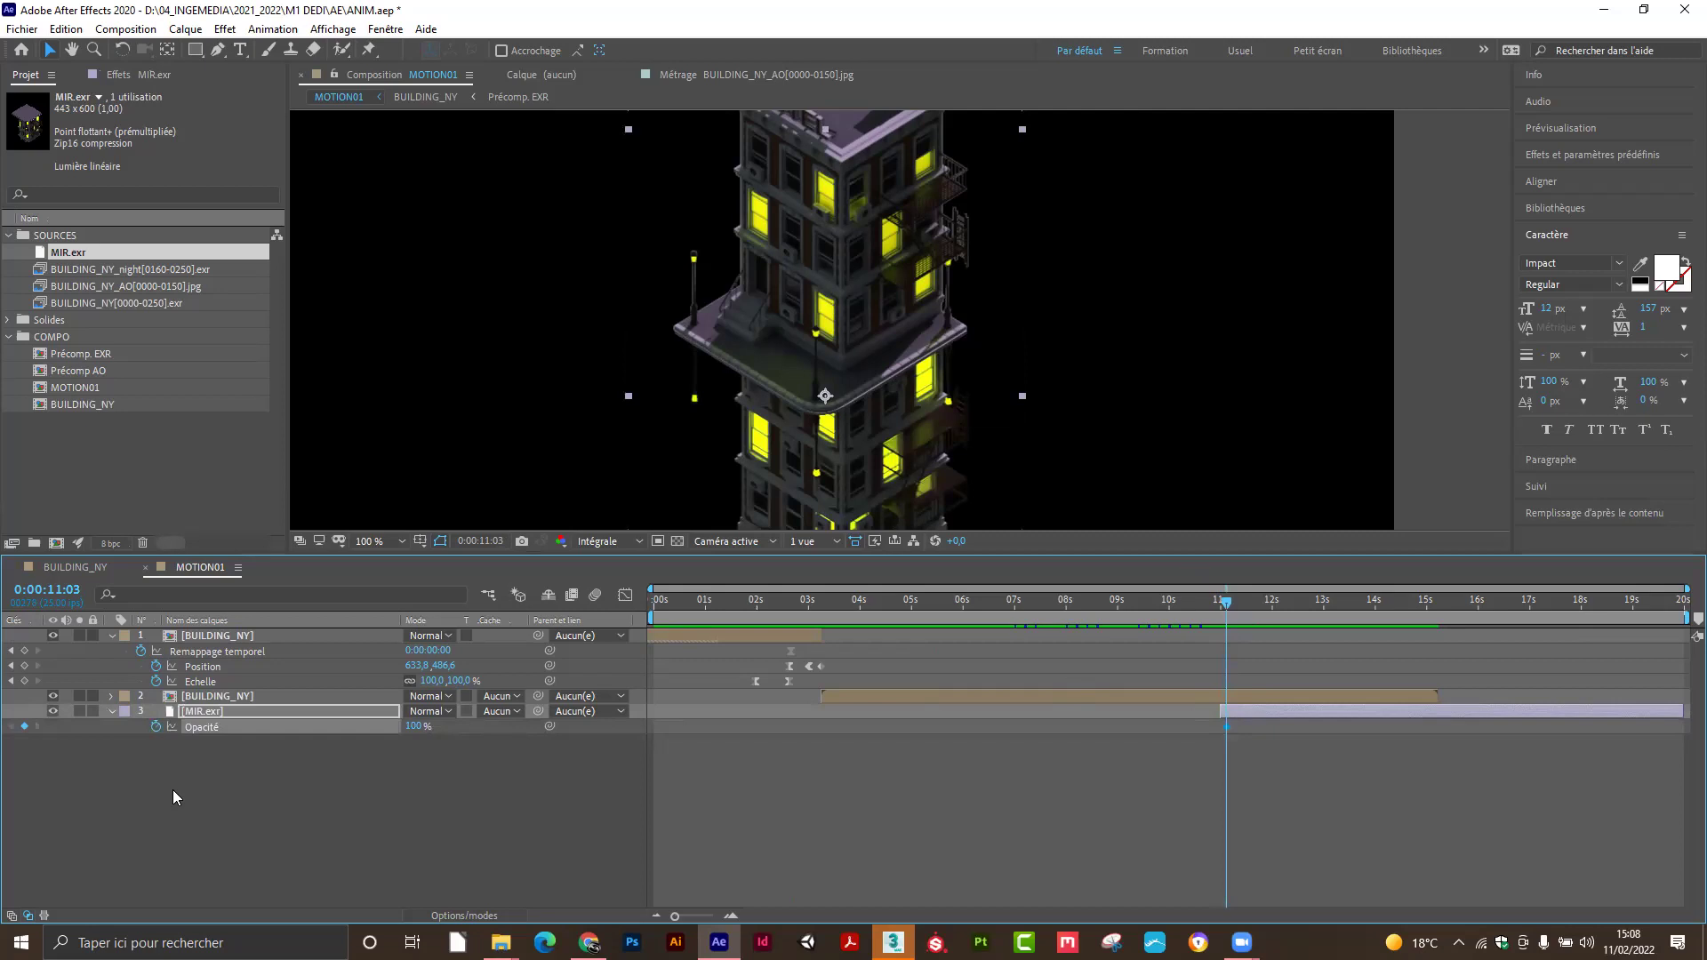
drag(1222, 607, 1218, 607)
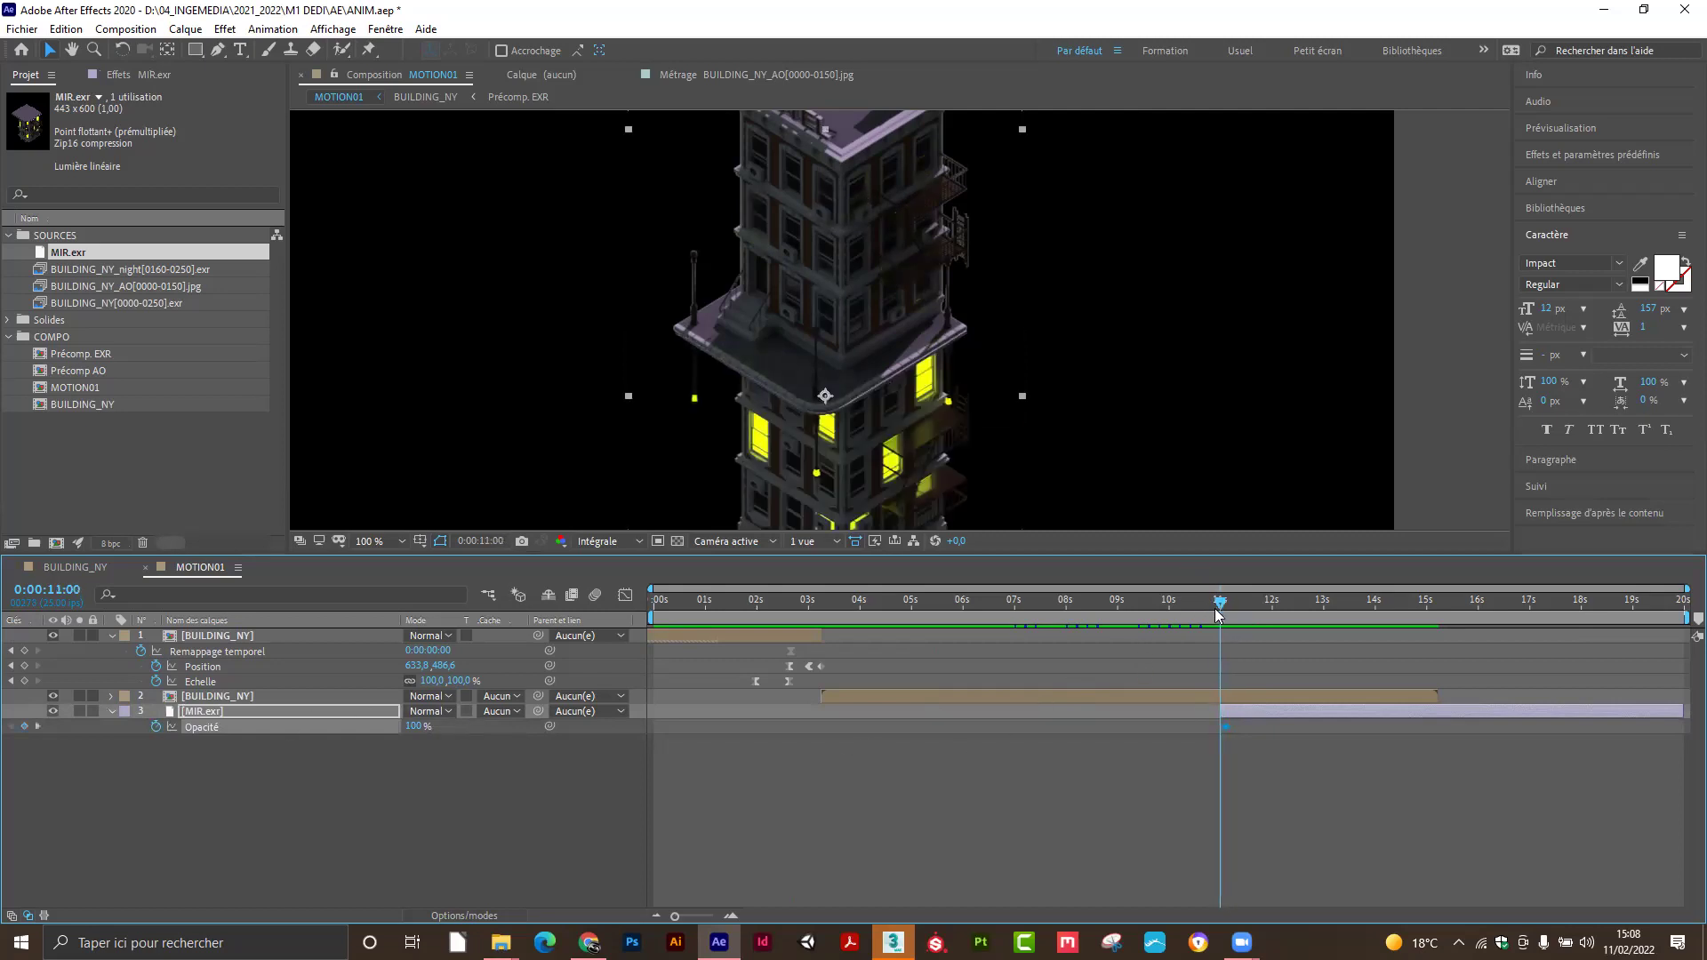
drag(414, 726, 374, 727)
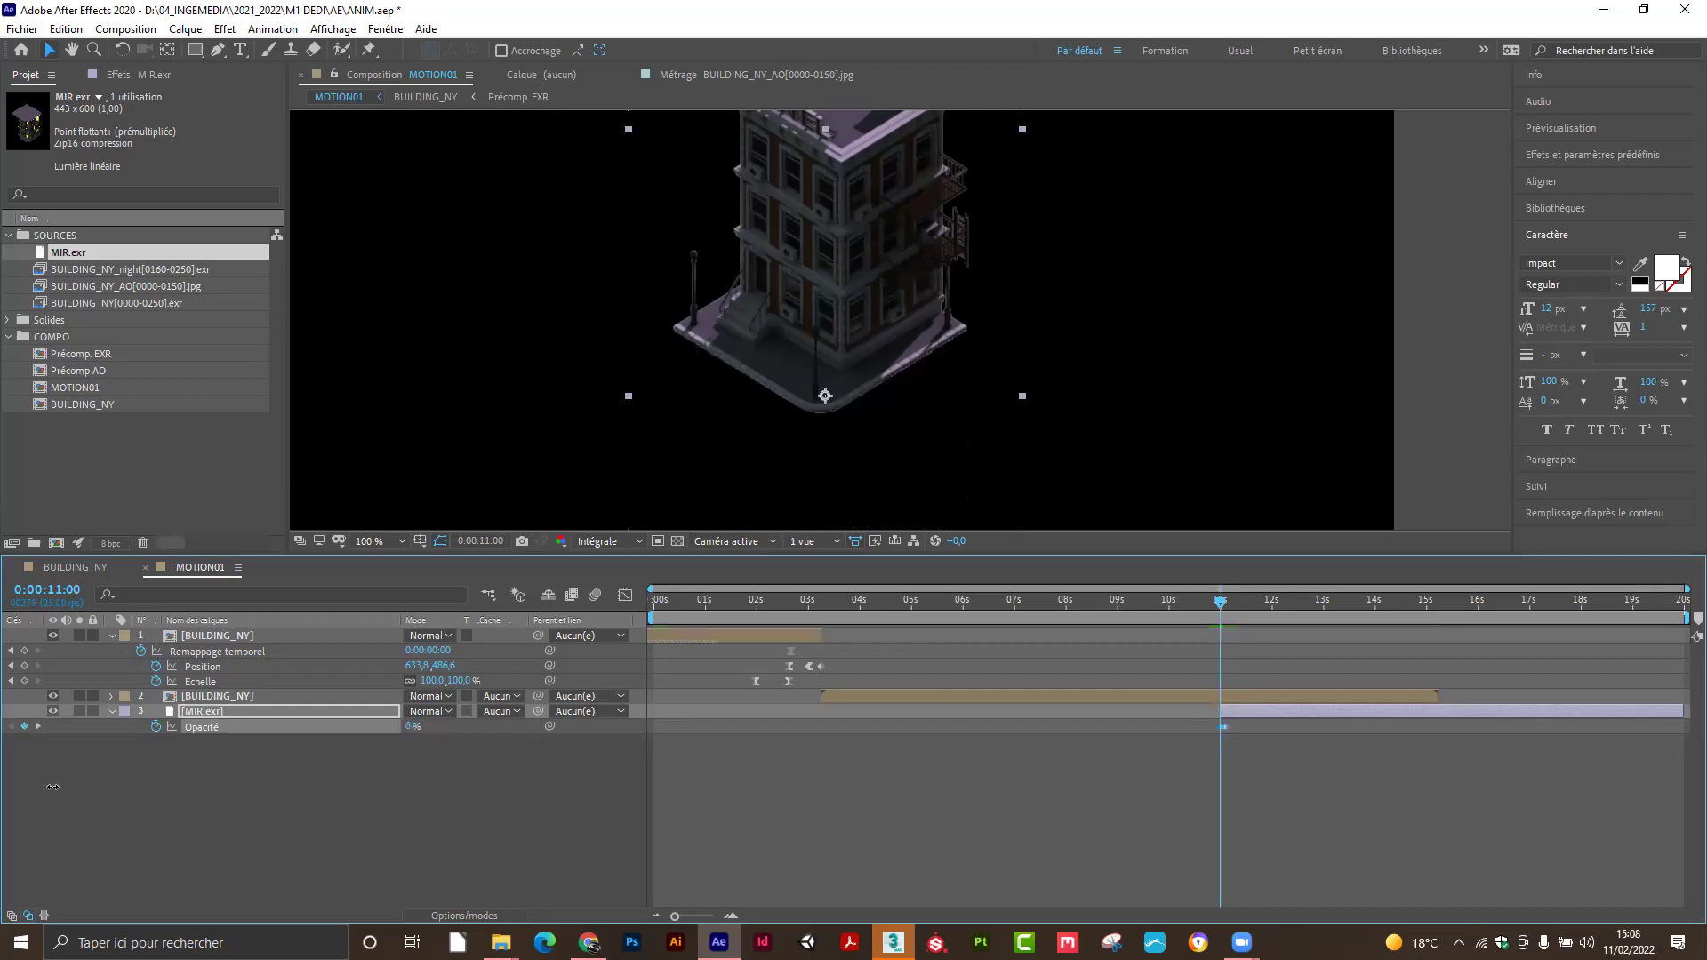
drag(1222, 606, 1220, 612)
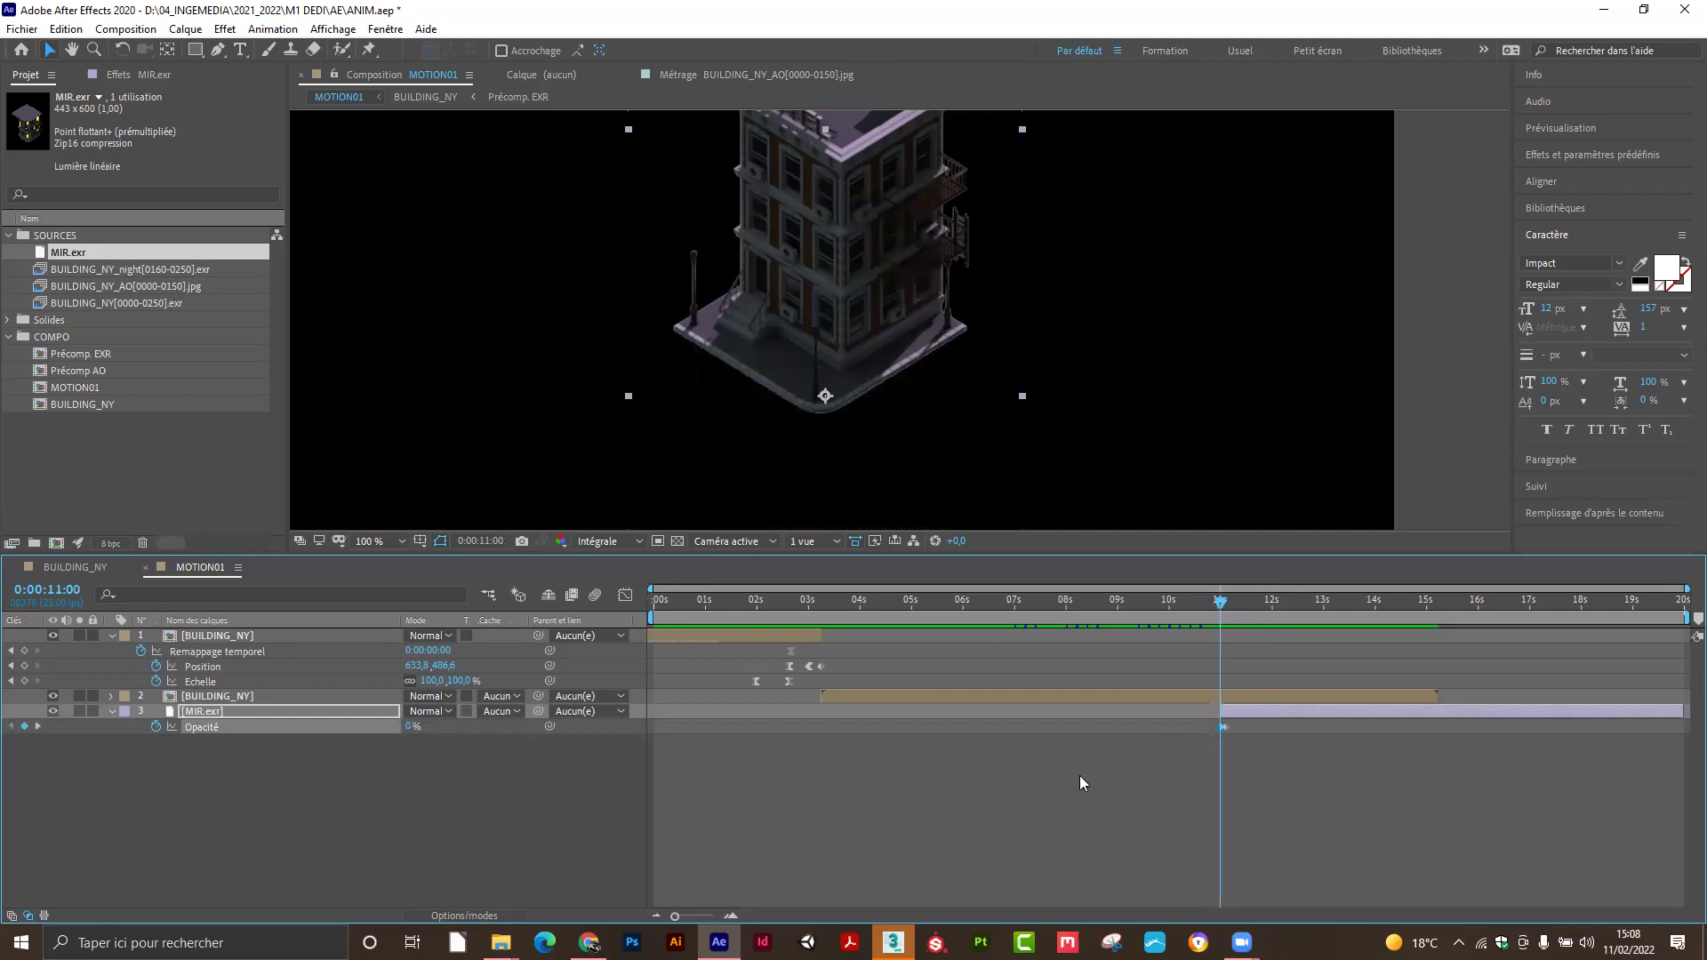
Move the 0% opacity keyframe to 11:01 and scrub the frames to check the fade-in.
drag(678, 920, 709, 916)
drag(1168, 618, 1184, 614)
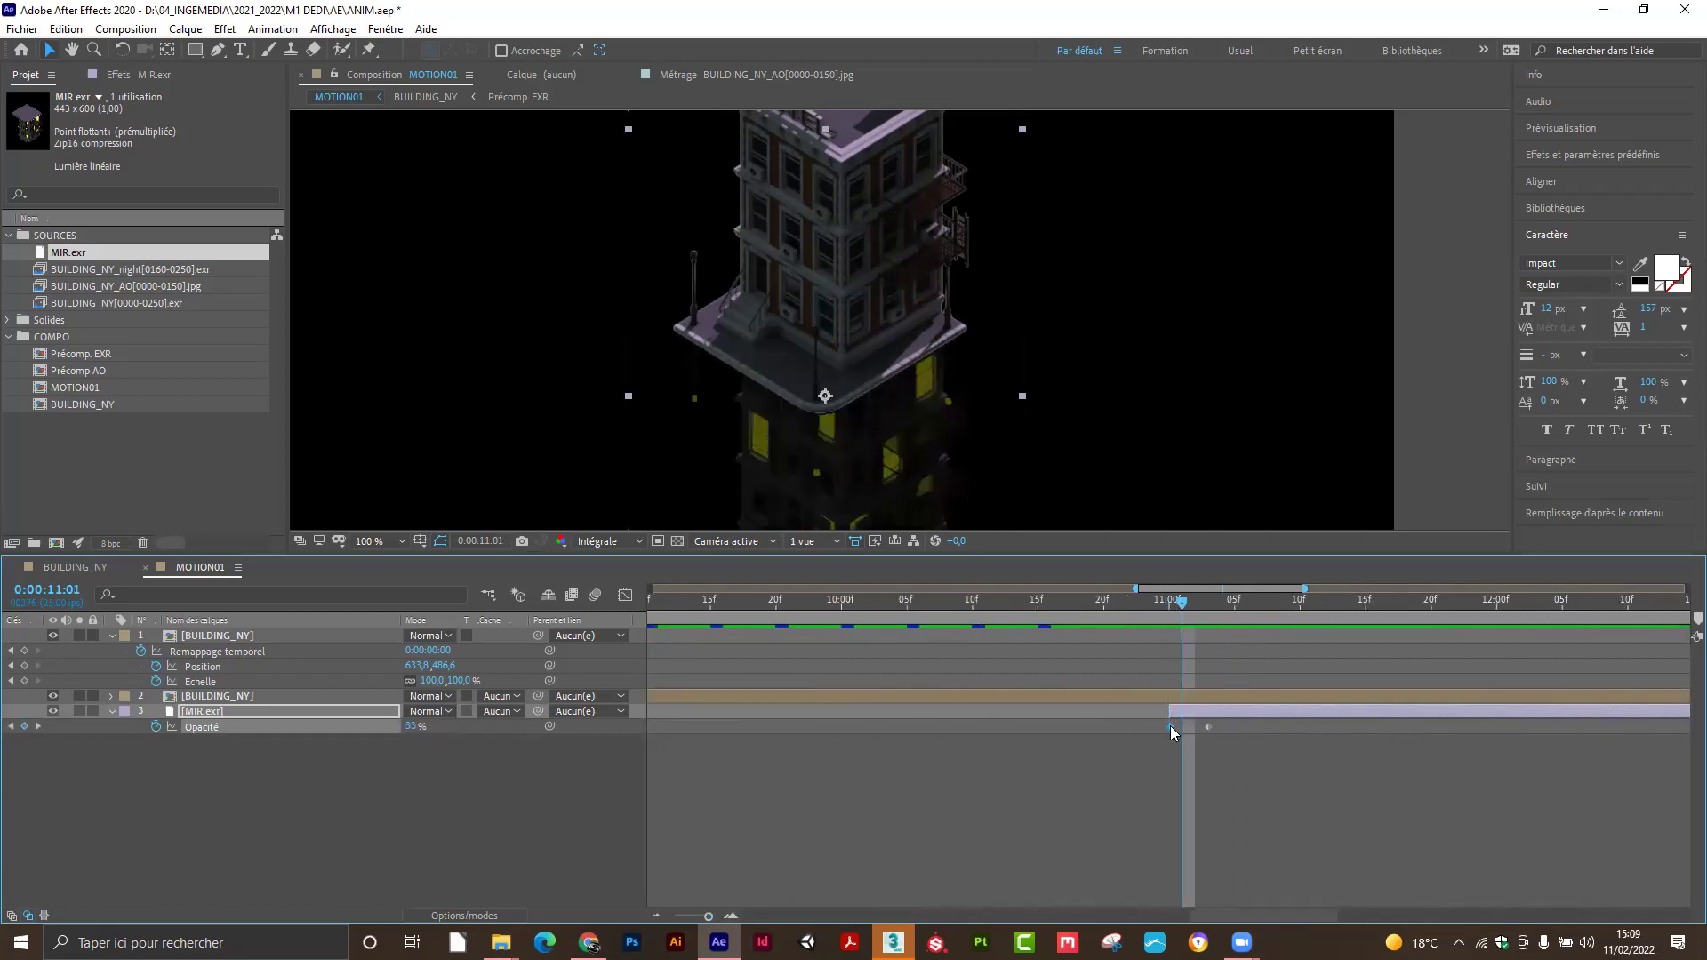
drag(1168, 725, 1177, 726)
mouse_move(1187, 608)
mouse_down()
mouse_move(1218, 617)
mouse_move(1175, 623)
mouse_move(1213, 621)
mouse_up()
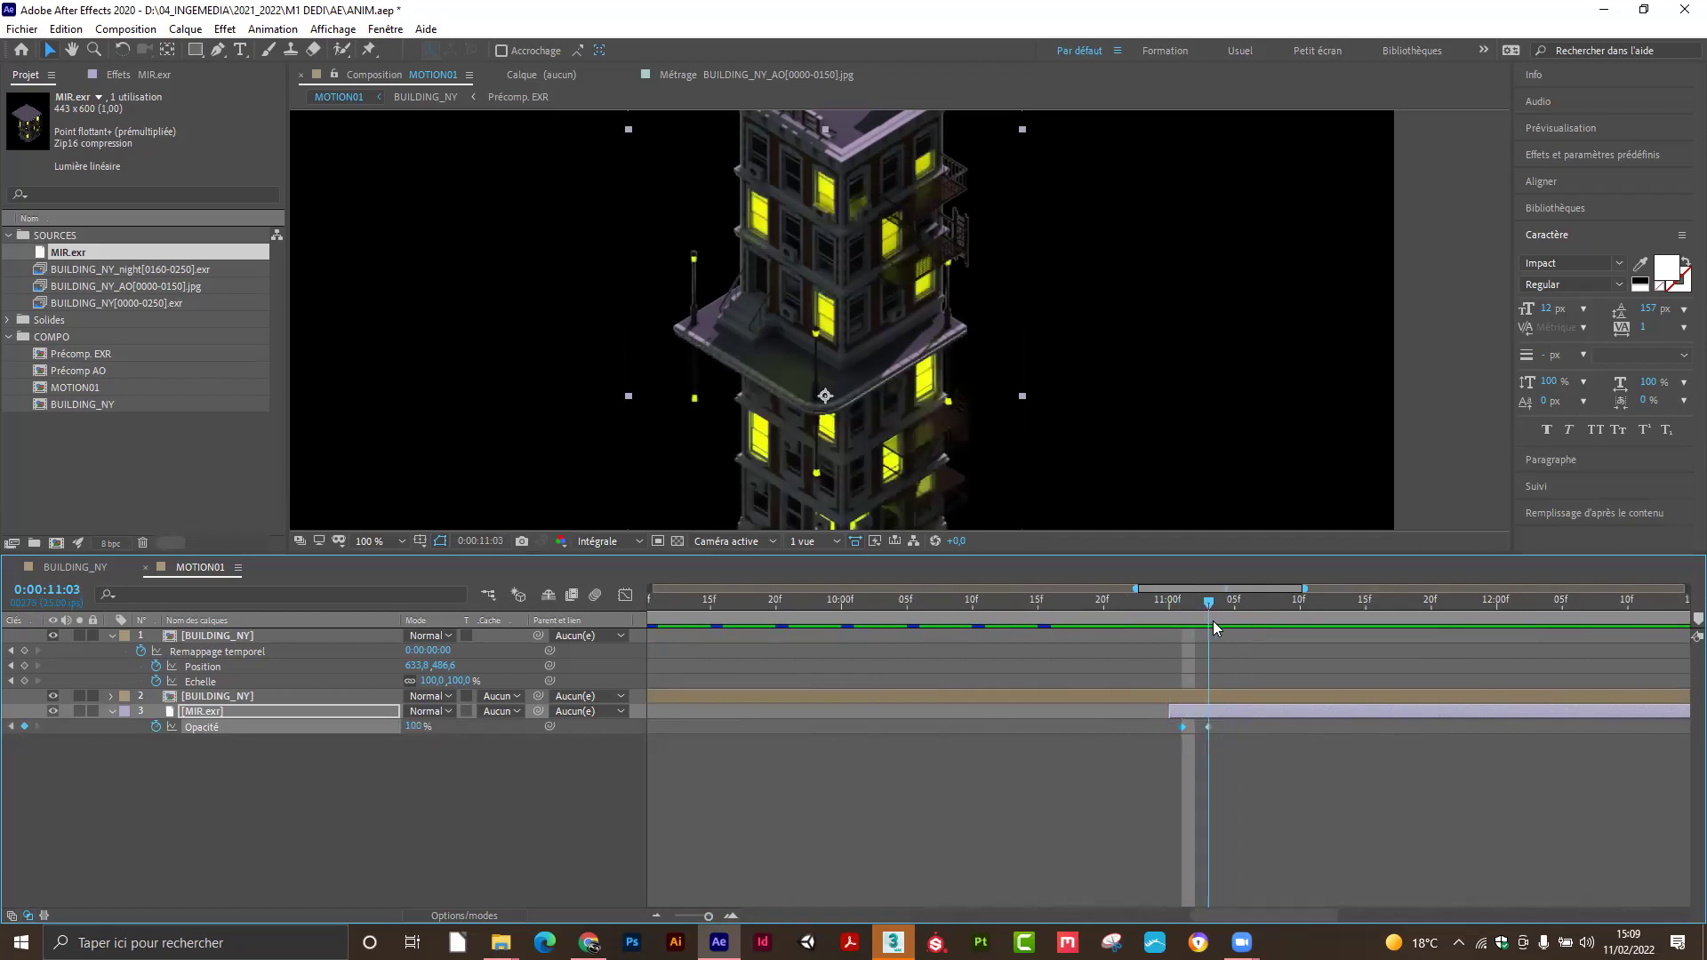
mouse_move(1213, 620)
mouse_down()
mouse_move(1186, 628)
mouse_move(1236, 624)
mouse_move(1148, 636)
mouse_move(1221, 628)
mouse_up()
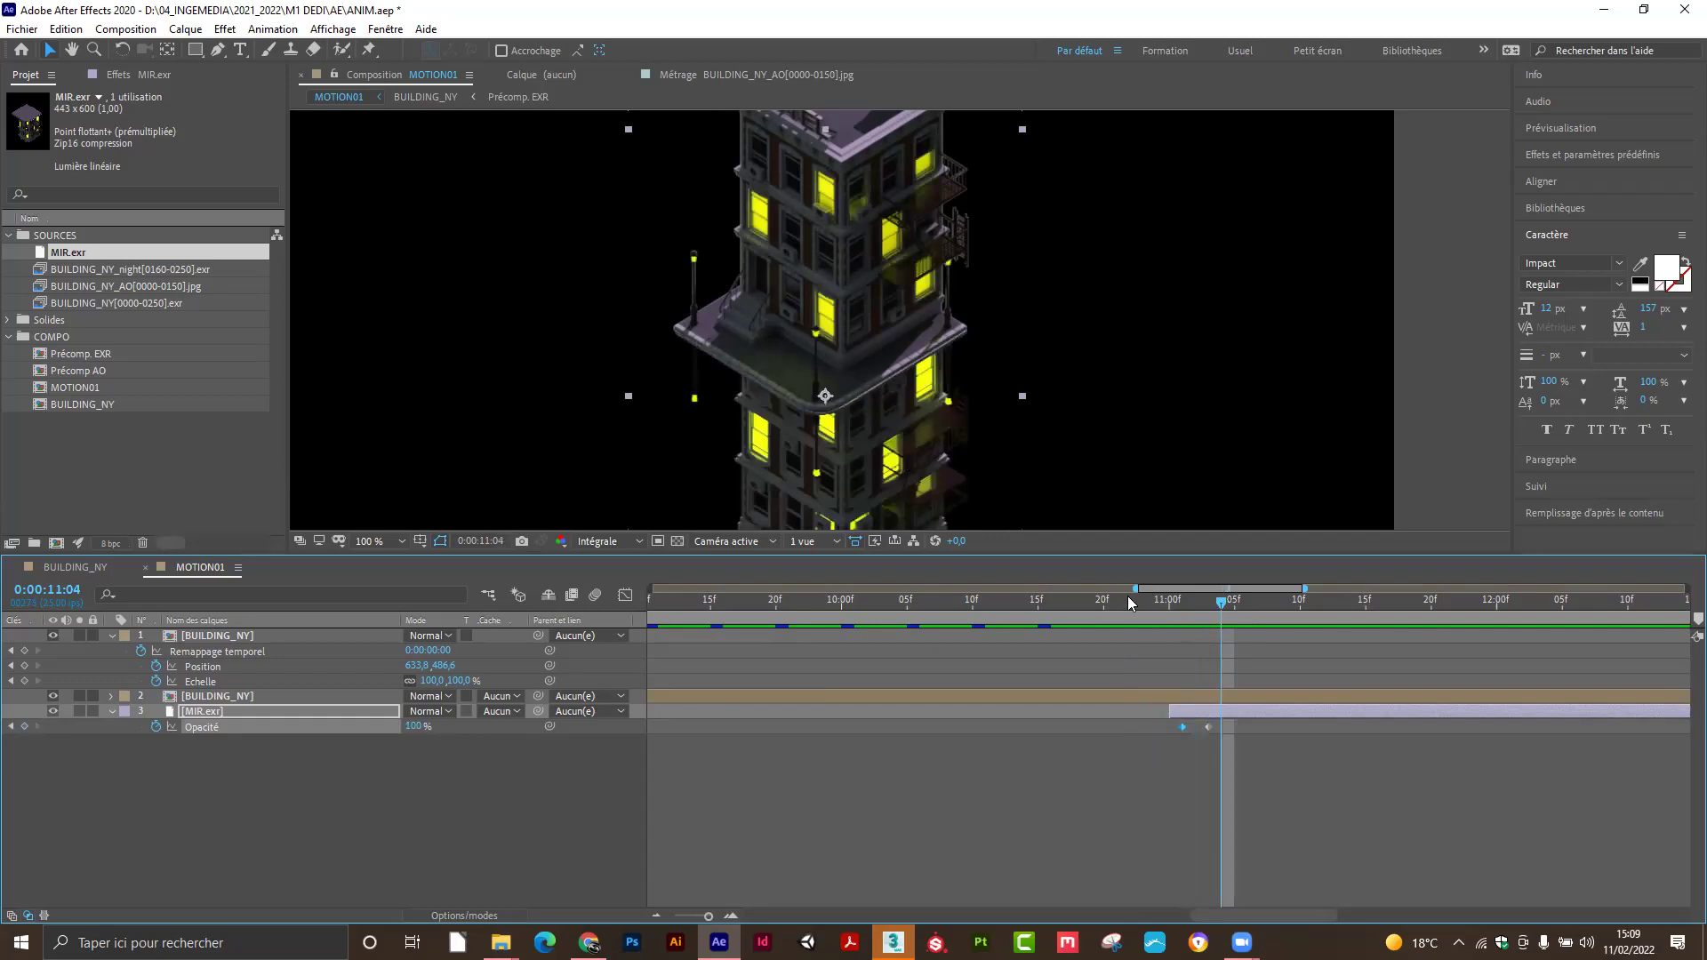
Fit the composition in the viewer, review the fade, and create a new composition from MIR.exr.
key(comma)
click(1226, 419)
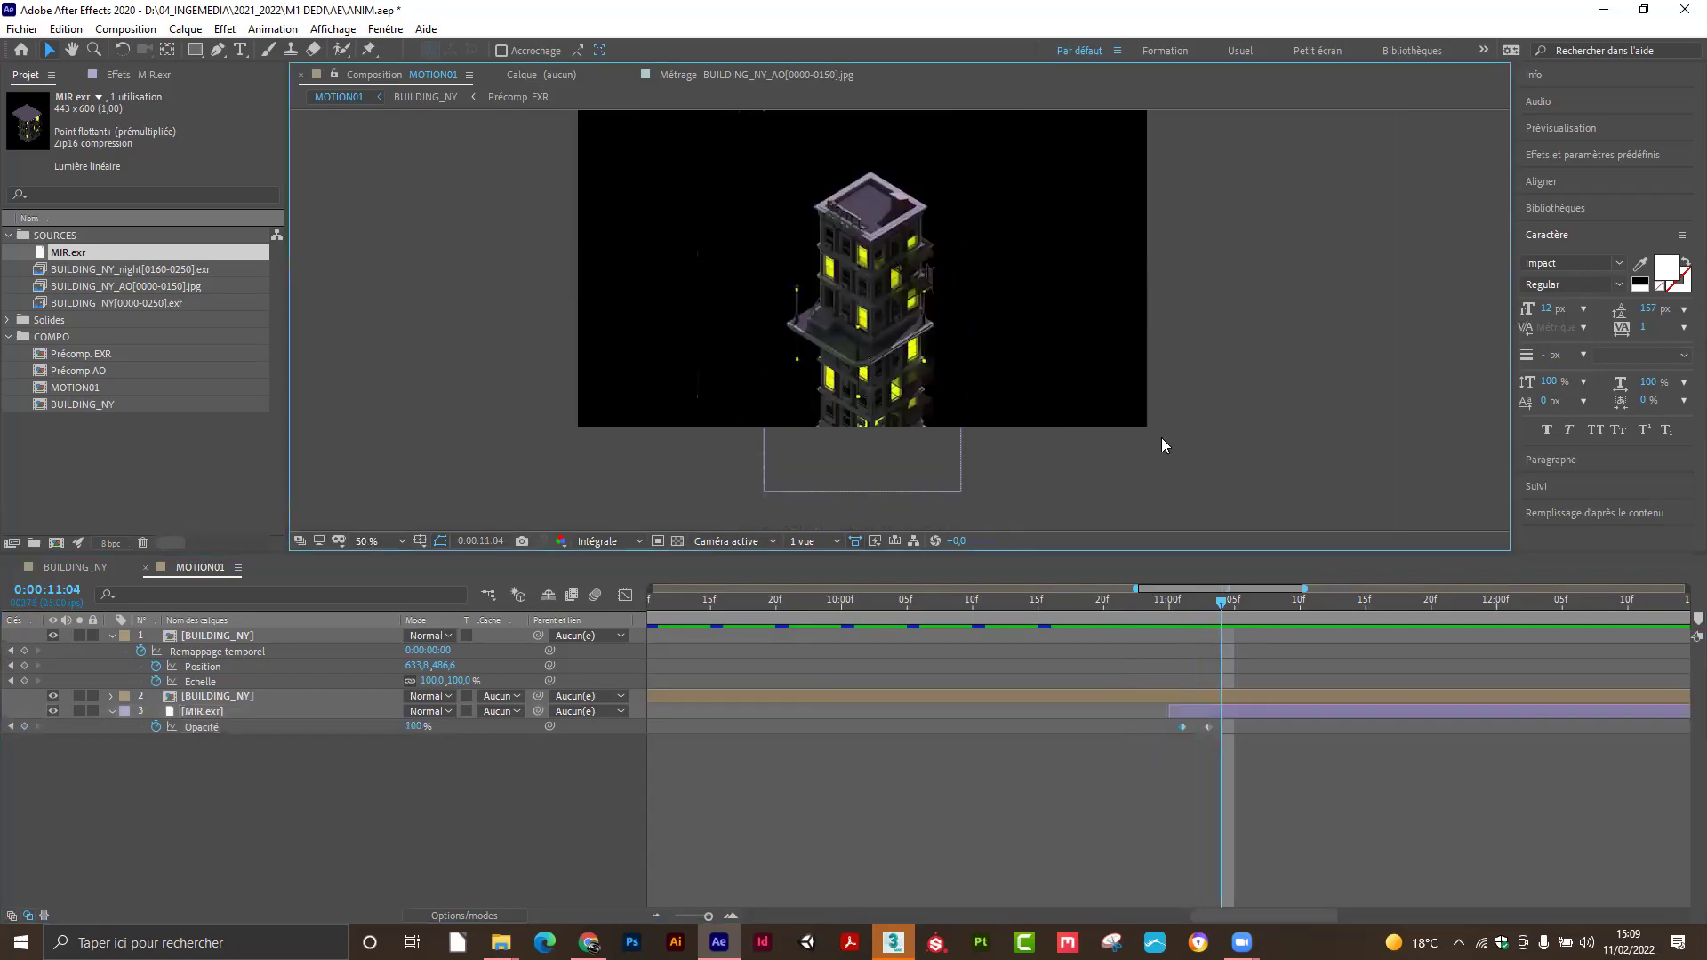
click(384, 541)
click(384, 583)
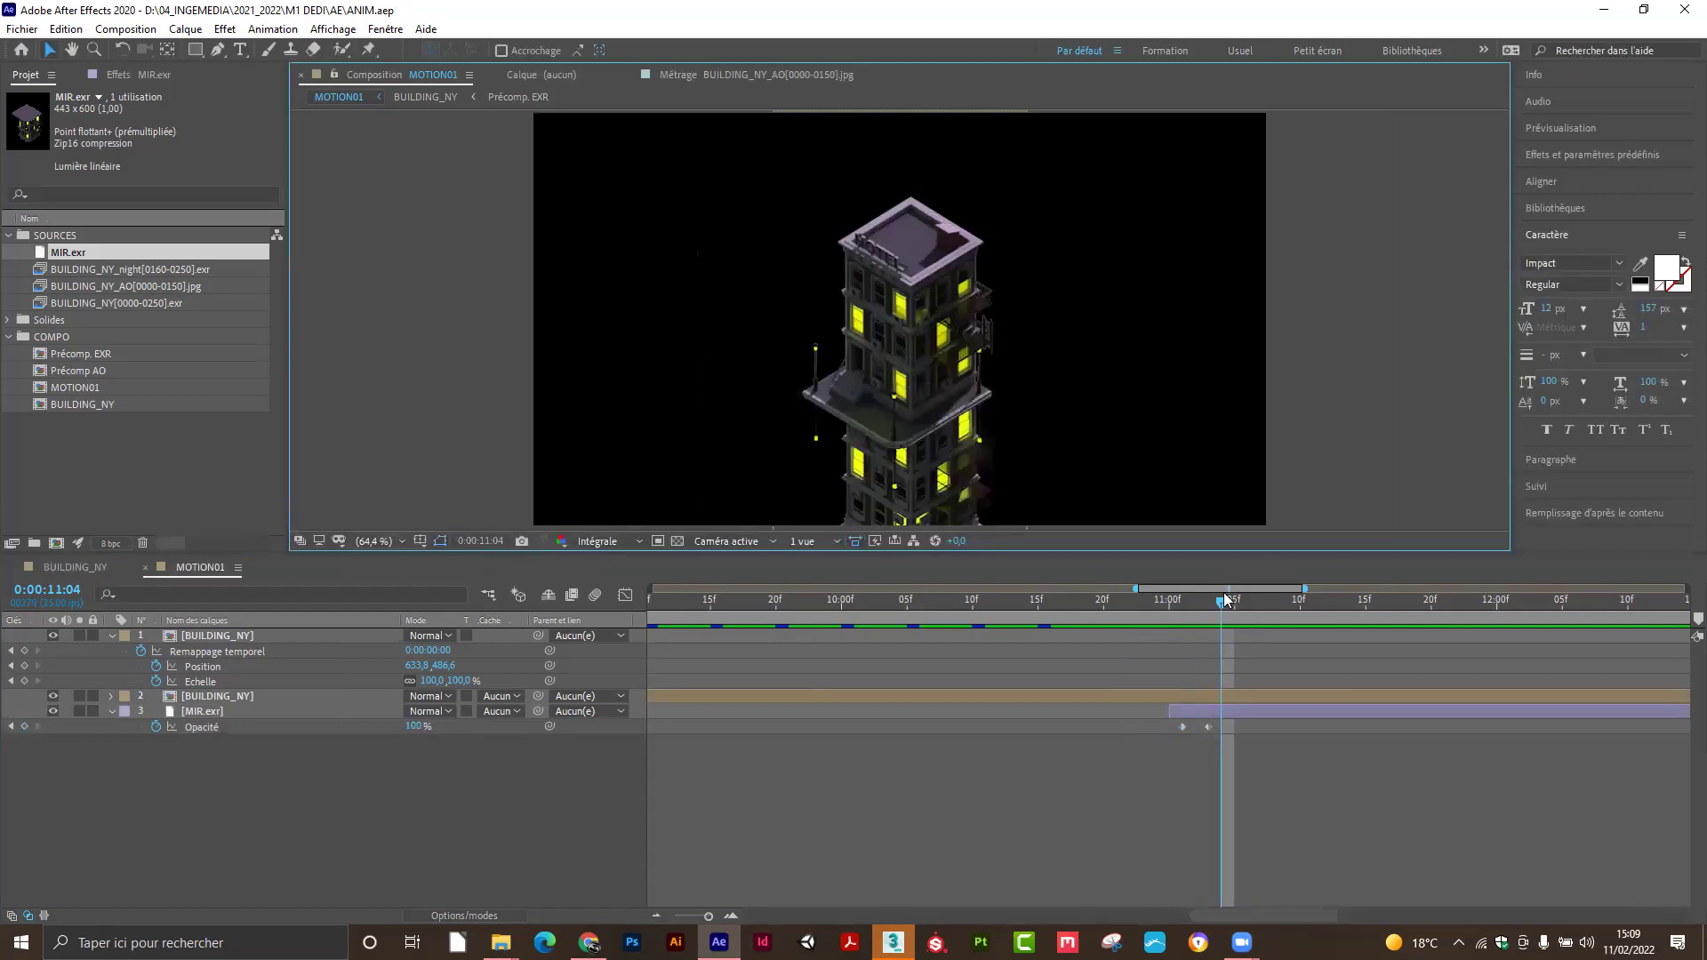
mouse_move(1218, 601)
mouse_down()
mouse_move(1182, 606)
mouse_move(1220, 613)
mouse_up()
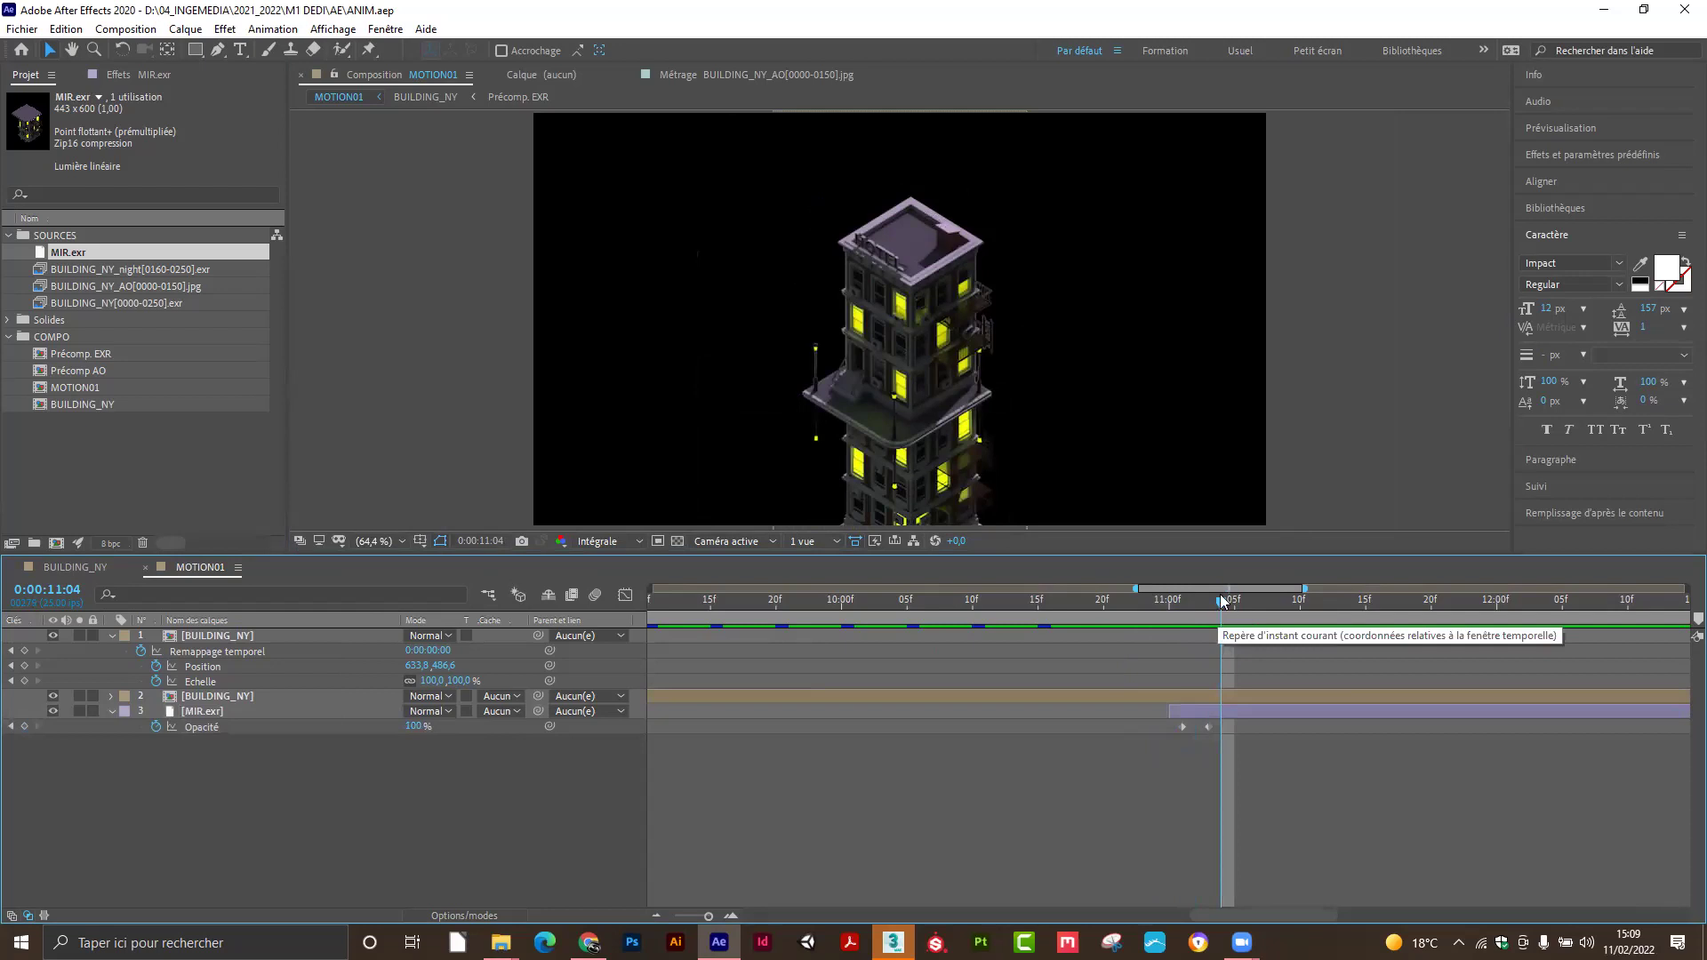
drag(78, 257, 12, 544)
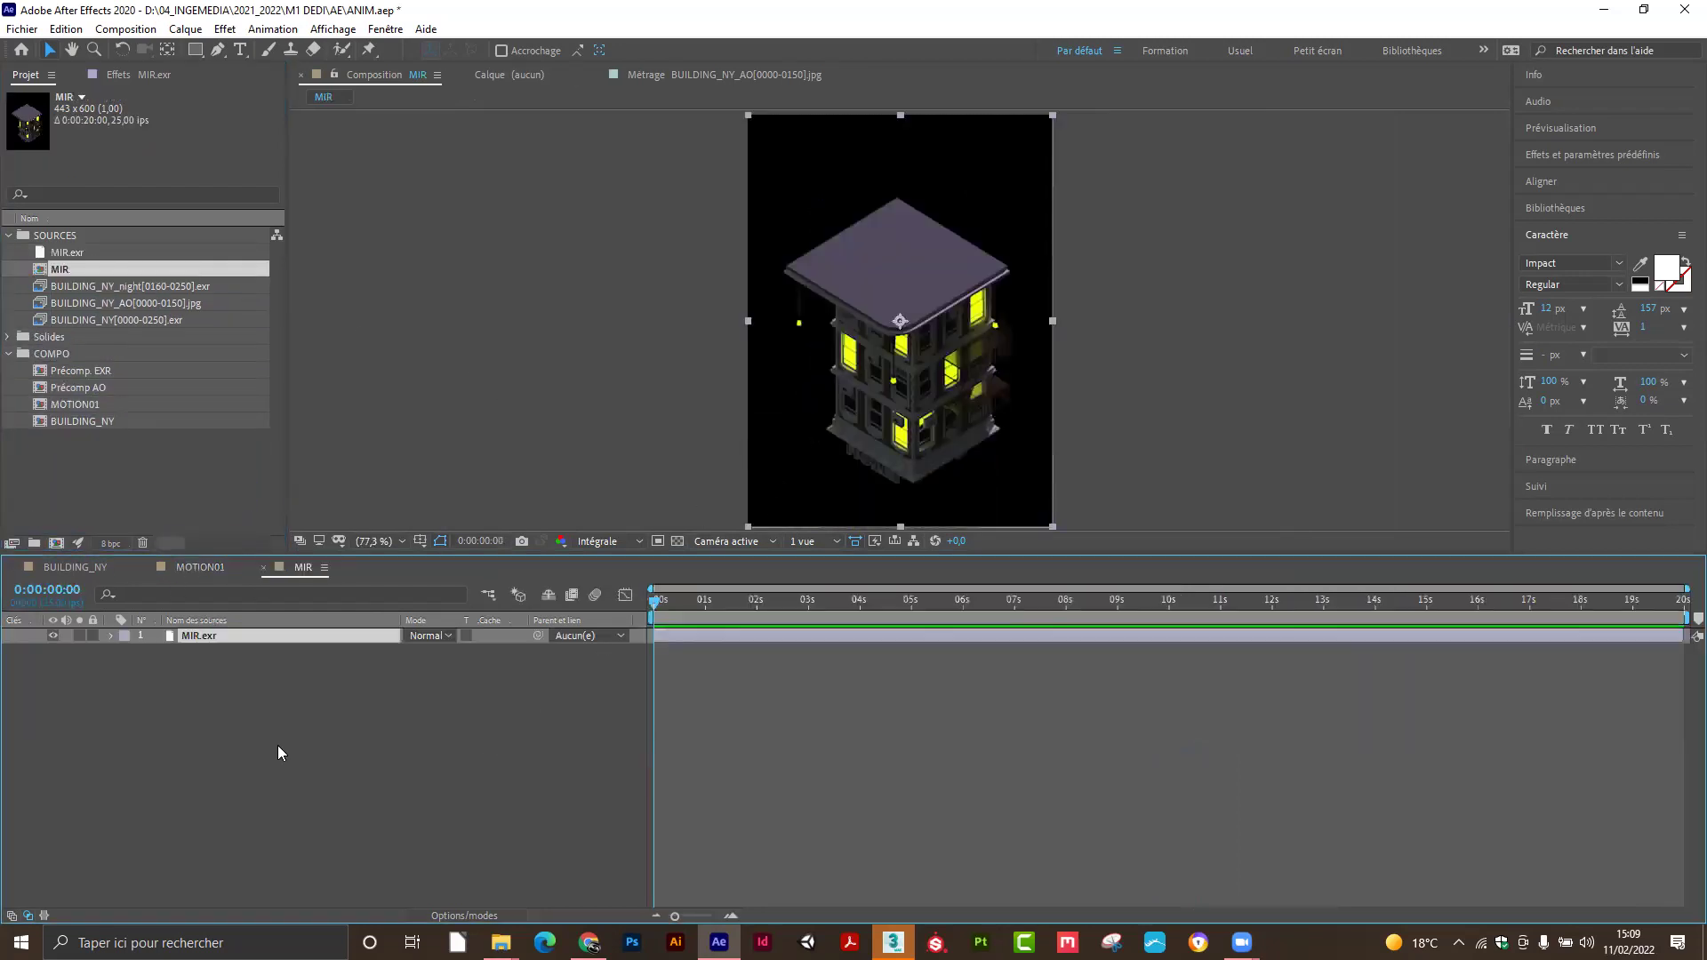
Start a new solid layer from the timeline's Nouveau > Solide menu.
click(277, 752)
right_click(281, 740)
click(227, 722)
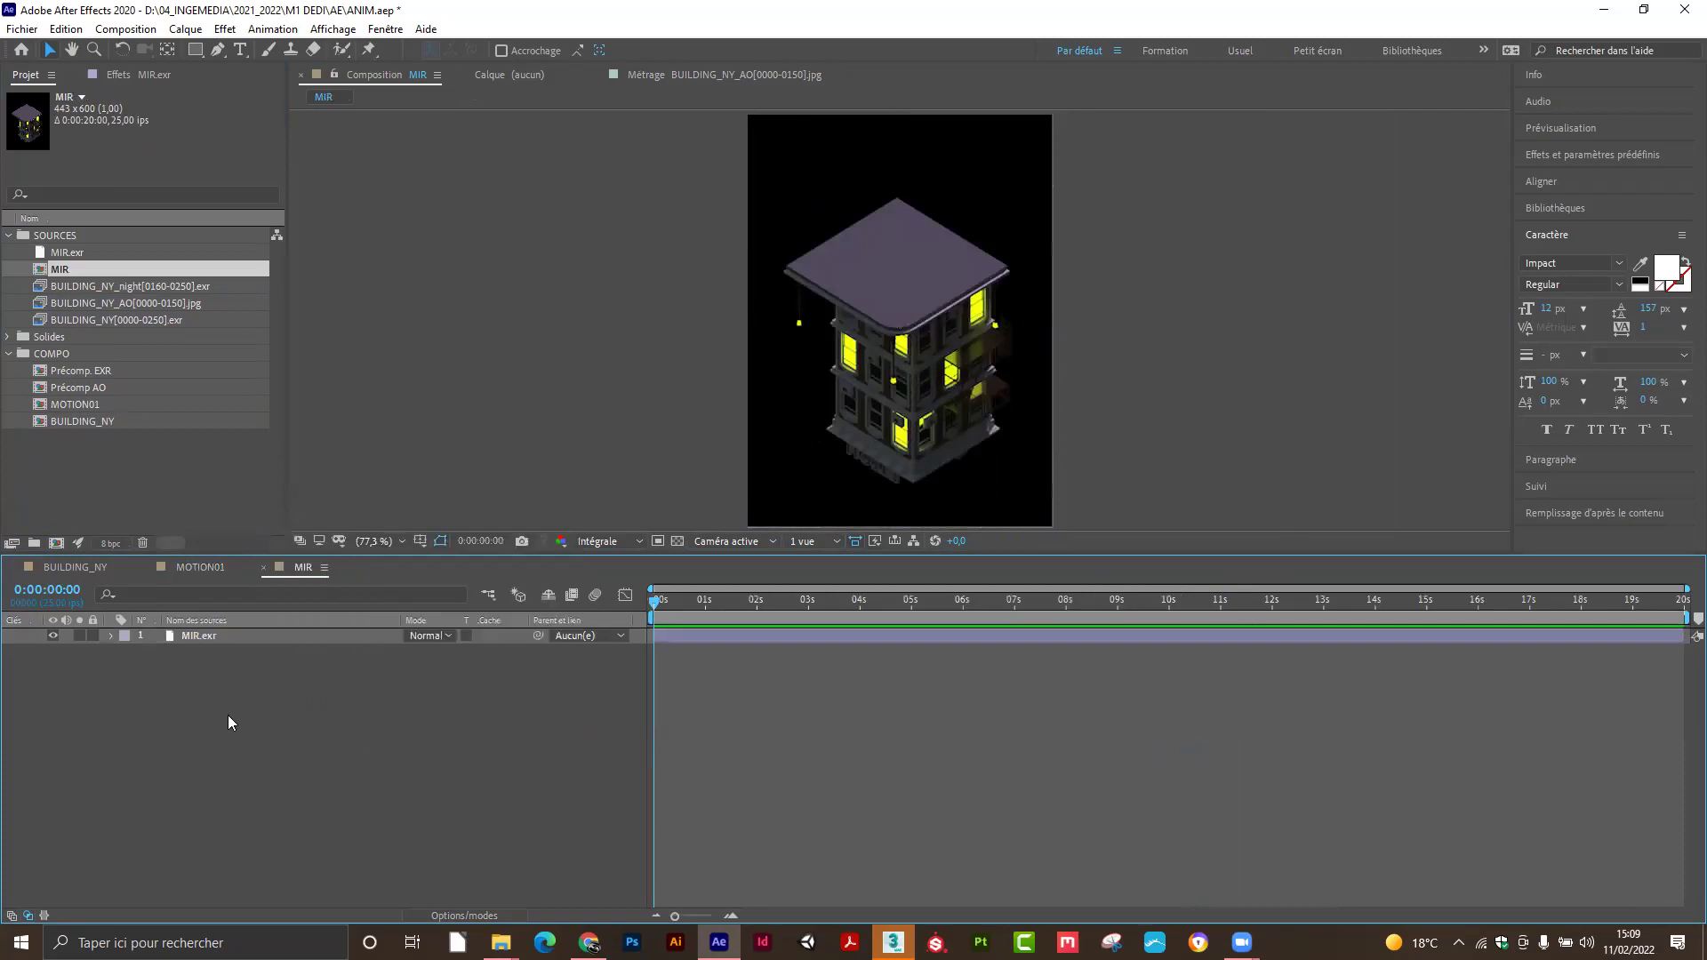
right_click(279, 719)
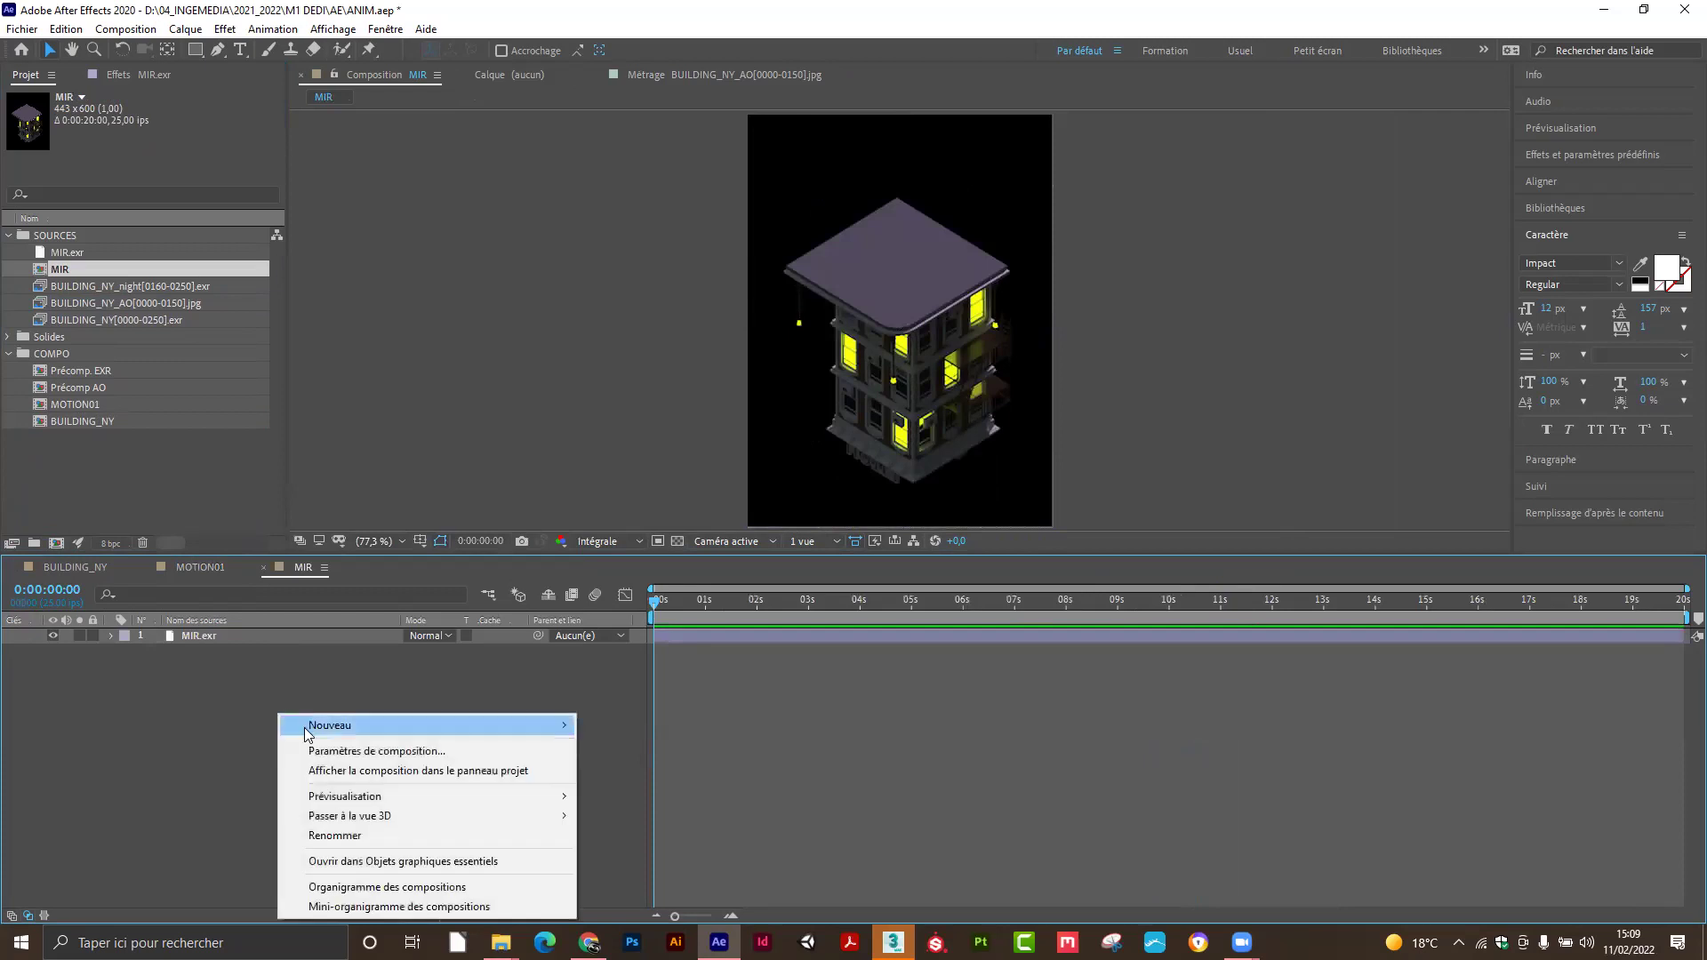
mouse_move(350, 729)
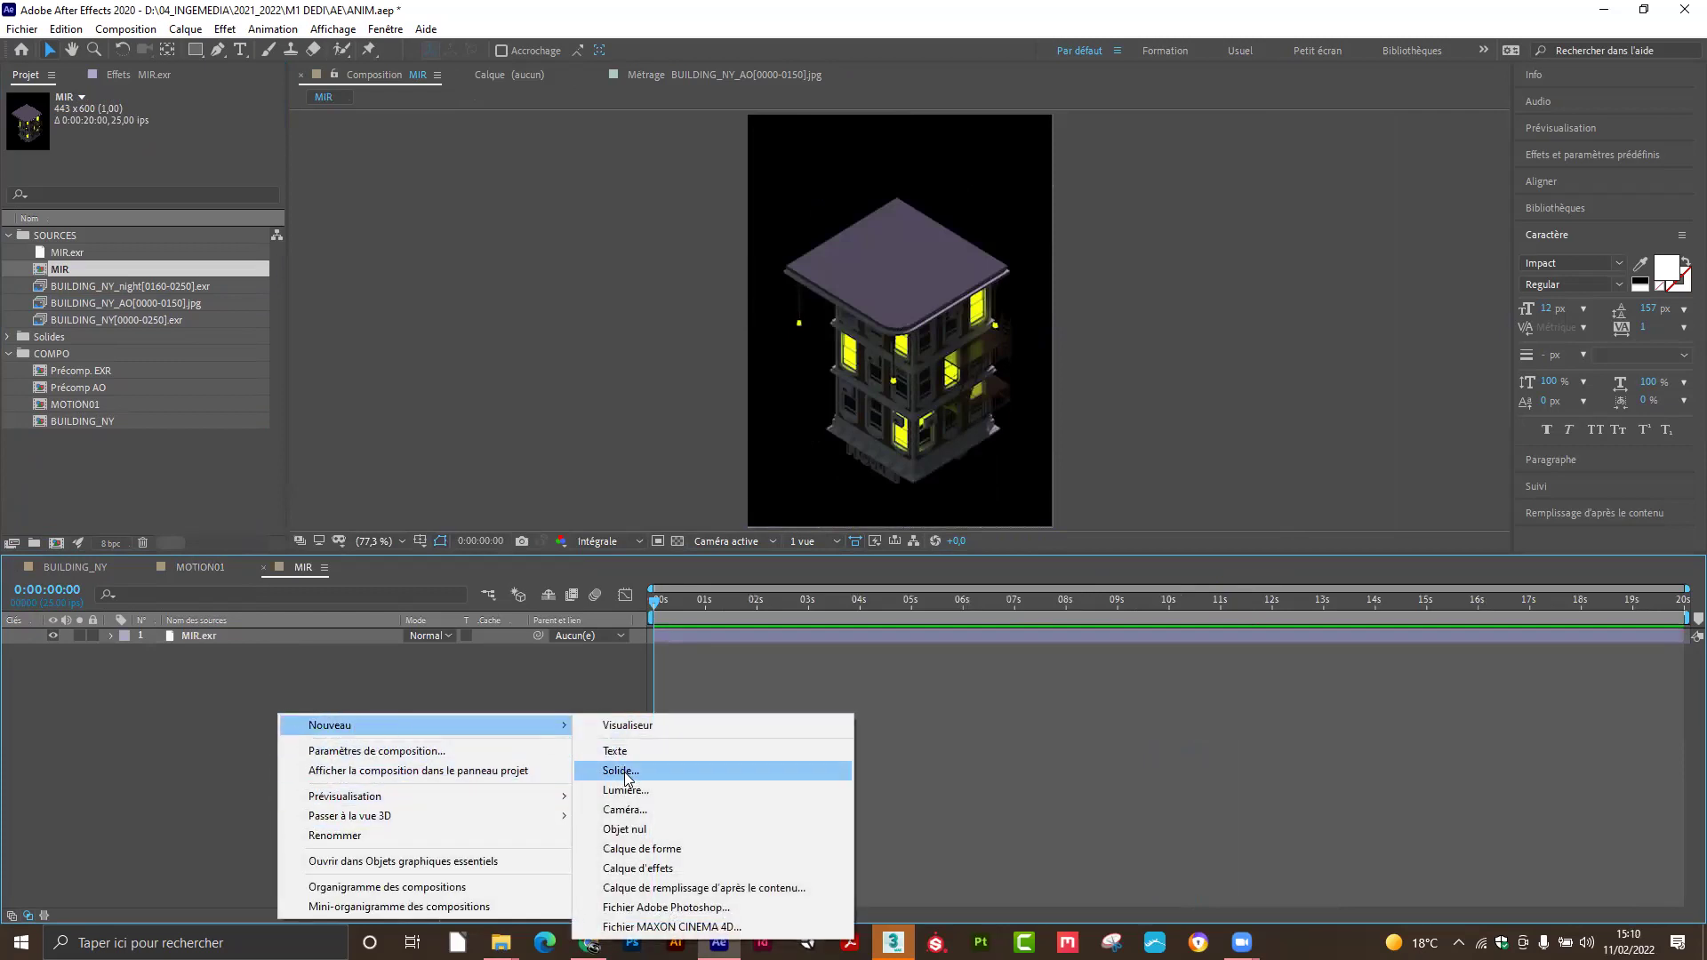
click(628, 772)
Pick a dark desaturated blue for the solid and add it above MIR.exr.
click(223, 306)
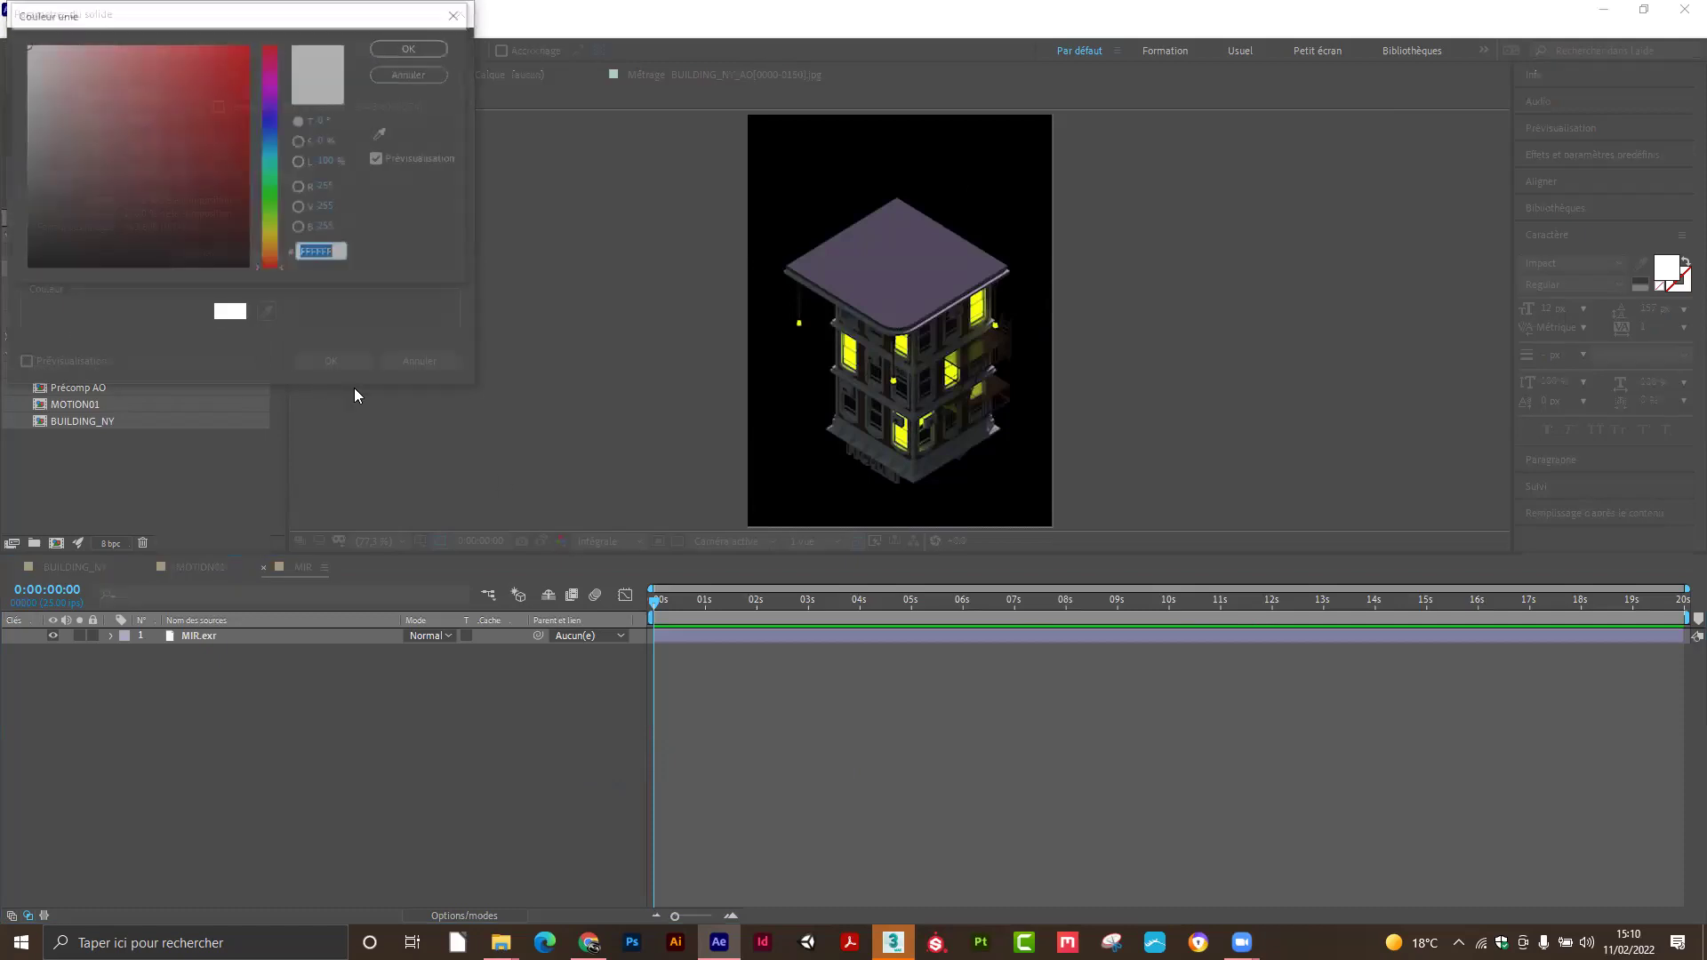
click(268, 122)
drag(249, 133, 115, 210)
click(412, 47)
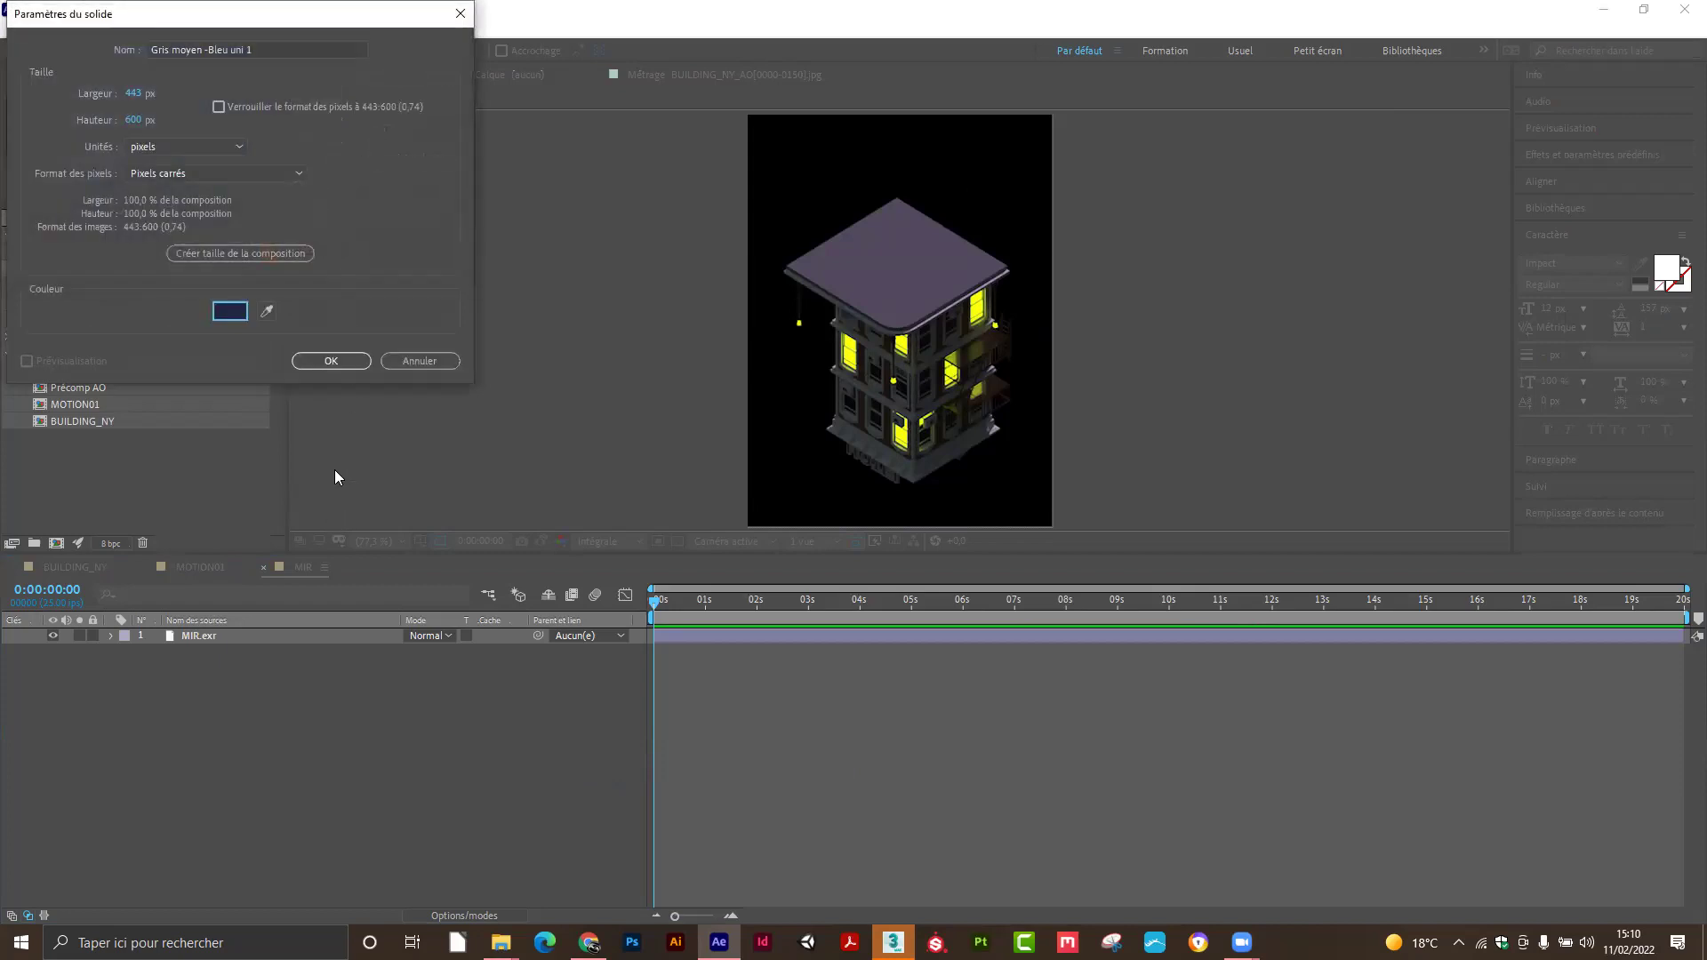
click(331, 361)
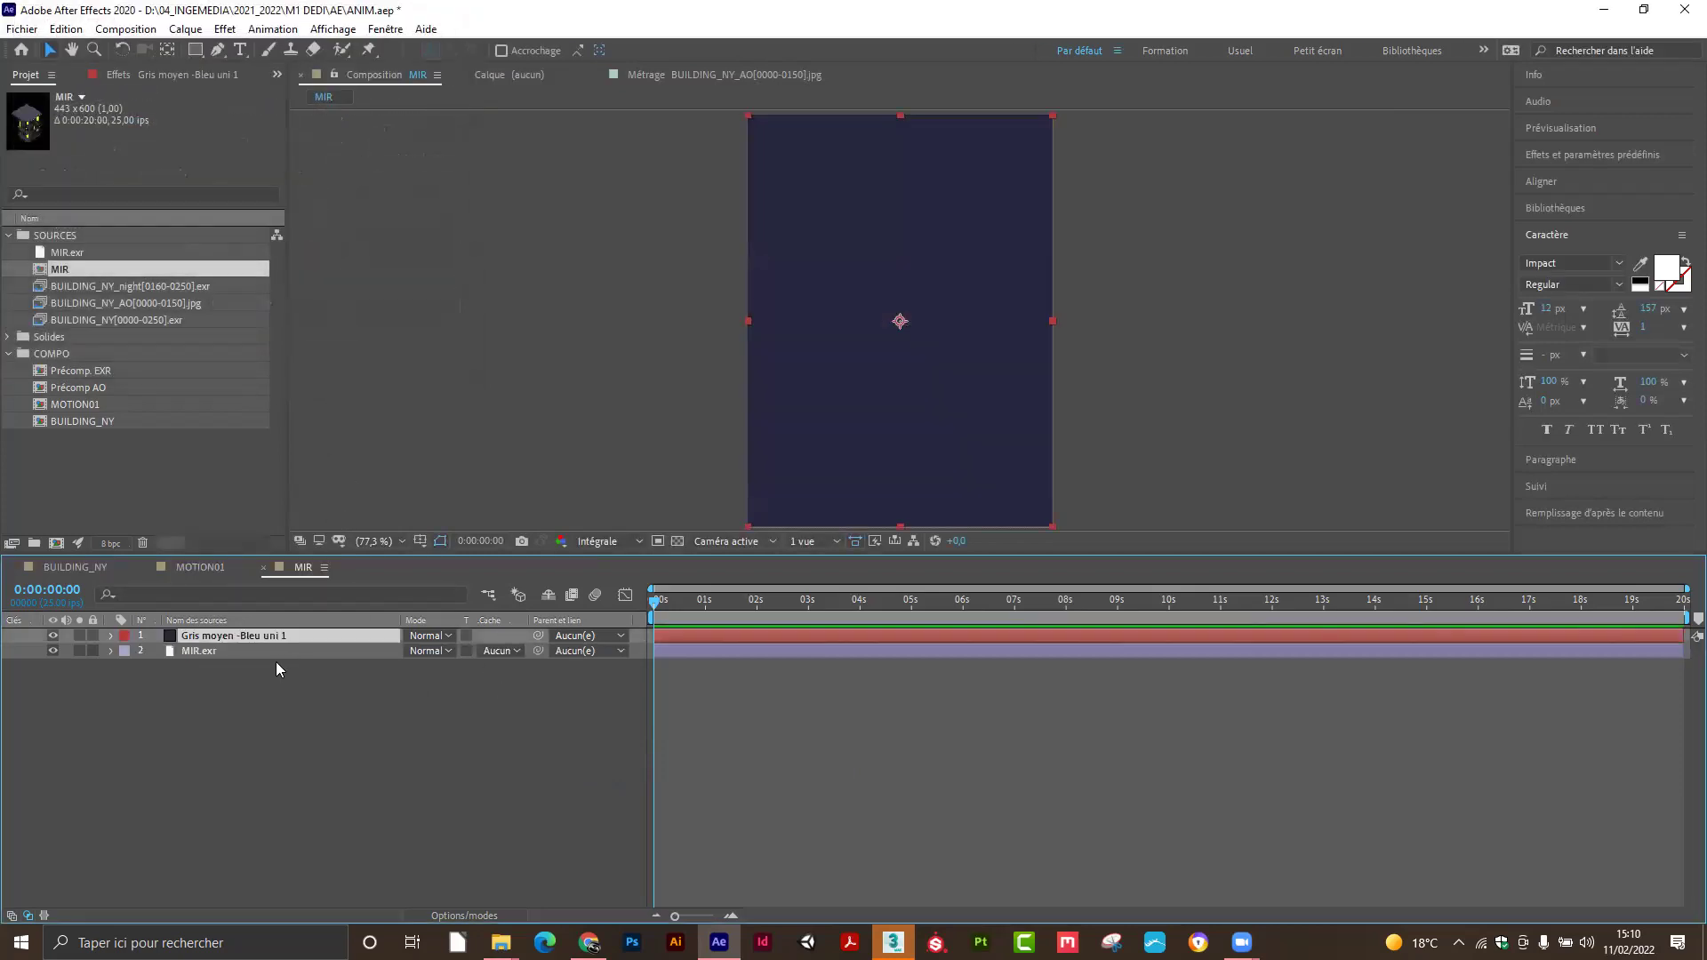
Set the solid's blend mode to Couleur, then darken its colour to deep navy in Solid Settings.
click(447, 636)
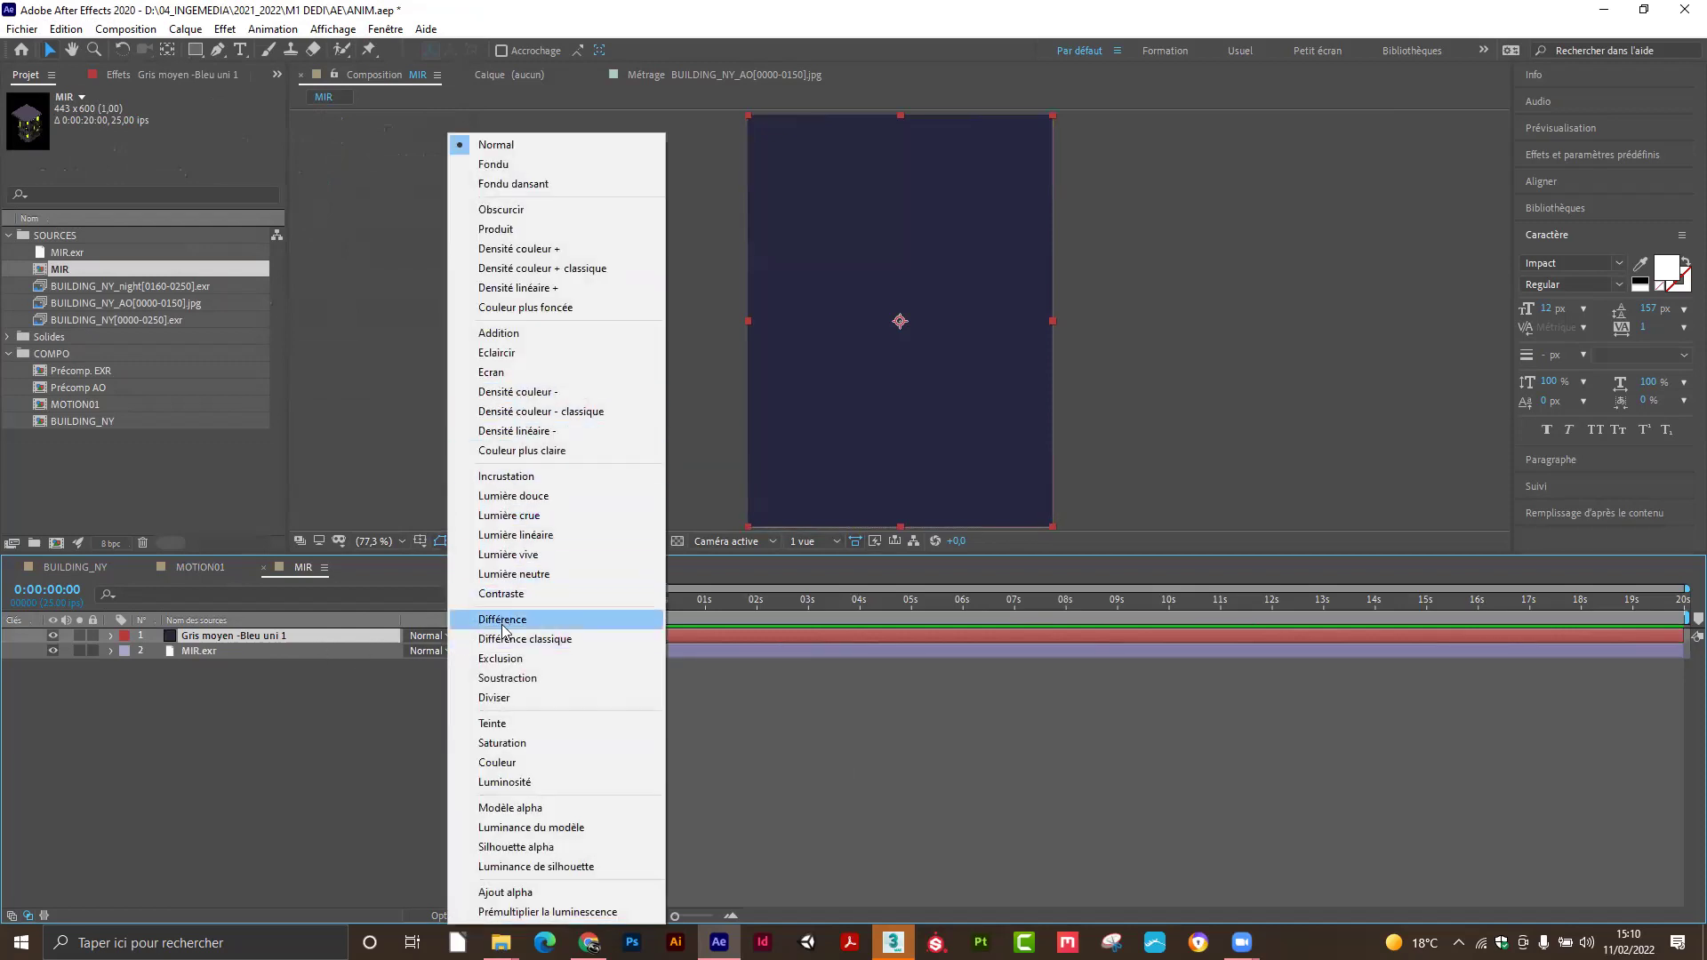
click(497, 763)
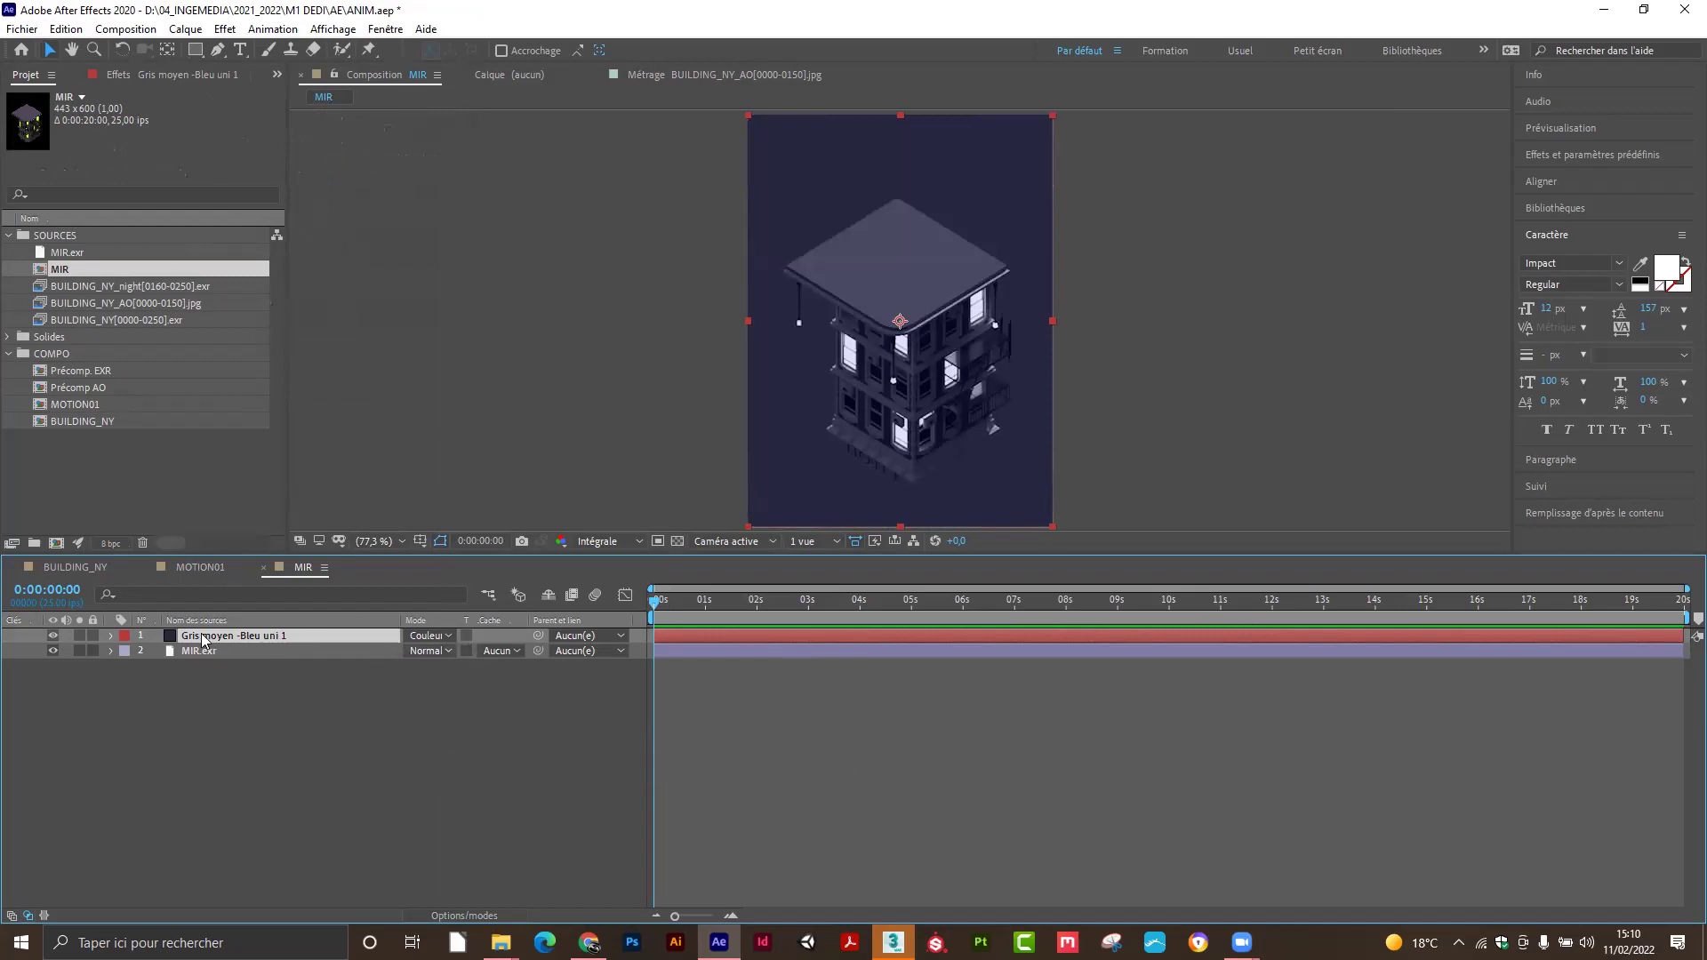
click(185, 28)
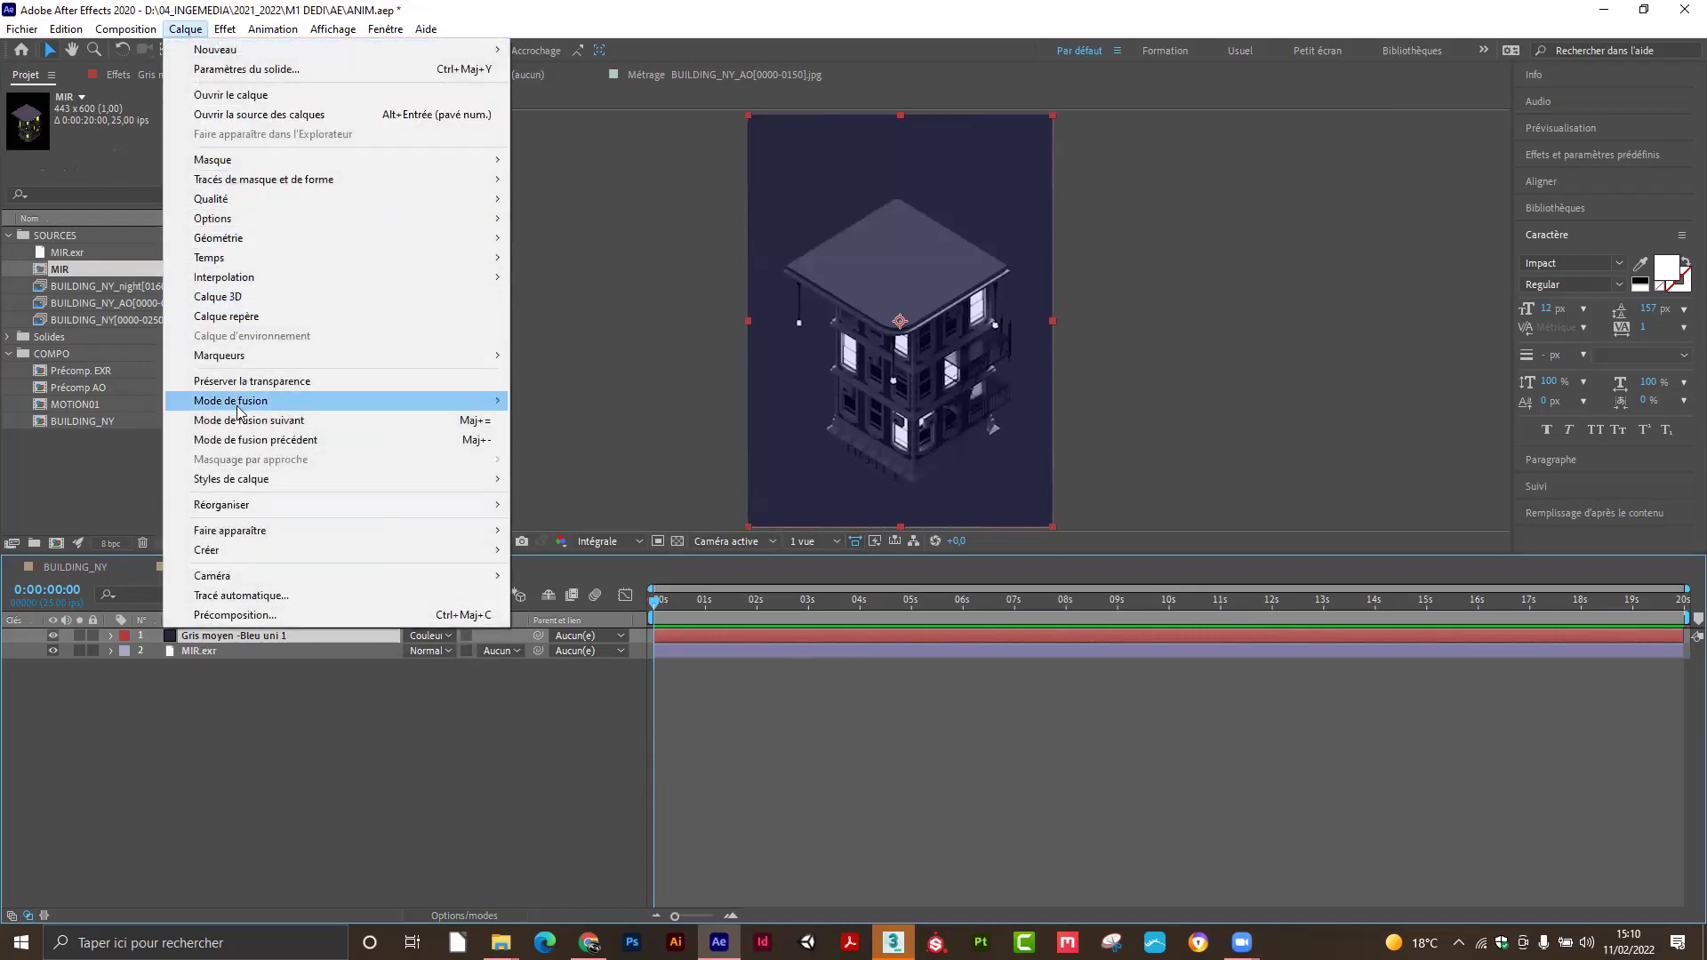
click(249, 69)
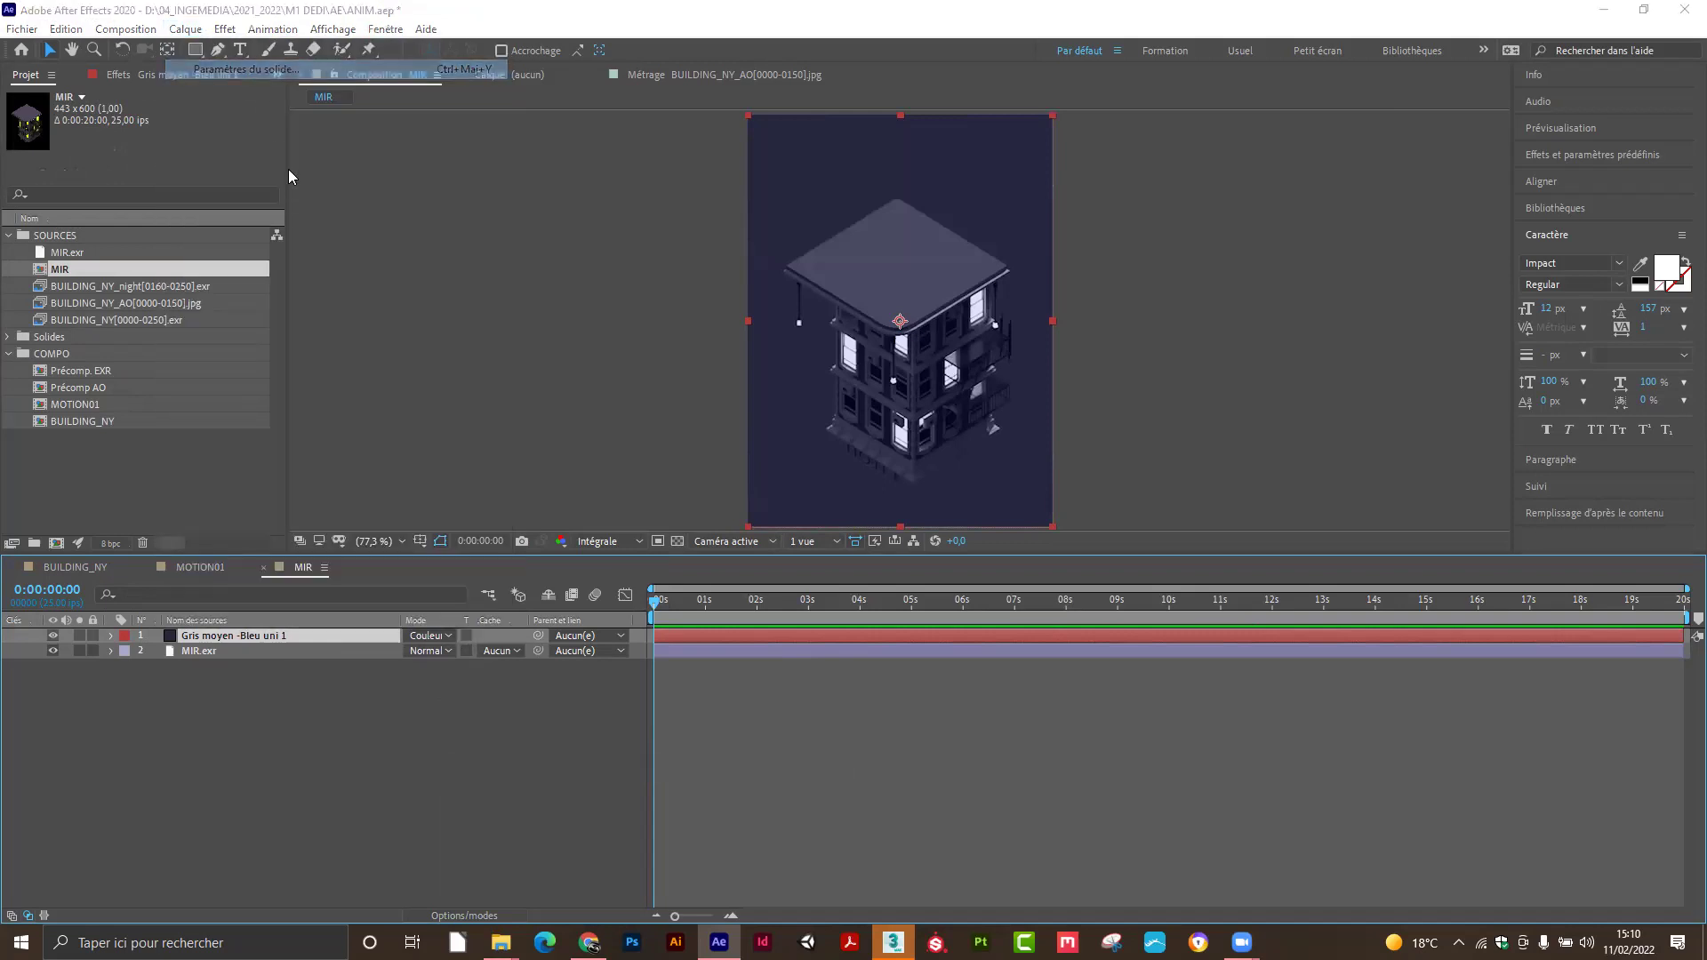
drag(845, 266, 378, 159)
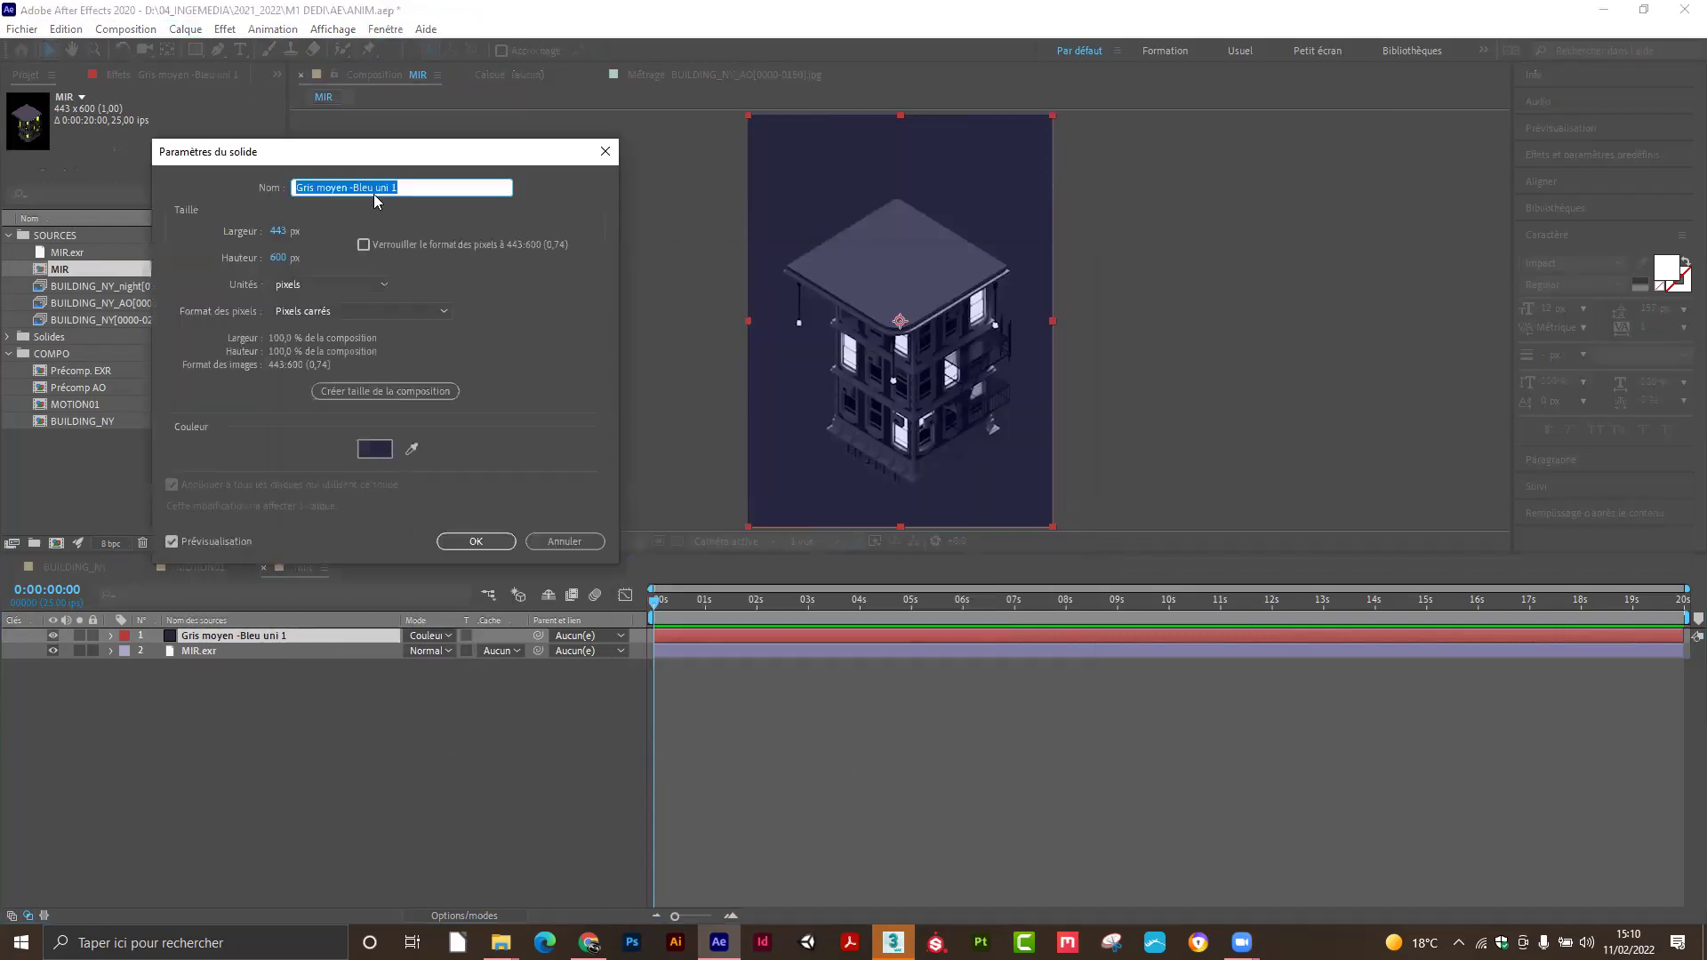
click(378, 449)
click(124, 234)
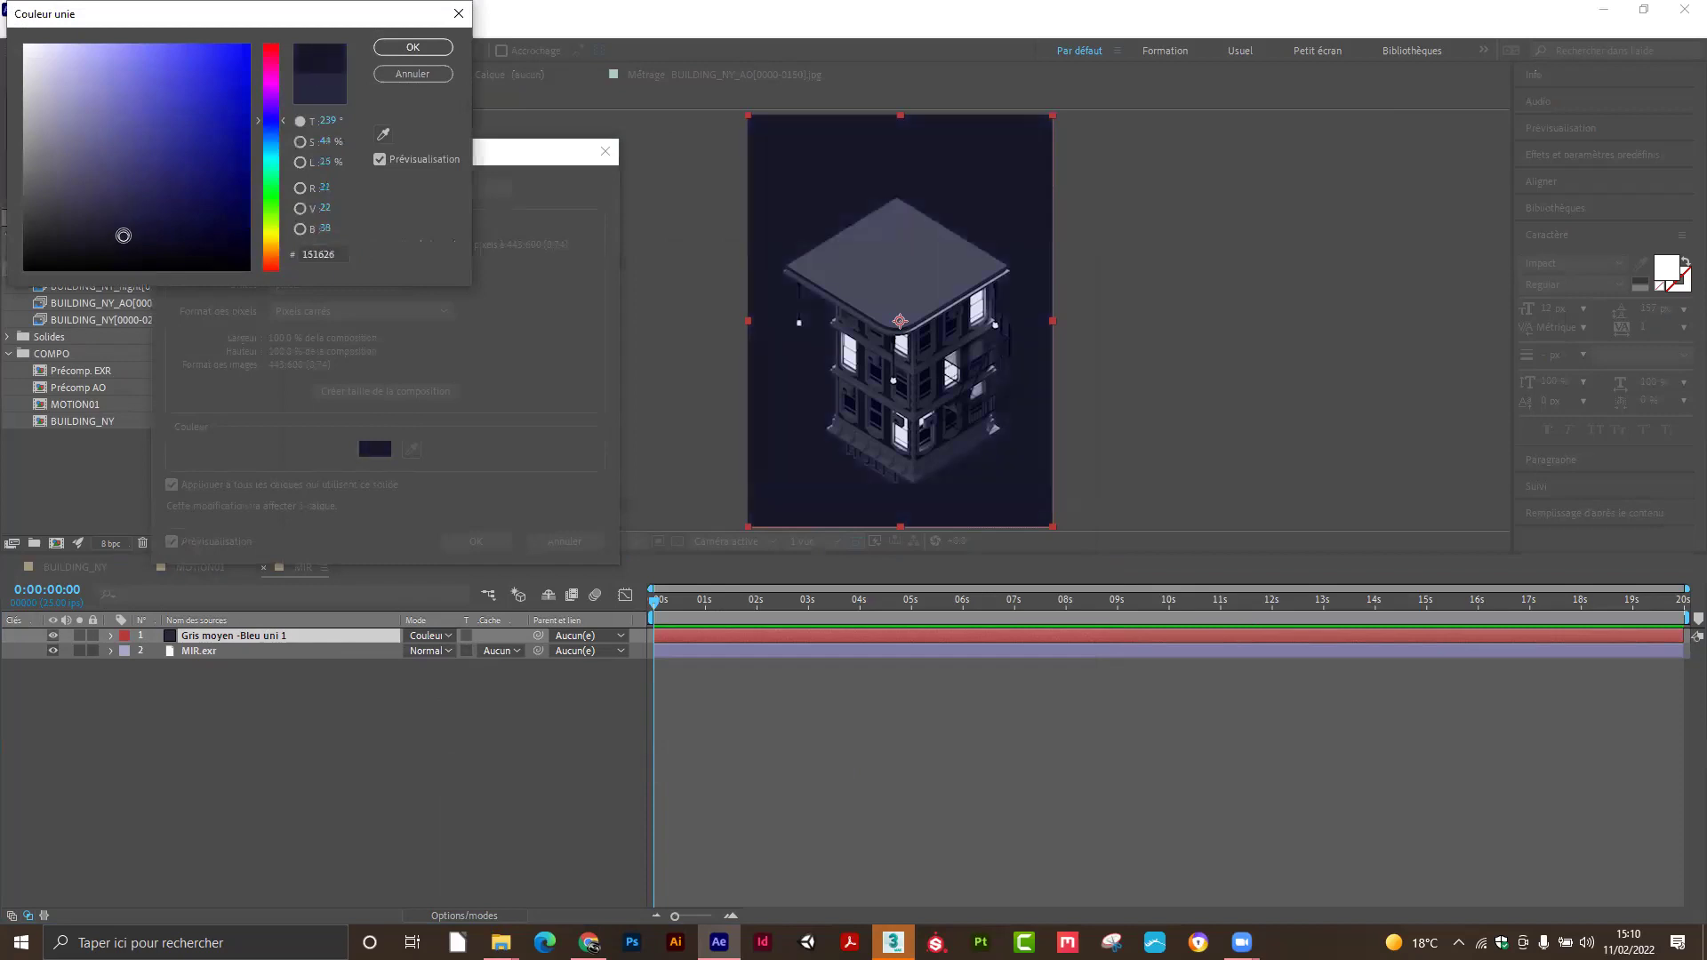
drag(123, 233, 143, 238)
click(386, 76)
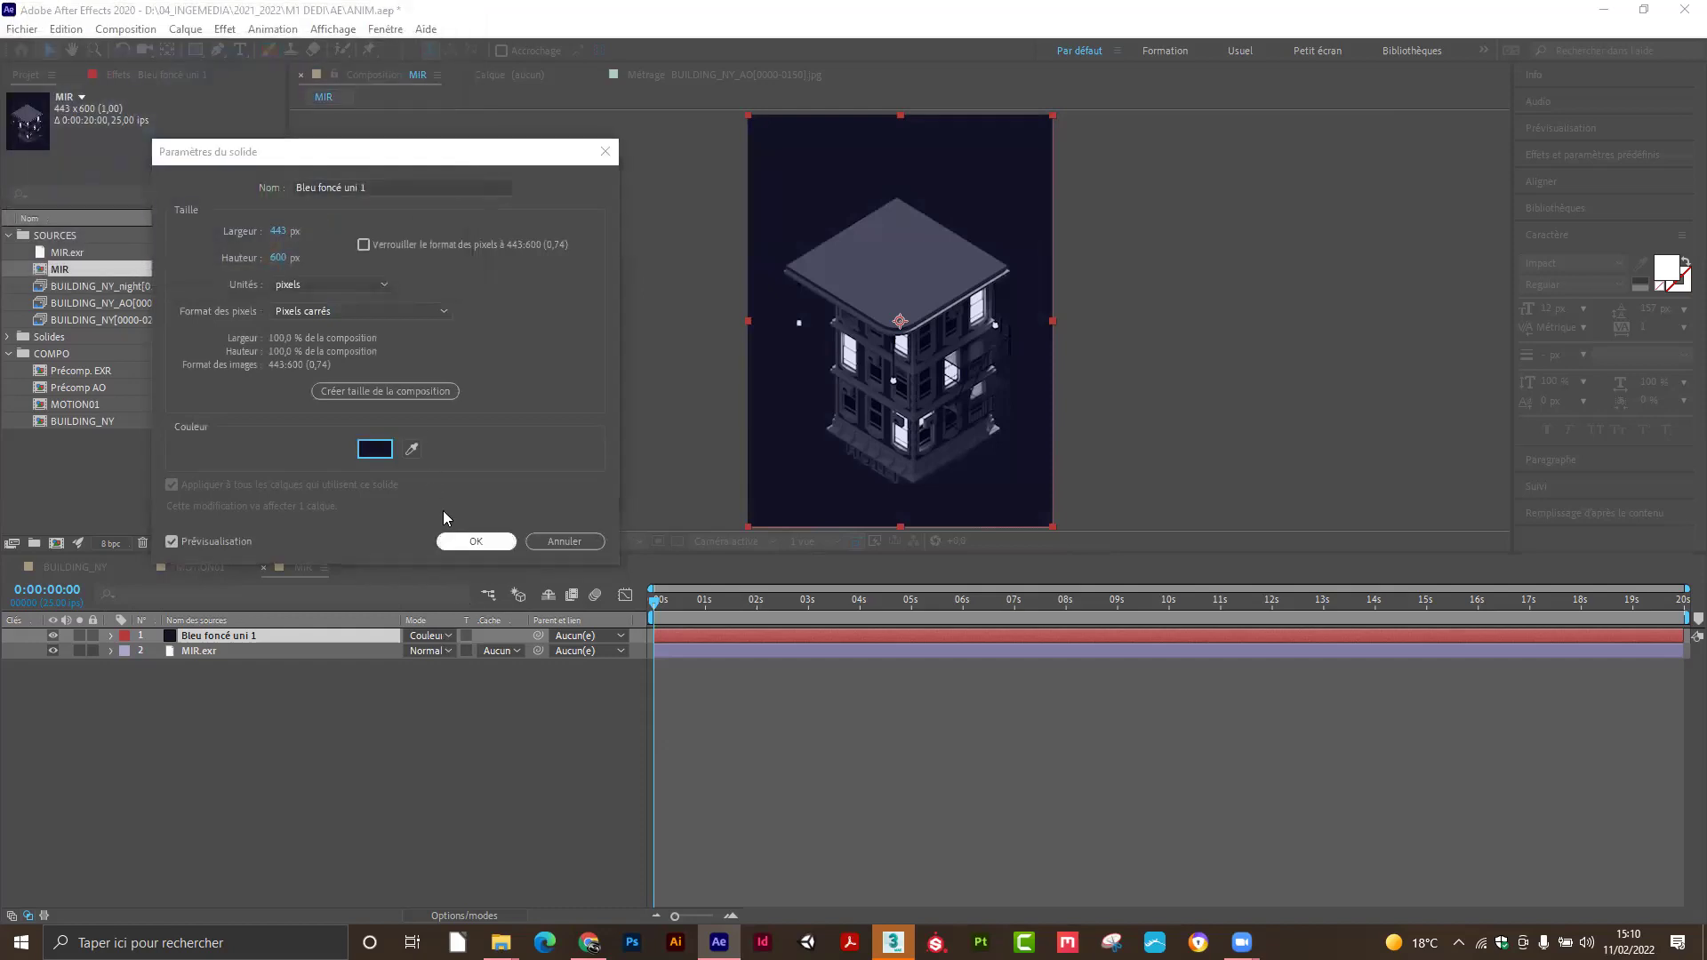
Apply the navy solid settings and try Eclaircir blending, toggling the solid to compare.
click(477, 541)
click(448, 635)
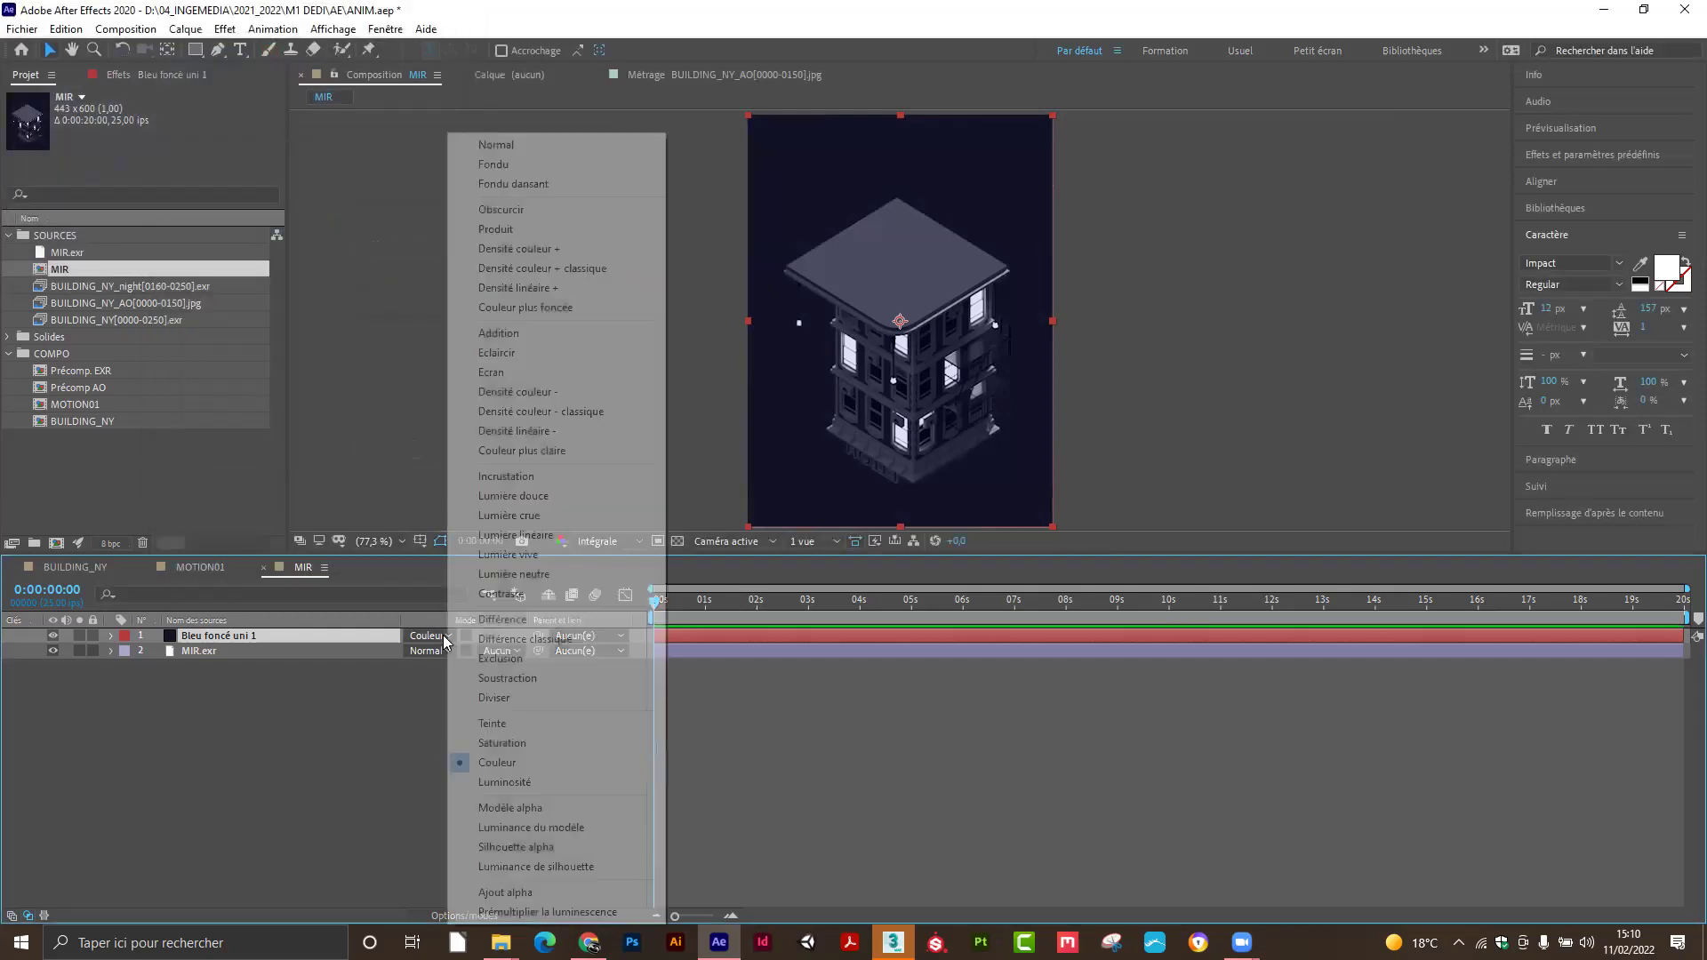
click(498, 353)
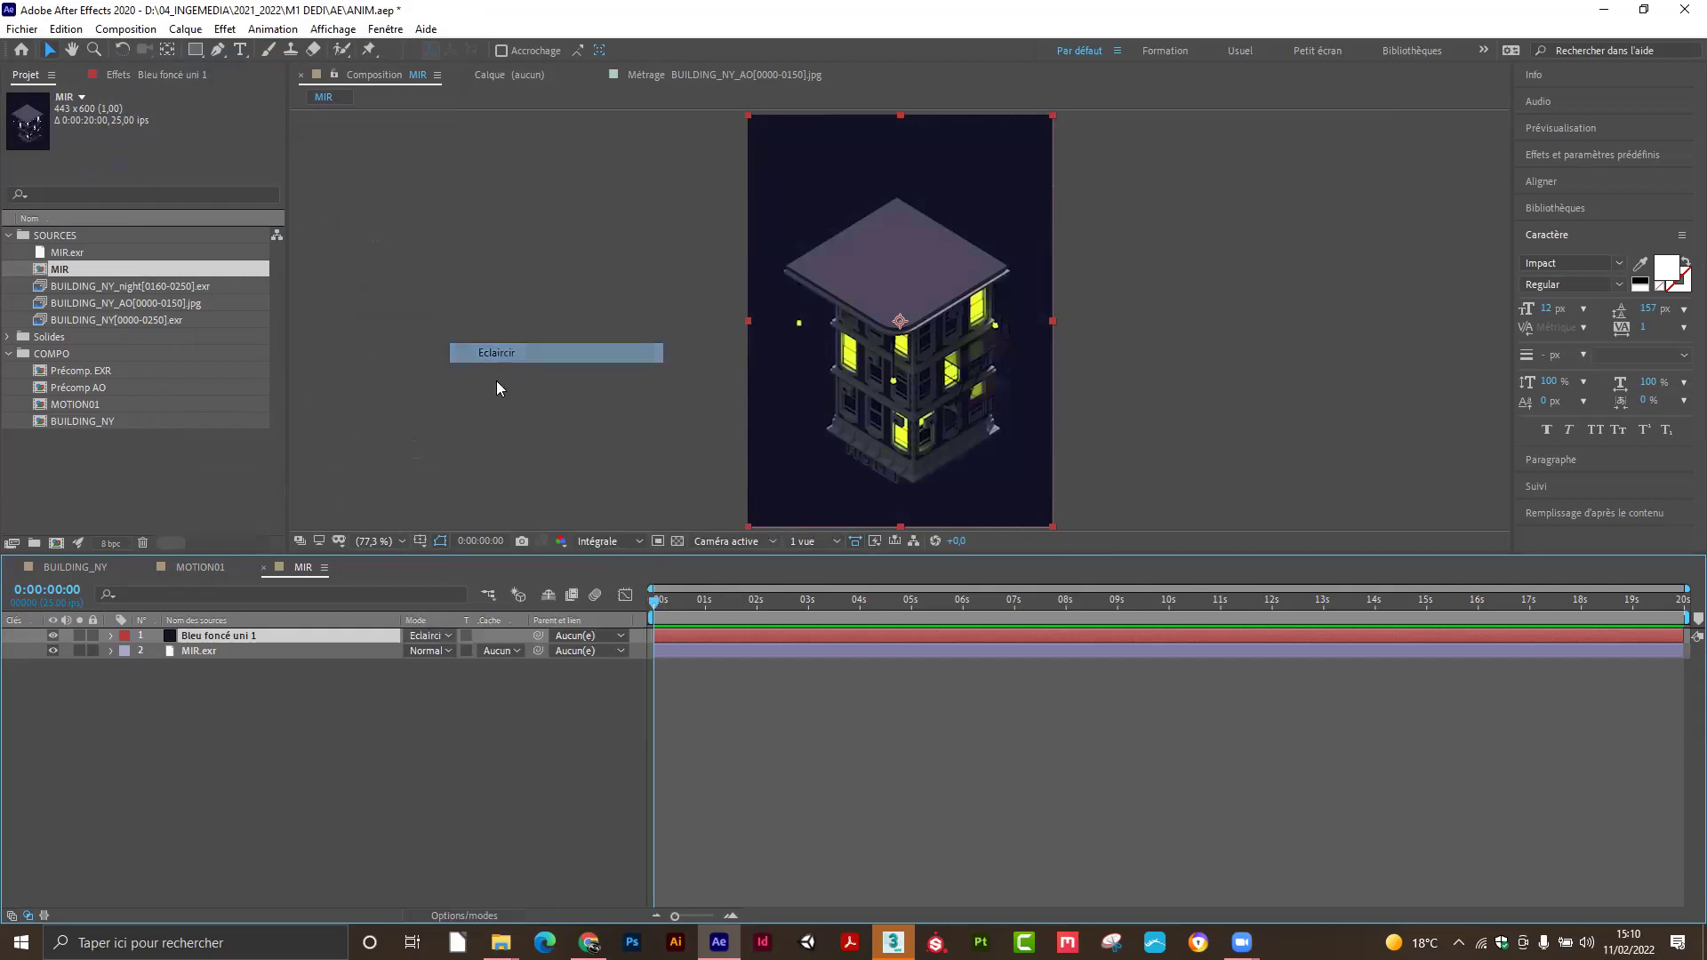
click(448, 635)
key(Escape)
click(448, 635)
click(267, 676)
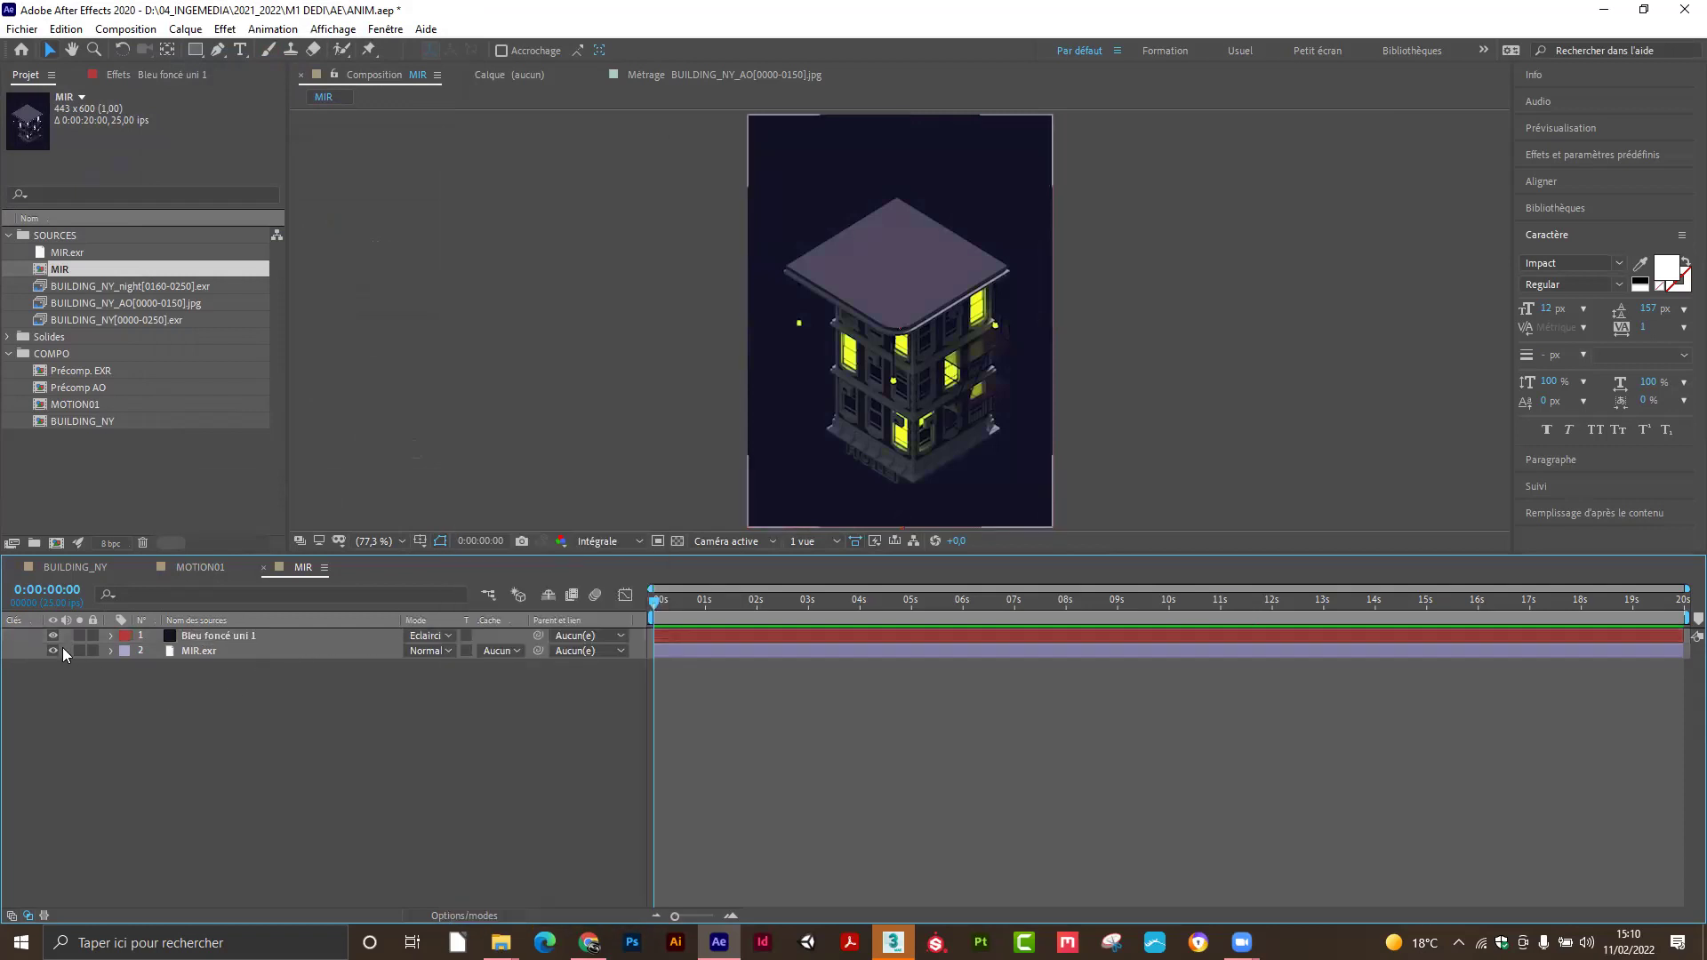
click(53, 636)
click(52, 636)
Try Teinte, then set the solid's blend mode to Lumière crue.
click(448, 635)
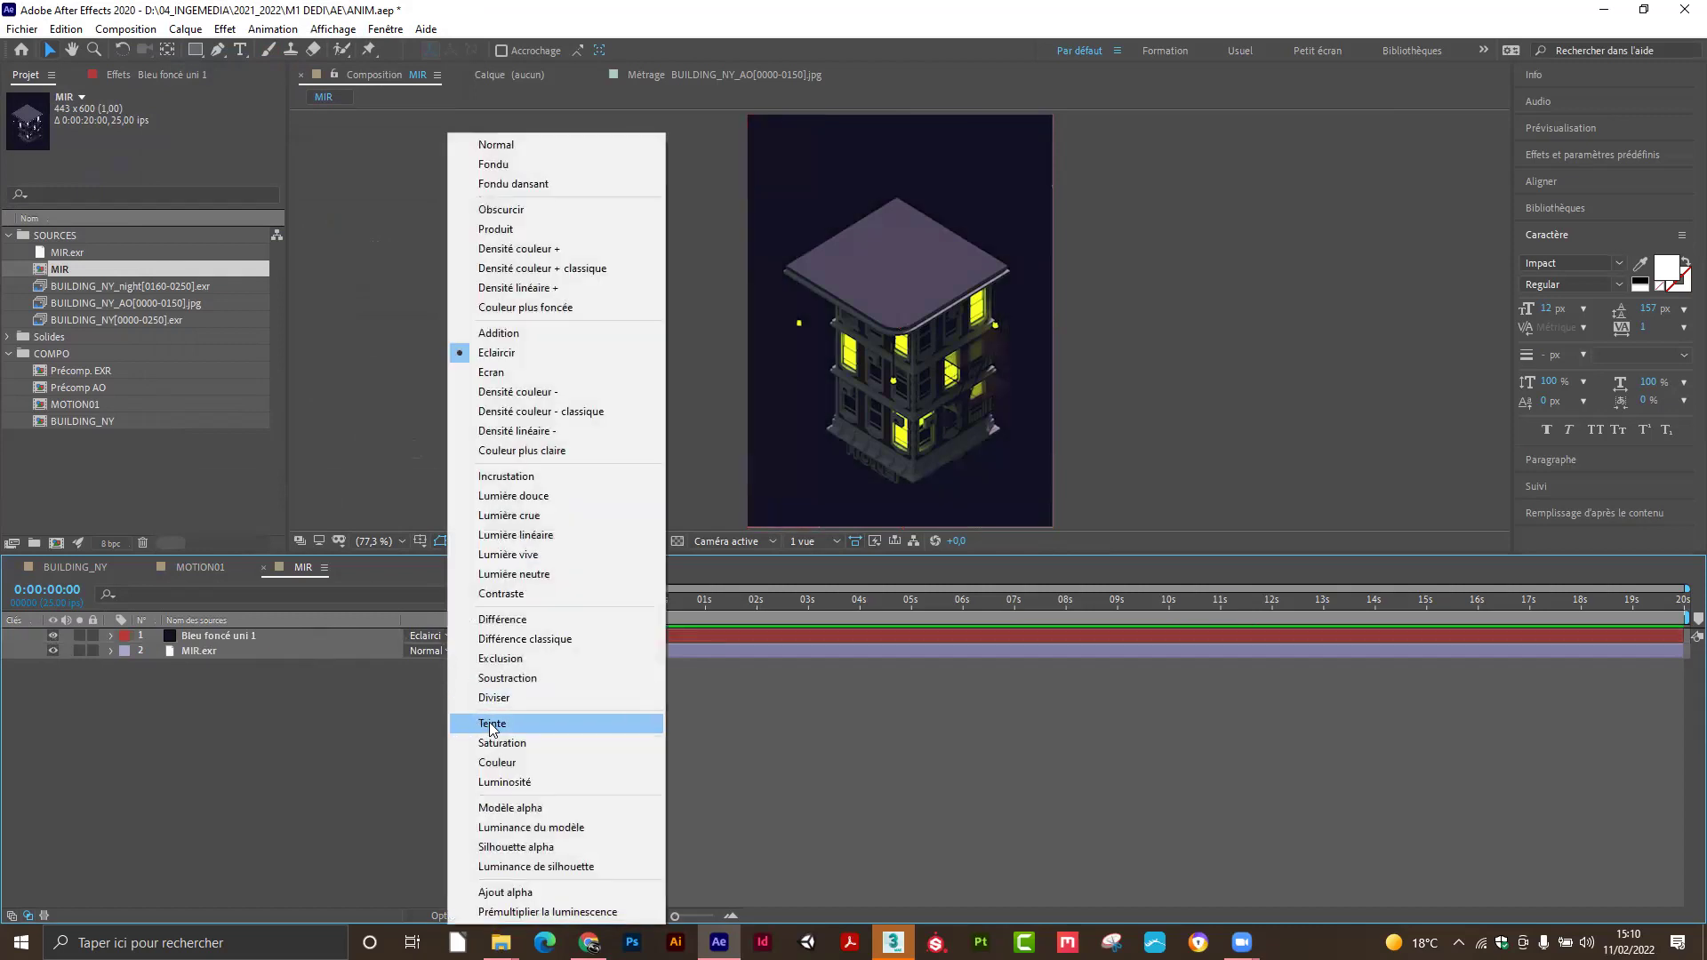
click(490, 723)
click(447, 636)
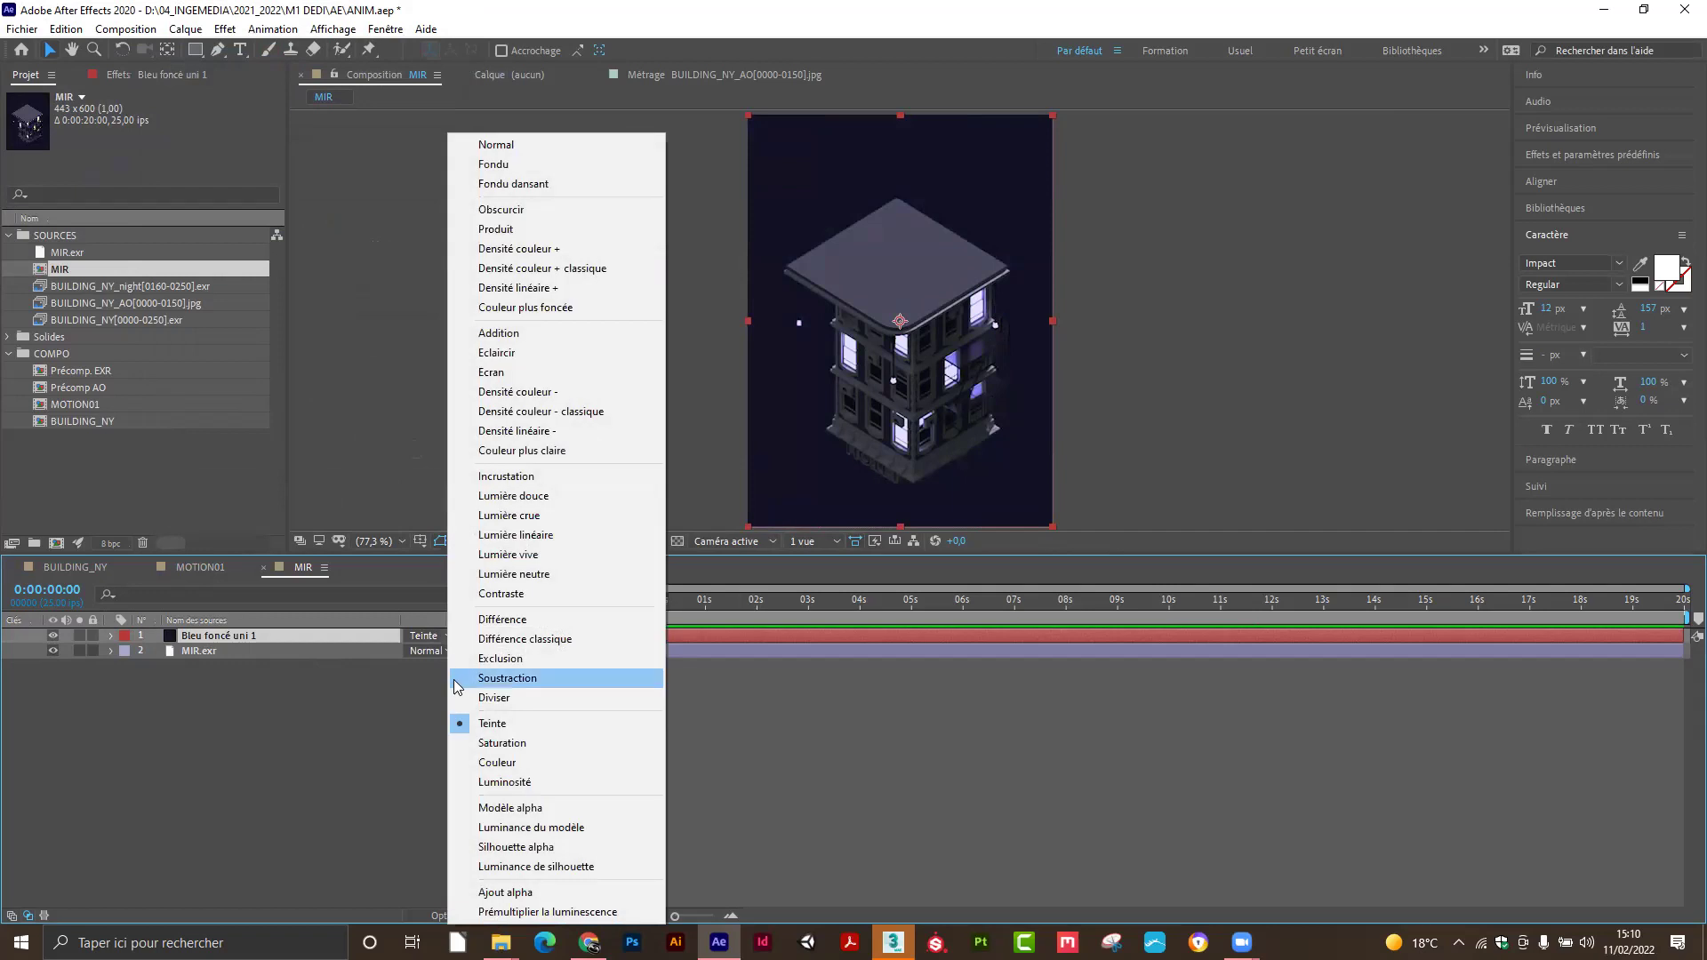
click(495, 521)
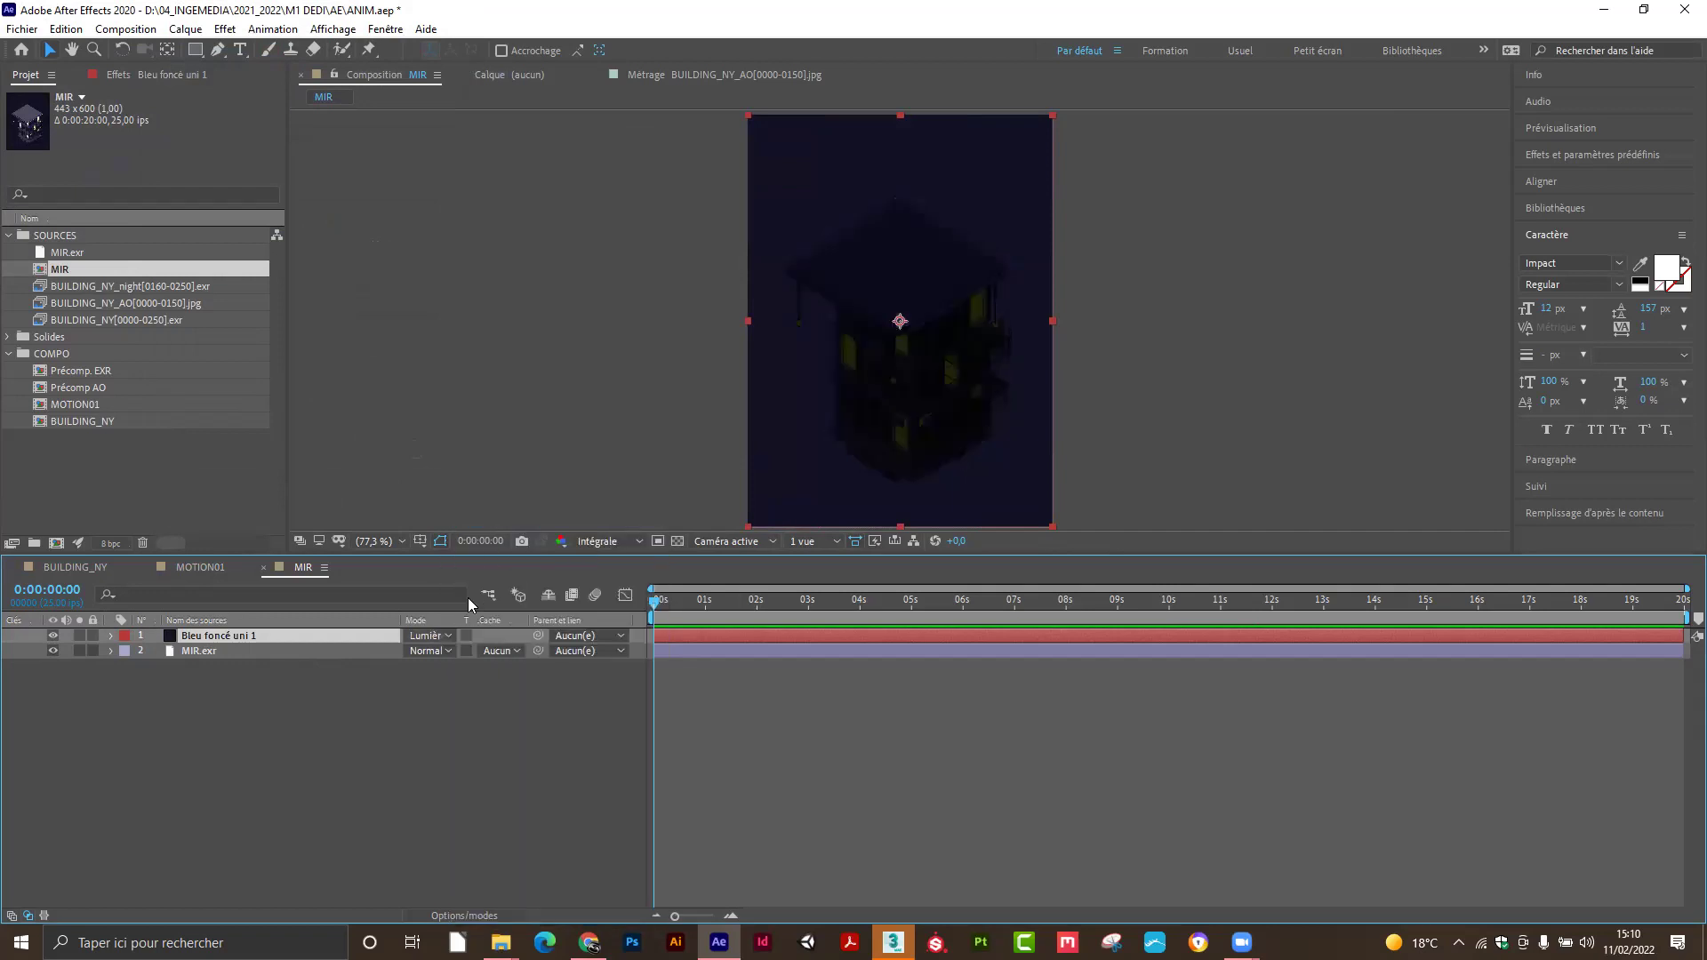
click(436, 635)
click(495, 518)
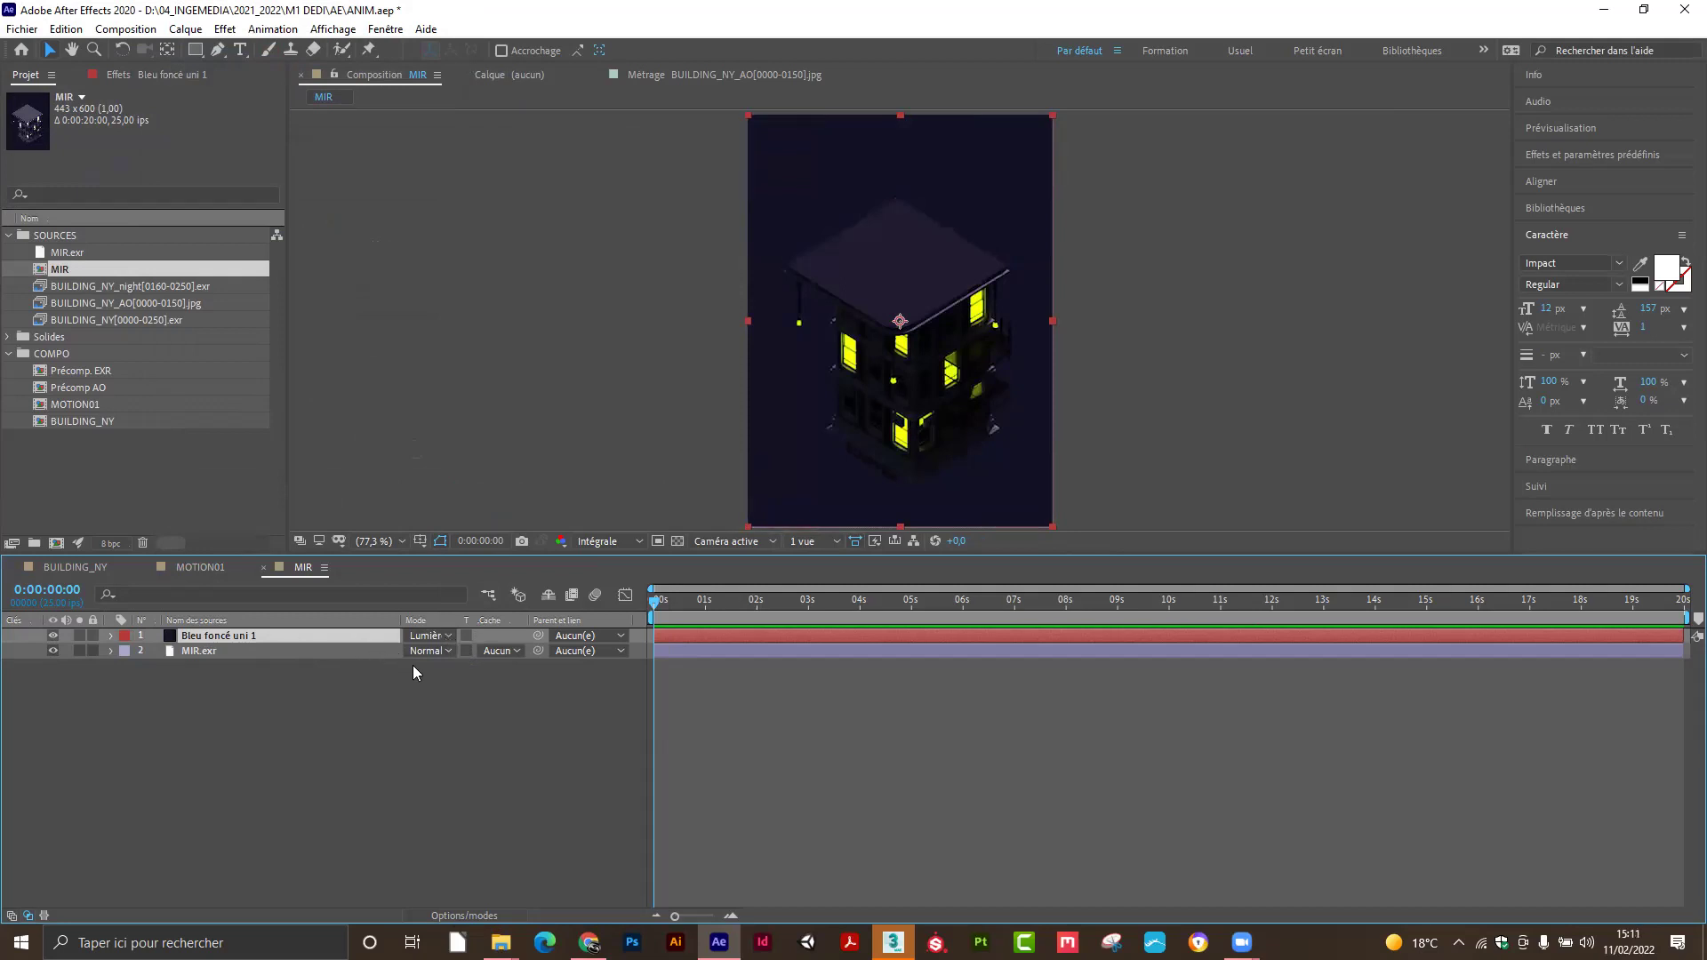
Lower the Bleu foncé uni 1 solid's opacity to 53% and request deleting the MIR composition.
key(t)
drag(396, 653, 377, 656)
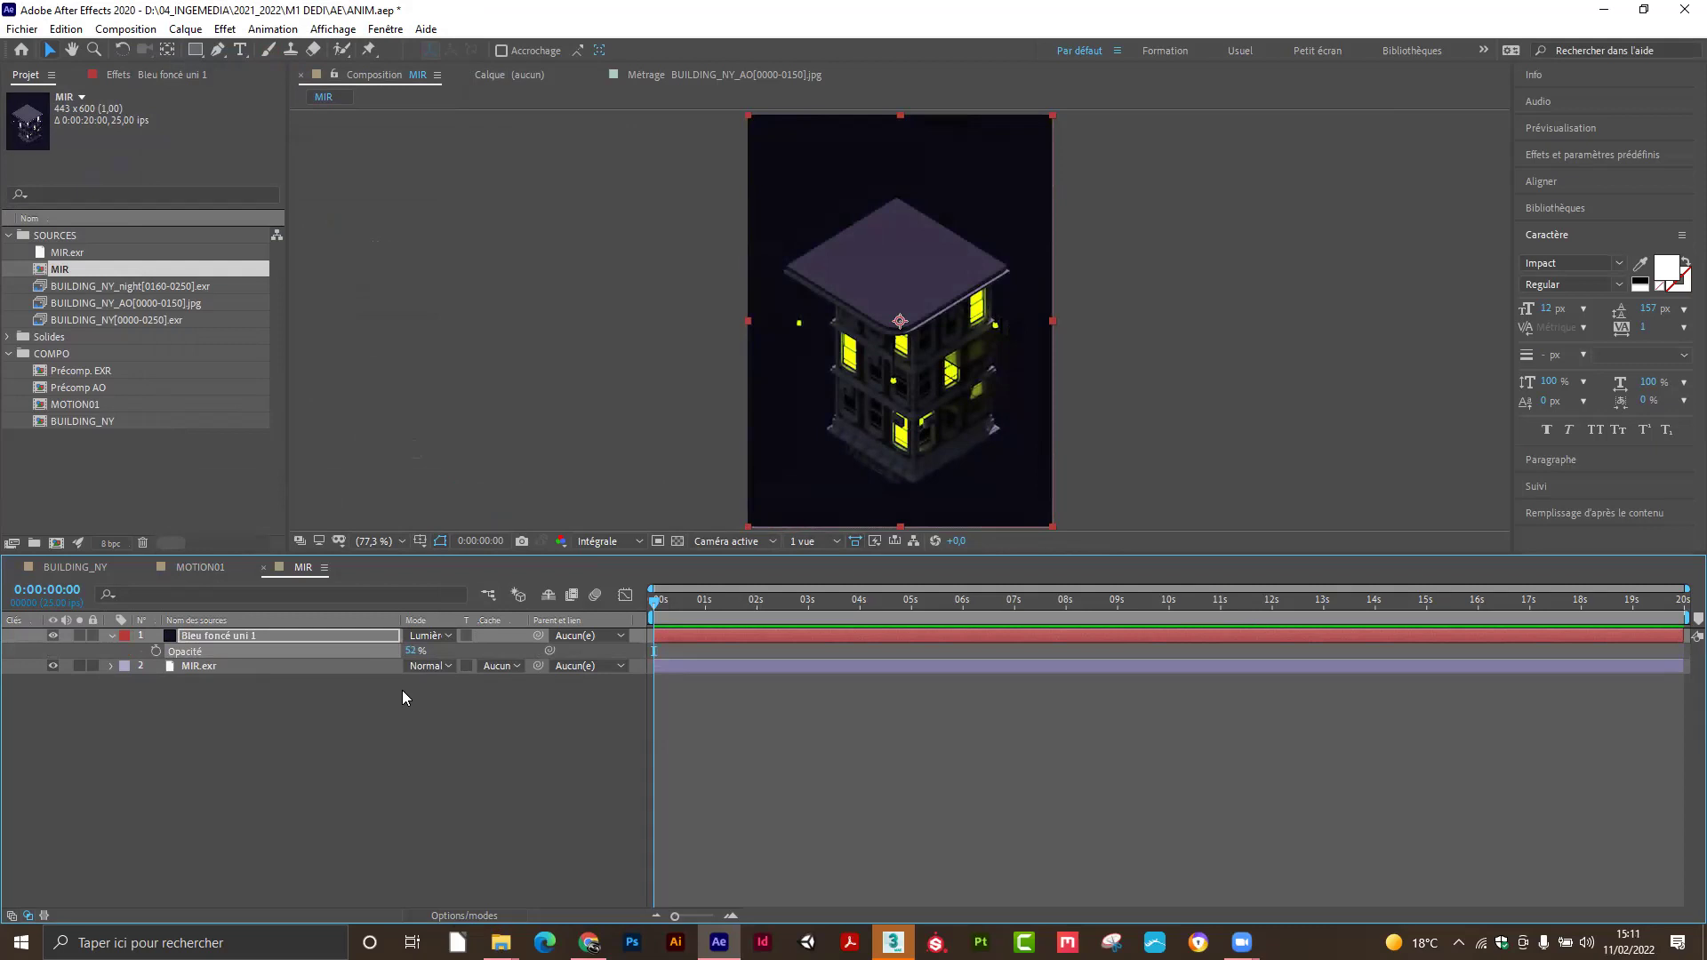
key(Return)
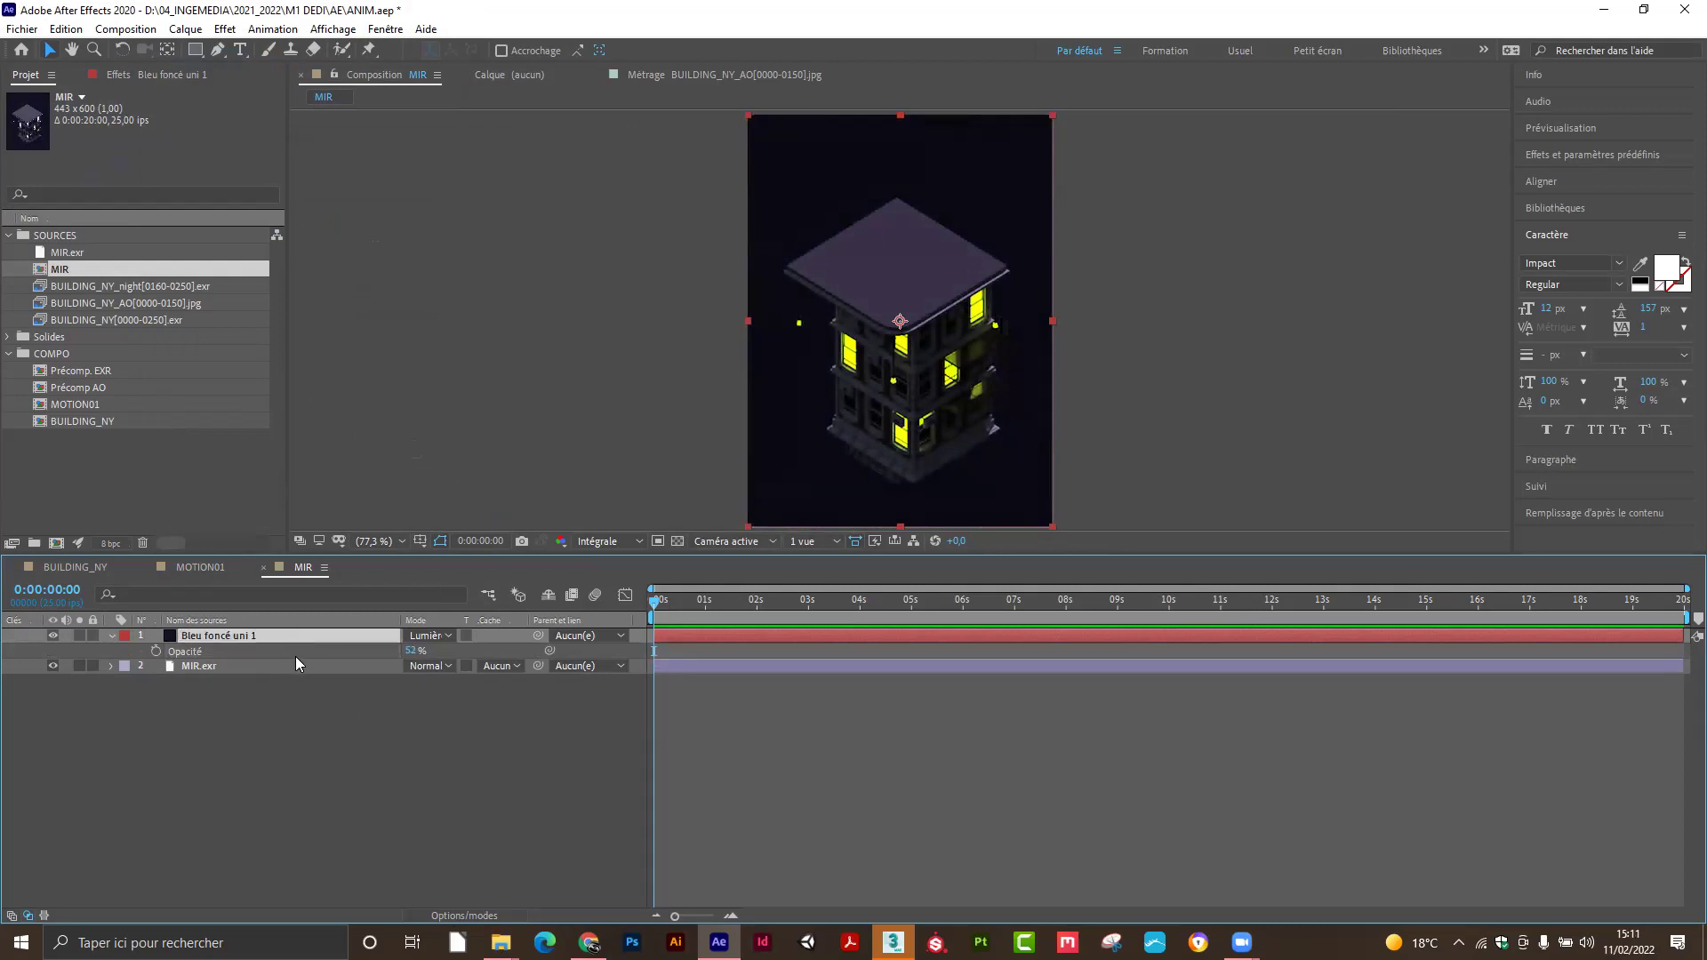
click(98, 269)
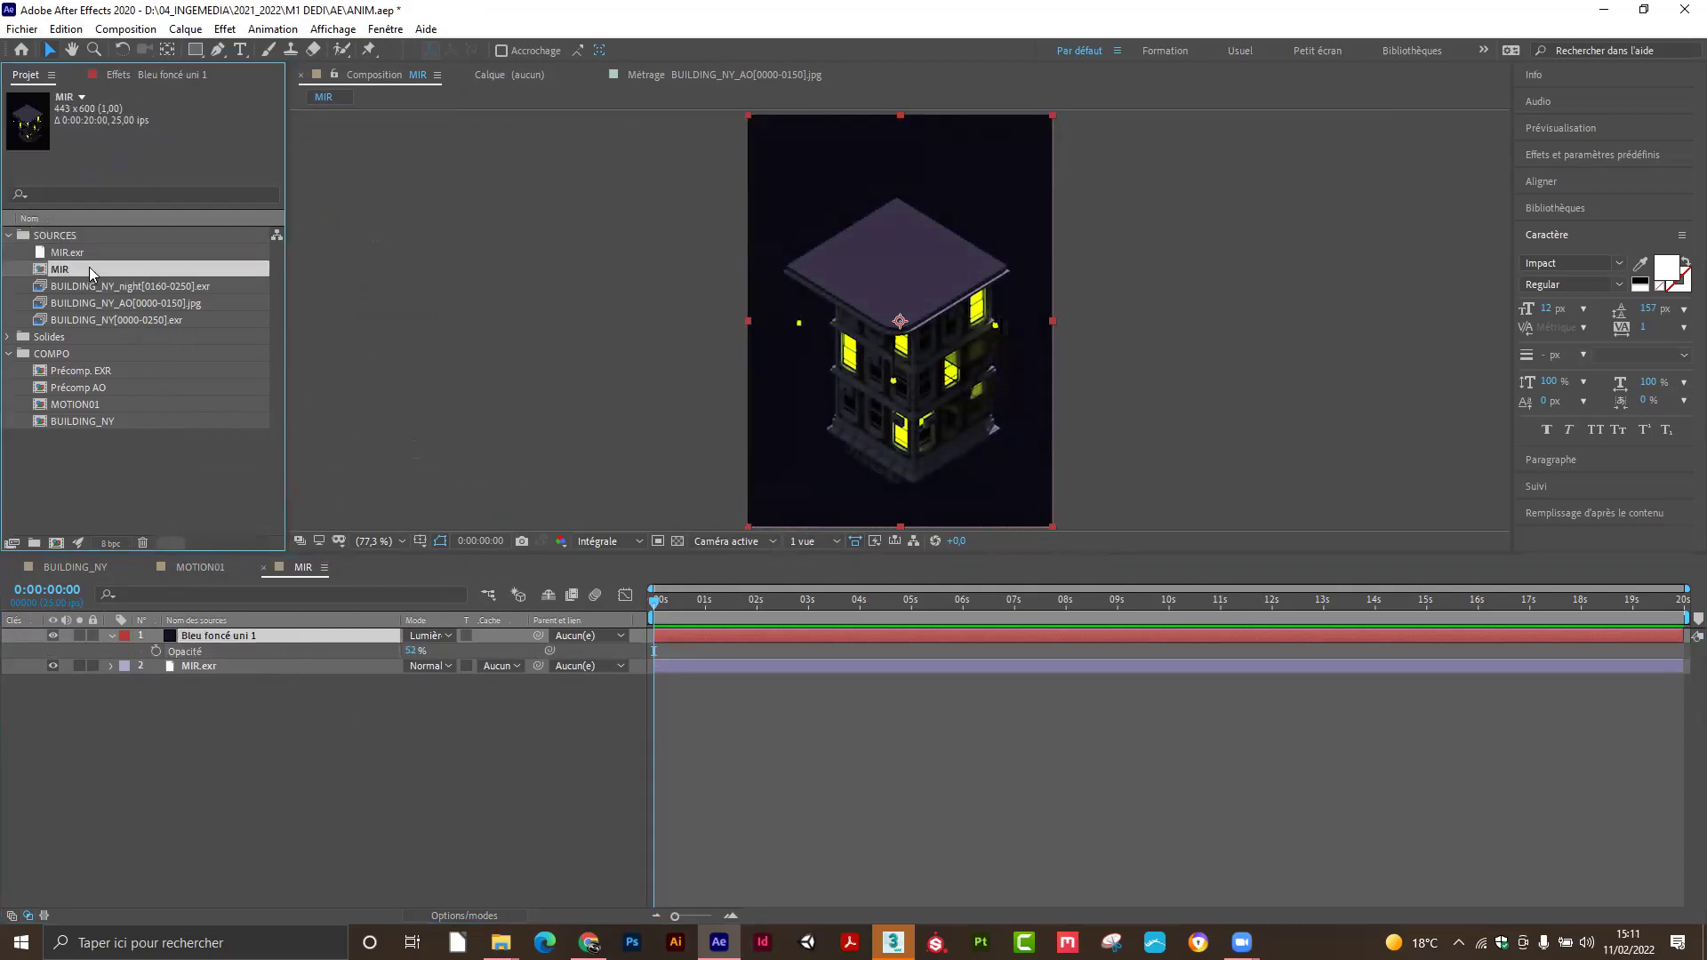
key(Delete)
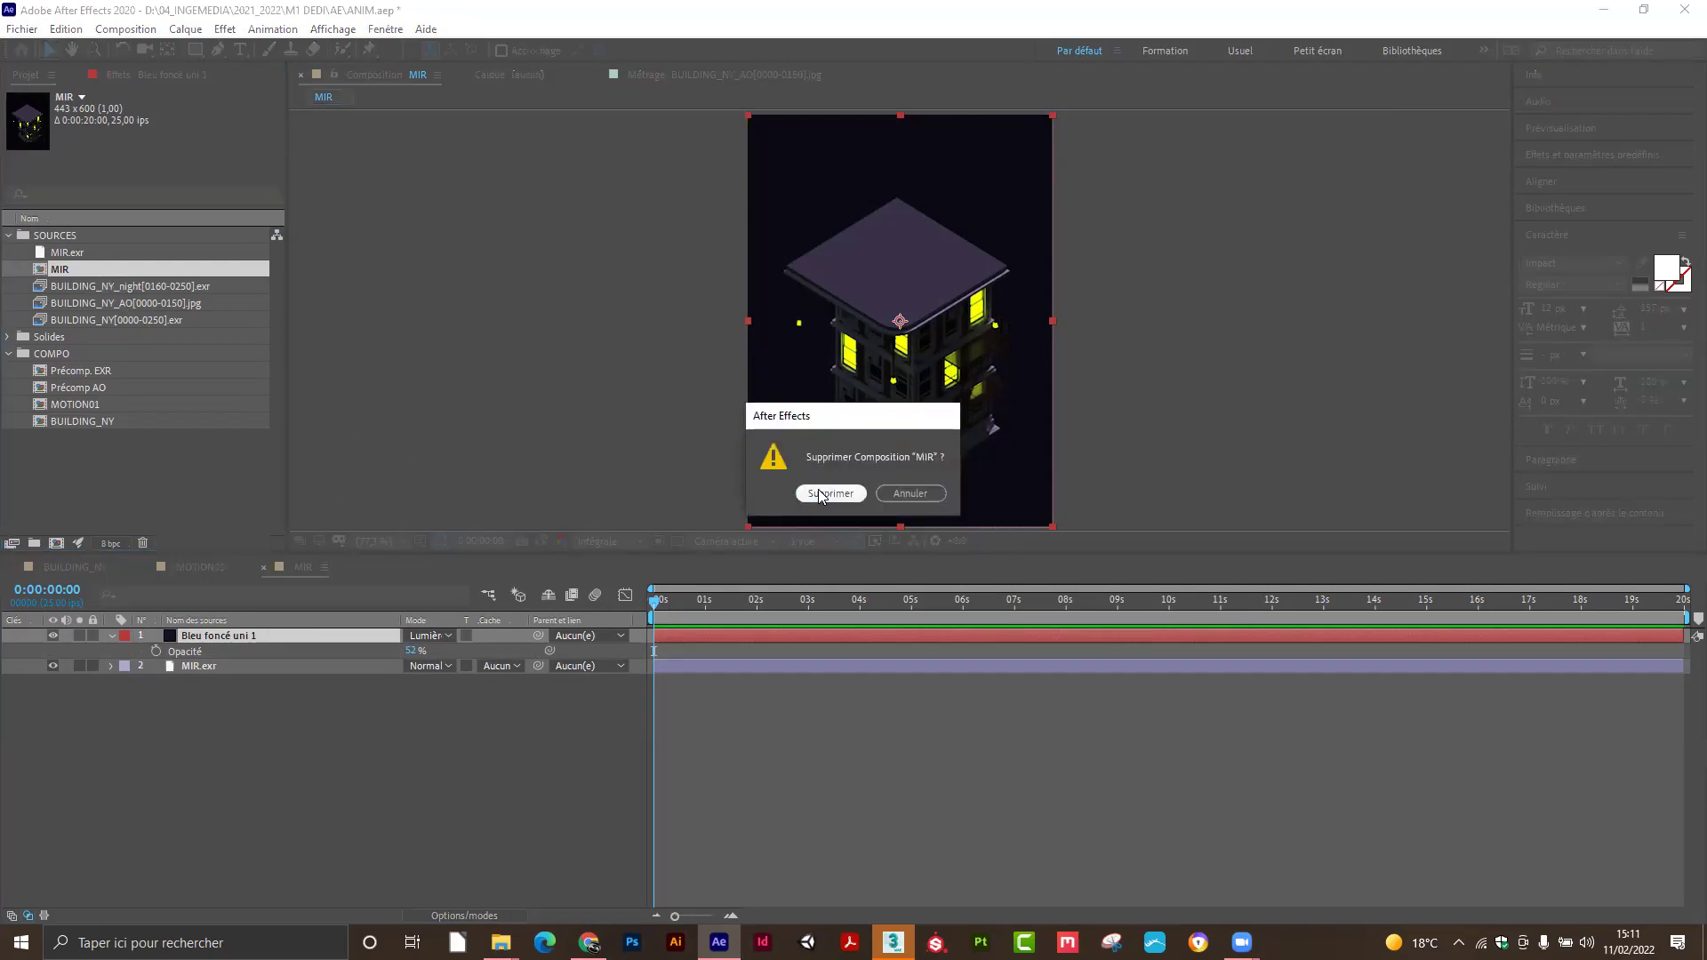
Confirm deleting MIR, scrub MOTION01 to preview the day-to-night change, then switch to 3ds Max.
click(830, 493)
click(396, 825)
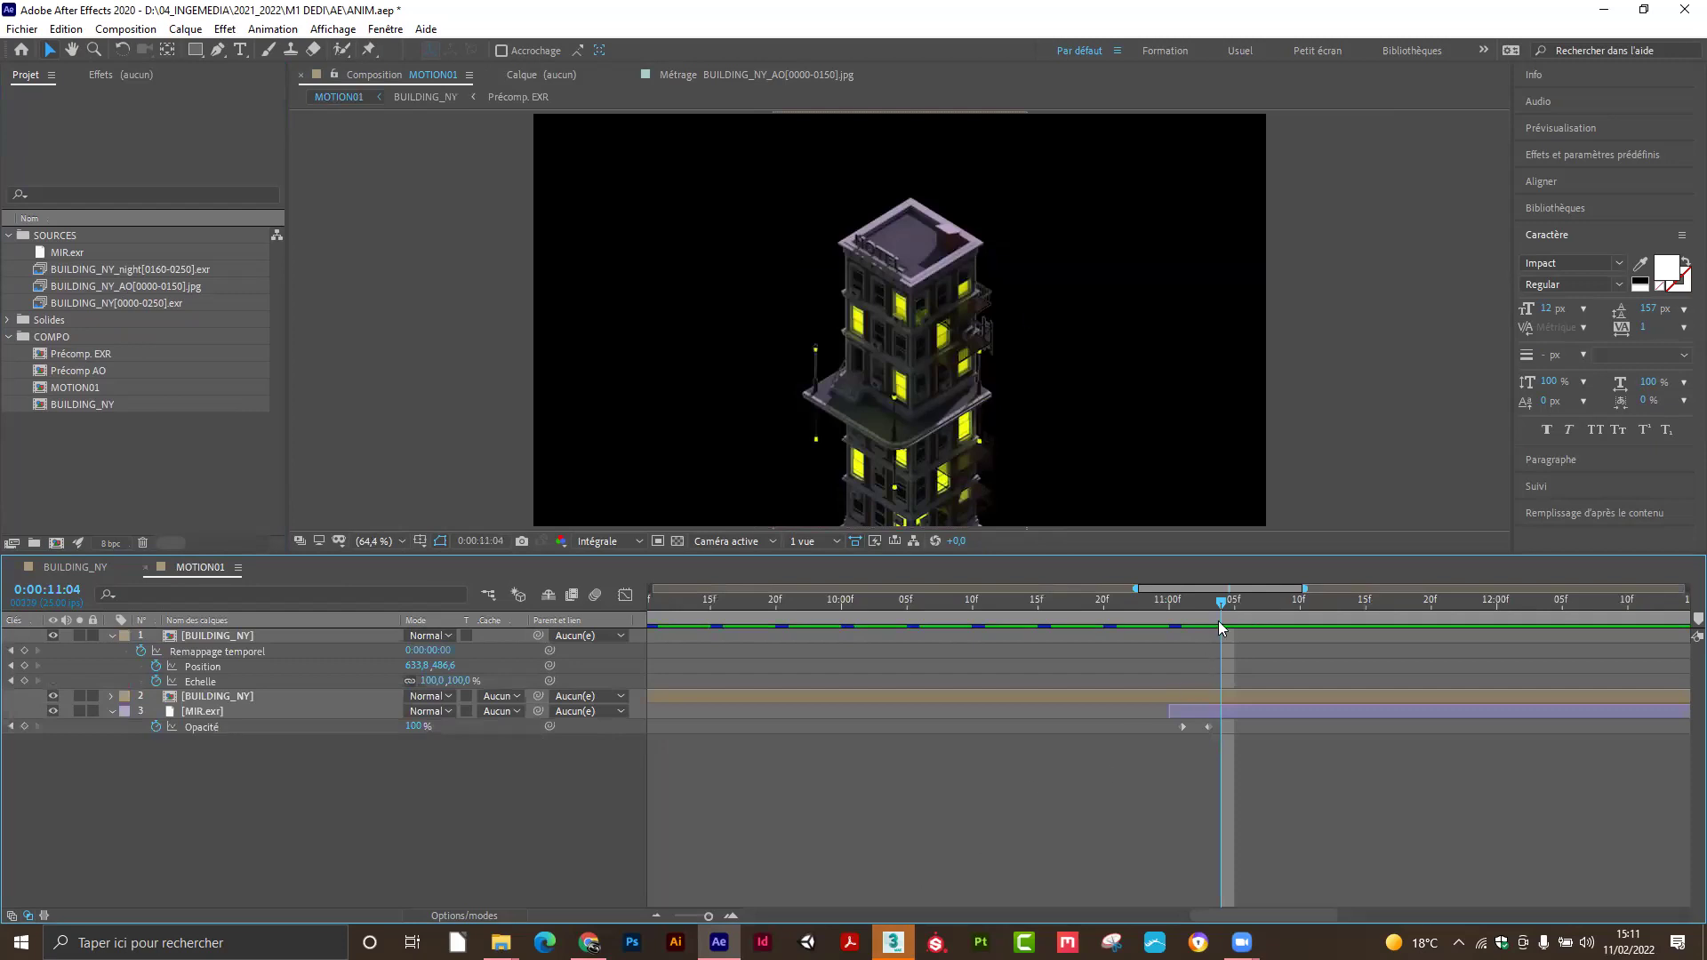
drag(1204, 602, 647, 640)
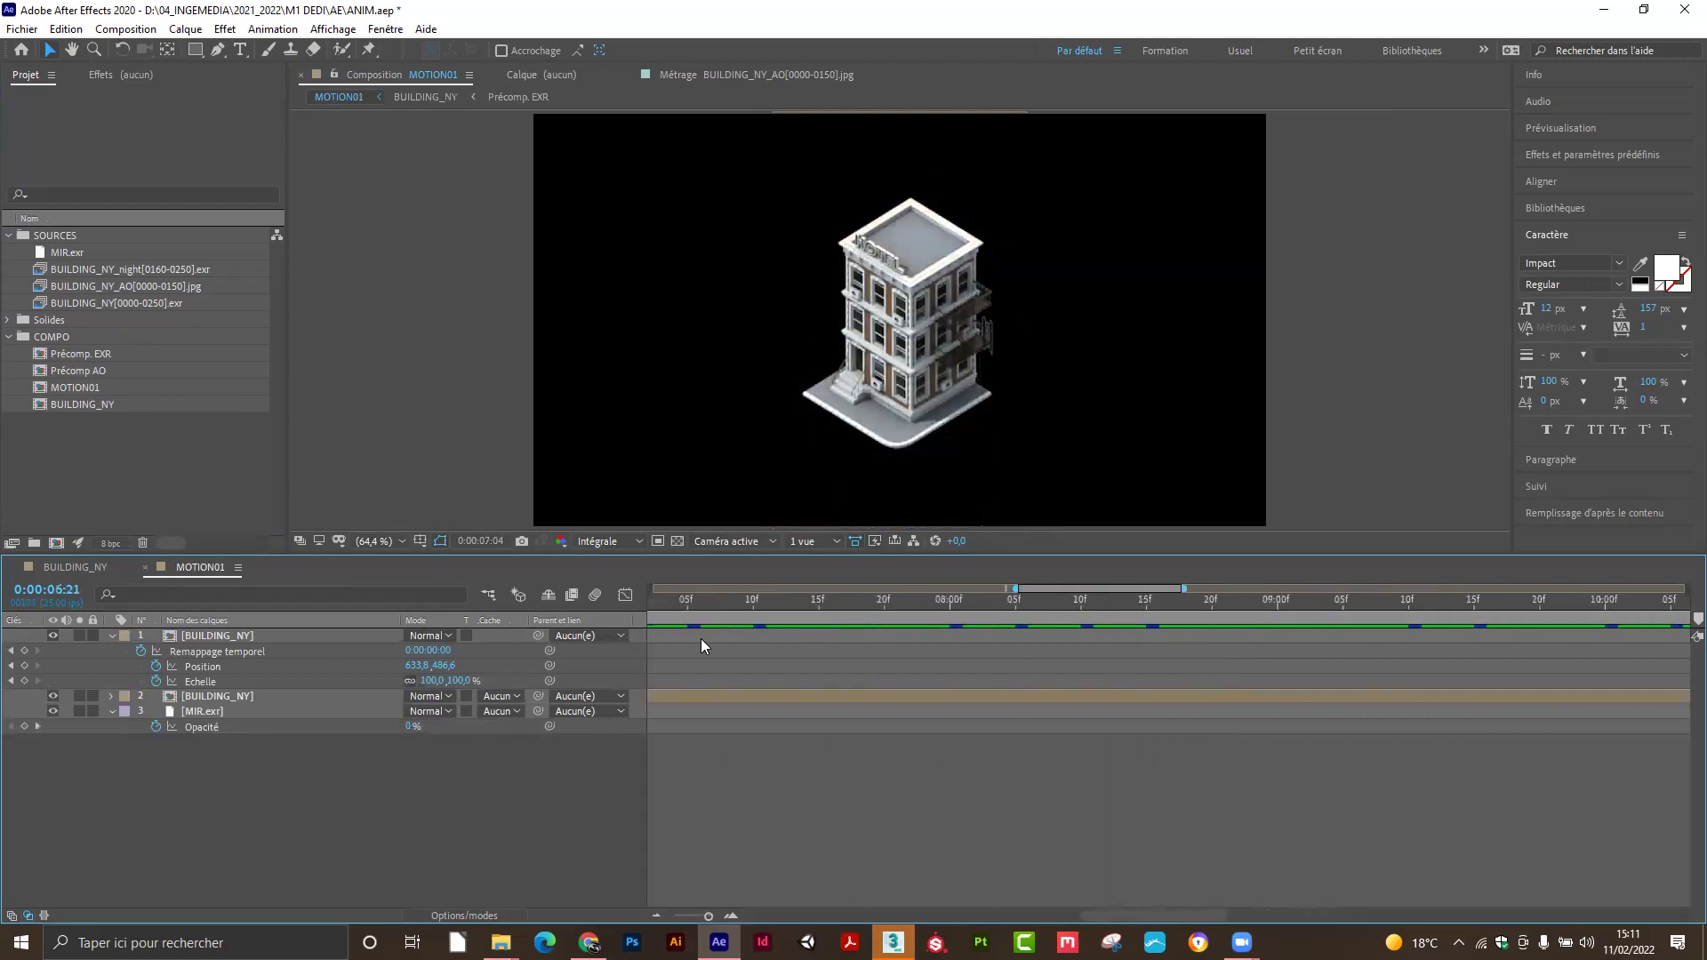
drag(1131, 602, 1634, 610)
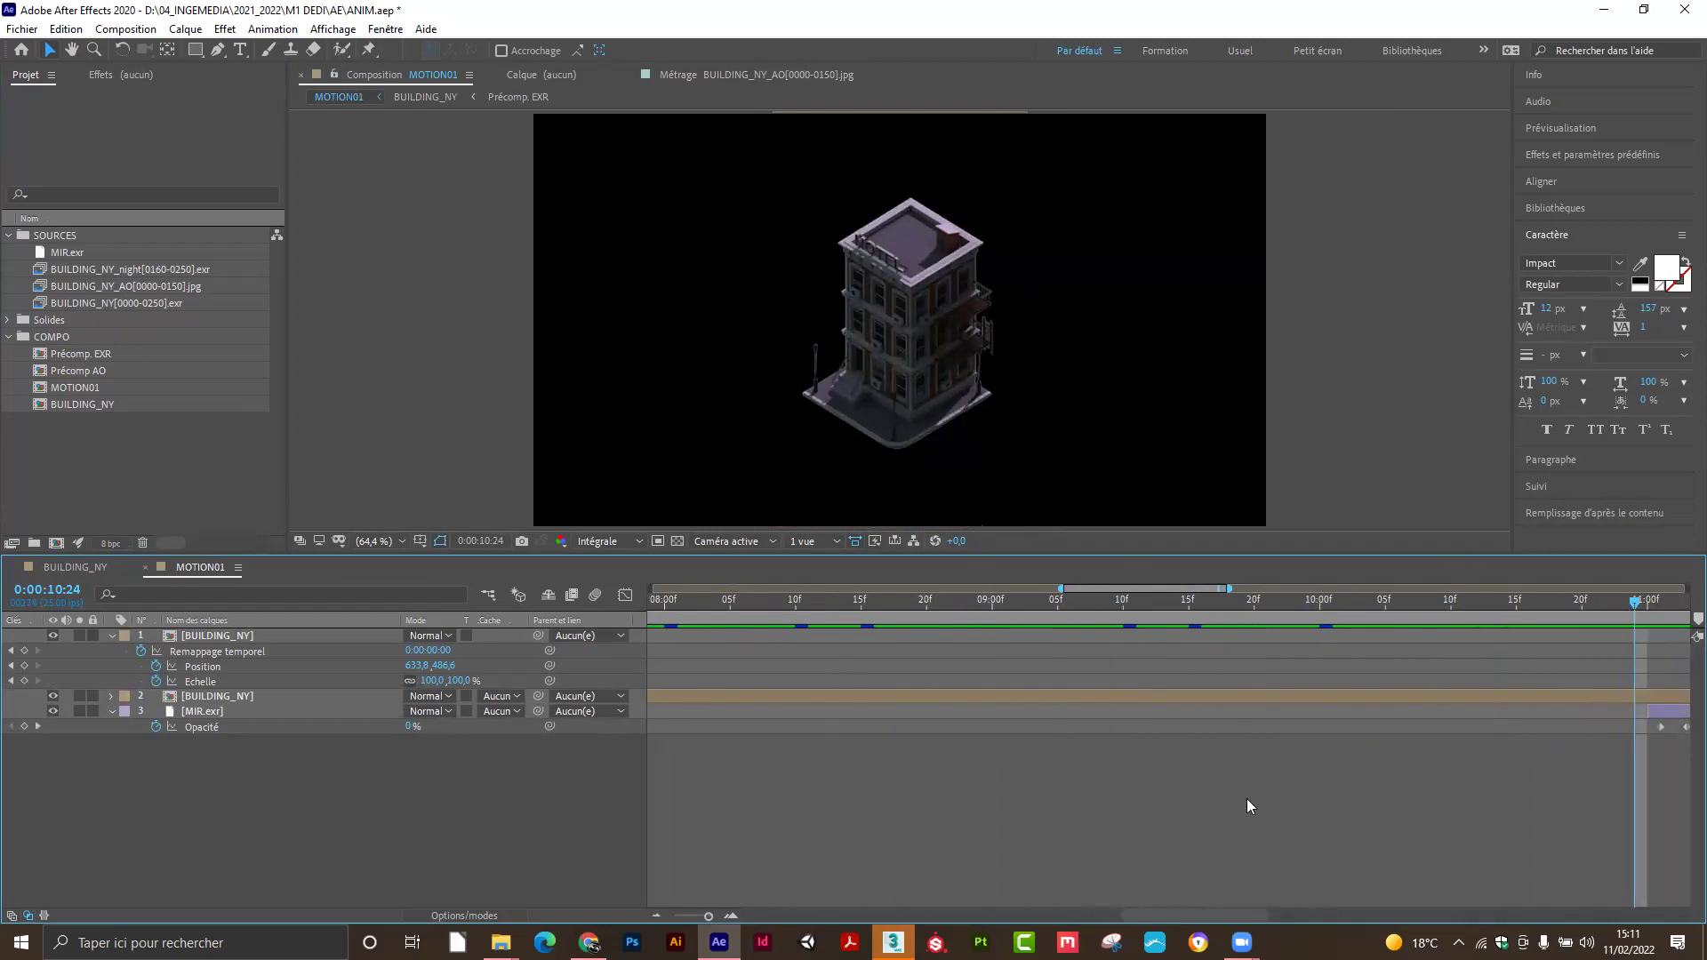
key(alt+Tab)
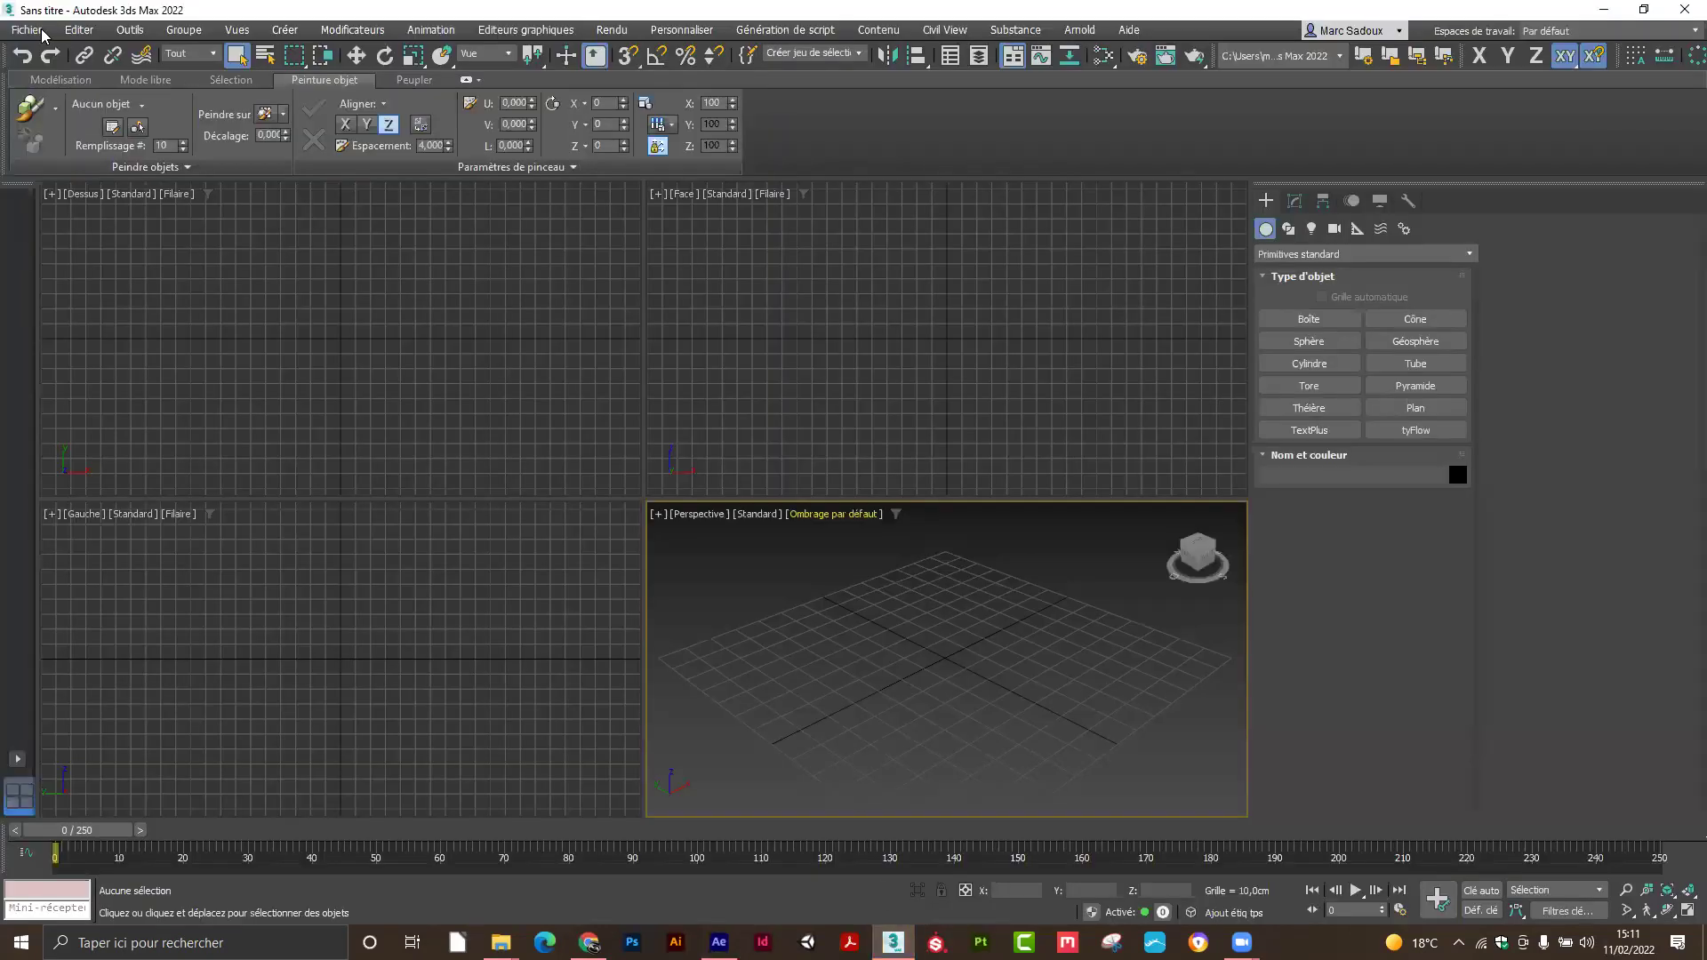
Open the recent scene appart_perso01_anim05.max and scrub to frame 215.
click(27, 29)
mouse_move(96, 123)
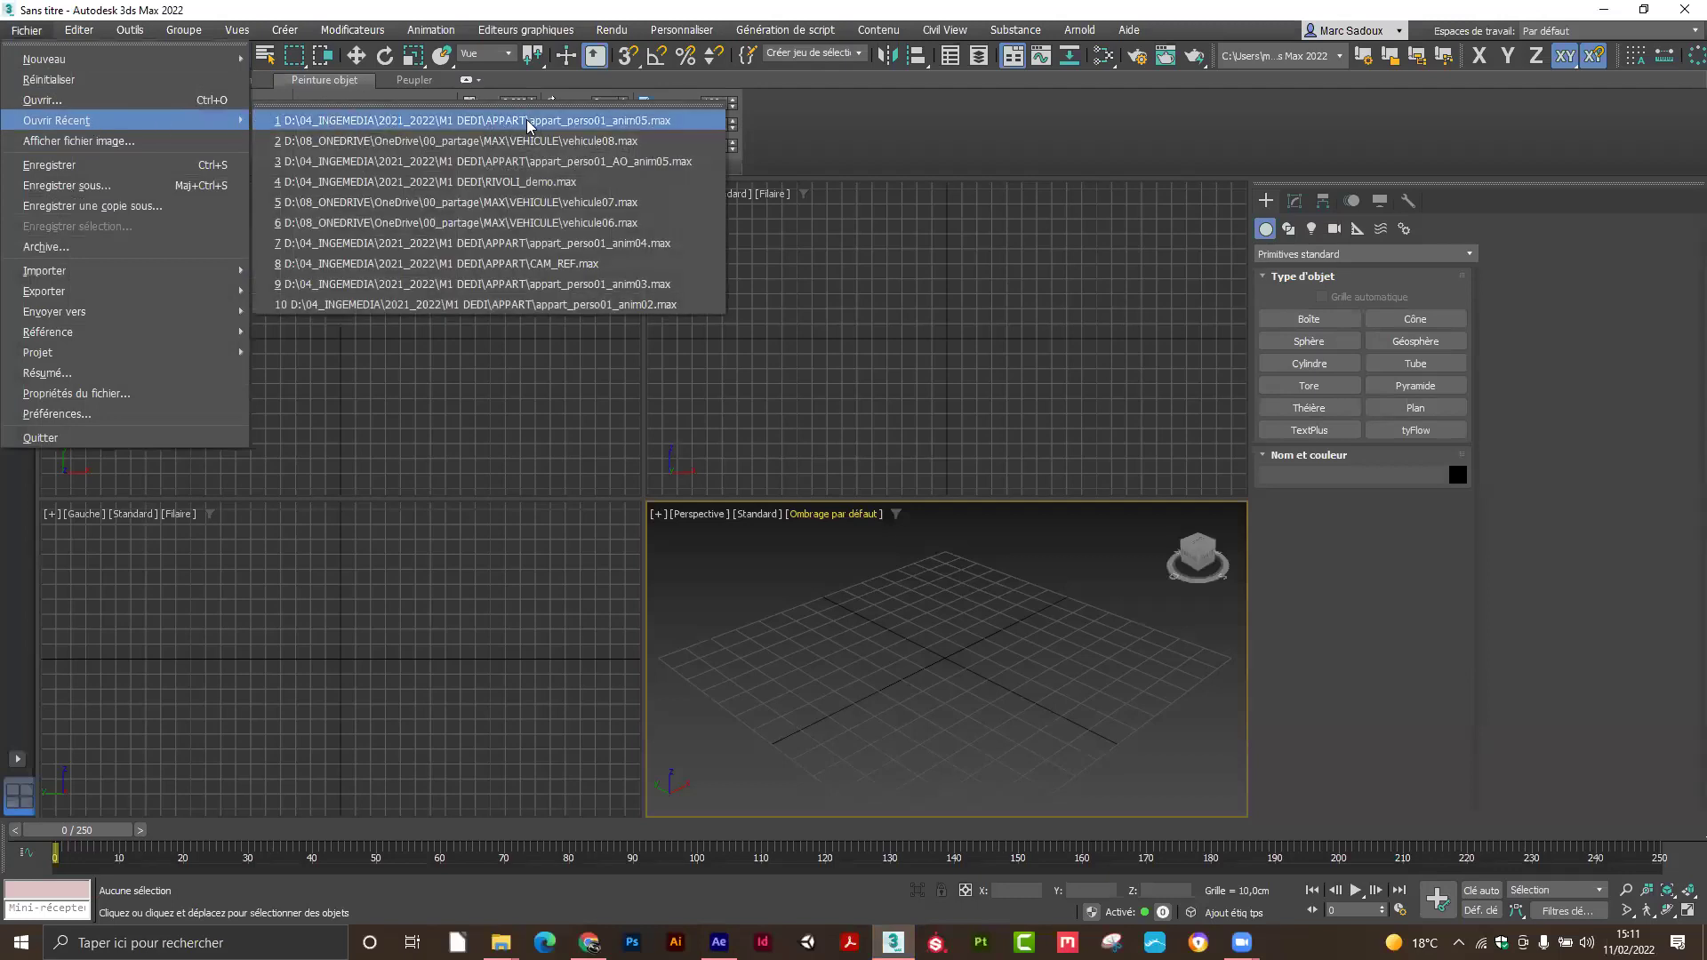
click(529, 125)
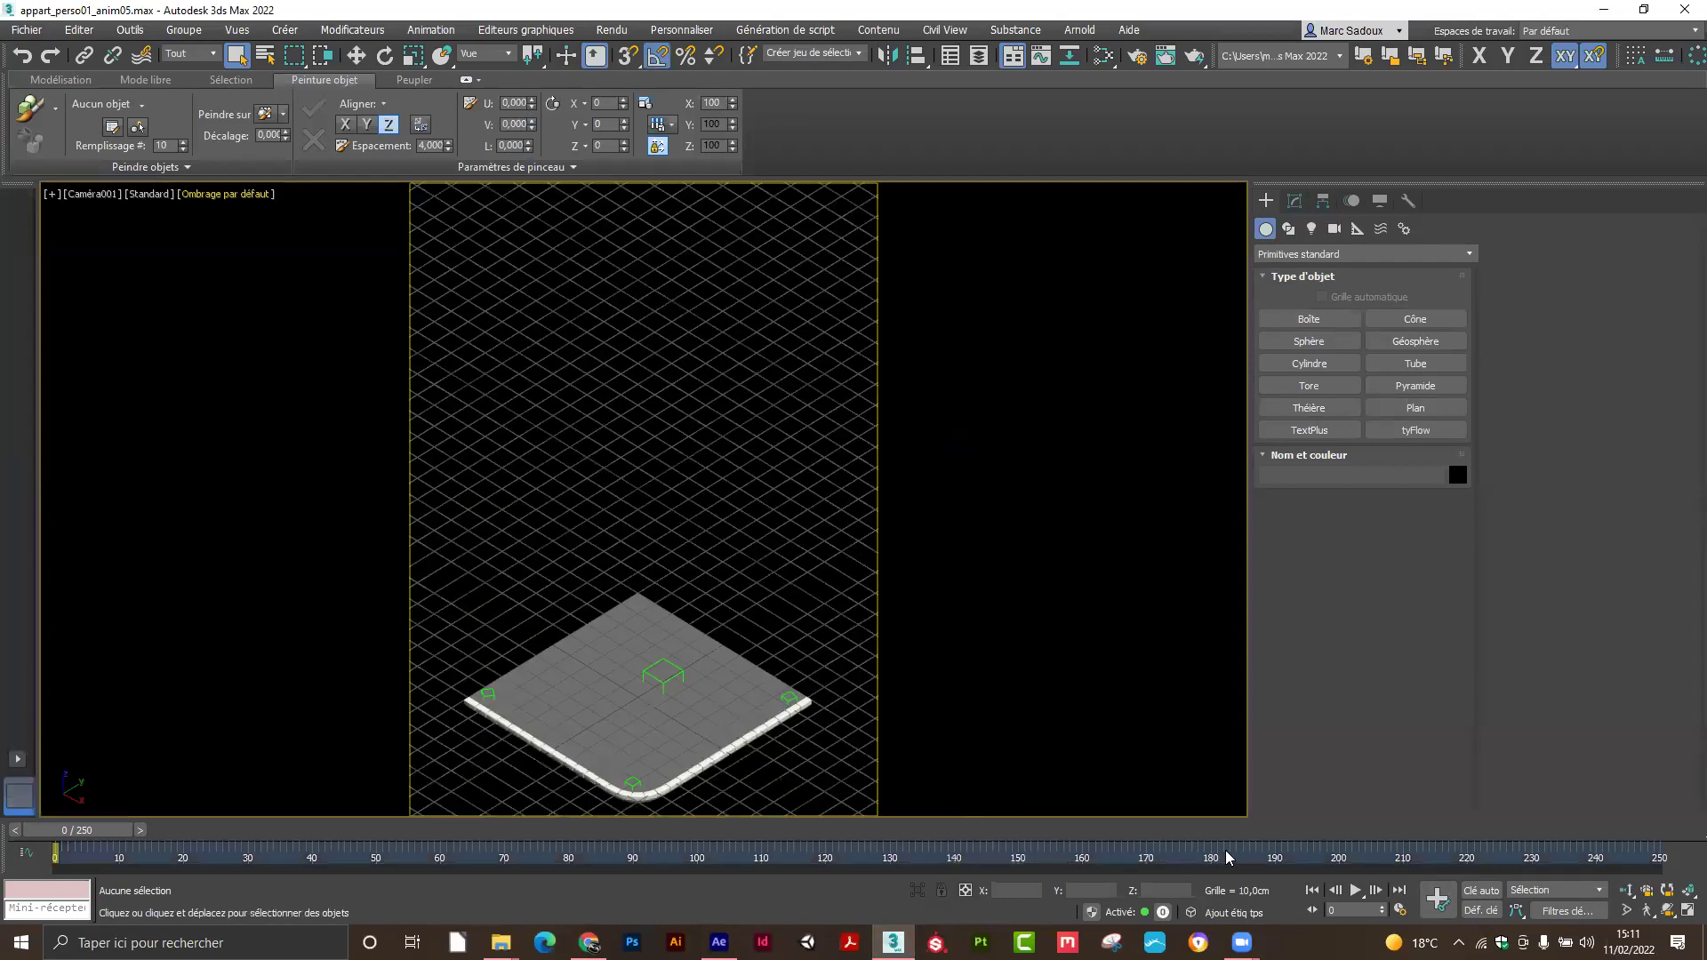
drag(110, 834, 1334, 833)
Unhide all objects in the scene.
key(q)
right_click(798, 493)
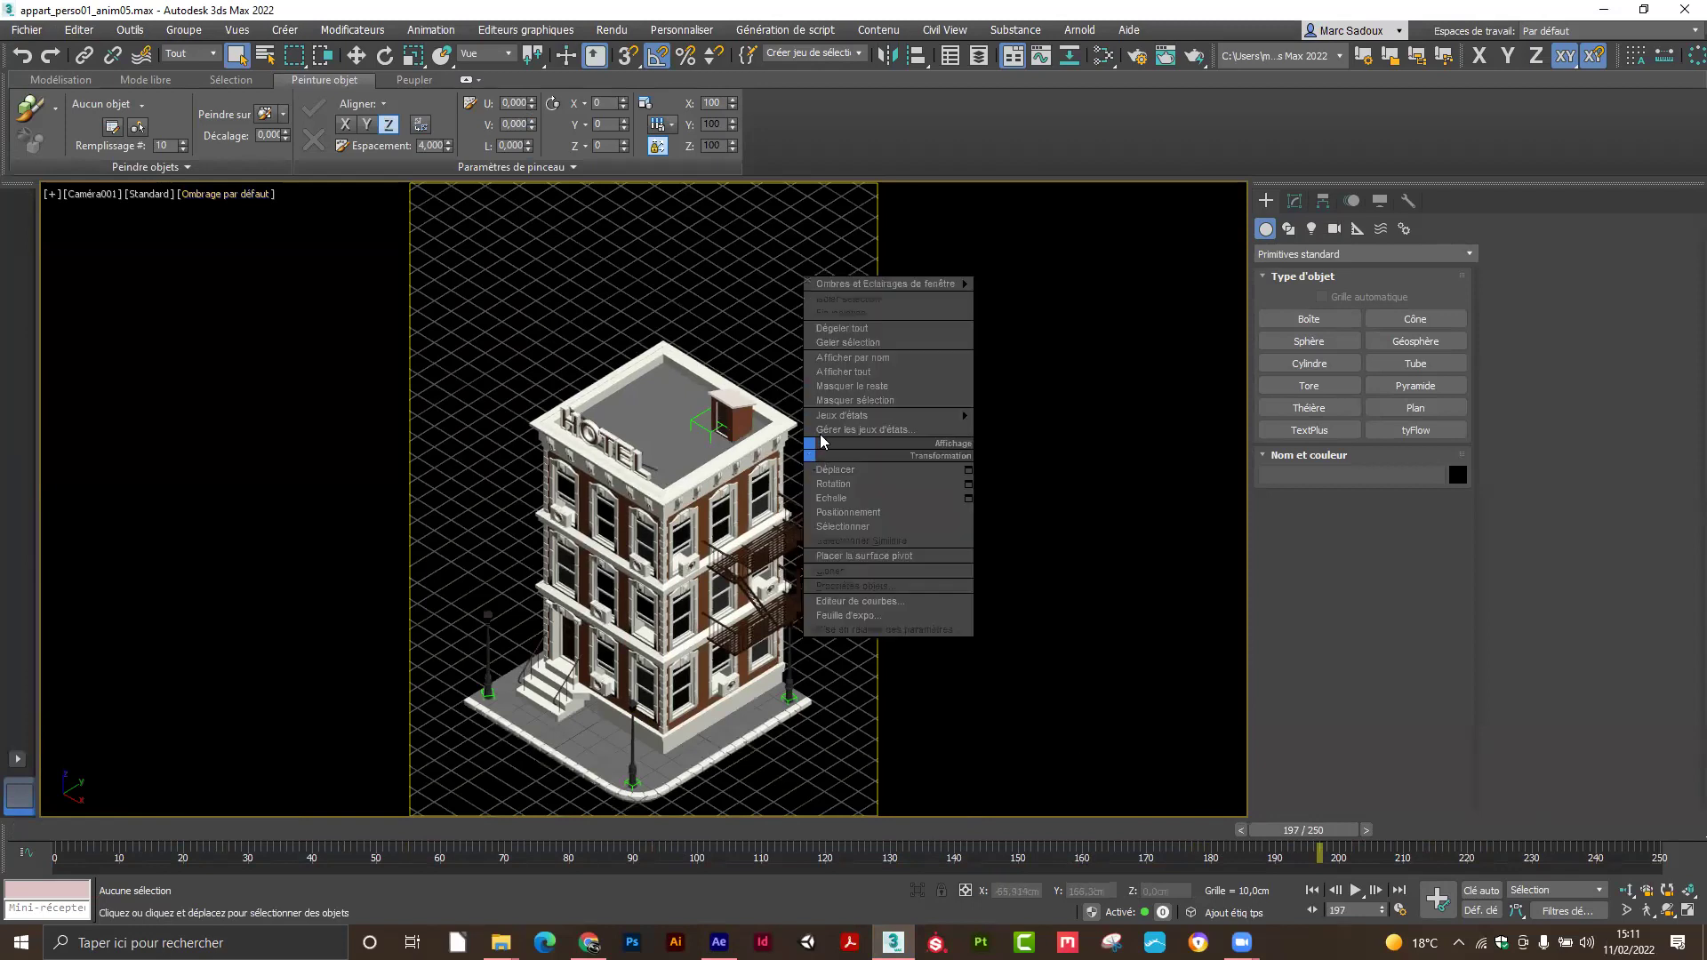
click(823, 361)
click(895, 498)
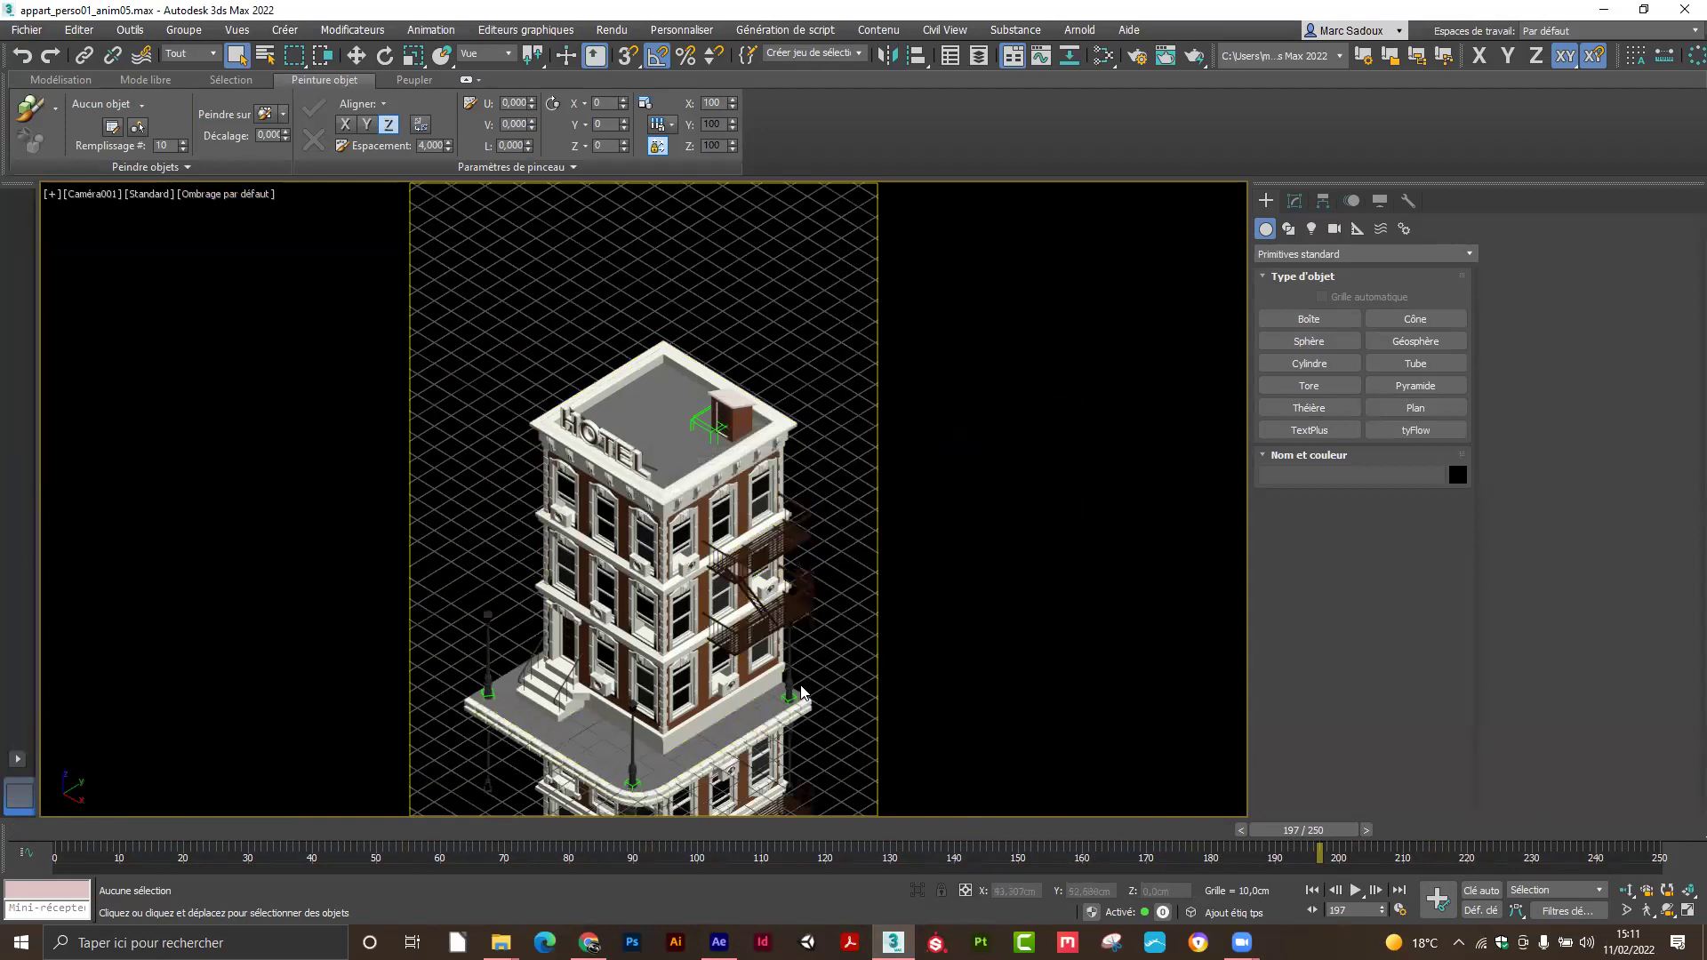
Pan the camera view over the hotel building and step the animation to frame 211.
drag(804, 670, 810, 370)
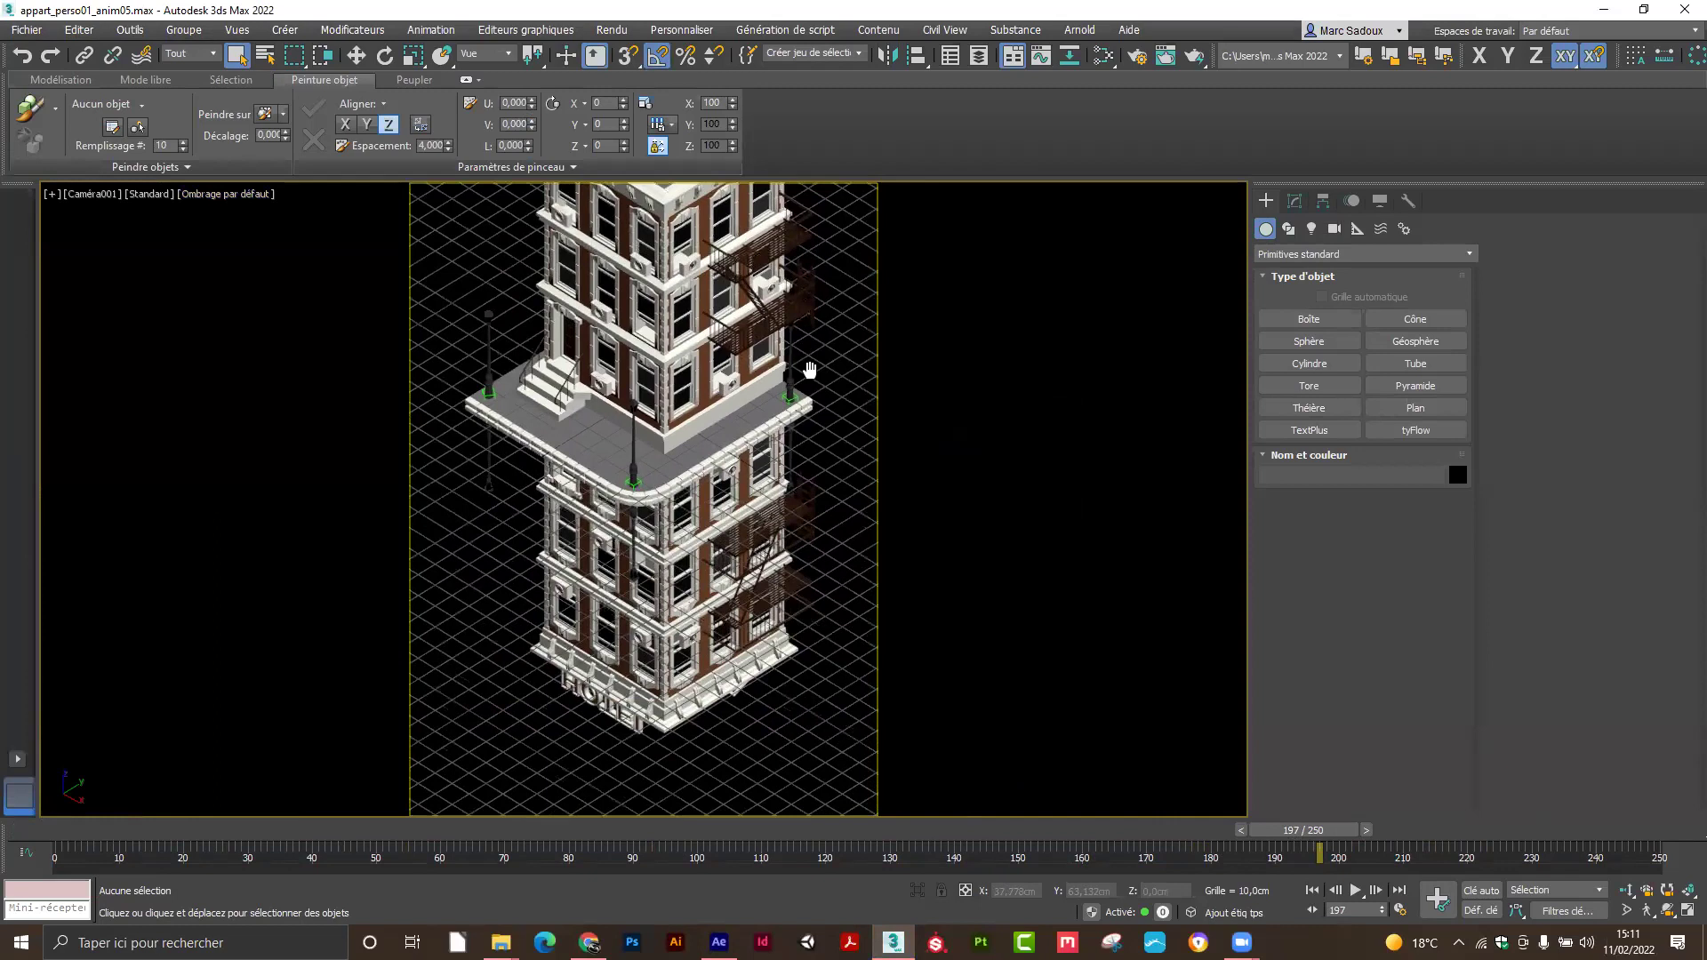
key(shift+z)
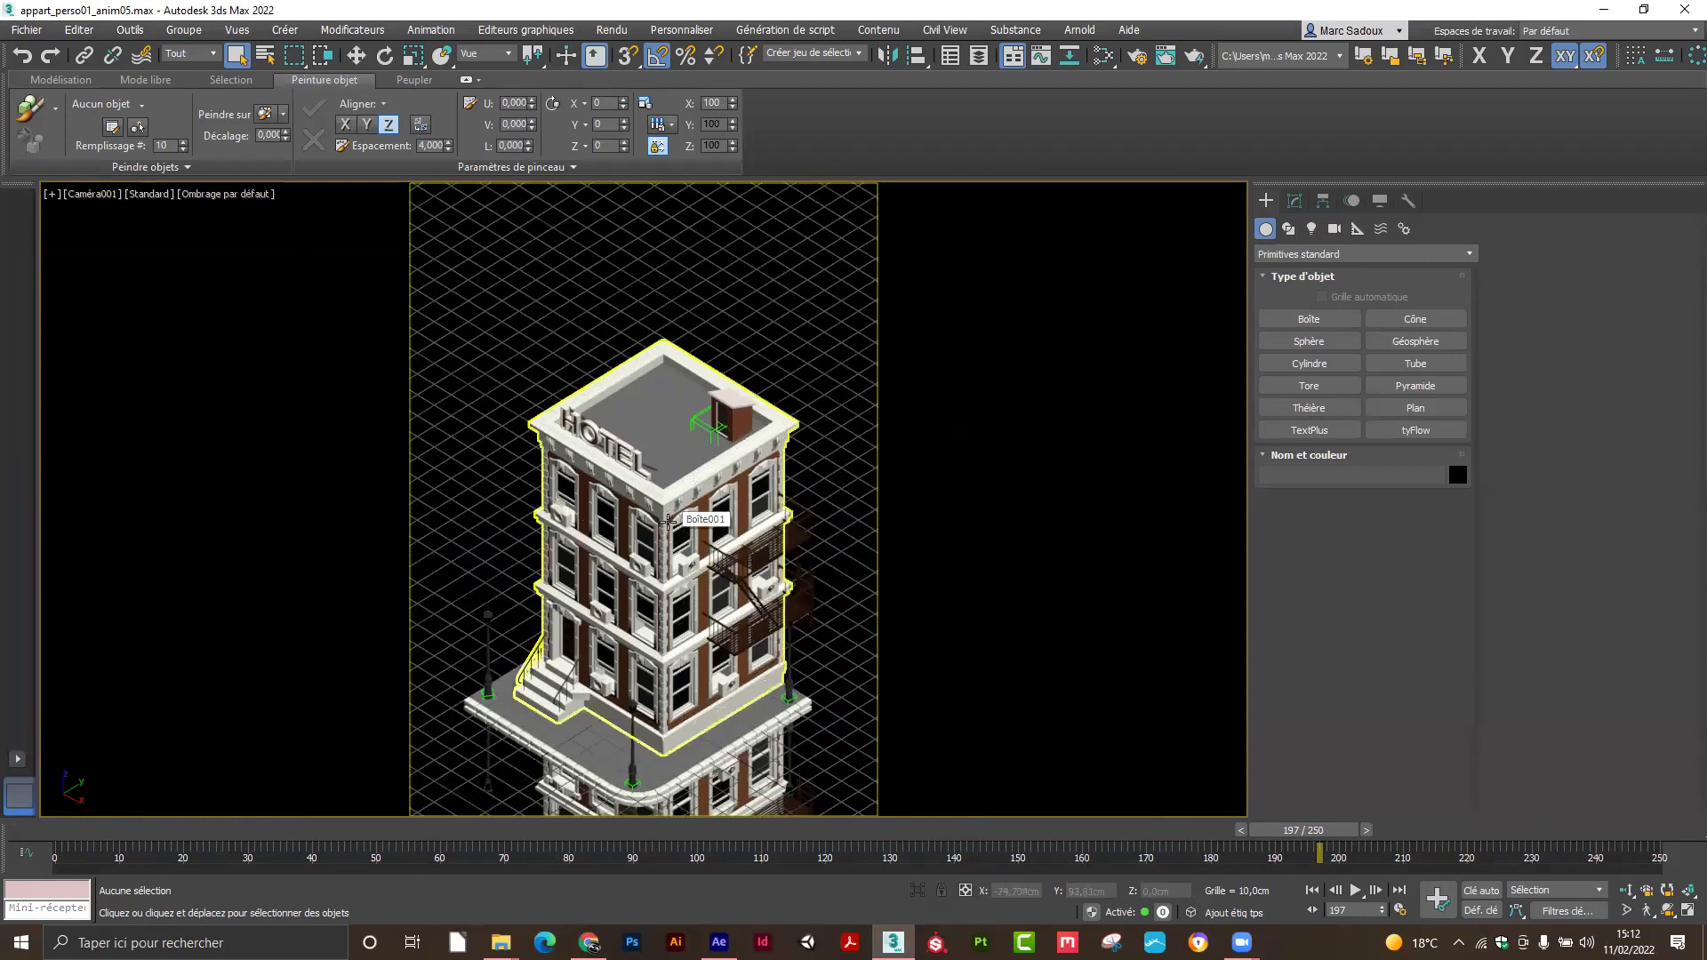
drag(667, 636, 673, 337)
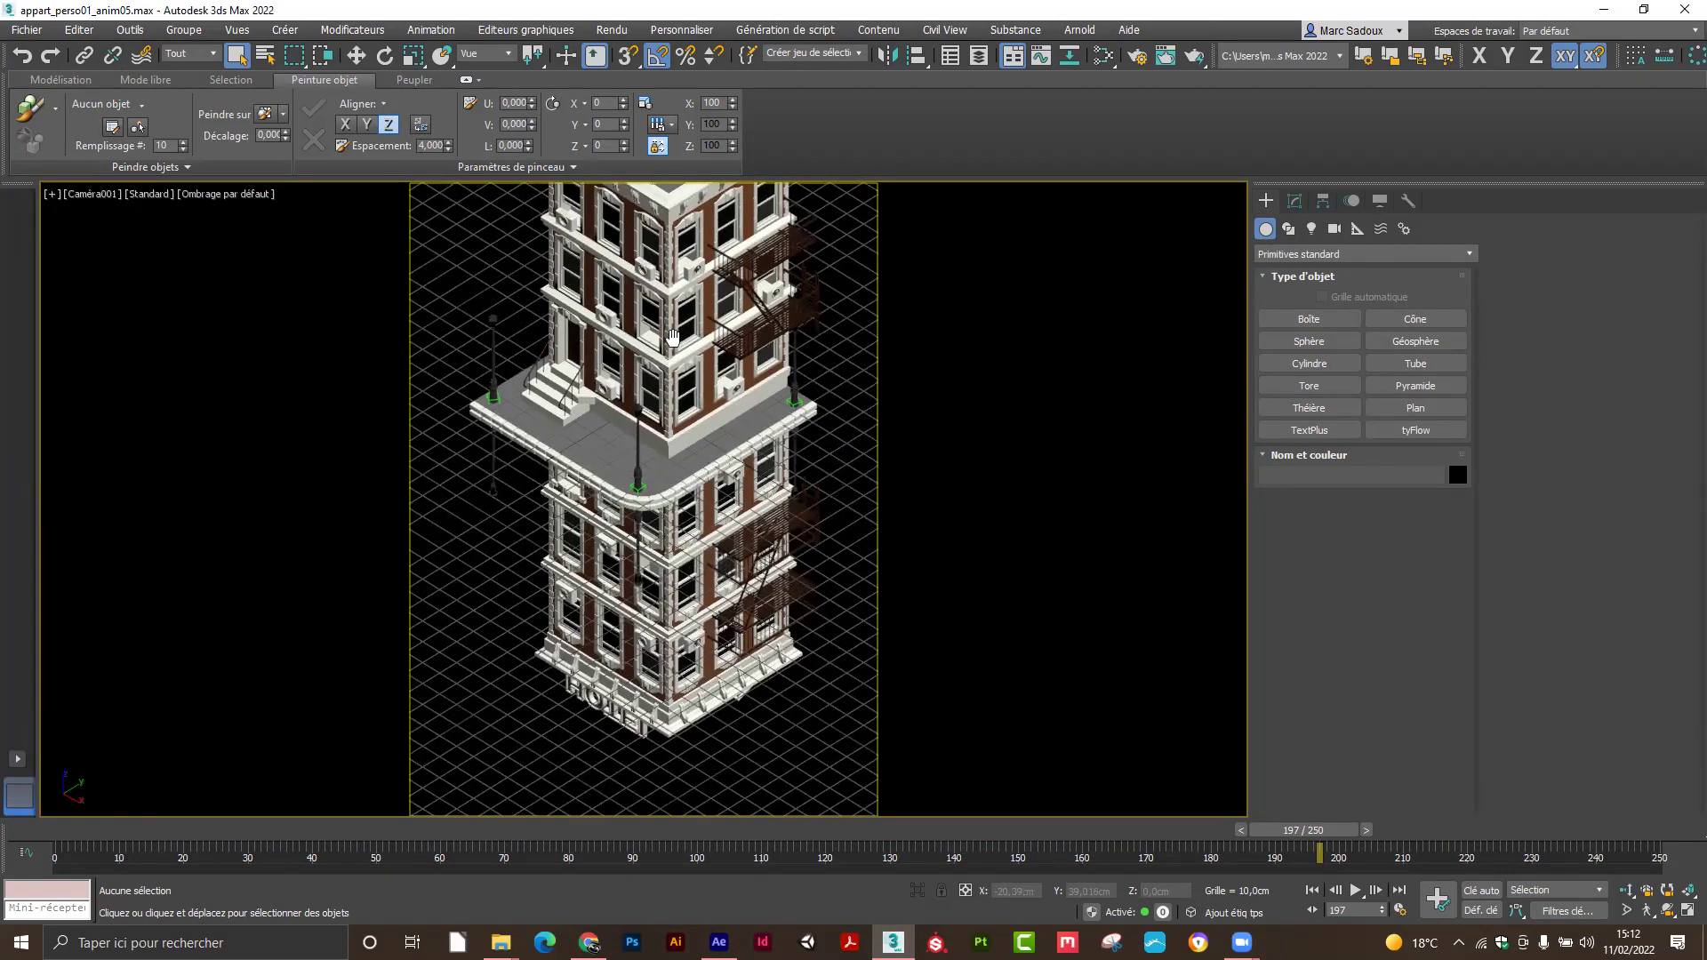
drag(1303, 831, 1384, 822)
key(q)
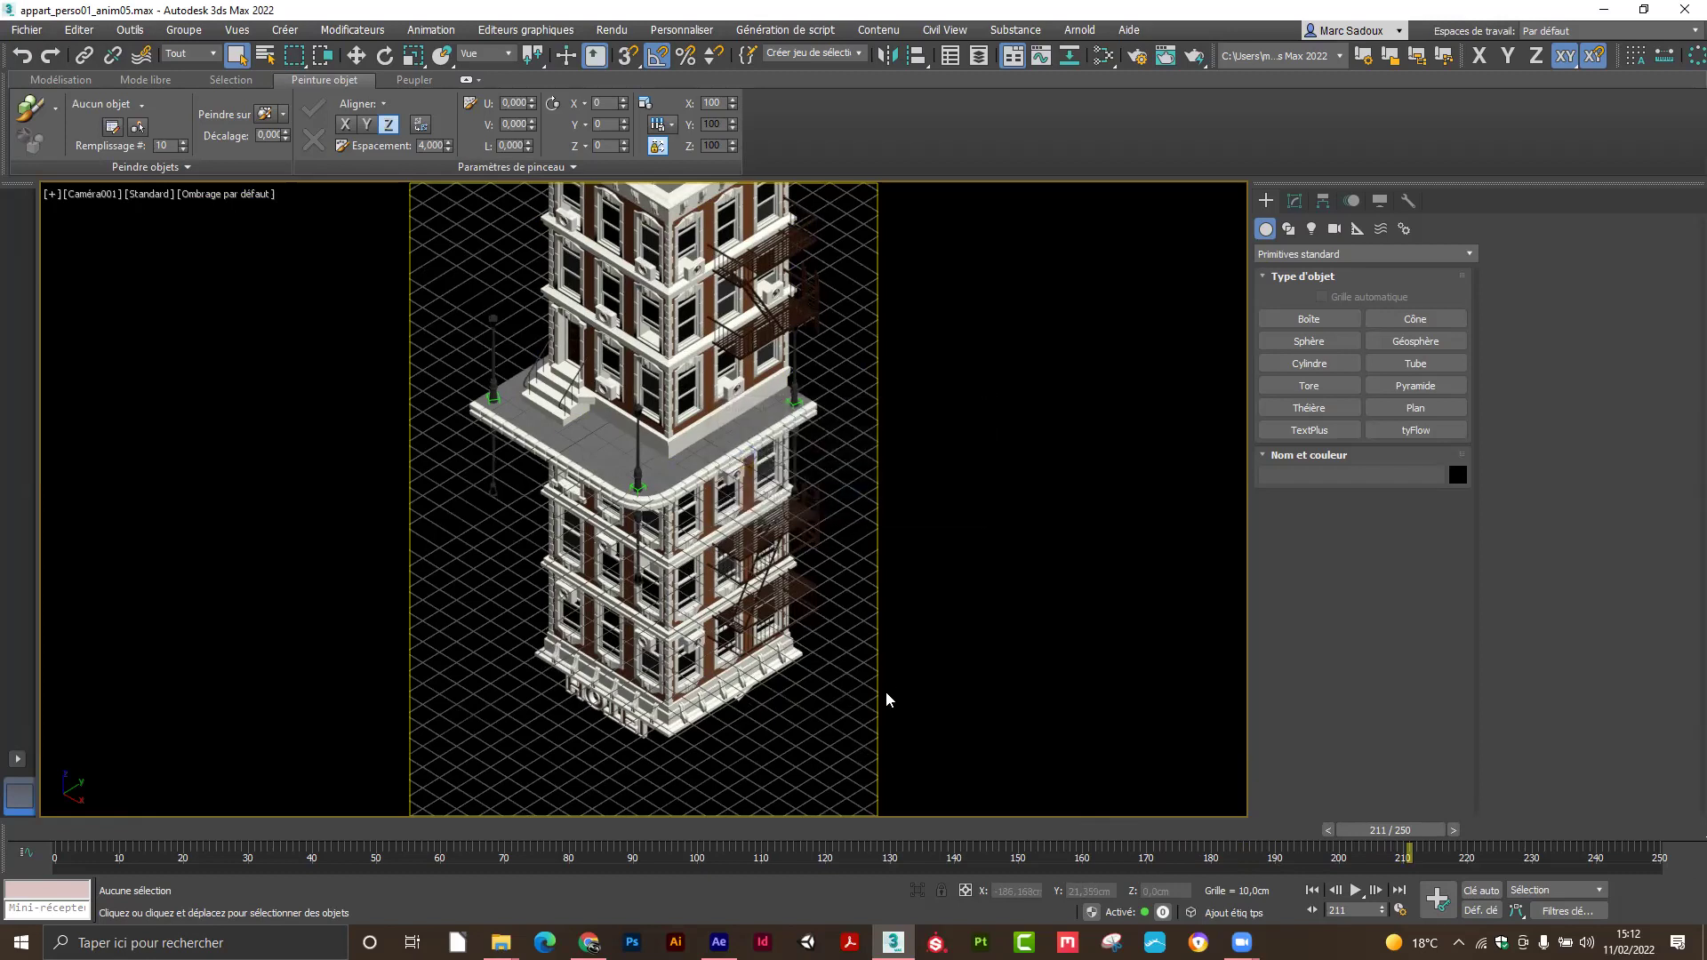
key(alt+Tab)
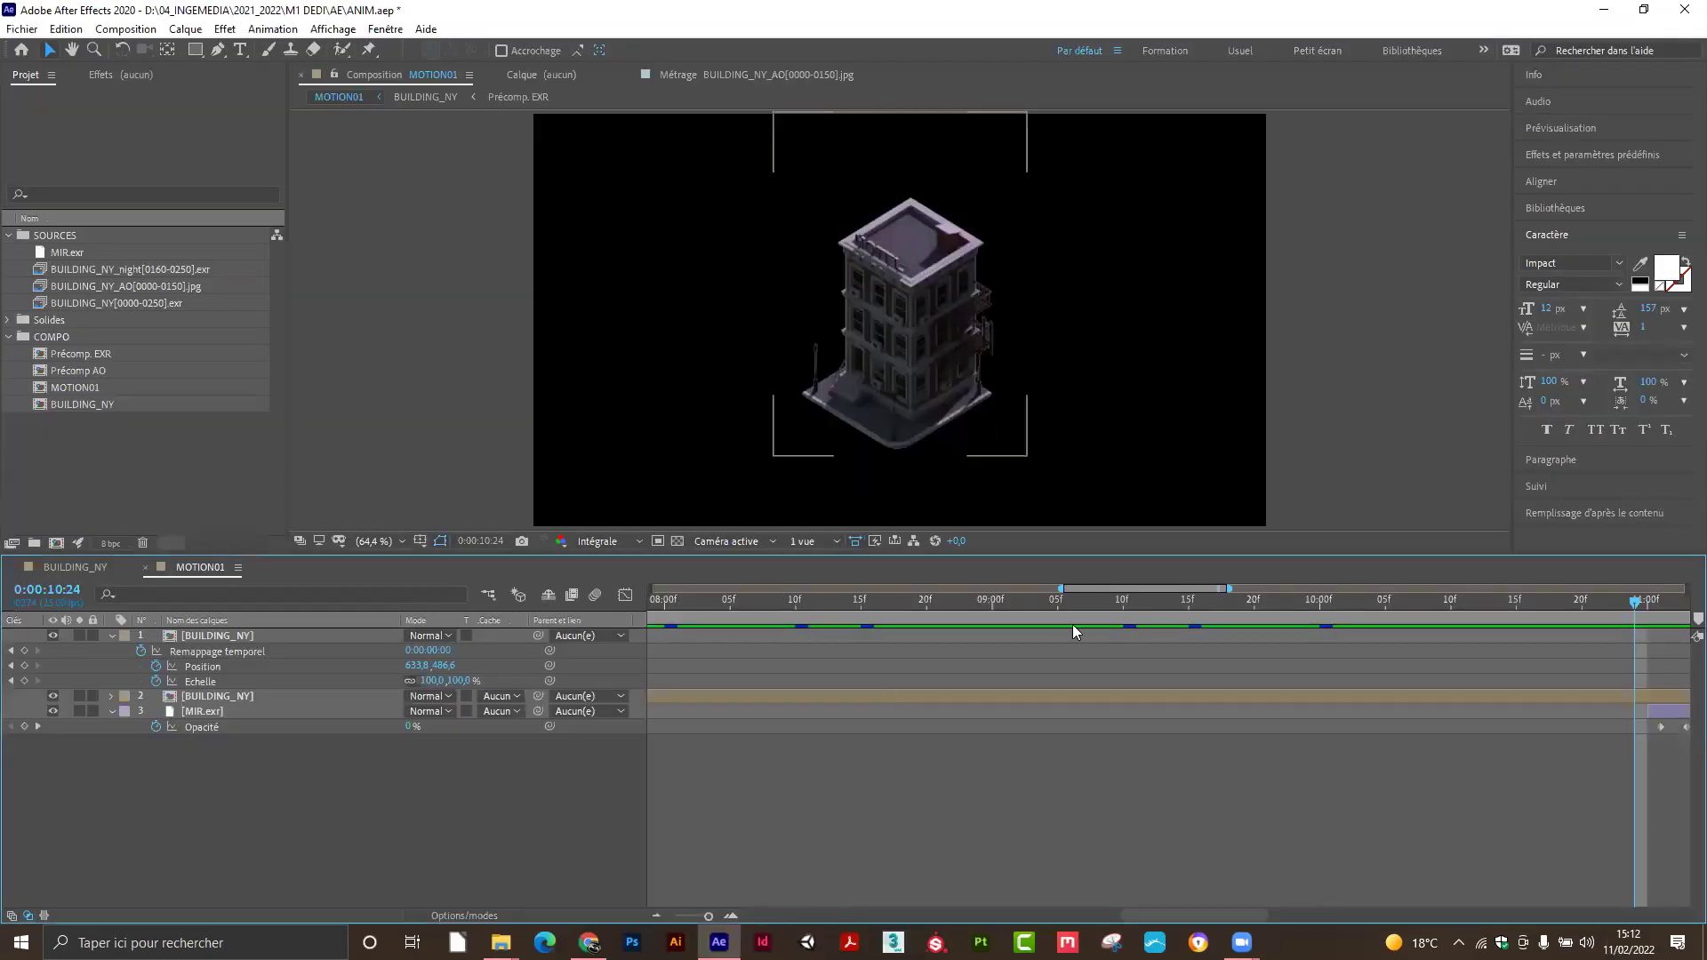
Scrub the full 0–20s MOTION01 timeline to review the building, ending at 11:00.
drag(1072, 624, 816, 621)
drag(707, 916, 675, 916)
drag(683, 610, 1240, 575)
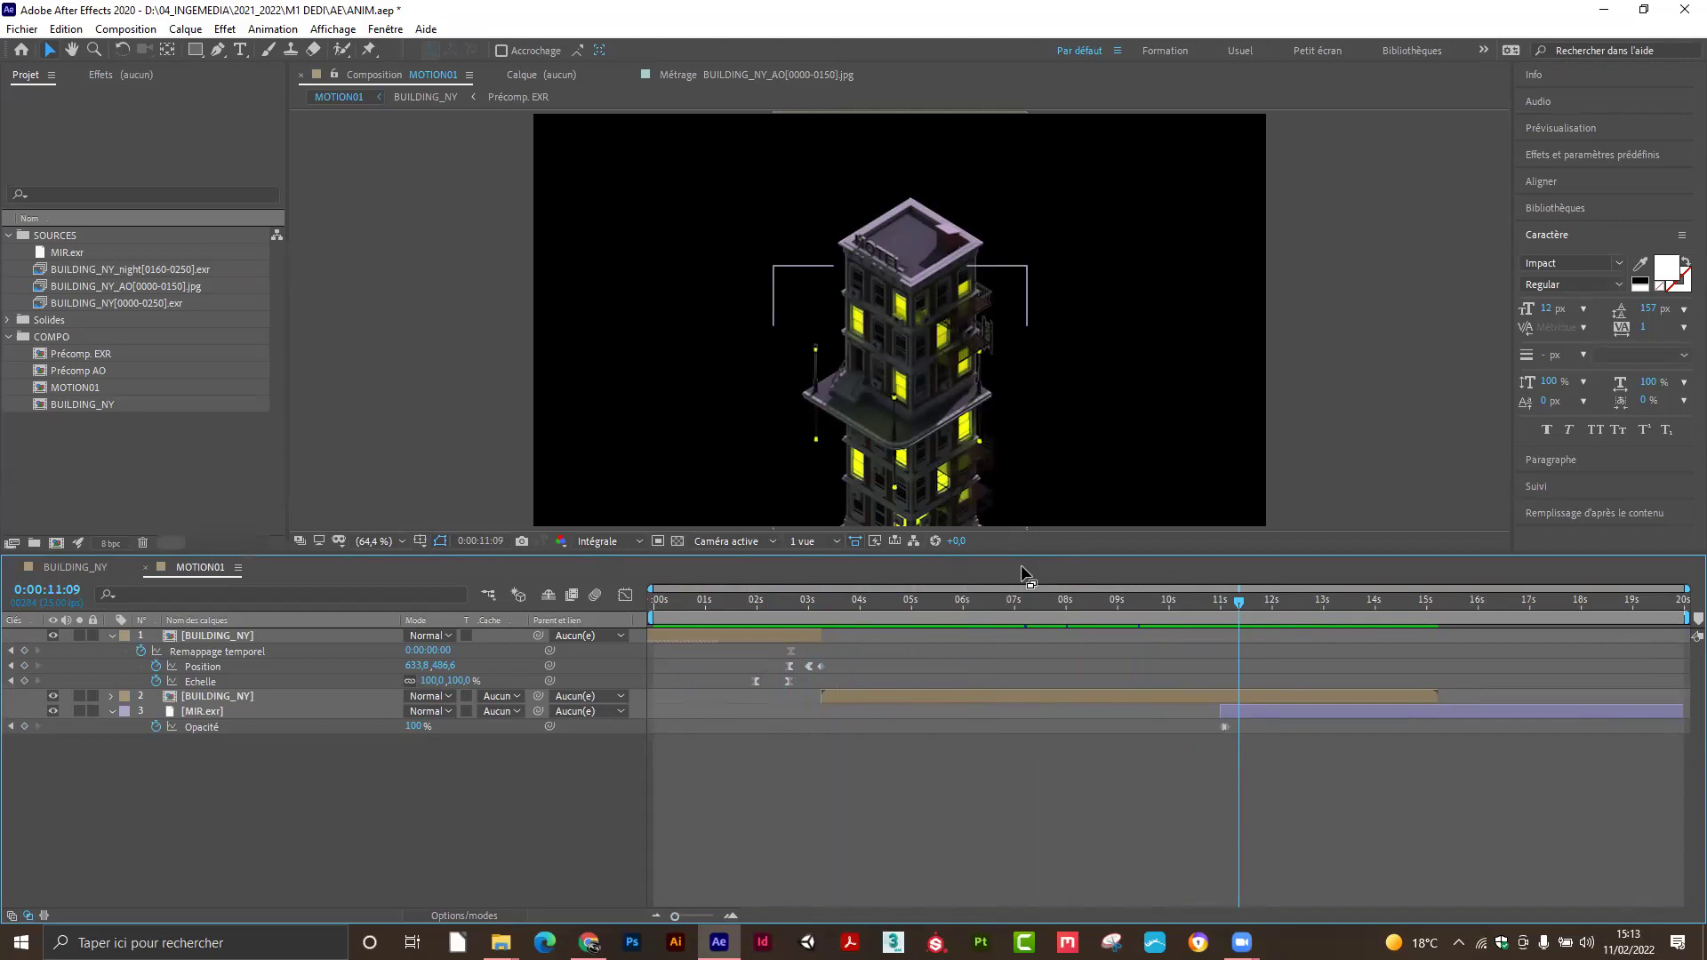
drag(1227, 589, 1257, 608)
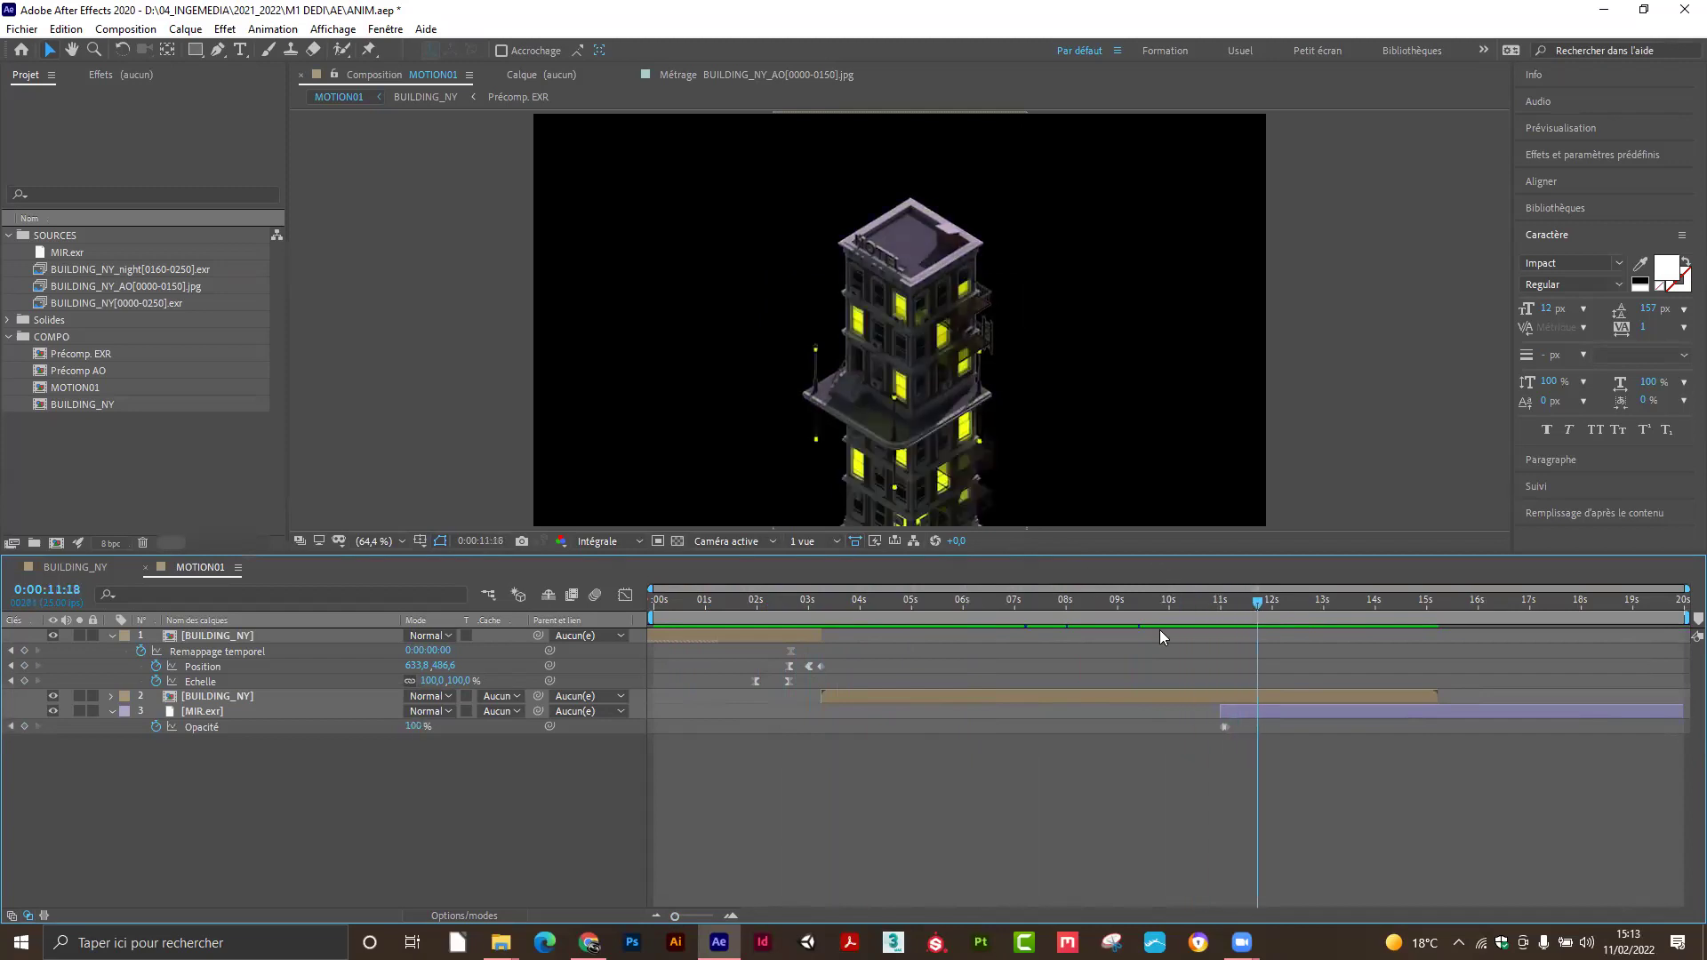
Make a new MIR composition from MIR.exr and move it into the COMPO folder.
click(62, 252)
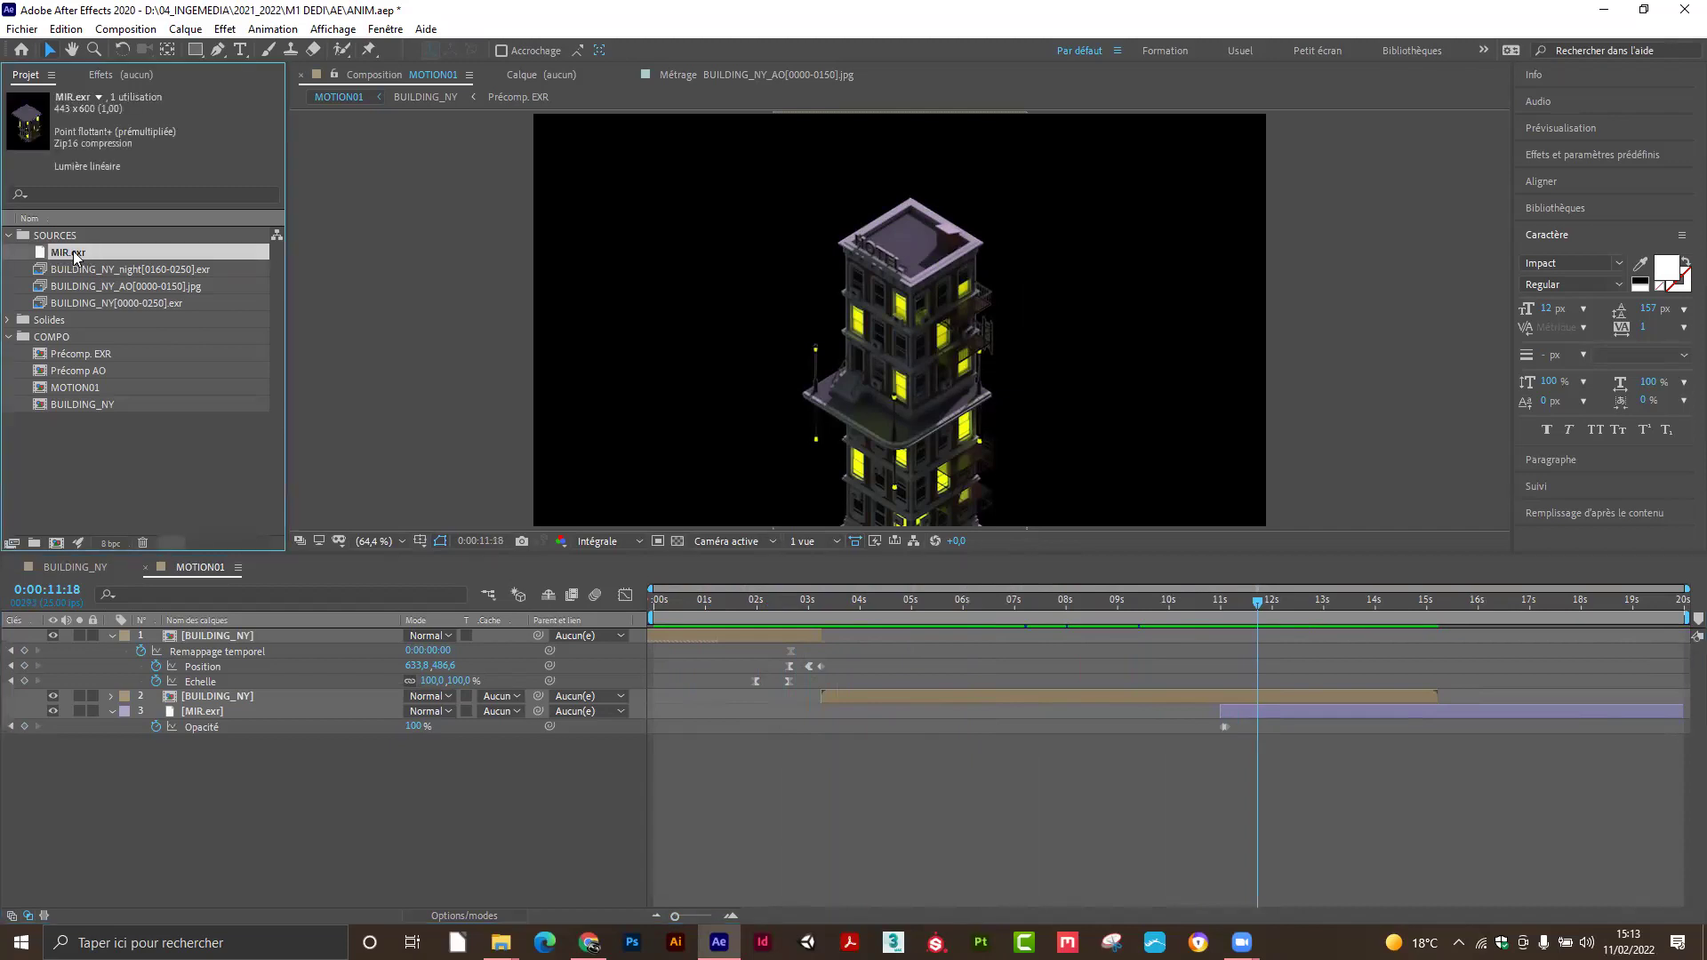
drag(67, 250, 57, 539)
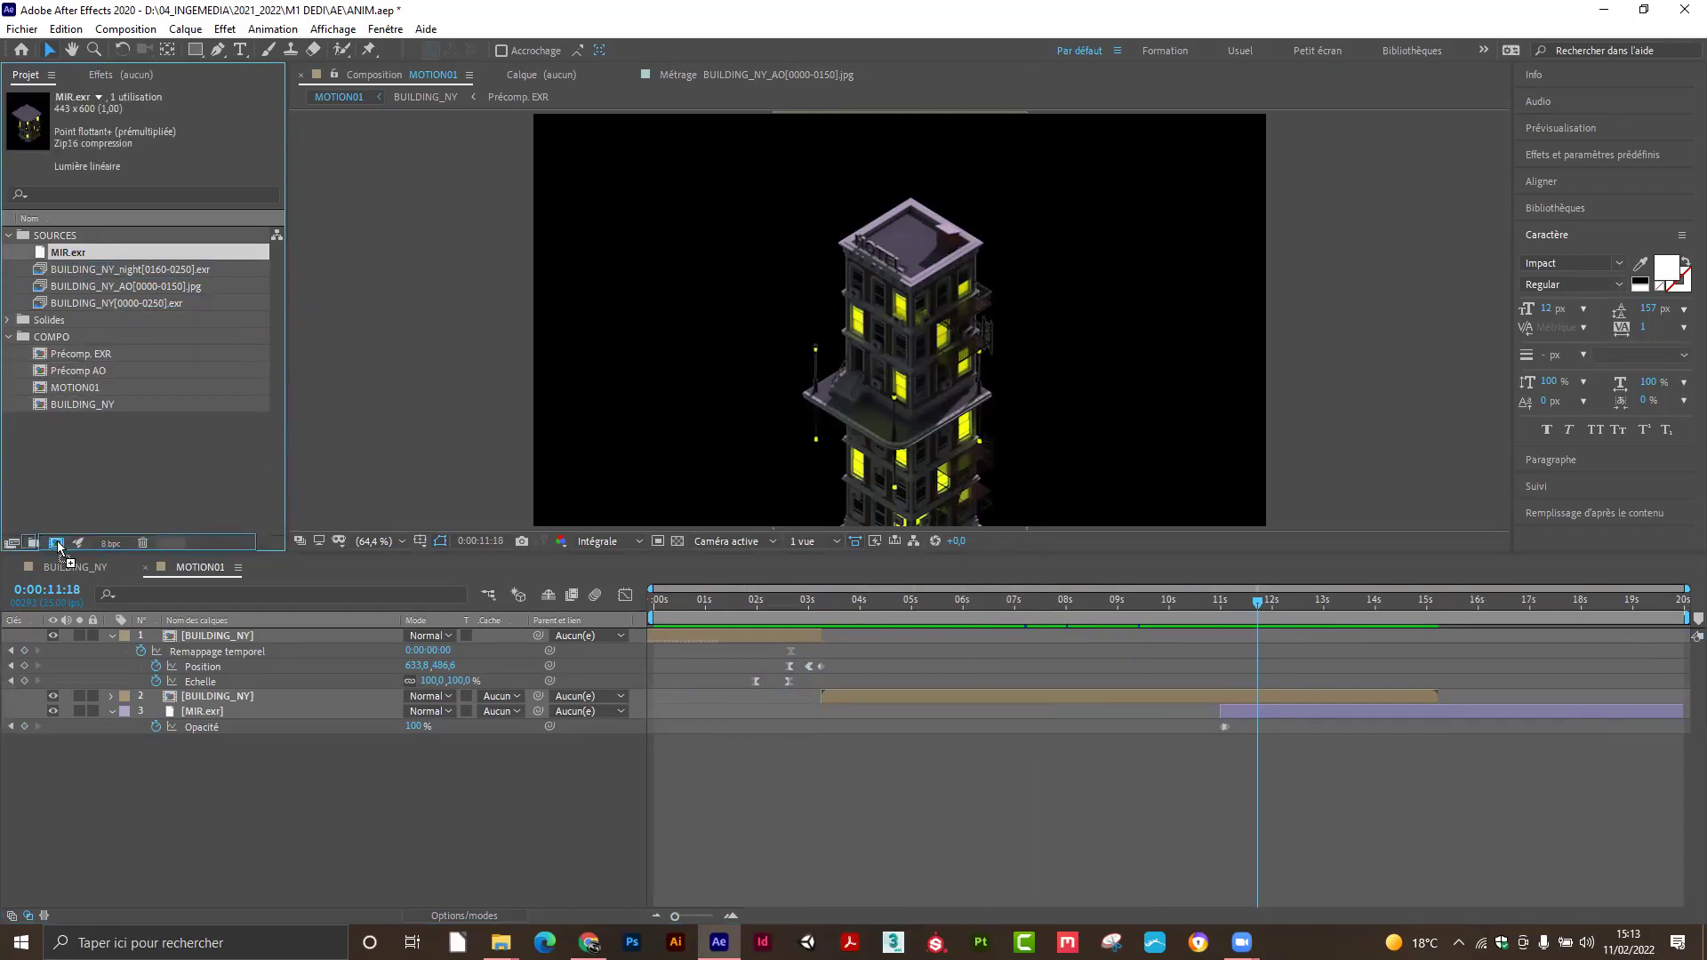
drag(65, 270, 79, 359)
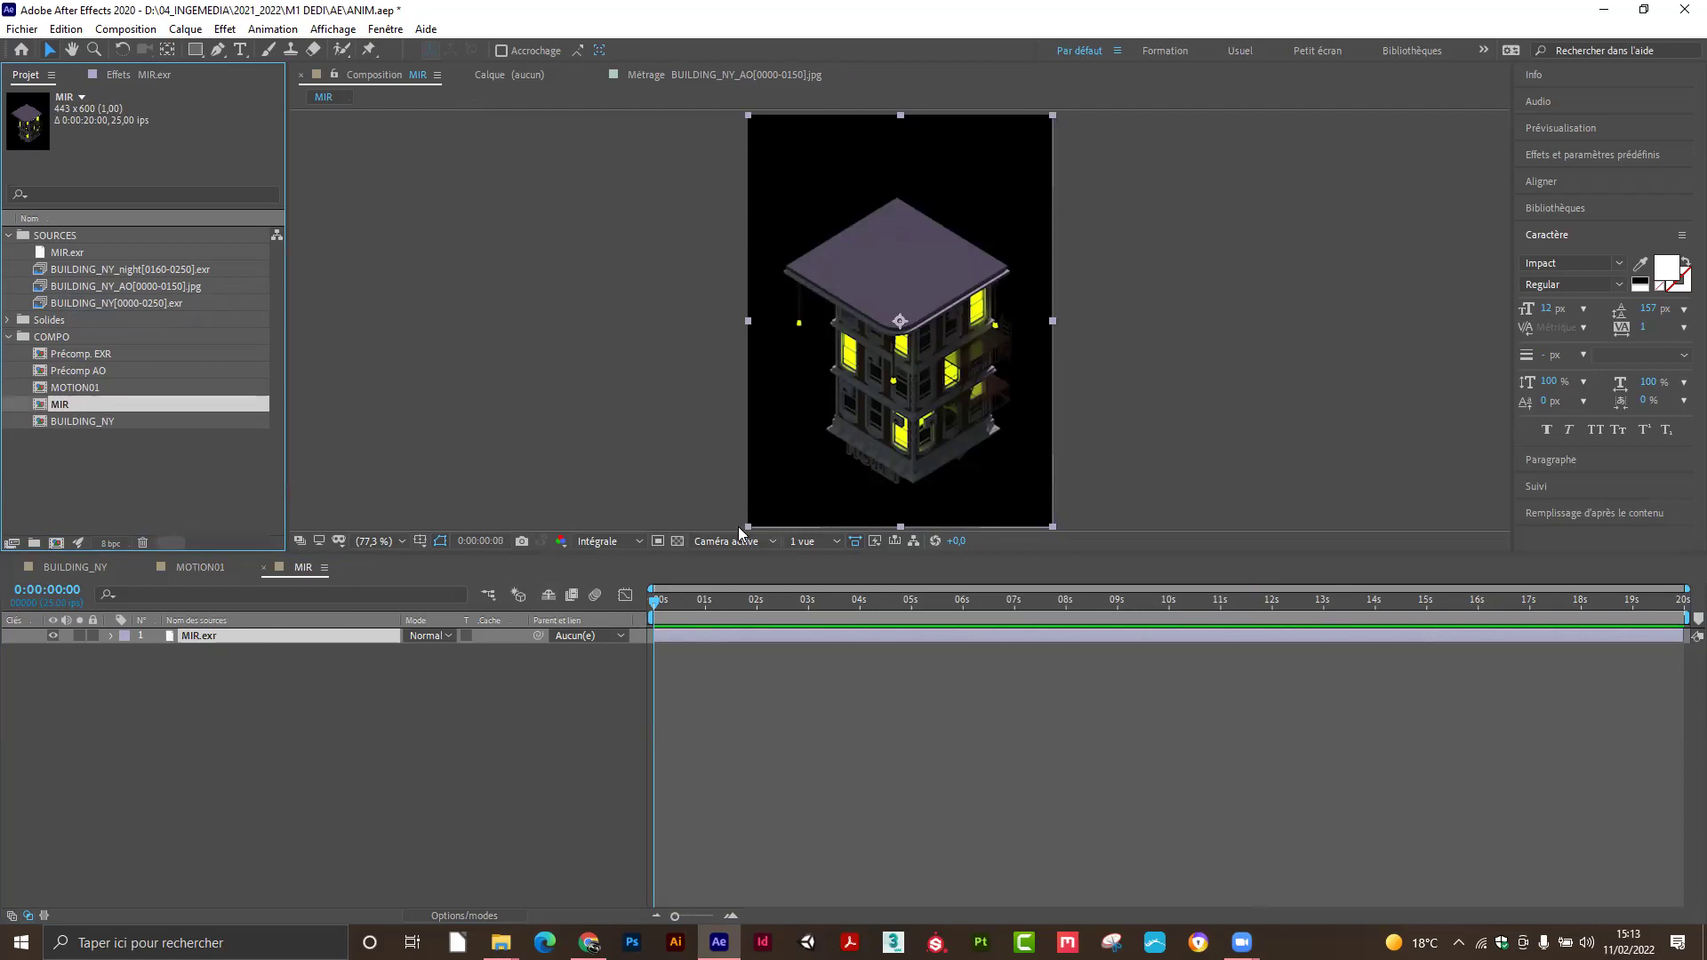
Create a new solid coloured dark navy 1A1B4A above MIR.exr in the MIR composition.
click(306, 706)
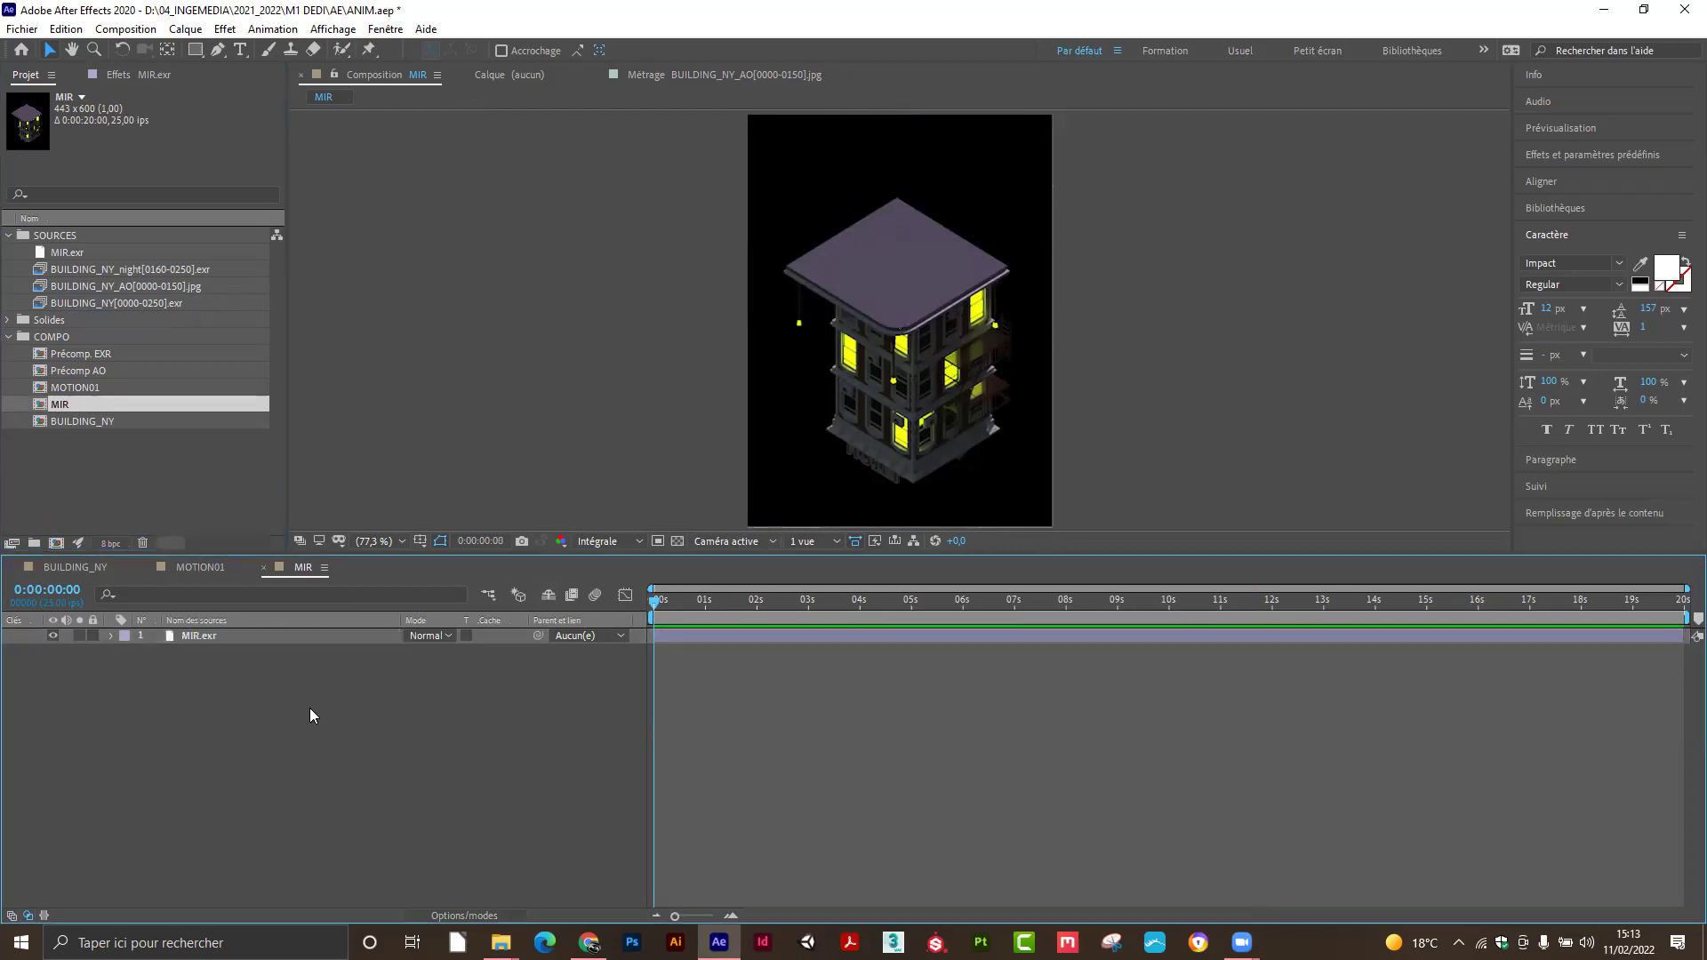
right_click(309, 713)
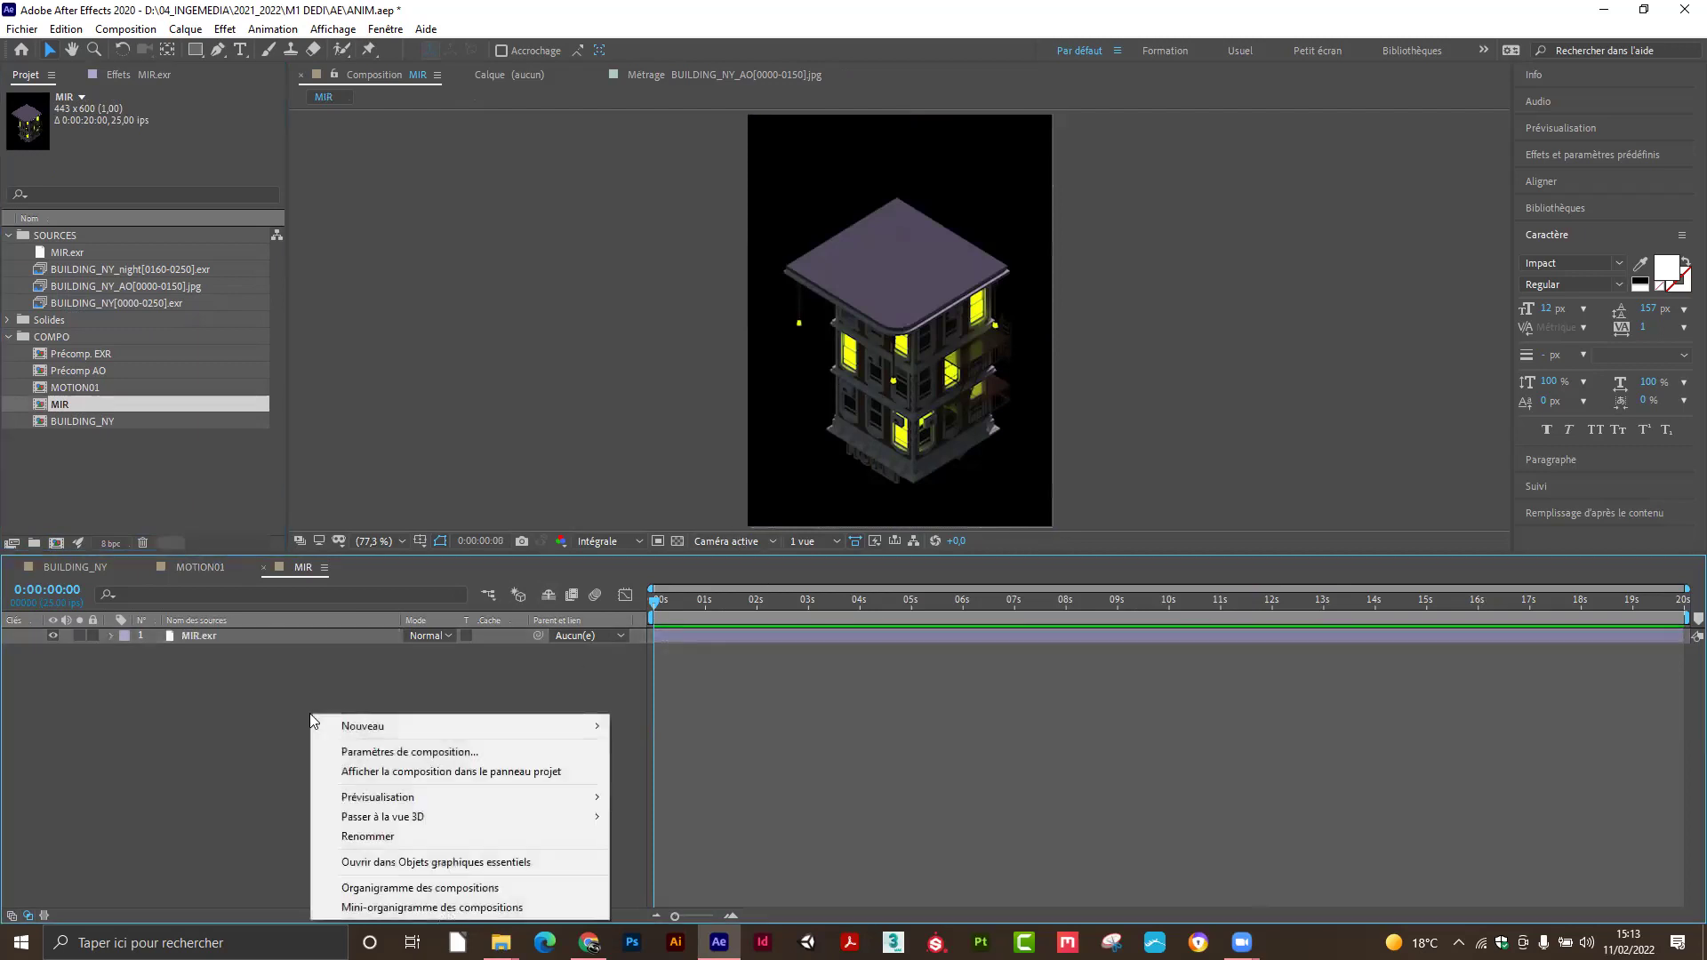
mouse_move(409, 736)
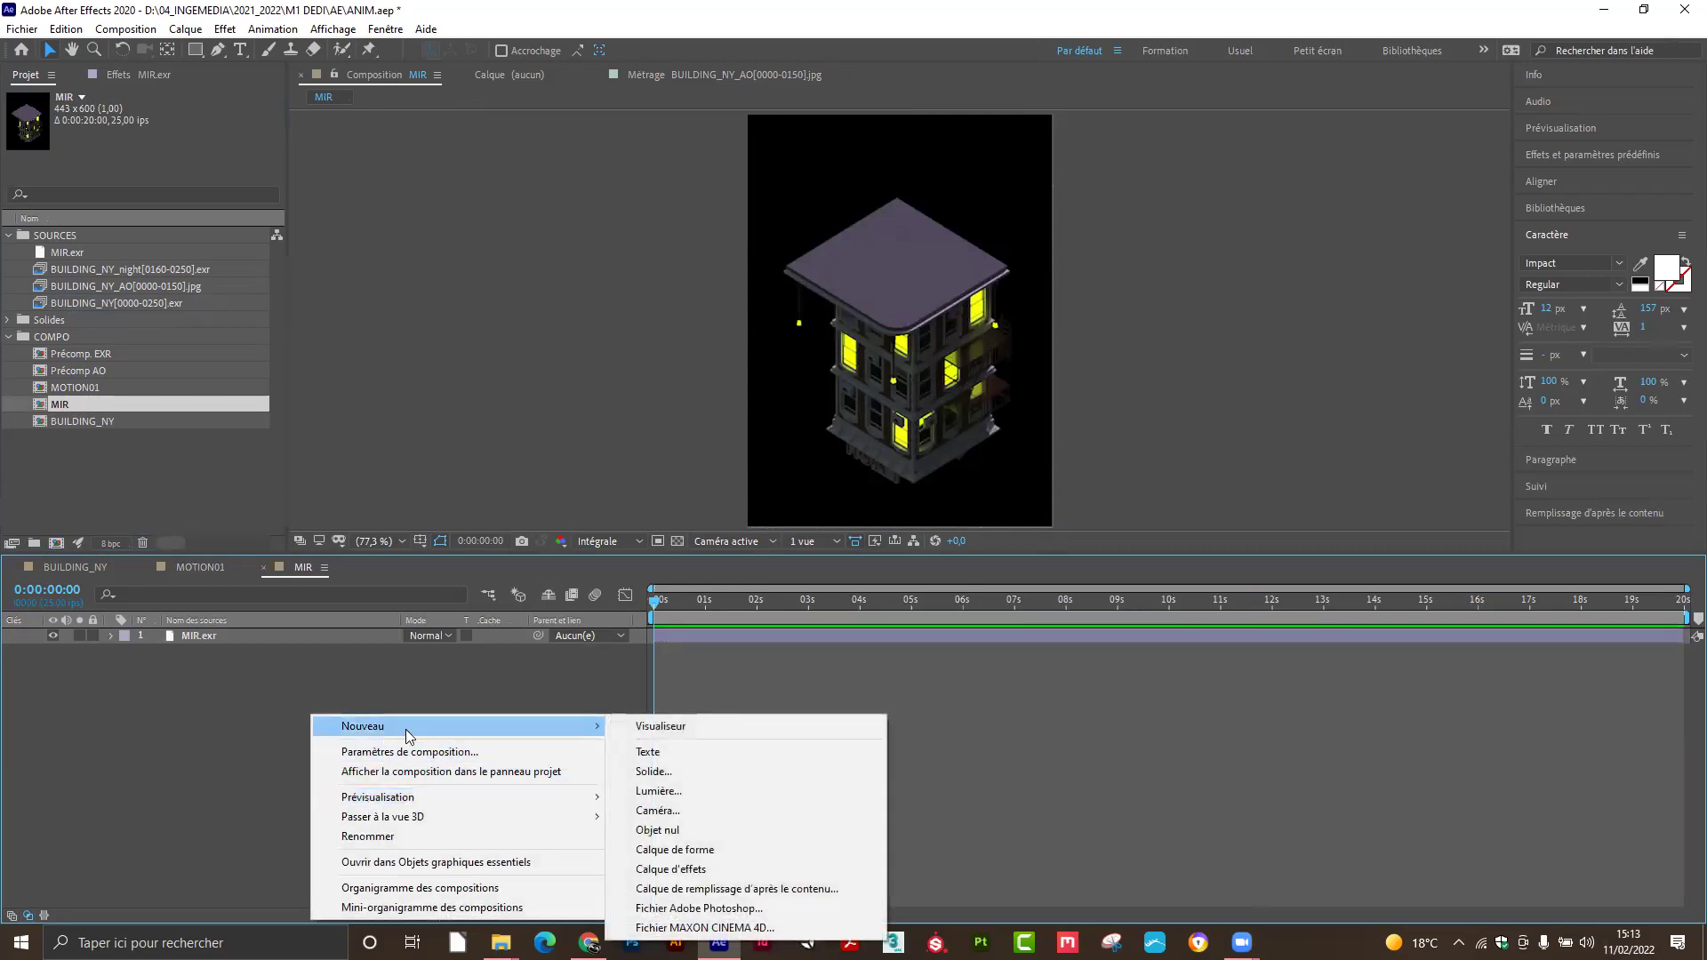
click(658, 772)
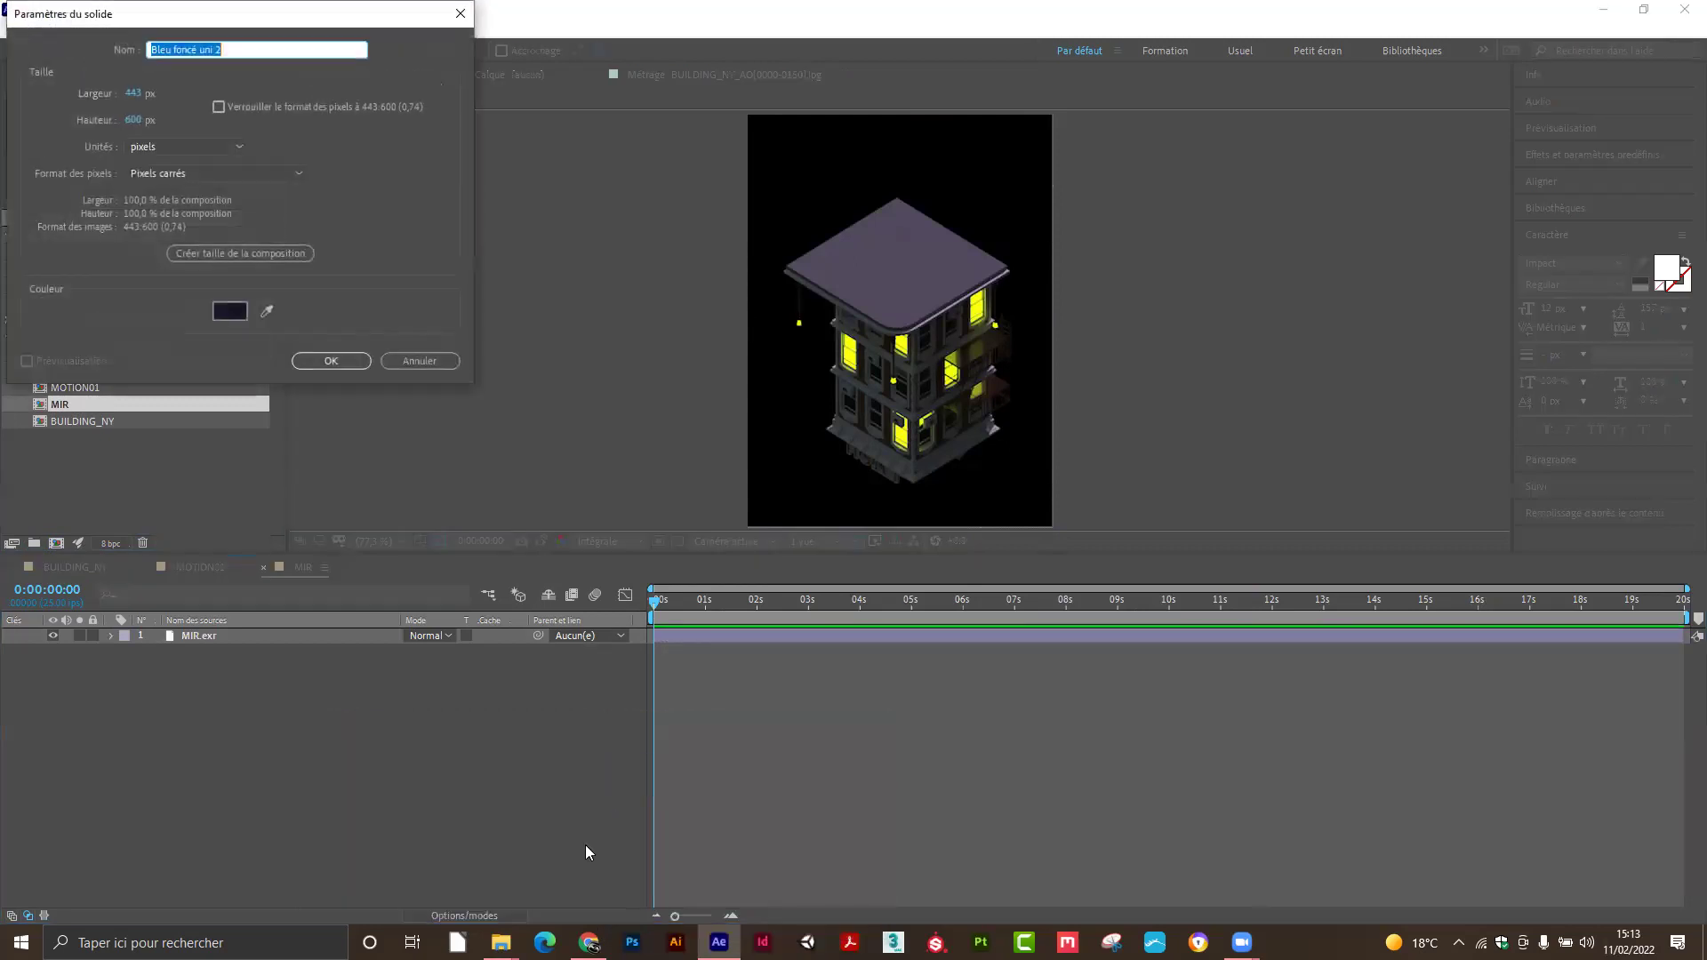
click(238, 311)
click(188, 196)
drag(188, 197, 169, 204)
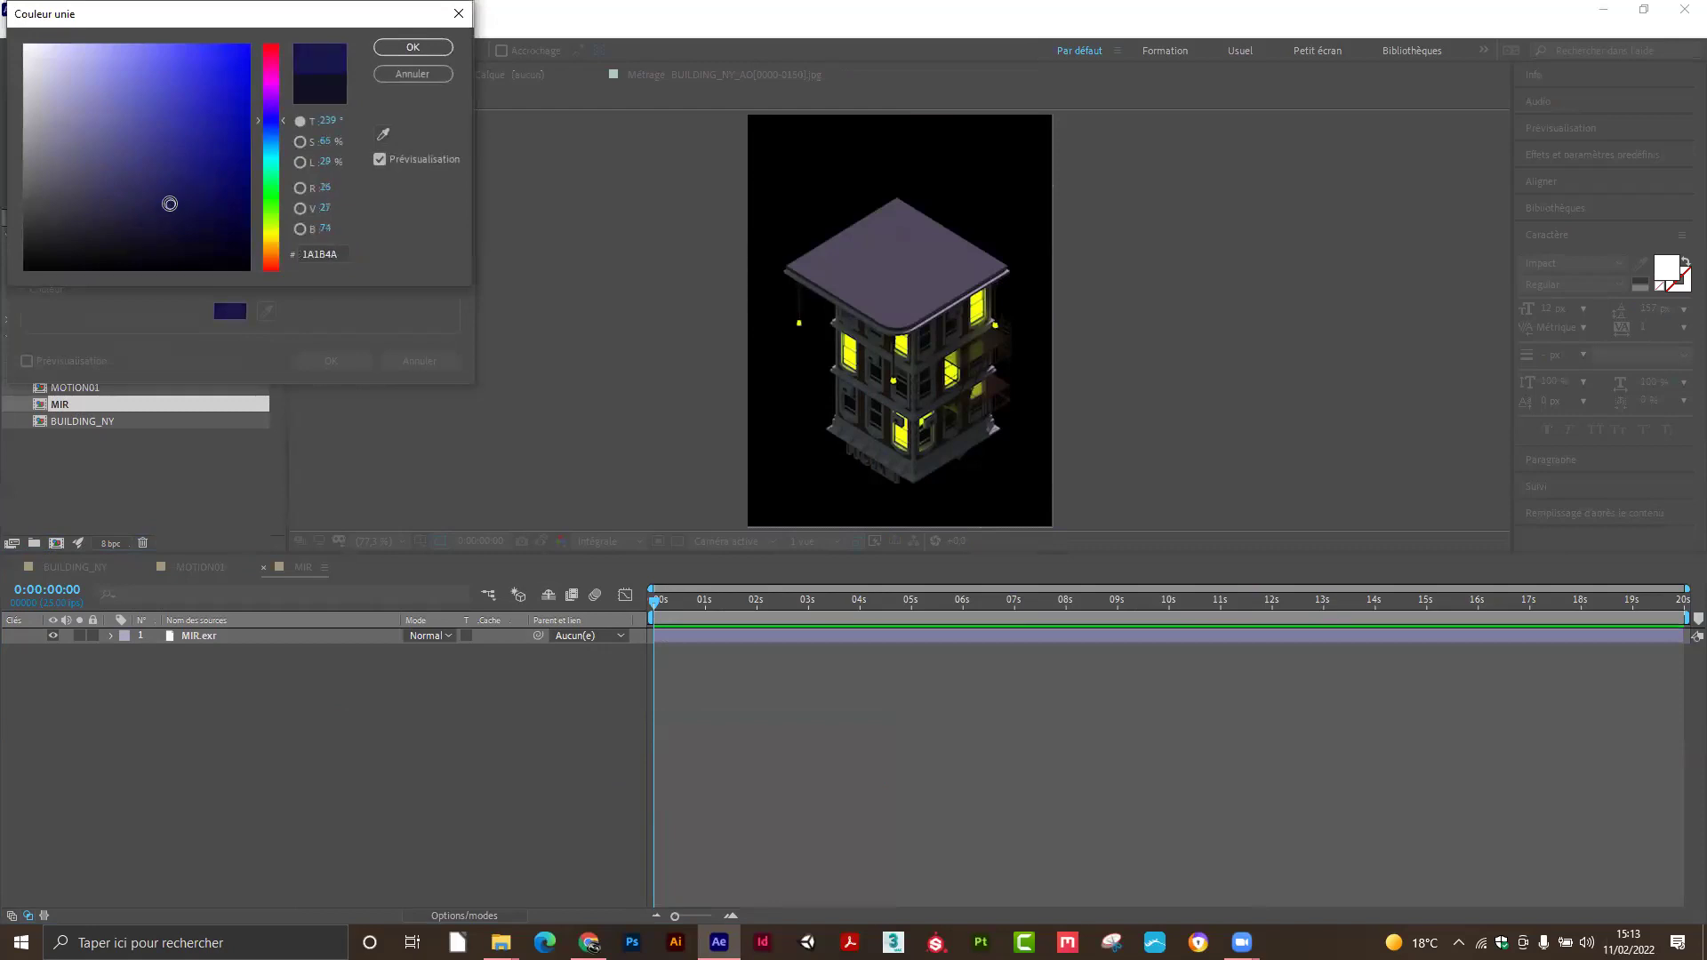
click(413, 47)
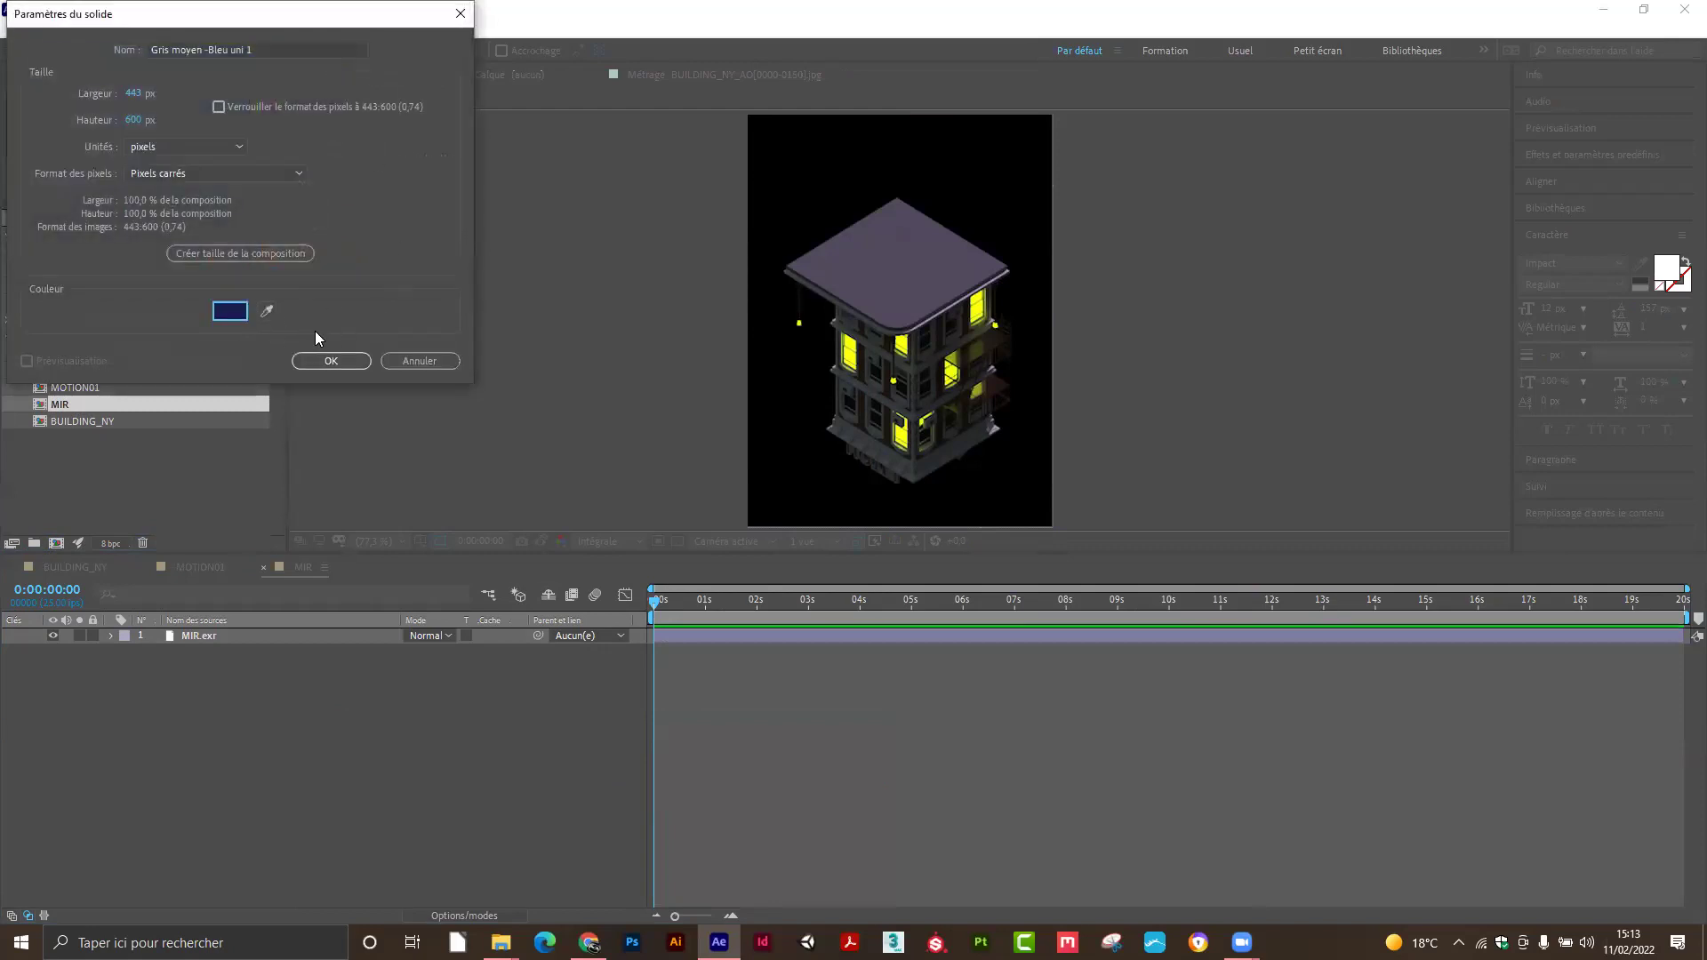
click(343, 362)
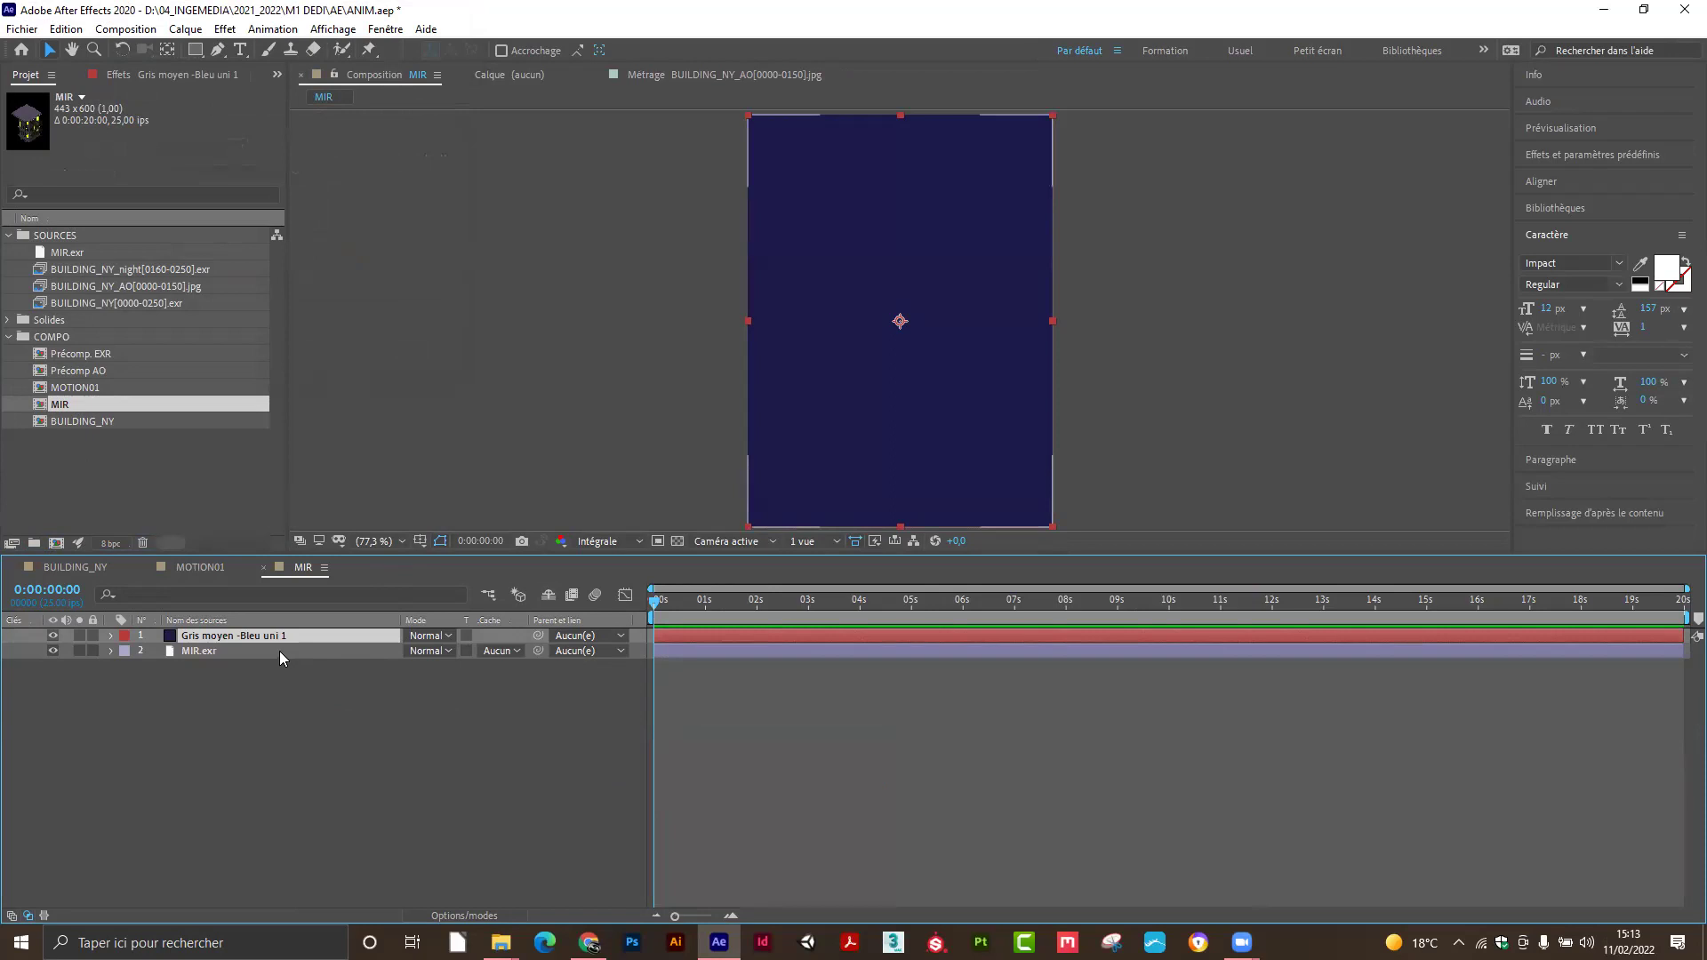
Set the navy solid's blend mode to Incrustation and lower its opacity to 76%.
click(447, 637)
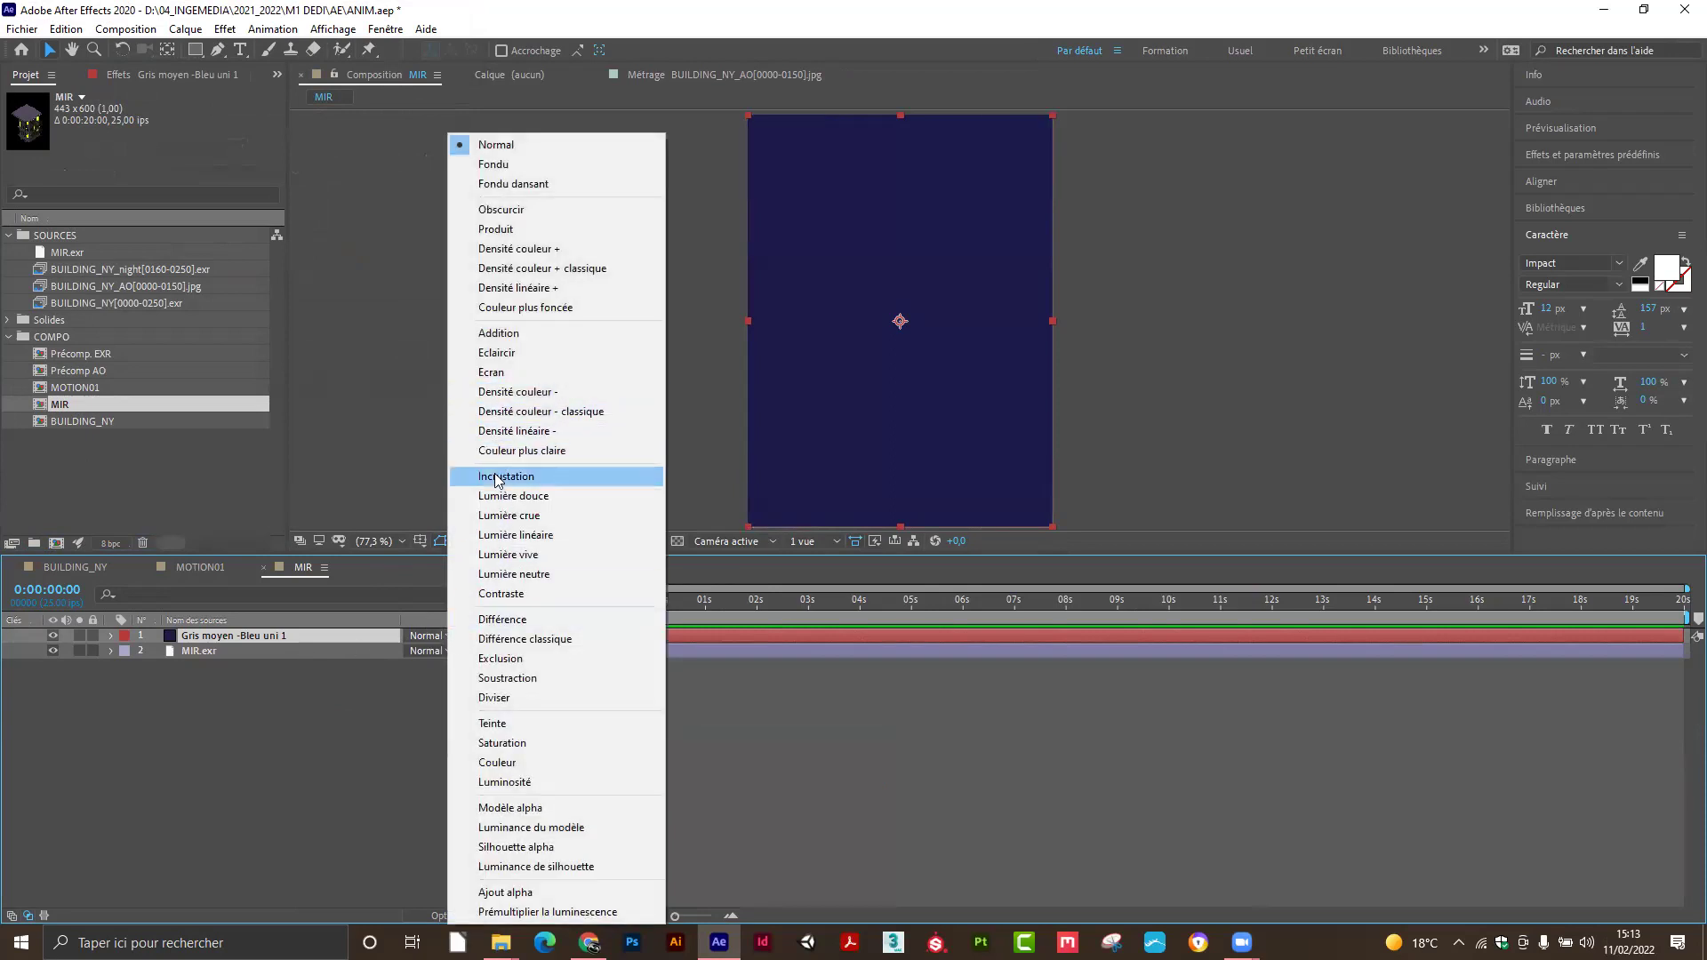
click(497, 478)
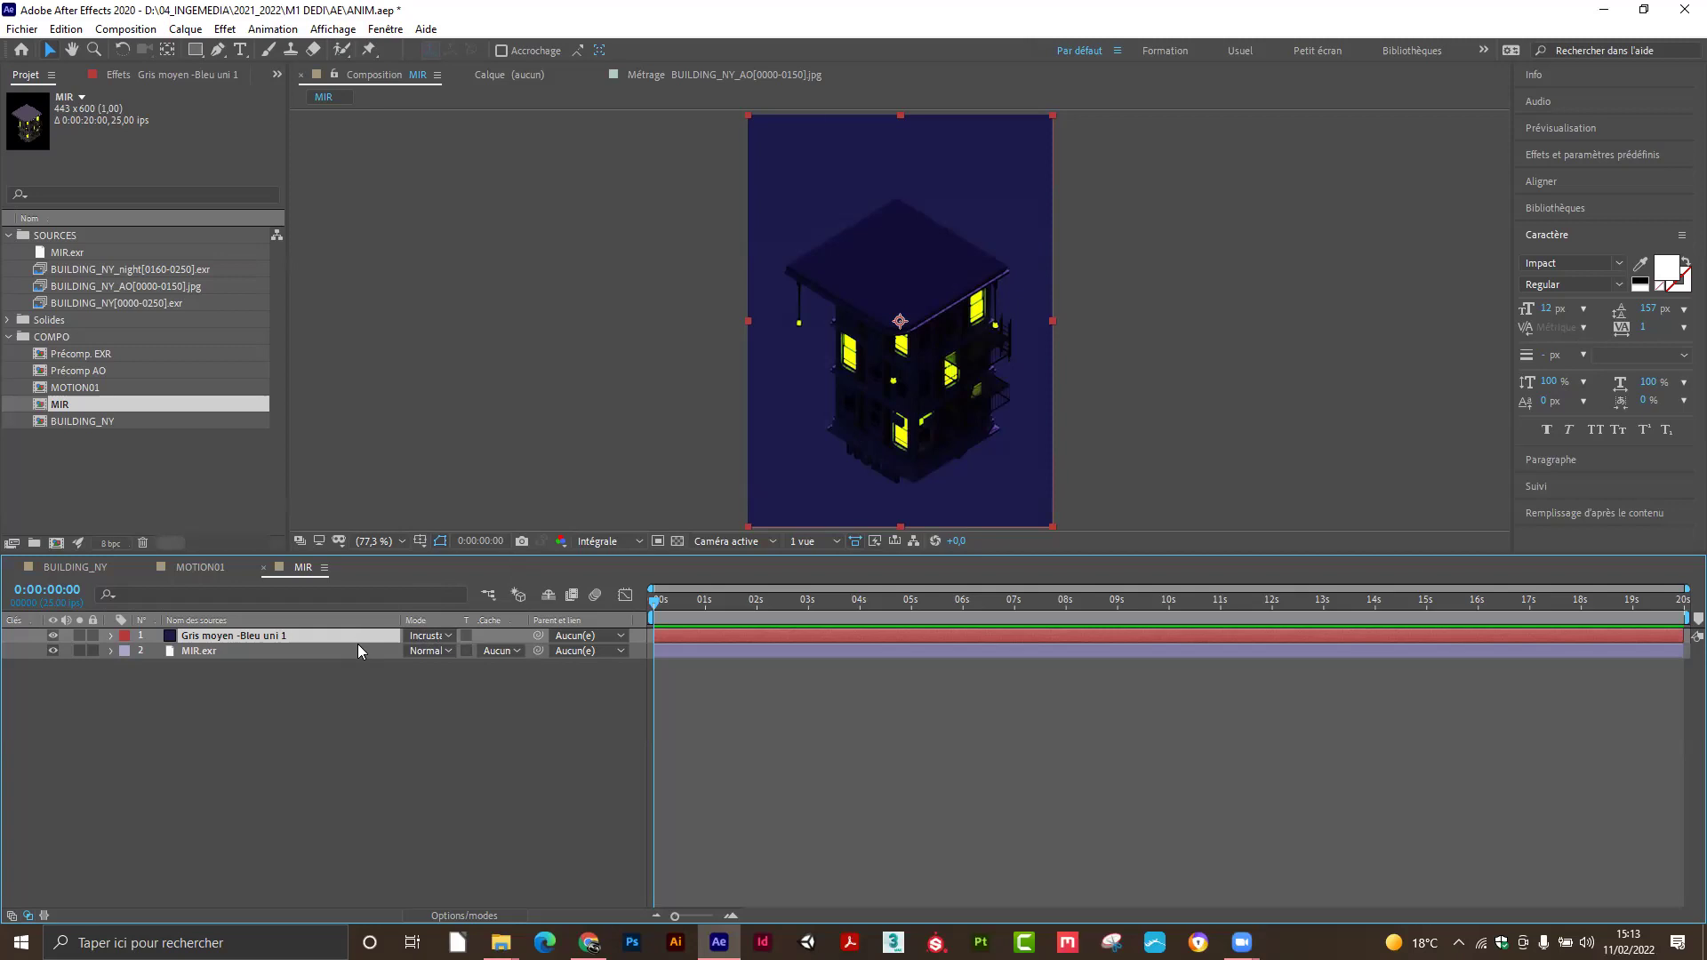
key(t)
drag(405, 650, 399, 652)
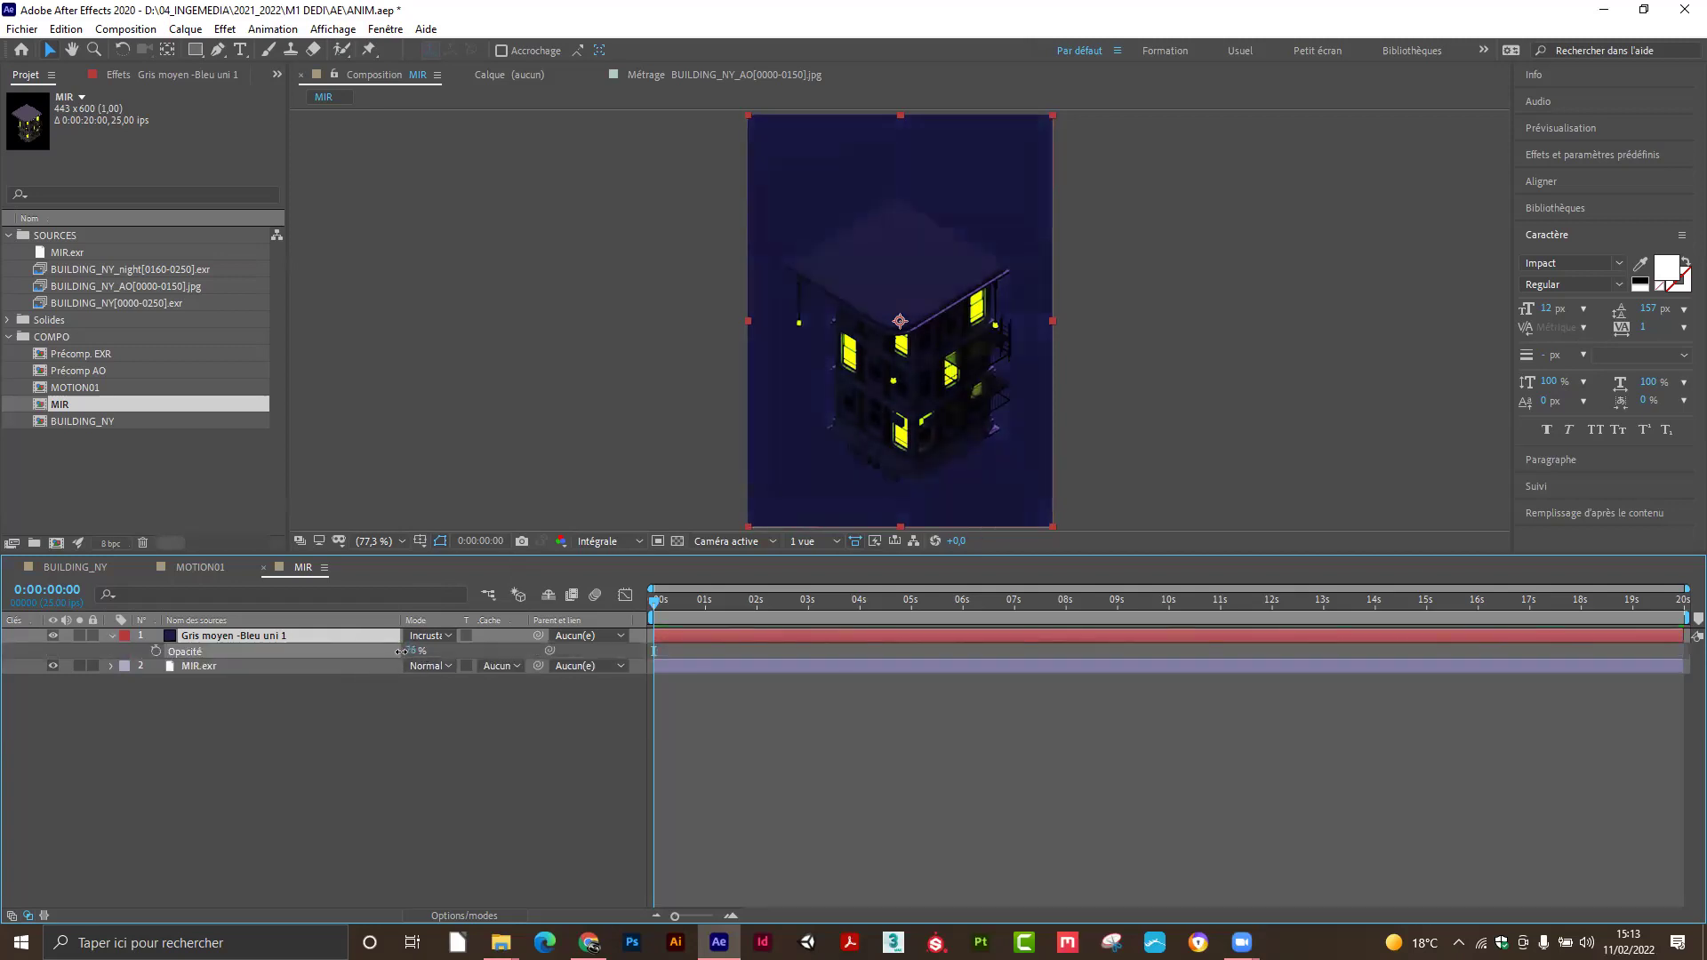
click(377, 754)
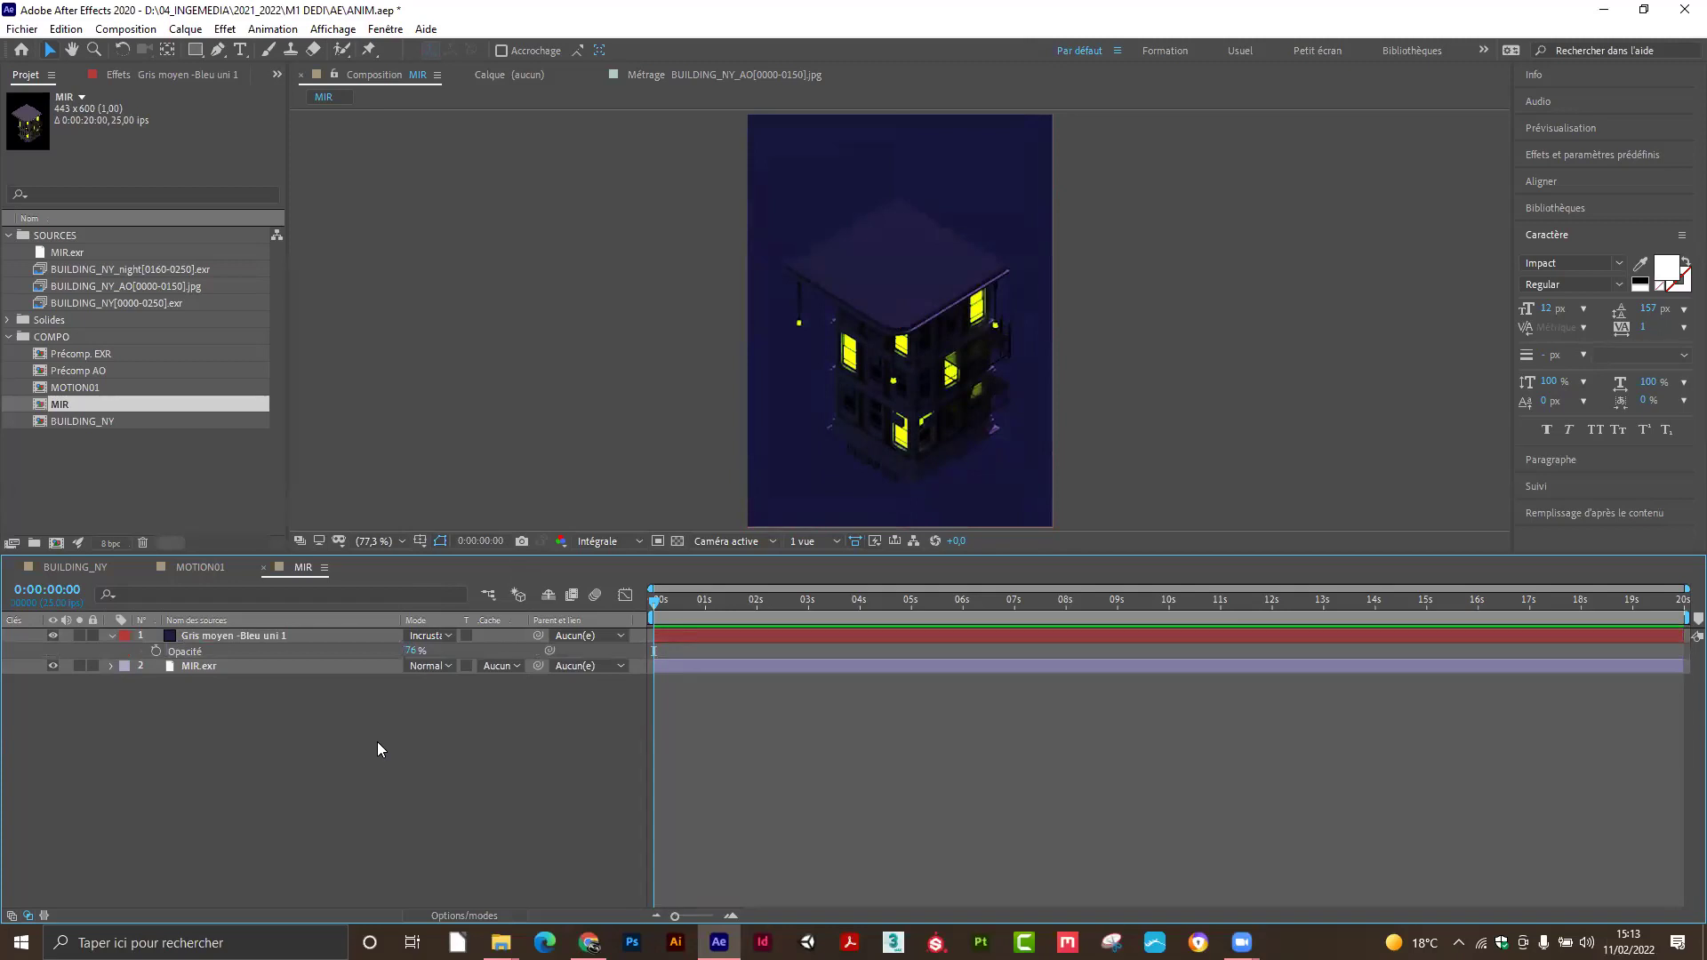
Duplicate the MIR.exr layer and move the copy above the blue solid.
click(264, 669)
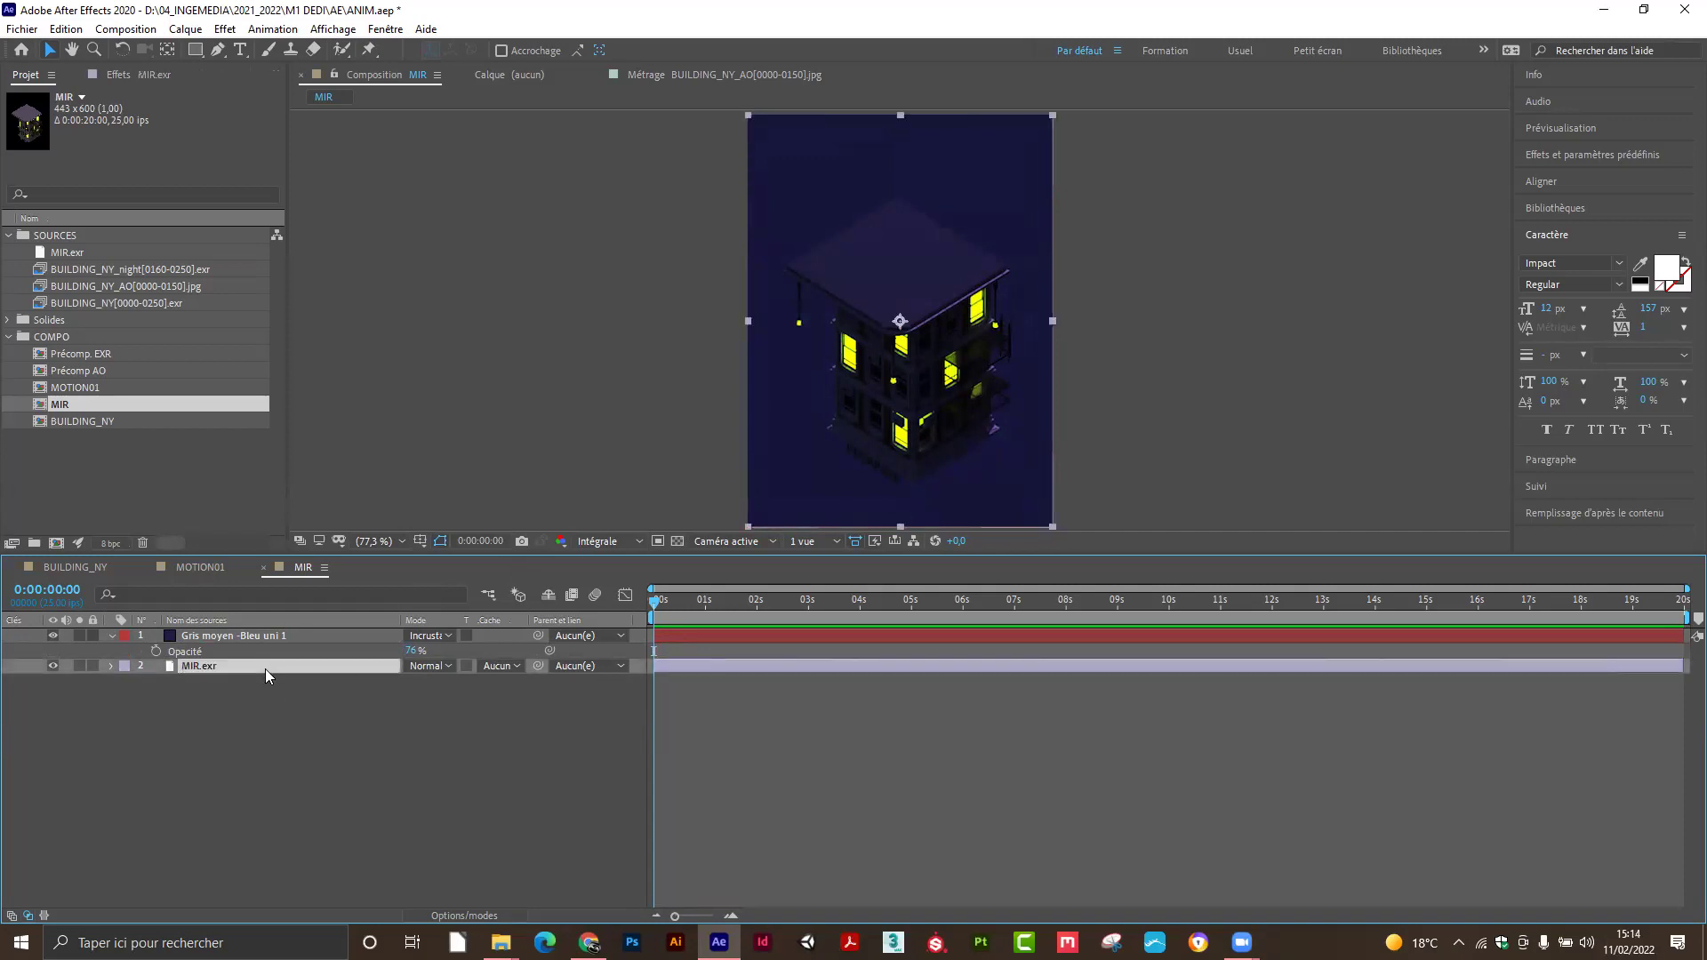
key(ctrl+d)
drag(272, 665, 278, 631)
Set the blue solid's track matte to Alpha of the MIR.exr copy.
click(315, 650)
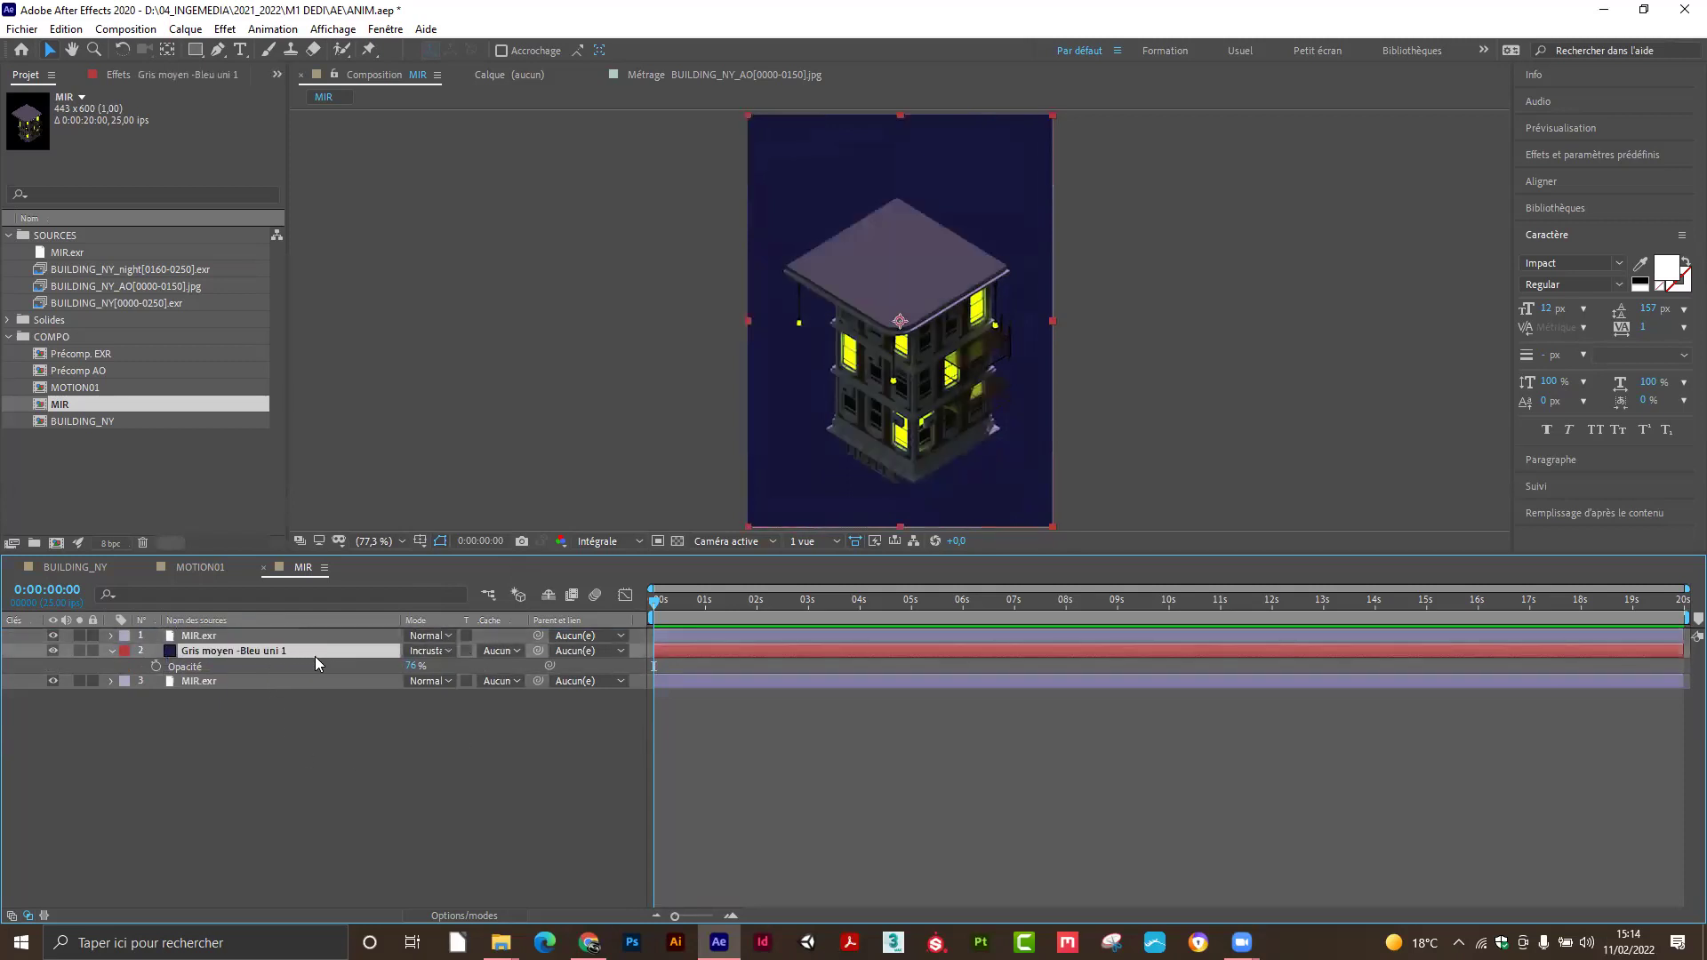
click(513, 651)
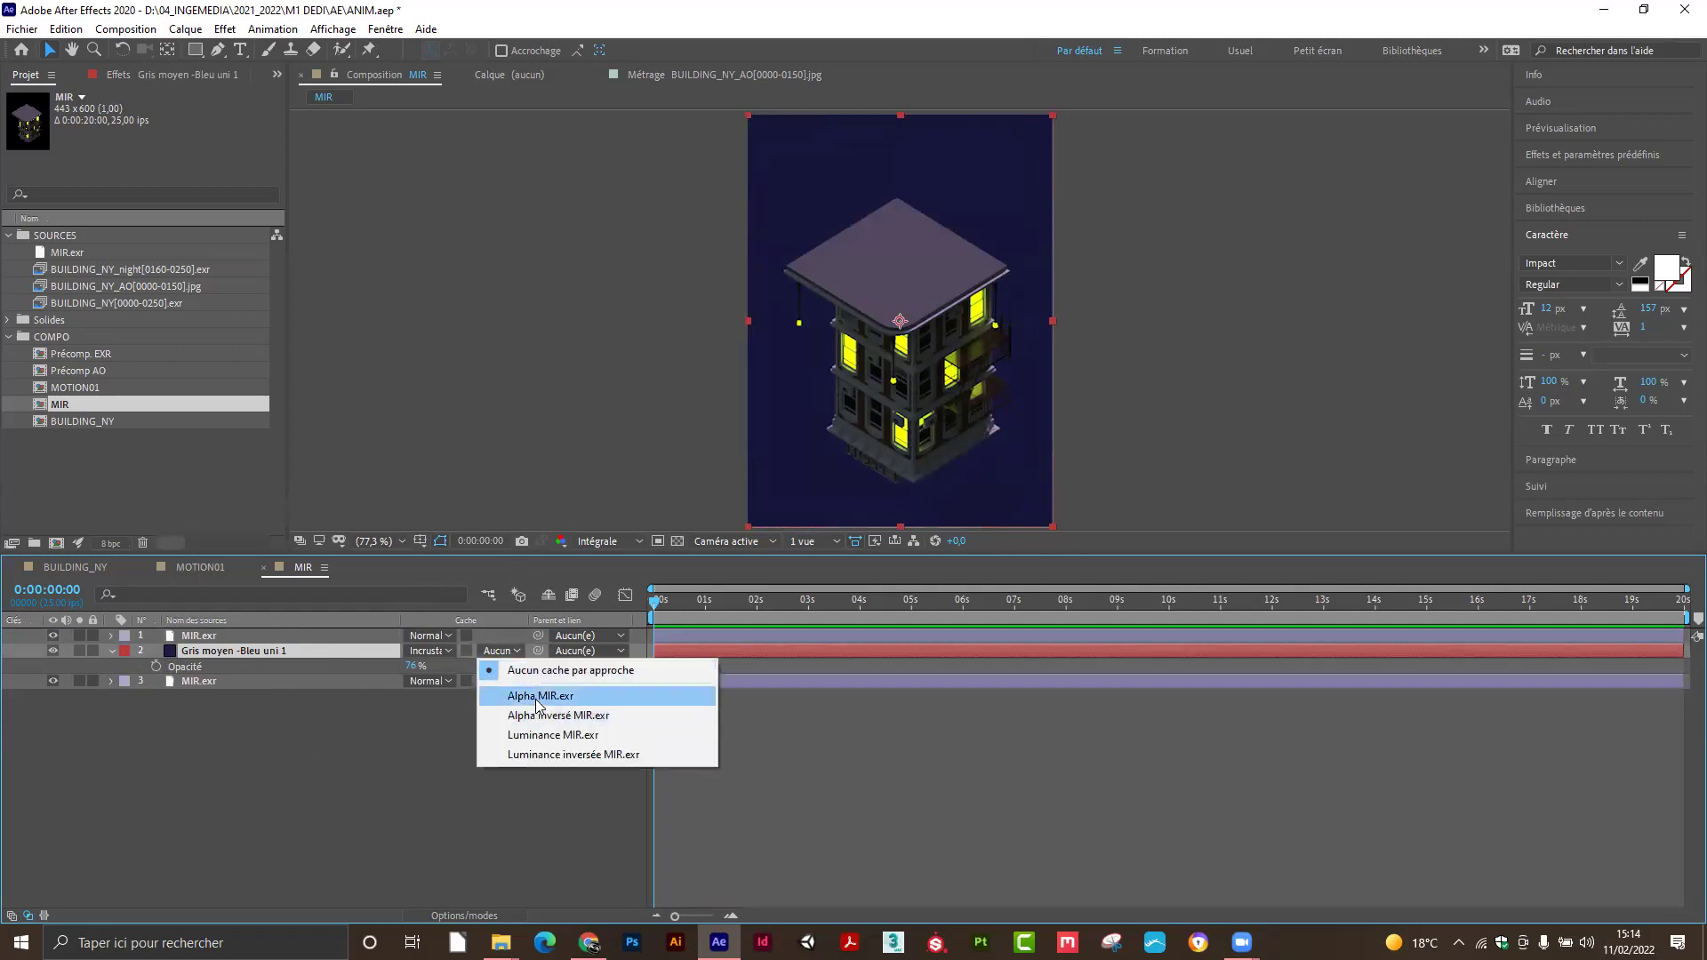
click(542, 697)
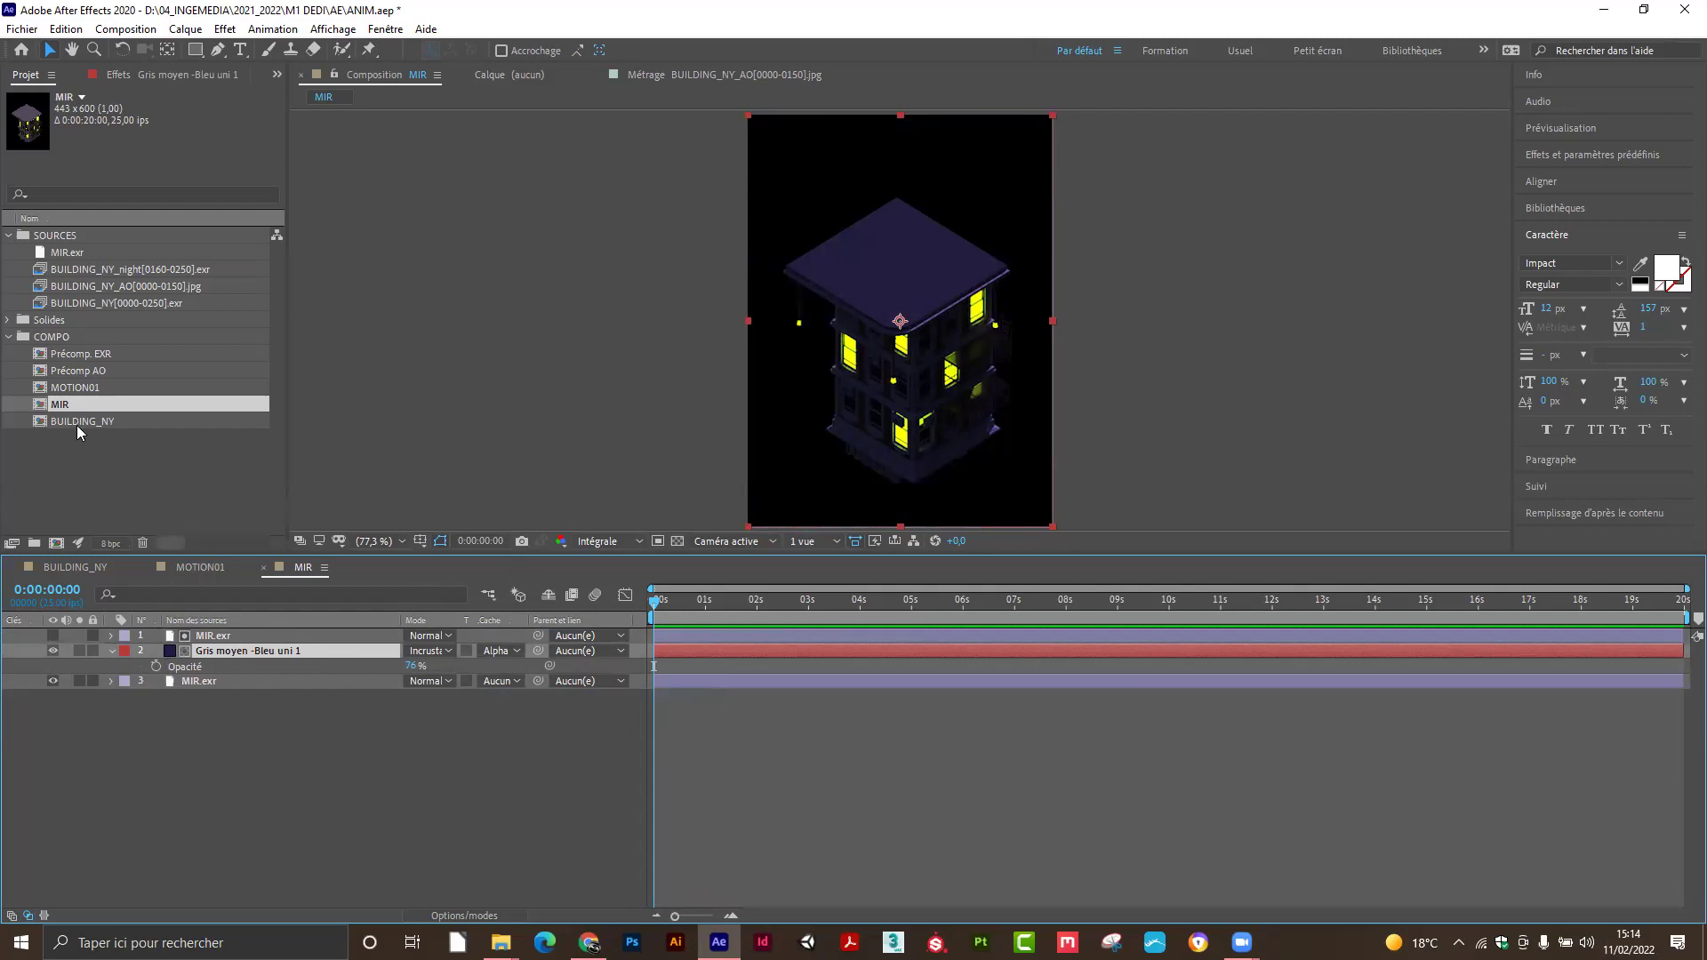
click(84, 388)
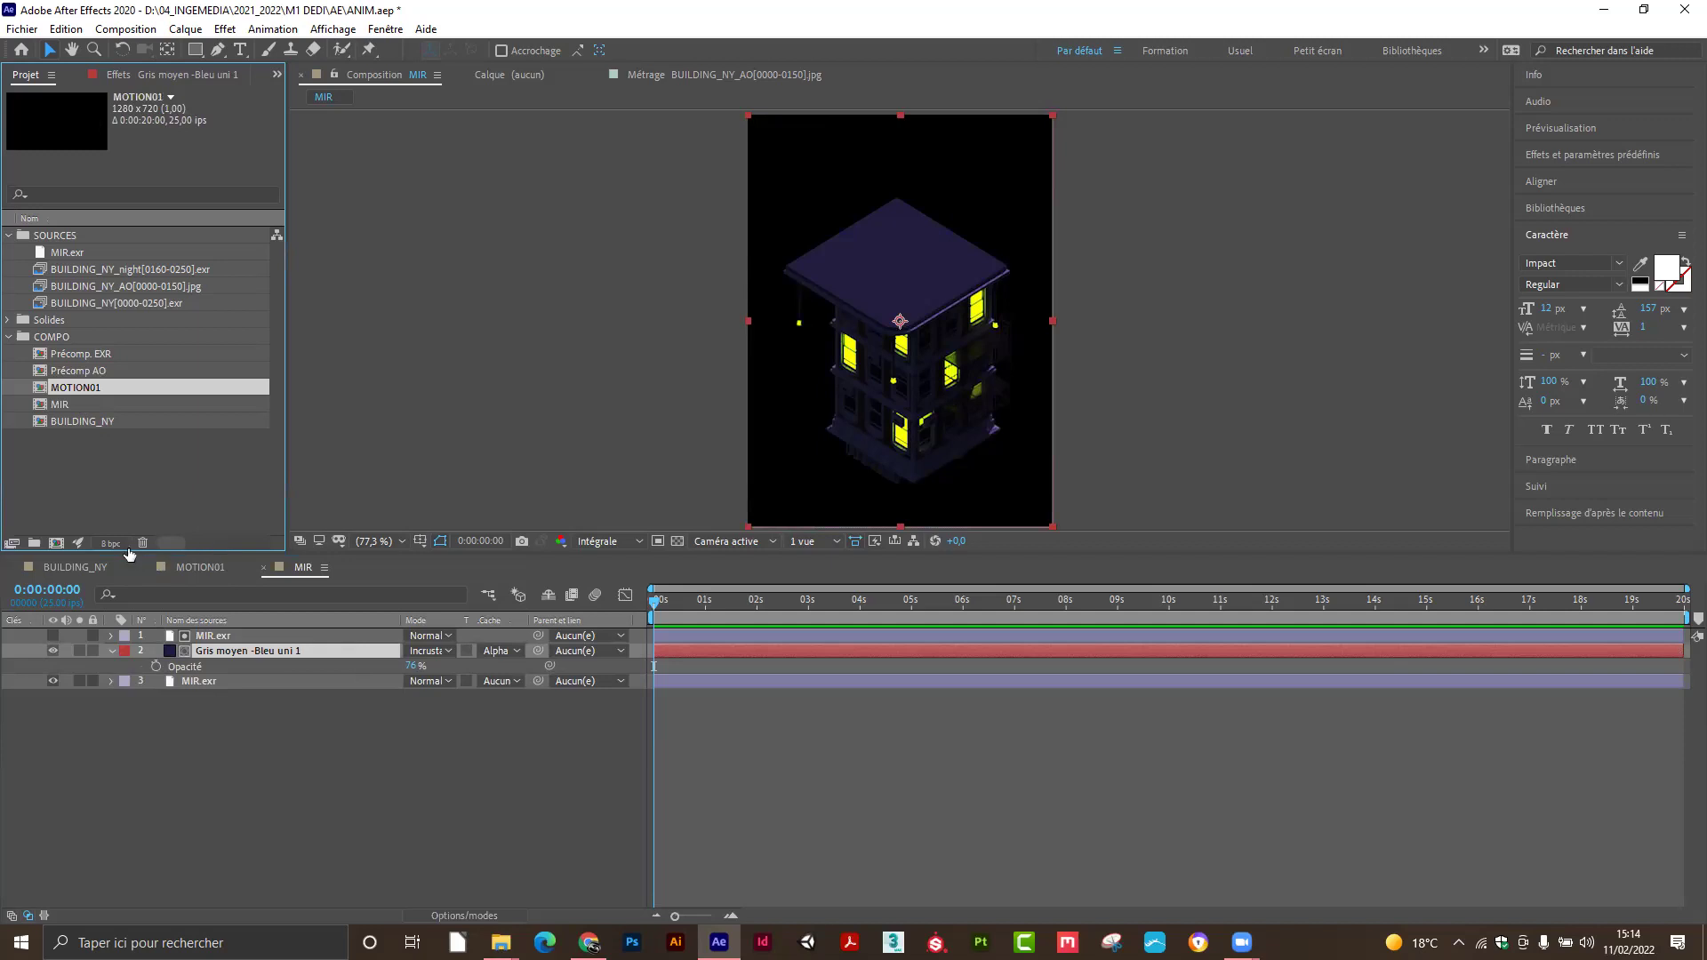
Open MOTION01, select its MIR.exr layer and zoom the timeline to about 6–17 seconds.
double_click(85, 391)
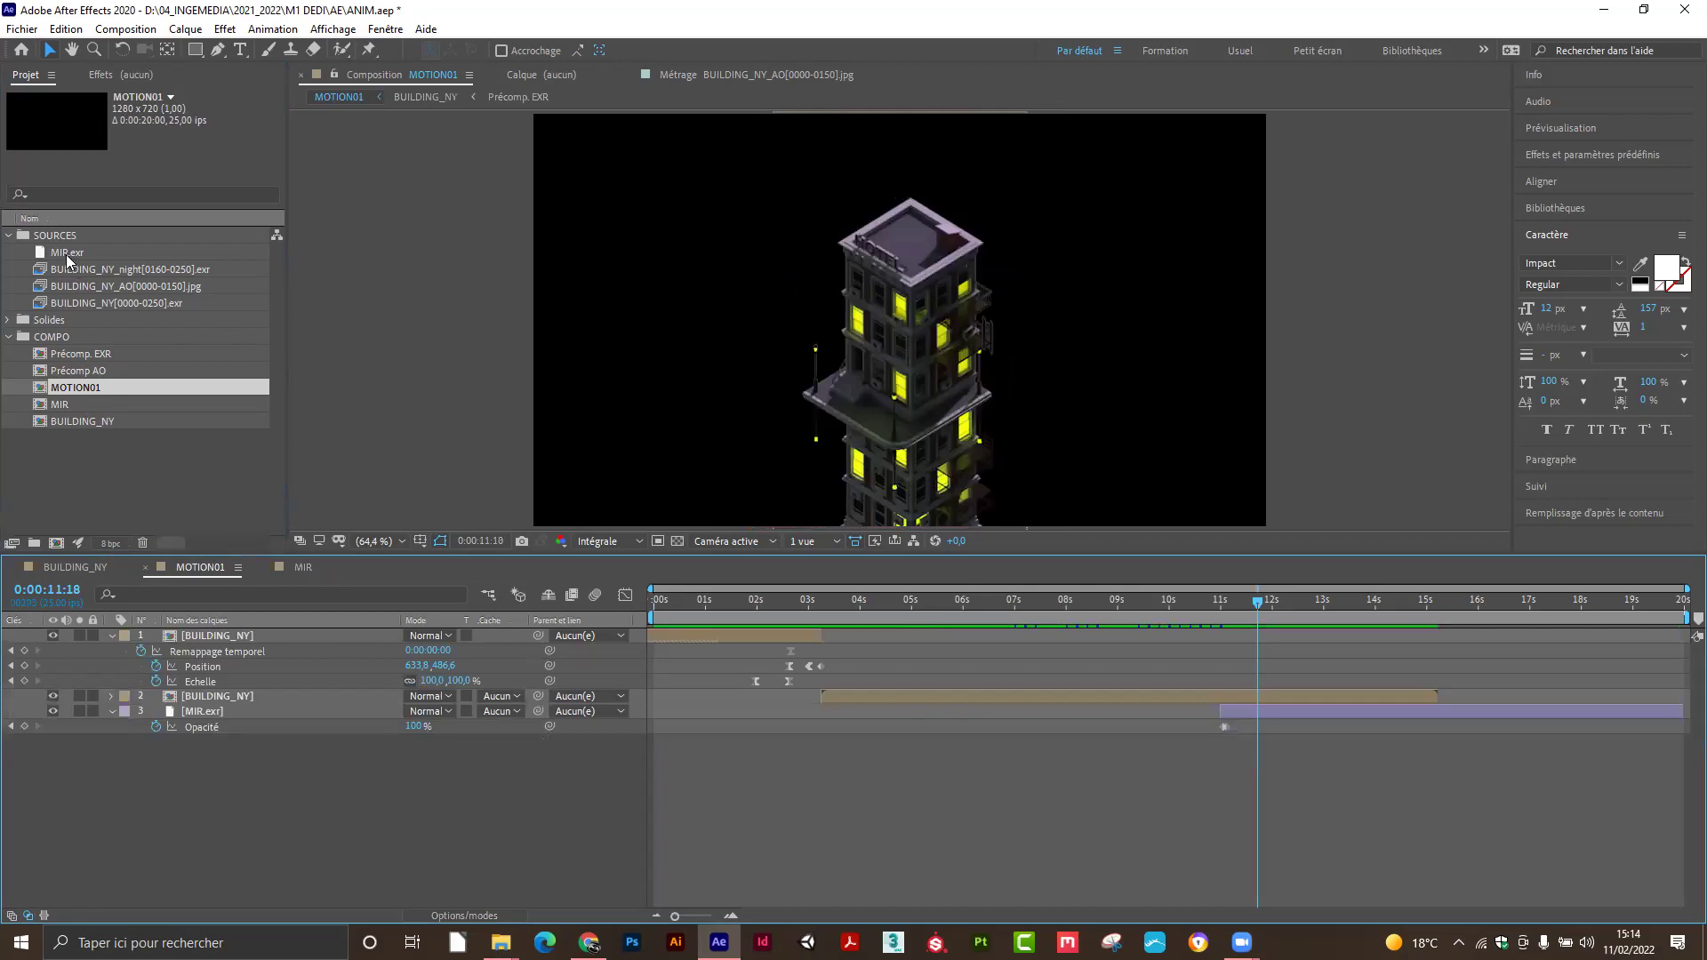
click(58, 405)
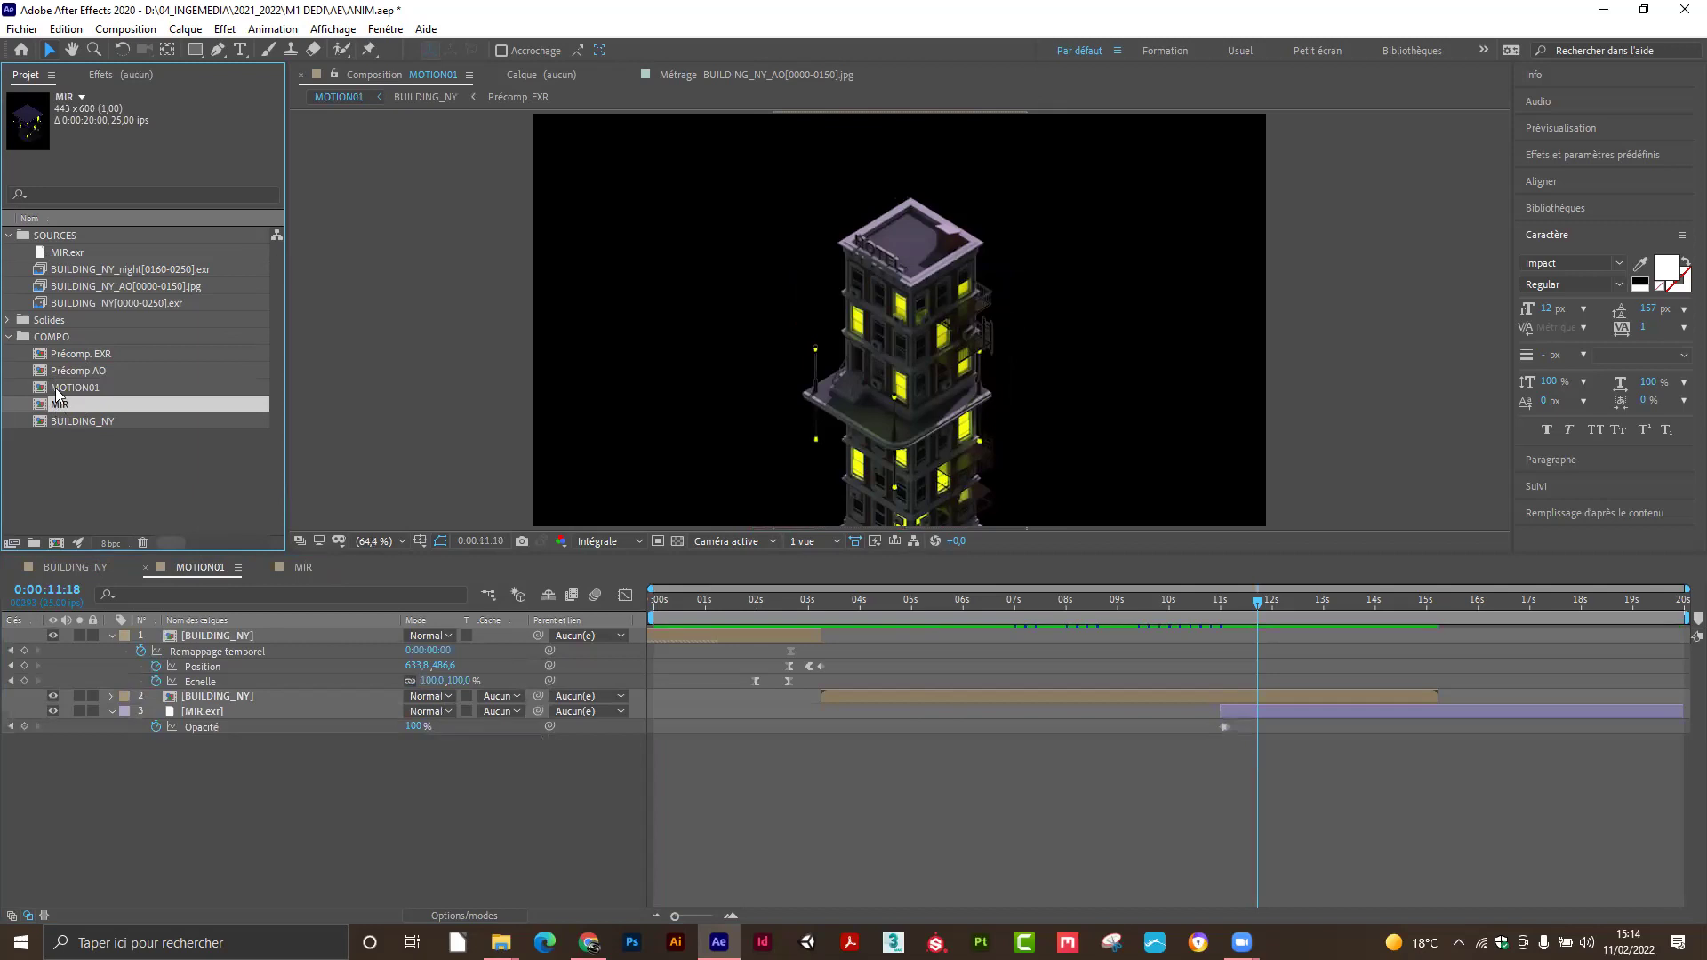
click(247, 786)
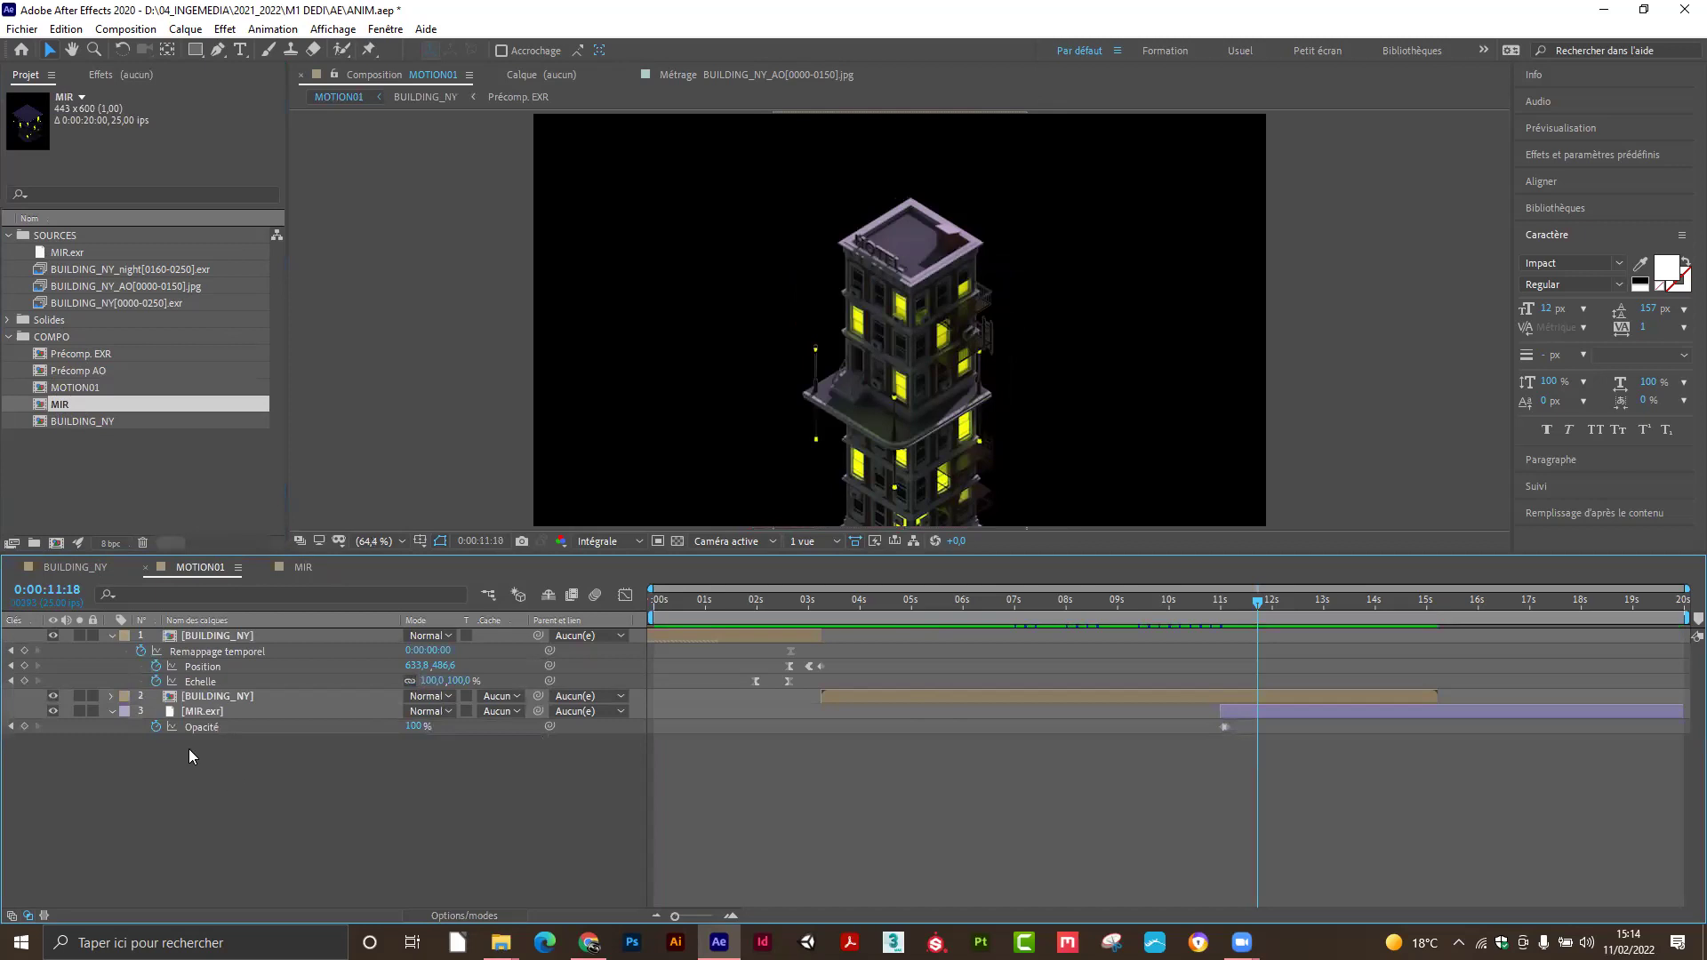
click(187, 712)
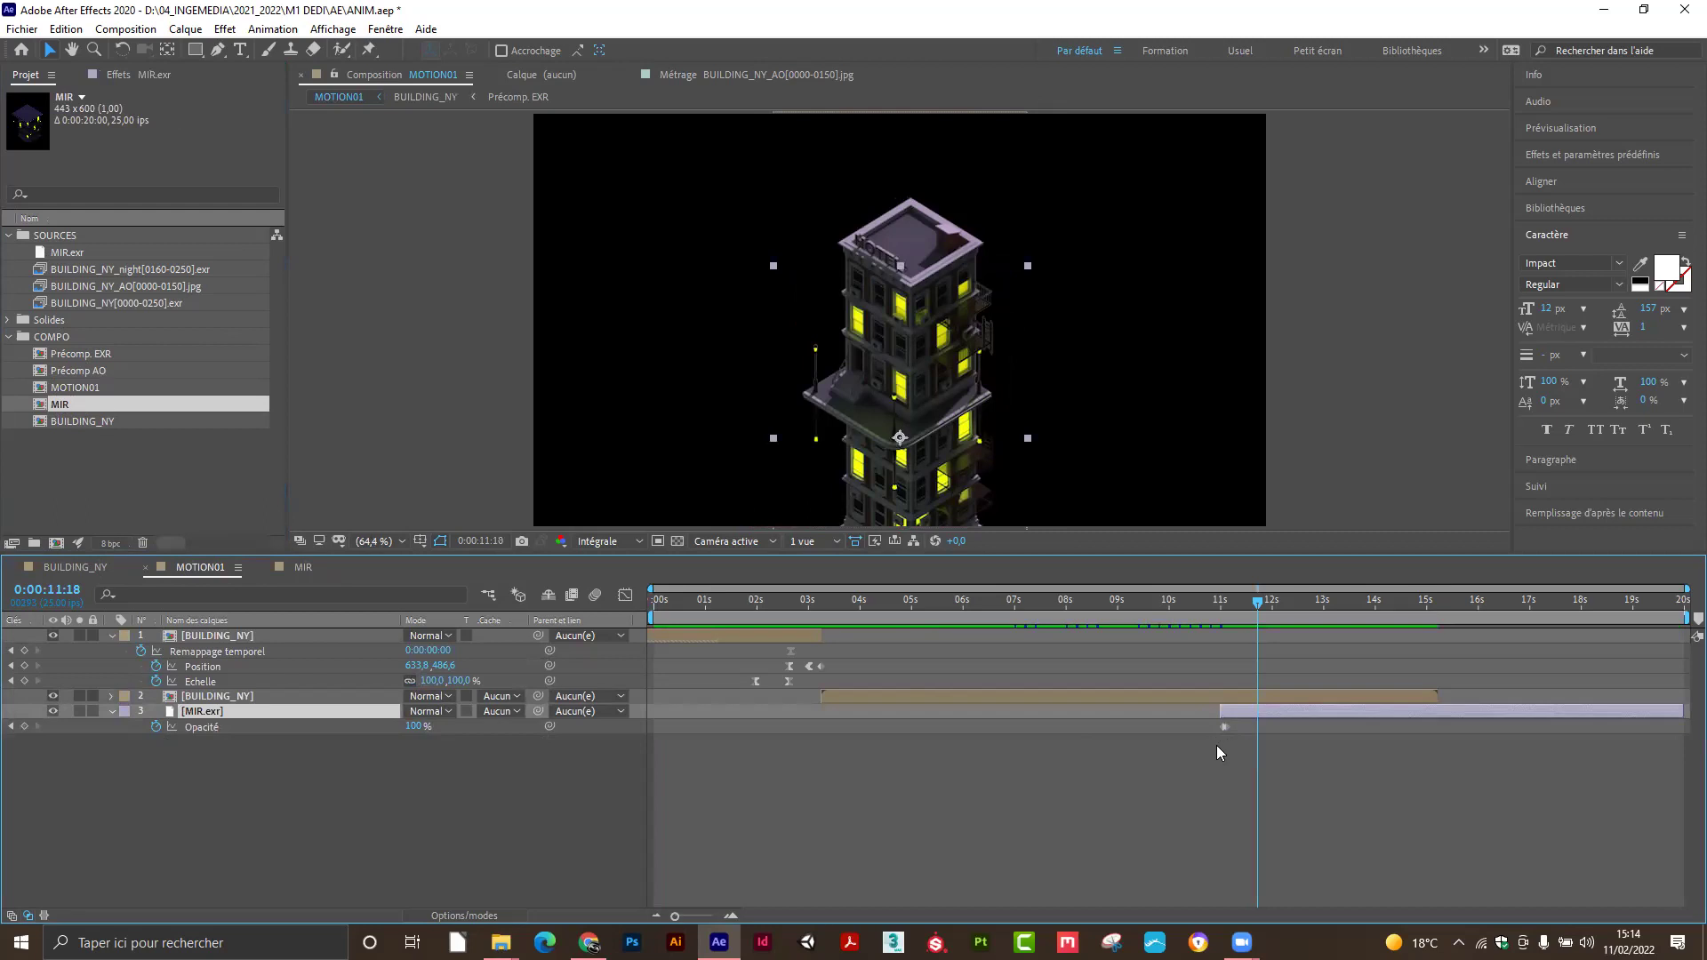
drag(675, 915, 691, 915)
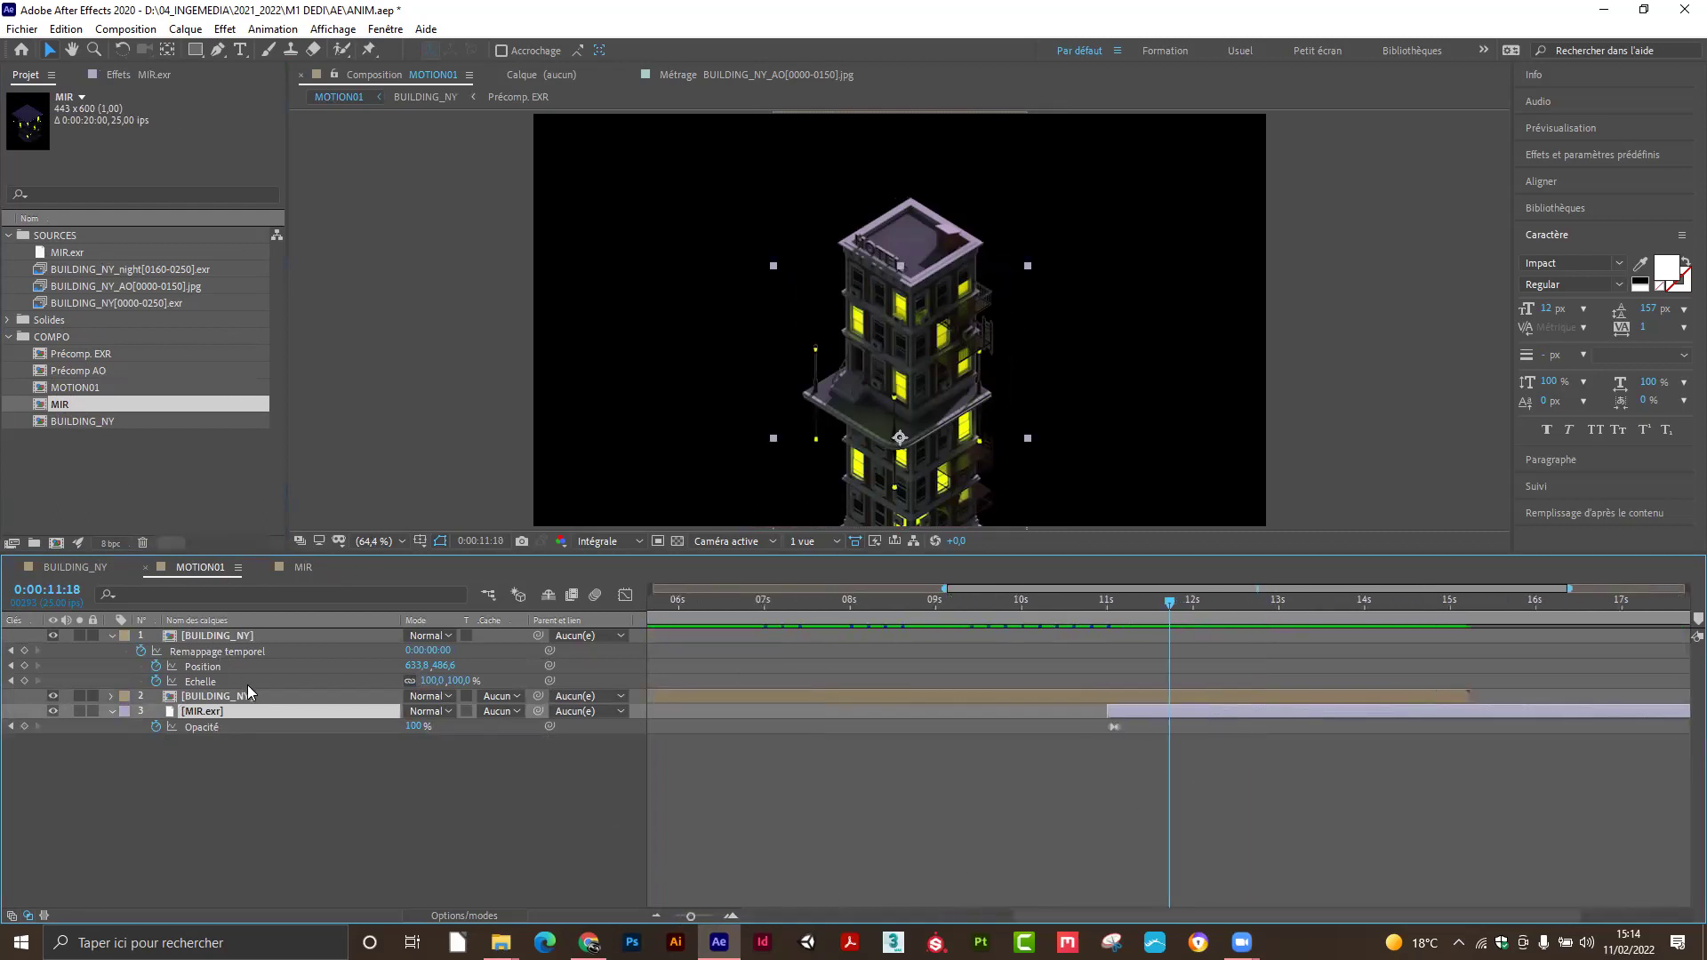
Replace the MIR.exr layer with the MIR composition and preview its opacity fade before 11 seconds.
click(223, 768)
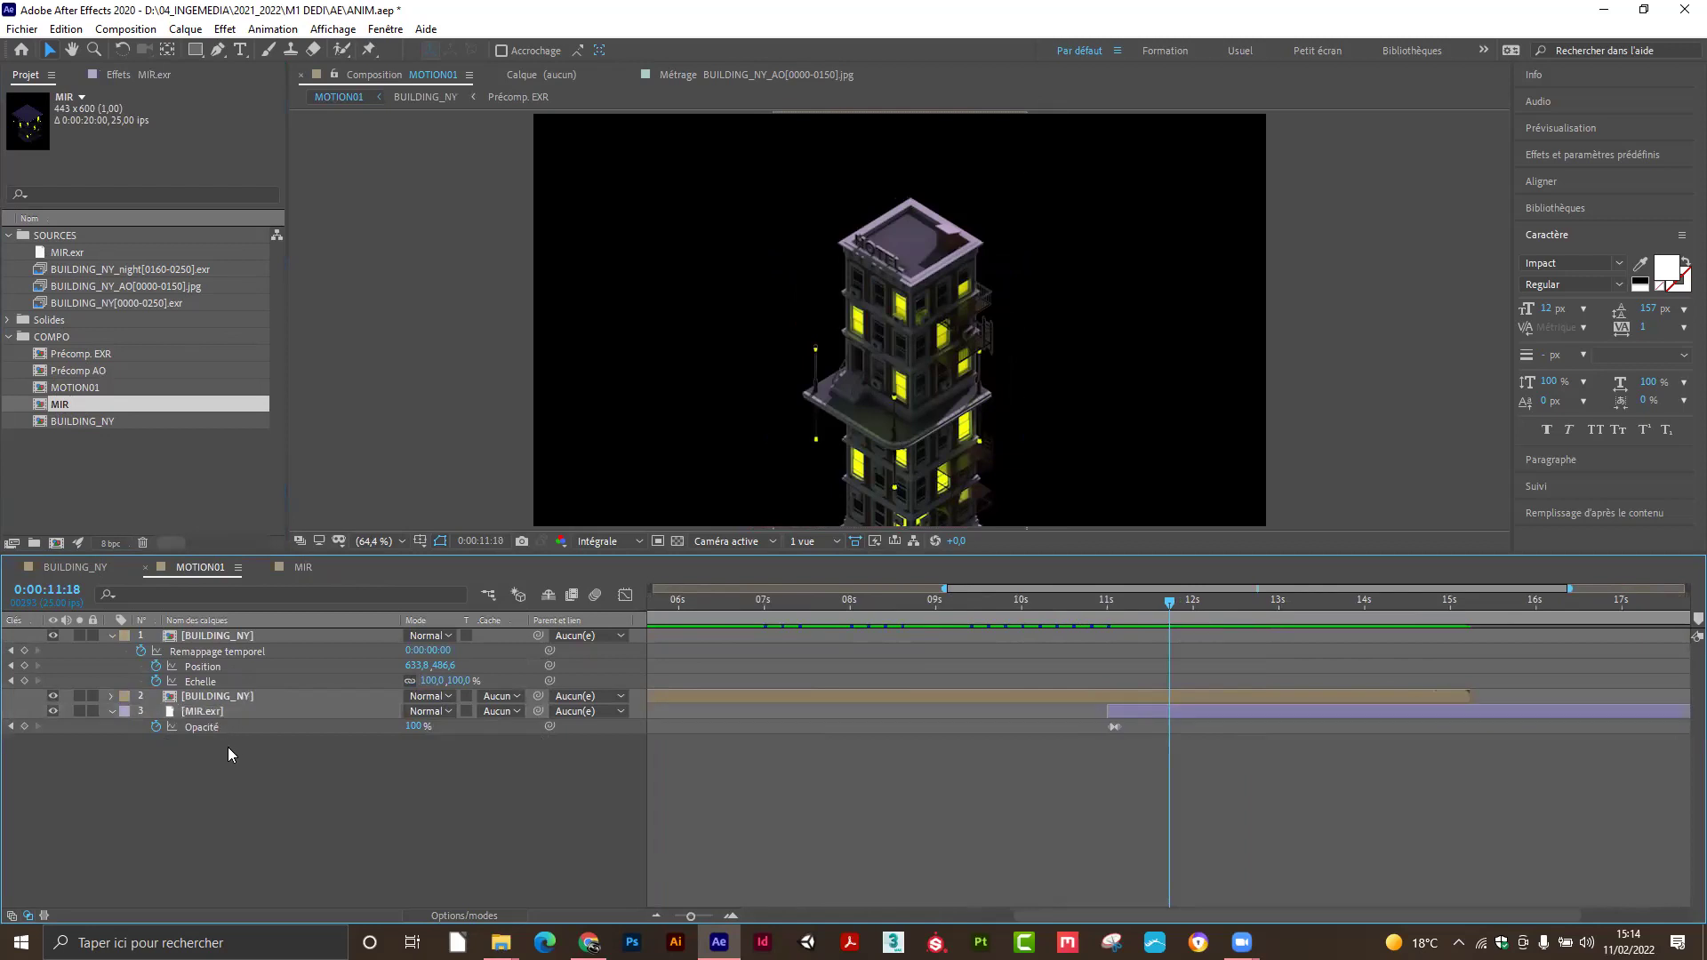
click(228, 714)
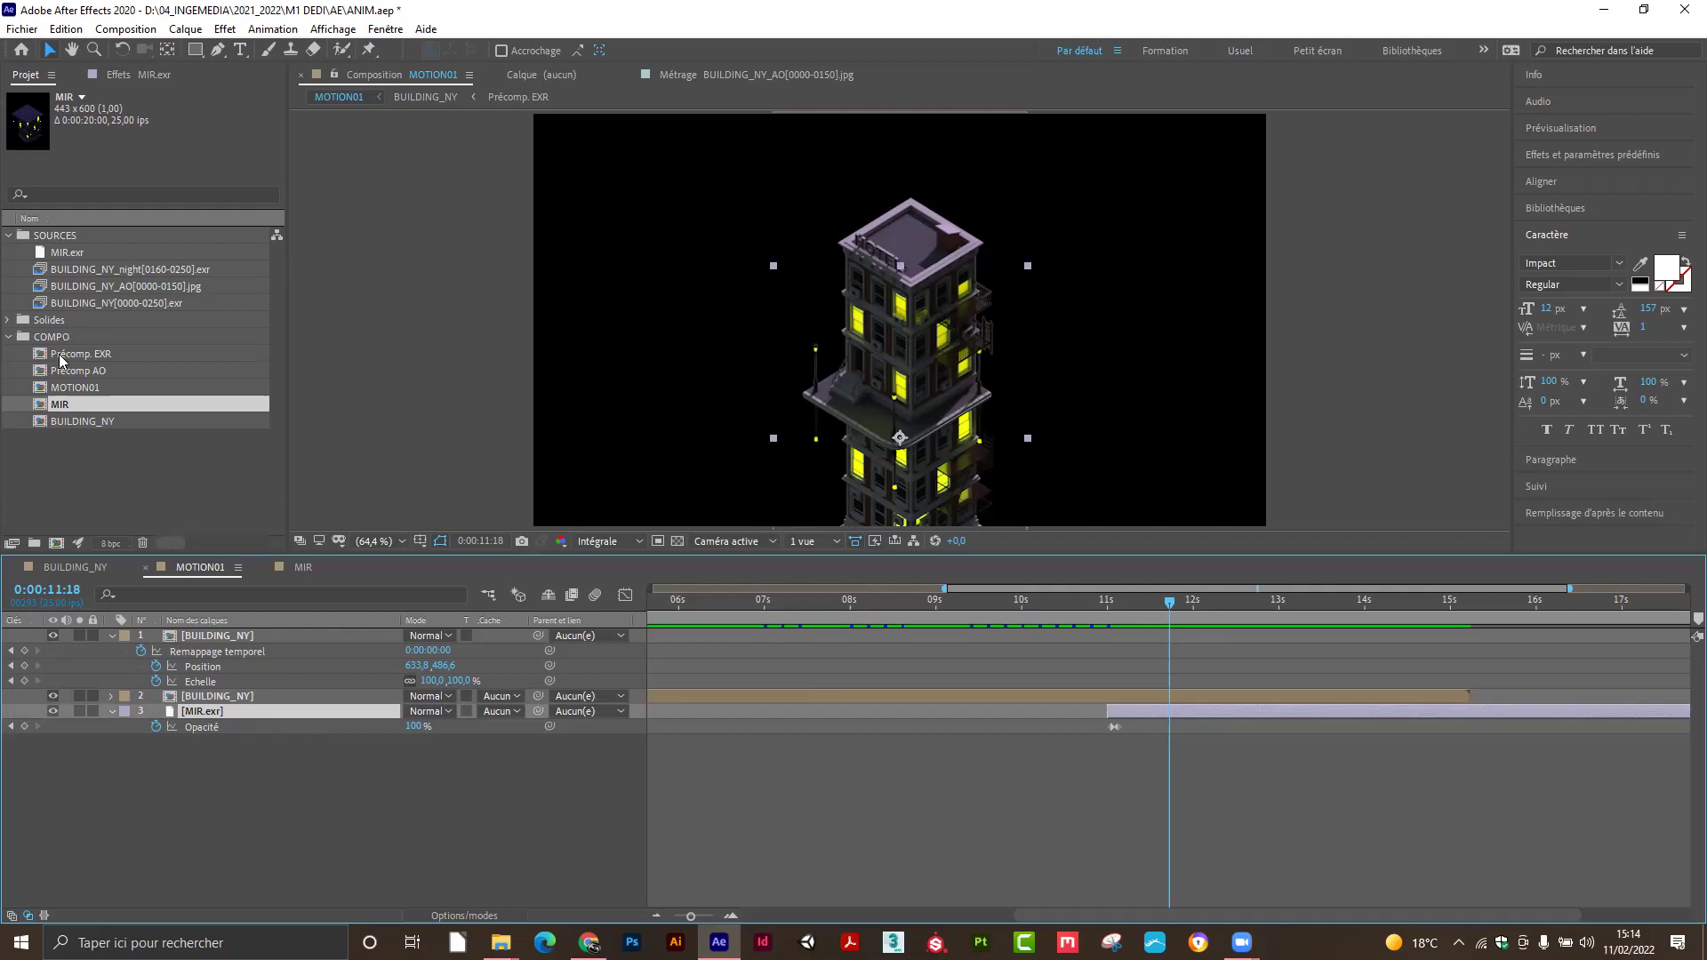
click(54, 406)
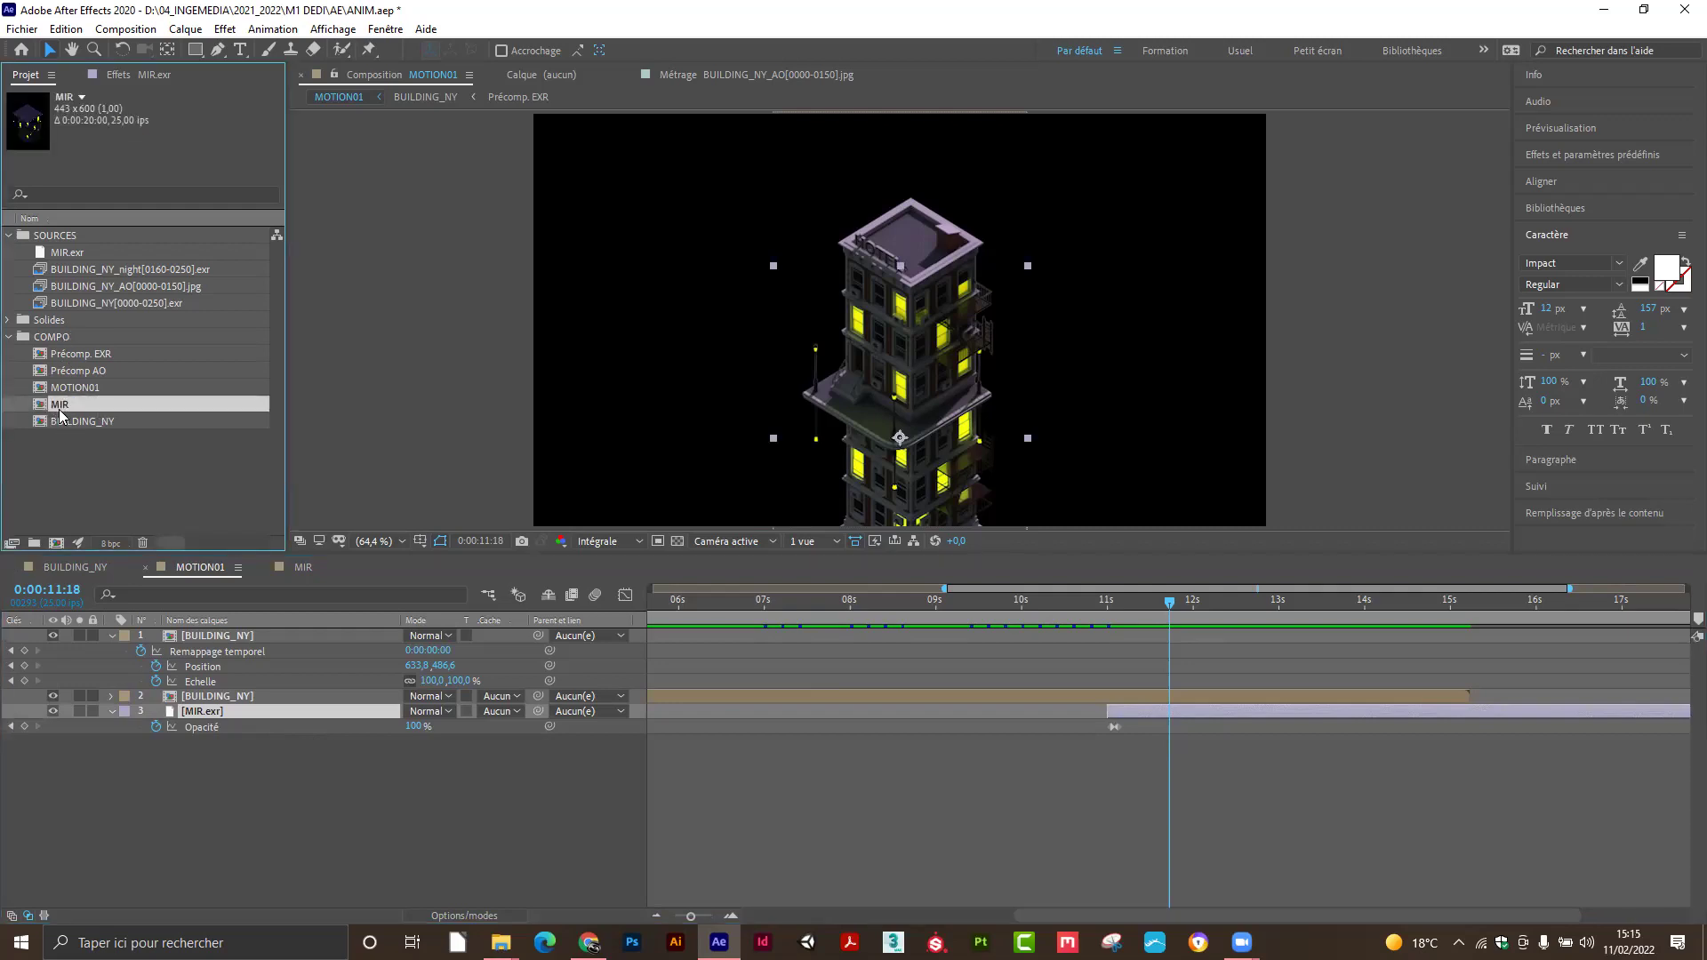
drag(62, 411, 204, 708)
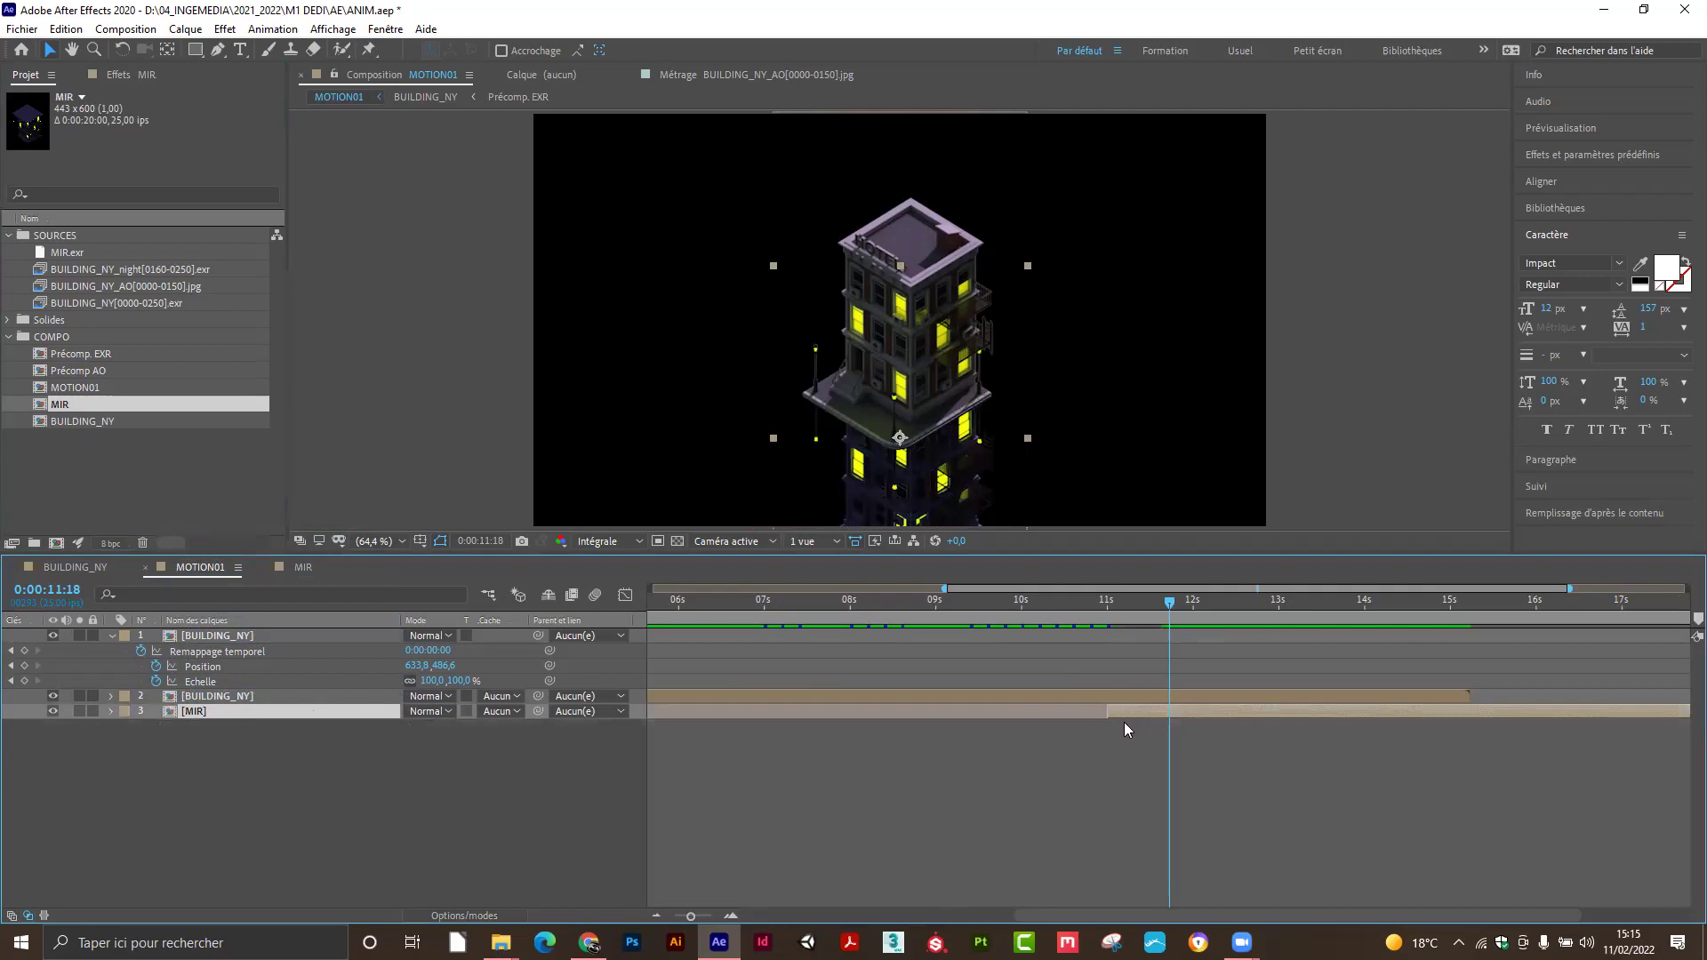
key(t)
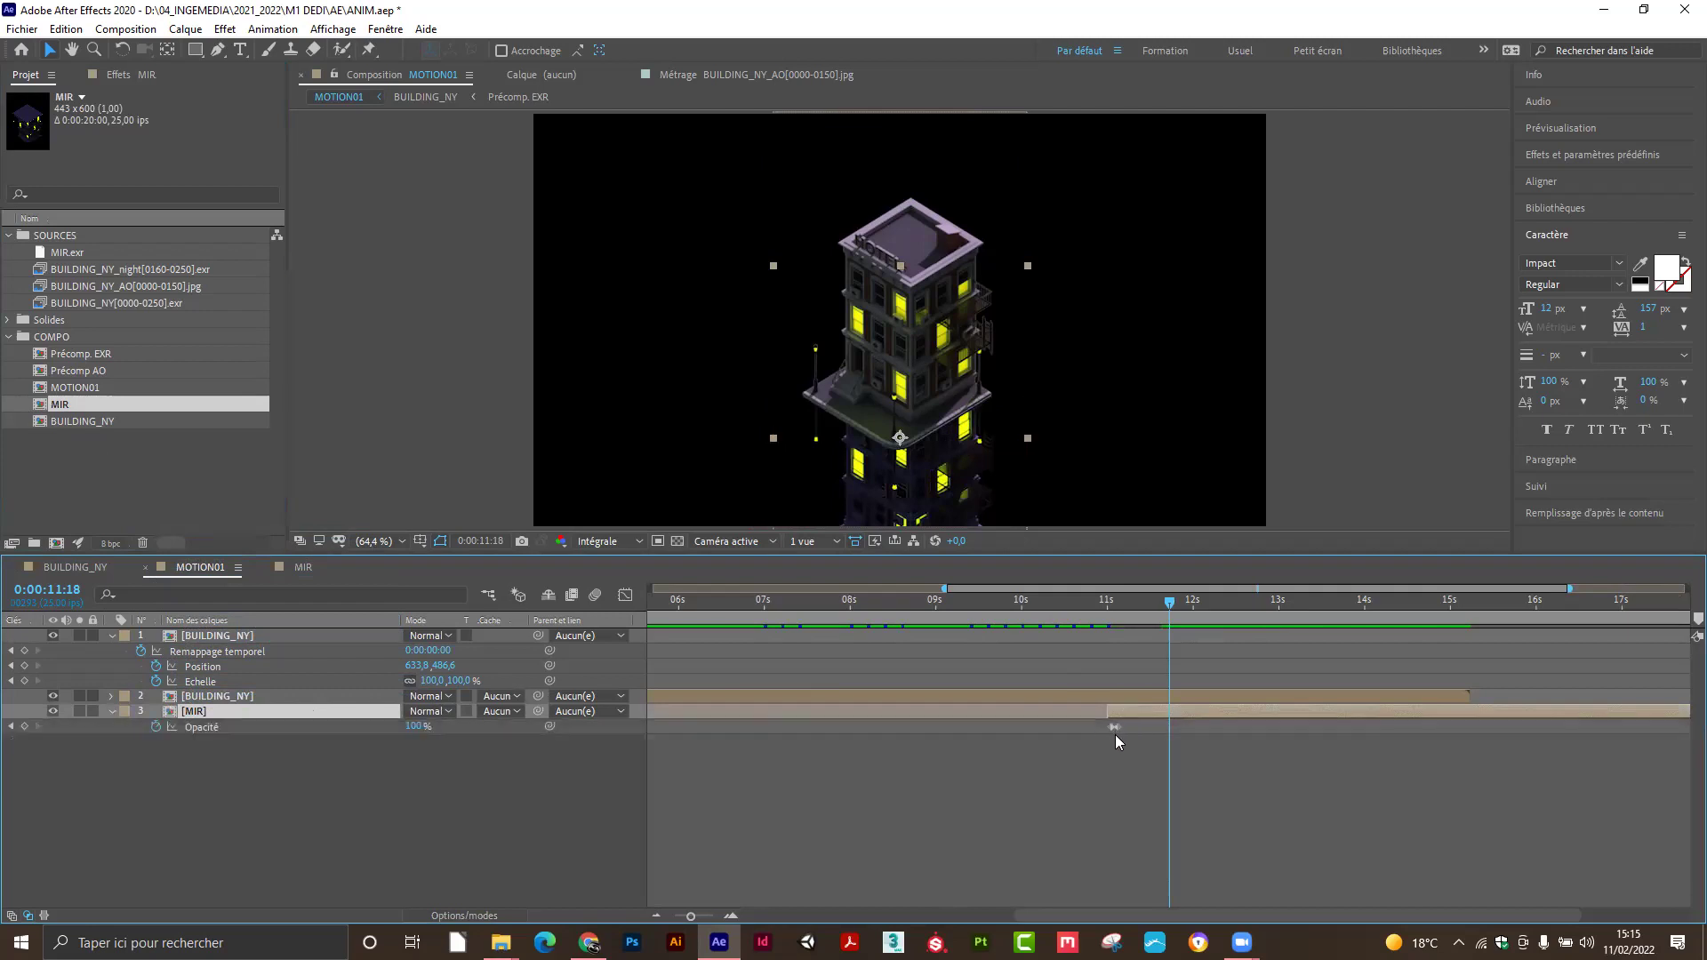
mouse_move(1183, 607)
mouse_down()
mouse_move(1095, 617)
mouse_move(1152, 623)
mouse_up()
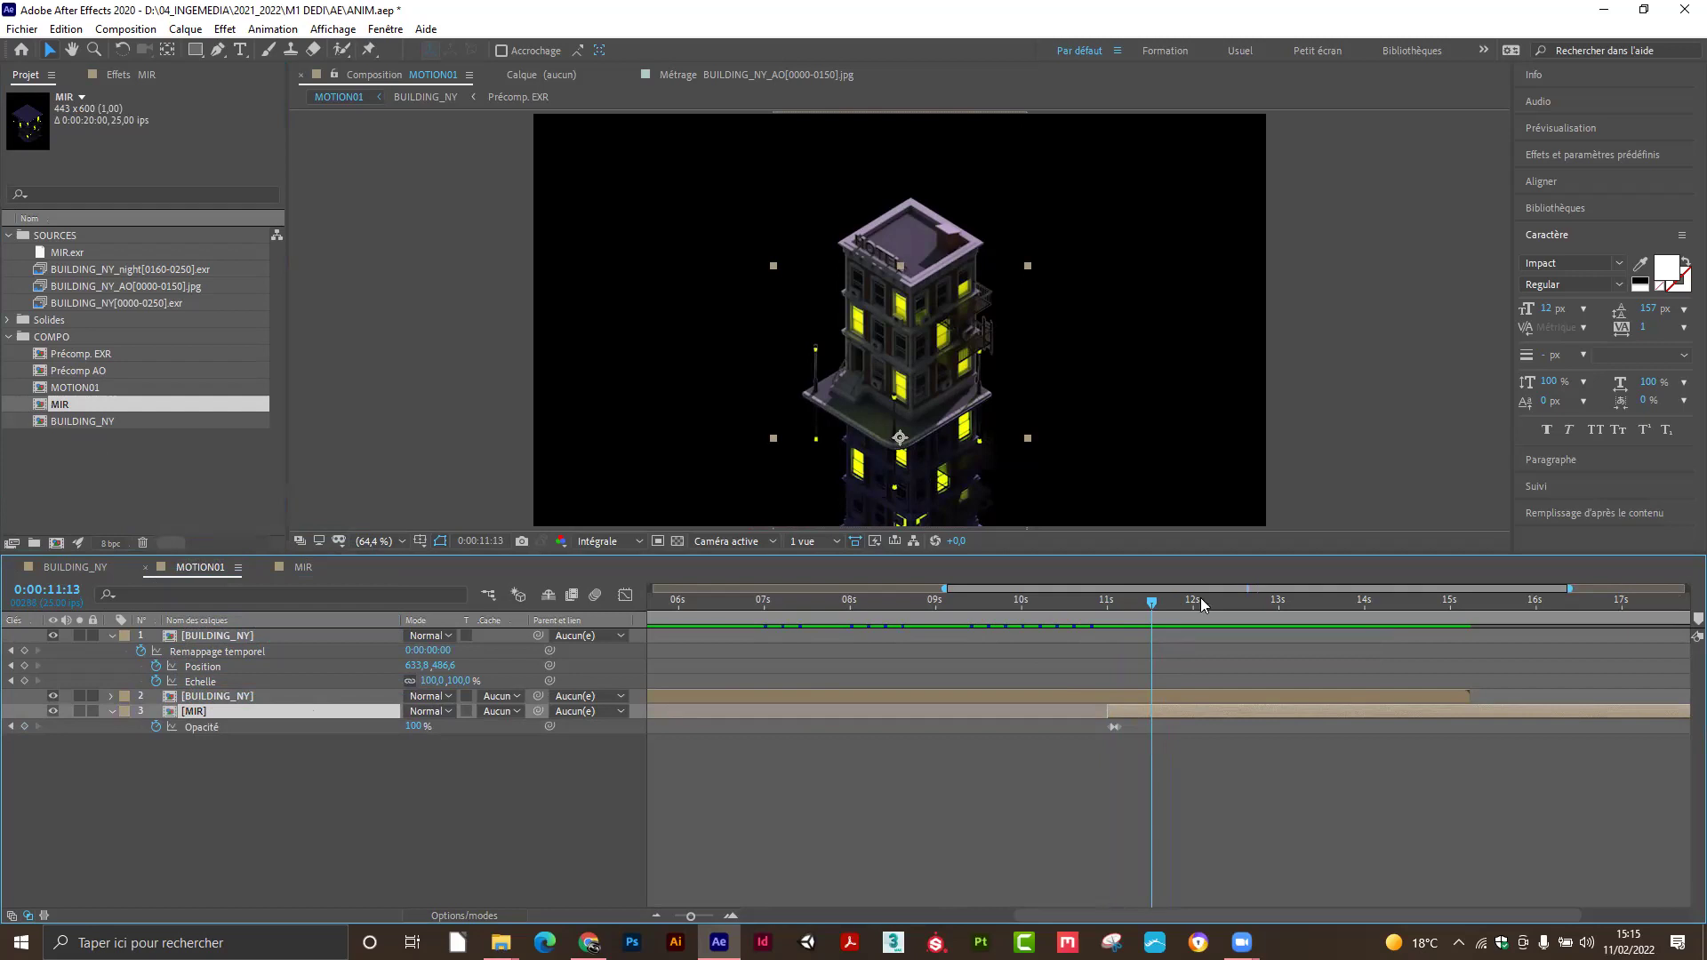
Turn on the transparency grid, check the 10-second transition, and undo the layer replacement.
click(677, 540)
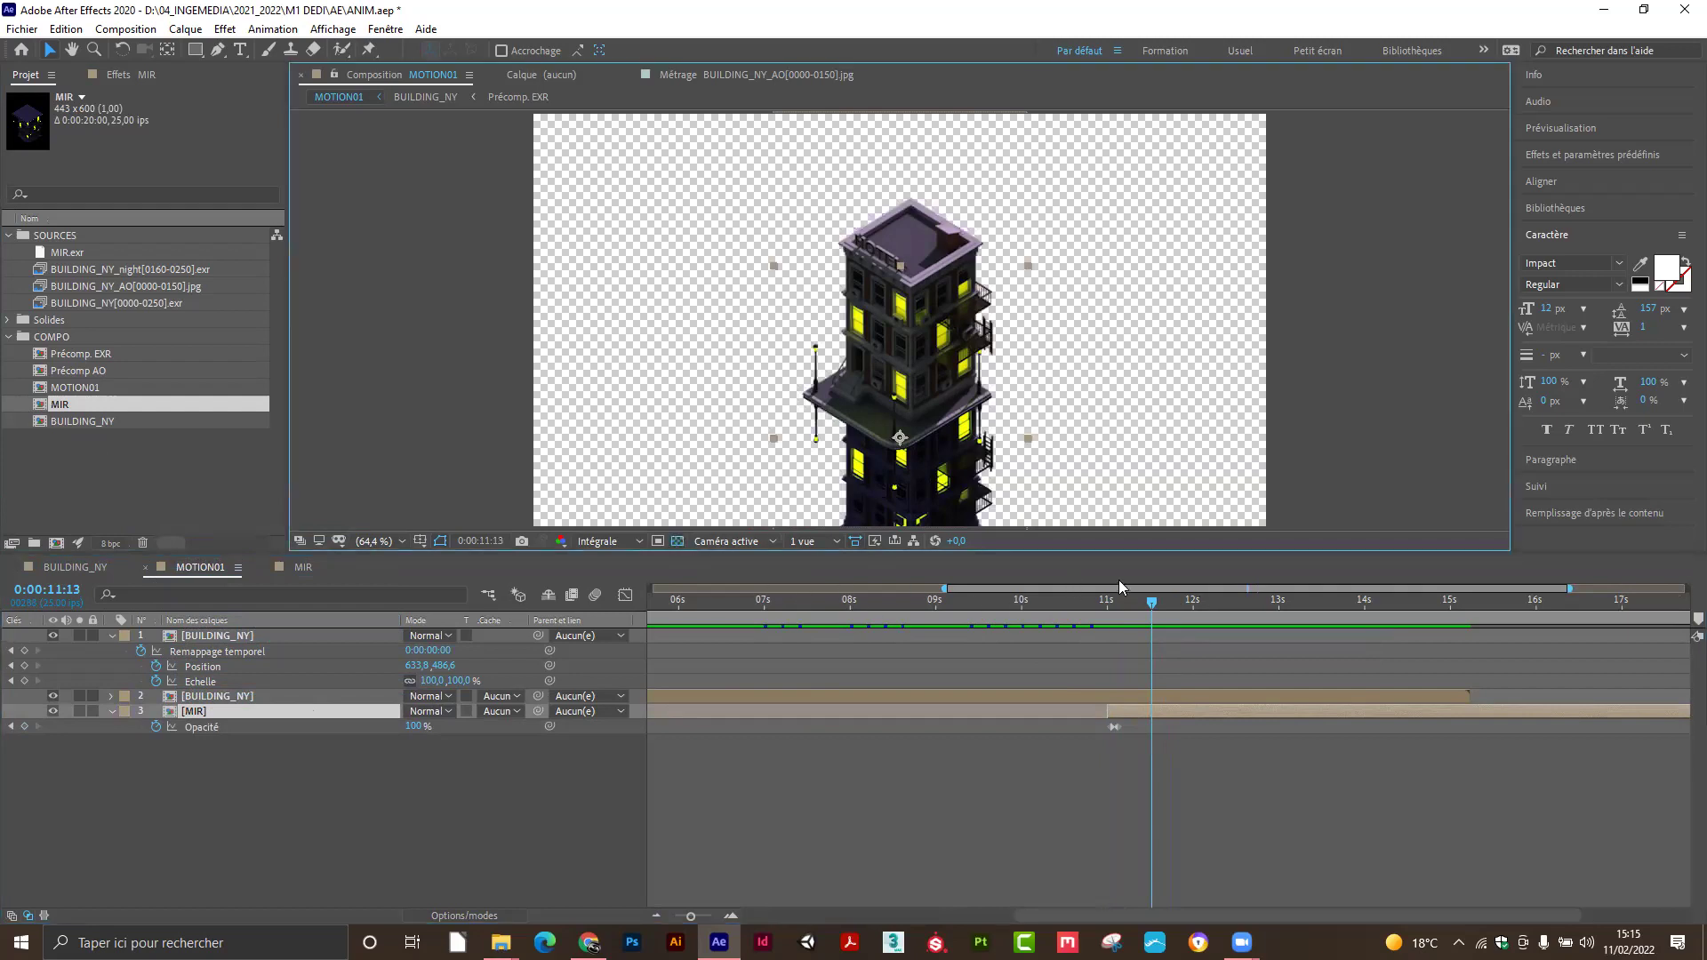
drag(1145, 599, 1103, 623)
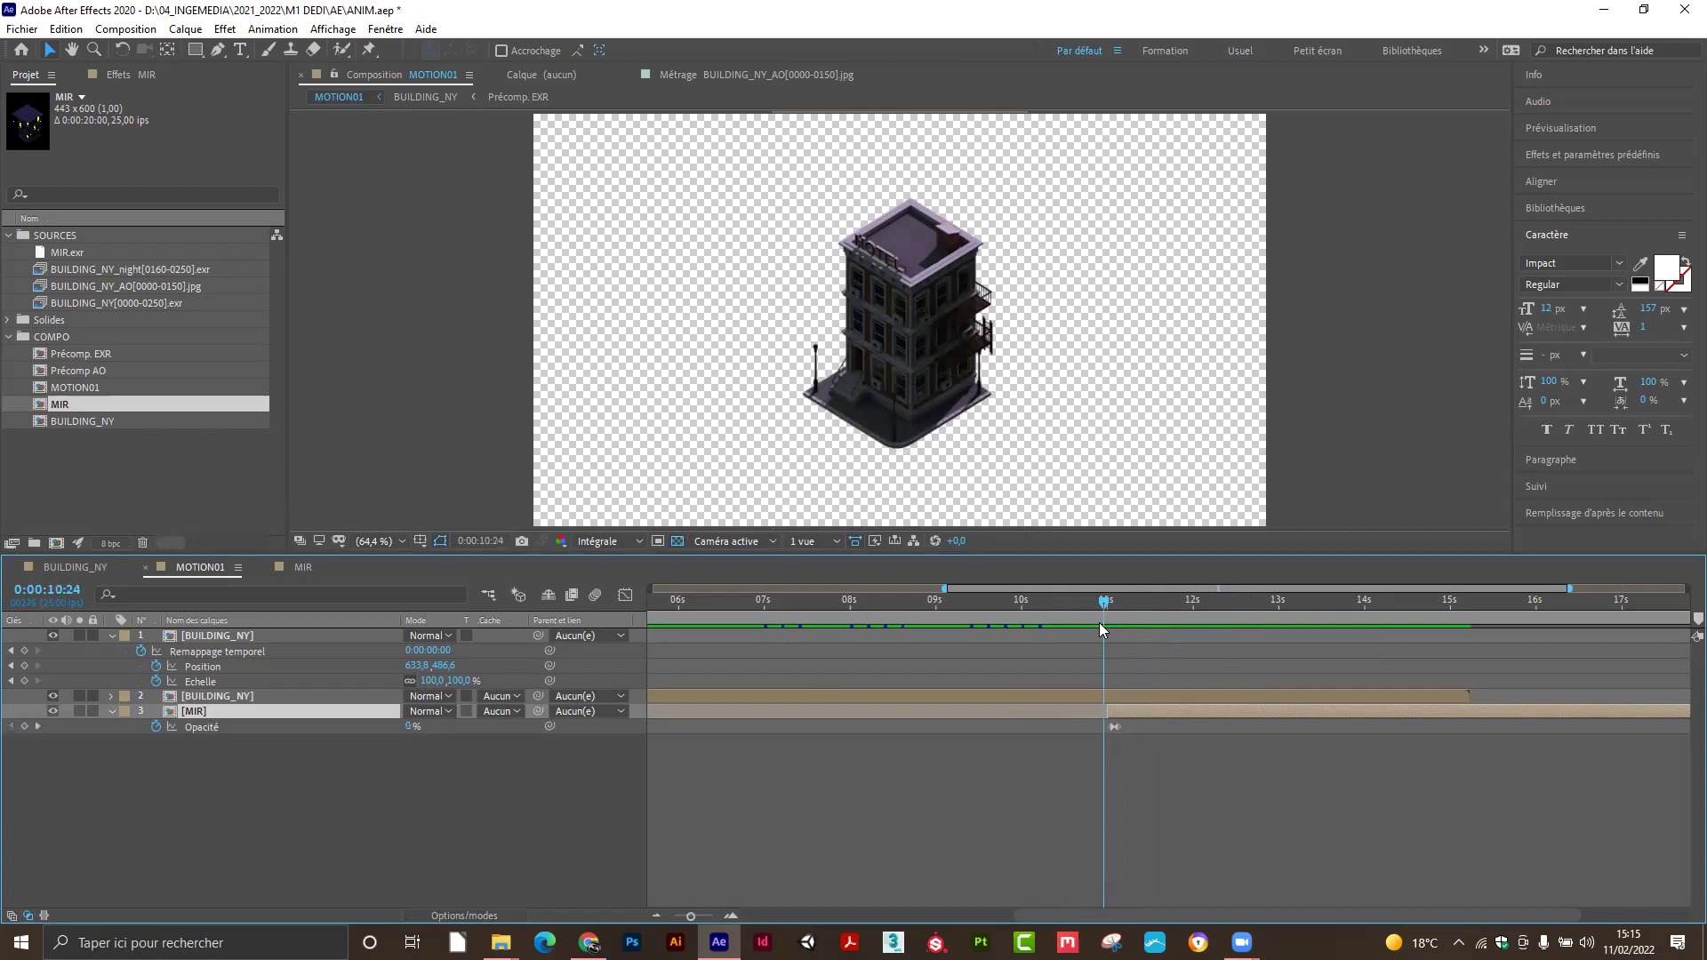
key(ctrl+z)
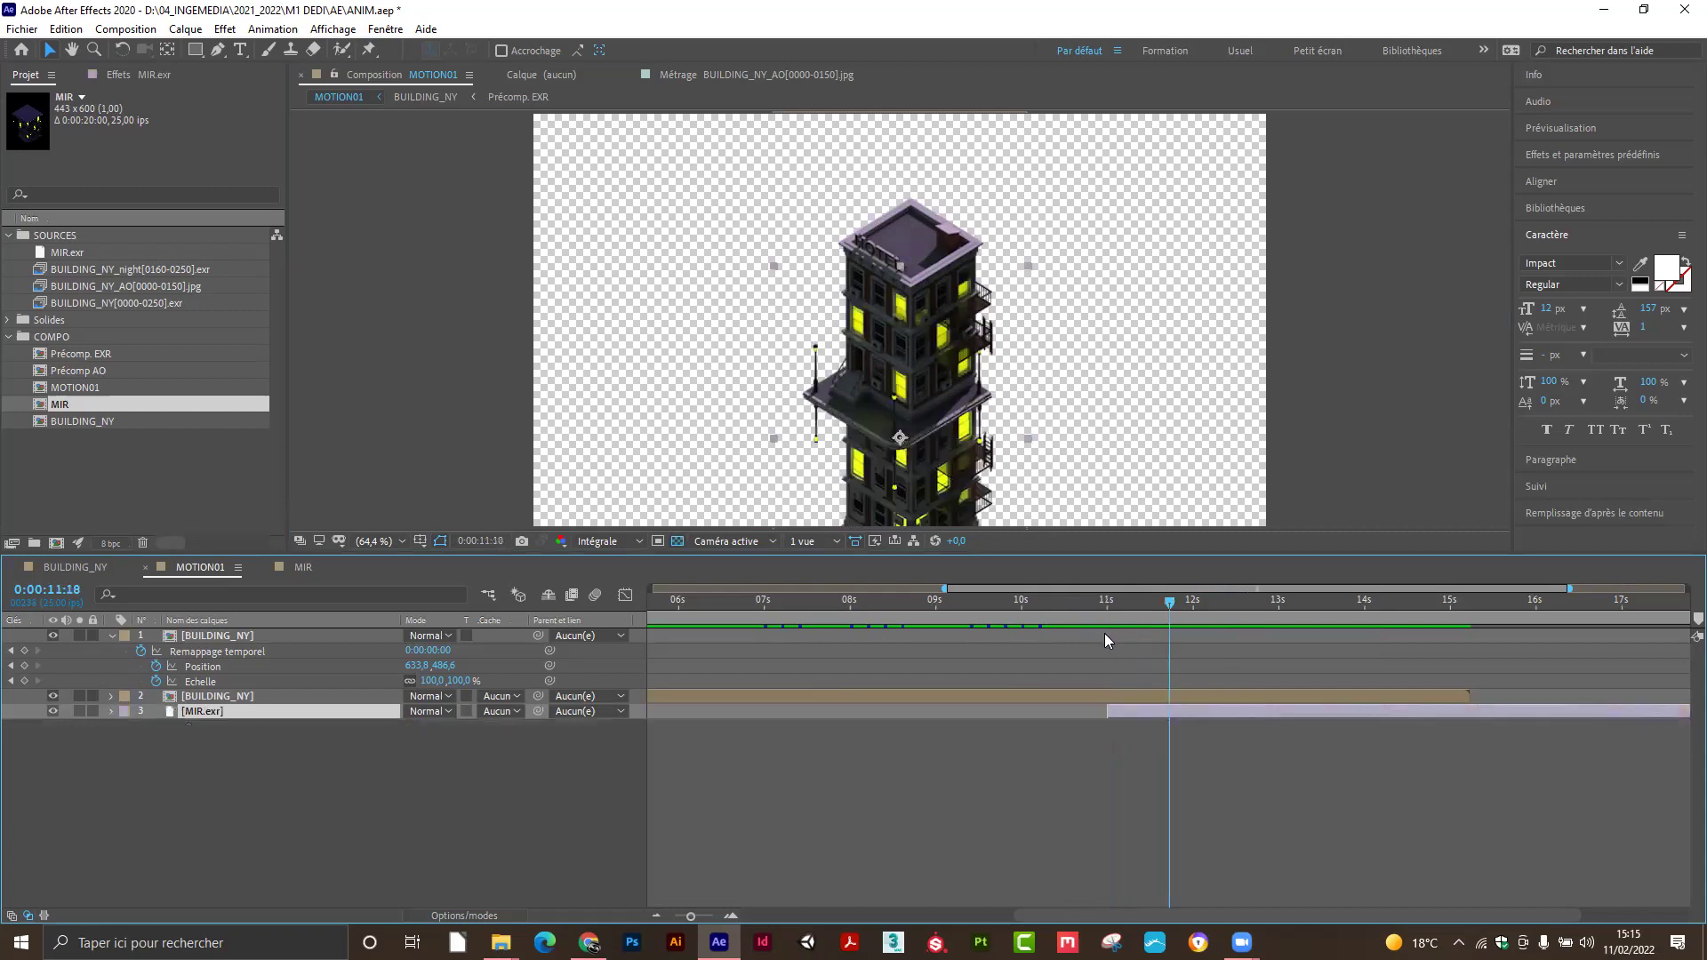
click(455, 775)
click(240, 714)
key(t)
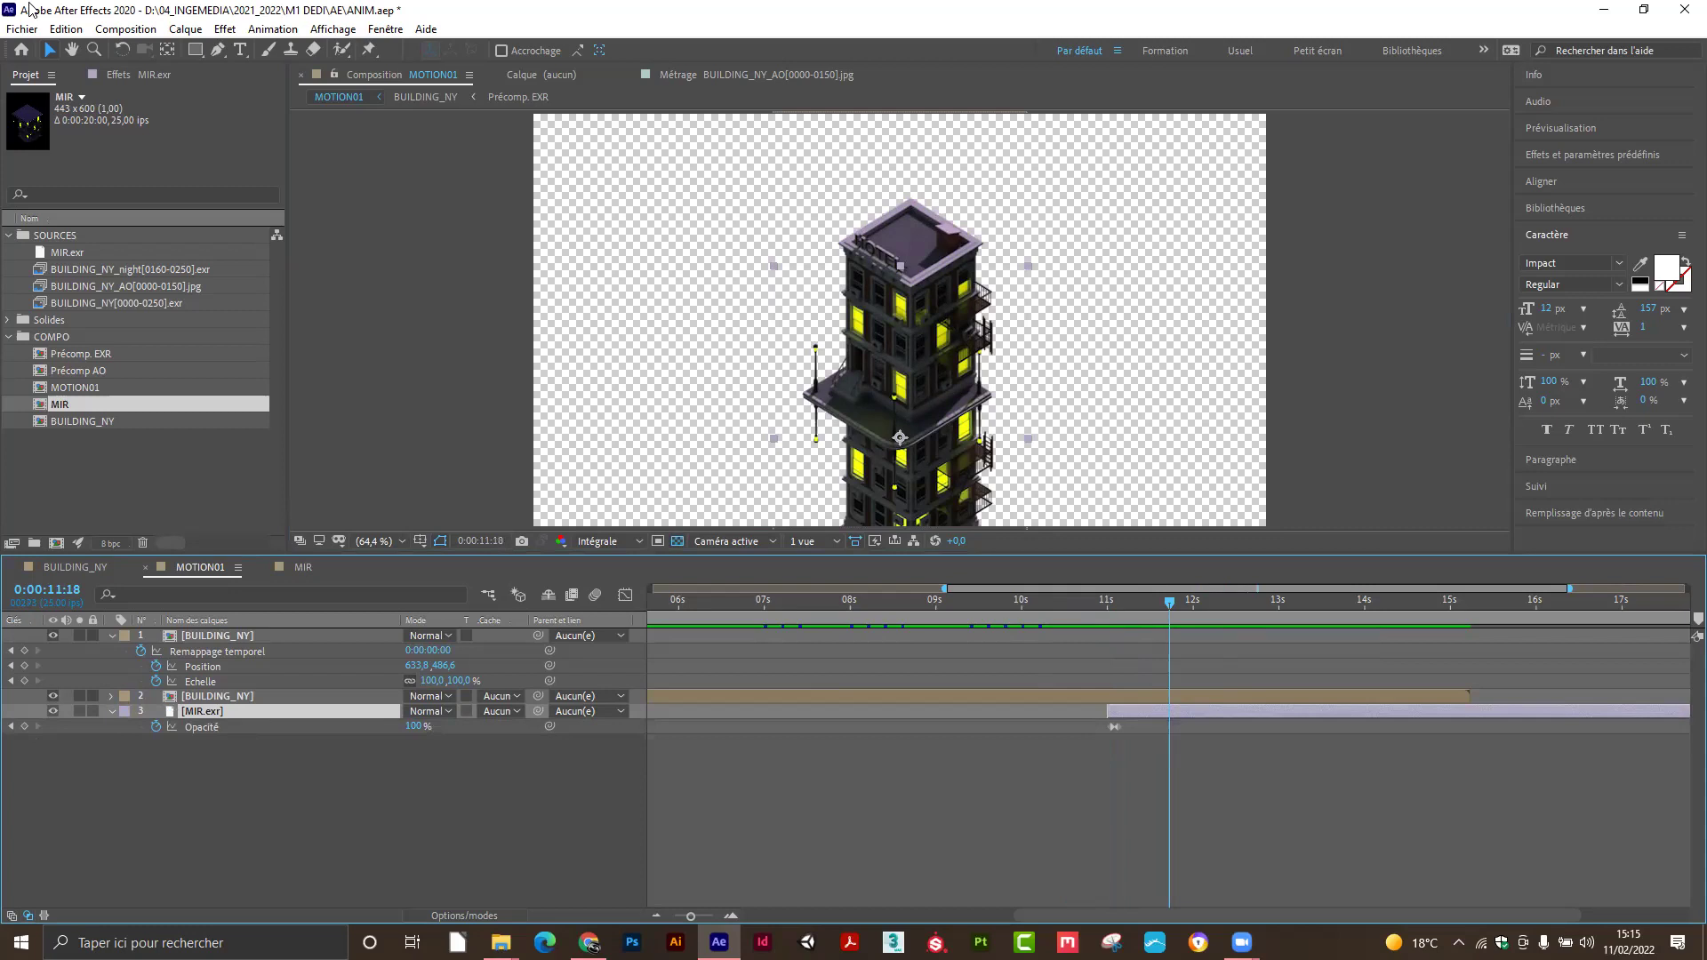
Replace MIR.exr with the MIR composition again, then return the playhead to 7 seconds.
click(69, 254)
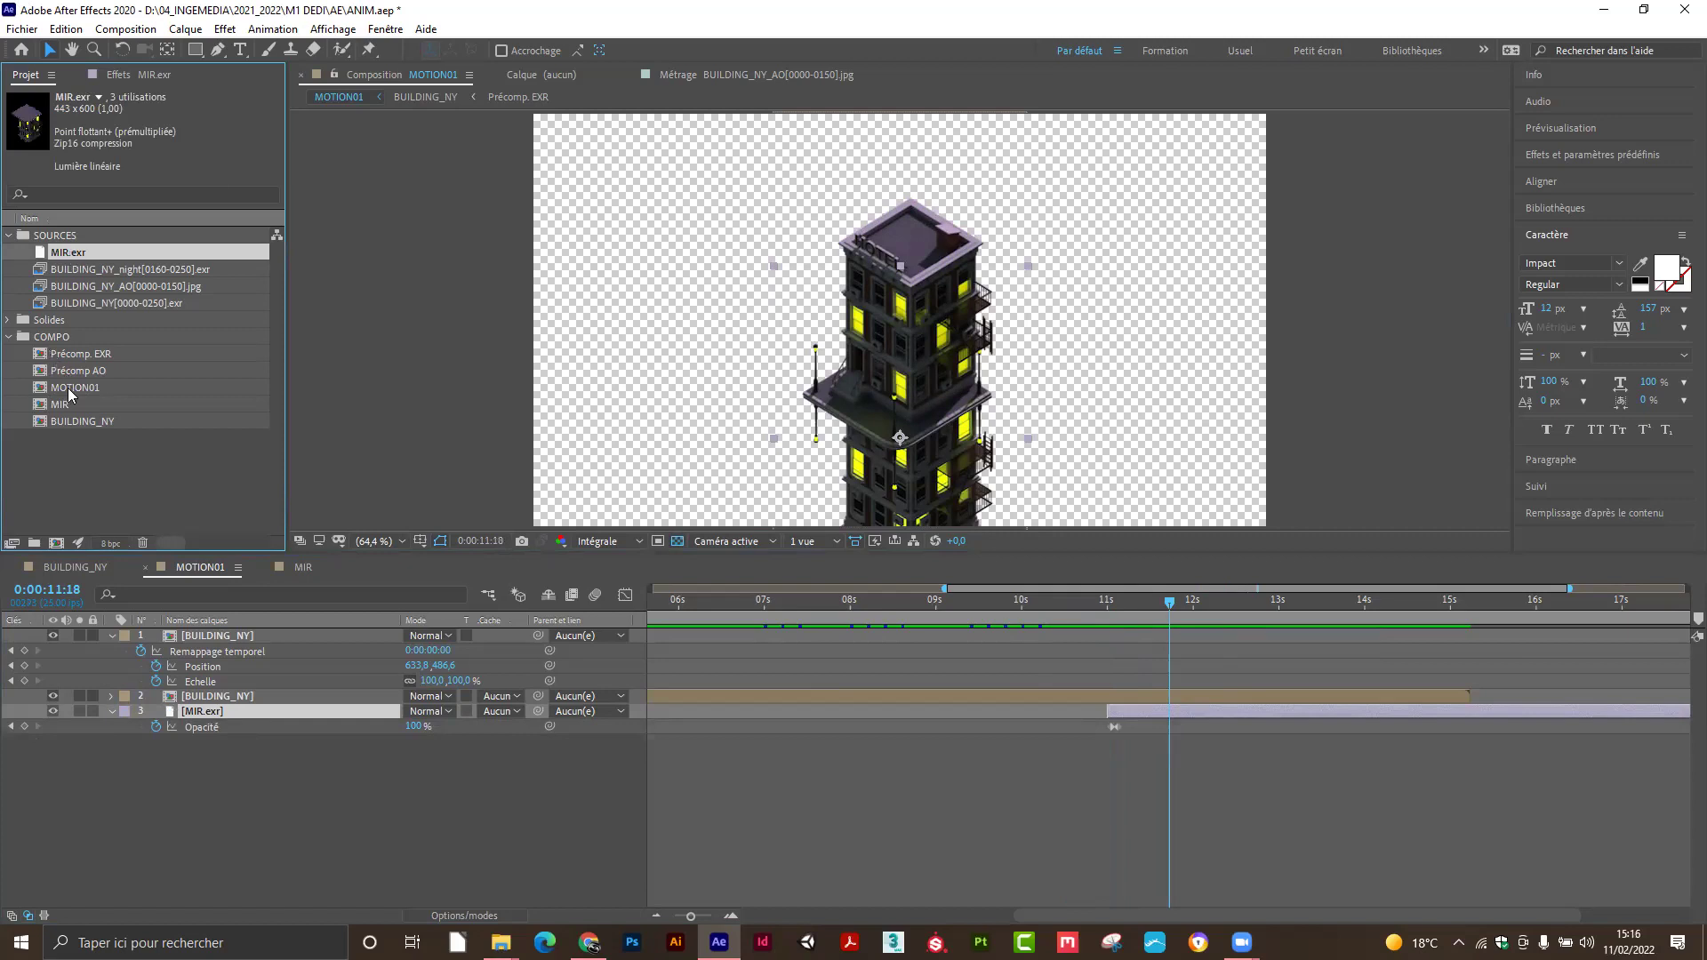
click(124, 405)
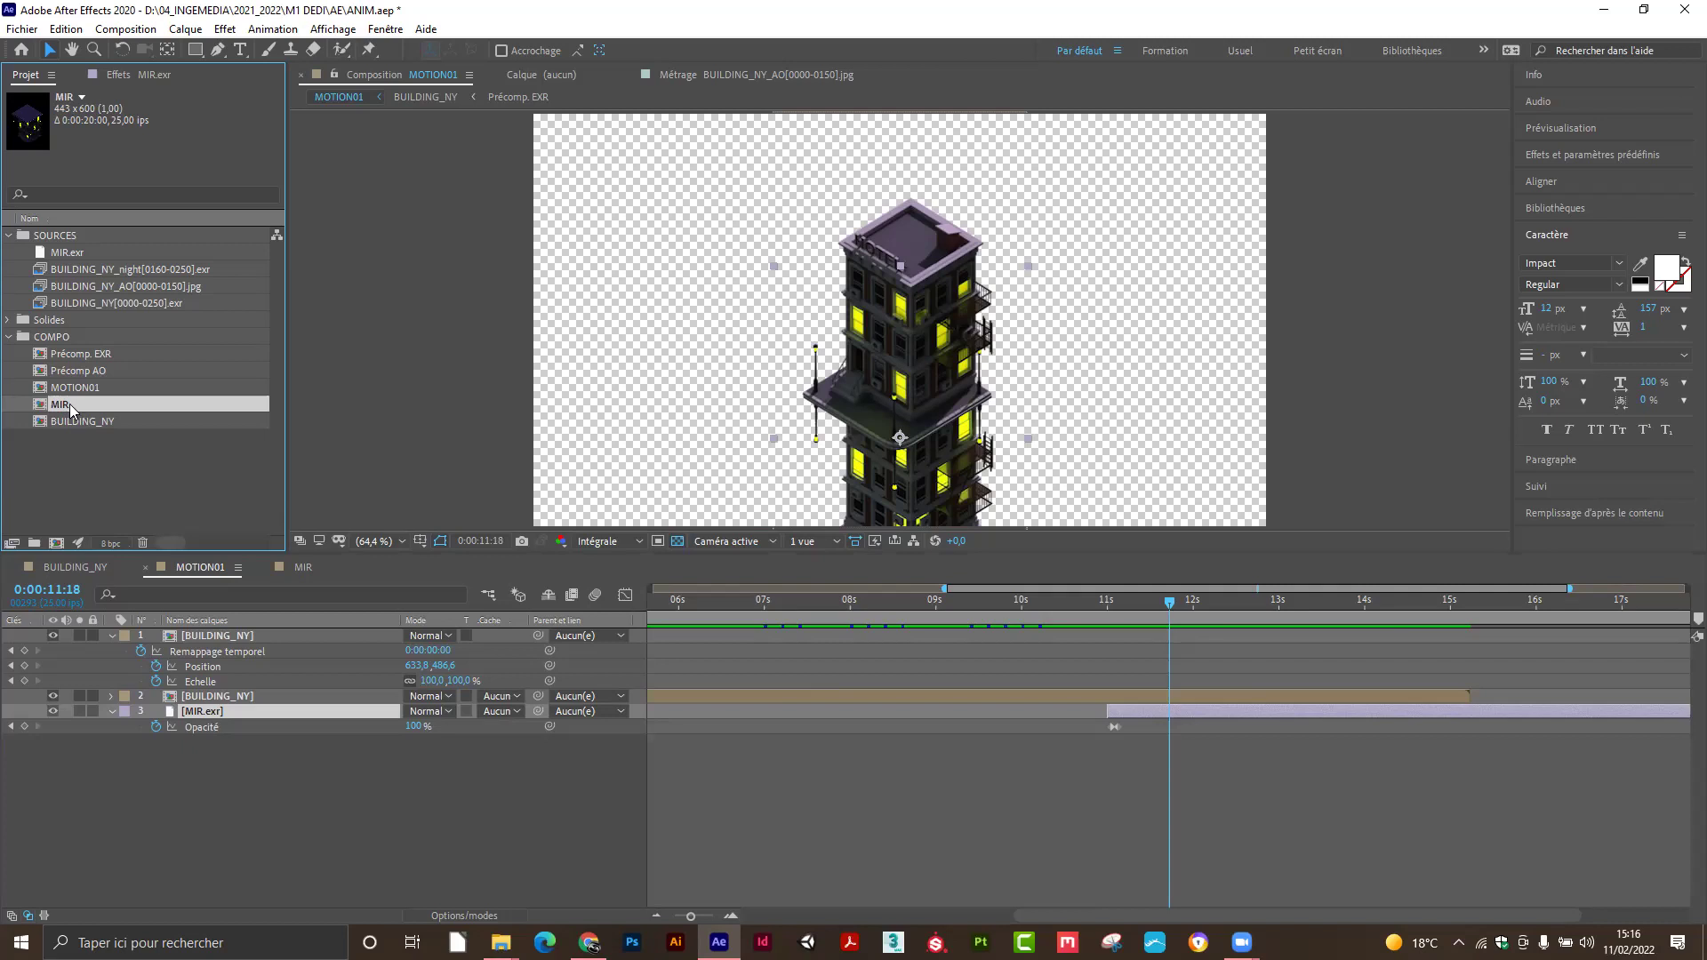
drag(69, 403, 242, 712)
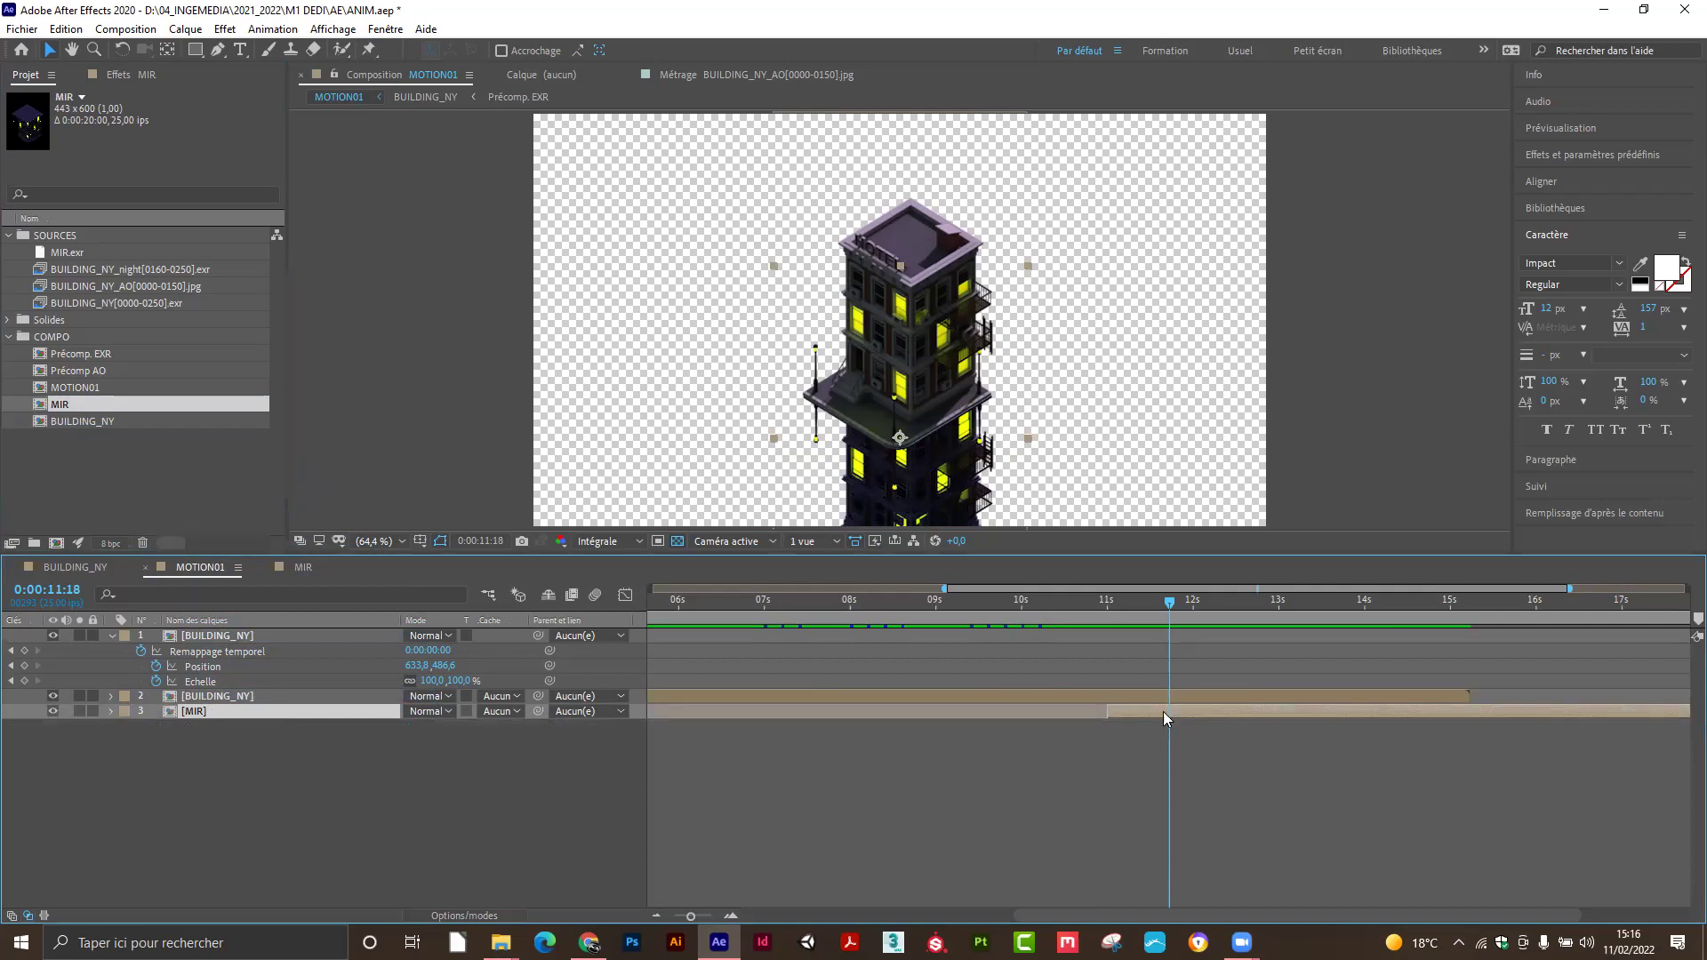
drag(1168, 601, 1119, 637)
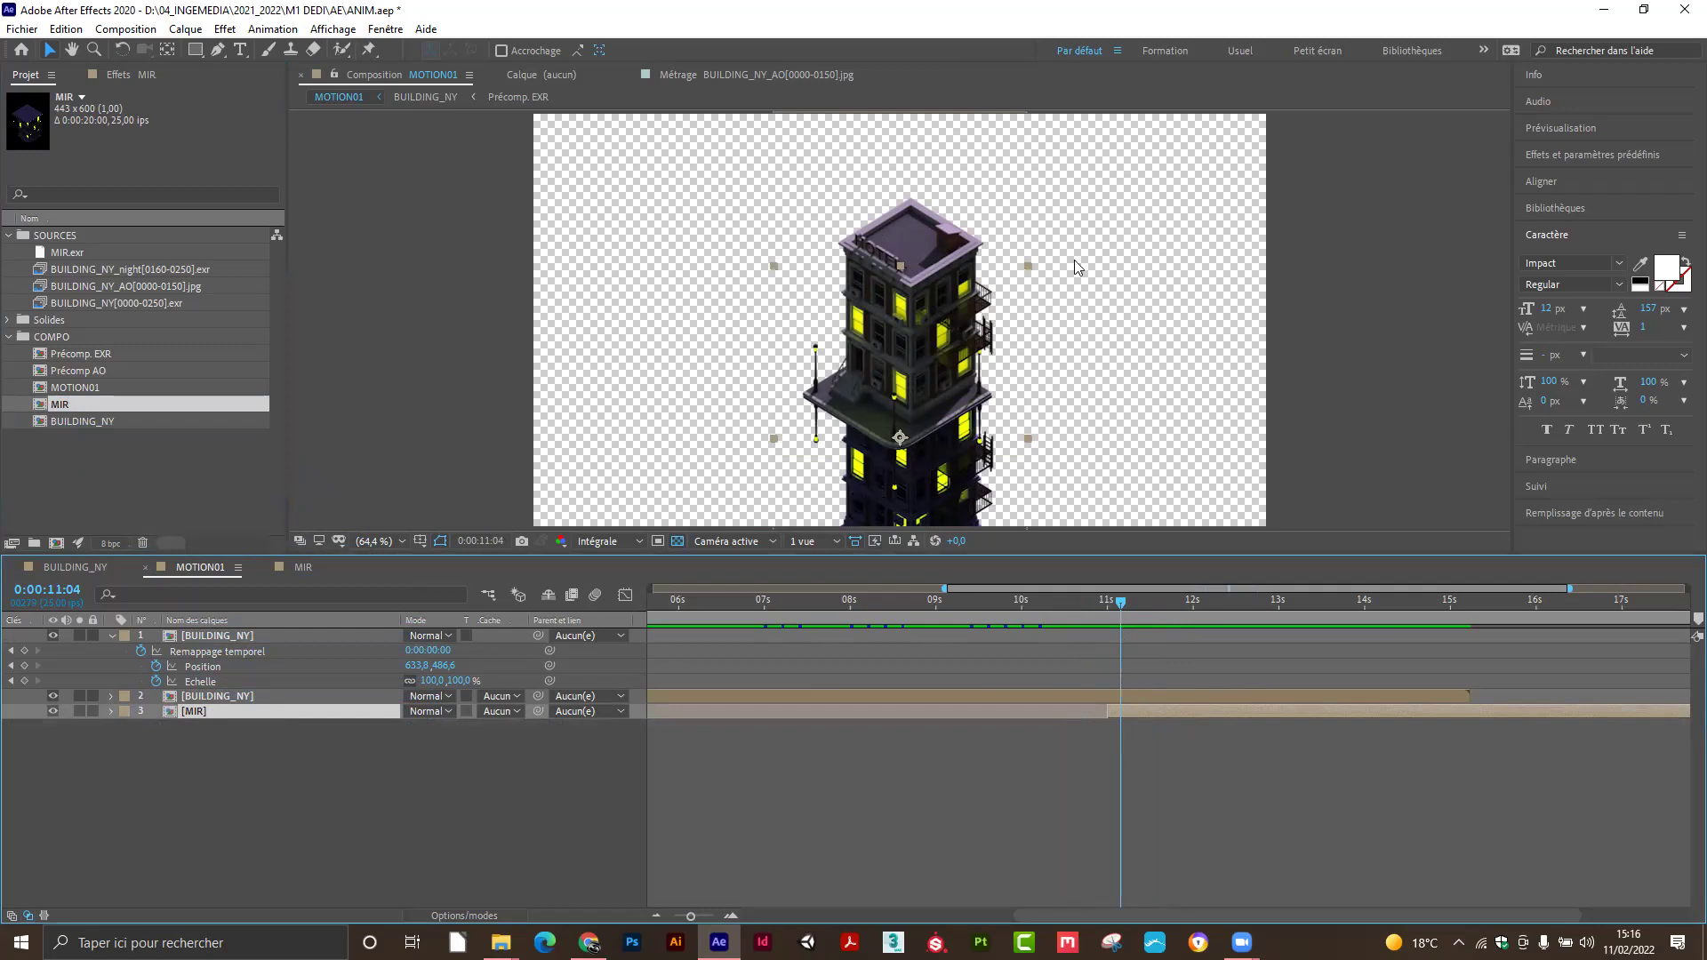
drag(820, 601, 772, 607)
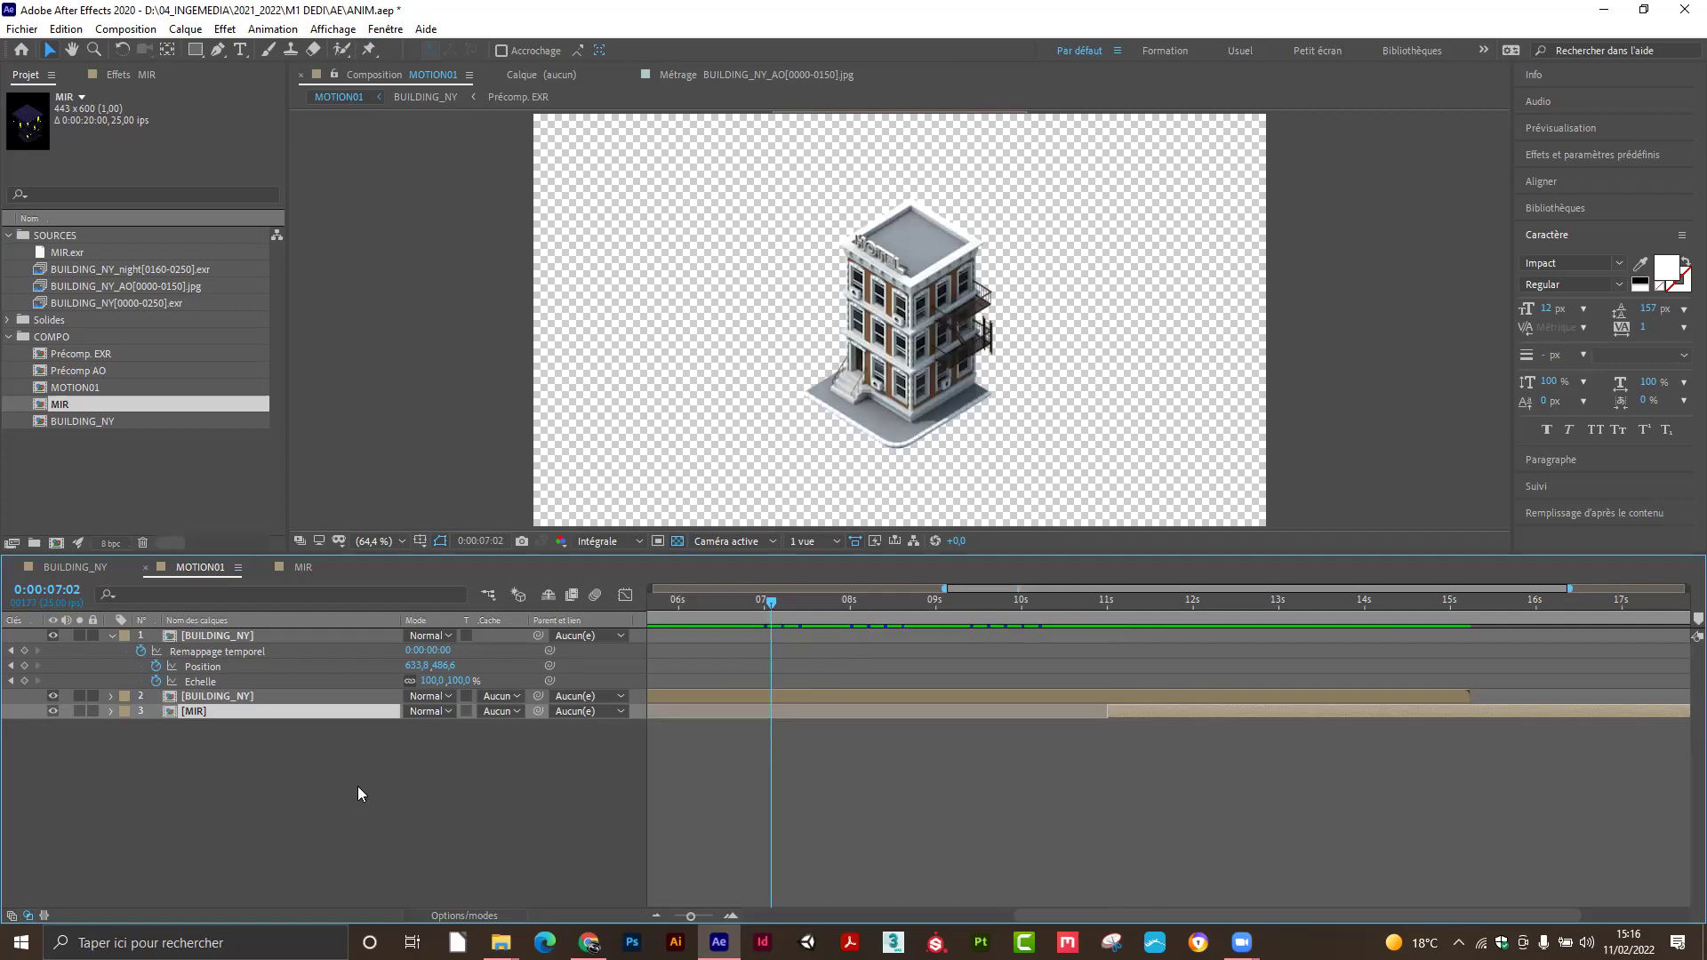
Add a 1280×720 solid coloured 615EEA, Bleu moyen uni 1, to MOTION01.
click(110, 637)
right_click(112, 744)
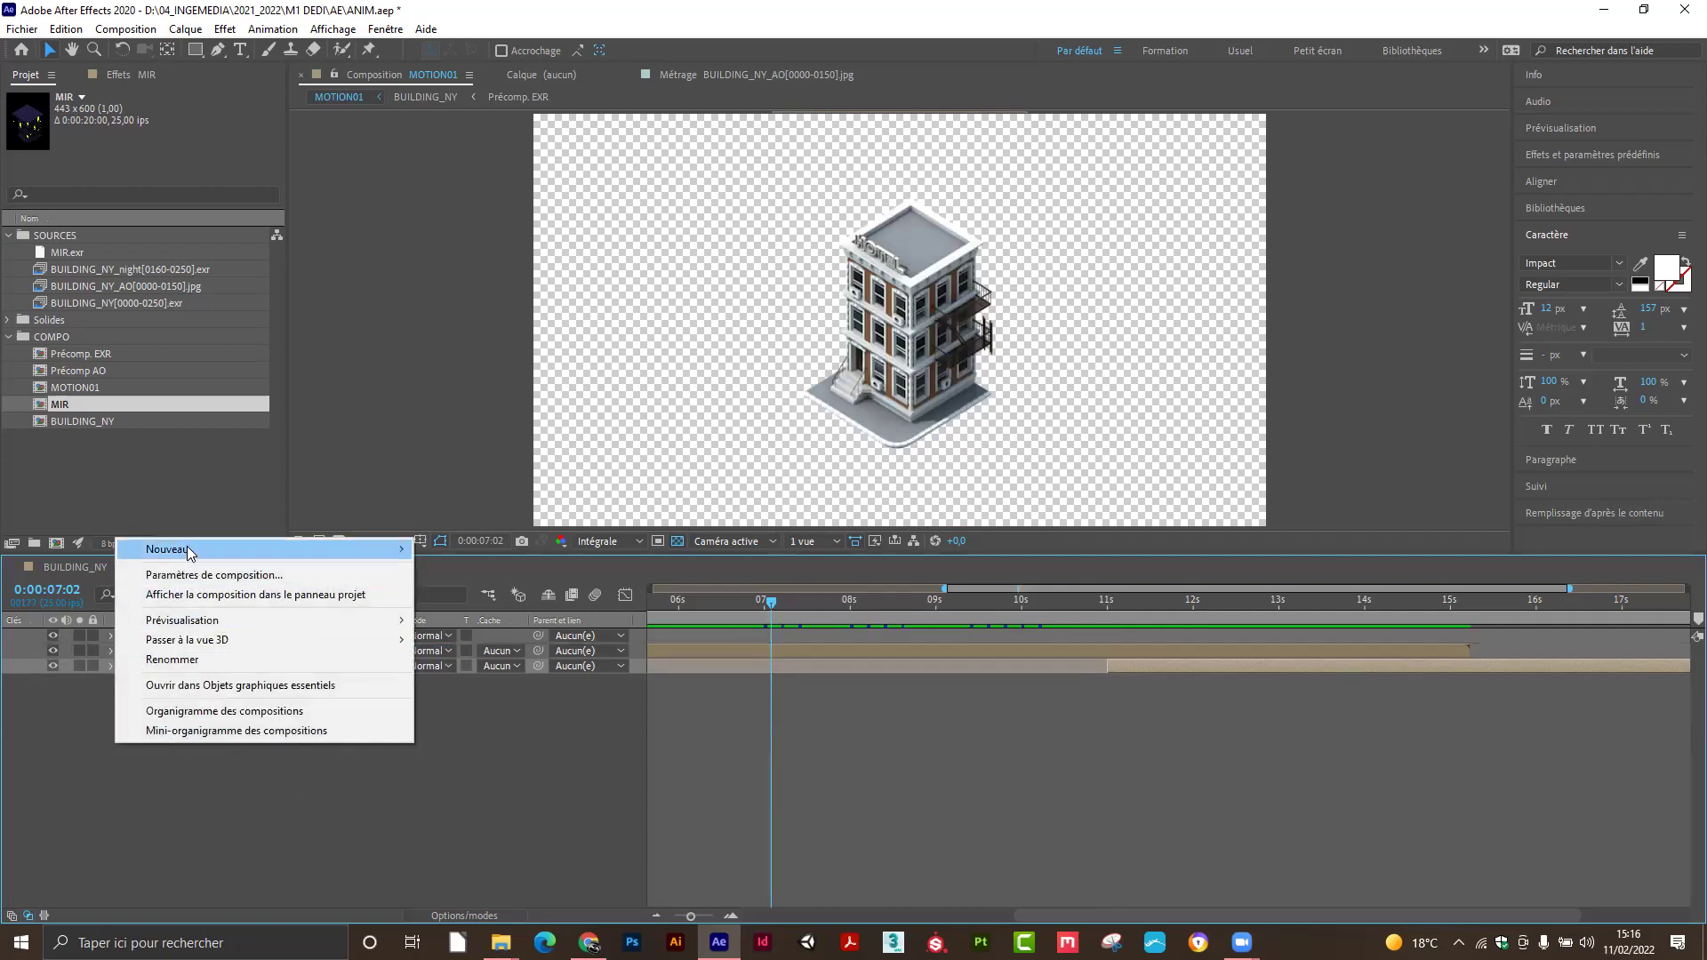
mouse_move(188, 550)
click(462, 606)
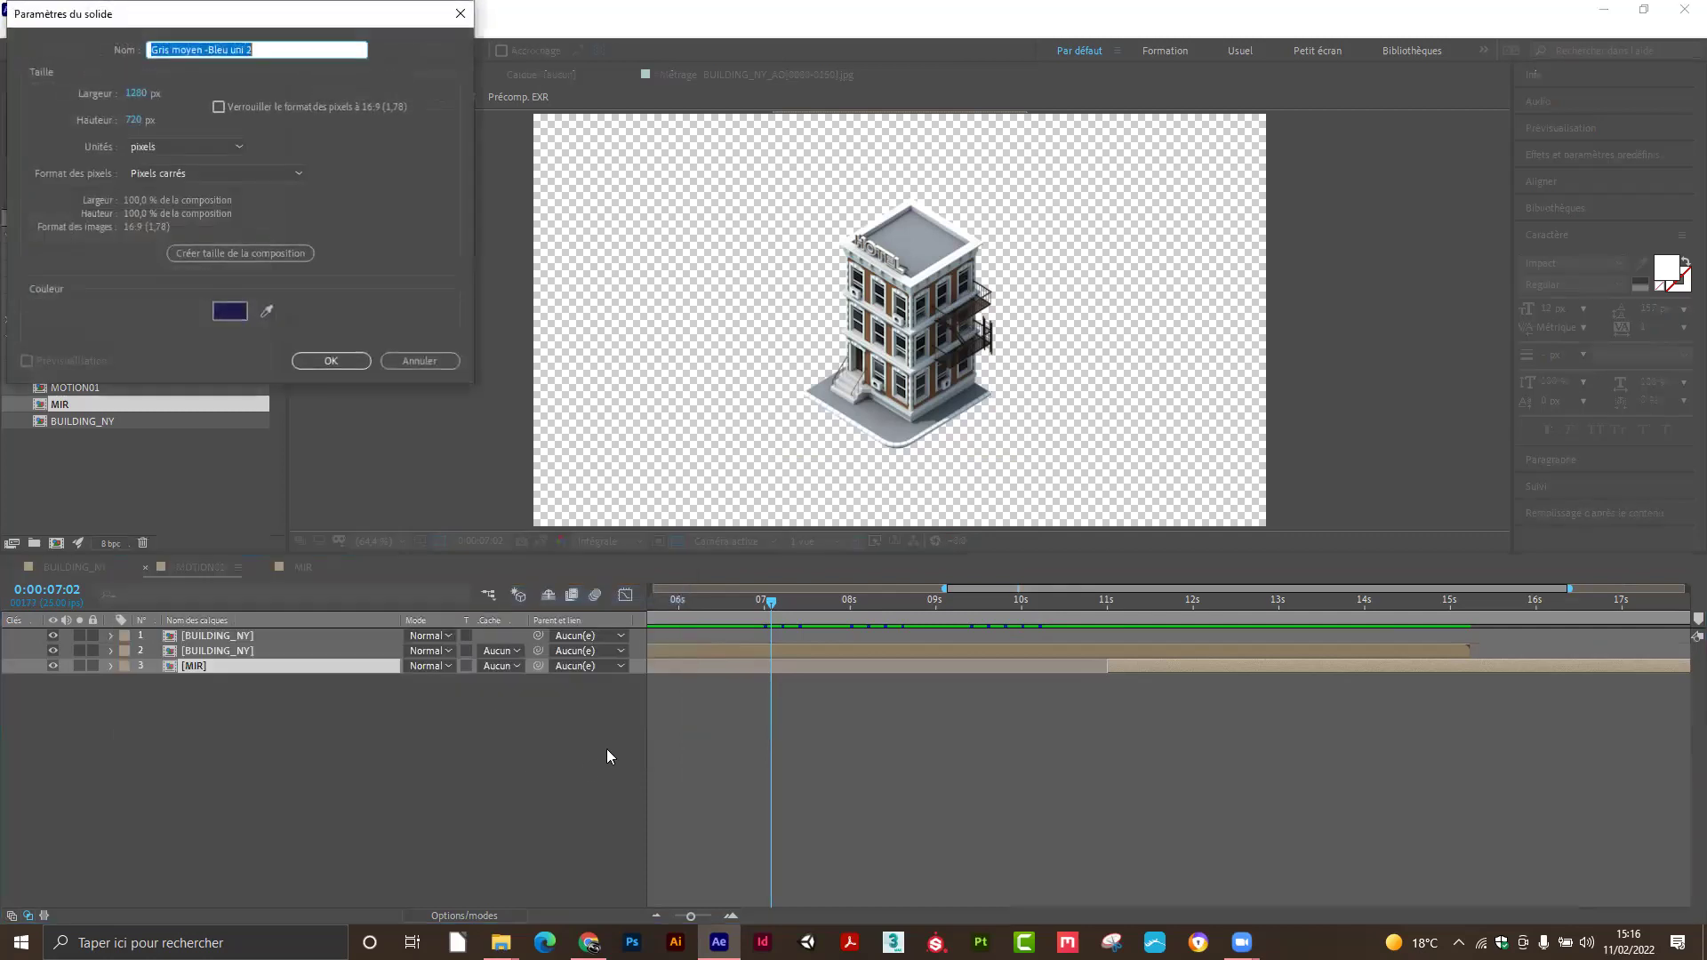
click(229, 310)
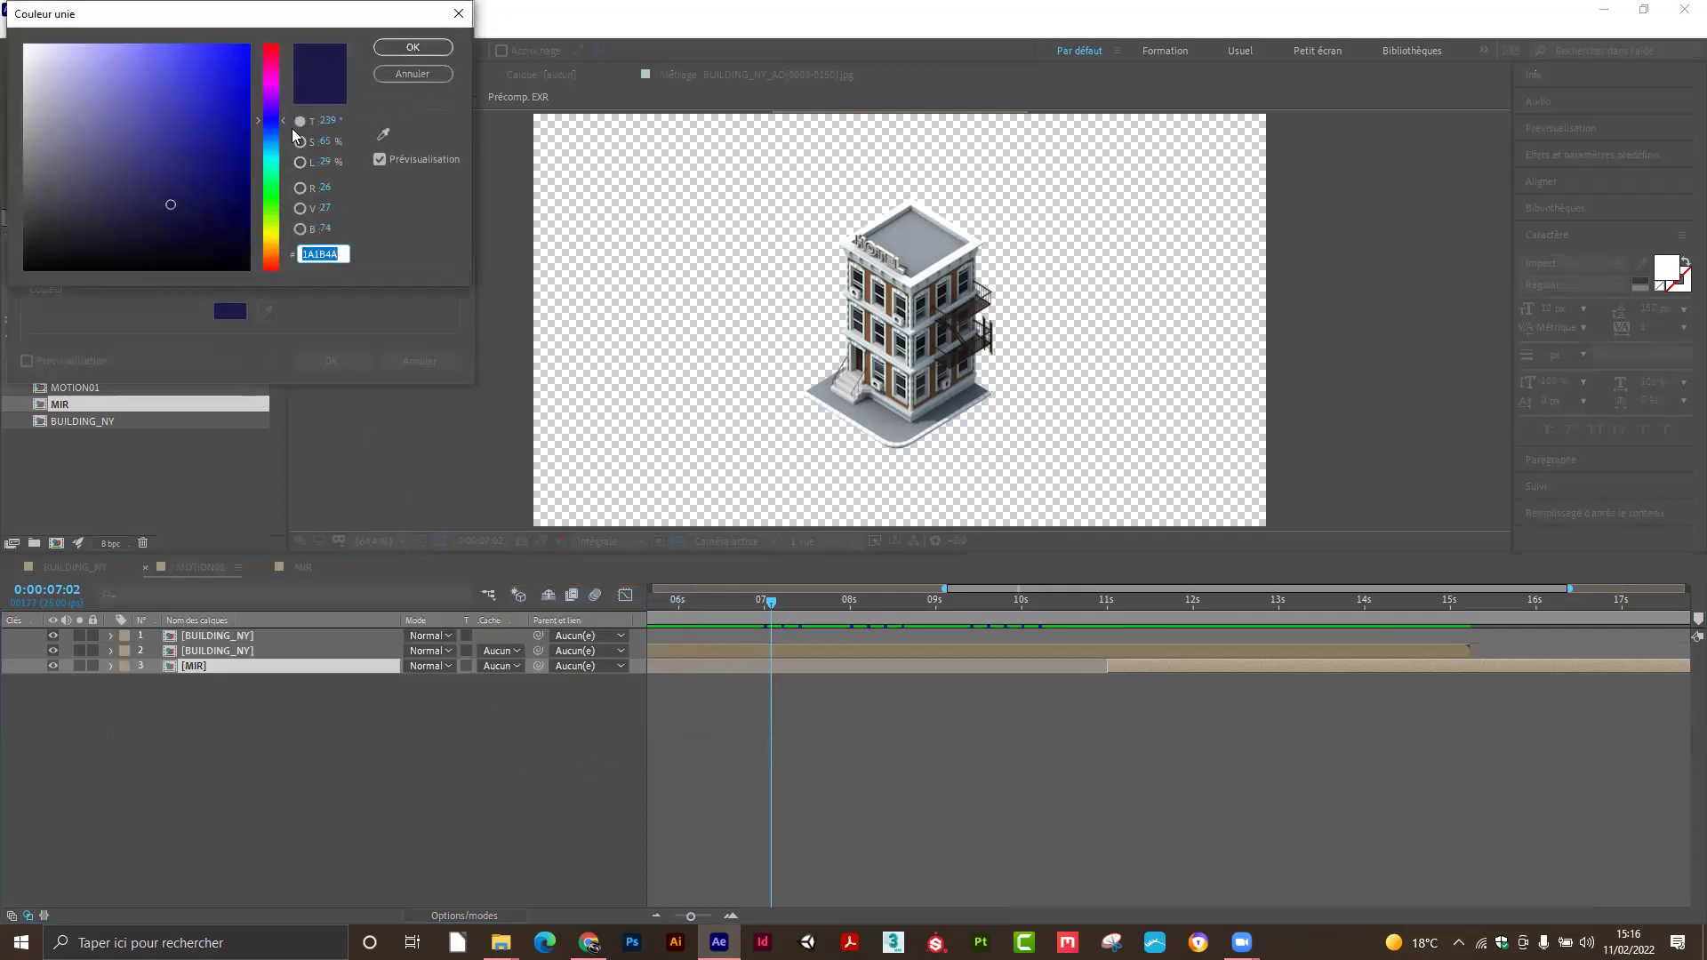
click(172, 189)
mouse_move(172, 188)
mouse_down()
mouse_move(176, 87)
mouse_move(159, 62)
mouse_up()
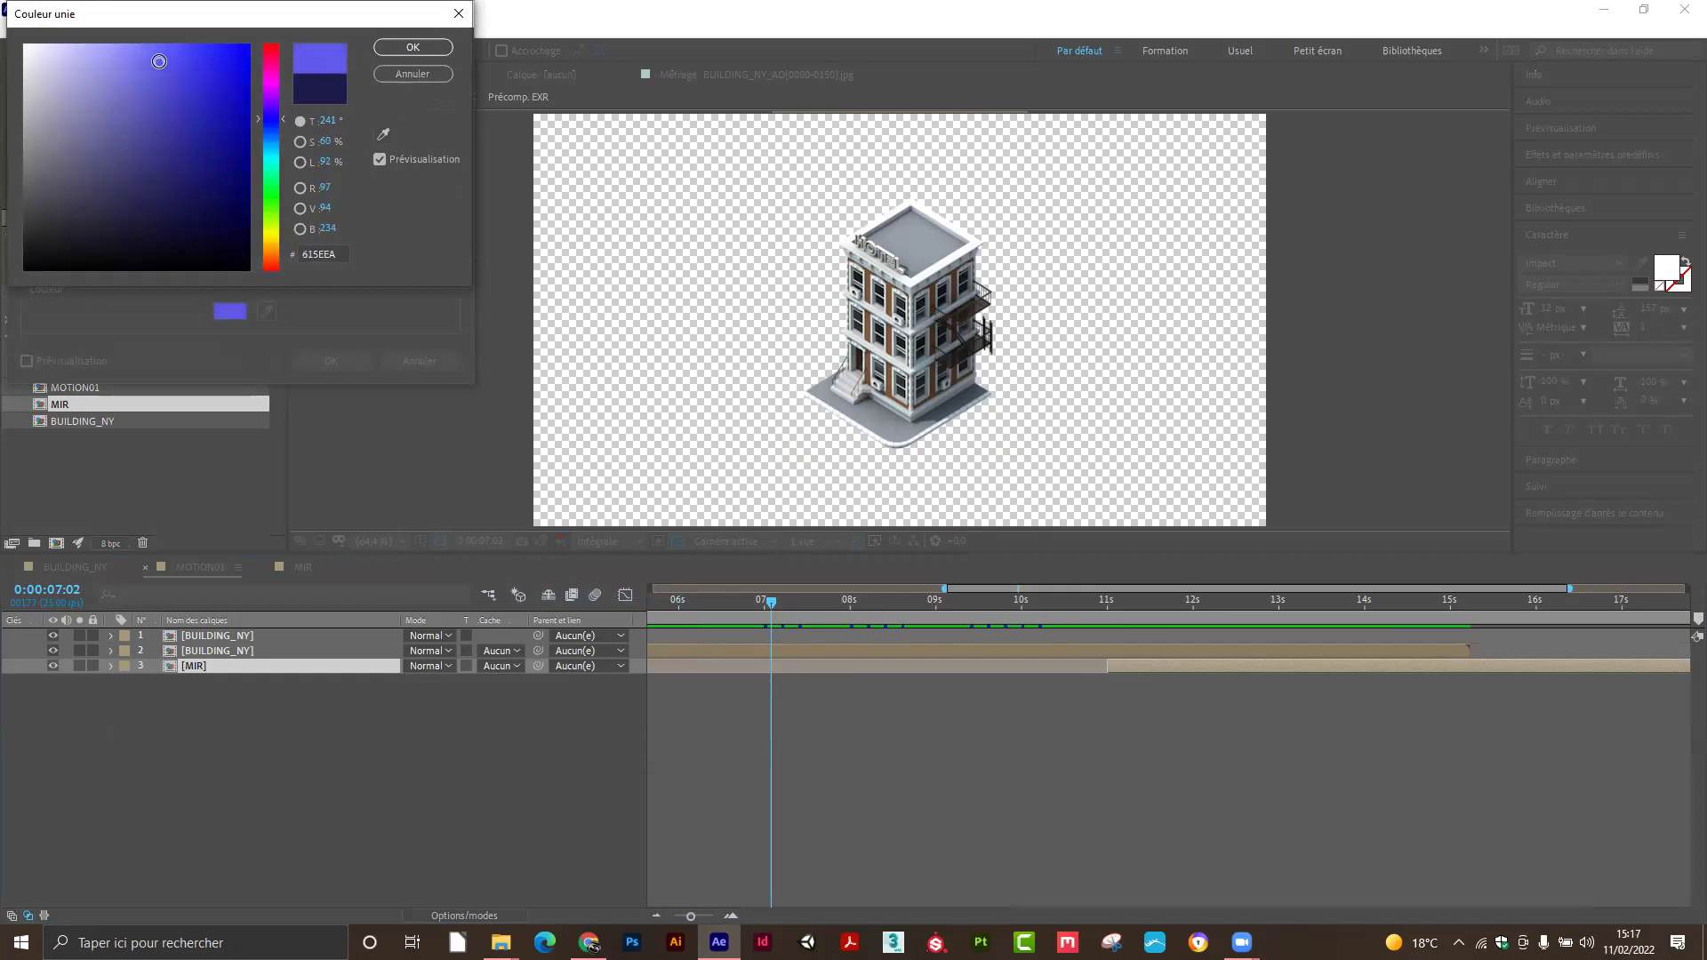
click(412, 47)
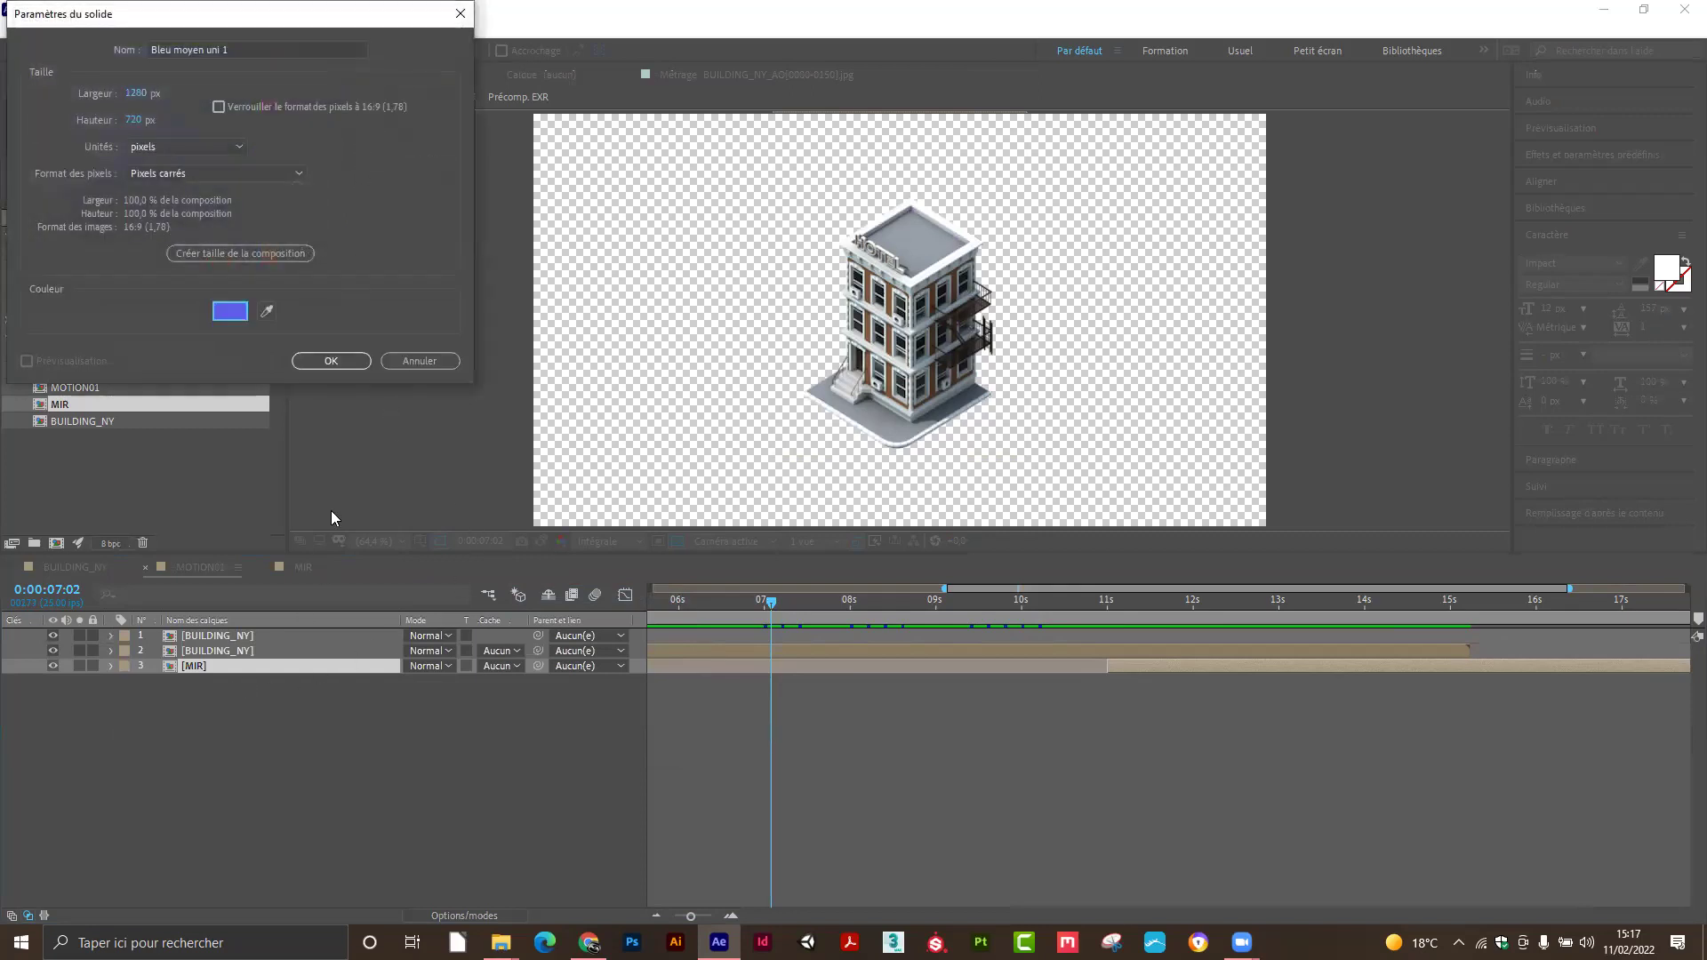
click(331, 359)
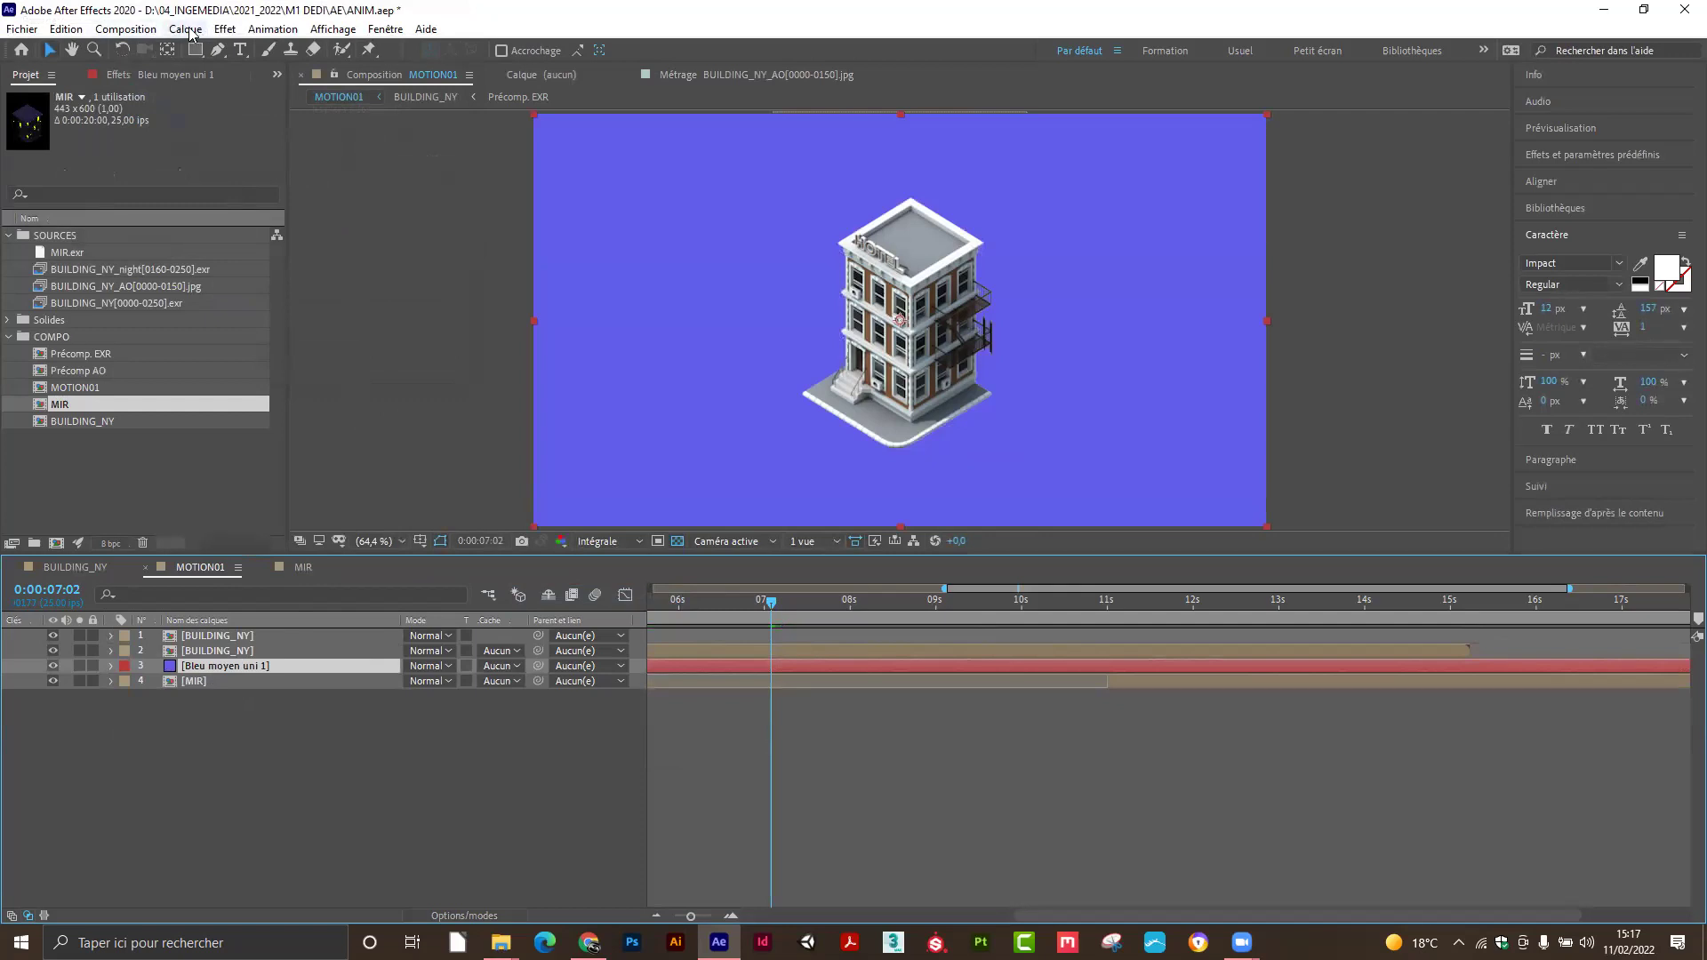
Change the blue solid's colour to 5D5C8E in its Solid Settings.
click(185, 29)
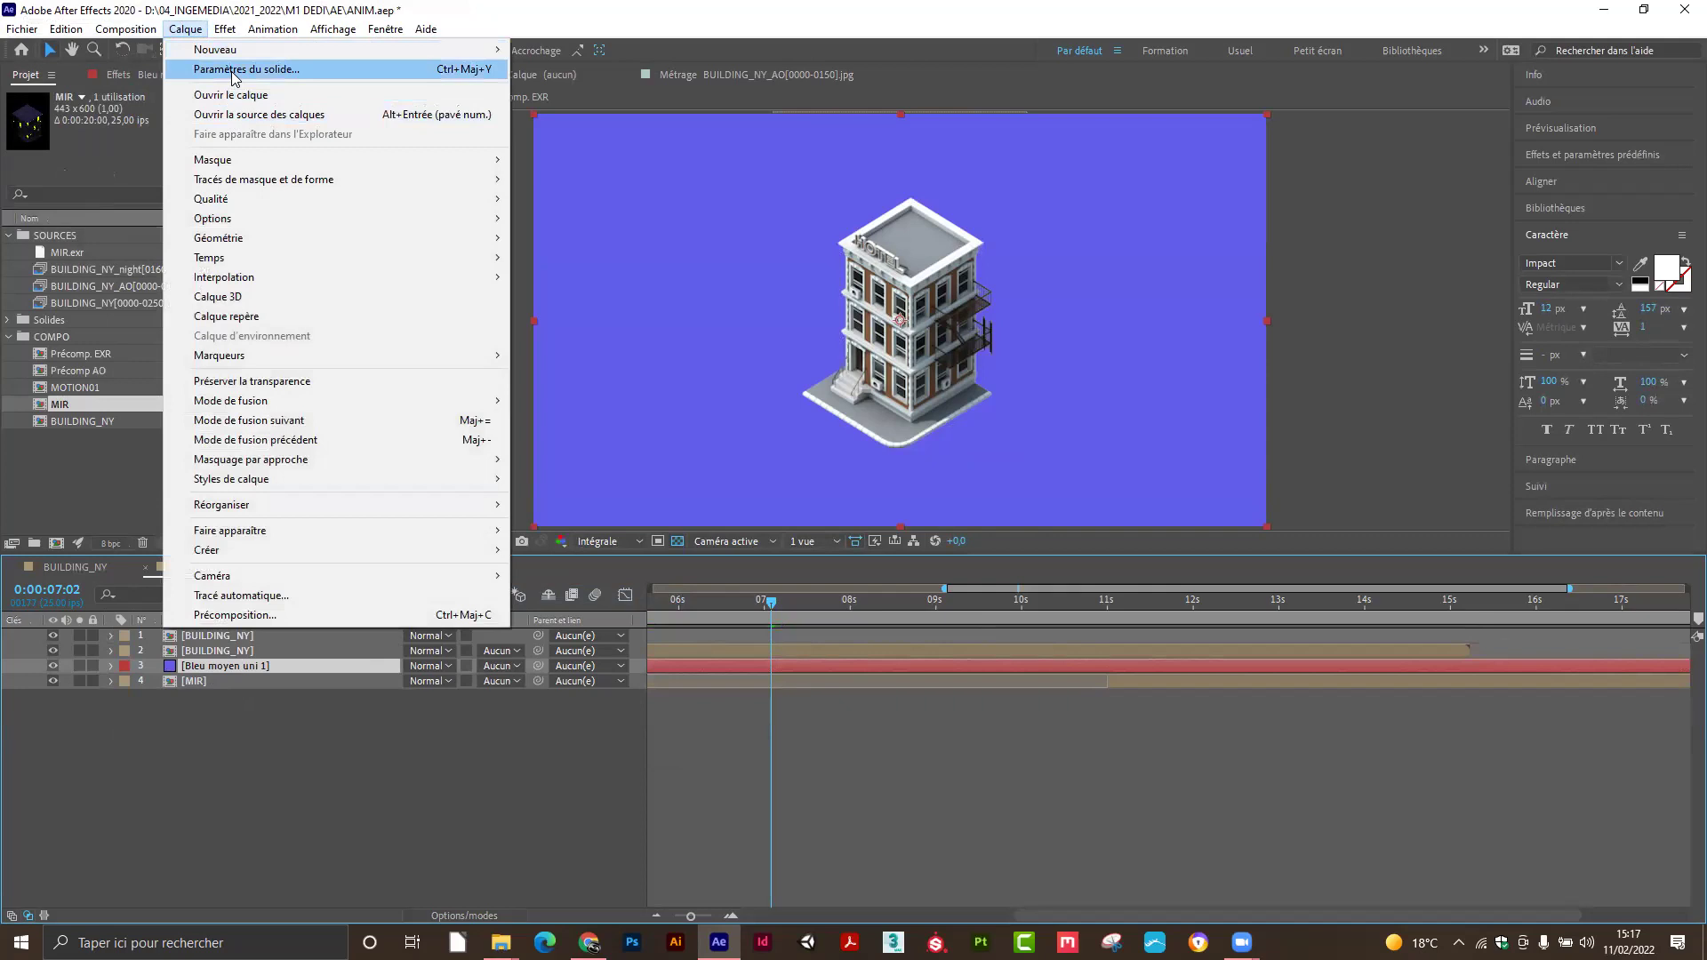
click(233, 74)
click(372, 455)
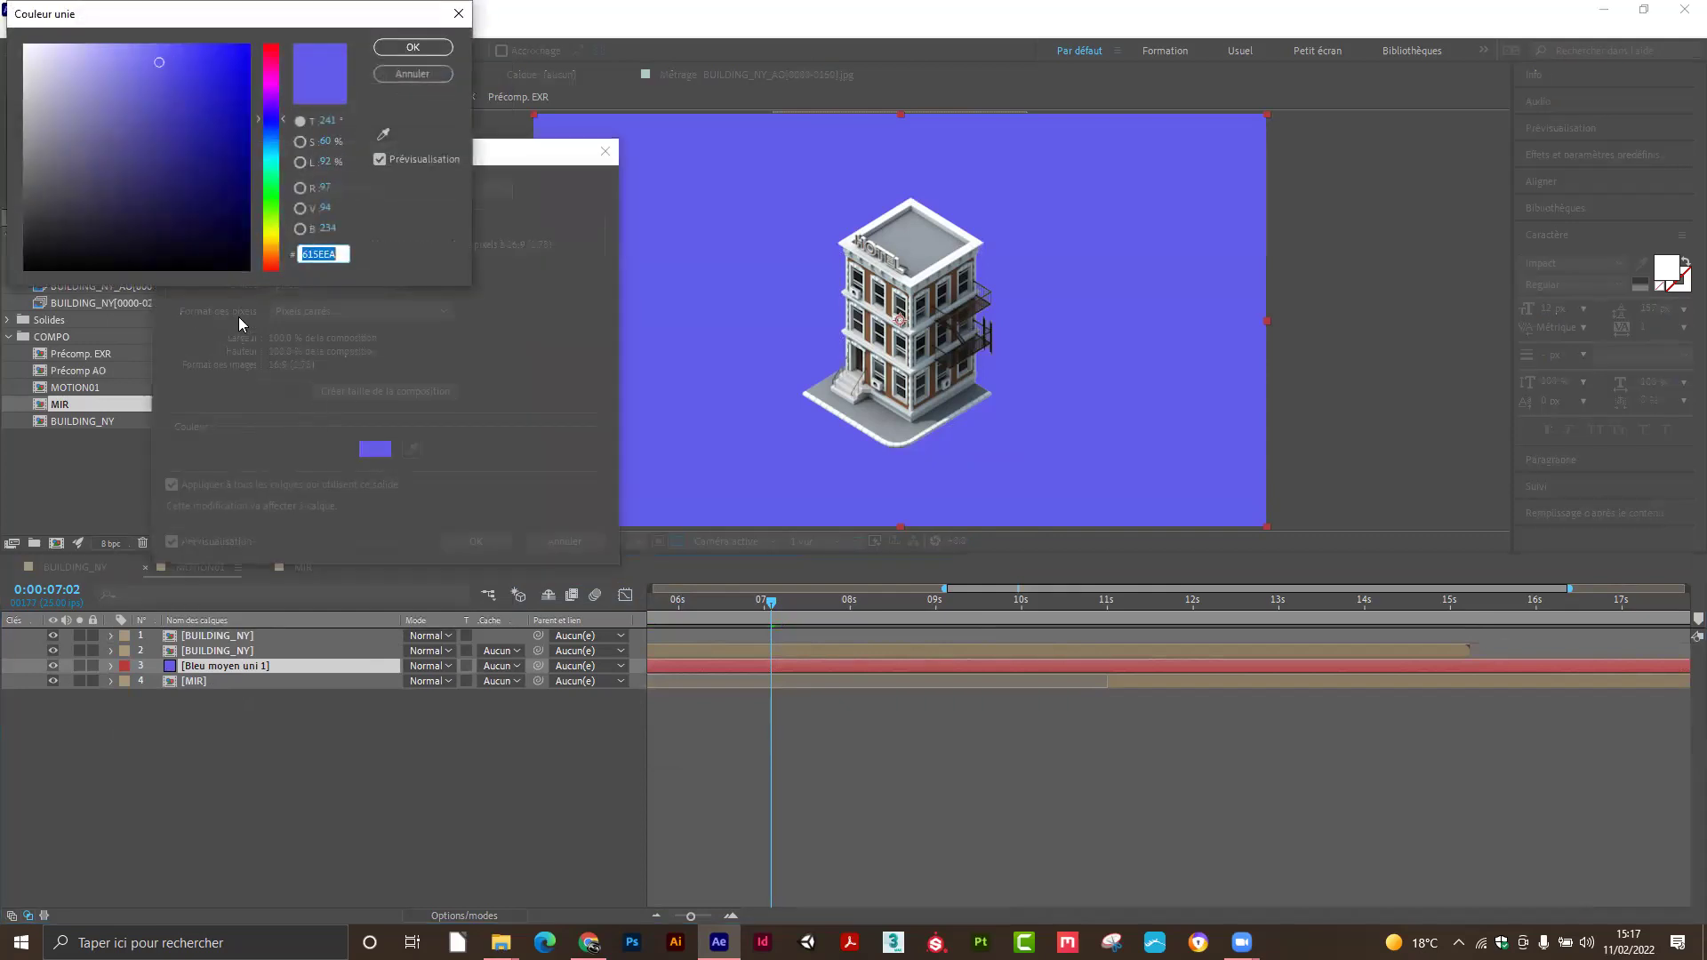
drag(141, 81, 102, 143)
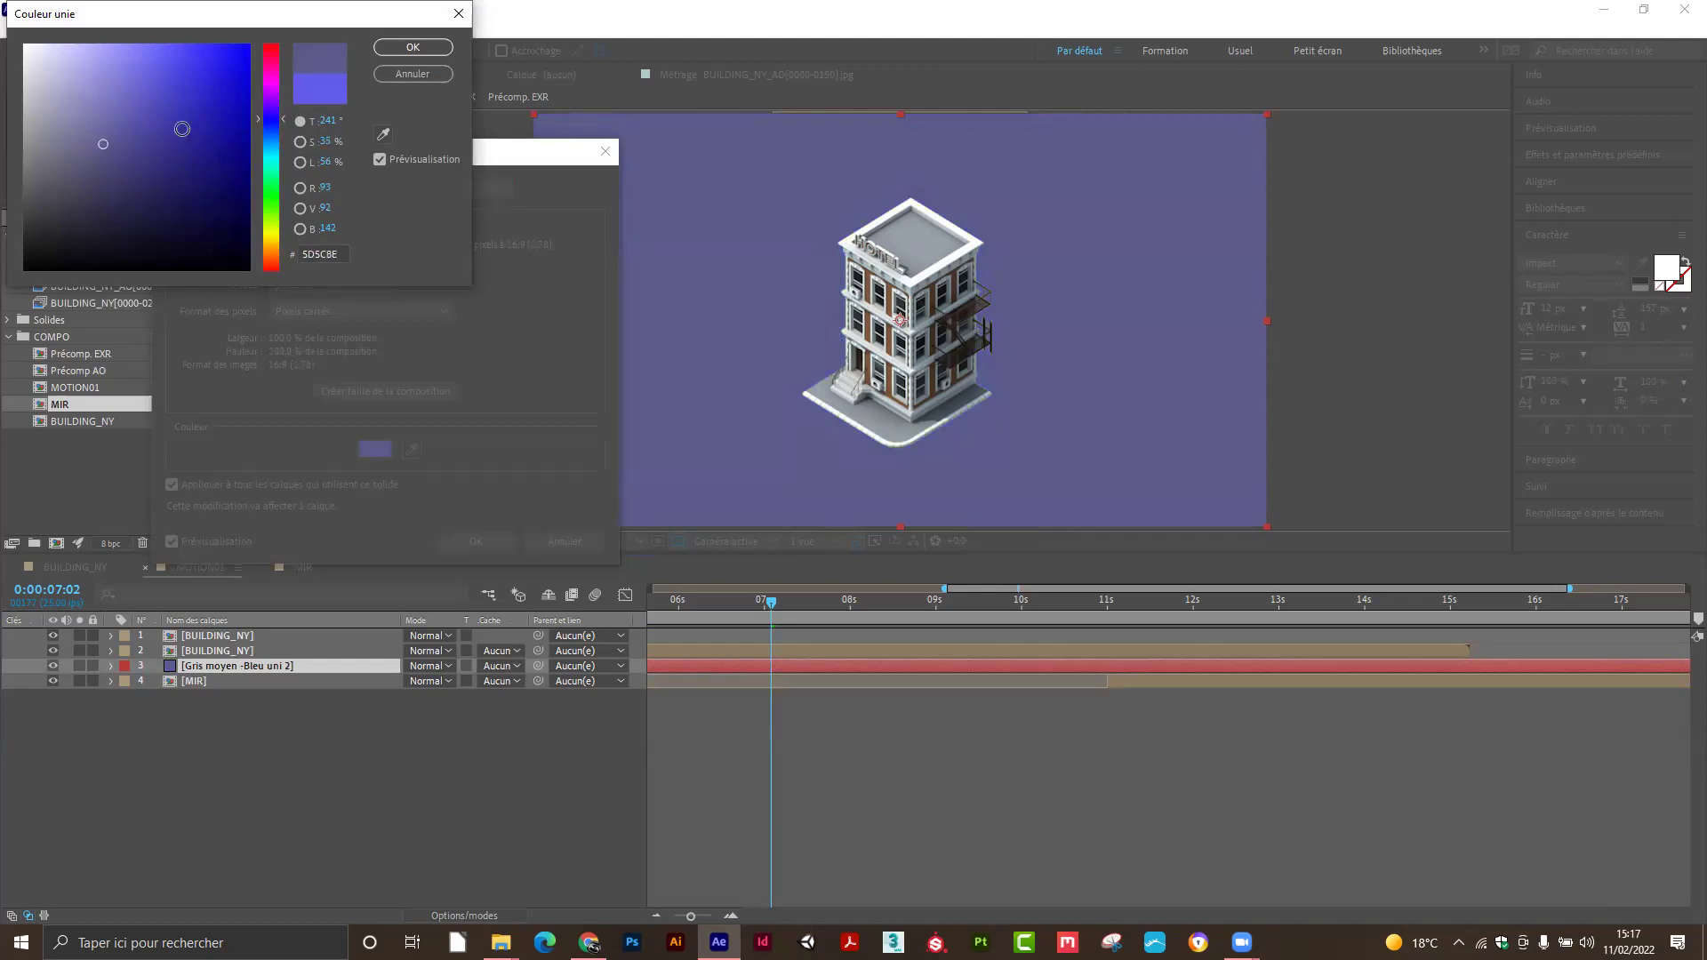
click(413, 47)
click(466, 540)
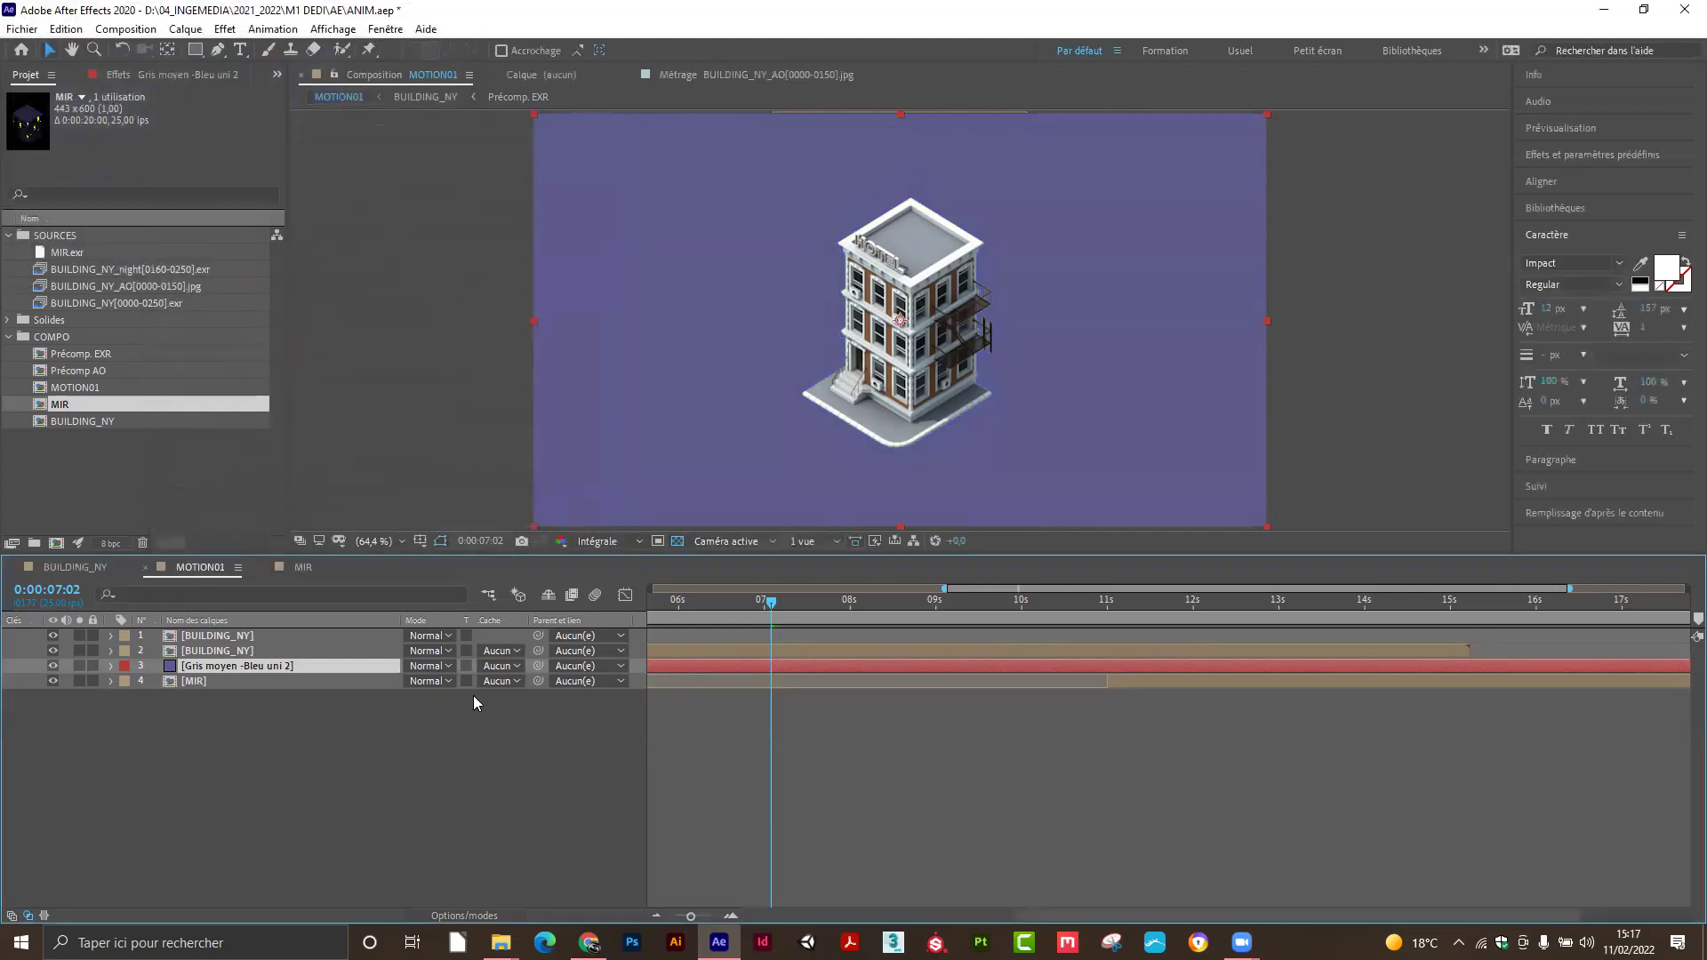
Preview the animation around the 7-second mark.
click(478, 726)
drag(758, 610, 1063, 598)
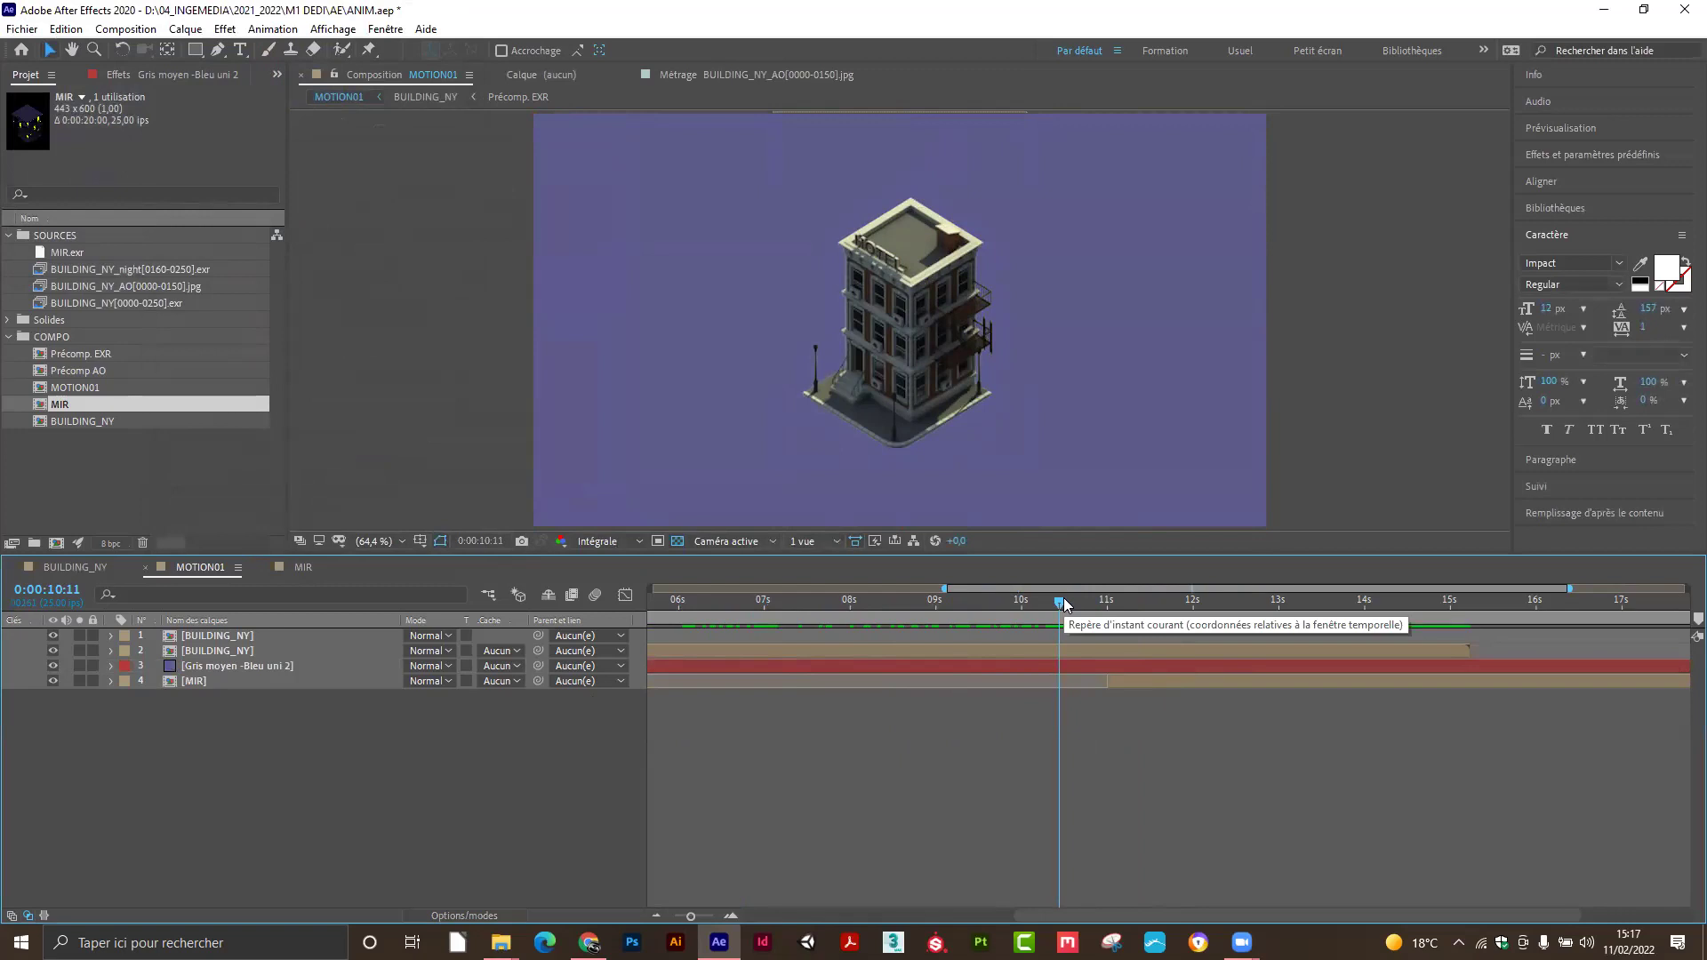
right_click(248, 747)
Move the greyish blue solid below the MIR layer and preview the night frames.
mouse_move(344, 555)
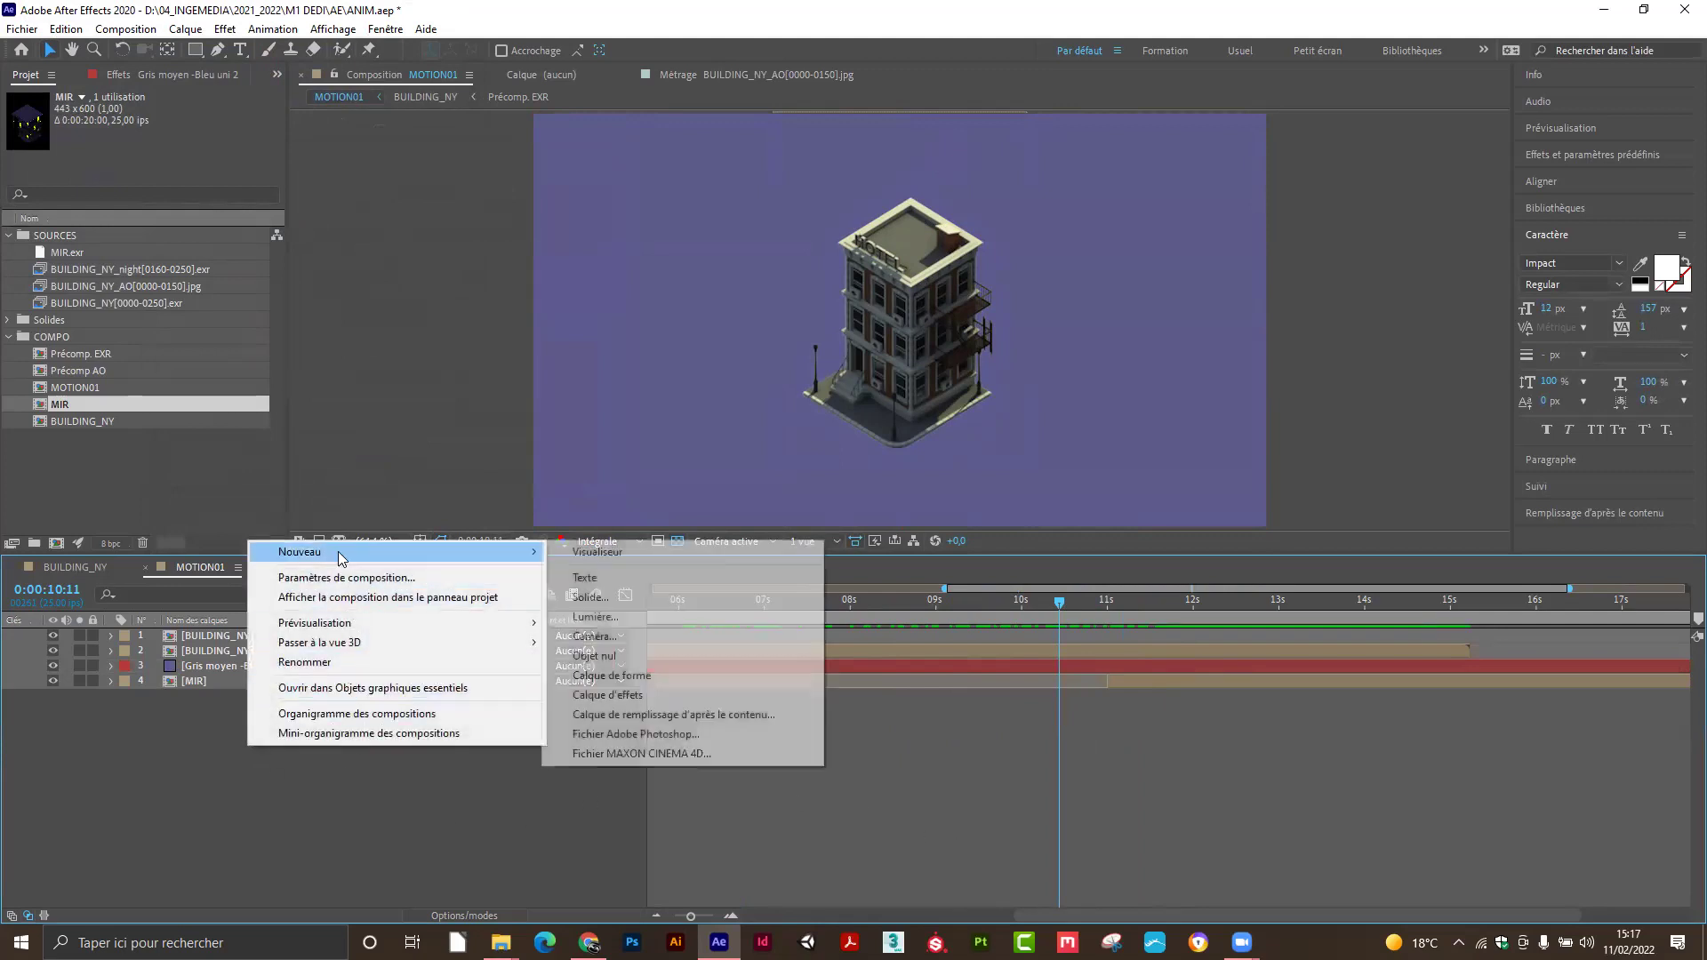
click(601, 602)
click(254, 672)
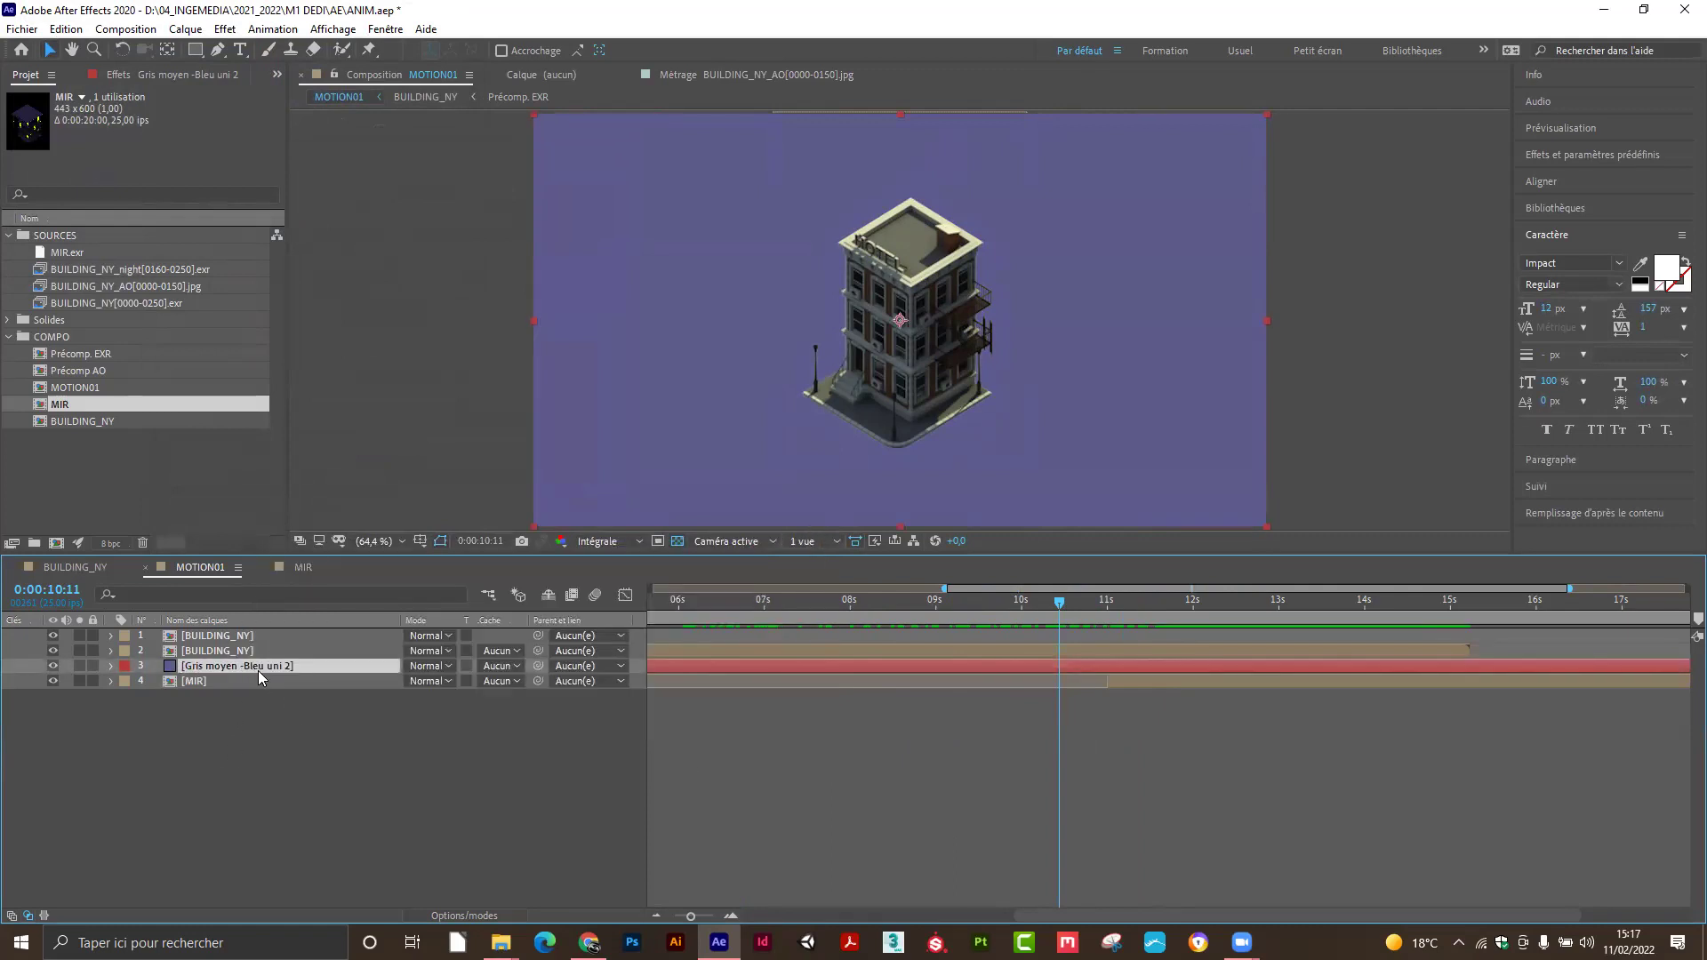
drag(249, 663, 257, 699)
drag(1061, 604, 1128, 604)
Compare the solid above and below MIR, leaving it below MIR for the reflection.
drag(274, 680, 269, 662)
drag(1107, 603, 1150, 599)
drag(290, 667, 281, 724)
mouse_move(1126, 599)
mouse_down()
mouse_move(1030, 615)
mouse_move(1106, 617)
mouse_up()
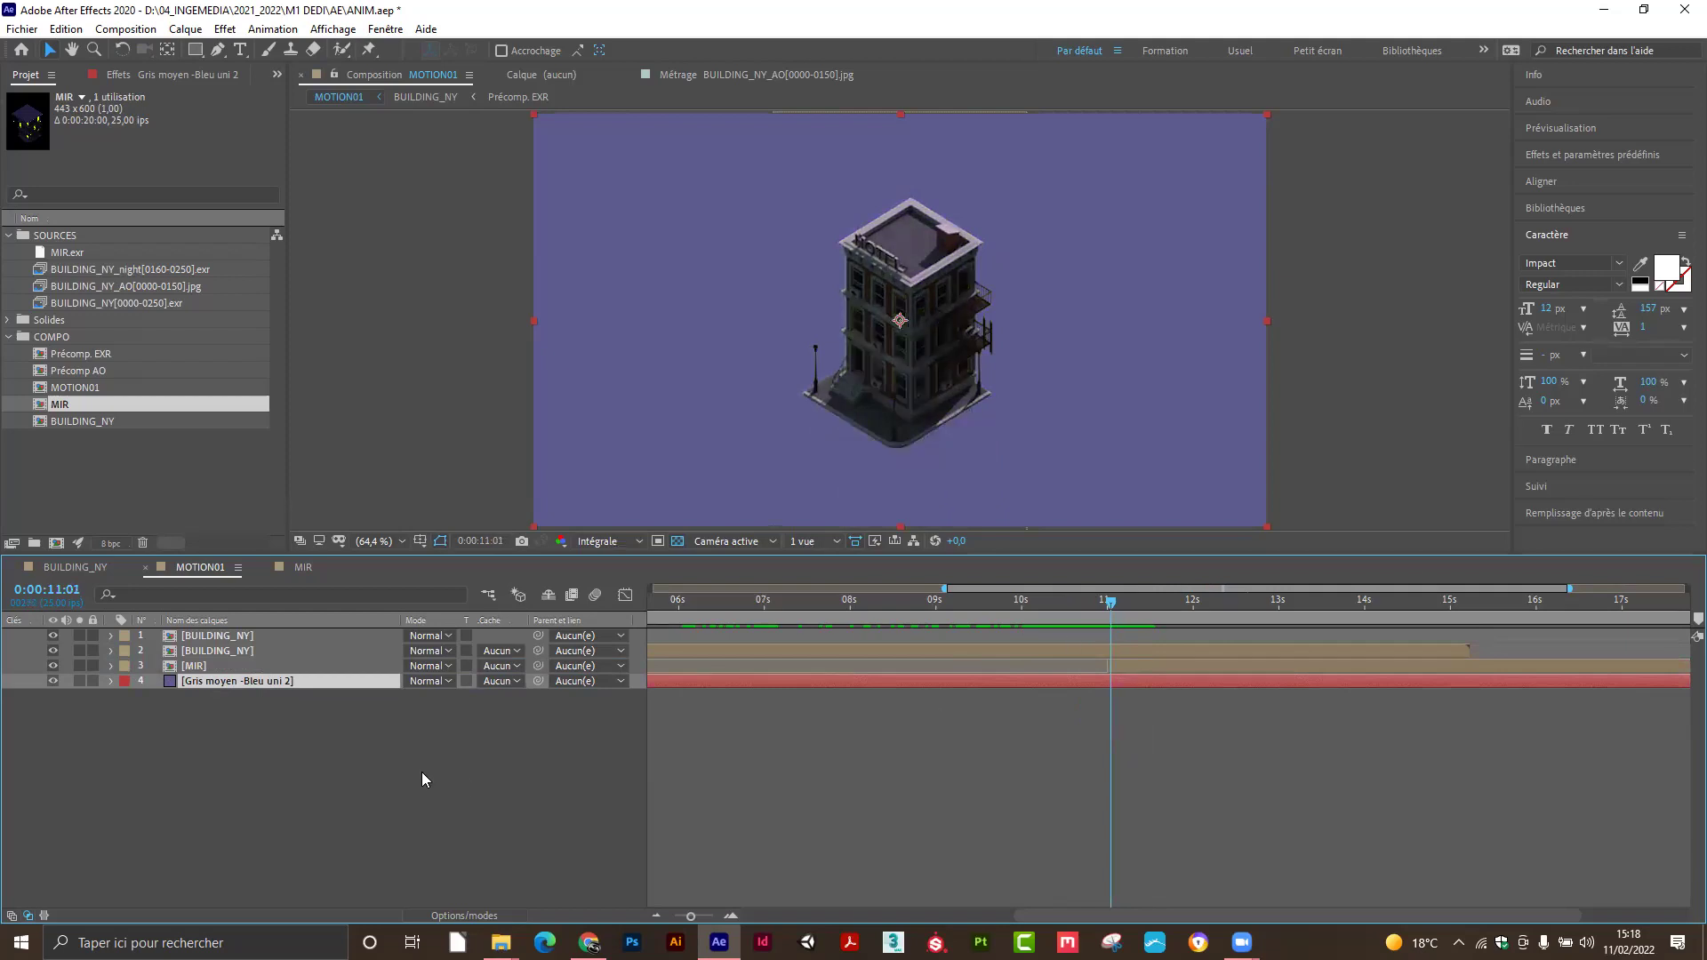
click(317, 725)
click(286, 683)
Rename the background solid to JOUR.
double_click(226, 681)
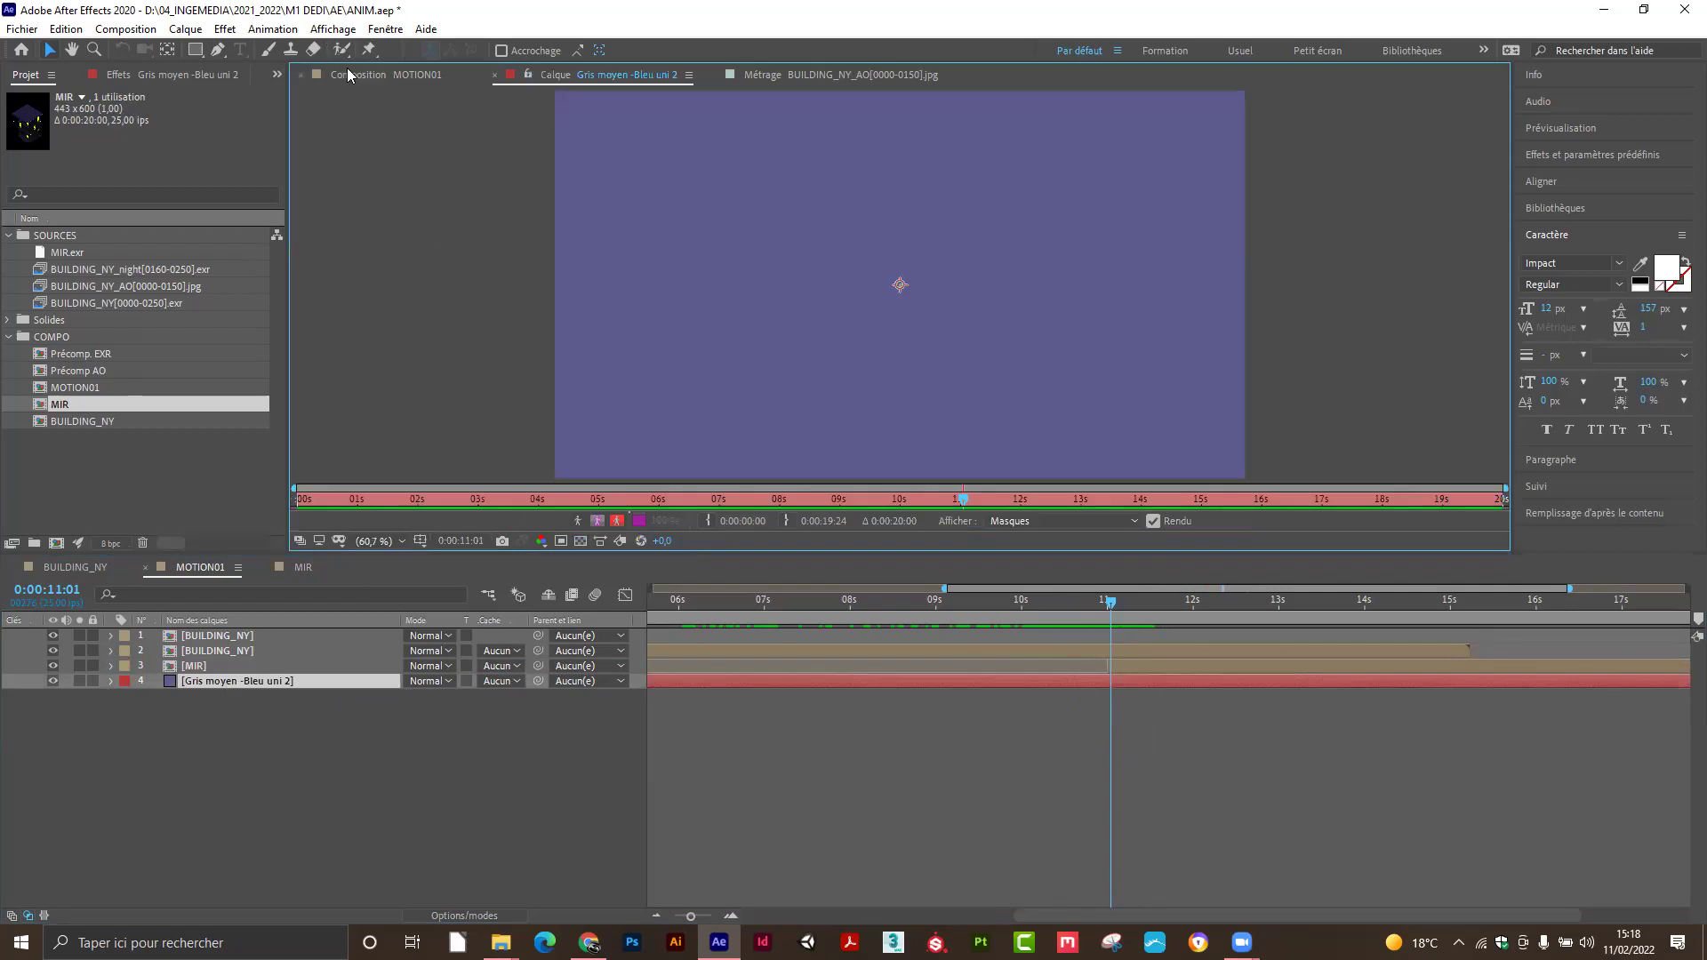
click(354, 74)
click(237, 681)
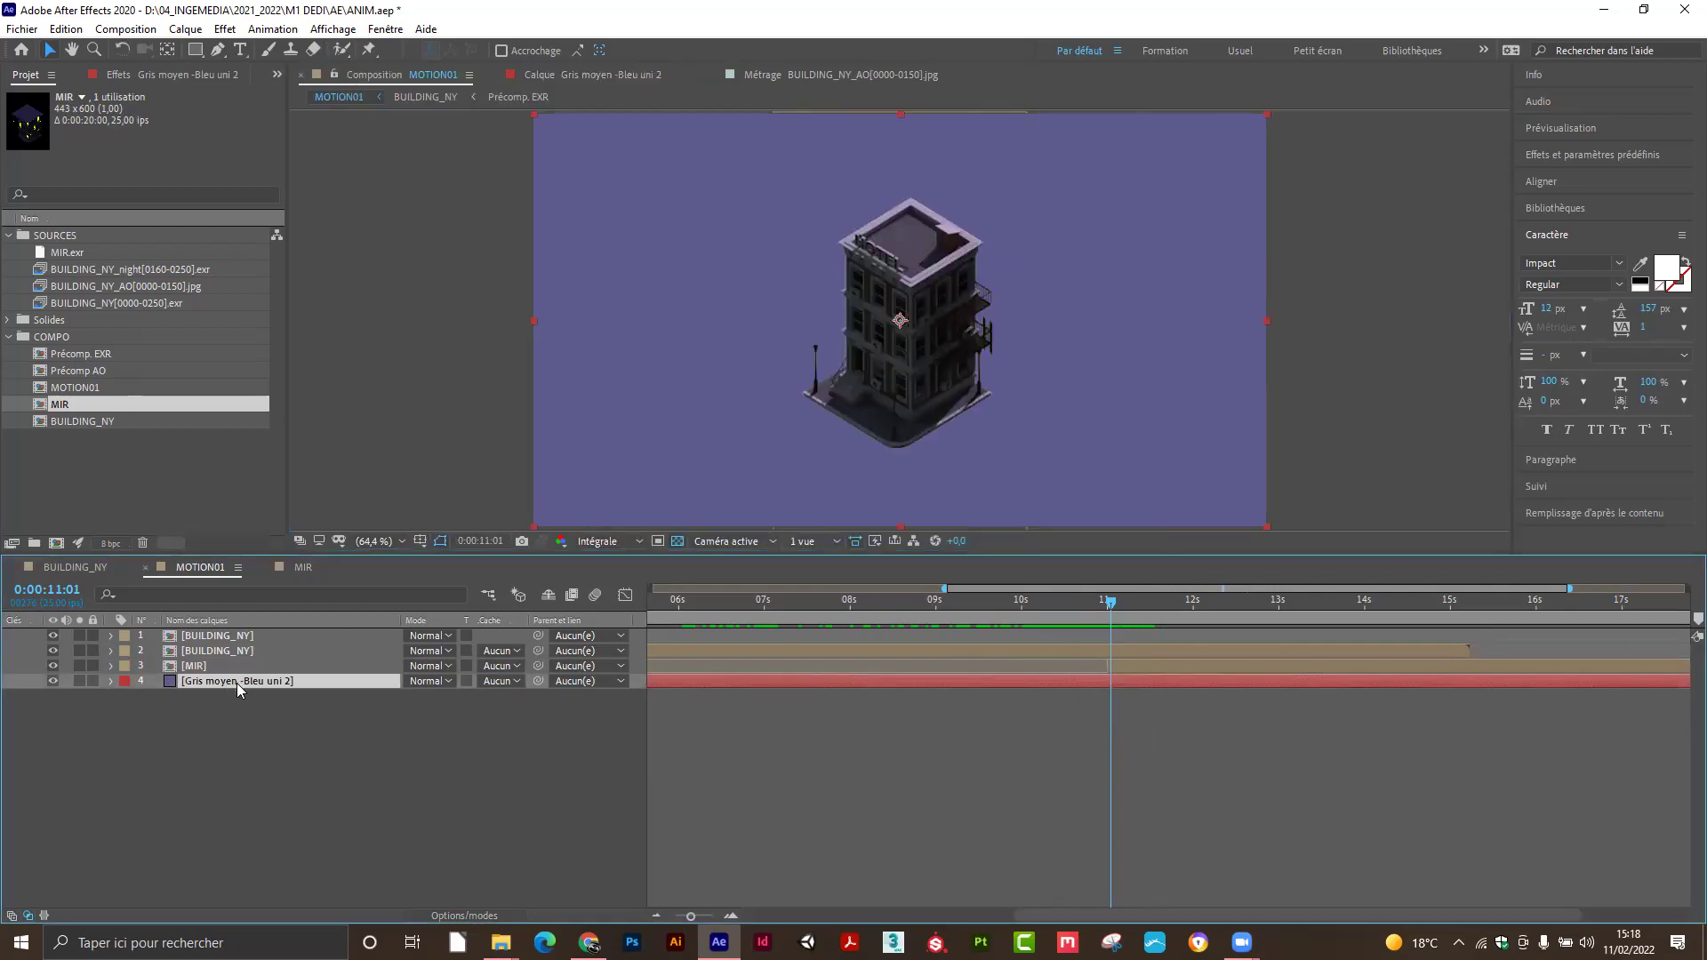
key(Return)
text(JOUR)
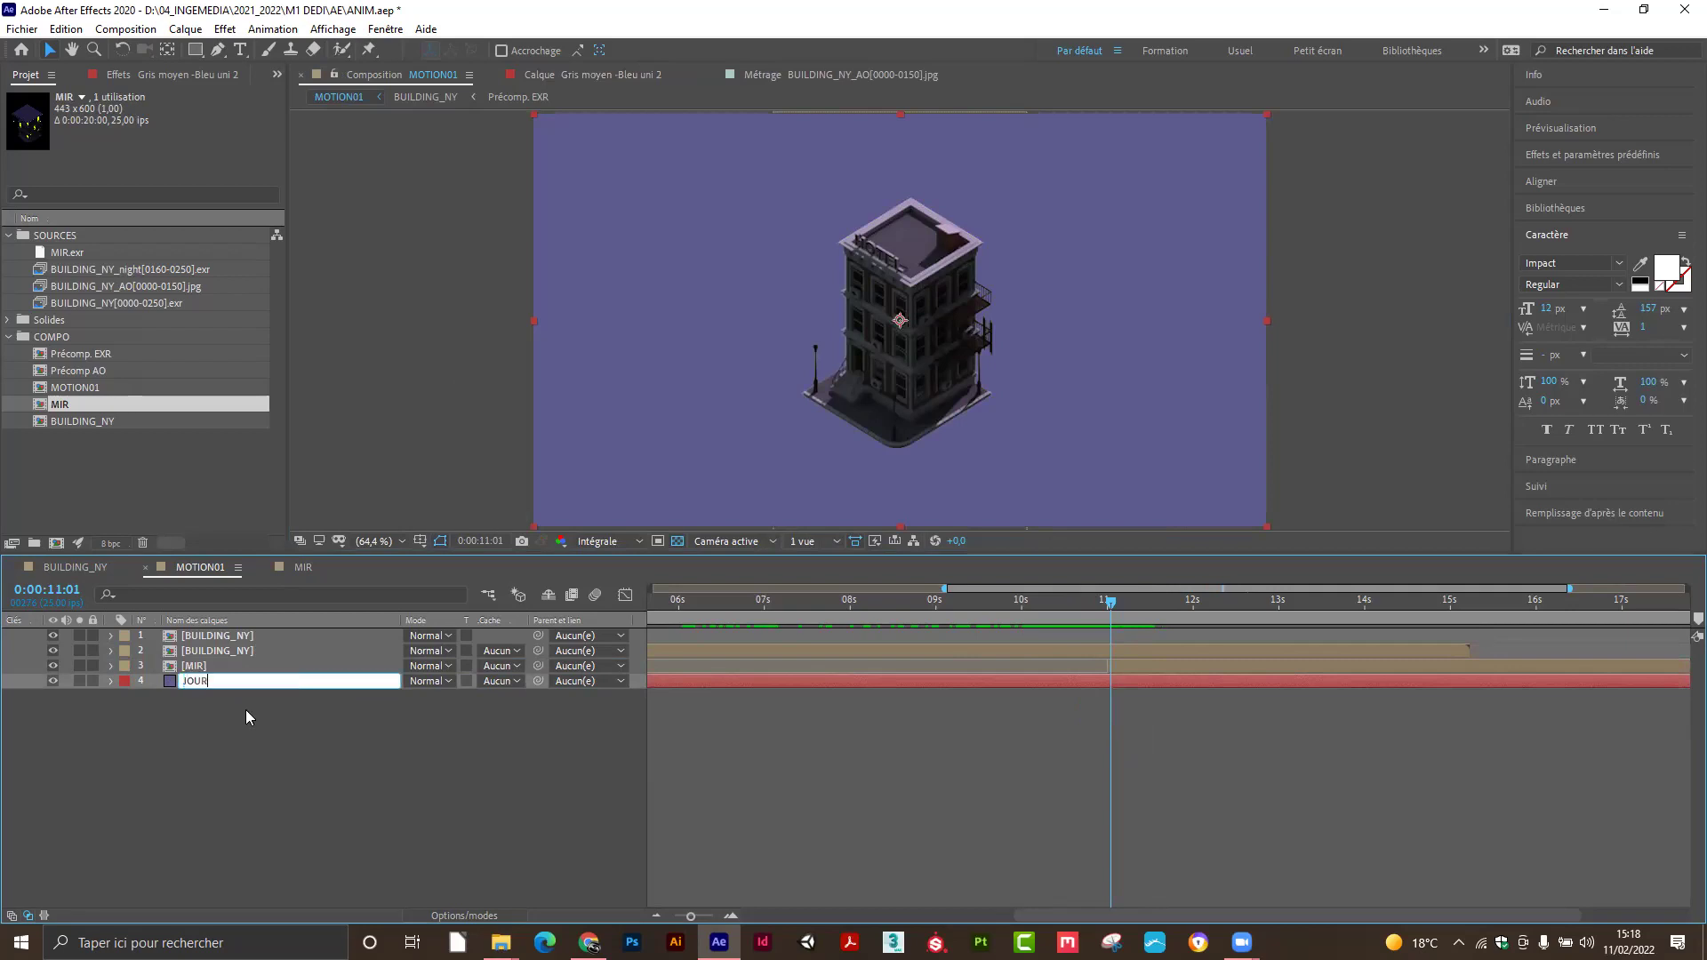
key(Return)
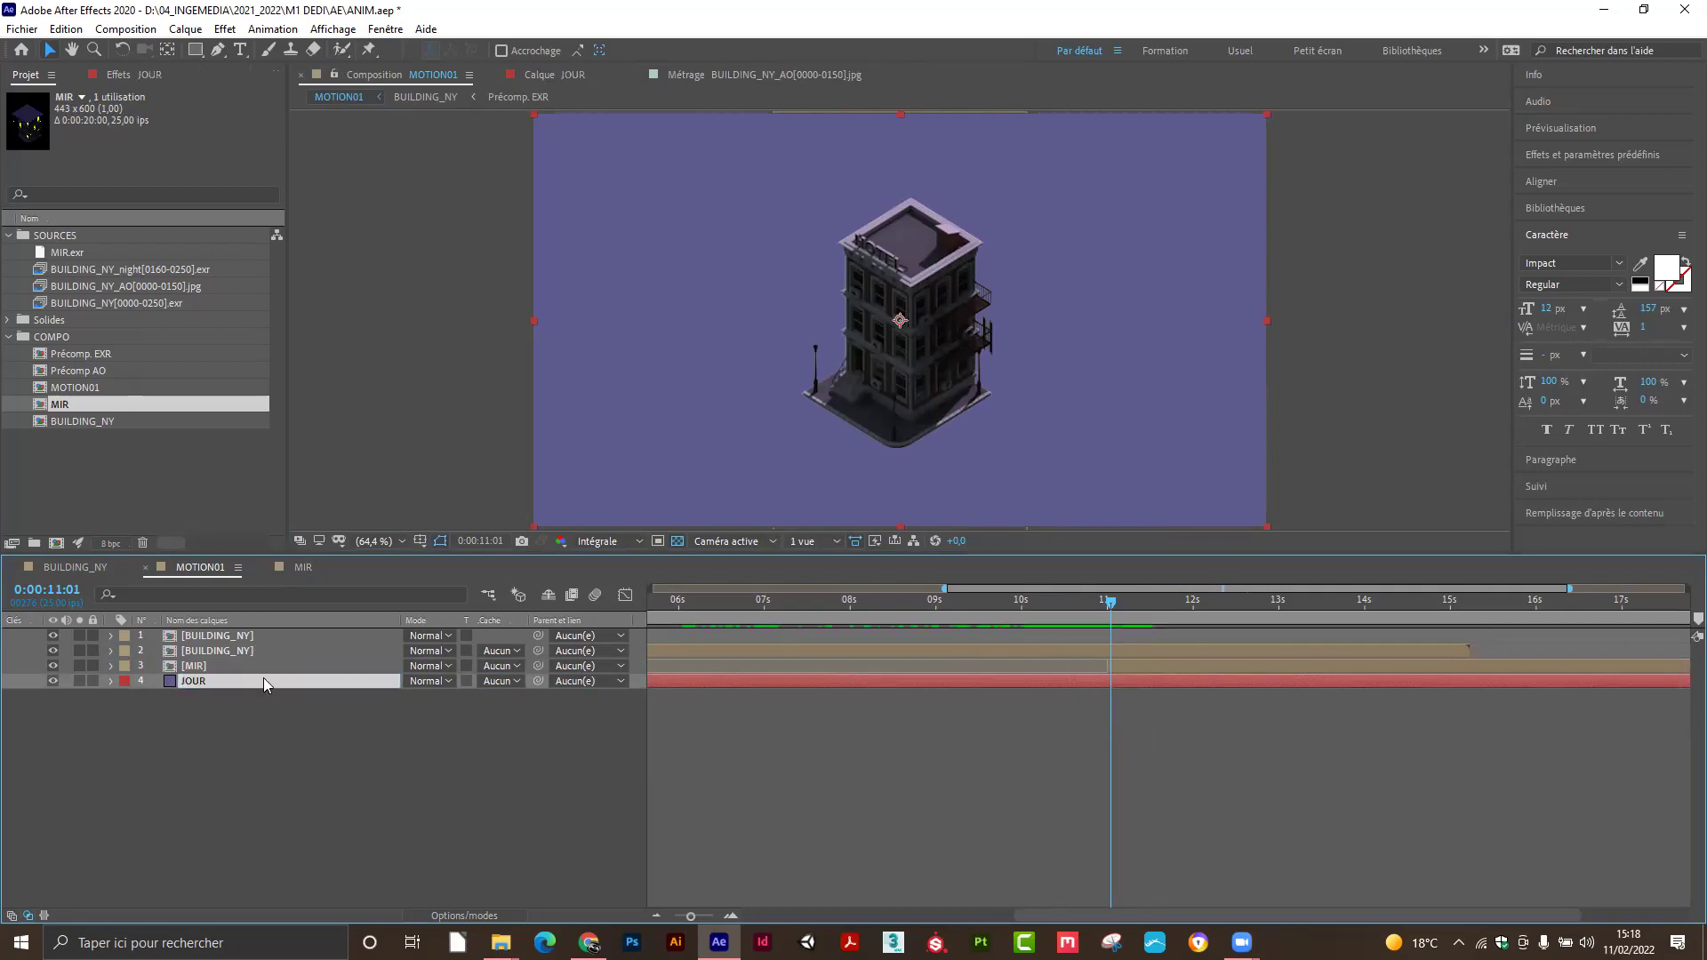
Duplicate the JOUR solid and rename the copy NUIT.
key(ctrl+d)
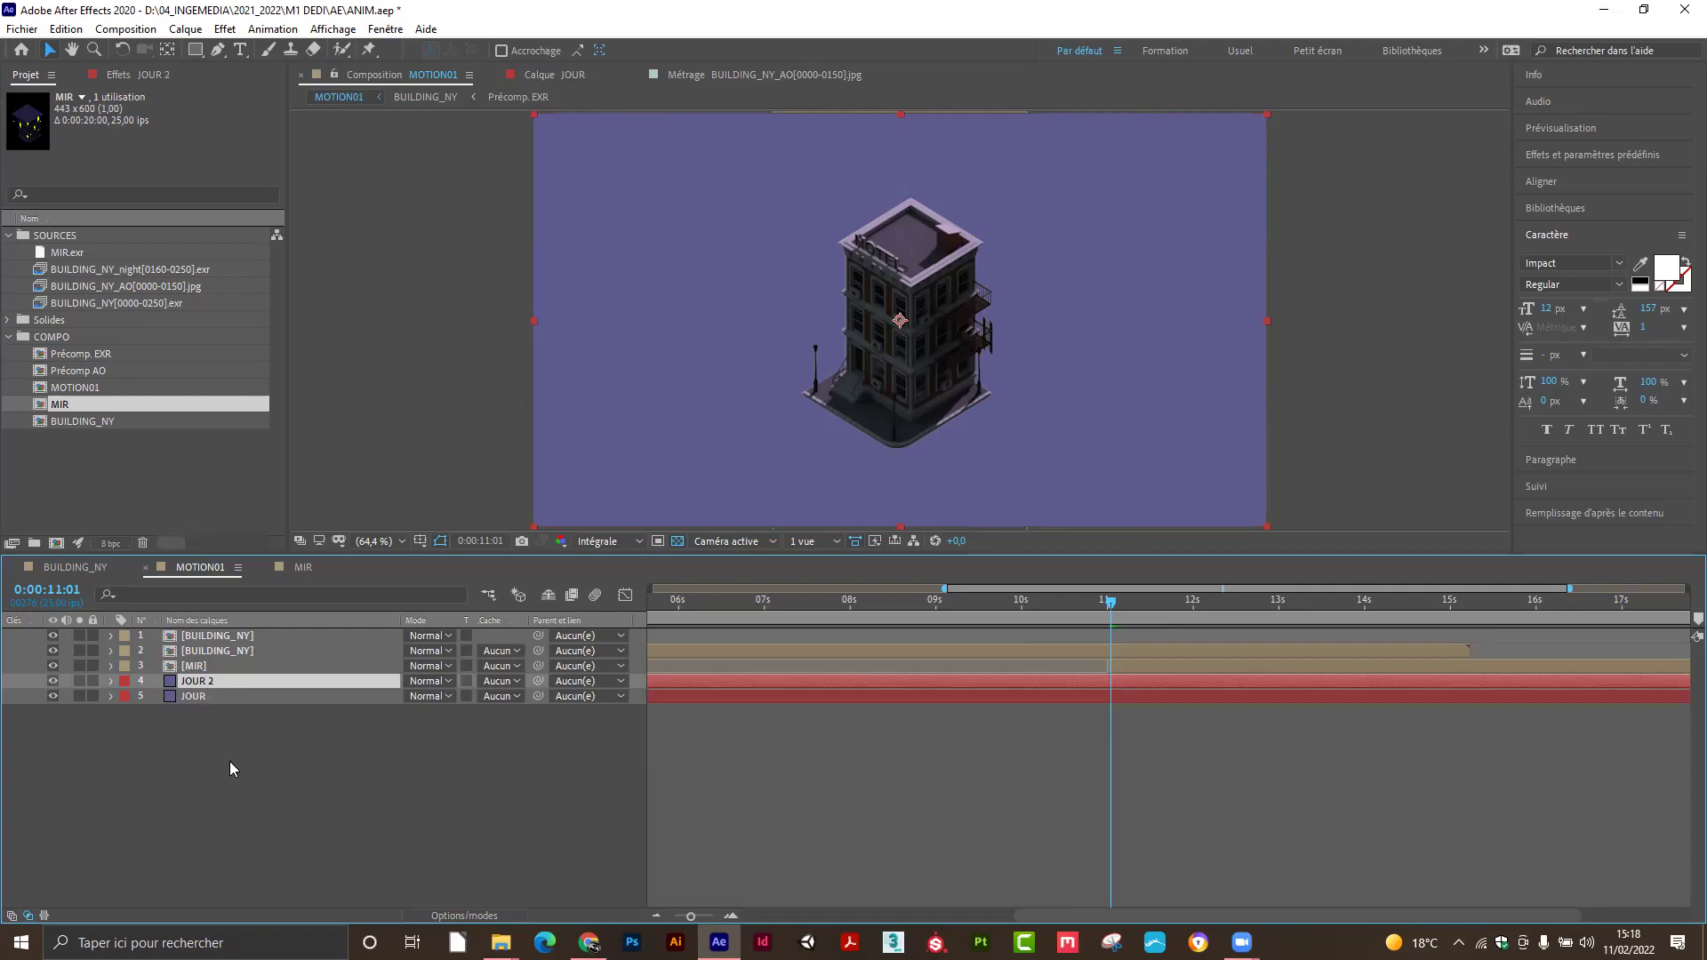
key(Return)
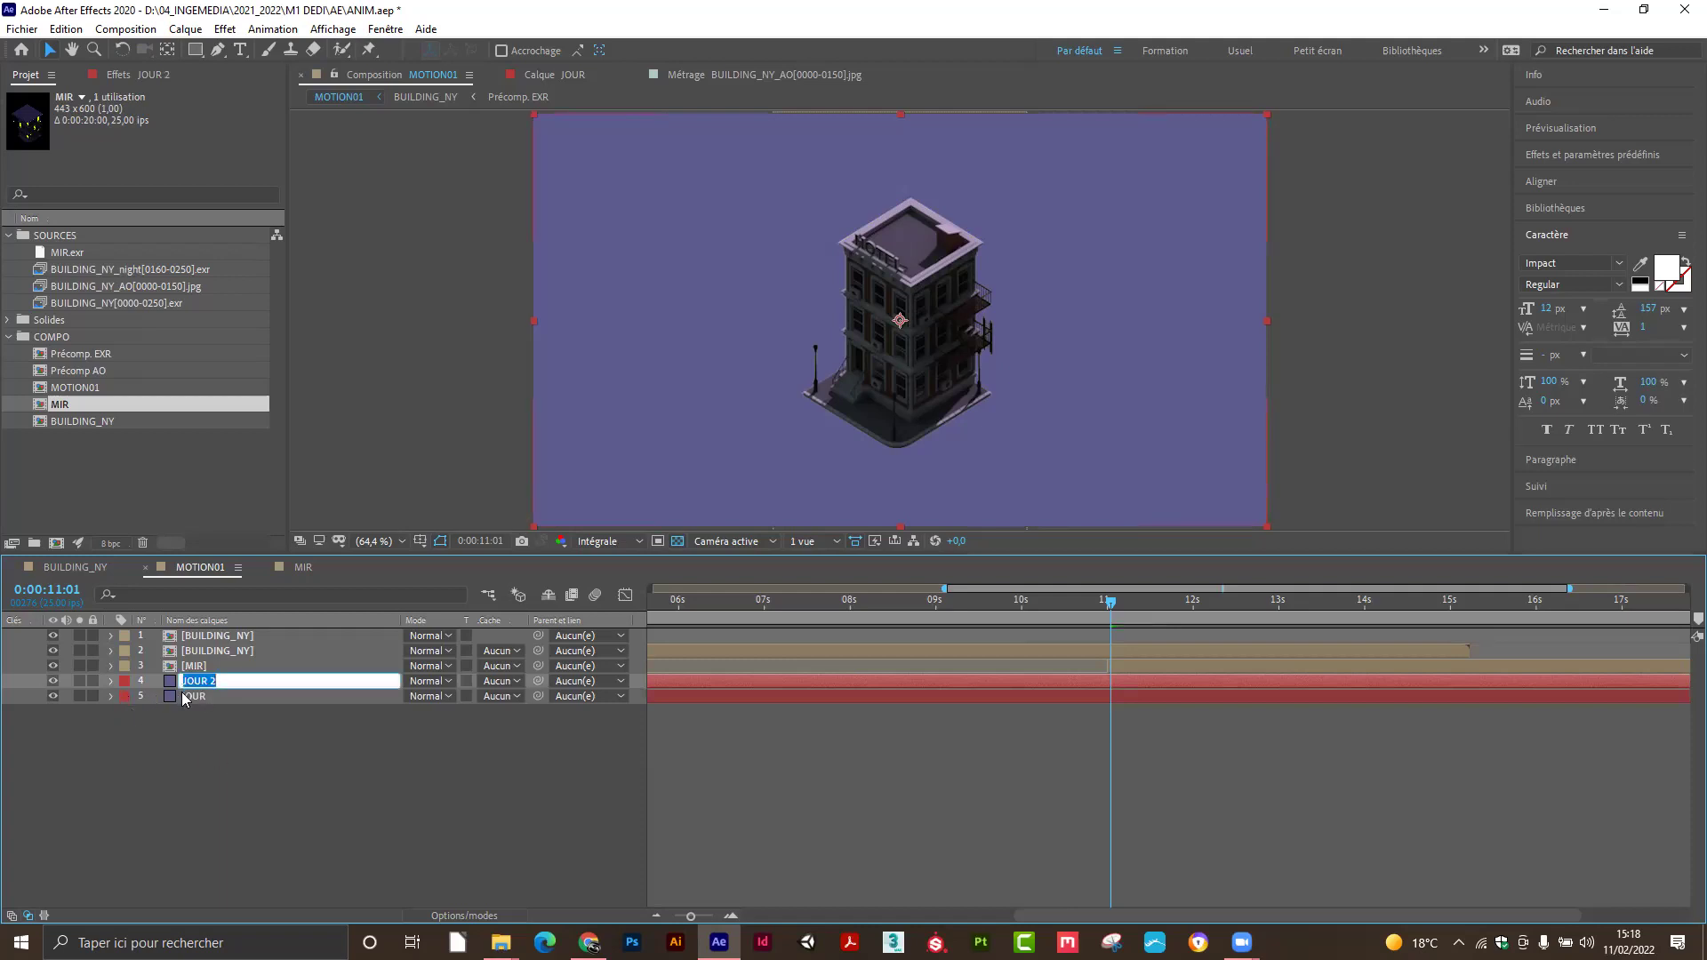
text(NUIT)
key(Return)
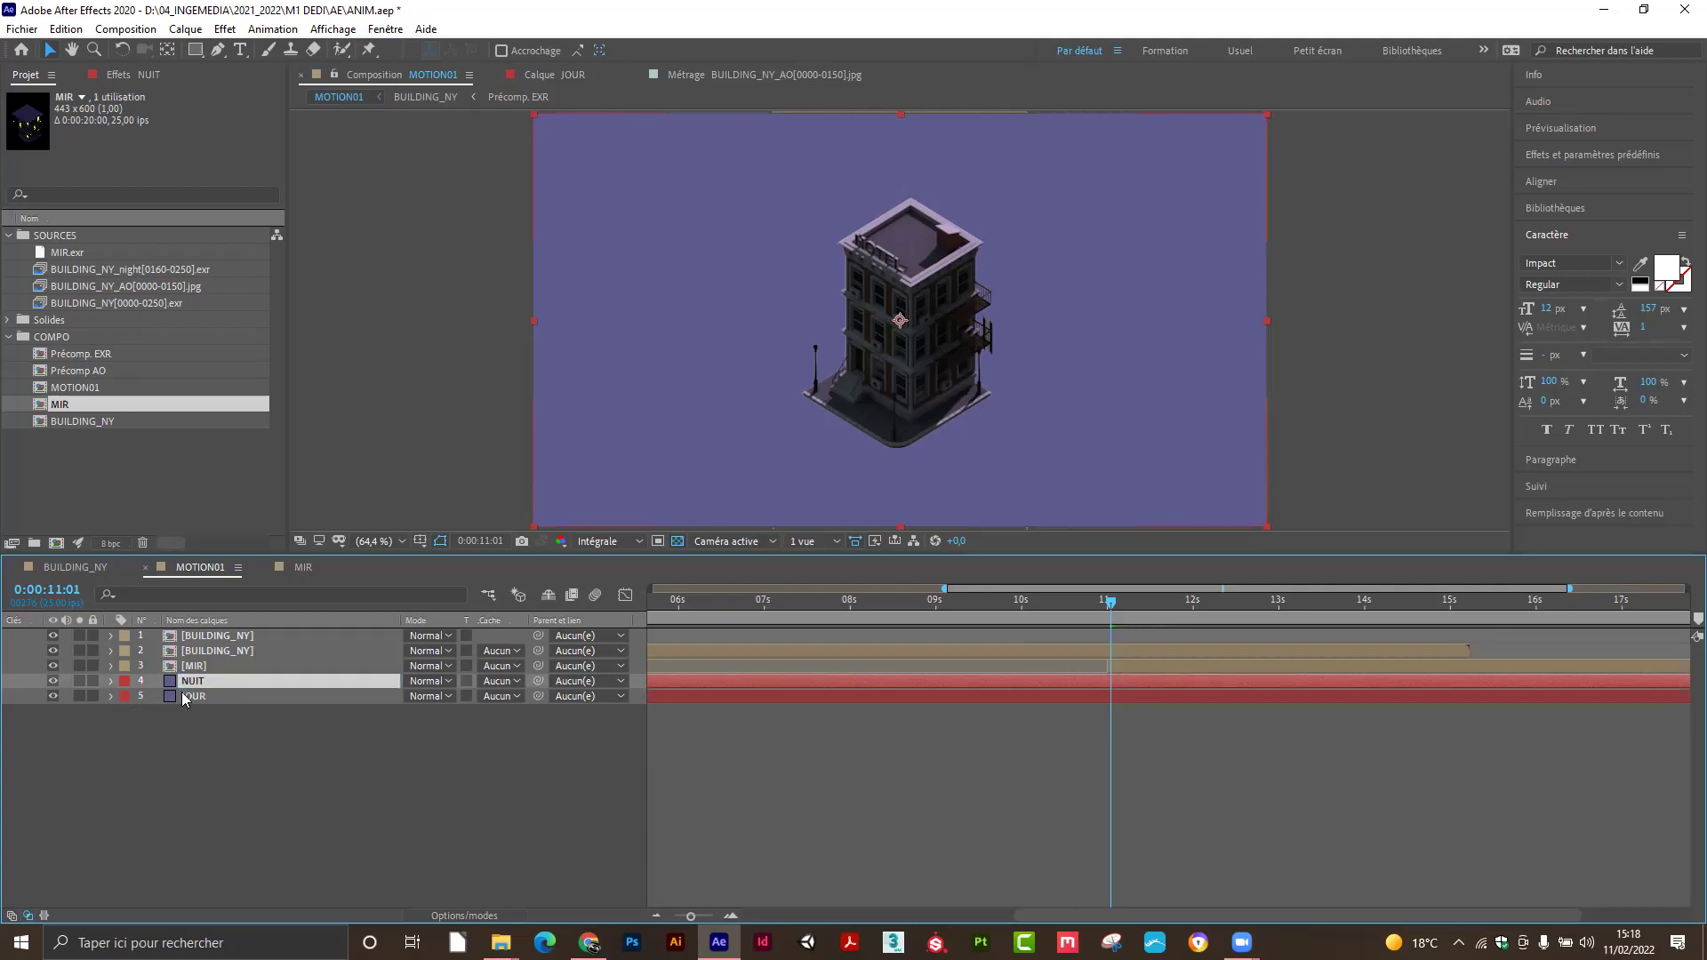
Recolour the NUIT solid to 262547 through Paramètres du solide.
click(186, 29)
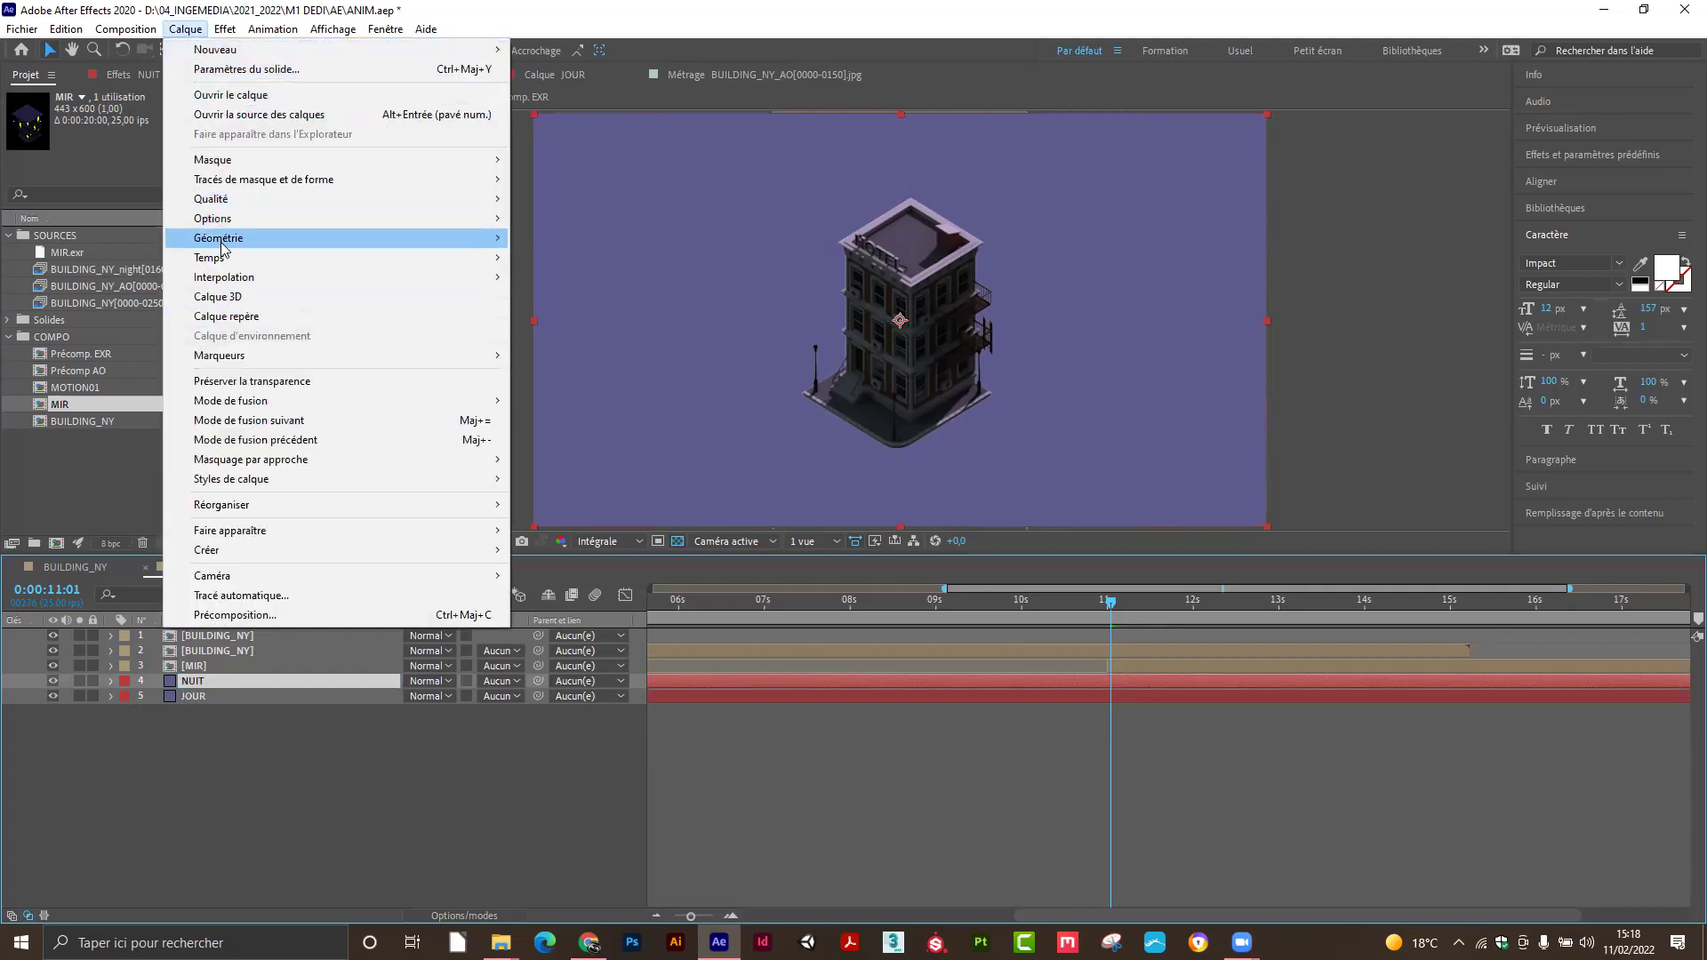
click(233, 68)
click(374, 448)
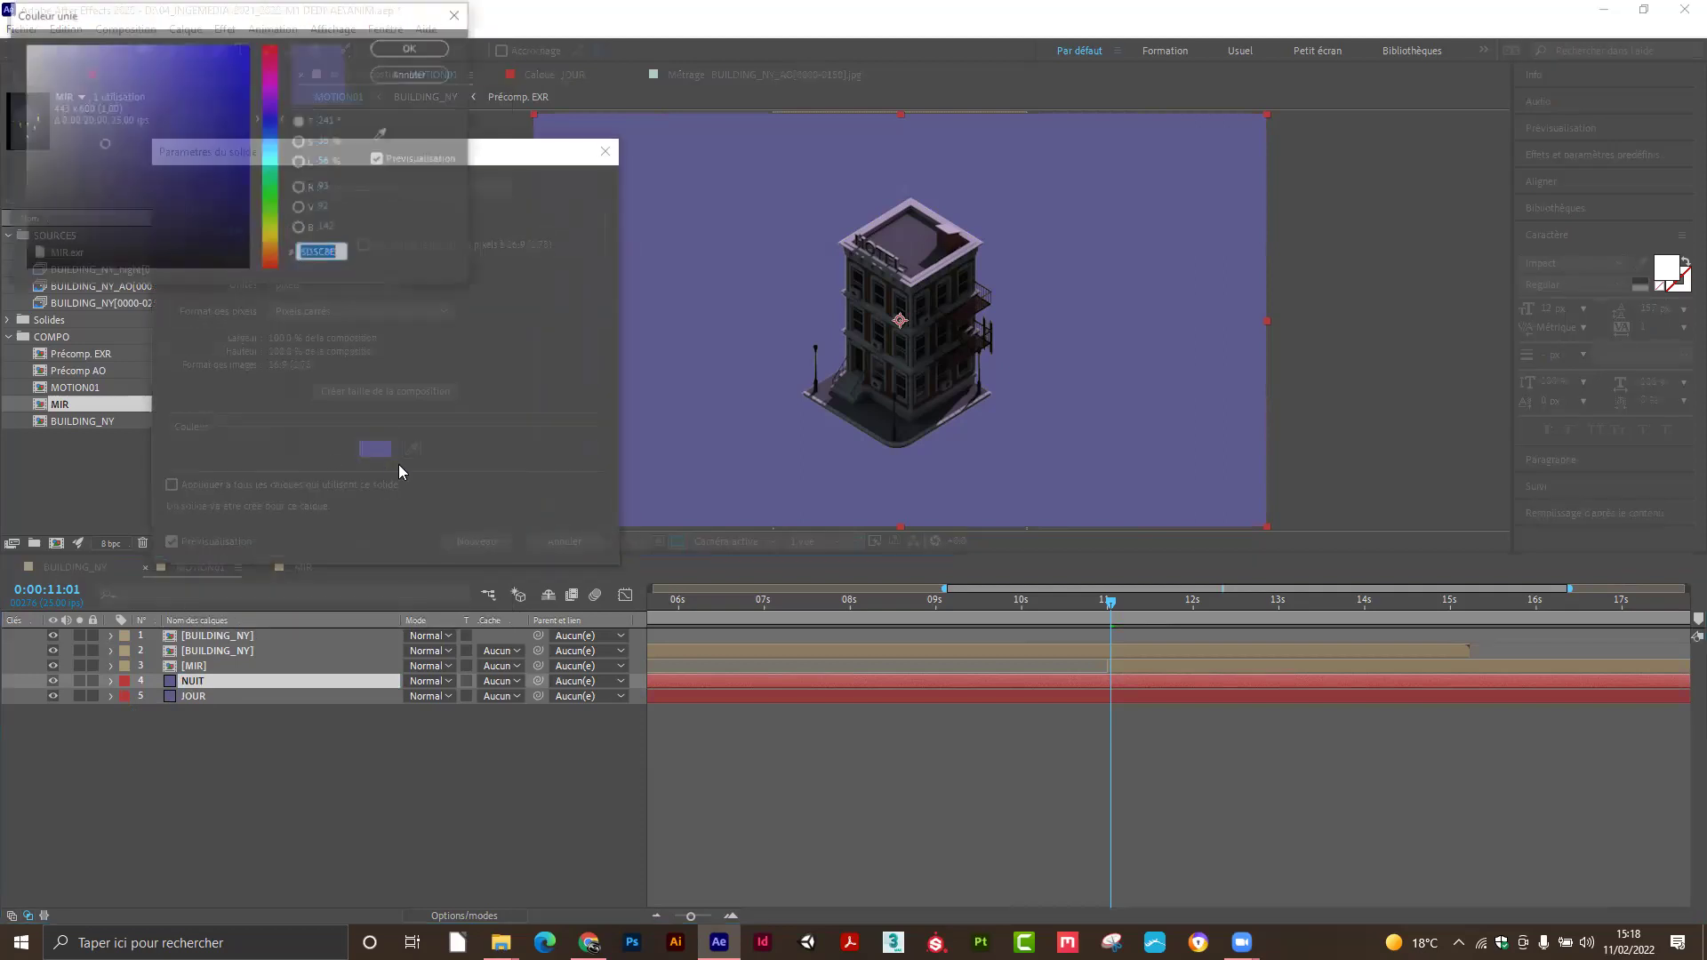
drag(129, 163, 133, 207)
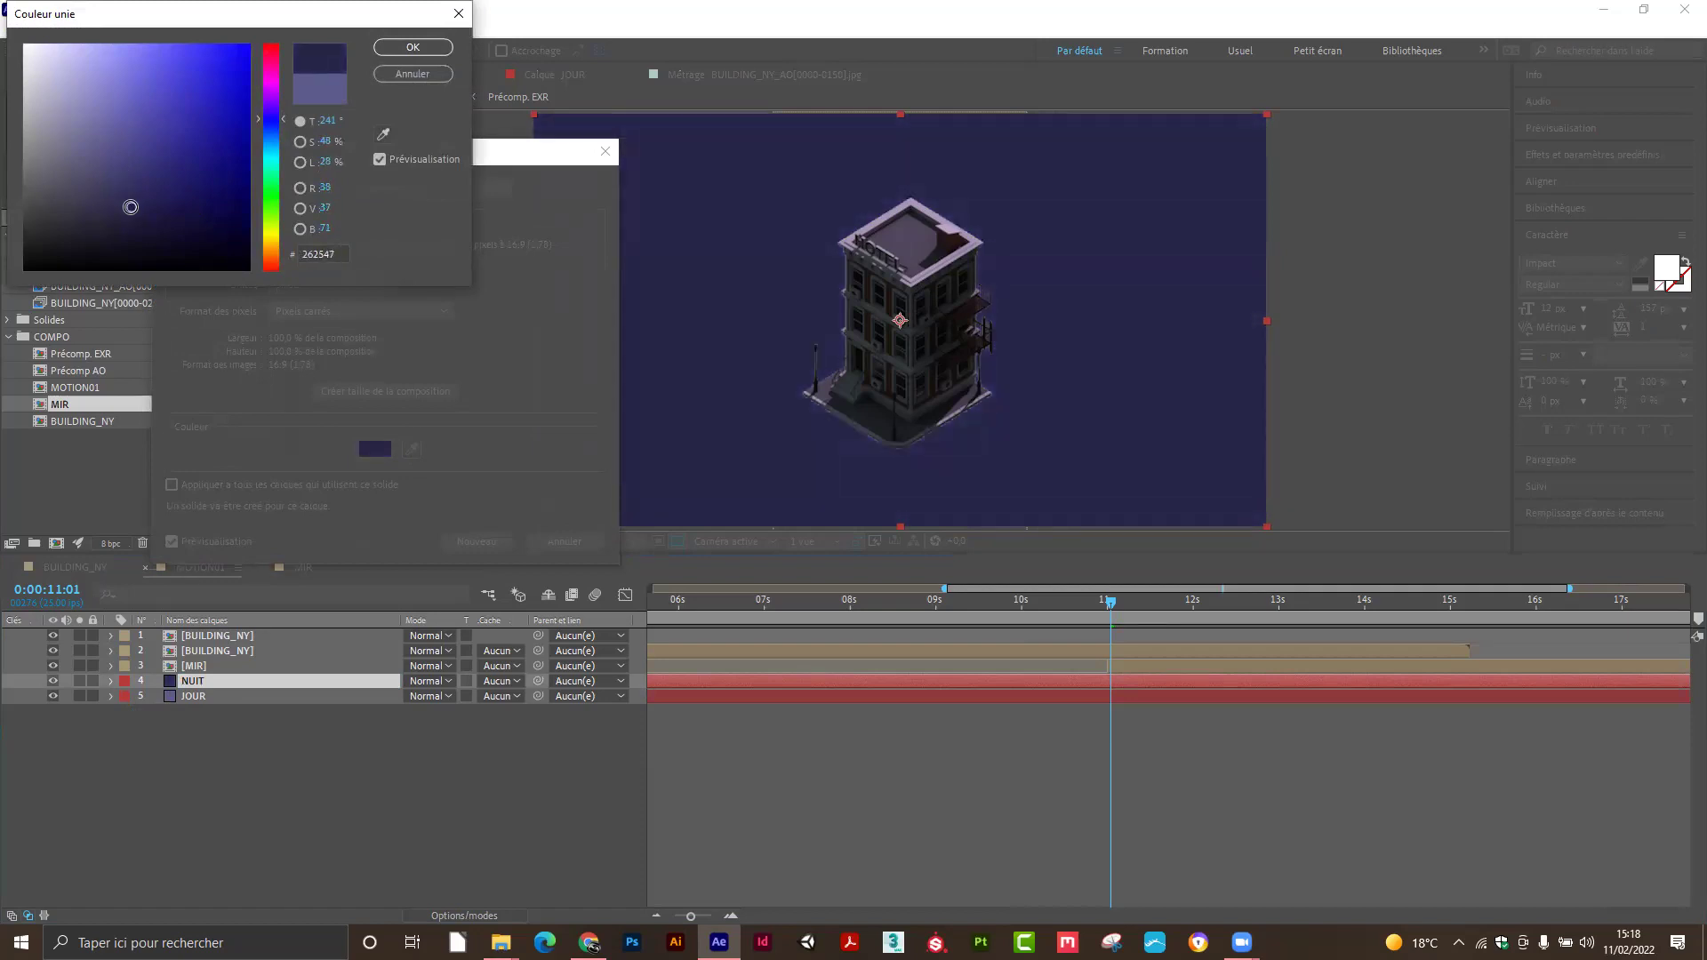
click(410, 51)
click(476, 542)
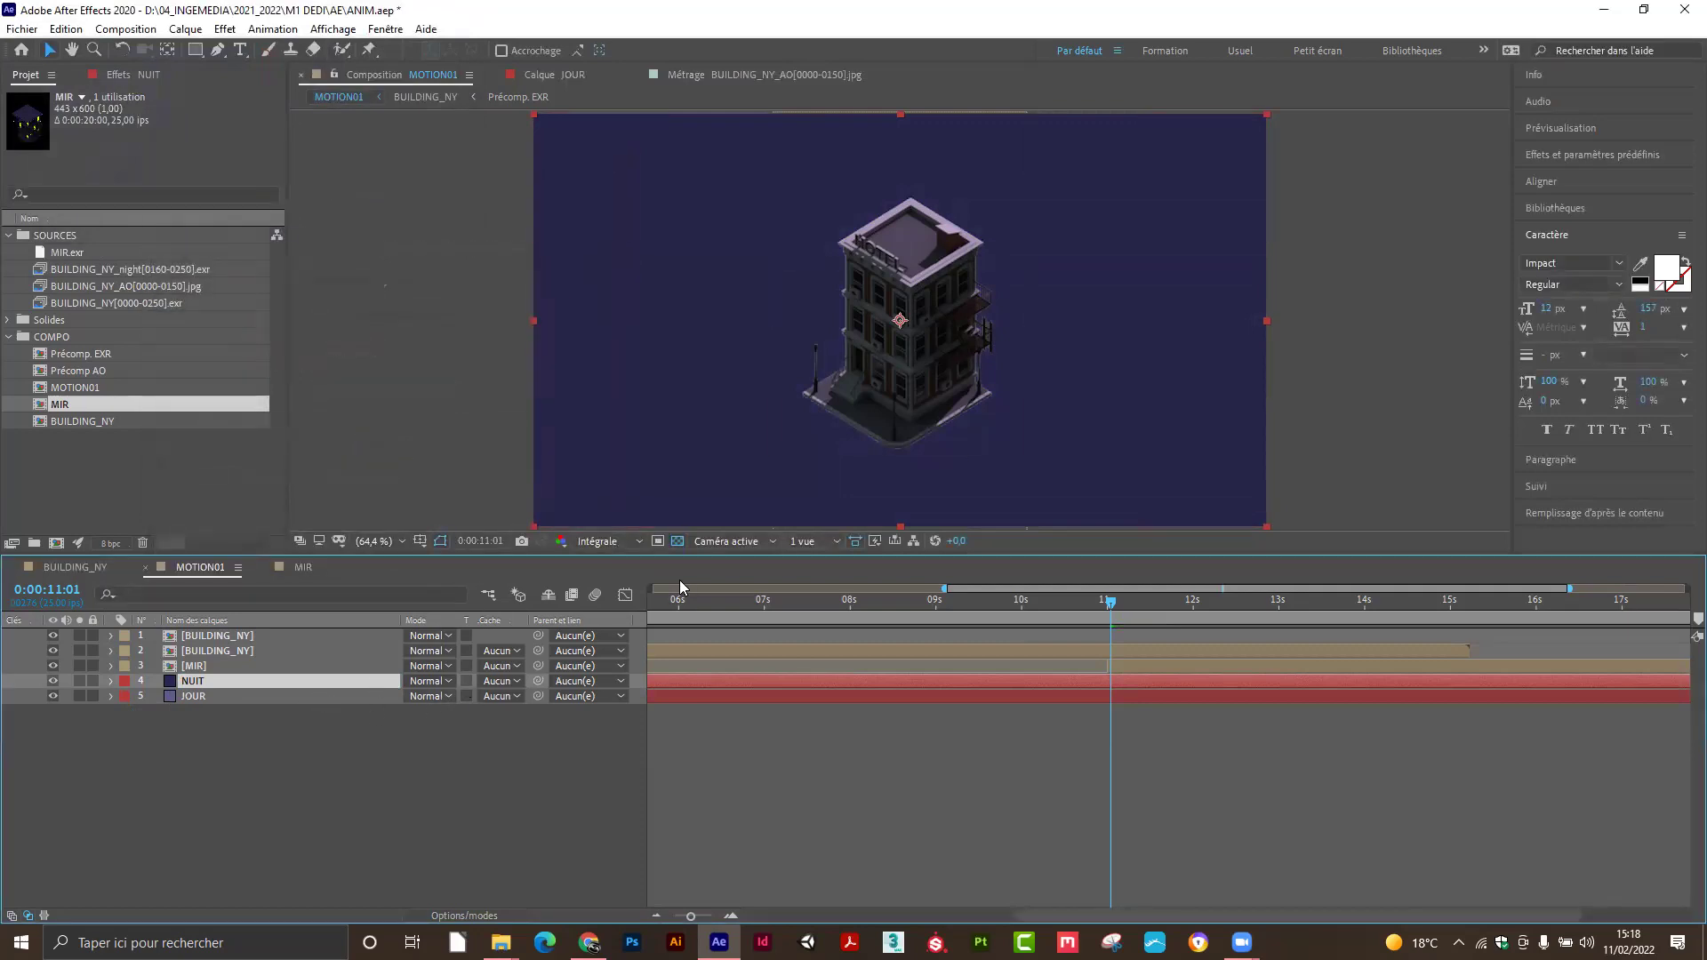
Test sliding the NUIT solid upward, undo it, and preview the frames around 11 s.
drag(1016, 444, 1015, 481)
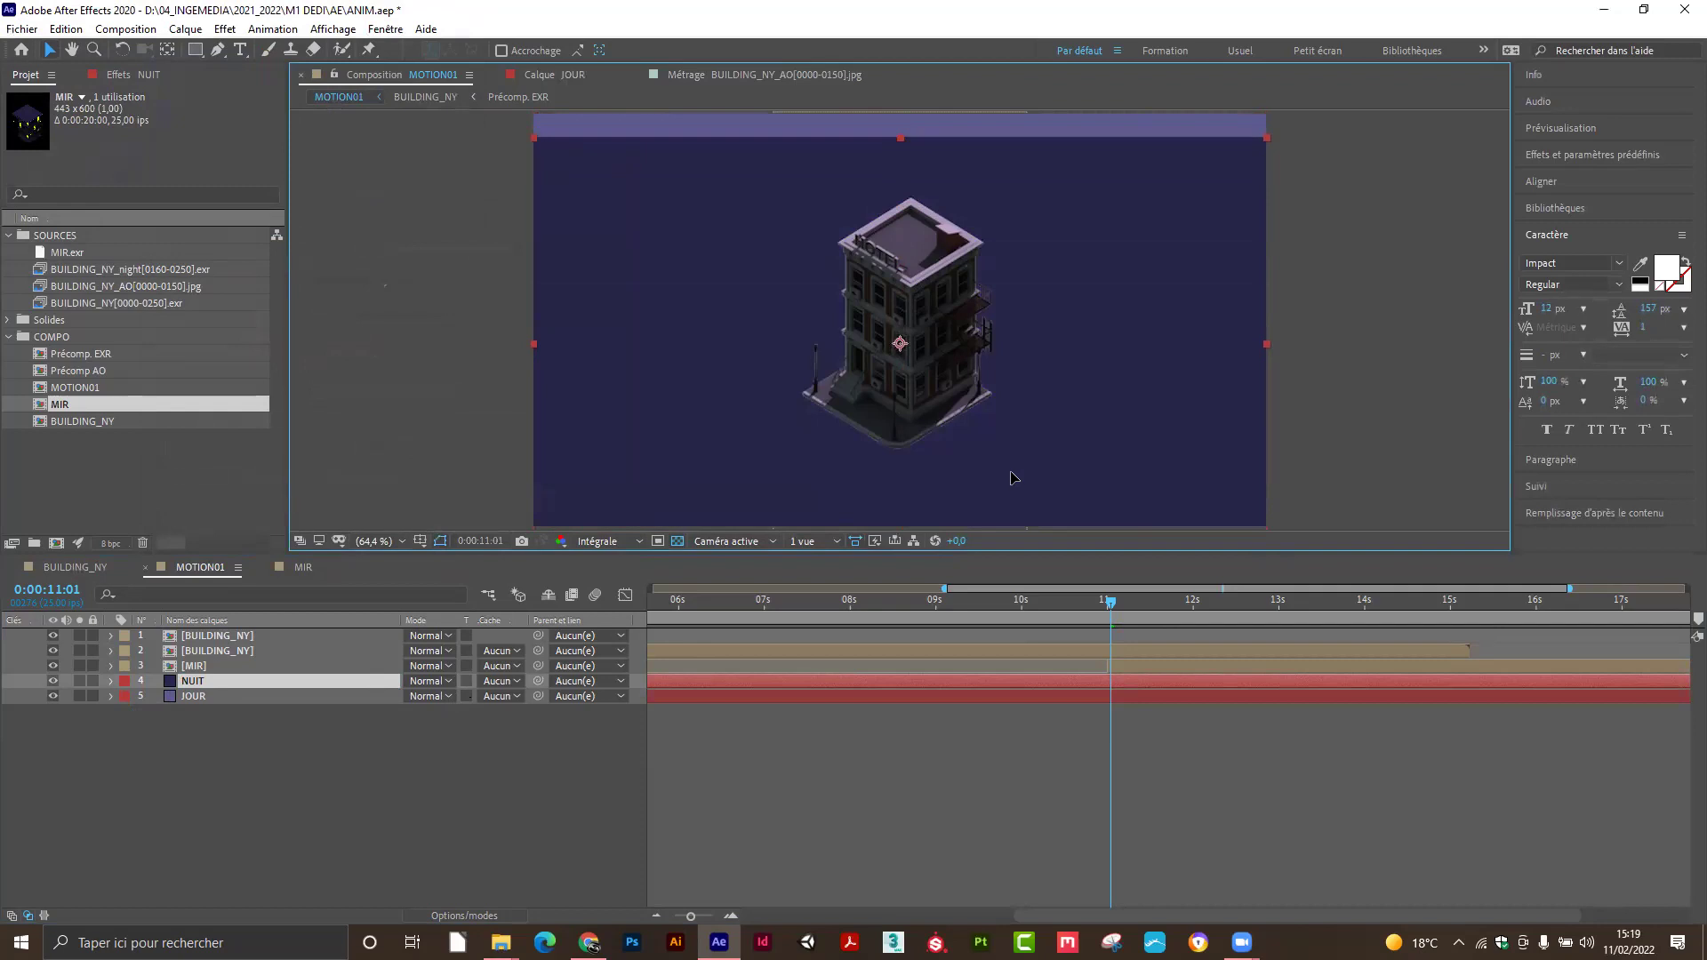
key(ctrl+z)
drag(1114, 608, 1116, 613)
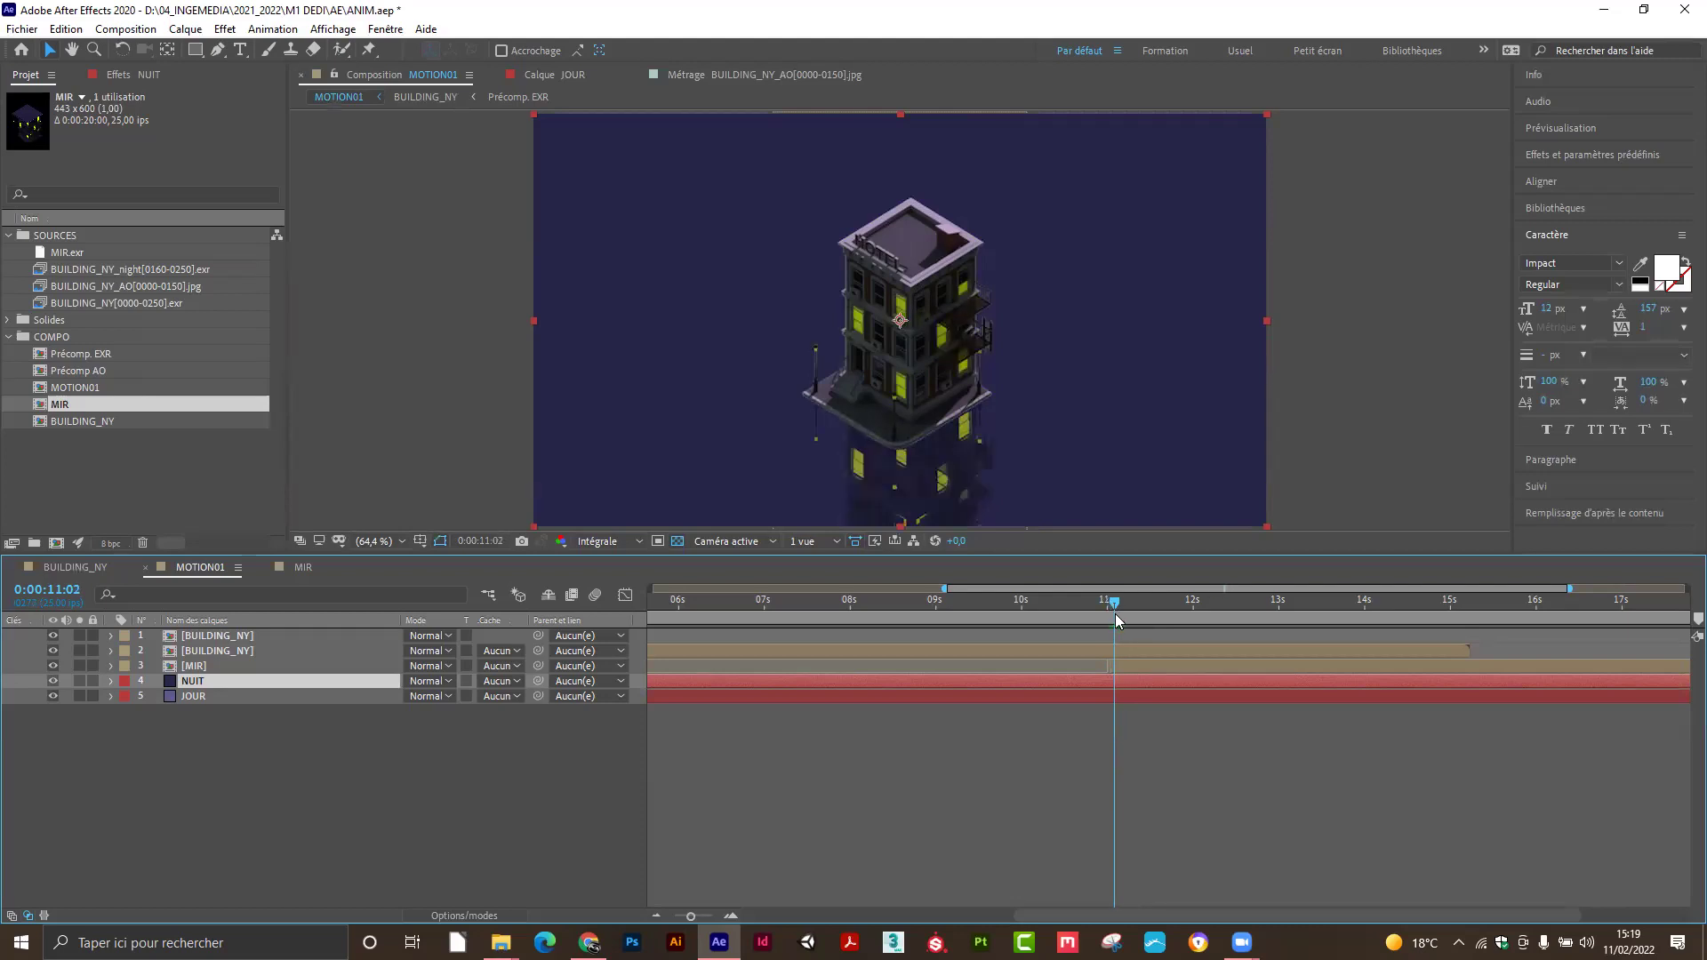
Show the MIR layer's Opacity and zoom the timeline to check its 0%→100% keyframes at 11:00.
click(330, 667)
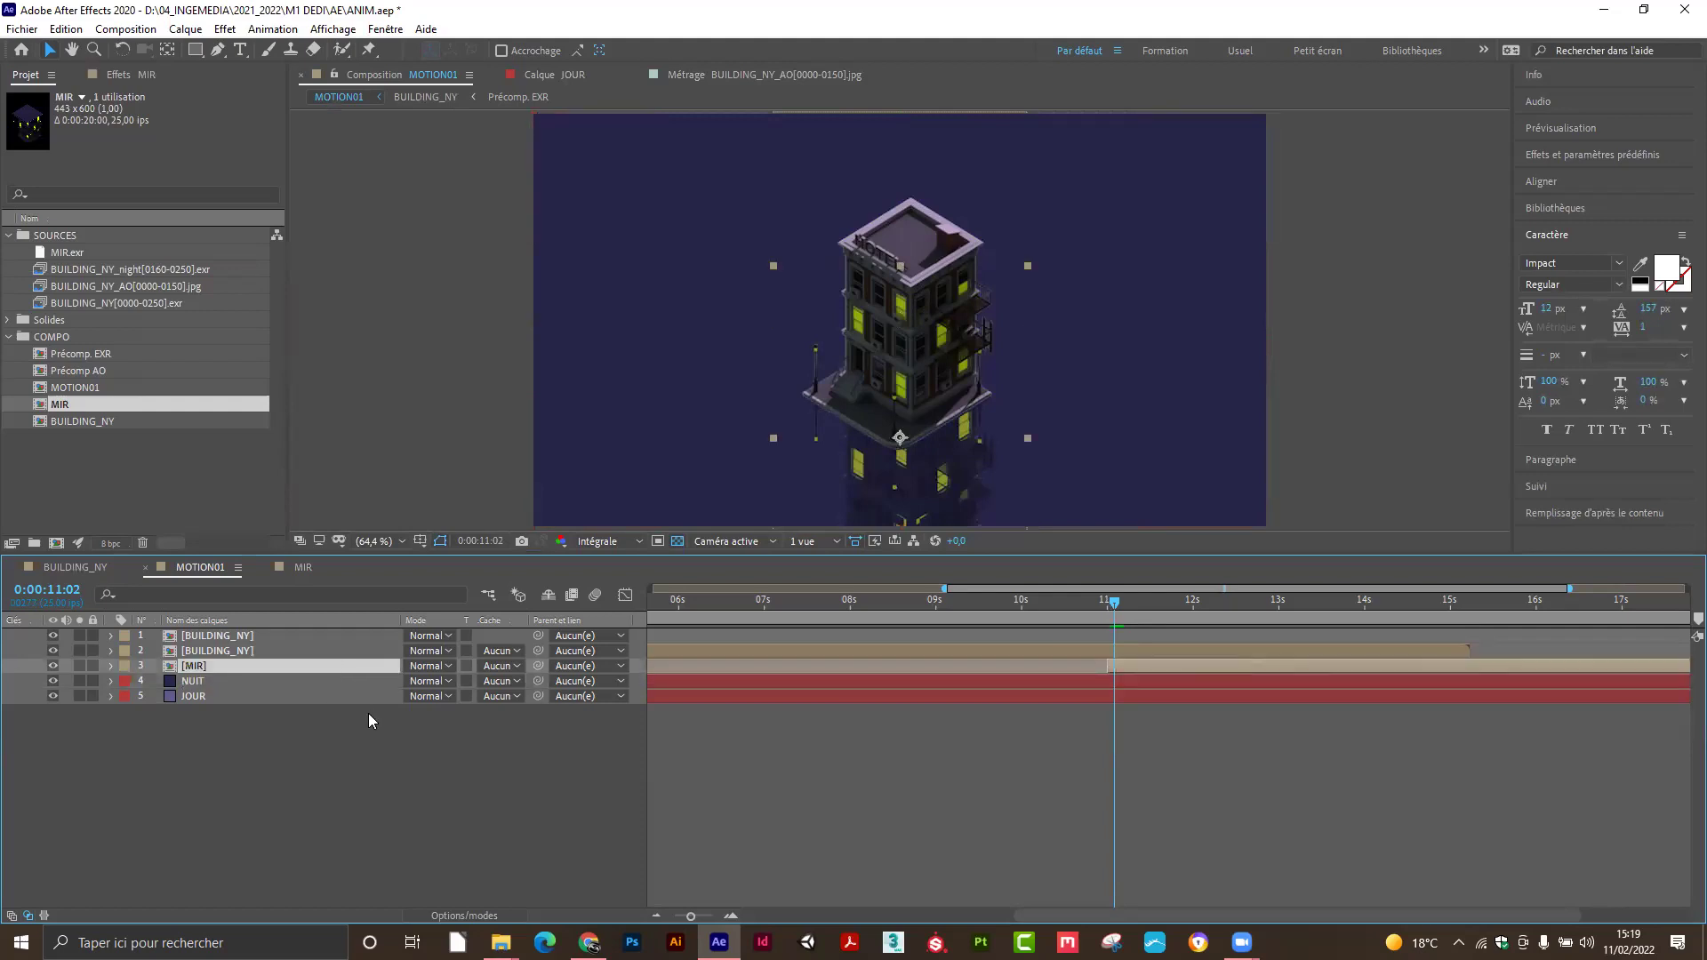
key(t)
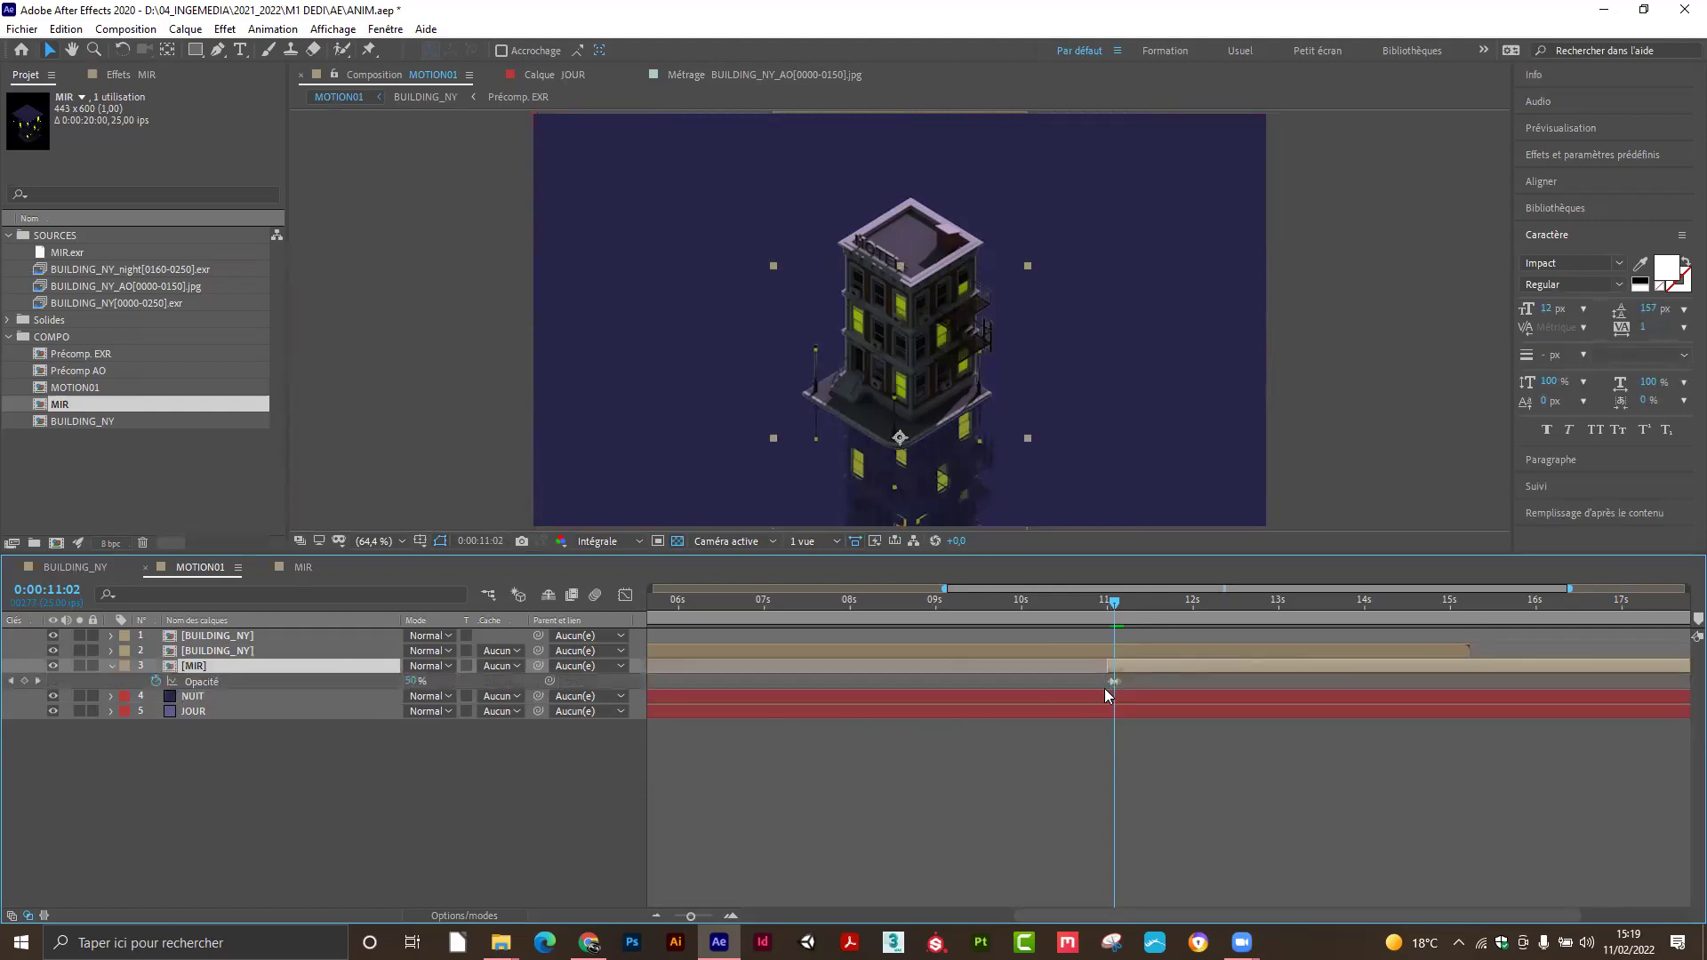
click(708, 916)
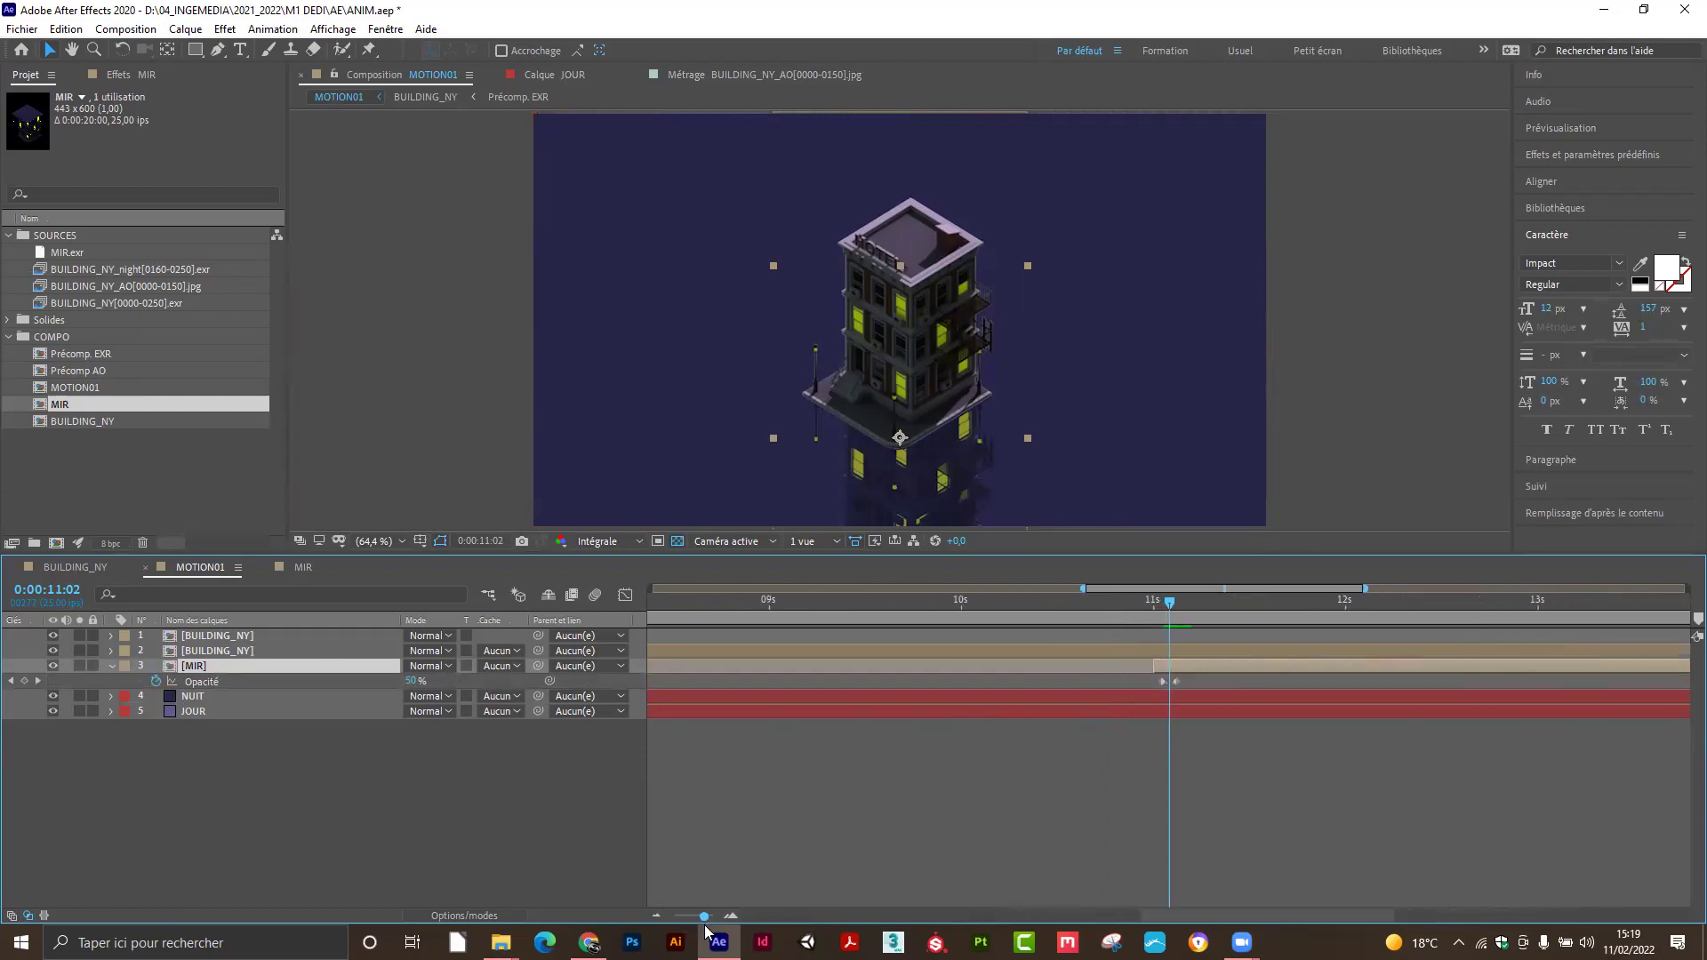
drag(708, 915, 709, 916)
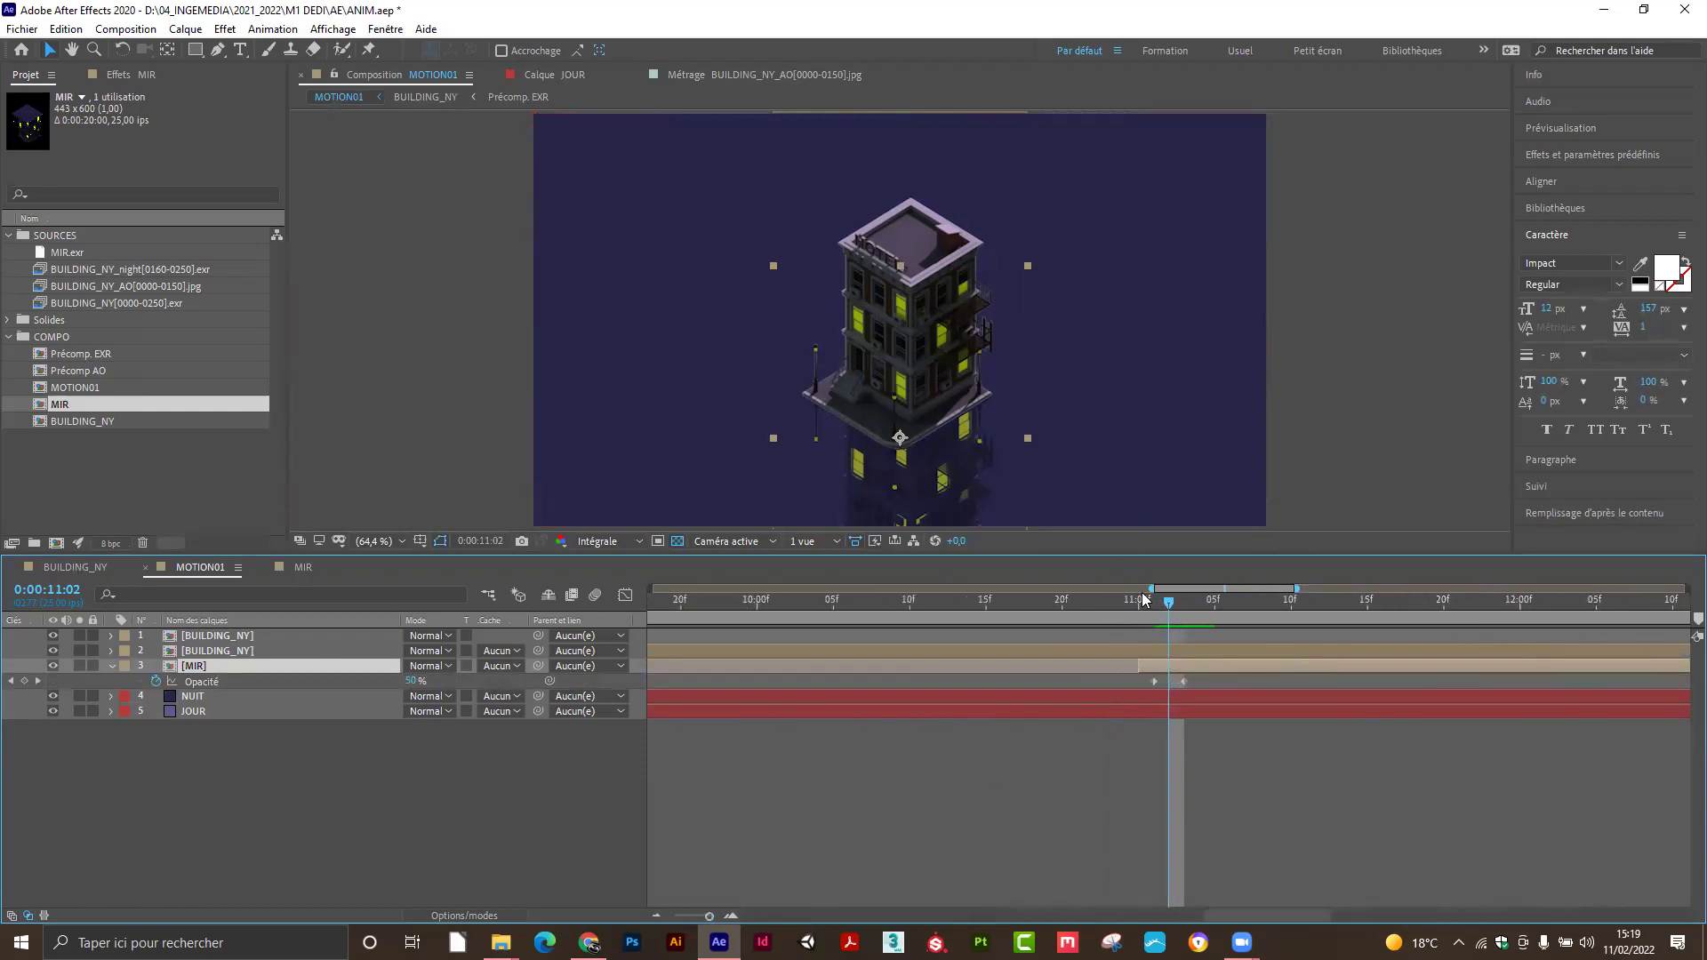
mouse_move(1169, 607)
mouse_down()
mouse_move(1127, 614)
mouse_move(1182, 610)
mouse_up()
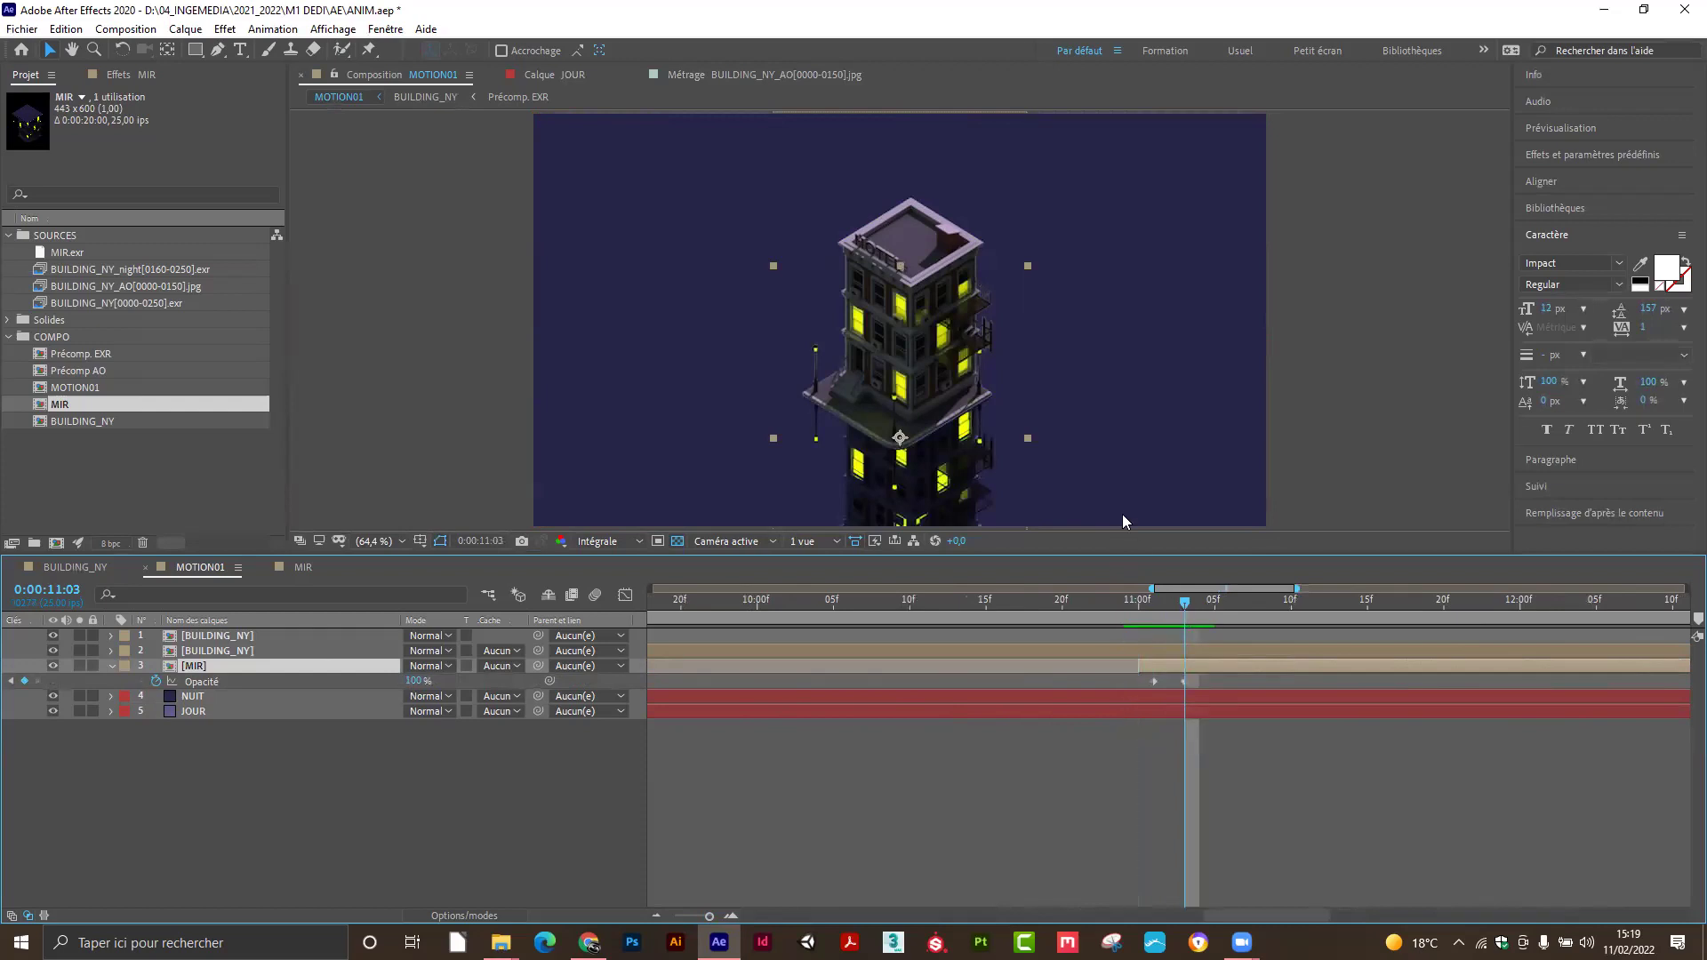
key(comma)
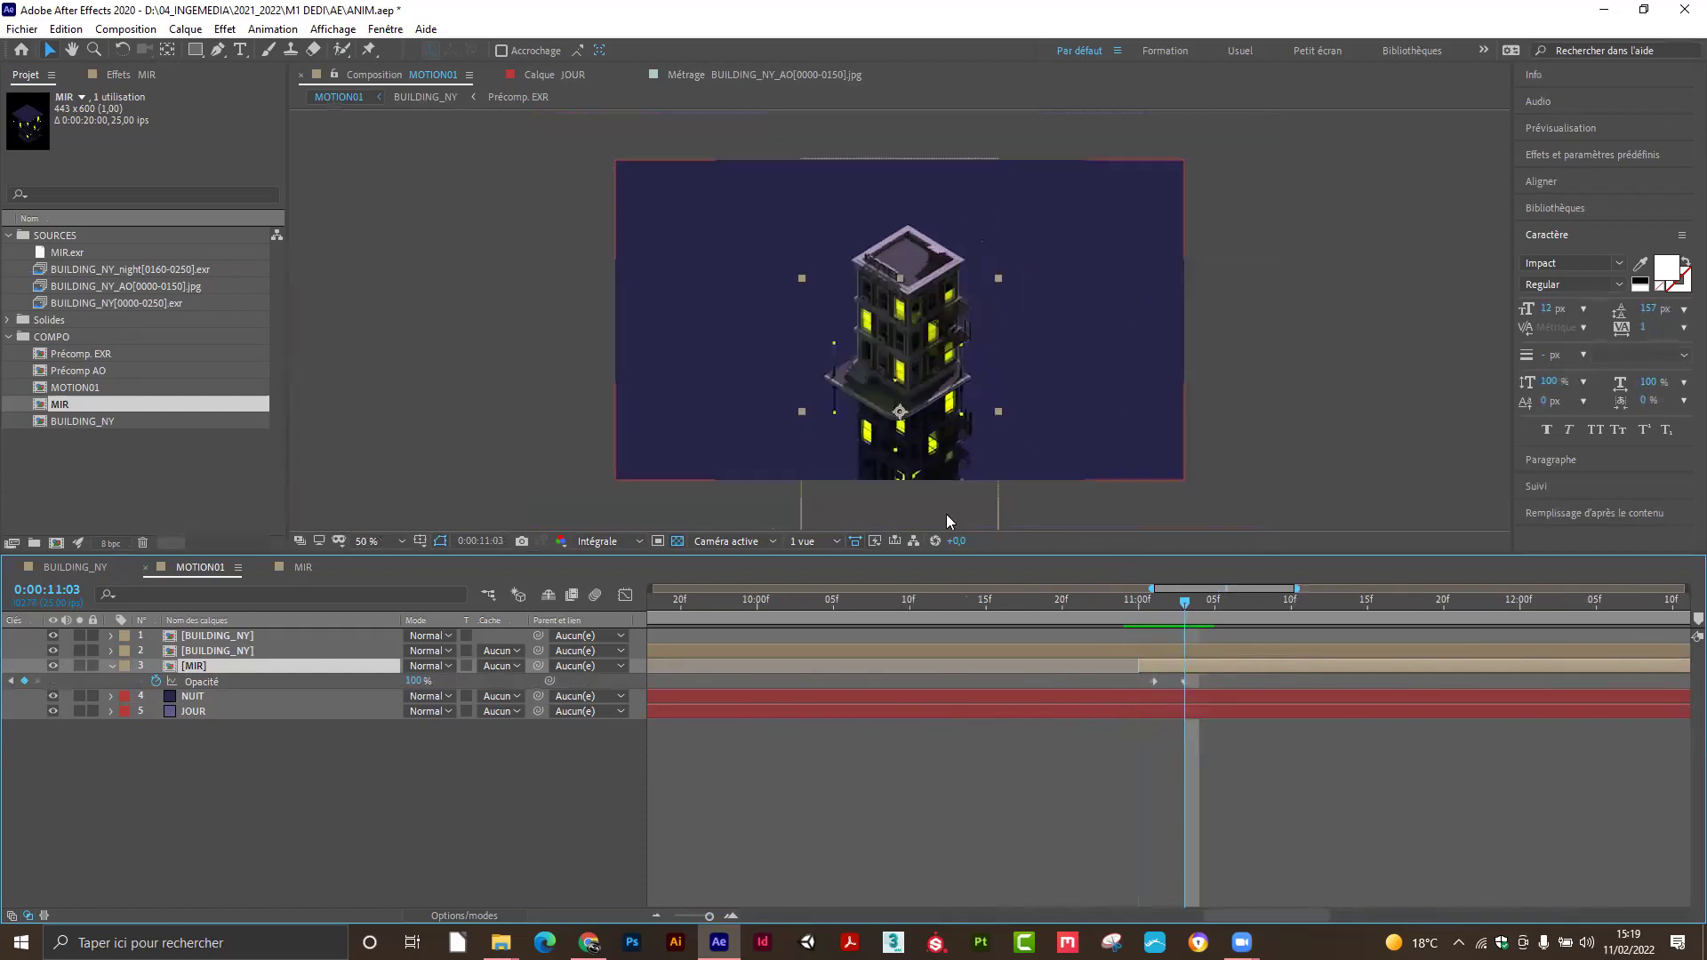
click(215, 695)
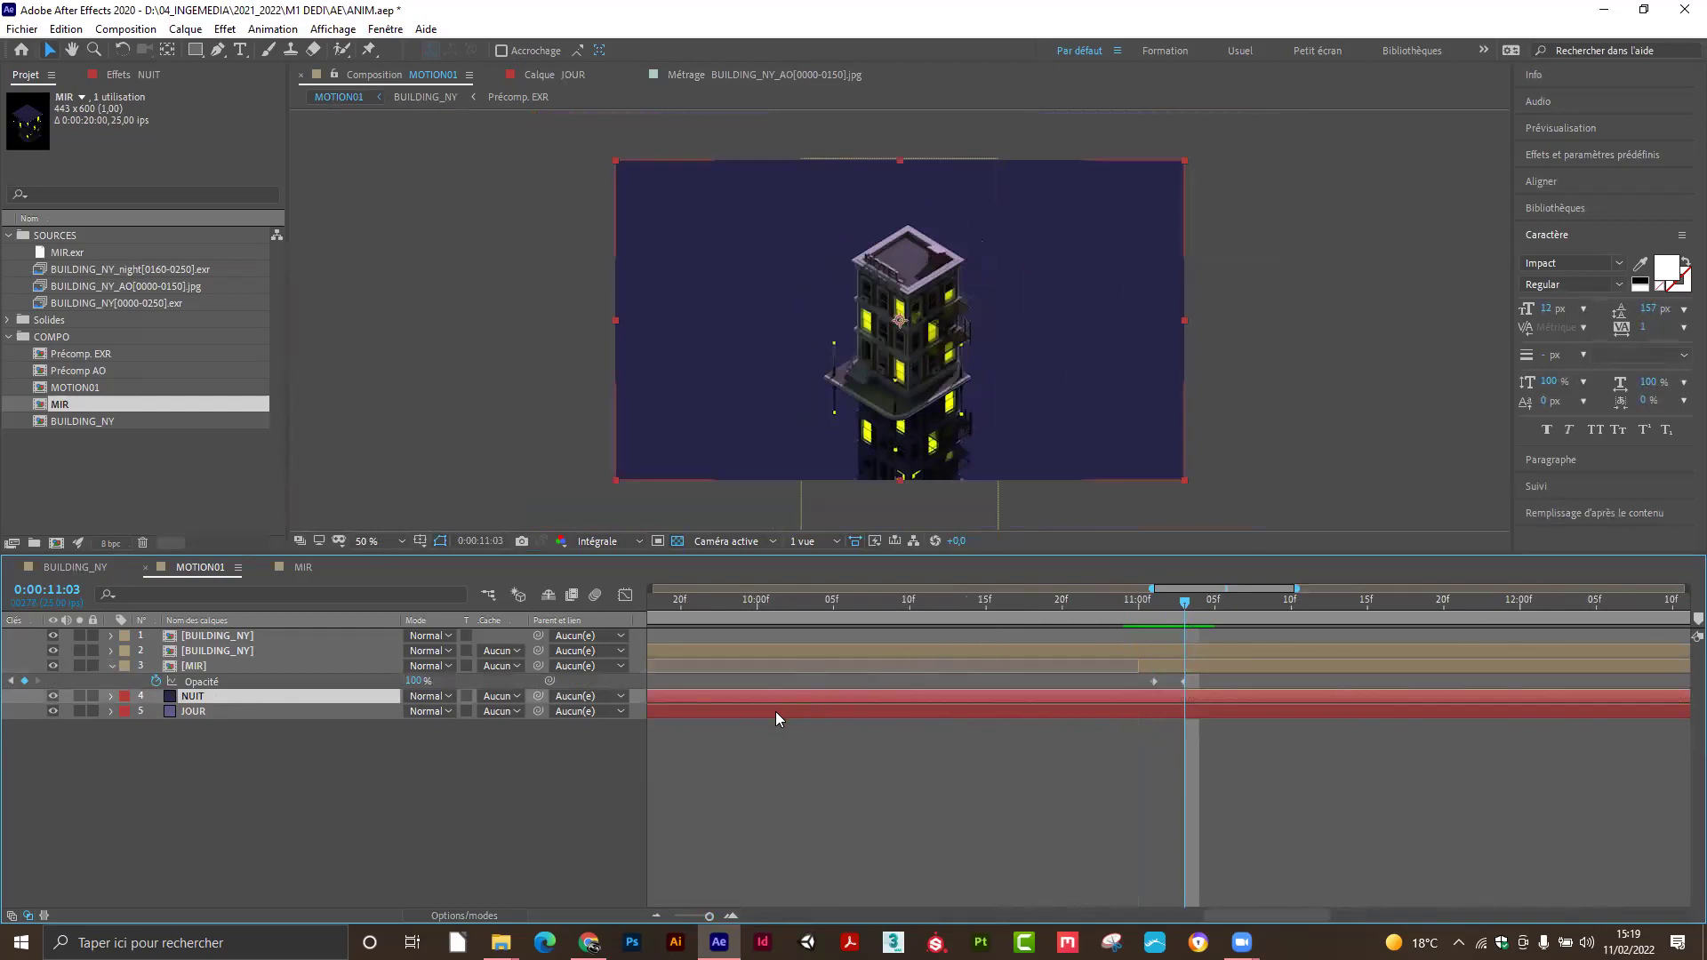
Keyframe NUIT's Position to slide from 640,110 at 11:00 down to 640,360 at 11:03.
key(p)
click(156, 711)
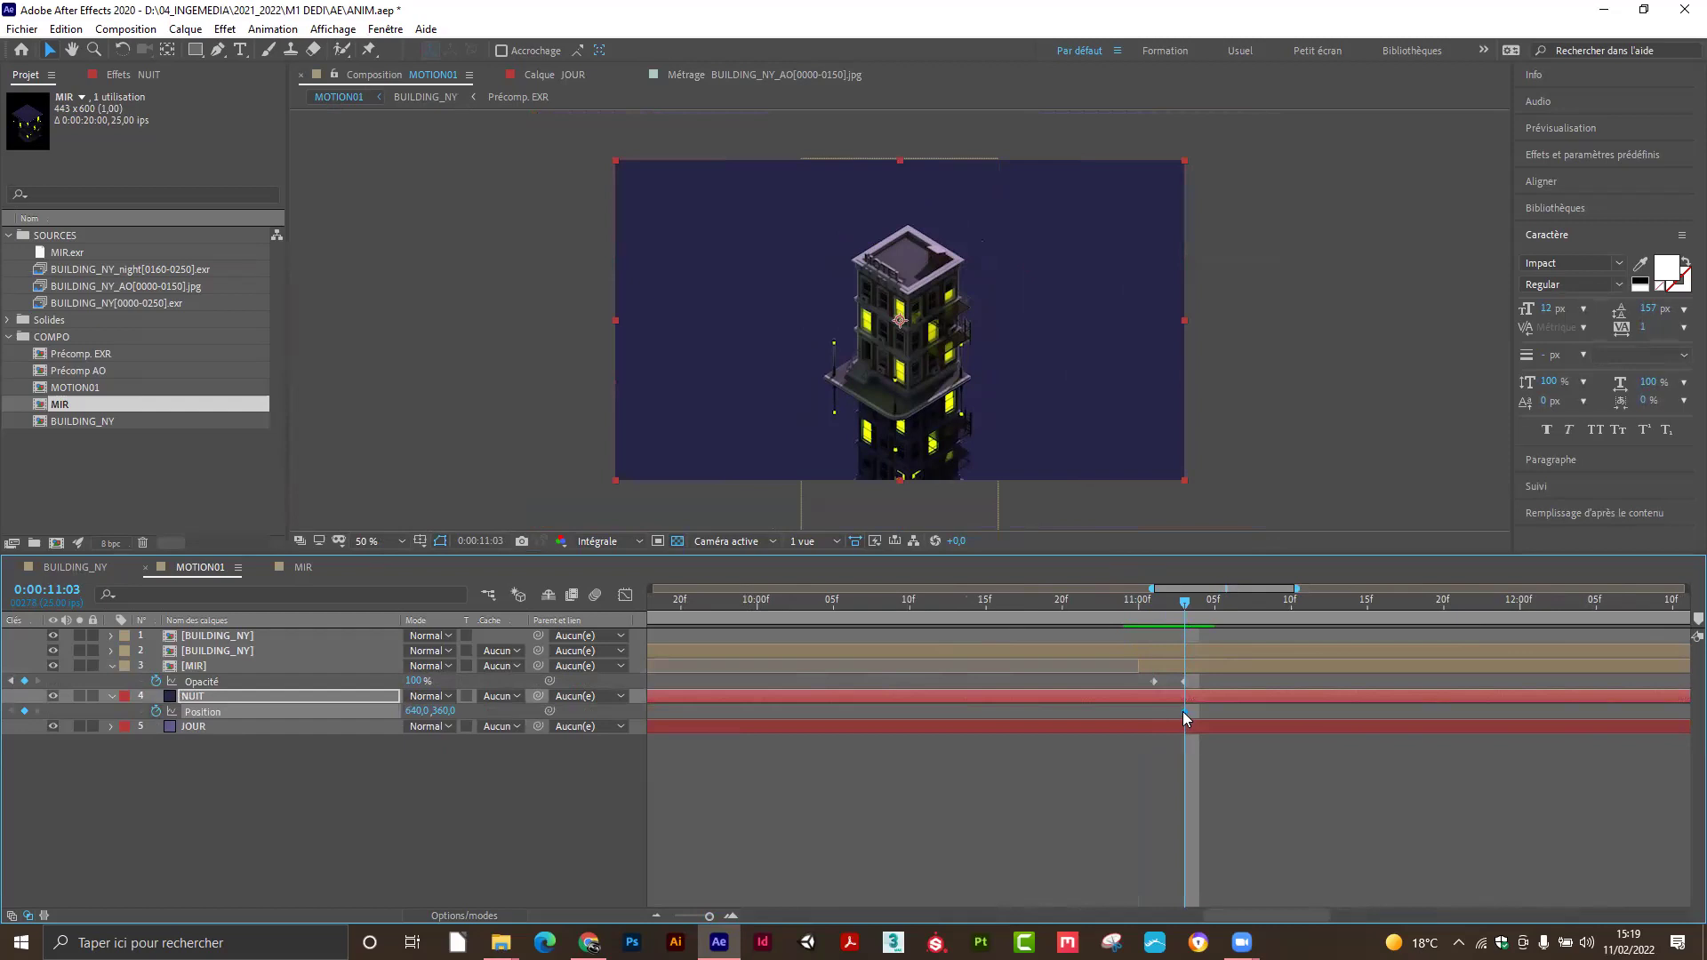
mouse_move(1182, 713)
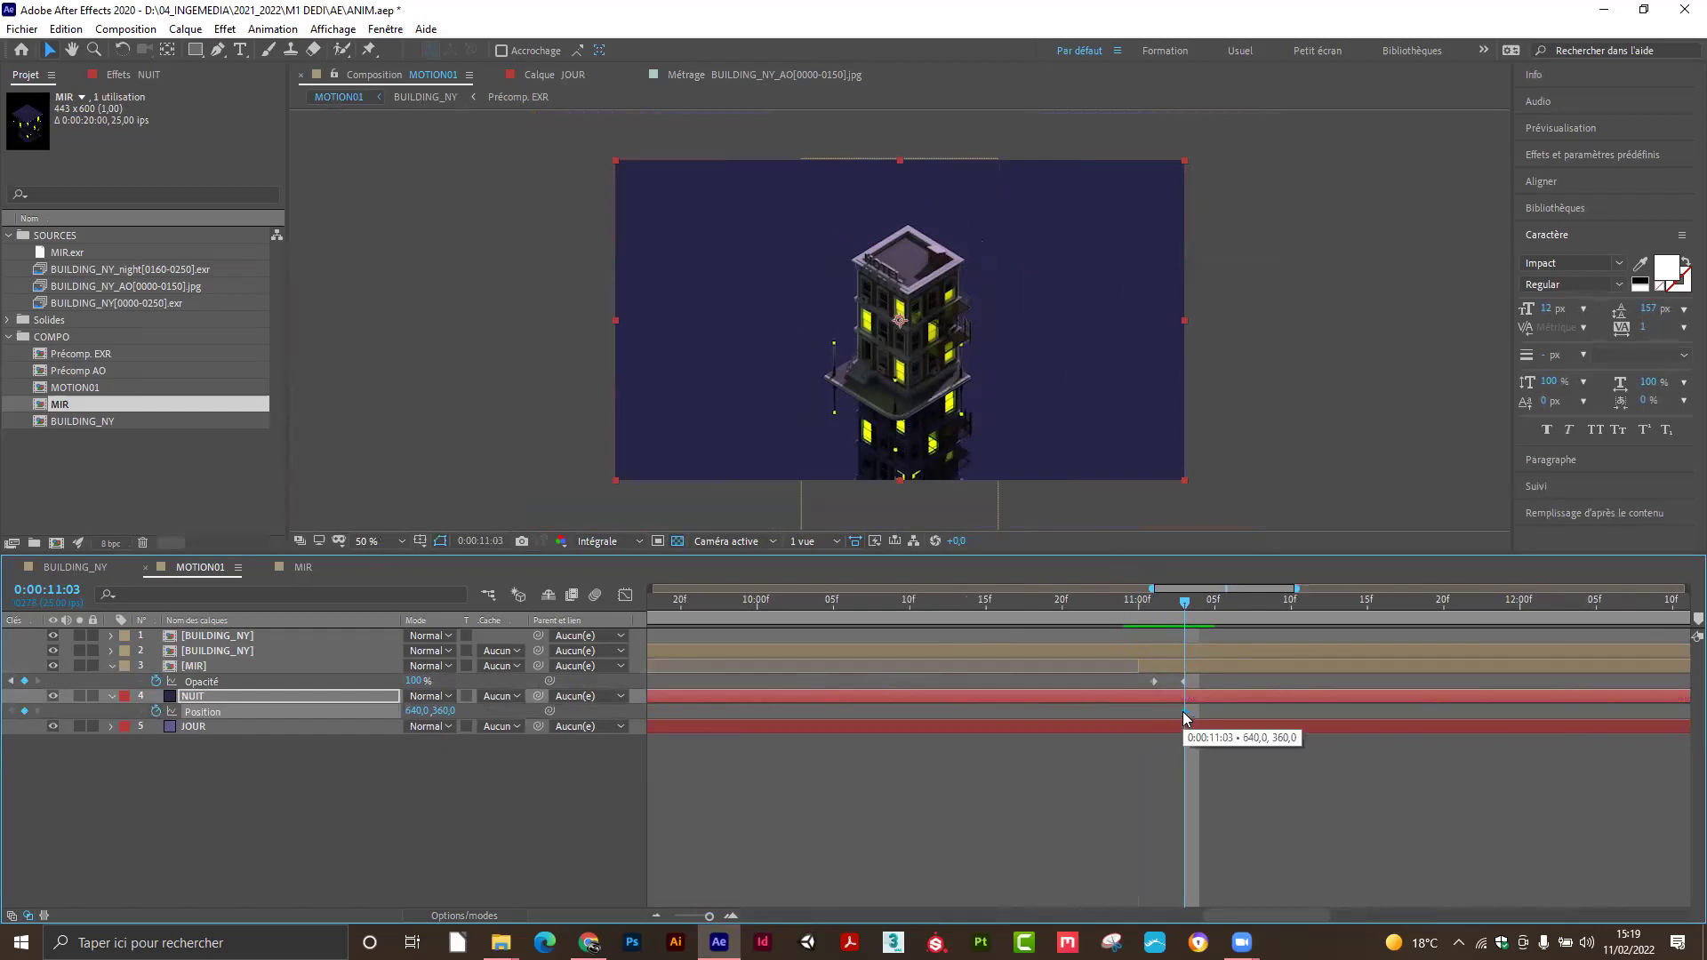
drag(1181, 607, 1145, 616)
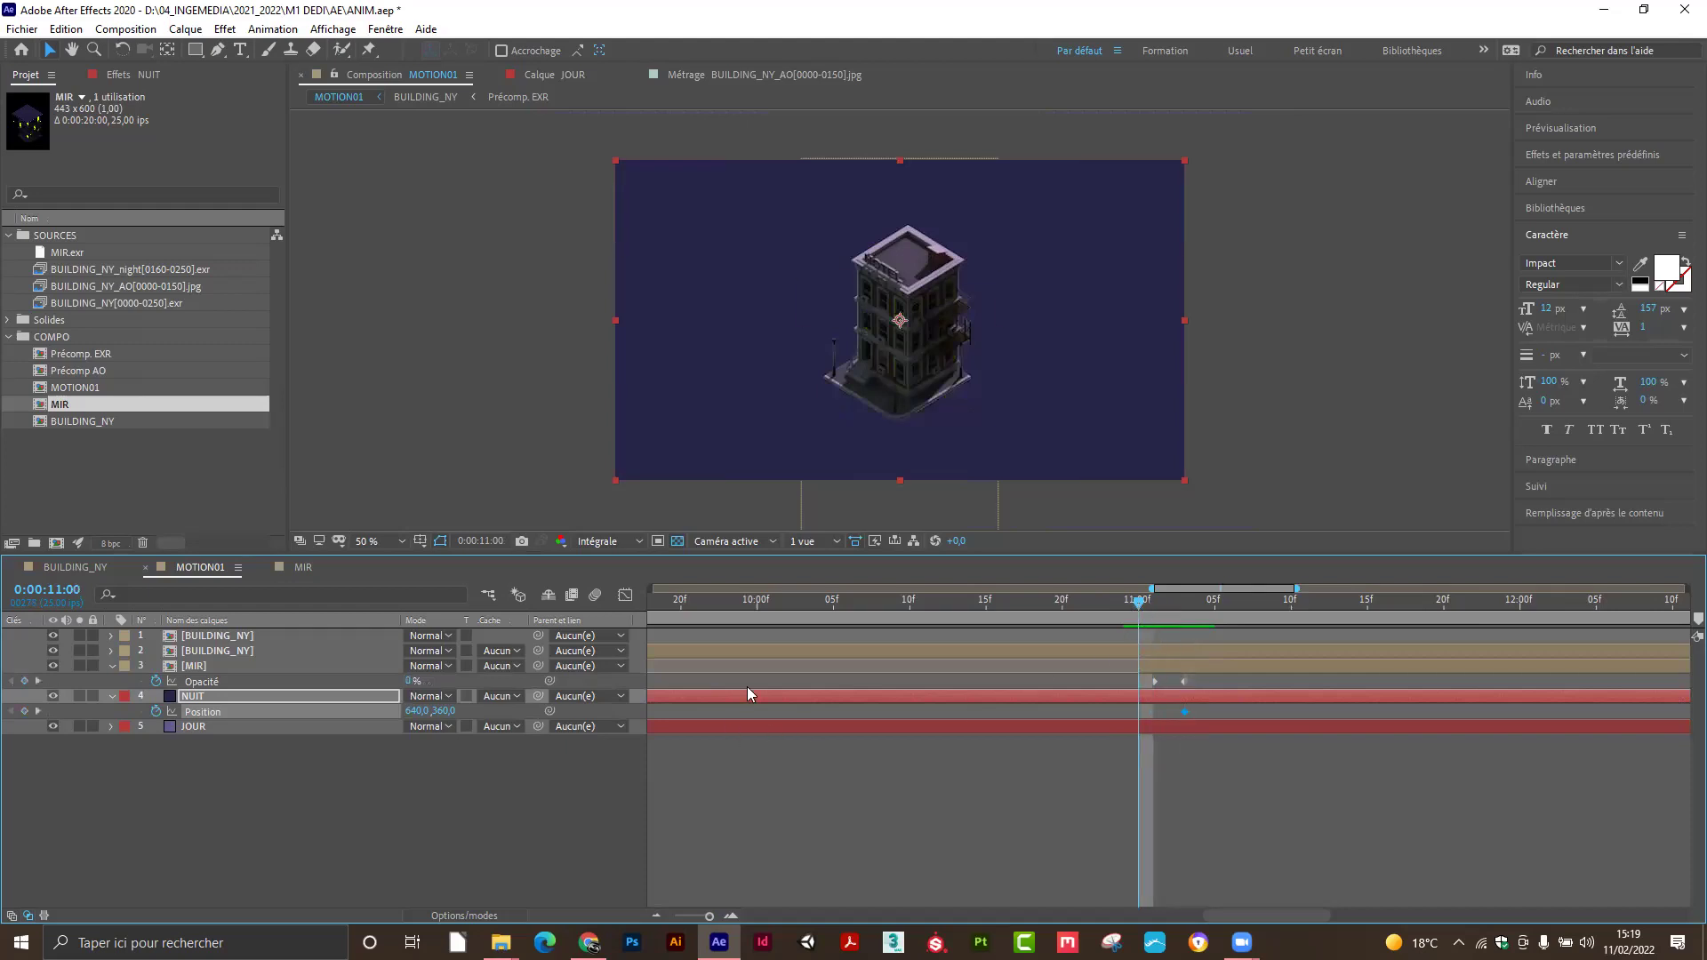
drag(947, 464, 988, 139)
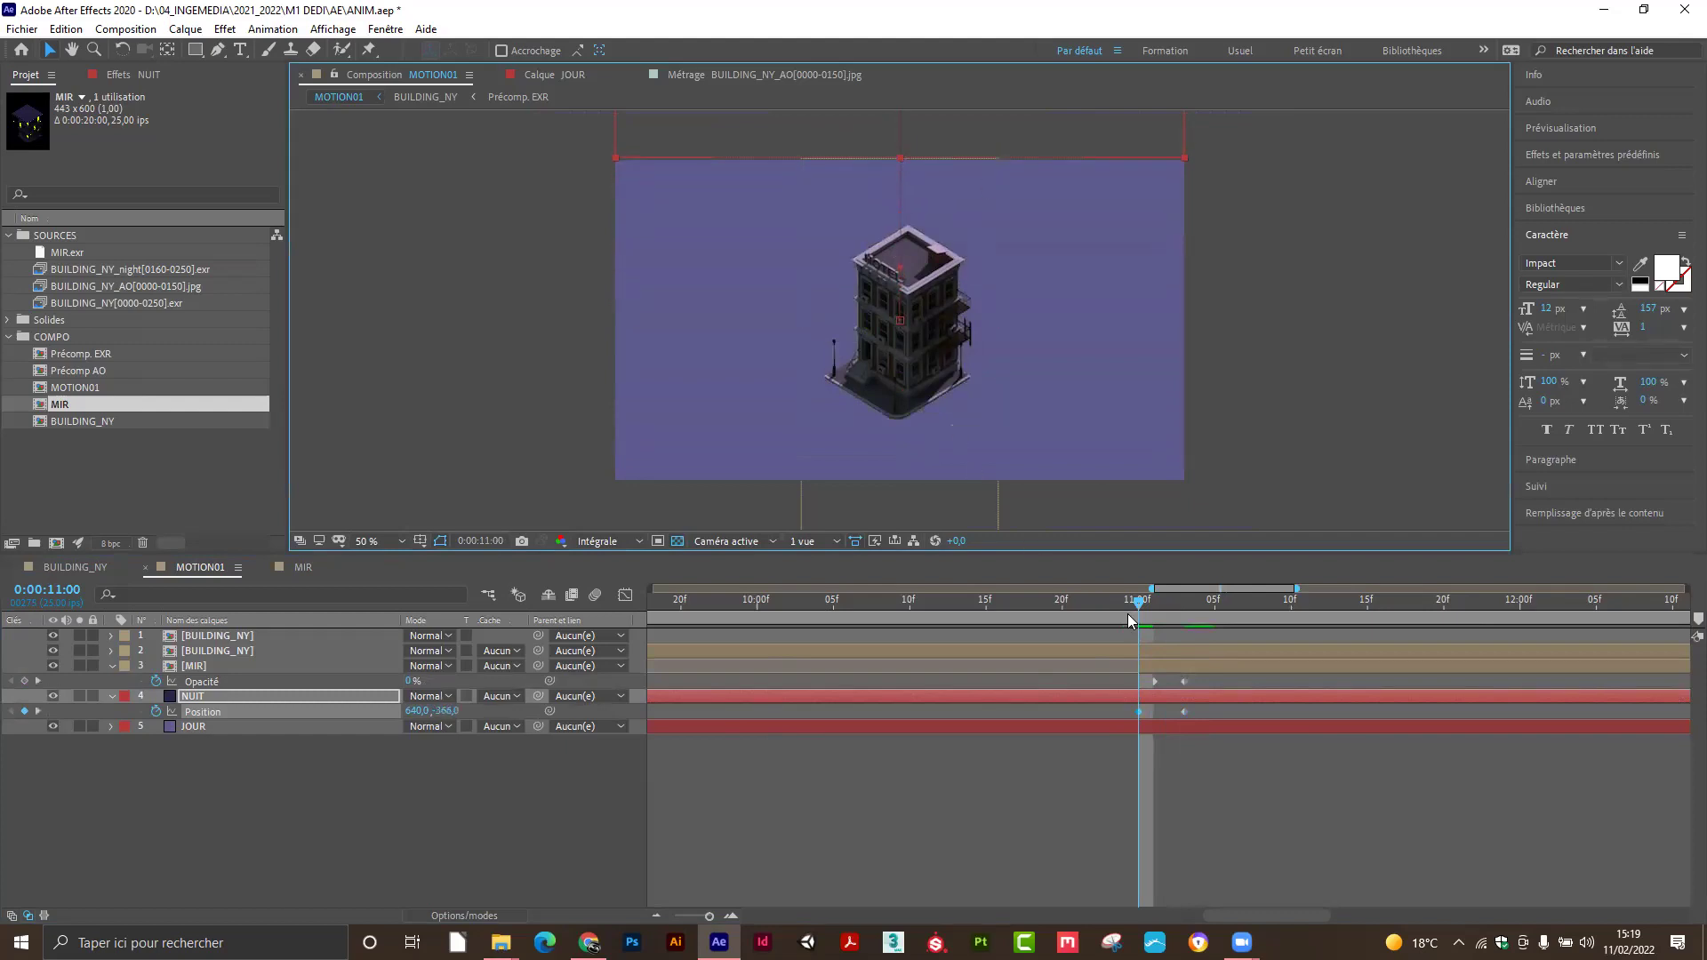
drag(1139, 605, 1180, 628)
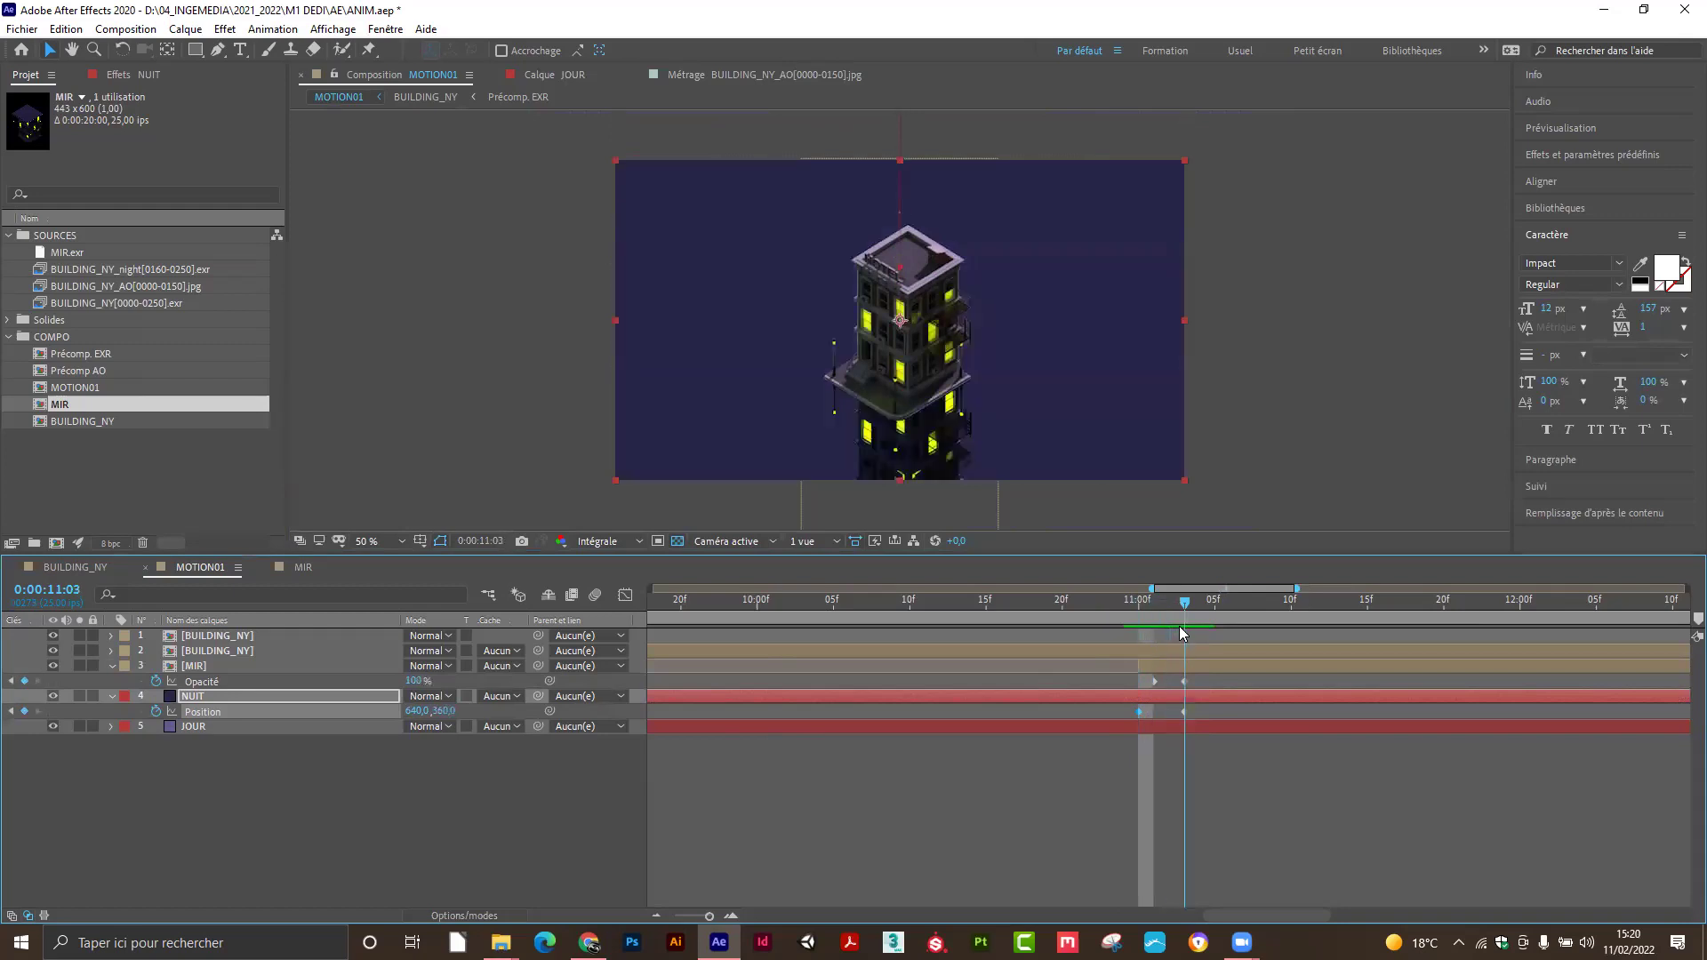
mouse_move(1183, 633)
mouse_down()
mouse_move(1153, 632)
mouse_move(1185, 632)
mouse_move(1153, 633)
mouse_move(1170, 639)
mouse_up()
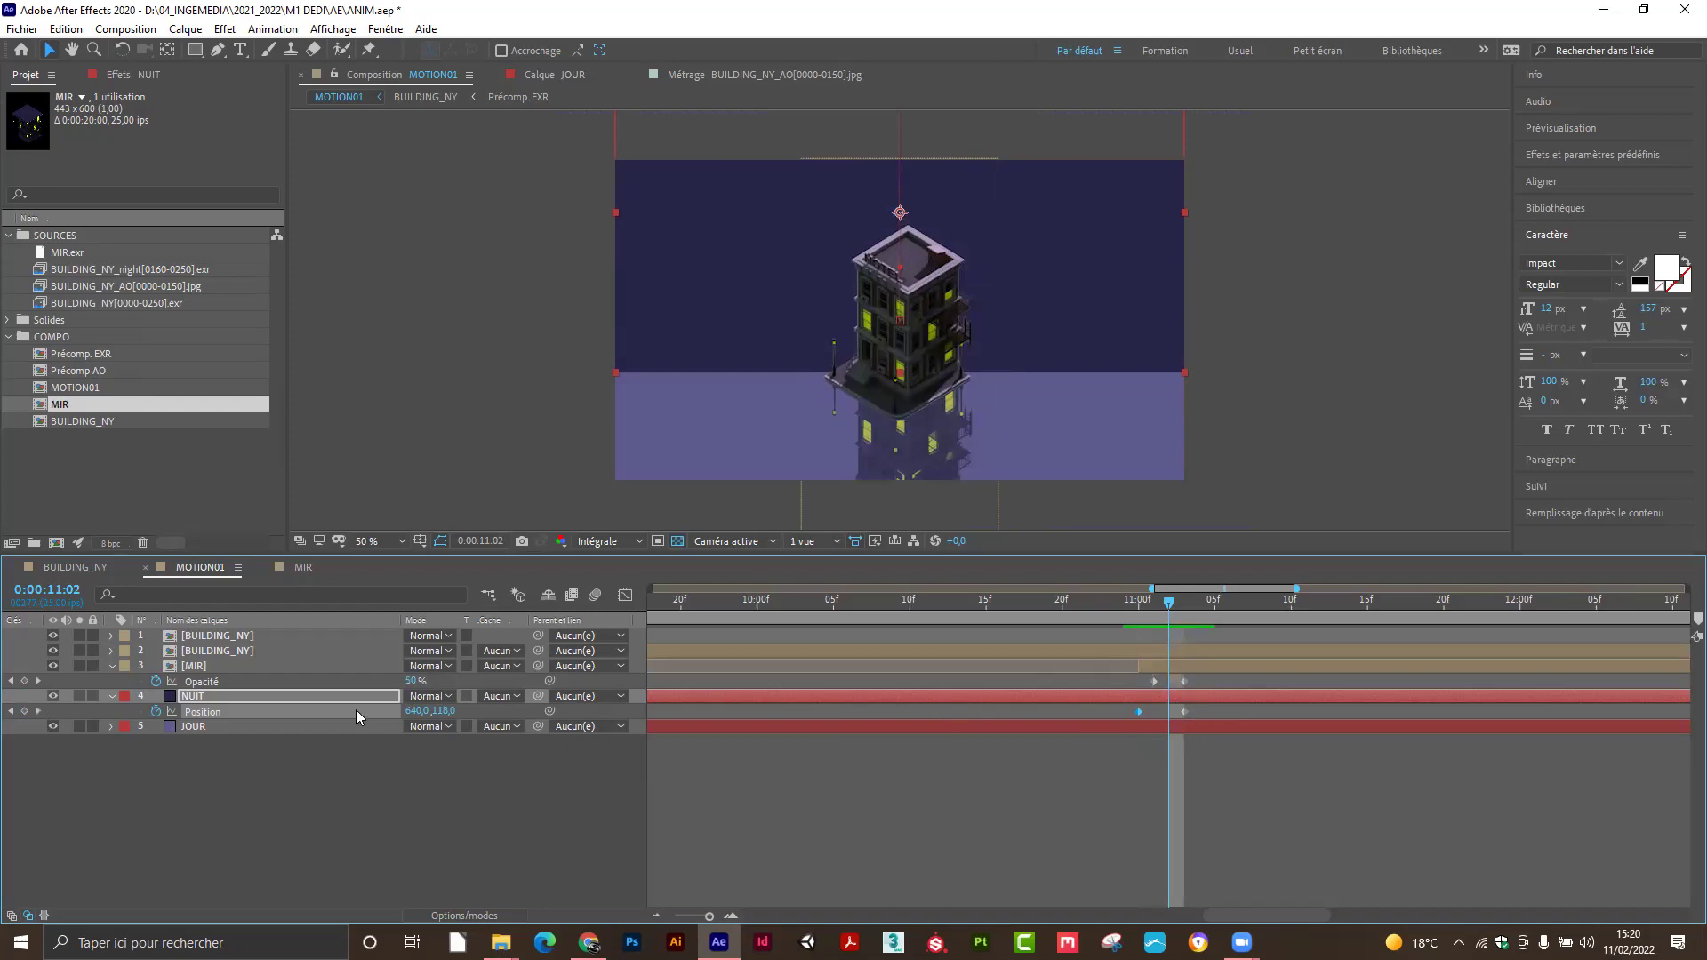
Move both NUIT Position keyframes earlier to about 10:23–11:01 and scrub to review the timing.
drag(1202, 706, 1156, 715)
drag(1171, 607, 1231, 631)
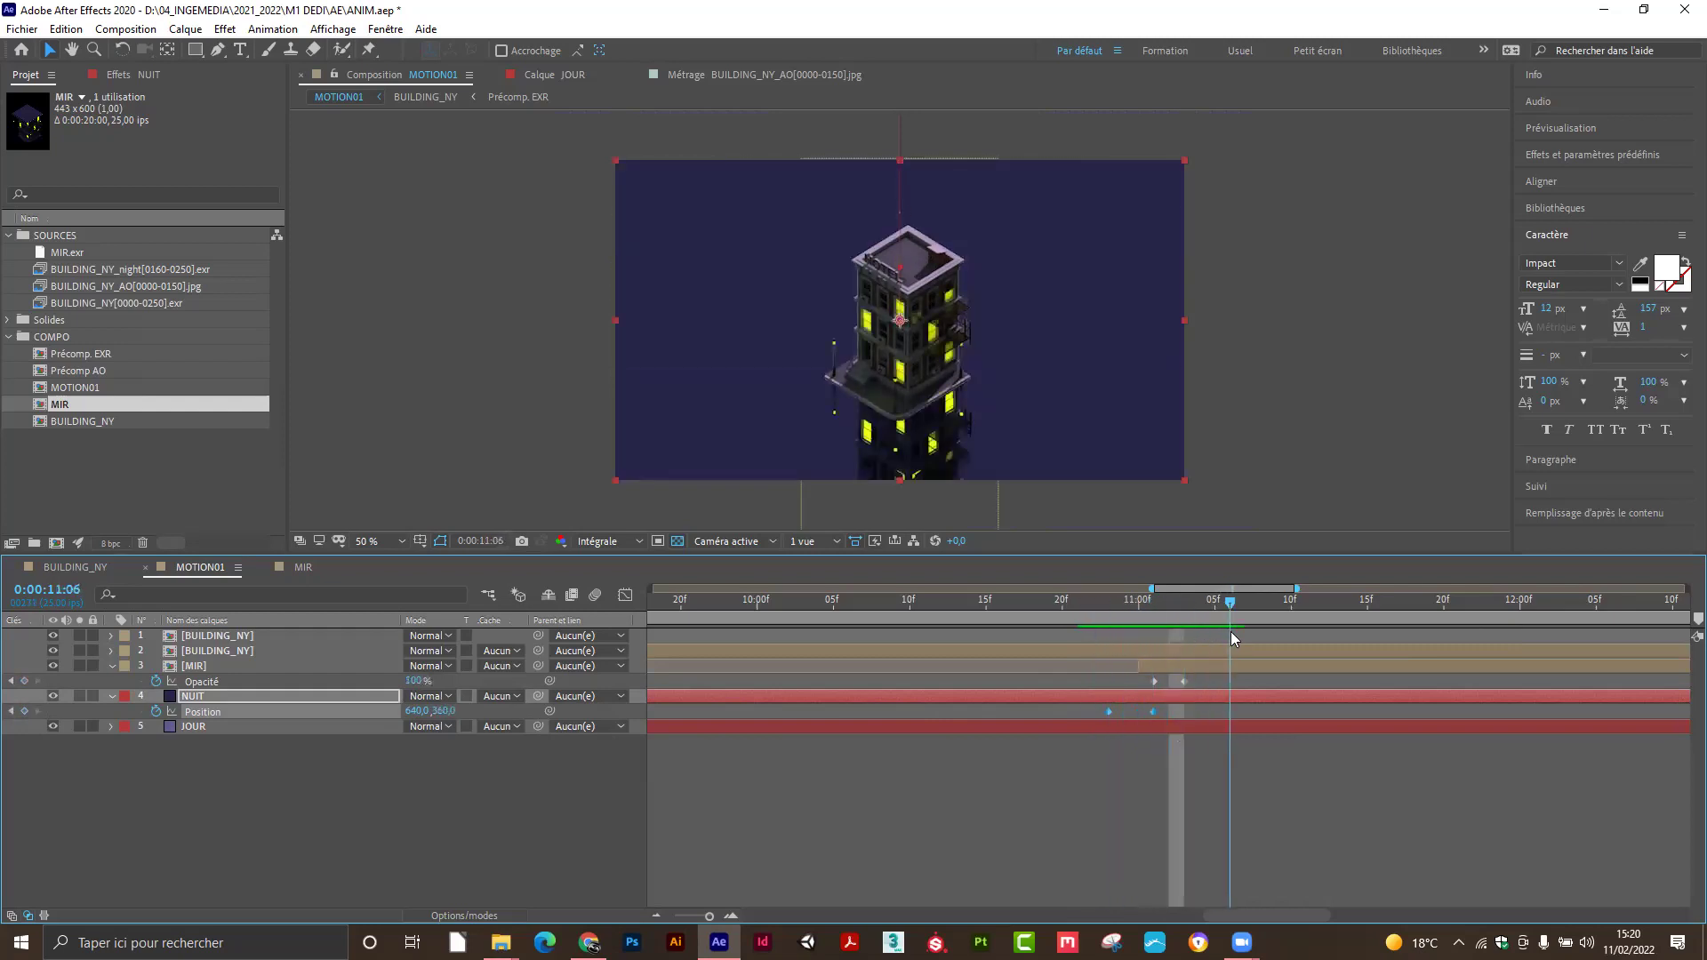
click(755, 770)
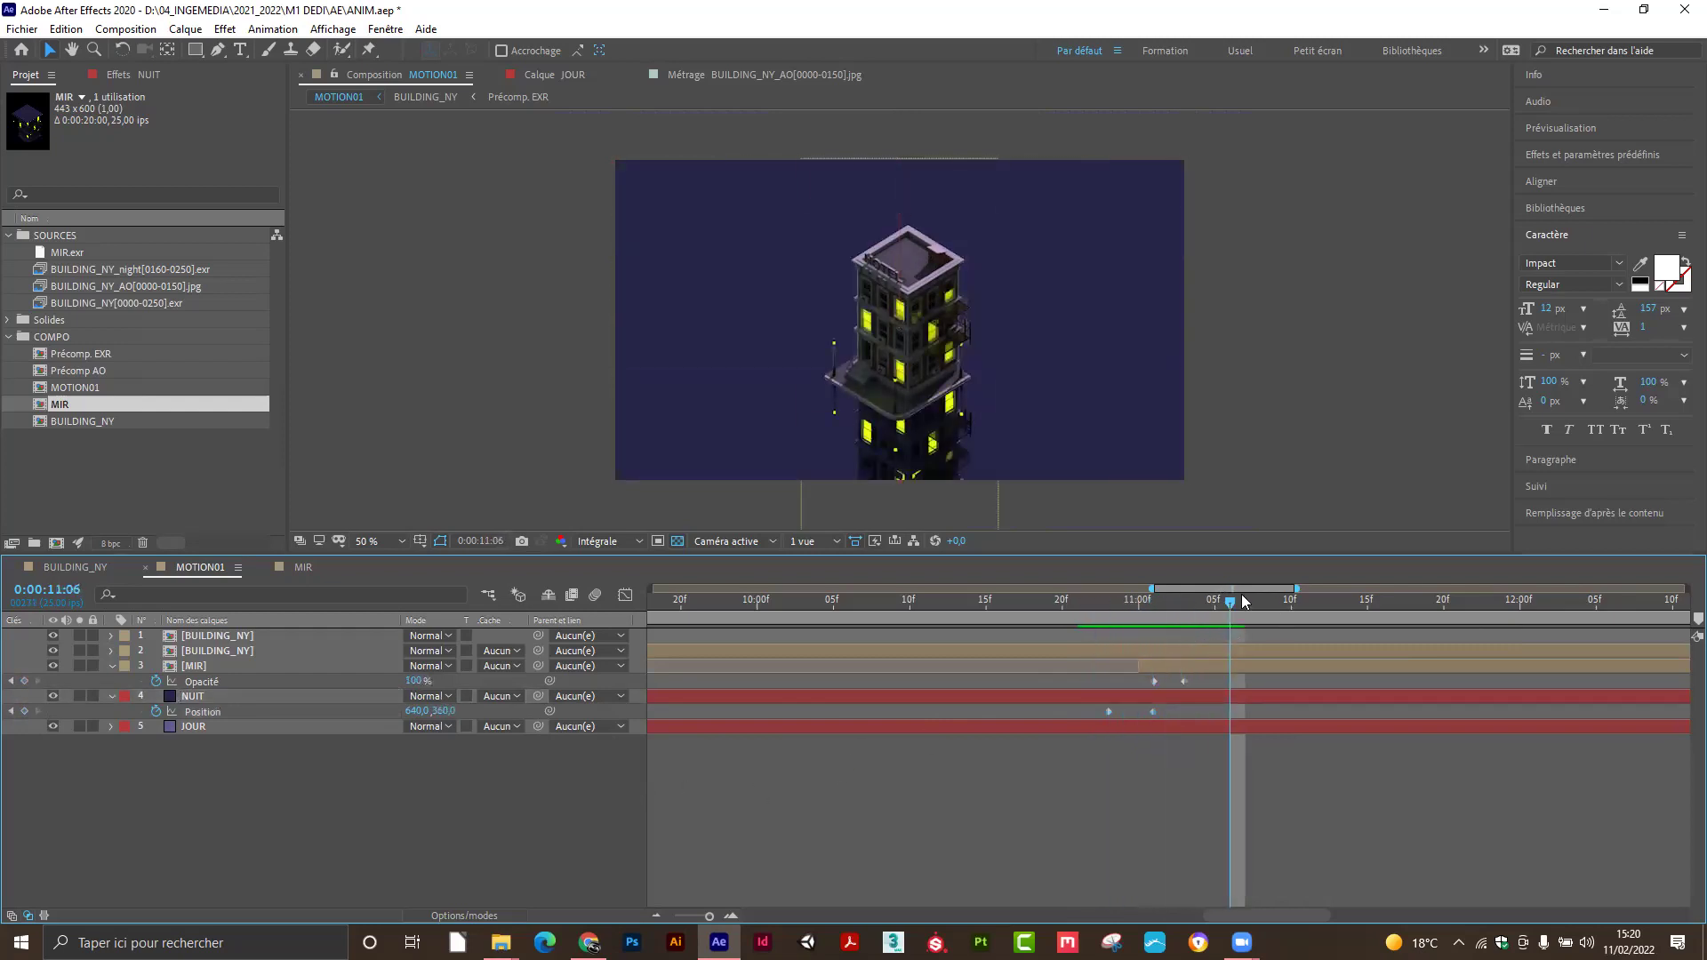
drag(1231, 602, 1183, 624)
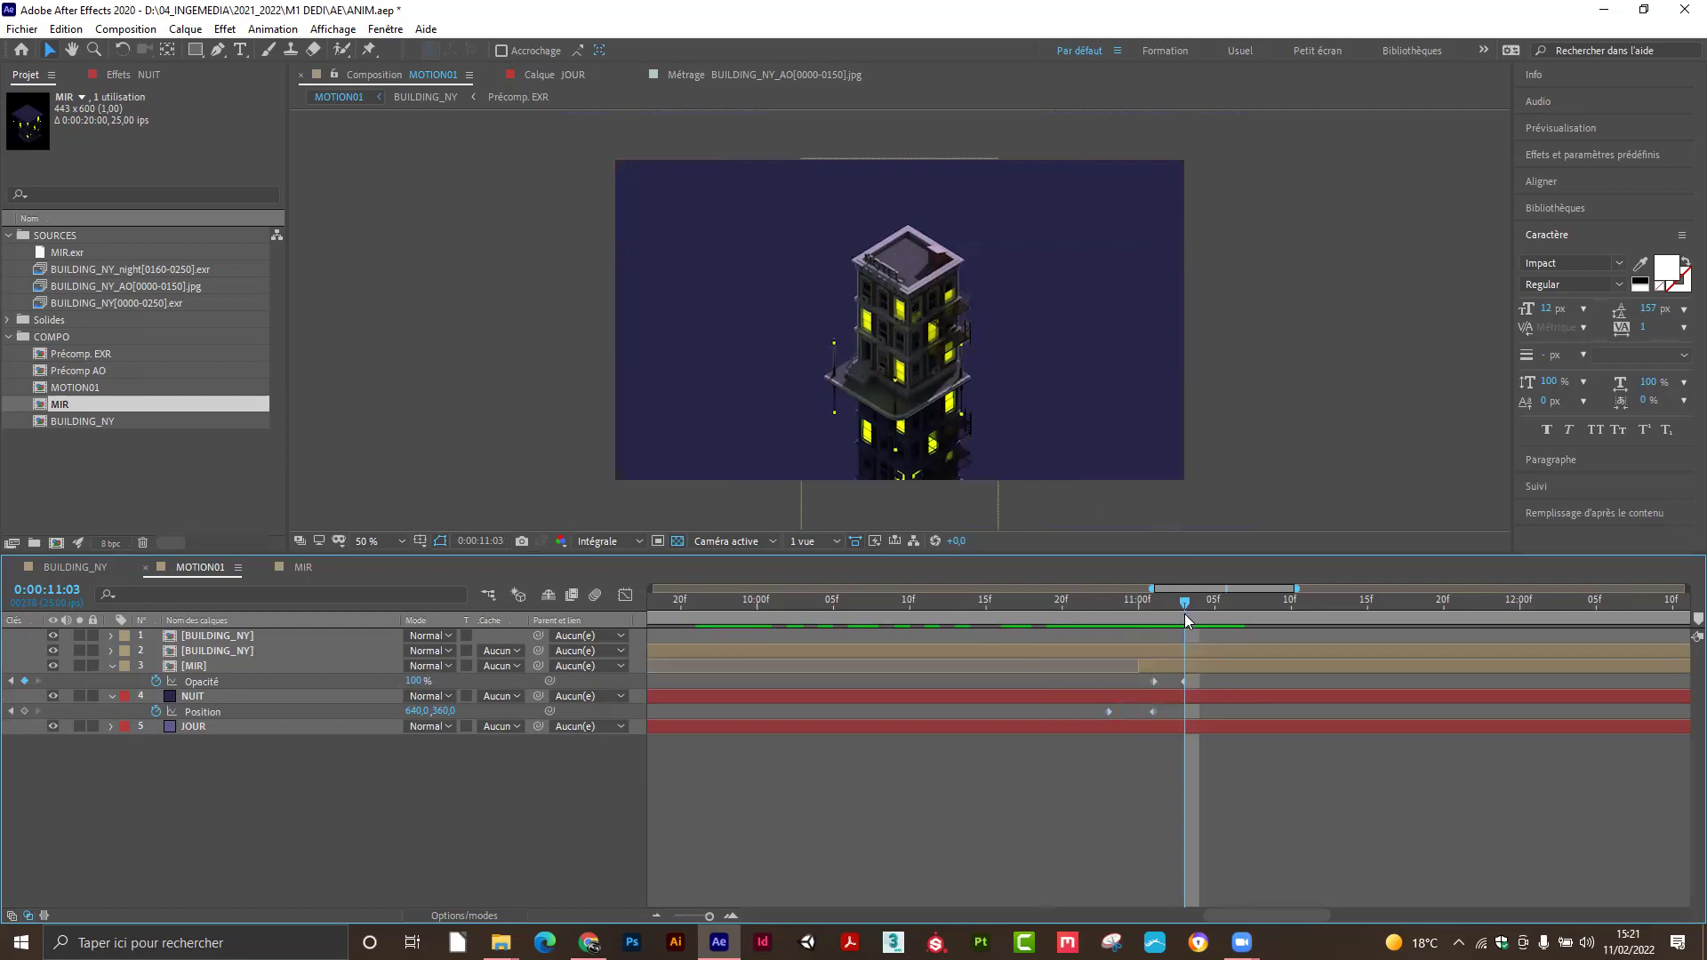
mouse_move(1187, 607)
mouse_down()
mouse_move(1131, 609)
mouse_move(1174, 613)
mouse_up()
drag(1093, 611, 370, 578)
click(390, 541)
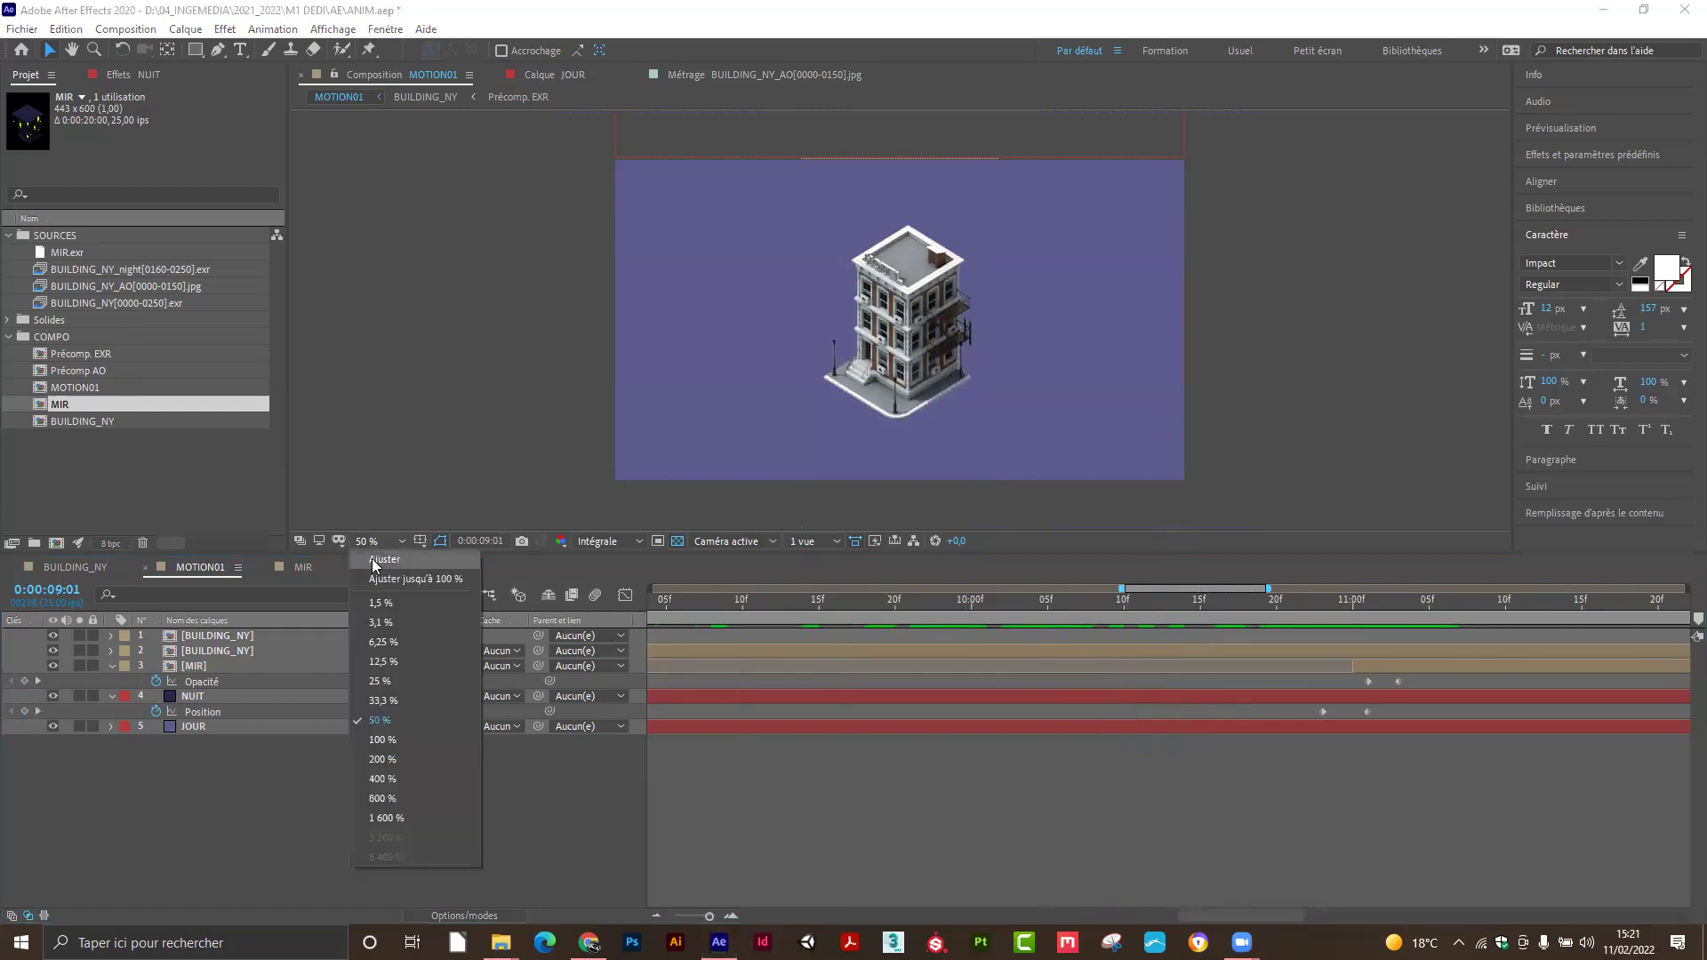
Fit the composition in a taller viewer, preview it, and zoom the timeline out to 20 seconds.
click(444, 582)
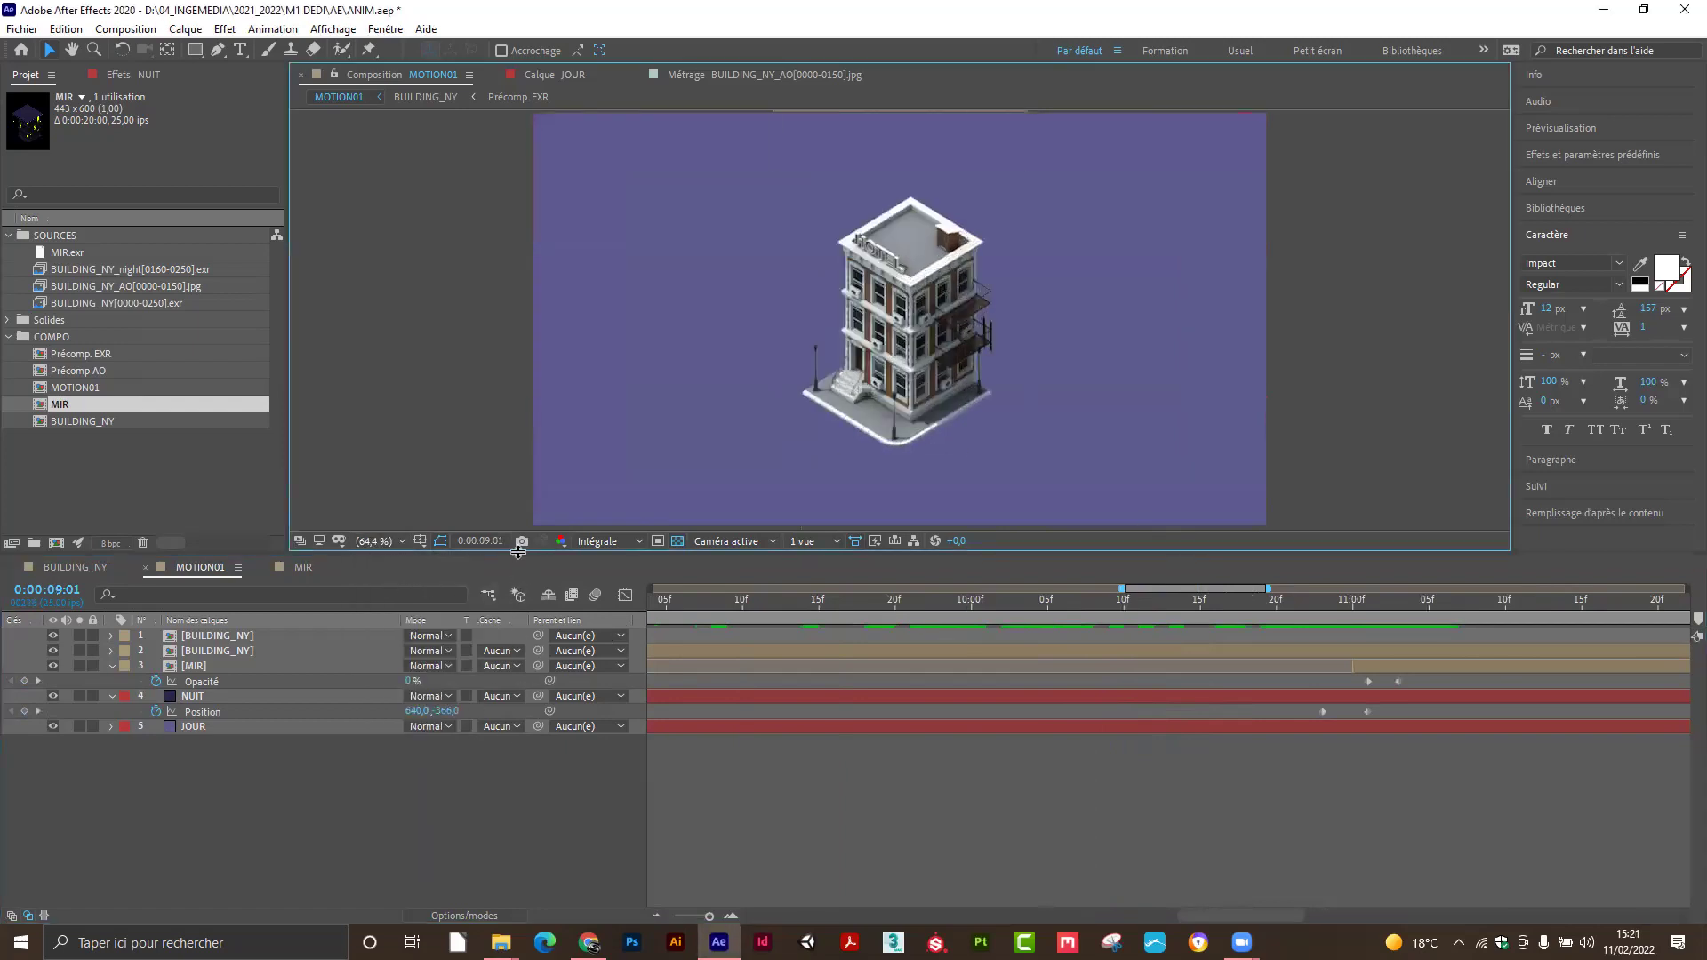
drag(523, 557, 523, 655)
key(space)
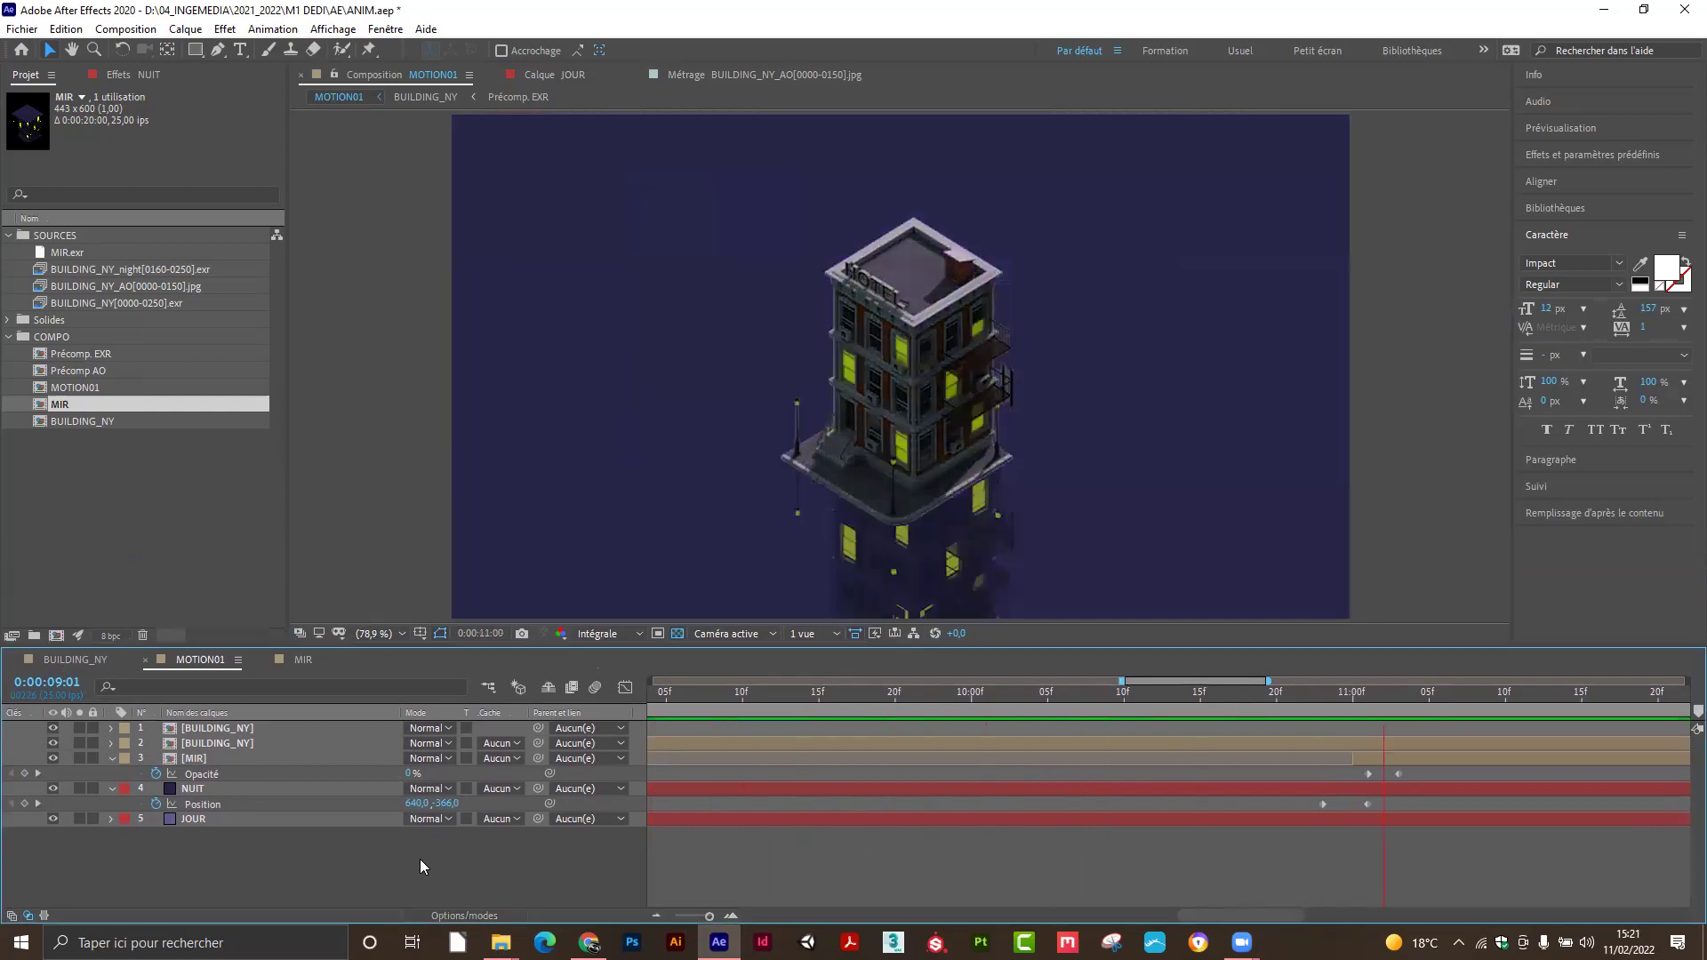
drag(680, 694, 612, 724)
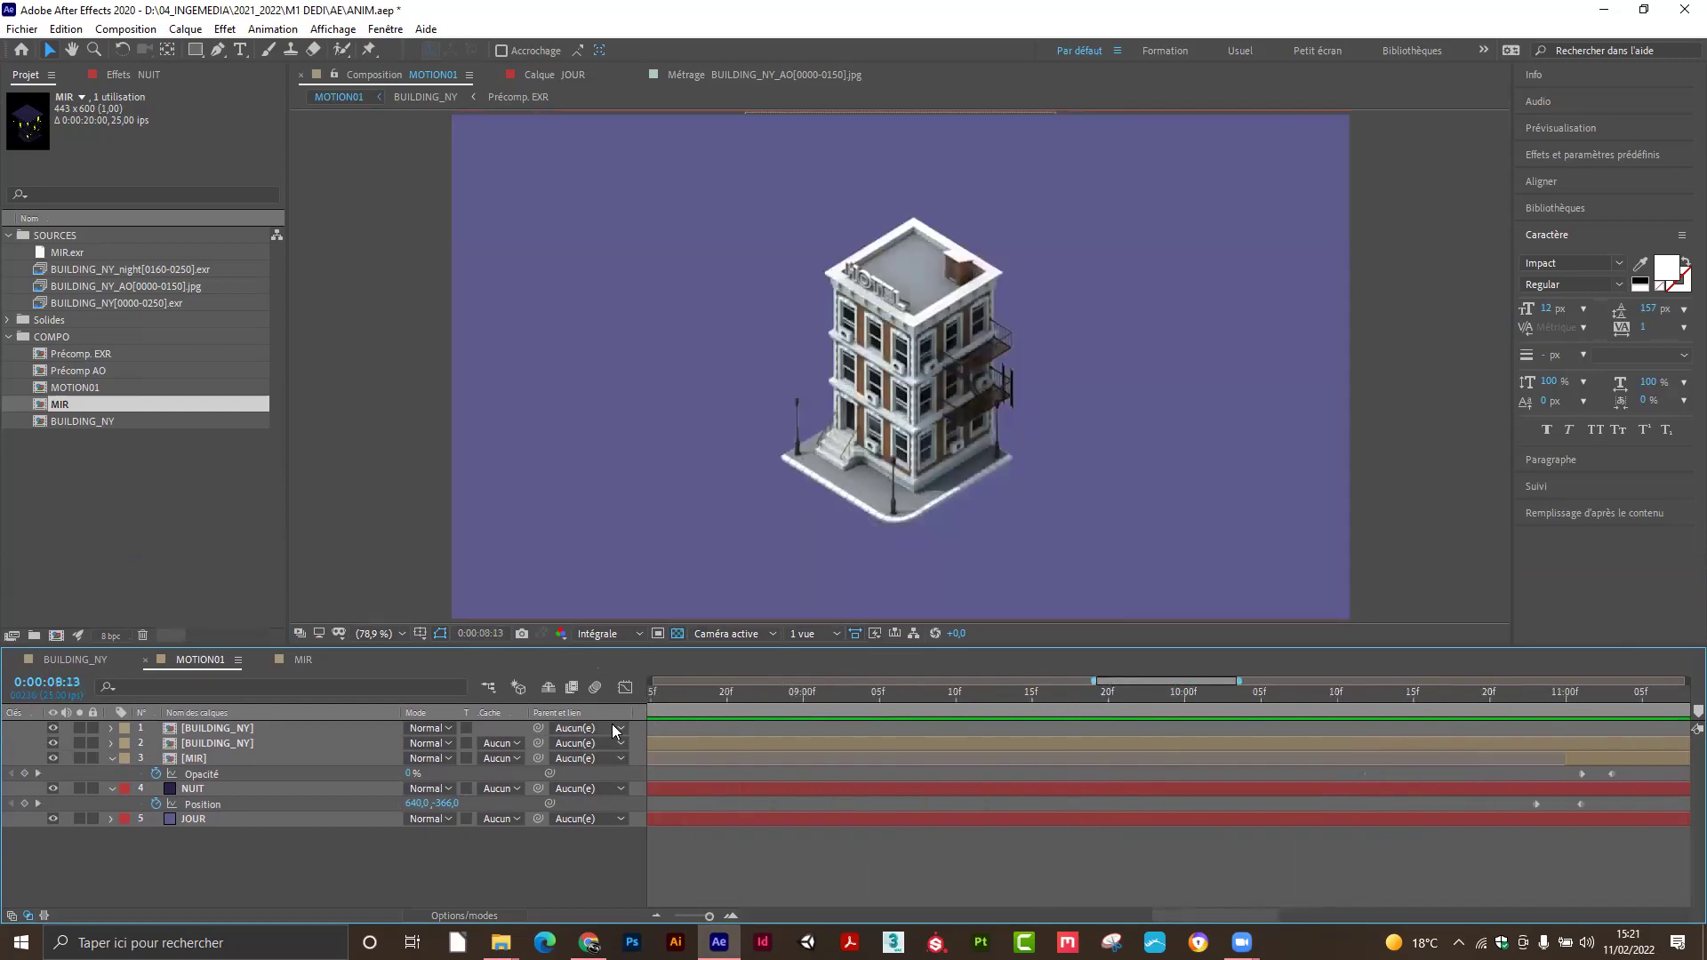
drag(706, 916, 652, 919)
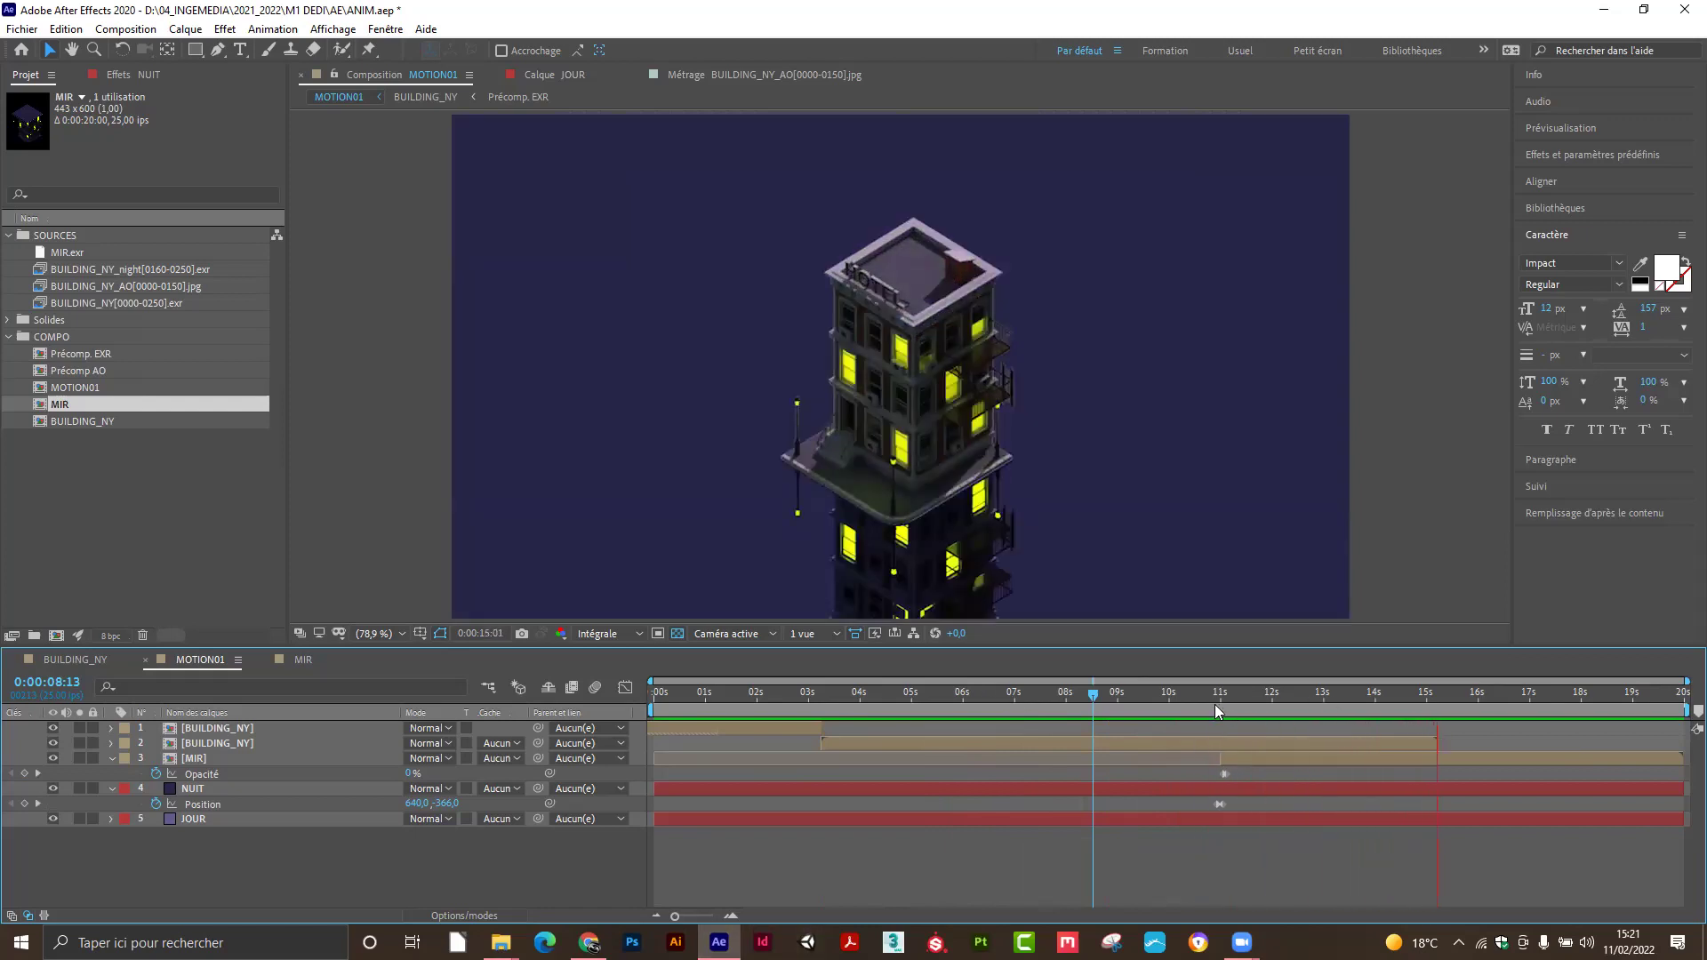
drag(1195, 701, 1233, 727)
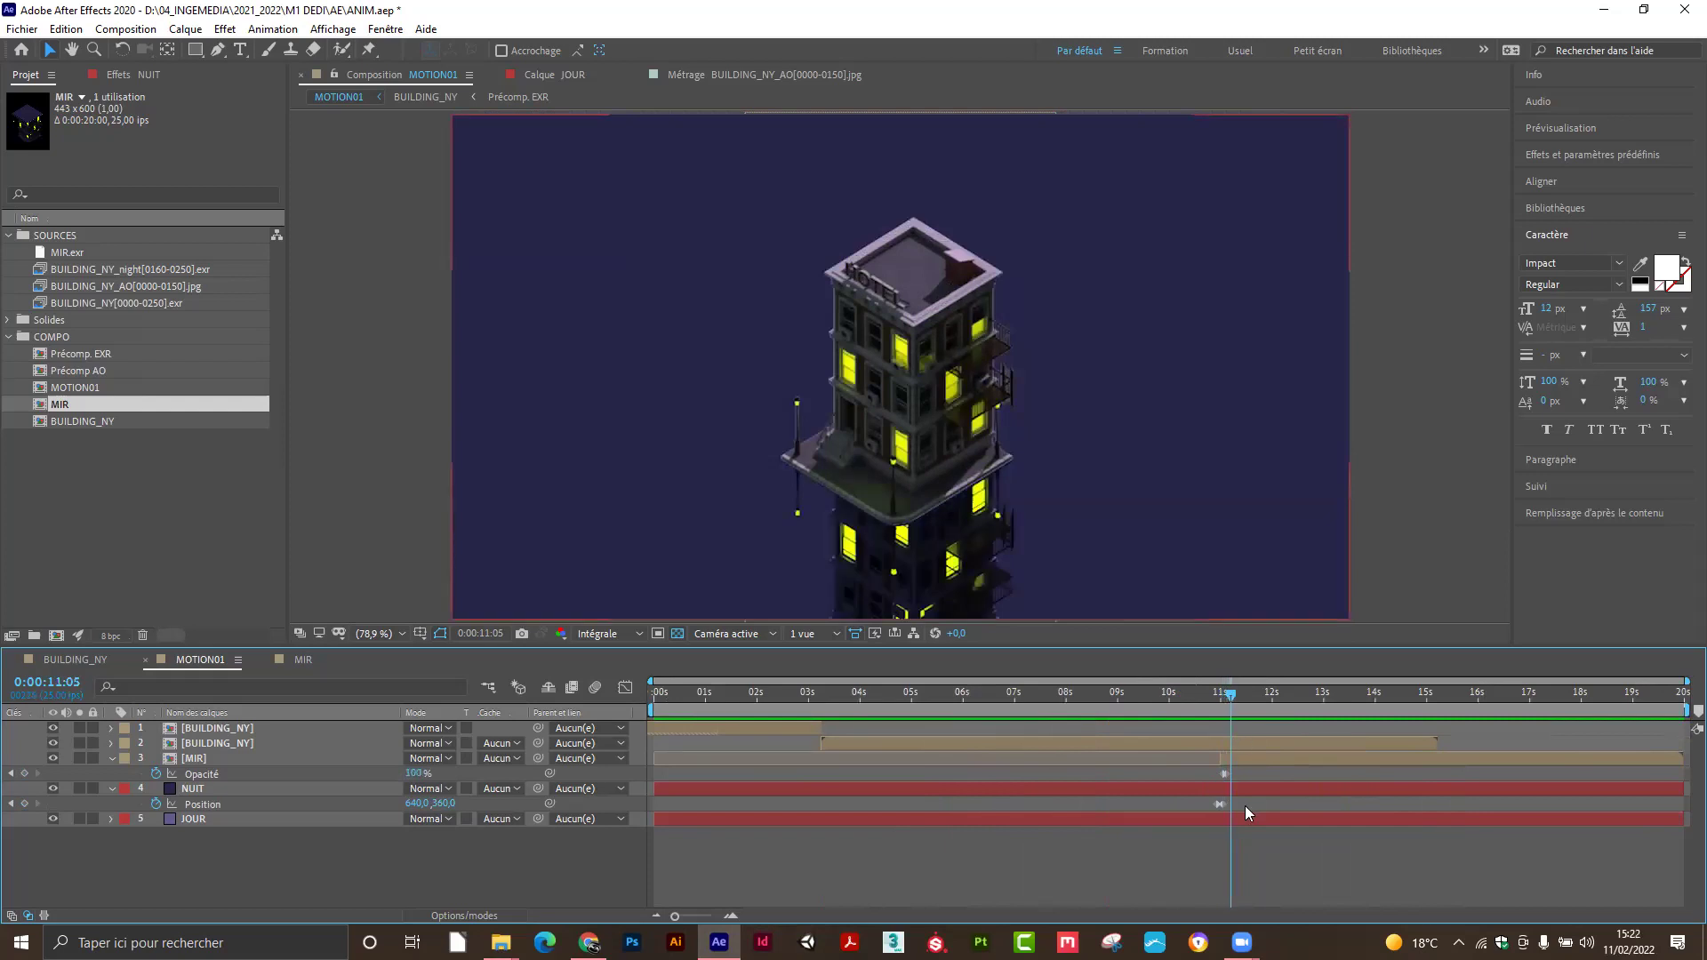
drag(1229, 701, 905, 725)
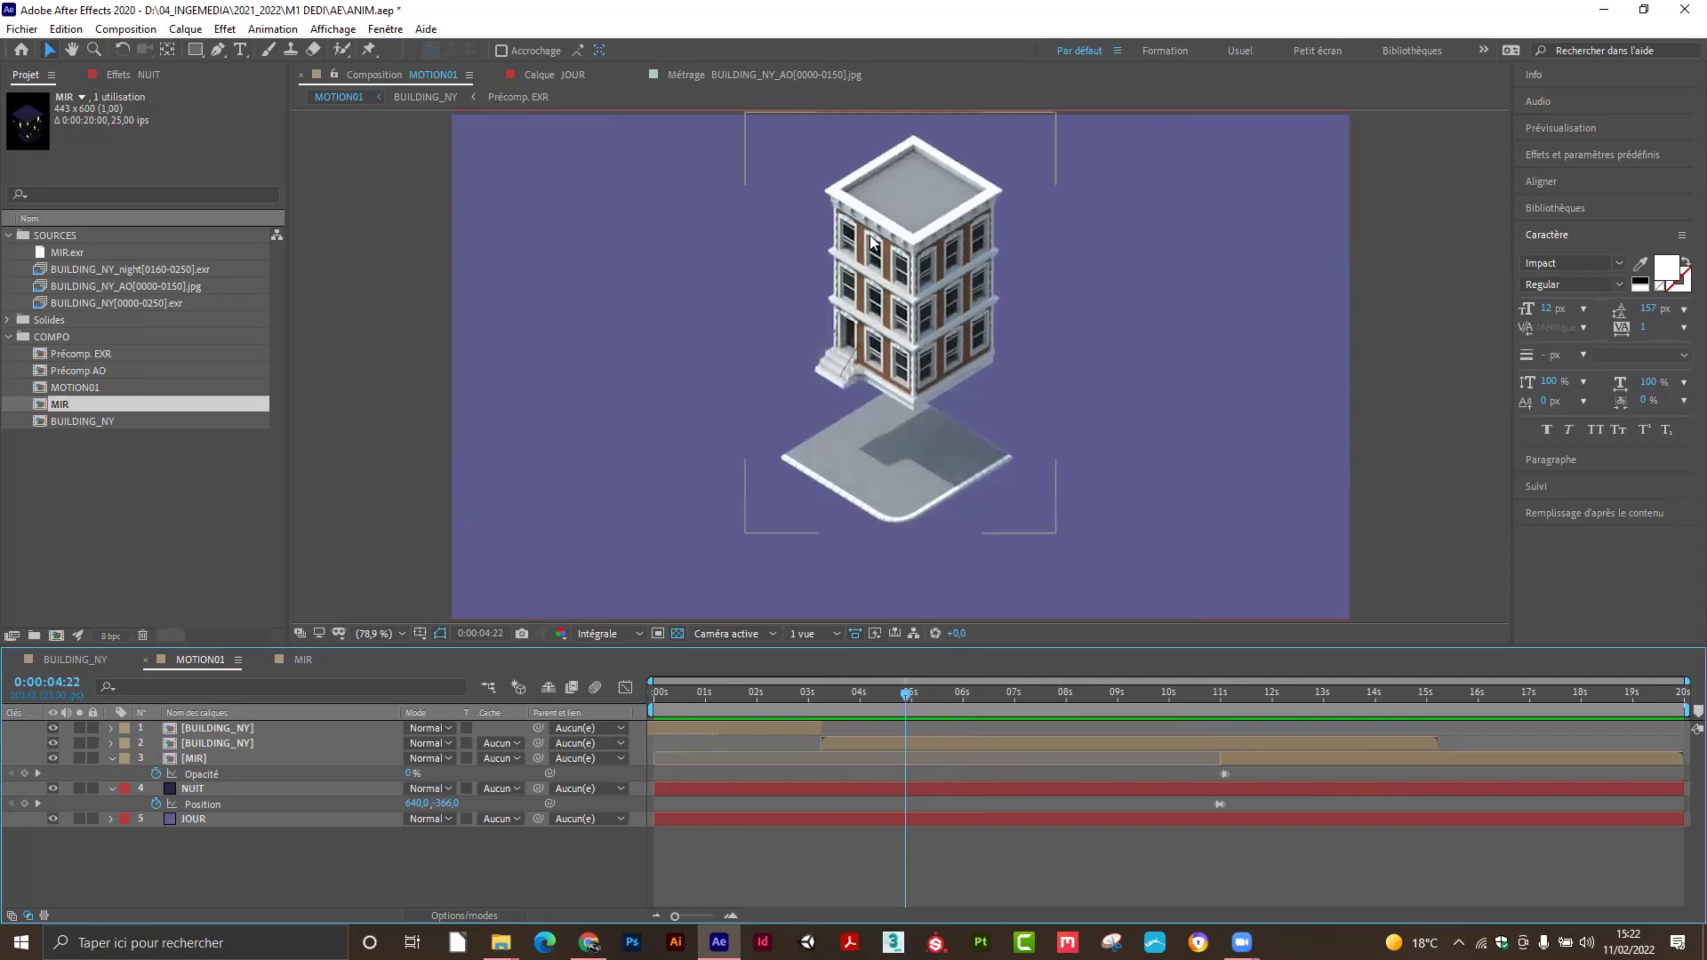
Go to an early daytime frame near 3 s, view at 100%, and pick the Ellipse tool.
scroll(873, 265, up, 2)
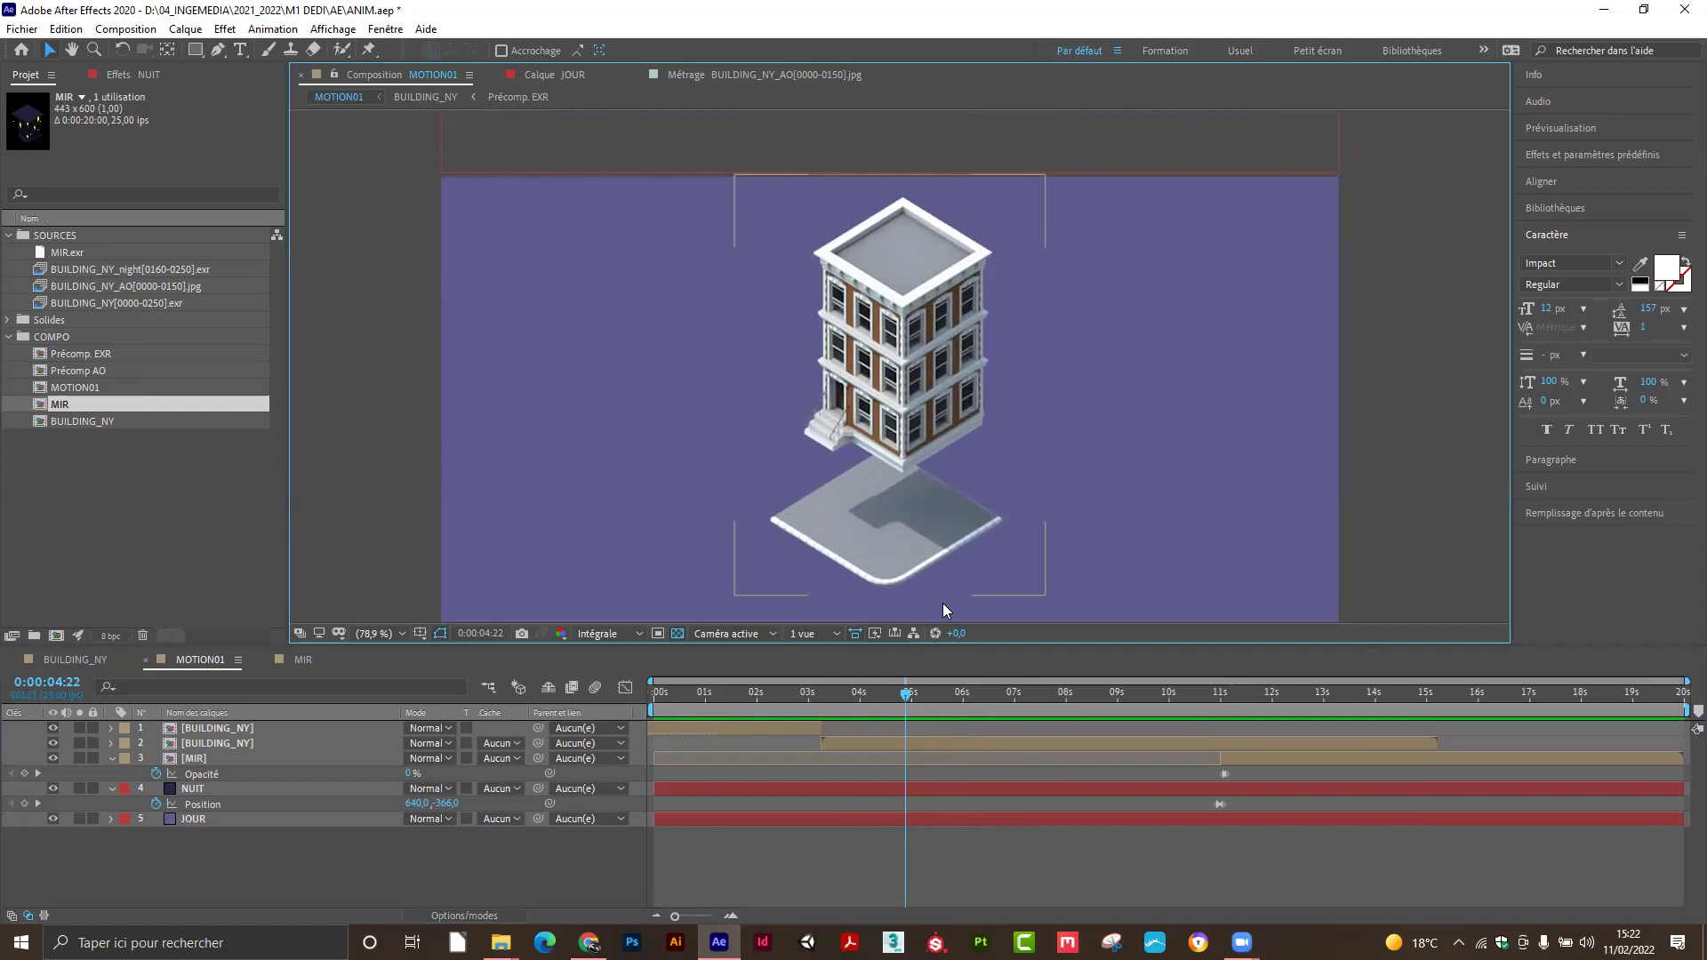
mouse_move(905, 693)
mouse_down()
mouse_move(784, 690)
mouse_move(978, 695)
mouse_move(873, 696)
mouse_move(923, 695)
mouse_up()
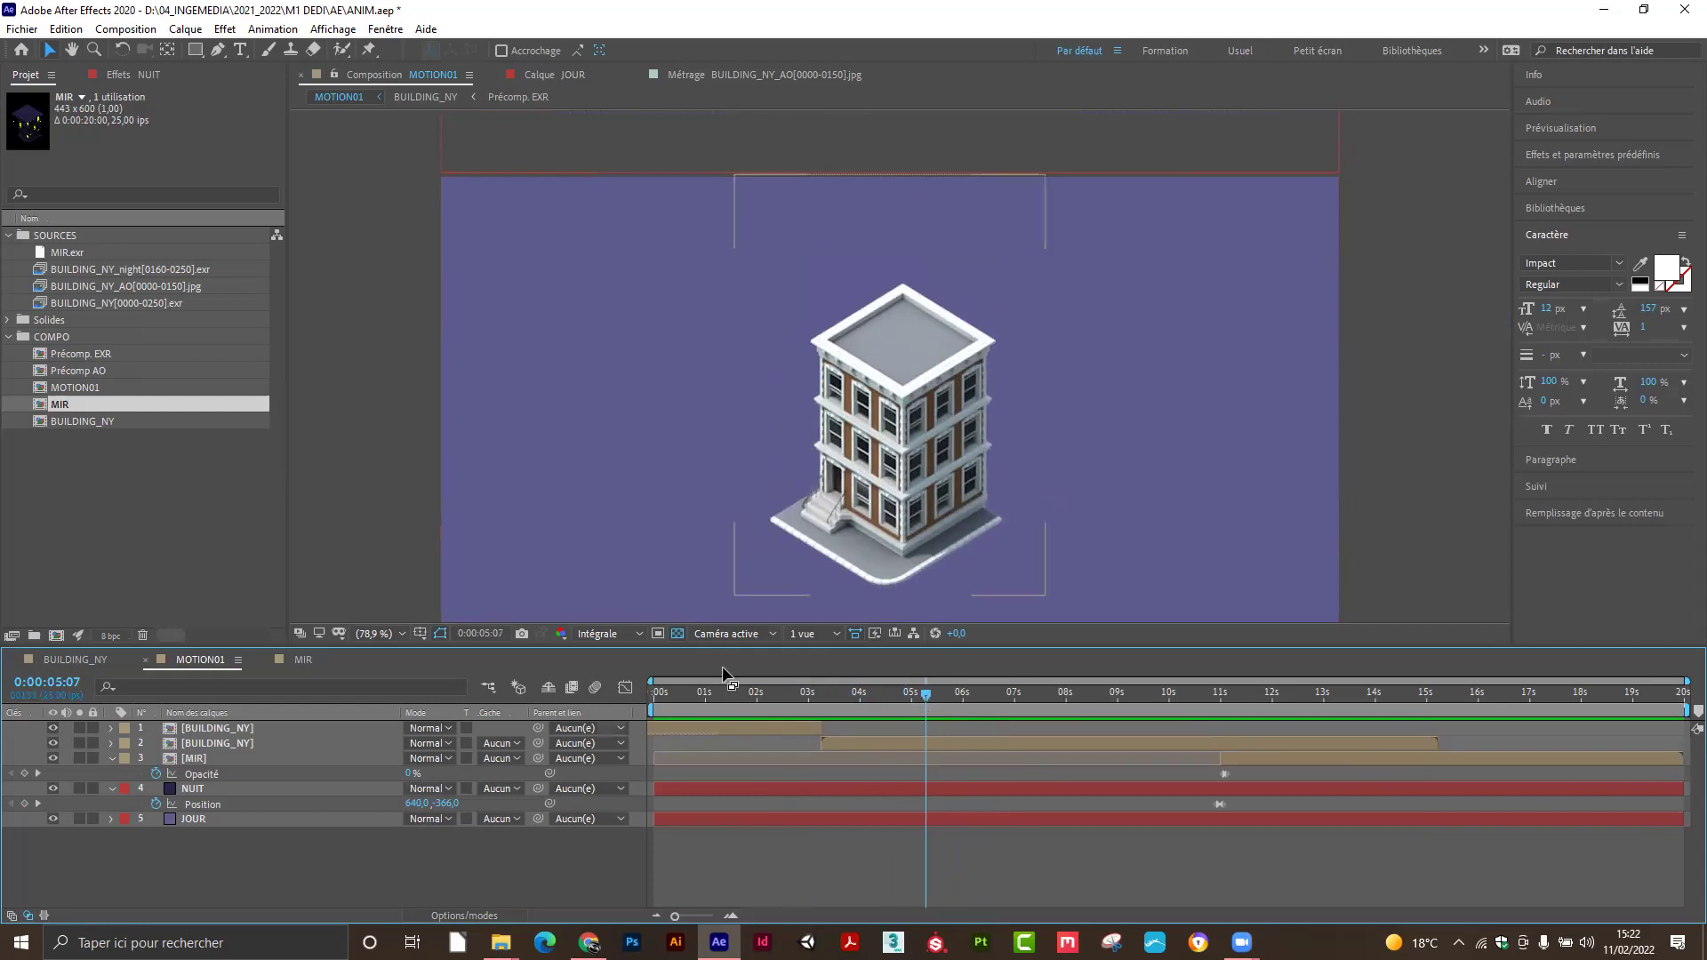
key(period)
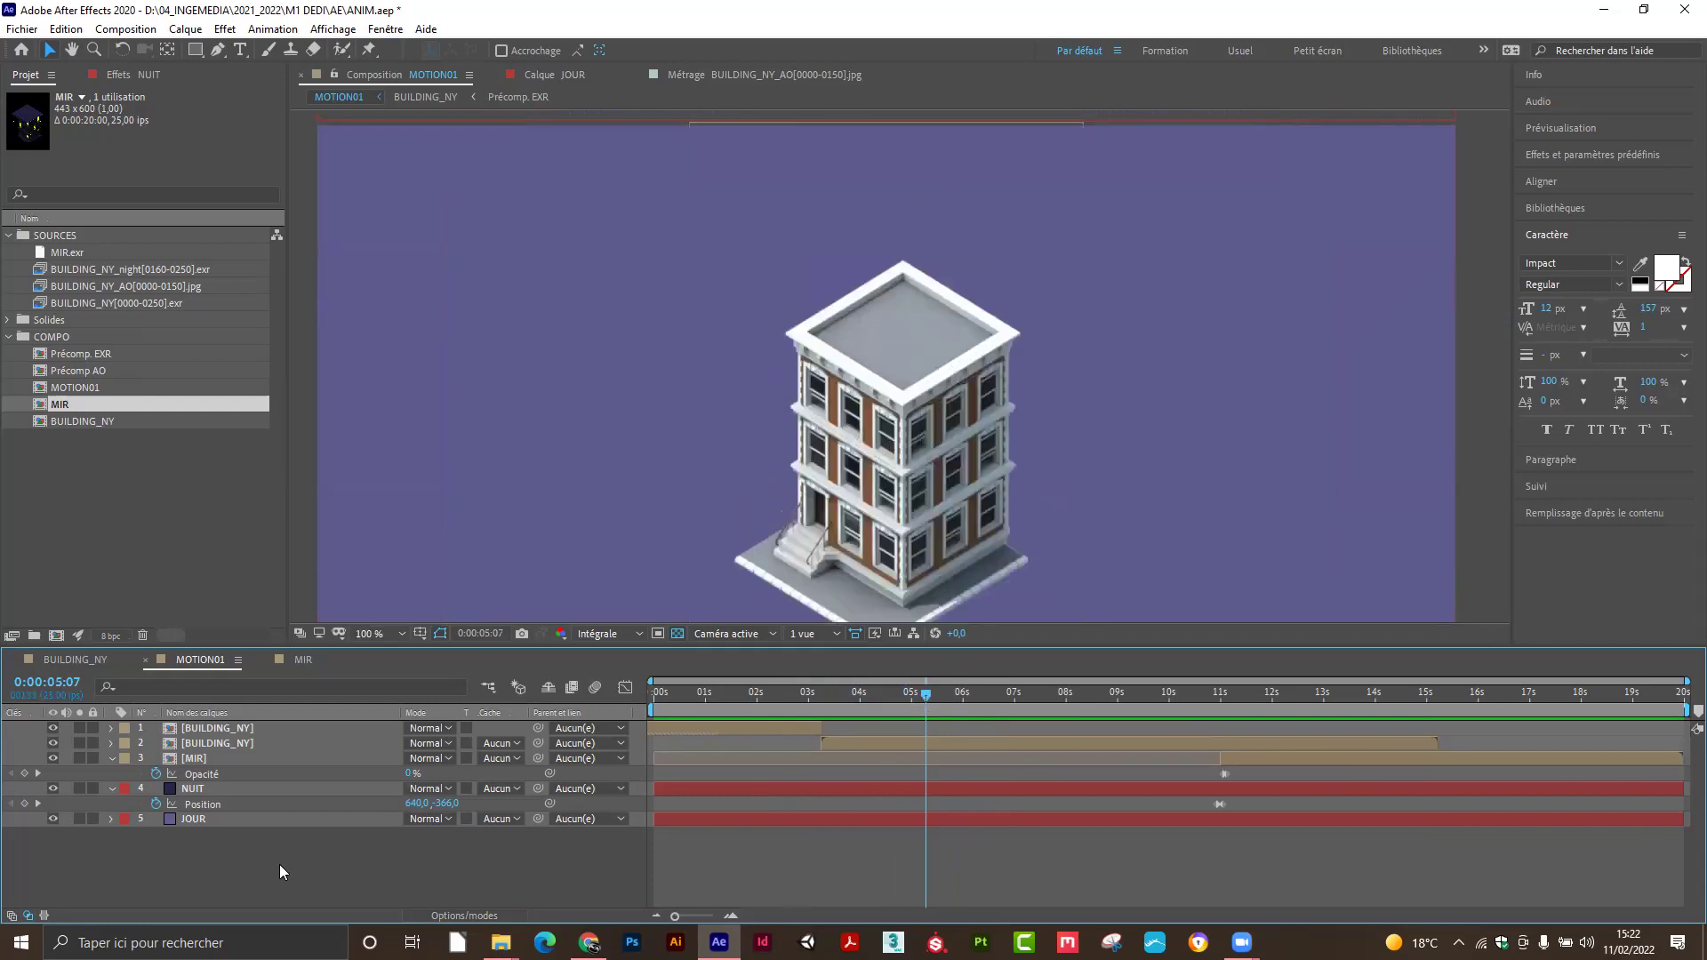
click(194, 50)
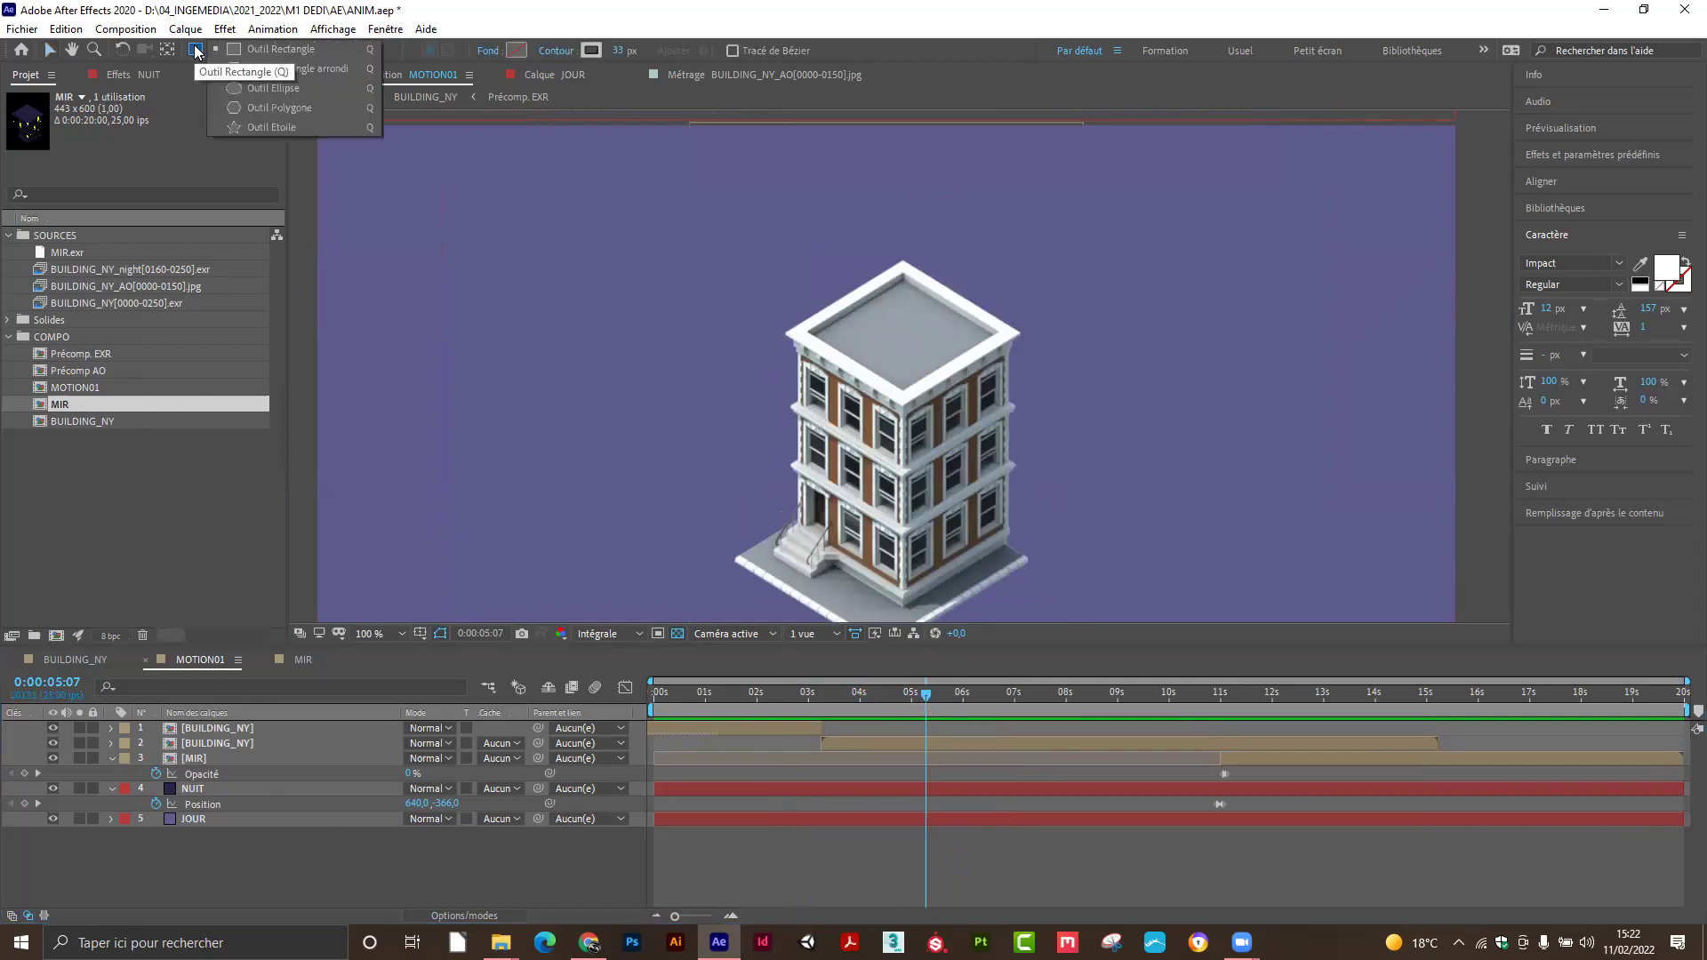
click(233, 89)
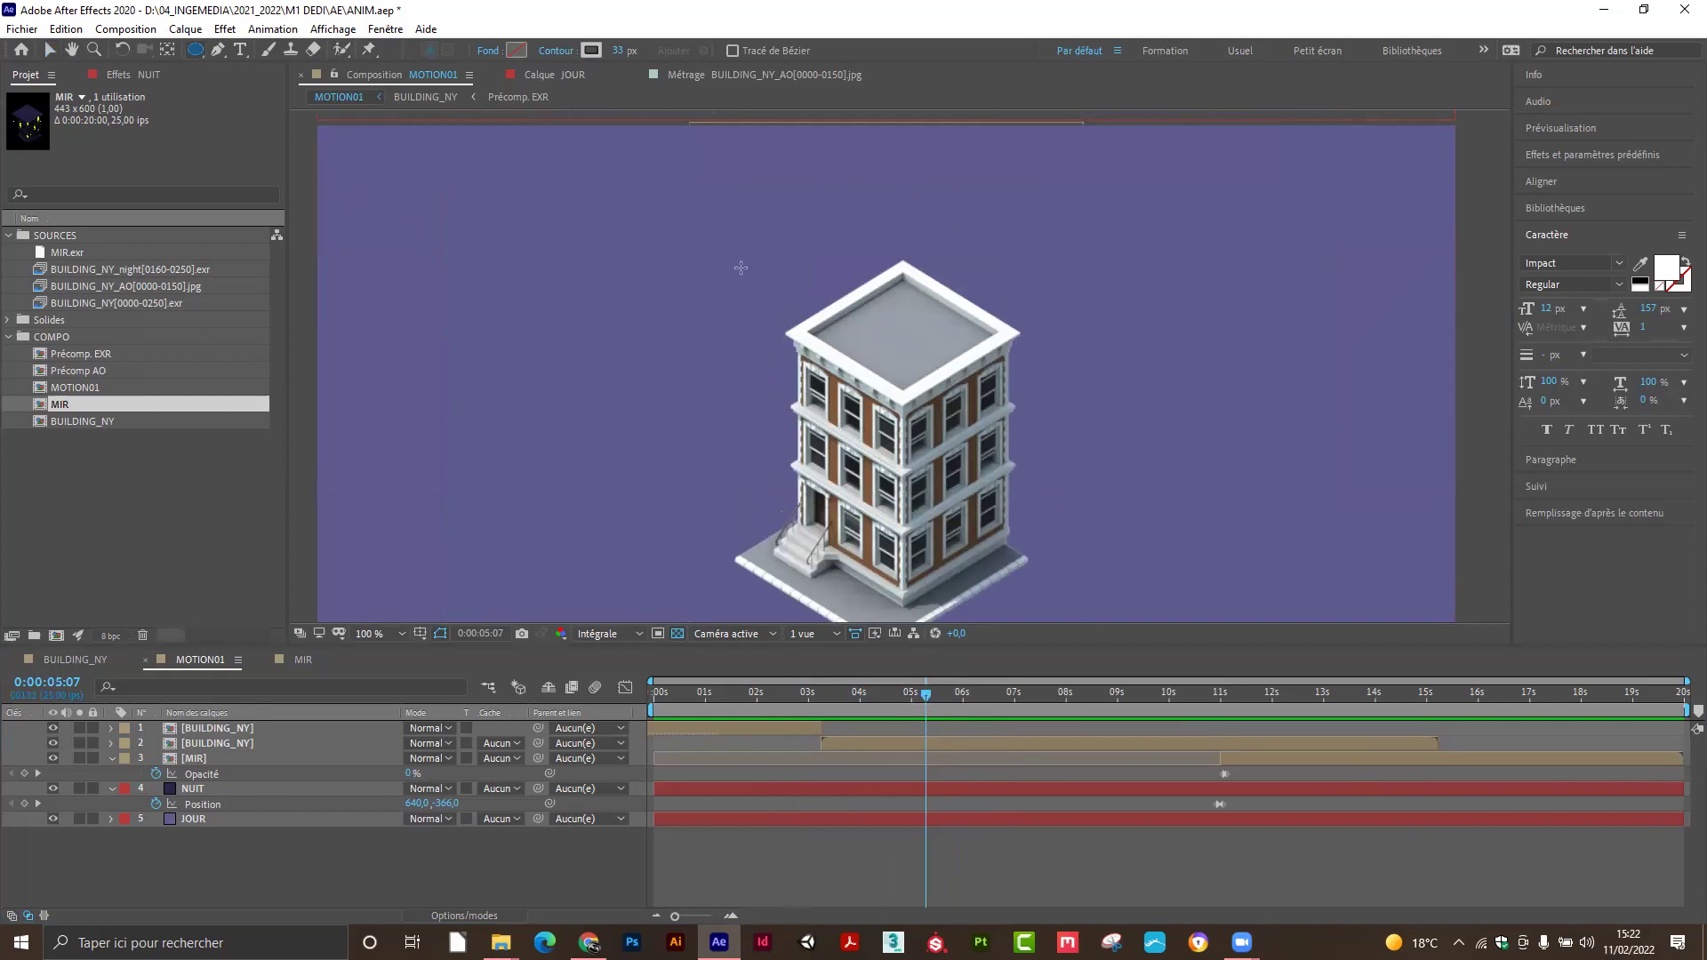
Draw an ellipse above-left of the building, reshape it into a round circle, and set its stroke to 0 px.
mouse_move(750, 258)
mouse_down()
mouse_move(794, 303)
mouse_move(774, 285)
mouse_up()
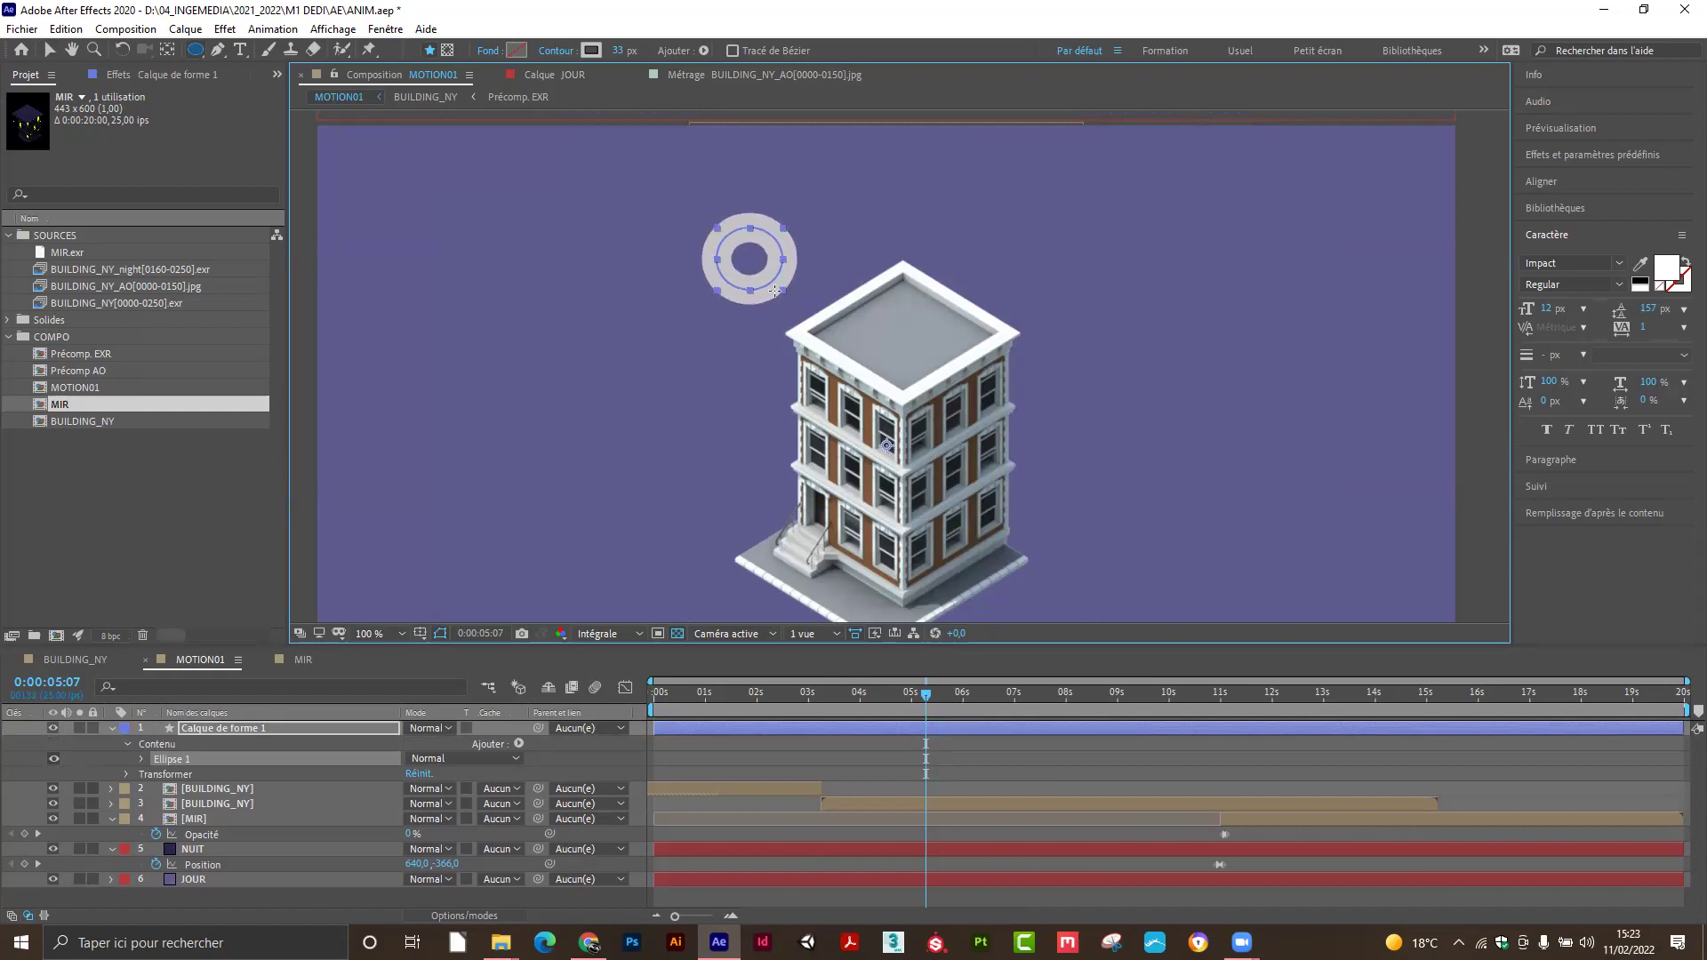
drag(815, 327, 843, 324)
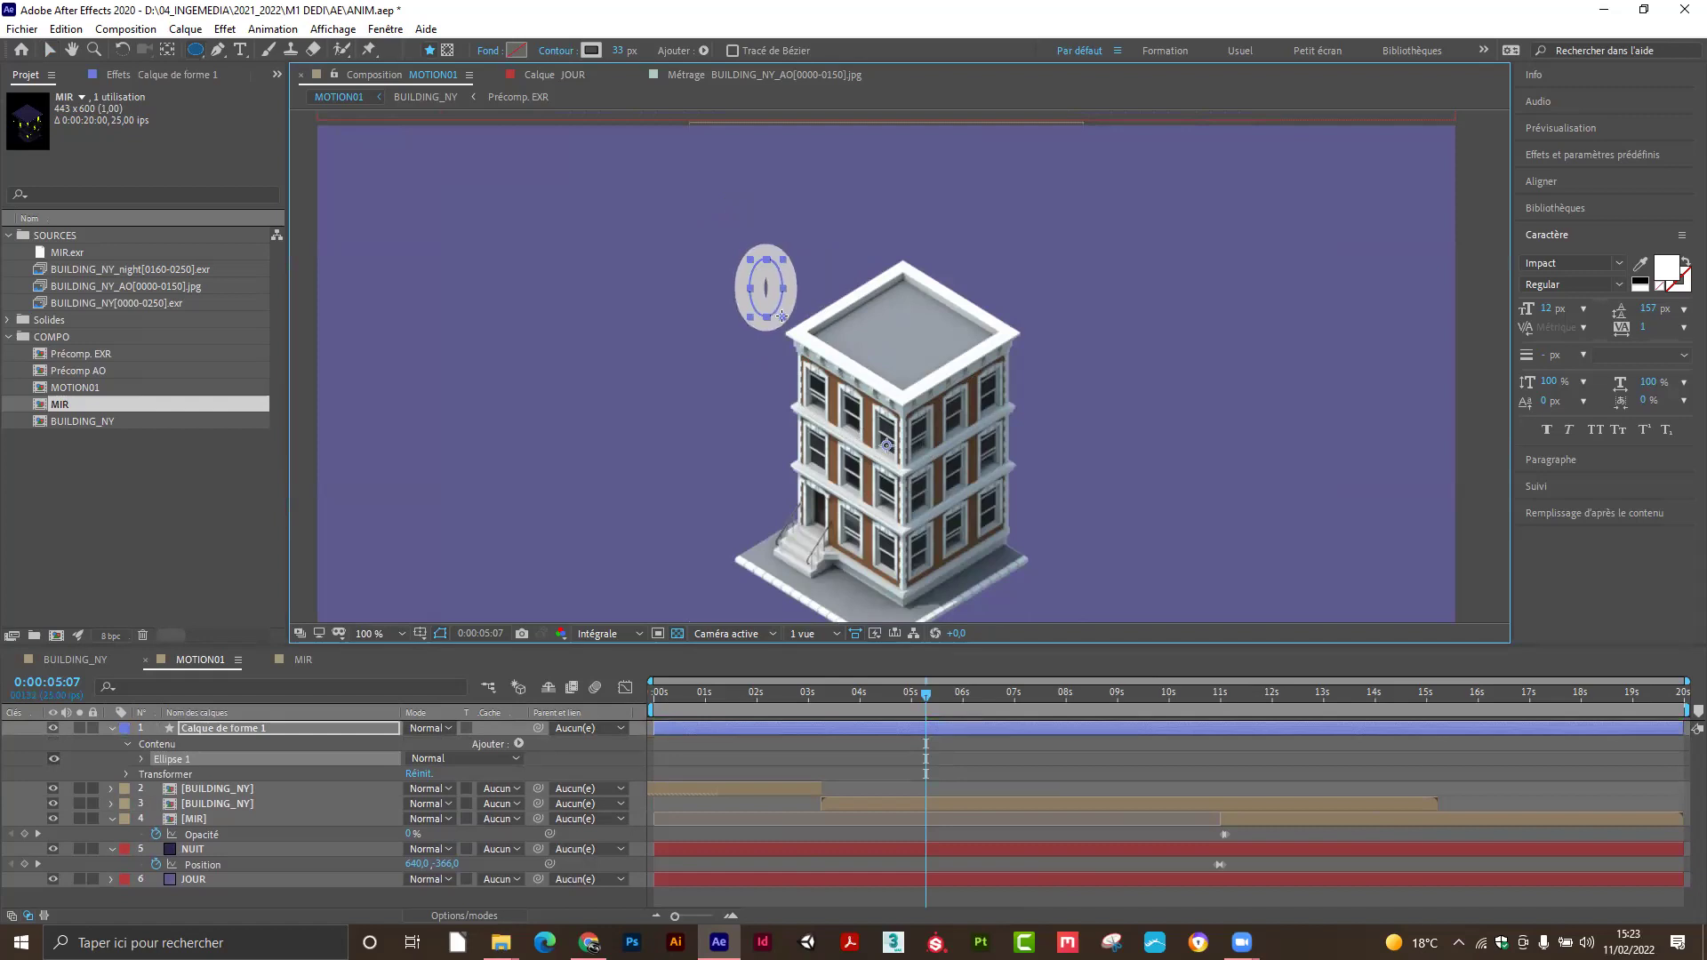
drag(782, 316, 752, 296)
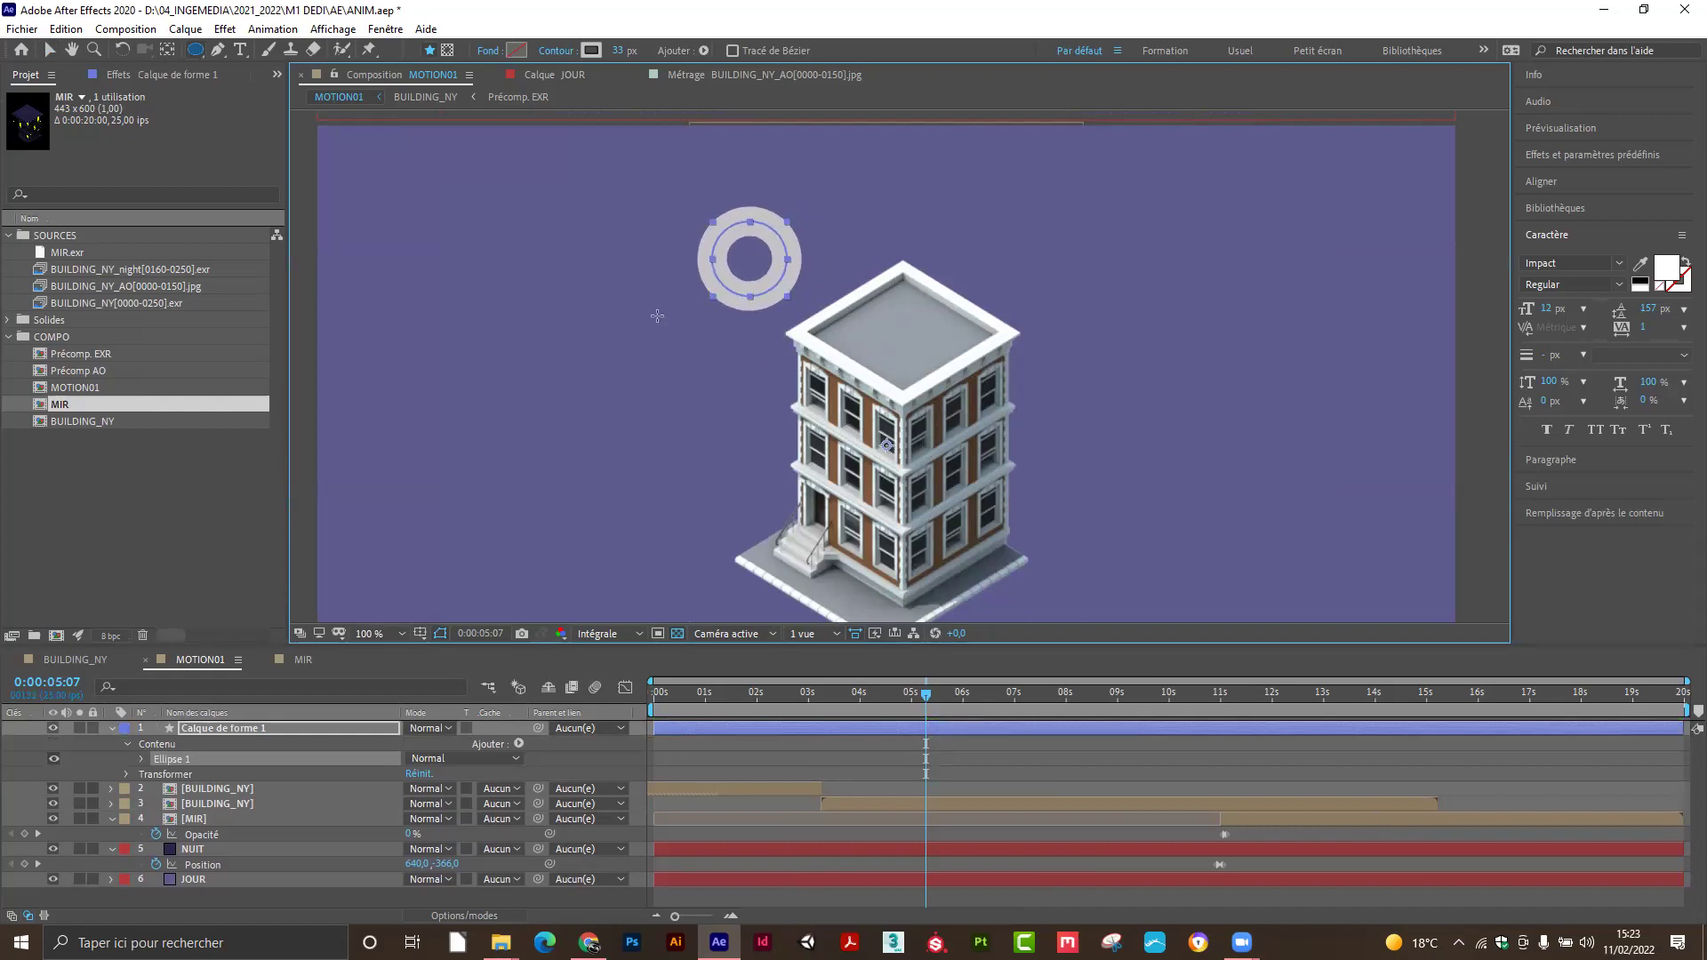
drag(621, 55, 591, 57)
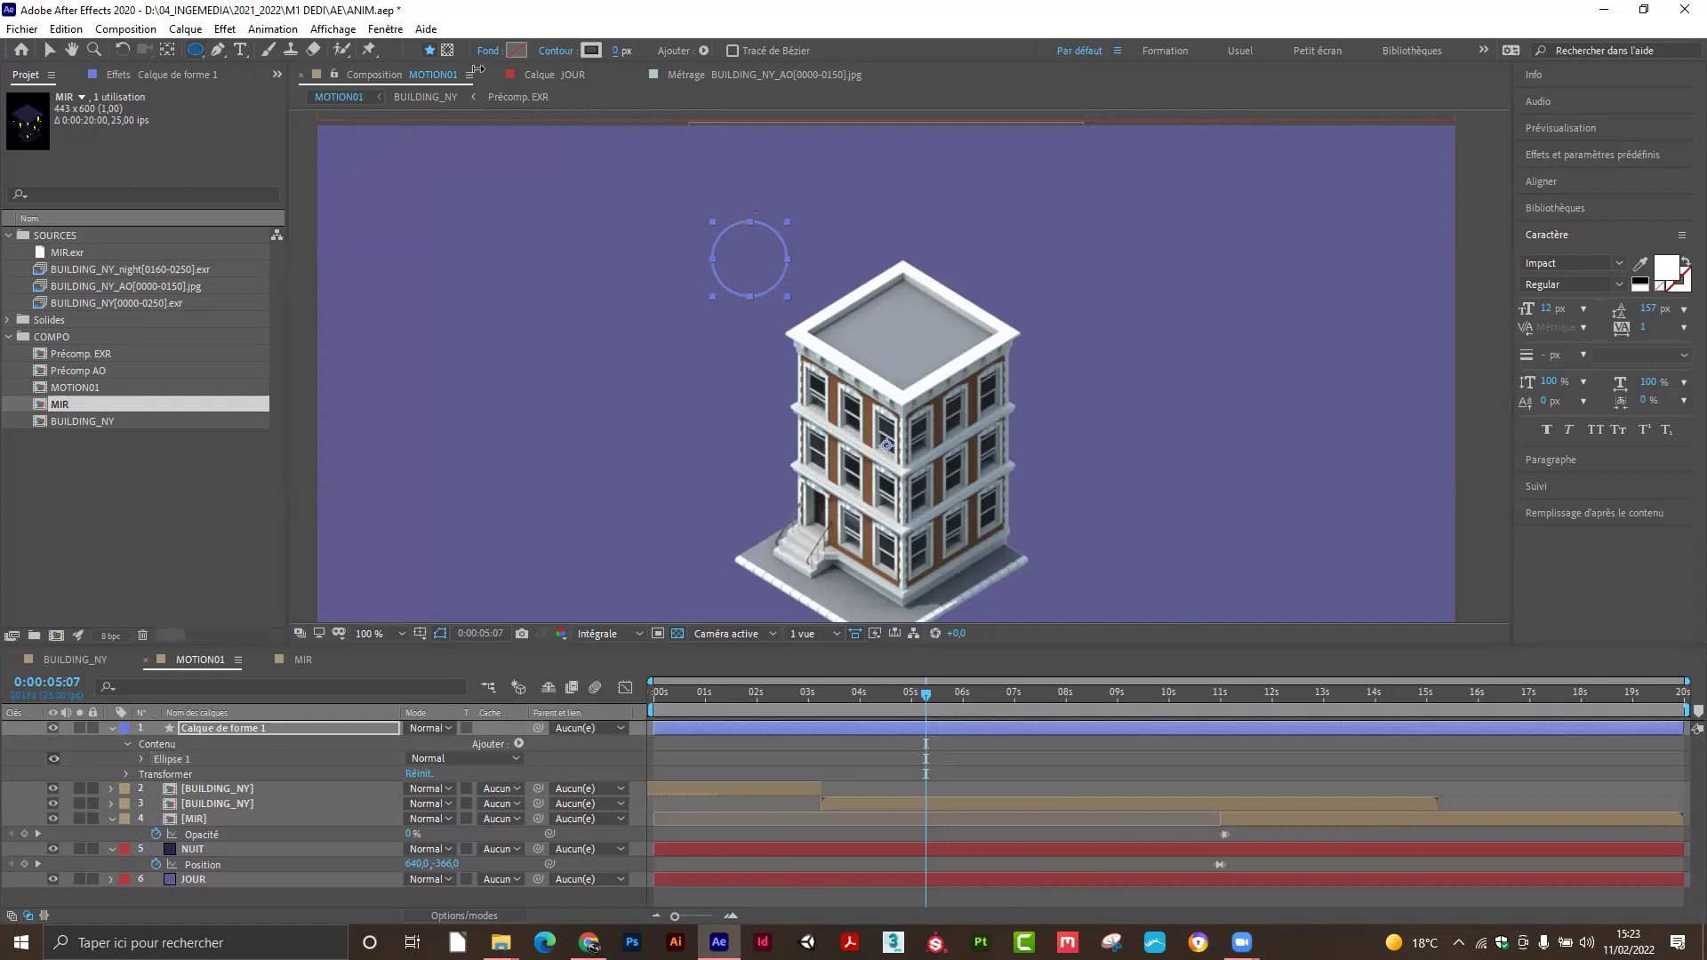
Fill the circle with near-white FCFCFC sampled from the building's roof.
click(515, 49)
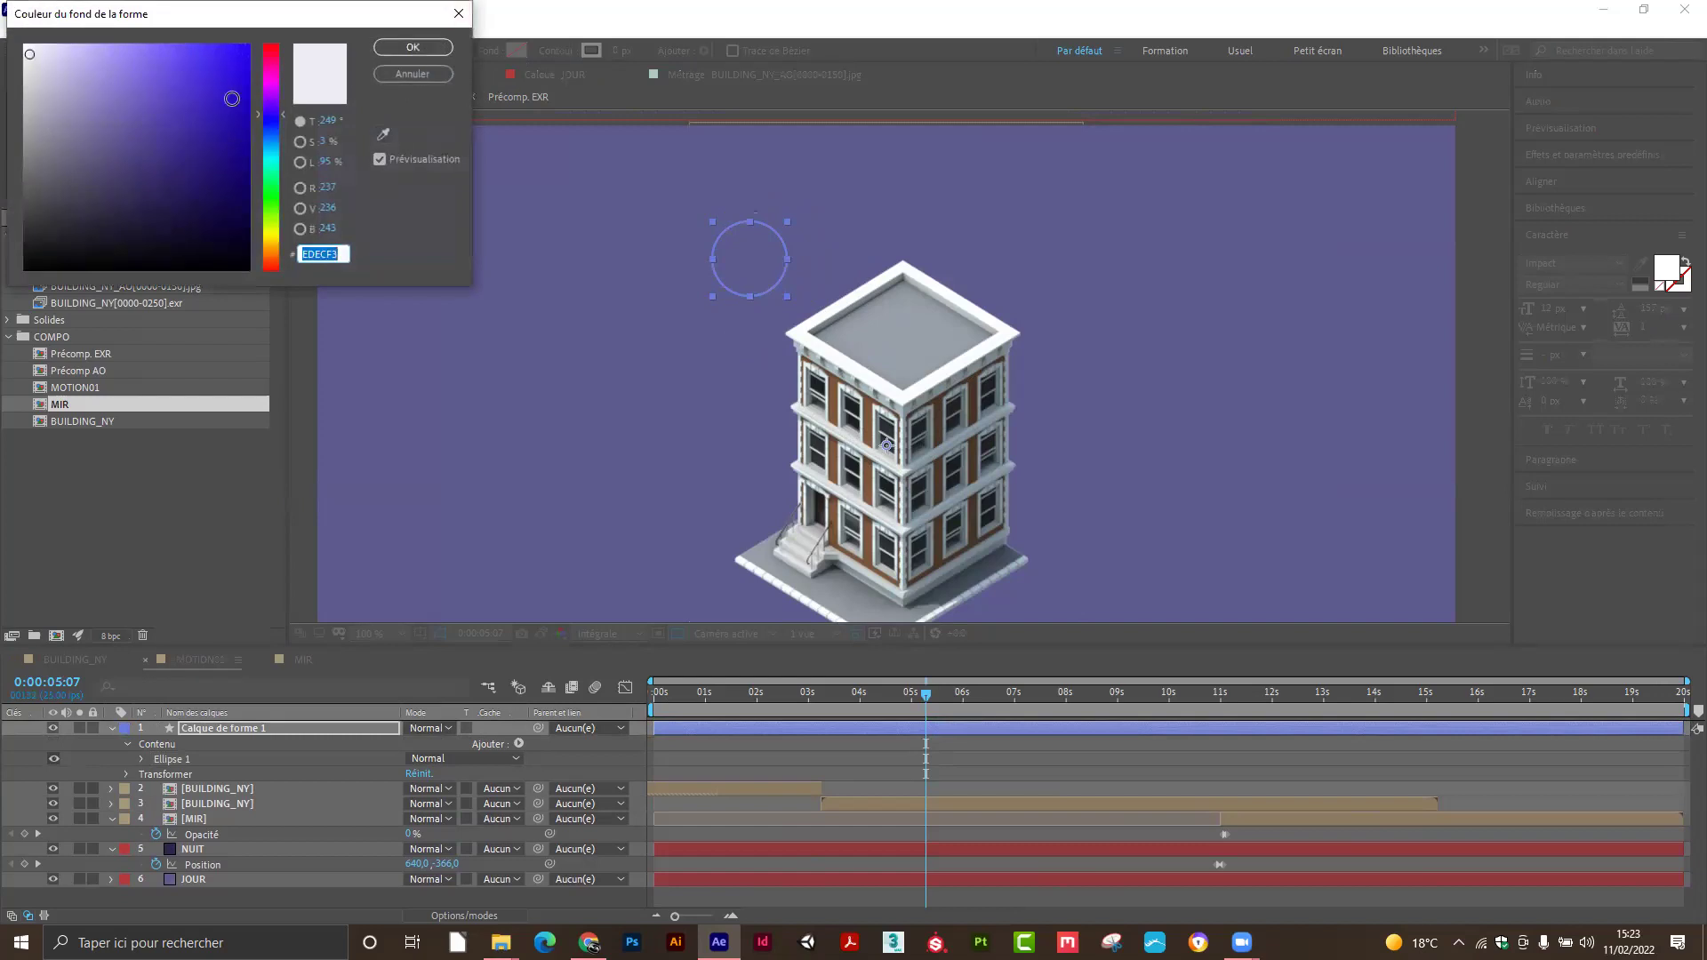
click(25, 44)
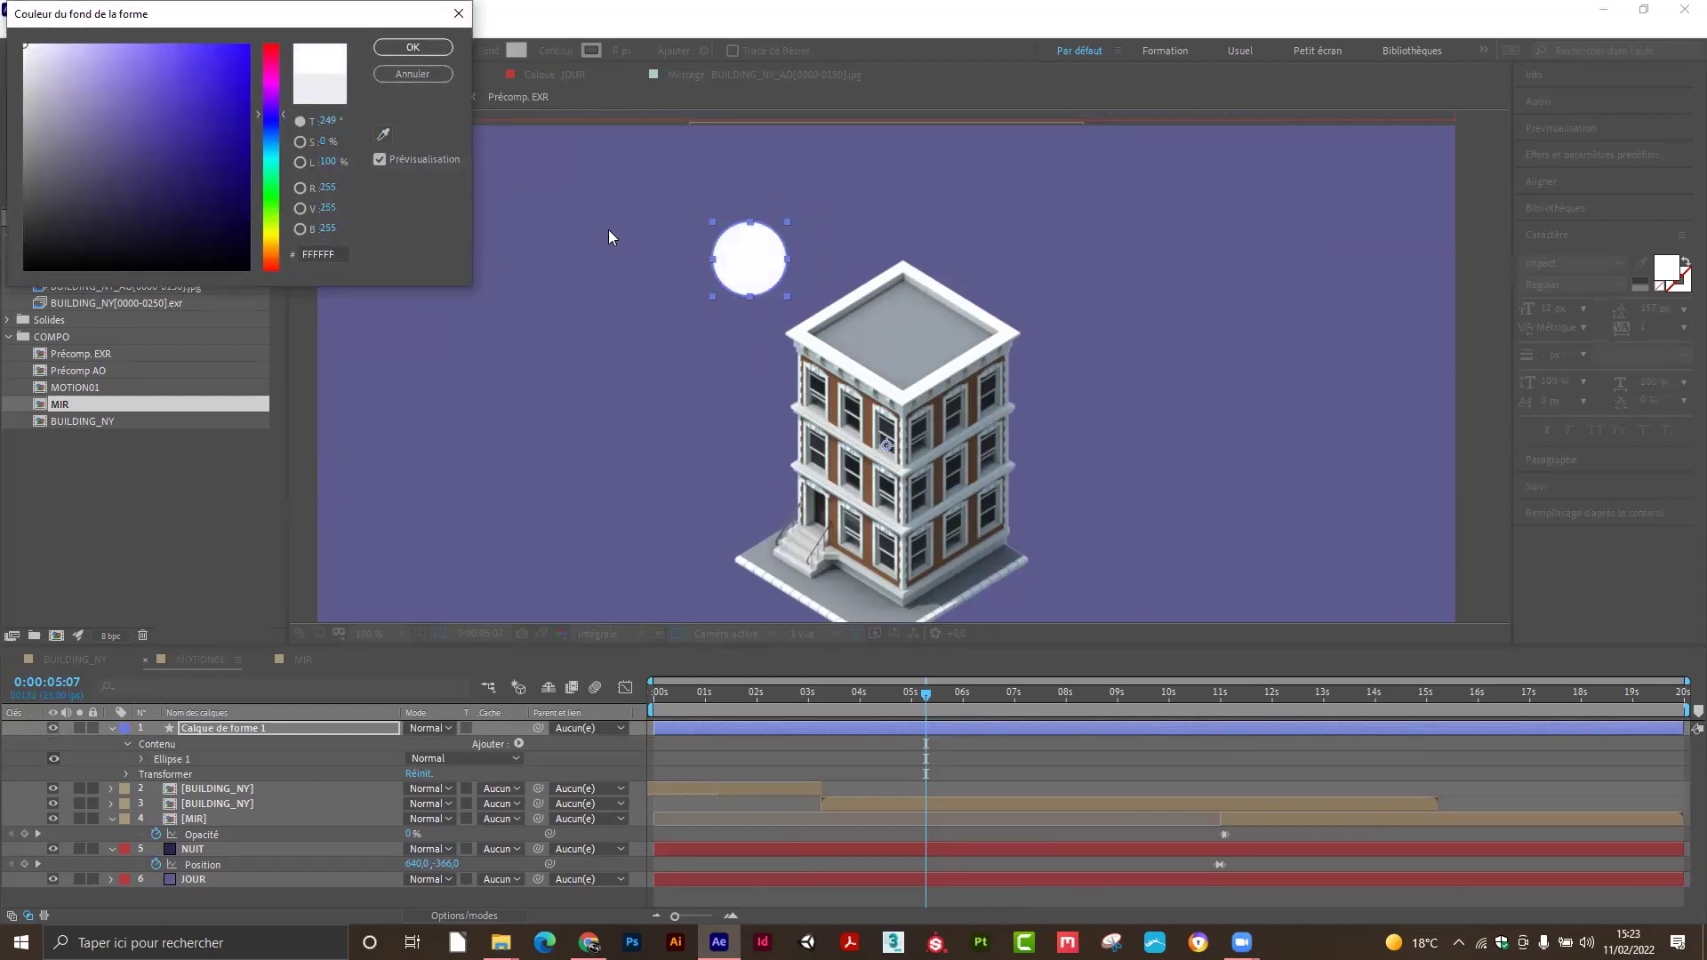
click(383, 135)
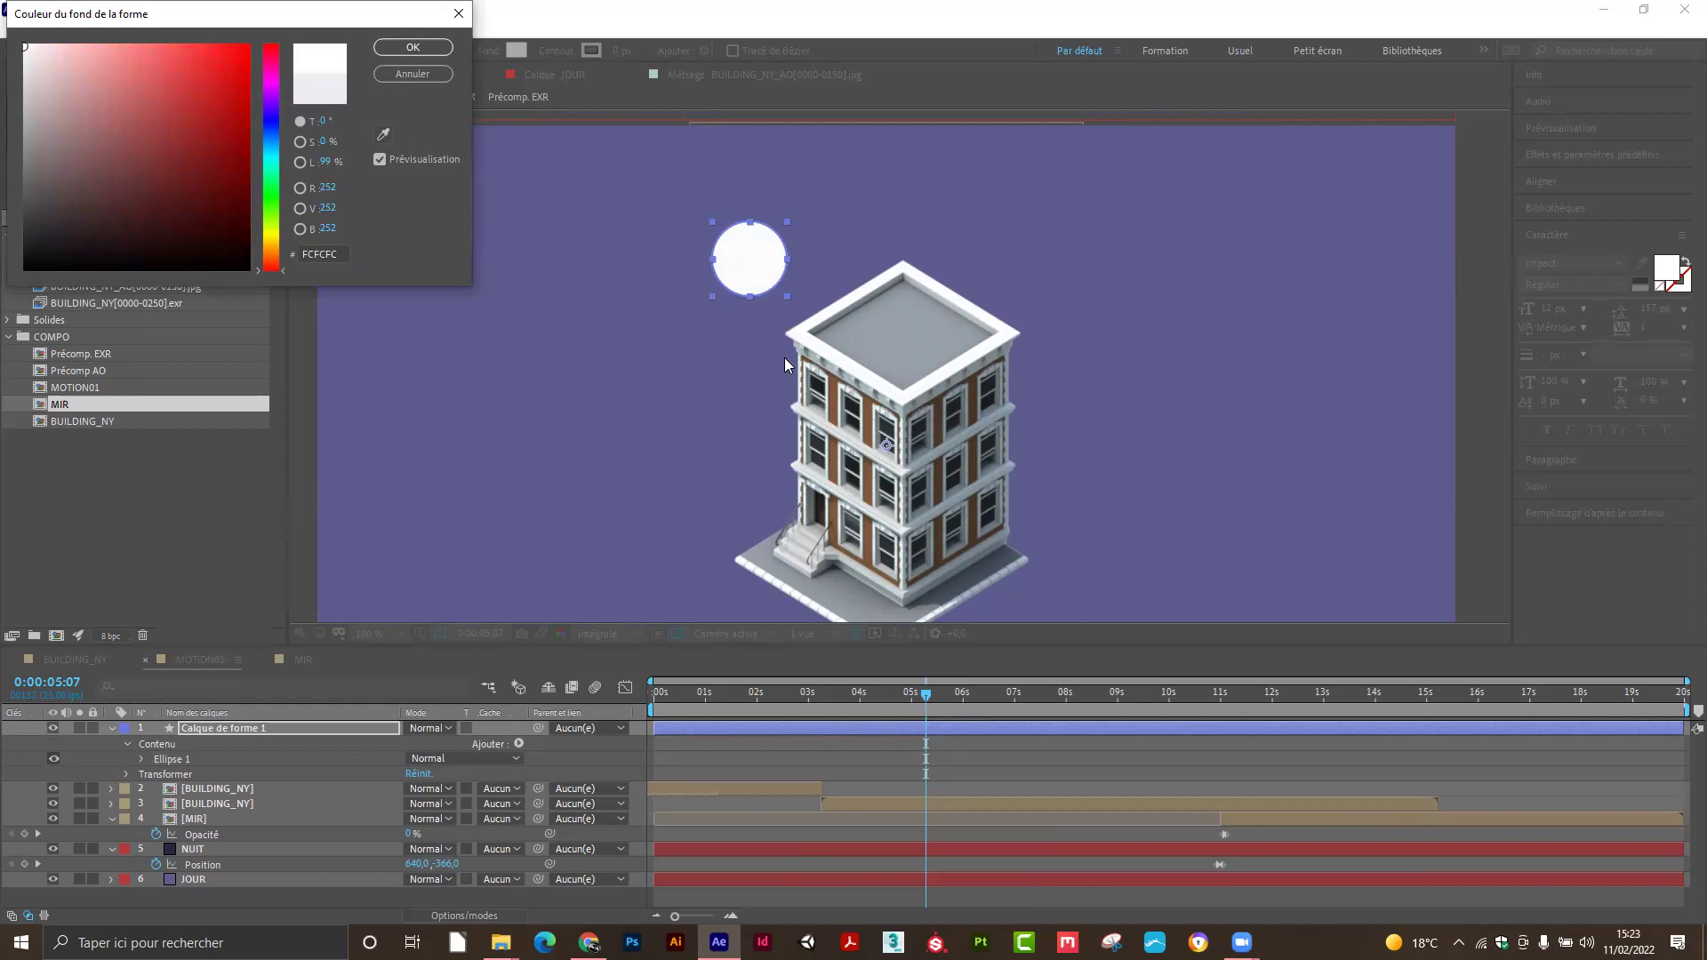
click(412, 47)
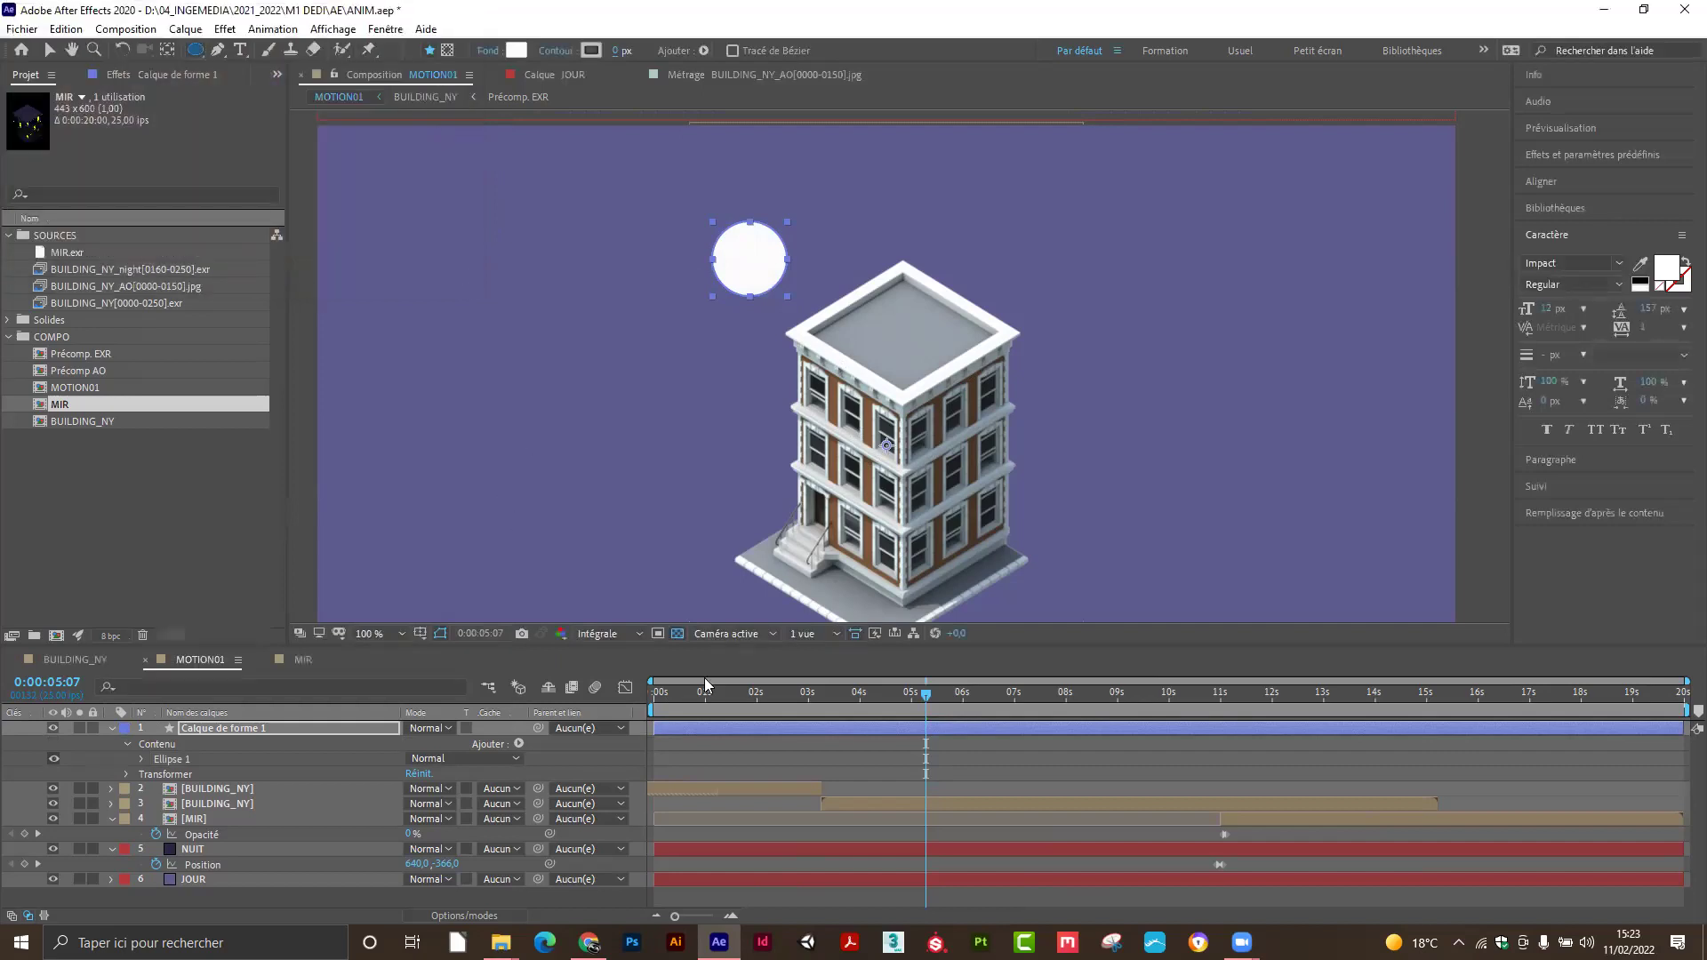
Select the circle layer, test an anchor-point offset and a move, and undo both.
click(213, 727)
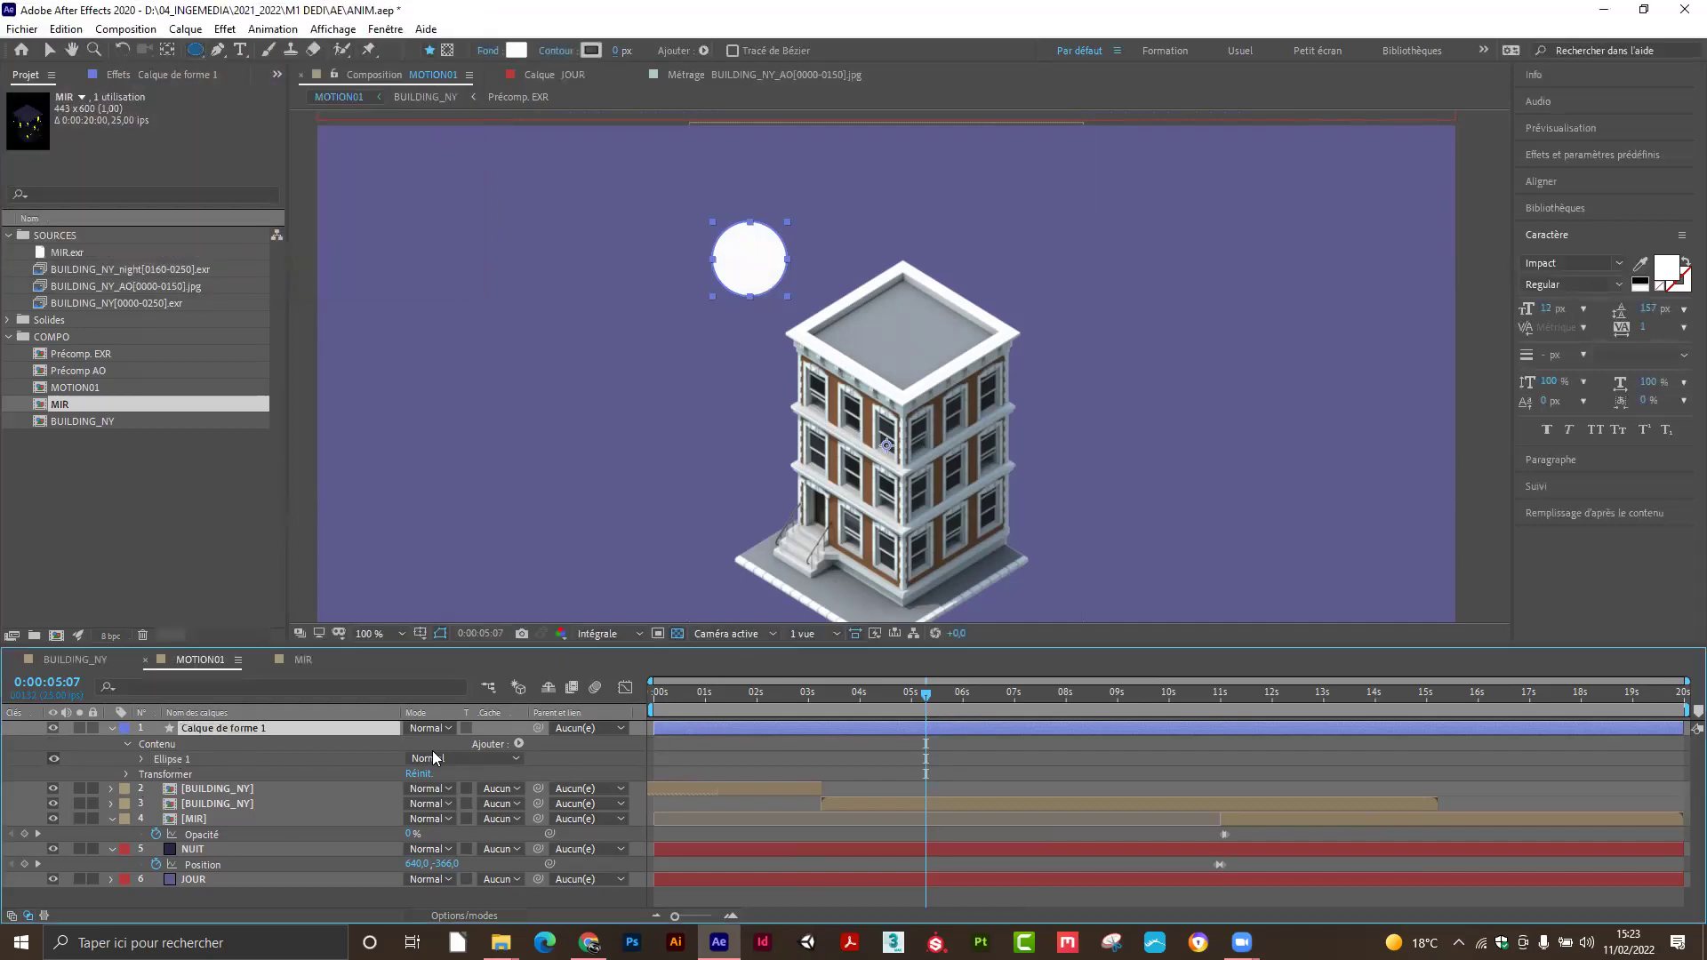
key(comma)
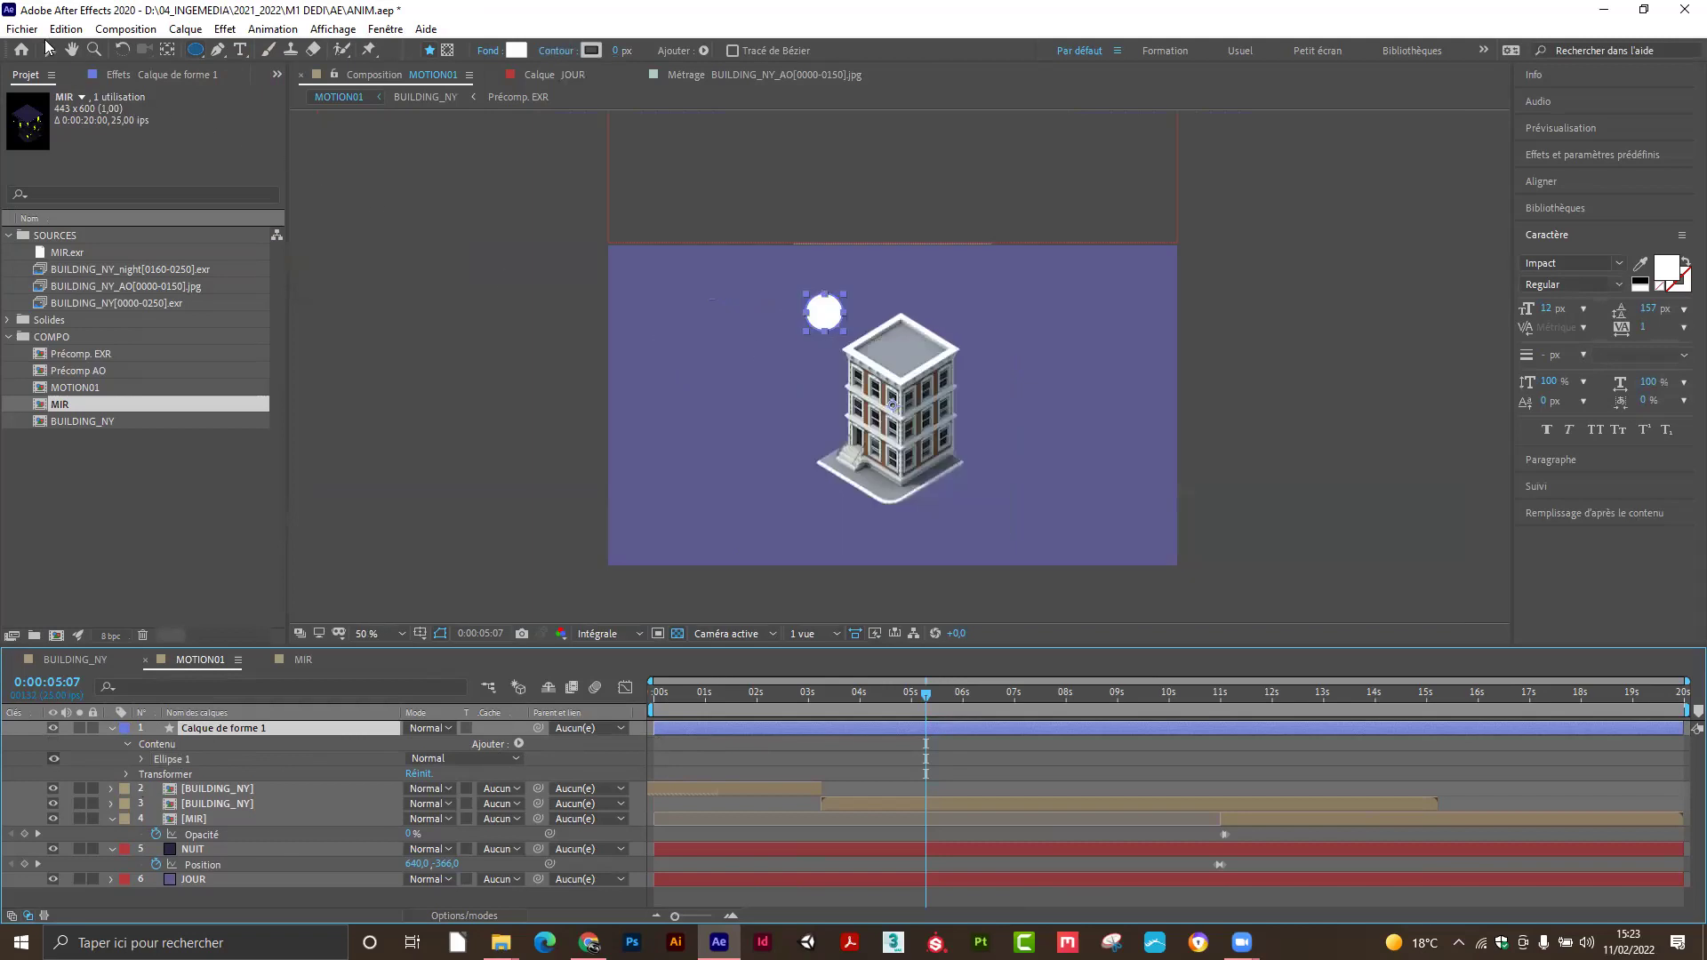
click(49, 50)
click(494, 253)
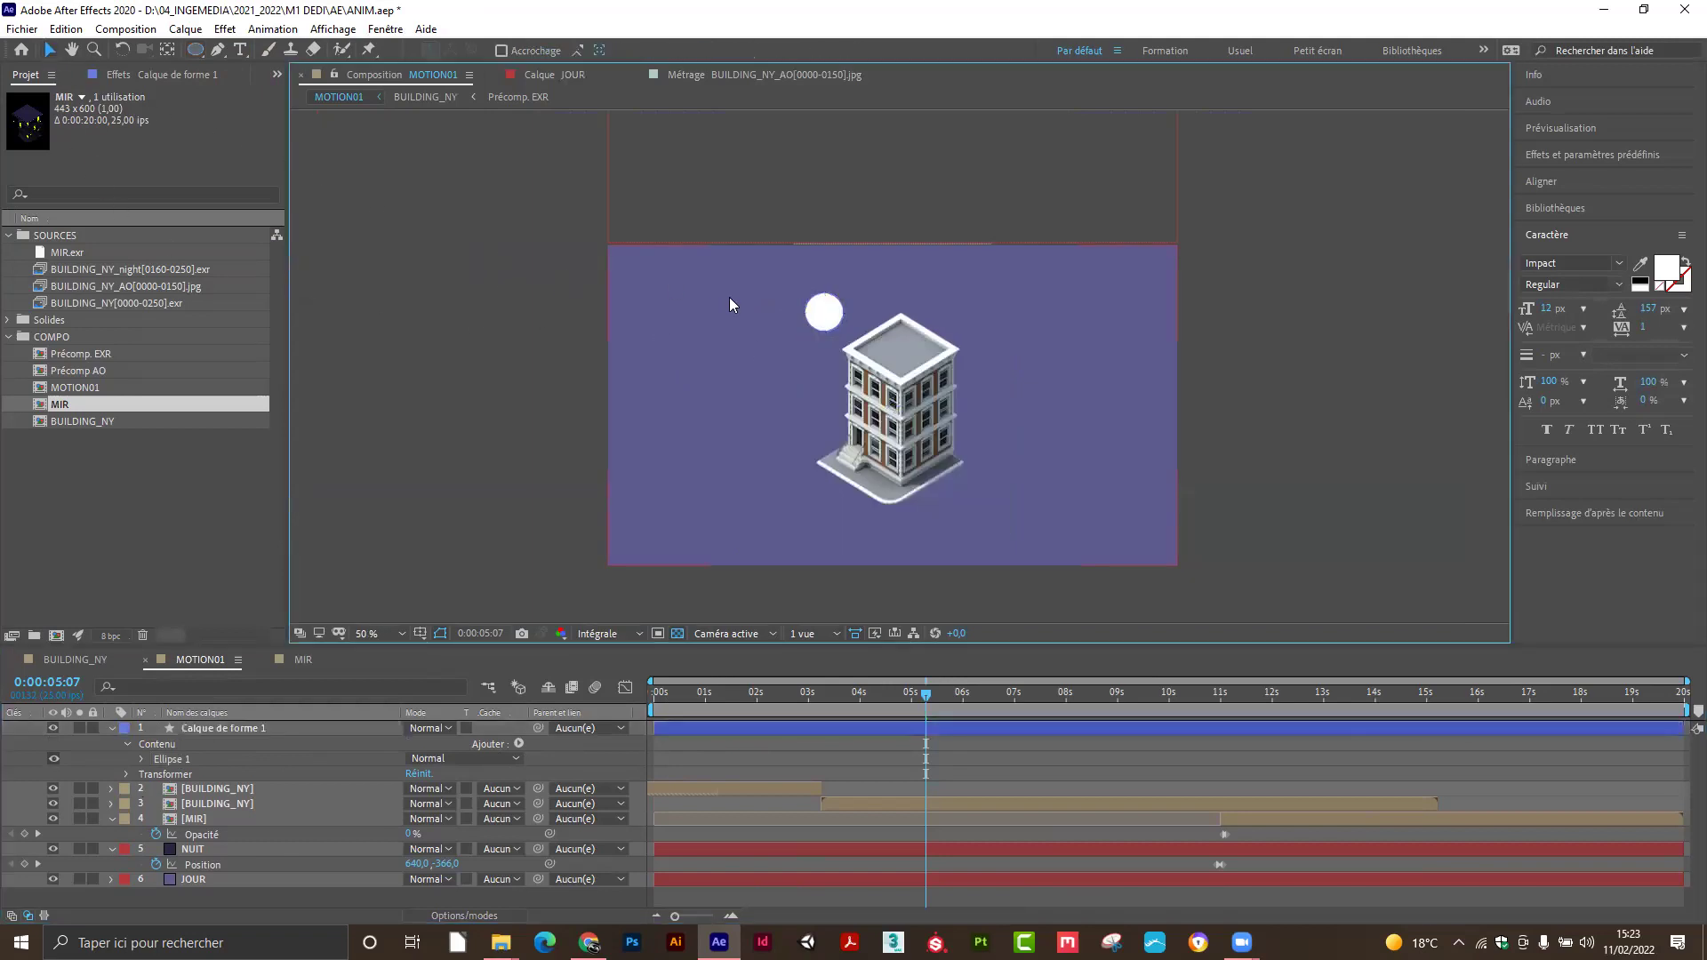
key(comma)
key(period)
key(period)
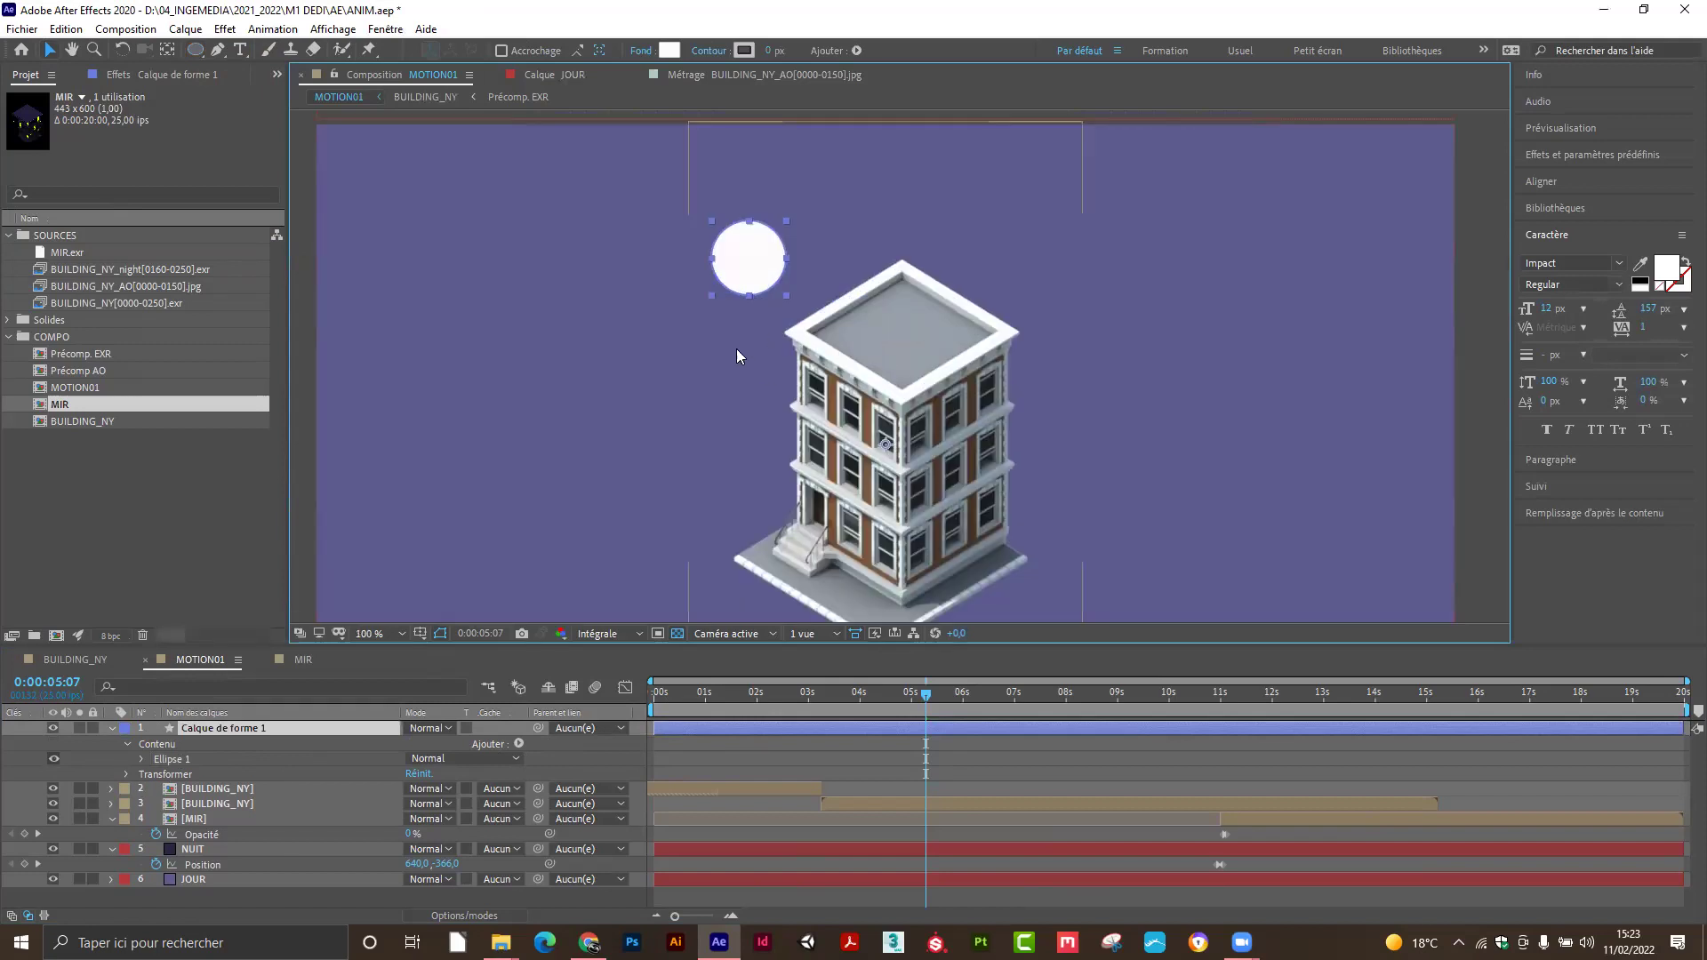
key(a)
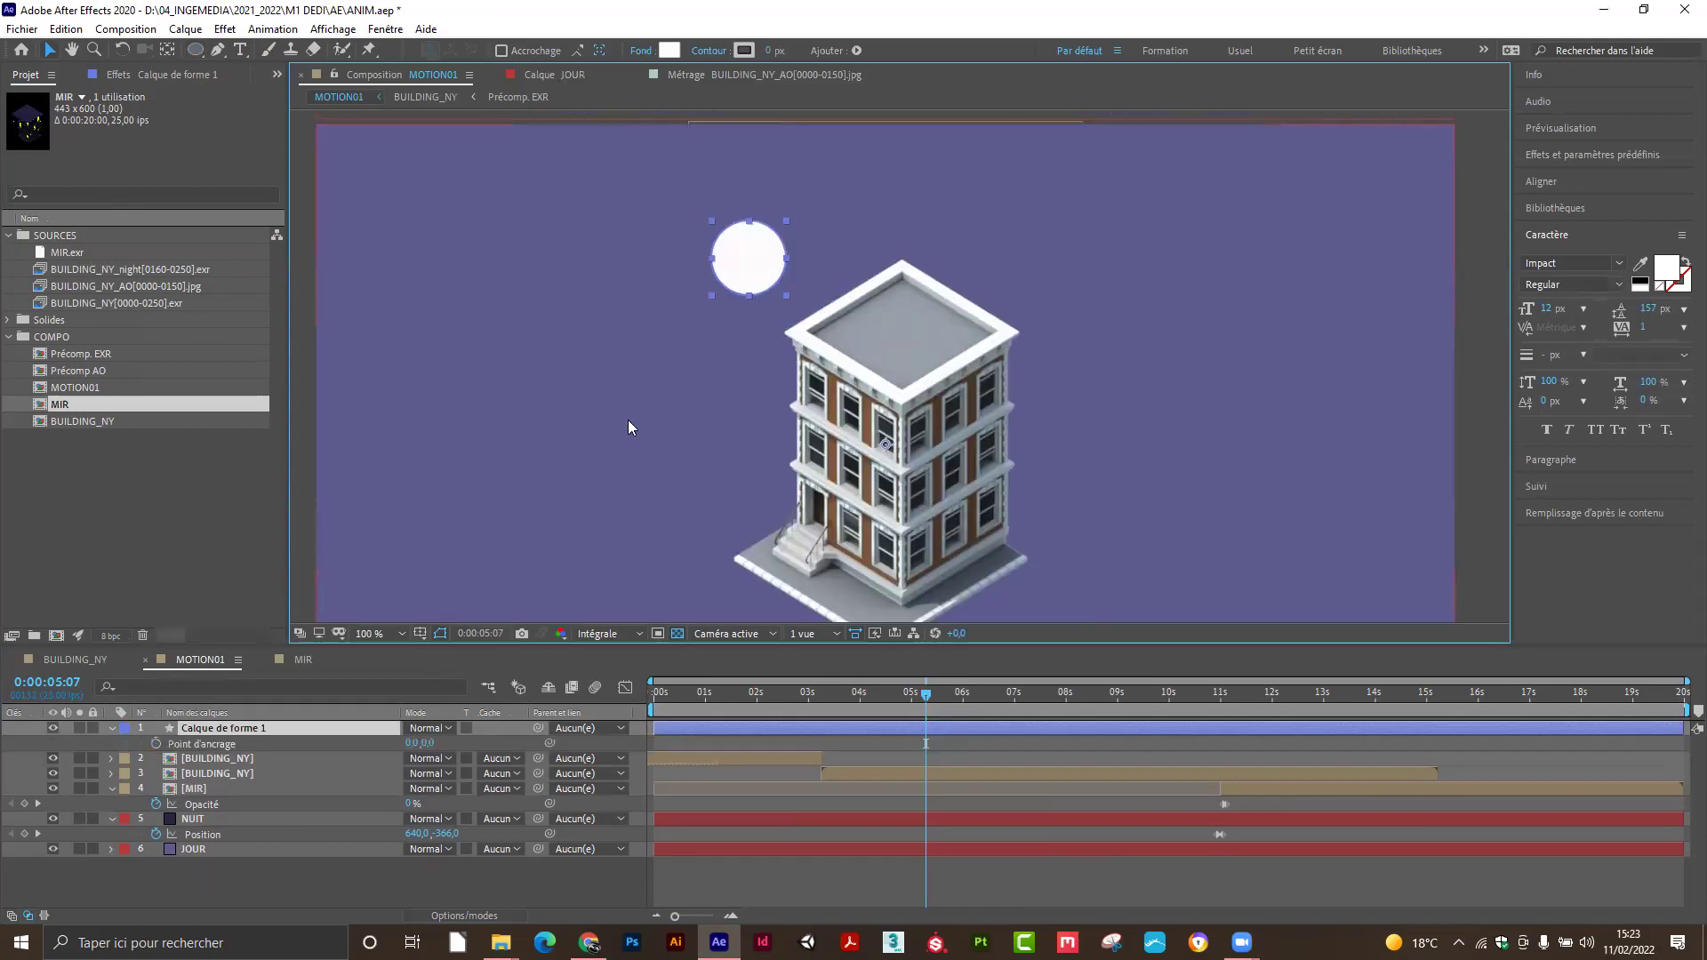
mouse_move(430, 752)
mouse_down()
mouse_move(471, 752)
mouse_move(430, 751)
mouse_move(446, 752)
mouse_up()
key(ctrl+z)
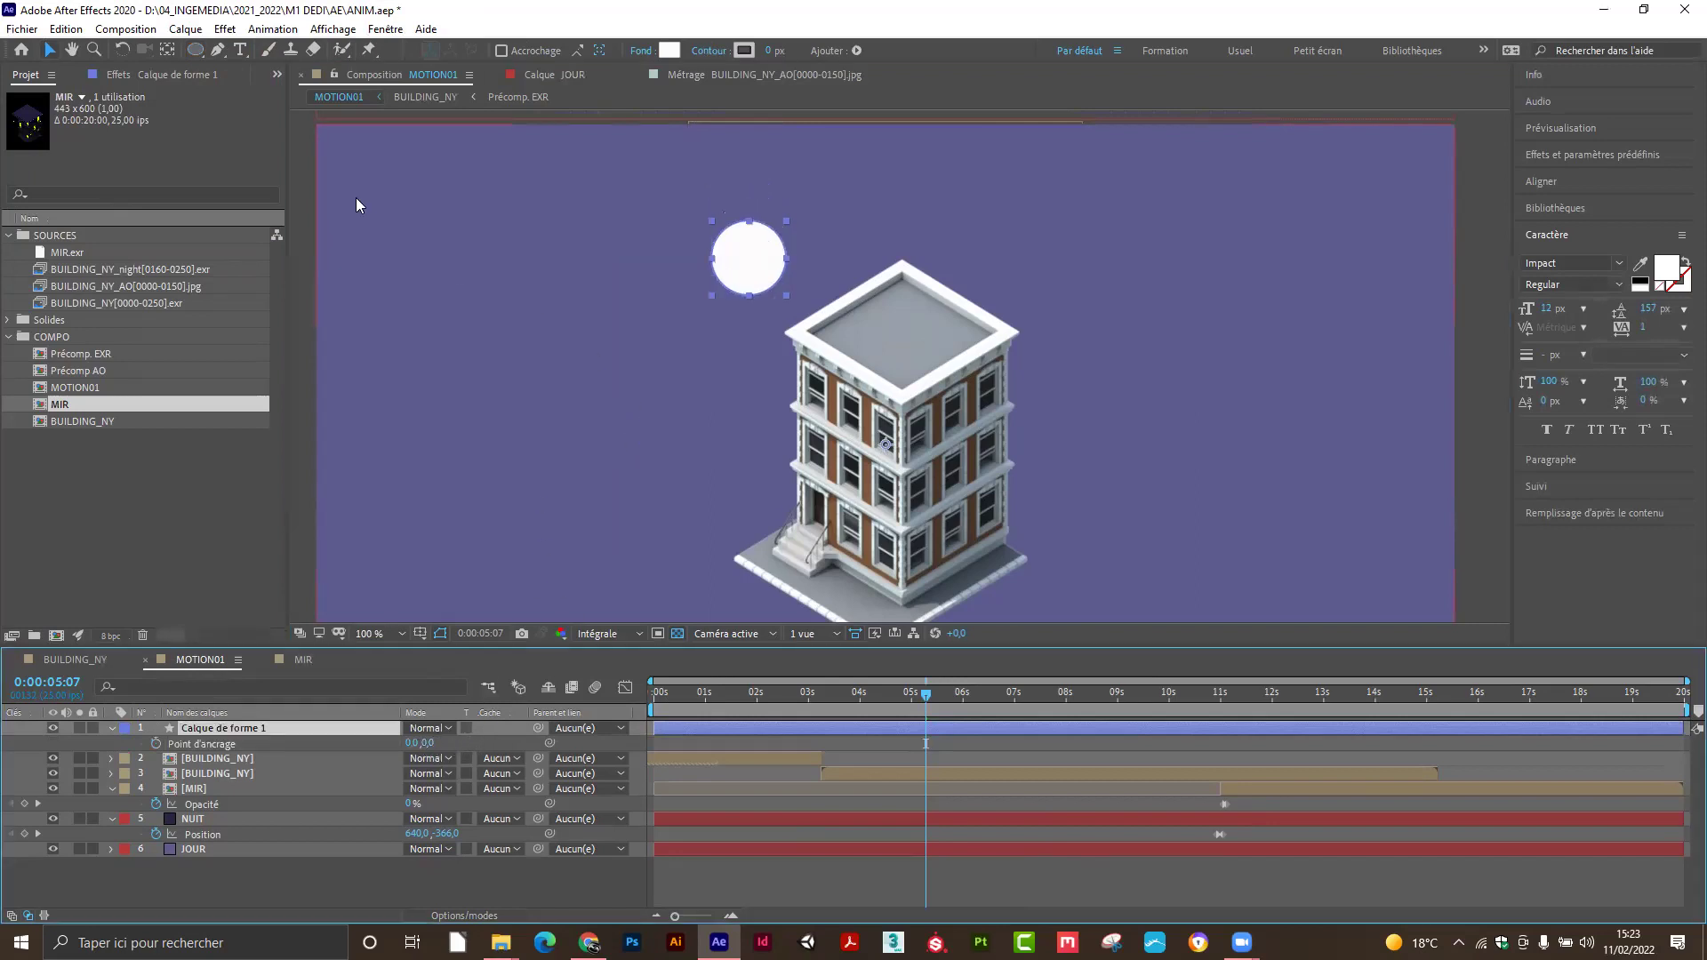
drag(751, 272, 567, 304)
key(ctrl+z)
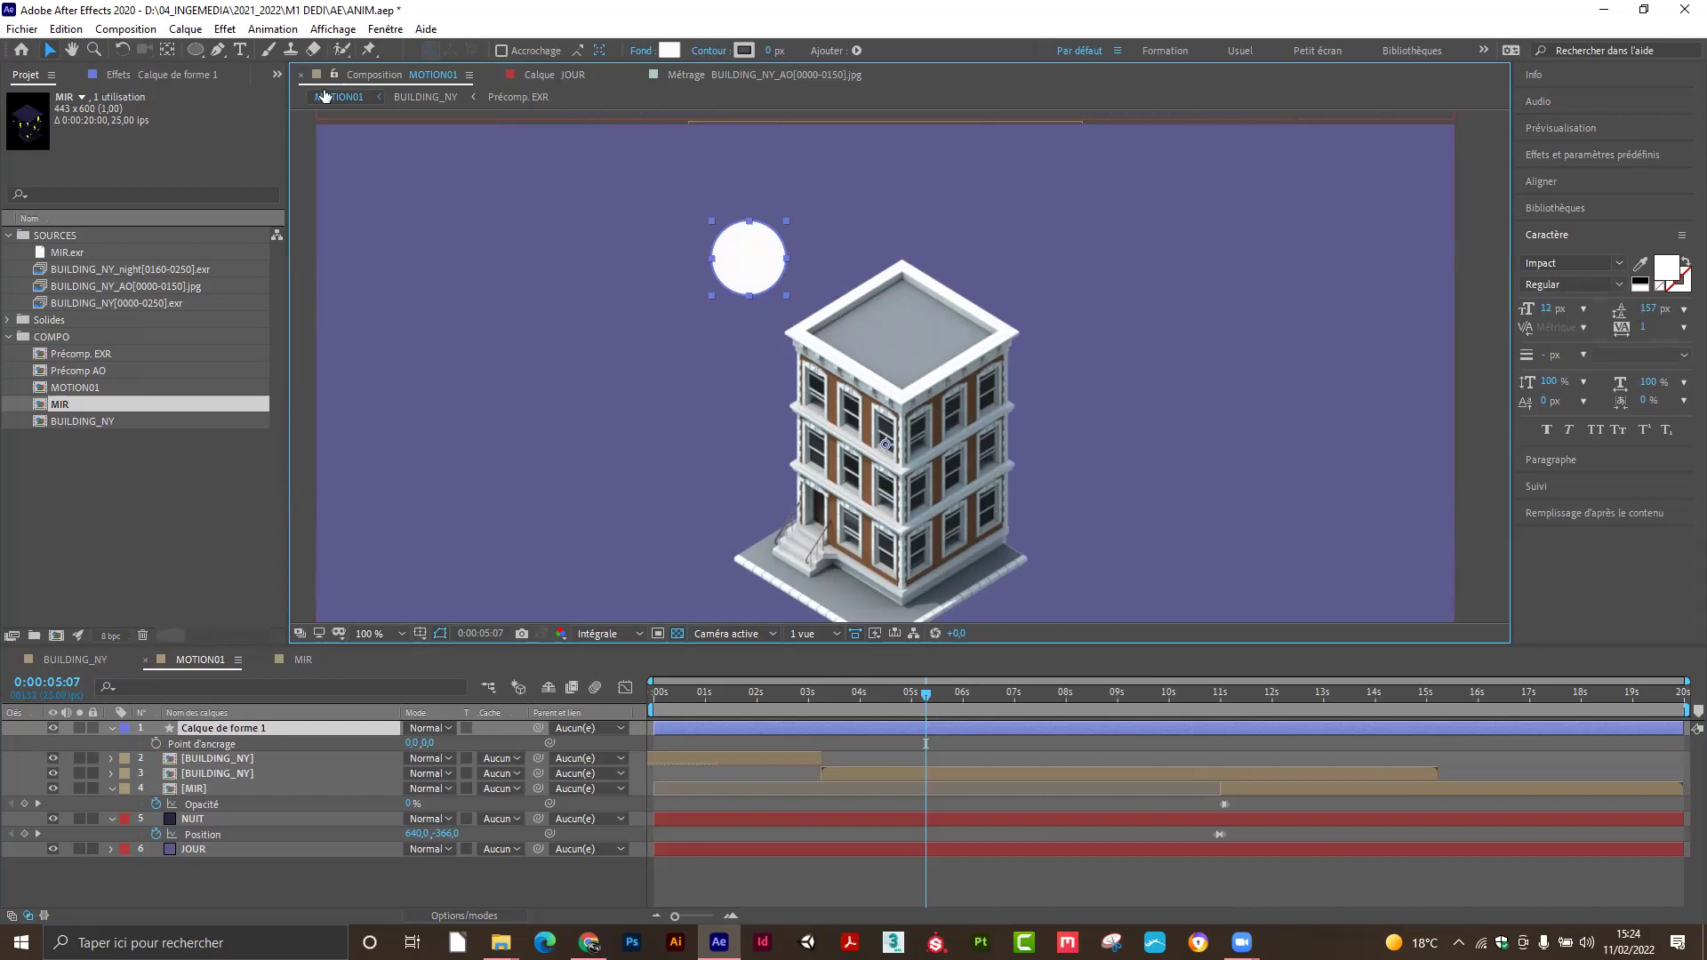
Reset the circle's anchor point to its centre and move the circle up-left into the sky.
click(172, 55)
key(ctrl+alt+Home)
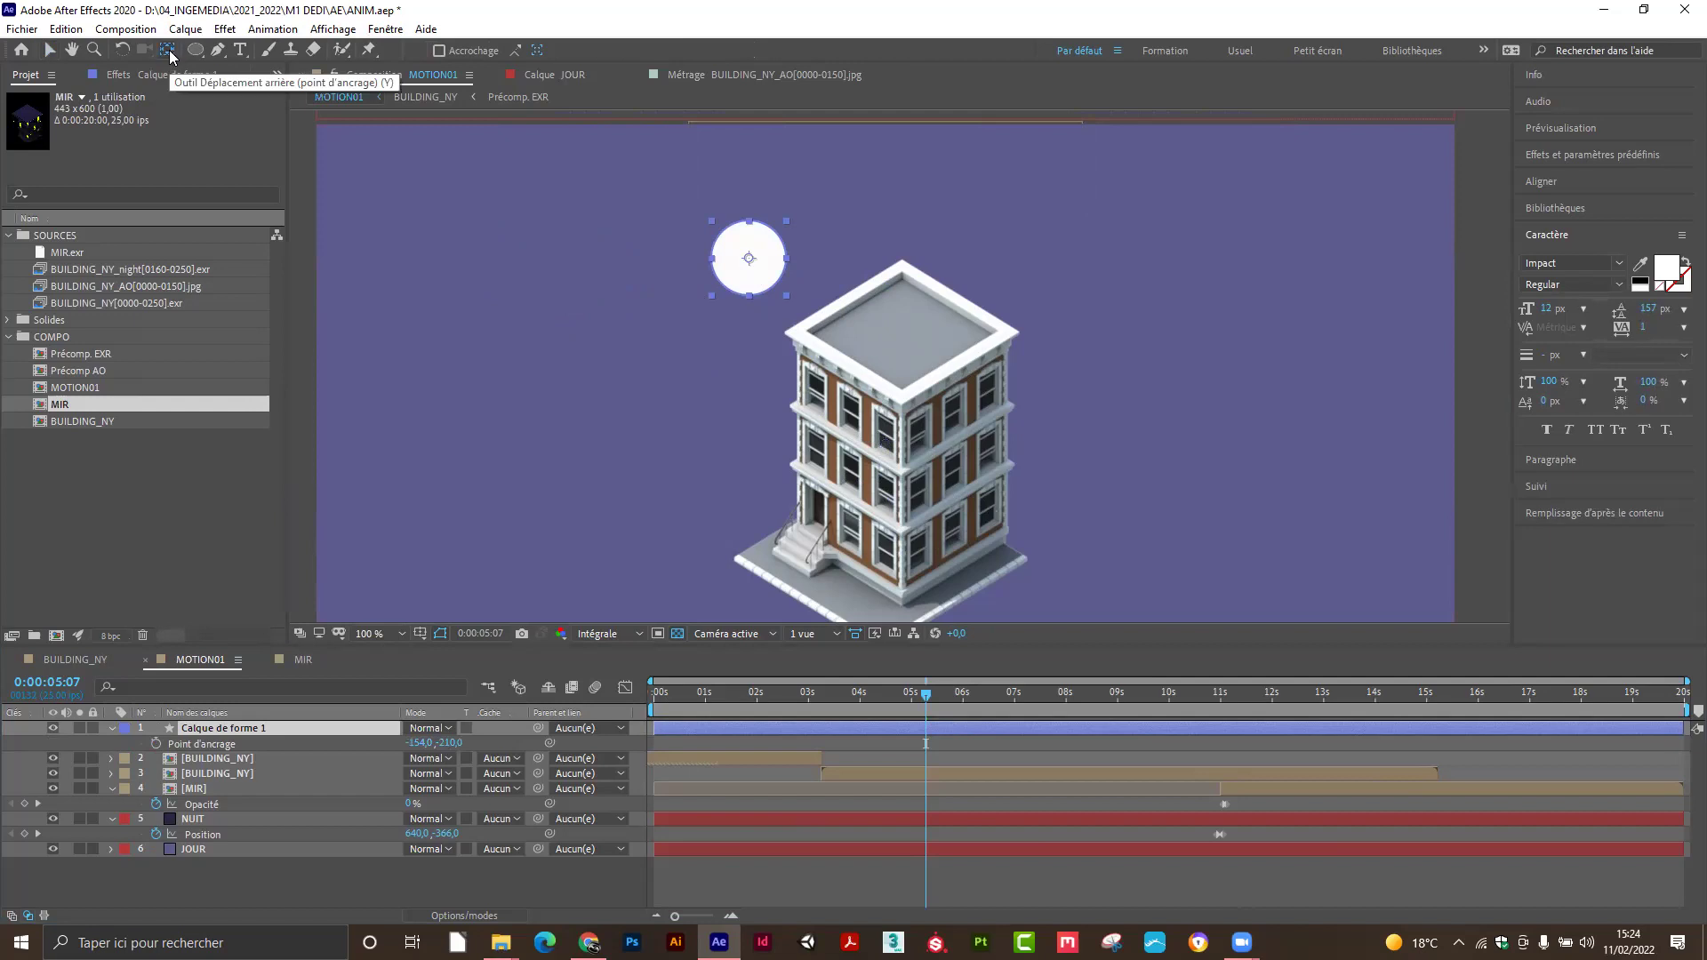
double_click(169, 53)
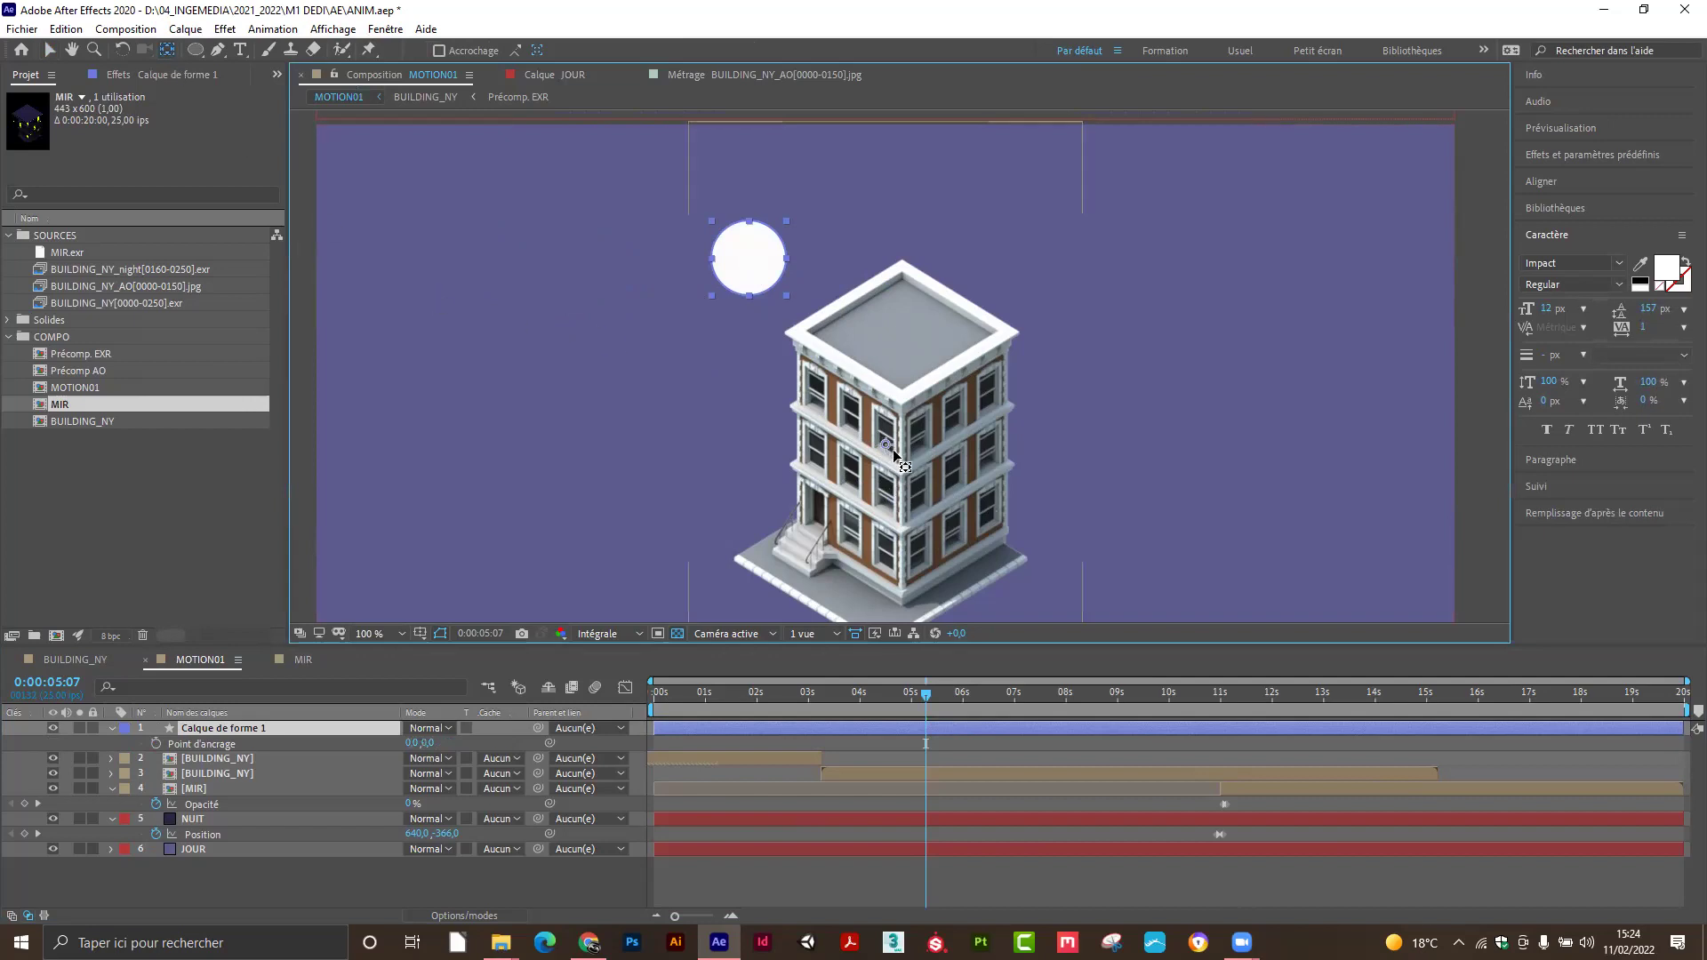
click(50, 50)
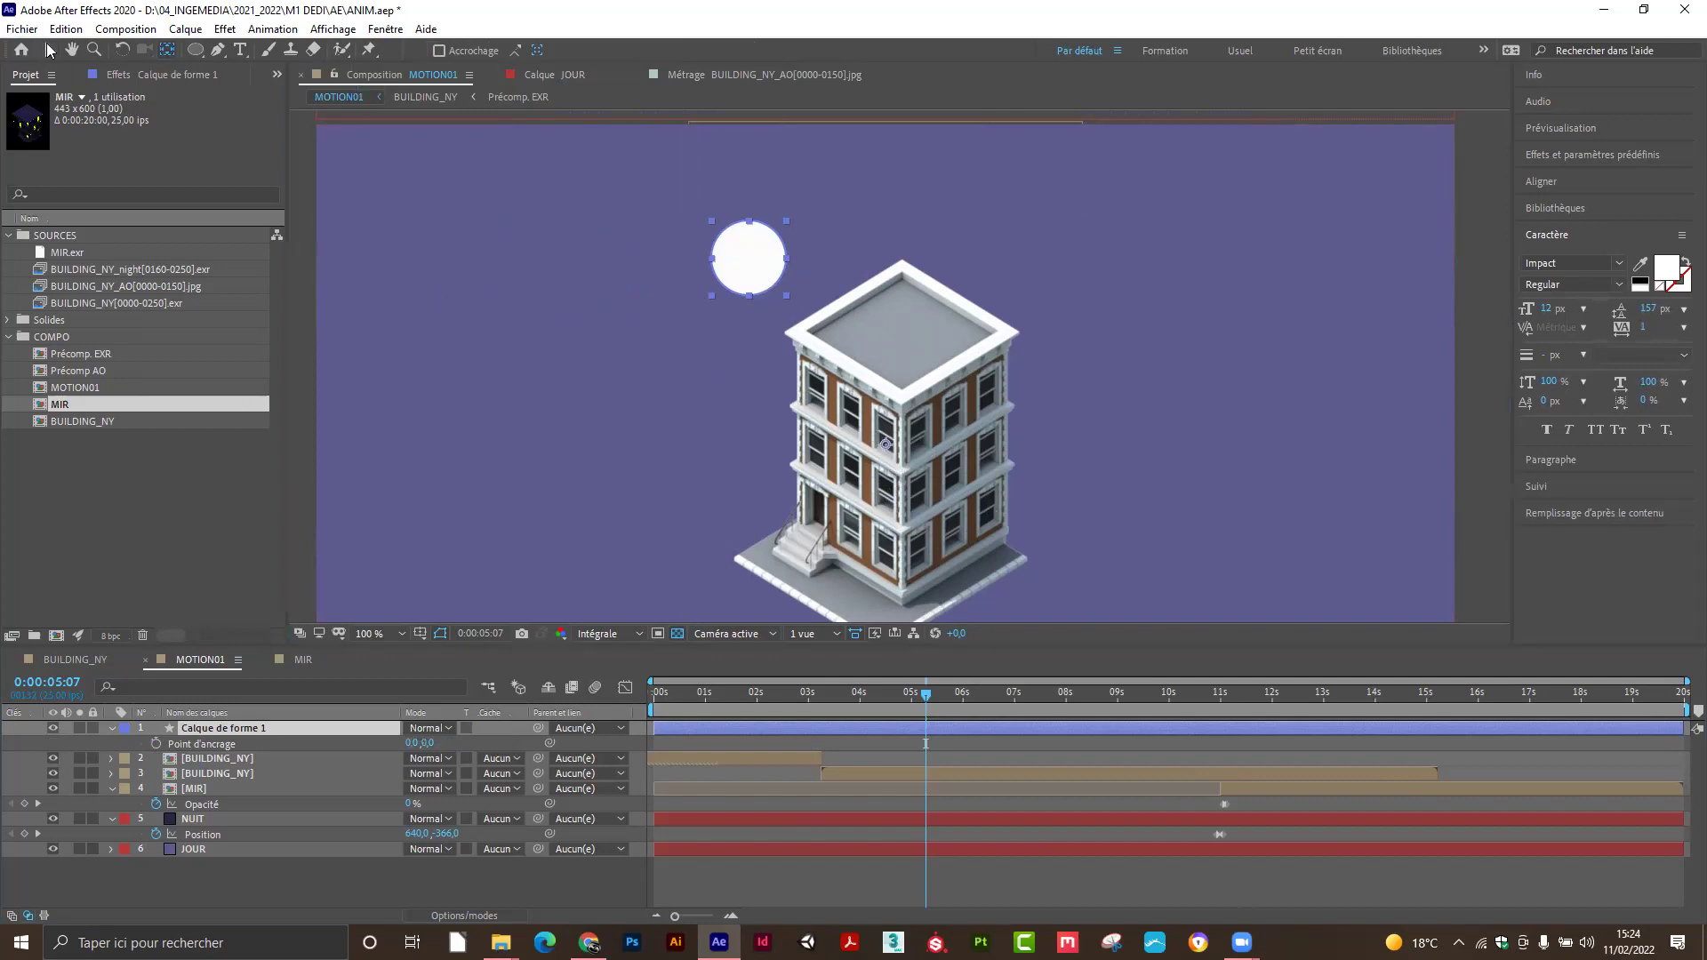
drag(756, 275, 478, 229)
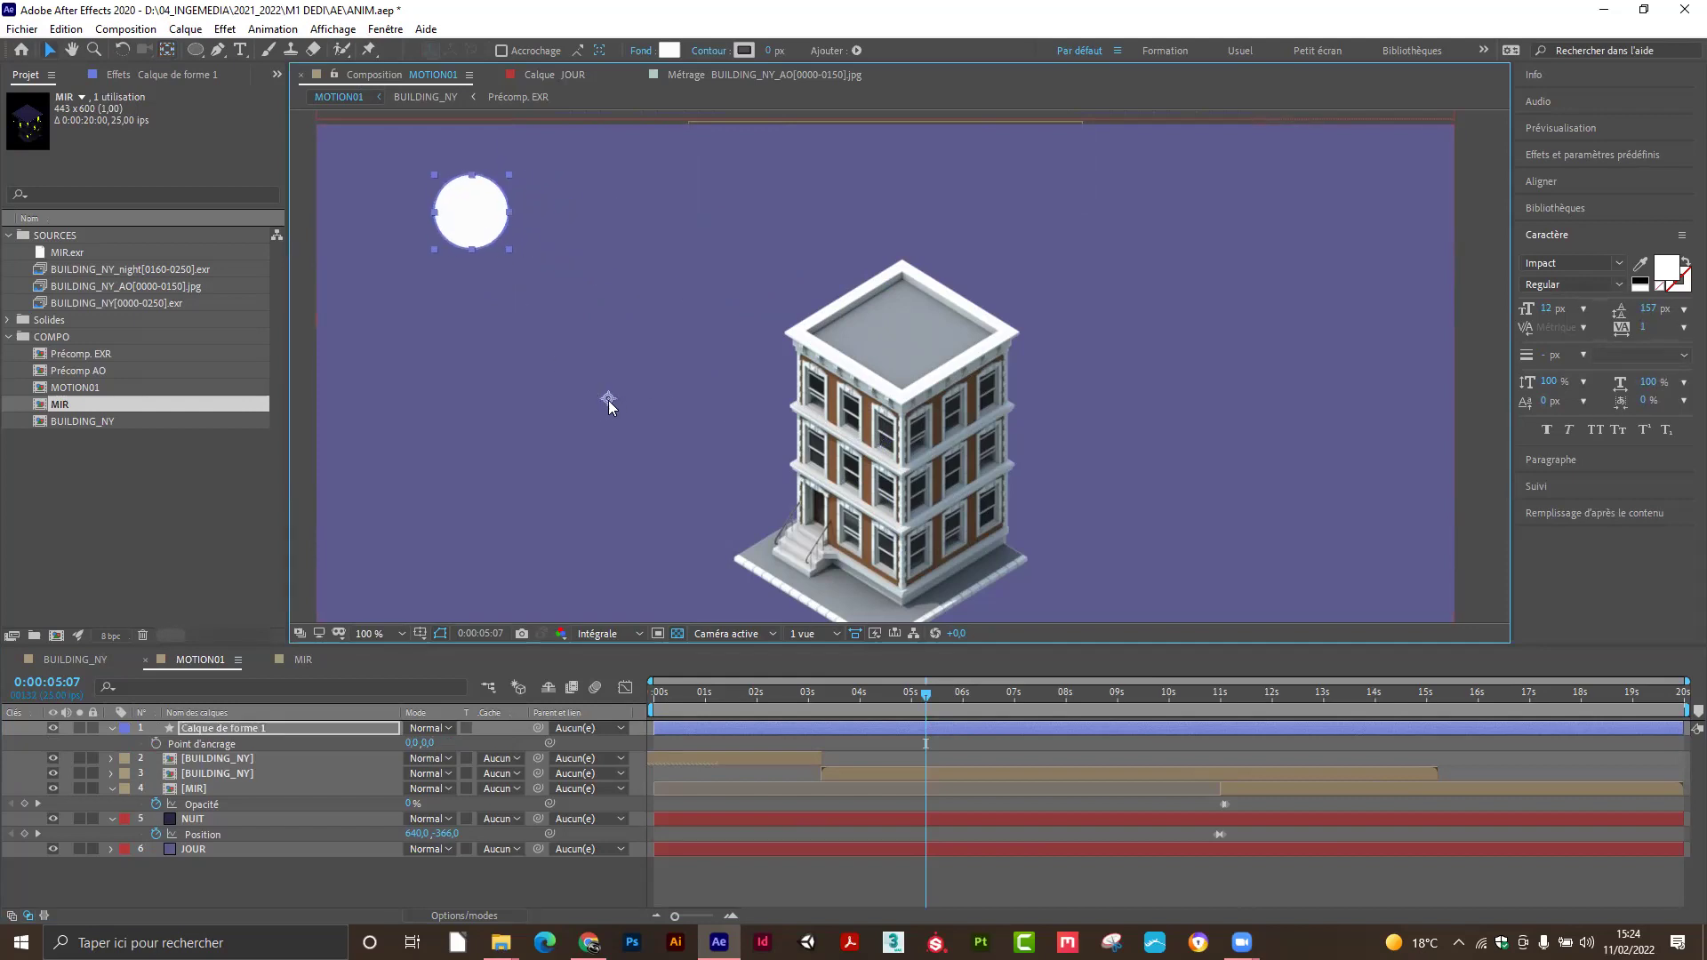
Test the circle's rotation pivot, centre its anchor, and place it on the roof's left corner.
click(274, 724)
key(r)
drag(433, 752, 473, 742)
key(ctrl+z)
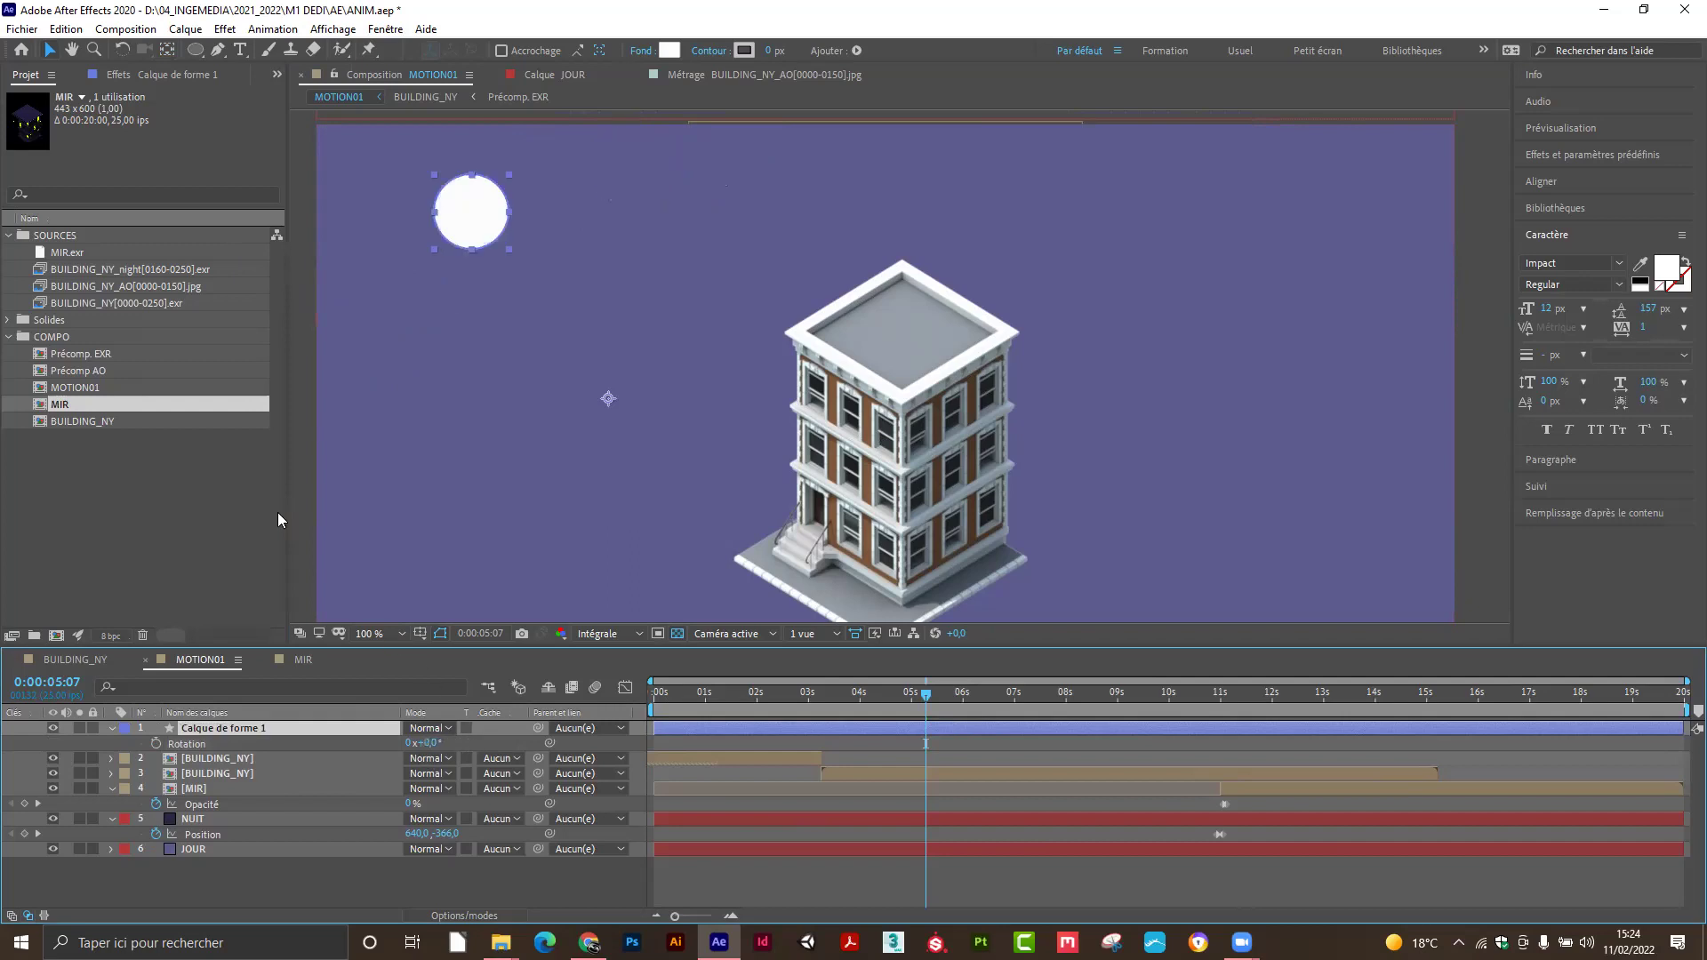
ctrl+double_click(168, 50)
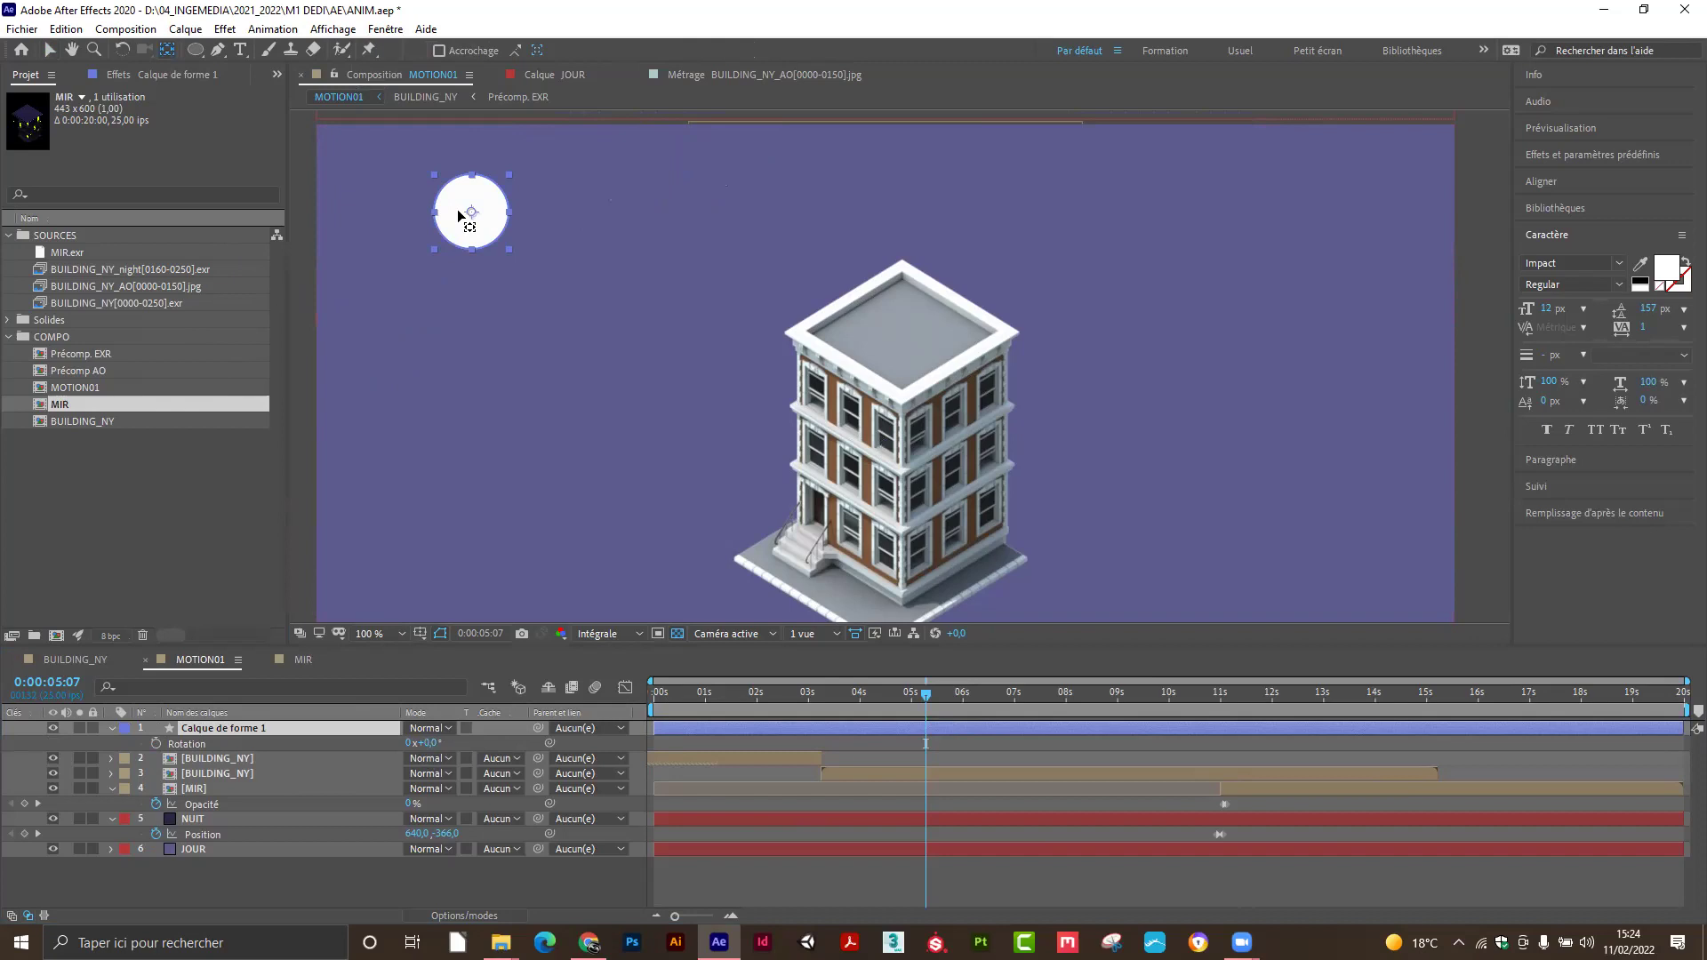
key(v)
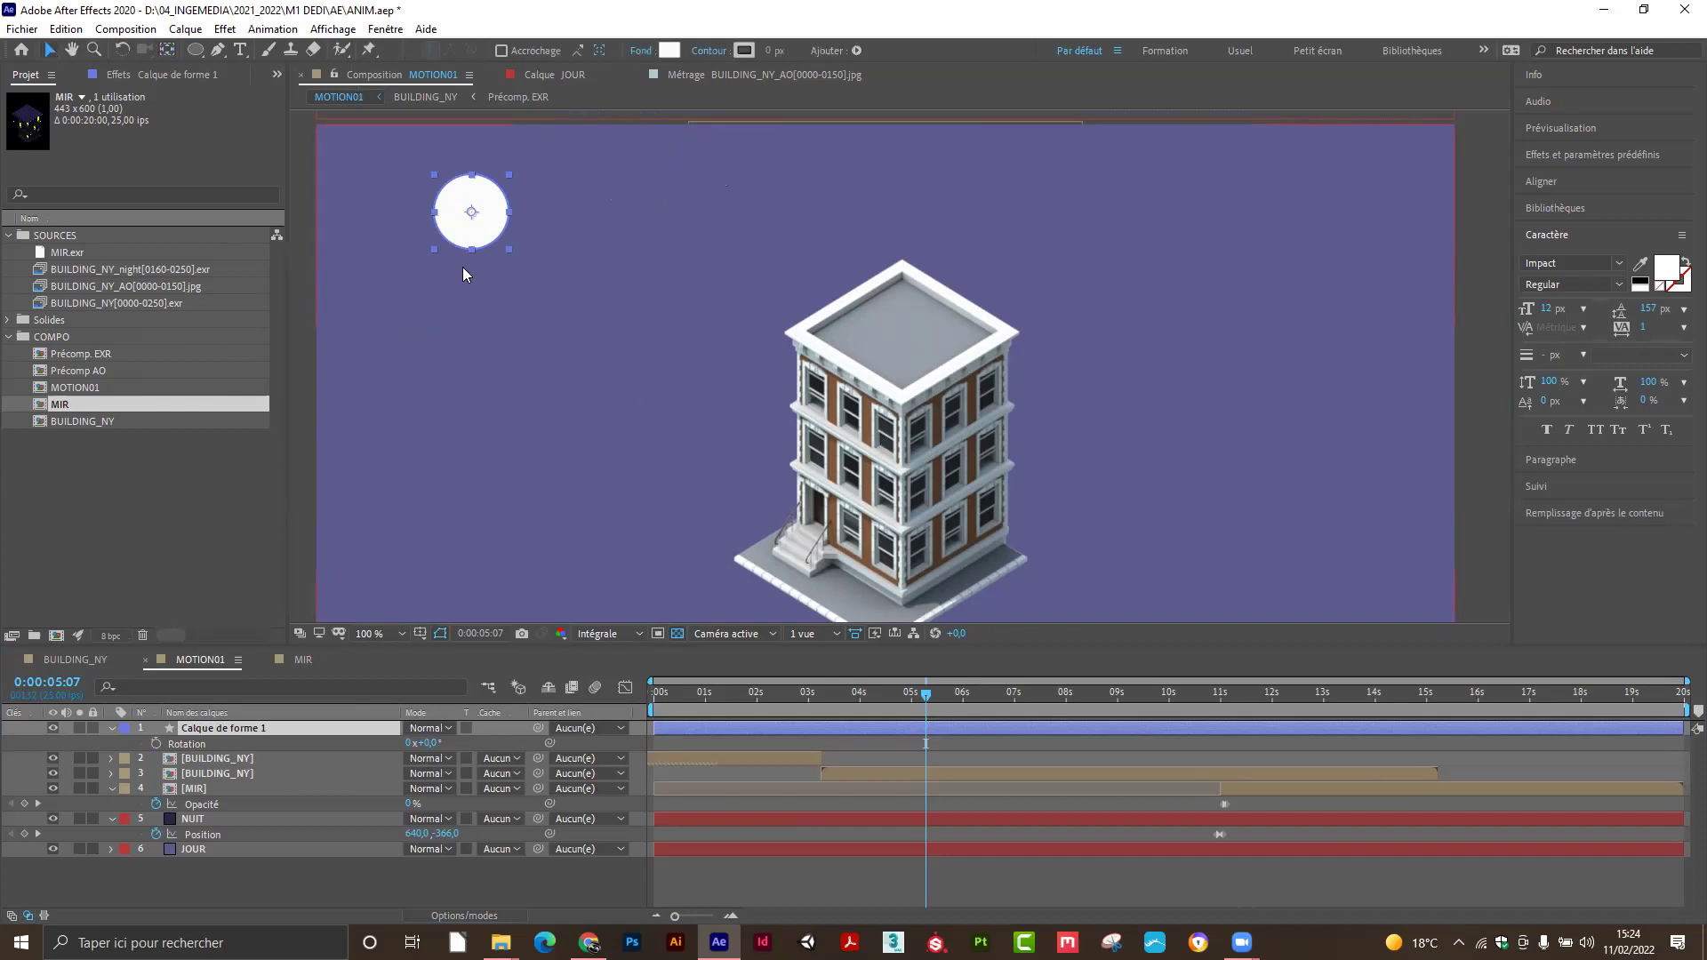
drag(474, 235, 799, 339)
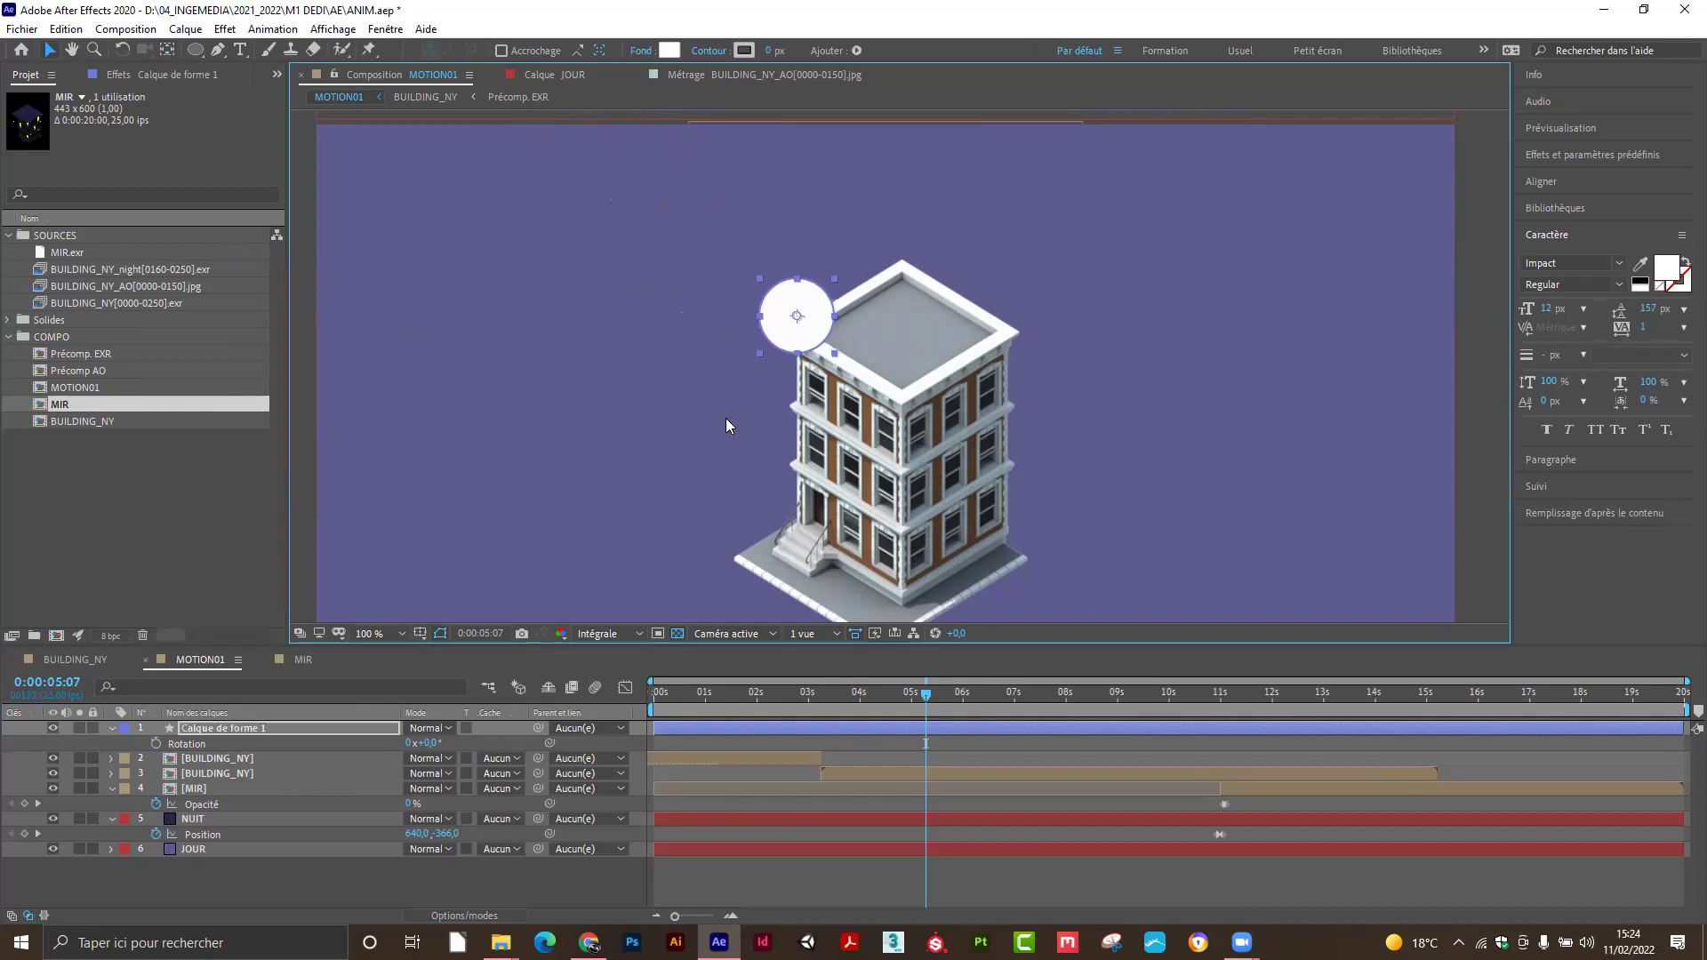
Scale the circle down to 28% so it becomes a small dot.
click(331, 729)
key(s)
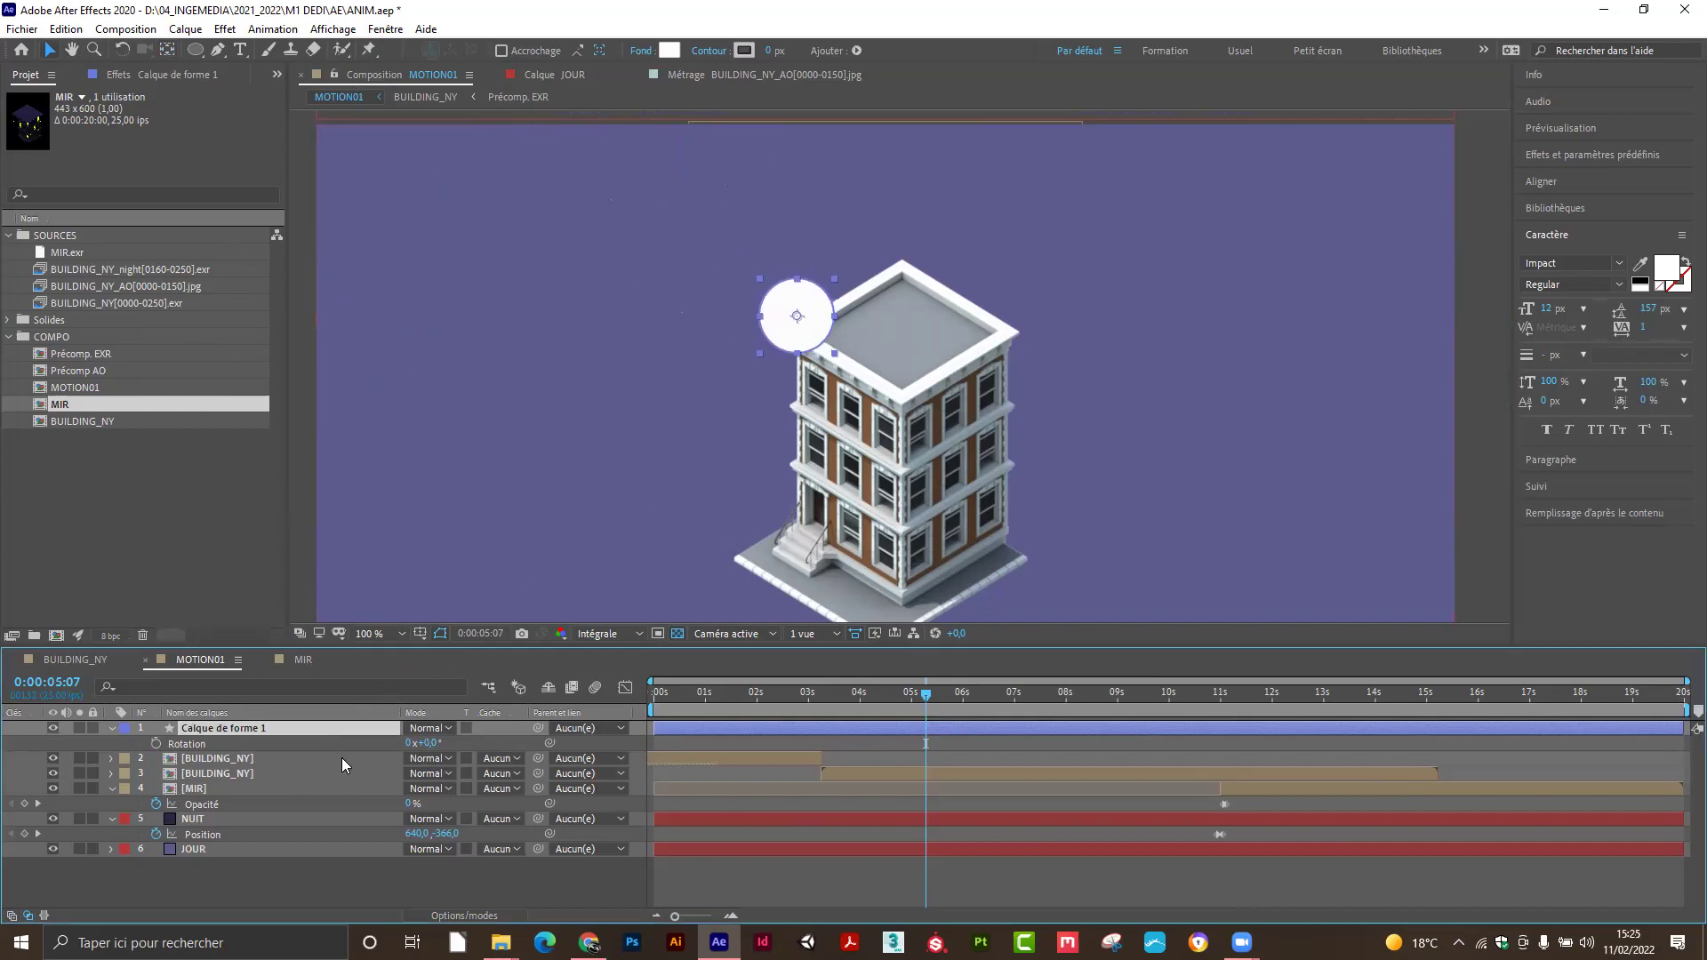
drag(434, 750, 7, 792)
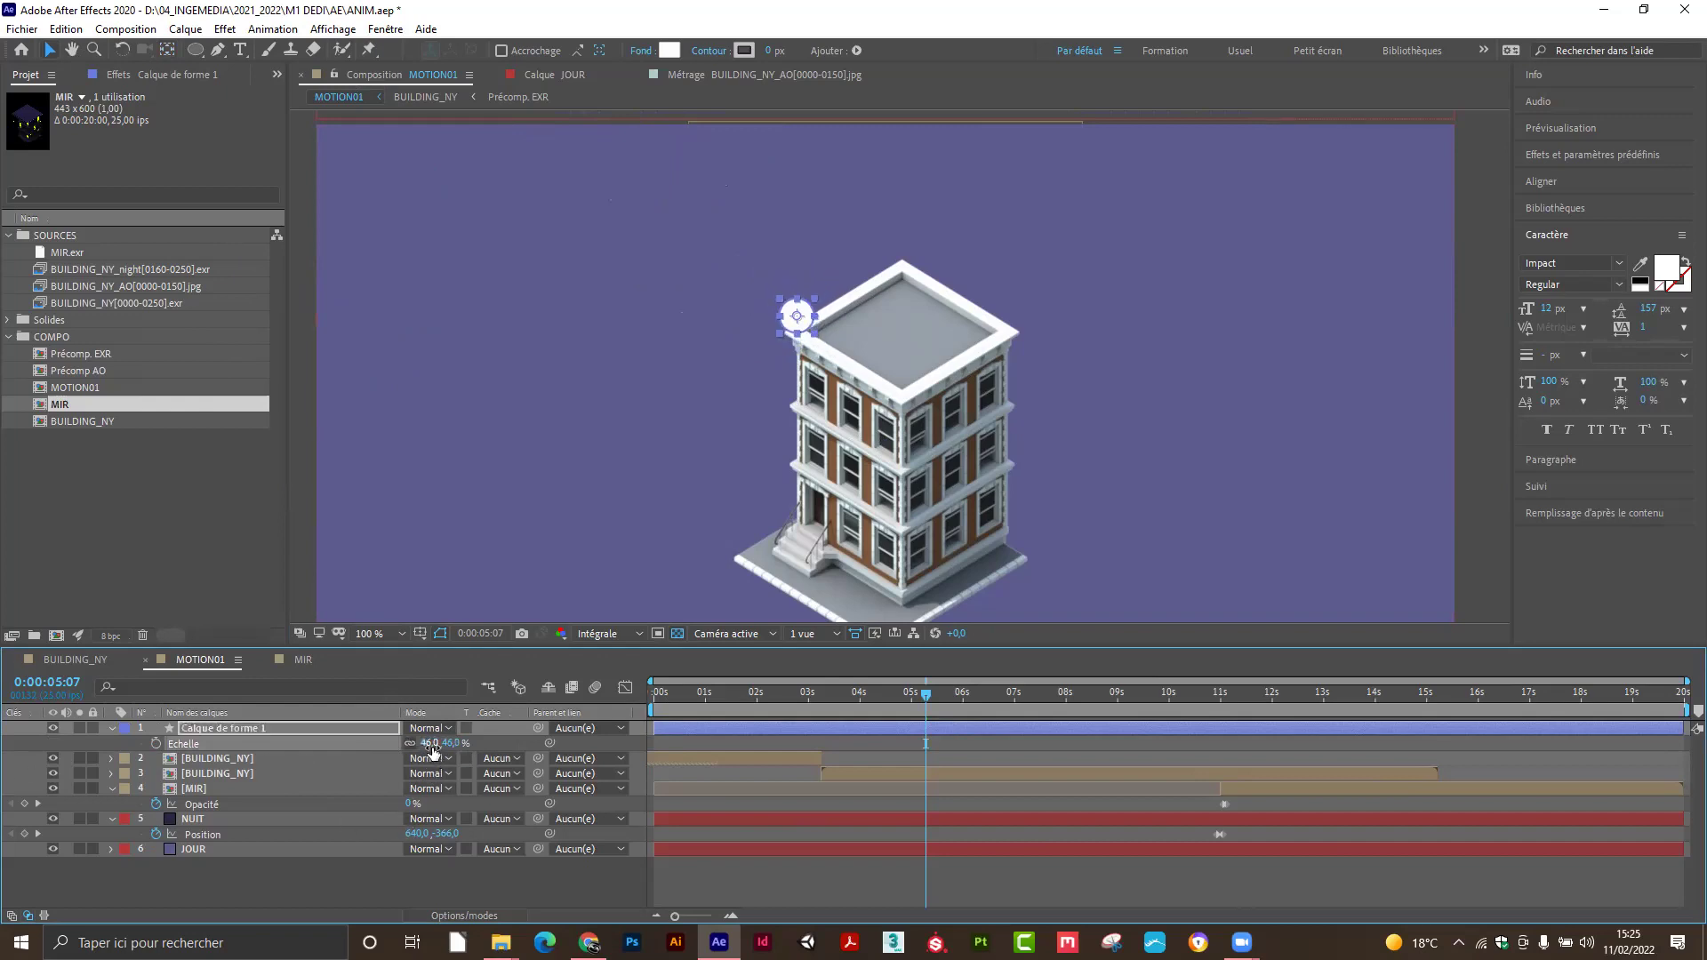
drag(431, 744, 417, 747)
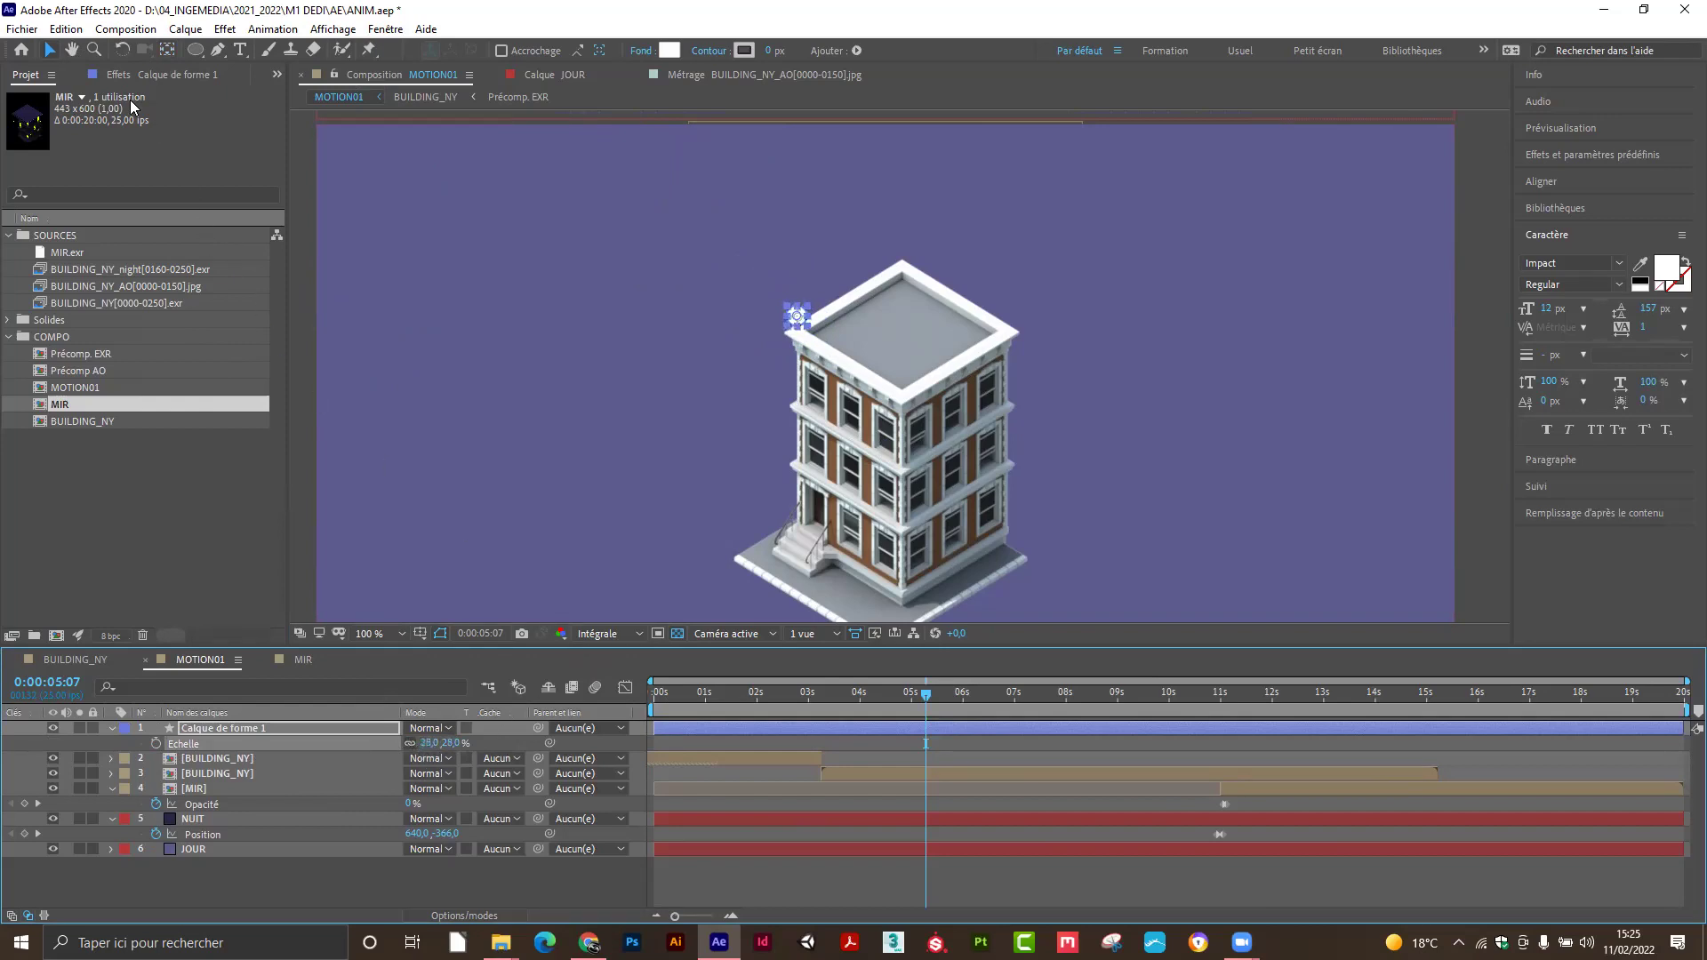
click(95, 93)
Undo a trial nudge of the JOUR layer, then lock both BUILDING_NY layers and NUIT.
click(674, 285)
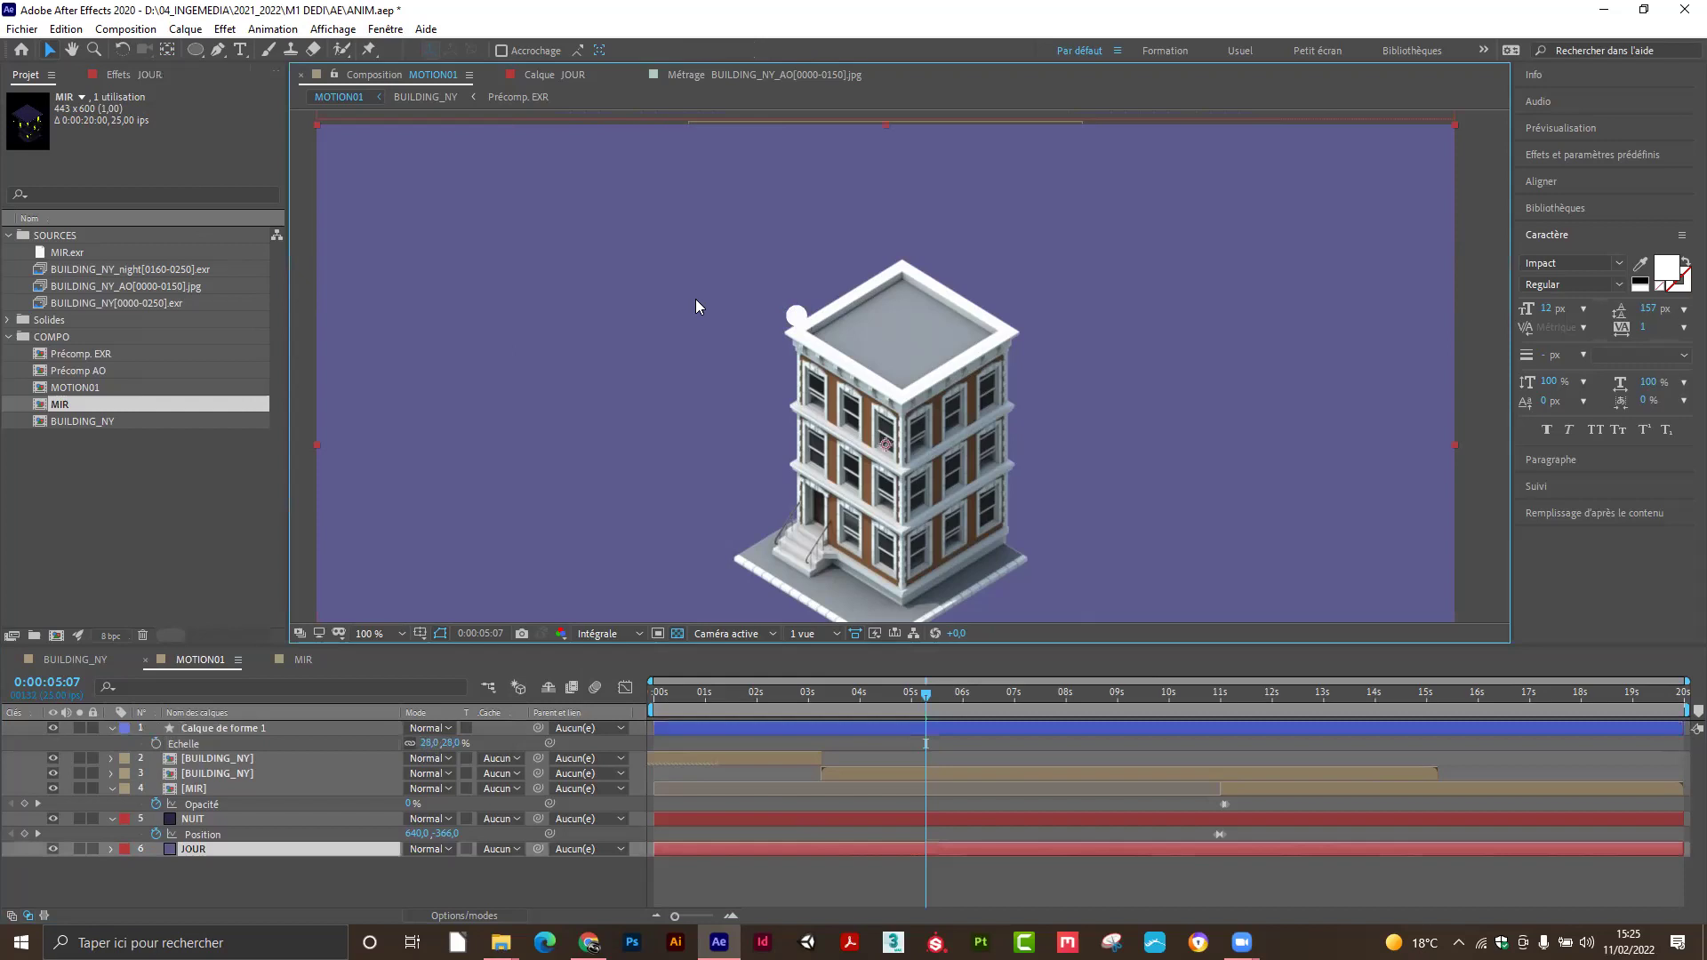
drag(794, 321, 799, 327)
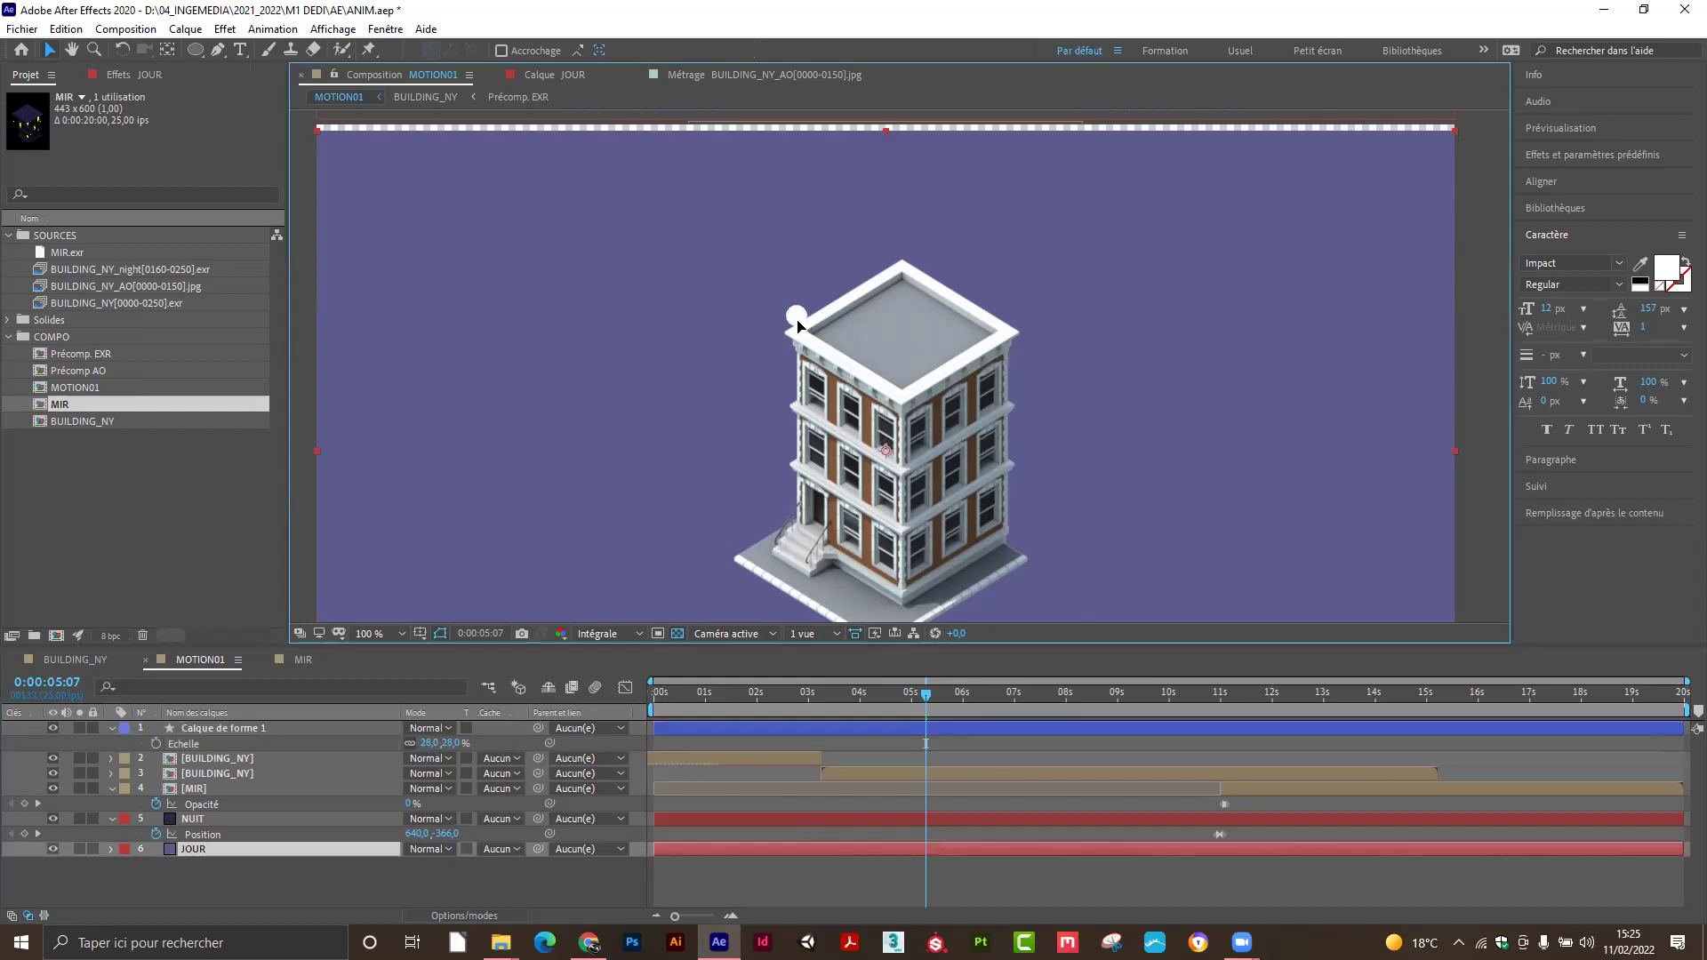
key(ctrl+z)
click(255, 730)
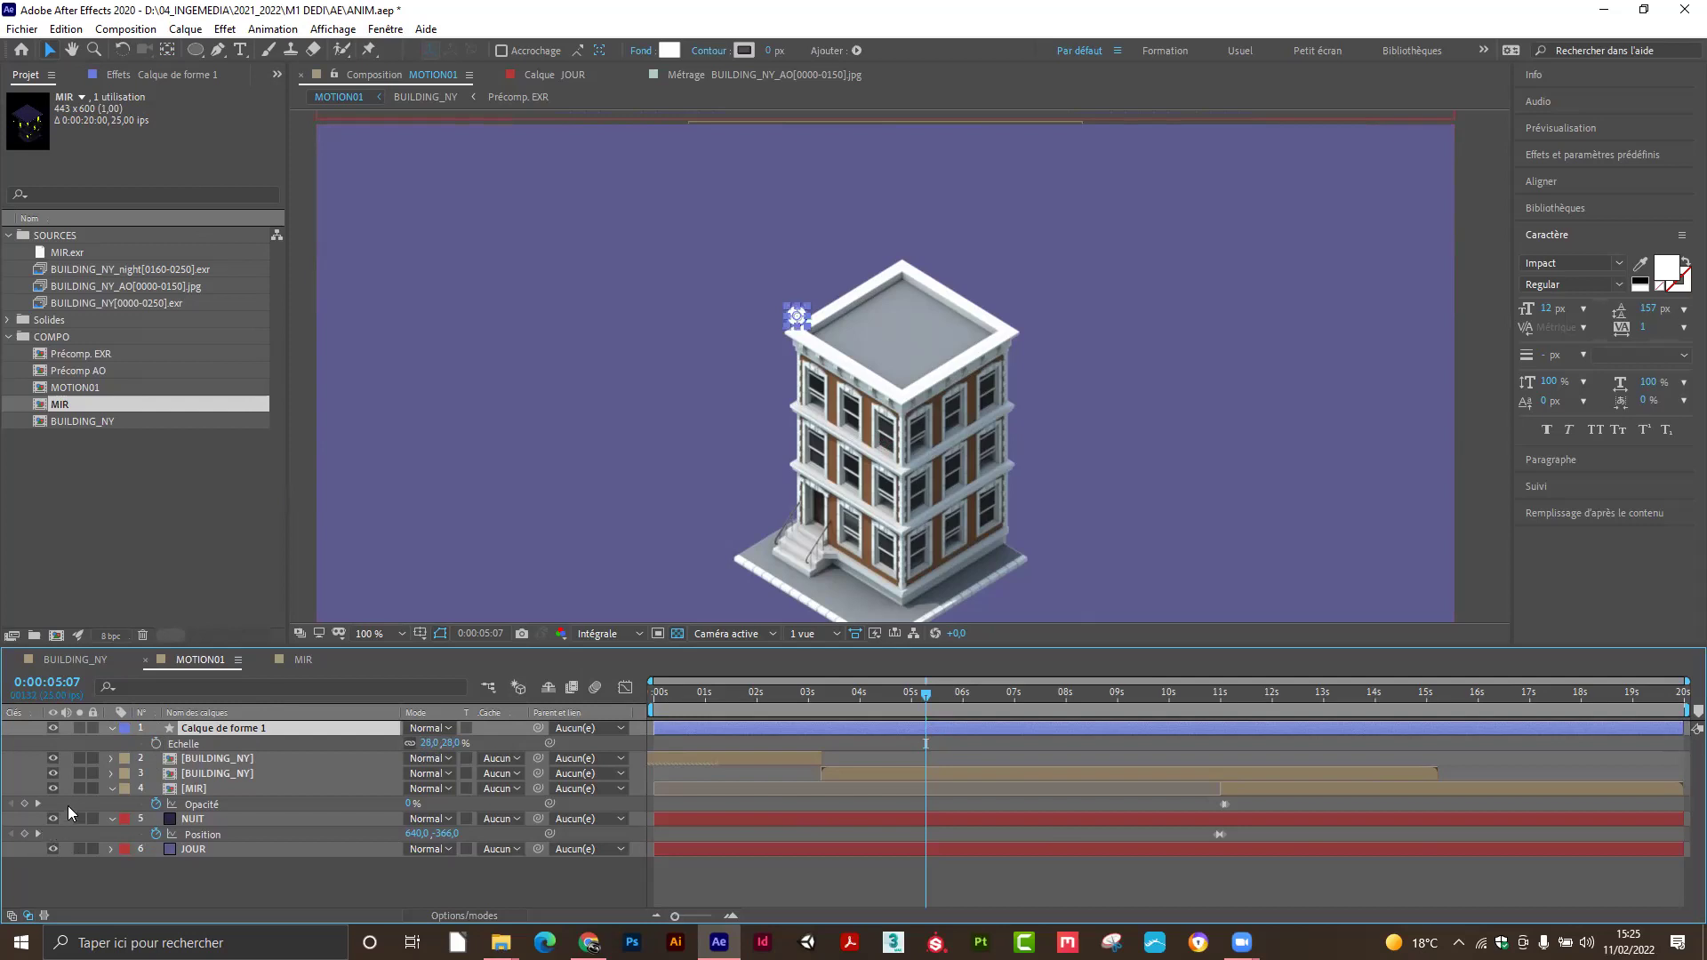
click(93, 758)
click(93, 774)
click(93, 819)
Scrub back to an earlier frame and step forward a few frames to check the dot.
mouse_move(910, 694)
mouse_down()
mouse_move(926, 703)
mouse_move(879, 701)
mouse_move(907, 700)
mouse_up()
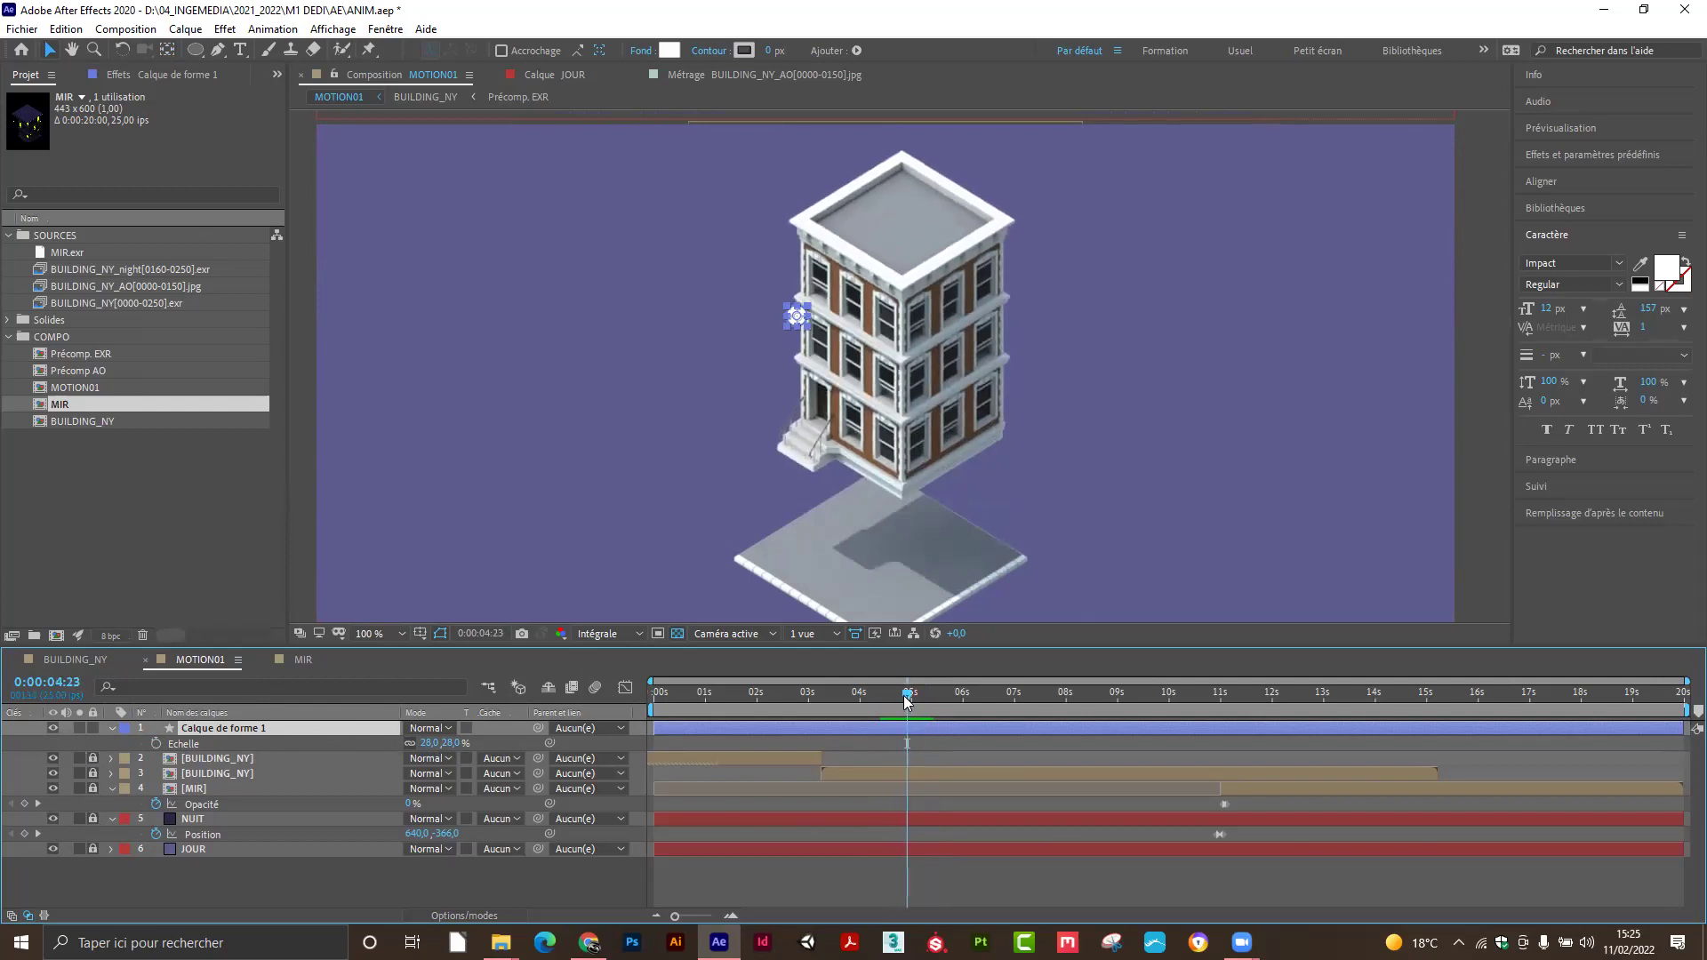
key(Page_Down)
key(Page_Down)
key(Page_Down)
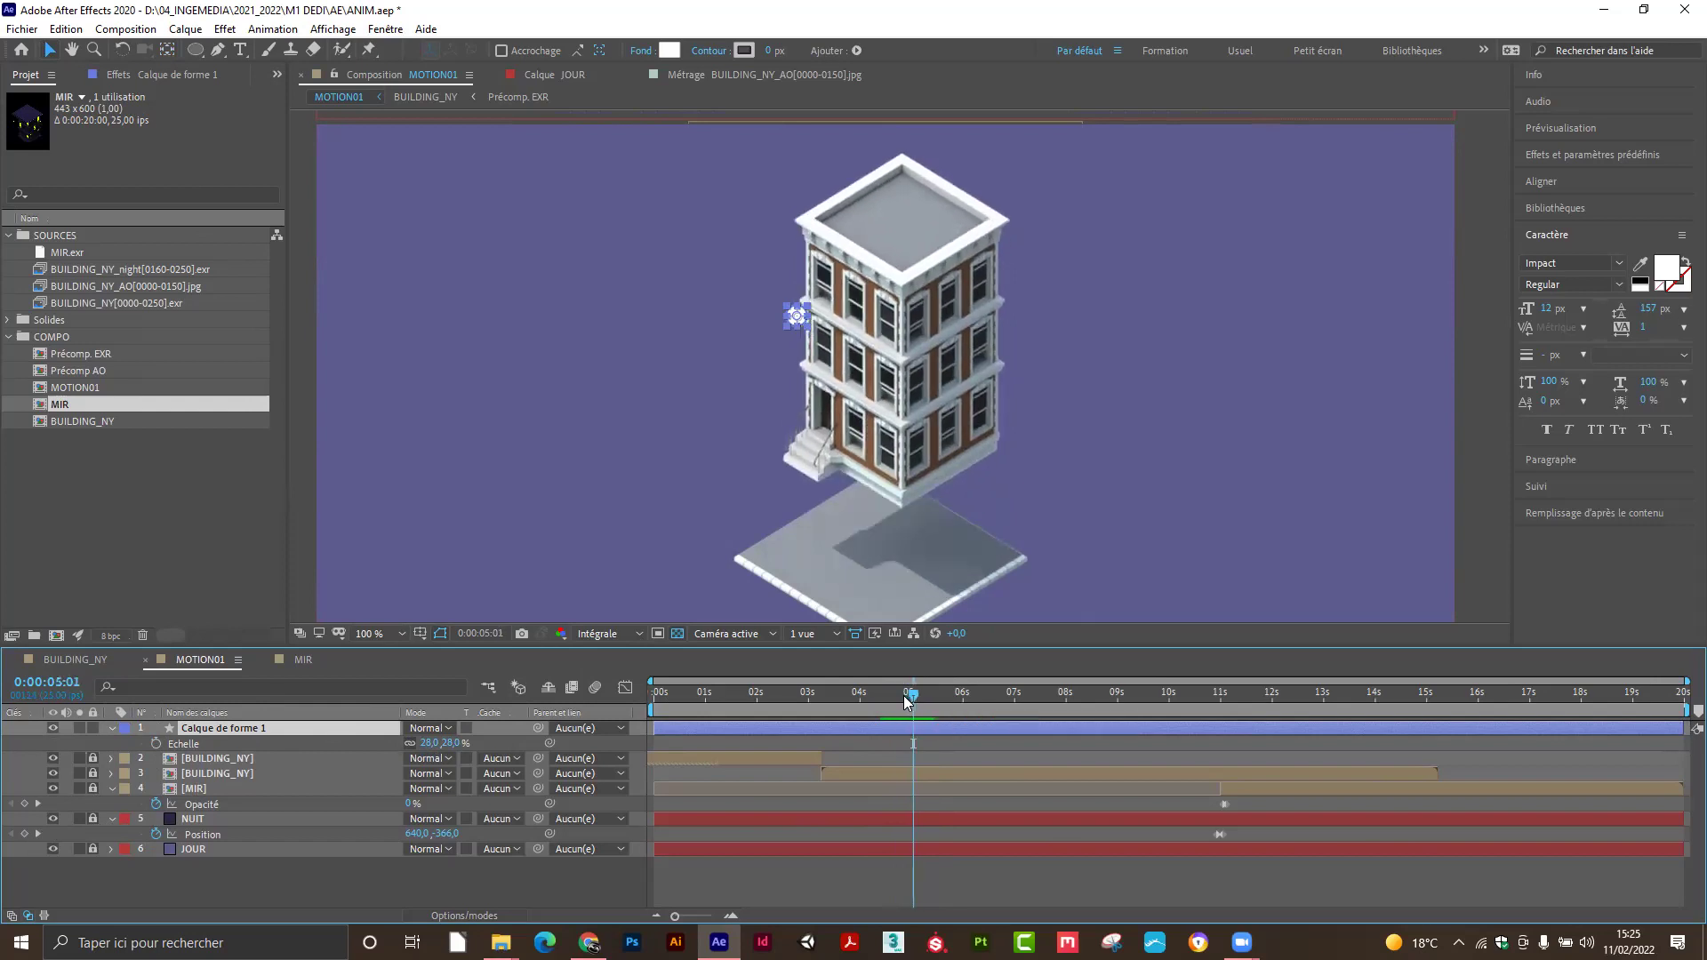
scroll(733, 304, up, 5)
scroll(804, 300, down, 3)
Show the circle layer's Position and enable its stopwatch to start keyframing at the roof corner.
drag(784, 301, 763, 259)
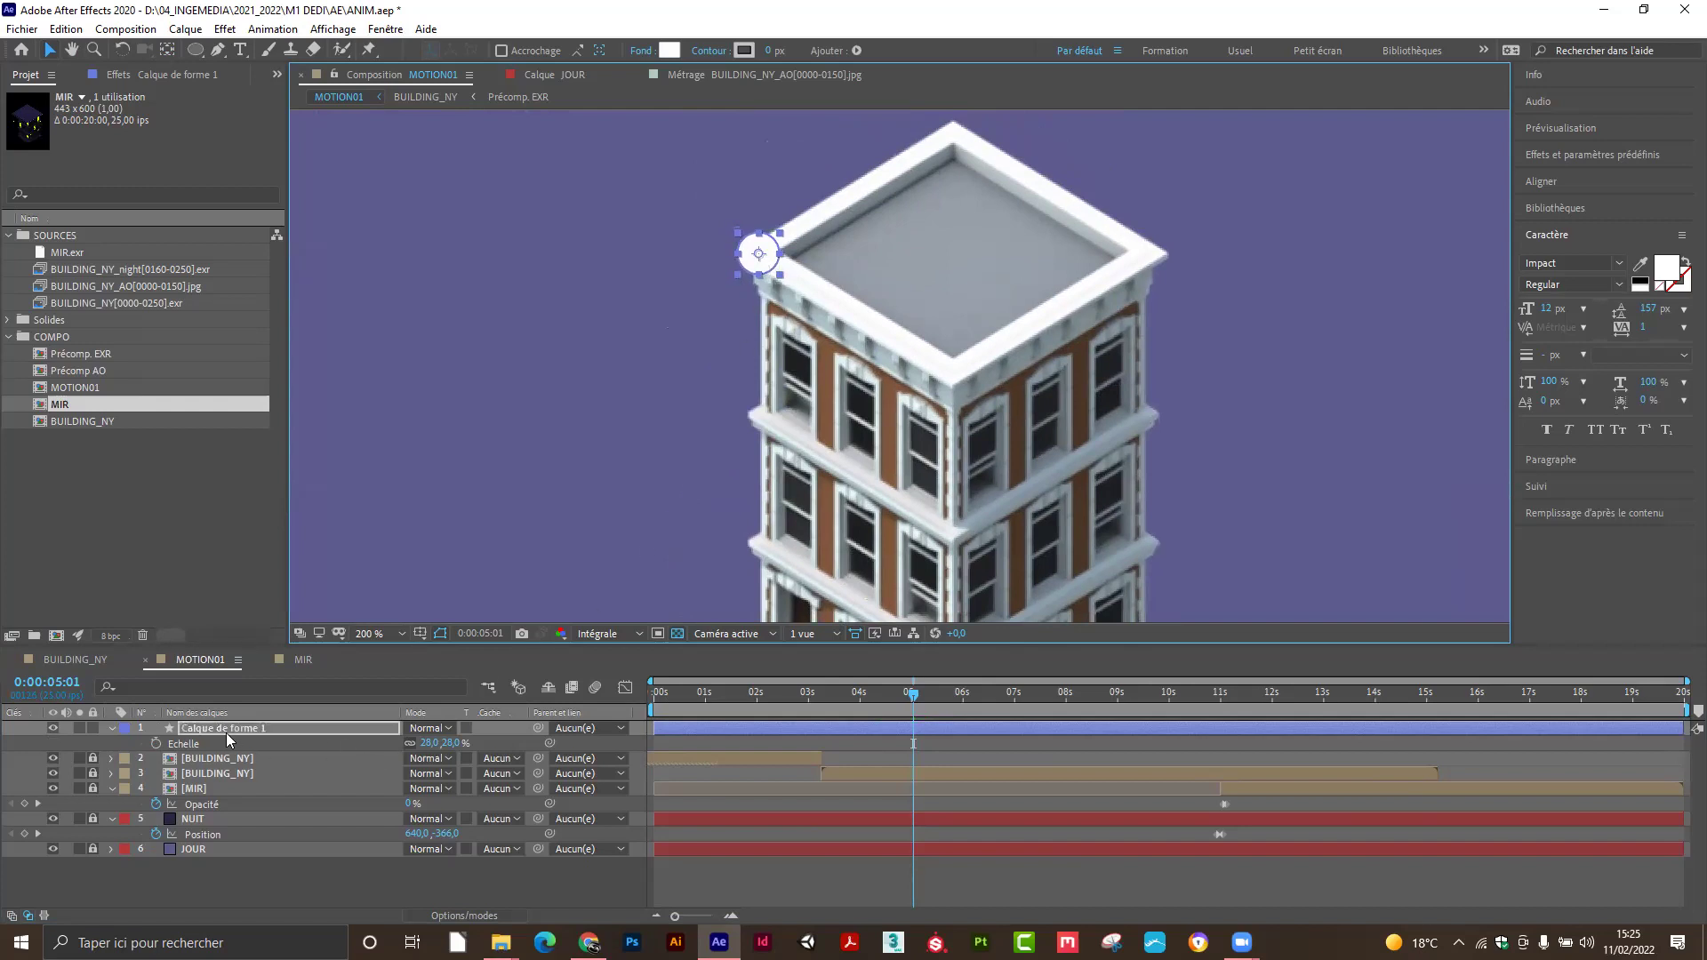
key(Return)
key(p)
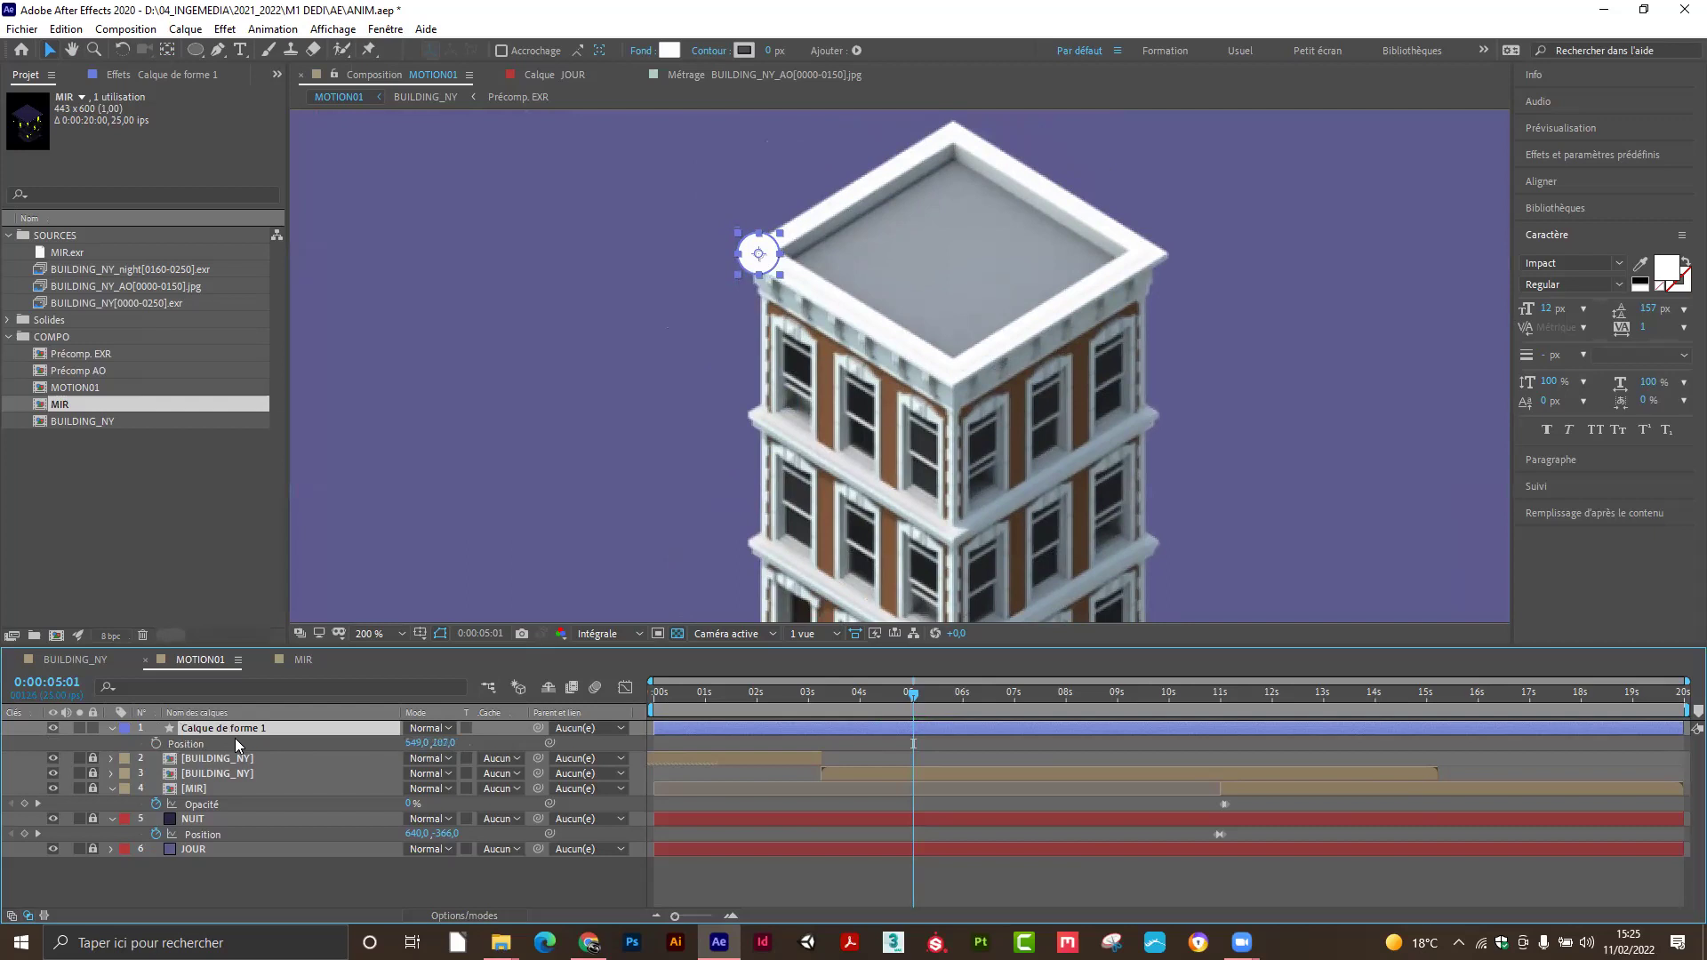
click(157, 744)
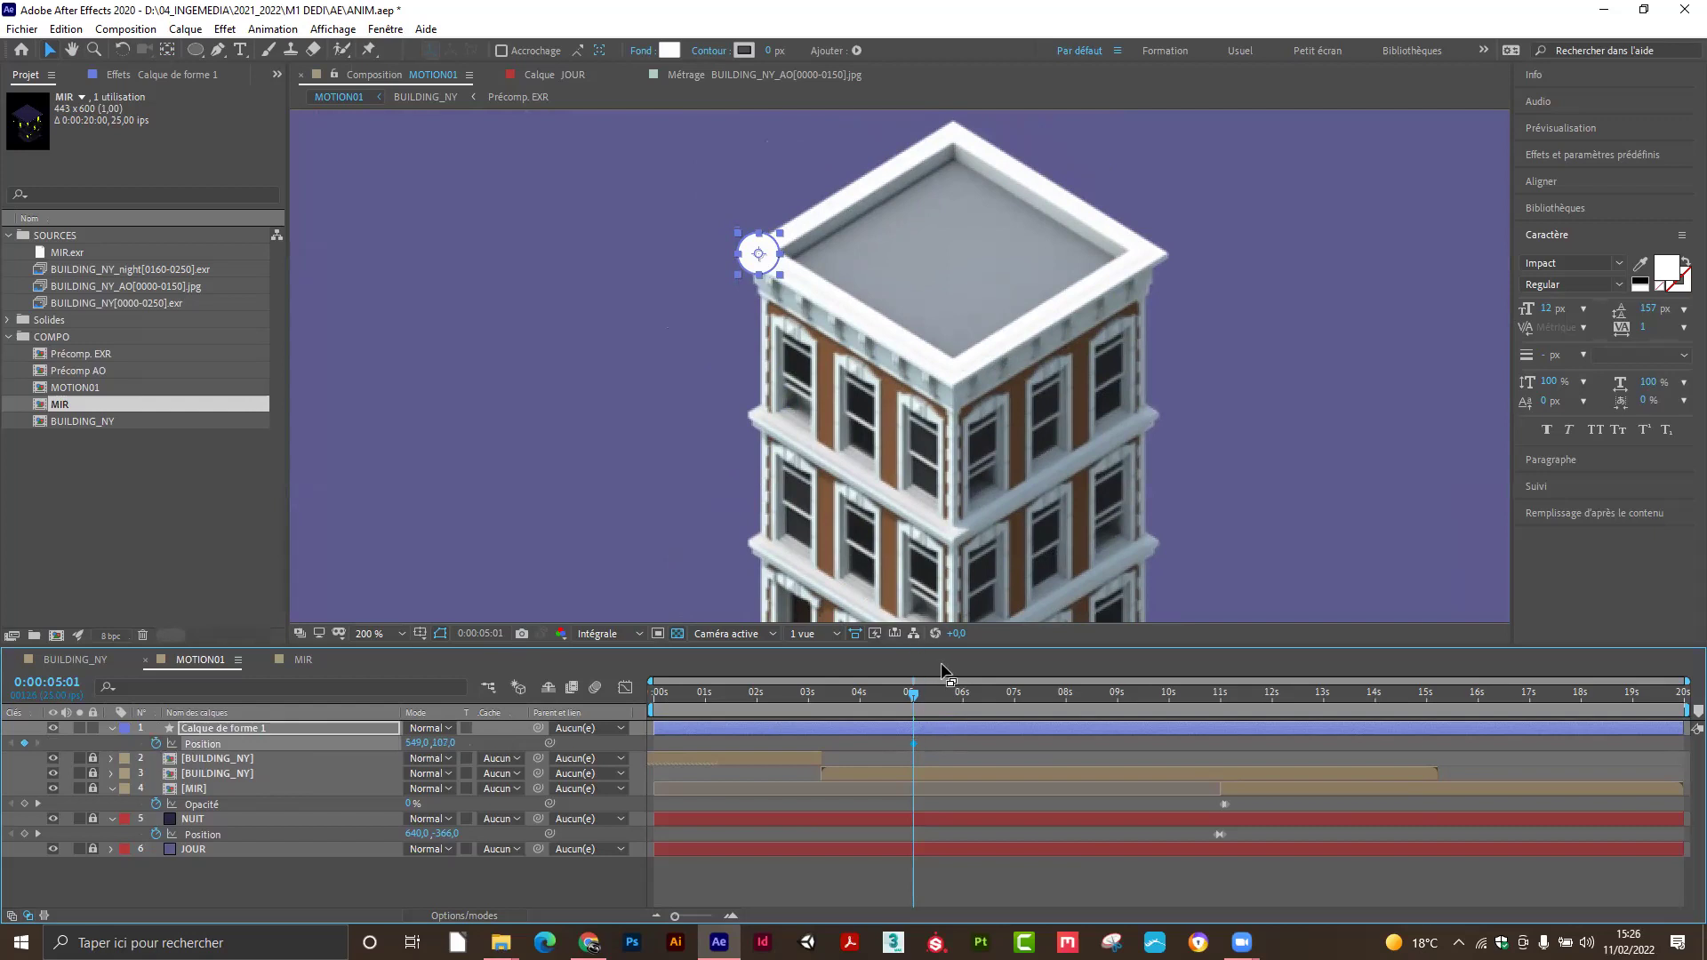
Step ahead to 0:00:05:05 and drag the circle straight down onto the roof corner.
key(Page_Down)
key(Page_Down)
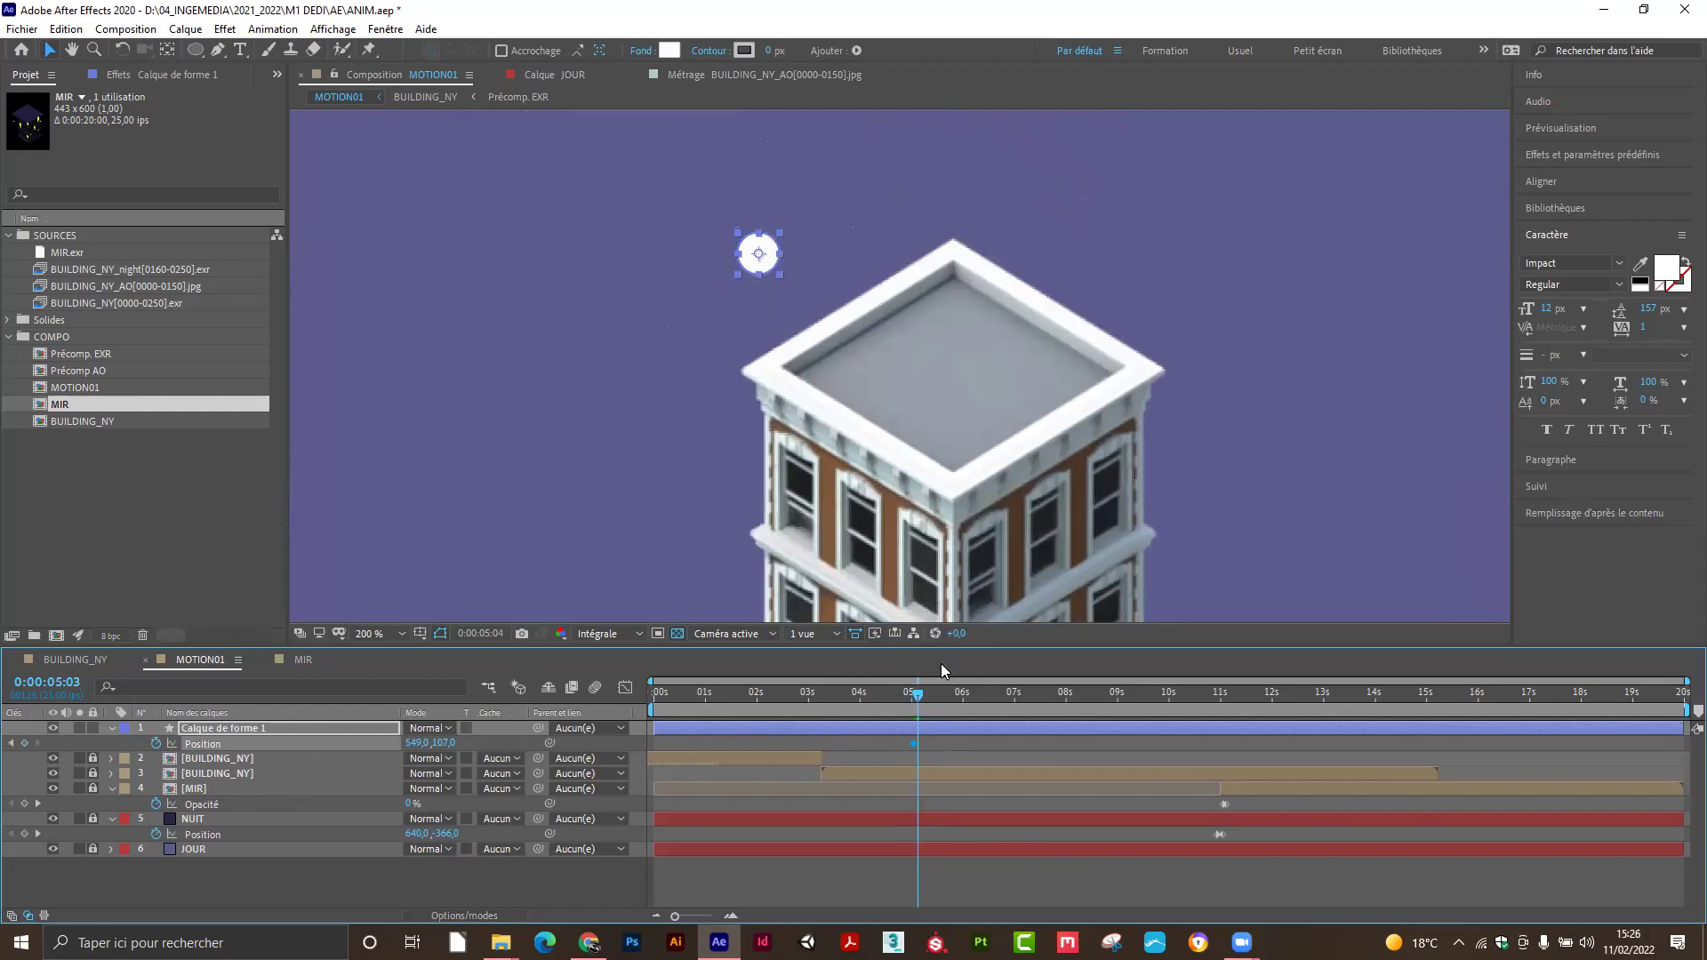
key(Page_Down)
key(Page_Down)
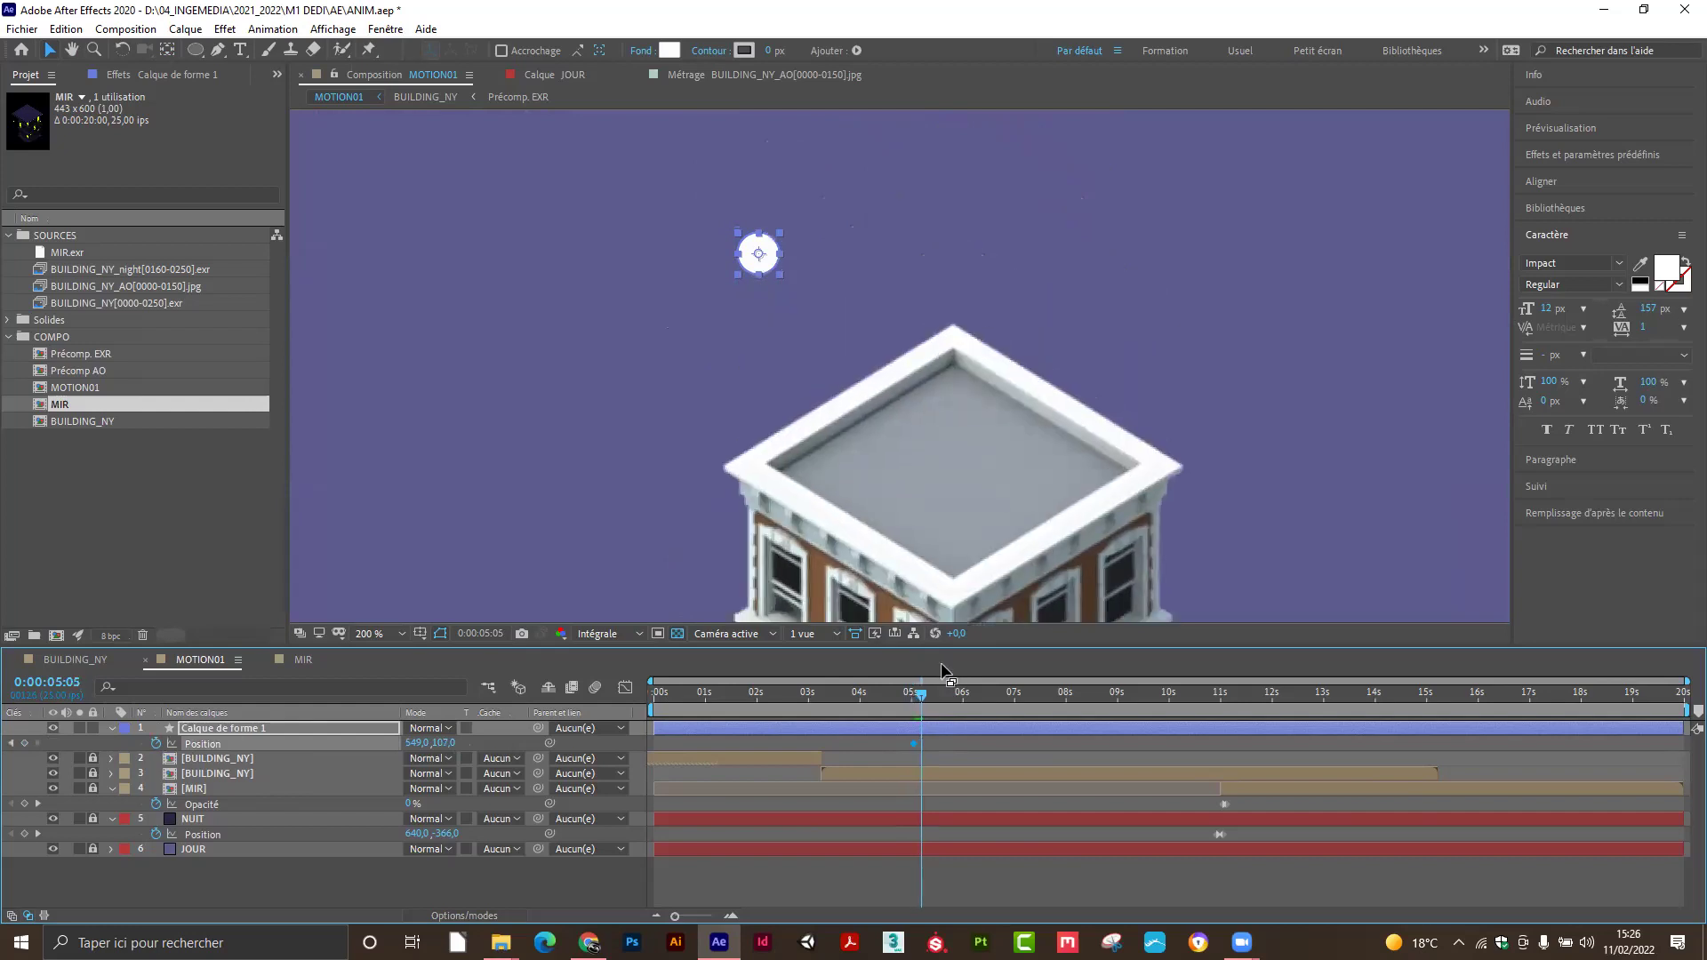
key(Page_Up)
key(Page_Up)
key(Page_Down)
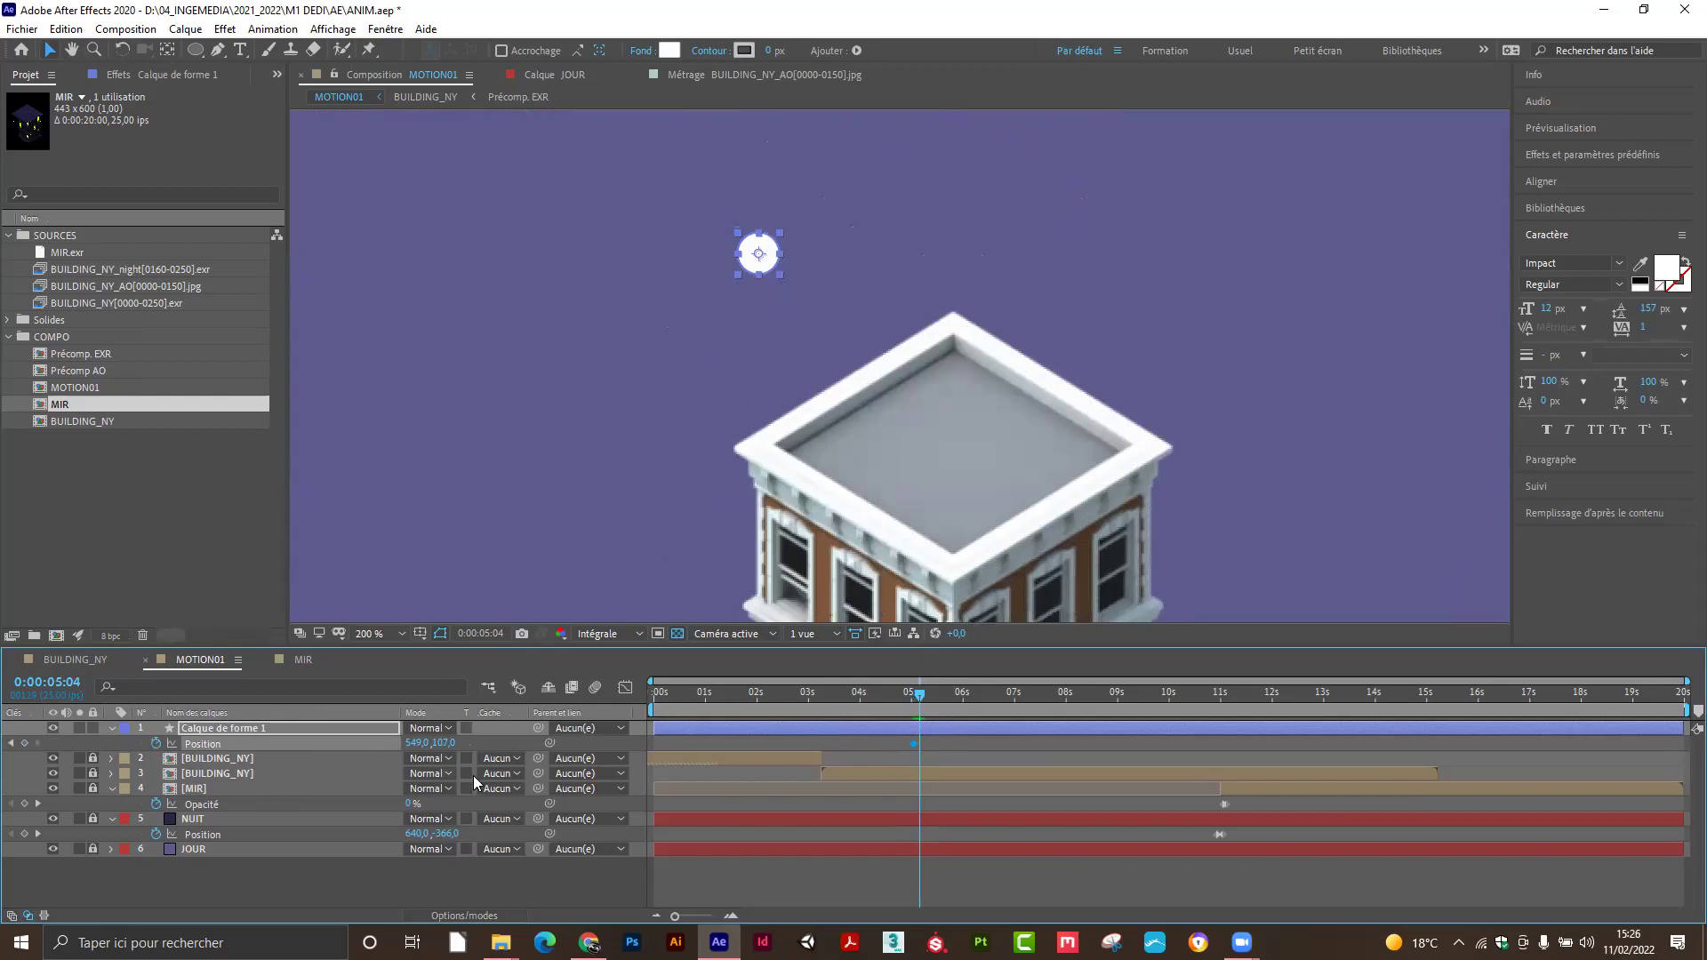
key(Page_Down)
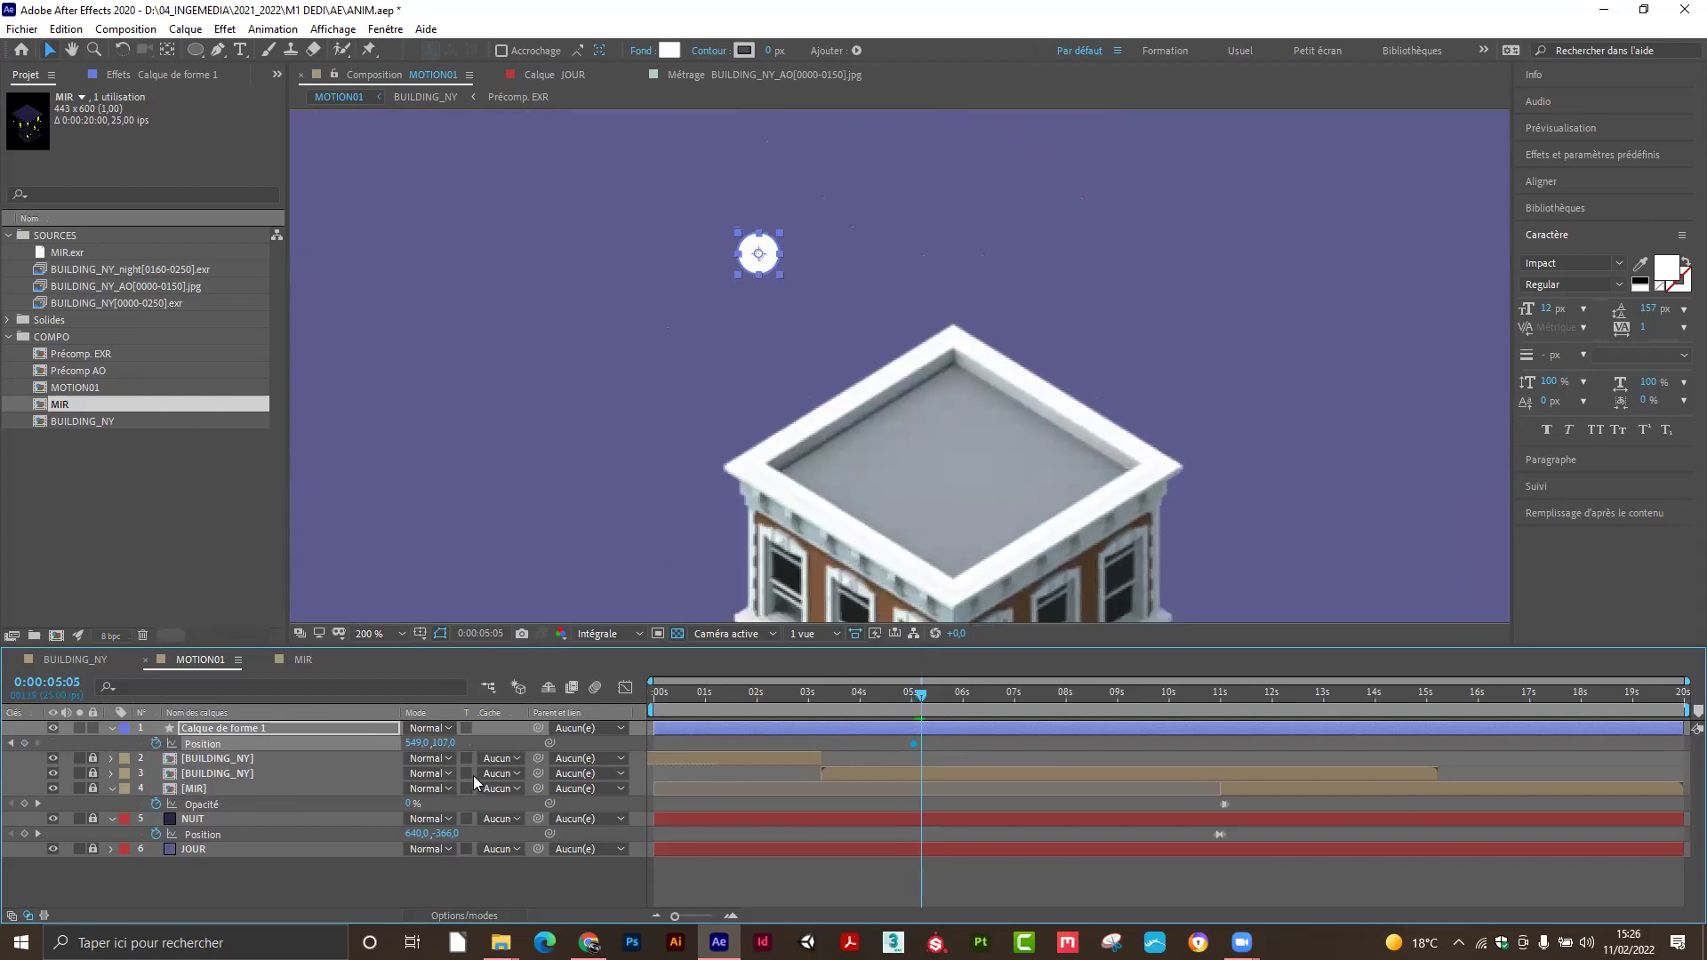
click(764, 269)
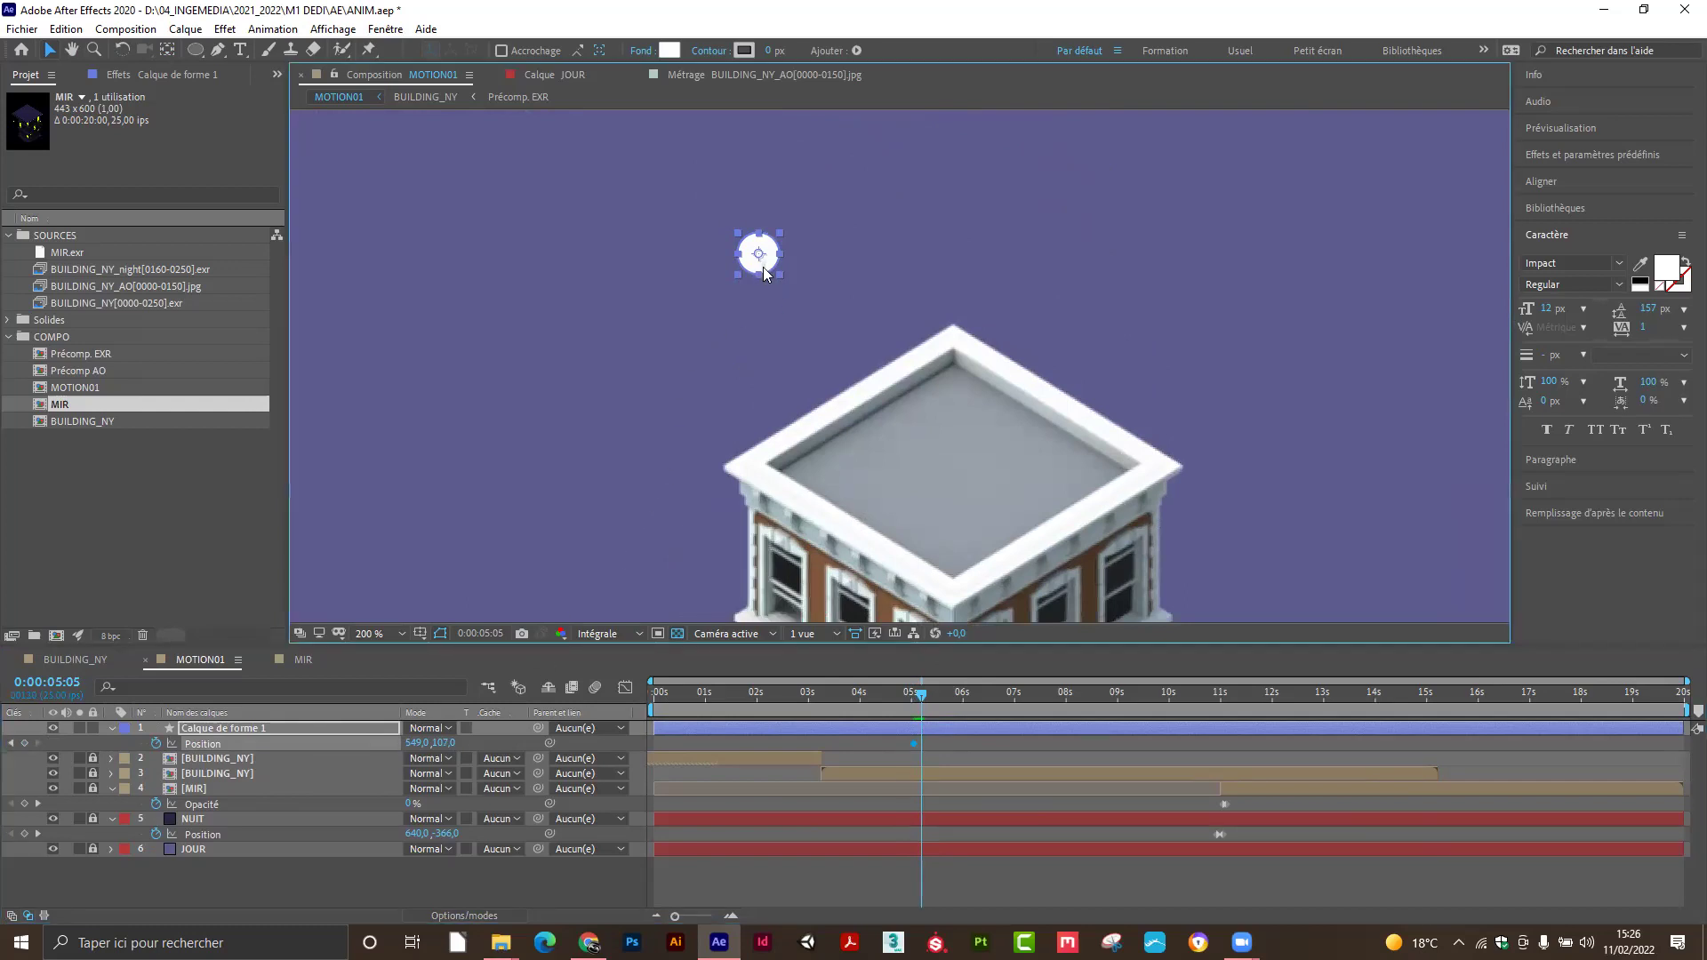
click(765, 271)
drag(765, 269, 758, 476)
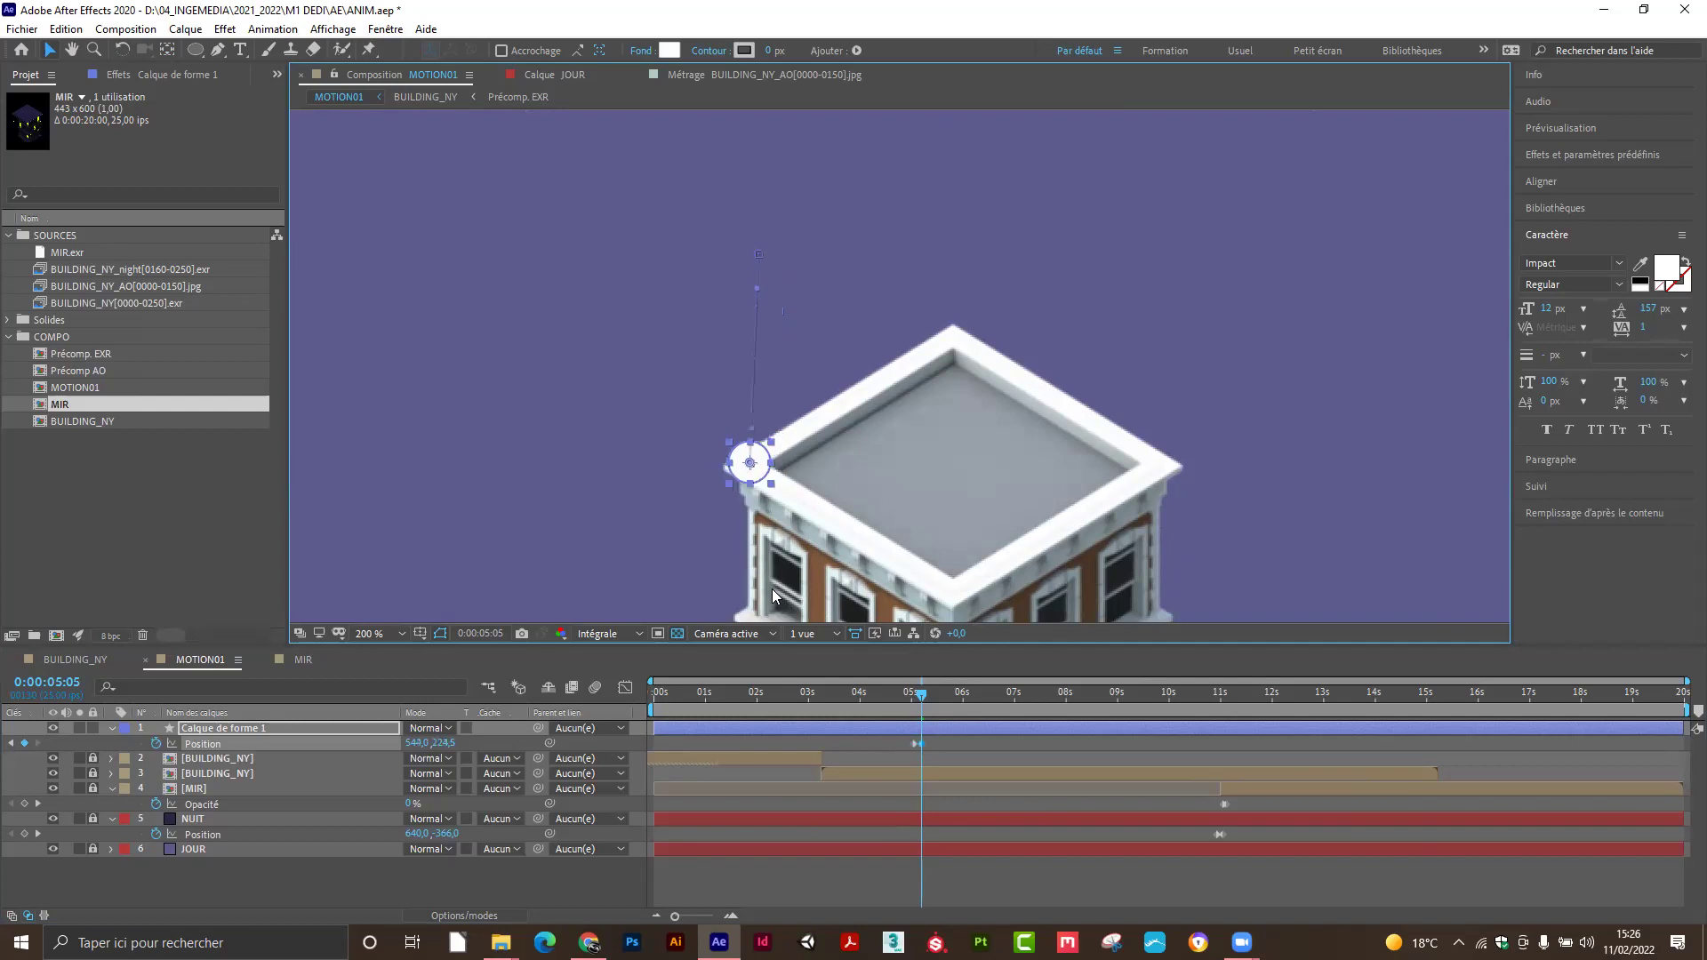
key(ctrl+z)
drag(773, 270, 777, 476)
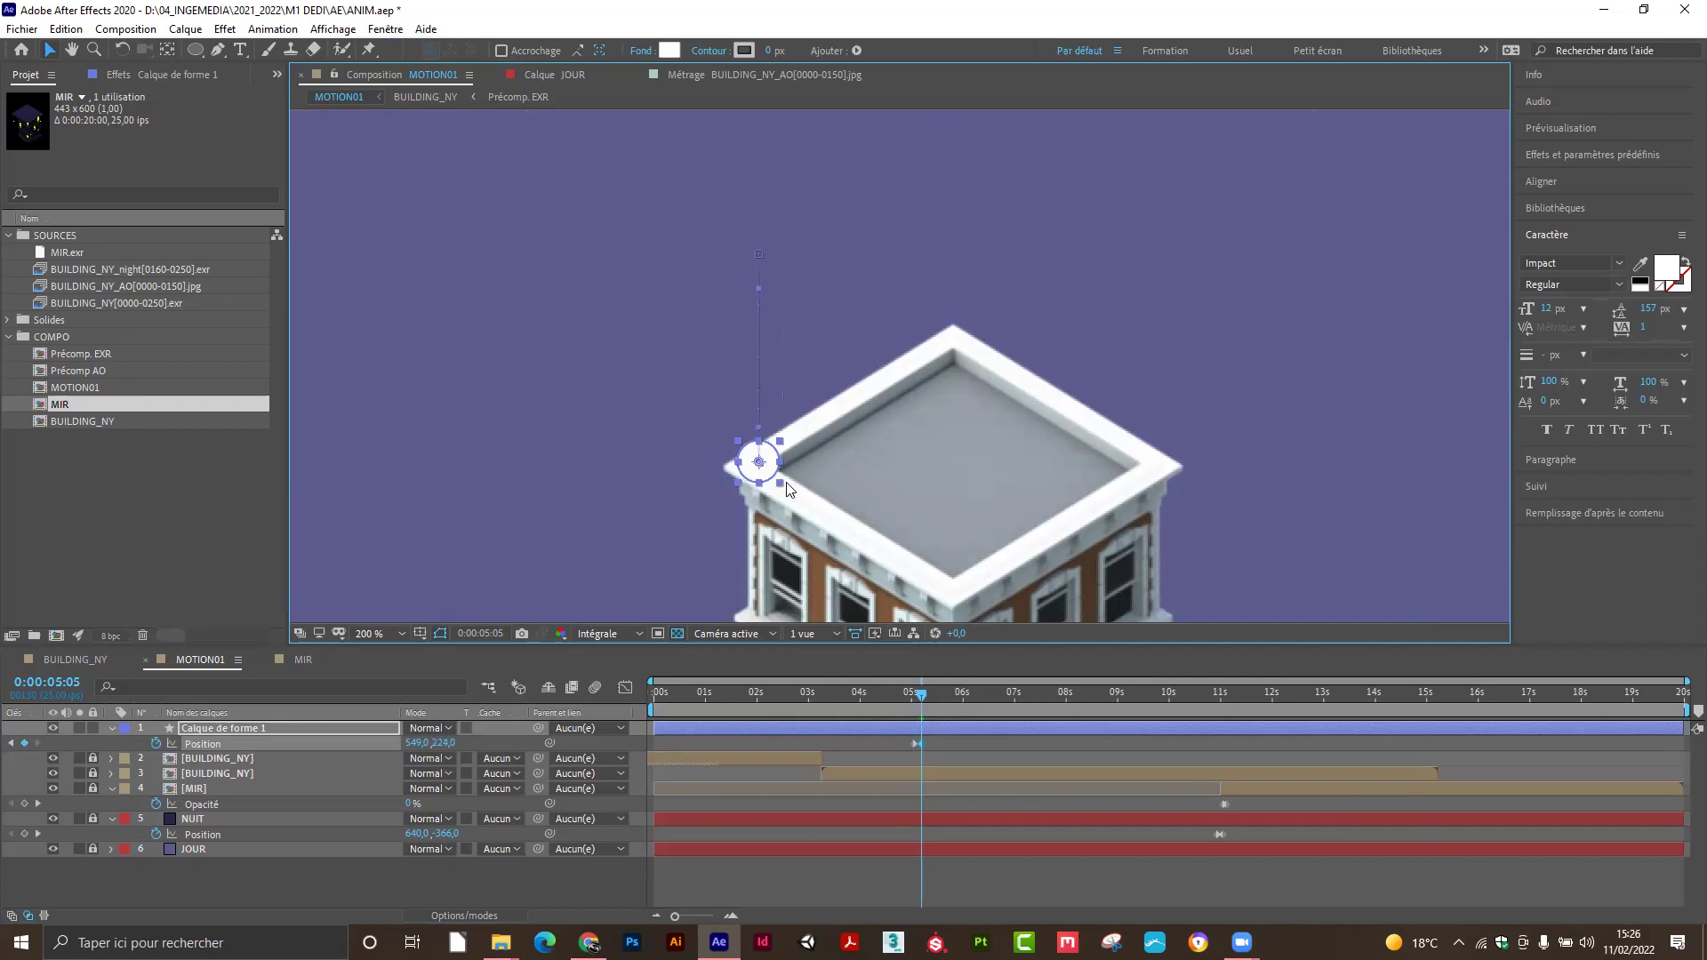
Review the frames and nudge the circle right and down so it sits exactly on the corner.
drag(922, 698, 919, 698)
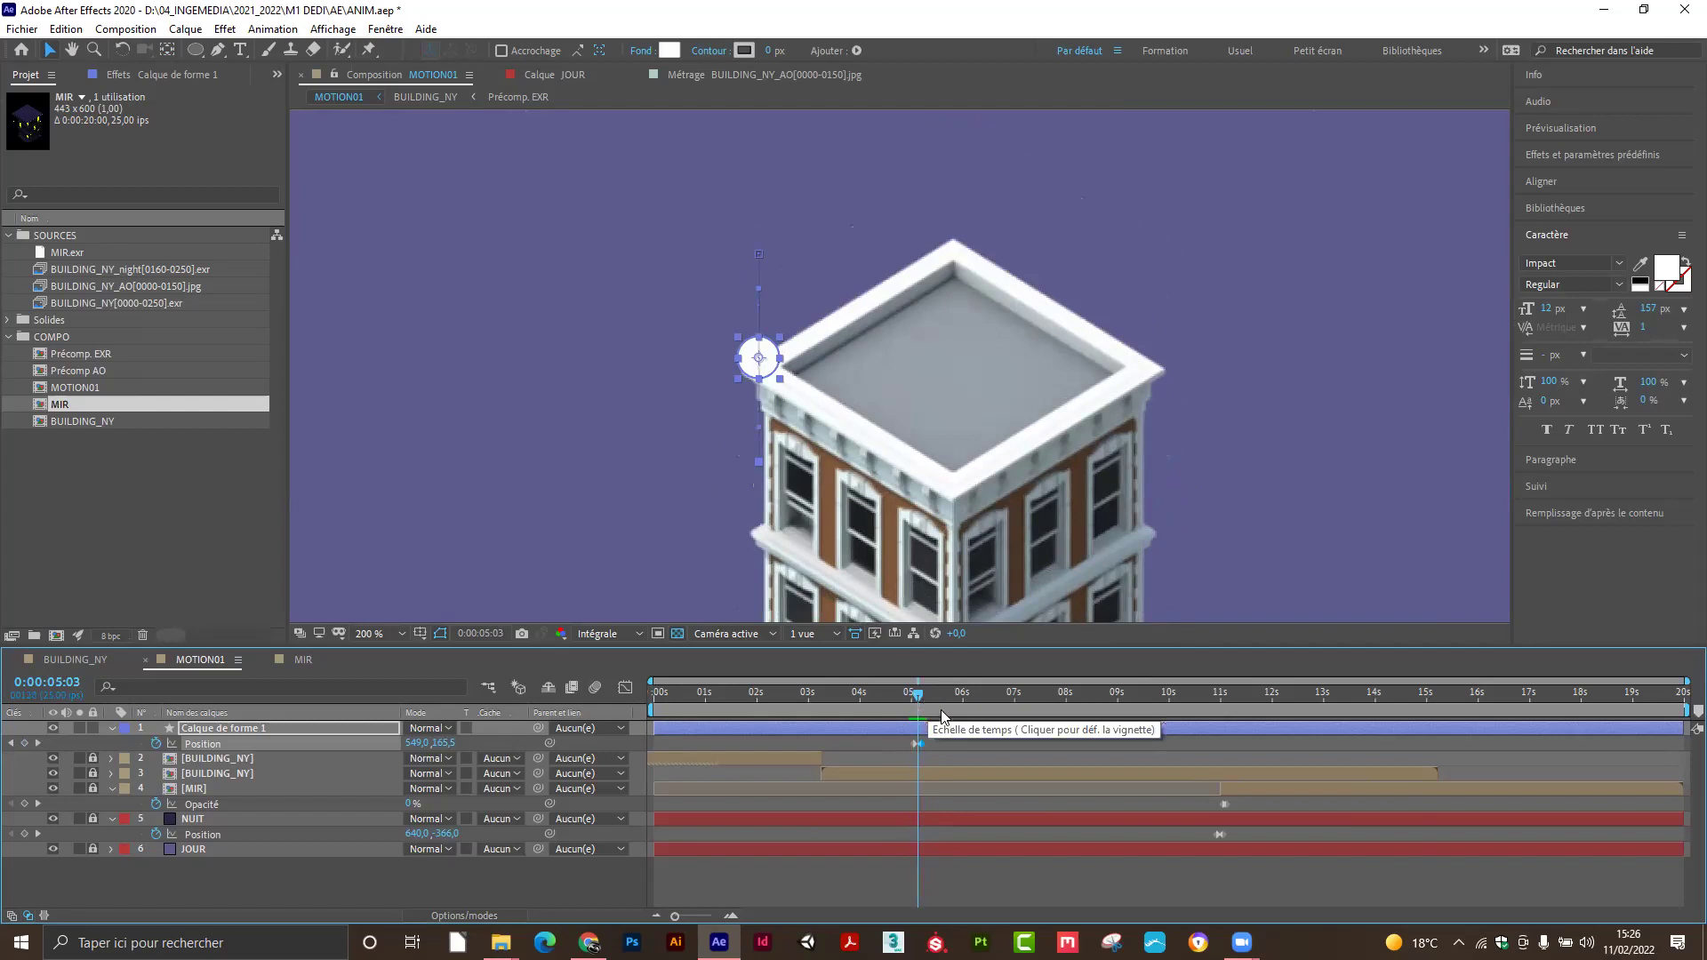
drag(675, 920, 709, 926)
mouse_move(1161, 704)
mouse_down()
mouse_move(1145, 702)
mouse_move(1172, 709)
mouse_up()
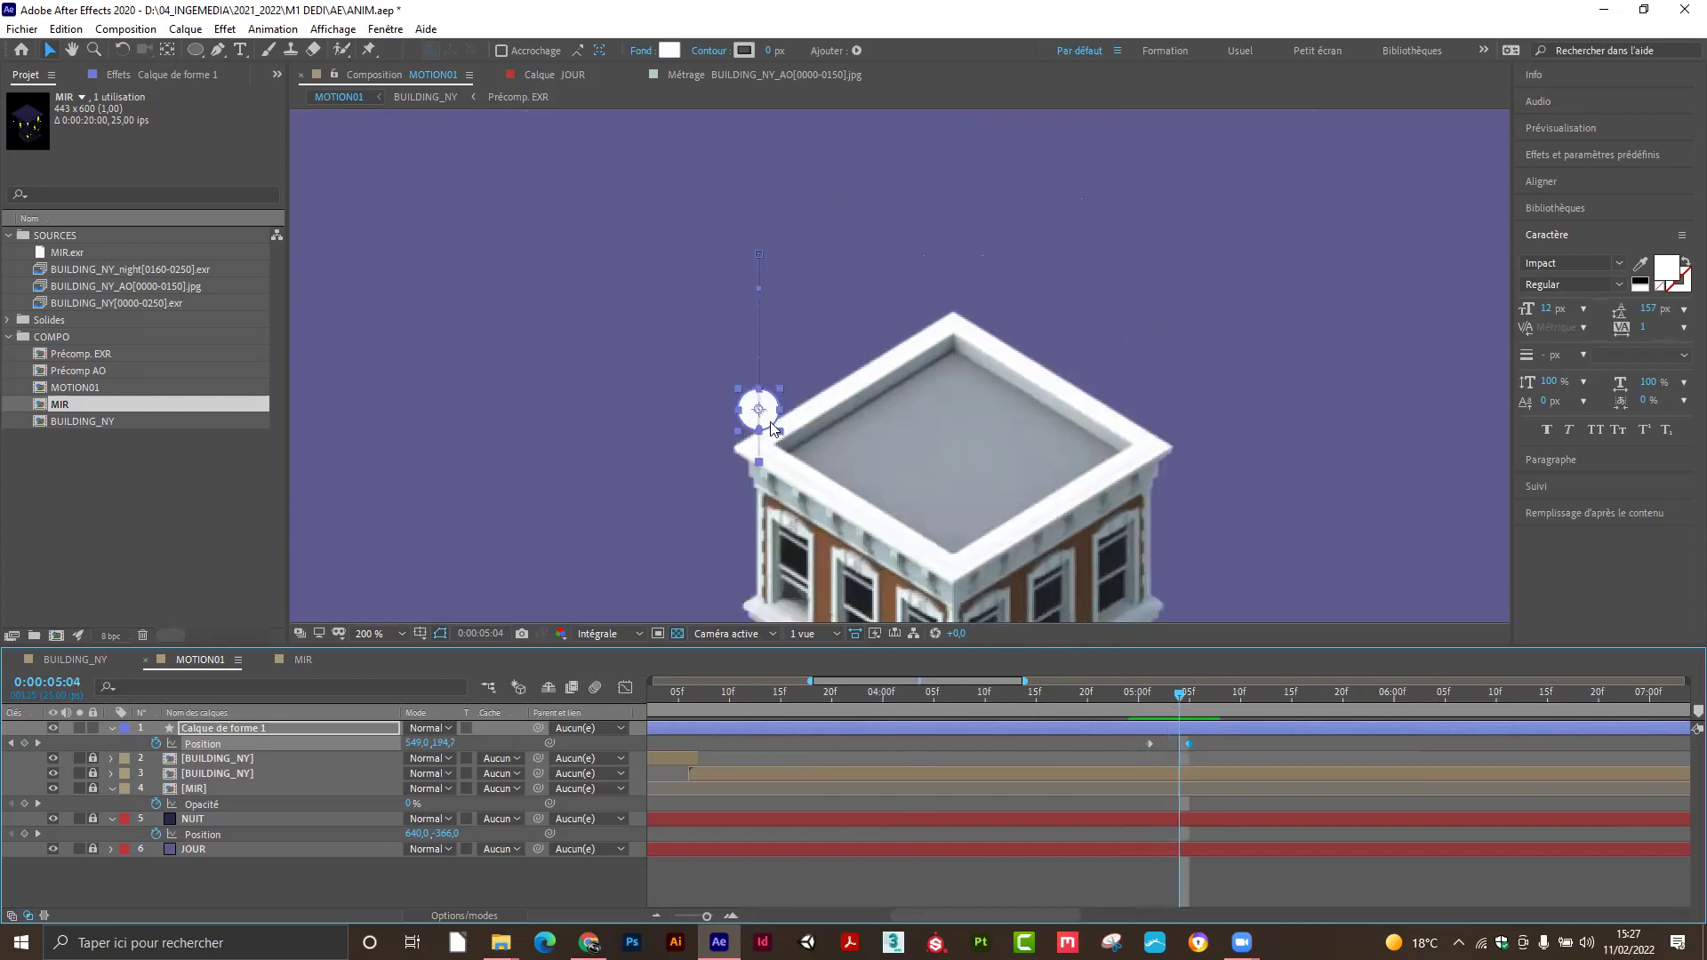
drag(763, 425, 766, 428)
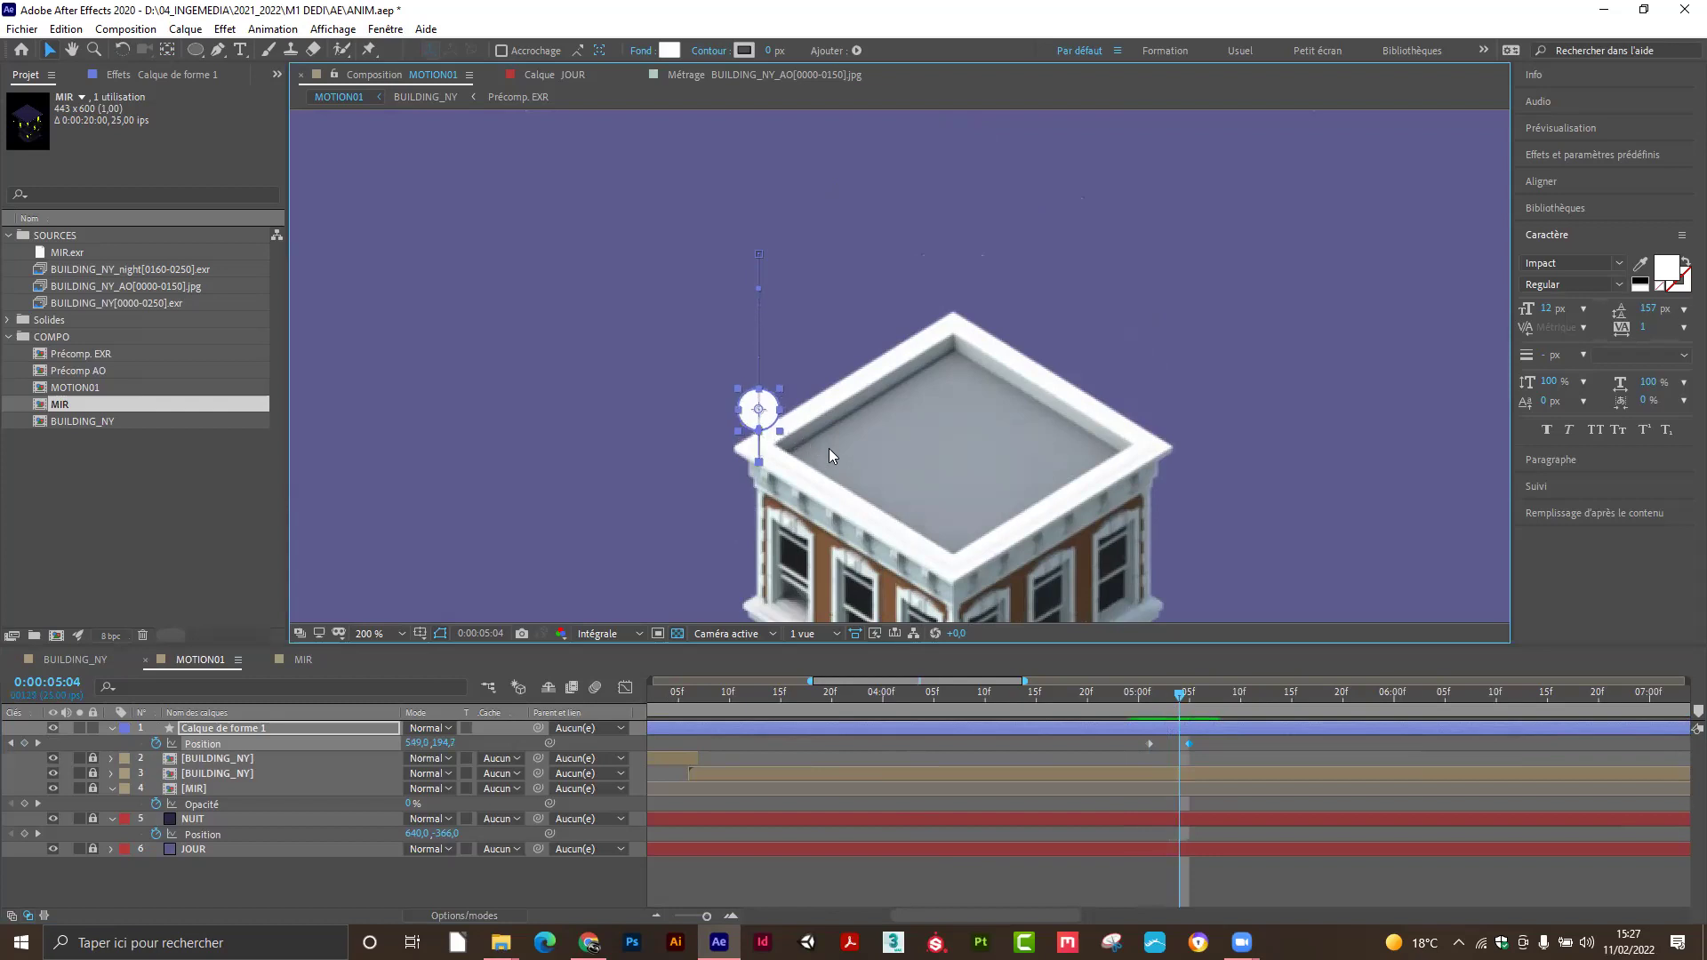
key(Down)
key(Down)
key(Down)
key(Down)
key(Down)
key(Down)
key(Down)
key(Down)
key(Down)
key(Down)
key(Down)
key(Down)
key(Down)
key(Down)
key(Down)
key(Down)
key(Down)
key(Down)
key(Down)
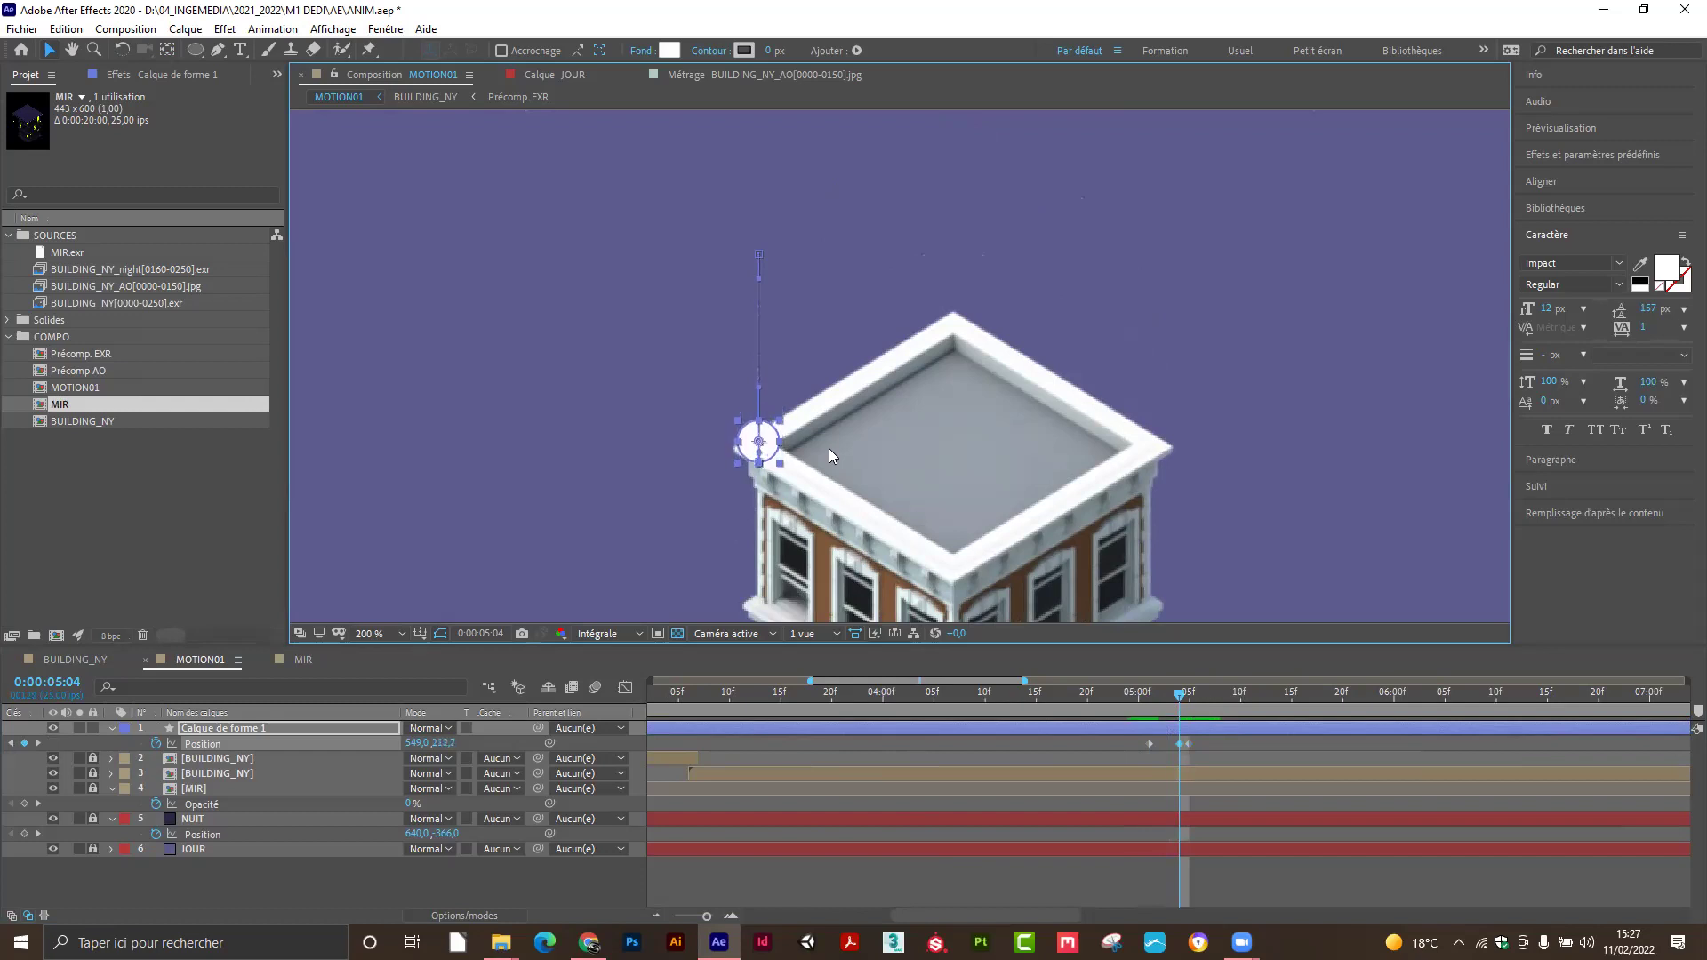
drag(1180, 696, 1150, 728)
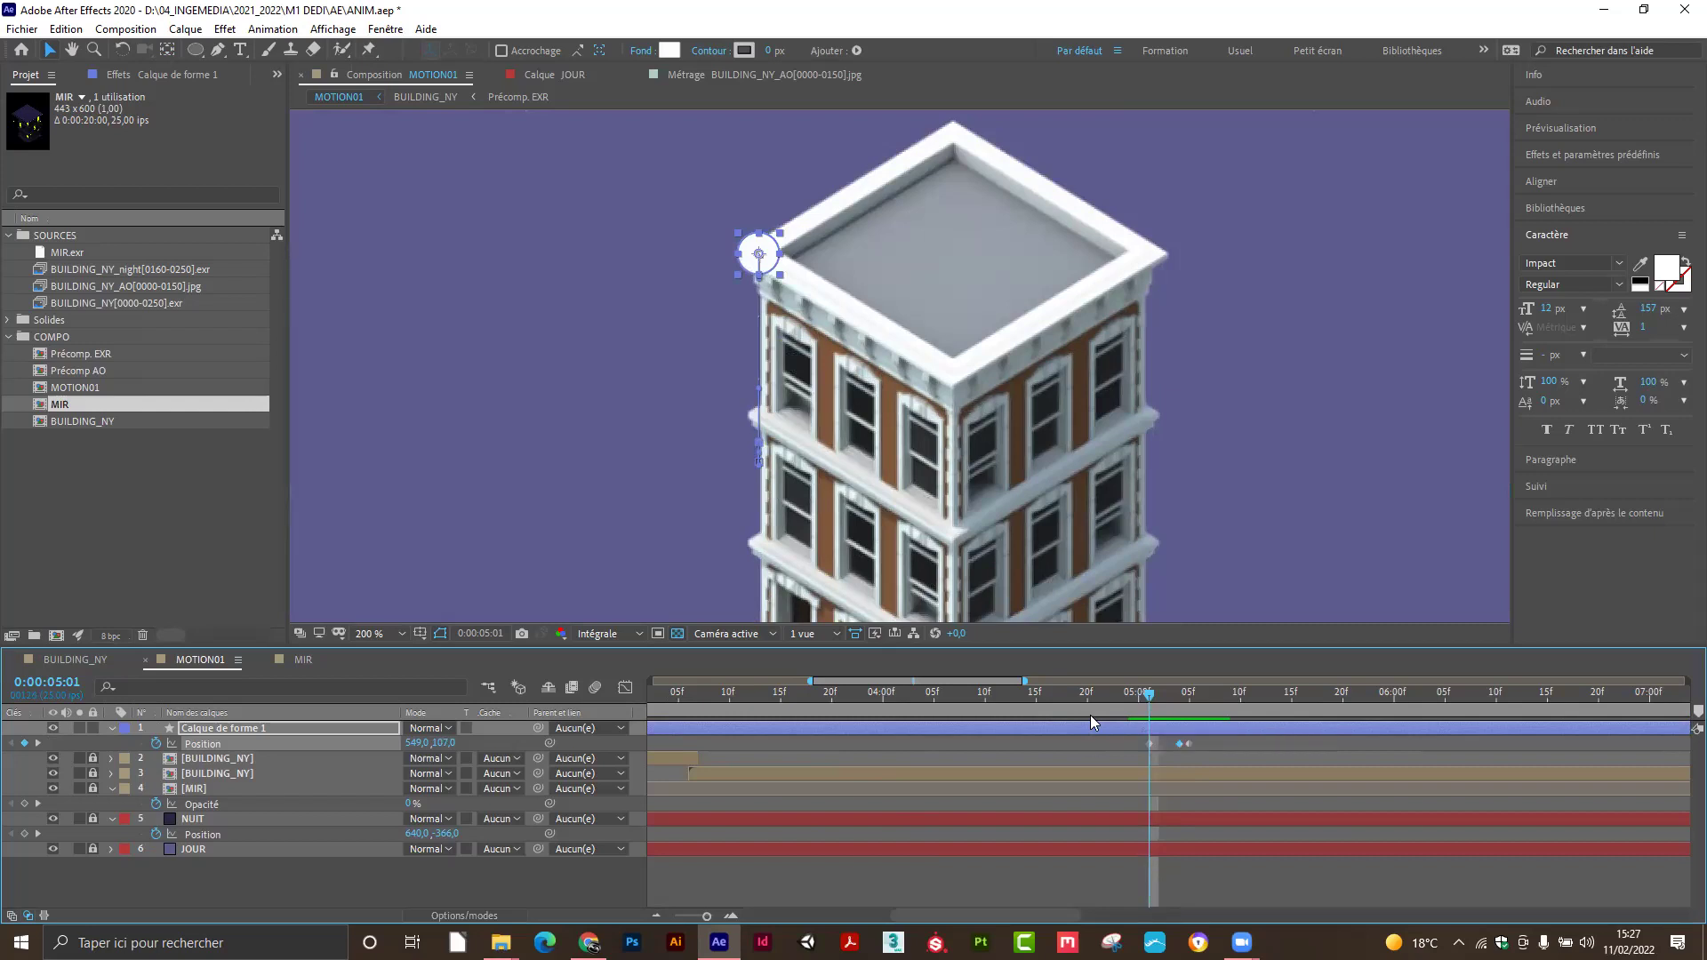
Split the circle layer at 0:00:05:01 and delete the part before it.
click(992, 731)
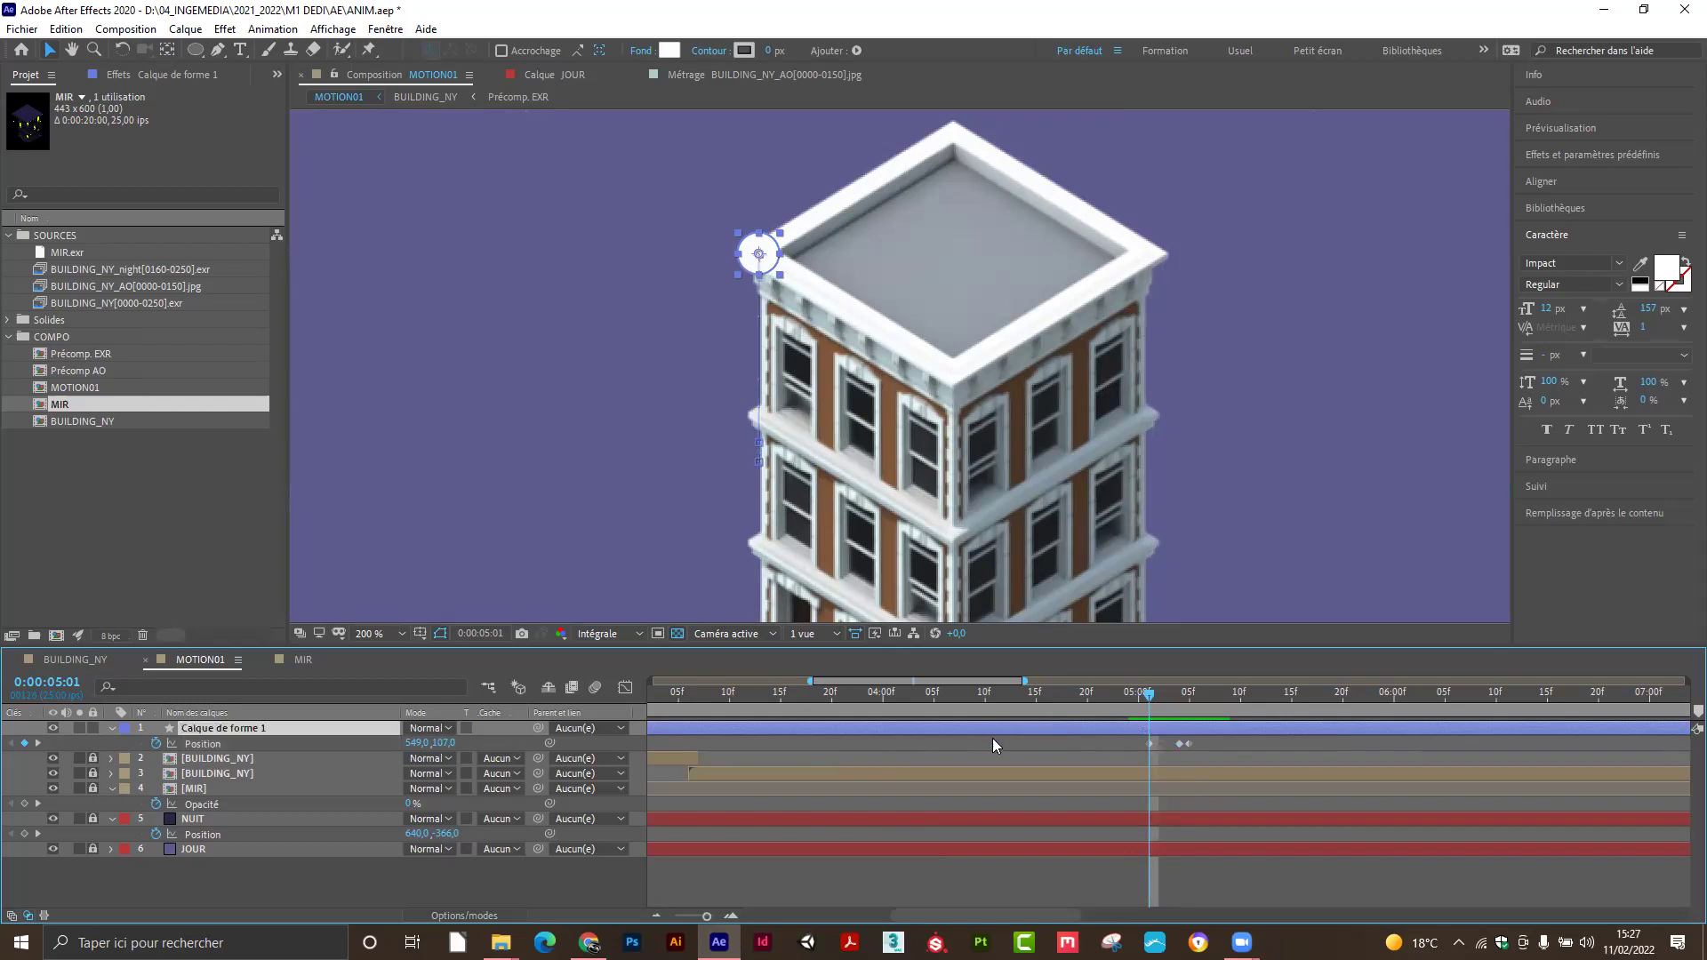
key(ctrl+shift+d)
click(970, 743)
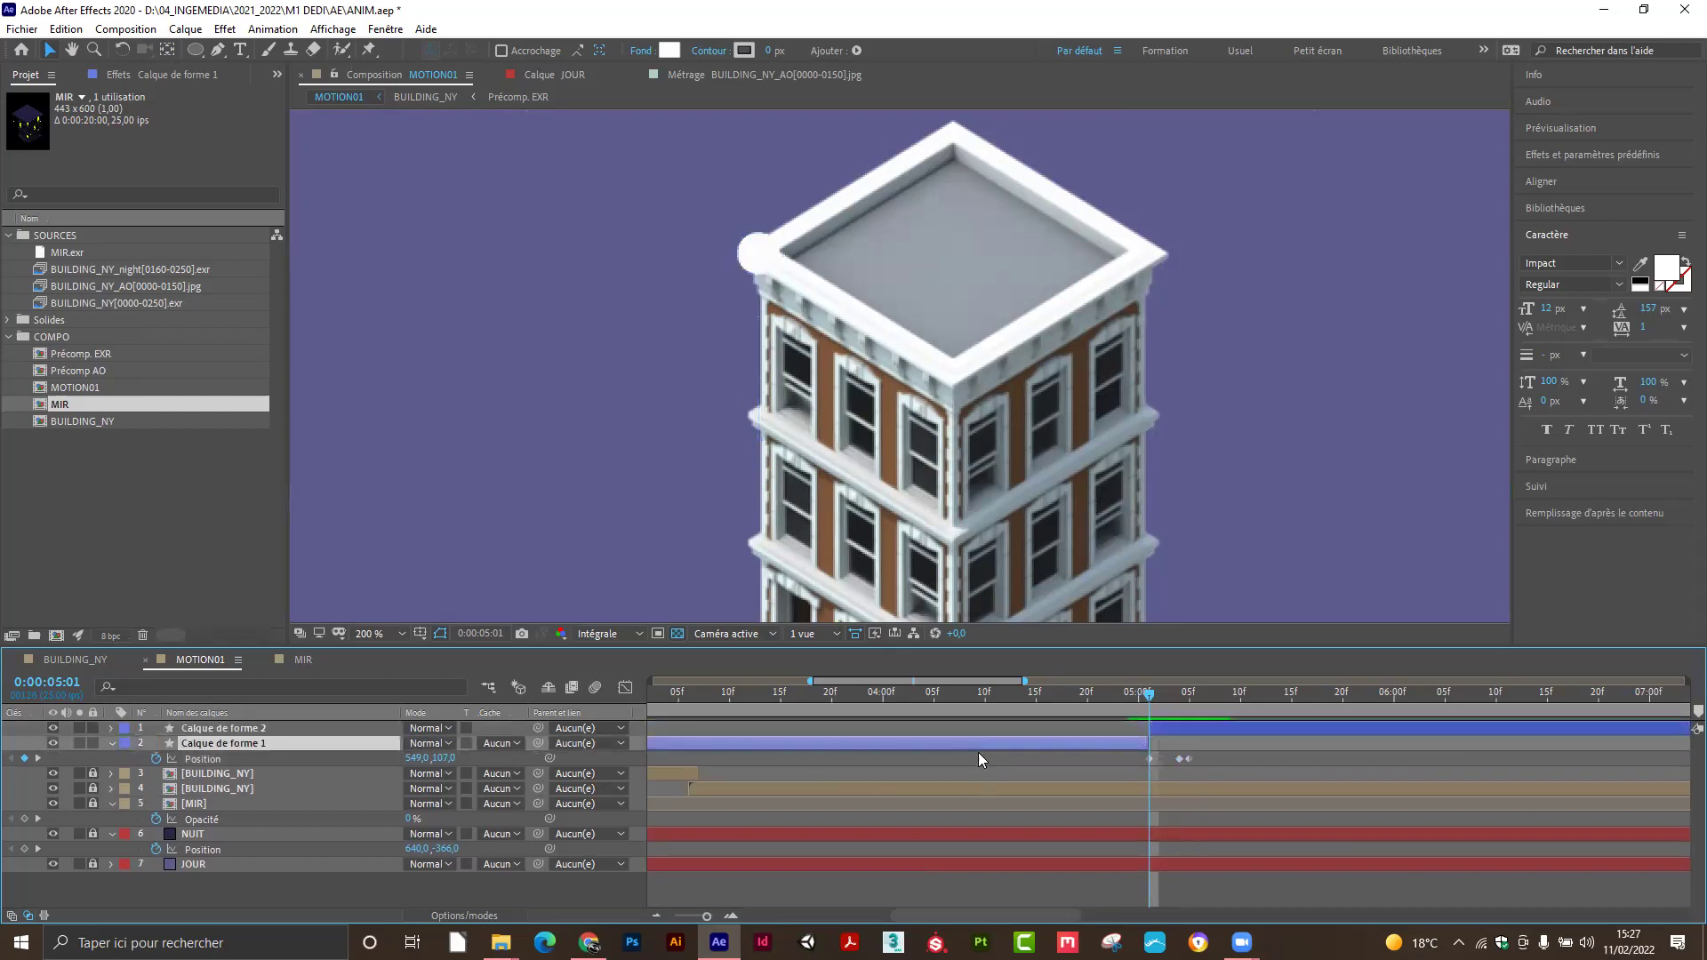
key(Delete)
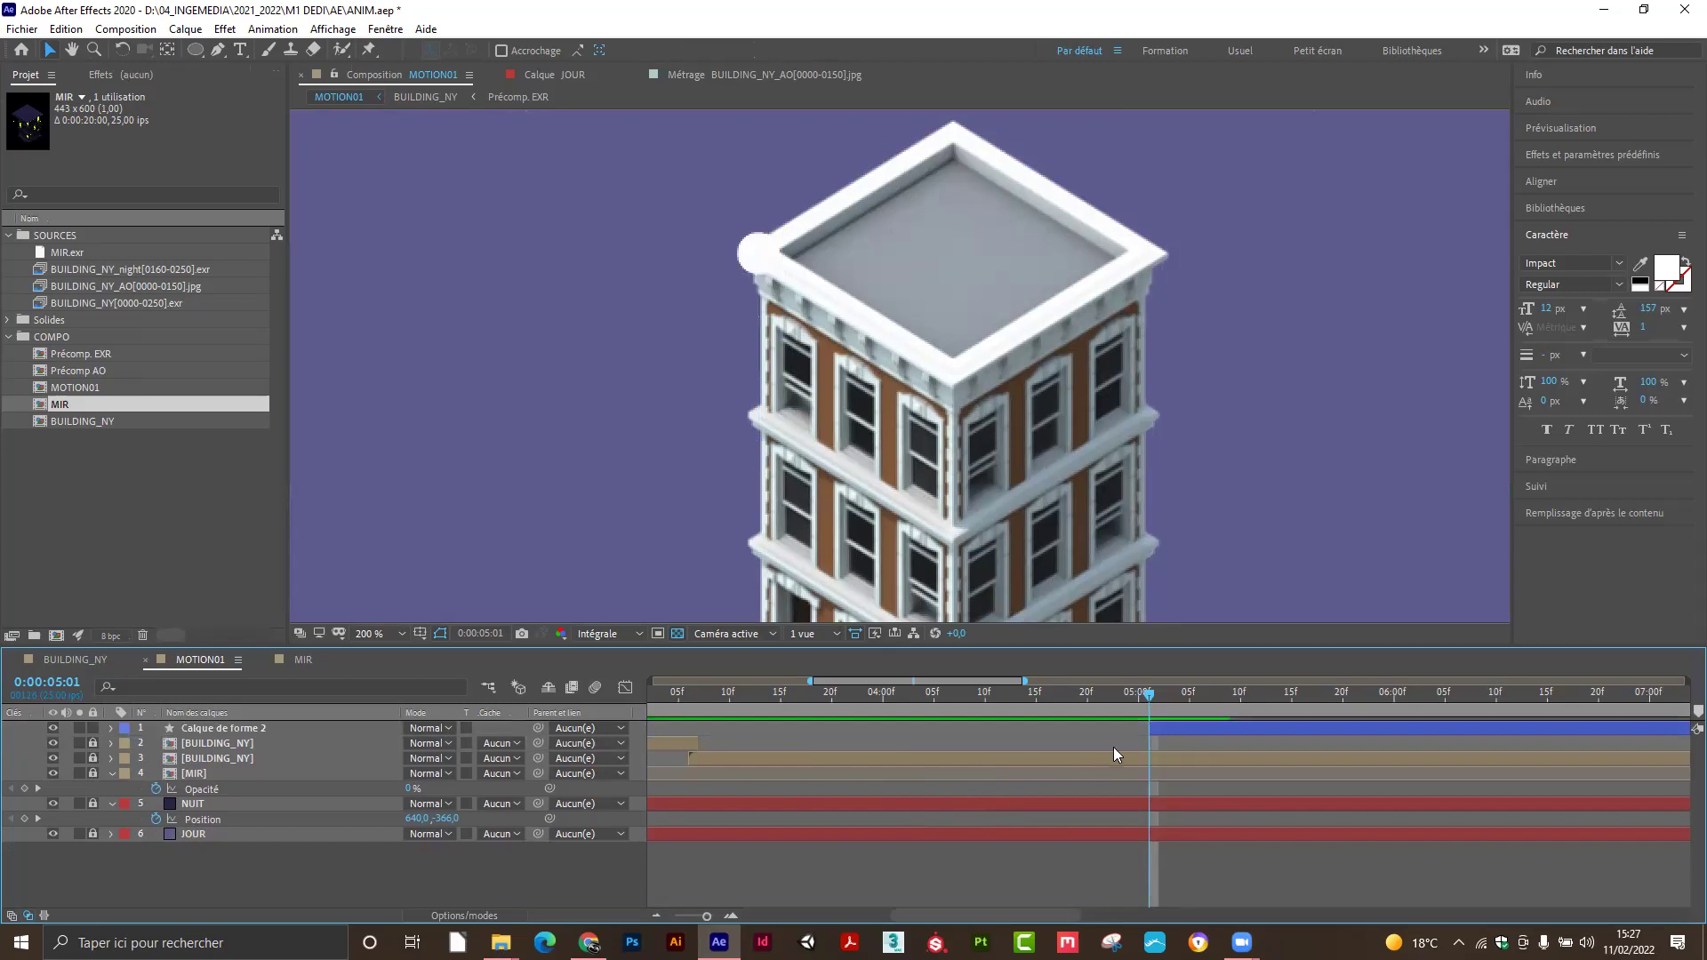
Split the circle layer at 0:00:05:06 and delete the part after it.
click(1159, 729)
key(p)
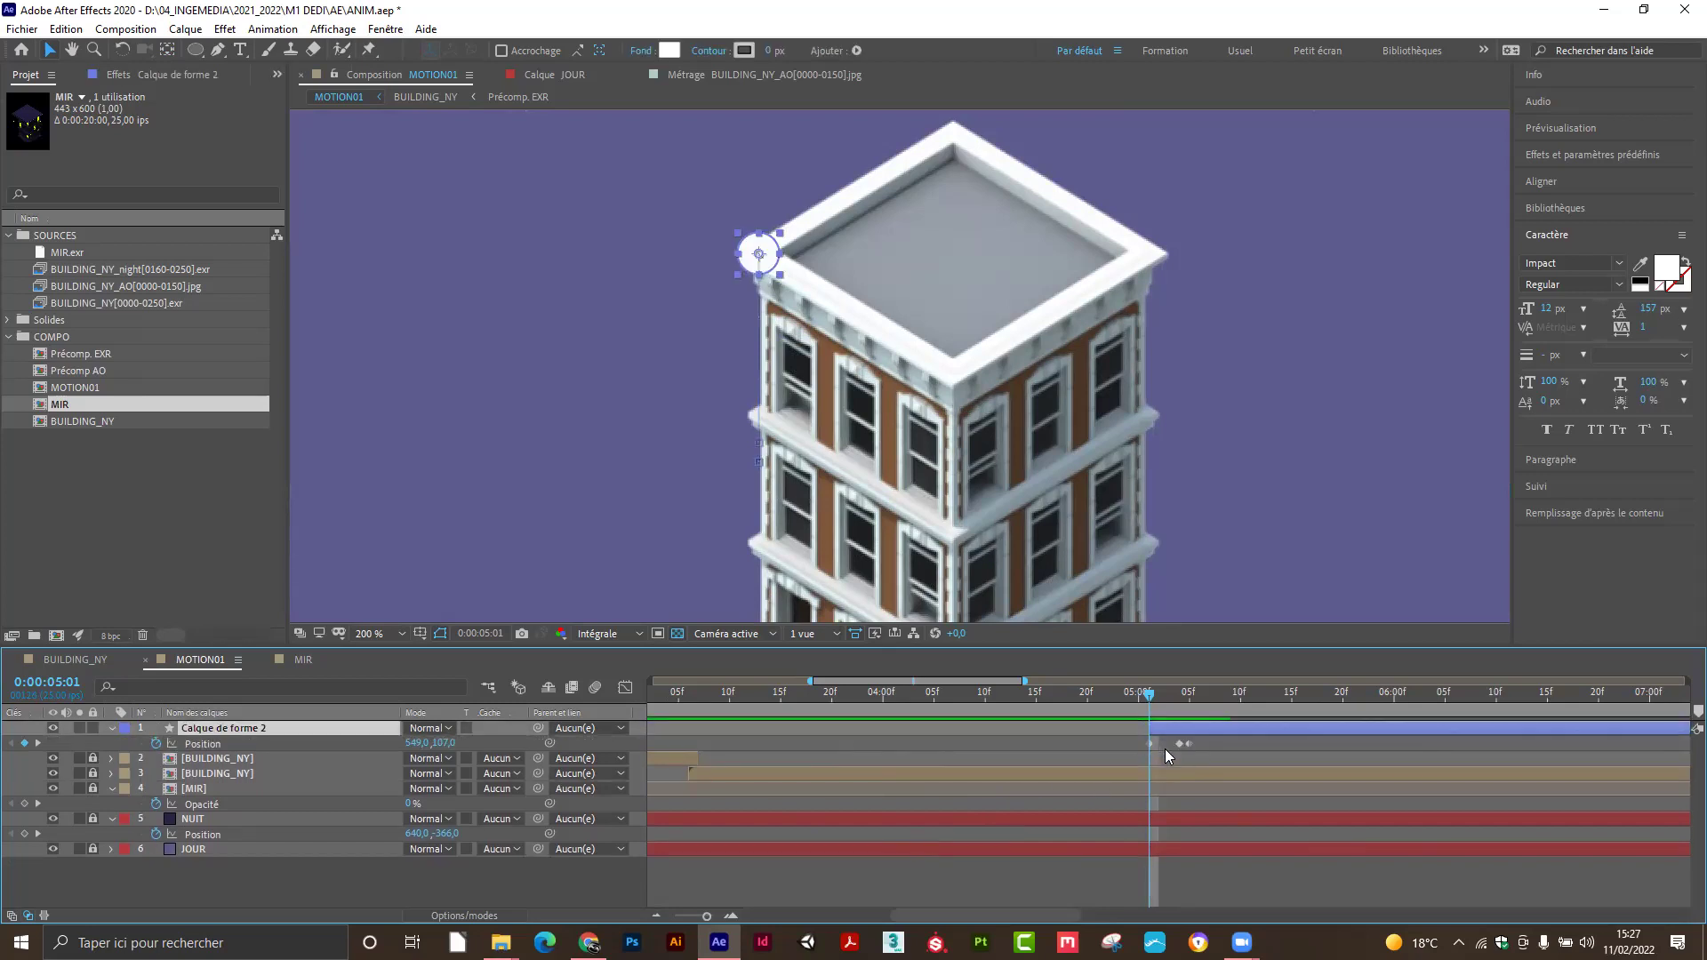
drag(1148, 702, 1197, 722)
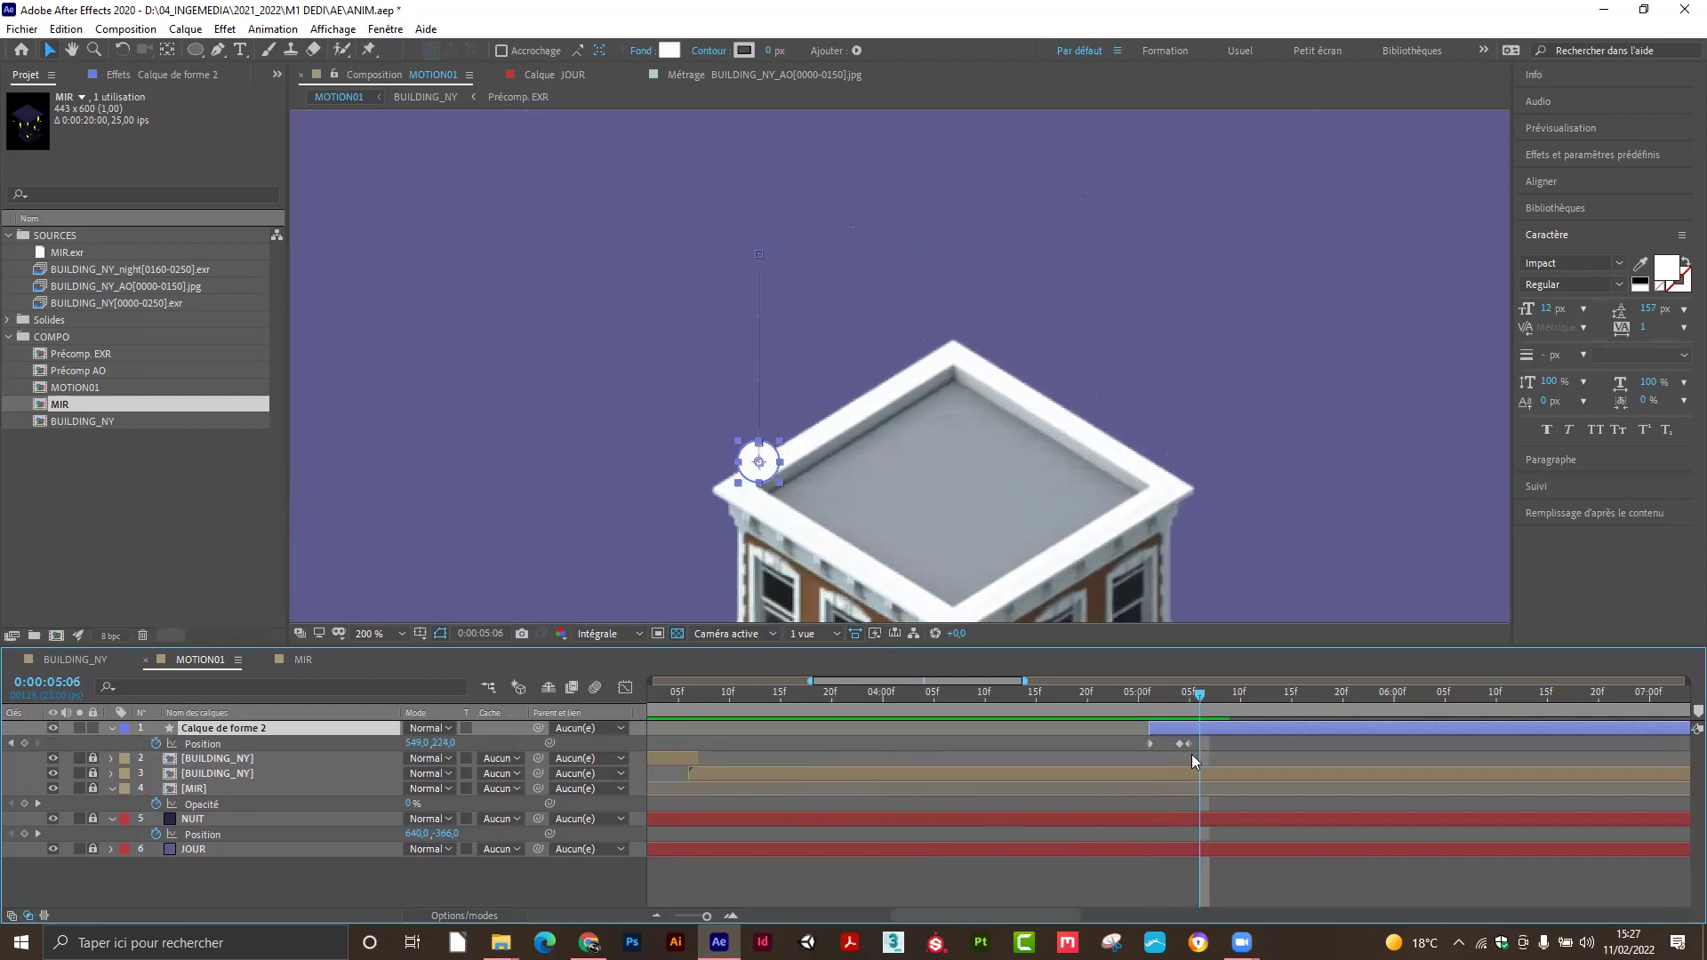
key(ctrl+shift+d)
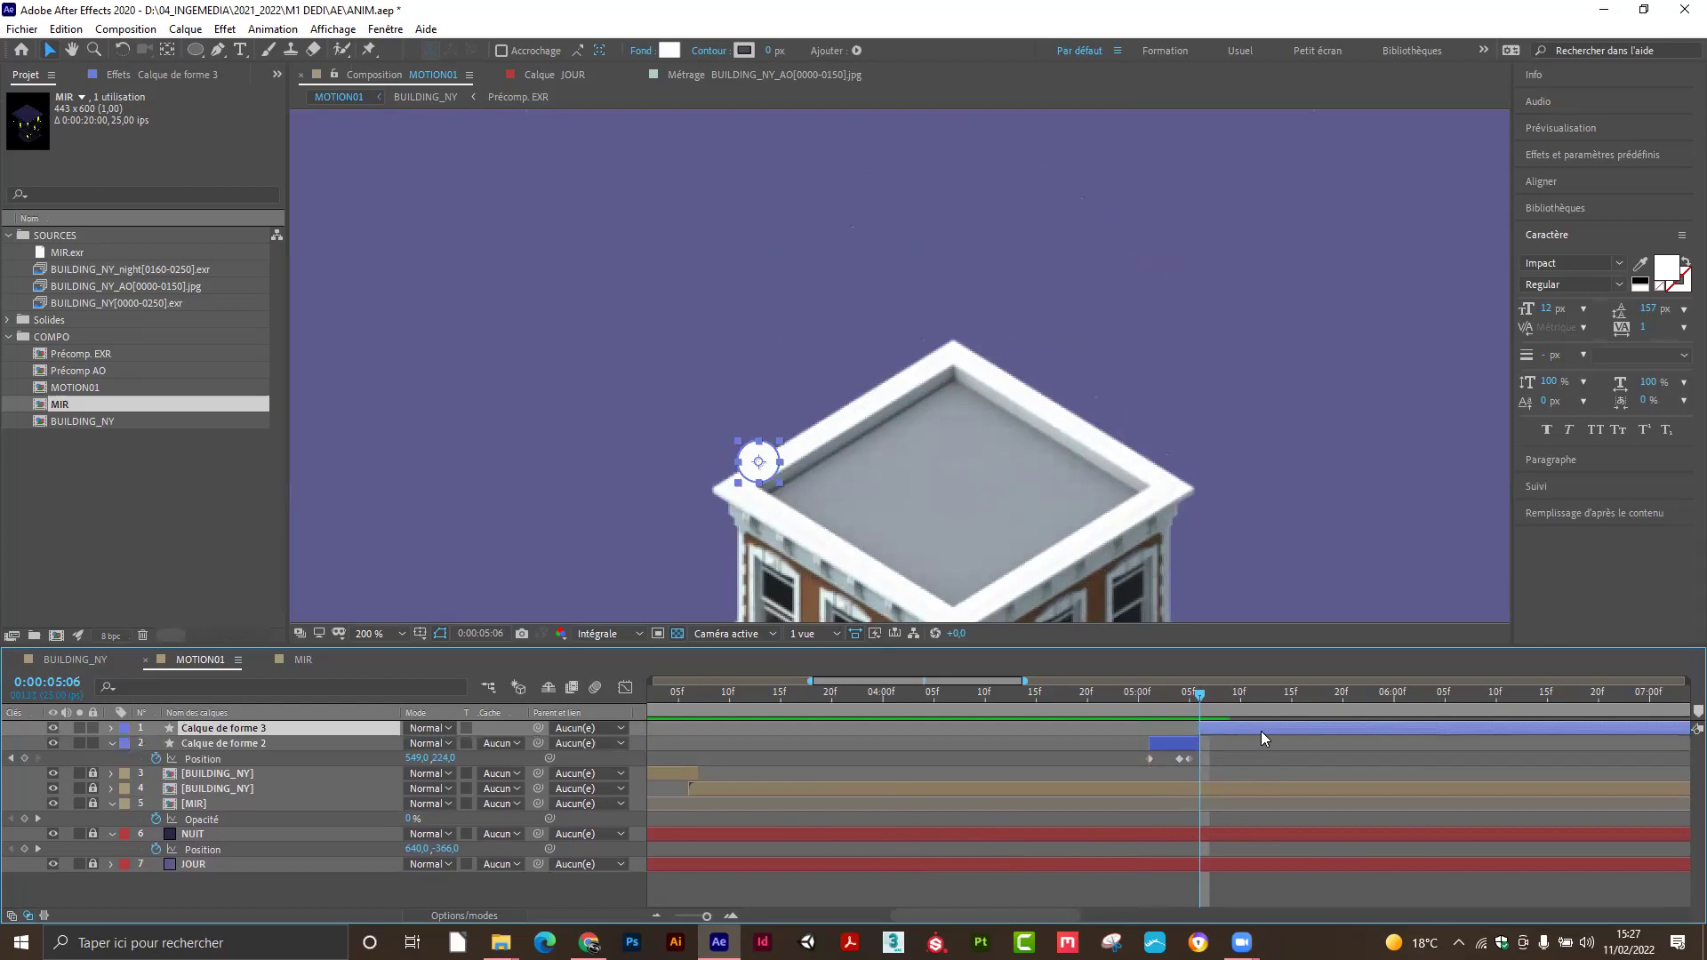
key(Delete)
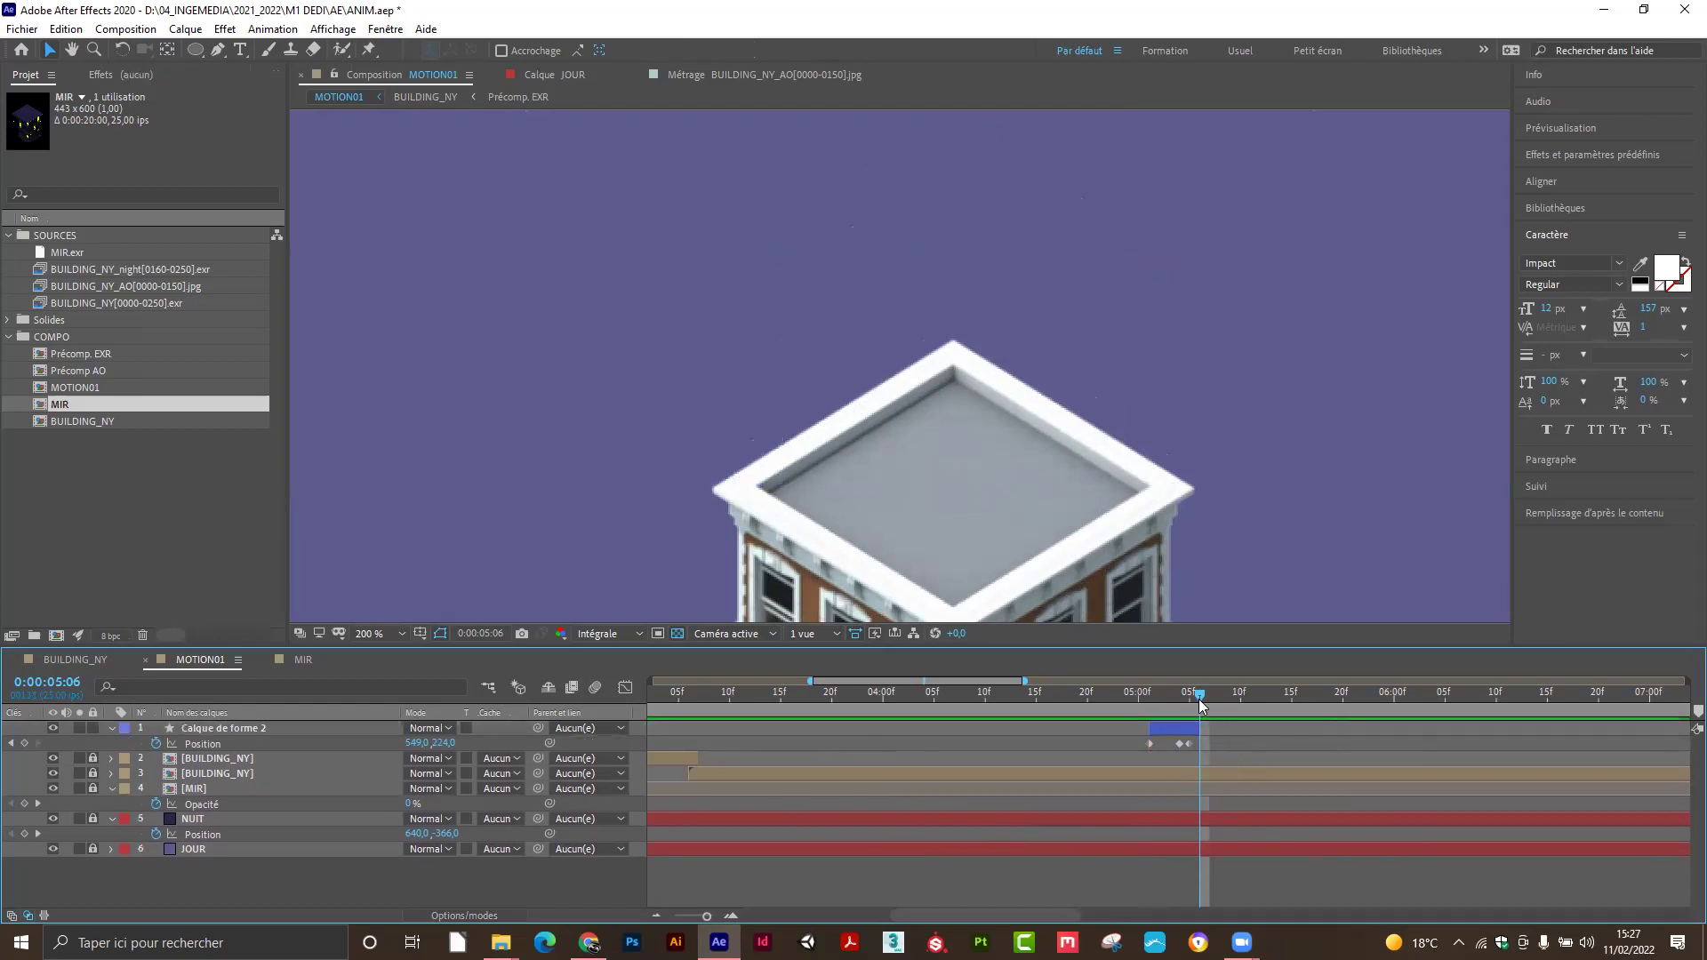
mouse_move(1193, 691)
mouse_down()
mouse_move(1147, 703)
mouse_move(1177, 716)
mouse_up()
click(1178, 727)
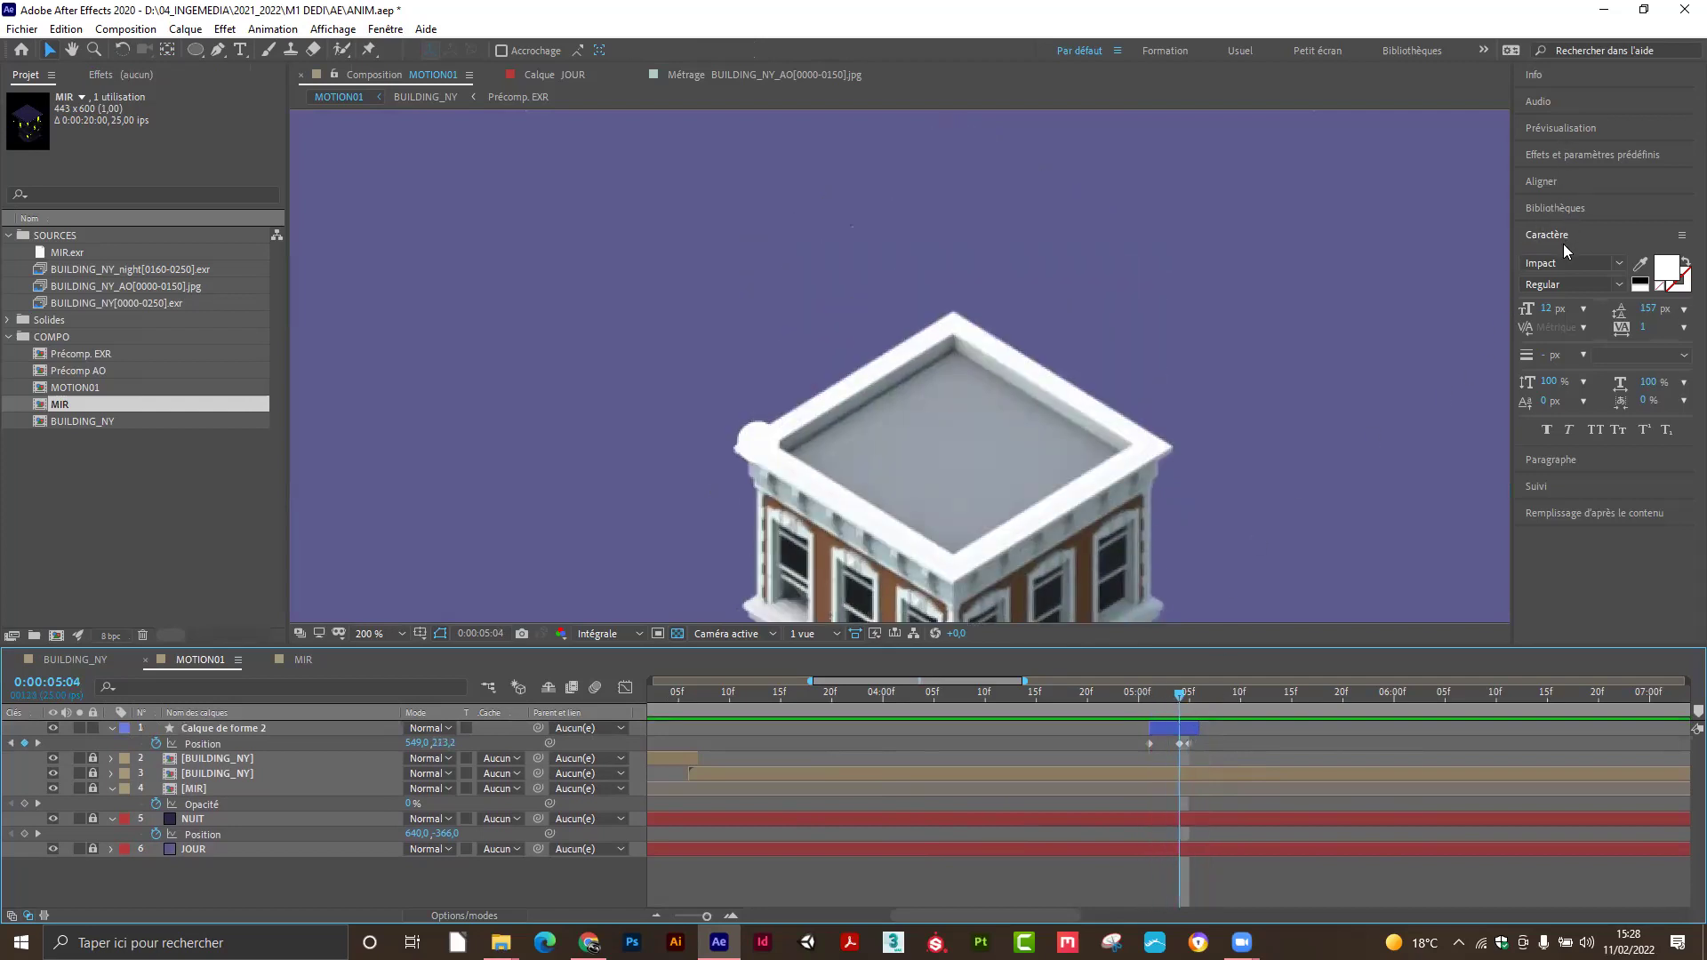
Search 'ech' in Effects & Presets and drag Temps > Echo onto Calque de forme 2.
click(1562, 156)
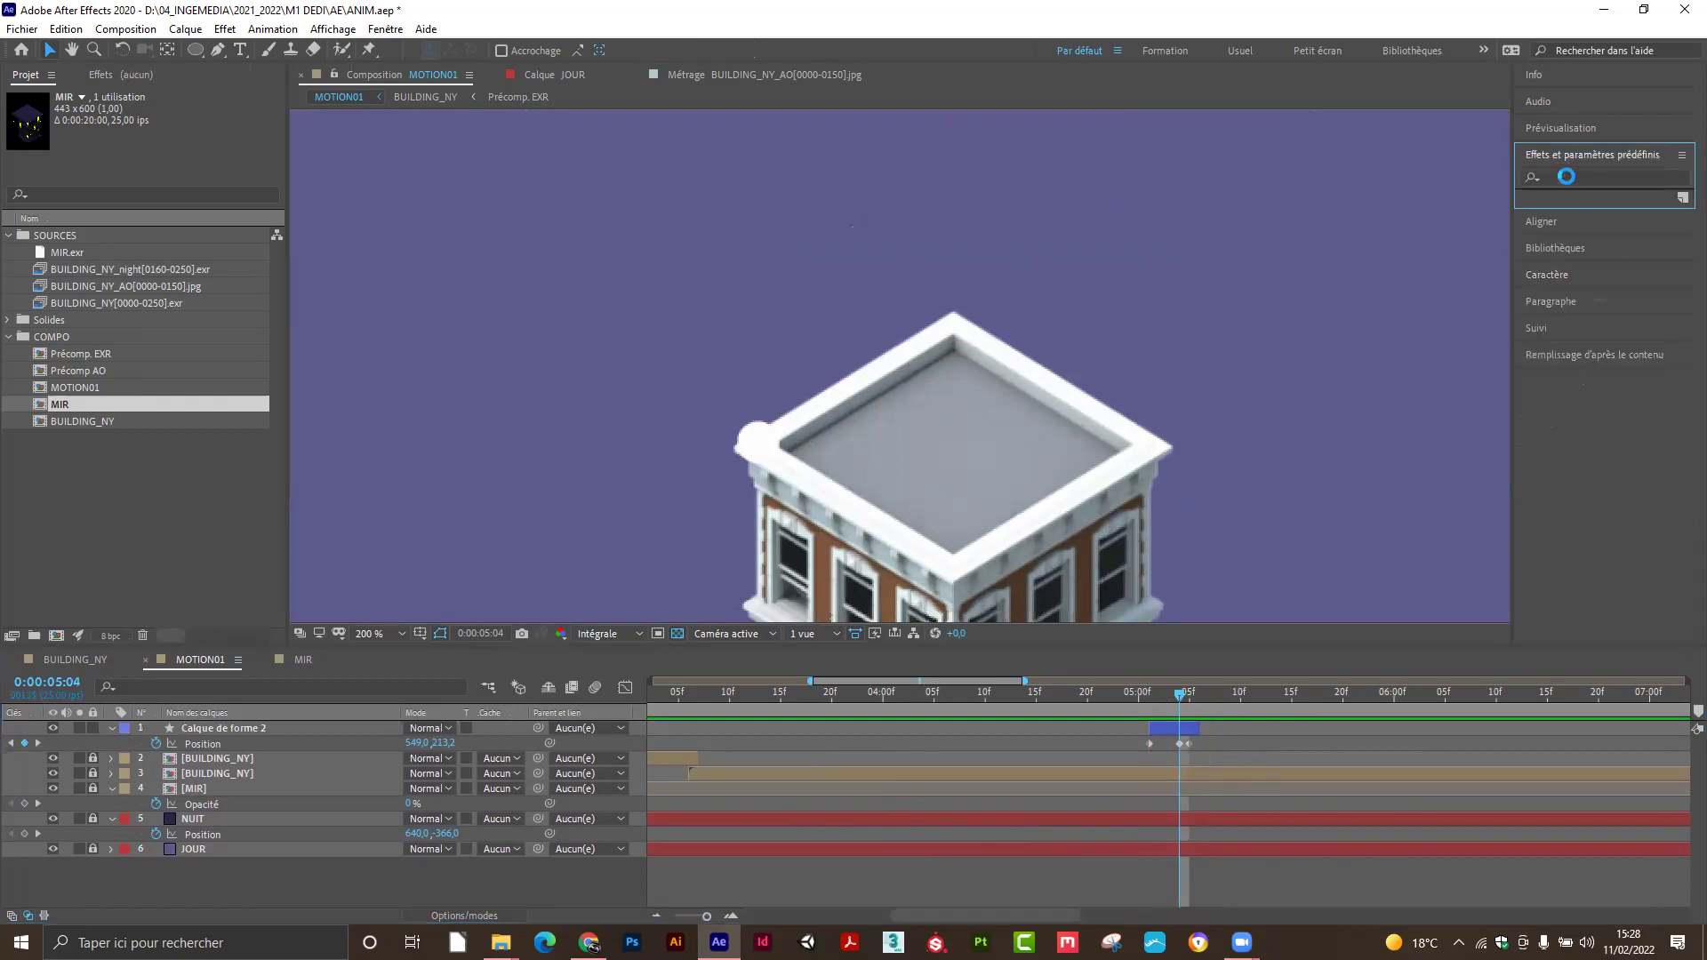
click(1567, 177)
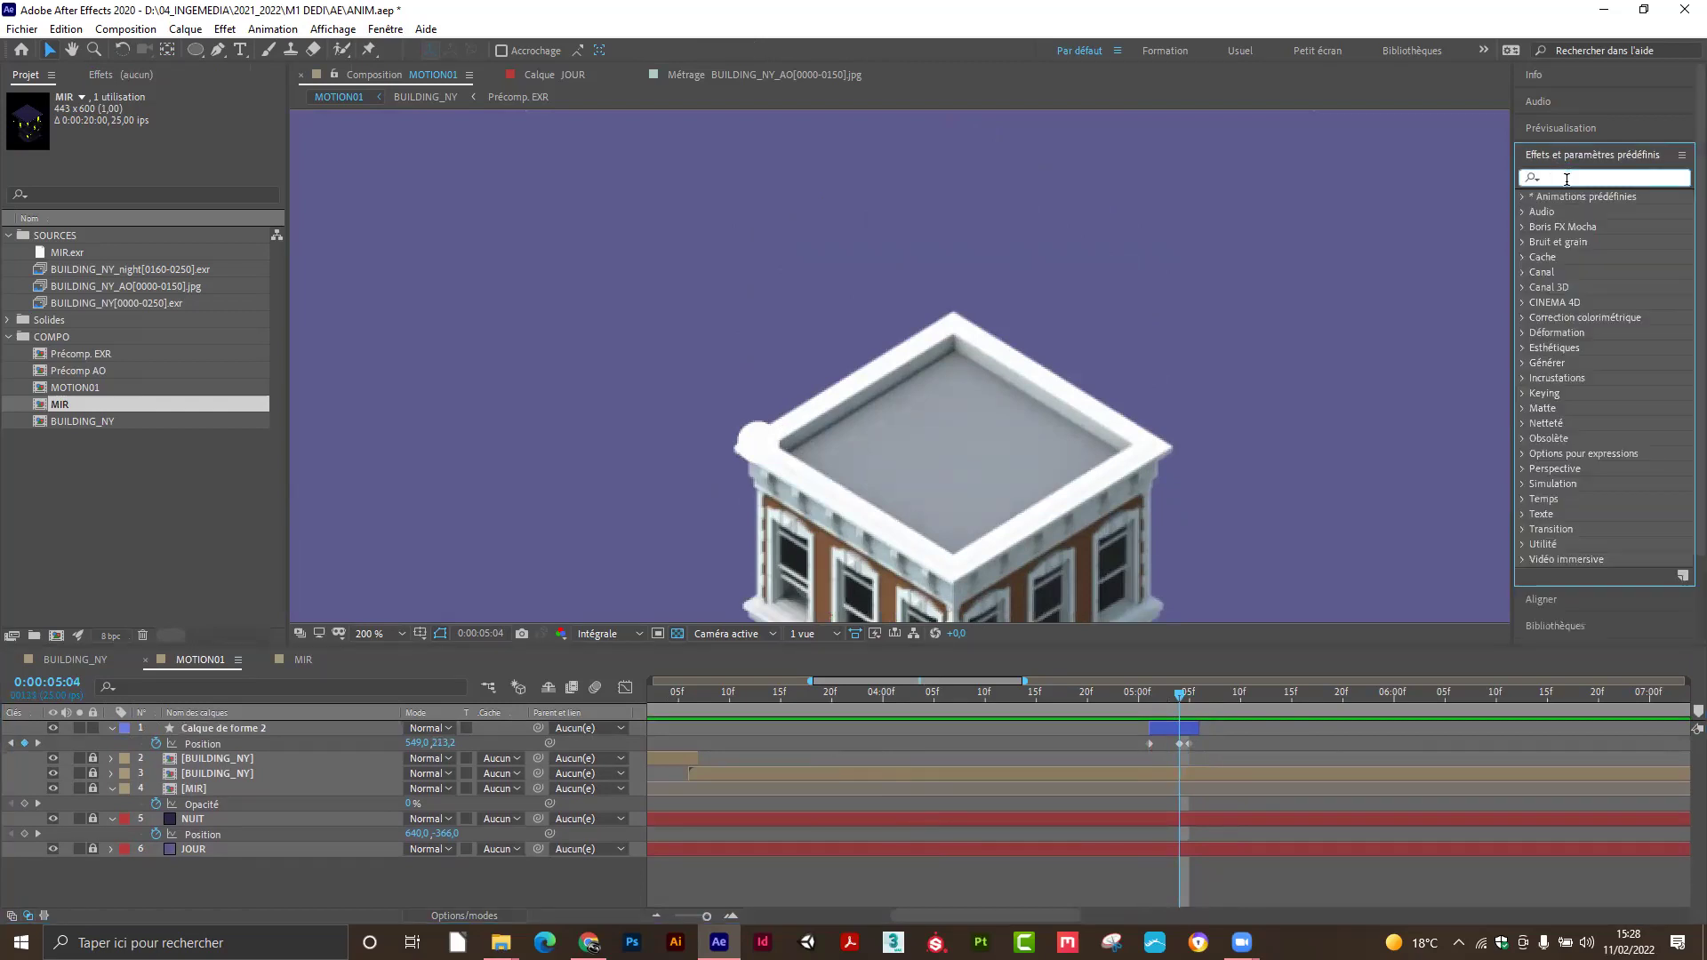
text(ech)
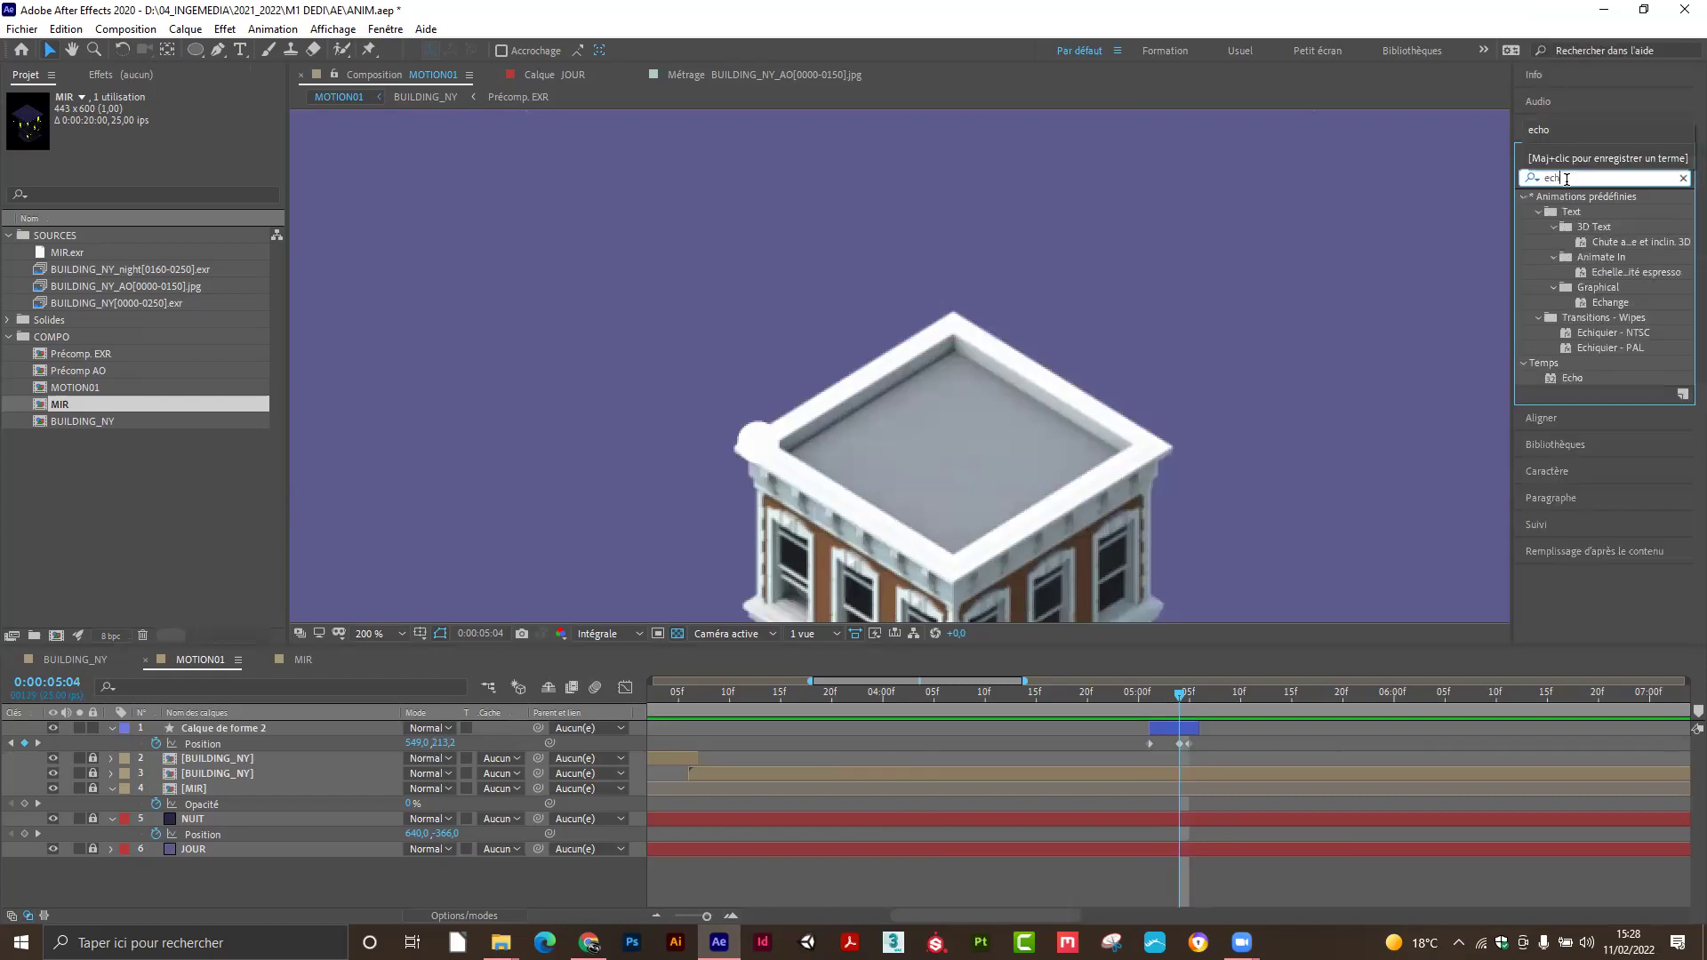
click(1569, 377)
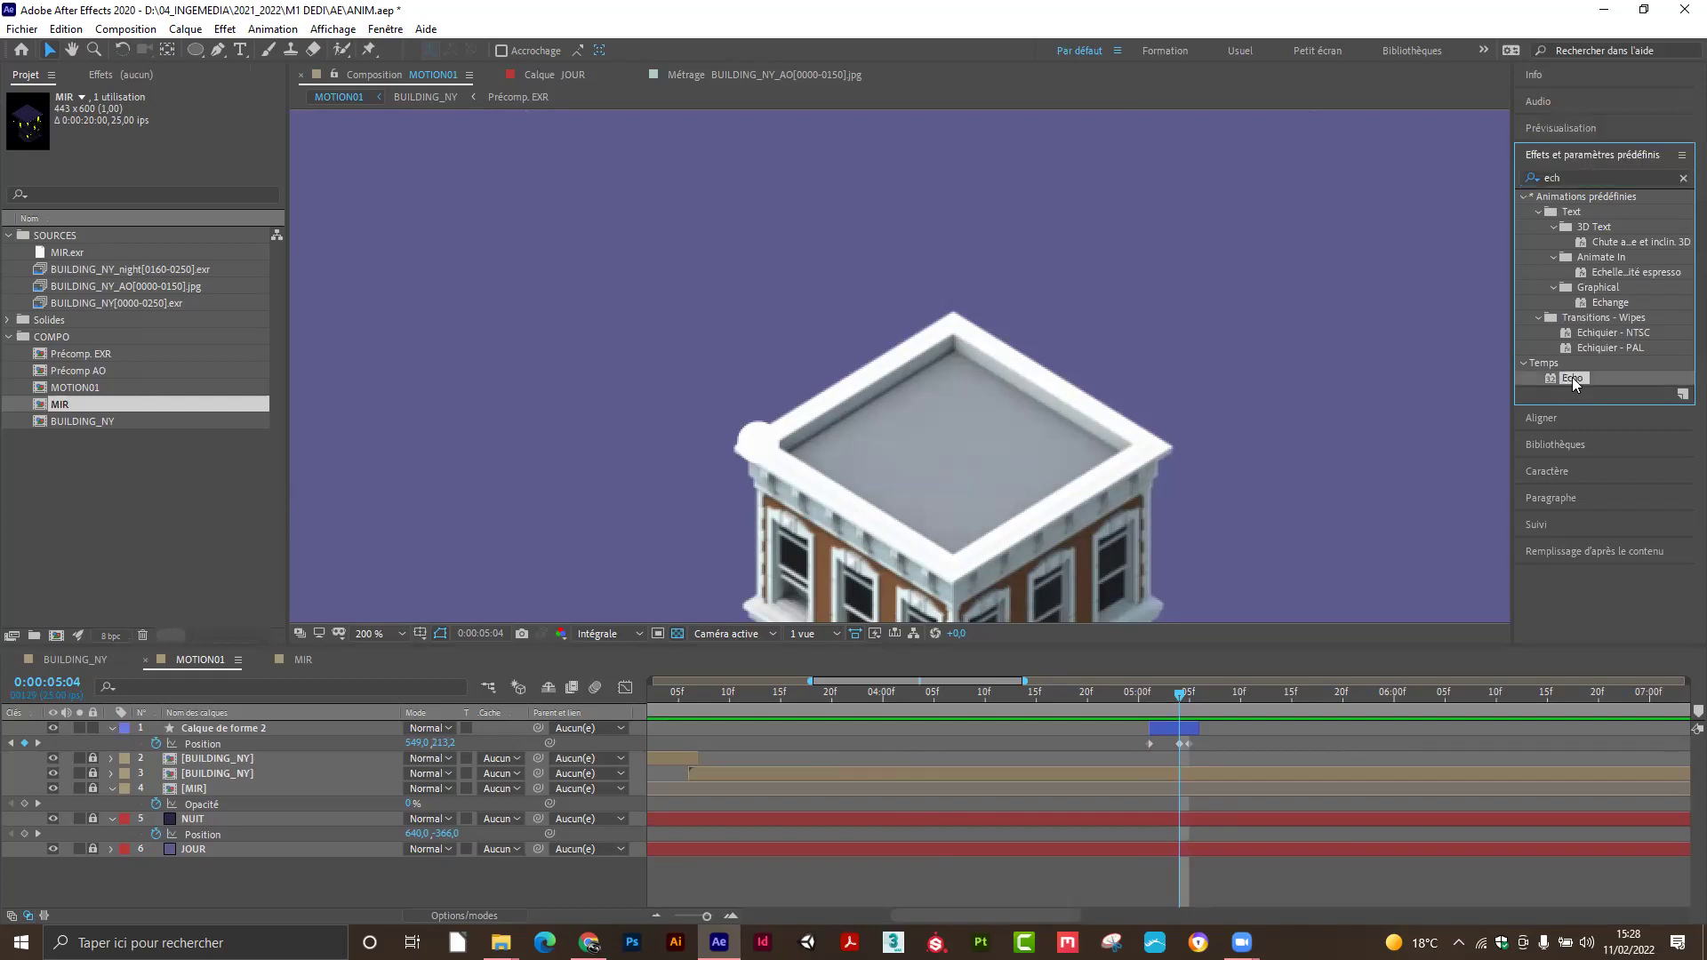
drag(1574, 378, 254, 729)
click(255, 730)
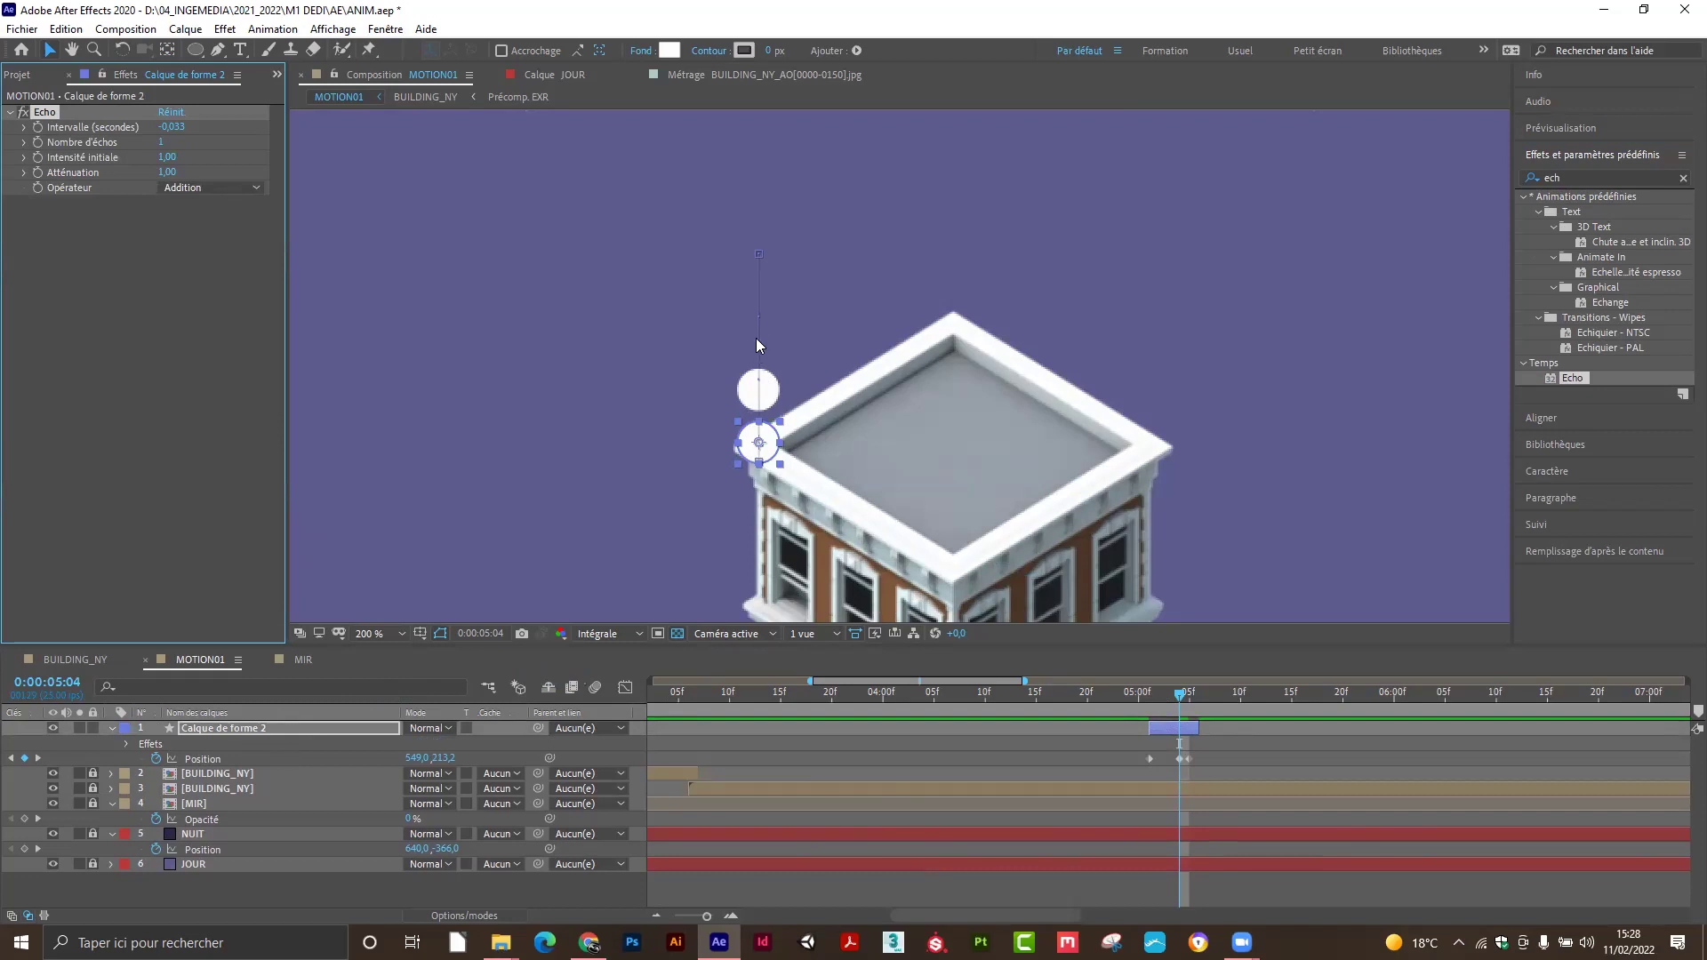
Scrub Echo's Nombre d'échos to 32 and Intervalle to -0,003 s for a continuous streak.
mouse_move(1174, 693)
mouse_down()
mouse_move(1140, 697)
mouse_move(1190, 698)
mouse_move(1160, 699)
mouse_move(1175, 706)
mouse_up()
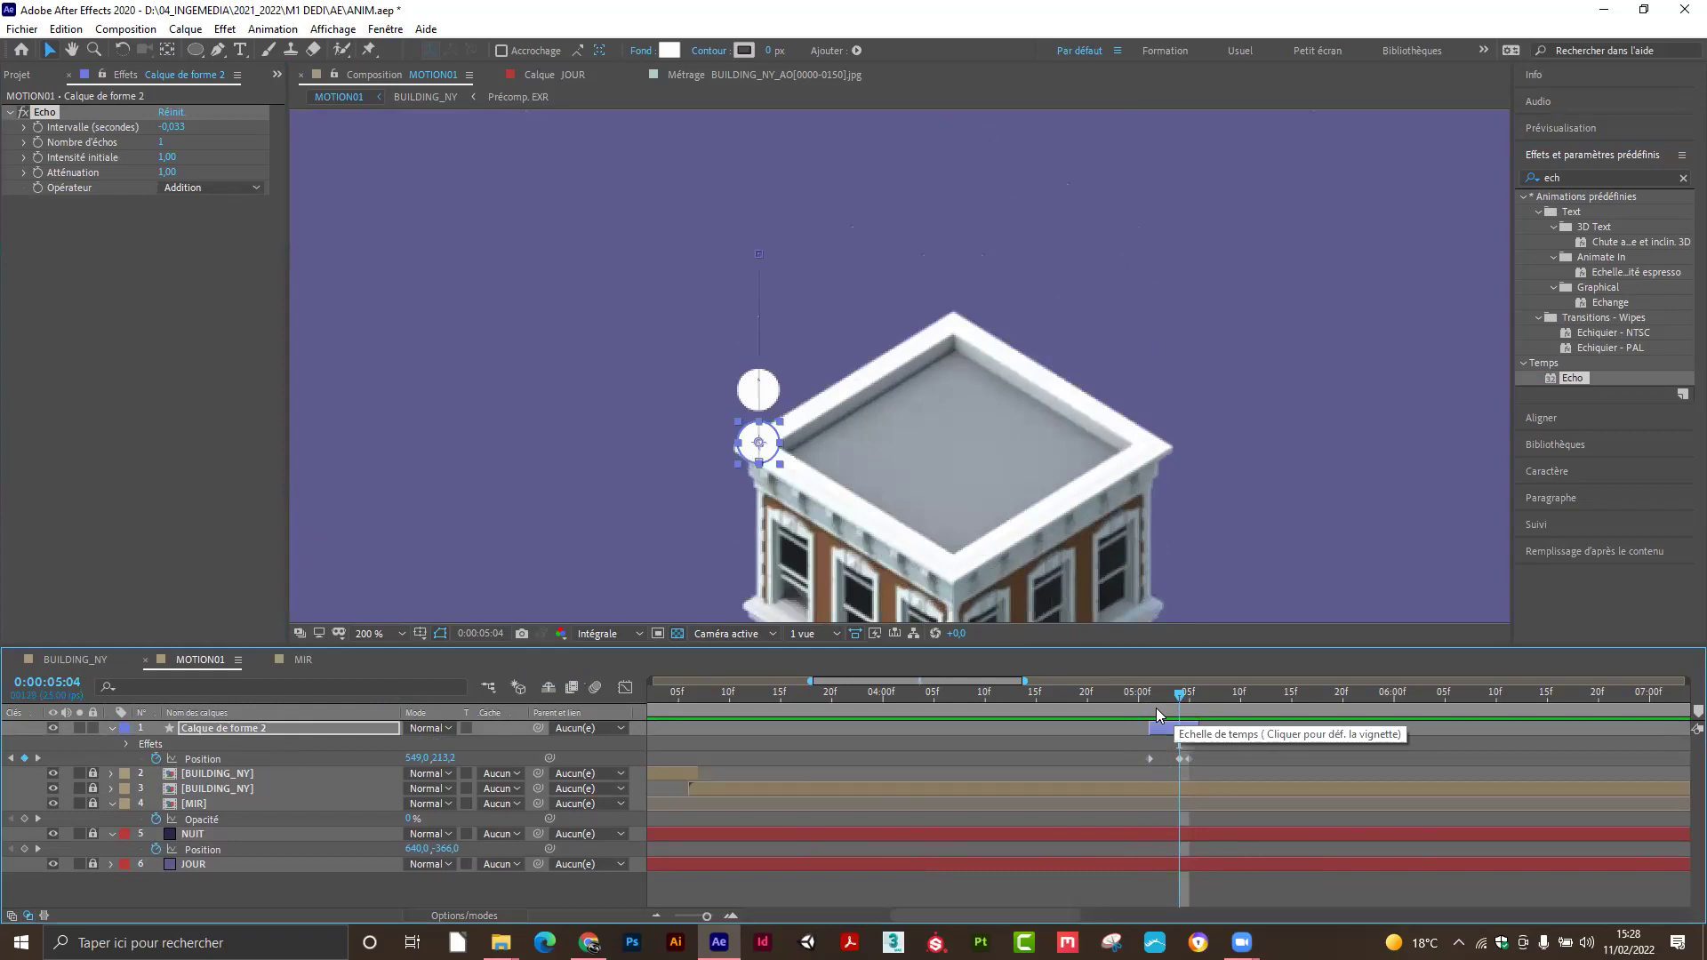
drag(161, 145, 171, 146)
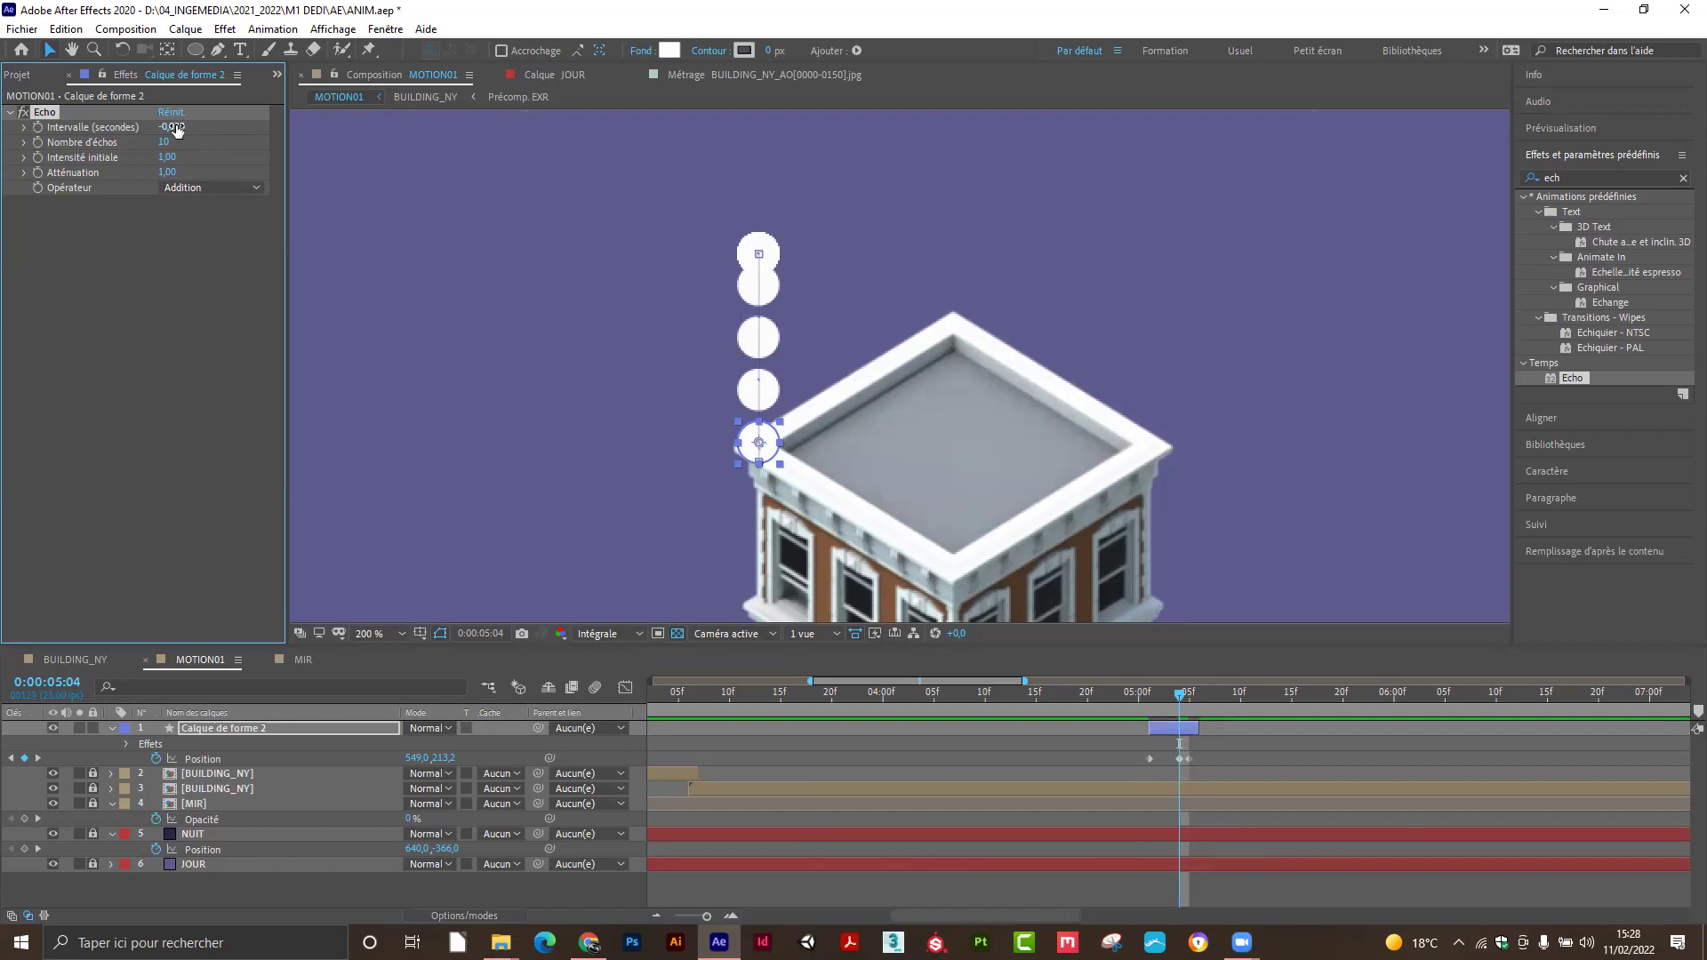
drag(161, 134, 180, 139)
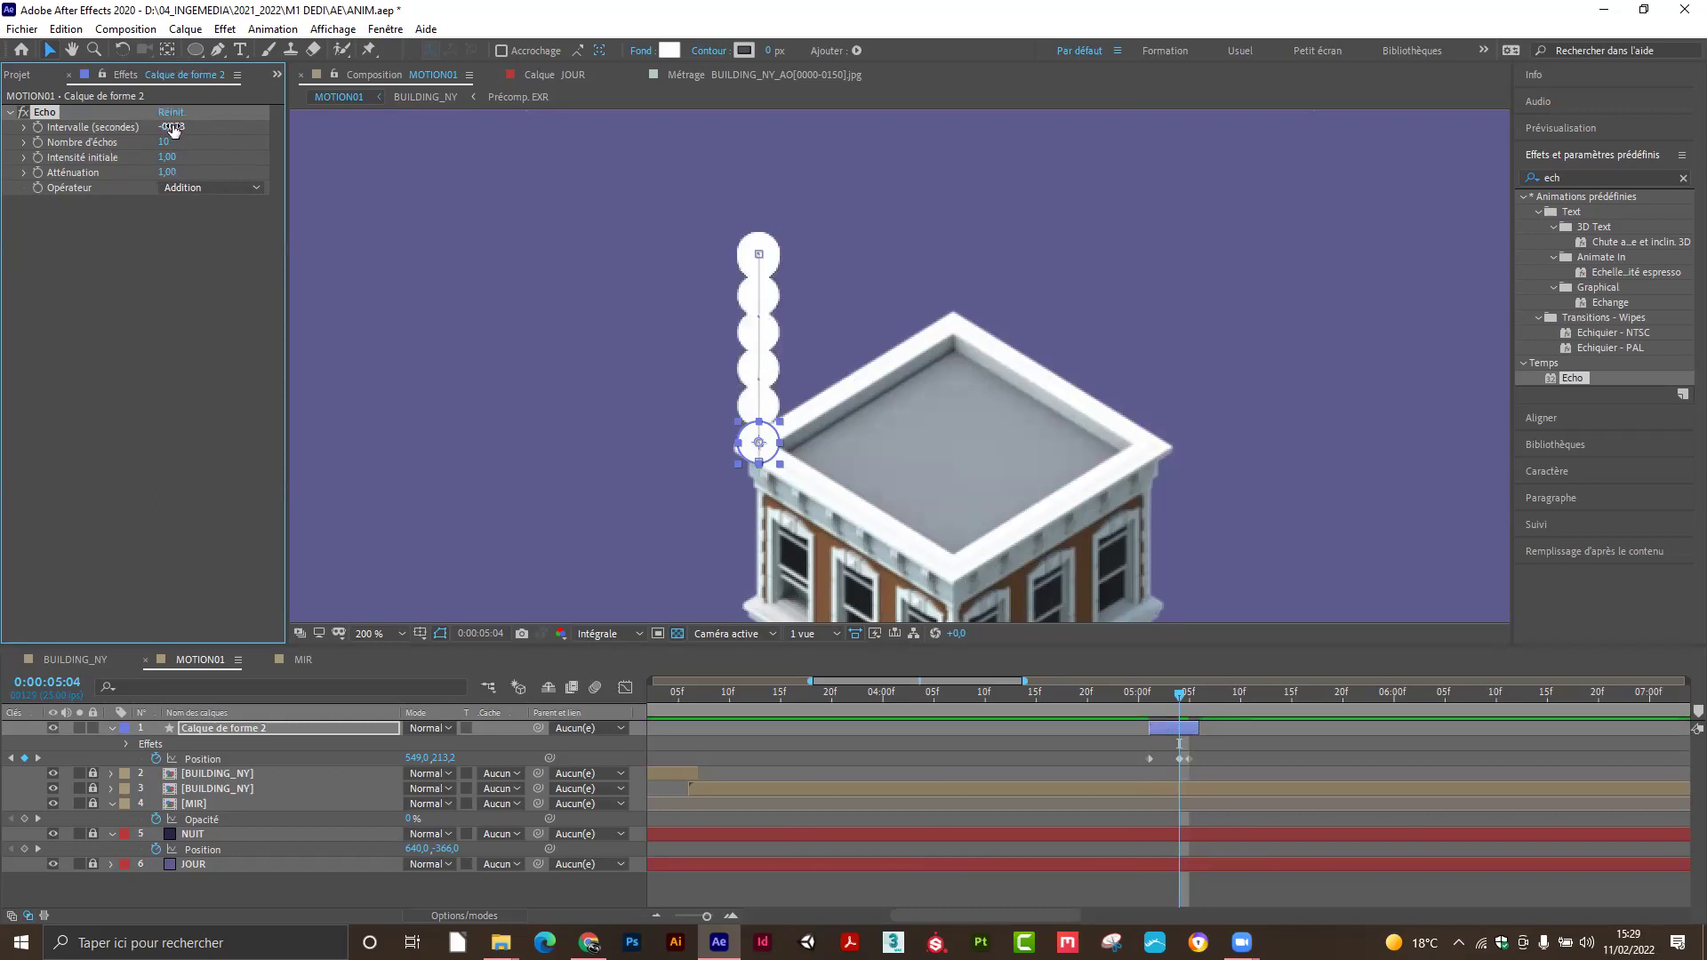
drag(174, 126, 184, 128)
drag(171, 126, 191, 149)
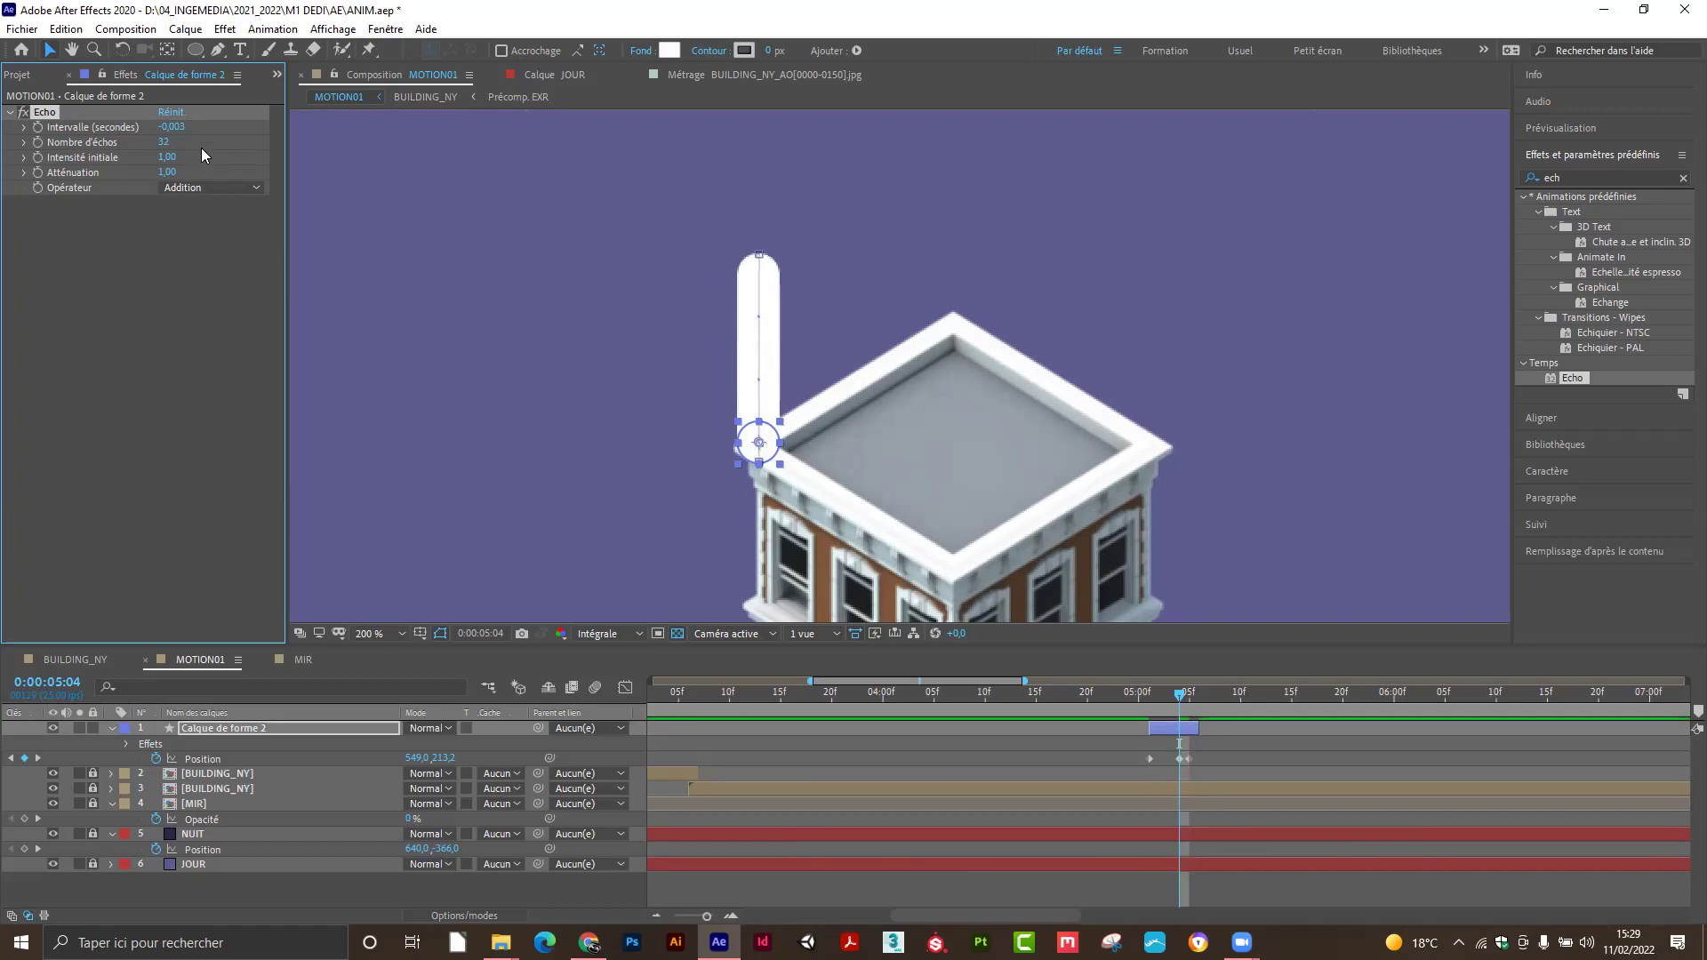
Scrub Echo's Atténuation to 0,82 and preview the fading trail.
drag(167, 172, 156, 172)
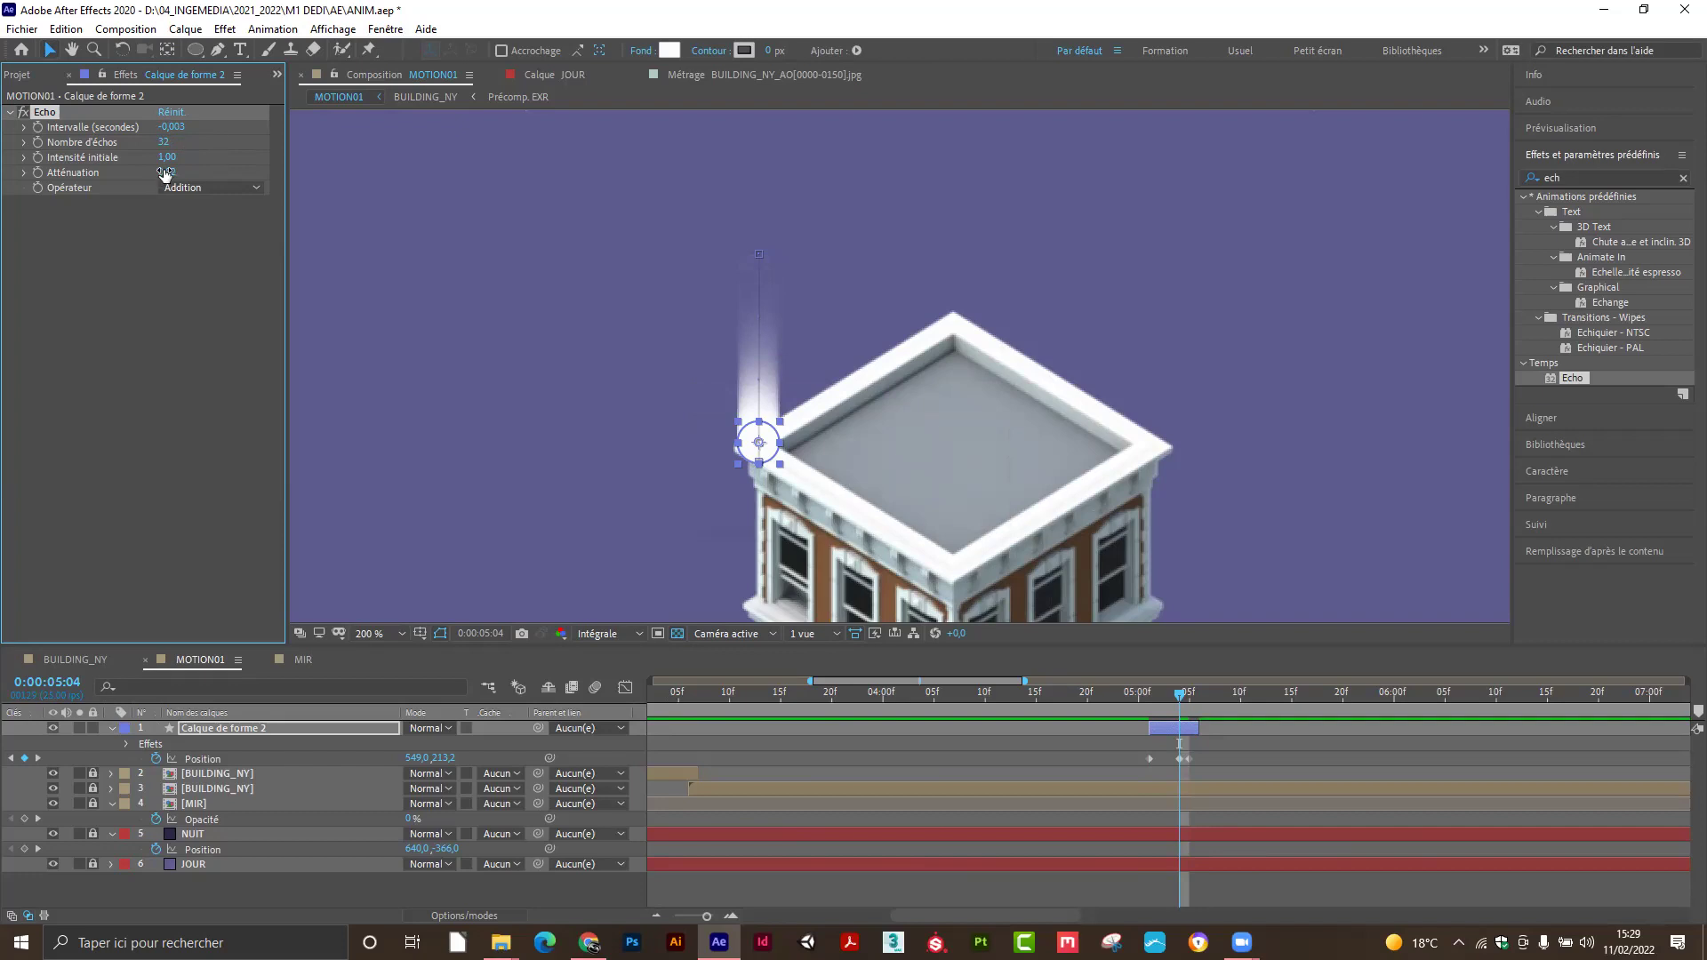
mouse_move(1181, 698)
mouse_down()
mouse_move(1147, 694)
mouse_move(1198, 695)
mouse_move(1138, 696)
mouse_move(1184, 698)
mouse_up()
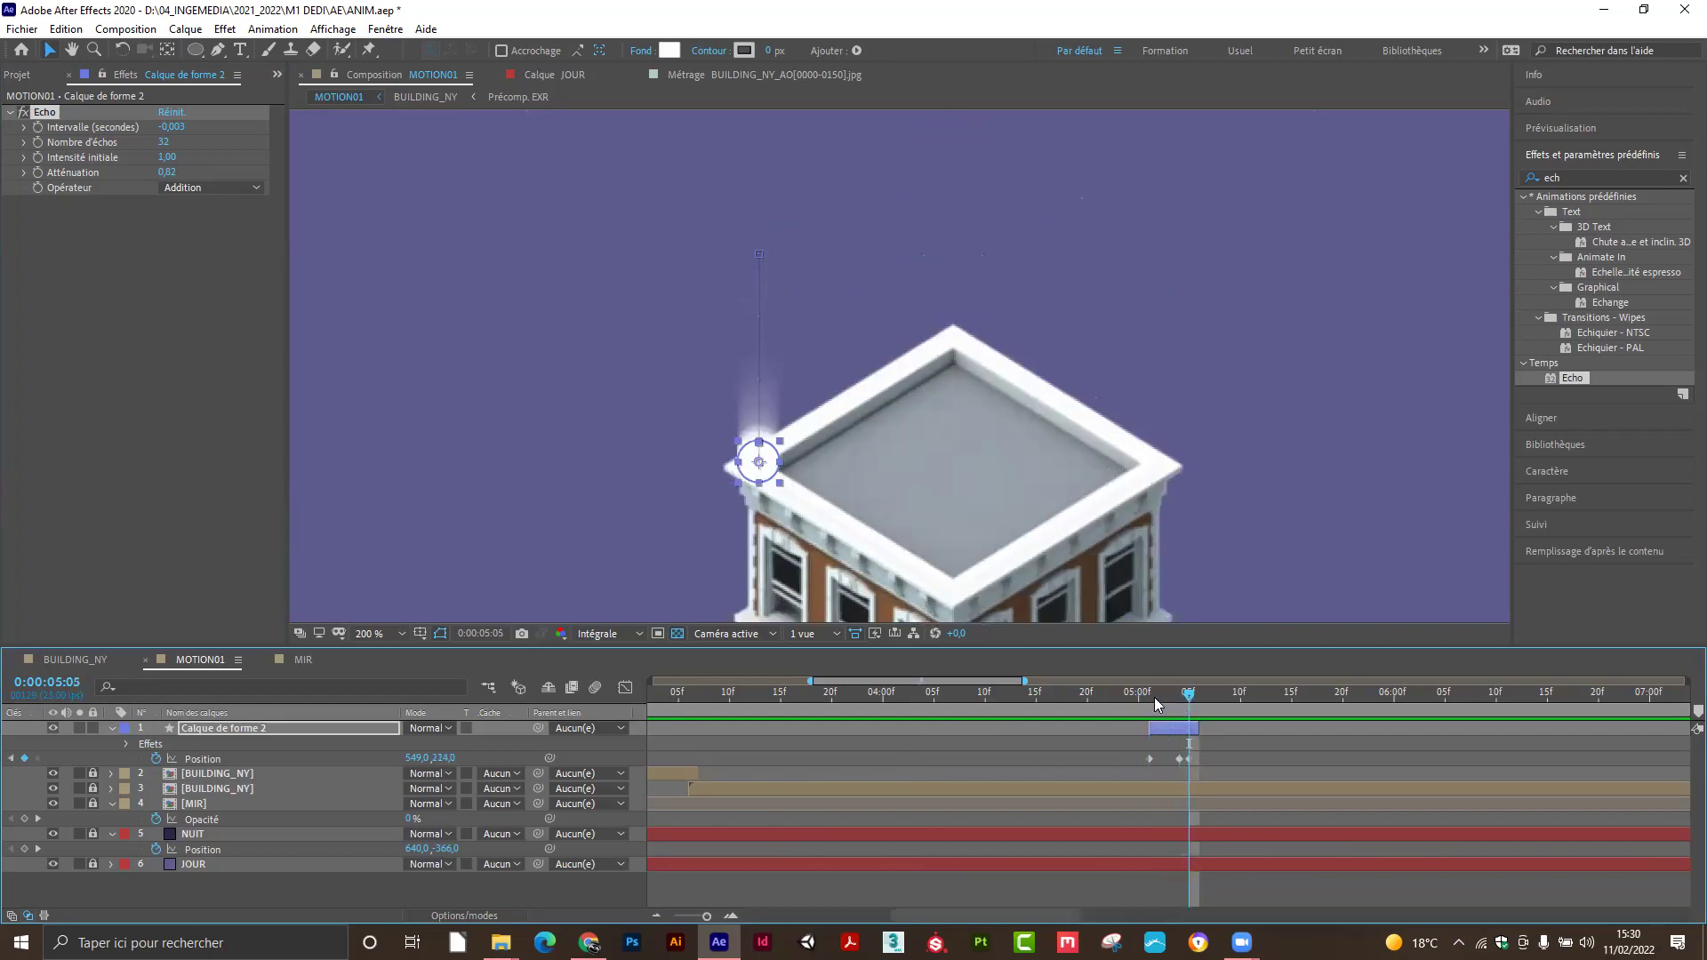
click(269, 730)
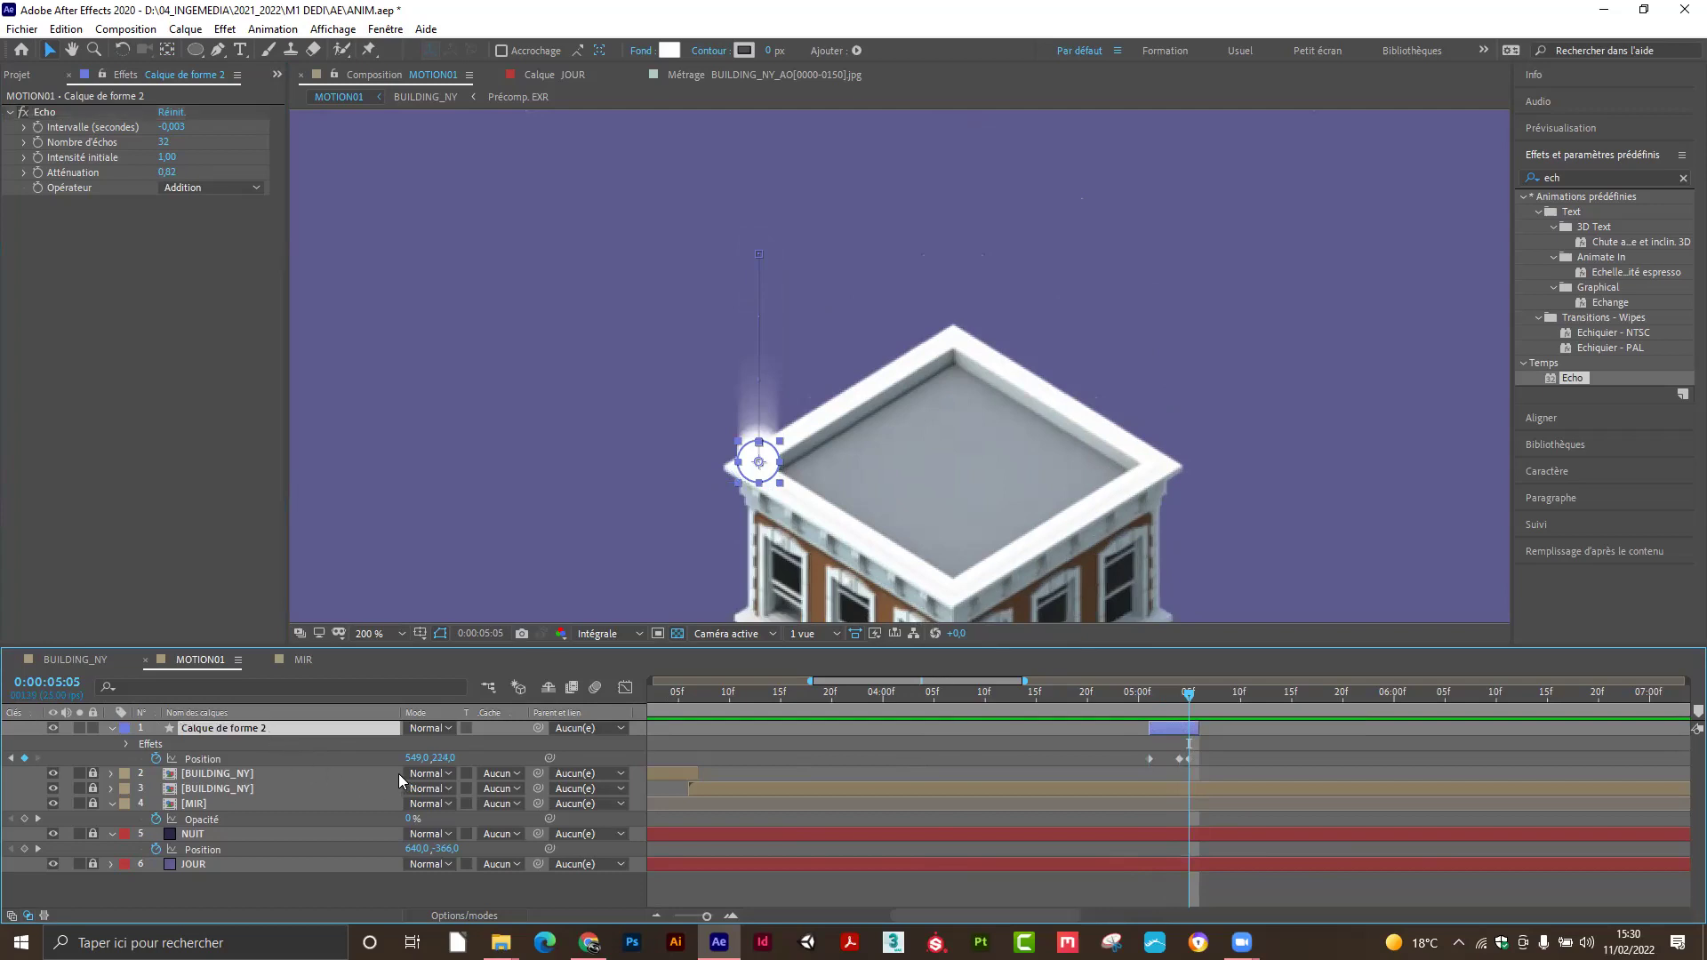
Scale Calque de forme 2 down to about 8% and preview the small dot with its trail.
key(s)
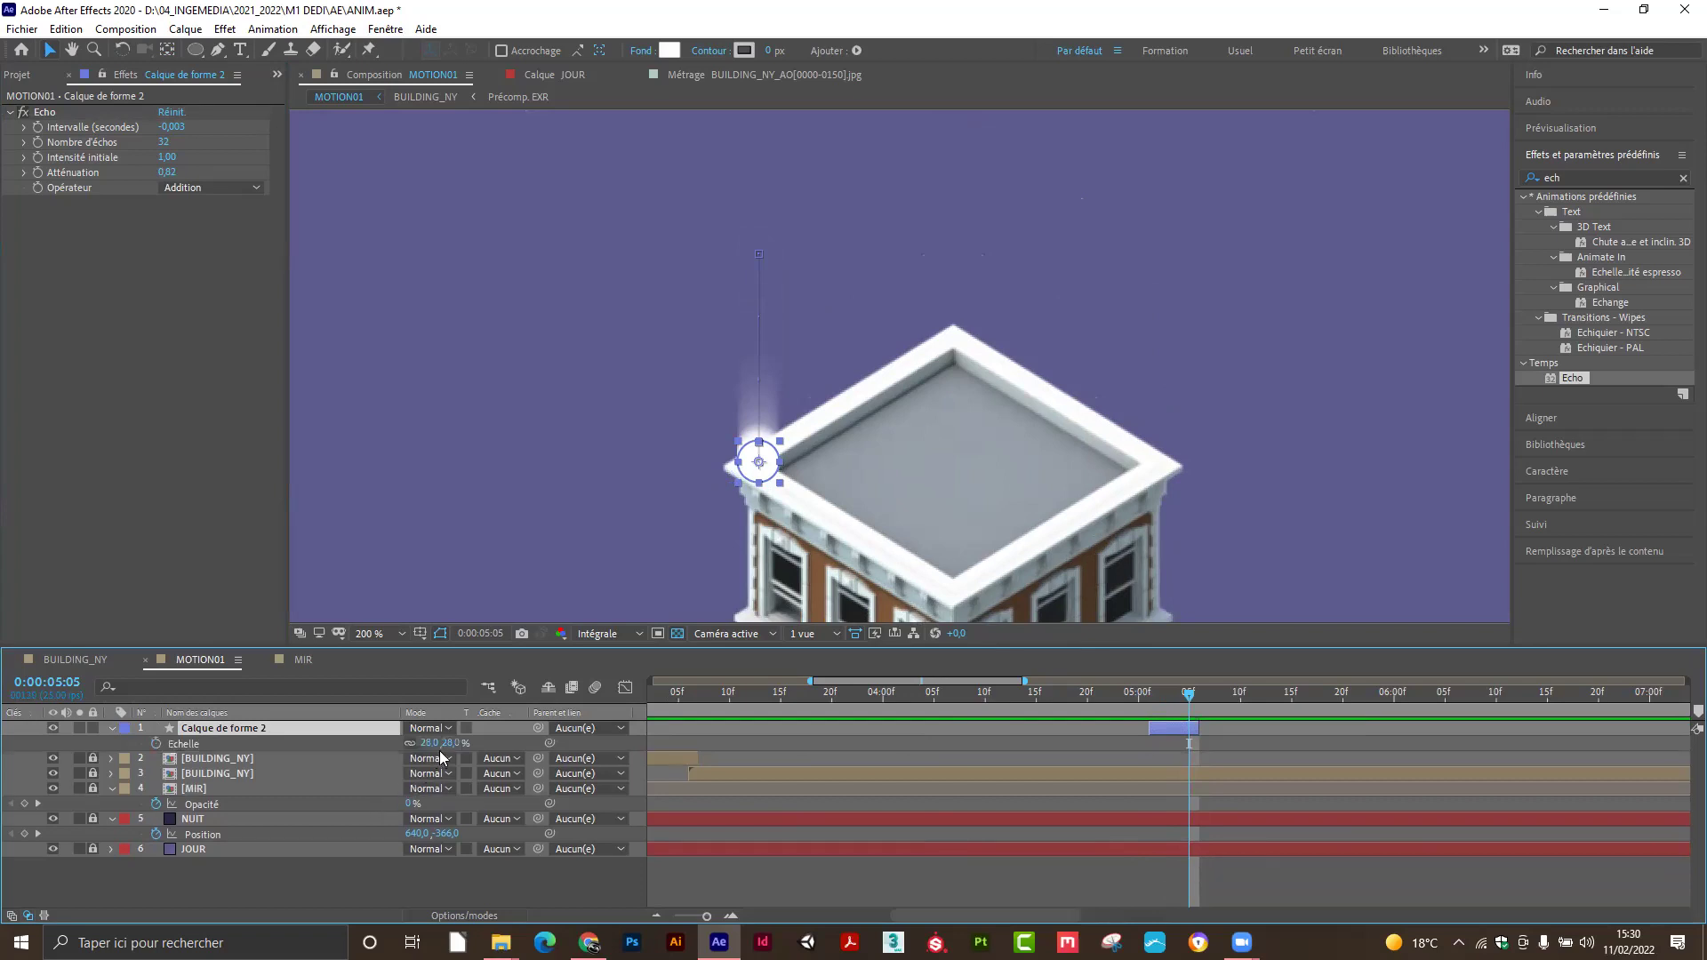
drag(424, 743, 266, 758)
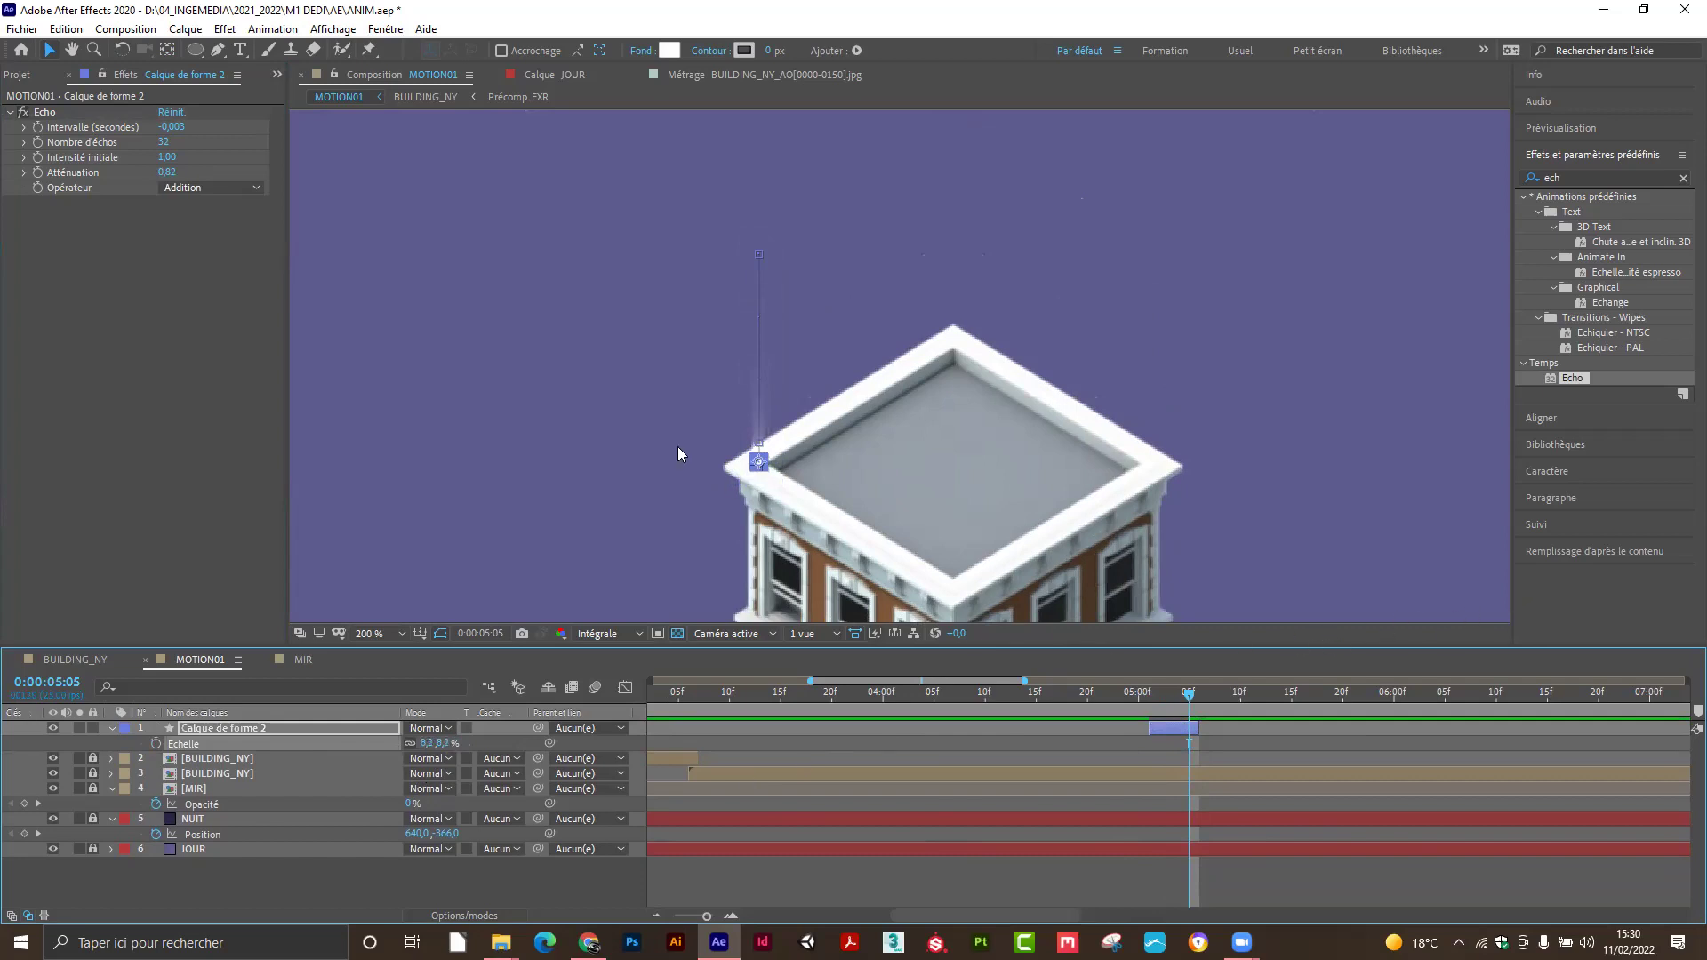
click(646, 416)
drag(1189, 689, 1152, 697)
scroll(976, 407, down, 1)
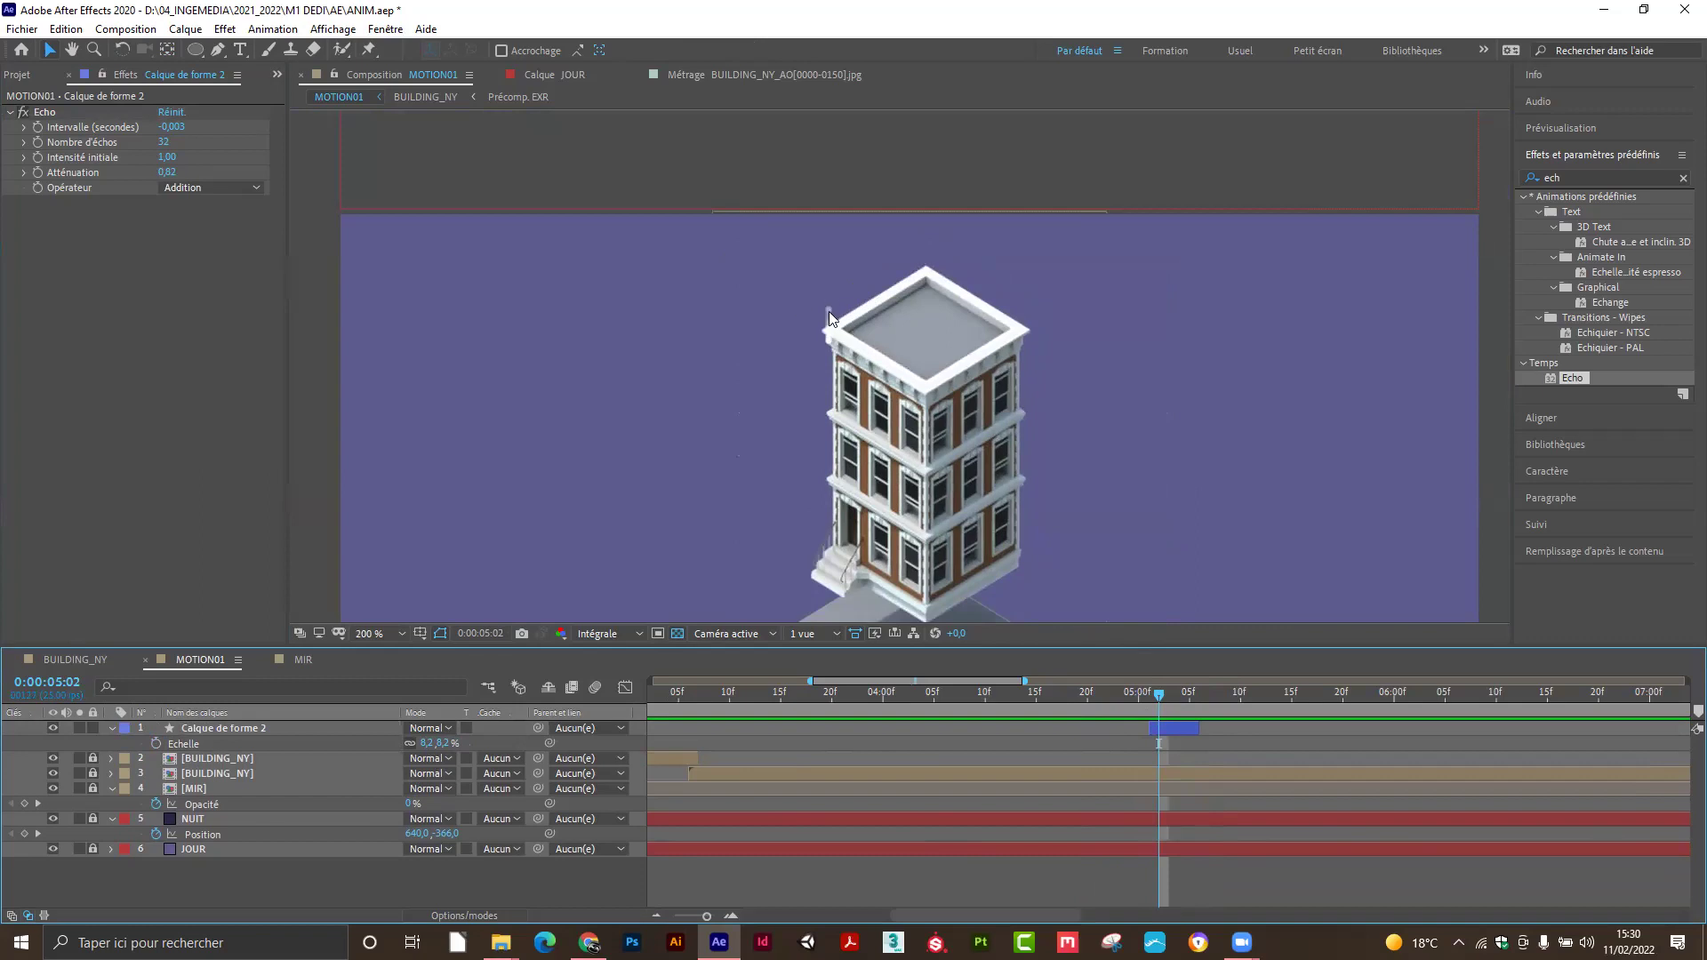
Lower Echo's Atténuation to 0,73, undoing an accidental echo-count change.
key(period)
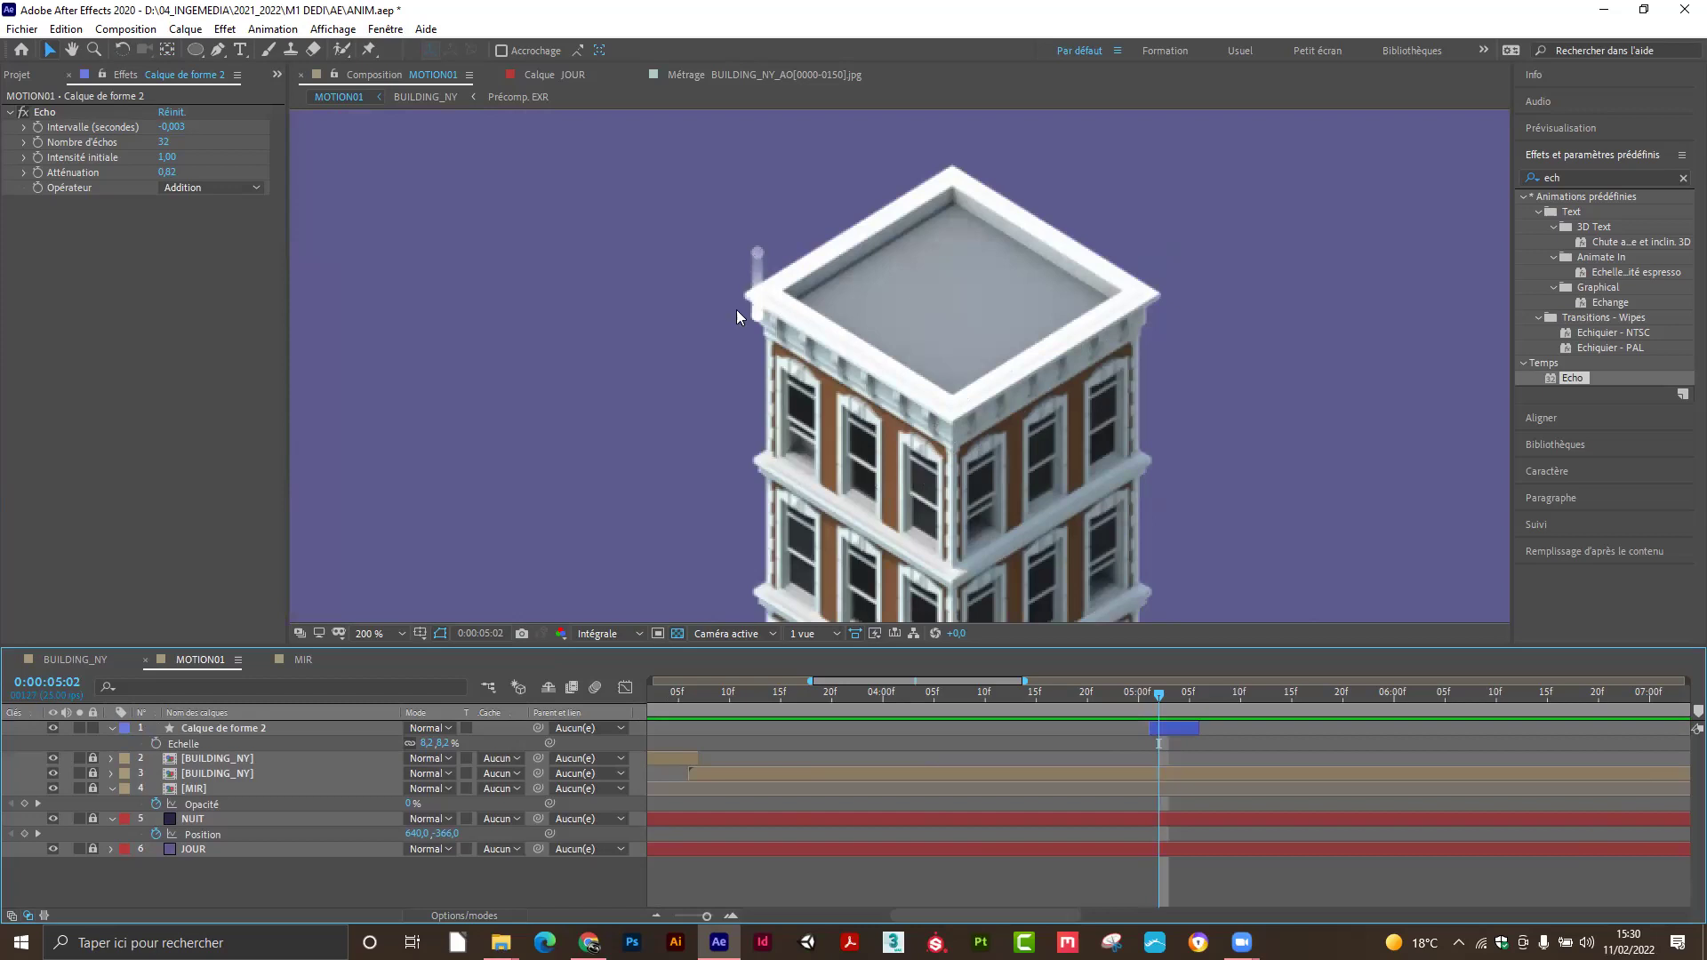
click(220, 727)
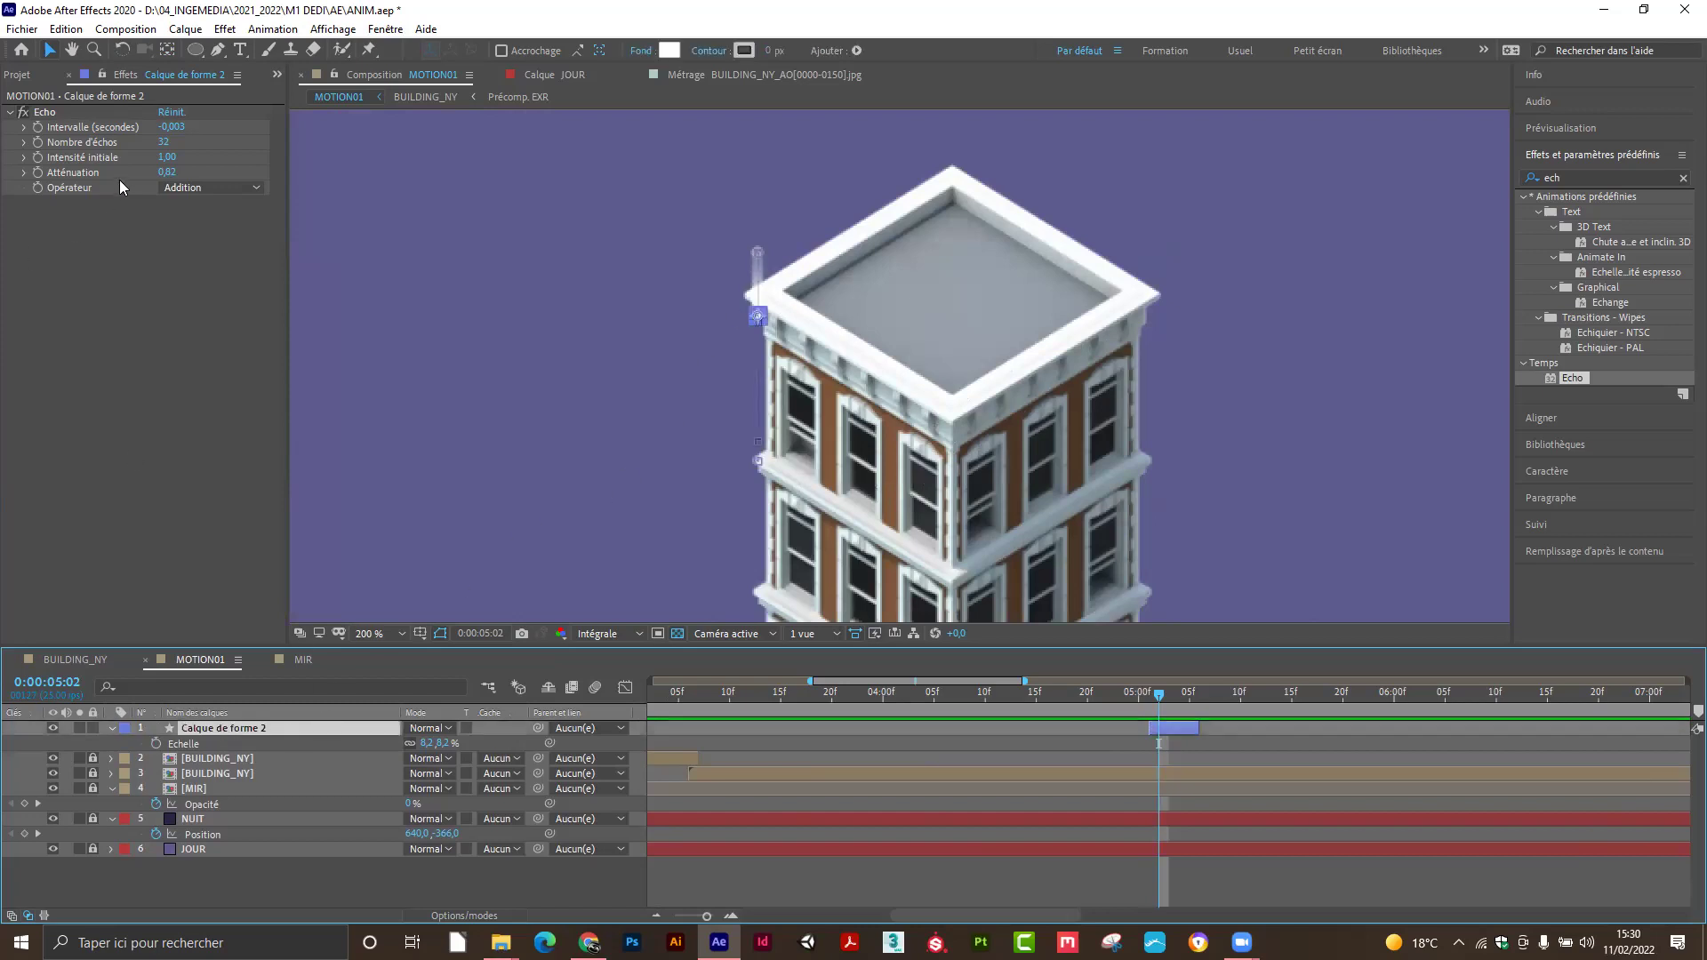
drag(163, 141, 157, 143)
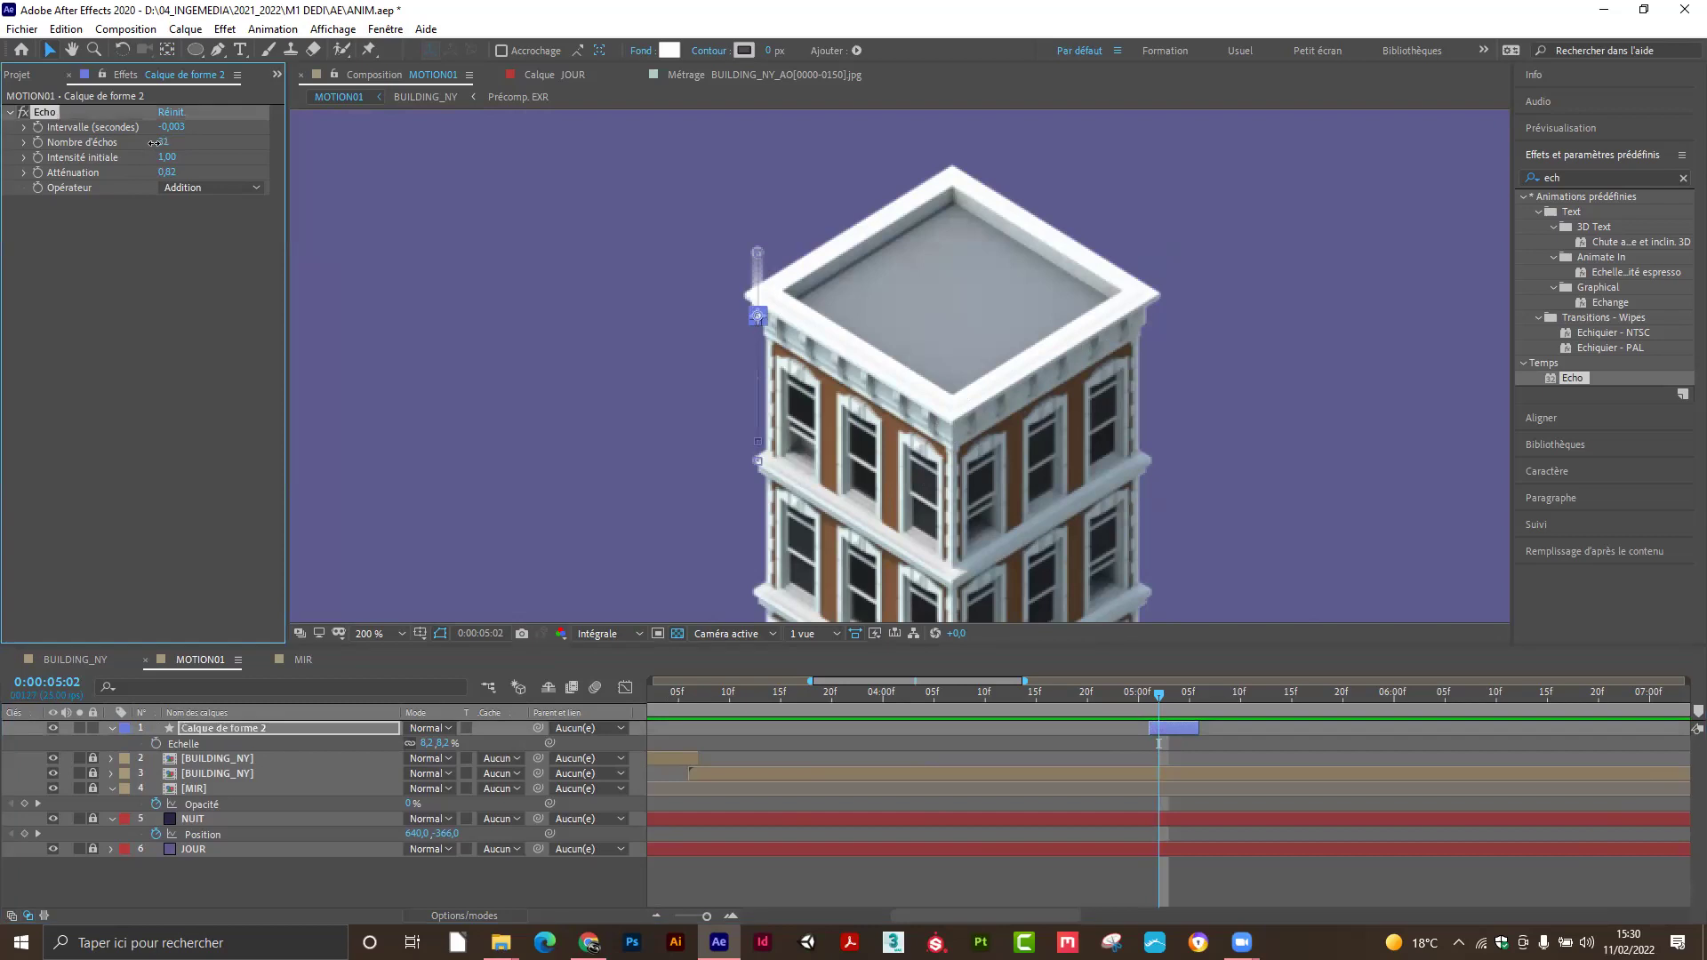
key(ctrl+z)
drag(172, 180, 151, 175)
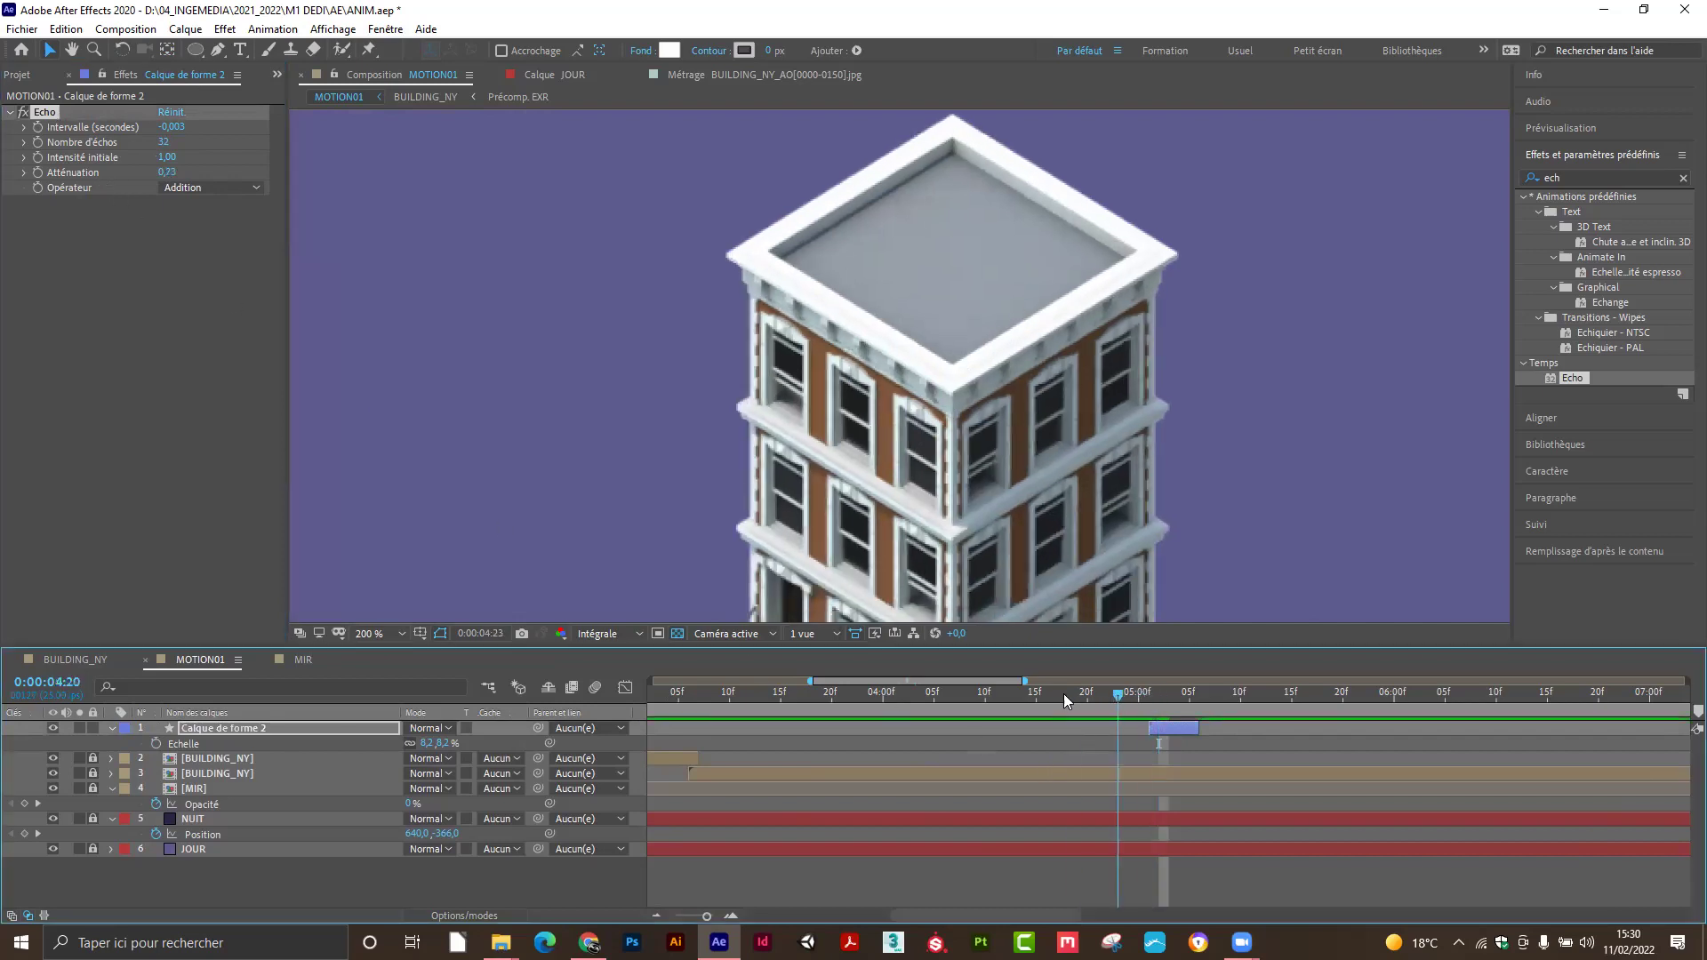
drag(1122, 695, 1168, 702)
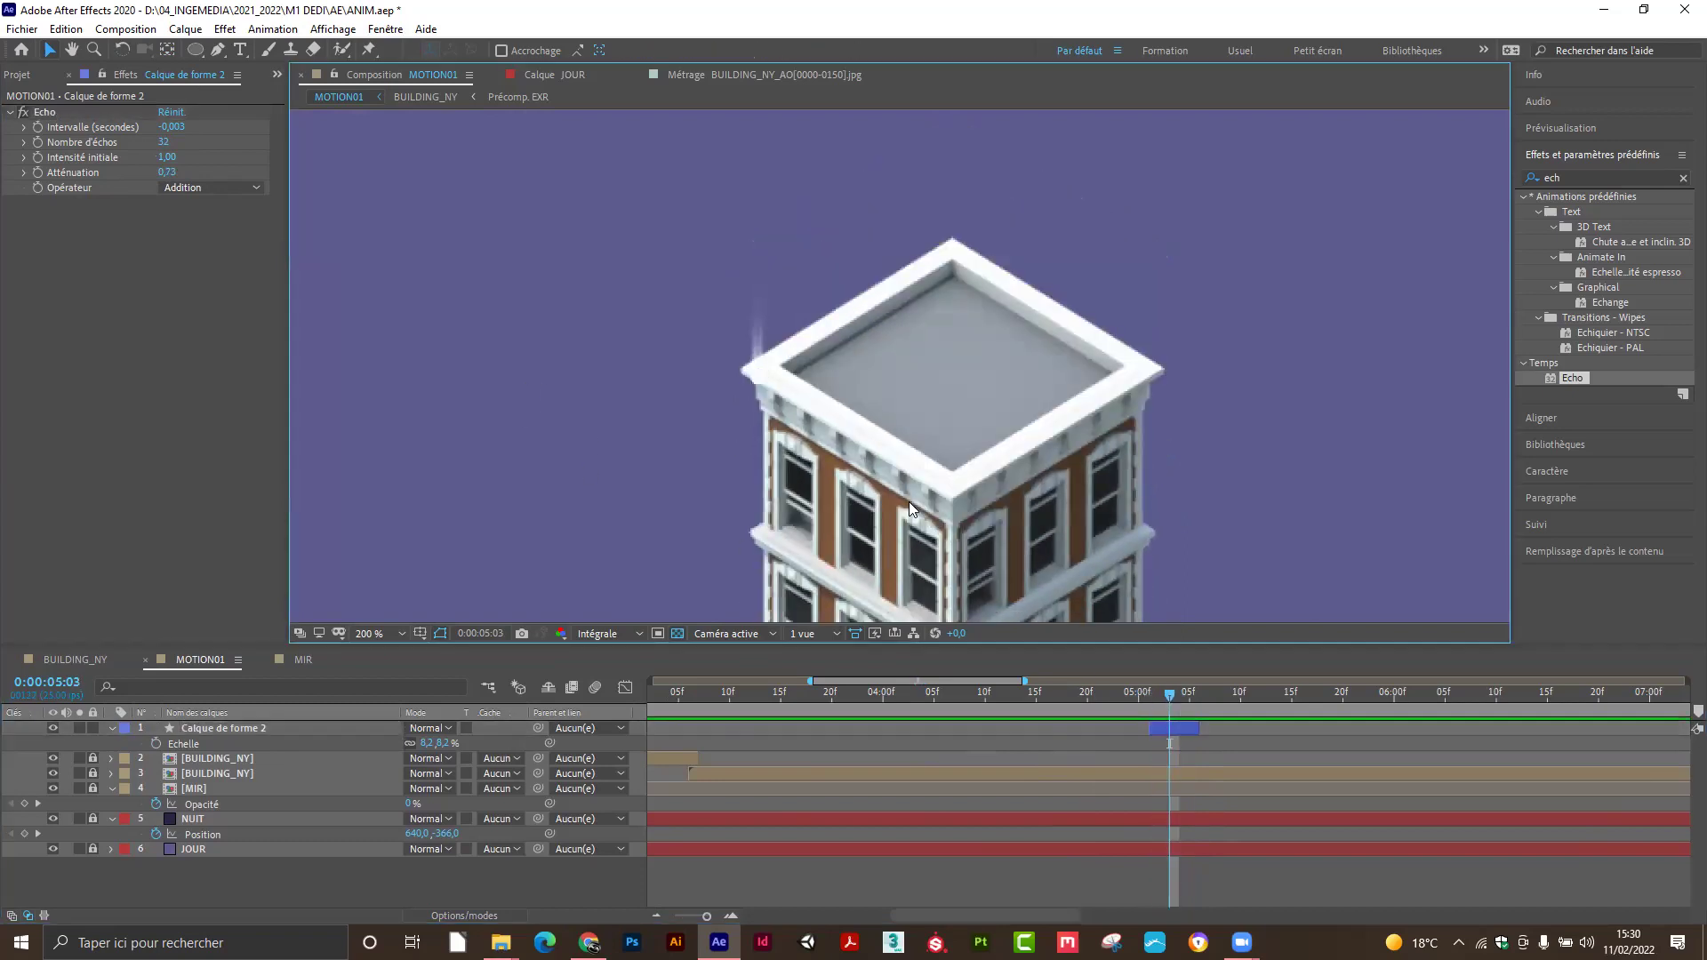
Check the trail, then move Calque de forme 2 below MIR, just above NUIT.
key(comma)
mouse_move(1169, 695)
mouse_down()
mouse_move(1116, 697)
mouse_move(1211, 698)
mouse_move(1143, 704)
mouse_move(1186, 697)
mouse_move(1159, 699)
mouse_up()
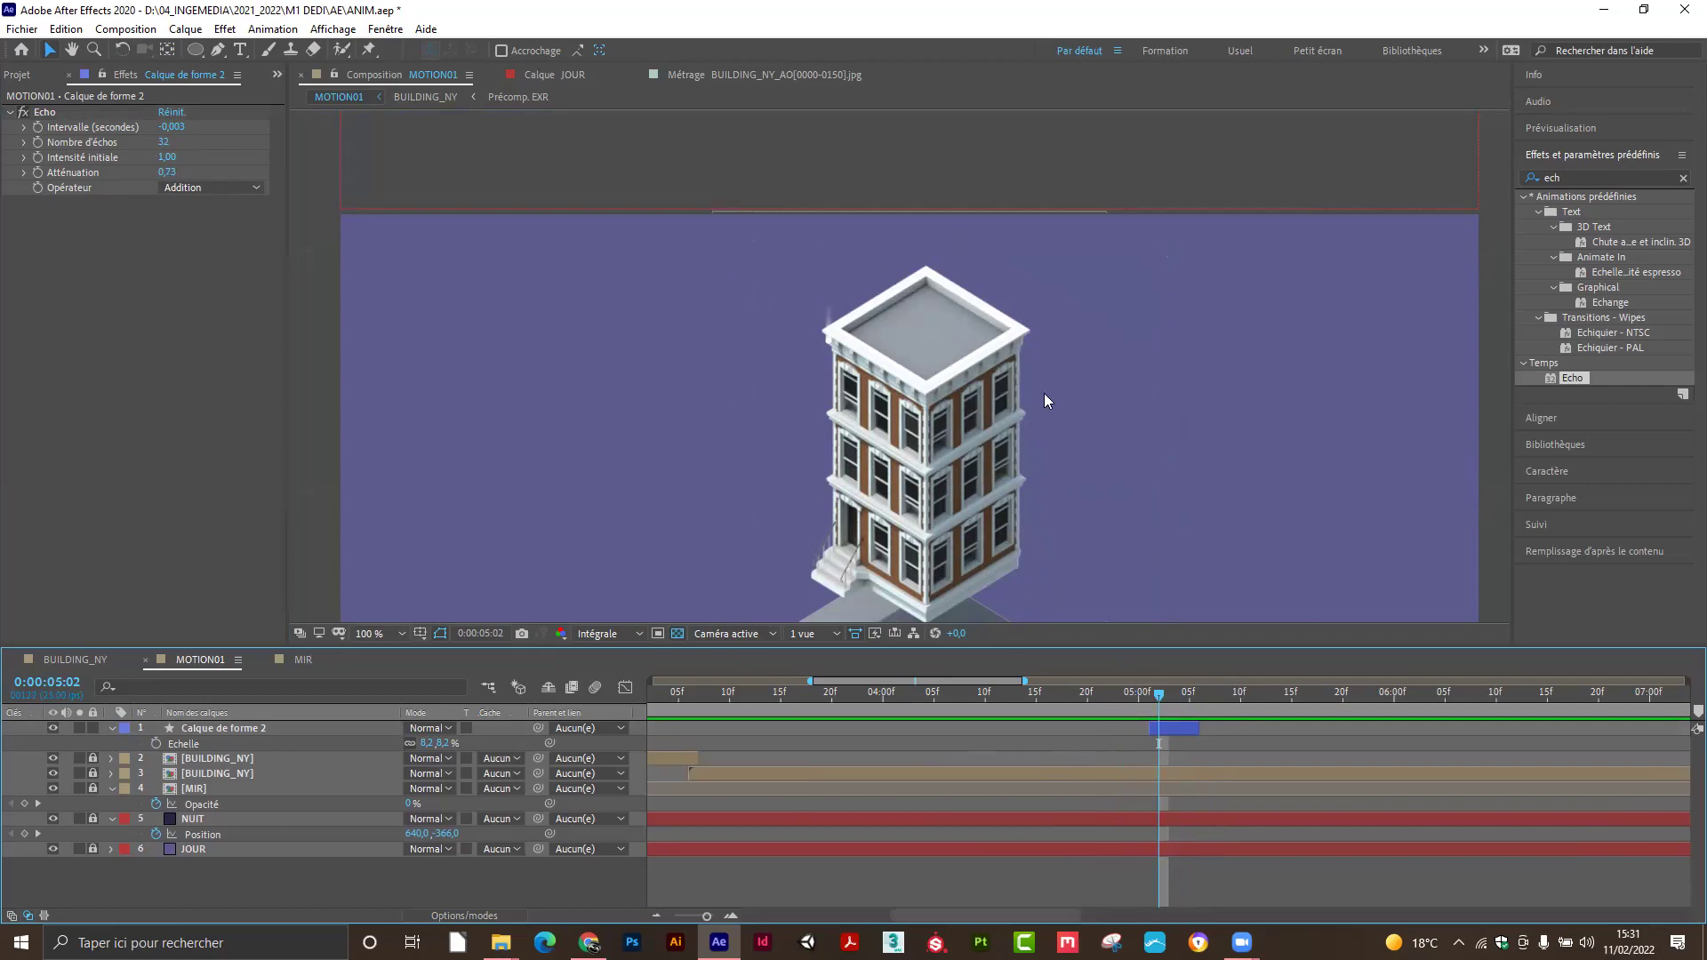
key(period)
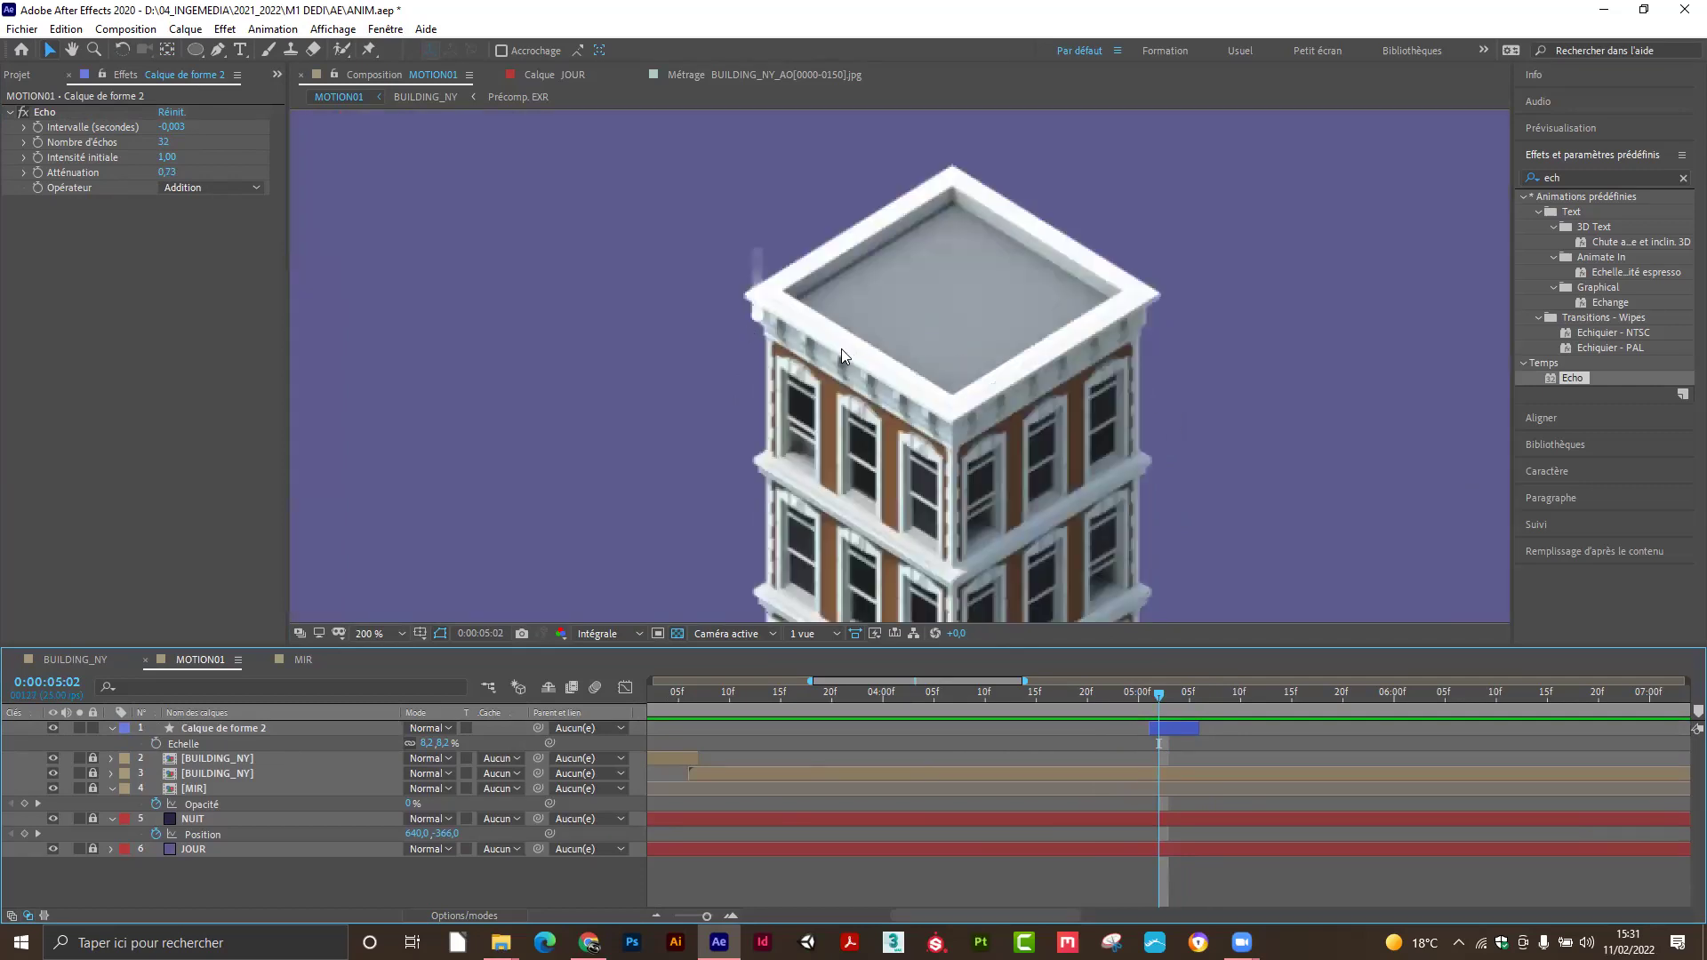
mouse_move(1168, 701)
mouse_down()
mouse_move(1138, 698)
mouse_move(1195, 706)
mouse_move(1169, 709)
mouse_up()
click(283, 729)
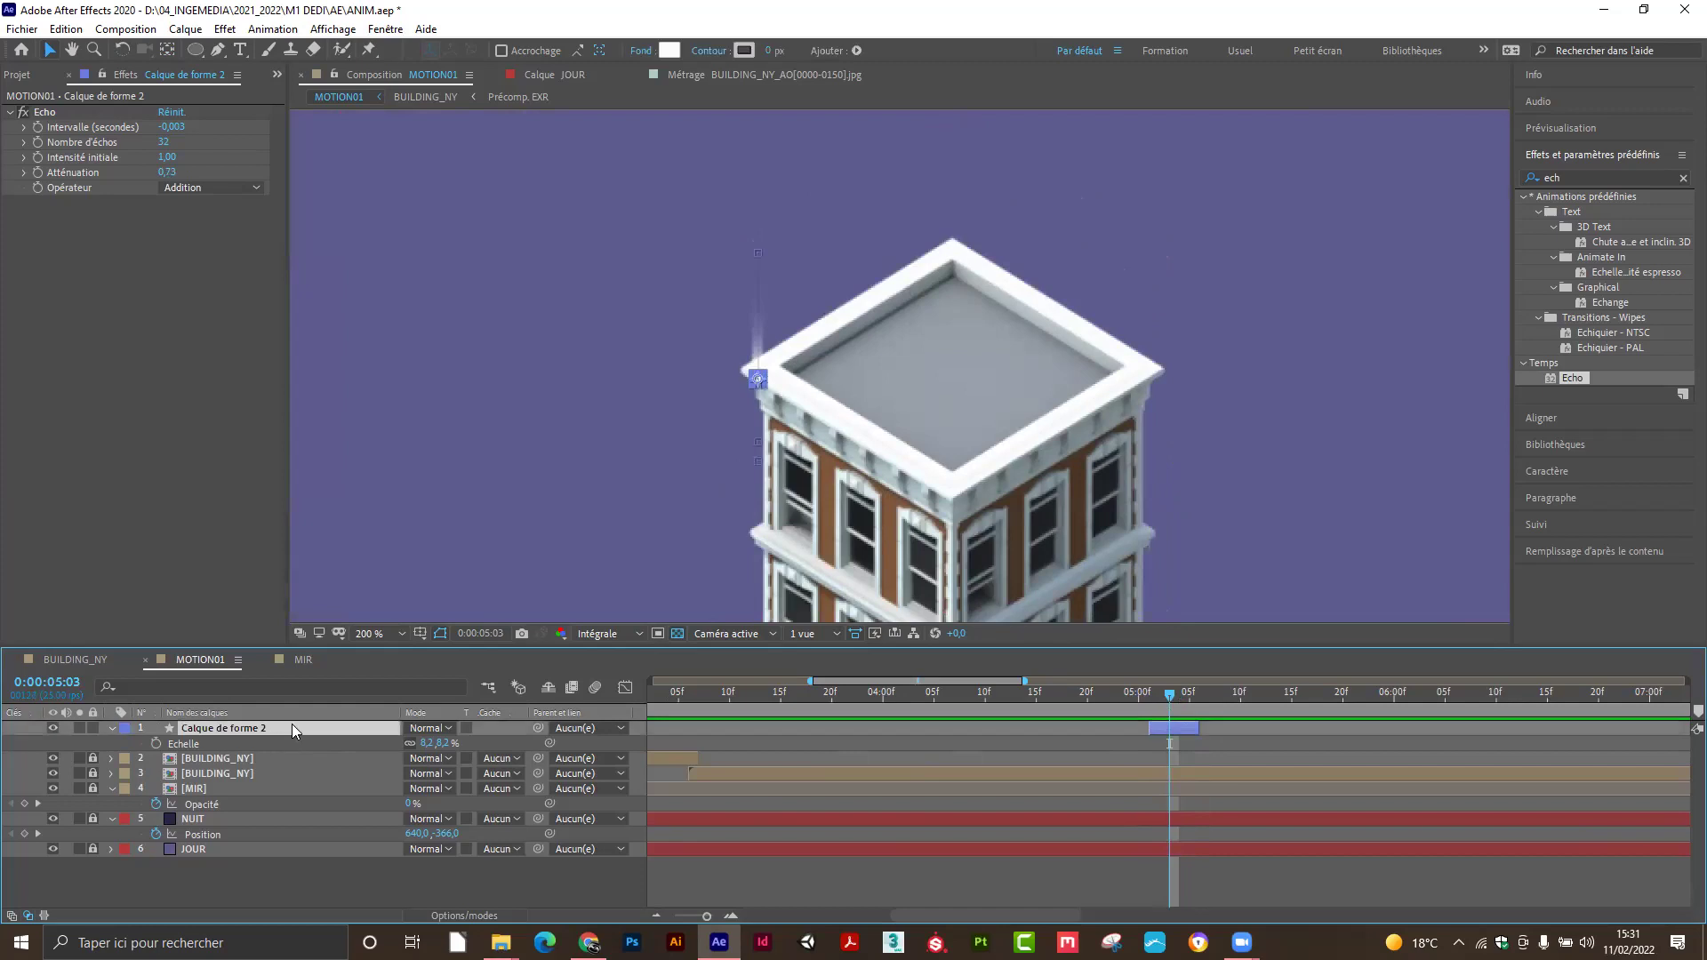
drag(283, 722, 278, 790)
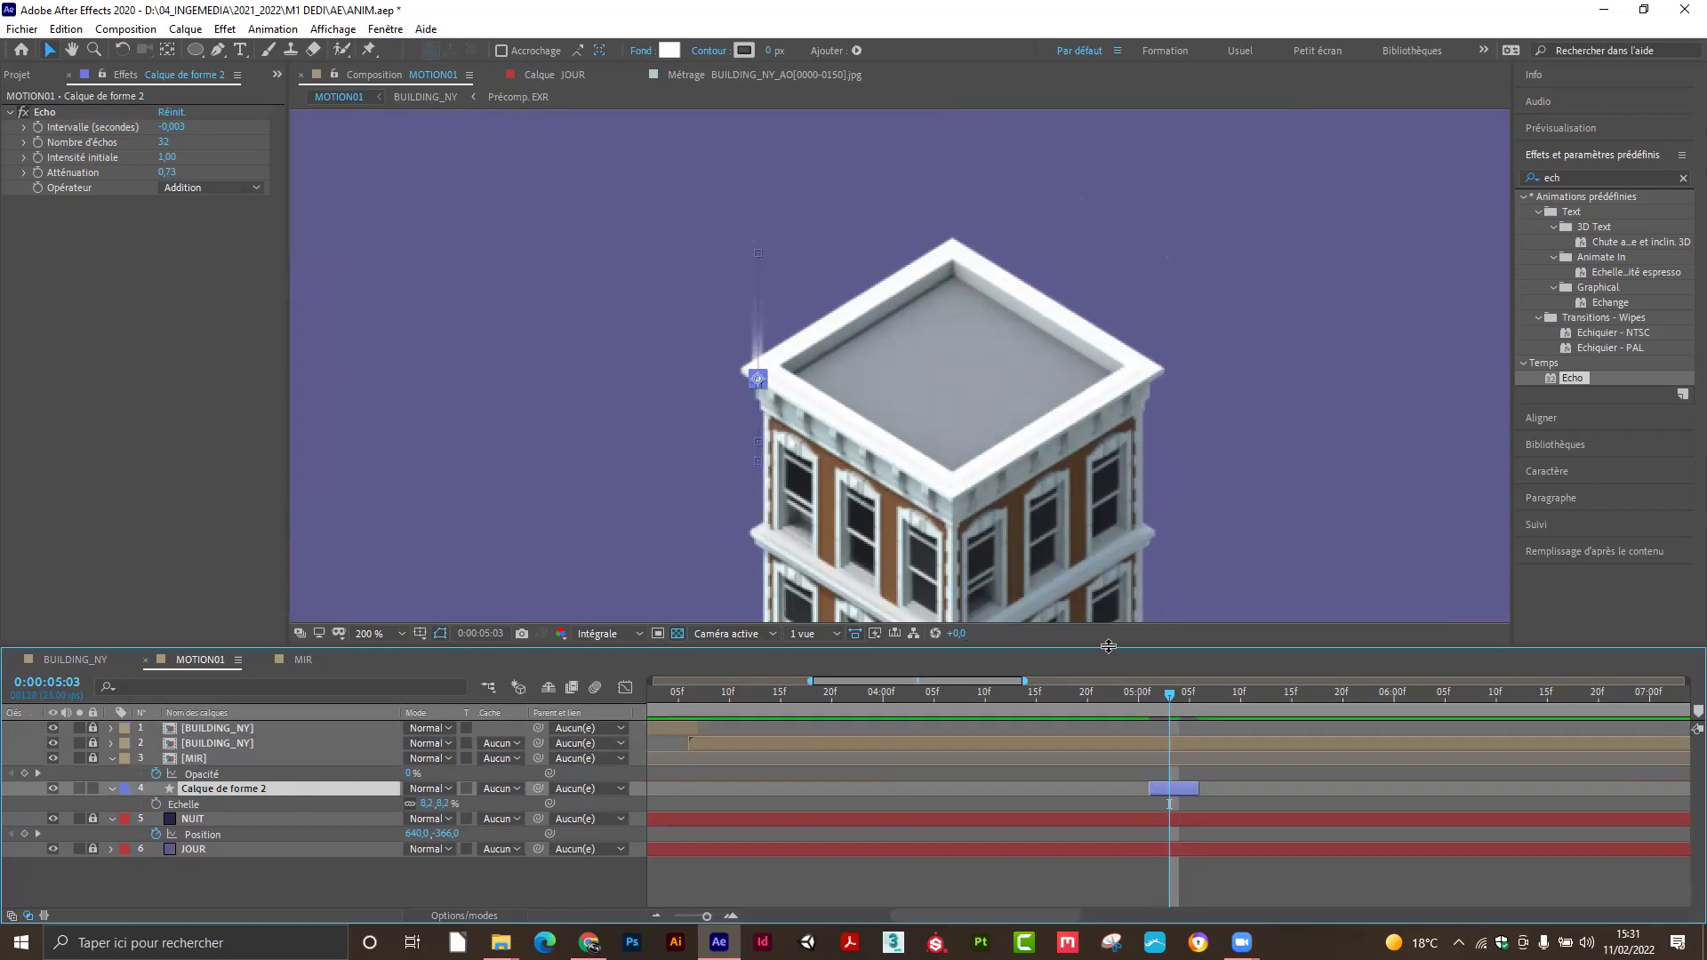
Rename the circle's shape layer to 'trainee'.
mouse_move(1168, 693)
mouse_down()
mouse_move(1130, 698)
mouse_move(1201, 706)
mouse_move(1151, 715)
mouse_move(1188, 715)
mouse_up()
click(364, 887)
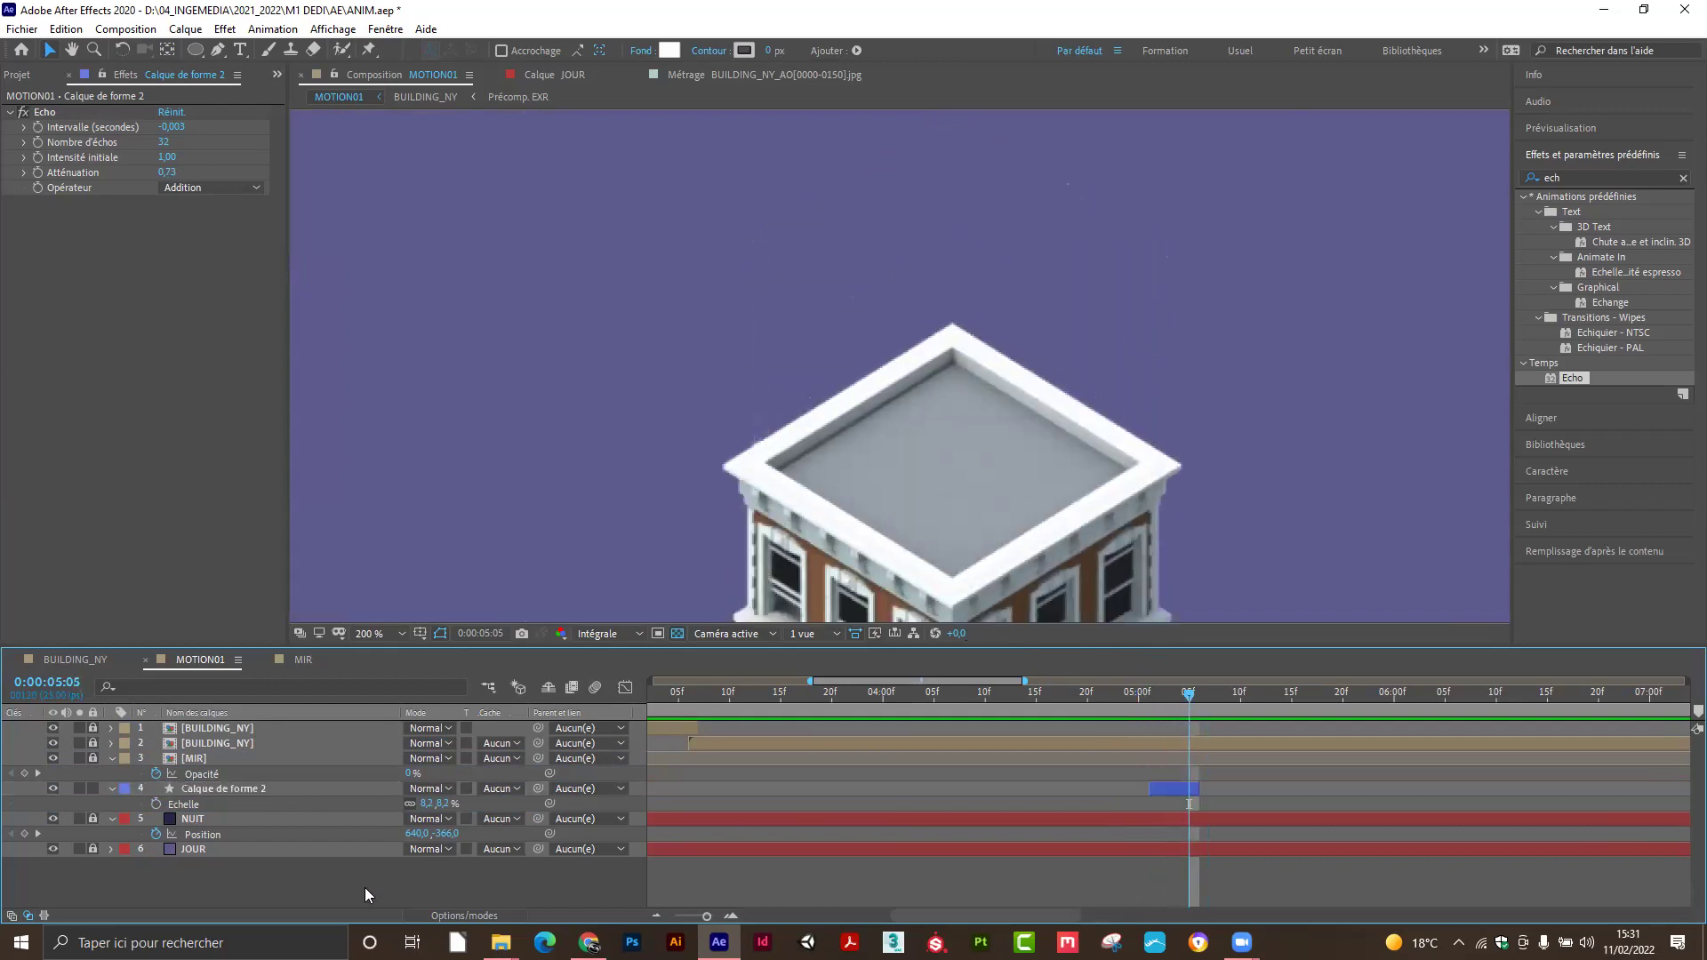
click(208, 790)
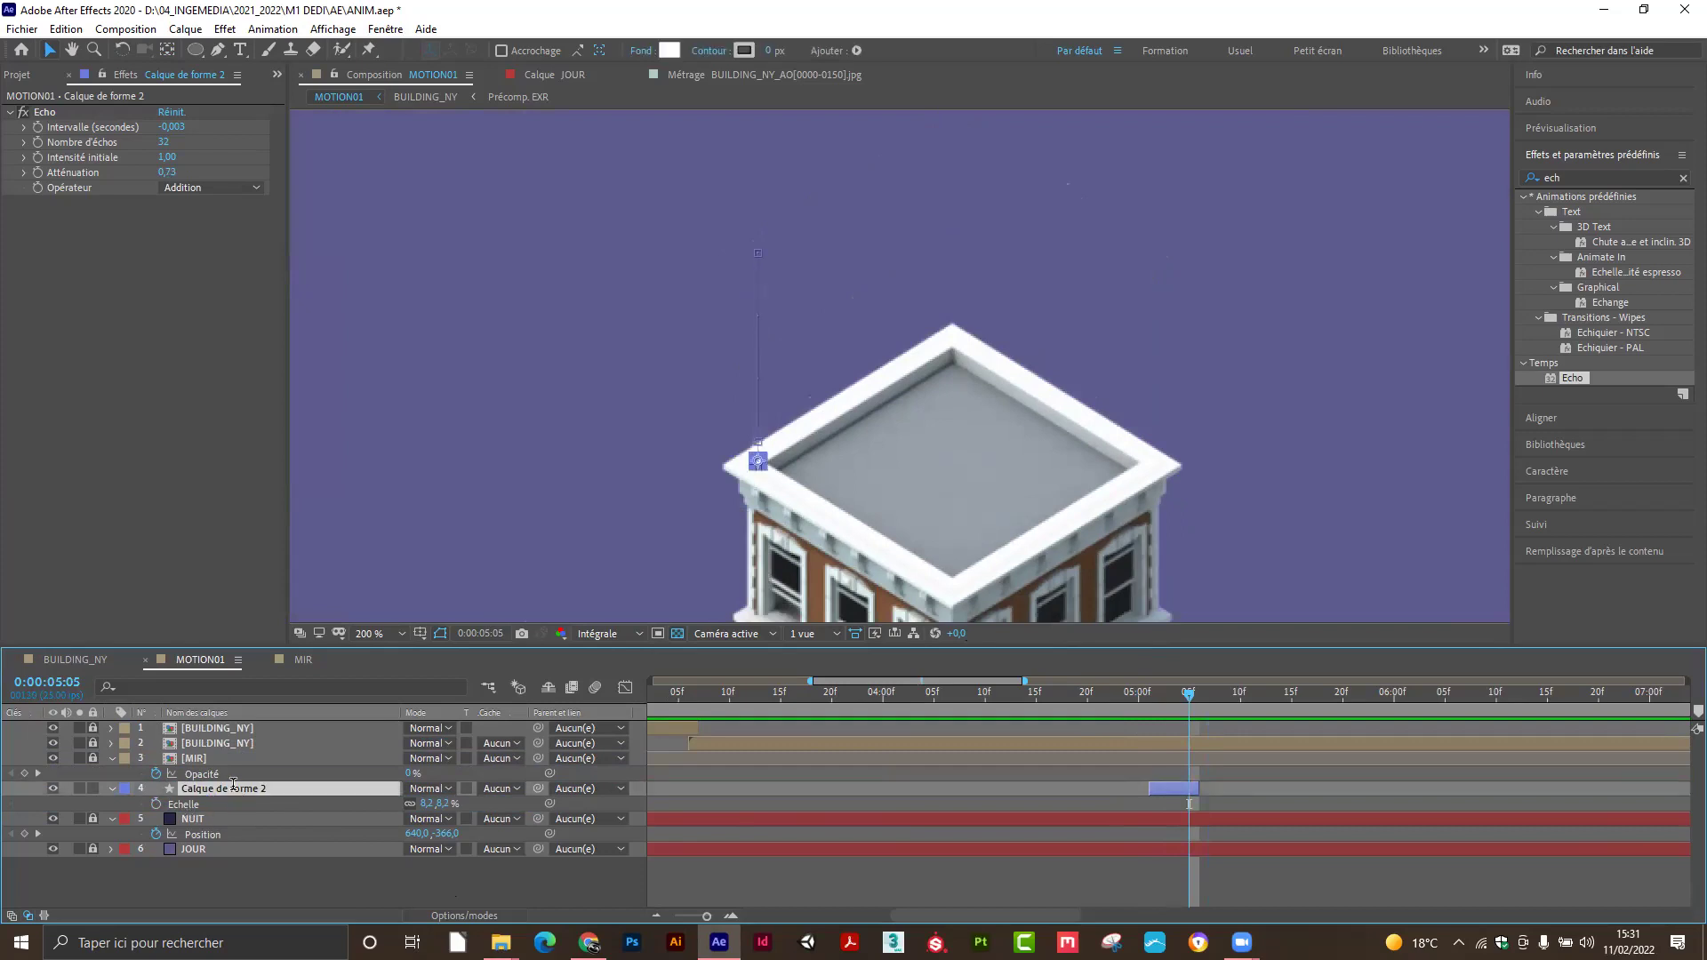
key(Return)
text(trainee)
key(Return)
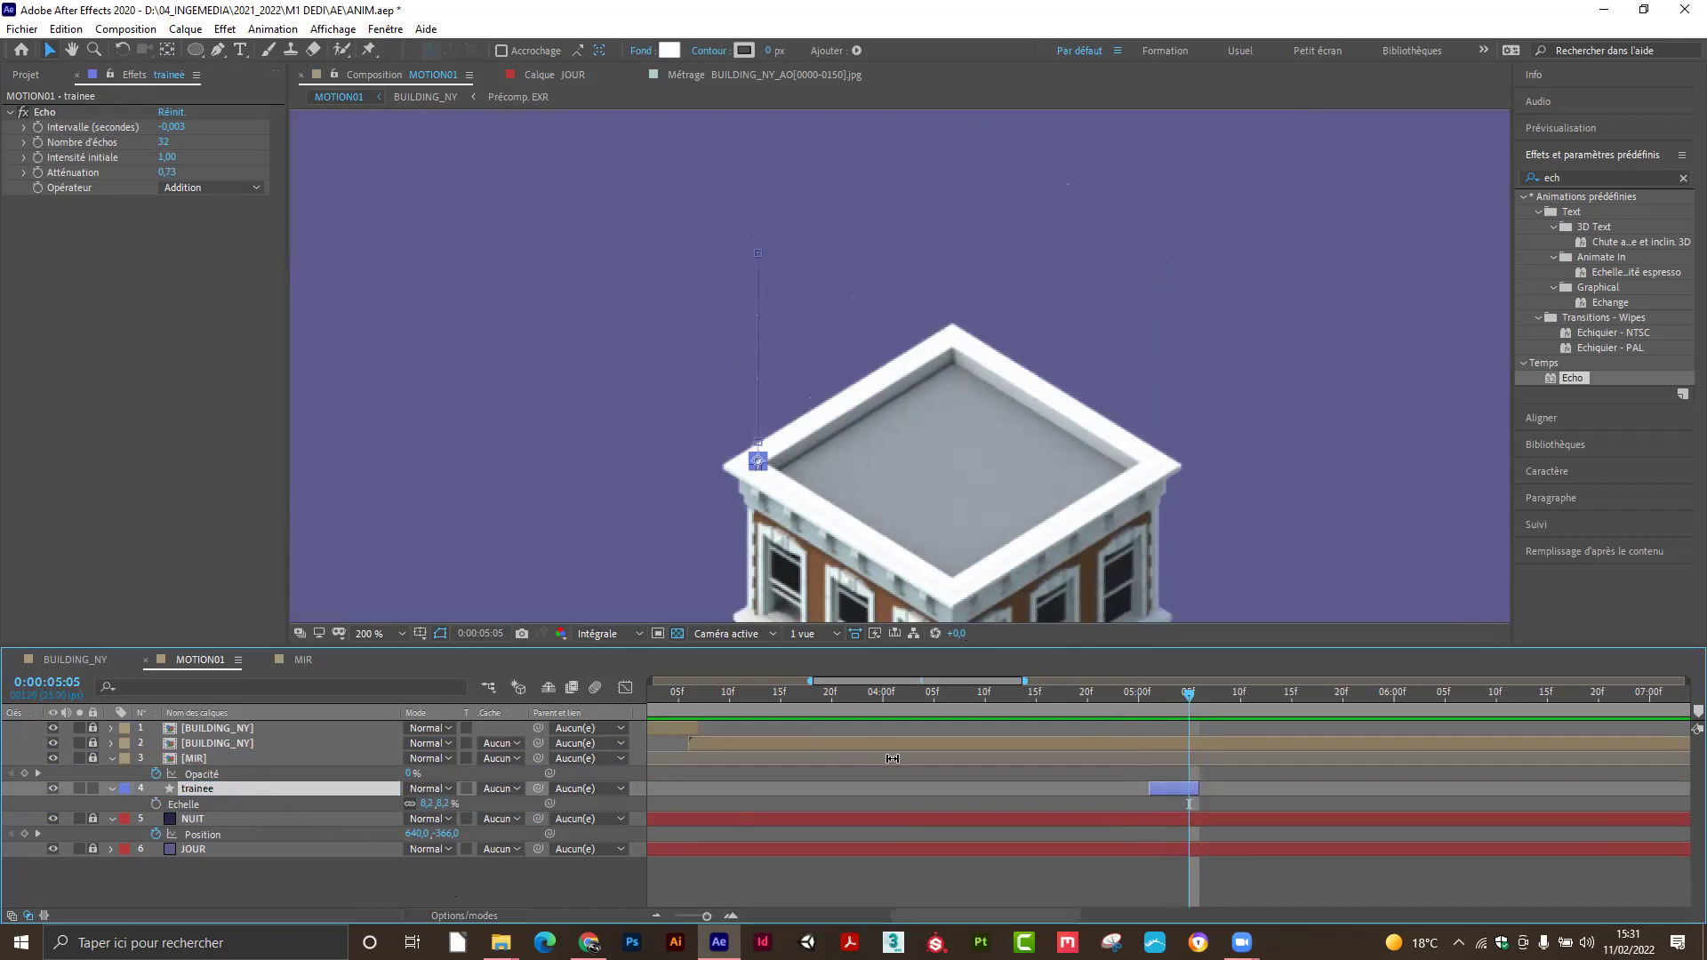
Preview the trail, then duplicate the trainee layer to create trainee 2.
mouse_move(1161, 697)
mouse_down()
mouse_move(1125, 696)
mouse_move(1182, 708)
mouse_up()
click(657, 433)
key(comma)
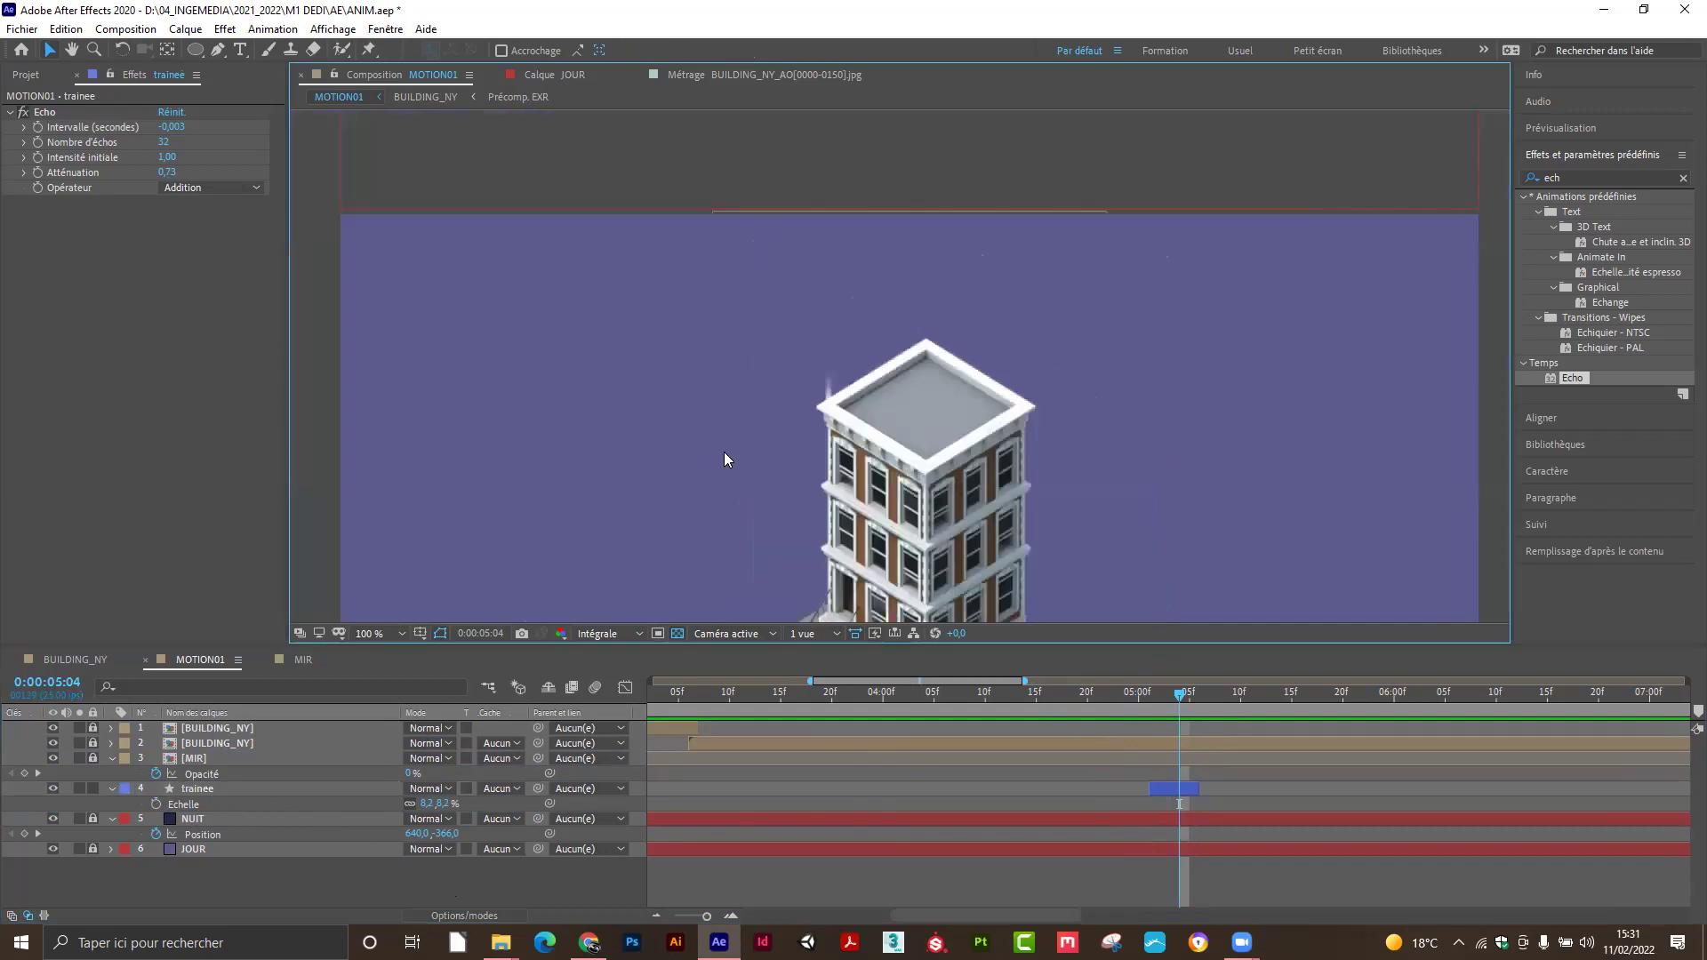
scroll(788, 471, down, 3)
mouse_move(1172, 704)
mouse_down()
mouse_move(1122, 694)
mouse_move(1223, 701)
mouse_move(1124, 703)
mouse_move(1164, 708)
mouse_up()
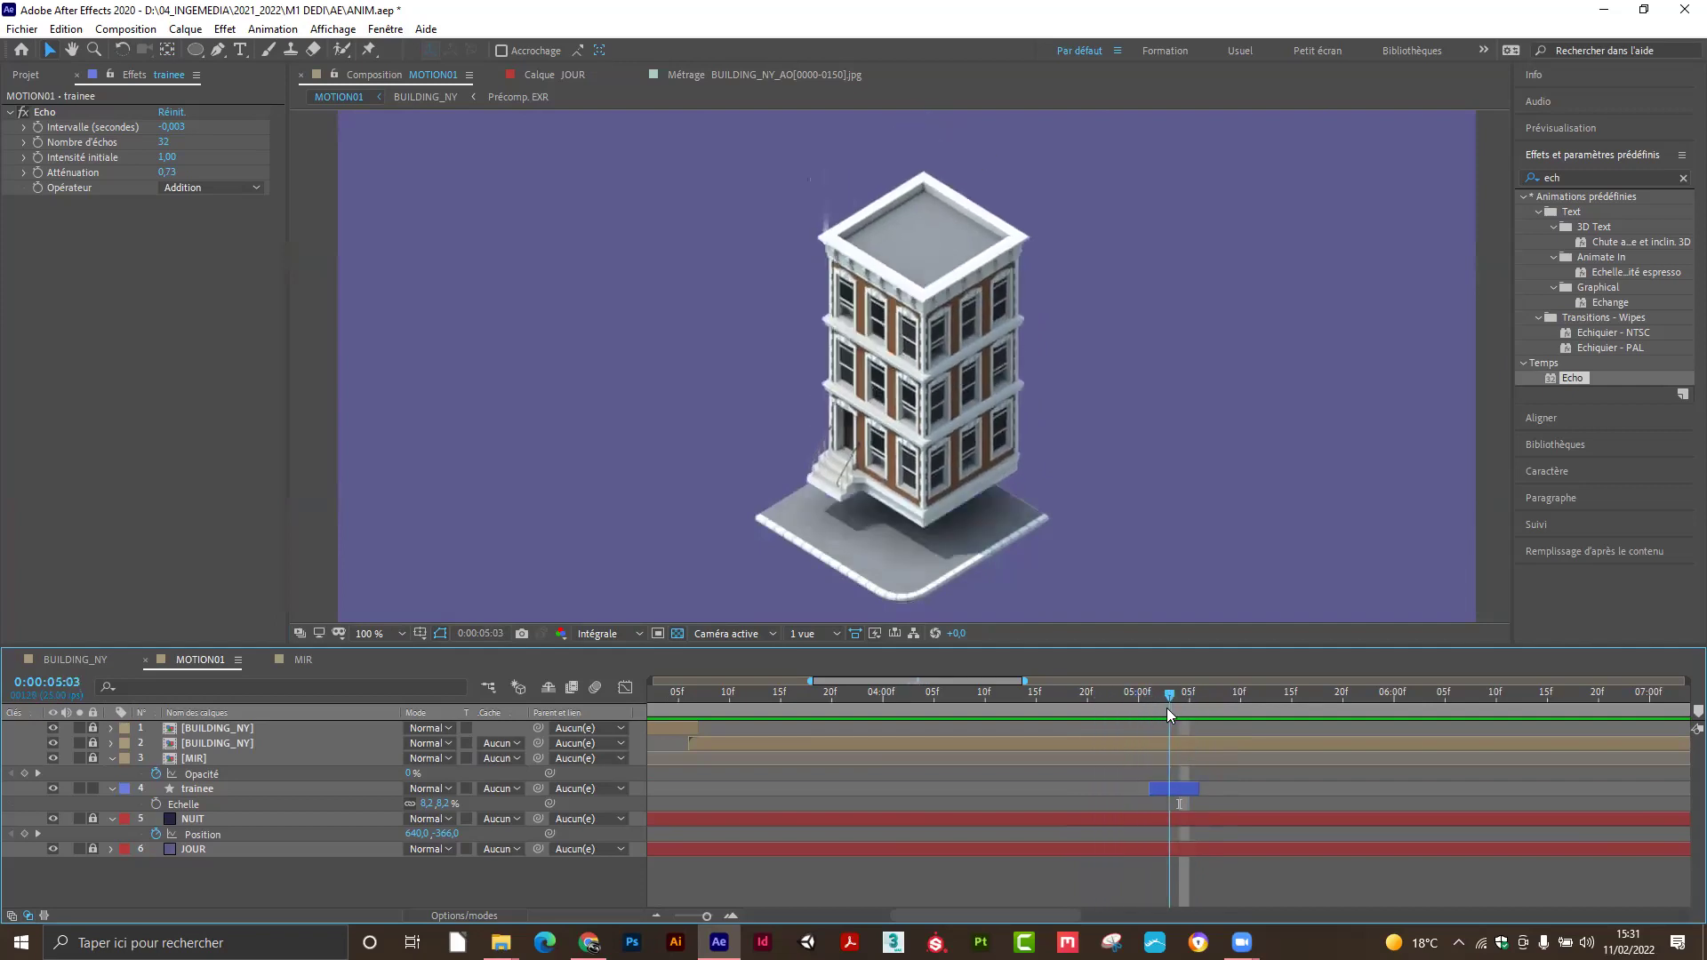
click(235, 788)
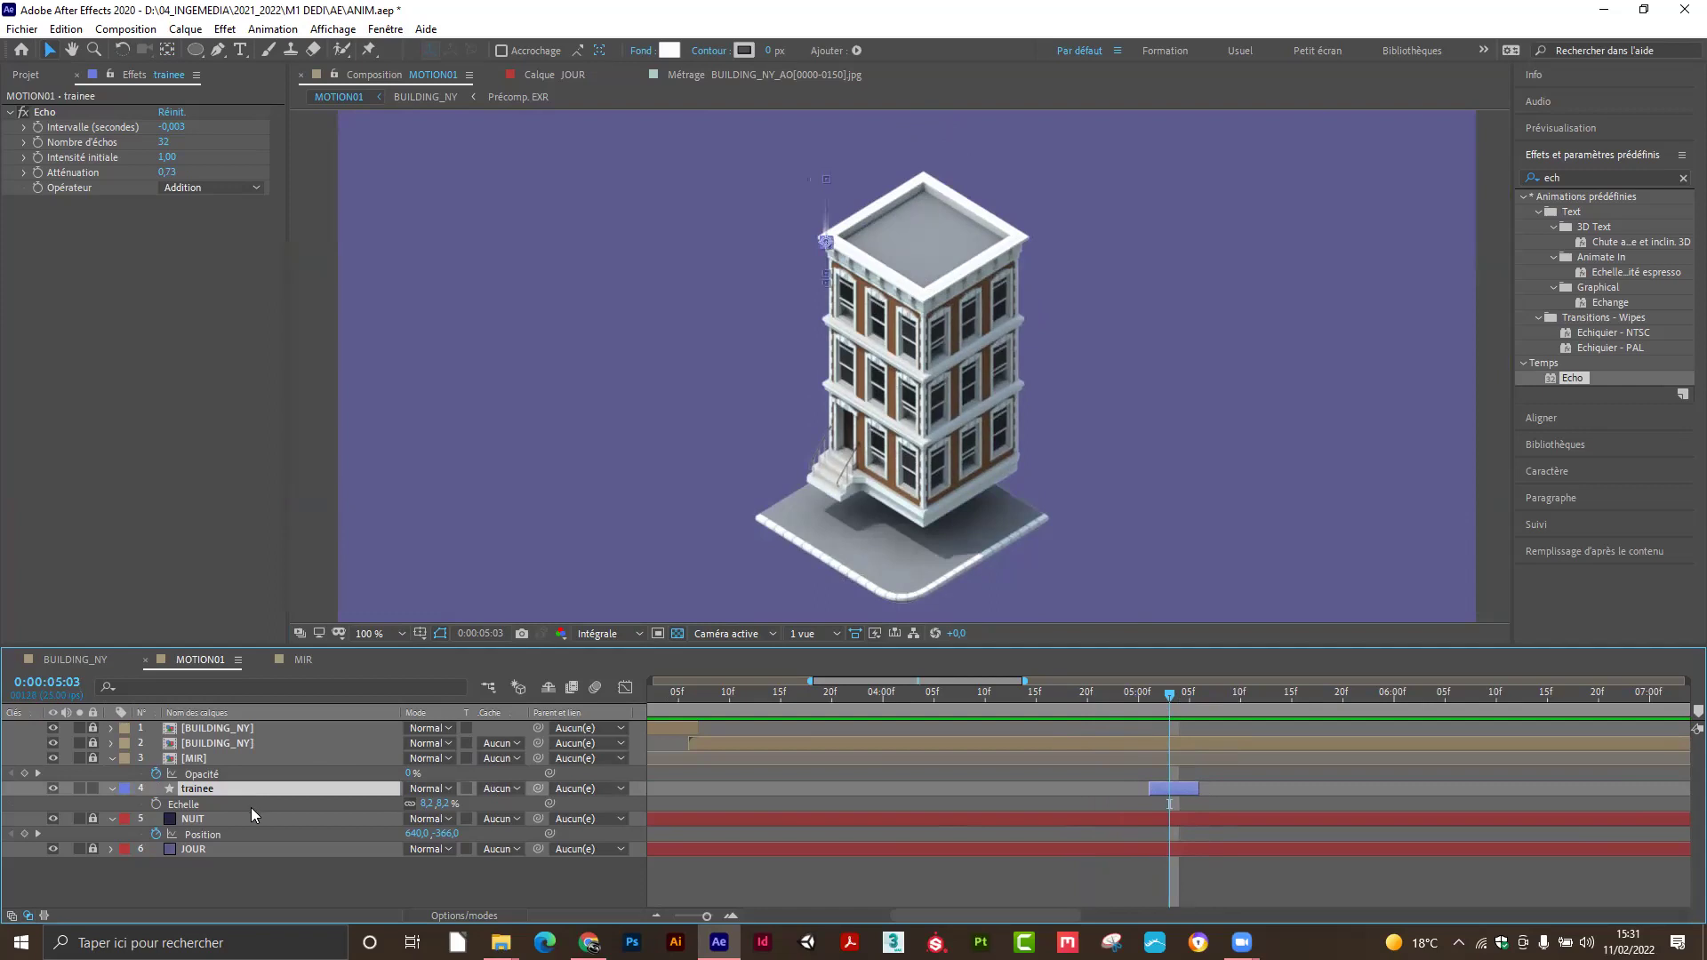
key(ctrl+d)
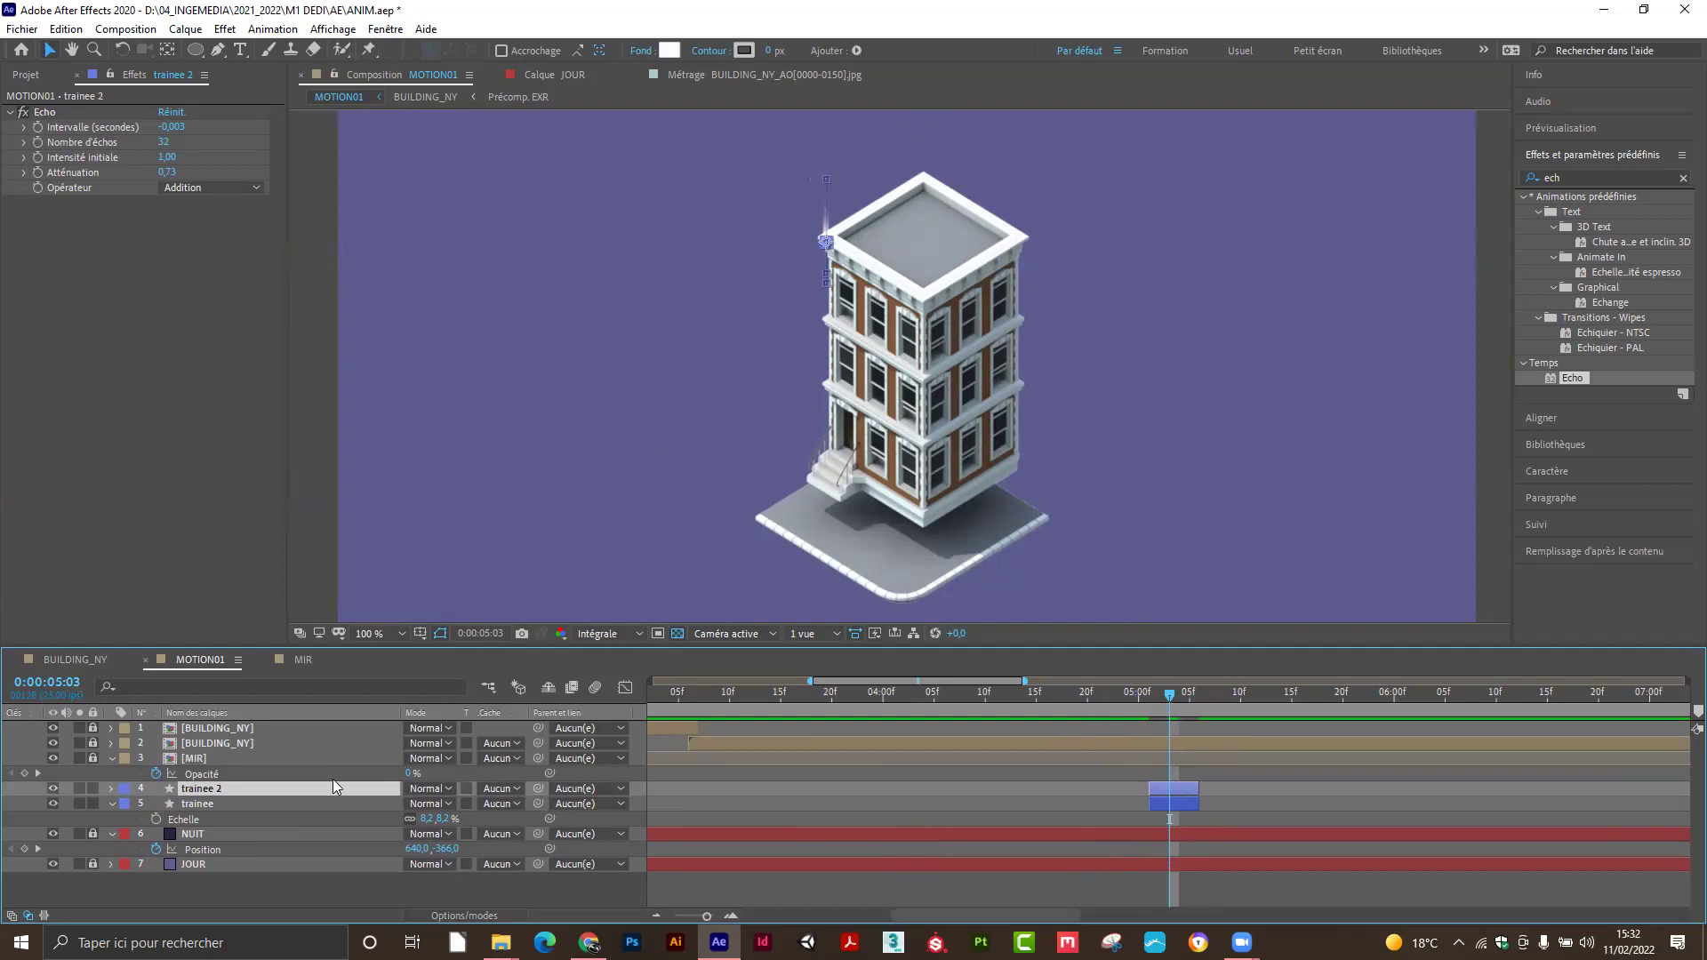
Delete the trainee 2 trail layer, then bring up the trainee layer's context menu at 0:00:05:01.
key(Delete)
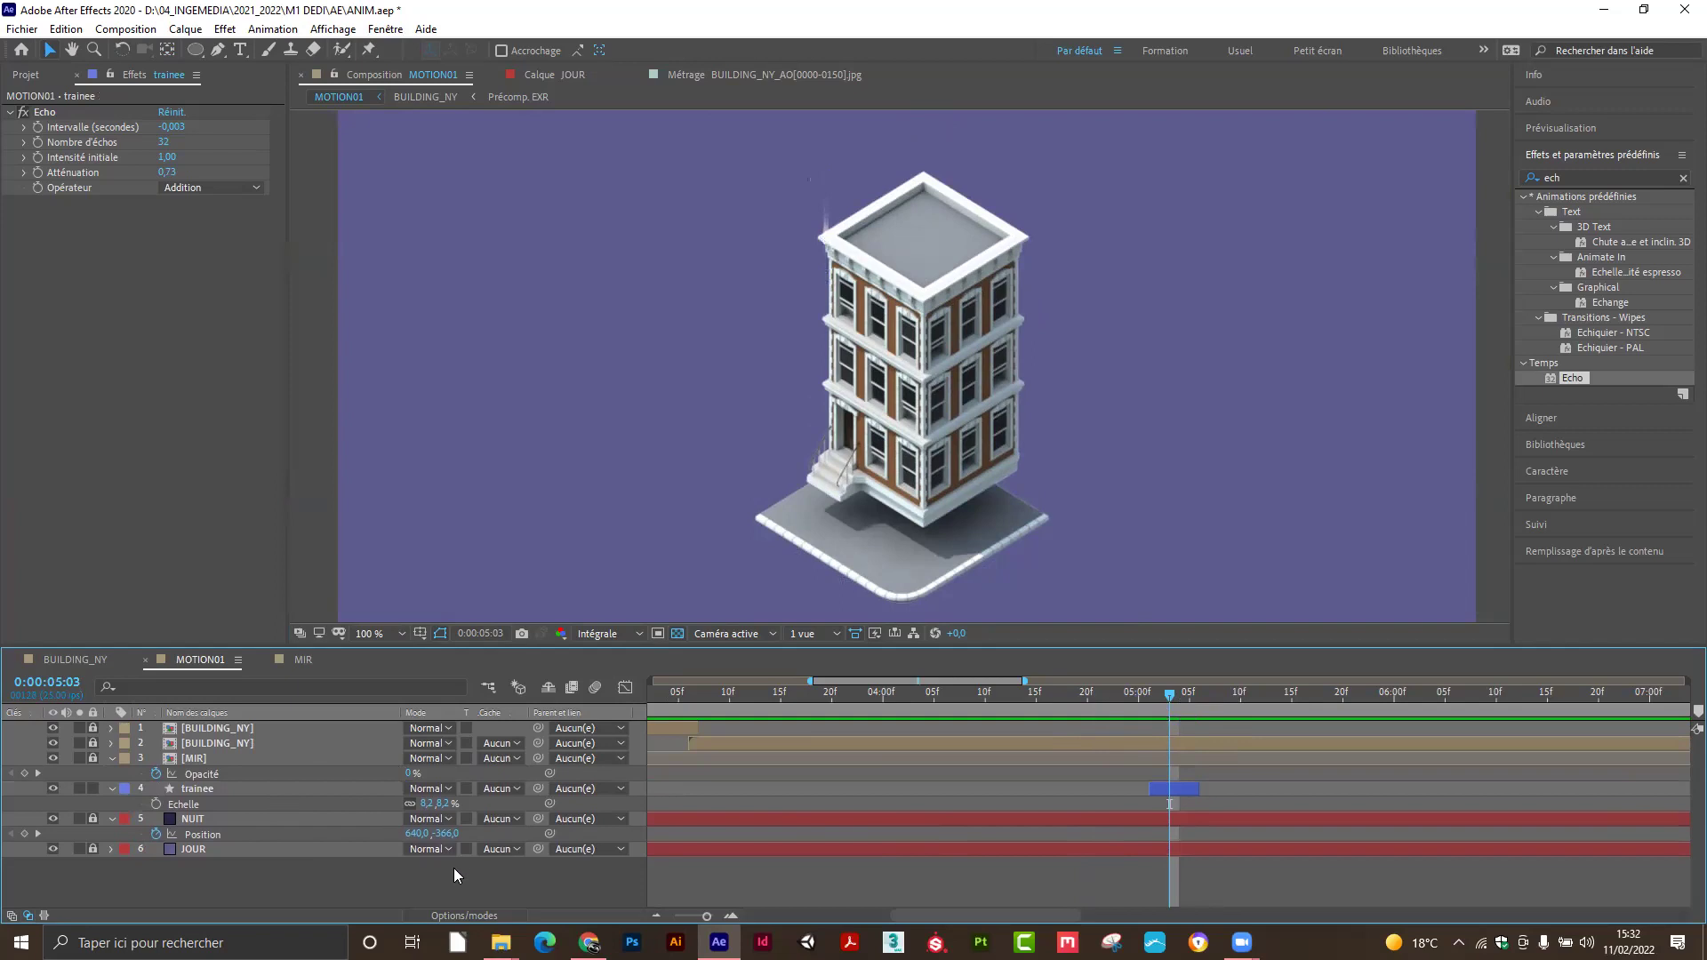
click(217, 787)
drag(1168, 690, 1151, 696)
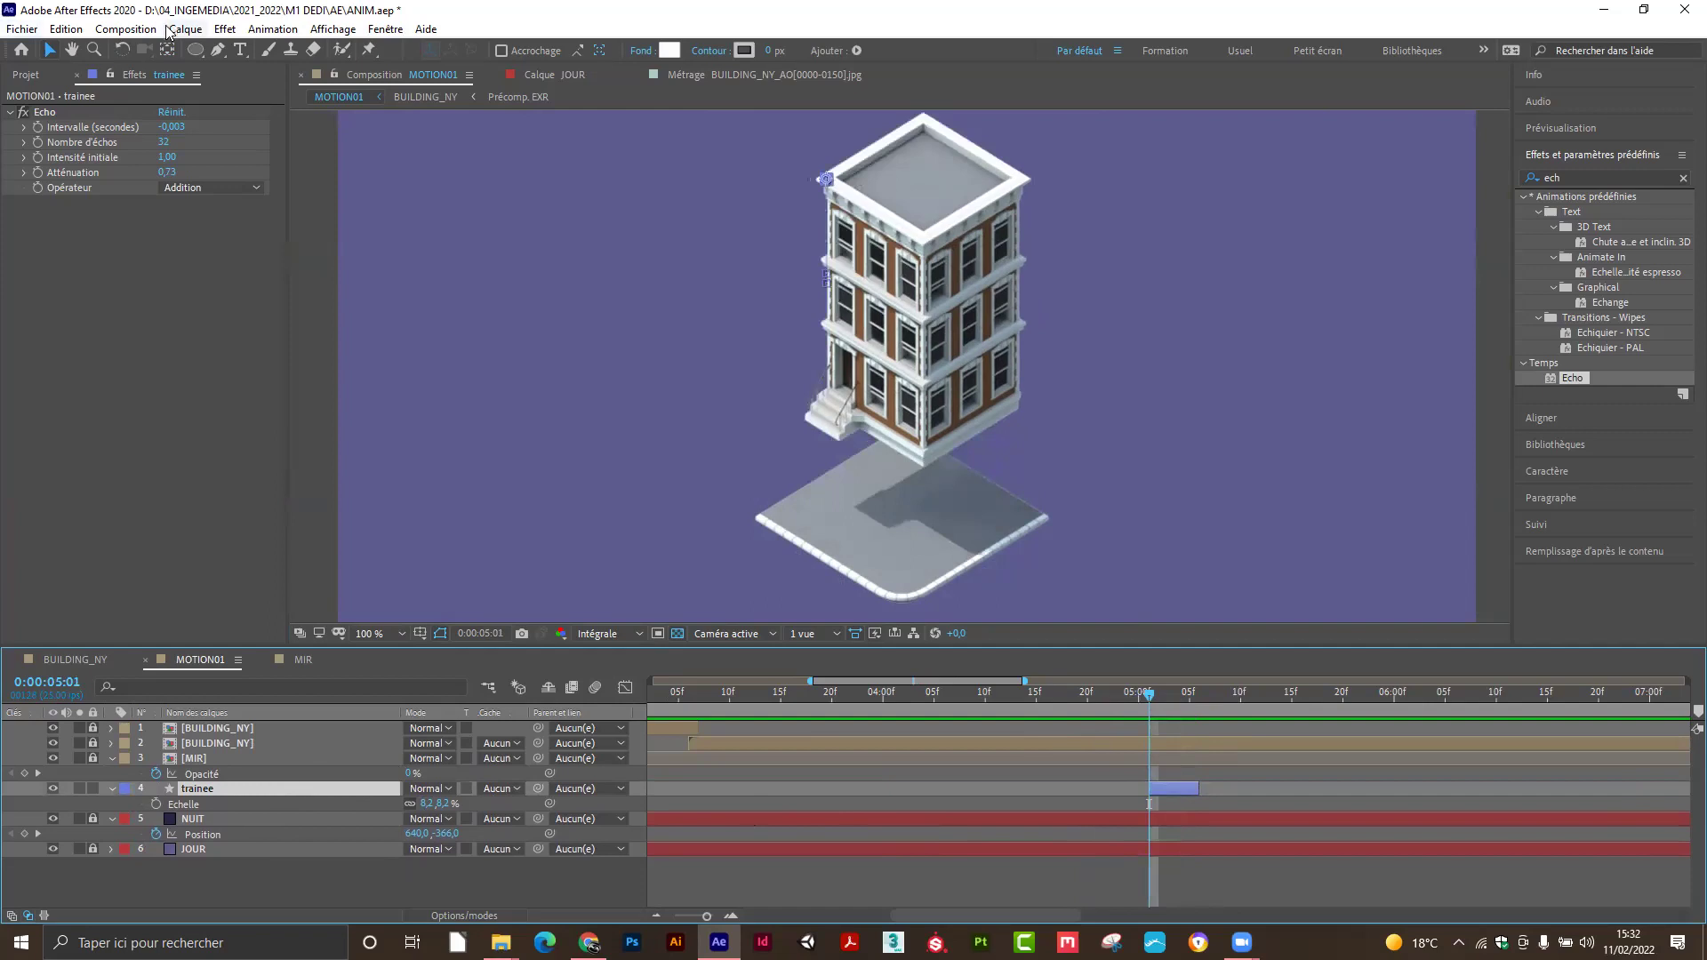
right_click(279, 787)
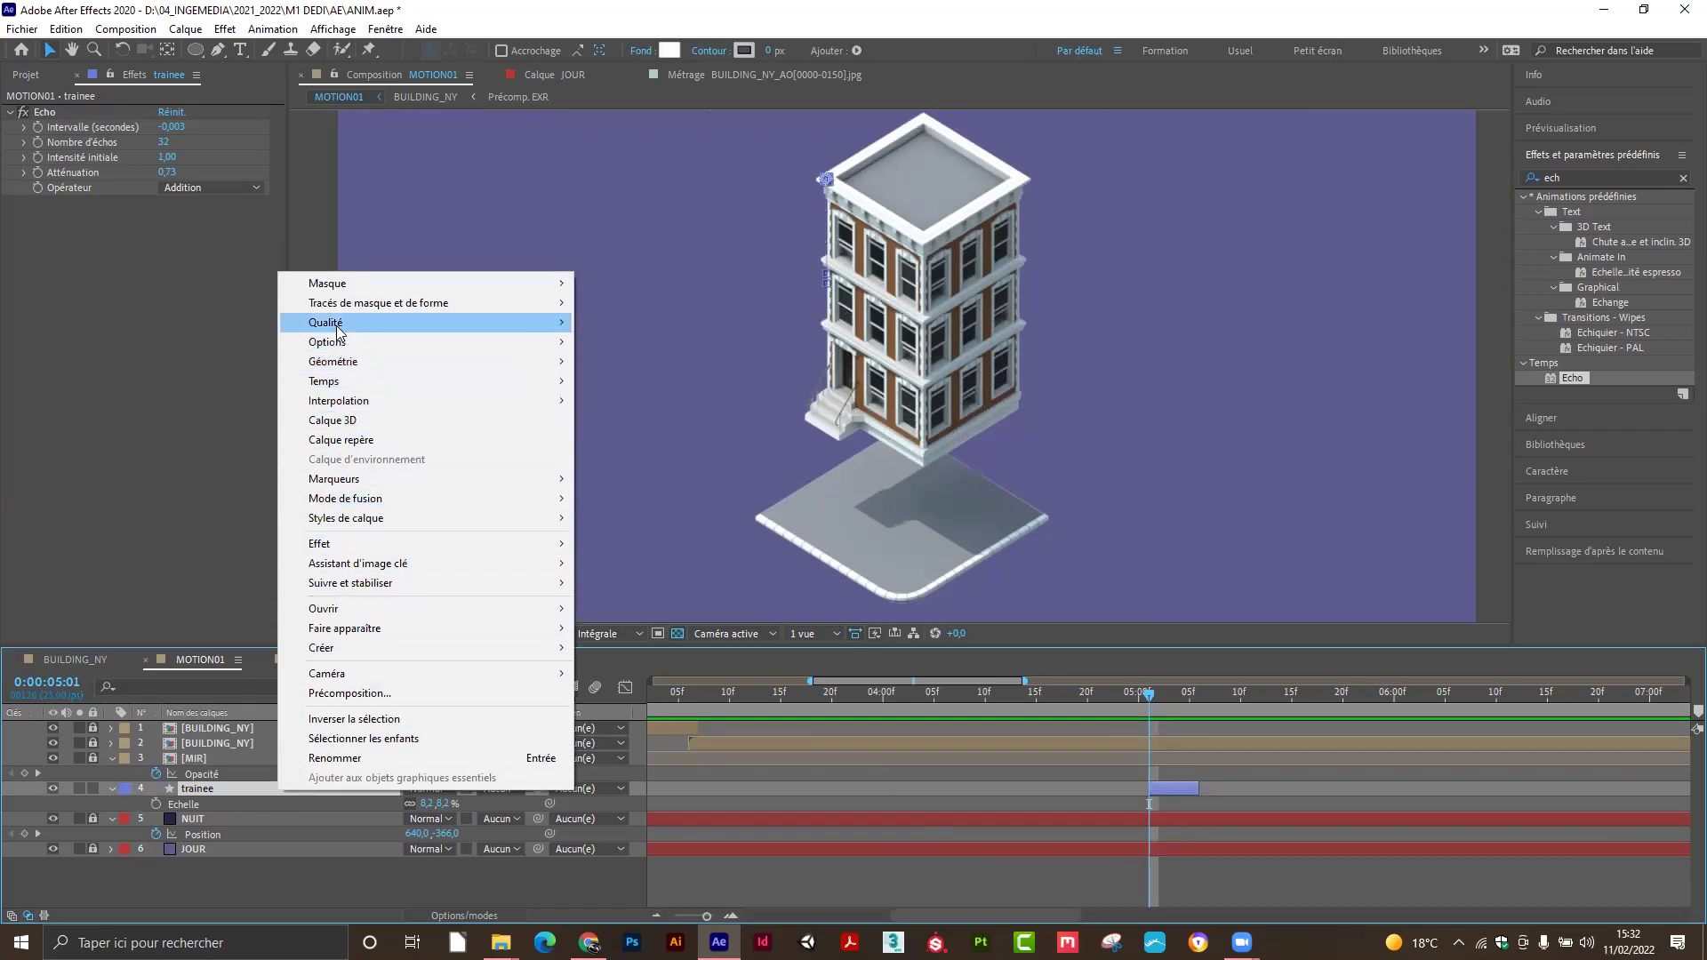
Precompose the trainee layer, keeping the name 'trainee - Comp 1'.
click(338, 695)
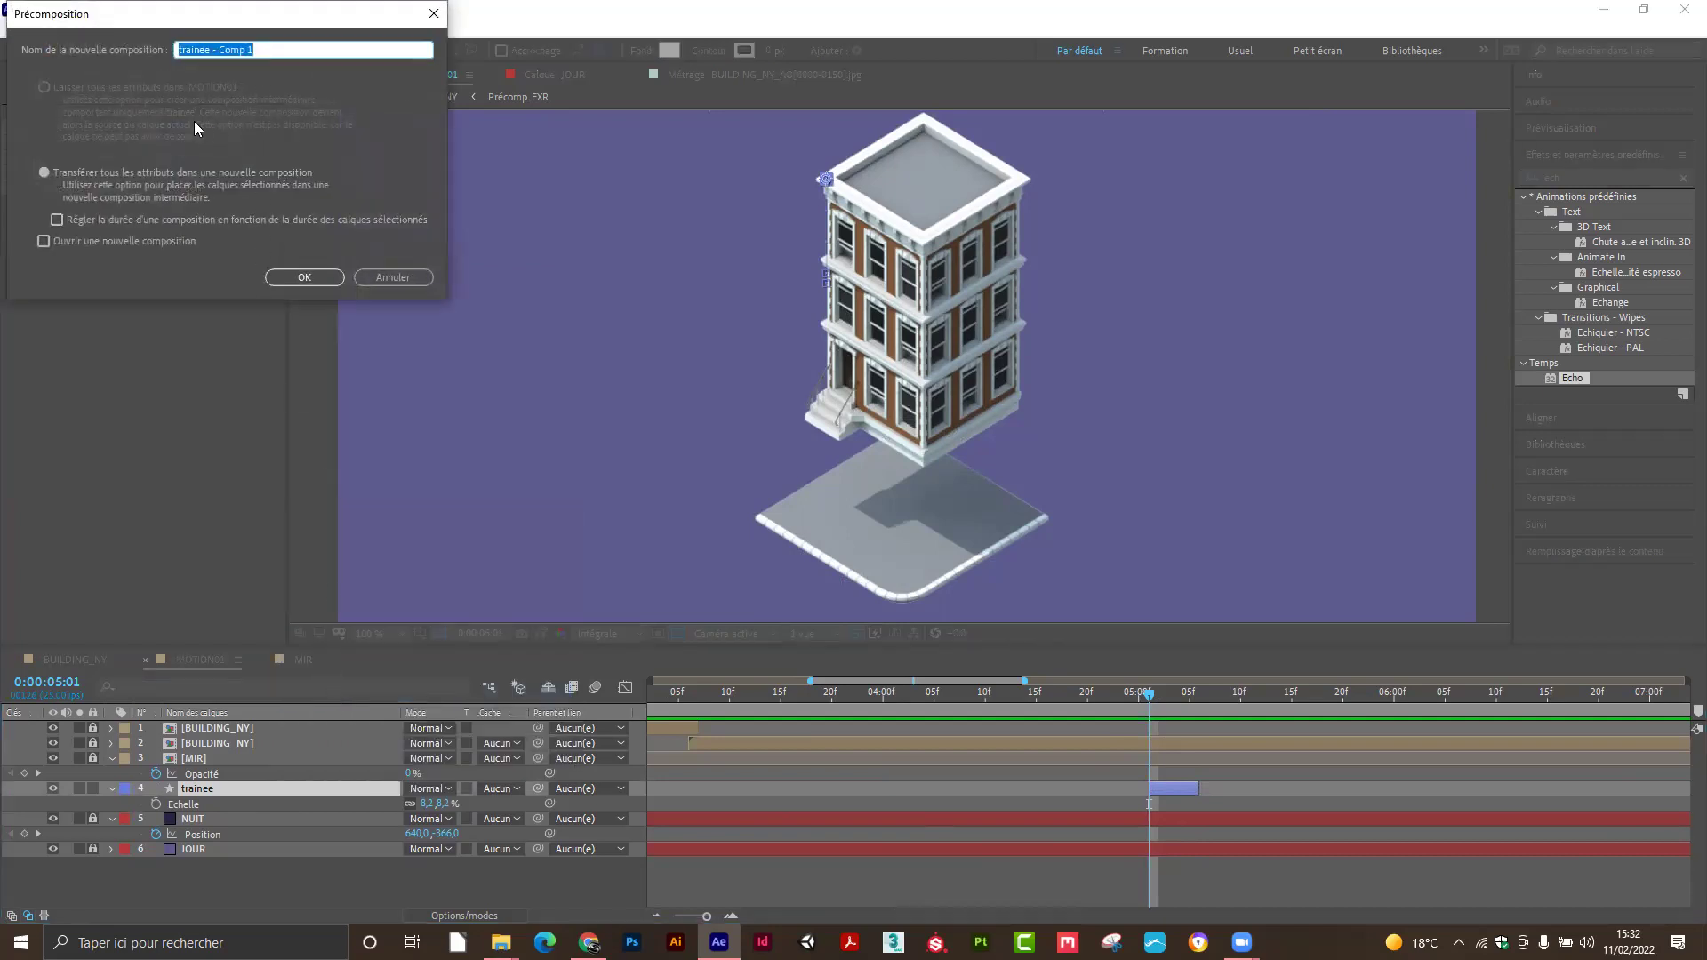
click(303, 277)
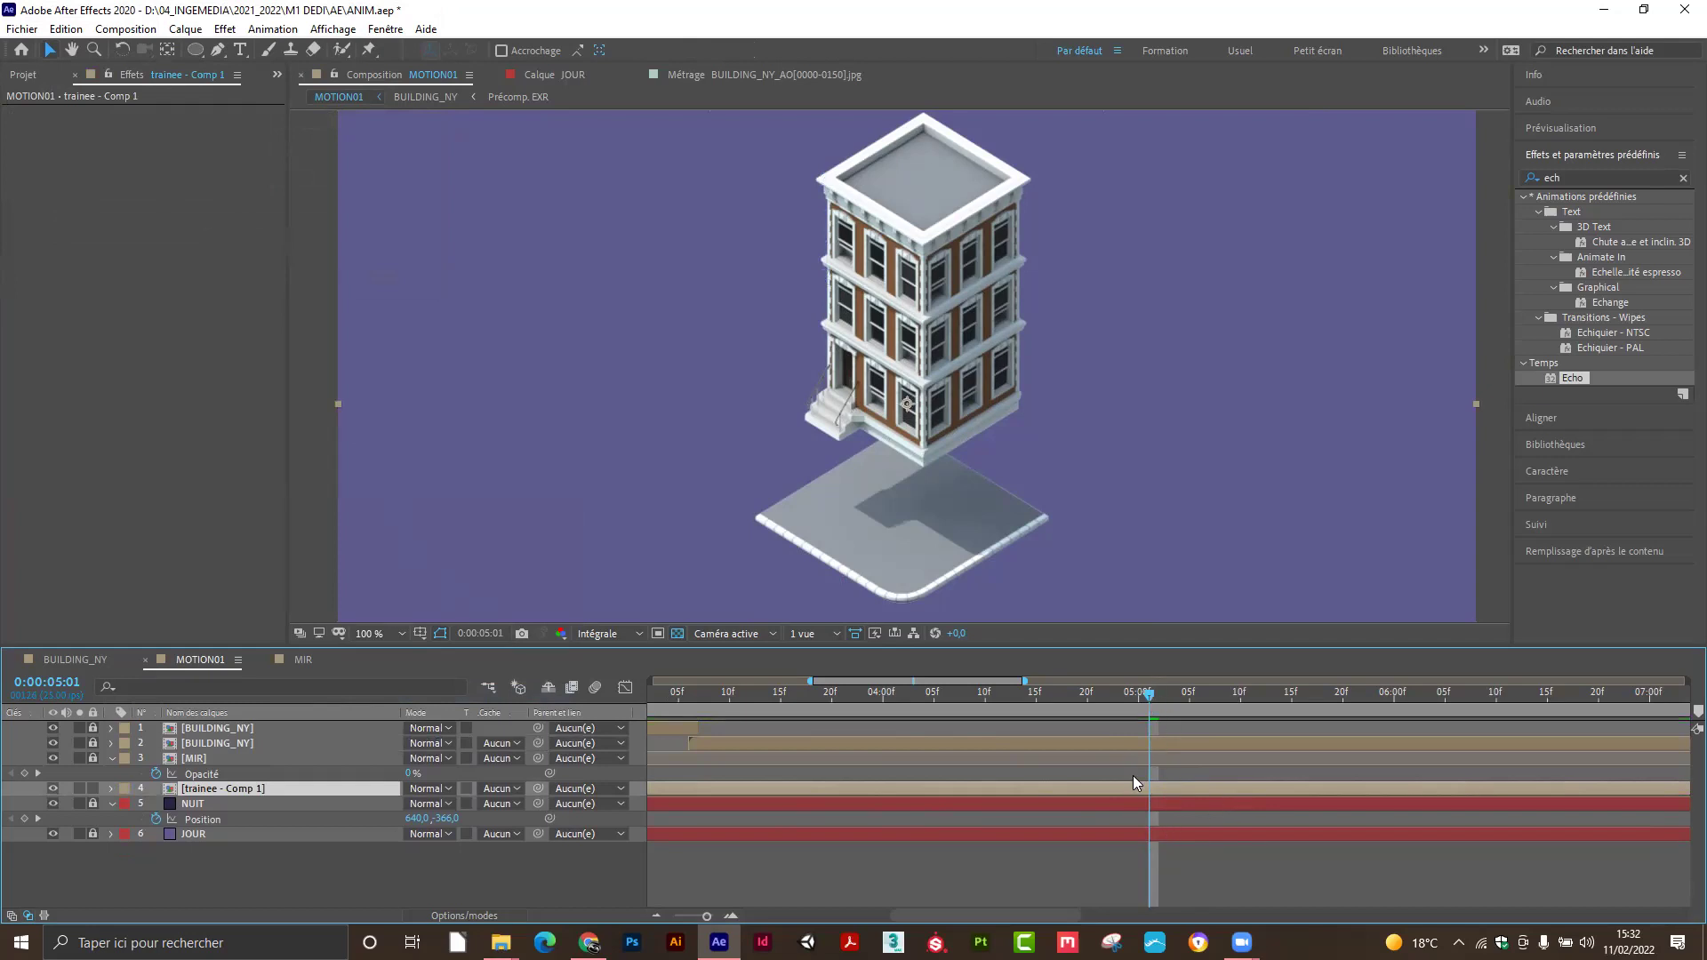
Split the trail precomp at 0:00:05:01 and delete the earlier piece.
key(ctrl+shift+d)
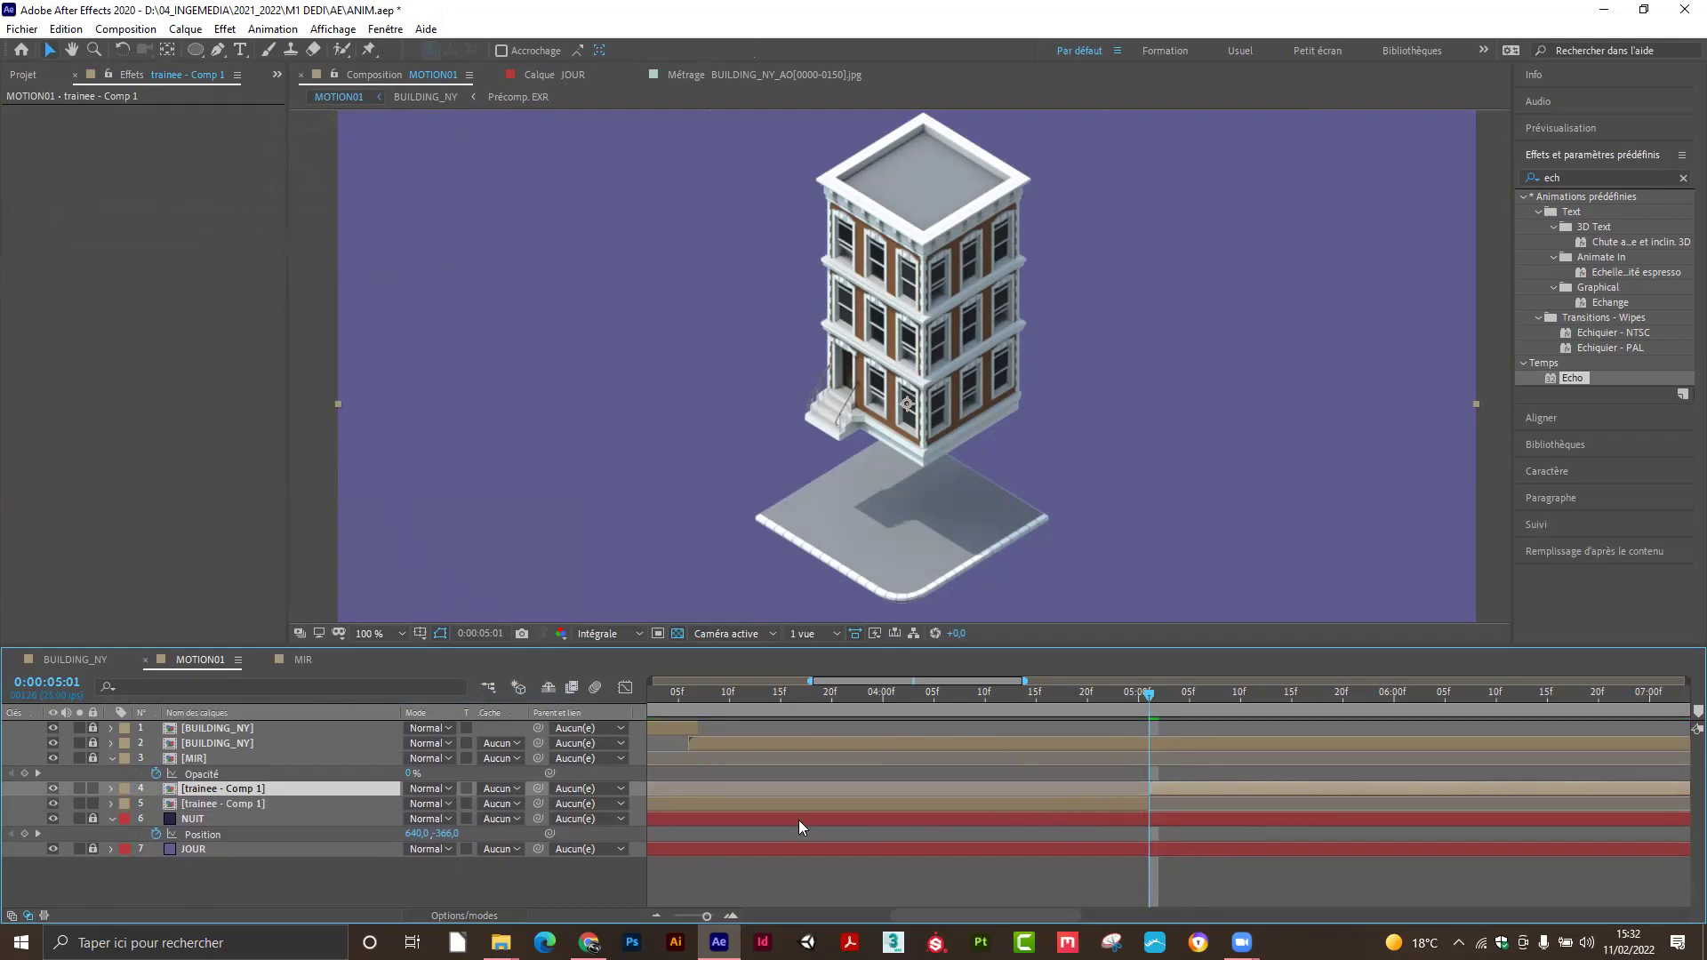
click(300, 803)
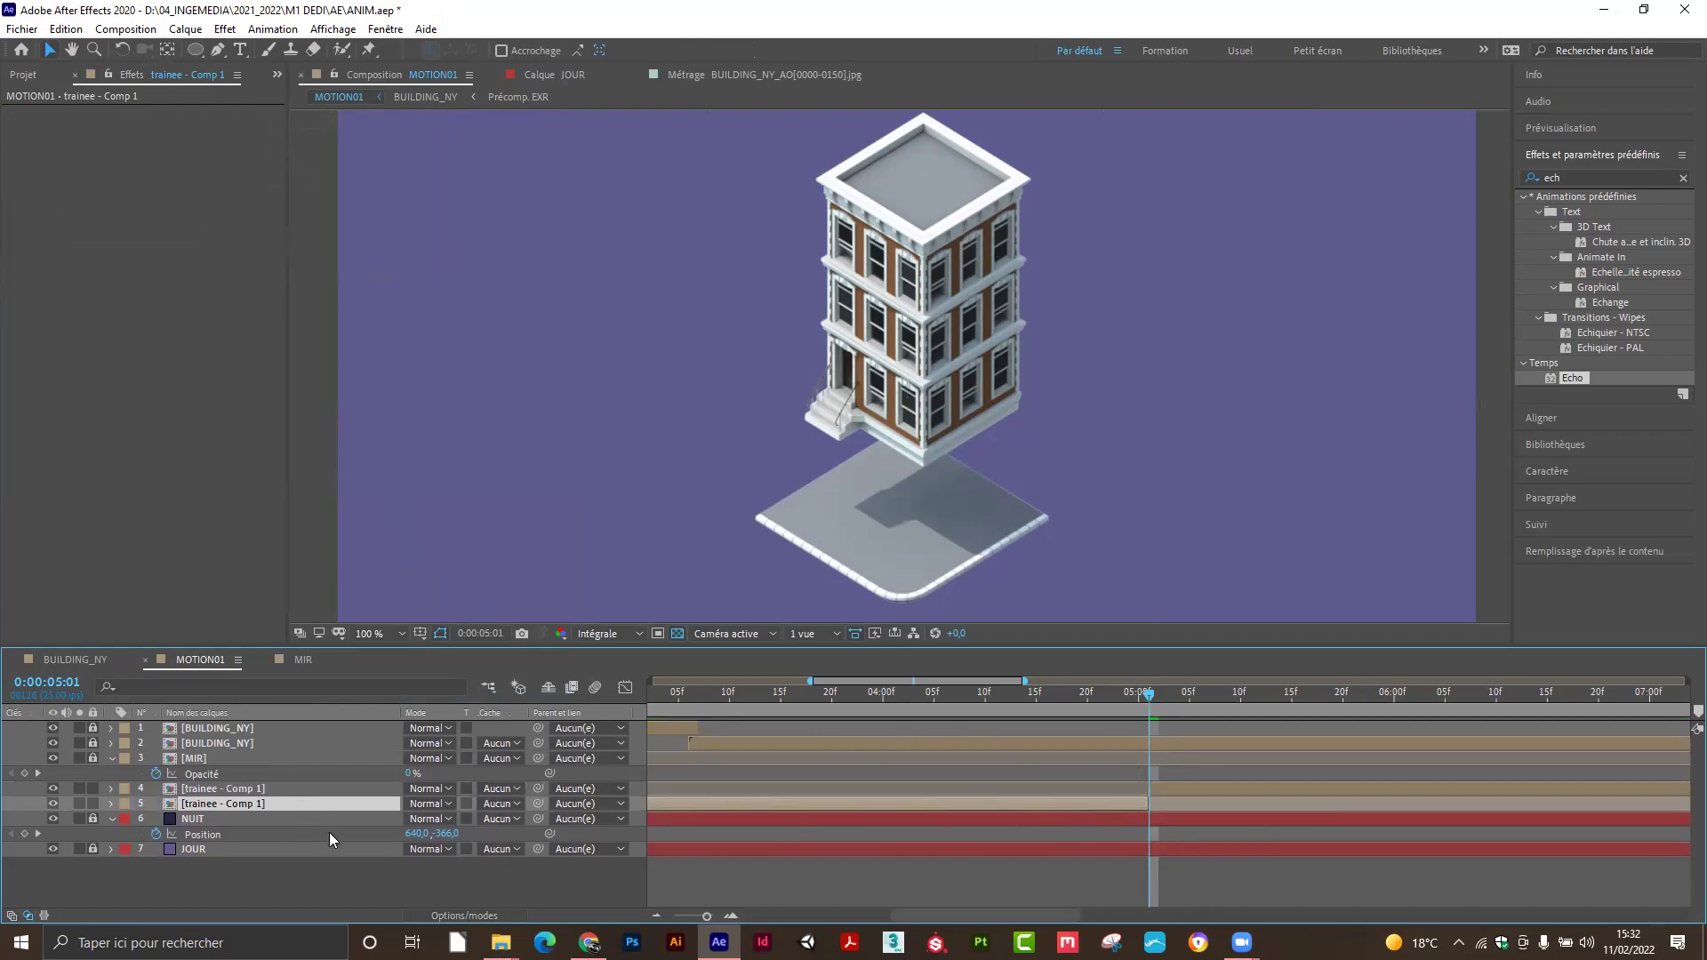
key(Delete)
click(1172, 788)
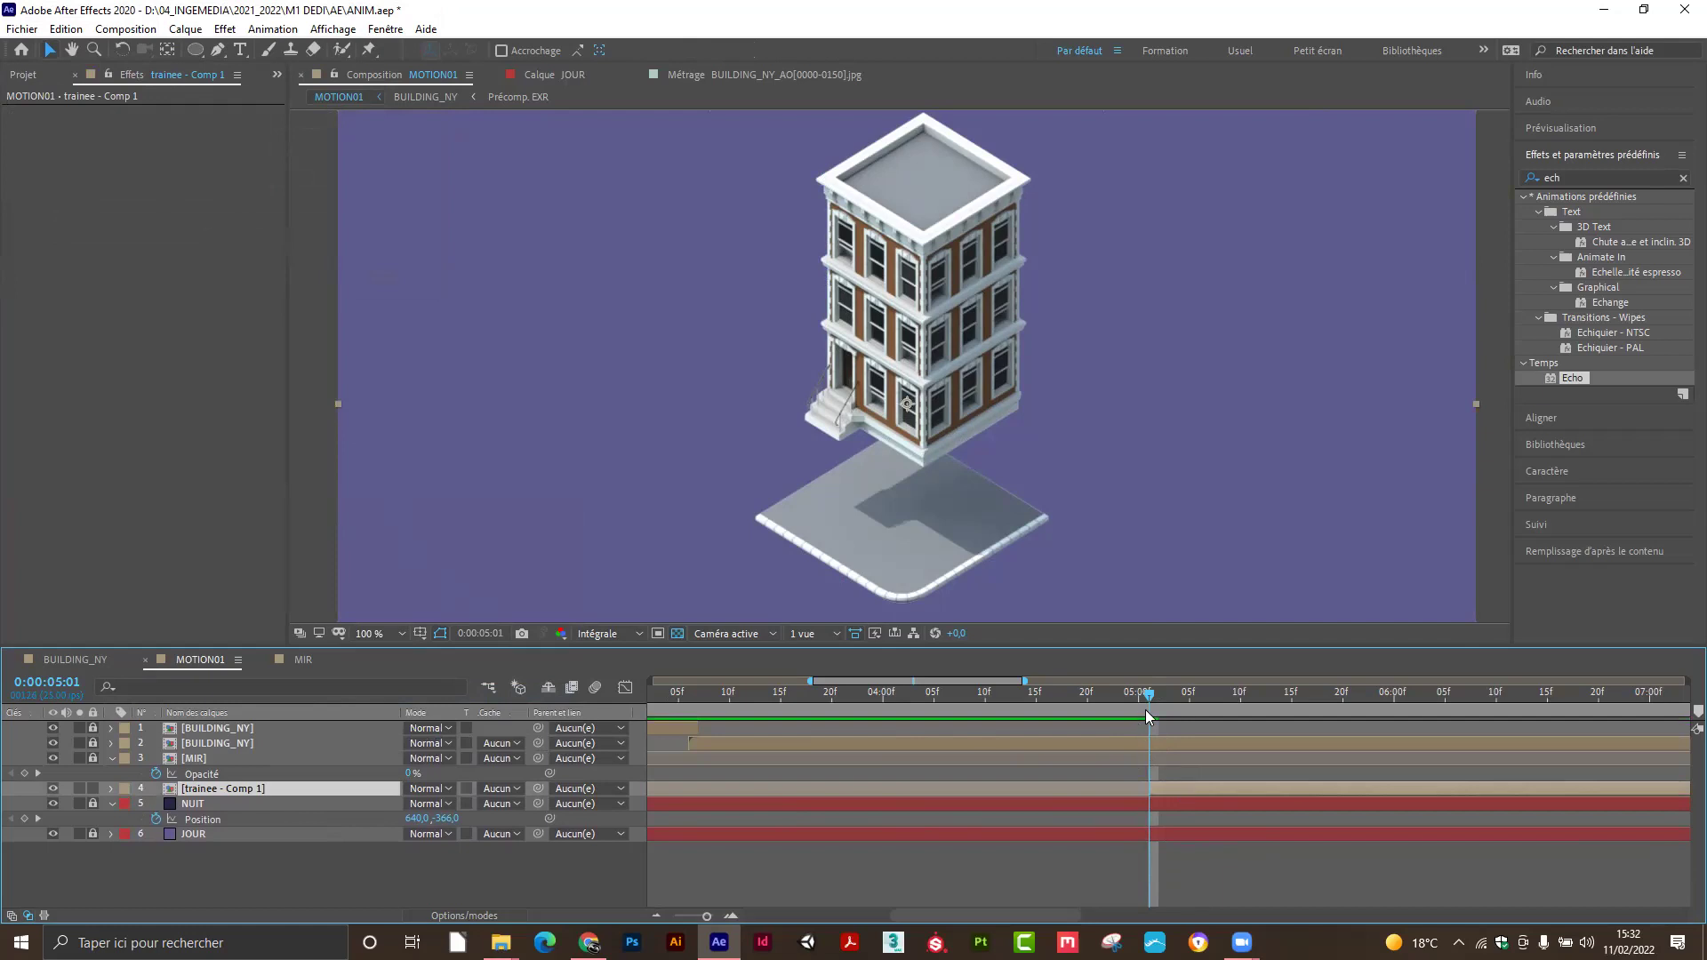
drag(1147, 697, 1181, 716)
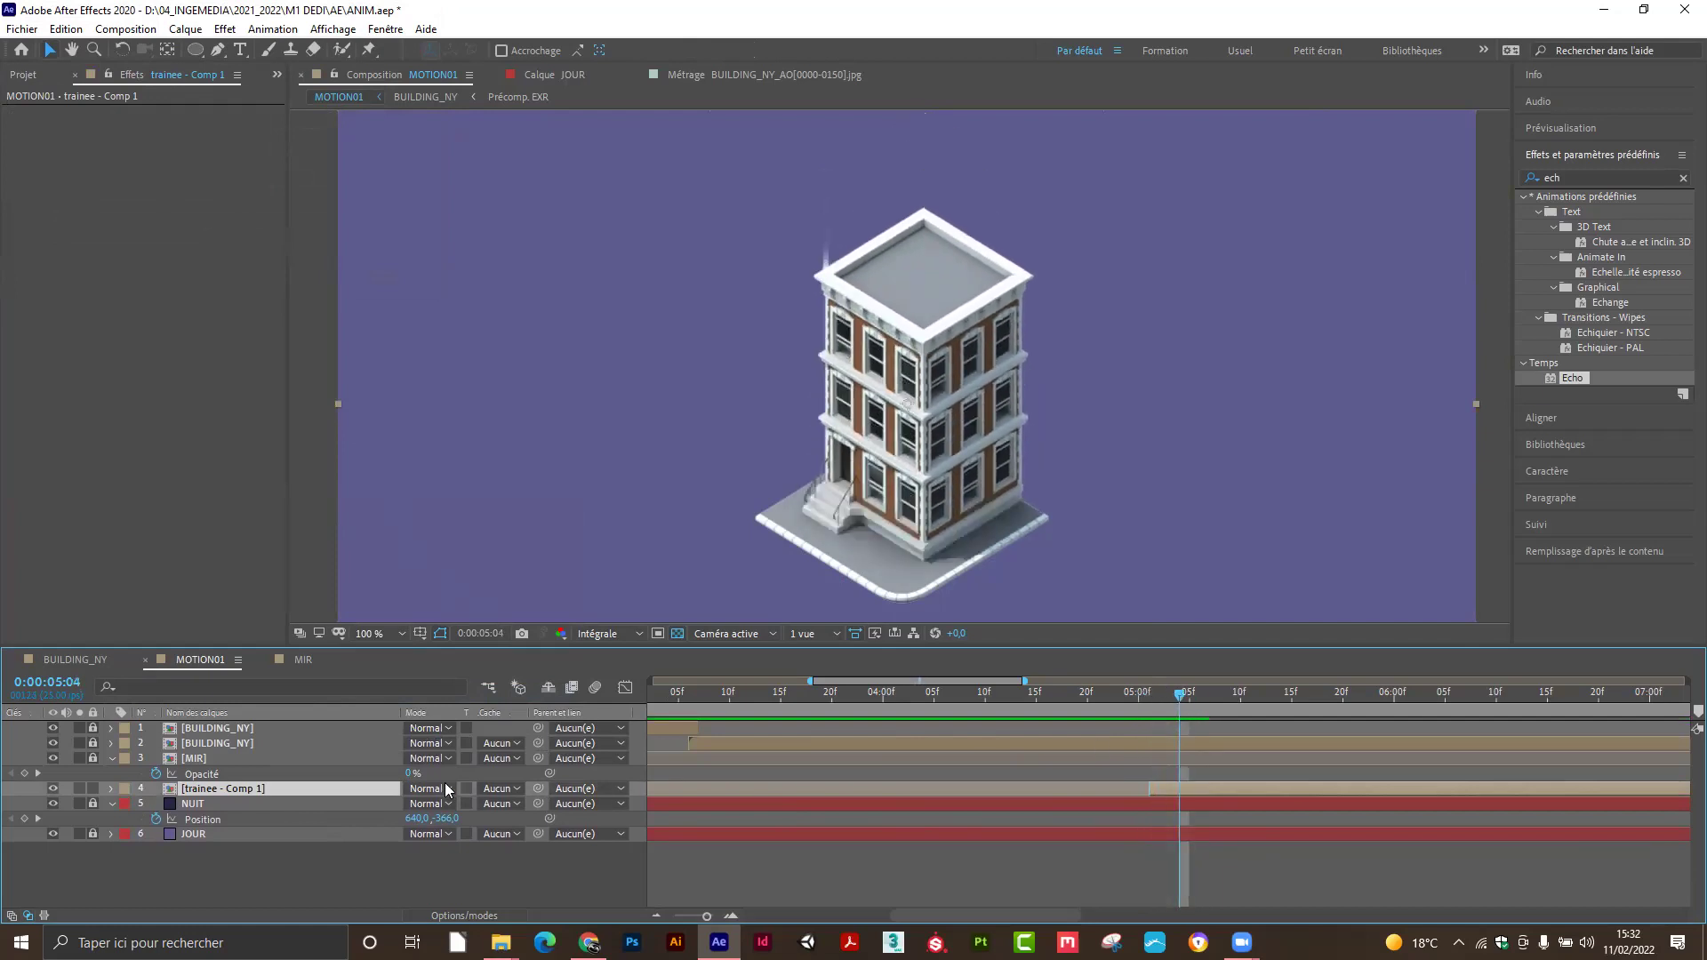
Duplicate the trail precomp, move the copy up-right and nudge the original slightly left.
key(ctrl+d)
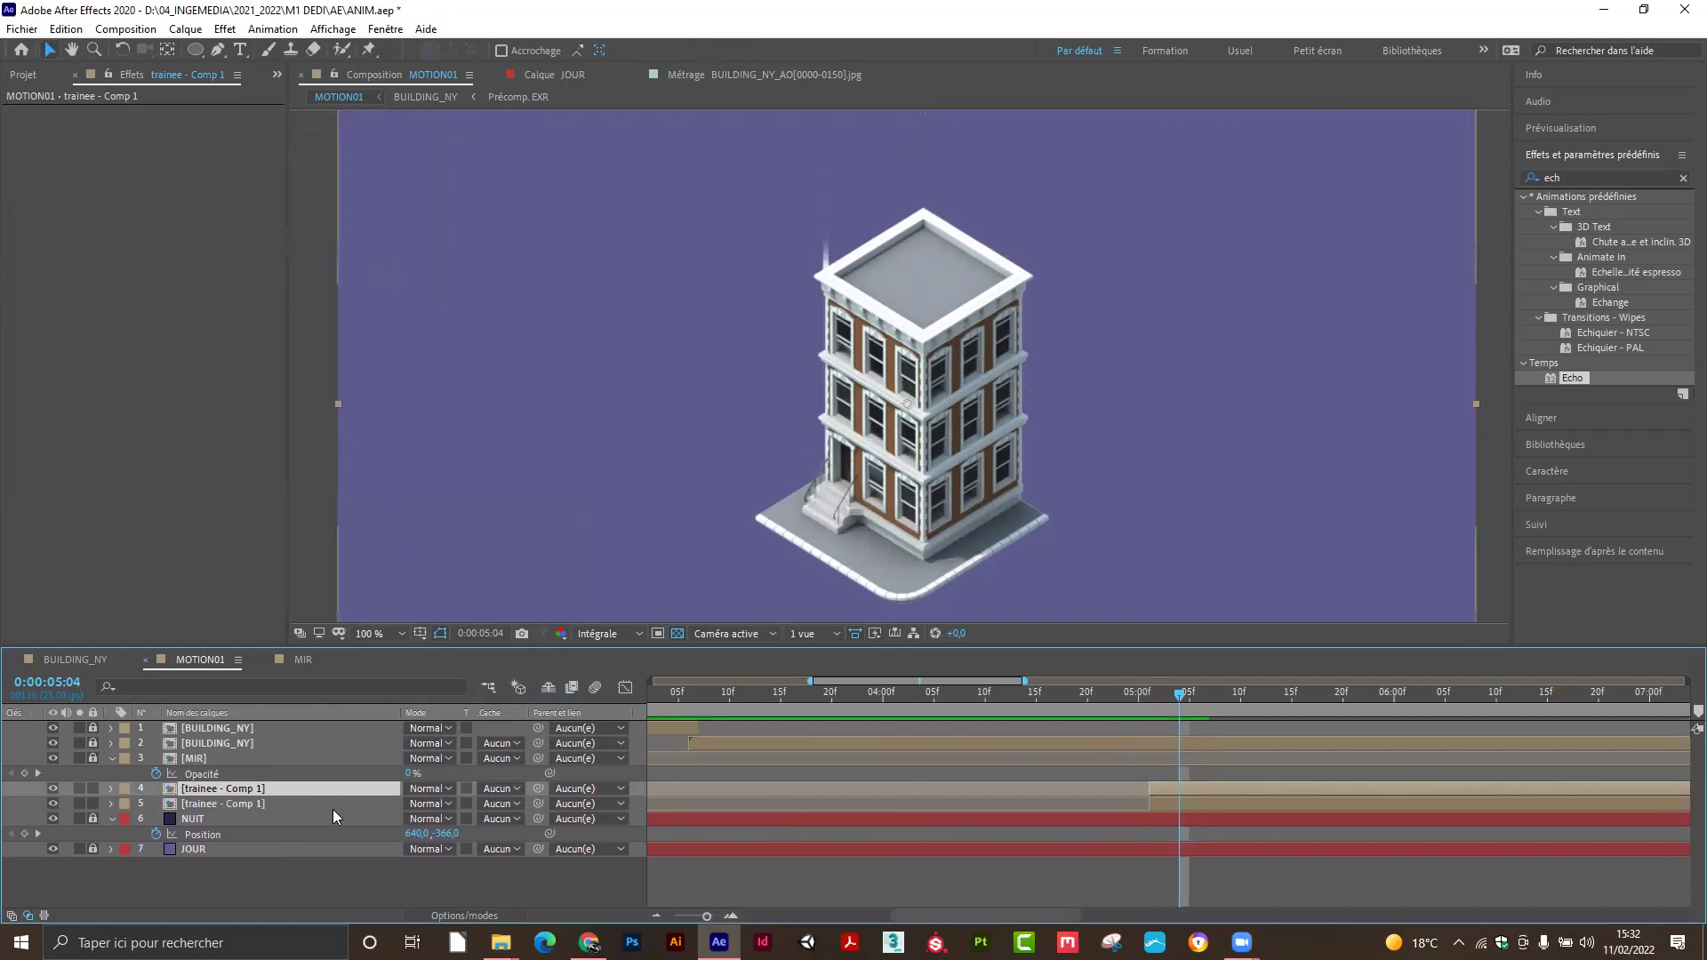
drag(818, 274, 925, 216)
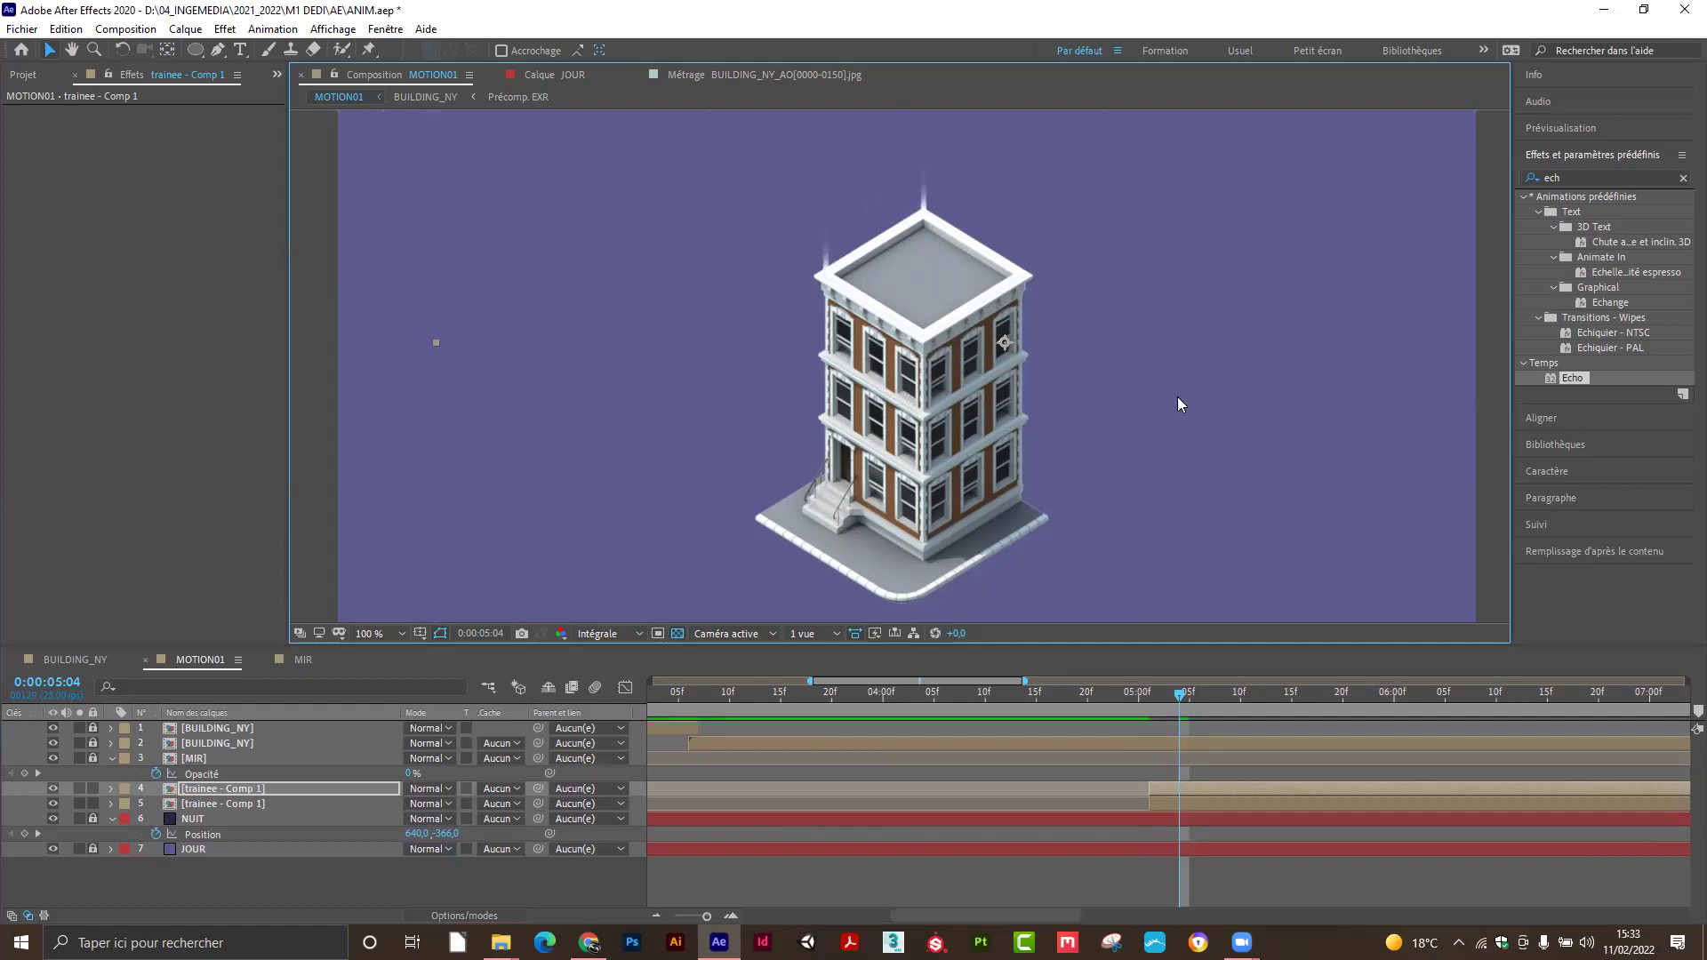
mouse_move(1175, 691)
mouse_down()
mouse_move(1139, 695)
mouse_move(1208, 699)
mouse_move(1129, 696)
mouse_move(1208, 697)
mouse_move(1143, 698)
mouse_move(1181, 701)
mouse_up()
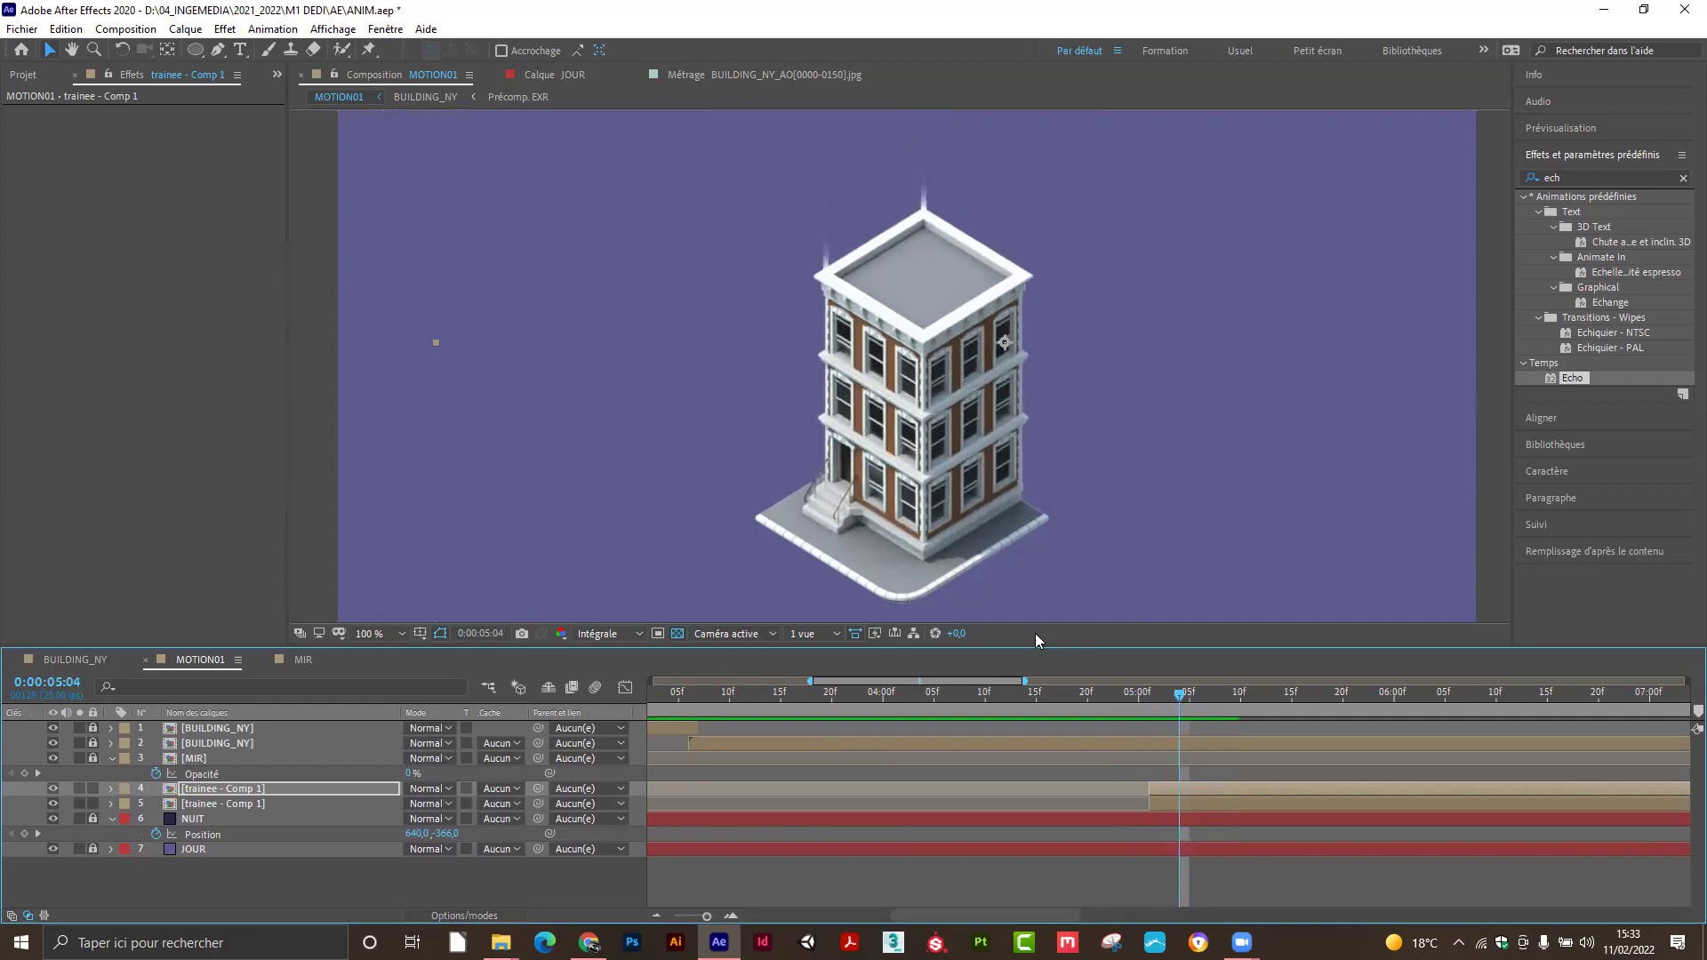
click(336, 797)
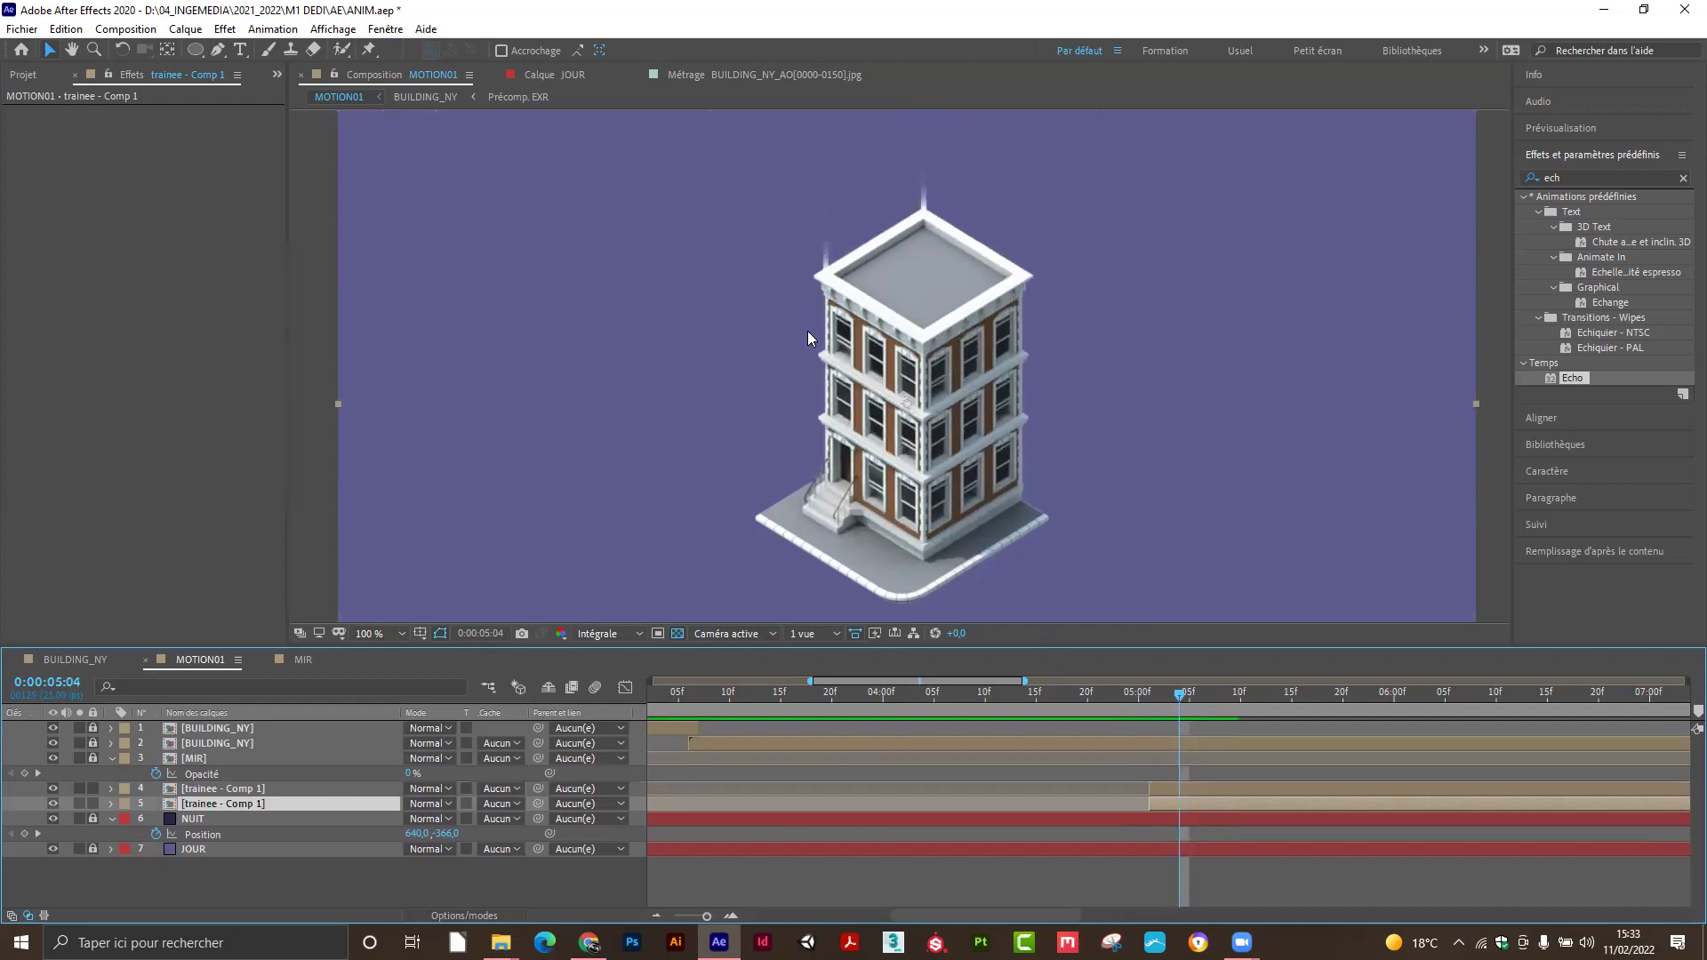
drag(827, 274, 818, 279)
mouse_move(1174, 695)
mouse_down()
mouse_move(1134, 702)
mouse_move(1168, 701)
mouse_up()
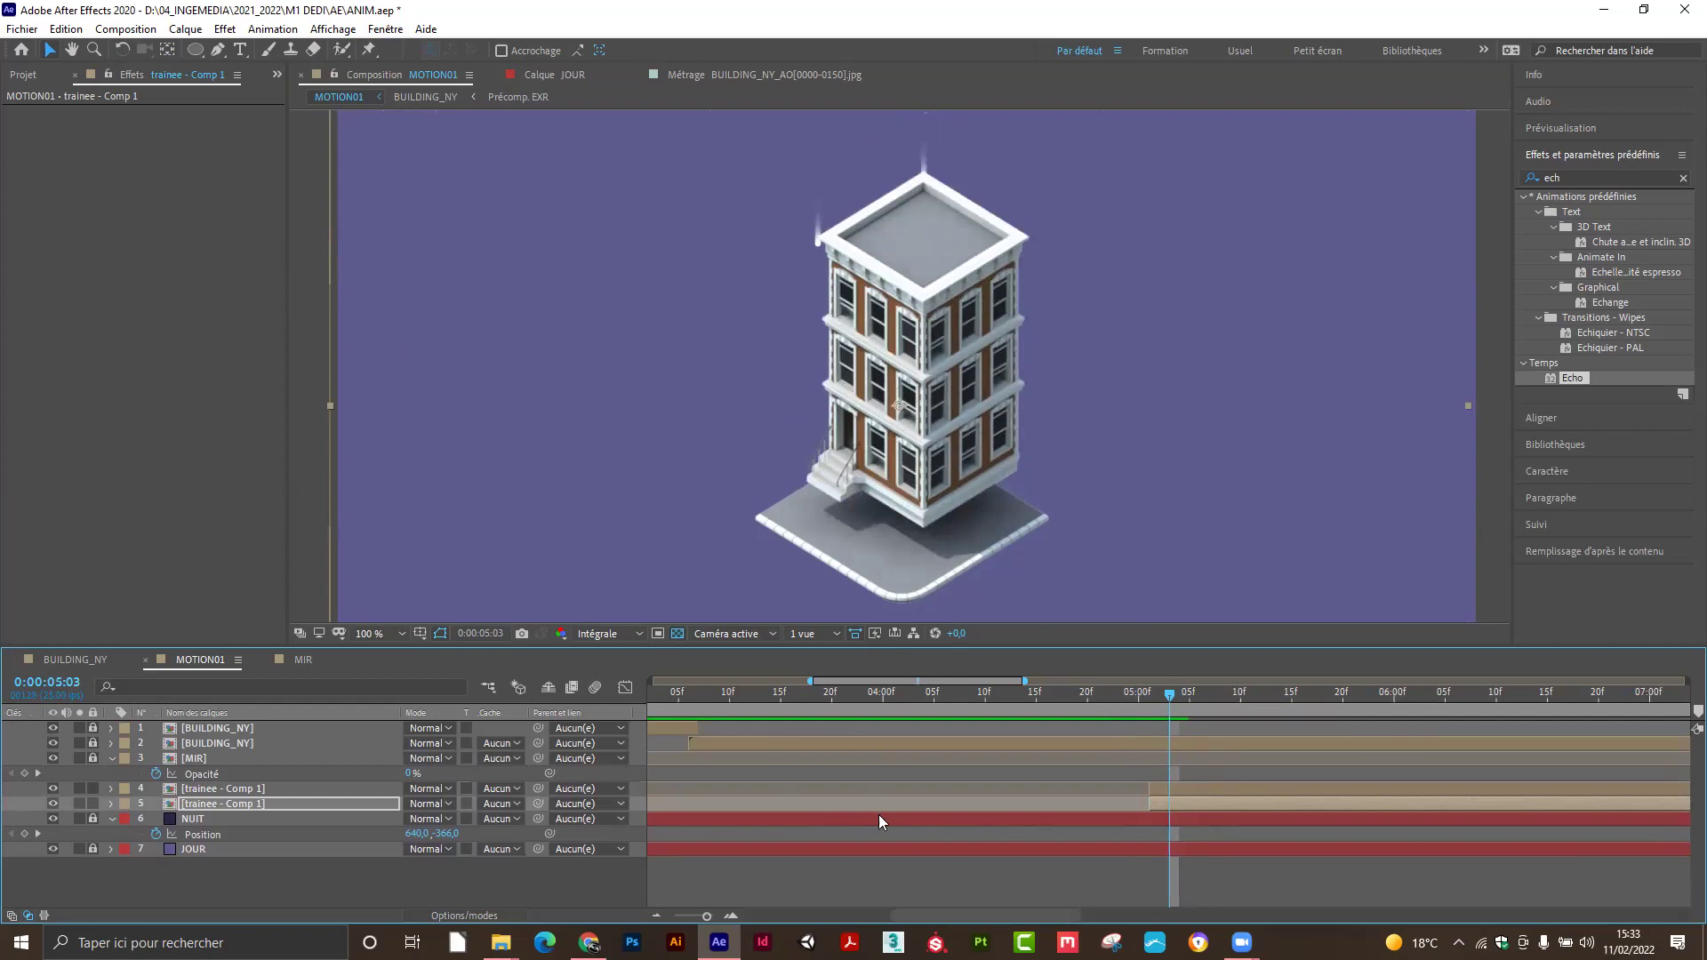
key(Page_Down)
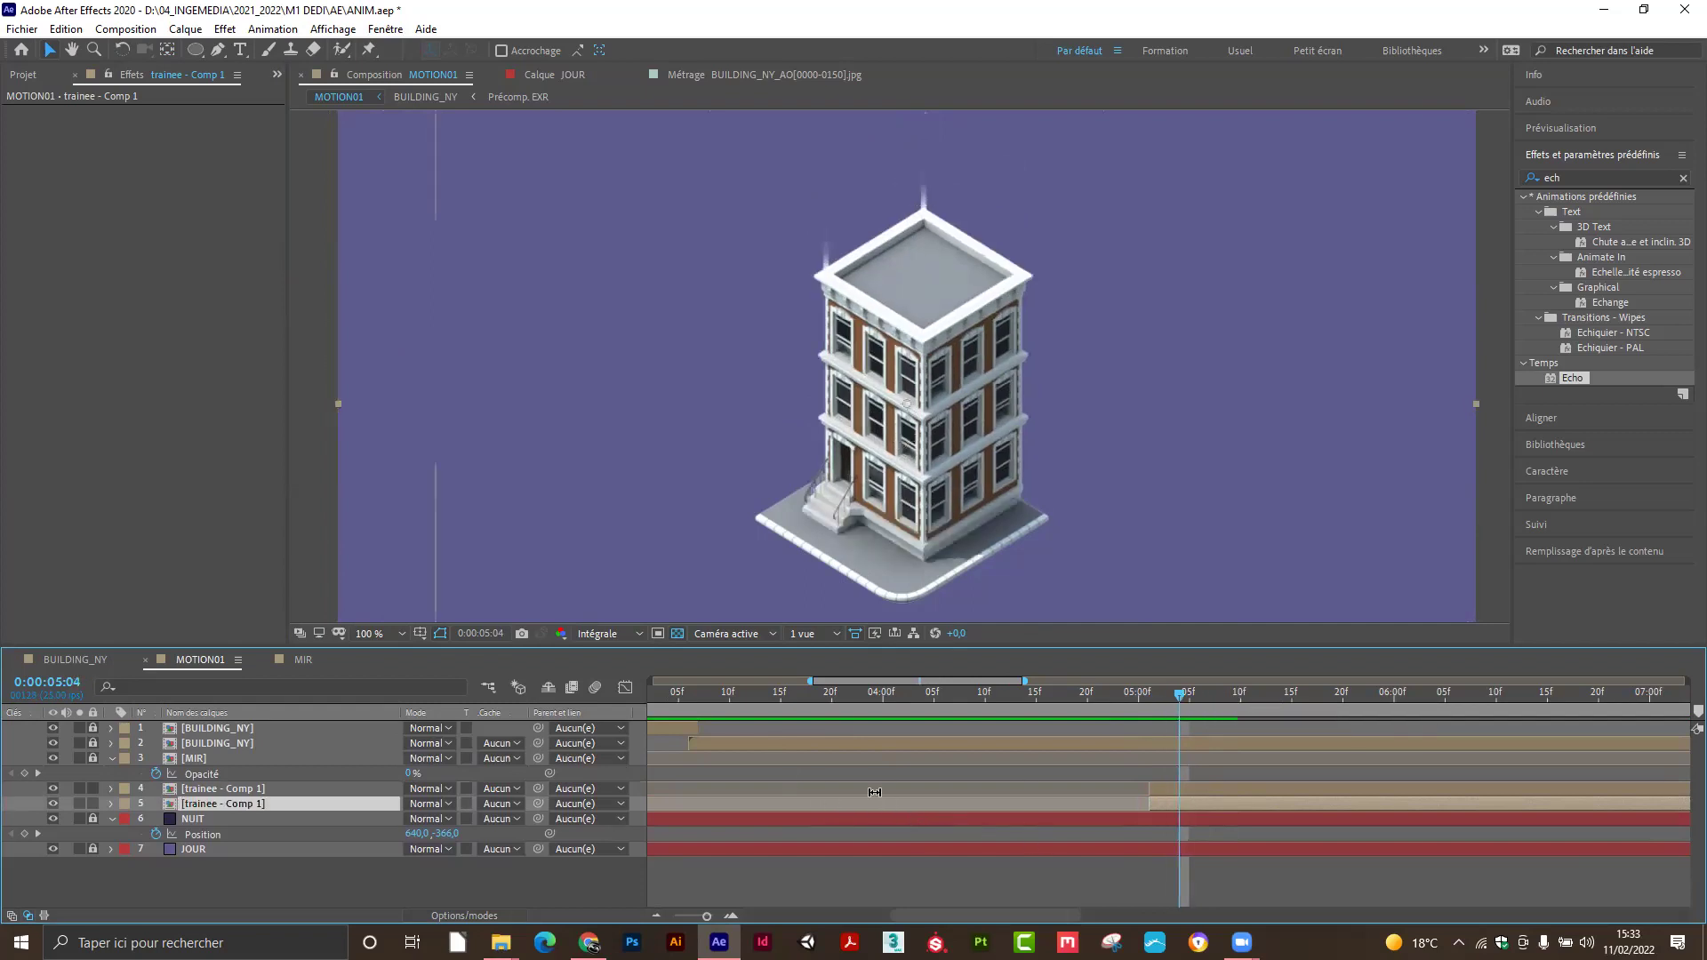
click(269, 788)
key(ctrl+d)
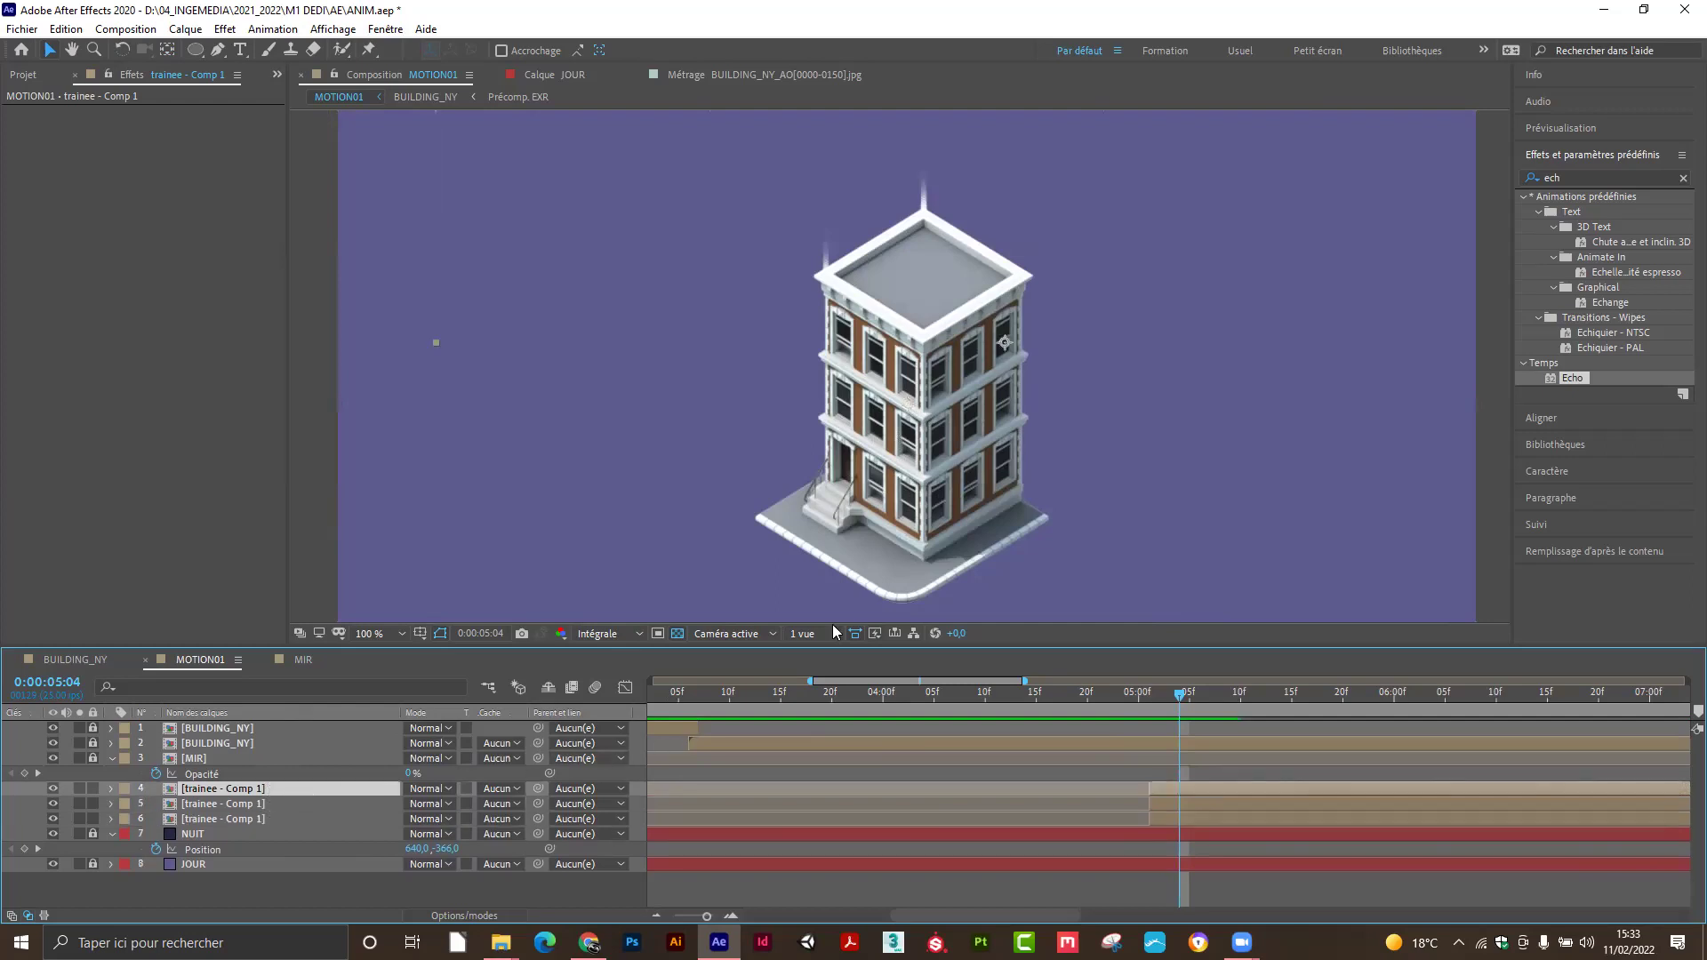
drag(950, 224, 1021, 274)
click(834, 321)
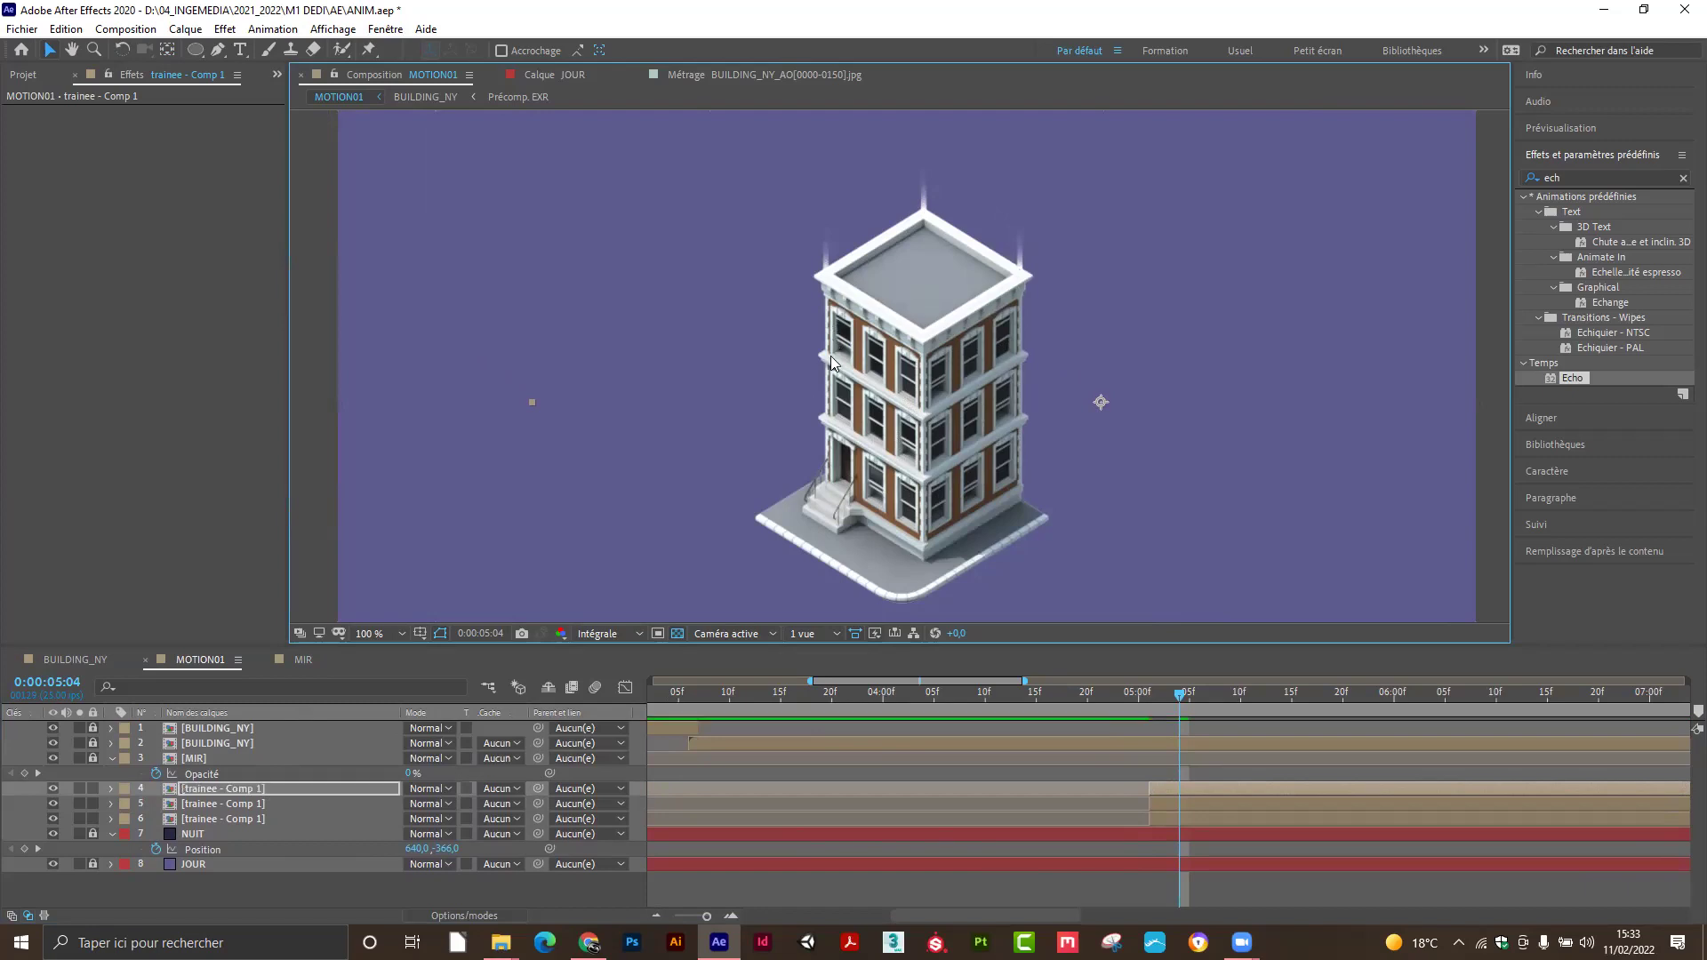
mouse_move(1176, 696)
mouse_down()
mouse_move(1081, 709)
mouse_move(1292, 713)
mouse_up()
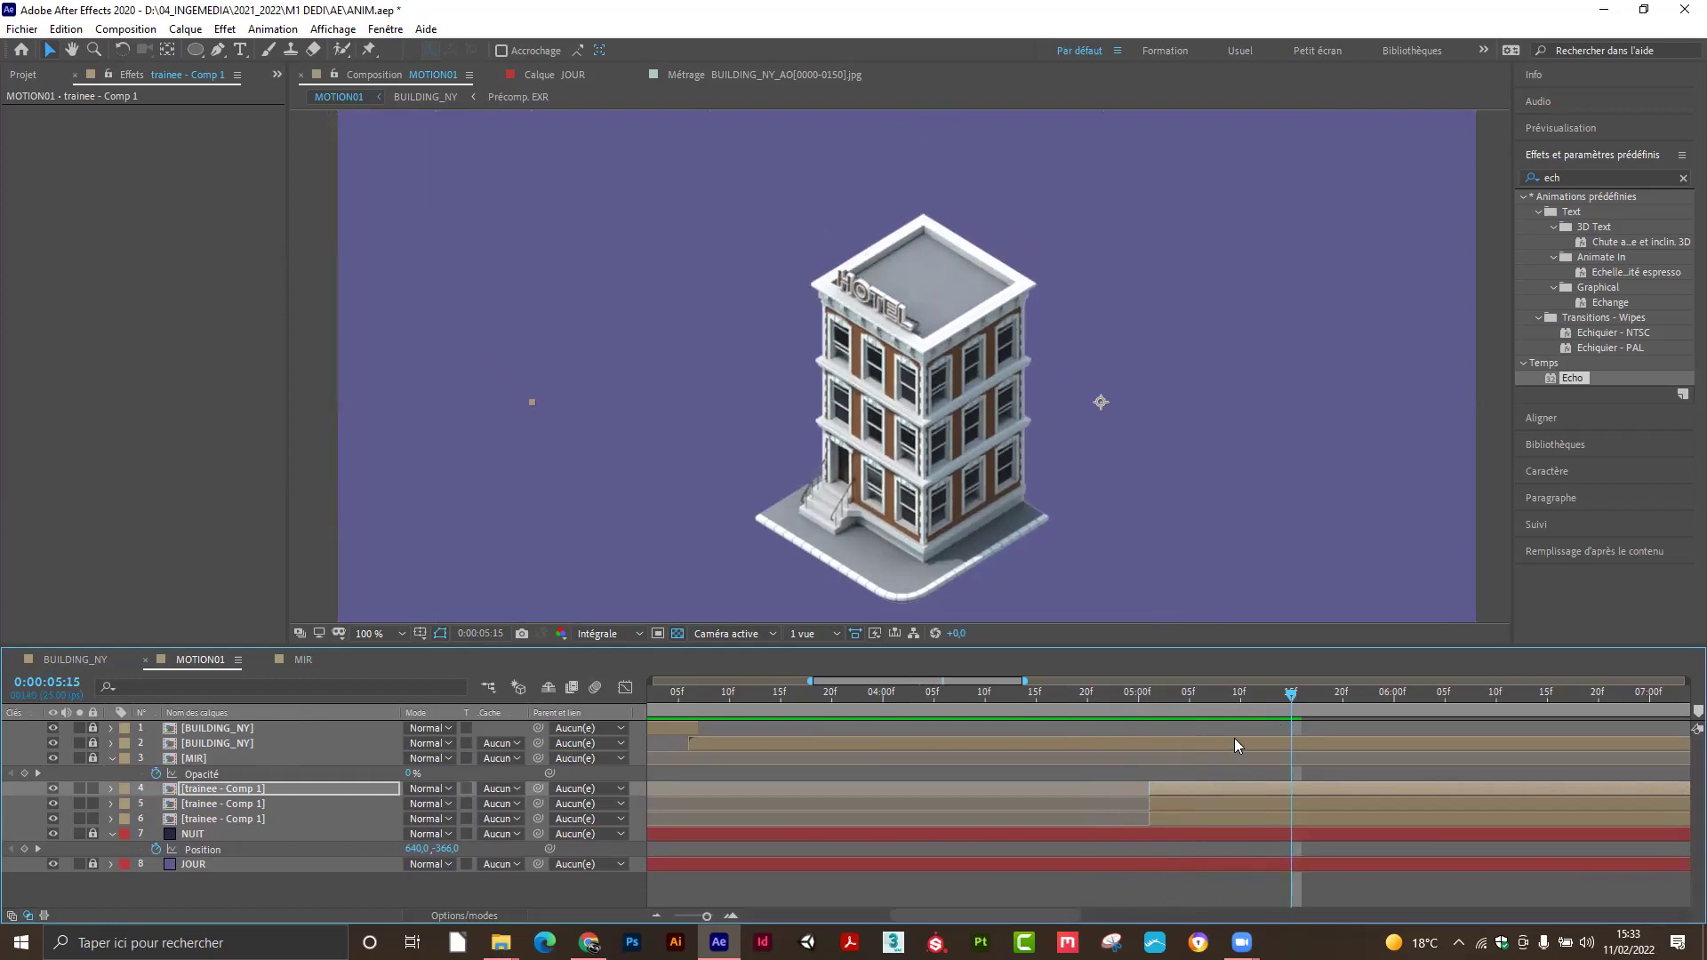
drag(1209, 701, 1018, 720)
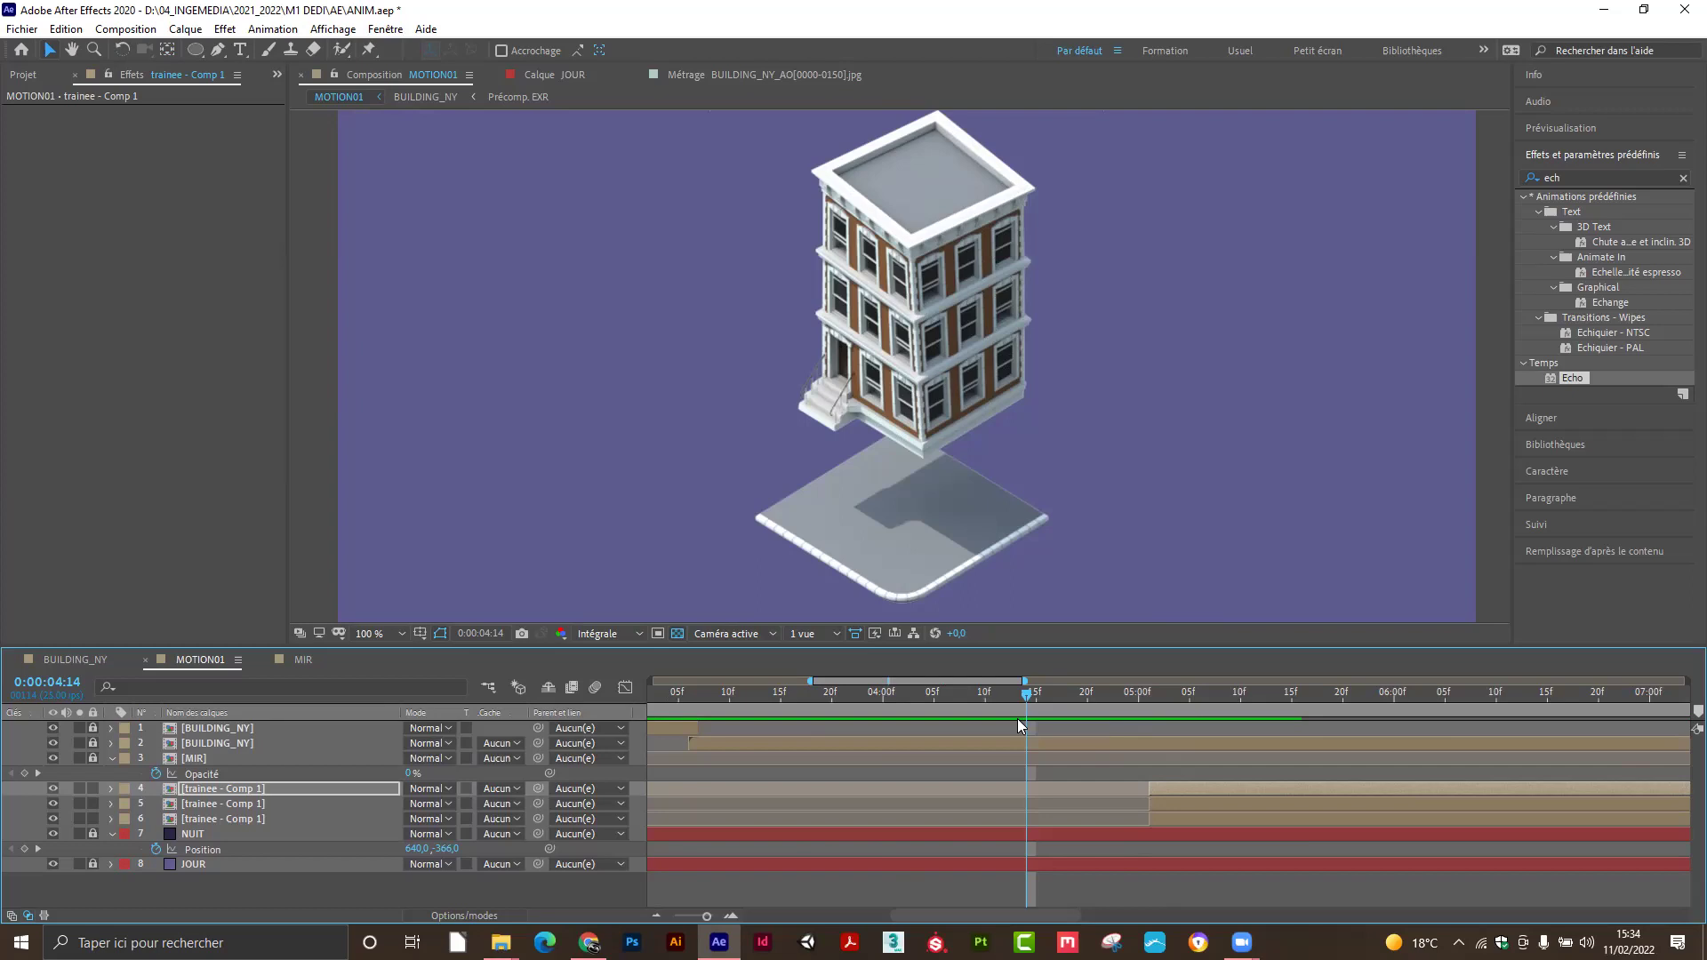
Review the base slab descending around 0:00:03, then zoom the timeline out to 20 seconds.
drag(1028, 694, 1101, 697)
key(space)
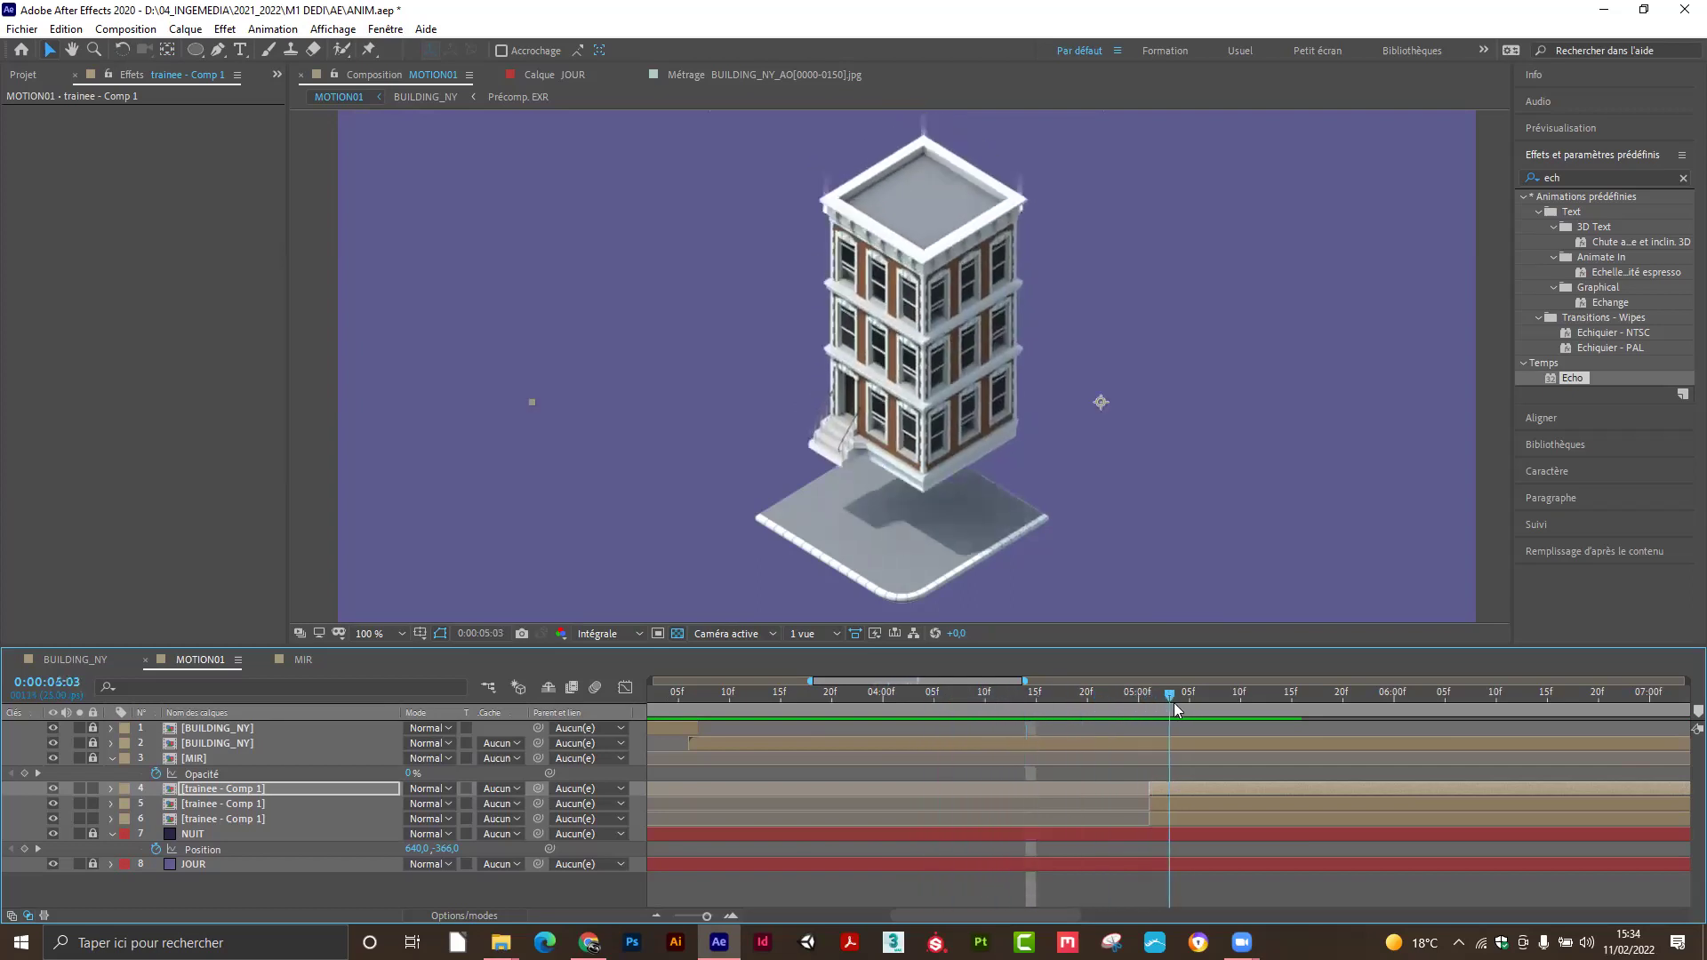
drag(1300, 711, 1133, 745)
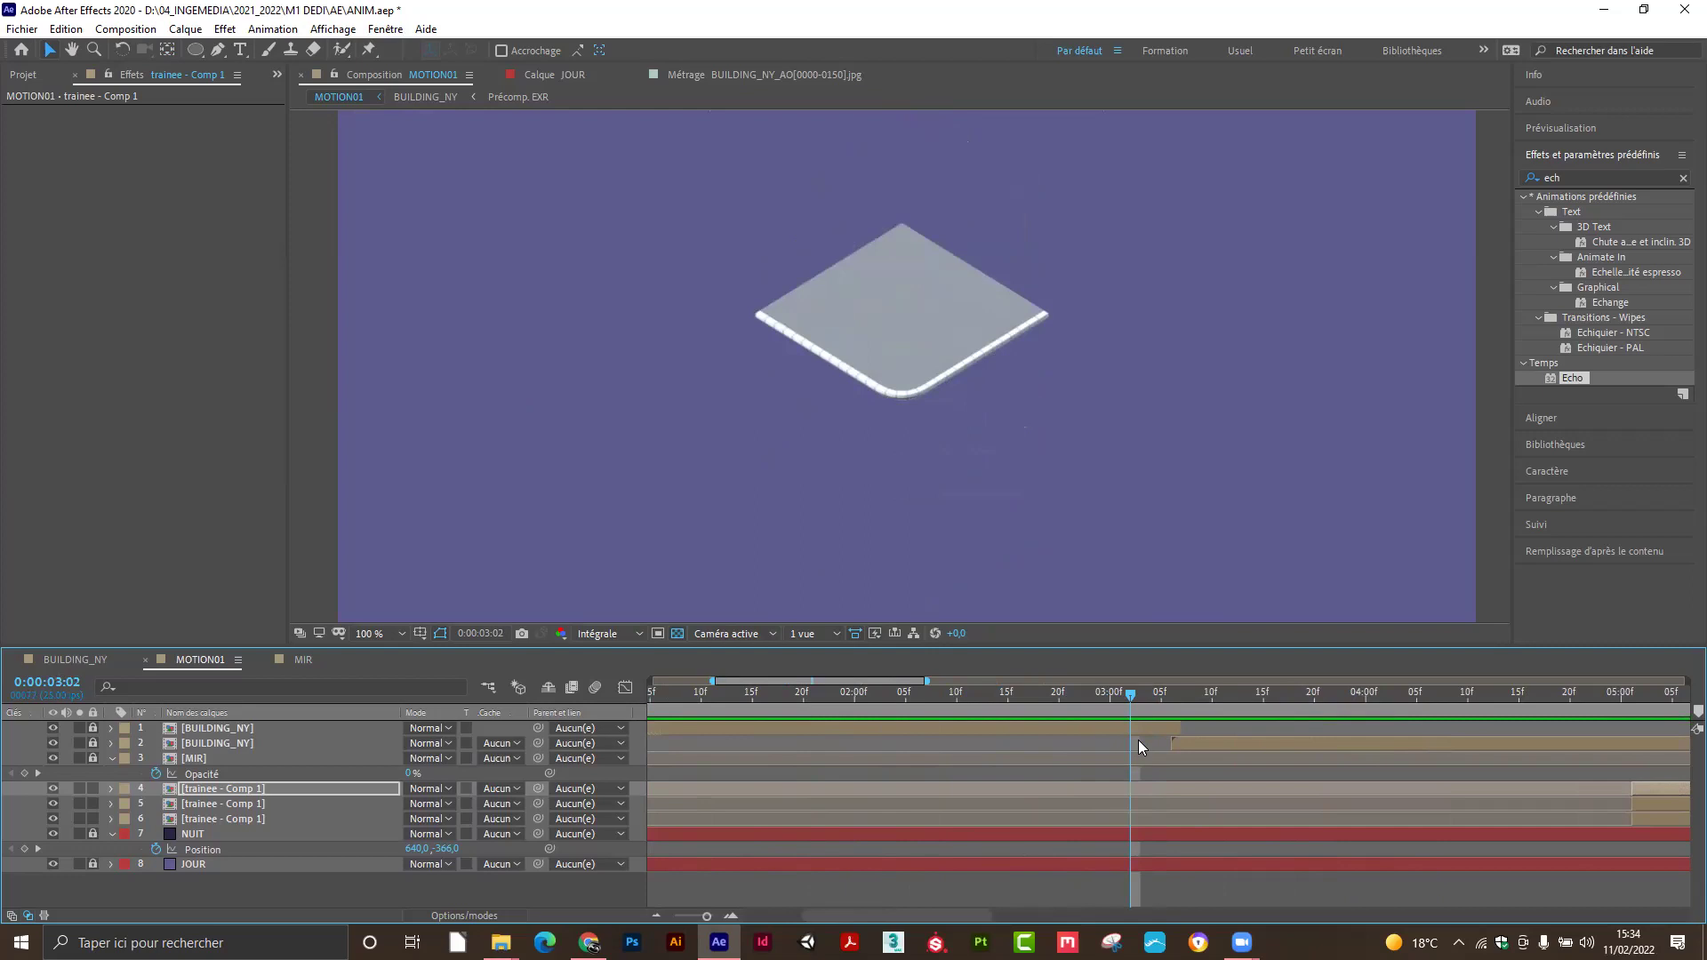
mouse_move(1133, 696)
mouse_down()
mouse_move(1106, 694)
mouse_move(1179, 701)
mouse_move(1128, 704)
mouse_move(1161, 706)
mouse_up()
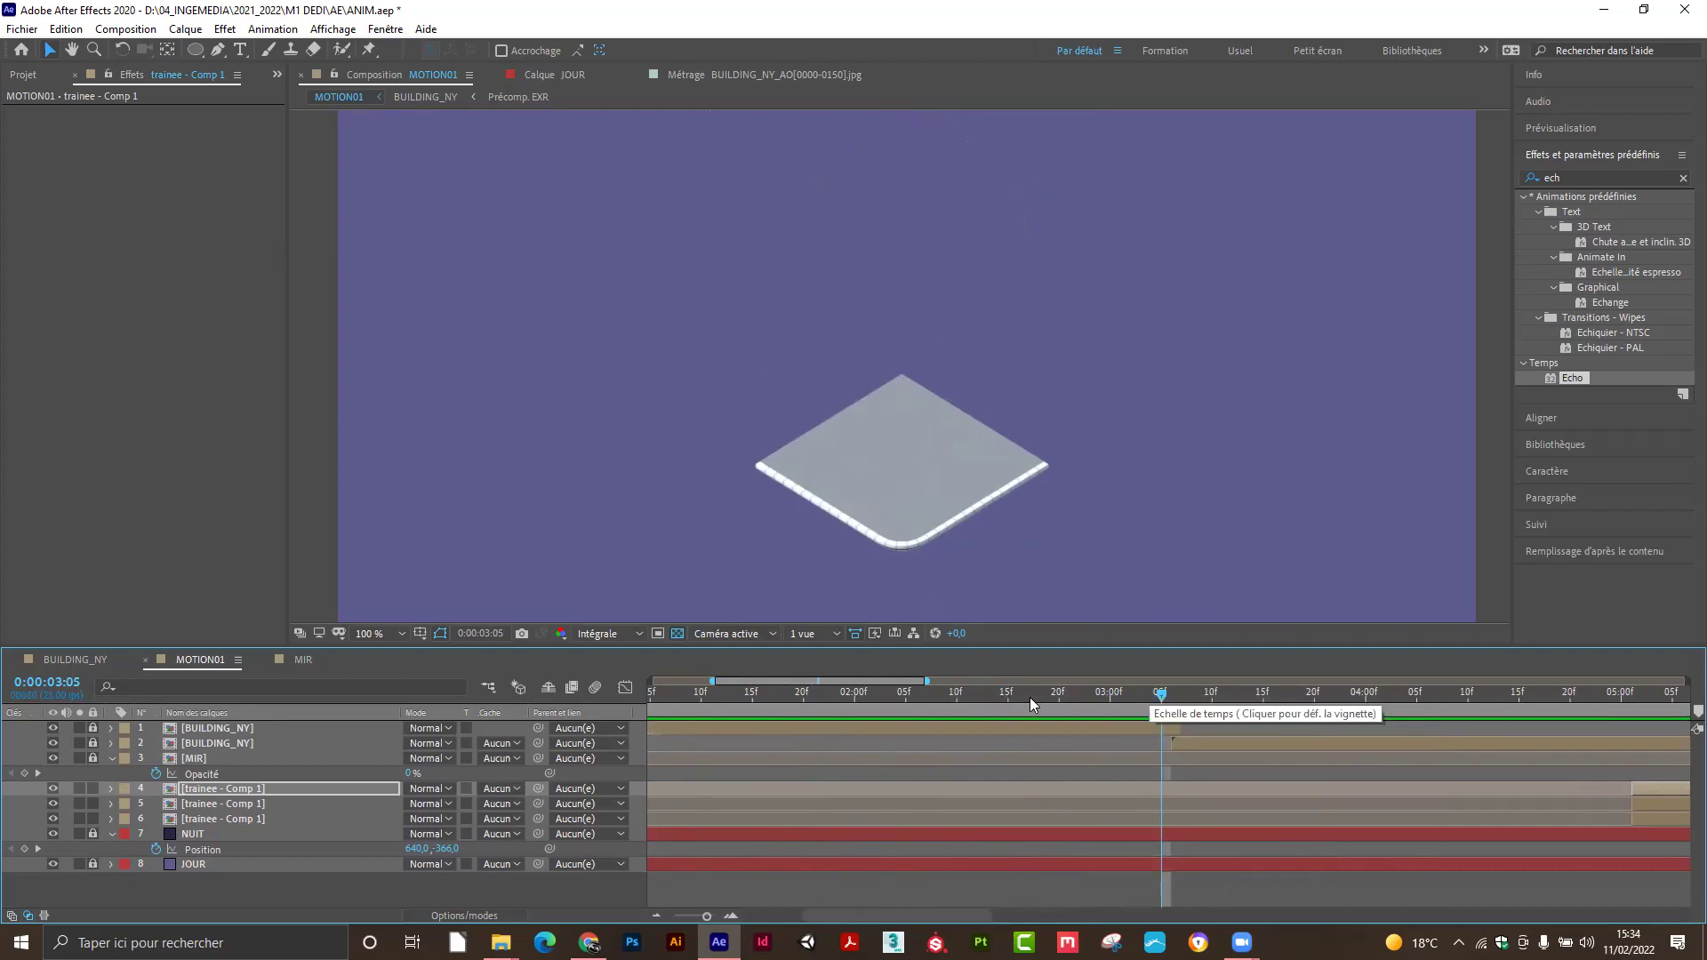
mouse_move(1158, 696)
mouse_down()
mouse_move(847, 708)
mouse_move(1286, 699)
mouse_move(1132, 701)
mouse_up()
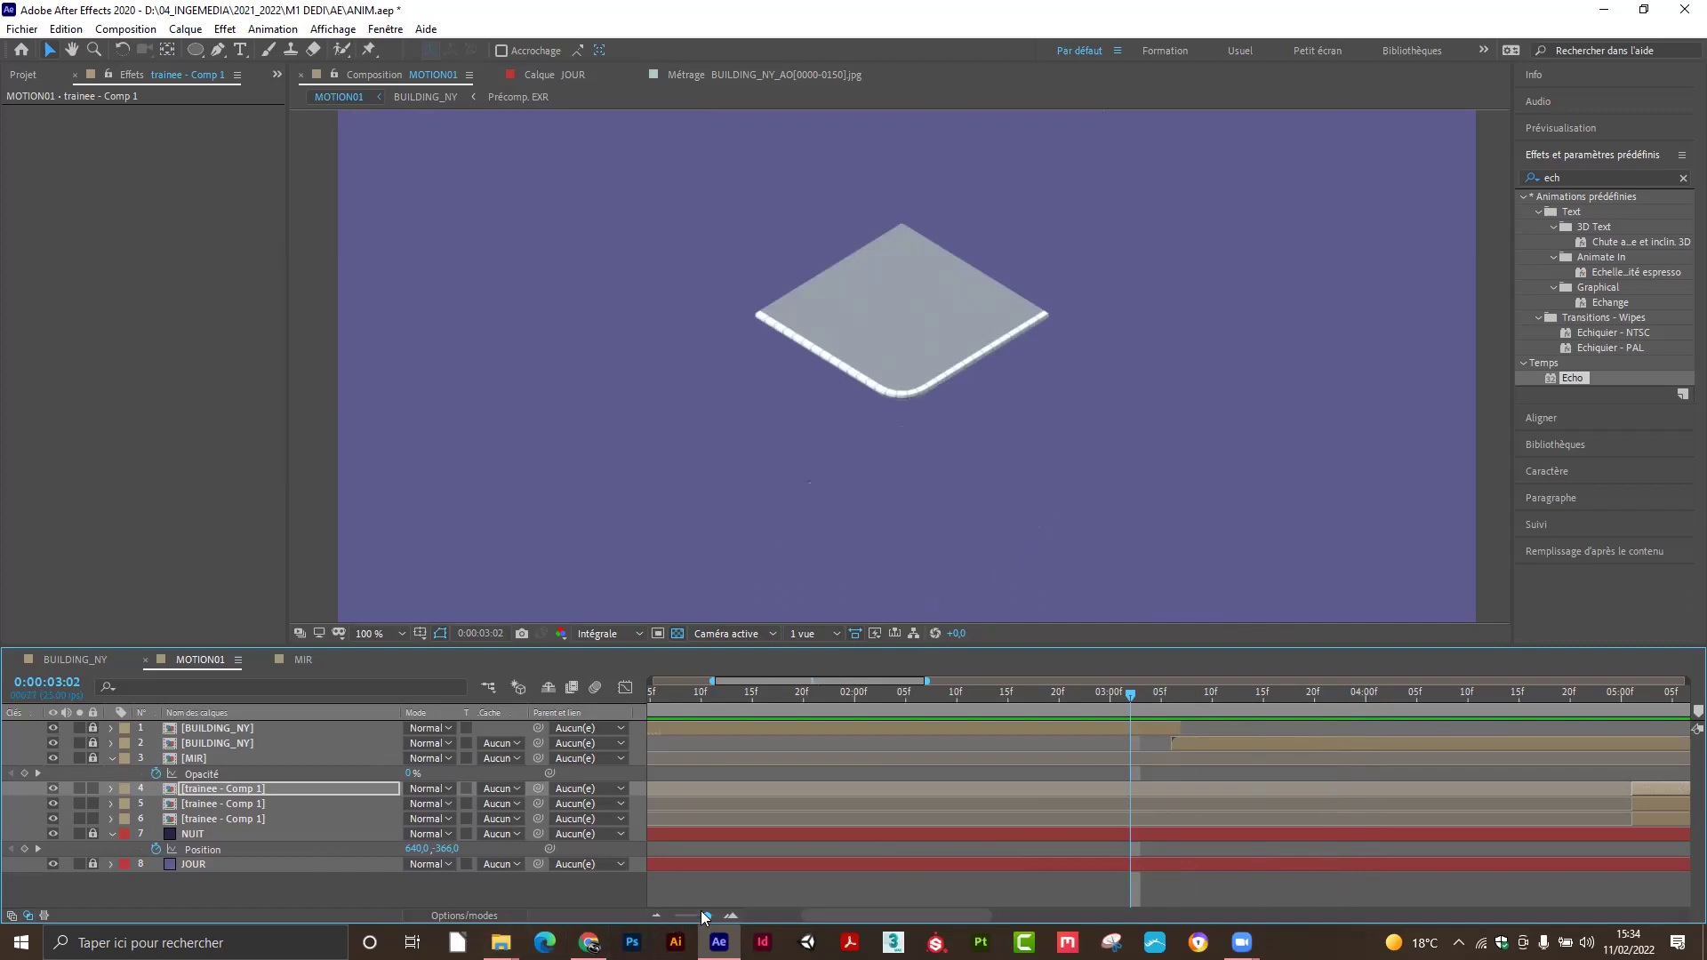
drag(707, 915, 663, 921)
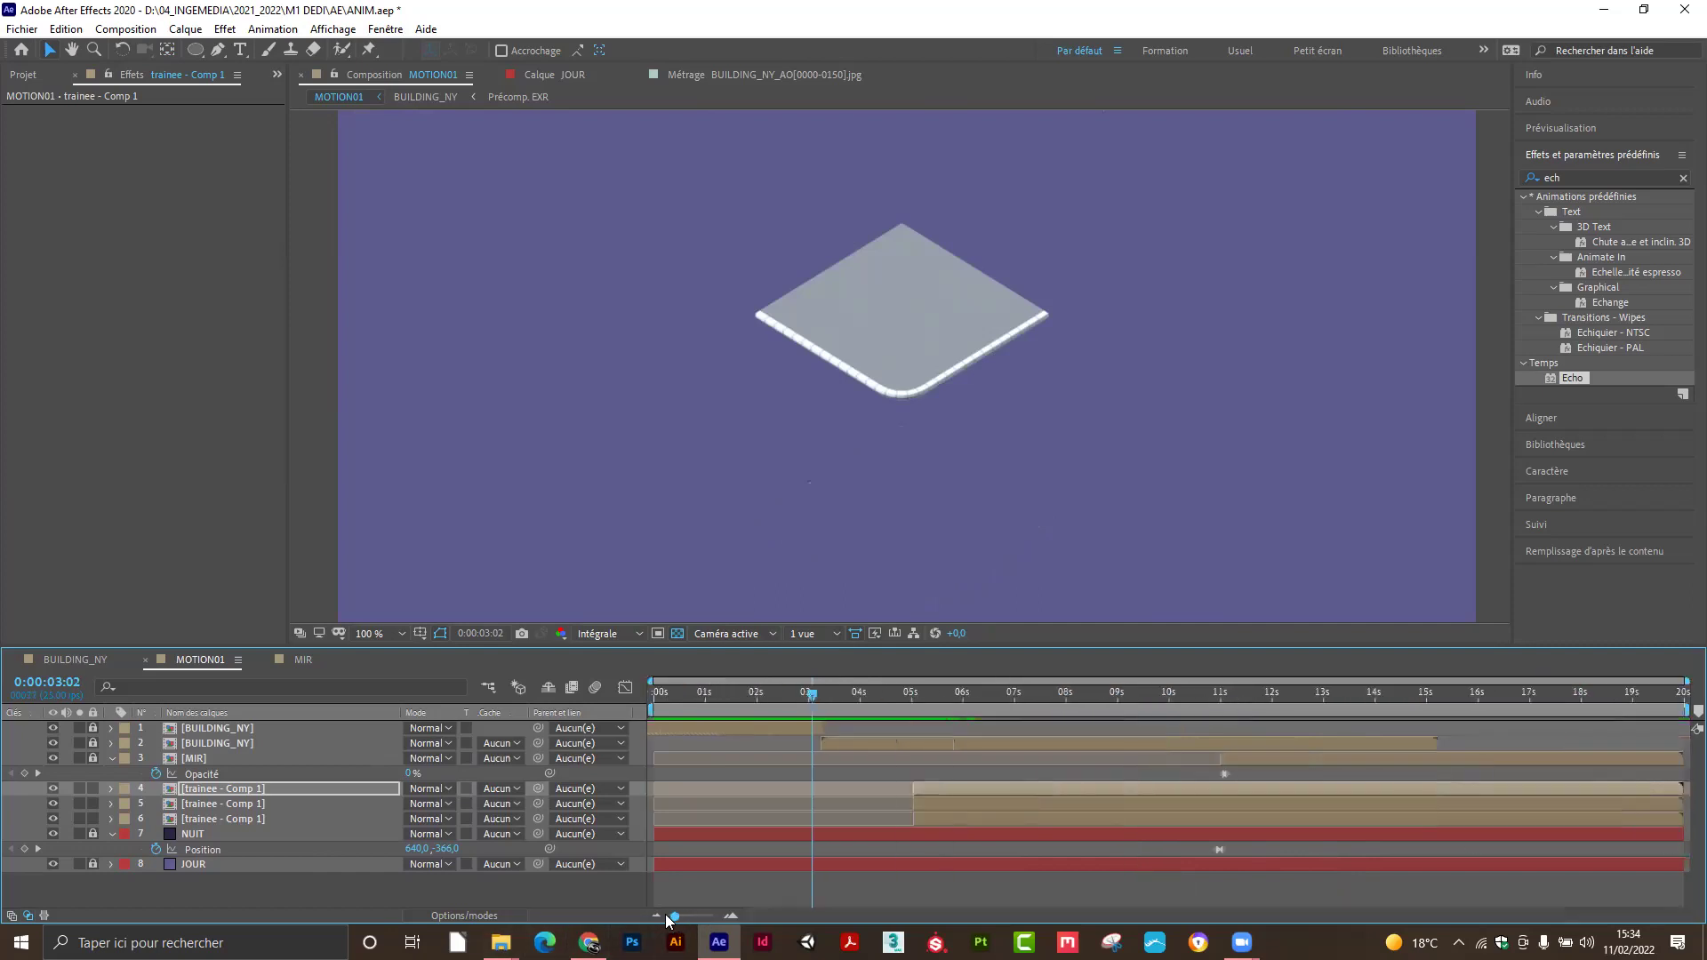
Collapse the MIR layer's Opacity property and preview the hotel assembling up to 10 seconds.
click(110, 758)
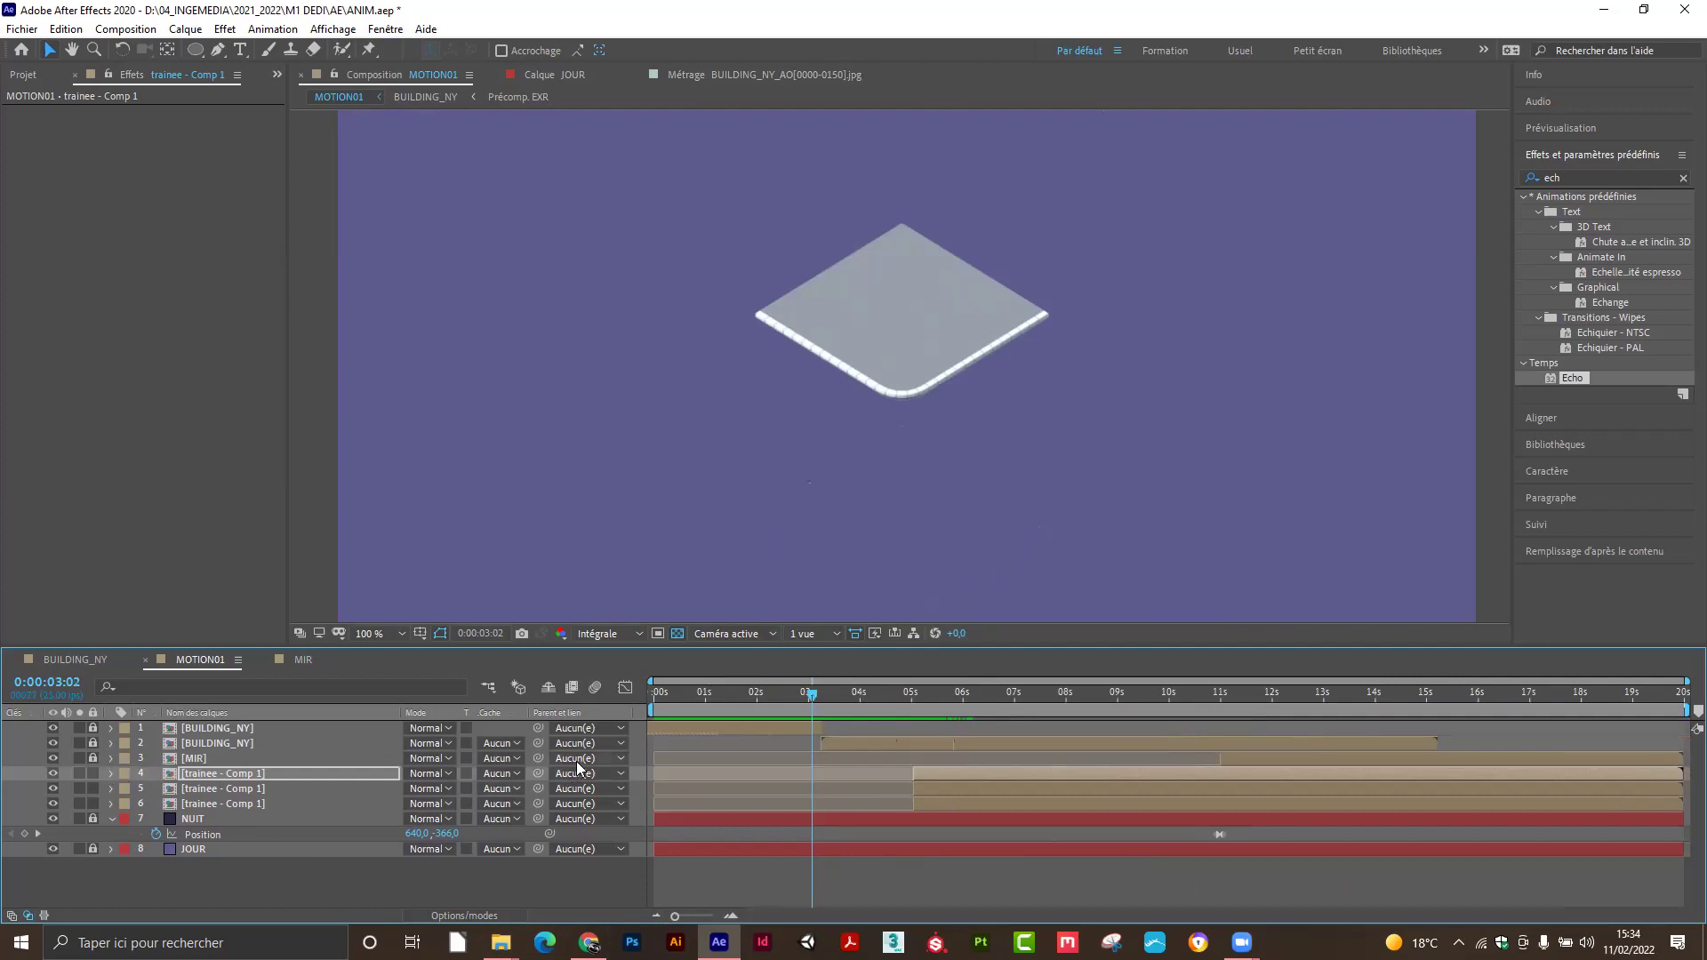
drag(816, 697, 925, 706)
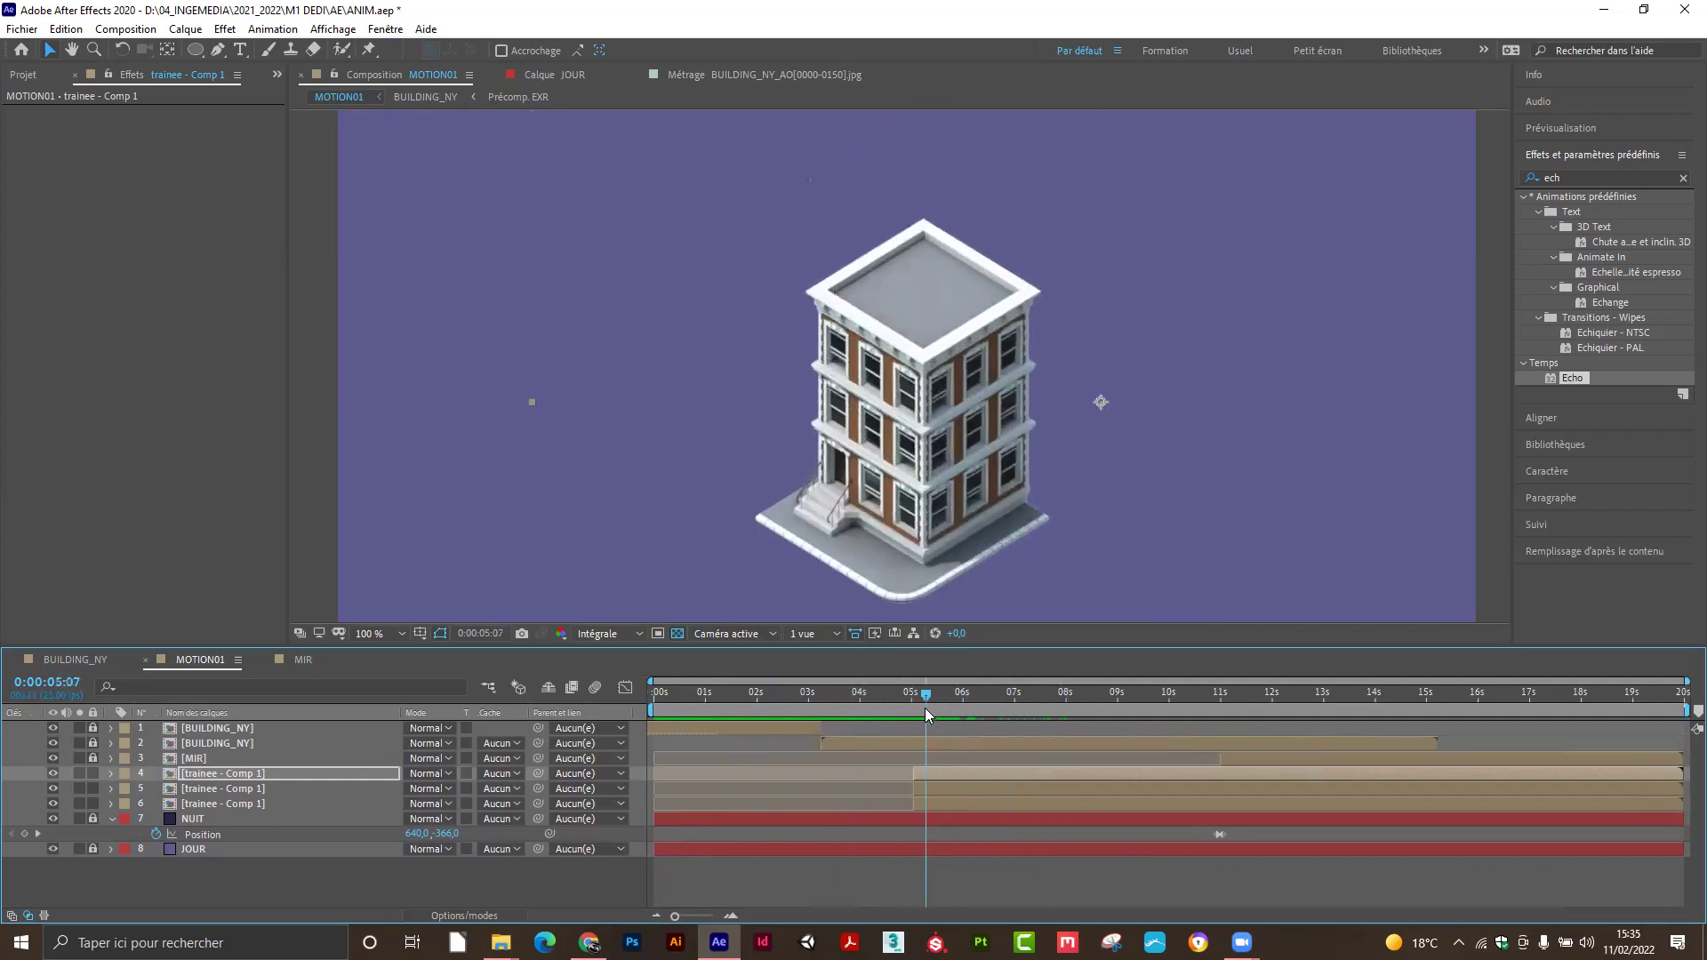
key(space)
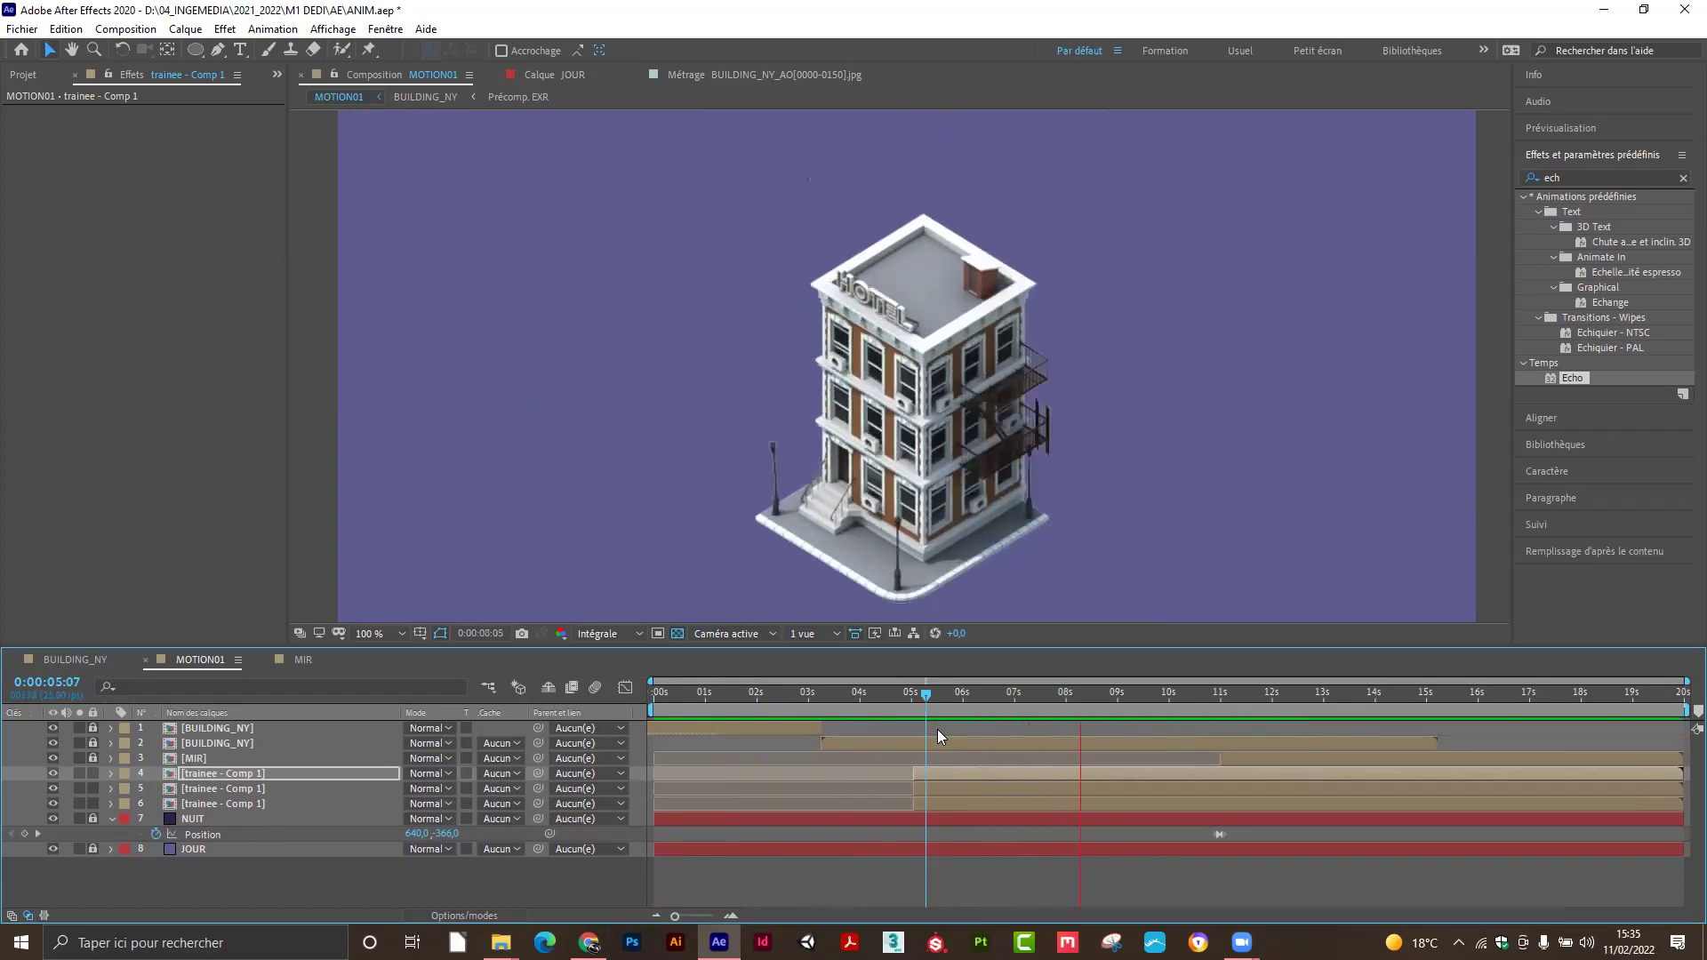
key(space)
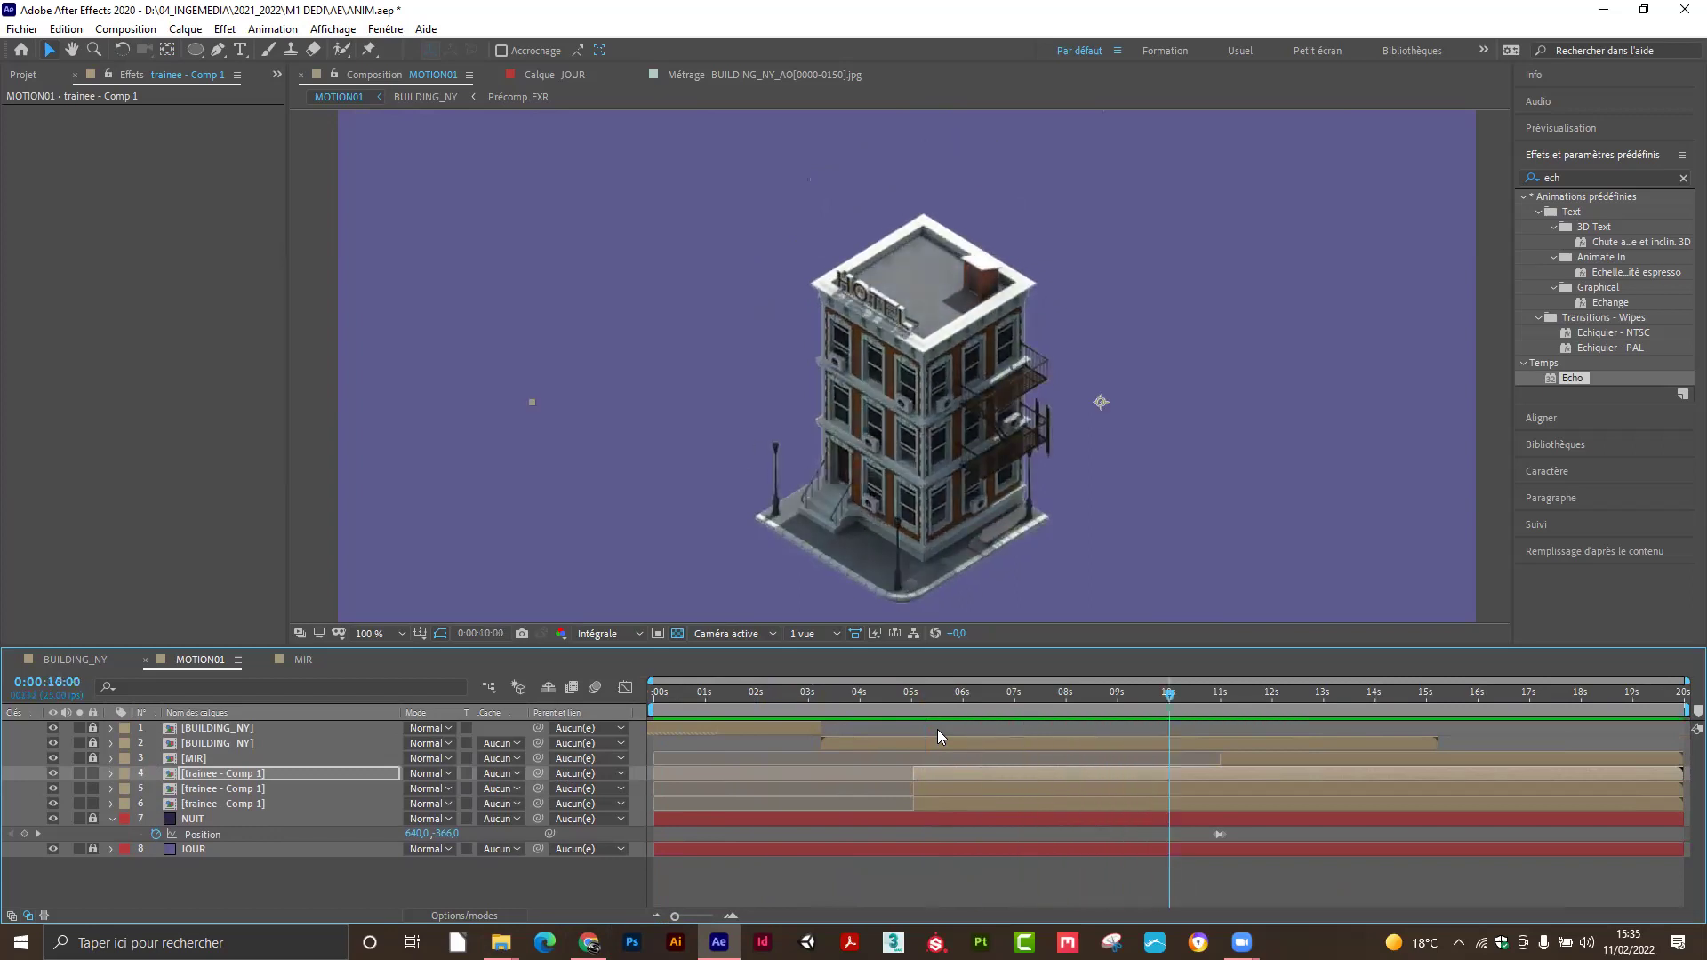
drag(751, 702, 642, 720)
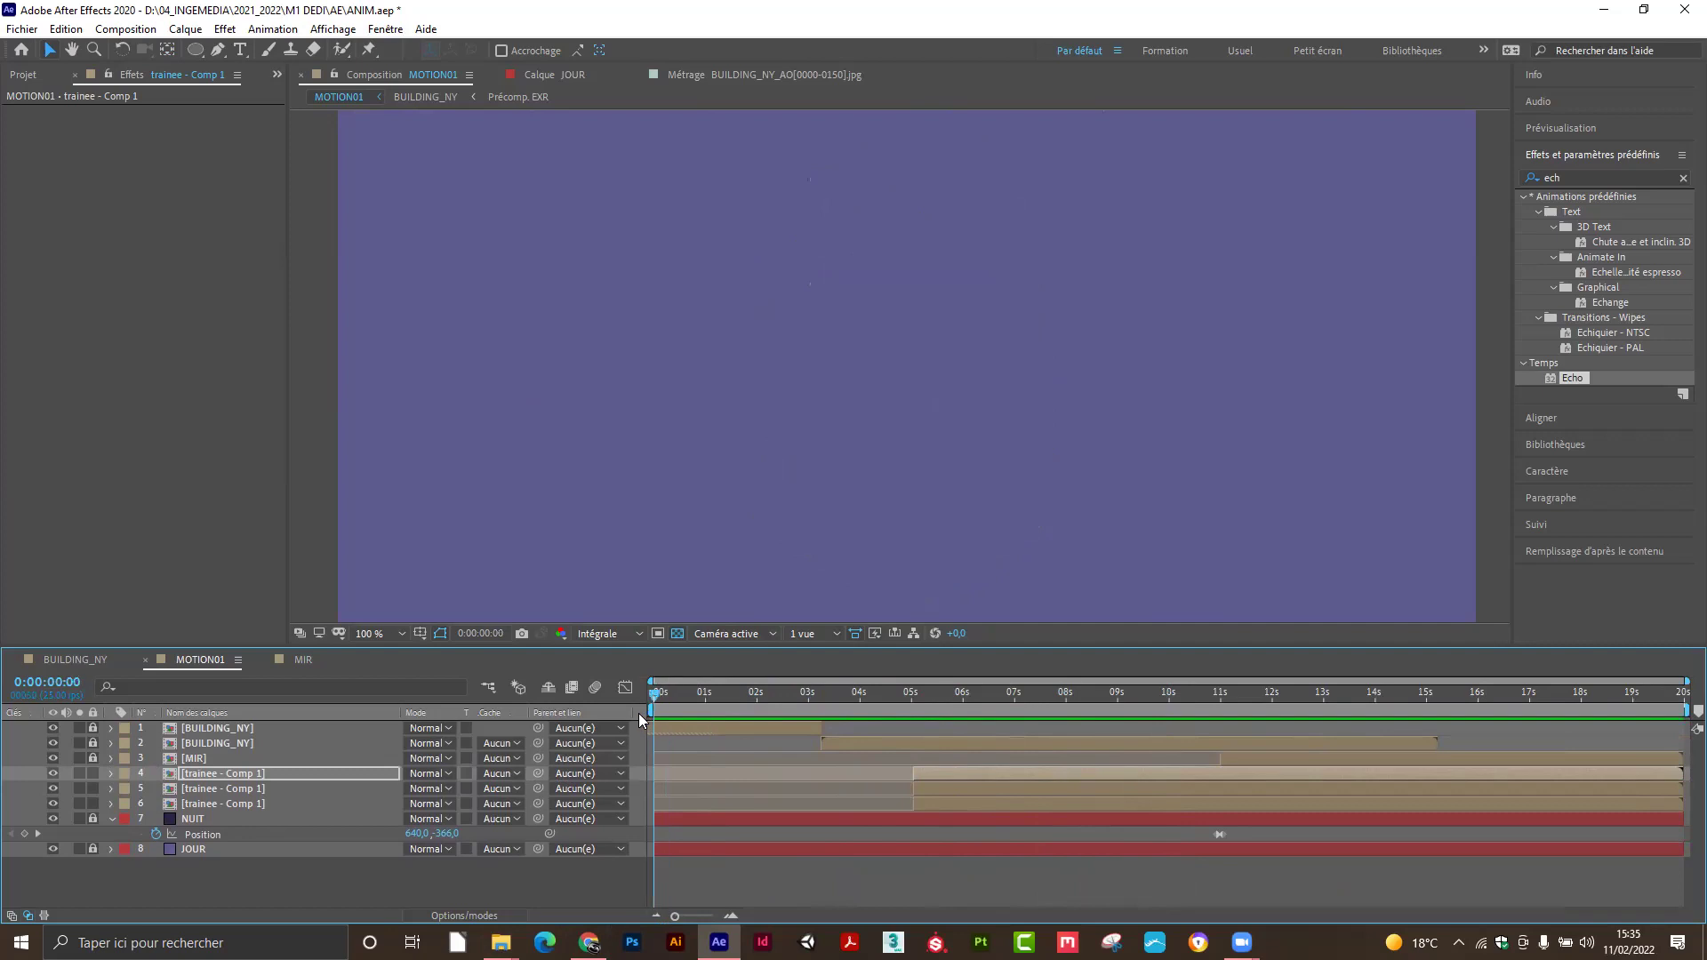
Select the first trainee - Comp 1 layer and scrub to about 4 seconds.
click(298, 890)
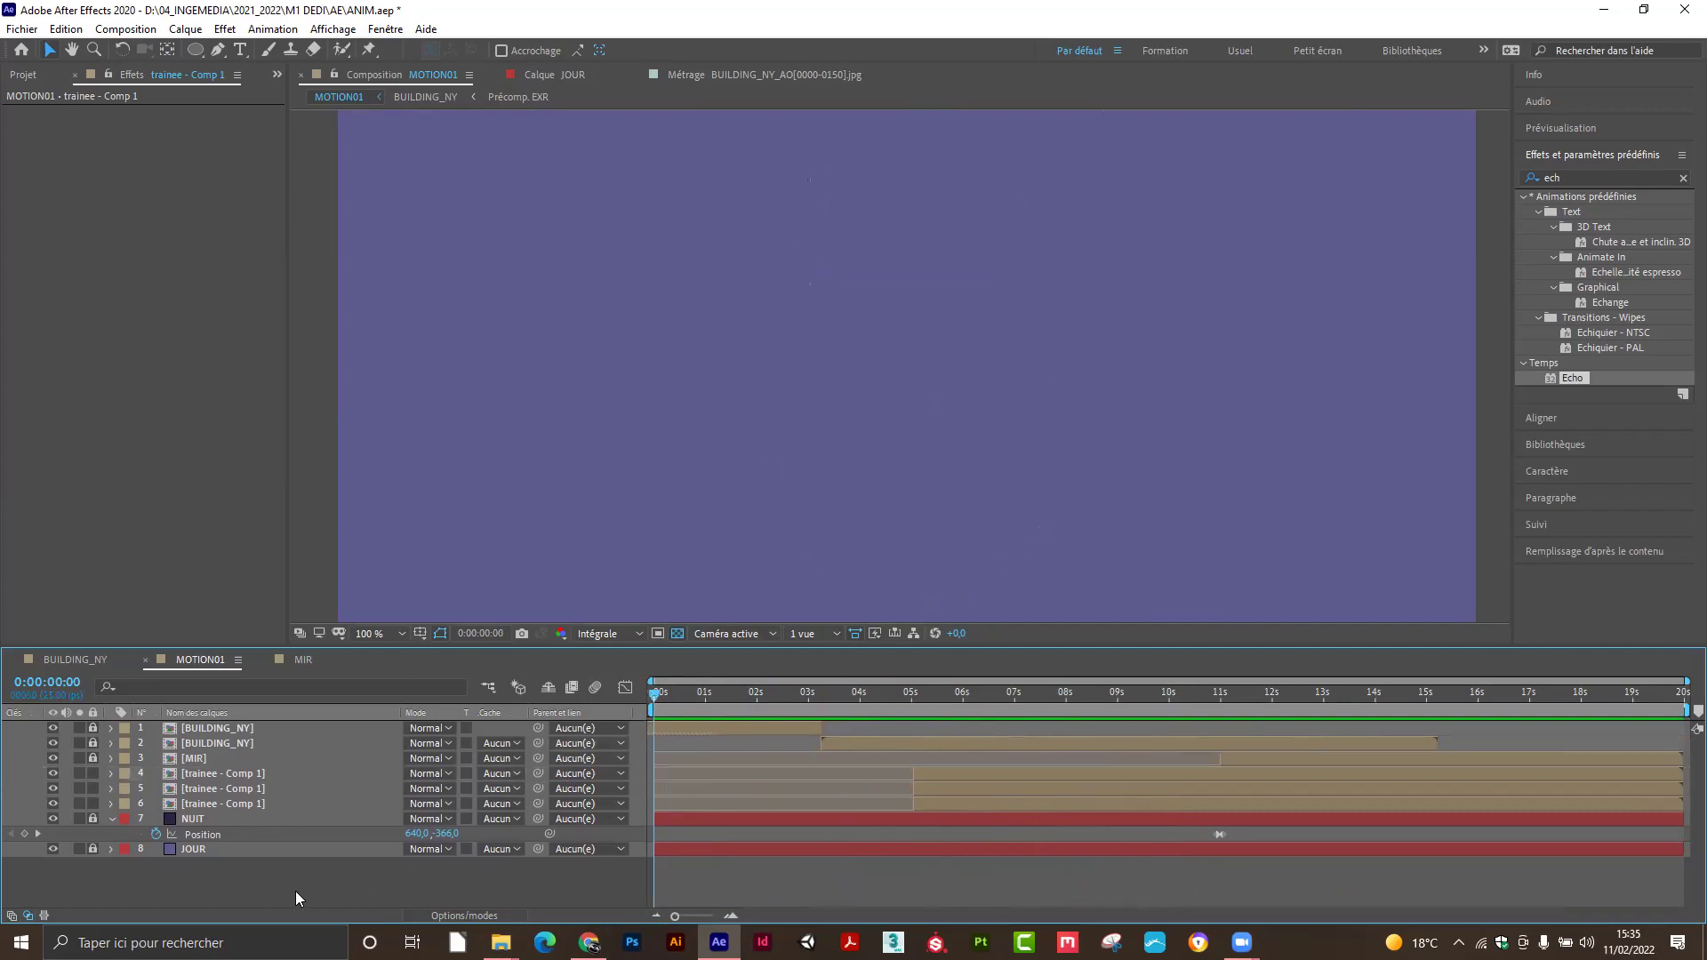
click(176, 773)
click(666, 698)
drag(768, 693, 893, 711)
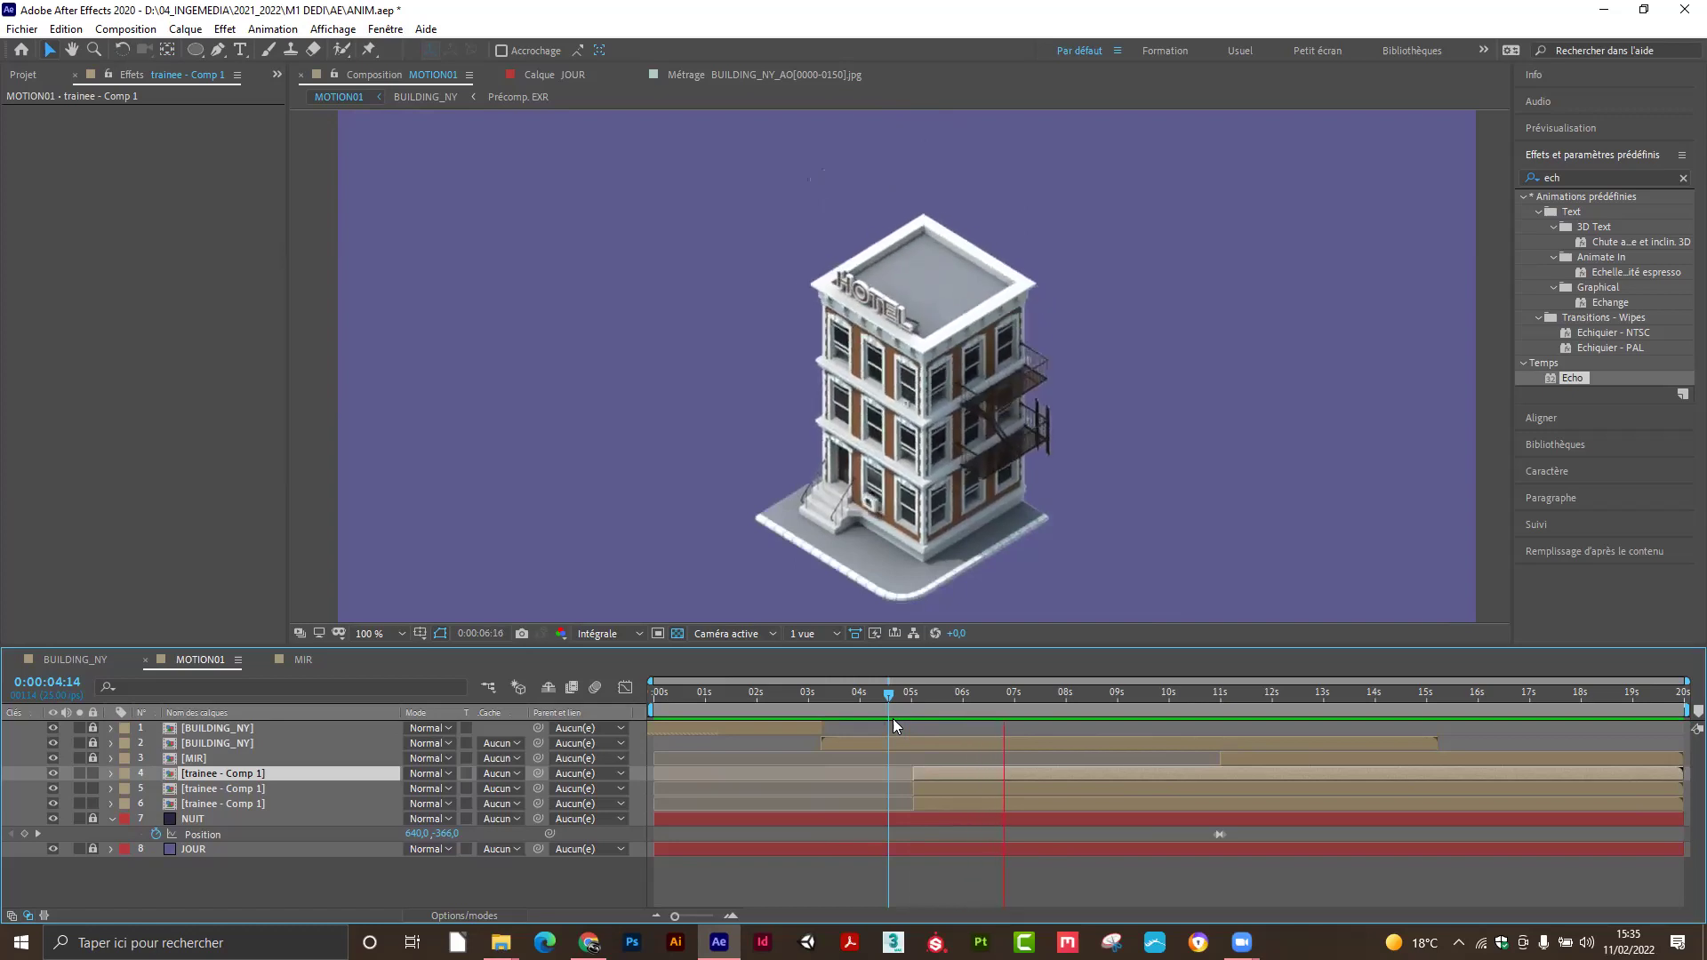
Move from 0:00:04:08 to the night scene at 0:00:12:02, viewed at 50% magnification.
click(878, 692)
drag(878, 690, 1275, 668)
key(comma)
drag(983, 421, 964, 393)
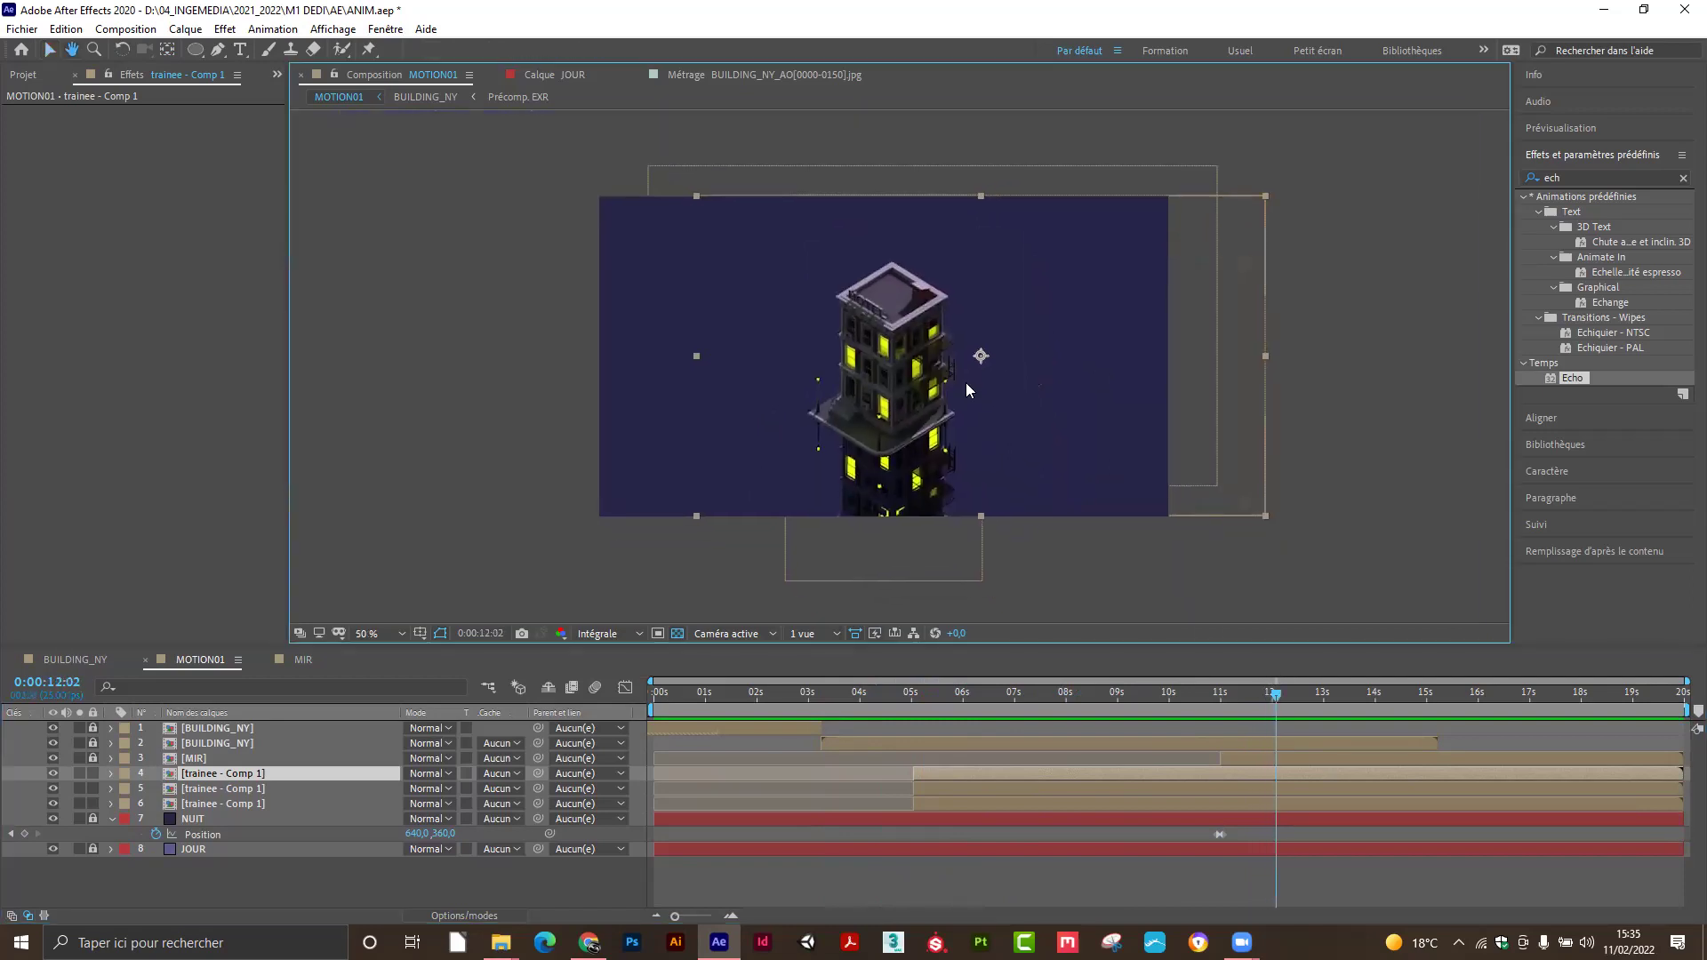